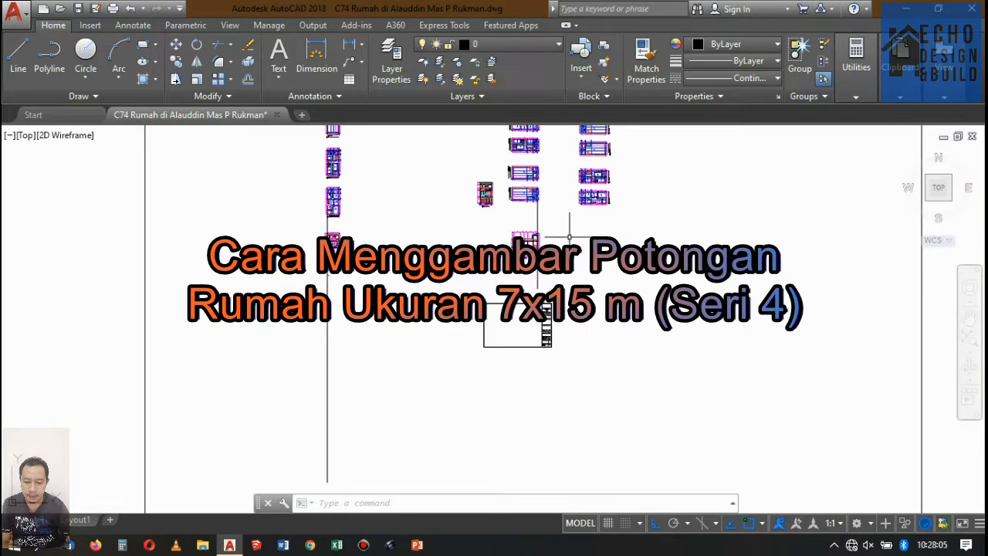
Step: Examine the drawing sheets, focusing on the existing first- and second-floor plans on sheet 01
scroll(570, 238, "down", 5)
scroll(502, 154, "up", 4)
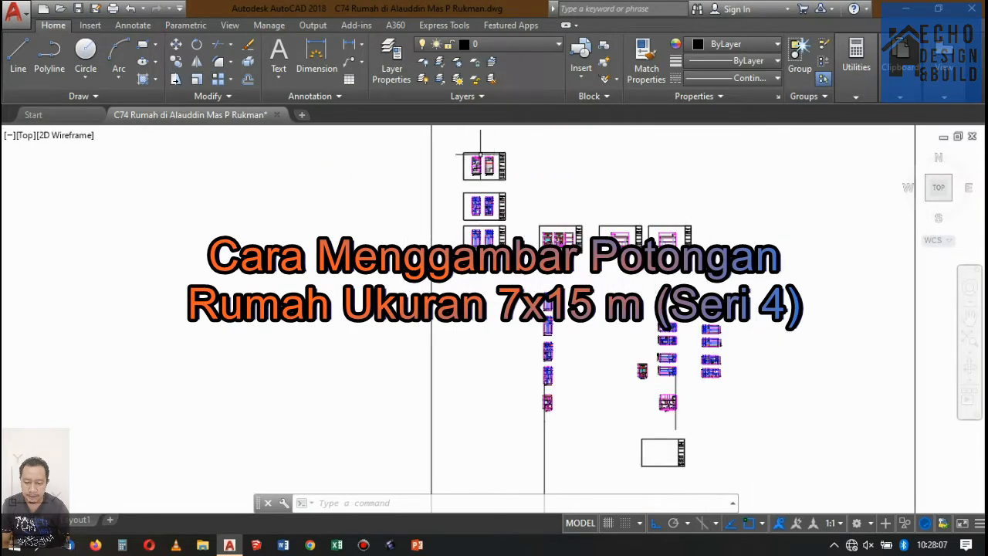
scroll(480, 155, "up", 5)
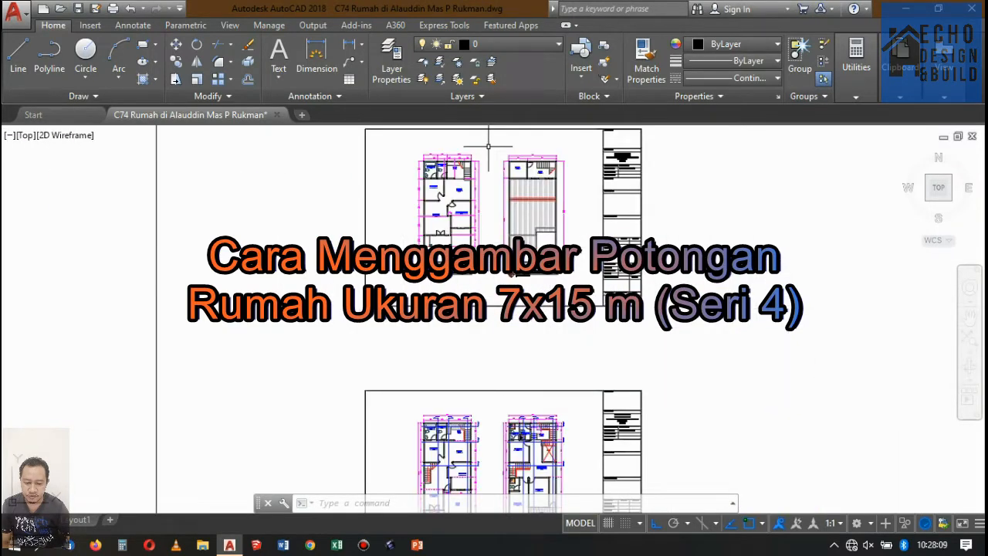
scroll(488, 145, "up", 2)
scroll(494, 158, "down", 4)
scroll(540, 178, "up", 5)
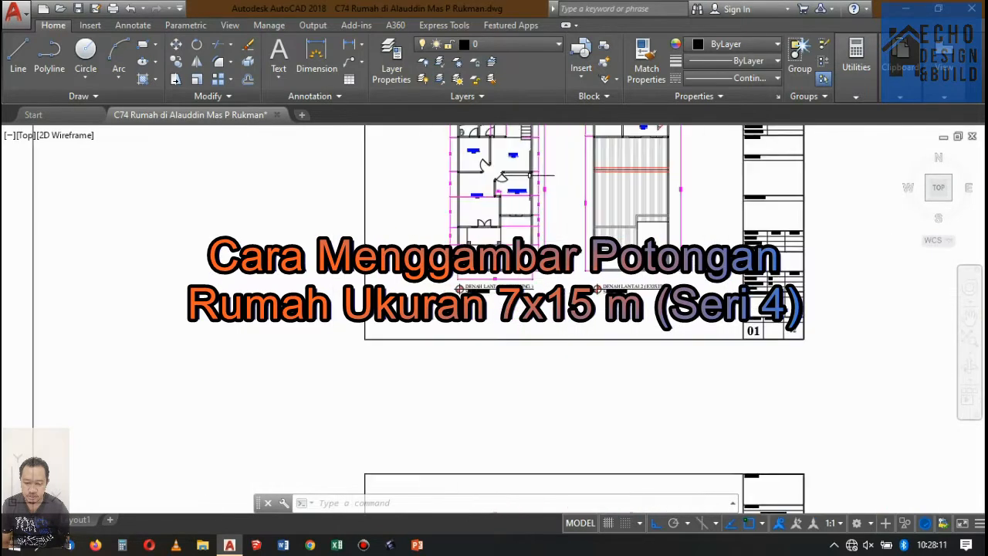
scroll(532, 221, "up", 2)
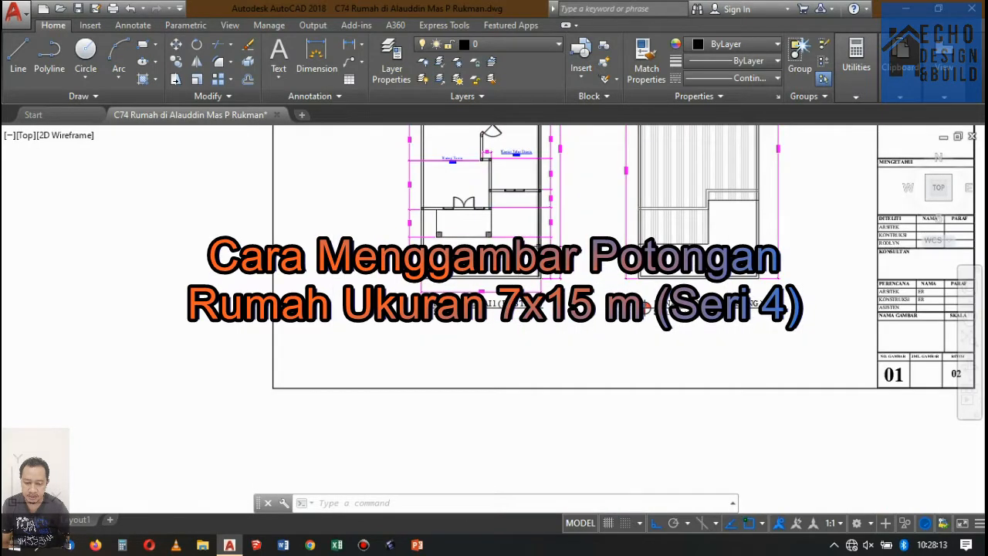
scroll(537, 243, "up", 3)
scroll(540, 308, "down", 5)
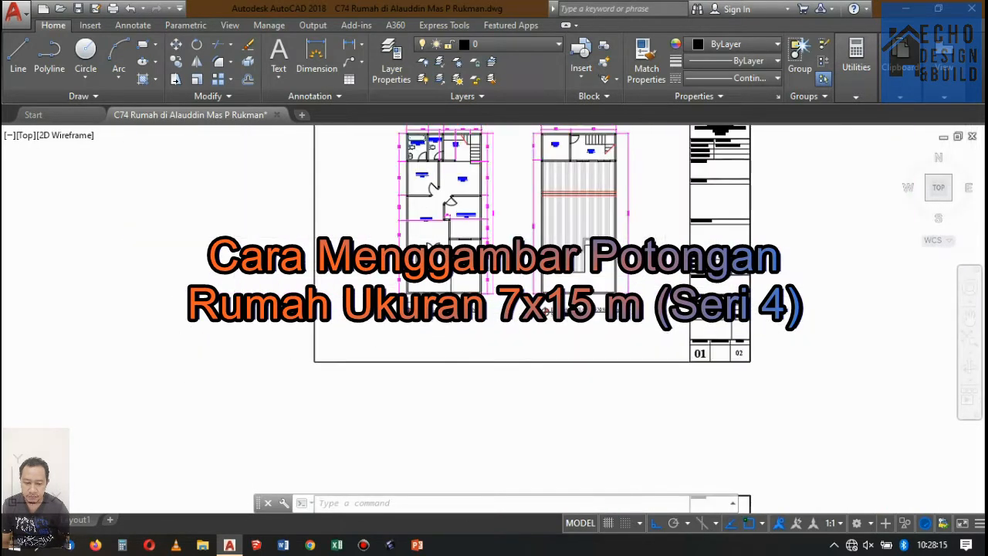
scroll(525, 232, "up", 4)
scroll(514, 188, "down", 7)
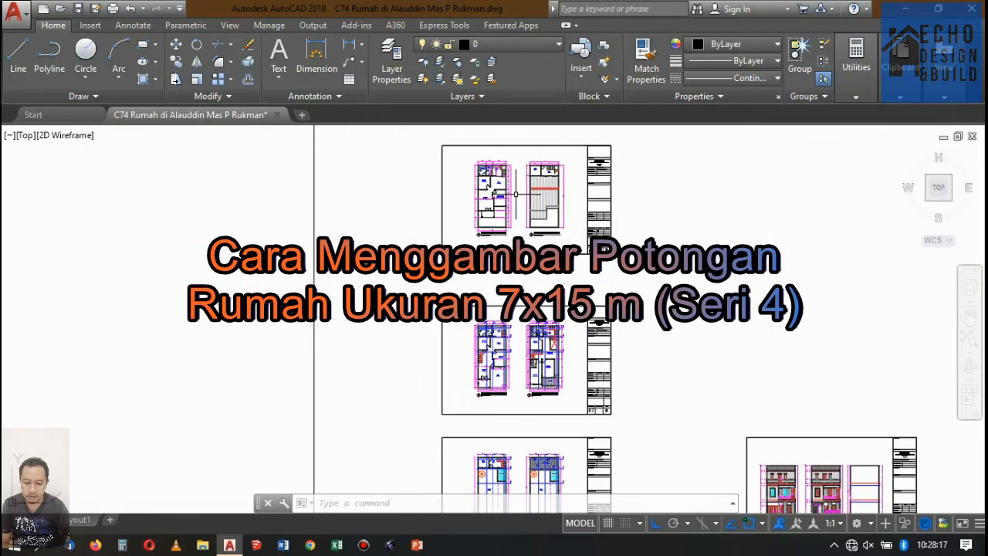
Step: Survey the finished section drawings, the front elevation and the rotated floor plan copies arranged below the sheets
scroll(566, 181, "down", 4)
scroll(714, 332, "up", 4)
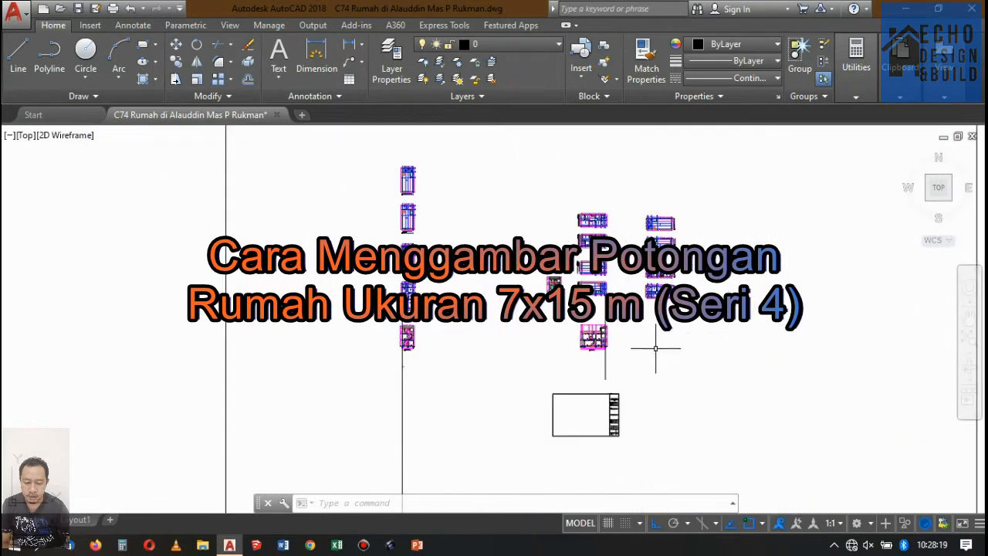
scroll(576, 333, "up", 3)
scroll(598, 266, "down", 3)
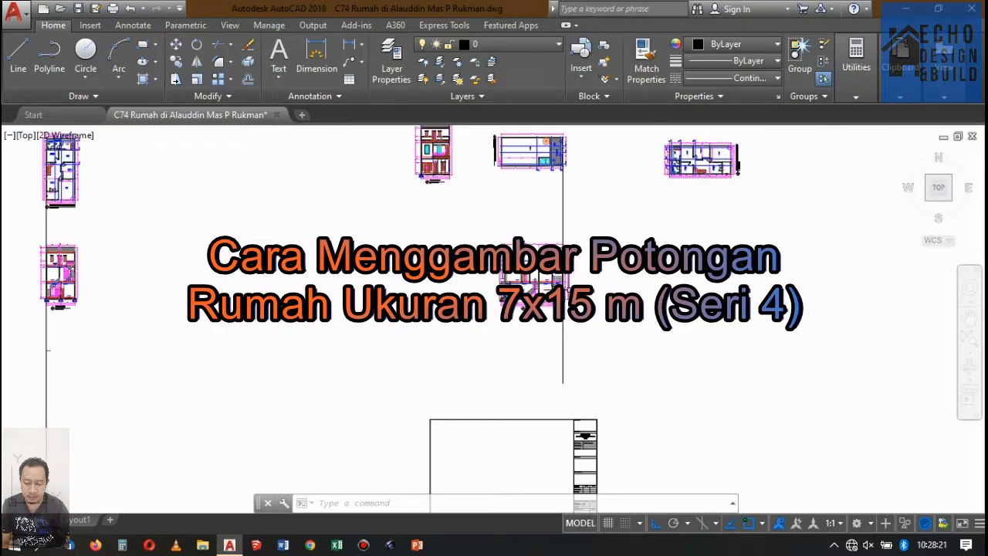
scroll(569, 287, "up", 2)
scroll(554, 286, "down", 4)
scroll(585, 232, "up", 6)
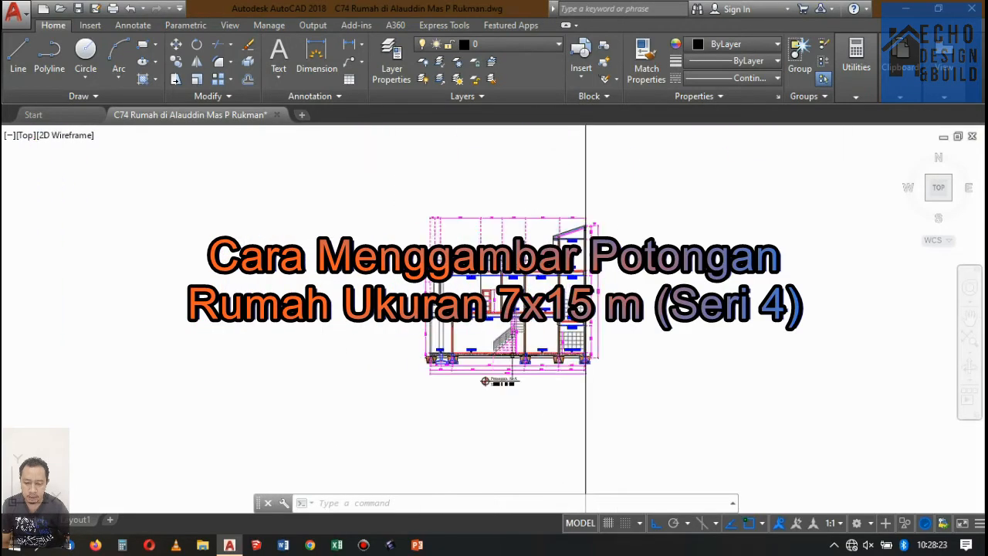
scroll(523, 398, "down", 5)
scroll(329, 354, "up", 3)
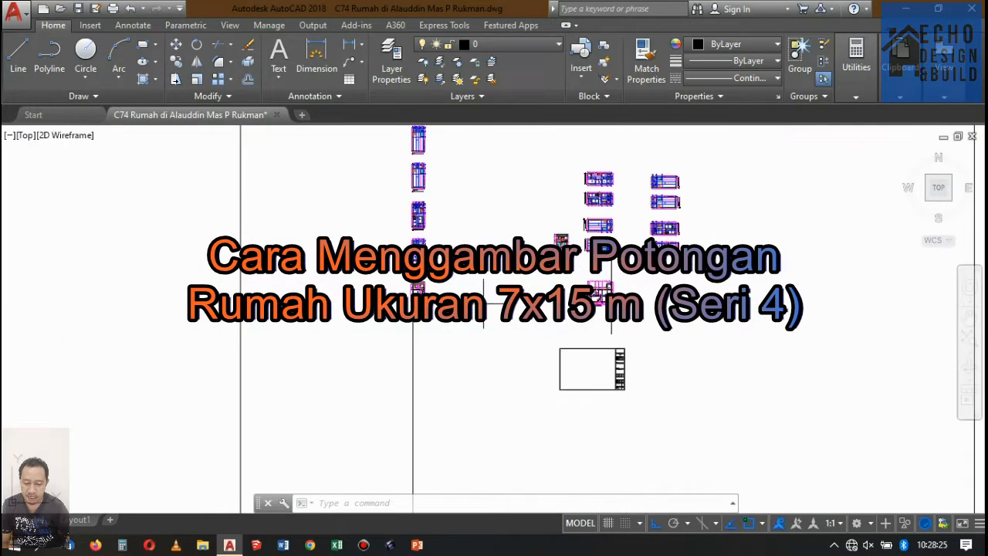
scroll(342, 353, "up", 5)
scroll(352, 335, "down", 7)
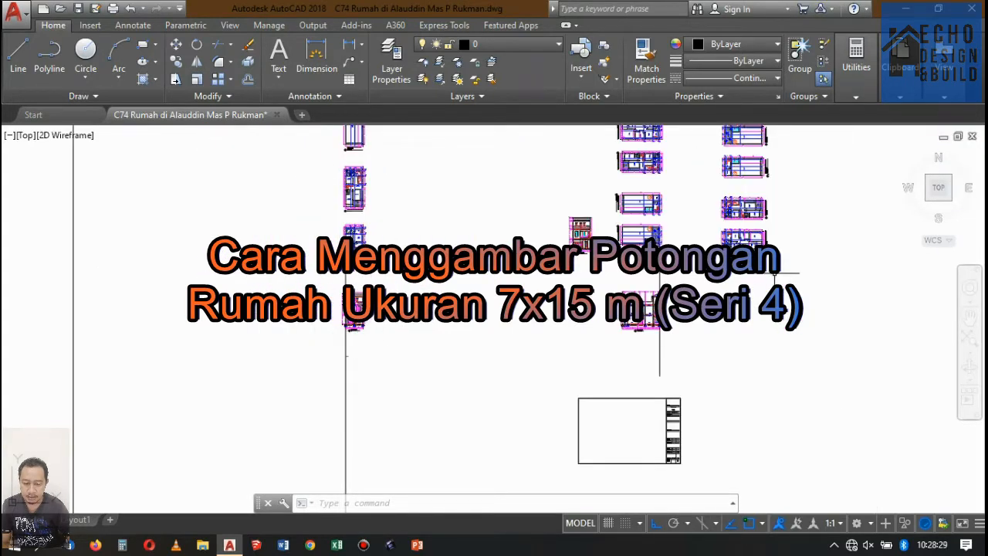
scroll(704, 231, "down", 3)
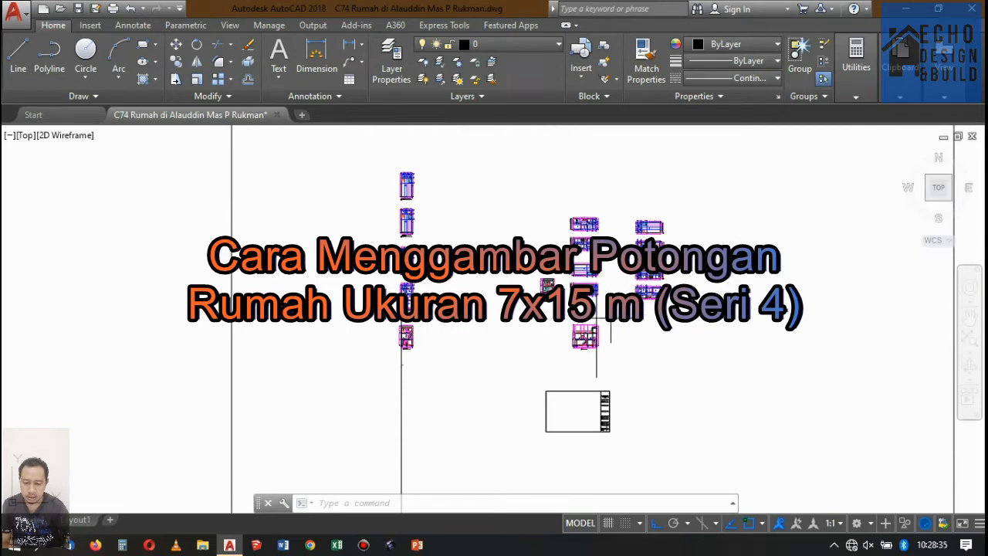
scroll(610, 341, "up", 3)
scroll(595, 293, "down", 5)
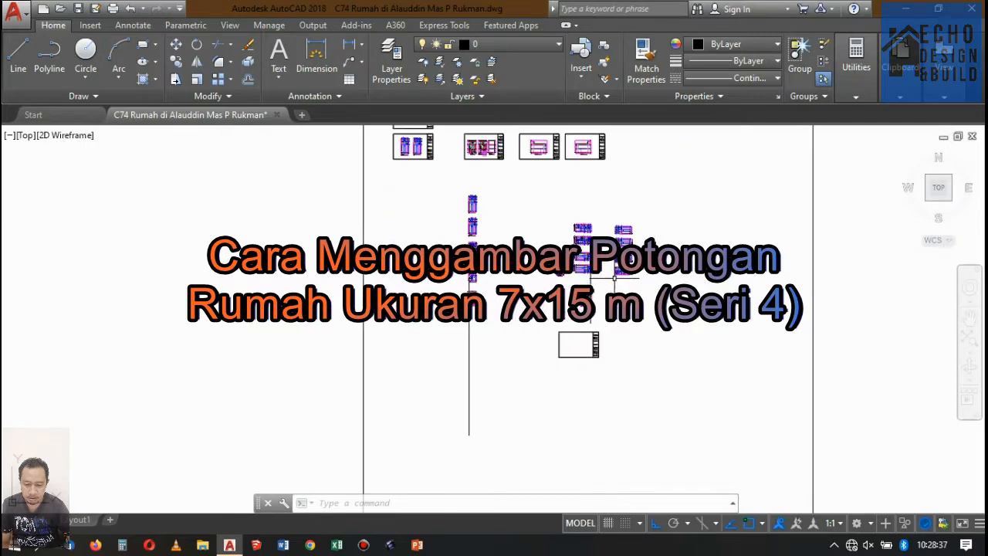
scroll(622, 277, "up", 3)
scroll(622, 276, "down", 2)
scroll(622, 276, "up", 6)
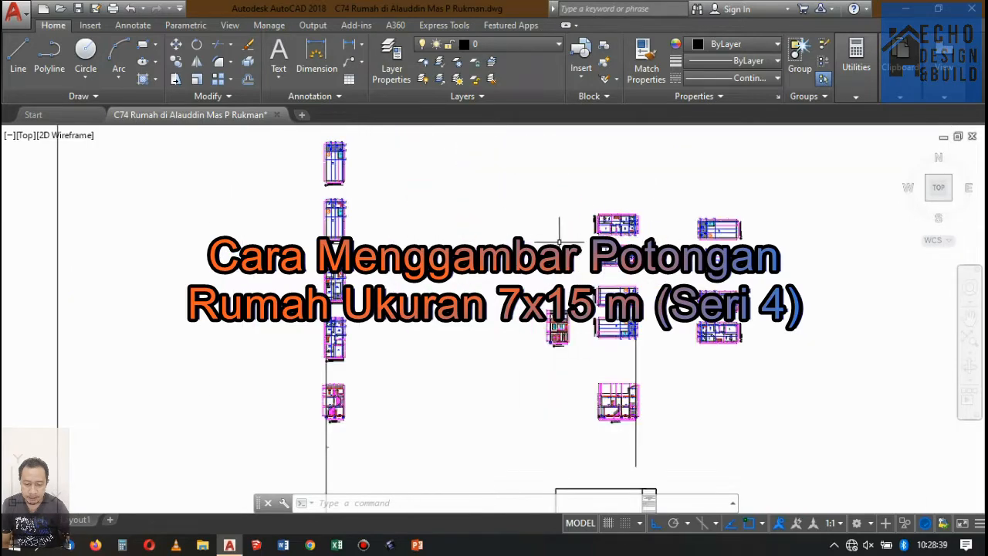
Step: Examine the Potongan A-A and Potongan B-B section markers on the Denah Lantai 2 (Rencana) floor plan
scroll(624, 276, "up", 5)
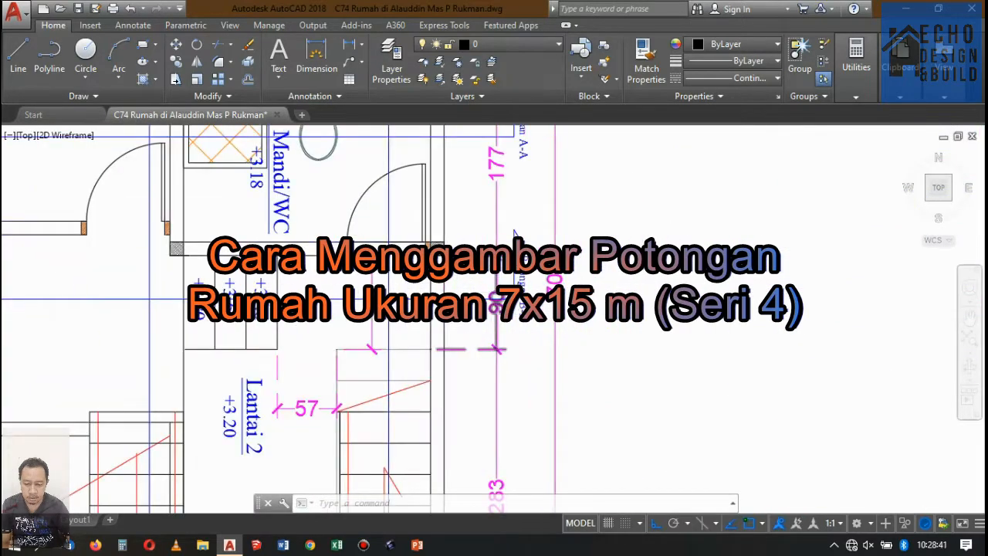
scroll(585, 236, "down", 10)
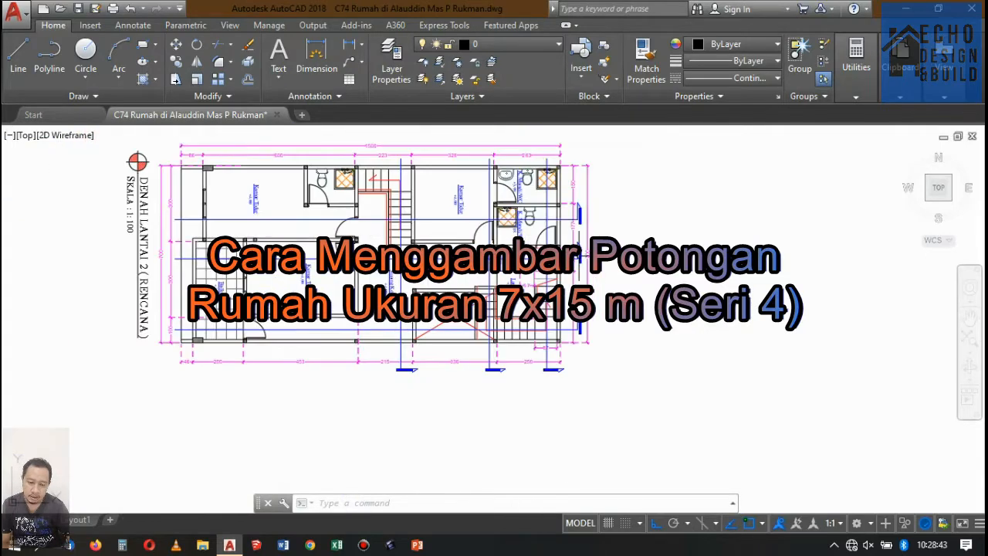
scroll(448, 185, "up", 10)
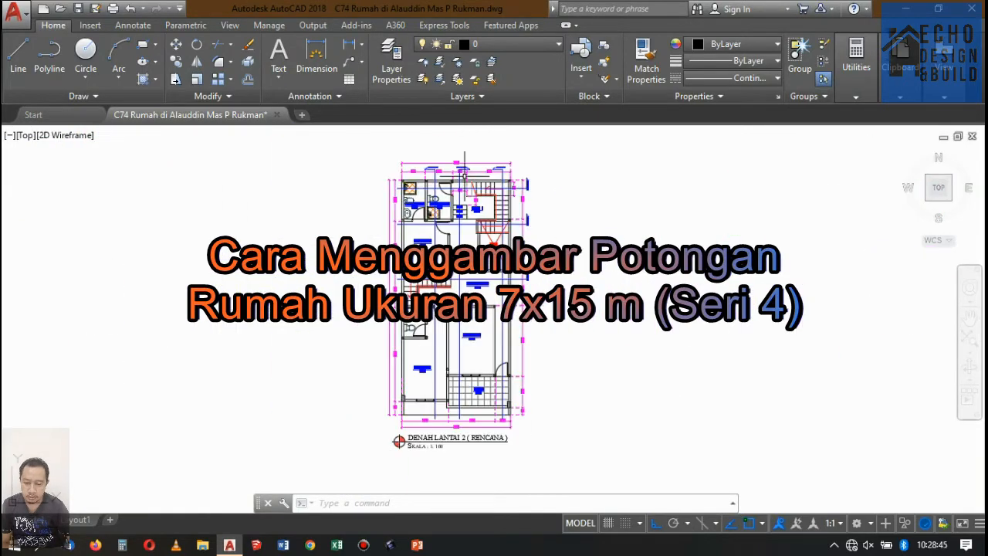
scroll(437, 204, "up", 2)
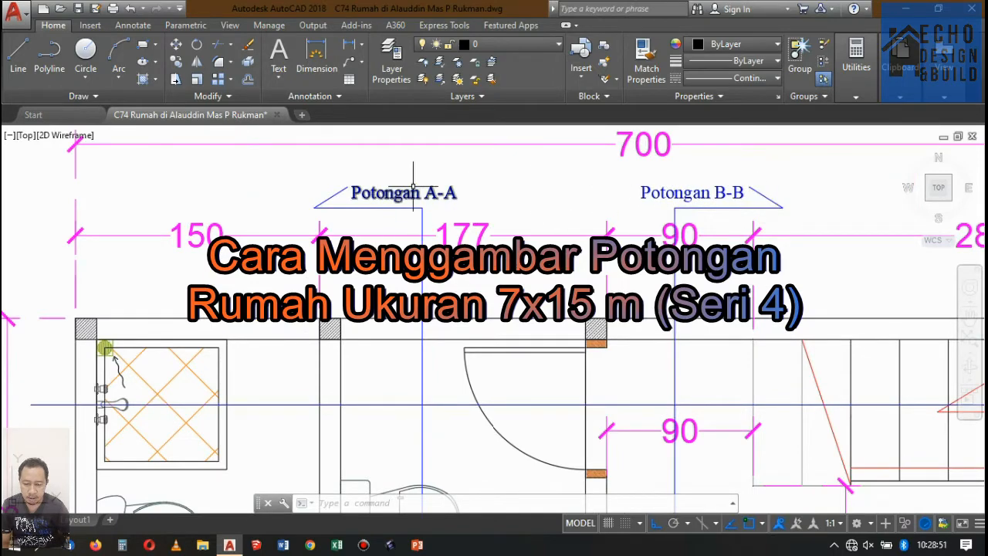
scroll(704, 180, "down", 6)
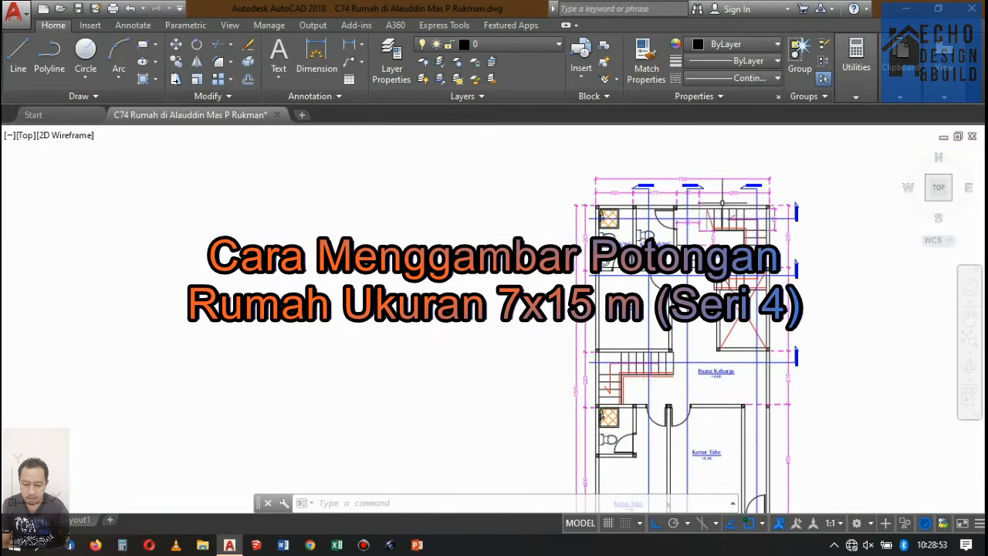
scroll(754, 230, "up", 2)
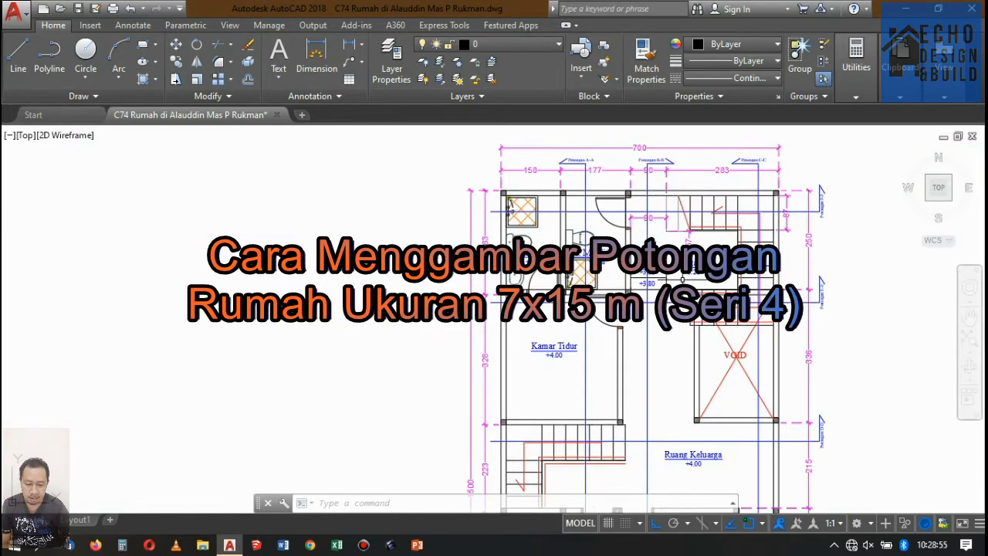
scroll(699, 252, "down", 2)
scroll(790, 216, "up", 2)
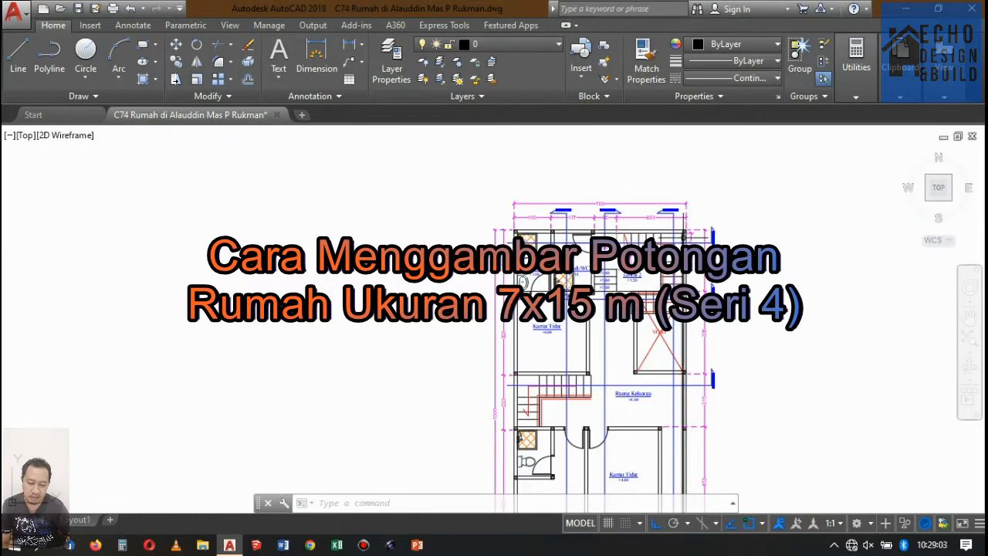
Step: Compare the upright floor plans with the two groups of rotated floor plans used for the sections
scroll(645, 223, "down", 5)
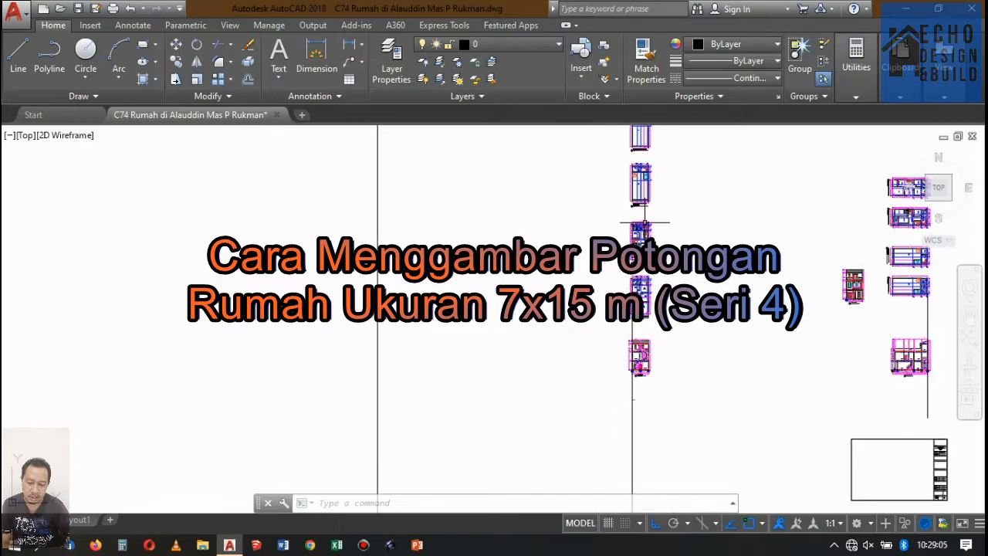
scroll(645, 223, "up", 5)
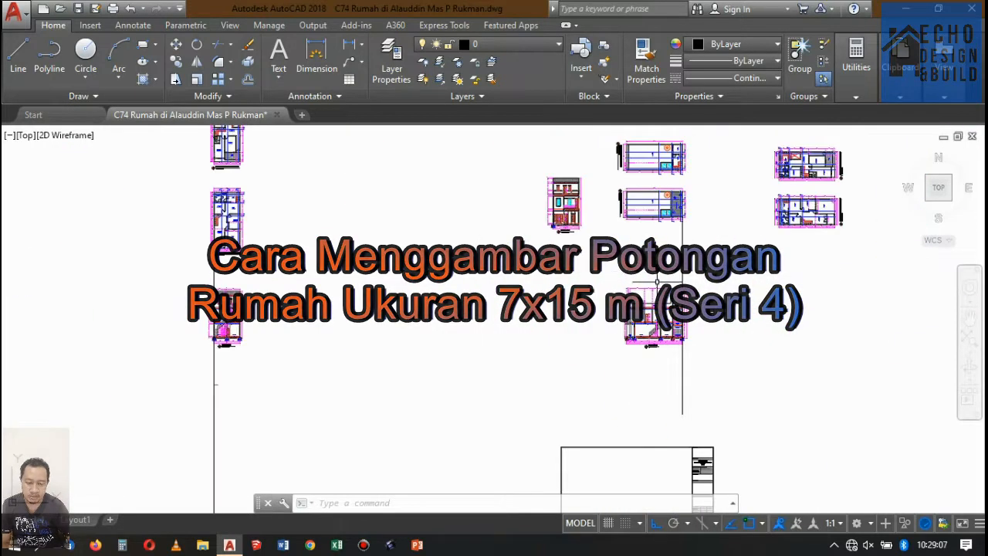
scroll(597, 282, "down", 5)
scroll(667, 210, "up", 3)
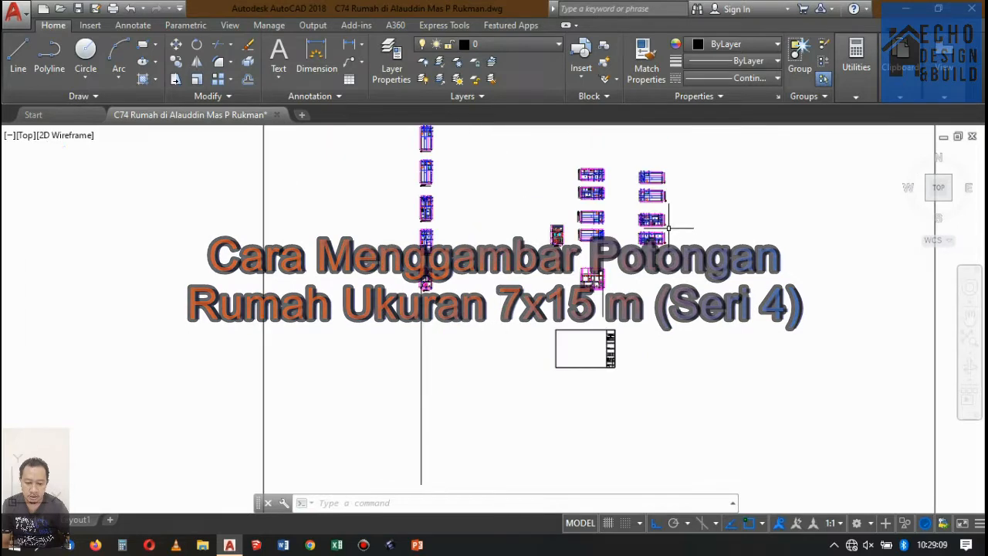
scroll(641, 232, "down", 2)
scroll(640, 188, "up", 4)
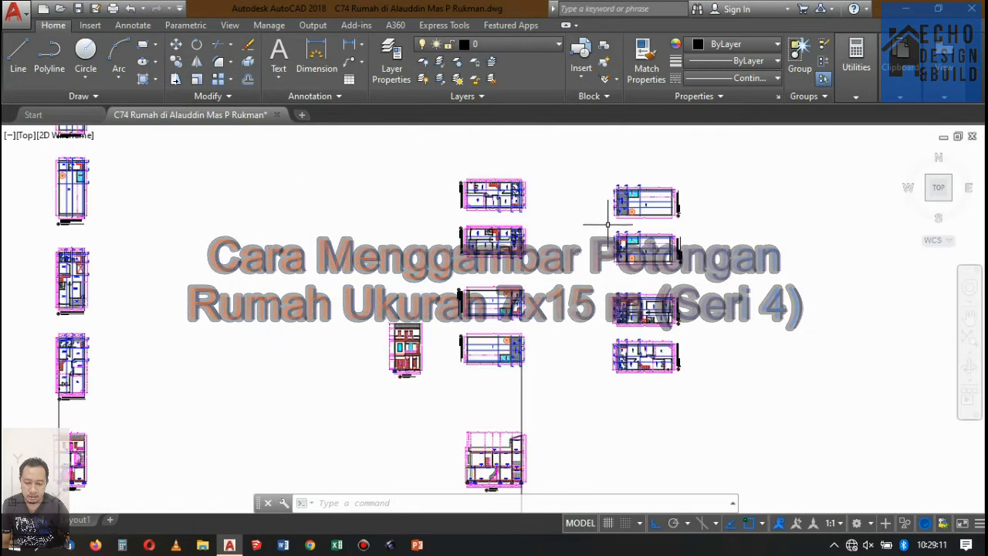
scroll(569, 283, "up", 2)
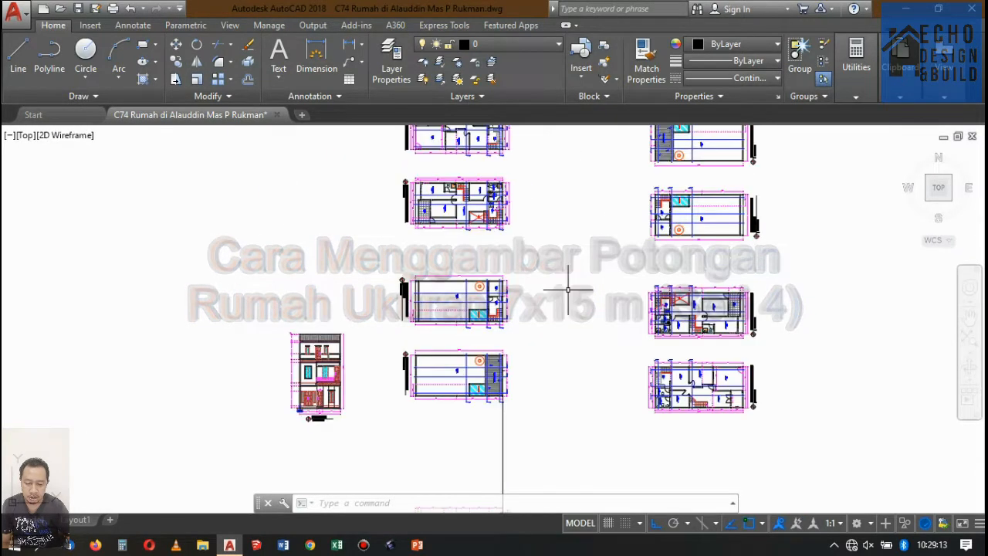
scroll(569, 290, "down", 4)
scroll(406, 275, "down", 2)
Step: Examine where section lines A-A, B-B and C-C cut the bathrooms, stairs and void on the planned second floor
scroll(266, 235, "up", 5)
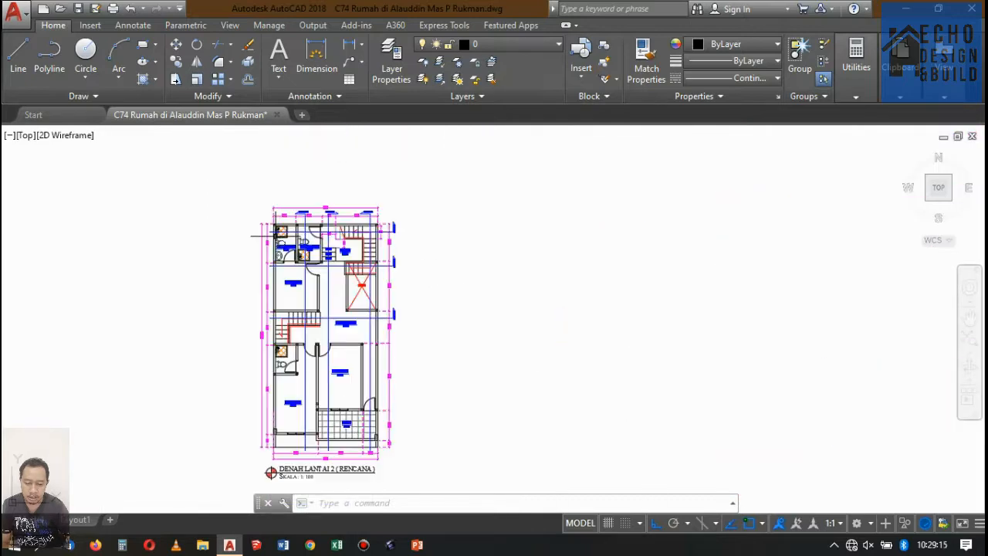
scroll(305, 228, "up", 3)
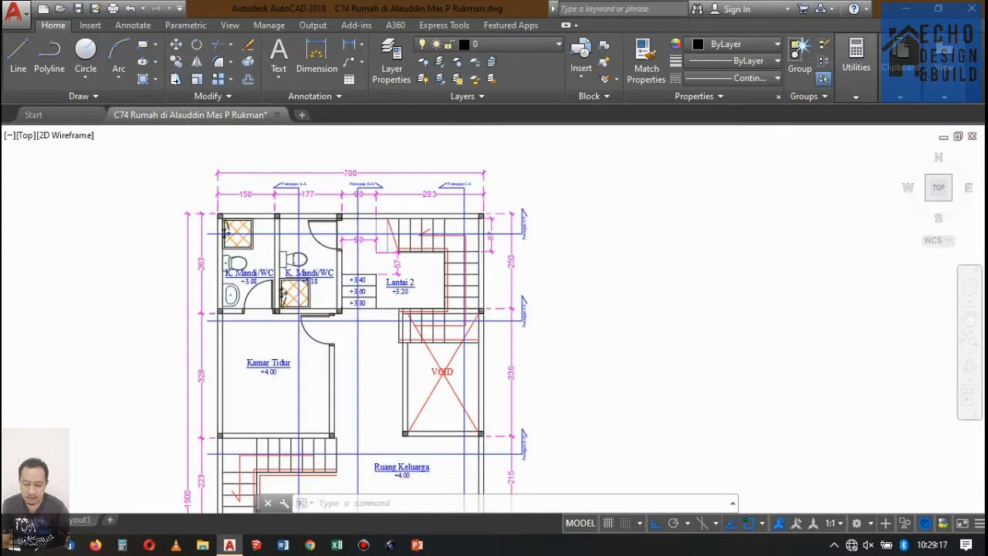
scroll(376, 247, "up", 4)
scroll(402, 239, "down", 5)
scroll(432, 231, "up", 1)
scroll(445, 228, "down", 4)
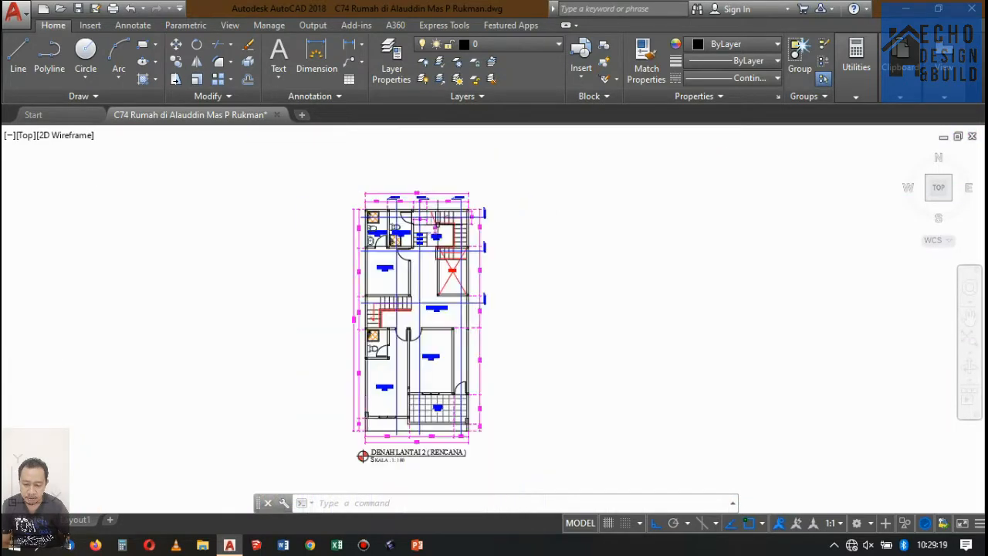
scroll(404, 183, "up", 3)
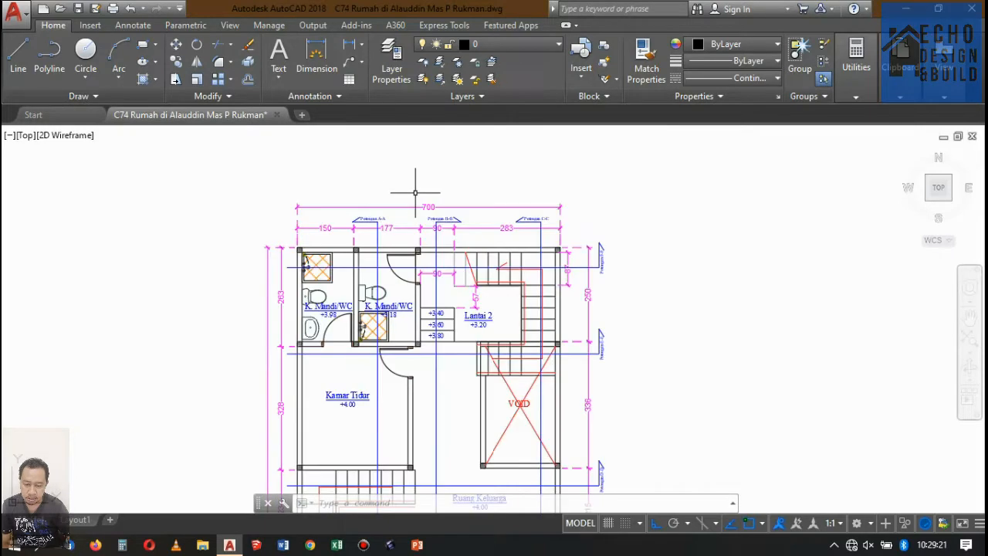
scroll(368, 218, "up", 3)
scroll(379, 203, "down", 5)
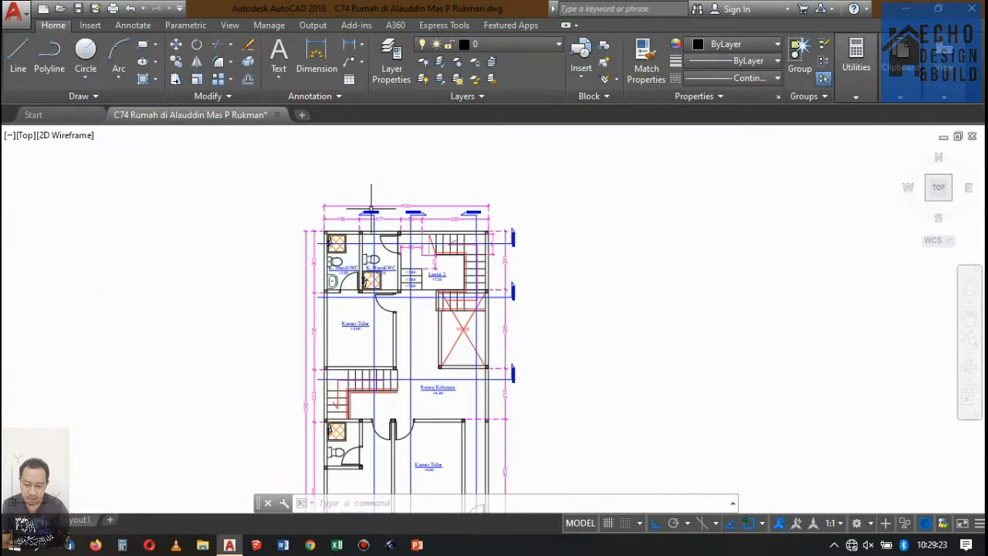
Step: Review the layout of all plan groups and inspect the finished longitudinal section below the rotated plans
scroll(372, 208, "down", 5)
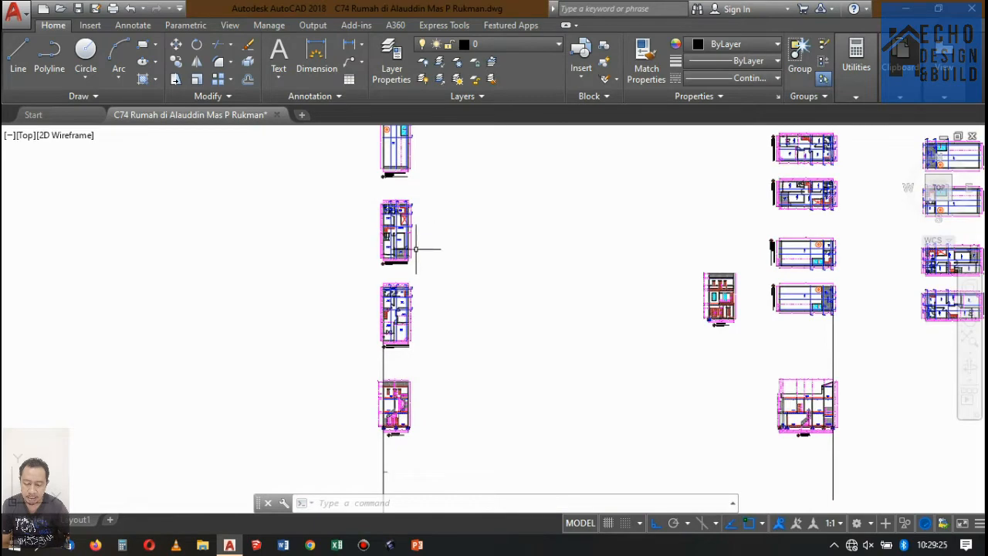
scroll(416, 249, "down", 5)
scroll(479, 235, "up", 4)
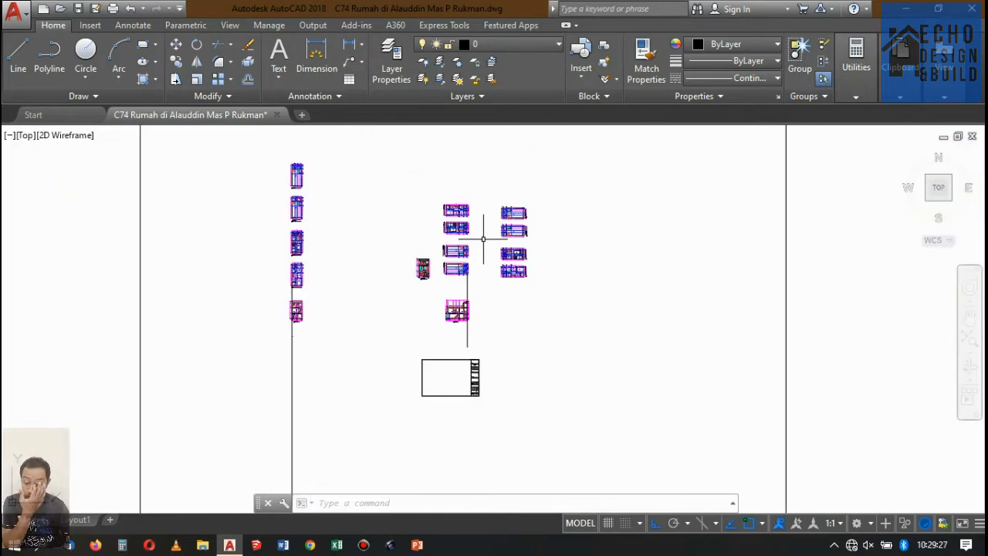
scroll(480, 242, "up", 6)
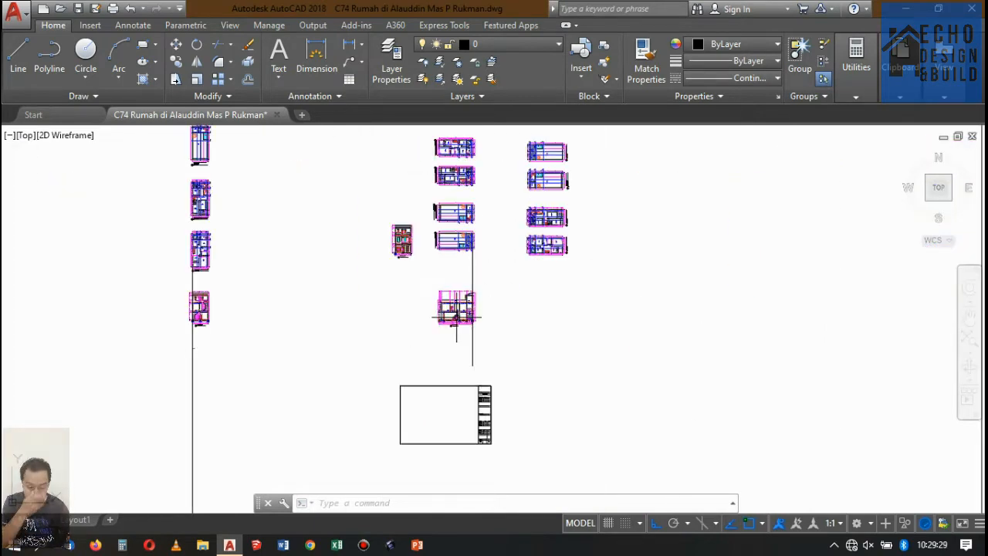
scroll(474, 261, "down", 4)
scroll(467, 266, "up", 4)
middle_click_drag(502, 266, 482, 274)
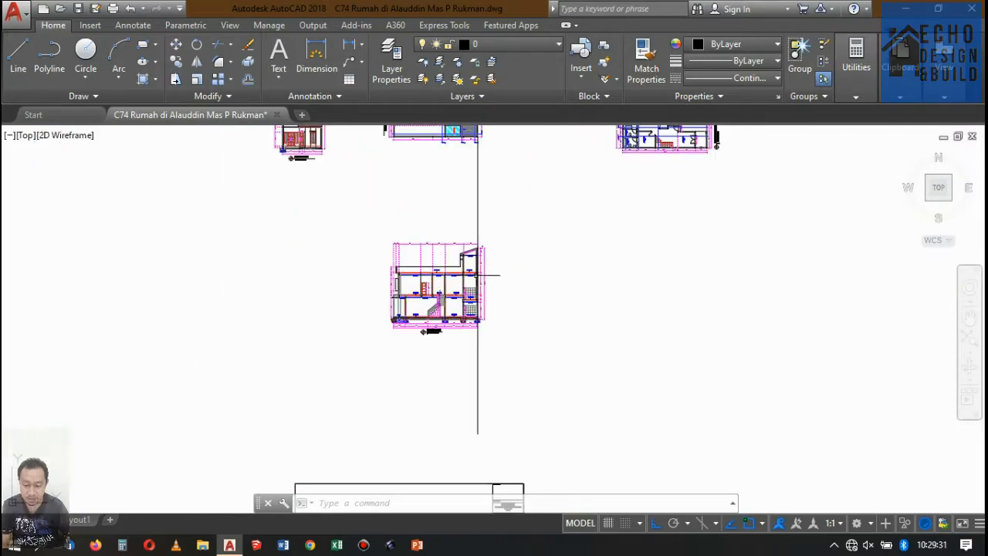
Step: Draw a vertical line in Potongan A-A from the outer end of the rooftop slab down to the Lantai 2 balcony level
scroll(485, 295, "up", 10)
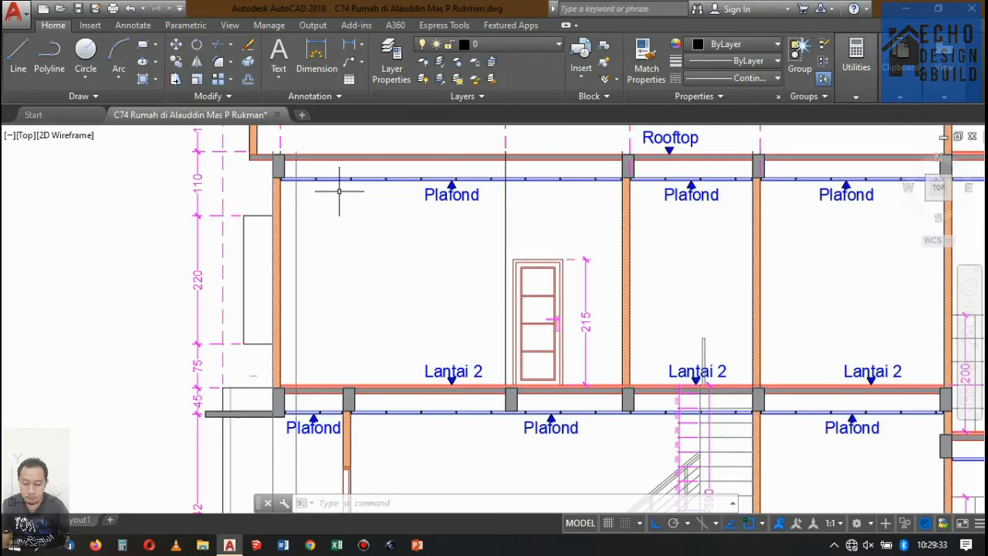
scroll(310, 168, "down", 9)
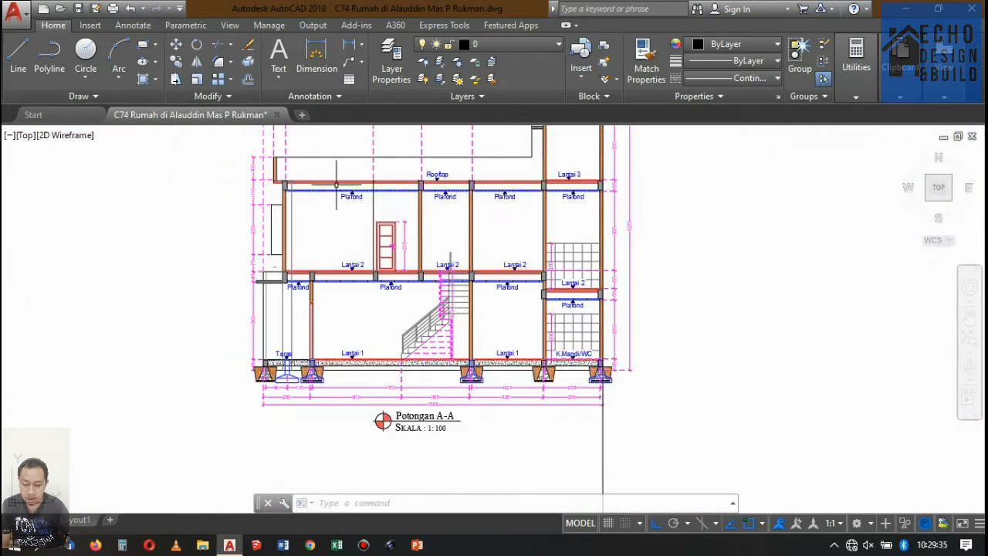
scroll(287, 183, "up", 3)
scroll(287, 184, "up", 4)
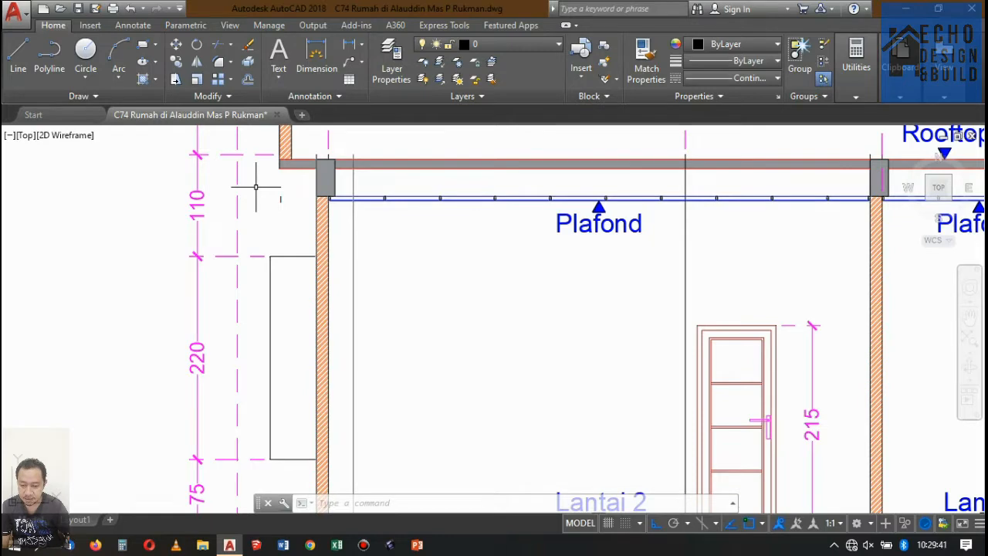
scroll(298, 149, "up", 2)
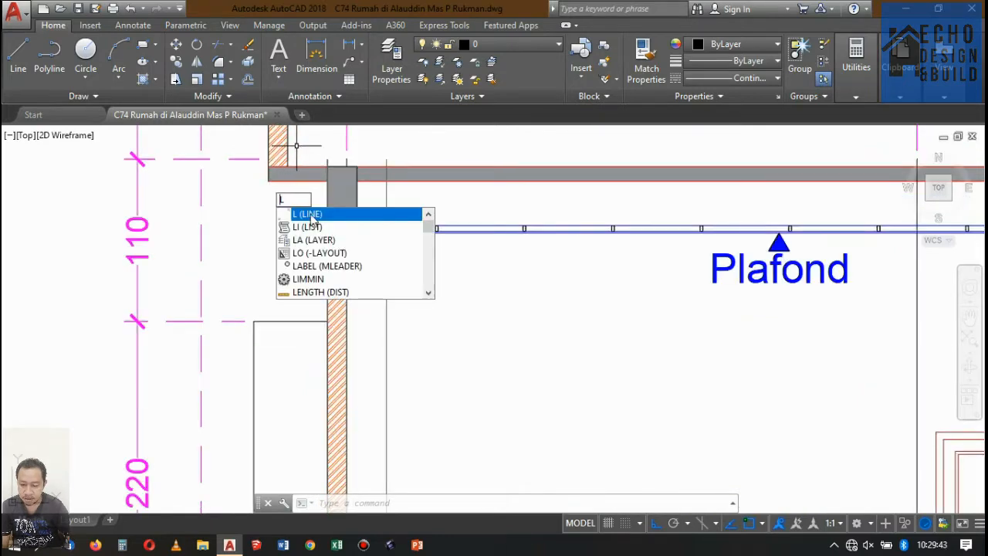
left_click(312, 219)
left_click(267, 180)
scroll(297, 147, "down", 6)
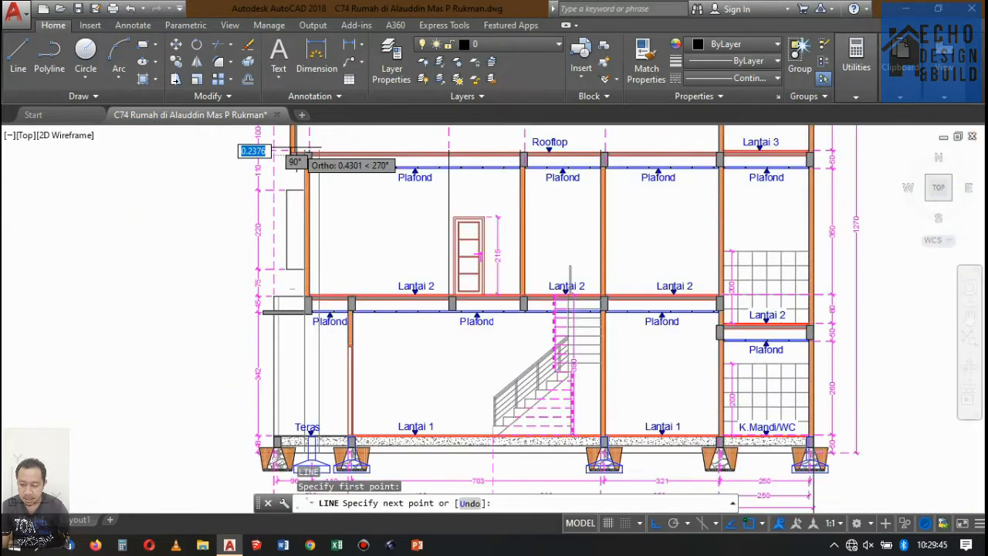
scroll(294, 151, "down", 4)
scroll(289, 179, "up", 8)
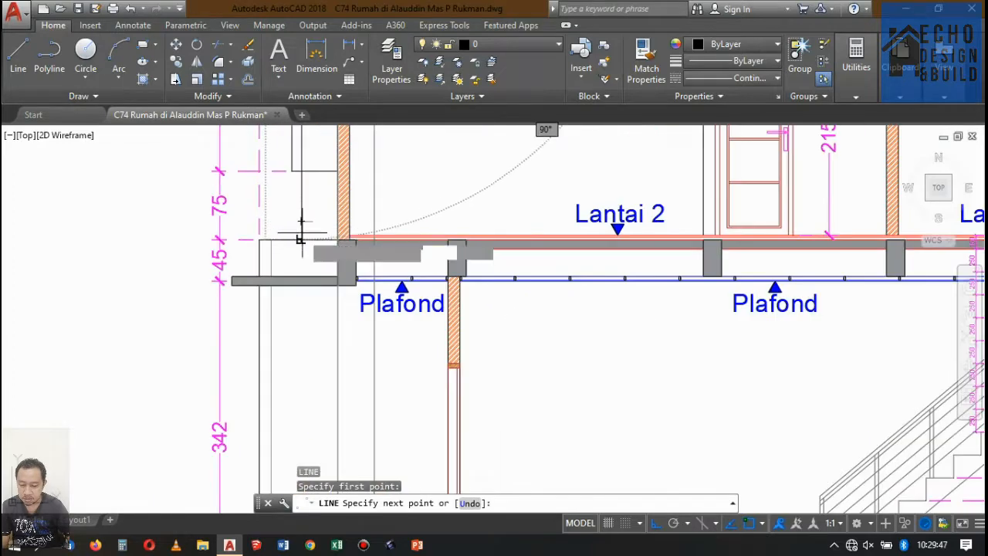
left_click(301, 235)
key("Return")
Step: Trim away the part of the new vertical line that crosses the 220 high projecting frame on the Lantai 2 facade
scroll(302, 178, "down", 5)
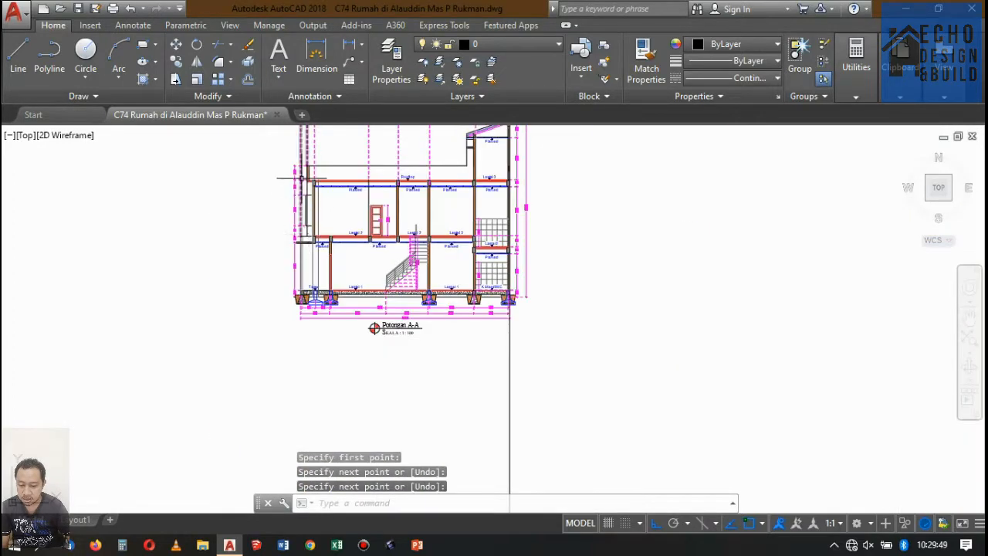
scroll(302, 178, "up", 10)
type("tr")
key("Return")
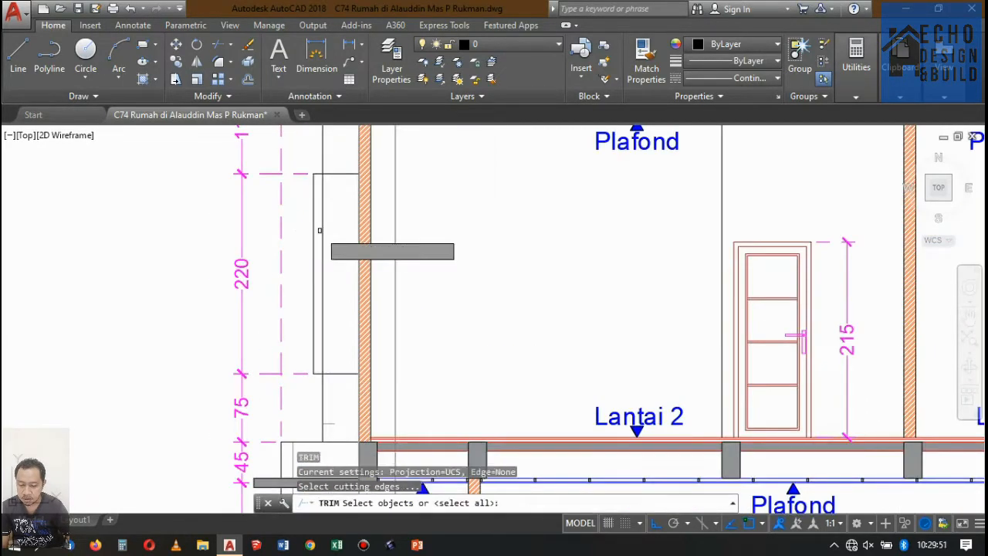
key("Return")
left_click(323, 220)
left_click(325, 216)
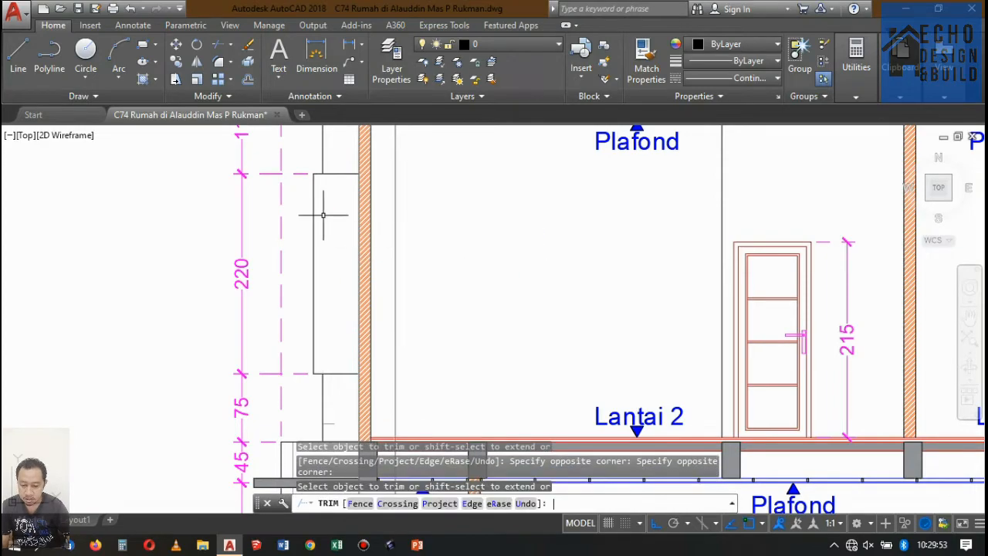
scroll(326, 217, "down", 8)
Step: Examine where section line B-B cuts the kitchen, bathrooms and rooms on the rotated ground floor plan and compare it with the finished section
scroll(467, 173, "up", 2)
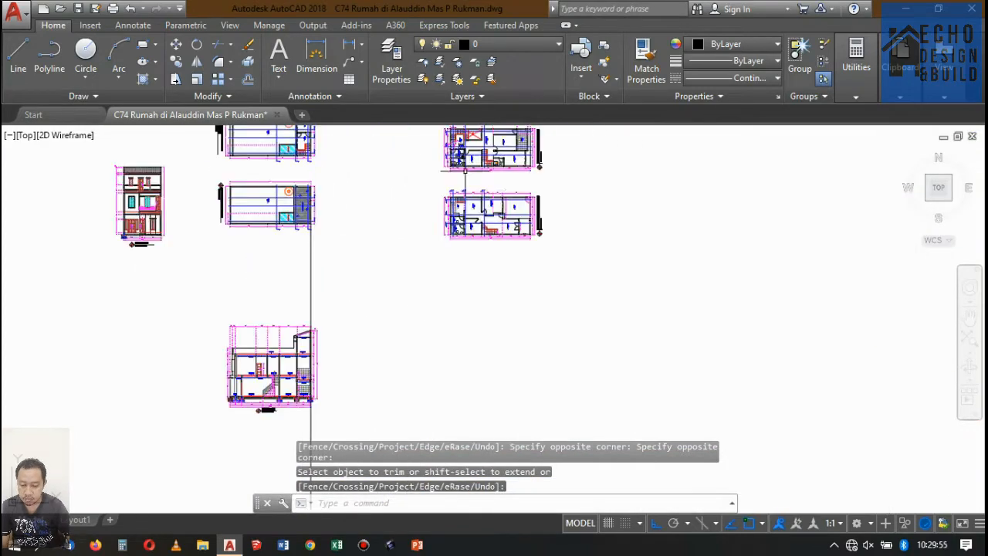
scroll(530, 212, "up", 1)
scroll(530, 212, "down", 2)
scroll(530, 214, "up", 2)
scroll(455, 223, "down", 2)
scroll(474, 196, "up", 1)
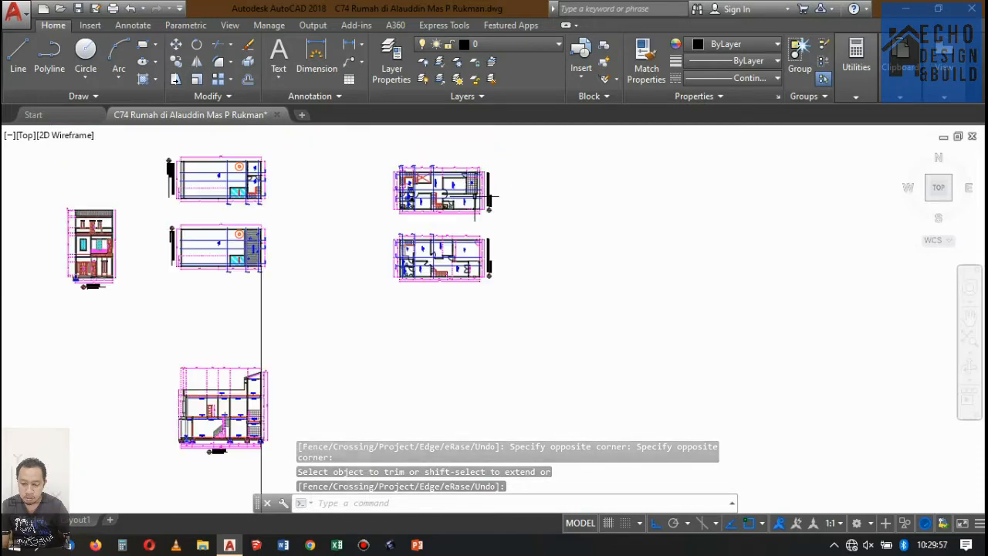
scroll(465, 235, "up", 2)
scroll(451, 208, "down", 3)
scroll(455, 220, "up", 8)
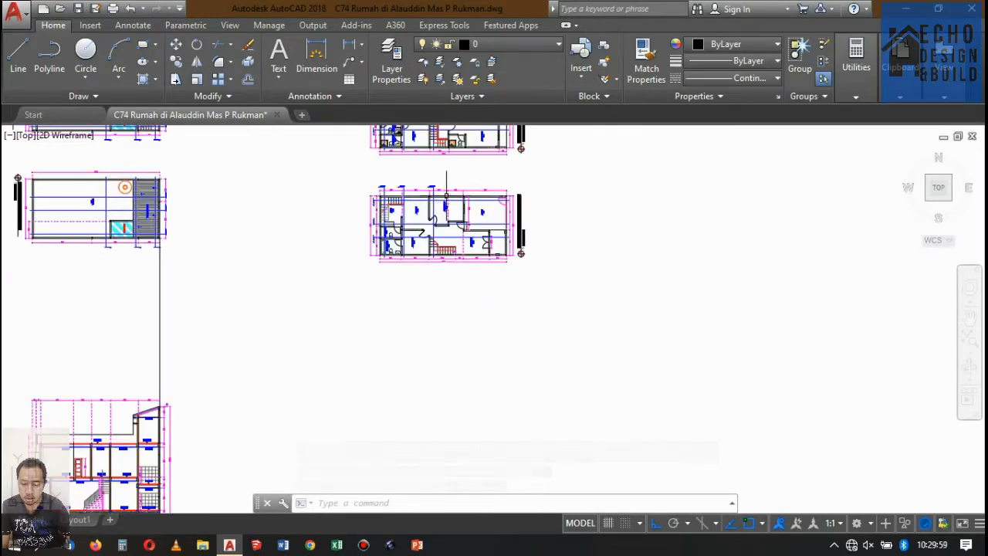
scroll(158, 223, "up", 8)
scroll(359, 255, "down", 4)
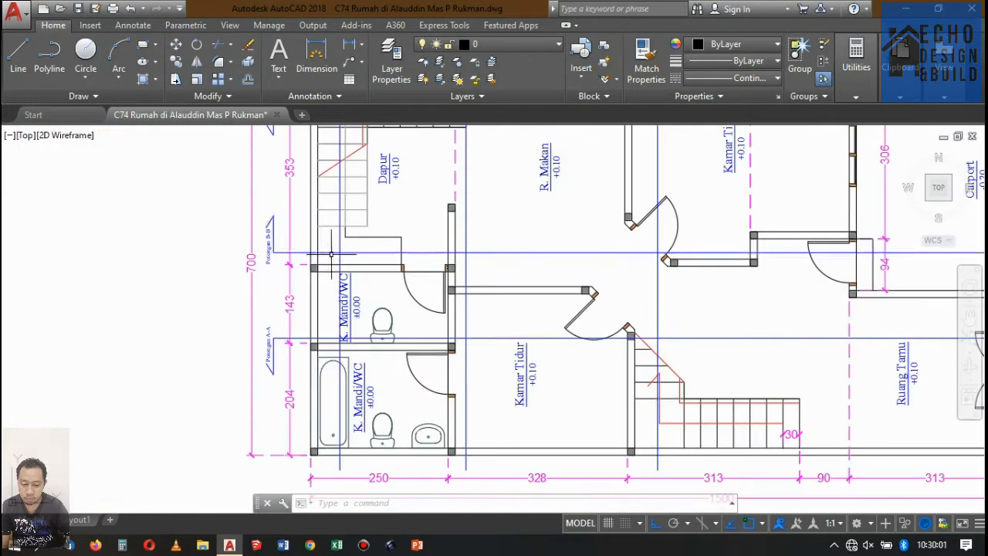
scroll(285, 245, "down", 8)
scroll(279, 232, "up", 4)
scroll(273, 221, "down", 6)
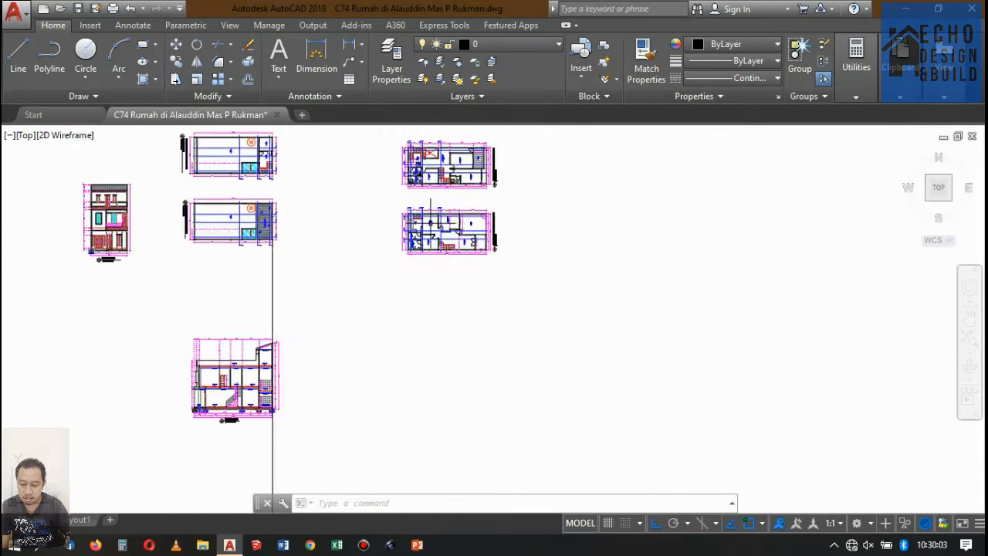
scroll(390, 224, "up", 4)
scroll(383, 237, "down", 8)
scroll(382, 237, "up", 4)
left_click(328, 217)
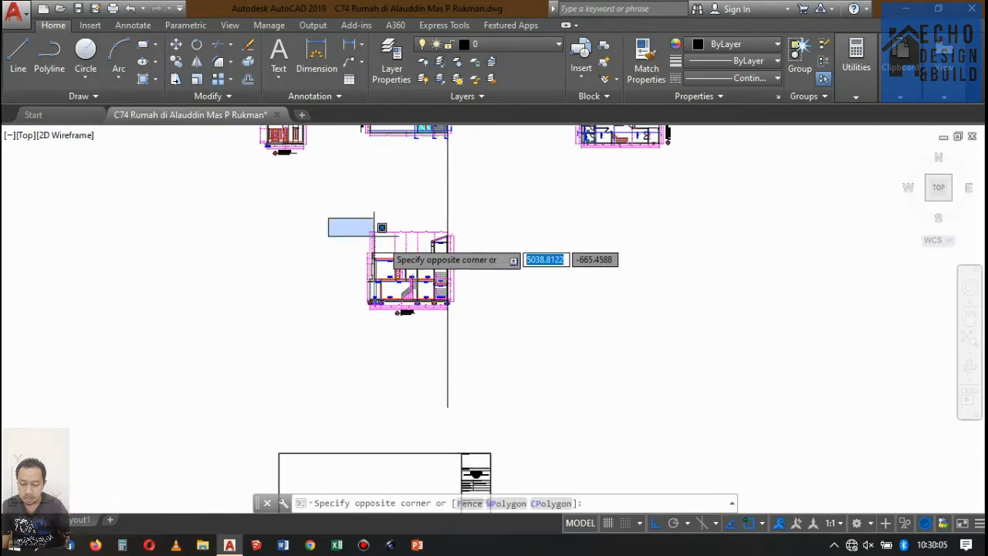
left_click(498, 331)
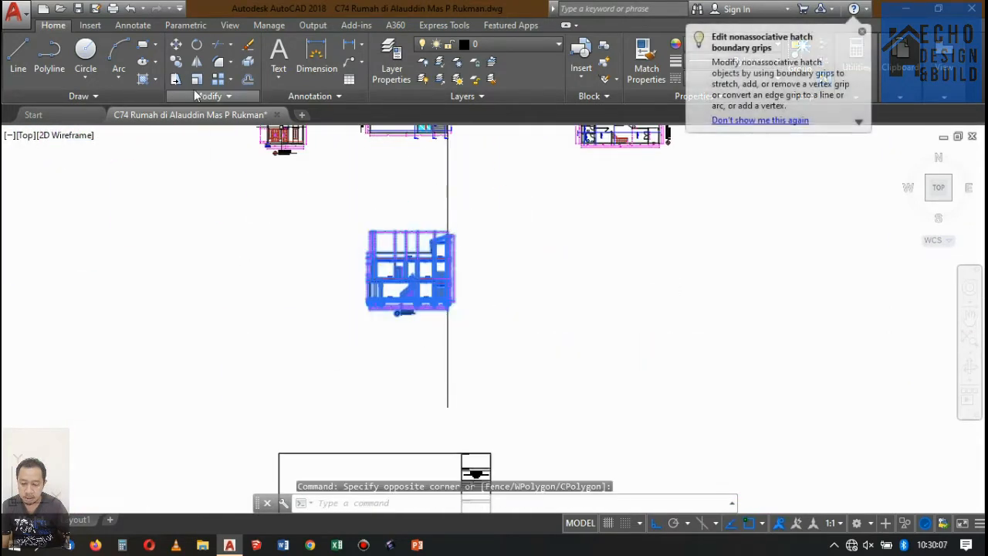
left_click(176, 63)
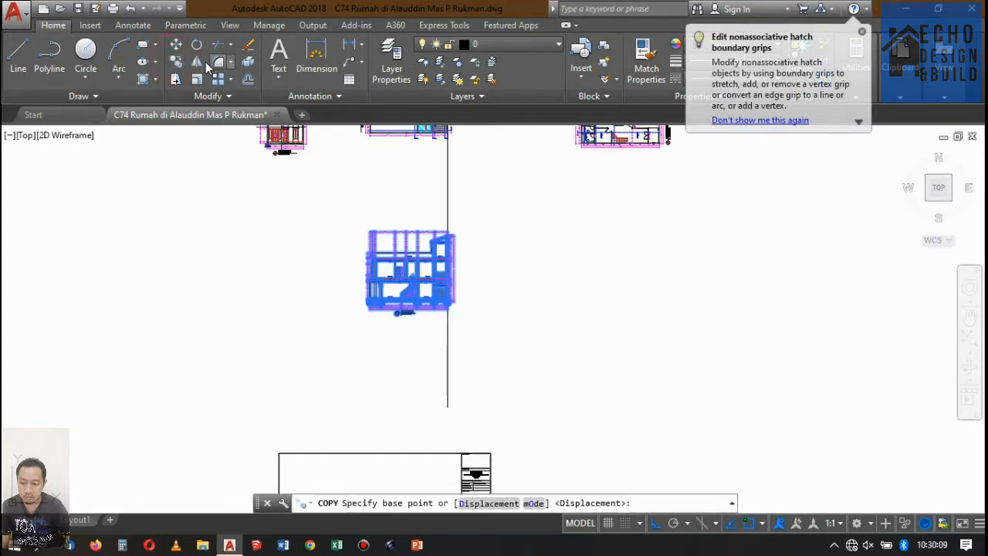
Step: Mirror the complete Potongan A-A section about a vertical axis beside it, keeping the source objects
left_click(199, 62)
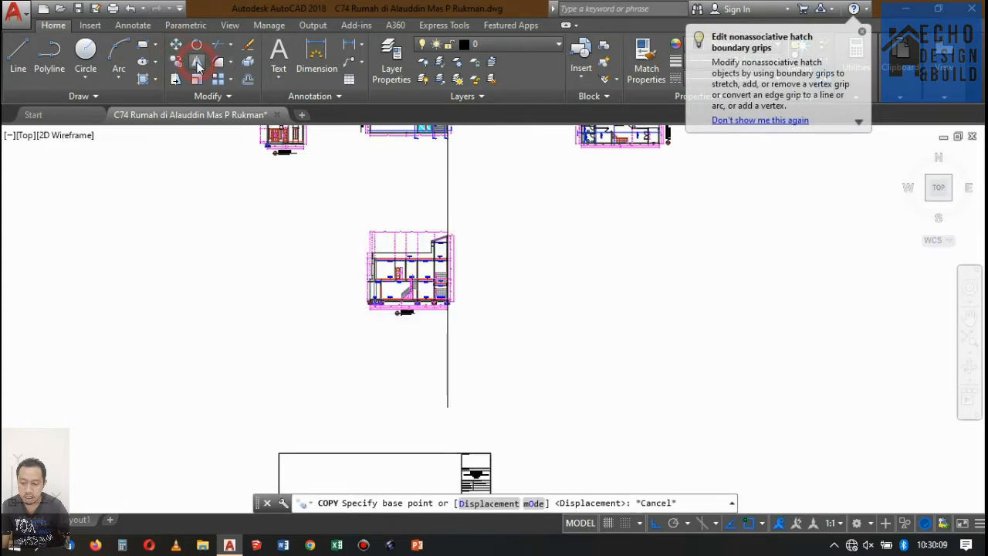
left_click(330, 200)
left_click(485, 303)
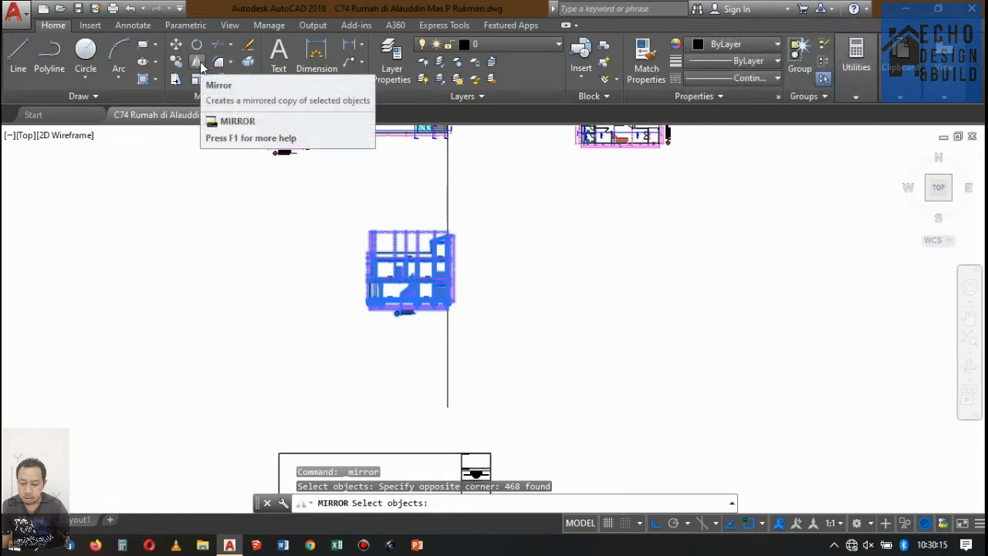
key("Return")
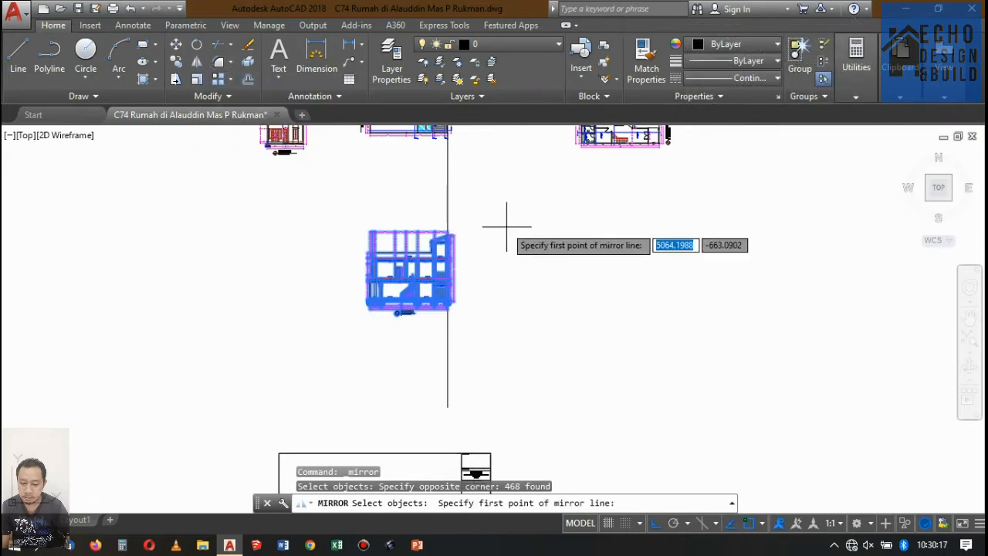
left_click(507, 216)
left_click(501, 177)
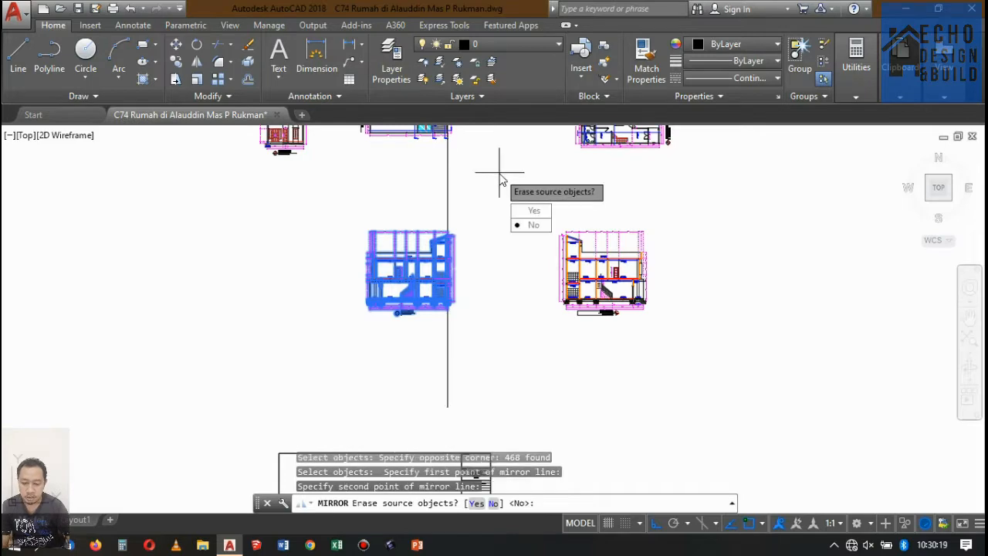
key("Return")
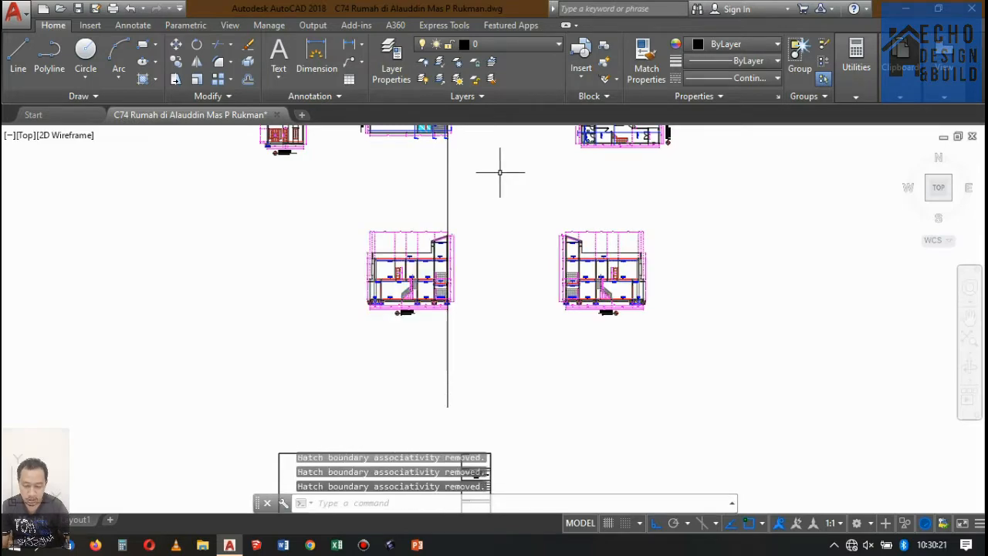
Step: Draw a vertical guide line from the outer bathroom corner of the second group's rotated ground floor plan down past the mirrored section
scroll(501, 172, "down", 4)
scroll(459, 232, "up", 4)
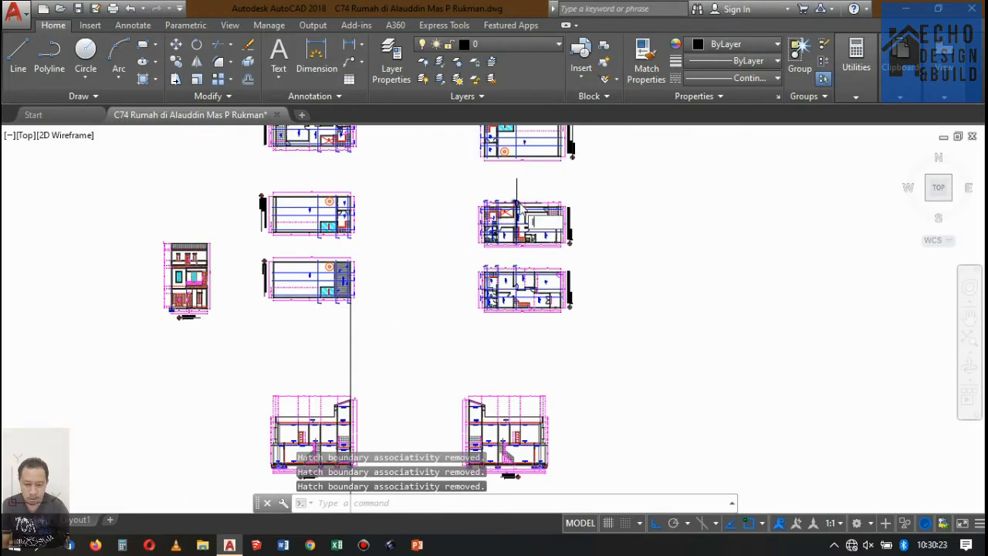
type("l")
key("Return")
scroll(459, 282, "up", 10)
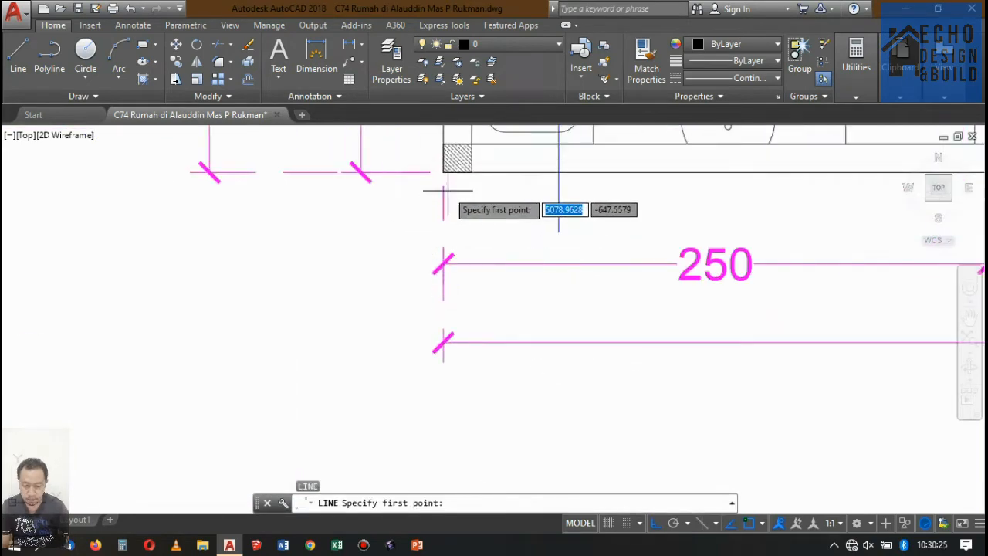
left_click(446, 190)
scroll(448, 201, "down", 6)
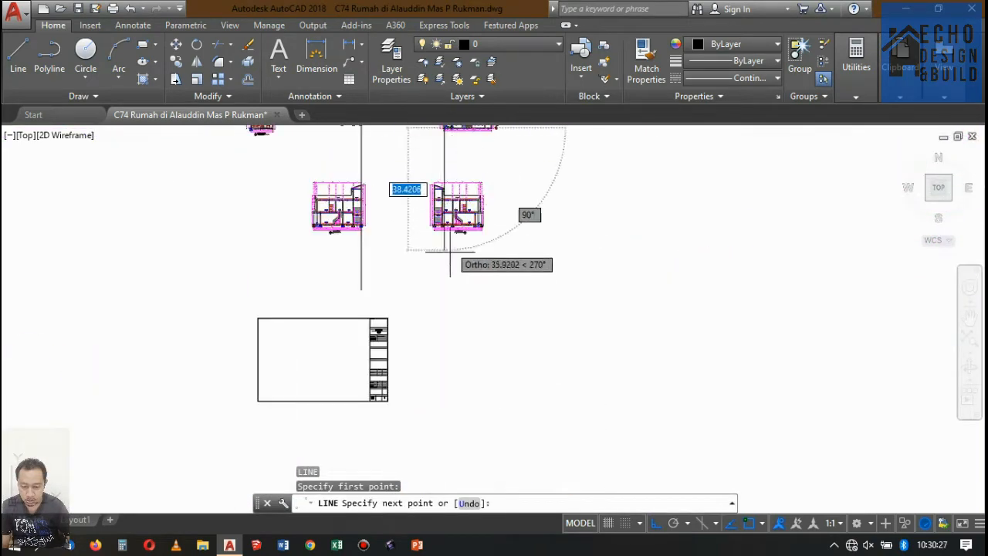
left_click(444, 296)
key("Return")
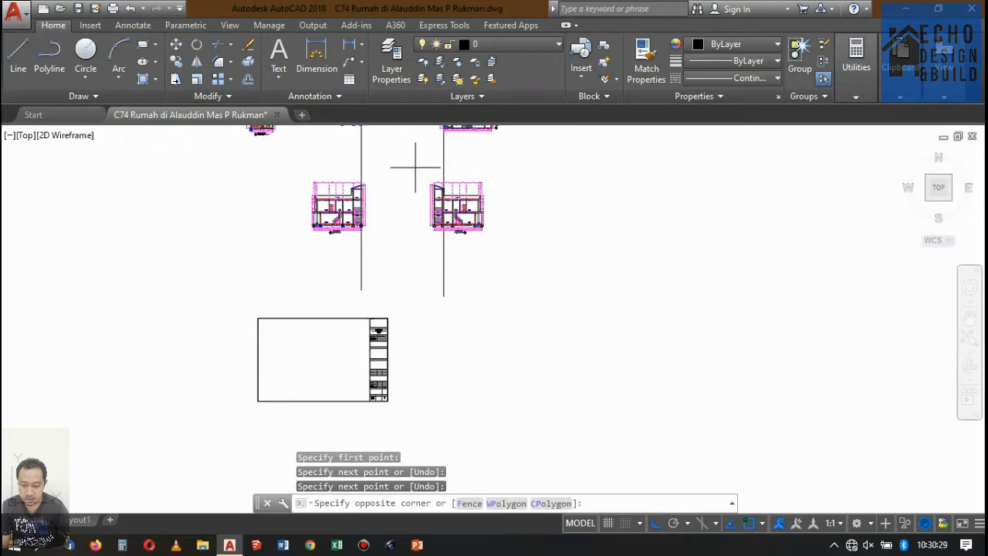
Step: Move the mirrored section from the top outer corner of its rear wall onto the new vertical guide line
left_click(518, 247)
scroll(459, 185, "up", 3)
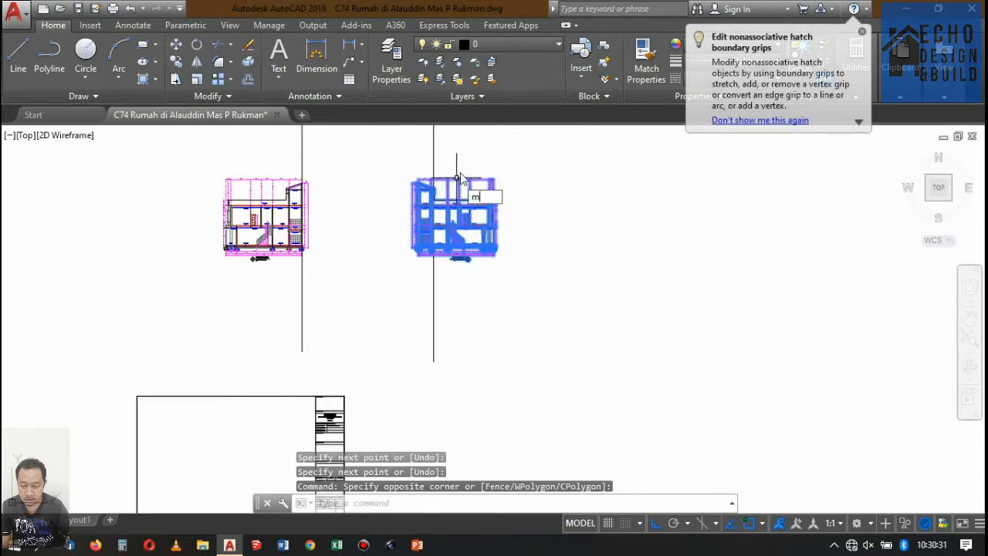
key("Return")
scroll(432, 201, "up", 8)
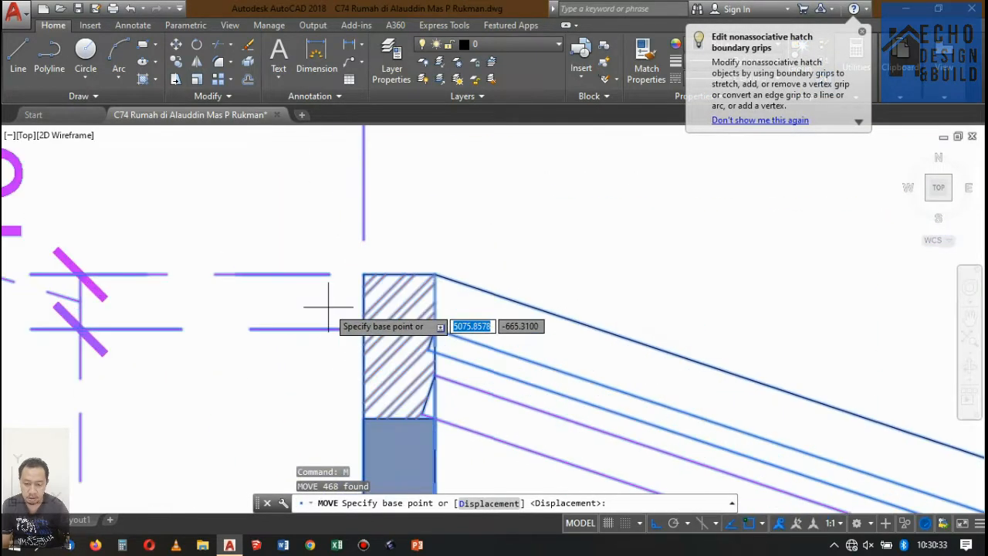
left_click(363, 275)
scroll(368, 260, "down", 6)
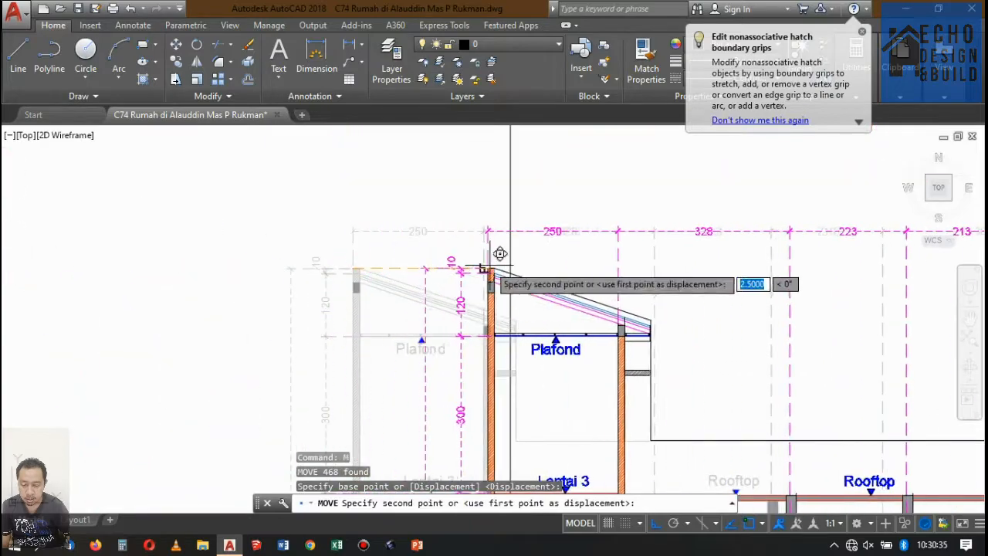
scroll(511, 254, "down", 2)
left_click(490, 194)
scroll(490, 193, "down", 5)
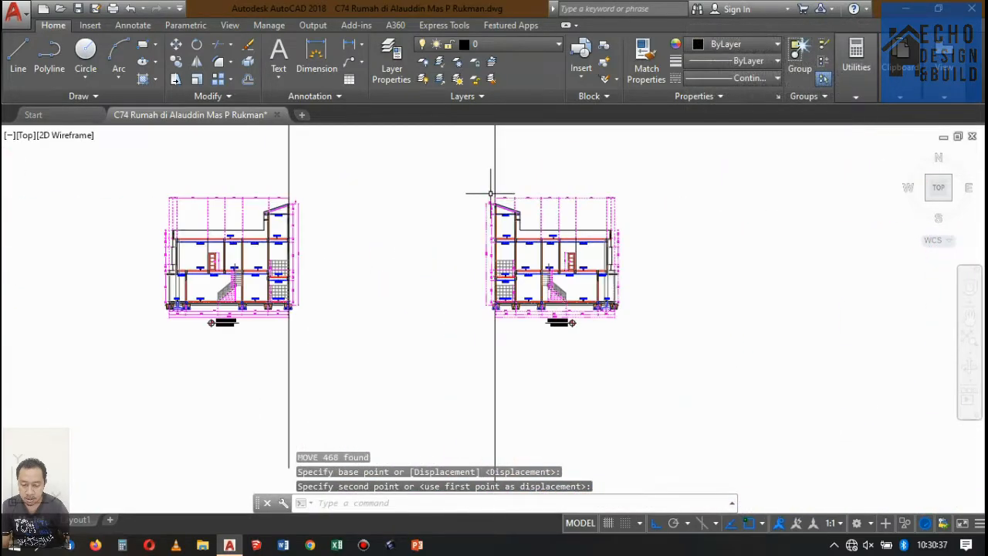
Step: Compare the mirrored section with the rotated floor plans and examine the path of section line B-B on the ground floor
scroll(542, 242, "up", 4)
scroll(571, 289, "up", 2)
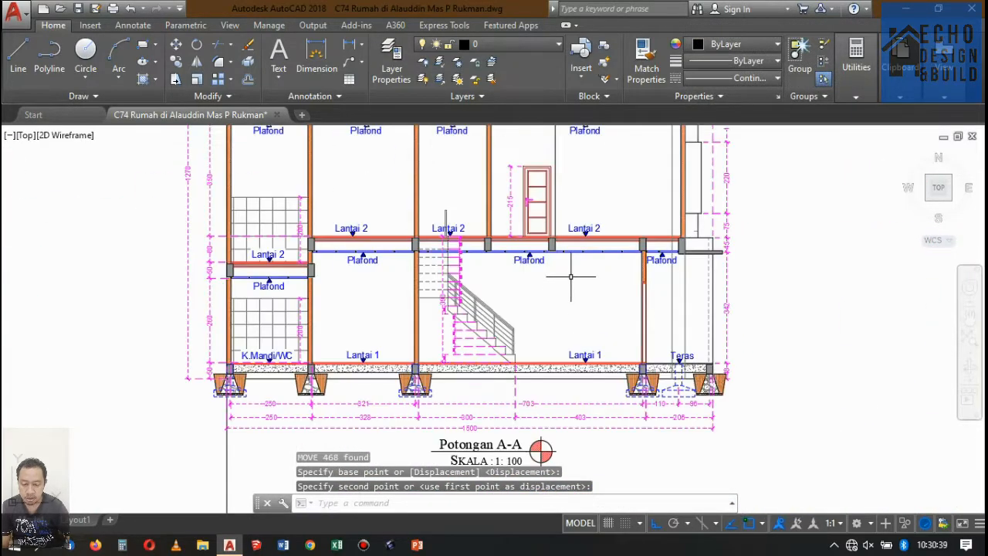
scroll(603, 342, "down", 6)
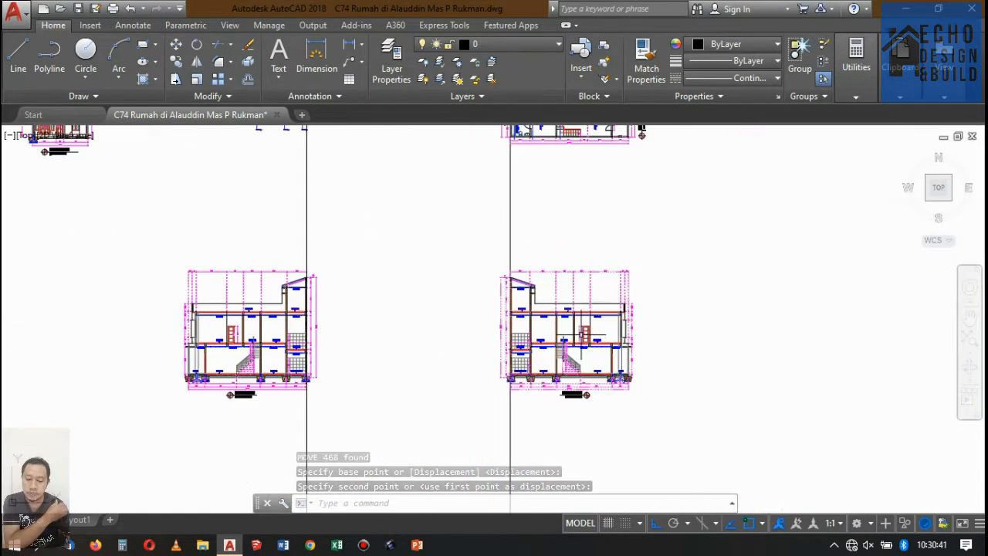
scroll(567, 234, "up", 3)
scroll(567, 234, "up", 3)
scroll(568, 234, "down", 5)
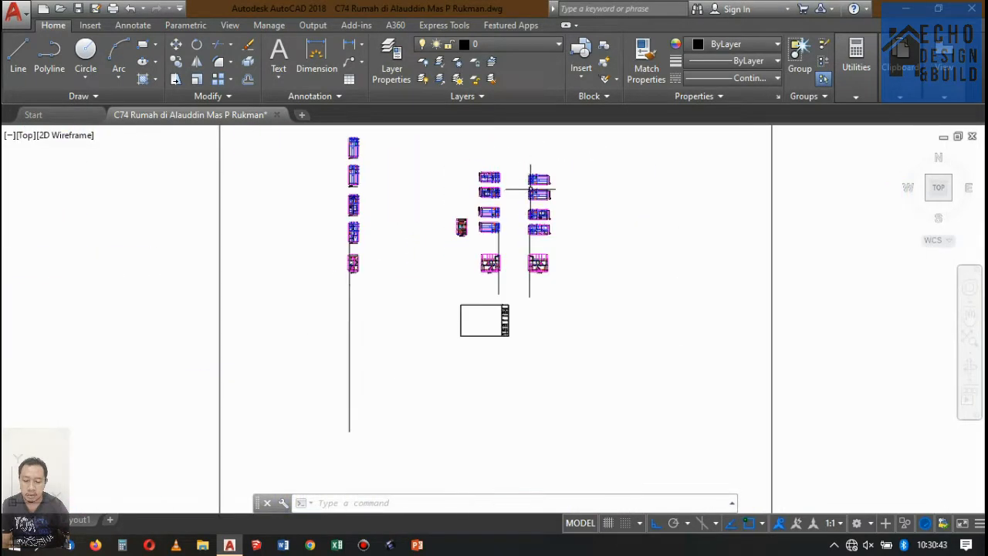
scroll(498, 158, "up", 4)
scroll(498, 158, "down", 4)
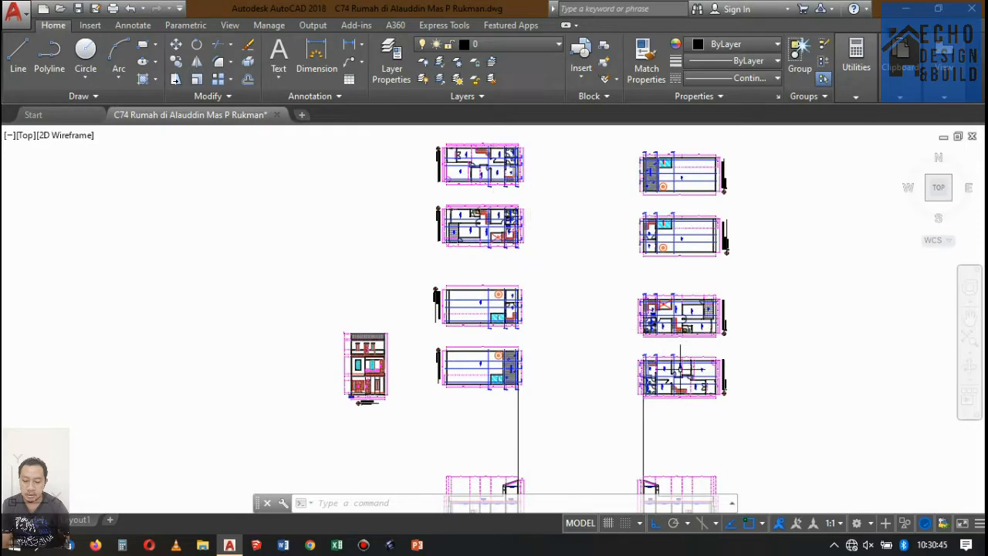
scroll(680, 362, "up", 5)
scroll(443, 266, "down", 3)
scroll(443, 266, "up", 3)
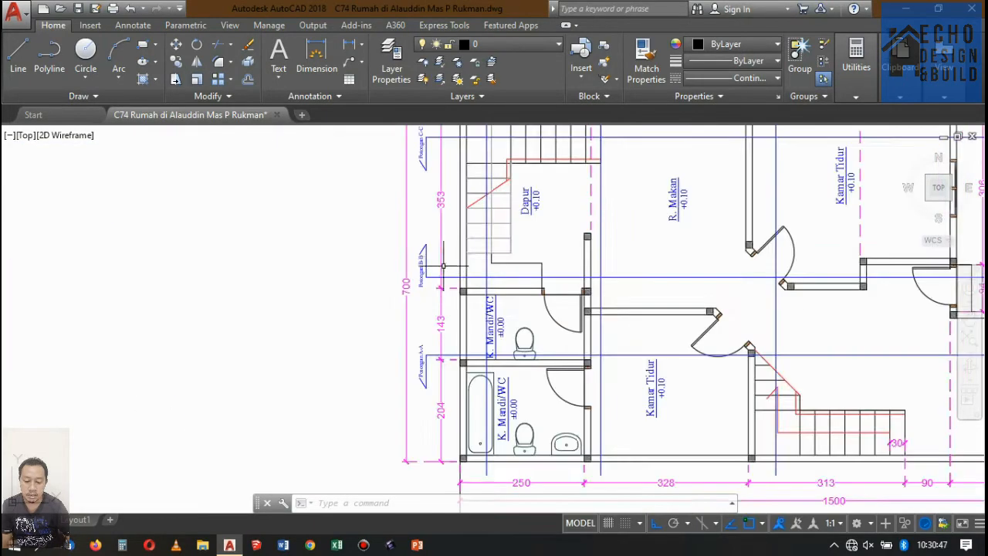
Step: Delete the ground-floor staircase with its railing and adjoining dimensions from the mirrored section
scroll(443, 265, "up", 2)
scroll(436, 274, "down", 8)
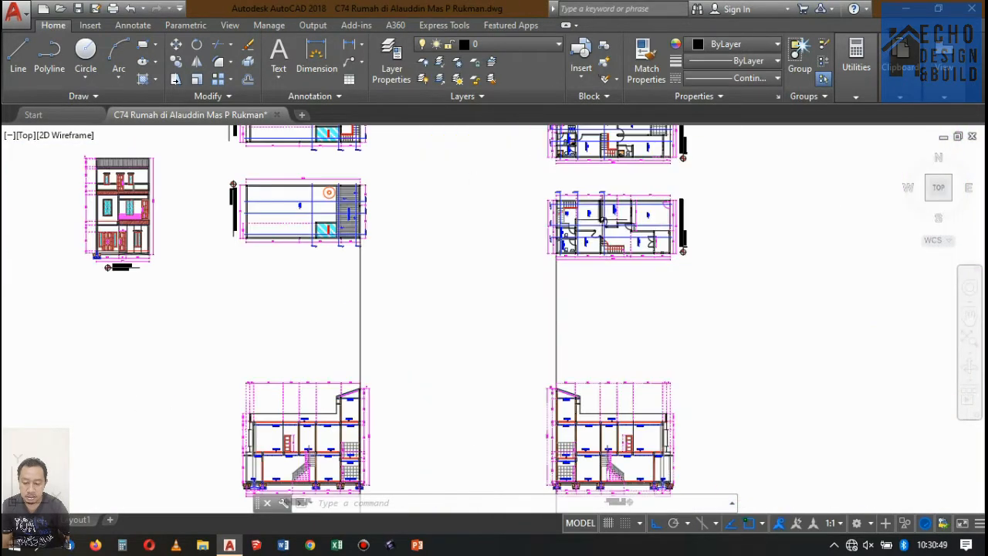
scroll(610, 231, "down", 2)
scroll(633, 338, "up", 6)
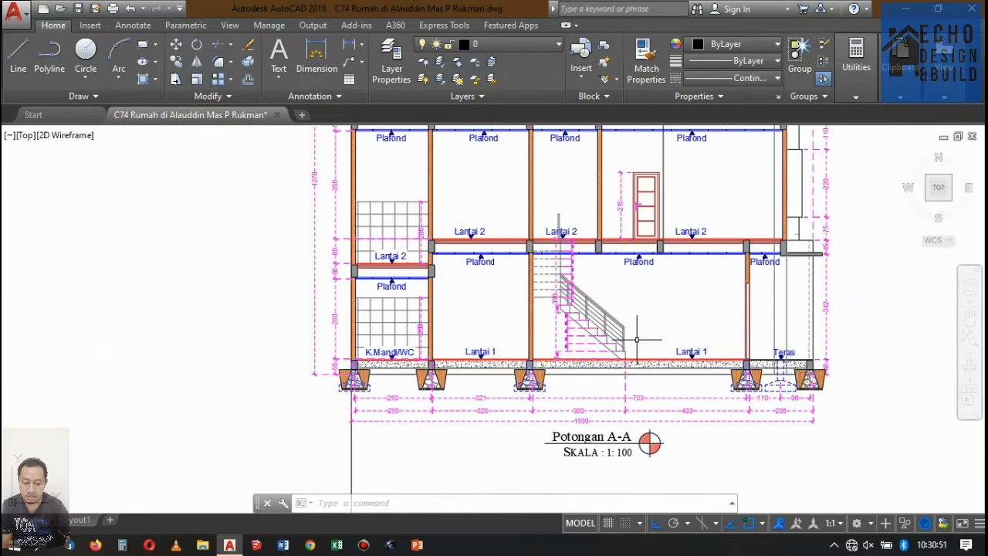
scroll(637, 339, "up", 2)
left_click(637, 364)
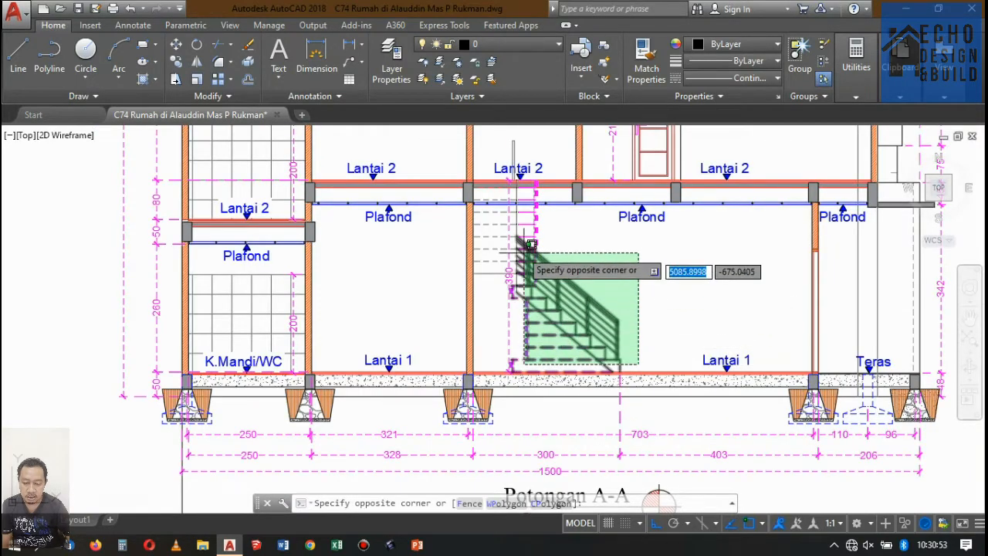
left_click(500, 216)
scroll(528, 196, "up", 4)
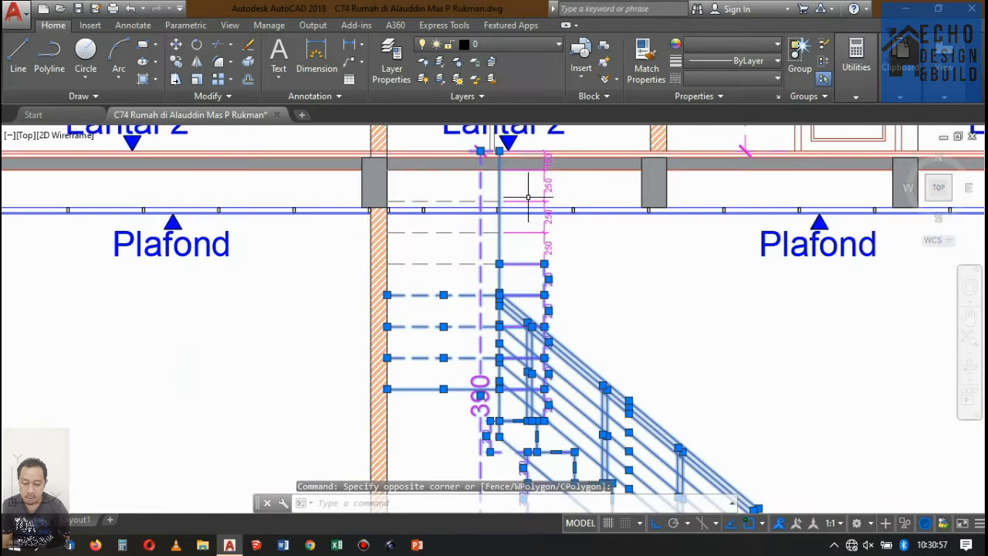
key("Delete")
Step: Delete the remaining 250 and 150 stair riser dimensions below the Lantai 2 floor in the mirrored section
scroll(534, 327, "down", 4)
scroll(551, 299, "up", 4)
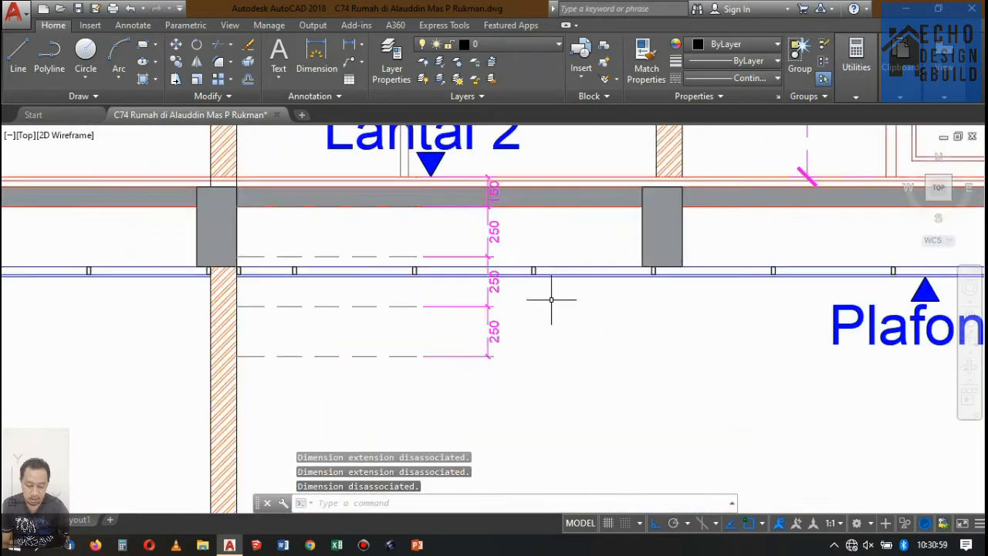
left_click(483, 258)
scroll(494, 324, "down", 4)
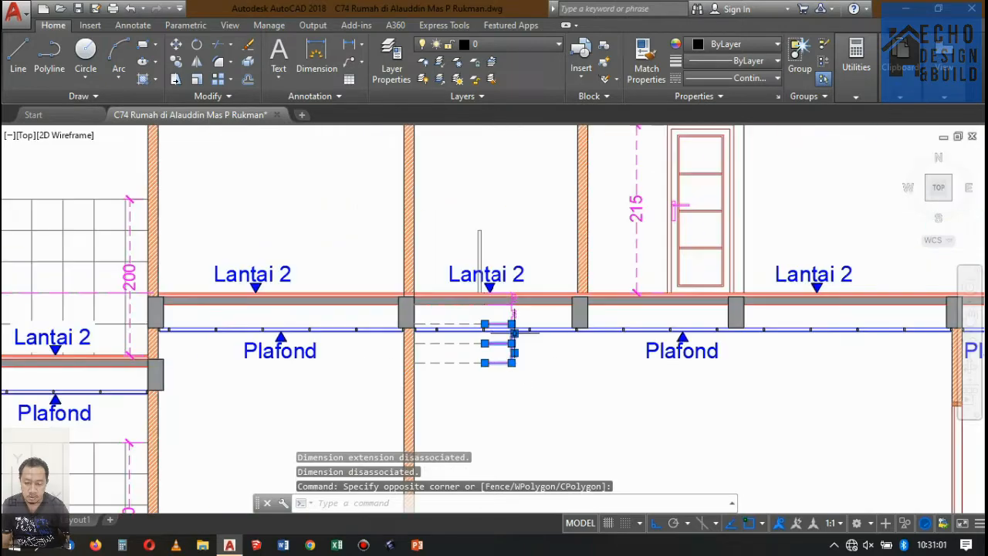
scroll(539, 276, "up", 4)
left_click(522, 277)
left_click(492, 271)
scroll(503, 228, "up", 4)
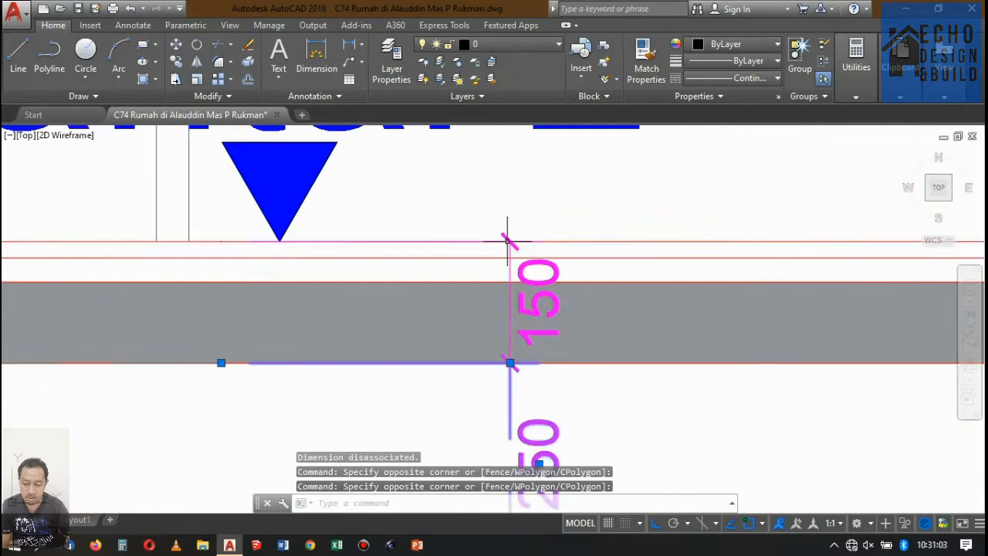
left_click(520, 265)
key("Delete")
scroll(510, 293, "down", 8)
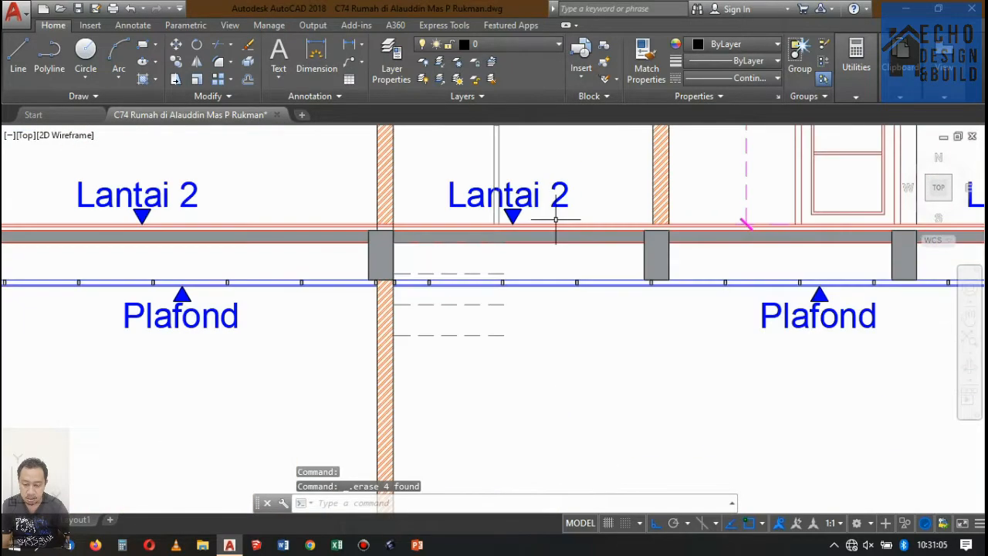
Step: Examine the stair and storage area on the rotated Lantai 3/Rooftop plan and compare it with the mirrored section
scroll(486, 274, "up", 4)
scroll(486, 273, "down", 4)
scroll(491, 339, "down", 5)
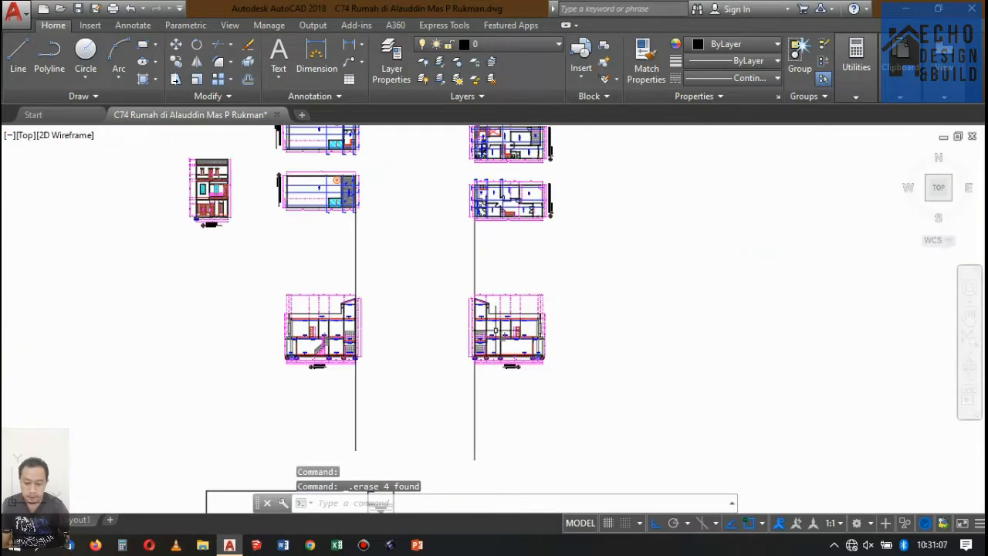
scroll(464, 293, "up", 6)
scroll(457, 287, "down", 5)
scroll(457, 287, "down", 3)
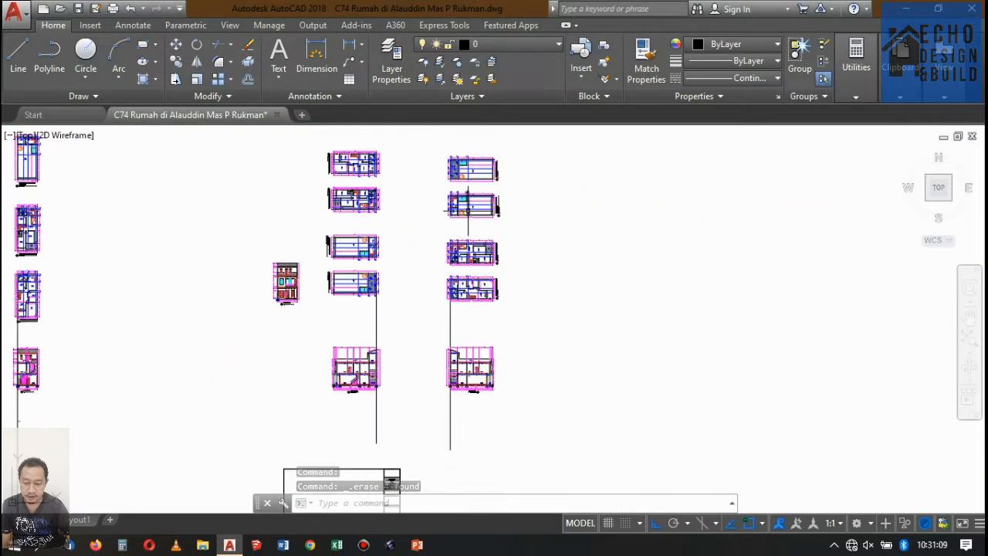
scroll(463, 255, "up", 6)
scroll(494, 241, "down", 2)
scroll(494, 240, "up", 7)
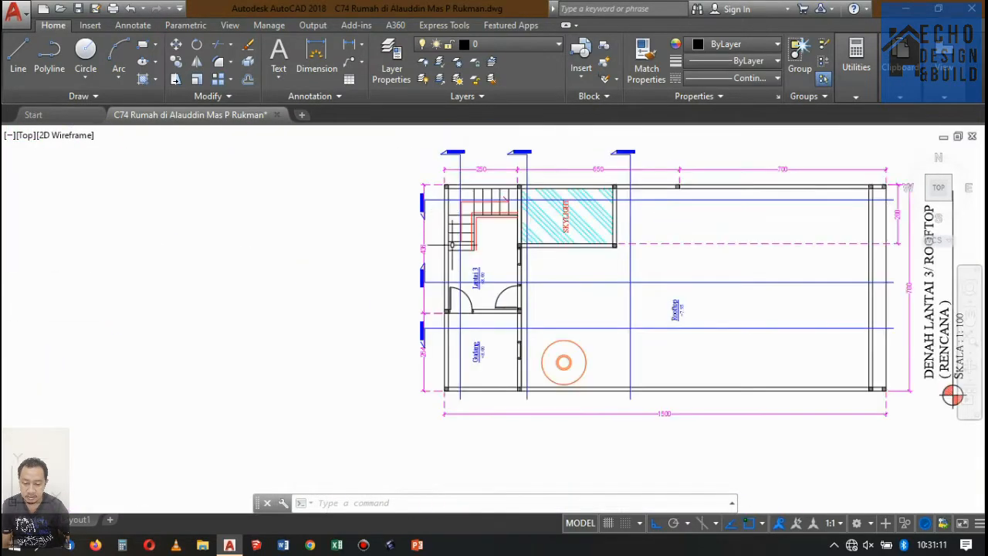
scroll(515, 268, "down", 8)
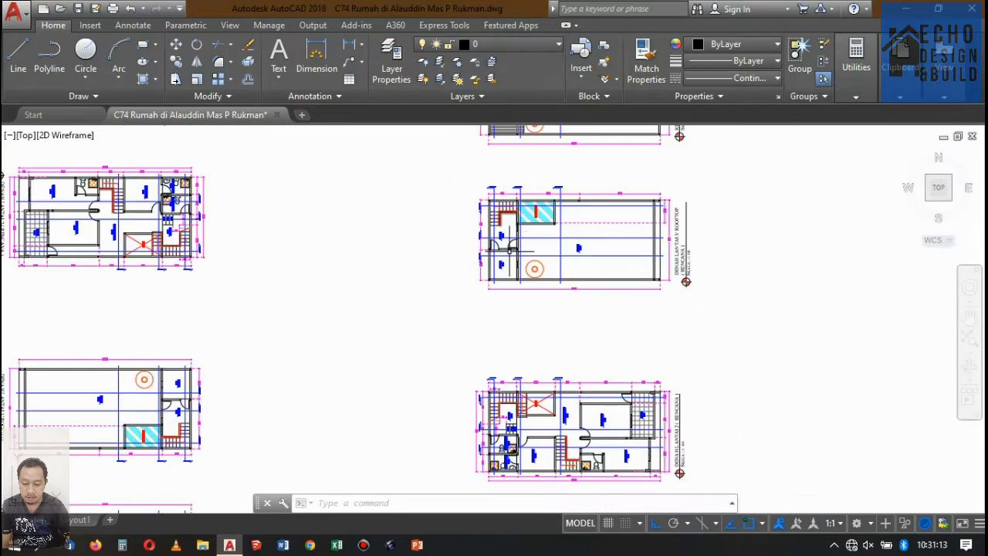
scroll(502, 232, "up", 1)
scroll(506, 197, "up", 5)
scroll(506, 200, "down", 5)
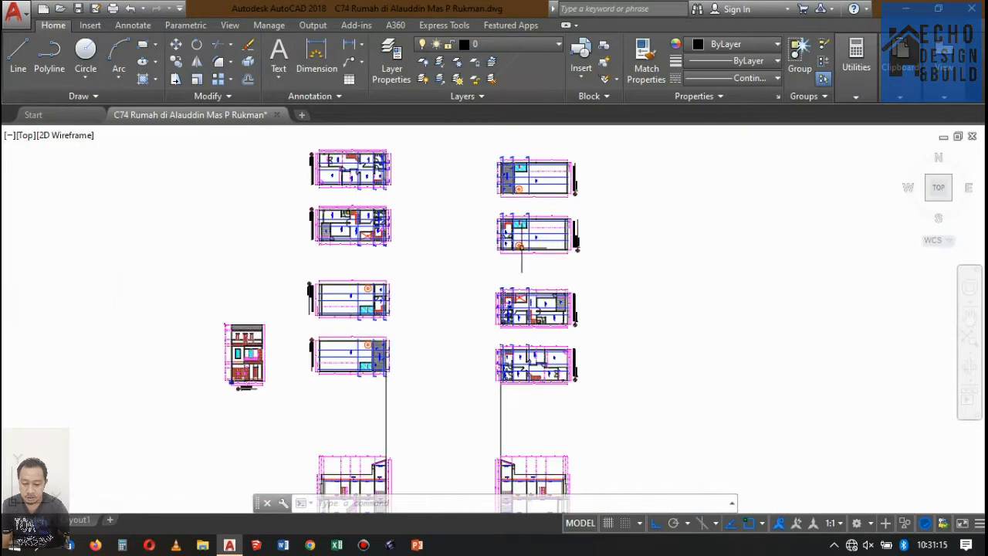
Step: Check what section line B-B crosses on the Lantai 2 and Lantai 1 plans against the mirrored section's rear bay
scroll(508, 351, "up", 7)
scroll(528, 227, "up", 5)
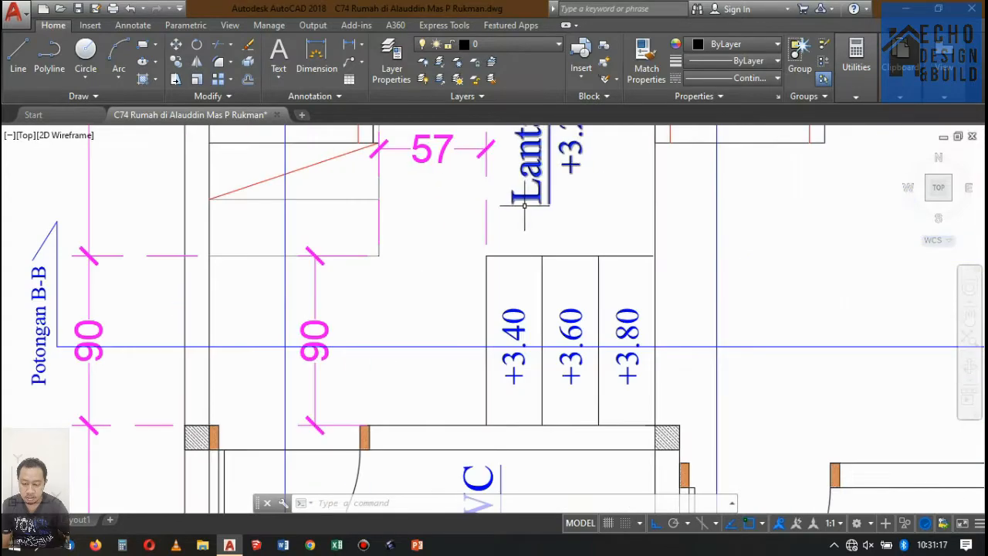
scroll(529, 186, "down", 2)
scroll(529, 186, "down", 8)
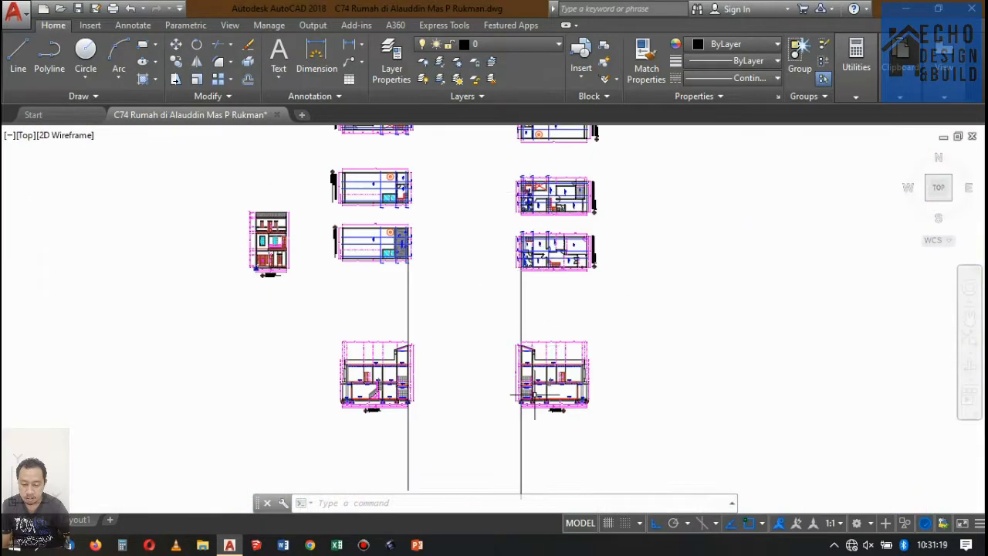
scroll(534, 396, "up", 6)
scroll(521, 345, "up", 6)
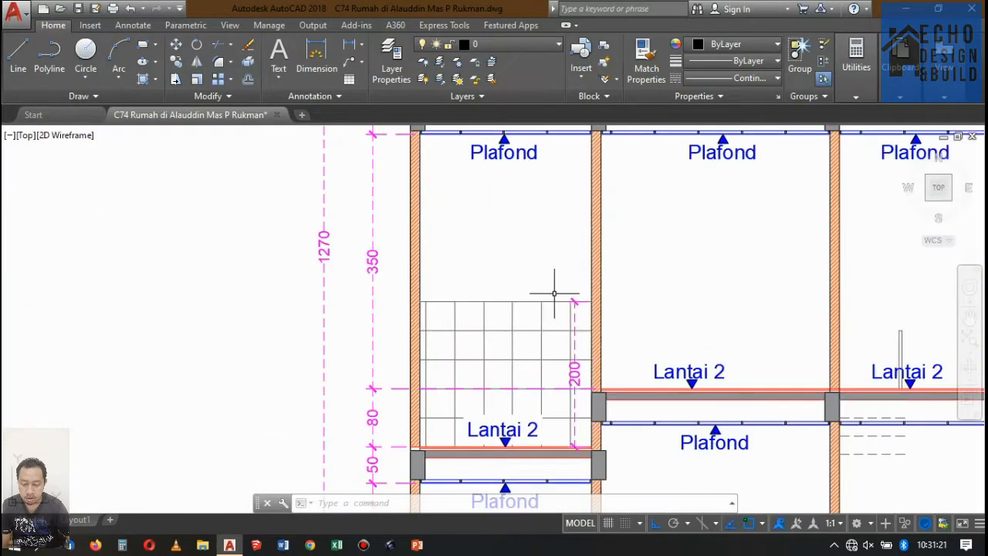
scroll(556, 286, "down", 12)
scroll(538, 258, "up", 2)
scroll(556, 305, "up", 5)
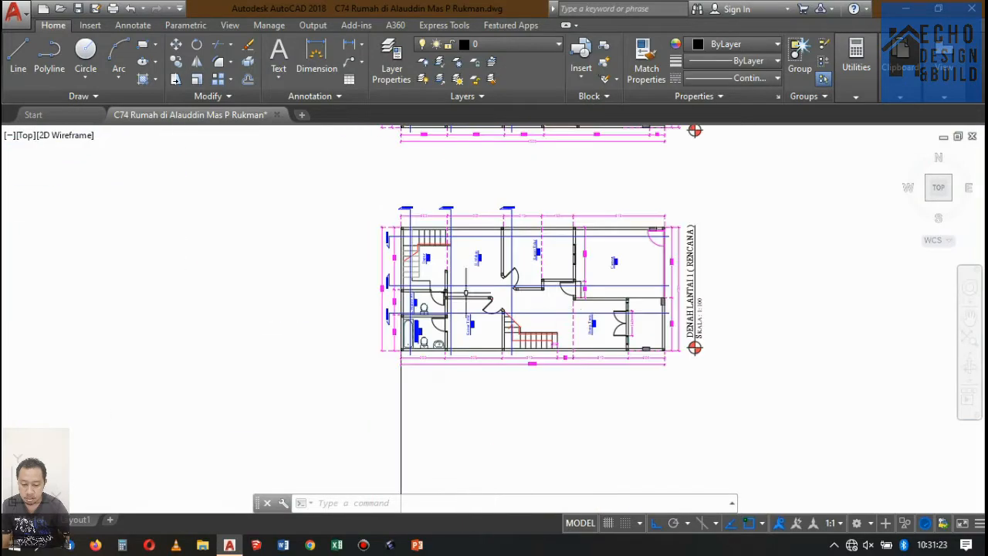
scroll(442, 259, "down", 2)
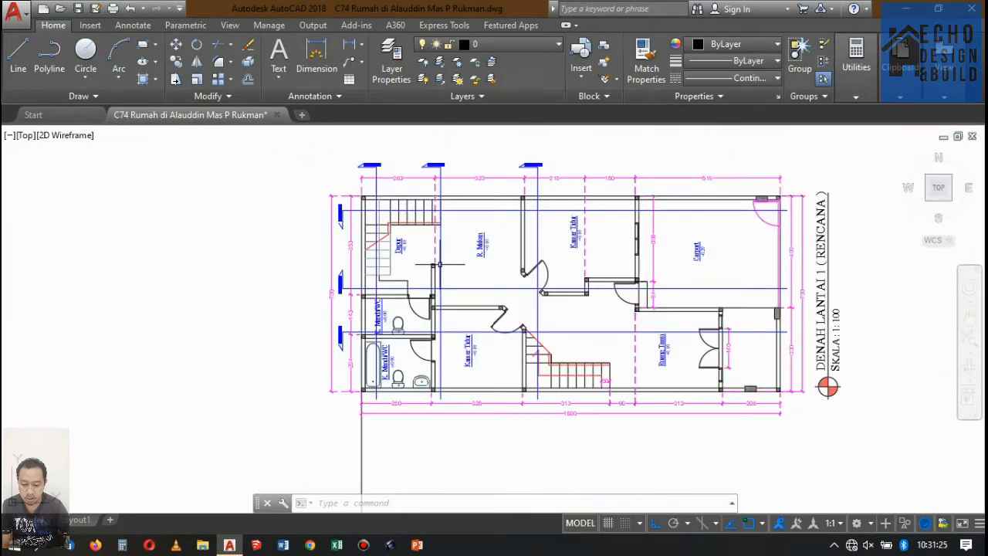
scroll(442, 259, "up", 2)
scroll(432, 261, "down", 5)
scroll(421, 309, "up", 10)
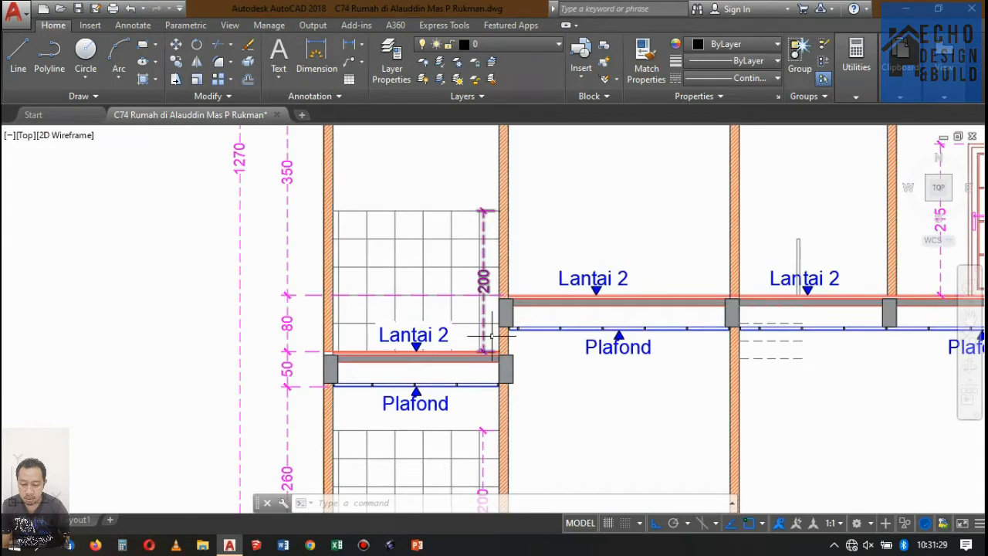
Step: Delete the wall tile hatch, its 200 dimension and the Lantai 2 label from the upper bathroom in the rear bay
left_click(492, 336)
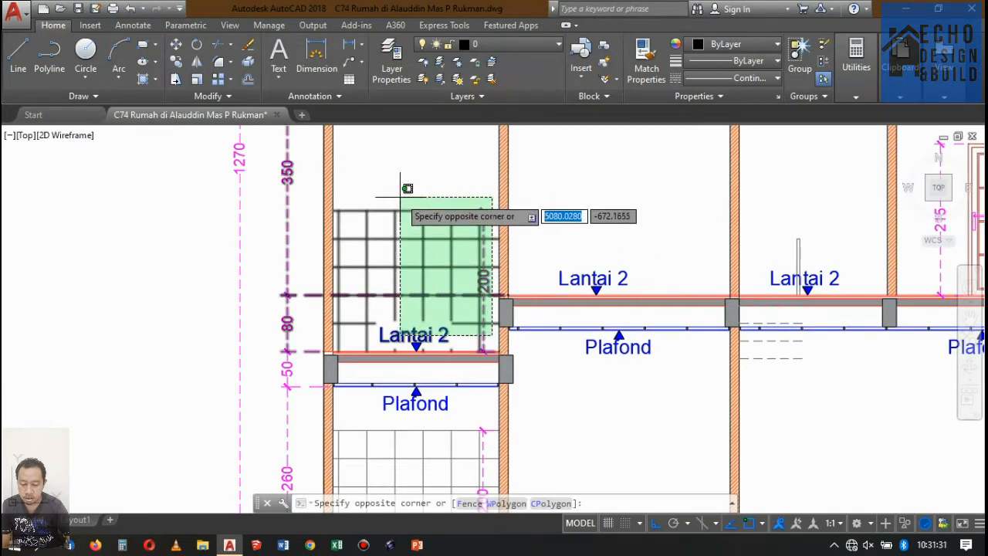
left_click(373, 312)
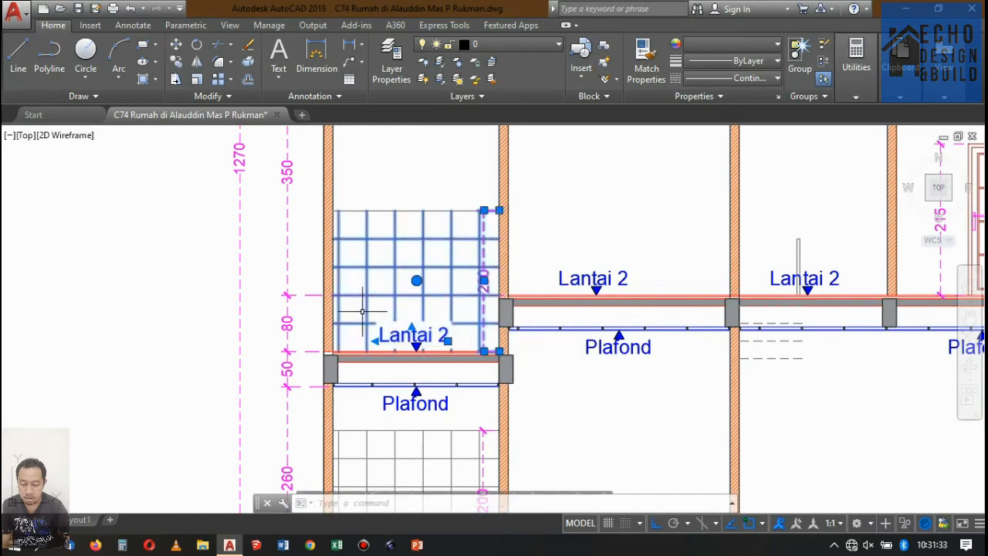
key("Delete")
Step: Delete the upper bathroom's leftover tile edge line and the ground-floor bathroom's tile hatch, edge line, 200 dimension and K.Mandi/WC label
left_click(443, 262)
left_click(394, 193)
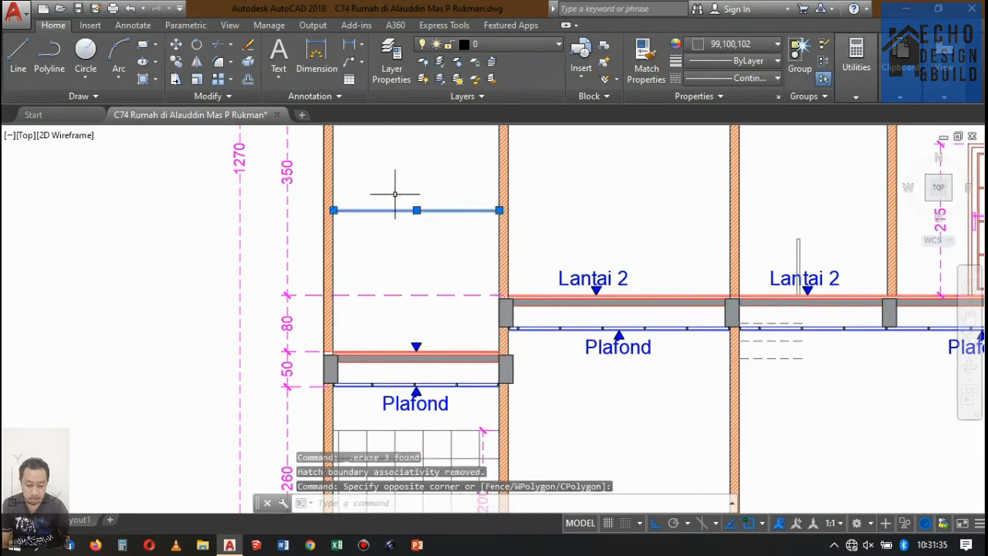
scroll(455, 216, "down", 2)
scroll(441, 313, "up", 2)
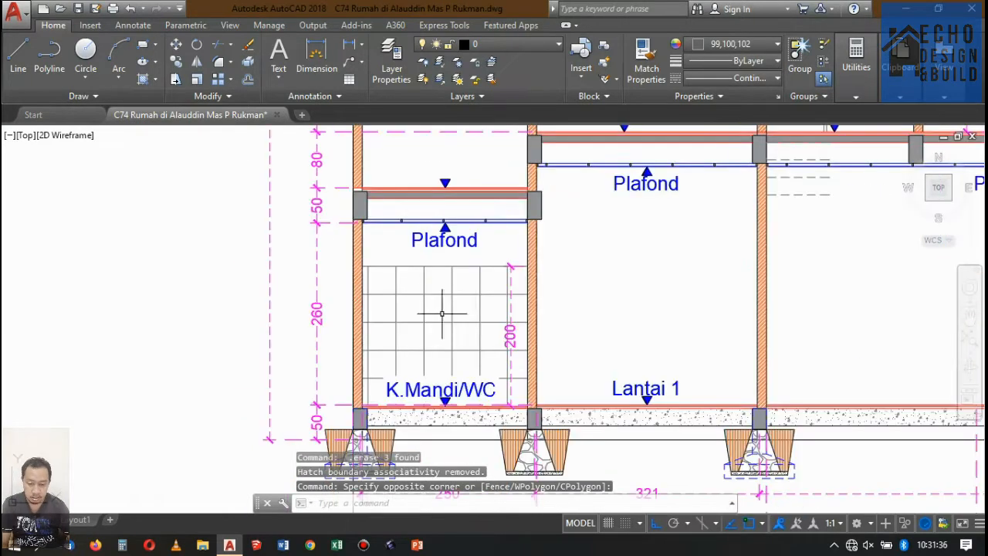
left_click(520, 394)
left_click(376, 260)
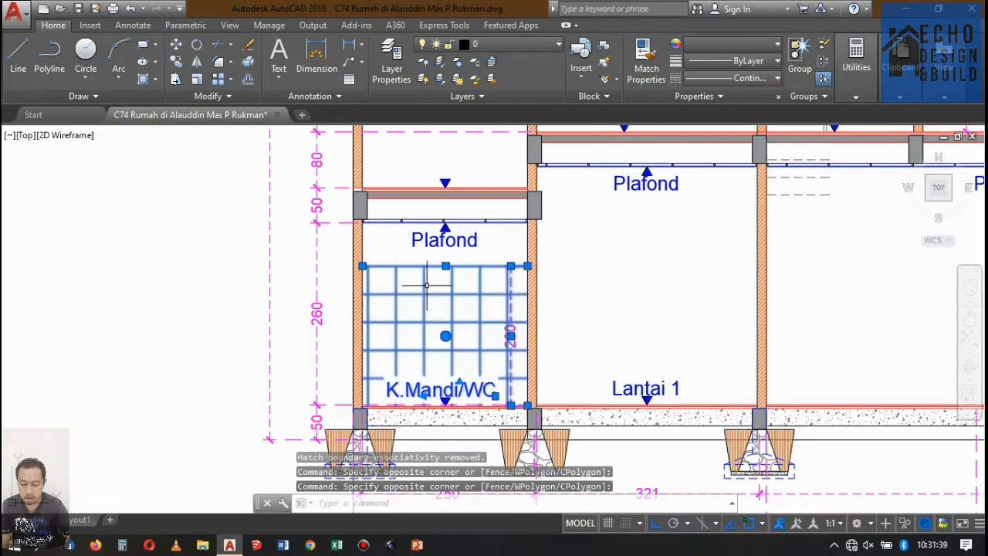
key("Delete")
Step: Delete the blue floor-level markers from the ground floor and the lowered upper floor of the rear bay
scroll(465, 347, "down", 3)
scroll(468, 386, "up", 5)
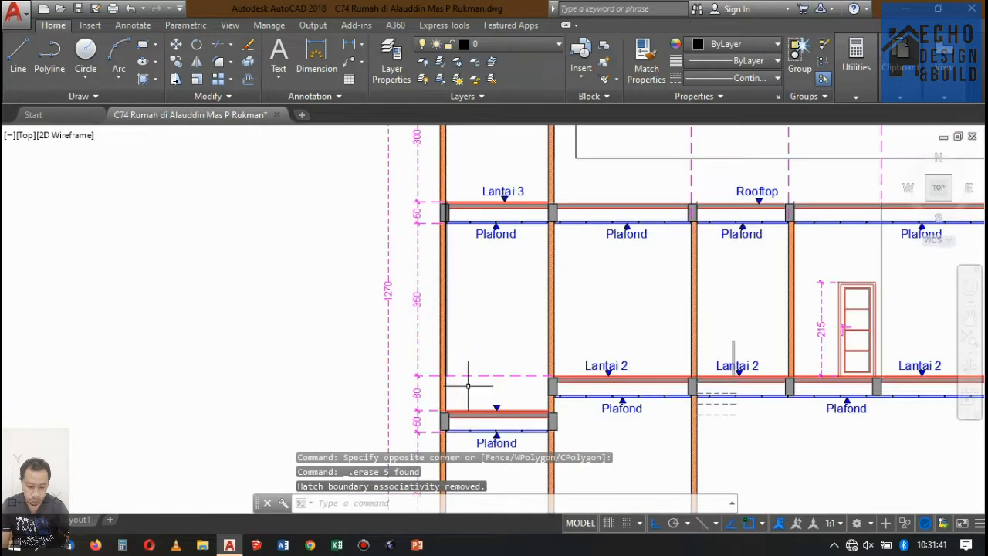
scroll(533, 386, "down", 3)
scroll(566, 332, "up", 3)
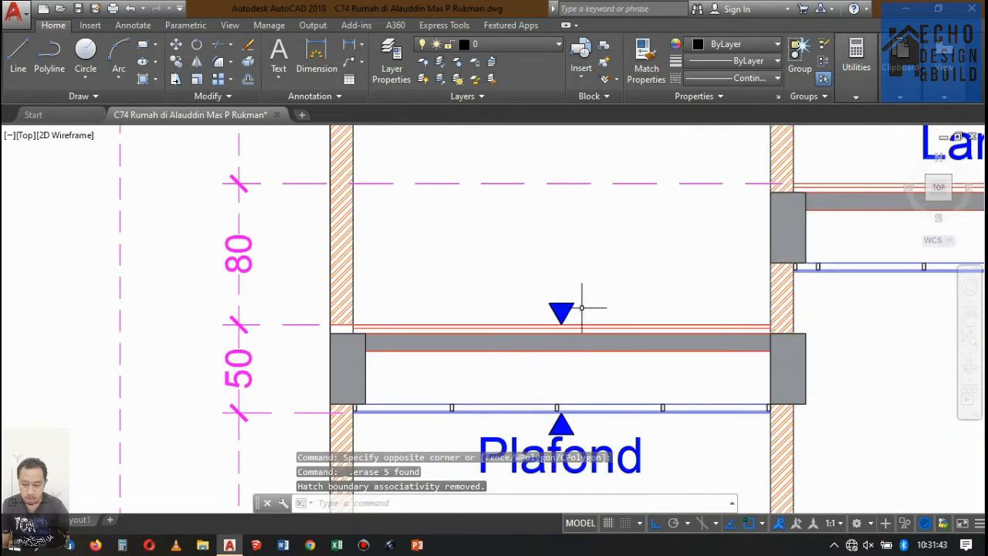
left_click(551, 307)
scroll(543, 281, "down", 3)
scroll(502, 386, "up", 5)
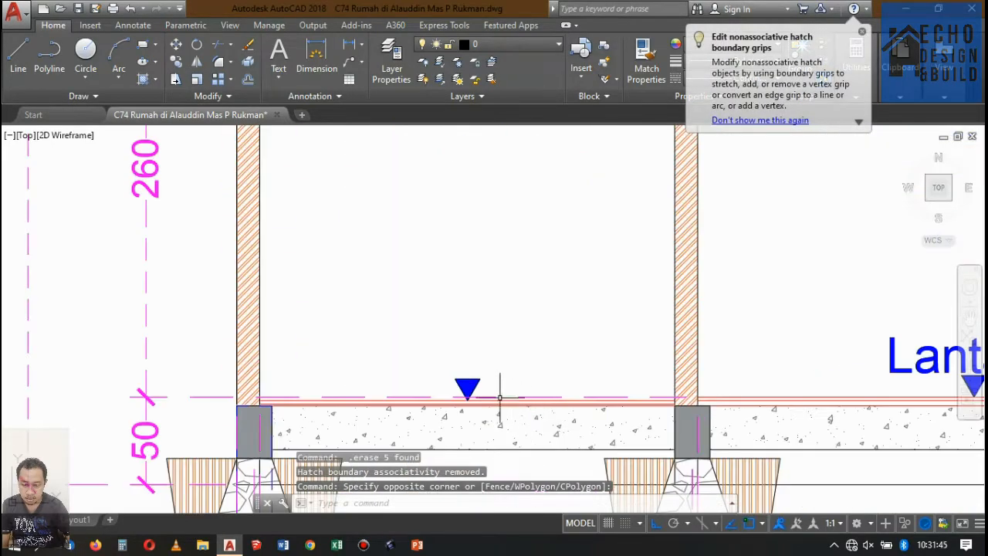
left_click(496, 371)
left_click(442, 330)
key("Delete")
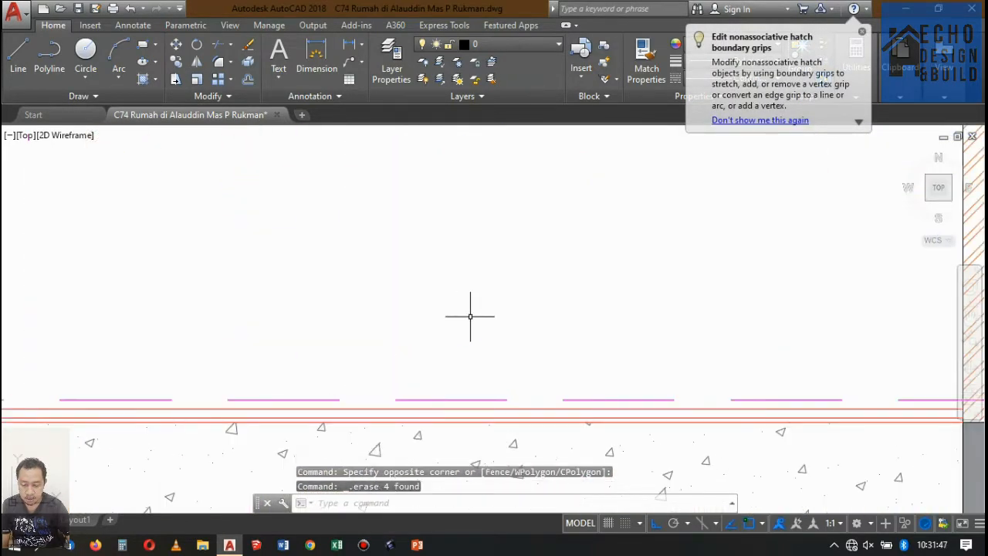
Step: Compare the mirrored section's rear bay with the steps crossed by section line B-B on the Lantai 2 plan
scroll(470, 315, "down", 5)
scroll(455, 297, "up", 5)
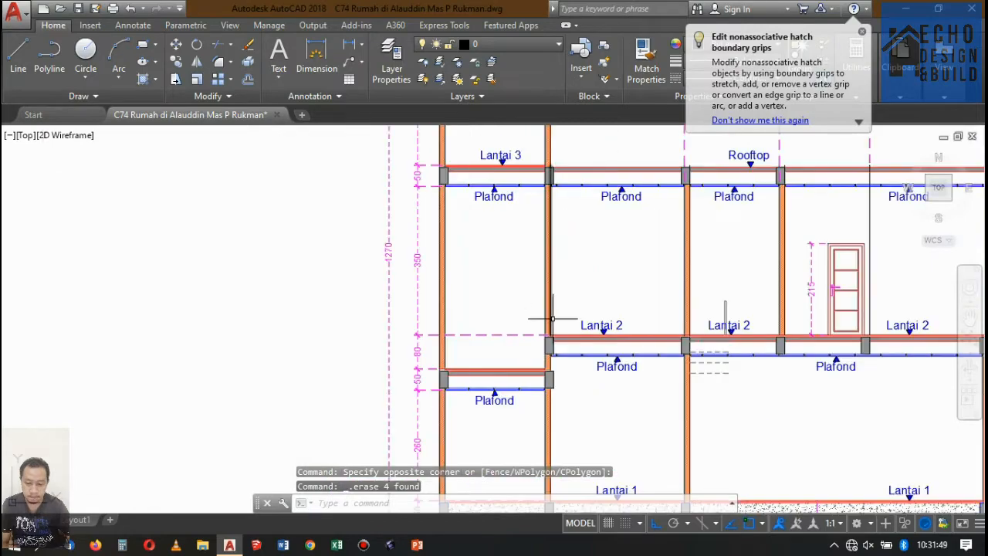
scroll(545, 316, "down", 5)
scroll(570, 304, "up", 5)
scroll(570, 304, "down", 6)
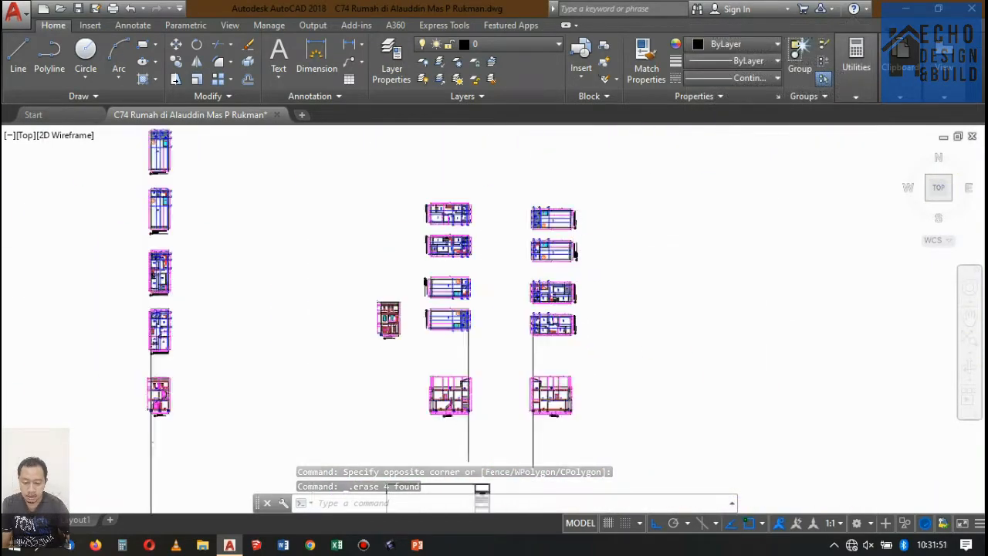
scroll(540, 199, "up", 5)
scroll(540, 199, "down", 5)
scroll(572, 301, "up", 8)
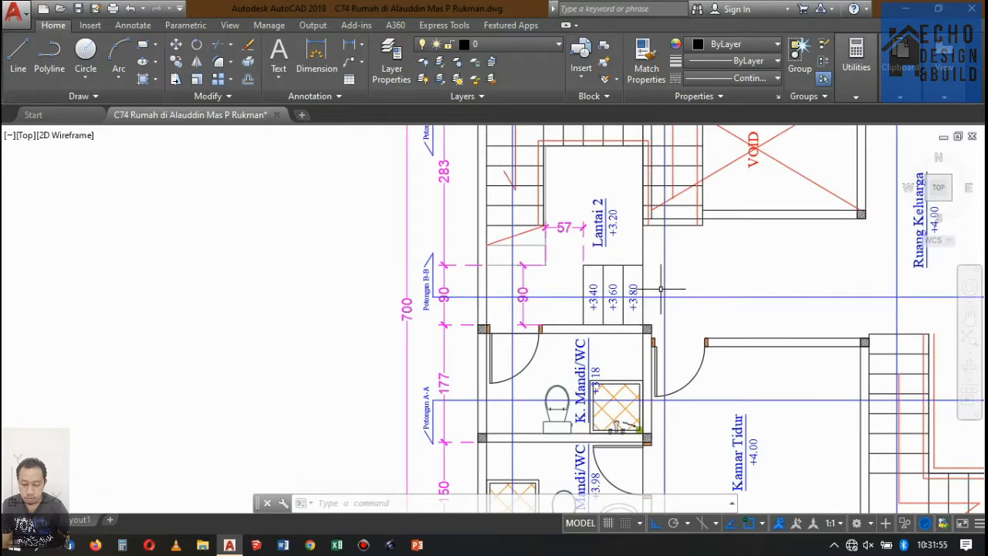
scroll(444, 297, "down", 5)
scroll(501, 245, "up", 8)
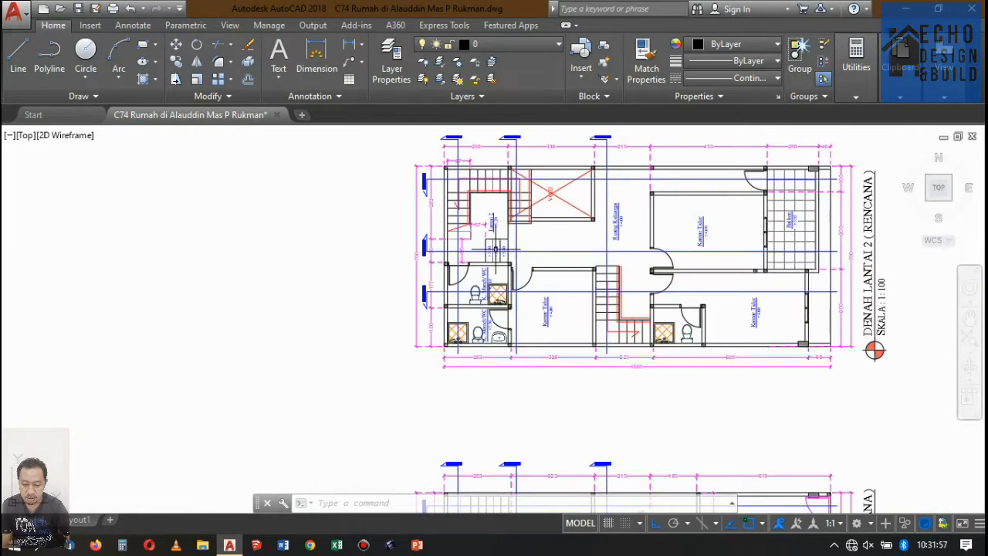
Step: Trace section line B-B across the rooms and balcony of the Lantai 2 plan and compare it with the Lantai 1 plan
scroll(500, 246, "down", 5)
scroll(500, 245, "down", 4)
scroll(509, 208, "up", 9)
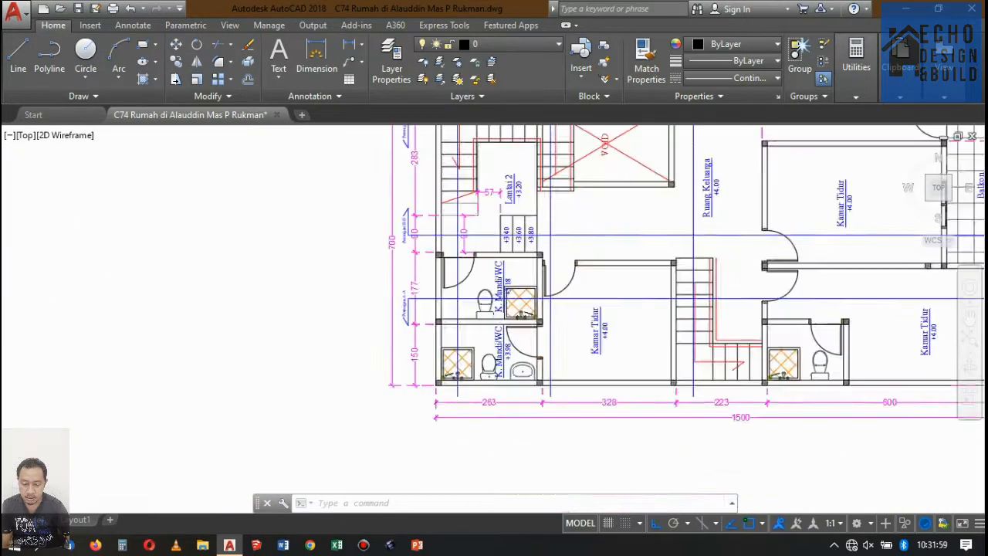
scroll(521, 165, "down", 1)
scroll(533, 169, "up", 3)
scroll(502, 232, "down", 5)
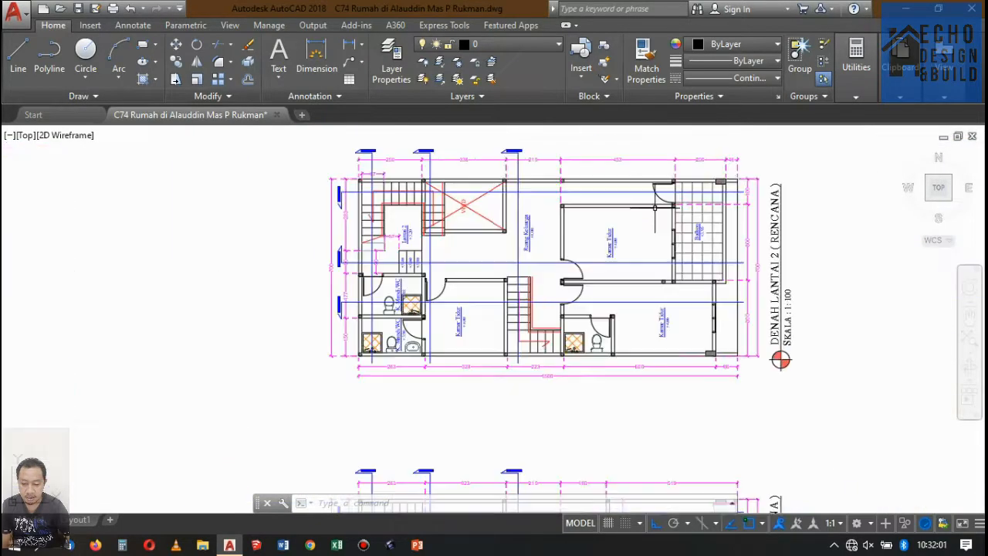
scroll(481, 249, "up", 6)
scroll(483, 250, "down", 1)
scroll(478, 255, "down", 5)
scroll(432, 254, "up", 7)
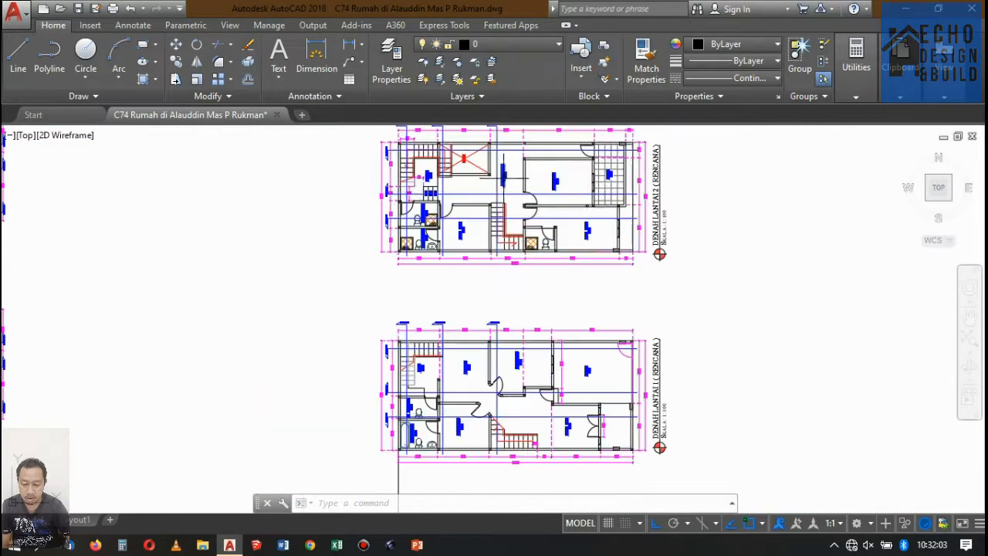
scroll(463, 262, "down", 2)
scroll(371, 317, "up", 7)
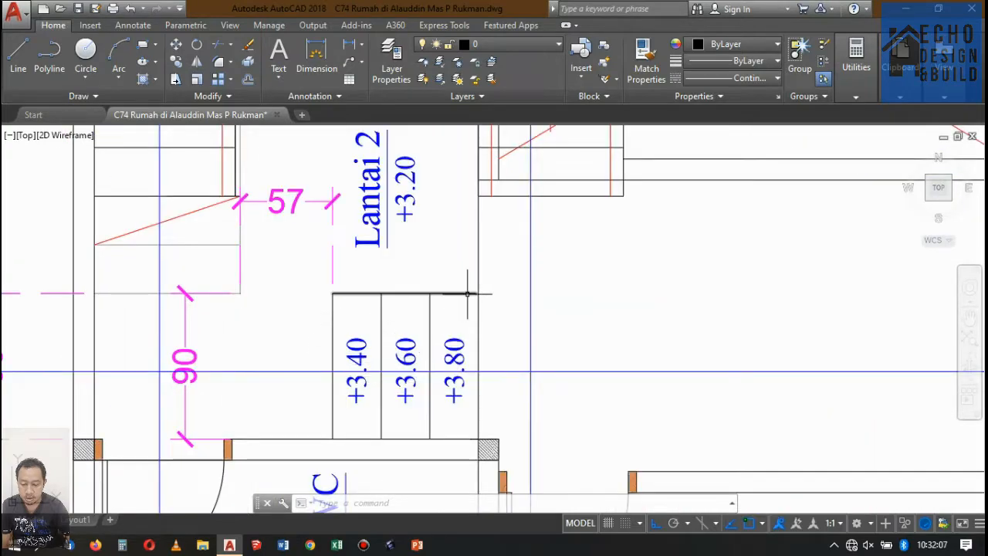
scroll(492, 232, "down", 7)
scroll(492, 232, "up", 5)
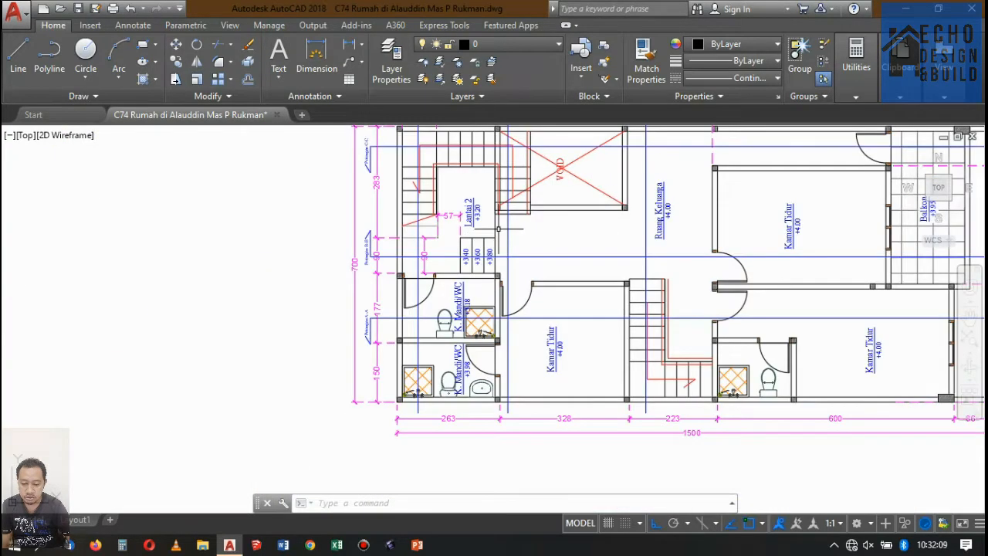
scroll(496, 229, "up", 6)
left_click(481, 243)
left_click(262, 251)
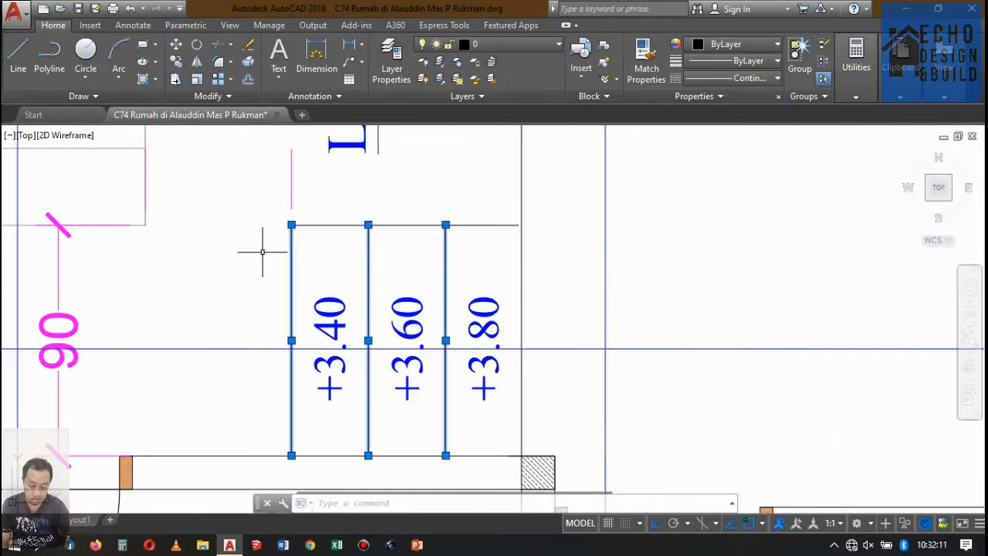
left_click(175, 62)
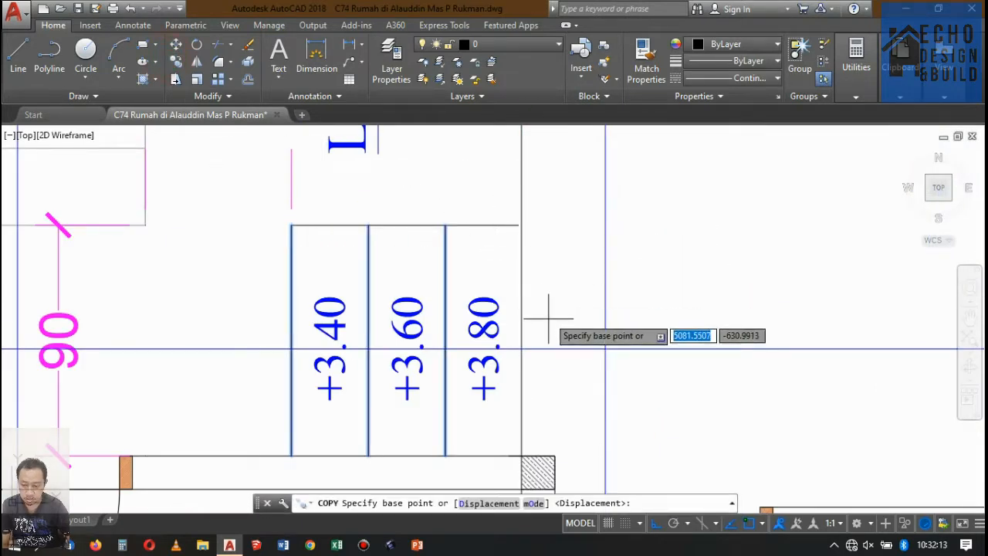
scroll(562, 324, "up", 4)
scroll(523, 232, "down", 6)
key("Escape")
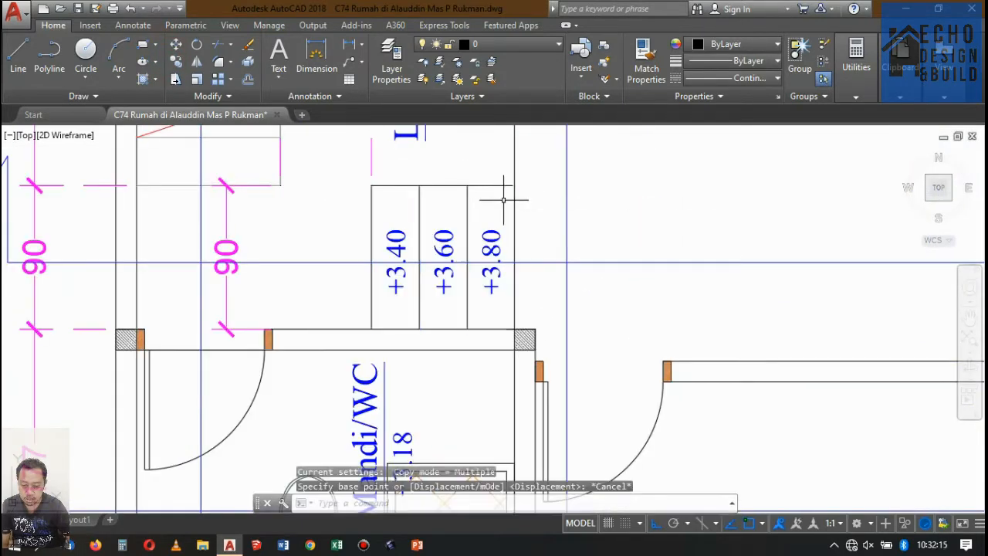
Step: Dimension the width of the +3.80 step on the Lantai 2 plan with a linear dimension
scroll(510, 177, "up", 4)
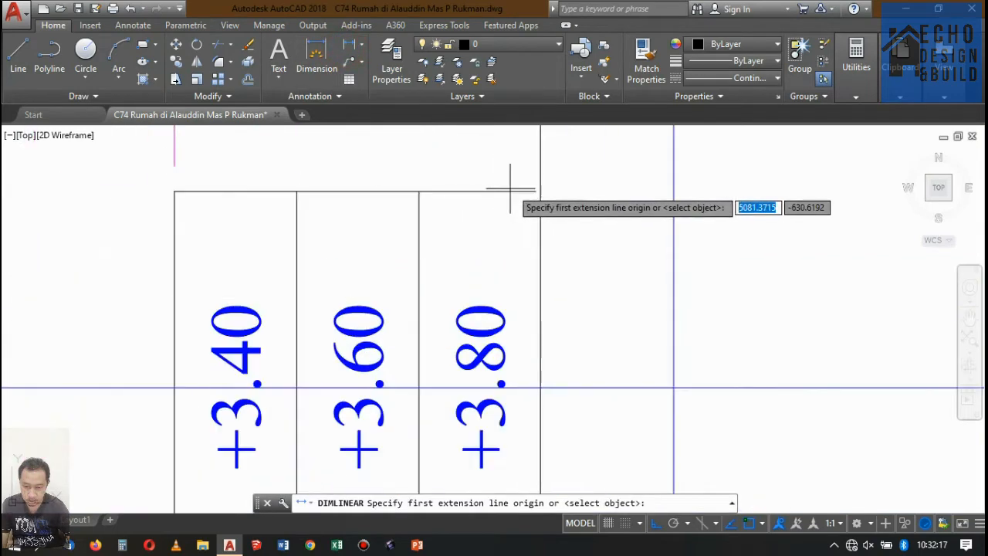
left_click(419, 191)
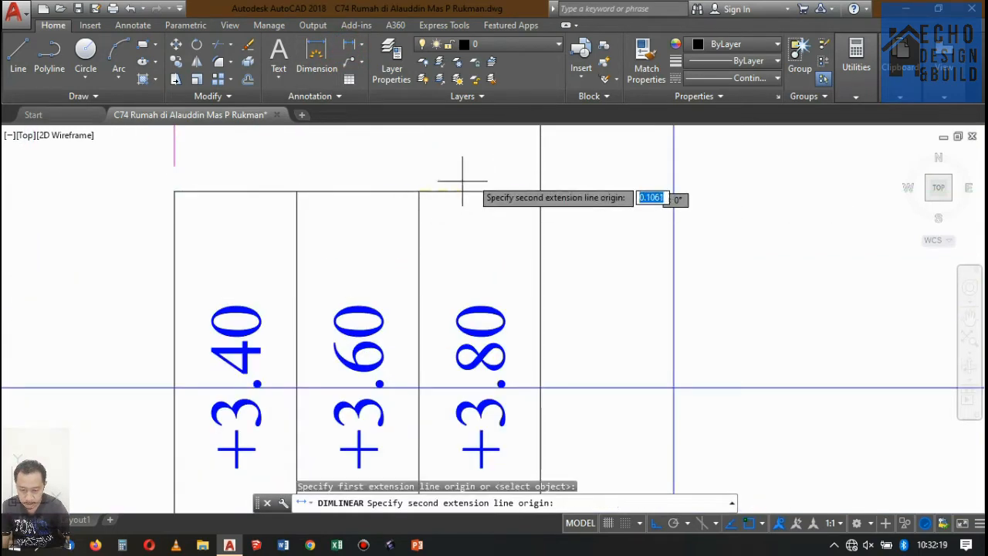
left_click(535, 189)
left_click(523, 159)
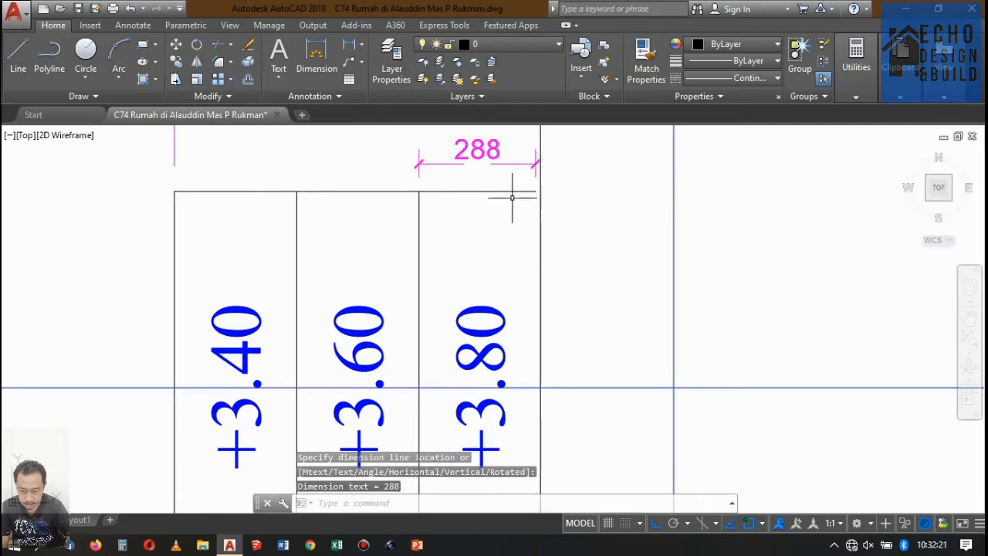
Step: Stretch the side line of the +3.40 to +3.80 steps so its end meets the adjacent wall face
scroll(516, 192, "up", 2)
left_click(526, 187)
left_click(534, 196)
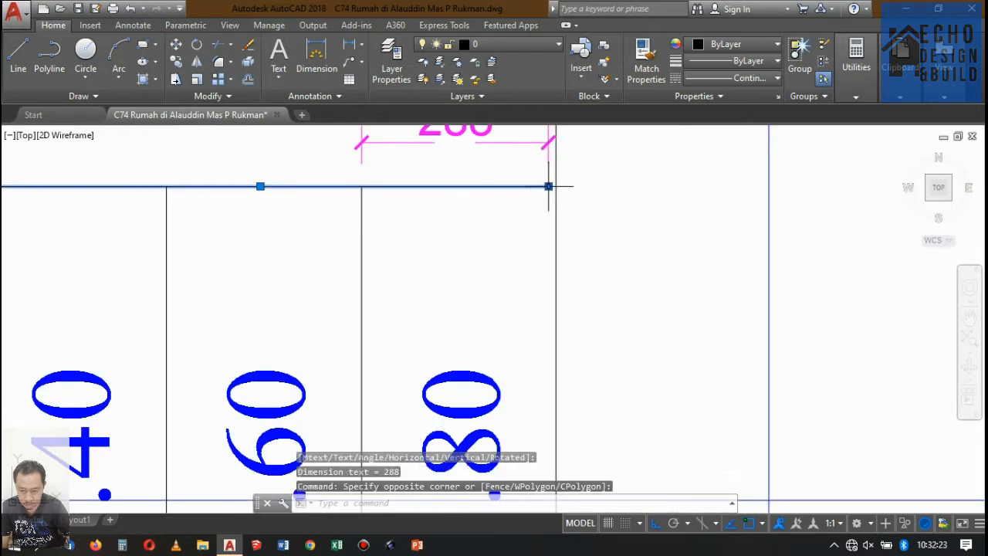
left_click(548, 186)
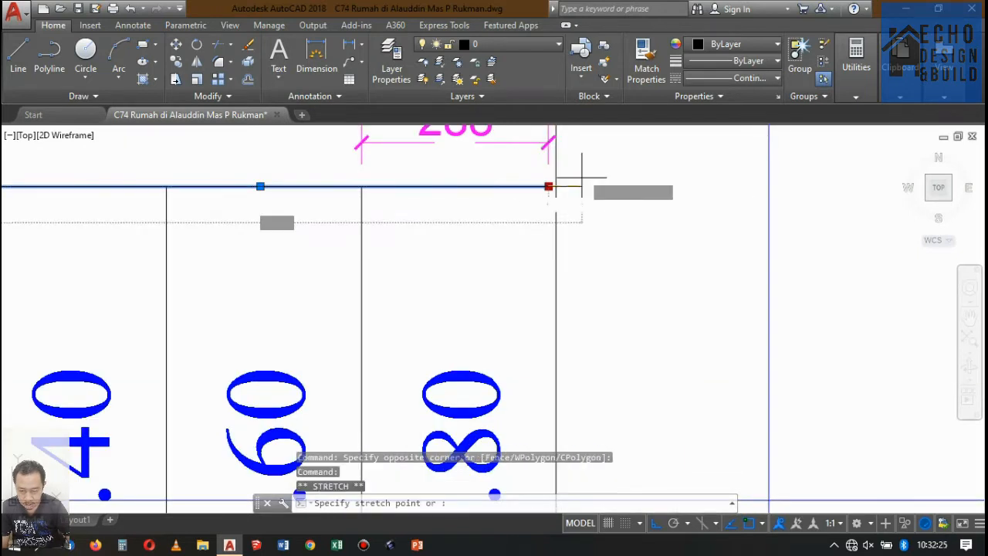
left_click(556, 186)
scroll(493, 199, "down", 3)
scroll(502, 189, "down", 2)
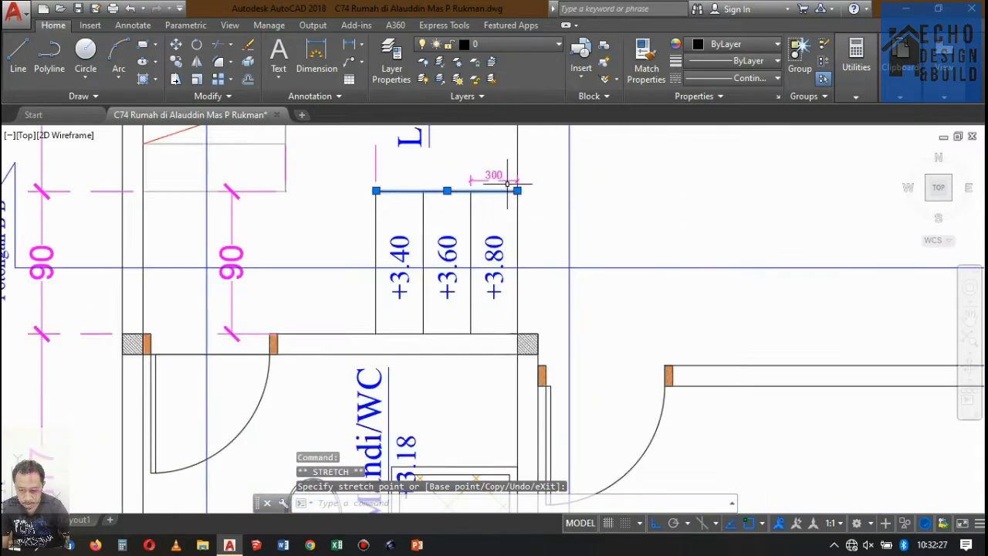
key("Escape")
Step: Copy the three riser lines from the Lantai 2 plan straight down onto the lowered upper floor in the section's rear bay
left_click(497, 217)
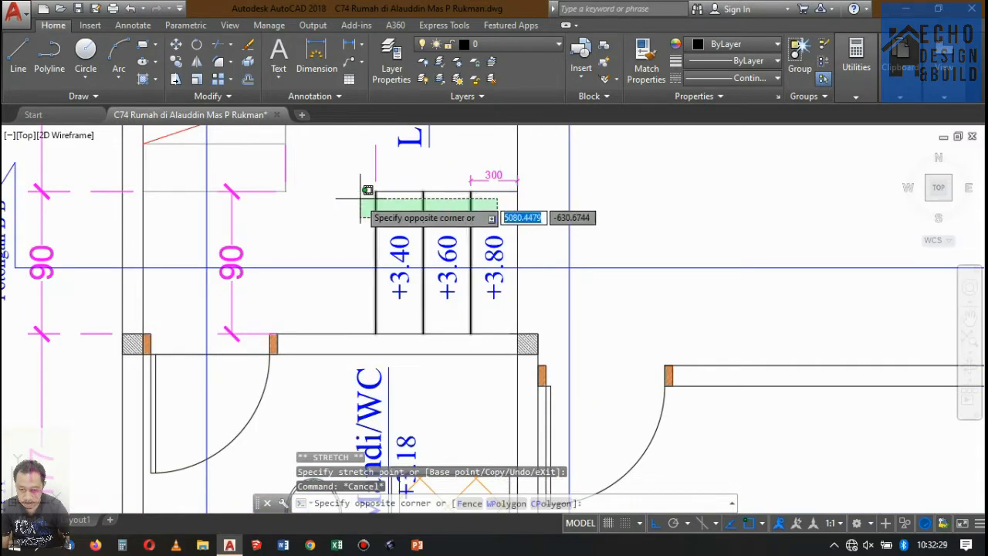
left_click(368, 190)
left_click(174, 61)
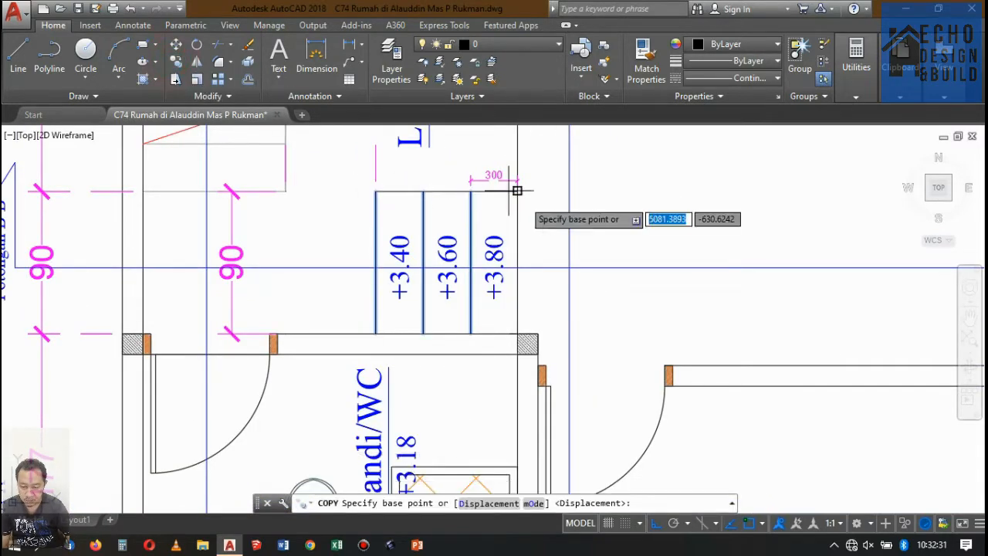
scroll(540, 328, "up", 2)
left_click(500, 337)
scroll(502, 324, "down", 8)
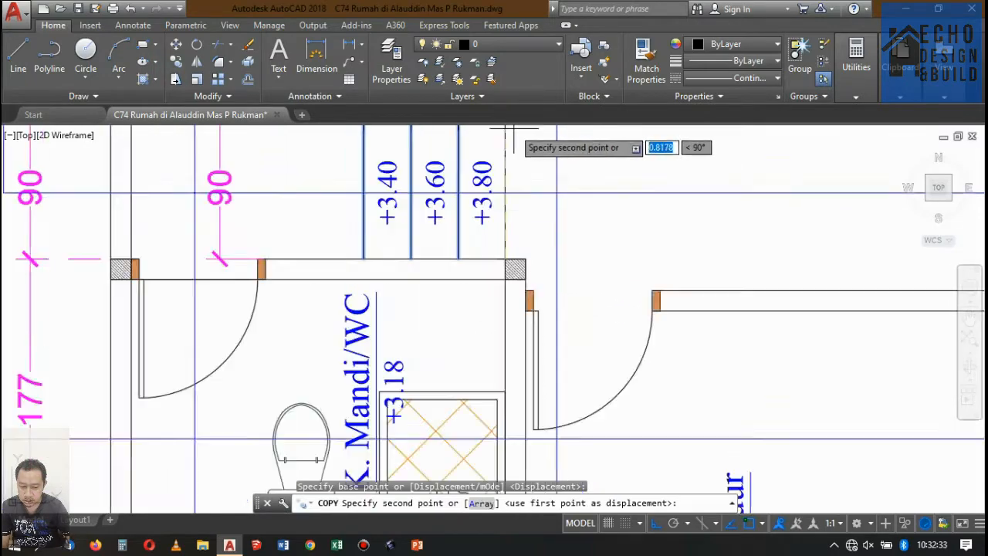
scroll(509, 270, "up", 8)
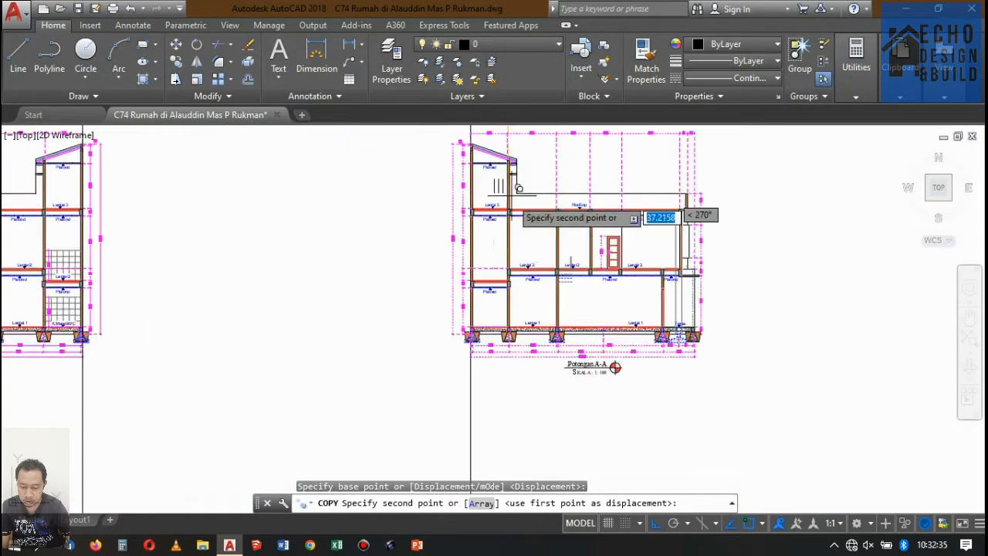
scroll(525, 221, "up", 3)
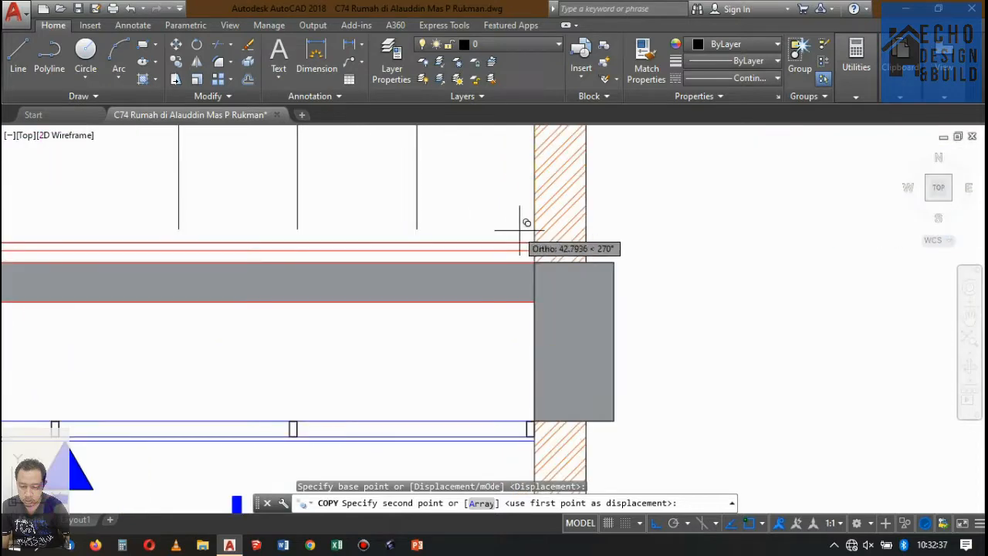
left_click(513, 218)
scroll(500, 247, "down", 8)
key("Return")
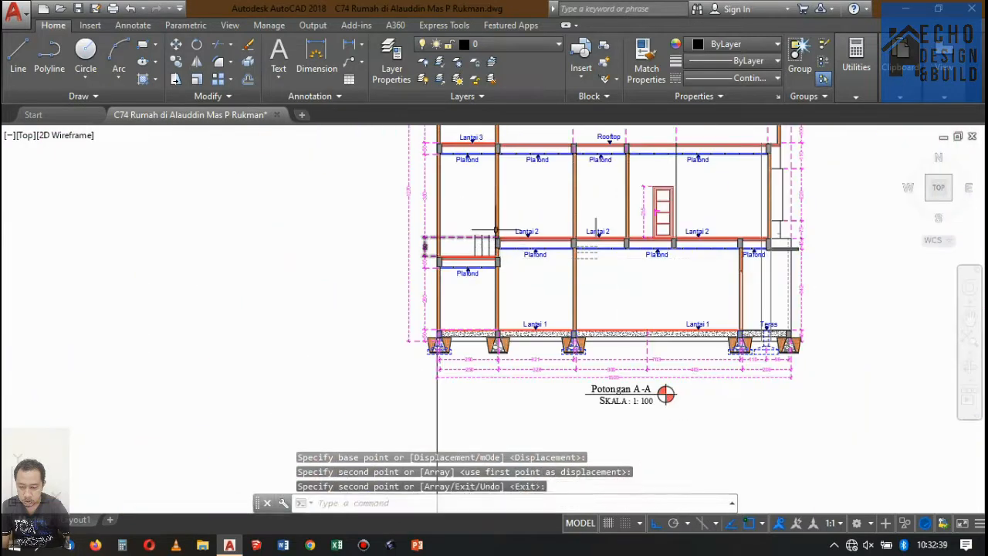
Step: Dimension the height difference between the rear bay's lowered floor and the adjoining Lantai 2 floor
scroll(495, 229, "up", 4)
left_click(350, 46)
scroll(498, 227, "up", 5)
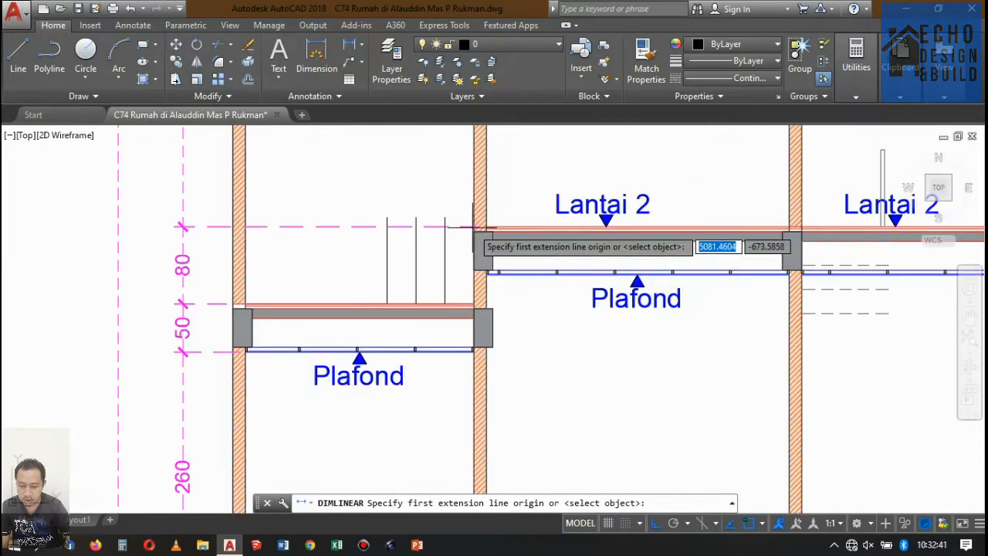
left_click(504, 227)
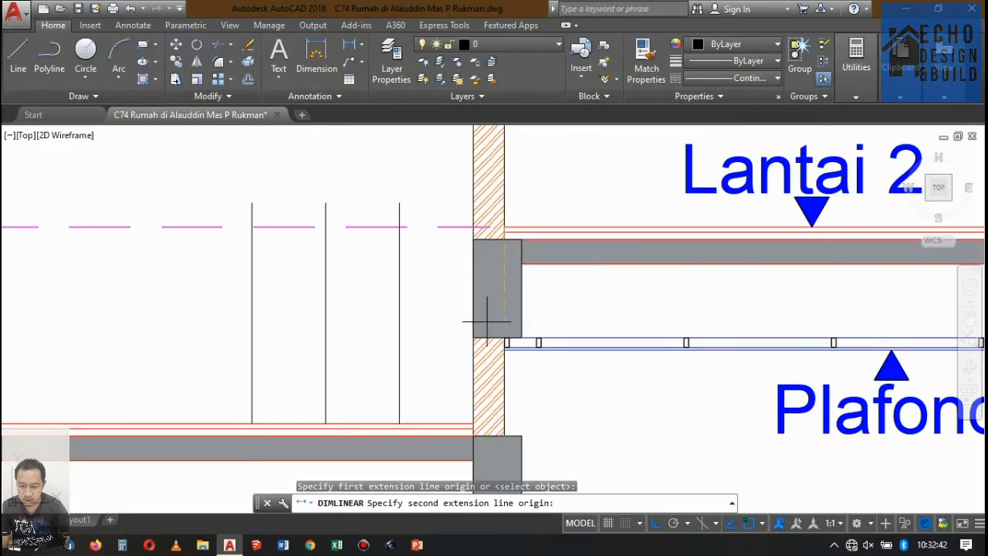
left_click(473, 423)
left_click(127, 317)
scroll(360, 281, "down", 3)
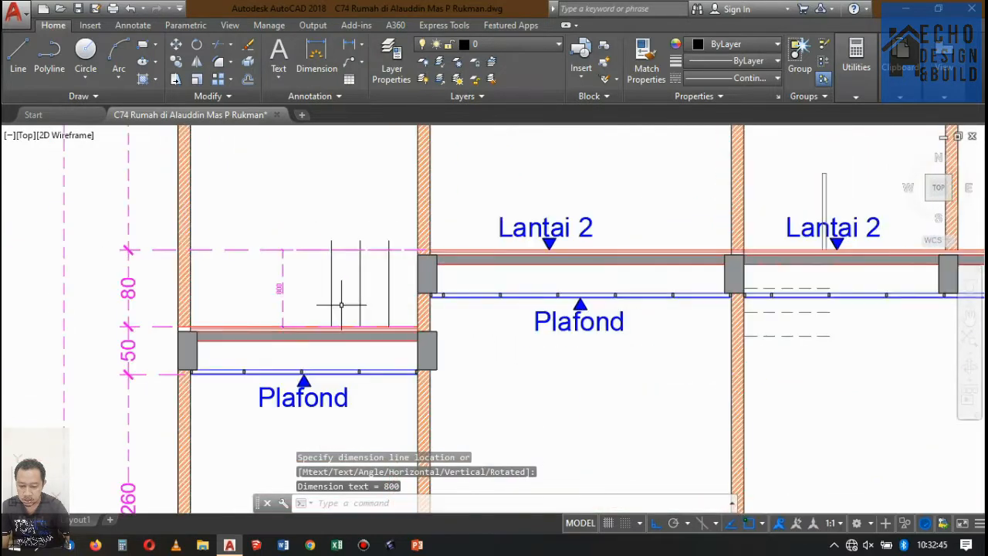
Step: Offset the lowered floor's top line upward three times at 0.2 to form the tread levels
scroll(354, 282, "up", 4)
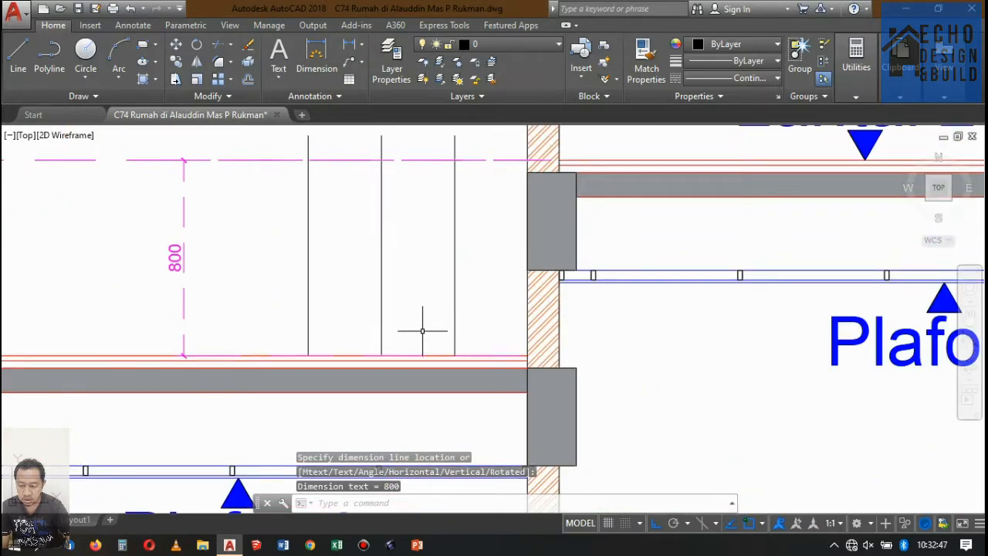
type("o")
key("Return")
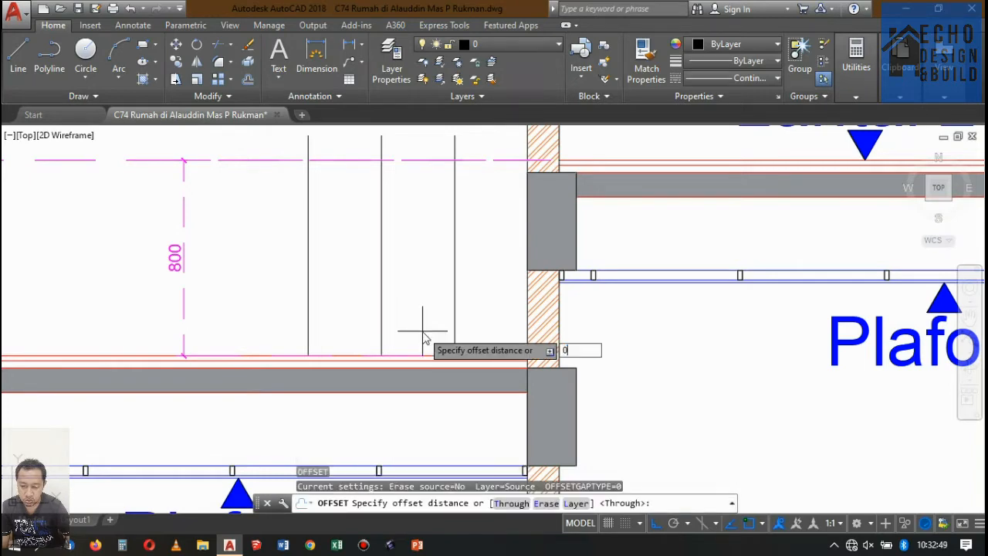
key("Return")
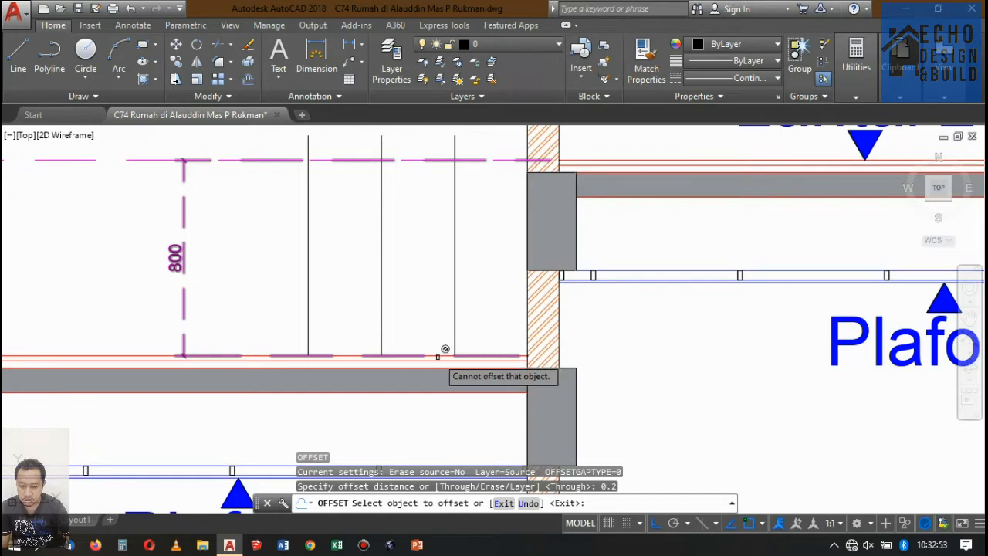
left_click(153, 358)
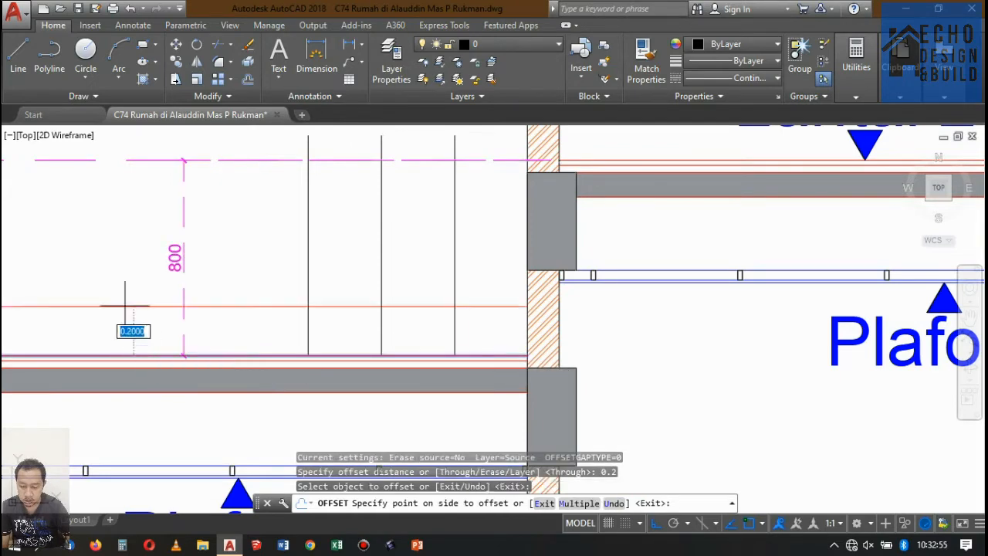
left_click(135, 305)
left_click(237, 307)
left_click(259, 240)
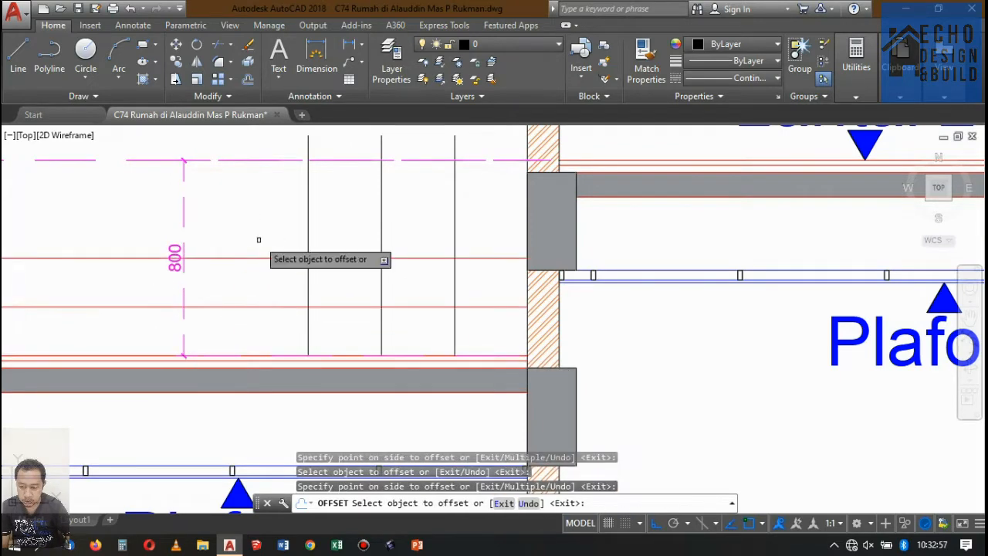
left_click(294, 261)
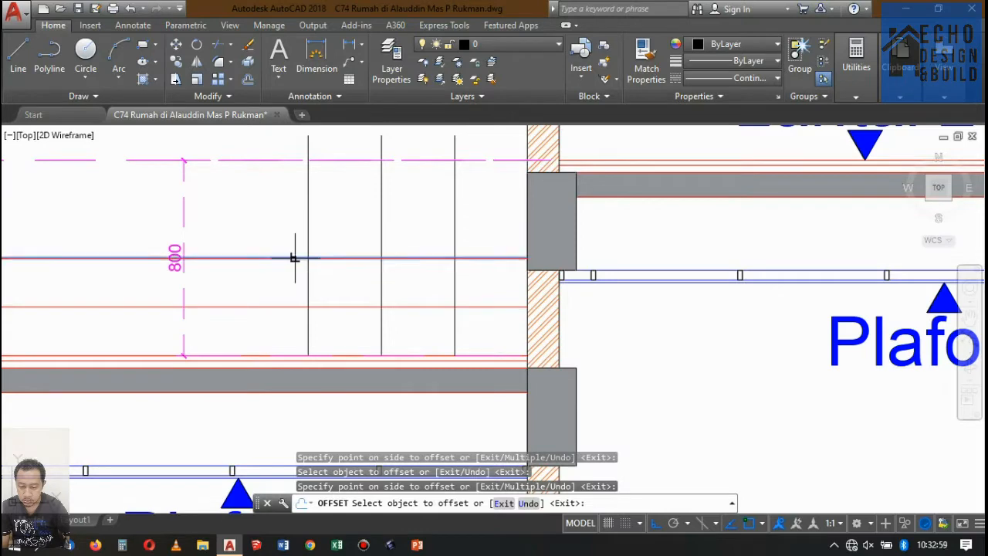
left_click(280, 195)
key("Return")
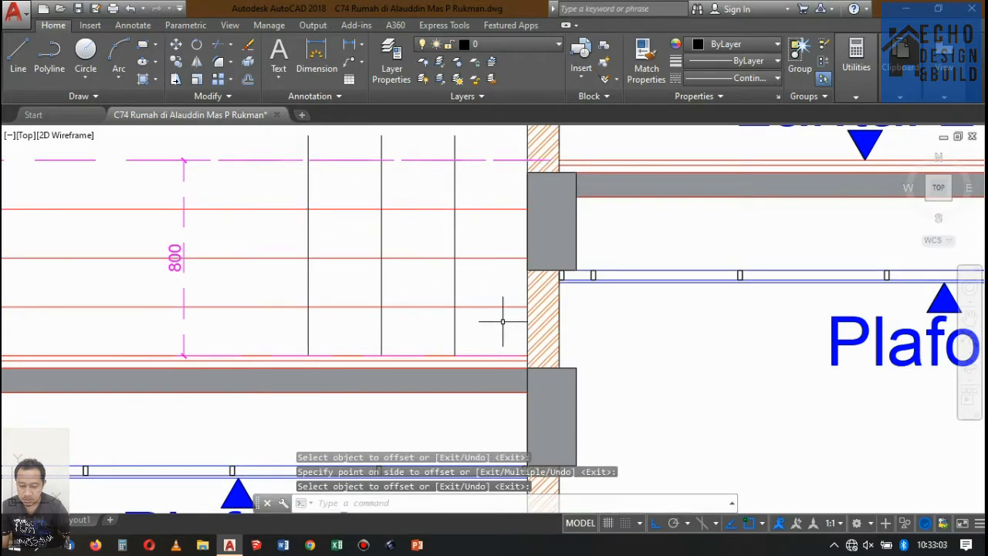
Step: Trim the three riser lines above the highest tread line, using the tread and riser lines as cutting edges
type("tr")
key("Return")
left_click(419, 331)
left_click(335, 183)
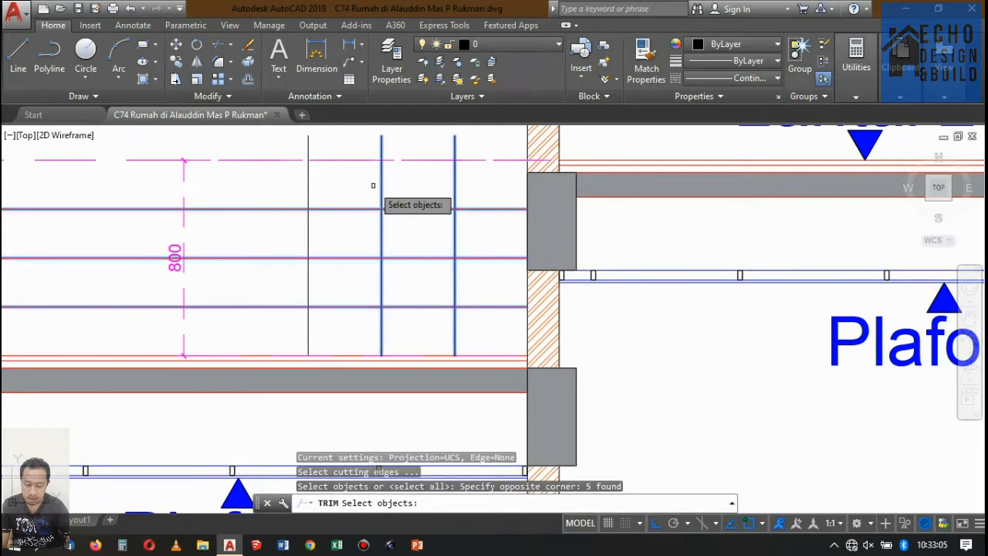
key("Return")
left_click(473, 186)
left_click(430, 182)
left_click(400, 181)
left_click(373, 180)
left_click(325, 168)
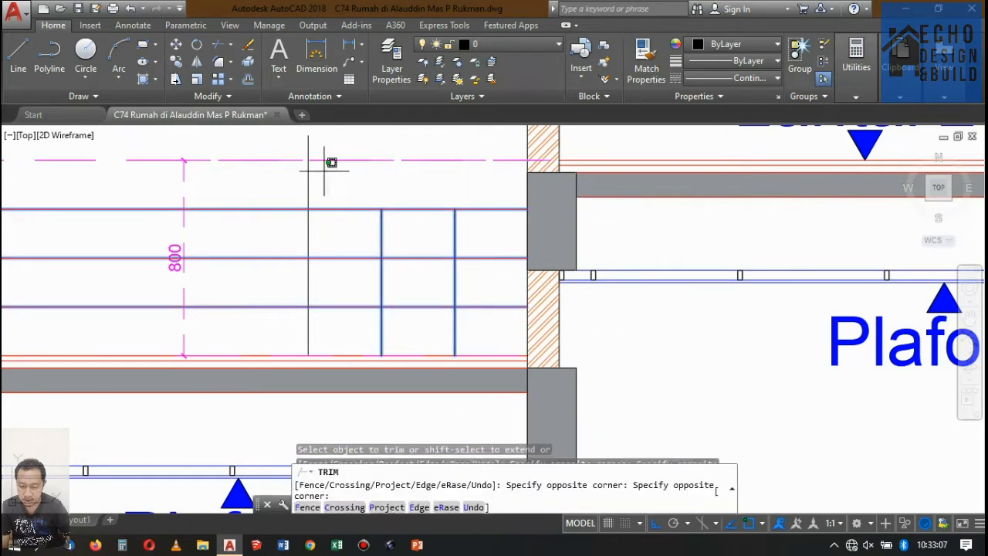
left_click(287, 183)
Step: Trim the upper two tread lines back to their risers and remove the riser portions projecting above the stair profile
left_click(333, 223)
left_click(296, 197)
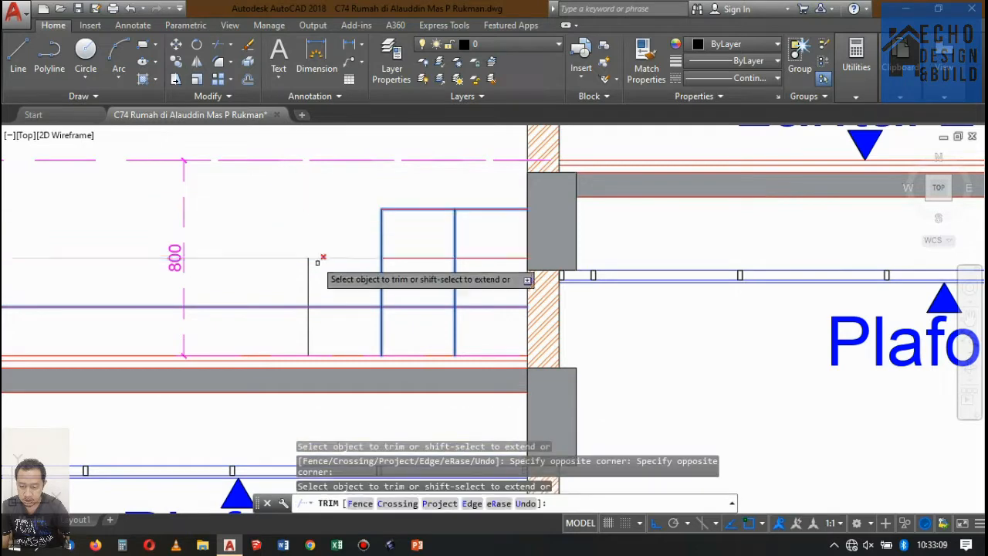
left_click(349, 264)
left_click(386, 213)
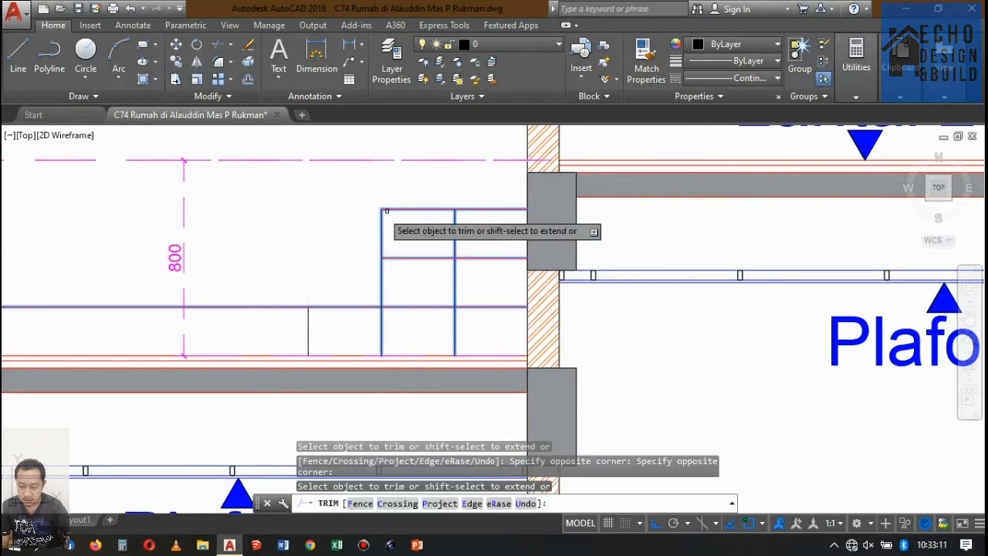
left_click(409, 233)
left_click(360, 190)
Step: Trim the excess tread and riser segments beneath the upper two steps
left_click(476, 328)
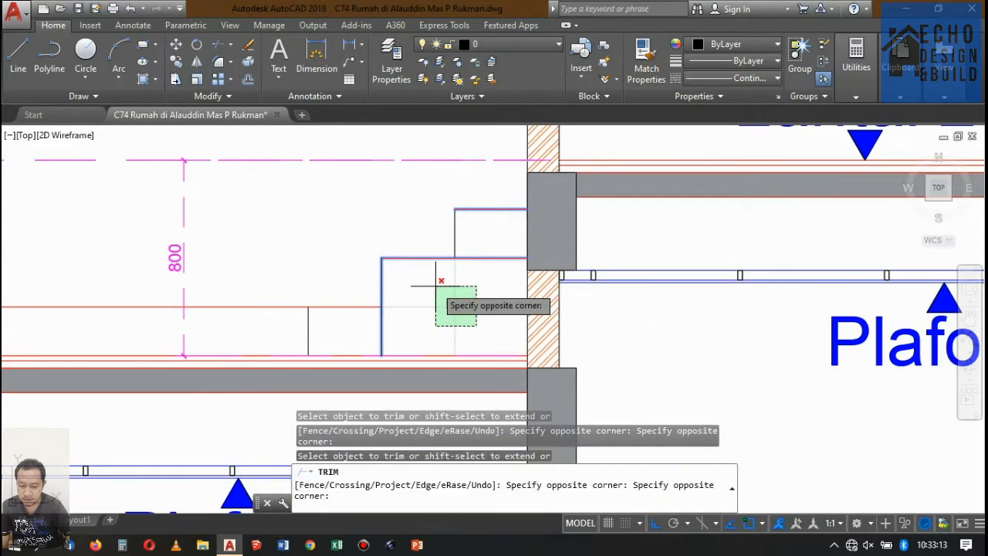
left_click(436, 284)
left_click(494, 250)
left_click(476, 277)
left_click(393, 343)
left_click(369, 318)
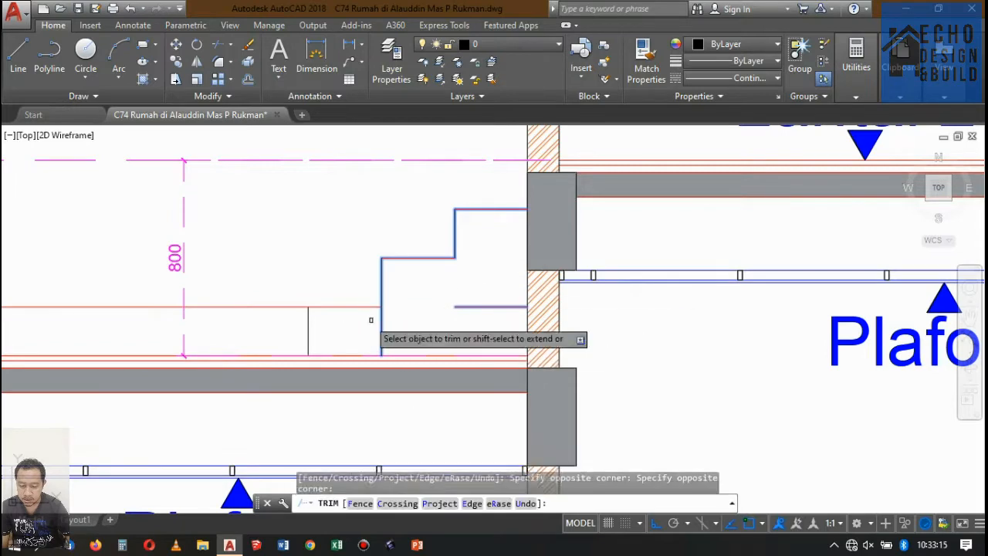
key("Return")
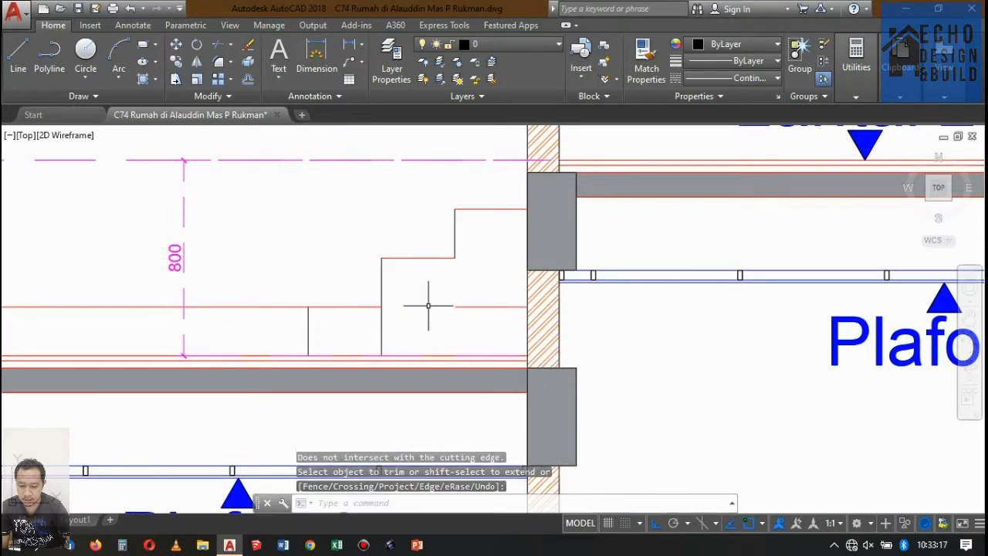
Step: Trim the second riser beneath the lowest tread and the lowest tread line beyond the first riser
key("space")
key("space")
left_click(391, 331)
left_click(369, 327)
left_click(486, 315)
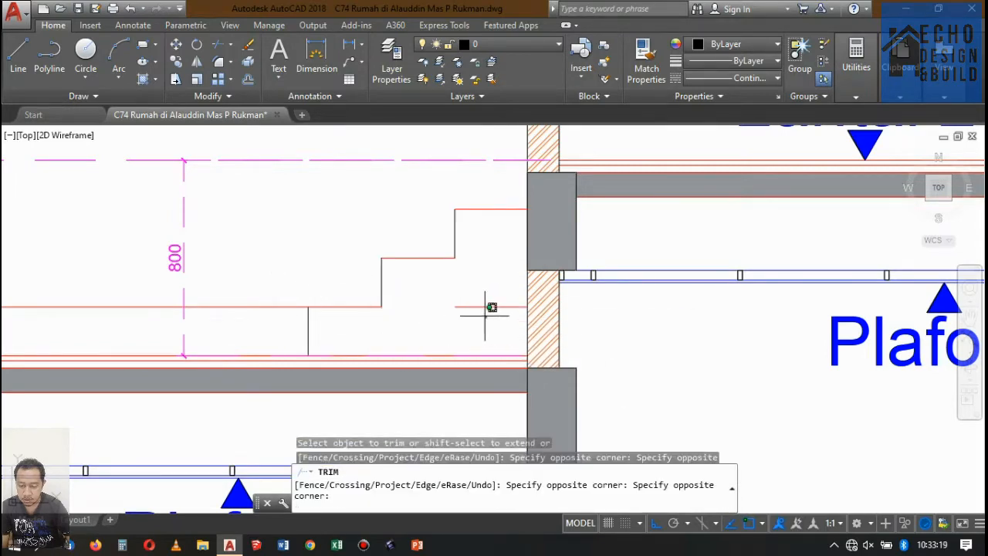
left_click(470, 299)
left_click(287, 320)
left_click(269, 300)
key("space")
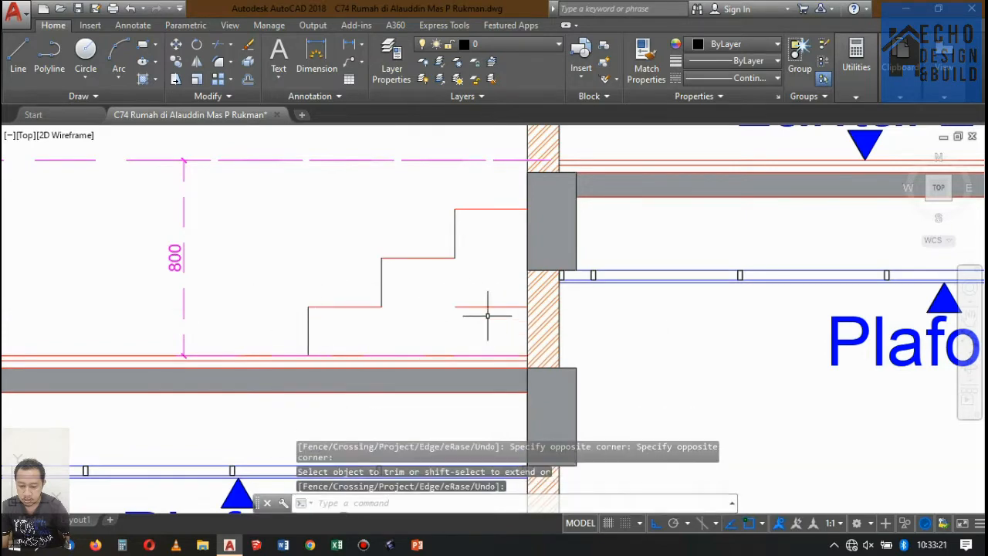
Step: Erase the leftover piece of the lowest tread line beneath the top step
left_click(494, 318)
left_click(468, 283)
key("Delete")
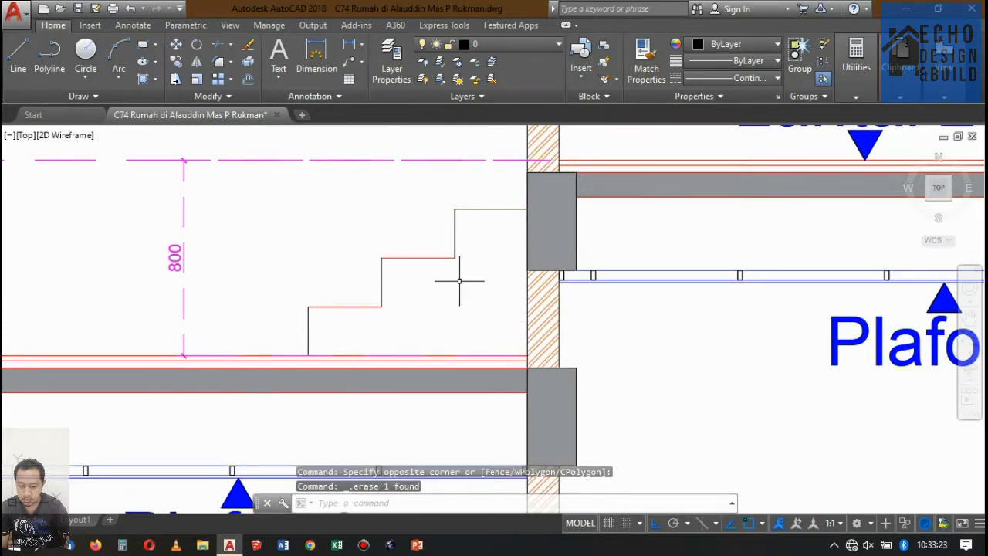
Step: Match the properties of the top riser onto all three red tread lines
type("ma")
key("Return")
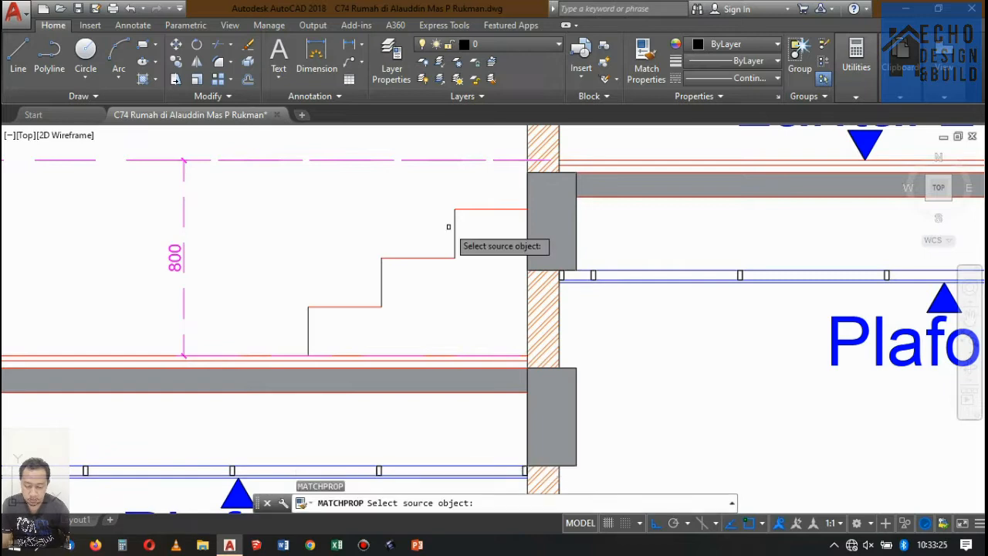
left_click(455, 227)
left_click(494, 234)
left_click(479, 188)
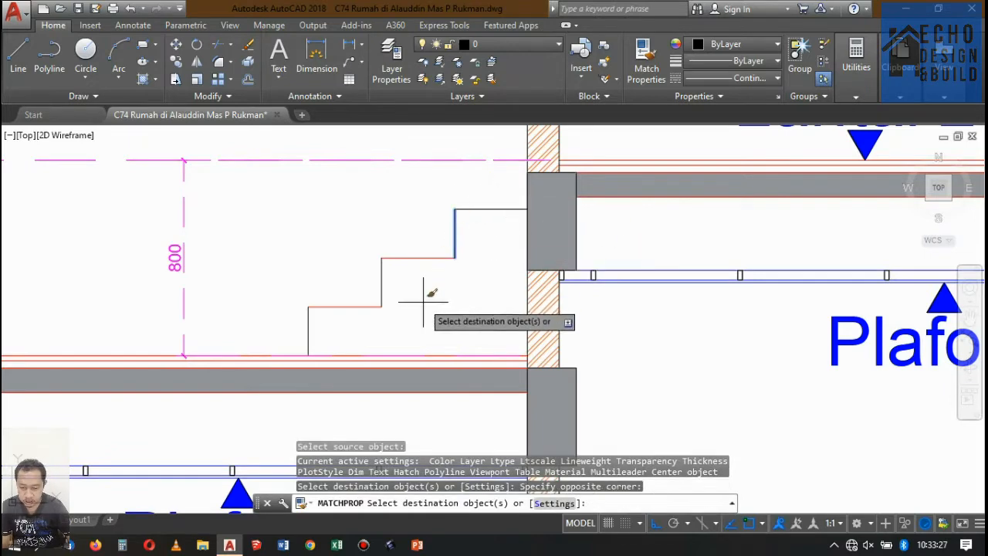
left_click(423, 301)
left_click(387, 230)
left_click(359, 307)
key("Return")
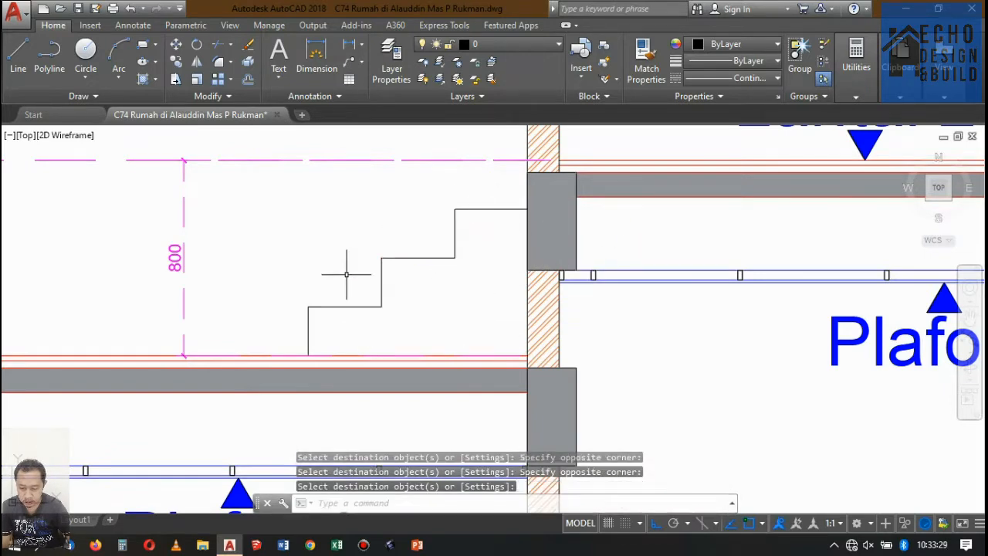
scroll(307, 340, "up", 2)
scroll(327, 337, "down", 4)
scroll(404, 316, "up", 4)
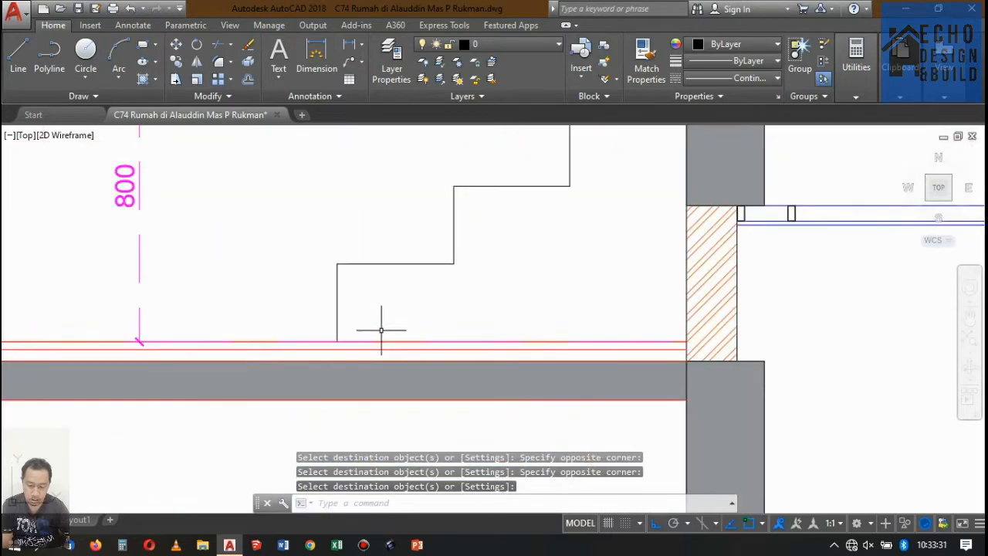
scroll(276, 342, "down", 4)
scroll(265, 335, "up", 3)
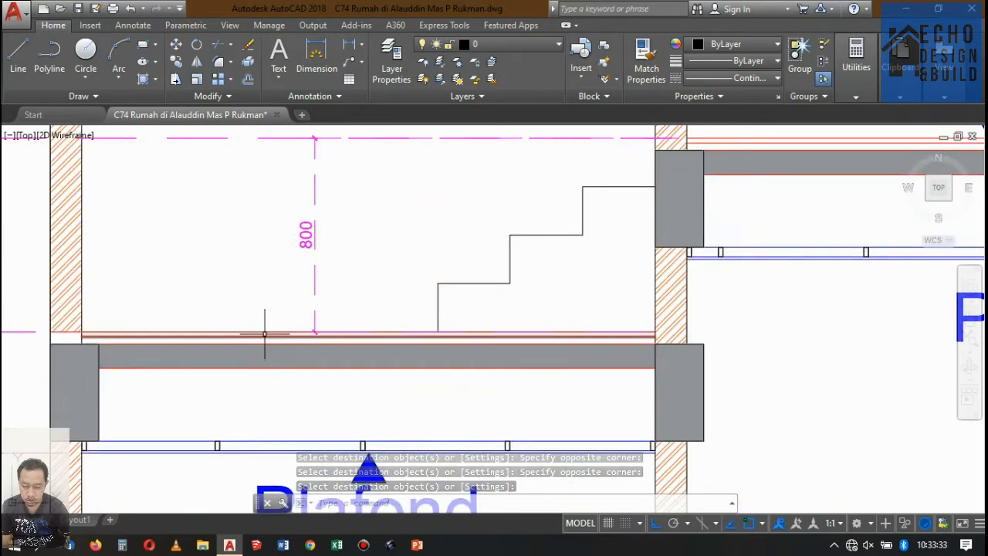
key("Return")
left_click(263, 332)
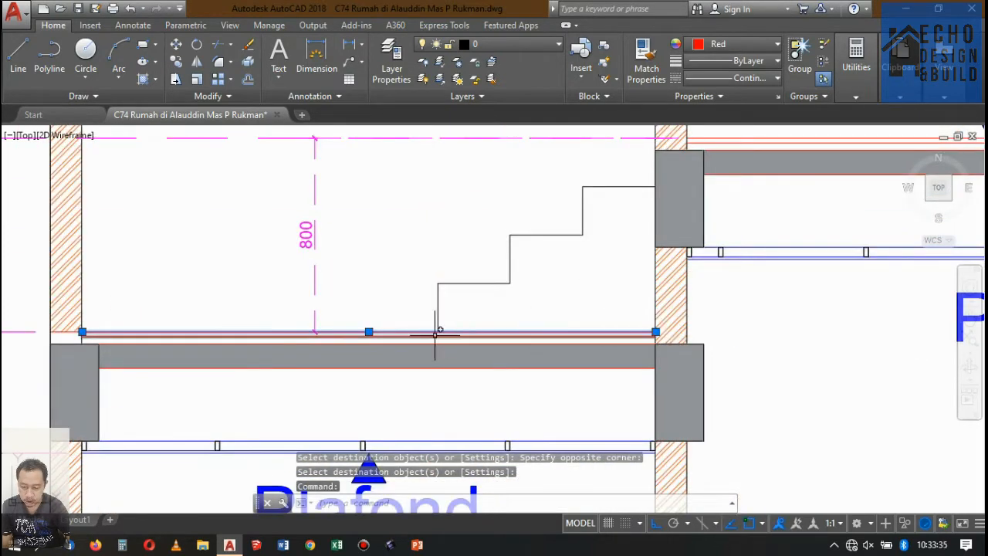
key("Escape")
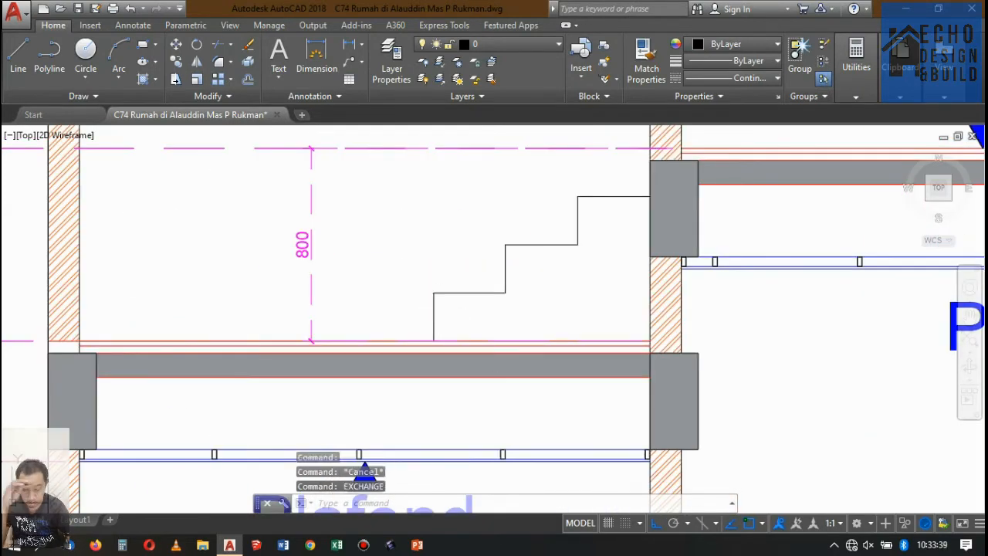
type("ma")
key("Return")
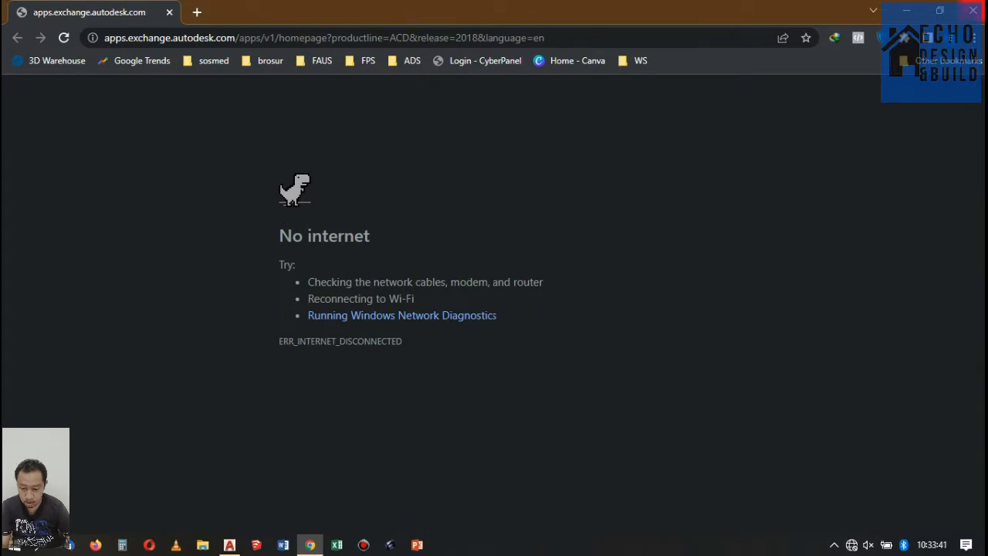
left_click(973, 12)
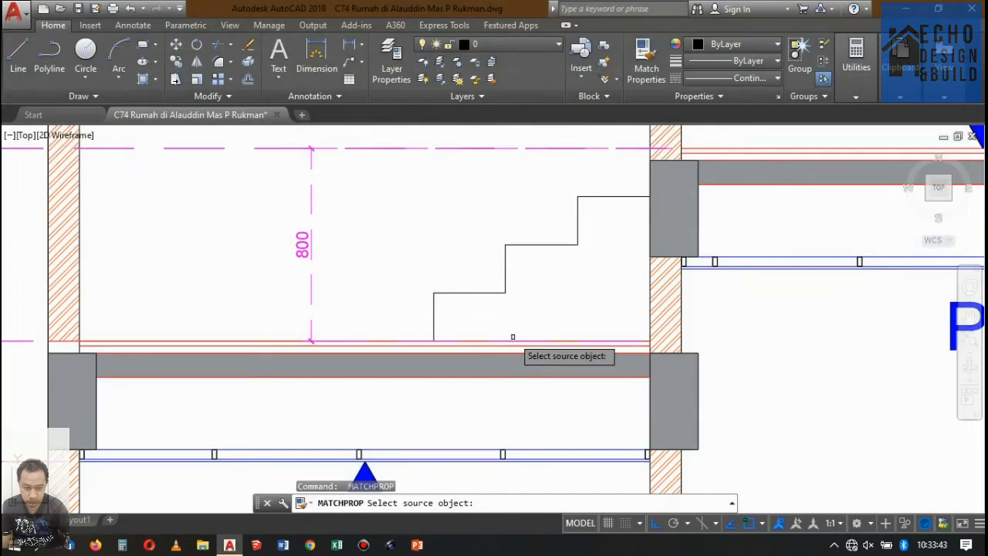
key("Escape")
Step: Extend the first riser down through the floor finish lines to the top of the lower slab
type("e")
key("Return")
key("Return")
left_click(455, 326)
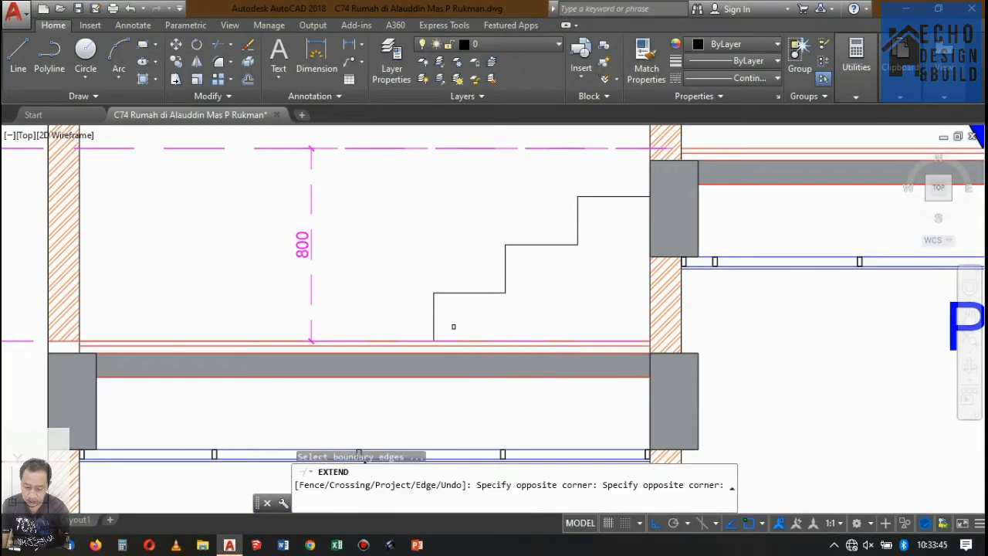
left_click(428, 317)
scroll(420, 345, "up", 4)
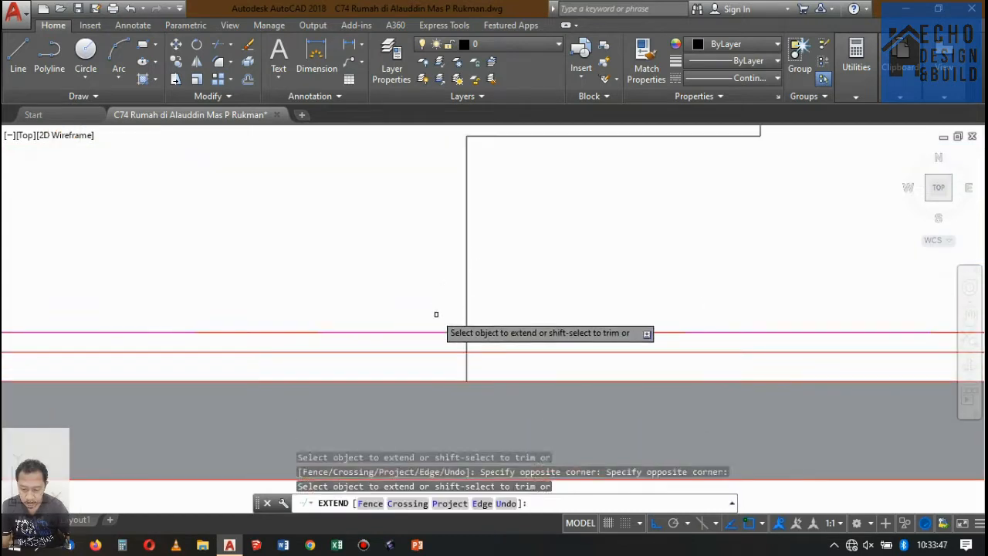
scroll(437, 315, "down", 4)
Step: Stretch the lower extension line origin of the 800 dimension to where the first riser meets the floor line
left_click(425, 296)
left_click(402, 275)
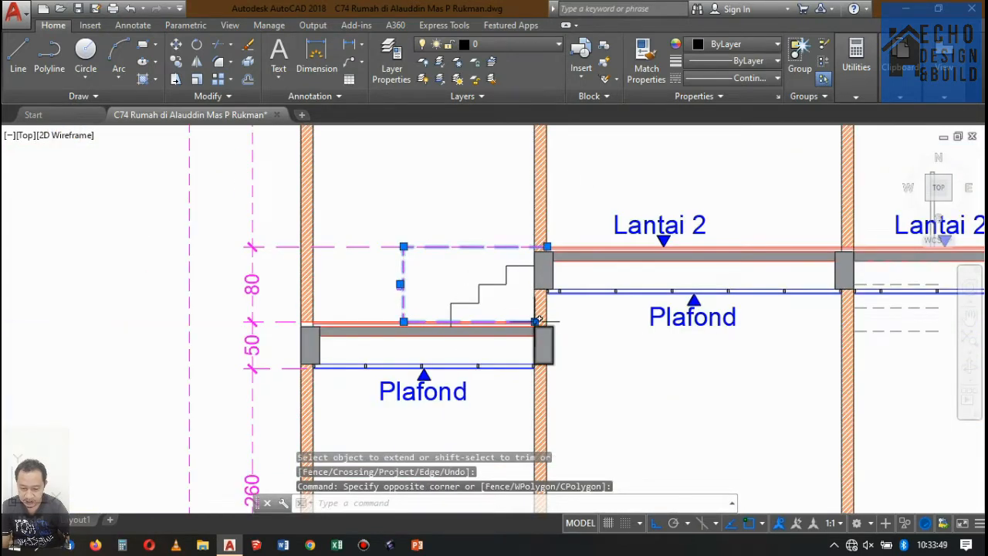
left_click(535, 321)
scroll(457, 322, "up", 5)
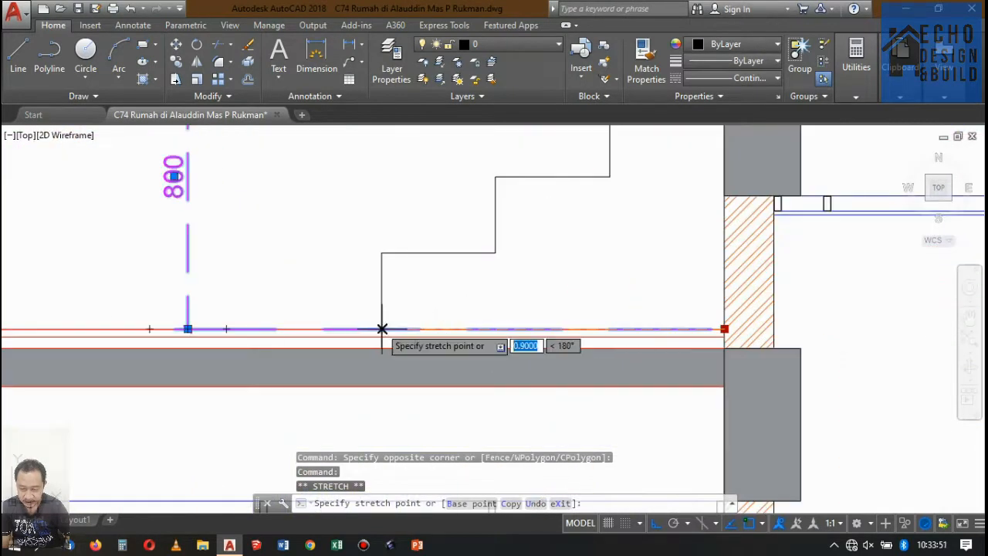
left_click(382, 328)
scroll(536, 309, "down", 4)
key("Escape")
scroll(503, 326, "up", 5)
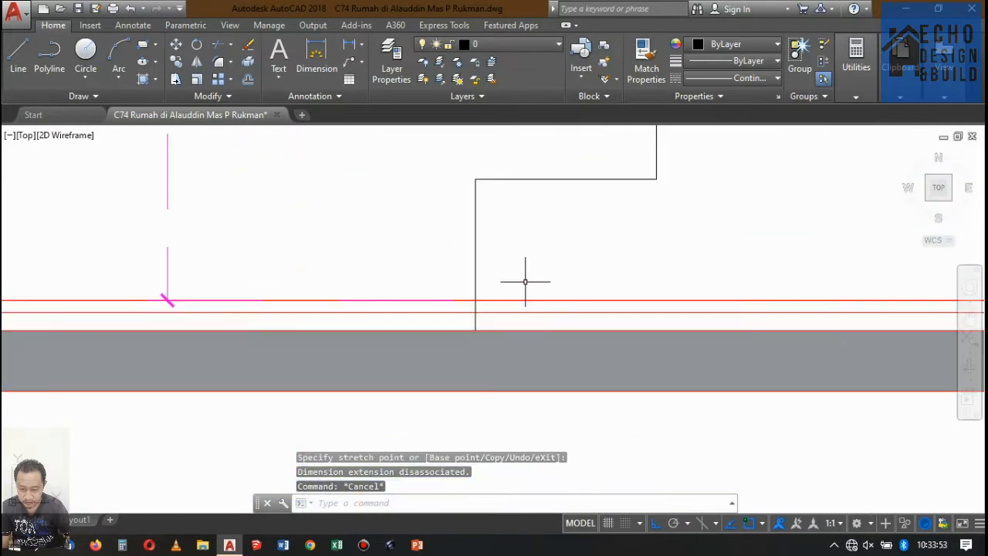
type("tr")
key("space")
key("space")
left_click(485, 269)
left_click(432, 247)
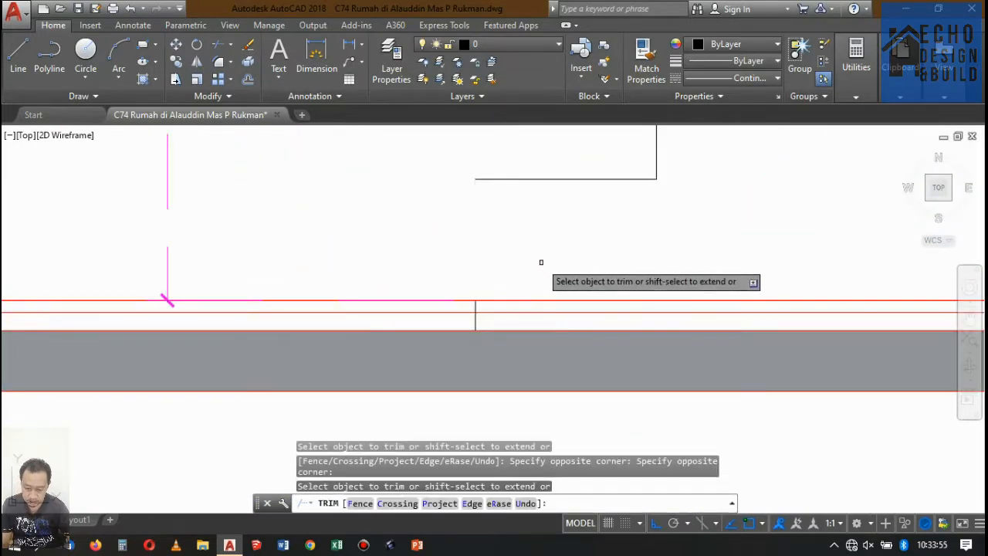
type("u")
key("space")
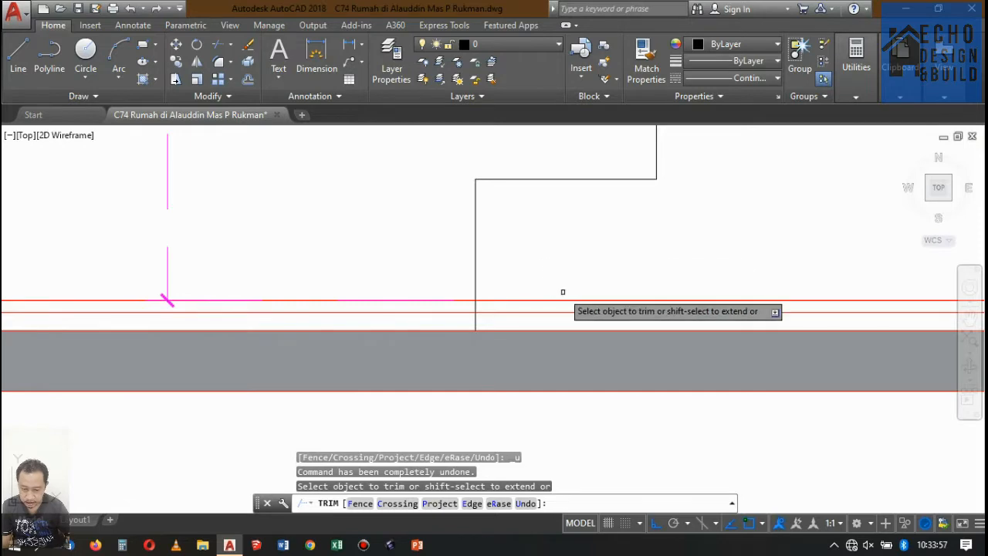
Step: Trim the lowered floor's finish lines beneath the steps back to the first riser
scroll(545, 293, "down", 3)
scroll(614, 294, "up", 4)
scroll(596, 322, "up", 3)
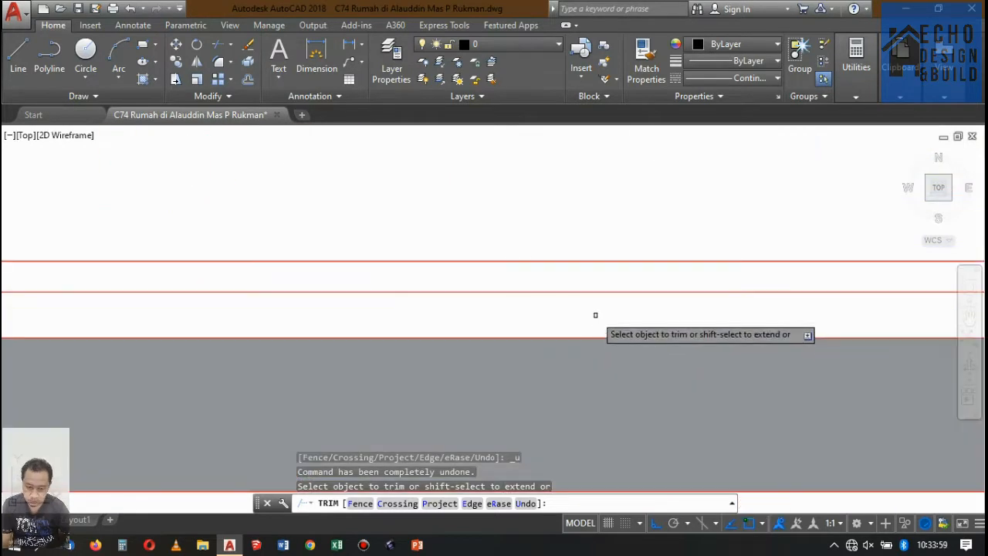
left_click(595, 314)
left_click(511, 215)
scroll(585, 267, "down", 4)
left_click(585, 271)
left_click(571, 255)
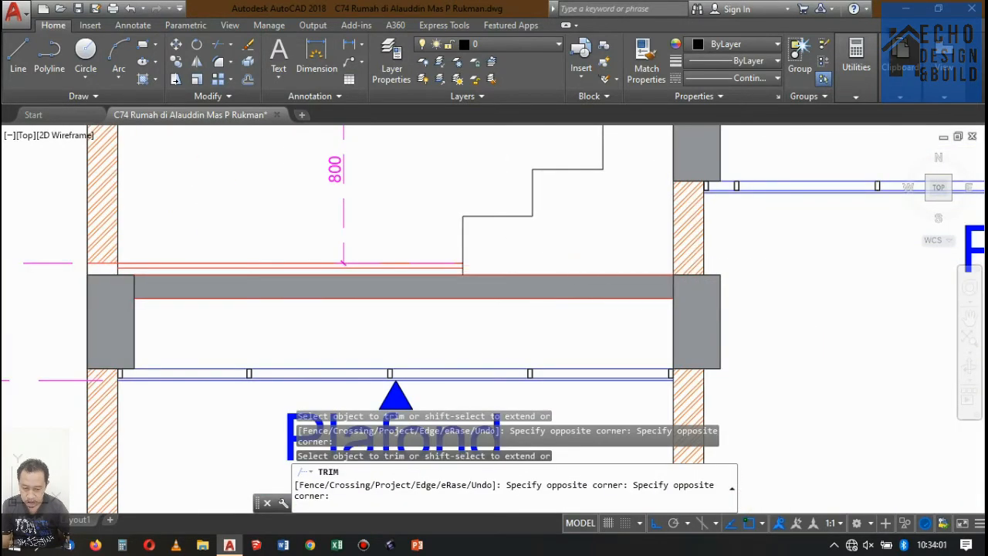
key("space")
Step: Offset the top step's tread line downward and its riser line inward by 0.02
scroll(524, 284, "down", 2)
scroll(523, 281, "up", 2)
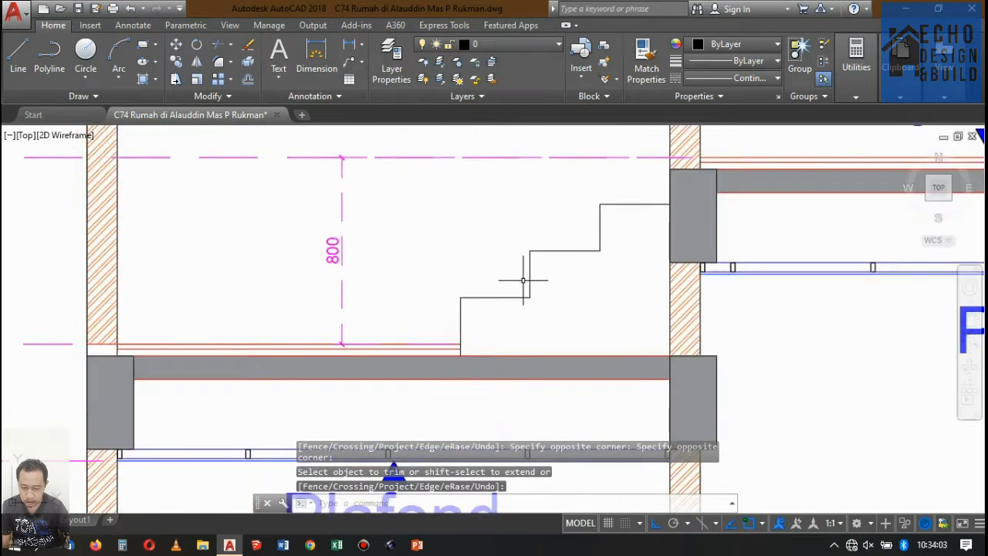
scroll(523, 281, "down", 2)
scroll(577, 301, "up", 4)
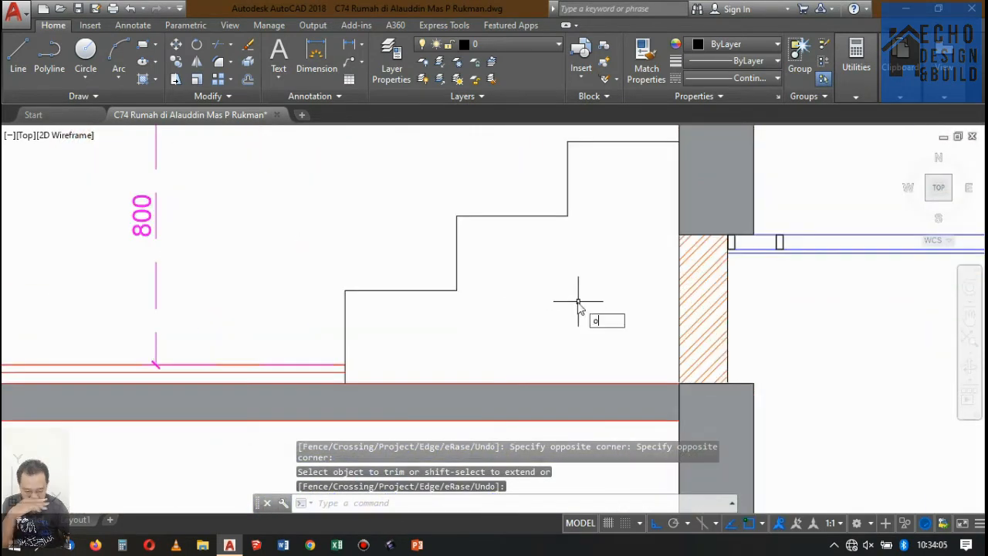
key("space")
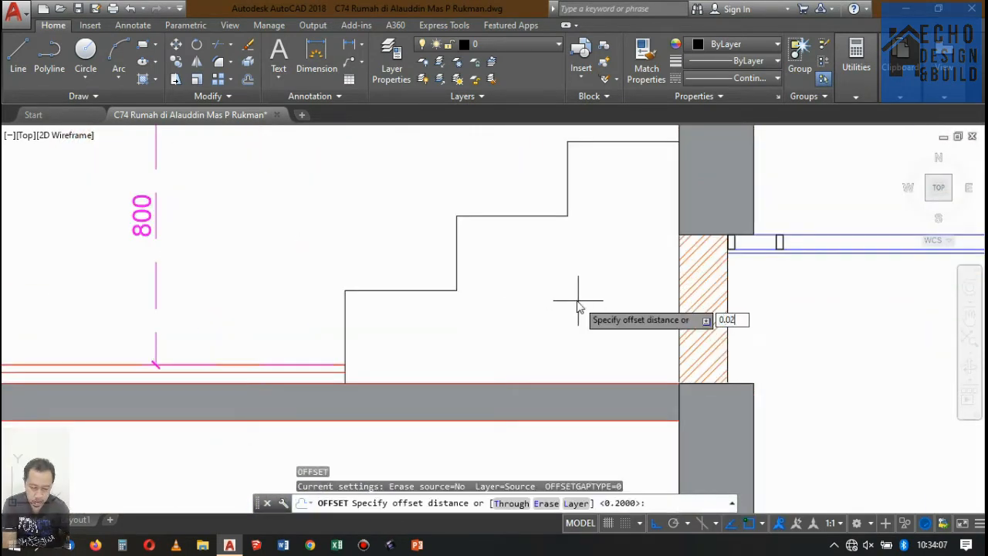
key("Return")
scroll(580, 235, "down", 2)
scroll(590, 258, "up", 2)
left_click(584, 233)
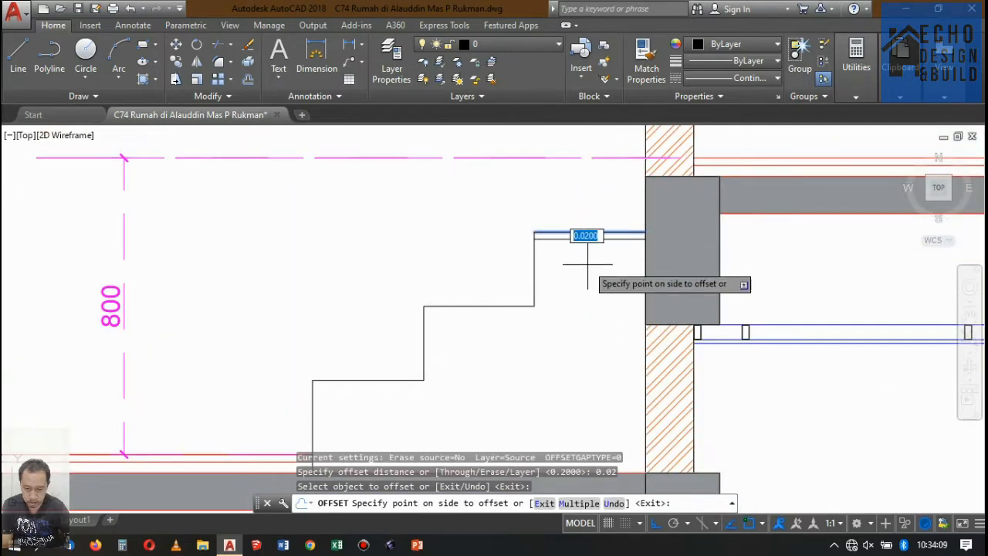
left_click(587, 264)
left_click(534, 254)
left_click(544, 266)
Step: Offset the tread and riser lines of the middle and lowest steps inward by the same 0.02 distance
left_click(470, 305)
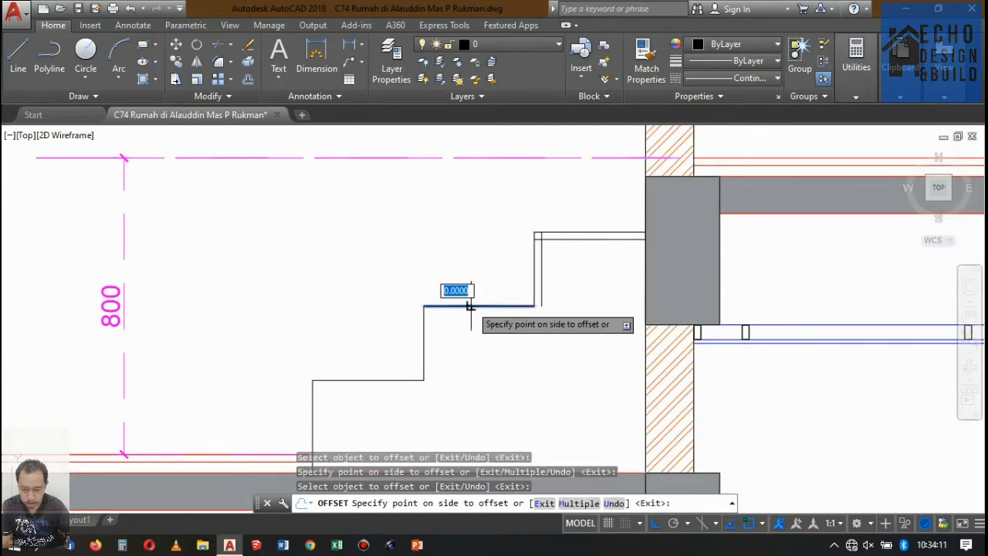
left_click(464, 343)
left_click(433, 359)
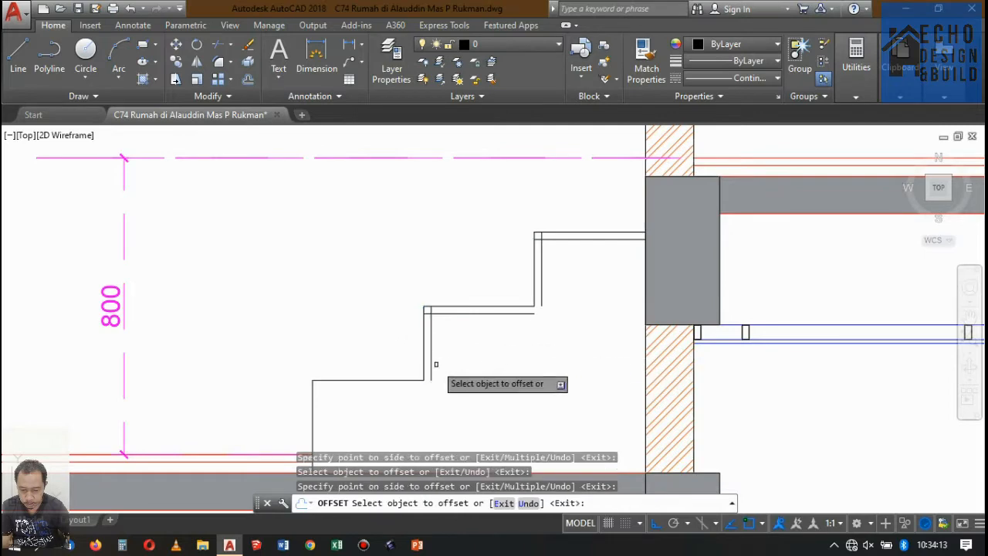
left_click(398, 381)
left_click(400, 400)
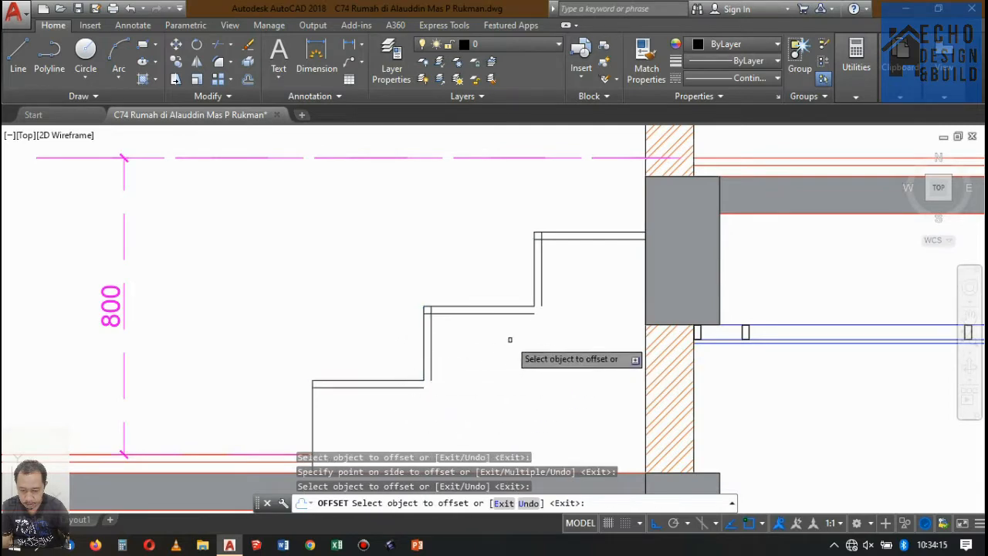
scroll(494, 351, "down", 5)
scroll(472, 364, "up", 4)
left_click(451, 351)
left_click(568, 365)
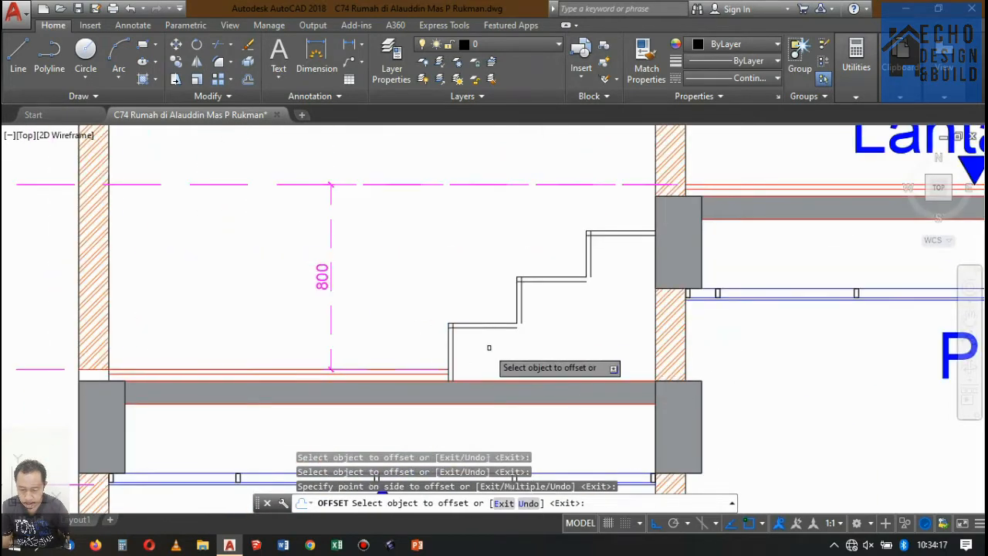
key("Escape")
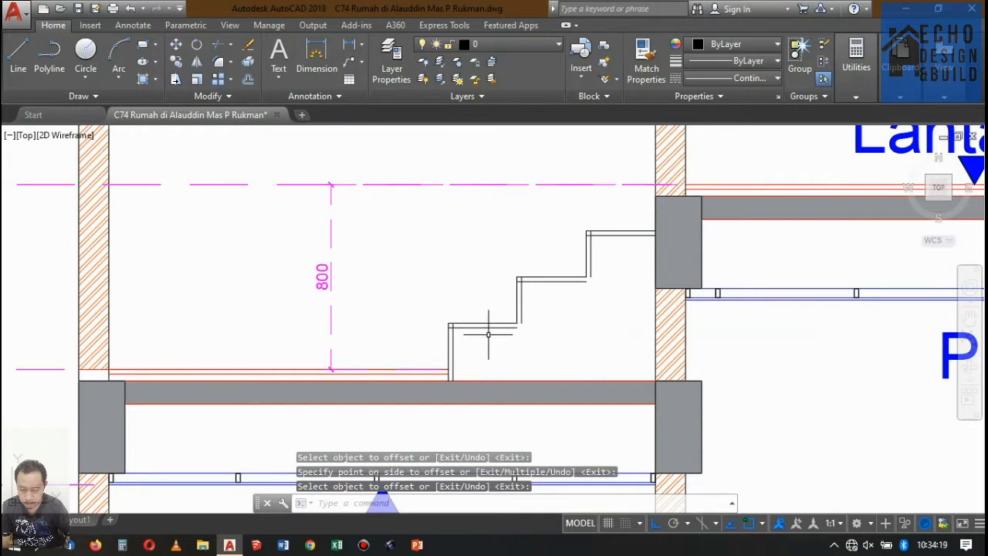
Step: Extend the offset tread and riser lines of the steps until they meet at the inner corners
type("ex")
key("Return")
key("Return")
scroll(442, 363, "up", 5)
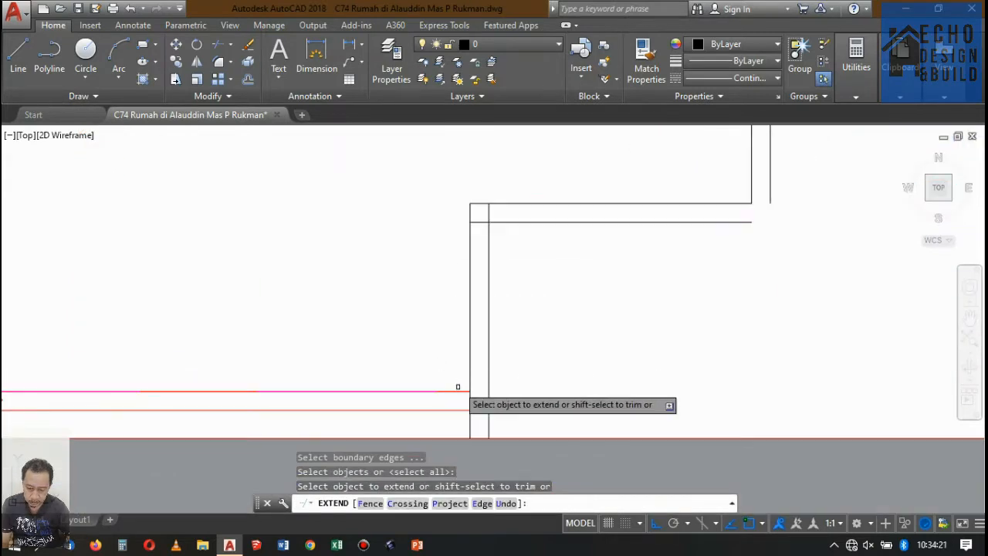
scroll(478, 367, "down", 4)
scroll(595, 297, "up", 2)
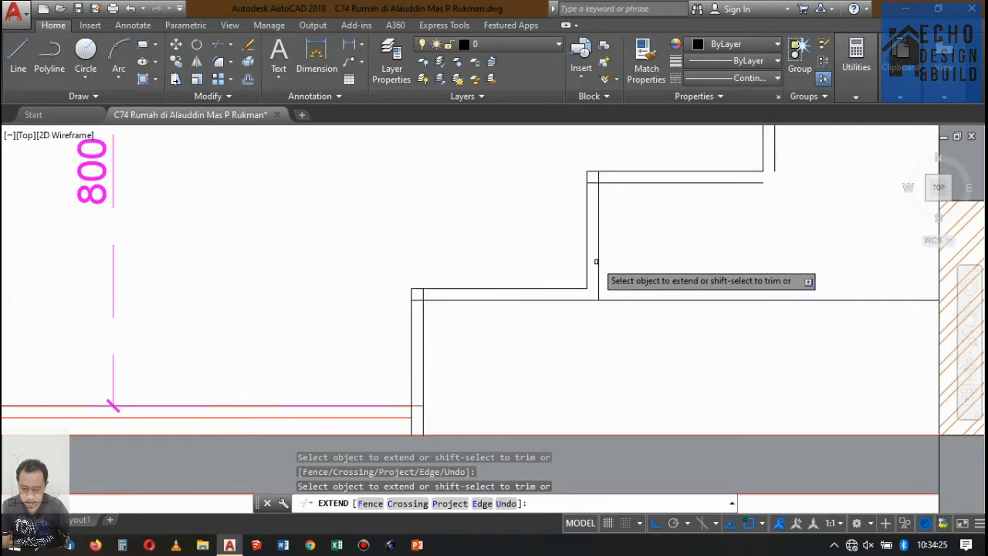
scroll(596, 261, "down", 3)
scroll(644, 267, "up", 3)
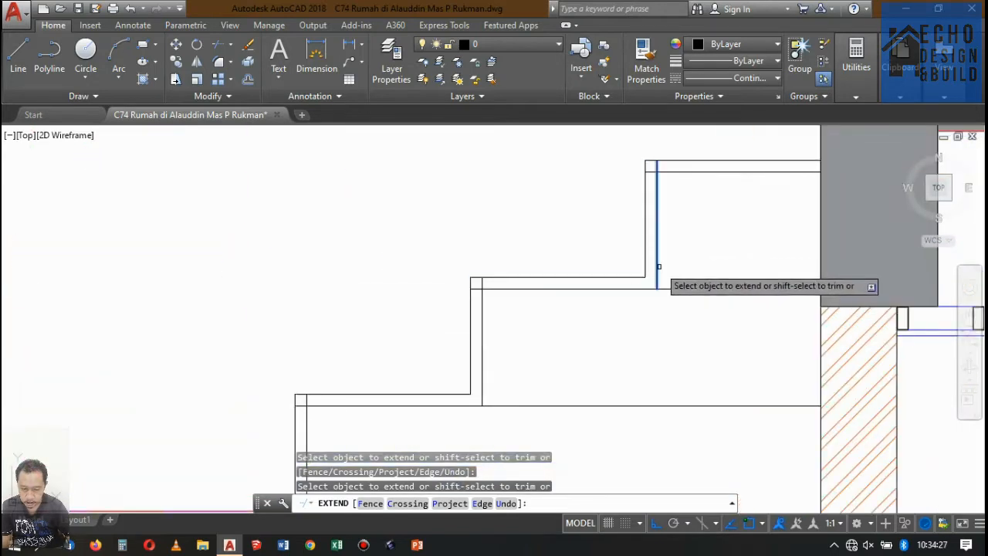
left_click(653, 289)
key("Return")
Step: Trim the excess lengths of the two lower inner tread lines running beyond the inner risers toward the wall
type("tr")
key("Return")
key("Return")
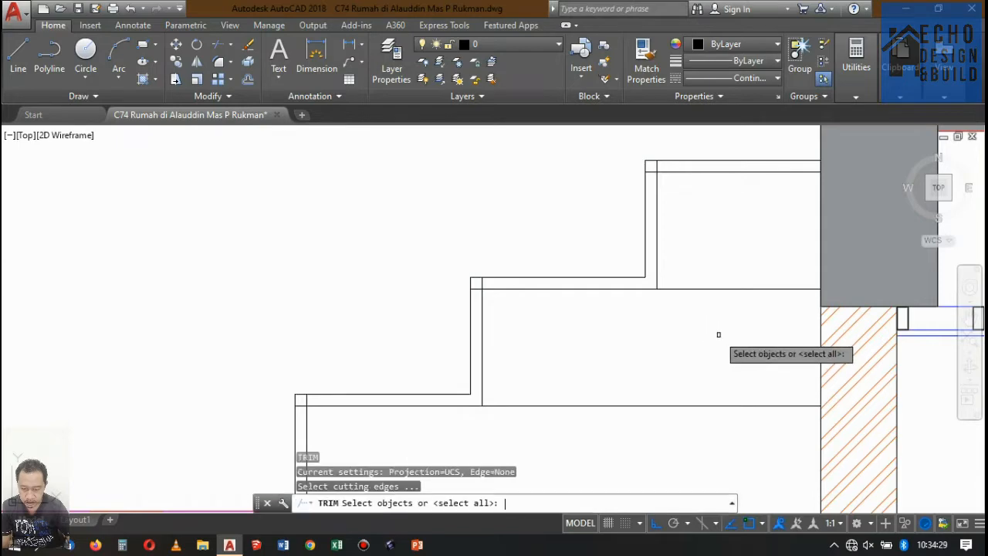
left_click(734, 322)
left_click(708, 247)
scroll(694, 317, "down", 4)
left_click(693, 337)
left_click(682, 360)
key("Return")
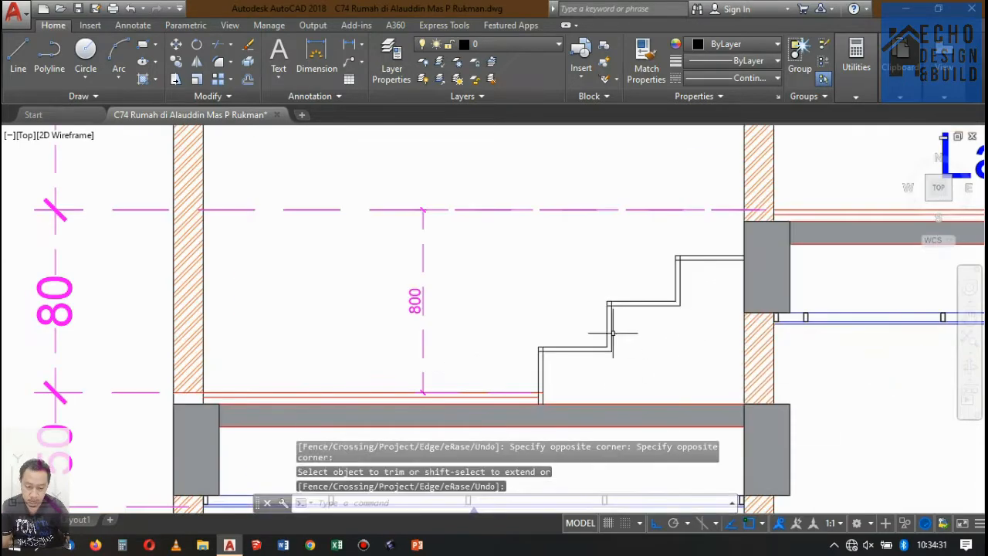
Step: Trim the inner riser and tread stubs that cross inside the top step's outer corner
scroll(623, 282, "up", 2)
key("Return")
key("Return")
scroll(724, 238, "up", 4)
scroll(716, 247, "up", 3)
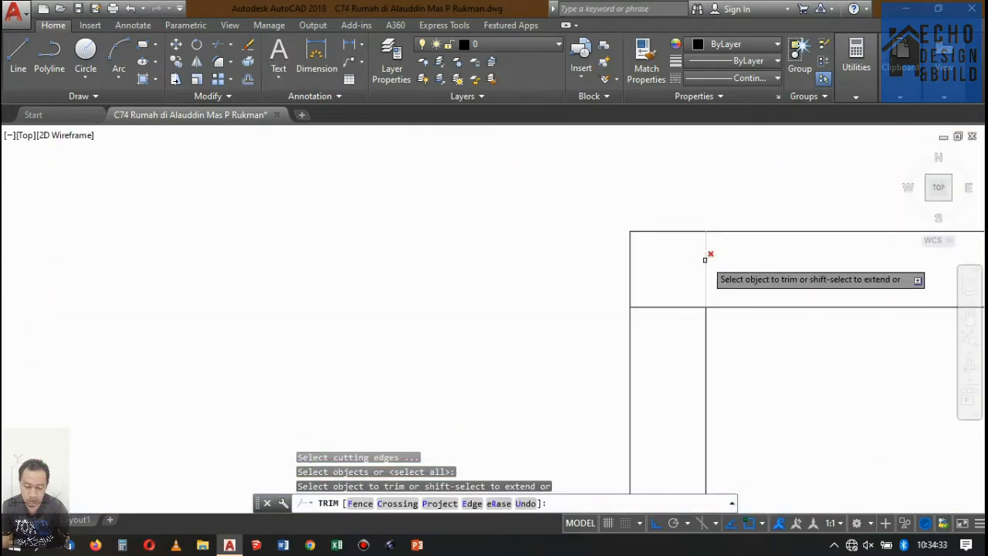
left_click(713, 258)
left_click(693, 258)
left_click(656, 310)
left_click(658, 272)
scroll(679, 254, "down", 1)
scroll(679, 251, "down", 3)
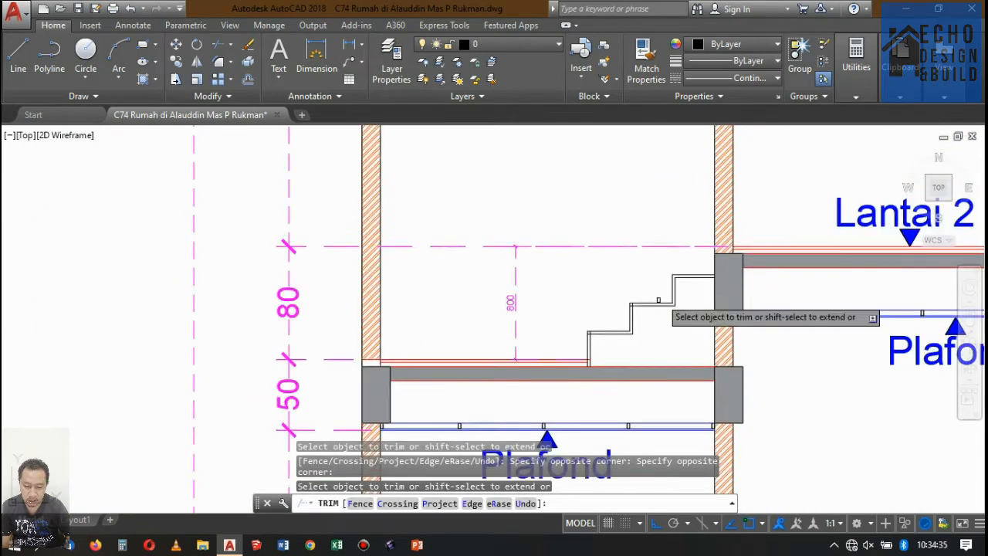
Step: Trim the overlapping inner line ends at the outer corners of the middle and lowest steps
scroll(612, 313, "up", 3)
scroll(559, 286, "up", 2)
left_click(560, 287)
left_click(541, 288)
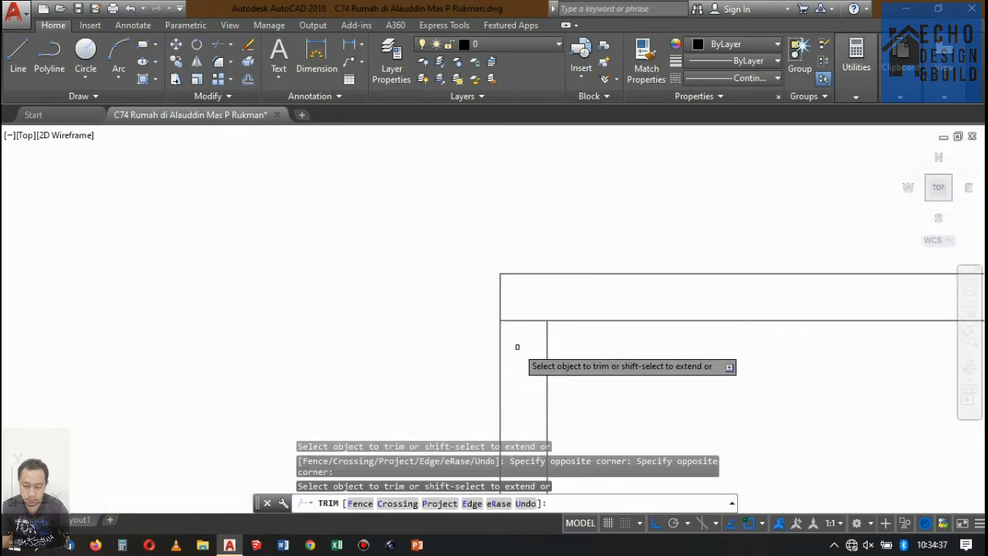
scroll(532, 296, "down", 6)
scroll(484, 341, "up", 4)
scroll(485, 341, "up", 2)
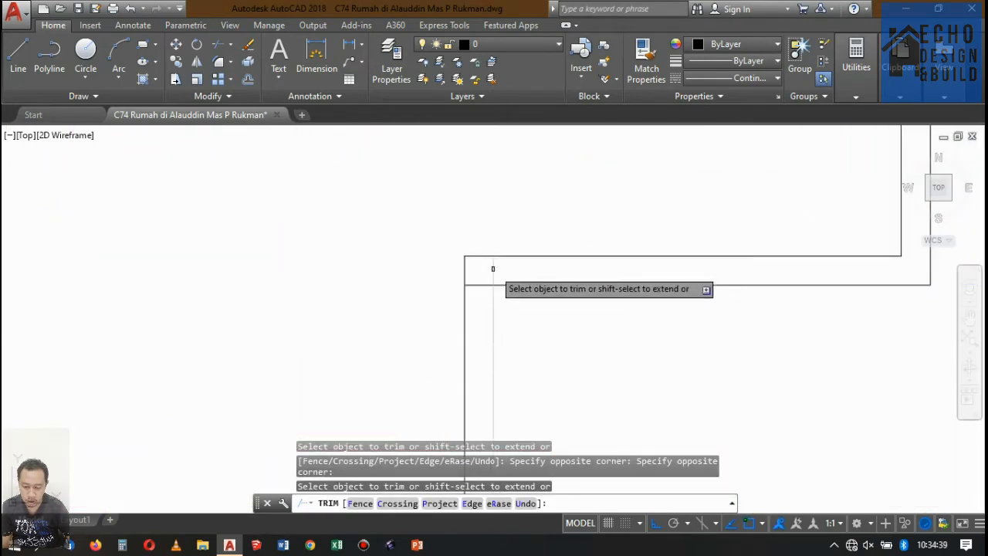
left_click(492, 267)
left_click(521, 280)
left_click(483, 291)
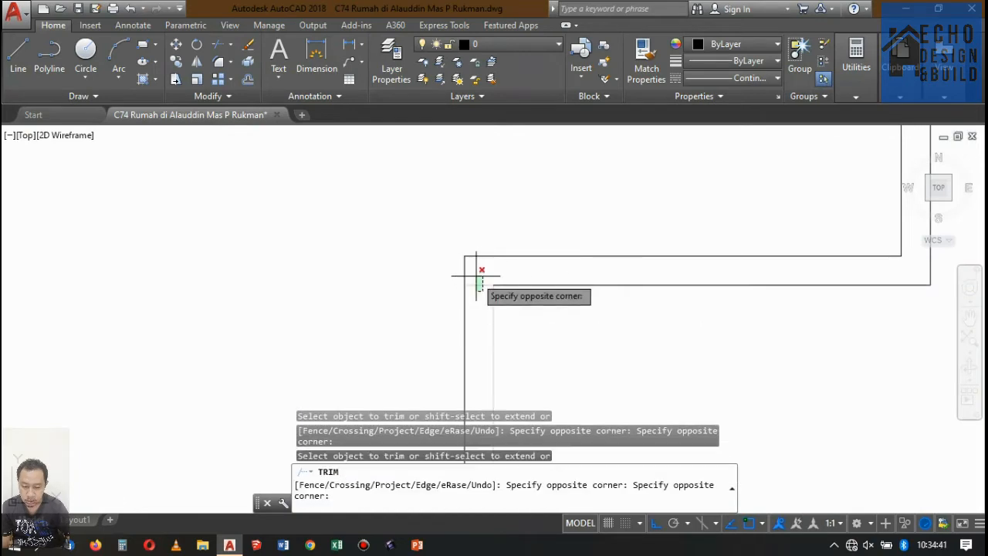
left_click(477, 275)
scroll(517, 261, "down", 7)
key("space")
scroll(570, 263, "up", 3)
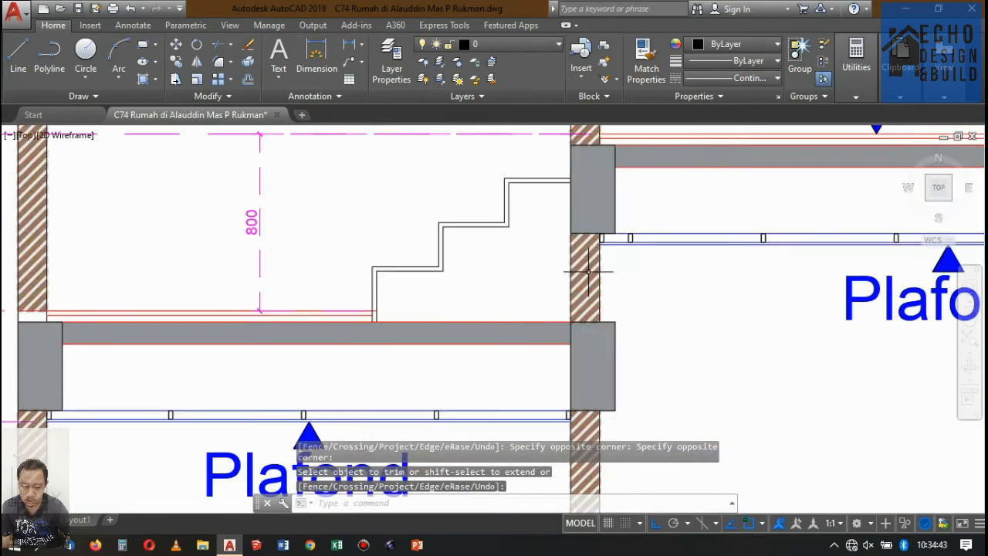
scroll(359, 316, "up", 3)
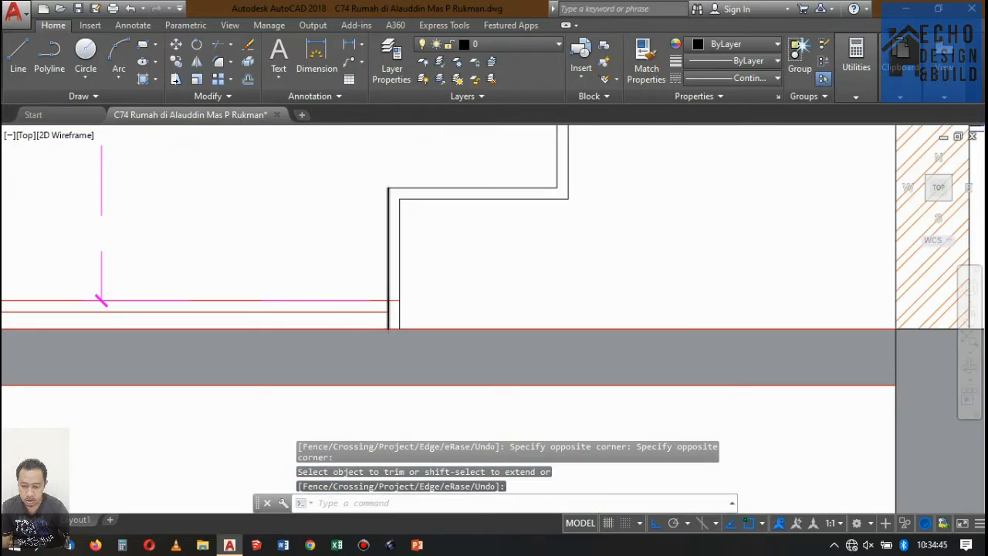
type("tr")
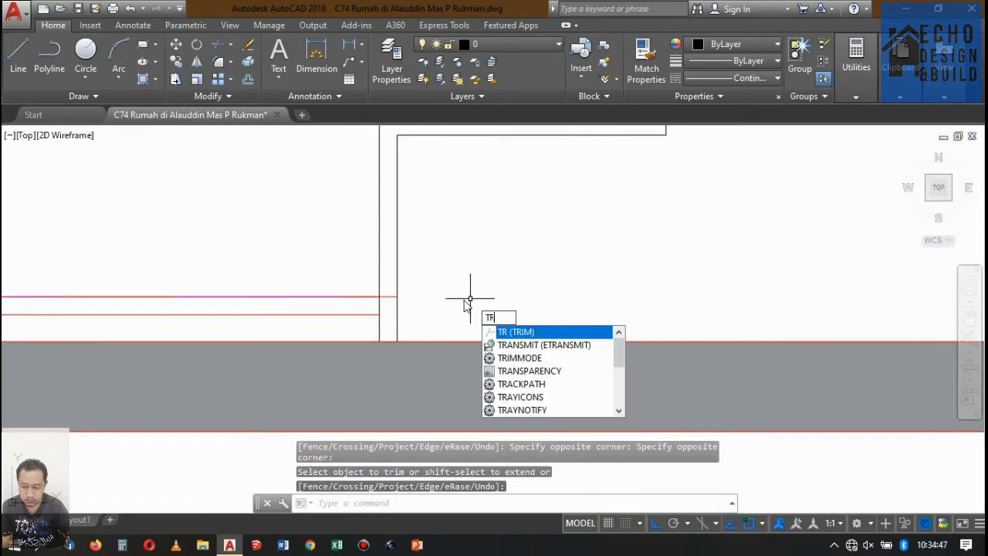
key("Return")
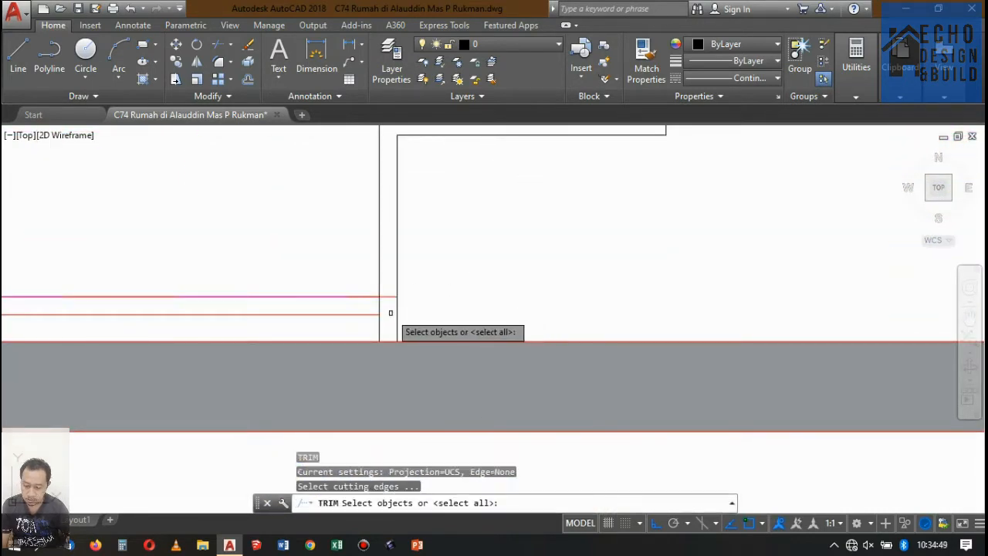
left_click(401, 303)
left_click(396, 312)
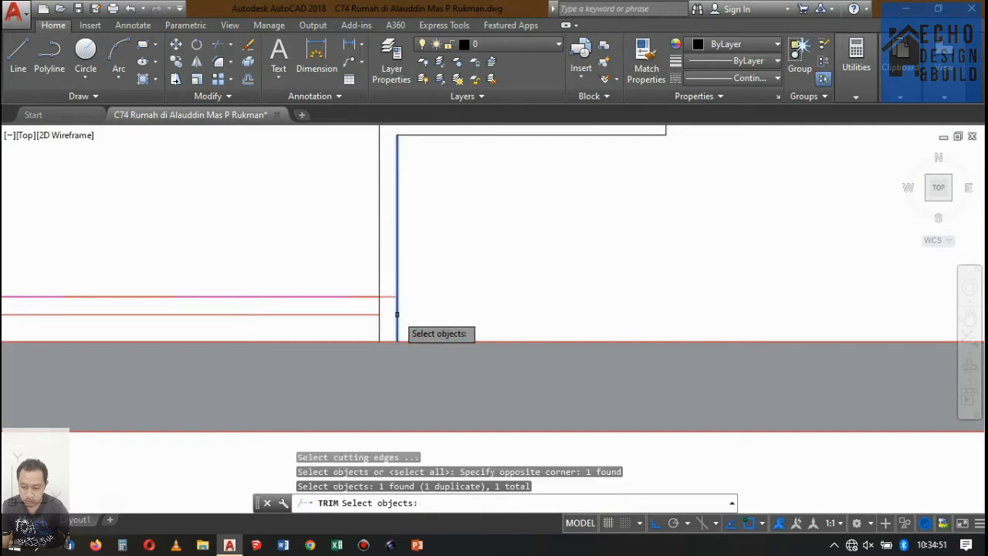
key("Return")
type("tr")
key("Return")
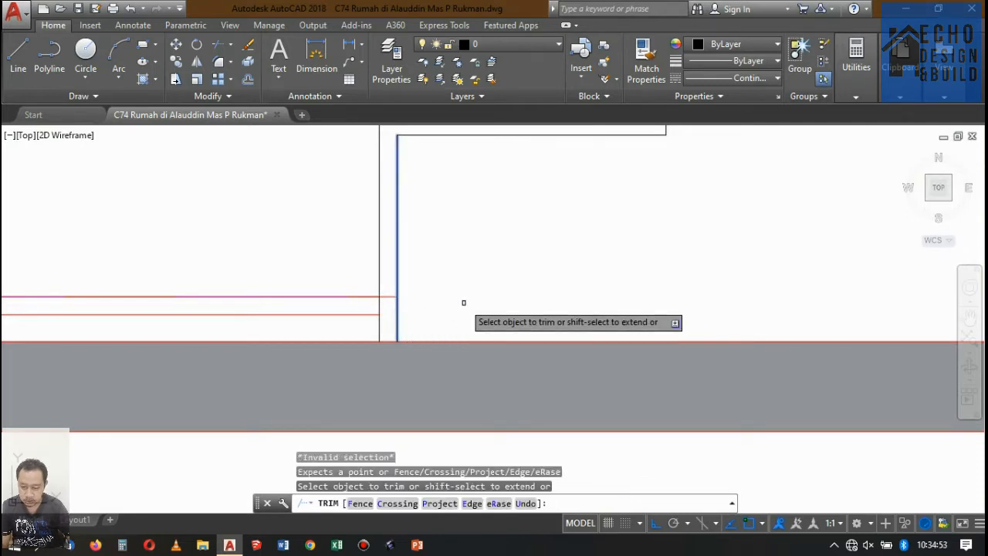
key("Escape")
Step: Trim the lowest step's inner riser where it runs below the floor finish line to the slab
key("Return")
key("Return")
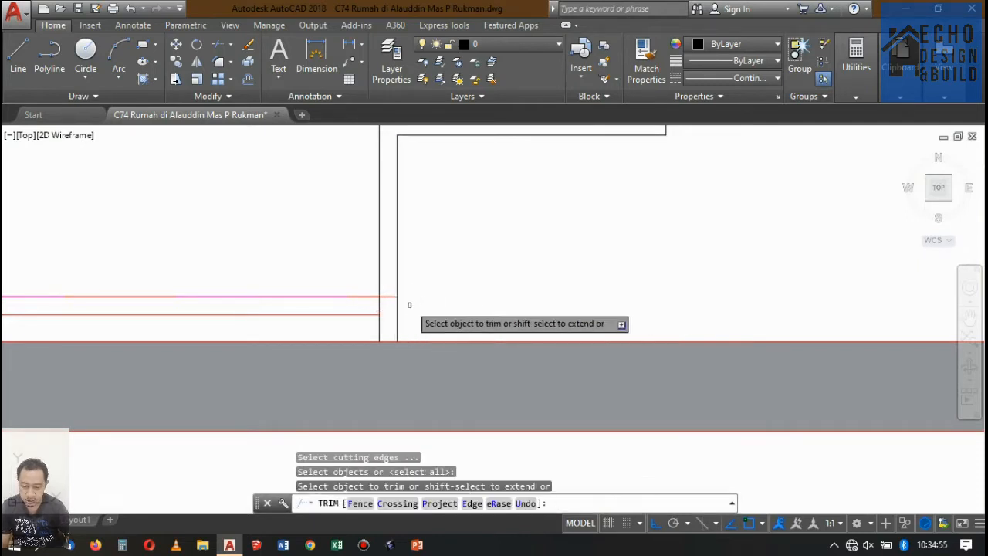
left_click(399, 312)
scroll(461, 296, "down", 3)
key("Return")
scroll(607, 264, "down", 2)
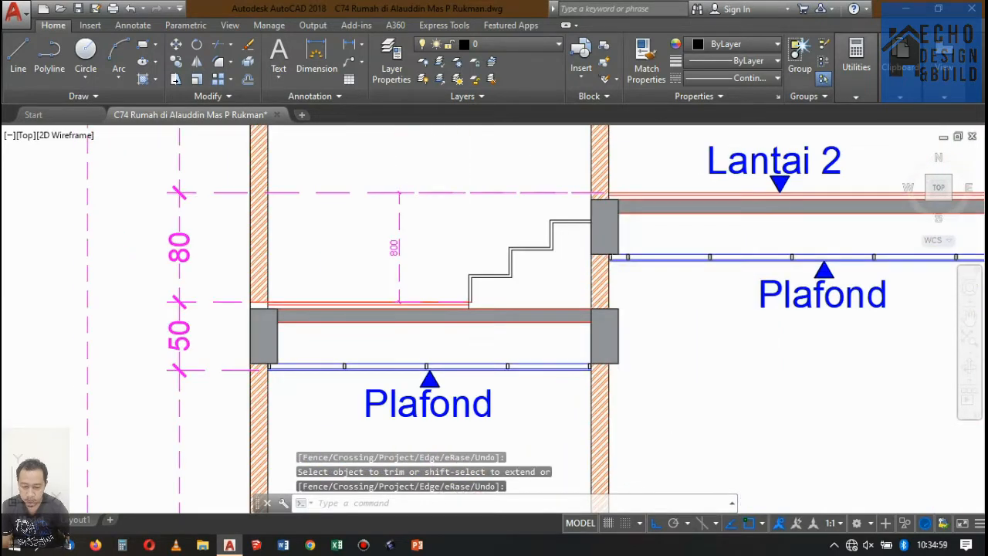
Step: Hatch the enclosed area beneath the three steps, between the lowest riser, the slab and the wall
type("h")
key("Return")
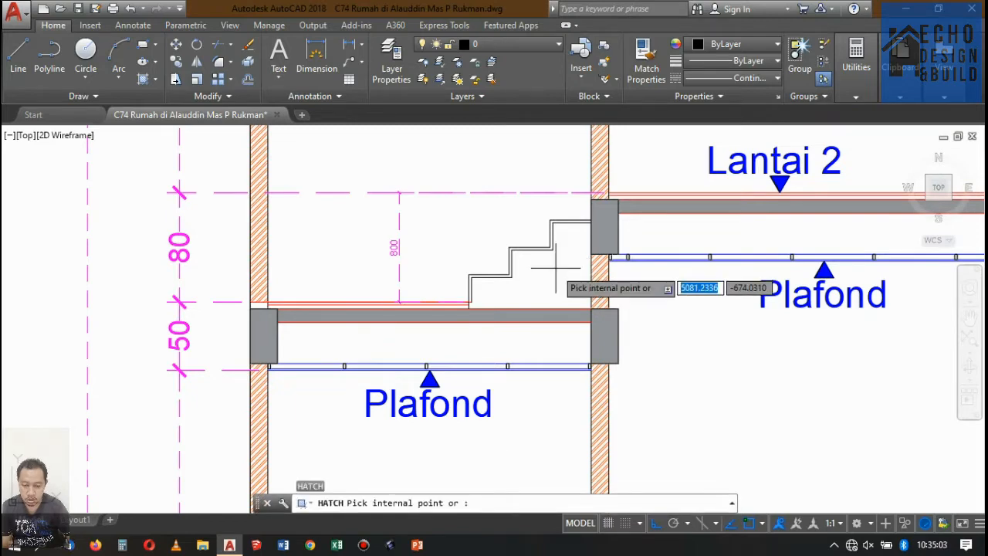
left_click(555, 269)
key("Return")
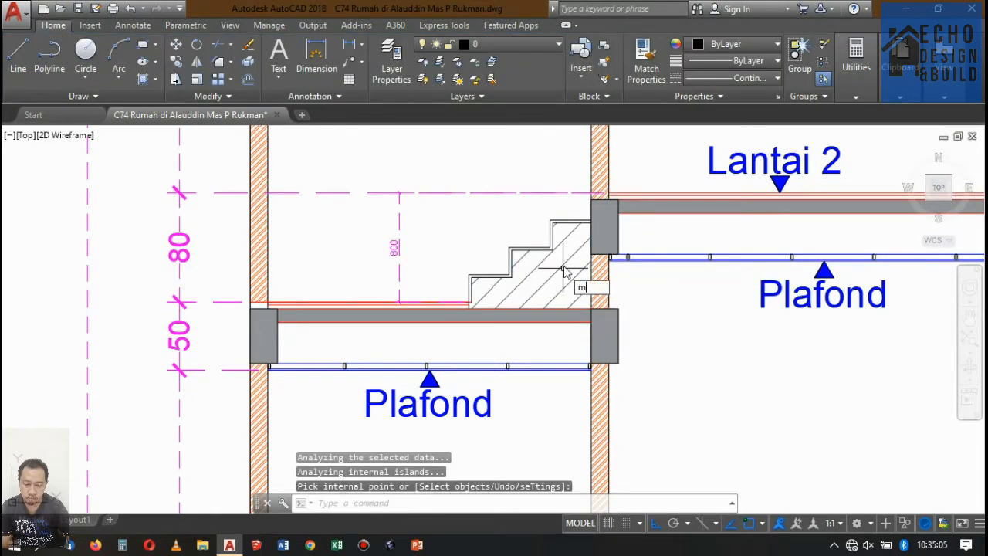
Step: Match the new hatch under the steps to the brick hatch of the adjoining wall
key("Return")
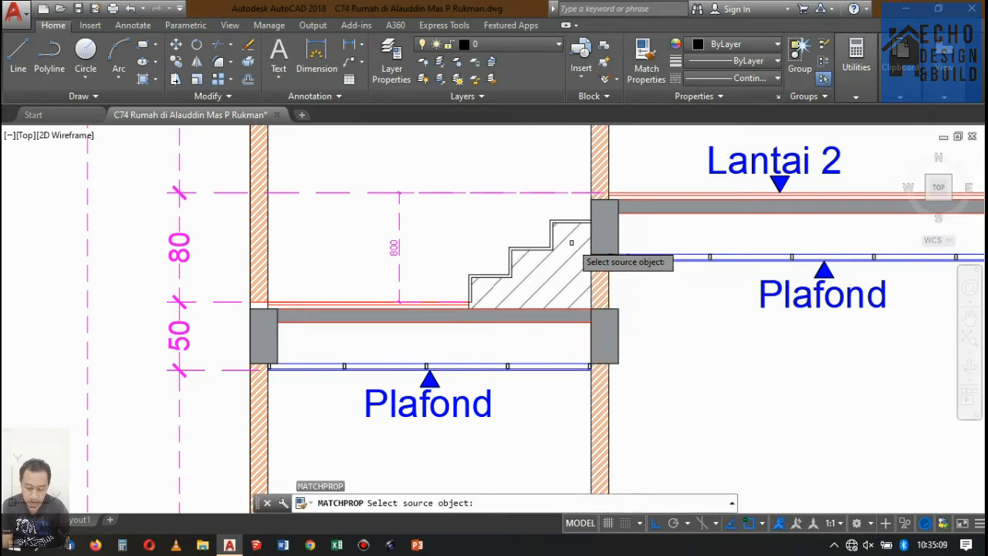
scroll(576, 260, "up", 4)
left_click(593, 270)
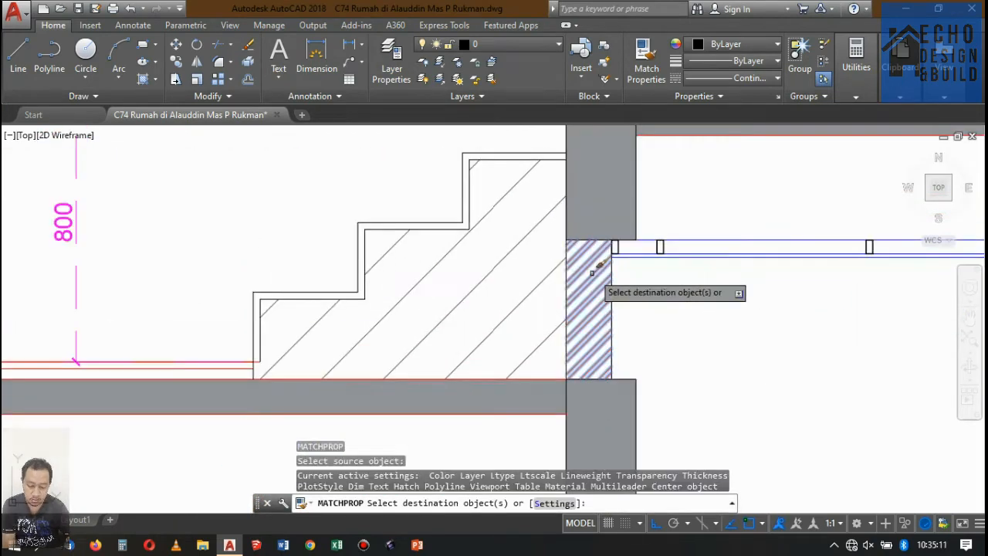
left_click(512, 243)
scroll(511, 242, "down", 6)
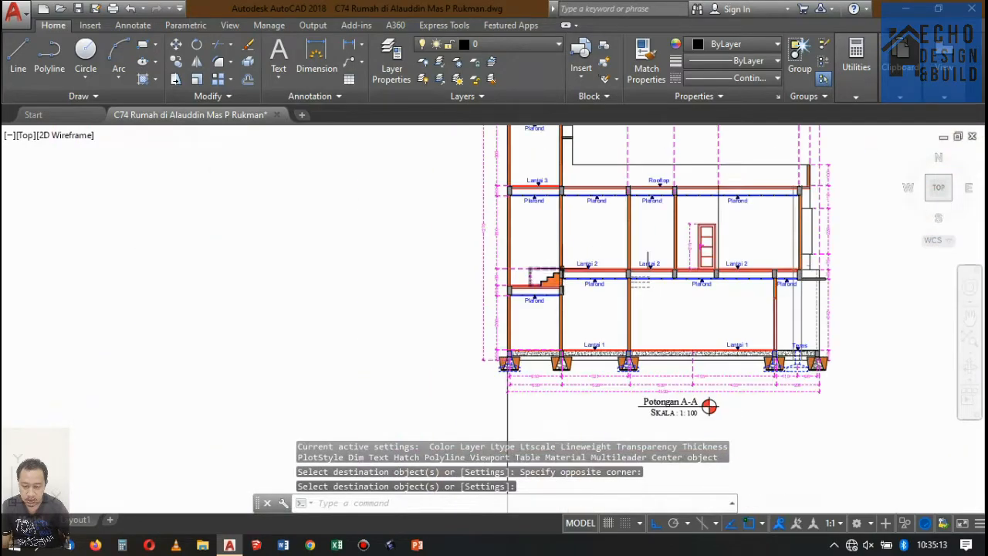
Step: Review the hatched steps in the section, then examine the two bathrooms on the Lantai 1 floor plan
scroll(550, 276, "up", 6)
scroll(551, 275, "down", 4)
scroll(525, 275, "up", 2)
scroll(575, 298, "down", 6)
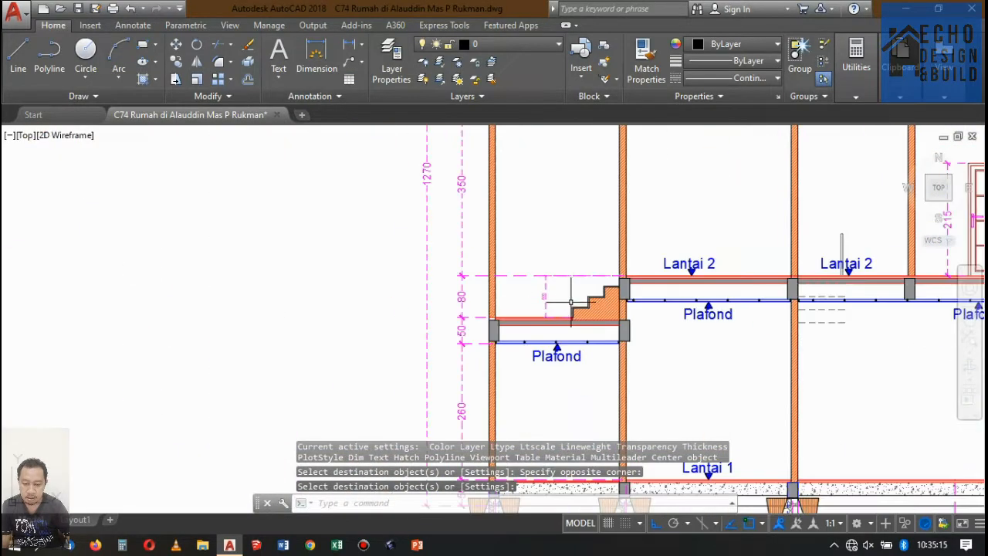
scroll(576, 298, "down", 4)
scroll(575, 263, "up", 7)
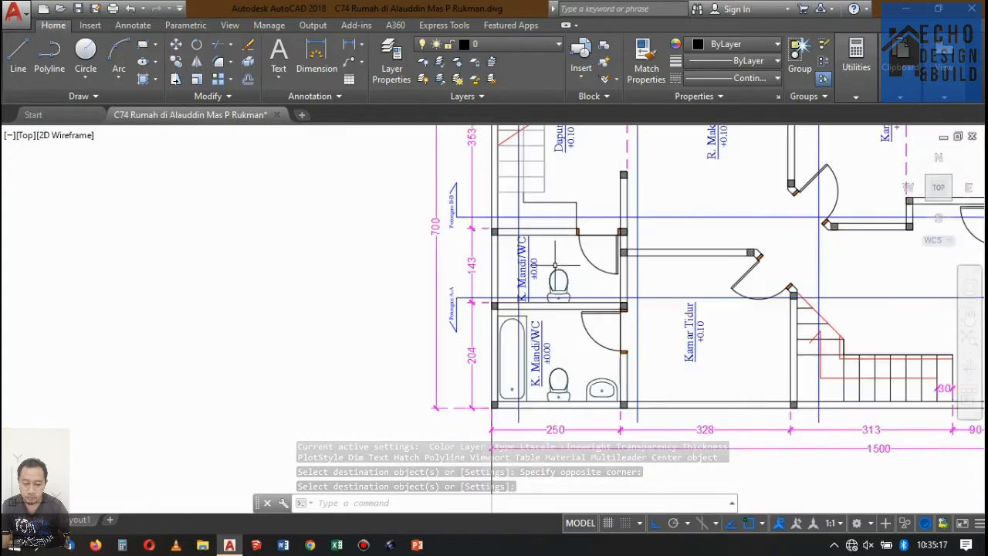
scroll(575, 246, "down", 3)
scroll(578, 257, "up", 4)
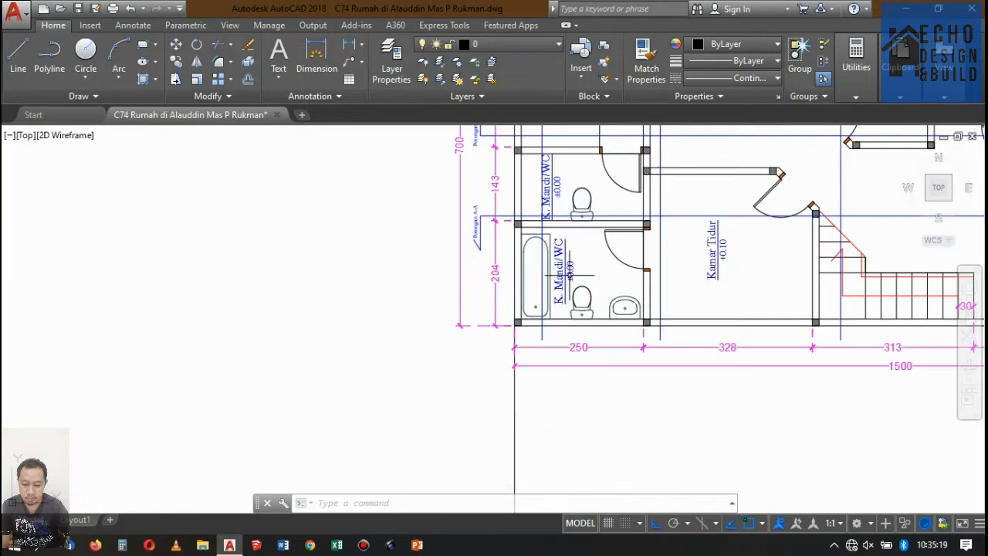
scroll(737, 262, "up", 2)
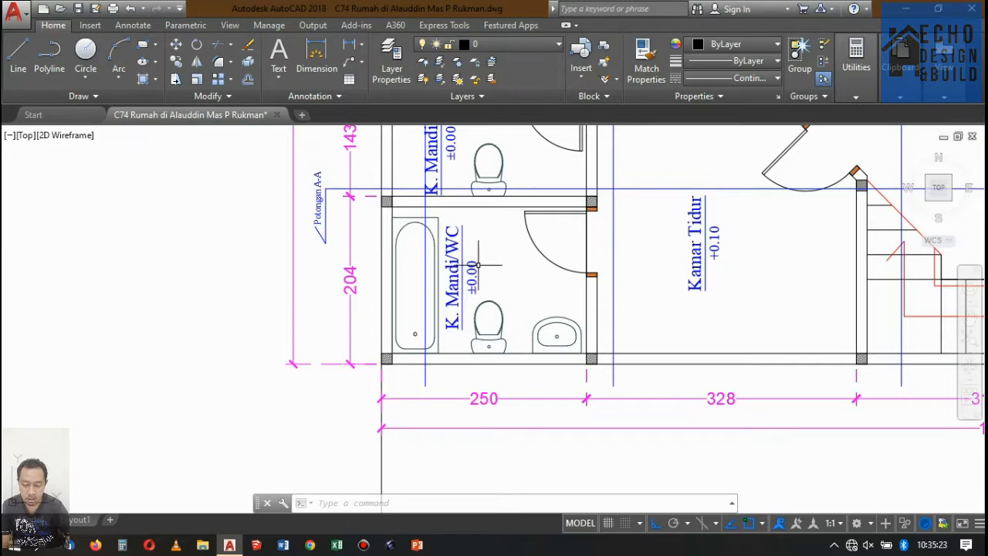
Step: Examine the bathroom layouts, floor levels and section marks on the Lantai 2 floor plan
scroll(479, 264, "down", 8)
scroll(468, 247, "up", 5)
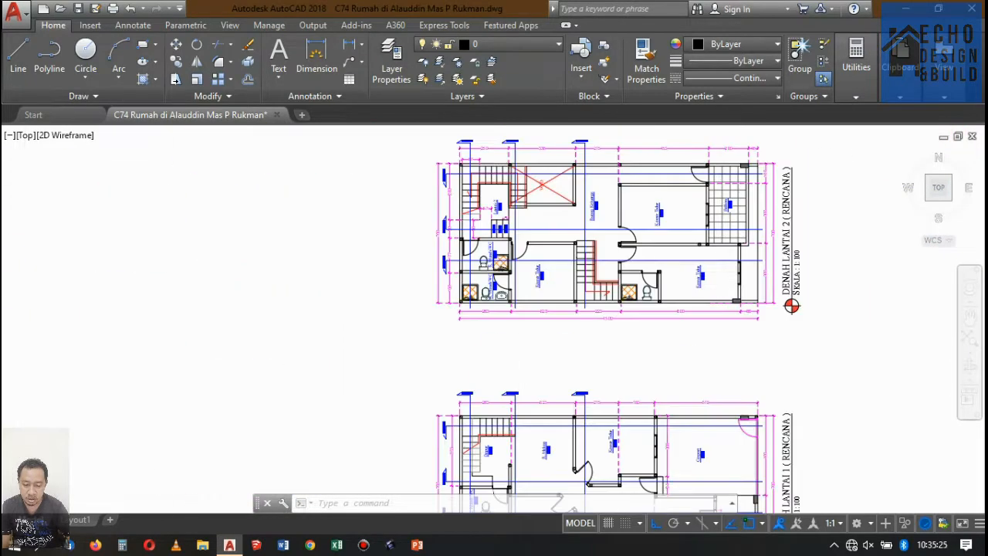
scroll(459, 332, "up", 6)
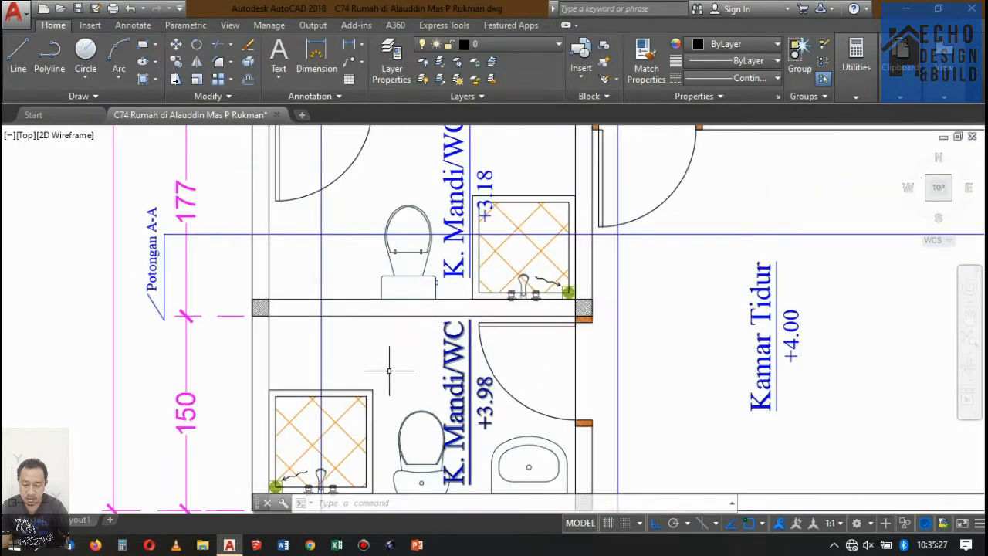
scroll(389, 371, "down", 6)
scroll(423, 251, "up", 6)
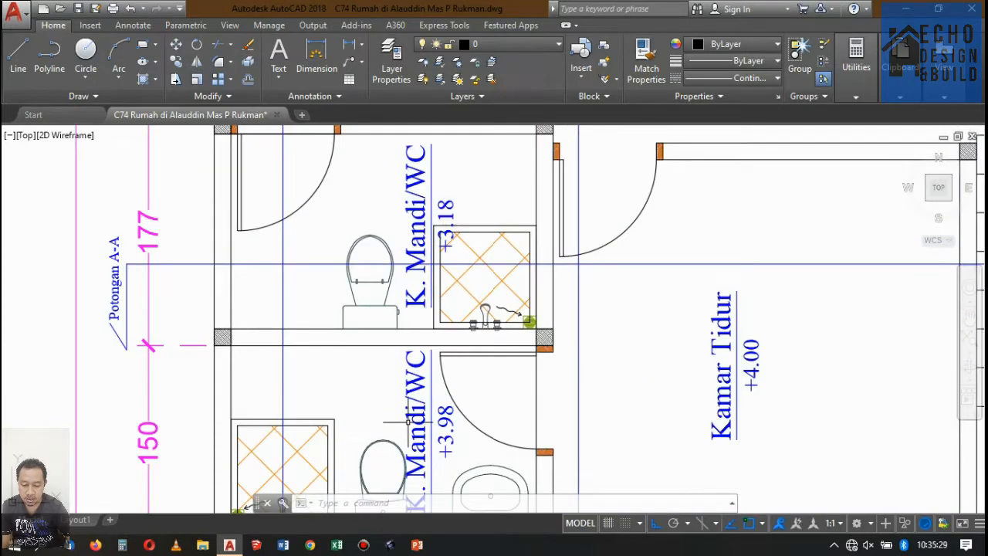
scroll(466, 238, "down", 5)
scroll(466, 224, "up", 5)
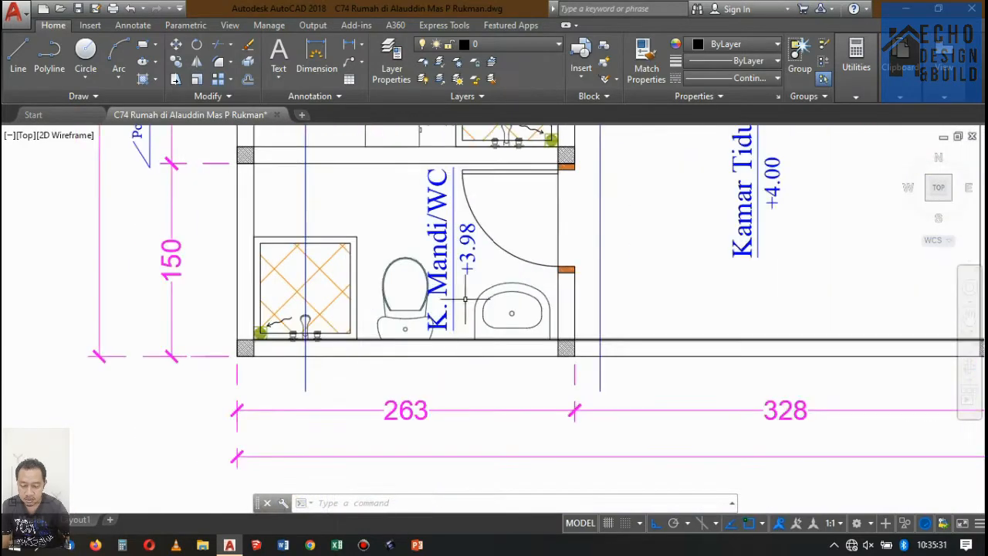
scroll(466, 193, "down", 5)
scroll(465, 162, "up", 4)
scroll(465, 164, "down", 6)
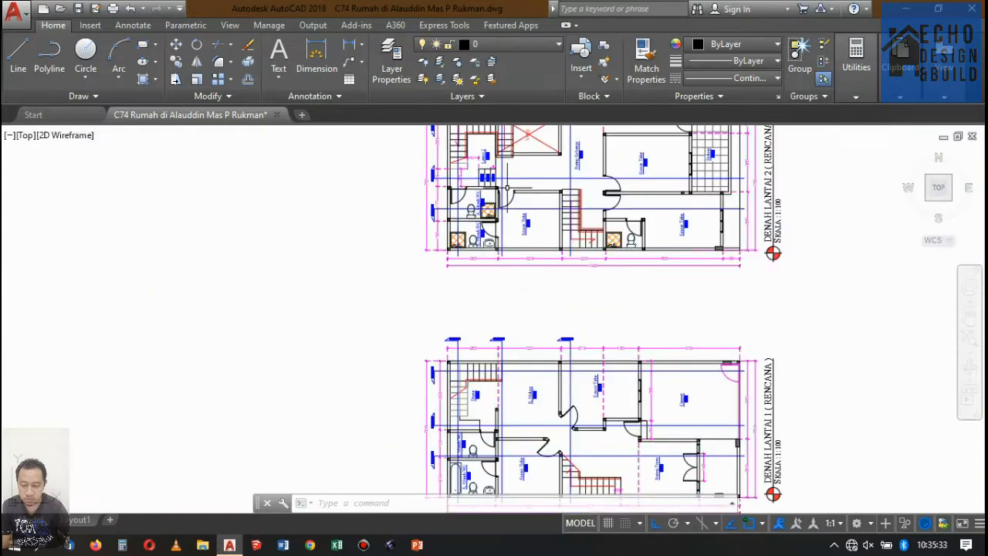
scroll(461, 169, "up", 4)
scroll(479, 214, "up", 3)
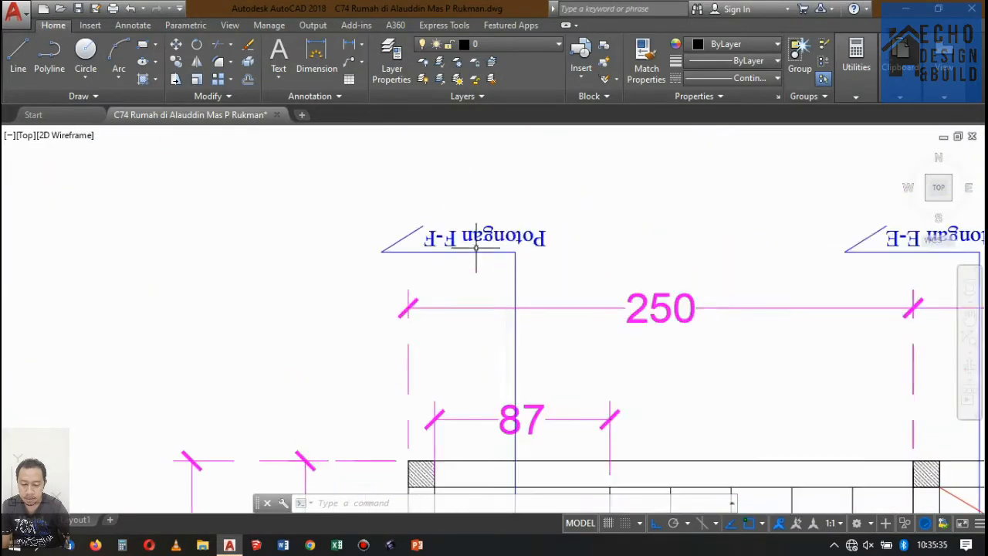
scroll(486, 224, "down", 7)
scroll(493, 234, "up", 3)
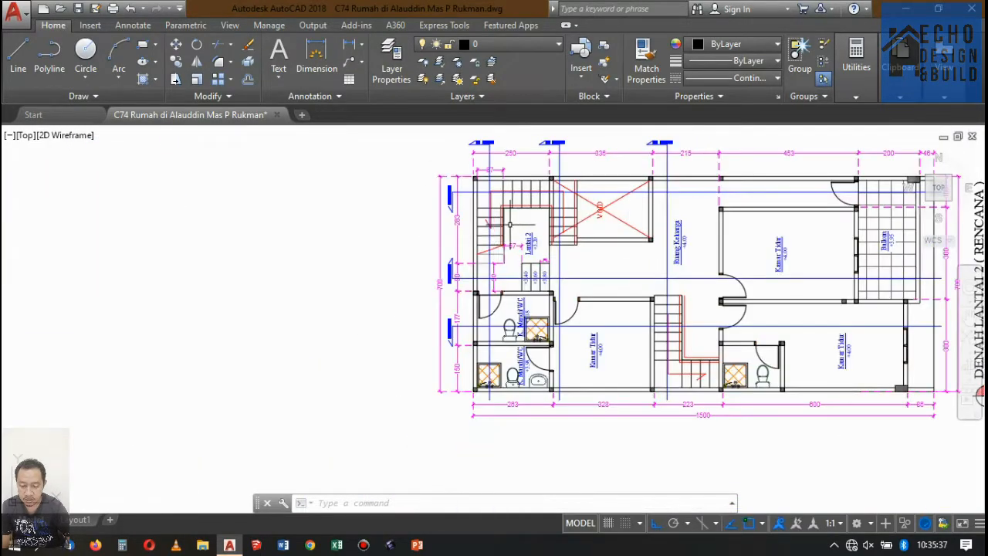
Step: Compare the mirrored section with the floor plans, checking which Lantai 1 elements line B-B crosses
scroll(494, 234, "down", 3)
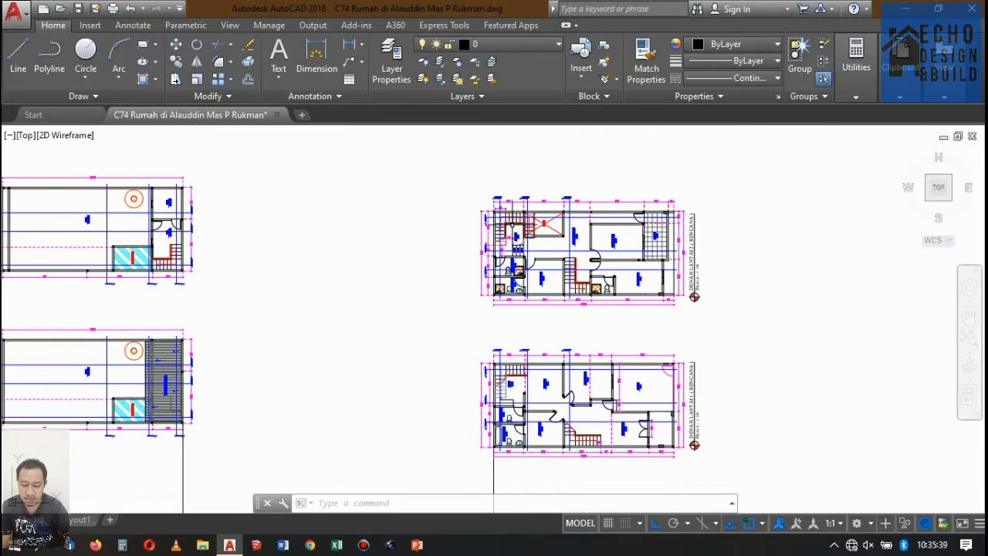
scroll(494, 235, "down", 7)
scroll(509, 278, "up", 4)
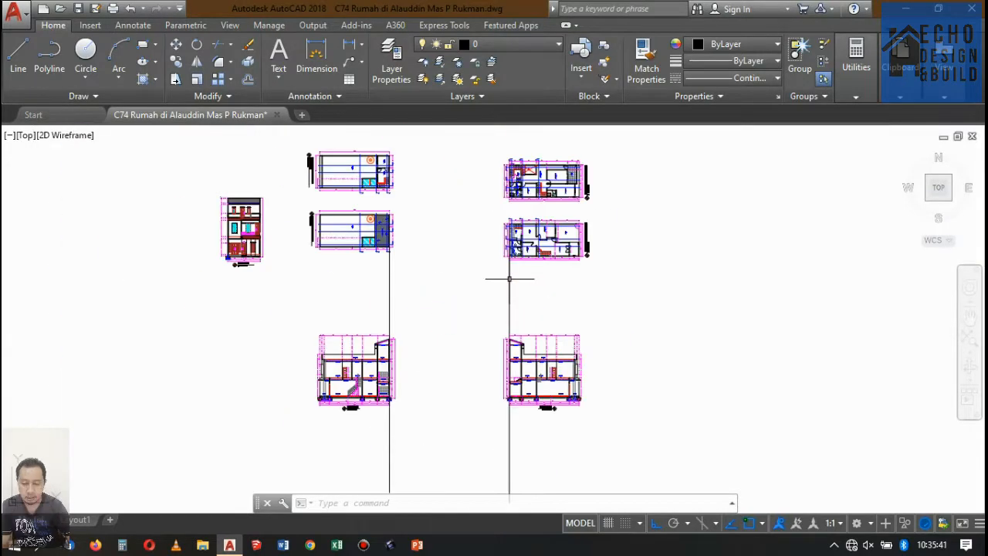
scroll(523, 273, "up", 4)
scroll(525, 277, "down", 6)
scroll(553, 297, "up", 6)
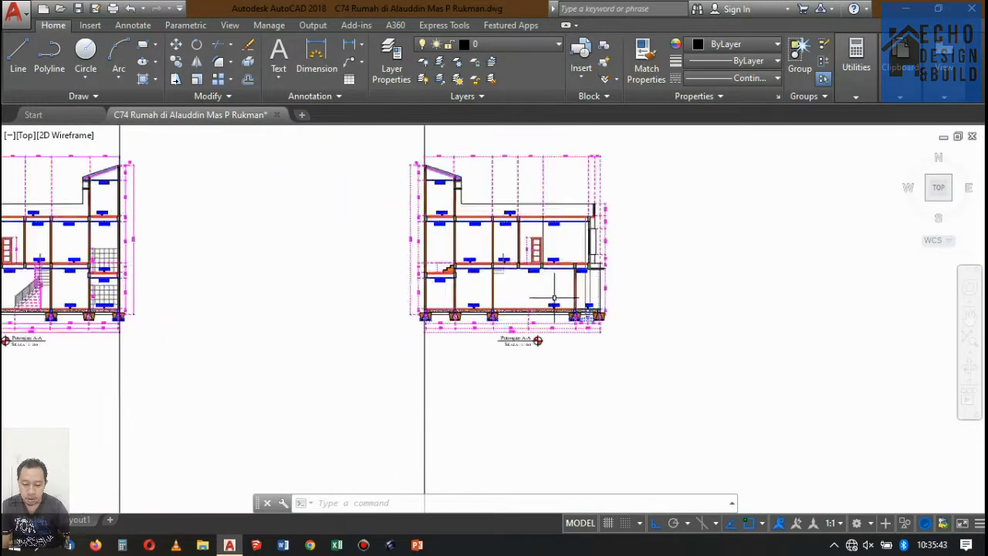
scroll(554, 297, "down", 3)
scroll(554, 297, "up", 6)
scroll(392, 494, "down", 6)
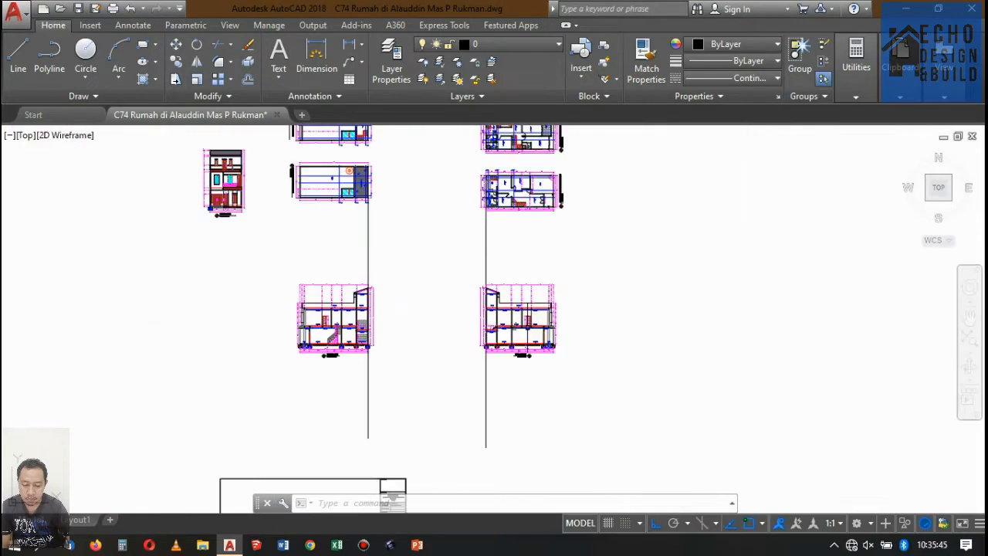
scroll(556, 220, "down", 3)
scroll(540, 221, "up", 5)
scroll(530, 260, "down", 5)
scroll(463, 331, "up", 3)
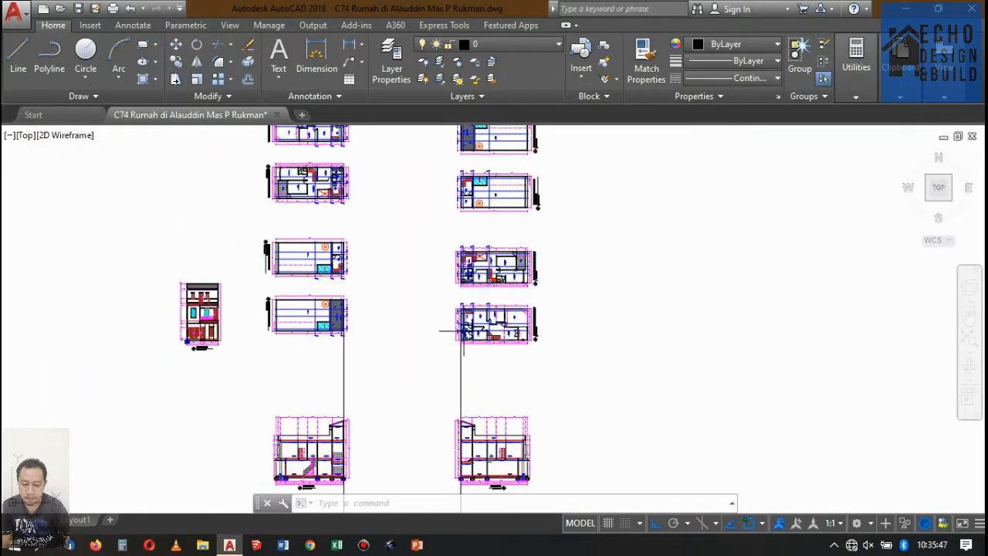
scroll(463, 331, "up", 8)
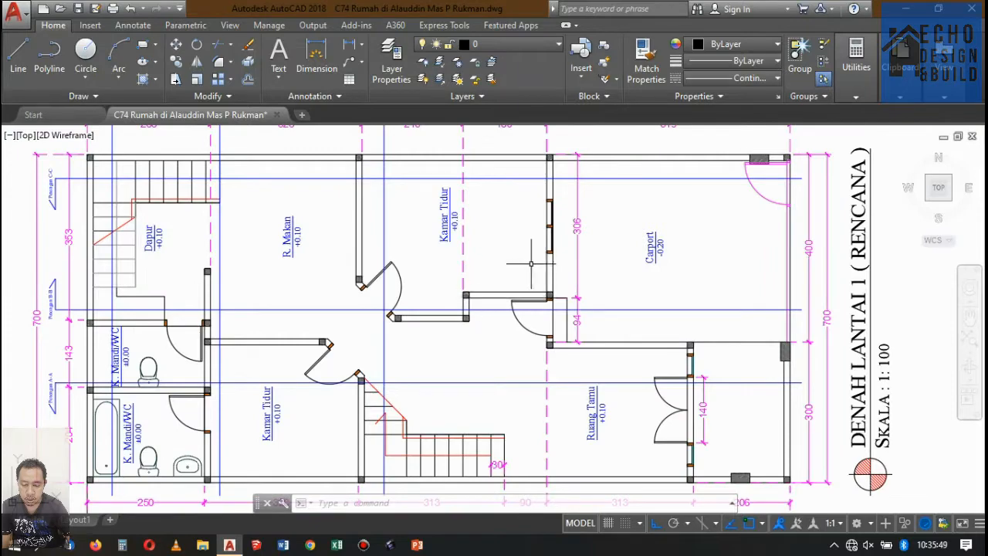
Step: Examine the bathroom, bedroom and entrance walls along line B-B on the Lantai 1 plan, then return to the mirrored section
scroll(531, 263, "down", 5)
scroll(474, 280, "up", 8)
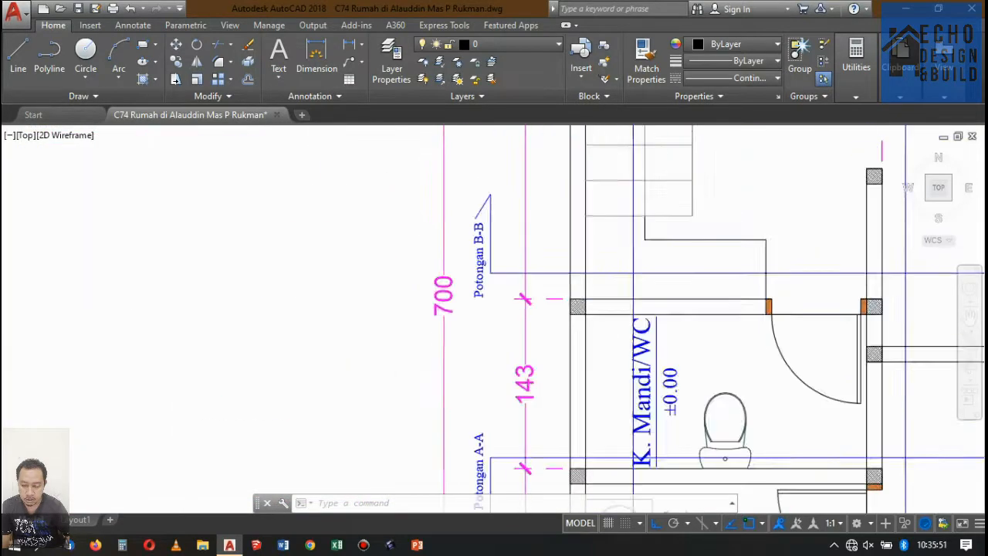
scroll(531, 247, "down", 5)
scroll(531, 241, "up", 7)
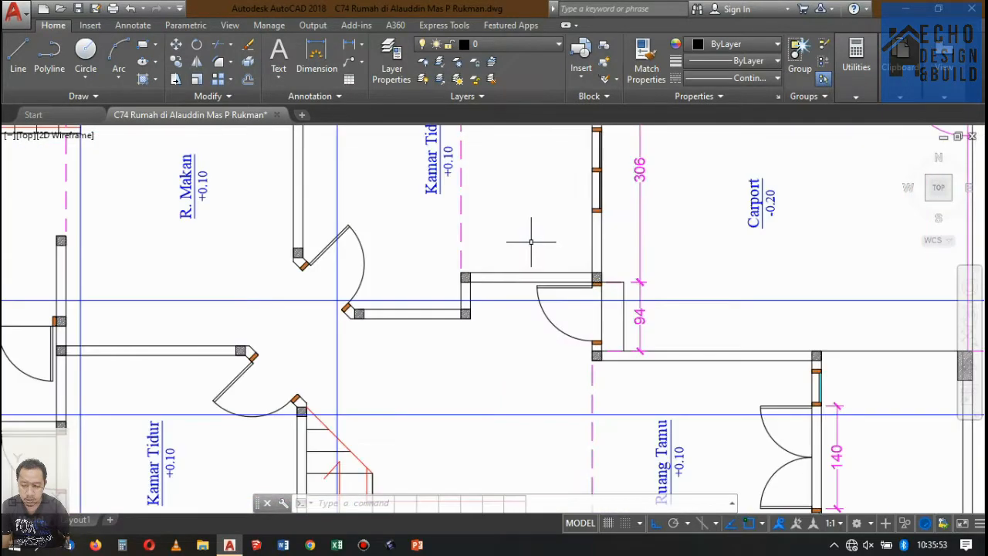
scroll(517, 259, "down", 5)
scroll(514, 261, "up", 5)
scroll(504, 266, "down", 5)
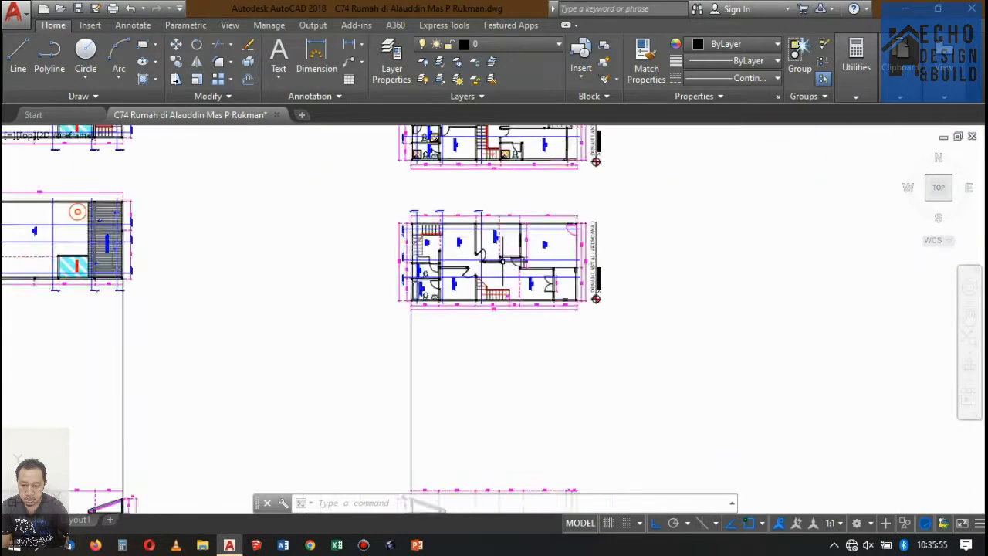
scroll(504, 268, "down", 3)
scroll(500, 263, "up", 8)
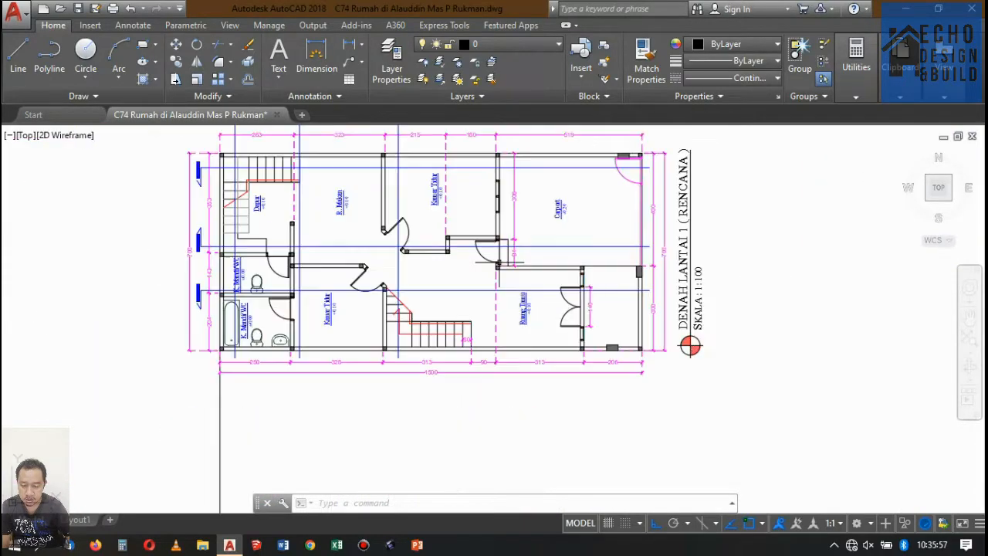
scroll(452, 246, "down", 5)
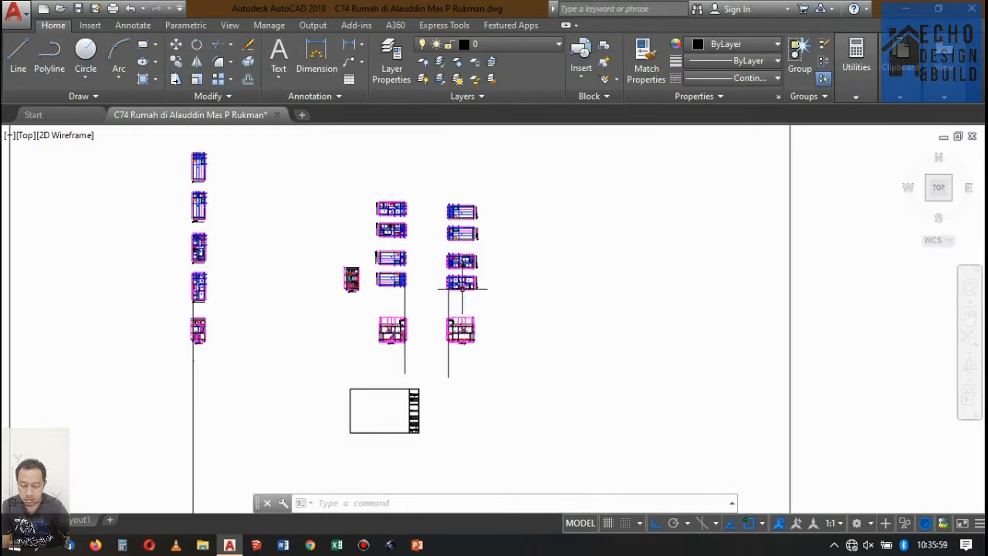
scroll(452, 337, "up", 6)
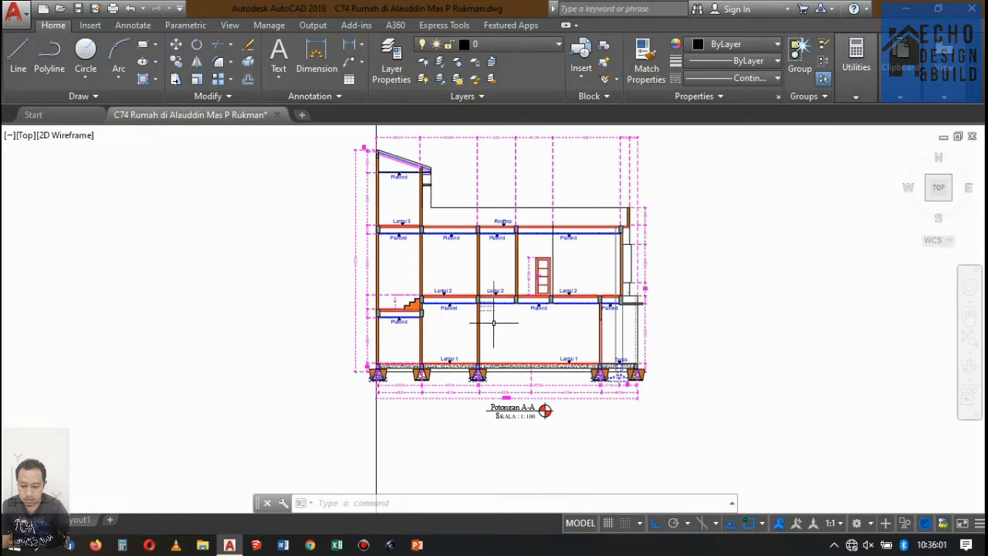
Step: Delete the brick hatch from the cut walls of the mirrored section
left_click(496, 318)
left_click(452, 321)
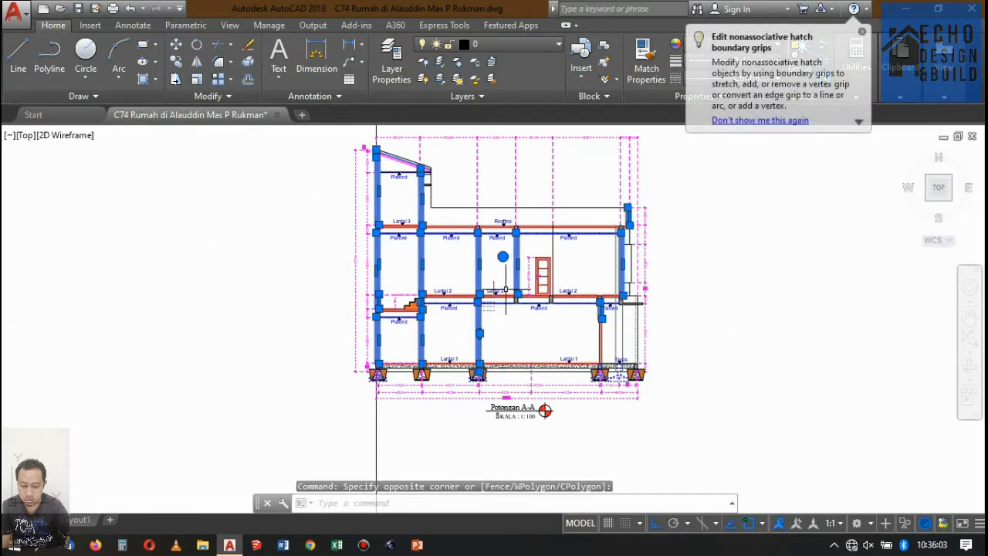
key("Escape")
scroll(376, 254, "up", 10)
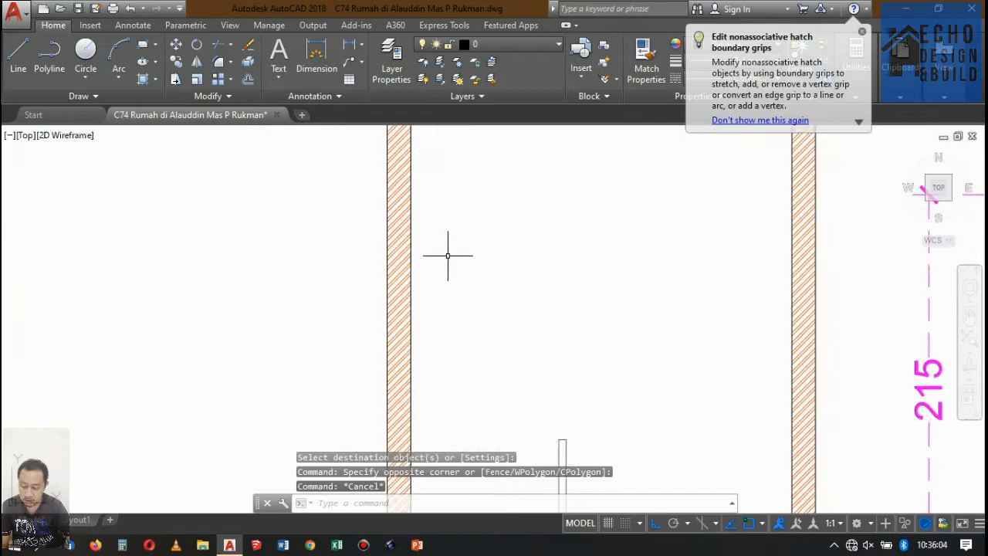
left_click(399, 257)
key("Delete")
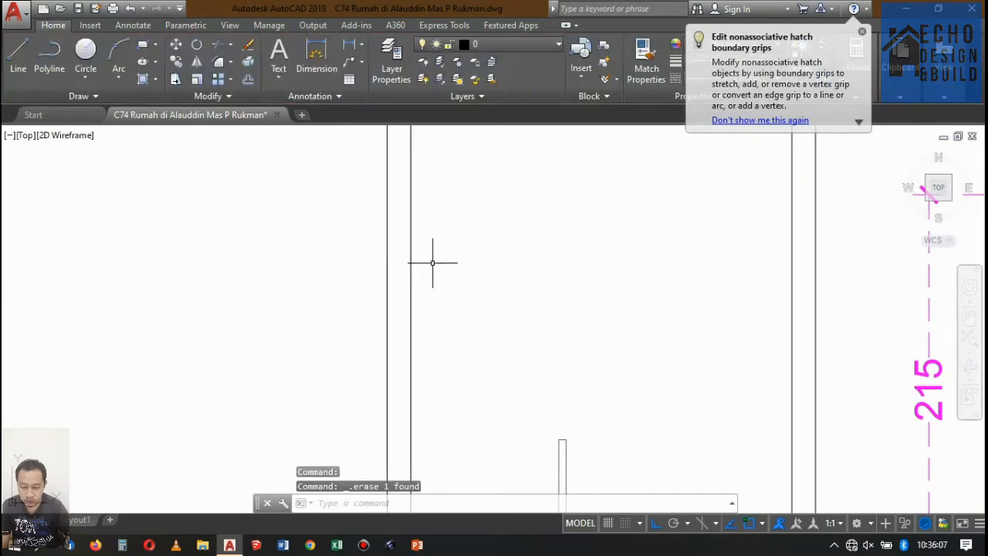
Step: Check the mirrored section against the walls and stairs shown on the Lantai 2 floor plan
scroll(435, 263, "down", 6)
scroll(494, 294, "up", 4)
scroll(501, 300, "up", 8)
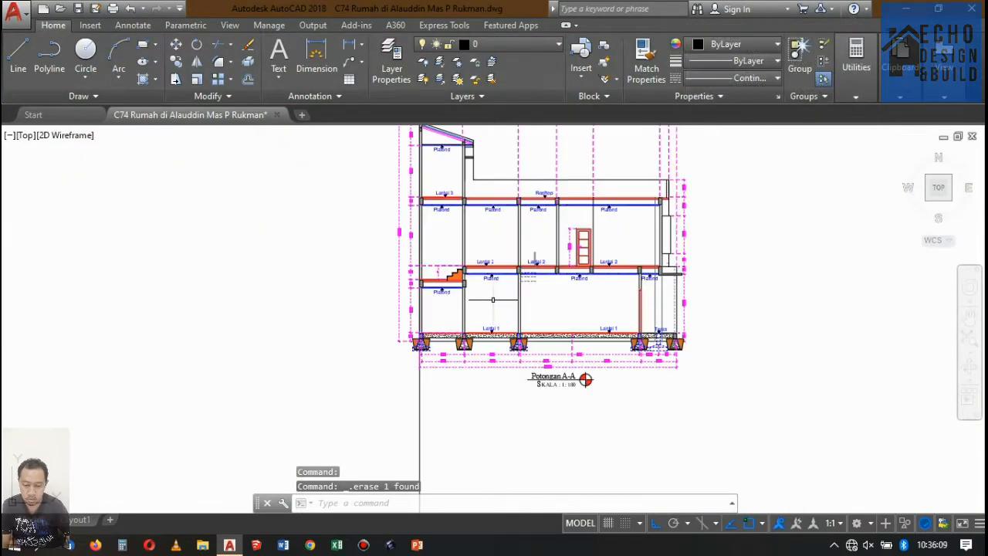
scroll(464, 294, "down", 10)
scroll(477, 300, "down", 4)
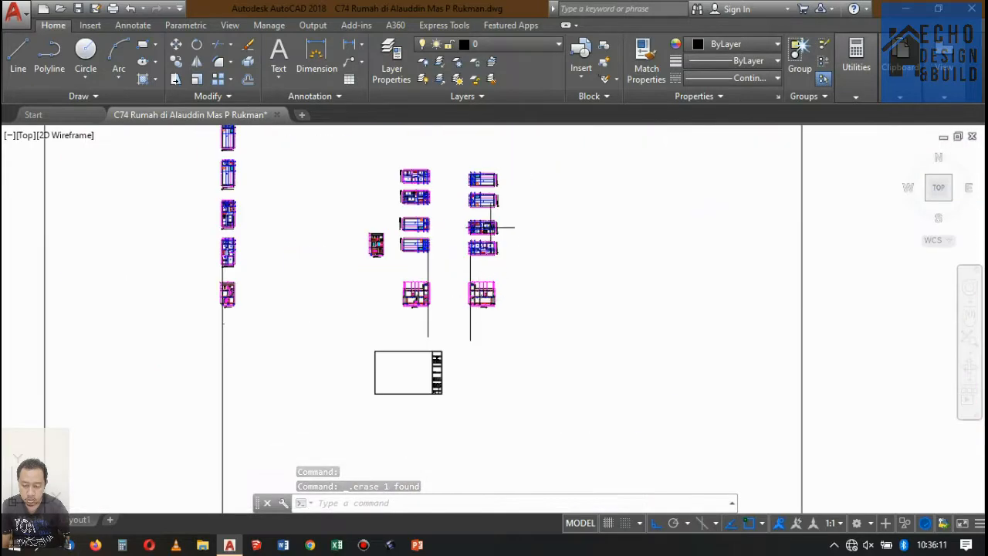
scroll(484, 209, "up", 6)
scroll(483, 208, "down", 4)
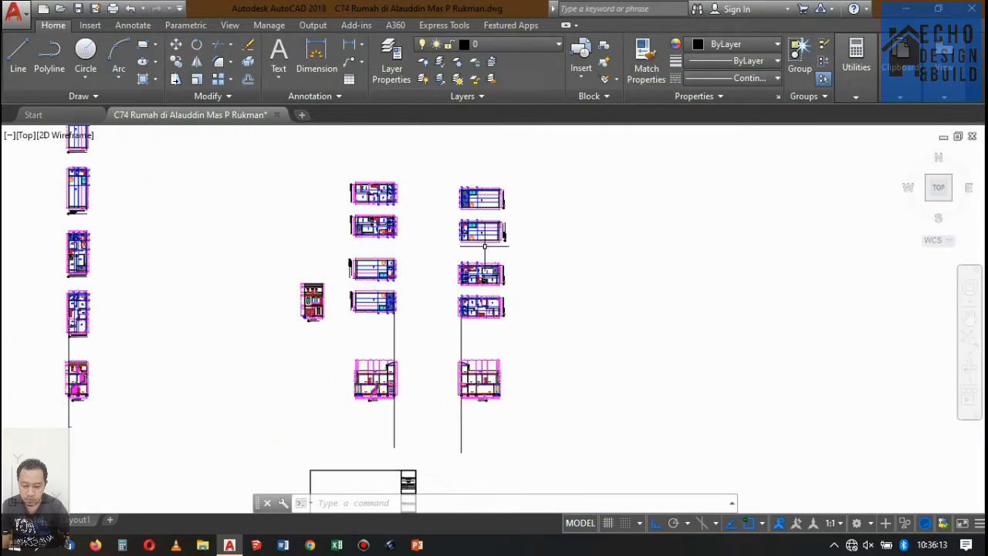
scroll(468, 165, "up", 4)
scroll(474, 193, "down", 4)
scroll(486, 226, "up", 2)
scroll(485, 228, "up", 5)
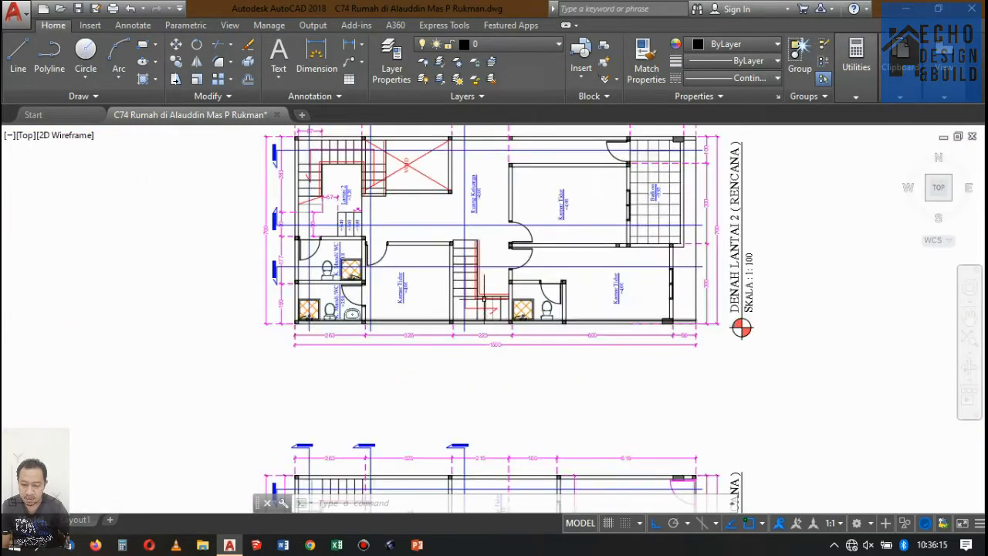
scroll(550, 198, "down", 5)
Step: Draw a vertical projection line from the outer corner of the upper bedroom's corner column on the Lantai 1 plan down past the mirrored section
scroll(542, 232, "up", 9)
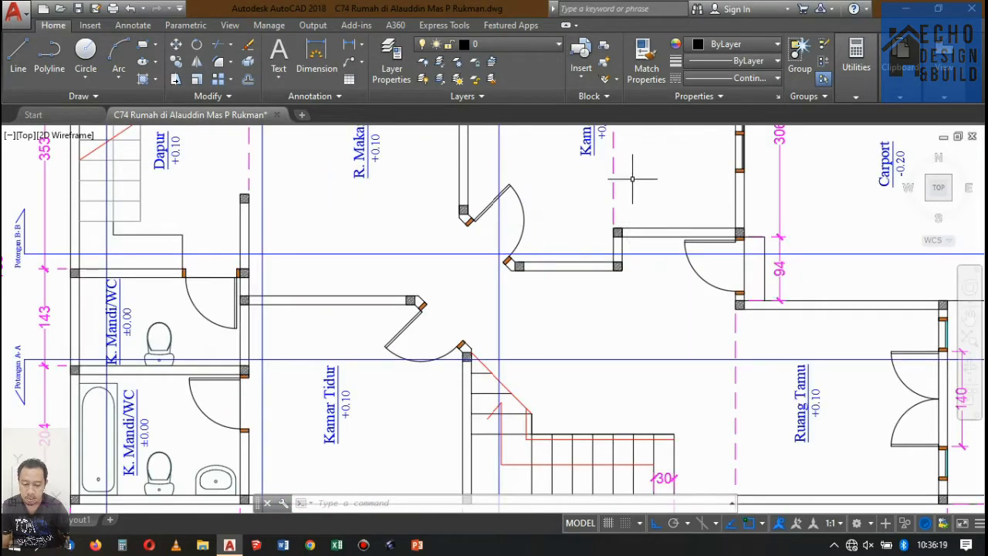
type("l")
key("Return")
scroll(626, 278, "up", 4)
left_click(622, 266)
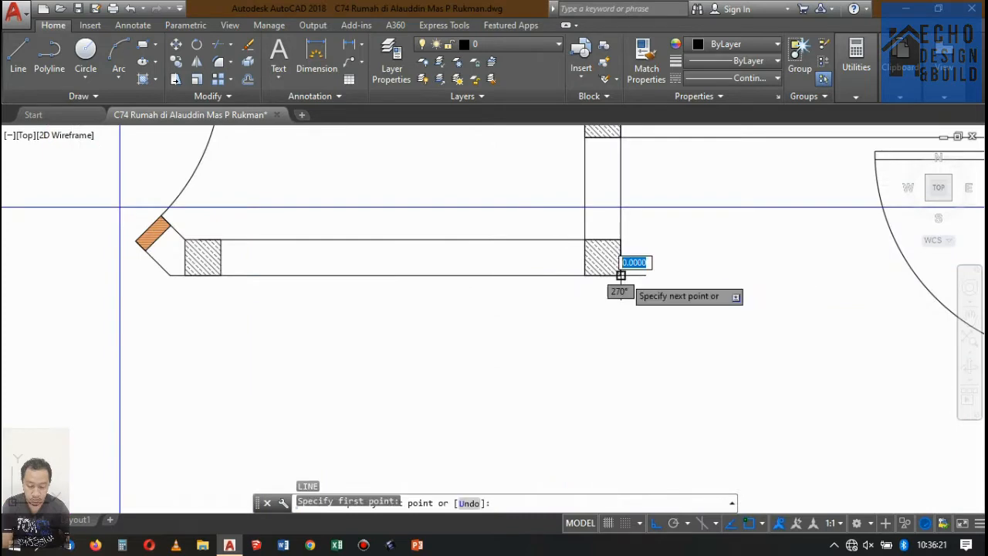
scroll(610, 231, "down", 5)
scroll(587, 191, "down", 5)
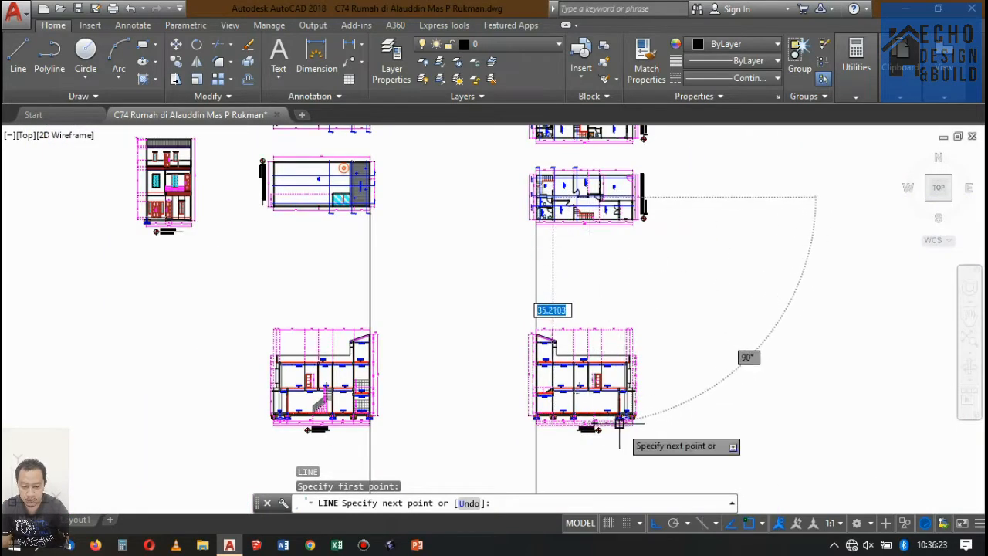
key("F8")
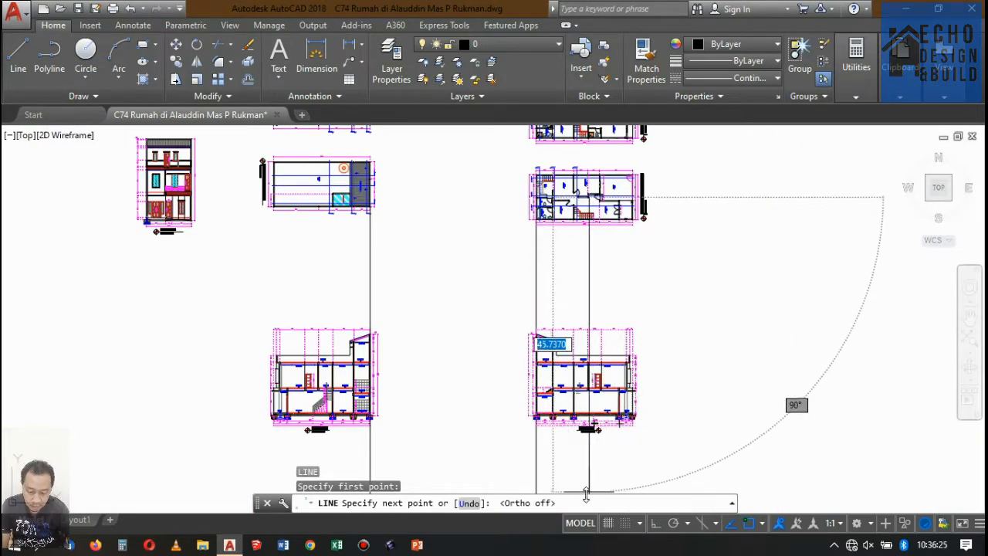
key("F8")
left_click(588, 463)
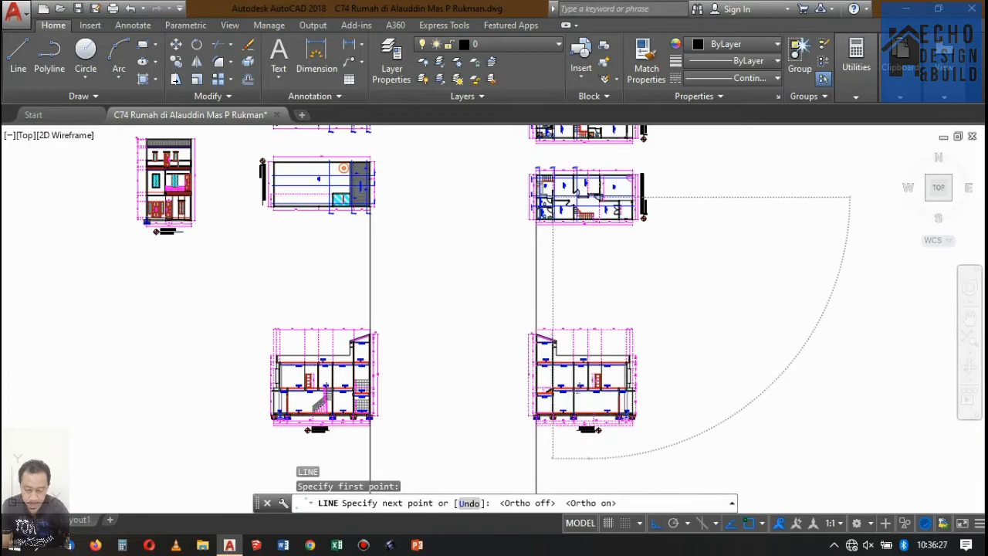
key("Return")
Step: Compare where the new projection line meets the section with the bedroom walls and doors along line B-B on the Lantai 1 plan
scroll(555, 227, "up", 7)
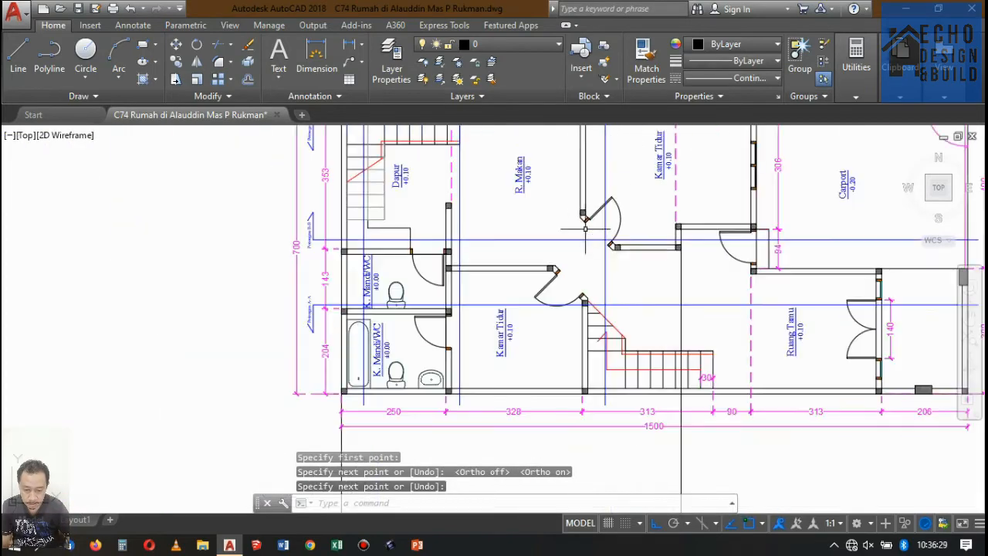
scroll(465, 256, "down", 8)
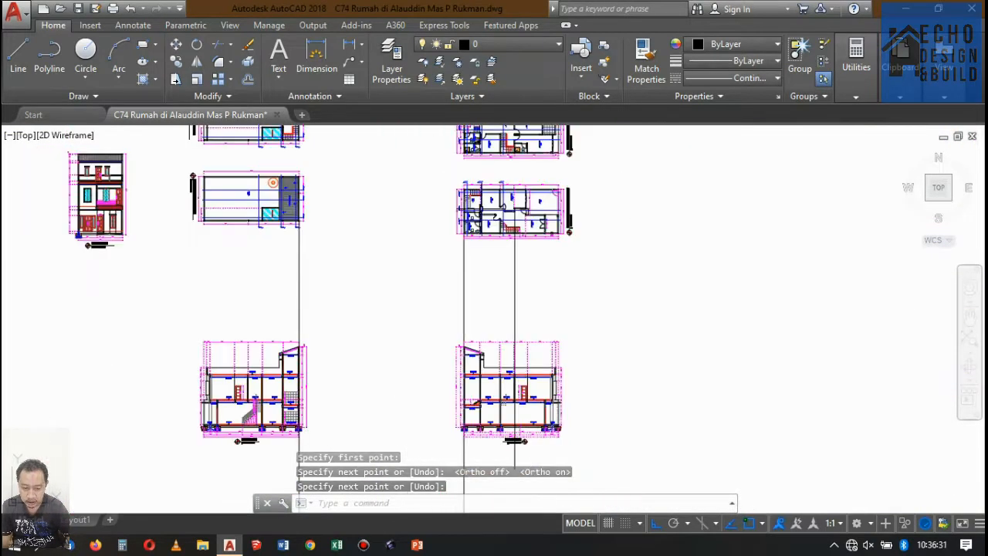
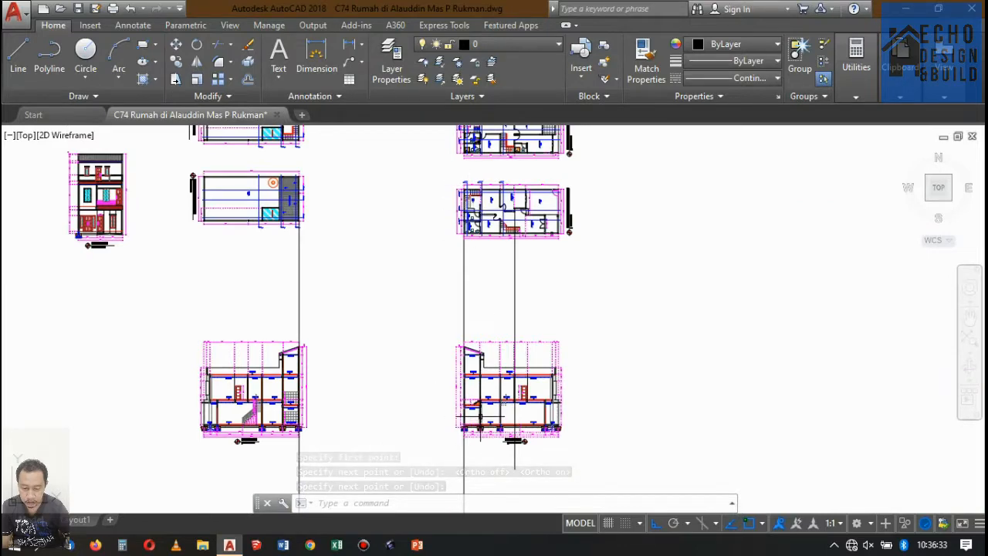
scroll(494, 207, "up", 3)
scroll(504, 224, "up", 2)
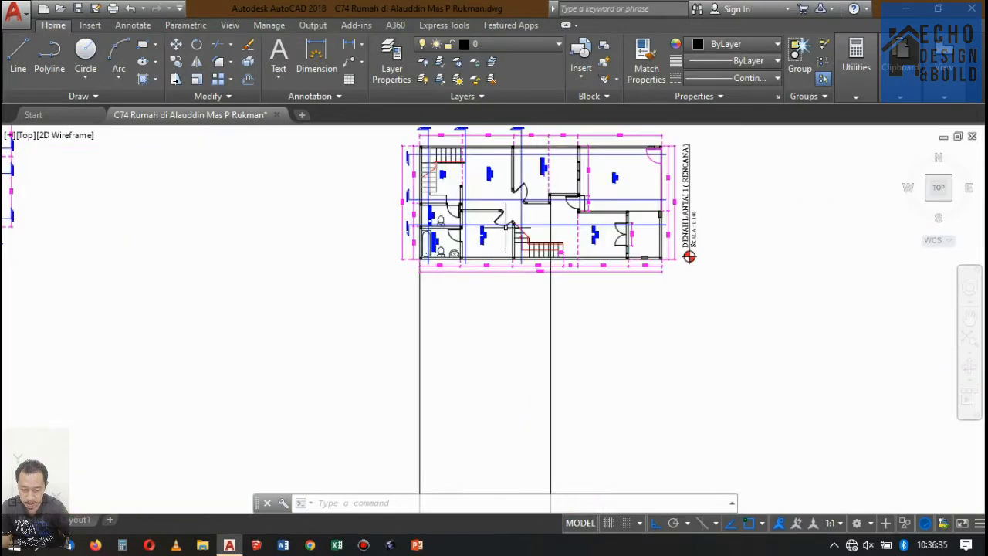
scroll(513, 224, "up", 4)
scroll(515, 224, "down", 2)
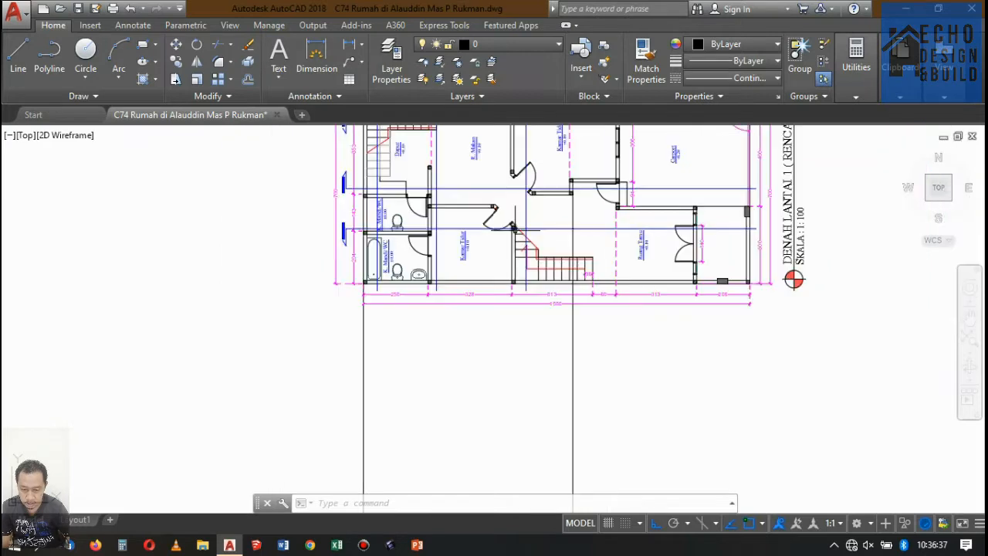
scroll(572, 194, "up", 2)
scroll(568, 189, "down", 6)
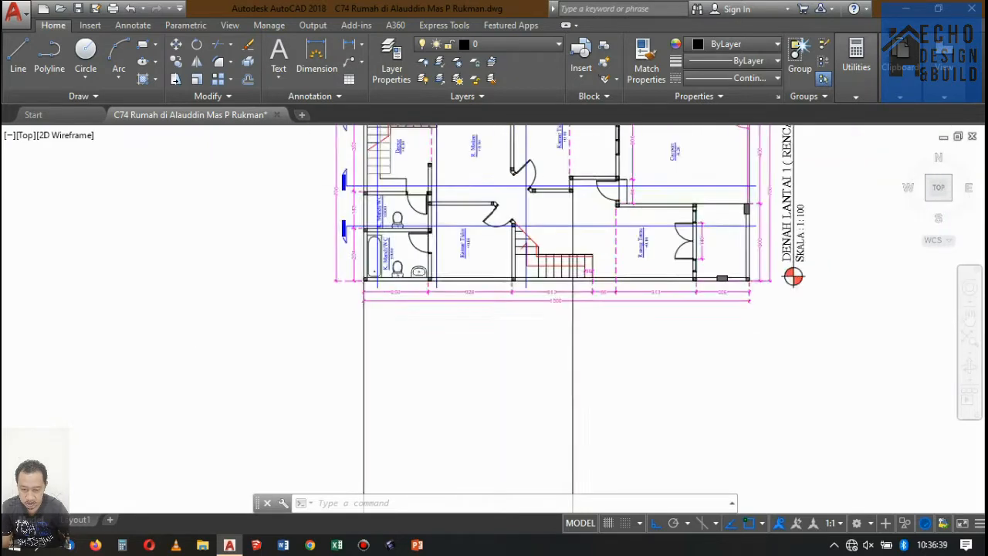
scroll(560, 181, "up", 2)
scroll(548, 174, "up", 4)
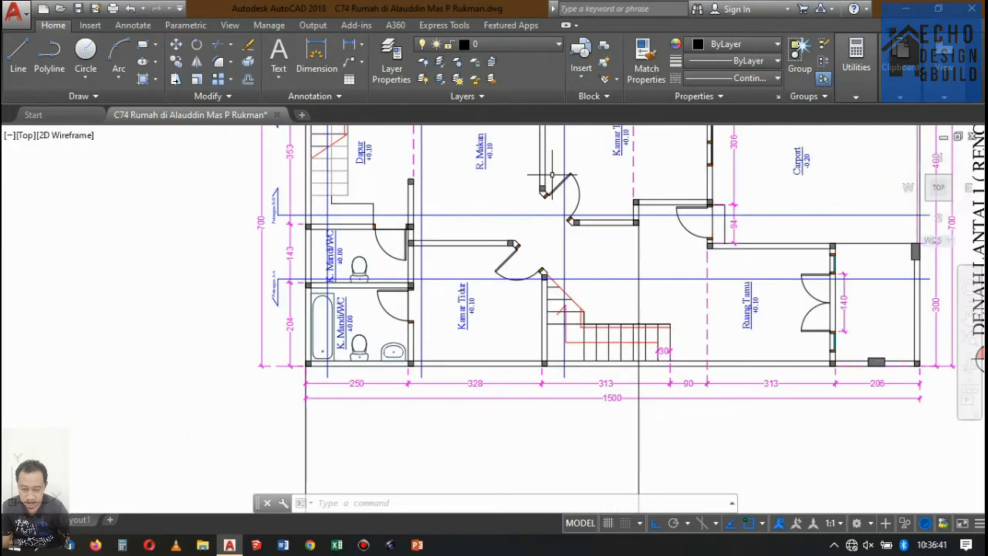
scroll(551, 175, "down", 4)
scroll(594, 174, "up", 2)
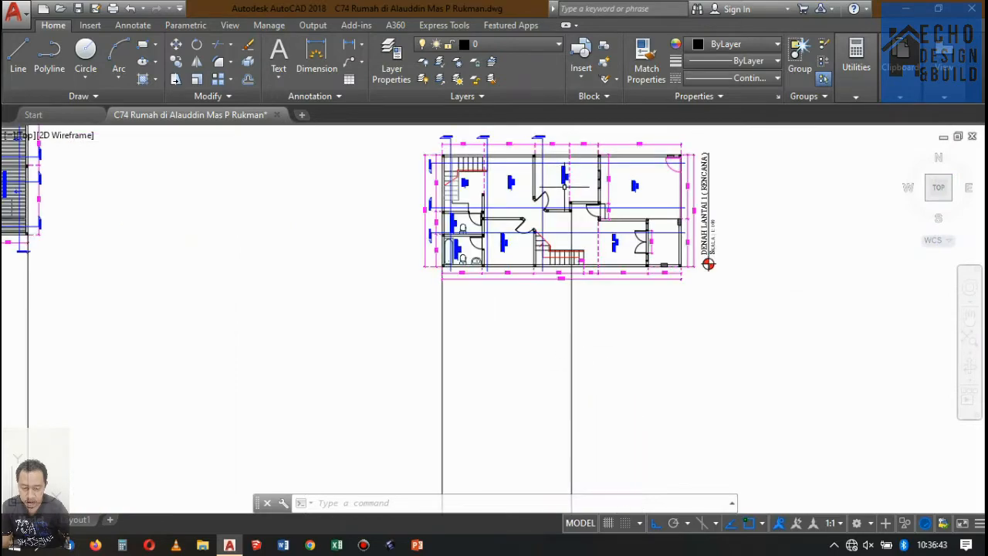
scroll(594, 174, "down", 4)
scroll(594, 173, "up", 6)
scroll(594, 174, "down", 2)
scroll(526, 173, "down", 4)
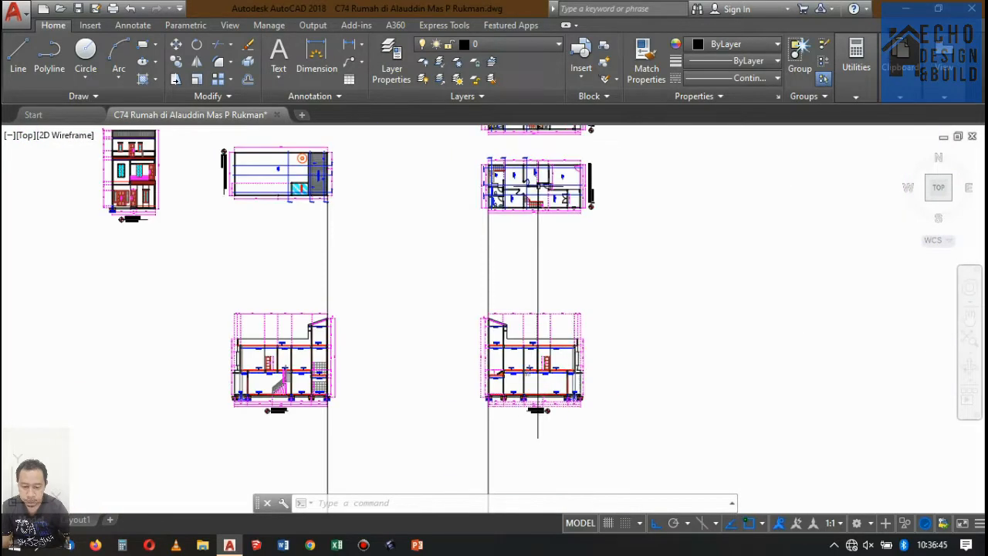
scroll(517, 175, "up", 8)
scroll(488, 179, "down", 3)
scroll(488, 179, "down", 4)
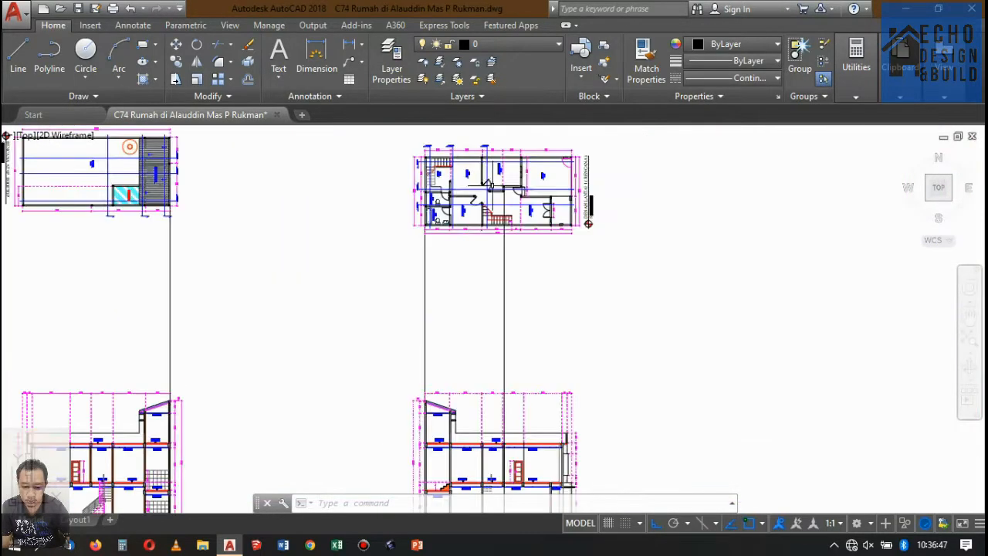
scroll(487, 181, "up", 8)
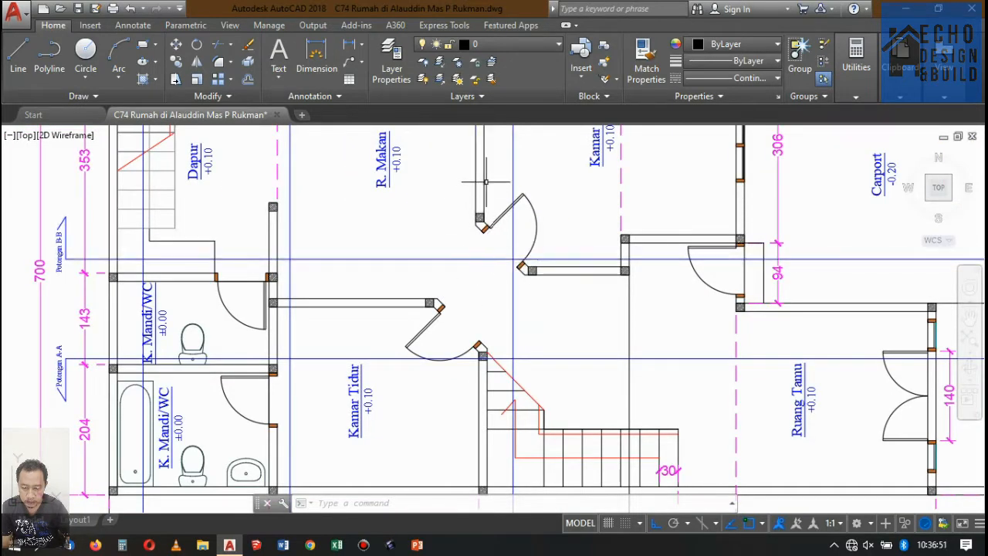
Step: Compare the Lantai 1 interior wall and the beams under the Lantai 2 slab with the projection line on the mirrored section
scroll(480, 185, "down", 4)
scroll(476, 426, "up", 2)
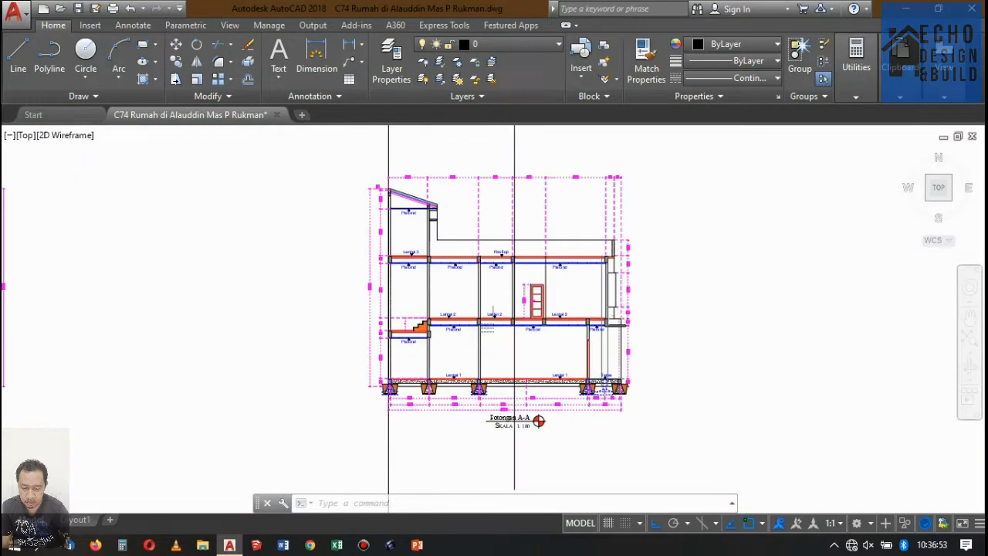
scroll(492, 337, "up", 2)
left_click(471, 369)
left_click(435, 346)
scroll(471, 309, "up", 3)
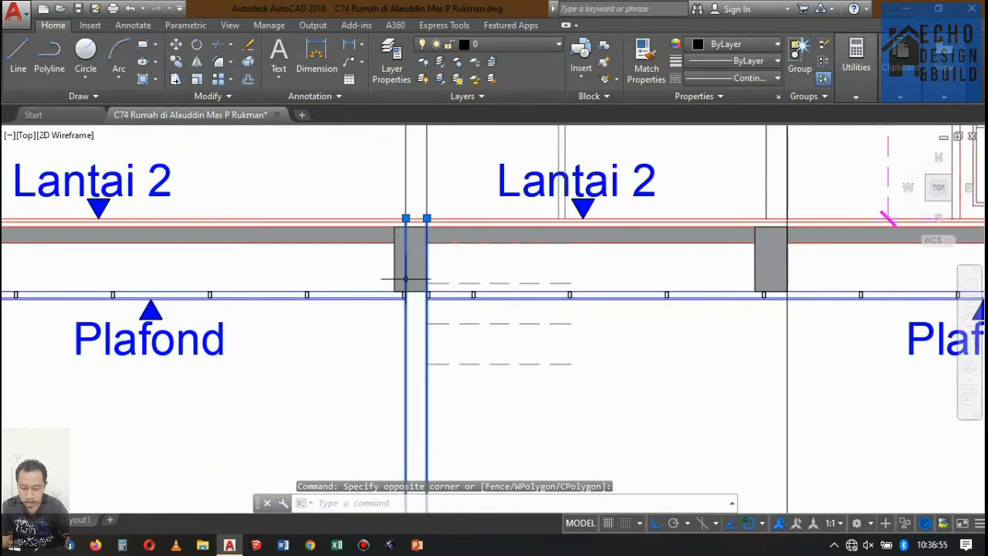
scroll(406, 279, "up", 3)
scroll(413, 301, "down", 5)
scroll(443, 332, "up", 1)
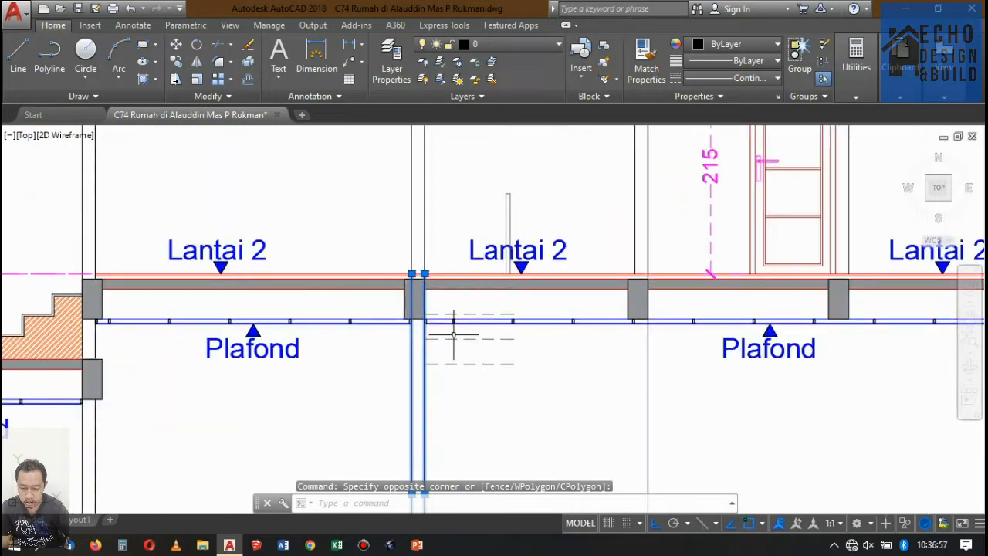
scroll(453, 335, "up", 2)
scroll(404, 304, "down", 3)
scroll(554, 307, "up", 3)
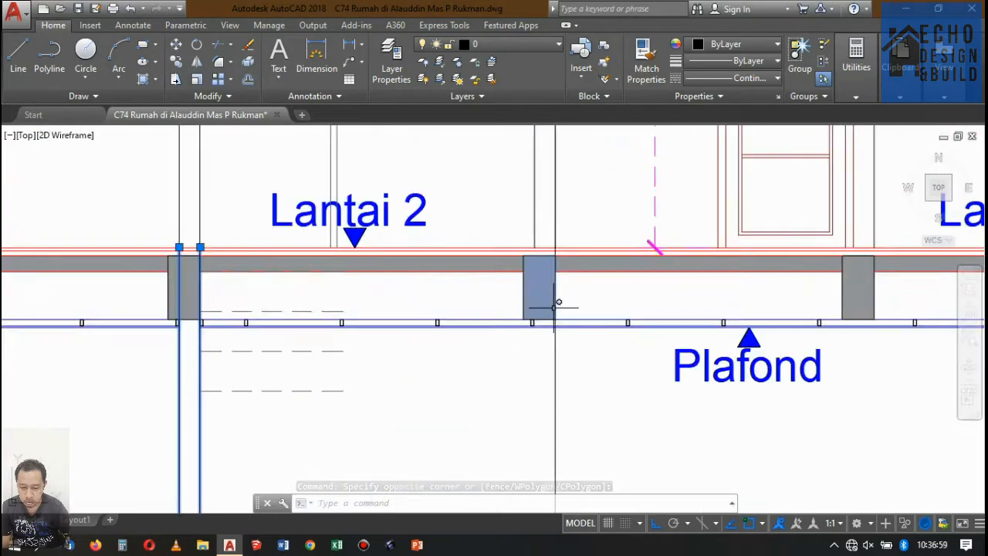
scroll(554, 307, "down", 4)
scroll(602, 307, "down", 5)
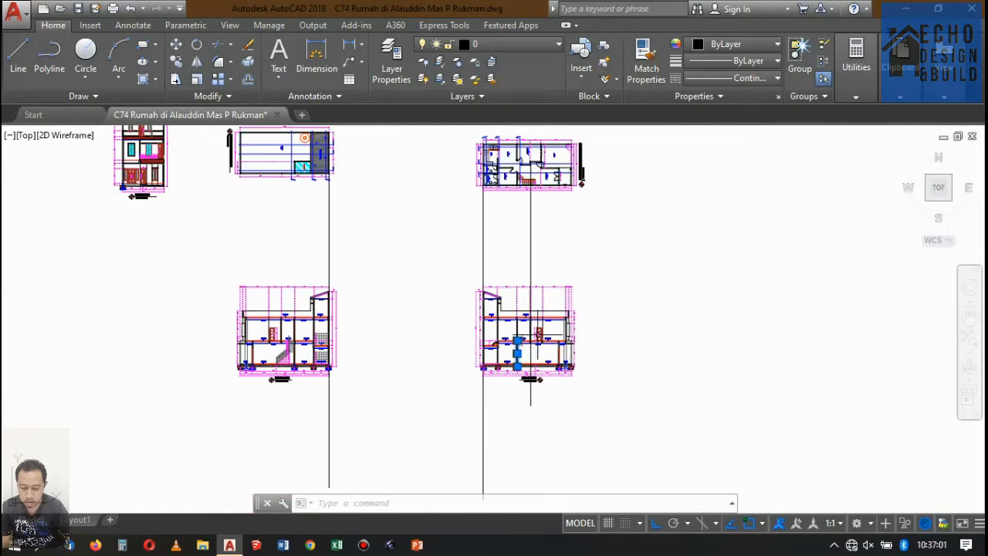
scroll(528, 352, "up", 7)
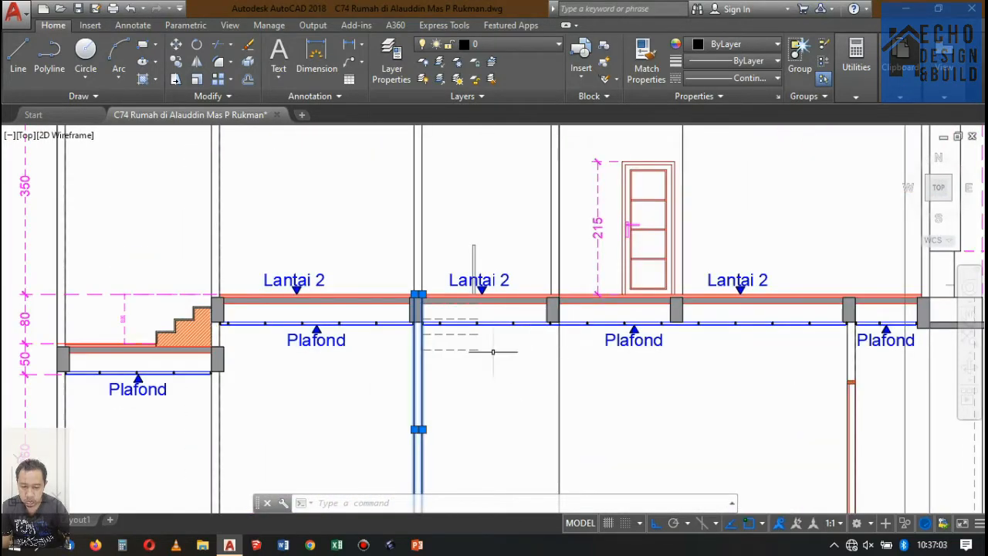
scroll(493, 351, "down", 5)
scroll(486, 344, "up", 5)
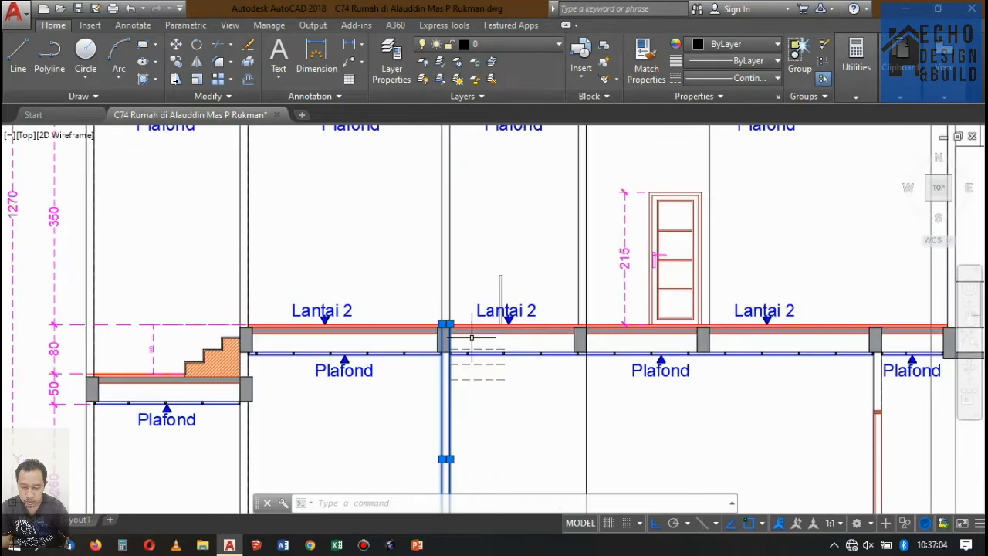
scroll(453, 384, "up", 1)
key("Escape")
Step: Move the Lantai 1 interior wall lines so the wall's right face aligns with the vertical projection line at the Lantai 2 floor
left_click(471, 392)
left_click(406, 402)
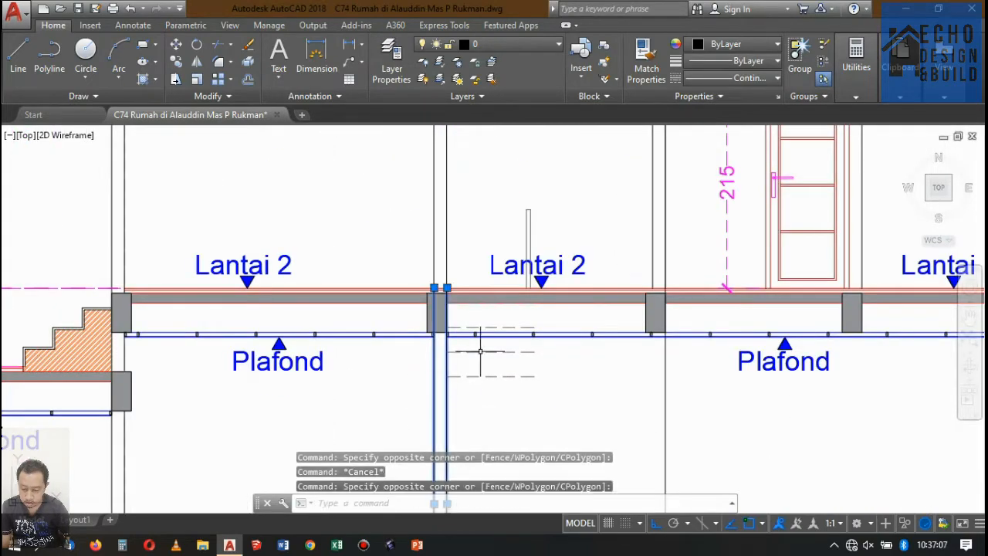
scroll(480, 351, "down", 5)
scroll(491, 367, "up", 4)
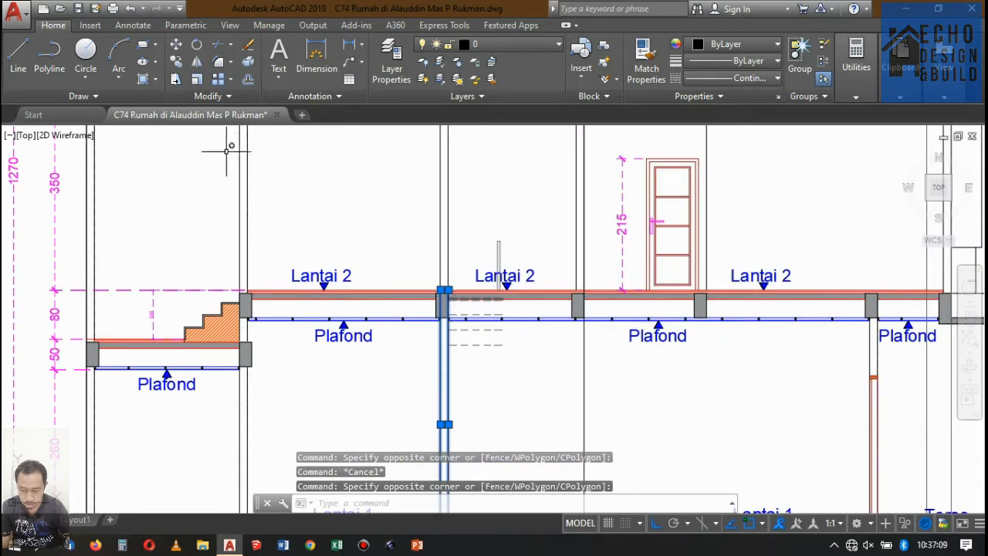
left_click(176, 44)
scroll(471, 297, "up", 6)
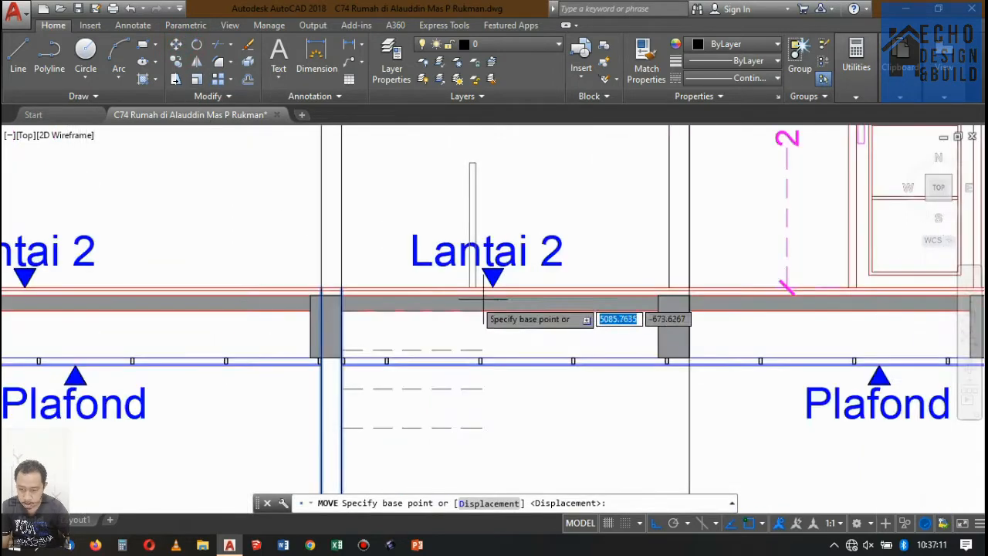
scroll(282, 269, "up", 2)
left_click(281, 258)
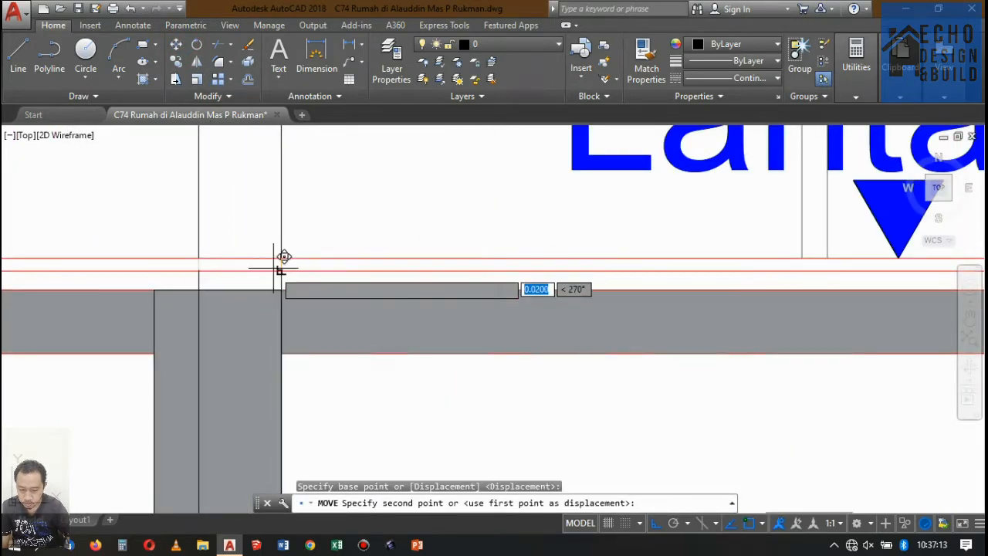
scroll(498, 234, "down", 3)
scroll(498, 233, "up", 5)
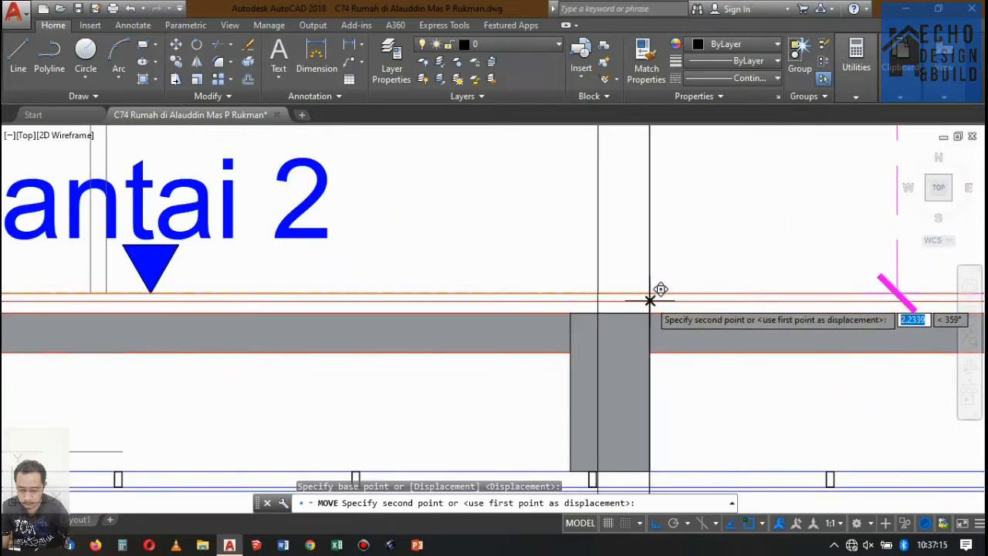
left_click(649, 294)
scroll(507, 243, "down", 8)
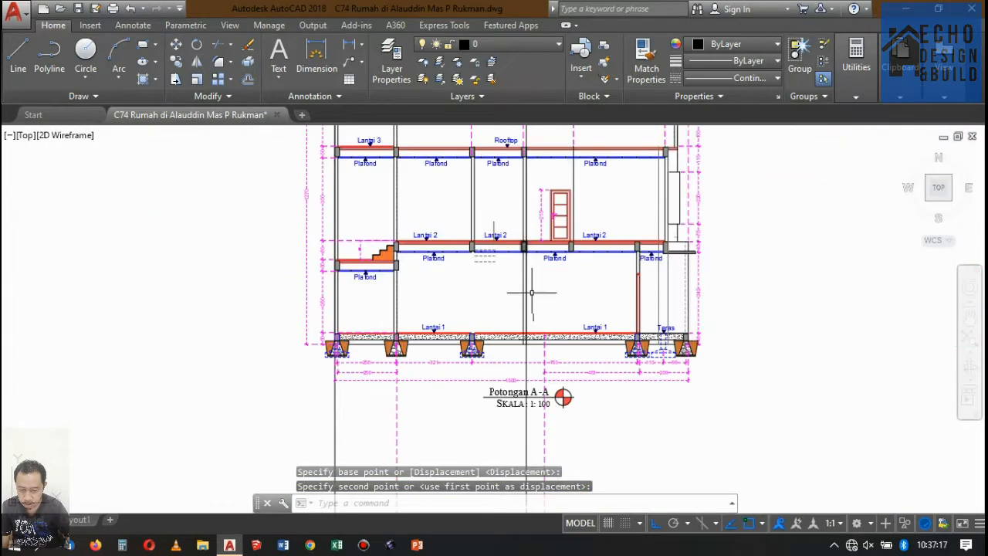
Step: Move the tie beam and stone foundation of the shifted interior wall so the beam's upper right corner meets the wall's right face
scroll(538, 353, "up", 4)
scroll(538, 353, "down", 6)
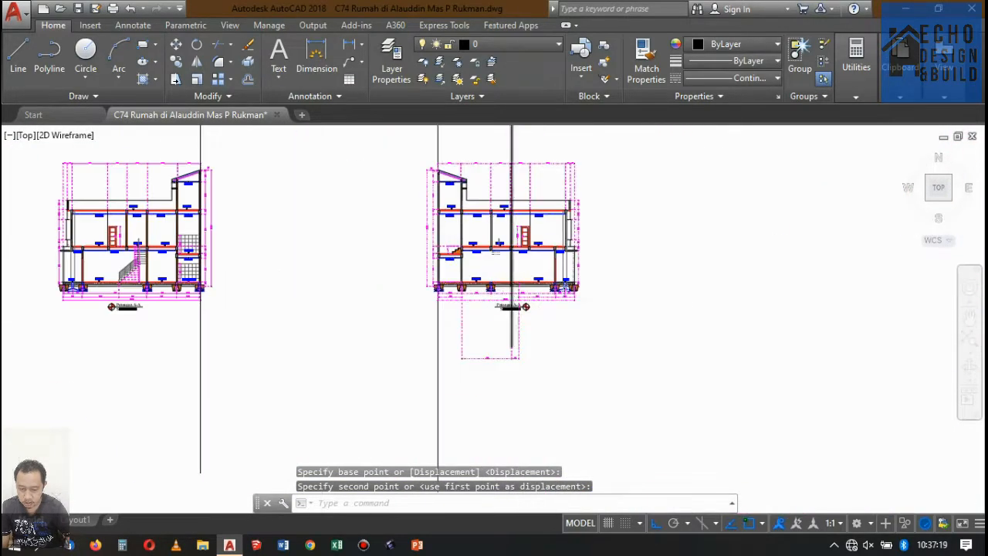
scroll(511, 231, "up", 5)
scroll(448, 245, "up", 4)
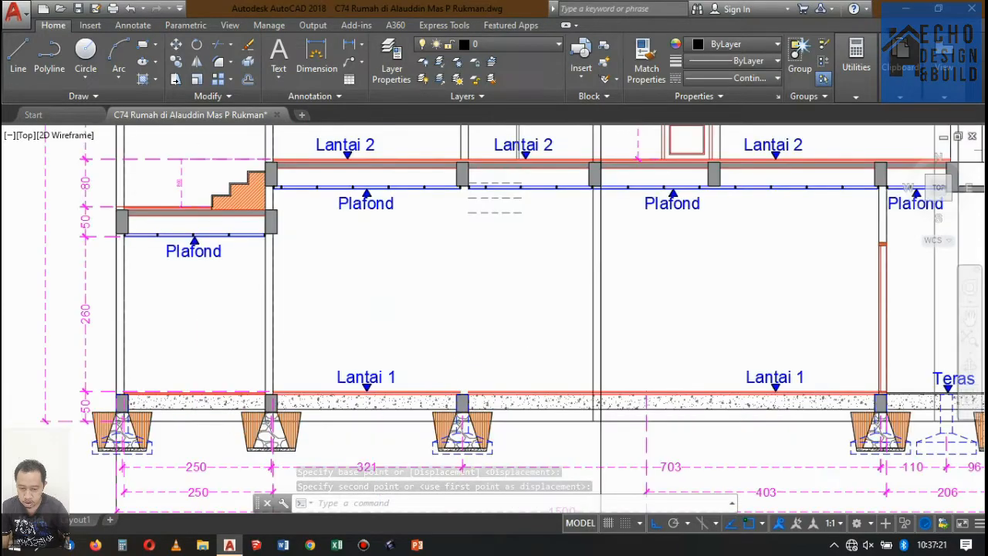
scroll(448, 340, "down", 2)
scroll(447, 363, "up", 4)
left_click(390, 228)
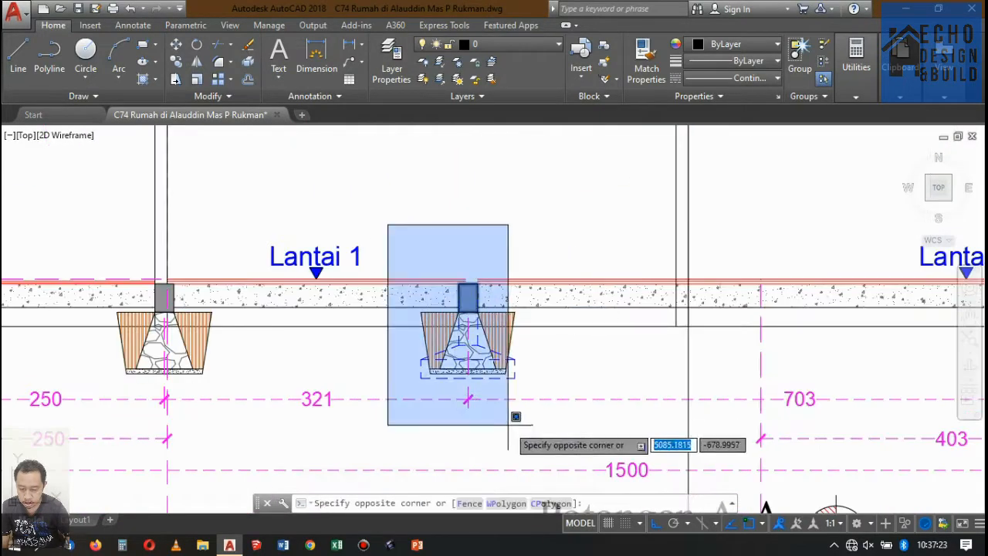
left_click(559, 407)
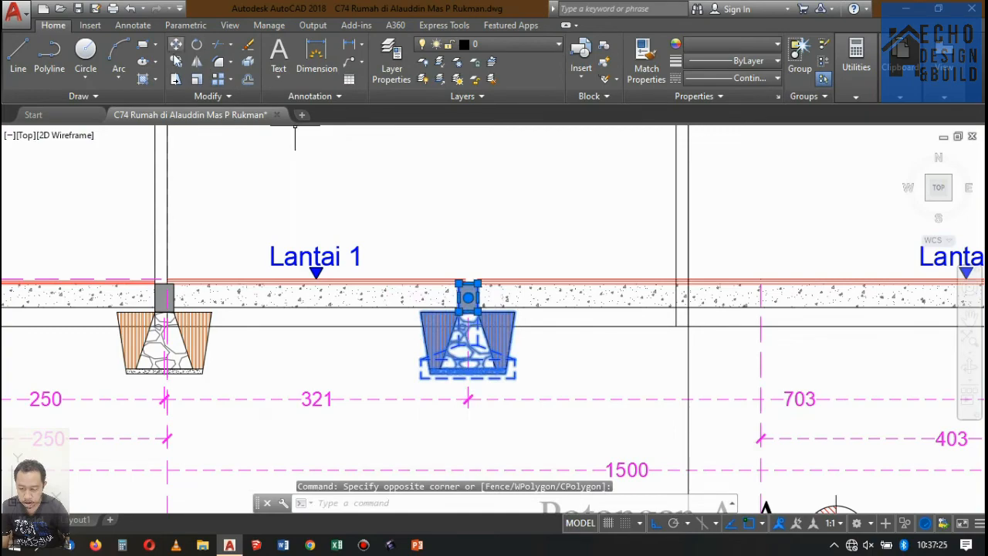
key("m")
key("Return")
scroll(474, 284, "up", 6)
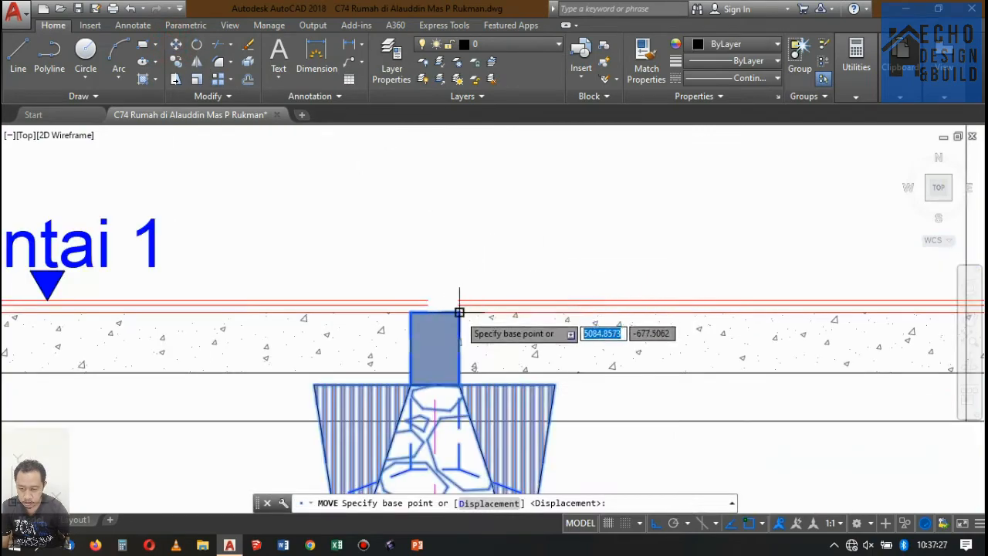
left_click(456, 307)
scroll(389, 286, "down", 5)
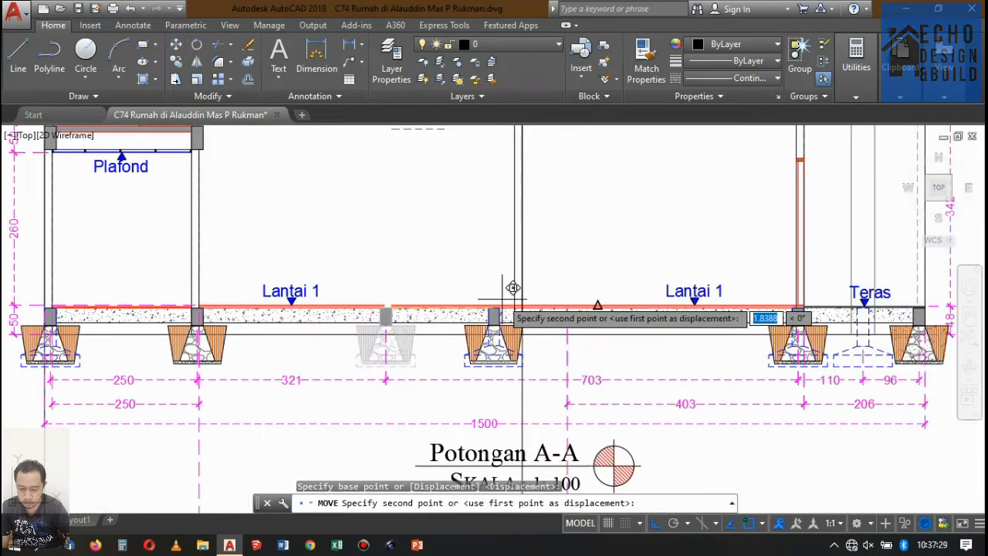
scroll(532, 294, "up", 6)
left_click(489, 275)
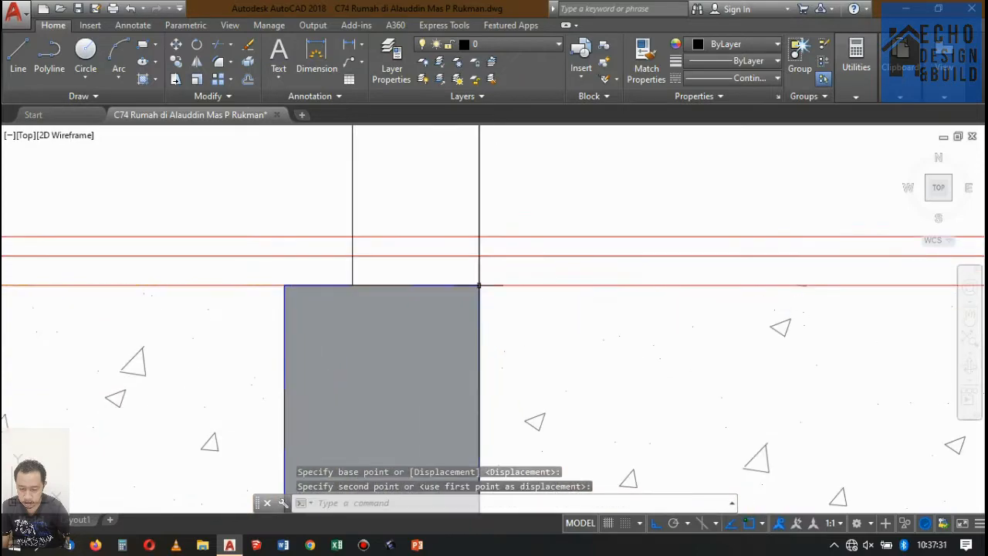
Step: Check the section's upper-floor walls and beams against the Lantai 1 and Lantai 2 floor plans along line B-B
scroll(534, 327, "down", 6)
scroll(482, 269, "up", 8)
scroll(482, 269, "down", 6)
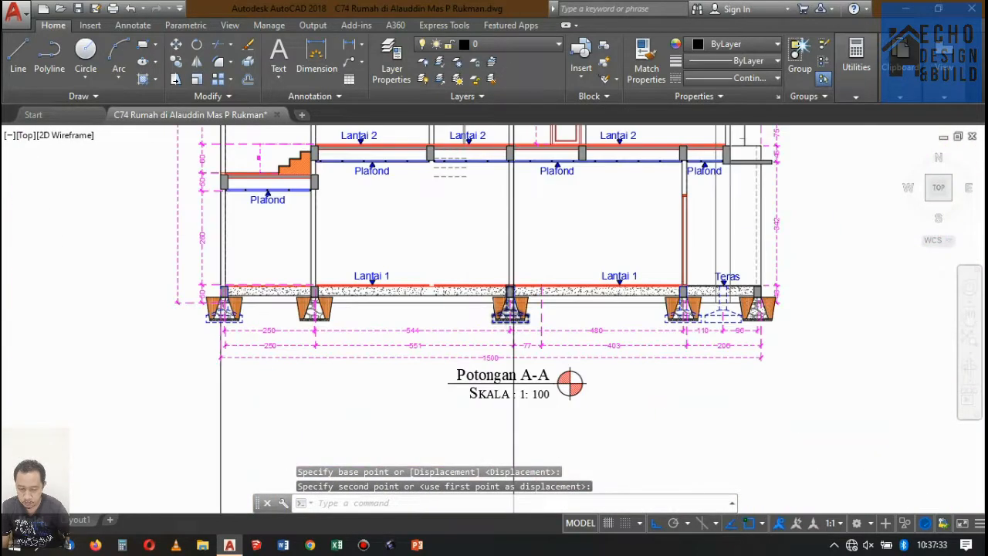
scroll(470, 281, "up", 2)
scroll(470, 327, "down", 6)
scroll(471, 316, "up", 8)
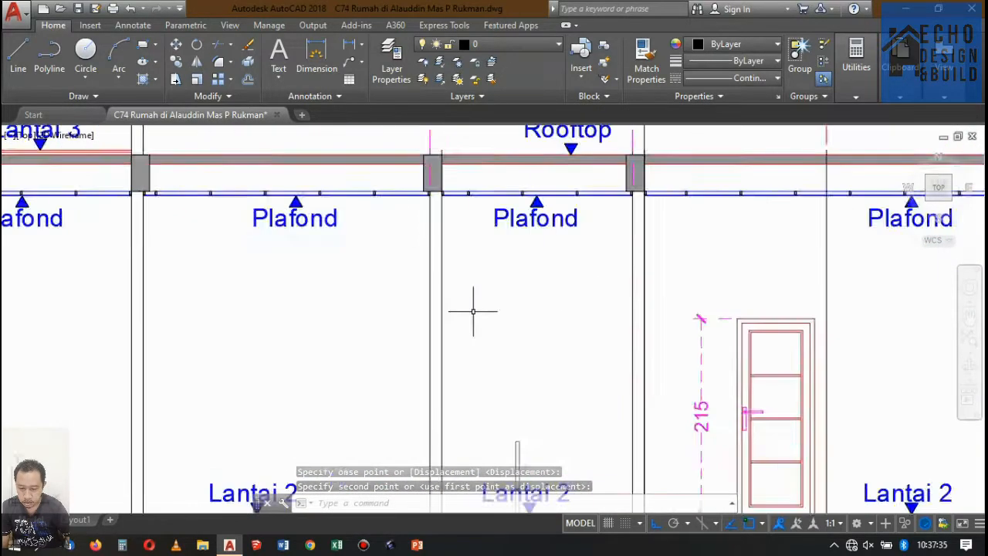
scroll(478, 293, "down", 12)
scroll(482, 280, "up", 6)
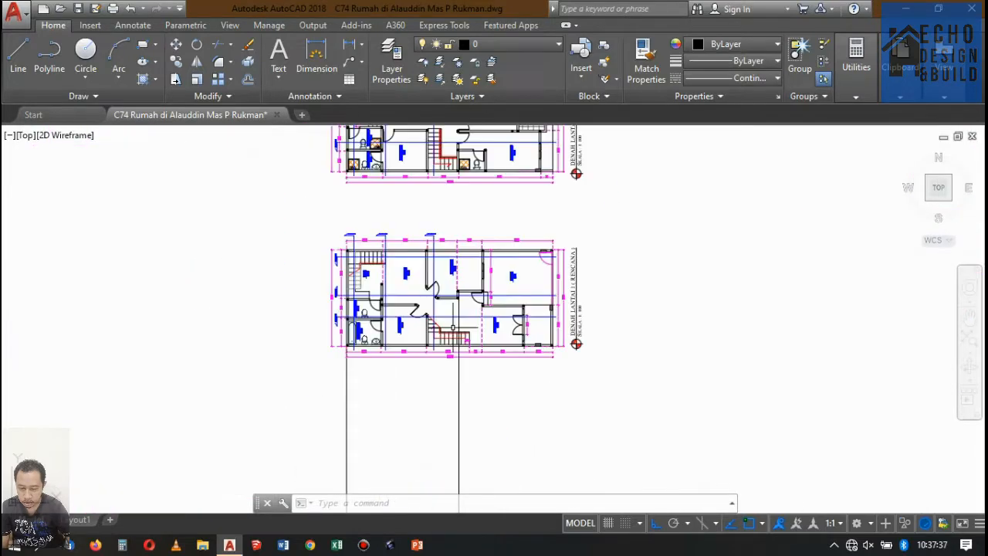
scroll(483, 281, "down", 3)
scroll(432, 270, "down", 3)
scroll(390, 259, "up", 7)
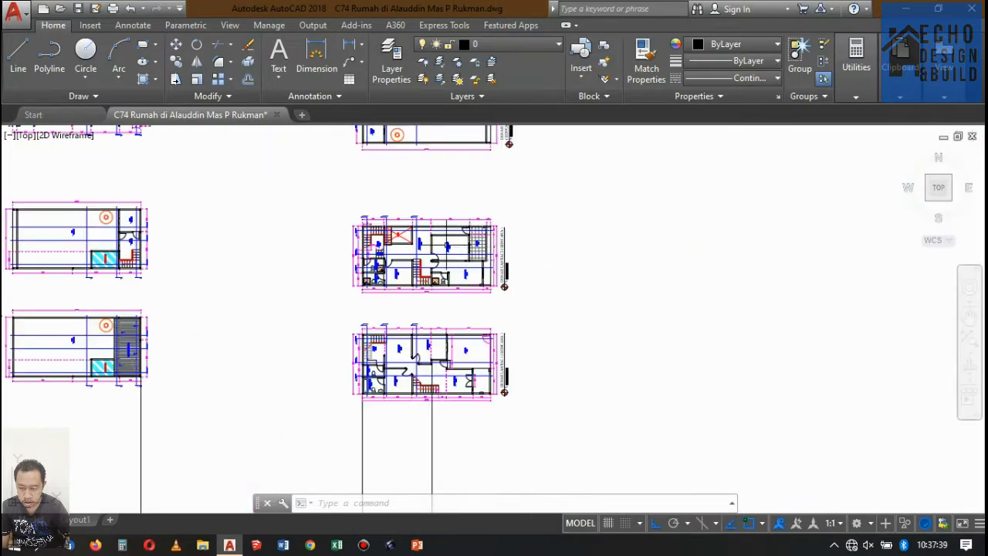
scroll(390, 259, "down", 5)
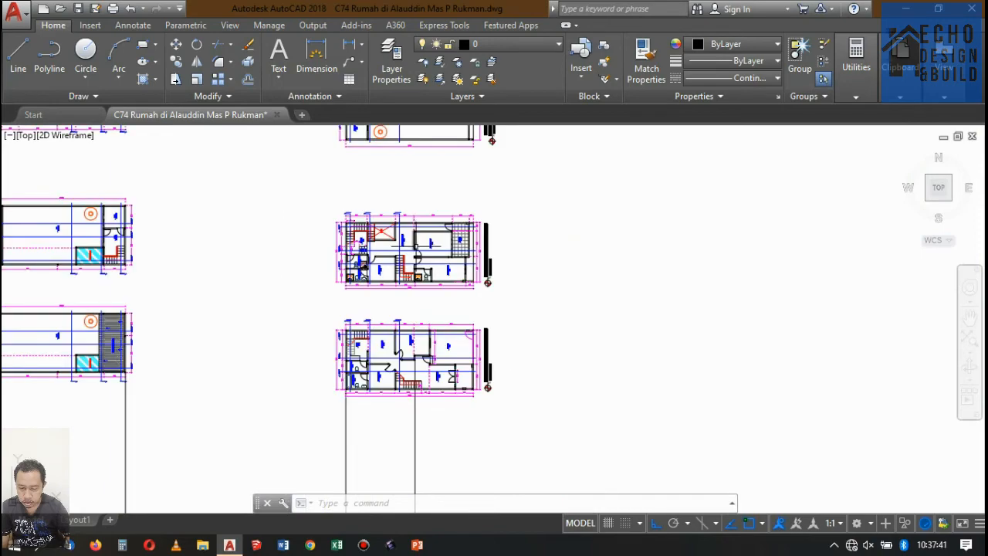
scroll(303, 334, "up", 9)
scroll(312, 287, "down", 8)
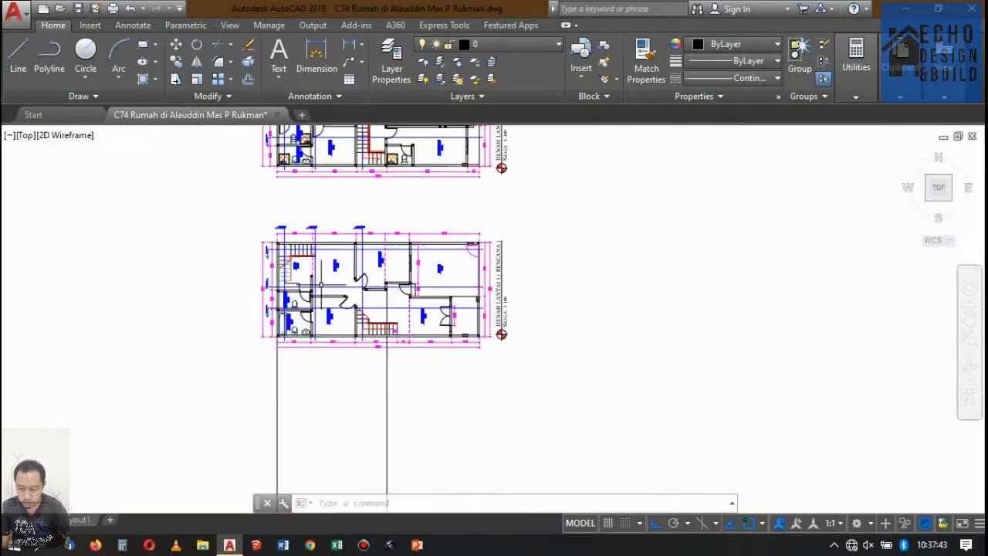
scroll(312, 286, "up", 3)
scroll(313, 286, "down", 4)
Step: Draw a vertical projection line from the column corner between Dapur and R. Makan on the Lantai 1 plan down past the mirrored section
type("l")
key("Return")
scroll(313, 286, "up", 6)
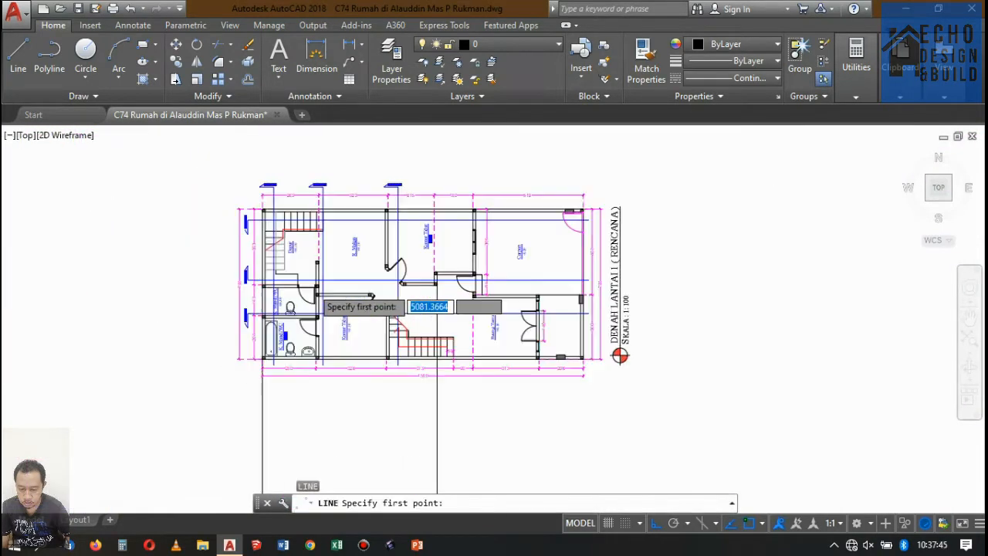
left_click(313, 212)
scroll(332, 216, "down", 10)
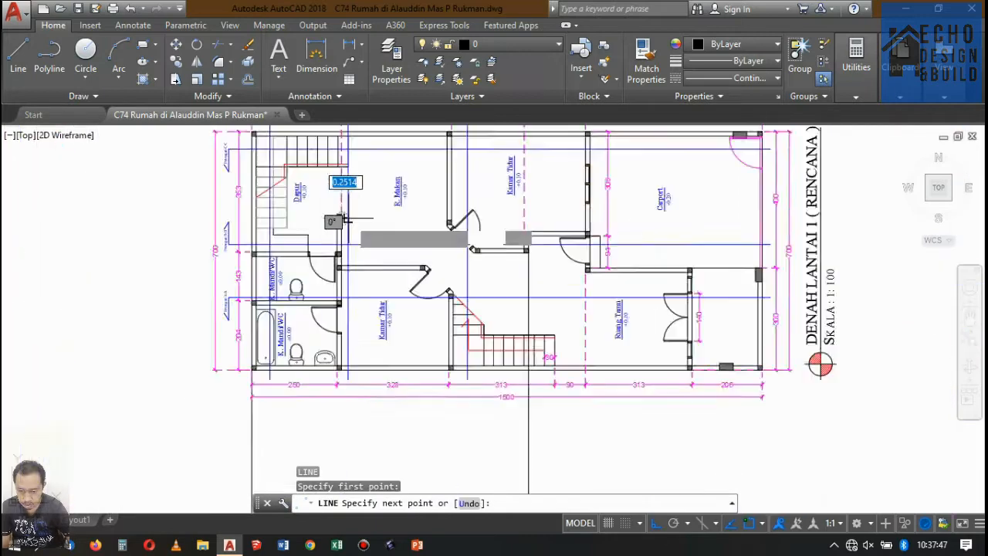
scroll(353, 325, "up", 7)
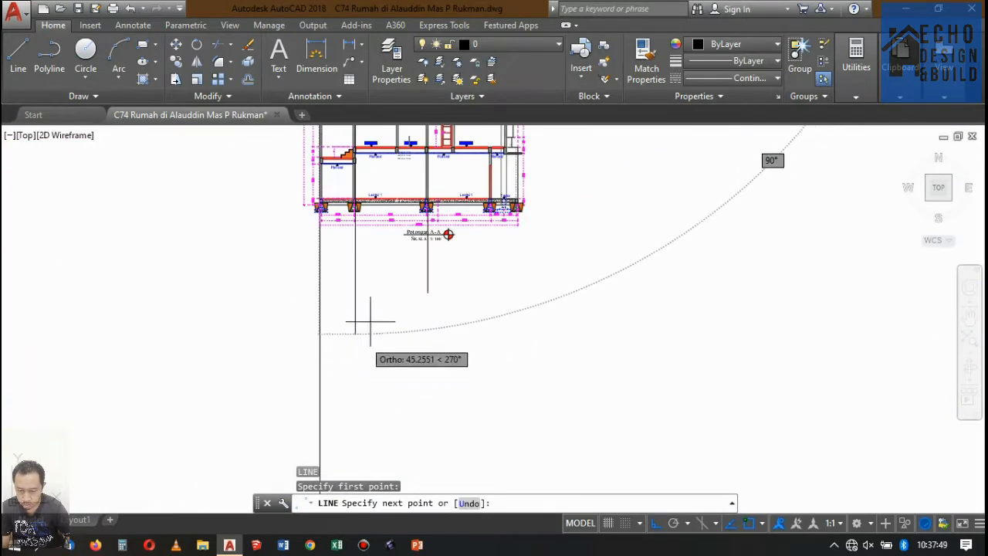
left_click(335, 349)
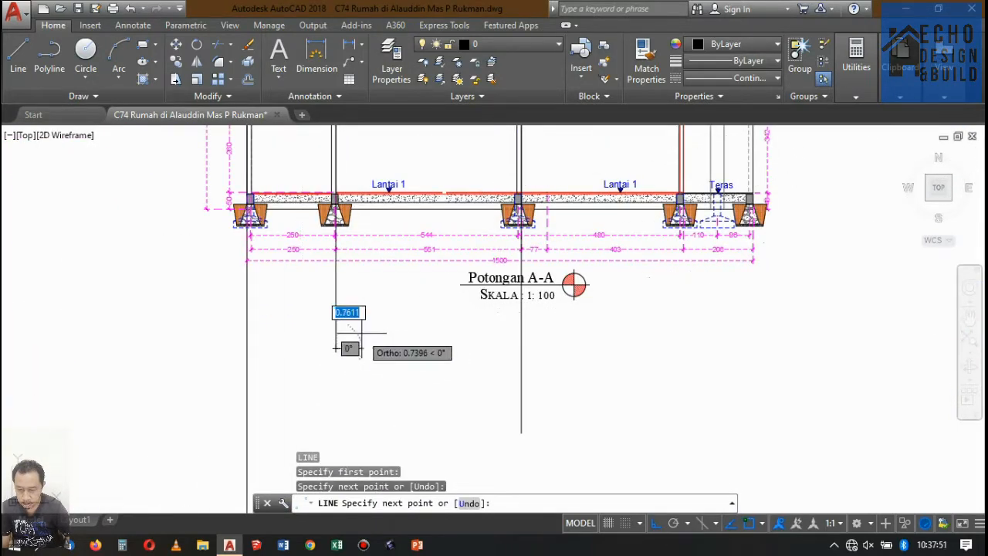
scroll(451, 352, "down", 6)
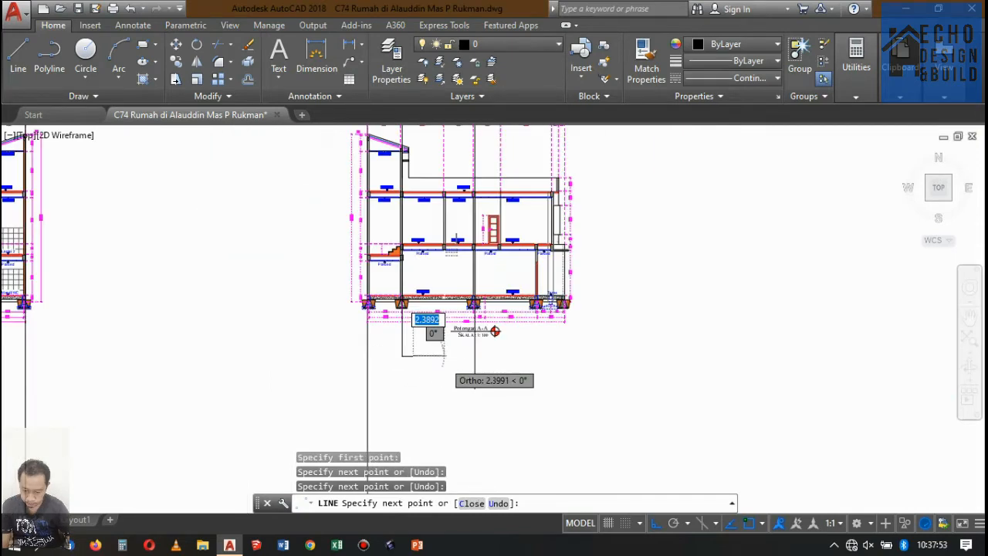
key("Return")
Step: Copy the vertical projection line from the Kamar Tidur column corner to both faces of the Lantai 1 wall holding the door beside Carport
scroll(480, 359, "up", 4)
left_click(485, 373)
left_click(433, 354)
scroll(438, 386, "down", 5)
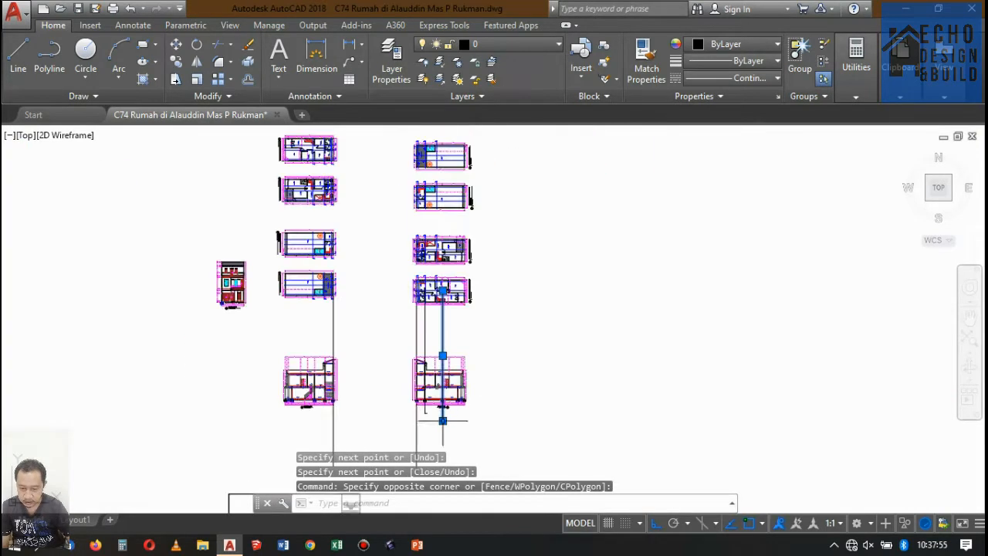
left_click(178, 62)
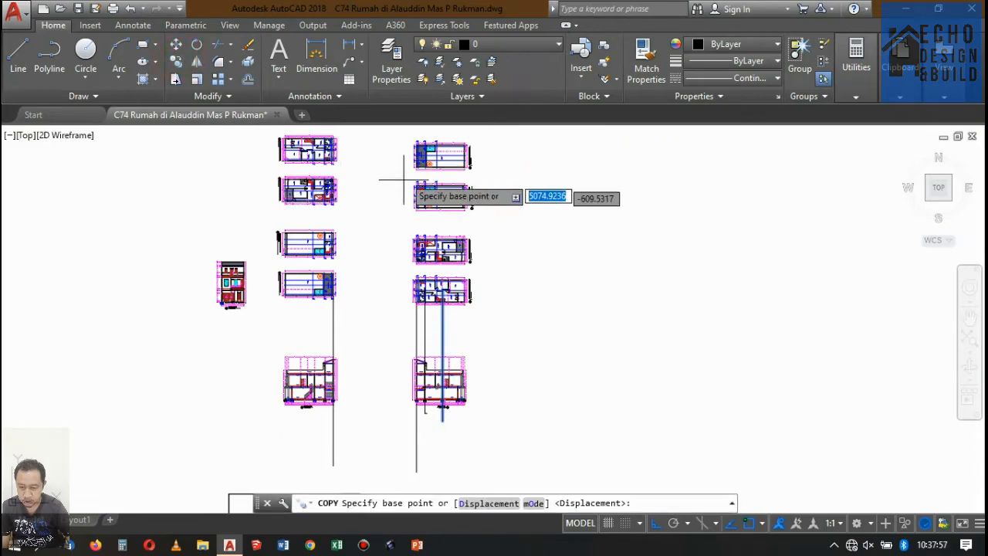
scroll(441, 232, "up", 8)
scroll(406, 423, "up", 7)
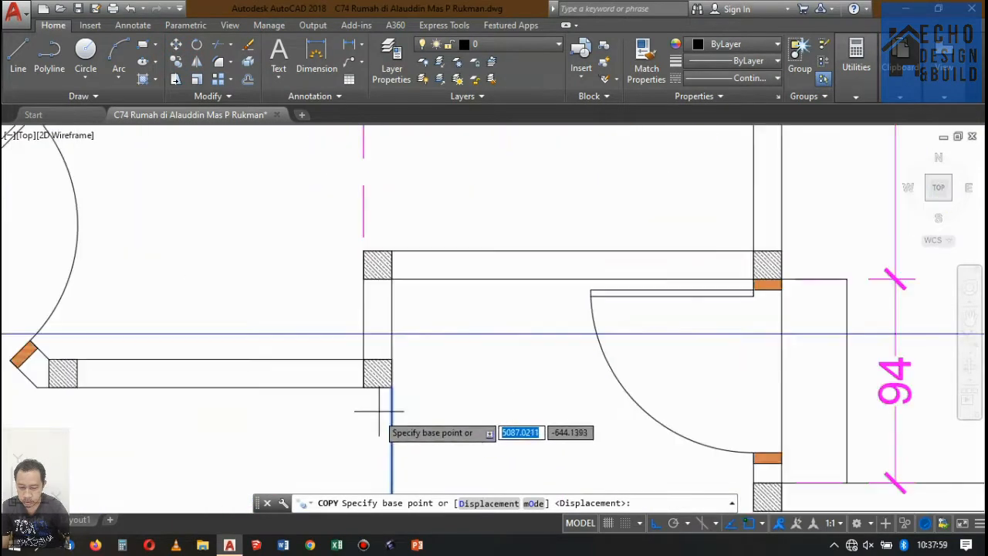
left_click(391, 379)
scroll(391, 379, "down", 7)
scroll(361, 337, "up", 6)
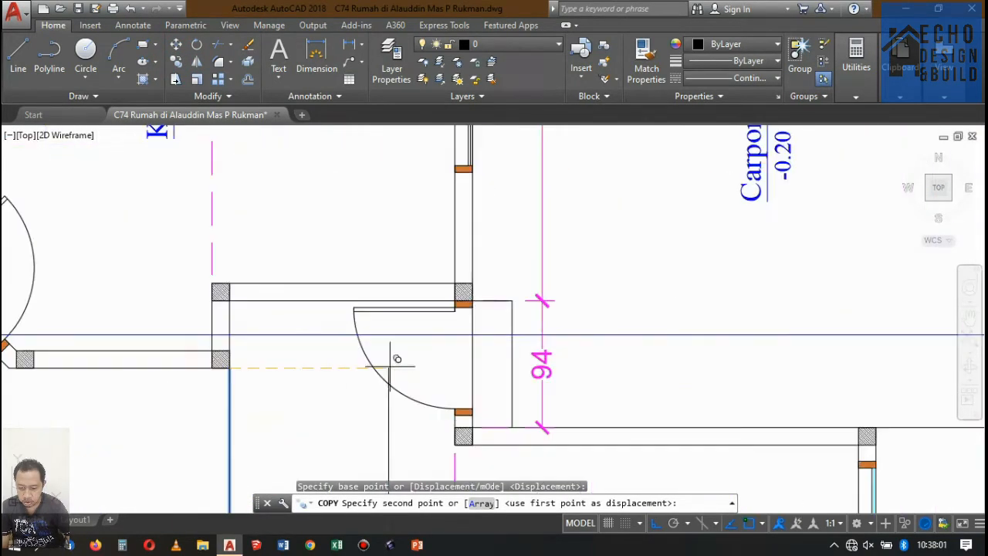
scroll(417, 339, "down", 2)
scroll(417, 340, "up", 2)
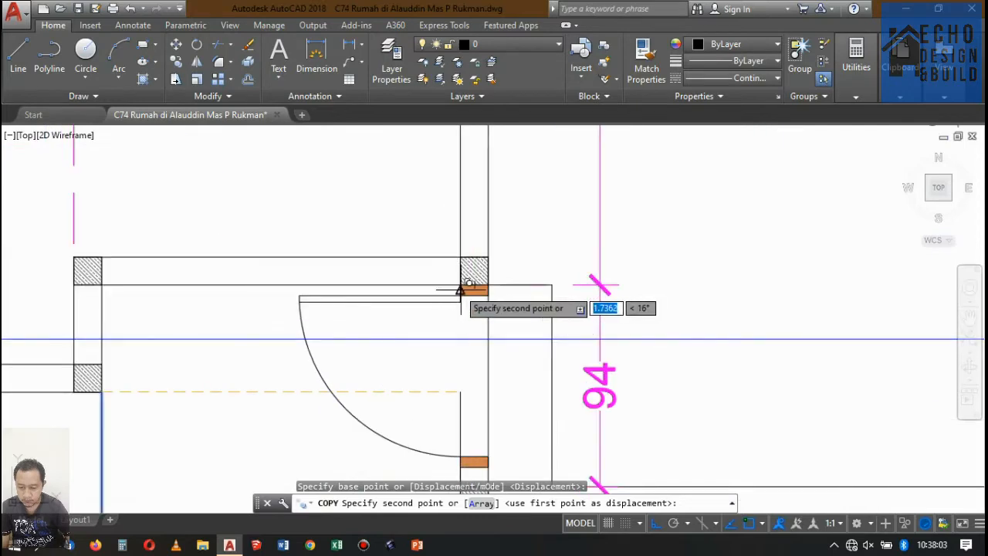
scroll(460, 283, "up", 4)
left_click(466, 285)
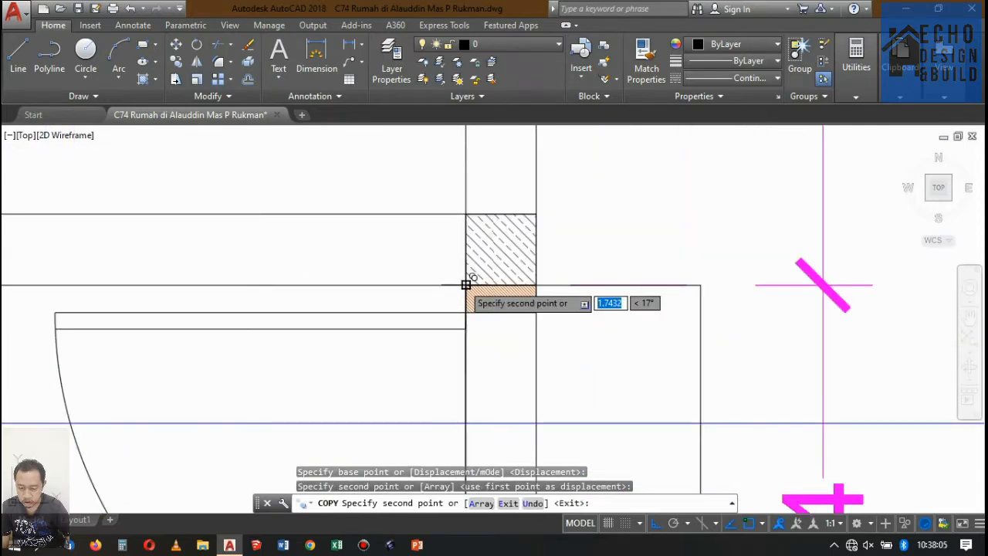
scroll(539, 277, "down", 6)
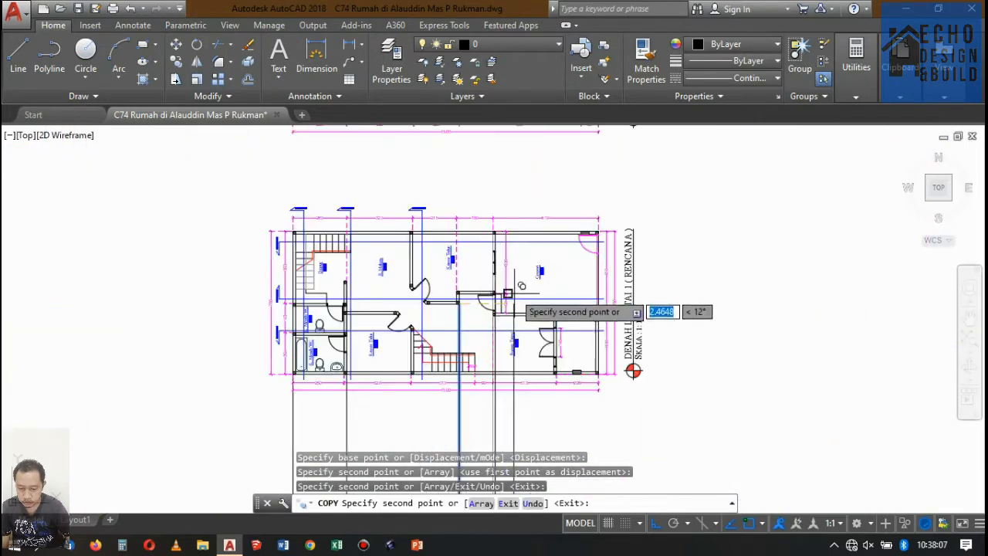
Step: Check the Lantai 1 plan along line B-B for further walls, end the copying, and compare the copied lines with the mirrored section
scroll(556, 297, "up", 2)
scroll(571, 312, "down", 3)
scroll(540, 324, "up", 5)
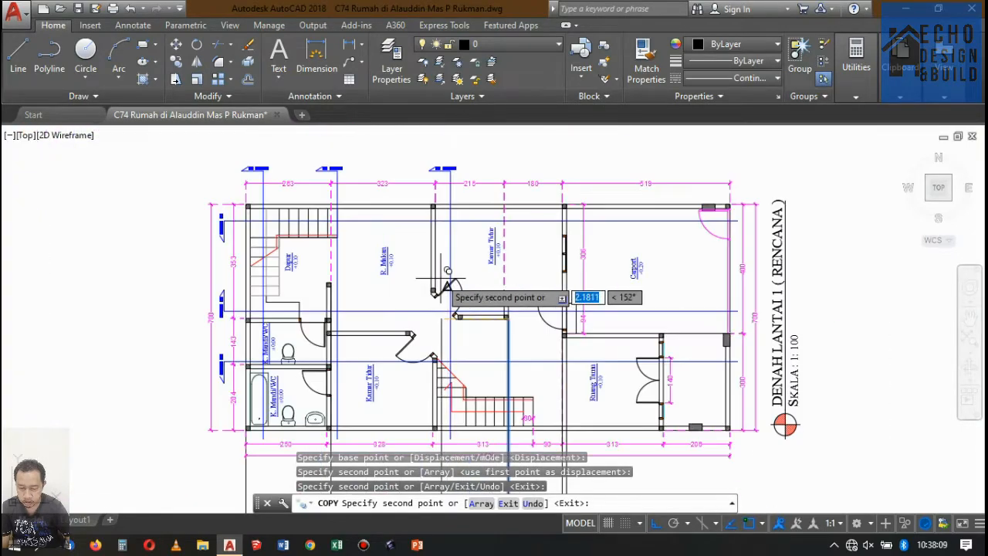
scroll(472, 303, "down", 4)
scroll(471, 303, "up", 3)
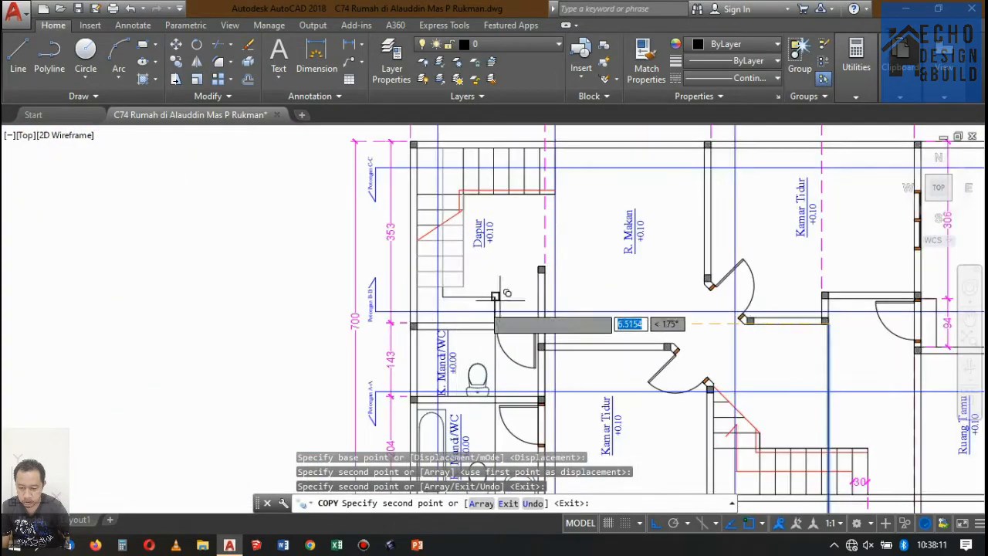
scroll(476, 321, "down", 10)
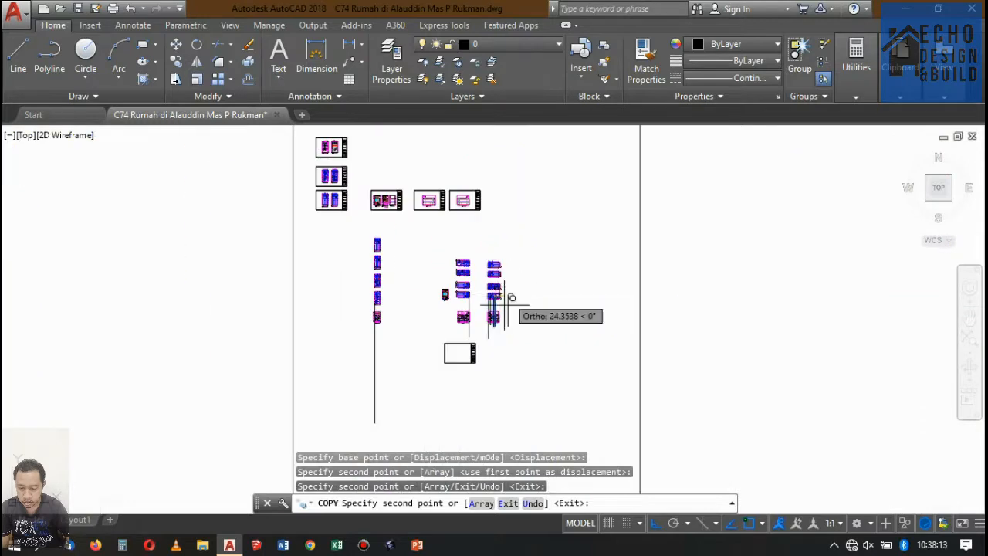
scroll(528, 291, "up", 2)
key("Return")
scroll(528, 291, "up", 8)
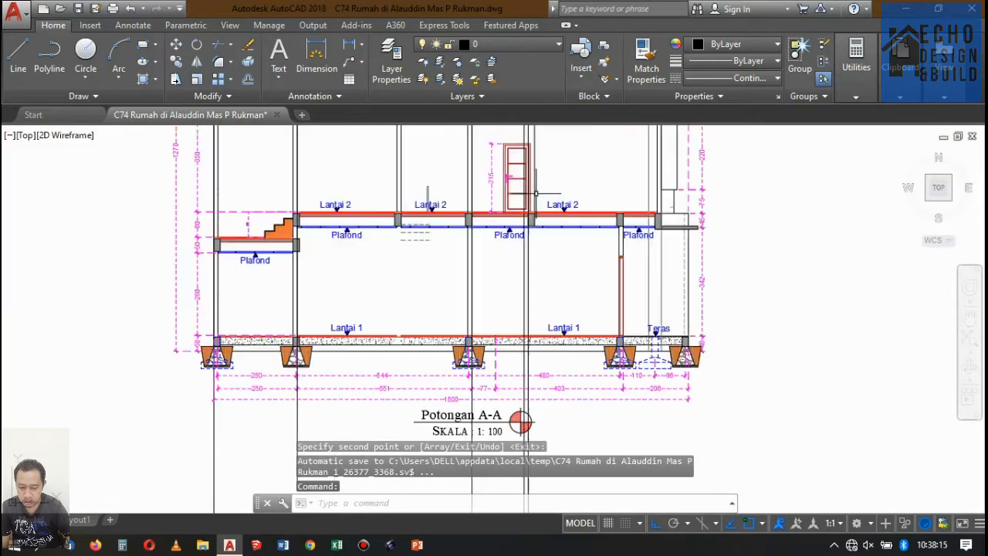
scroll(528, 234, "down", 6)
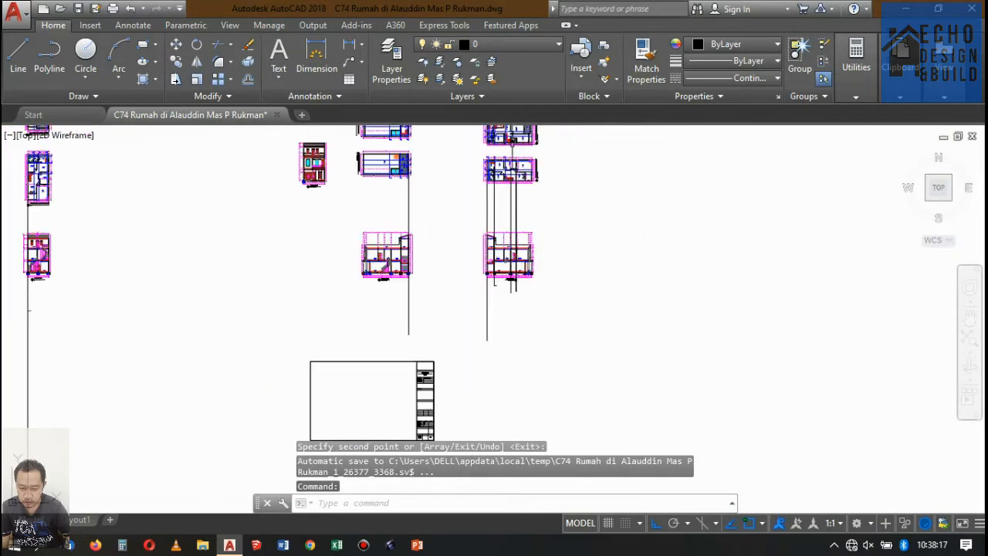
scroll(507, 163, "up", 4)
scroll(545, 139, "down", 3)
scroll(541, 313, "up", 2)
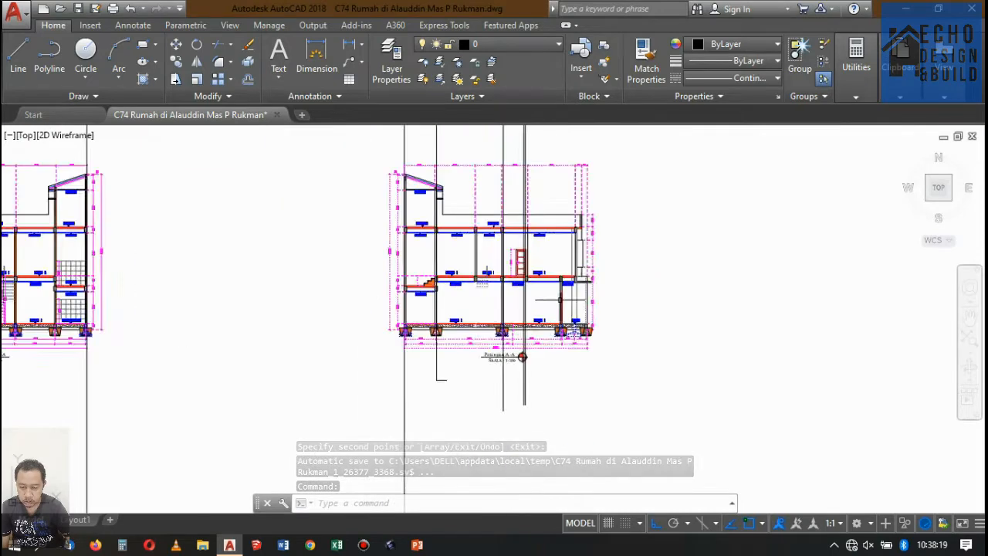
scroll(487, 270, "up", 3)
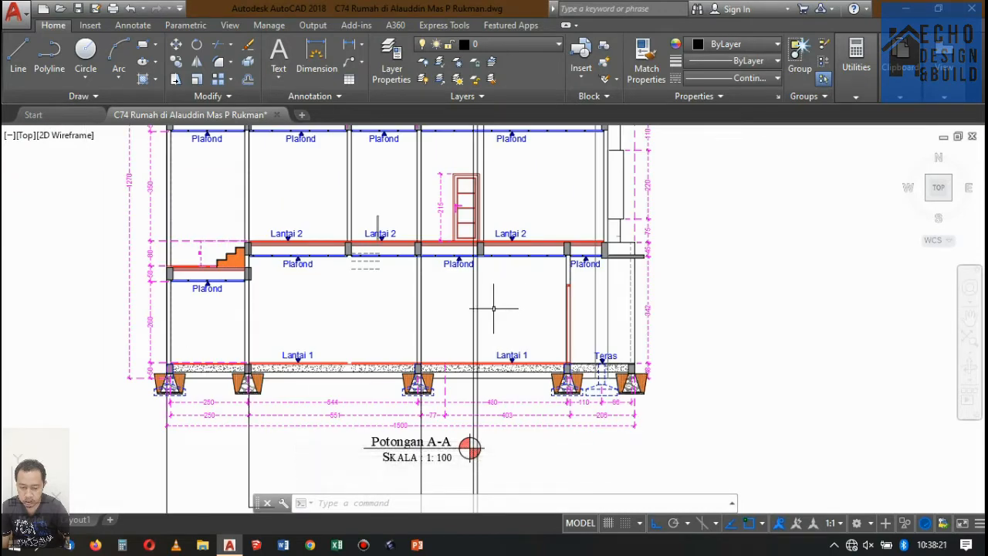
Step: Trim the two copied wall lines below the horizontal line beneath the Lantai 1 slab
key("Return")
scroll(513, 347, "up", 7)
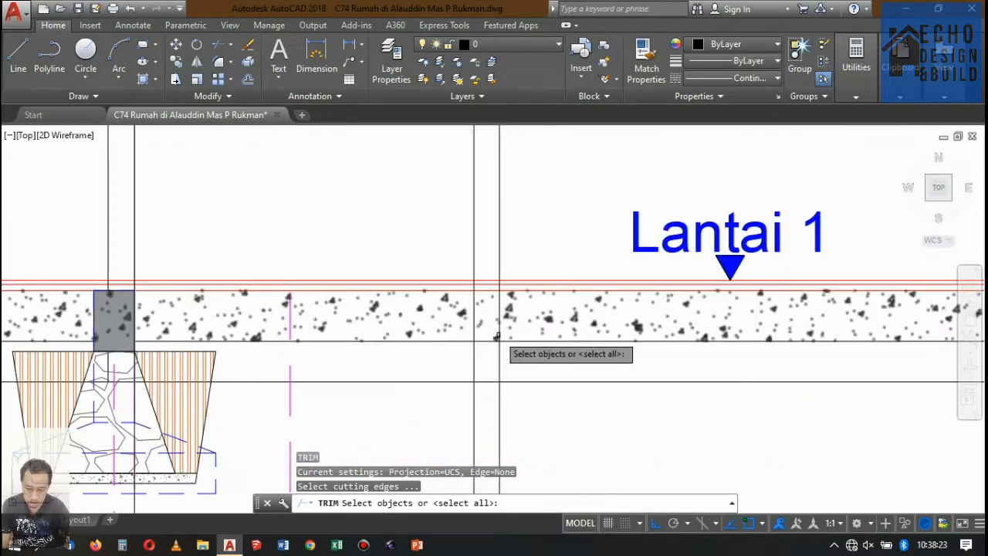
left_click(507, 380)
scroll(524, 363, "down", 6)
key("Return")
left_click(544, 365)
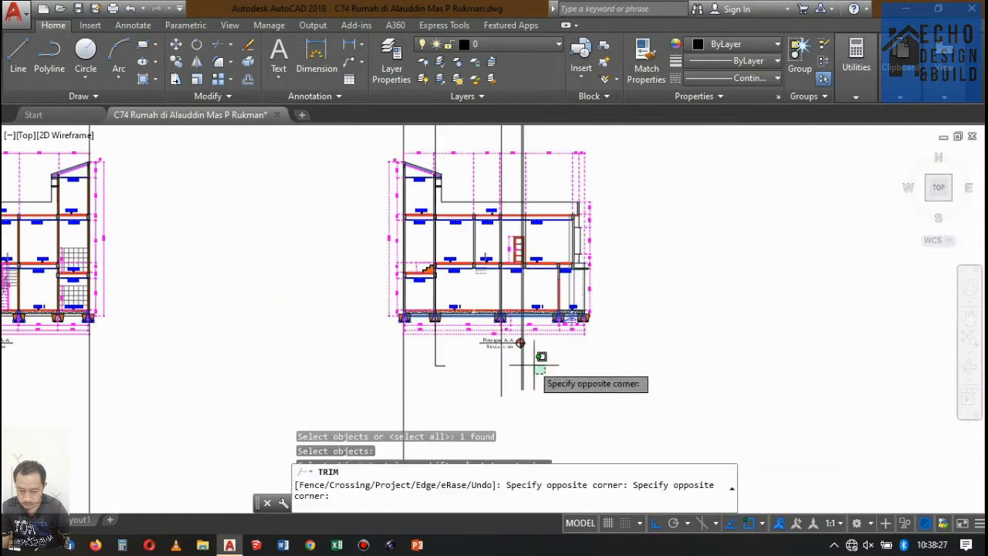
left_click(517, 363)
scroll(535, 271, "up", 5)
key("Return")
Step: Trim the two wall lines above the top edge of the Lantai 2 slab
scroll(506, 238, "up", 8)
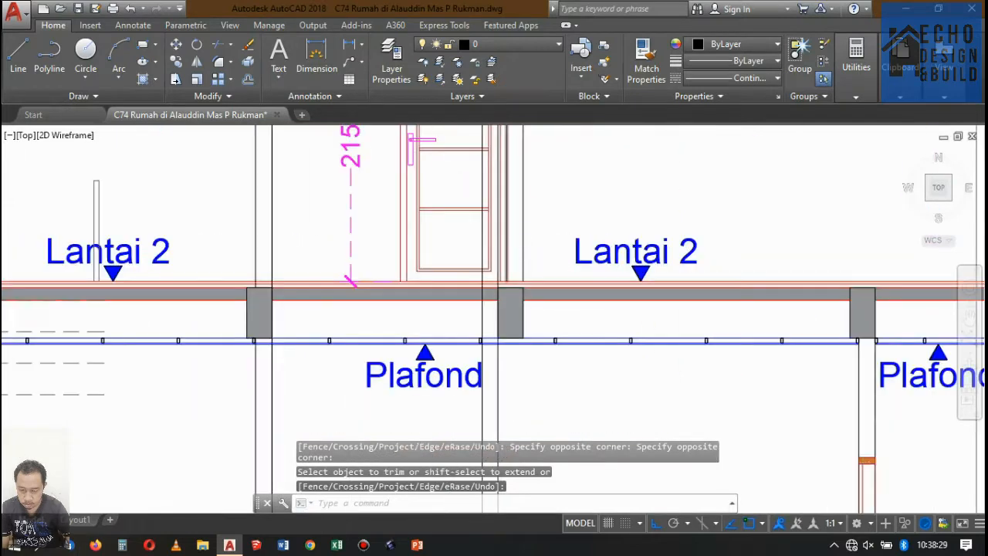
key("Return")
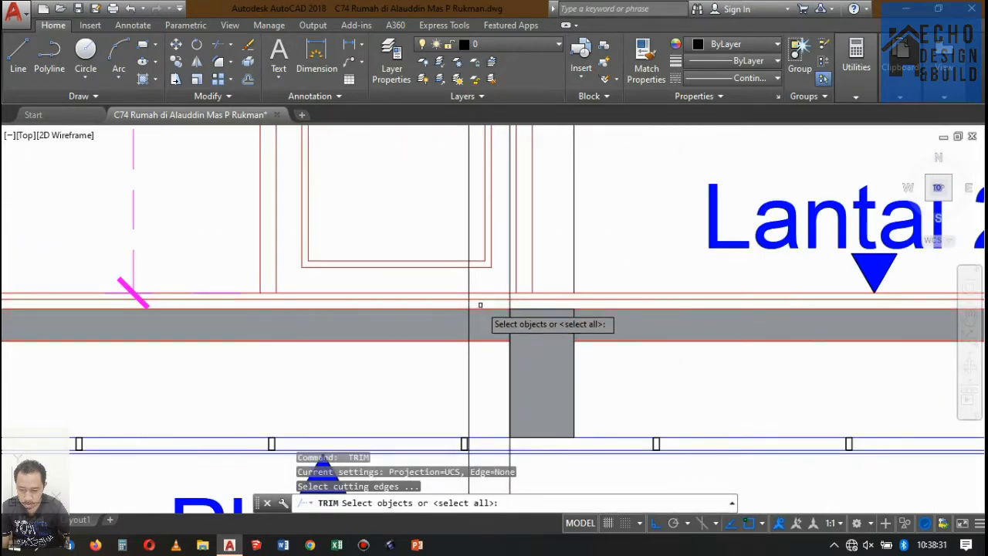
left_click(480, 307)
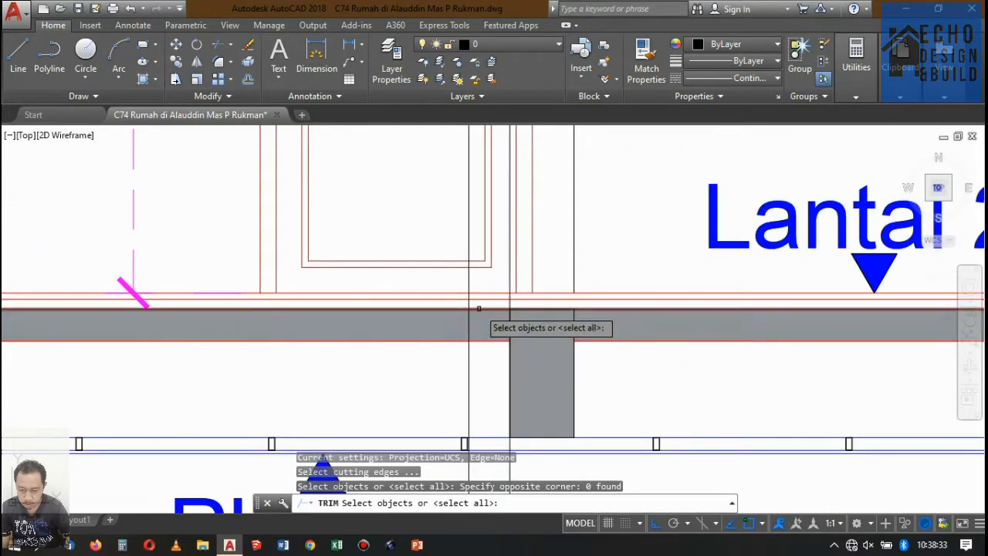
left_click(479, 309)
scroll(506, 264, "up", 4)
left_click(511, 263)
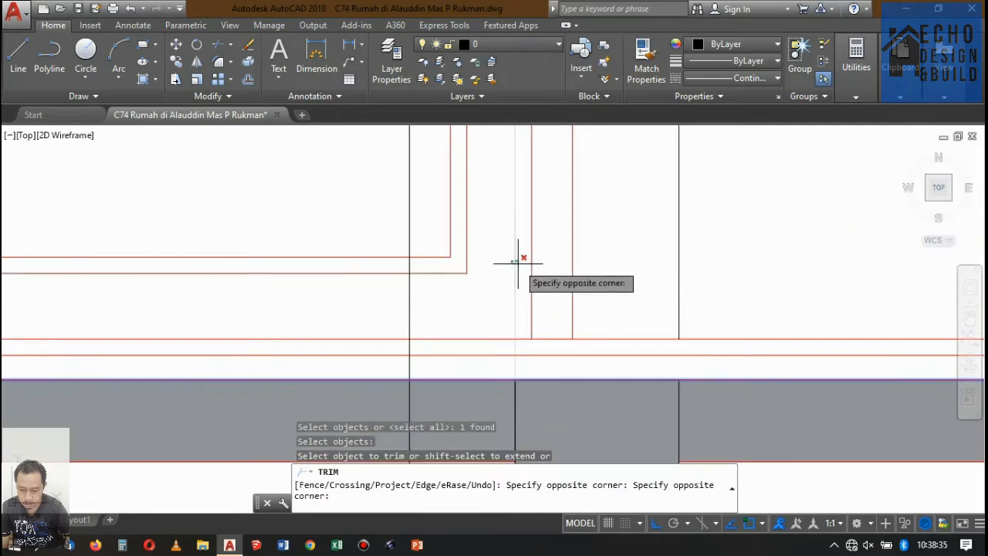
left_click(518, 262)
left_click(421, 296)
left_click(406, 290)
key("Return")
scroll(468, 246, "down", 6)
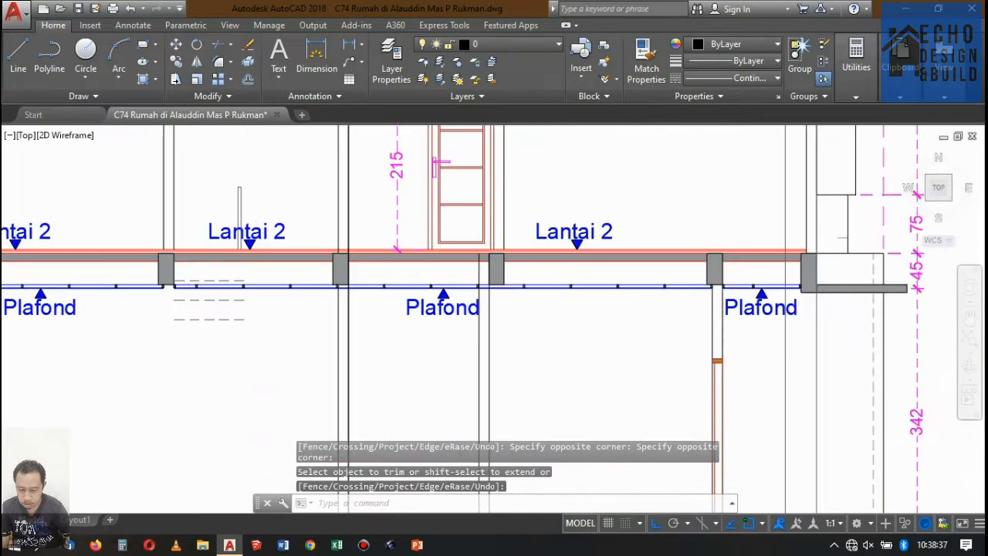
Step: Examine how the Lantai 2 beams, the Plafond lines and the walls below them meet across the mirrored section
scroll(481, 217, "up", 6)
scroll(480, 217, "down", 5)
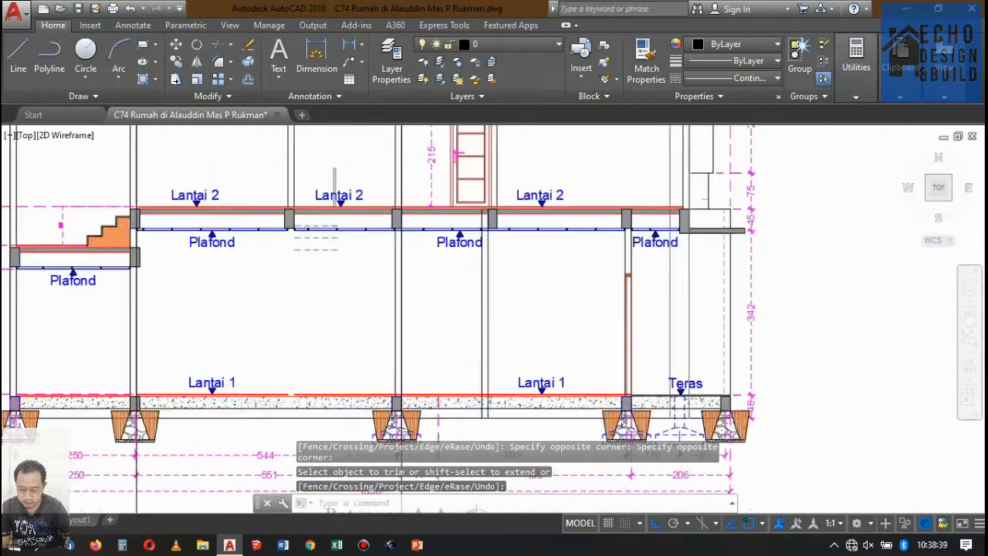
scroll(404, 238, "up", 6)
scroll(548, 235, "down", 5)
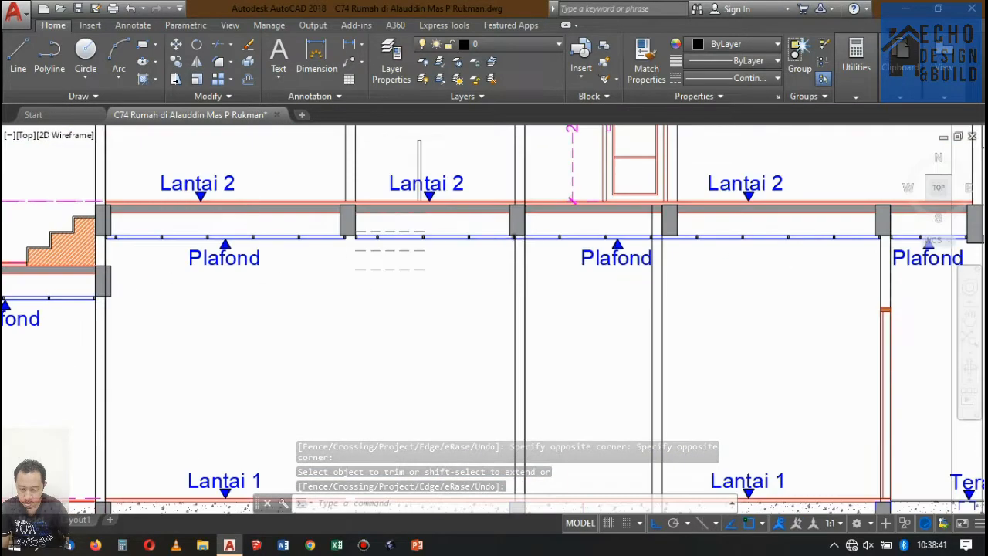
scroll(524, 220, "up", 4)
scroll(562, 218, "up", 2)
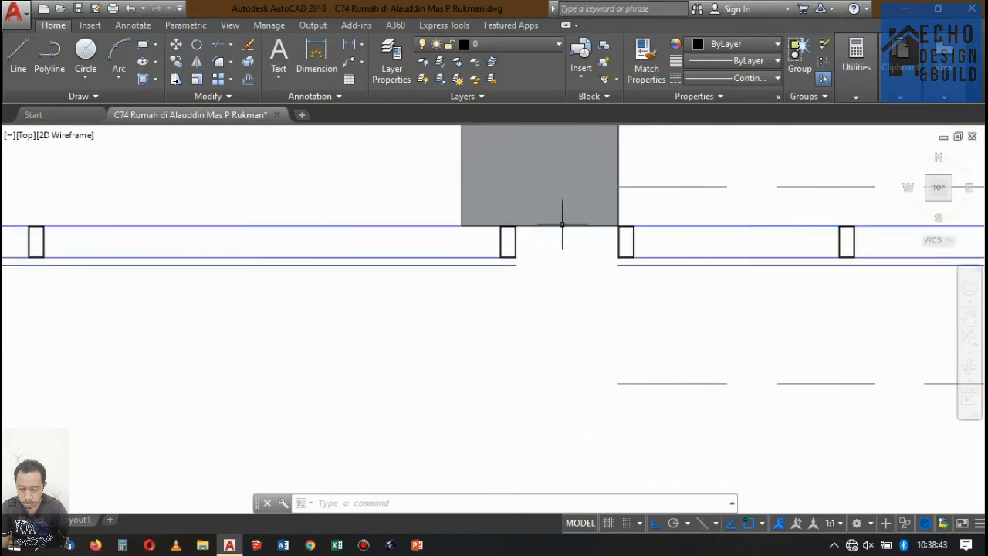
scroll(563, 214, "down", 2)
scroll(489, 250, "up", 3)
scroll(466, 270, "down", 5)
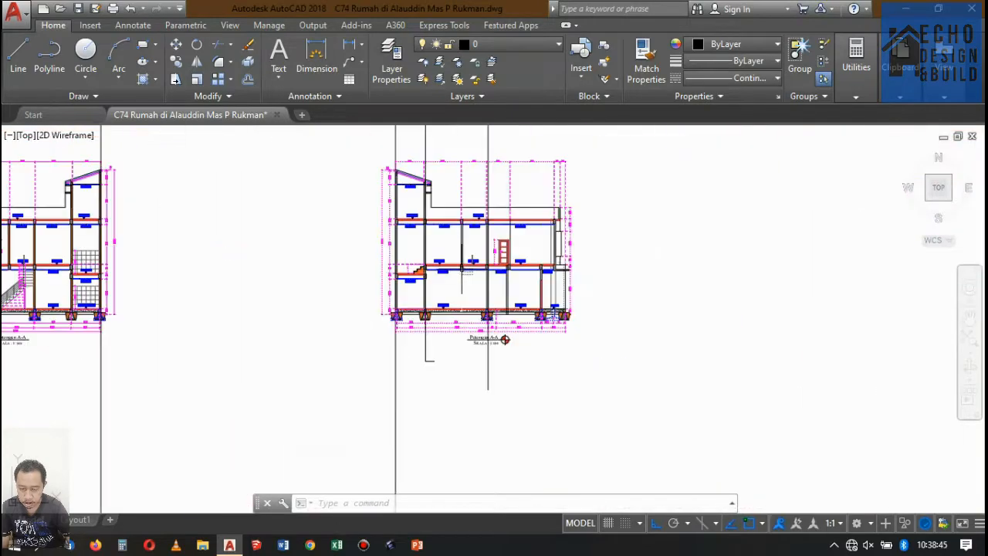
scroll(448, 270, "up", 3)
scroll(432, 271, "down", 3)
scroll(423, 270, "up", 3)
scroll(423, 270, "up", 2)
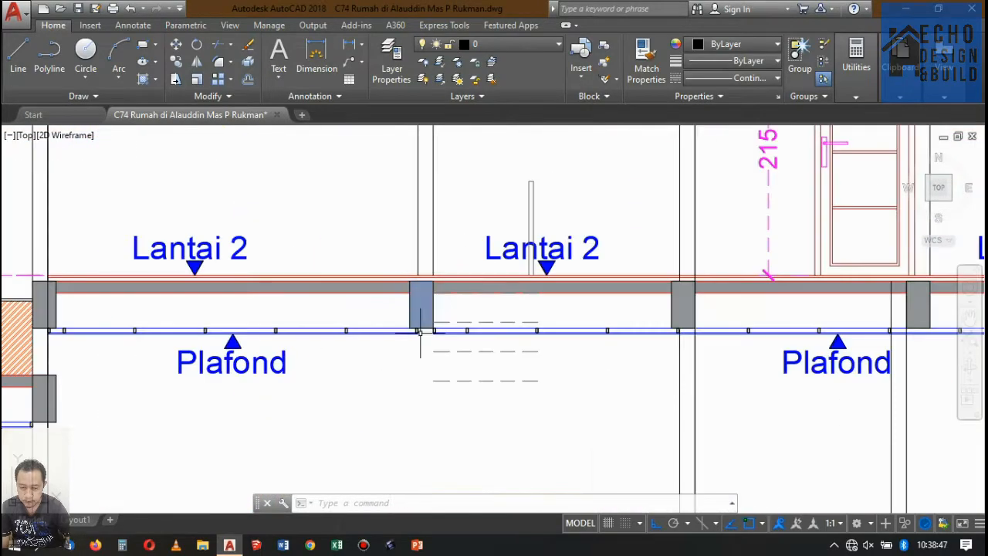
scroll(419, 331, "down", 5)
scroll(584, 330, "up", 3)
scroll(585, 320, "up", 1)
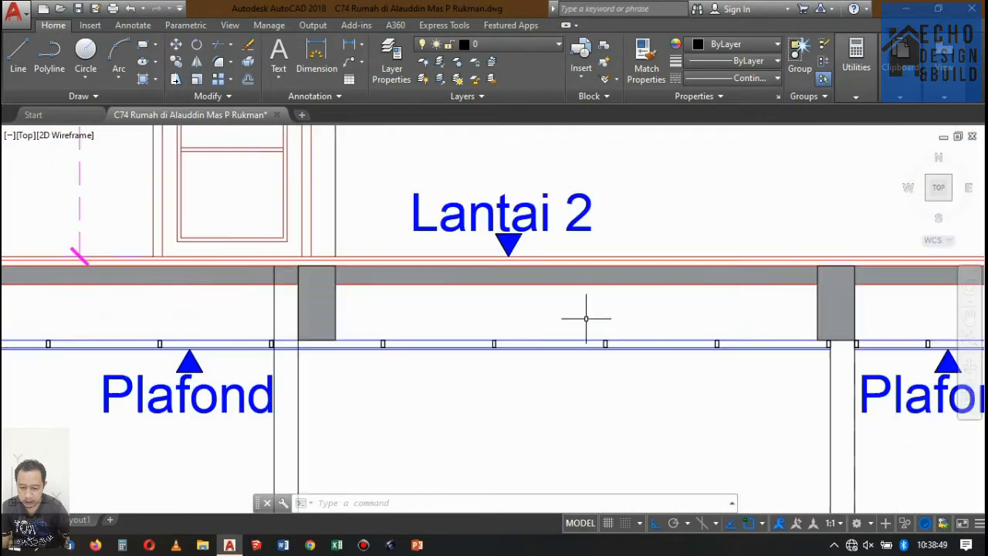
Step: Review the Lantai 1 plan's doors, columns and walls along line B-B around Kamar Tidur and R. Makan
scroll(540, 301, "down", 7)
scroll(525, 286, "up", 8)
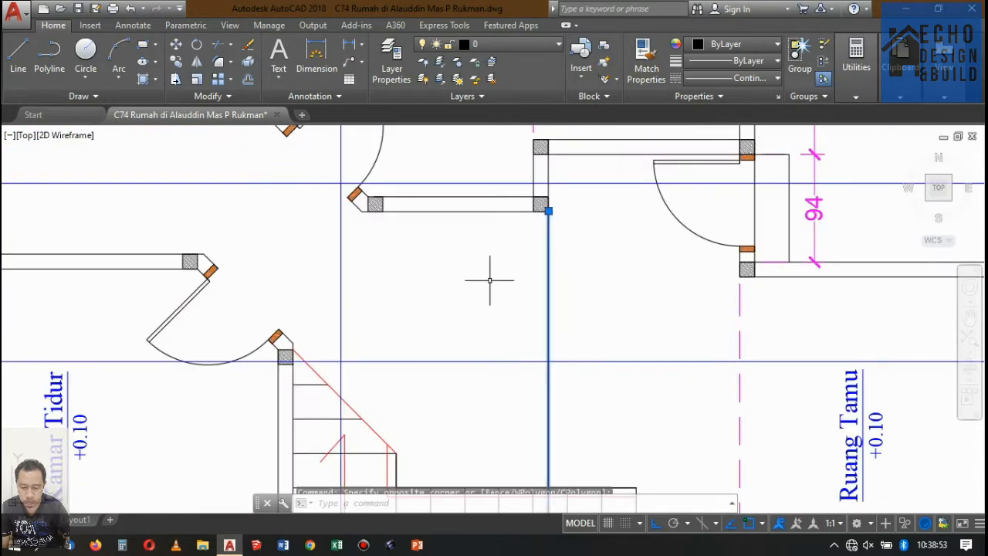
scroll(490, 280, "down", 4)
scroll(555, 312, "up", 4)
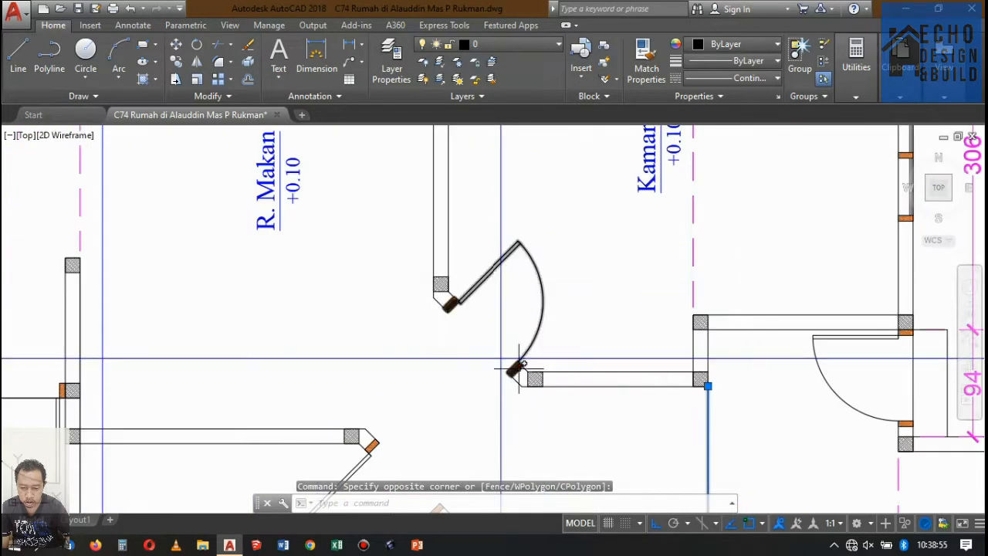
scroll(480, 320, "down", 9)
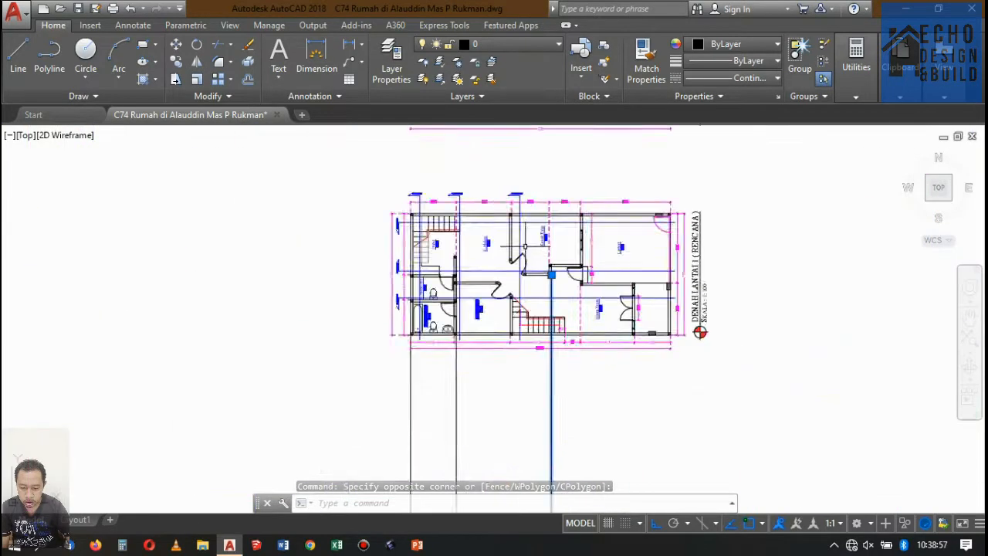
Step: Consult Potongan A-A and Potongan D-D for how walls, beams, doors and ceilings are drawn on Lantai 1
scroll(526, 252, "up", 9)
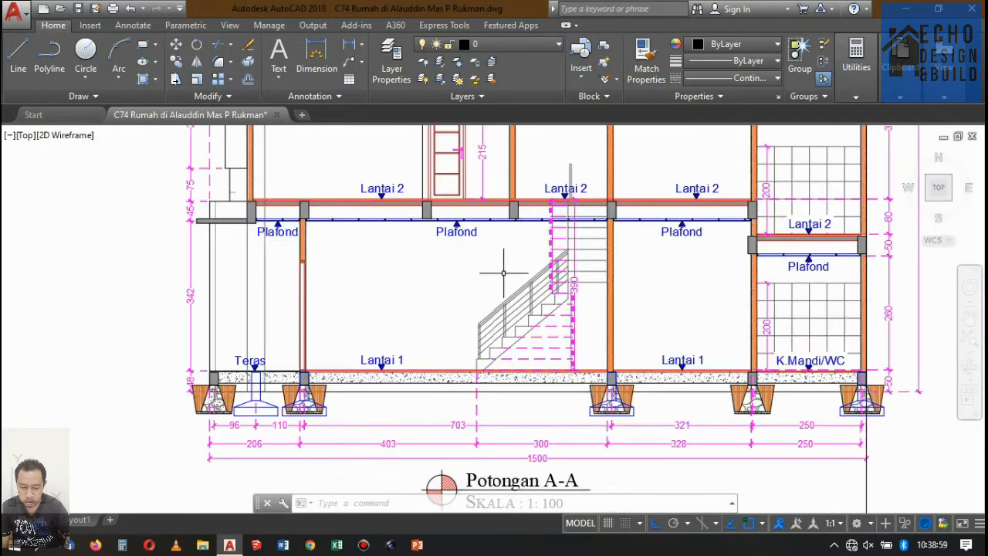
scroll(516, 254, "down", 5)
scroll(465, 286, "up", 5)
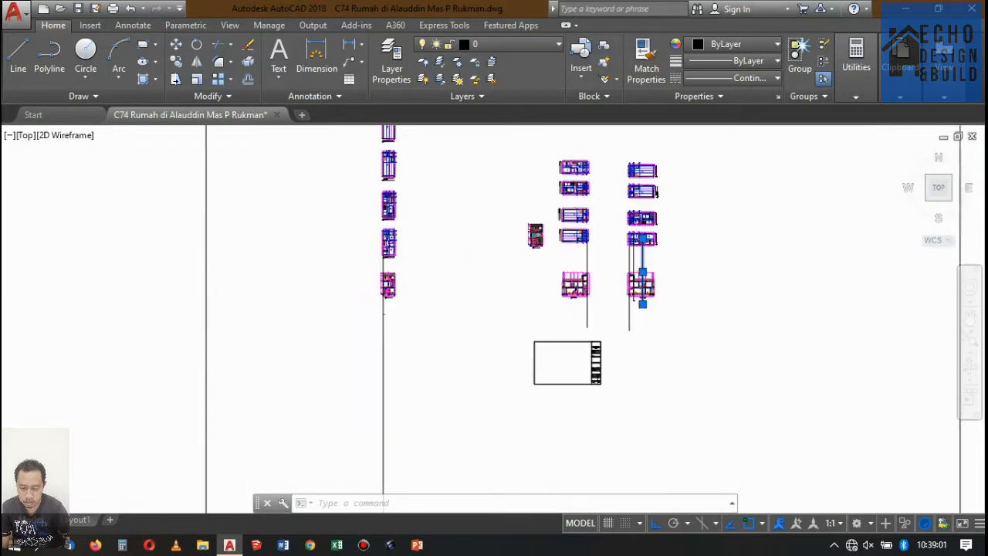
scroll(465, 286, "up", 5)
scroll(474, 301, "down", 3)
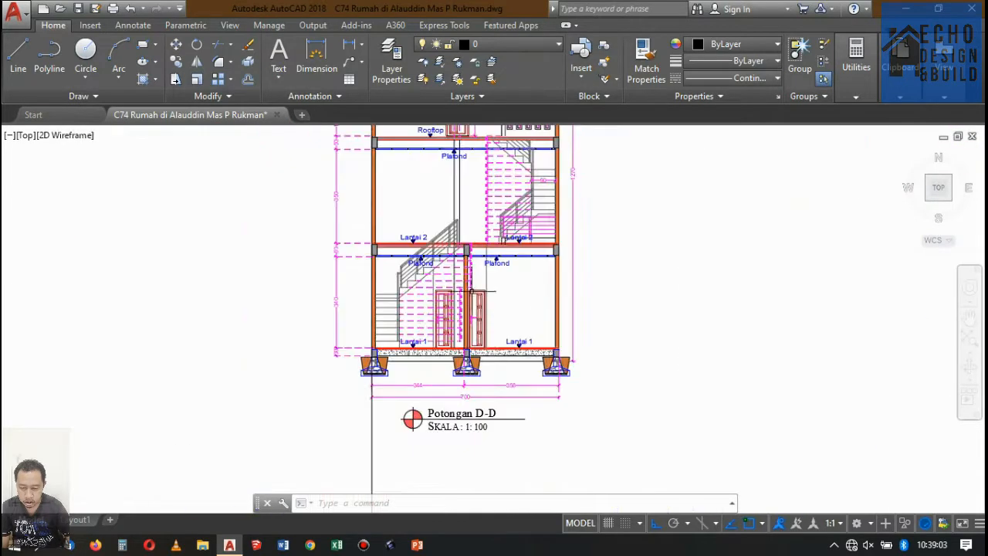
scroll(478, 288, "up", 3)
scroll(481, 279, "down", 6)
scroll(452, 309, "up", 4)
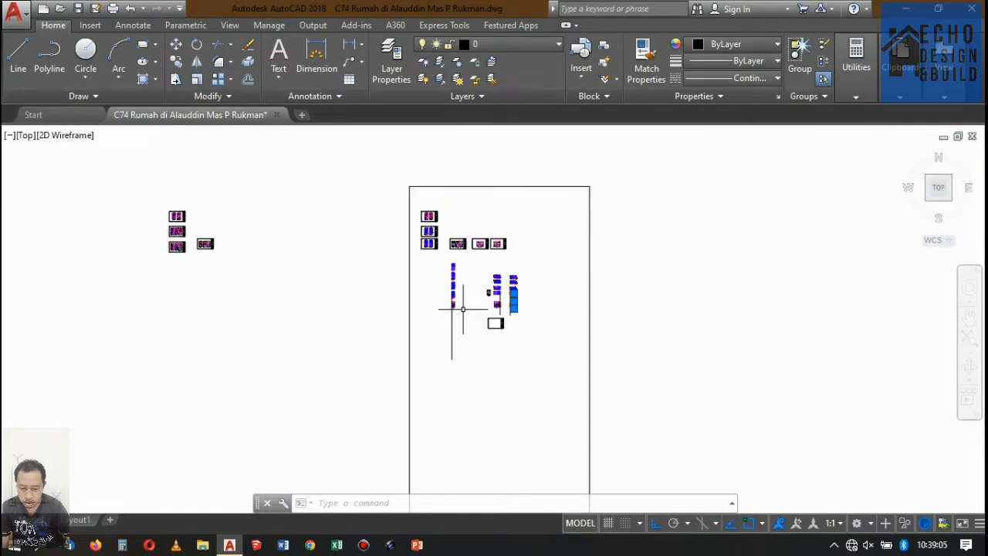
scroll(386, 262, "up", 4)
scroll(463, 247, "down", 3)
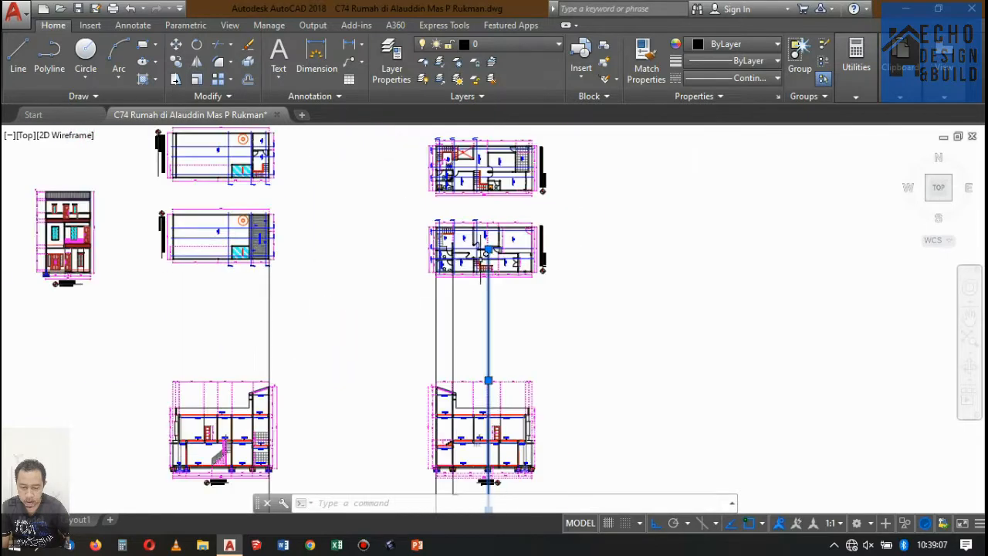
Step: Copy the vertical projection line from the Kamar Tidur wall corner to the end of its wall facing R. Makan on the Lantai 1 plan
scroll(503, 222, "up", 3)
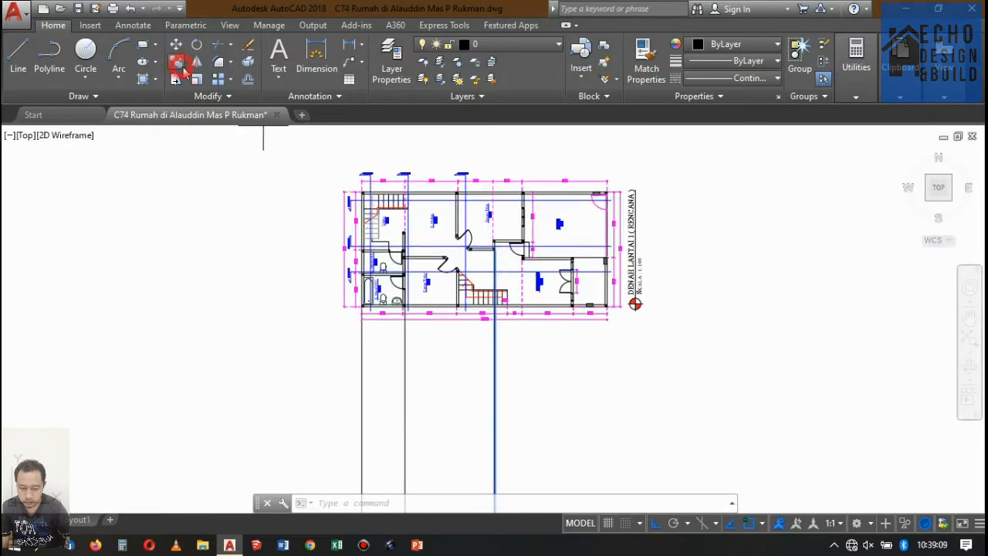
scroll(511, 253, "up", 5)
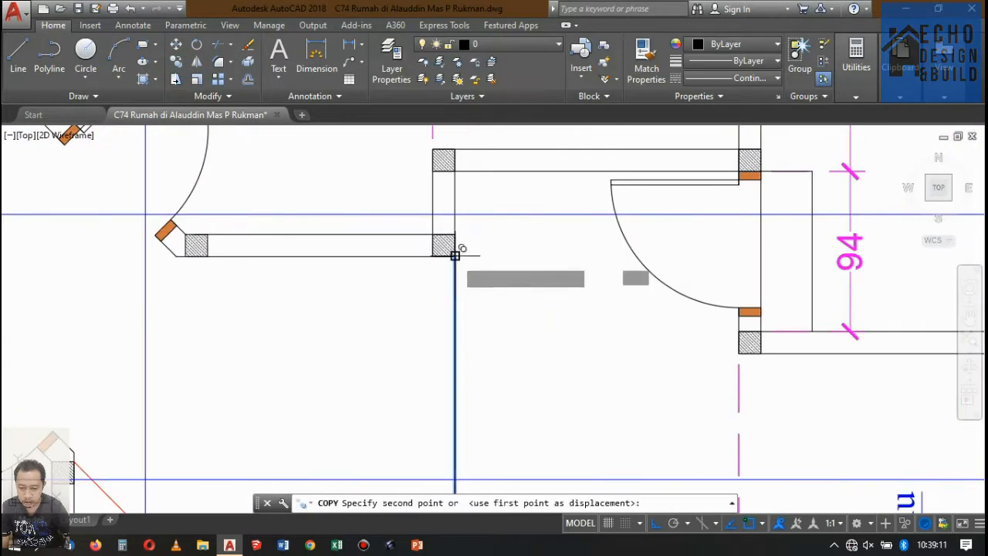
scroll(455, 255, "down", 5)
scroll(452, 254, "up", 6)
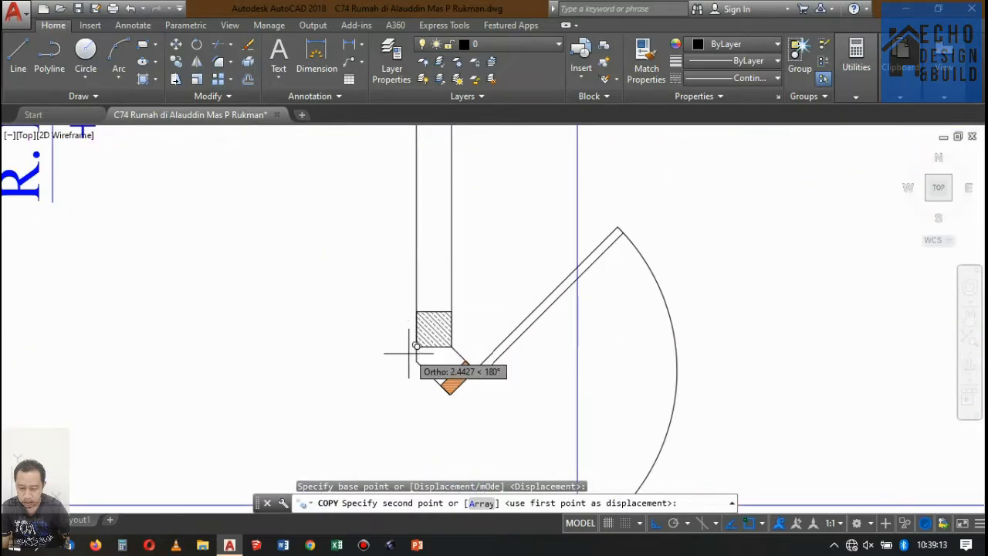
left_click(417, 359)
scroll(417, 359, "down", 8)
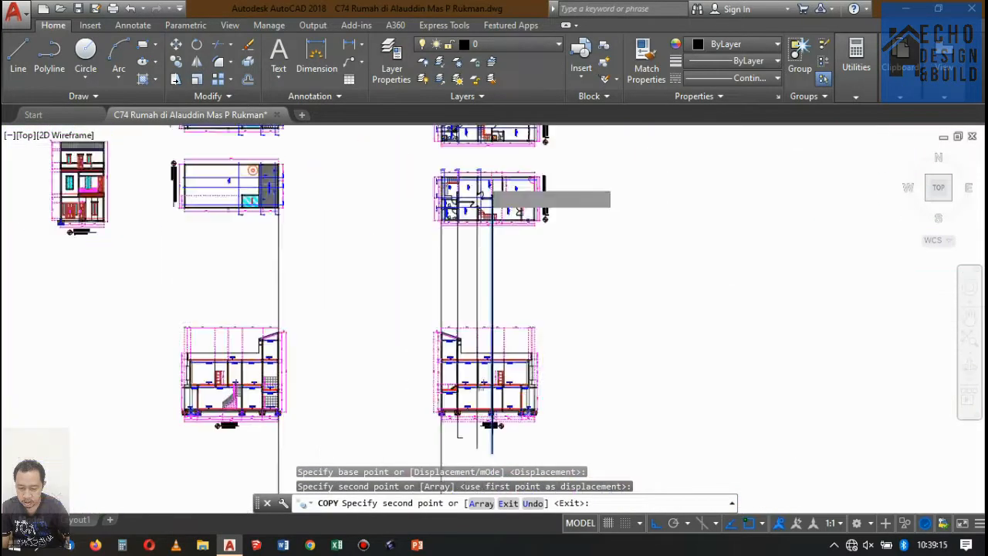
scroll(474, 175, "up", 3)
scroll(473, 175, "up", 8)
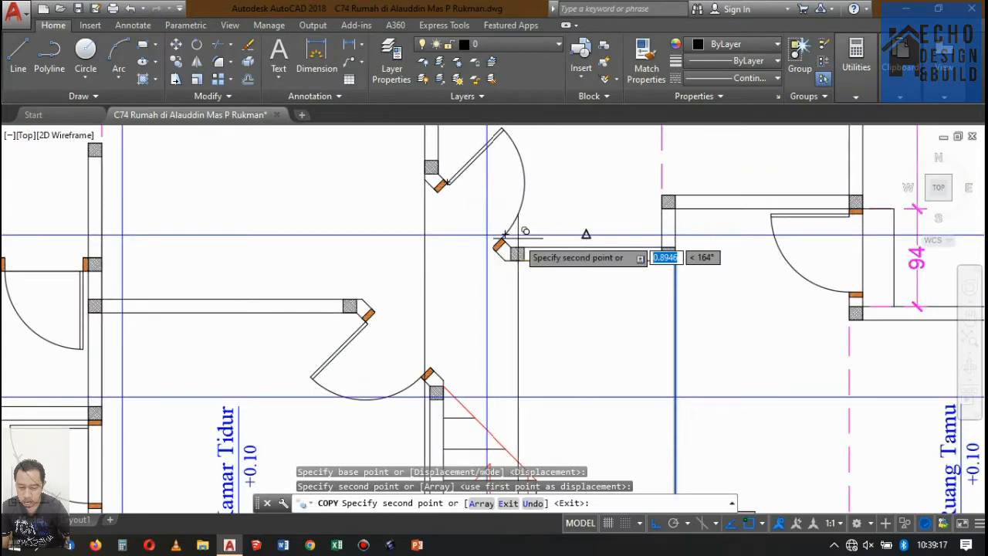
key("Escape")
Step: Extend both angled wall lines across the upper Kamar Tidur door opening on the Lantai 1 plan
key("Return")
key("Return")
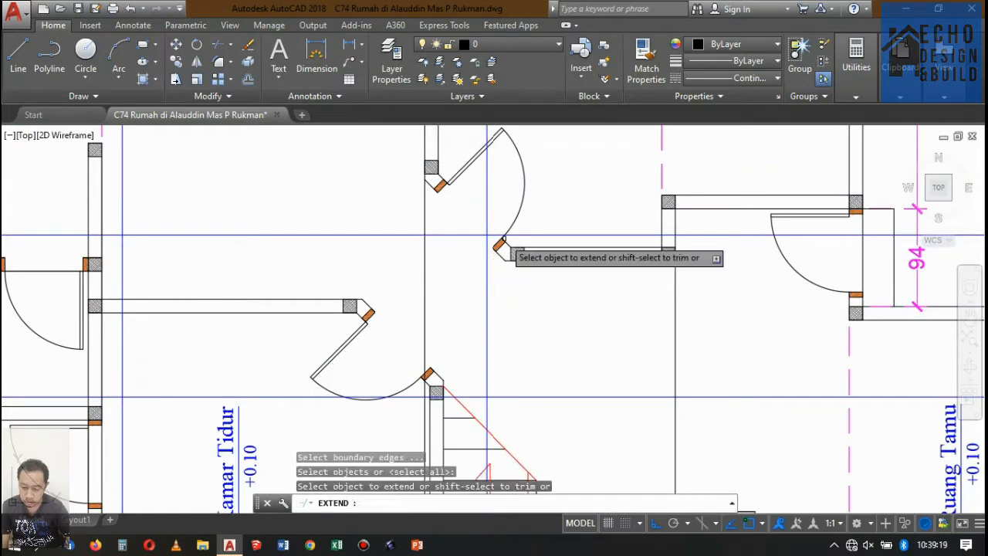
scroll(505, 267, "up", 5)
scroll(511, 273, "down", 4)
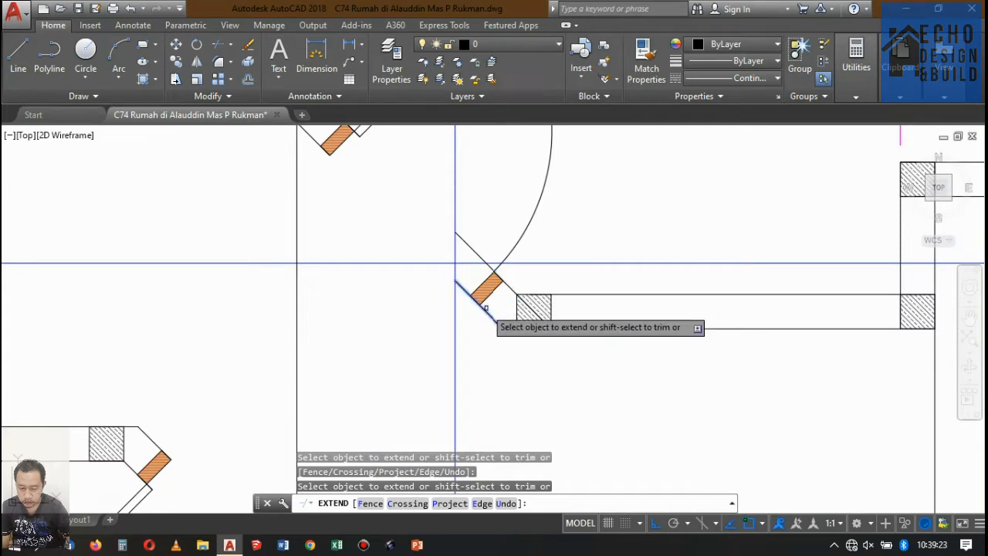
left_click(485, 309)
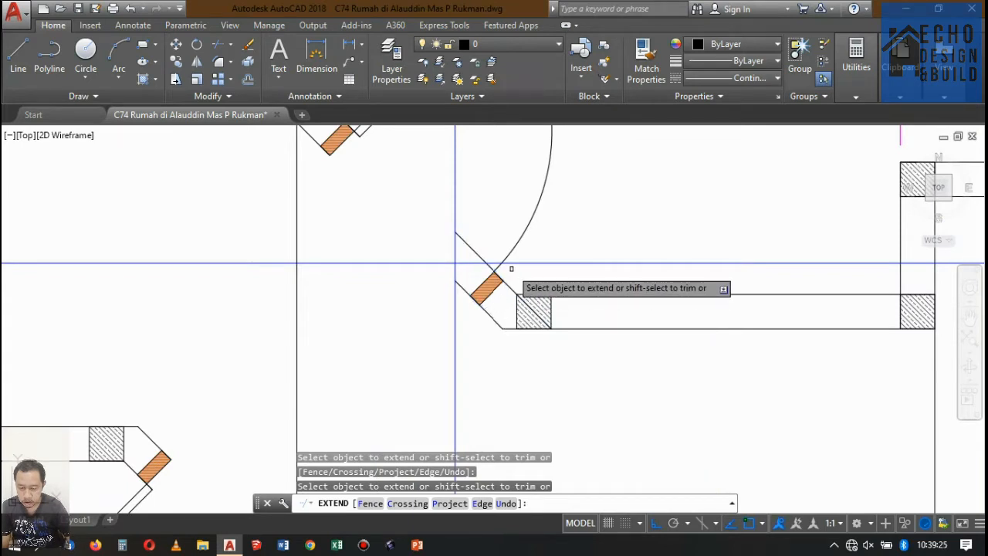
key("Return")
key("Return")
key("Return")
left_click(468, 244)
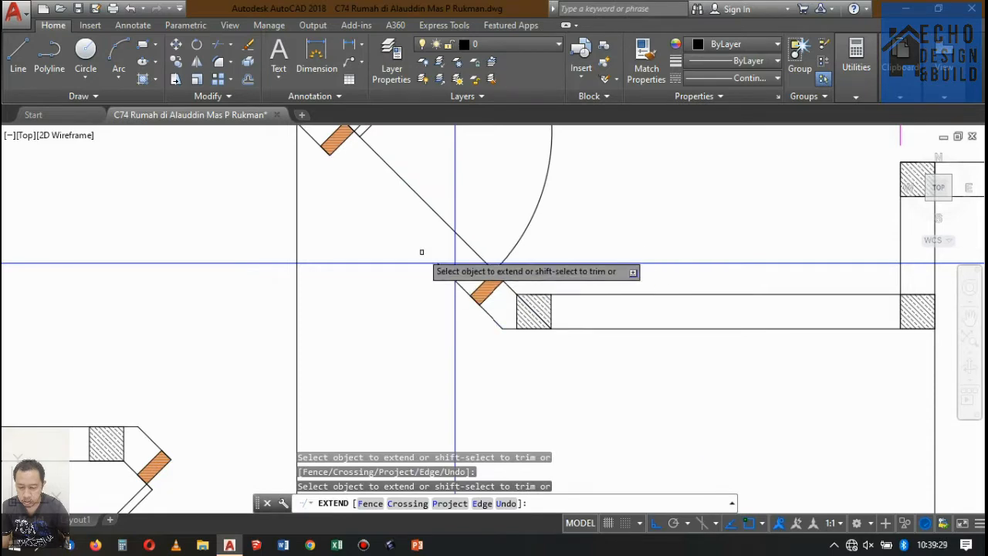
scroll(446, 270, "down", 5)
scroll(457, 202, "up", 4)
key("Return")
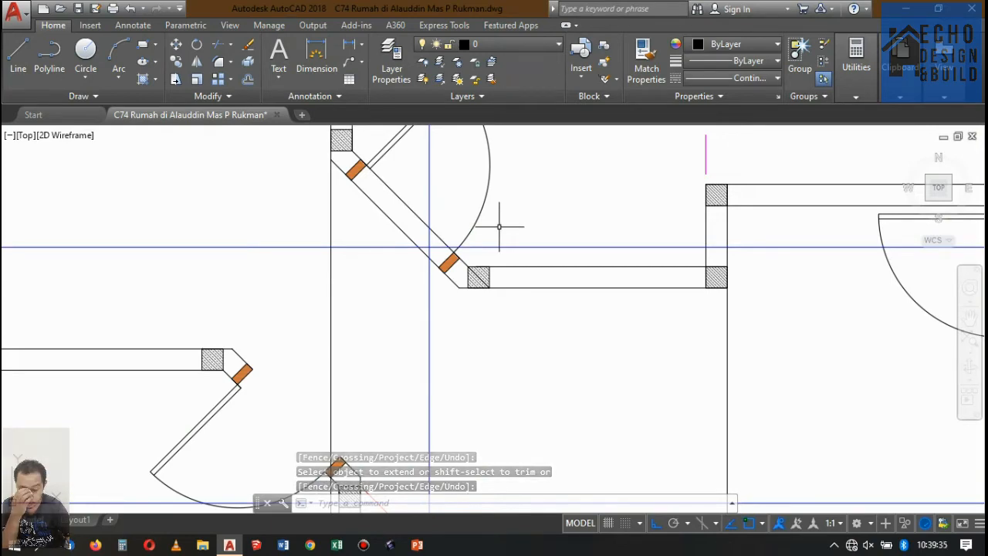
type("l")
key("Return")
scroll(462, 250, "up", 4)
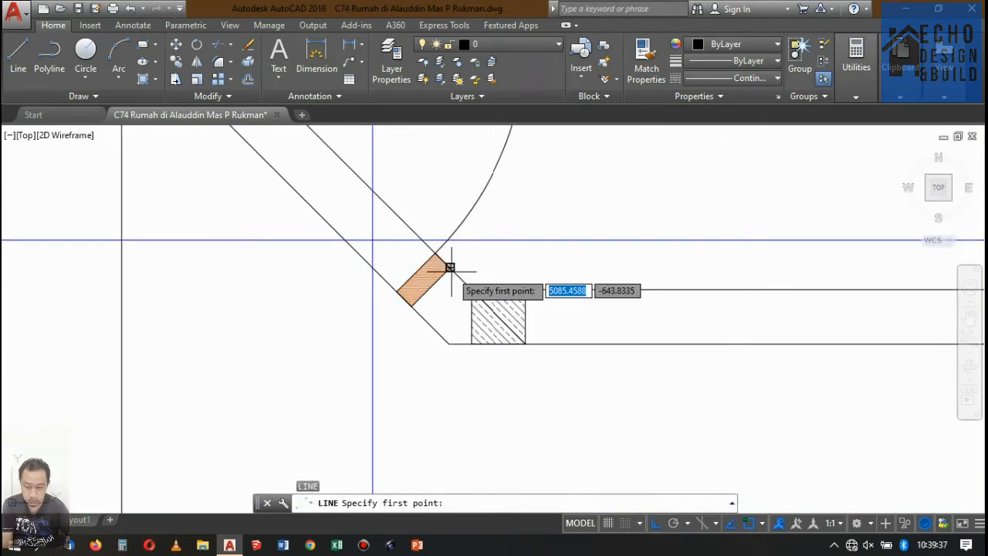
scroll(448, 241, "down", 4)
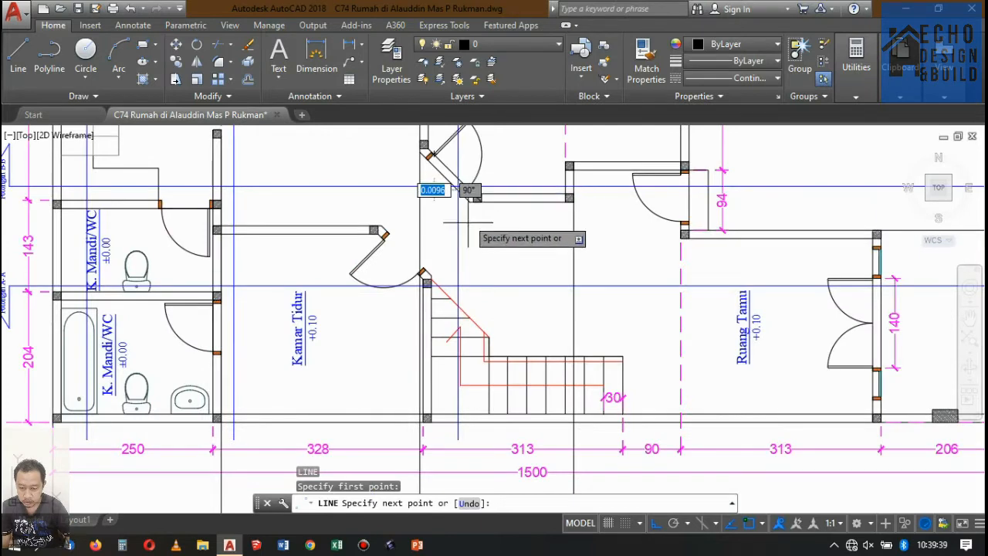
scroll(481, 204, "down", 6)
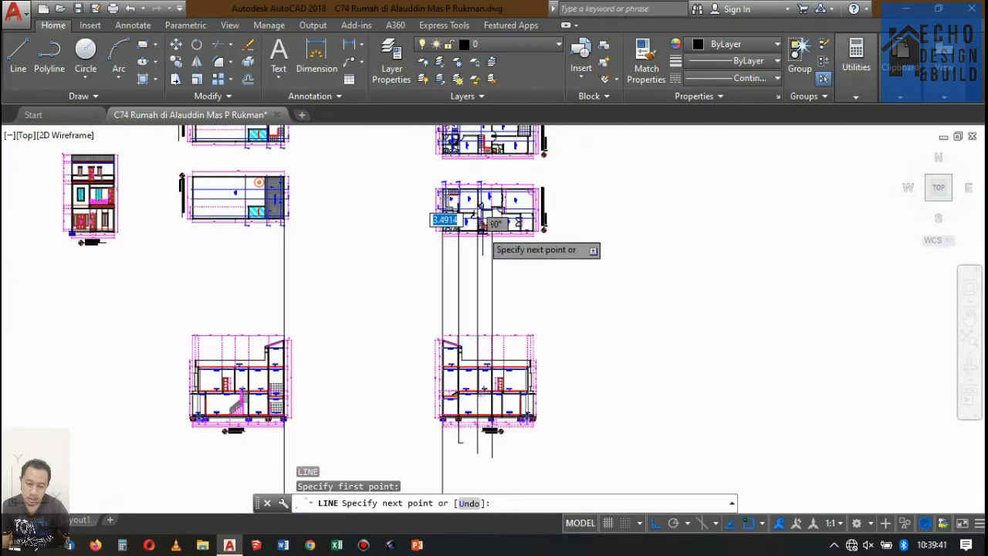
scroll(498, 432, "up", 5)
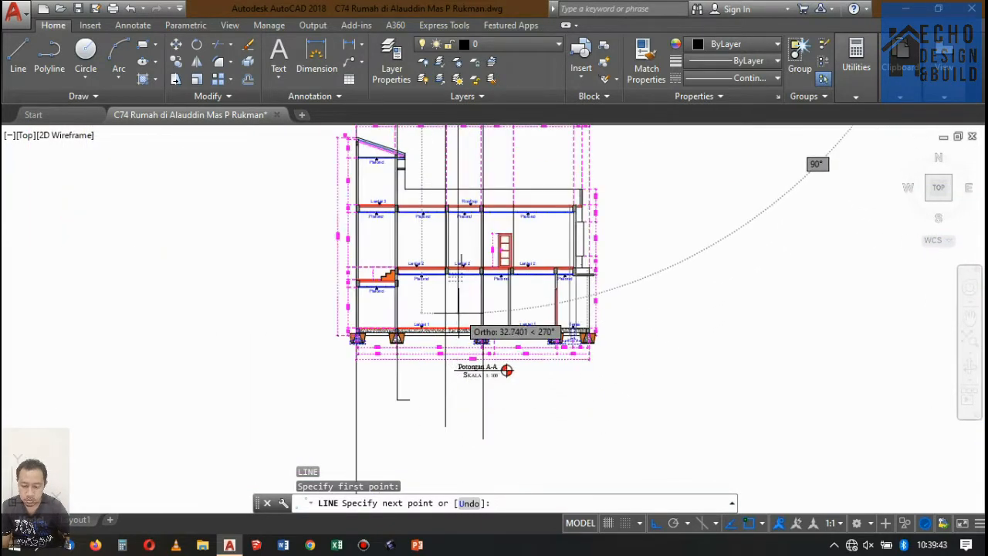
scroll(459, 353, "down", 5)
scroll(421, 332, "up", 5)
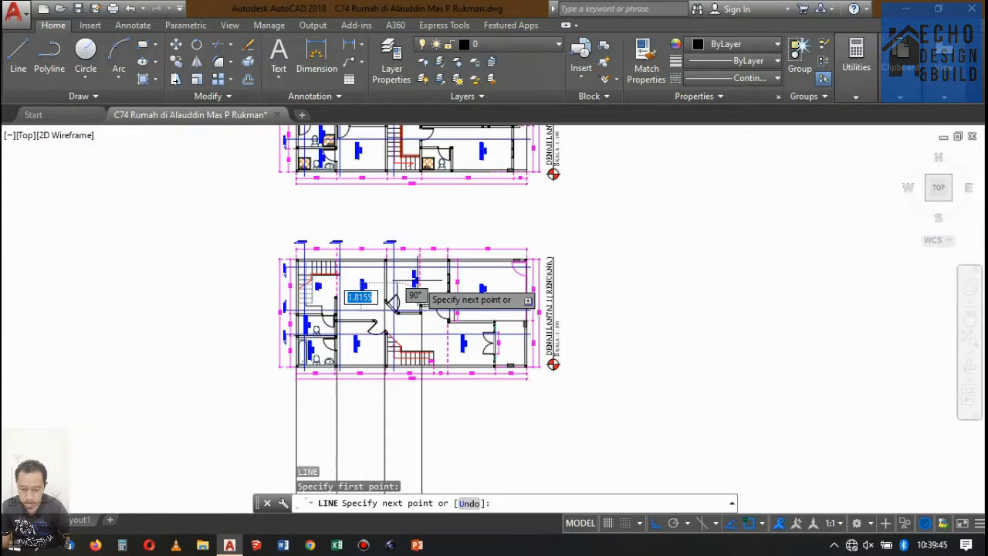
scroll(393, 300, "down", 3)
scroll(378, 241, "up", 6)
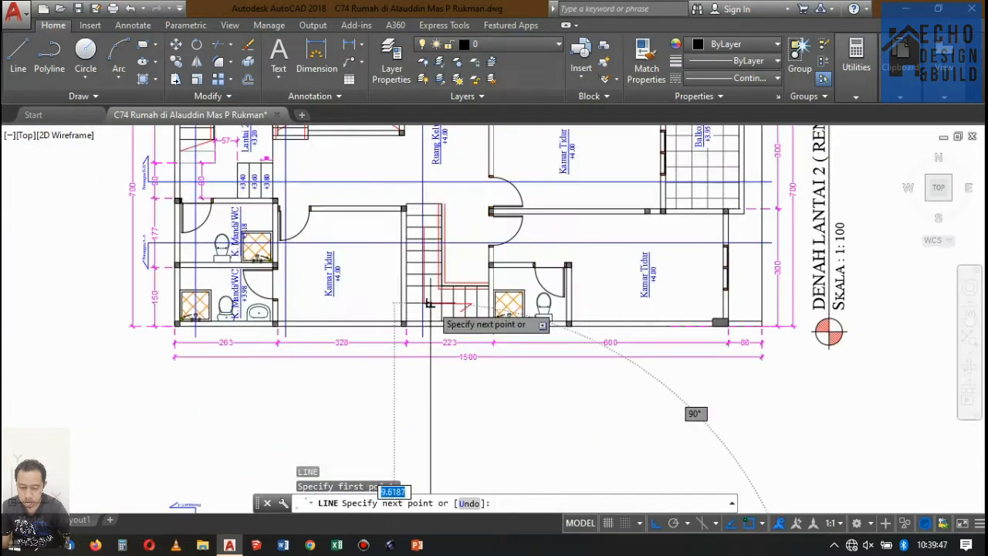
scroll(456, 309, "down", 2)
scroll(467, 288, "down", 2)
scroll(453, 396, "up", 2)
scroll(453, 390, "down", 5)
scroll(452, 432, "up", 3)
scroll(467, 252, "down", 2)
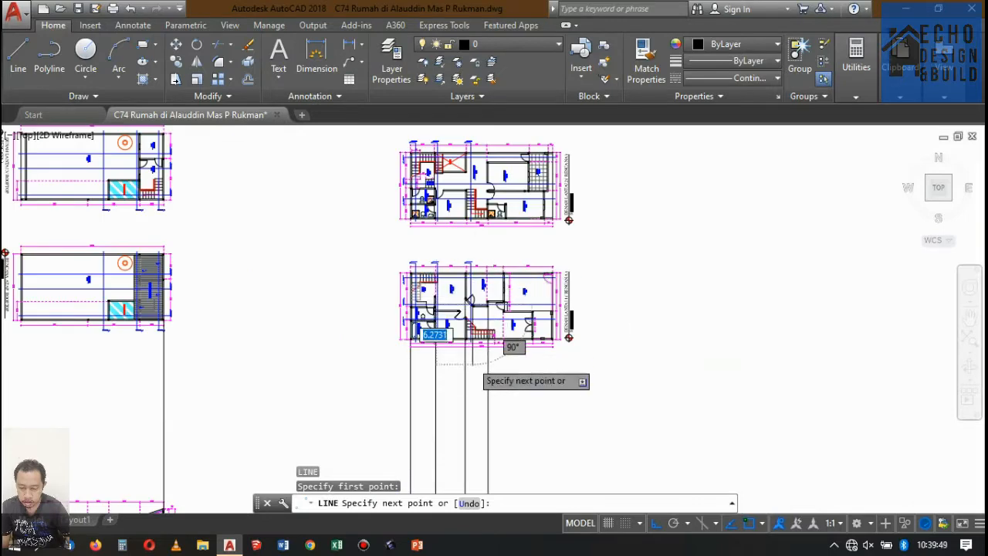
scroll(472, 361, "up", 2)
key("Escape")
Step: Draw a vertical projection line from the outer corner of the angled Kamar Tidur wall down to the section's Lantai 1 floor surface
scroll(471, 339, "up", 6)
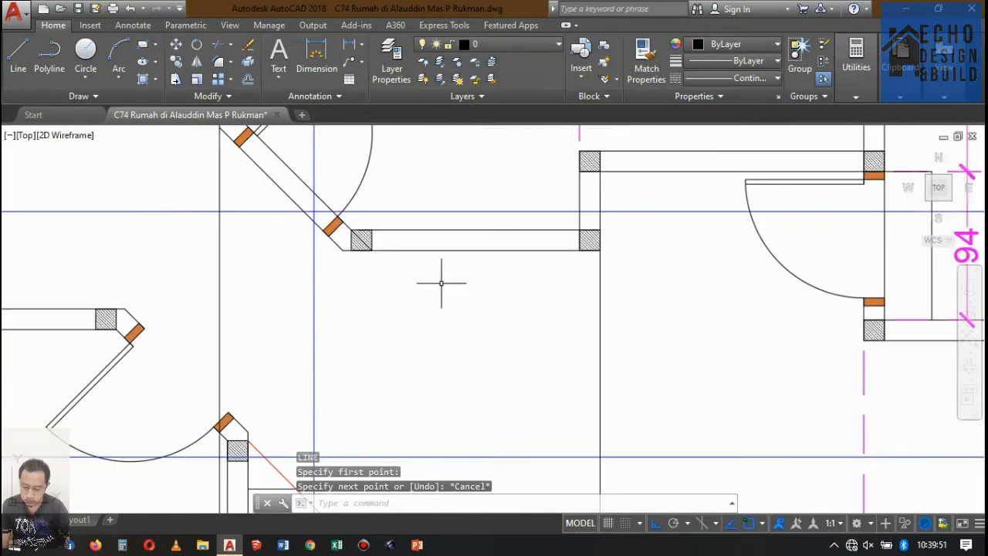
scroll(459, 259, "down", 4)
scroll(424, 241, "up", 4)
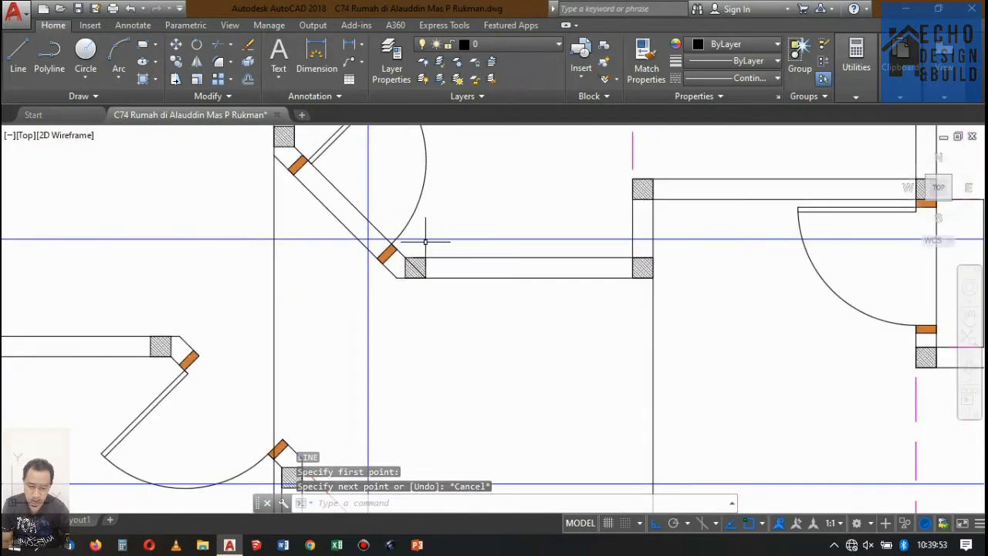
key("space")
scroll(393, 292, "up", 4)
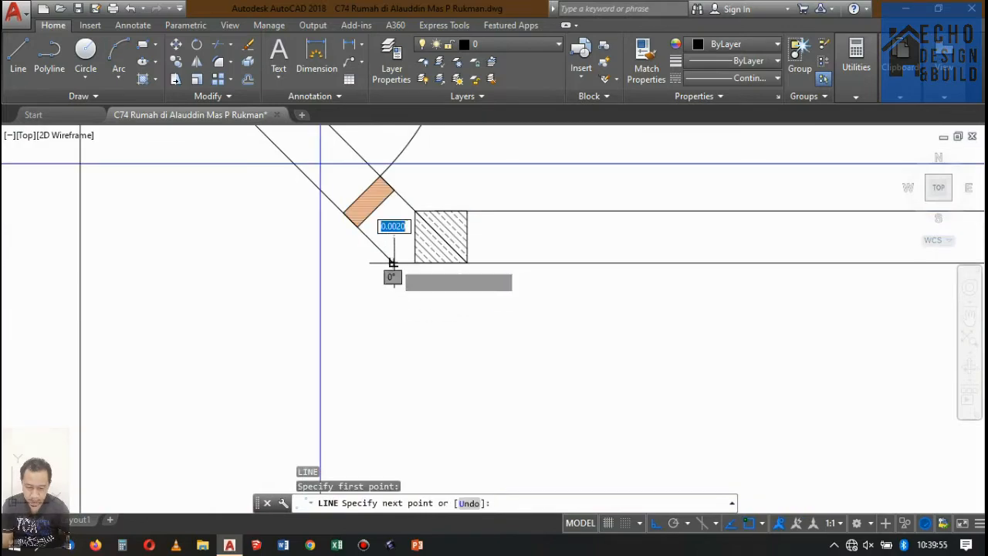
scroll(382, 232, "down", 6)
scroll(371, 181, "up", 4)
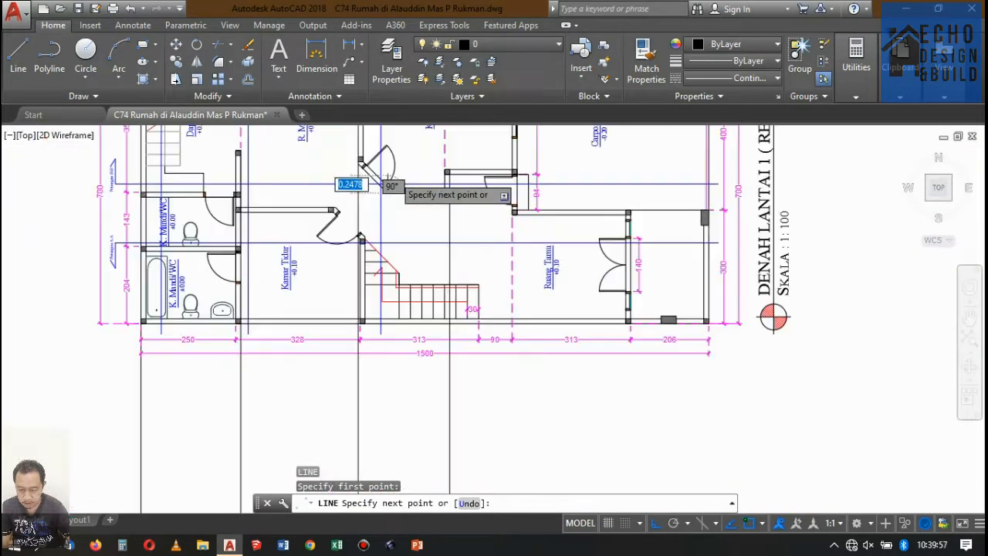
scroll(386, 174, "down", 4)
scroll(378, 158, "up", 4)
scroll(394, 162, "down", 6)
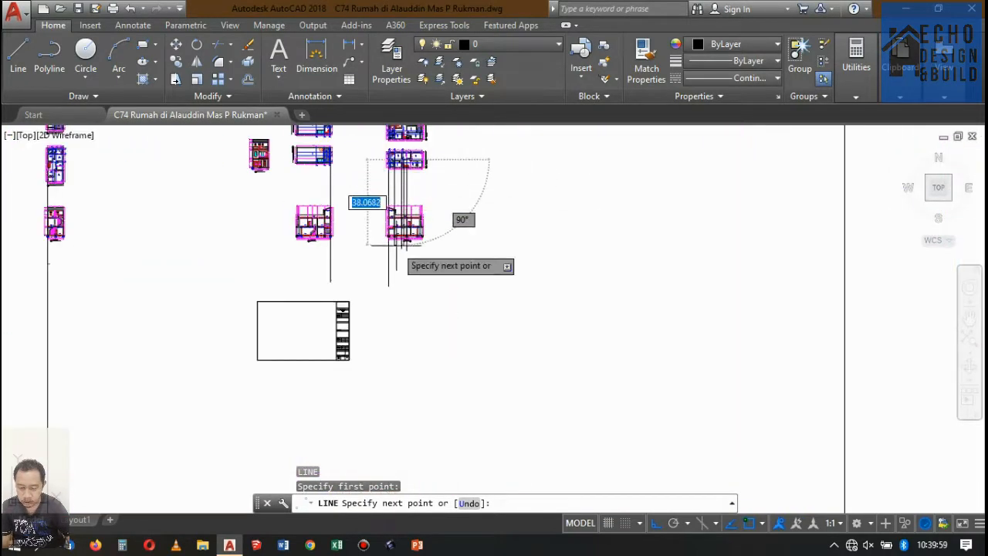
scroll(401, 231, "up", 4)
scroll(432, 250, "down", 3)
scroll(436, 278, "up", 5)
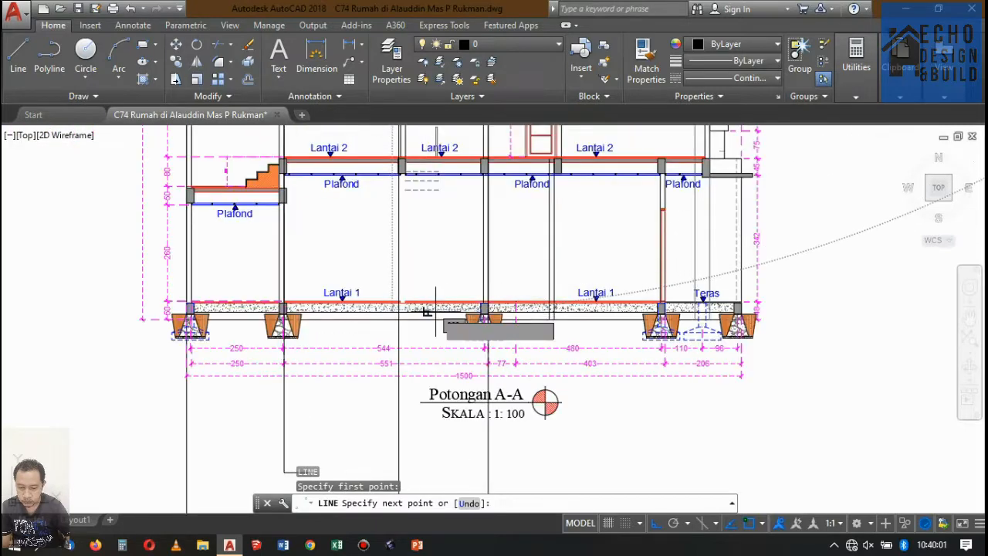
scroll(435, 309, "up", 8)
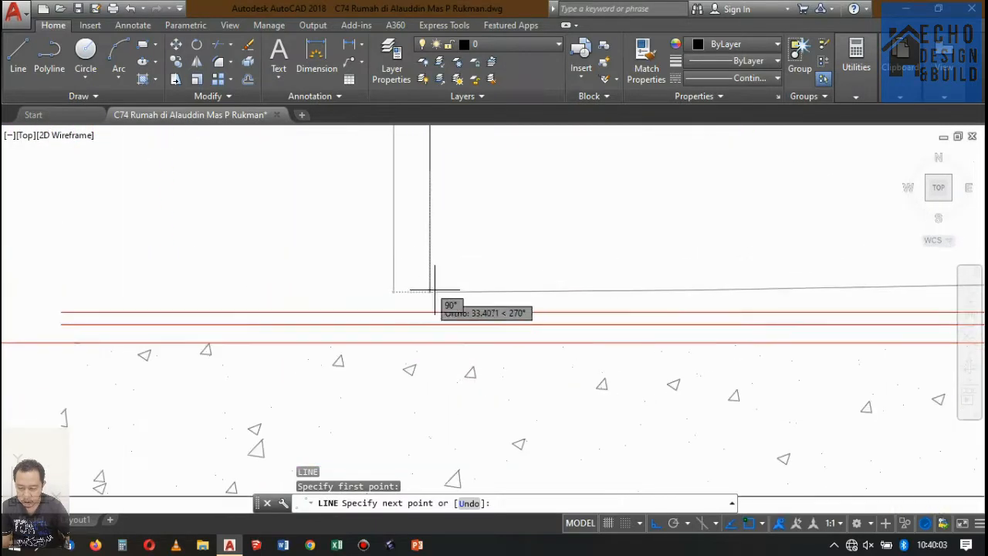
scroll(429, 311, "down", 4)
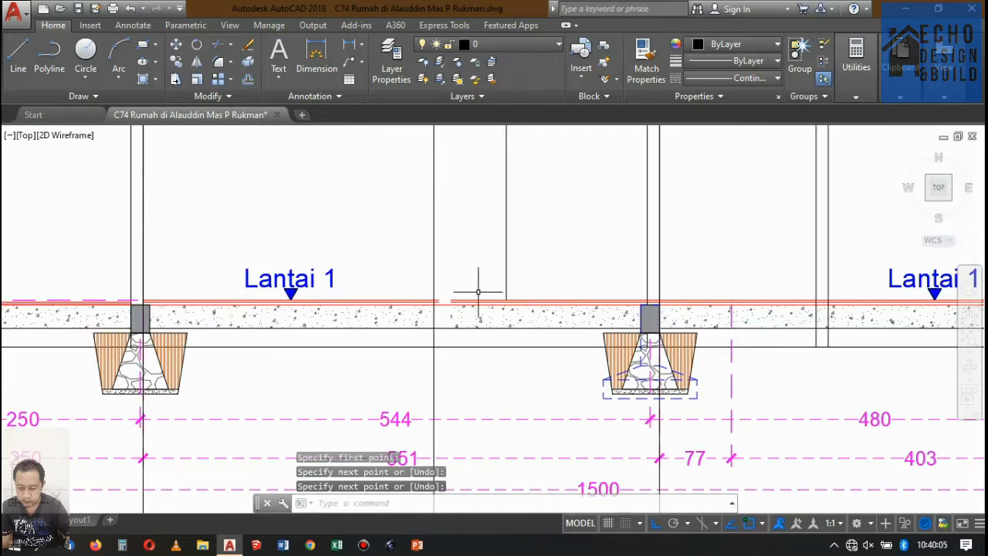
Step: Extend the red Lantai 1 floor finish lines to close the gap beside the projected wall line
scroll(478, 292, "up", 5)
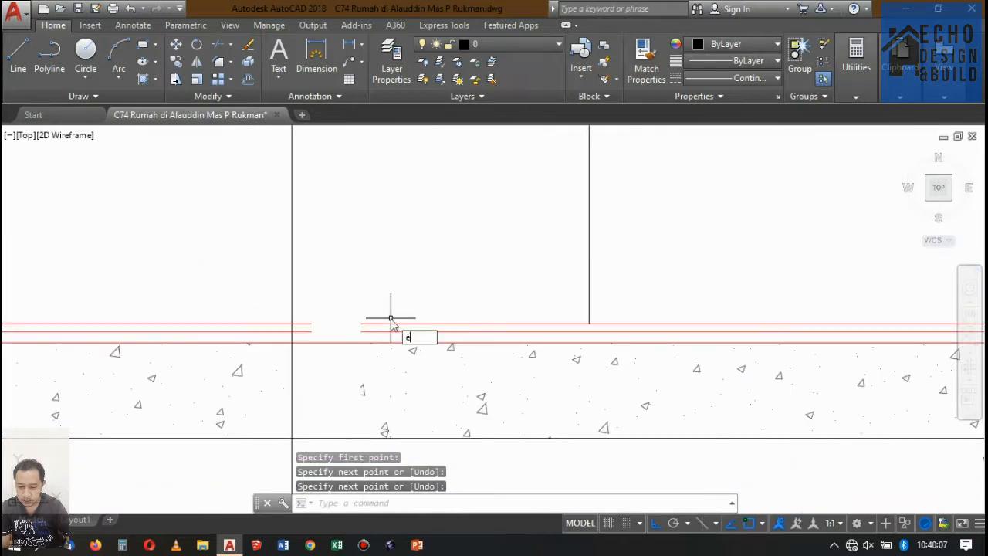
key("space")
key("space")
scroll(380, 333, "up", 2)
left_click(376, 335)
left_click(355, 278)
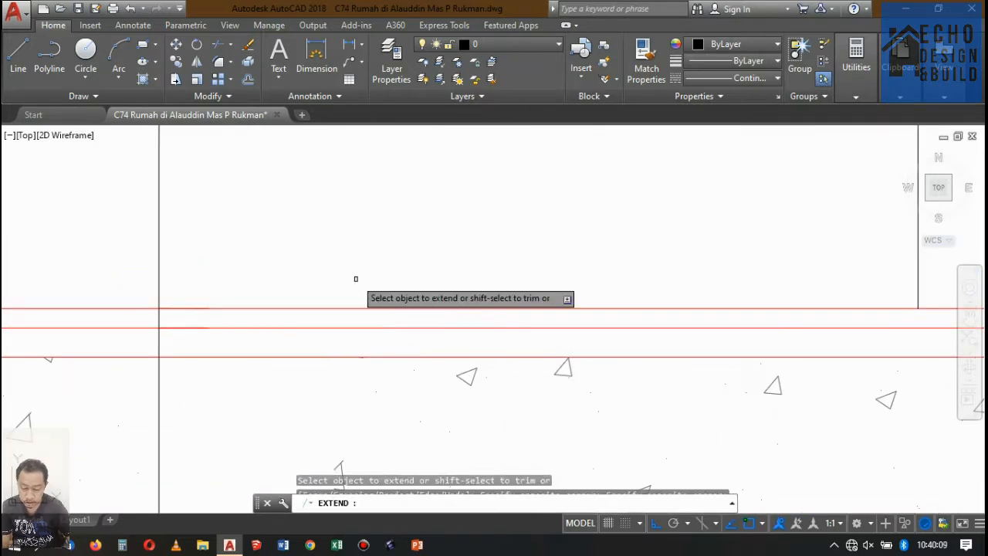
key("space")
Step: Examine the angled Kamar Tidur door and surrounding walls on the Lantai 1 plan against the projection lines
scroll(459, 263, "down", 1)
scroll(451, 248, "down", 8)
scroll(462, 251, "up", 2)
scroll(447, 309, "down", 6)
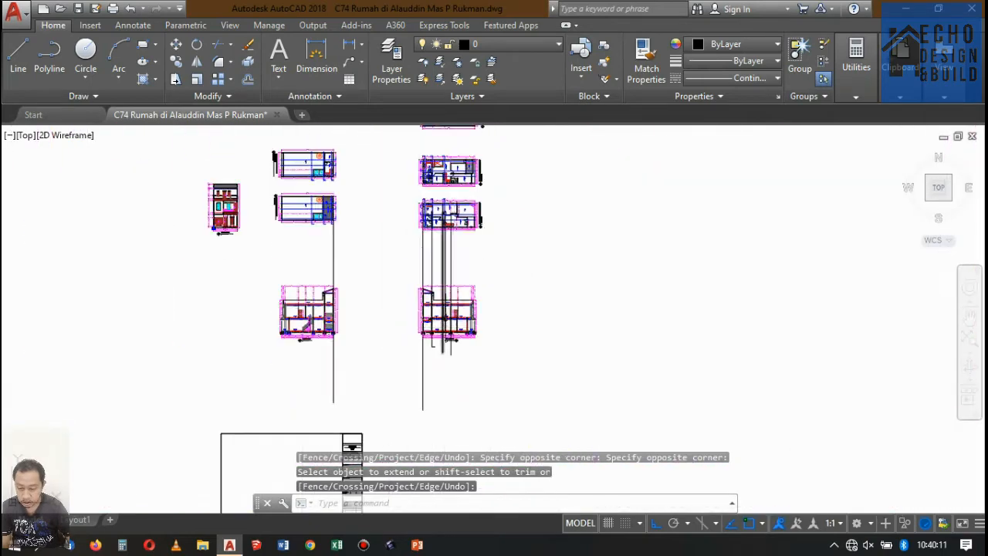
scroll(456, 208, "up", 2)
scroll(448, 224, "up", 8)
scroll(436, 239, "down", 4)
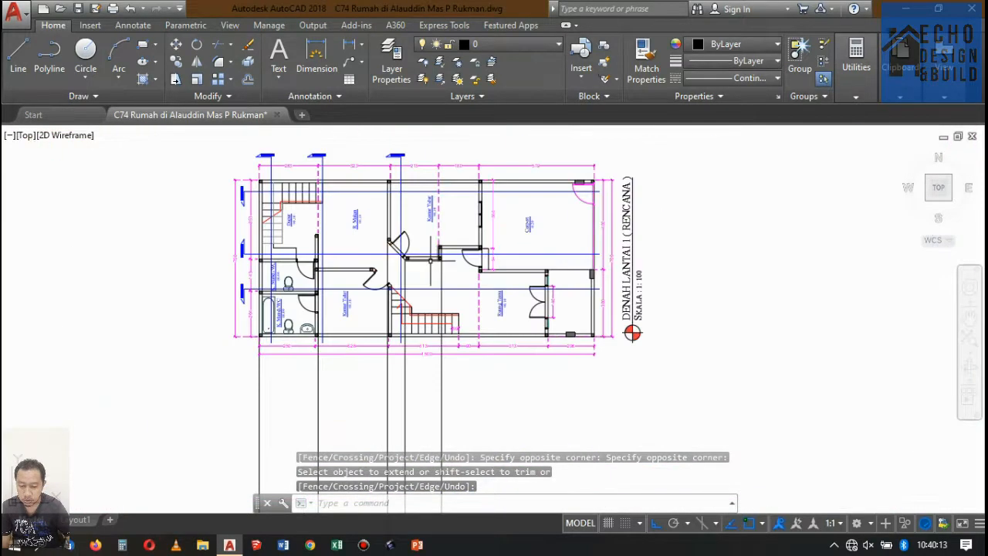
scroll(431, 251, "up", 4)
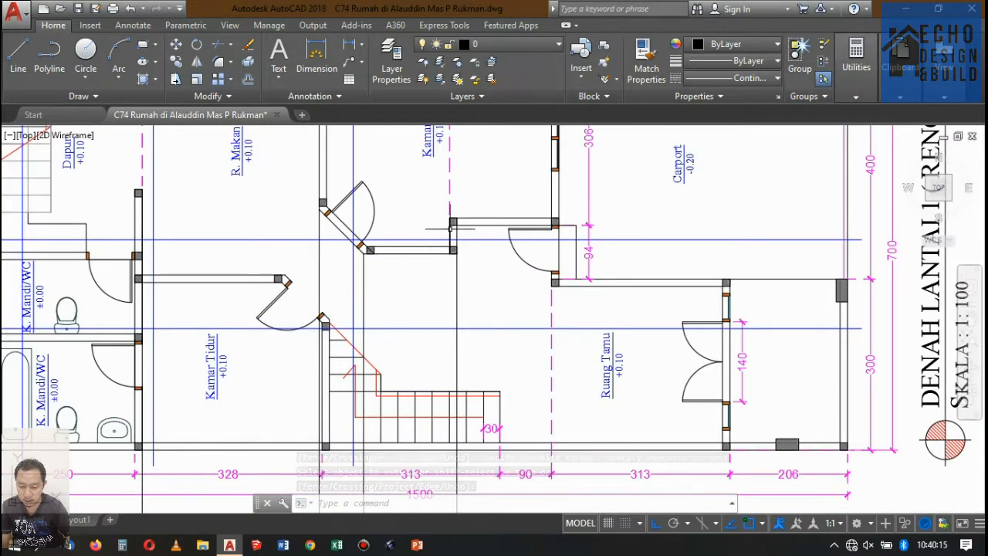
scroll(451, 229, "down", 4)
scroll(452, 220, "up", 6)
scroll(452, 224, "down", 4)
scroll(332, 262, "up", 4)
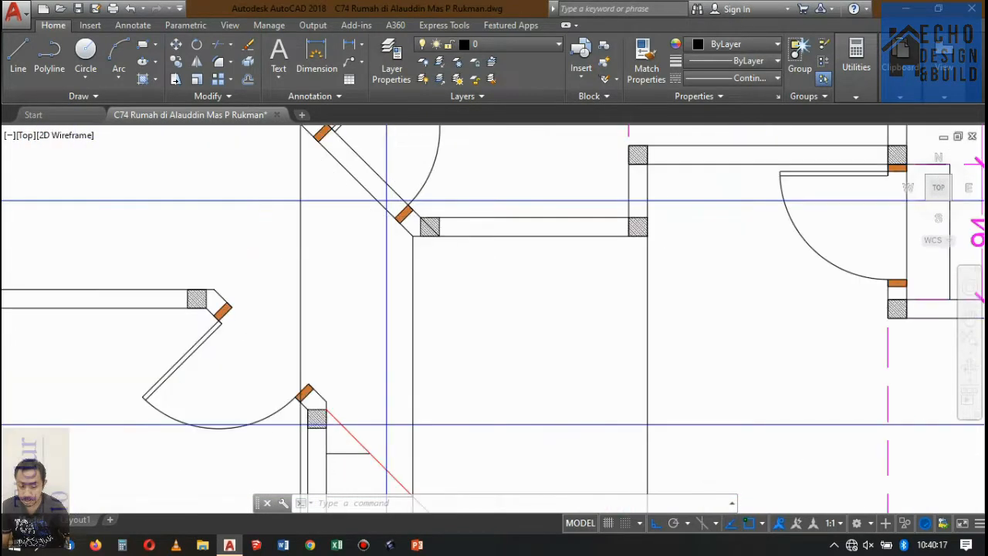
scroll(399, 220, "up", 3)
scroll(441, 193, "down", 3)
scroll(452, 189, "up", 2)
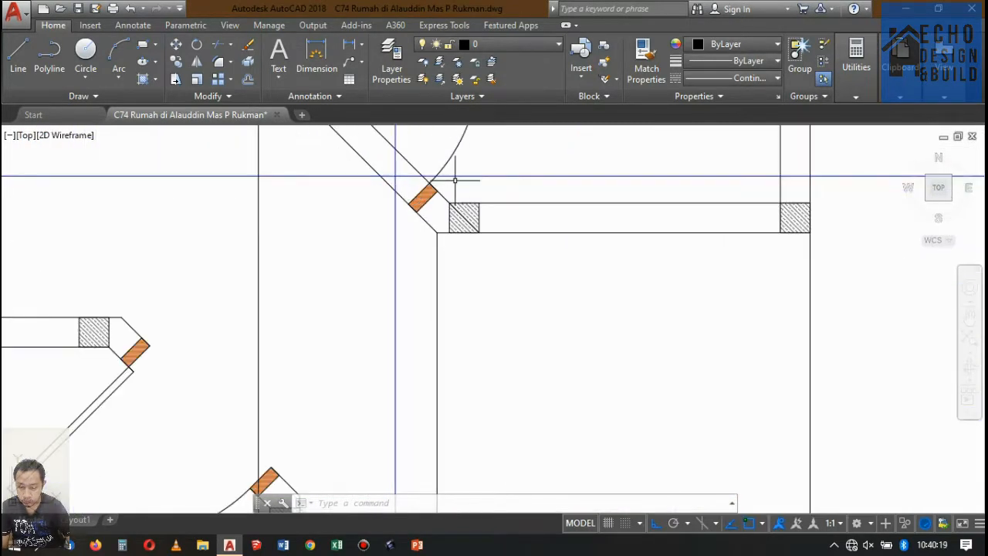
Step: Draw a vertical projection line from the lower frame corner of the angled Kamar Tidur door down past the section's Lantai 1 floor
key("Return")
scroll(426, 196, "up", 3)
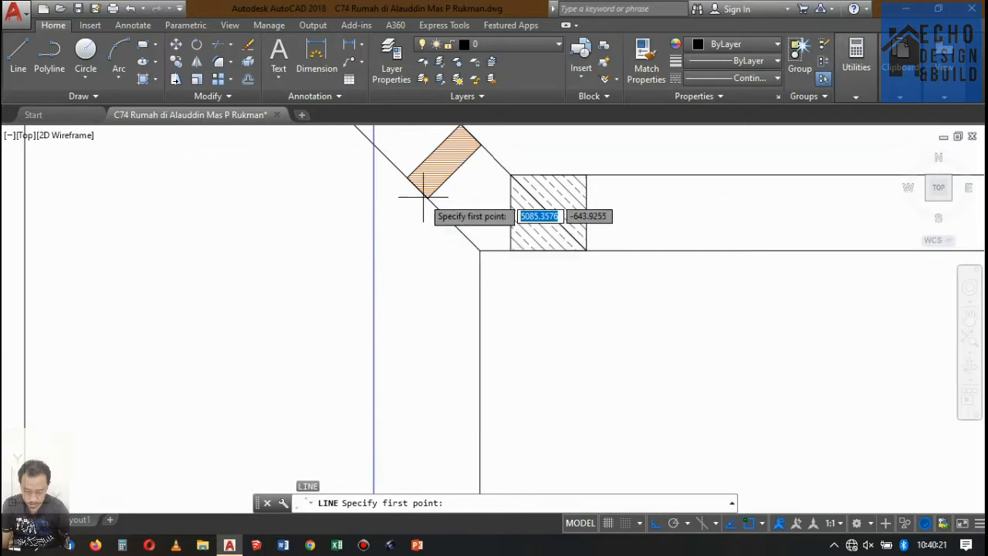
scroll(441, 193, "down", 10)
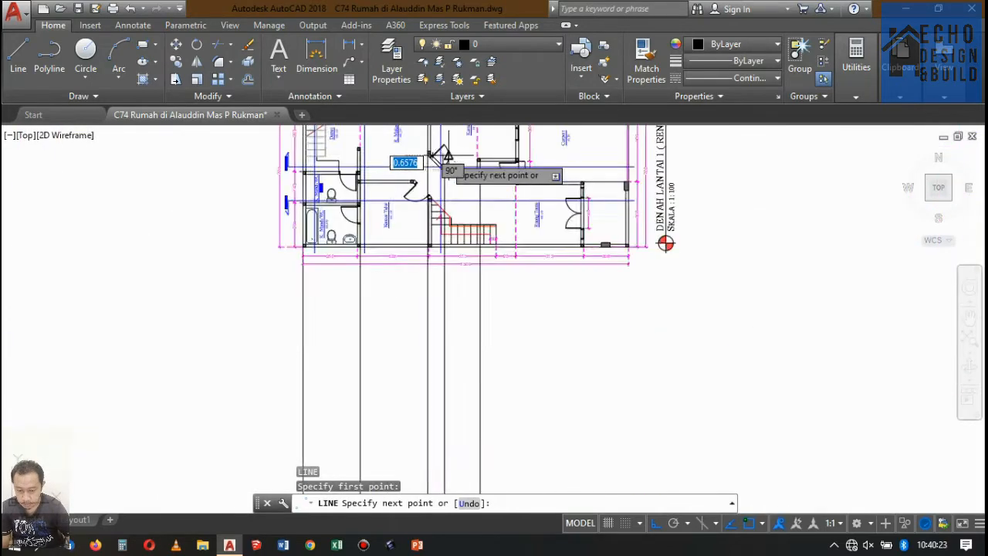
scroll(452, 367, "up", 5)
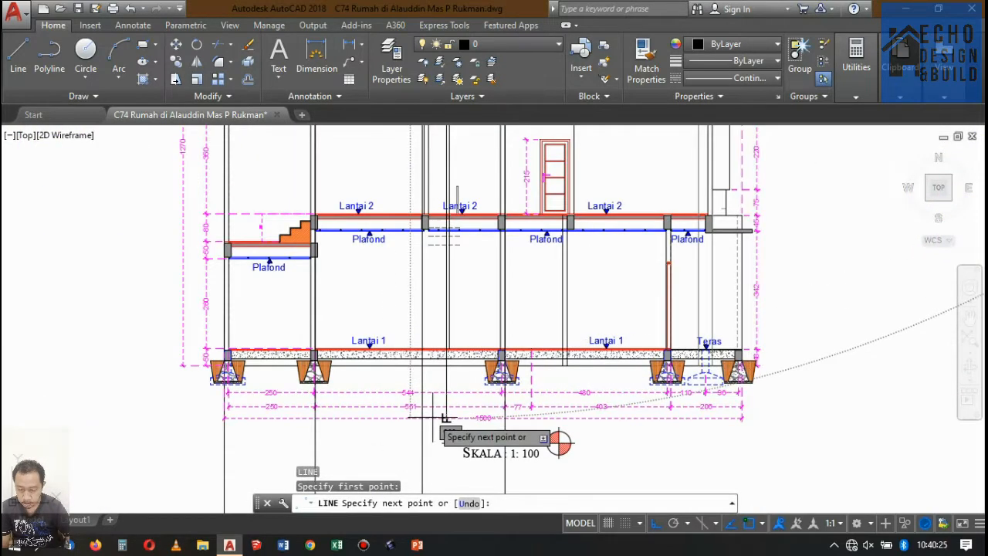
scroll(453, 430, "up", 3)
left_click(437, 437)
key("Return")
Step: Copy the projection line to the outermost corner of the opposite frame of the angled Kamar Tidur door
scroll(439, 437, "down", 7)
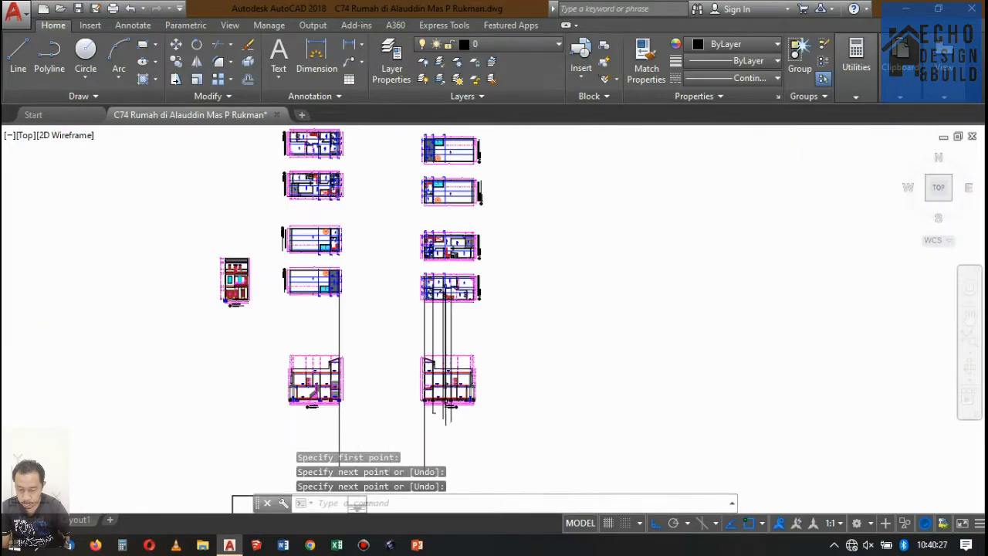
scroll(439, 270, "up", 4)
scroll(463, 373, "up", 6)
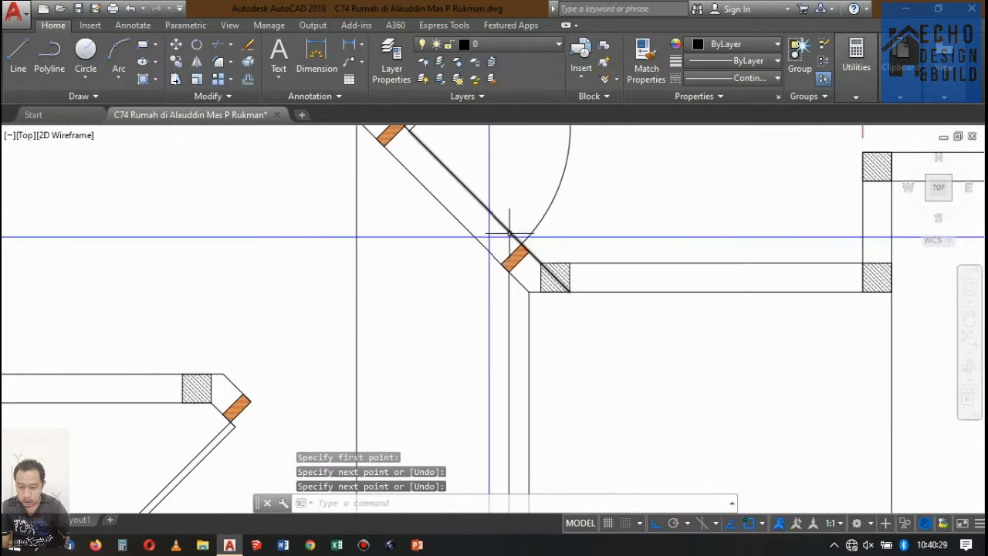
type("c")
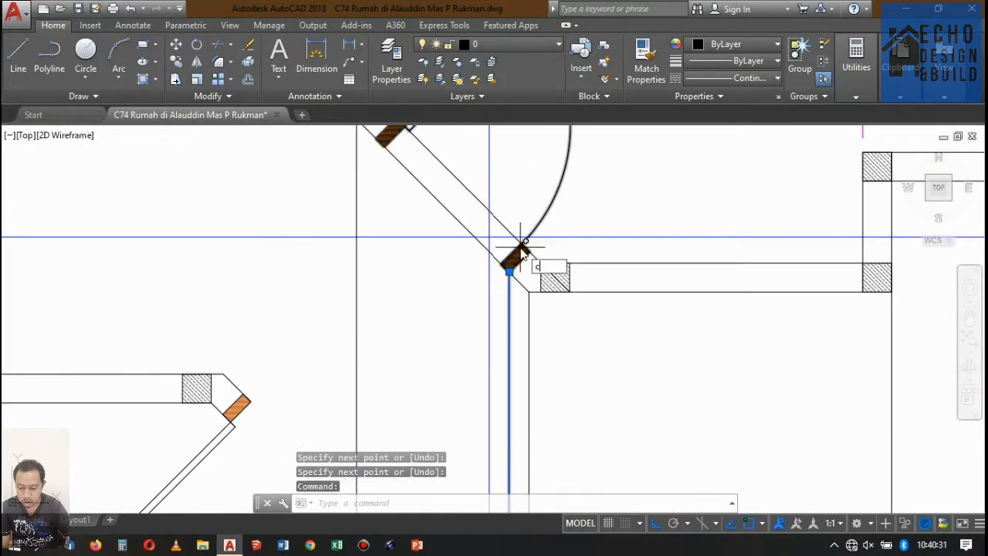
type("o")
key("Return")
scroll(523, 260, "up", 2)
left_click(523, 279)
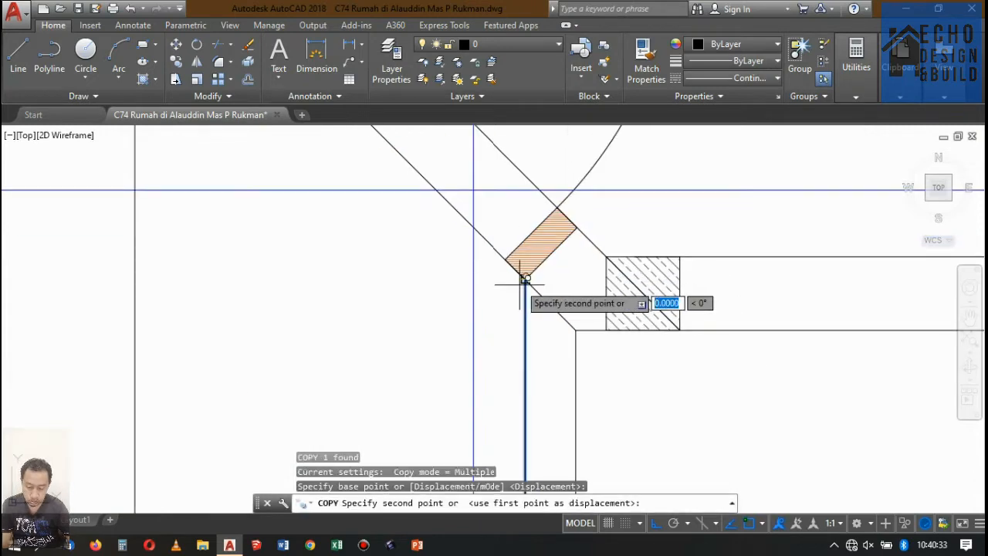
scroll(517, 286, "down", 4)
scroll(494, 239, "up", 5)
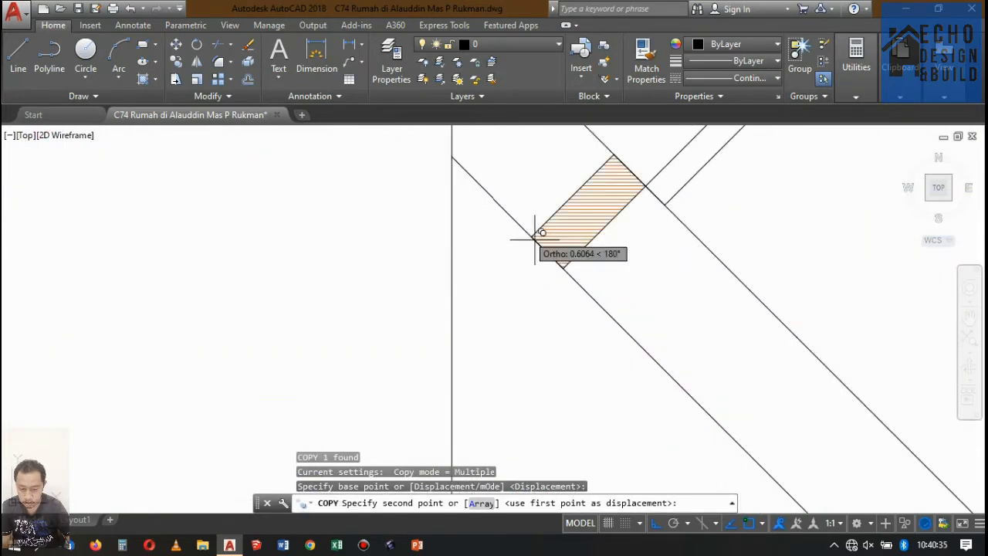
left_click(535, 231)
key("Return")
Step: Match both door projection lines to the properties of the orange door frame on the plan
type("ma")
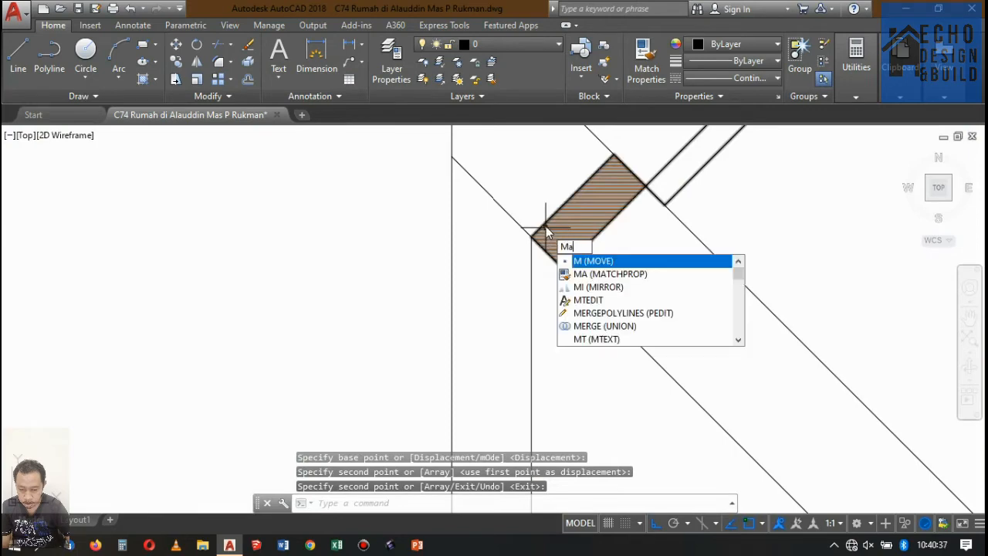
key("Return")
left_click(540, 228)
left_click_drag(540, 298, 509, 275)
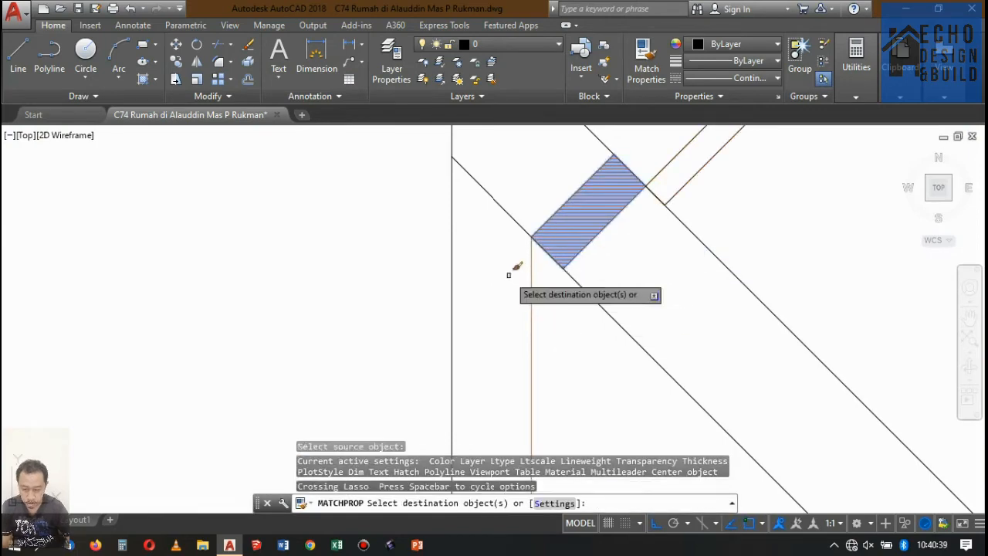
left_click(498, 266)
scroll(454, 216, "down", 5)
scroll(525, 266, "up", 3)
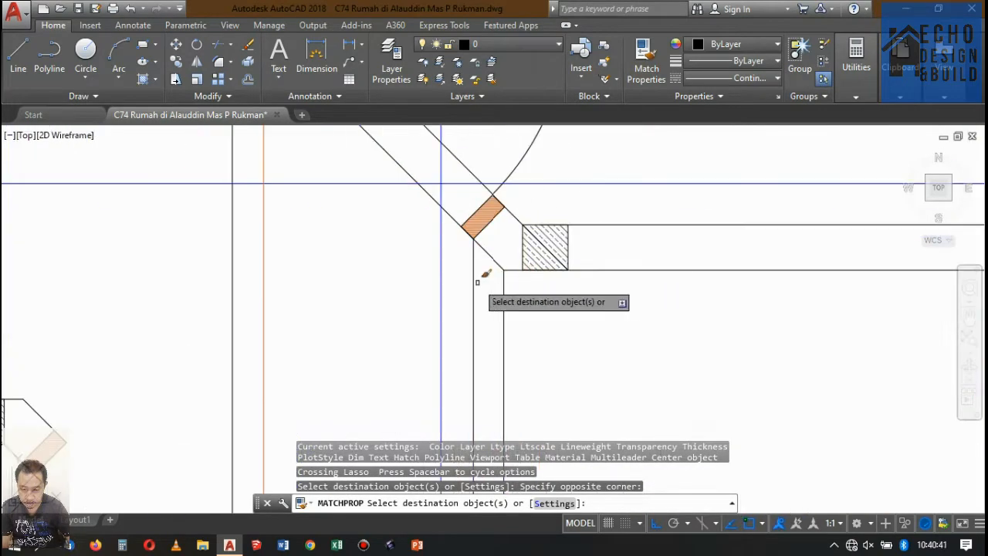
scroll(476, 282, "up", 2)
left_click(479, 278)
left_click(453, 248)
scroll(496, 194, "down", 6)
key("Return")
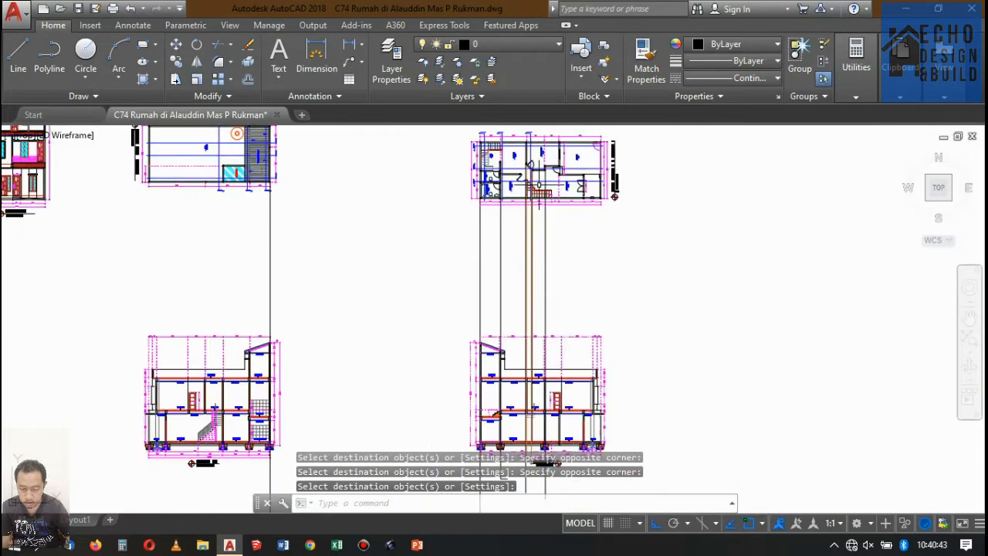
Step: Copy the Lantai 1 door elevation beside the middle wall of Potongan D-D into the new section, fitting its frame between the orange projection lines
scroll(533, 462, "up", 5)
scroll(549, 281, "down", 7)
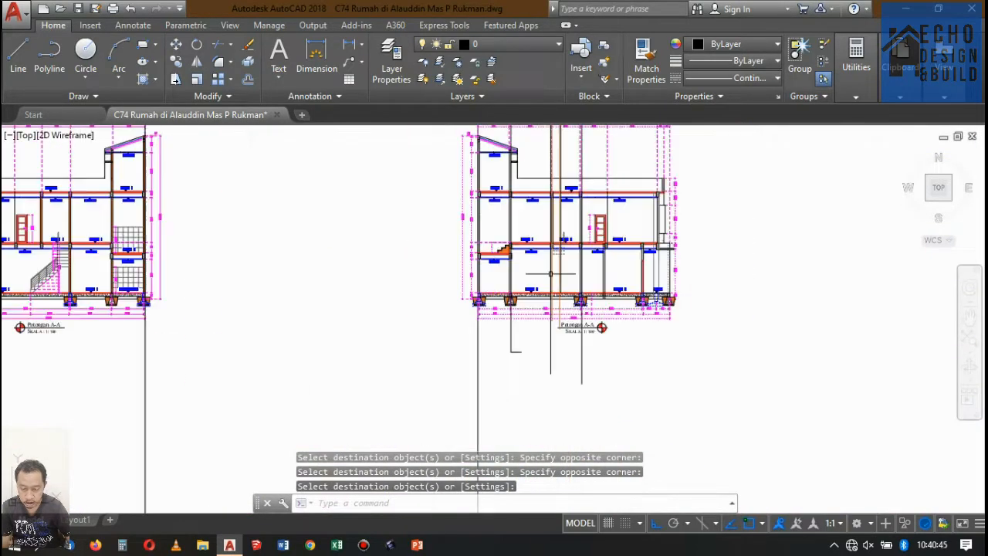
scroll(448, 257, "up", 1)
scroll(634, 211, "down", 4)
scroll(502, 220, "up", 6)
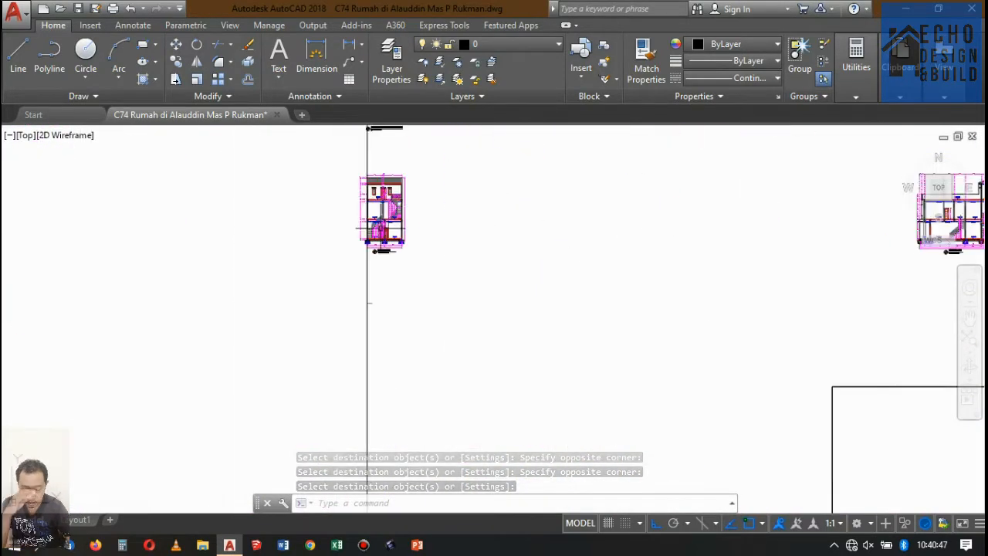
scroll(396, 245, "up", 8)
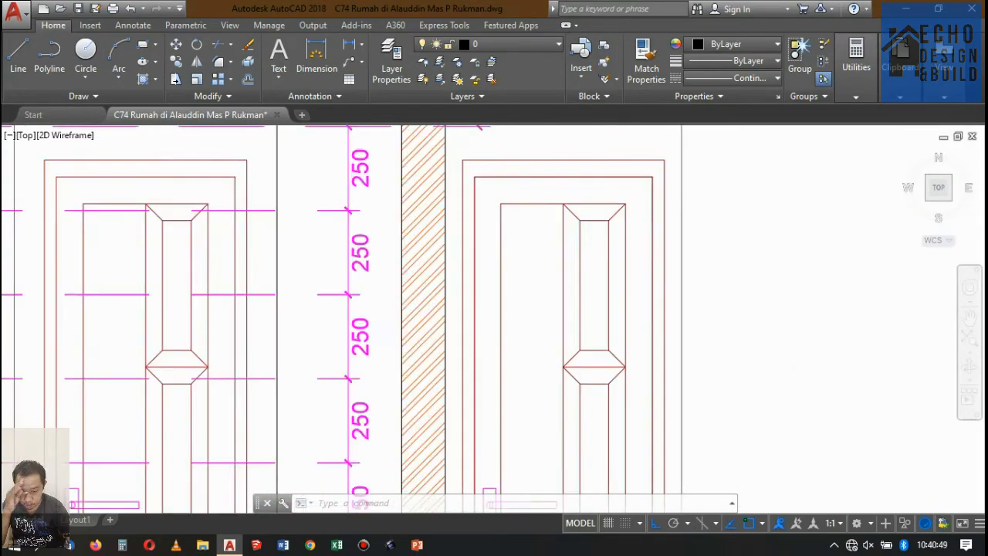
scroll(460, 149, "down", 5)
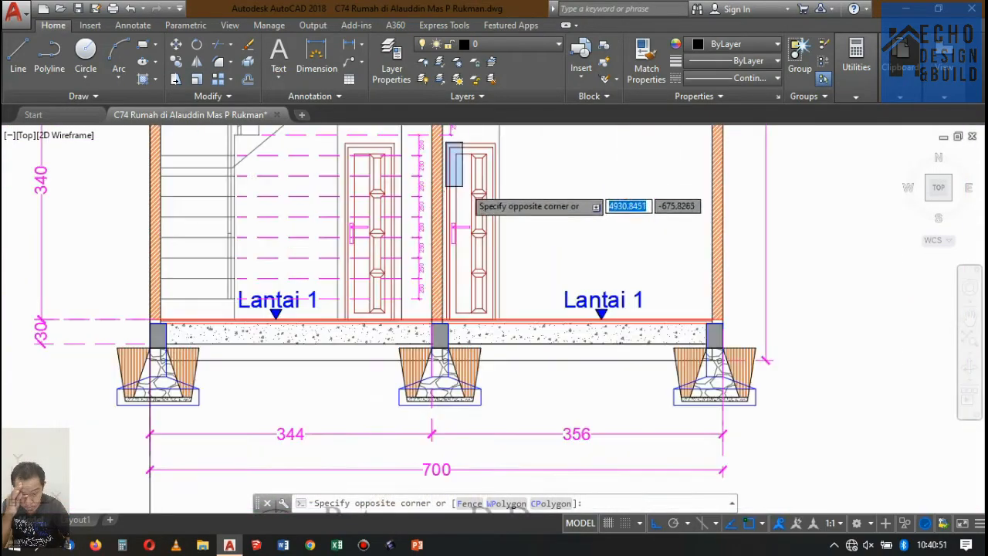
left_click(512, 321)
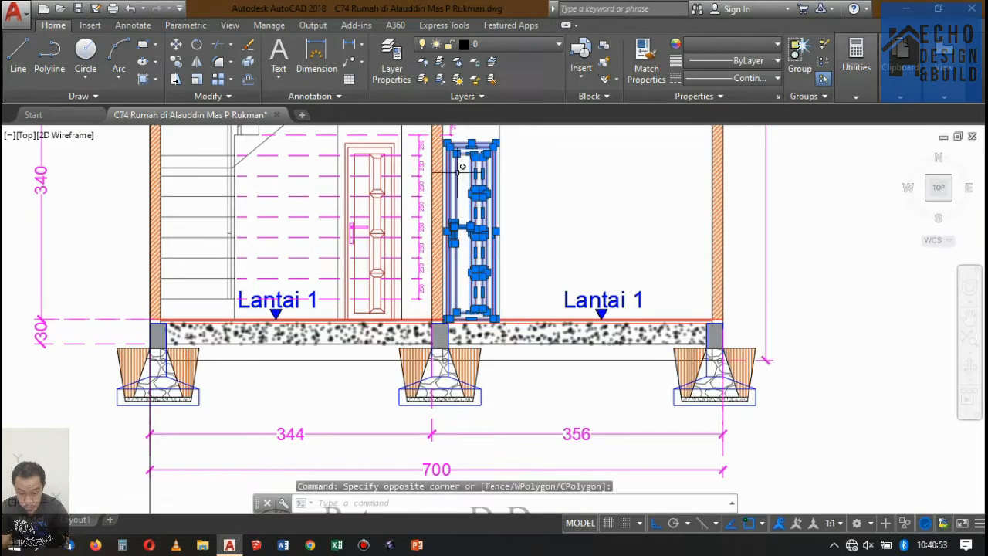
scroll(485, 301, "down", 2)
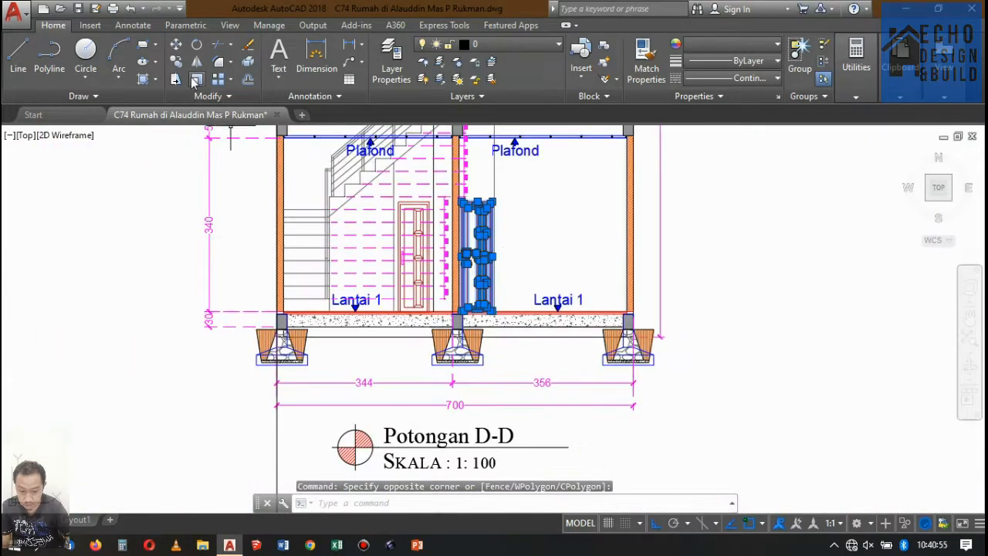
left_click(177, 62)
scroll(494, 278, "up", 5)
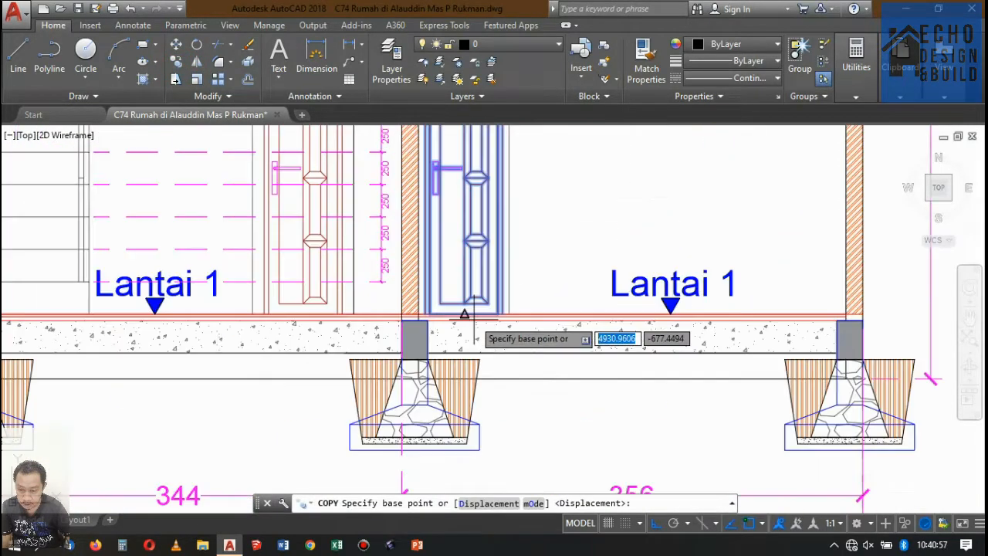
scroll(463, 313, "down", 5)
scroll(587, 224, "up", 8)
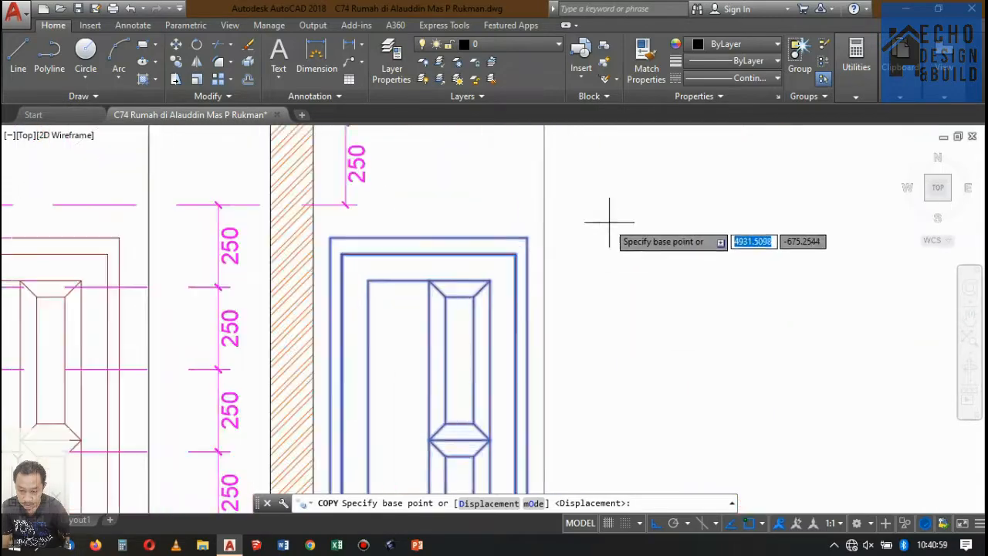
left_click(526, 237)
scroll(332, 232, "down", 6)
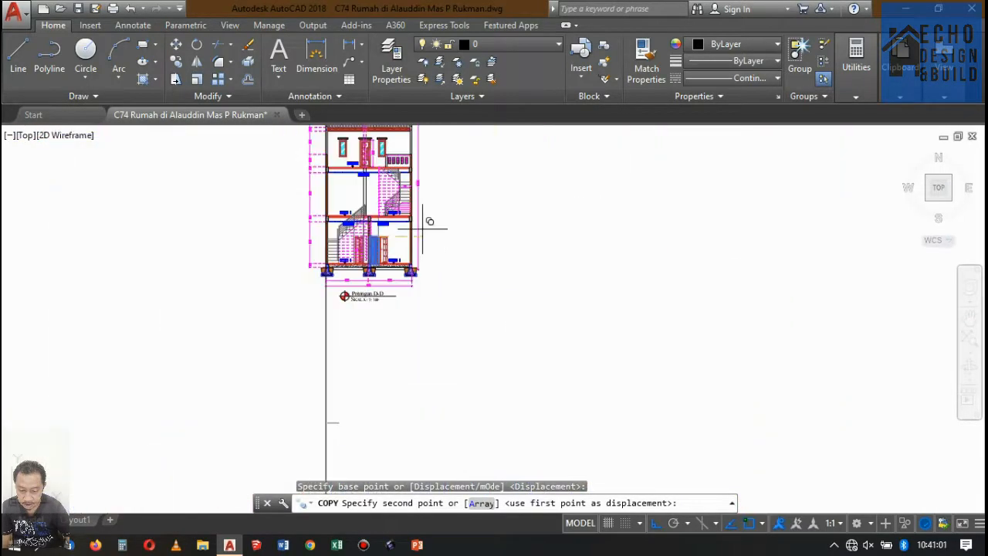
scroll(699, 232, "up", 3)
scroll(592, 220, "down", 3)
scroll(664, 220, "up", 7)
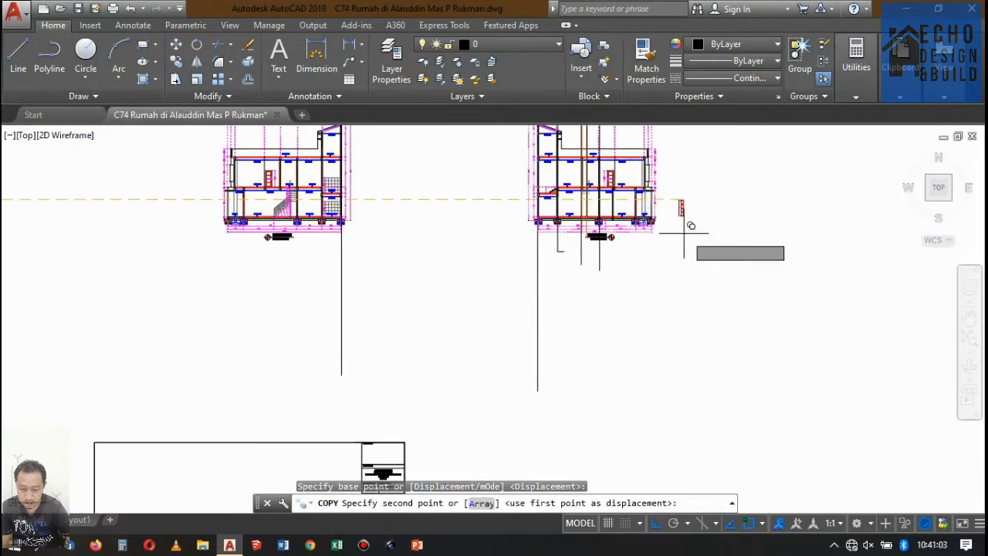
scroll(480, 186, "up", 7)
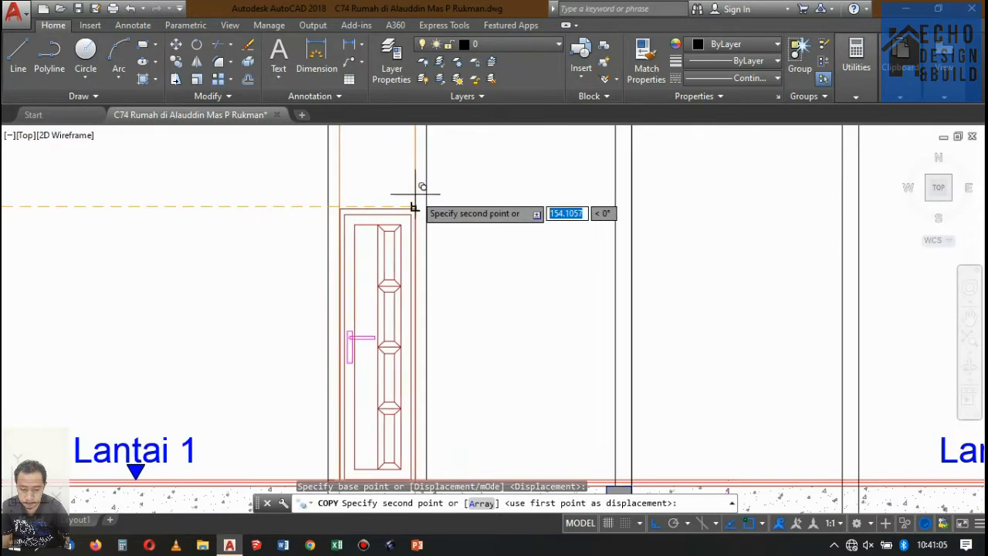
scroll(415, 205, "up", 4)
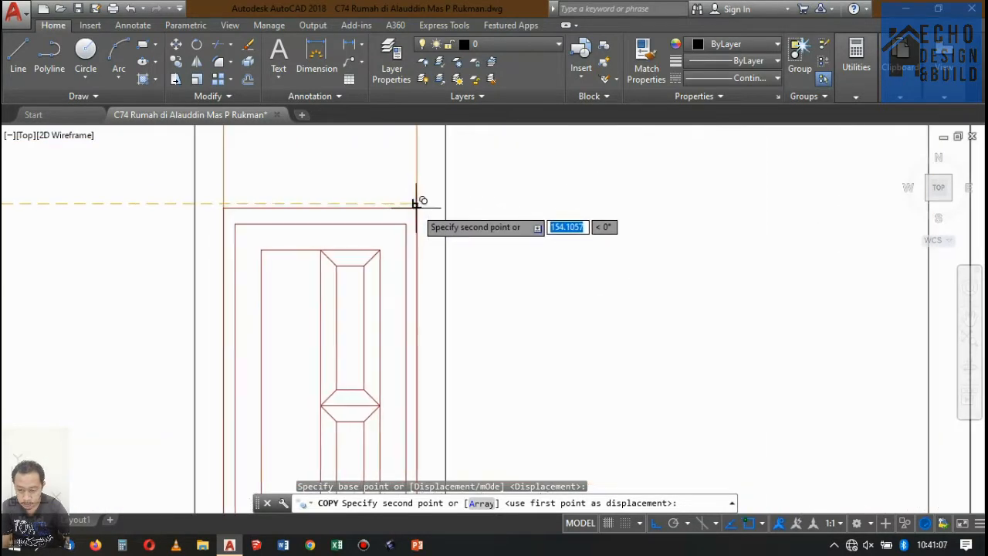
scroll(421, 198, "down", 8)
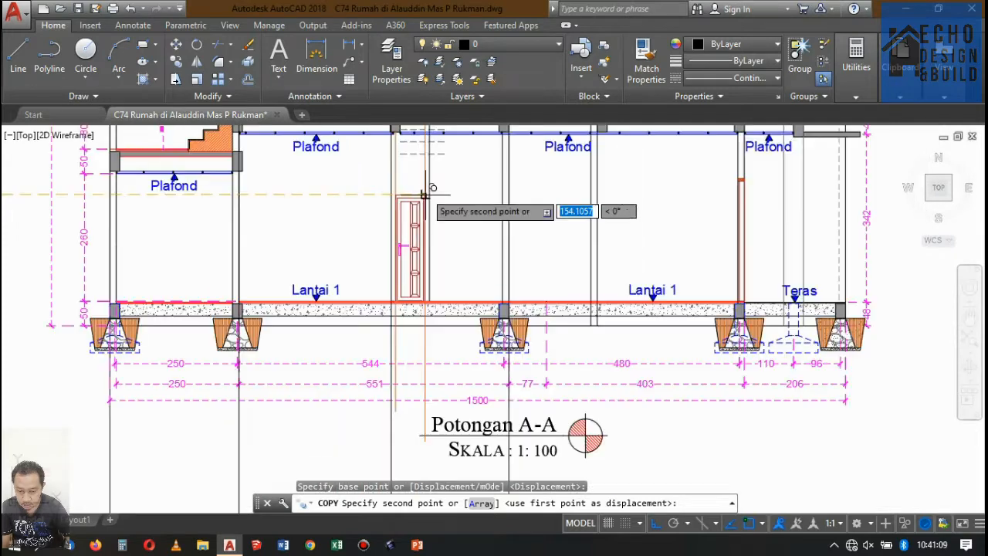
scroll(423, 198, "up", 3)
scroll(428, 159, "up", 7)
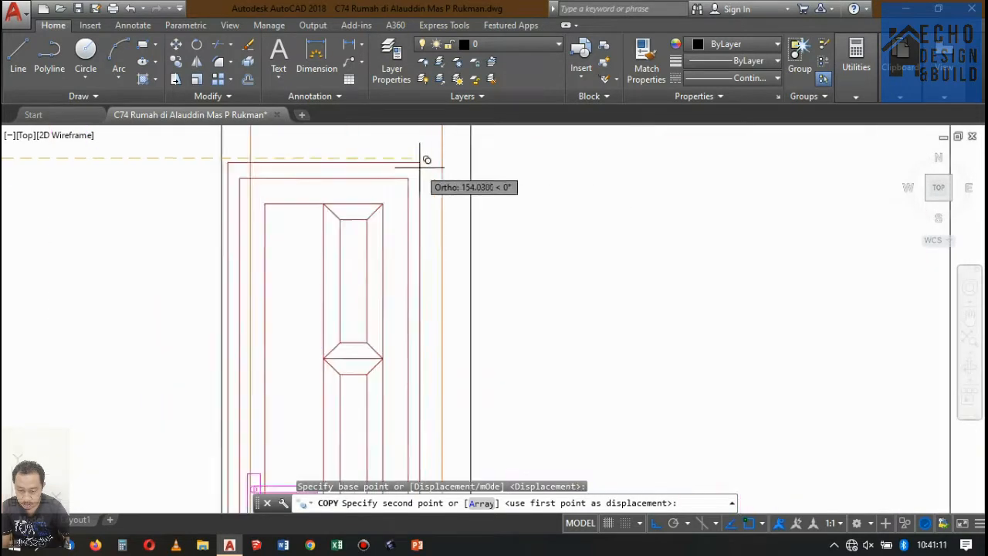
left_click(473, 143)
scroll(476, 146, "down", 6)
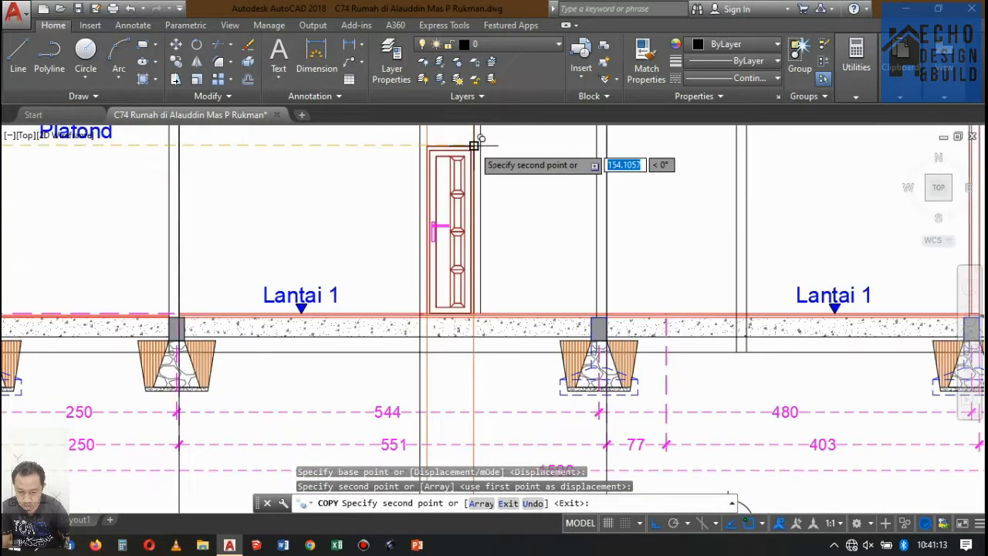
scroll(473, 144, "up", 5)
key("Return")
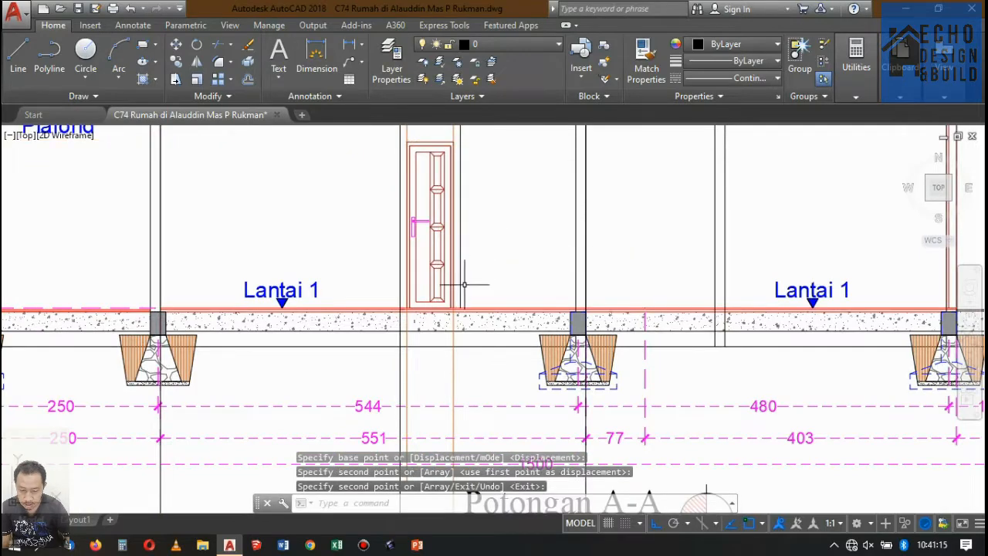
Step: Examine the copied door's base on the Lantai 1 floor and the projection lines around it up to Lantai 2
scroll(455, 293, "up", 3)
scroll(422, 351, "down", 3)
scroll(452, 308, "up", 3)
scroll(419, 324, "down", 3)
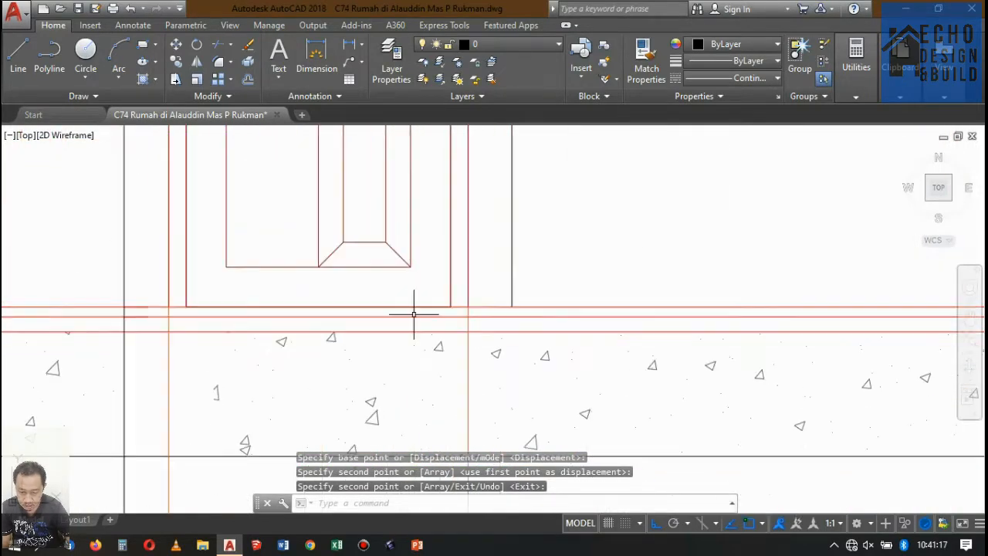
scroll(388, 307, "down", 5)
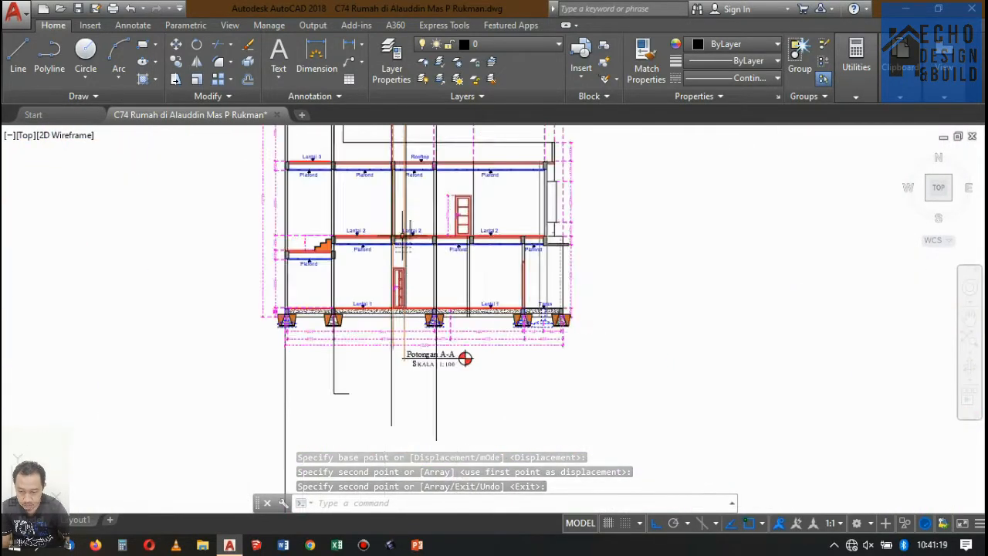
scroll(463, 332, "up", 4)
scroll(475, 278, "up", 4)
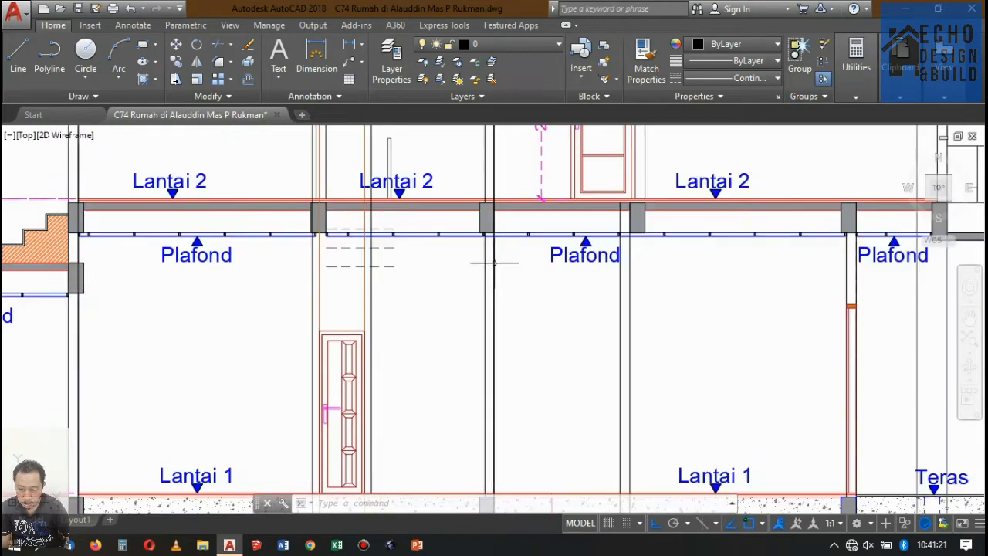
scroll(506, 252, "down", 5)
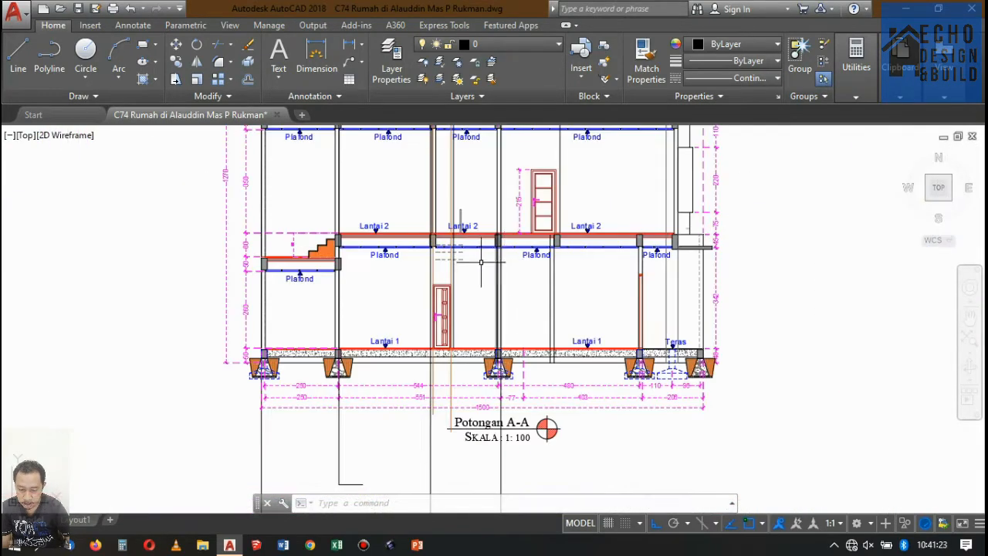
scroll(472, 250, "up", 5)
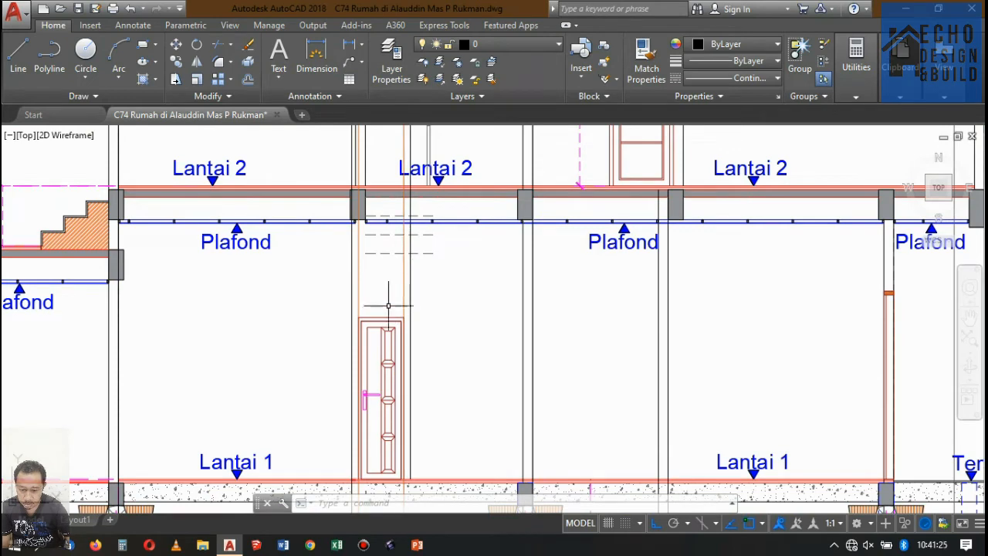
Step: Erase the two orange vertical guide lines running along both sides of the ground-floor door in the section
scroll(388, 305, "up", 4)
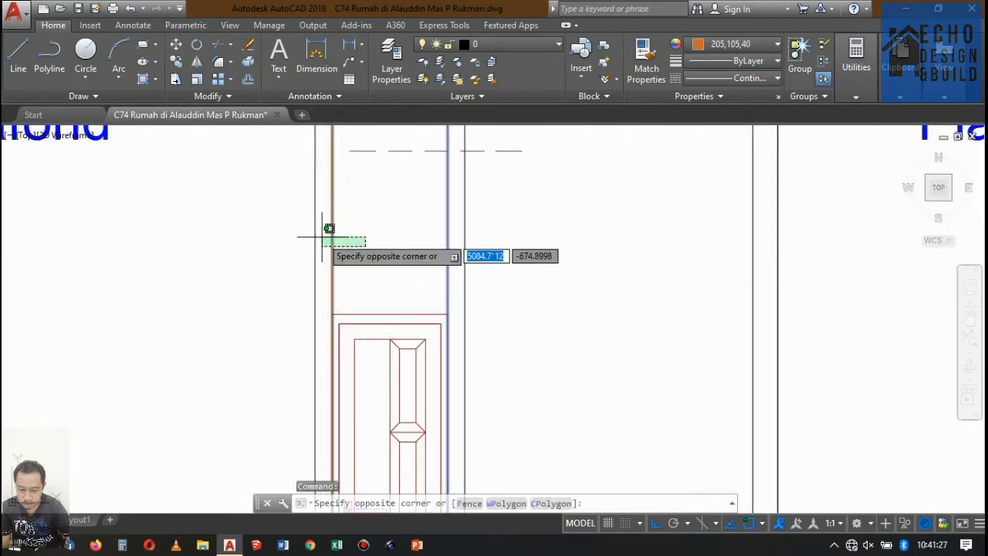
left_click(330, 234)
key("Delete")
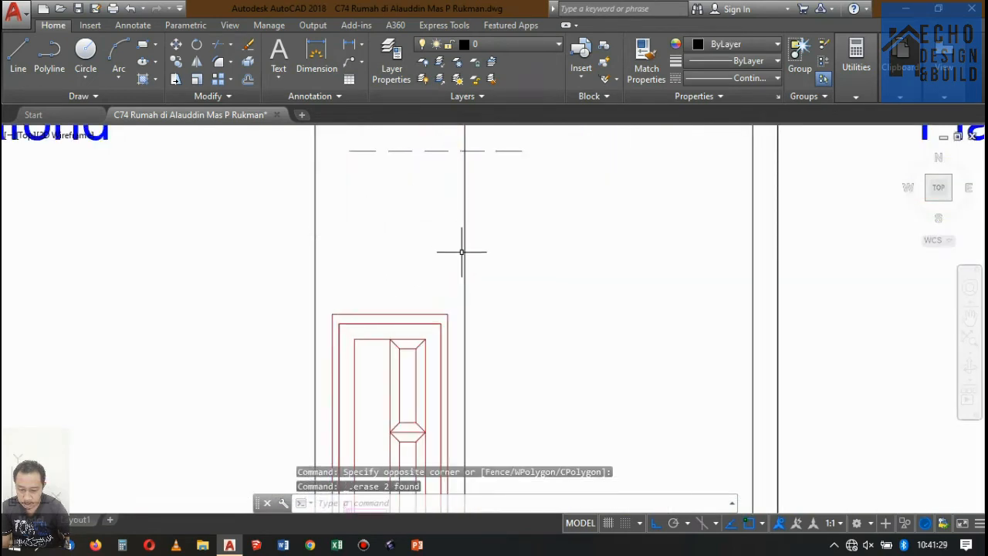
Step: Trace the vertical projection line beside the ground-floor door between section A-A and the angled wall on the Lantai 1 plan
scroll(484, 255, "down", 9)
left_click(485, 253)
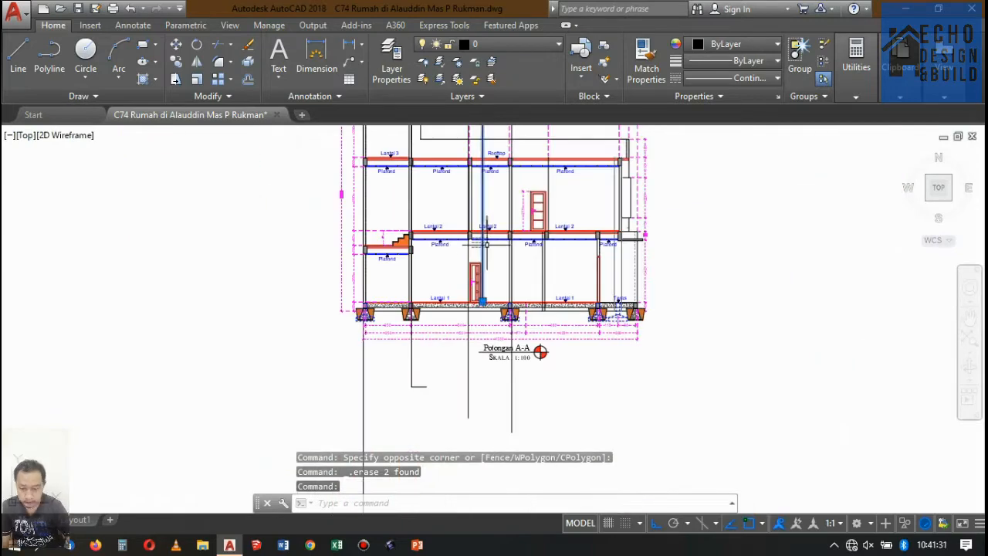
scroll(487, 255, "down", 6)
scroll(483, 259, "down", 2)
scroll(463, 232, "up", 9)
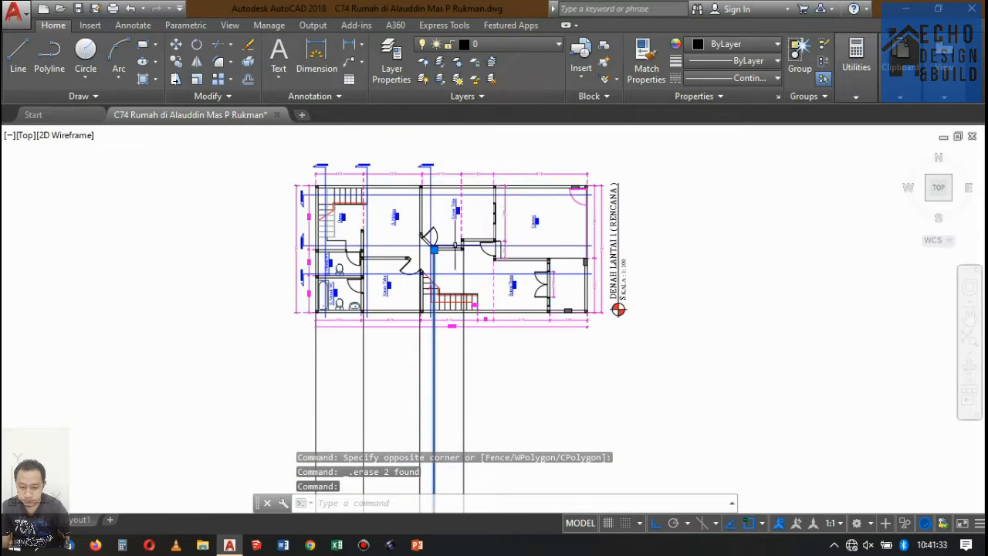
scroll(410, 187, "up", 3)
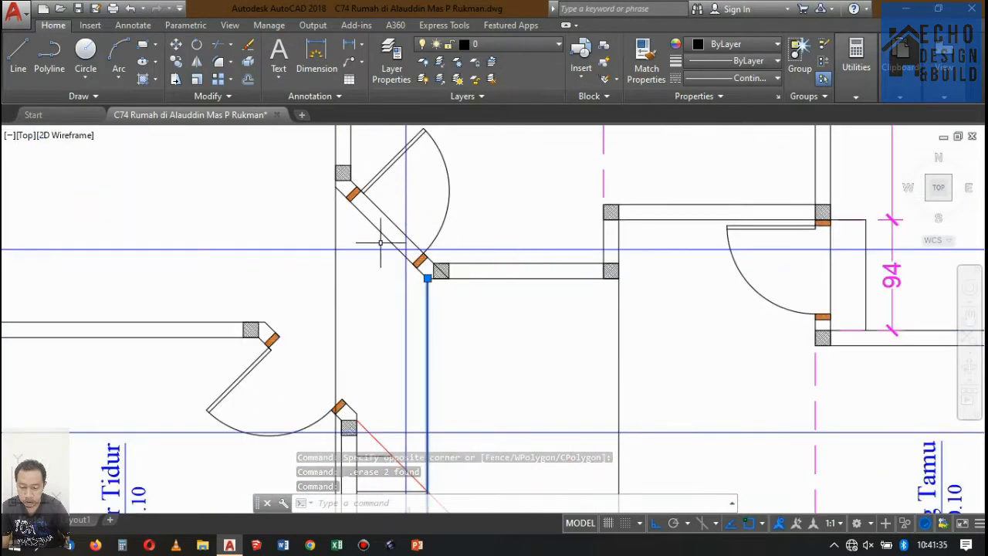
scroll(408, 192, "up", 2)
scroll(408, 192, "down", 6)
scroll(442, 162, "up", 6)
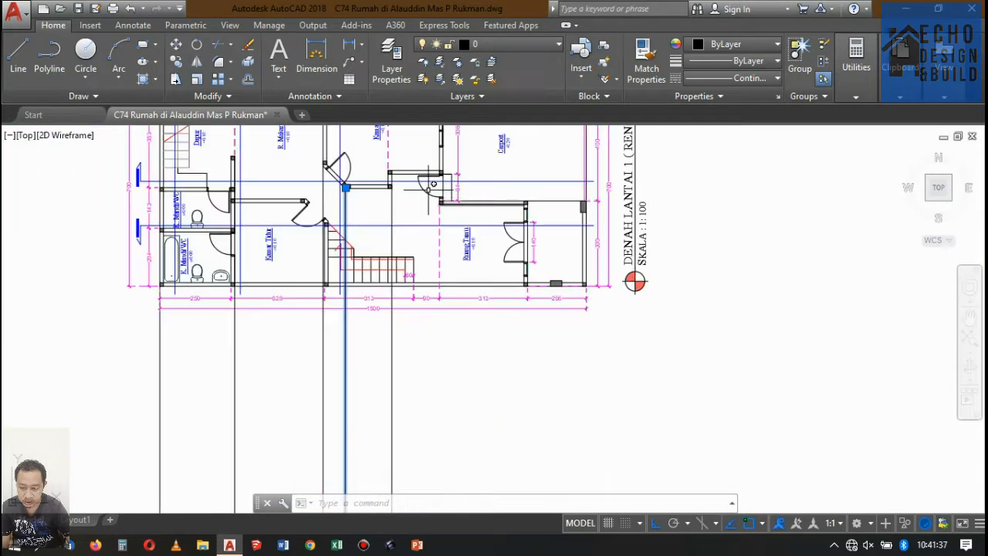
scroll(460, 158, "down", 10)
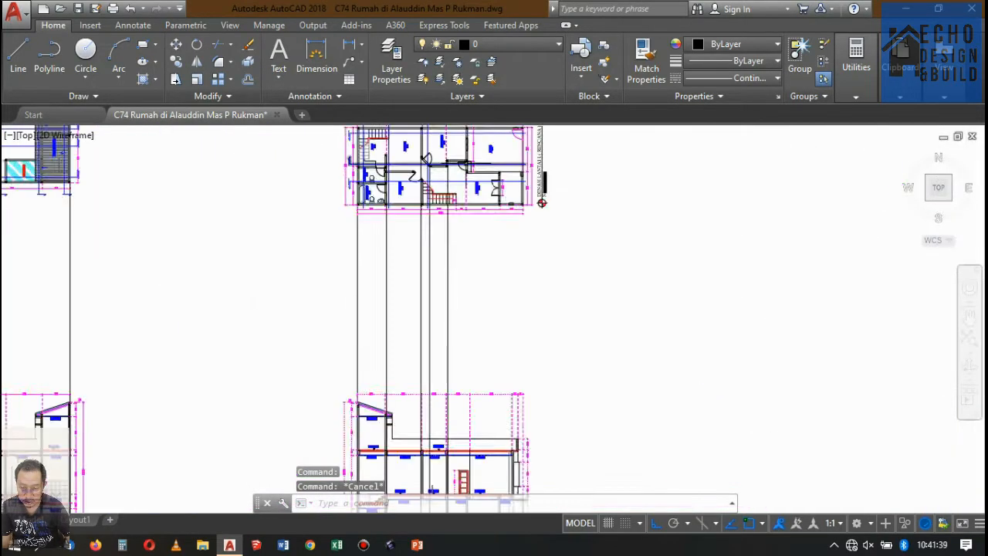
scroll(476, 188, "up", 3)
scroll(457, 248, "down", 3)
scroll(457, 248, "up", 8)
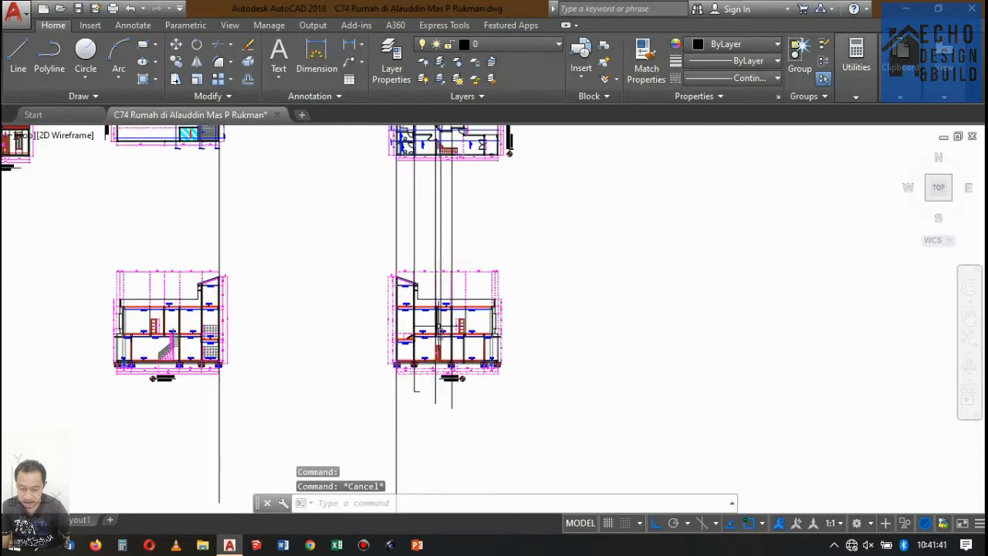
scroll(428, 401, "down", 3)
scroll(436, 377, "up", 3)
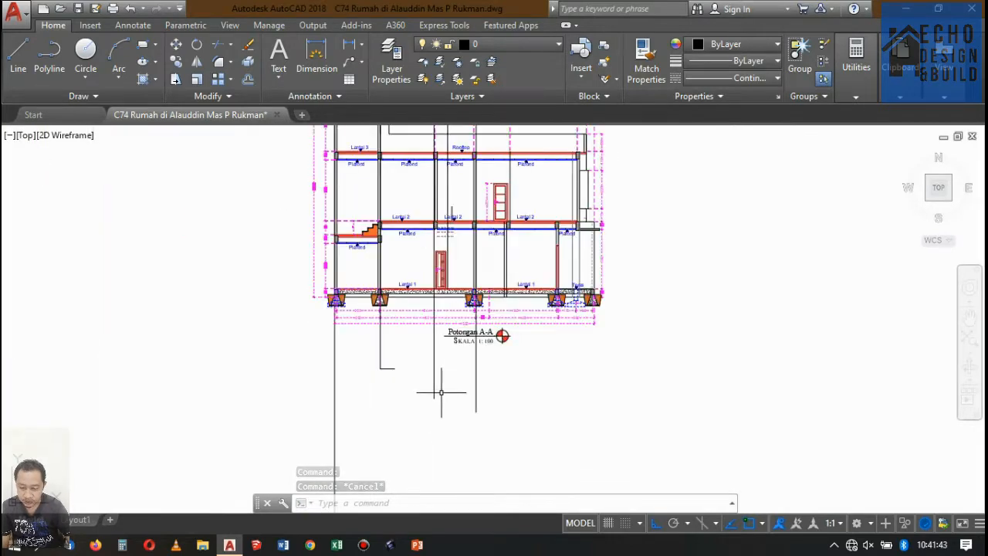
left_click(441, 392)
left_click(431, 362)
key("Escape")
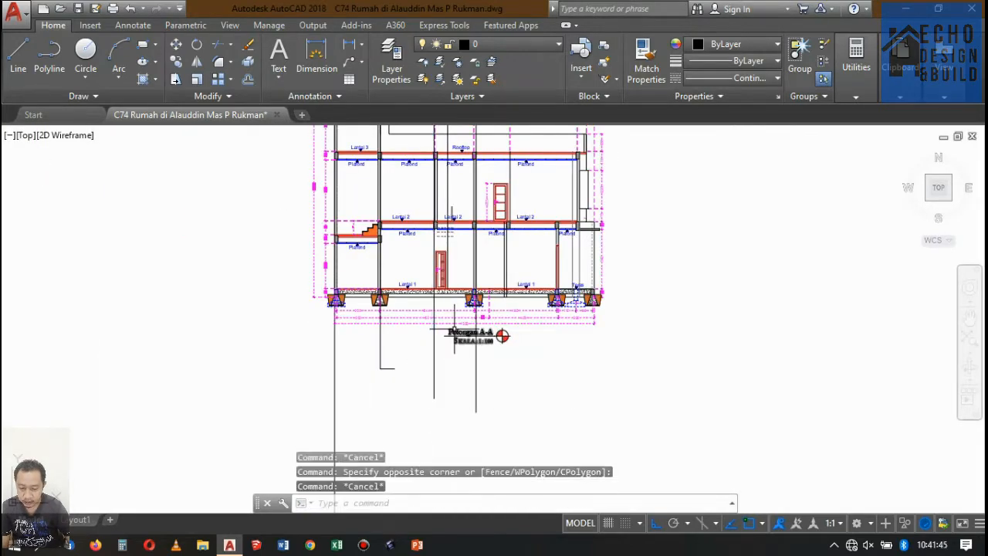
scroll(446, 332, "up", 9)
type("t")
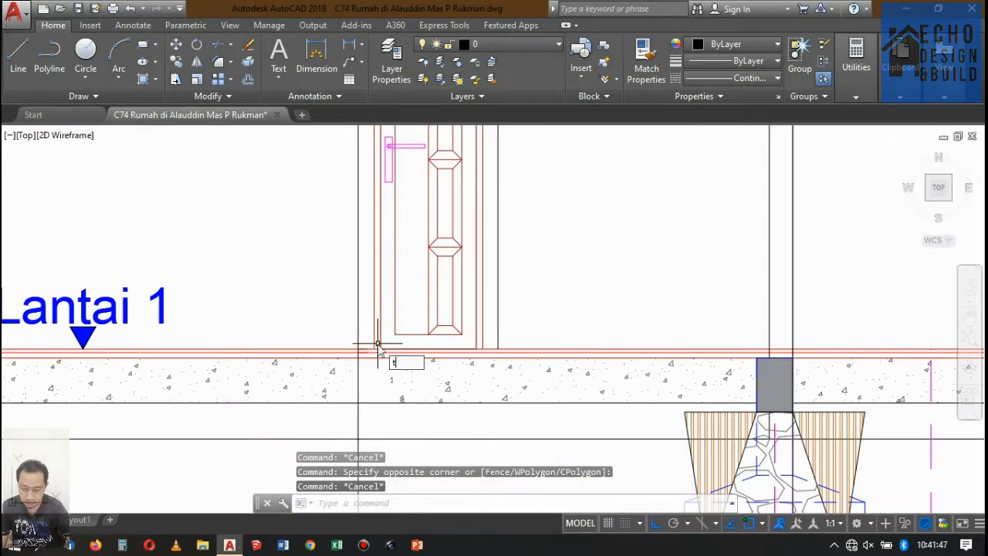
type("r")
key("Return")
scroll(479, 332, "down", 2)
scroll(433, 394, "up", 2)
left_click(423, 387)
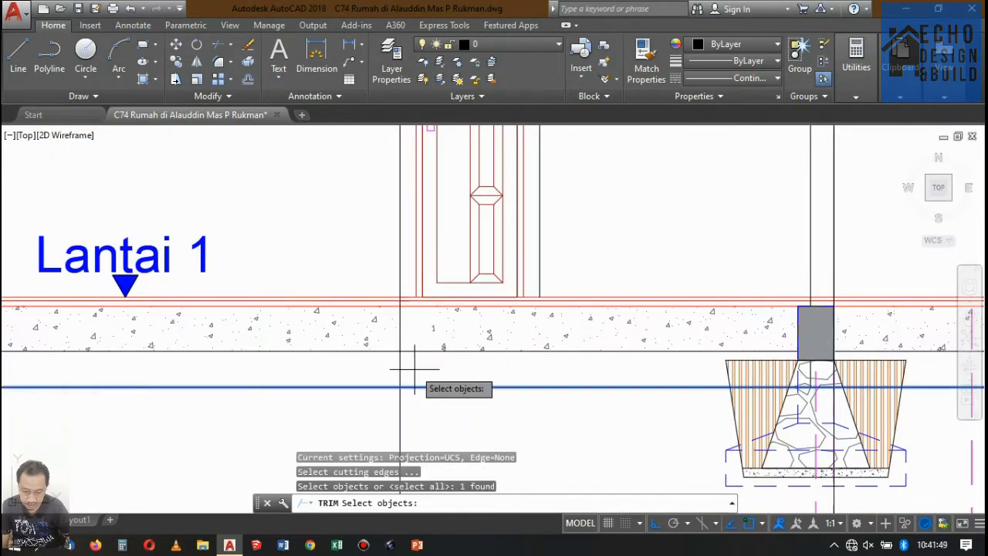
left_click(414, 369)
left_click(412, 392)
key("Escape")
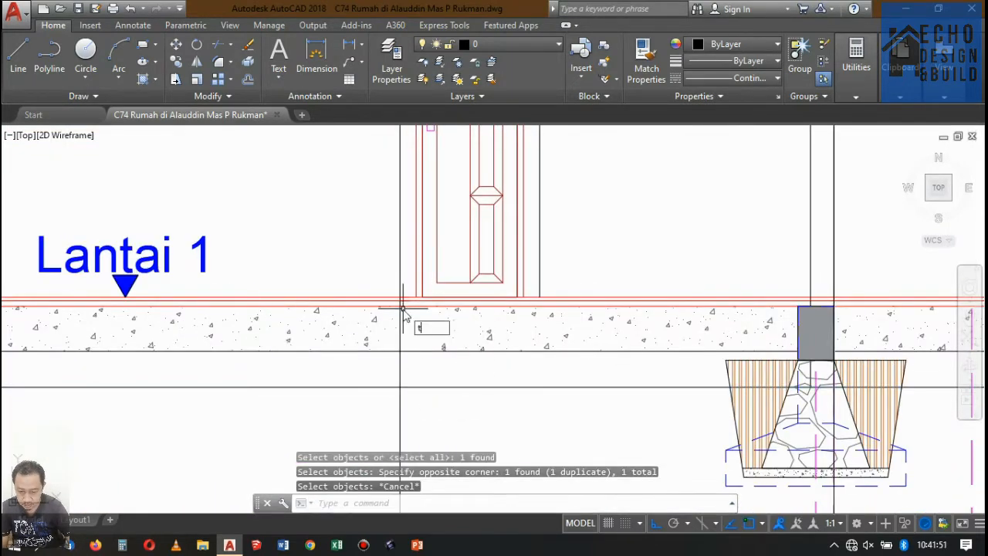
Step: Trim the wall line on the handle side of the ground-floor door below the Lantai 1 floor line
key("Return")
scroll(407, 309, "up", 3)
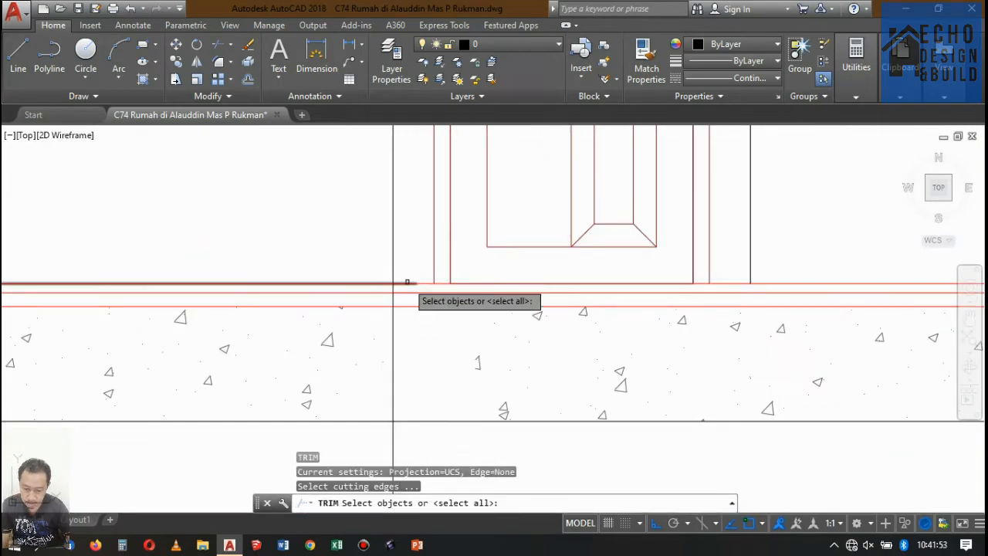
left_click(407, 283)
scroll(420, 324, "down", 3)
key("Return")
scroll(429, 345, "down", 3)
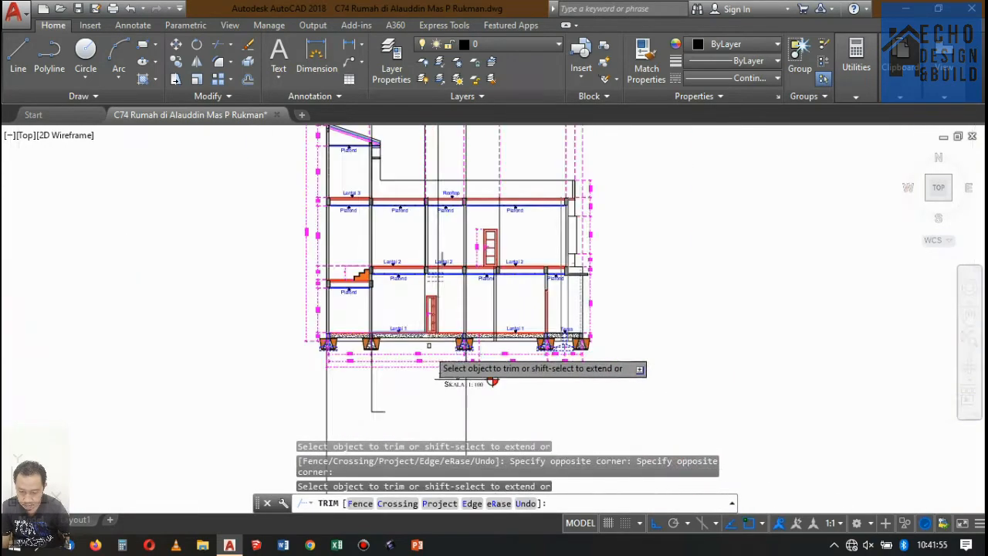
scroll(420, 255, "up", 5)
key("Escape")
Step: Trim the handle-side wall line above the Plafond using the ceiling's upper lines under the Lantai 2 beam as cutting edges
key("Return")
scroll(476, 301, "down", 2)
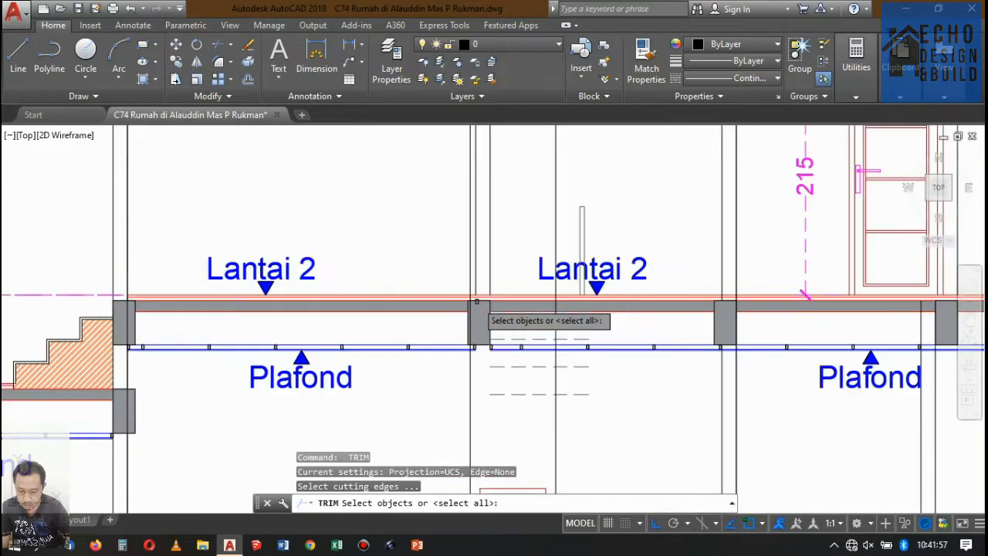
scroll(476, 302, "up", 5)
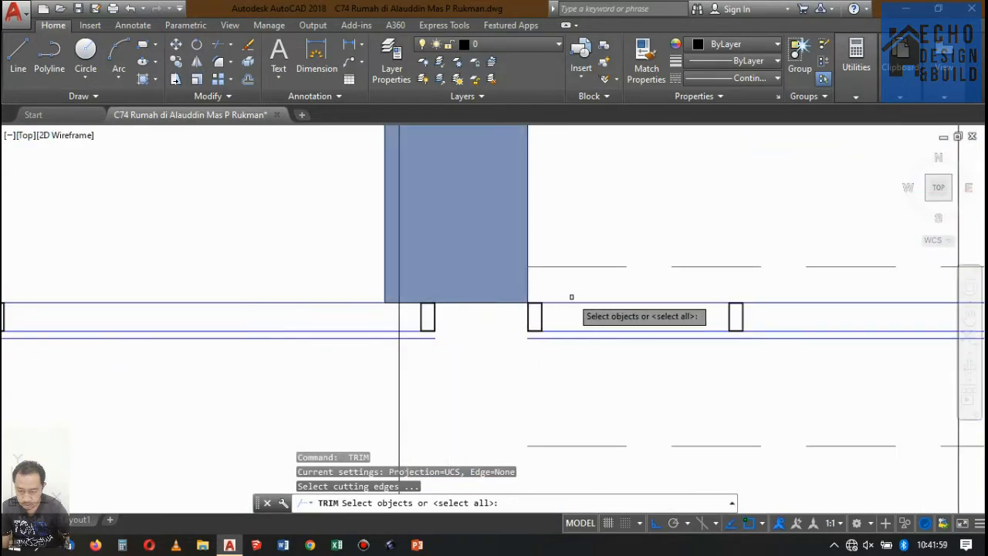
left_click(571, 297)
left_click(555, 316)
left_click(333, 287)
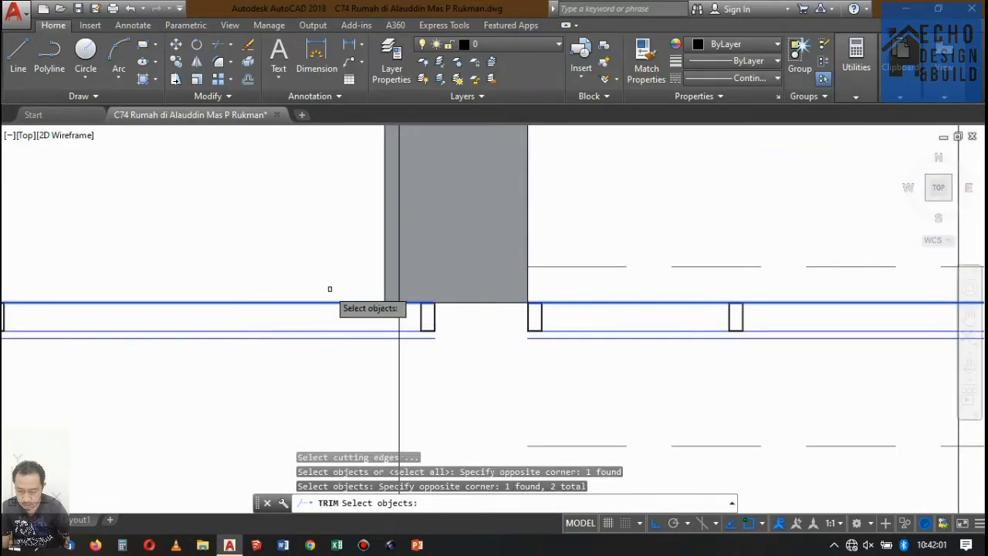
key("Return")
scroll(450, 310, "down", 5)
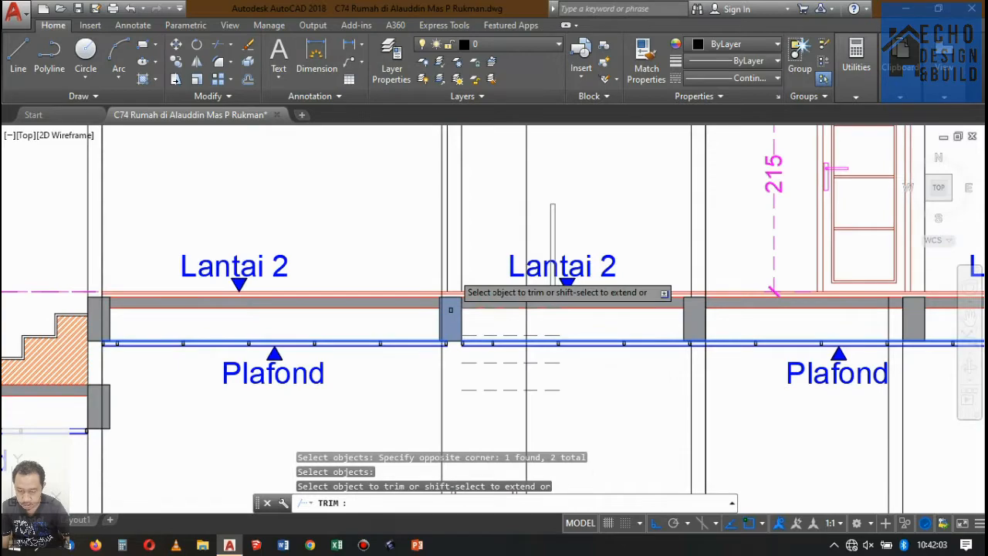
scroll(450, 310, "up", 2)
left_click(452, 258)
left_click(434, 249)
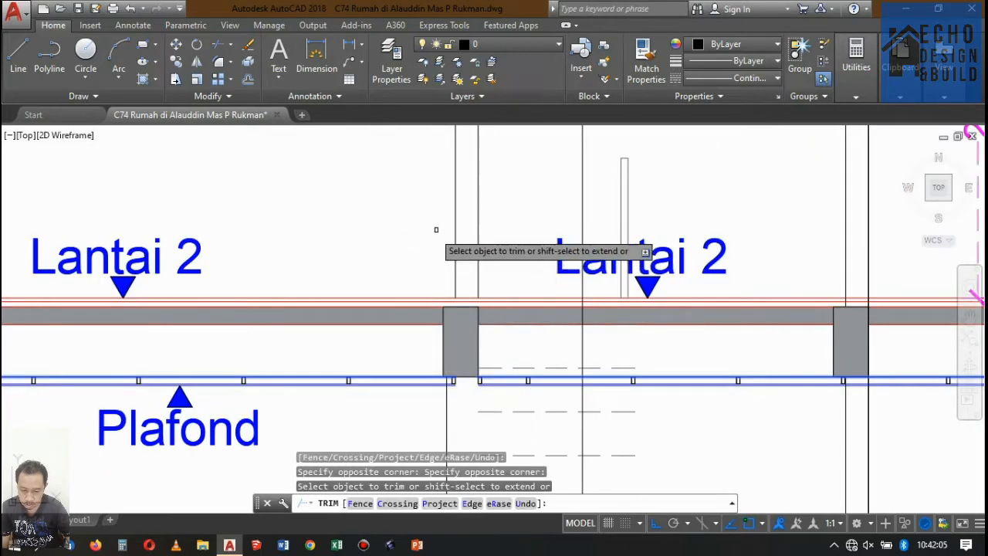
key("Return")
Step: Trim the wall line on the other side of the door above the underside of the Lantai 2 slab
scroll(466, 216, "down", 6)
scroll(467, 216, "up", 5)
scroll(471, 224, "down", 2)
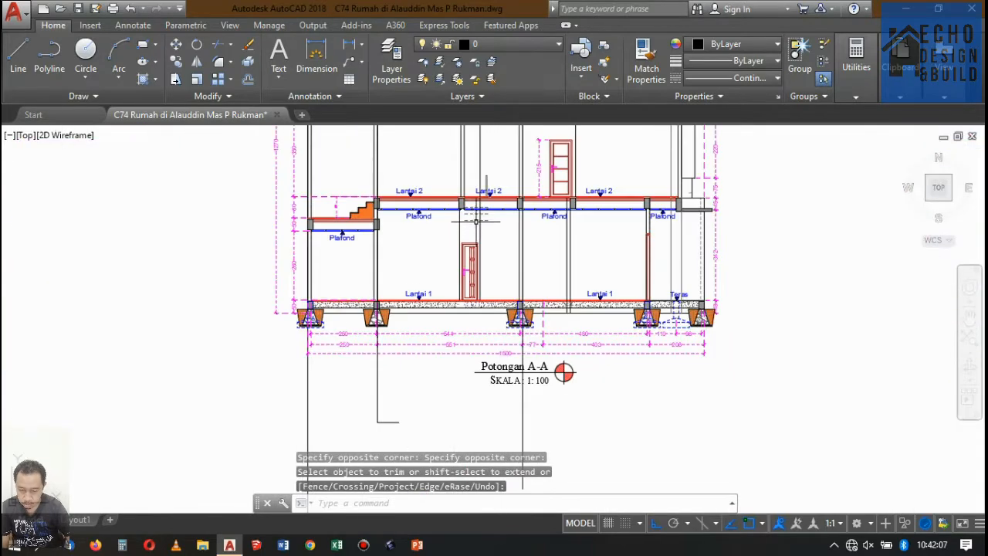
scroll(478, 232, "up", 3)
scroll(485, 235, "down", 3)
scroll(485, 247, "up", 6)
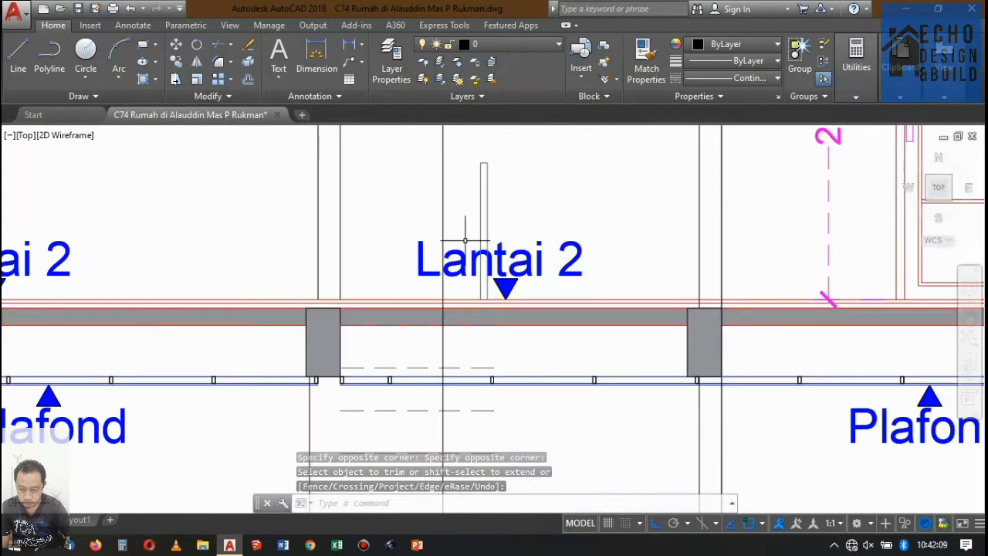
type("tr")
key("Return")
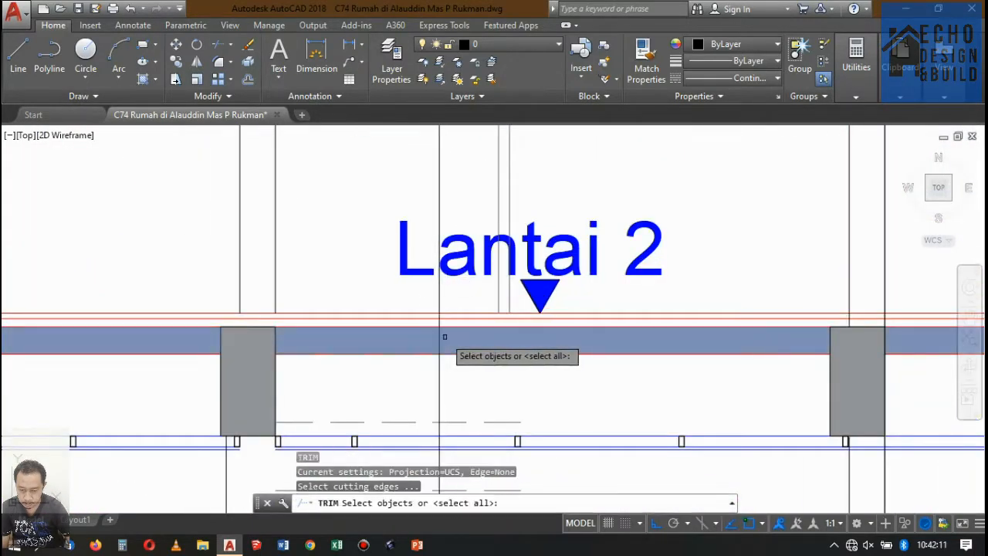
left_click(447, 352)
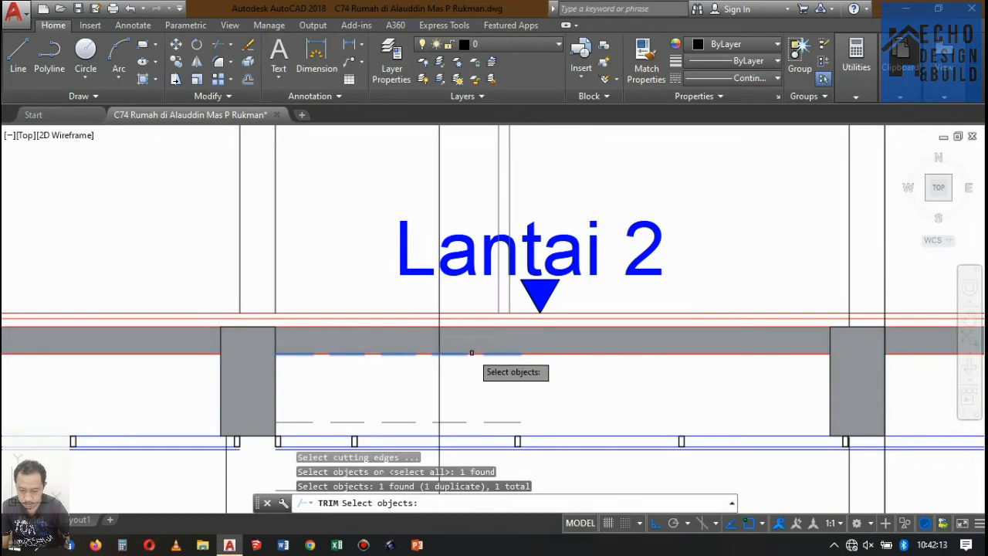
left_click(576, 350)
left_click(546, 334)
key("Return")
left_click(443, 199)
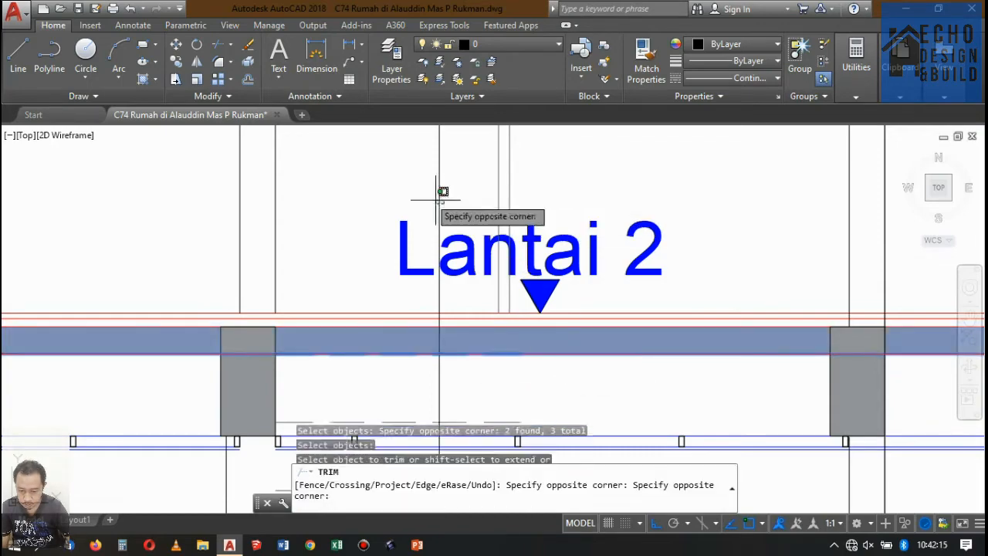
left_click(424, 194)
key("Return")
Step: Erase the two long projection lines that run from the floor plan through section A-A, including the one with the short hook
scroll(514, 226, "down", 4)
scroll(512, 224, "down", 3)
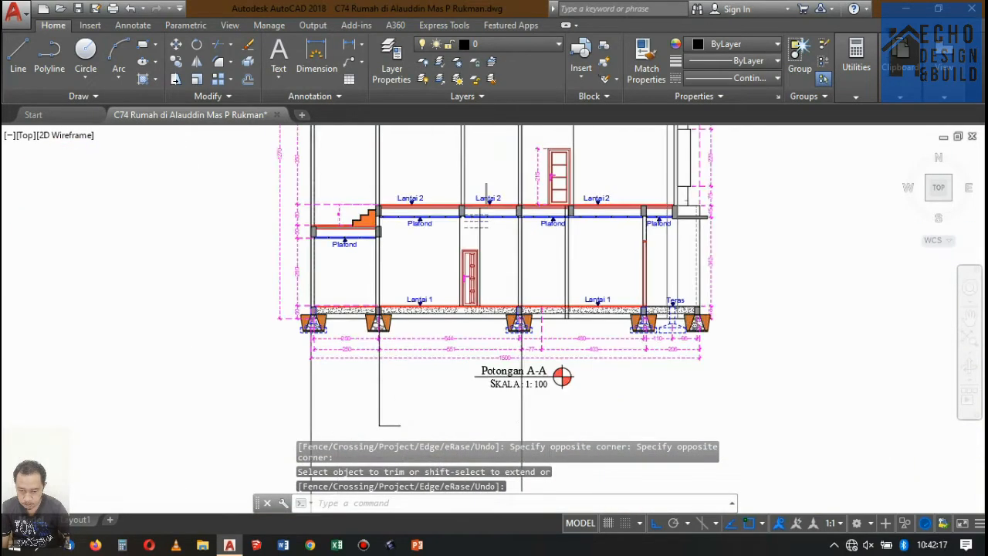
scroll(530, 328, "up", 3)
left_click(512, 416)
left_click(476, 402)
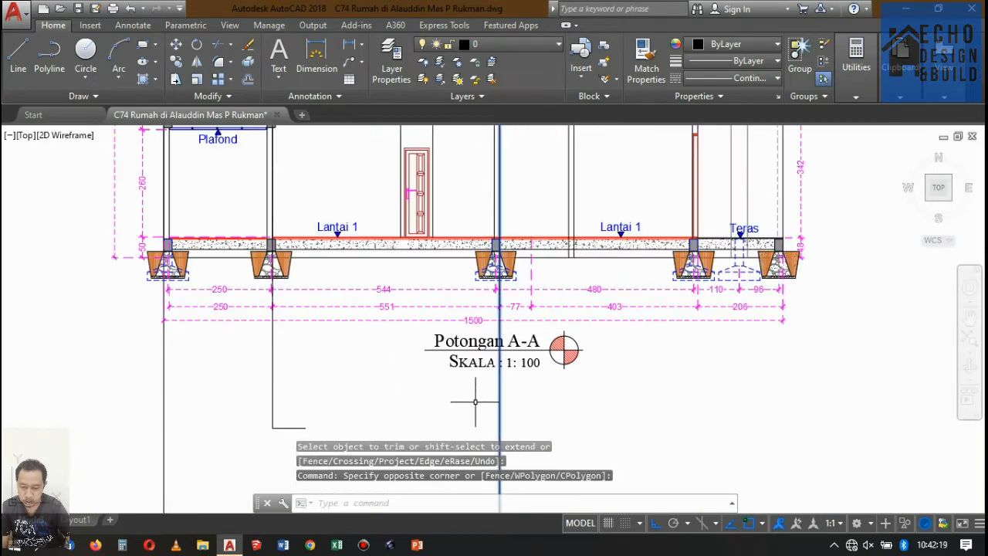
left_click(291, 385)
left_click(249, 388)
scroll(398, 354, "down", 1)
scroll(393, 355, "down", 5)
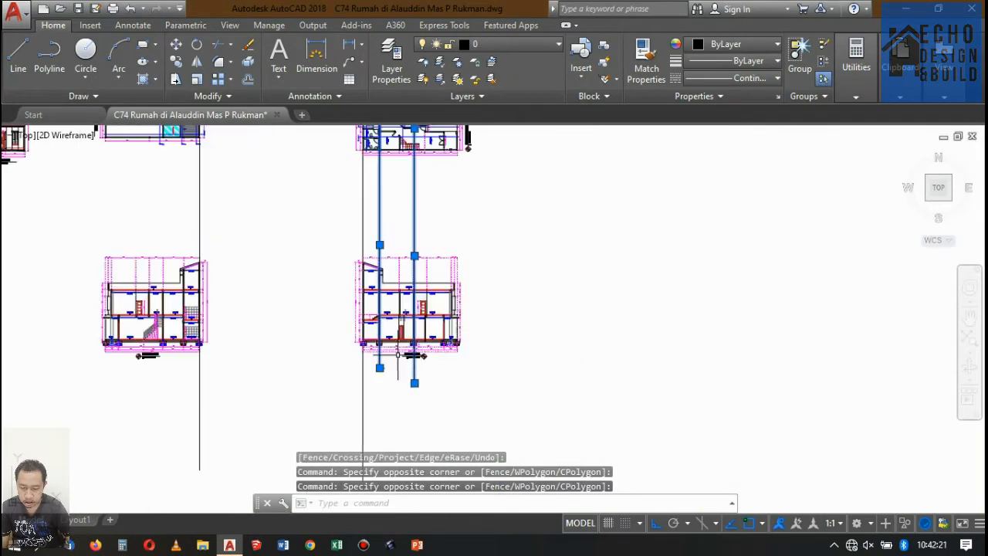
scroll(457, 285, "up", 2)
key("Delete")
Step: Erase the remaining projection line along the outer wall on the stair side of section A-A
scroll(450, 288, "down", 1)
scroll(386, 348, "up", 2)
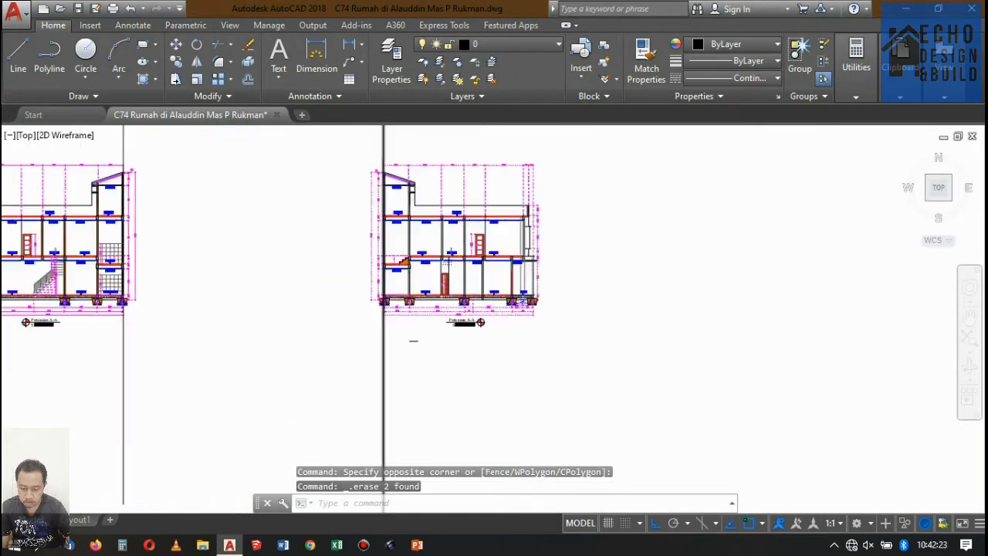
left_click(477, 361)
left_click(349, 326)
key("Delete")
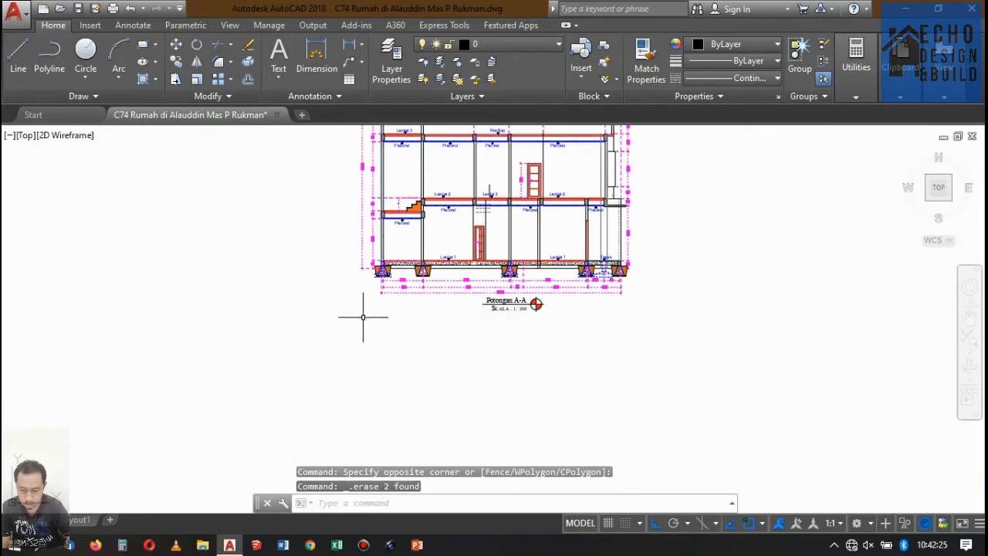
Step: Erase the ceiling battens between the two beams above the ground-floor door, together with the three dashed lines beside the wall
scroll(360, 315, "down", 2)
scroll(463, 301, "up", 4)
scroll(511, 289, "down", 1)
scroll(452, 299, "up", 4)
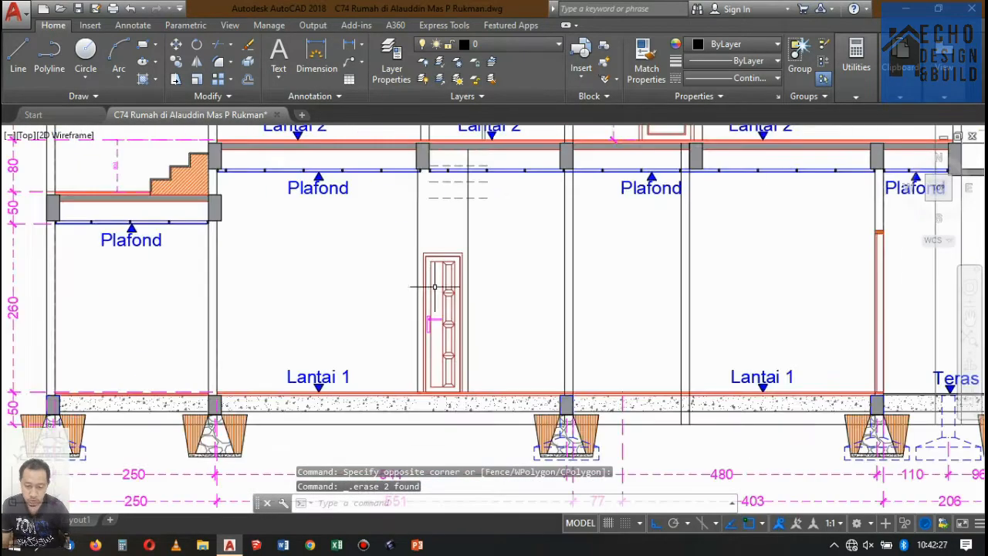
scroll(494, 278, "down", 4)
scroll(502, 247, "up", 7)
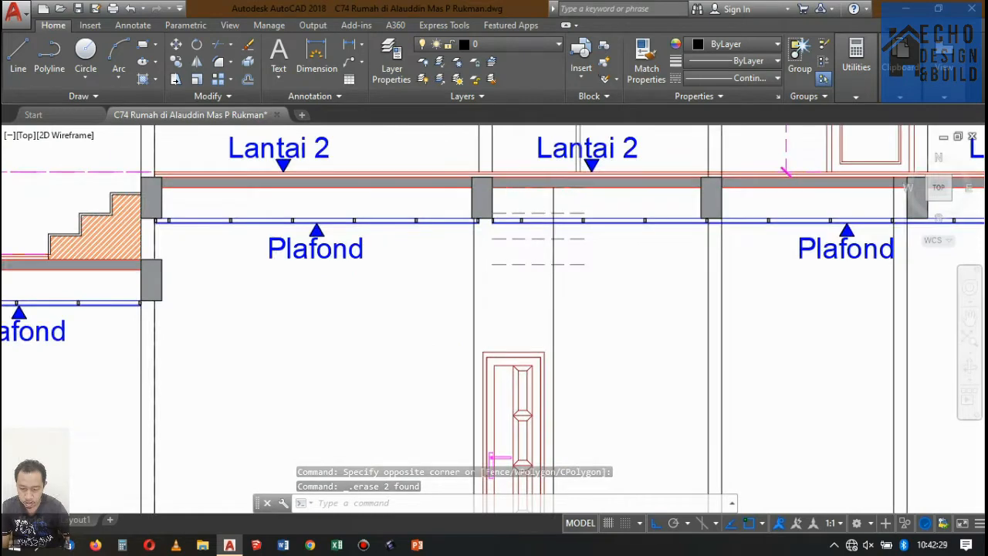
scroll(430, 232, "up", 4)
left_click(457, 268)
left_click(425, 252)
scroll(598, 248, "down", 3)
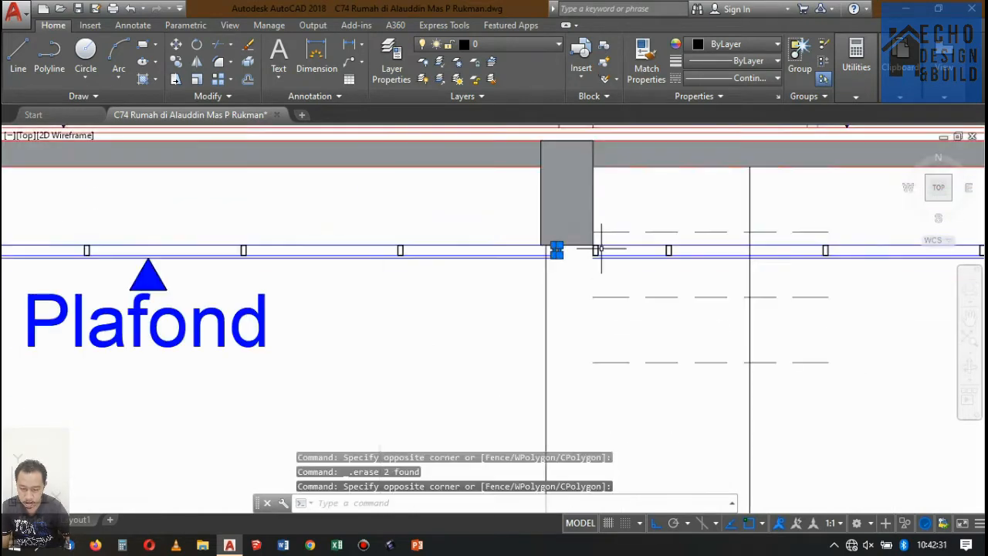
scroll(597, 246, "up", 2)
scroll(595, 249, "down", 3)
scroll(610, 243, "up", 5)
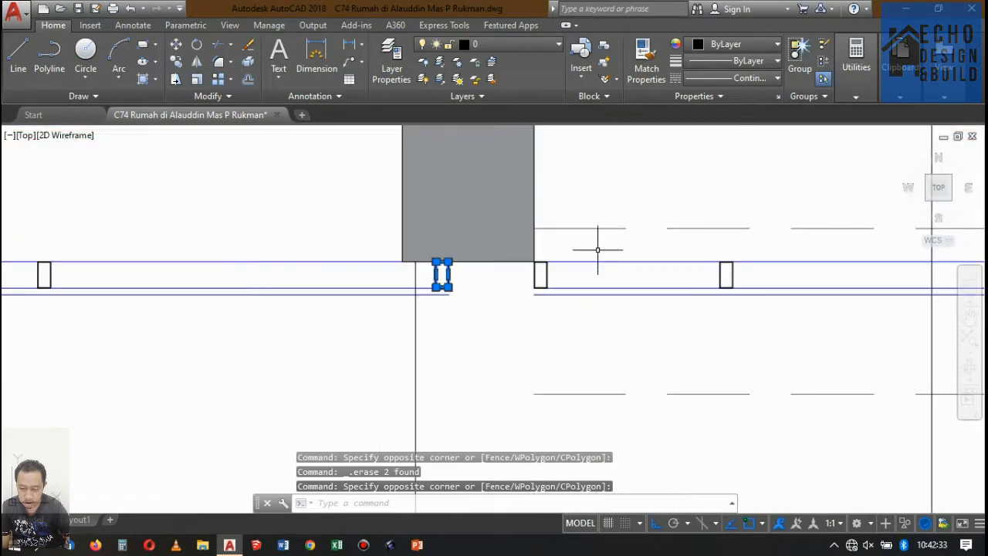
scroll(569, 269, "up", 2)
left_click(527, 273)
scroll(439, 278, "down", 6)
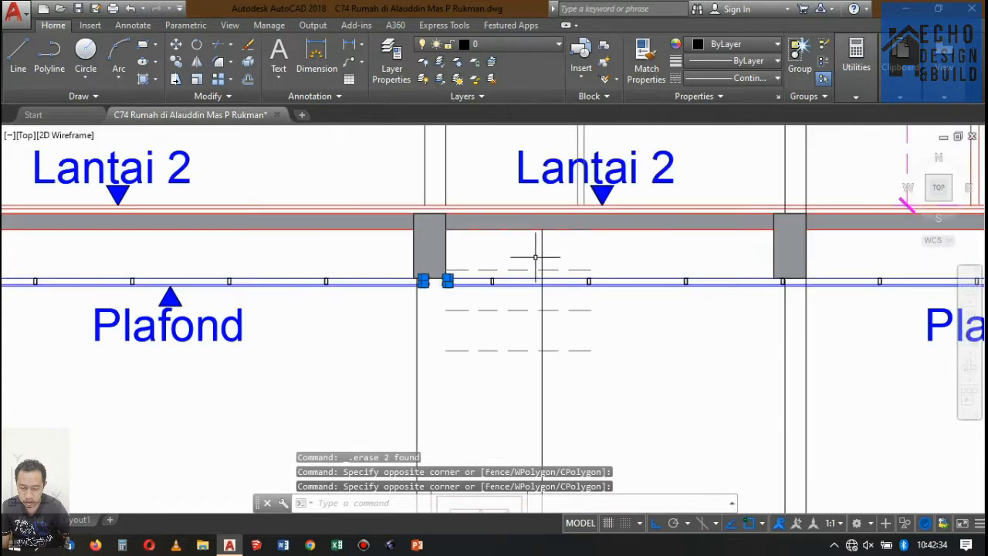
left_click(478, 258)
left_click(798, 327)
left_click(510, 352)
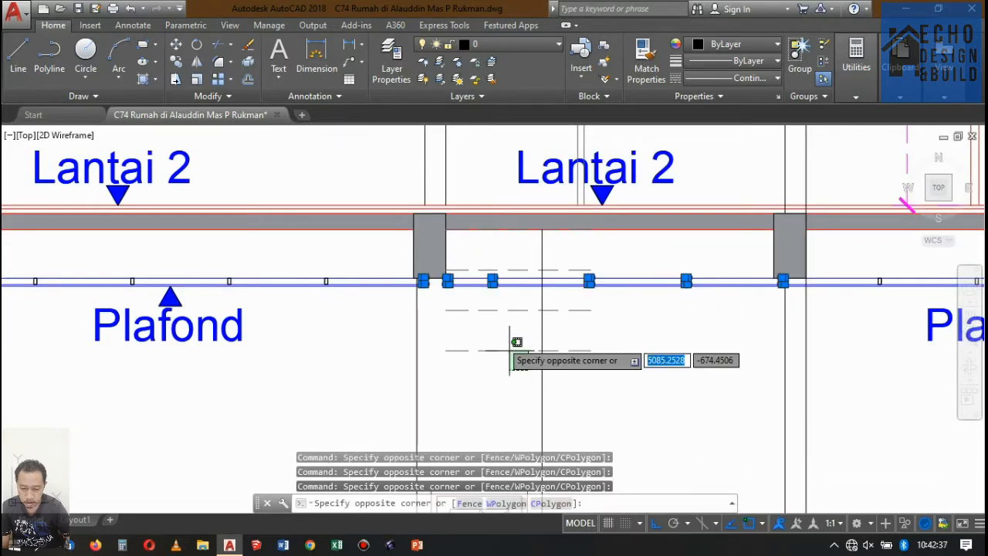
left_click(503, 343)
left_click(463, 328)
scroll(476, 269, "up", 3)
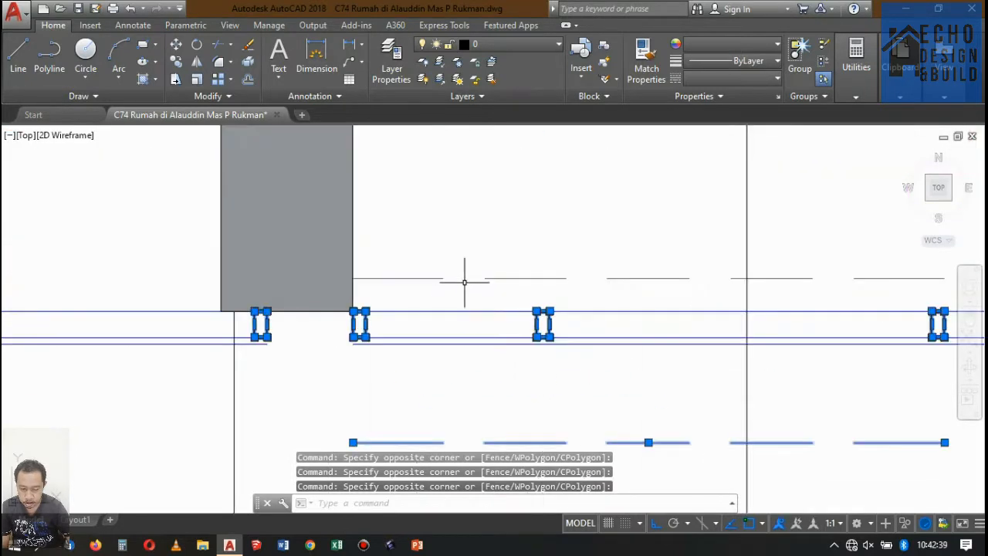
left_click(456, 286)
left_click(429, 254)
key("Delete")
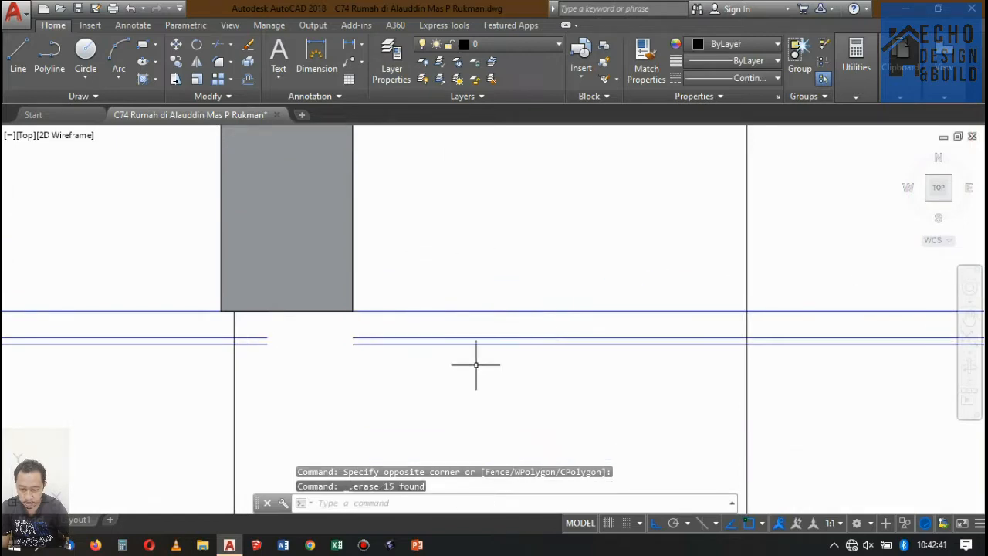
Step: Erase the two lower ceiling lines running from the beam above the door towards the neighbouring Plafond bay
left_click(476, 365)
left_click(453, 338)
left_click(448, 345)
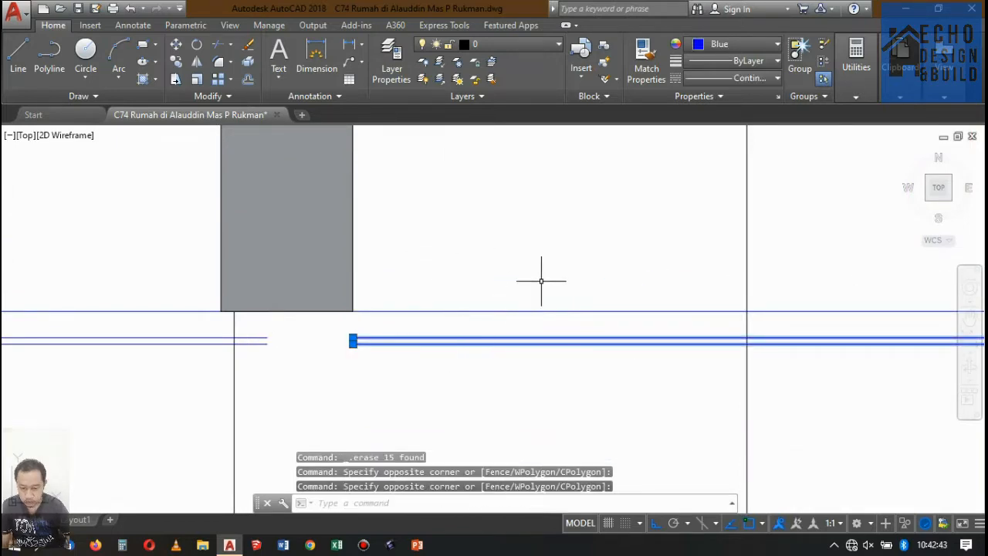
key("Delete")
Step: Extend the two lower ceiling lines of the stair-side bay past the door to the near wall line under the next beam
scroll(533, 272, "down", 8)
scroll(858, 274, "down", 5)
scroll(657, 291, "up", 8)
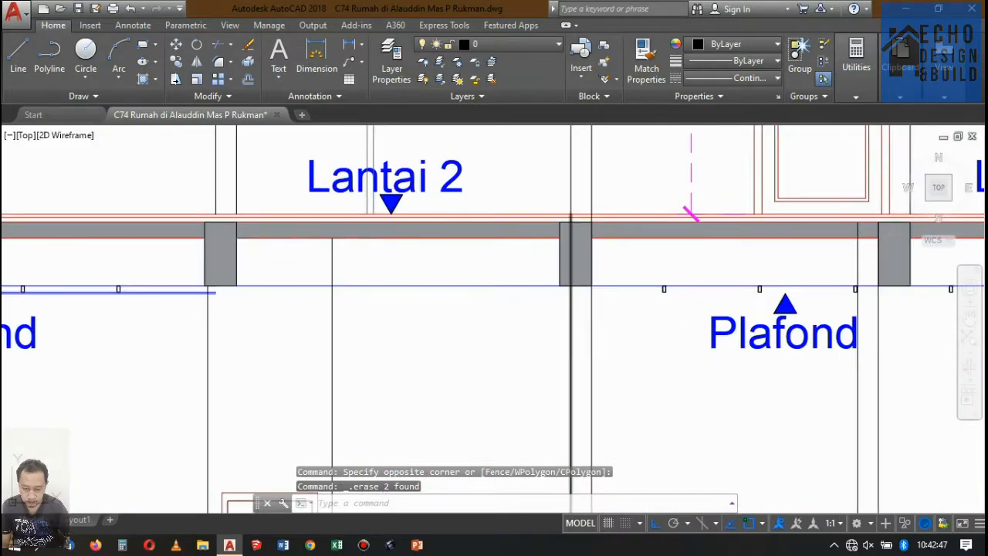
type("ex")
key("Return")
left_click(571, 312)
key("Return")
scroll(232, 305, "up", 5)
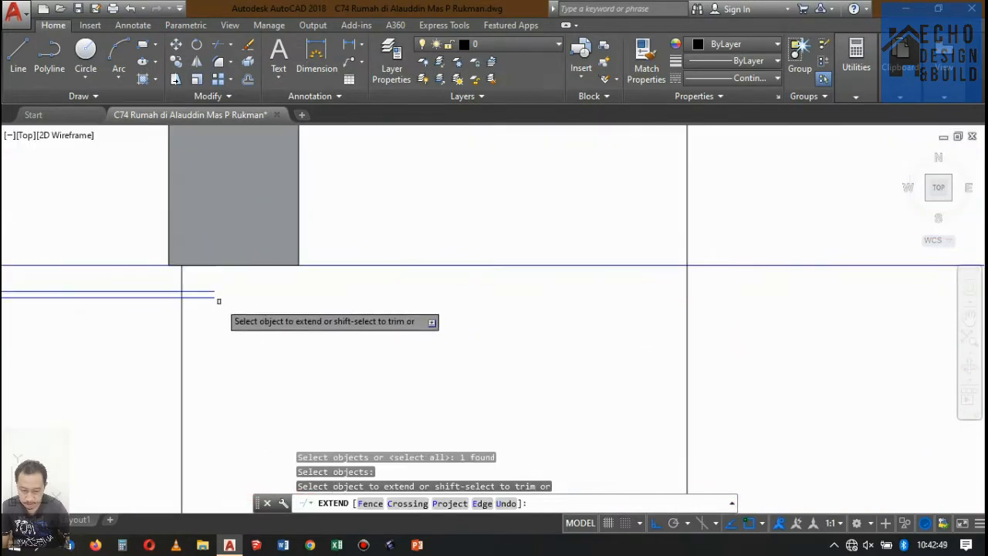
left_click(221, 305)
left_click(196, 282)
scroll(478, 261, "down", 6)
key("Return")
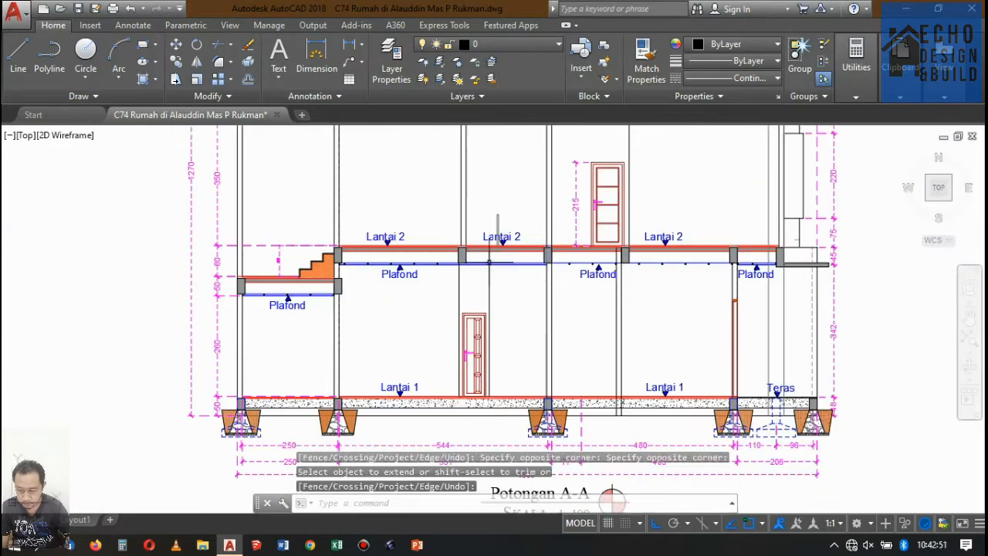
Step: Examine the ceiling under the Lantai 2 slab in section A-A, comparing the bays around the ground-floor door
scroll(491, 263, "up", 5)
scroll(629, 227, "down", 4)
scroll(660, 216, "up", 2)
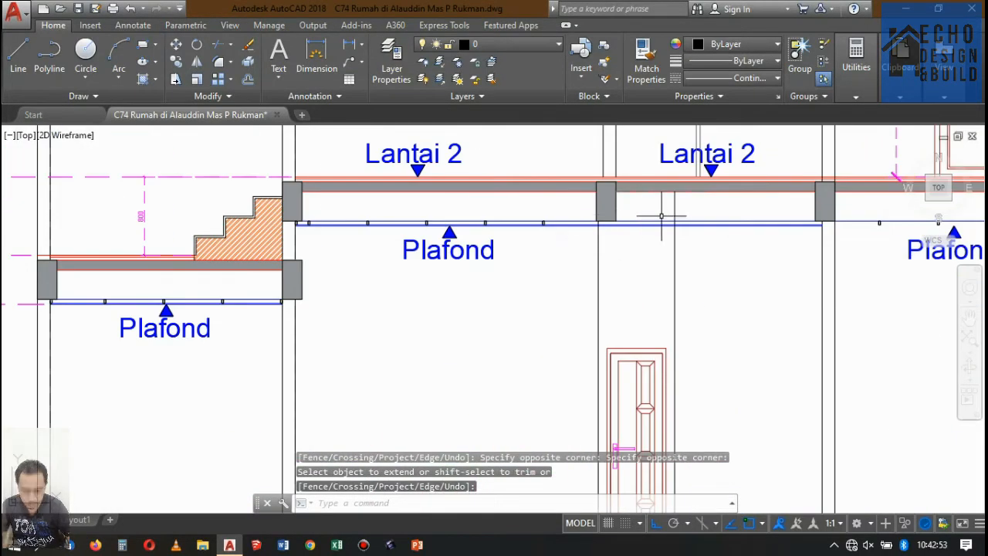
scroll(463, 231, "up", 2)
scroll(489, 216, "down", 5)
scroll(540, 216, "up", 3)
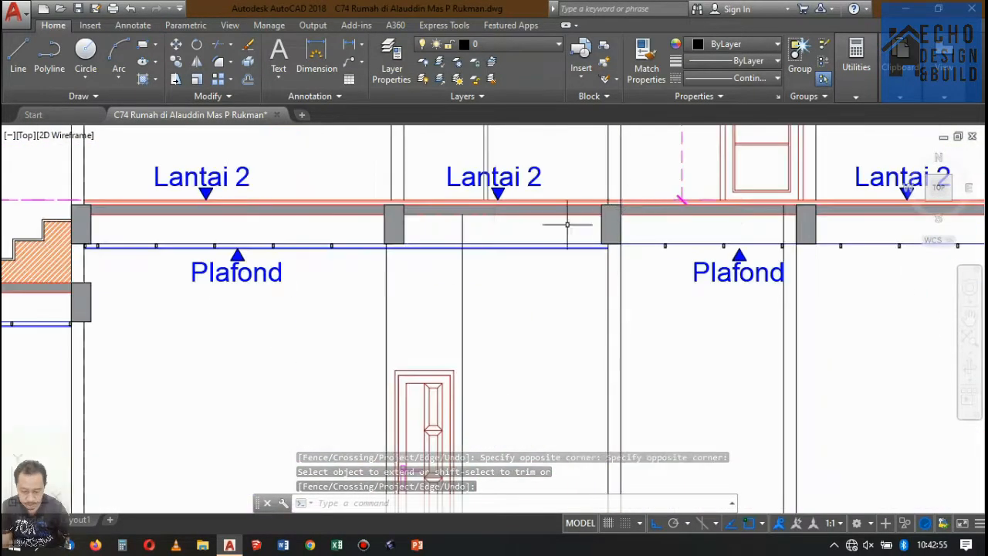
scroll(464, 232, "up", 1)
scroll(467, 227, "down", 5)
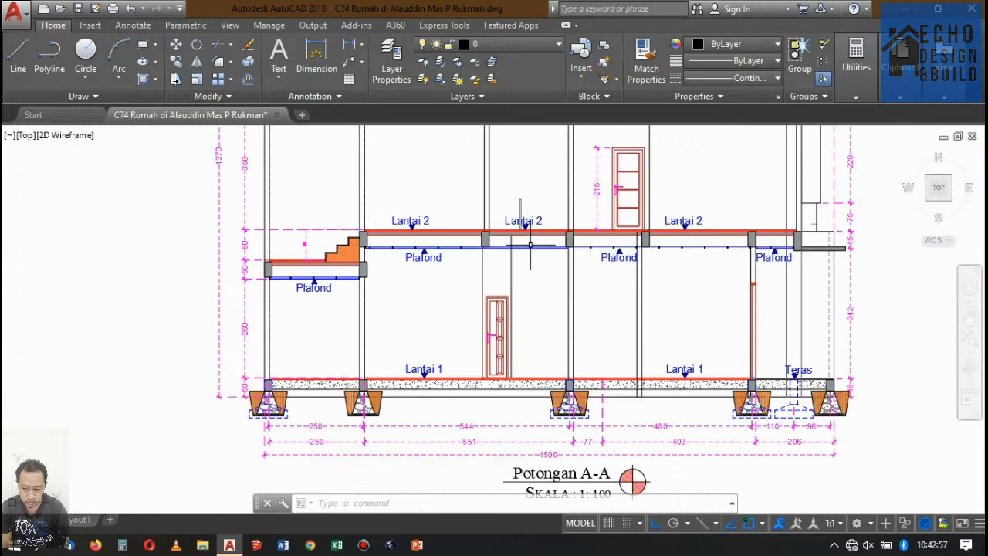
scroll(541, 232, "up", 4)
scroll(586, 243, "down", 4)
scroll(603, 246, "up", 2)
scroll(599, 224, "down", 4)
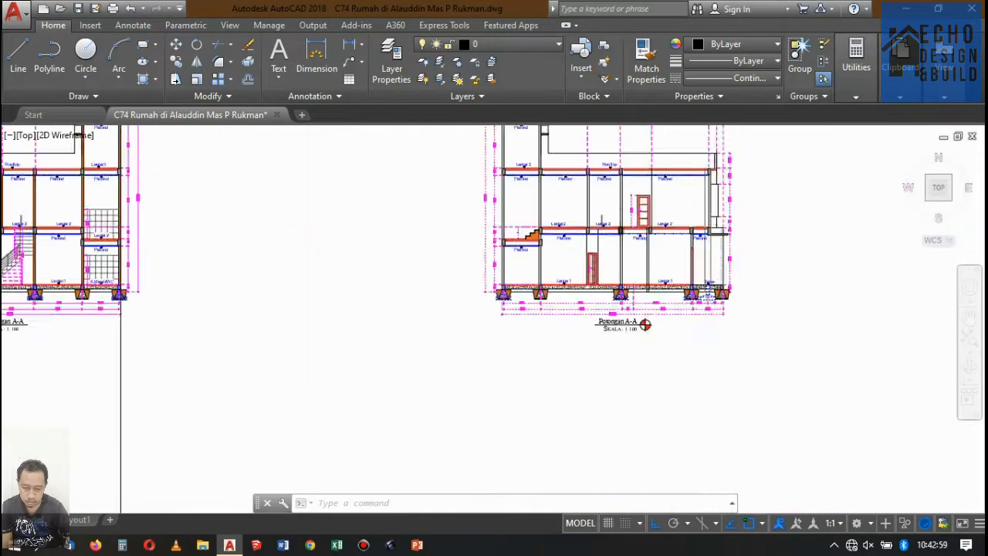
scroll(587, 220, "up", 4)
scroll(579, 205, "down", 1)
scroll(551, 242, "up", 3)
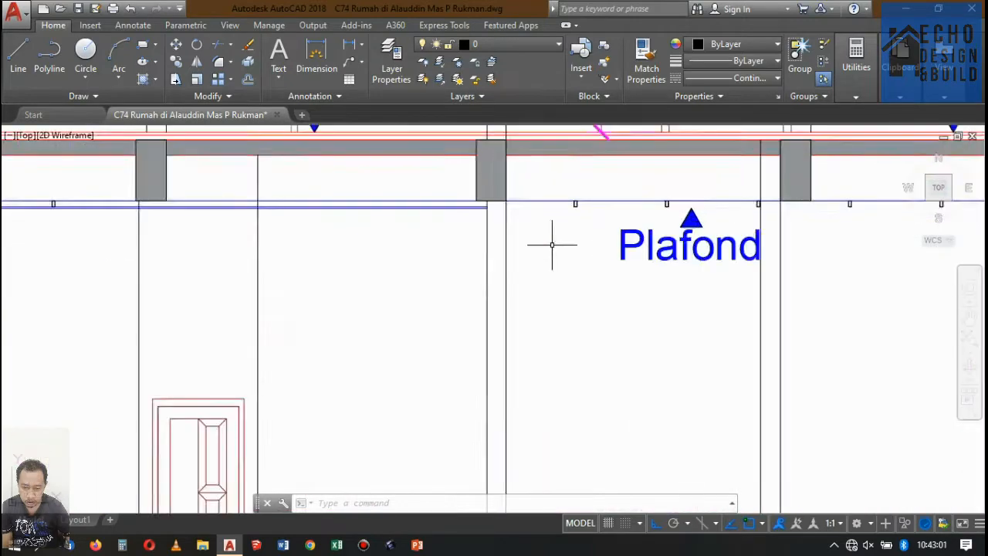
Step: Copy the two ceiling battens beside the Plafond label twice along the extended ceiling, at distances of about 1.19 and 2.38
scroll(541, 243, "down", 5)
scroll(528, 244, "up", 4)
scroll(528, 244, "up", 5)
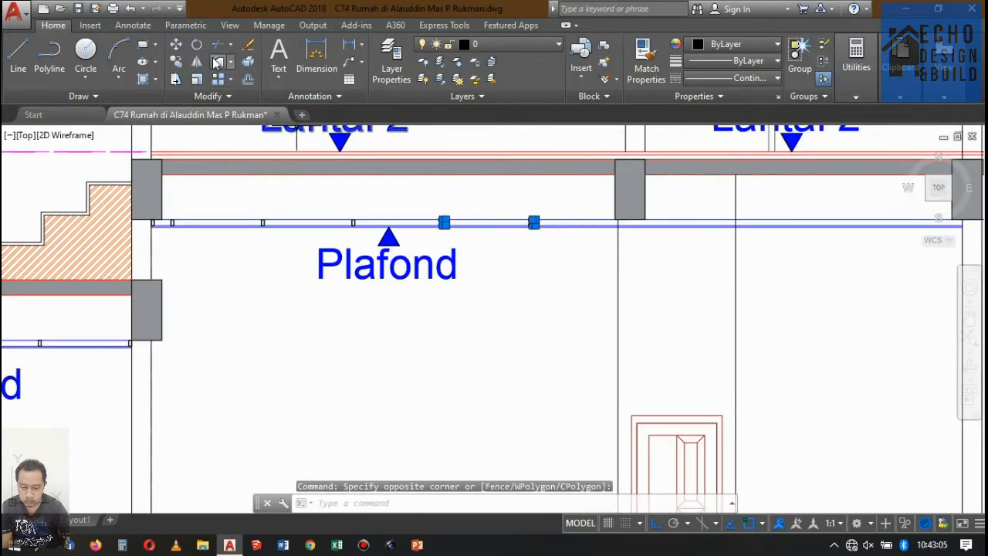
left_click(175, 62)
scroll(371, 227, "up", 6)
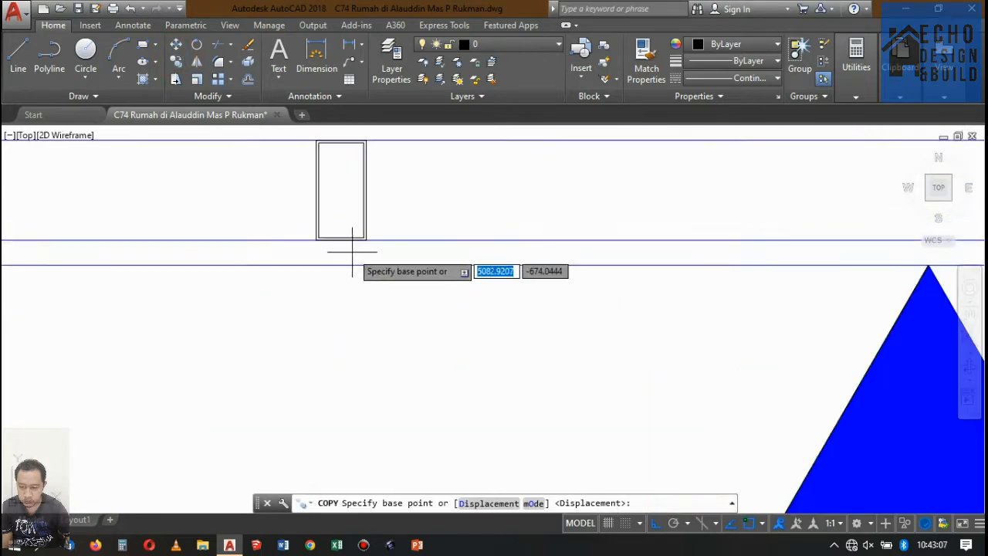
left_click(351, 227)
scroll(351, 228, "down", 5)
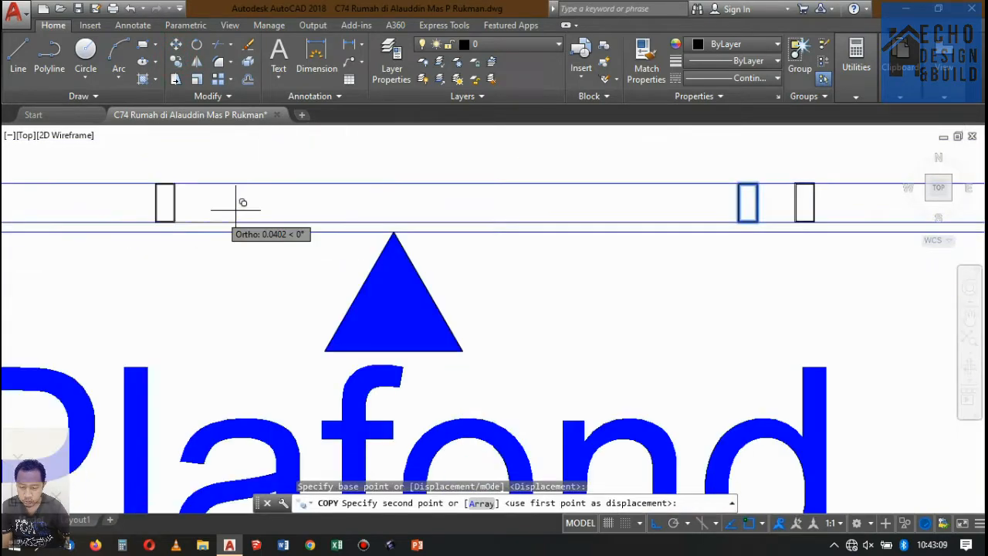
scroll(479, 216, "up", 3)
scroll(578, 223, "down", 3)
scroll(578, 224, "up", 8)
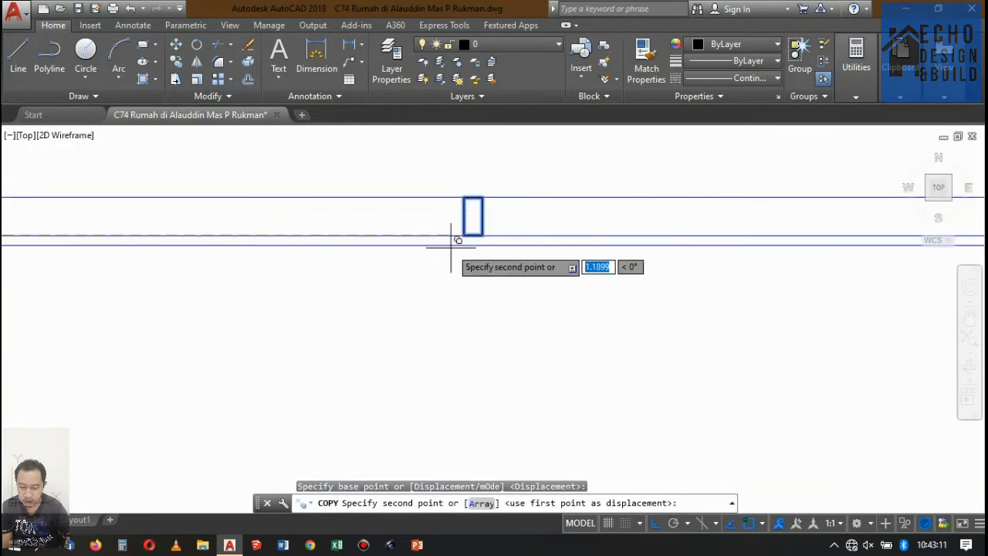
left_click(526, 202)
scroll(351, 220, "down", 6)
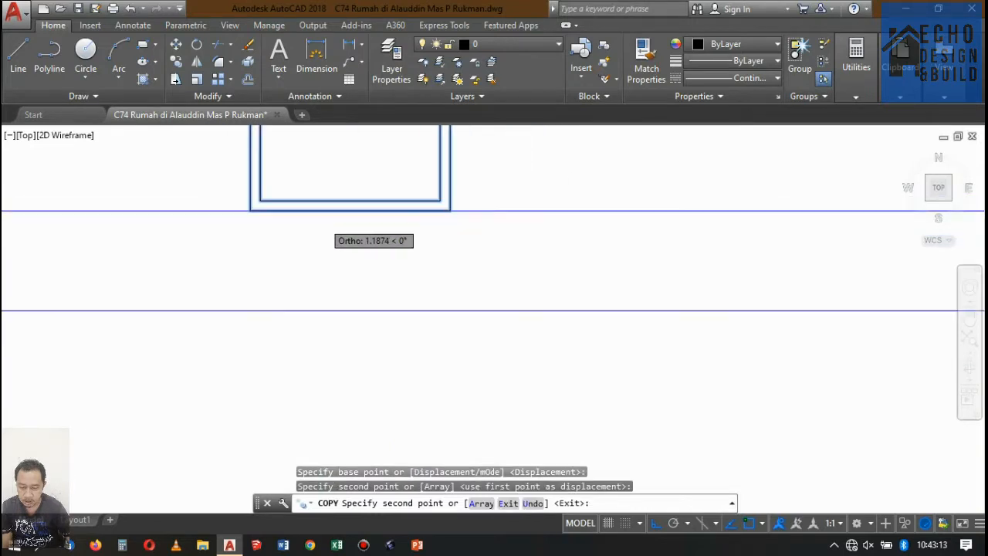
scroll(476, 220, "up", 3)
scroll(494, 208, "up", 5)
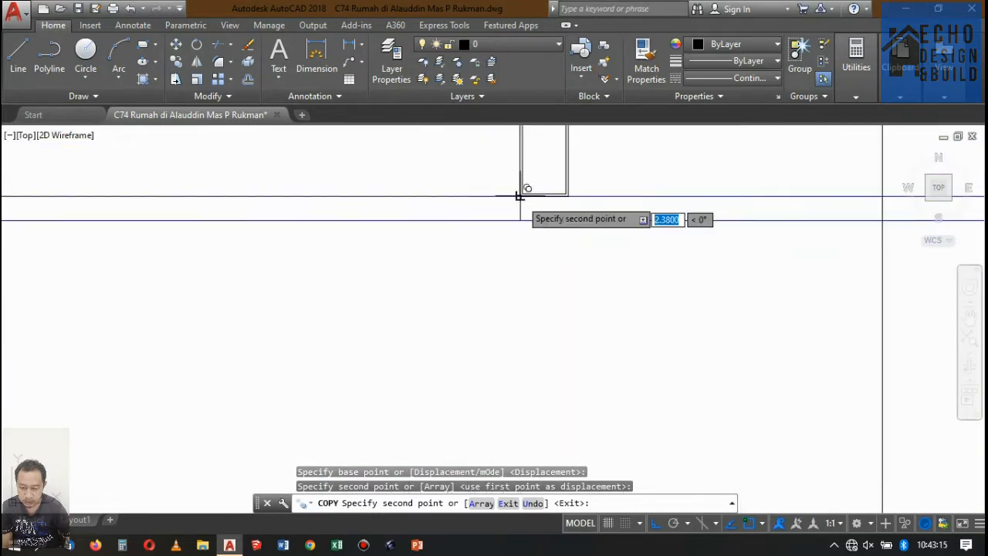
left_click(599, 189)
scroll(201, 224, "down", 5)
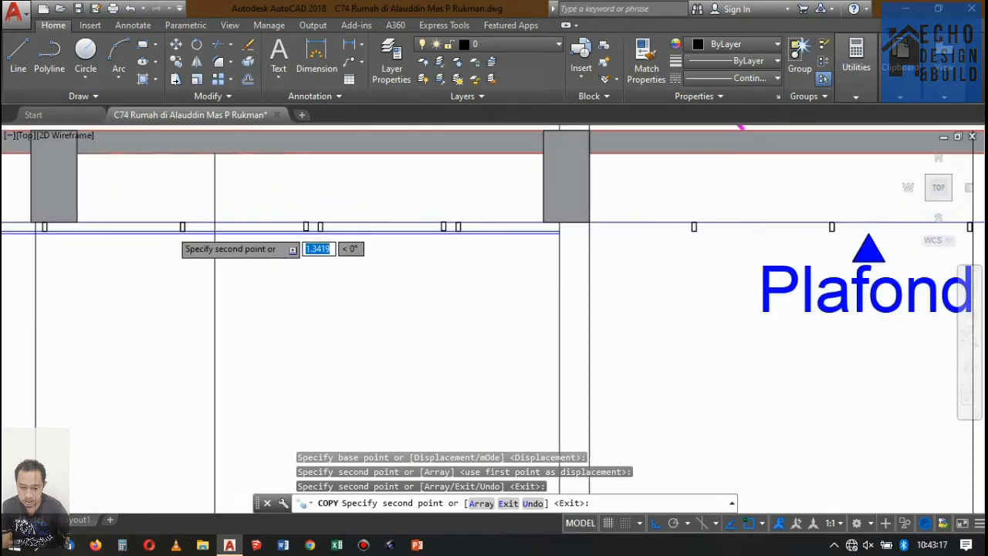
scroll(314, 218, "up", 3)
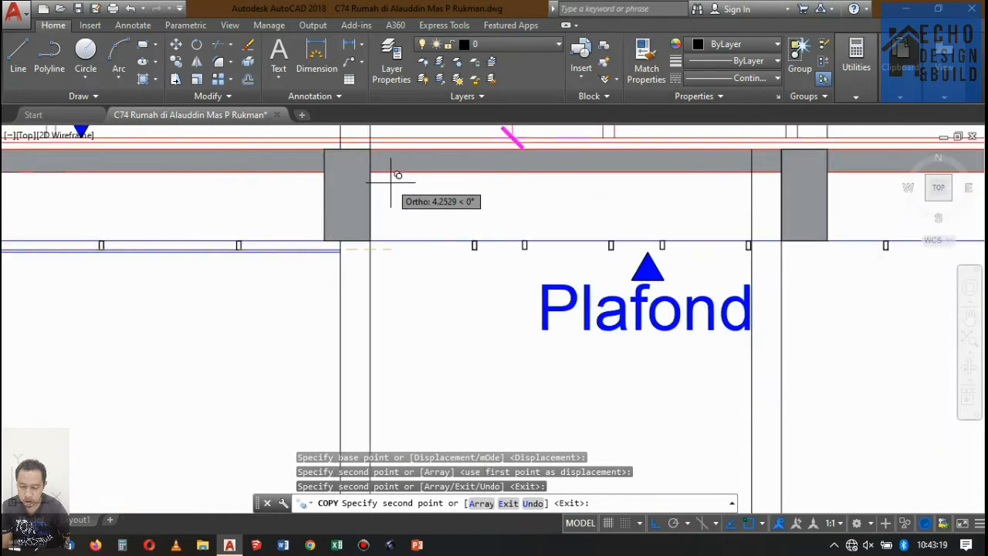
key("Return")
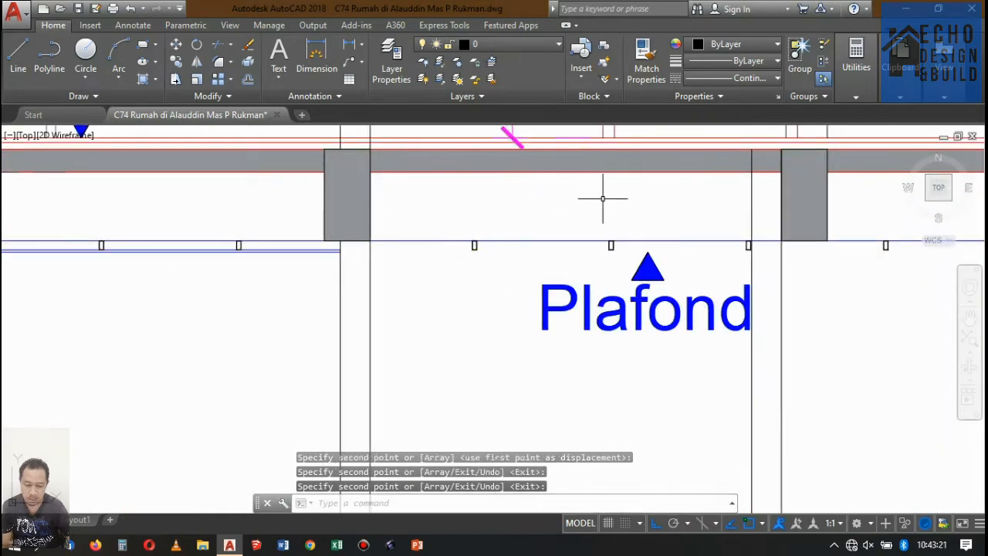
Step: Copy the last ceiling batten about 0.43 along the ceiling so its lower corner meets the wall line under the beam
scroll(563, 221, "down", 5)
scroll(304, 220, "up", 6)
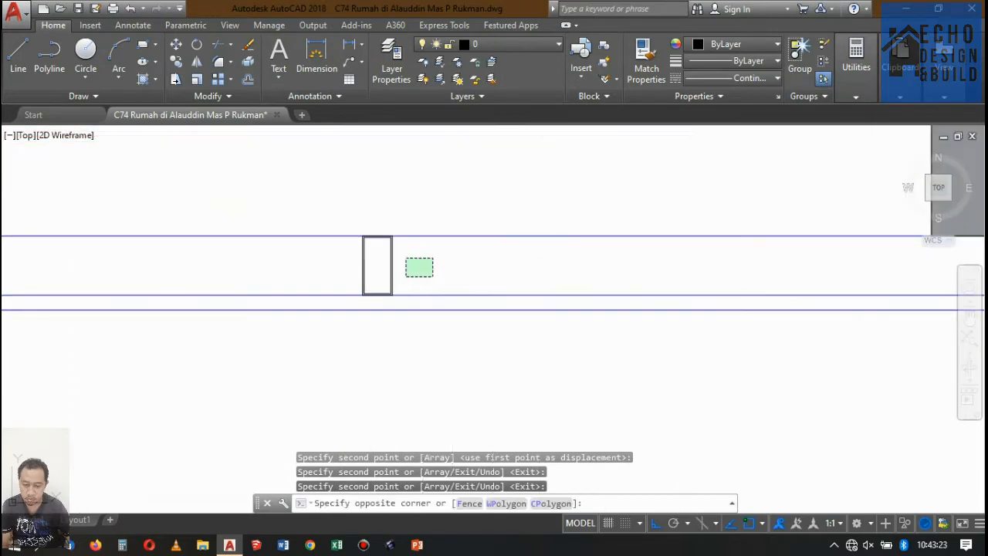
left_click(384, 247)
left_click(174, 65)
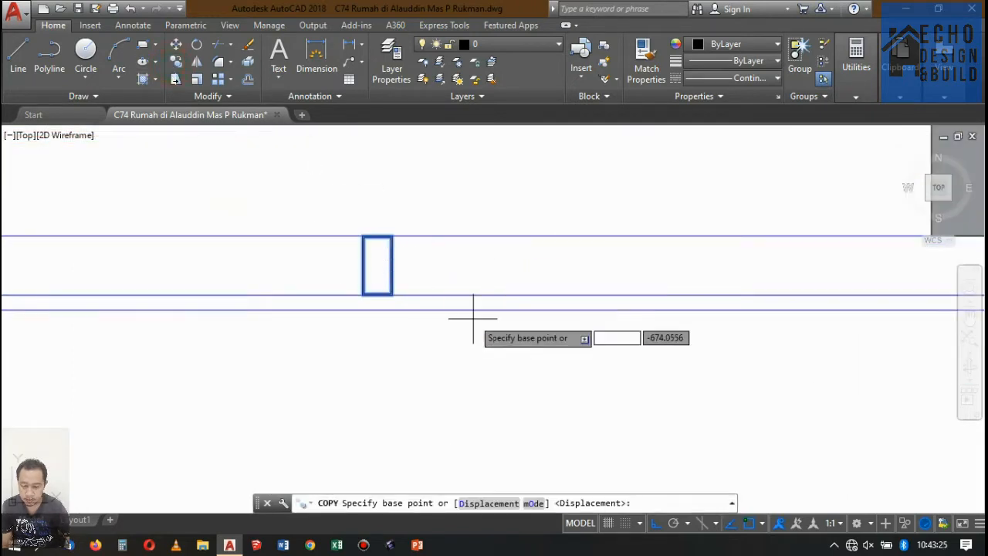
scroll(379, 283, "up", 5)
left_click(297, 240)
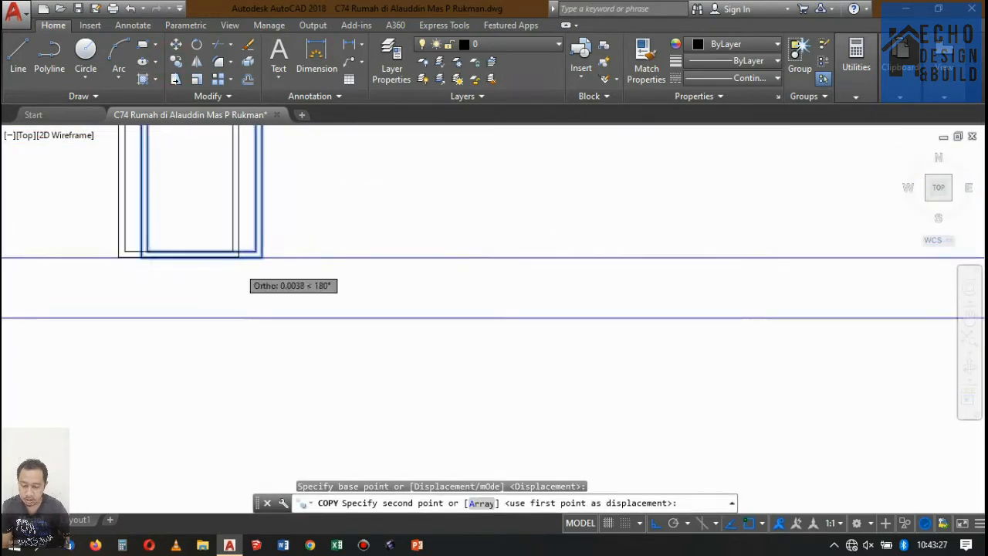
scroll(301, 255, "down", 5)
scroll(463, 301, "up", 6)
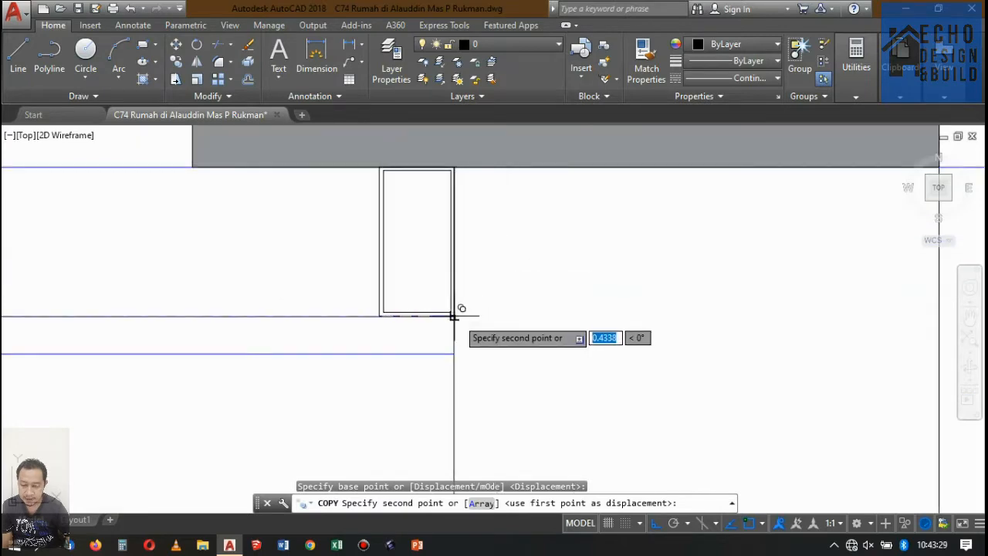
left_click(455, 315)
scroll(433, 294, "down", 4)
key("Return")
scroll(446, 262, "up", 3)
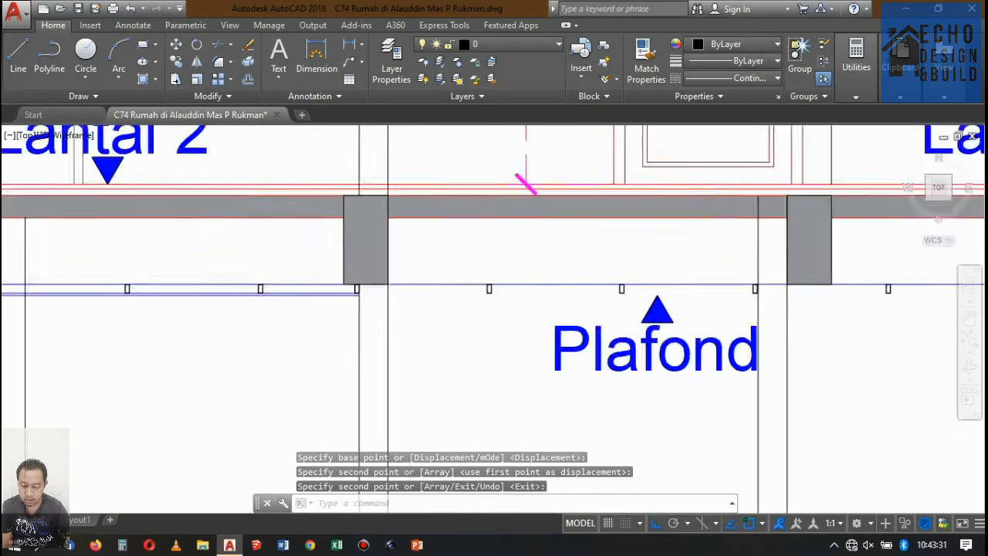
Step: Trim the line along the beam's underside between the two wall lines, using those wall lines as cutting edges
left_click(419, 278)
scroll(419, 276, "down", 3)
scroll(376, 282, "up", 4)
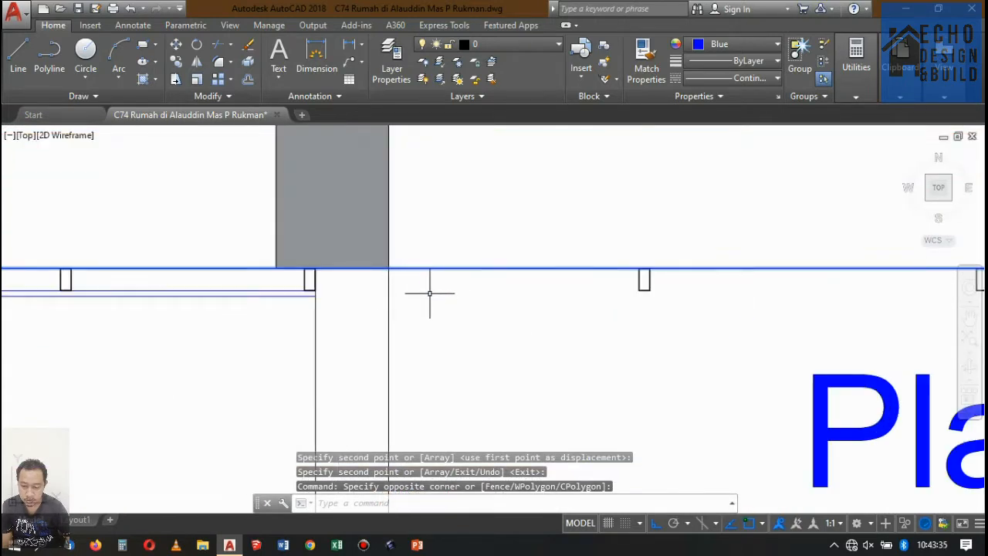
key("Escape")
type("tr")
key("Return")
left_click(412, 318)
left_click(312, 332)
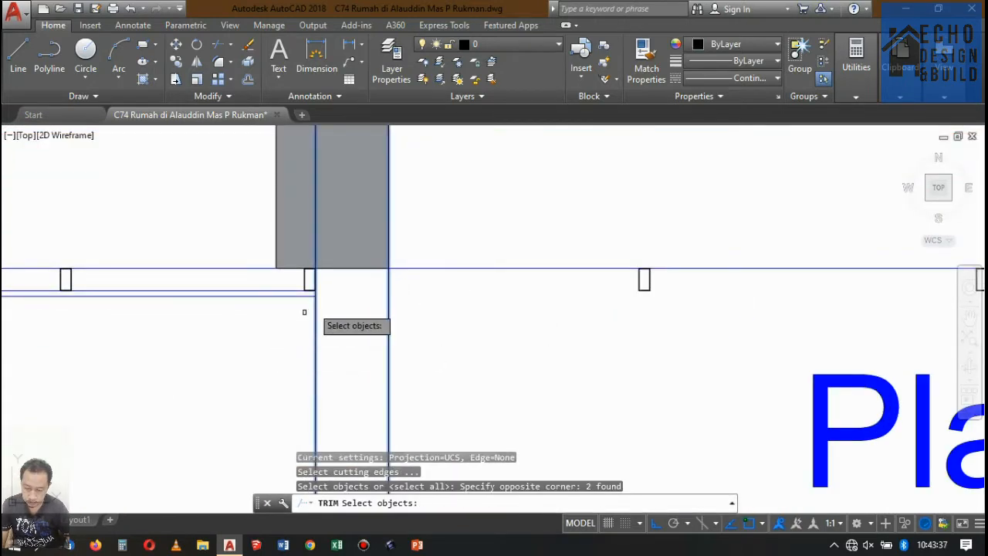
key("Return")
left_click(352, 267)
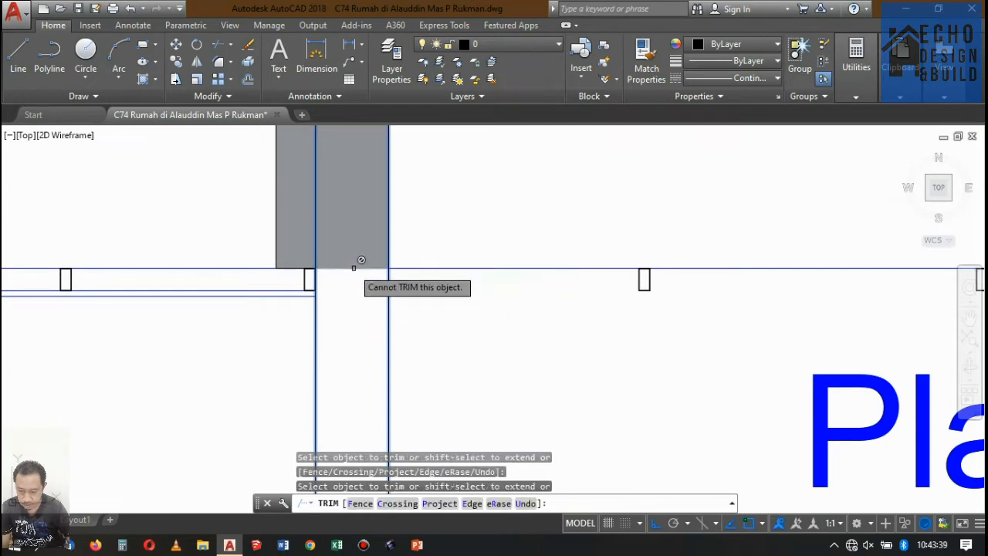
key("Return")
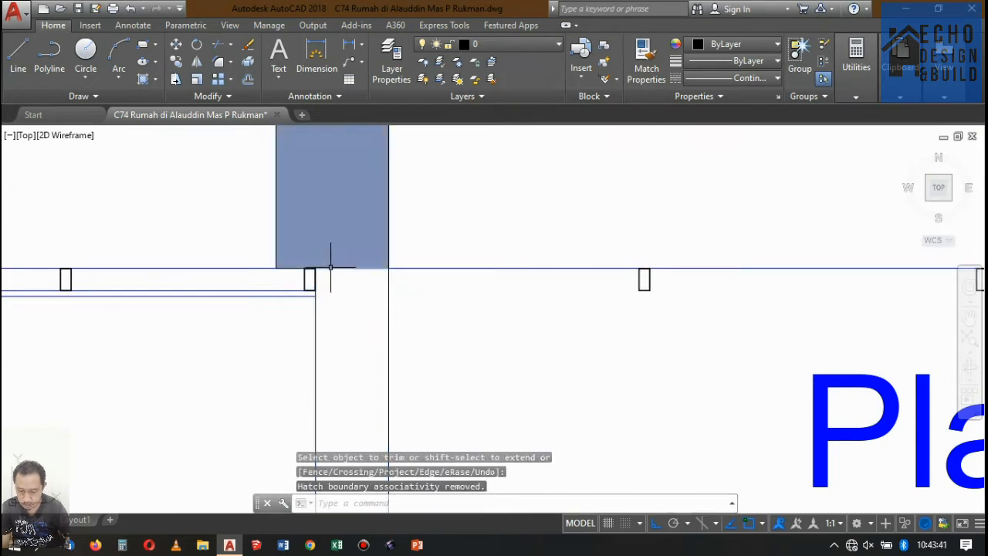
Step: Undo the last trim along the beam's underside
key("ctrl+z")
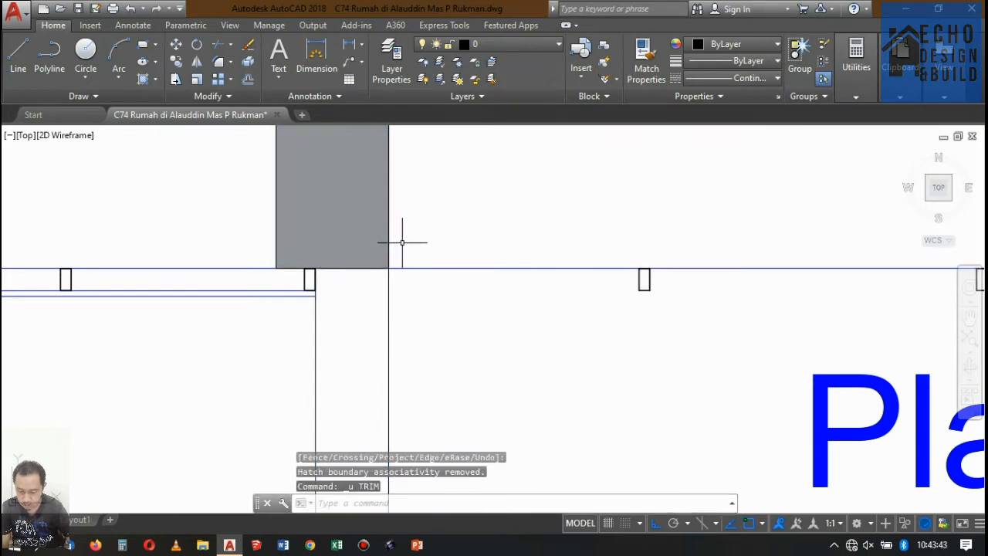
scroll(377, 293, "down", 5)
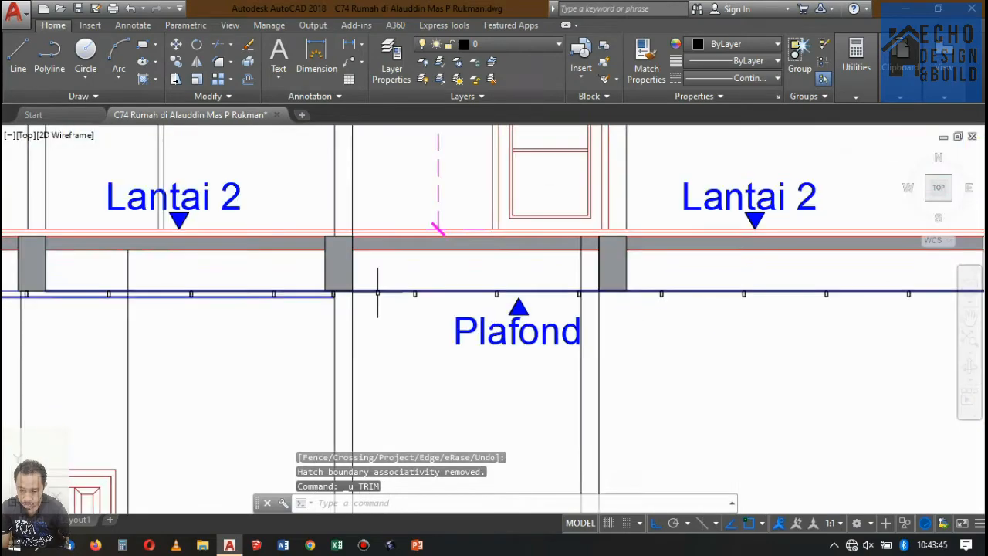
scroll(371, 277, "up", 2)
scroll(371, 278, "down", 5)
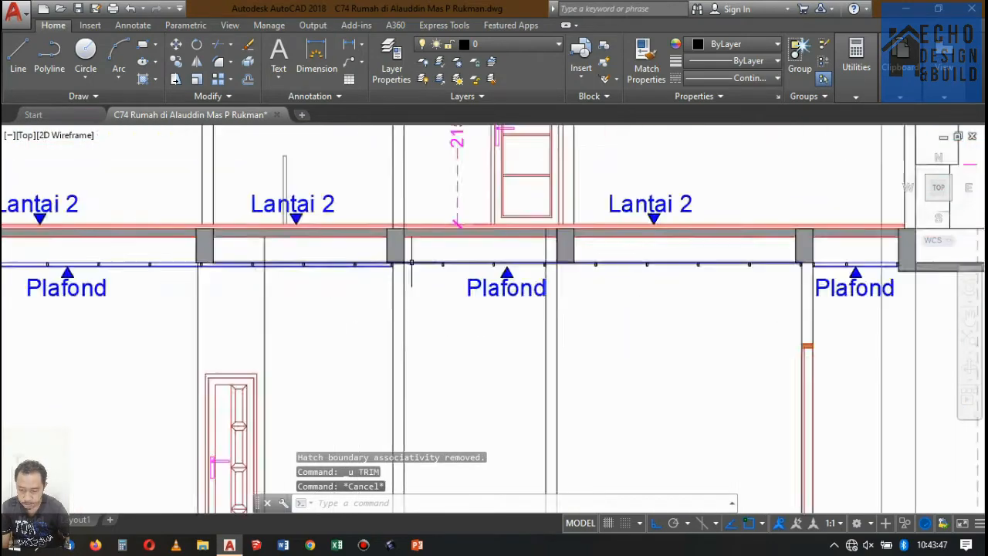
scroll(496, 278, "up", 5)
scroll(496, 278, "down", 5)
scroll(493, 274, "up", 5)
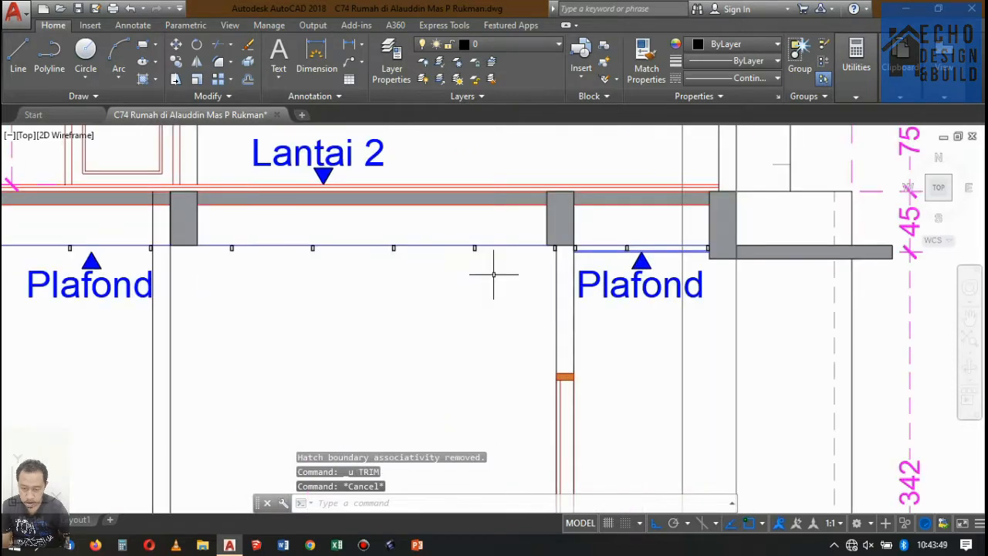
Step: Extend the two lower ceiling lines across the next two bays up to the inner line of the front wall beside the Teras
key("Return")
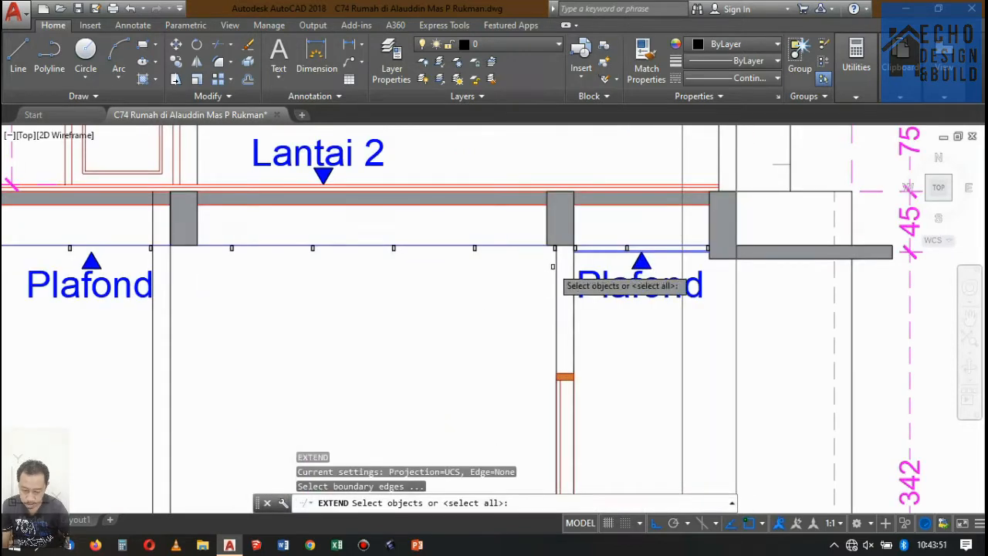
left_click(557, 264)
scroll(506, 283, "down", 5)
key("Return")
scroll(441, 270, "up", 6)
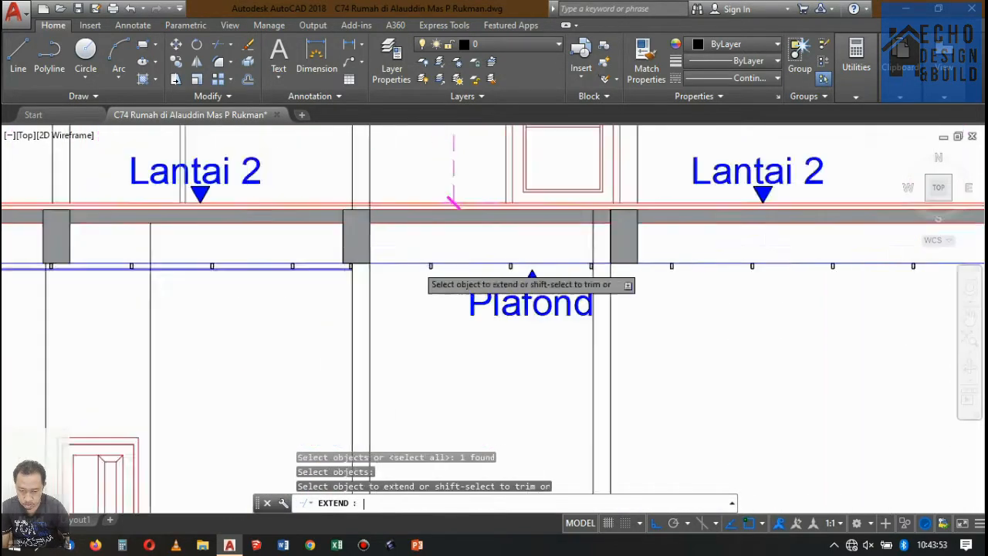
left_click(340, 280)
left_click(274, 192)
scroll(376, 243, "down", 5)
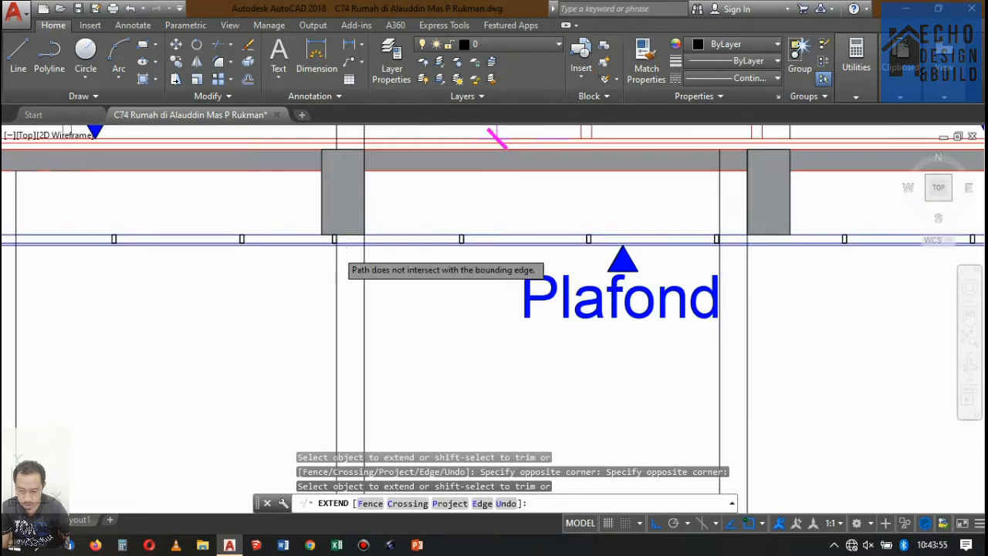
scroll(376, 243, "up", 4)
key("Return")
Step: Trim the two lower ceiling lines where they cross the two walls on either side of the middle Plafond bay
key("Return")
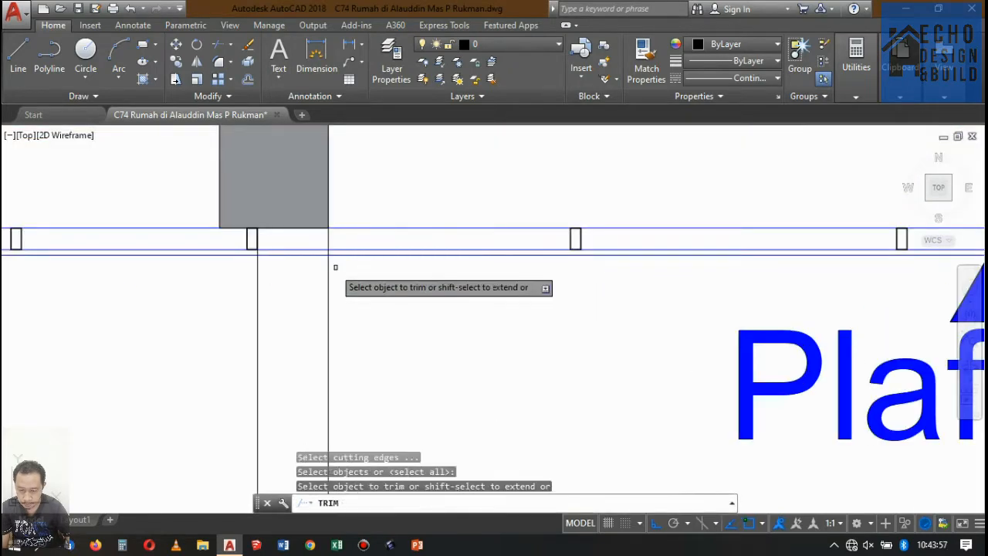
left_click(313, 281)
left_click(297, 240)
scroll(315, 274, "down", 5)
scroll(443, 249, "up", 3)
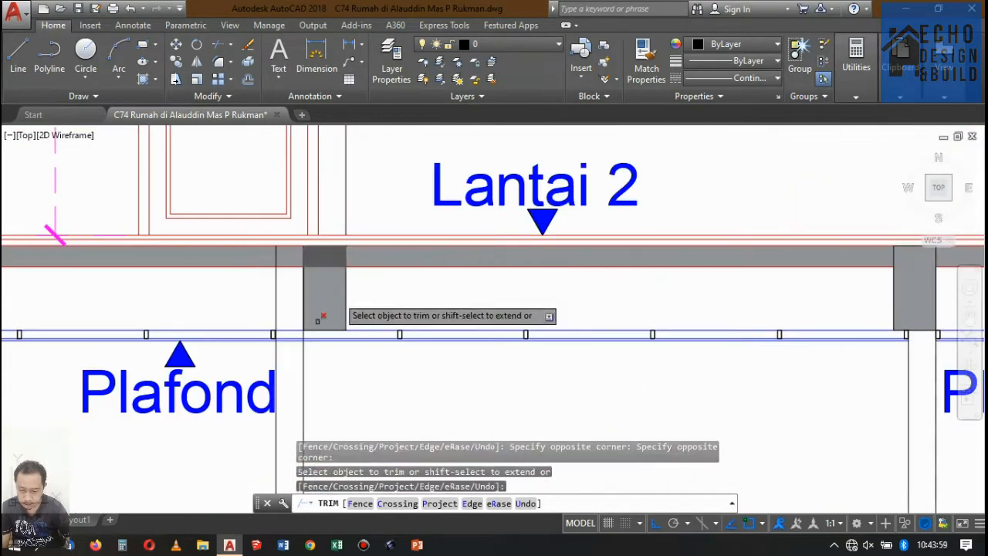
scroll(300, 342, "up", 4)
left_click(262, 371)
left_click(245, 234)
scroll(332, 247, "down", 4)
scroll(339, 245, "down", 6)
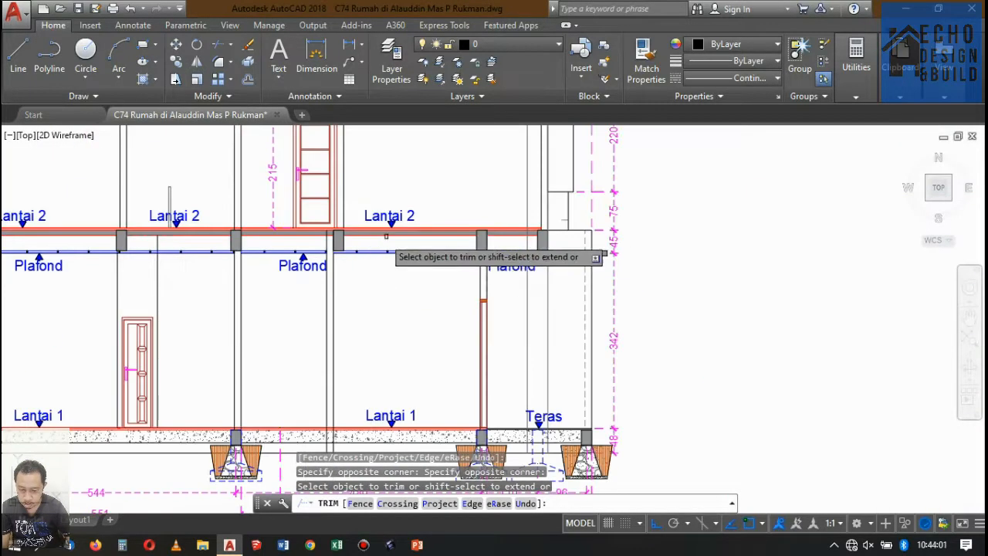
scroll(386, 247, "up", 4)
scroll(418, 226, "down", 2)
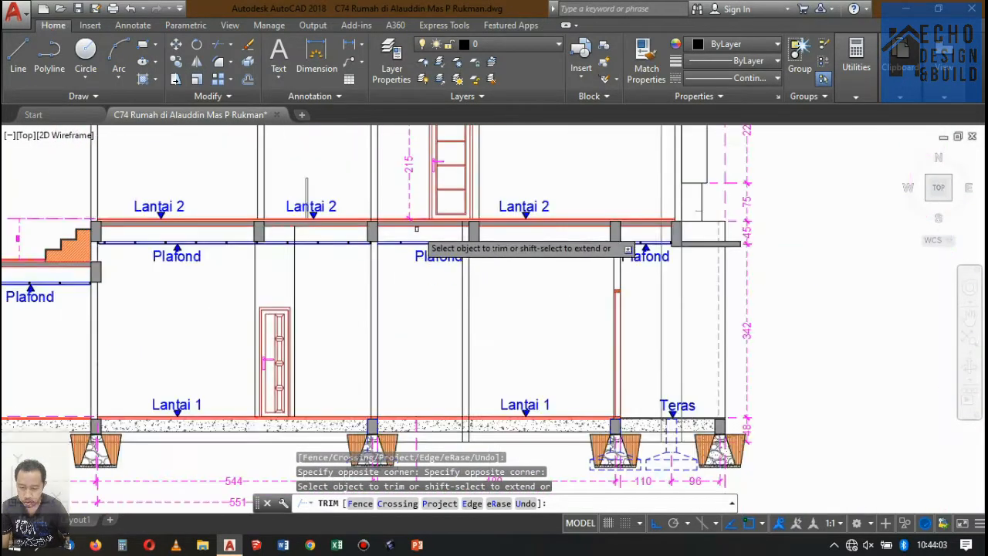
scroll(409, 232, "up", 4)
scroll(401, 231, "down", 8)
scroll(396, 225, "up", 4)
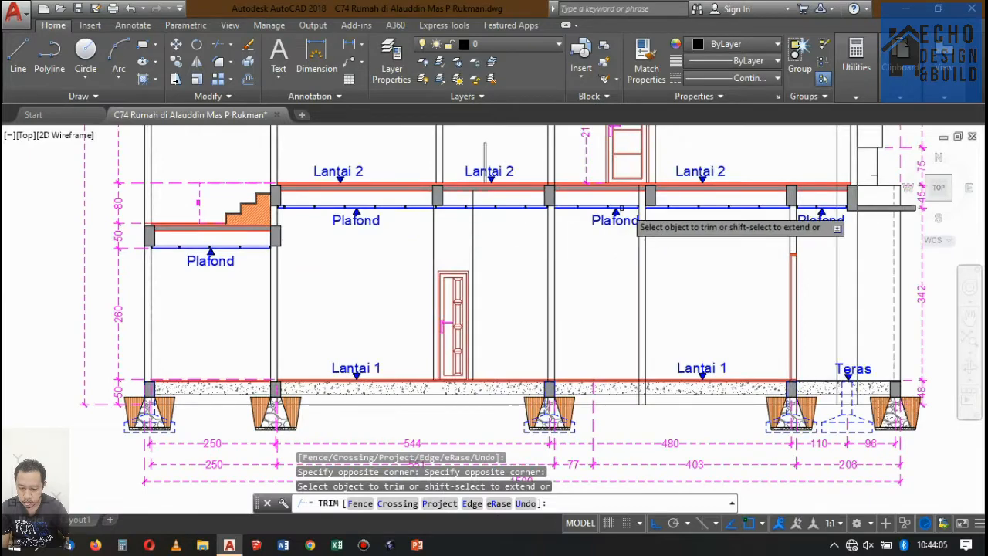
key("Return")
scroll(592, 281, "down", 5)
scroll(606, 255, "down", 2)
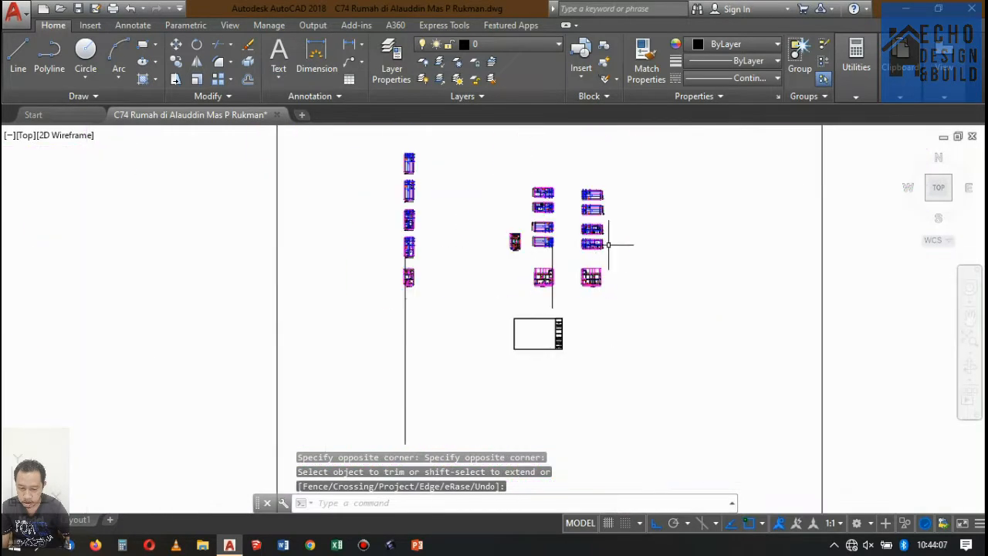
scroll(600, 214, "up", 6)
scroll(556, 242, "down", 3)
scroll(545, 241, "up", 3)
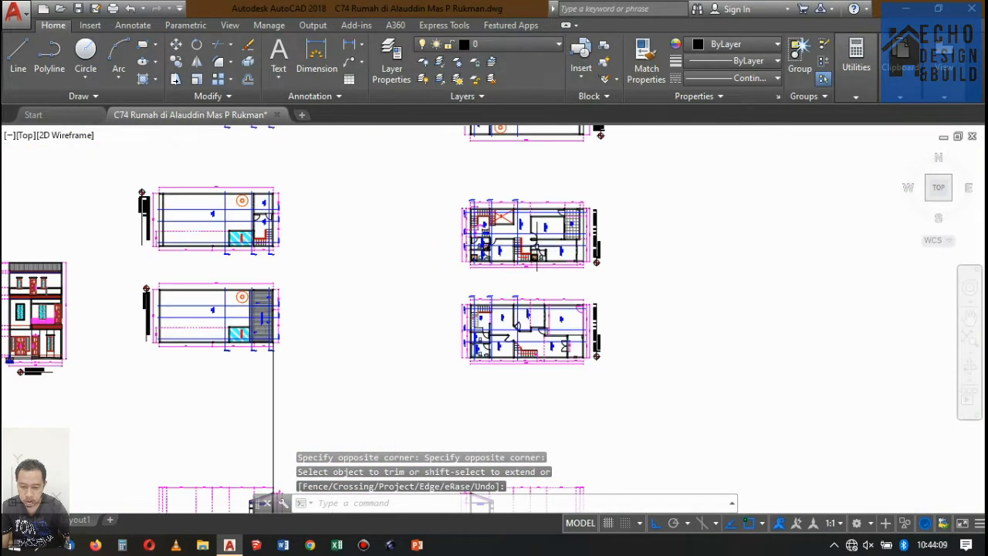
scroll(544, 240, "up", 4)
scroll(544, 240, "up", 8)
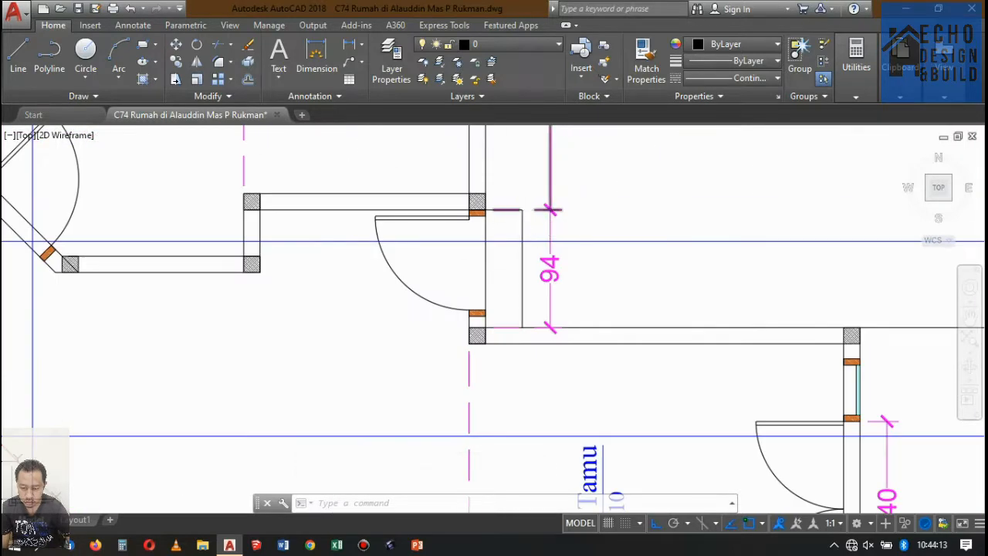
scroll(478, 209, "down", 10)
scroll(487, 286, "up", 6)
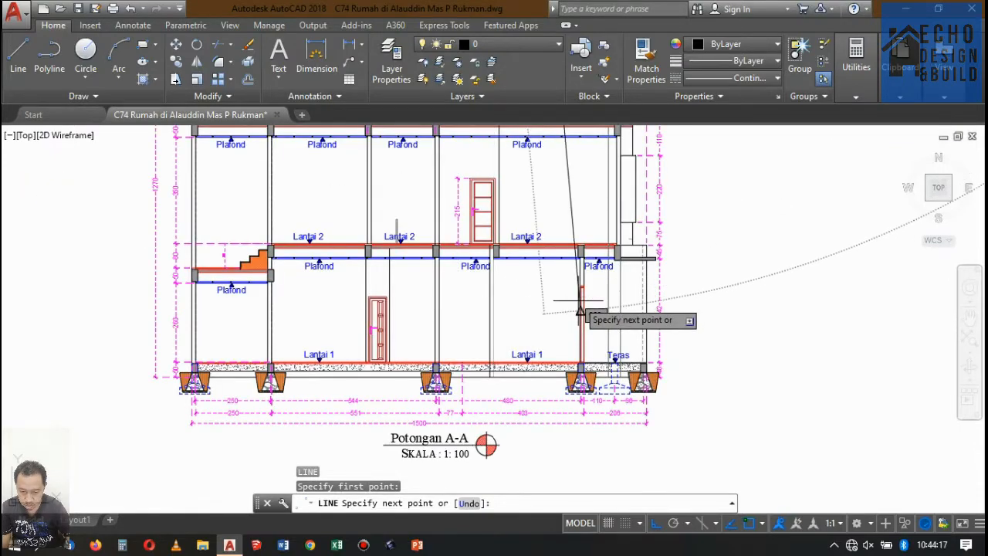
key("Escape")
Step: Erase the ground-floor front wall lines and door frame between the Lantai 1 room and the Teras in section A-A
scroll(579, 301, "up", 2)
scroll(579, 301, "down", 2)
scroll(579, 301, "up", 2)
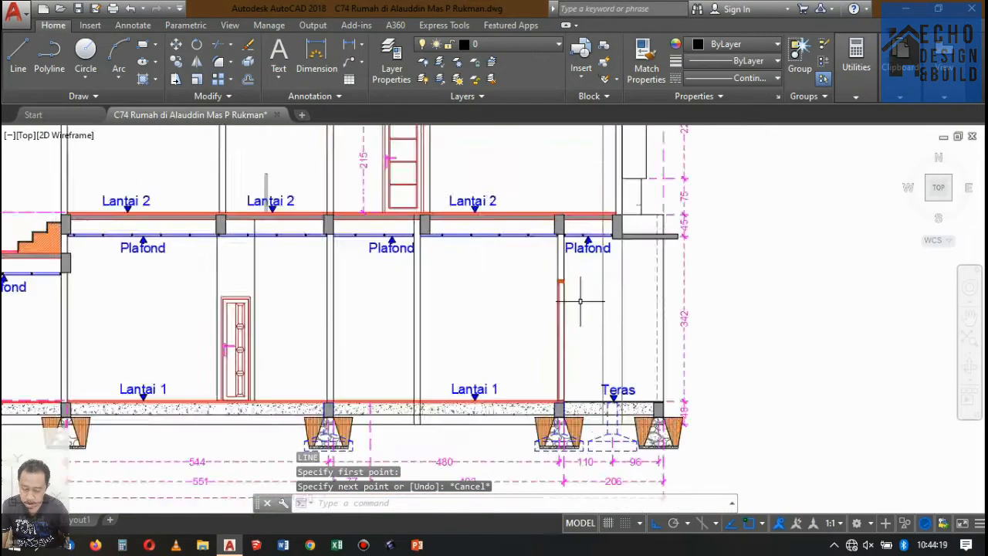
scroll(577, 306, "up", 1)
scroll(574, 288, "down", 2)
scroll(574, 287, "up", 2)
left_click(575, 288)
left_click(528, 245)
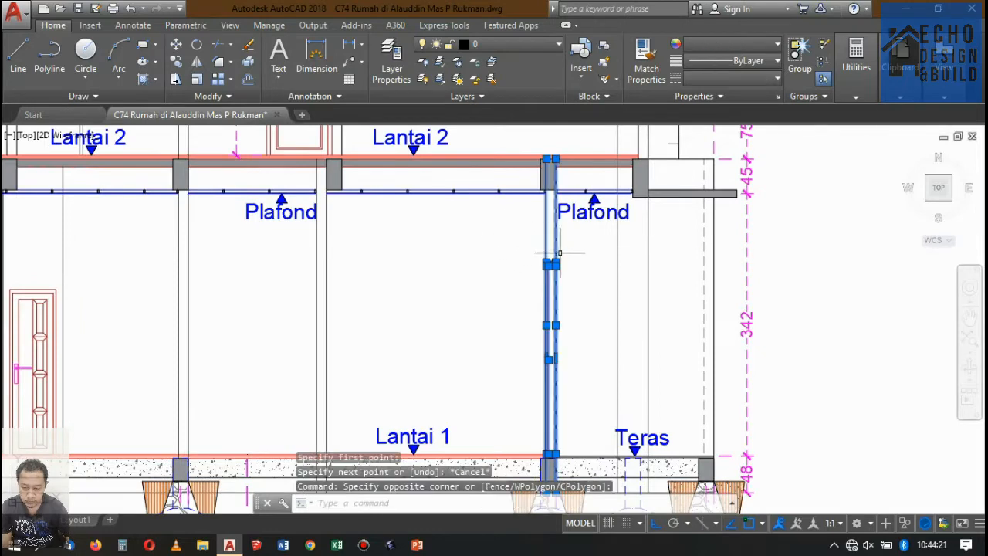
scroll(560, 253, "down", 5)
scroll(568, 264, "up", 3)
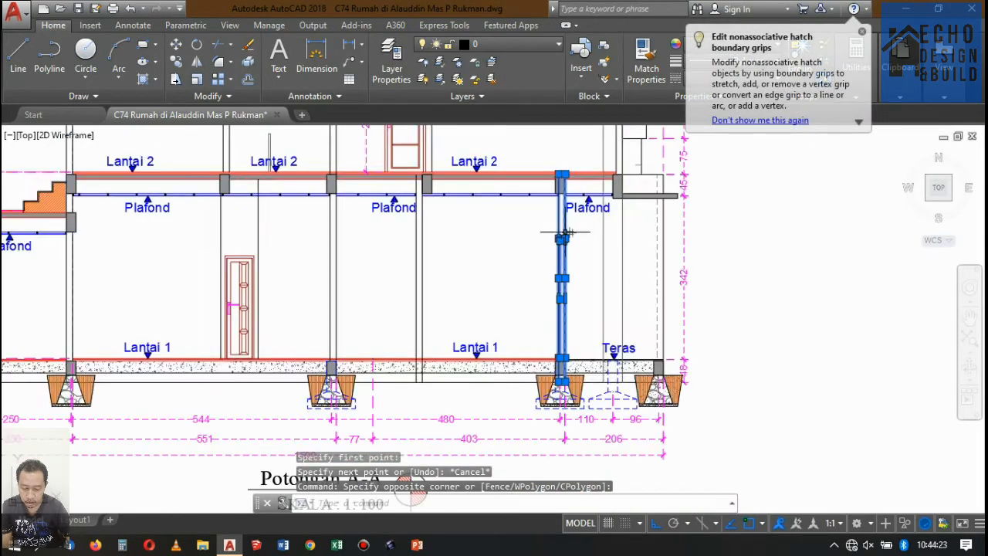
key("Delete")
Step: Erase the beam above the removed wall, together with the two lower ceiling lines and battens of the Plafond bay over the Teras
scroll(548, 159, "up", 4)
scroll(572, 222, "up", 2)
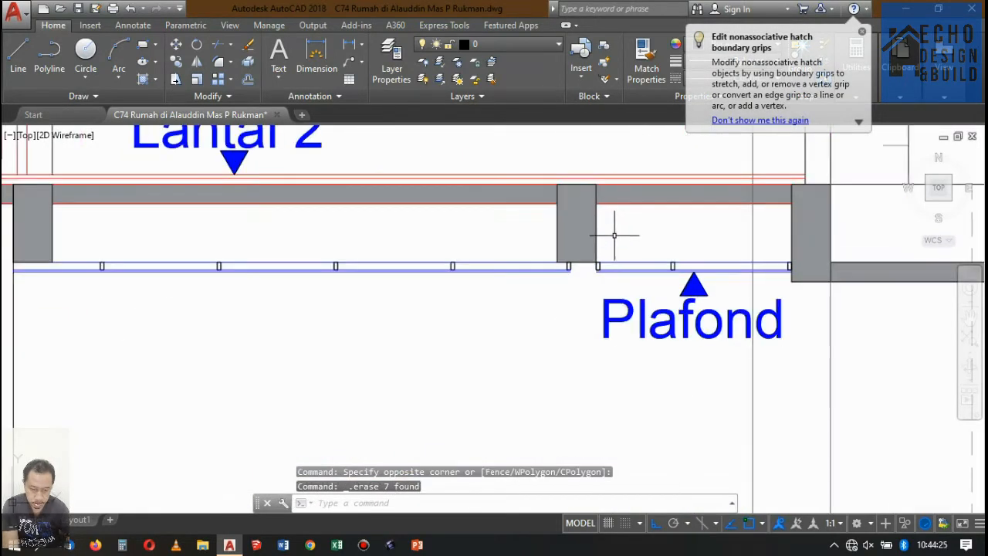
left_click(618, 227)
left_click(569, 222)
scroll(629, 270, "up", 4)
left_click(618, 278)
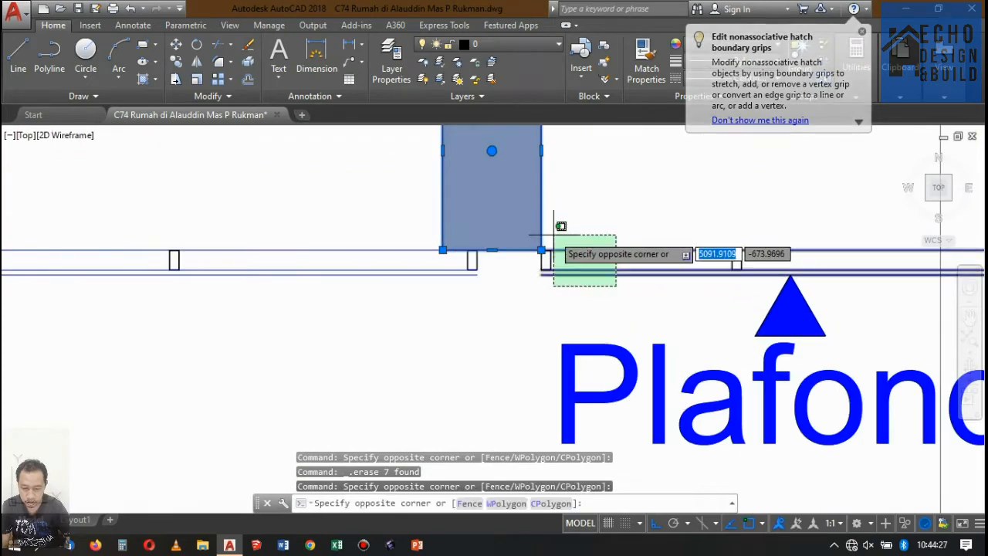
left_click(557, 288)
scroll(520, 266, "down", 4)
scroll(594, 263, "up", 6)
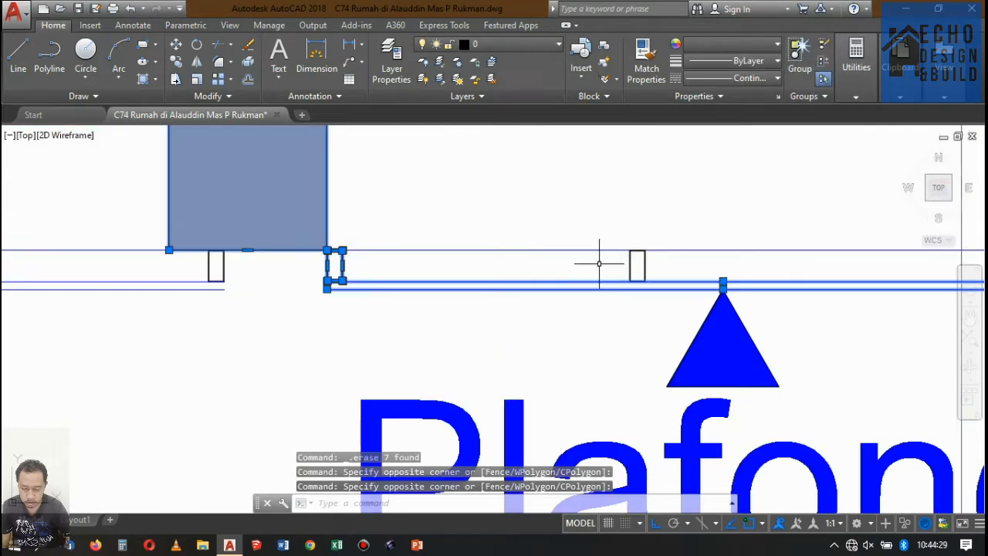
scroll(490, 256, "down", 4)
scroll(741, 255, "up", 8)
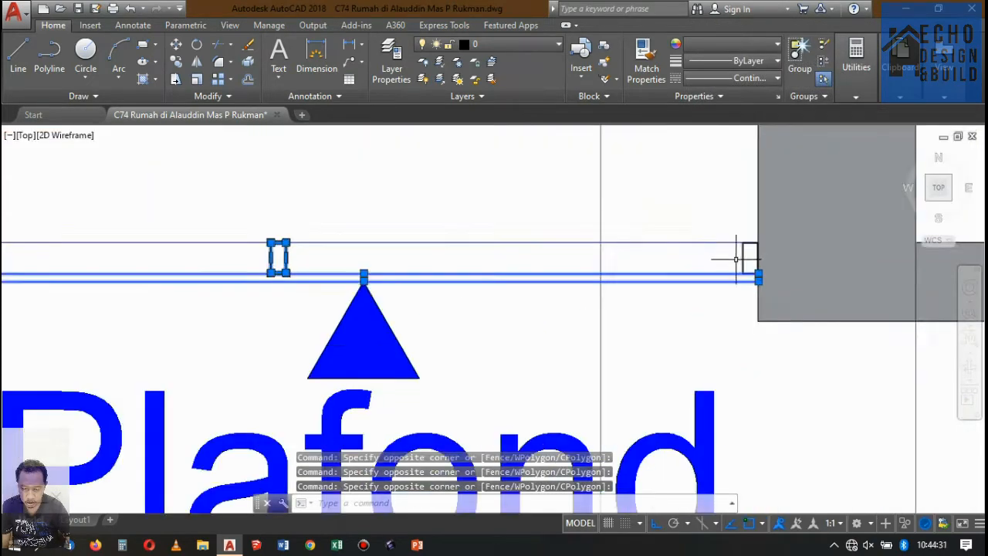
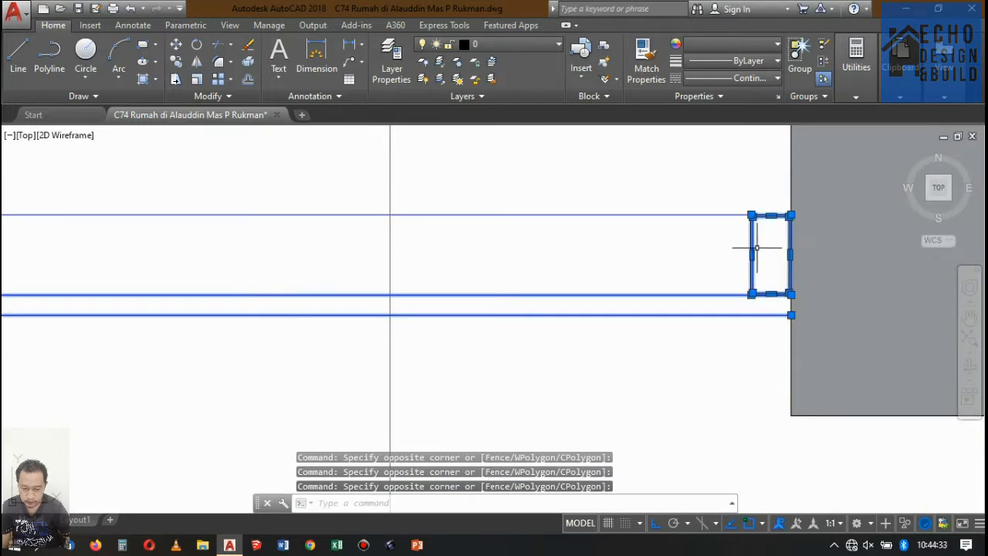
key("Delete")
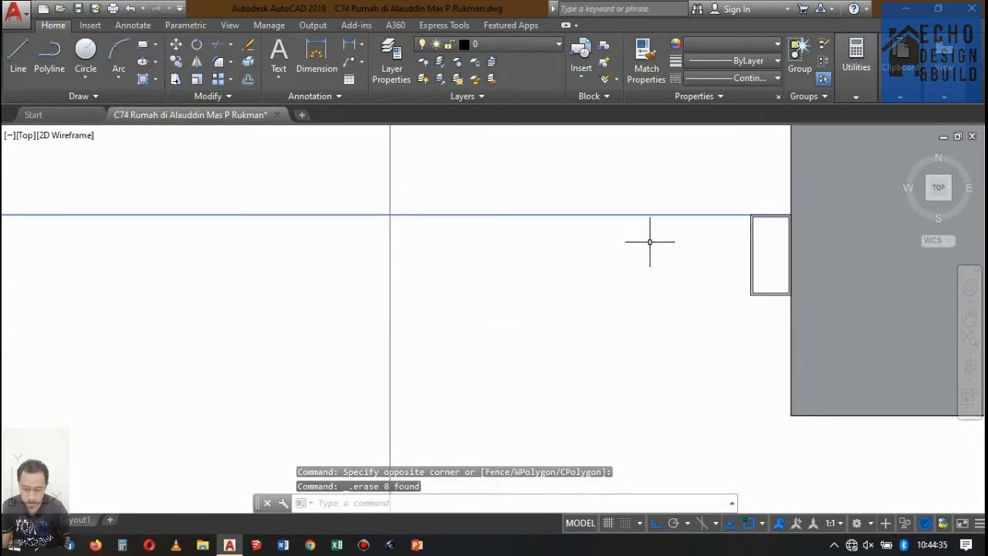
Step: Compare the front bays of section A-A with the Lantai 1 floor plan around the door opening dimensioned 94
scroll(710, 227, "down", 5)
scroll(575, 251, "up", 4)
scroll(575, 250, "down", 5)
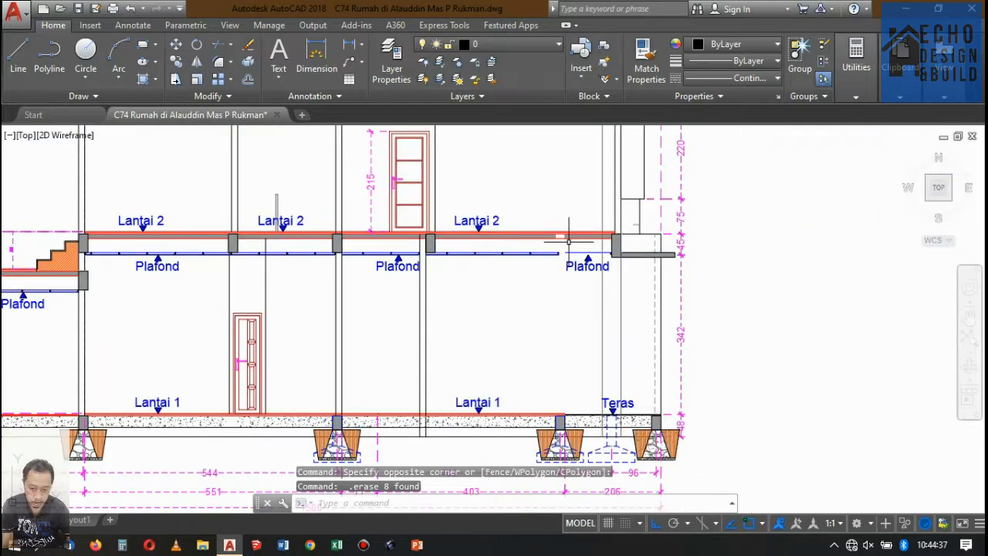
scroll(567, 227, "up", 3)
scroll(569, 227, "down", 3)
scroll(569, 227, "up", 3)
scroll(551, 237, "down", 6)
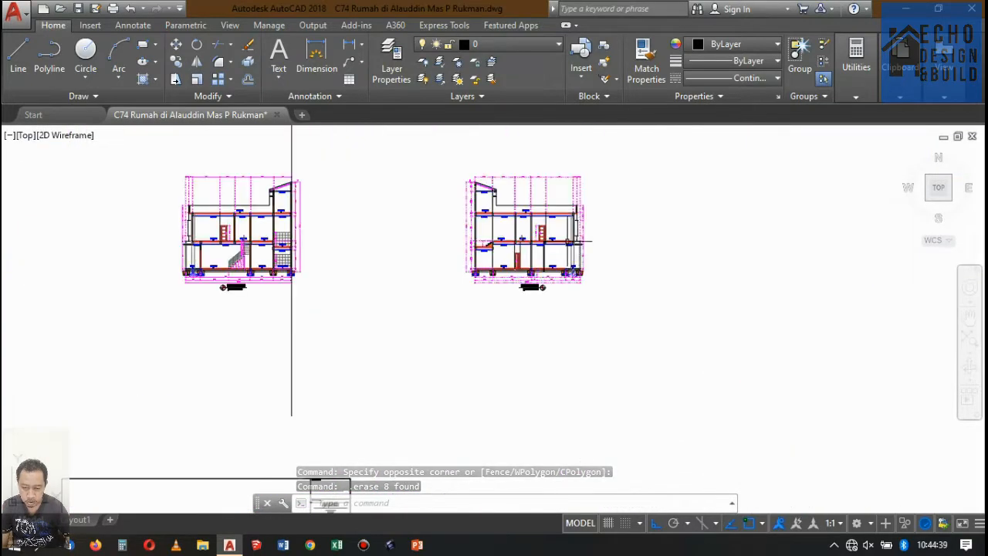
scroll(525, 236, "up", 3)
scroll(512, 244, "down", 5)
scroll(512, 244, "down", 2)
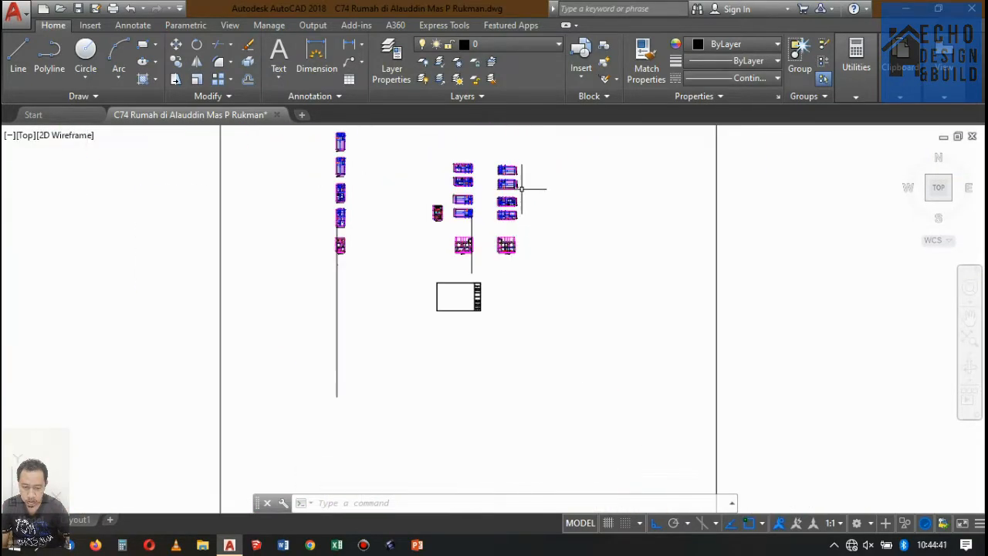
scroll(521, 185, "up", 10)
scroll(501, 263, "down", 6)
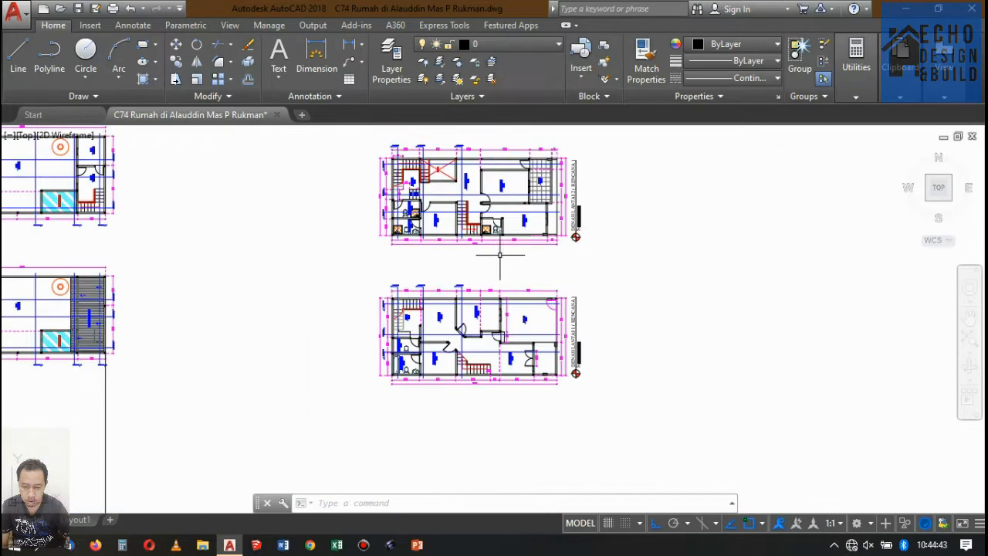
scroll(494, 247, "up", 6)
scroll(533, 193, "up", 2)
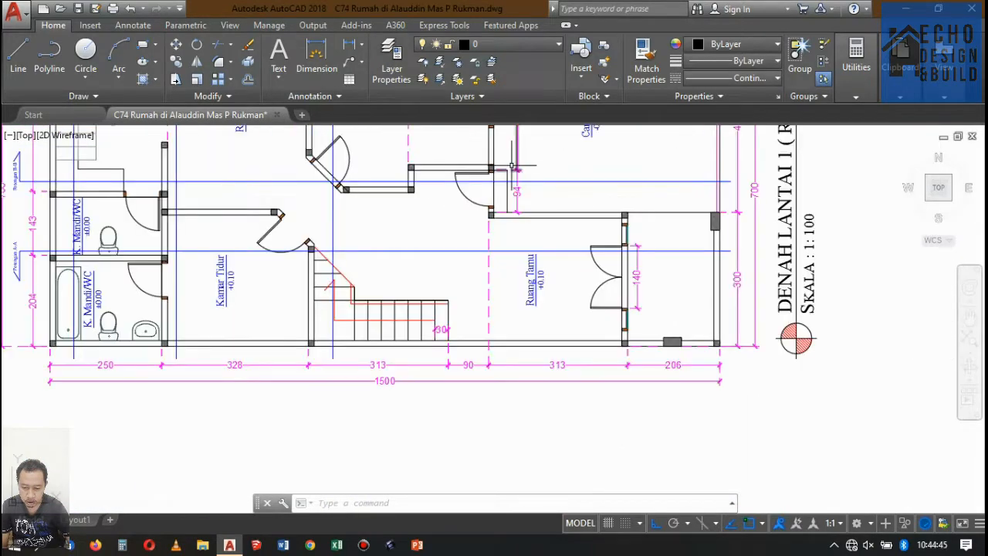
scroll(517, 178, "down", 6)
scroll(506, 324, "up", 3)
scroll(514, 282, "down", 3)
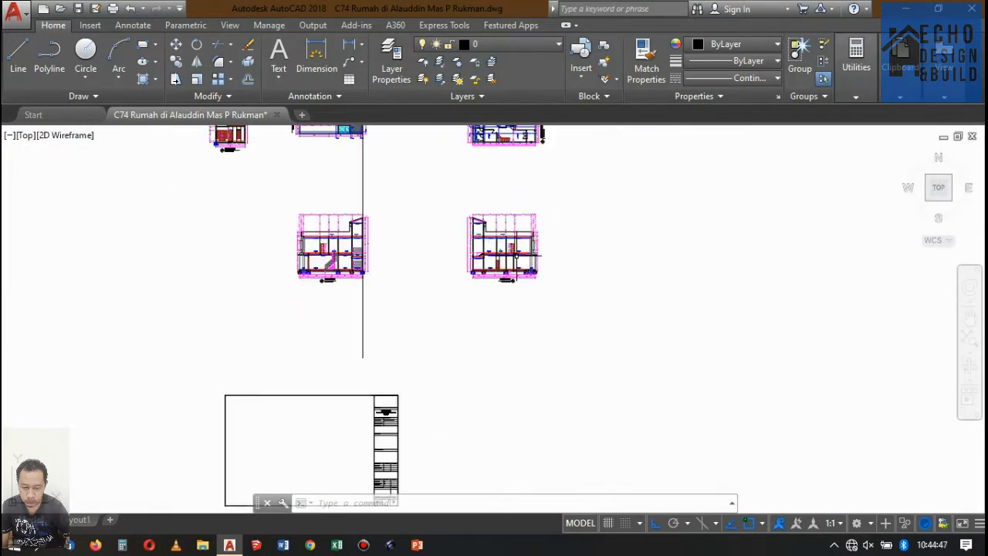
scroll(516, 249, "up", 5)
scroll(511, 210, "up", 2)
scroll(529, 198, "down", 4)
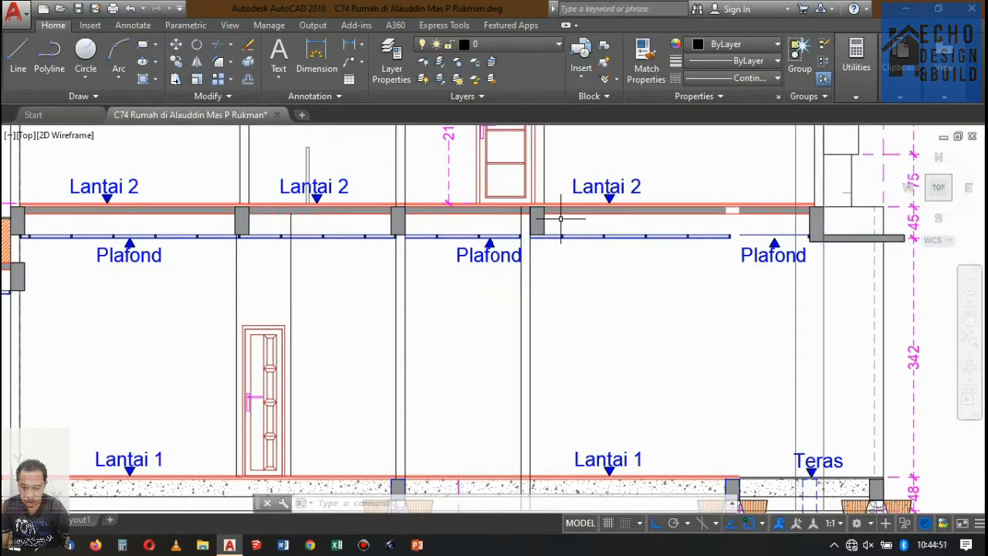
Step: Check the front wall's position in section A-A with a vertical projection from the wall corner at the plan's 94 door opening
scroll(556, 218, "down", 5)
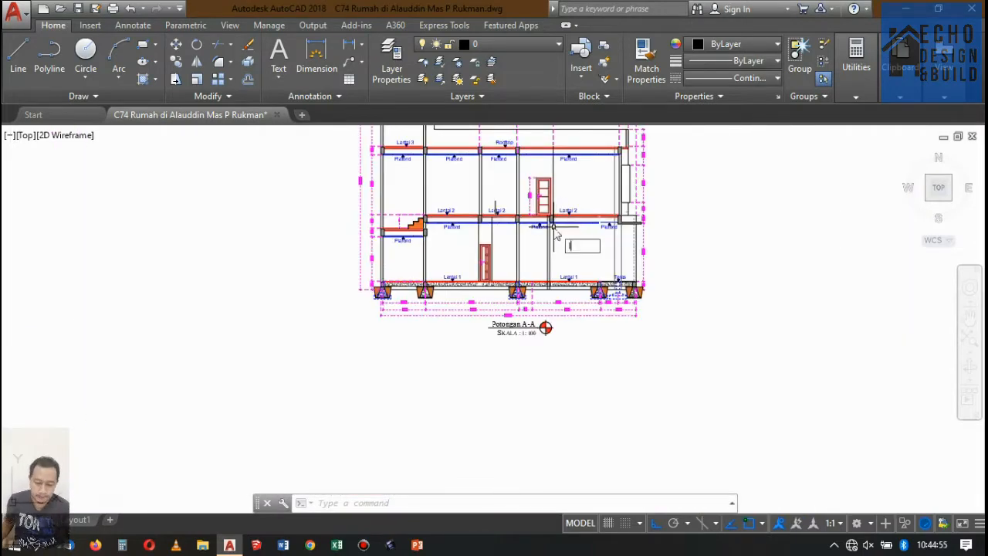
key("Return")
scroll(544, 304, "down", 5)
scroll(494, 154, "up", 8)
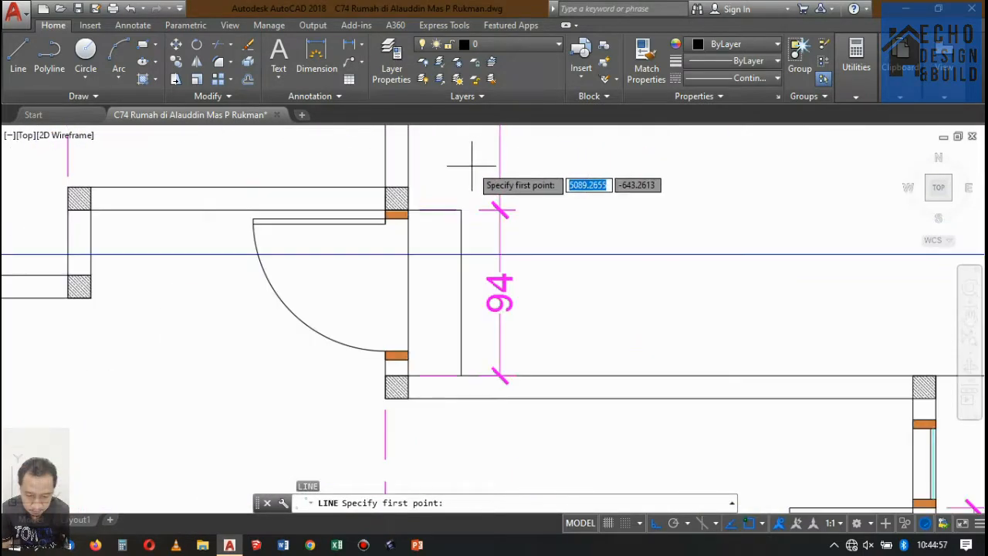
left_click(408, 209)
scroll(430, 200, "down", 5)
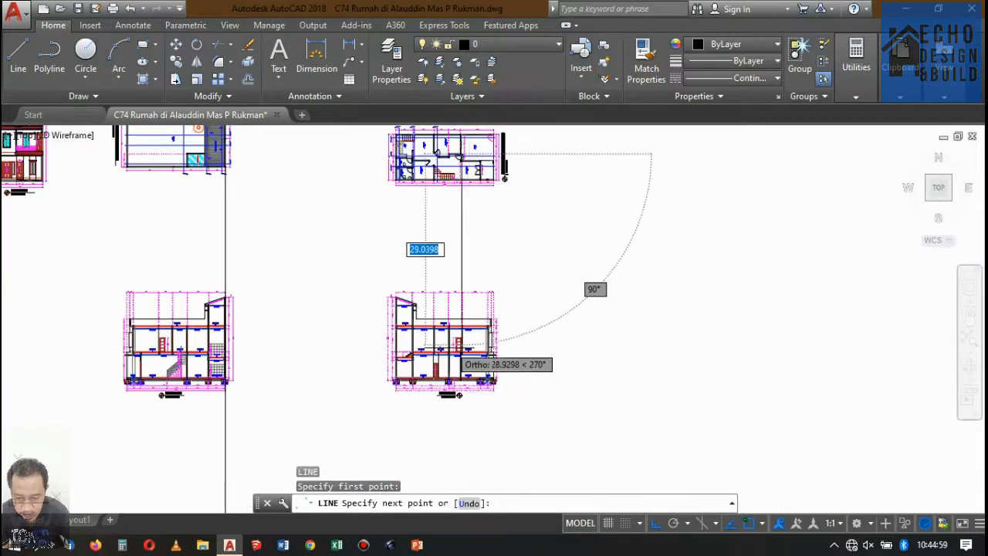
scroll(463, 386, "up", 8)
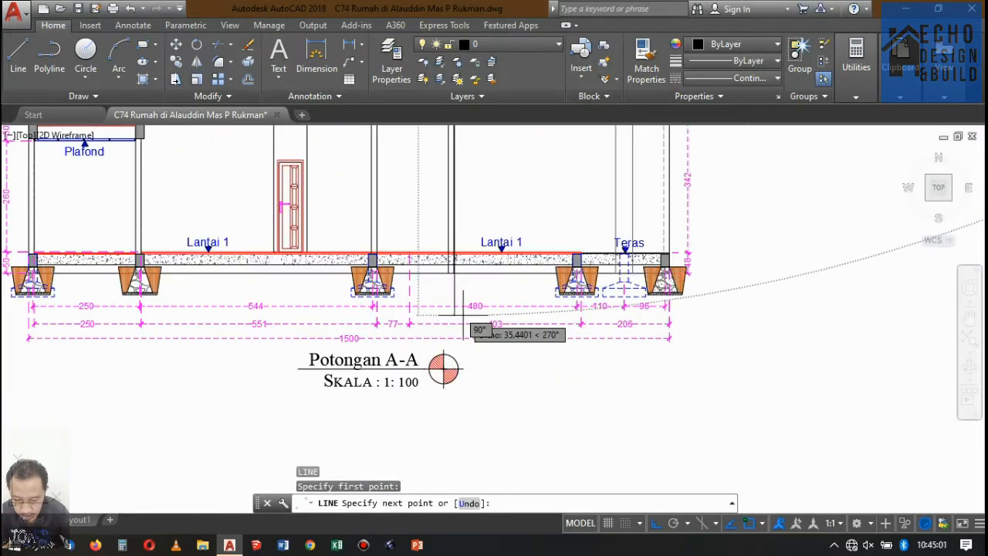
key("Escape")
Step: Copy the middle foundation with its ground beam 1.80 towards the Teras, aligning it under the next wall of section A-A
scroll(349, 278, "down", 5)
scroll(349, 278, "up", 8)
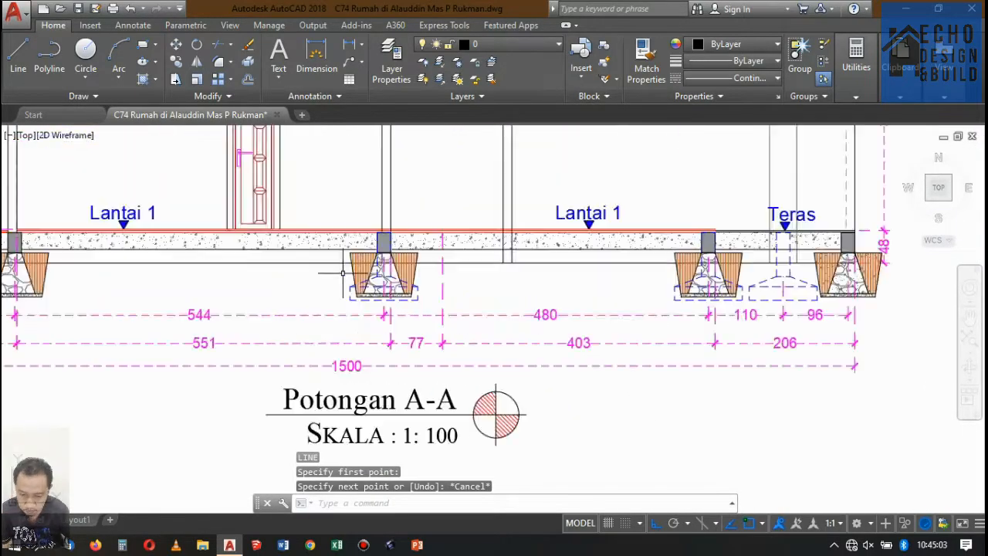
left_click(309, 145)
scroll(339, 185, "down", 5)
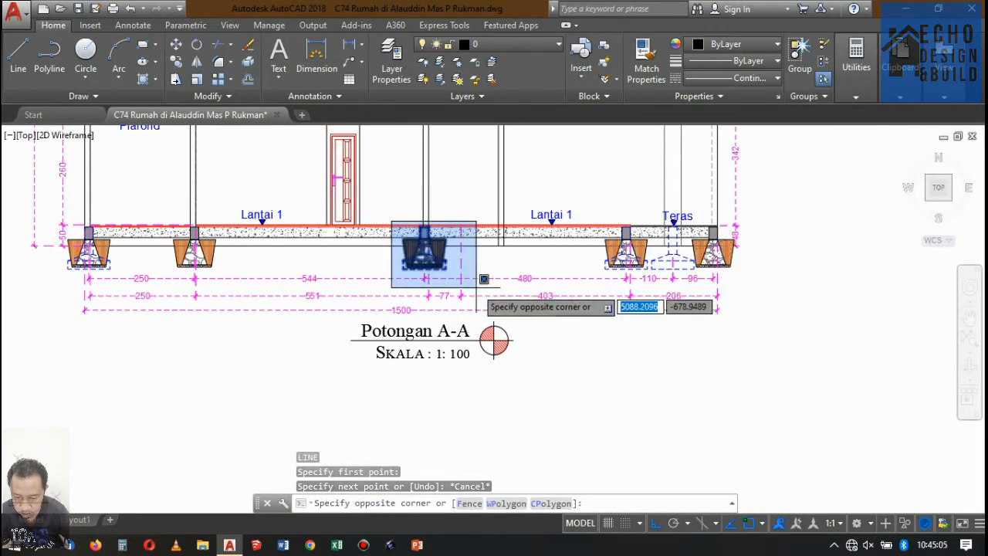
left_click(457, 284)
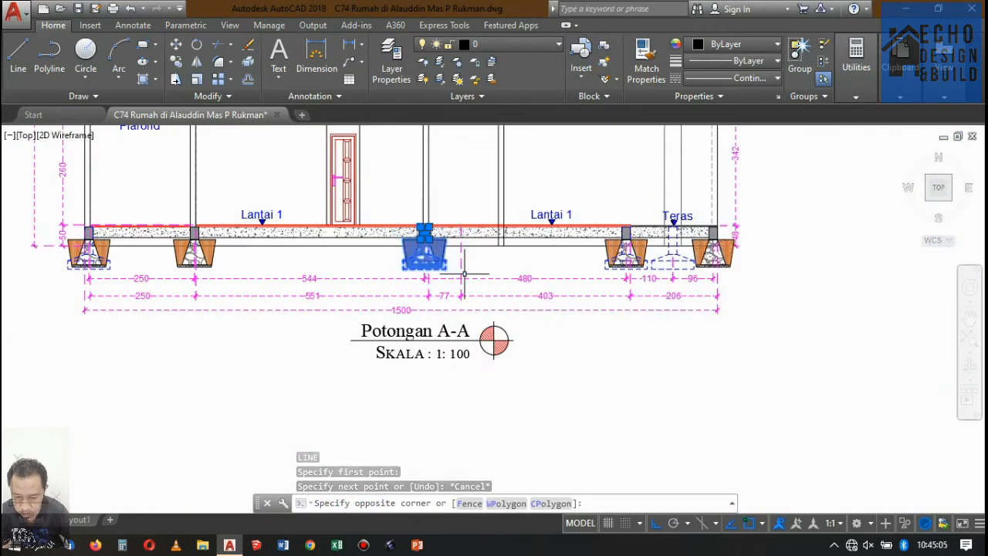
left_click(178, 63)
scroll(432, 231, "up", 6)
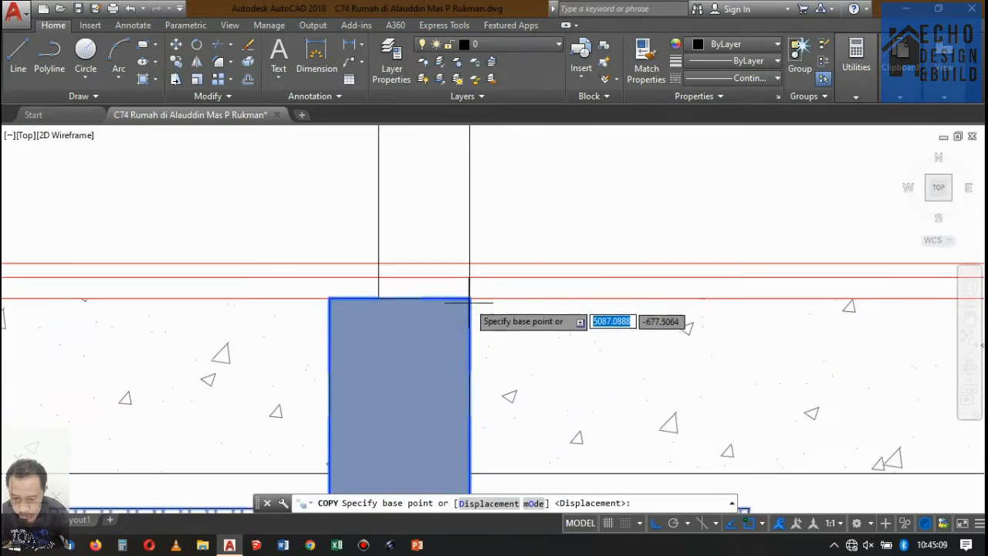
left_click(469, 299)
scroll(479, 267, "down", 4)
scroll(540, 287, "up", 5)
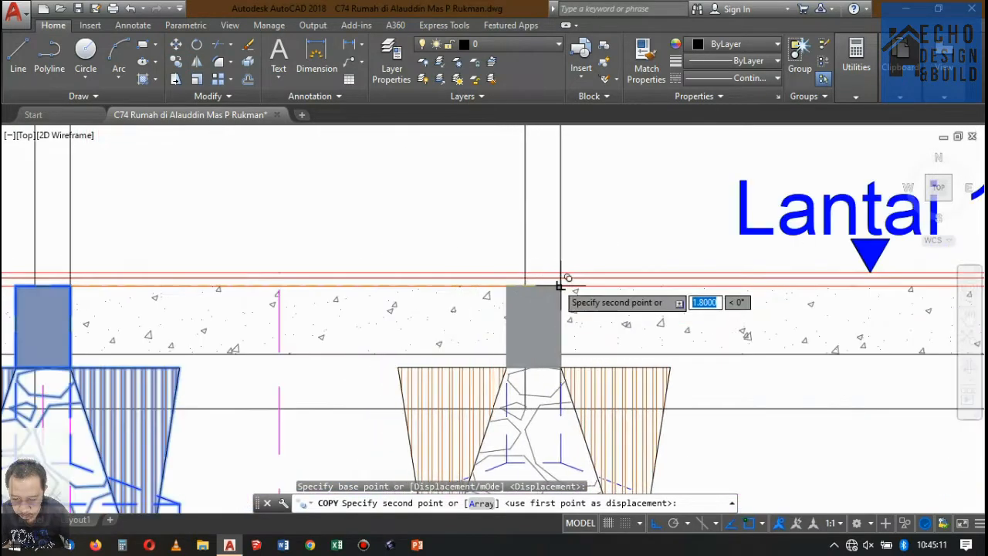
left_click(560, 286)
scroll(505, 273, "down", 4)
key("space")
scroll(511, 268, "up", 7)
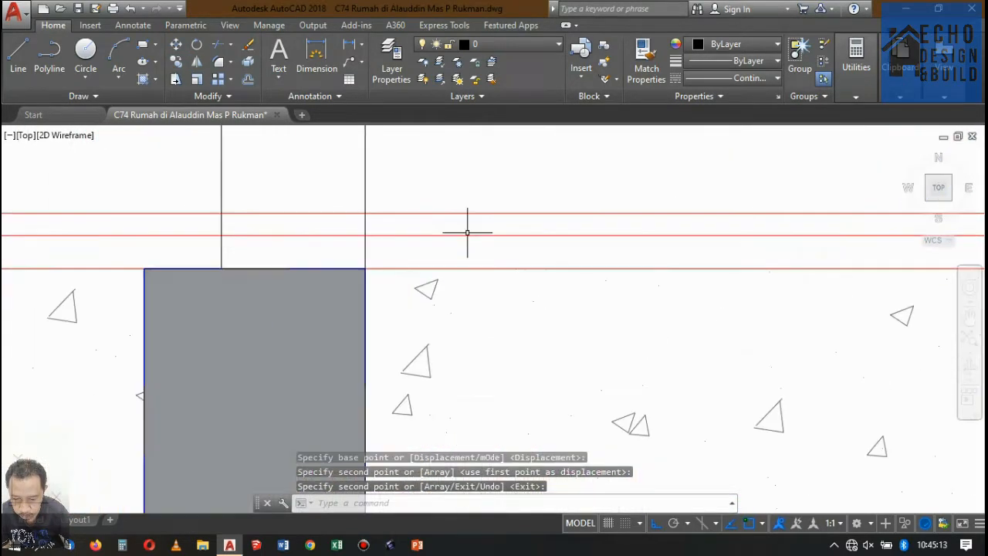
Step: Erase the AR-CONC hatch from the ground-floor slab of section A-A
scroll(467, 232, "down", 8)
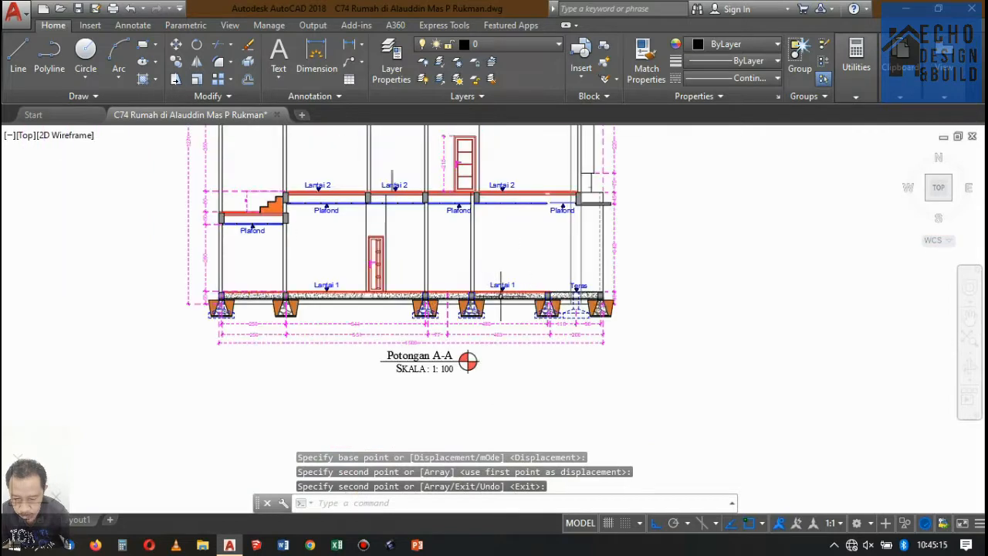
scroll(498, 287, "up", 7)
left_click(460, 281)
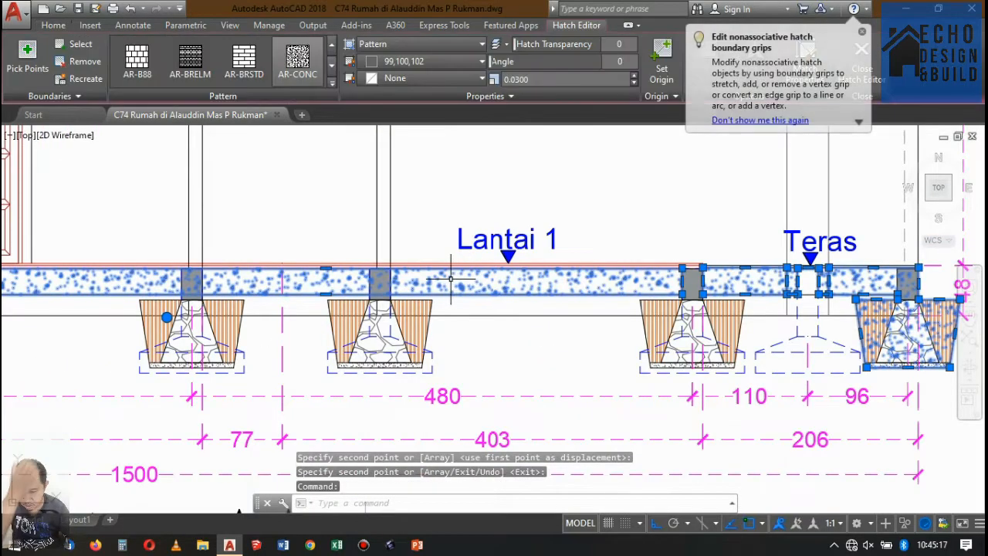
key("Delete")
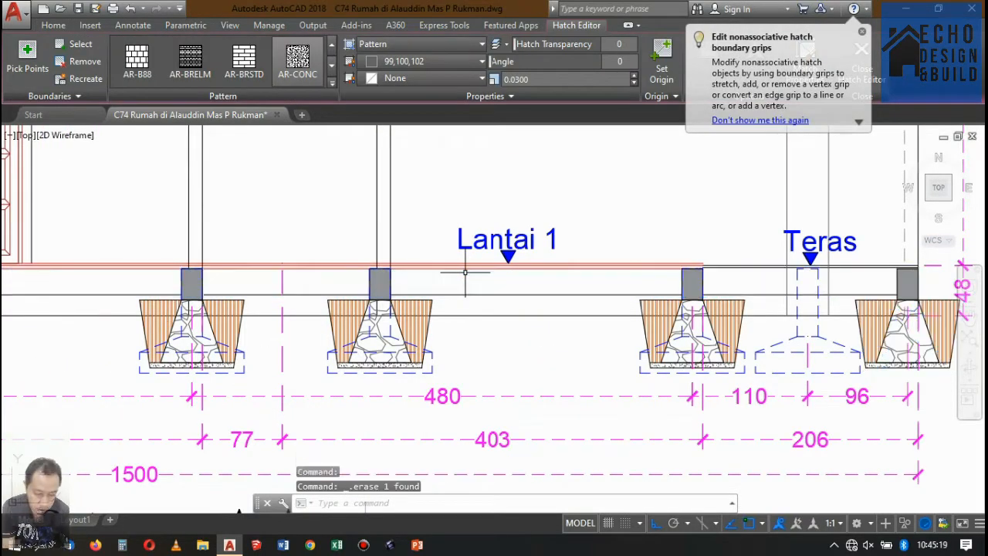
Step: Examine the Lantai 1 plan along the section line through the 94 door opening and the Carport, comparing it with section A-A
scroll(466, 272, "down", 5)
scroll(455, 282, "up", 5)
scroll(452, 293, "down", 9)
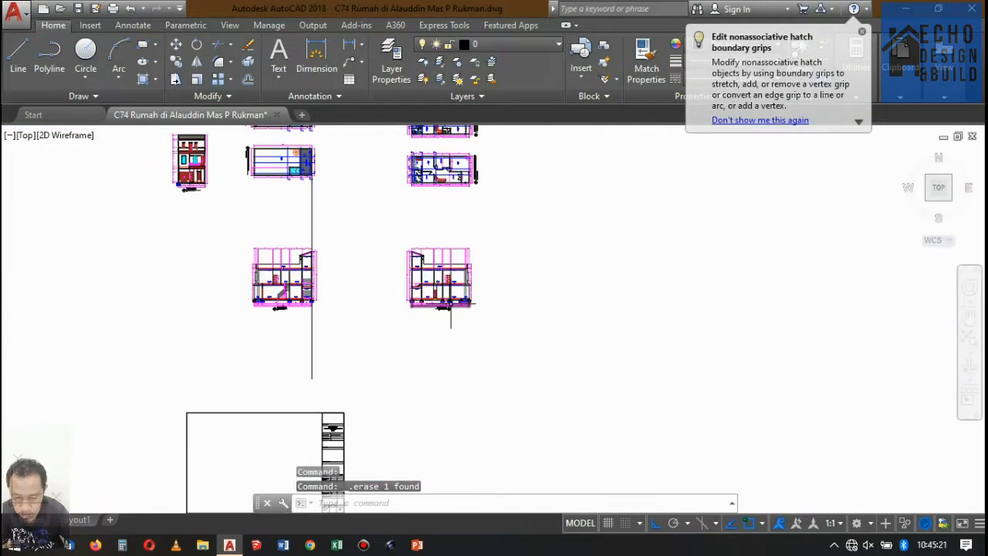
scroll(451, 307, "down", 4)
scroll(464, 316, "up", 6)
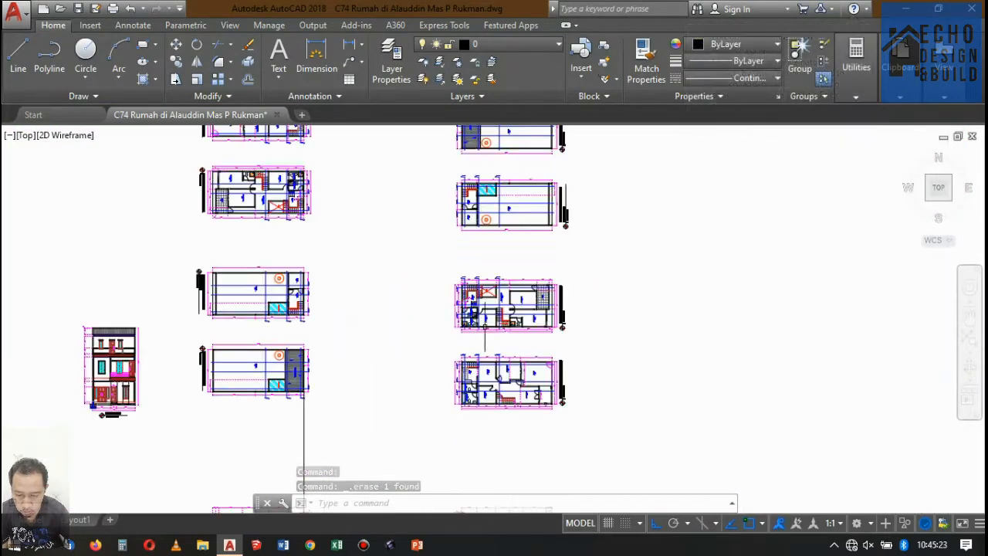
scroll(508, 302, "up", 6)
scroll(514, 232, "down", 5)
scroll(543, 238, "up", 4)
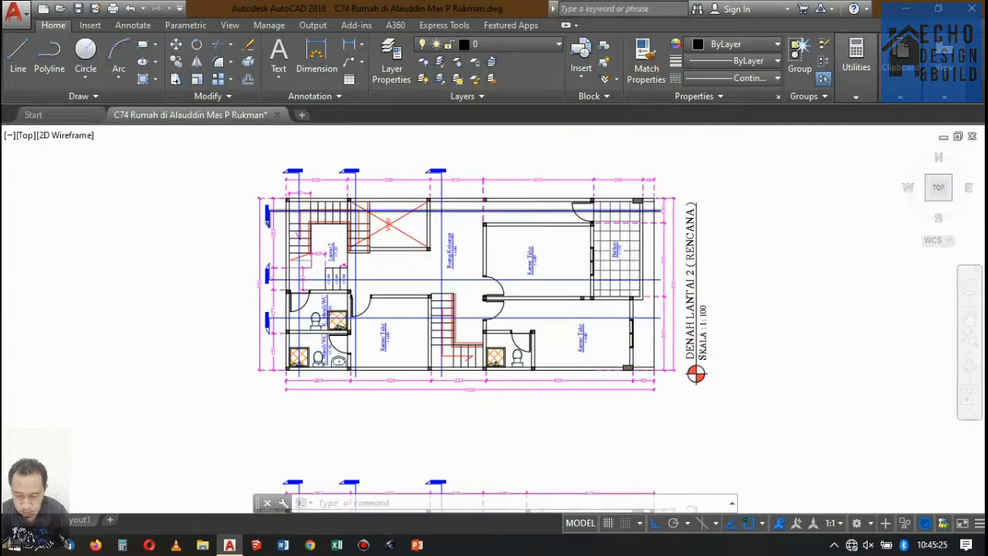
scroll(494, 278, "down", 3)
scroll(523, 159, "up", 7)
scroll(498, 232, "down", 2)
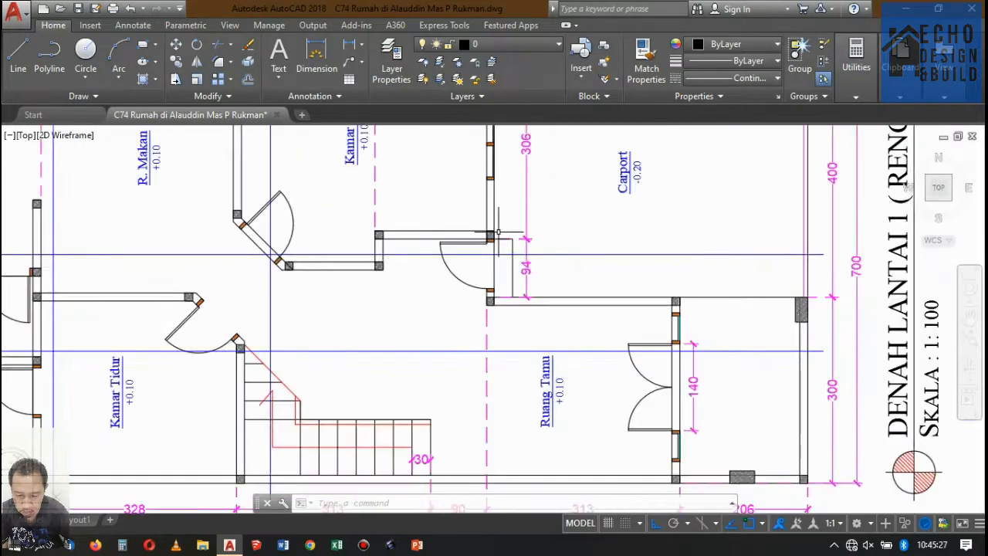
scroll(498, 232, "up", 4)
scroll(458, 254, "down", 7)
scroll(433, 299, "up", 3)
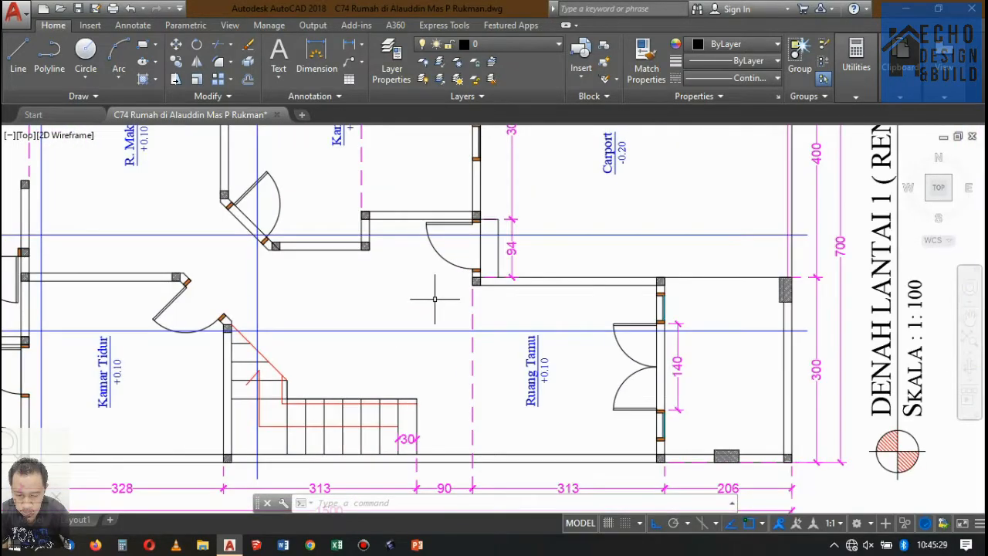
scroll(435, 299, "down", 4)
scroll(561, 215, "up", 4)
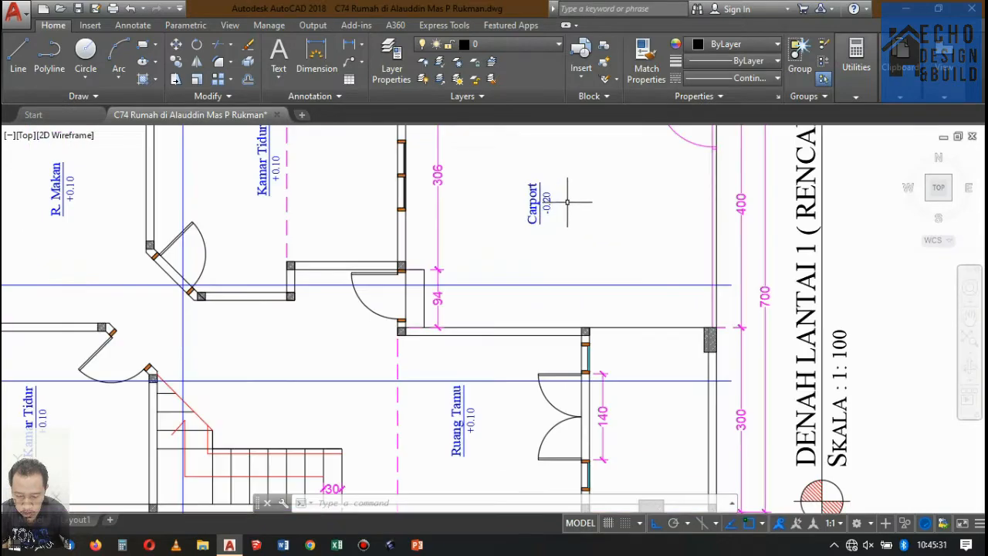
scroll(568, 202, "down", 4)
scroll(568, 203, "up", 7)
scroll(532, 185, "down", 4)
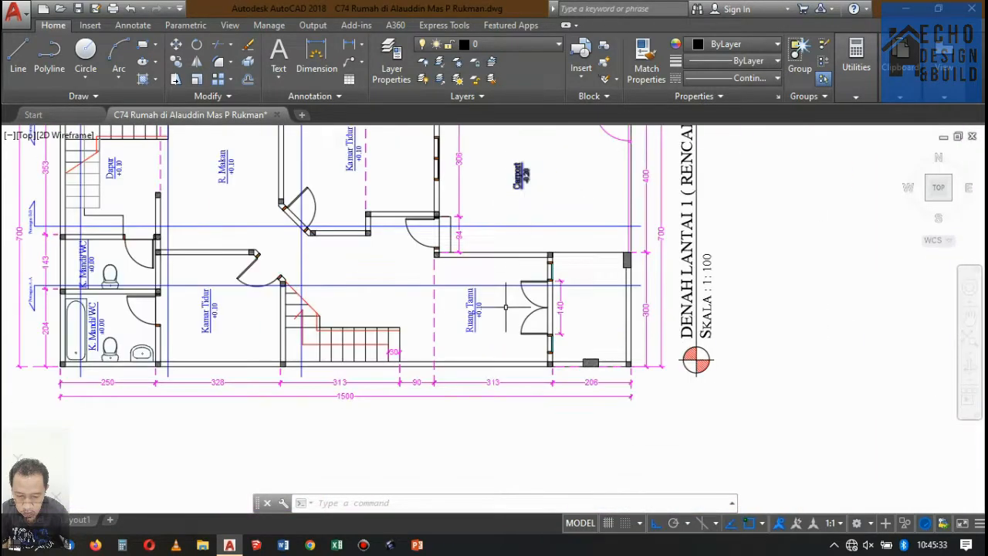
scroll(505, 307, "up", 2)
scroll(506, 308, "down", 3)
scroll(530, 209, "up", 5)
scroll(529, 209, "down", 2)
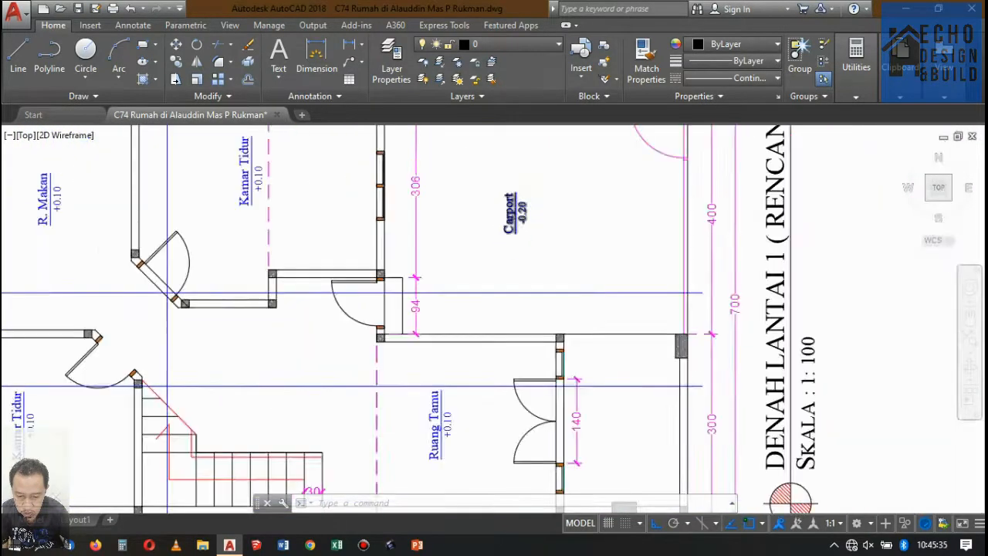
scroll(452, 236, "down", 4)
scroll(425, 245, "up", 5)
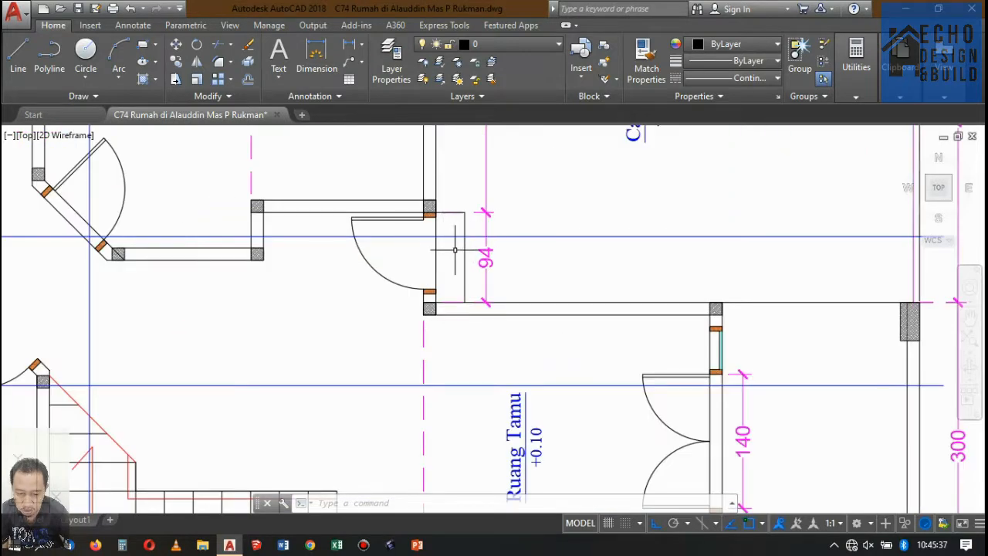
scroll(455, 199, "down", 5)
scroll(474, 283, "up", 5)
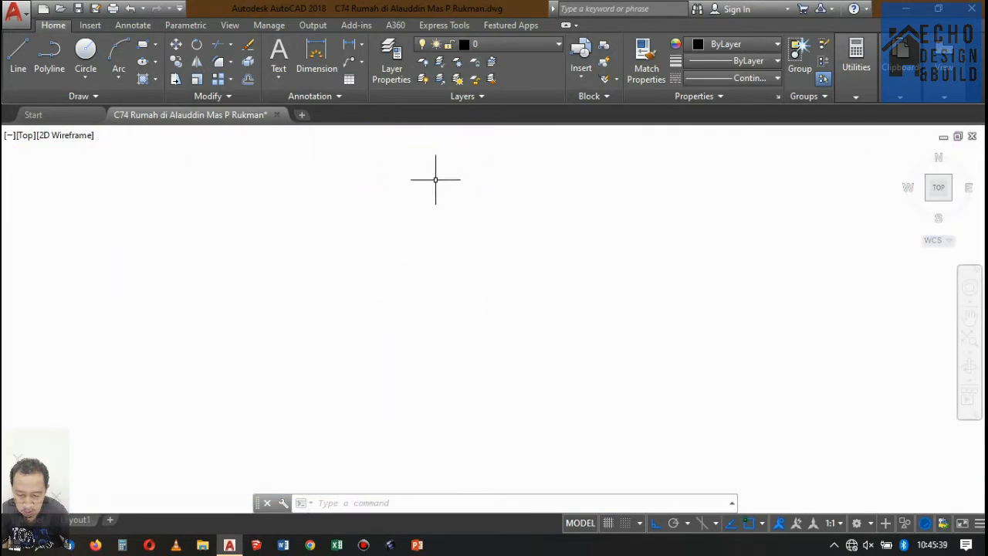
scroll(437, 181, "down", 2)
Step: Trim the ground-floor finish lines on the Teras side of the wall above the copied foundation, using the wall line as cutting edge
scroll(474, 188, "up", 10)
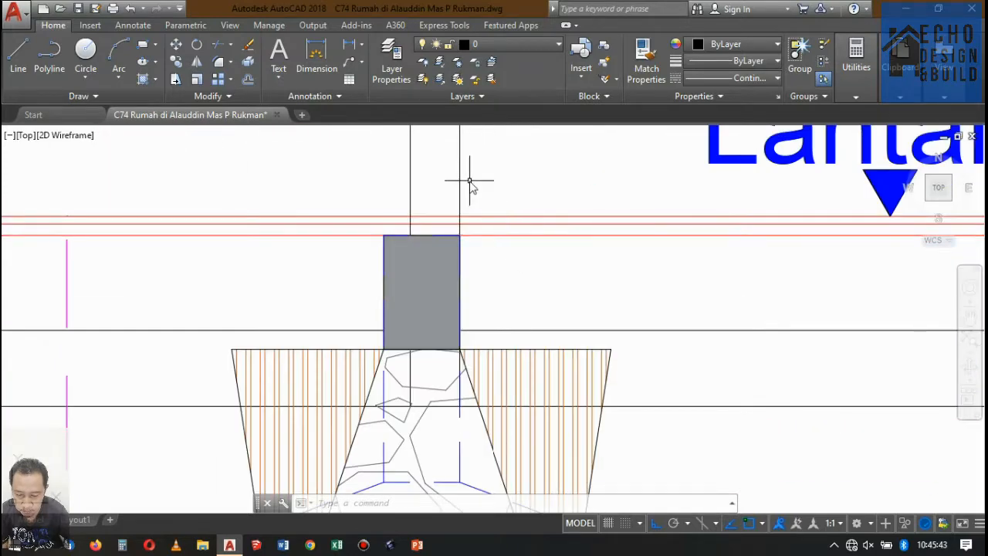
type("tr")
key("space")
left_click(426, 190)
left_click(408, 203)
scroll(473, 254, "down", 5)
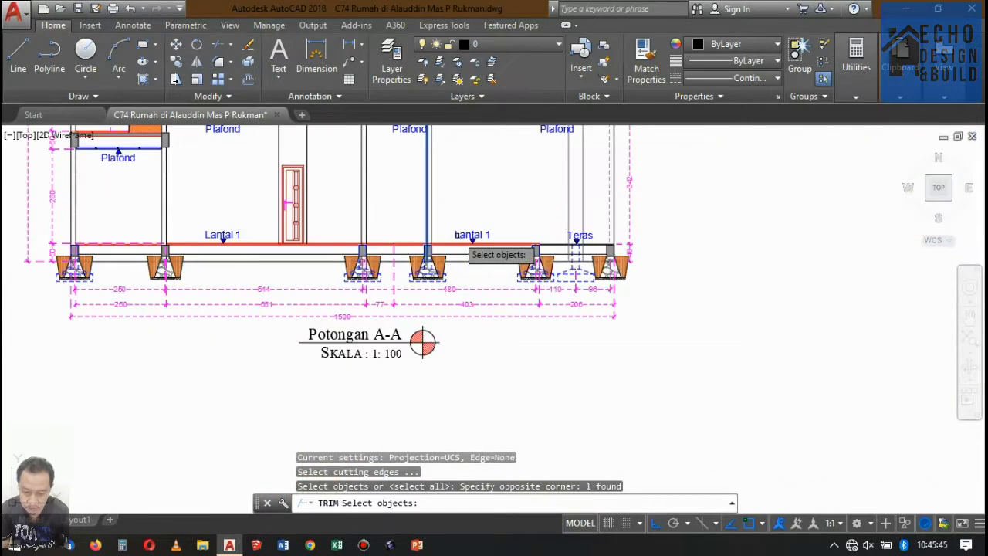
key("space")
scroll(459, 236, "up", 3)
left_click(429, 285)
left_click(415, 250)
scroll(461, 260, "down", 2)
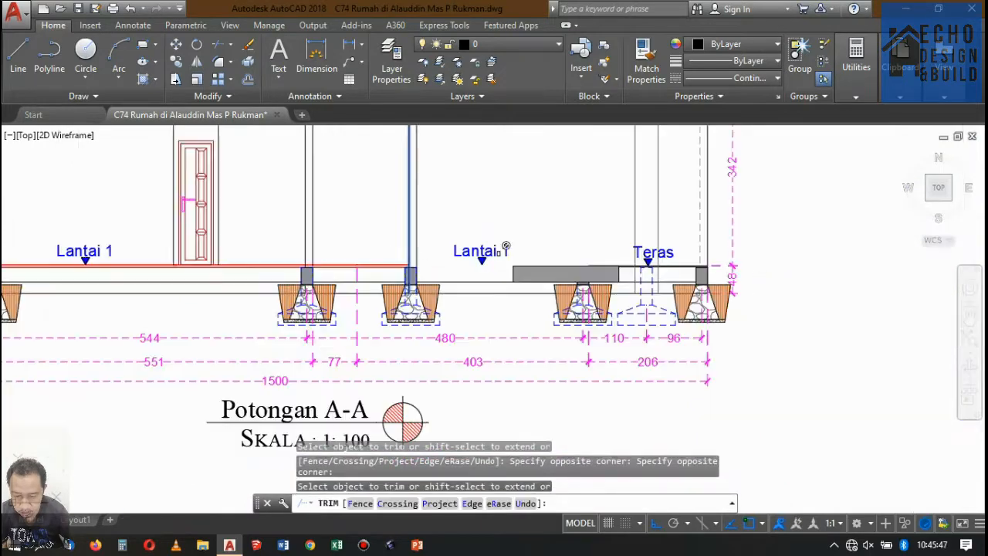
scroll(633, 262, "up", 2)
scroll(640, 249, "up", 3)
scroll(580, 283, "down", 4)
key("space")
Step: Erase the two floor lines of the Teras in section A-A
left_click(599, 274)
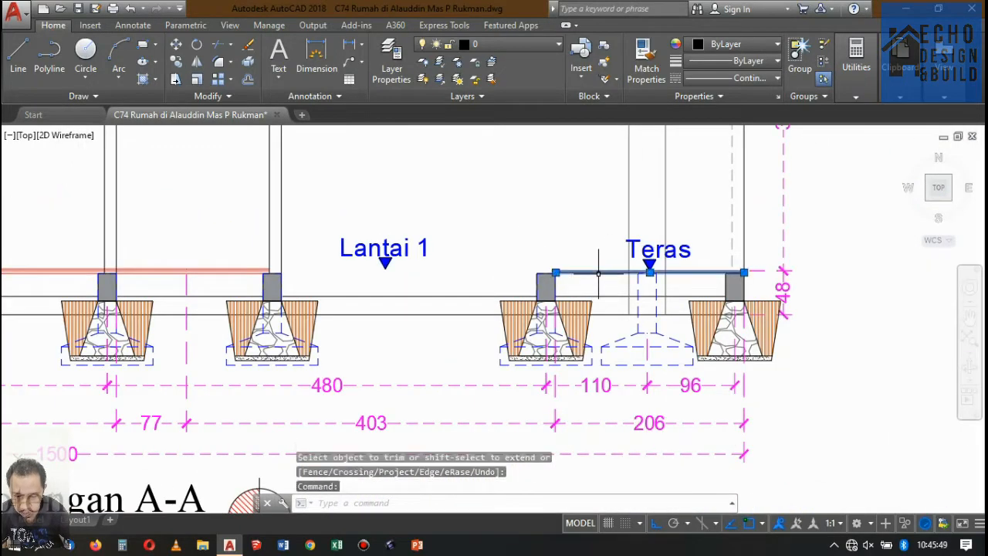
scroll(591, 271, "up", 4)
left_click(586, 266)
left_click(568, 217)
key("Delete")
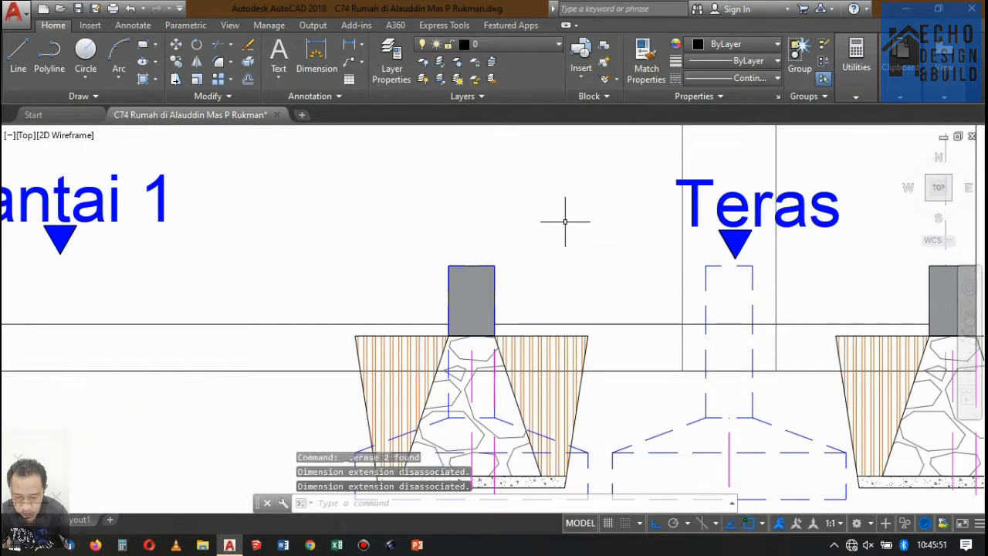
Step: Erase the foundation and ground beam between the front Lantai 1 bay and the Teras
scroll(538, 213, "down", 6)
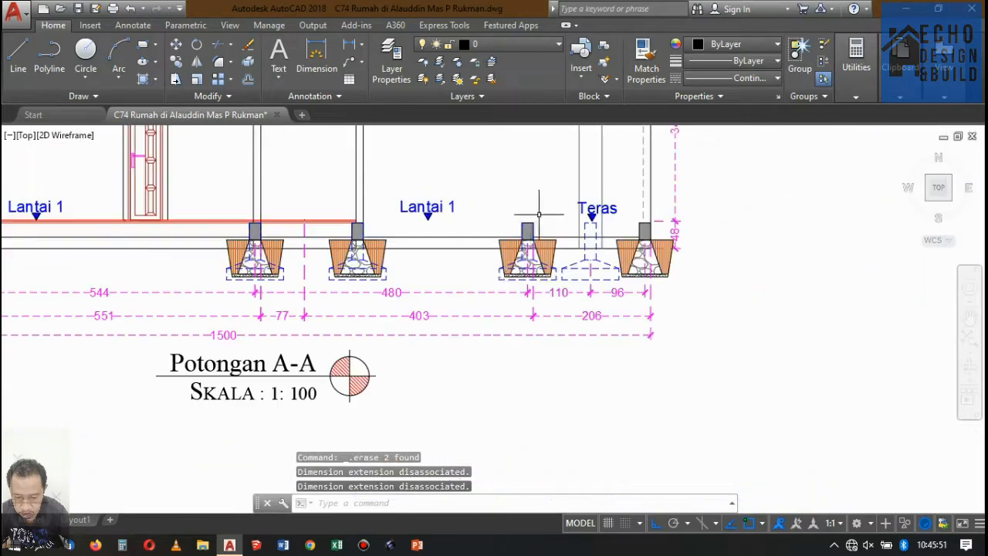
left_click(564, 291)
key("Delete")
Step: Draw a vertical projection line from the lower front corner of the Carport's hatched column in the Lantai 1 plan down through section A-A
scroll(531, 304, "down", 7)
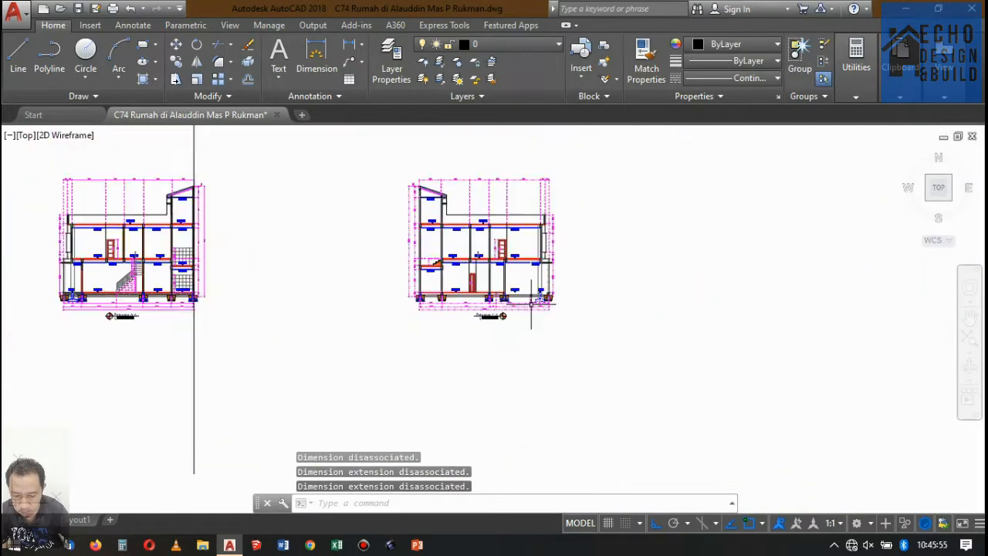
scroll(543, 187, "up", 4)
scroll(494, 300, "up", 5)
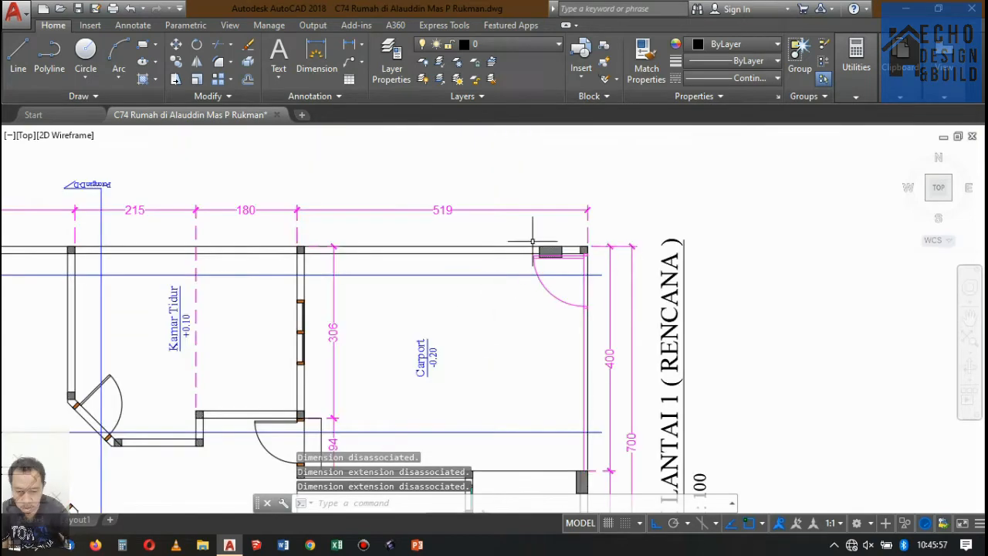
key("l")
key("Return")
scroll(556, 263, "up", 5)
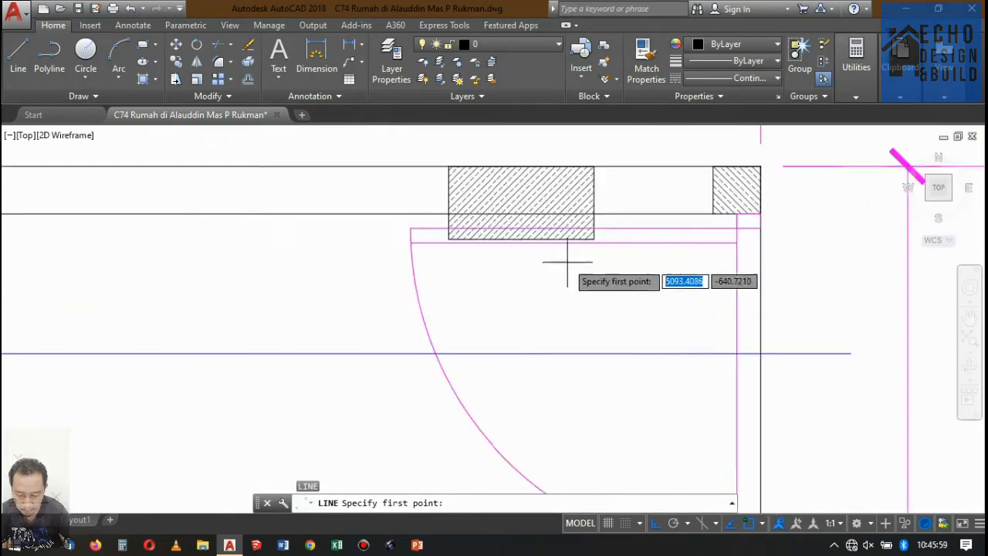
left_click(593, 238)
scroll(572, 170, "down", 7)
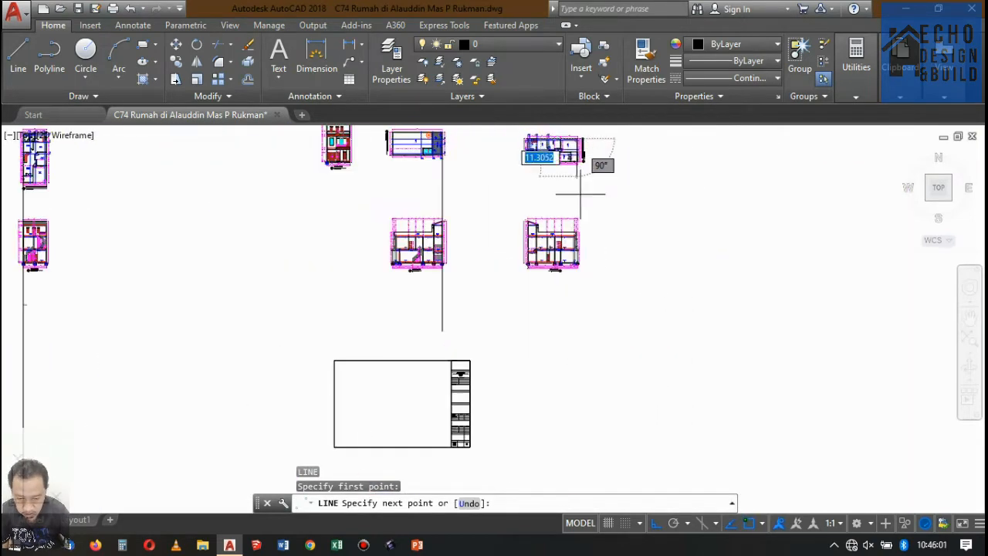
left_click(584, 339)
scroll(581, 294, "up", 7)
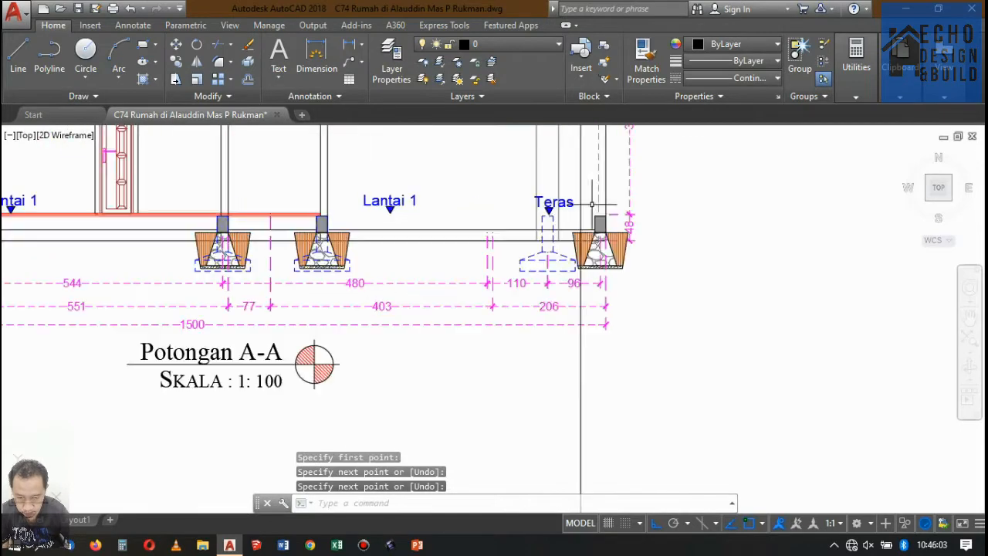
scroll(541, 214, "up", 3)
scroll(525, 227, "down", 3)
scroll(538, 258, "up", 4)
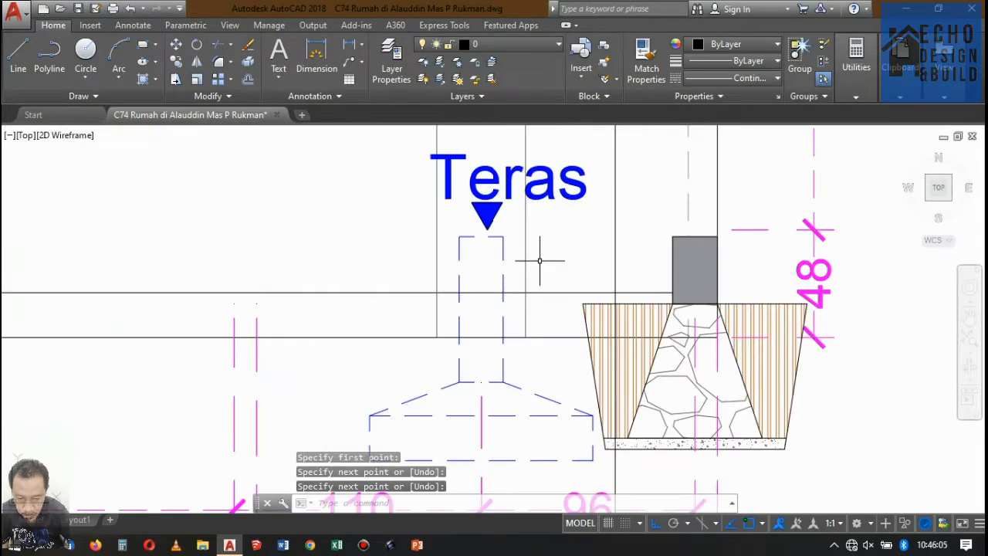
Step: Move the Teras column's two edge lines and dashed footing so the column's outer edge lies on the projection line
left_click(540, 262)
left_click(436, 250)
scroll(463, 231, "down", 3)
scroll(530, 238, "up", 3)
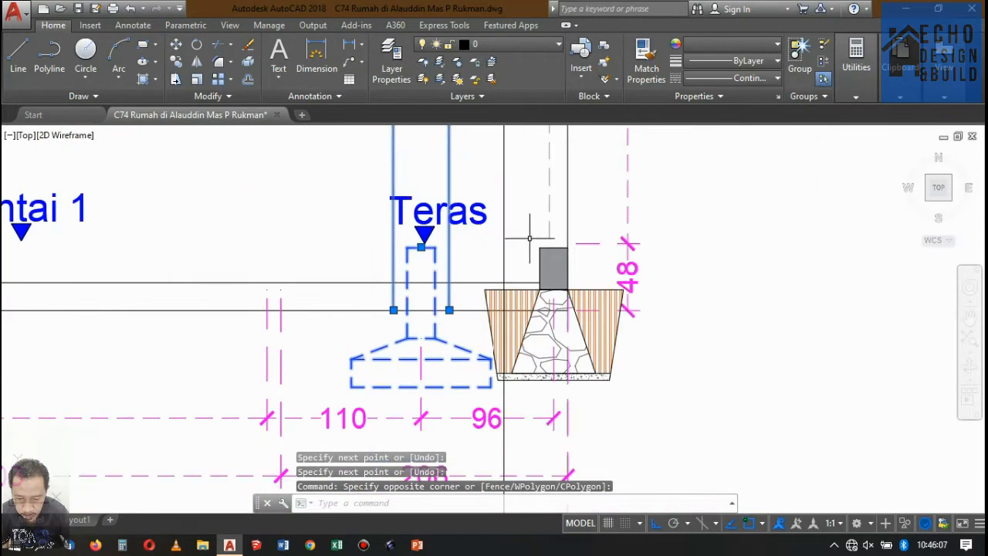
left_click(449, 282)
left_click(503, 281)
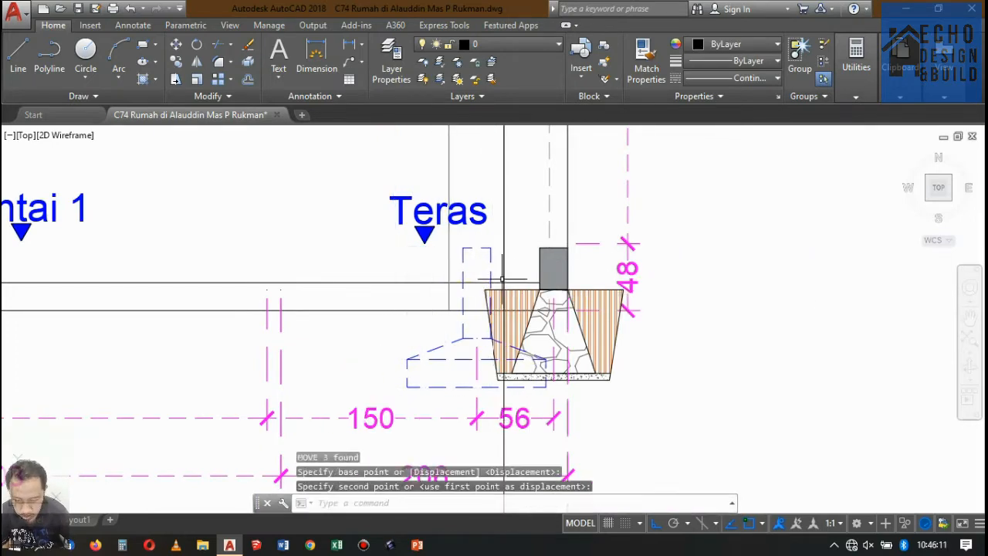
Step: Compare the moved Teras column and projection line in section A-A with the Lantai 1 plan and the other floor plans
scroll(502, 284, "down", 5)
scroll(507, 297, "down", 4)
left_click(517, 330)
left_click(499, 338)
scroll(510, 173, "up", 8)
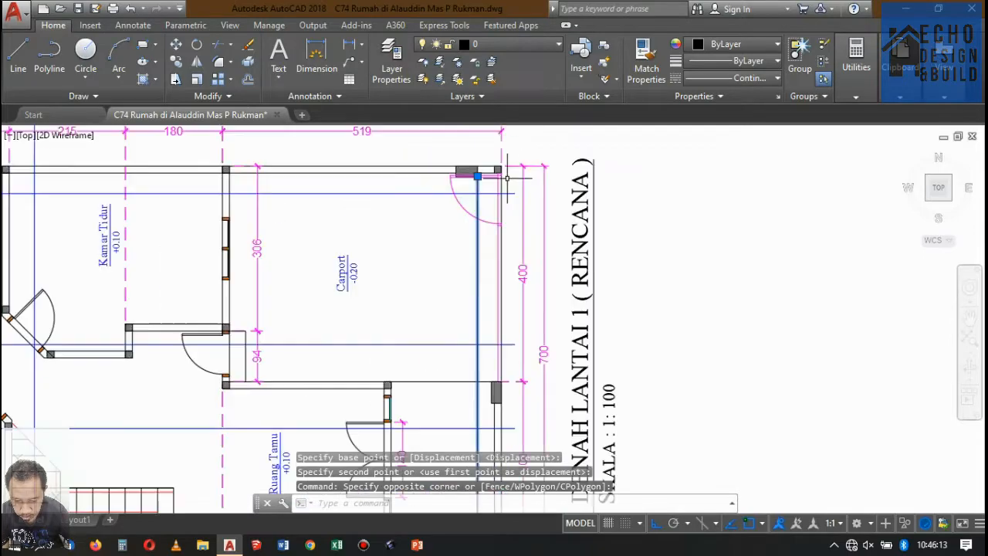
scroll(489, 148, "down", 6)
scroll(527, 216, "up", 5)
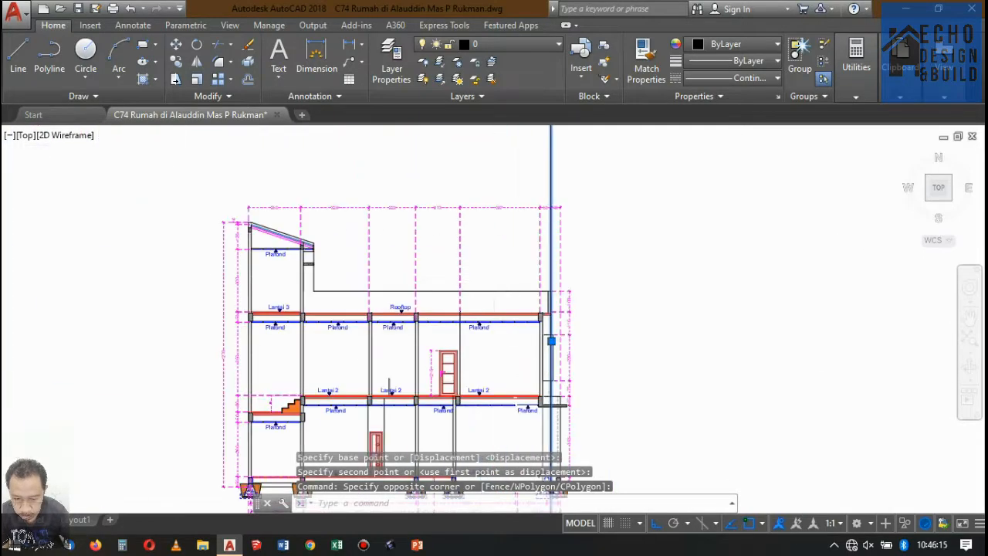
scroll(544, 270, "up", 6)
scroll(548, 217, "down", 6)
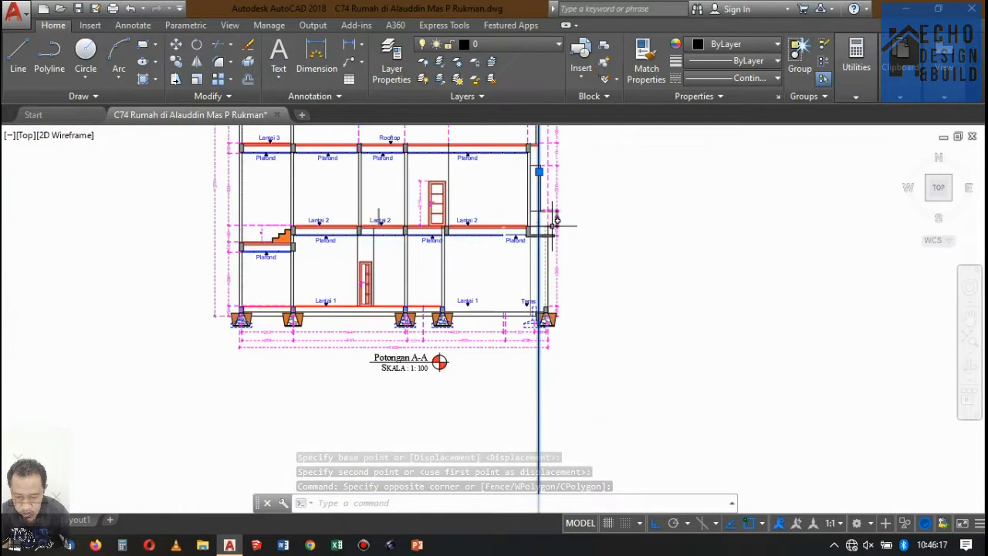
key("Escape")
scroll(544, 227, "up", 2)
scroll(532, 271, "down", 8)
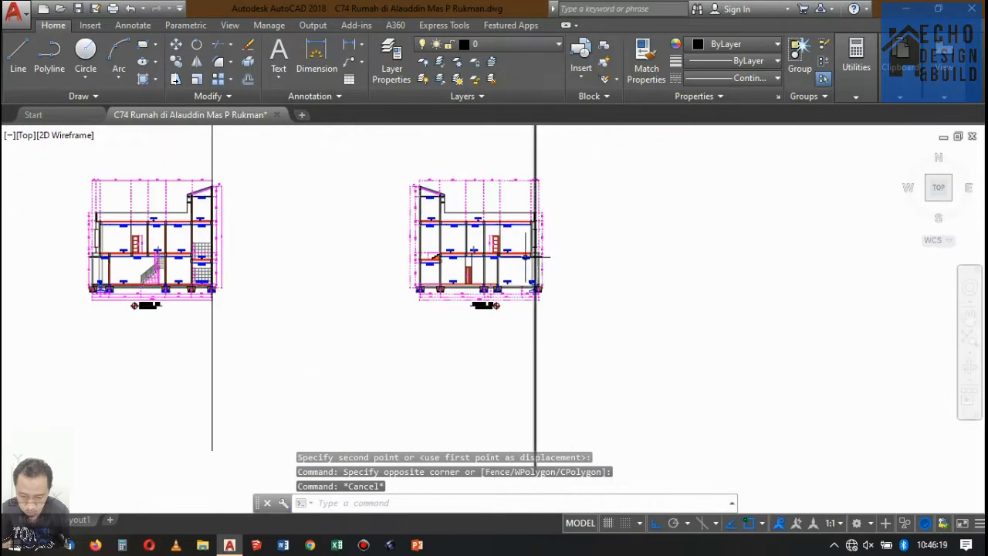
scroll(533, 213, "down", 3)
scroll(496, 353, "up", 5)
scroll(487, 214, "down", 3)
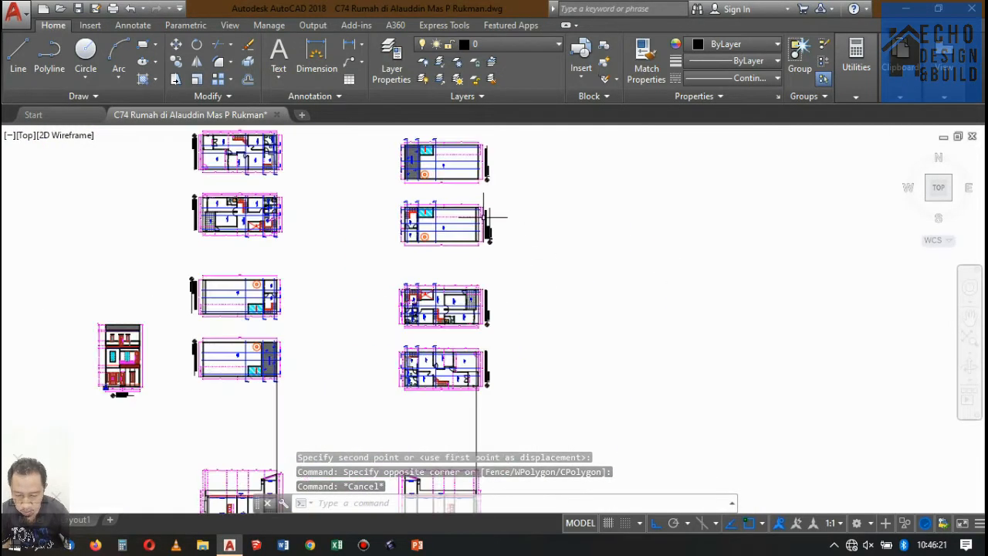
scroll(478, 473, "up", 2)
scroll(487, 229, "up", 8)
scroll(487, 261, "down", 8)
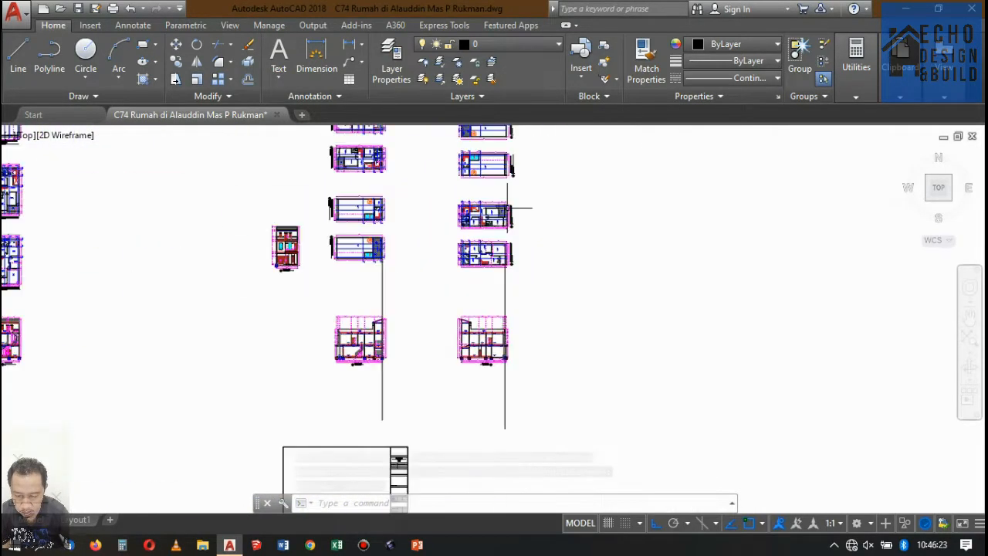
scroll(511, 209, "up", 3)
scroll(506, 247, "down", 3)
scroll(503, 291, "up", 4)
scroll(525, 309, "up", 8)
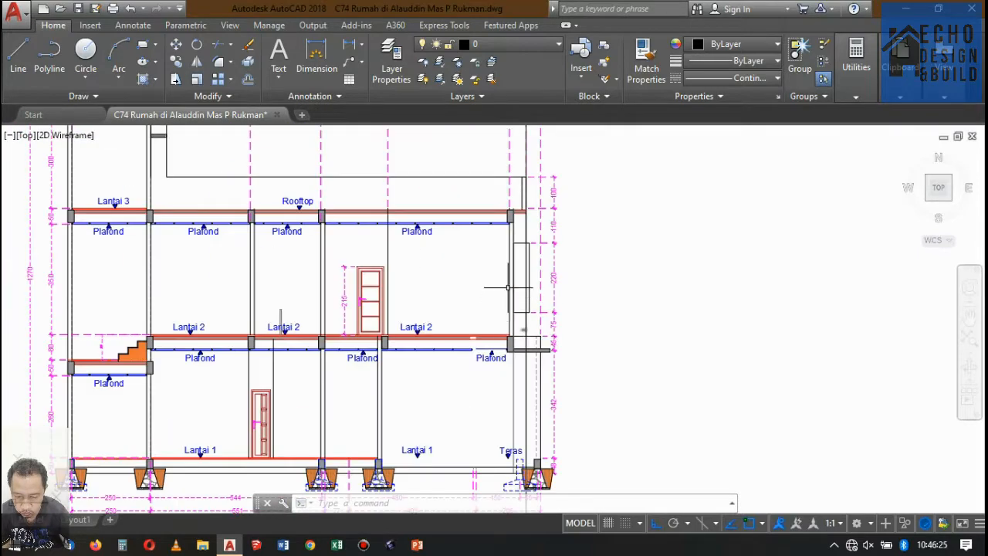
scroll(546, 440, "up", 3)
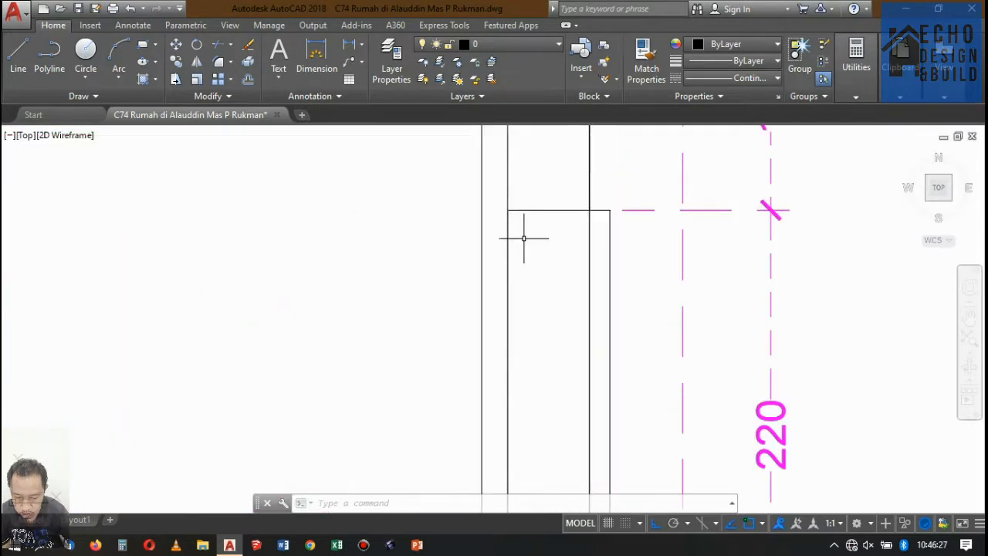
scroll(522, 234, "down", 8)
scroll(525, 285, "up", 2)
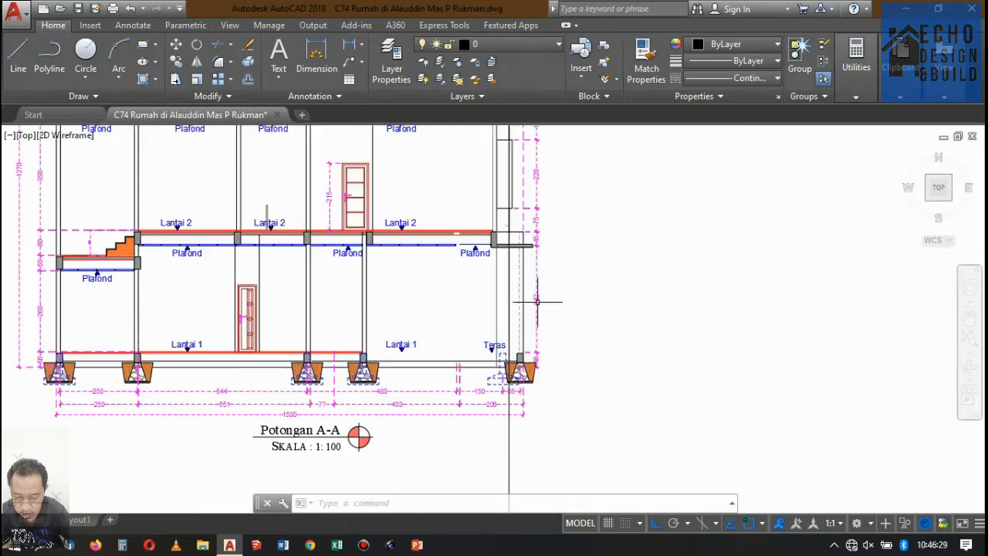
Step: Erase the vertical projection line running through section A-A
scroll(471, 272, "down", 5)
left_click(523, 364)
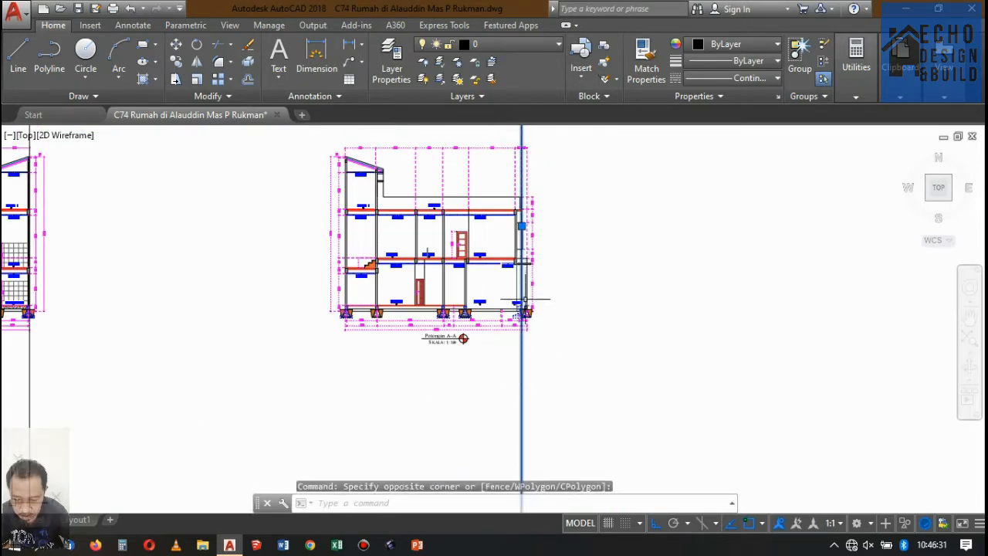
left_click(526, 284)
key("Delete")
scroll(533, 308, "up", 5)
scroll(525, 293, "down", 3)
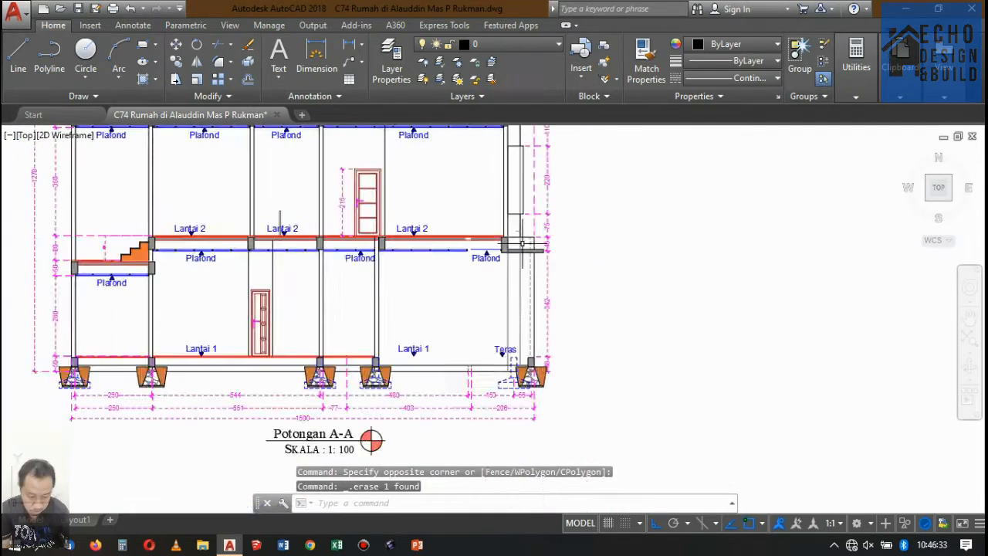
scroll(522, 252, "up", 3)
left_click(509, 314)
scroll(506, 309, "down", 4)
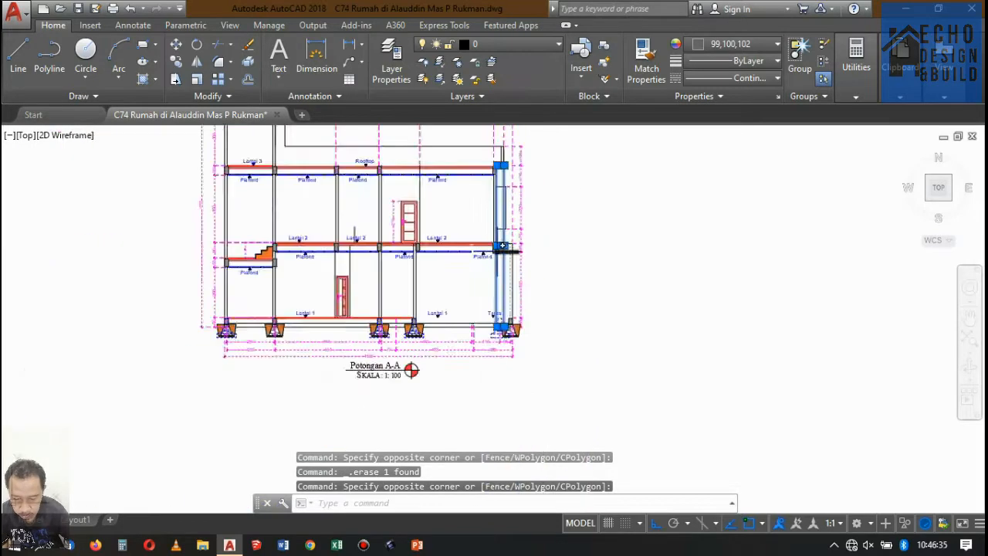
scroll(497, 253, "up", 3)
key("Escape")
scroll(496, 246, "down", 1)
scroll(494, 242, "up", 1)
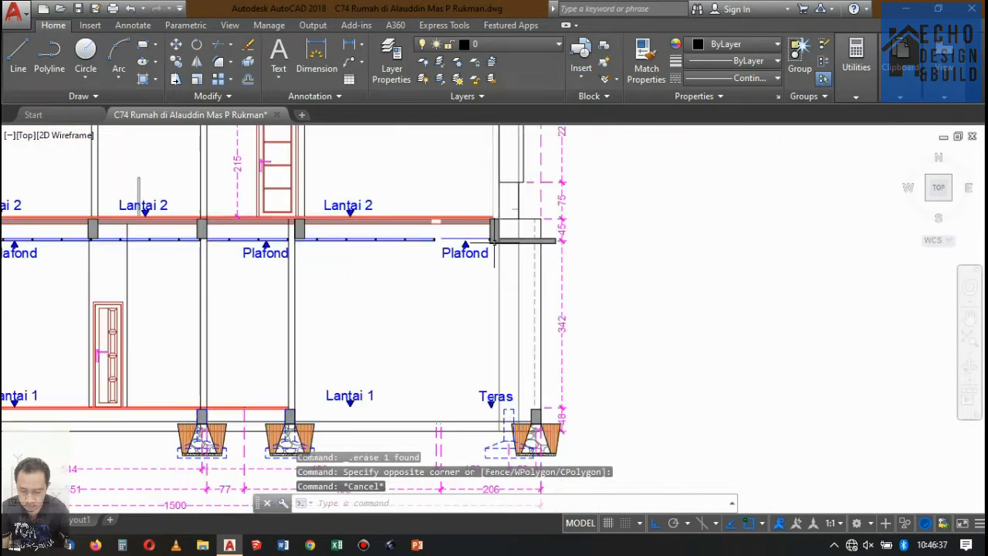
Step: Erase the solid grey hatch of the Lantai 2 floor slab in section A-A
scroll(444, 230, "up", 6)
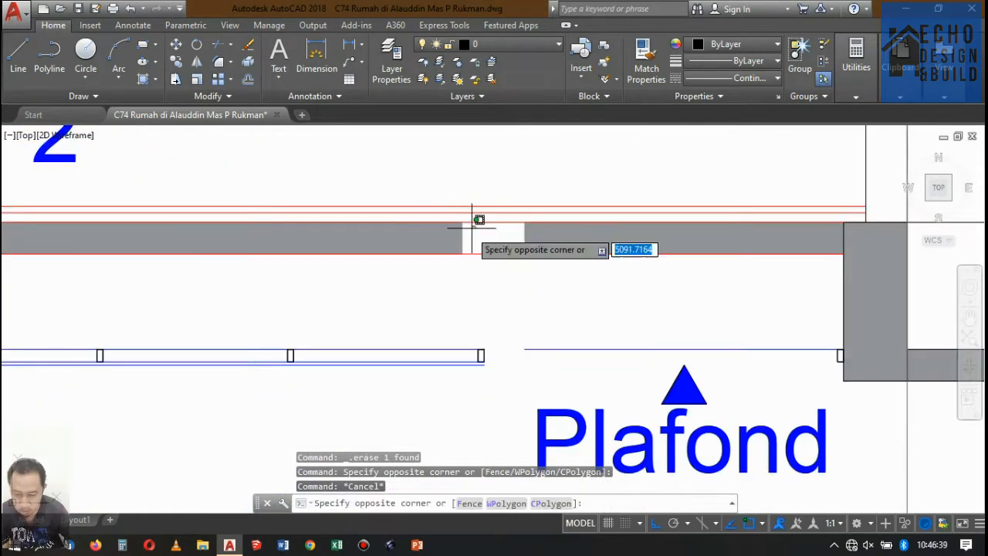
left_click(462, 228)
key("Delete")
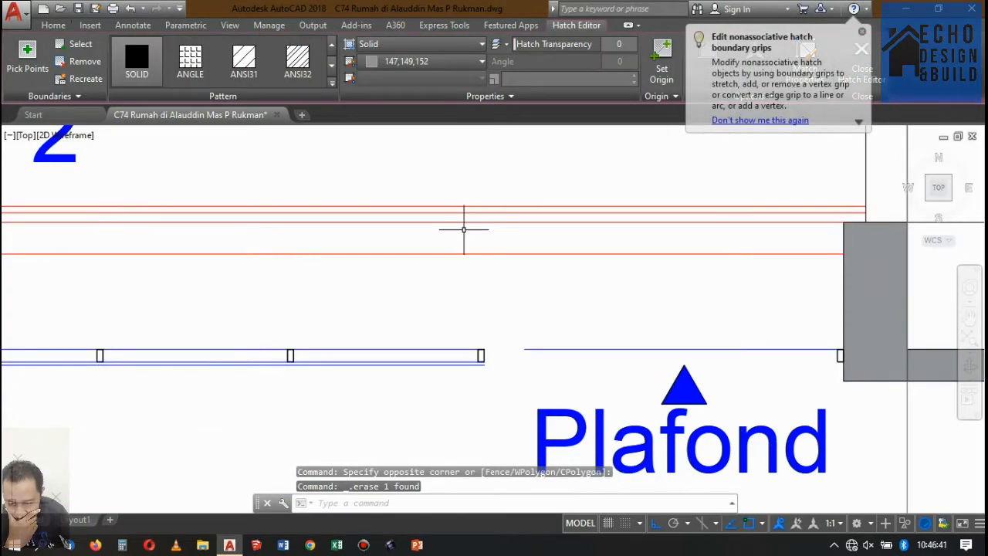
scroll(463, 228, "down", 5)
scroll(511, 222, "up", 4)
scroll(512, 222, "down", 4)
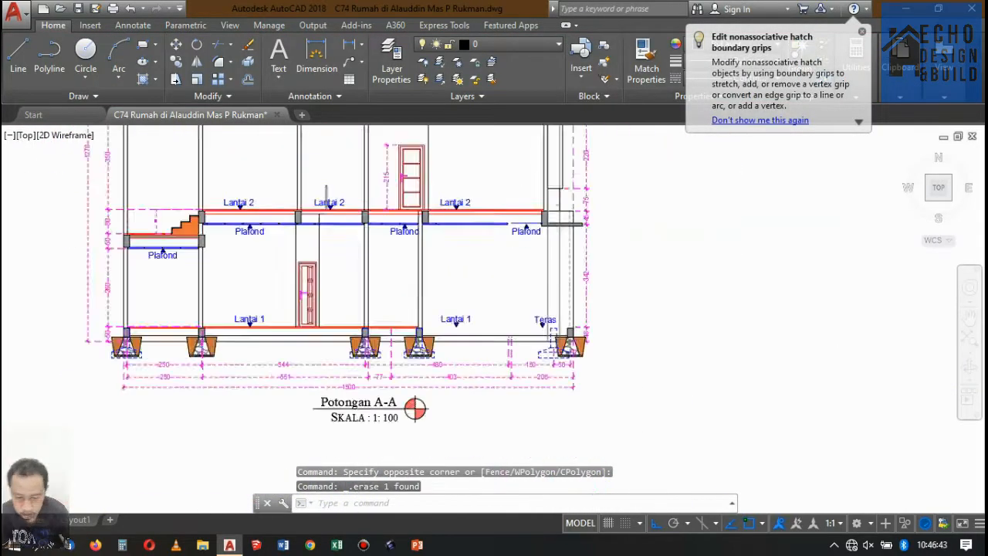
Step: Erase the solid grey hatch of the Rooftop slab in section A-A
scroll(510, 223, "down", 4)
scroll(475, 200, "up", 4)
scroll(473, 223, "down", 4)
scroll(497, 174, "up", 6)
scroll(439, 234, "up", 6)
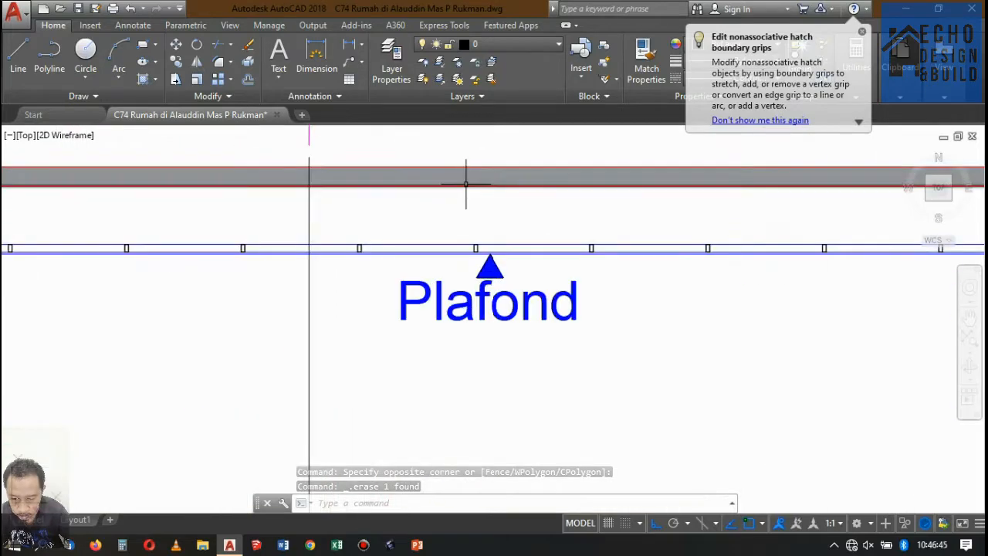
left_click(465, 183)
left_click(467, 177)
key("Delete")
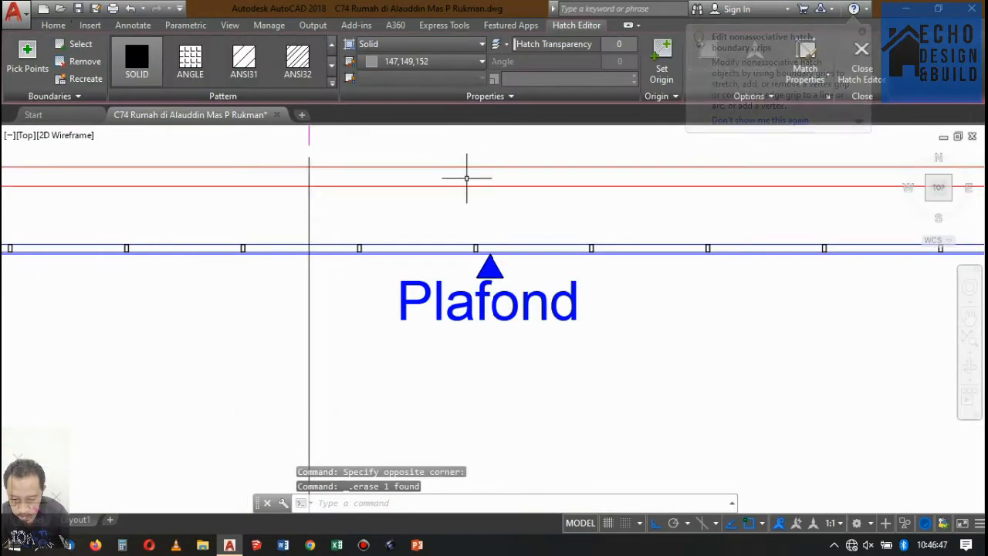
Step: Erase the short ceiling line above the Plafond label next to the front beam
scroll(466, 178, "down", 8)
scroll(484, 188, "up", 3)
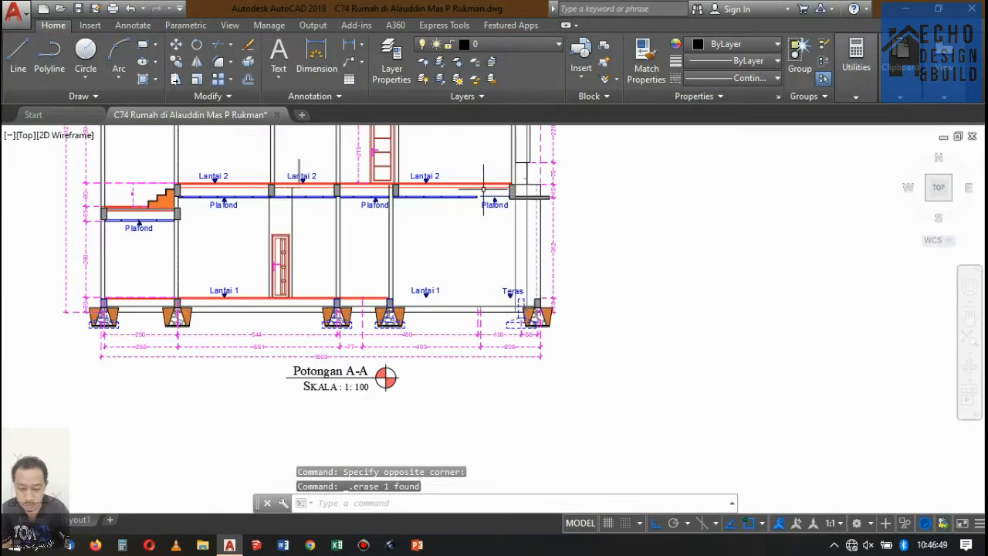
scroll(484, 189, "up", 4)
scroll(466, 198, "down", 3)
scroll(470, 199, "up", 5)
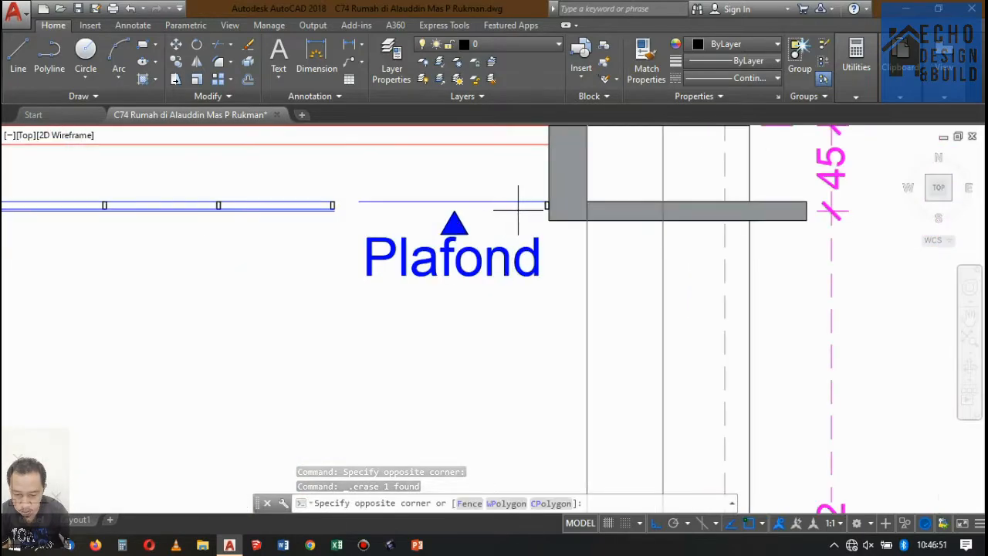
left_click(507, 186)
key("Delete")
scroll(494, 210, "down", 5)
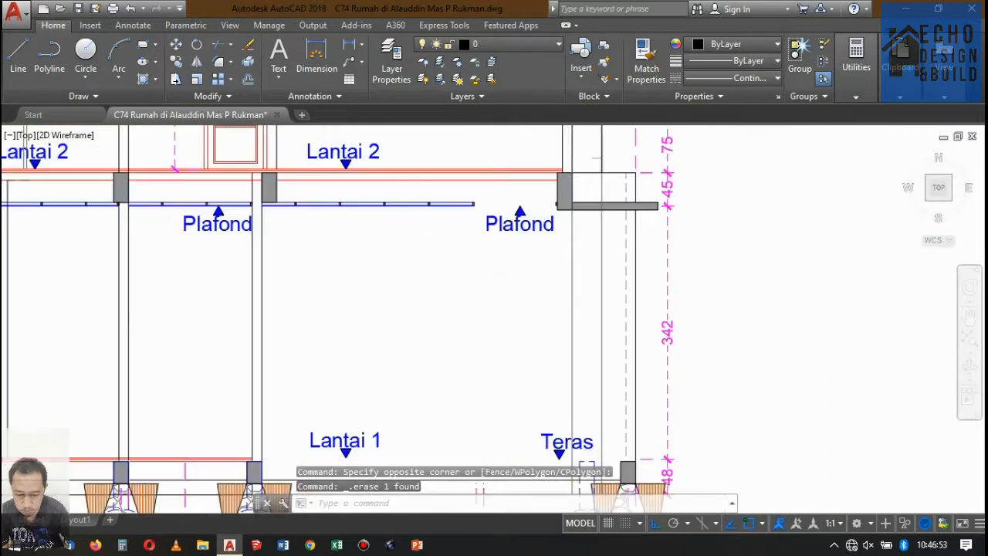
Step: Erase the Plafond label and its level marker next to the front beam
scroll(404, 206, "up", 4)
scroll(404, 206, "down", 5)
scroll(479, 185, "up", 5)
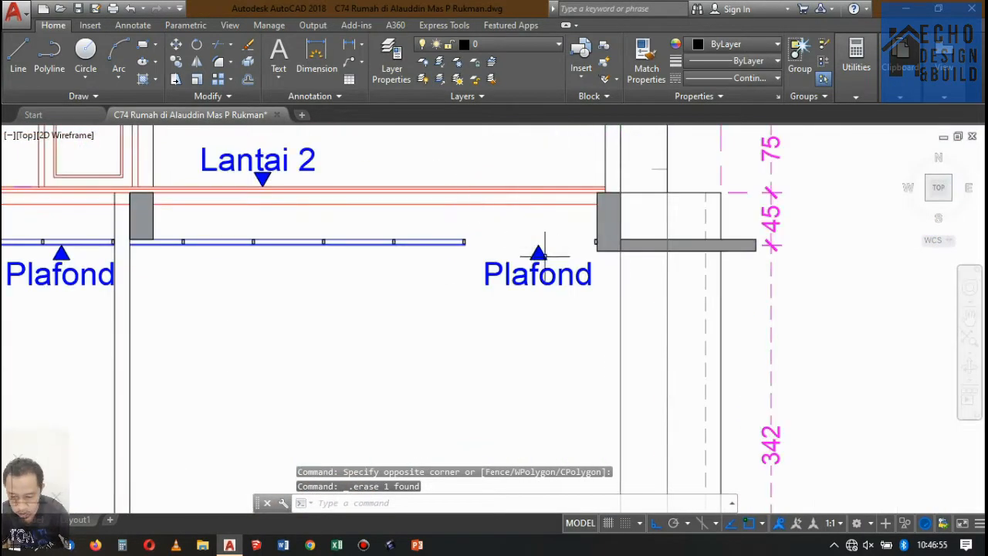
left_click(551, 332)
left_click(522, 249)
key("Delete")
scroll(522, 243, "down", 3)
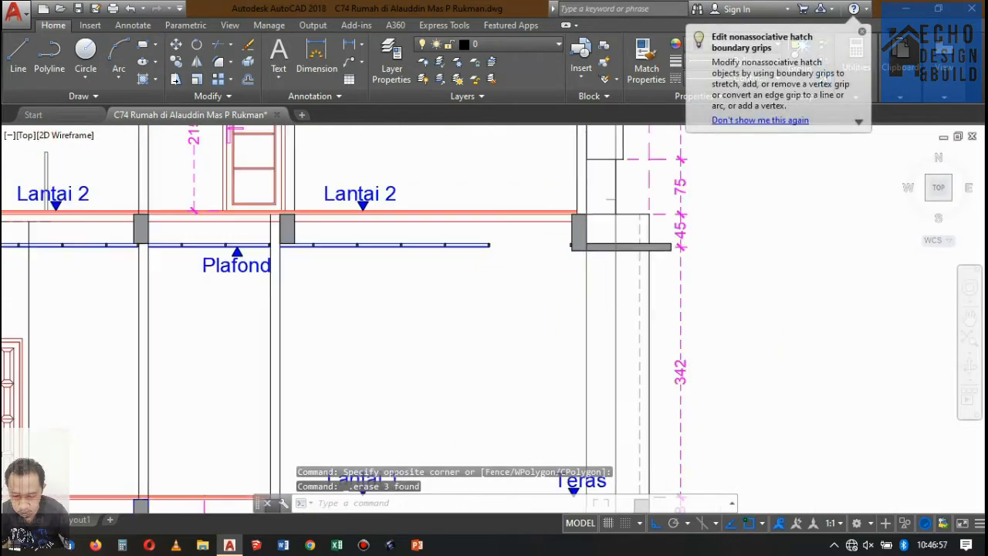
Step: Erase the small leftover ceiling batten beside the front Lantai 2 beam
scroll(541, 254, "up", 6)
left_click(510, 222)
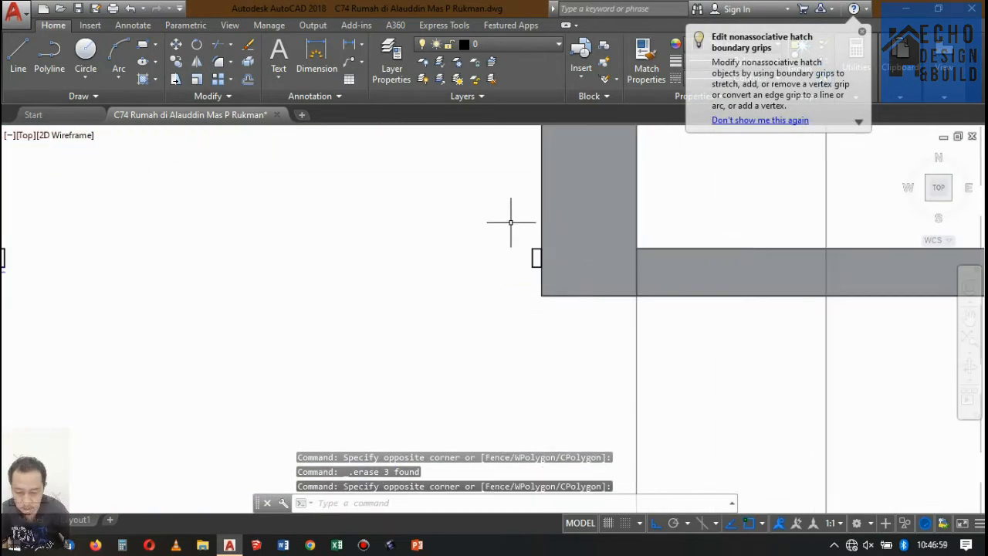
scroll(524, 274, "up", 3)
left_click(565, 274)
left_click(516, 198)
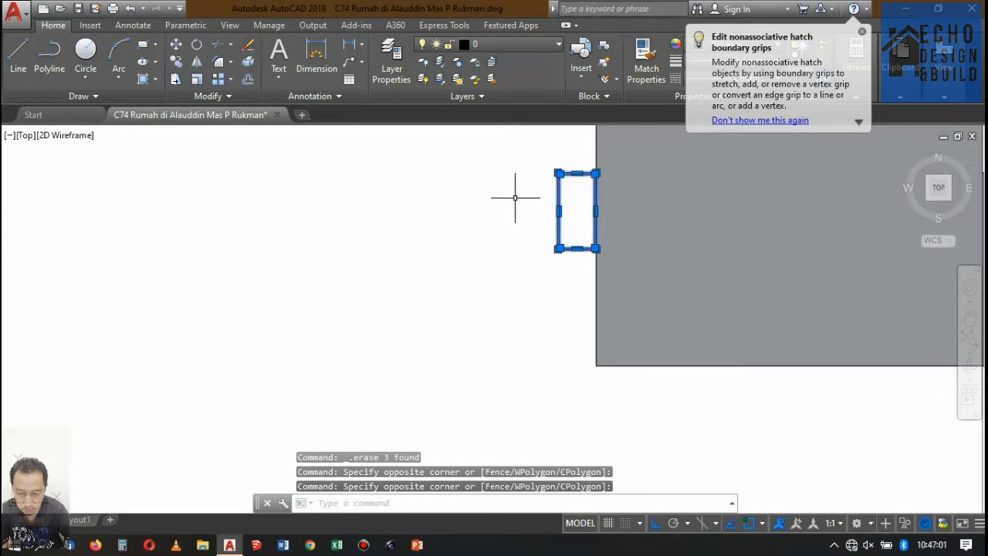
key("Delete")
Step: Check the whole of section A-A and save the drawing
scroll(513, 199, "down", 6)
scroll(521, 243, "up", 2)
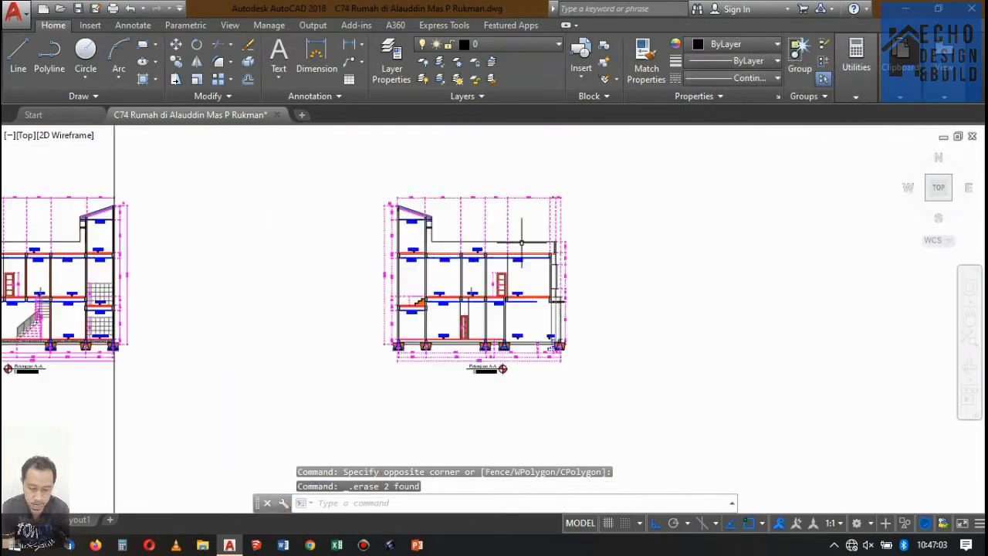
scroll(522, 243, "up", 4)
scroll(510, 262, "down", 6)
scroll(487, 293, "up", 3)
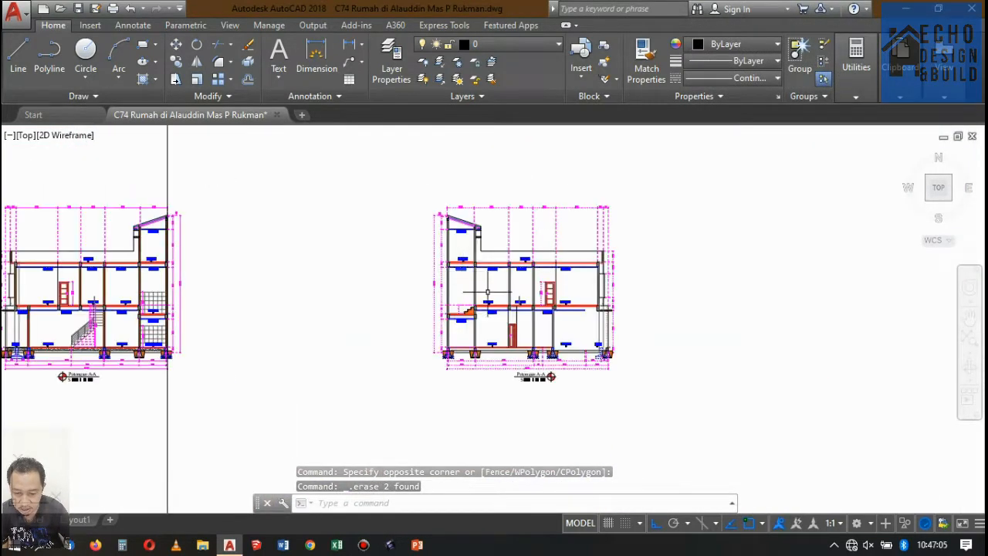
scroll(487, 293, "up", 4)
scroll(494, 280, "down", 4)
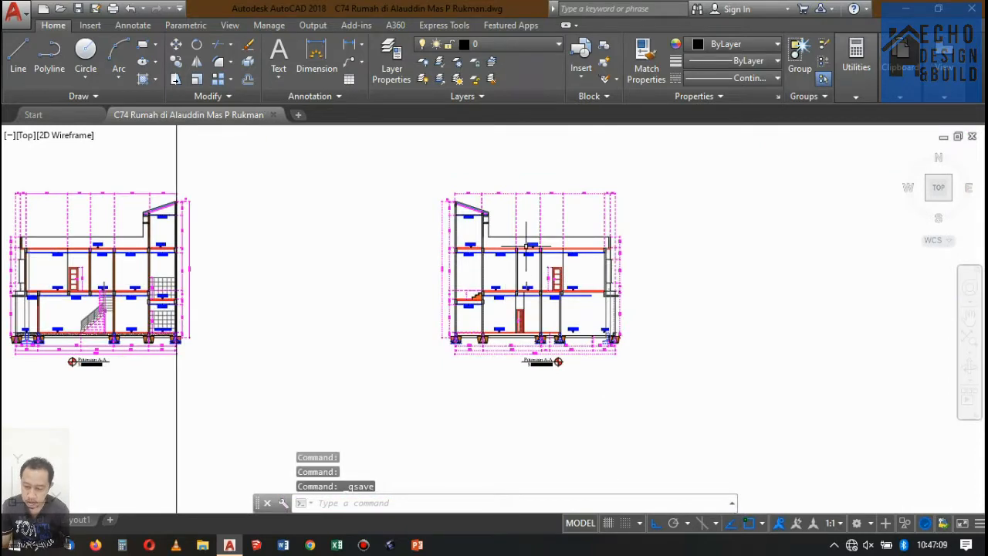
Step: Examine the floors, ceilings, stair and columns of section A-A for remaining corrections
scroll(467, 262, "up", 5)
scroll(452, 258, "down", 6)
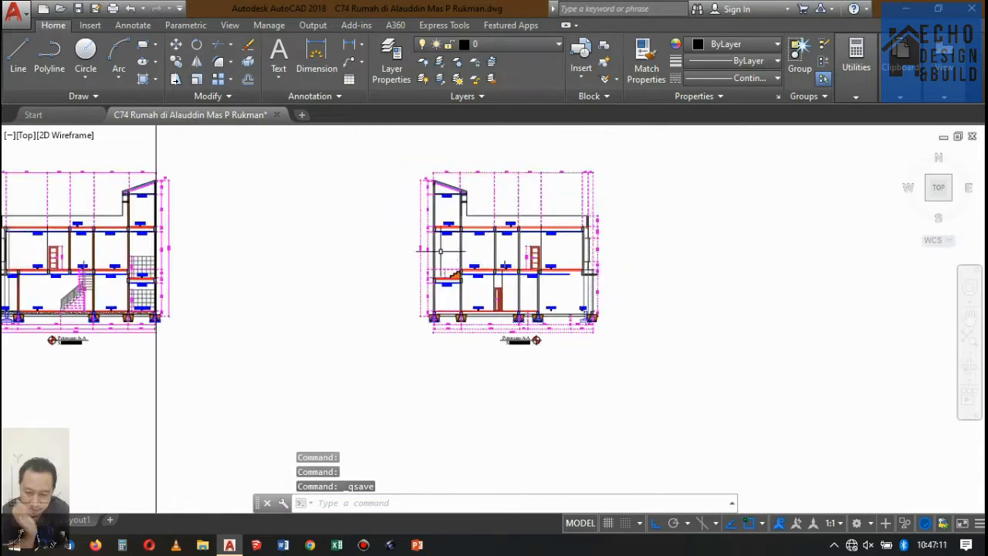
scroll(448, 267, "up", 6)
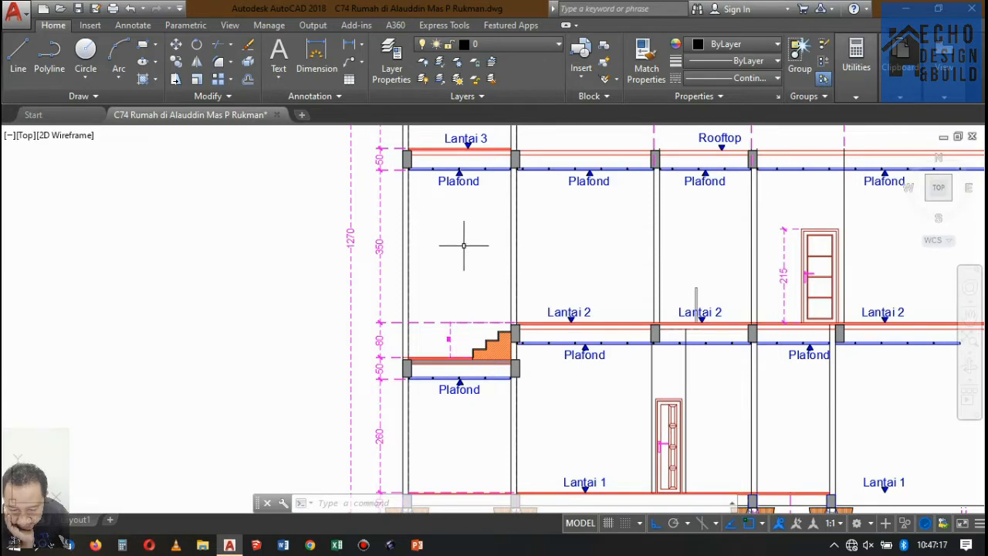
scroll(464, 246, "down", 4)
scroll(544, 247, "up", 4)
scroll(586, 275, "down", 2)
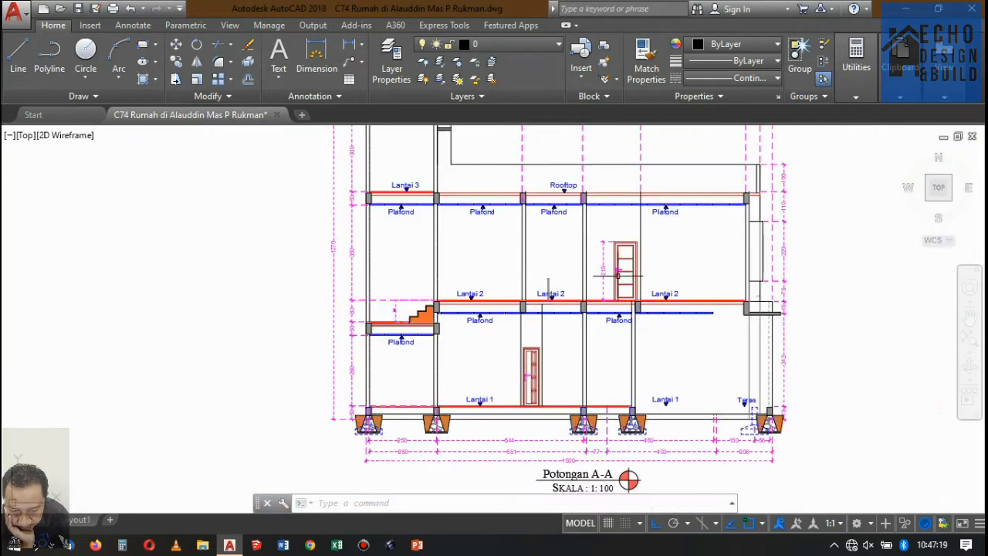
scroll(618, 275, "down", 4)
scroll(605, 265, "up", 4)
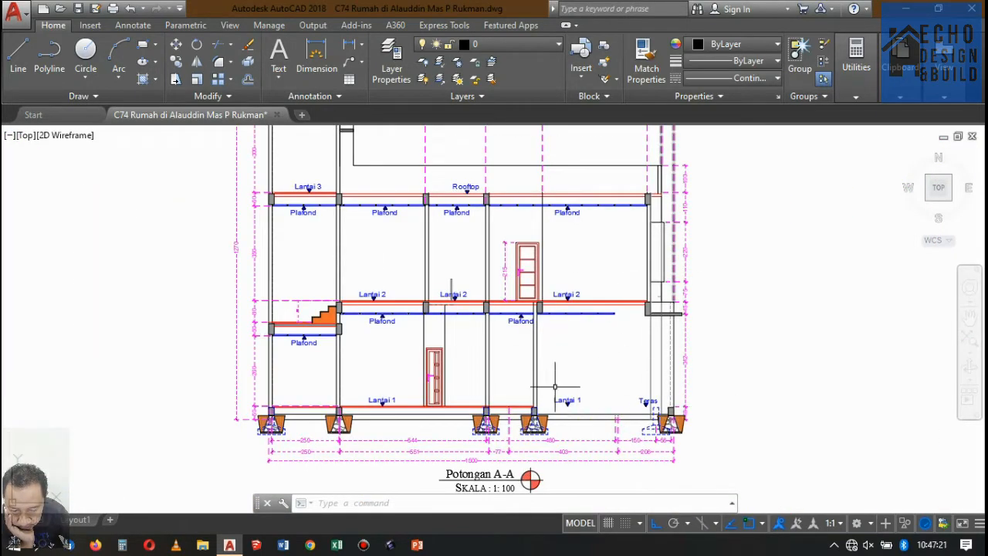
scroll(367, 207, "down", 4)
scroll(343, 207, "up", 4)
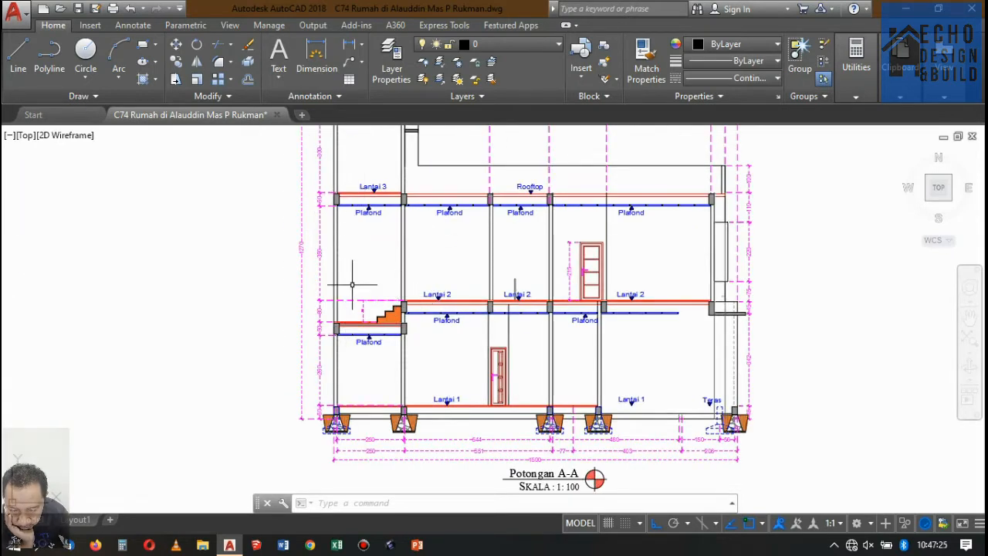
Step: Compare the two section A-A drawings, checking the floors, ceilings, stair and ground-floor door
scroll(440, 320, "down", 4)
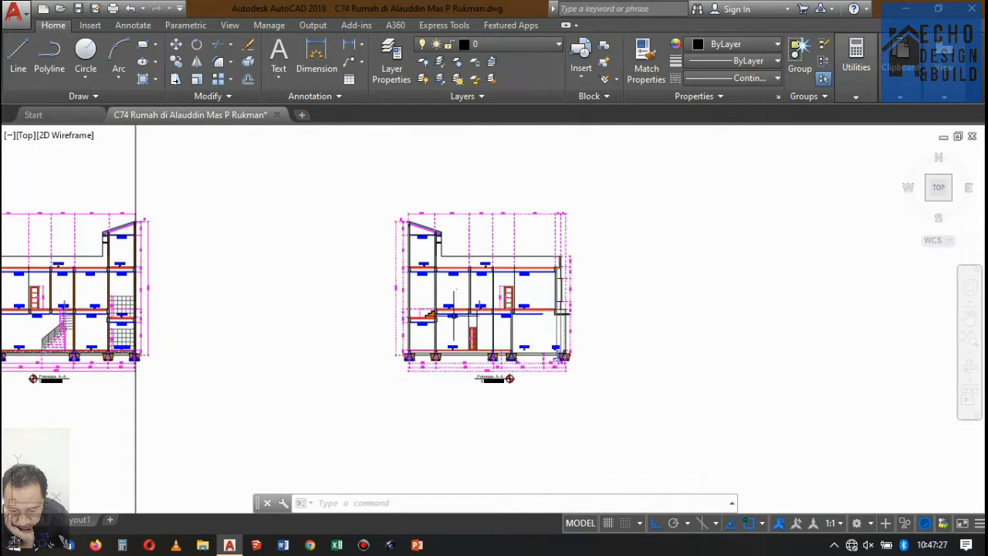
scroll(454, 338, "down", 5)
scroll(371, 340, "up", 7)
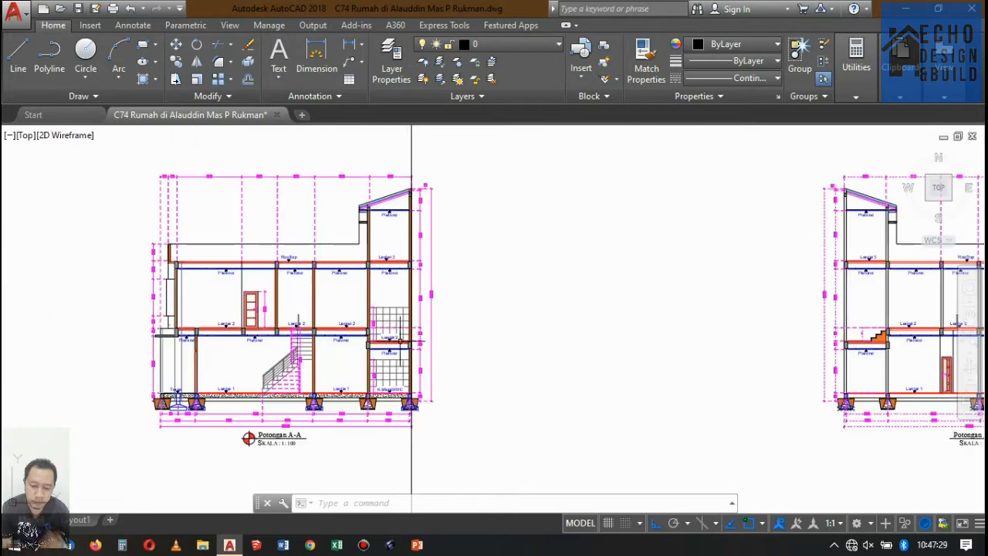
scroll(409, 336, "down", 5)
scroll(409, 337, "down", 3)
scroll(410, 331, "up", 5)
scroll(424, 331, "down", 5)
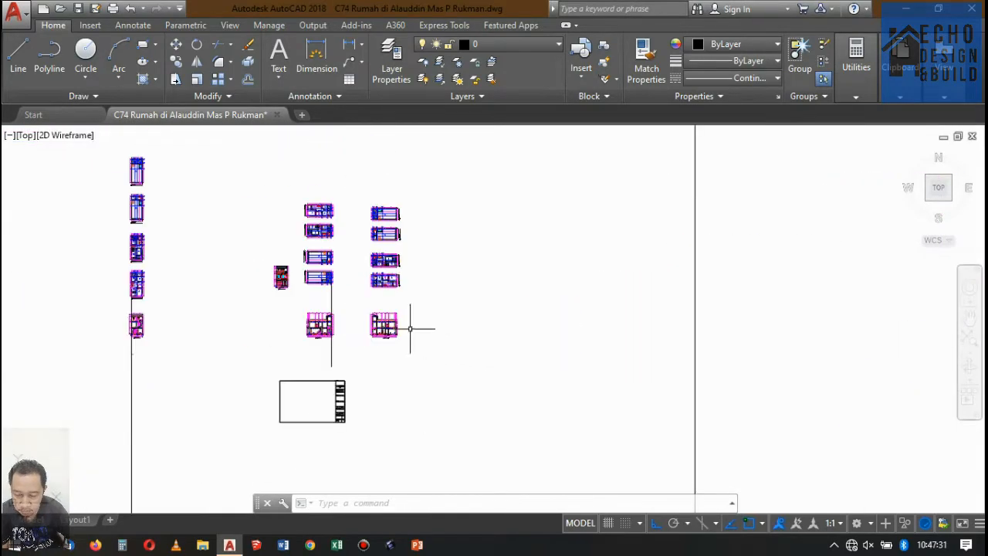
scroll(408, 331, "up", 6)
scroll(395, 272, "down", 4)
scroll(472, 272, "up", 2)
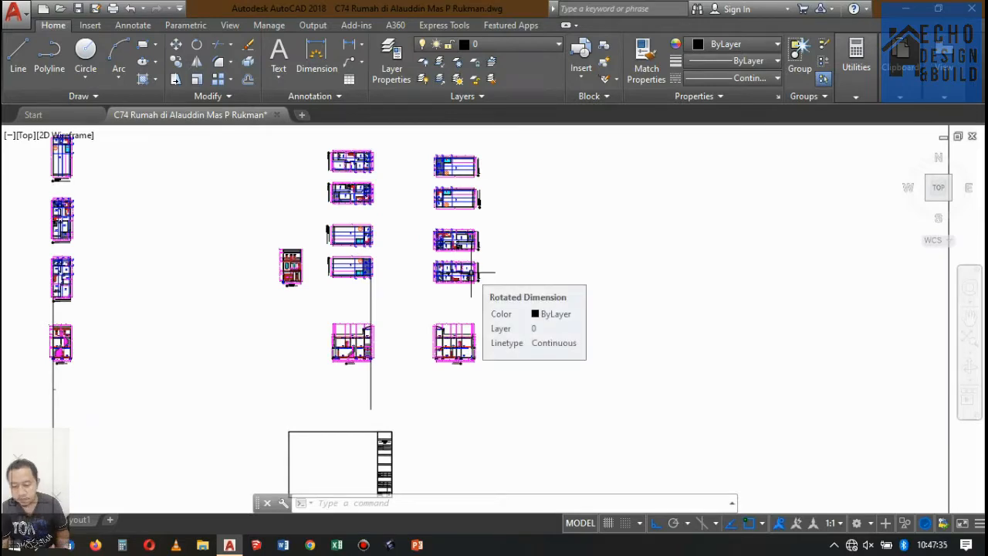
scroll(448, 309, "up", 9)
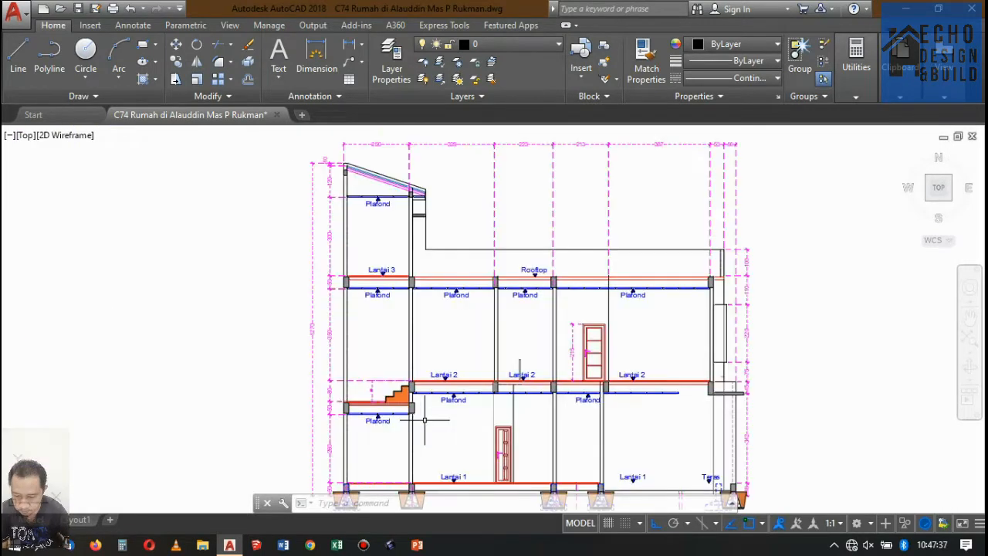
scroll(424, 420, "up", 2)
scroll(432, 409, "down", 4)
scroll(448, 394, "up", 3)
scroll(477, 366, "down", 6)
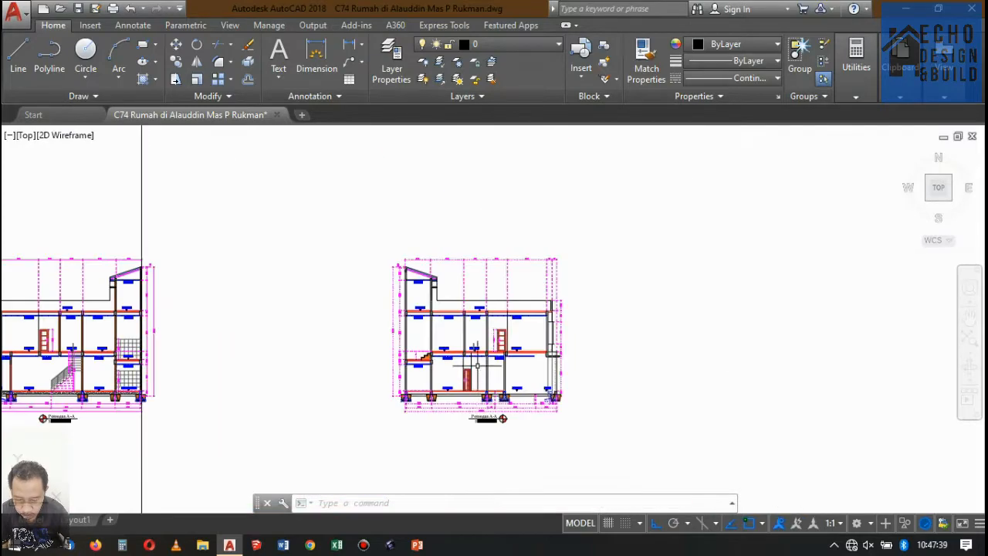
scroll(463, 355, "up", 7)
scroll(456, 386, "down", 3)
scroll(456, 391, "up", 3)
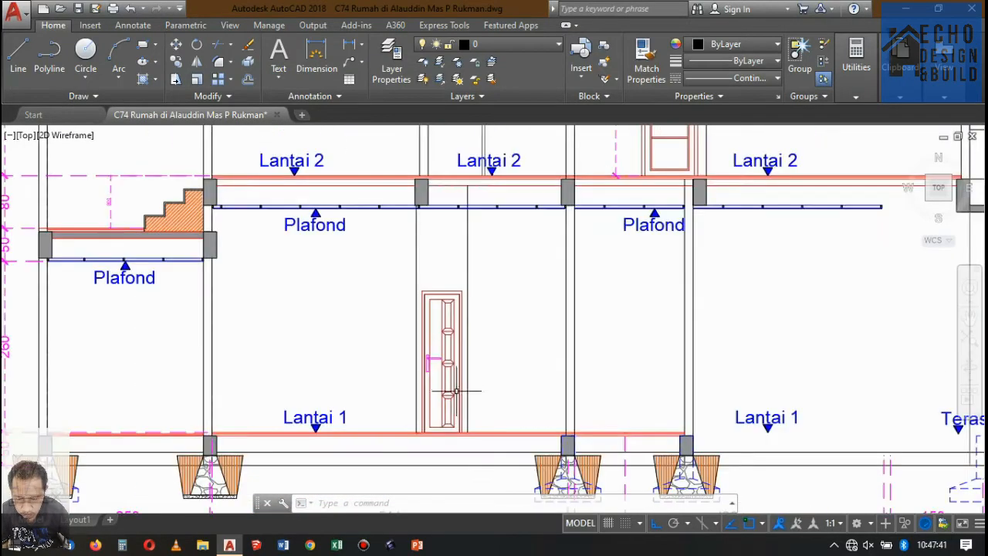
Step: Examine the Denah Lantai 1 plan around the carport, Ruang Tamu and front edge against section A-A
scroll(566, 421, "down", 5)
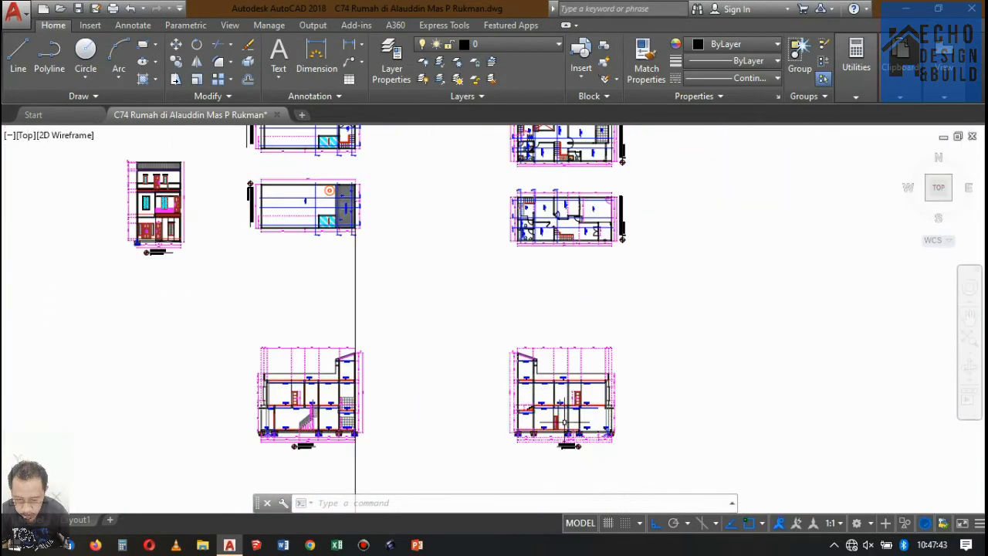
scroll(570, 155, "up", 5)
scroll(488, 250, "down", 5)
scroll(569, 242, "up", 6)
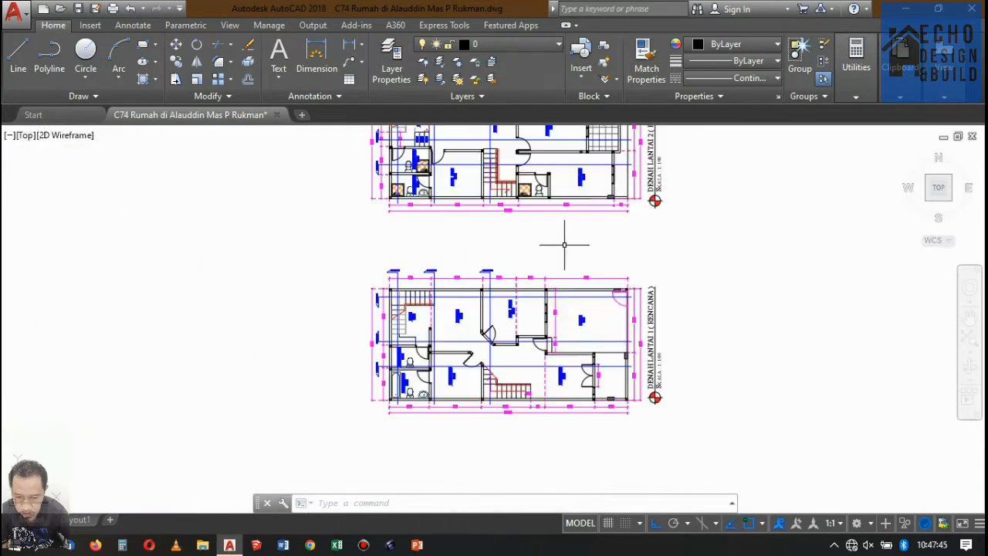
scroll(567, 386, "up", 5)
scroll(529, 335, "down", 6)
scroll(498, 220, "up", 5)
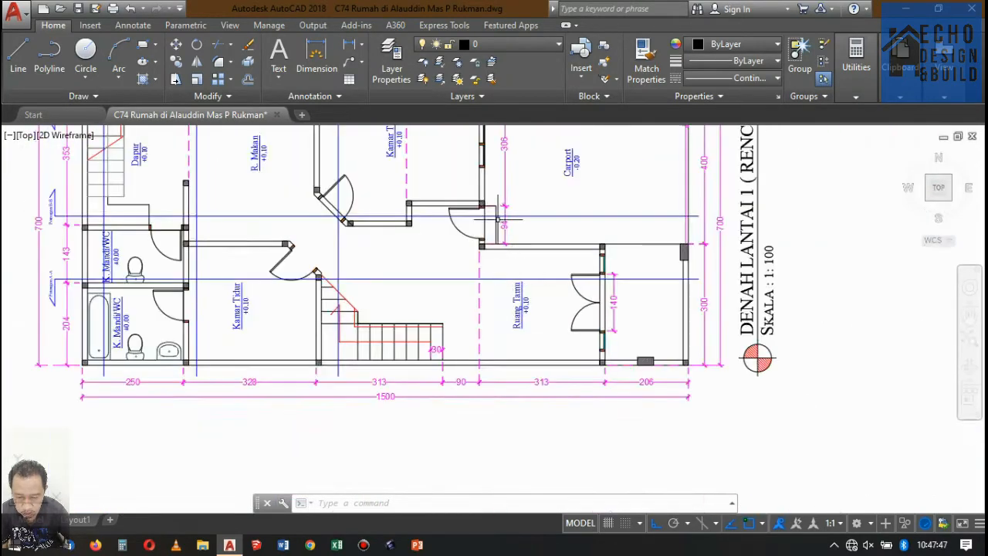
scroll(506, 216, "down", 2)
scroll(513, 223, "up", 2)
scroll(517, 224, "down", 4)
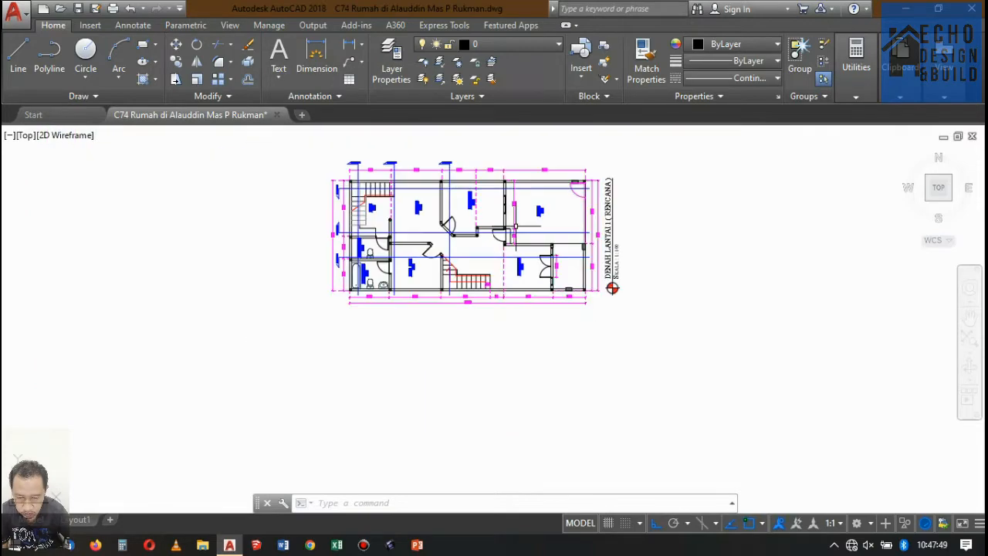
scroll(606, 224, "up", 2)
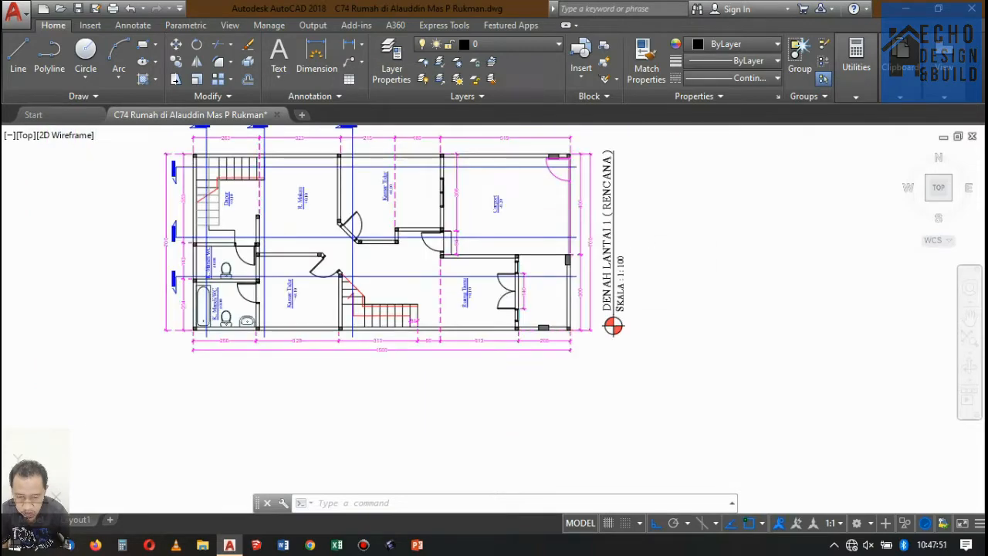
type("l")
key("Return")
scroll(569, 228, "up", 6)
scroll(579, 219, "down", 10)
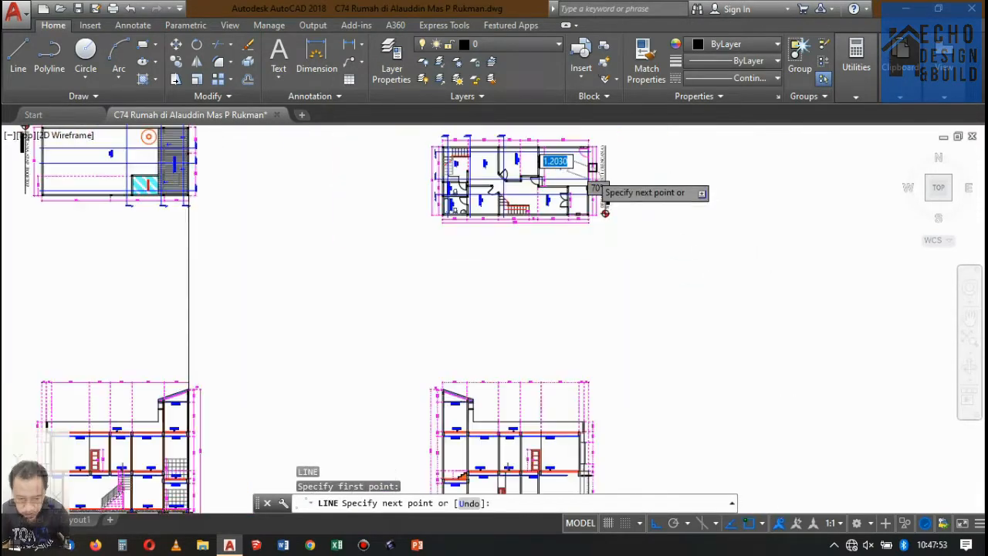
scroll(603, 237, "up", 5)
scroll(564, 149, "up", 3)
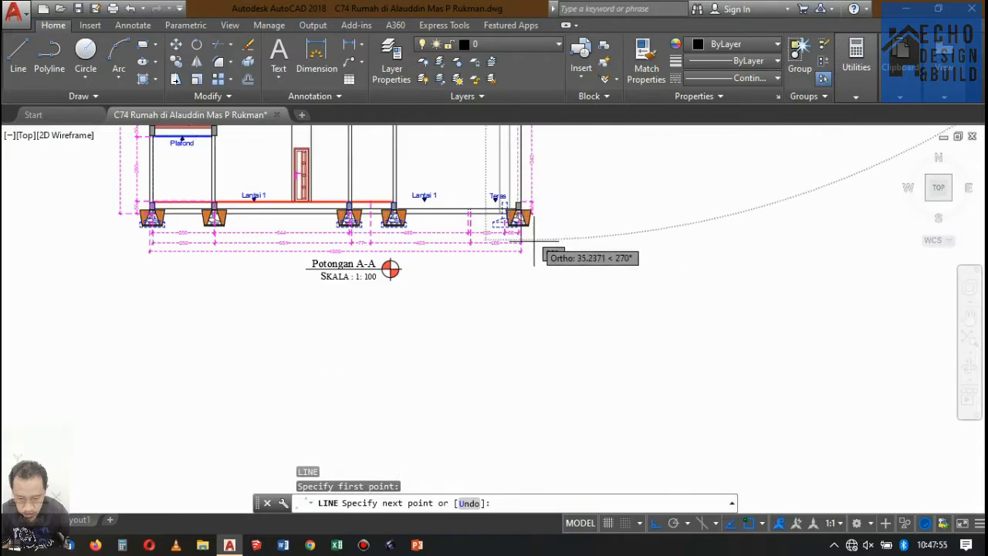
key("Escape")
Step: Examine the terrace foundation, front columns and ground-floor level at the front end of section A-A
scroll(487, 161, "up", 5)
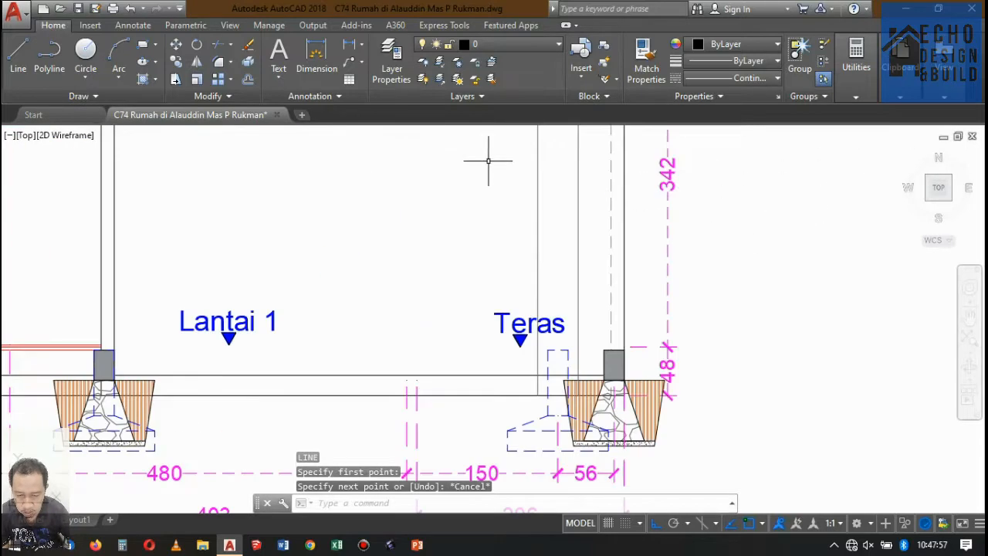
scroll(609, 371, "up", 1)
scroll(586, 263, "down", 4)
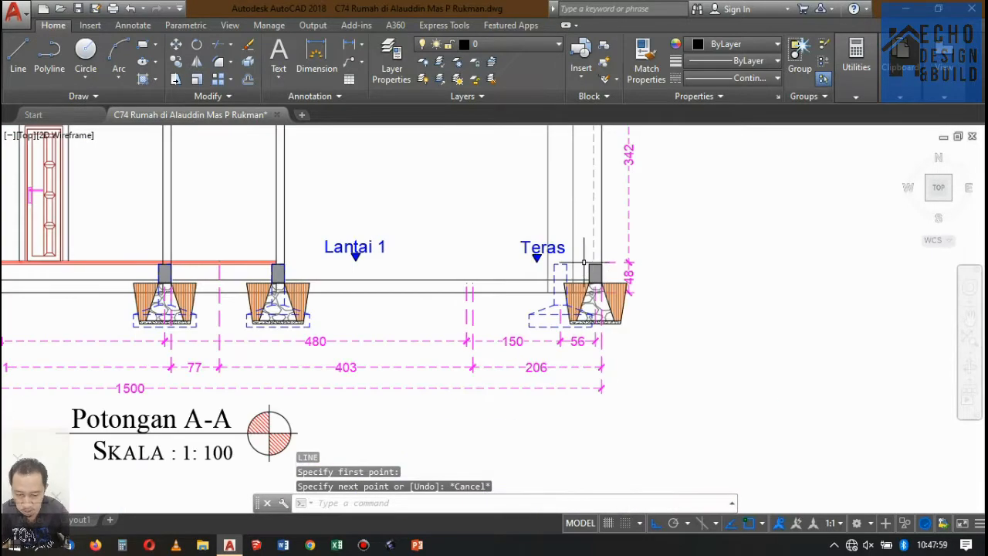
scroll(582, 258, "down", 2)
scroll(585, 256, "up", 2)
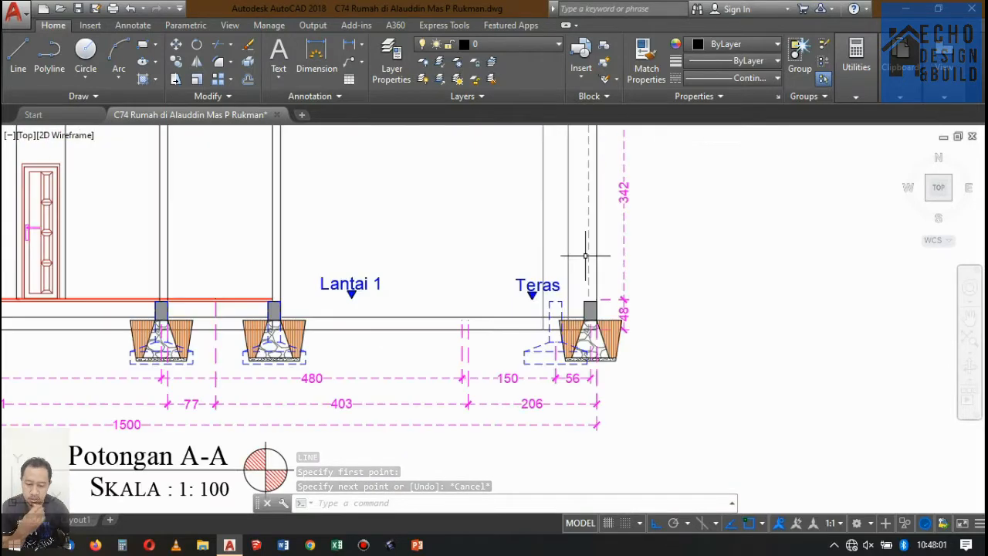
scroll(585, 258, "down", 5)
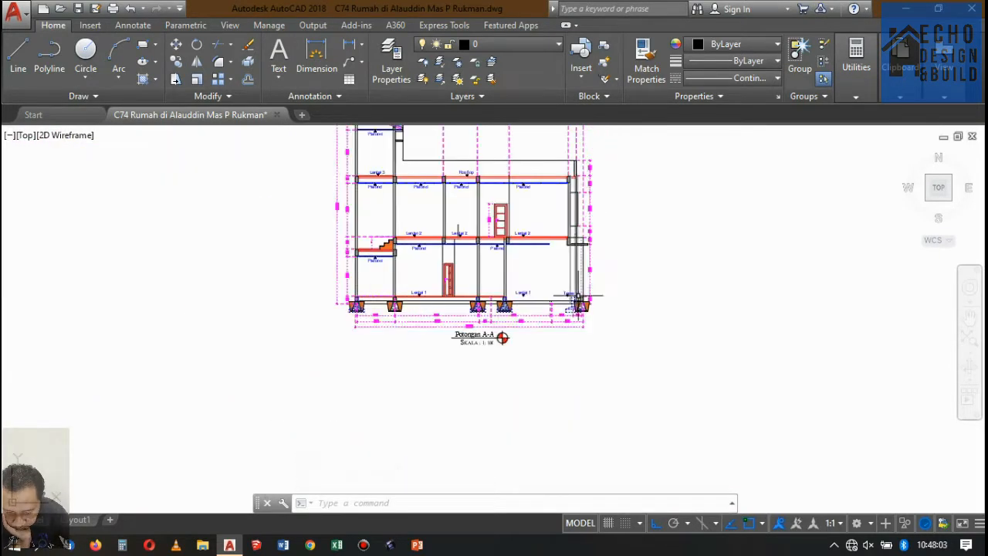
scroll(577, 265, "up", 3)
scroll(576, 265, "down", 4)
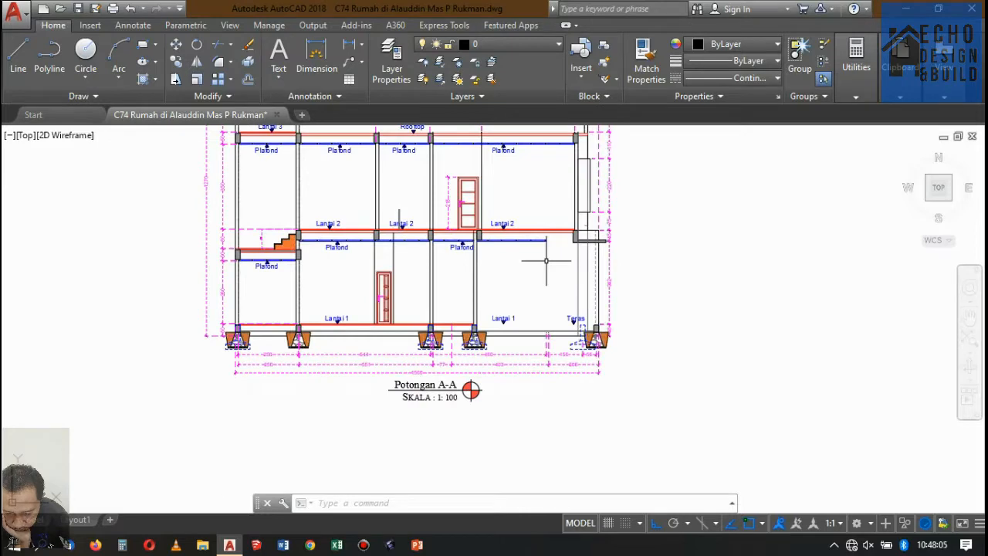
Step: Copy the three red Lantai 1 floor lines 0.3 straight down in section A-A
scroll(467, 324, "up", 8)
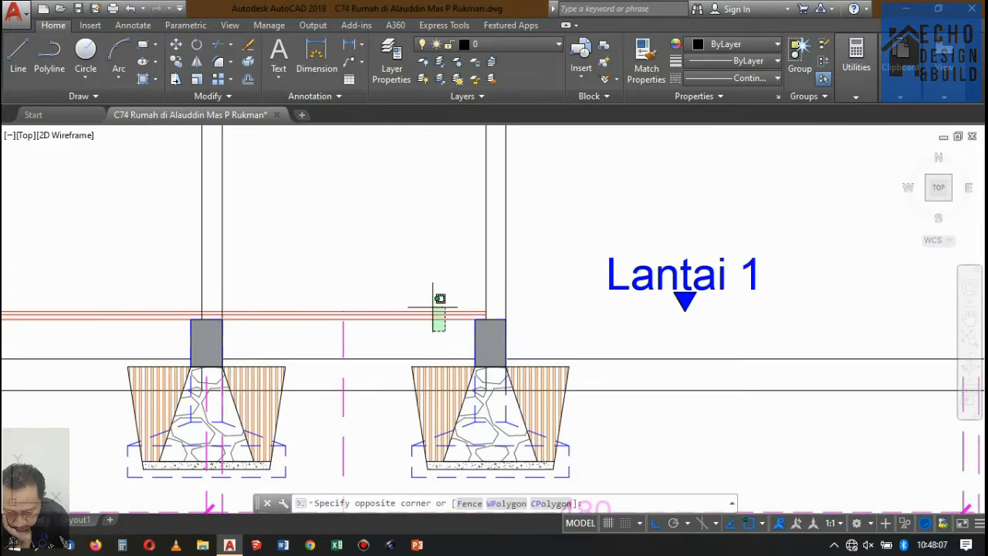
left_click(434, 308)
left_click(176, 61)
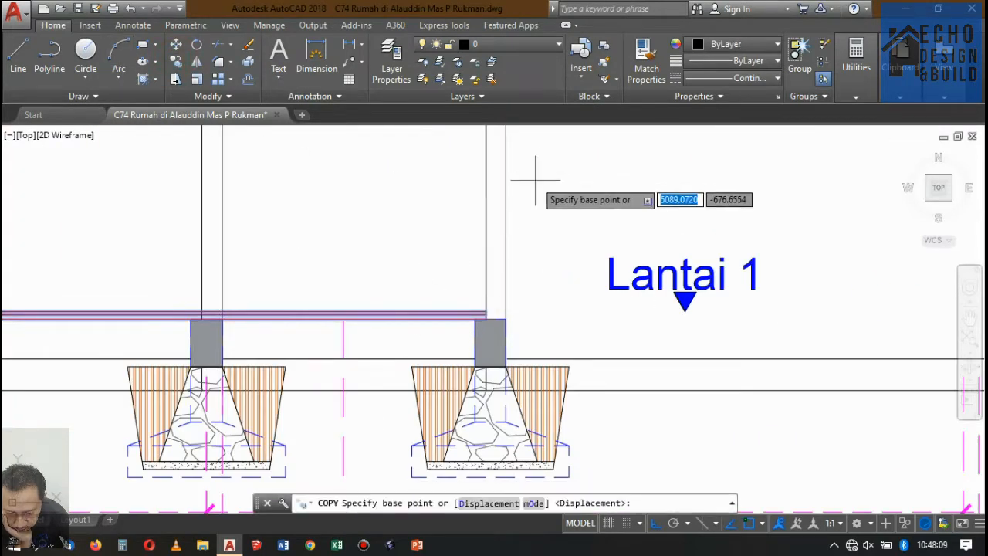
left_click(595, 153)
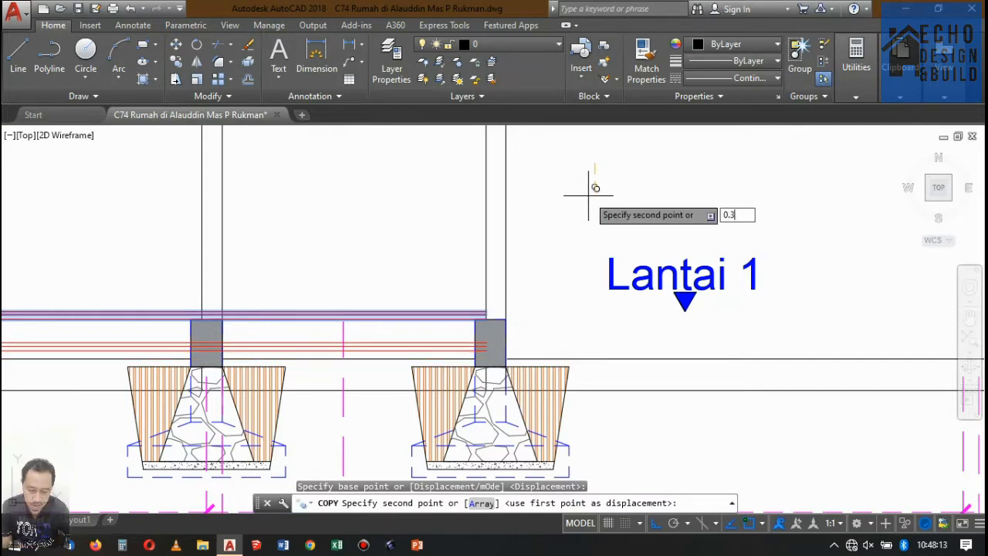
key("Return")
scroll(513, 355, "up", 5)
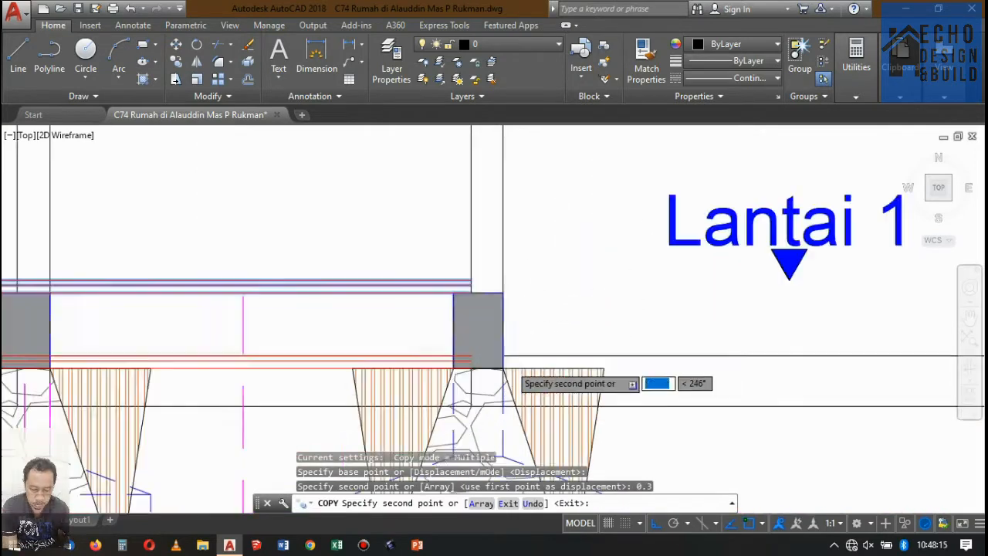
scroll(511, 291, "down", 6)
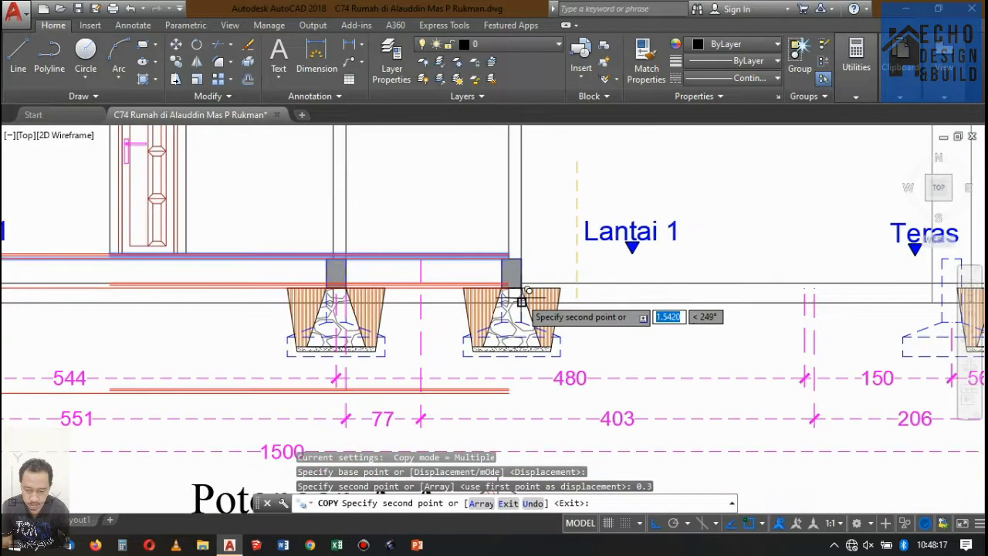
key("Return")
Step: Move the three copied floor lines horizontally so their ends meet the inner face of the front foundation's tie beam
scroll(463, 298, "up", 2)
scroll(463, 299, "up", 2)
left_click(428, 268)
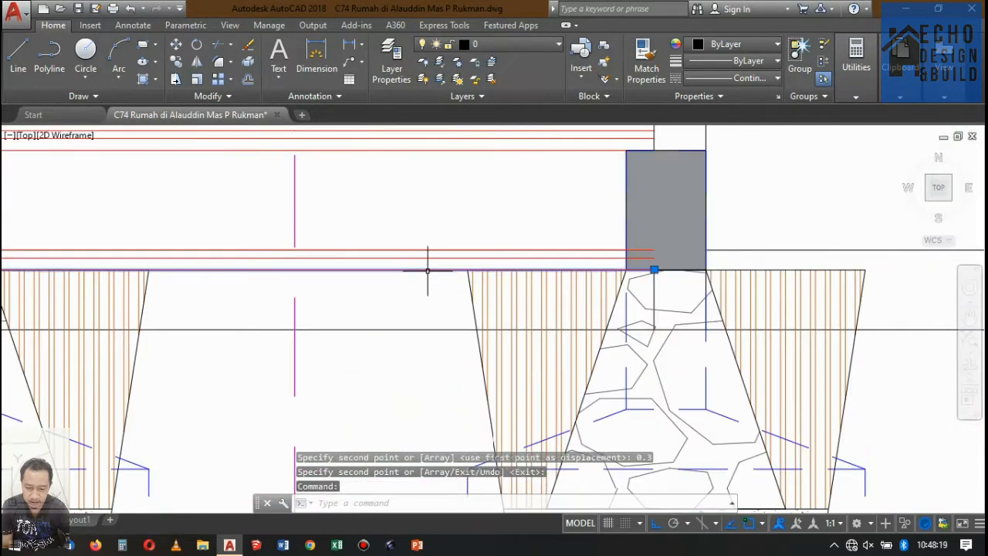
left_click(408, 248)
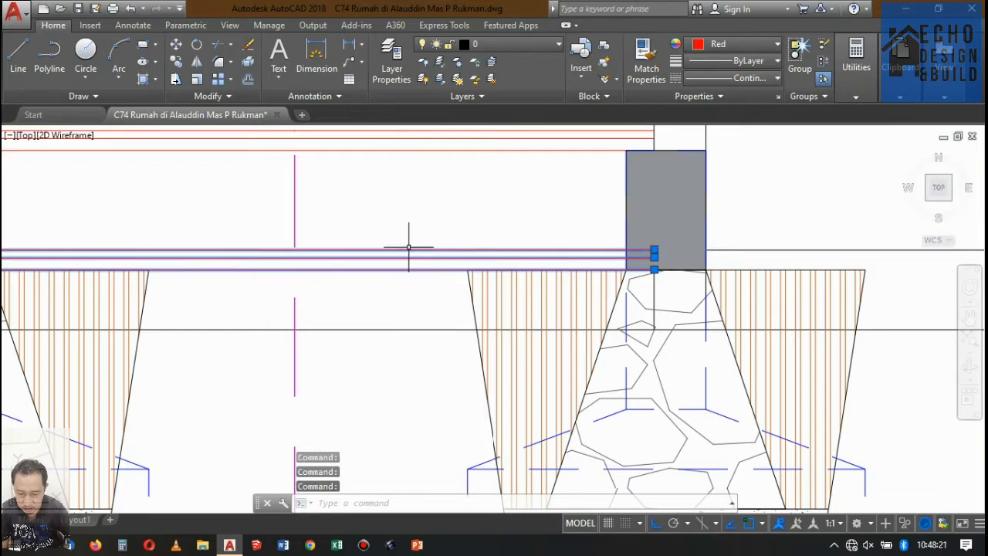
scroll(305, 228, "down", 8)
scroll(516, 236, "up", 2)
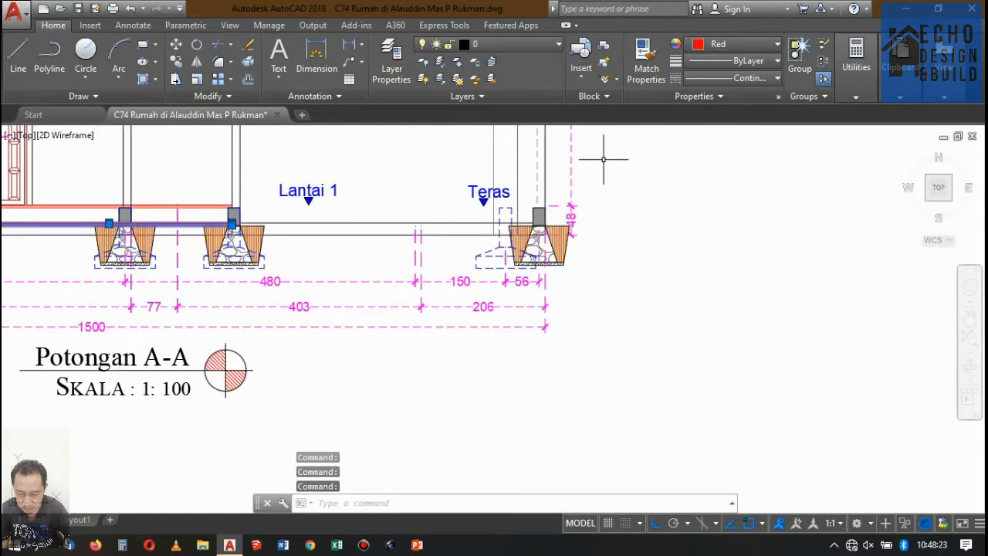
key("Return")
scroll(236, 221, "up", 10)
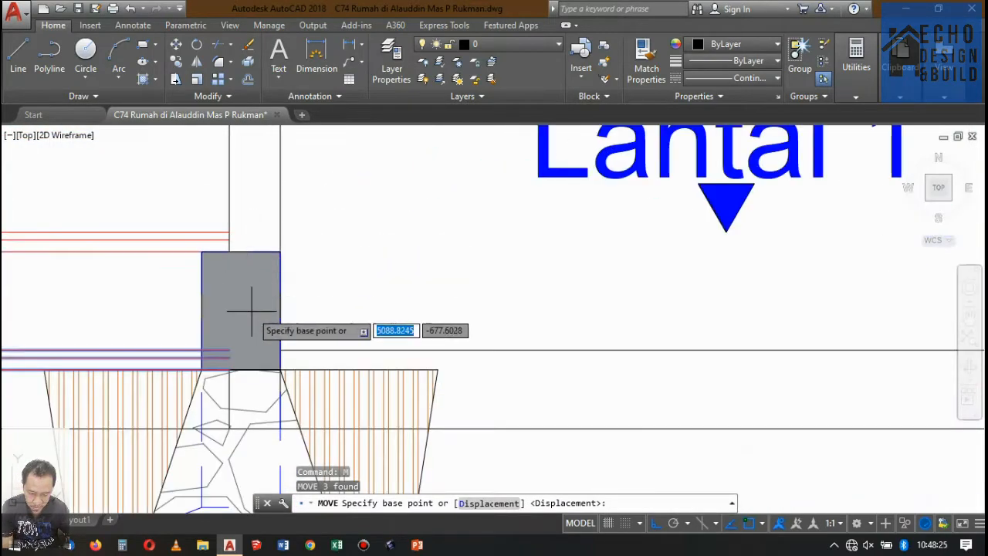
left_click(230, 340)
scroll(149, 319, "down", 8)
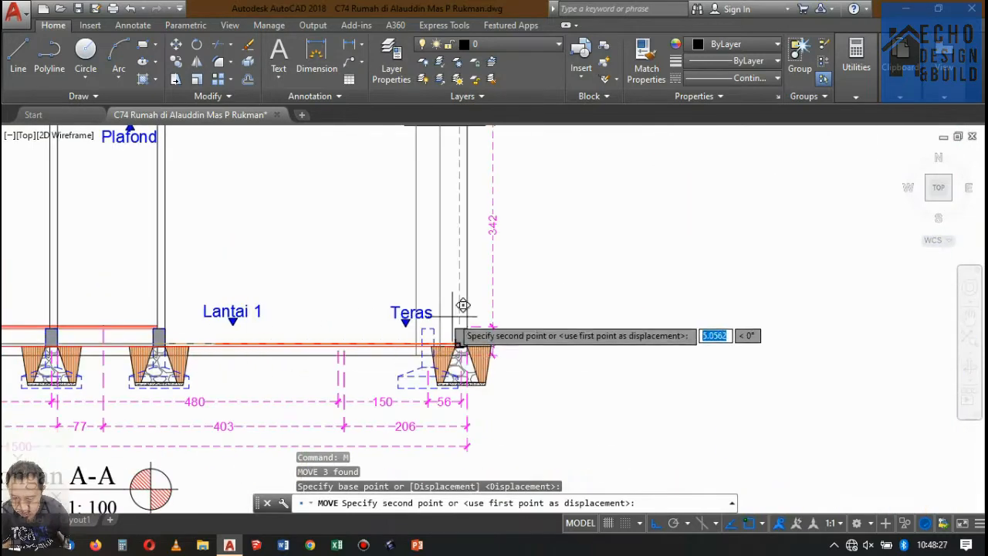
scroll(465, 352, "up", 4)
scroll(462, 359, "up", 5)
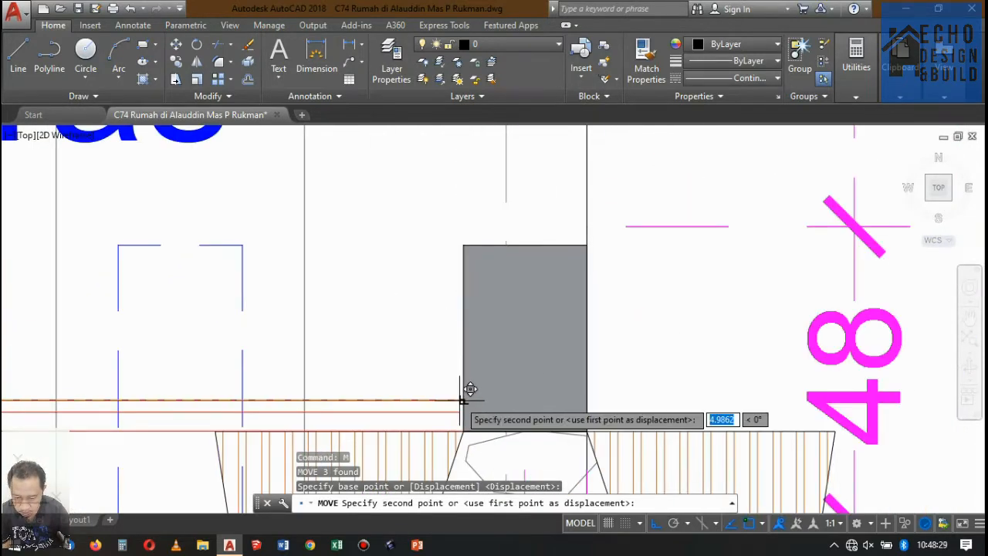
left_click(463, 401)
Step: Erase the front stone foundation with its tie beam and the 48 height dimension beside the terrace
scroll(484, 288, "down", 10)
scroll(498, 291, "up", 5)
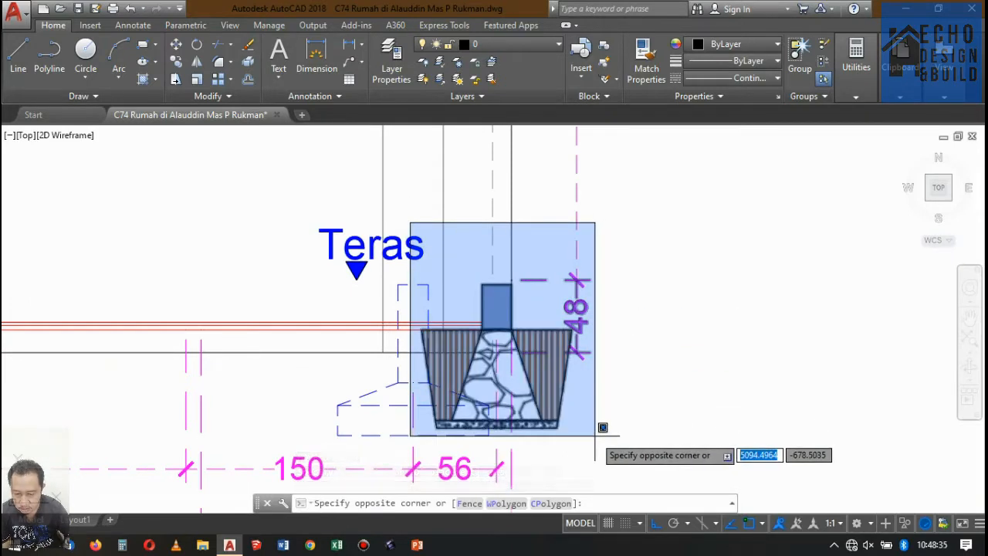
left_click(601, 420)
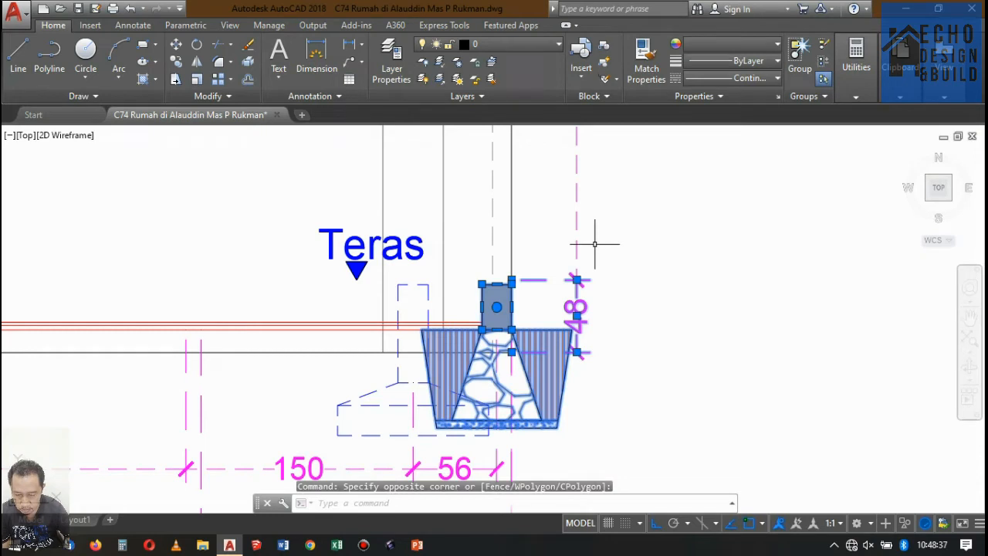
key("Delete")
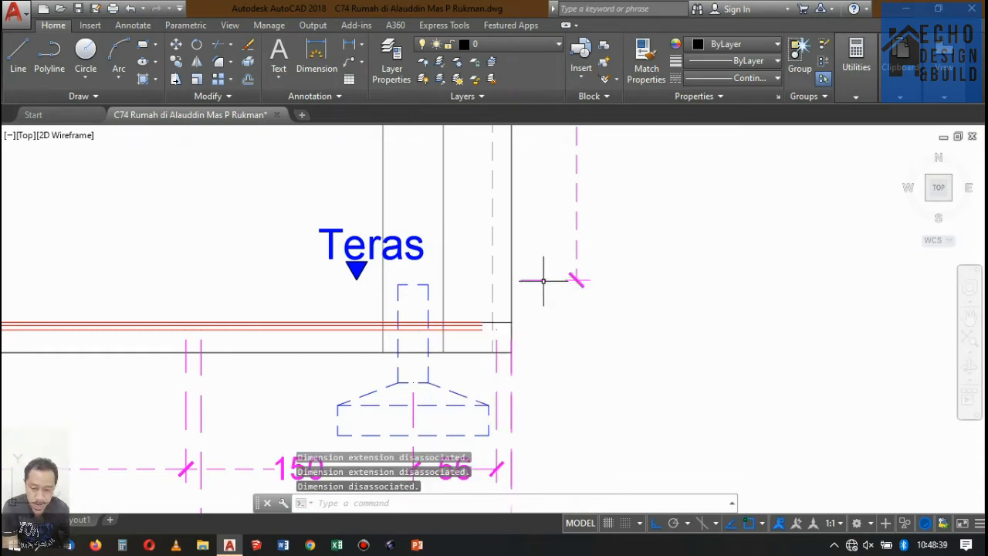
Step: Move the three lowered red floor lines horizontally so their front ends meet the terrace's outer front edge in section A-A
scroll(484, 319, "up", 4)
left_click(465, 372)
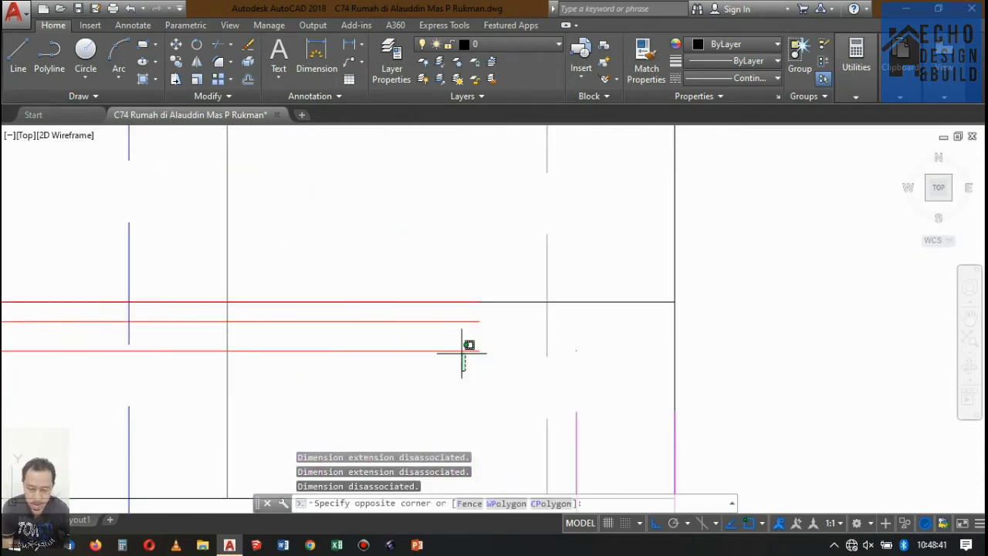
left_click(445, 310)
scroll(447, 299, "down", 8)
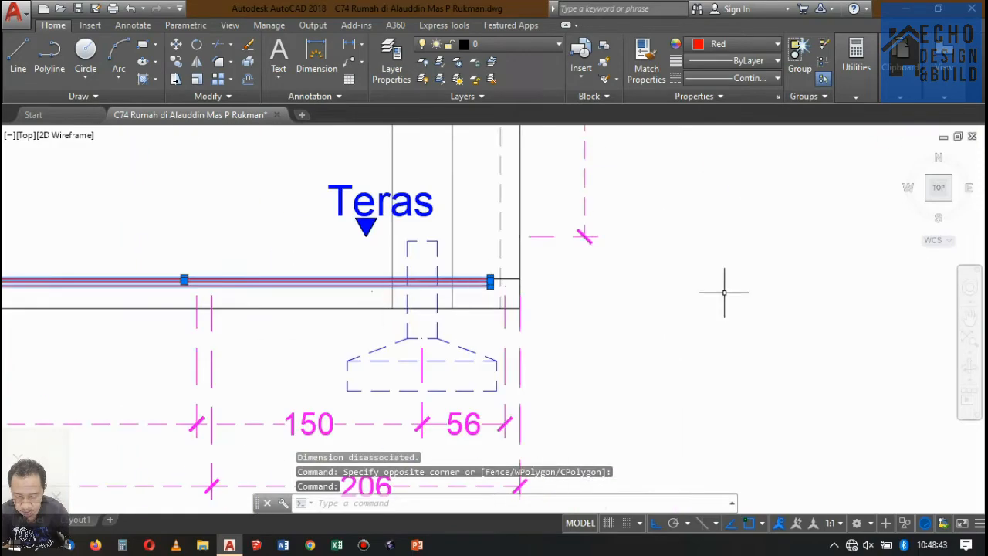
scroll(540, 328, "up", 4)
scroll(498, 389, "down", 4)
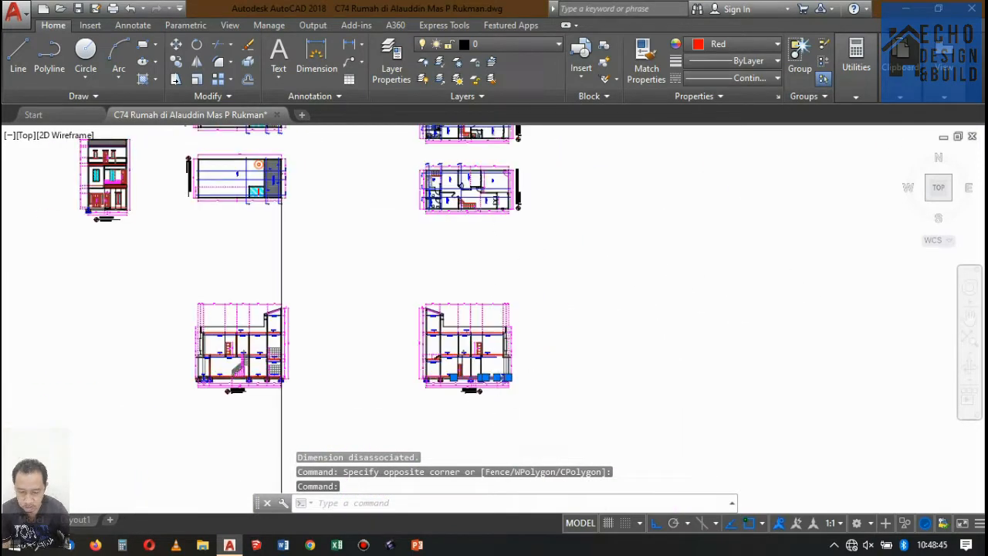
scroll(488, 133, "up", 4)
scroll(545, 318, "up", 4)
scroll(545, 228, "down", 4)
scroll(548, 262, "down", 4)
scroll(510, 265, "up", 9)
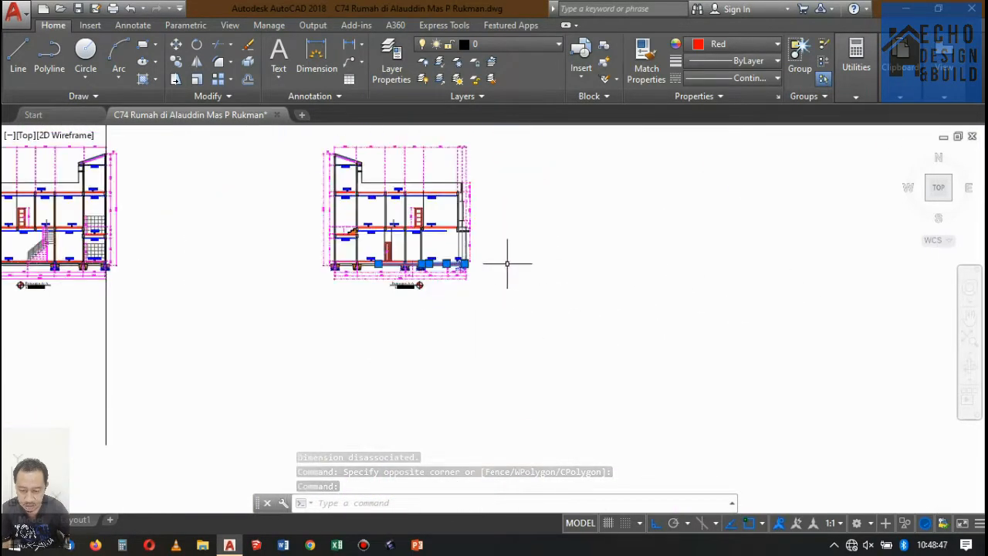
scroll(435, 309, "up", 2)
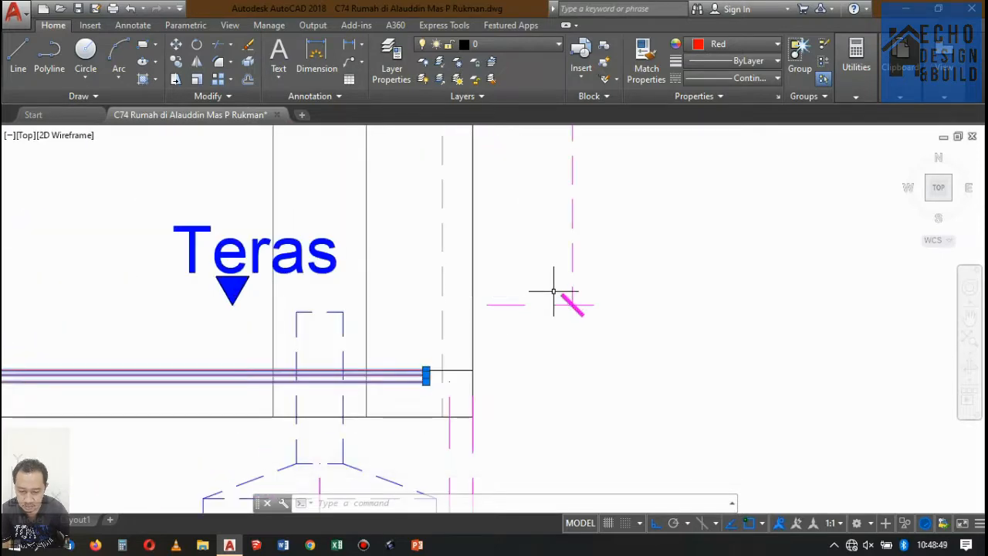
type("m")
key("Return")
scroll(452, 332, "up", 3)
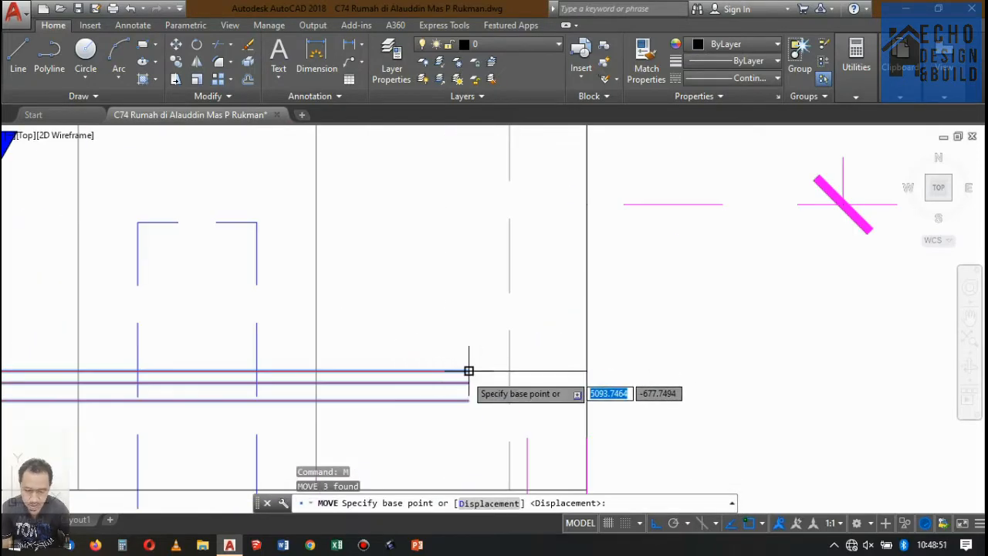
left_click(469, 370)
left_click(588, 366)
scroll(575, 287, "down", 3)
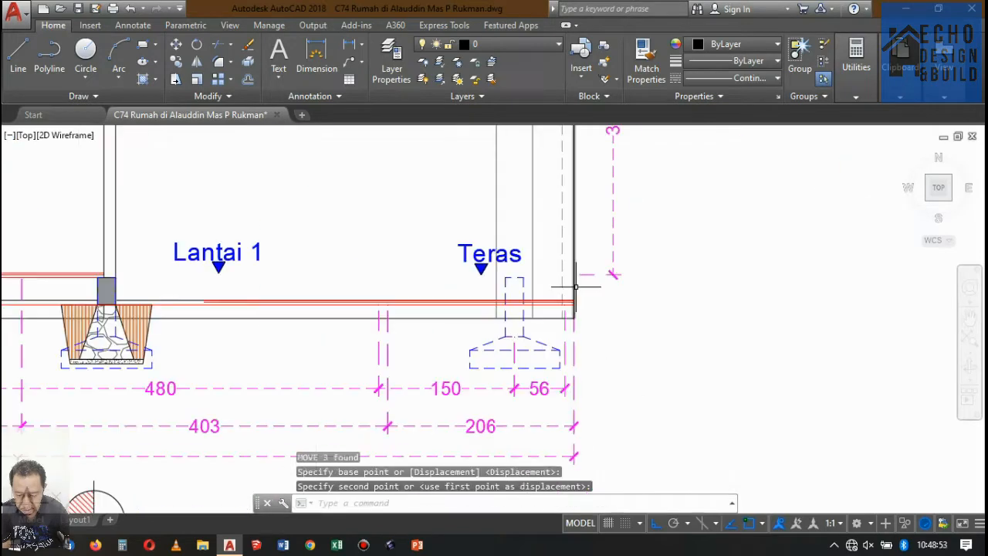
Step: Shorten the lowest red floor line of the terrace so its rear end meets the front face of the nearest tie beam
scroll(575, 288, "down", 4)
scroll(409, 260, "up", 5)
scroll(481, 243, "up", 2)
scroll(521, 261, "down", 2)
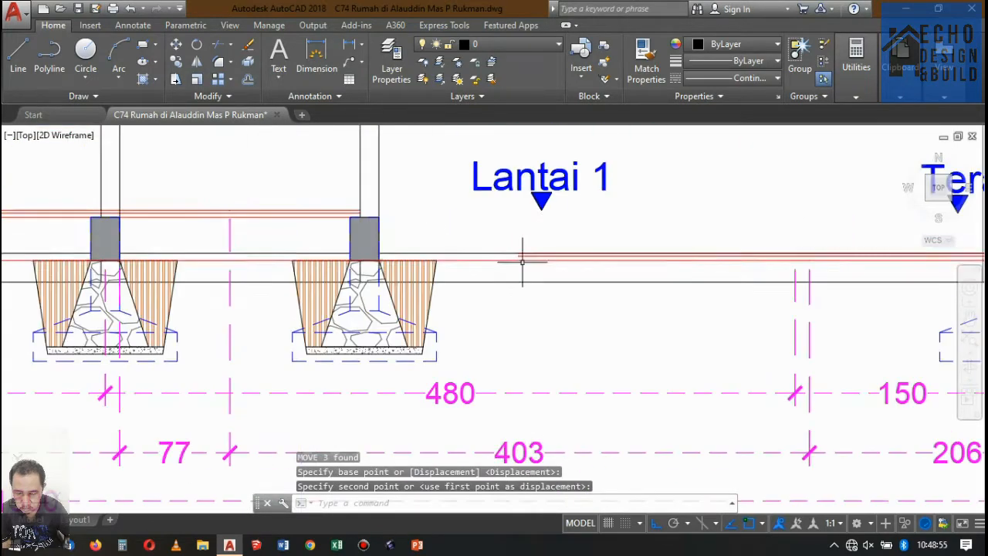
left_click(268, 260)
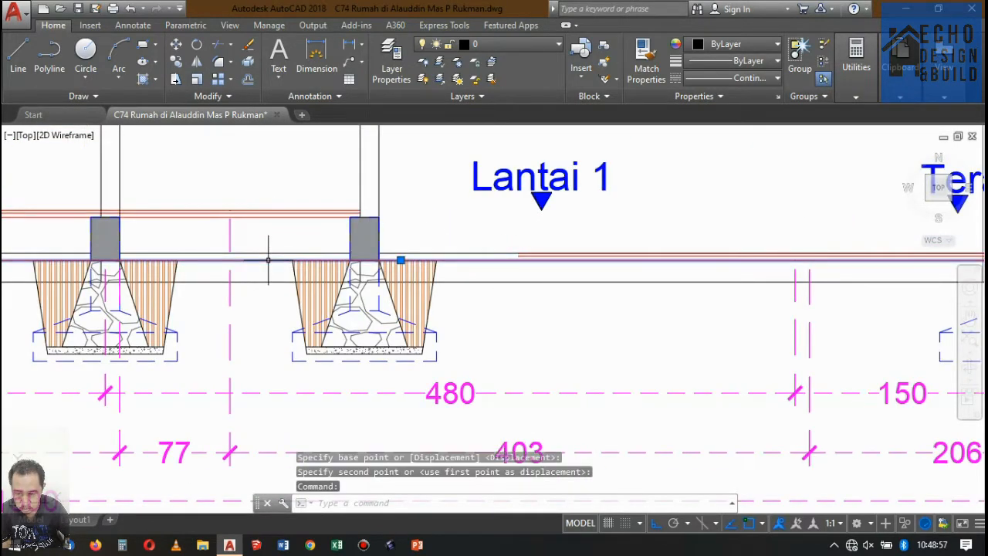
scroll(393, 250, "down", 3)
scroll(404, 260, "up", 3)
scroll(403, 258, "down", 3)
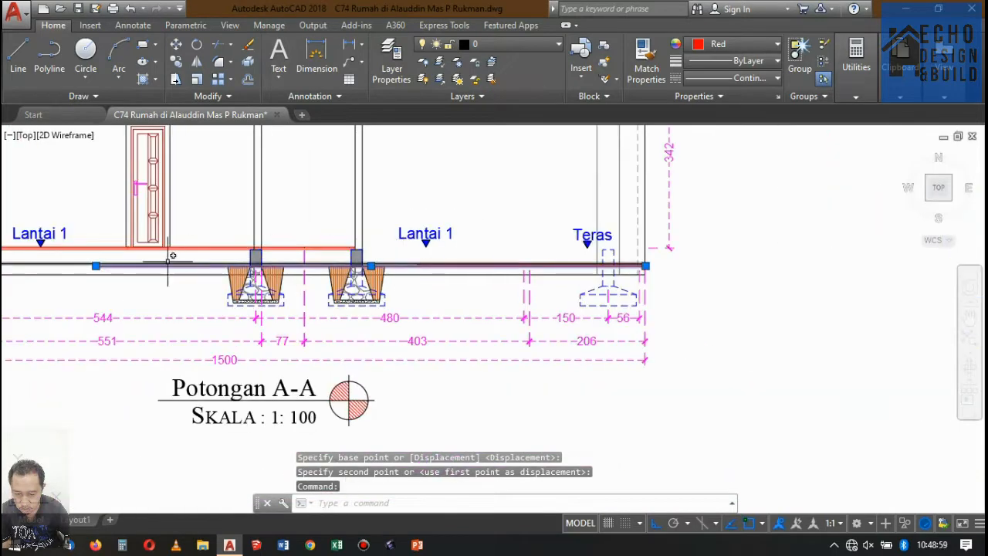
left_click(95, 266)
scroll(355, 271, "up", 6)
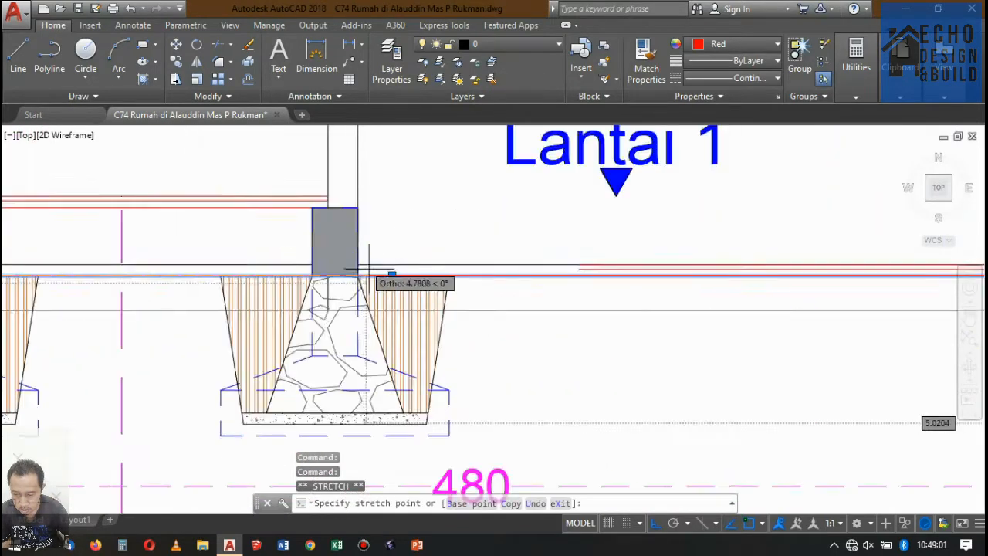
left_click(315, 286)
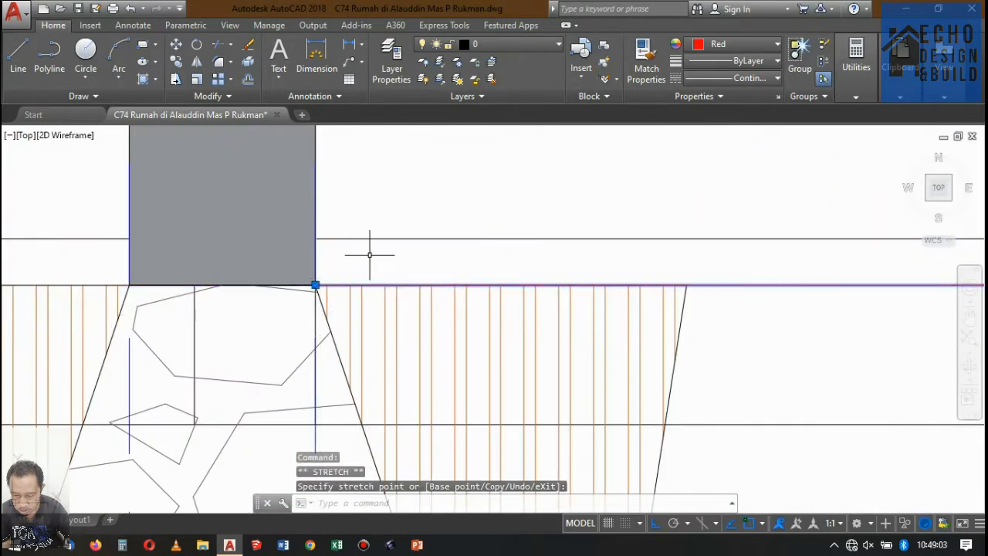
key("Escape")
Step: Extend the upper two lowered floor lines back to the front face of the same tie beam
type("e")
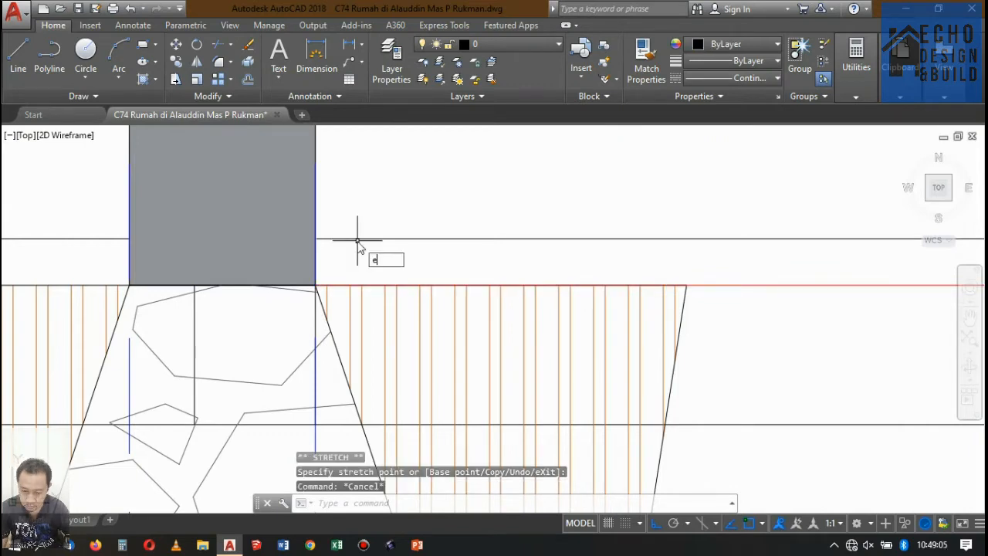
type("x")
key("Return")
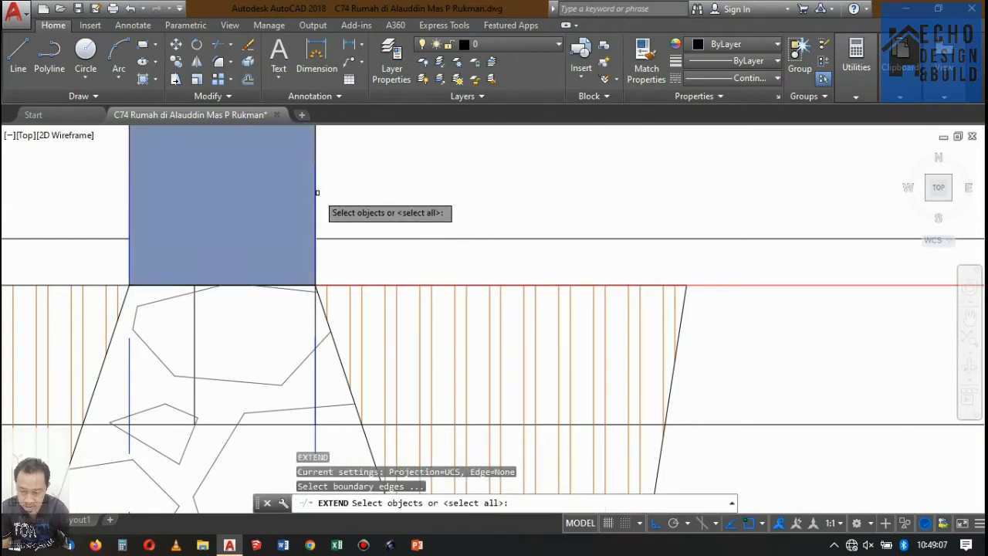
left_click(316, 190)
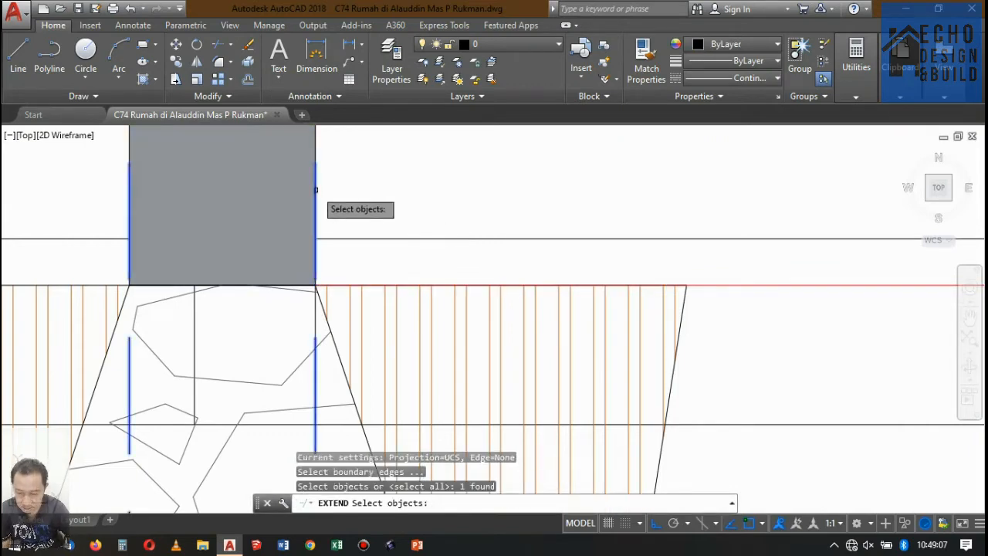
left_click(317, 148)
left_click(271, 152)
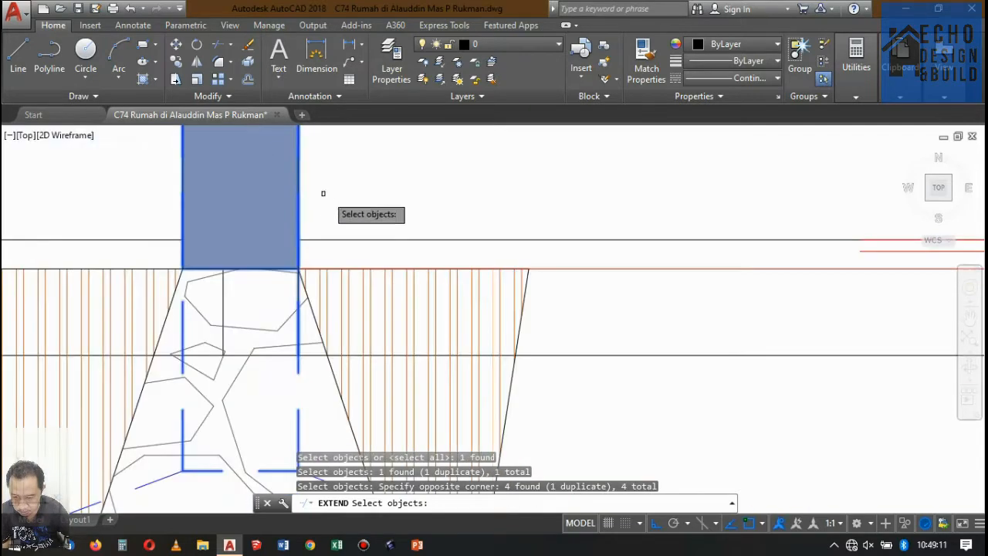
scroll(510, 232, "up", 8)
key("Return")
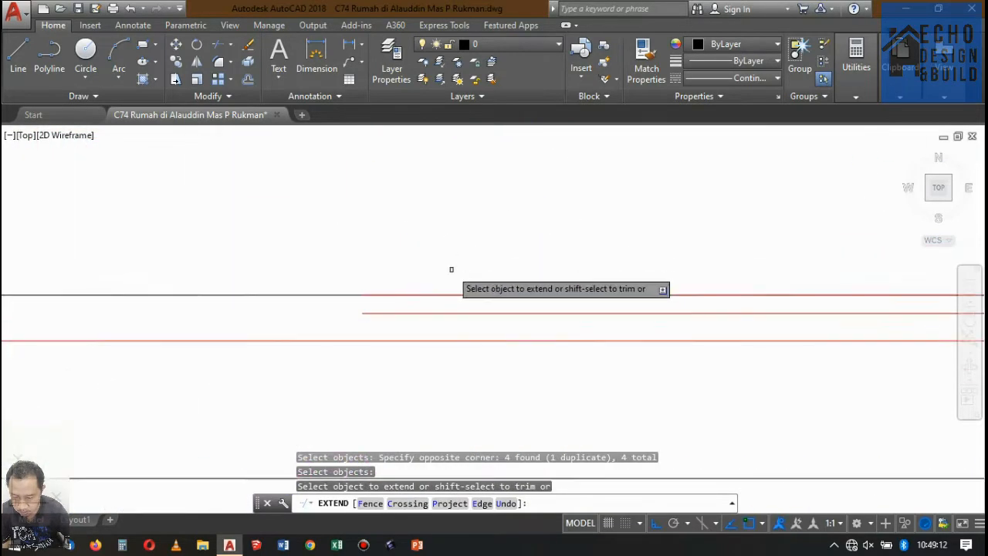
left_click(422, 324)
left_click(400, 290)
scroll(466, 230, "down", 5)
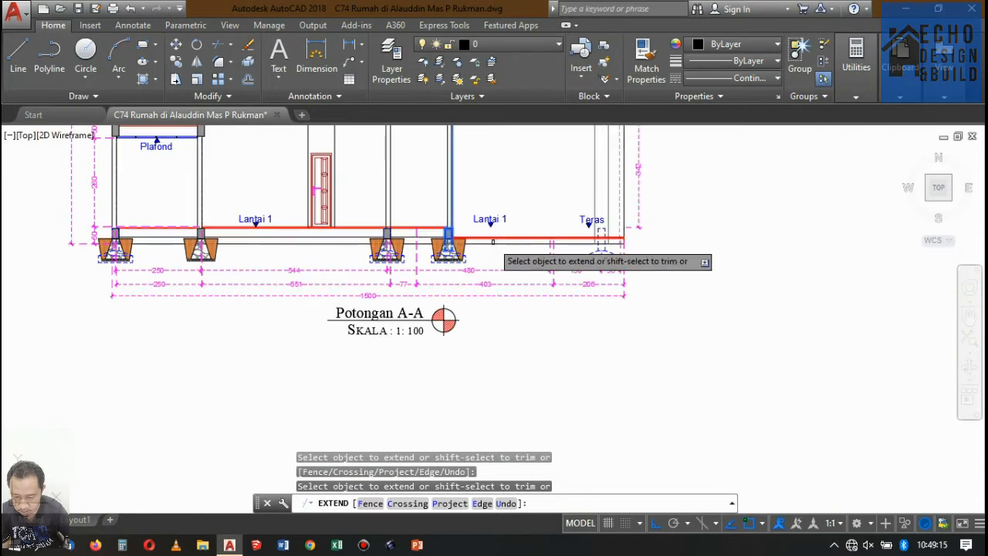
key("Return")
scroll(423, 232, "up", 5)
left_click(434, 253)
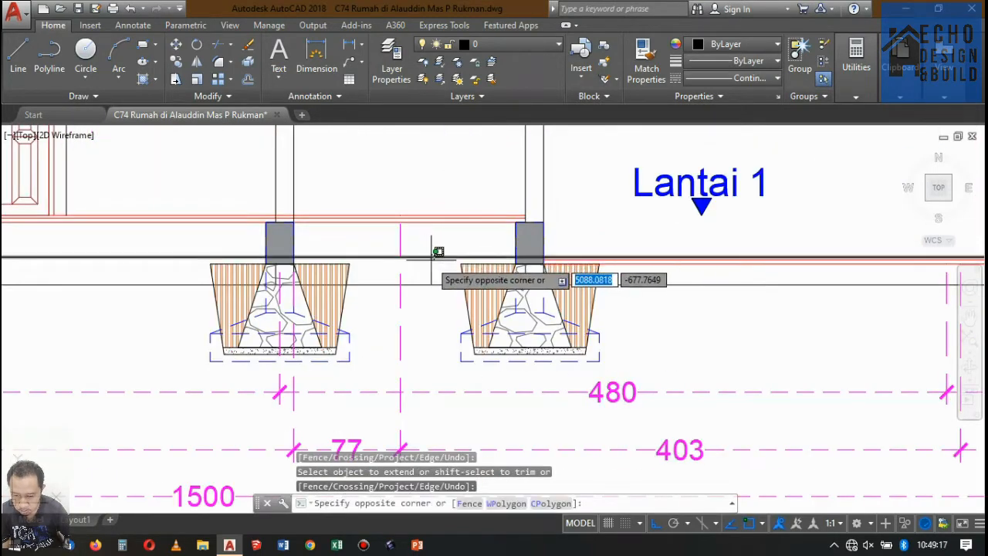
left_click(426, 258)
scroll(454, 214, "down", 5)
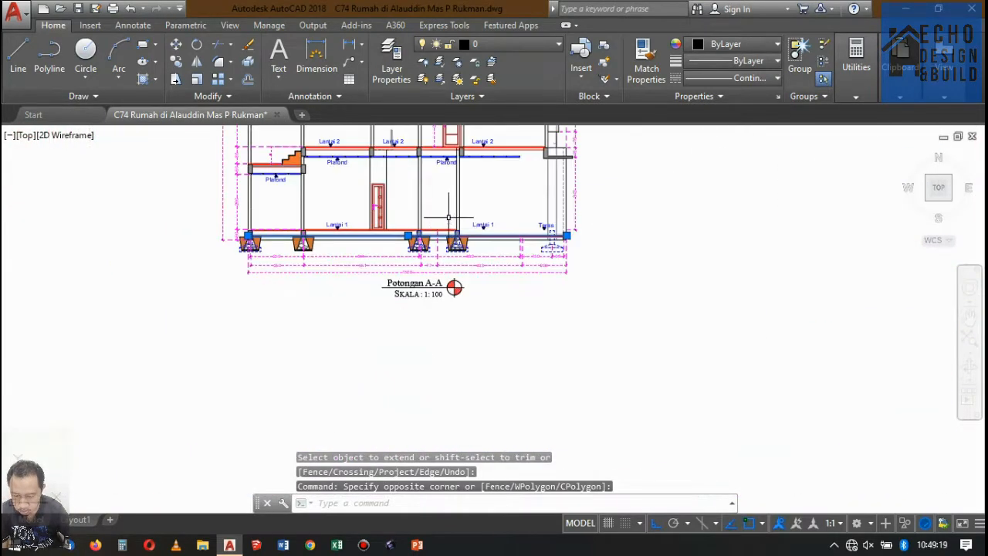
scroll(428, 234, "up", 5)
key("Escape")
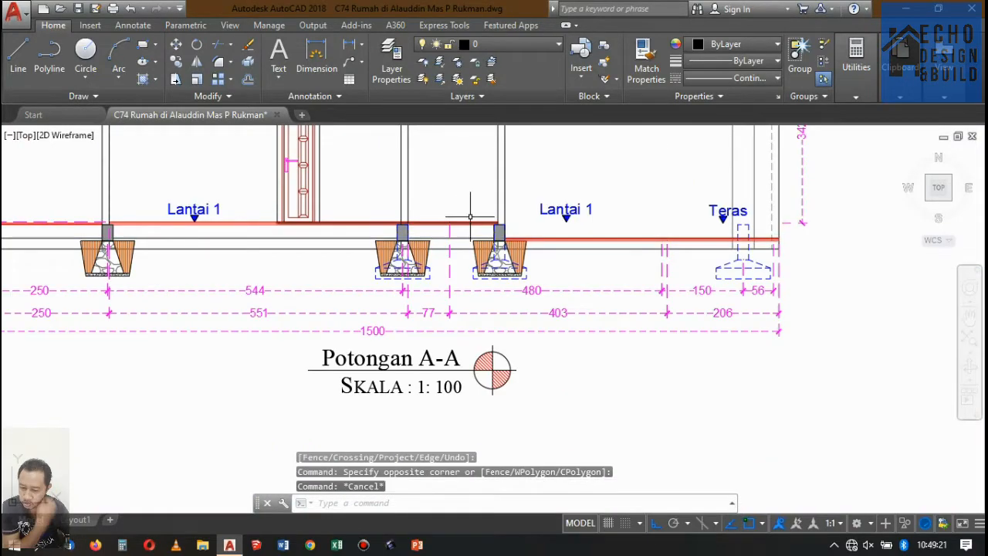
Step: Stretch the upper extension line origin of the 50 height dimension back to the rear column's outer face
scroll(467, 218, "down", 5)
scroll(545, 225, "up", 7)
scroll(472, 242, "down", 2)
scroll(472, 243, "up", 2)
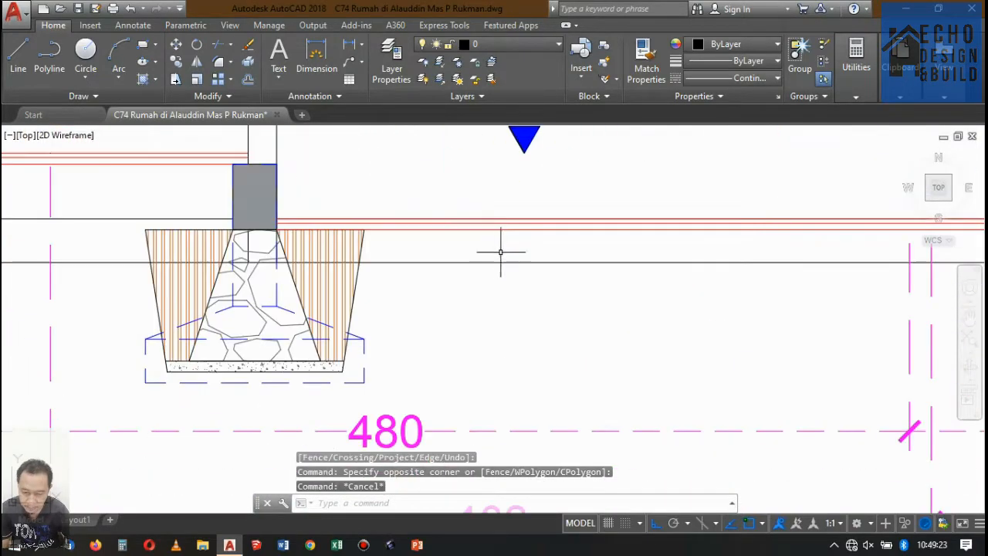
scroll(502, 247, "down", 5)
scroll(370, 254, "up", 6)
scroll(231, 275, "up", 3)
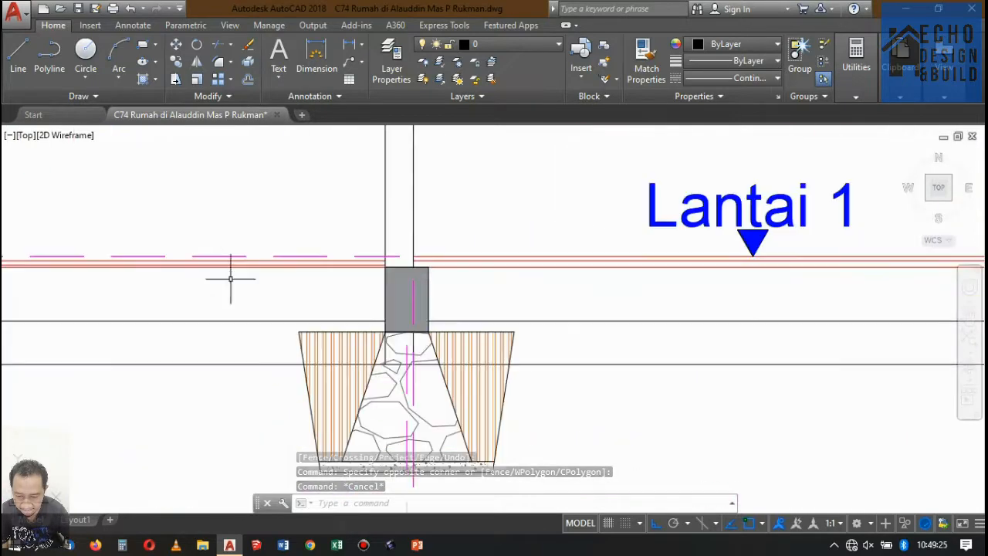
scroll(231, 276, "down", 8)
scroll(426, 305, "up", 5)
scroll(520, 412, "up", 6)
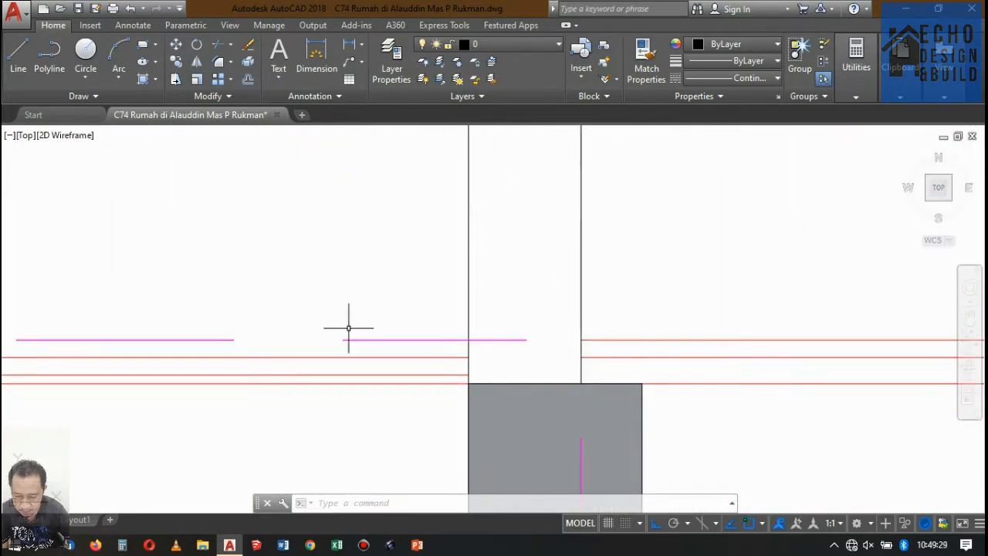
left_click(582, 340)
scroll(603, 344, "down", 5)
scroll(481, 335, "up", 5)
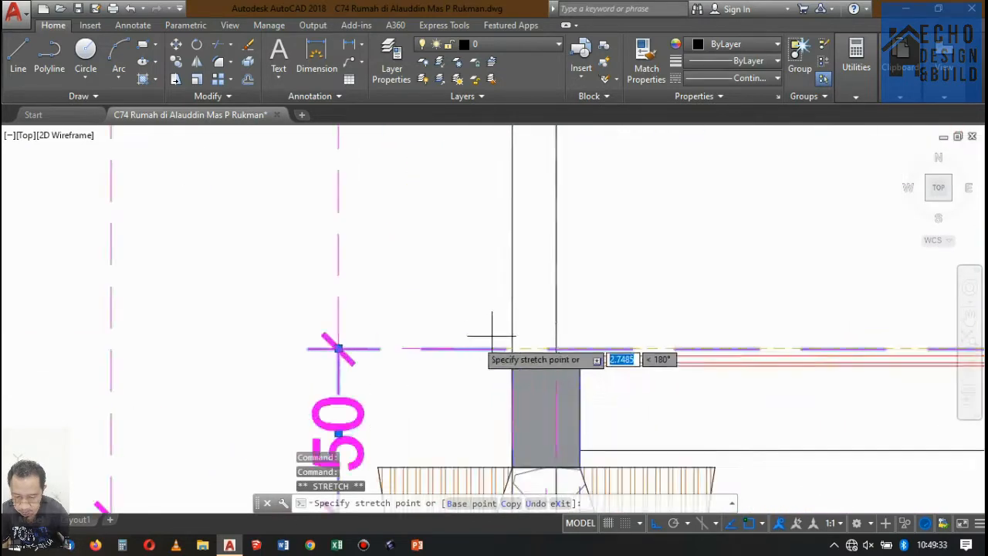
left_click(498, 355)
scroll(455, 393, "down", 10)
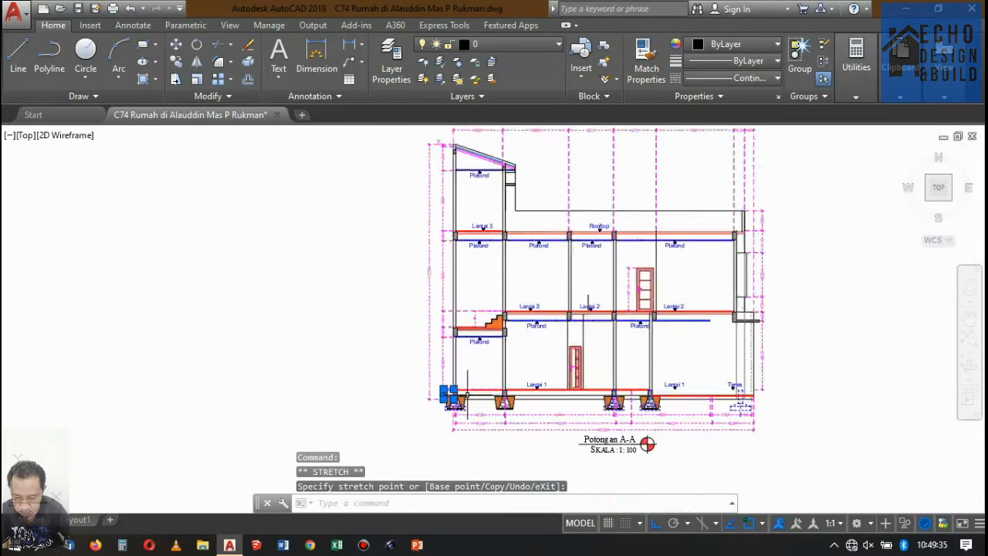
Step: Examine the floor levels of the bathrooms, kitchen and bedroom along the section A-A line in the ground-floor plan
scroll(485, 140, "up", 1)
scroll(471, 193, "up", 8)
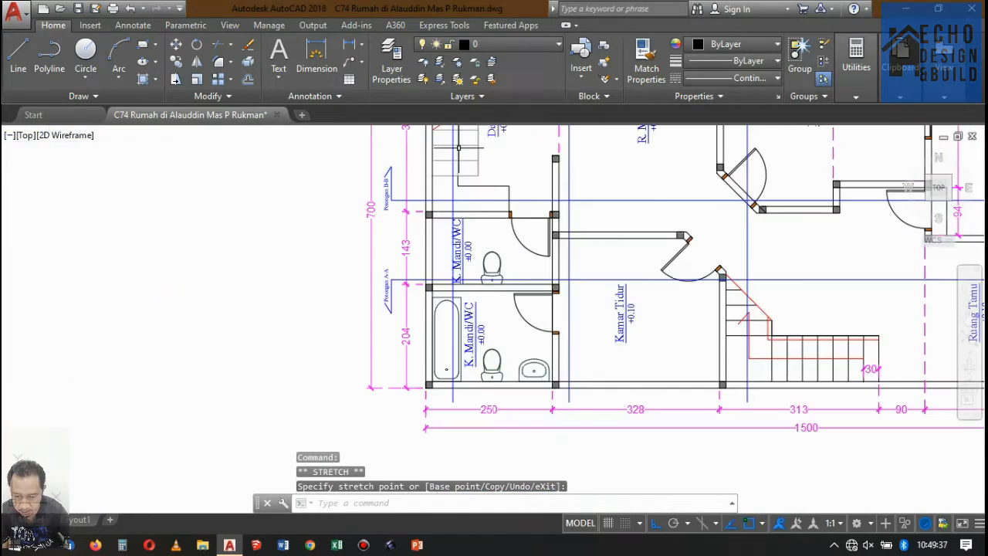
scroll(477, 193, "down", 6)
scroll(429, 197, "up", 6)
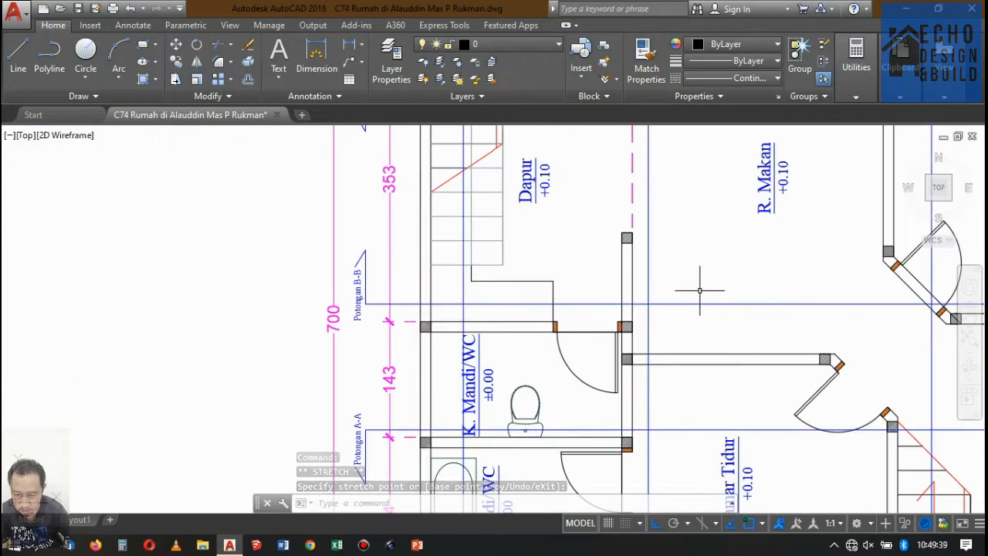
scroll(699, 291, "down", 6)
scroll(512, 276, "up", 6)
scroll(495, 193, "down", 7)
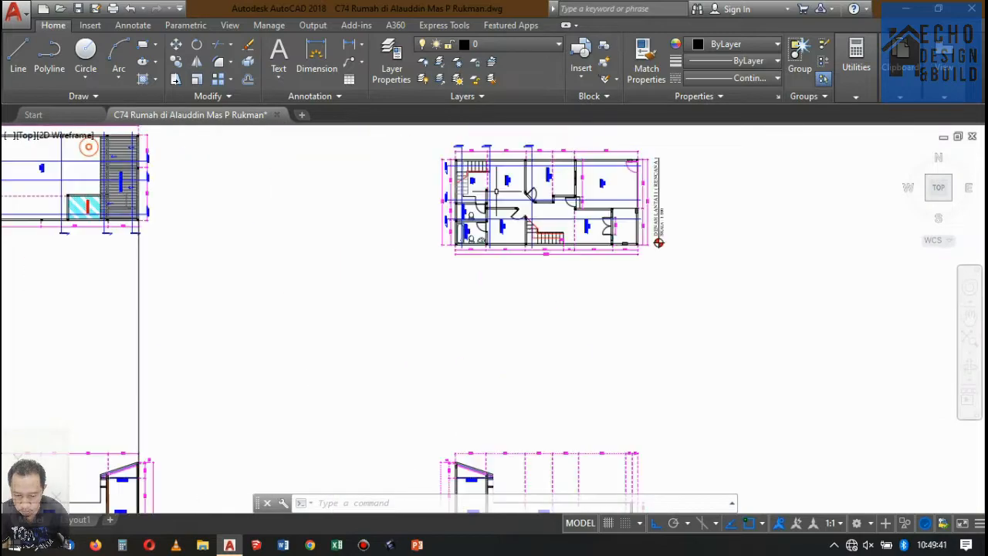
scroll(659, 242, "up", 5)
scroll(491, 235, "down", 8)
scroll(491, 235, "up", 8)
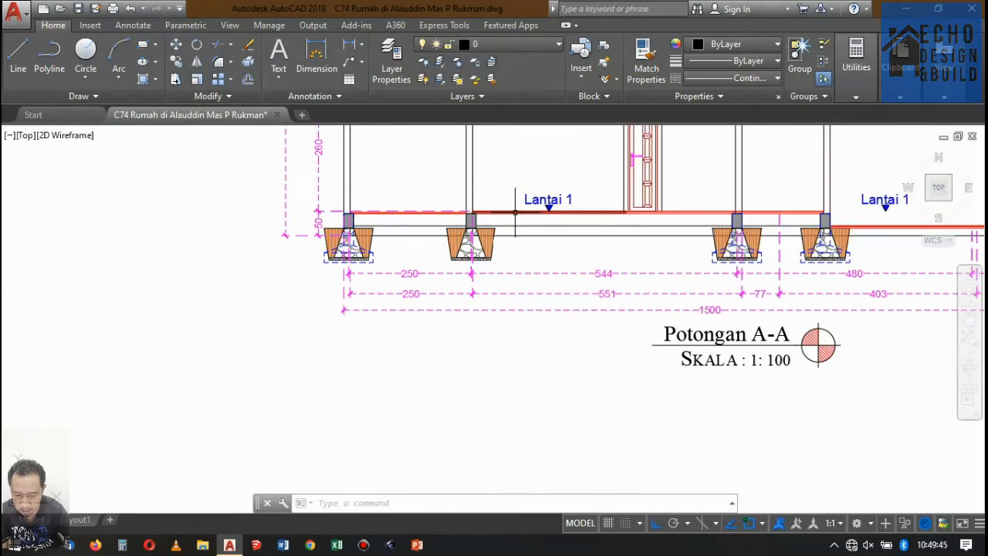
key("Escape")
Step: Extend the top red Lantai 1 floor line across the rear bay to the inner face of the rear column
scroll(357, 201, "up", 4)
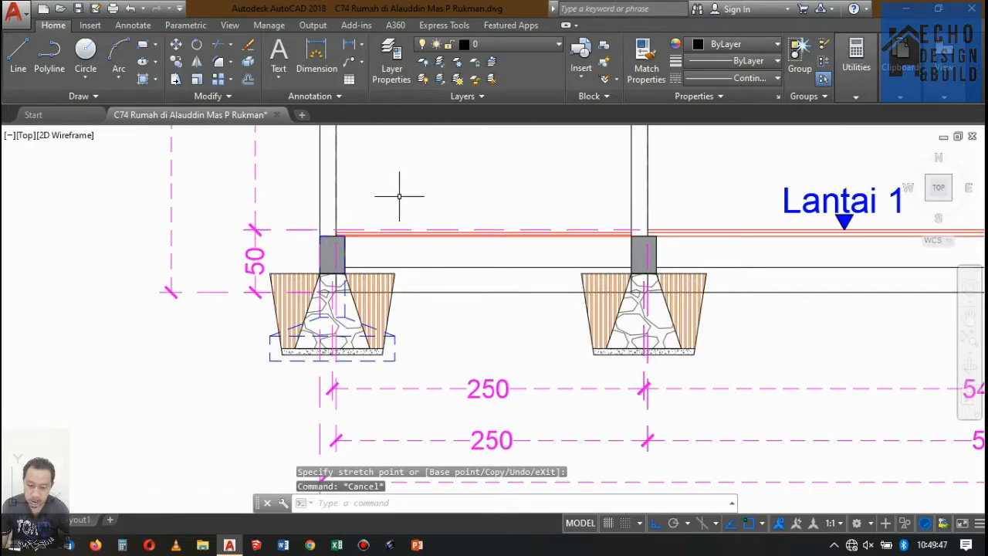
type("ex")
key("Return")
left_click(335, 198)
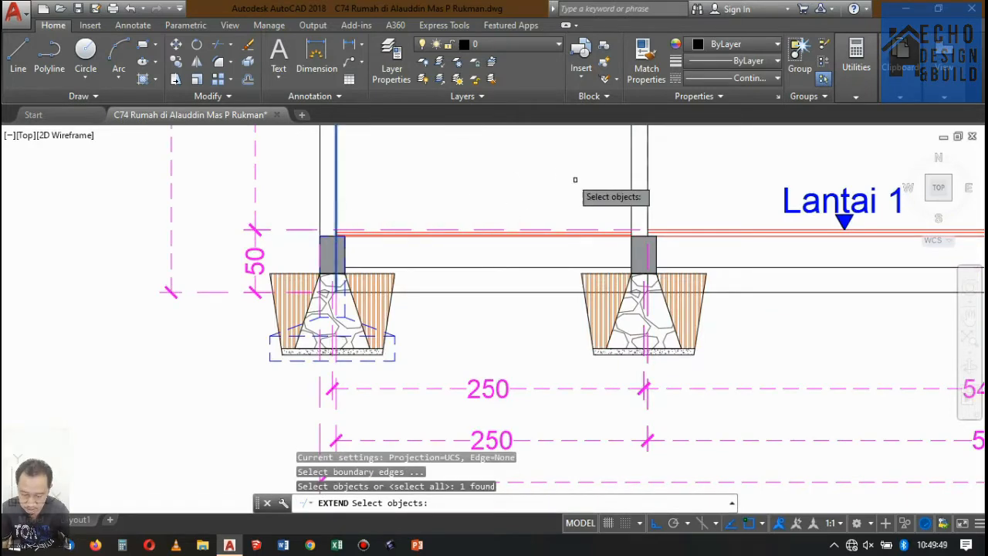
scroll(668, 247, "up", 3)
key("Return")
scroll(668, 276, "up", 2)
left_click(646, 257)
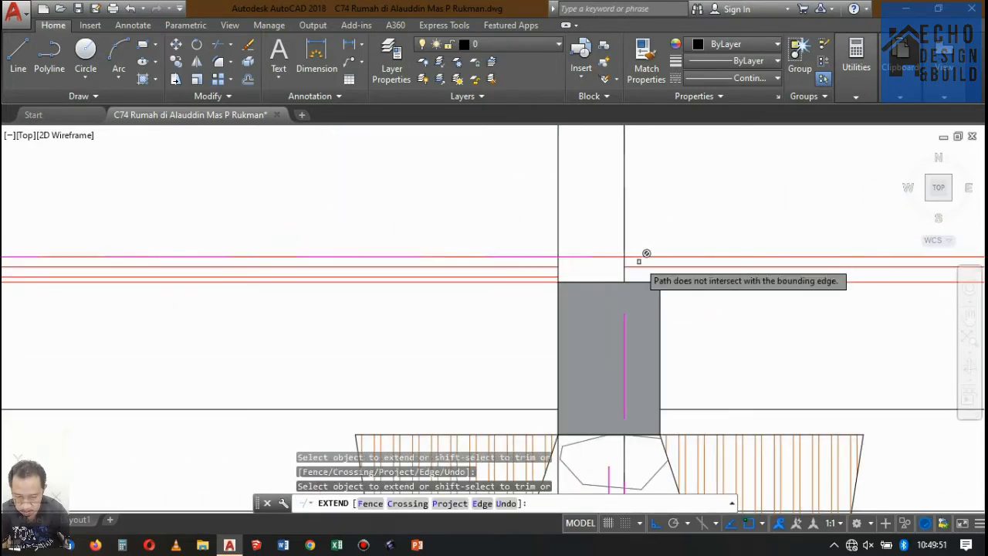
key("Return")
Step: Stretch the lower extension line origin of the 260 height dimension back to the rear column's inner face
scroll(461, 251, "down", 4)
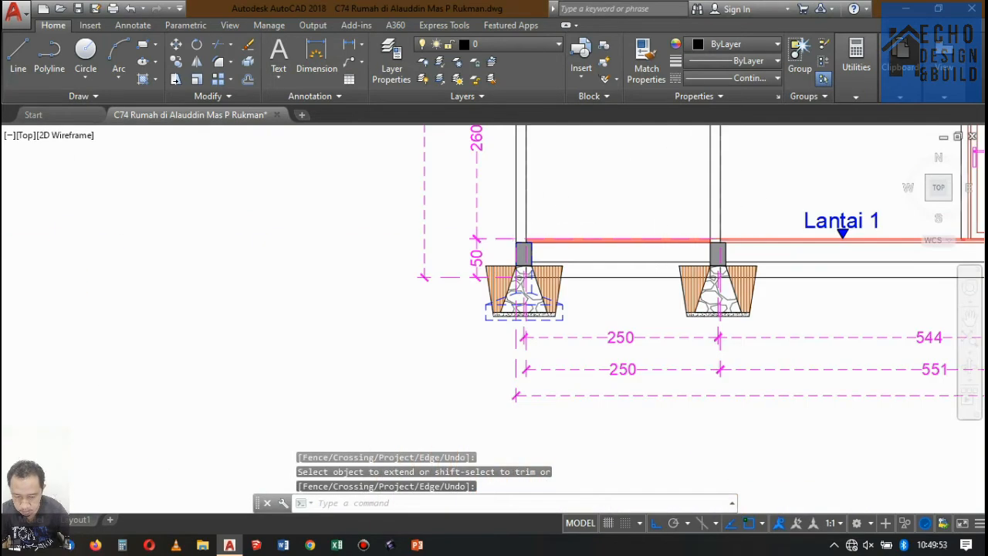
scroll(493, 240, "up", 3)
left_click(497, 340)
left_click(478, 272)
scroll(476, 257, "down", 5)
scroll(705, 263, "up", 4)
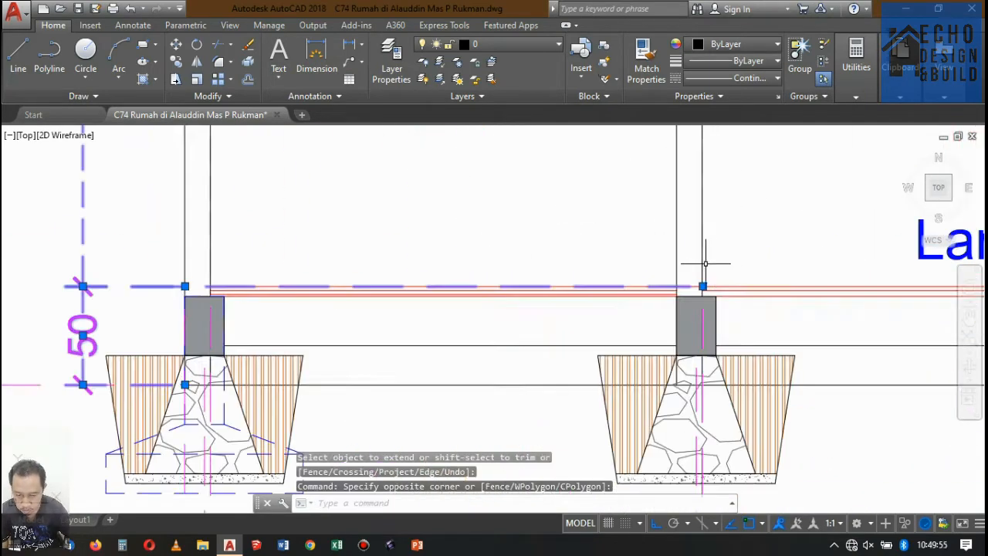
left_click(701, 287)
scroll(177, 275, "up", 4)
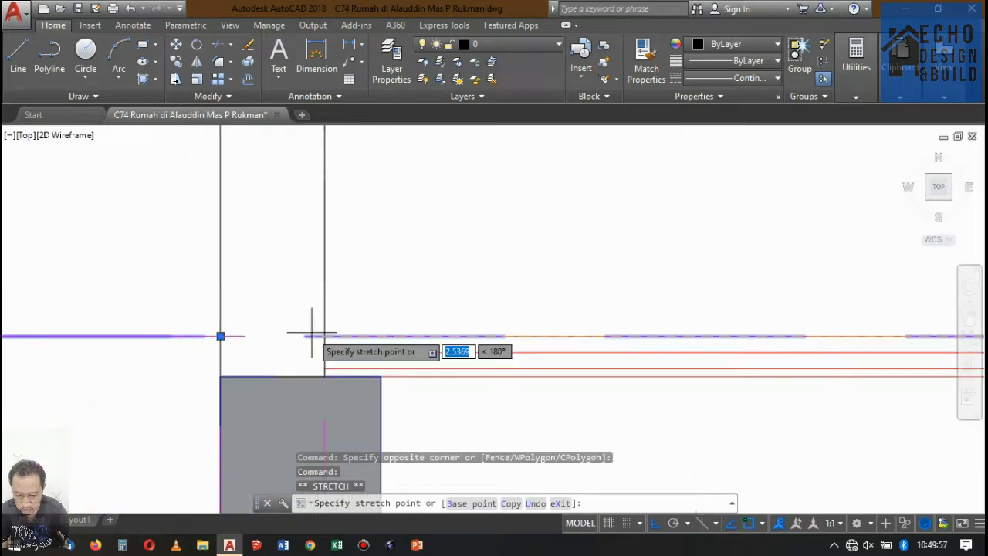
left_click(324, 336)
key("Escape")
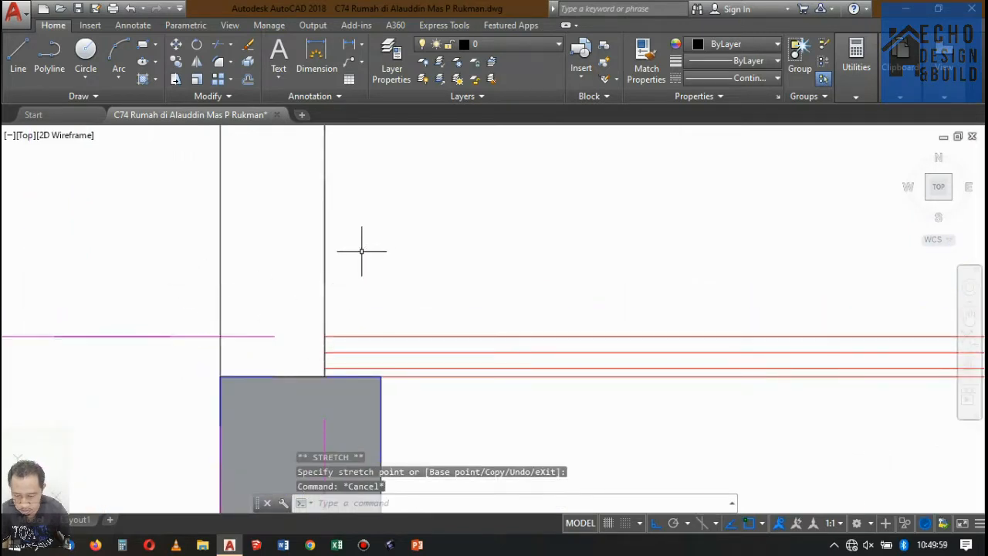
Step: Trim the top red floor line between the two faces of the second column from the rear
scroll(360, 249, "down", 4)
scroll(481, 267, "up", 6)
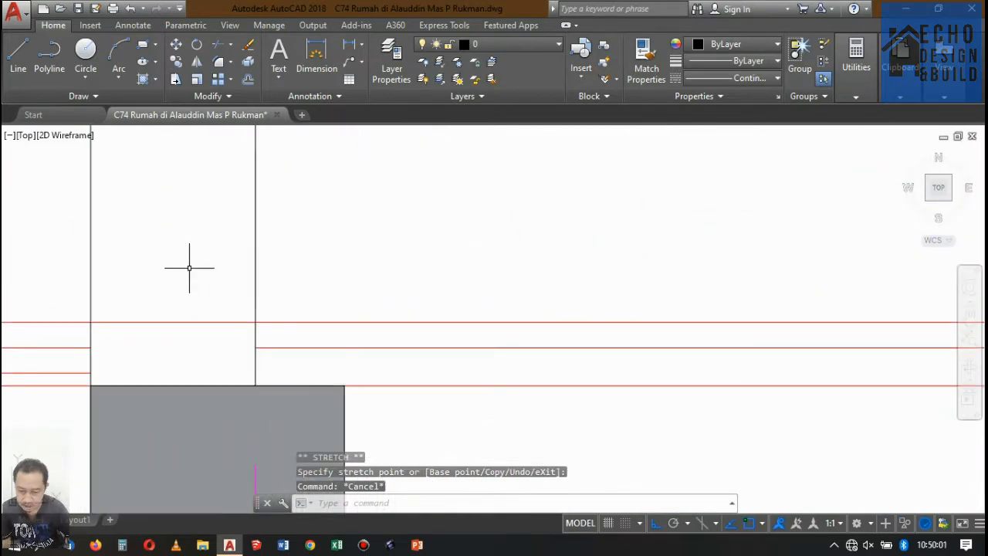
key("space")
key("space")
left_click(196, 348)
left_click(152, 273)
key("space")
scroll(406, 260, "down", 8)
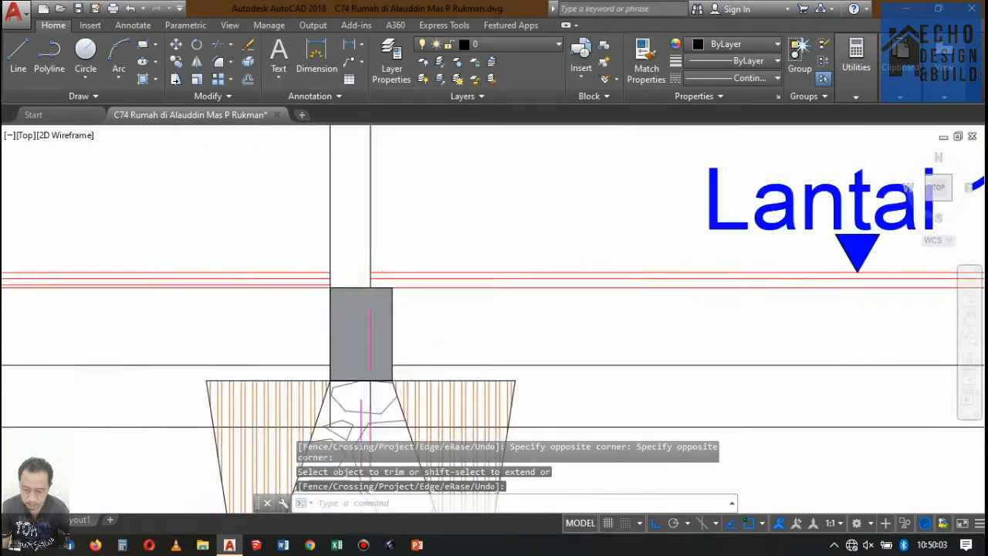
Step: Move the Lantai 1 level marker in the front bay horizontally towards the Teras marker, near the middle of the bay
scroll(559, 263, "up", 2)
scroll(509, 309, "down", 4)
scroll(475, 270, "up", 8)
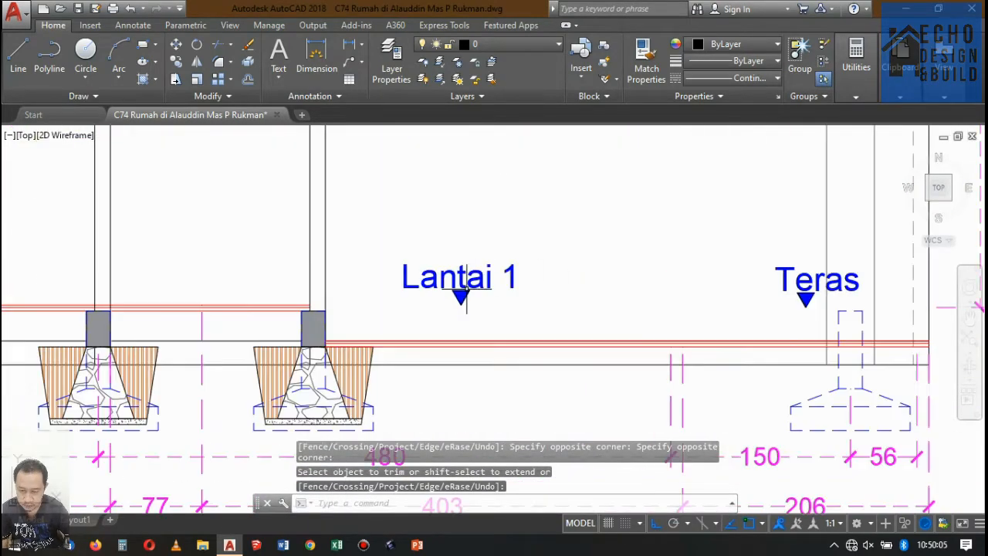
left_click(498, 295)
left_click(470, 267)
scroll(463, 200, "down", 5)
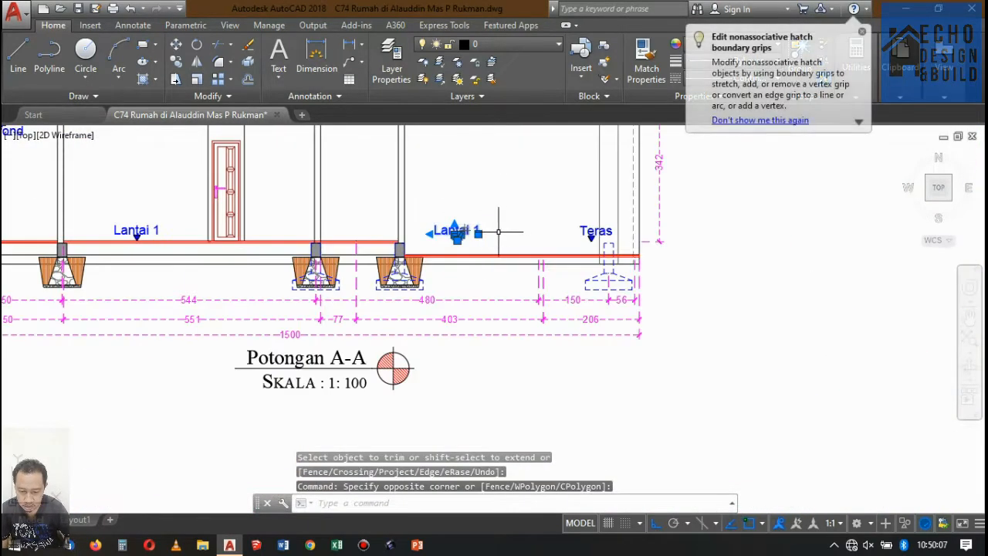
type("m")
key("space")
scroll(436, 241, "up", 7)
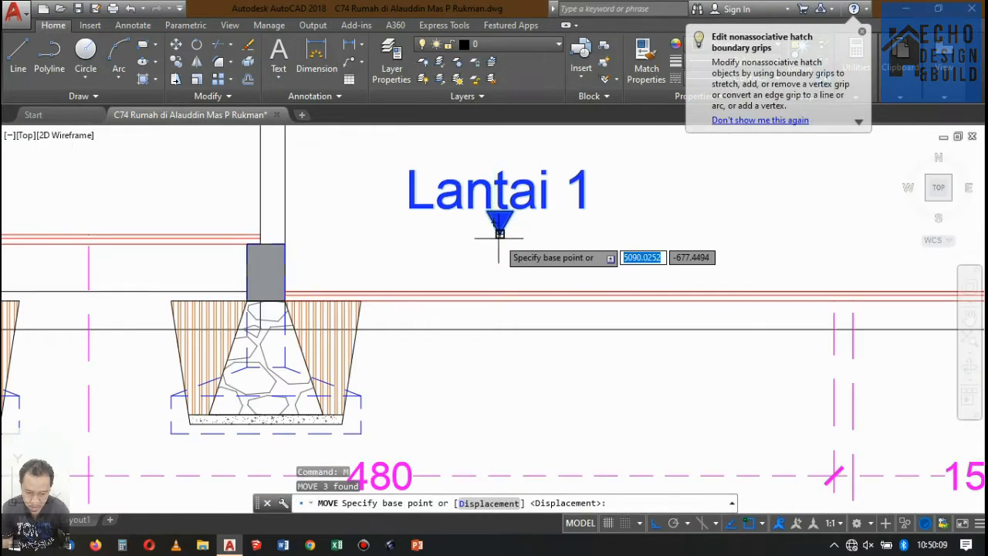
left_click(504, 217)
scroll(434, 227, "down", 5)
scroll(444, 226, "up", 5)
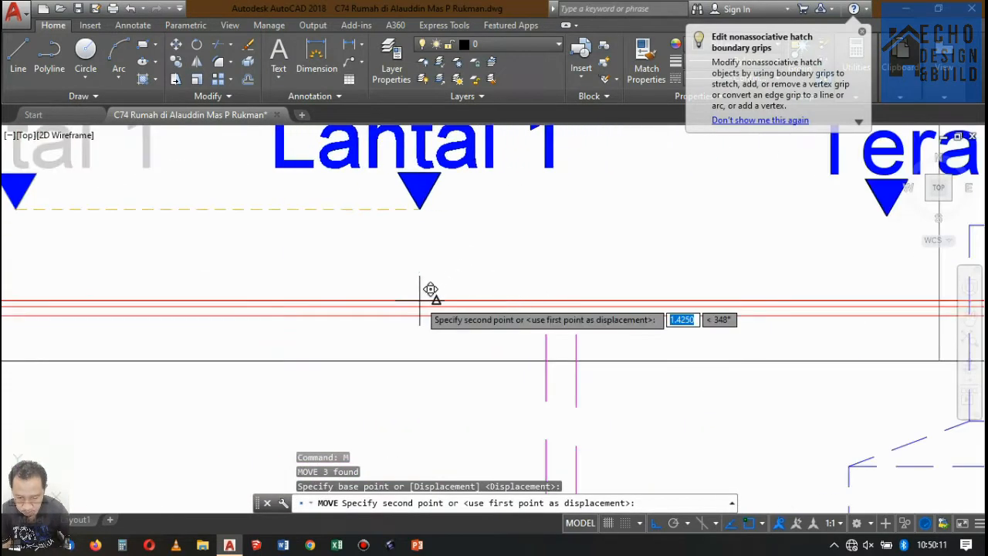
left_click(444, 292)
scroll(441, 221, "down", 2)
Step: Move the front bay's Lantai 1 marker straight down so its tip rests on the lowered floor's top line
left_click(468, 214)
left_click(434, 172)
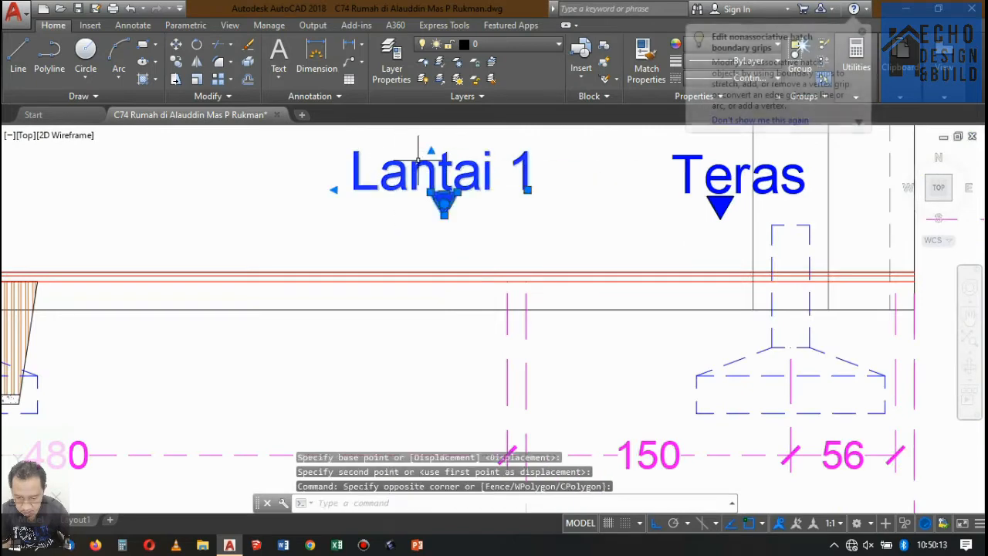
type("m")
key("Return")
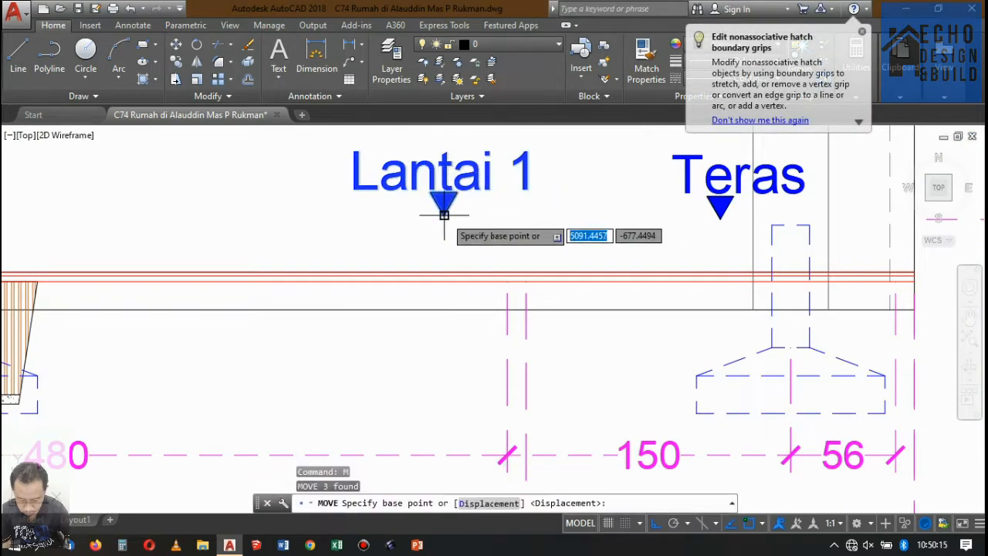
left_click(444, 220)
left_click(443, 264)
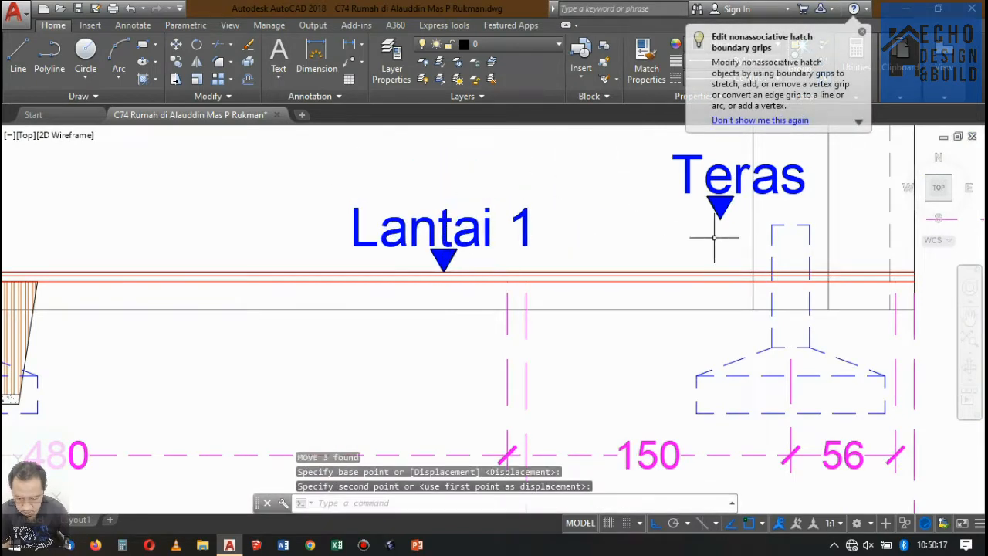
Step: Delete the Teras level marker and change the front bay's Lantai 1 label to Carport
left_click(633, 154)
key("Delete")
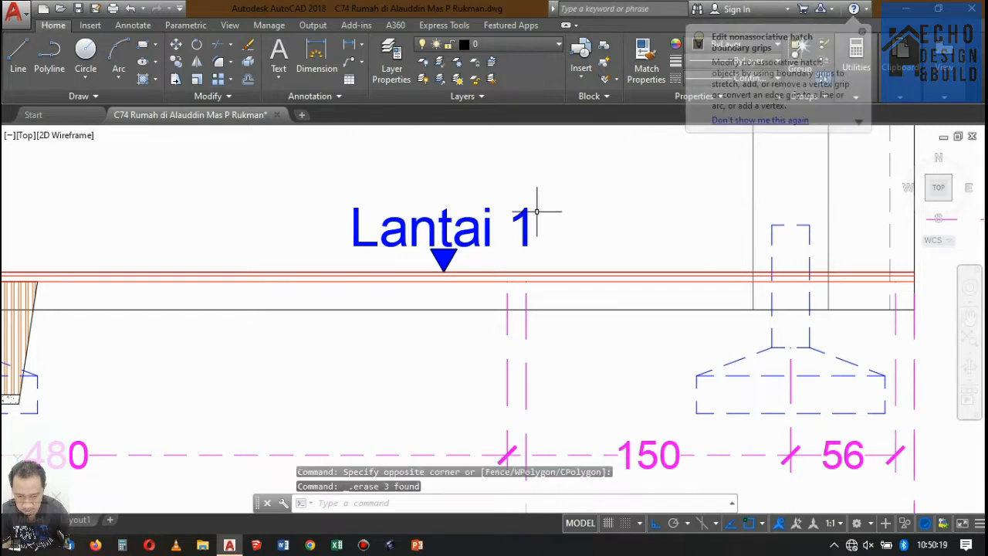
left_click(523, 204)
left_click(524, 208)
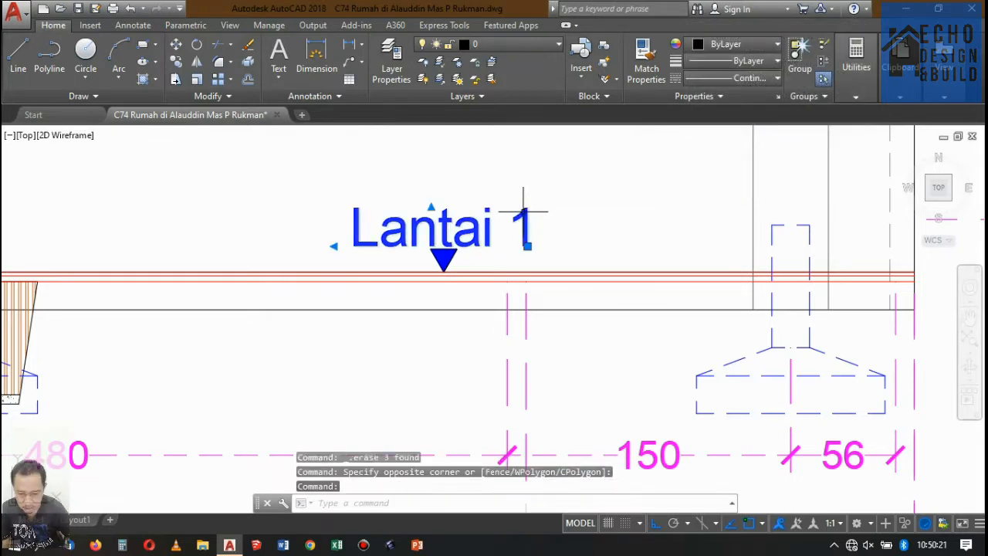
double_click(525, 214)
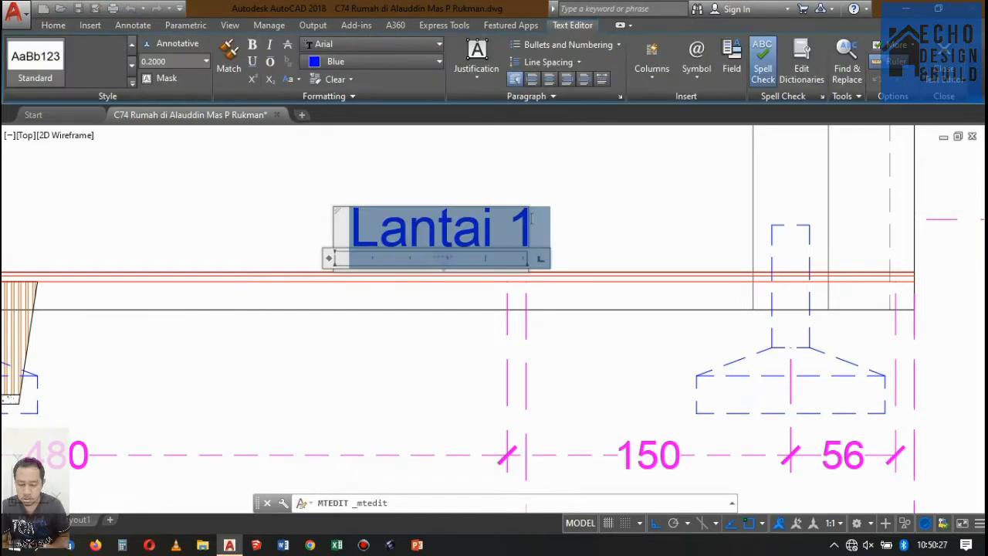
type("Carpo")
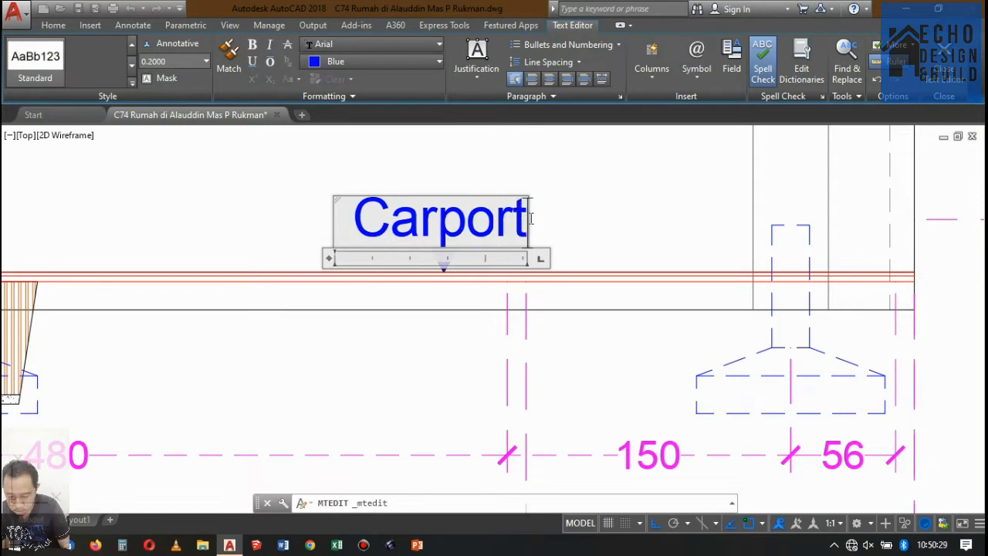
type("rt")
key("Return")
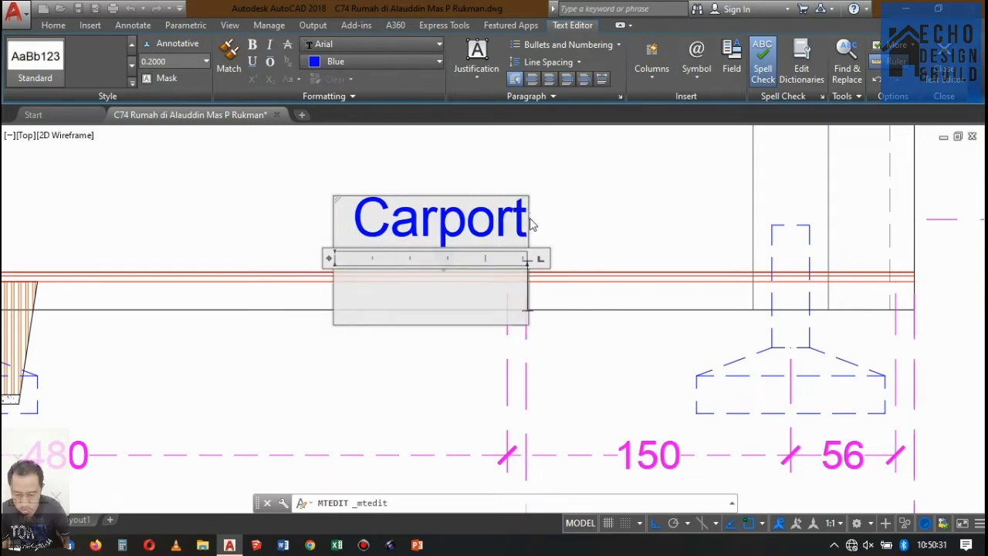
key("BackSpace")
left_click(578, 191)
Step: Extend the Lantai 1 floor lines across the front column to its carport-side face
scroll(579, 191, "down", 6)
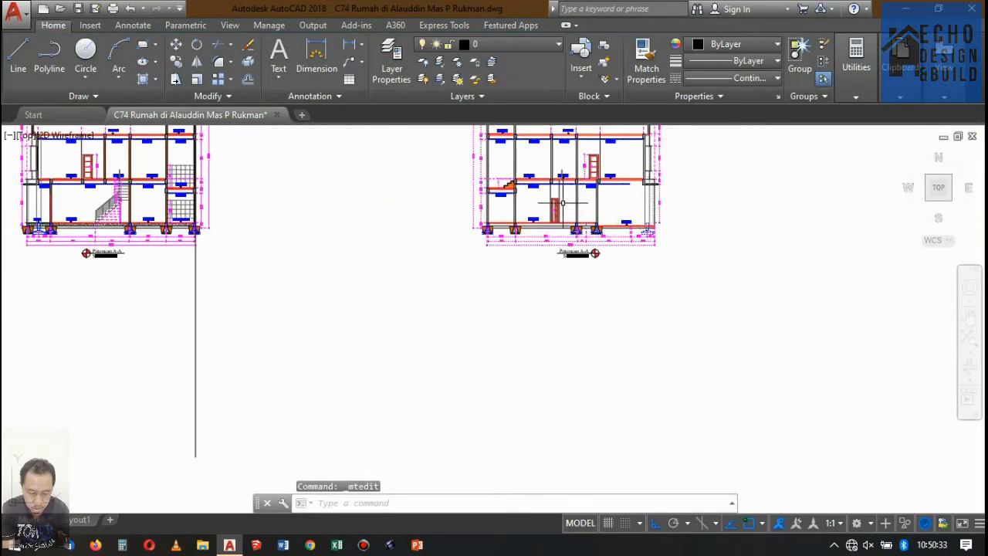
scroll(562, 202, "up", 10)
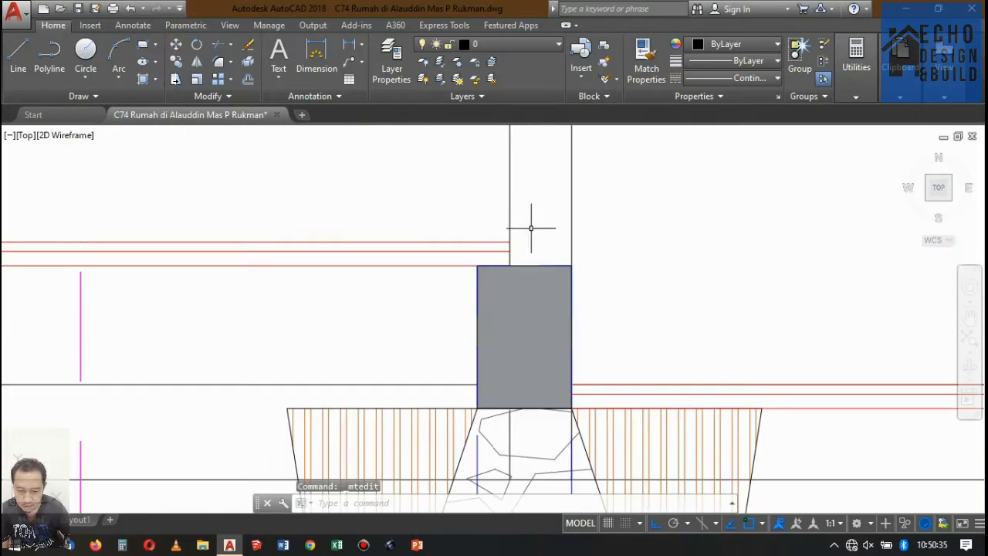
key("Return")
left_click(589, 232)
left_click(546, 204)
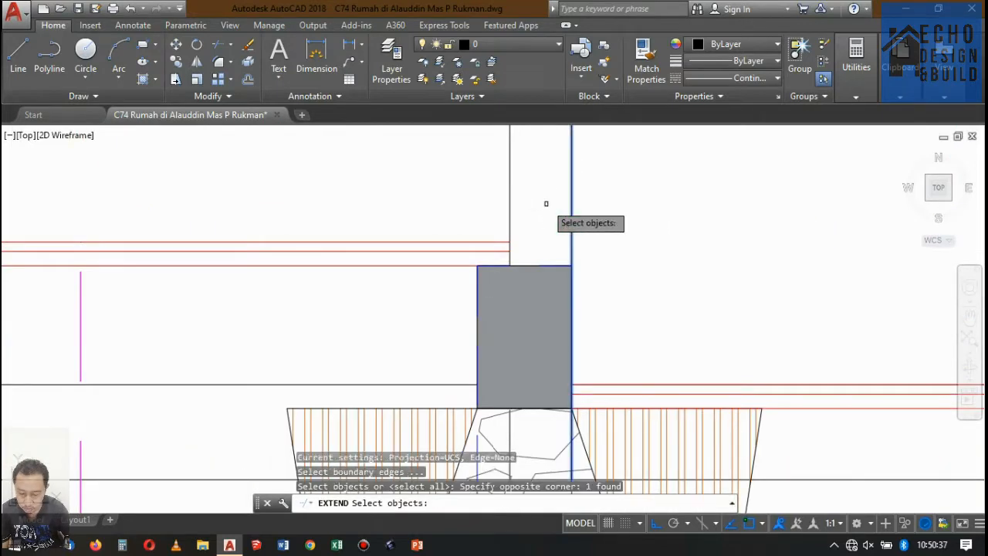
key("Return")
left_click(451, 286)
left_click(411, 196)
key("Return")
scroll(514, 261, "down", 2)
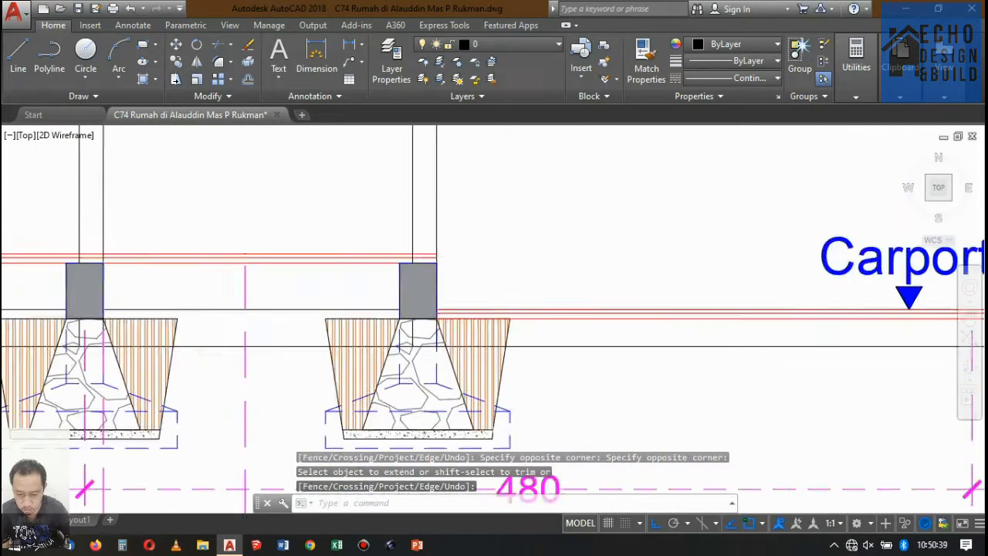
Step: Add a vertical linear dimension between the Lantai 1 and carport floor surfaces at the front column's outer face
scroll(572, 279, "up", 1)
left_click(352, 47)
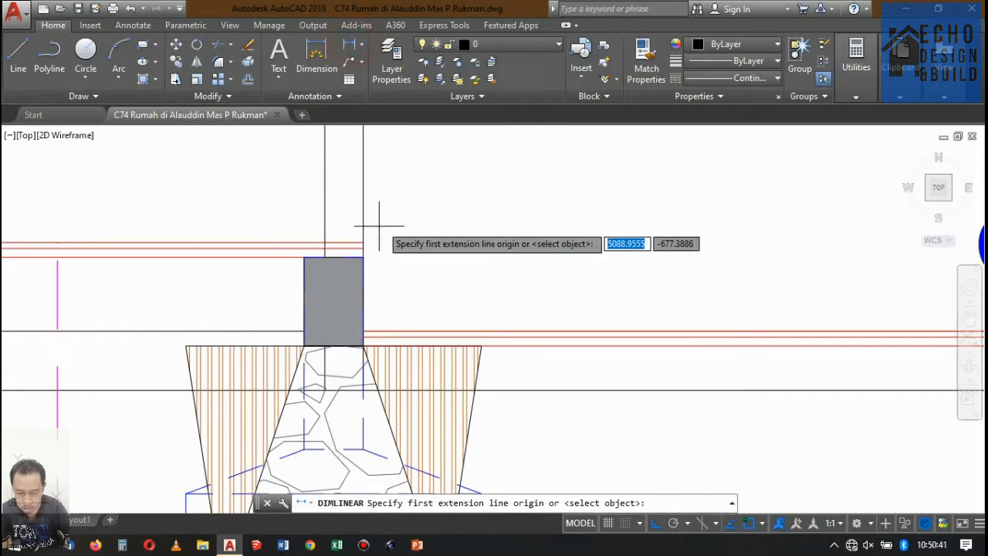
left_click(363, 244)
left_click(363, 332)
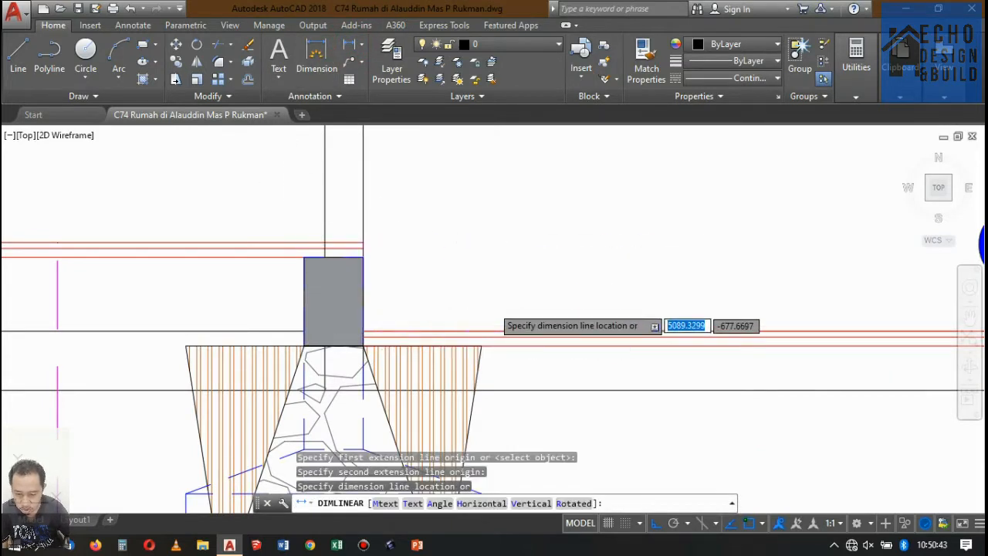
left_click(494, 285)
Step: Shift the floor height difference's dimension line about 0.43 units farther from the column into the carport bay
left_click(533, 280)
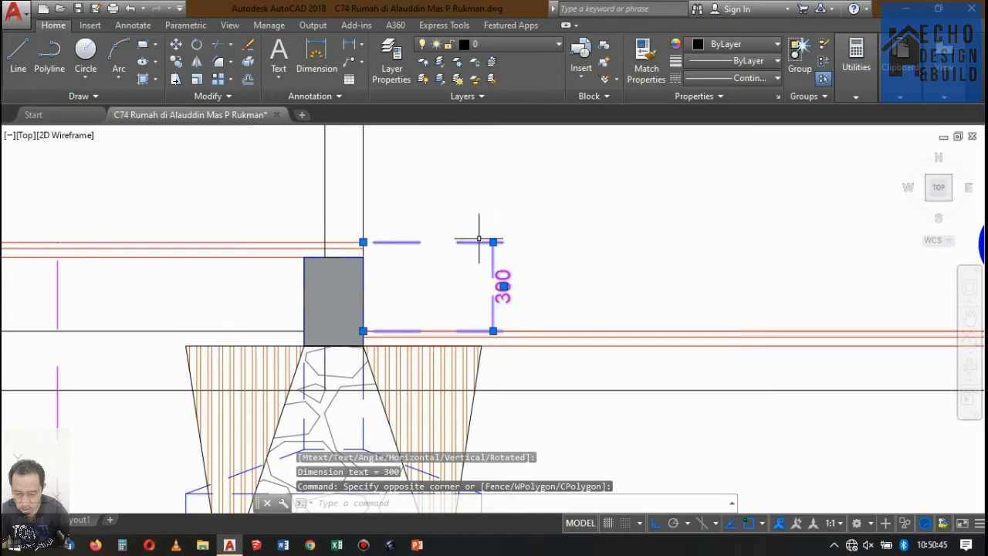
left_click(493, 242)
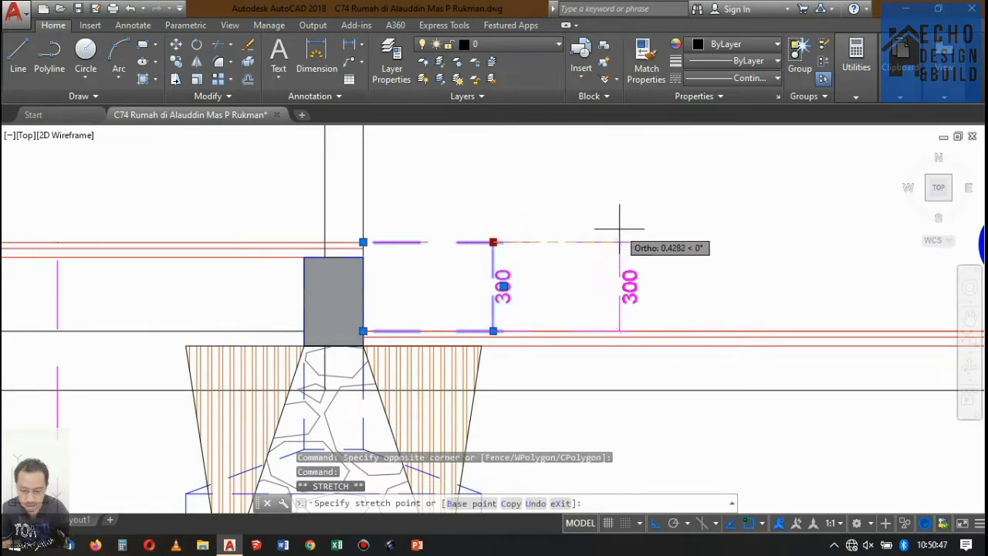
scroll(607, 316, "down", 5)
scroll(614, 317, "down", 2)
key("Escape")
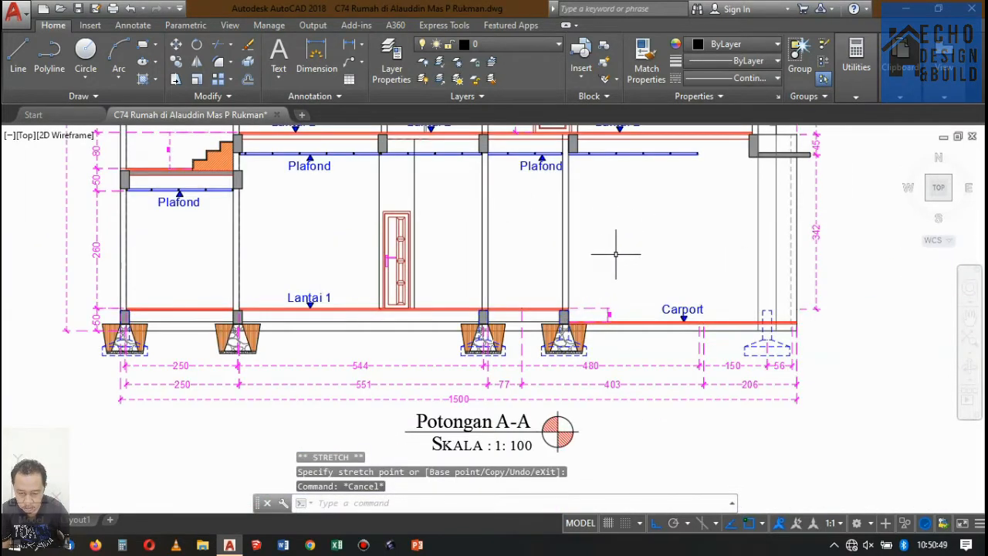
Step: Draw a vertical projection line from the entrance step's front edge in the ground-floor plan to the carport floor in section A-A
type("l")
key("Return")
scroll(582, 406, "down", 14)
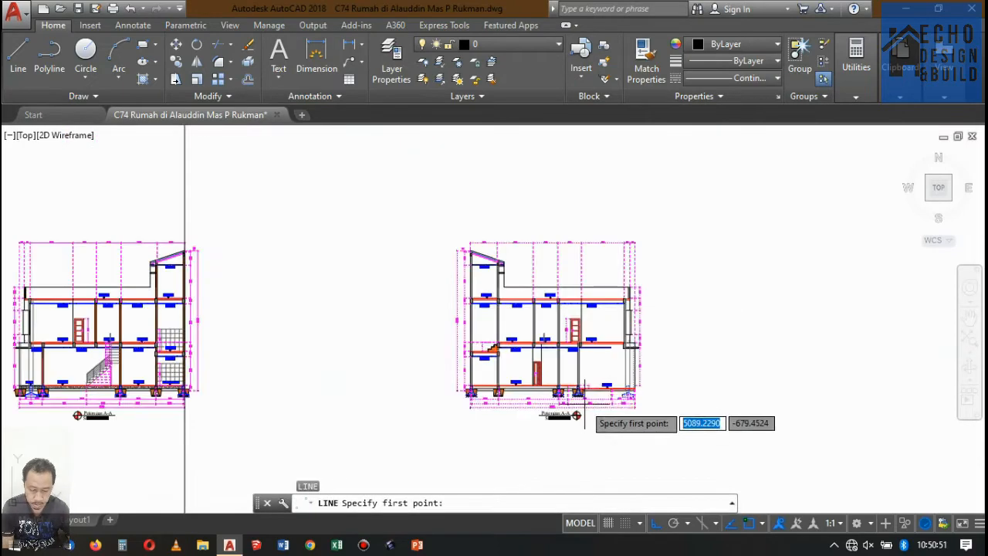
scroll(599, 285, "up", 9)
scroll(494, 340, "down", 3)
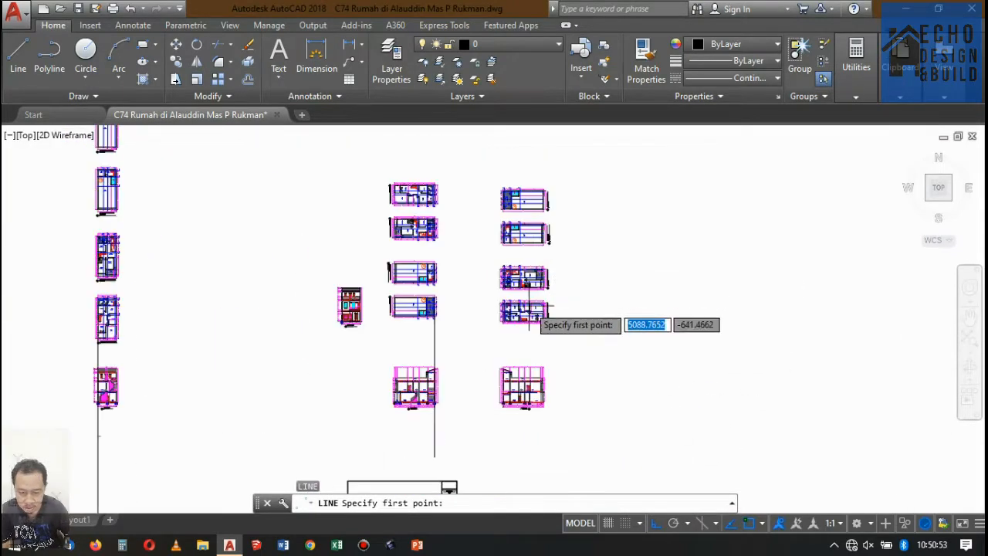
scroll(525, 324, "up", 10)
scroll(463, 309, "up", 2)
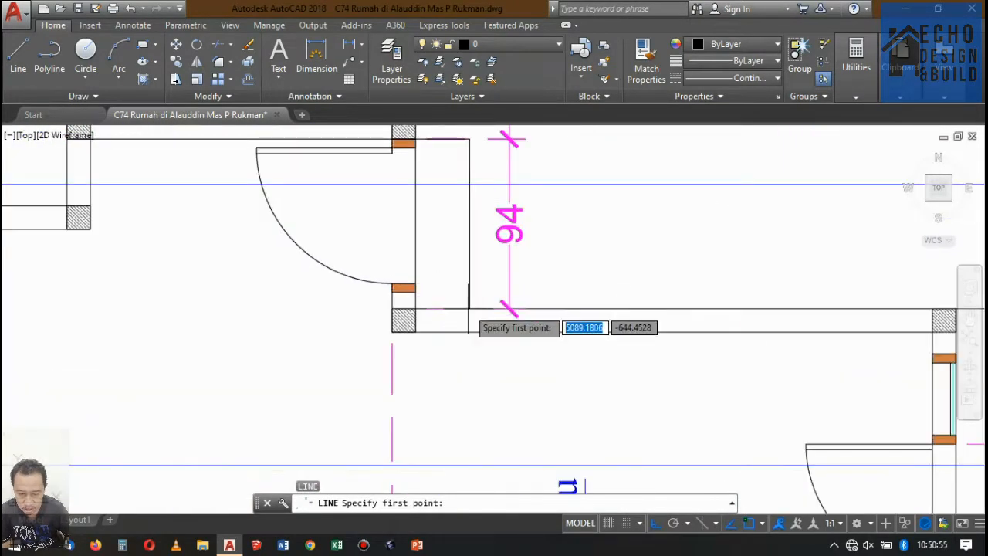
left_click(467, 310)
scroll(498, 204, "down", 10)
scroll(506, 202, "up", 10)
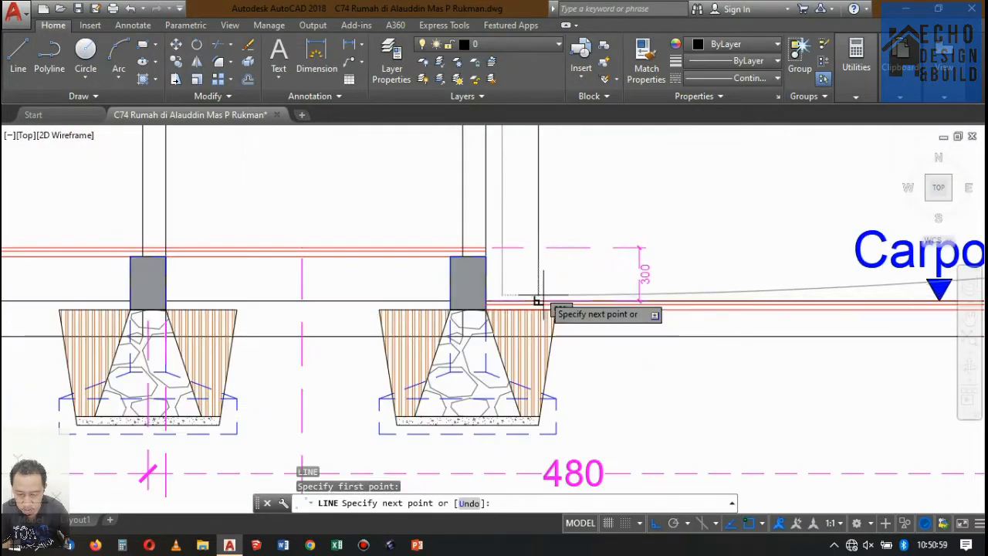
key("Return")
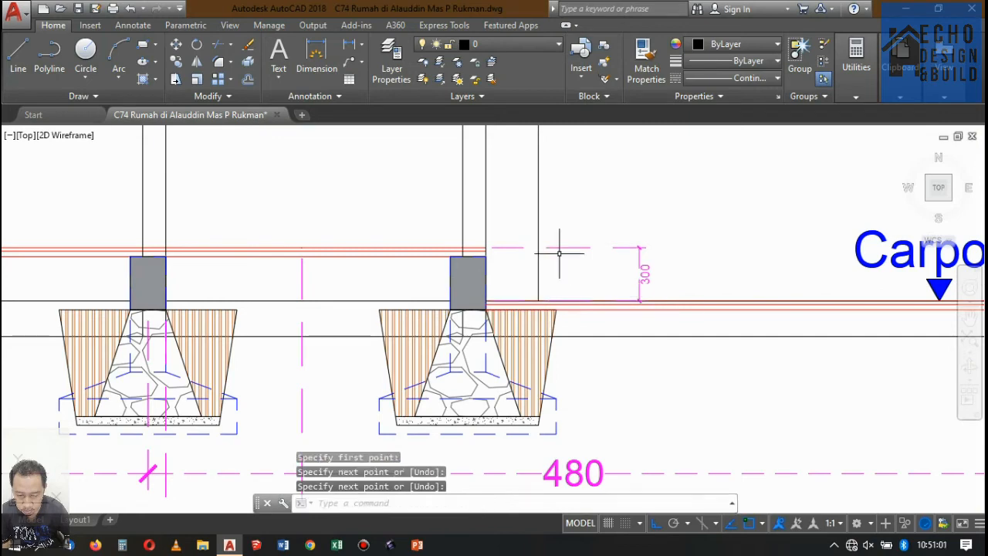
Step: Draw a horizontal line at Lantai 1 level from the front column's outer face to the vertical projection line
key("Return")
scroll(497, 251, "up", 5)
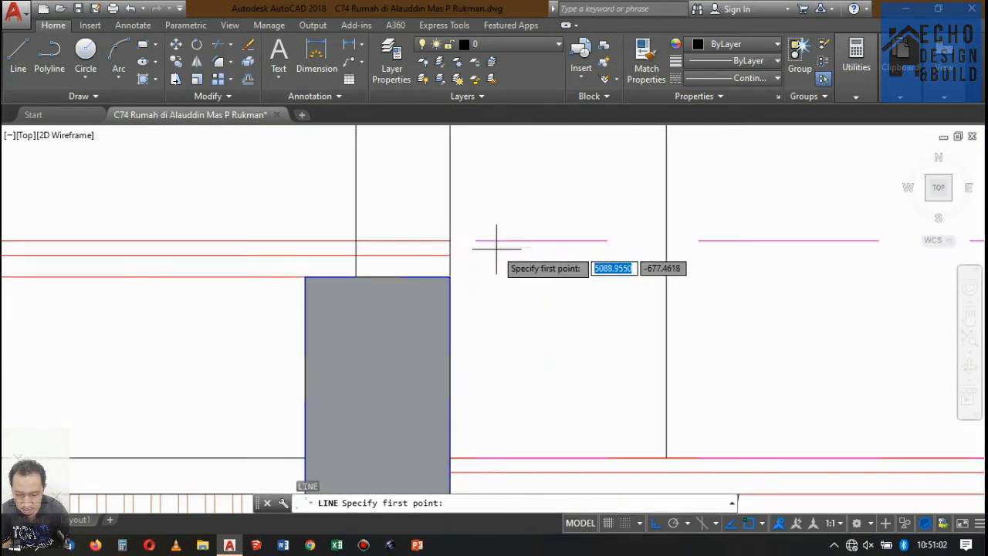
left_click(450, 240)
left_click(666, 240)
key("Return")
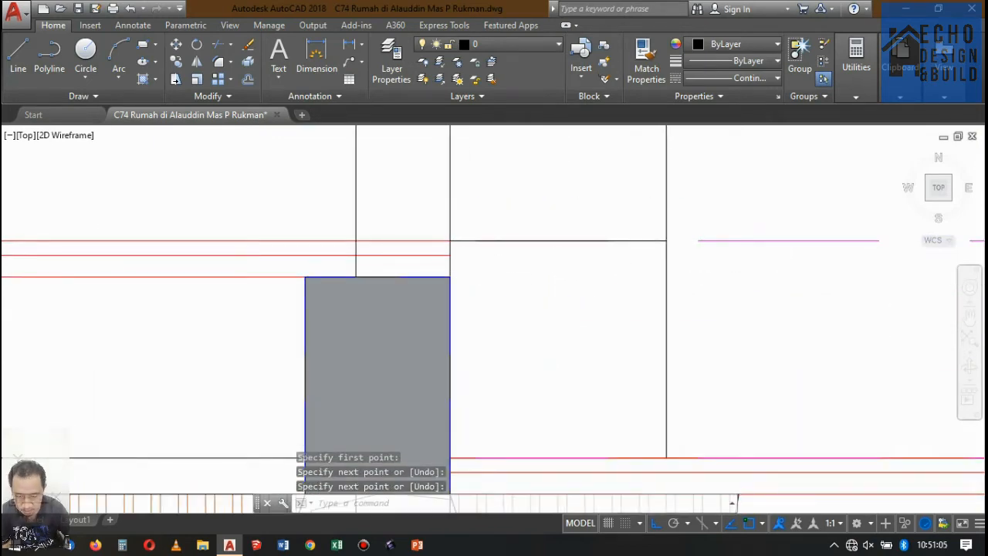
Step: Move the entrance step's horizontal line straight down by 0.15 units from the Lantai 1 level
type("m")
key("Return")
left_click(755, 268)
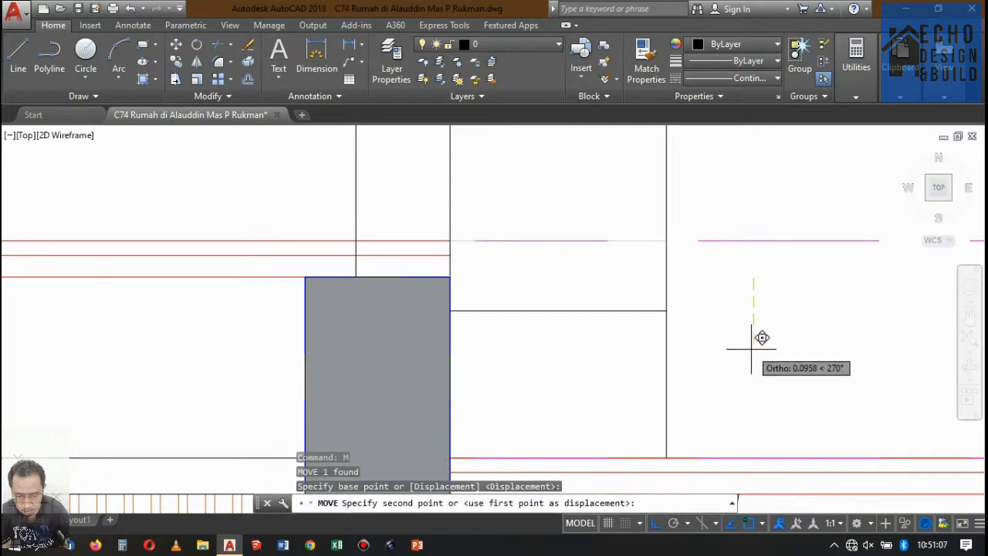
type("0")
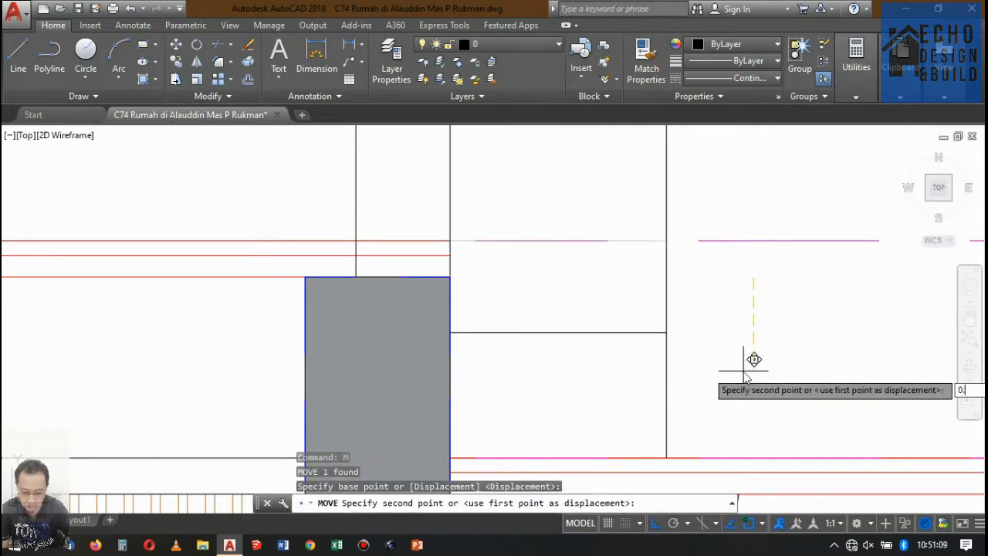
type(".15")
key("Return")
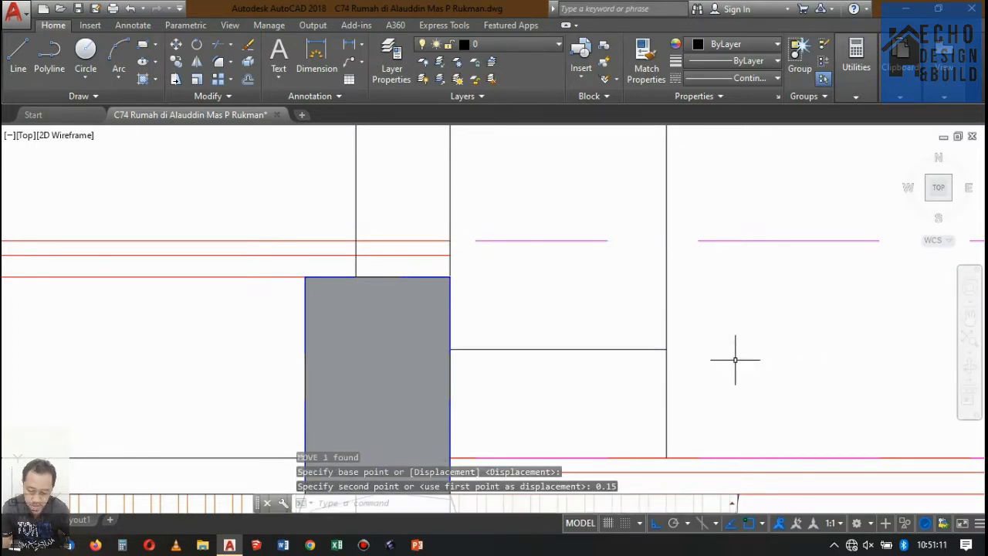
Step: Trim the vertical projection line above the entrance step's horizontal line in section A-A
key("Return")
left_click(608, 377)
left_click(587, 292)
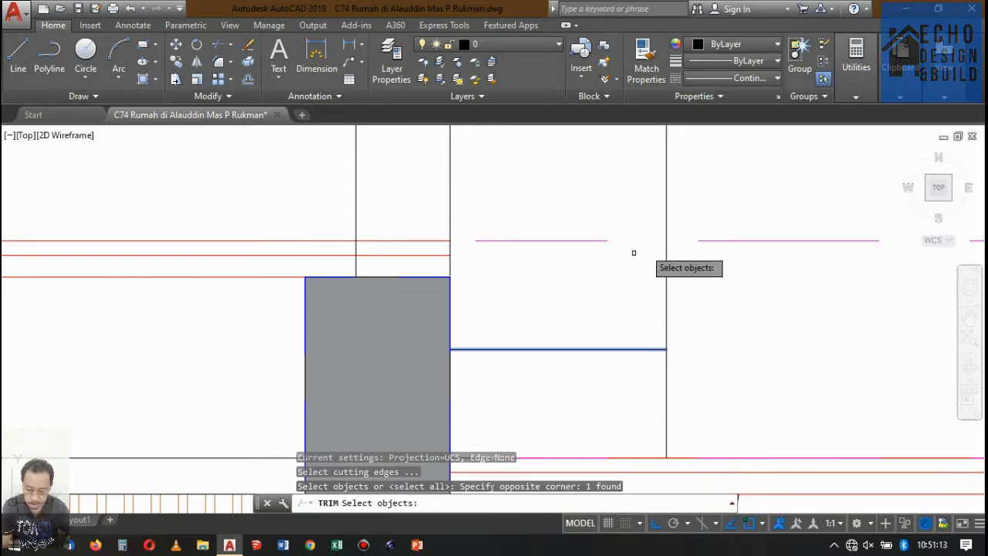
key("Return")
left_click(691, 193)
left_click(606, 172)
key("Return")
scroll(670, 257, "down", 4)
scroll(686, 283, "up", 3)
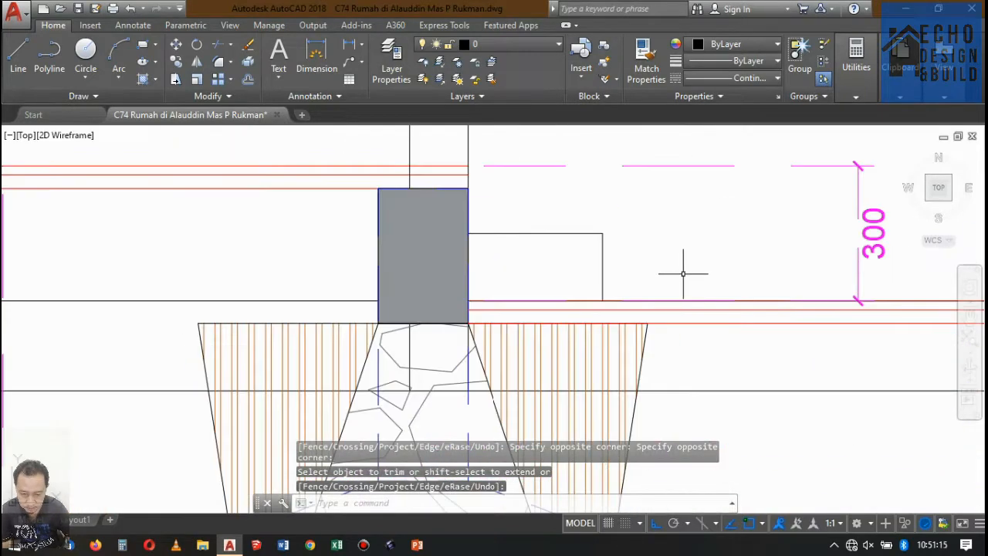
Step: Offset the entrance step's front and top lines 0.02 units inward to form its finish thickness
key("Return")
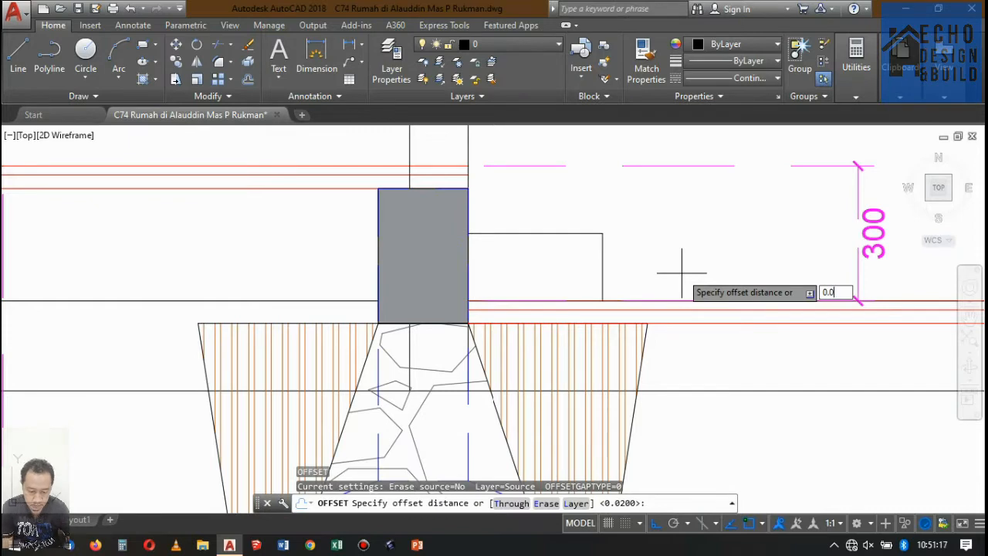
type("0.02")
key("Return")
scroll(610, 258, "up", 4)
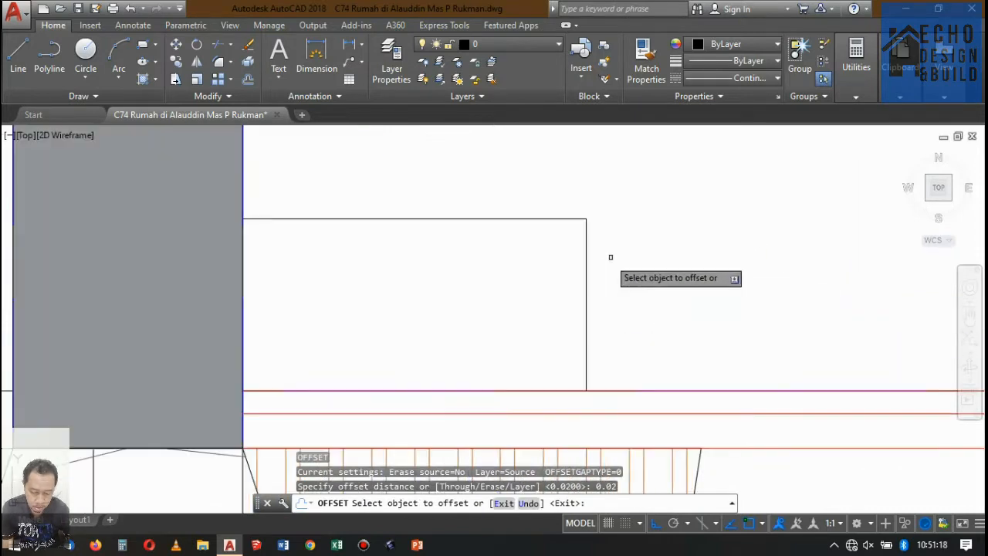
left_click(586, 292)
left_click(520, 277)
left_click(511, 218)
left_click(519, 287)
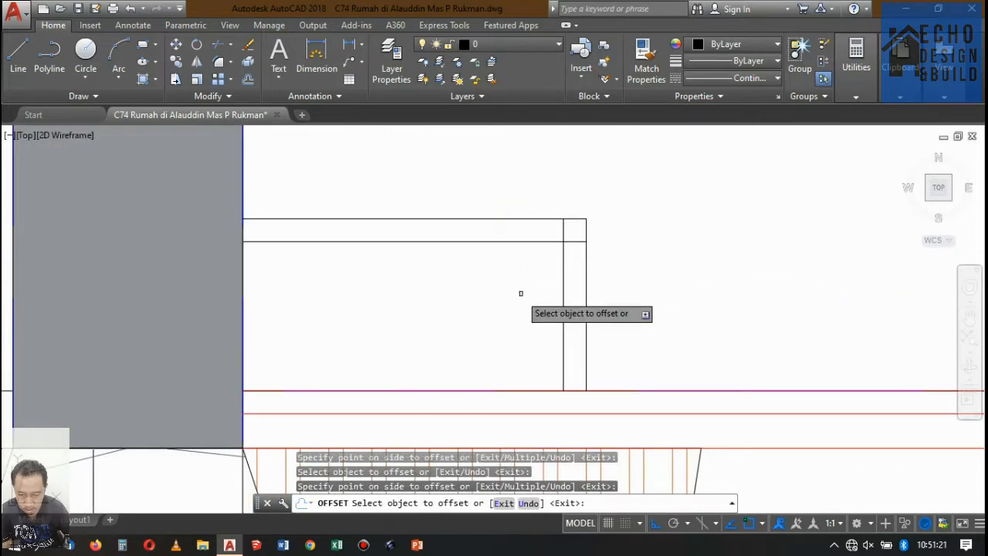
Step: Trim the overlapping ends of the two inner offset lines where they cross at the entrance step's corner
key("Return")
key("Return")
key("Return")
scroll(577, 248, "up", 3)
left_click(575, 242)
left_click(551, 194)
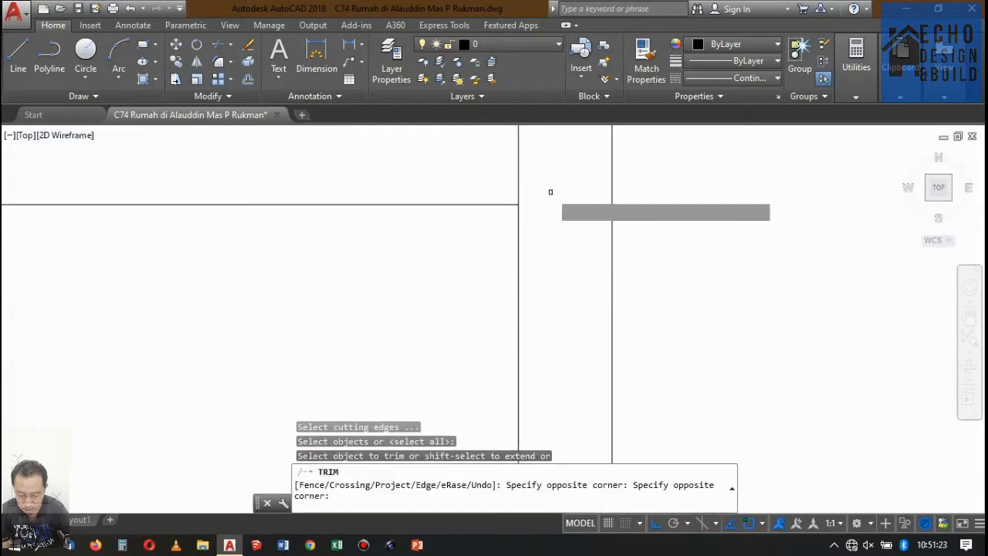
left_click(545, 183)
left_click(489, 169)
scroll(564, 219, "down", 4)
scroll(572, 258, "up", 5)
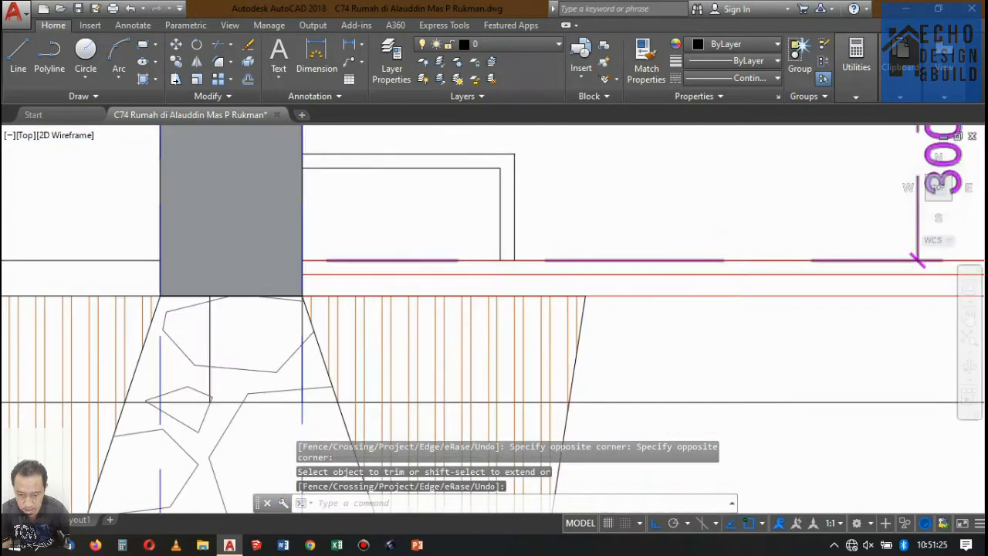
Step: Shorten the carport floor's top line to the entrance step's front face and bring the floor height difference's dimension line closer to the step
key("Return")
left_click(505, 264)
left_click(494, 243)
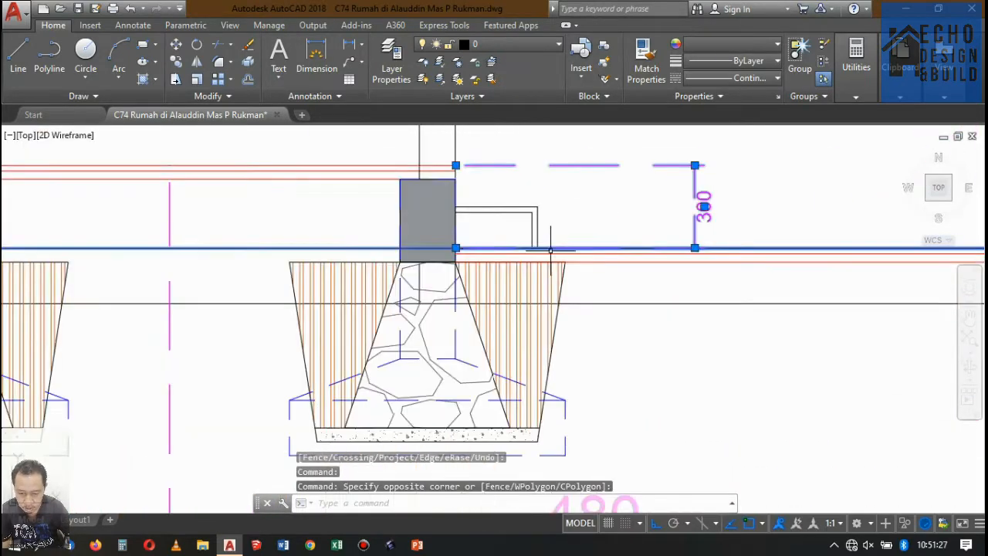
left_click(455, 247)
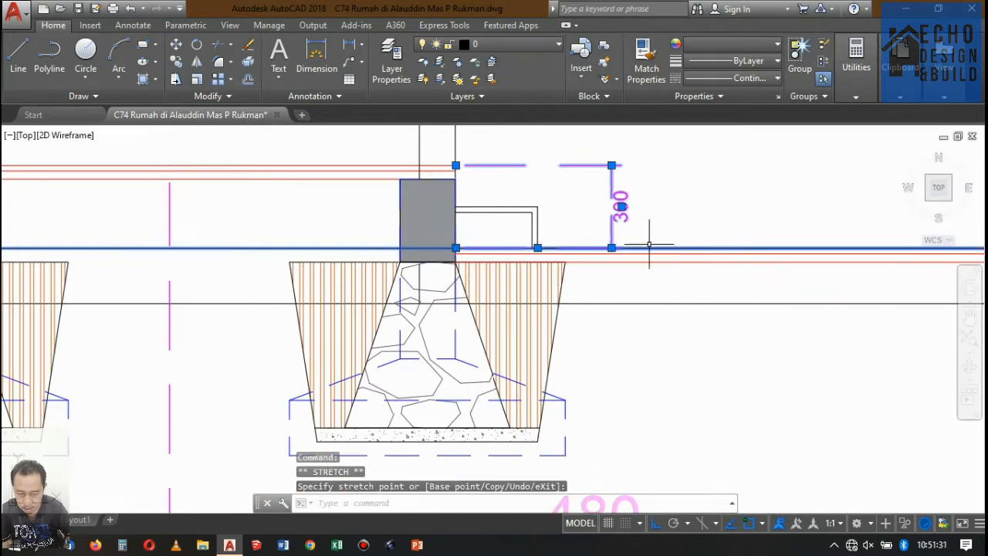
key("Escape")
scroll(567, 228, "up", 3)
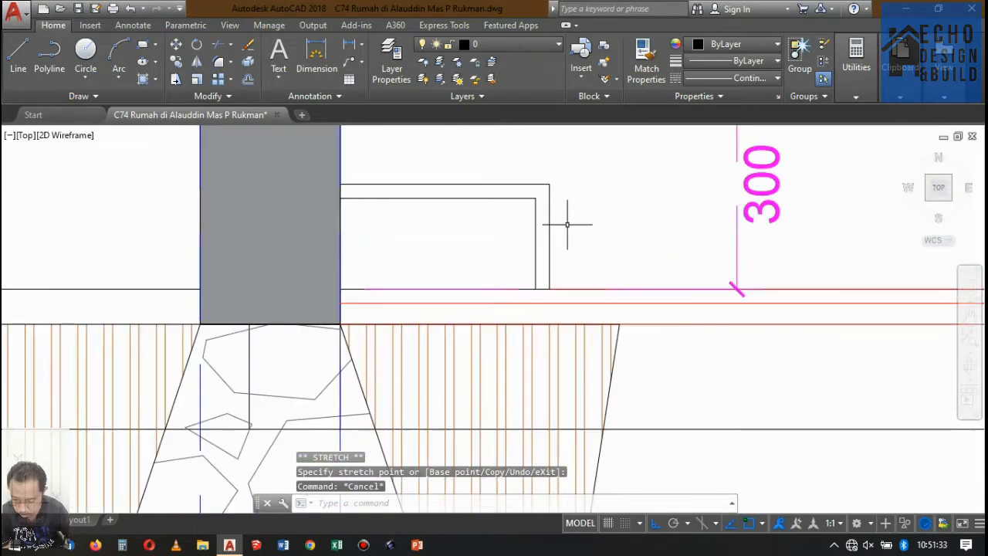
Step: Hatch the entrance step's inner area with the ANSI31 pattern
scroll(548, 232, "down", 6)
scroll(540, 233, "up", 5)
scroll(512, 283, "down", 5)
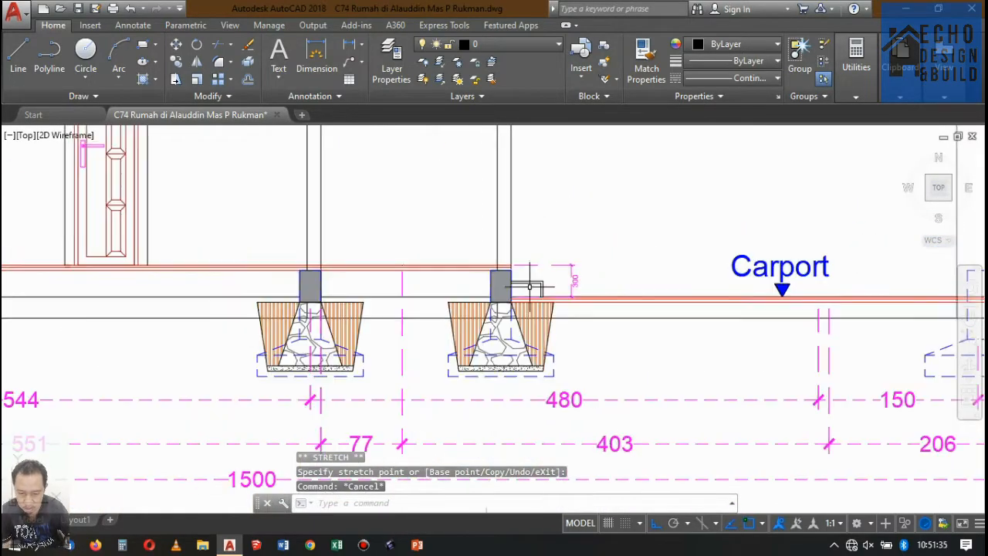
scroll(525, 286, "up", 6)
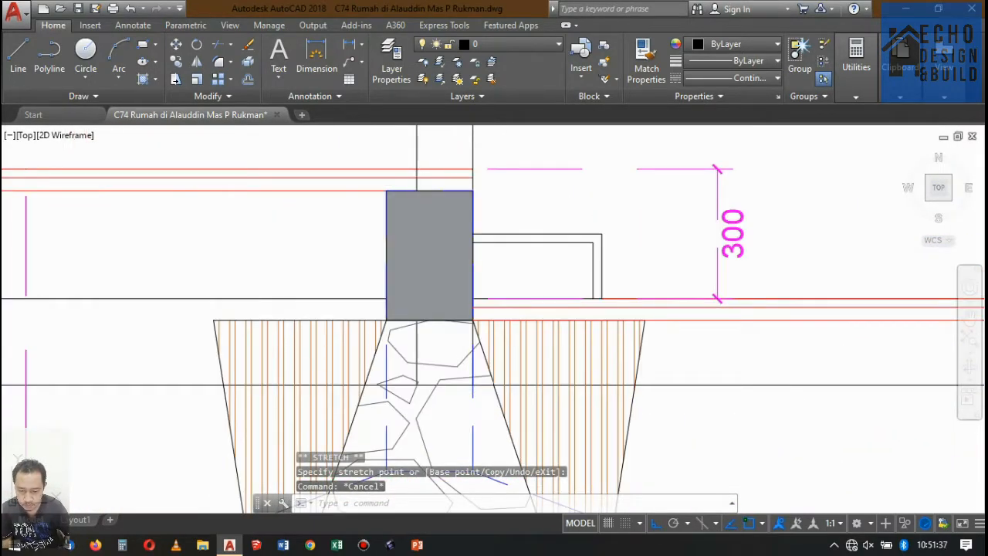
type("h")
key("Return")
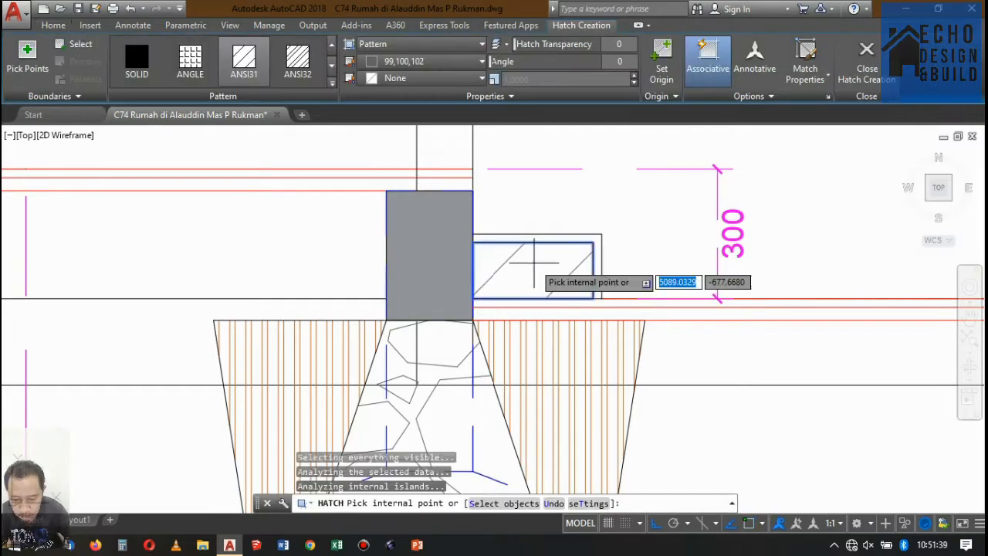
key("Return")
Step: Match the entrance step's hatch to the brick hatch of the steps below Lantai 2
type("ma")
key("Return")
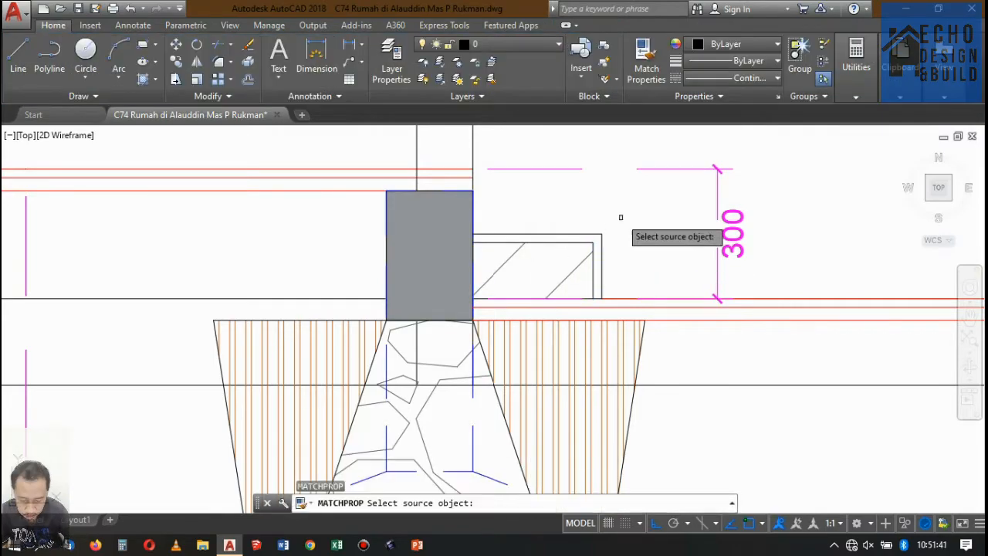
scroll(565, 342, "down", 5)
scroll(559, 322, "down", 2)
scroll(516, 295, "up", 7)
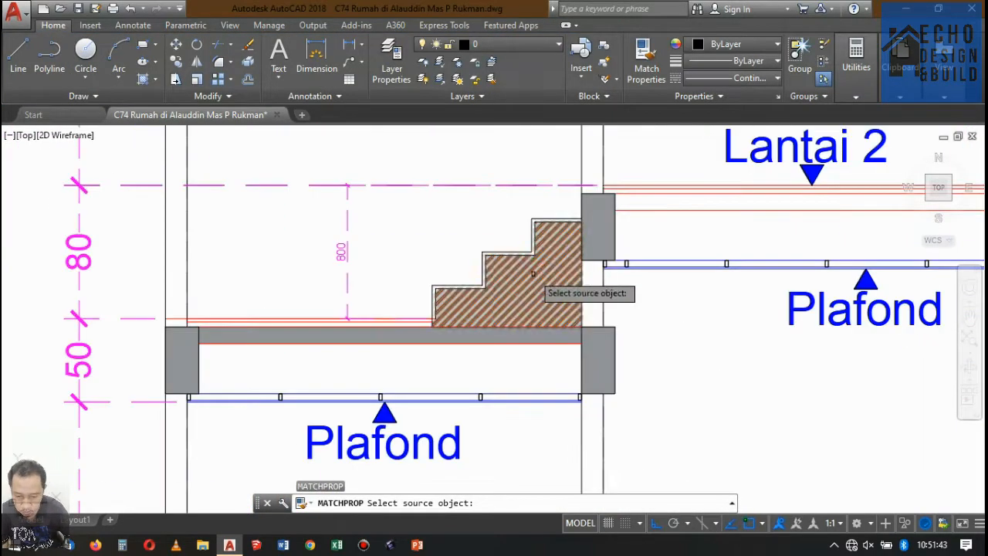
left_click(533, 273)
scroll(400, 253, "down", 2)
scroll(692, 371, "down", 5)
scroll(463, 319, "up", 5)
scroll(654, 360, "up", 3)
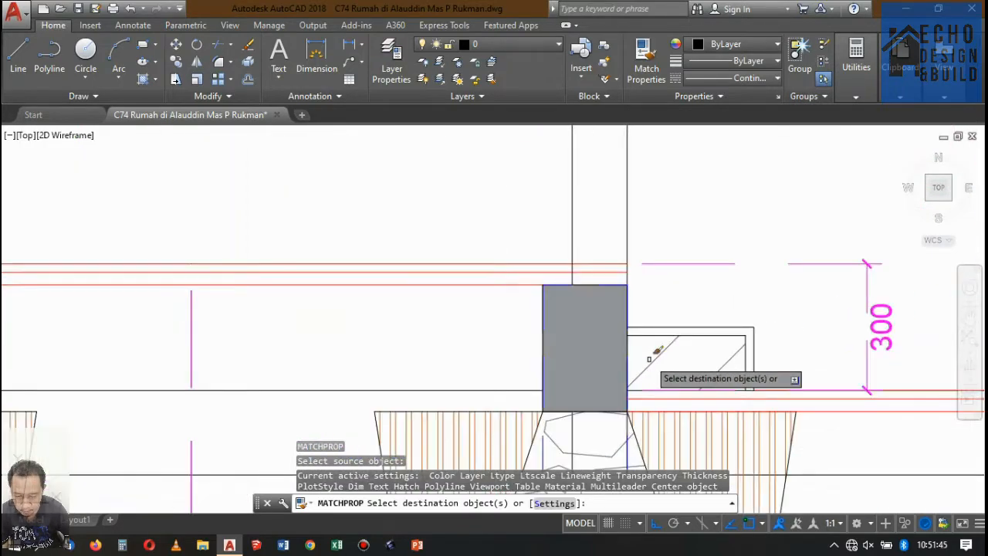
left_click(656, 359)
key("Return")
scroll(558, 247, "down", 5)
scroll(556, 301, "up", 5)
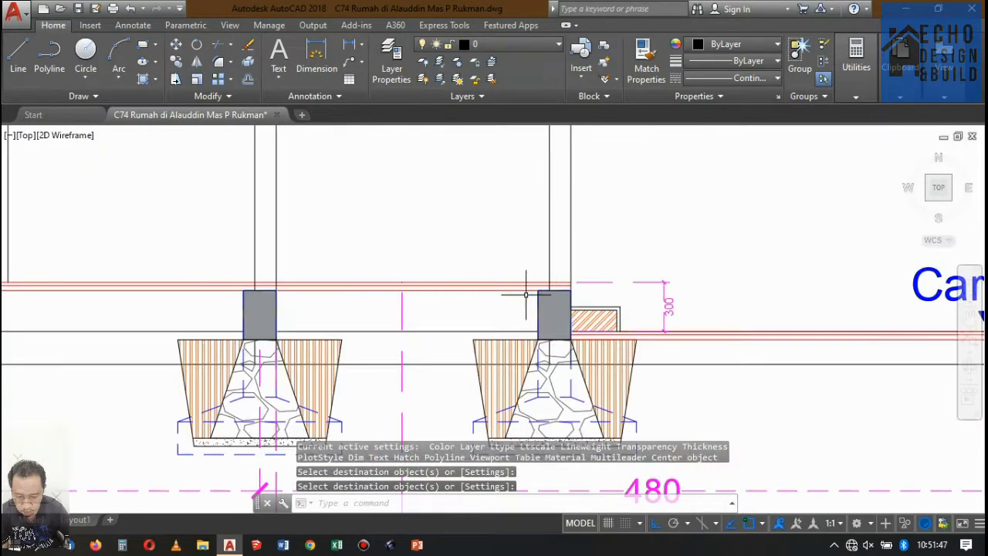
Step: Examine the completed ground-floor part of section A-A, the Denah Lantai 1 plan and the doors in section D-D
scroll(595, 290, "down", 5)
scroll(508, 283, "up", 6)
scroll(507, 272, "down", 2)
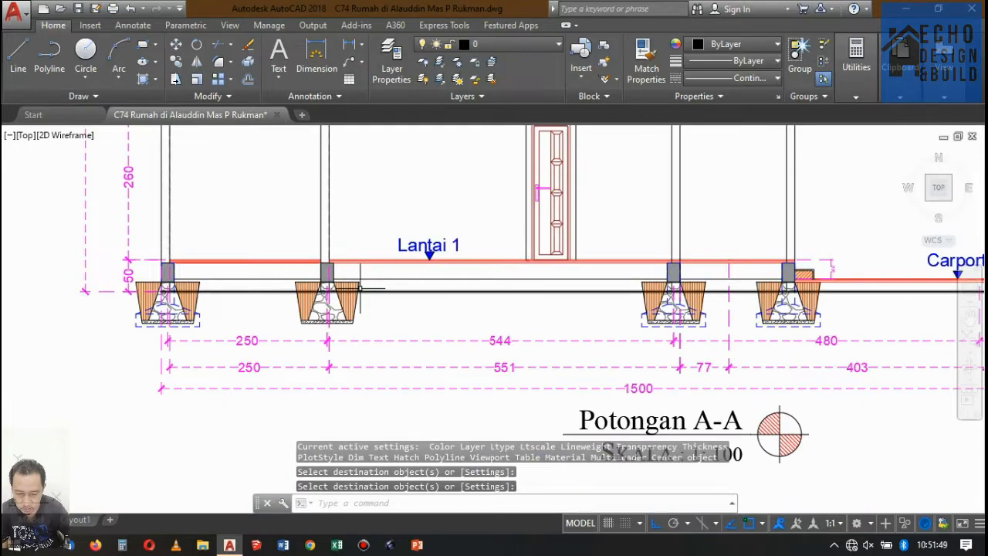
scroll(360, 287, "down", 5)
scroll(436, 298, "up", 4)
scroll(478, 309, "down", 4)
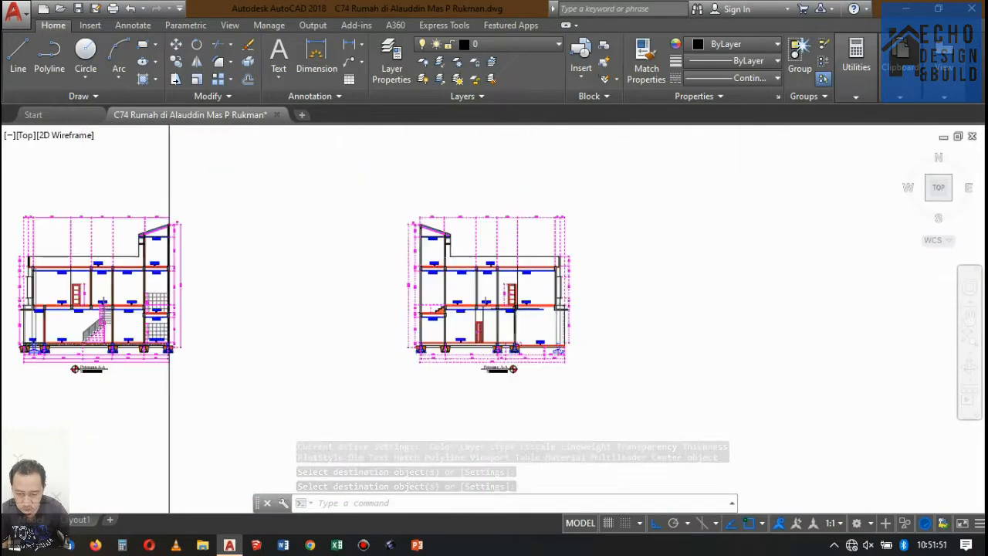
scroll(516, 308, "up", 4)
scroll(474, 340, "down", 4)
scroll(471, 336, "up", 4)
scroll(478, 332, "down", 8)
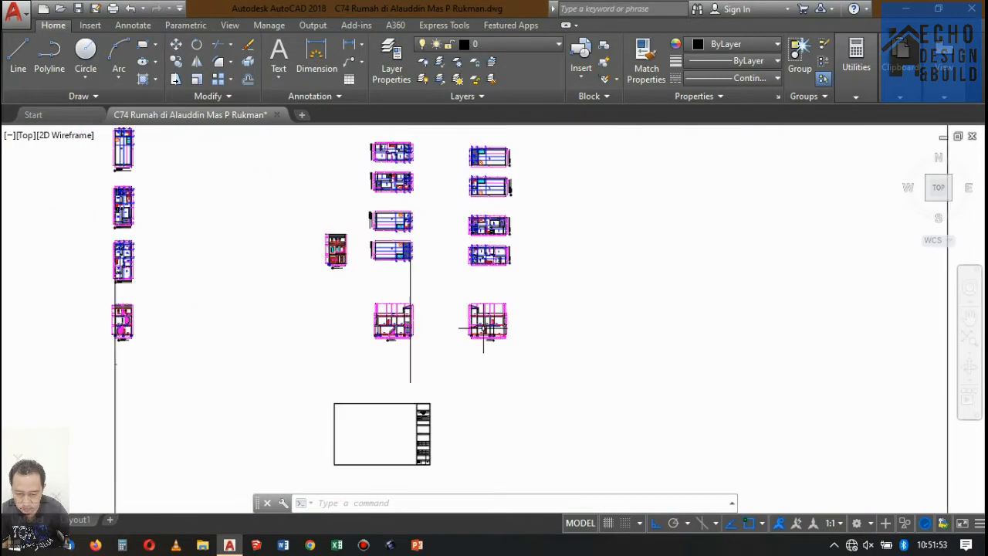
scroll(484, 328, "up", 10)
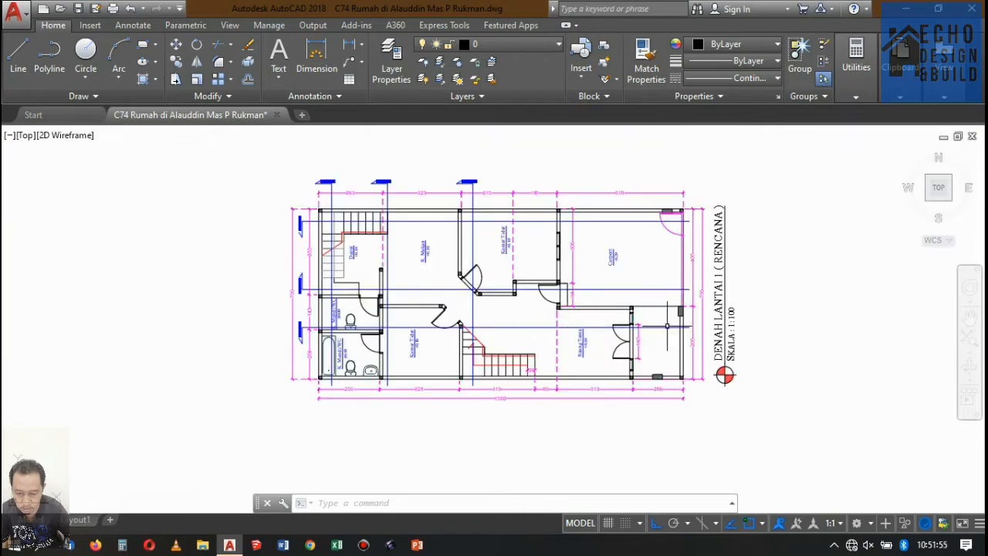
scroll(494, 308, "up", 2)
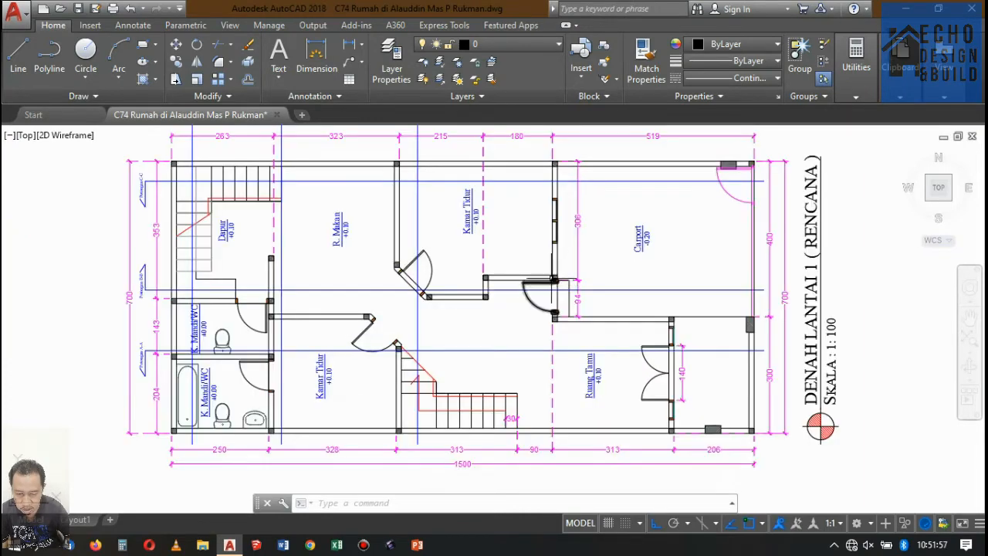
scroll(494, 309, "down", 8)
scroll(574, 353, "up", 8)
scroll(688, 283, "down", 5)
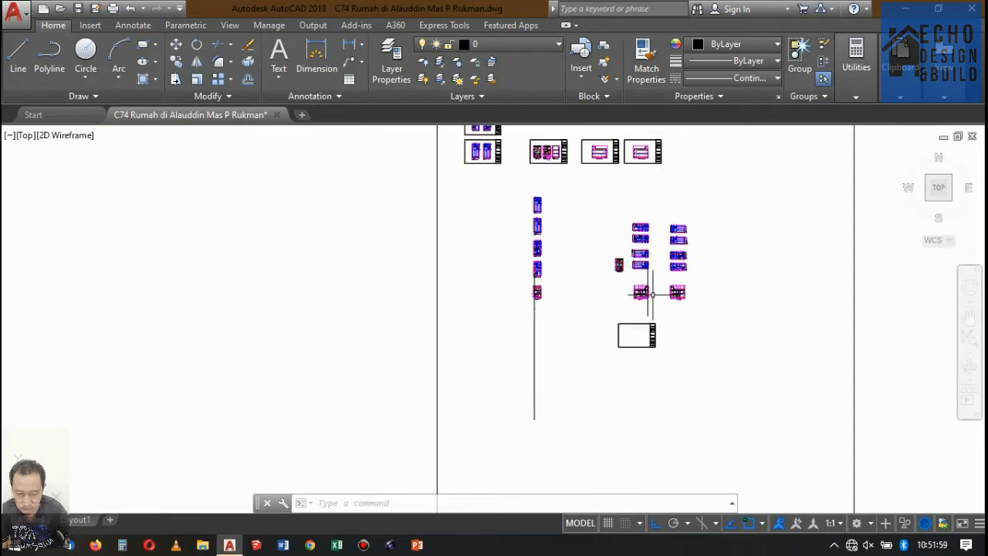
scroll(536, 282, "up", 8)
scroll(522, 340, "up", 3)
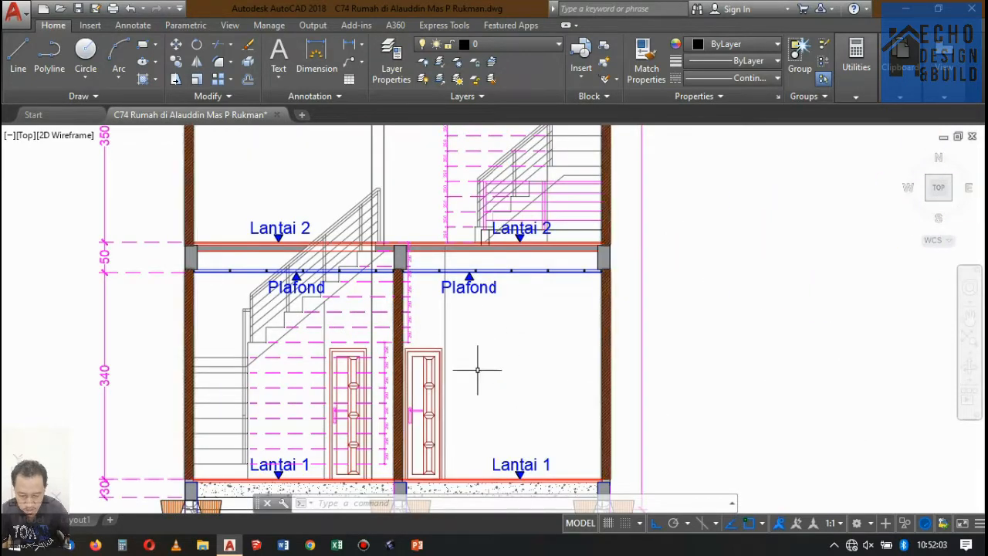
Step: Draw a horizontal projection line about 199 units long from the ground-floor door frame's outer top corner in section D-D across the longitudinal sections
scroll(457, 339, "up", 4)
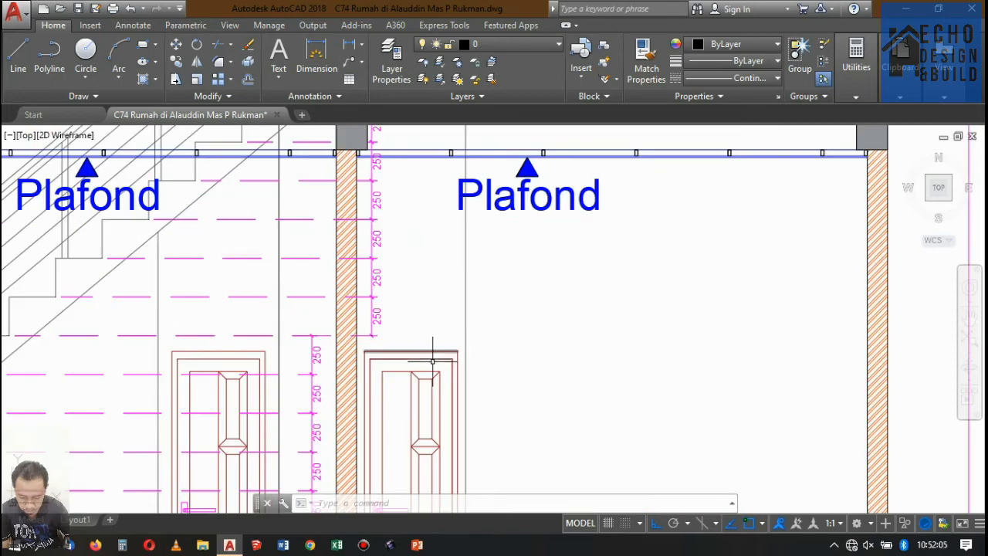
left_click(436, 359)
left_click(513, 322)
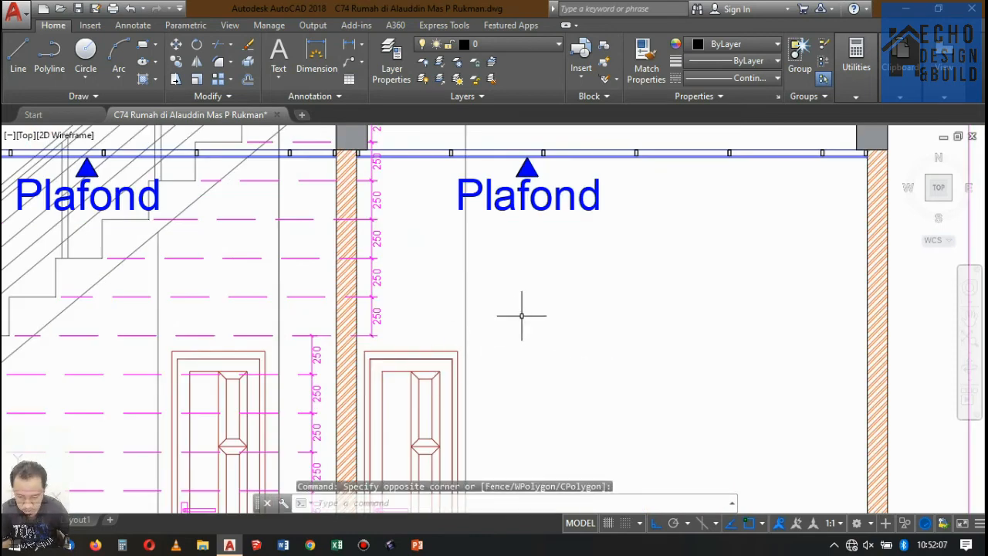
type("l")
key("Return")
left_click(458, 353)
scroll(457, 347, "down", 5)
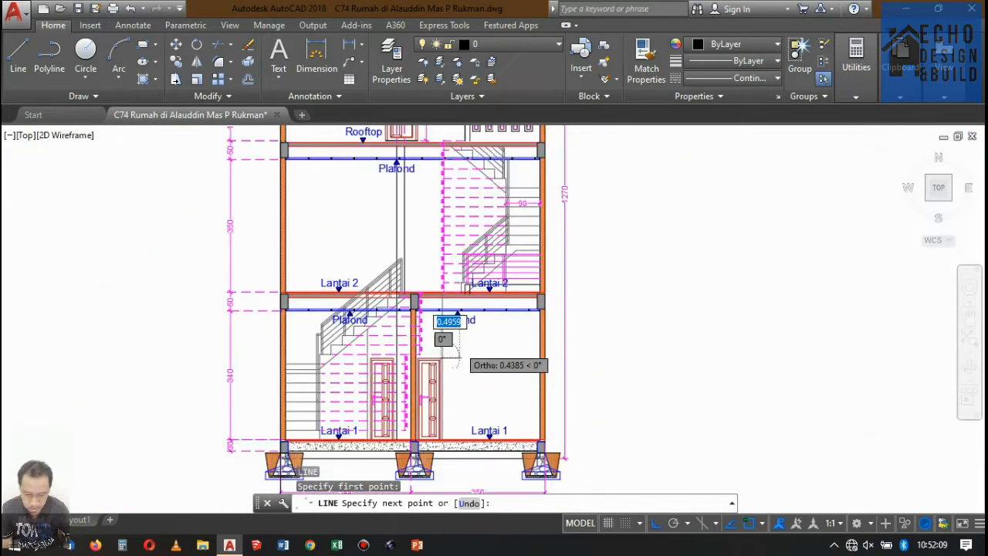
scroll(458, 337, "down", 6)
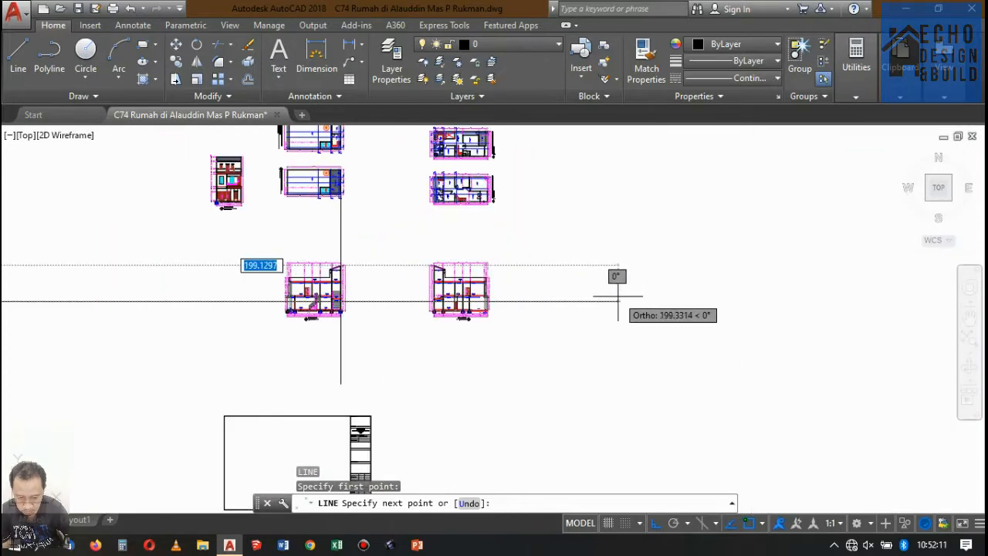
left_click(617, 295)
key("Return")
Step: Copy the door-height projection line to the door frame's inner top corner and to the Lantai 1 floor surface in section D-D
scroll(624, 302, "down", 3)
scroll(502, 302, "up", 4)
left_click(472, 295)
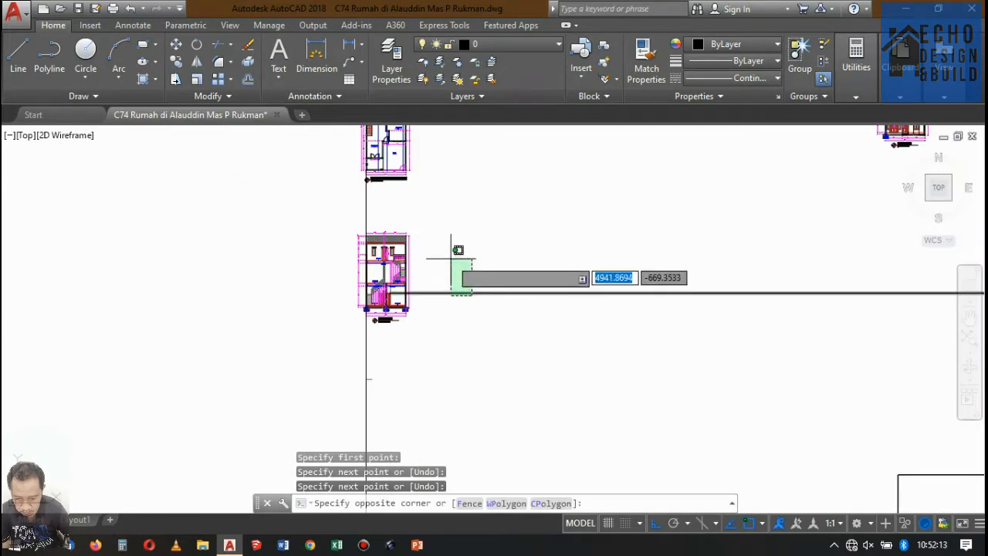
left_click(451, 259)
left_click(175, 61)
scroll(363, 278, "up", 8)
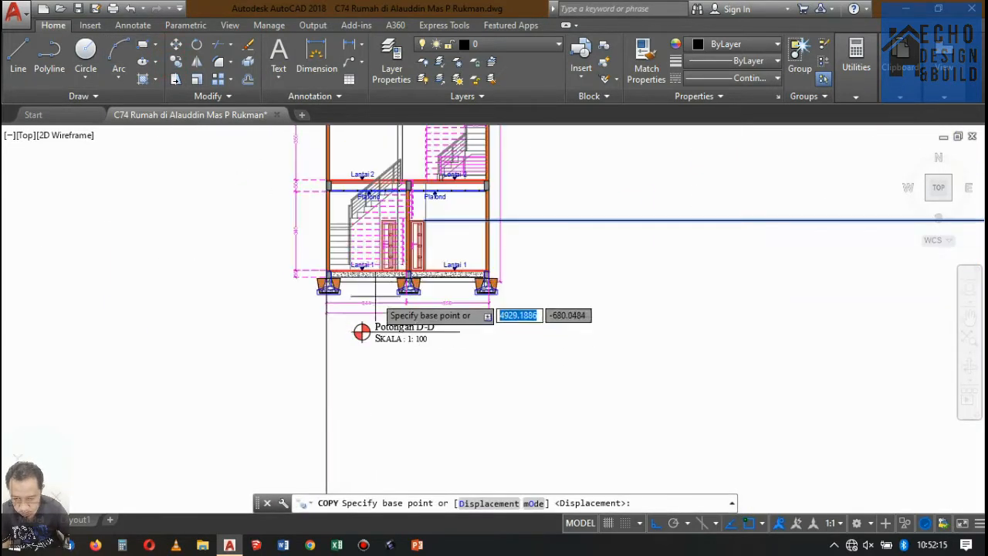
left_click(426, 180)
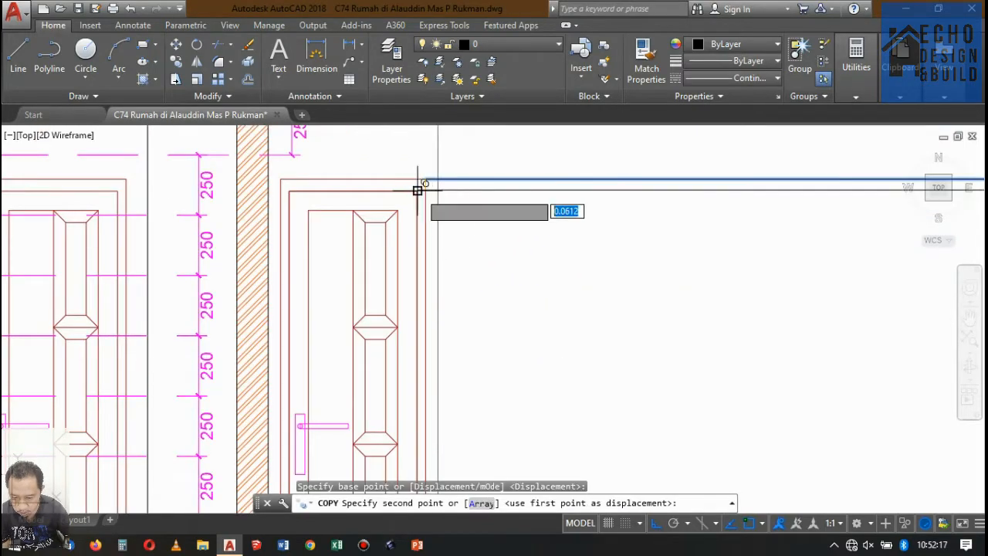
scroll(427, 222, "down", 5)
scroll(463, 247, "up", 6)
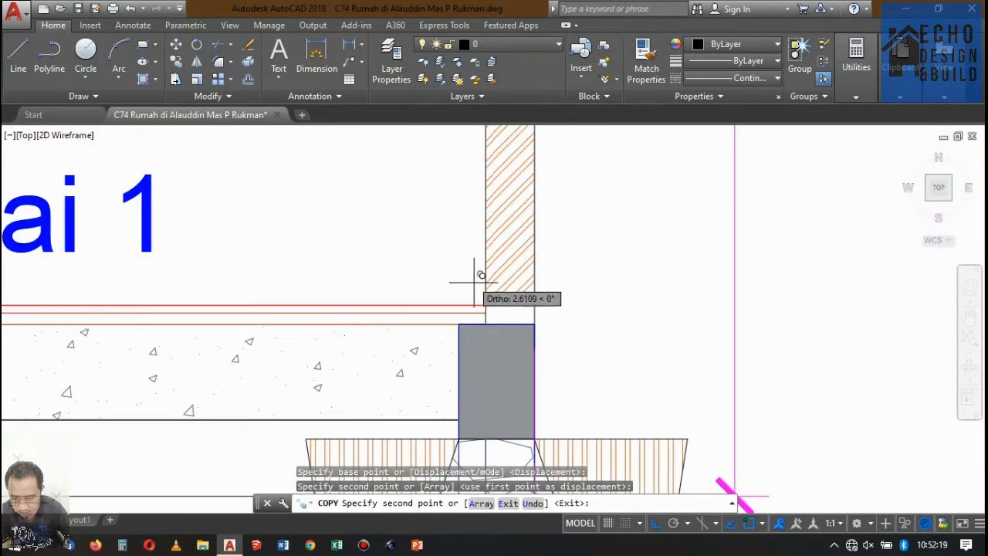
left_click(485, 304)
scroll(193, 191, "down", 11)
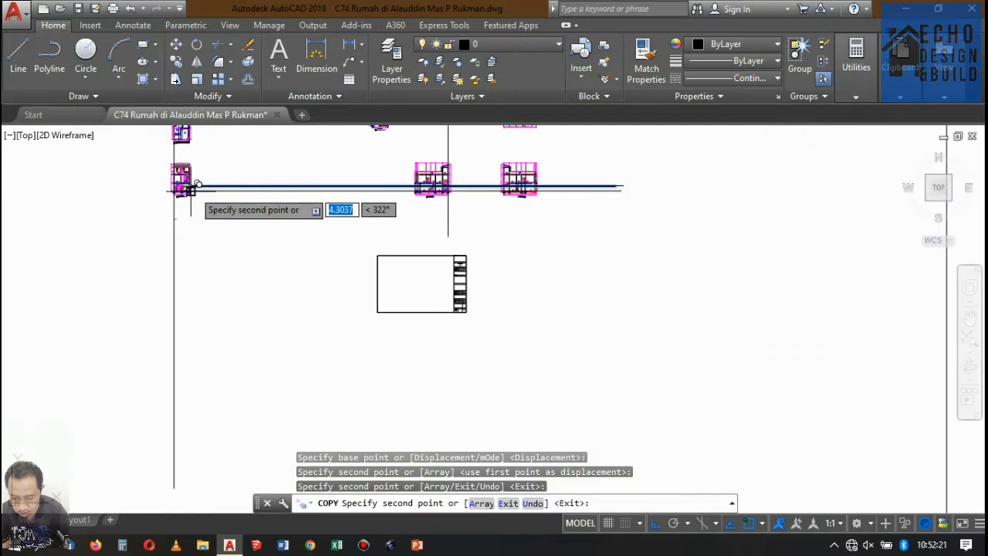
scroll(579, 190, "up", 3)
scroll(367, 159, "up", 2)
scroll(269, 172, "up", 6)
scroll(393, 203, "down", 7)
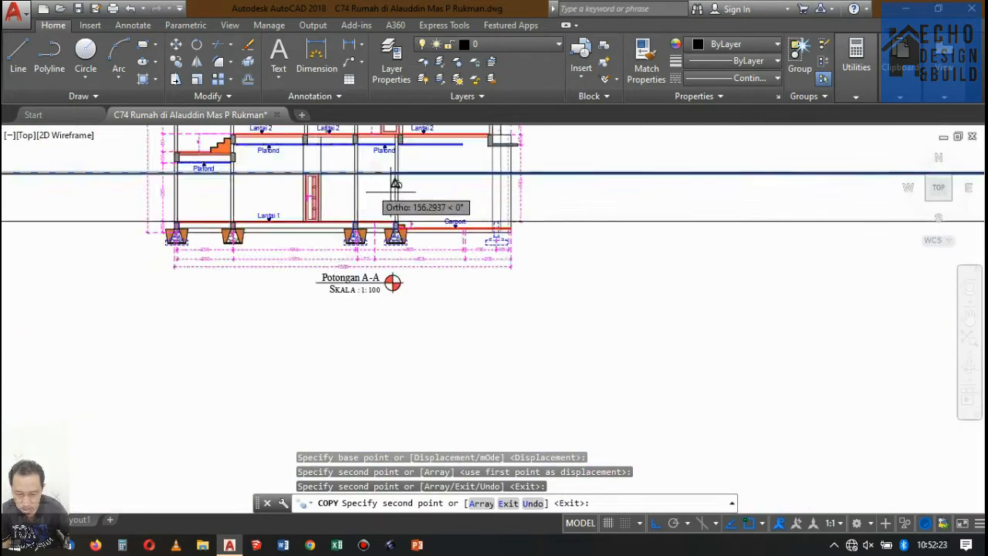
scroll(247, 213, "up", 15)
scroll(653, 212, "down", 8)
key("Return")
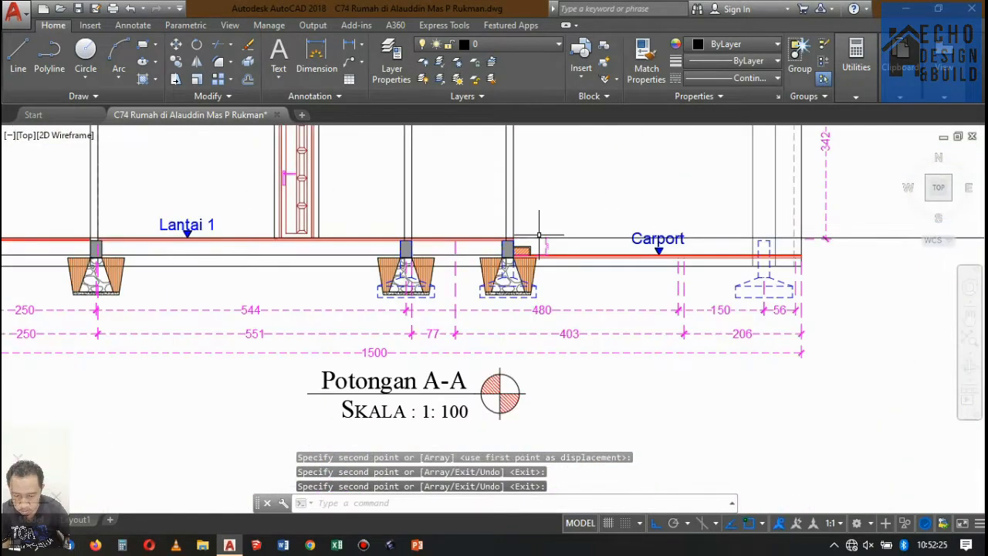
Step: Draw a rectangle across the wall beside the carport in section A-A, from the upper projection line down to the Lantai 1 floor level
scroll(541, 221, "up", 6)
scroll(511, 206, "down", 6)
scroll(508, 220, "up", 8)
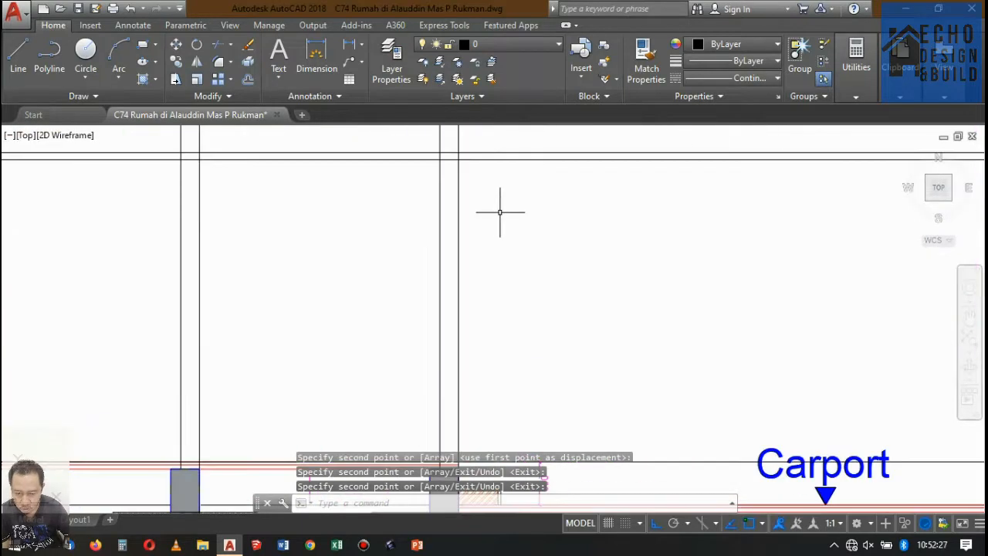
scroll(502, 203, "down", 5)
type("rec")
key("Return")
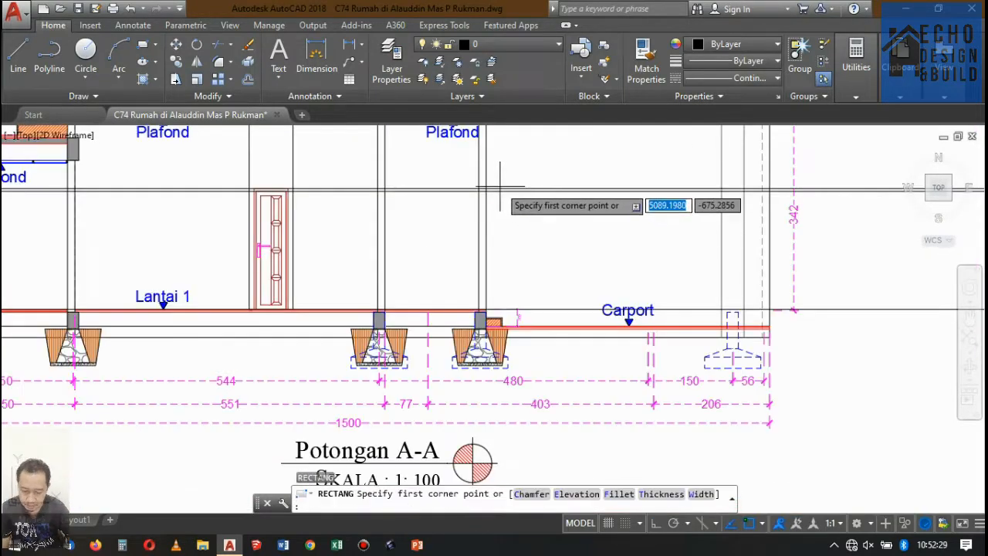
scroll(497, 184, "up", 8)
left_click(421, 196)
scroll(474, 221, "down", 5)
scroll(453, 305, "up", 8)
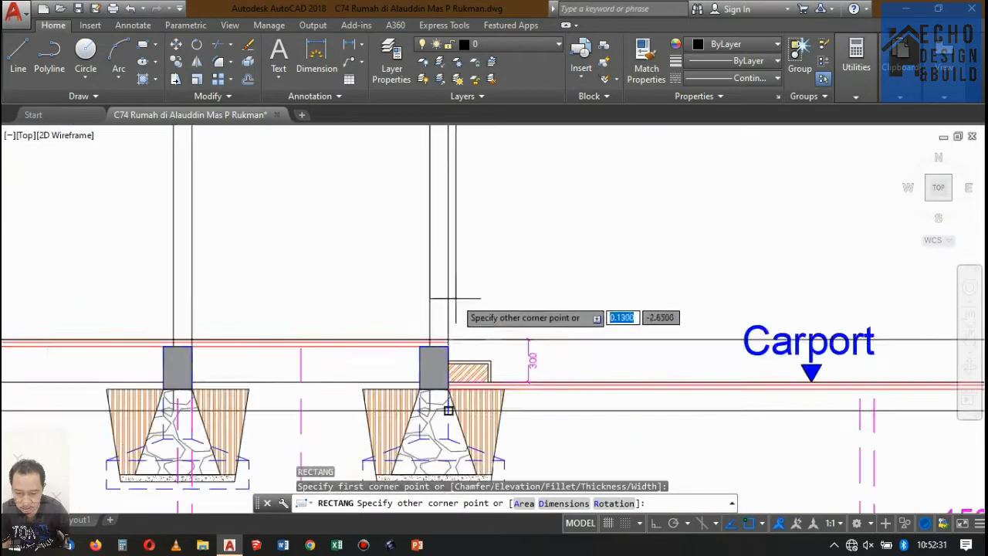
left_click(444, 362)
scroll(462, 306, "down", 5)
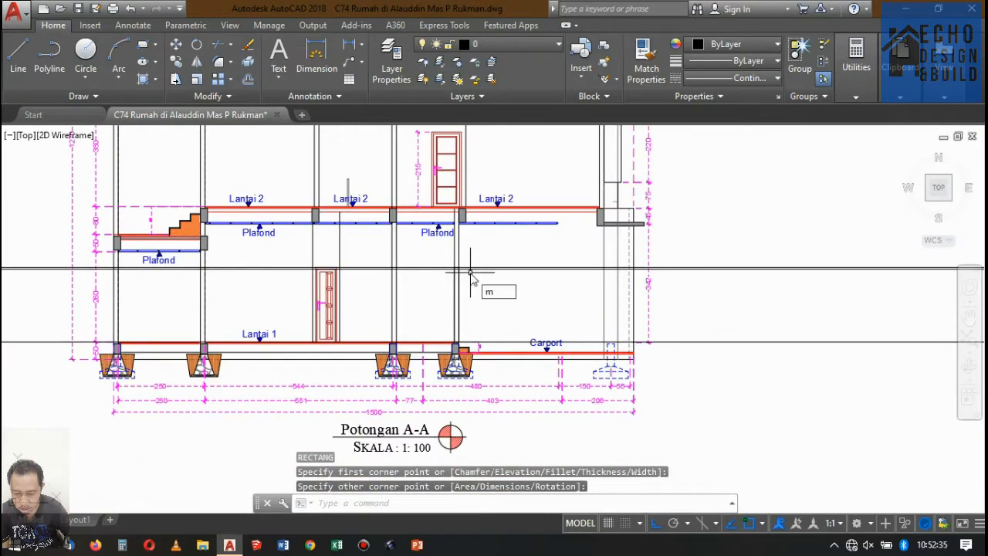
Step: Match the new rectangle's properties to the ground-floor door frame in section A-A
type("ma")
key("Return")
scroll(328, 305, "up", 6)
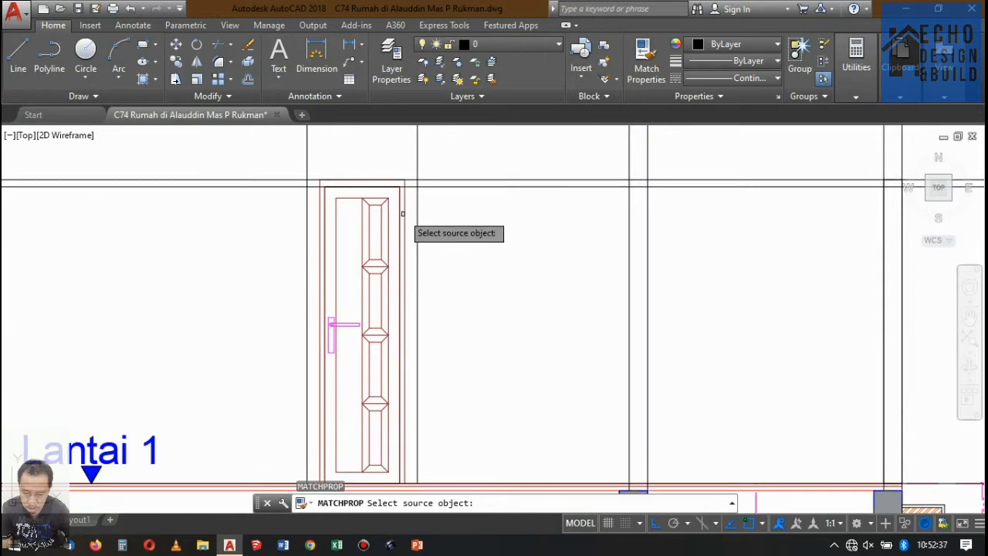
left_click(402, 213)
scroll(524, 228, "down", 5)
scroll(474, 217, "up", 3)
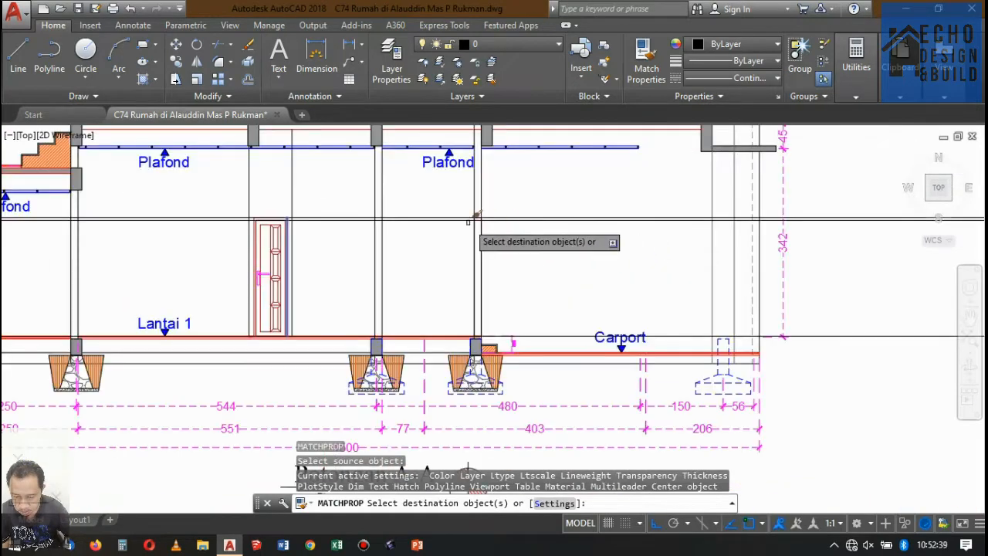
left_click(481, 228)
key("Return")
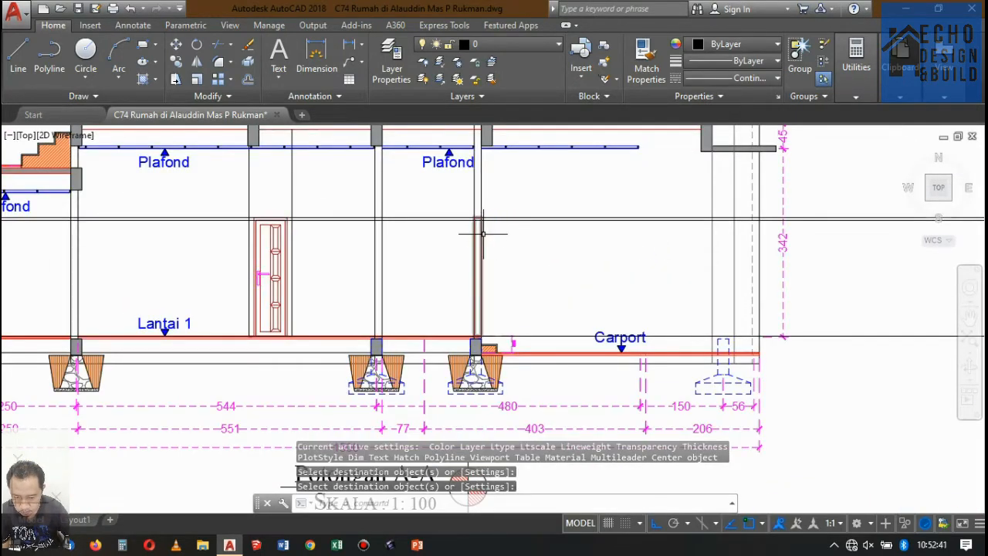
Step: Trim both door-height projection lines outside the new door frame rectangle on either side
type("tr")
key("Return")
scroll(485, 229, "up", 5)
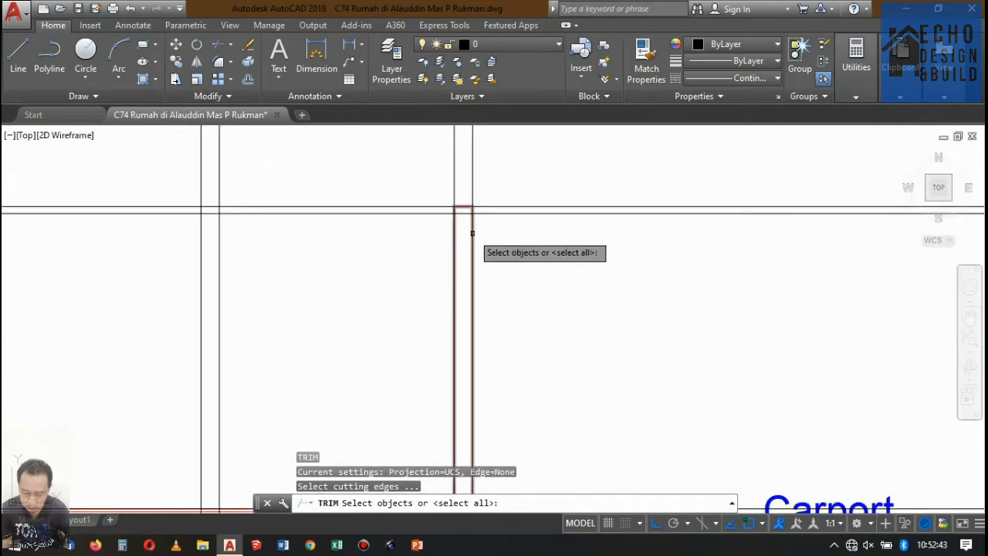
left_click(463, 213)
key("Return")
left_click(538, 234)
left_click(523, 190)
left_click(417, 247)
left_click(392, 185)
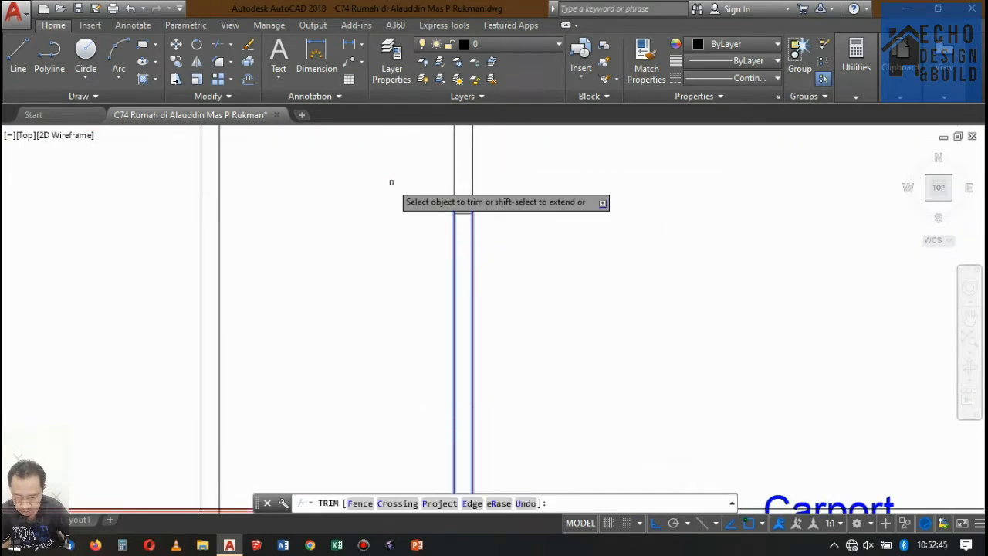
scroll(463, 204, "down", 2)
key("Return")
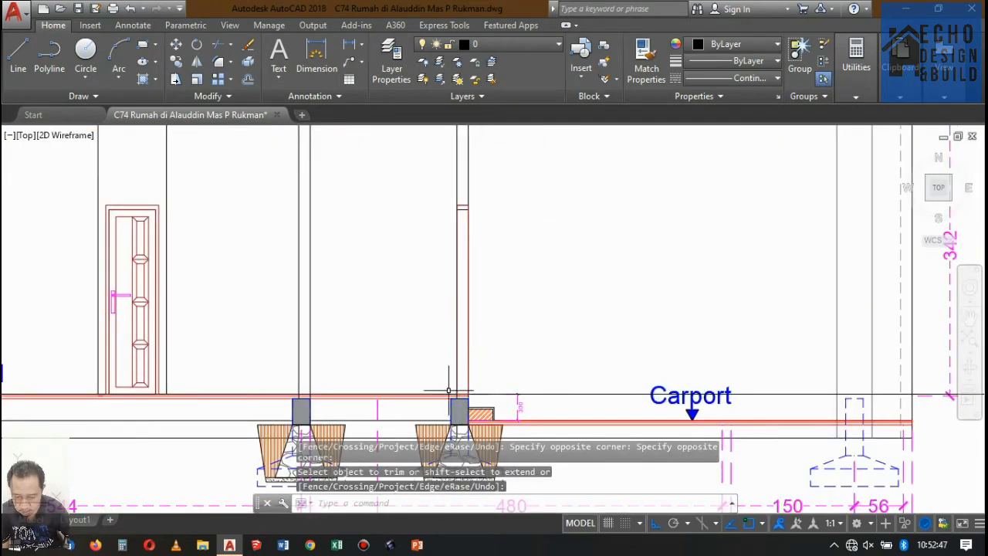
Step: Delete the floor-level projection line running across the longitudinal sections
scroll(448, 391, "down", 8)
left_click(434, 272)
left_click(419, 207)
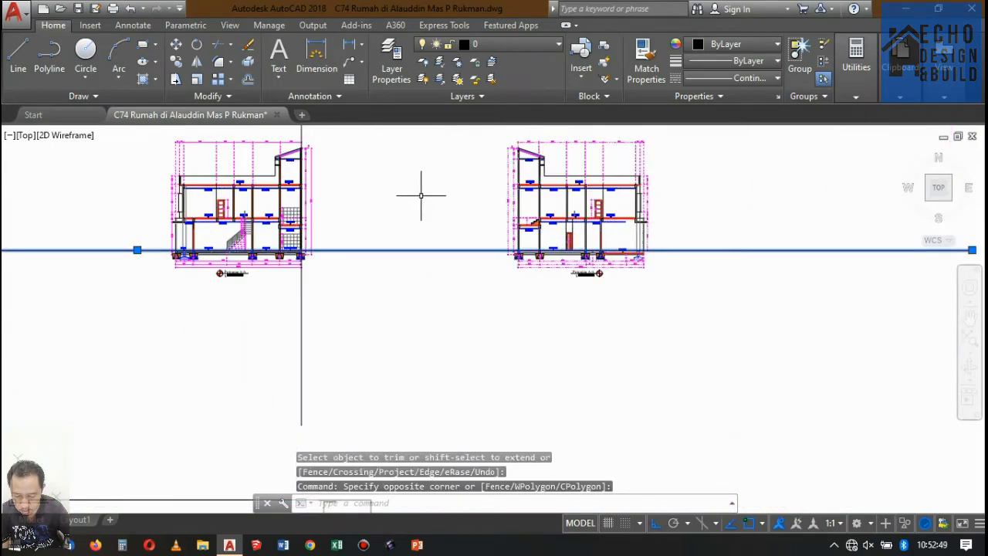
key("Delete")
scroll(441, 257, "up", 10)
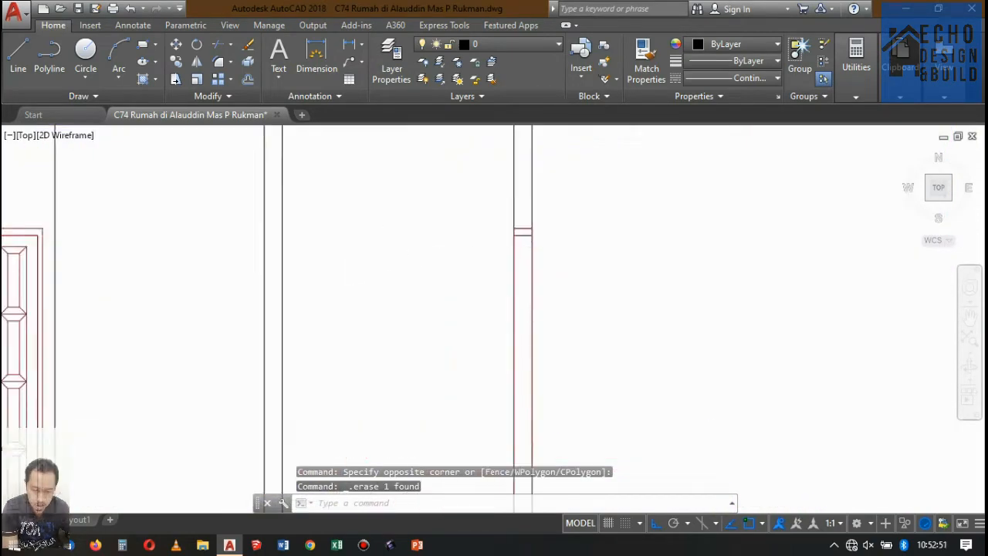
Step: Match the frame head's lower line to the properties of the door frame rectangle beside the carport
scroll(550, 246, "up", 4)
type("ma")
key("Return")
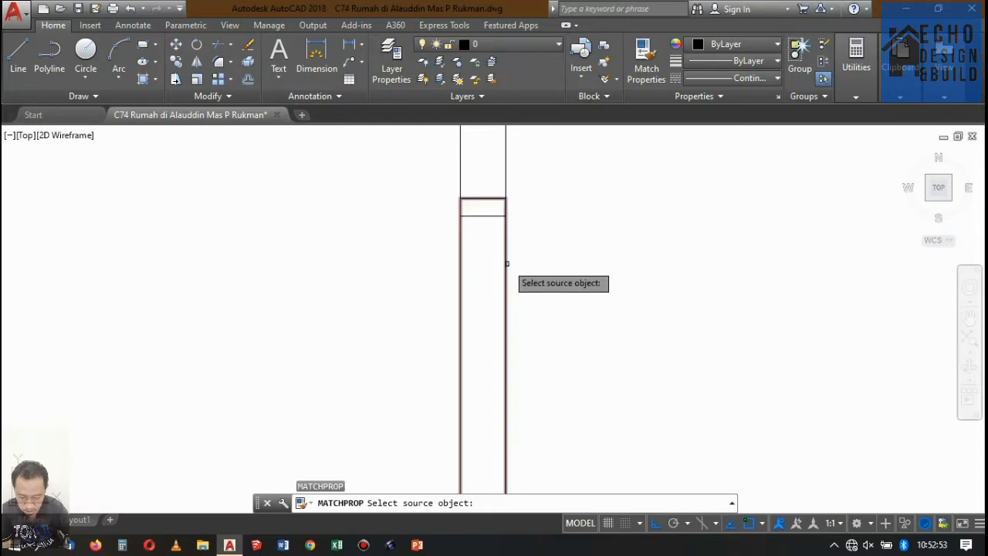
left_click(506, 270)
left_click(491, 217)
scroll(520, 194, "down", 6)
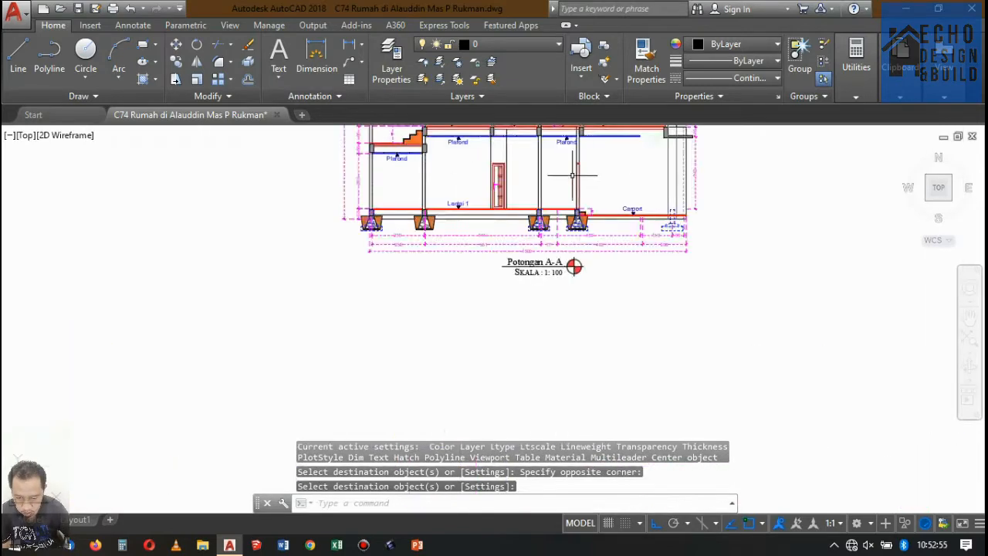
Step: Mirror the door leaf line beside Teras in the other section A-A about the frame's room-side edge, keeping the original
scroll(534, 208, "up", 3)
scroll(485, 203, "down", 4)
scroll(408, 211, "up", 9)
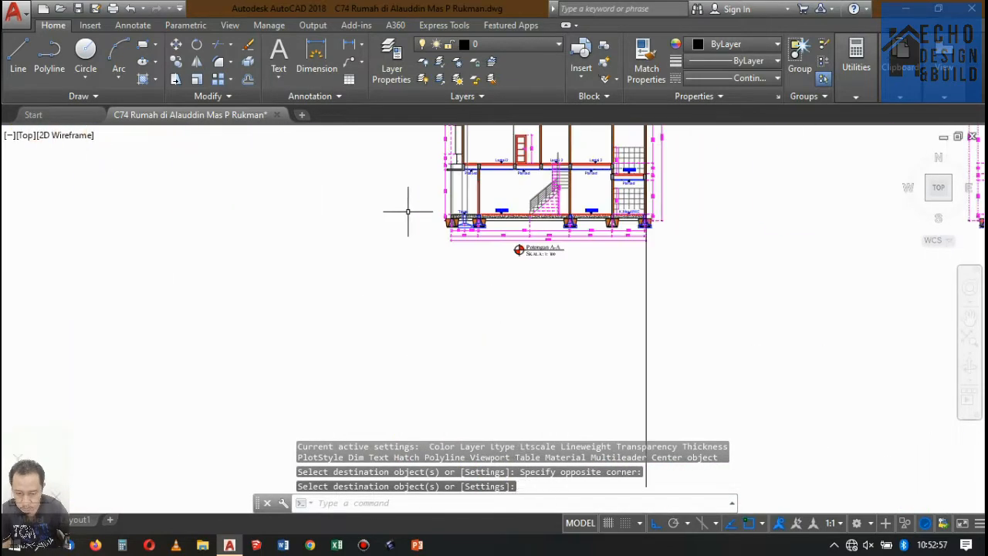
scroll(599, 205, "up", 1)
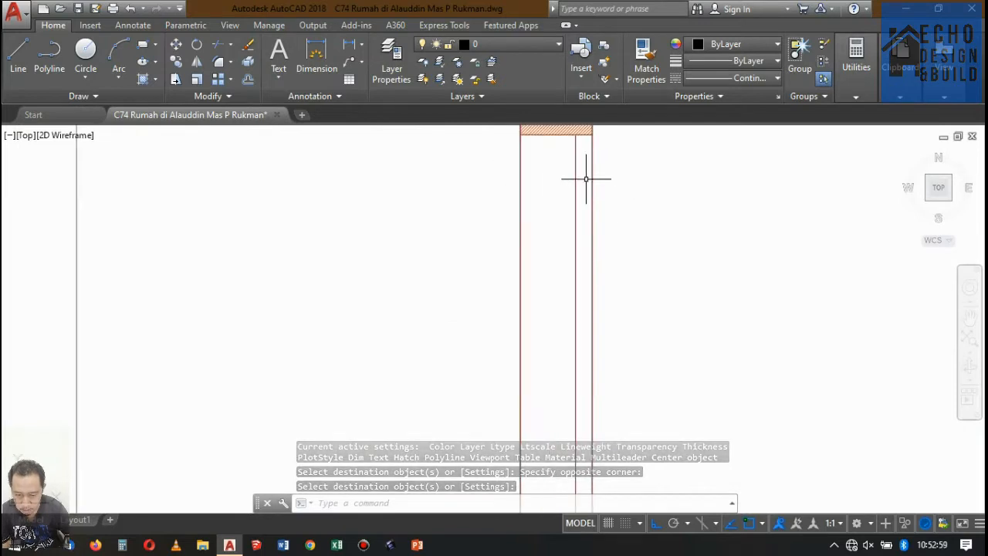
left_click(586, 179)
left_click(561, 165)
scroll(519, 248, "down", 4)
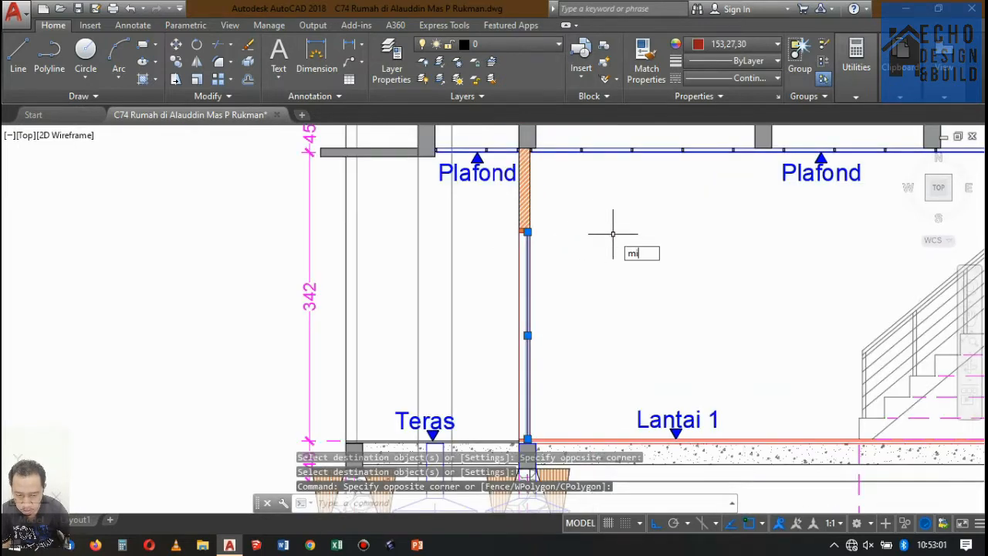
key("Return")
scroll(564, 227, "up", 4)
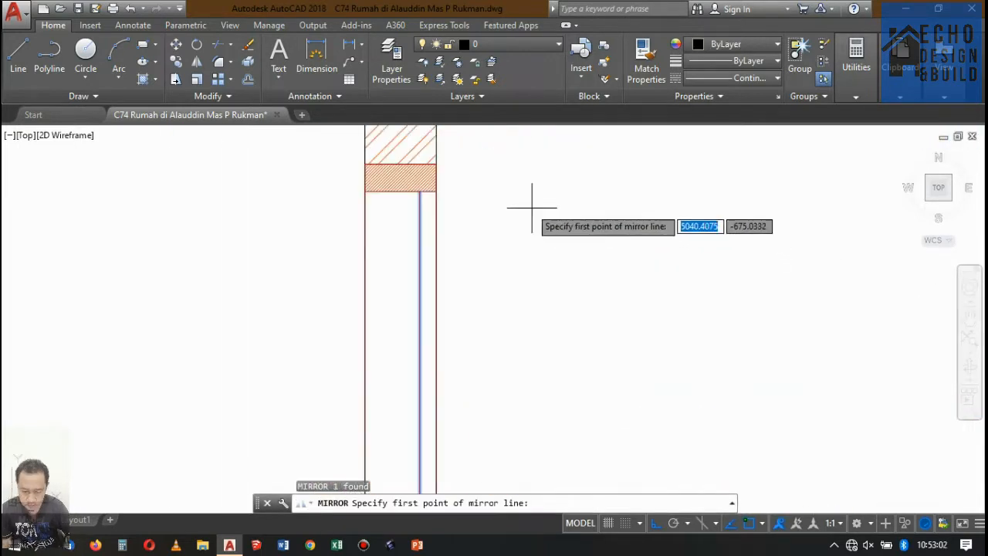
left_click(428, 162)
left_click(426, 210)
key("Return")
left_click(410, 193)
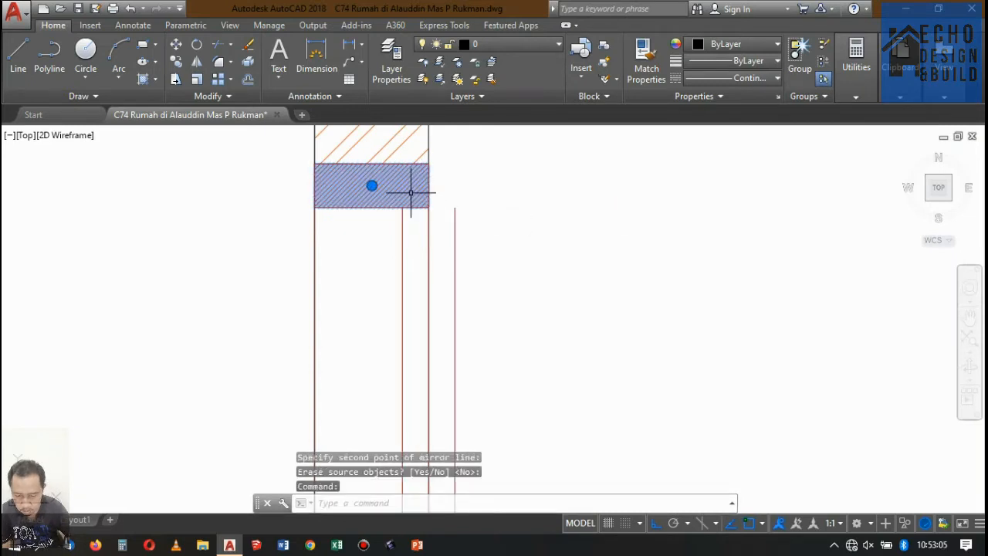
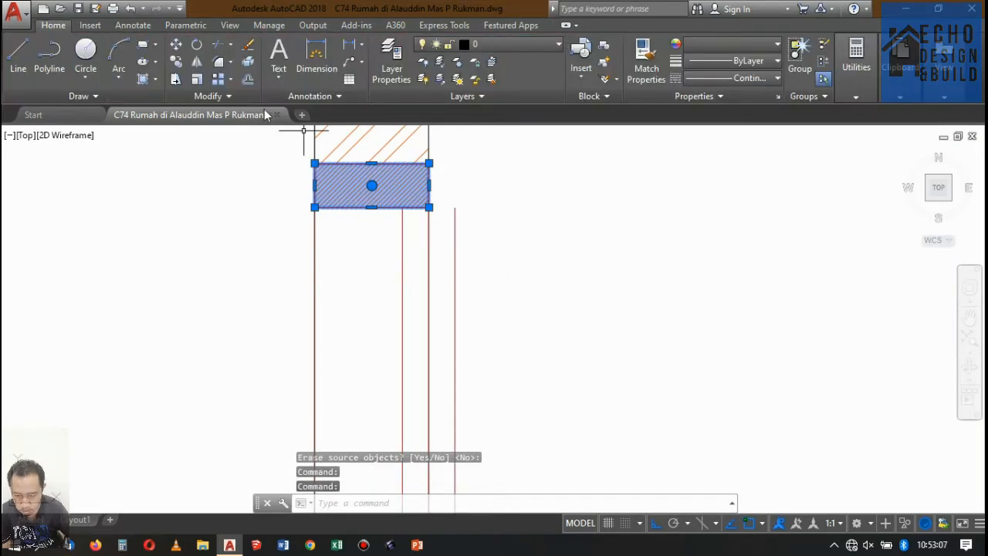
left_click(176, 62)
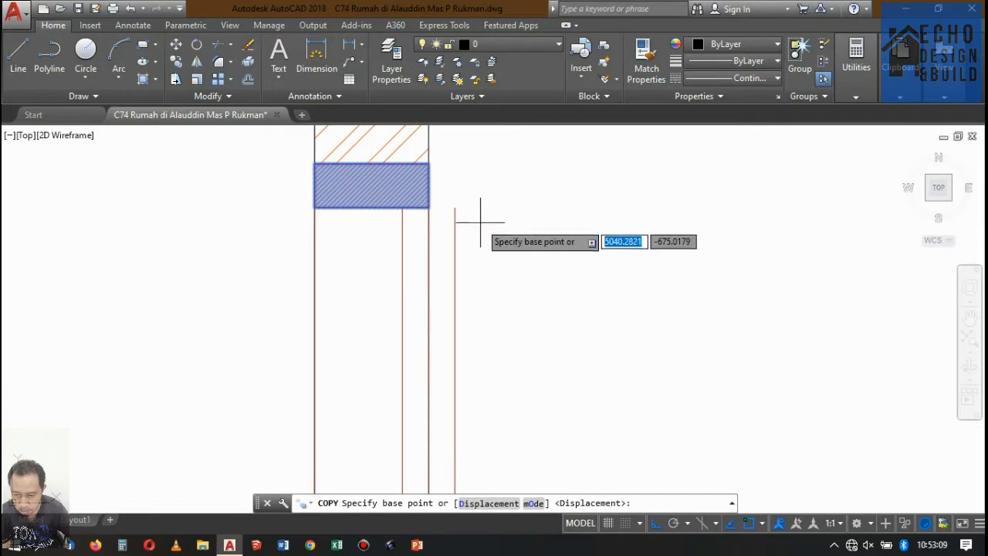
key("Escape")
Step: Copy the hatched door frame head with its outer leaf line from the Teras-side section A-A onto the frame beside the carport in the other section A-A
left_click(475, 245)
left_click(448, 207)
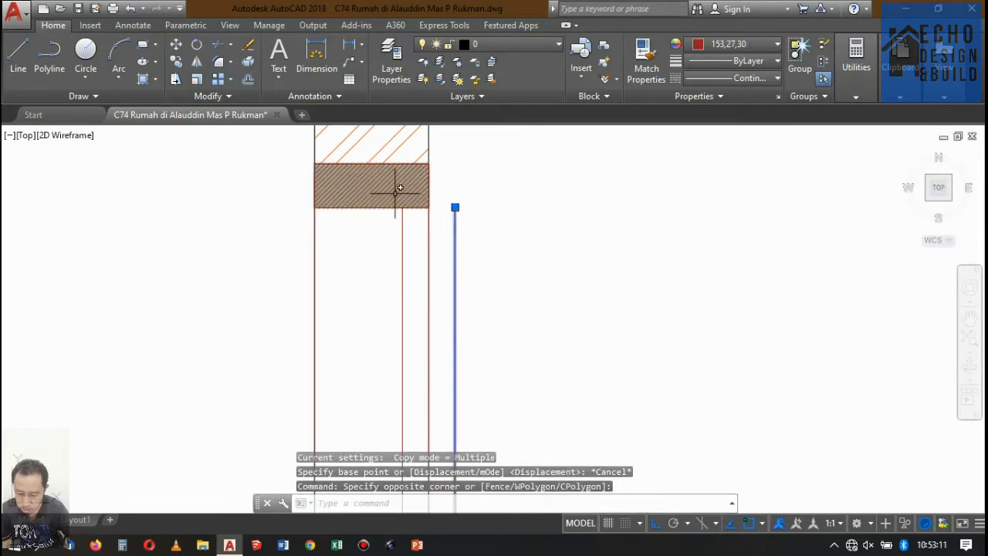
left_click(391, 191)
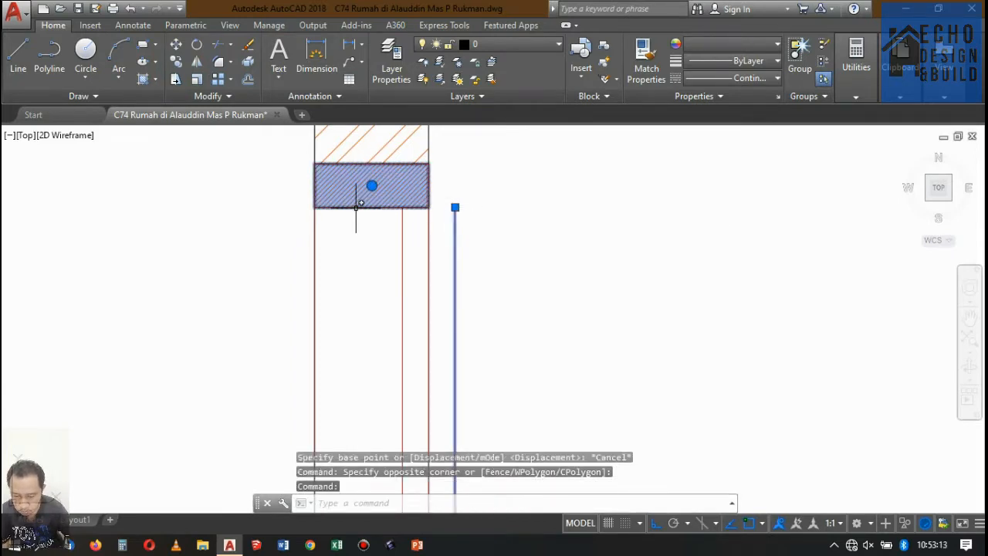
left_click(310, 194)
type("co")
key("space")
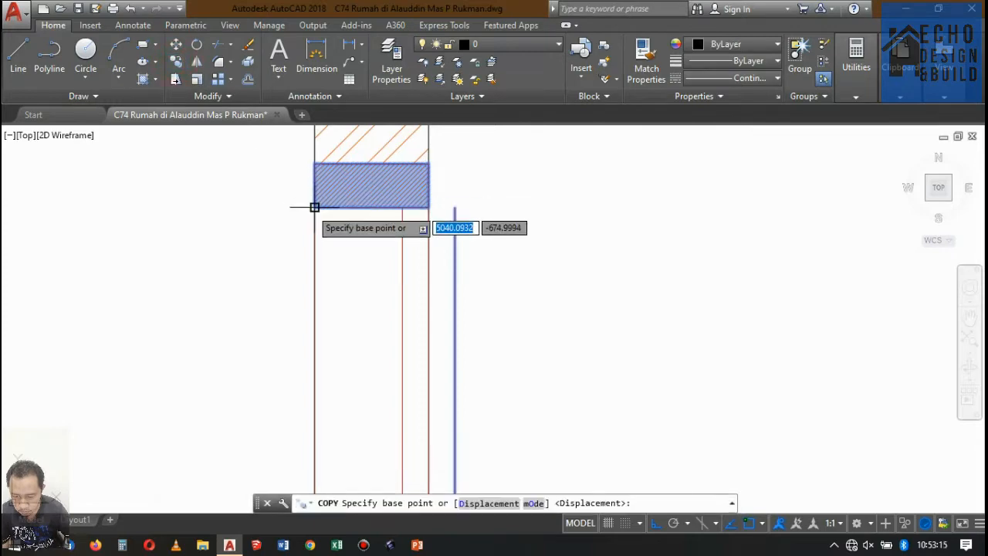
left_click(313, 205)
scroll(327, 198, "down", 6)
scroll(345, 209, "down", 4)
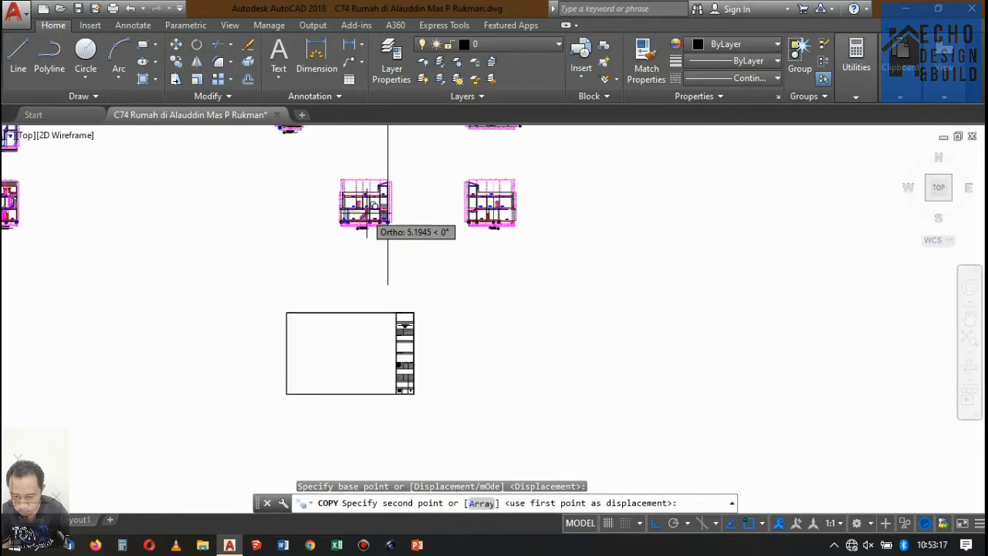
scroll(525, 205, "up", 12)
scroll(472, 177, "up", 5)
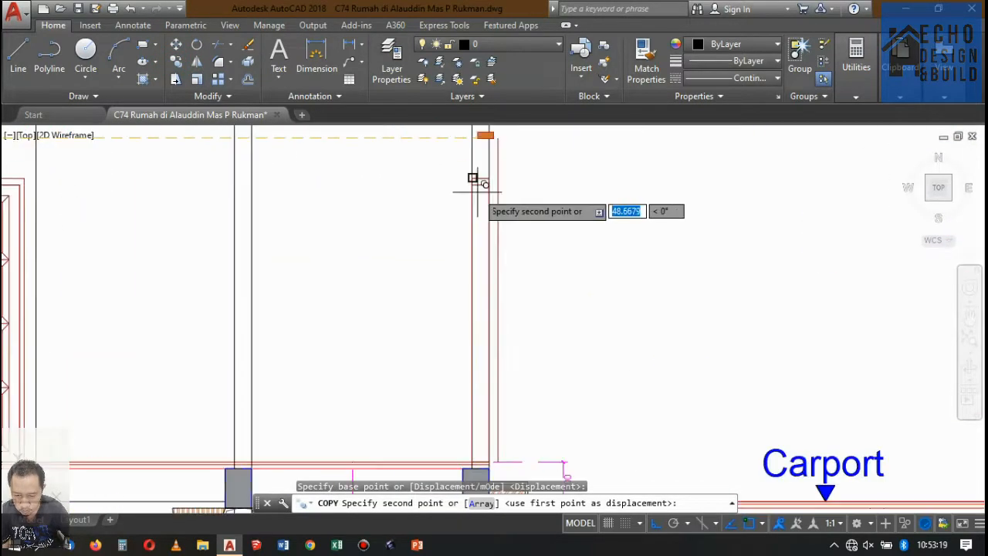
scroll(538, 194, "down", 2)
scroll(529, 202, "up", 2)
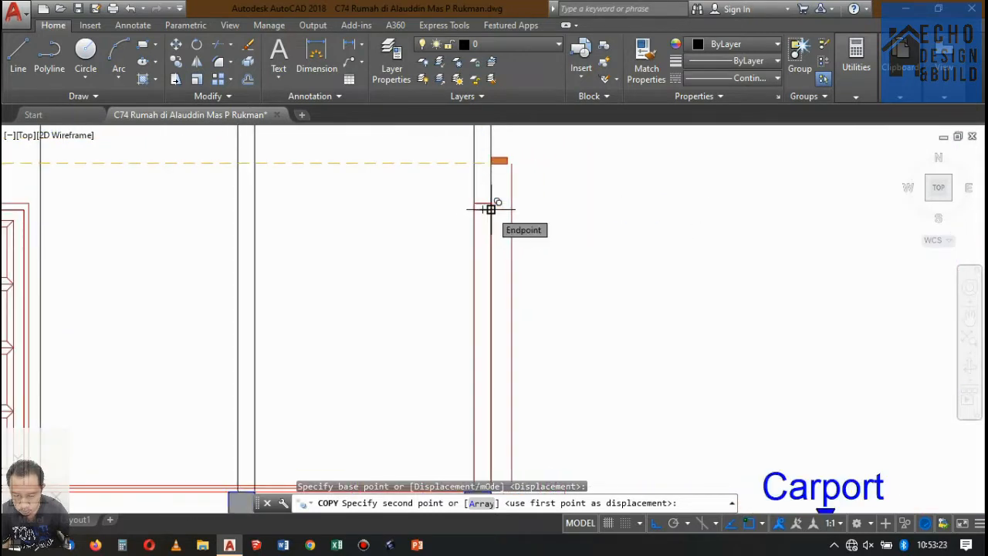
scroll(491, 209, "up", 5)
scroll(491, 209, "down", 10)
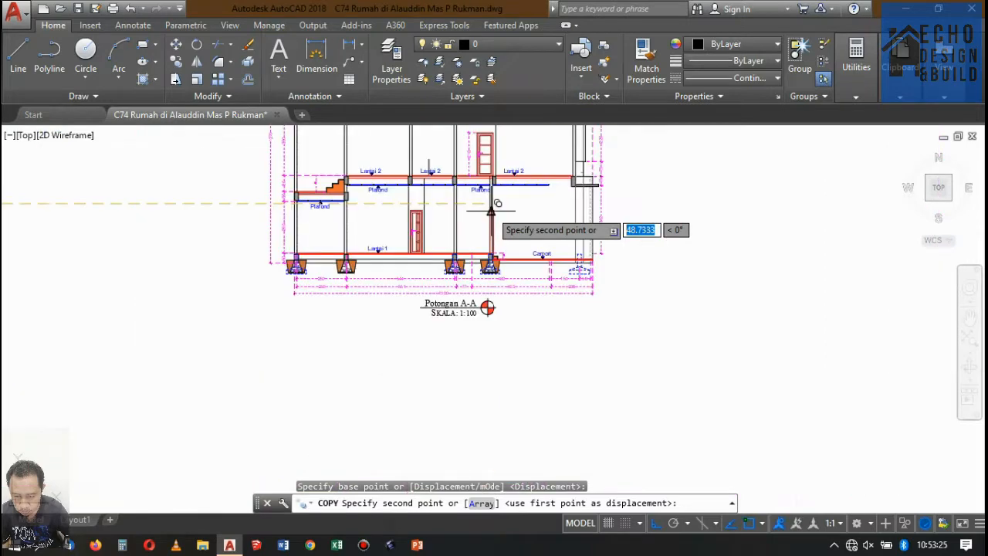
scroll(487, 209, "up", 5)
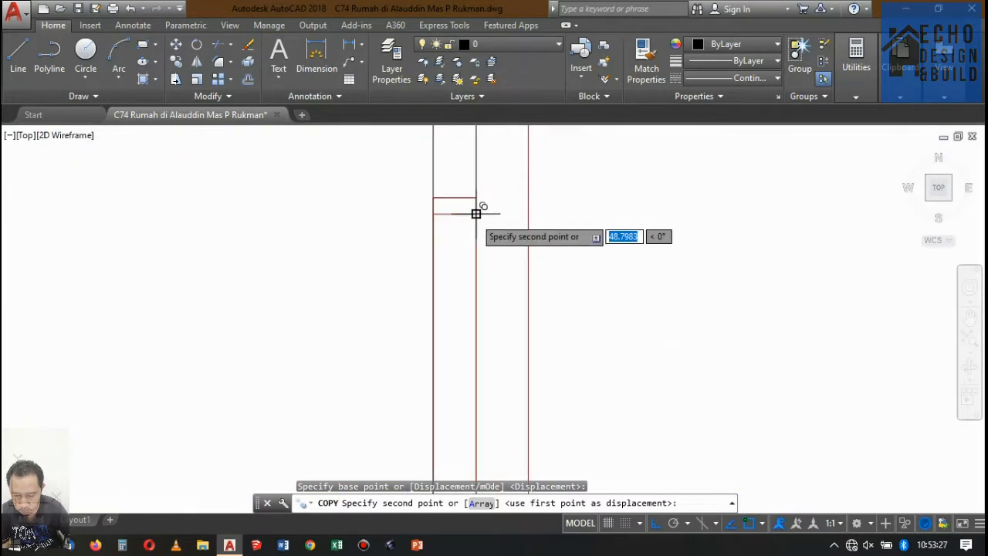
left_click(434, 213)
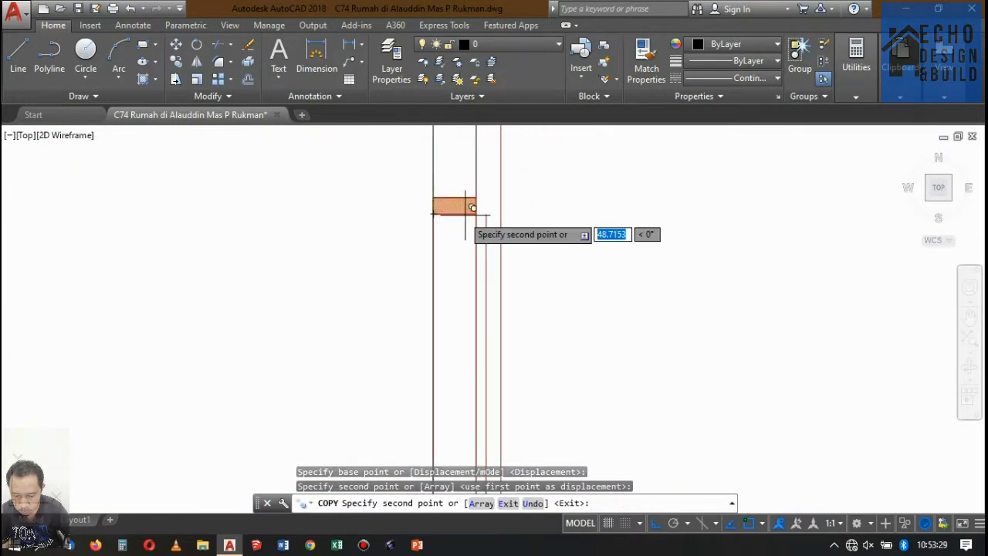
scroll(489, 217, "up", 6)
key("space")
Step: Mirror the copied door leaf line about the carport-side edge of the door frame, erasing the source line
left_click(490, 228)
left_click(469, 202)
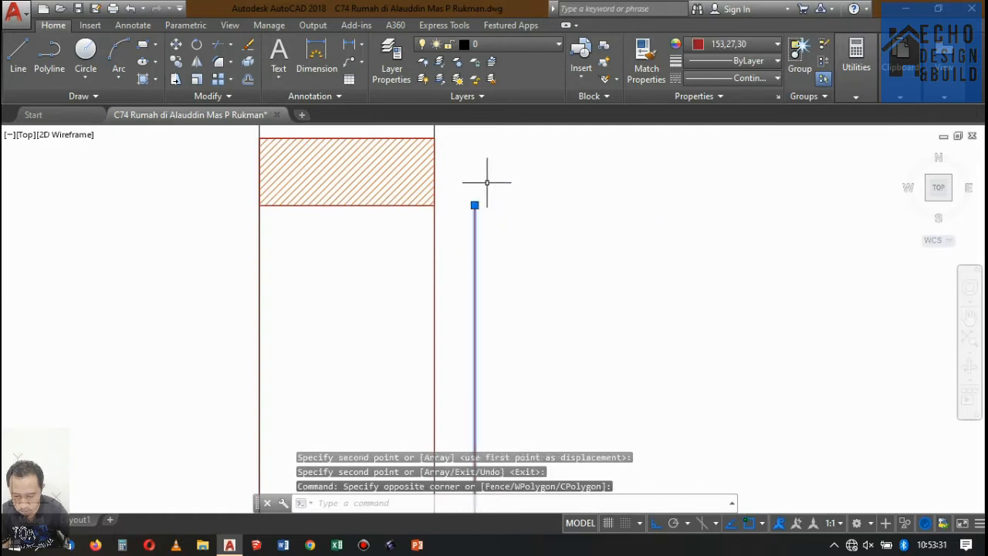
key("space")
left_click(435, 205)
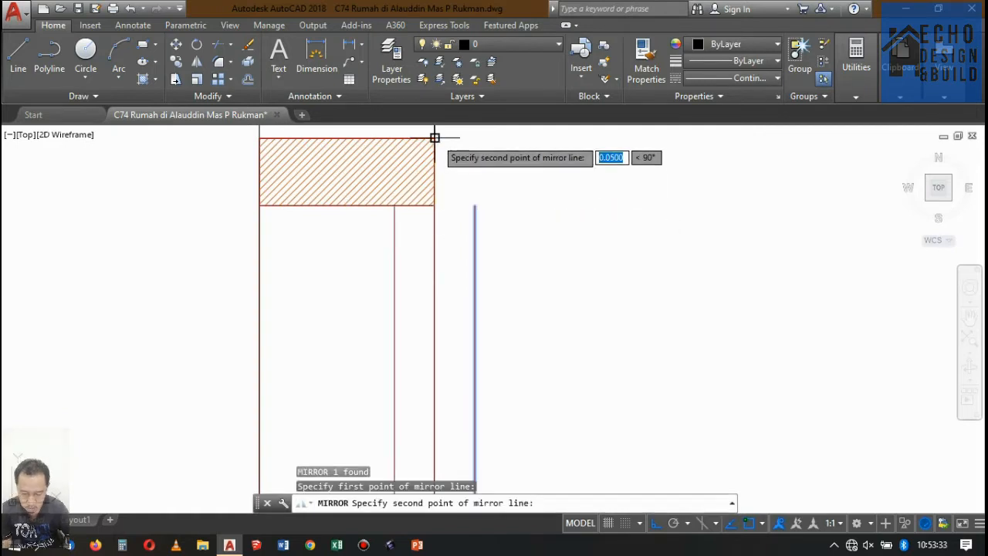
left_click(434, 138)
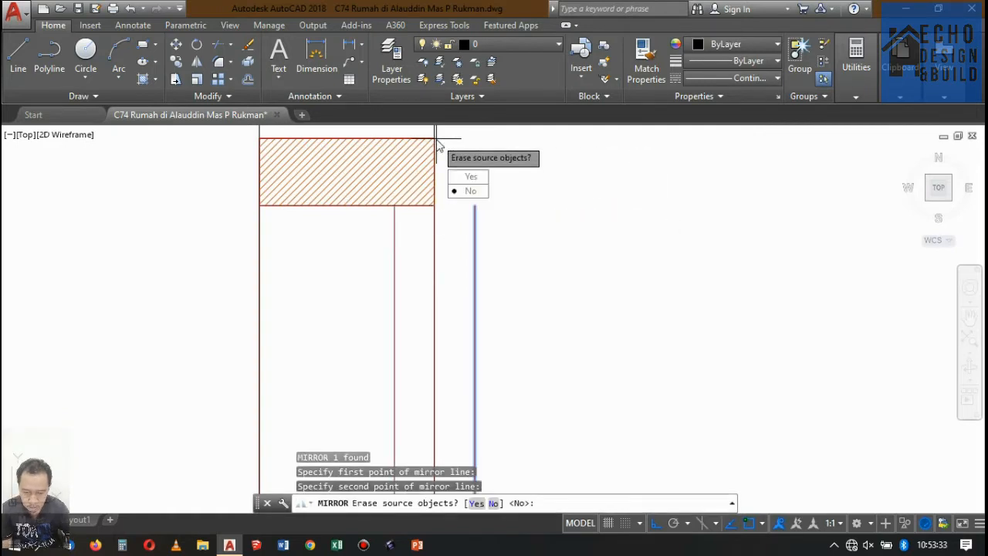
left_click(476, 178)
Step: Mirror the door leaf line about the midpoint of the frame head, keeping the source, and delete the original leaf line
left_click(371, 216)
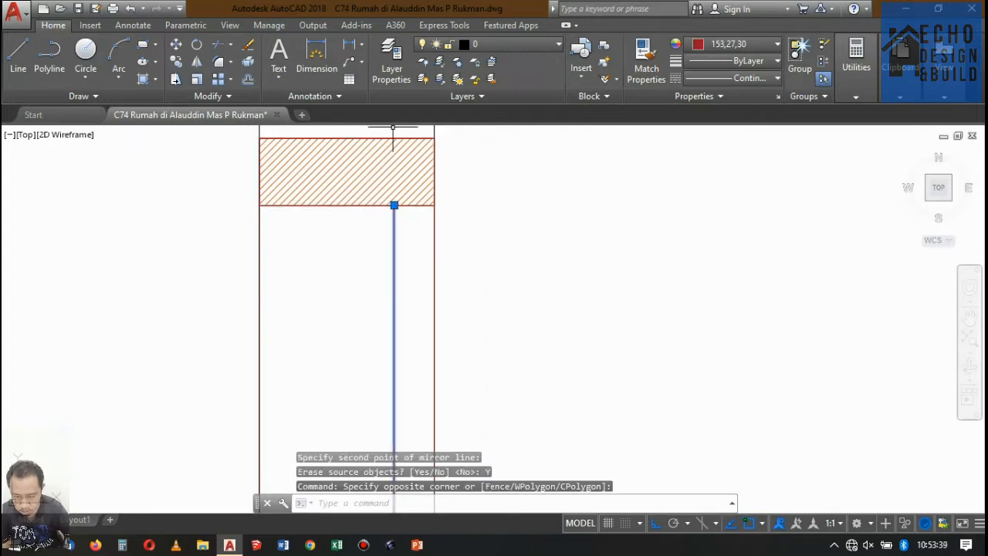
key("Return")
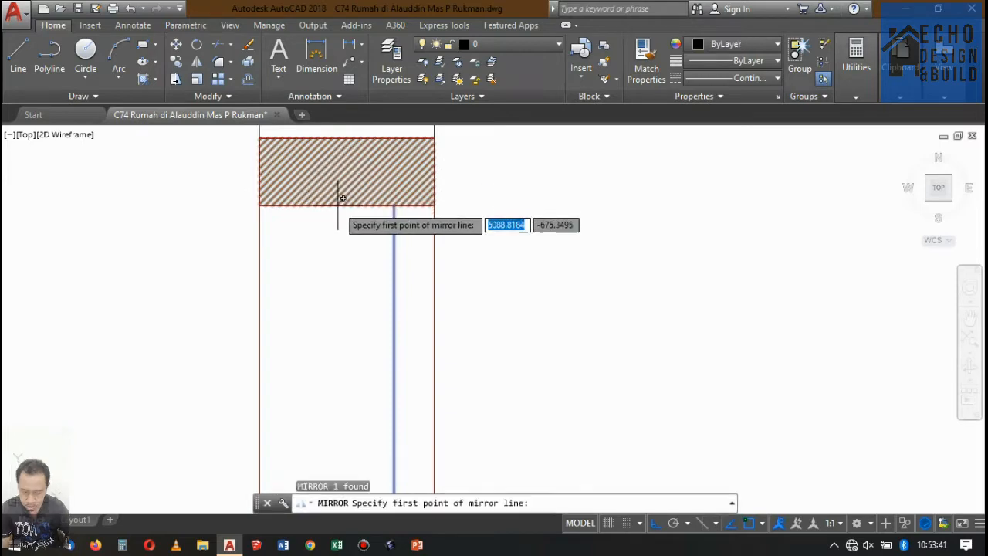
left_click(347, 206)
left_click(346, 139)
key("Return")
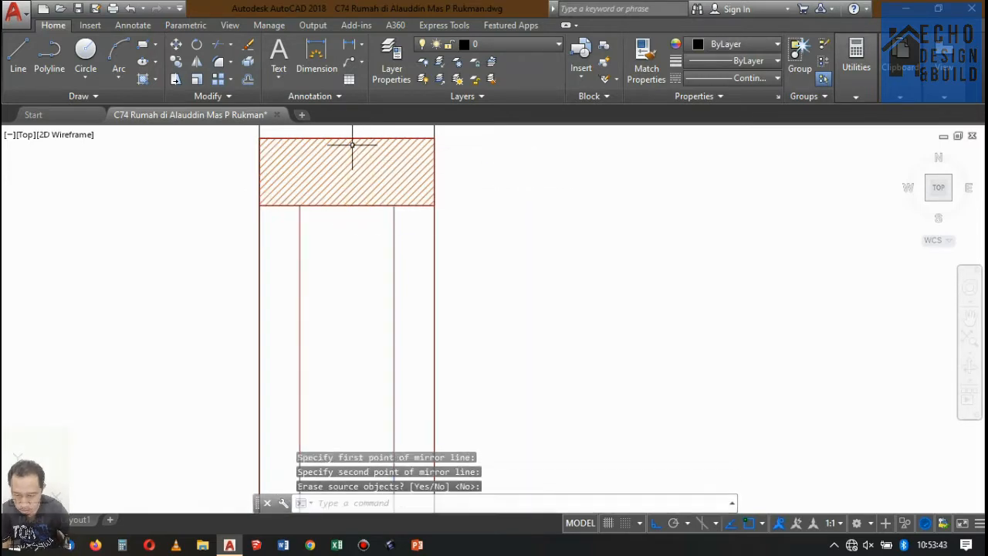
left_click(392, 210)
key("Delete")
scroll(530, 150, "down", 5)
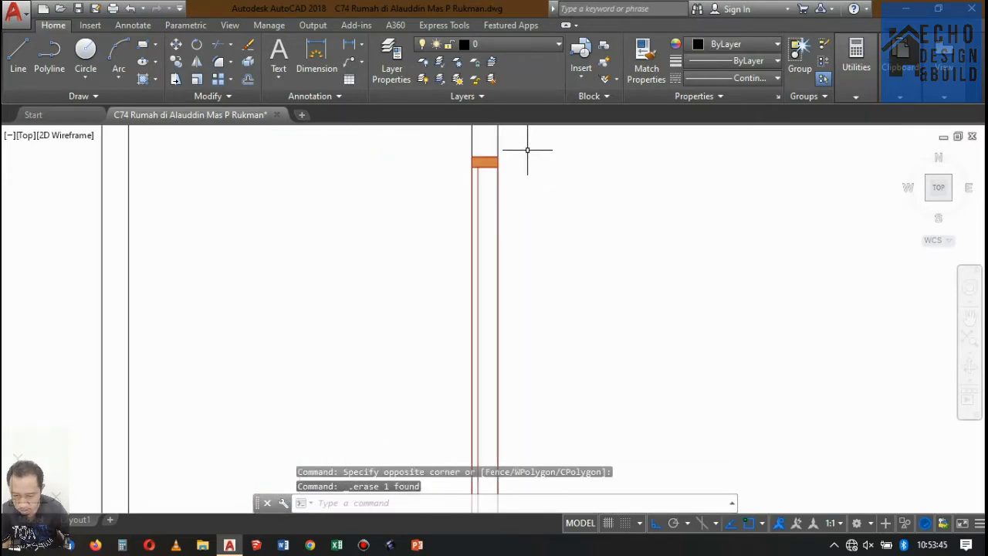
Step: Delete the surplus door leaf line standing outside the door frame in the section A-A with the staircase
scroll(113, 183, "up", 5)
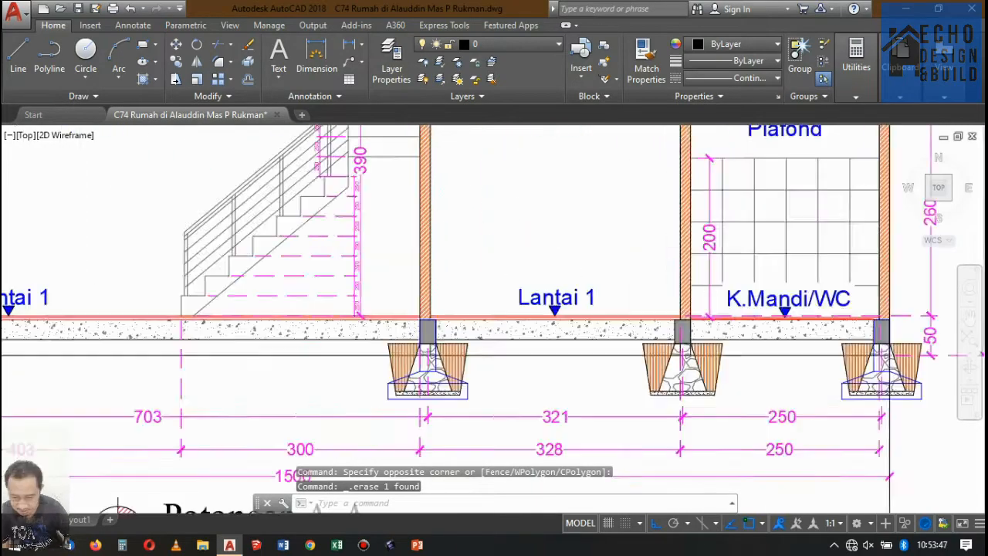
scroll(417, 216, "down", 2)
scroll(474, 229, "down", 5)
scroll(535, 239, "up", 5)
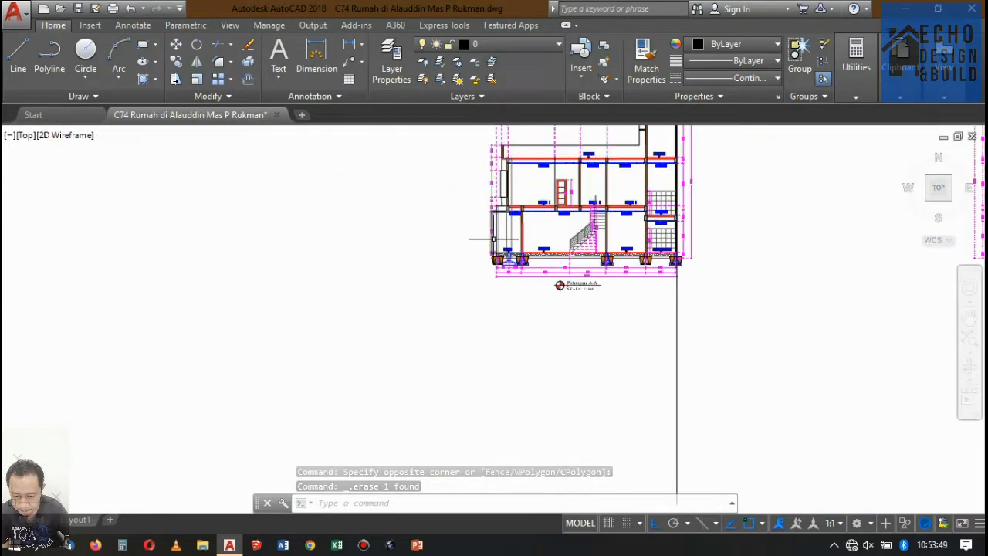
scroll(430, 159, "up", 5)
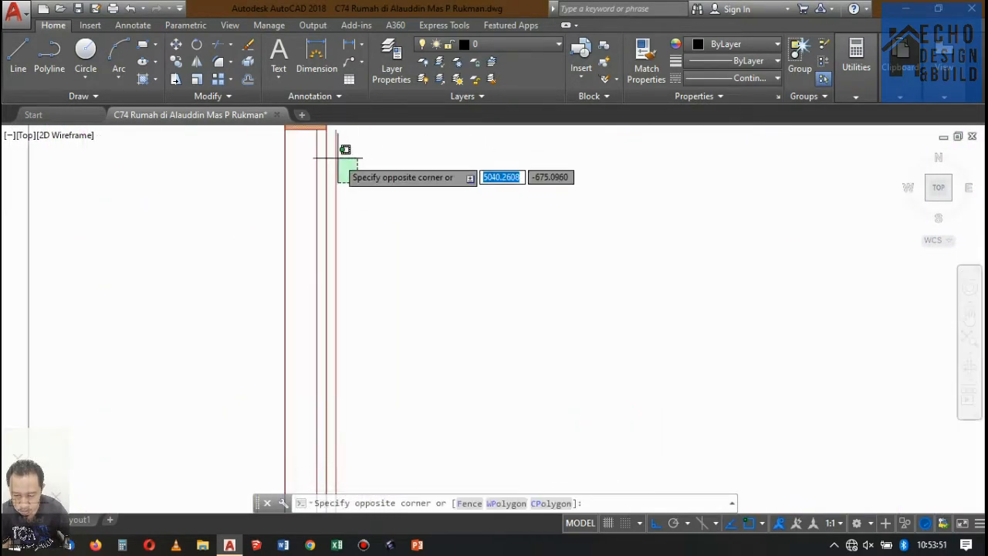
key("Delete")
scroll(444, 146, "down", 8)
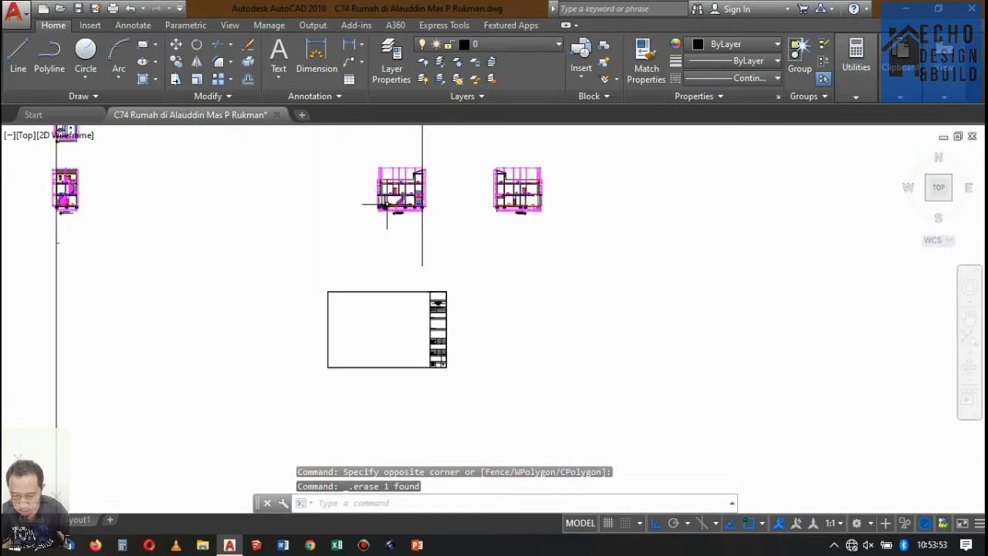
Step: Compare the door beside the carport in section A-A with the carport door on the ground-floor plan
scroll(272, 187, "up", 3)
scroll(272, 187, "up", 5)
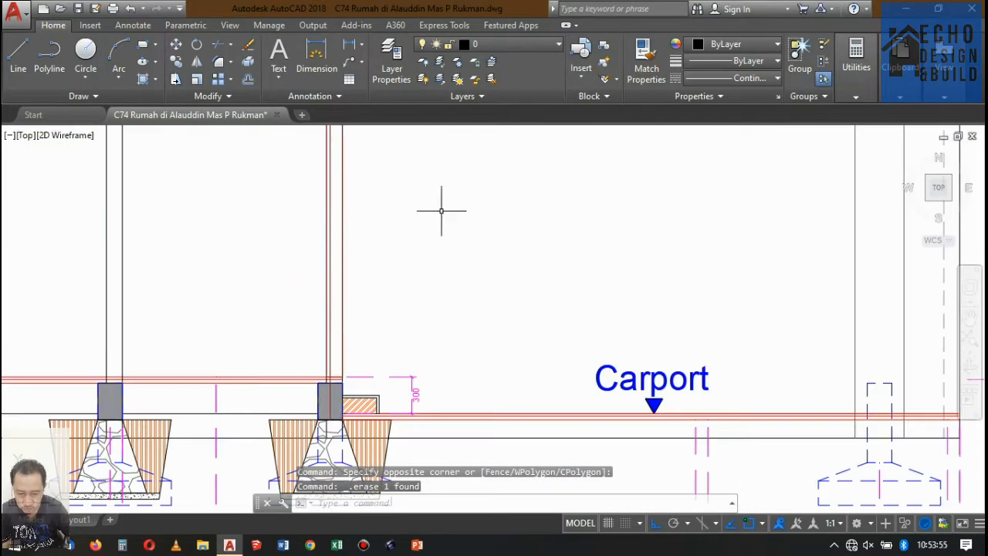
scroll(396, 185, "down", 3)
scroll(490, 194, "up", 1)
scroll(269, 176, "down", 5)
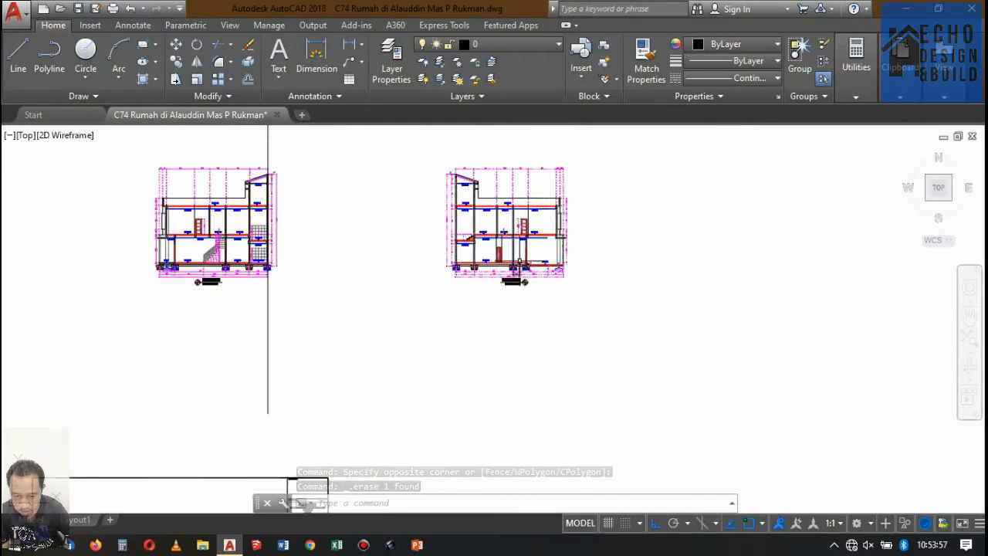
scroll(512, 238, "up", 5)
scroll(497, 240, "down", 1)
scroll(497, 240, "down", 5)
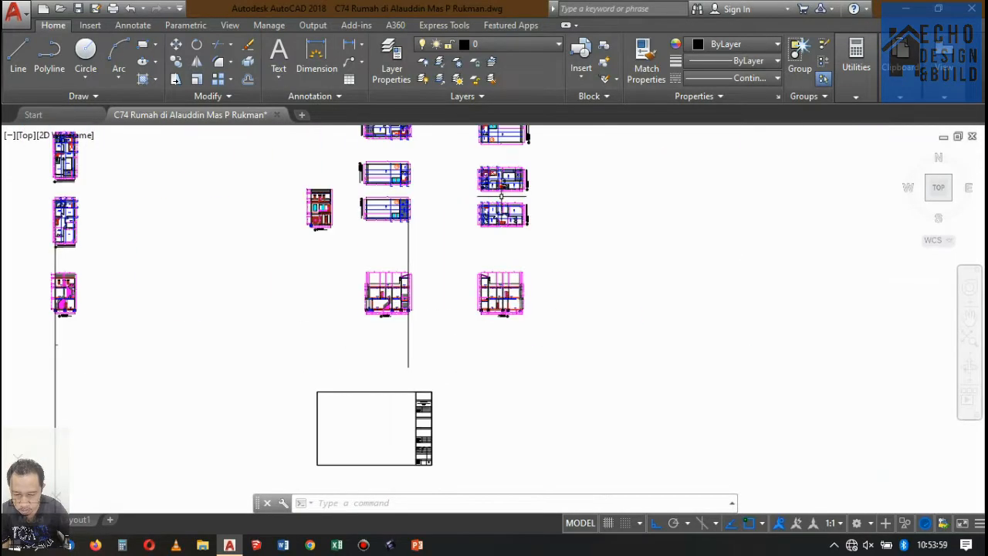
scroll(502, 262, "up", 6)
scroll(454, 297, "up", 4)
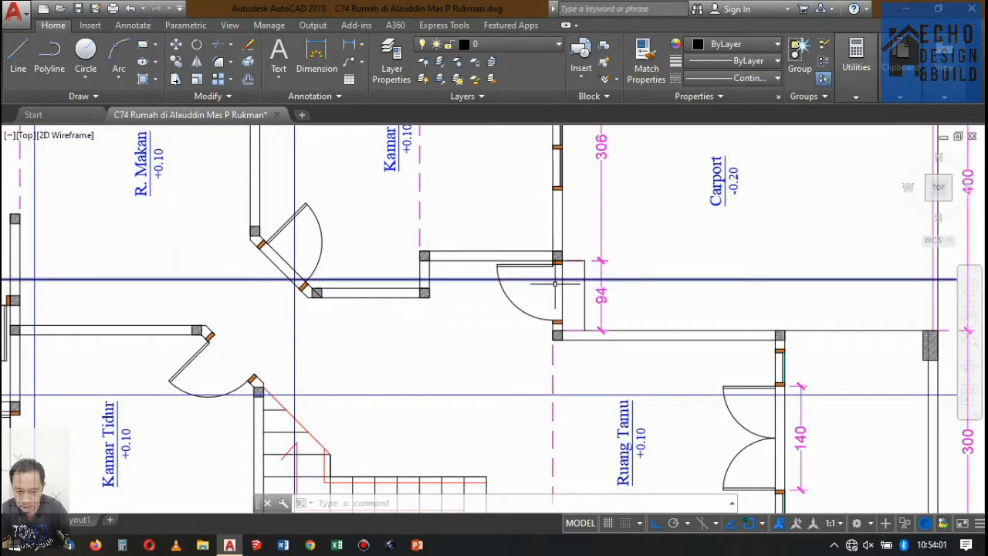
Step: Examine the second-floor front wall and cantilevered slab in section A-A against the ground-floor and second-floor plans
scroll(555, 284, "down", 7)
scroll(486, 276, "up", 6)
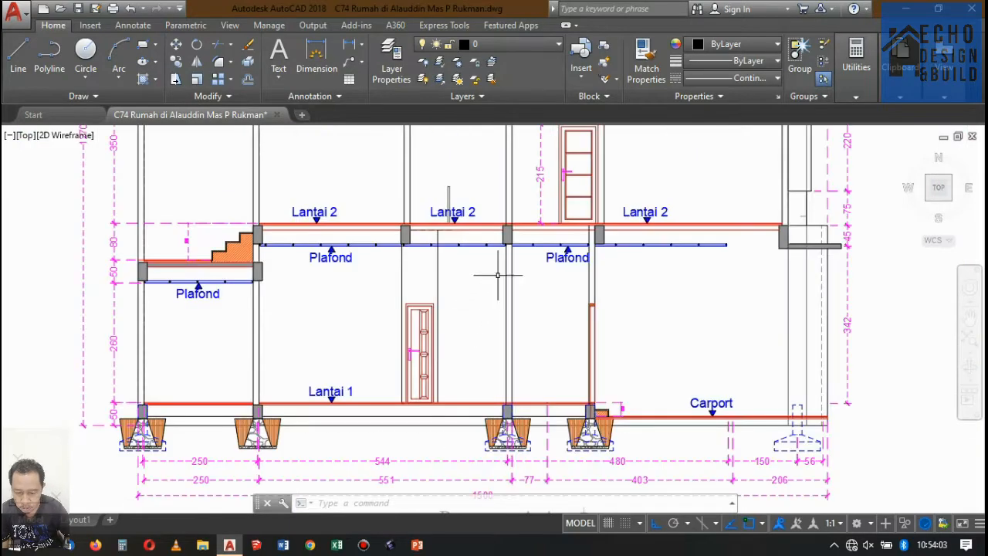
scroll(498, 274, "down", 3)
scroll(541, 227, "up", 6)
scroll(536, 232, "down", 5)
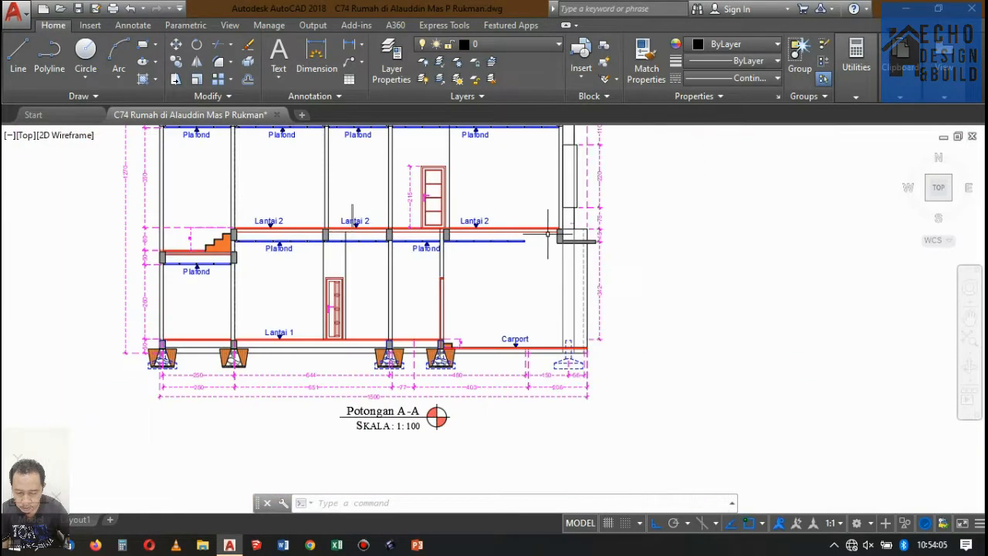
scroll(549, 234, "up", 4)
scroll(590, 249, "down", 5)
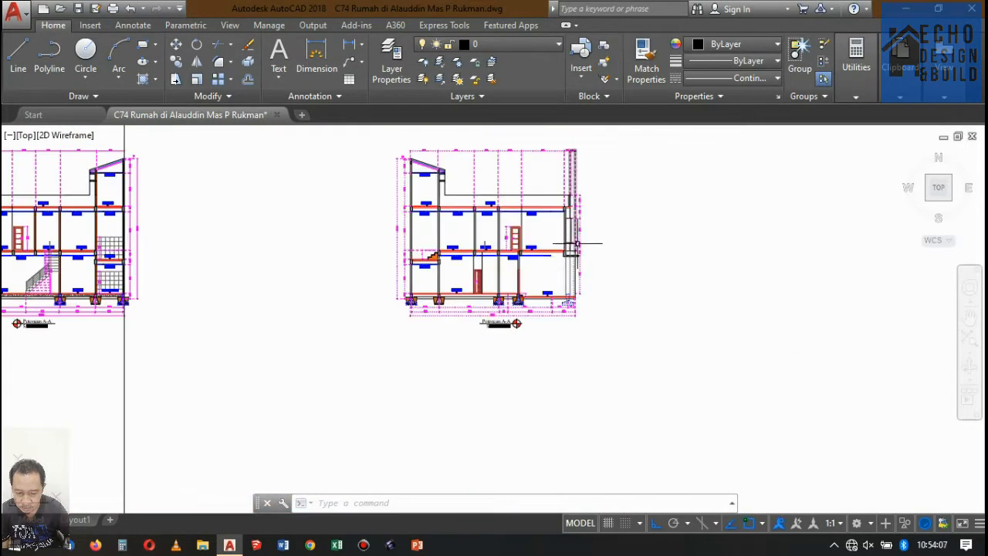
scroll(578, 243, "up", 6)
scroll(575, 287, "down", 5)
scroll(599, 322, "up", 5)
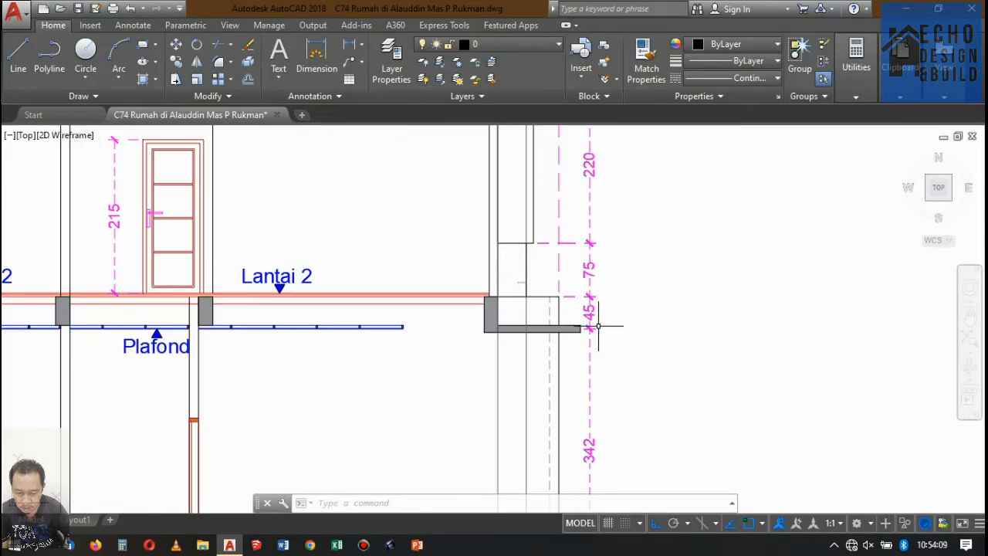
scroll(533, 305, "down", 8)
scroll(480, 401, "down", 4)
scroll(478, 232, "up", 6)
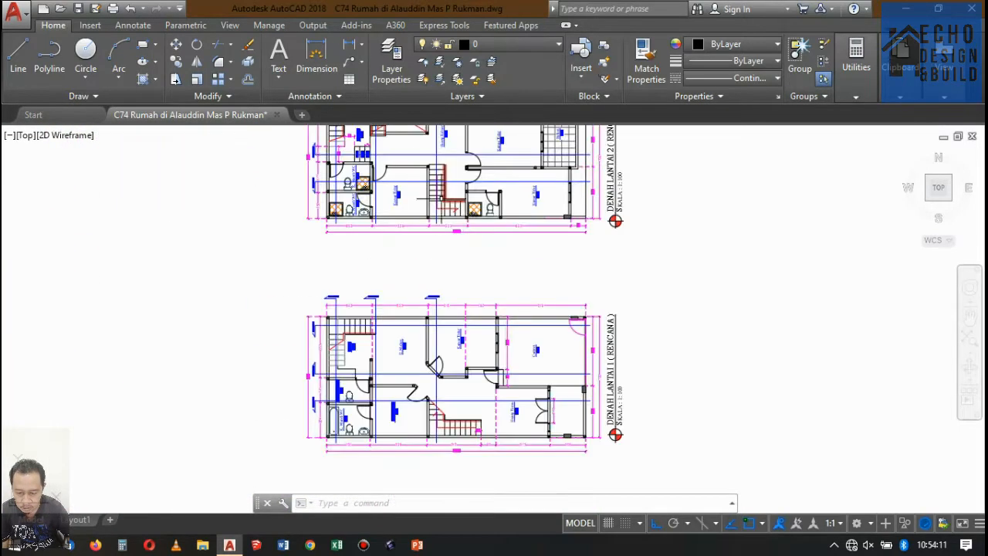
scroll(483, 236, "down", 8)
scroll(494, 224, "up", 5)
scroll(501, 216, "down", 5)
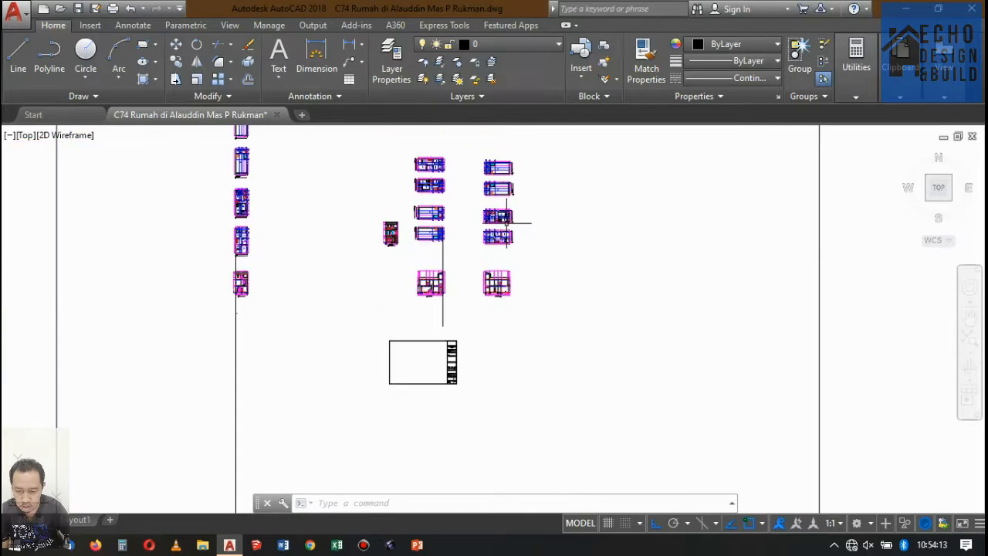
scroll(517, 177, "up", 6)
scroll(501, 216, "down", 6)
scroll(494, 224, "up", 7)
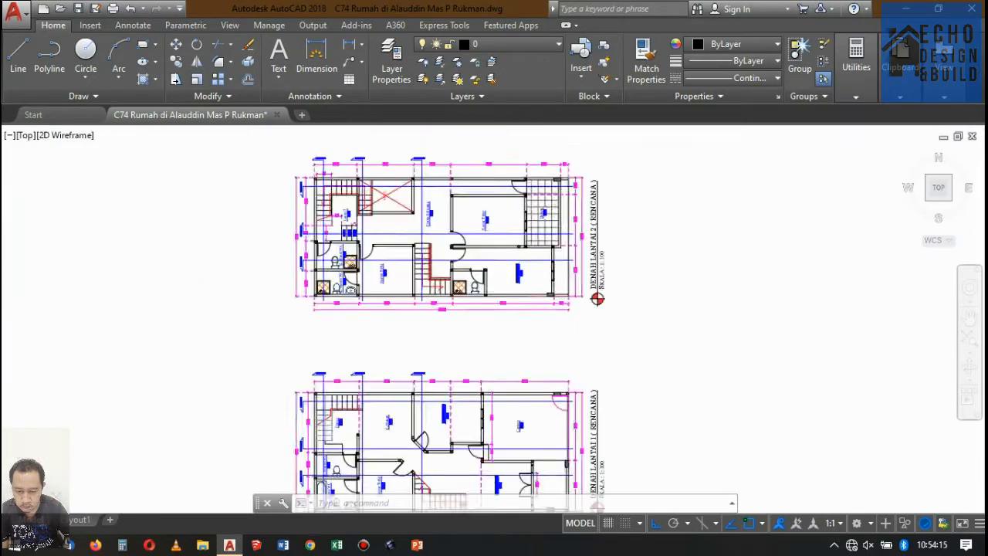
Step: Draw a vertical projection line from the balcony's inner wall on the DENAH LANTAI 2 plan down through section A-A
scroll(571, 193, "down", 2)
type("l")
key("Return")
scroll(532, 203, "up", 8)
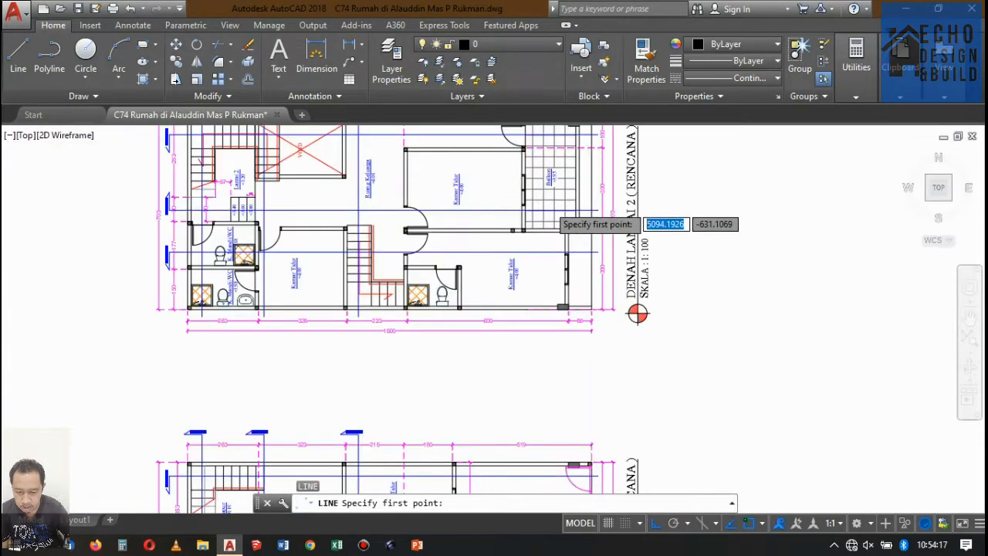
scroll(467, 265, "down", 6)
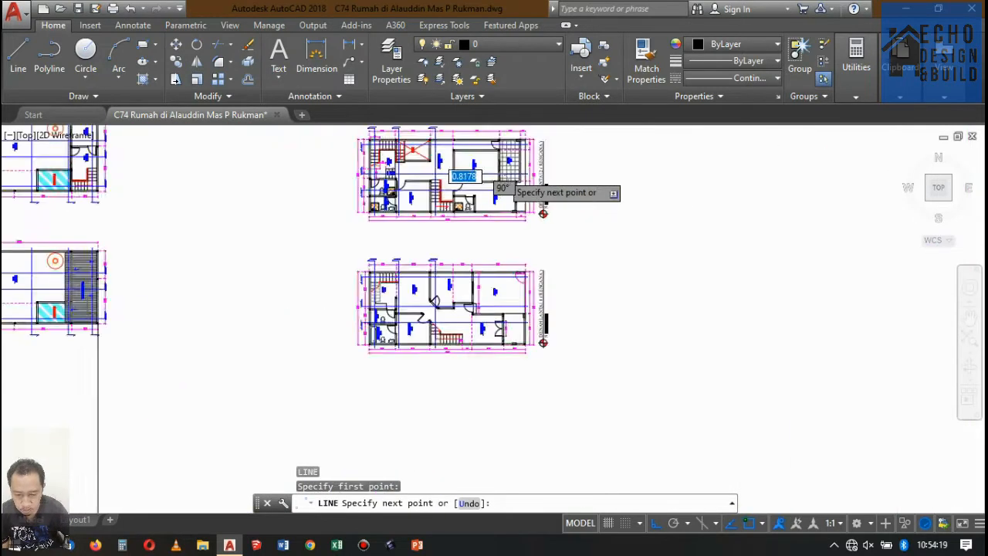
scroll(497, 248, "up", 3)
left_click(502, 323)
key("Return")
scroll(490, 348, "up", 6)
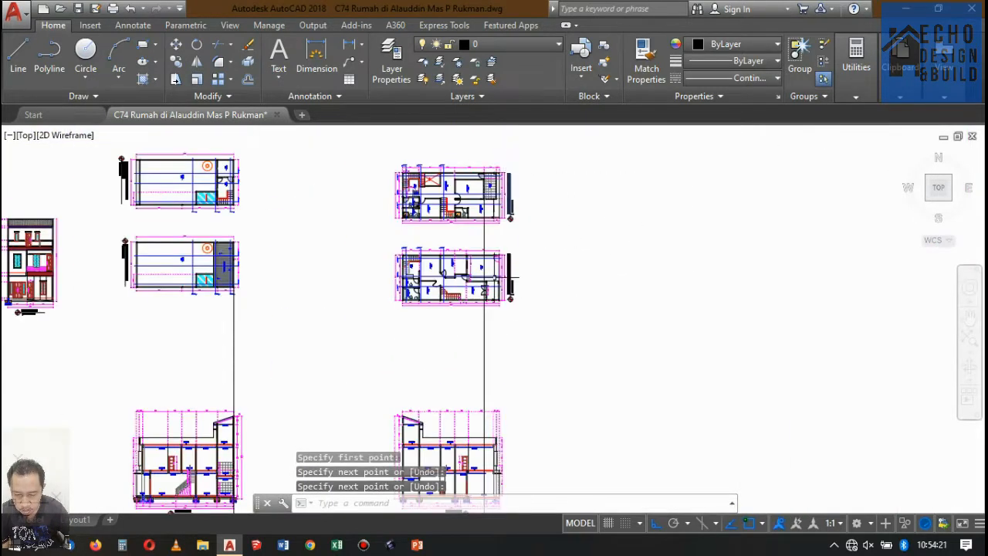
Step: Copy the vertical projection line from the balcony's inner wall corner to the inner wall face at the bedroom door beside Ruang Keluarga on DENAH LANTAI 2
left_click(420, 337)
left_click(481, 352)
left_click(408, 316)
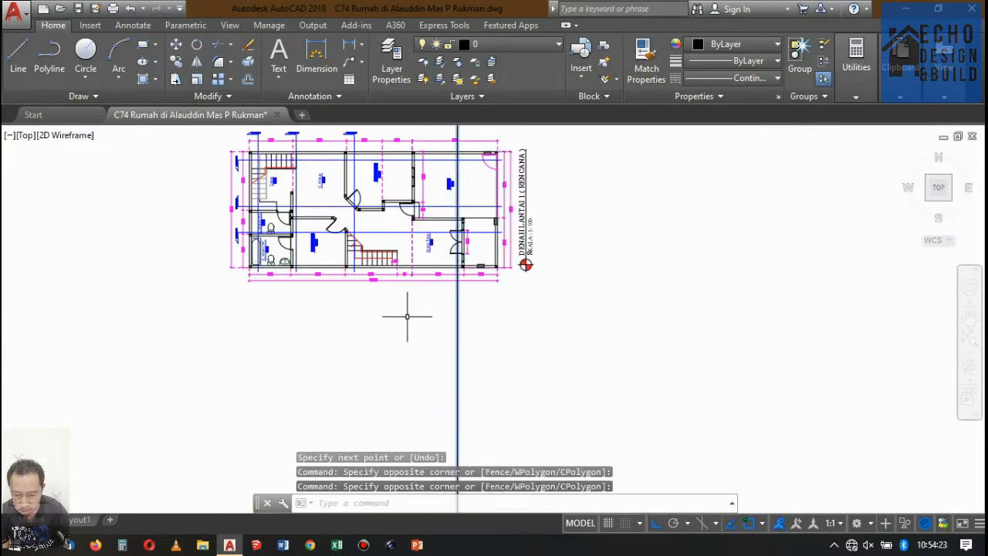
left_click(176, 65)
scroll(640, 355, "down", 4)
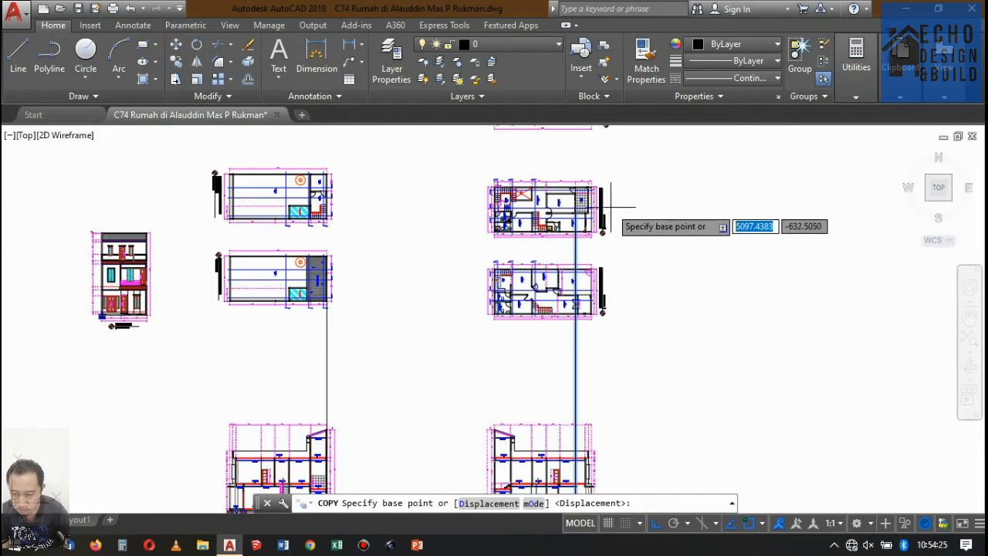
scroll(548, 232, "up", 8)
left_click(542, 282)
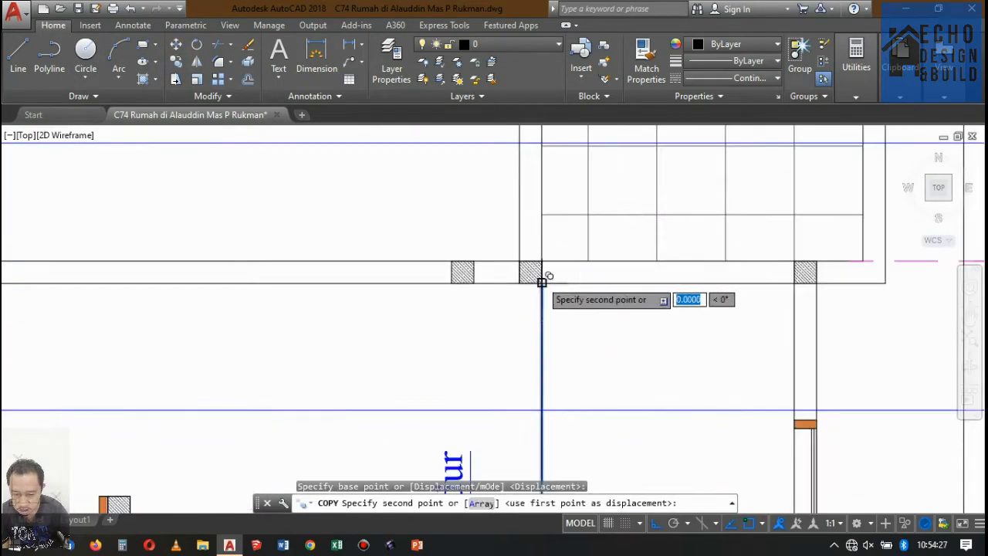
scroll(578, 286, "down", 4)
scroll(584, 280, "up", 5)
scroll(594, 275, "down", 4)
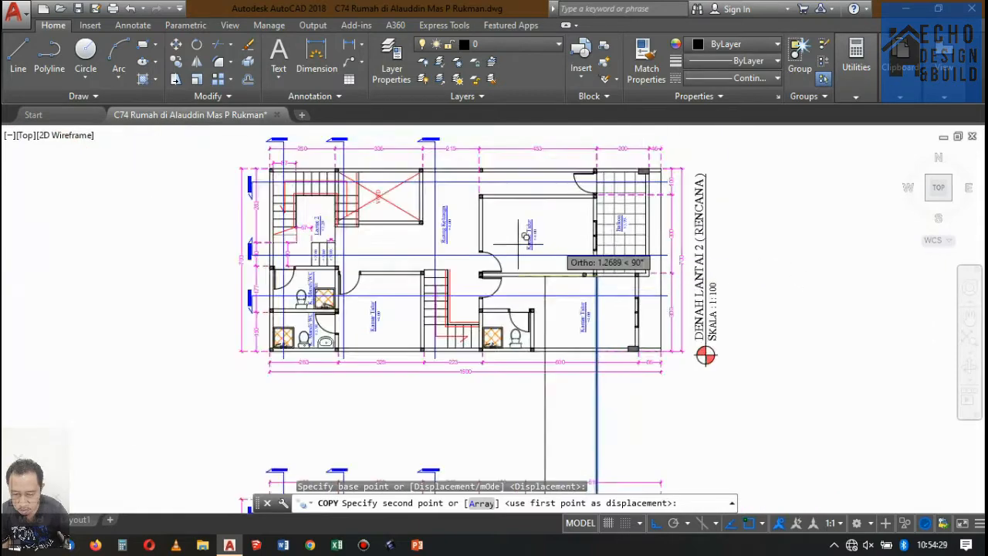
scroll(483, 271, "up", 7)
left_click(495, 253)
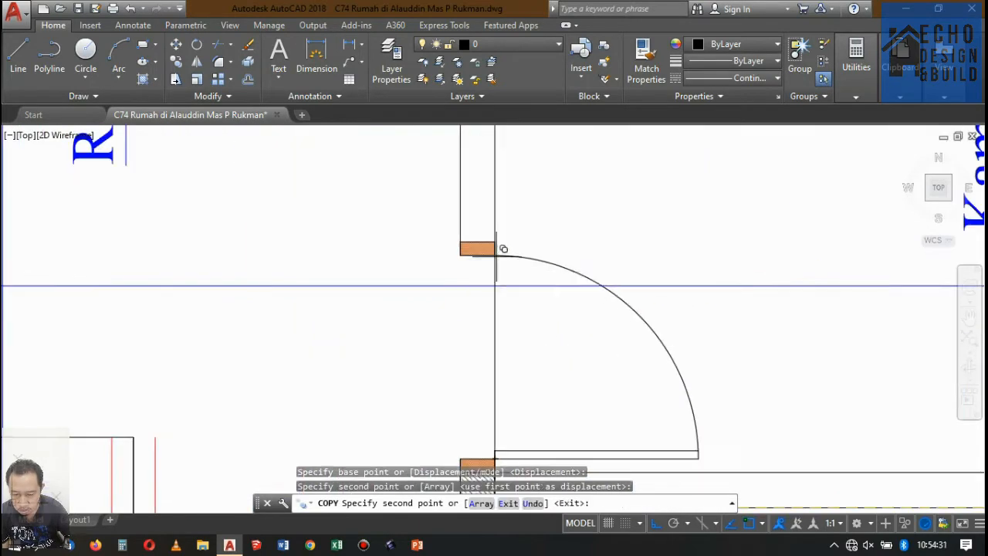
Step: Place another copy of the projection line at the outer corner of the void's column facing Ruang Keluarga
scroll(501, 247, "down", 5)
scroll(508, 231, "up", 3)
scroll(502, 232, "up", 3)
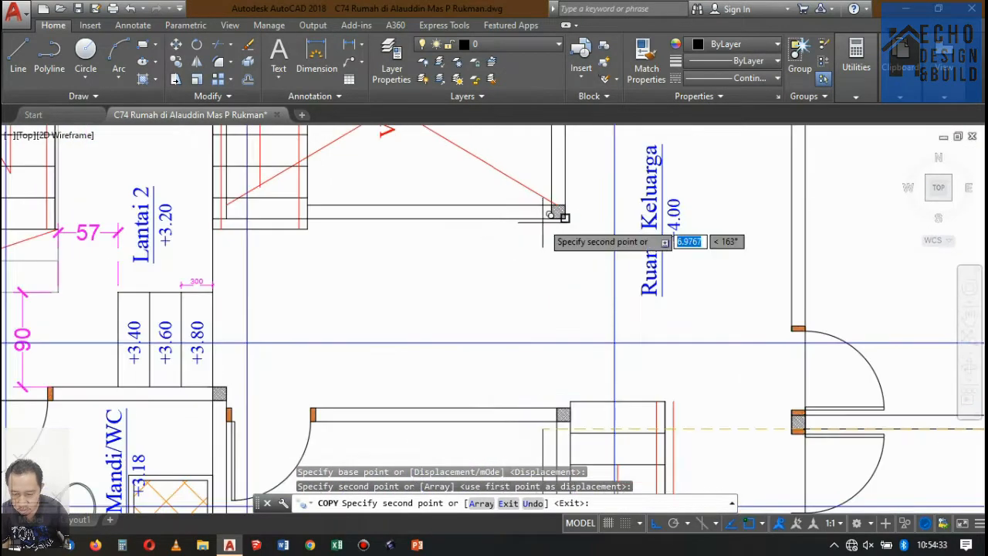
scroll(448, 243, "down", 4)
scroll(444, 262, "up", 6)
scroll(436, 251, "down", 4)
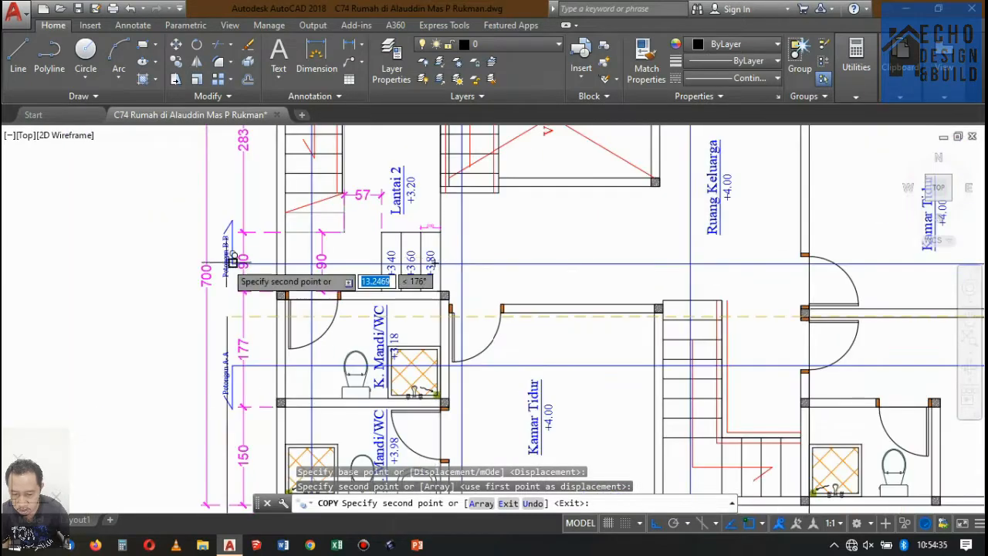
scroll(489, 229, "up", 6)
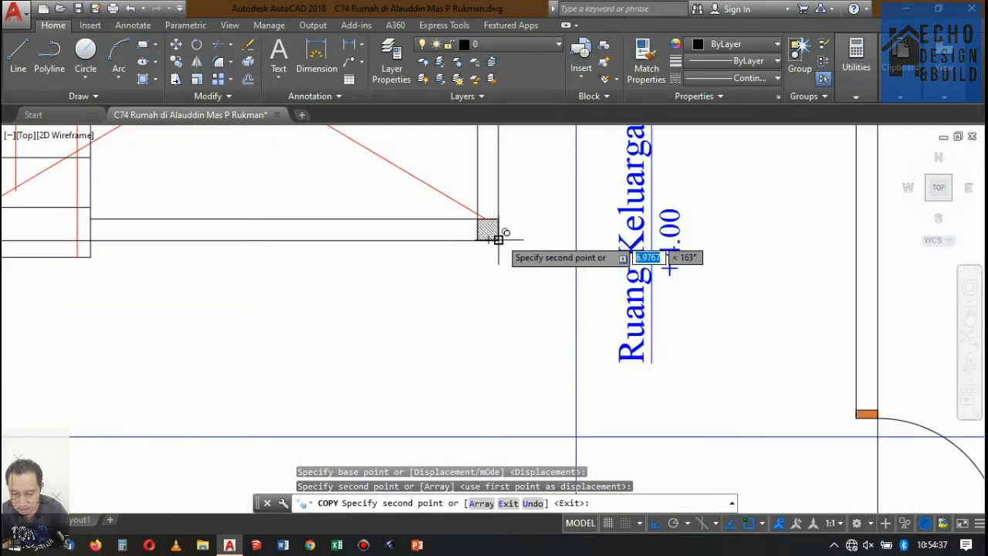
left_click(498, 239)
Step: Place another copy of the projection line at the edge of the +3.80 step beside the Lantai 2 landing
scroll(470, 250, "down", 4)
scroll(432, 243, "up", 5)
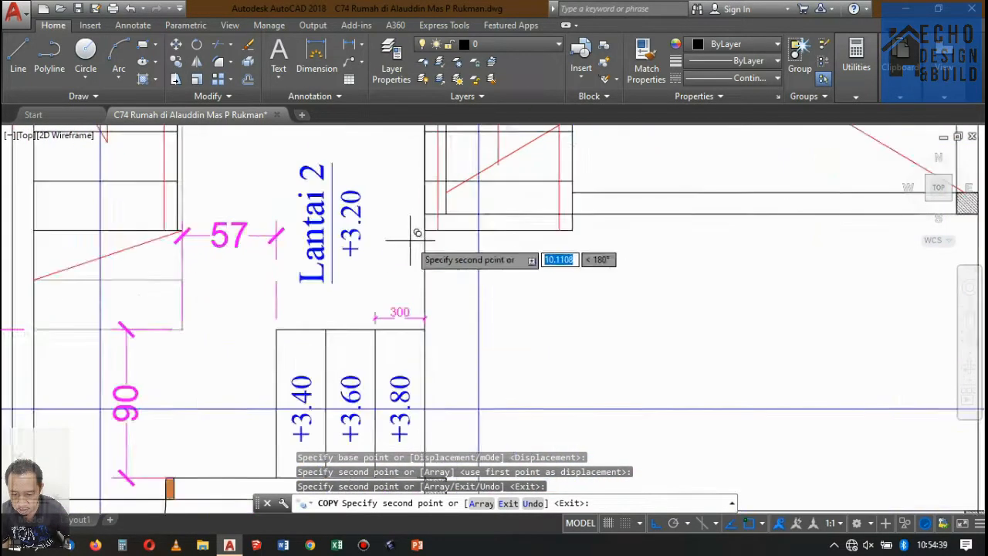
Step: Place another copy of the vertical guide line at the wall corner above the stair landing in the Lantai 2 plan and finish copying
scroll(421, 236, "up", 3)
left_click(434, 229)
scroll(464, 220, "down", 8)
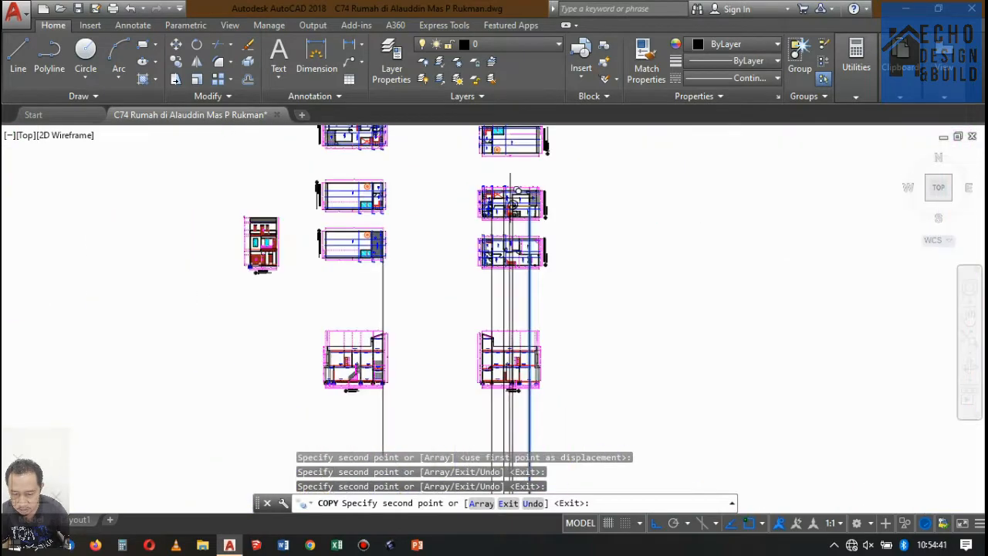
scroll(523, 210, "up", 4)
key("Return")
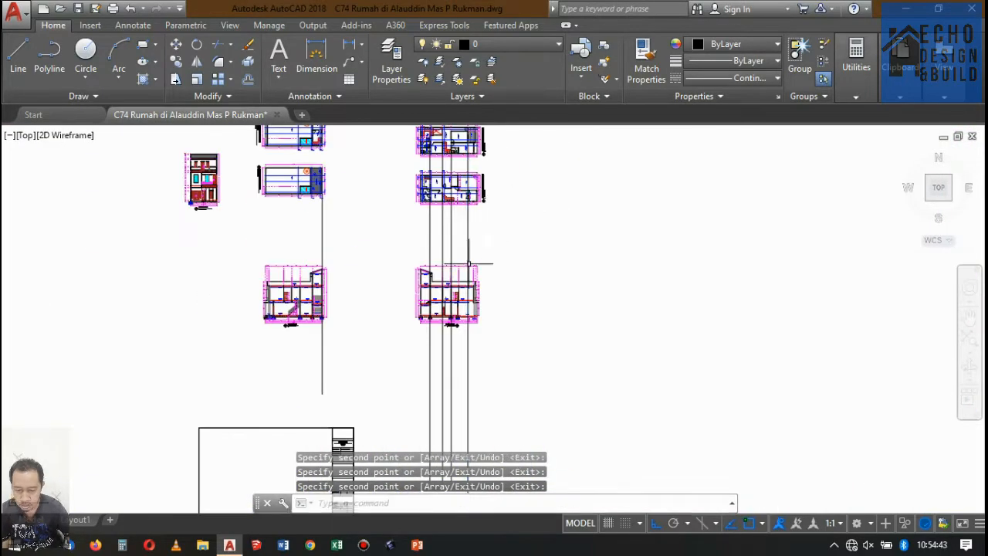
Step: Examine how the vertical guide lines align with the walls, columns and beams in section Potongan A-A
scroll(457, 301, "up", 4)
scroll(480, 188, "down", 3)
scroll(443, 241, "down", 5)
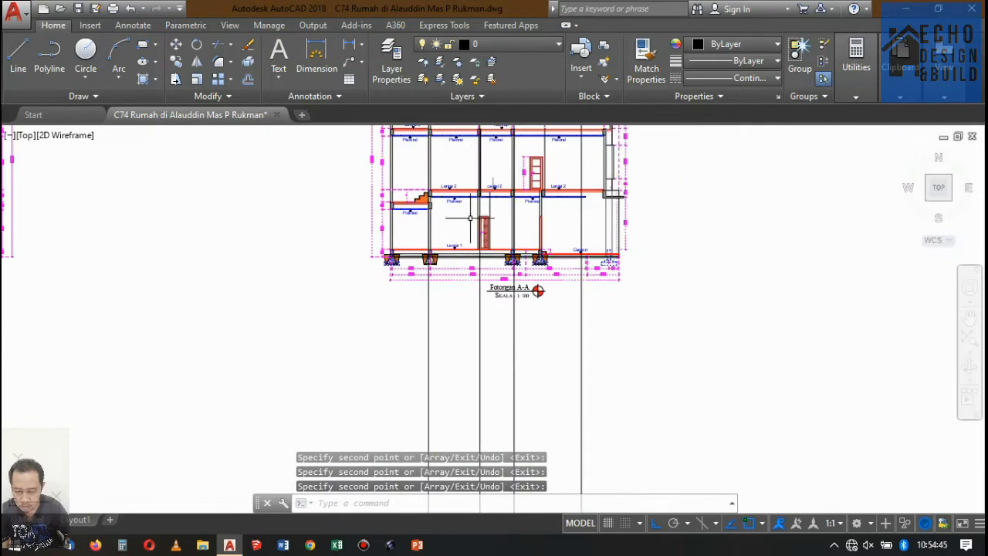
scroll(488, 185, "up", 6)
scroll(456, 250, "down", 5)
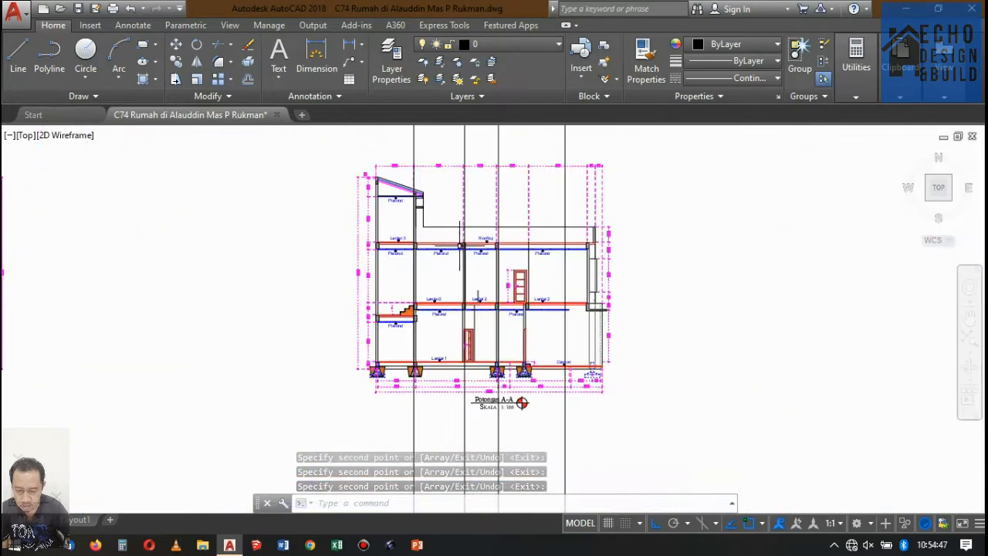
scroll(464, 224, "up", 5)
scroll(464, 224, "down", 5)
scroll(459, 227, "down", 2)
scroll(465, 253, "up", 6)
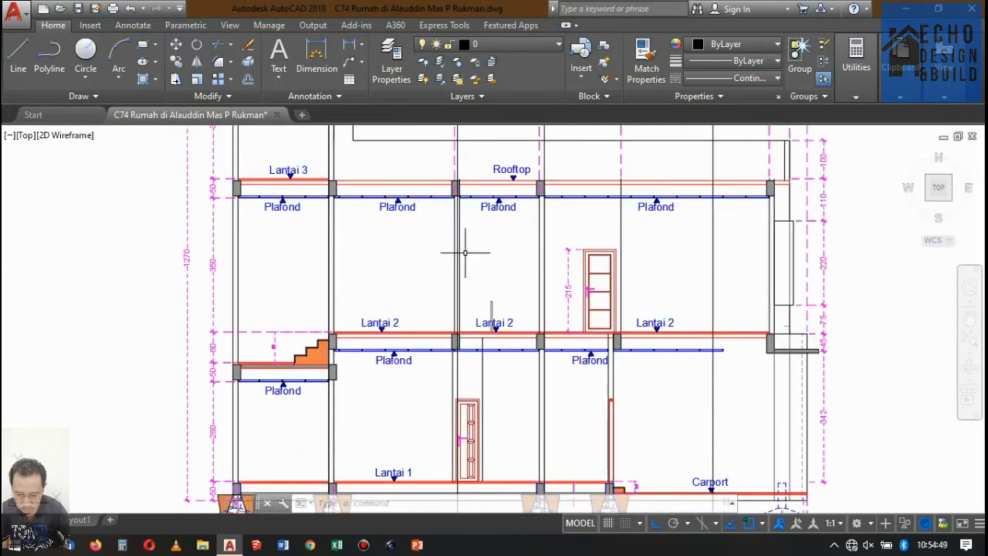
scroll(468, 240, "down", 4)
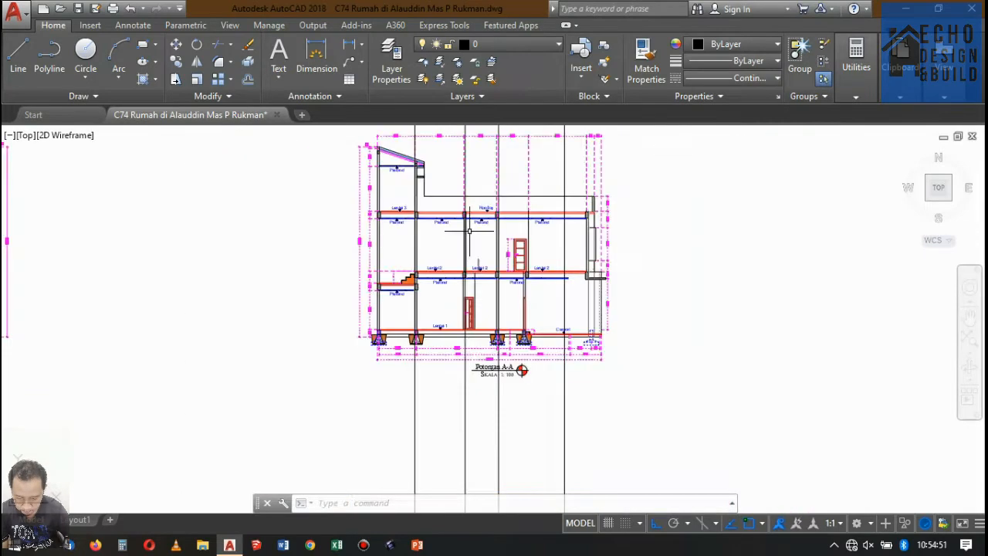
scroll(470, 265, "up", 4)
scroll(452, 287, "up", 4)
scroll(458, 251, "down", 4)
scroll(458, 251, "up", 4)
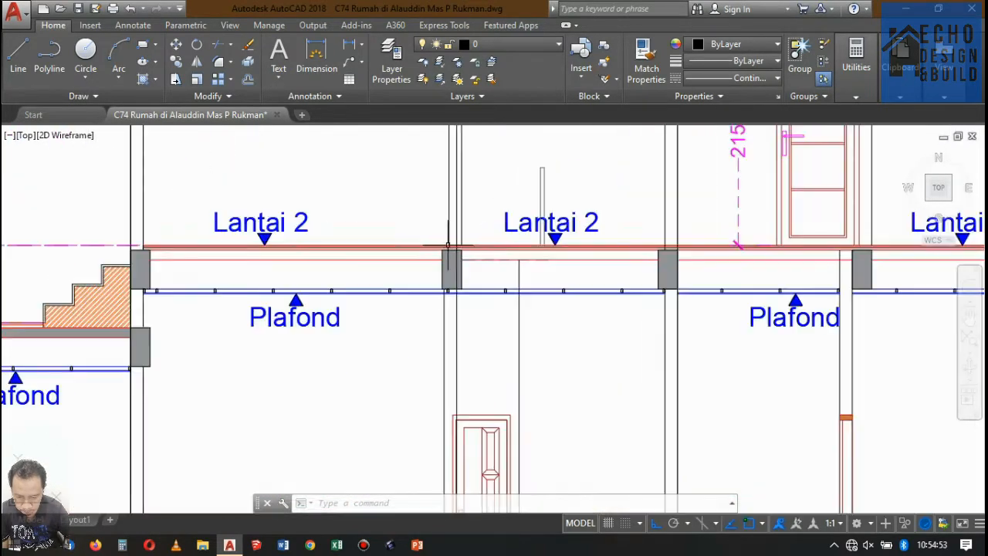
scroll(464, 231, "up", 2)
scroll(464, 227, "down", 5)
scroll(479, 209, "up", 4)
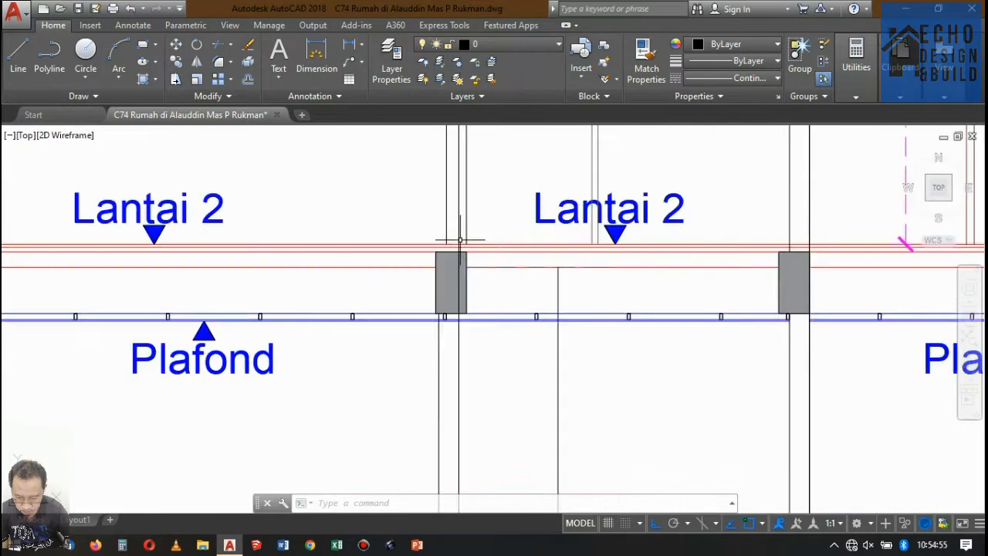
scroll(456, 238, "down", 2)
scroll(512, 216, "down", 6)
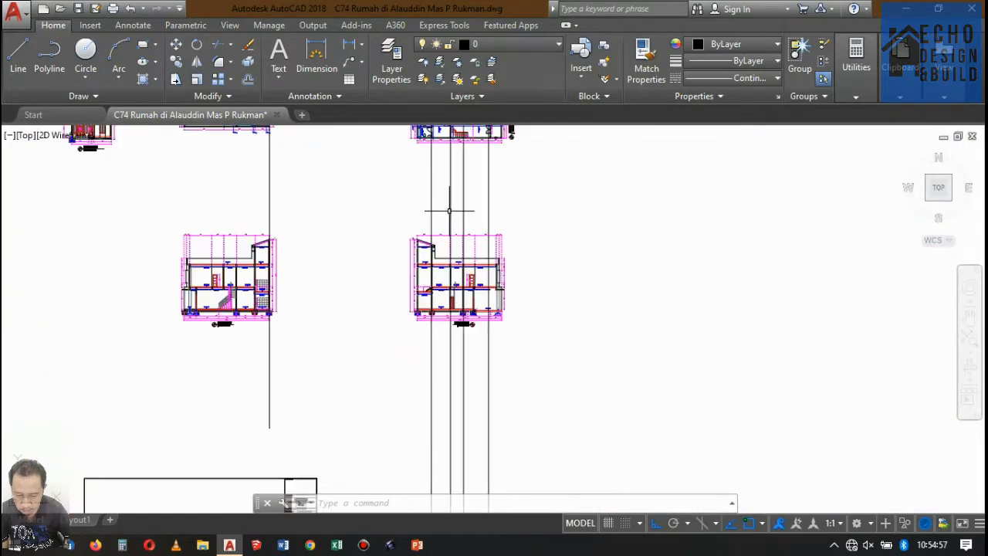
scroll(463, 307, "up", 3)
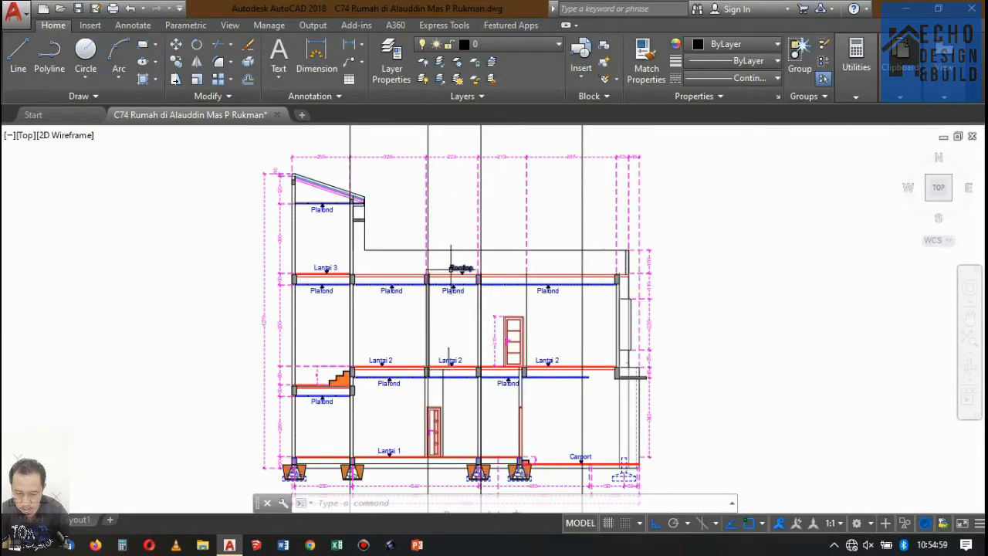
Step: Change the colour of the four vertical guide lines above section Potongan A-A to red
scroll(450, 268, "down", 5)
scroll(456, 216, "up", 3)
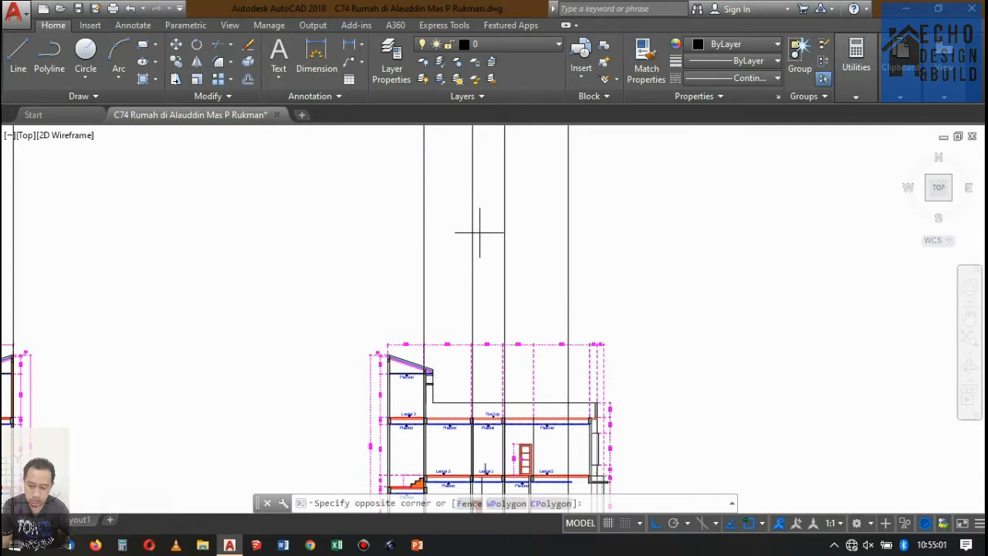
mouse_move(479, 232)
left_mouse_down()
mouse_move(441, 194)
mouse_move(430, 163)
mouse_move(416, 169)
left_mouse_up()
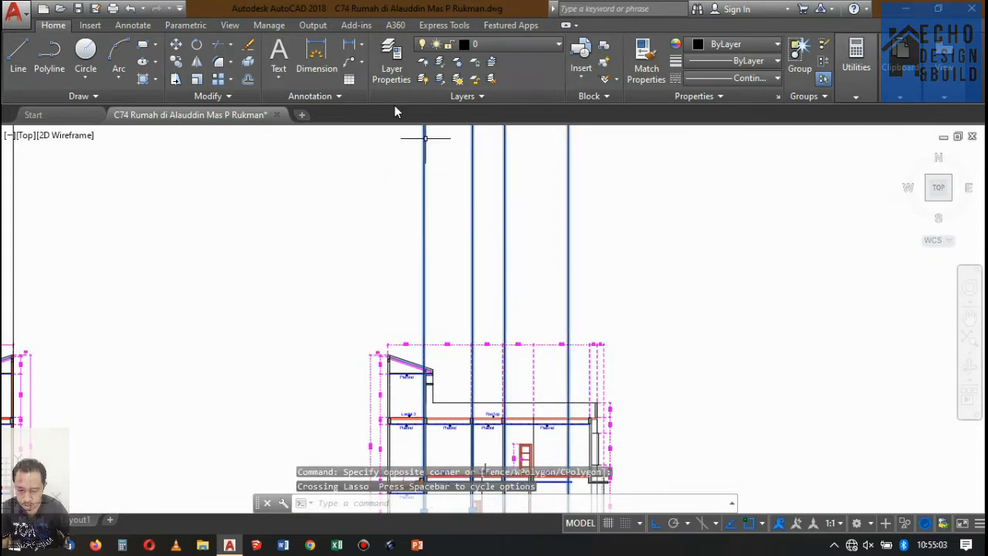
left_click(708, 48)
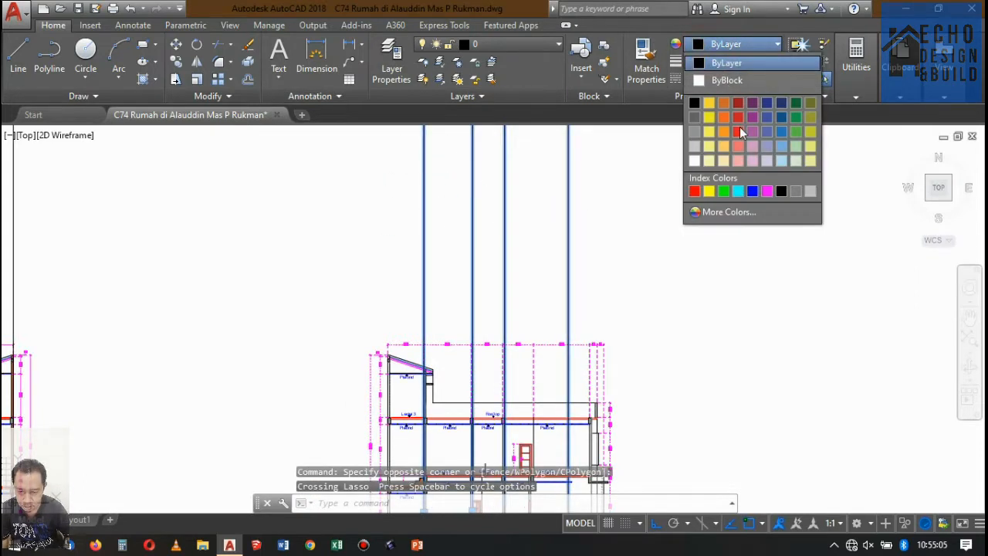
left_click(698, 193)
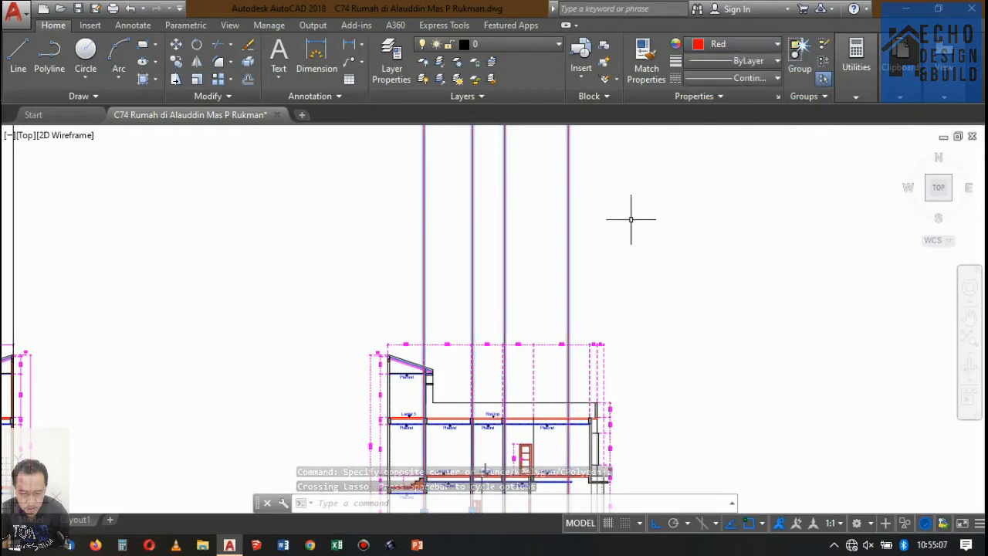
key("Escape")
Step: Copy the guide line at the bedroom wall corner to the balcony's outer edge in the Lantai 2 plan
scroll(631, 219, "down", 5)
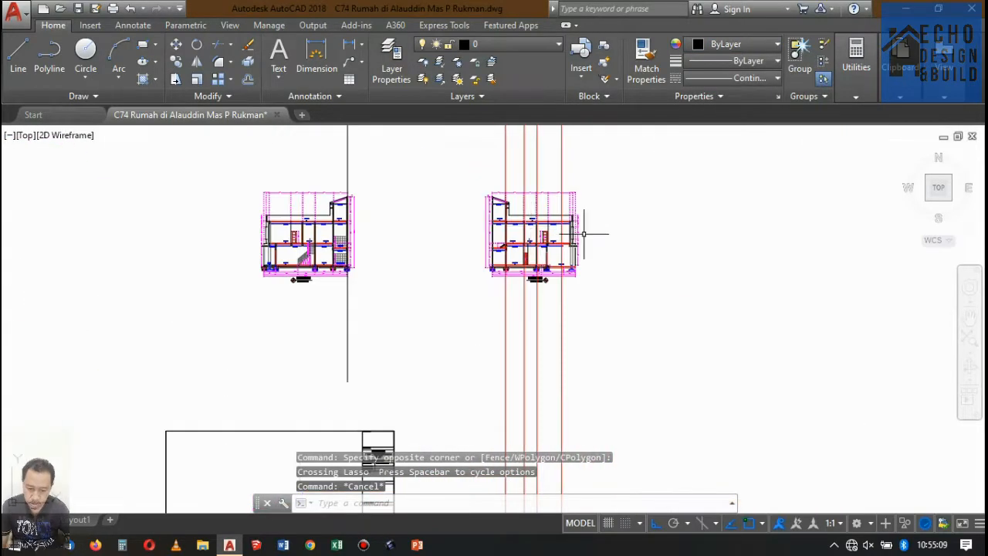
scroll(588, 232, "down", 2)
scroll(588, 231, "up", 10)
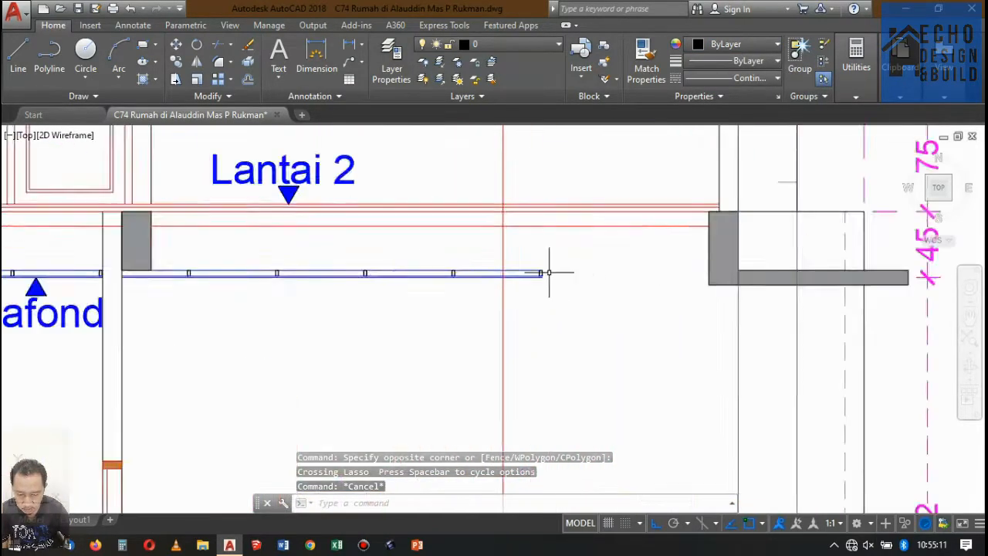
scroll(548, 272, "down", 15)
scroll(544, 232, "up", 2)
left_click(543, 208)
left_click(491, 196)
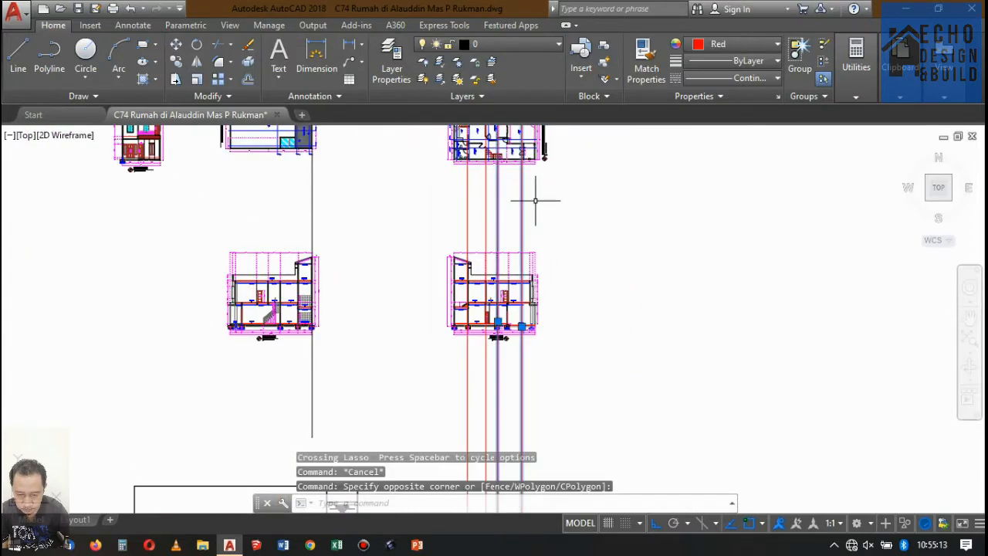
key("Escape")
left_click(519, 190)
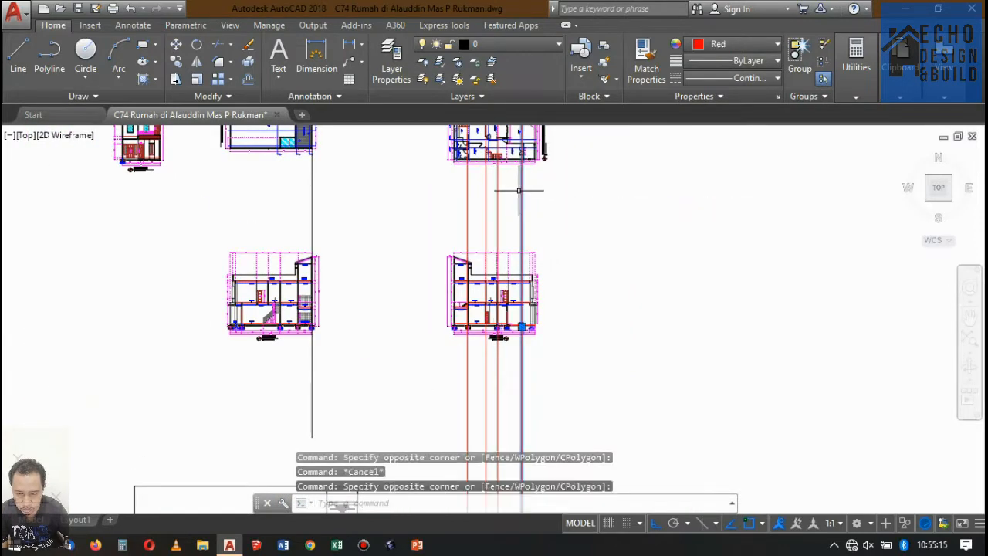
left_click(176, 65)
scroll(501, 316, "down", 2)
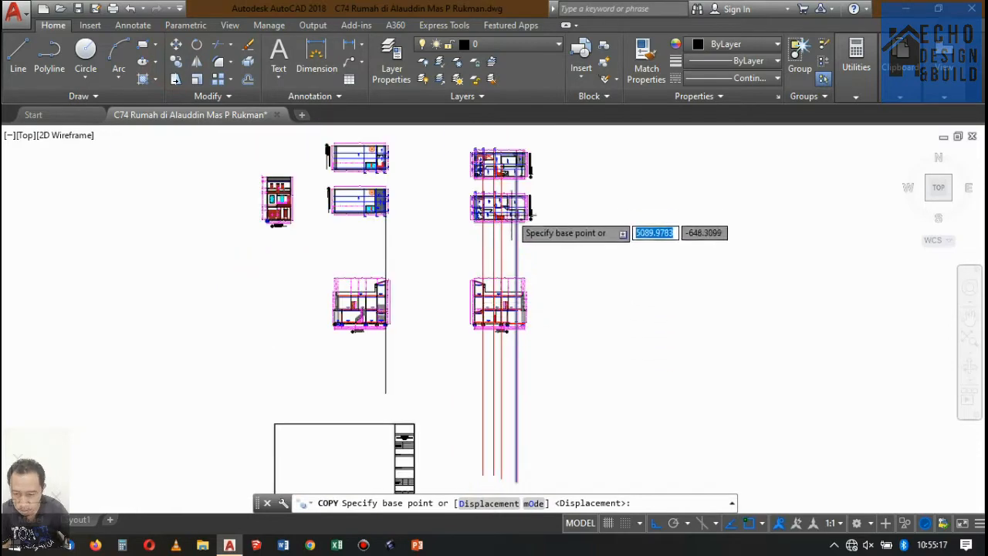
scroll(518, 226, "up", 6)
scroll(541, 313, "up", 8)
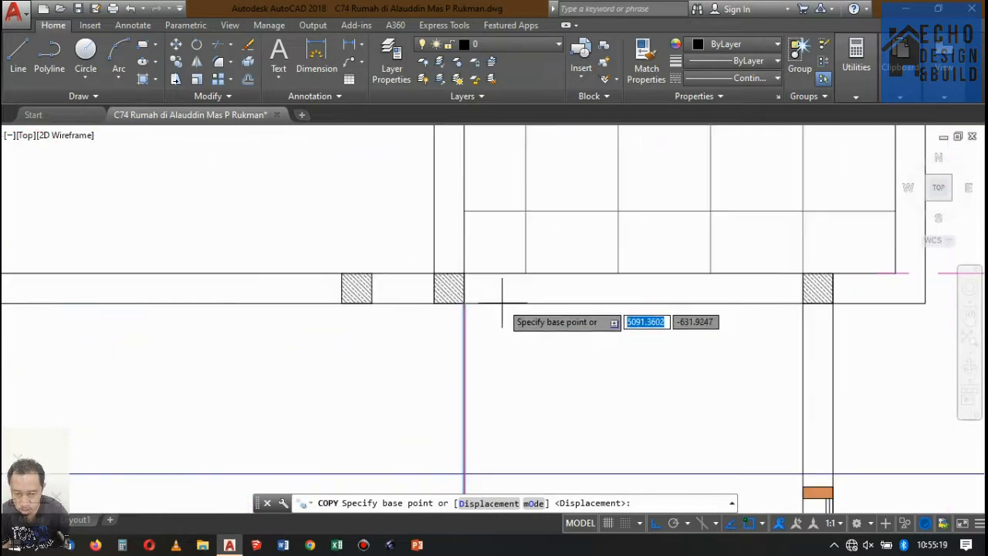
scroll(473, 293, "down", 7)
scroll(555, 291, "up", 6)
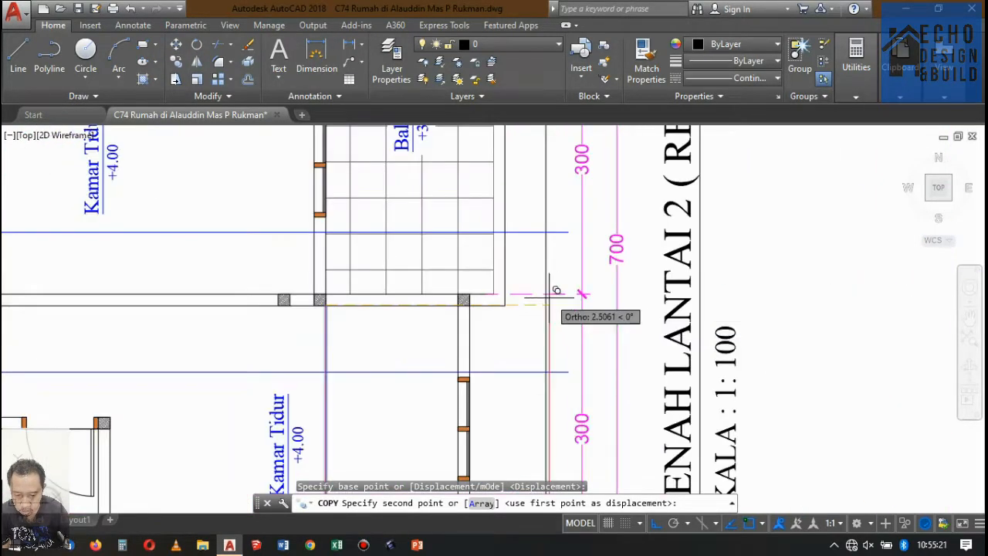
scroll(540, 291, "down", 8)
scroll(571, 304, "up", 6)
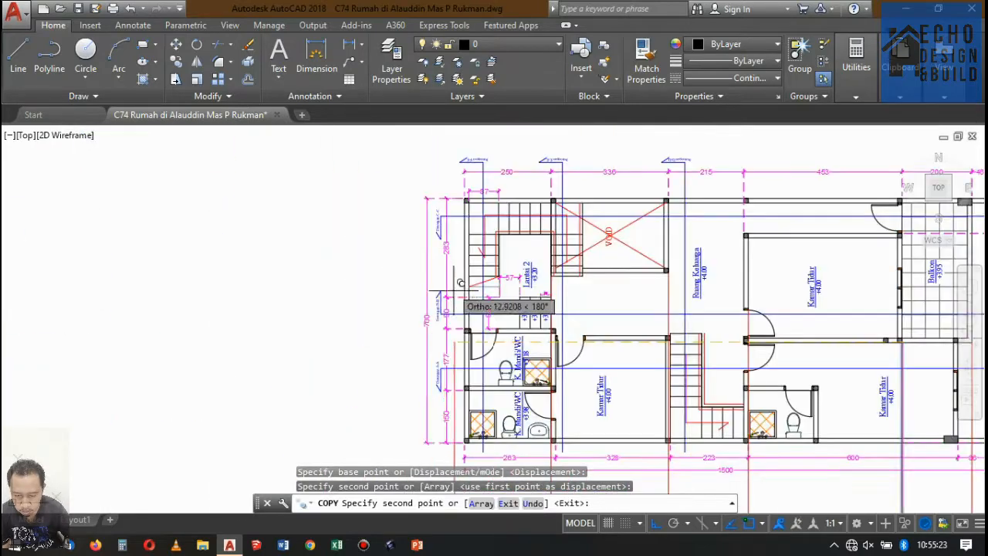
Step: Place a second copy of the guide line at the inner face of the balcony's outer wall and finish copying
scroll(621, 320, "down", 5)
scroll(626, 324, "up", 10)
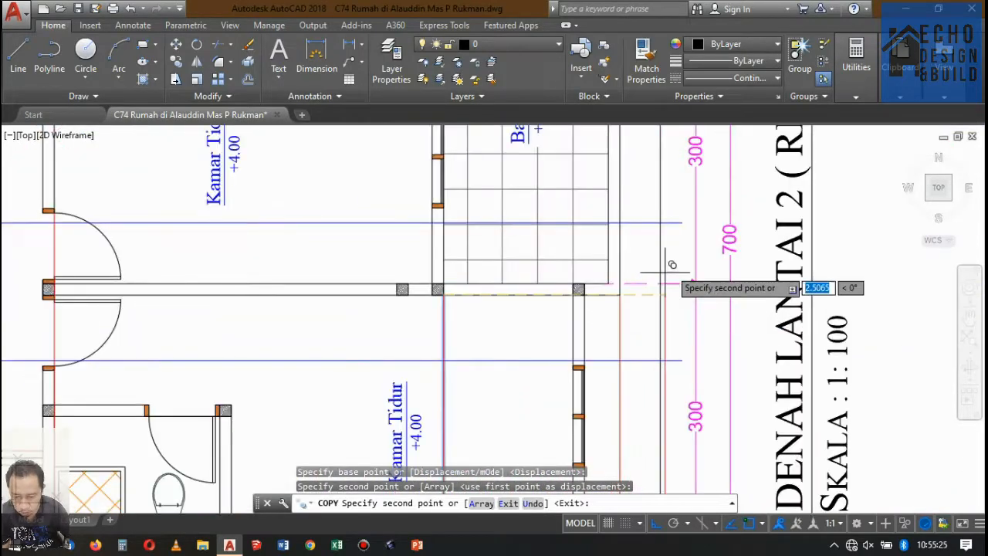
left_click(569, 256)
scroll(571, 232, "down", 8)
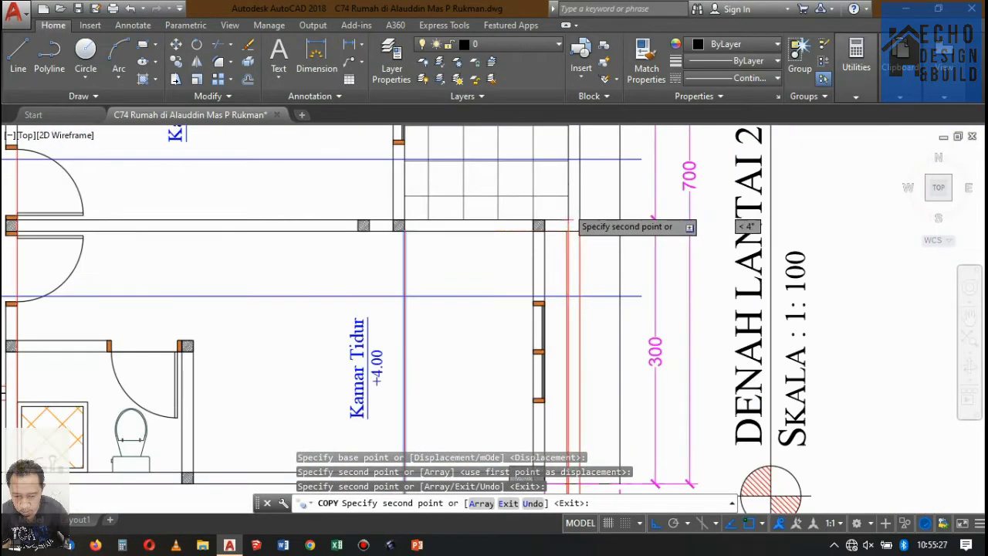
scroll(591, 223, "down", 3)
key("Return")
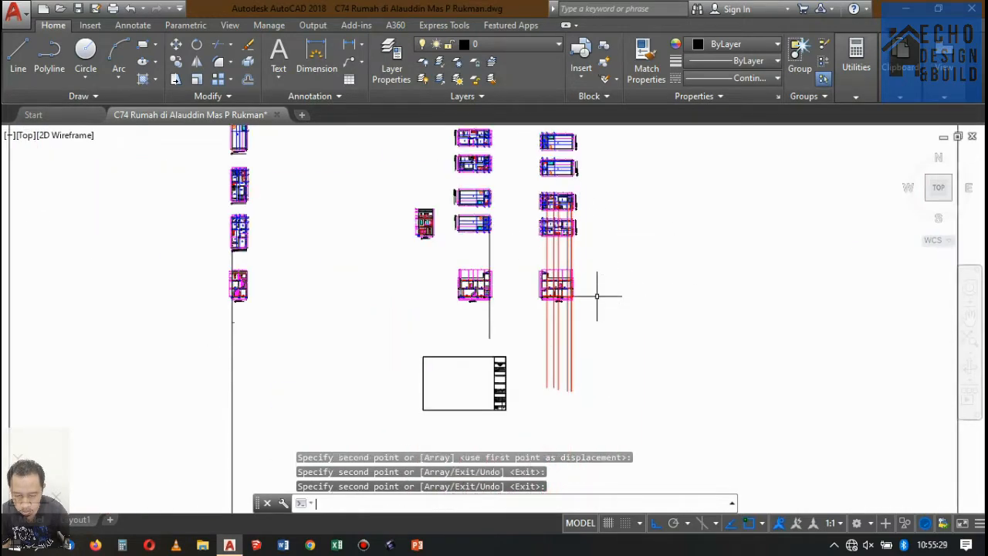
Step: Extend the Lantai 2 floor and slab lines in section Potongan A-A to the outermost red guide line
scroll(595, 286, "up", 10)
scroll(533, 329, "up", 5)
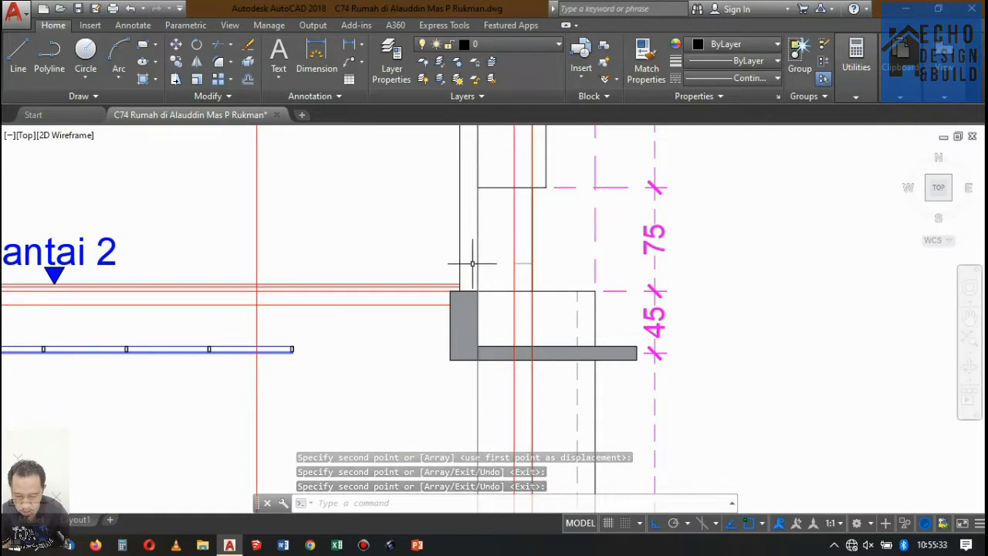
type("ex")
key("Return")
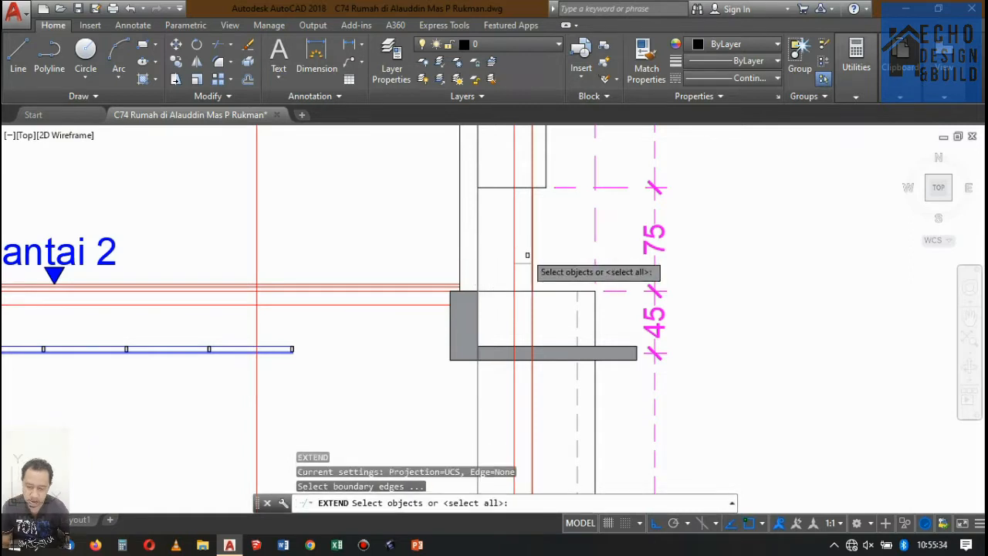
left_click(532, 307)
key("Return")
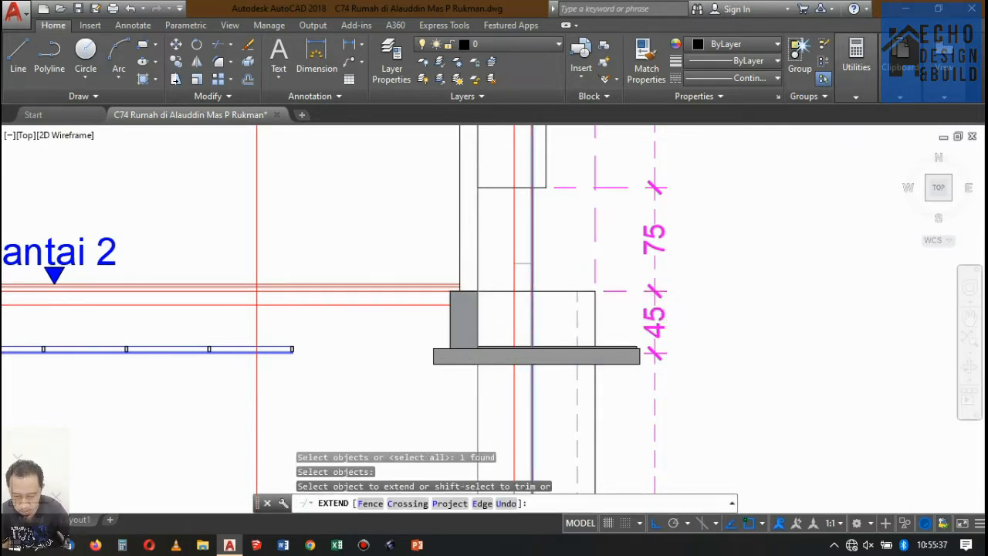
left_click(421, 334)
left_click(392, 263)
key("Return")
Step: Move the hatched edge beam at Lantai 2 by its upper outer corner to the outermost red guide line
scroll(482, 328, "up", 4)
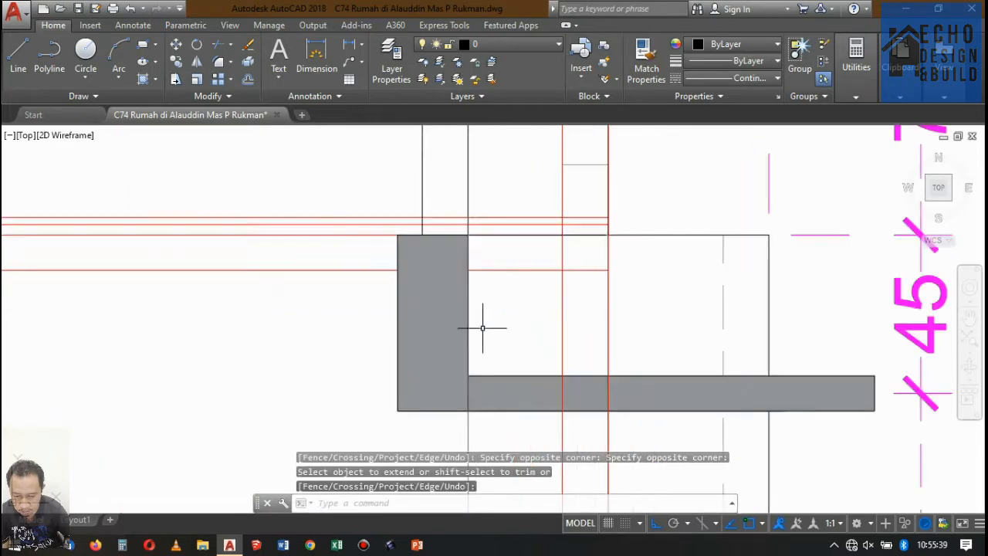
scroll(412, 242, "down", 6)
left_click(383, 220)
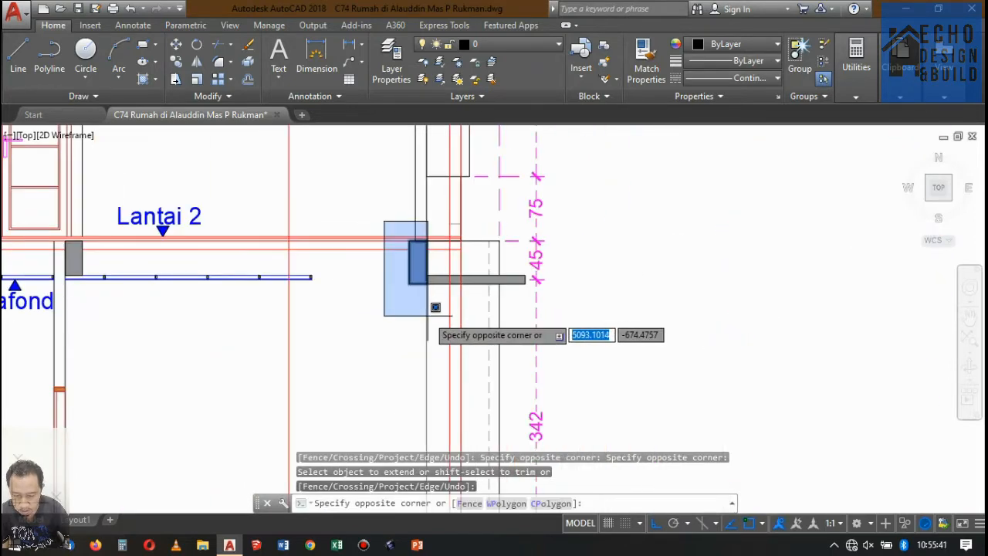
left_click(432, 317)
scroll(501, 290, "up", 4)
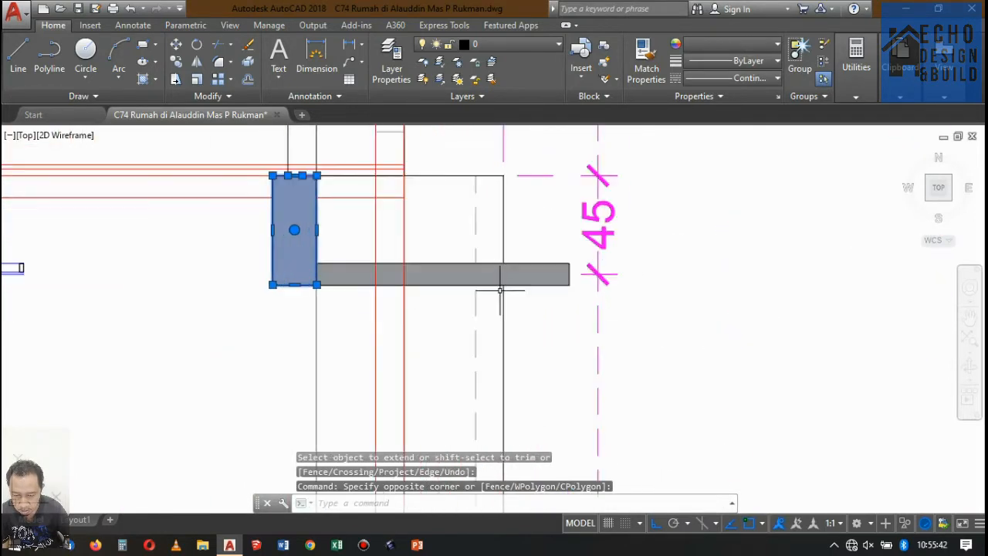
left_click(548, 305)
left_click(548, 330)
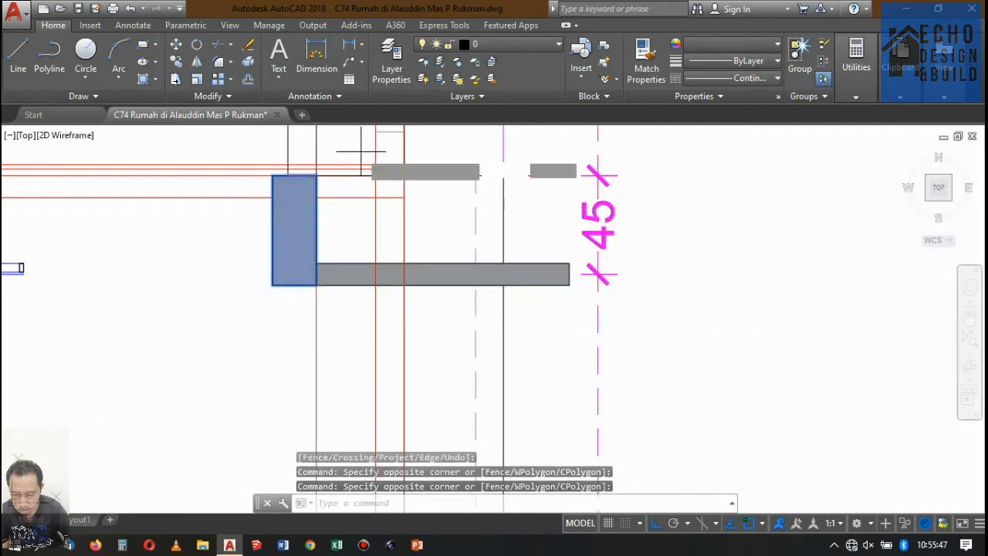
type("m")
key("Return")
scroll(334, 178, "up", 4)
left_click(333, 178)
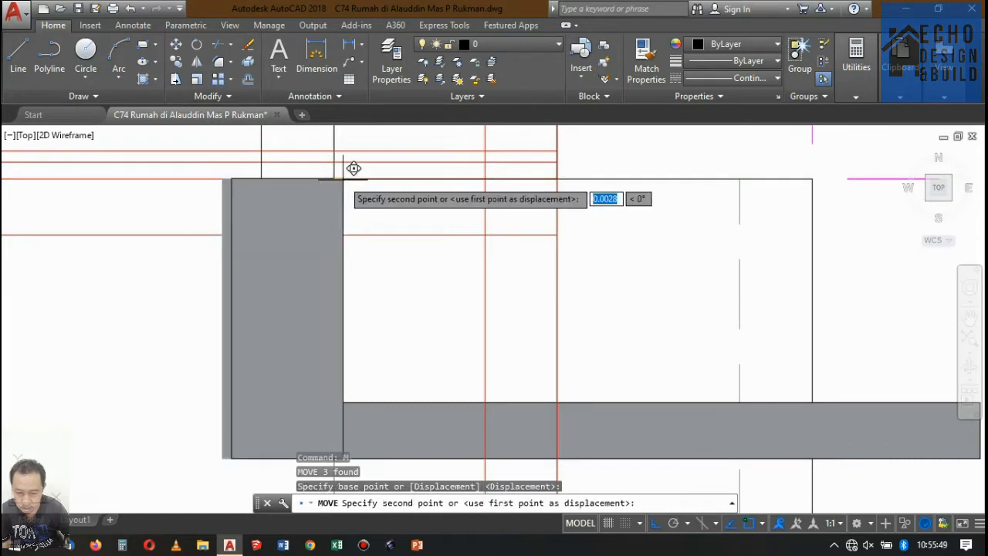
left_click(556, 179)
scroll(498, 222, "down", 4)
scroll(499, 236, "up", 3)
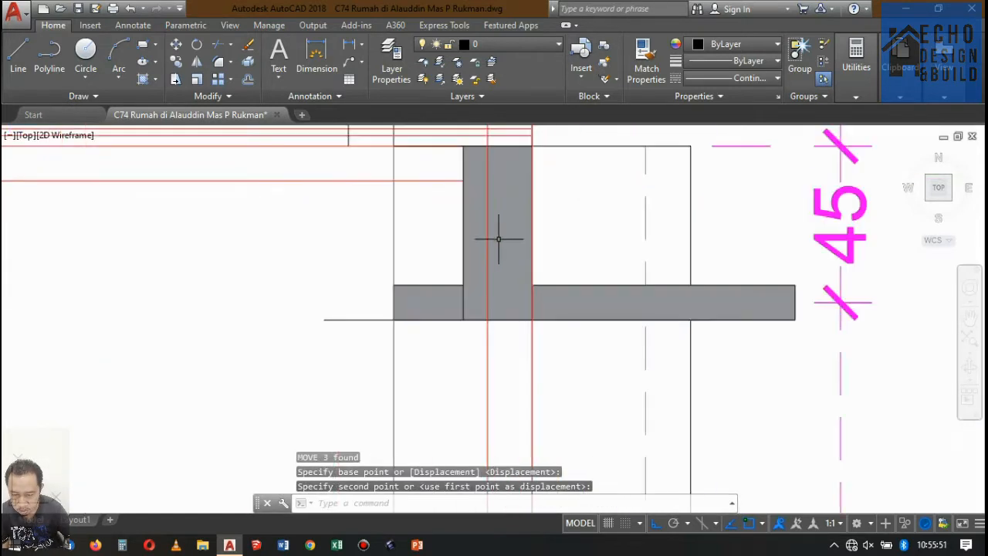
Step: Stretch the inner end of the horizontal hatched slab strip below Lantai 2 to the edge beam's outer face on the outermost guide line
scroll(430, 273, "up", 3)
left_click(457, 268)
left_click(419, 328)
left_click(316, 341)
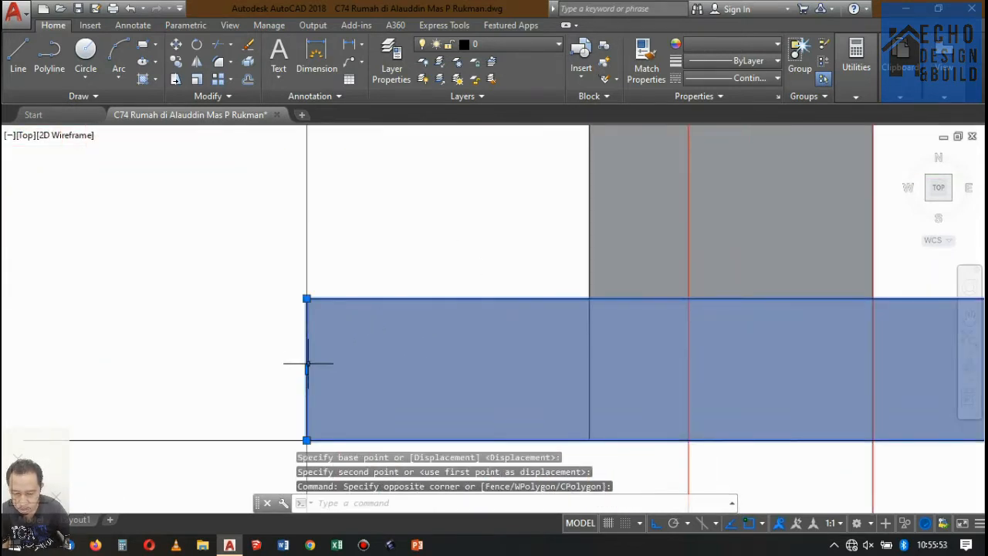
left_click(307, 369)
scroll(463, 342, "down", 6)
scroll(423, 336, "up", 3)
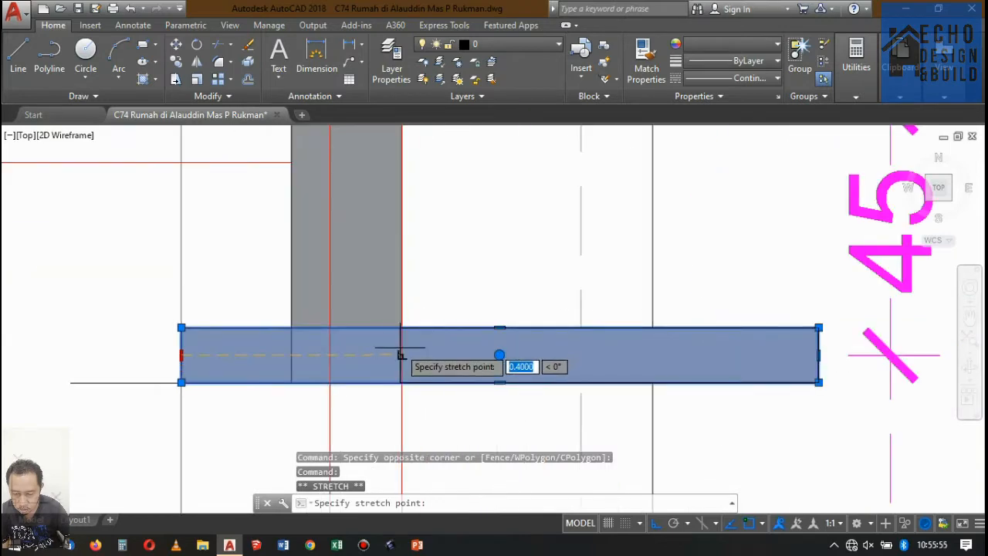
left_click(401, 354)
scroll(493, 337, "down", 6)
scroll(481, 302, "up", 4)
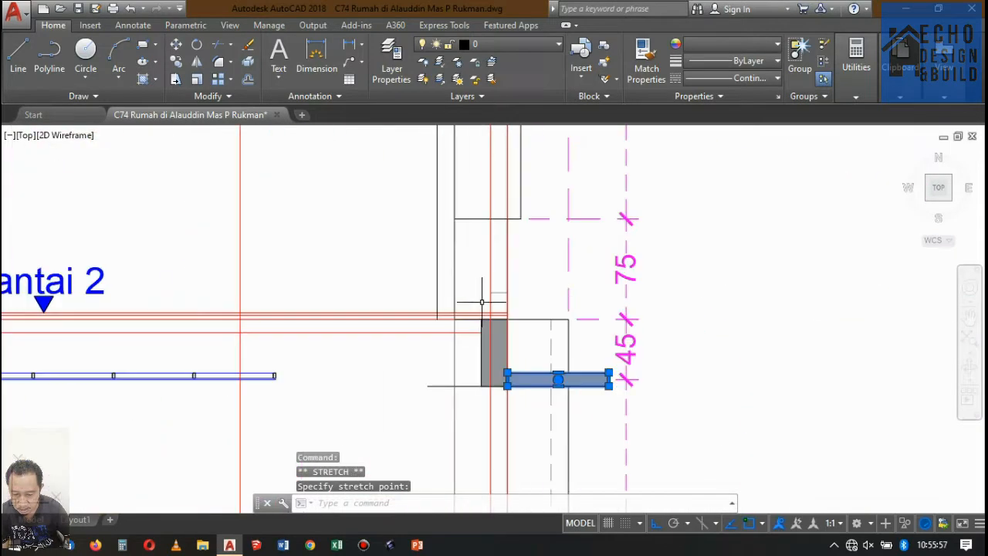
scroll(498, 293, "up", 3)
scroll(509, 270, "down", 3)
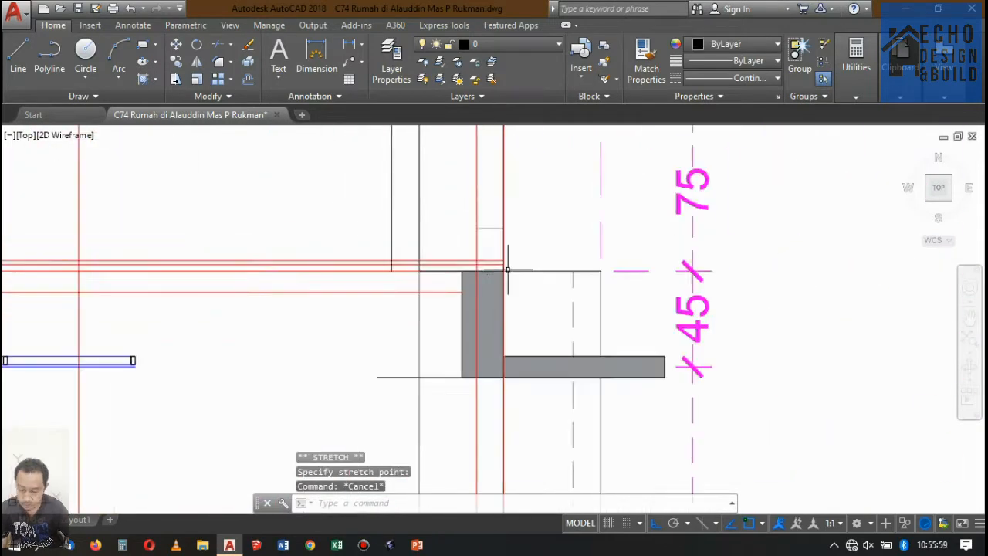
Step: Trim the upper Lantai 2 floor lines above the edge beam back to the inner of the two outer-wall guide lines in Potongan A-A
scroll(510, 269, "up", 3)
scroll(509, 269, "down", 3)
scroll(506, 265, "up", 6)
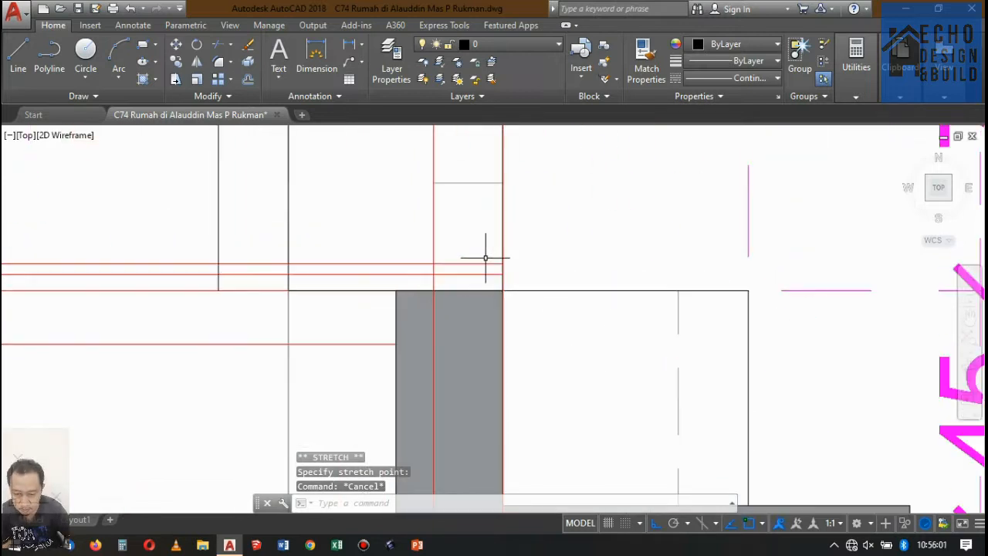
key("space")
left_click(438, 237)
left_click(417, 221)
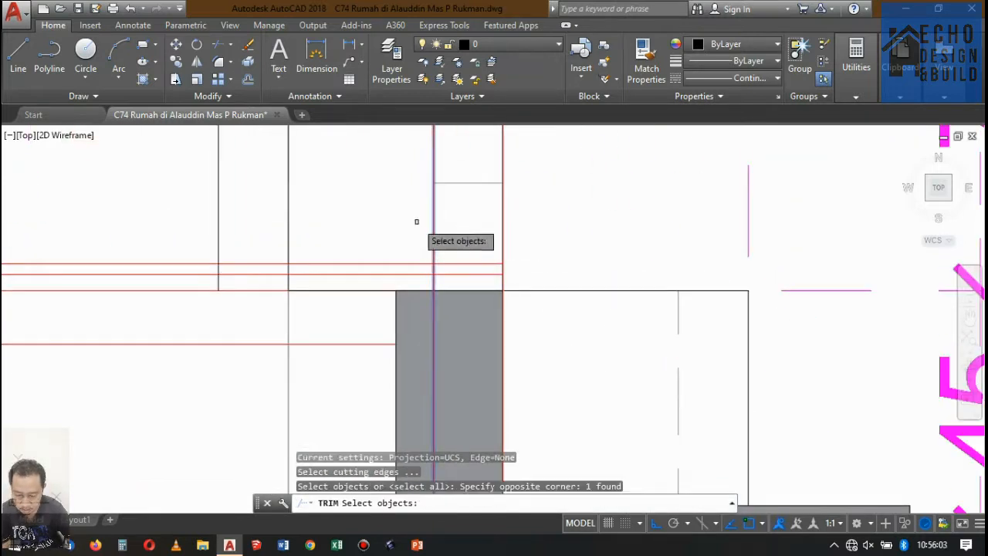
key("space")
left_click(467, 283)
scroll(467, 280, "up", 3)
left_click(461, 266)
scroll(471, 224, "down", 5)
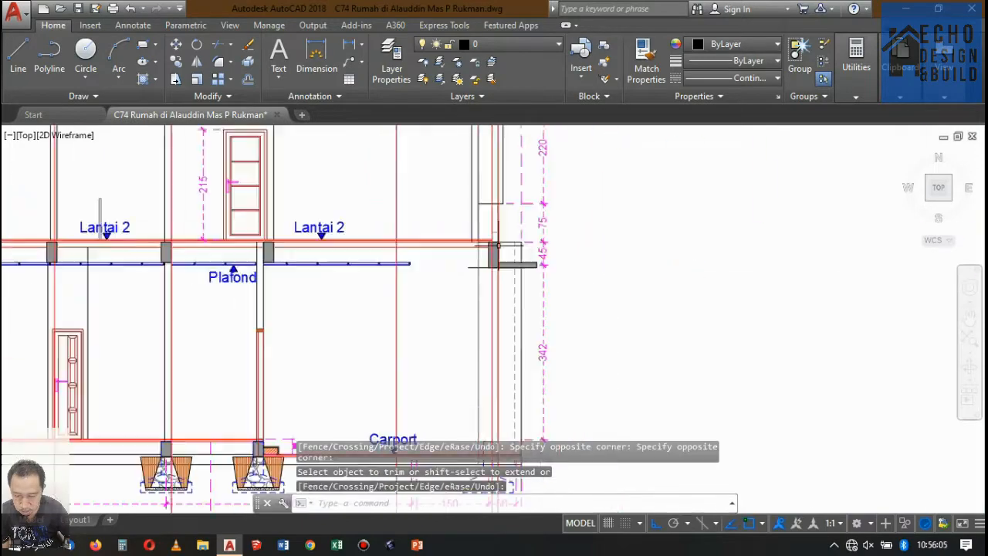
Step: Copy the guide line at the bedroom and balcony wall corner to the opposite face of that wall's column in the Lantai 2 plan
scroll(392, 220, "up", 3)
scroll(396, 229, "down", 1)
scroll(376, 256, "up", 4)
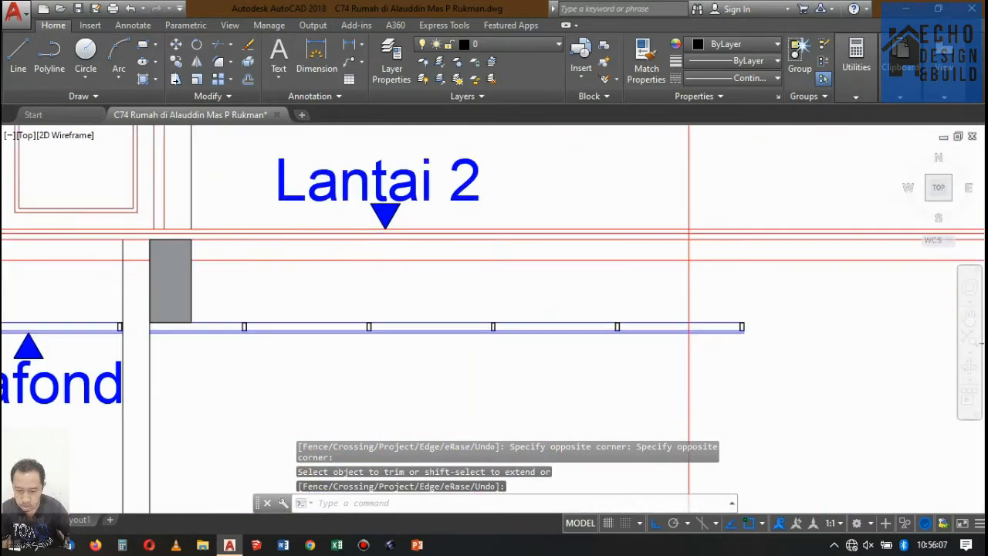
scroll(376, 256, "down", 3)
scroll(397, 220, "up", 2)
scroll(400, 294, "down", 5)
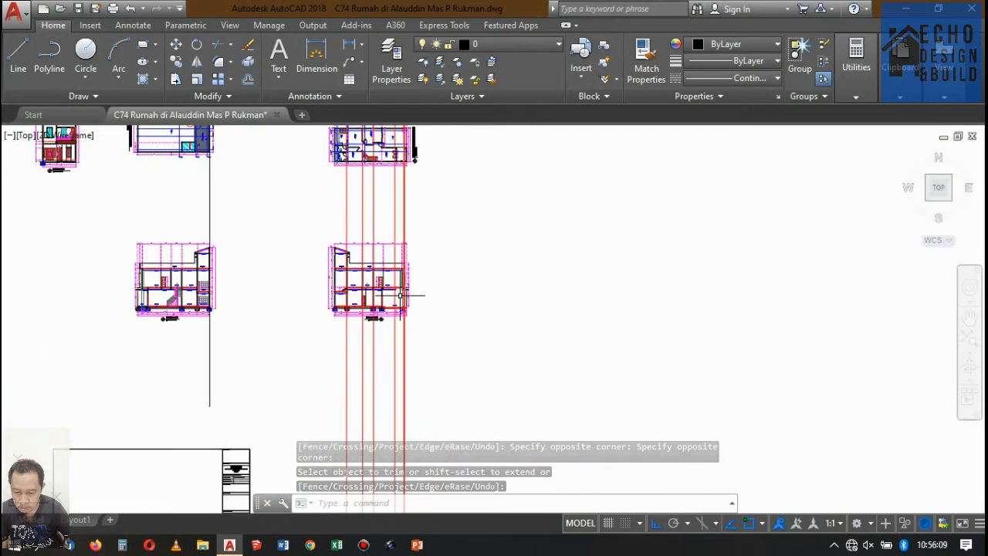
scroll(400, 295, "up", 2)
scroll(388, 212, "up", 3)
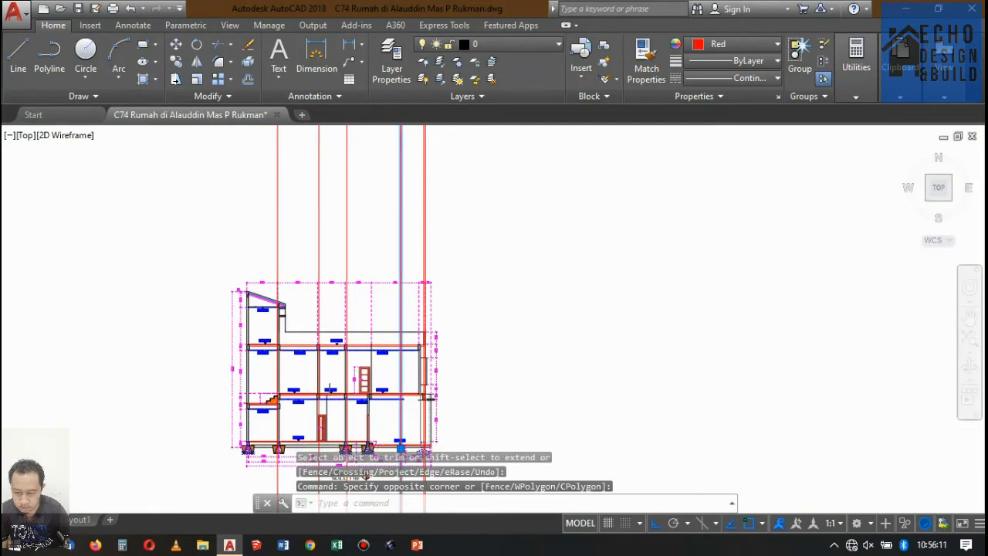
scroll(400, 358, "down", 2)
scroll(409, 203, "up", 4)
scroll(409, 255, "down", 3)
scroll(403, 198, "up", 3)
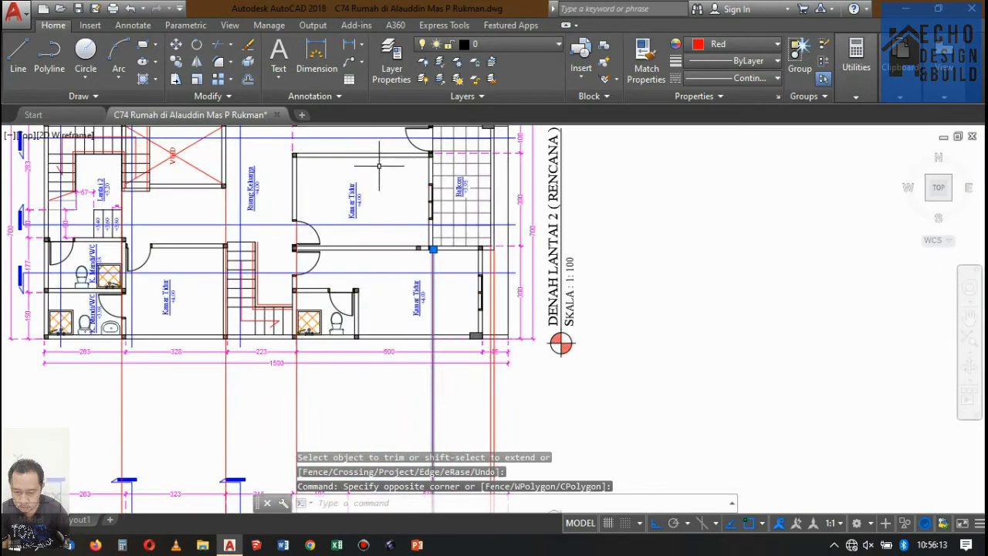
type("co")
key("Return")
scroll(441, 249, "up", 6)
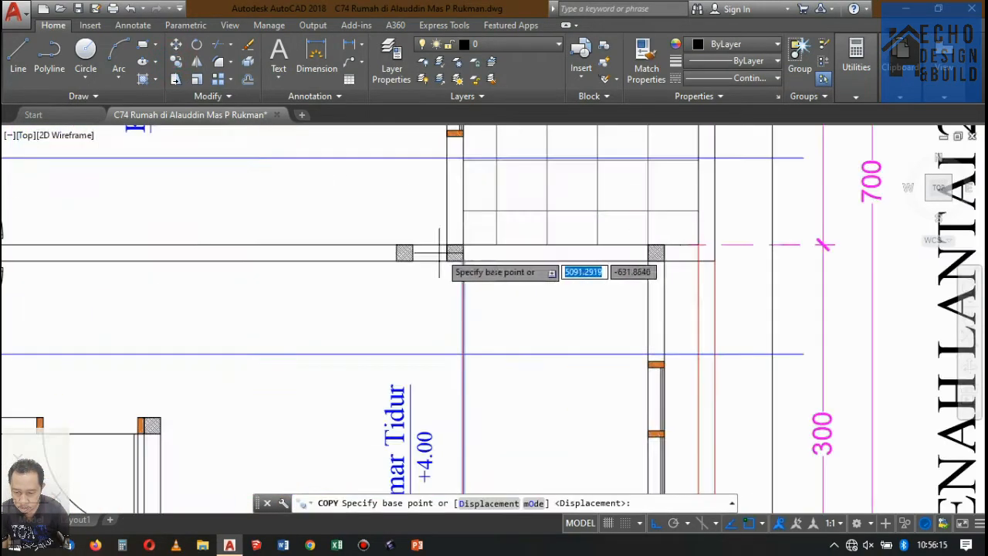
left_click(417, 290)
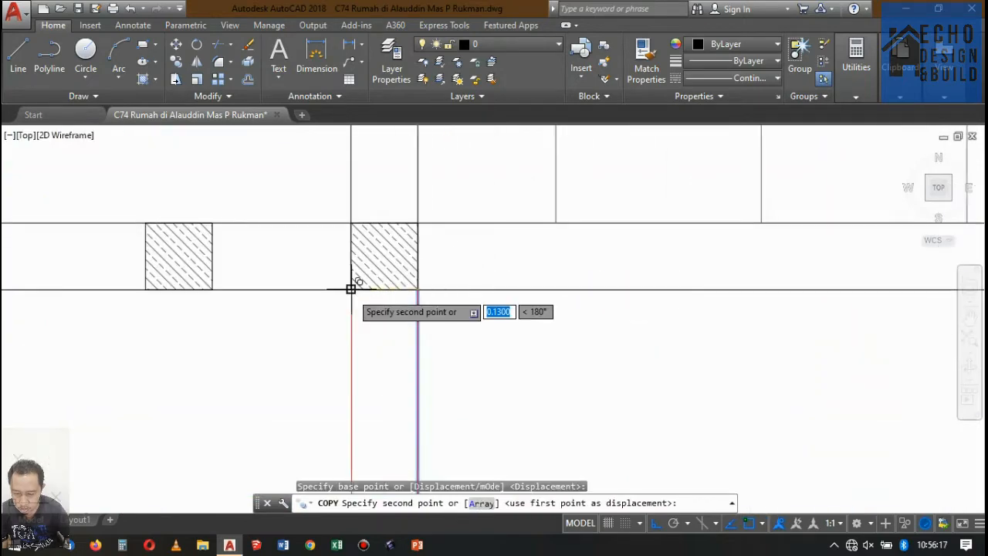
scroll(351, 289, "down", 5)
Step: Place another copy of the guide line at the other face of the bedroom door wall beside Ruang Keluarga and finish copying
scroll(547, 232, "up", 3)
scroll(468, 233, "down", 1)
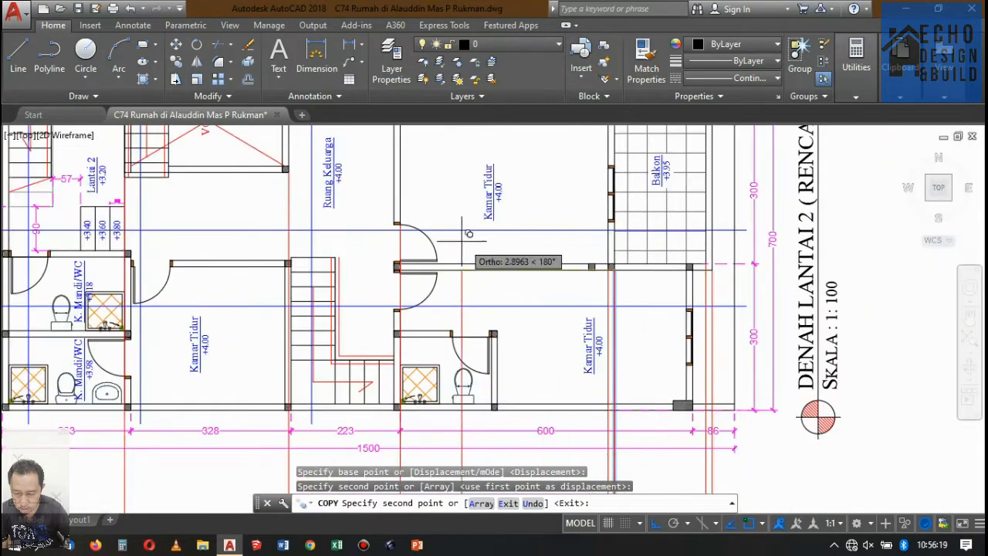
scroll(398, 225, "up", 3)
left_click(398, 203)
scroll(482, 178, "down", 5)
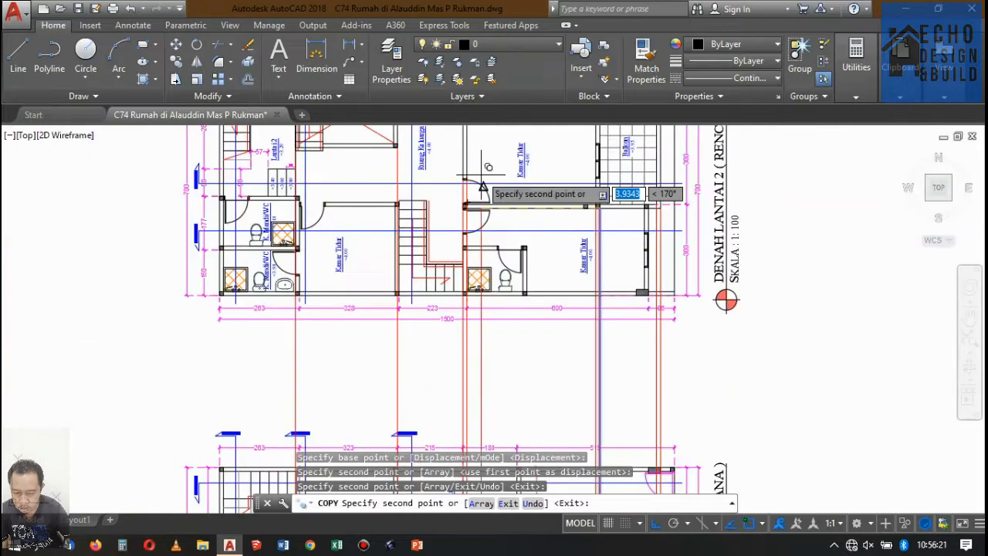
scroll(481, 188, "down", 5)
scroll(475, 207, "down", 3)
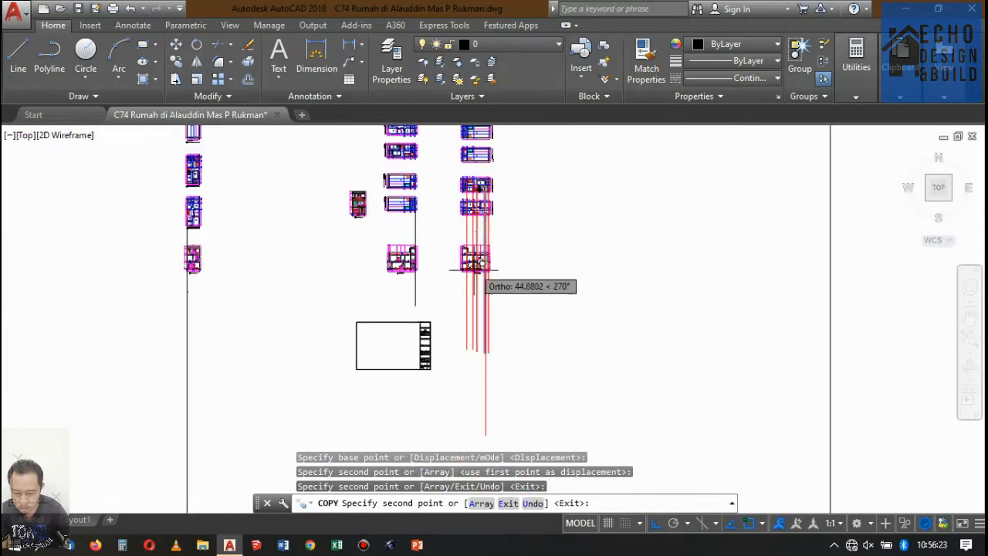
scroll(476, 263, "up", 5)
scroll(472, 343, "down", 5)
scroll(468, 193, "up", 3)
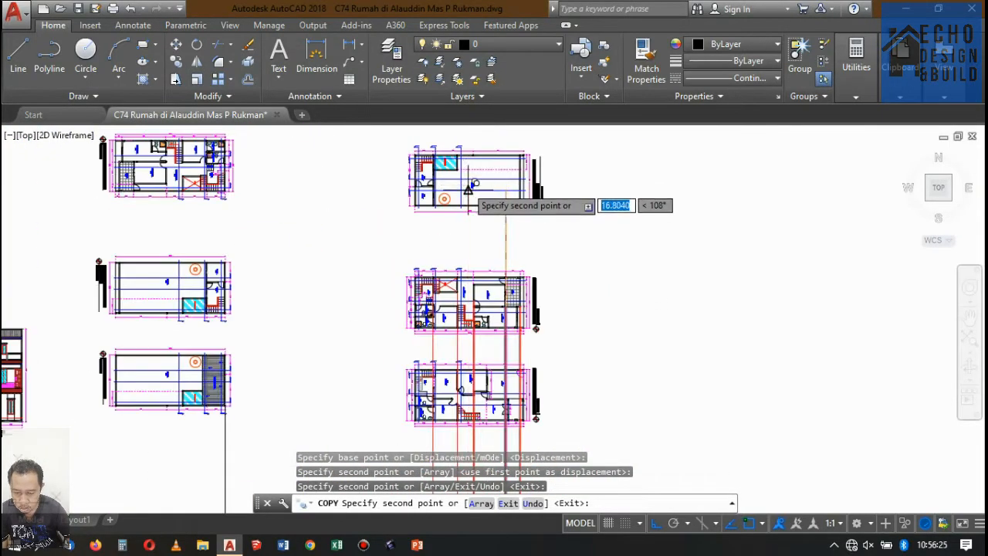
scroll(454, 313, "up", 4)
scroll(462, 309, "up", 3)
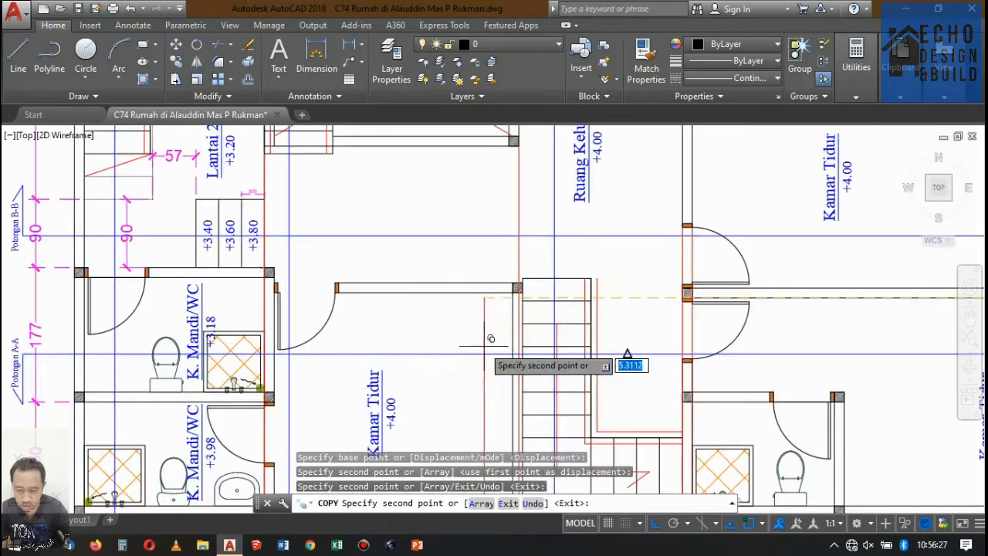
scroll(489, 338, "up", 2)
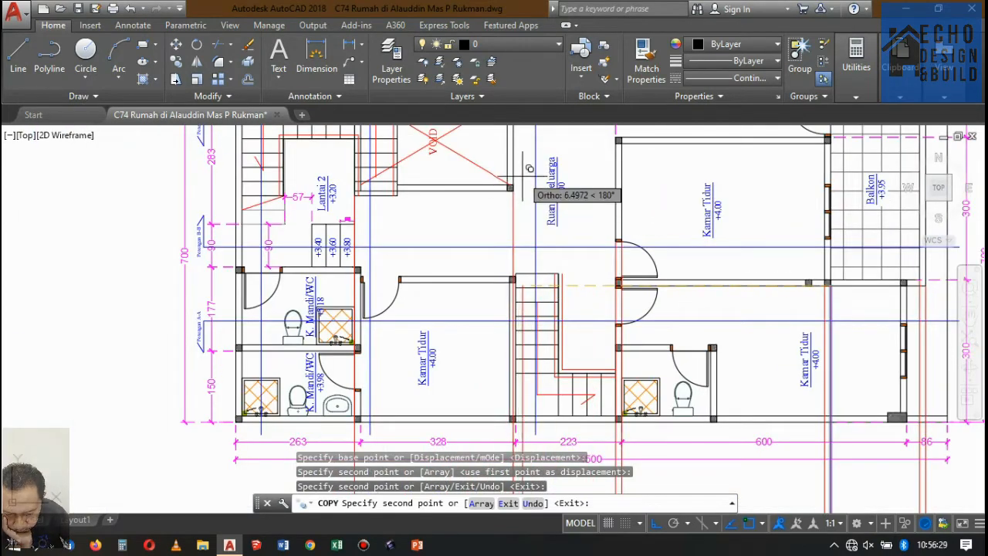
scroll(530, 169, "down", 6)
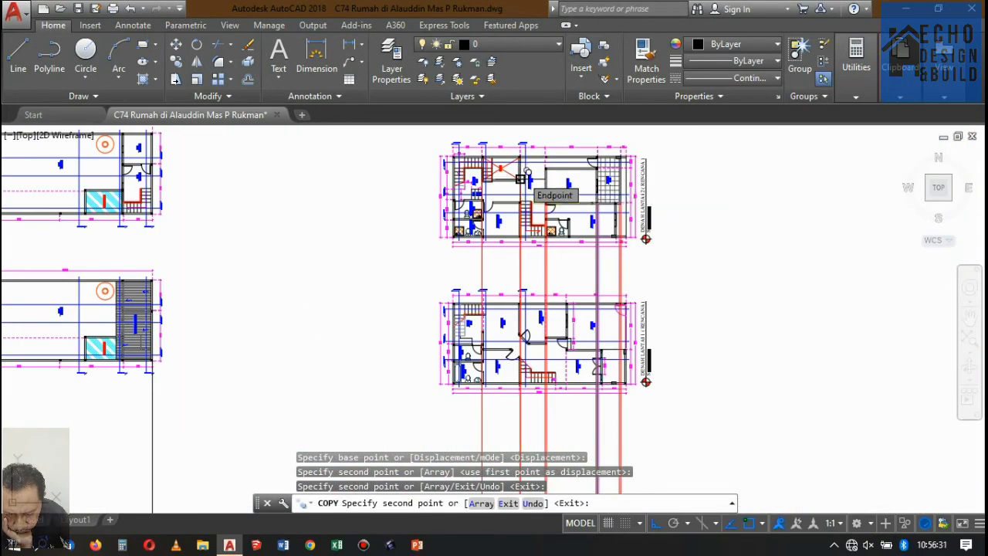
key("Escape")
Step: Compare the sections and examine the railing and stair heights above the Lantai 2 floor in the cross section
left_click(520, 181)
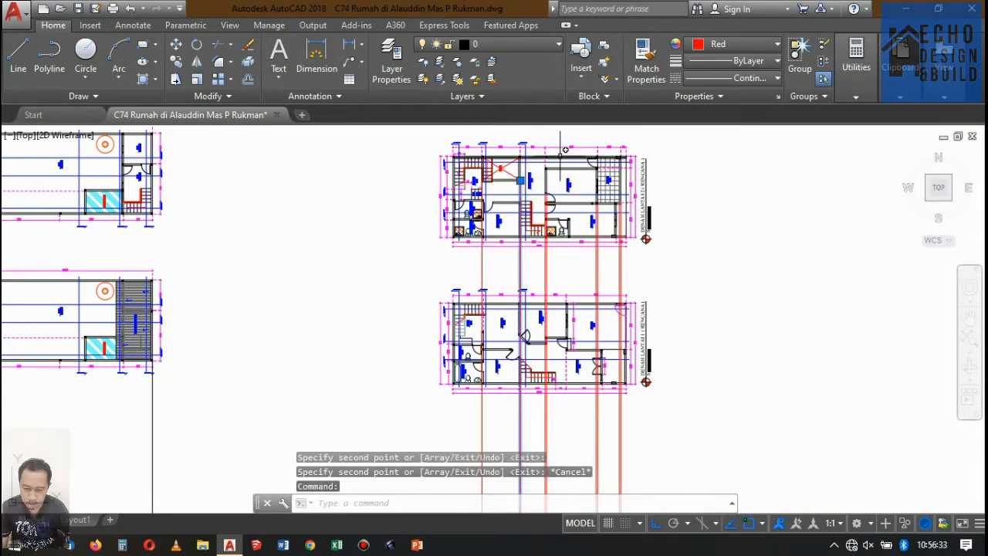
scroll(564, 149, "down", 4)
scroll(545, 231, "up", 10)
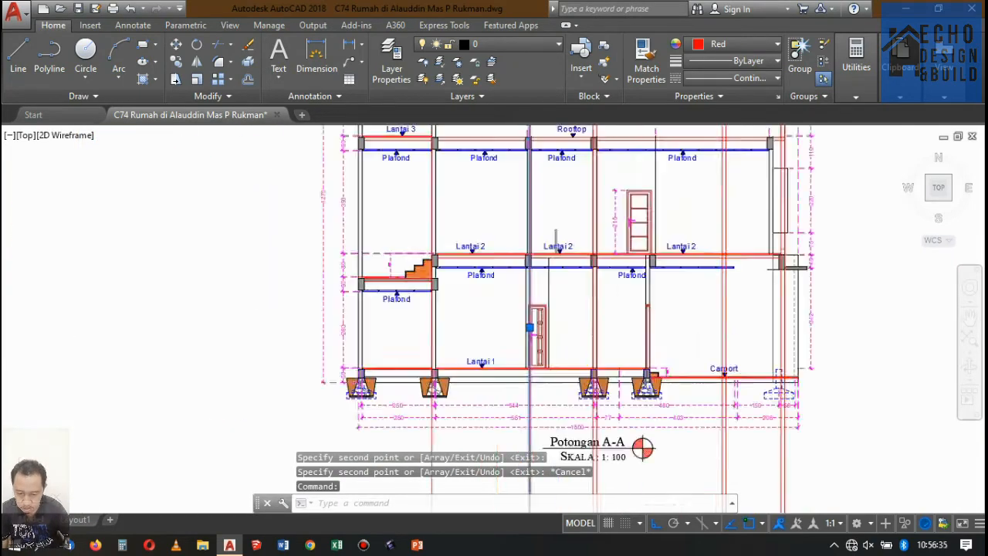
scroll(552, 239, "down", 5)
scroll(545, 247, "up", 3)
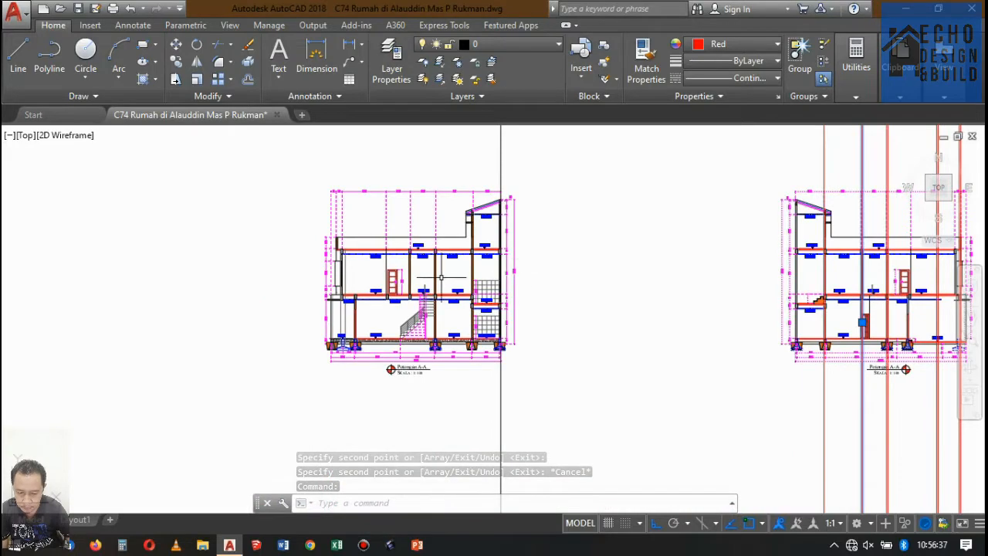
scroll(440, 277, "up", 4)
scroll(440, 260, "down", 7)
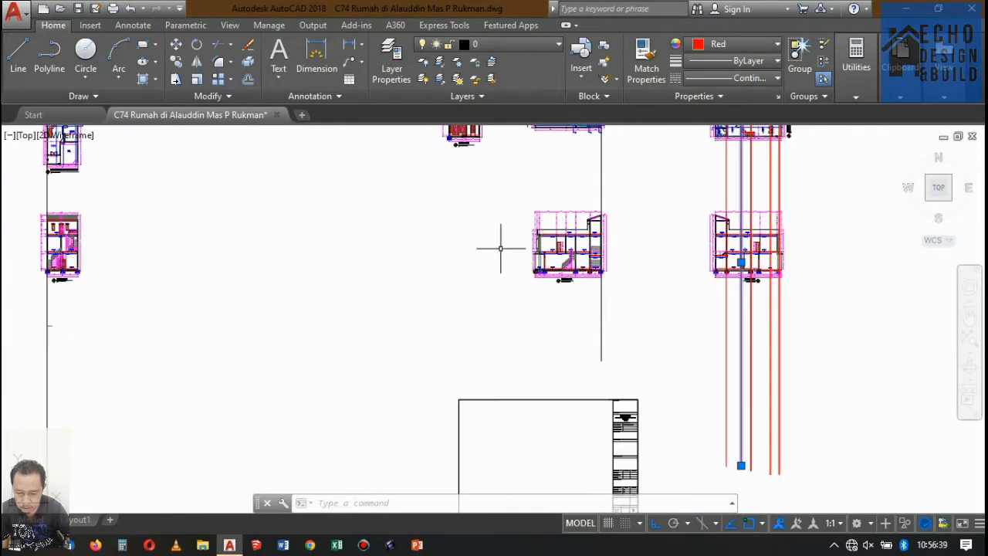
scroll(379, 230, "down", 3)
scroll(325, 349, "up", 10)
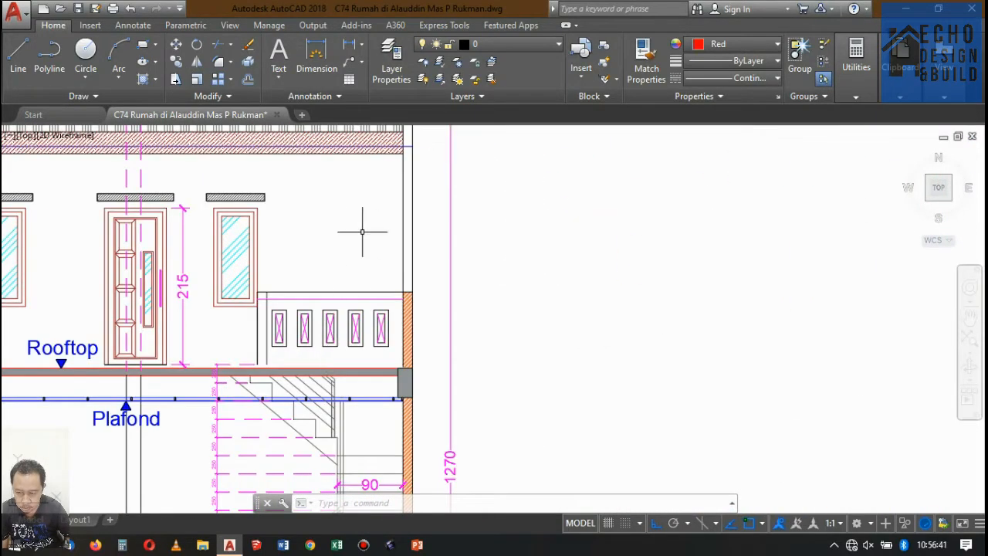
scroll(362, 231, "down", 4)
scroll(359, 286, "up", 4)
scroll(355, 332, "down", 2)
scroll(355, 340, "up", 4)
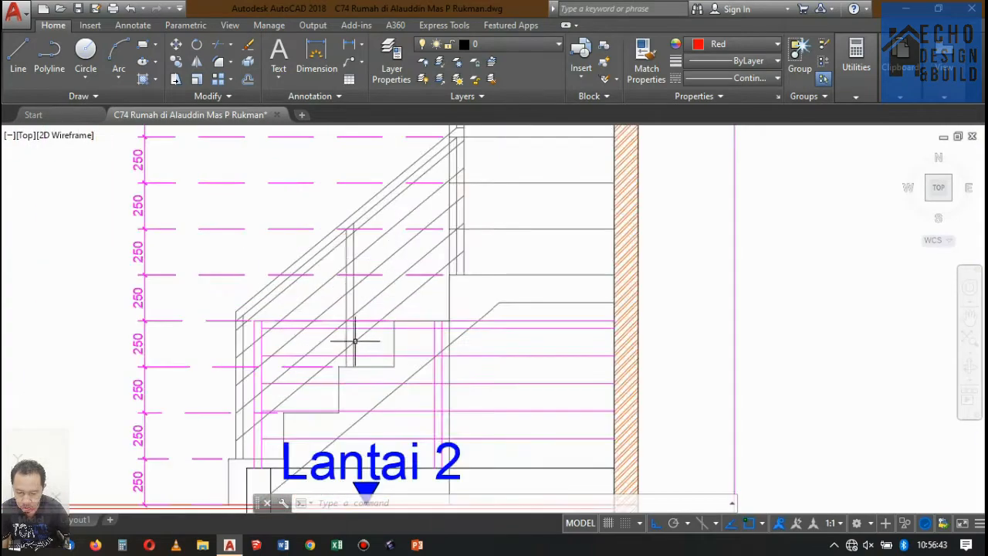
scroll(355, 340, "down", 4)
scroll(362, 289, "up", 3)
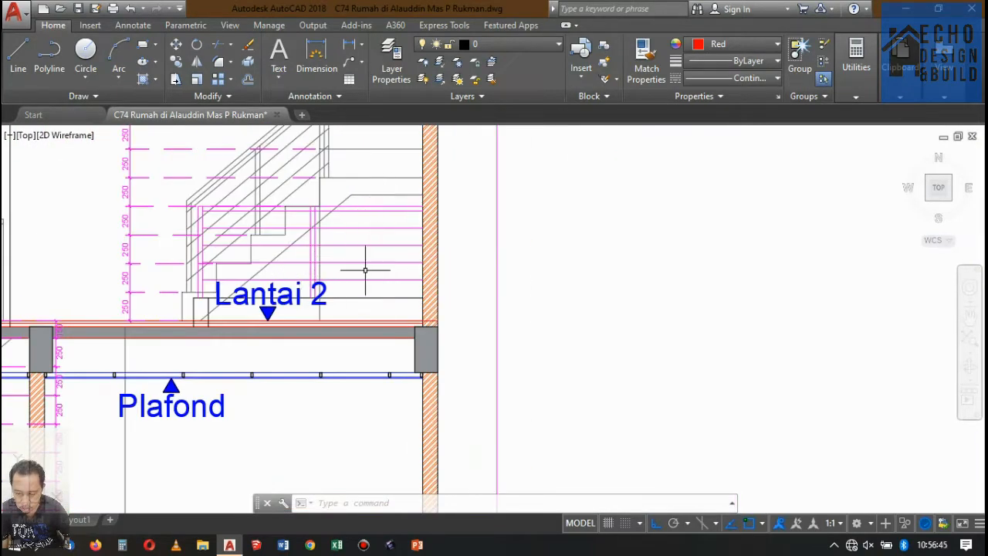
Step: Draw a horizontal line from the railing base level above Lantai 2 in the cross section to the void-edge guide line in Potongan A-A
key("Return")
scroll(441, 291, "up", 4)
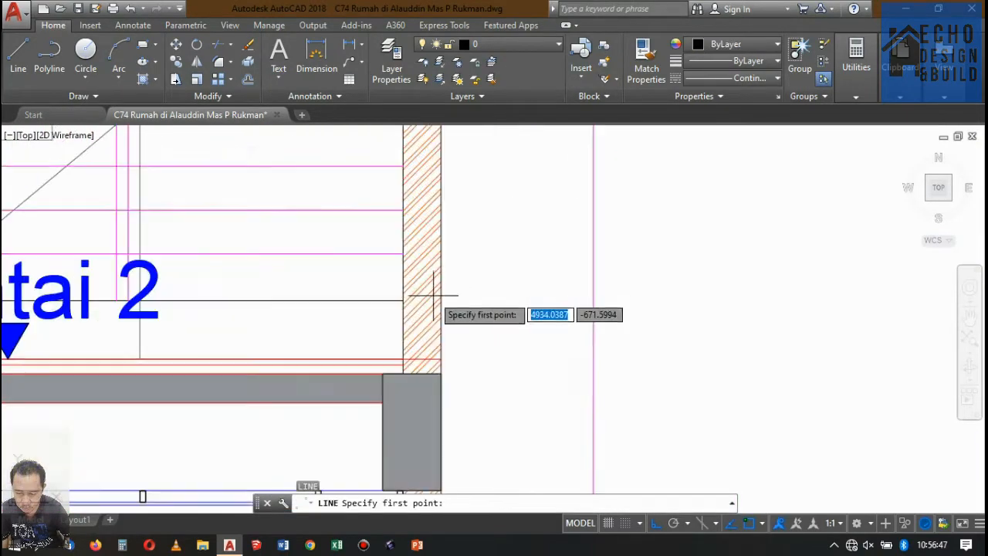
scroll(205, 260, "down", 7)
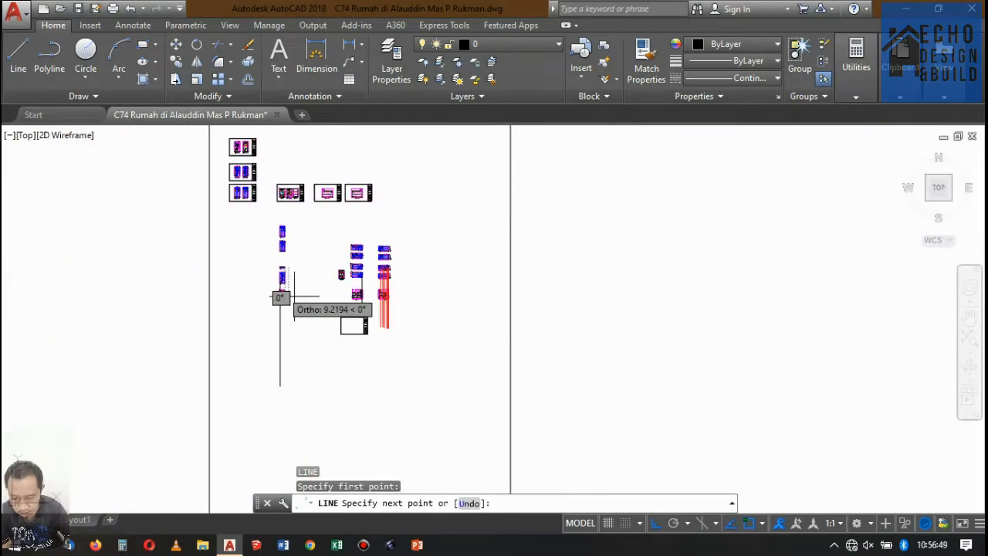
scroll(325, 262, "up", 4)
scroll(503, 271, "up", 6)
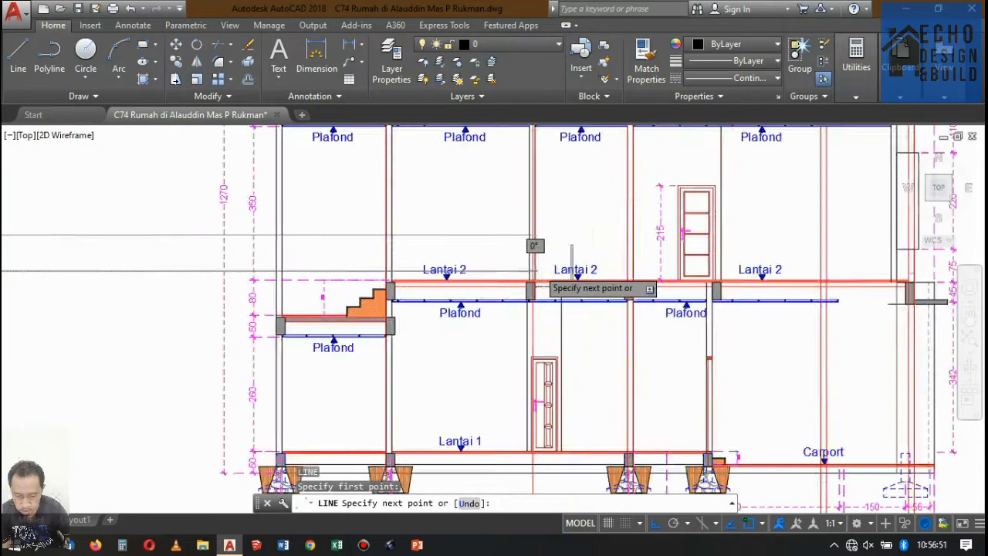
left_click(579, 312)
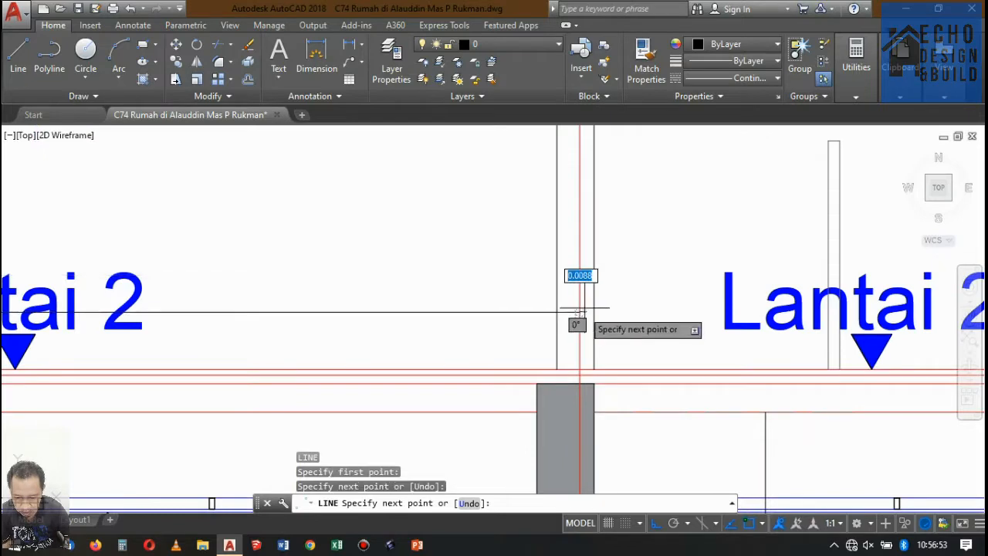
scroll(579, 318, "down", 6)
key("Return")
Step: Trim the stair-side guide line above the new horizontal line in Potongan A-A, using both lines as cutting edges
scroll(533, 319, "up", 4)
scroll(494, 315, "up", 8)
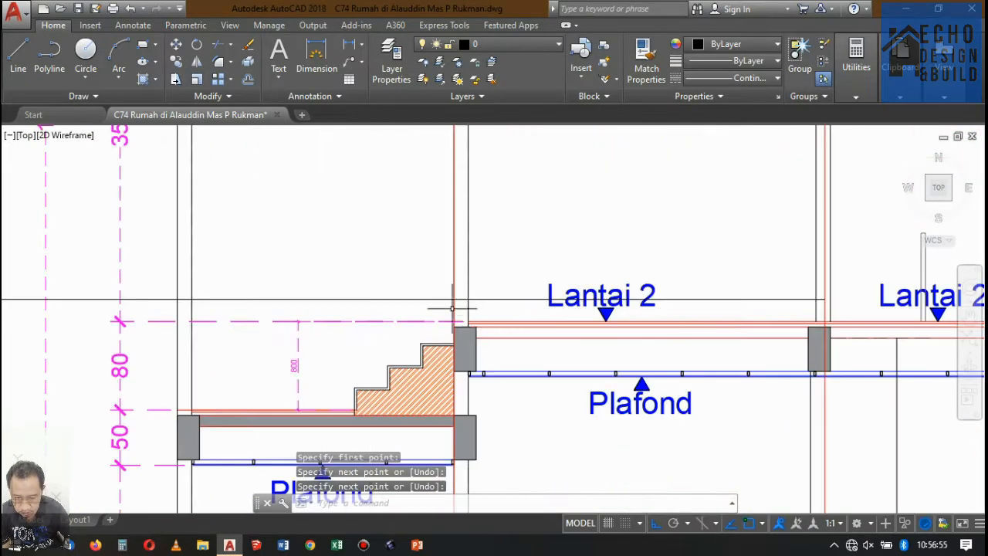
type("tr")
key("space")
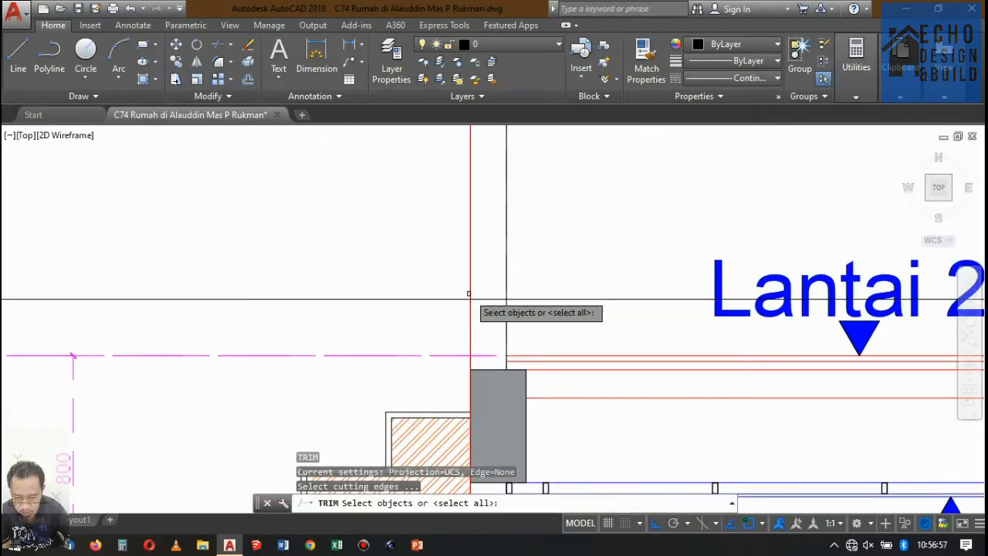
scroll(482, 309, "up", 2)
left_click(474, 304)
left_click(394, 231)
scroll(462, 301, "down", 4)
scroll(462, 301, "down", 6)
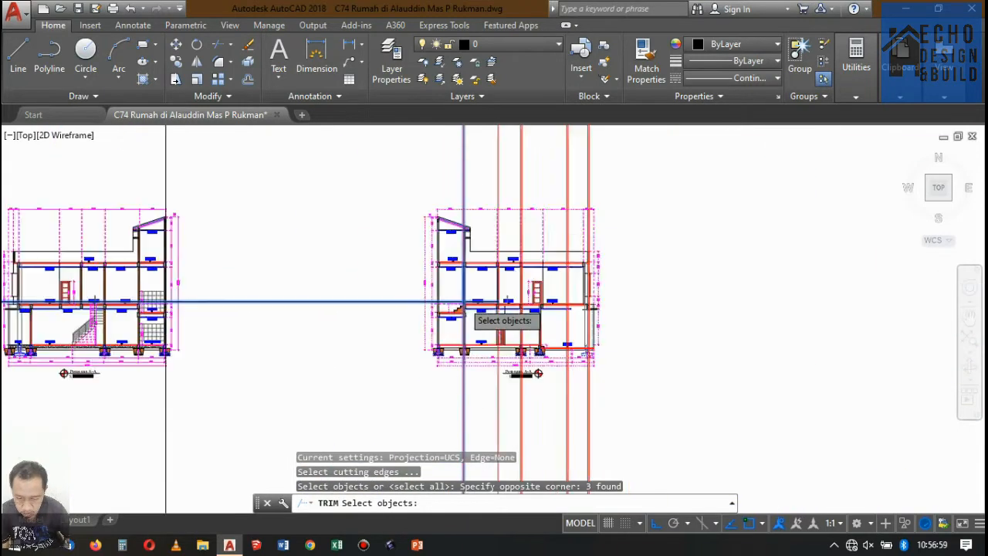
key("space")
left_click(472, 202)
left_click(452, 240)
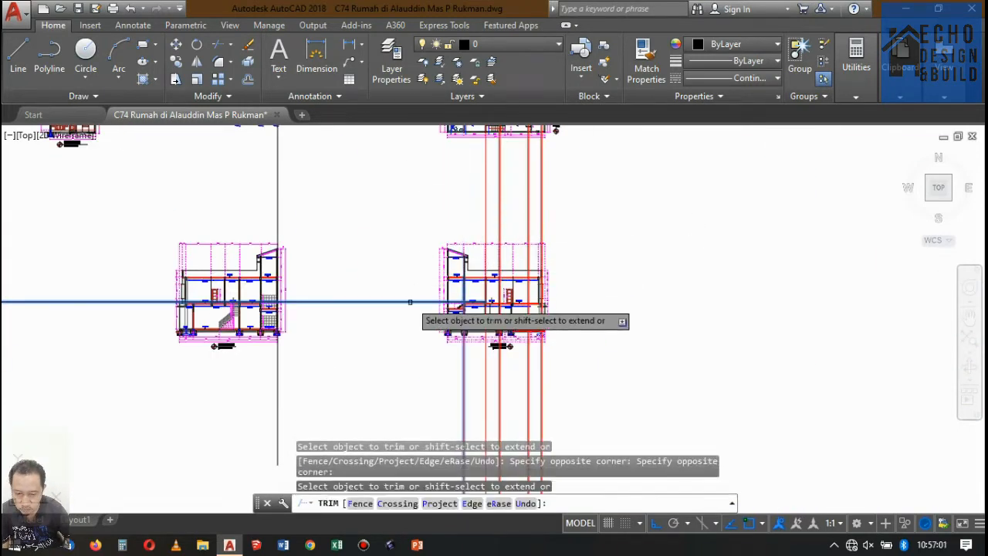
Step: Trim the horizontal line's excess between the two sections back to the stair-side guide line and finish trimming
left_click(407, 324)
left_click(399, 274)
scroll(492, 308, "up", 10)
key("space")
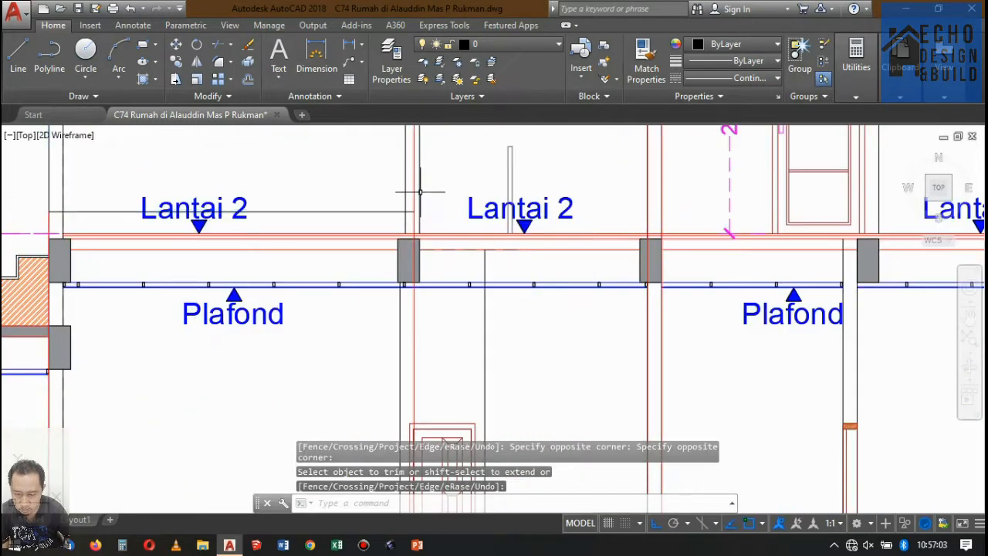
Step: Trim the void-edge guide line above the horizontal line in Potongan A-A so the two meet at a corner
scroll(403, 199, "up", 6)
key("space")
left_click(458, 273)
left_click(440, 226)
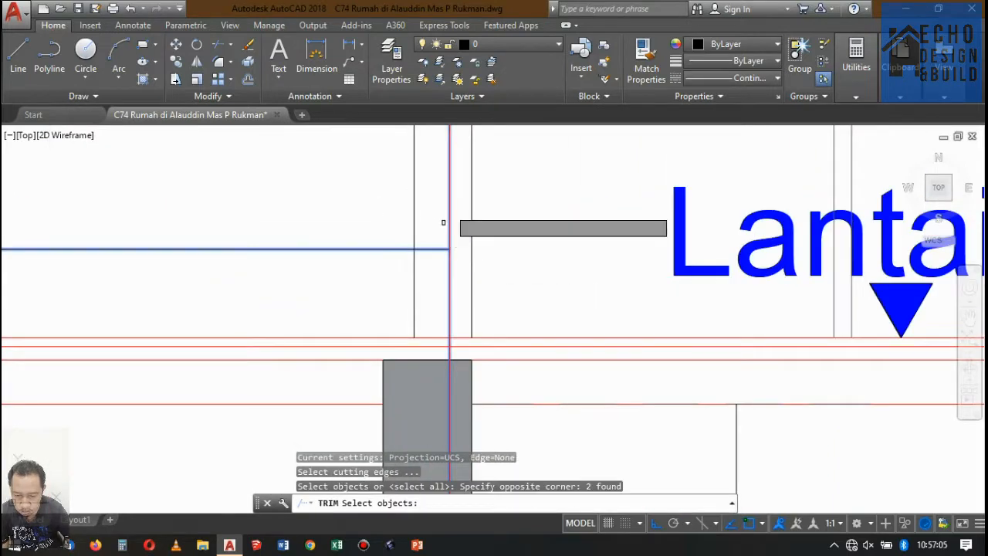
key("space")
left_click(457, 271)
scroll(463, 232, "down", 5)
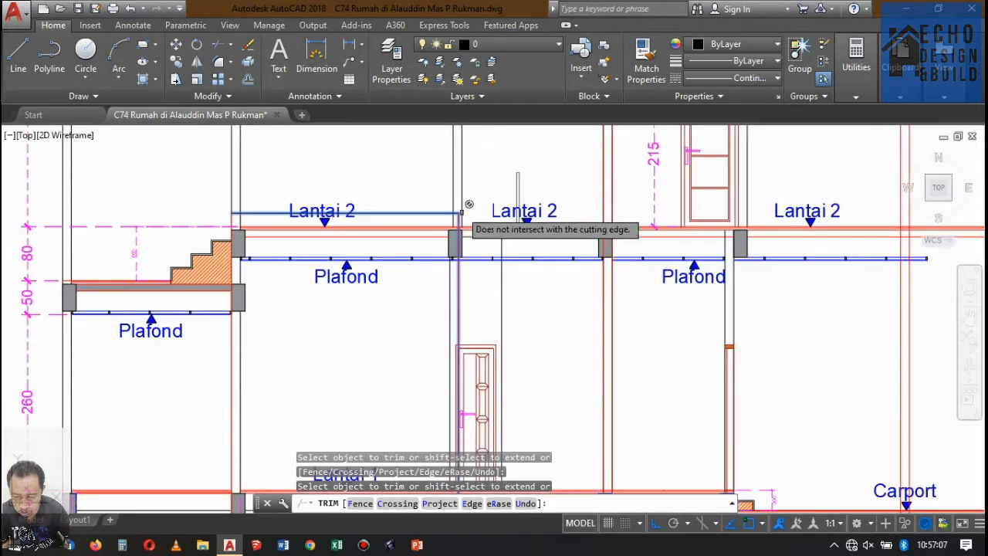
key("space")
scroll(270, 209, "up", 5)
key("space")
scroll(263, 229, "up", 3)
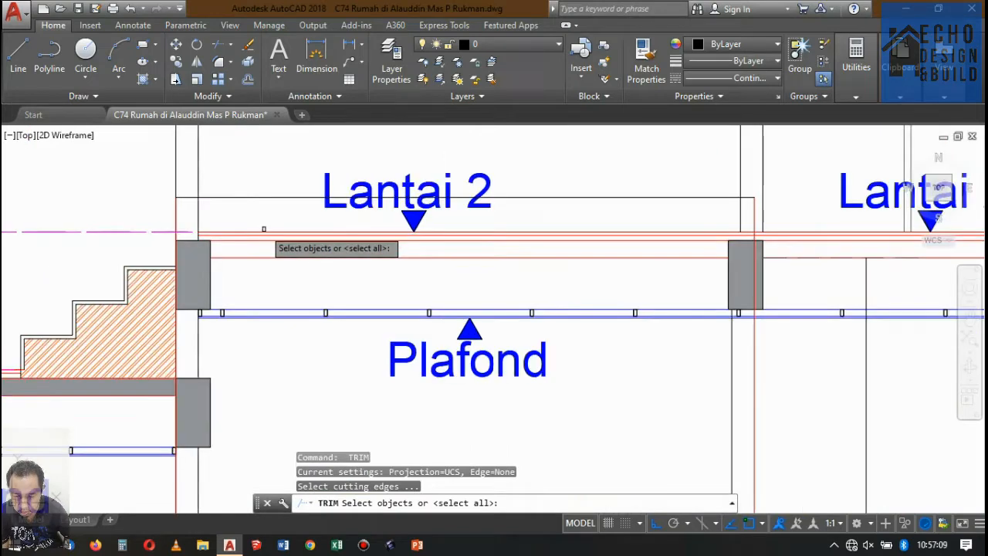
key("Escape")
type("ex")
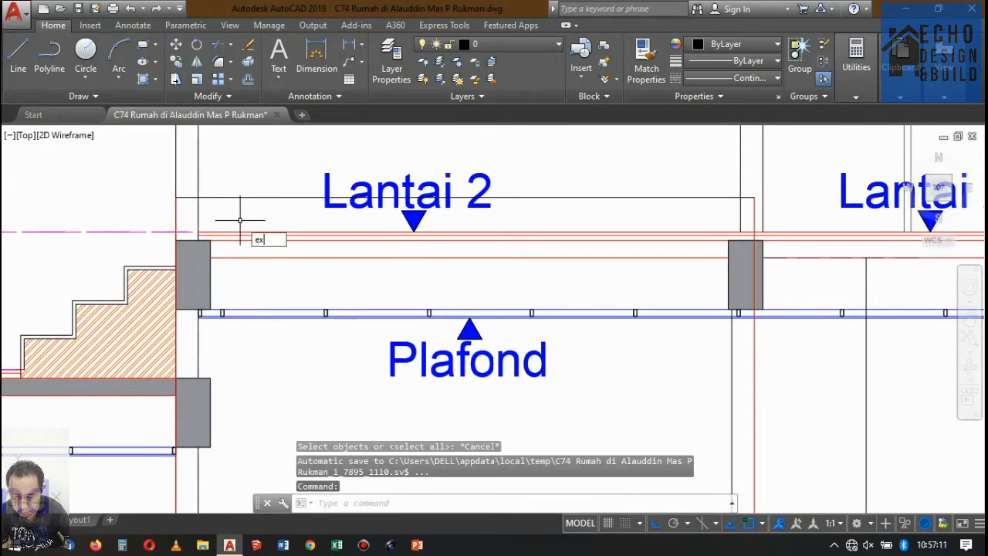
key("space")
scroll(224, 241, "up", 5)
left_click(221, 196)
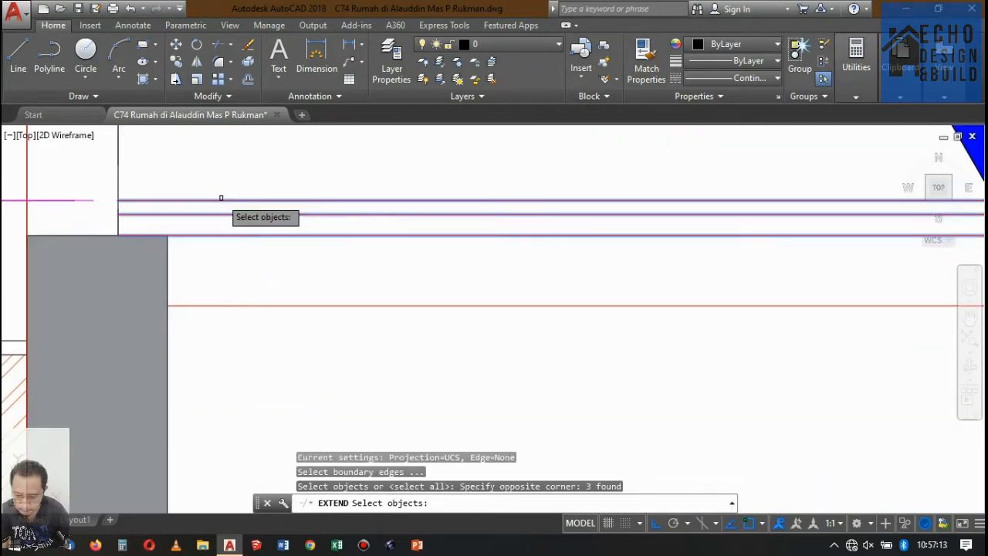
scroll(338, 313, "down", 5)
key("Escape")
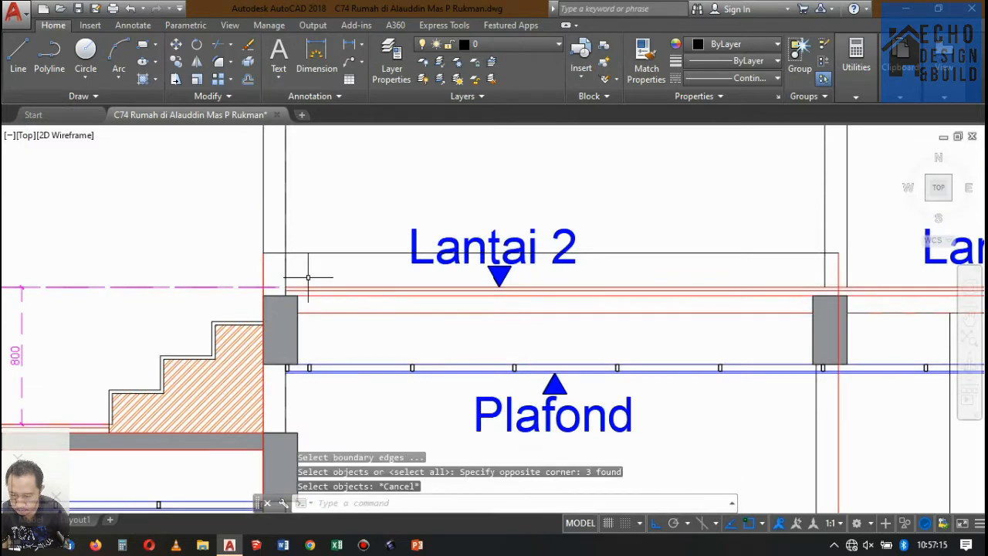
Step: Extend the Lantai 2 floor lines to the stair-side guide line above the upper beam
key("space")
scroll(332, 224, "down", 5)
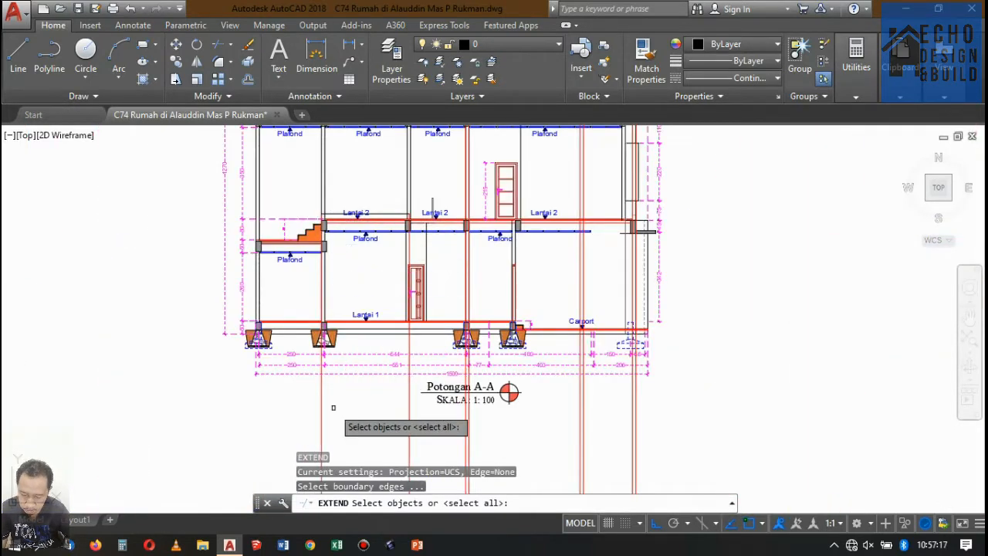
left_click_drag(333, 408, 299, 379)
scroll(301, 378, "up", 10)
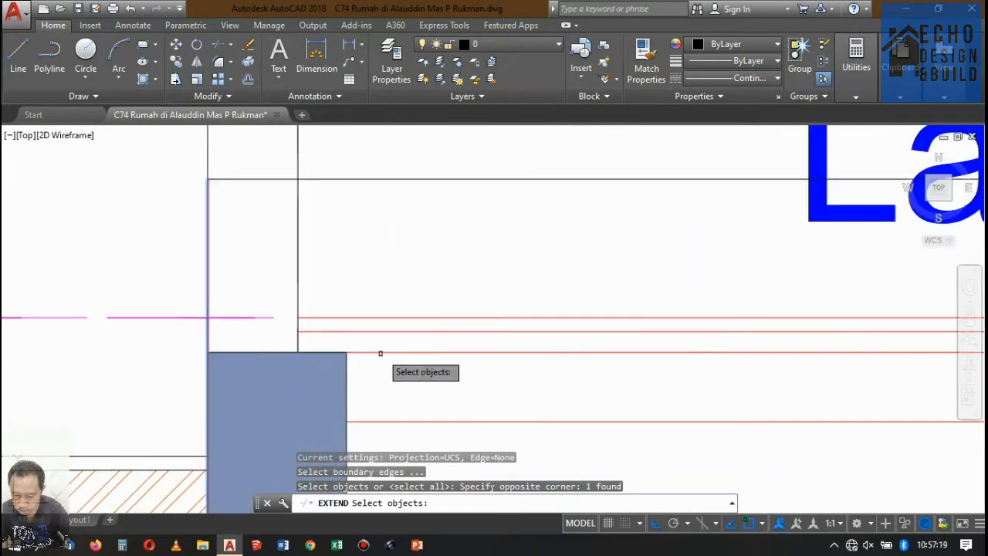
key("space")
left_click(410, 371)
left_click(381, 296)
scroll(420, 260, "down", 3)
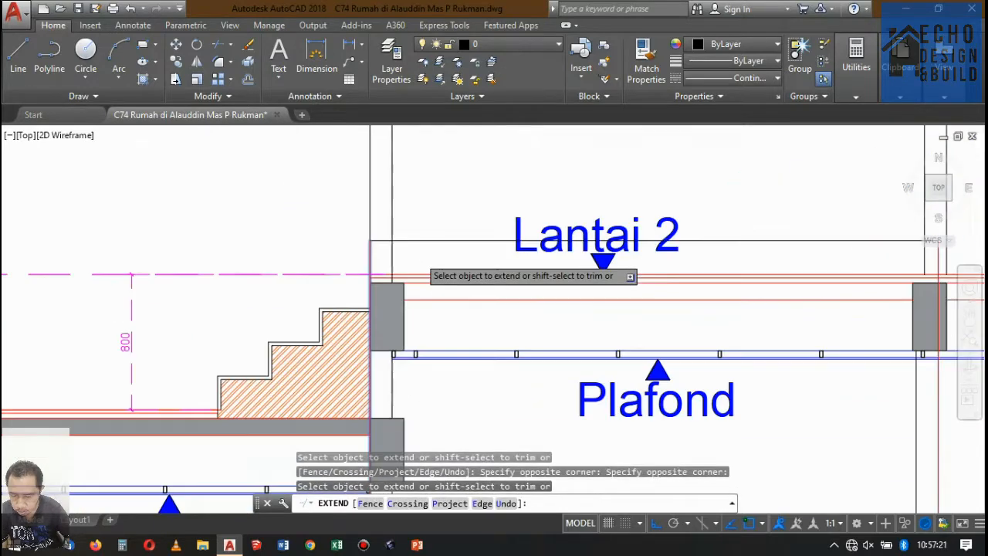
key("space")
Step: Trim away the stair-side guide line below the Lantai 2 beam, using the beam's outline as the cutting edge
scroll(420, 260, "down", 7)
scroll(314, 226, "up", 8)
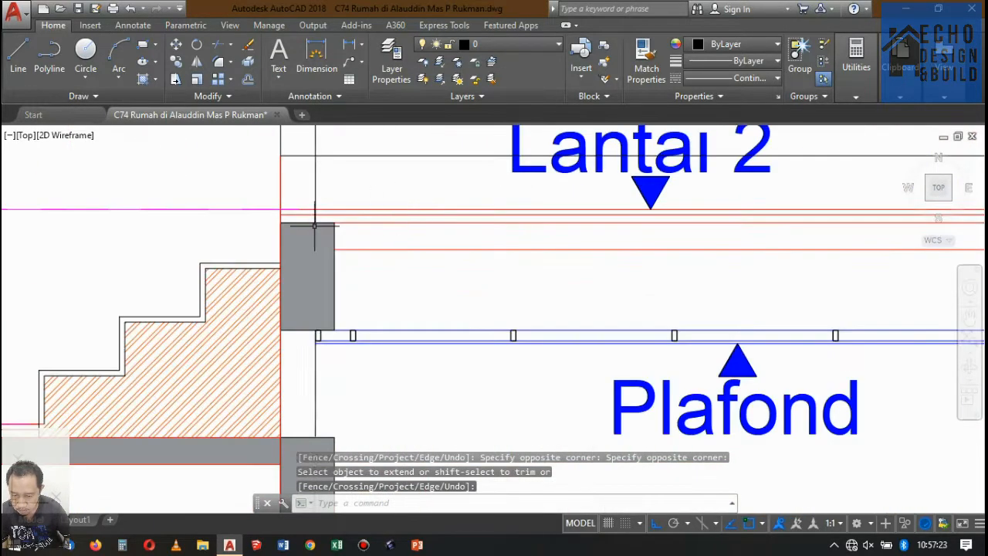
type("ts or")
key("space")
scroll(313, 229, "up", 4)
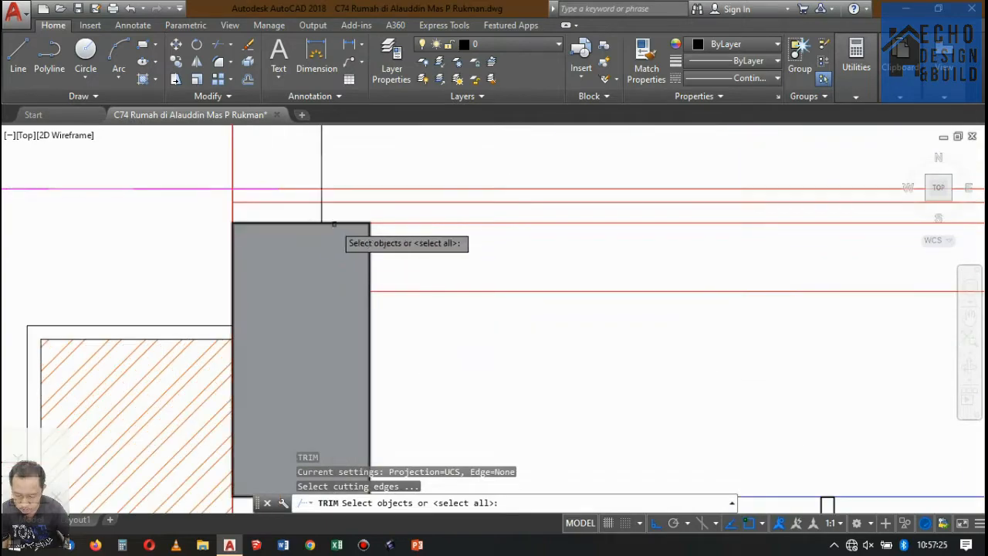
left_click(343, 222)
scroll(343, 221, "down", 8)
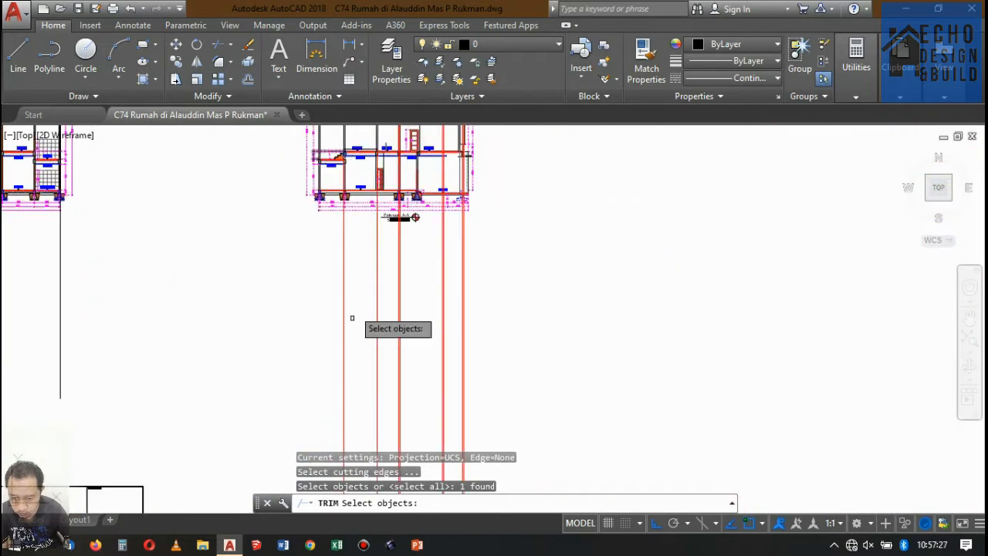
key("space")
left_click(354, 328)
left_click(337, 286)
left_click(385, 258)
left_click(364, 246)
key("space")
Step: Trim the void-edge guide line below the uppermost Lantai 2 floor line in Potongan A-A
middle_click_drag(455, 137, 412, 333)
scroll(413, 237, "up", 2)
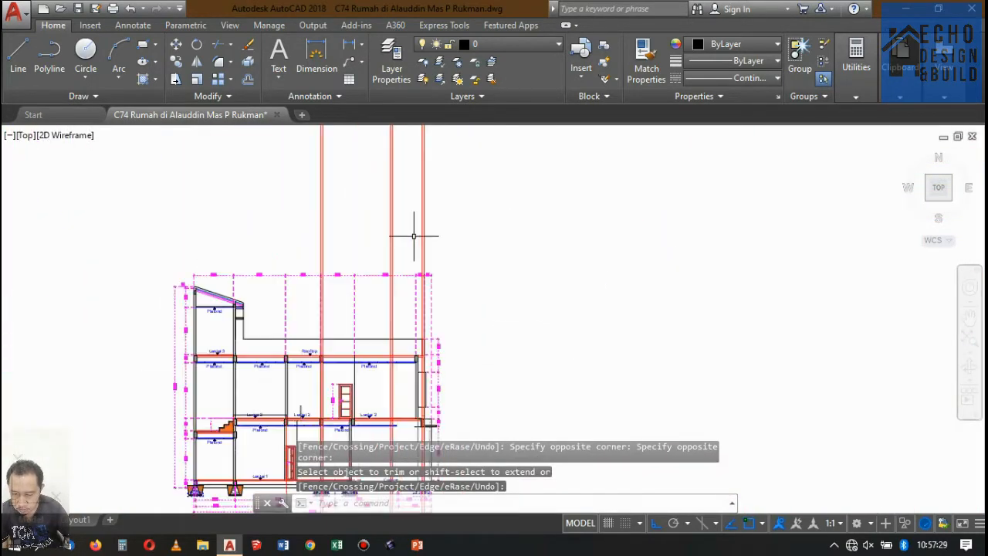
scroll(324, 380, "up", 2)
middle_click_drag(298, 409, 393, 189)
scroll(394, 204, "up", 10)
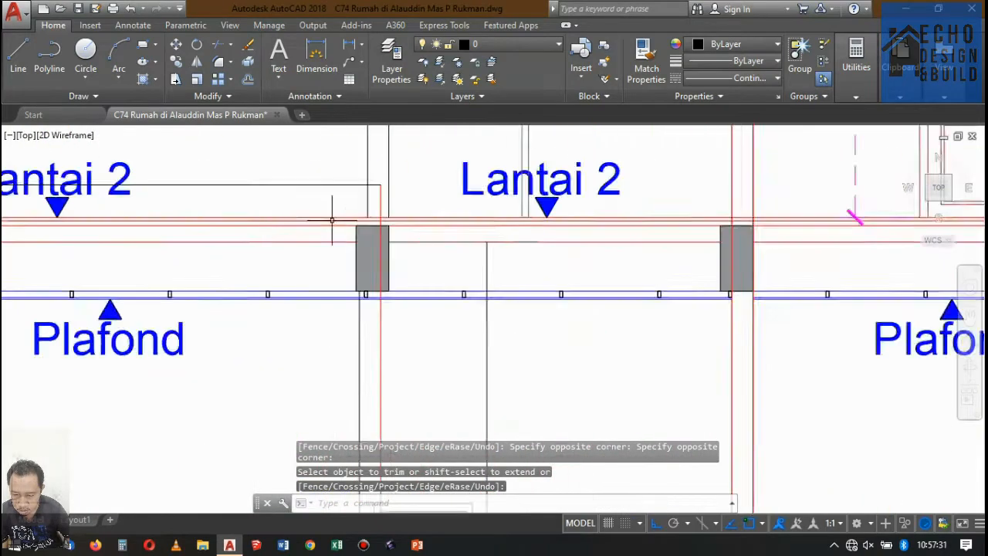
key("space")
left_click(423, 195)
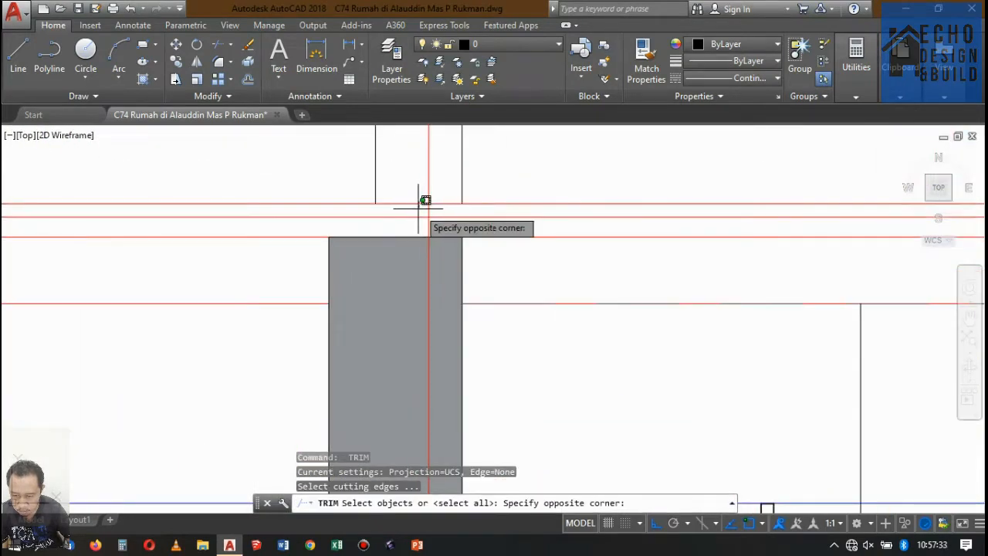
left_click(419, 206)
scroll(422, 204, "up", 4)
key("space")
left_click(448, 206)
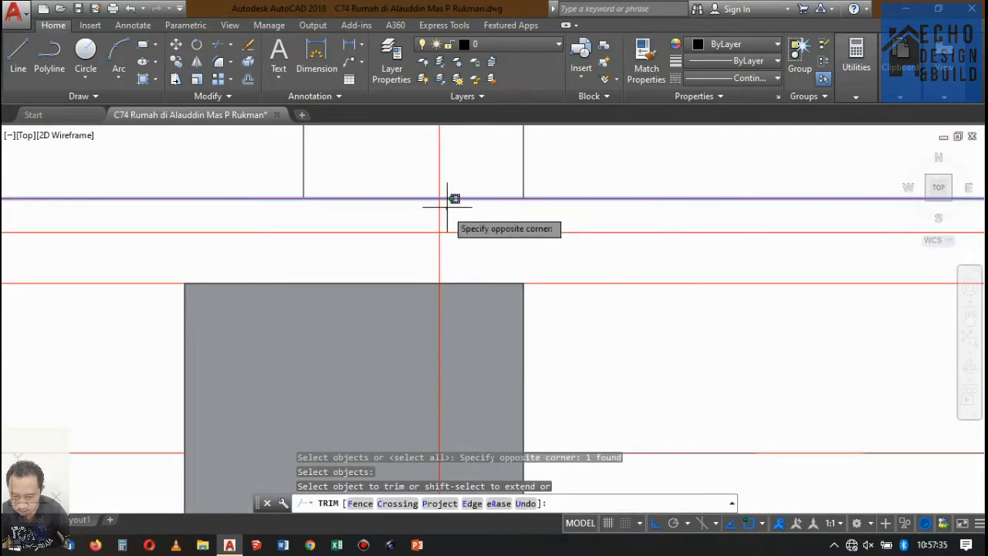
left_click(445, 207)
left_click(447, 206)
left_click(434, 209)
scroll(428, 210, "down", 2)
scroll(429, 211, "down", 6)
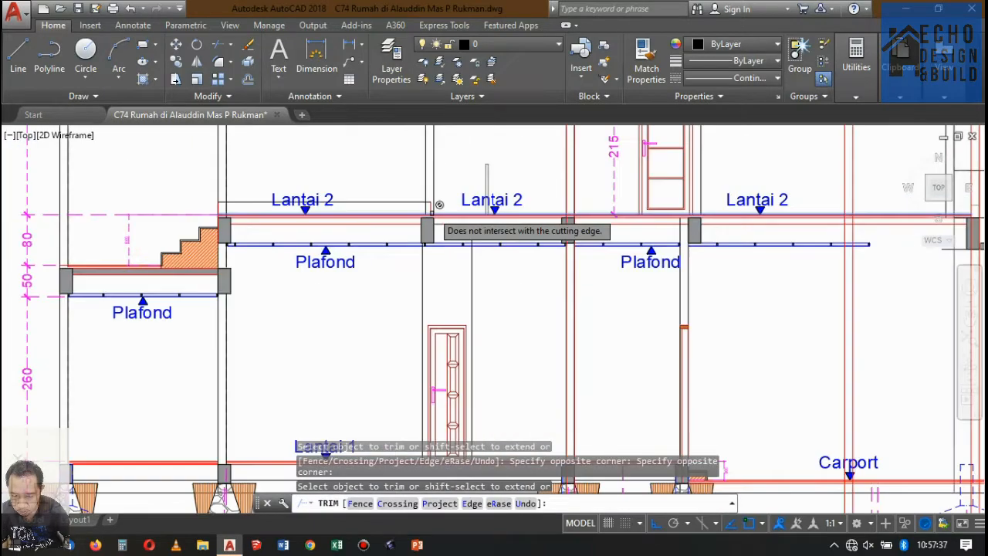
key("space")
Step: Erase the two wall lines standing above the Lantai 2 floor at the void edge
scroll(440, 205, "up", 3)
scroll(460, 199, "down", 6)
scroll(475, 163, "up", 2)
scroll(462, 174, "down", 2)
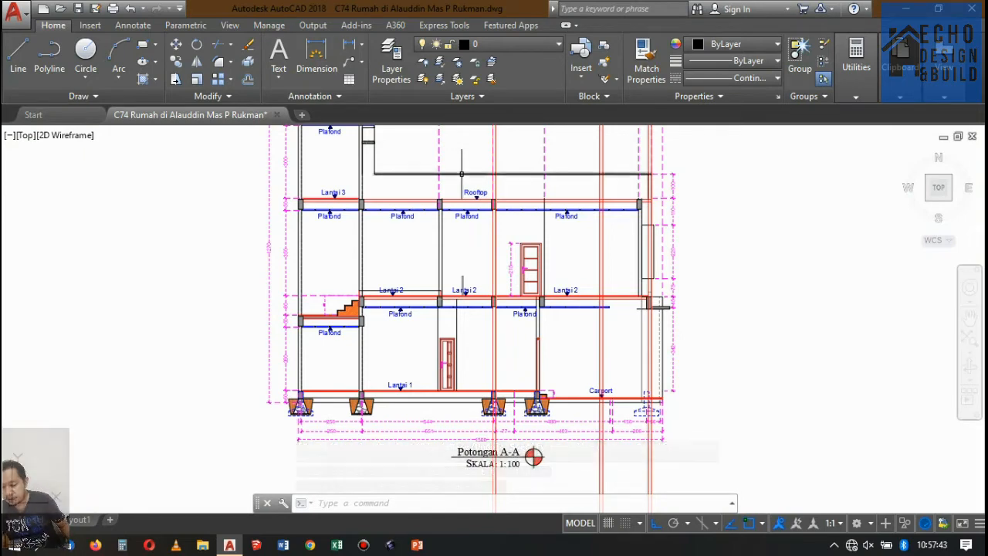
scroll(451, 270, "up", 4)
left_click(456, 256)
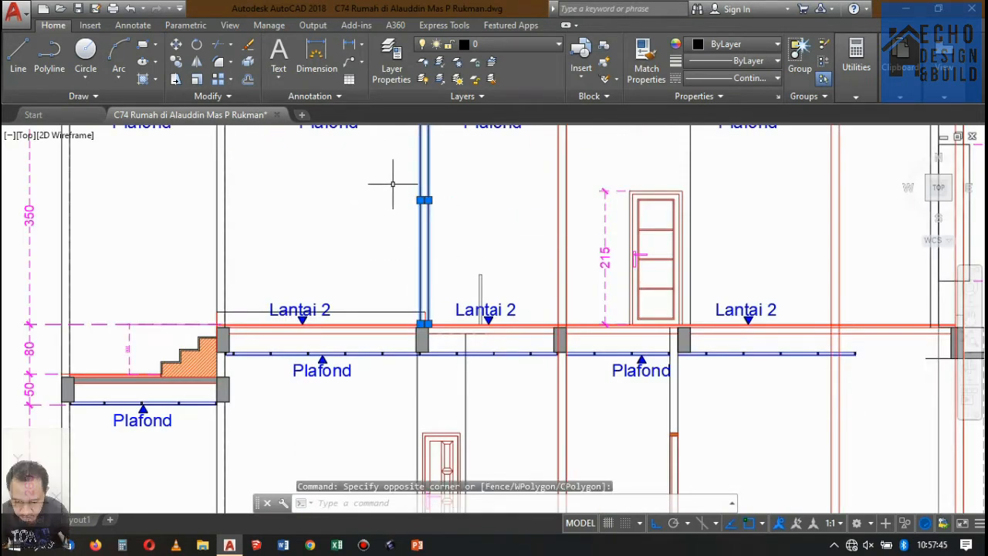
scroll(443, 205, "down", 4)
scroll(463, 294, "up", 4)
scroll(470, 302, "down", 3)
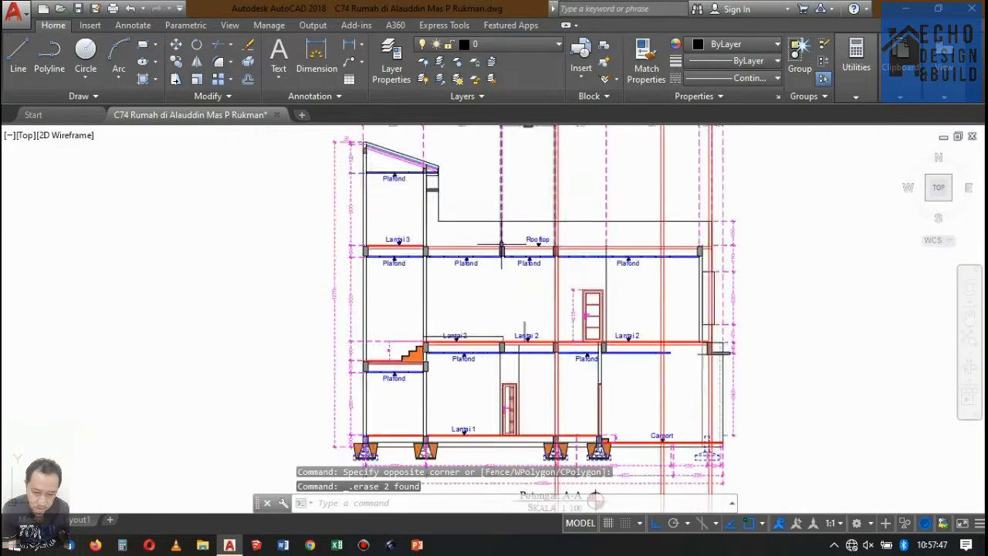
Step: Match the properties of the two short vertical guide segments to the horizontal line above the Lantai 2 floor
scroll(470, 302, "up", 1)
scroll(463, 309, "down", 4)
scroll(478, 231, "up", 5)
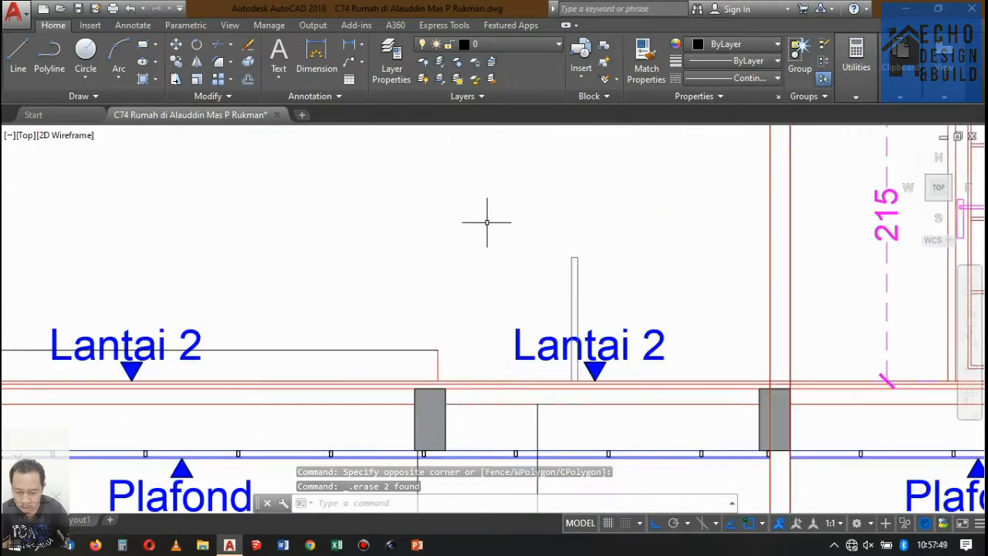
scroll(426, 254, "down", 3)
scroll(427, 255, "up", 2)
scroll(260, 210, "up", 2)
scroll(260, 209, "down", 4)
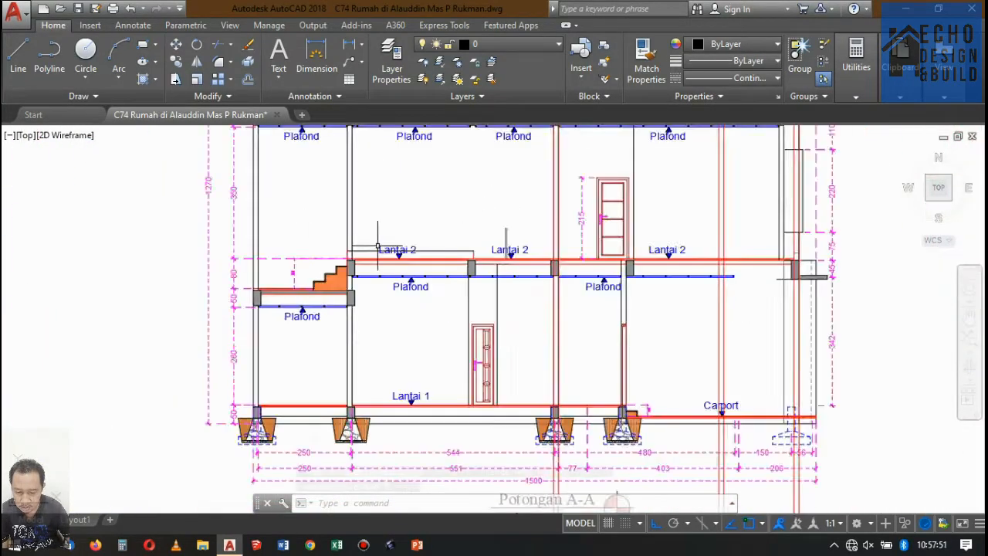
scroll(443, 234, "up", 1)
scroll(433, 228, "up", 2)
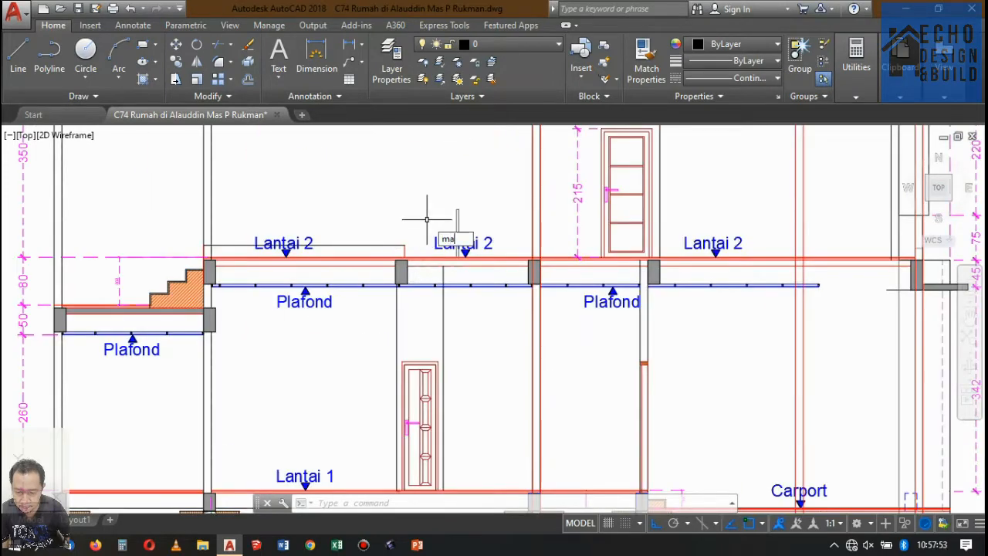
key("Return")
scroll(240, 253, "up", 4)
left_click(609, 231)
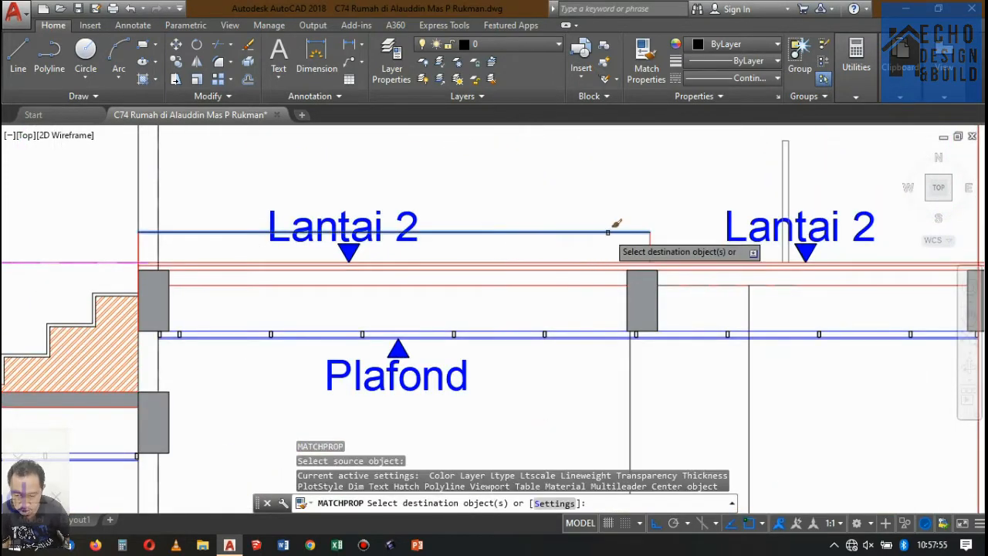
scroll(691, 232, "down", 2)
scroll(502, 218, "up", 2)
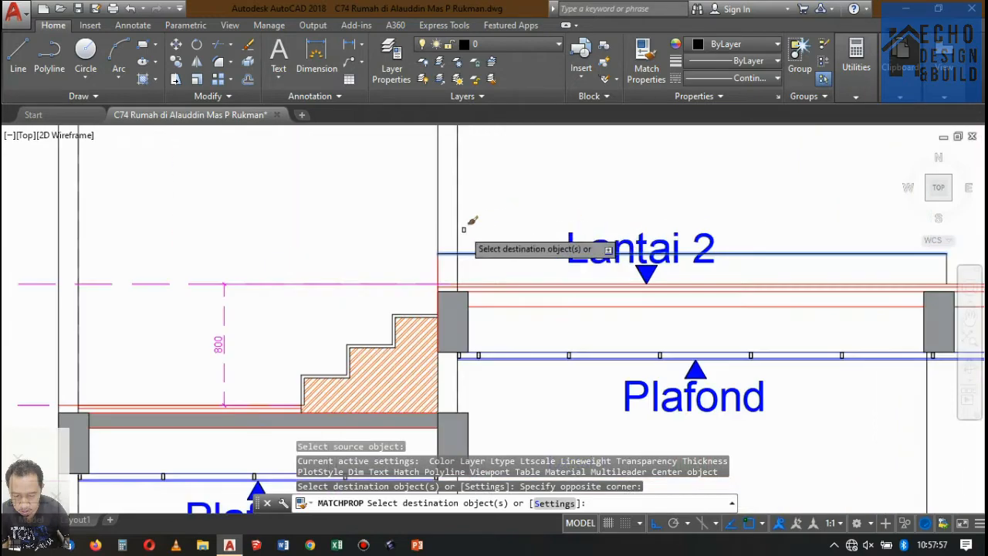
scroll(436, 254, "up", 2)
left_click(438, 267)
scroll(464, 208, "down", 5)
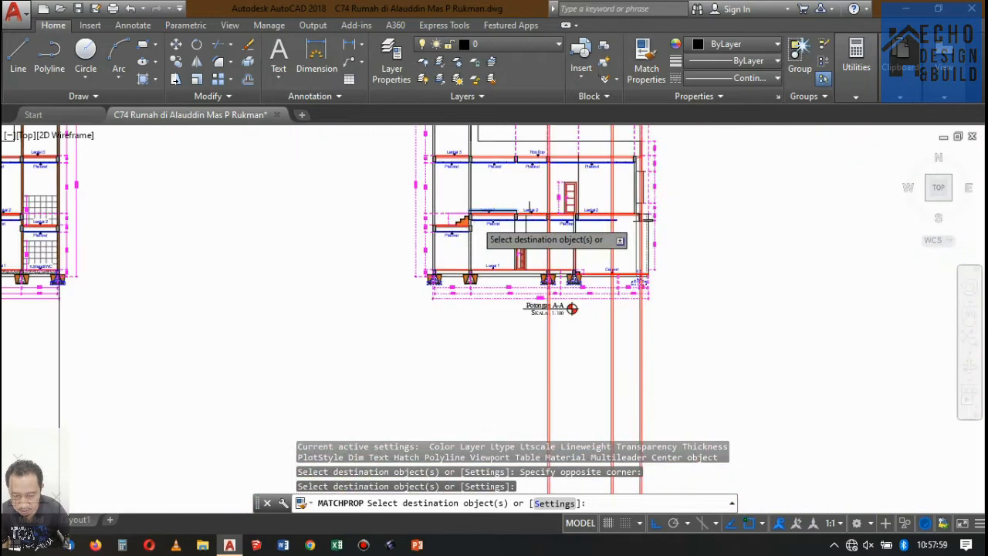
key("Return")
Step: Delete the 800 height dimension beside the stairs in Potongan A-A
scroll(409, 205, "up", 5)
scroll(441, 258, "up", 1)
scroll(437, 247, "down", 4)
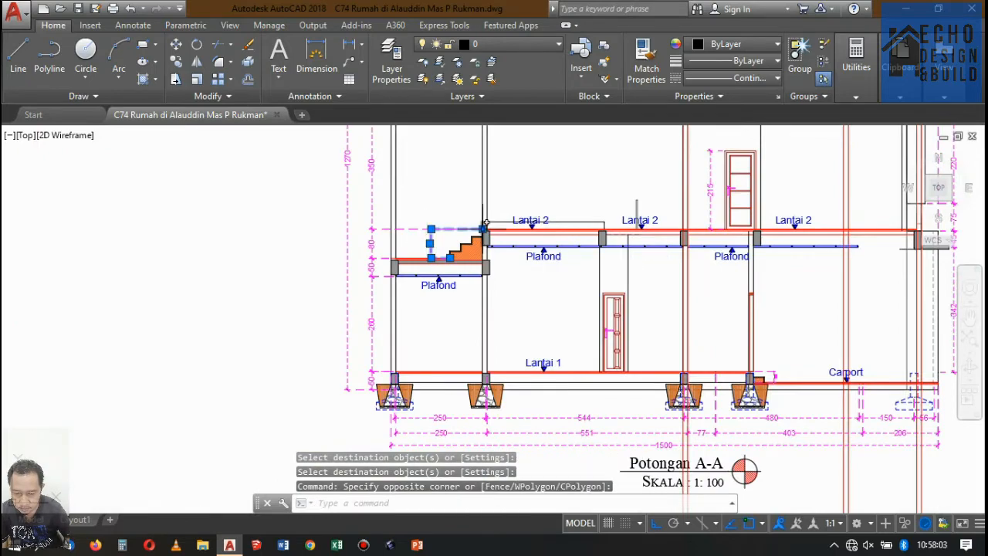
key("Delete")
Step: Examine the junction of the stairs, beam and Lantai 2 floor lines, and review the whole Potongan A-A section
scroll(396, 232, "up", 5)
scroll(383, 255, "up", 4)
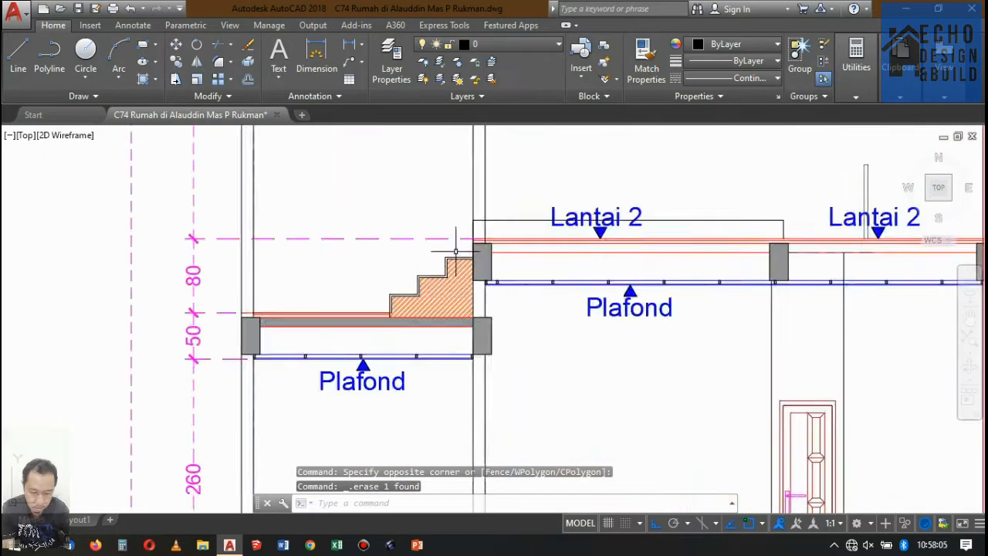
scroll(433, 247, "down", 6)
scroll(481, 236, "up", 8)
scroll(427, 244, "down", 3)
scroll(423, 236, "up", 5)
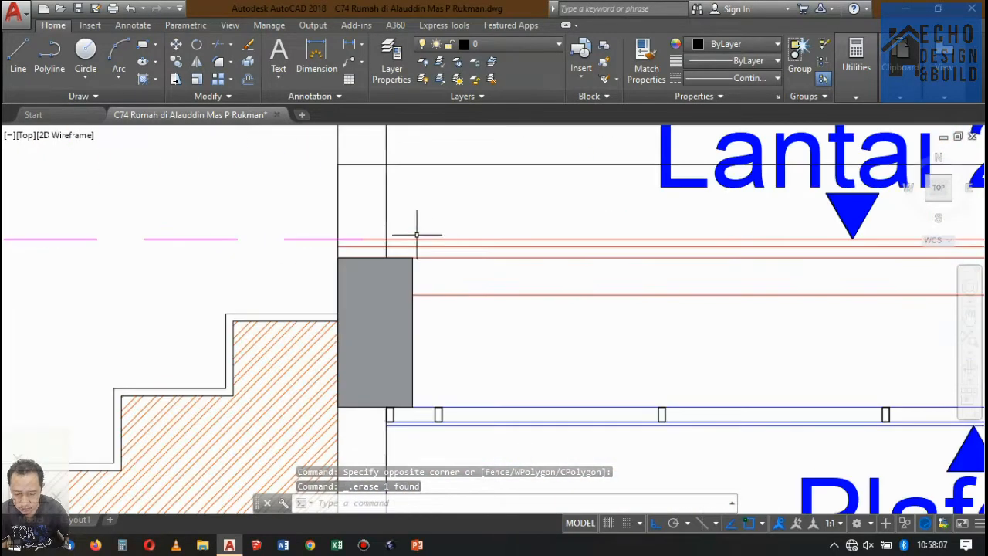
scroll(421, 239, "down", 5)
scroll(421, 251, "up", 5)
scroll(421, 263, "down", 7)
scroll(422, 267, "down", 5)
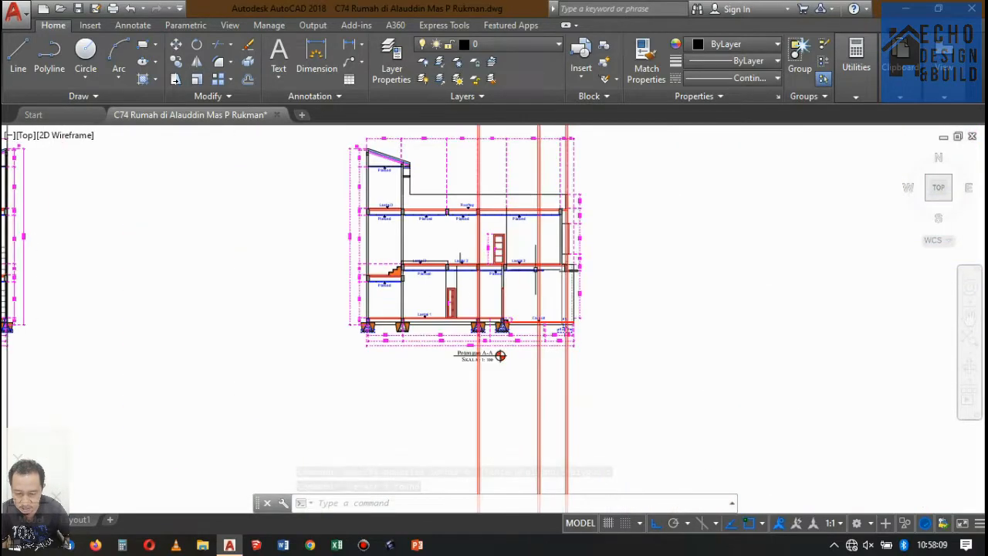
Step: Examine the front edge of Potongan A-A at Lantai 2 and compare it with the floor and rooftop plans above
scroll(651, 221, "up", 10)
scroll(655, 221, "down", 3)
scroll(586, 243, "up", 3)
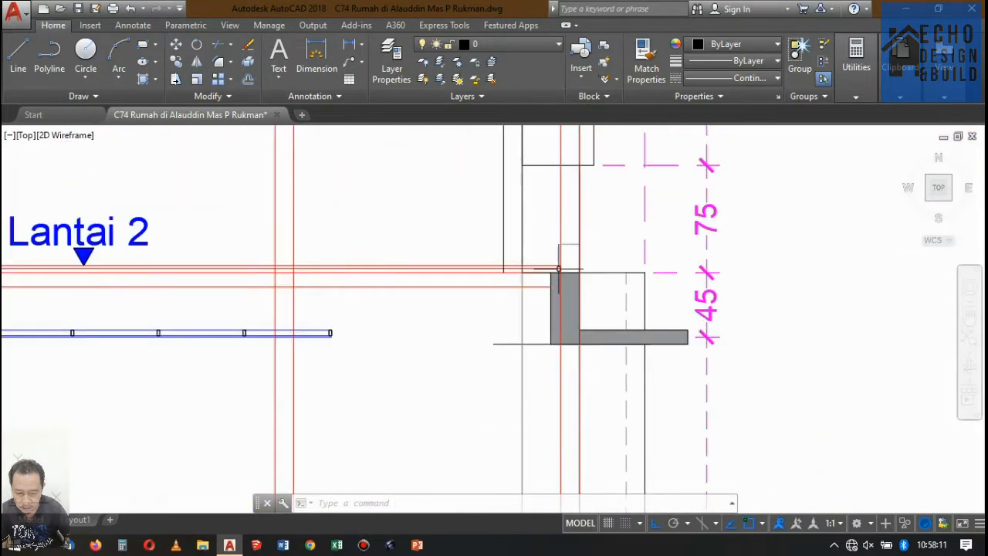
scroll(530, 260, "down", 9)
scroll(520, 264, "up", 3)
scroll(520, 264, "up", 10)
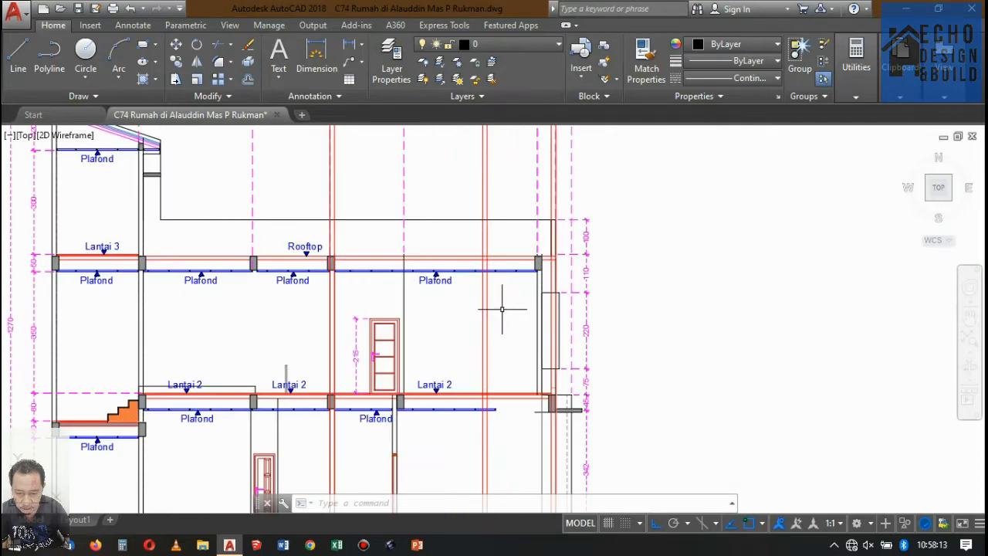
scroll(504, 279, "down", 11)
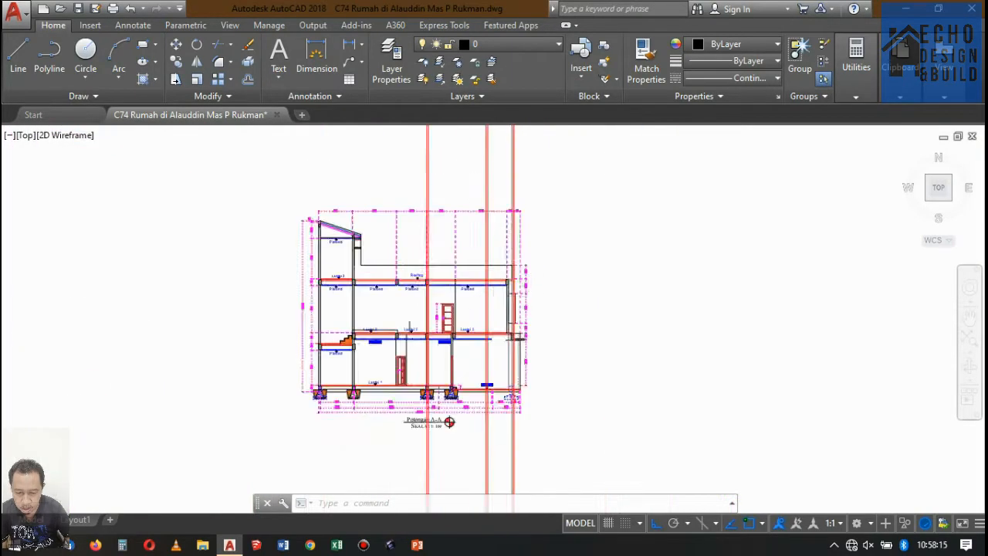
scroll(494, 283, "up", 6)
scroll(491, 205, "down", 6)
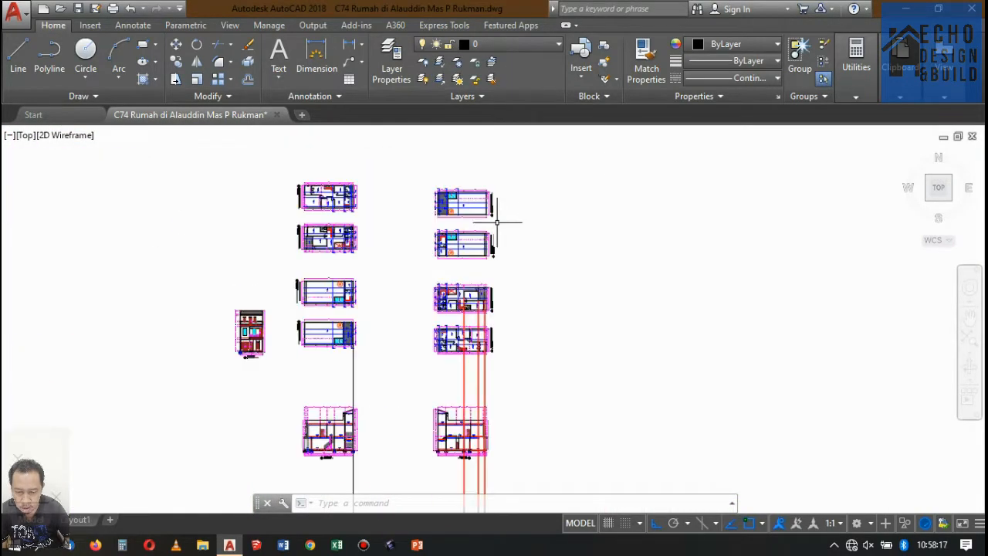
scroll(479, 313, "up", 10)
scroll(482, 293, "down", 4)
scroll(481, 214, "down", 5)
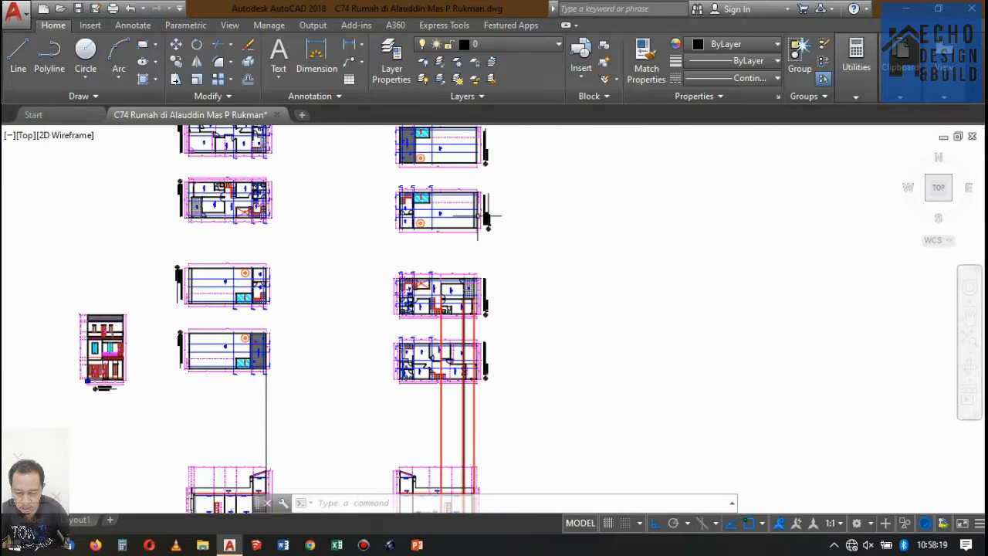
scroll(473, 186, "up", 5)
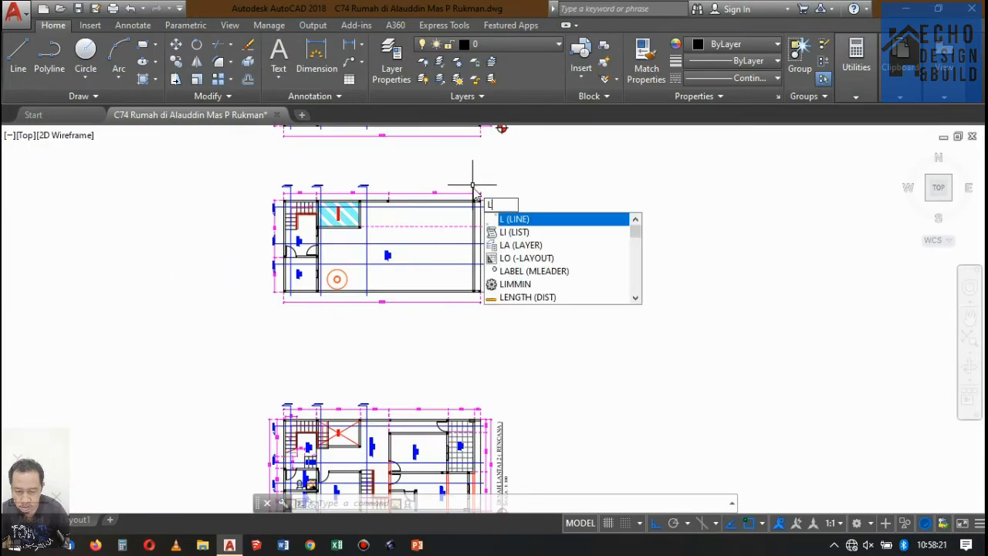
Step: Extend the front pair of red guide lines from the Lantai 2 plan up to the rear wall line of the Rencana Atap Rooftop plan
type("ex")
key("Return")
scroll(463, 286, "down", 5)
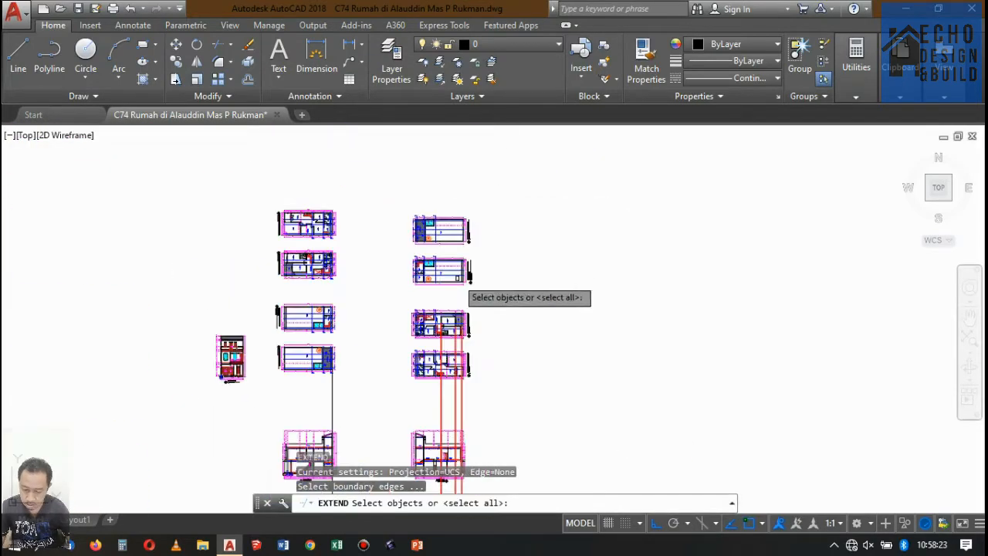
scroll(471, 205, "up", 10)
left_click(400, 279)
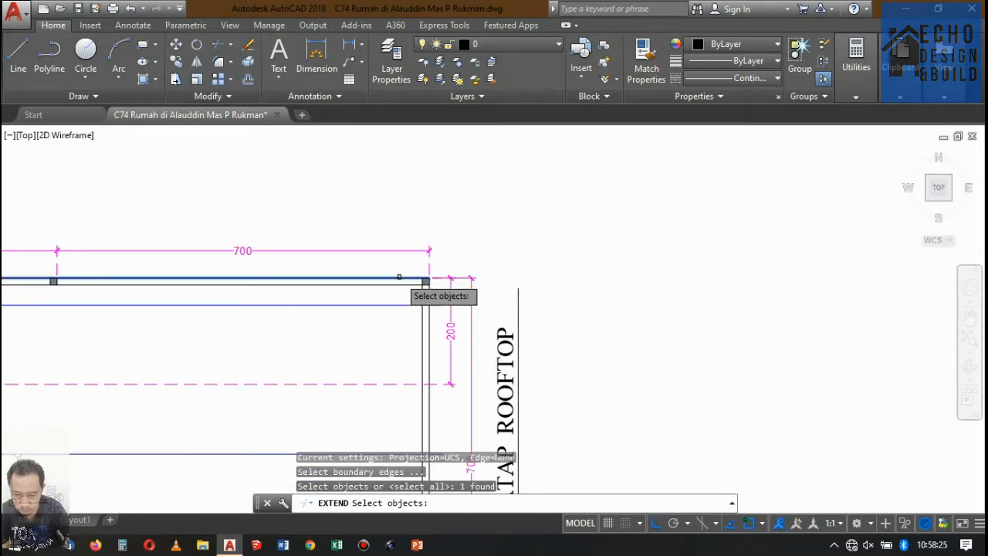
scroll(400, 278, "down", 8)
scroll(453, 346, "up", 6)
key("Return")
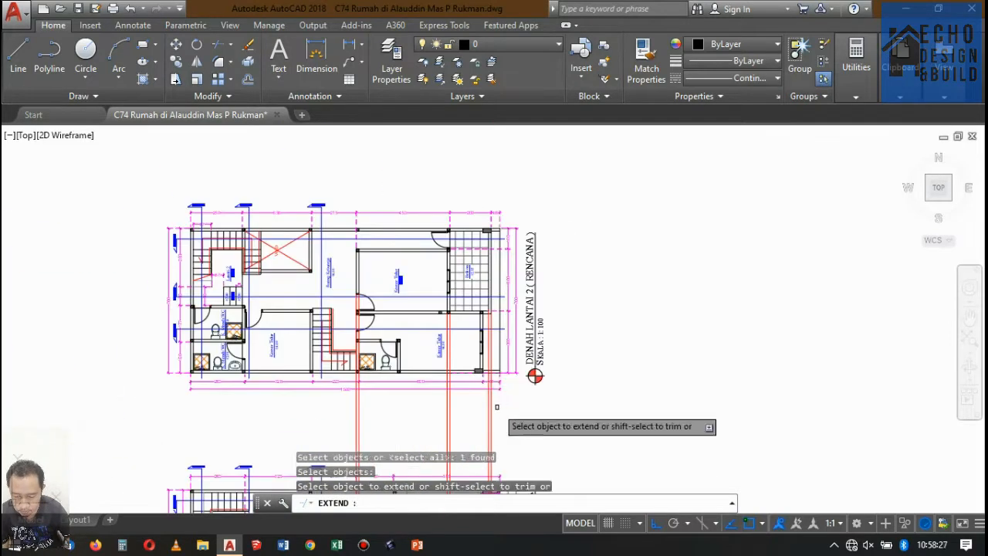
left_click(496, 405)
left_click(472, 403)
scroll(501, 285, "down", 8)
key("Return")
Step: Examine where the extended guide lines cross the Rencana Atap Rooftop plan and follow them down to Potongan A-A
scroll(502, 205, "up", 10)
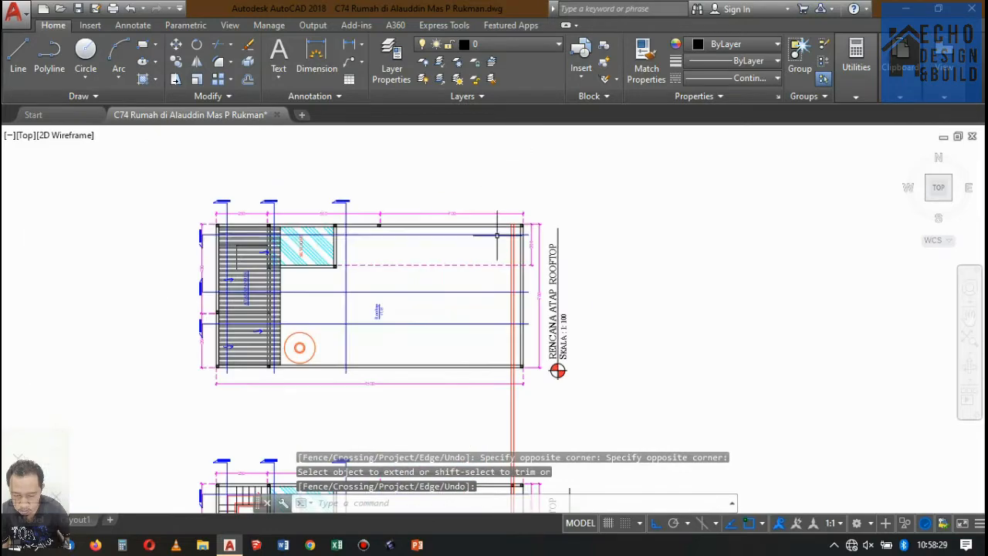
scroll(493, 192, "down", 4)
scroll(488, 205, "up", 4)
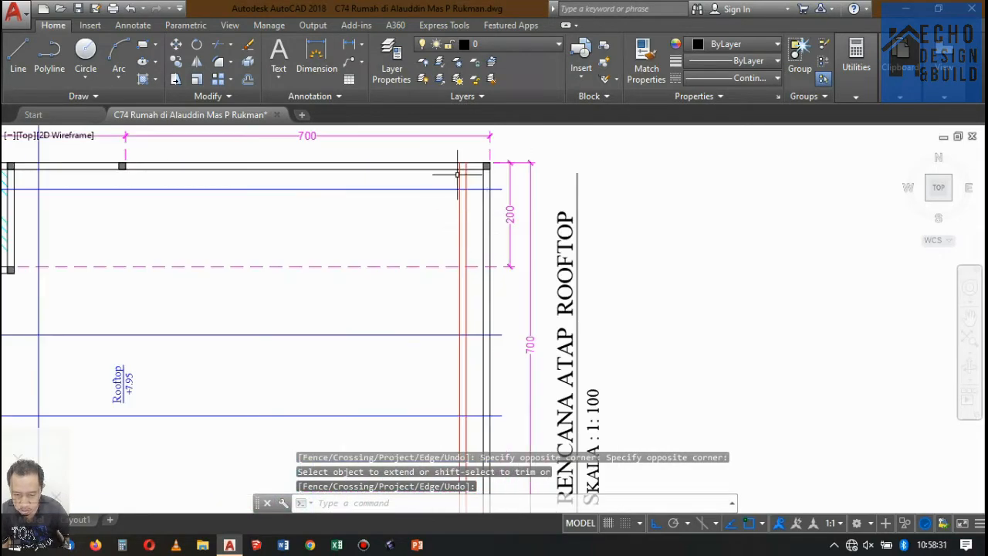
scroll(460, 166, "down", 8)
scroll(474, 192, "down", 2)
scroll(476, 418, "up", 2)
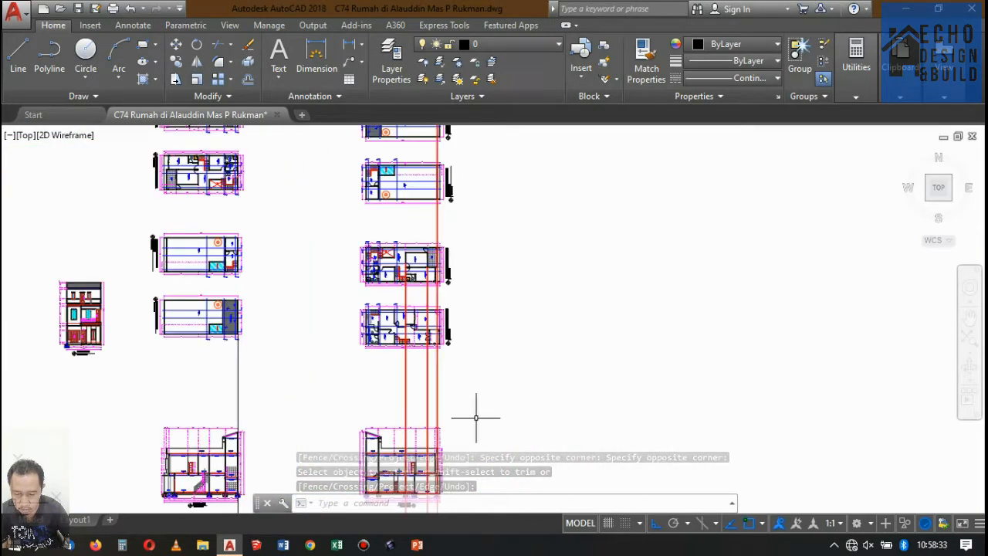
scroll(475, 254, "down", 3)
scroll(478, 231, "up", 8)
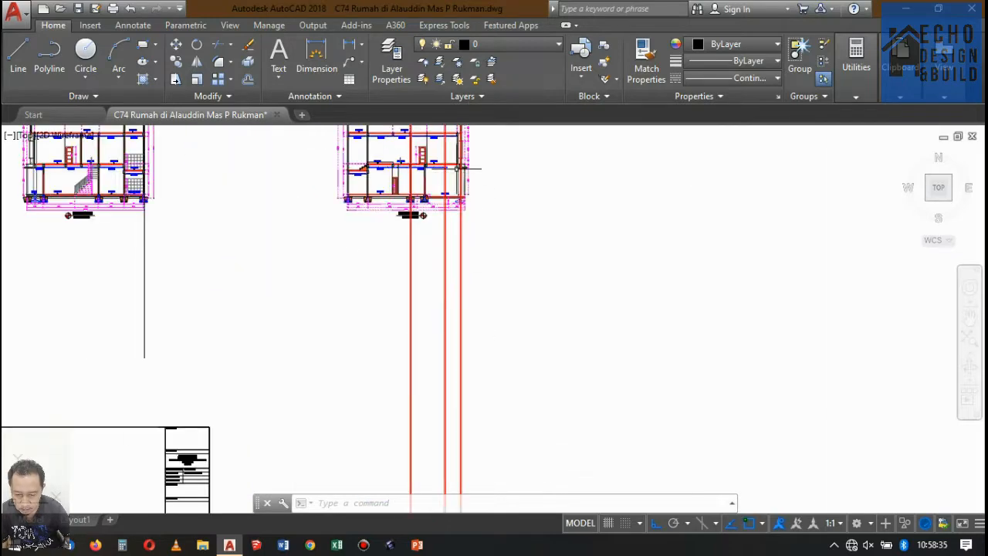
scroll(484, 198, "down", 6)
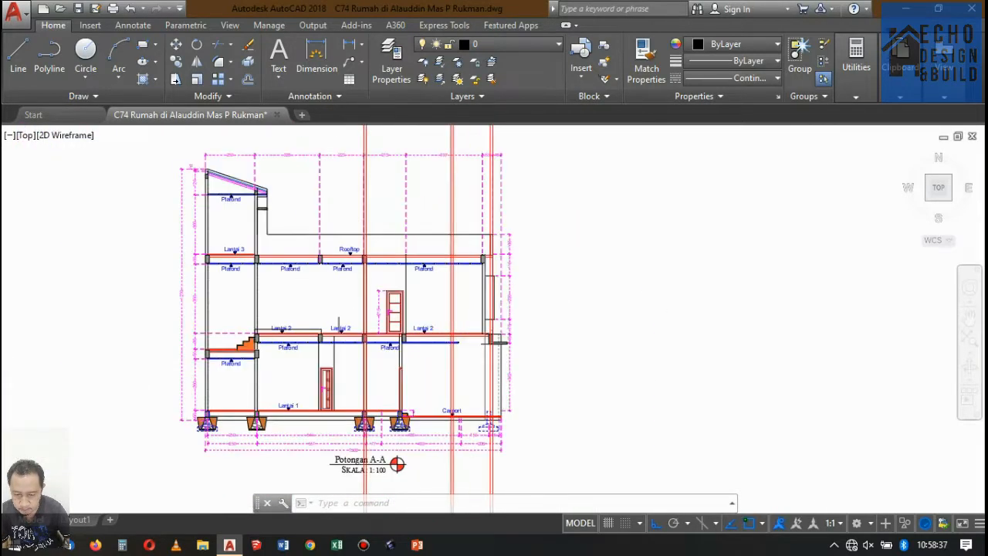
Step: Examine the front wall, Rooftop parapet and Lantai 2 beam in Potongan A-A against the red guide lines
scroll(507, 238, "up", 8)
scroll(512, 263, "down", 4)
scroll(512, 262, "down", 5)
scroll(507, 222, "up", 8)
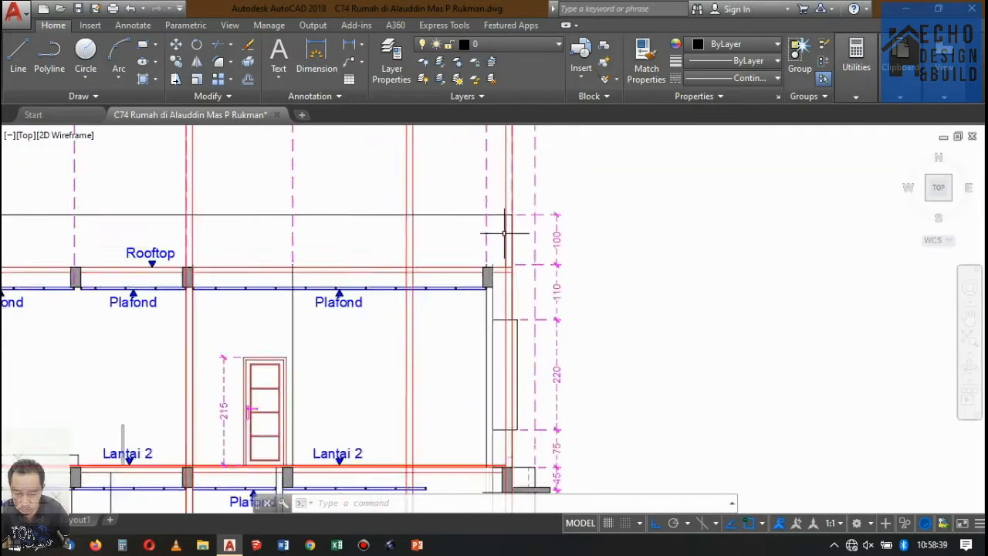
scroll(519, 204, "down", 4)
scroll(513, 216, "down", 2)
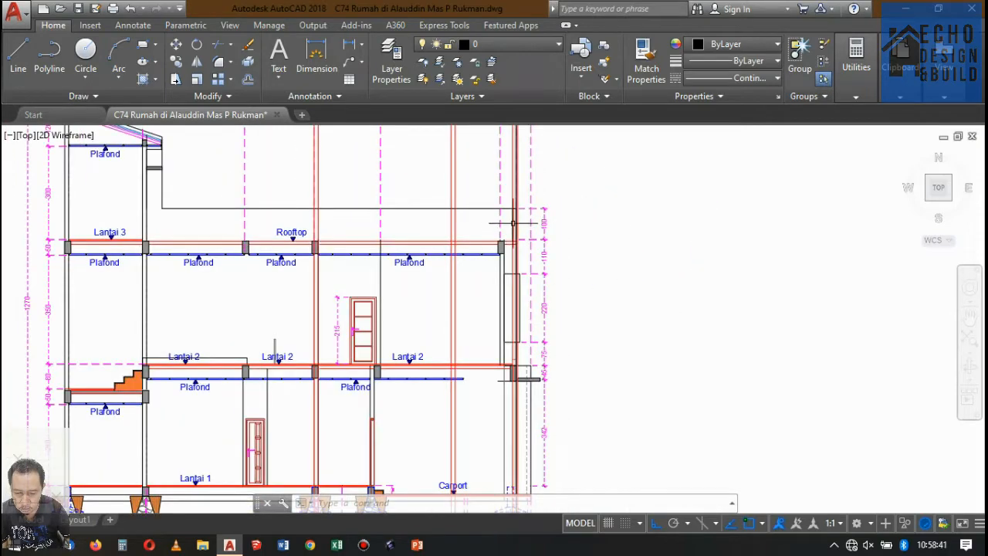
scroll(501, 318, "up", 4)
scroll(517, 237, "down", 4)
scroll(483, 216, "up", 8)
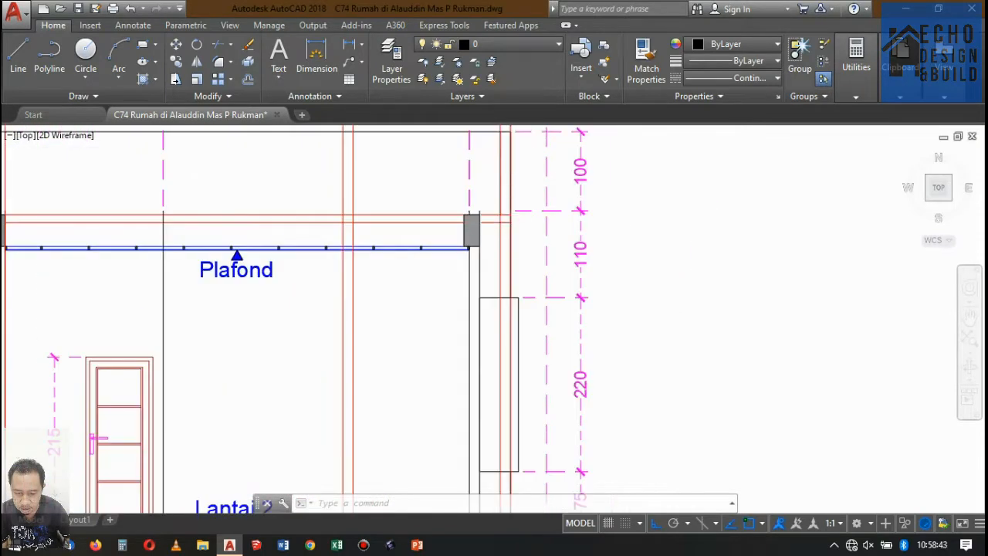
scroll(486, 218, "down", 8)
scroll(501, 336, "up", 5)
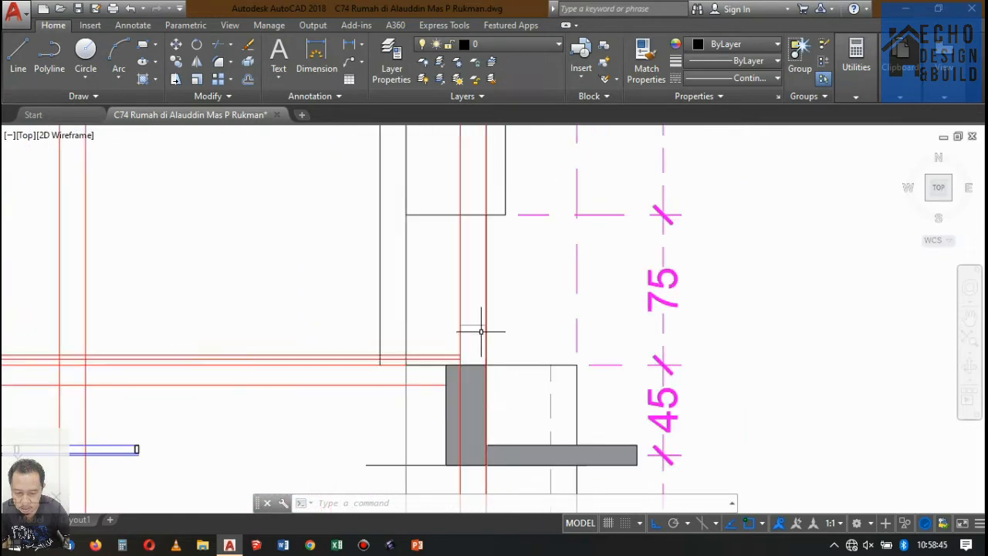
scroll(472, 262, "down", 2)
scroll(475, 287, "up", 1)
scroll(472, 292, "down", 5)
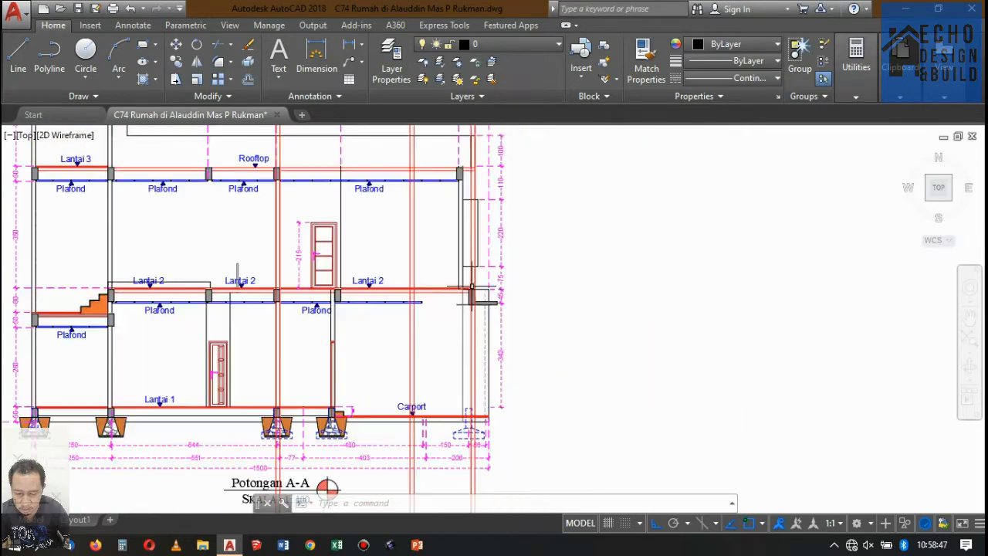
Step: Erase the projecting box outline on the front wall between Lantai 2 and Rooftop in Potongan A-A
scroll(467, 223, "up", 5)
scroll(463, 236, "down", 4)
scroll(477, 216, "up", 5)
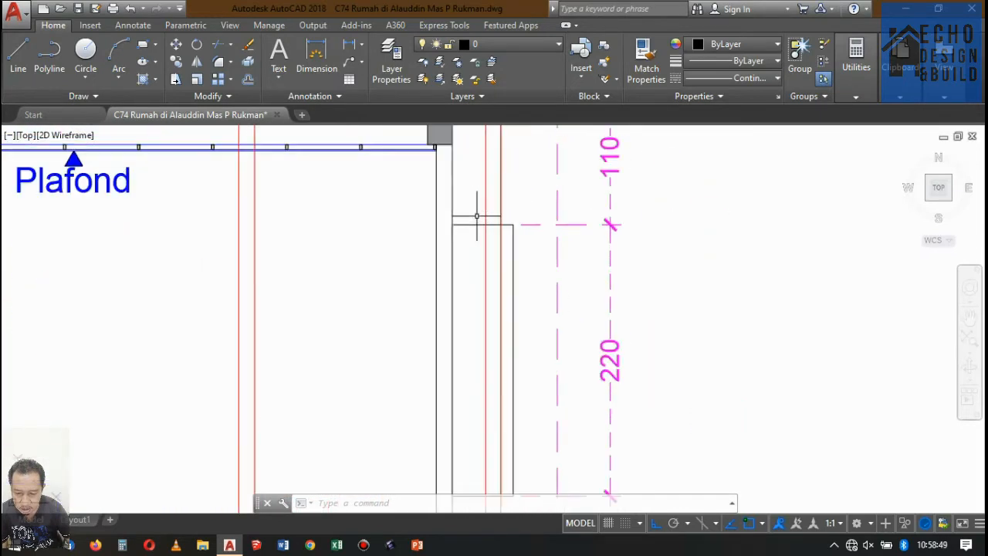
left_click(474, 235)
left_click(468, 203)
key("Delete")
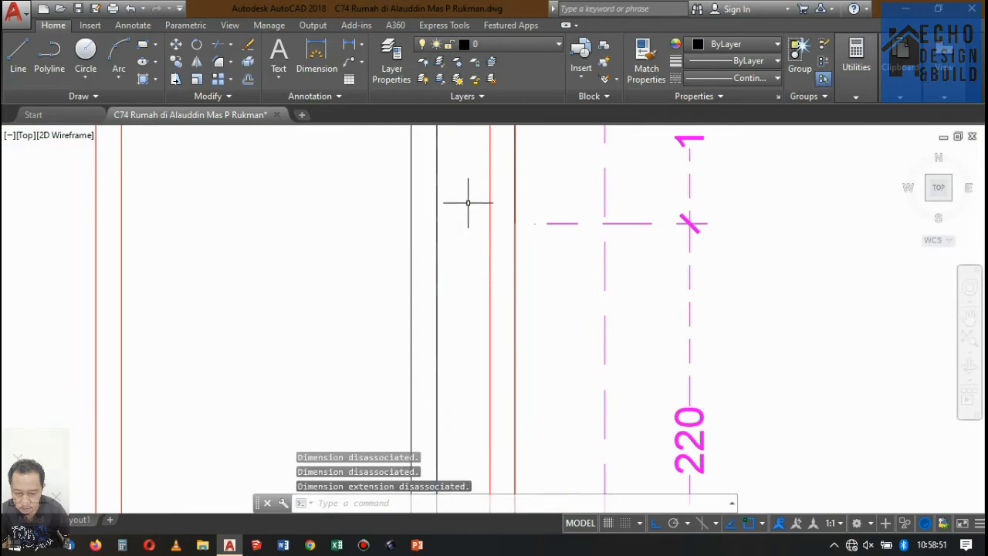
Step: Delete the 100, 110, 220 and 75 height dimensions along the front side of Potongan A-A
scroll(502, 208, "down", 5)
scroll(533, 224, "up", 4)
scroll(523, 198, "down", 5)
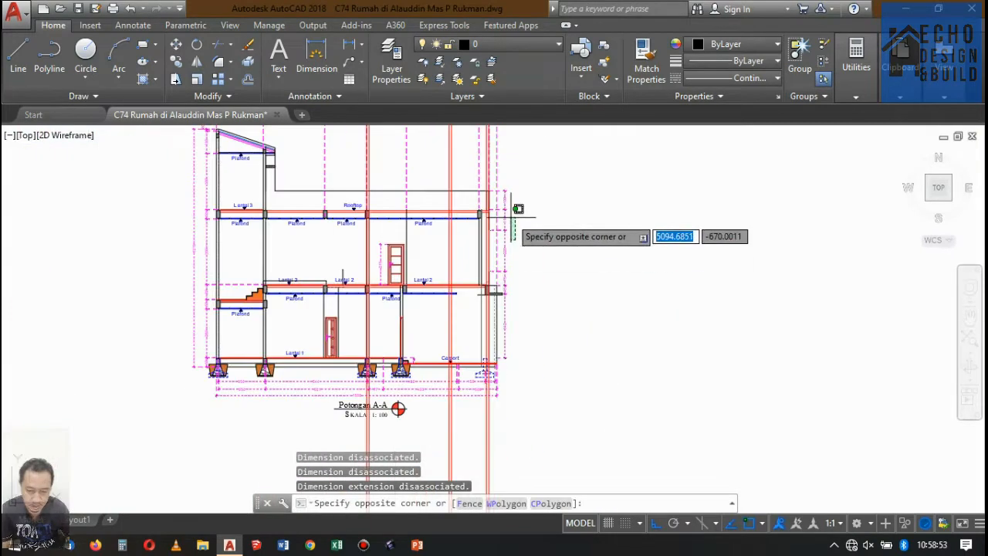
left_click(510, 188)
scroll(502, 254, "up", 5)
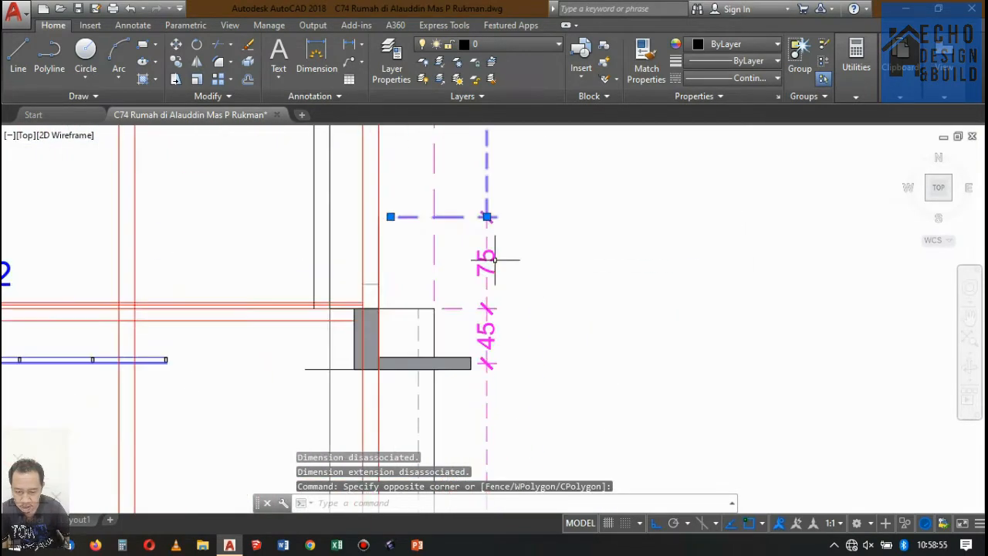
left_click(507, 231)
key("Delete")
Step: Delete the remaining 45 and 342 height dimensions along the front side of Potongan A-A
scroll(511, 232, "down", 5)
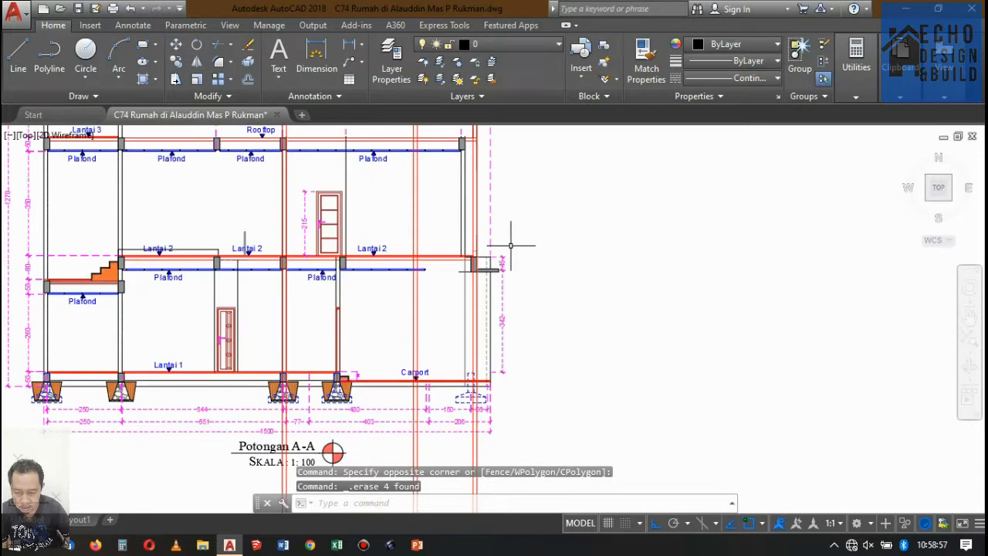
scroll(518, 282, "up", 5)
left_click(468, 184)
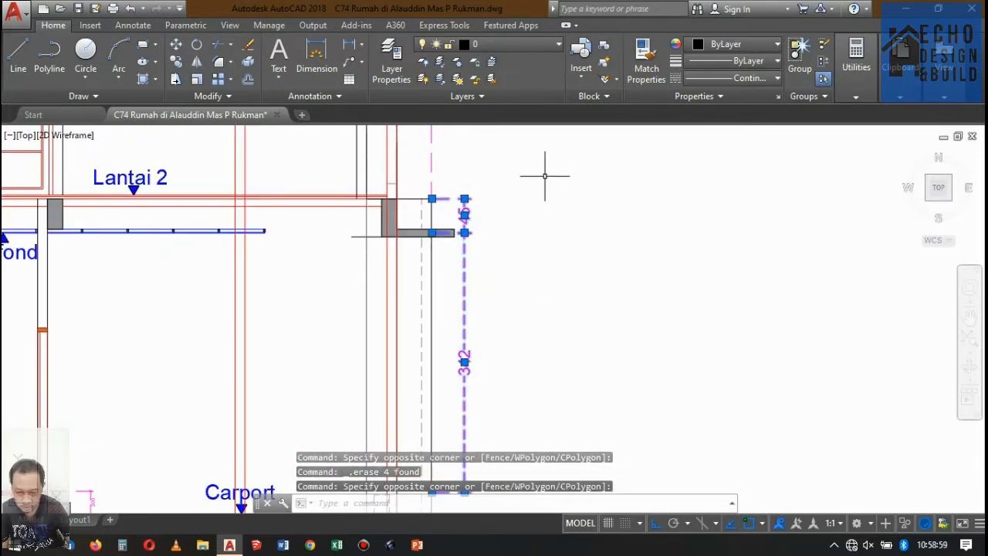
key("Delete")
Step: Examine the junction of the front beam, wall lines and Rooftop slab in Potongan A-A
scroll(584, 242, "down", 5)
scroll(529, 198, "up", 5)
scroll(547, 305, "down", 4)
scroll(526, 205, "up", 4)
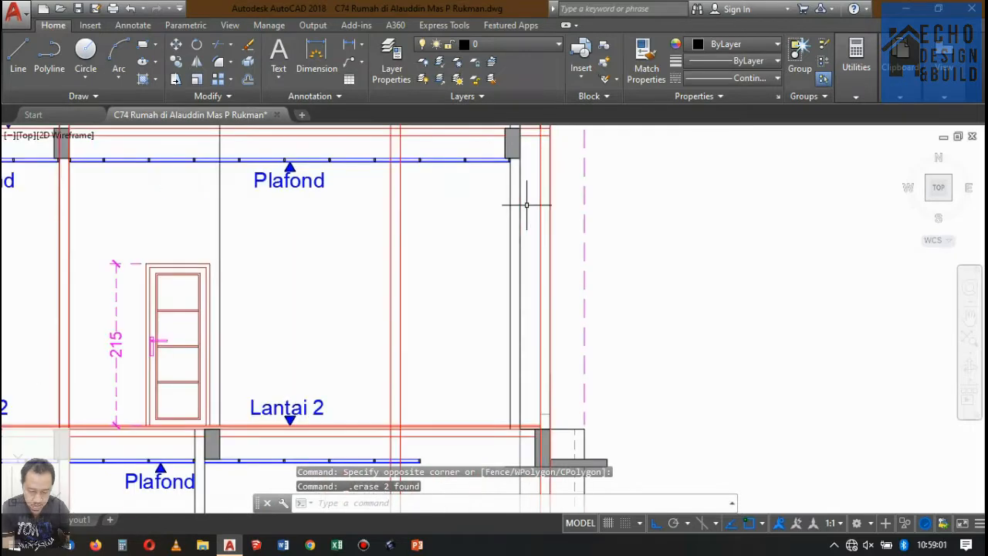
scroll(522, 207, "down", 4)
scroll(520, 211, "up", 6)
scroll(523, 225, "down", 2)
scroll(527, 244, "up", 4)
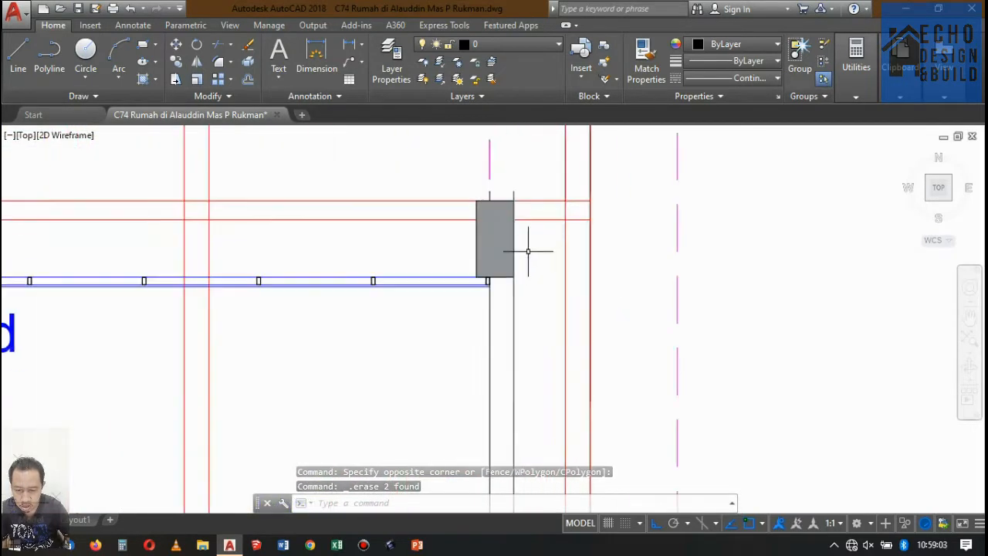
scroll(517, 267, "up", 5)
scroll(491, 279, "down", 5)
scroll(463, 217, "up", 7)
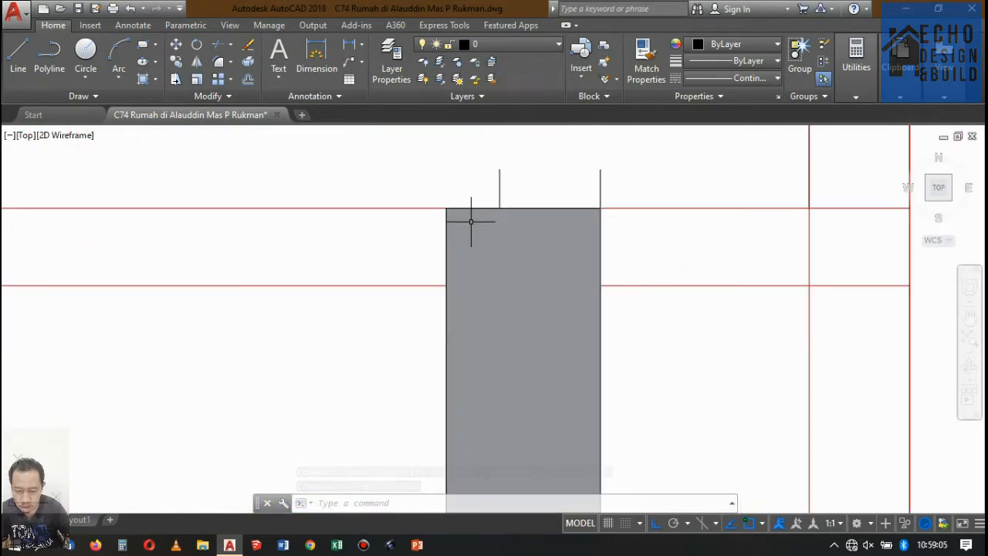
scroll(456, 208, "down", 2)
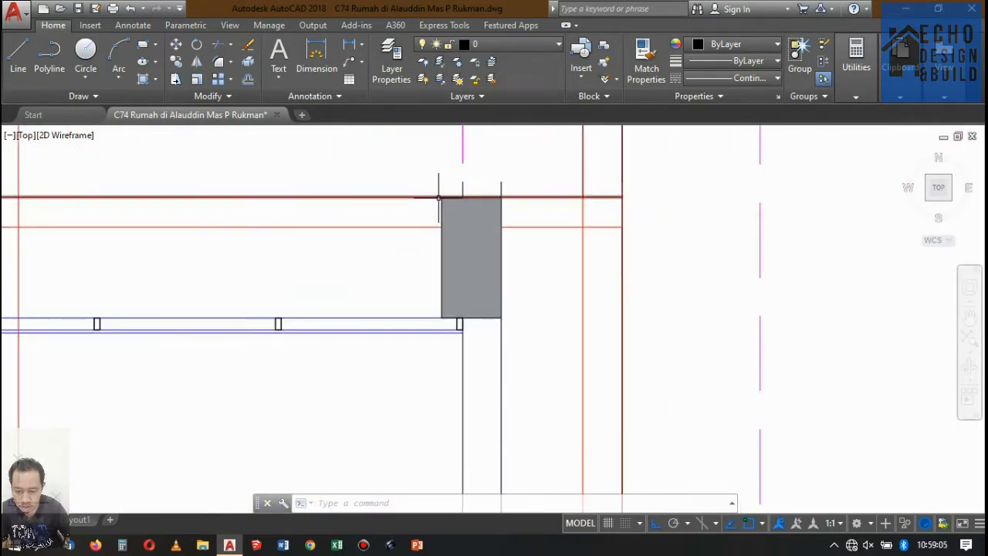
Step: Move the front Rooftop beam and its hatch horizontally so its upper outer corner meets the outermost red guide line
left_click(521, 313)
scroll(510, 255, "down", 5)
scroll(514, 228, "up", 3)
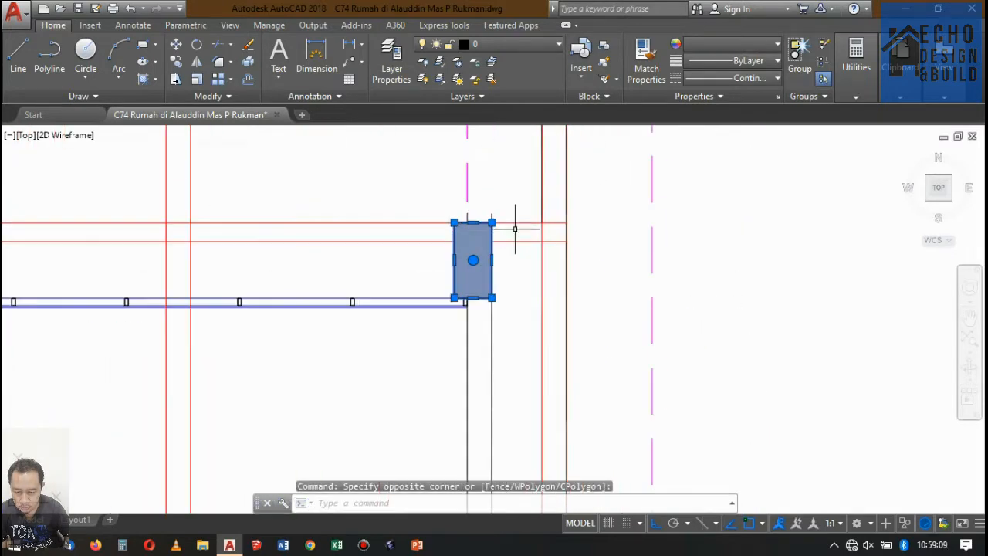
middle_click_drag(545, 200, 523, 217)
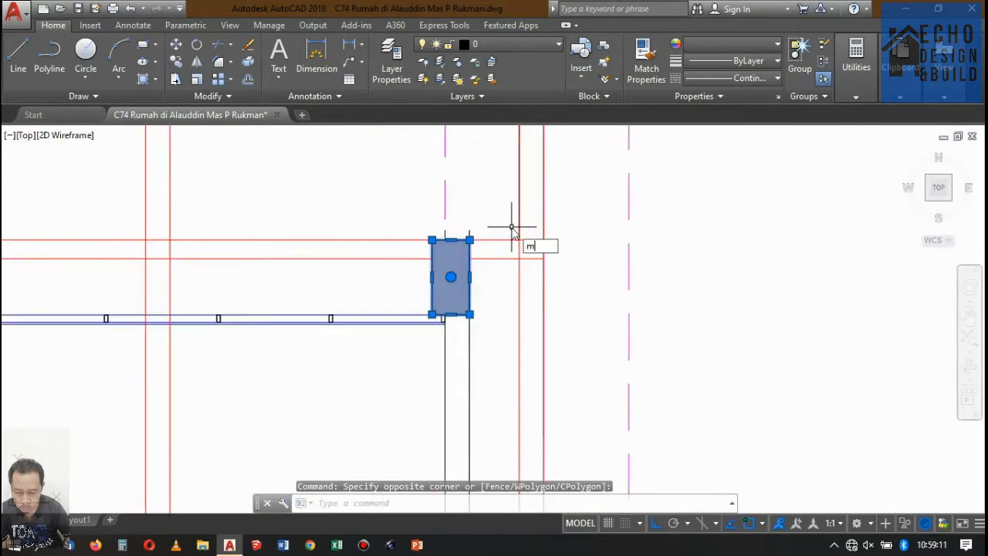
key("Return")
scroll(463, 232, "up", 5)
left_click(457, 231)
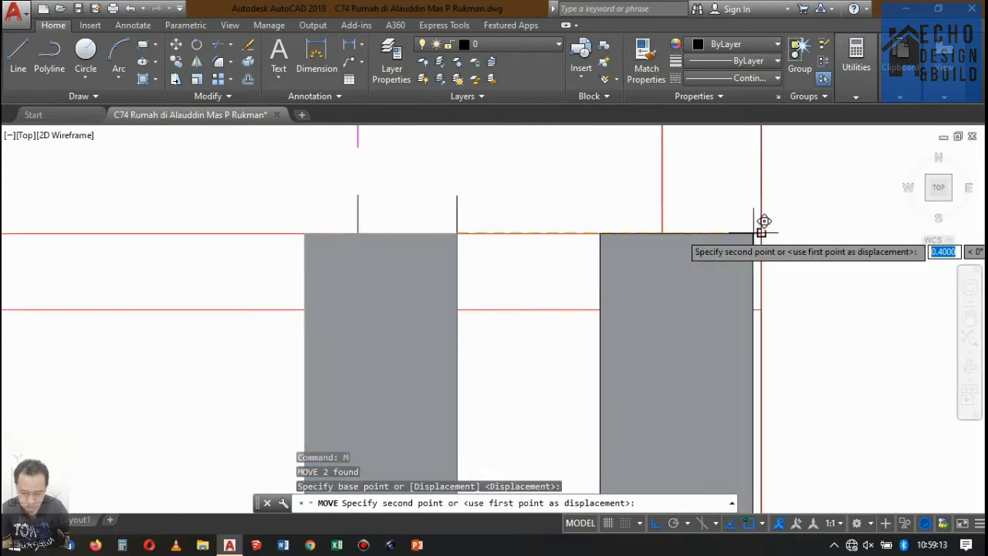
left_click(768, 222)
scroll(646, 207, "down", 5)
scroll(648, 226, "down", 3)
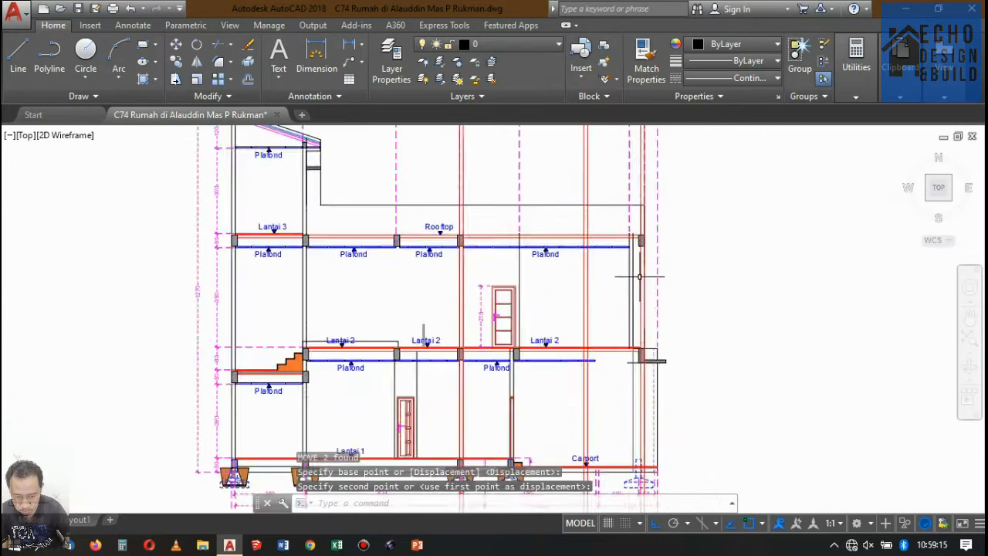
scroll(640, 281, "up", 3)
left_click(629, 281)
left_click(578, 219)
scroll(583, 226, "down", 5)
scroll(585, 225, "up", 4)
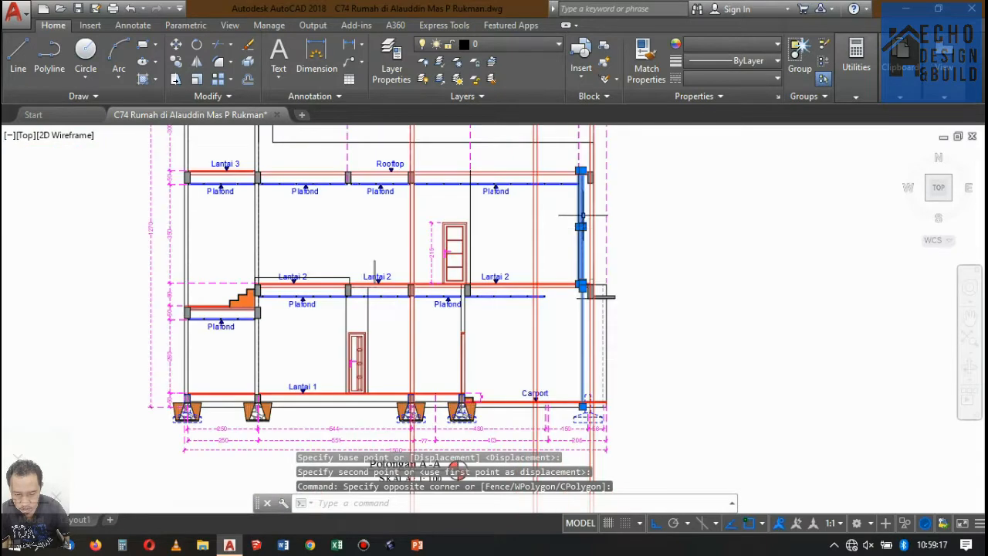
scroll(580, 231, "down", 2)
scroll(579, 244, "up", 5)
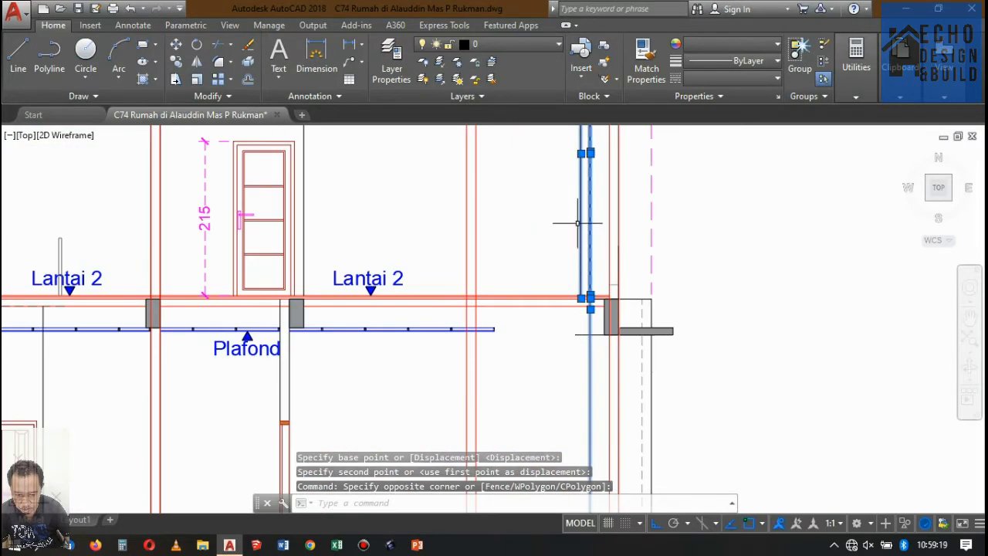
key("Escape")
Step: Delete the old inner front wall line between the Lantai 2 and Rooftop slabs in Potongan A-A
scroll(582, 198, "up", 2)
left_click(593, 221)
left_click(561, 195)
scroll(561, 355, "down", 3)
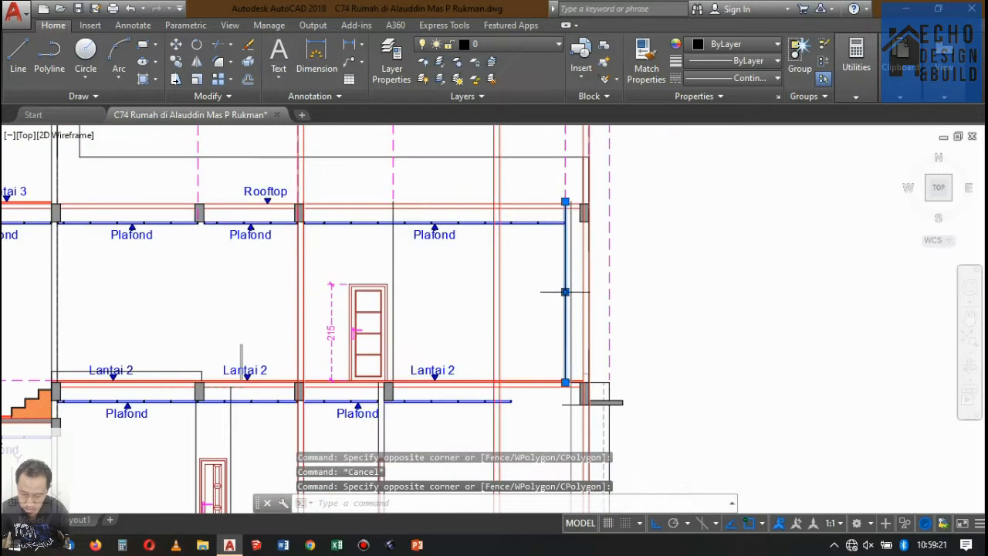
scroll(573, 239, "up", 2)
key("Delete")
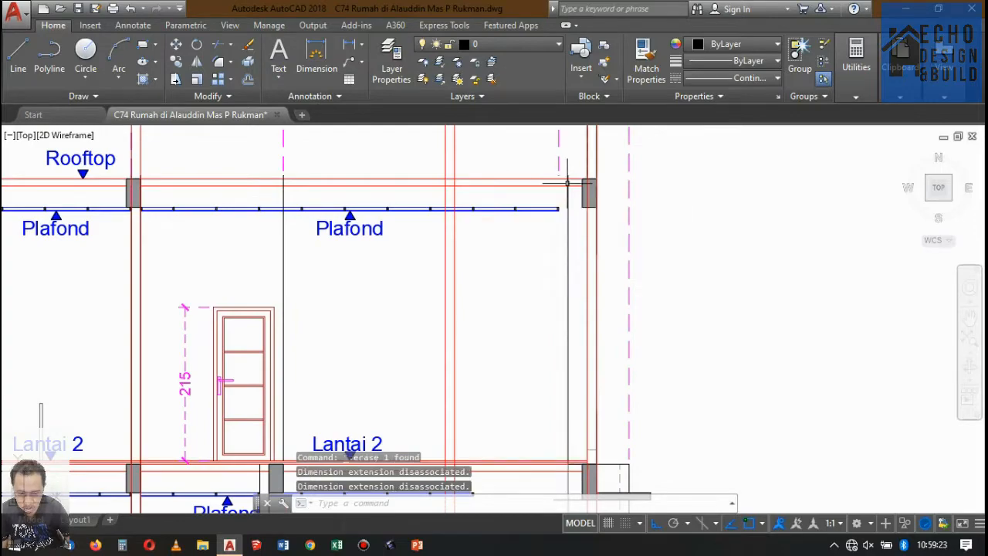
Step: Trim the stub of the remaining old front wall line that projects above the Rooftop slab's upper line
scroll(576, 192, "down", 3)
scroll(578, 214, "up", 2)
scroll(579, 269, "down", 2)
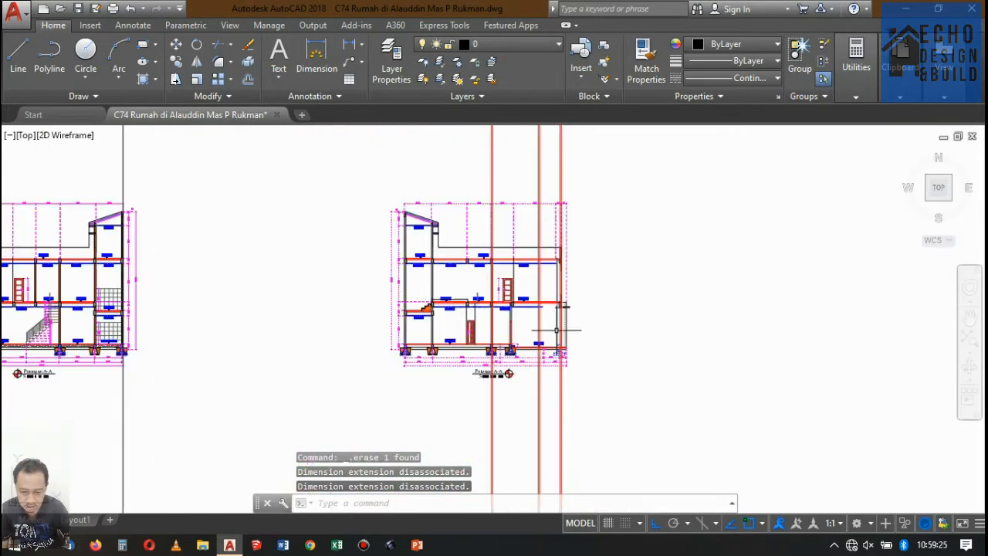
scroll(551, 205, "up", 2)
scroll(550, 206, "up", 2)
scroll(584, 214, "down", 2)
scroll(582, 255, "up", 4)
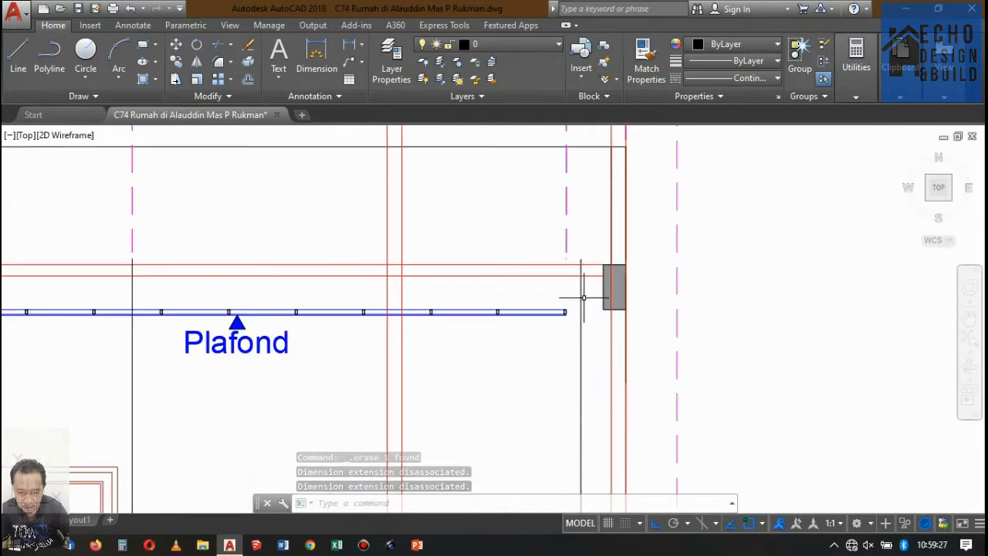
type("tr")
key("space")
key("space")
scroll(585, 270, "up", 3)
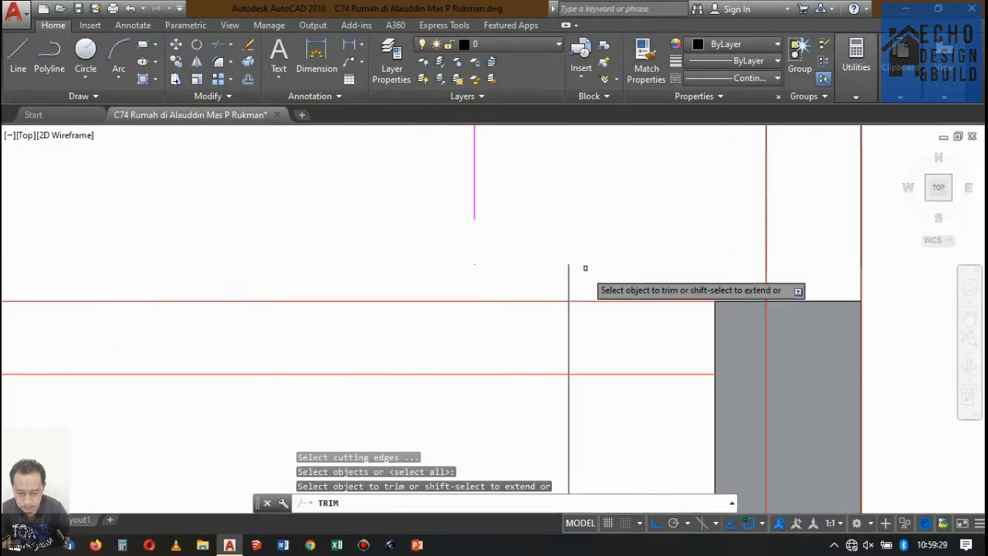
left_click(587, 270)
left_click(545, 250)
scroll(576, 203, "down", 4)
key("space")
scroll(575, 270, "down", 2)
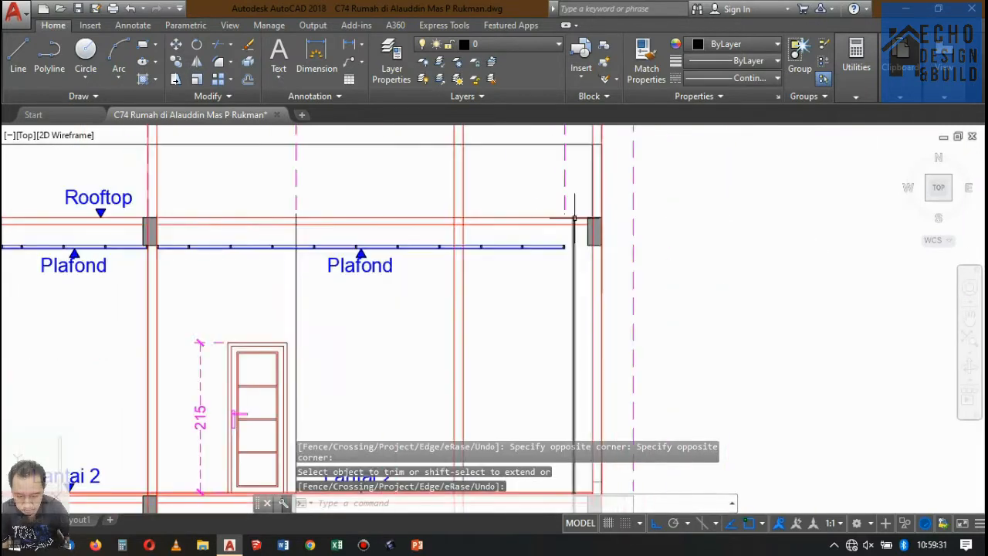
Step: Extend the front Plafond lines below the Rooftop slab to the inner red guide line at the front beam
scroll(577, 240, "up", 4)
scroll(577, 240, "down", 4)
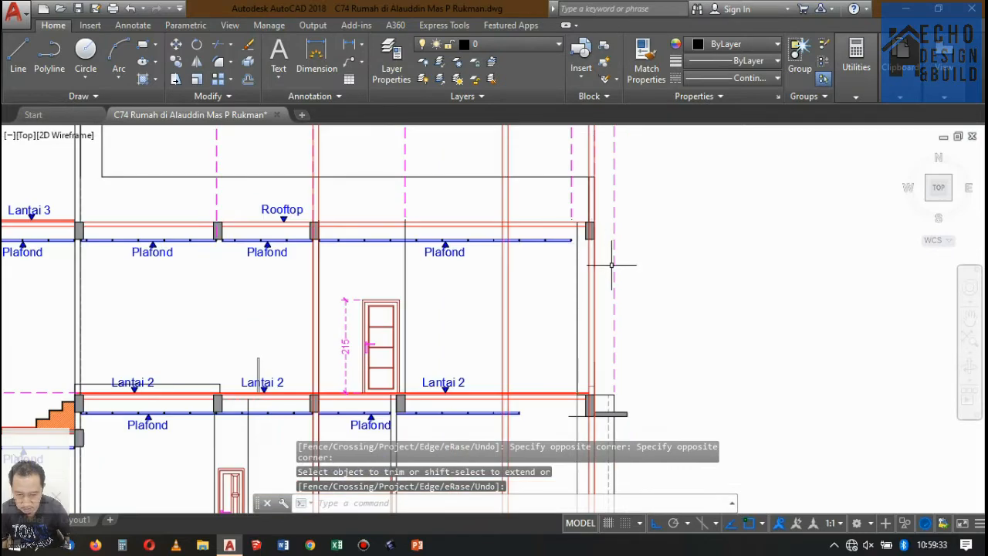
scroll(602, 254, "up", 3)
type("ex")
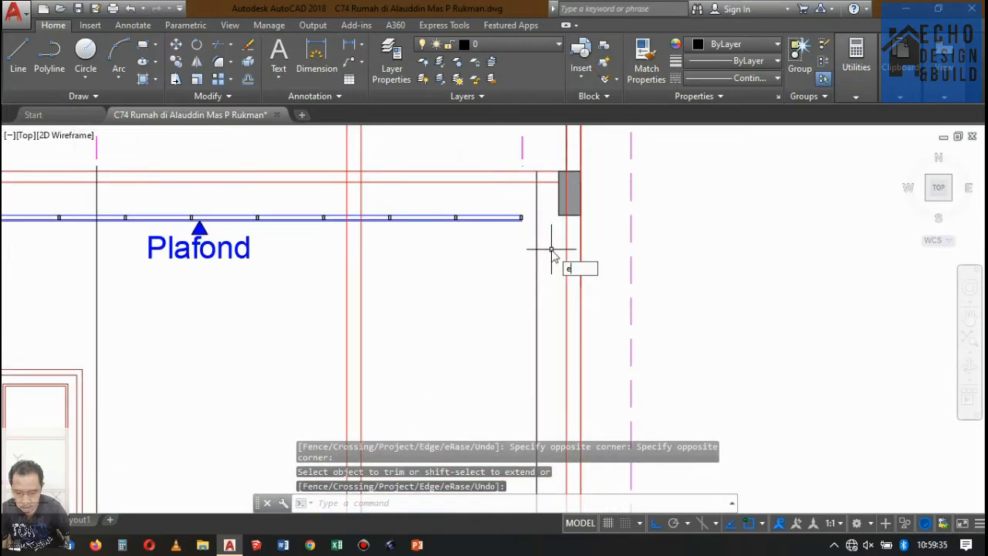
key("space")
scroll(555, 239, "up", 5)
left_click(578, 221)
left_click(545, 214)
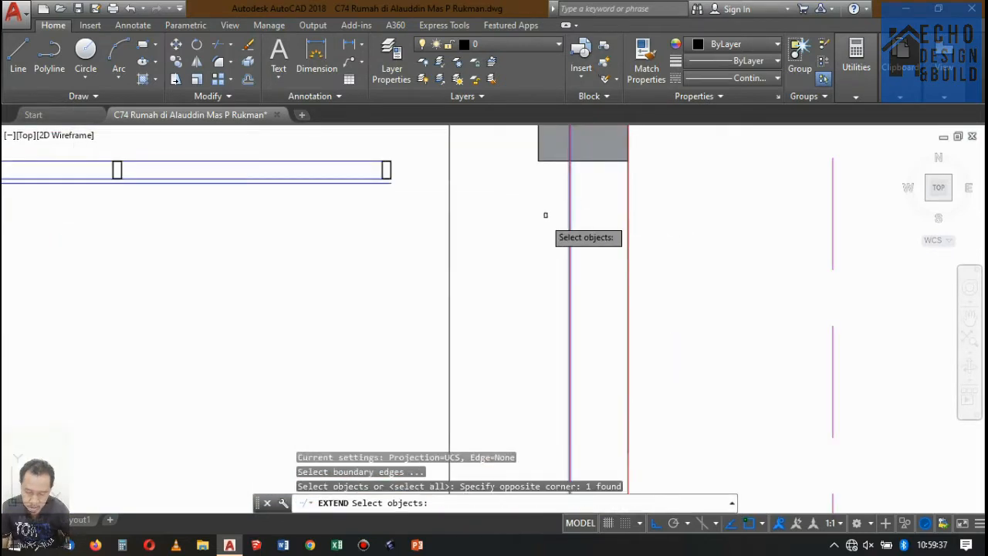
scroll(540, 223, "down", 5)
scroll(495, 255, "up", 1)
left_click(492, 258)
left_click(467, 181)
key("space")
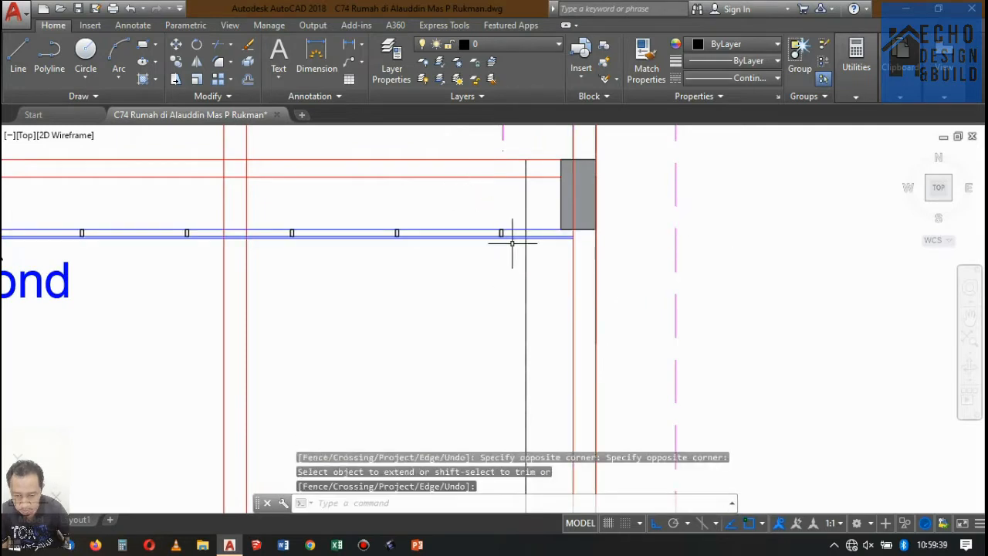
Step: Copy the last ceiling batten 0.4 units horizontally so its outer corner meets the extended ceiling's end at the guide line
scroll(494, 231, "up", 2)
left_click(489, 195)
left_click(562, 309)
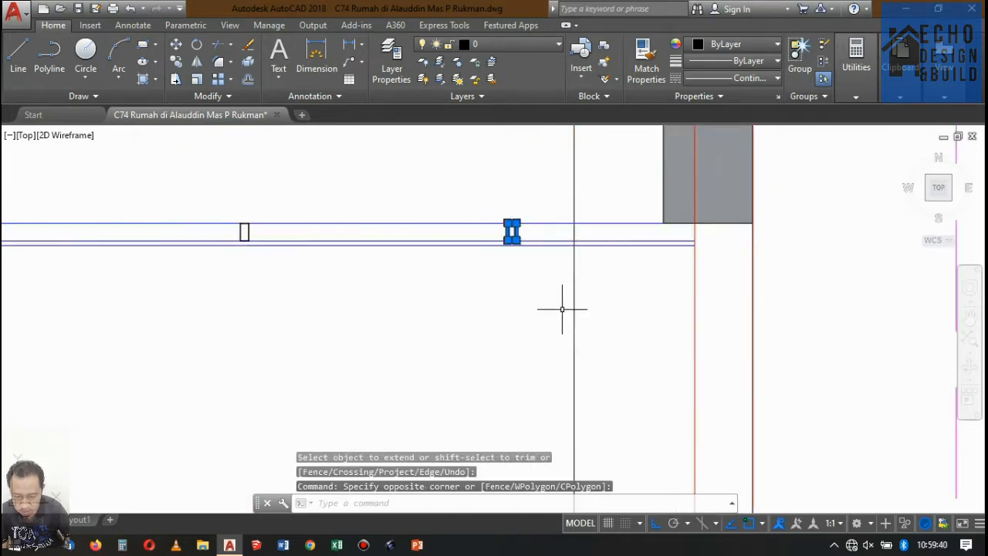
left_click(176, 64)
scroll(533, 224, "up", 4)
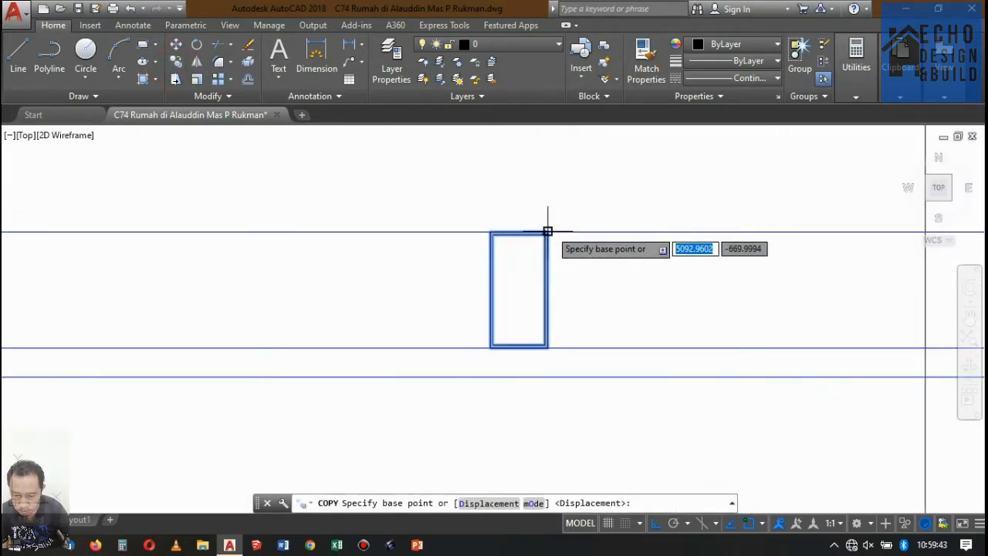
left_click(548, 231)
scroll(520, 235, "down", 3)
scroll(656, 231, "up", 1)
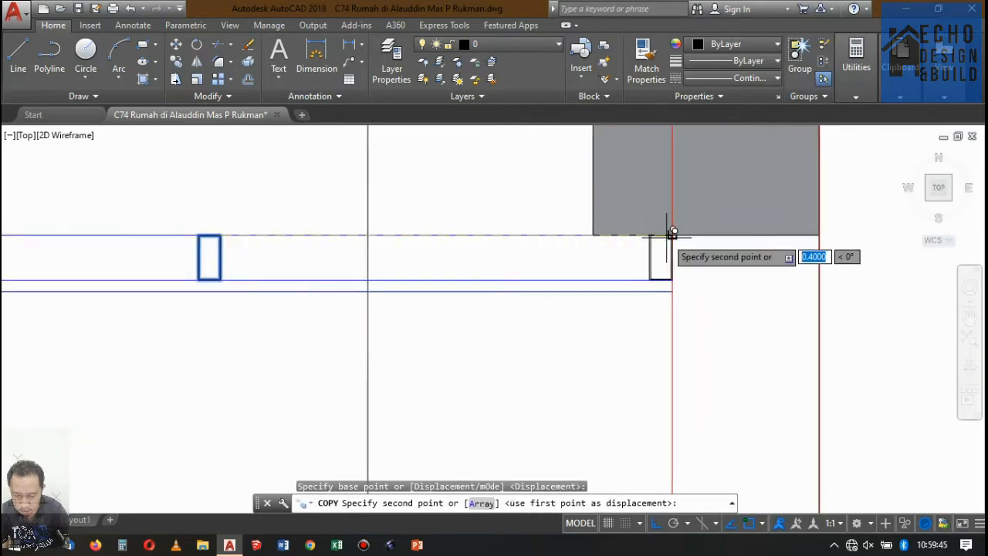
left_click(673, 232)
scroll(664, 232, "down", 5)
key("Return")
Step: Compare the middle wall and Rooftop beam in Potongan A-A with the wall positions on the floor plan above
scroll(324, 219, "up", 3)
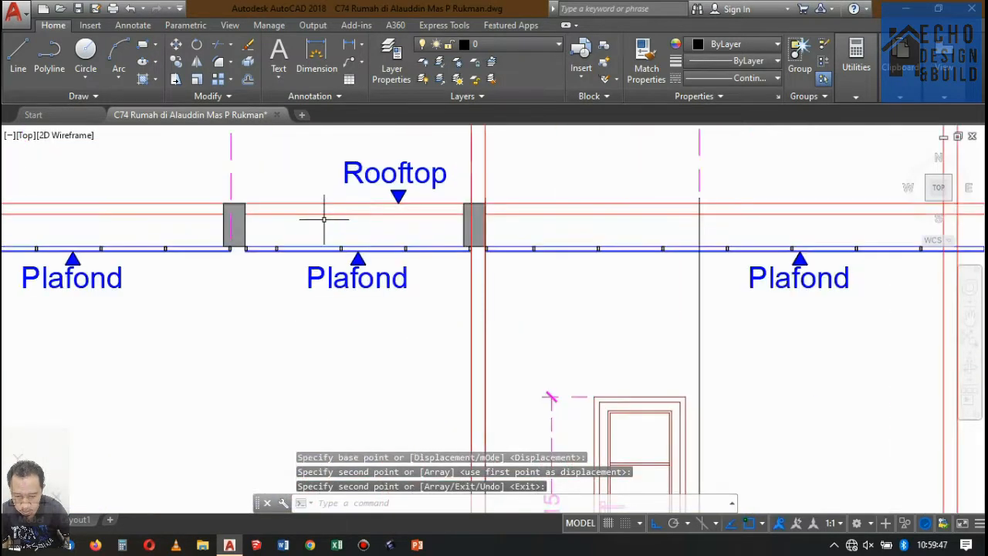
scroll(324, 219, "down", 5)
scroll(540, 324, "up", 3)
scroll(540, 324, "down", 2)
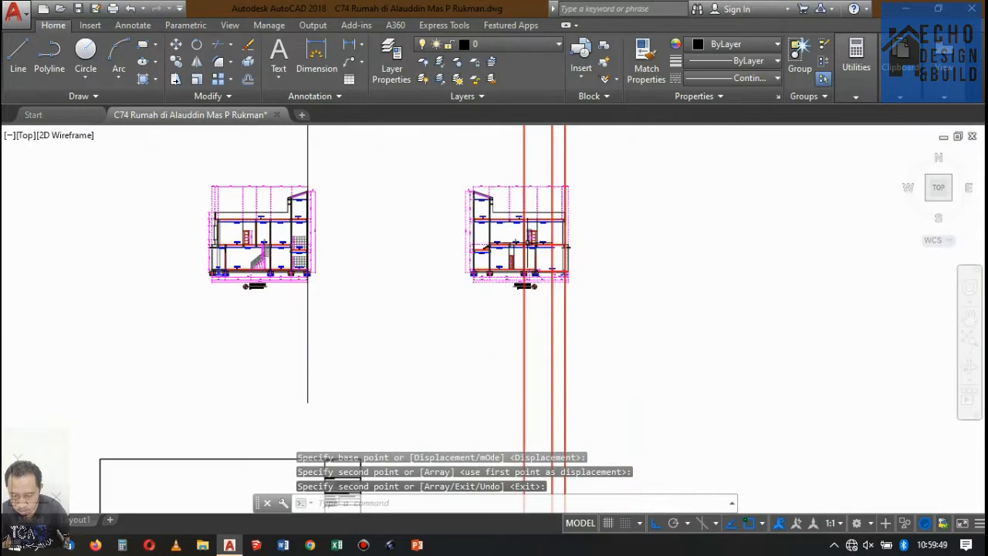
scroll(537, 188, "up", 6)
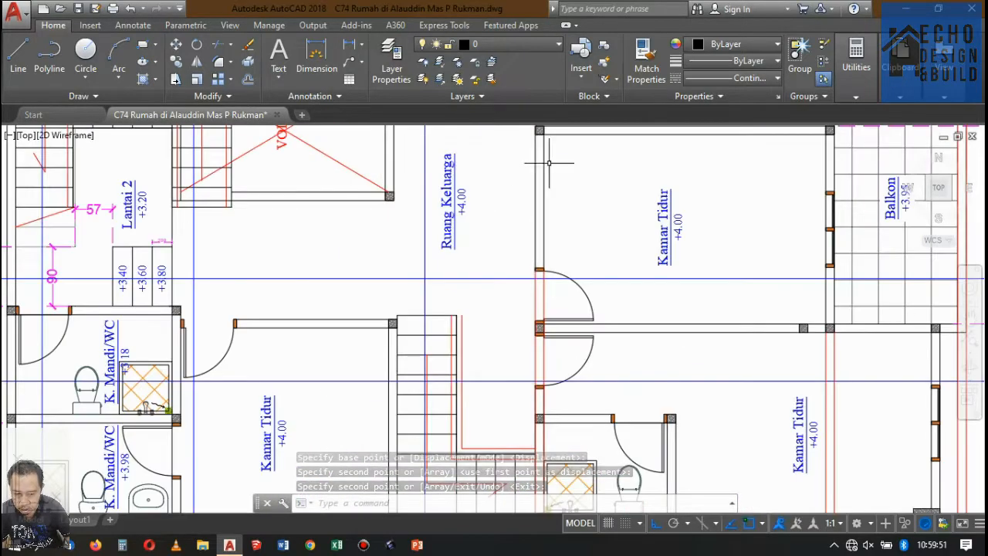
scroll(548, 163, "down", 6)
scroll(548, 163, "up", 4)
scroll(549, 163, "down", 5)
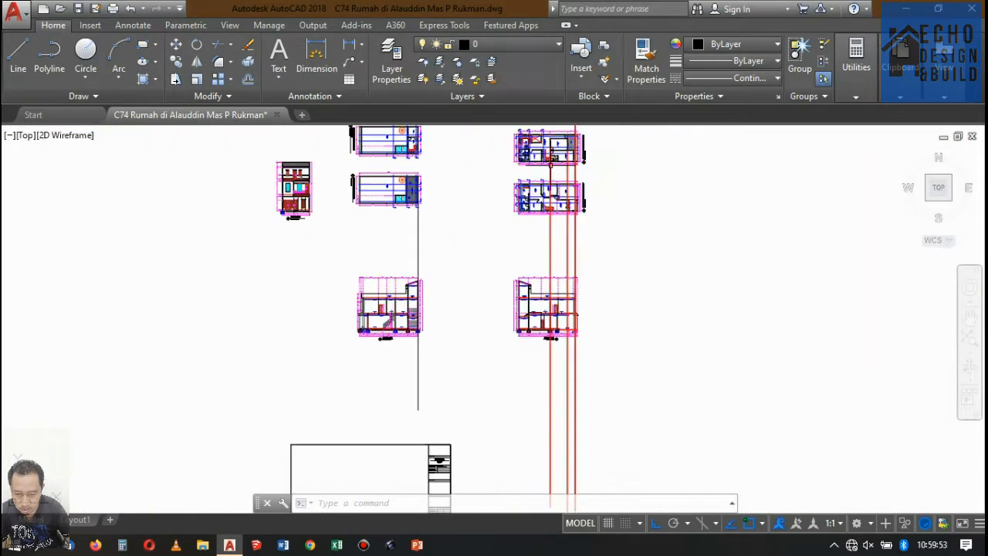
scroll(544, 337, "up", 8)
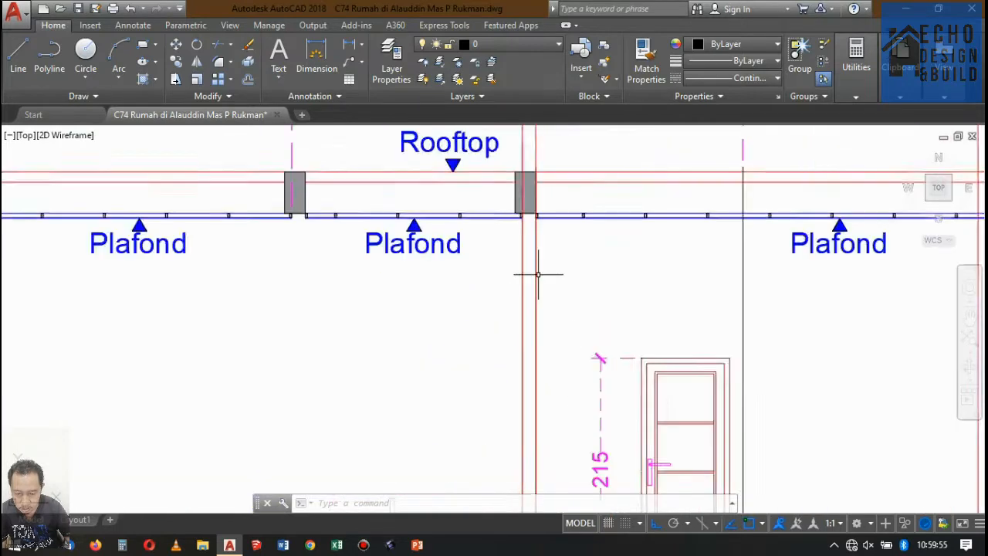
left_click(644, 190)
left_click(429, 142)
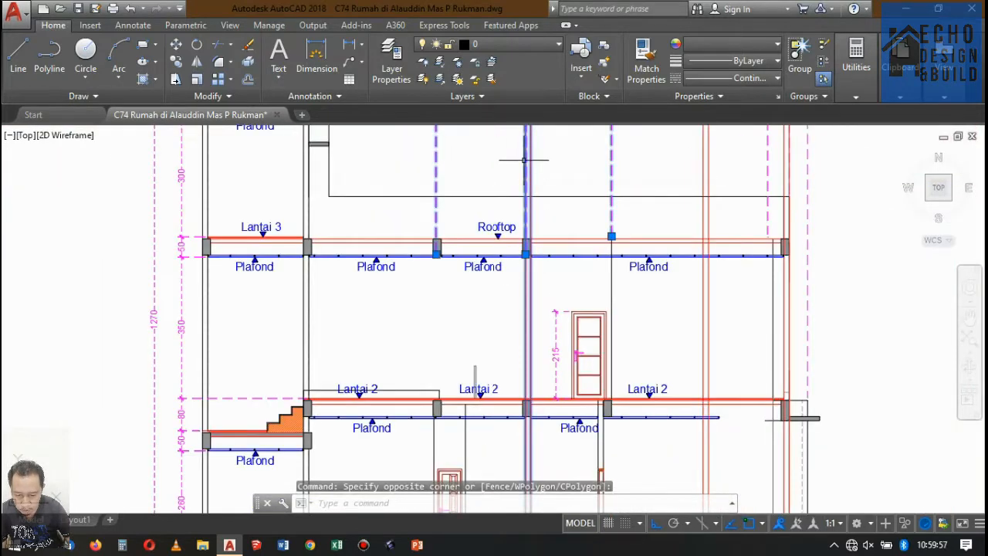
scroll(534, 193, "down", 8)
scroll(551, 282, "up", 4)
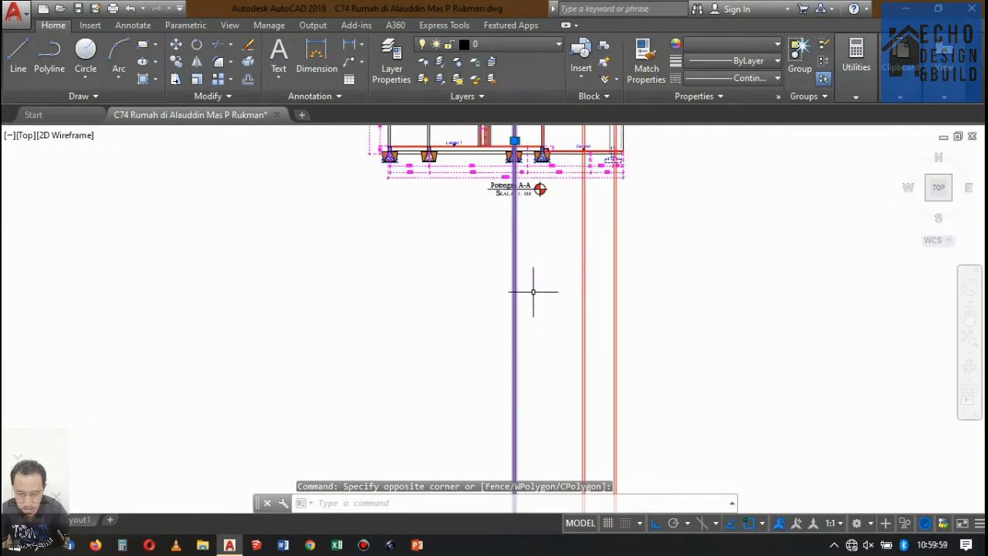
scroll(532, 291, "down", 5)
scroll(532, 293, "up", 5)
scroll(552, 290, "down", 4)
key("Escape")
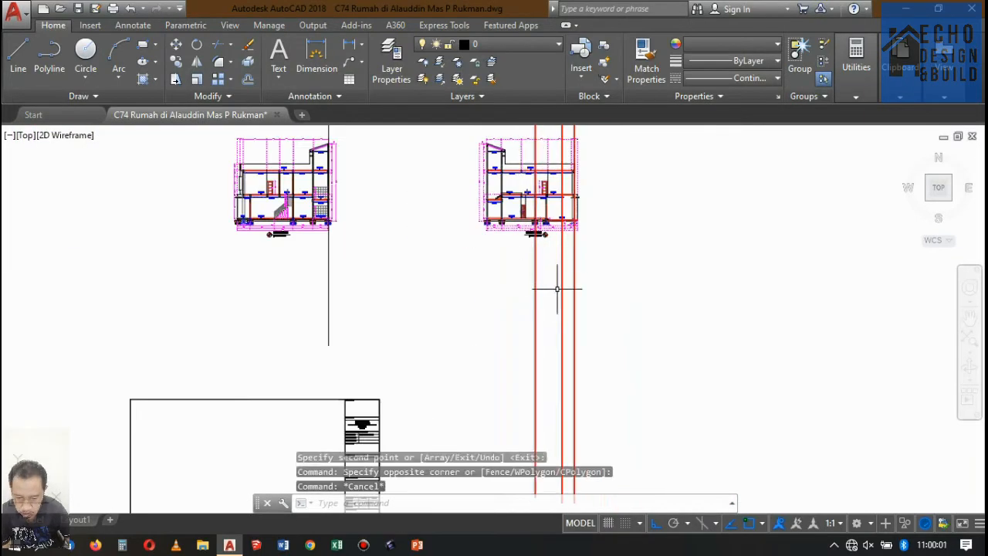
Step: Try erasing the pair of red guide lines that runs through the middle wall of Potongan A-A
left_click(532, 256)
scroll(554, 155, "up", 5)
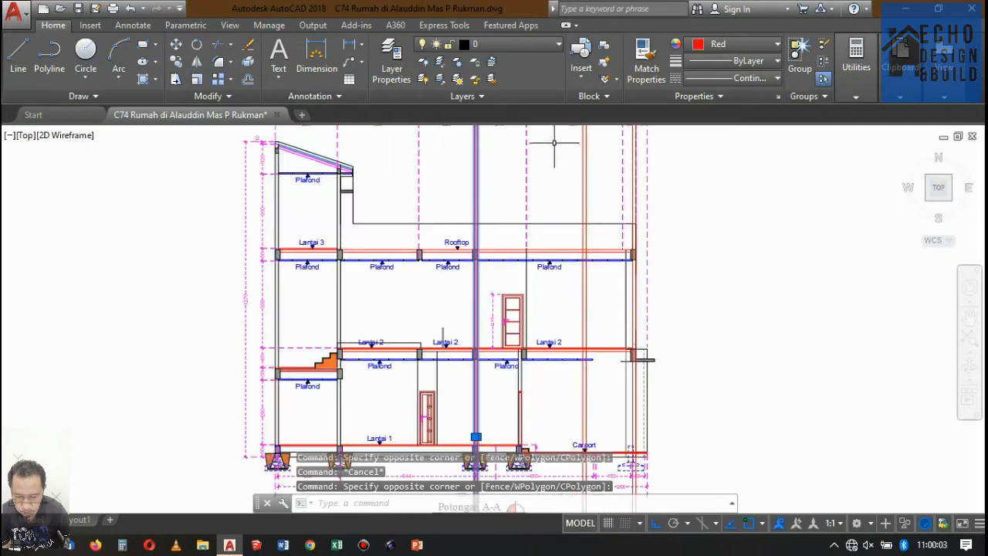
scroll(517, 185, "up", 2)
scroll(481, 255, "down", 4)
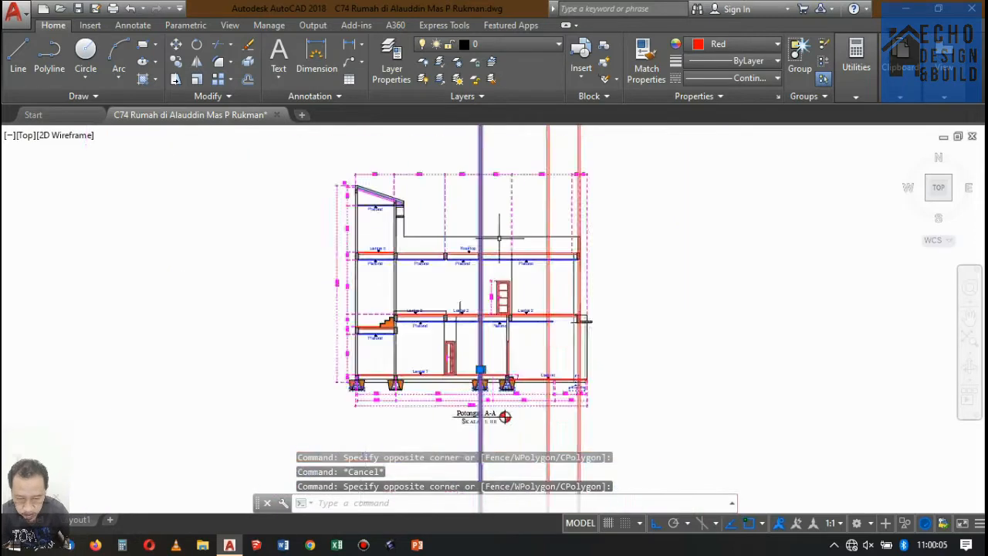
scroll(480, 287, "up", 6)
key("Delete")
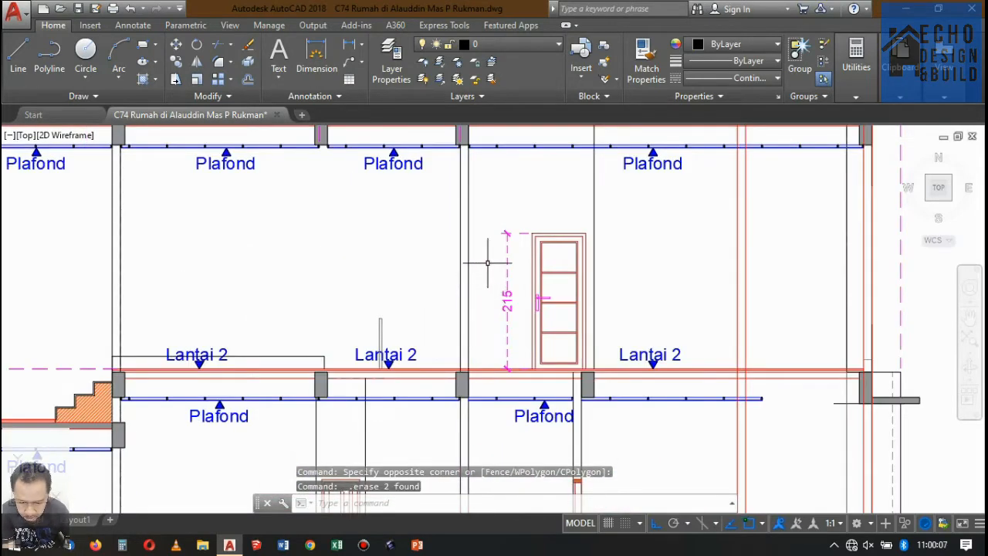
key("ctrl+z")
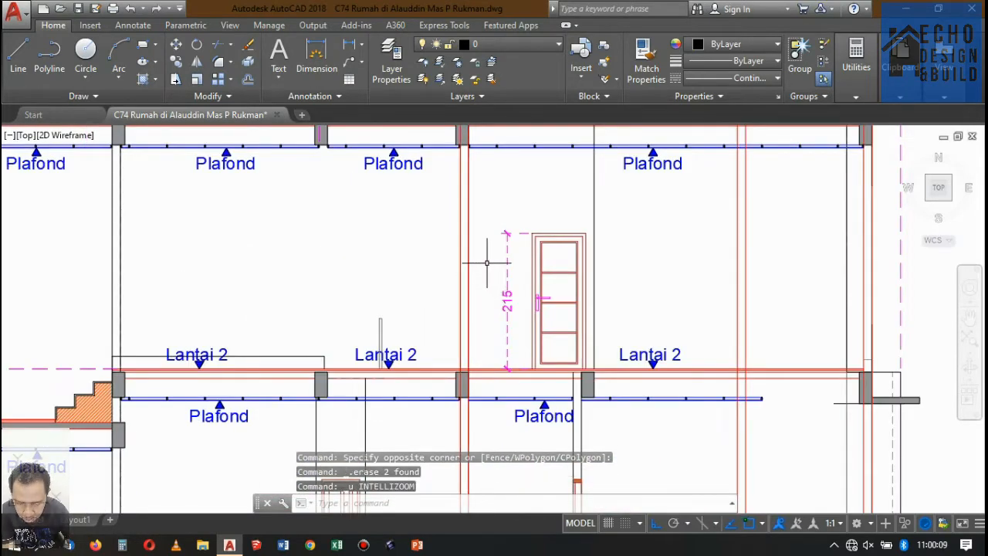
Step: Erase the two red guide lines over the middle wall, selecting them below the Potongan A-A title
scroll(489, 186, "down", 5)
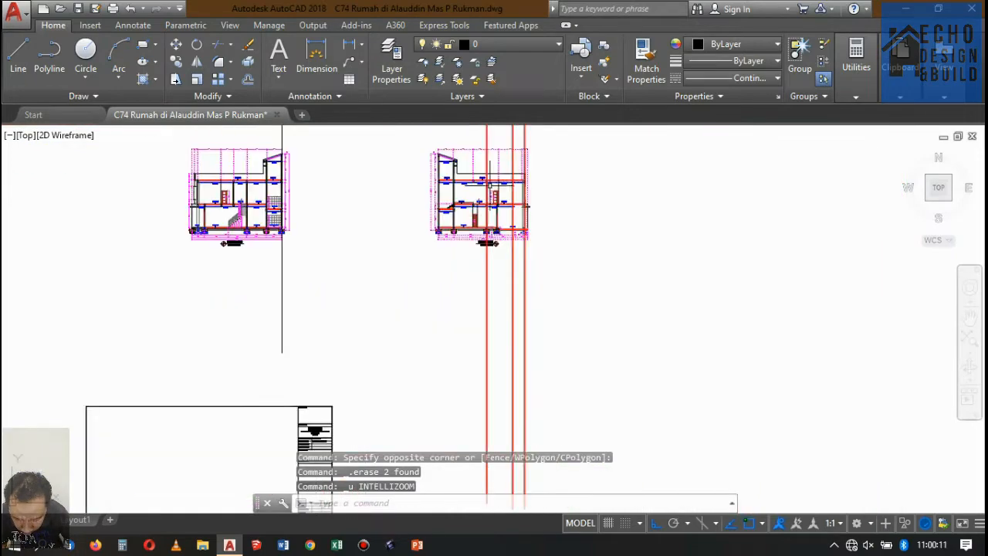
scroll(494, 286, "up", 2)
left_click(493, 282)
left_click(424, 225)
key("Delete")
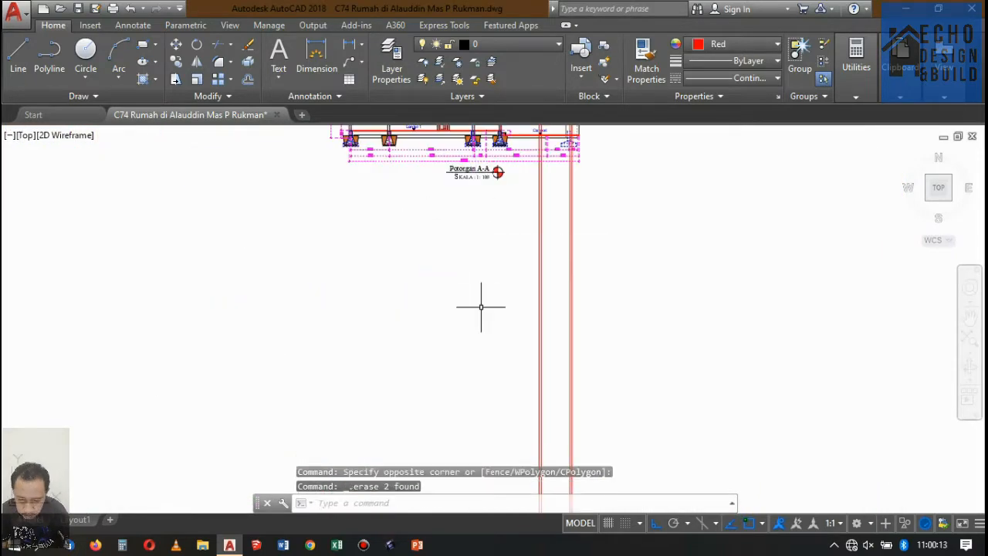
Step: Trim the two Lantai 2 floor finish lines between the middle wall's faces, just above the beam
scroll(483, 303, "down", 5)
scroll(467, 236, "up", 8)
scroll(544, 251, "down", 4)
scroll(544, 251, "up", 6)
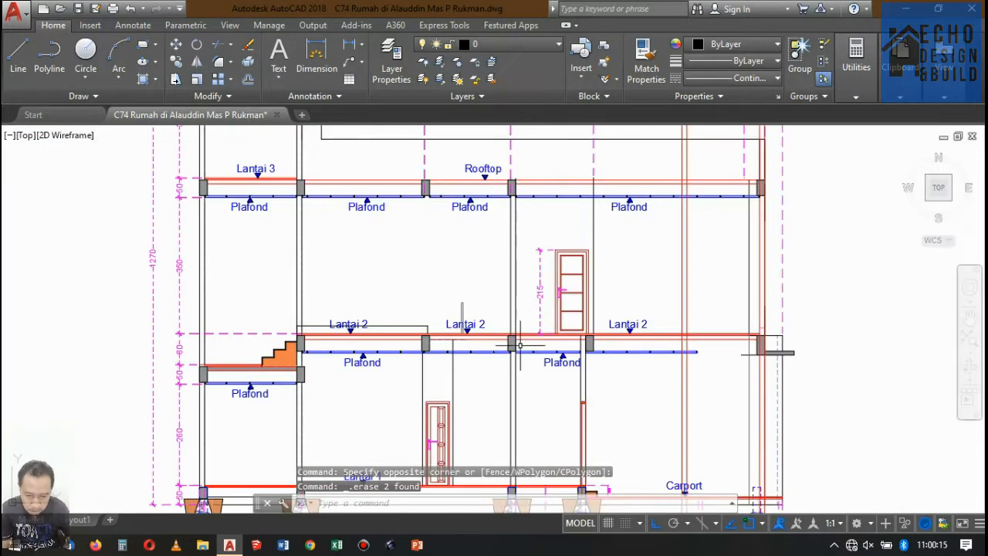
scroll(498, 294, "down", 3)
scroll(499, 293, "up", 10)
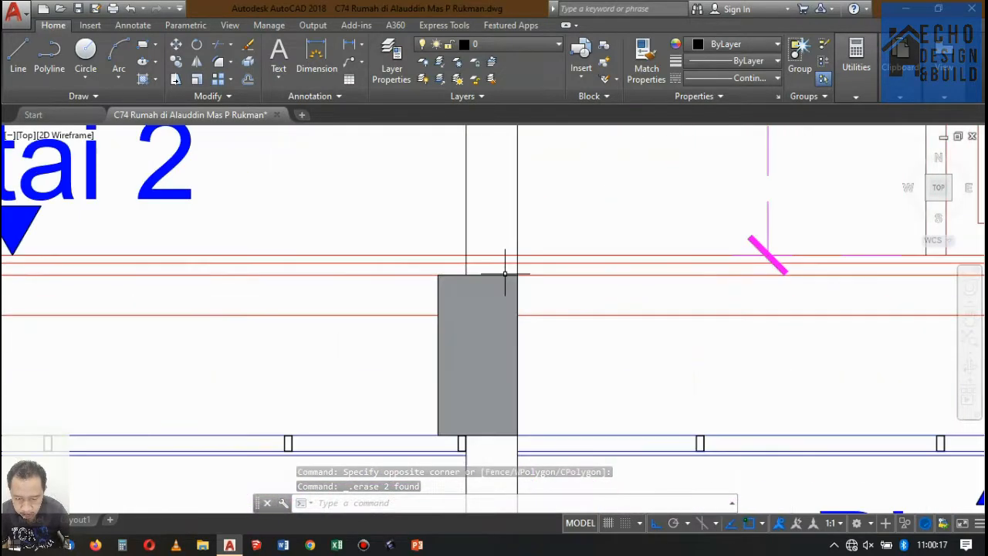
type("tr")
key("Return")
key("Return")
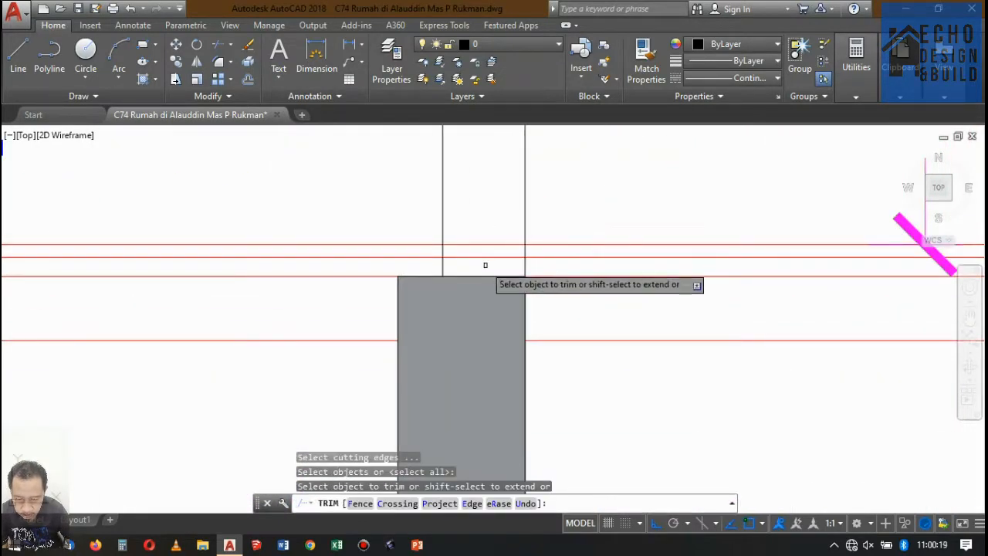
left_click(485, 265)
left_click(472, 224)
key("Return")
Step: Trim the ends of the two middle wall lines that stick up above the Rooftop beam in Potongan A-A
scroll(488, 232, "down", 6)
scroll(485, 198, "up", 4)
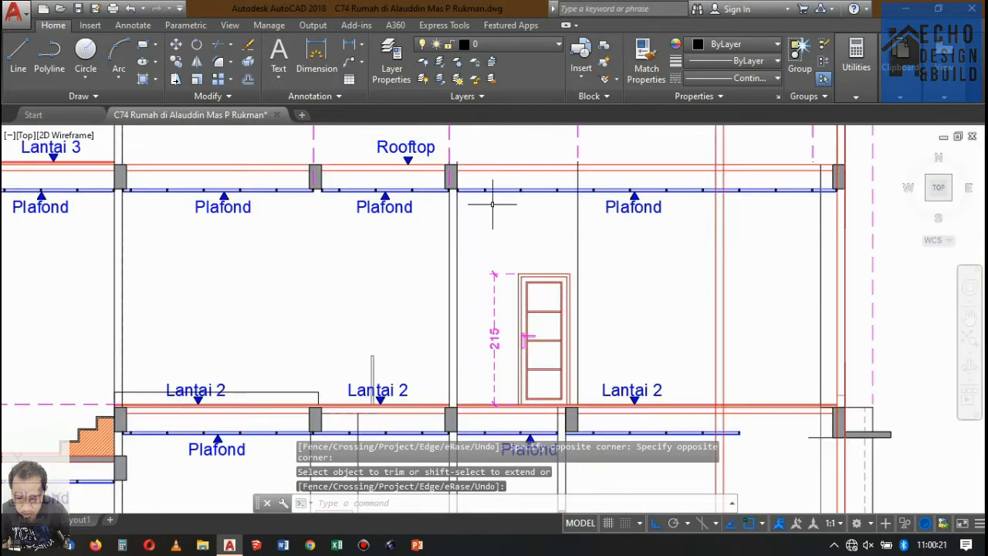
scroll(470, 158, "up", 6)
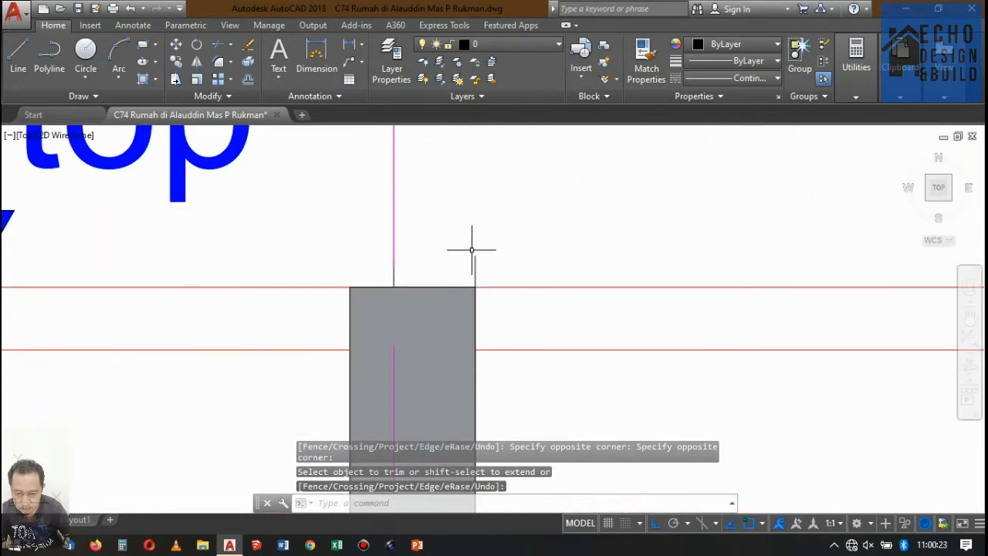
key("Return")
left_click(474, 258)
scroll(471, 232, "down", 2)
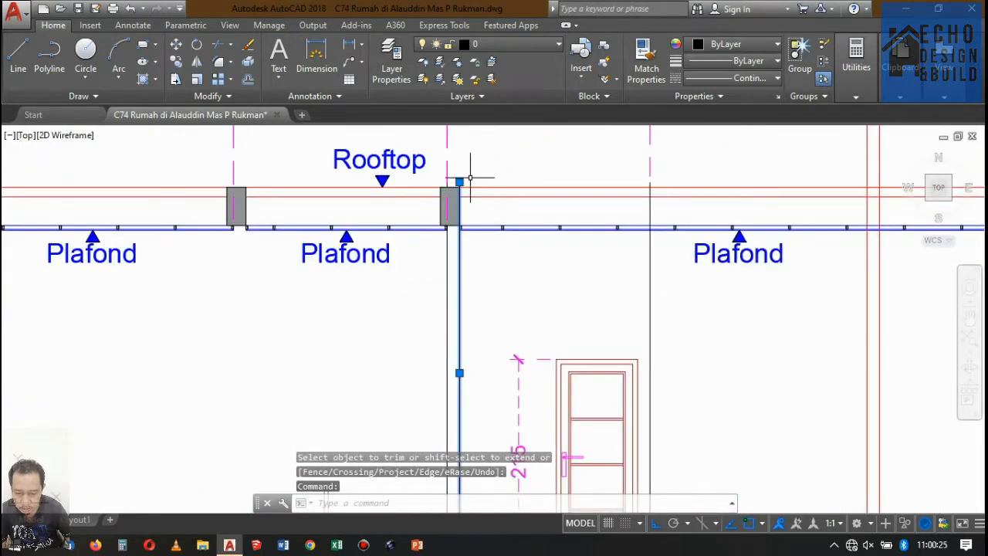
key("Return")
scroll(470, 179, "up", 5)
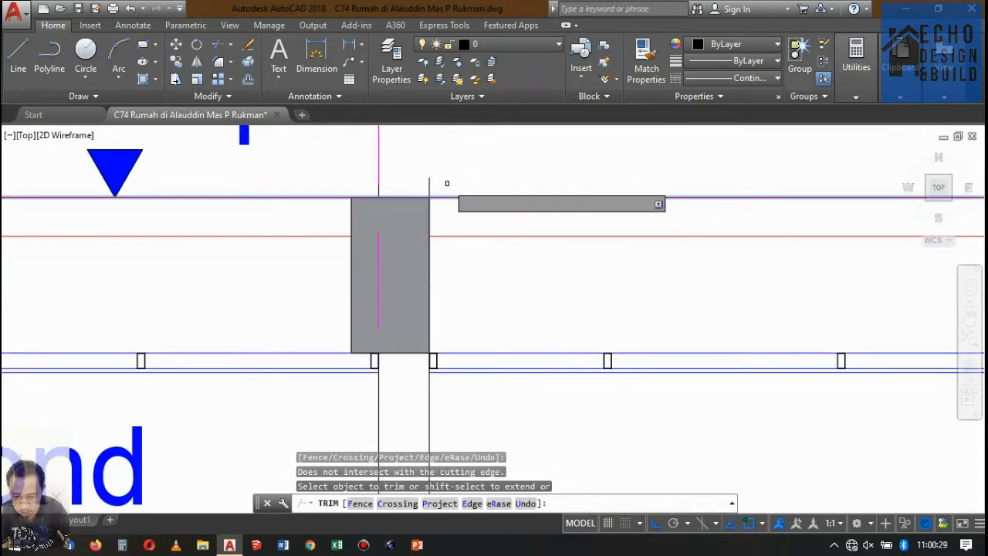
left_click(447, 183)
left_click(395, 168)
scroll(383, 197, "up", 2)
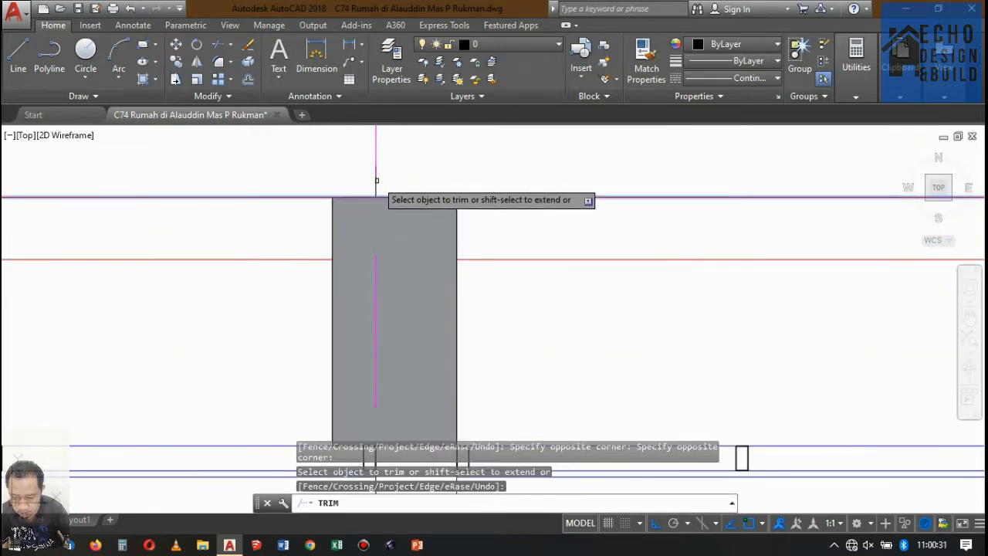
scroll(379, 185, "down", 6)
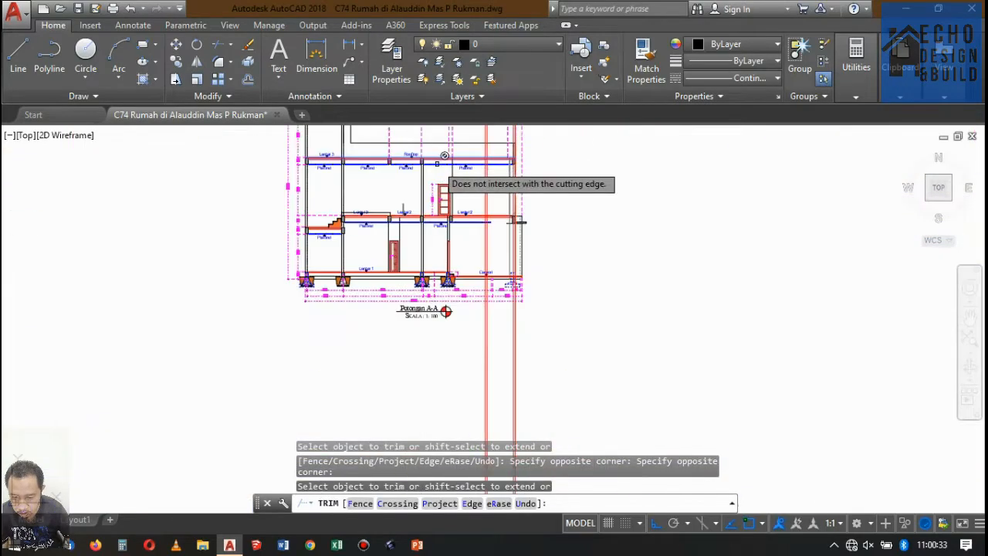
key("Return")
Step: Erase the Lantai 2 door beside the middle wall together with its 215 height dimension
scroll(454, 176, "up", 8)
scroll(453, 213, "down", 8)
scroll(473, 274, "up", 6)
scroll(434, 276, "down", 6)
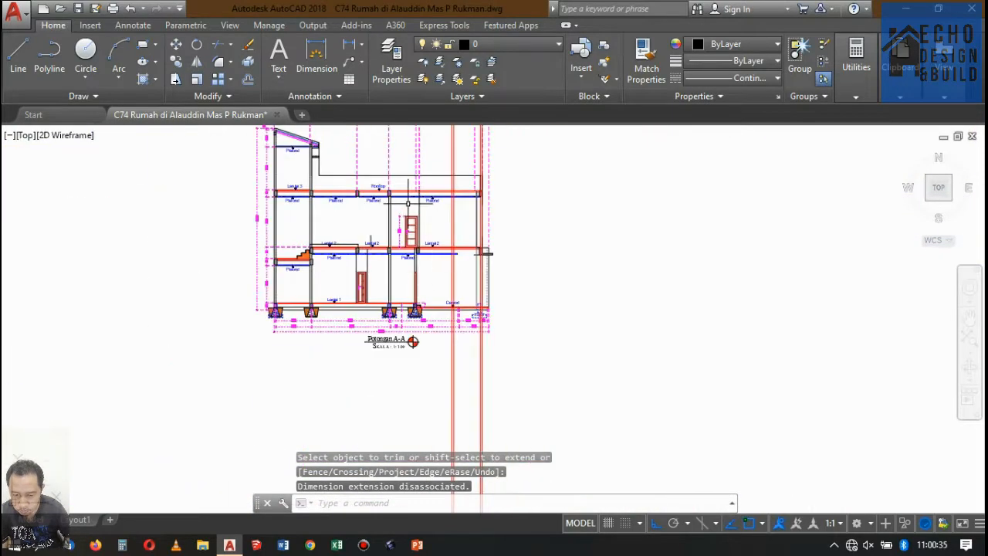
scroll(407, 203, "up", 6)
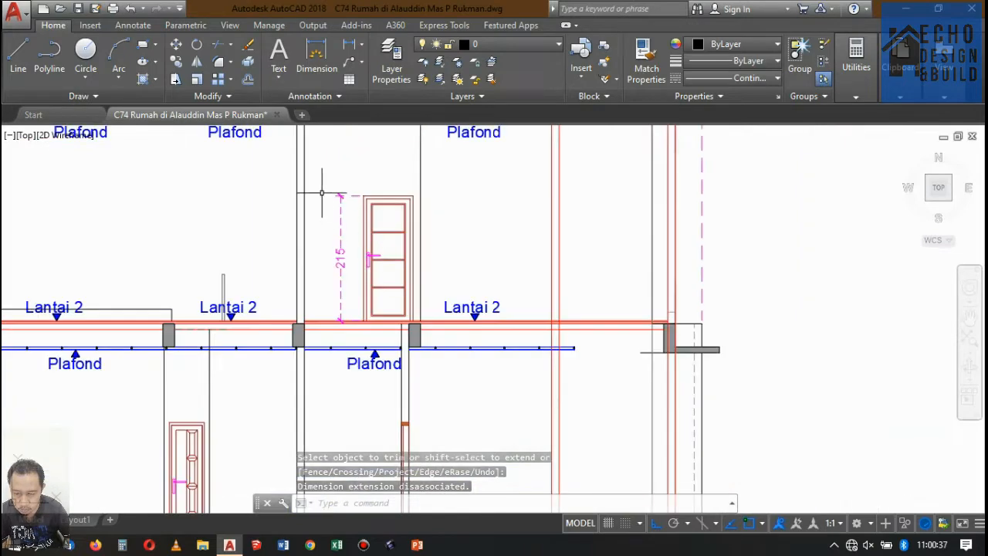
left_click(321, 180)
left_click(414, 328)
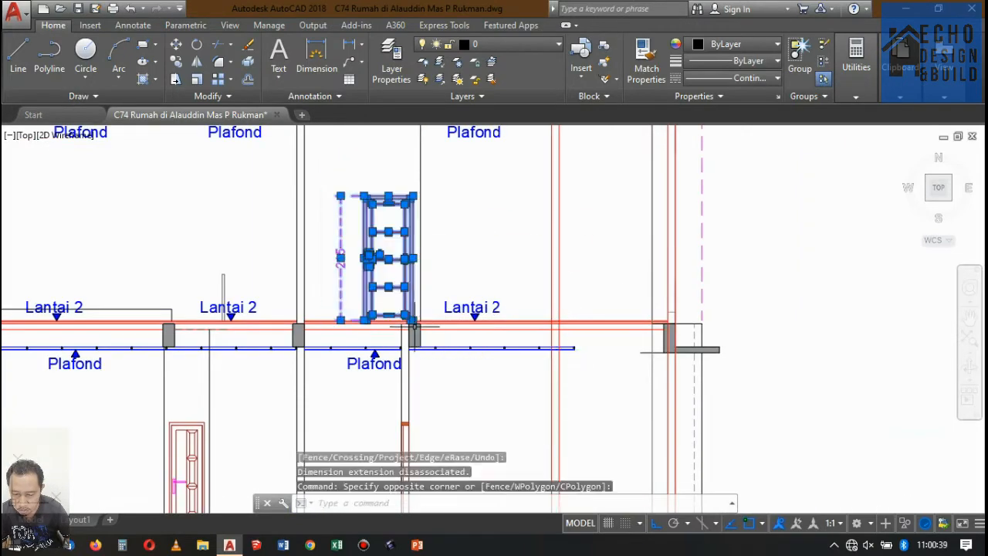
key("Delete")
Step: Erase the loose horizontal line running along the underside of the outer Lantai 2 beam and its canopy slab
scroll(381, 205, "down", 5)
scroll(544, 267, "up", 10)
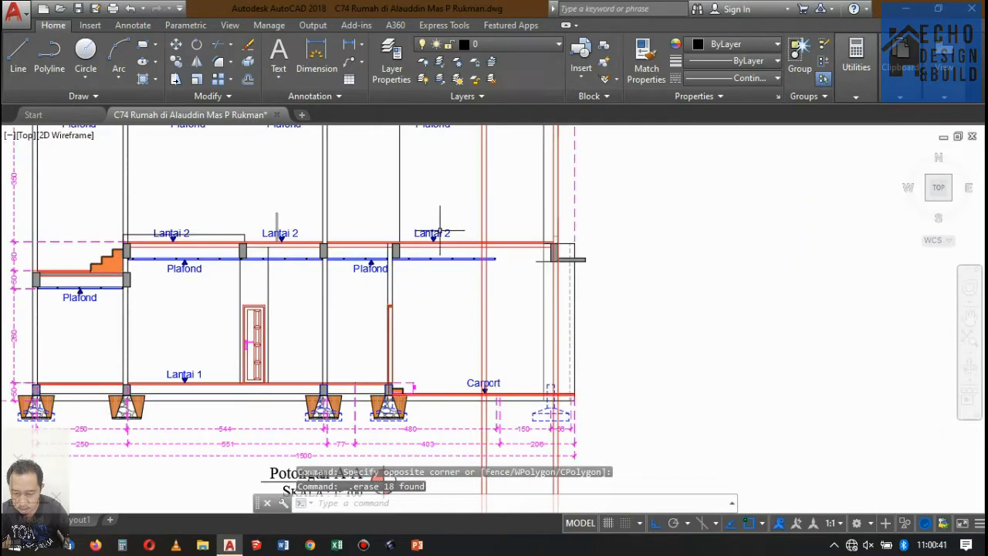
scroll(545, 267, "down", 4)
scroll(524, 309, "up", 6)
left_click(491, 309)
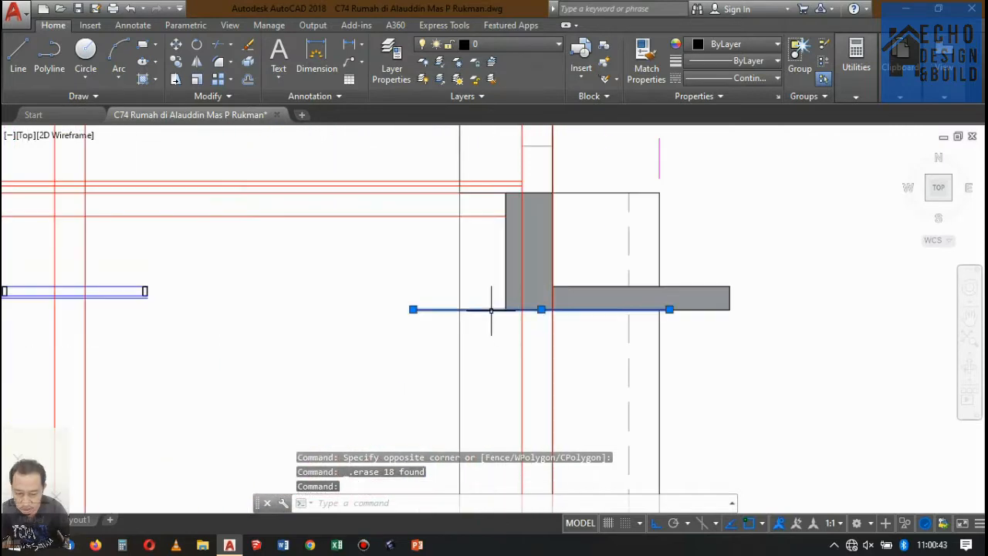
scroll(493, 293, "down", 5)
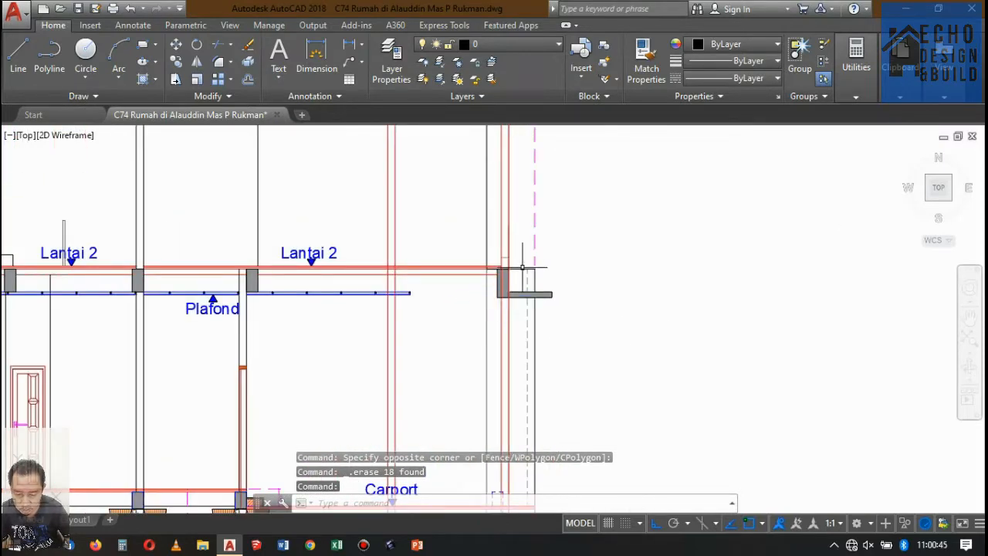
key("Delete")
Step: Extend the ceiling lines above the carport to the inner face of the outer Lantai 2 beam
scroll(392, 307, "up", 5)
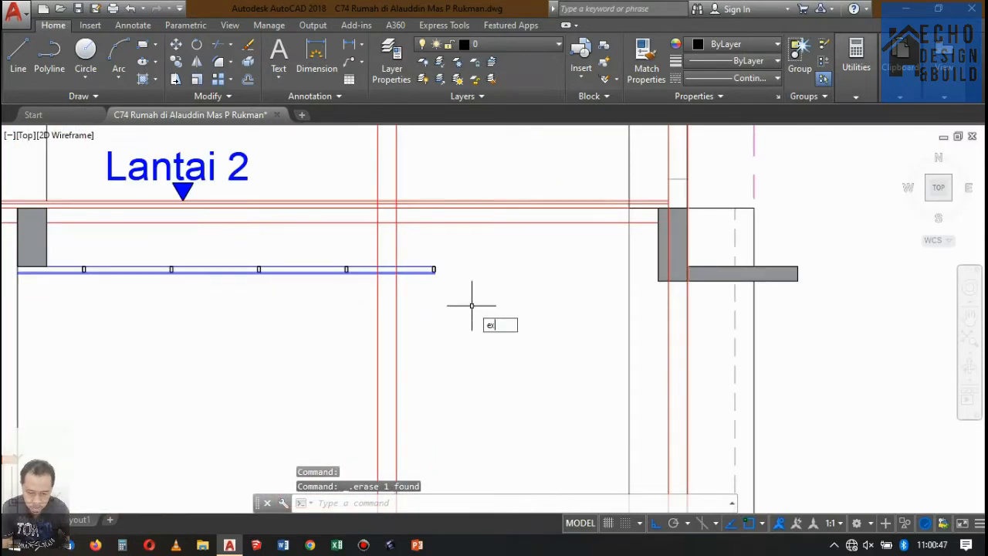
key("Return")
scroll(614, 243, "up", 3)
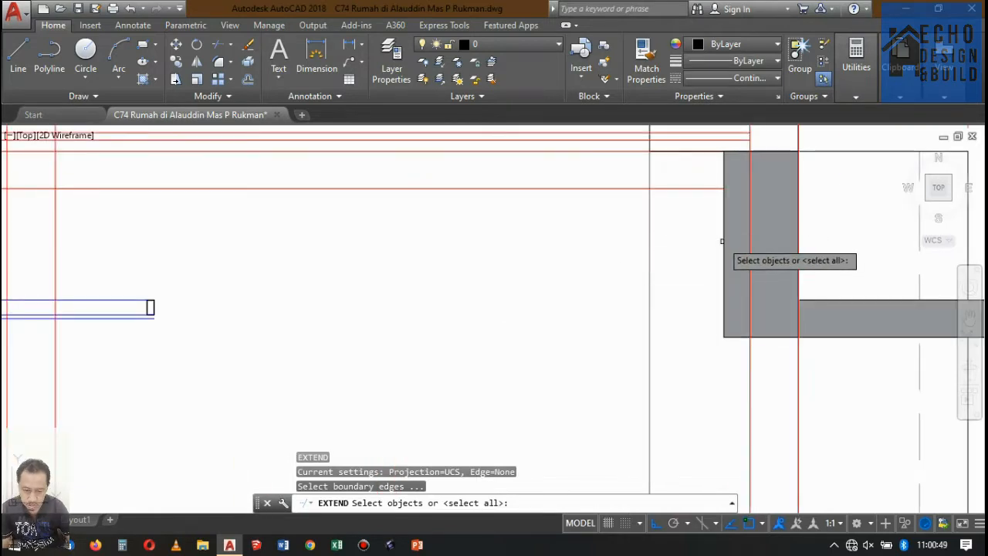
left_click(723, 240)
scroll(640, 242, "down", 3)
scroll(638, 247, "up", 5)
key("Return")
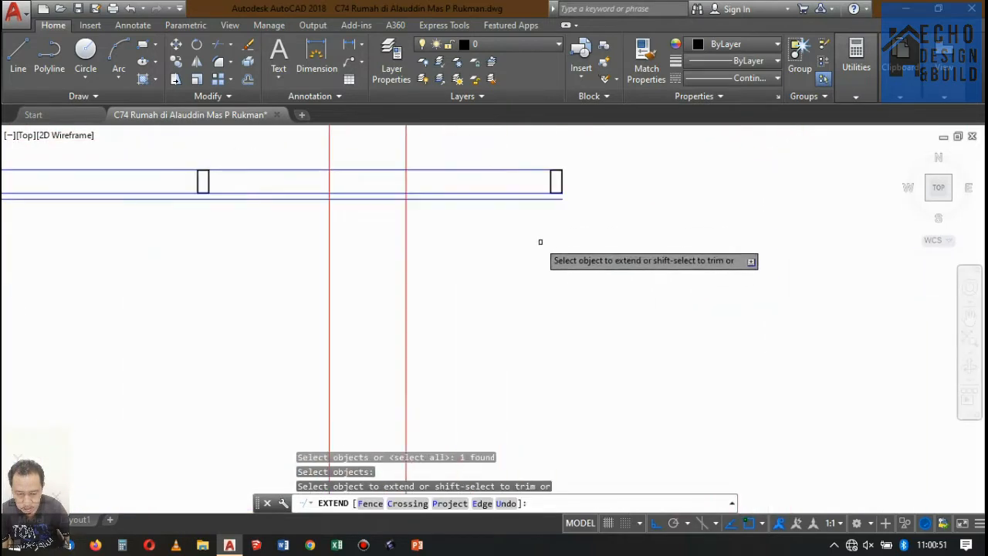
left_click(530, 232)
left_click(512, 129)
scroll(525, 247, "down", 4)
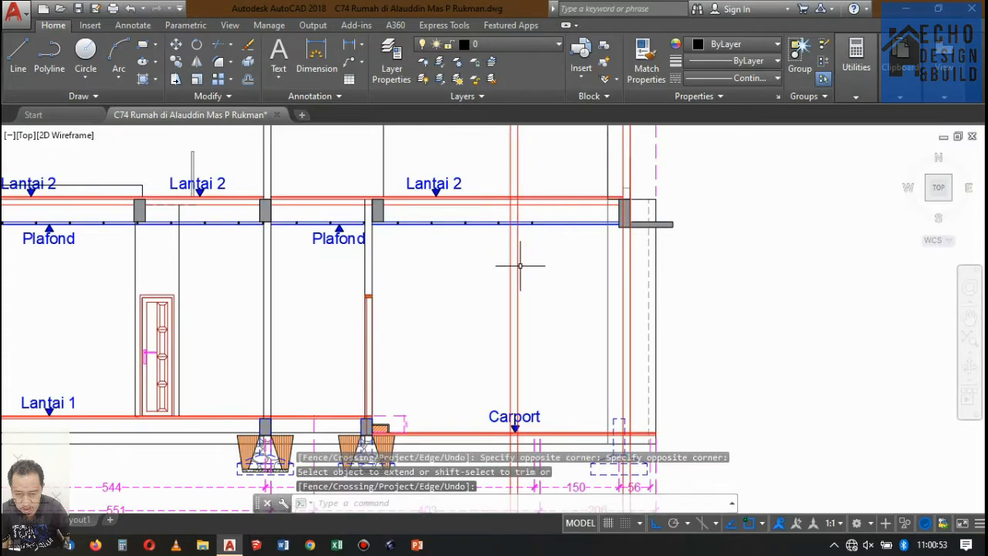
Step: Move the five ceiling battens above the carport so the first one sits flush against the wall face
scroll(525, 217, "up", 2)
scroll(532, 216, "down", 3)
scroll(432, 214, "up", 6)
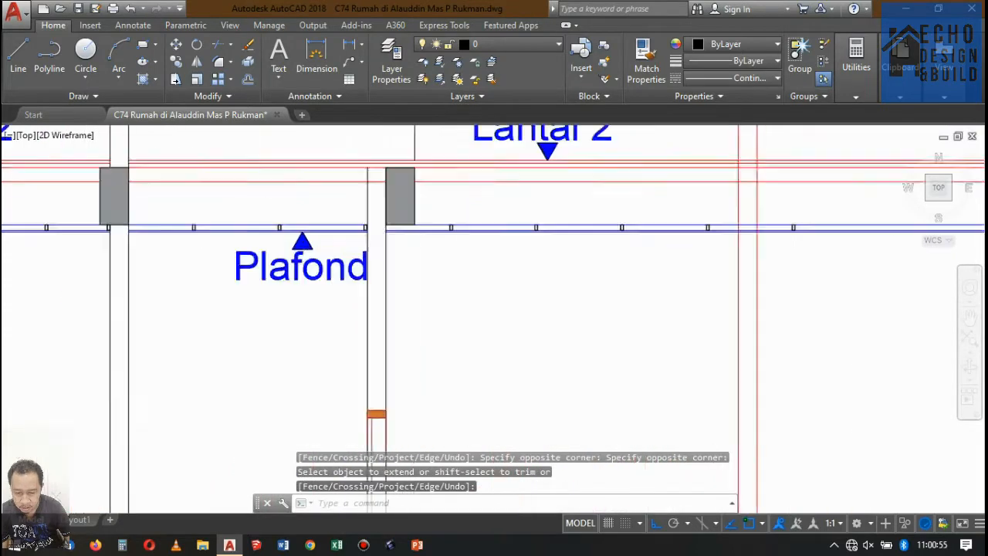
scroll(437, 231, "down", 6)
left_click(655, 245)
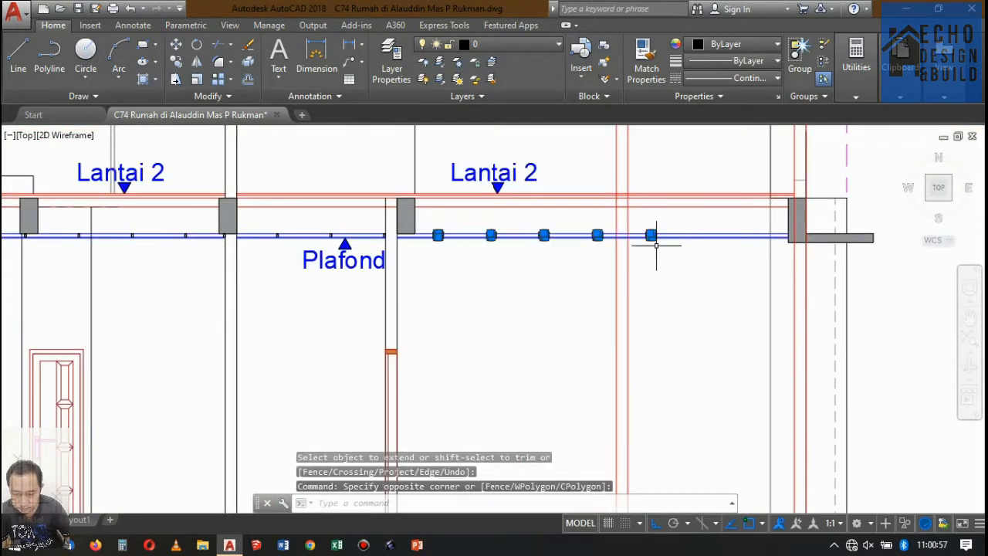
scroll(297, 234, "up", 6)
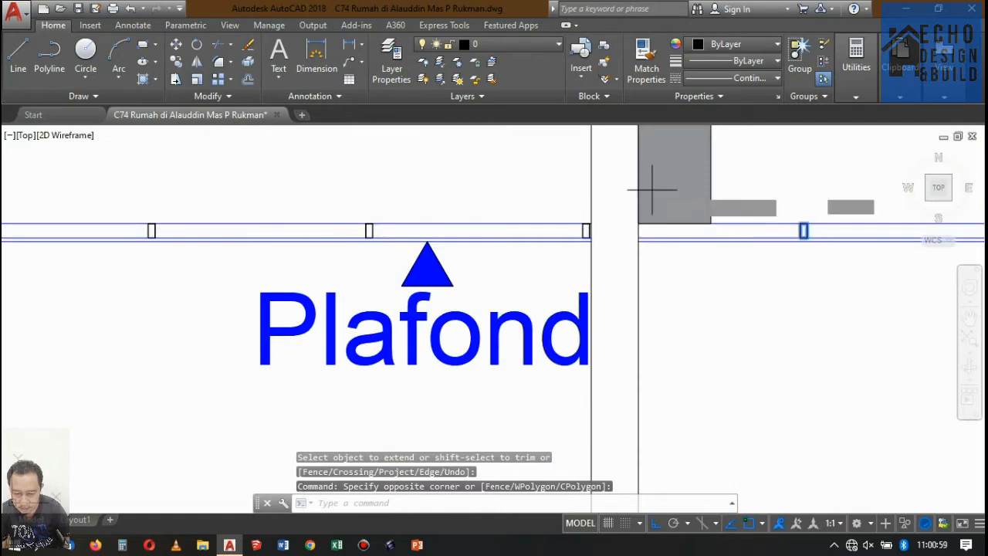
type("m")
key("Return")
scroll(854, 229, "up", 4)
scroll(733, 228, "up", 4)
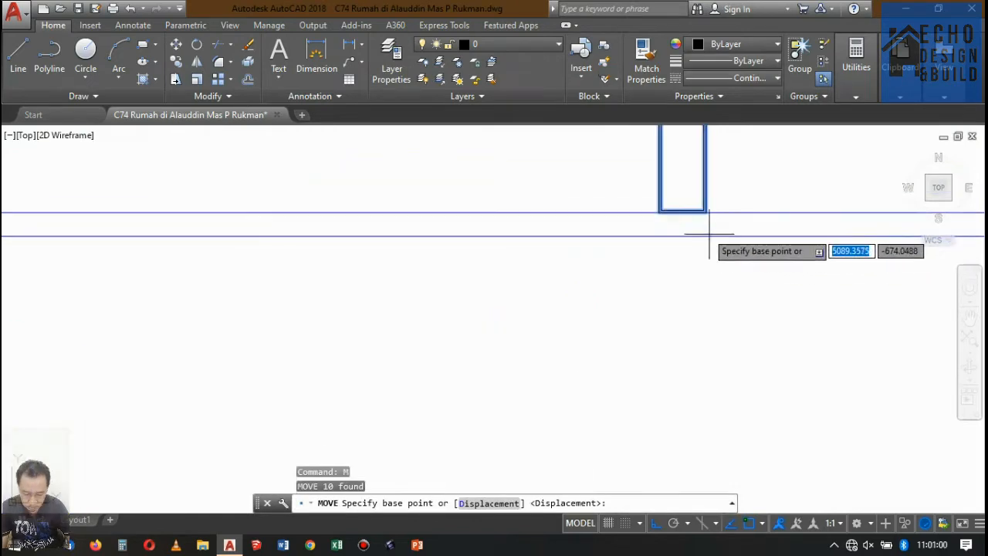
left_click(659, 212)
scroll(764, 212, "down", 5)
scroll(599, 212, "up", 4)
left_click(520, 212)
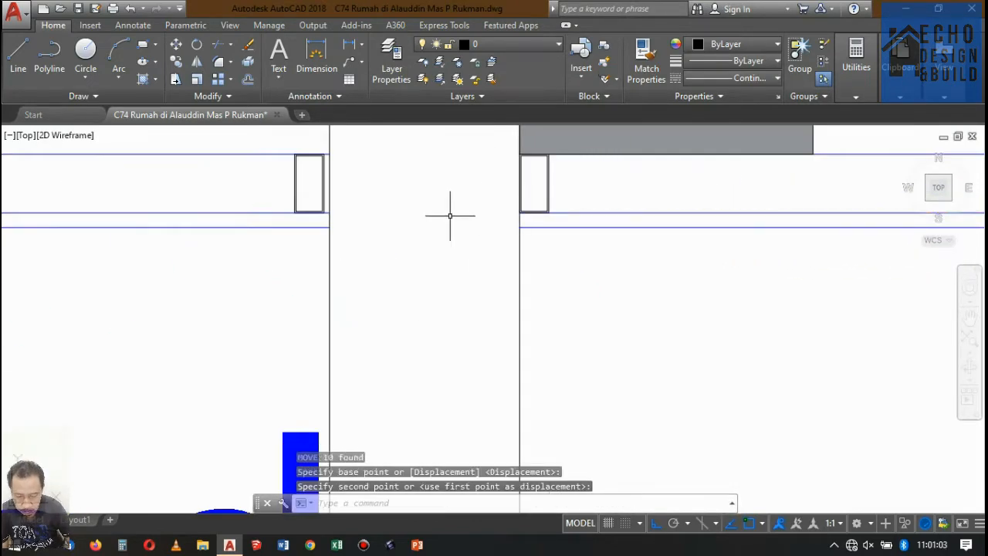
Step: Copy the last three ceiling battens along the extended ceiling above the carport, continuing their existing spacing
scroll(450, 216, "down", 5)
scroll(721, 214, "up", 5)
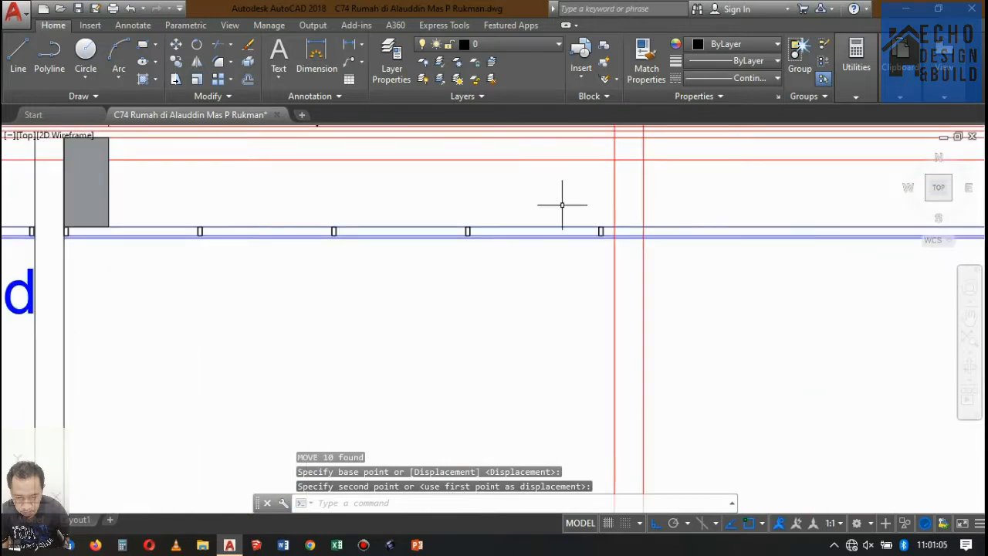
left_click(304, 202)
left_click(672, 309)
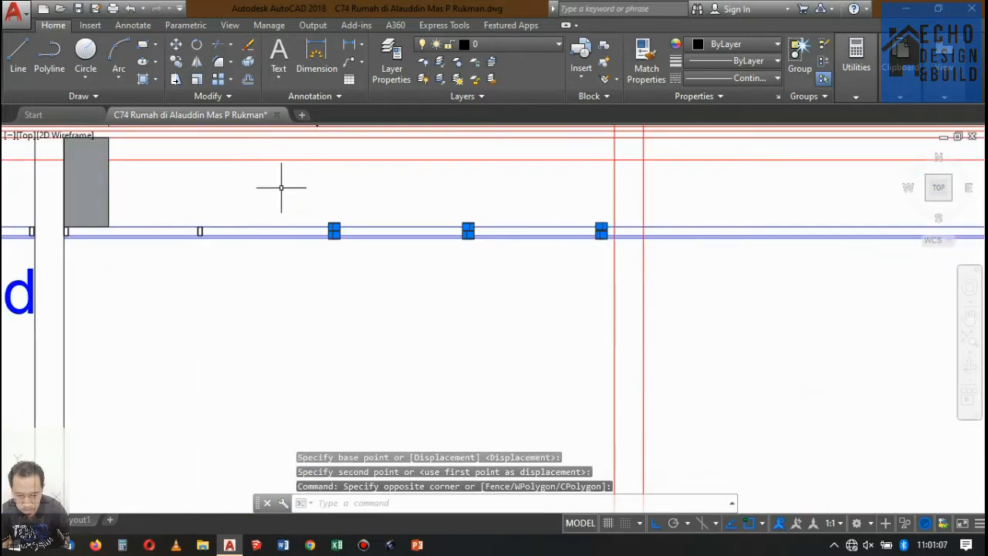
left_click(176, 61)
scroll(192, 237, "up", 4)
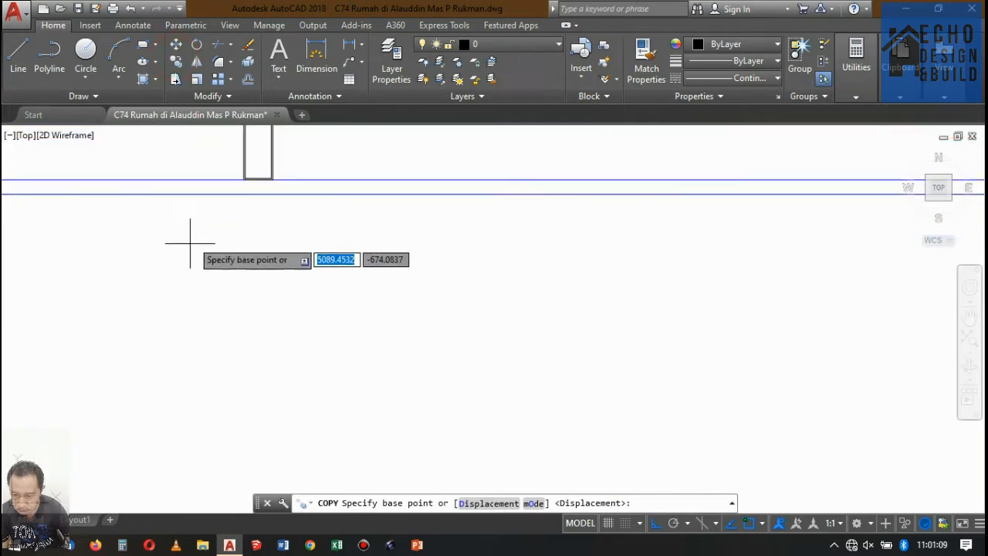
left_click(118, 202)
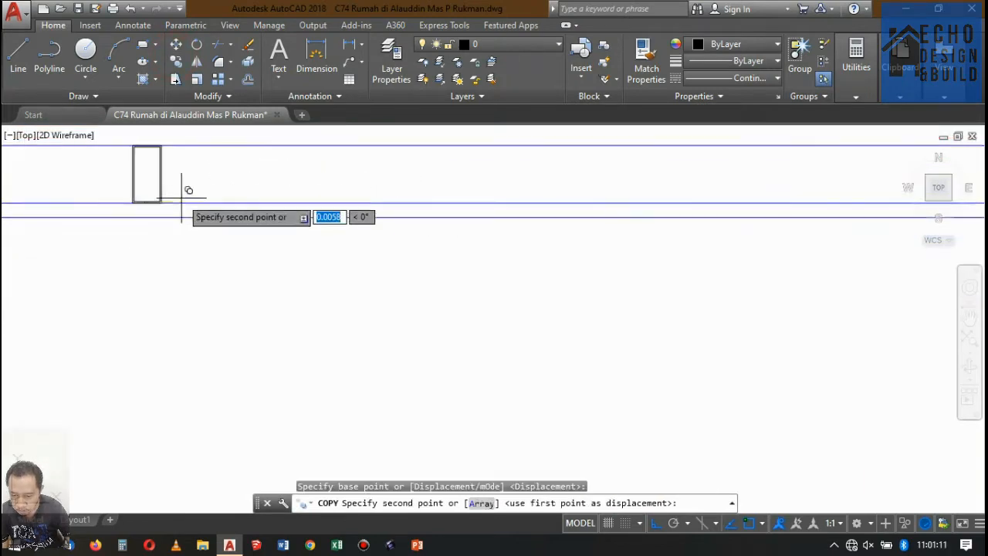
scroll(186, 192, "down", 4)
scroll(363, 198, "down", 3)
scroll(335, 193, "up", 5)
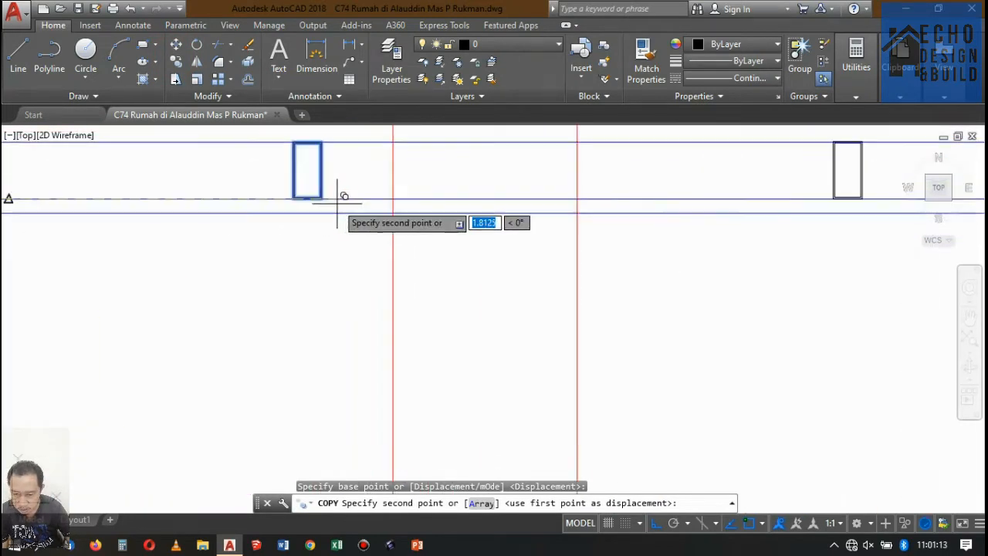
left_click(283, 180)
scroll(262, 167, "down", 9)
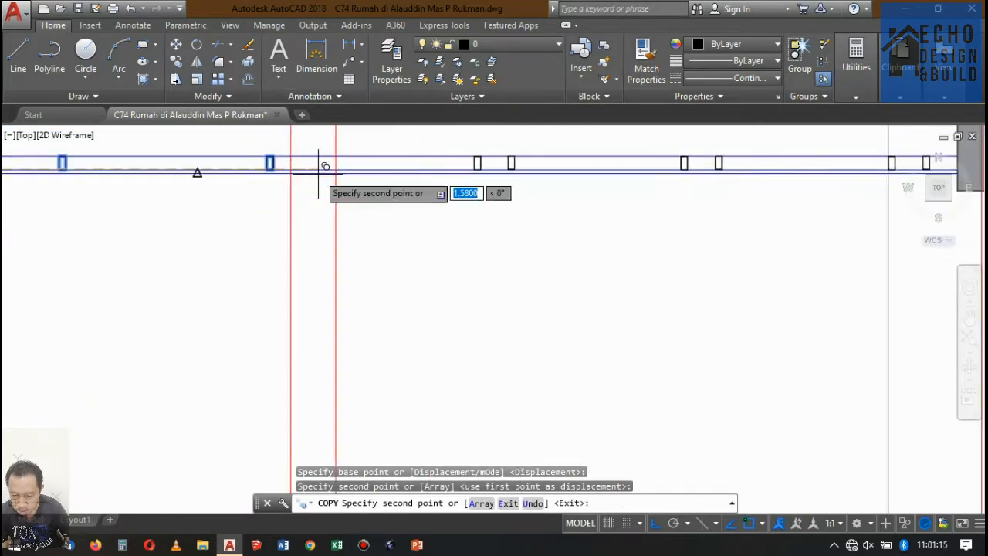
scroll(390, 176, "up", 3)
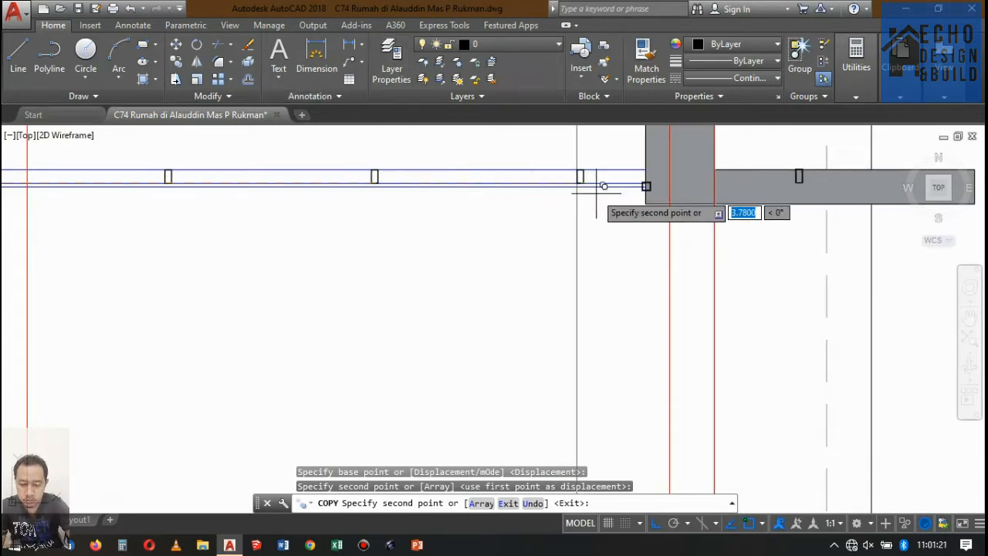
key("Escape")
Step: Copy the last ceiling batten to the end of the carport ceiling, flush against the outer beam's inner face
scroll(596, 185, "up", 6)
left_click(551, 177)
left_click(529, 176)
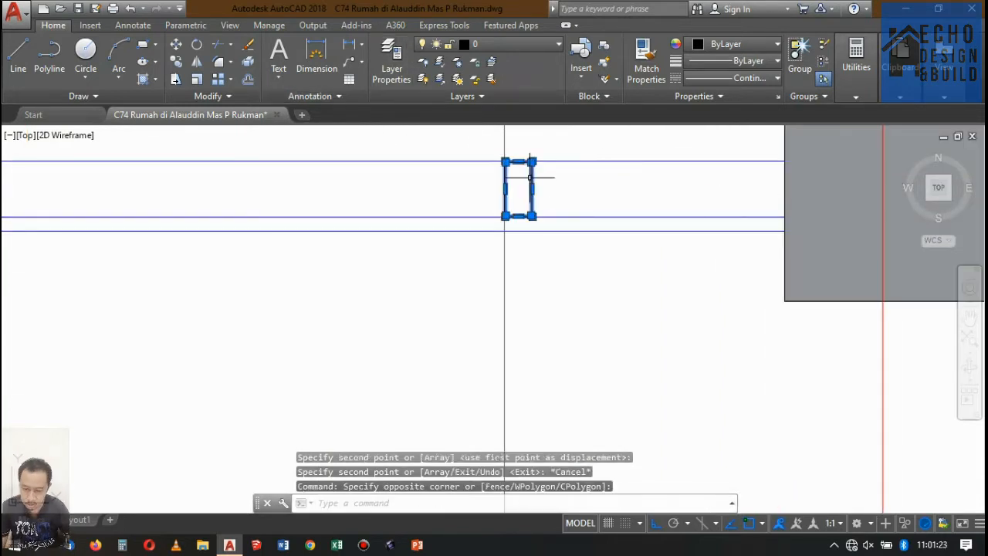
key("Return")
scroll(529, 218, "up", 4)
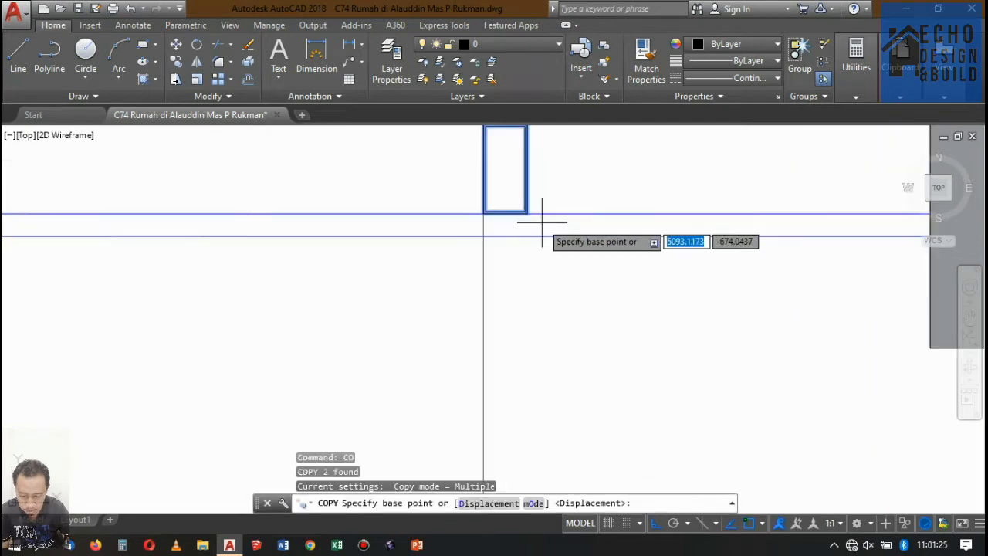
left_click(505, 197)
scroll(604, 203, "down", 4)
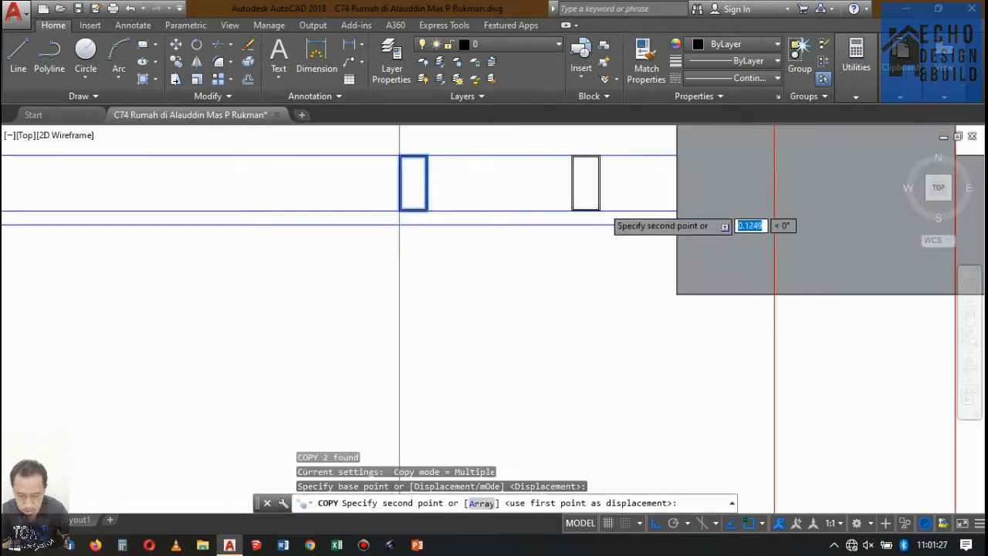
scroll(739, 200, "up", 2)
left_click(778, 209)
scroll(700, 203, "down", 8)
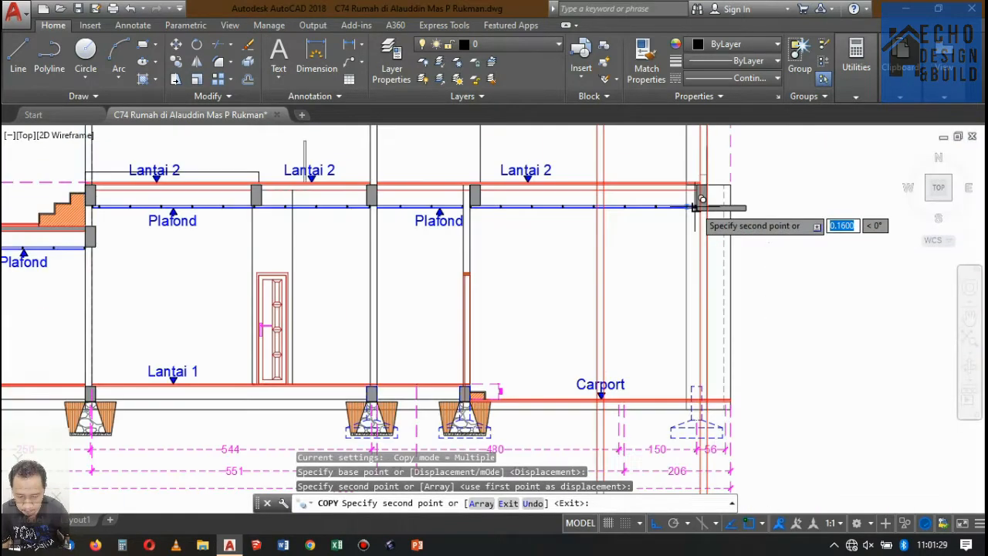
key("Return")
Step: Review the completed carport ceiling and the surrounding walls and floors of Potongan A-A
scroll(584, 207, "up", 1)
scroll(589, 218, "down", 2)
scroll(589, 218, "up", 5)
scroll(535, 213, "down", 2)
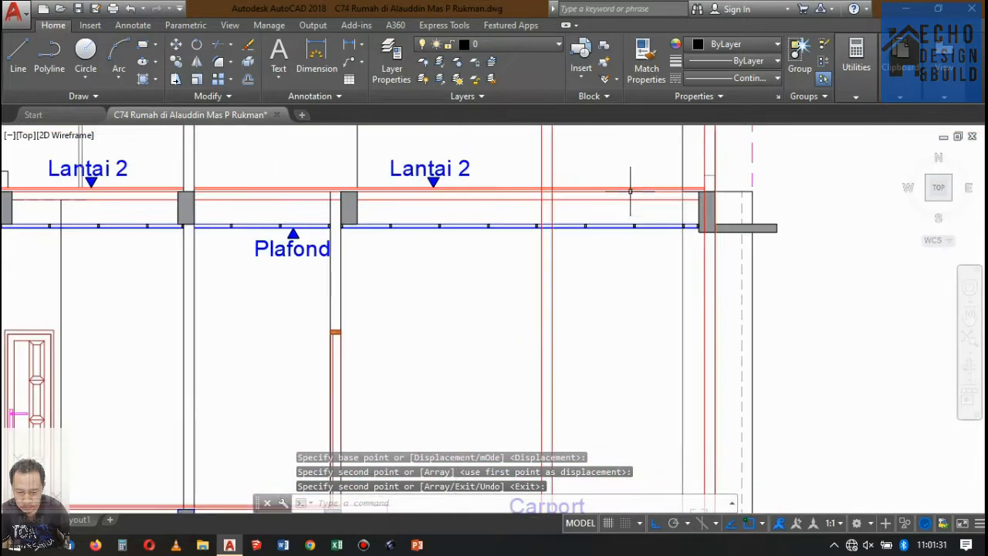
scroll(570, 203, "down", 8)
scroll(563, 247, "up", 4)
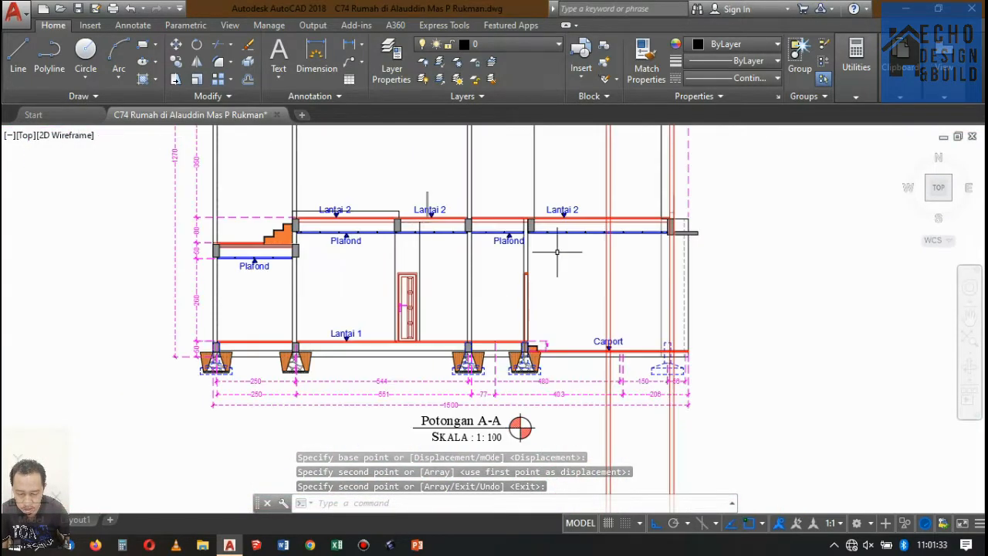
scroll(563, 247, "down", 4)
scroll(383, 253, "up", 4)
scroll(382, 254, "down", 4)
scroll(541, 262, "up", 4)
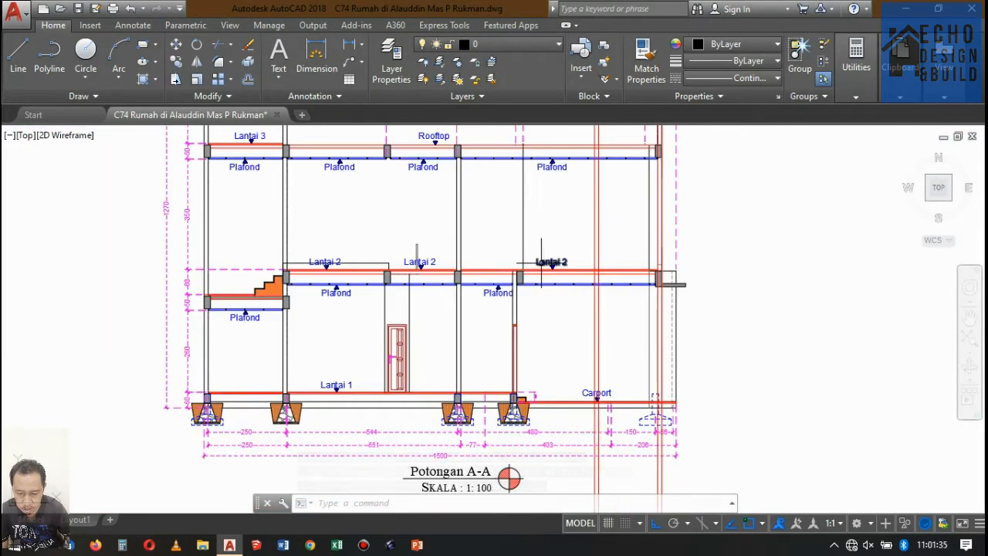
Step: Trim the two projected wall lines below the underside of the Lantai 2 slab above the carport
scroll(620, 297, "up", 4)
scroll(563, 270, "down", 5)
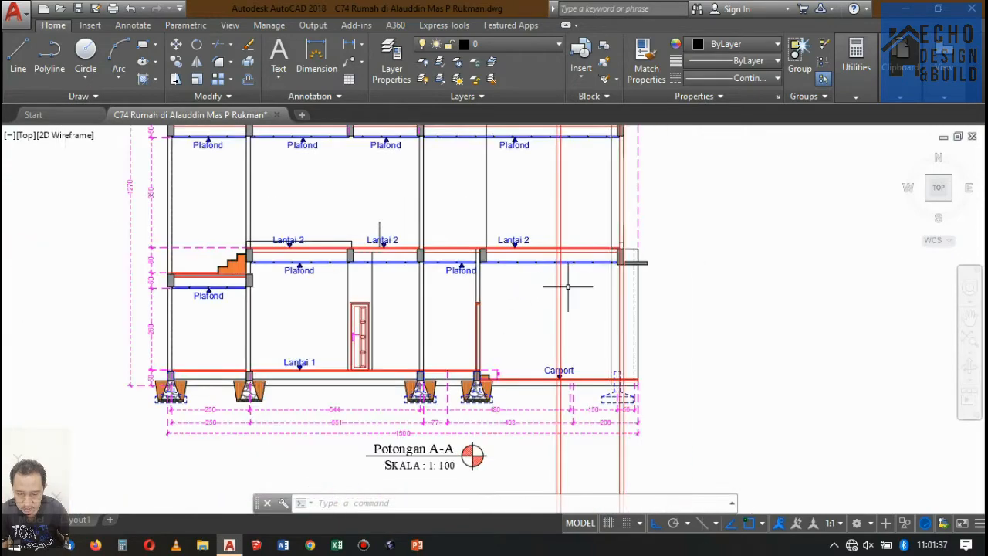
scroll(575, 263, "up", 3)
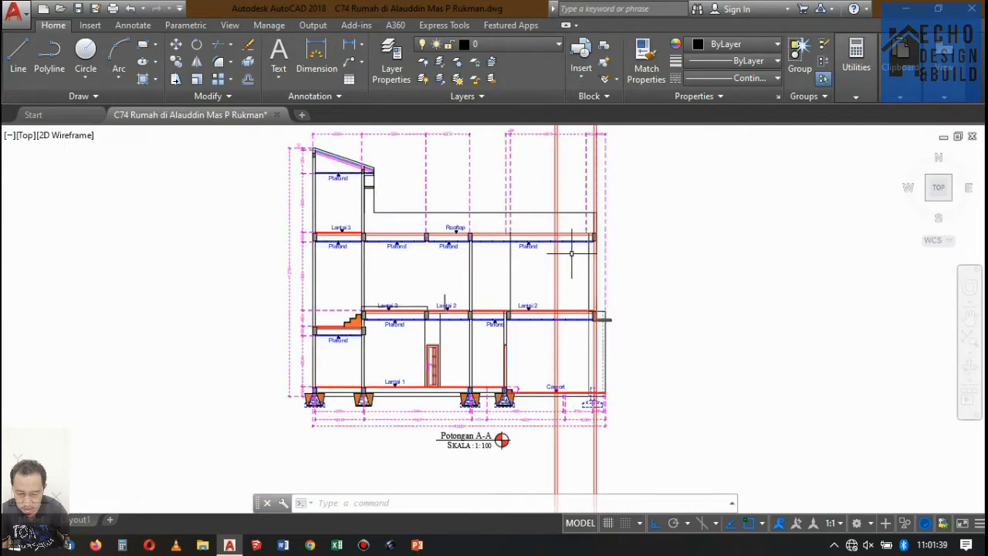
scroll(571, 254, "up", 8)
scroll(544, 271, "down", 4)
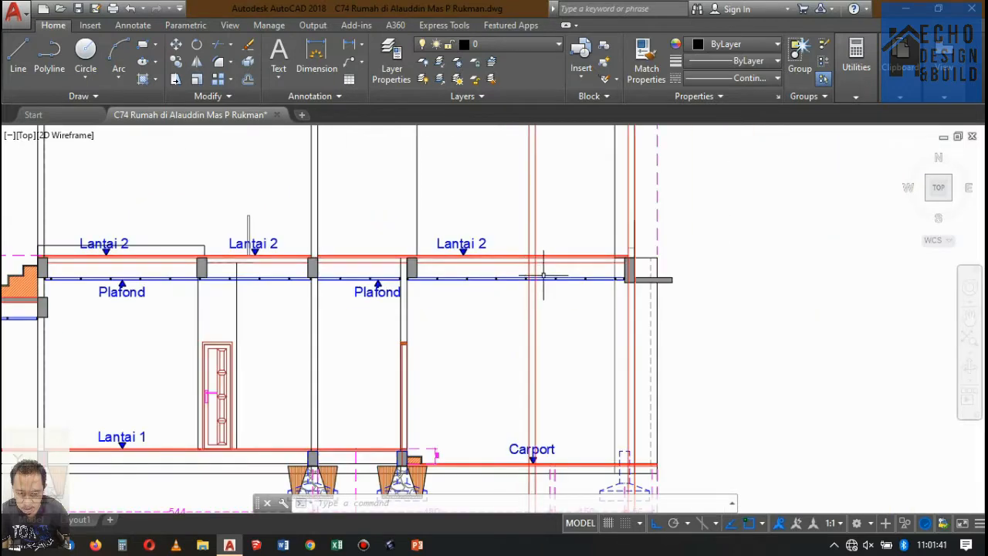
scroll(543, 275, "up", 2)
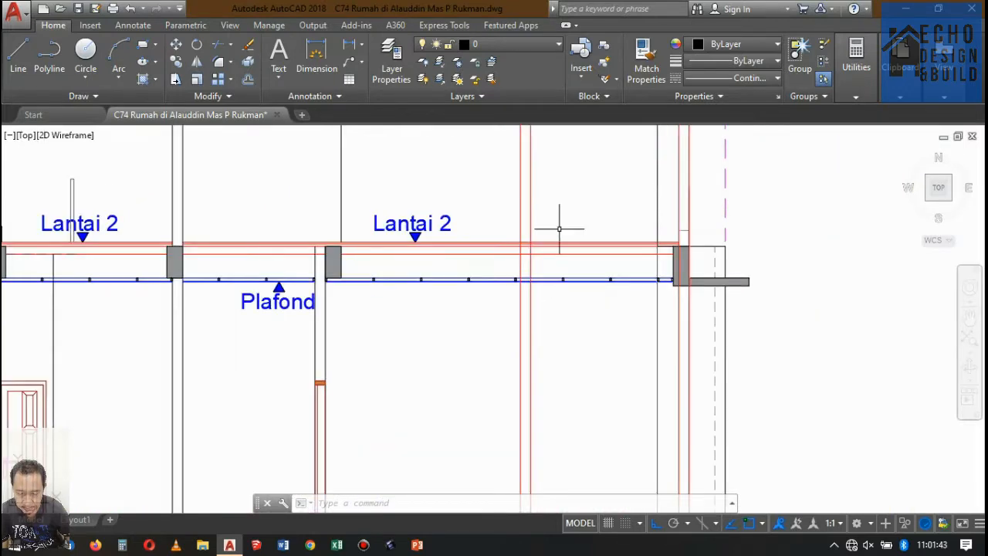
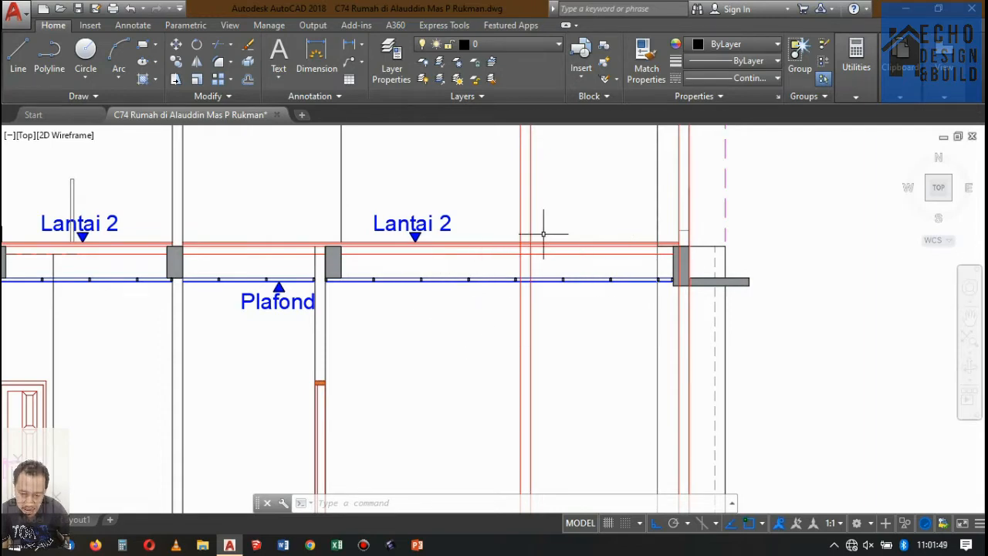
type("tr")
key("Return")
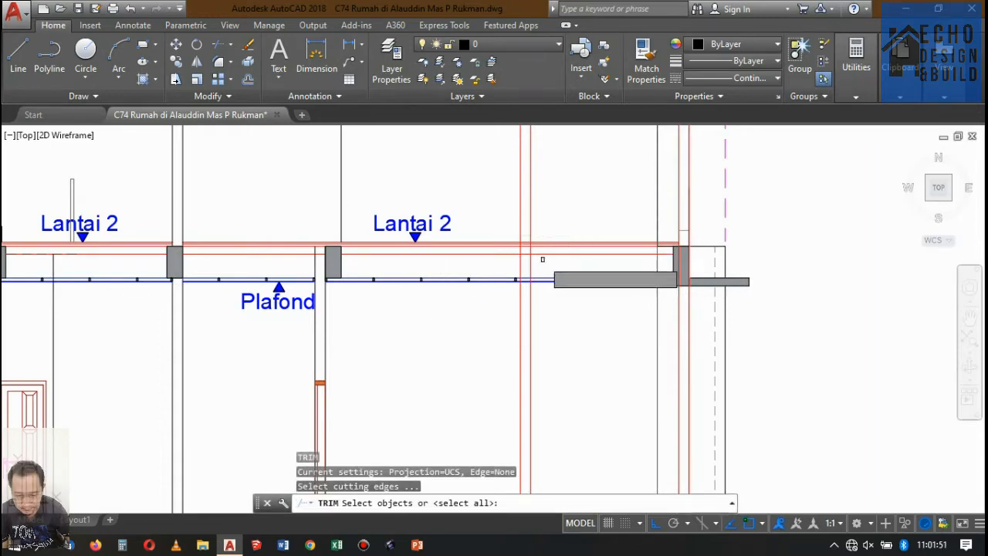
scroll(532, 257, "up", 5)
left_click(529, 256)
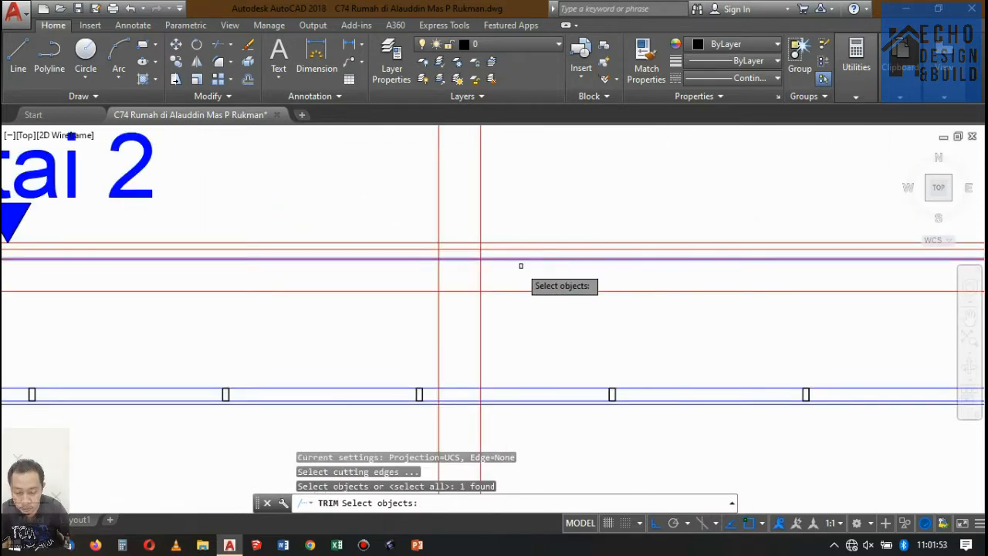
key("Return")
left_click(490, 313)
left_click(384, 298)
scroll(505, 248, "down", 7)
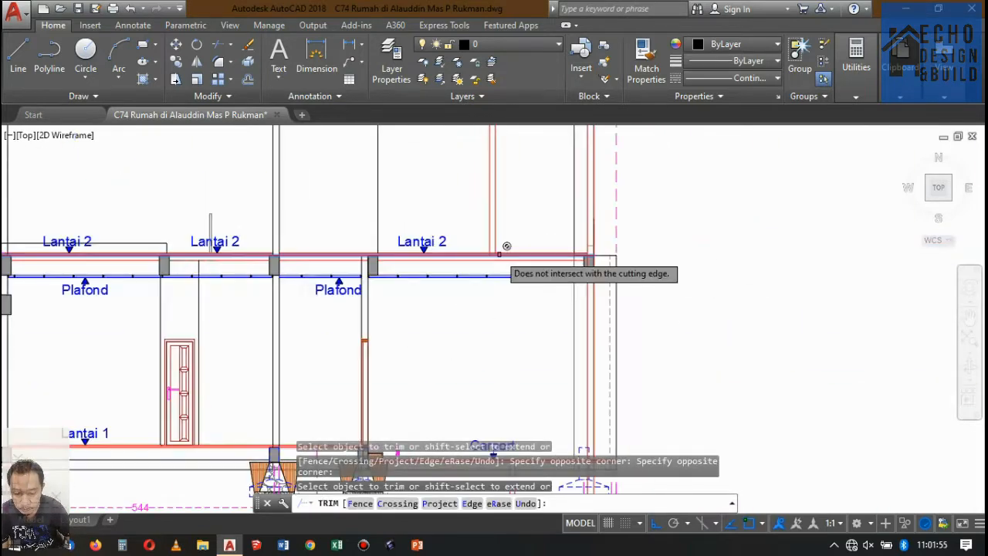
key("Return")
Step: Copy the grey Lantai 2 beam along the slab above the carport, aligning its outer top corner with the projected wall's outer line
scroll(501, 264, "up", 3)
scroll(515, 249, "down", 2)
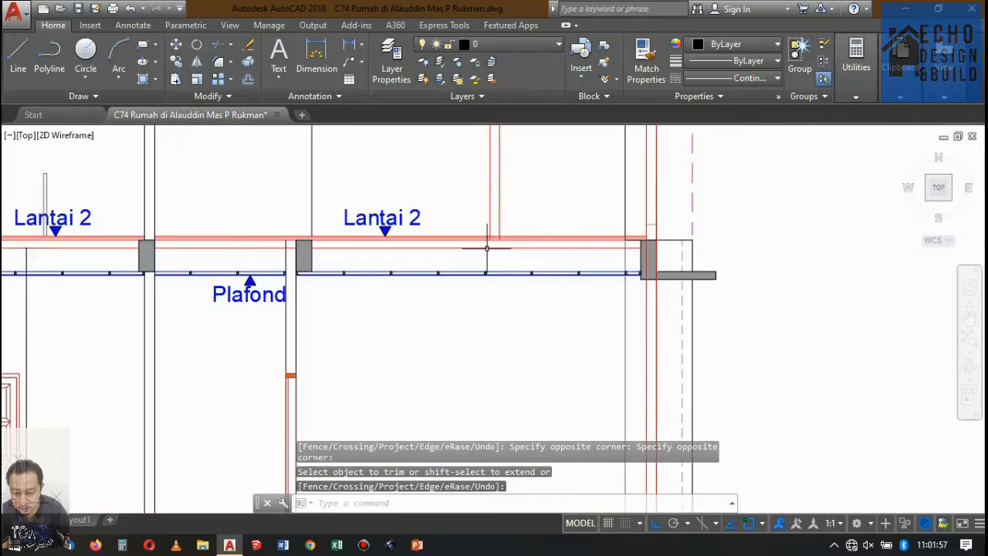
scroll(570, 264, "down", 2)
scroll(389, 293, "up", 2)
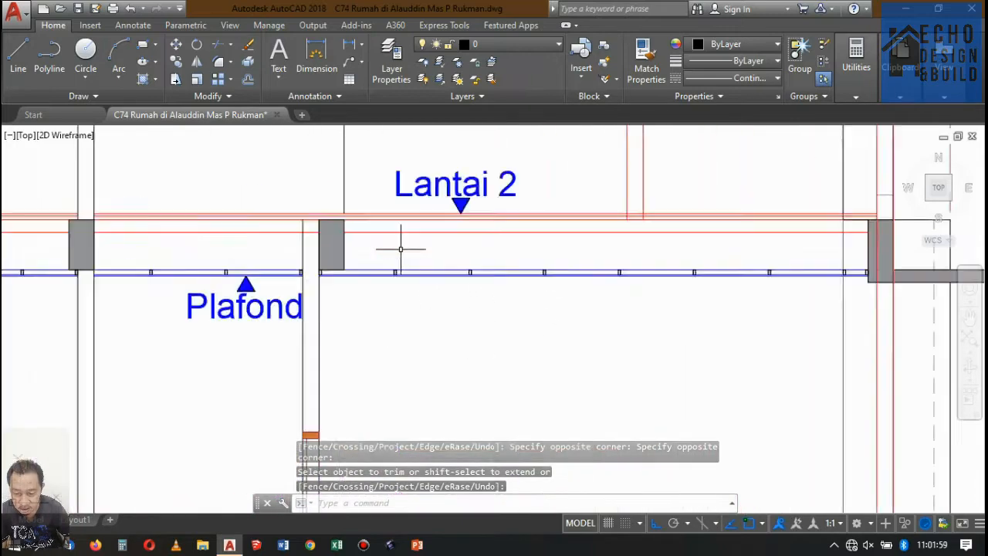
scroll(397, 250, "down", 6)
scroll(503, 332, "up", 6)
scroll(470, 302, "up", 5)
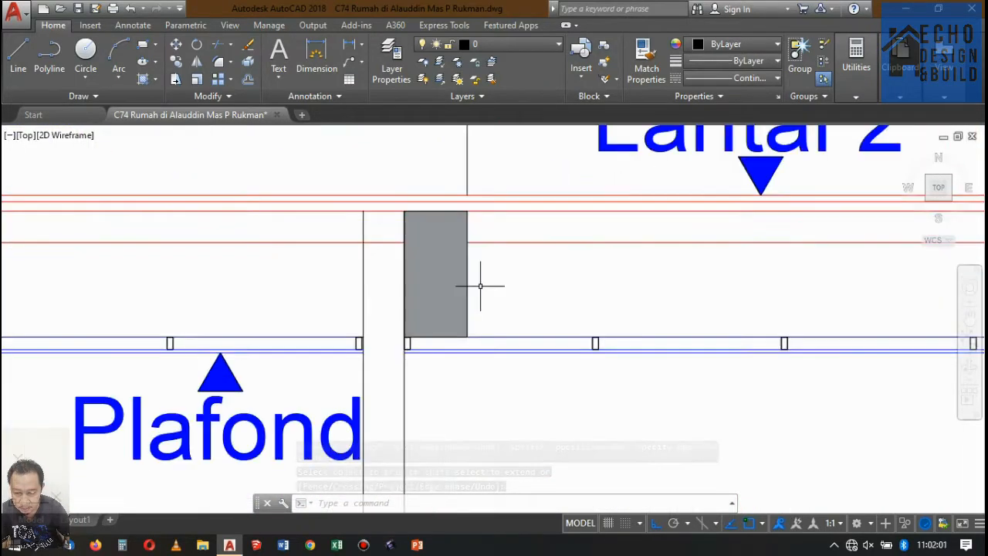
left_click(470, 294)
left_click(467, 295)
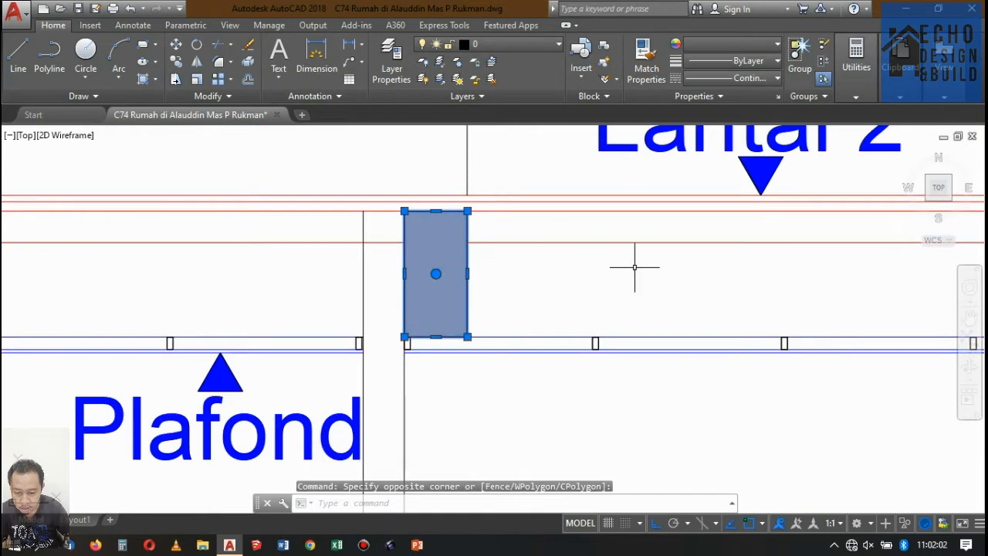
left_click(175, 62)
scroll(460, 220, "up", 3)
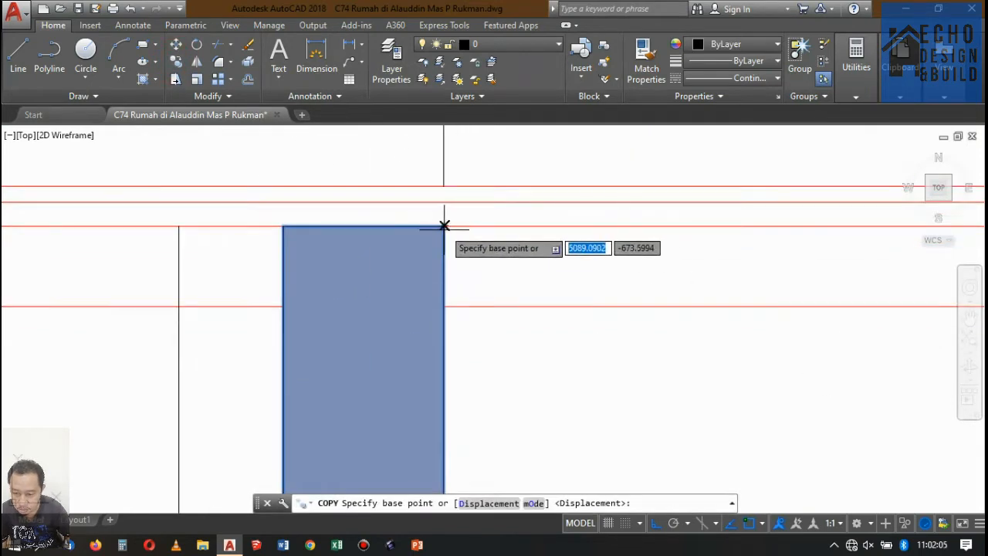
left_click(443, 224)
scroll(393, 245, "down", 5)
scroll(430, 244, "up", 4)
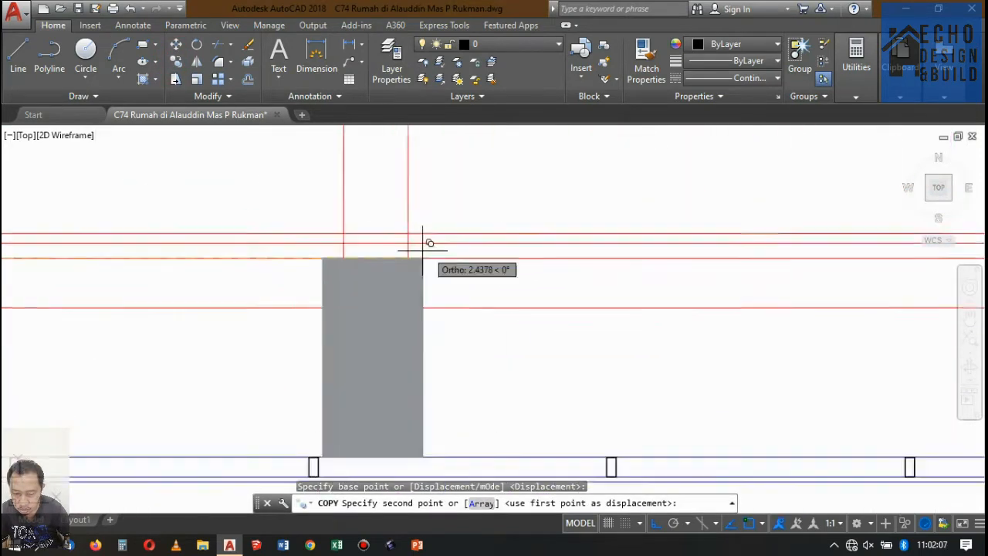
scroll(429, 244, "up", 2)
left_click(398, 265)
scroll(591, 233, "down", 4)
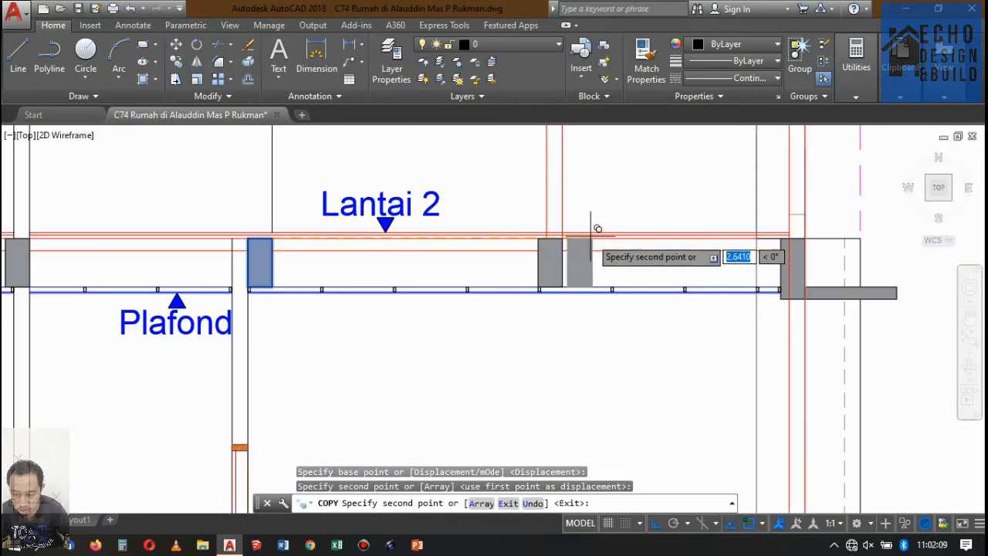
key("space")
Step: Trim the ends of the projected wall lines inside the Lantai 2 slab, directly above the copied beam
type("tr")
key("space")
key("space")
scroll(558, 227, "up", 10)
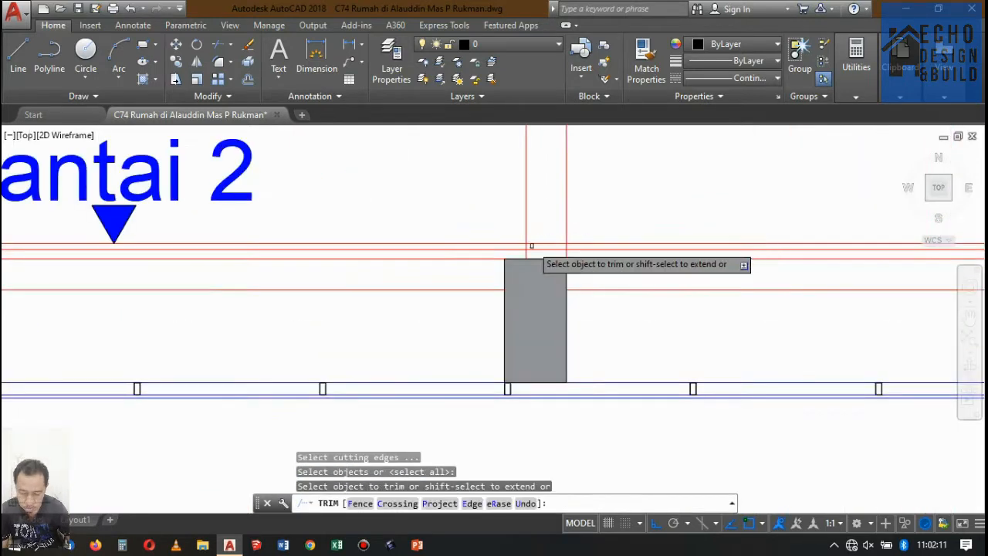
left_click(573, 271)
left_click(550, 213)
scroll(550, 213, "down", 12)
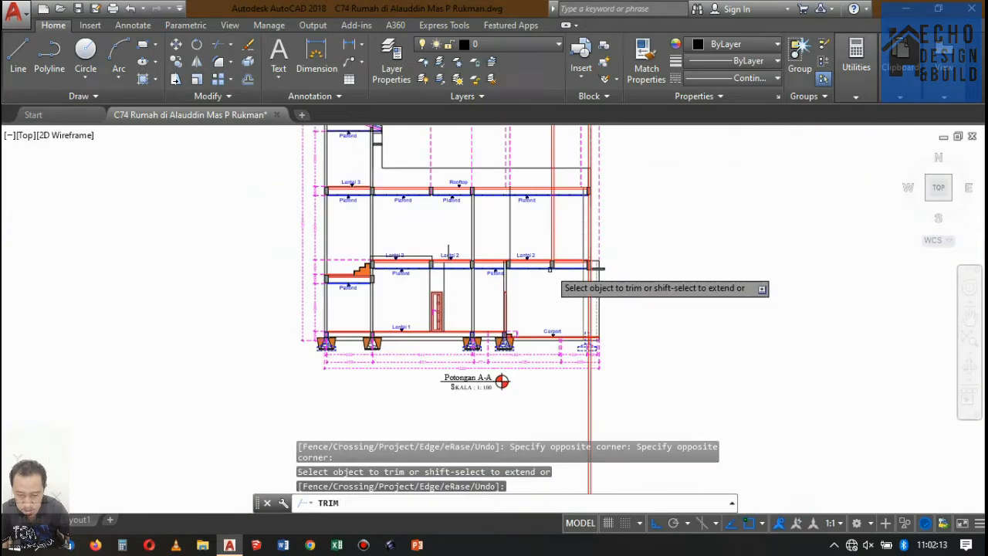
Step: Review the copied beam and the surrounding walls on both floors of Potongan A-A
scroll(564, 286, "up", 5)
scroll(564, 285, "down", 5)
scroll(503, 286, "up", 5)
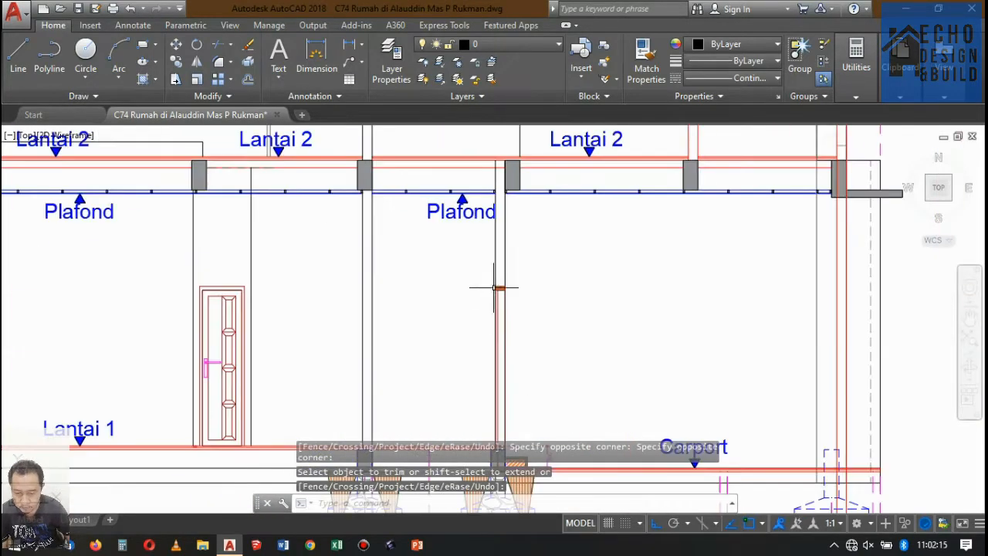
scroll(569, 269, "down", 5)
scroll(515, 217, "up", 5)
scroll(515, 216, "down", 5)
scroll(499, 236, "up", 4)
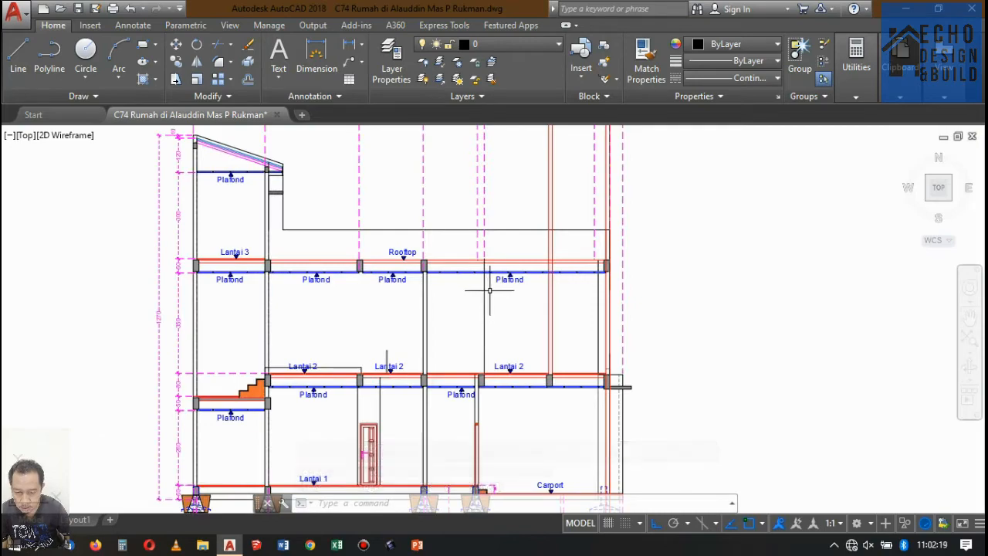
Step: Project a temporary line from the lone upper-floor wall line to the Denah Lantai 2 plan to check its position
scroll(488, 291, "down", 5)
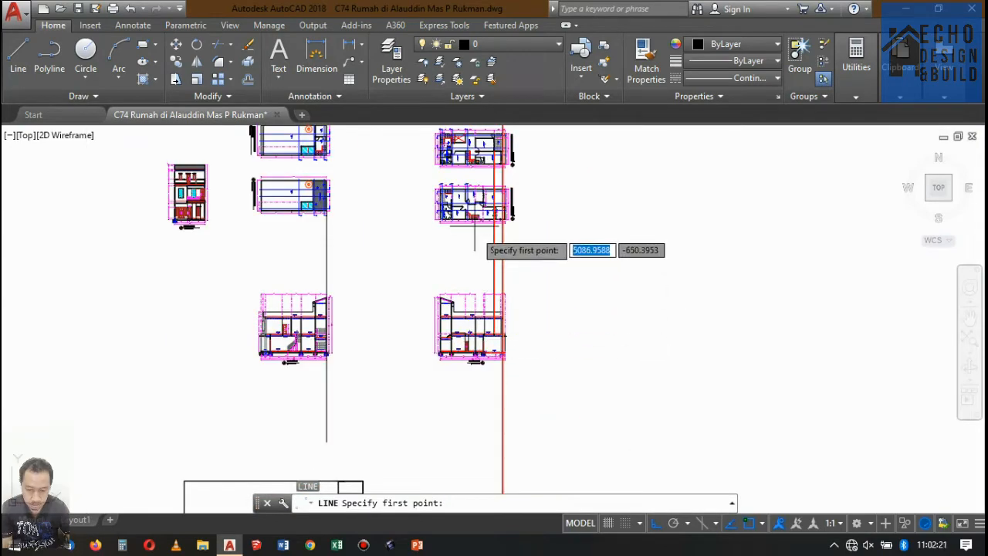
scroll(506, 147, "up", 2)
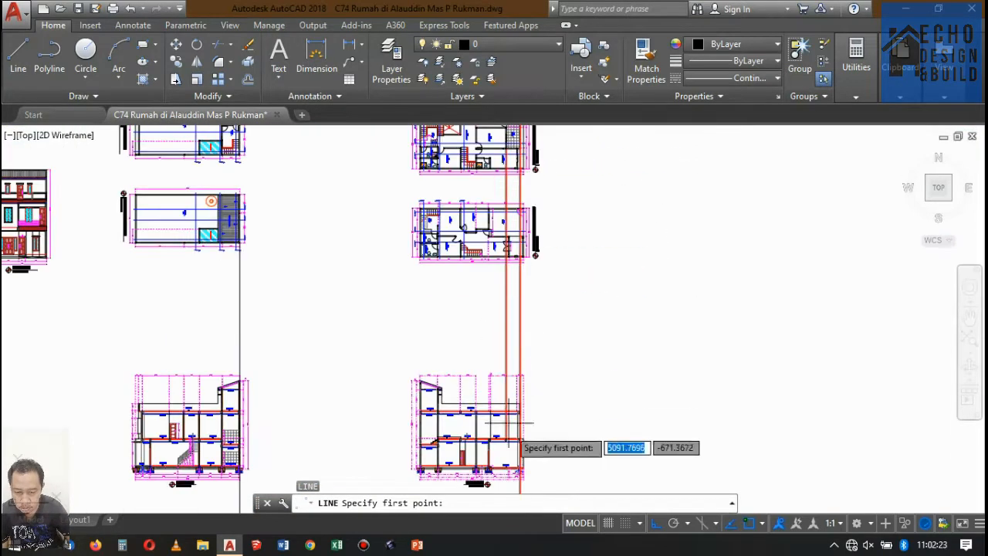
scroll(508, 423, "up", 5)
scroll(494, 371, "up", 4)
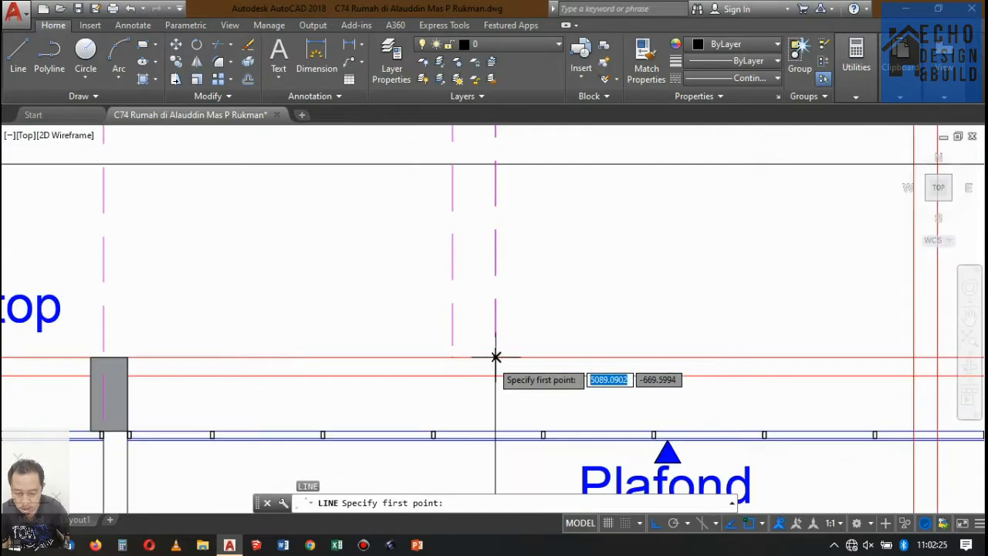
left_click(494, 356)
scroll(499, 430, "down", 10)
scroll(501, 247, "up", 4)
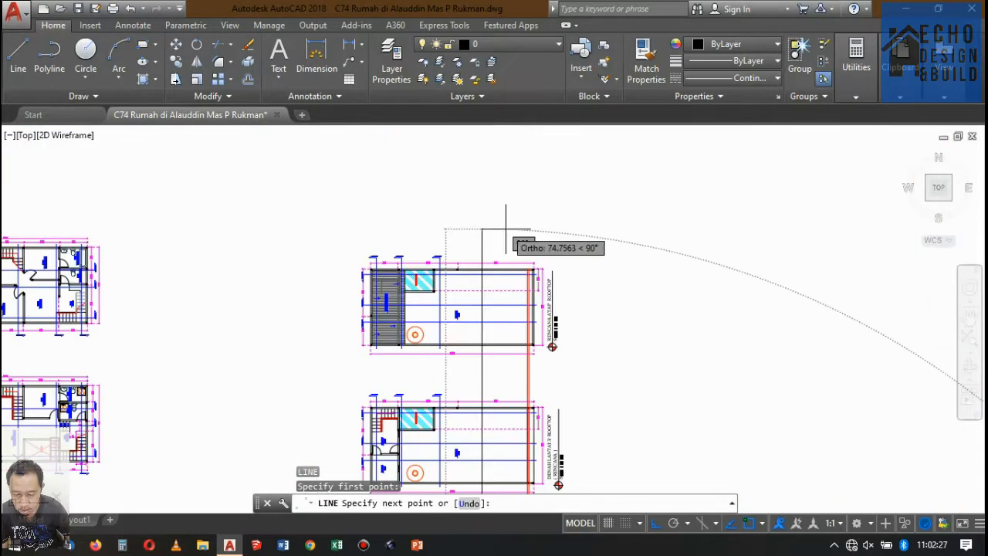
scroll(496, 286, "down", 4)
scroll(494, 267, "up", 6)
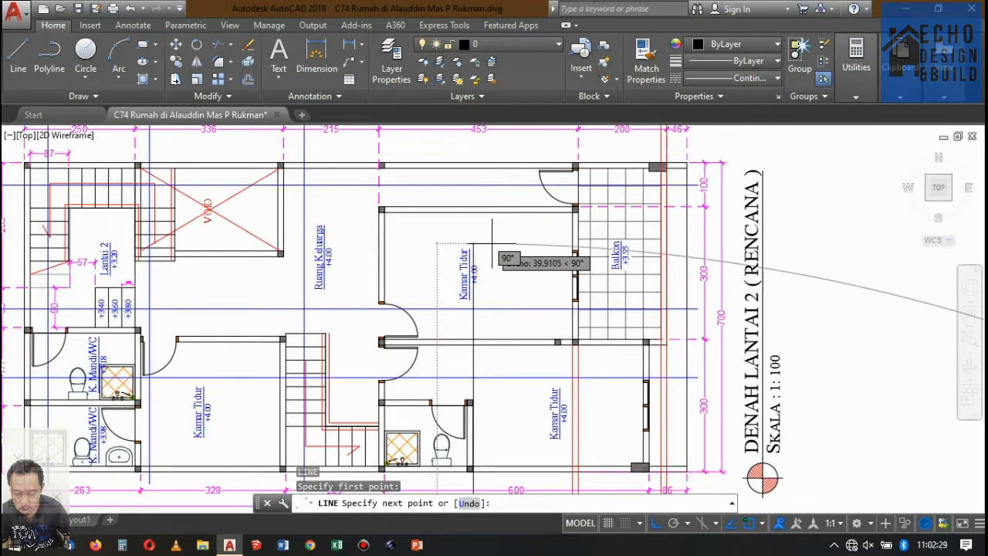
scroll(494, 251, "down", 5)
scroll(498, 256, "up", 5)
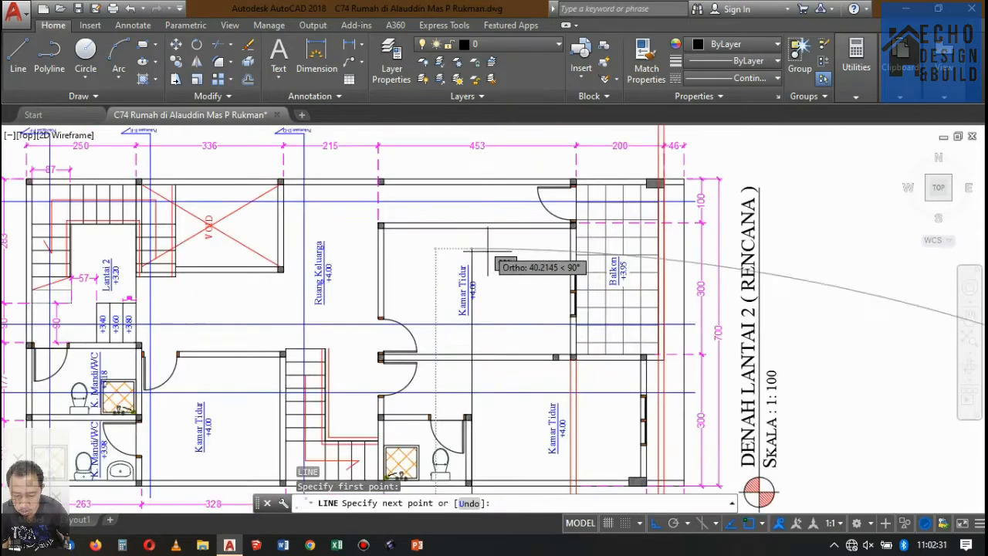
scroll(473, 314, "down", 5)
key("Escape")
scroll(498, 356, "down", 3)
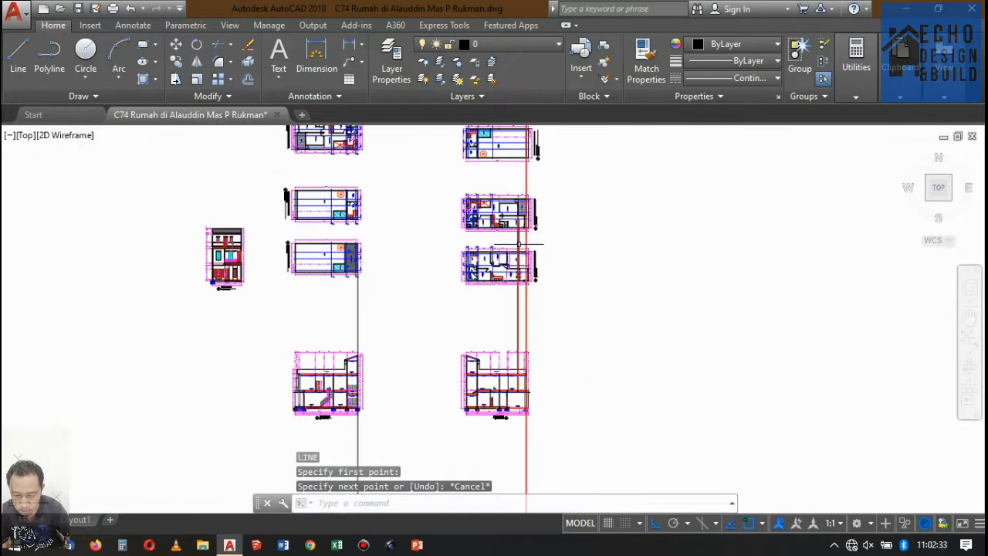
Step: Erase the lone vertical line between the Lantai 2 floor and the rooftop slab
scroll(515, 483, "up", 6)
left_click(496, 323)
left_click(476, 310)
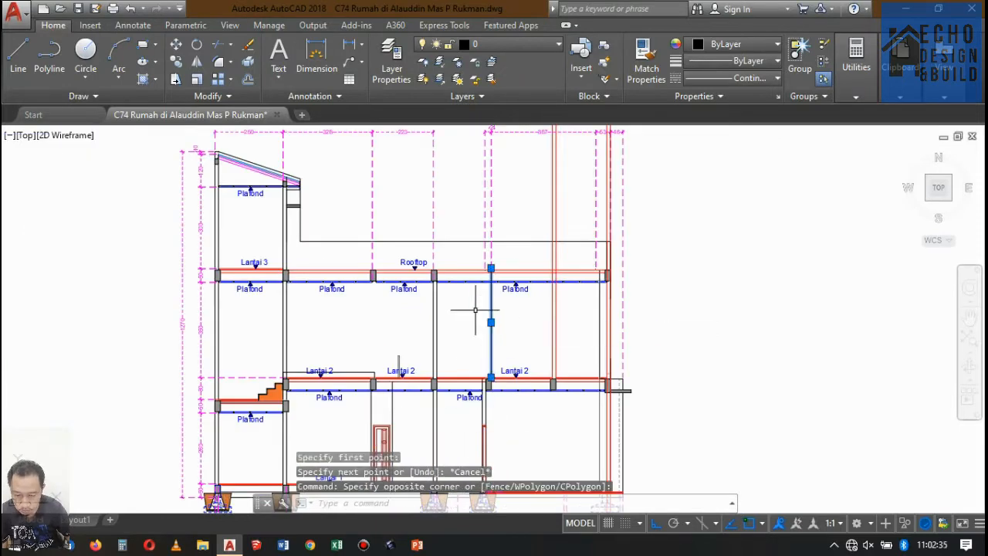
scroll(561, 301, "down", 4)
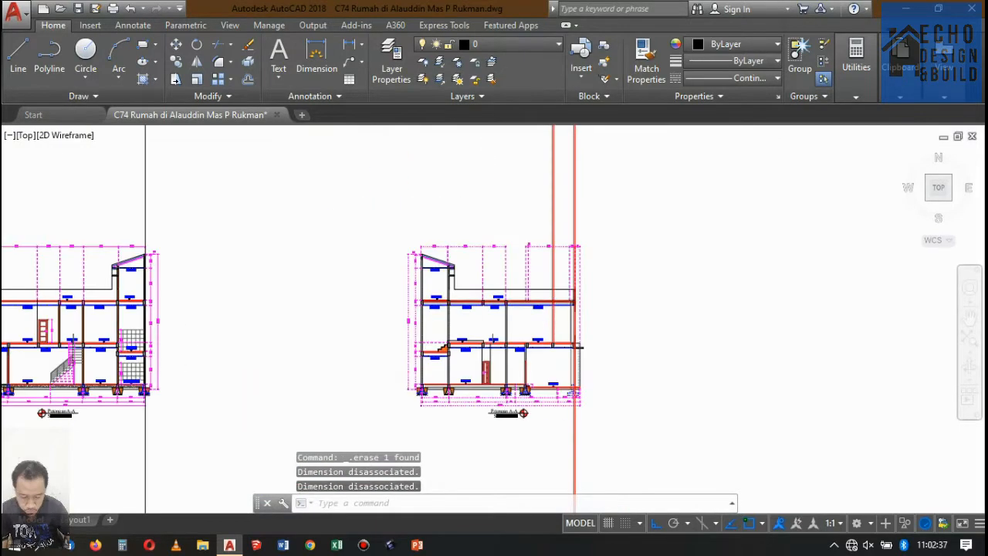
Step: Trim the two projected wall lines above the underside of the rooftop slab
scroll(568, 289, "up", 6)
scroll(571, 285, "down", 4)
scroll(580, 317, "up", 2)
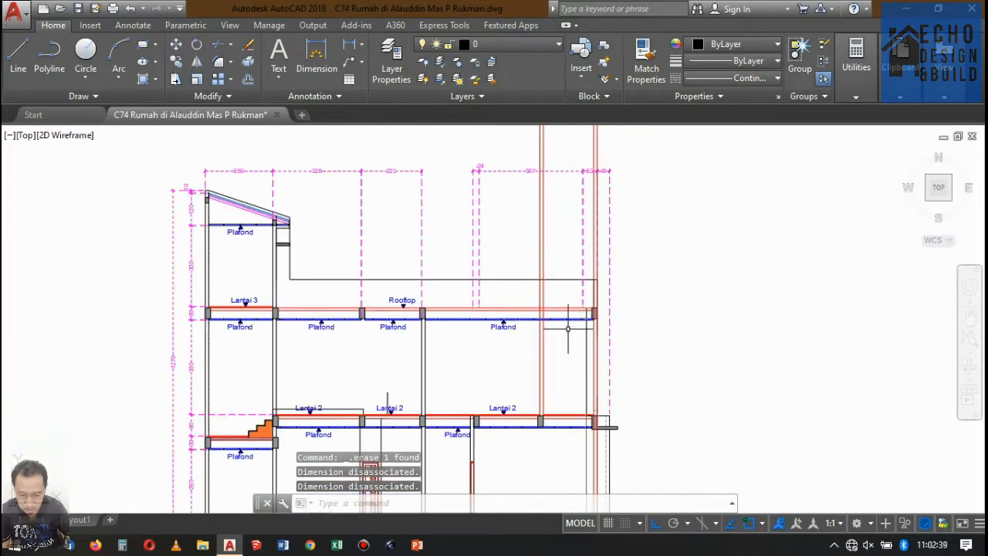
type("tr")
key("Return")
scroll(564, 320, "up", 8)
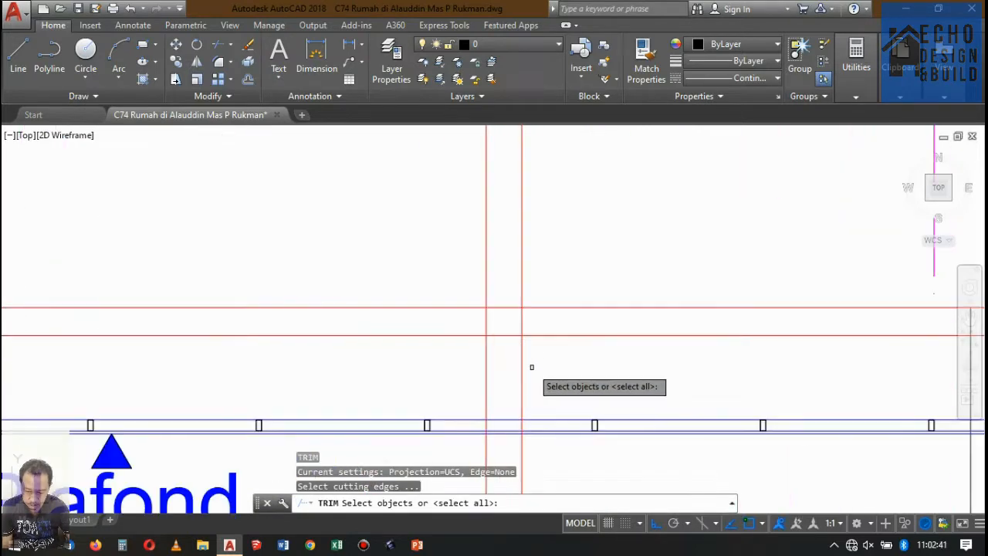
left_click(548, 337)
key("Return")
left_click(554, 255)
left_click(452, 229)
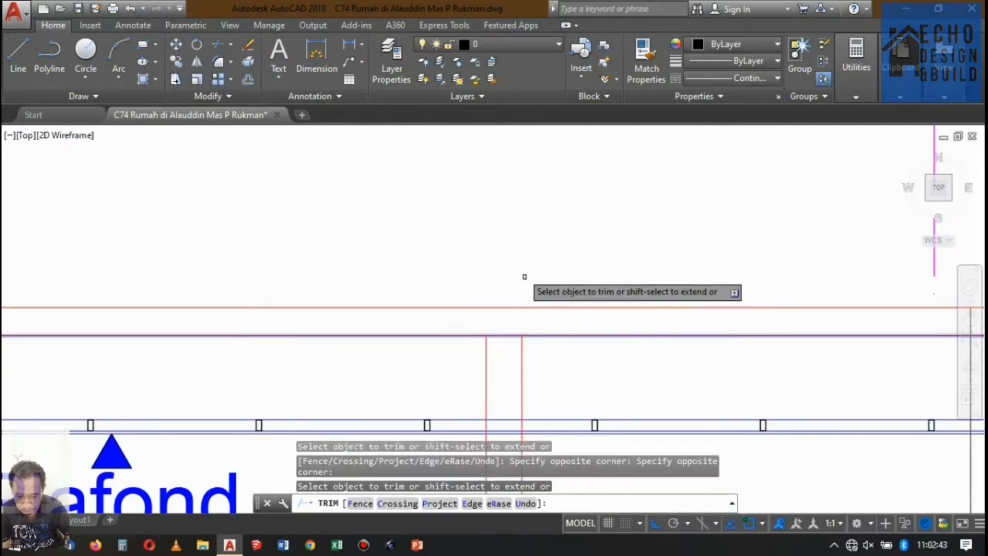
scroll(529, 288, "down", 5)
key("Return")
Step: Copy the rooftop beam from above the existing wall onto the new wall in Potongan A-A, aligning its right edge with the wall's outer line
scroll(504, 291, "up", 5)
scroll(430, 269, "down", 5)
scroll(430, 270, "up", 7)
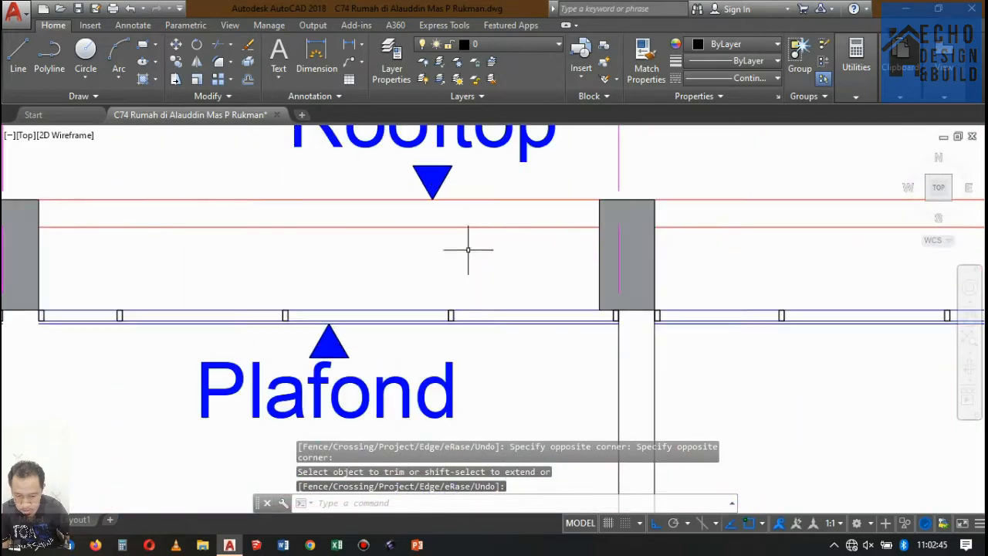
scroll(467, 247, "down", 4)
scroll(600, 229, "up", 6)
scroll(529, 250, "down", 4)
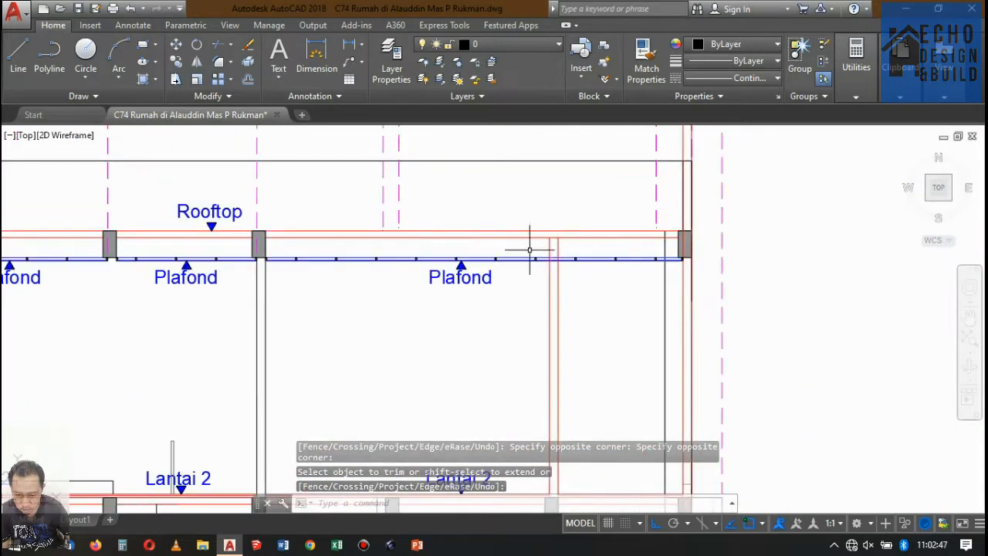
scroll(271, 236, "up", 8)
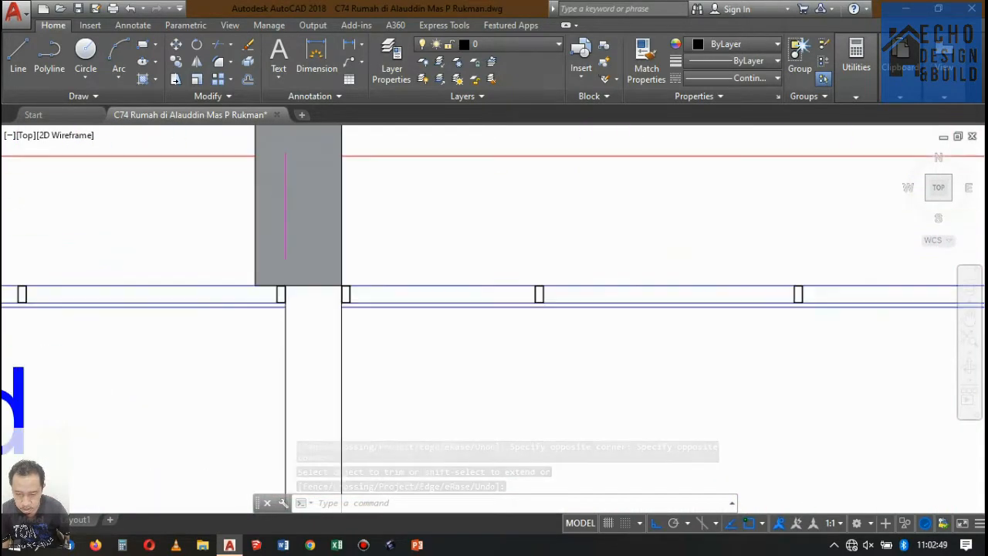
scroll(332, 255, "down", 6)
left_click(299, 165)
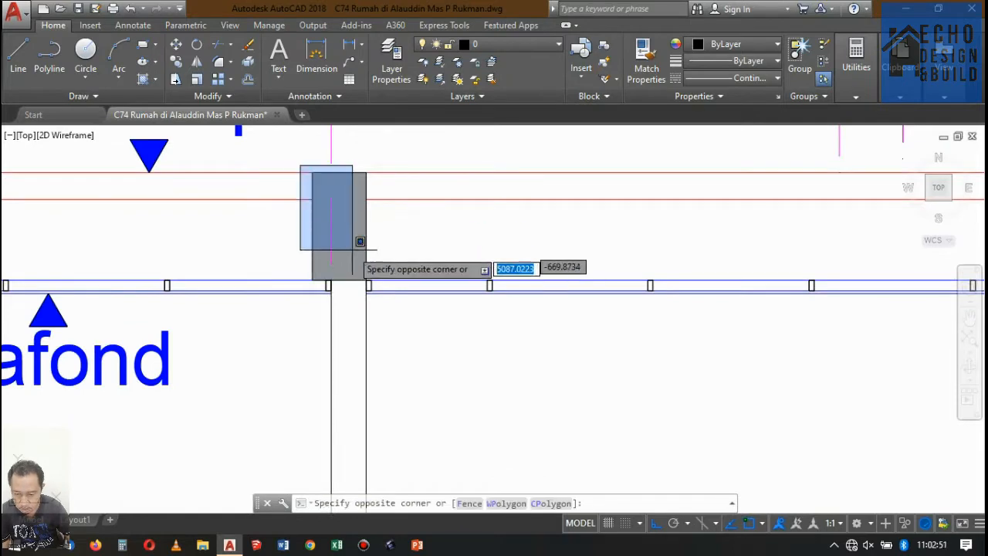
left_click(376, 286)
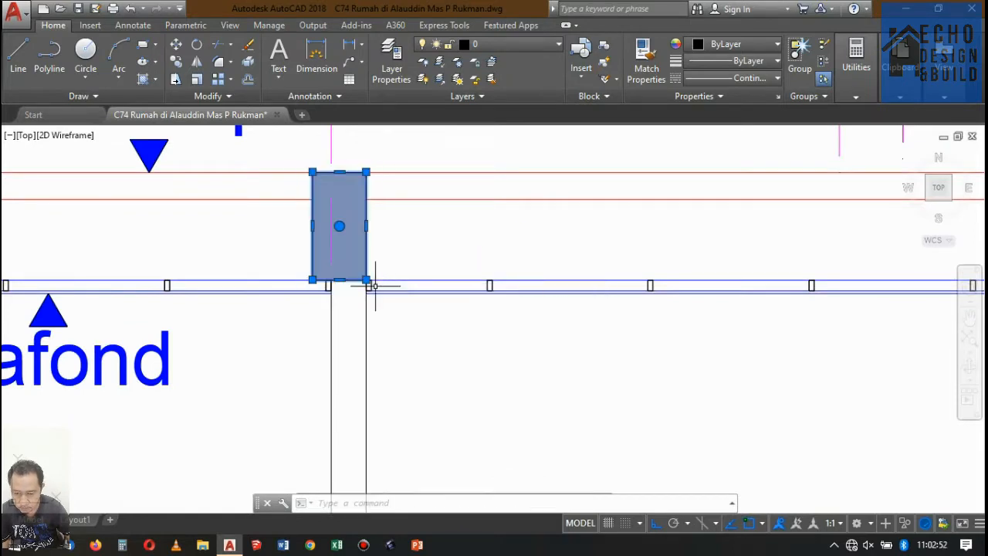
left_click(176, 61)
scroll(353, 154, "up", 6)
scroll(353, 168, "down", 4)
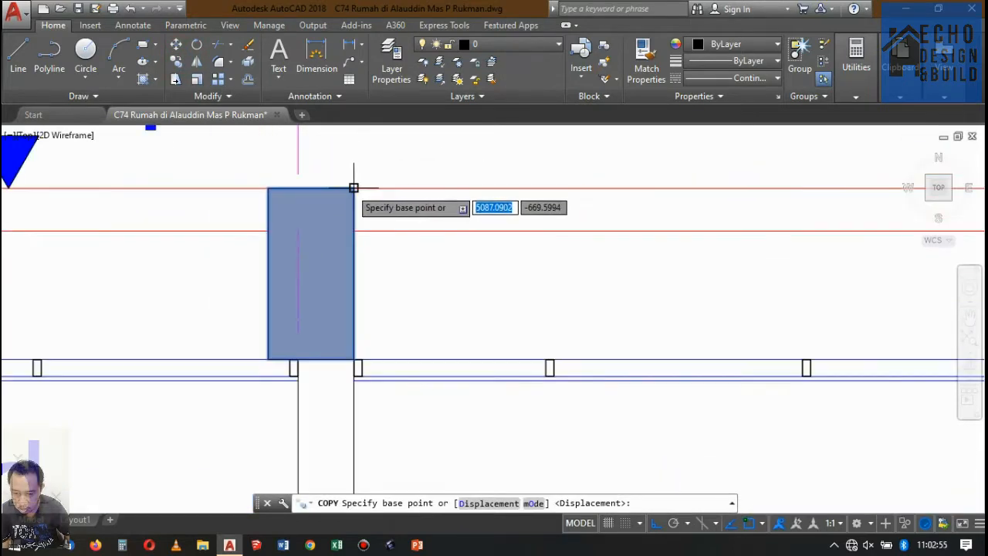
left_click(354, 187)
scroll(459, 193, "down", 5)
scroll(600, 198, "up", 6)
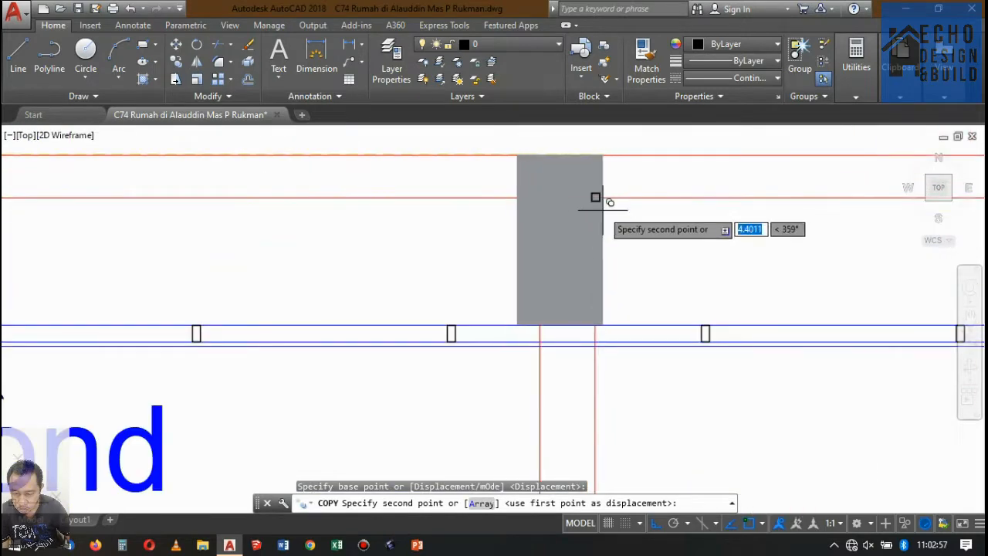
scroll(586, 161, "down", 4)
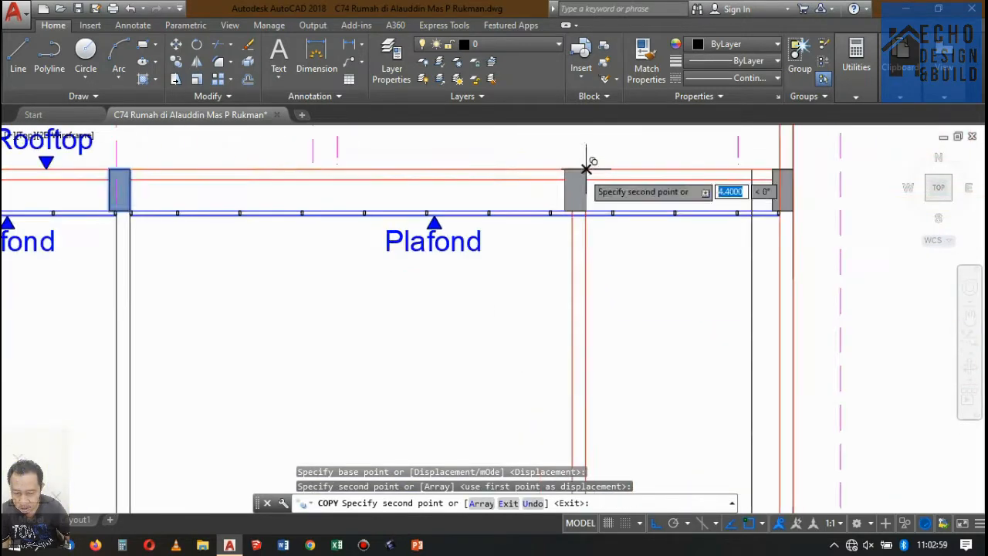
left_click(585, 163)
scroll(576, 197, "up", 3)
scroll(572, 216, "down", 3)
scroll(572, 216, "up", 5)
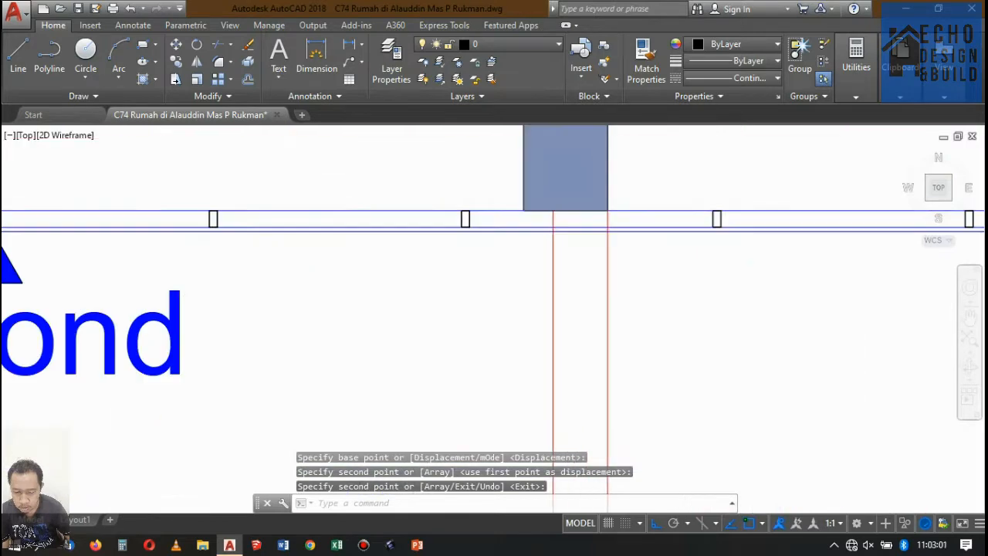
type("gtr")
key("space")
key("space")
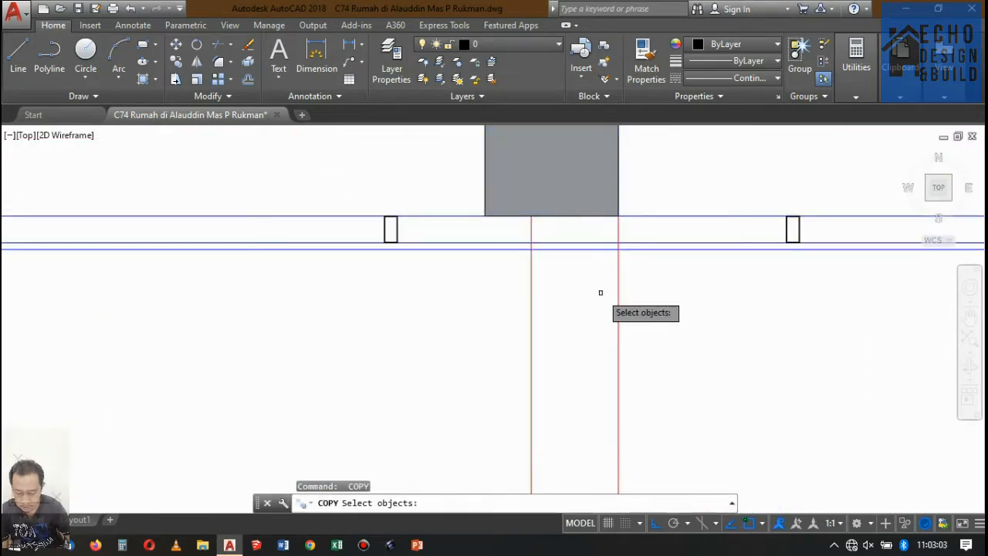
left_click(600, 291)
left_click(578, 207)
key("Escape")
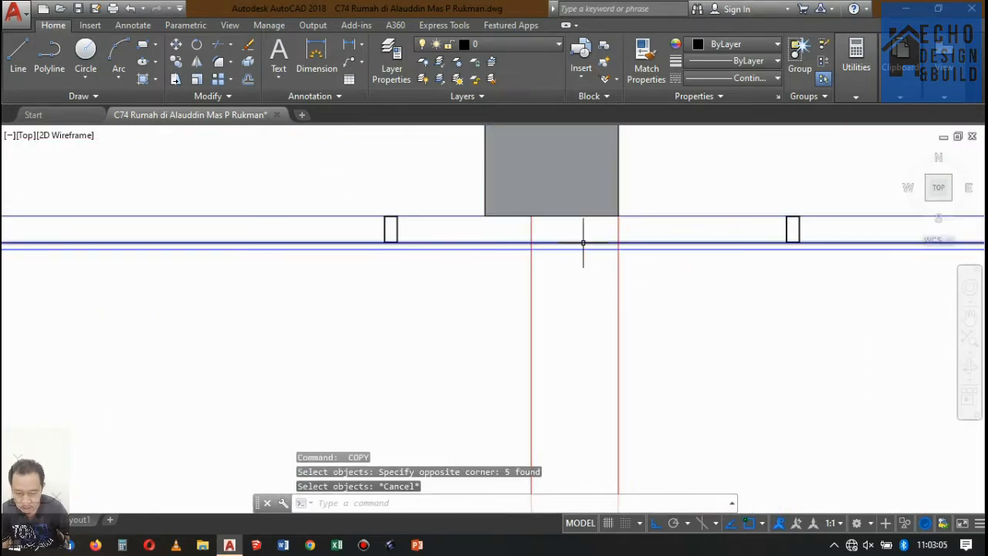
Step: Trim the upper-floor ceiling lines between the two lines of the new wall below the copied beam
type("tr")
key("space")
key("space")
left_click(585, 264)
left_click(569, 237)
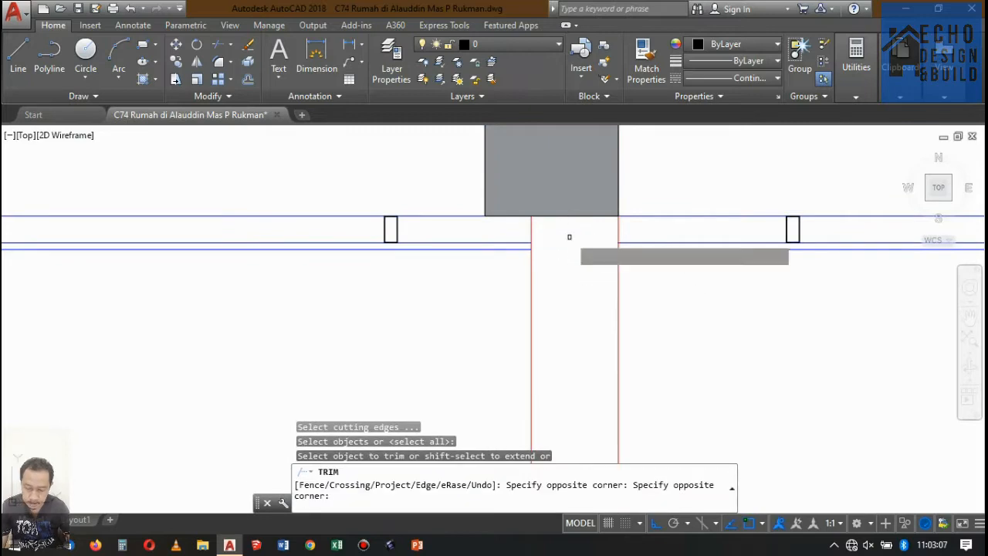
key("space")
Step: Copy the nearest ceiling batten to the end of the trimmed ceiling so it sits against the new wall's left line
scroll(591, 191, "down", 6)
scroll(589, 204, "up", 5)
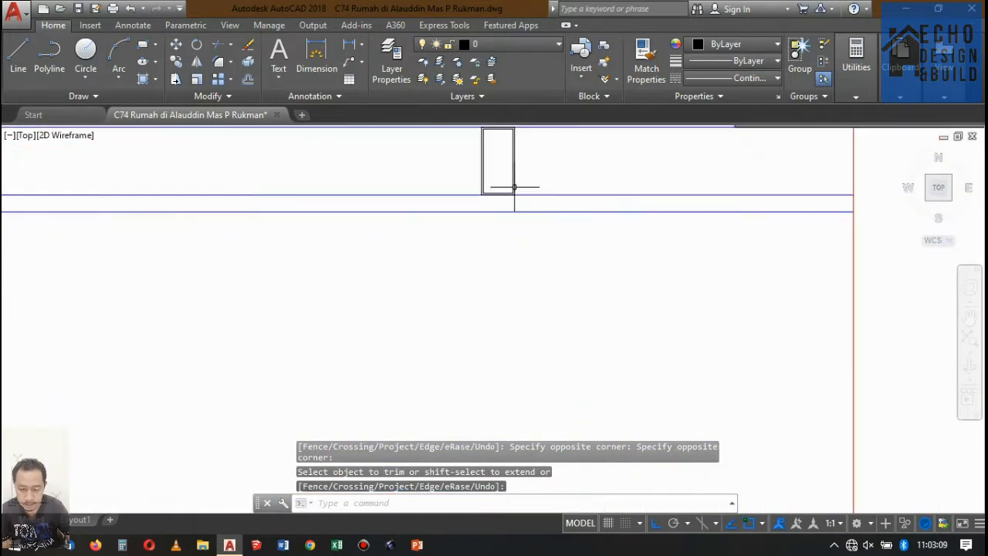
left_click(520, 157)
left_click(424, 226)
scroll(425, 227, "down", 5)
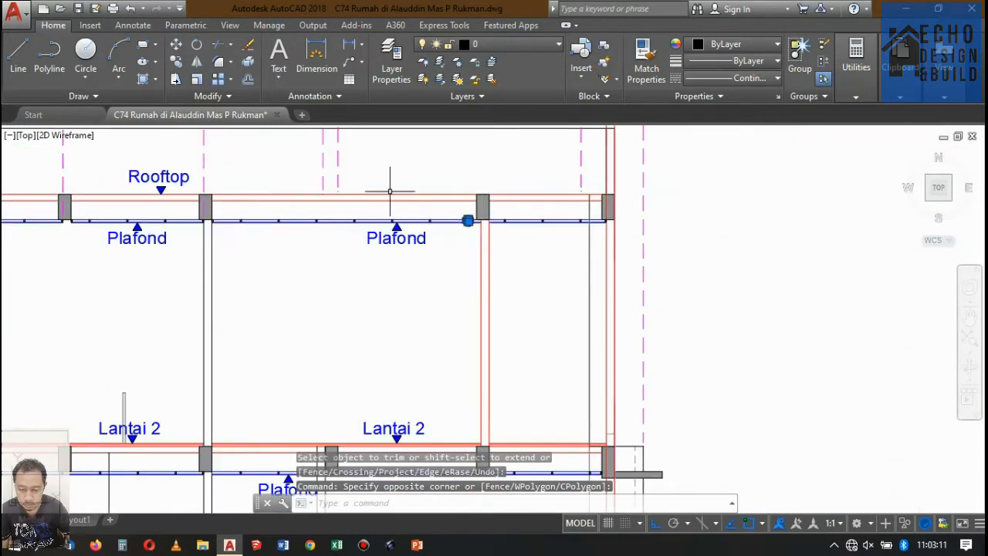
left_click(178, 62)
scroll(494, 228, "up", 8)
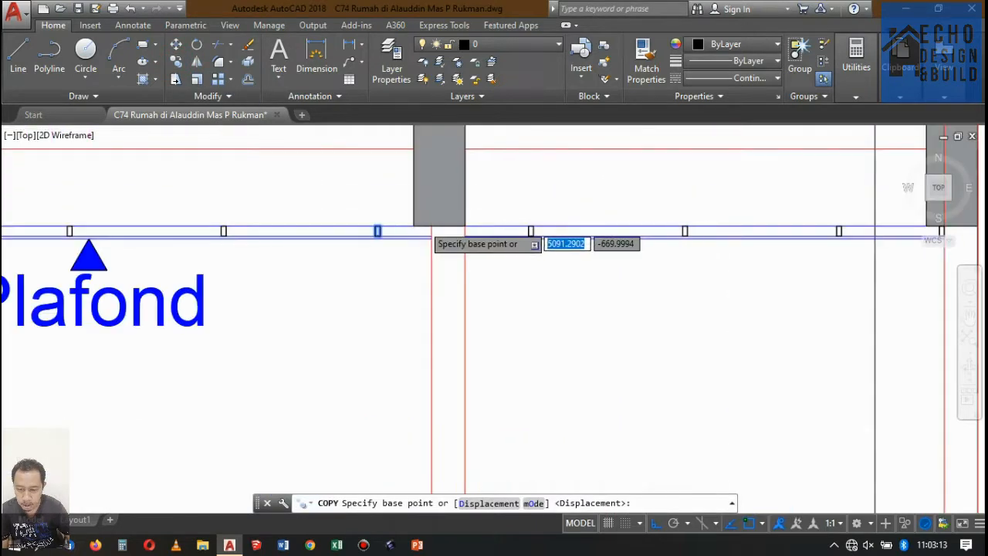
left_click(207, 250)
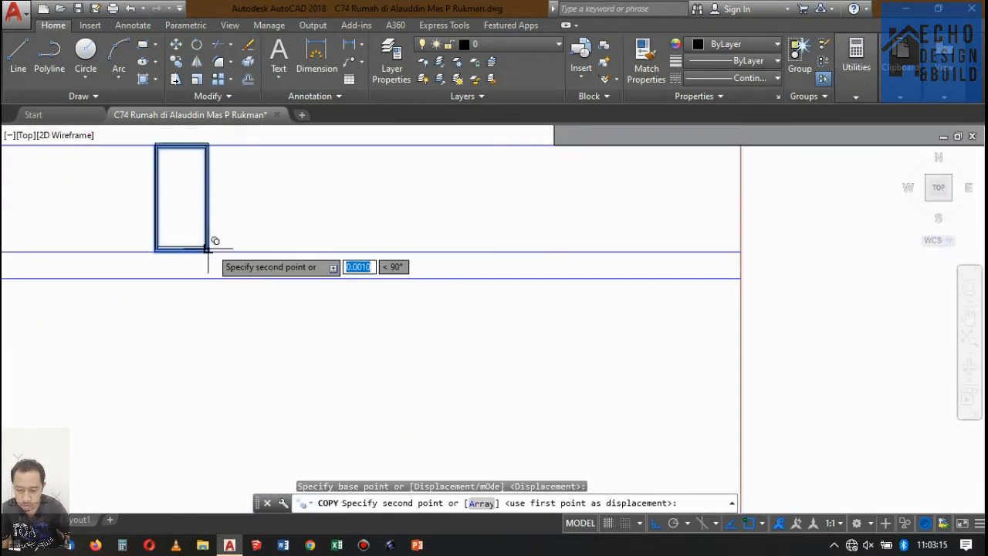
left_click(741, 251)
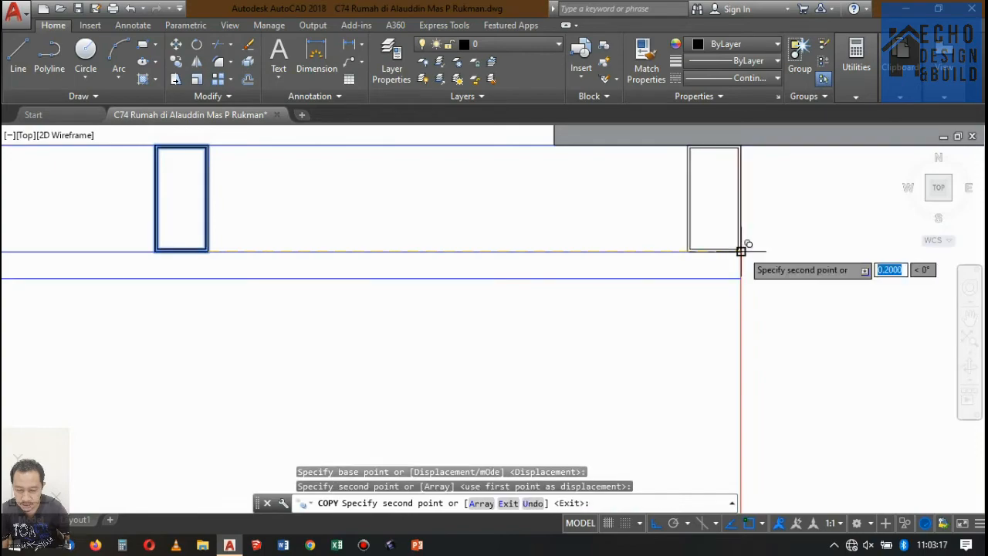
scroll(617, 220, "down", 4)
key("Return")
Step: Erase the four dimensions above the rooftop of Potongan A-A that reach down to the interior walls and beams
scroll(717, 207, "down", 3)
scroll(718, 207, "up", 5)
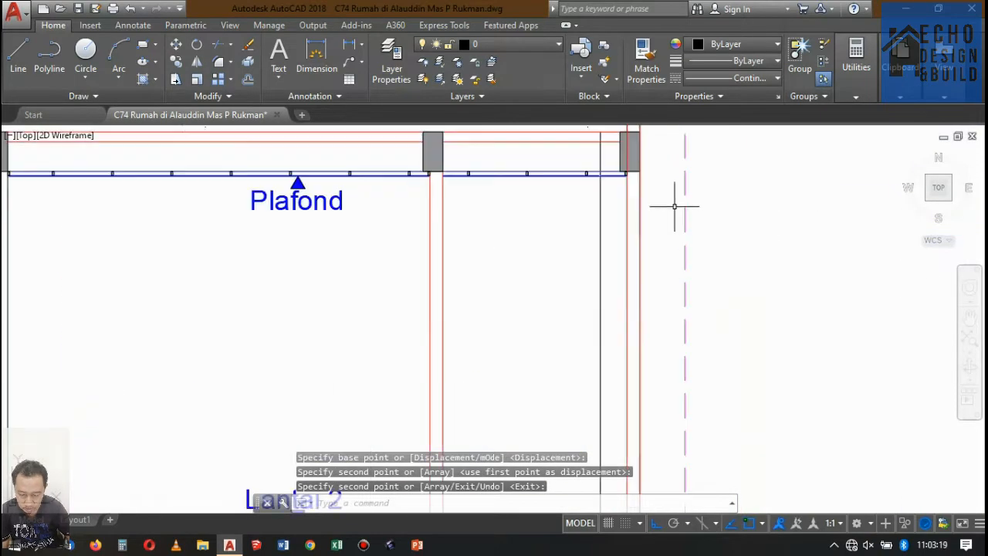
scroll(684, 221, "down", 5)
scroll(640, 214, "up", 3)
scroll(602, 214, "down", 3)
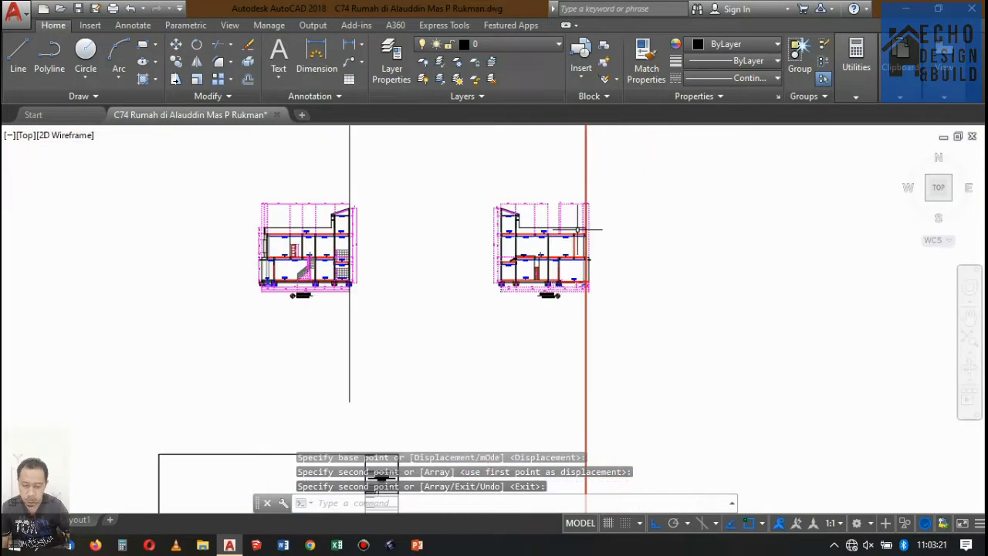
scroll(570, 214, "up", 2)
left_click(570, 214)
left_click(467, 172)
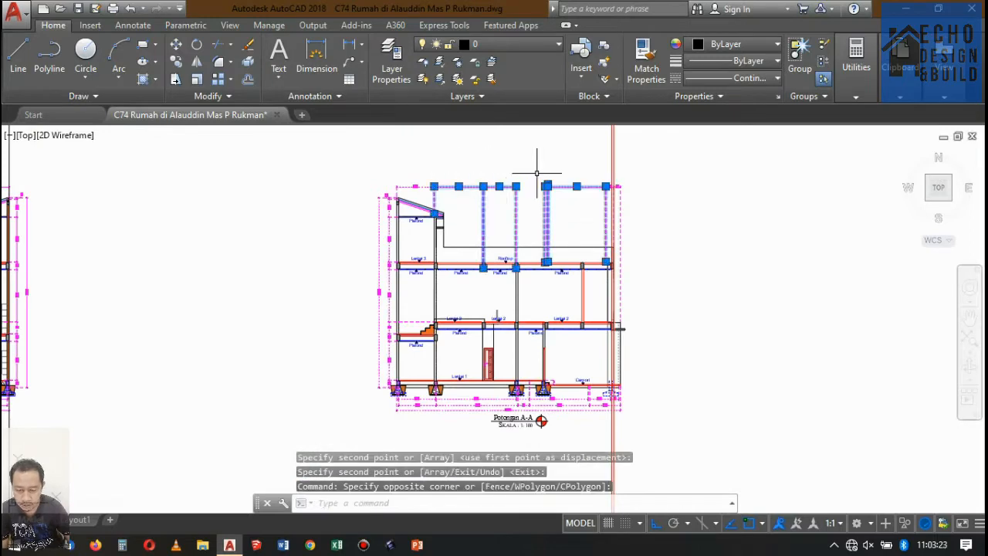
key("Delete")
Step: Erase the 53 dimension above the outer wall lines of Potongan A-A
scroll(615, 201, "up", 5)
left_click(613, 213)
left_click(569, 155)
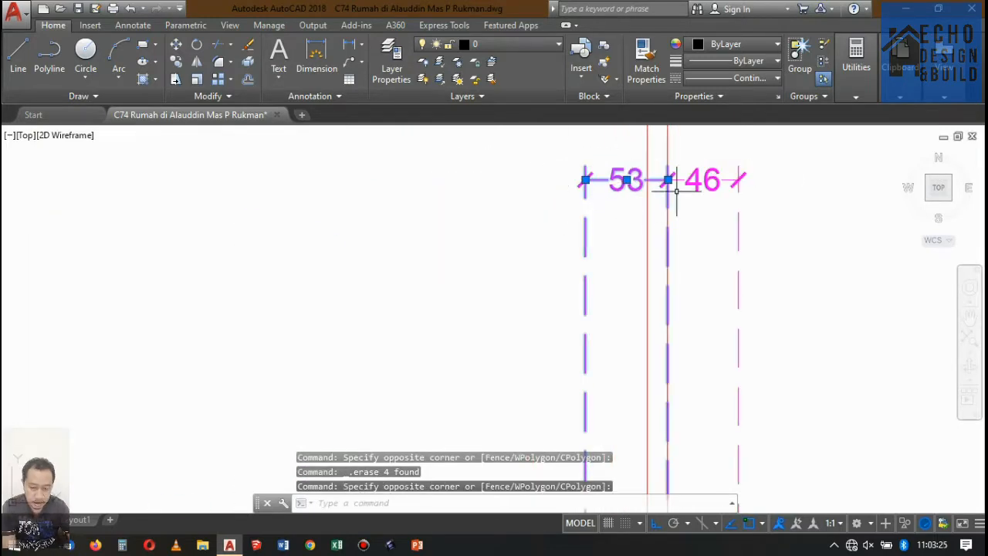
scroll(676, 189, "down", 3)
key("Delete")
Step: Examine the outer wall, parapet and beam at the rooftop edge of Potongan A-A
scroll(706, 194, "down", 3)
scroll(726, 190, "up", 2)
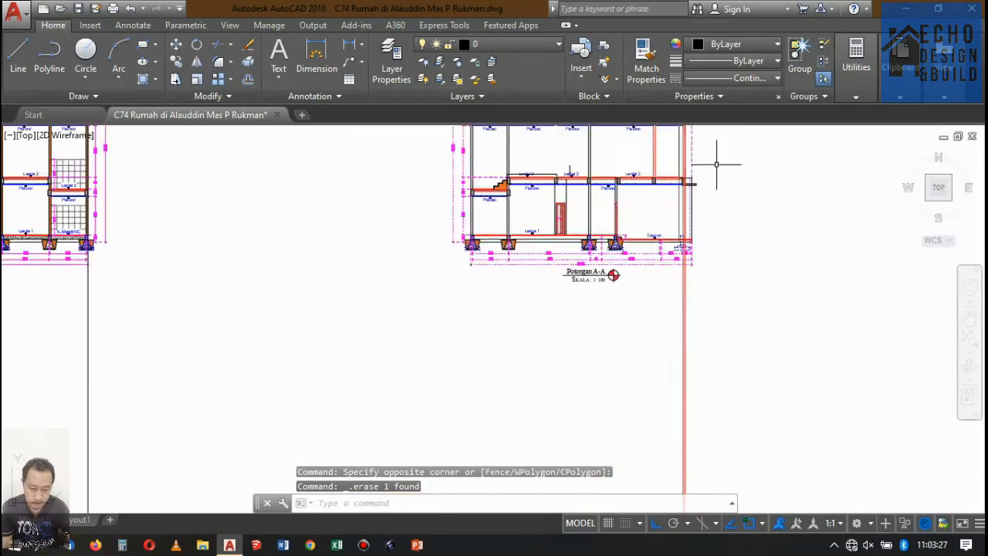
scroll(706, 174, "up", 3)
scroll(655, 208, "down", 4)
scroll(637, 200, "up", 5)
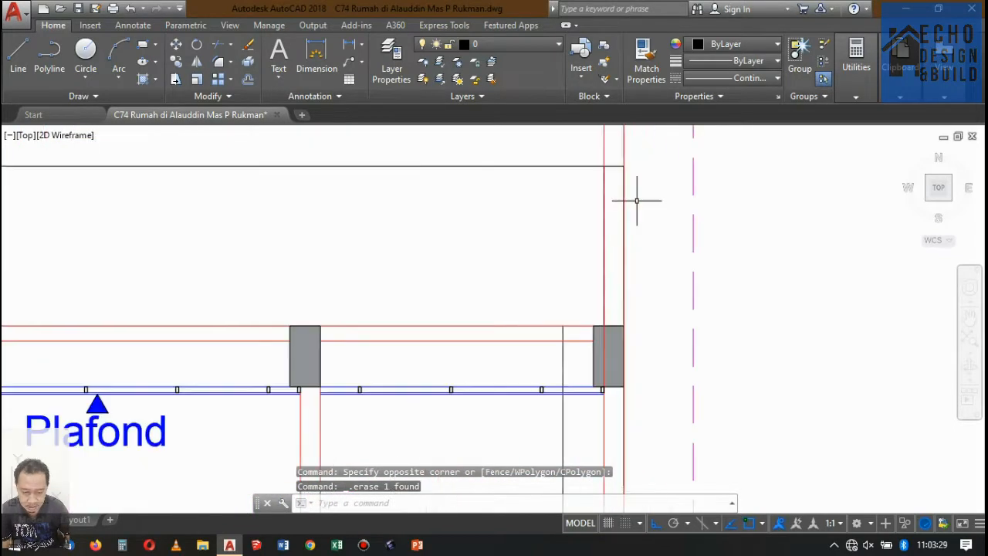
scroll(639, 198, "down", 3)
scroll(639, 196, "up", 2)
scroll(642, 196, "down", 2)
scroll(647, 233, "up", 2)
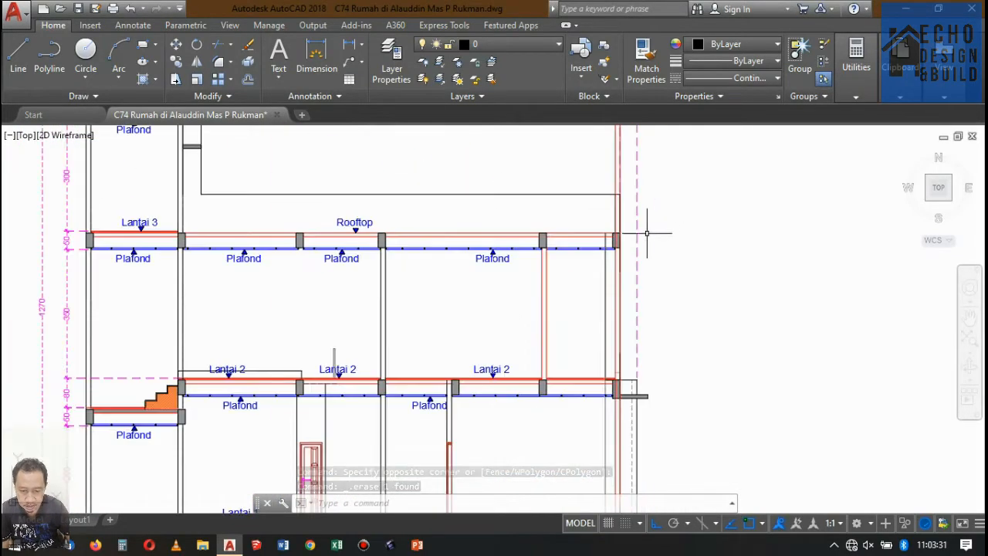
scroll(633, 232, "up", 2)
scroll(617, 232, "down", 6)
Step: Check the balcony and rooftop edge in the Tampak Depan elevation
scroll(563, 238, "up", 2)
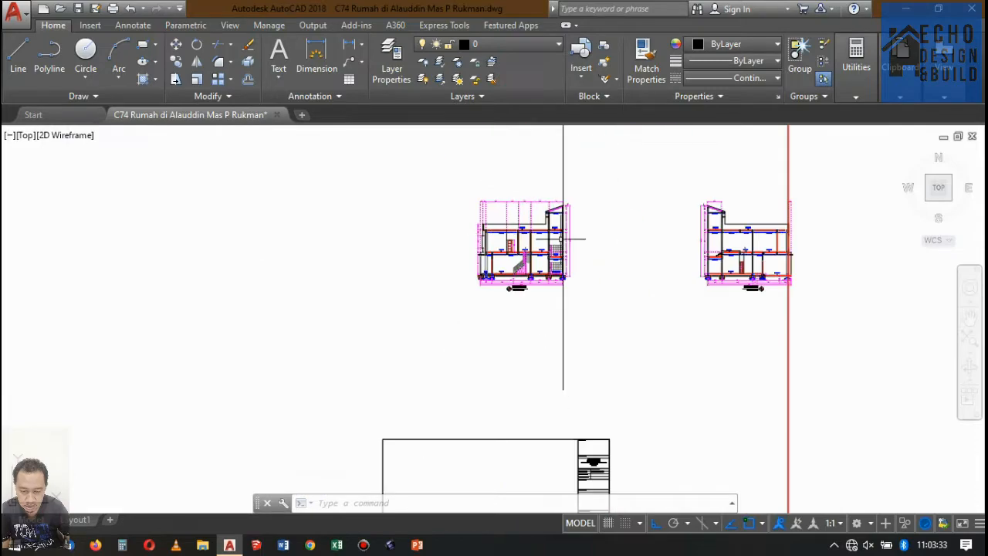
scroll(486, 231, "down", 4)
scroll(463, 201, "up", 3)
scroll(459, 216, "down", 4)
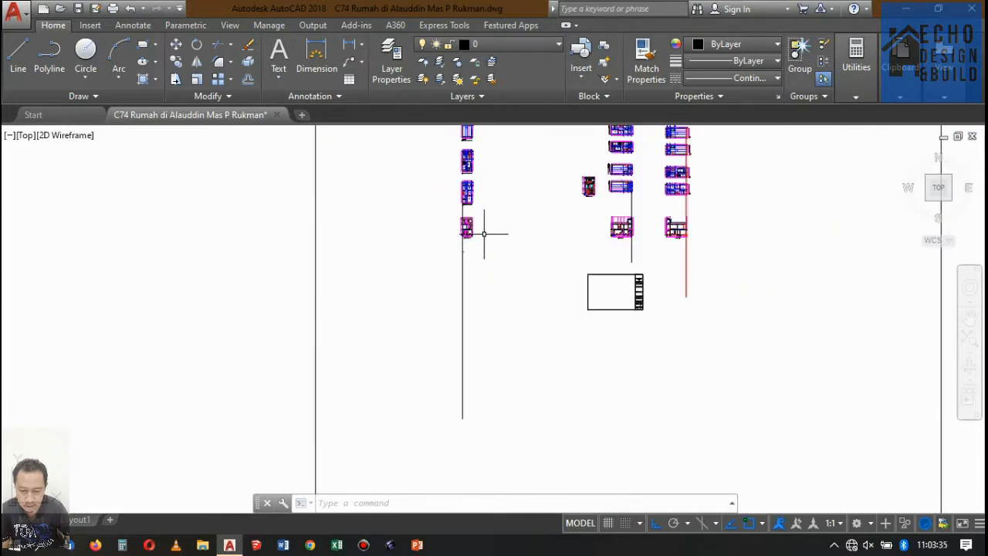
scroll(479, 185, "down", 2)
scroll(494, 166, "up", 6)
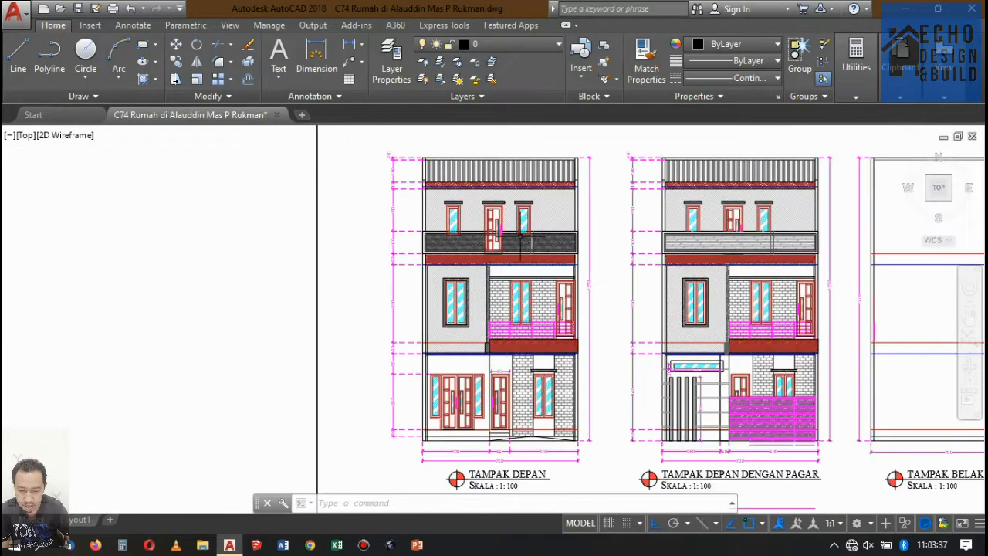
scroll(530, 224, "up", 2)
scroll(640, 276, "down", 1)
scroll(628, 270, "up", 5)
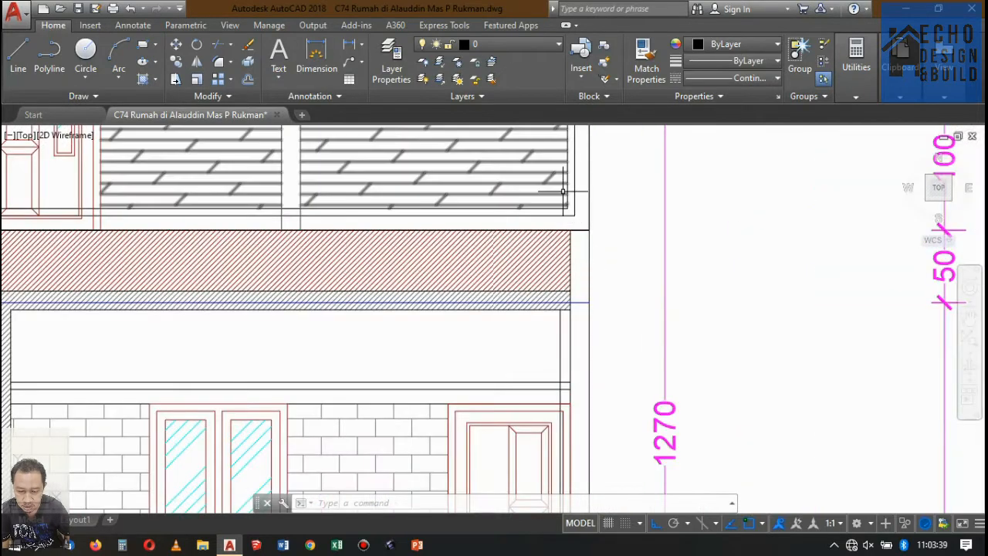
scroll(563, 193, "down", 3)
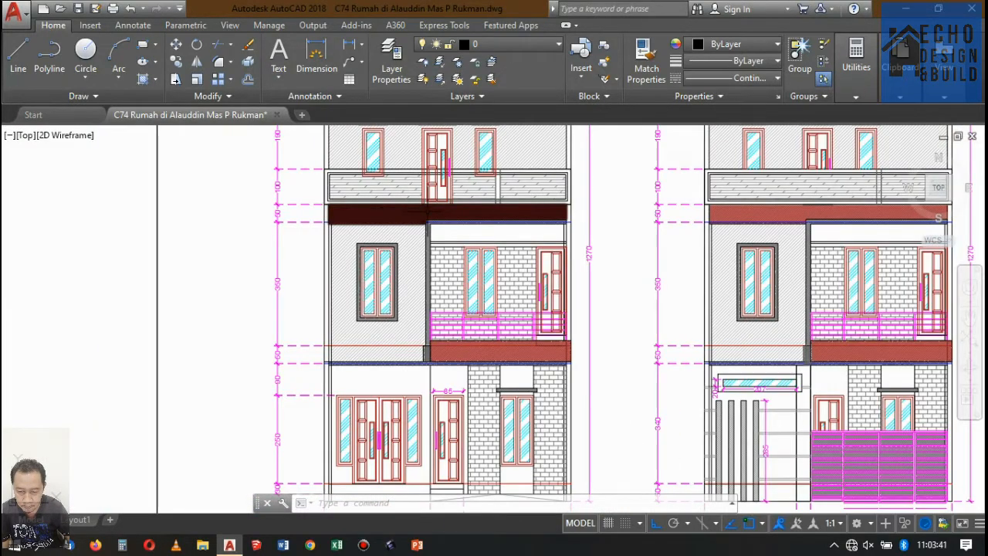
Step: Compare the outer wall position with the other section and with the Denah Lantai 1 and Lantai 2 plans
scroll(427, 209, "down", 8)
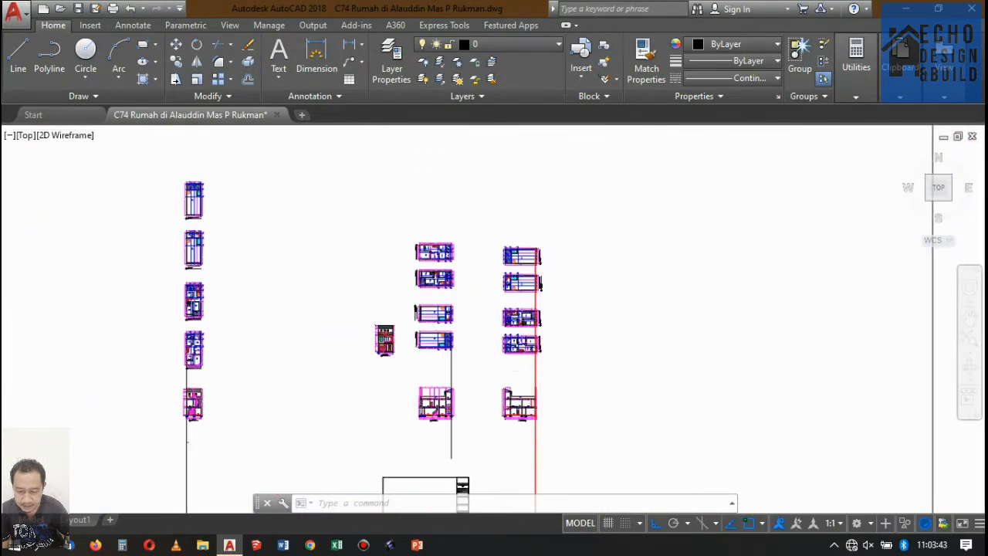
middle_click_drag(521, 404, 554, 282)
scroll(463, 289, "up", 6)
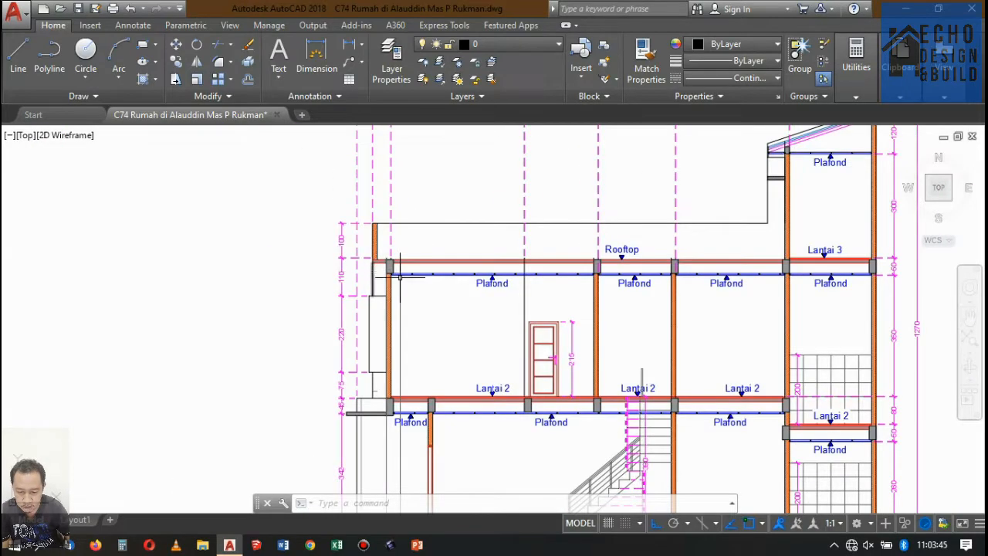
scroll(399, 274, "down", 10)
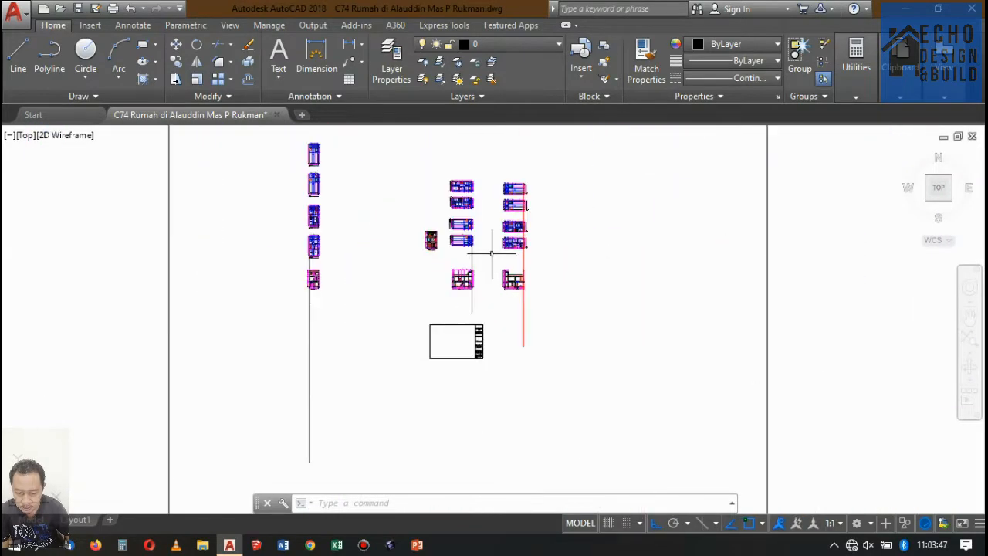
scroll(491, 253, "up", 8)
scroll(520, 209, "down", 4)
scroll(509, 220, "up", 4)
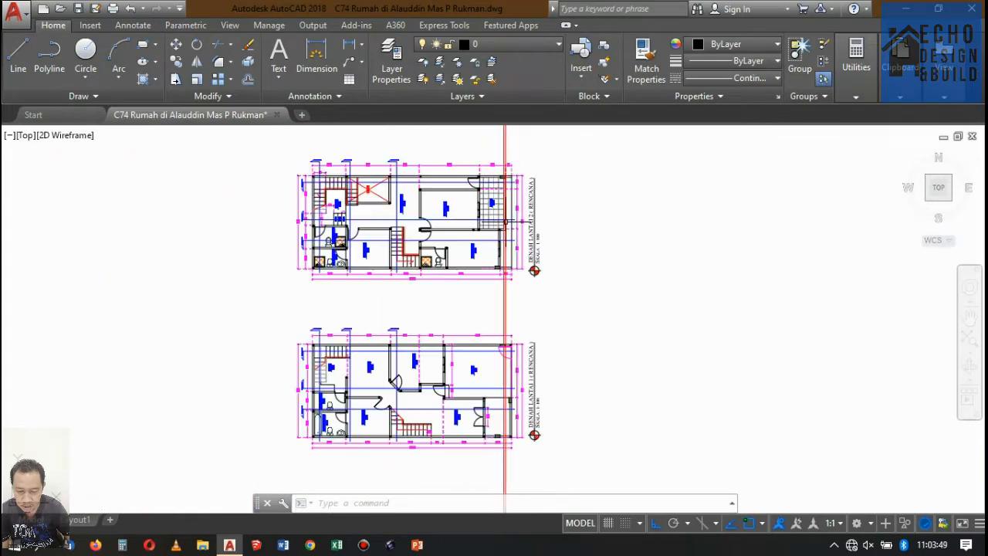
scroll(506, 232, "down", 4)
scroll(503, 294, "up", 7)
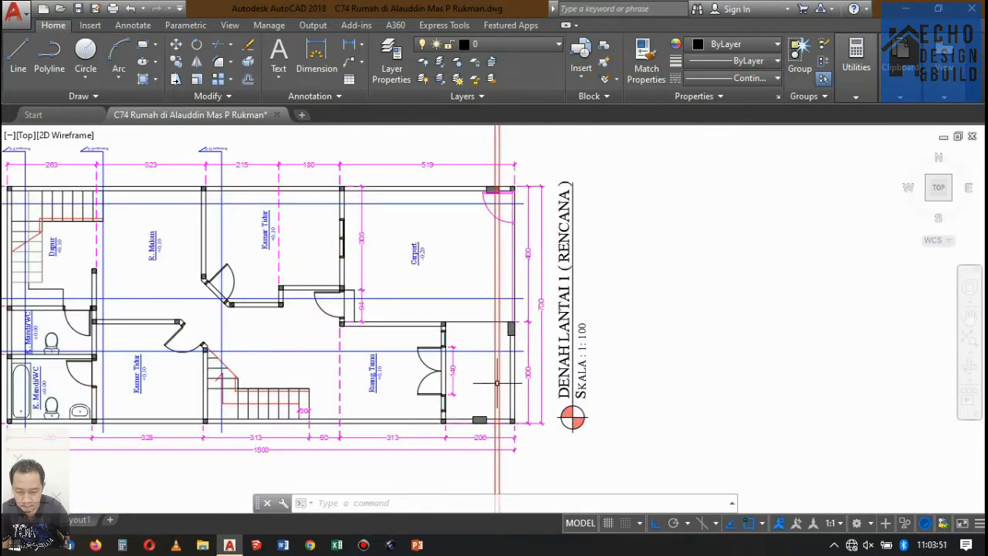
scroll(497, 382, "down", 3)
scroll(502, 309, "up", 2)
scroll(505, 262, "down", 8)
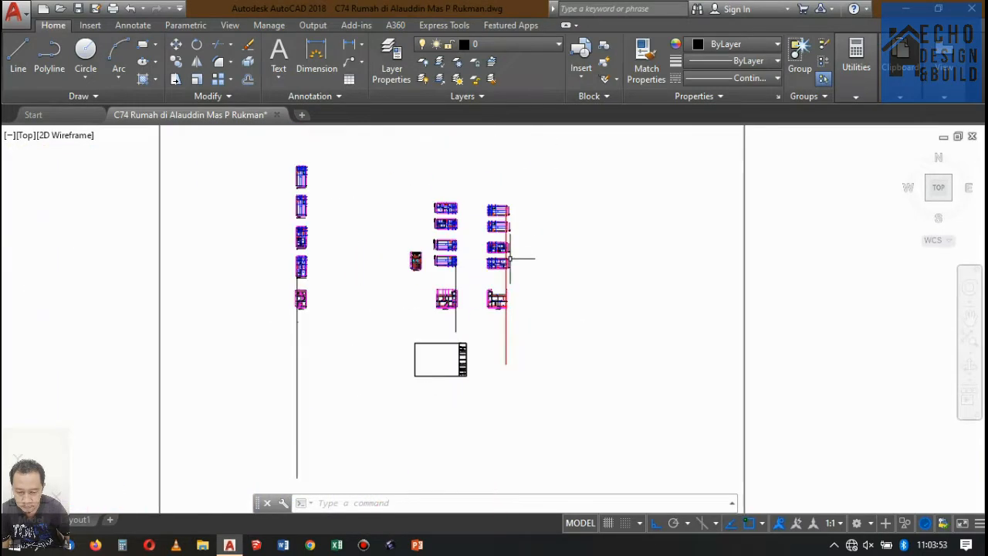
Step: Examine the outer wall lines of Potongan A-A from the Rooftop beam down to the Carport
scroll(510, 261, "up", 10)
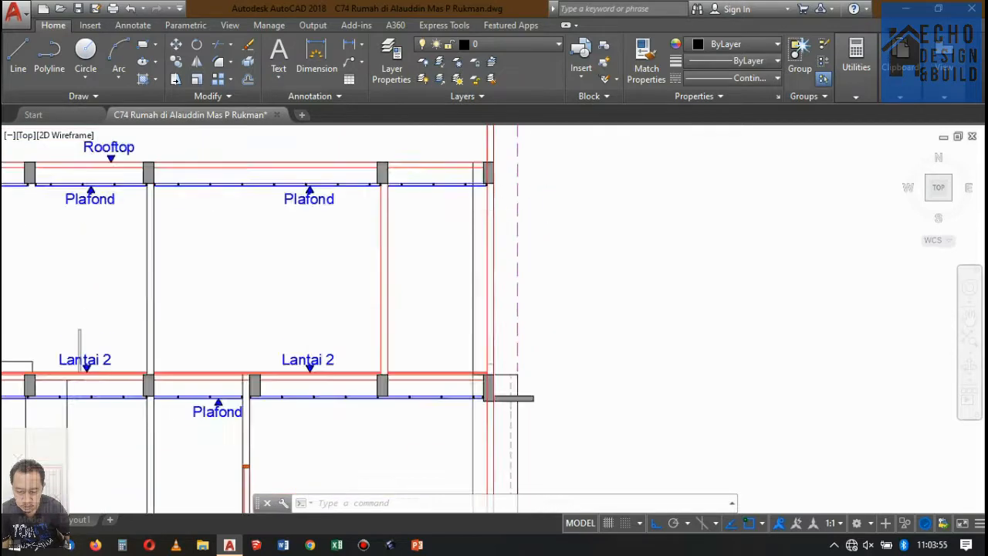
scroll(503, 203, "up", 2)
scroll(502, 203, "down", 4)
scroll(500, 207, "up", 3)
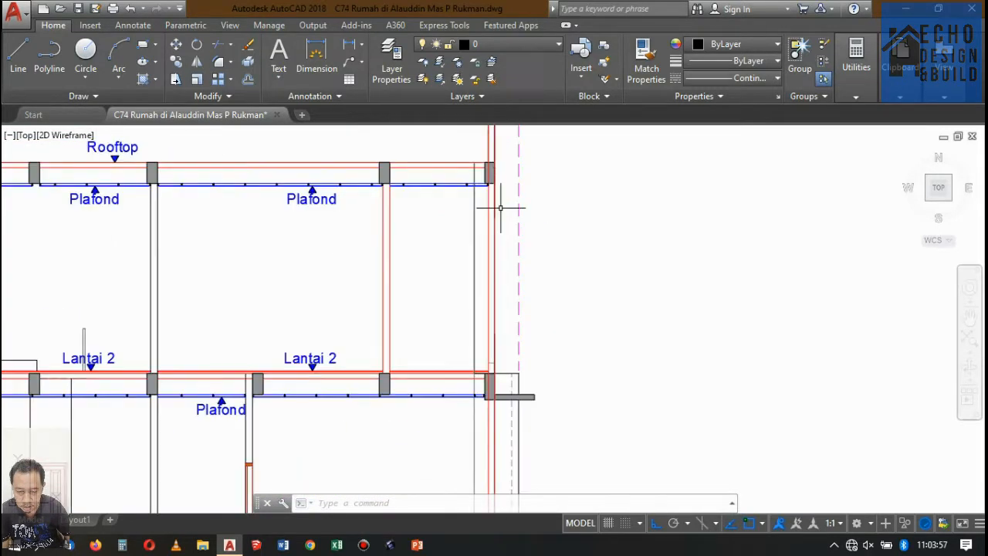
scroll(489, 346, "up", 3)
scroll(493, 331, "down", 5)
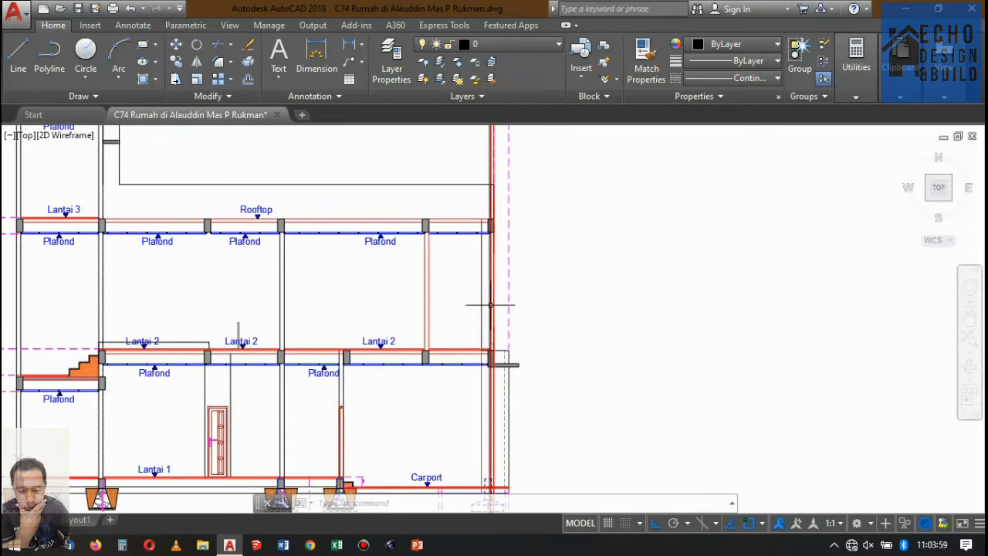
scroll(494, 290, "down", 6)
scroll(496, 277, "up", 6)
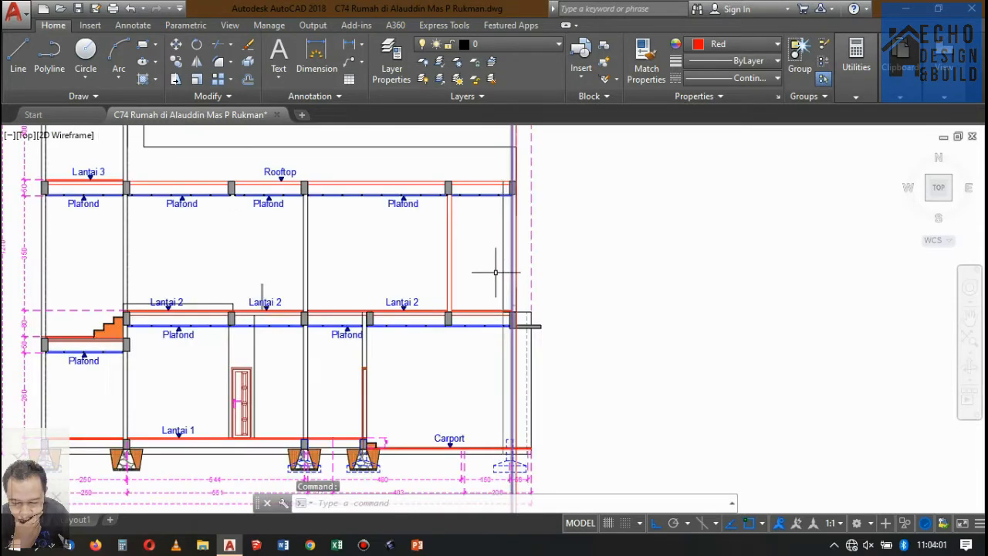
Step: Try erasing the inner red line of the outer wall in Potongan A-A, and undo the erasure
scroll(531, 301, "up", 3)
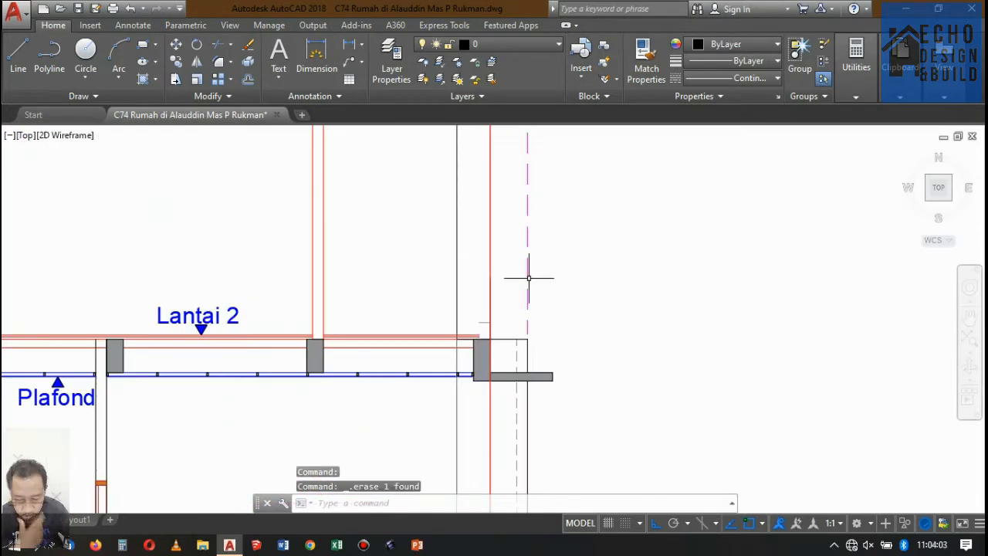
scroll(525, 277, "down", 5)
scroll(510, 294, "up", 3)
scroll(518, 285, "up", 2)
scroll(518, 287, "down", 6)
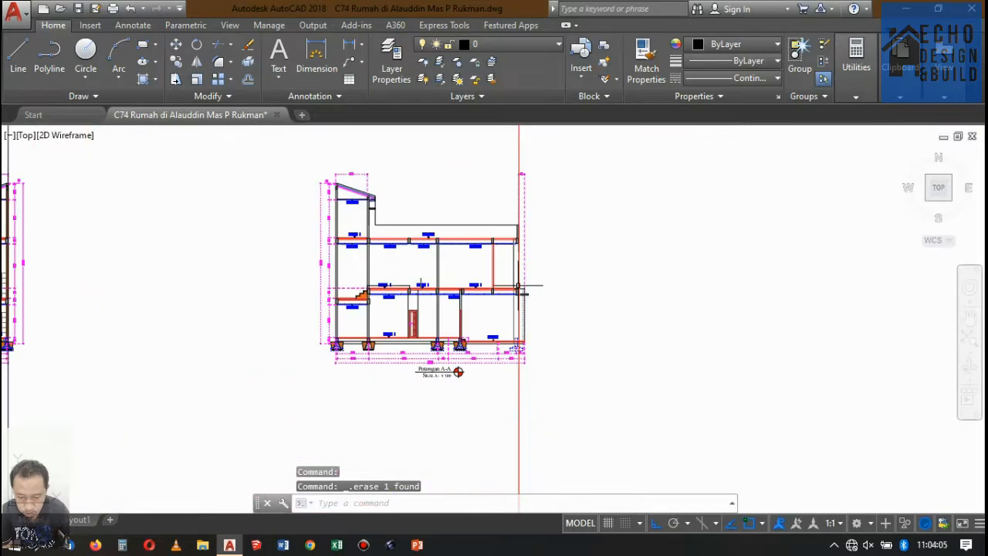
scroll(519, 287, "up", 7)
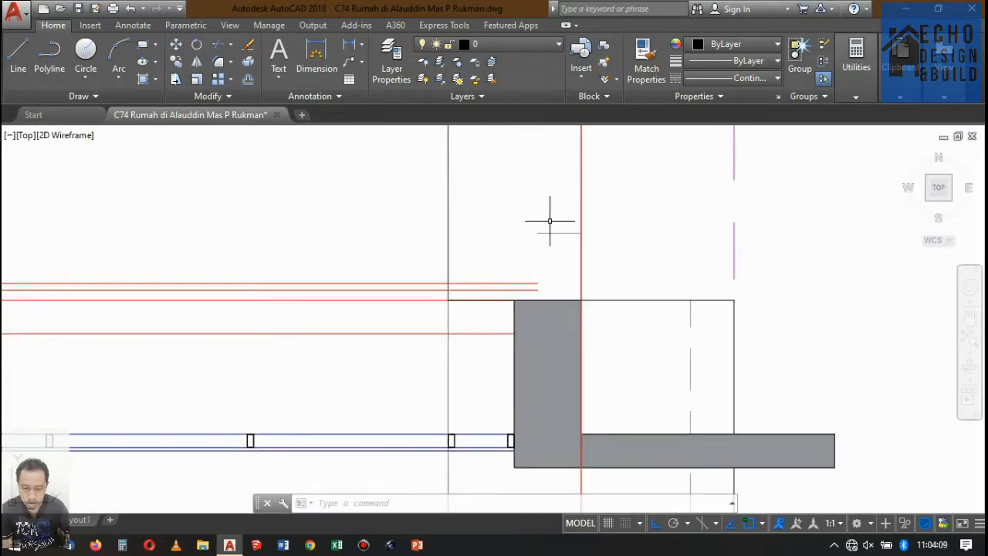
scroll(550, 221, "down", 3)
scroll(540, 224, "down", 4)
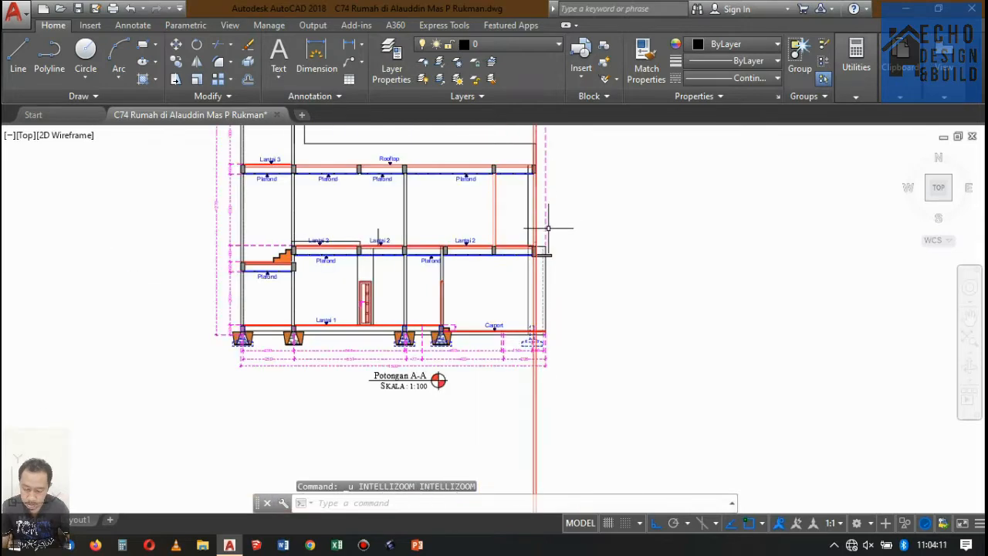
Step: Trim the inner red outer-wall line above the short horizontal line over the Lantai 2 edge beam
scroll(530, 227, "up", 7)
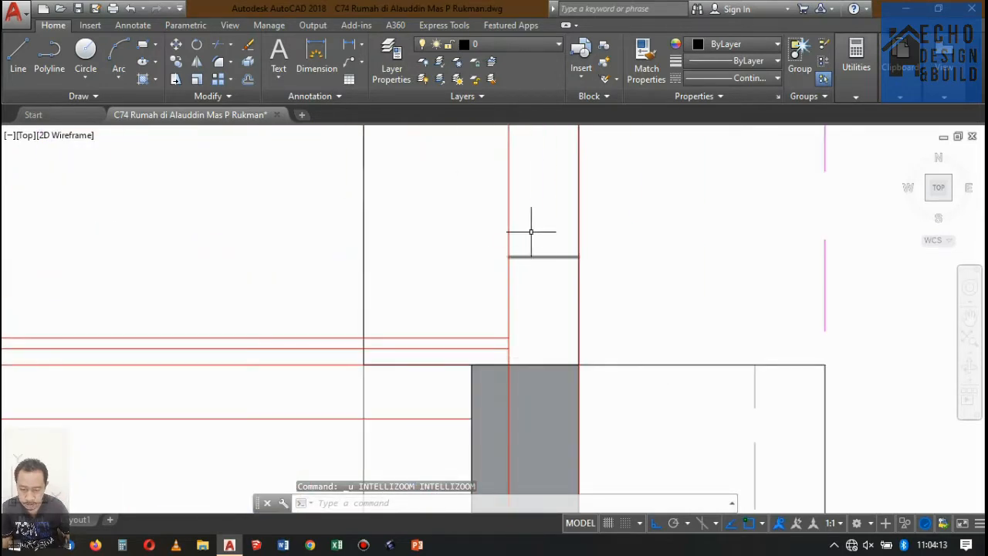
type("tr")
key("space")
left_click(533, 257)
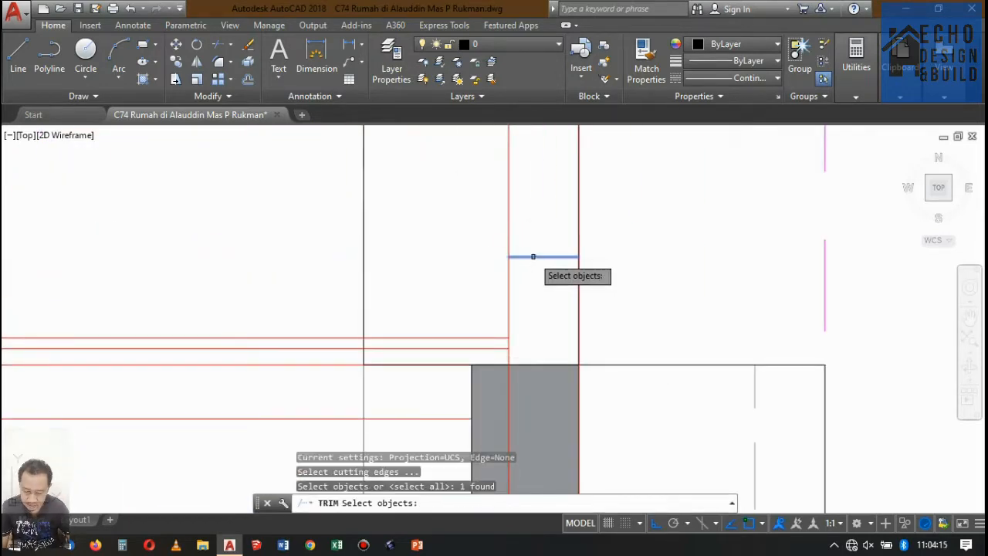
key("space")
left_click(530, 226)
left_click(491, 193)
scroll(557, 213, "down", 5)
key("space")
Step: Trim the inner red outer-wall line below the Lantai 2 edge beam, using the beam outline as cutting edge
scroll(562, 236, "up", 5)
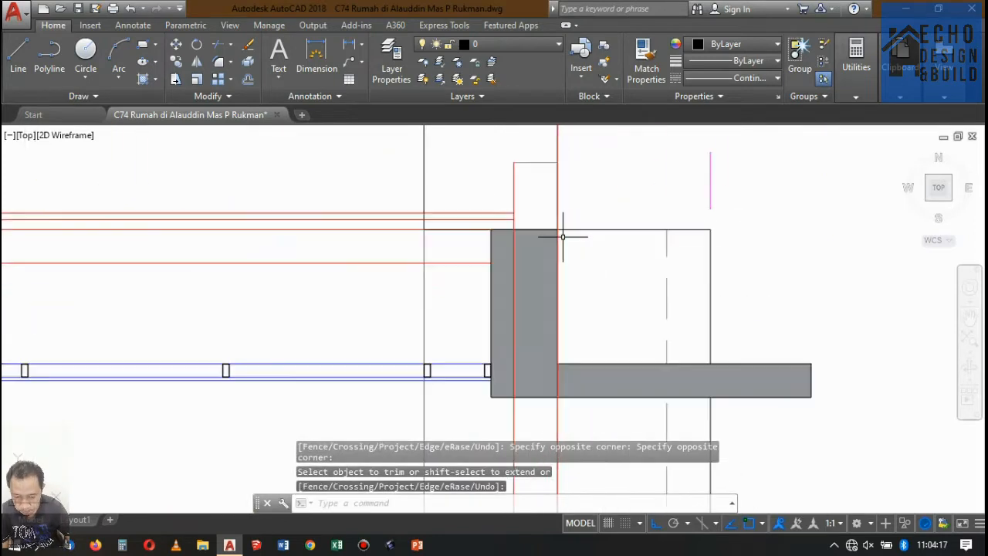
key("space")
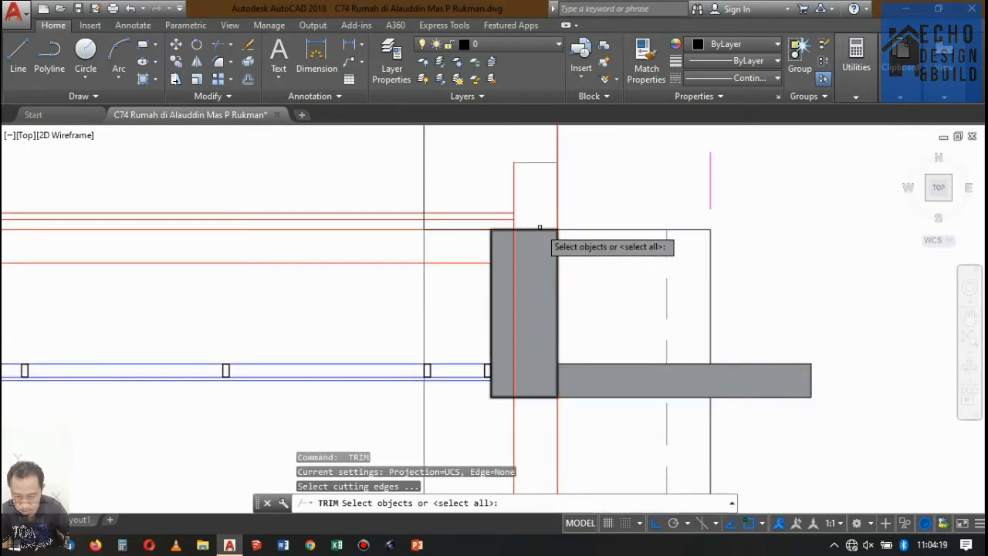
left_click(539, 229)
scroll(551, 287, "down", 5)
key("space")
left_click(540, 295)
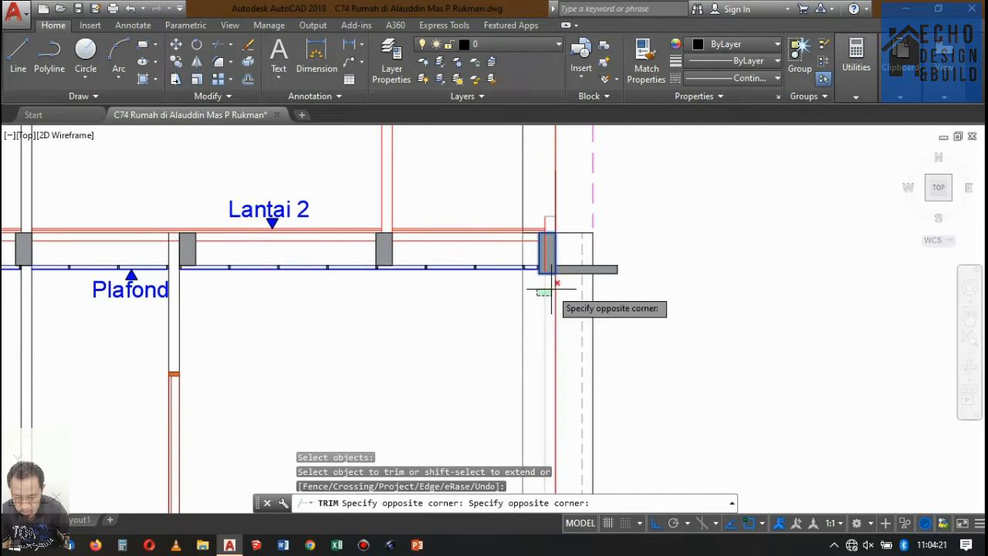
scroll(552, 288, "down", 8)
key("space")
scroll(523, 231, "up", 8)
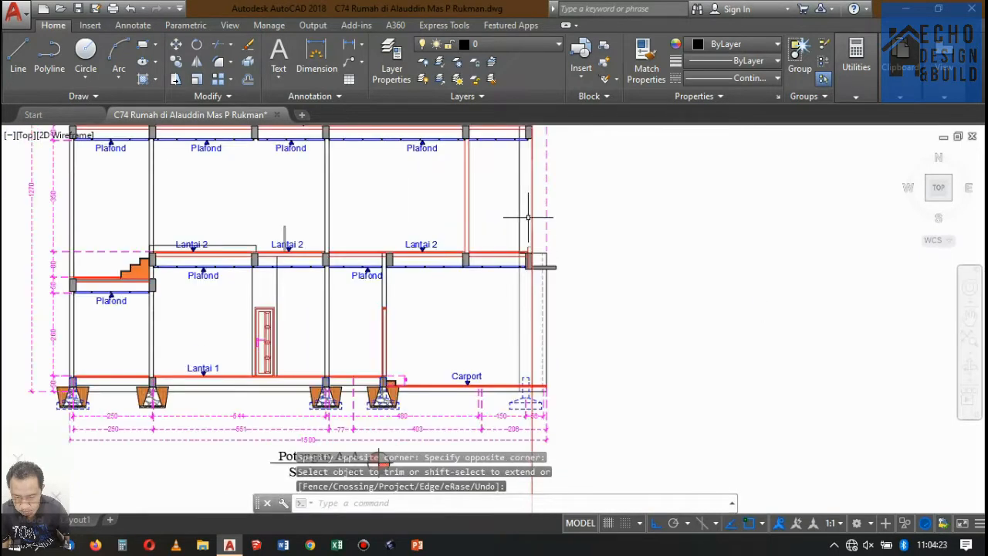
Step: Shorten the remaining inner red line so its lower end meets the top of the Lantai 2 edge beam
scroll(529, 318, "up", 4)
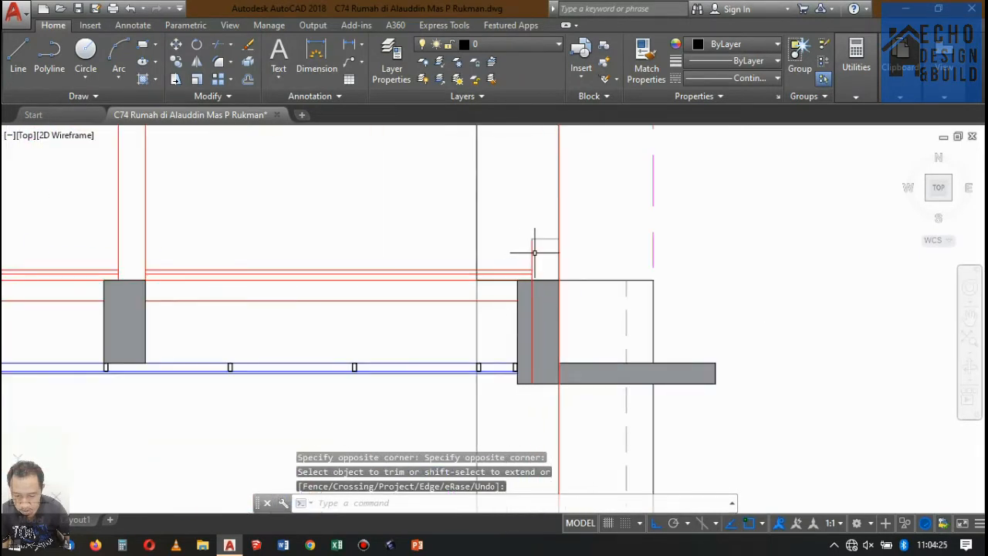
key("space")
left_click(534, 359)
left_click(532, 382)
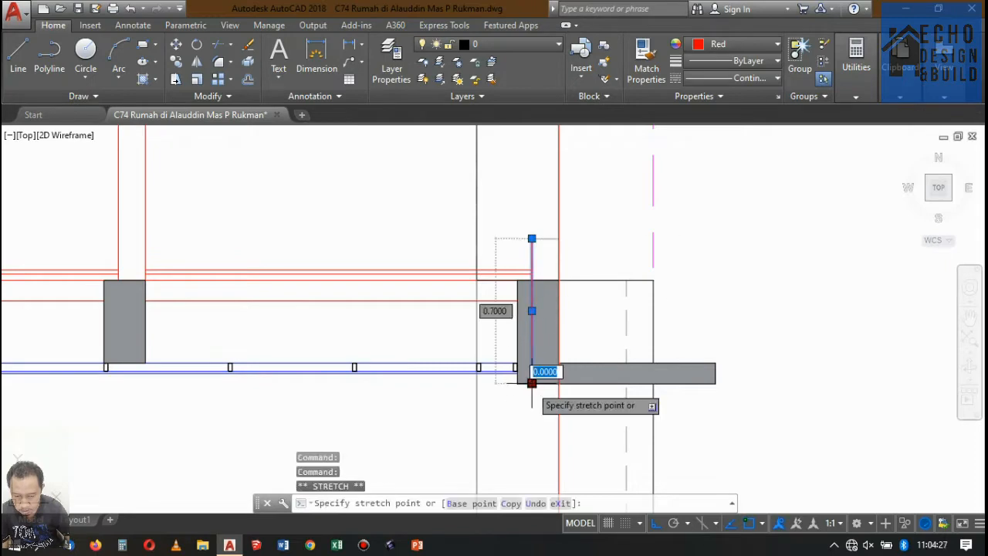
scroll(525, 278, "up", 6)
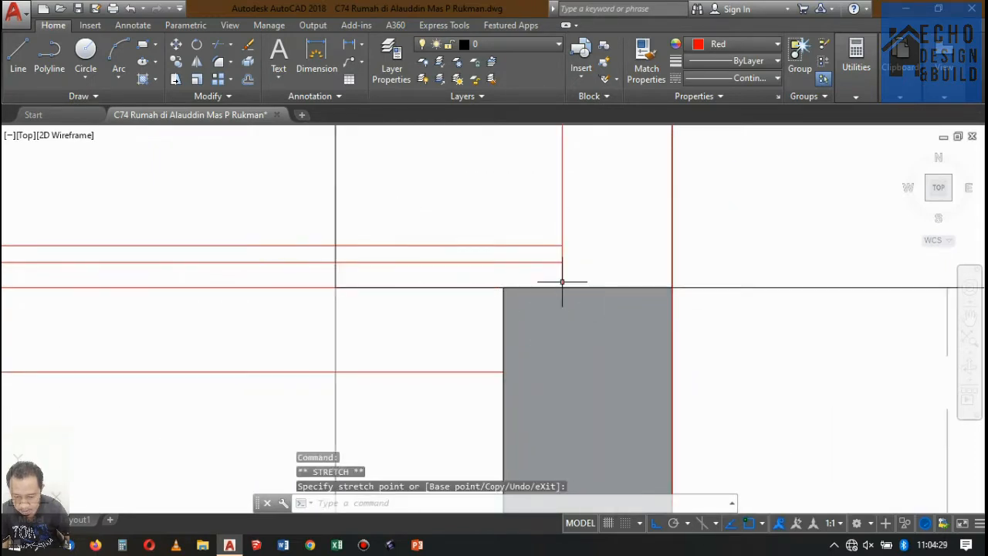
key("Escape")
scroll(562, 281, "down", 6)
scroll(511, 250, "up", 3)
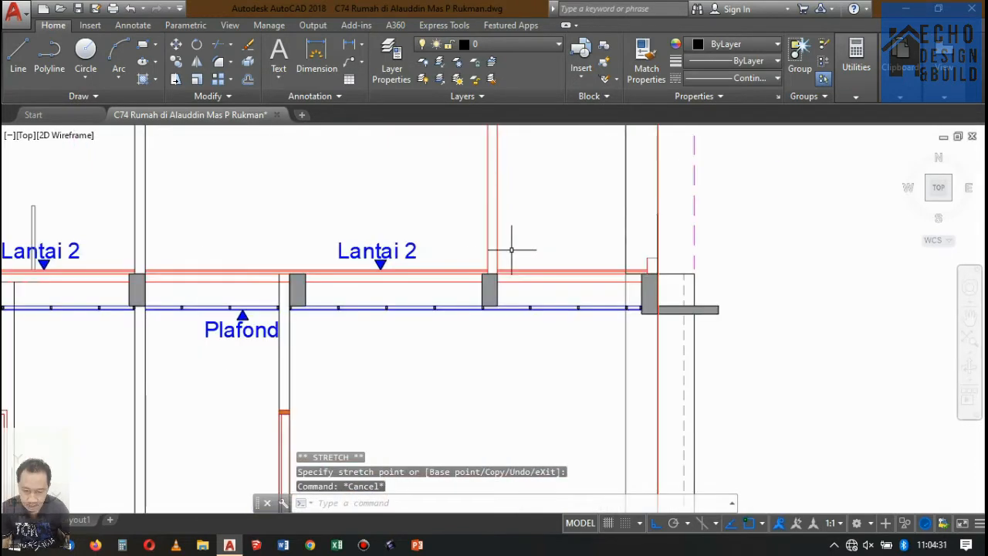
Step: Match the red Lantai 2 interior wall lines and the low upstand's outline over the edge beam to the black wall line's properties
type("ma")
key("space")
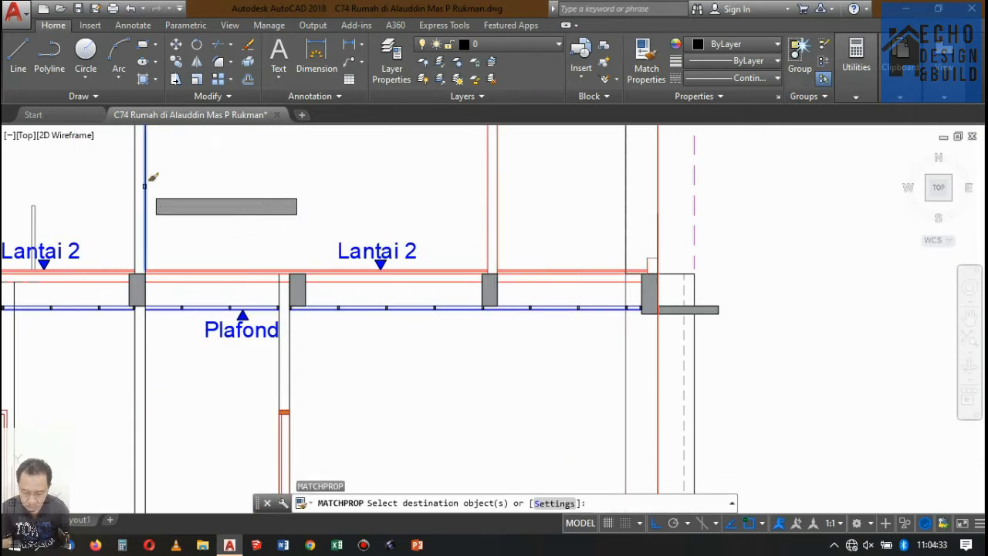
left_click(531, 187)
left_click(463, 177)
scroll(656, 254, "up", 3)
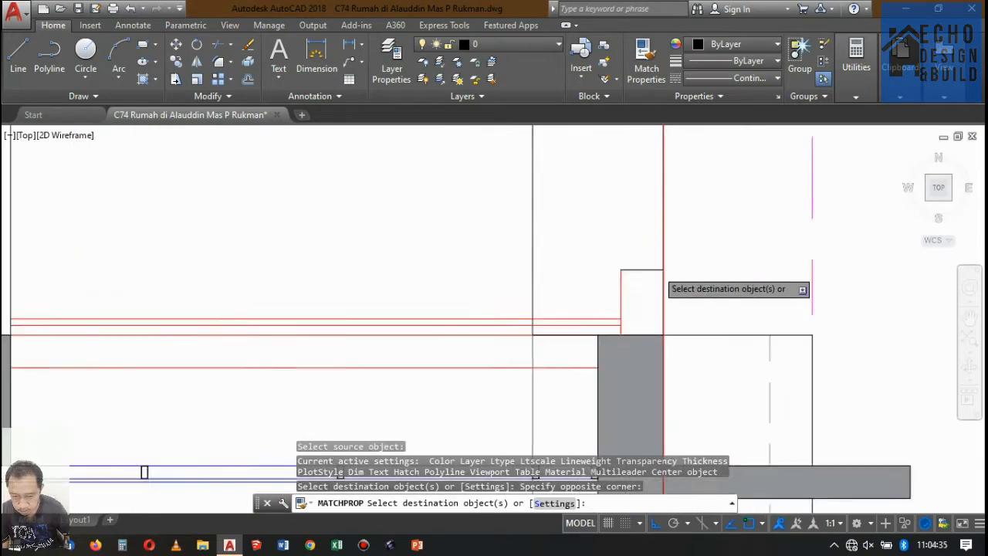
scroll(657, 272, "up", 1)
left_click(636, 289)
left_click(561, 224)
key("space")
scroll(579, 251, "down", 10)
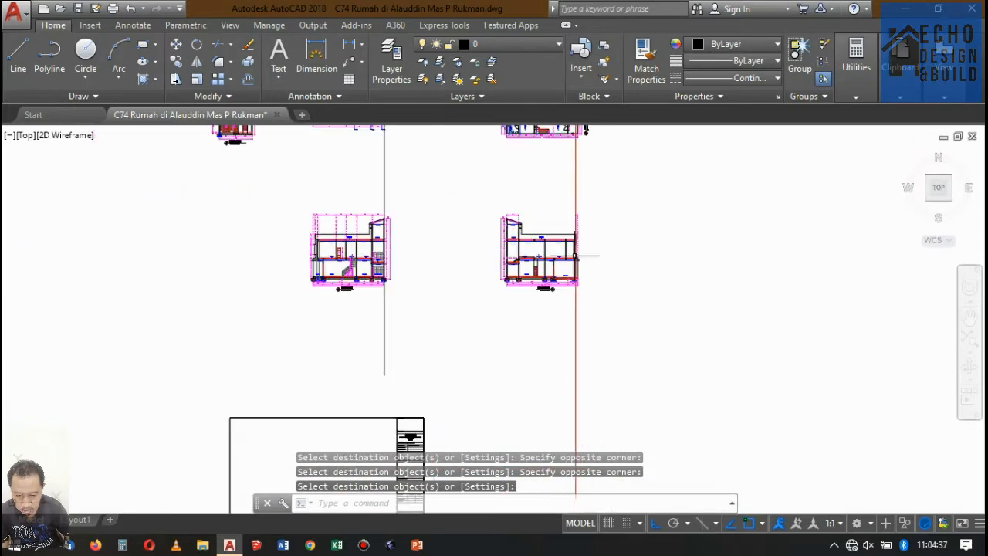
Step: Erase the vertical lines just inside the outer wall between the Lantai 2 and Rooftop levels
scroll(573, 224, "up", 5)
scroll(563, 260, "down", 2)
scroll(555, 201, "up", 2)
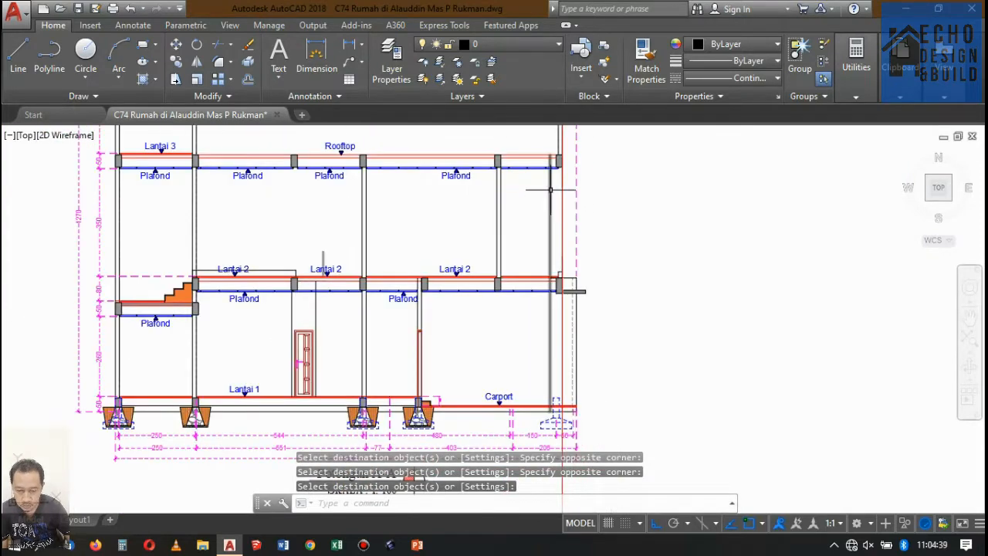
scroll(548, 146, "up", 6)
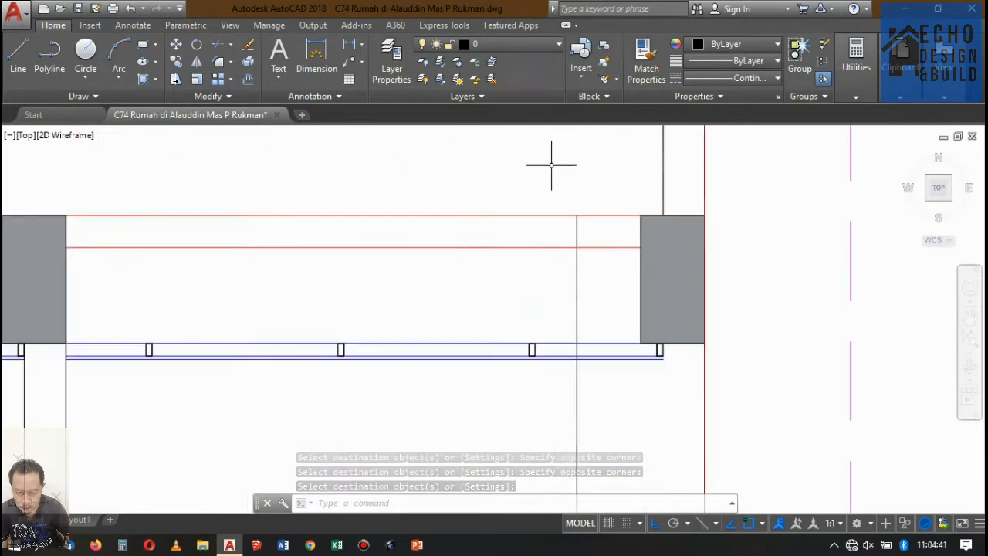
left_click(579, 191)
scroll(580, 189, "down", 8)
scroll(584, 232, "up", 4)
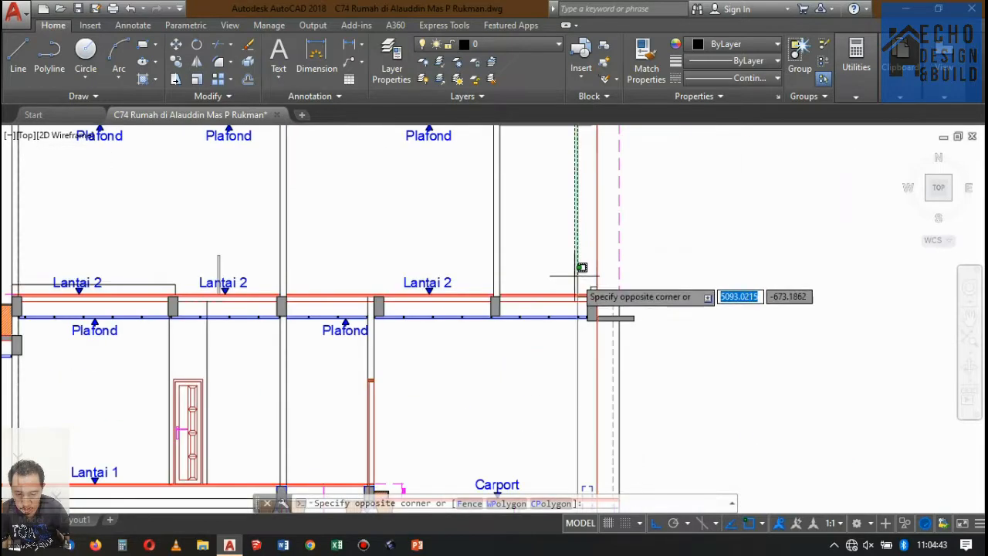
left_click(587, 291)
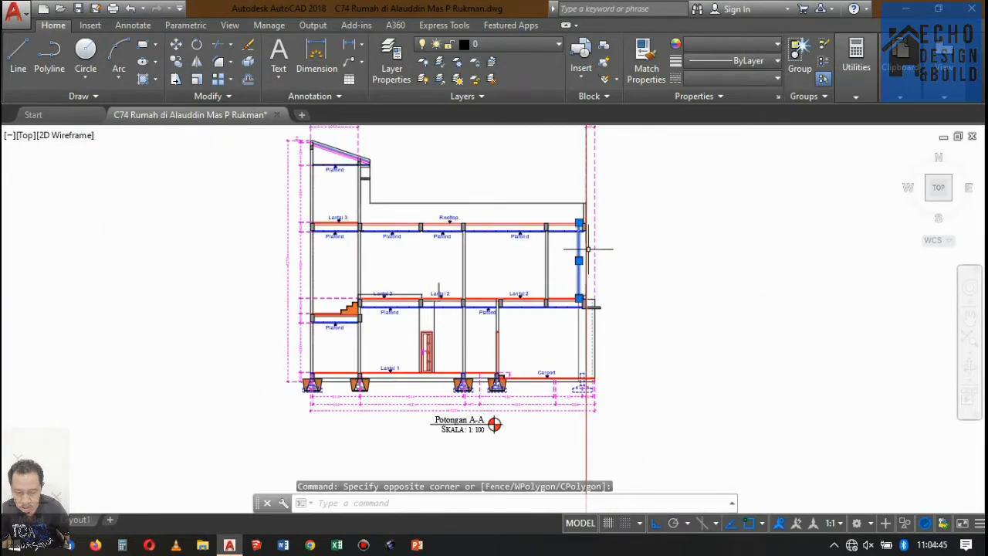
key("Delete")
Step: Examine the remaining line inside the outer wall, the Lantai 2 edge beam and the Carport foundations
scroll(571, 305, "up", 6)
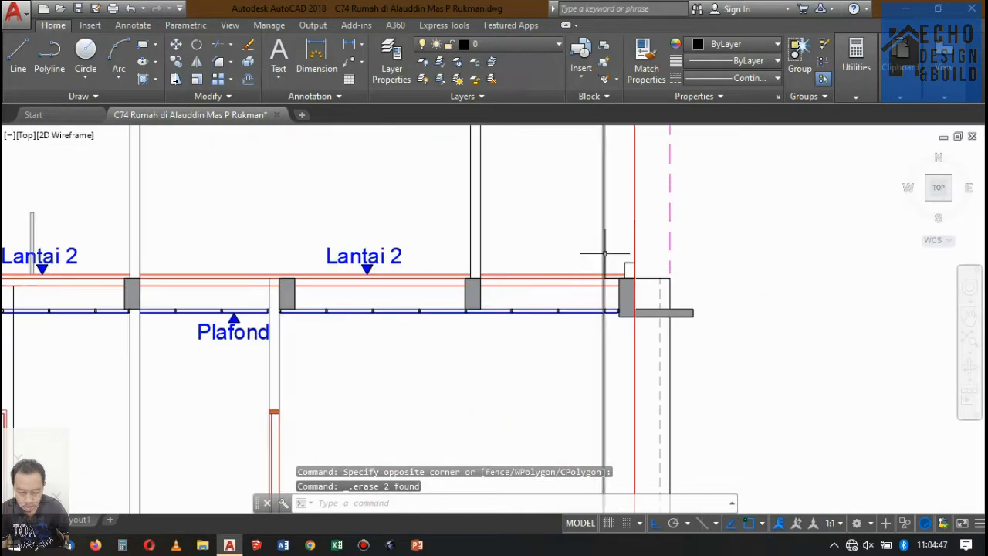
scroll(607, 297, "up", 3)
scroll(607, 265, "down", 5)
scroll(604, 270, "up", 4)
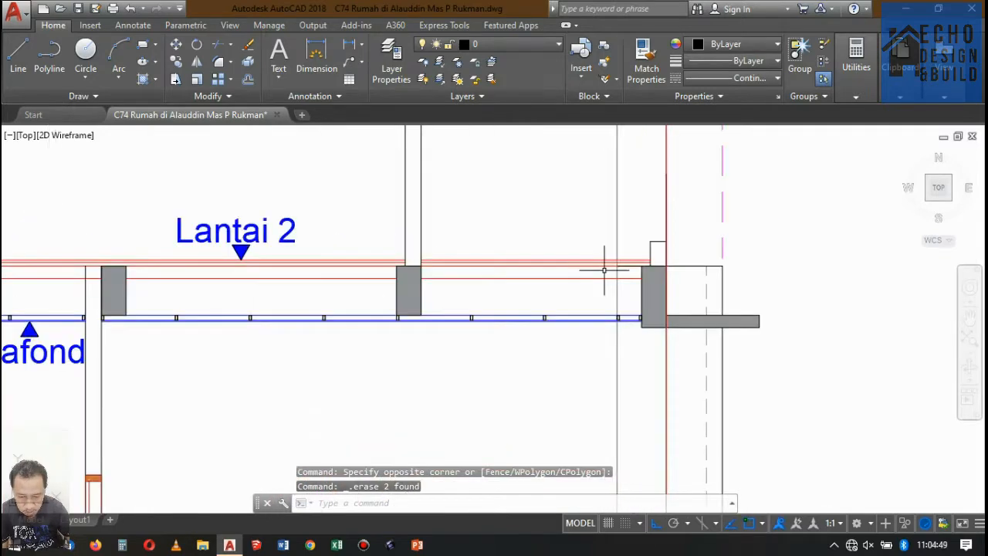
scroll(622, 290, "up", 2)
scroll(592, 283, "down", 5)
scroll(612, 254, "up", 4)
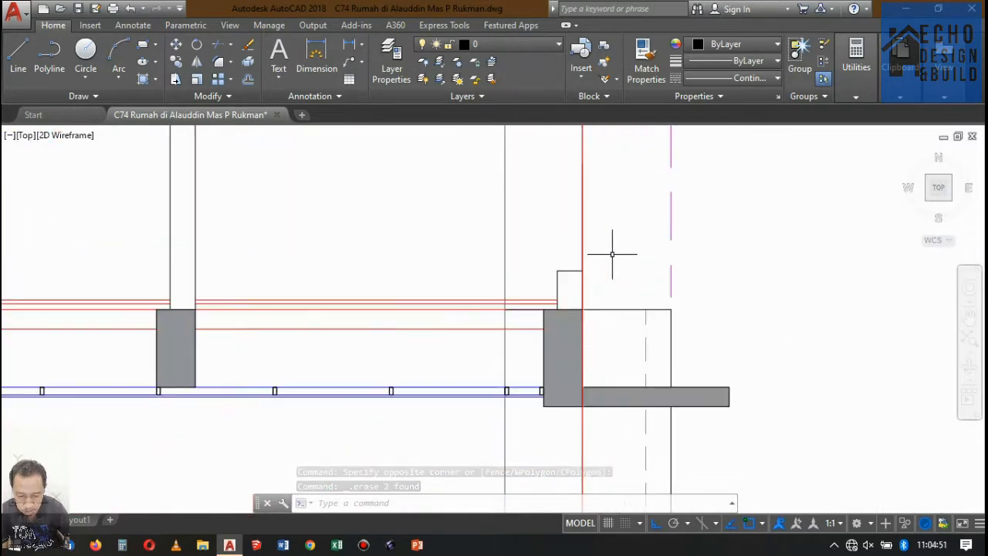
scroll(626, 265, "down", 6)
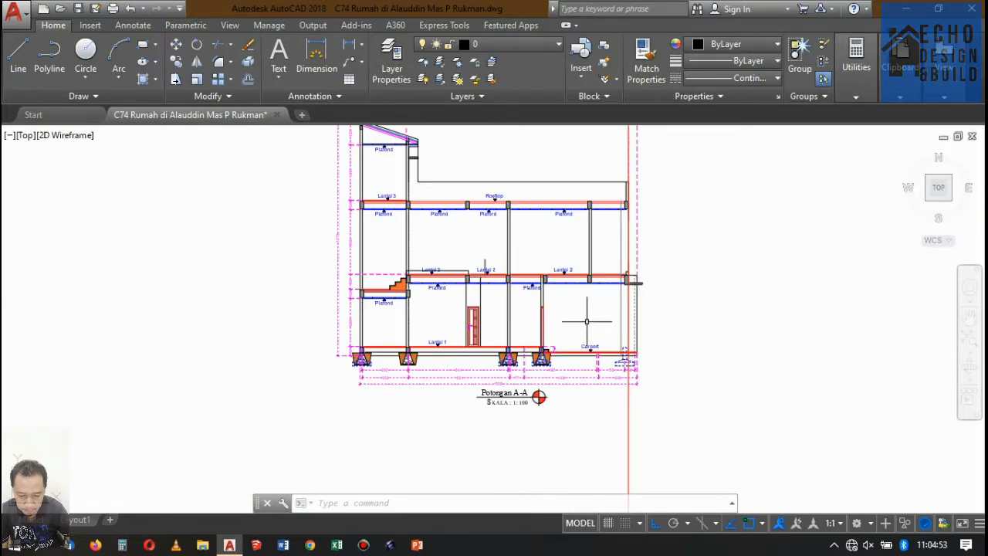
scroll(643, 266, "up", 2)
scroll(492, 392, "up", 4)
scroll(482, 378, "down", 6)
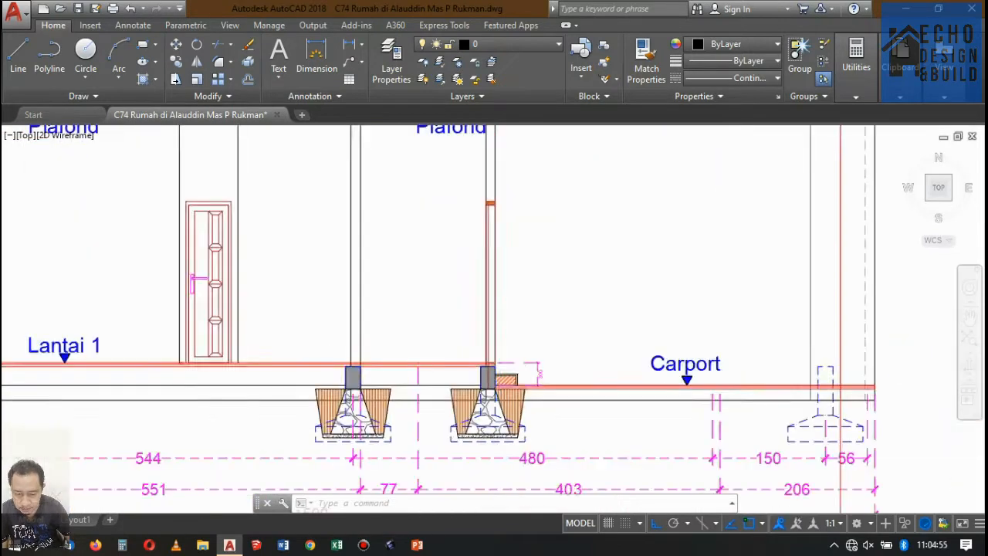
Step: Hatch the low upstand above the Lantai 2 edge beam with the ANSI31 pattern
scroll(578, 388, "up", 4)
scroll(578, 388, "up", 5)
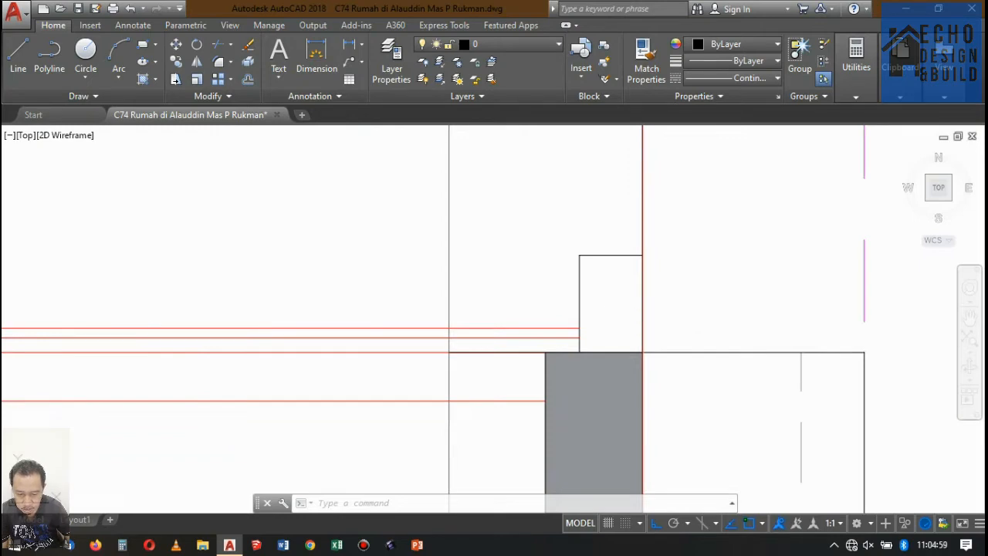
type("h")
key("Return")
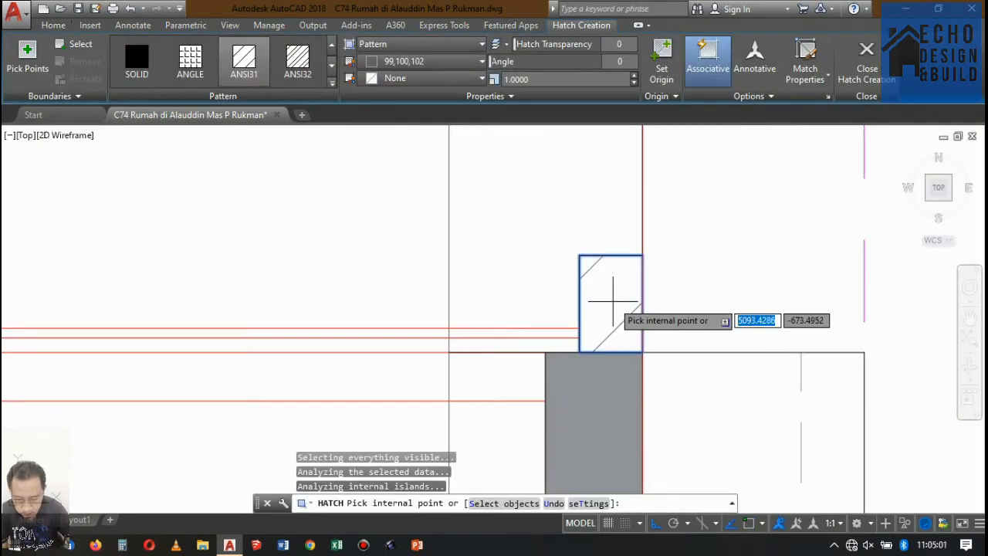
key("Escape")
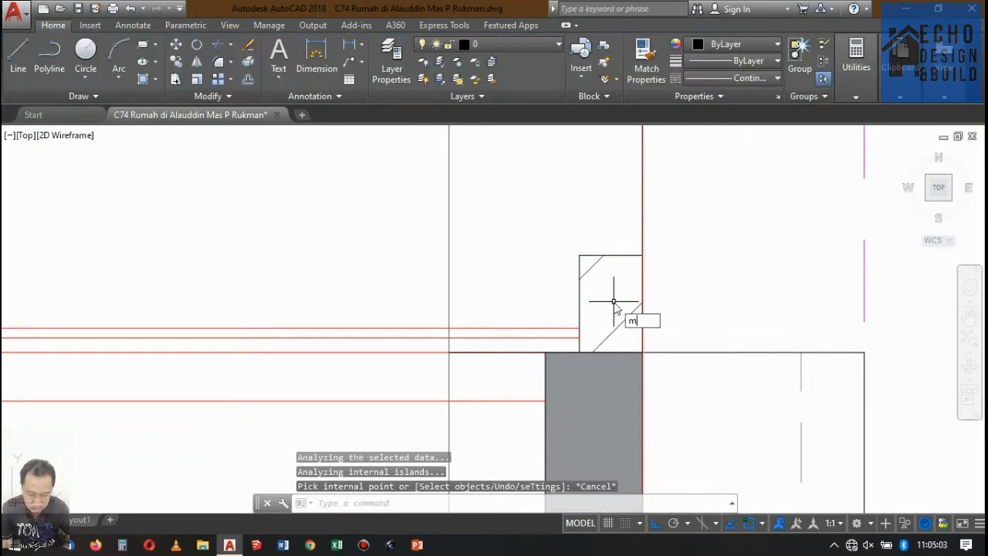
Step: Match the low upstand's hatch above the Lantai 2 edge beam to the orange hatch beside the Carport floor
type("ma")
key("Return")
scroll(636, 231, "down", 7)
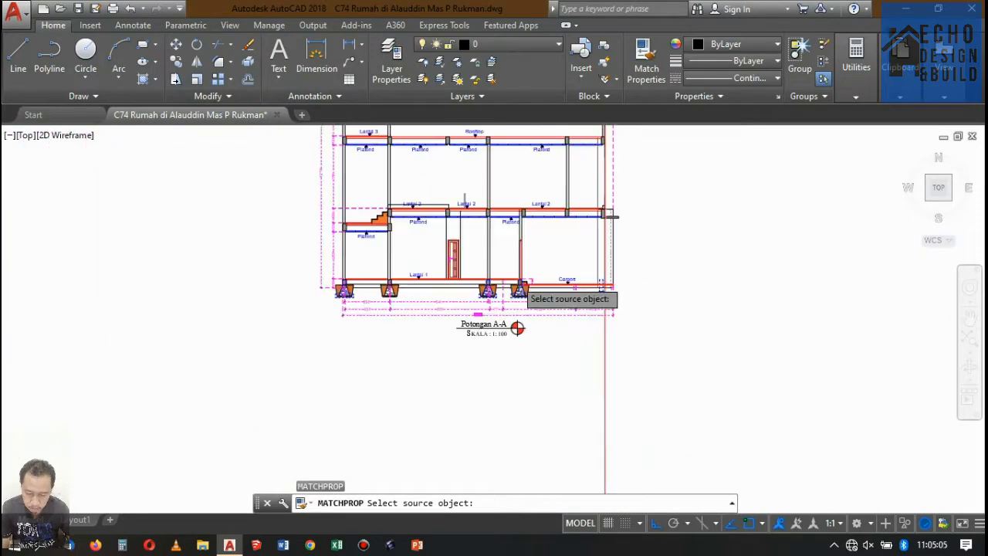
scroll(519, 280, "up", 5)
left_click(545, 299)
scroll(587, 263, "down", 3)
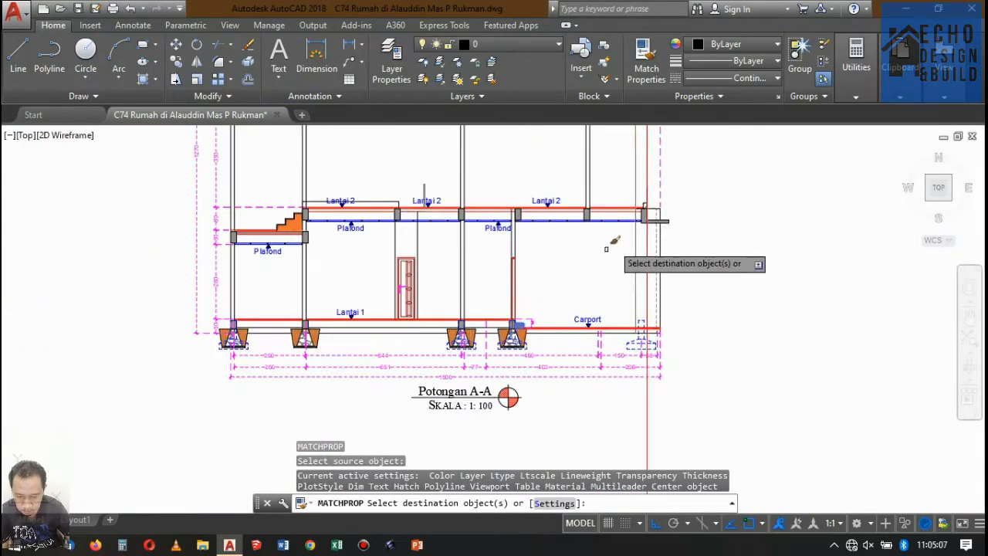
scroll(633, 197, "up", 6)
left_click(623, 189)
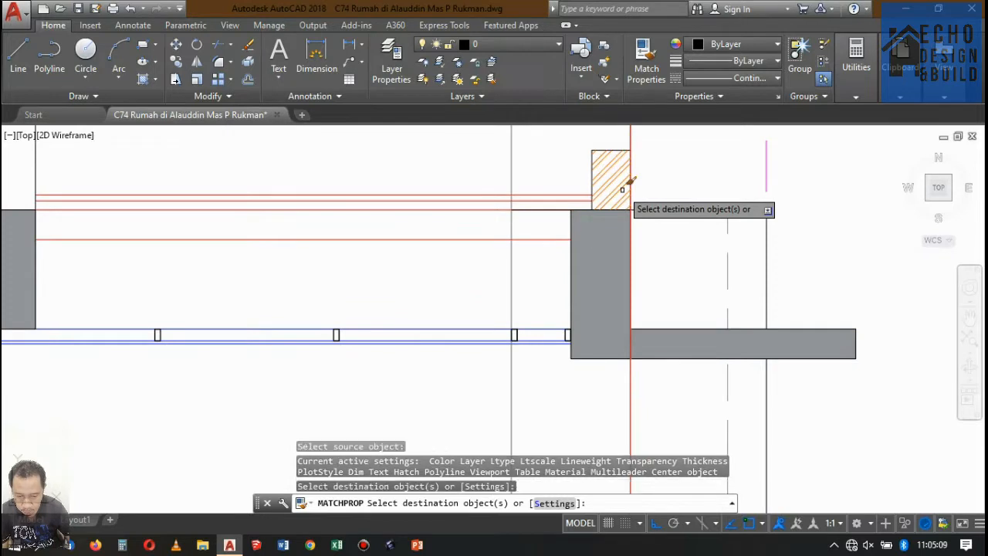
key("Return")
Step: Measure the height of the hatched upstand above the Lantai 2 edge beam with a linear dimension
left_click(351, 48)
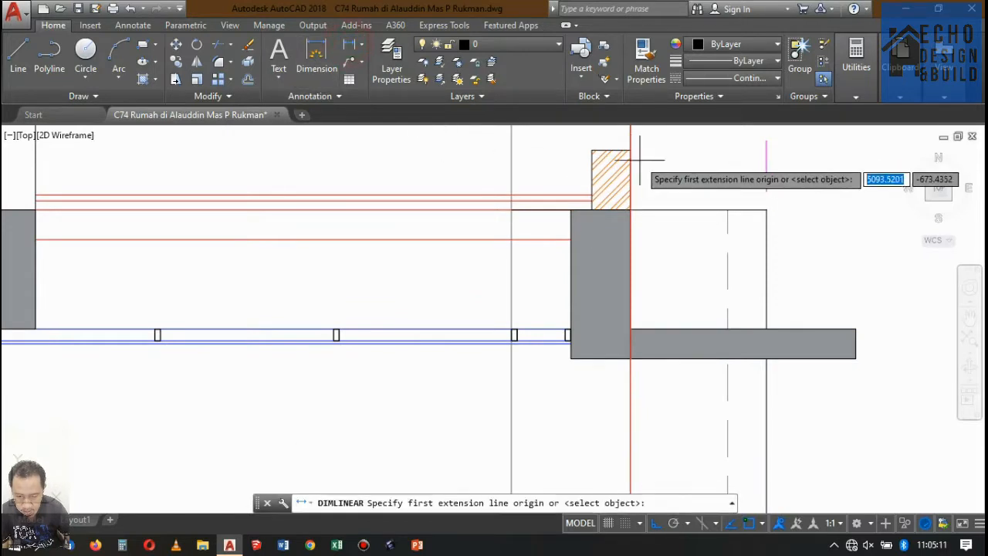
left_click(630, 151)
left_click(631, 206)
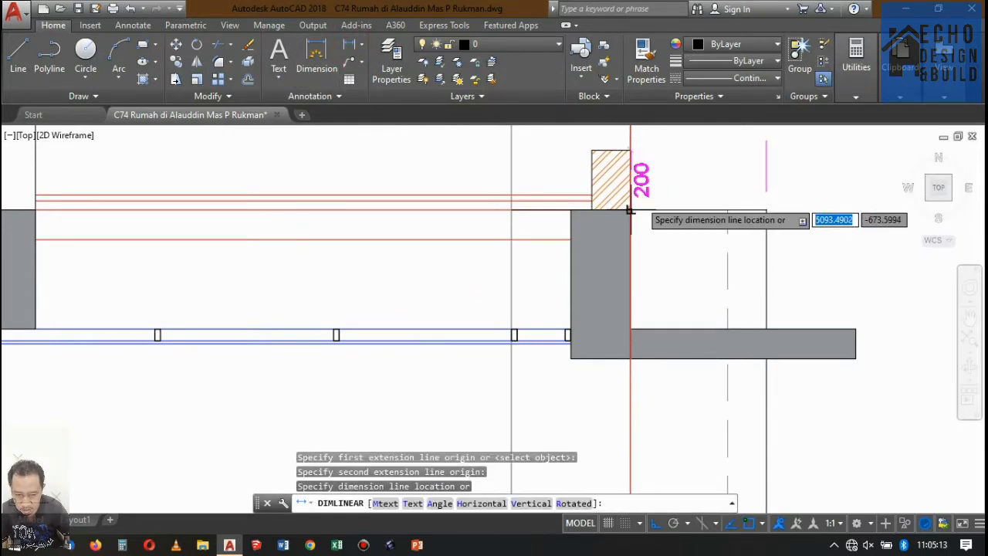
scroll(704, 183, "down", 2)
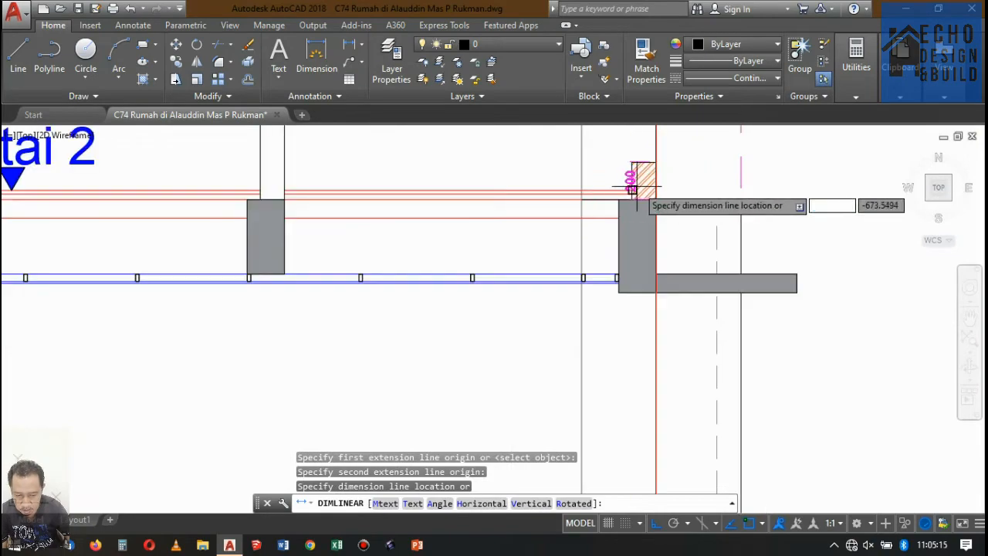
key("Escape")
Step: Examine the balcony area in the Denah Lantai 2 floor plan against the Lantai 2 edge of the section
scroll(309, 177, "up", 1)
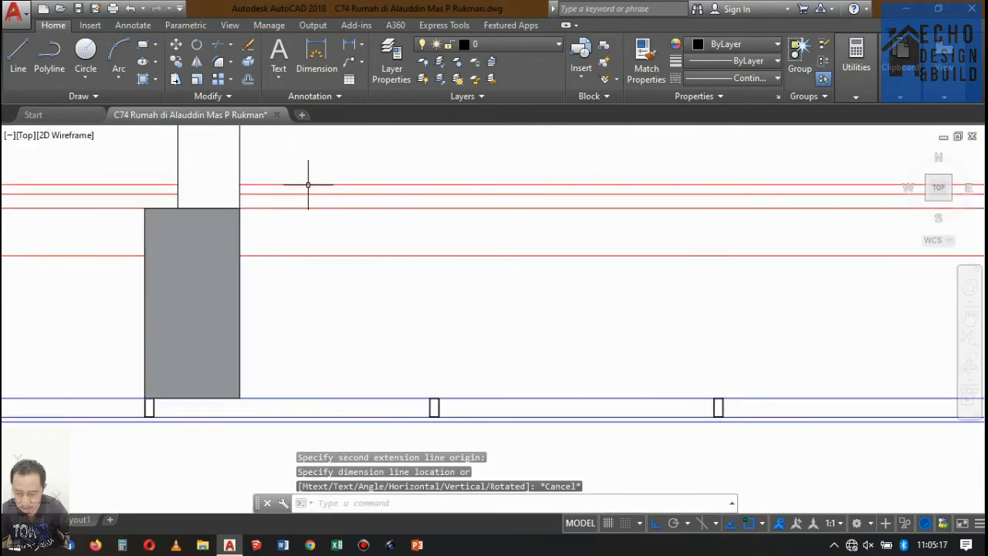
scroll(518, 232, "down", 6)
scroll(517, 347, "down", 3)
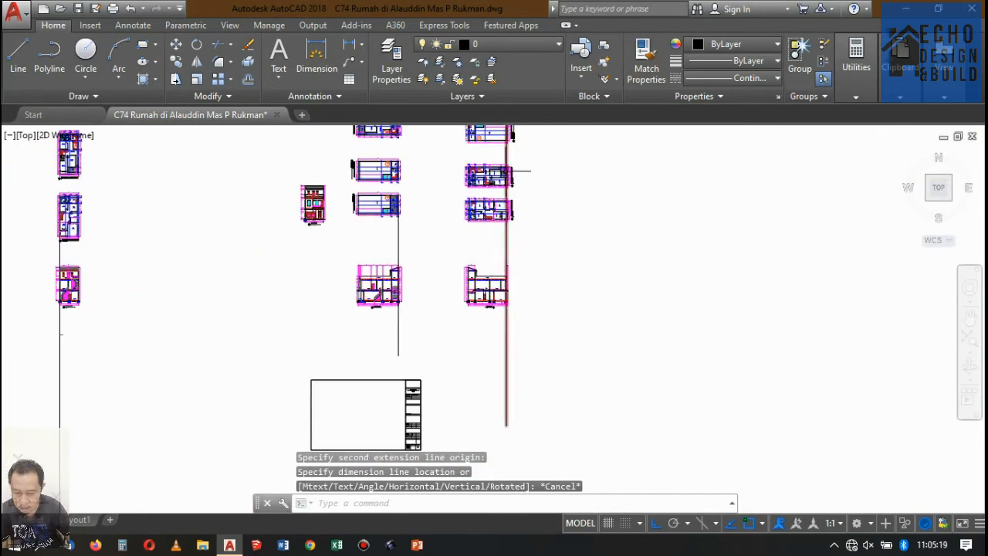
scroll(512, 283, "up", 5)
scroll(512, 193, "down", 4)
scroll(494, 231, "up", 6)
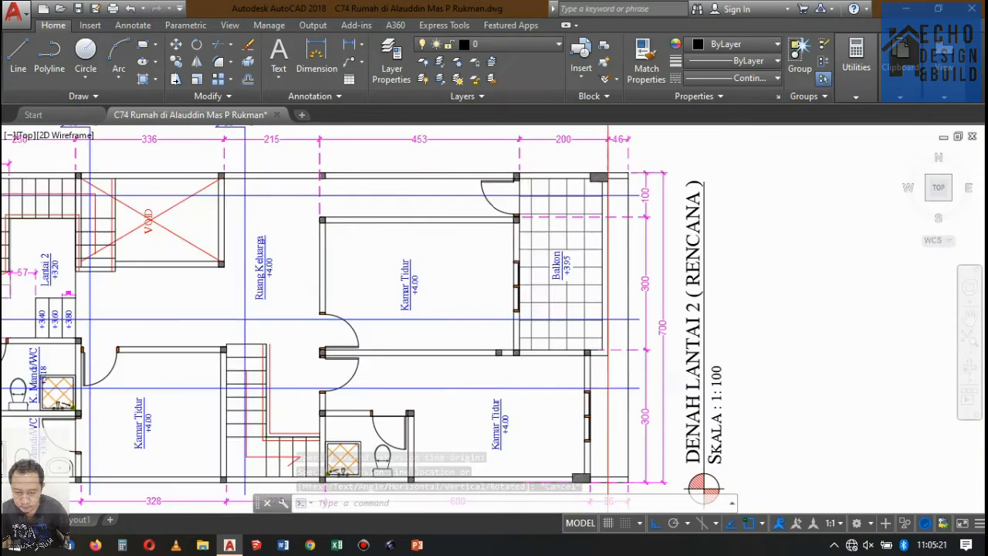
scroll(416, 287, "down", 2)
scroll(416, 287, "up", 2)
scroll(417, 287, "down", 5)
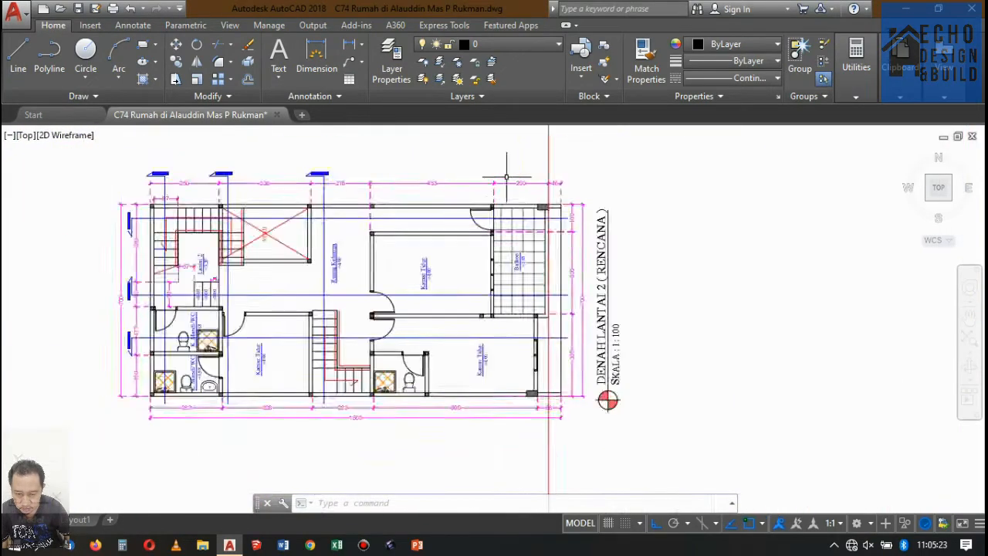
scroll(503, 463, "up", 6)
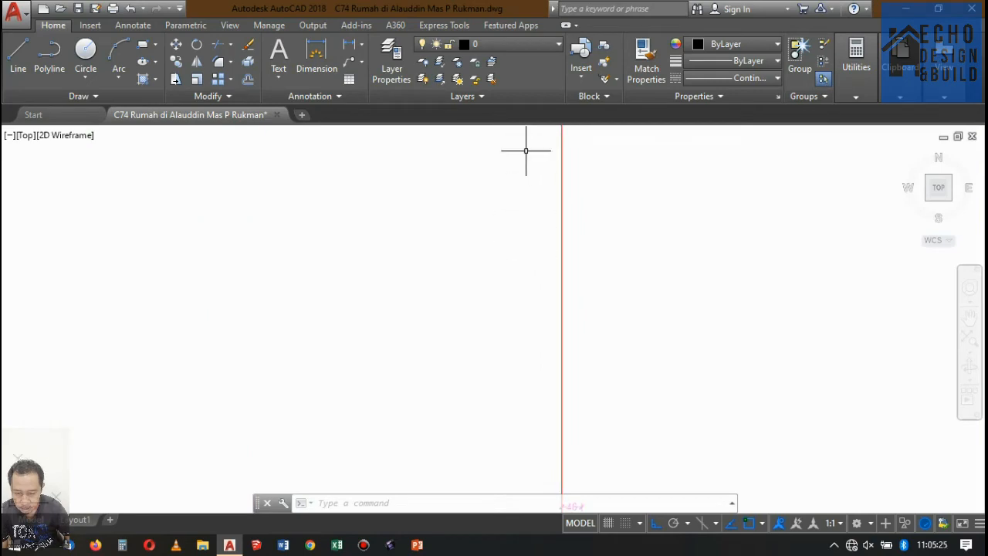
scroll(526, 151, "down", 4)
scroll(521, 209, "up", 4)
scroll(550, 247, "up", 10)
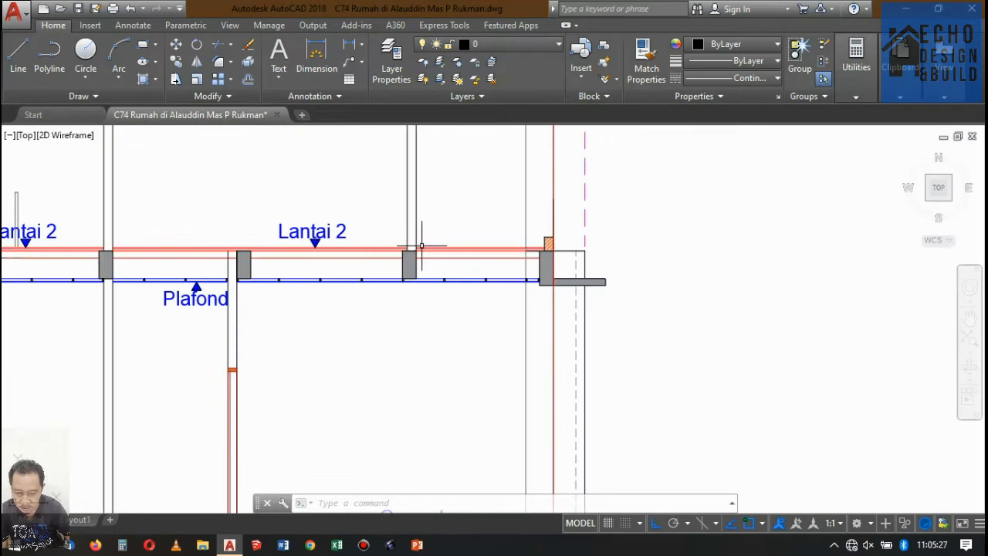
Step: Erase the two upper red floor finish lines on Lantai 2 between the last interior wall and the hatched upstand
left_click(421, 289)
left_click(420, 255)
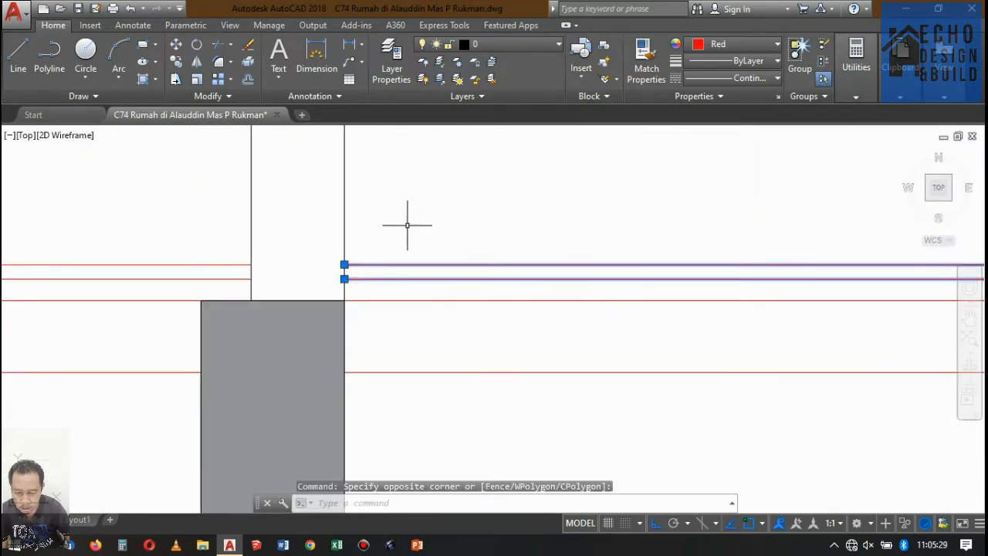
key("Delete")
scroll(453, 216, "down", 3)
scroll(497, 231, "up", 3)
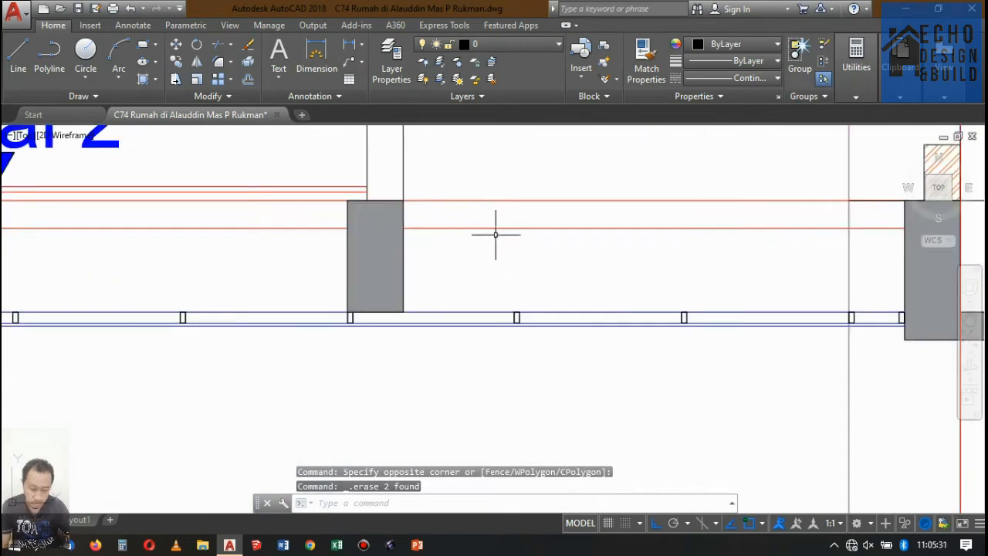
Step: Examine the Lantai 2 floor lines, beams and level labels across section Potongan A-A
scroll(496, 227, "down", 4)
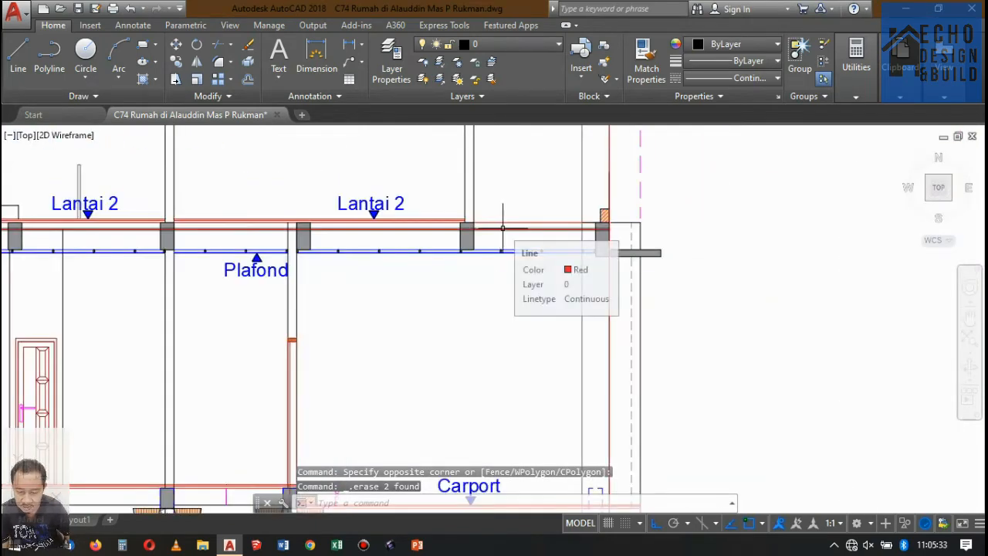
scroll(502, 228, "down", 4)
scroll(573, 224, "up", 6)
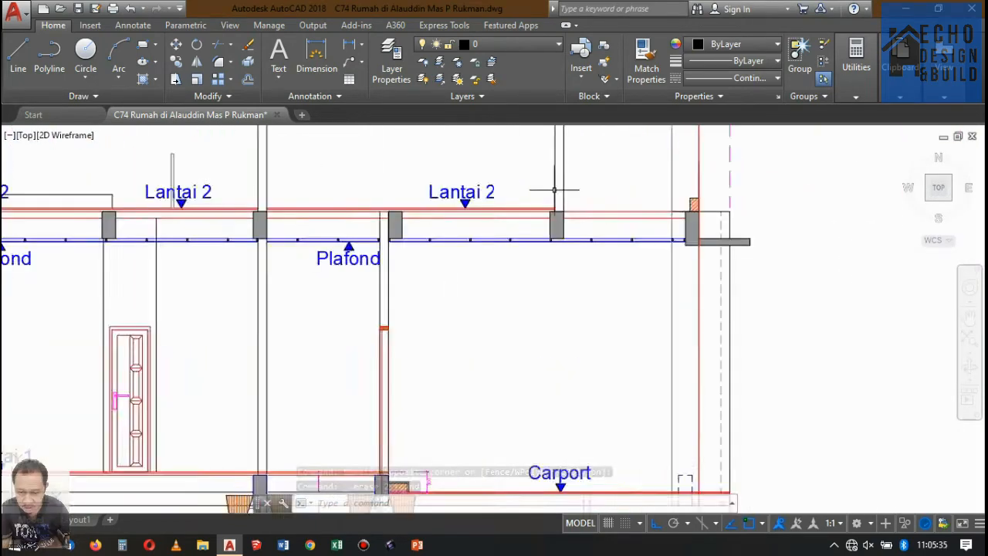
scroll(573, 224, "down", 4)
scroll(503, 257, "up", 2)
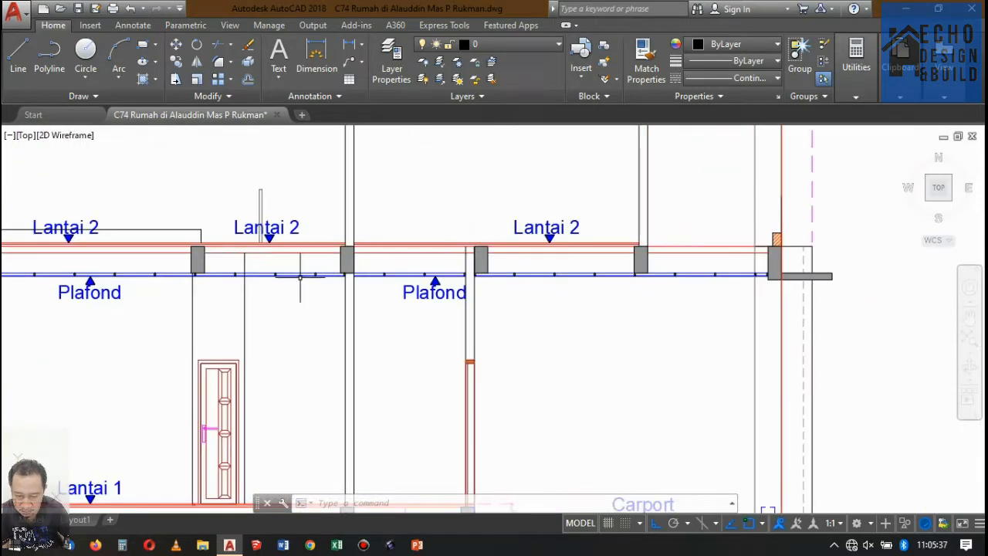
scroll(319, 238, "down", 5)
scroll(518, 220, "up", 7)
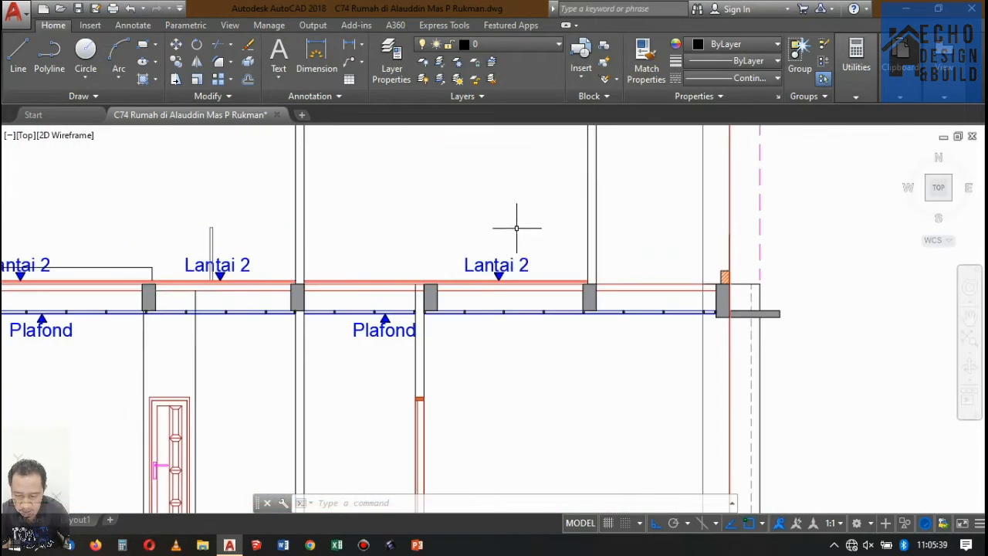
scroll(420, 230, "down", 4)
scroll(436, 230, "up", 4)
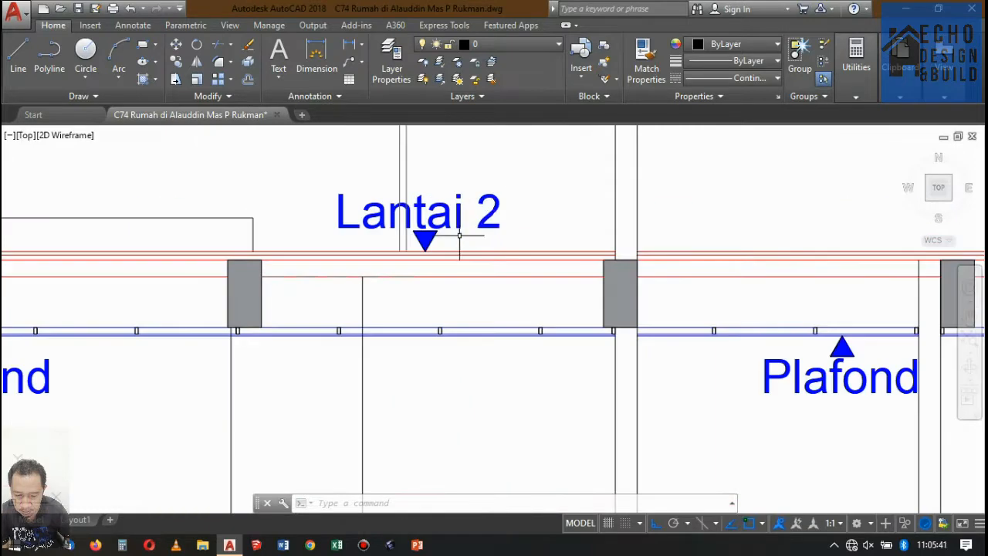
Step: Erase the middle Lantai 2 level label with its marker and the short narrow post standing on the floor there
left_click(474, 231)
left_click(435, 196)
scroll(435, 196, "down", 5)
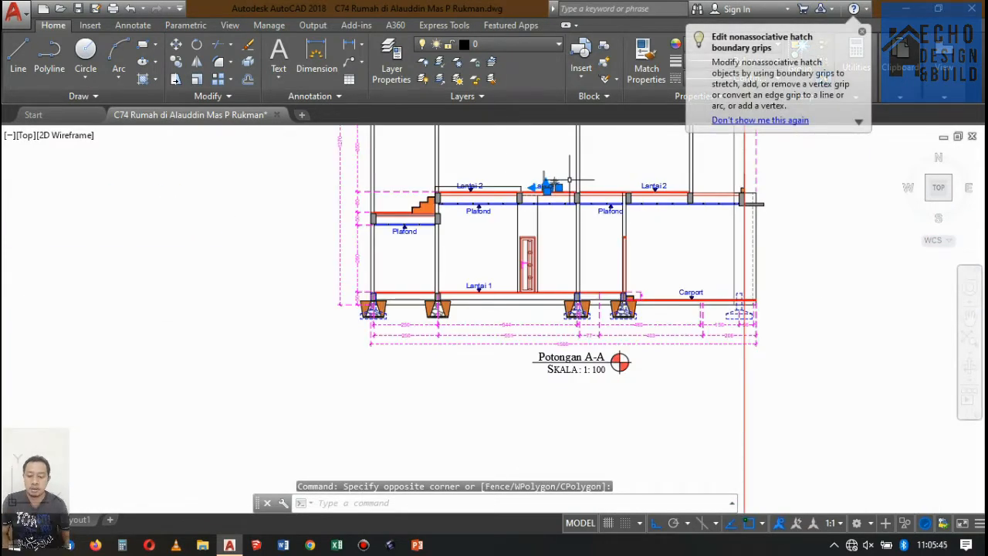
key("Delete")
scroll(552, 189, "down", 3)
scroll(552, 191, "up", 5)
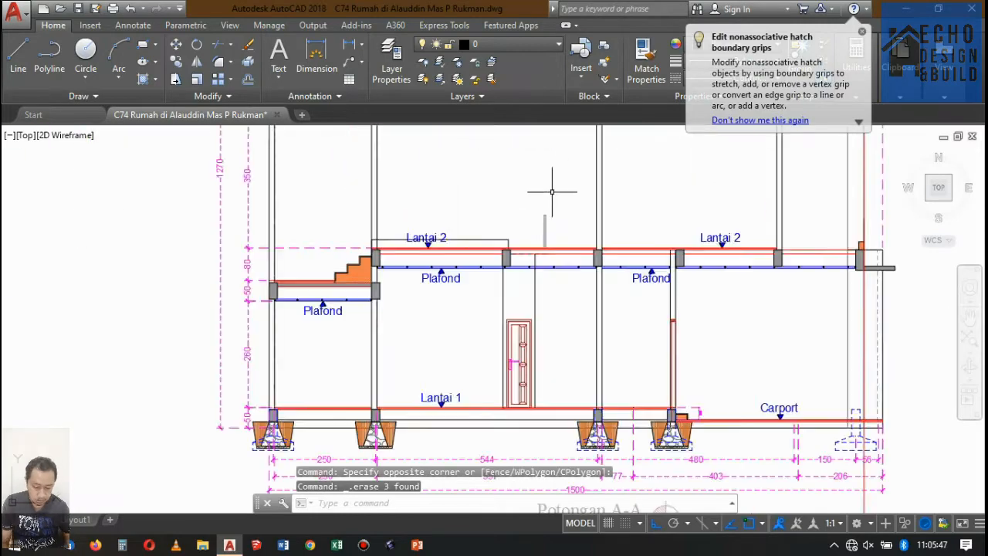
left_click(527, 199)
key("Delete")
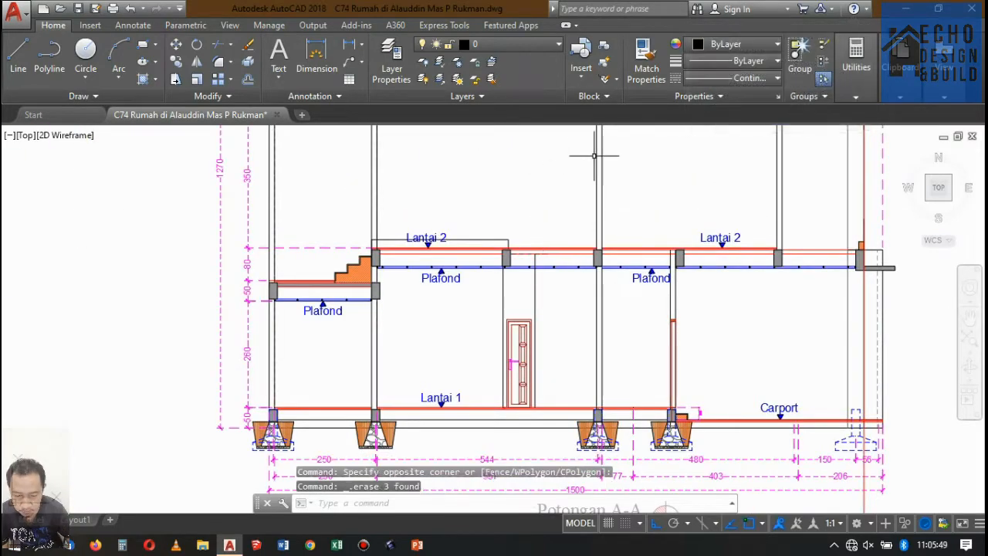
Step: Examine the two neighbouring sections and locate the magenta railing above Lantai 2 beside the stairs
scroll(594, 163, "down", 6)
scroll(568, 180, "up", 5)
scroll(540, 187, "down", 7)
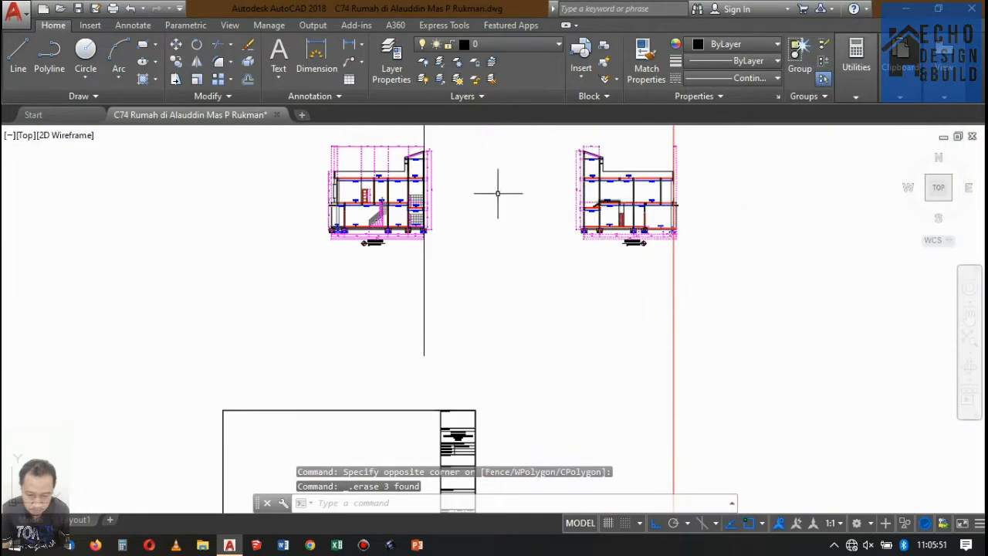
scroll(379, 197, "up", 4)
scroll(401, 209, "up", 5)
scroll(463, 193, "down", 8)
scroll(602, 193, "up", 7)
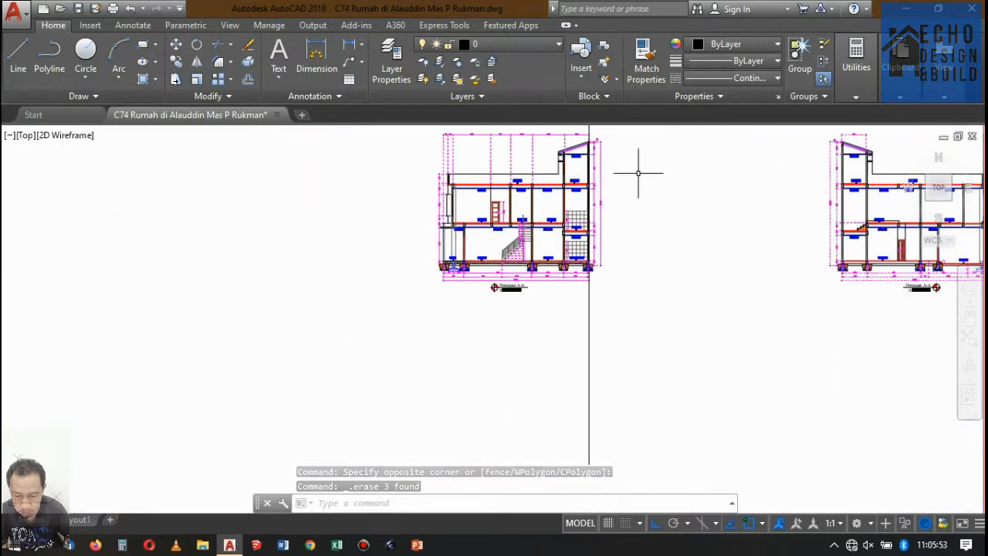
scroll(494, 211, "down", 8)
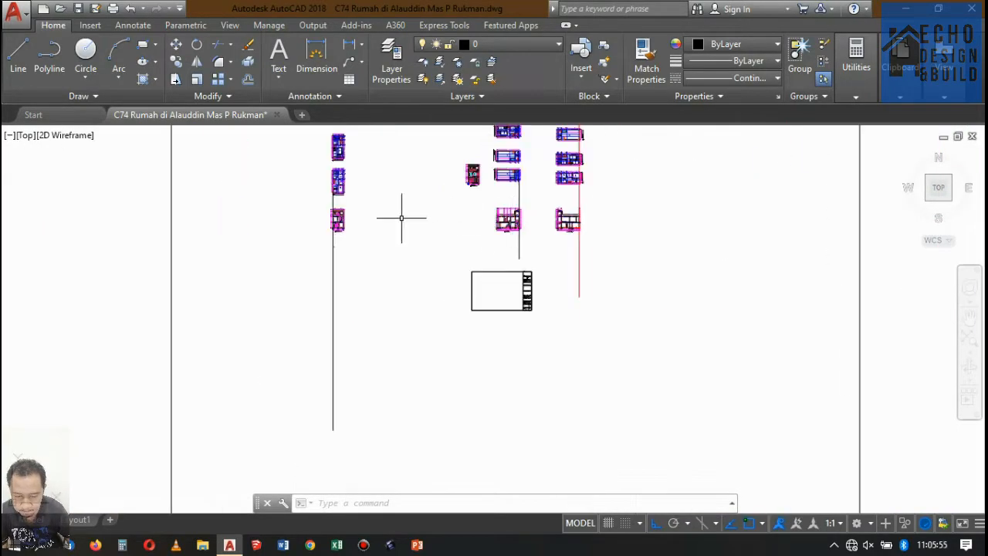
scroll(404, 214, "up", 8)
scroll(455, 185, "up", 8)
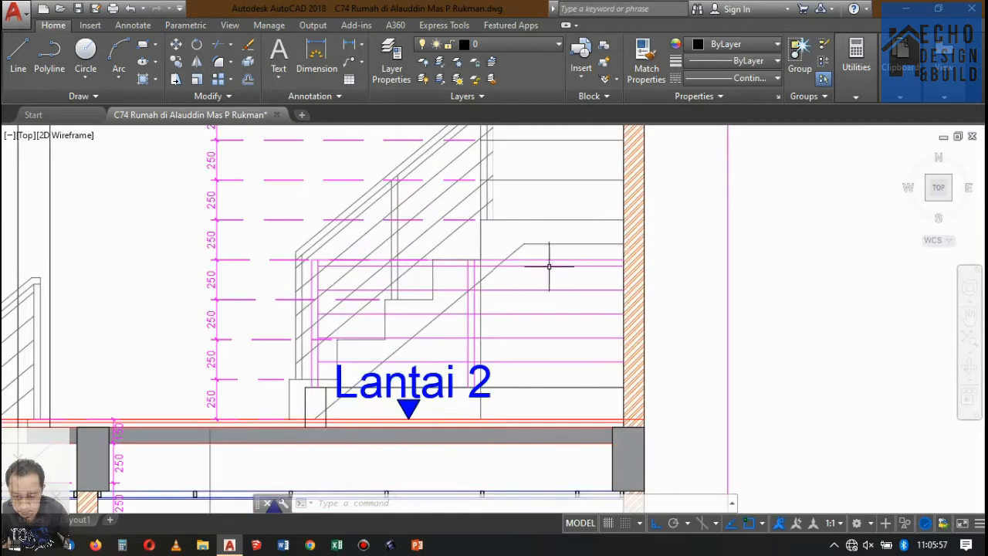
Step: Copy the magenta railing beside the Lantai 2 stairs in Potongan D-D onto the Lantai 2 upstand above the hatched steps in the carport-side section
left_click(575, 366)
left_click(562, 260)
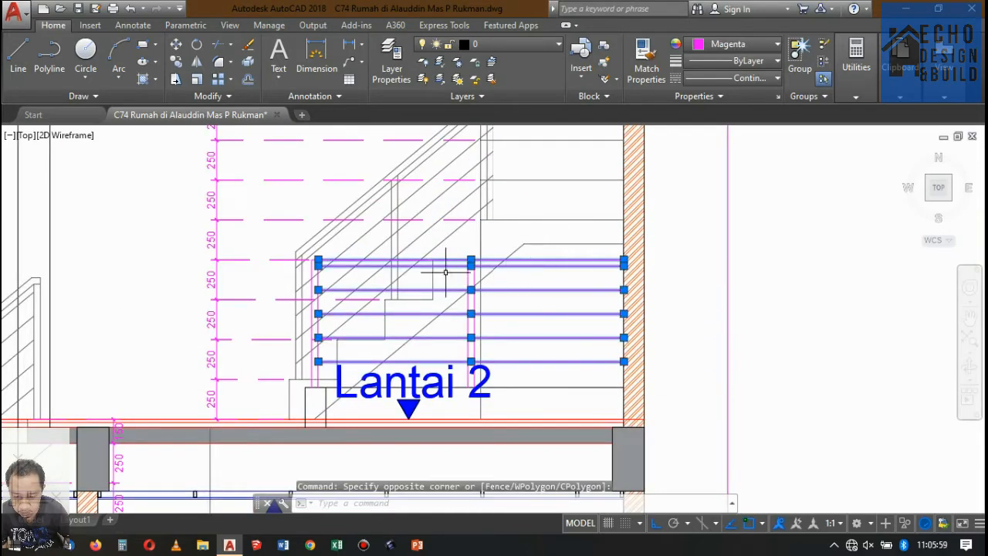
scroll(563, 261, "up", 3)
left_click(573, 272)
left_click(548, 257)
scroll(565, 244, "down", 4)
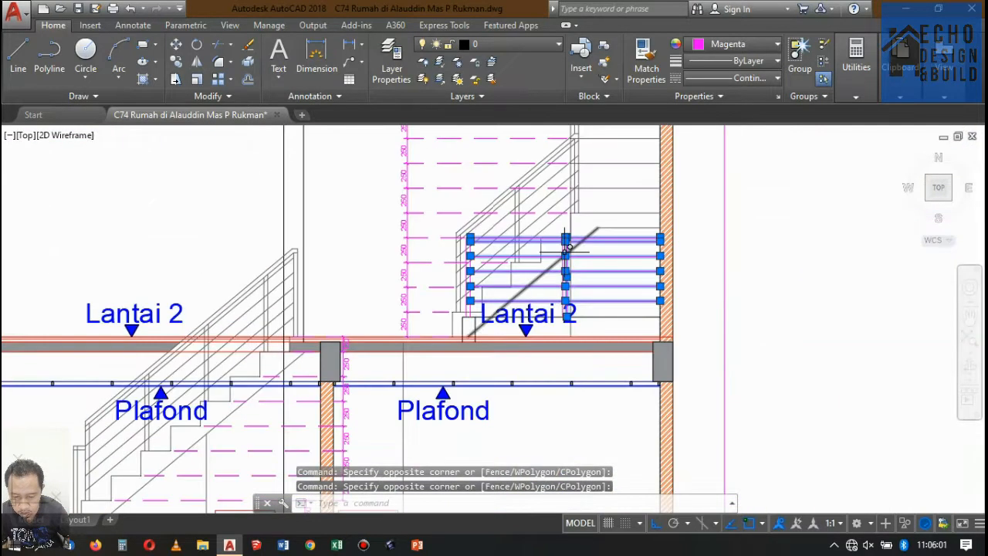
scroll(564, 254, "up", 3)
left_click(565, 243)
left_click(559, 236)
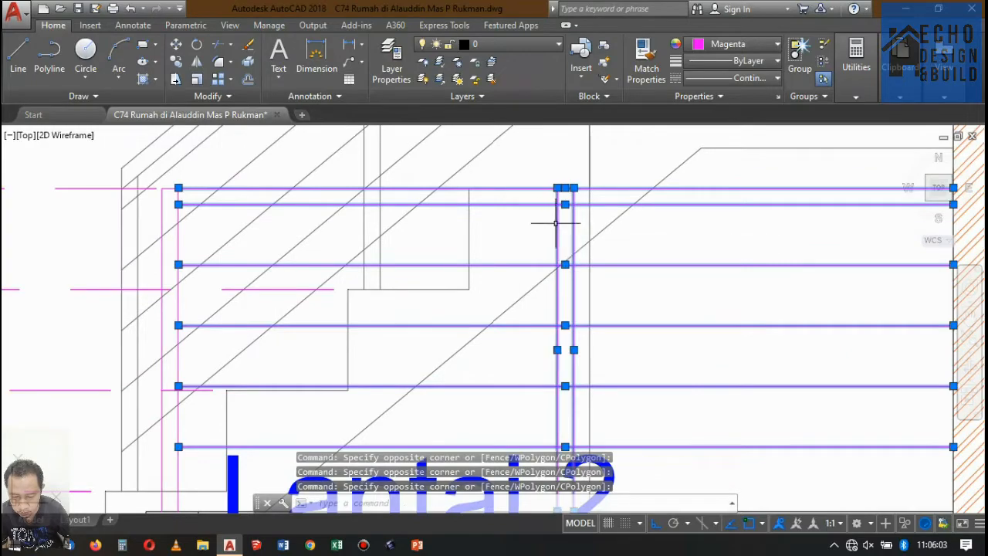
scroll(556, 224, "down", 4)
scroll(494, 216, "up", 6)
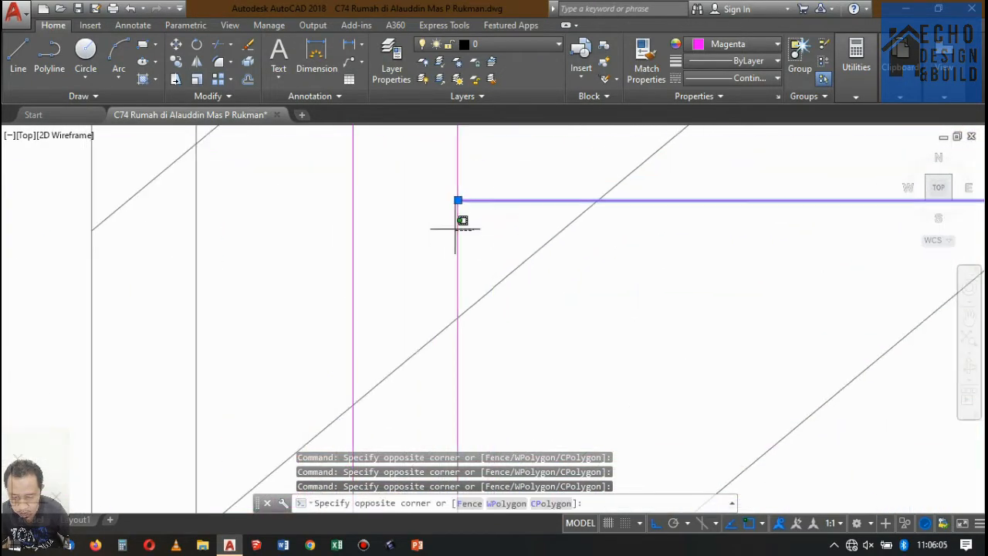
left_click(353, 201)
scroll(352, 203, "down", 5)
scroll(533, 244, "up", 6)
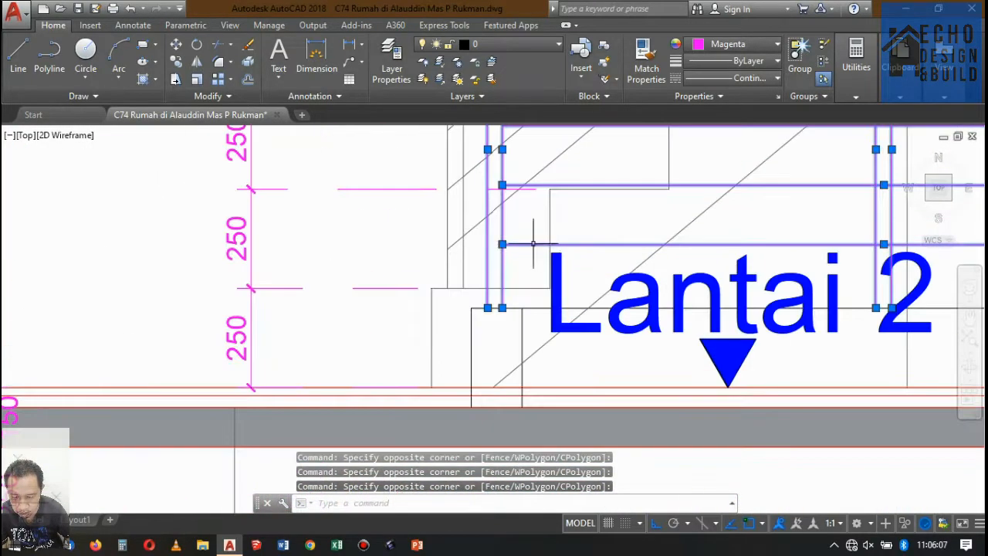
type("co")
key("Return")
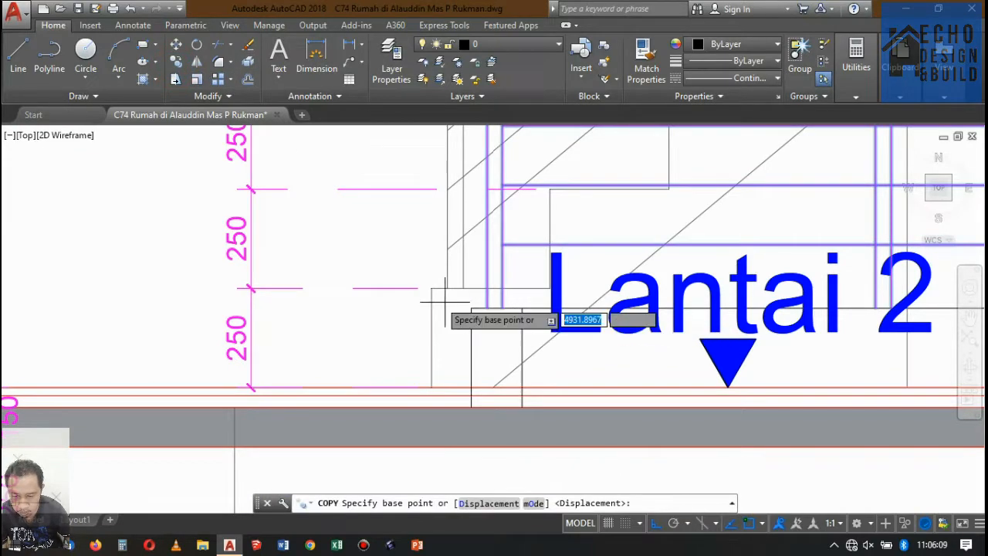
scroll(463, 308, "up", 2)
left_click(493, 312)
scroll(276, 309, "down", 6)
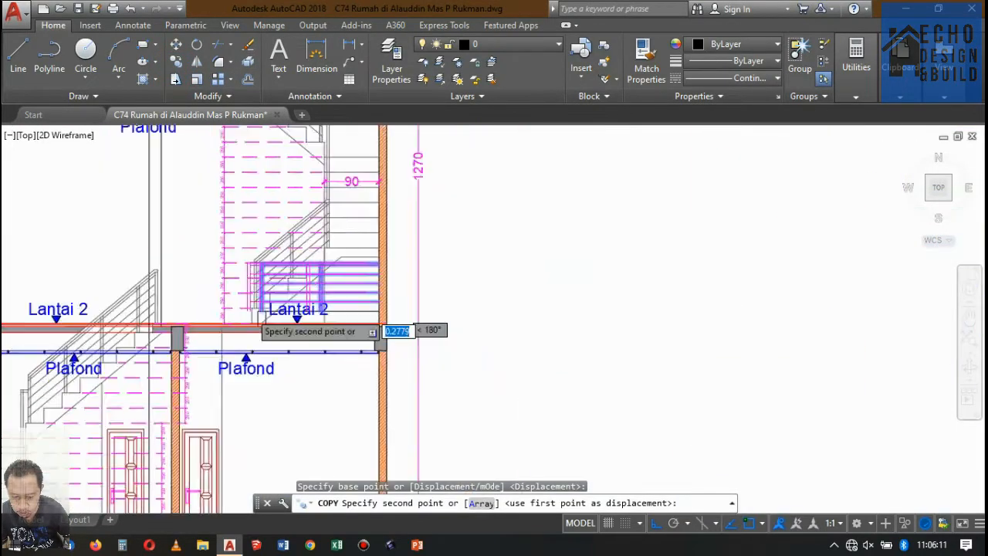
scroll(733, 305, "up", 5)
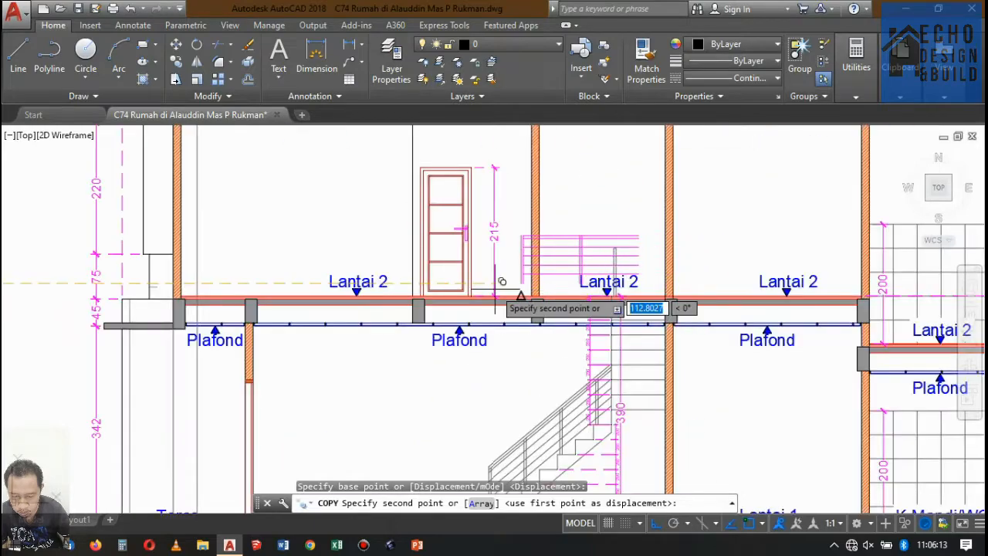
scroll(595, 293, "down", 7)
scroll(488, 282, "up", 6)
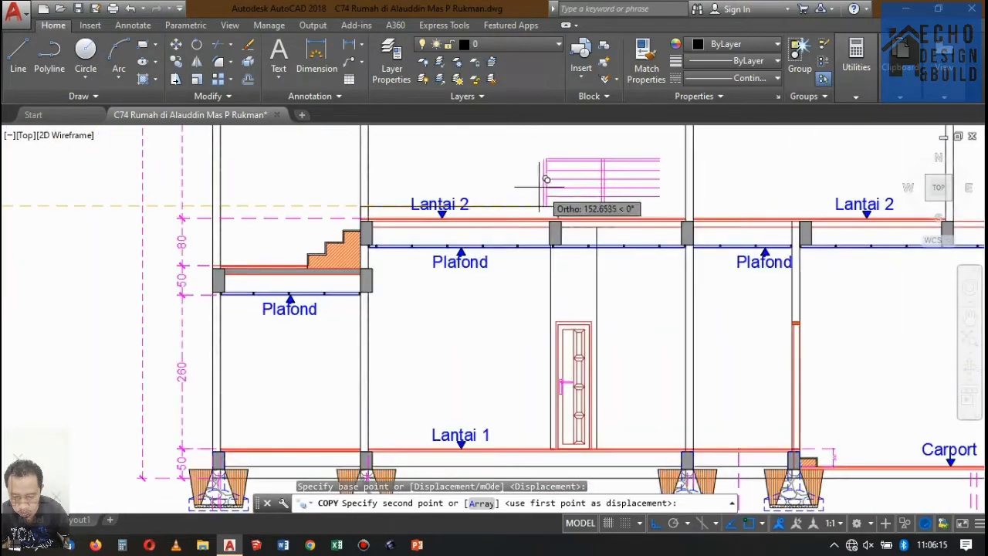
scroll(441, 223, "up", 5)
left_click(456, 250)
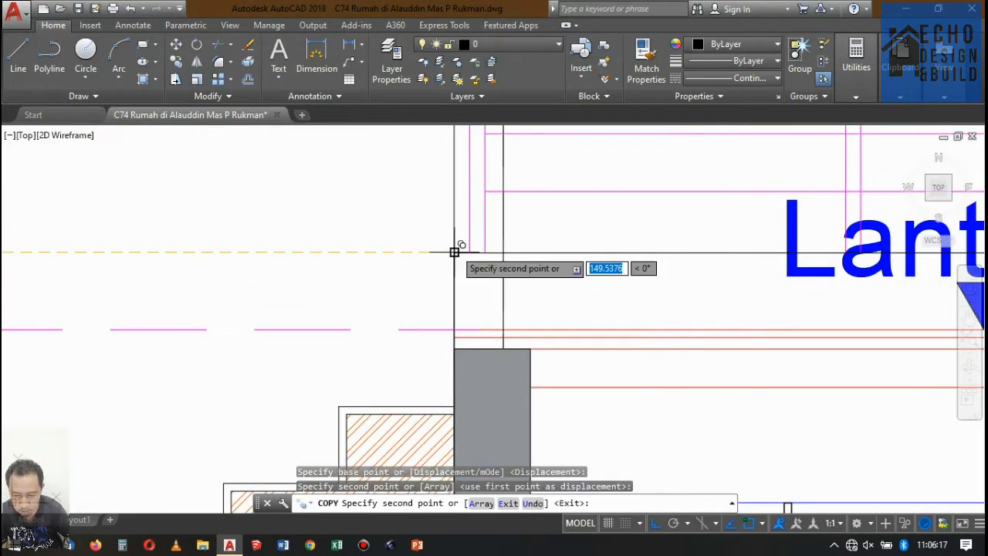
scroll(456, 249, "down", 5)
scroll(479, 252, "up", 4)
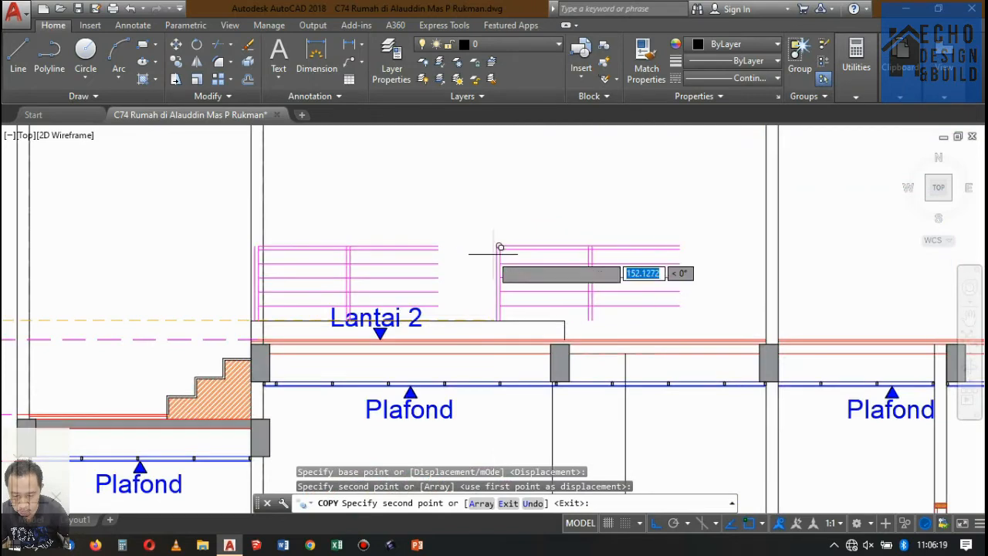
key("Escape")
Step: Extend the copied railing's top rail to the outer edge of its end post
scroll(316, 274, "up", 5)
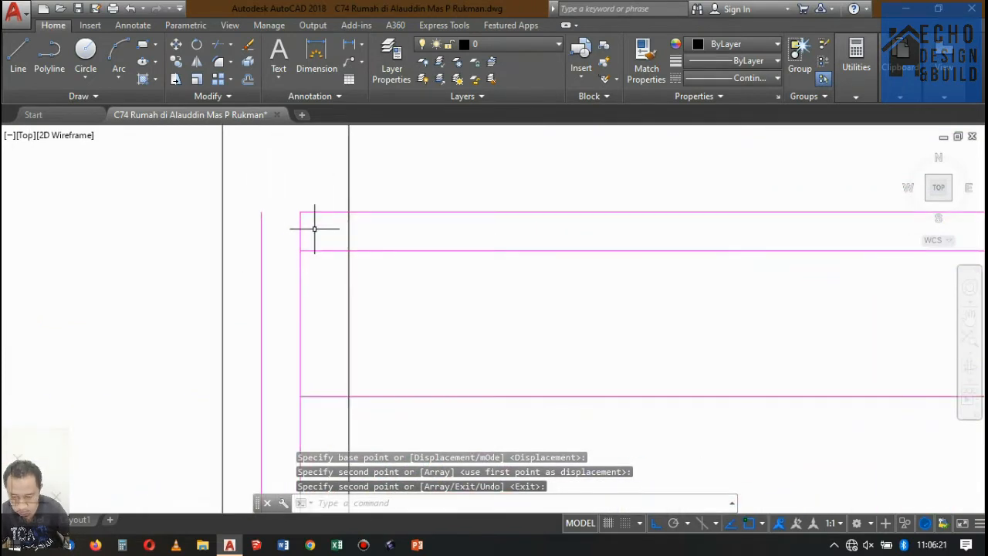
key("Return")
key("Return")
left_click(319, 224)
left_click(312, 193)
scroll(333, 194, "down", 4)
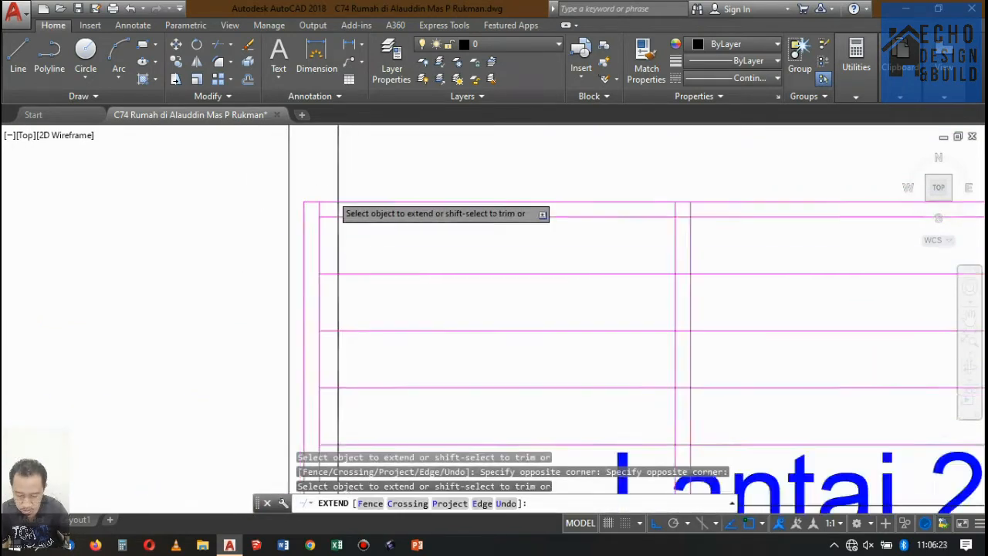
key("Return")
Step: Mirror the railing's end post about the midpoint of the upstand, keeping the original
scroll(370, 321, "down", 2)
scroll(384, 267, "up", 6)
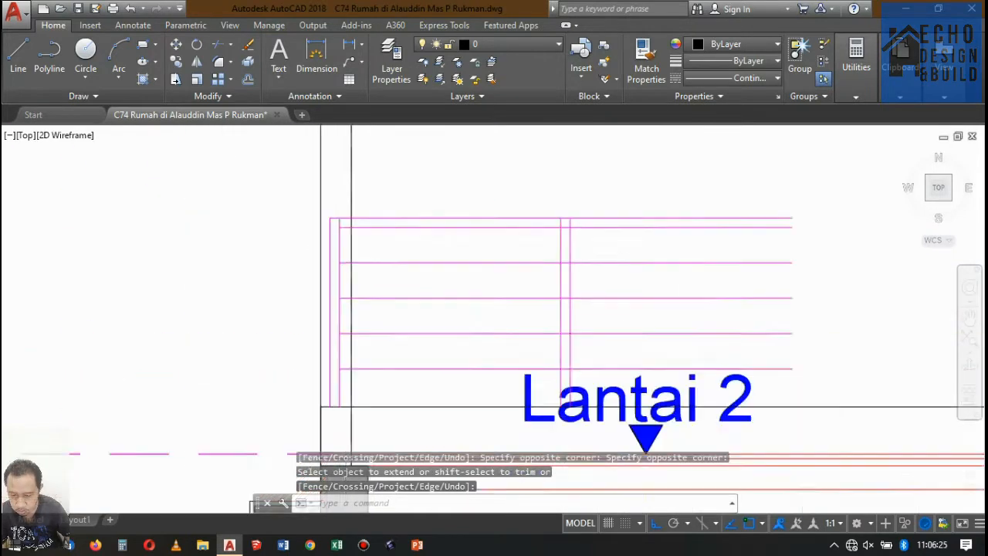
left_click(315, 227)
scroll(491, 230, "down", 4)
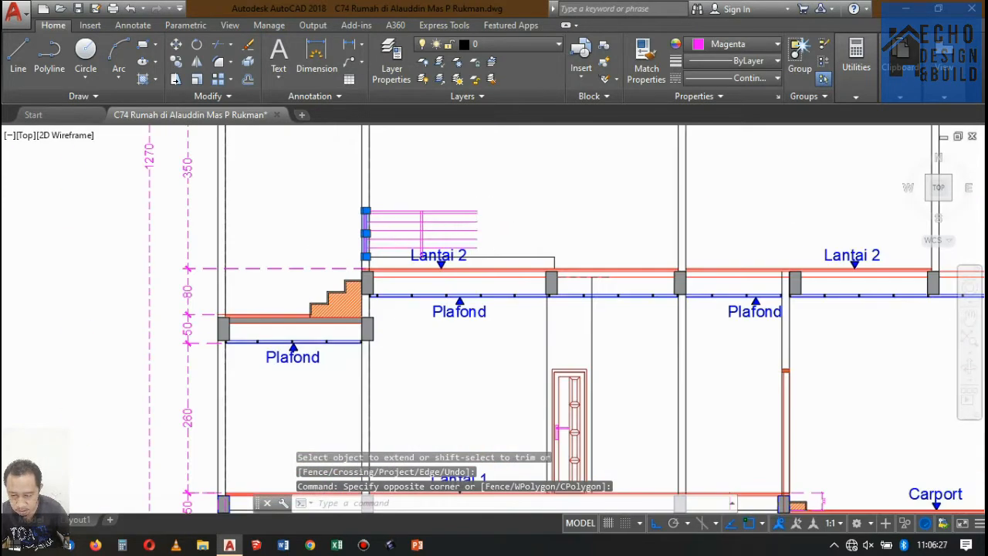
scroll(492, 230, "up", 2)
key("Return")
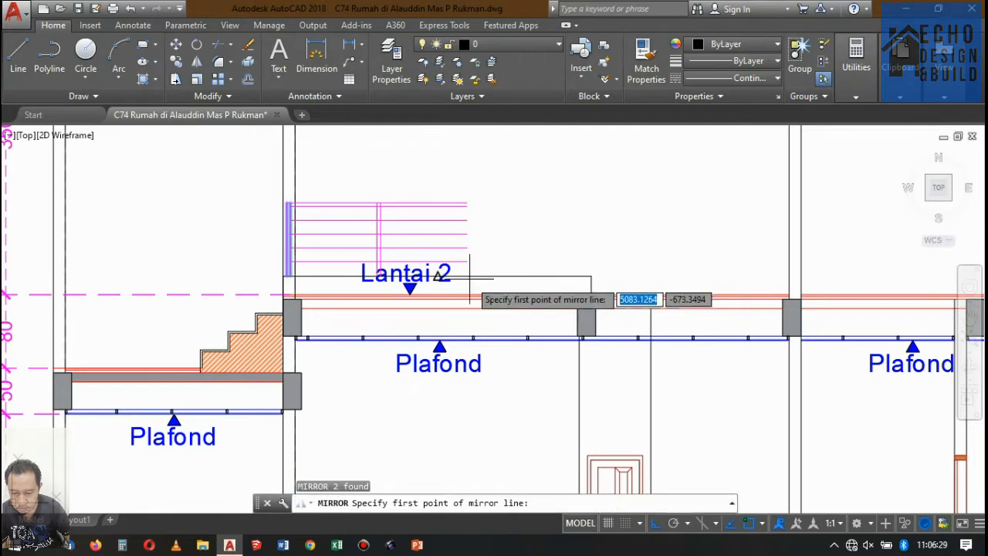
left_click(450, 143)
key("Return")
Step: Extend all horizontal rails of the copied railing to the outer edge of the mirrored end post
type("ex")
key("Return")
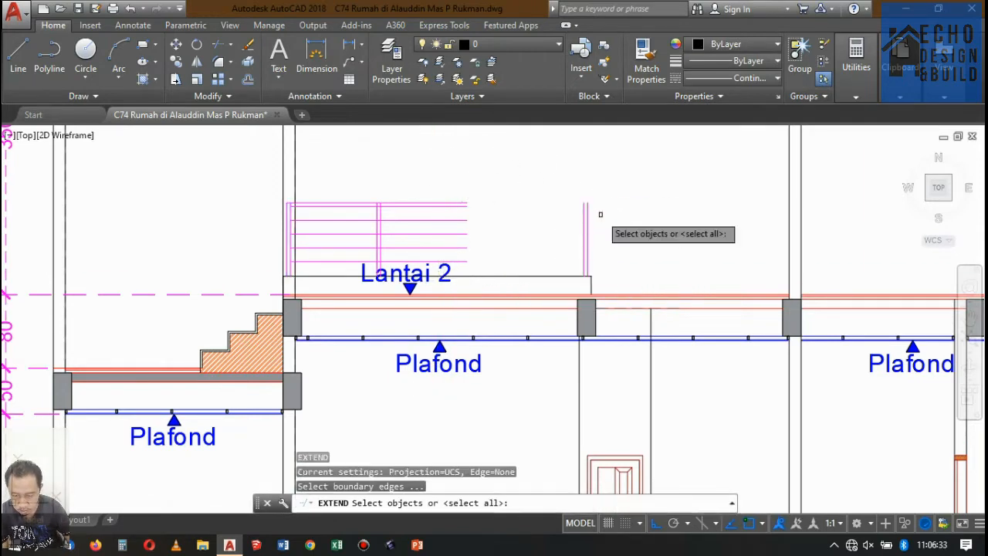
left_click(587, 227)
key("Return")
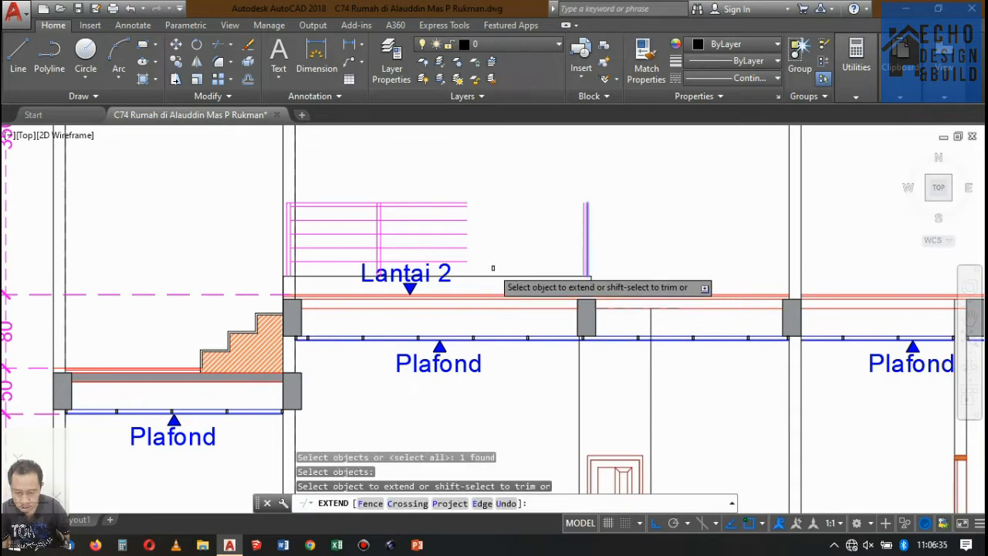
left_click(493, 267)
left_click(467, 177)
scroll(512, 214, "down", 2)
scroll(454, 203, "up", 4)
key("Return")
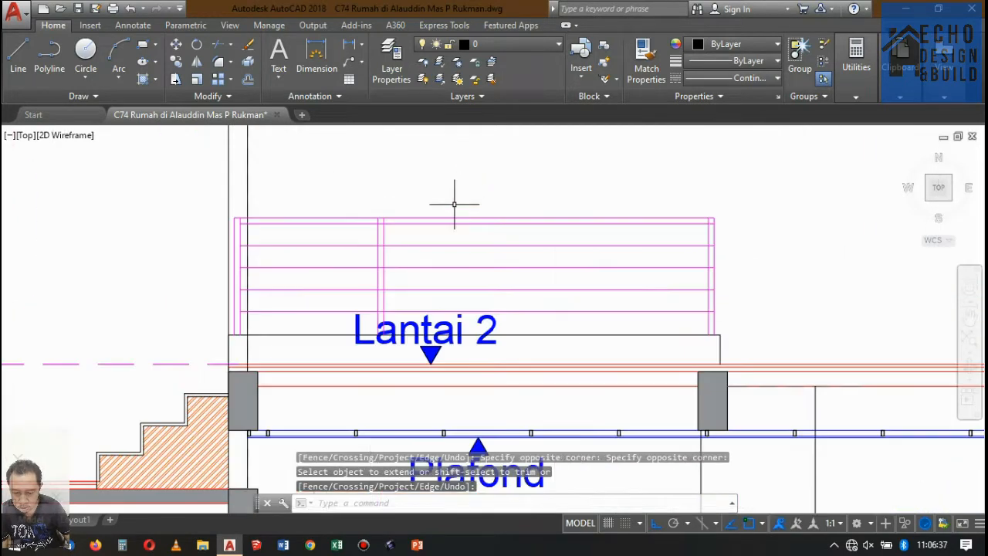
Step: Erase the intermediate post of the copied railing
scroll(453, 203, "up", 4)
left_click(366, 245)
left_click(290, 224)
key("Delete")
scroll(348, 194, "down", 2)
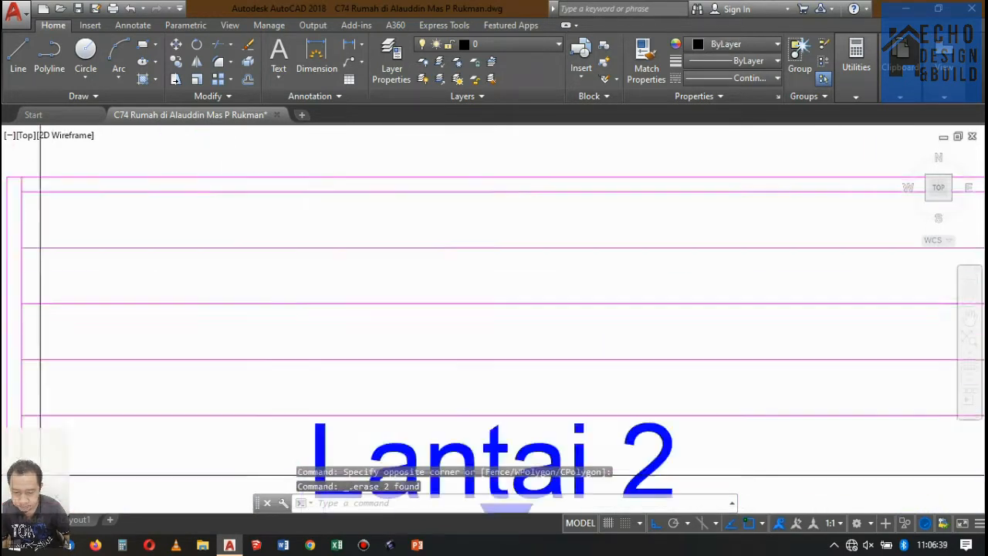
Step: Measure the post spacing of the original Lantai 2 railing in Potongan D-D with a trial linear dimension, then cancel it
scroll(388, 214, "down", 5)
scroll(388, 214, "up", 4)
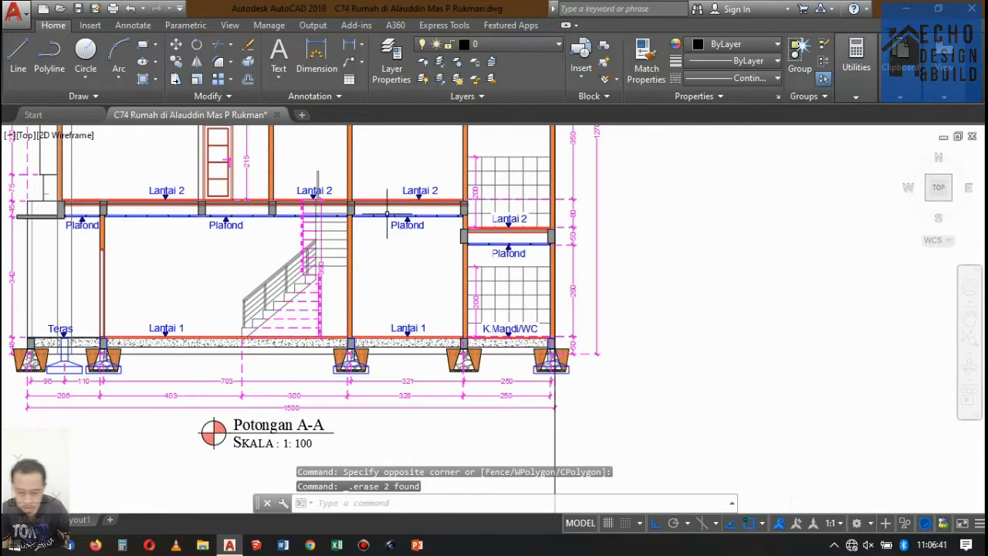
scroll(386, 214, "up", 1)
middle_click_drag(387, 214, 574, 160)
scroll(467, 214, "down", 5)
scroll(463, 205, "up", 2)
scroll(467, 216, "down", 4)
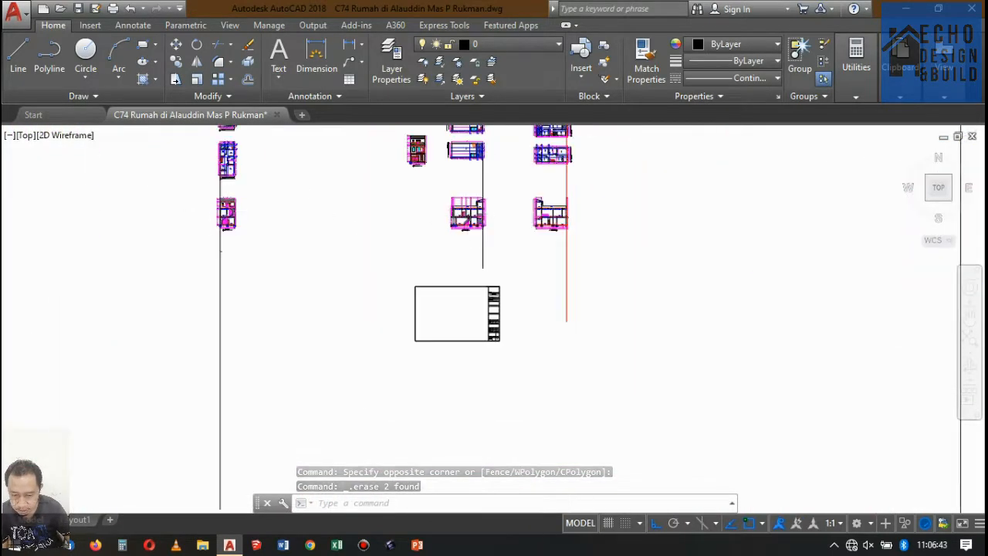
scroll(284, 174, "up", 6)
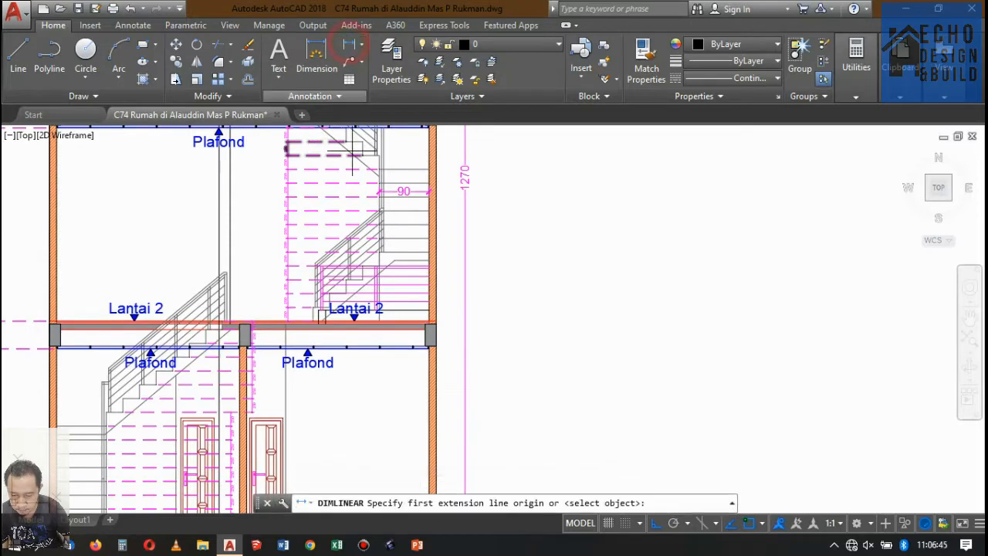
scroll(339, 325, "up", 6)
left_click(238, 271)
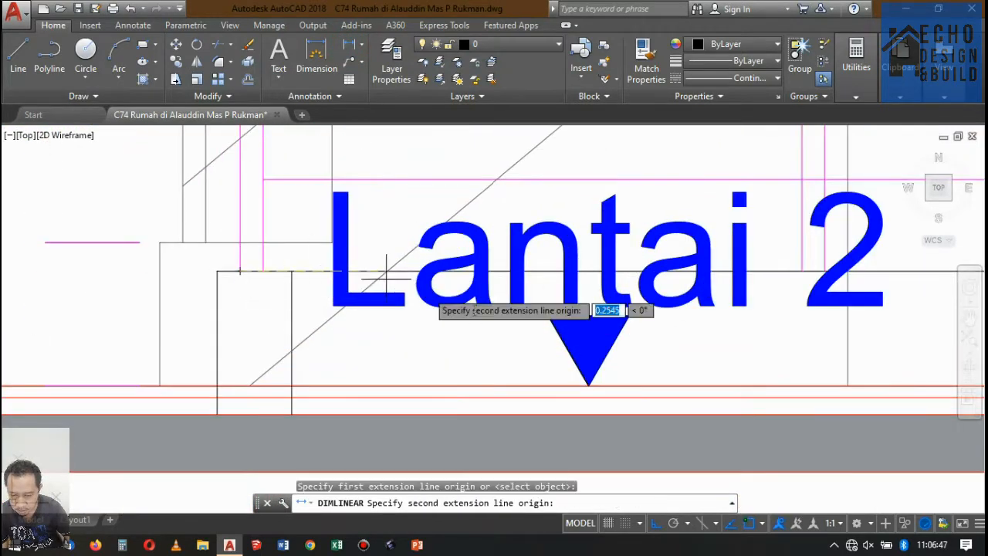
scroll(596, 296, "up", 2)
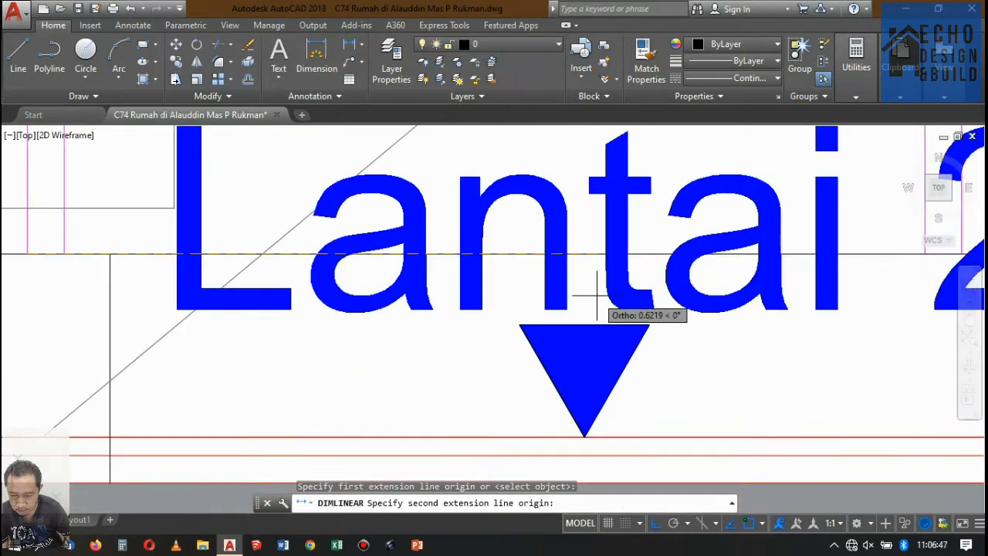
left_click(923, 254)
scroll(569, 280, "down", 4)
scroll(570, 363, "up", 4)
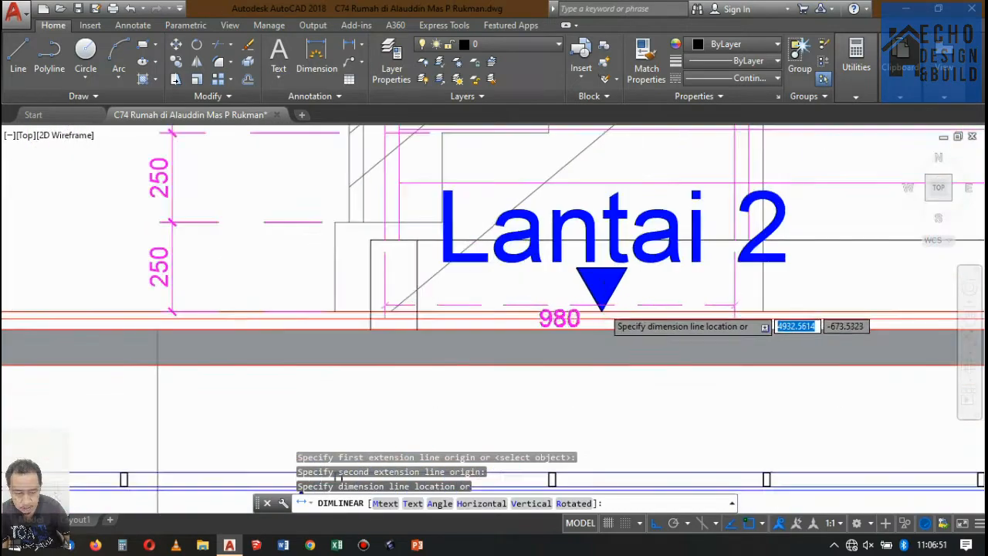
key("Escape")
scroll(569, 335, "down", 6)
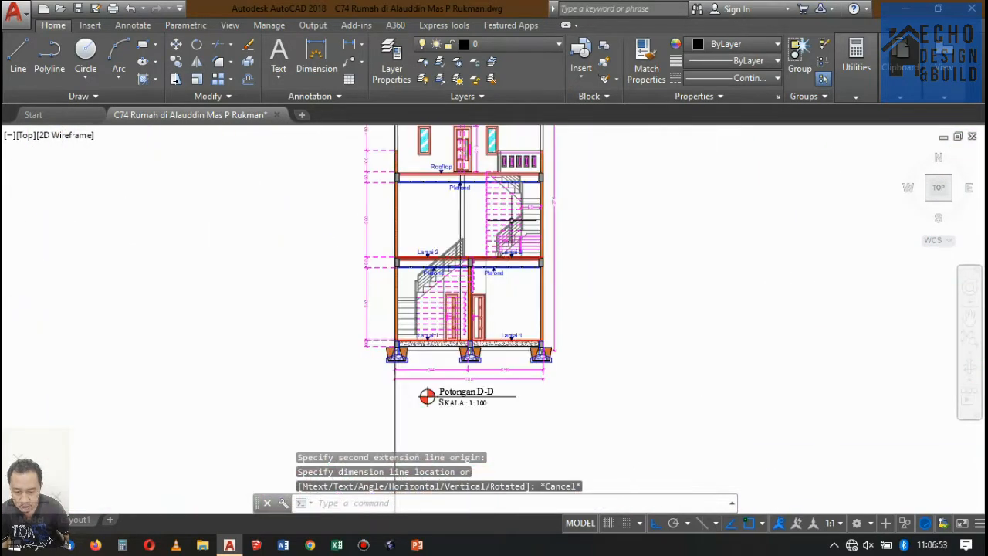
Step: Copy the mirrored end post of the new railing a distance of 1 inward along the rails
scroll(423, 202, "down", 4)
middle_click_drag(641, 208, 484, 214)
scroll(567, 216, "up", 4)
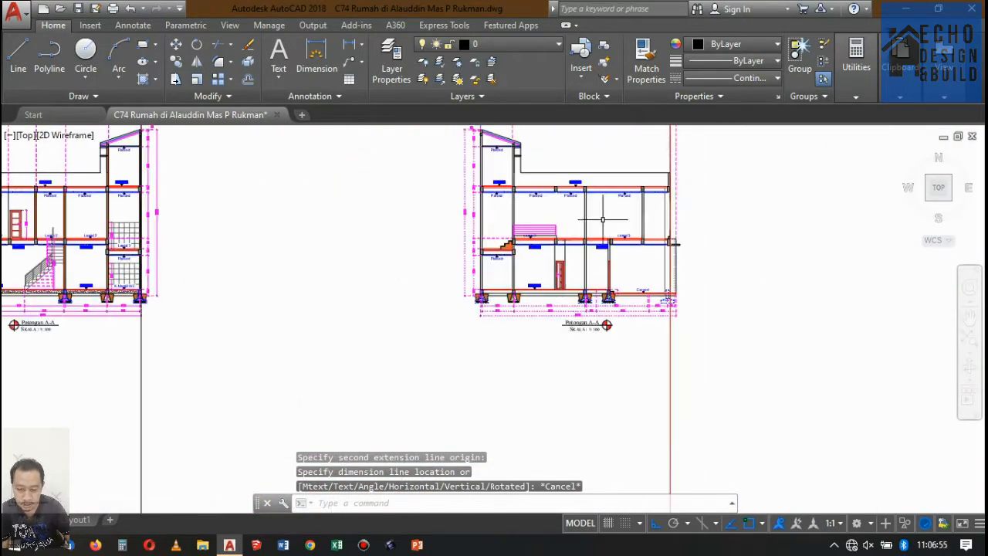
scroll(649, 209, "up", 1)
scroll(529, 224, "up", 3)
scroll(353, 230, "up", 3)
left_click(599, 323)
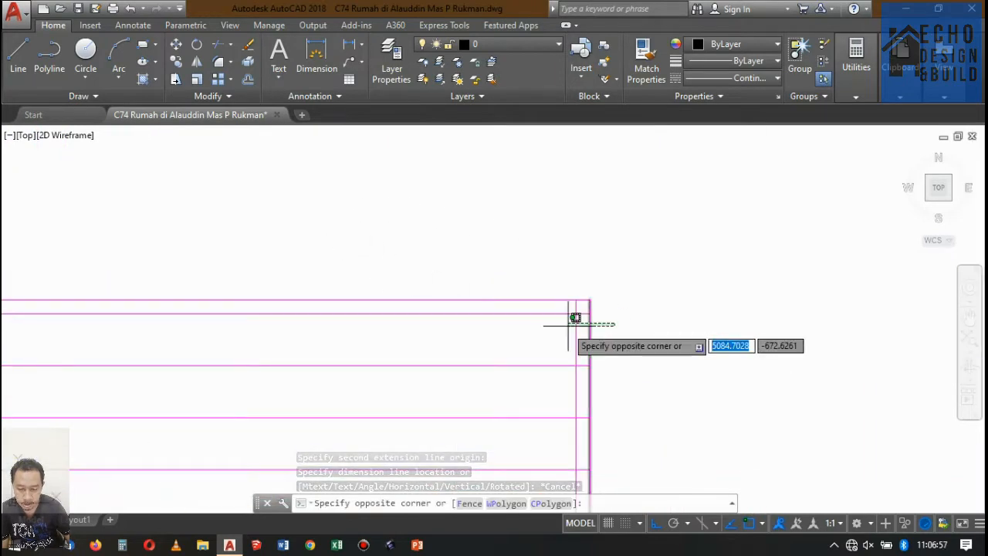
left_click(569, 325)
left_click(177, 79)
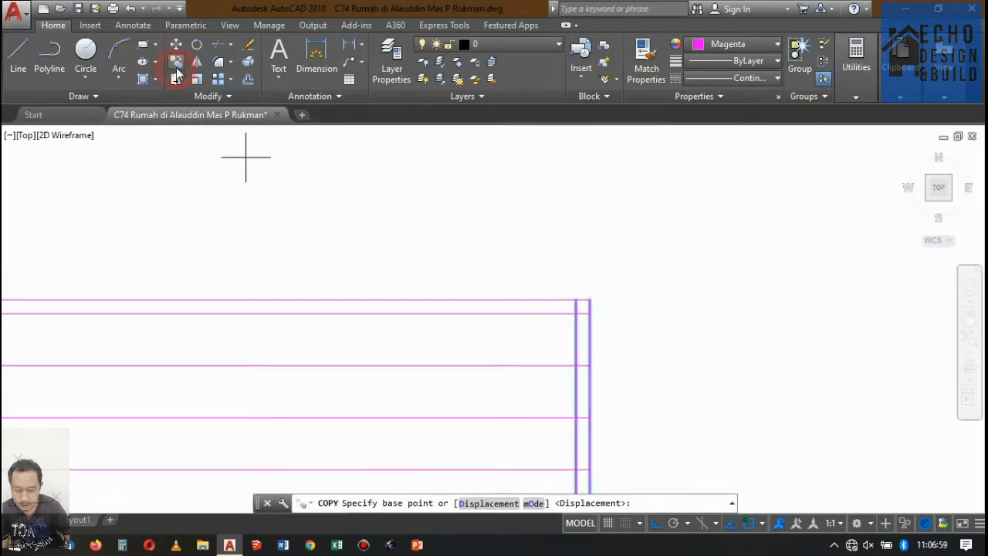
left_click(649, 218)
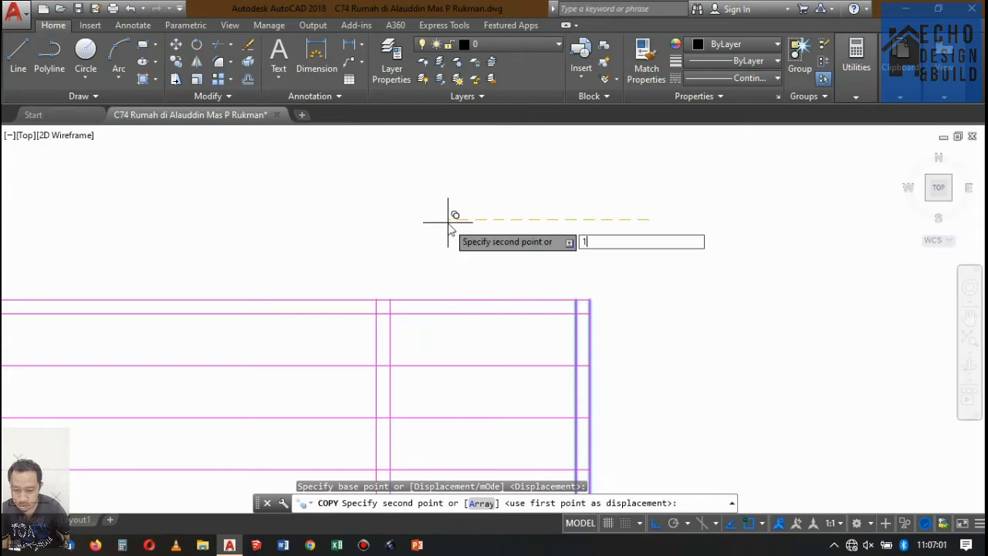
type("1")
key("Return")
Step: Draw a vertical projection line from the lower-right corner of the stair flight beside the void down to Lantai 2 in the section below
scroll(486, 201, "down", 8)
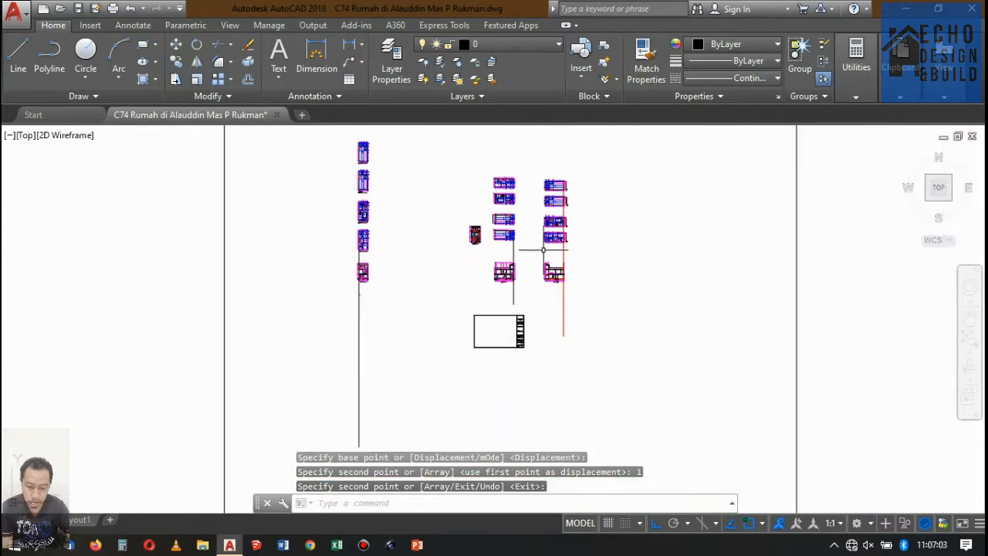
scroll(543, 250, "up", 8)
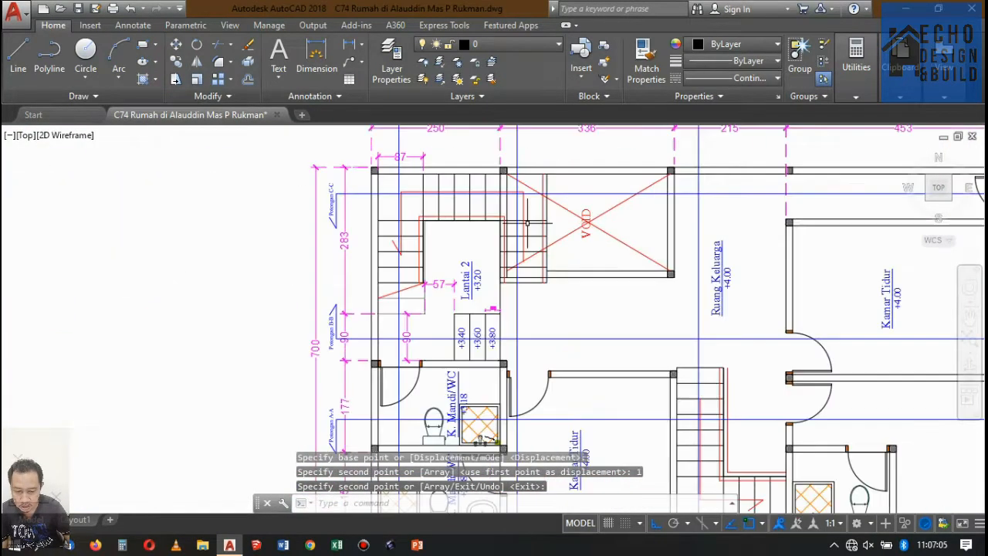
scroll(564, 223, "up", 2)
type("l")
key("Return")
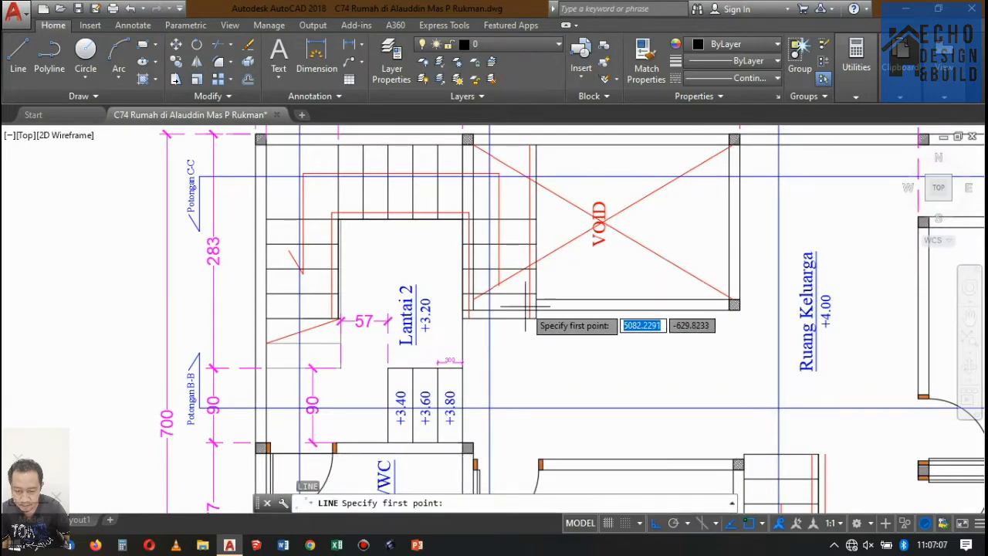
scroll(552, 320, "up", 6)
left_click(551, 322)
scroll(544, 166, "down", 10)
scroll(545, 166, "down", 6)
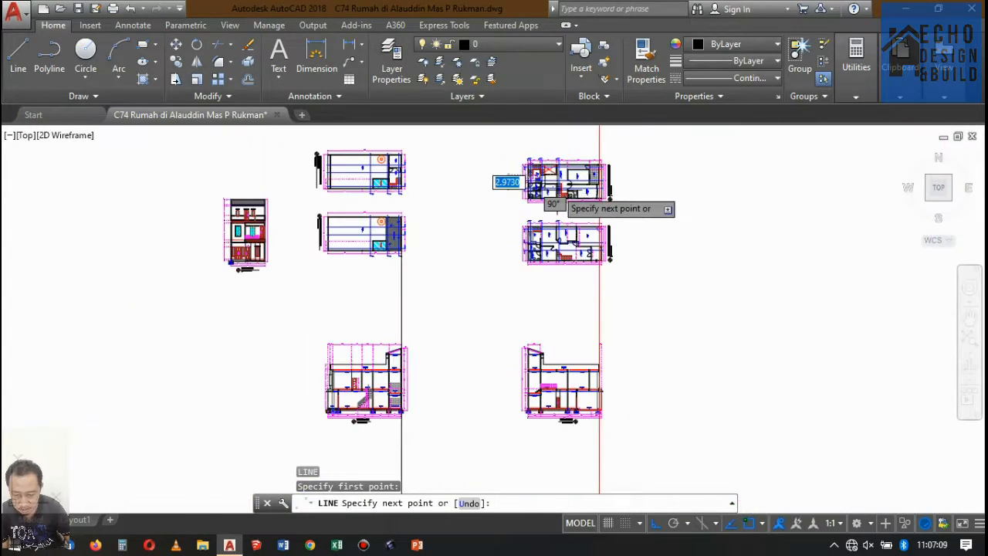
scroll(494, 355, "up", 8)
scroll(490, 344, "up", 8)
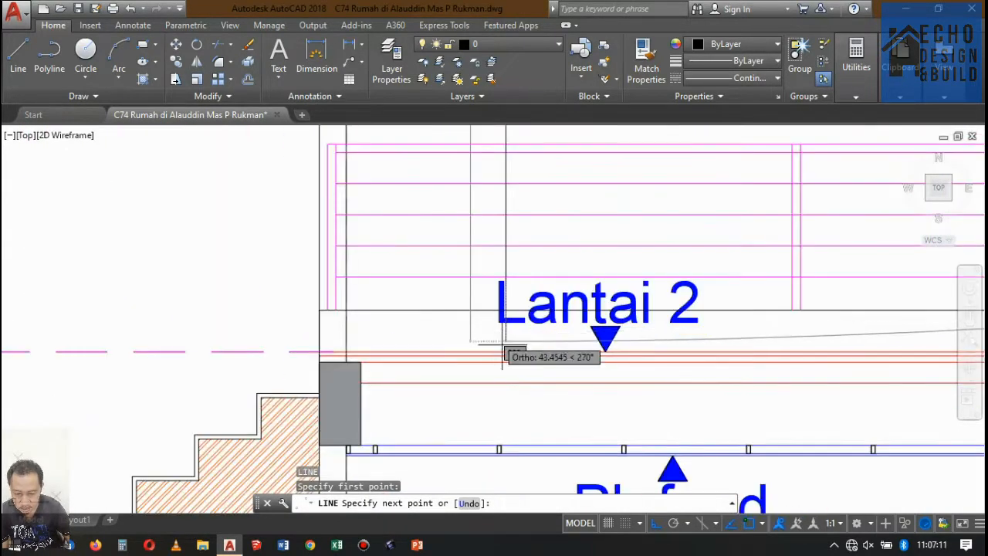
scroll(506, 368, "down", 15)
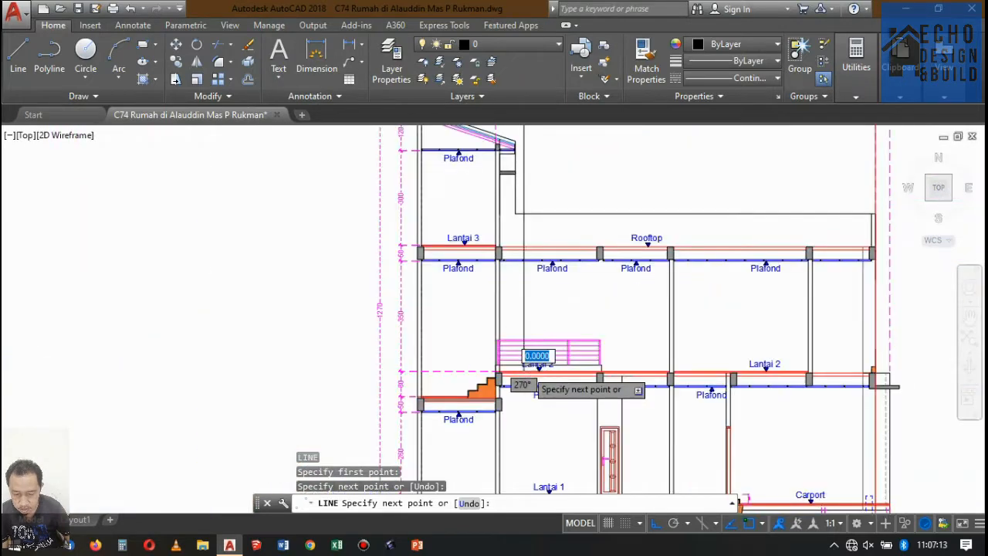
key("Return")
Step: Copy the vertical projection line from the stair flight's lower-right corner to its lower-left corner
left_click(538, 207)
left_click(496, 188)
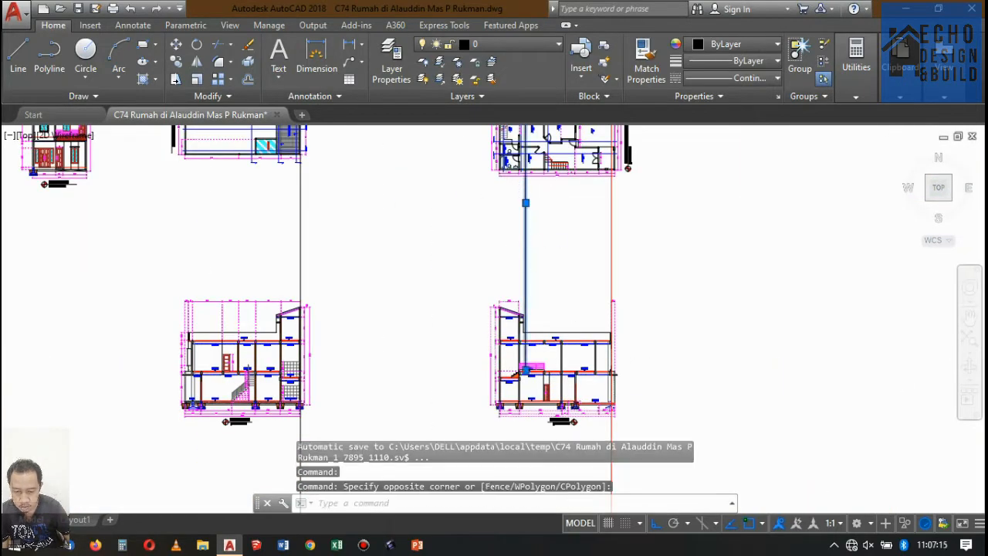
scroll(578, 291, "down", 5)
key("Return")
scroll(591, 297, "up", 8)
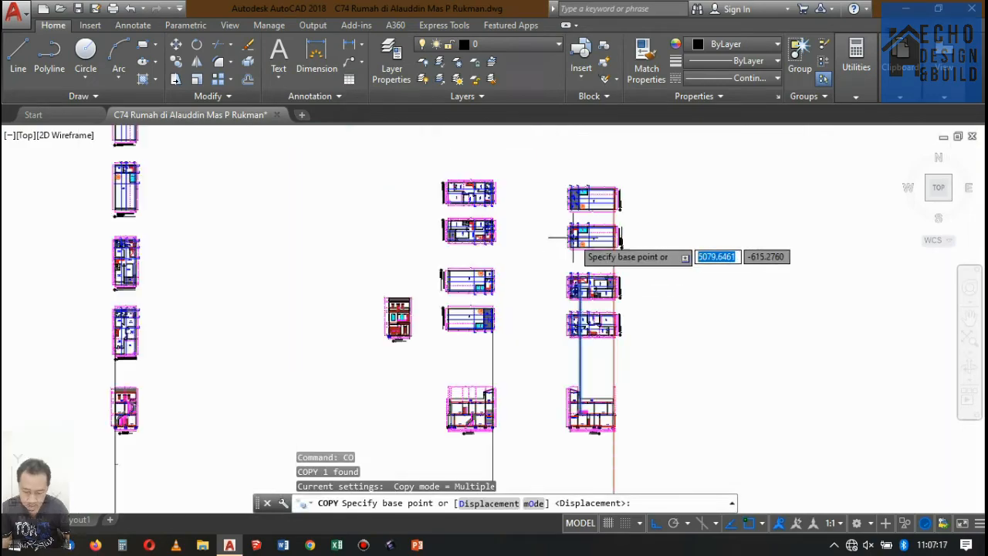
scroll(602, 304, "up", 5)
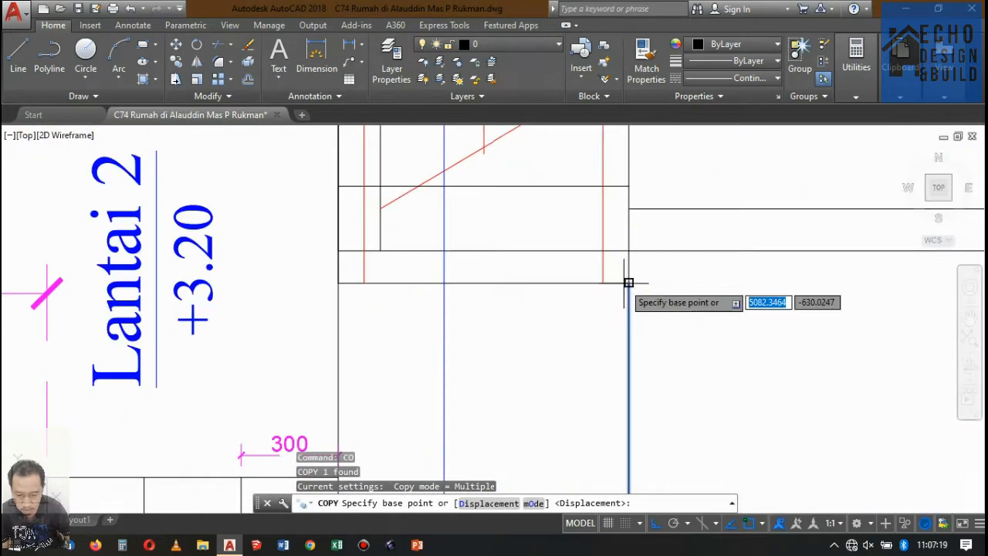
left_click(628, 282)
left_click(338, 283)
scroll(379, 199, "down", 8)
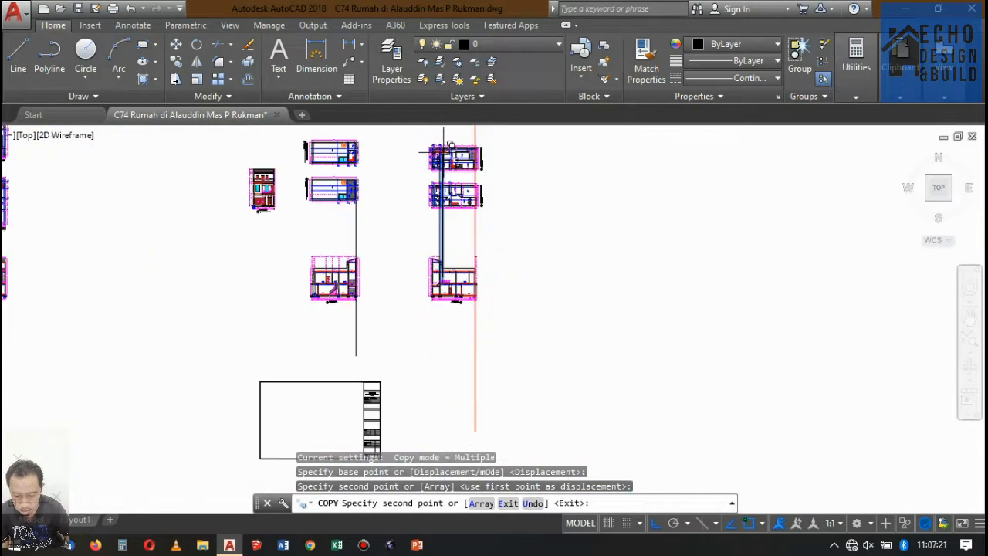
key("Return")
Step: Examine the stairs between Lantai 2 and the floor above in Potongan D-D
scroll(464, 174, "up", 2)
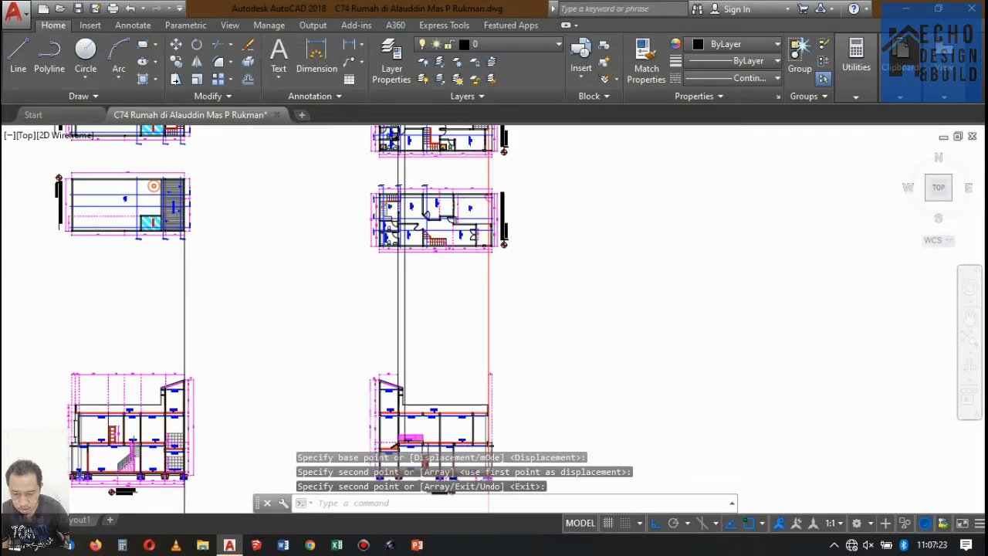
scroll(467, 173, "down", 3)
scroll(397, 252, "up", 5)
scroll(363, 197, "down", 2)
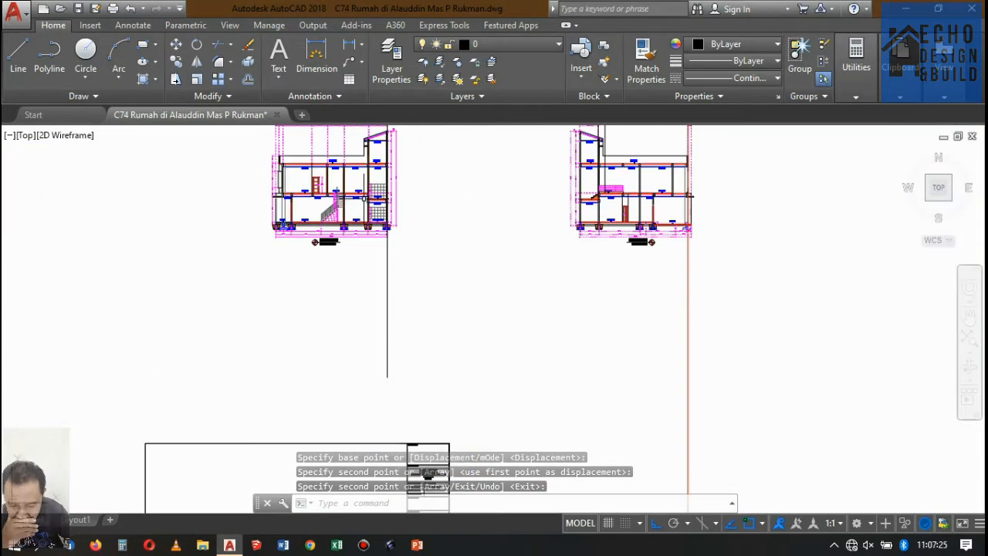
scroll(332, 216, "down", 5)
scroll(298, 216, "up", 6)
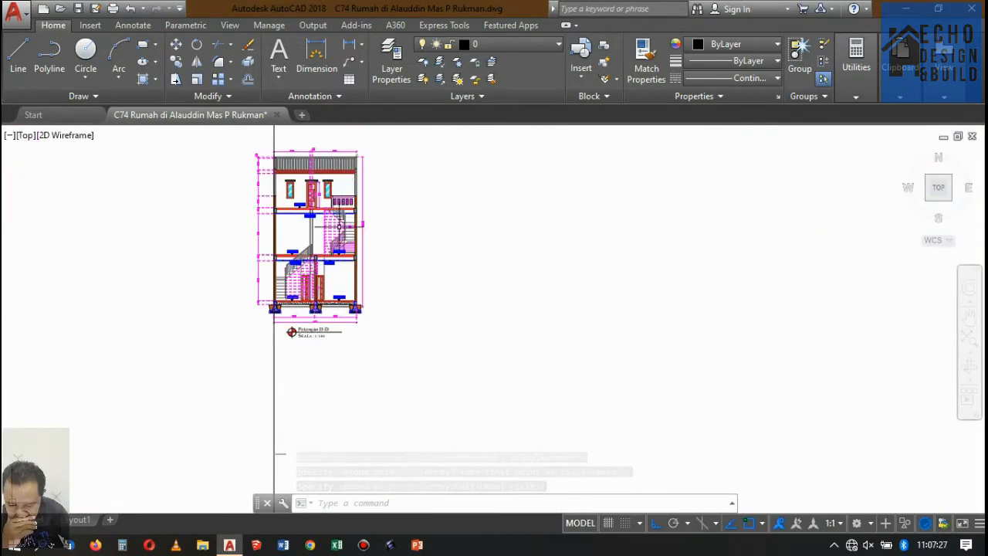
Step: Match the properties of the thin grey stair line in Potongan D-D to the vertical guide lines above the mirrored Potongan A-A section
scroll(338, 225, "up", 5)
type("ma")
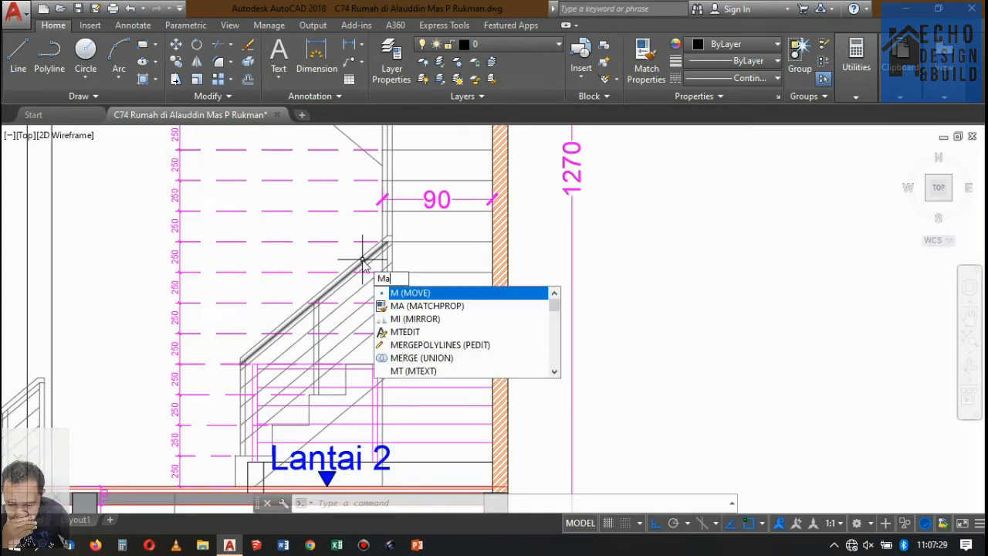
key("Return")
left_click(391, 215)
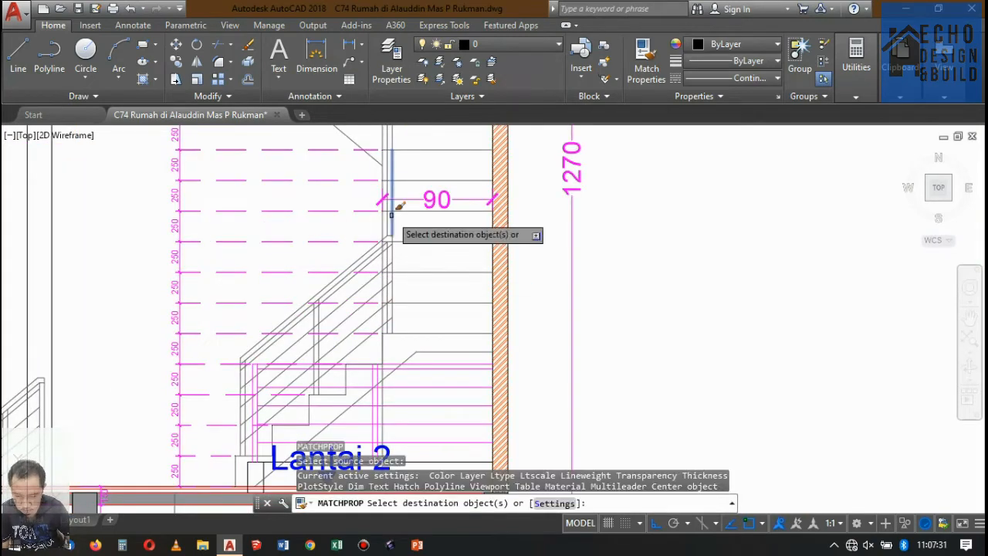
scroll(386, 201, "down", 6)
scroll(423, 204, "up", 6)
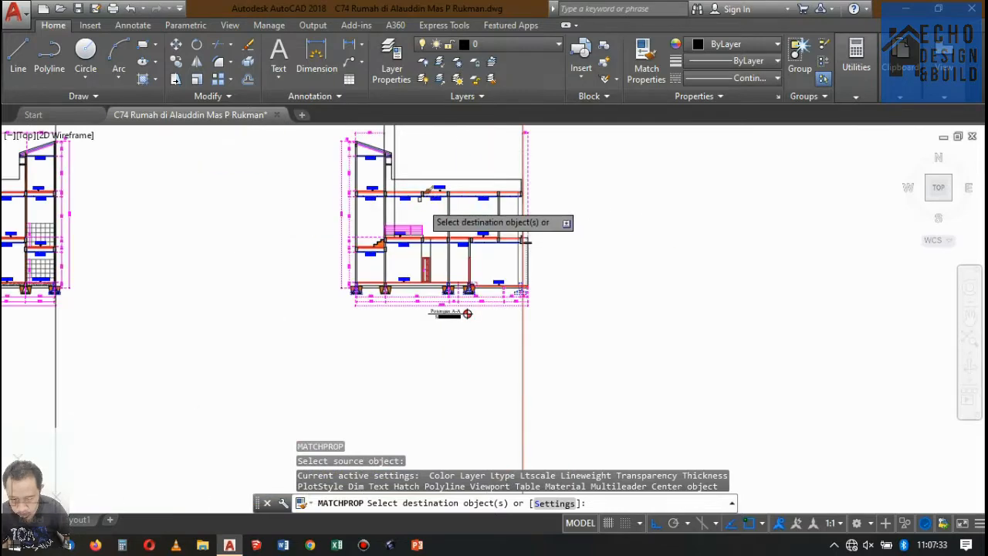
scroll(409, 213, "down", 6)
scroll(429, 170, "up", 6)
left_click(406, 187)
left_click(285, 178)
scroll(421, 244, "down", 6)
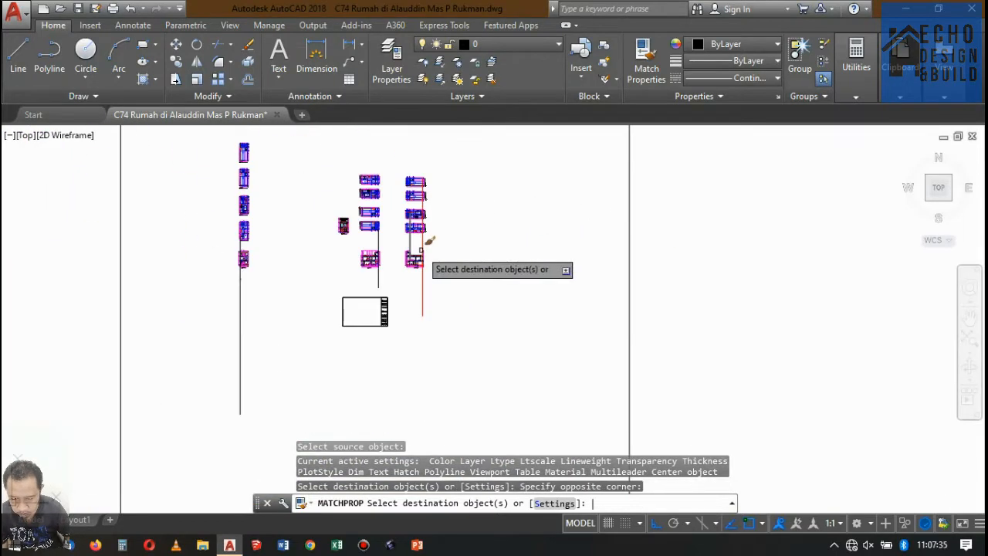
key("Return")
Step: Draw a vertical guide line from the outer corner of the kitchen (Dapur) stair in the mirrored first-floor plan down past the mirrored section
scroll(415, 243, "up", 6)
scroll(433, 301, "down", 6)
scroll(424, 232, "up", 6)
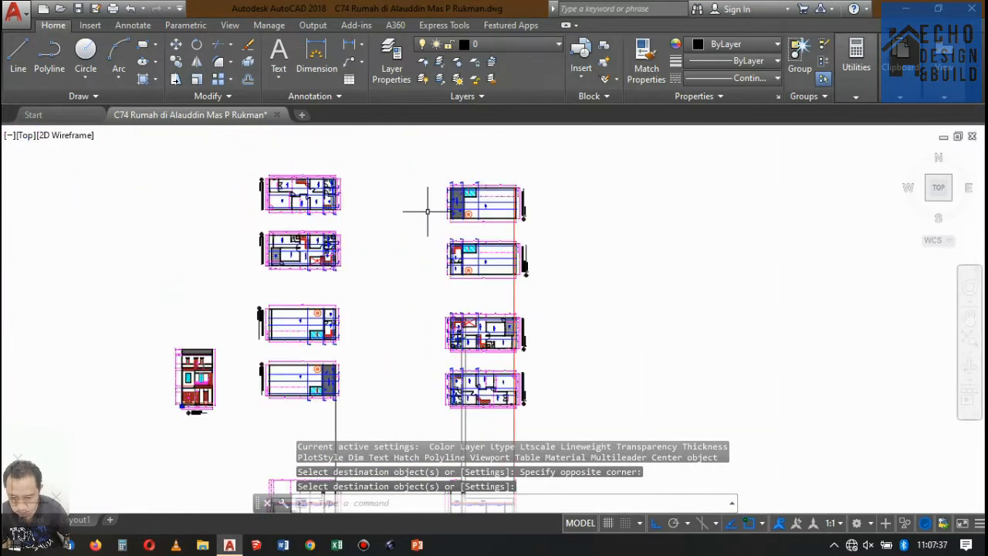
scroll(463, 224, "down", 4)
scroll(467, 221, "up", 4)
scroll(463, 221, "down", 5)
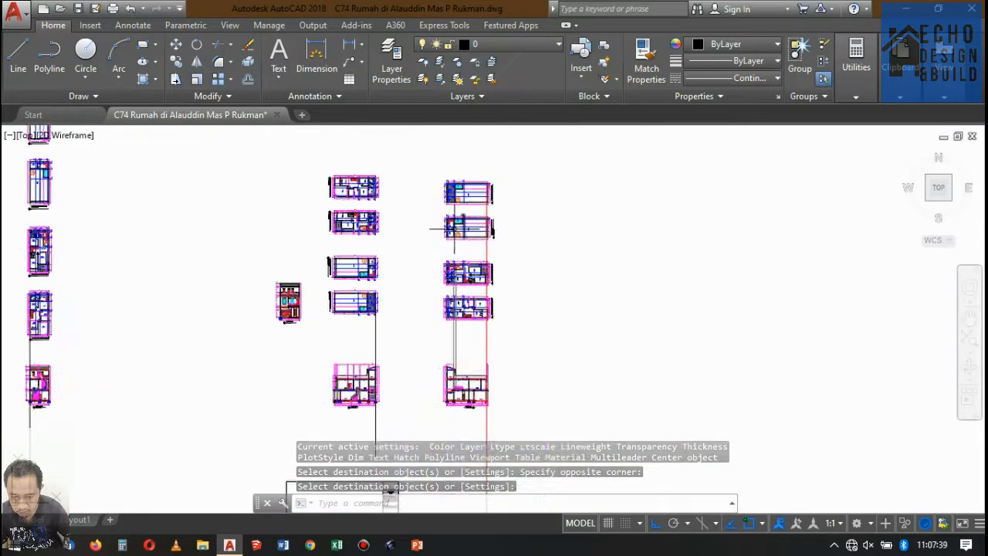
scroll(455, 222, "up", 6)
scroll(458, 227, "down", 5)
scroll(457, 229, "up", 8)
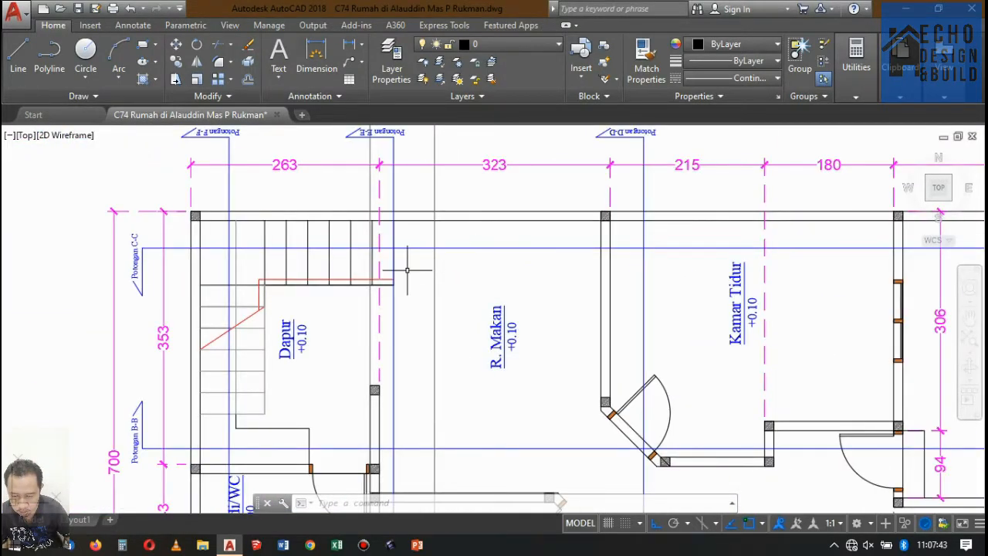
key("Return")
scroll(397, 282, "up", 5)
scroll(397, 247, "up", 6)
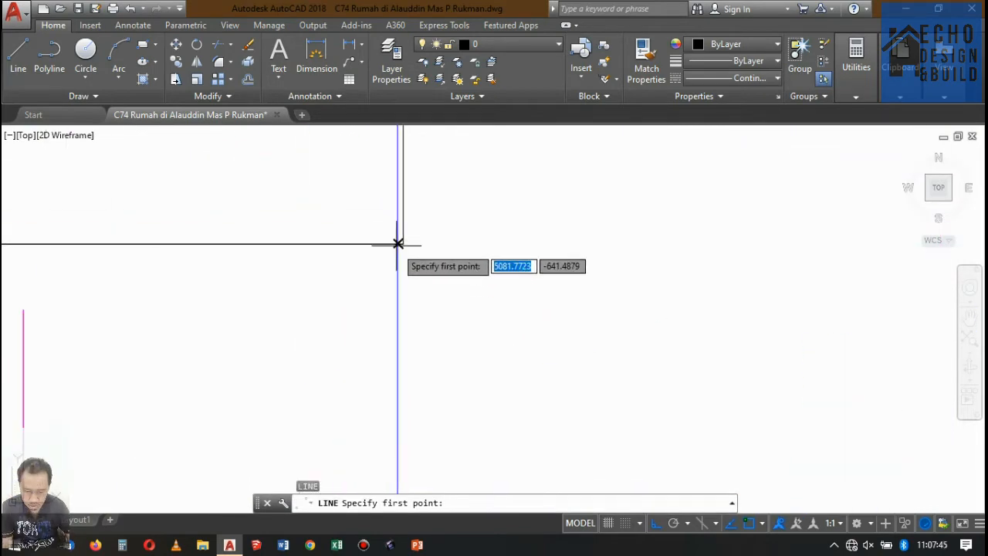
scroll(418, 250, "down", 12)
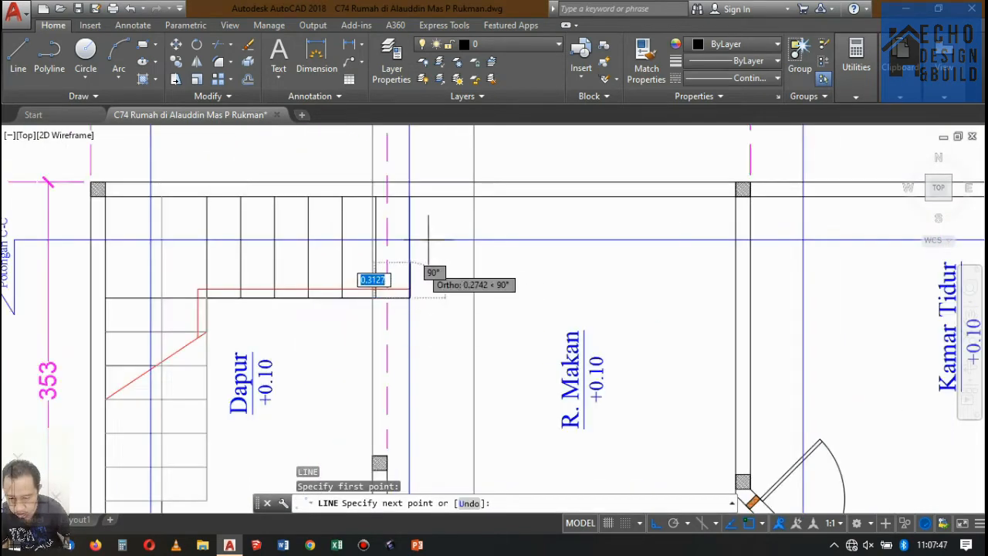
scroll(432, 245, "down", 3)
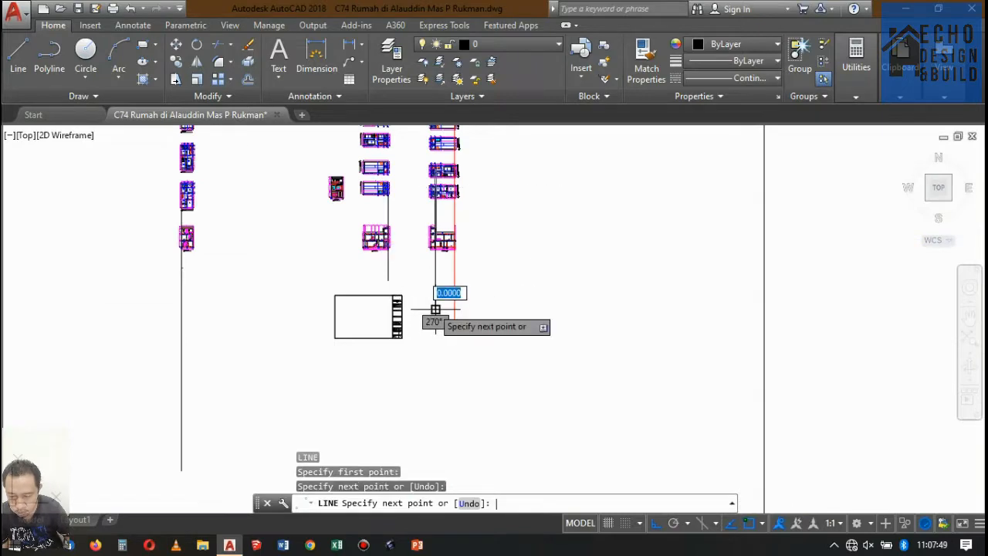
key("Return")
Step: Match the new guide line's properties to the adjacent thin grey guide line above the mirrored section
scroll(425, 250, "up", 6)
scroll(459, 194, "down", 3)
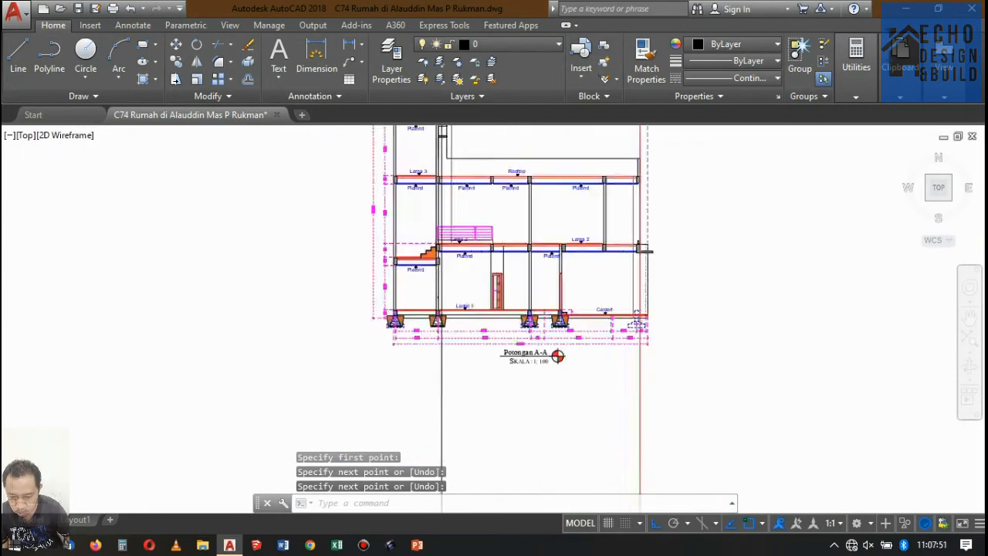
scroll(452, 286, "up", 6)
scroll(453, 286, "down", 6)
scroll(458, 195, "up", 3)
scroll(459, 195, "down", 4)
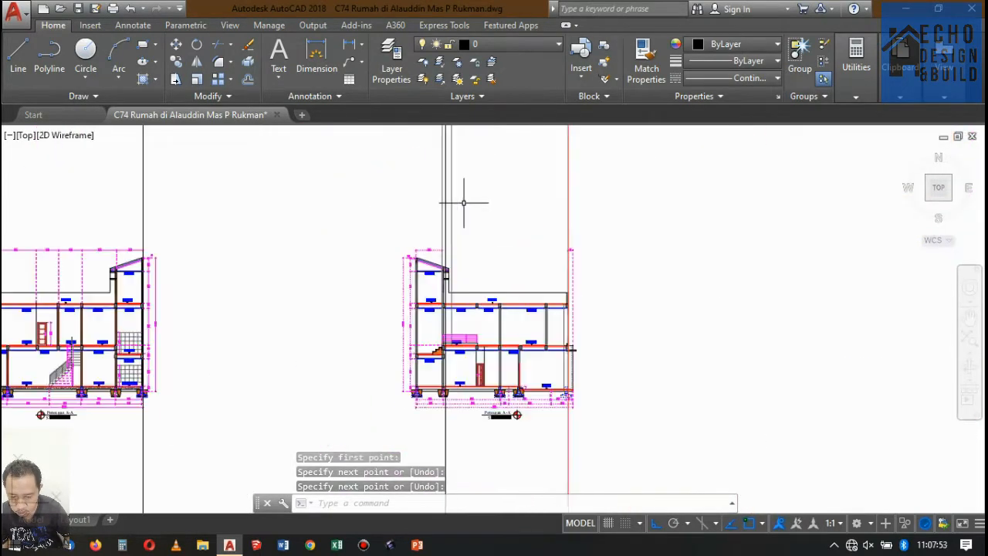
scroll(451, 259, "up", 3)
type("ma")
key("Return")
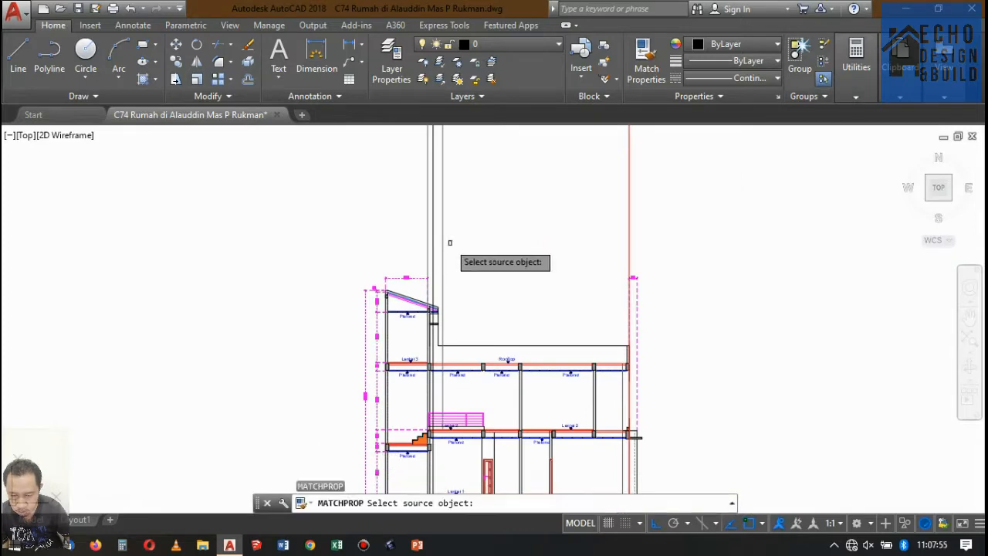
left_click(441, 244)
scroll(452, 238, "up", 3)
left_click(436, 221)
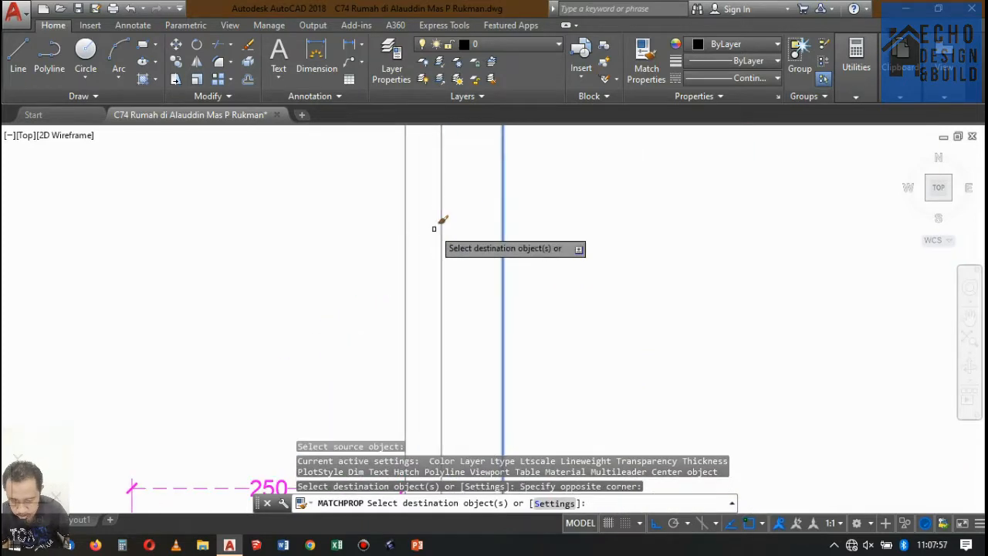
scroll(461, 162, "down", 5)
scroll(463, 167, "down", 2)
key("Return")
Step: Examine the staircase in Potongan A-A and the kitchen stair on the rotated first-floor plan
scroll(484, 210, "up", 3)
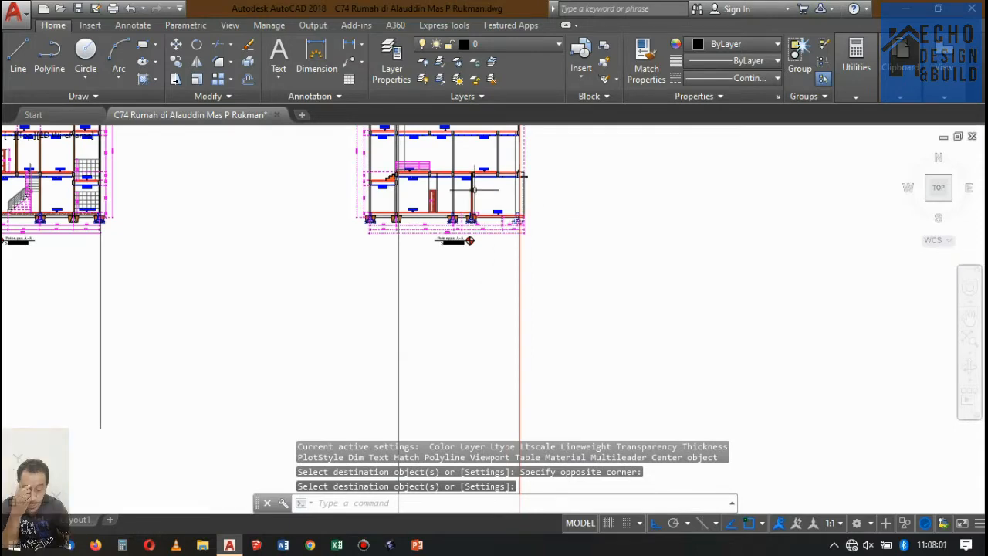
scroll(522, 176, "down", 3)
scroll(436, 230, "up", 6)
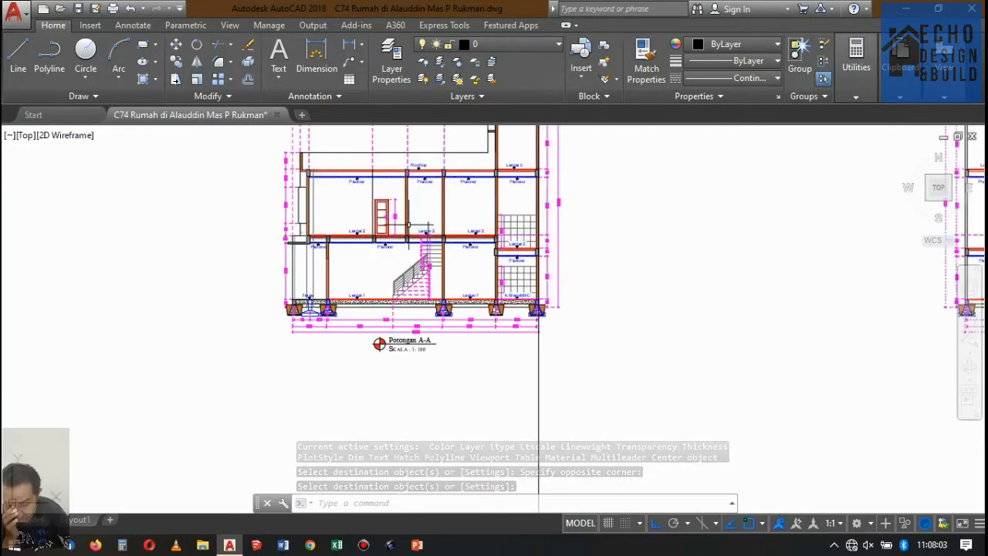
scroll(379, 308, "up", 5)
scroll(450, 232, "up", 6)
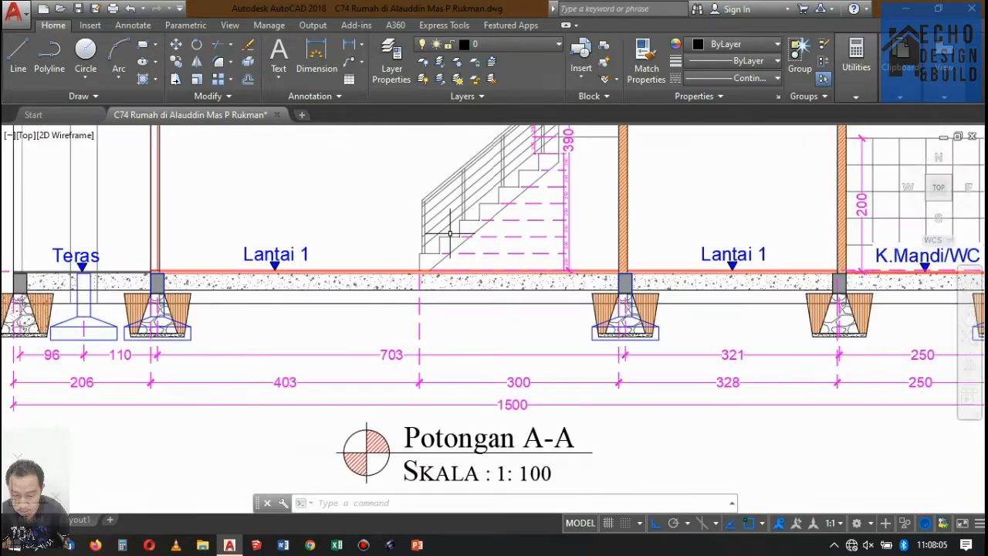
scroll(430, 255, "down", 12)
scroll(431, 252, "up", 8)
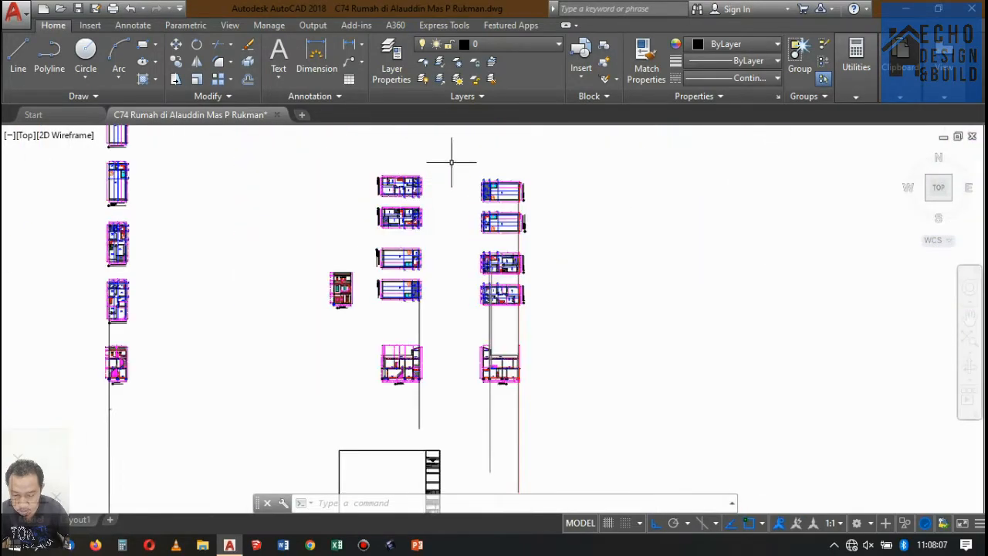
scroll(345, 254, "up", 5)
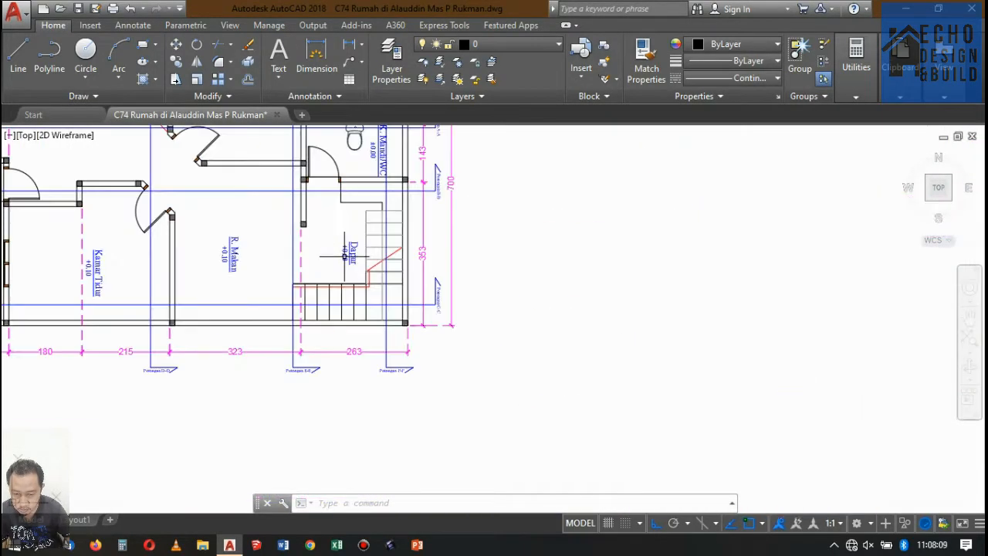
scroll(350, 224, "down", 10)
scroll(363, 223, "up", 2)
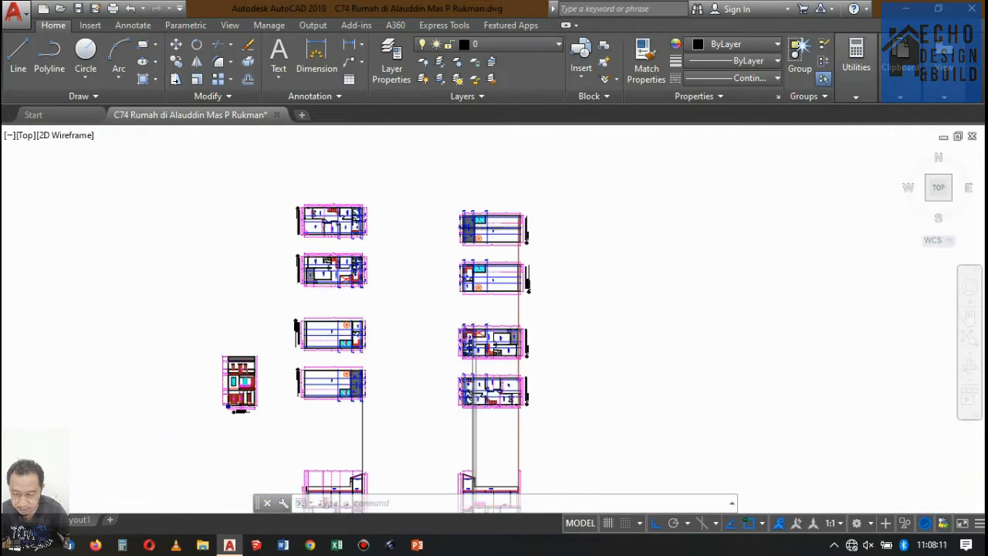
Step: Examine the stairs near the kitchen and bathrooms on the upright first- and second-floor plans
scroll(404, 250, "down", 4)
scroll(439, 239, "up", 8)
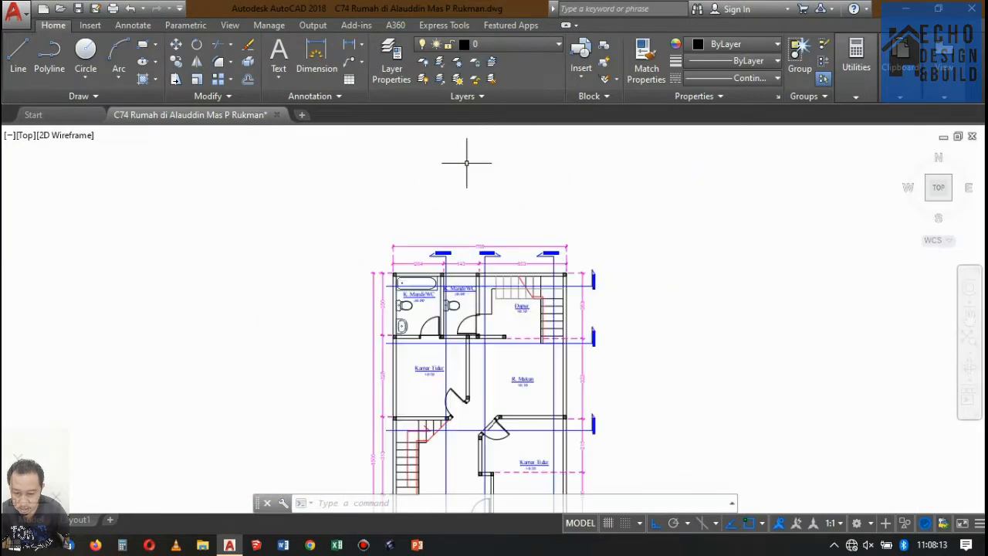
scroll(466, 163, "down", 4)
scroll(463, 159, "up", 4)
scroll(471, 155, "down", 1)
scroll(484, 152, "up", 2)
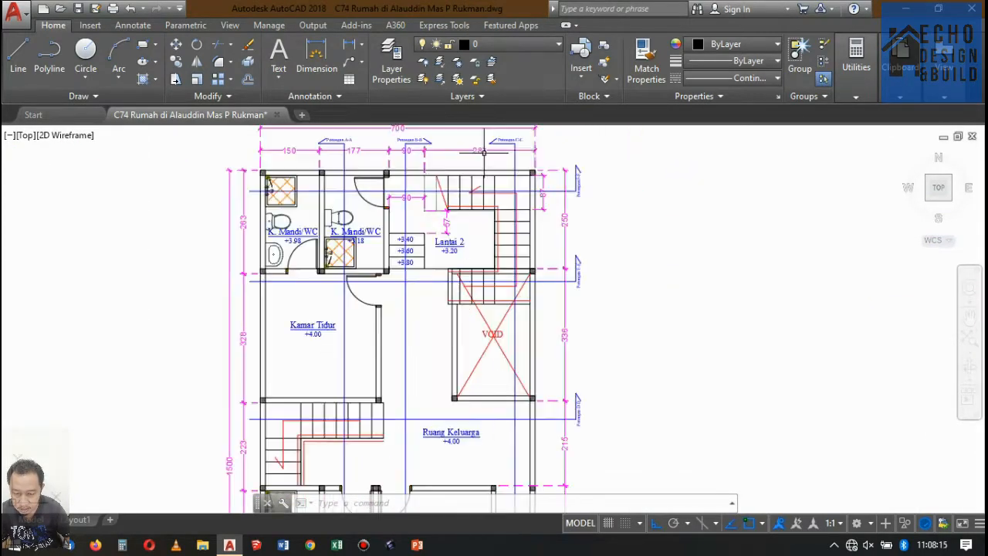
scroll(484, 152, "down", 7)
scroll(396, 205, "up", 4)
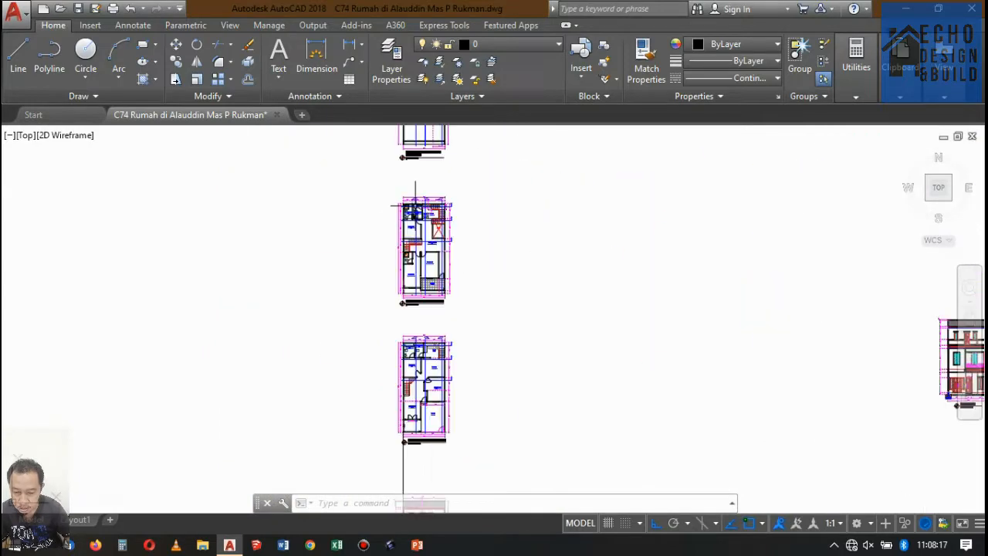
scroll(364, 223, "down", 5)
scroll(414, 205, "up", 4)
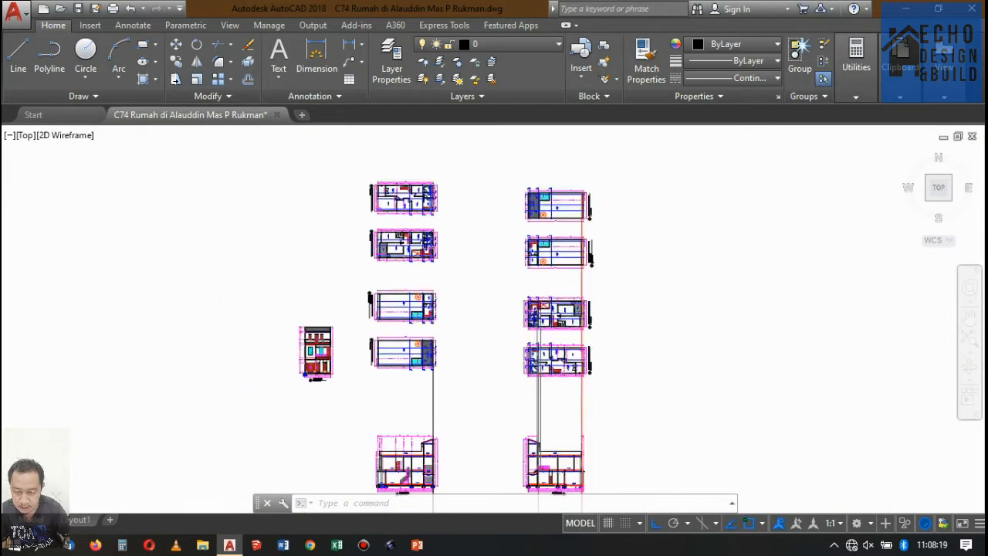
Step: Compare the rear stairs on the rotated first- and second-floor plans with the Potongan C-C, E-E and F-F cut lines
scroll(394, 268, "up", 2)
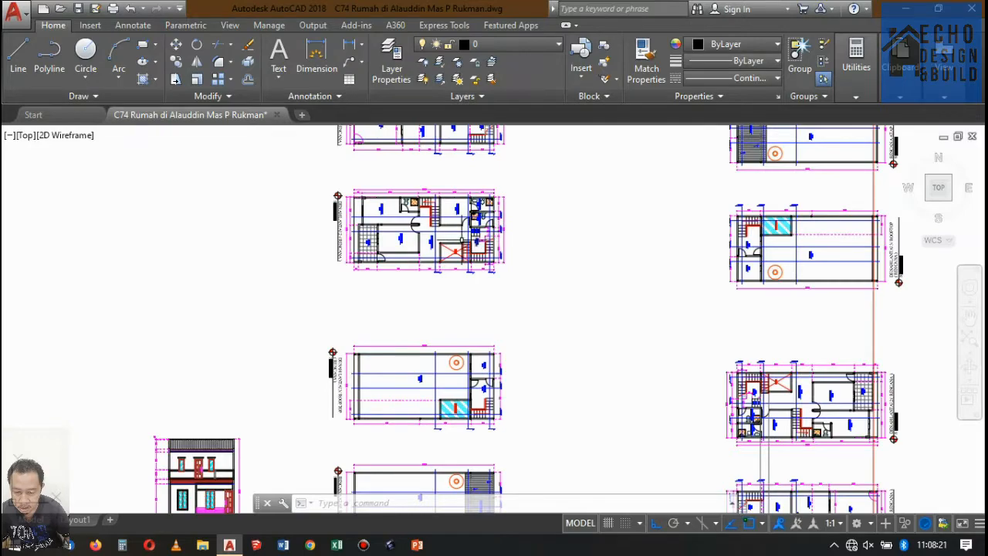
scroll(487, 232, "up", 4)
scroll(487, 231, "down", 4)
scroll(494, 232, "up", 3)
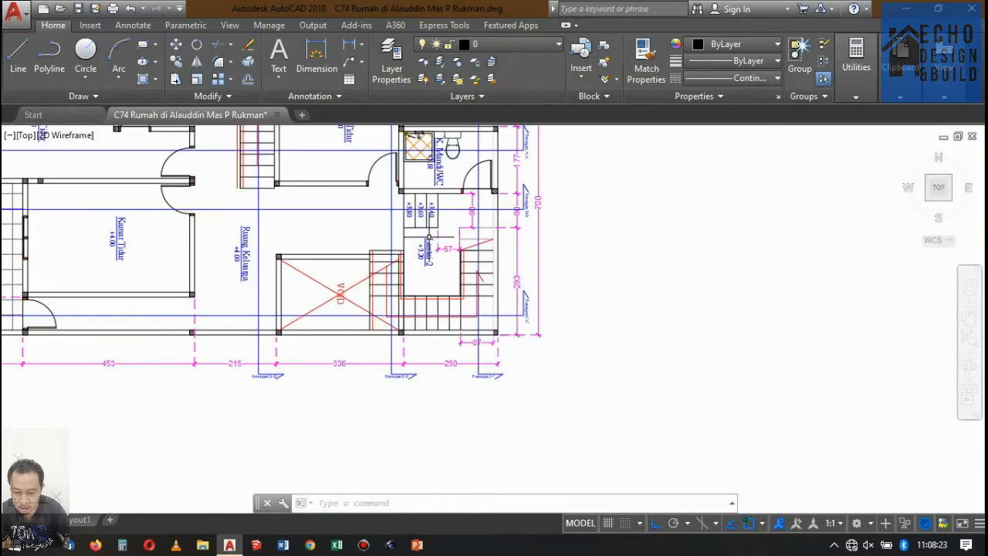
scroll(423, 263, "down", 4)
scroll(456, 181, "up", 5)
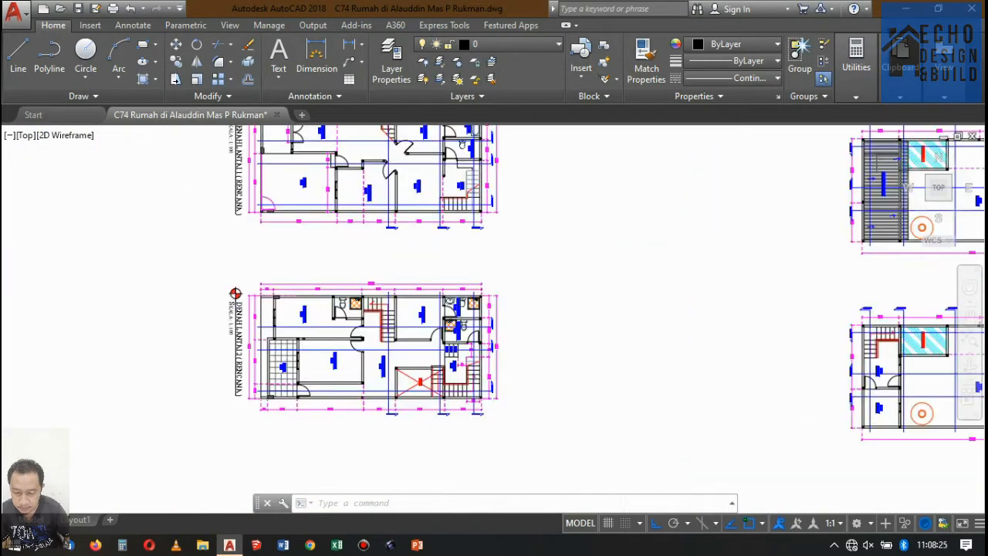
scroll(456, 181, "down", 4)
scroll(388, 248, "up", 4)
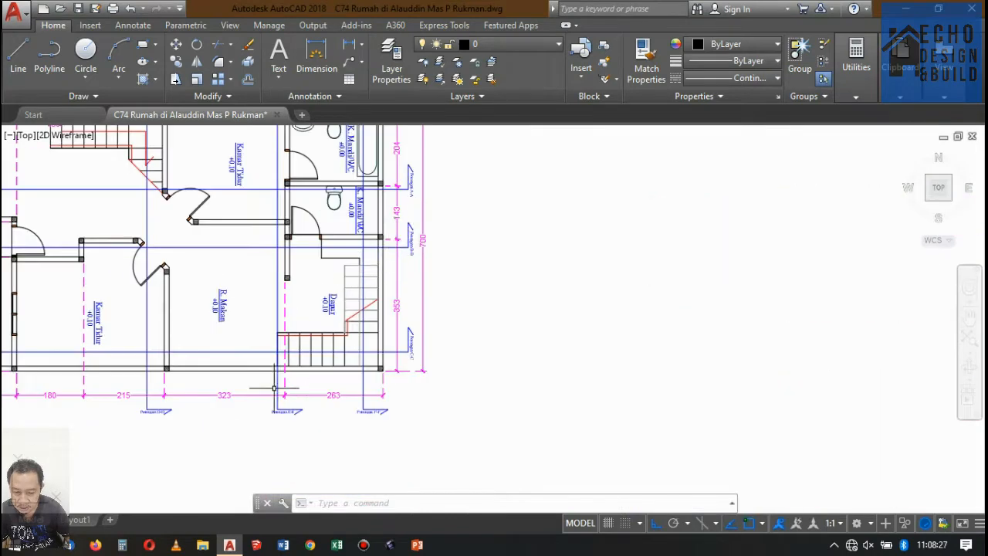
scroll(357, 279, "down", 4)
scroll(370, 266, "up", 6)
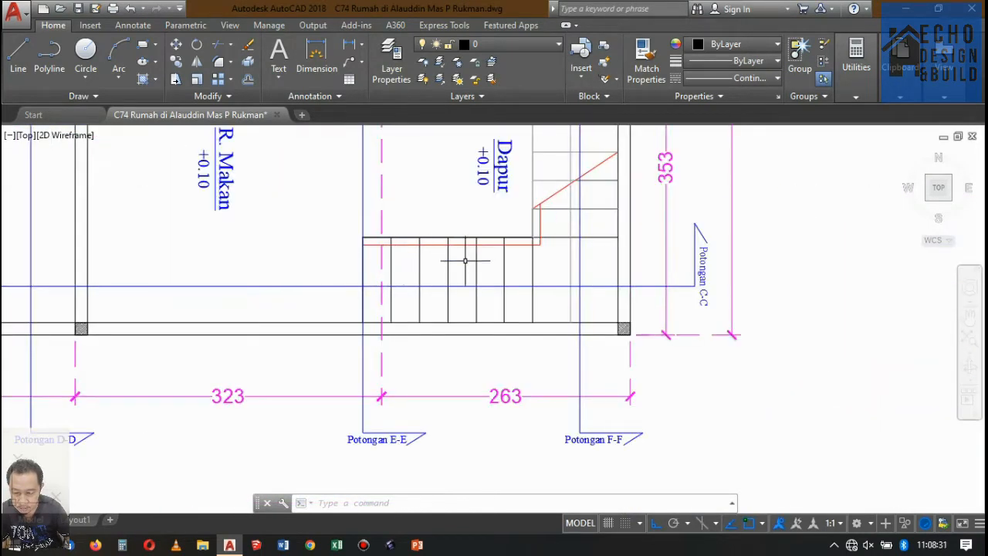
scroll(546, 258, "down", 4)
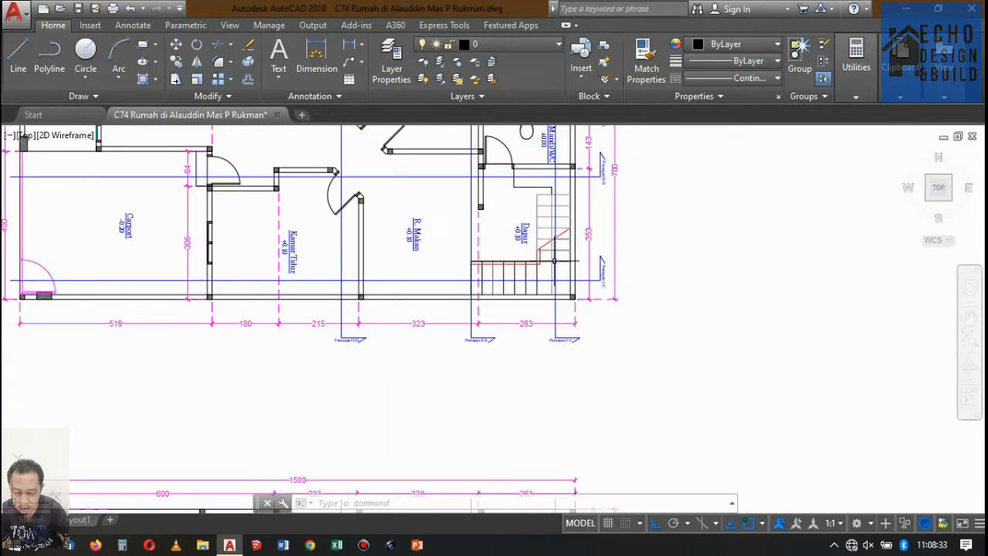
scroll(570, 258, "up", 4)
scroll(559, 231, "down", 4)
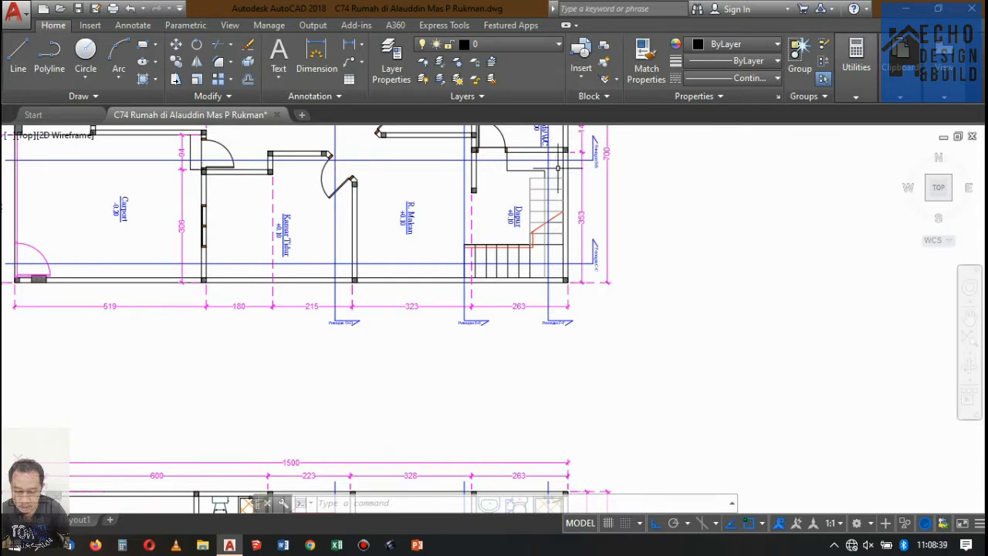
Step: Review the Potongan A-A section and its staircase beside the mirrored section
scroll(557, 166, "down", 6)
scroll(511, 255, "up", 4)
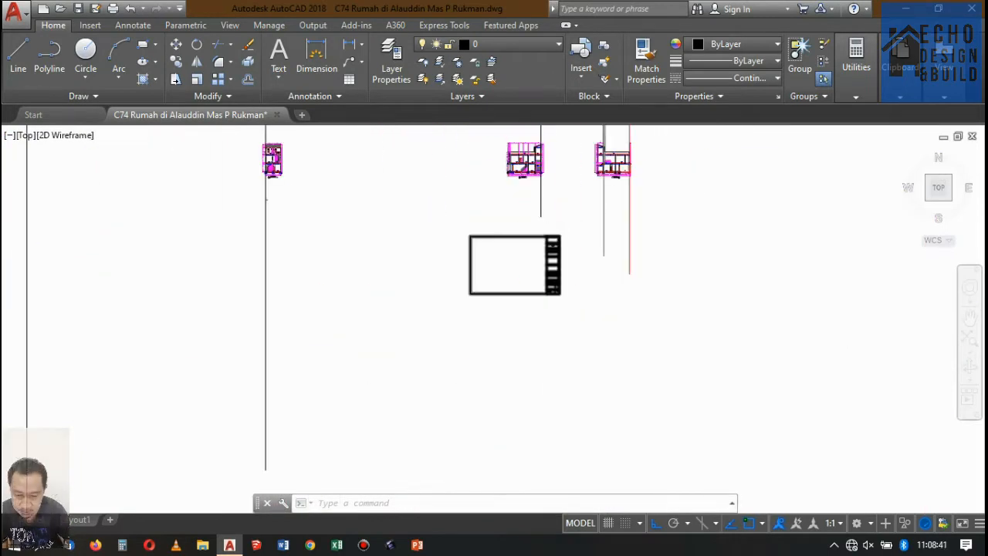
scroll(511, 248, "down", 2)
scroll(517, 248, "up", 4)
scroll(575, 247, "down", 3)
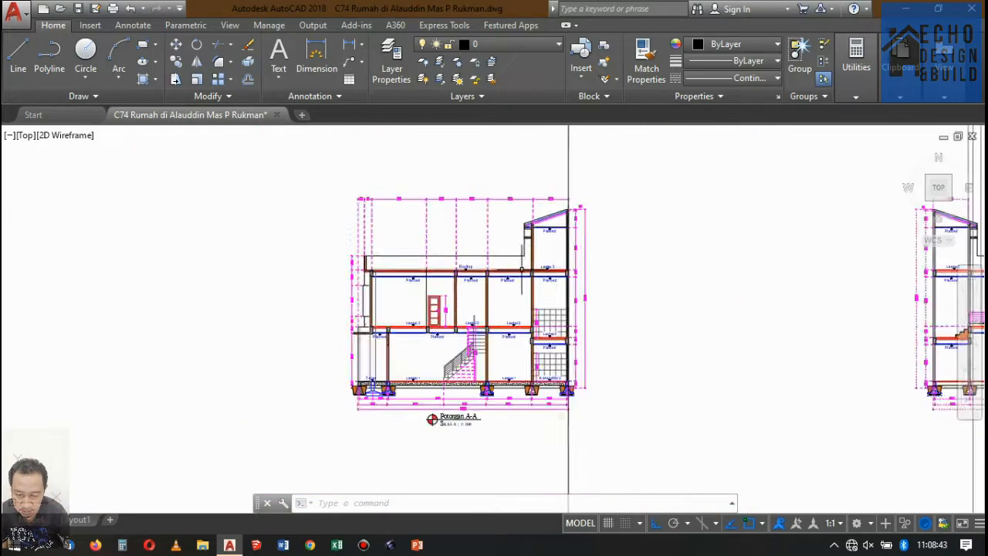
scroll(500, 294, "up", 4)
scroll(500, 293, "down", 4)
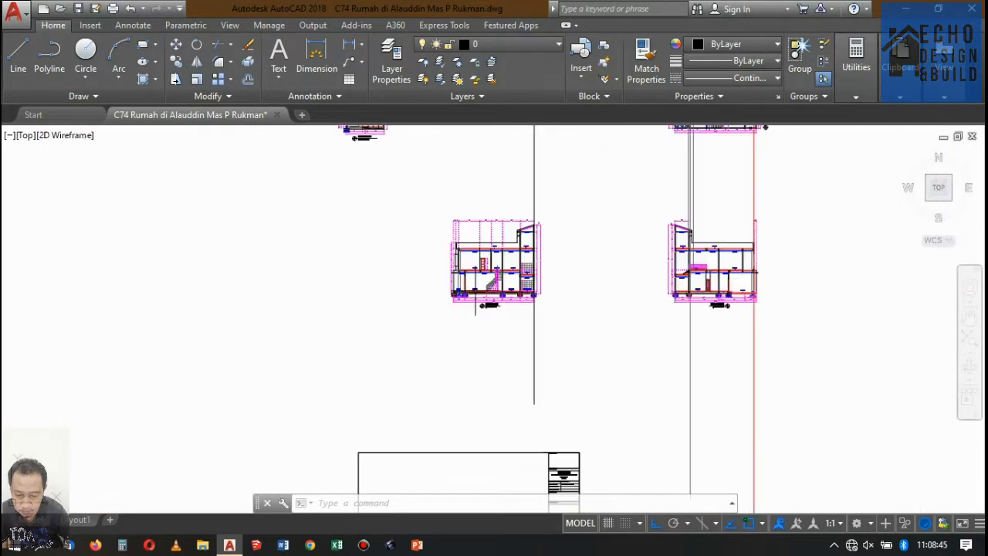
scroll(487, 289, "up", 3)
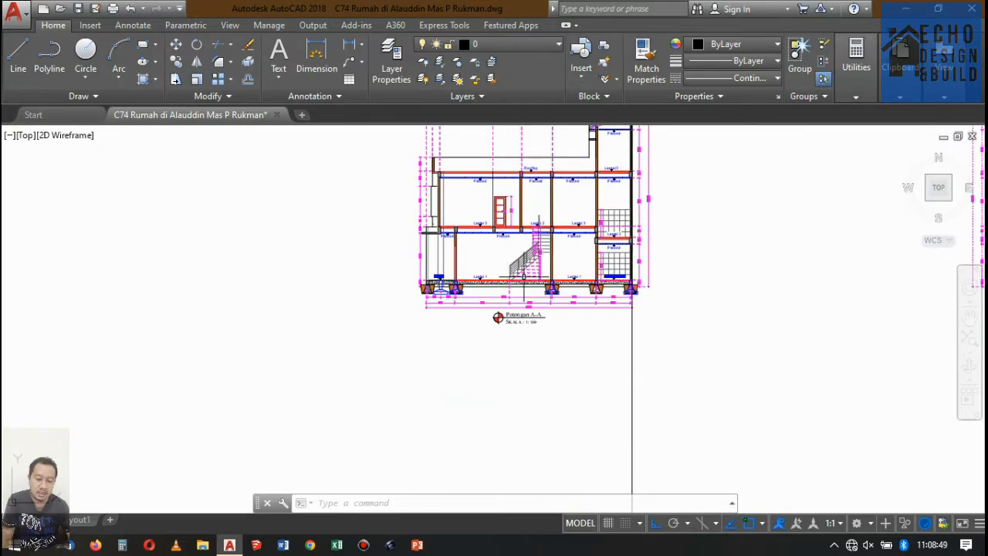
Step: Locate the drawing sheet containing the existing floor plans for Lantai 1 and Lantai 2
scroll(524, 275, "up", 3)
scroll(524, 276, "down", 4)
scroll(569, 221, "up", 3)
scroll(569, 227, "down", 3)
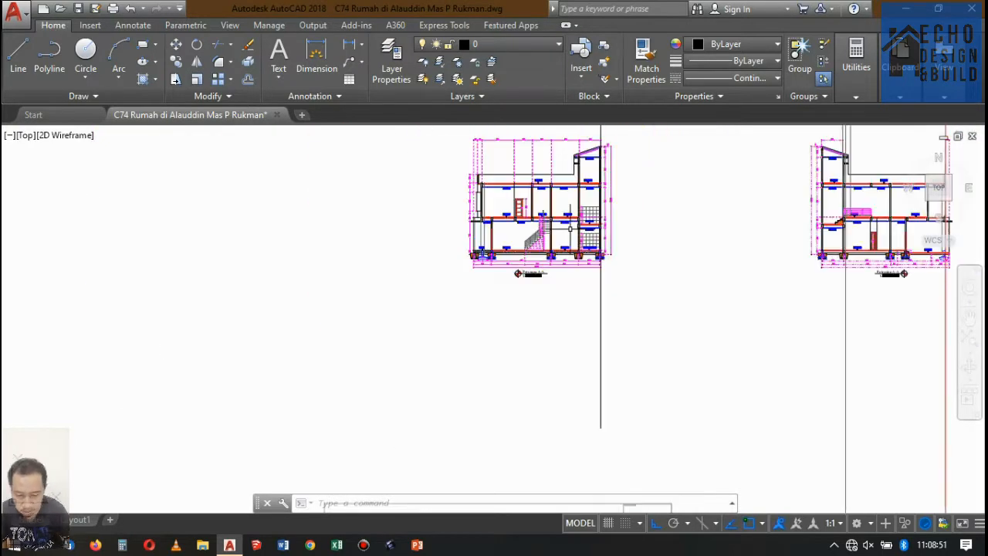
scroll(571, 232, "down", 3)
scroll(571, 231, "up", 2)
scroll(512, 225, "down", 3)
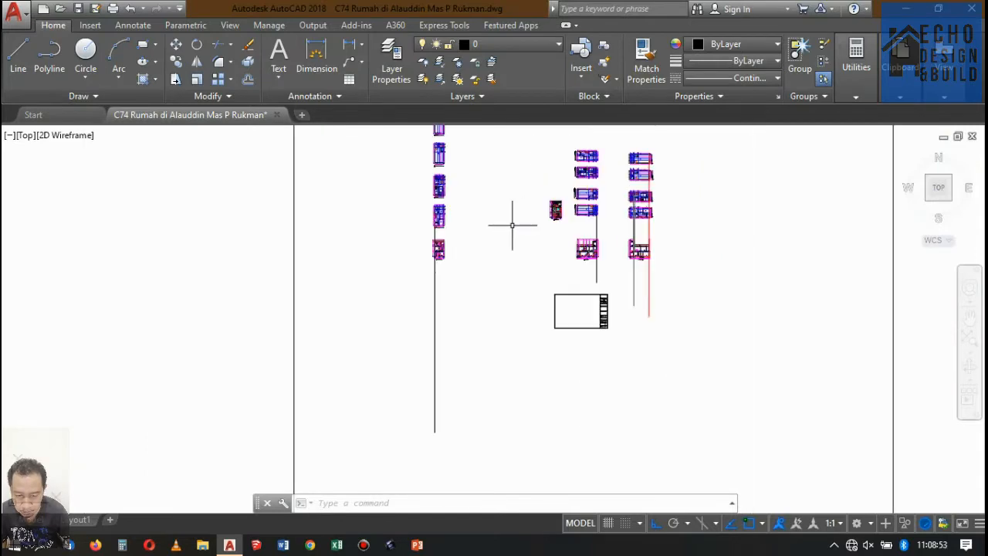
scroll(347, 191, "up", 5)
scroll(454, 154, "down", 3)
scroll(452, 152, "up", 3)
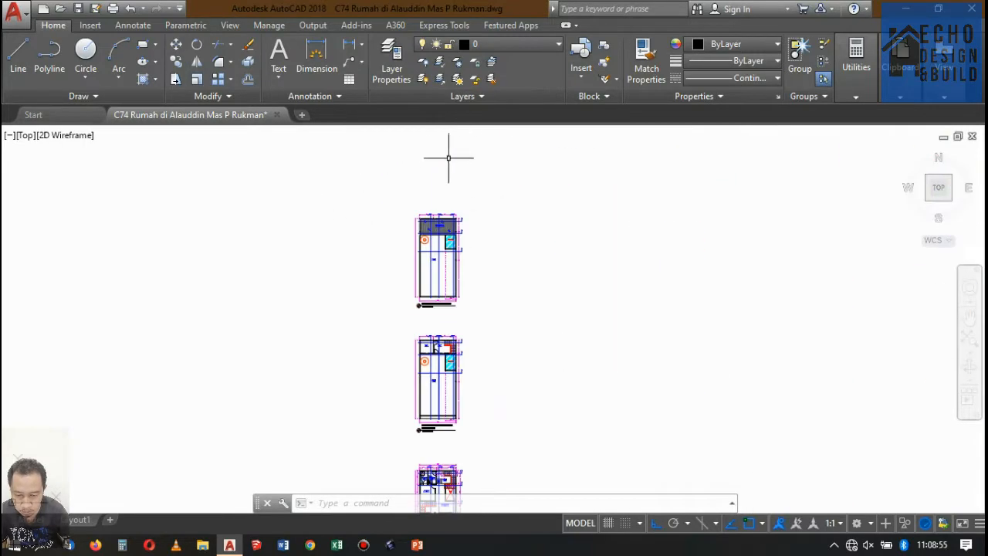
scroll(453, 216, "down", 4)
scroll(440, 196, "up", 4)
scroll(440, 195, "up", 6)
scroll(463, 193, "up", 6)
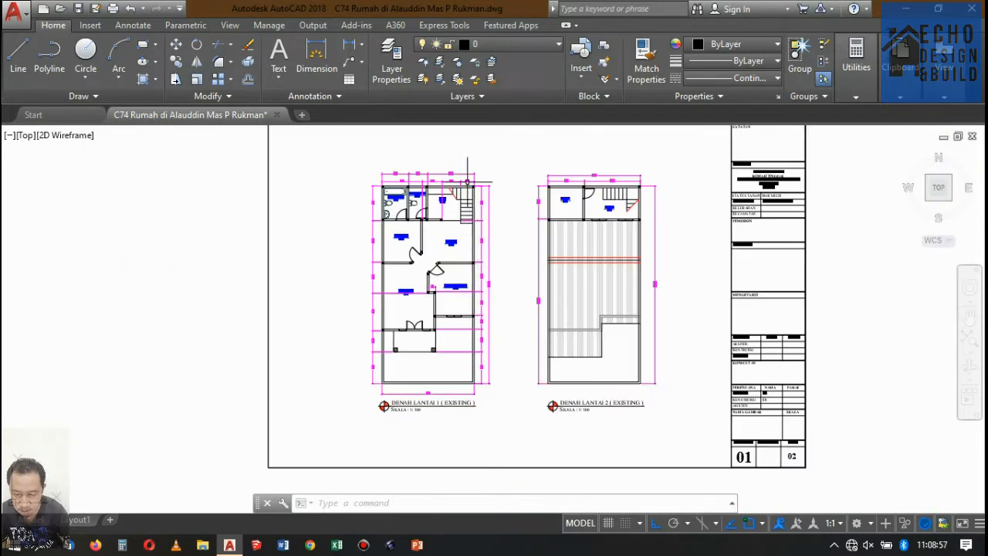
Step: Examine the rear stair beside the Dapur on the existing Lantai 1 plan and its continuation and floor level on Lantai 2
scroll(465, 170, "up", 5)
scroll(452, 232, "down", 7)
scroll(446, 250, "up", 7)
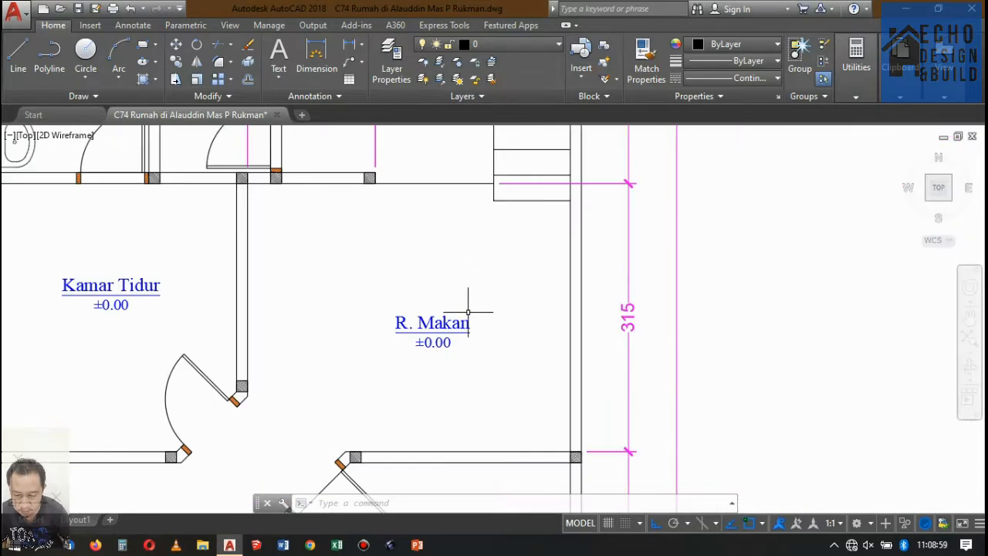
scroll(468, 312, "down", 7)
scroll(718, 270, "up", 4)
scroll(705, 265, "up", 2)
scroll(681, 247, "down", 4)
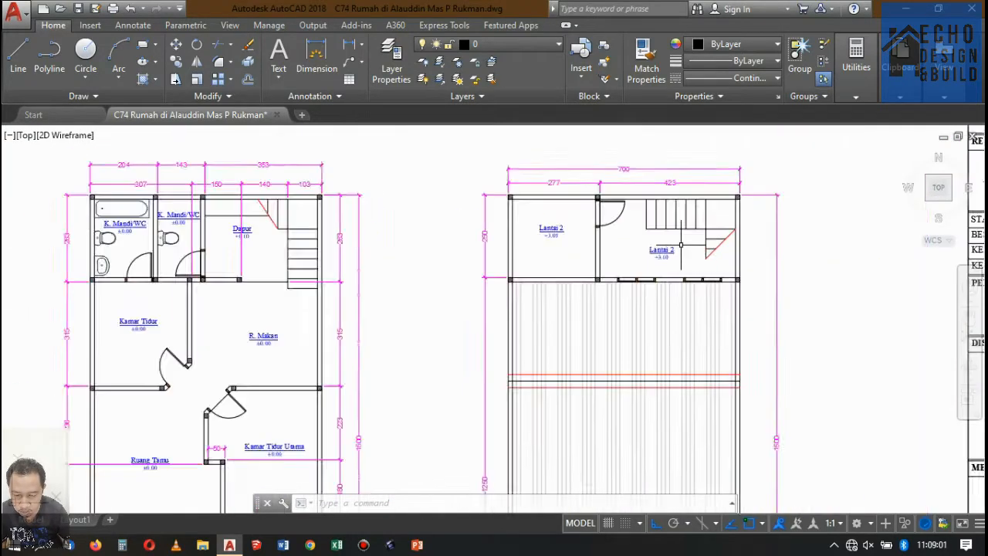
scroll(681, 247, "up", 2)
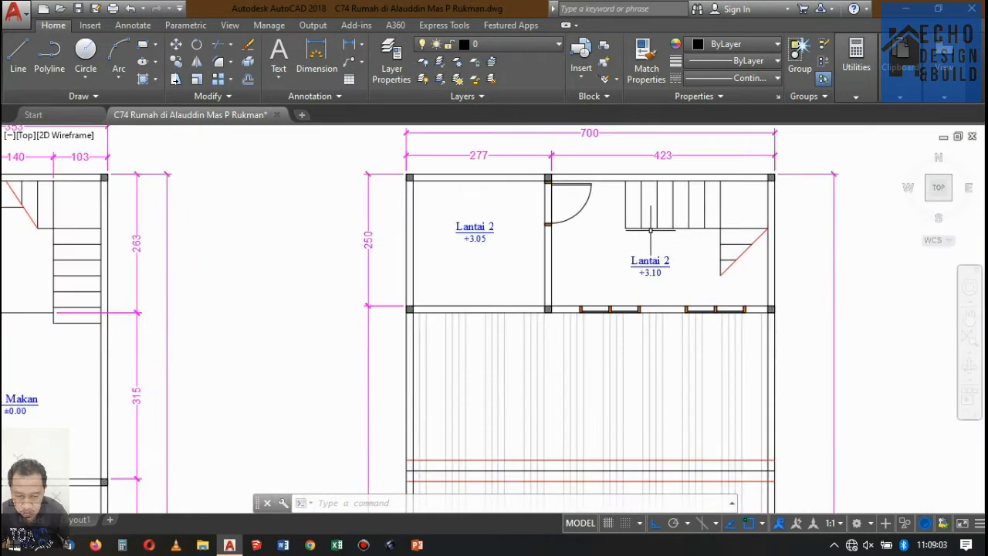
scroll(651, 231, "down", 2)
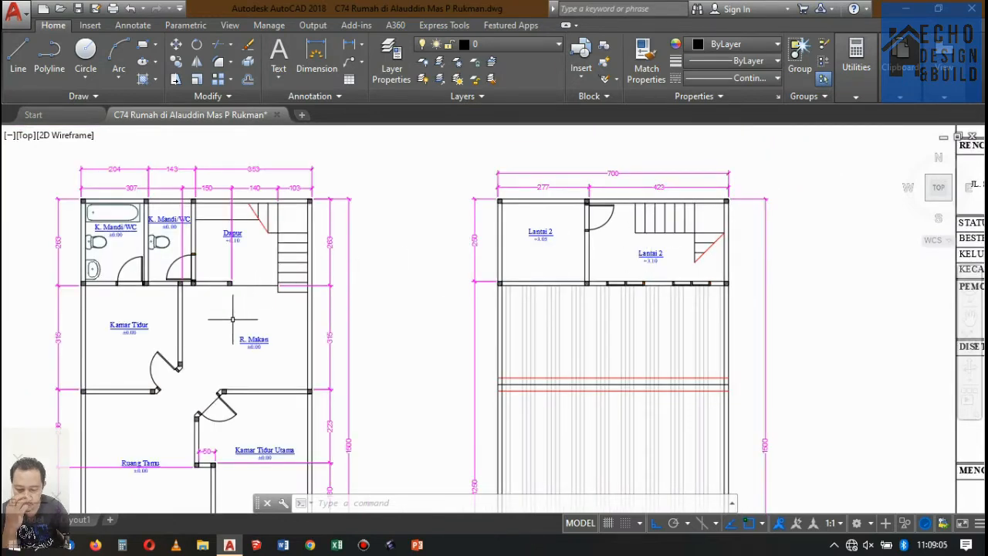
scroll(726, 212, "up", 2)
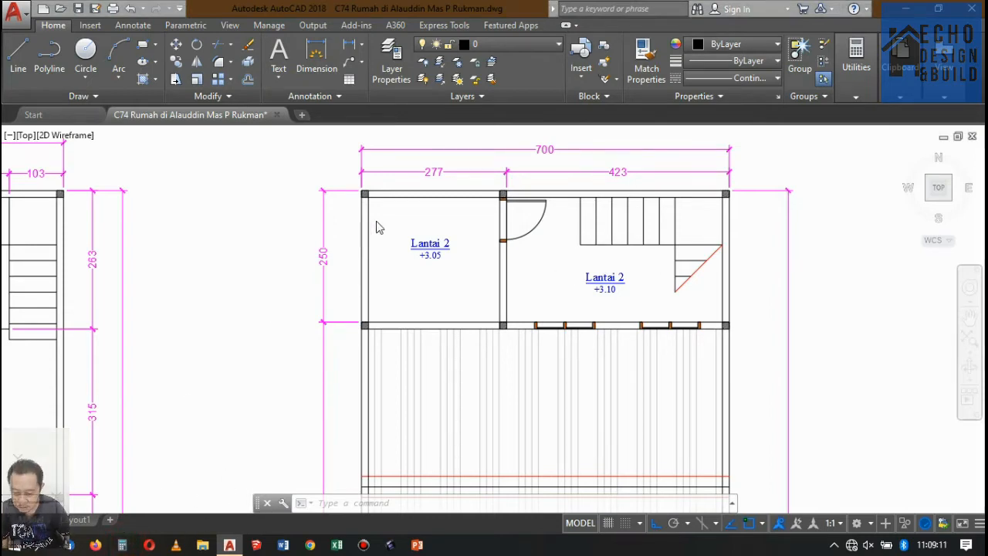
left_click(730, 76)
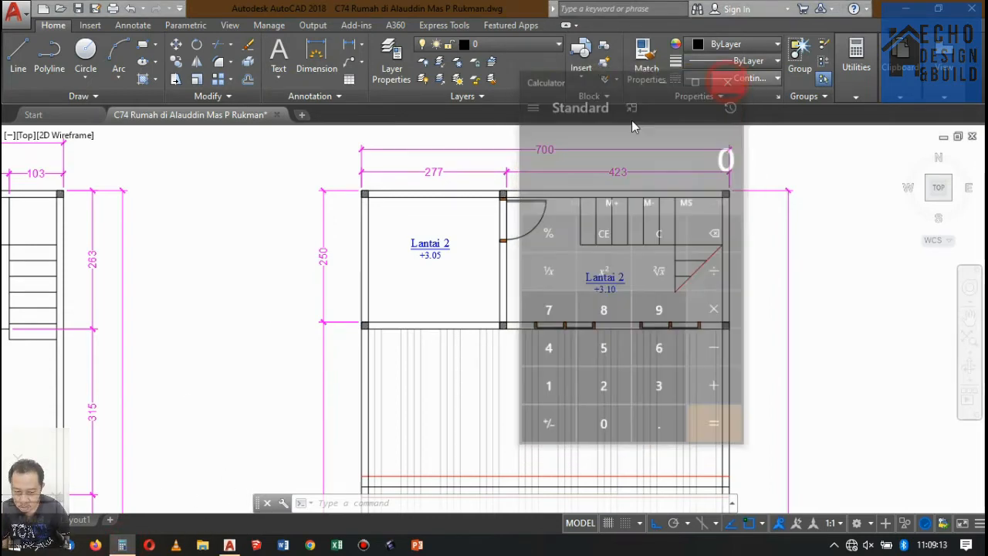
Step: Review the stair on both existing plans and divide 3.1 by 14 in Calculator to work out the riser height
scroll(435, 214, "down", 5)
scroll(434, 214, "up", 6)
scroll(385, 365, "down", 4)
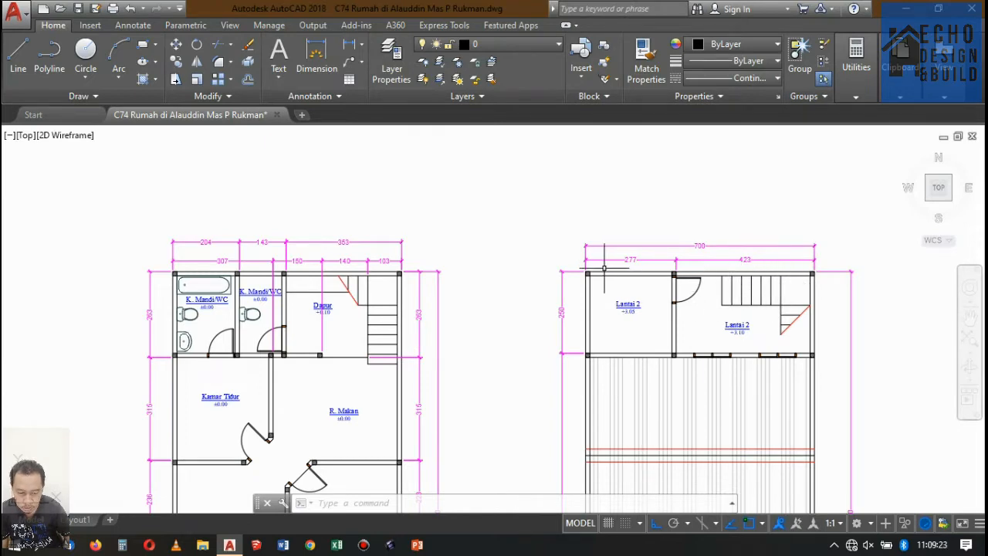
scroll(605, 268, "down", 3)
scroll(600, 304, "up", 6)
scroll(600, 304, "down", 5)
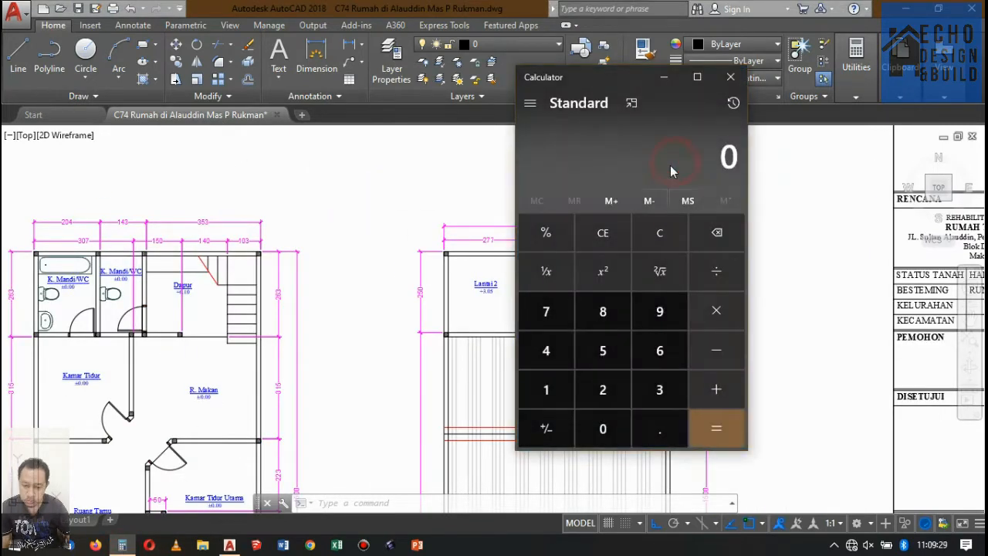
type("3.1")
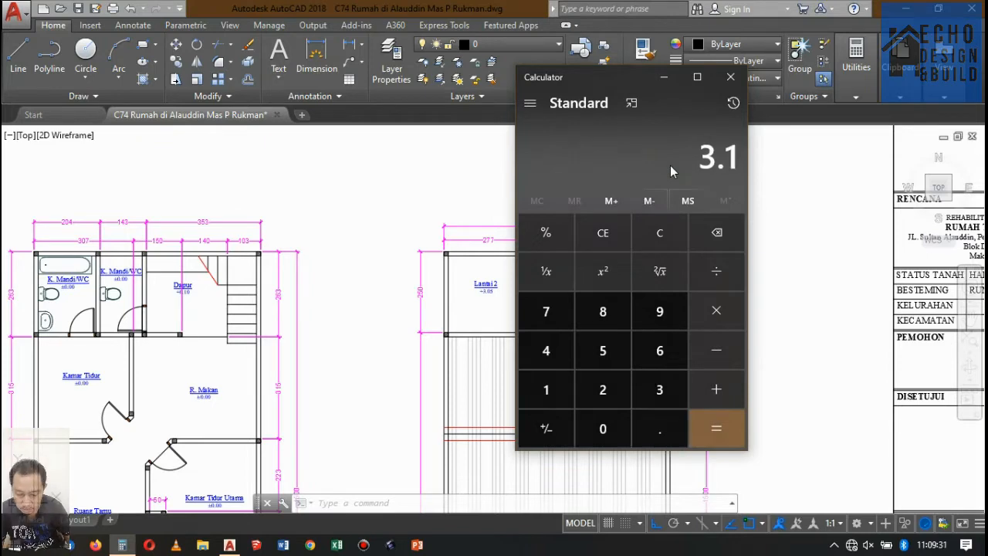
type("/14")
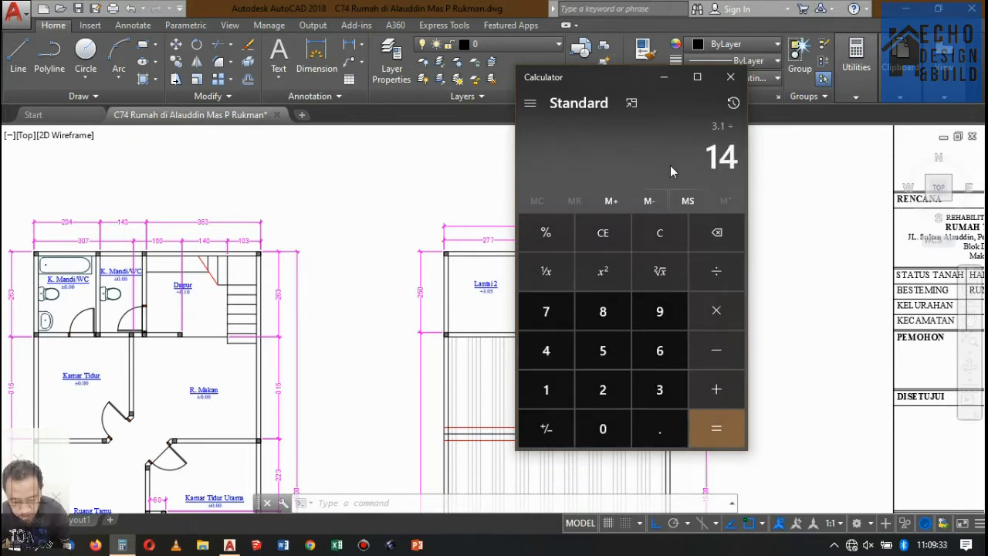
key("Return")
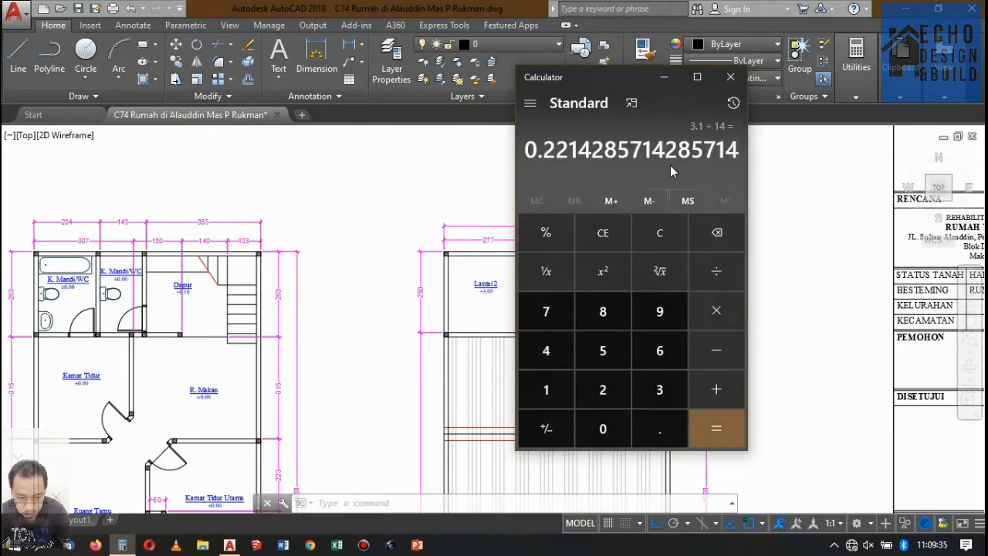
left_click(726, 78)
Step: Recheck the rear stair treads on the existing Lantai 2 plan and its sheet's place in the overall drawing layout
scroll(618, 275, "down", 3)
scroll(616, 255, "up", 6)
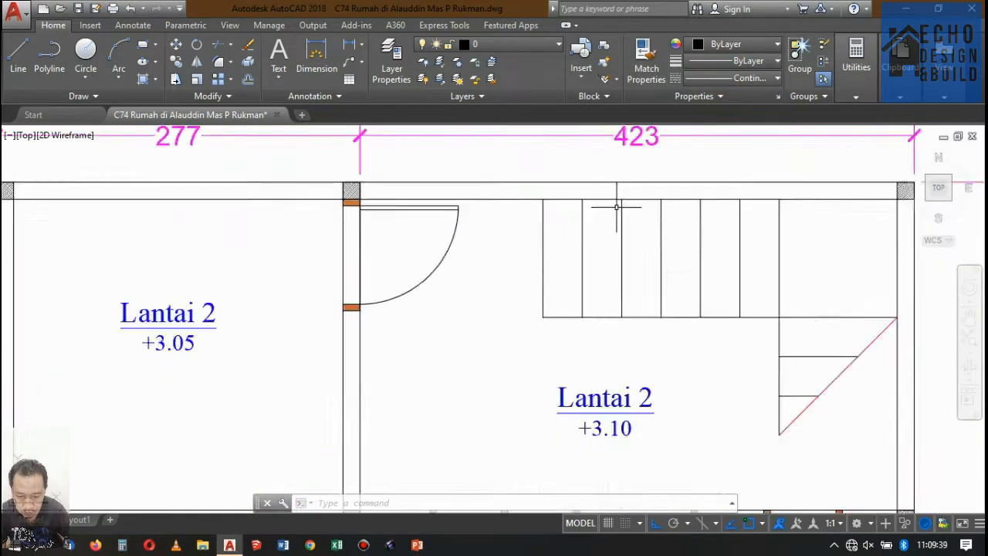
scroll(623, 196, "down", 8)
scroll(649, 201, "up", 2)
scroll(649, 200, "down", 5)
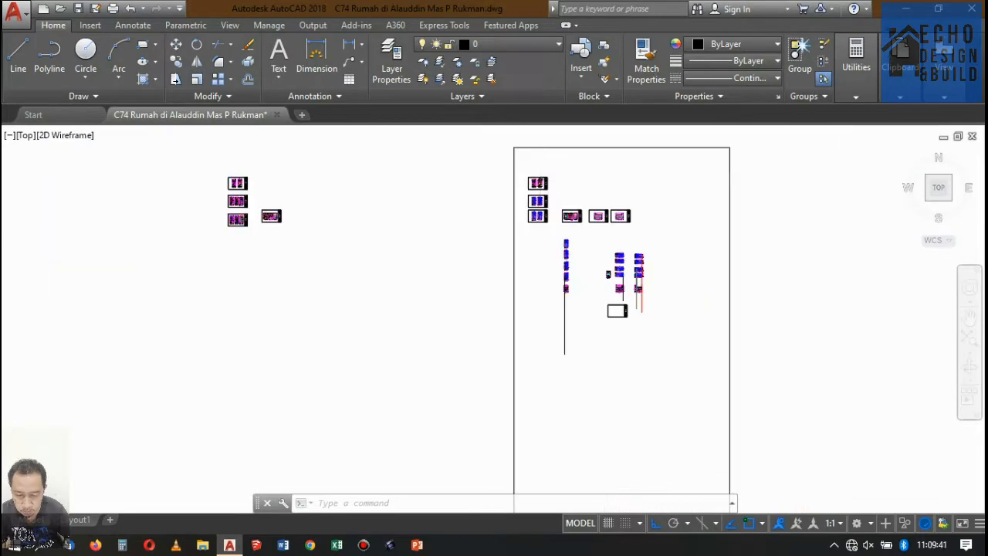
scroll(540, 174, "up", 6)
scroll(524, 152, "down", 5)
scroll(516, 137, "up", 8)
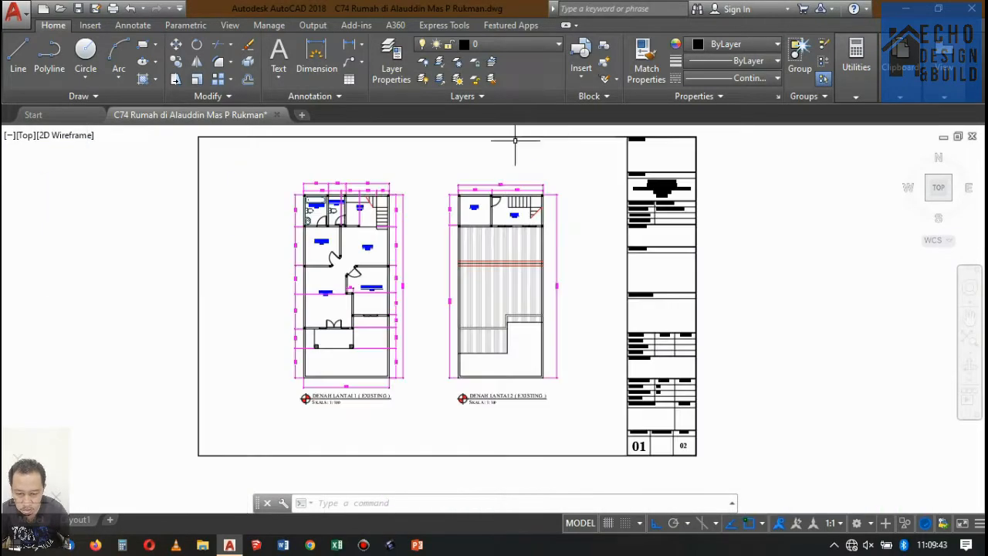
scroll(503, 165, "down", 3)
scroll(547, 161, "up", 6)
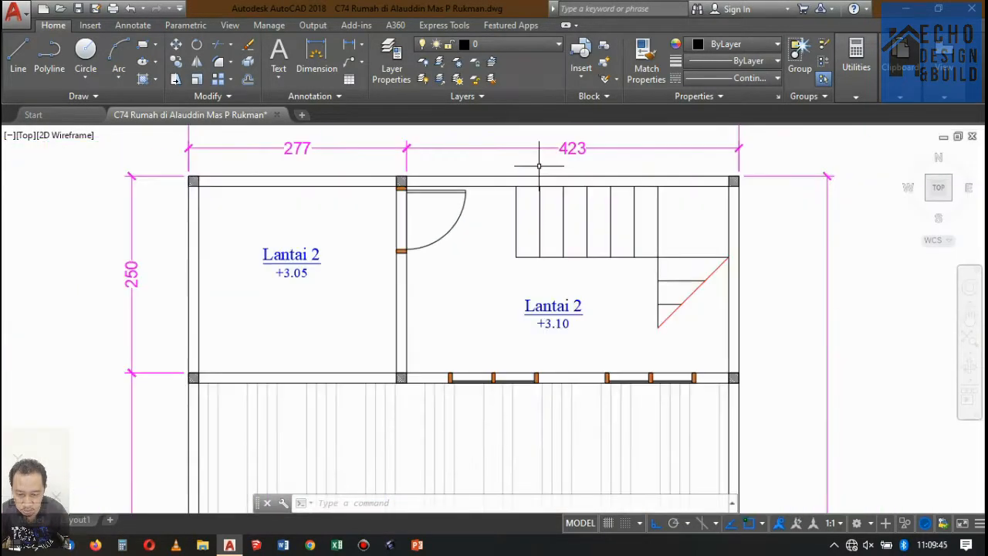
scroll(533, 161, "down", 7)
scroll(533, 160, "down", 5)
scroll(523, 149, "up", 6)
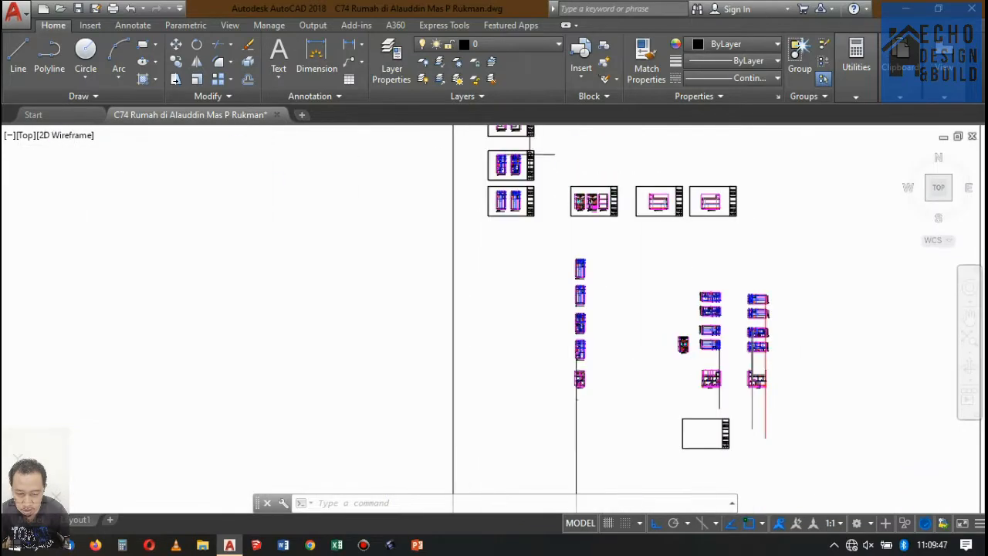
scroll(528, 226, "down", 4)
scroll(528, 225, "up", 7)
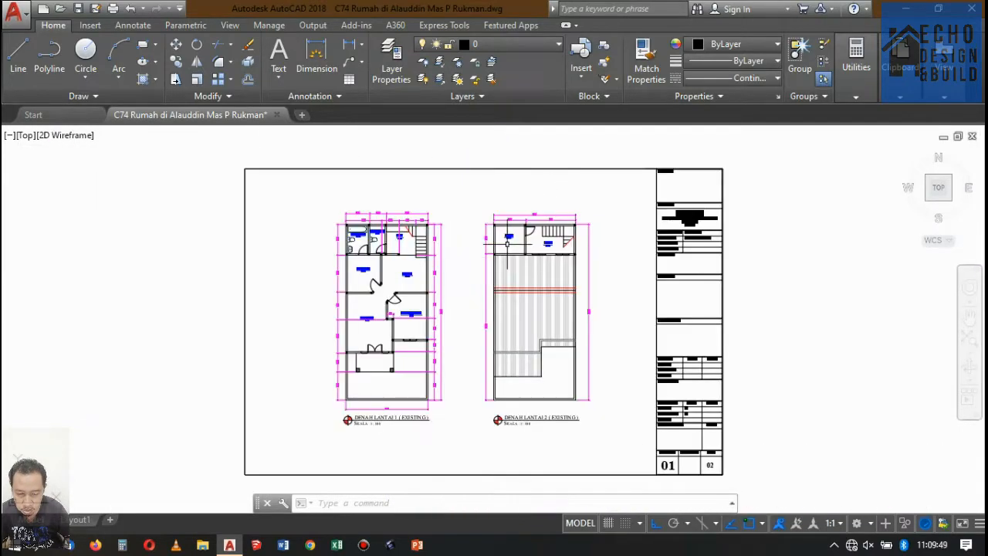
Step: Mirror the lowest step of the Potongan A-A staircase about a vertical line to its left, keeping the original step
scroll(544, 209, "down", 12)
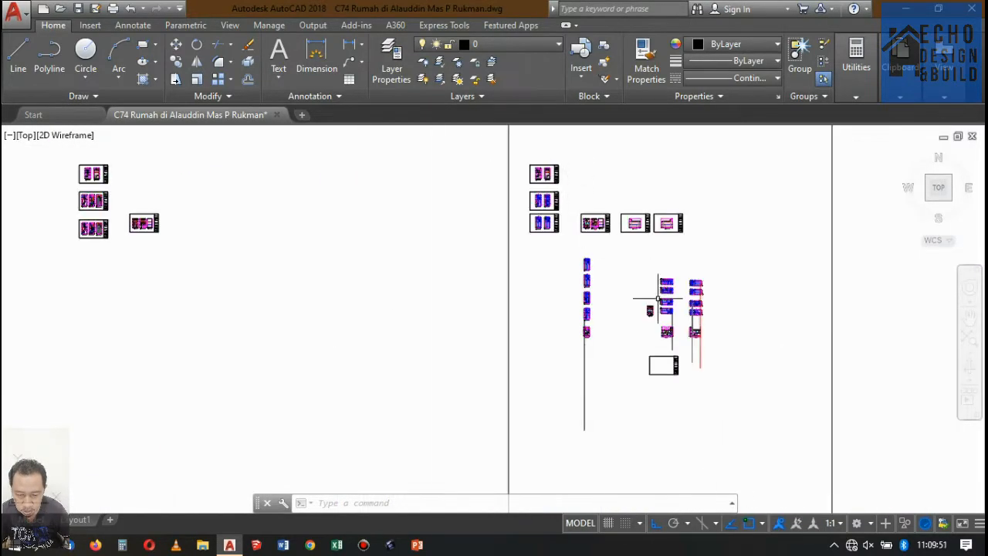
scroll(620, 249, "up", 4)
scroll(466, 189, "up", 10)
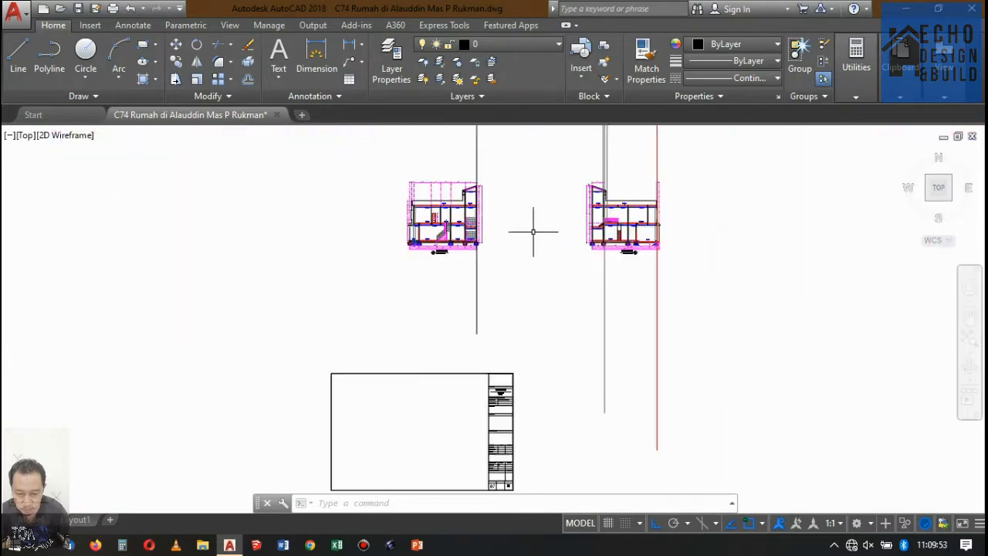
scroll(597, 273, "down", 5)
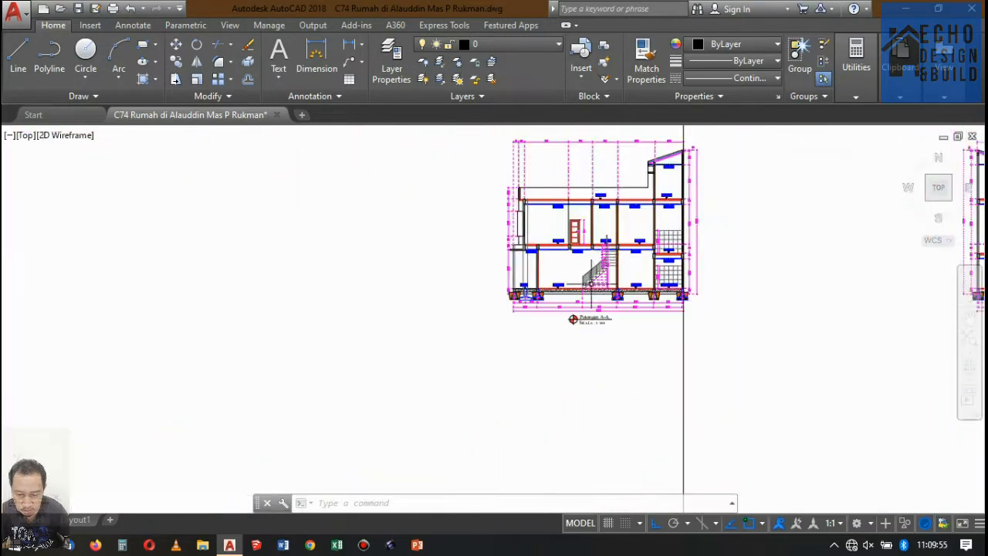
scroll(579, 287, "up", 9)
left_click(605, 273)
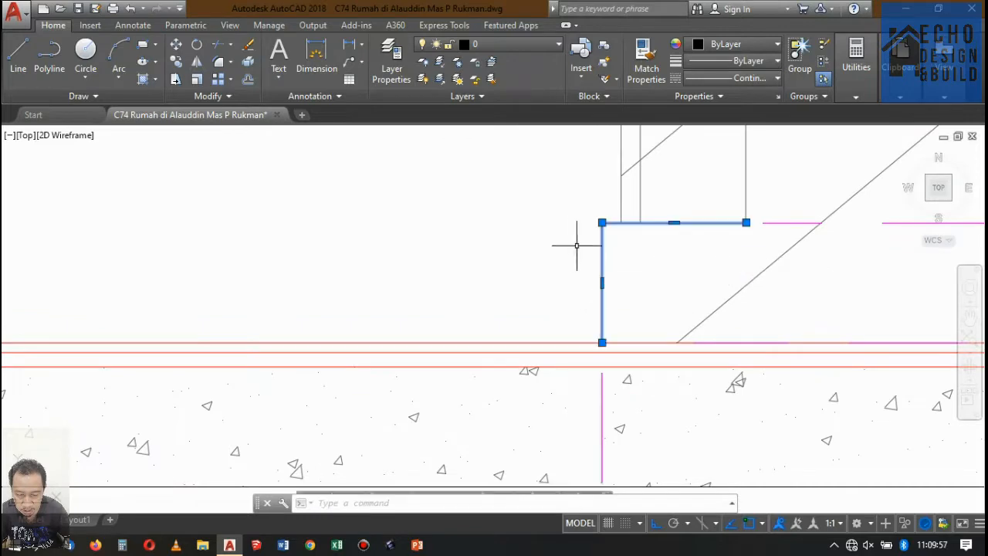
scroll(525, 239, "down", 3)
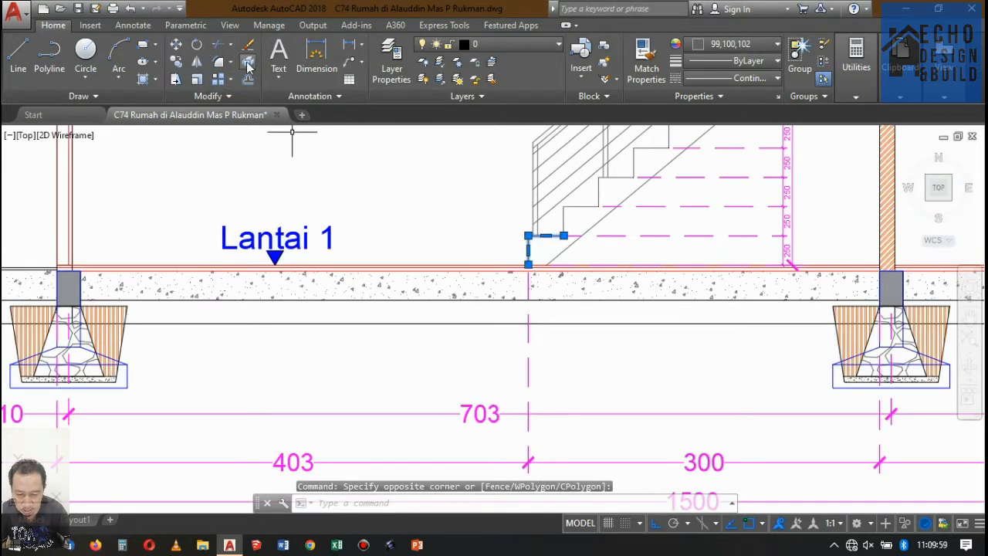
left_click(197, 62)
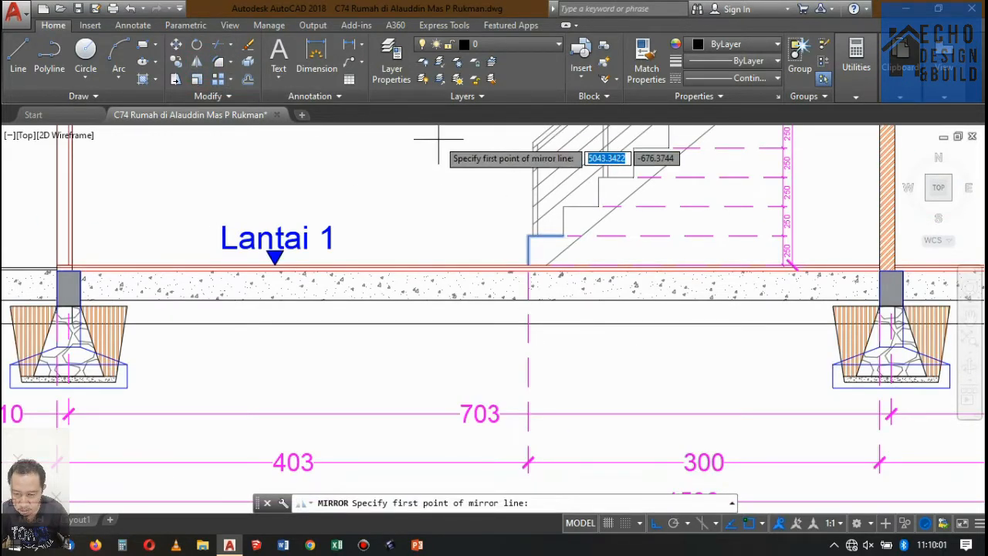
scroll(458, 203, "up", 2)
left_click(463, 240)
left_click(470, 170)
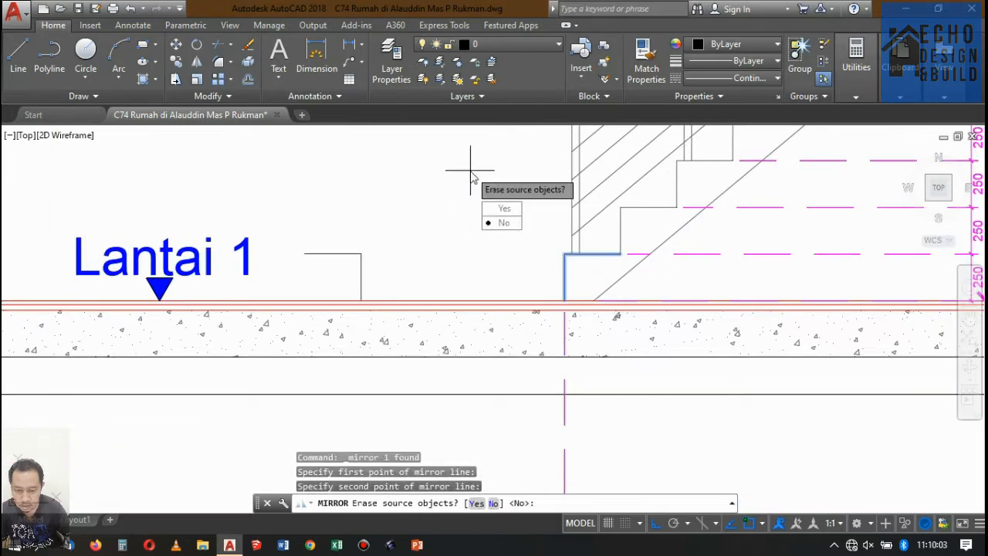
key("Return")
Step: Move the mirrored step by its bottom corner to where the stair guide line meets the Lantai 1 floor in the mirrored Potongan A-A section
scroll(369, 280, "up", 5)
left_click(501, 256)
left_click(336, 185)
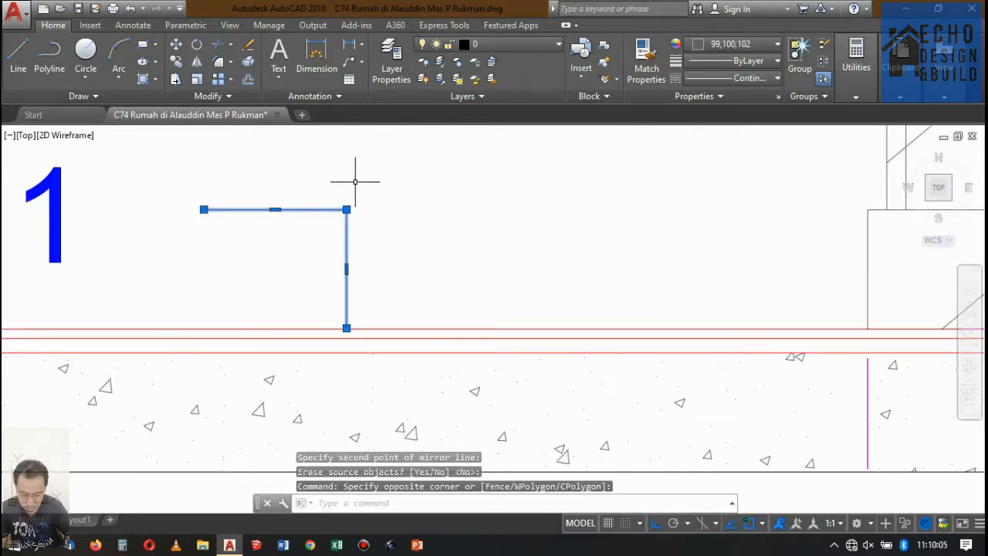
type("m")
key("Return")
left_click(347, 327)
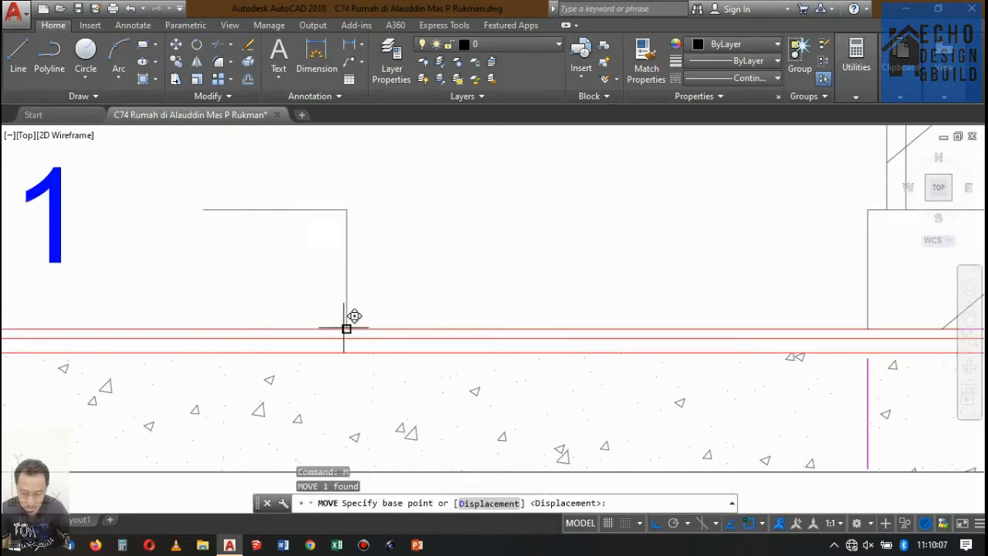
scroll(346, 328, "down", 4)
scroll(278, 246, "down", 5)
scroll(591, 259, "up", 5)
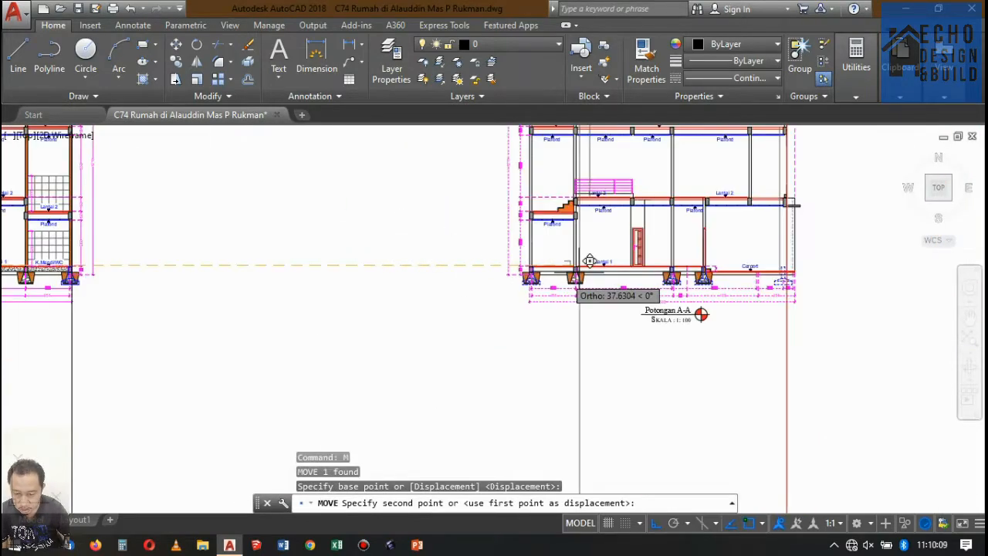
scroll(595, 253, "up", 6)
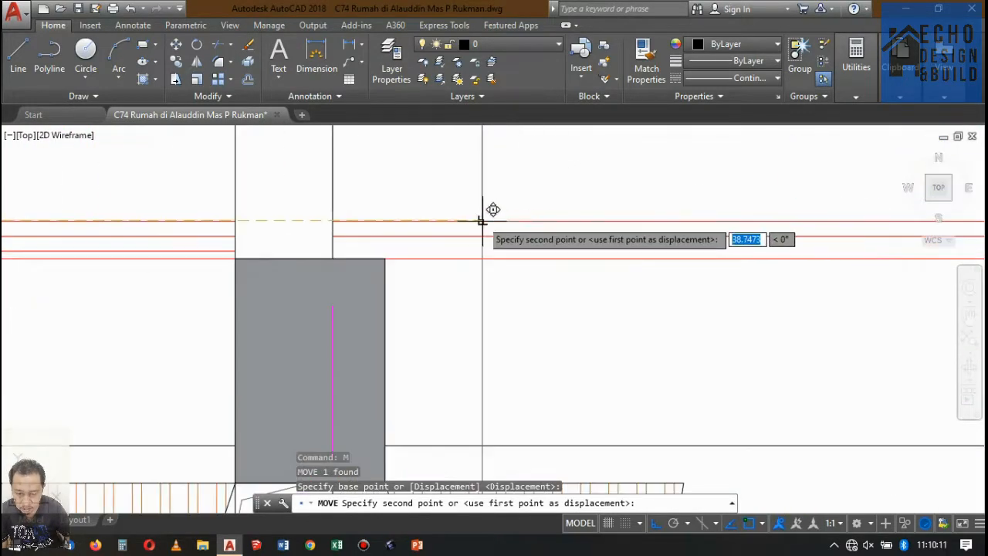
left_click(485, 217)
Step: Copy the mirrored lowest step six times corner to corner, building a straight flight up toward the rear wall
scroll(487, 268, "down", 4)
scroll(486, 239, "up", 3)
left_click(474, 239)
left_click(464, 204)
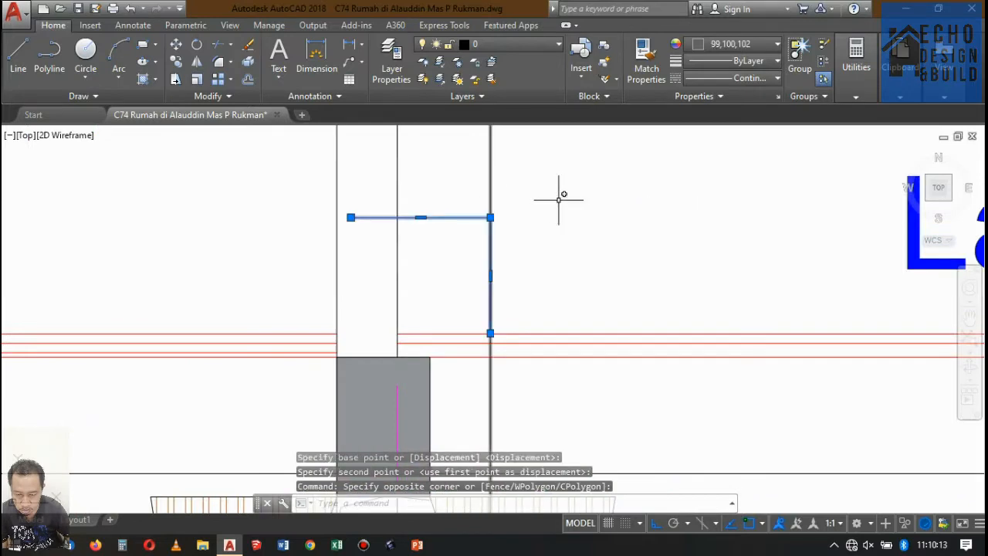
type("o")
key("Return")
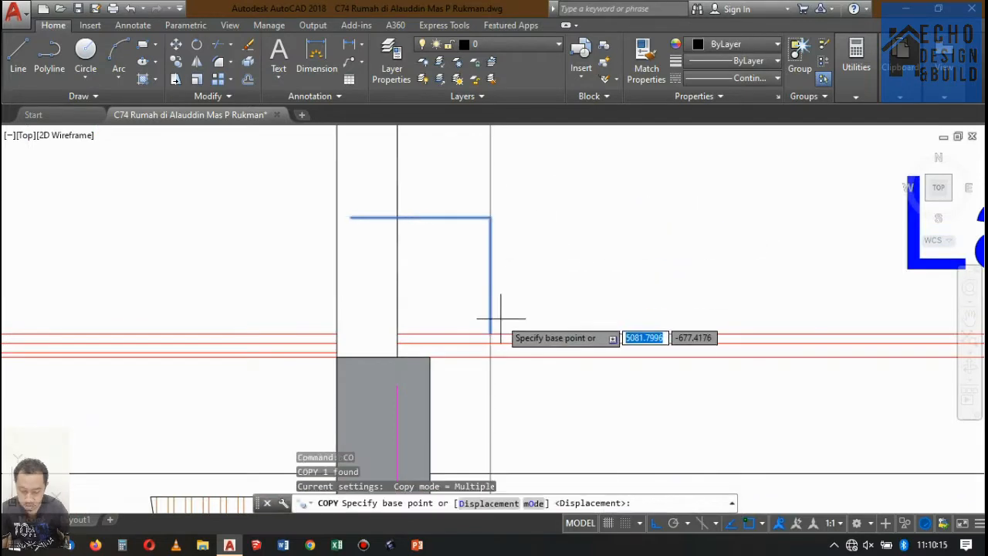
left_click(490, 332)
left_click(350, 216)
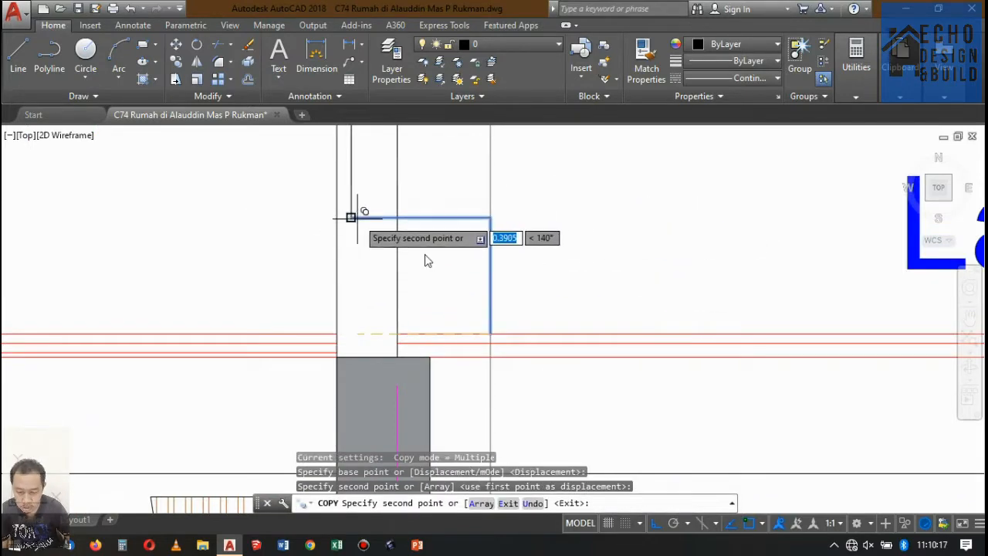
scroll(496, 295, "down", 5)
scroll(473, 266, "up", 4)
left_click(430, 271)
scroll(440, 274, "down", 3)
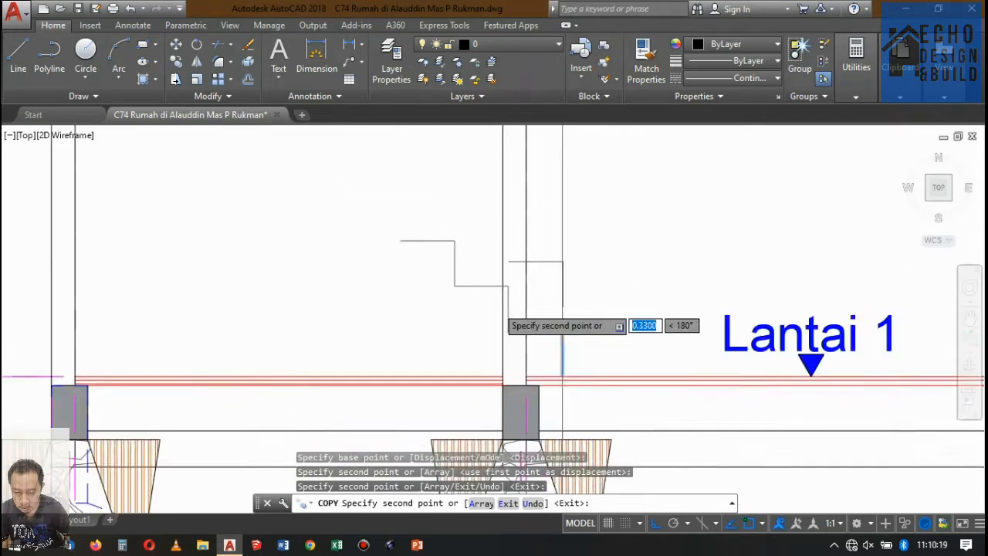
scroll(452, 276, "up", 4)
left_click(461, 272)
scroll(463, 274, "down", 3)
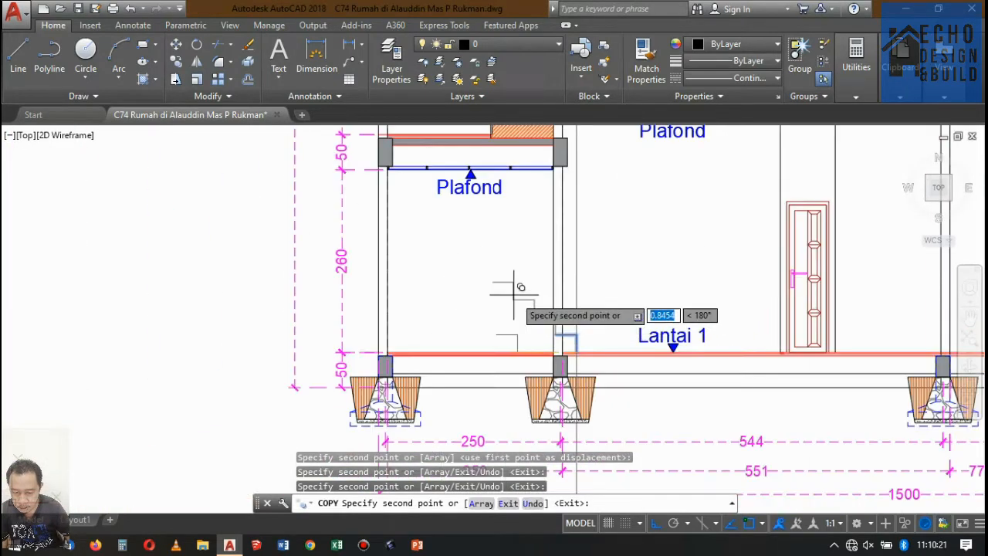
scroll(489, 265, "up", 3)
left_click(501, 292)
scroll(509, 290, "down", 3)
scroll(498, 270, "up", 3)
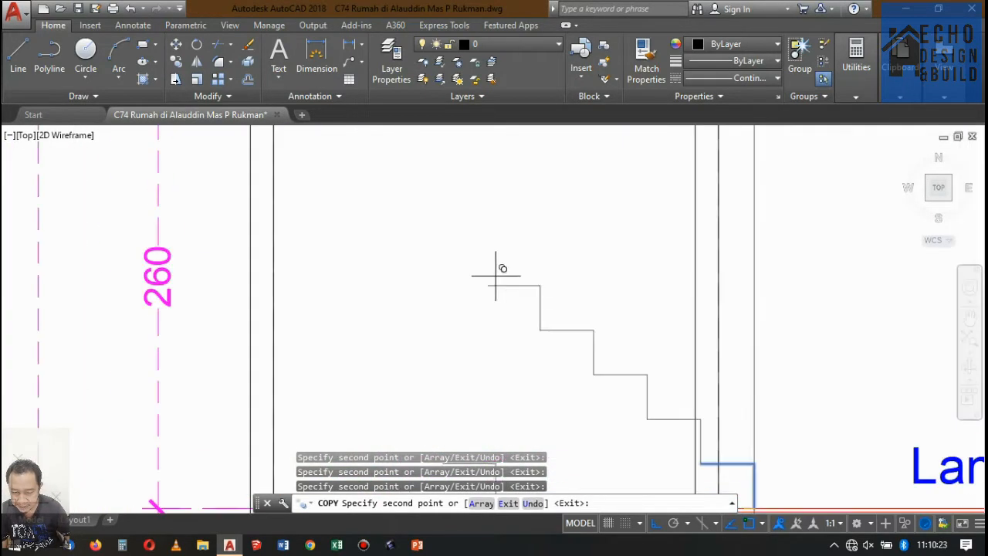
scroll(434, 238, "down", 4)
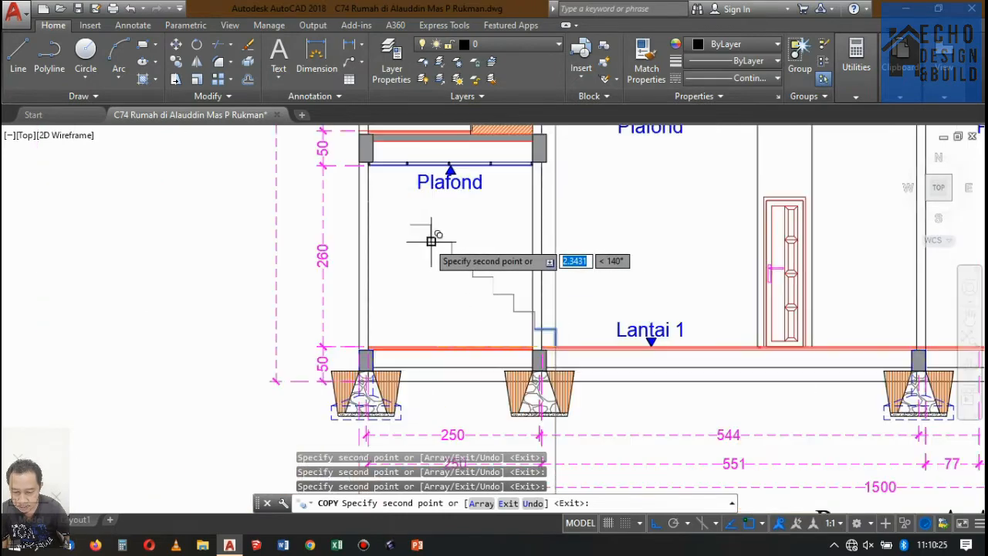
key("Return")
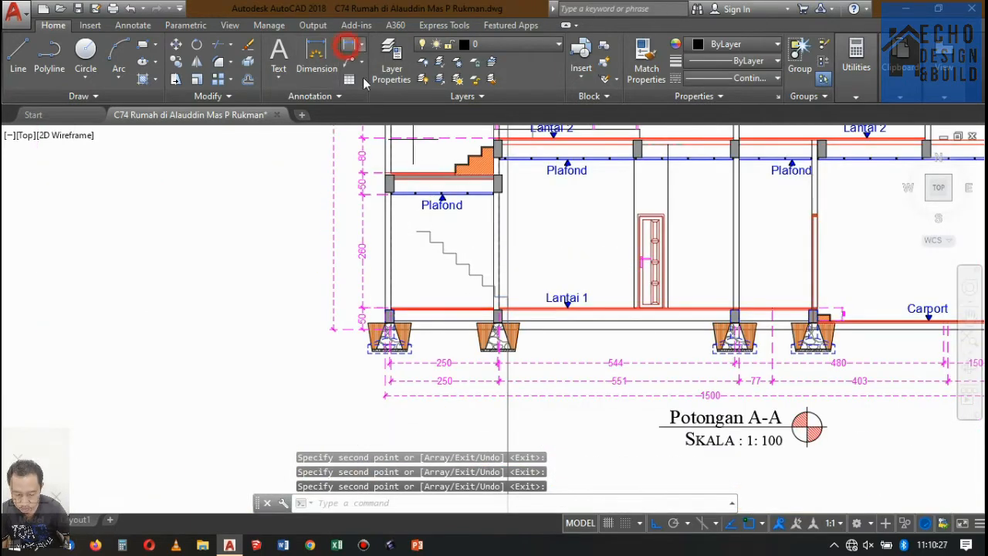
Step: Add a horizontal linear dimension above the flight, from the top tread's free end toward the rear wall
left_click(349, 44)
scroll(463, 291, "up", 5)
left_click(471, 309)
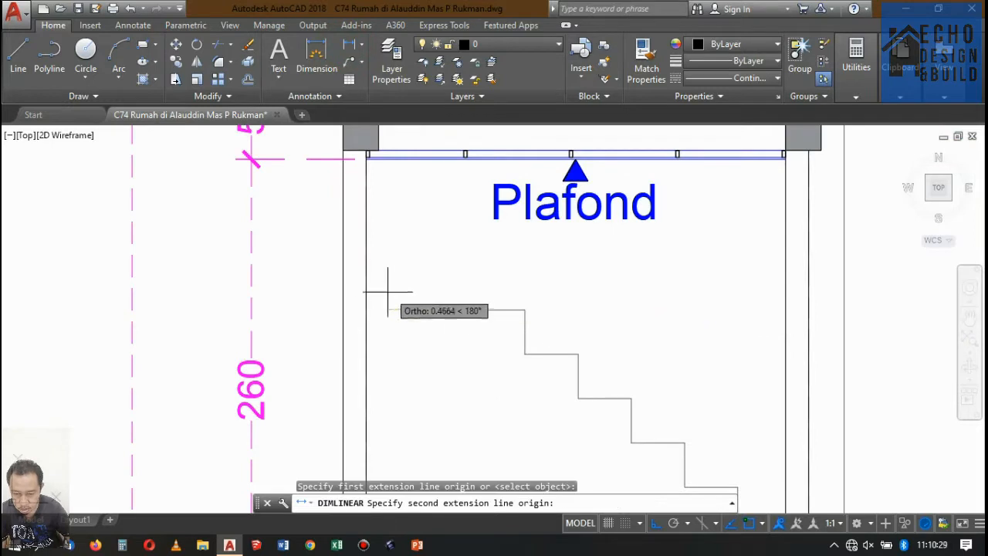
left_click(374, 304)
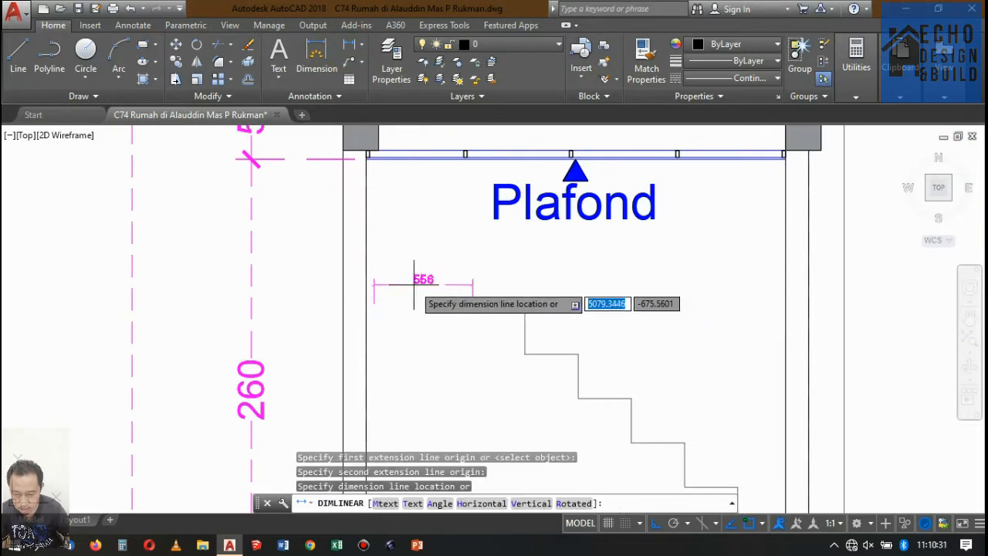
left_click(415, 284)
Step: Stretch both ends of the new dimension so it spans from the rear wall's inner face to the top riser
left_click(386, 284)
left_click(374, 308)
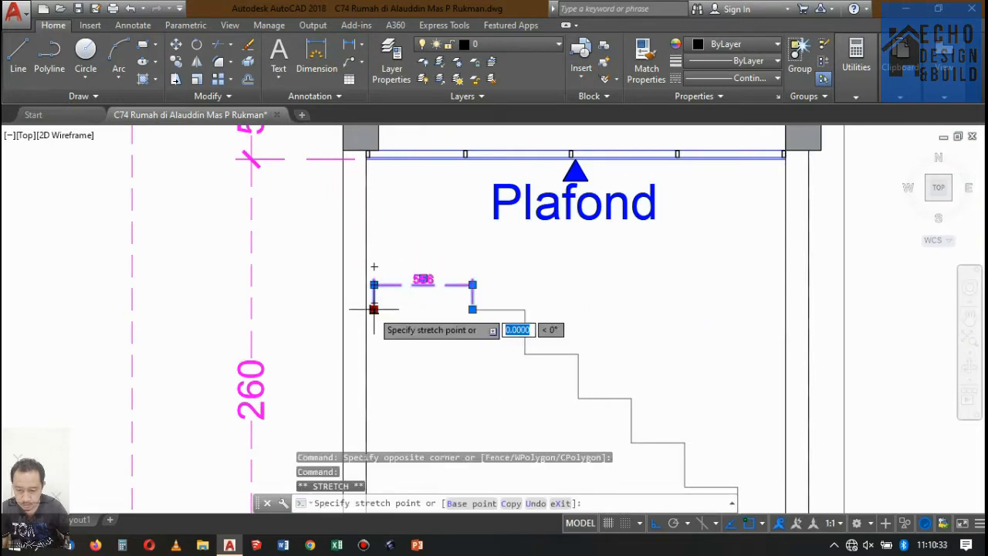
left_click(367, 309)
scroll(440, 287, "up", 2)
scroll(429, 275, "down", 2)
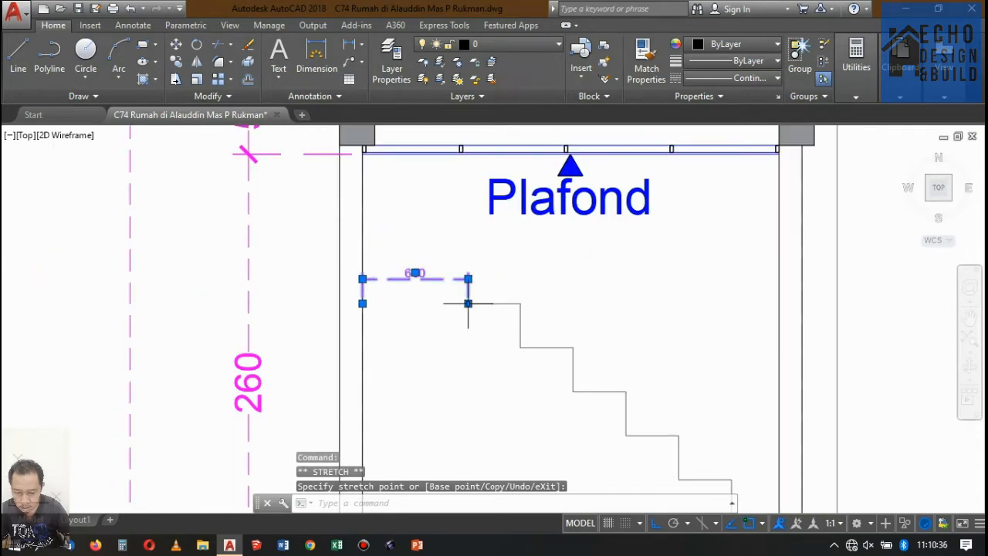
left_click(520, 303)
Step: Compare the rear stair's landing width and treads on the Lantai 2 and Lantai 1 plans with the flight in Potongan A-A
scroll(491, 347, "down", 6)
scroll(491, 345, "down", 5)
scroll(493, 270, "up", 10)
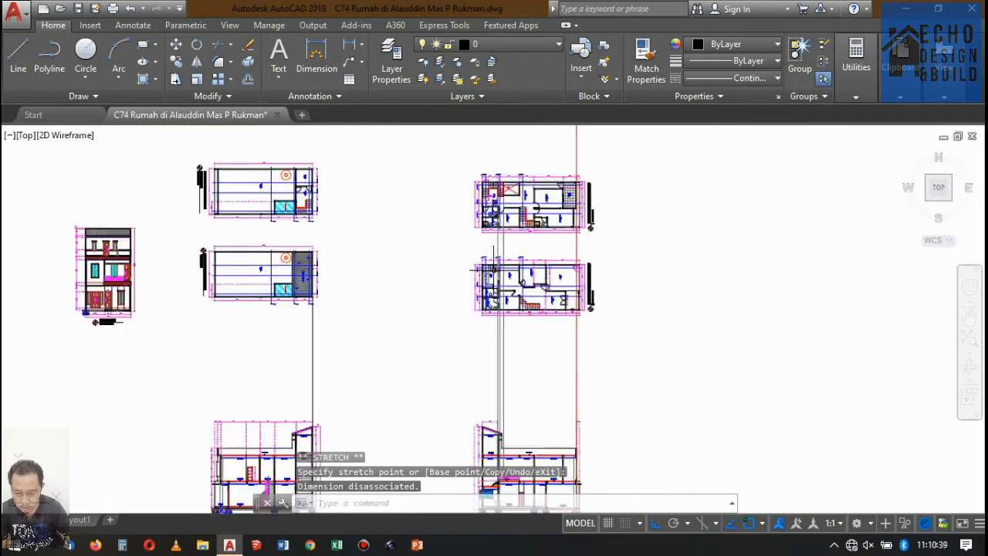
scroll(491, 228, "down", 8)
scroll(490, 224, "up", 10)
scroll(507, 326, "up", 5)
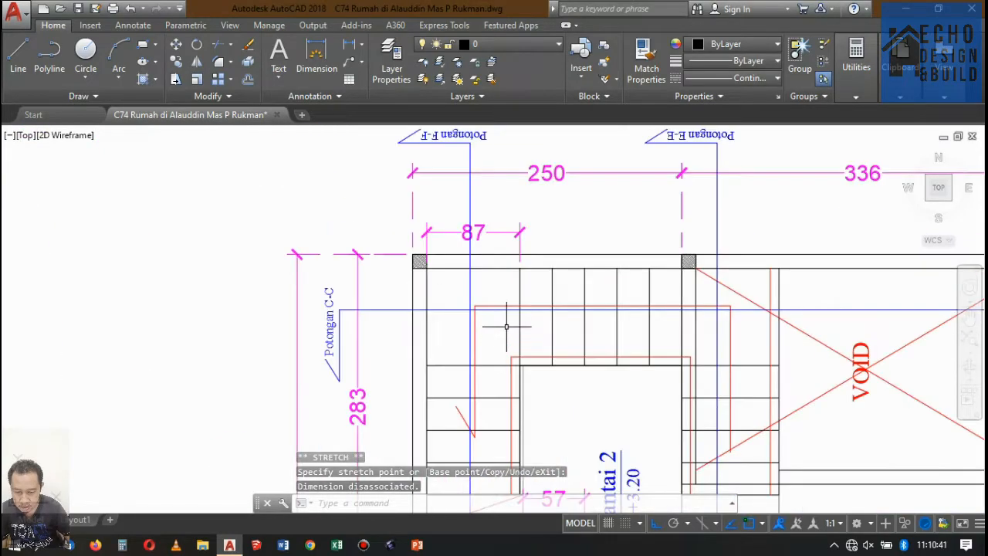
scroll(507, 309, "down", 10)
scroll(509, 309, "up", 3)
scroll(522, 356, "down", 5)
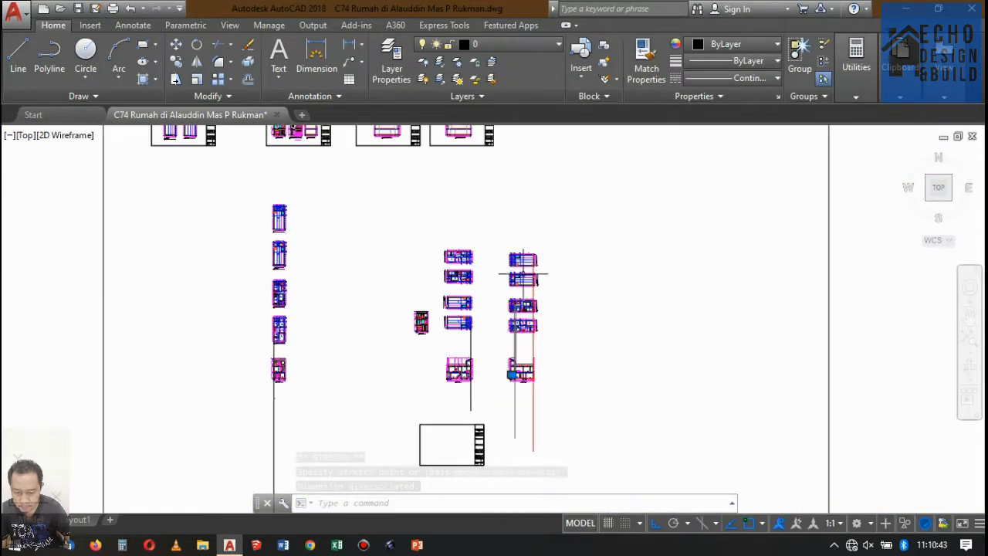
scroll(523, 401, "up", 12)
scroll(482, 378, "up", 4)
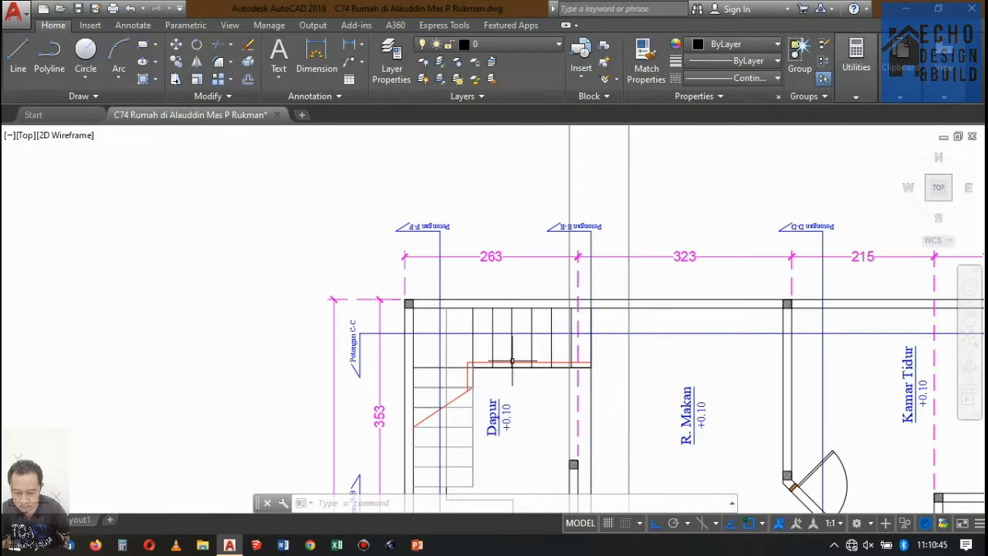
scroll(473, 283, "down", 5)
scroll(494, 331, "up", 5)
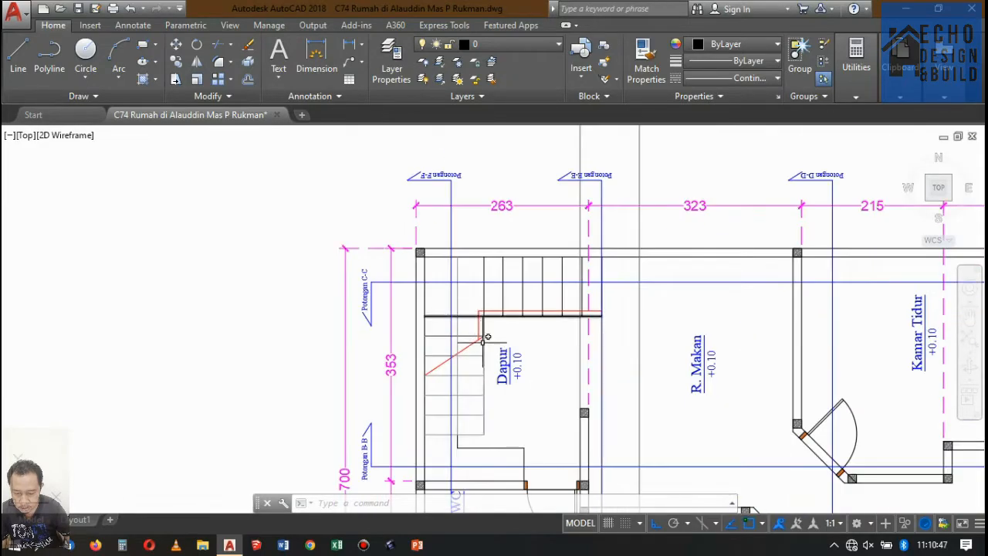
scroll(526, 395, "down", 10)
scroll(525, 394, "up", 8)
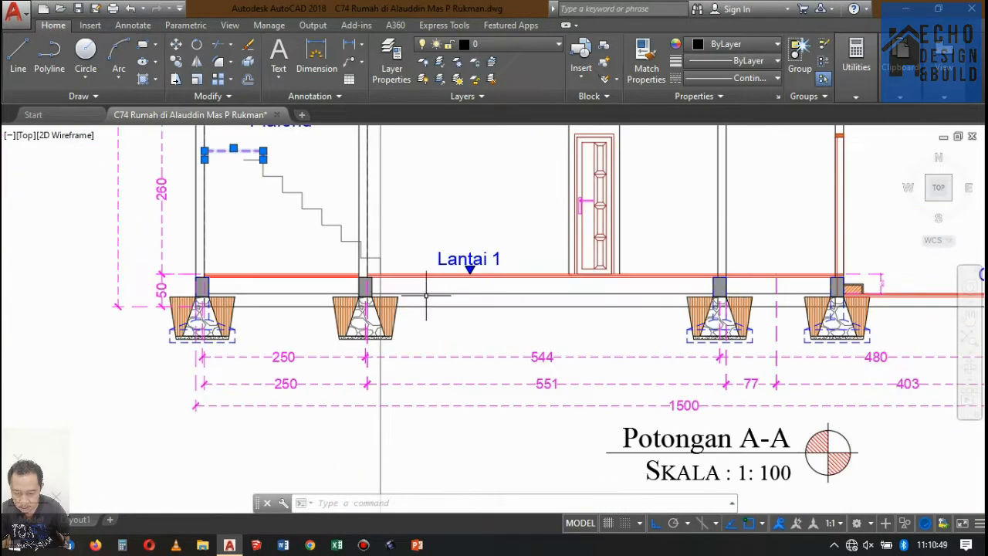
scroll(525, 417, "down", 3)
scroll(526, 432, "up", 2)
scroll(434, 313, "up", 5)
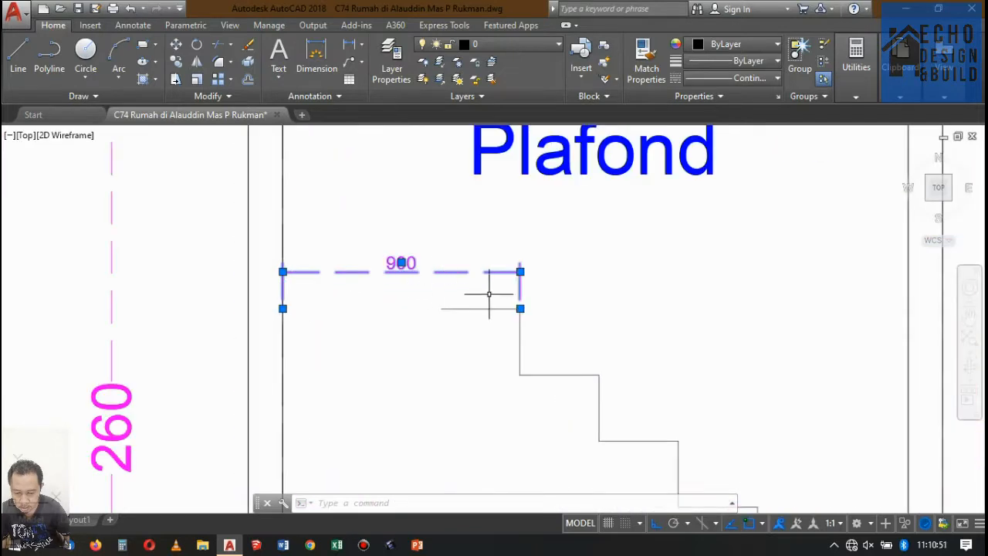
Step: Extend the top tread of the flight to the rear wall's inner face
key("Escape")
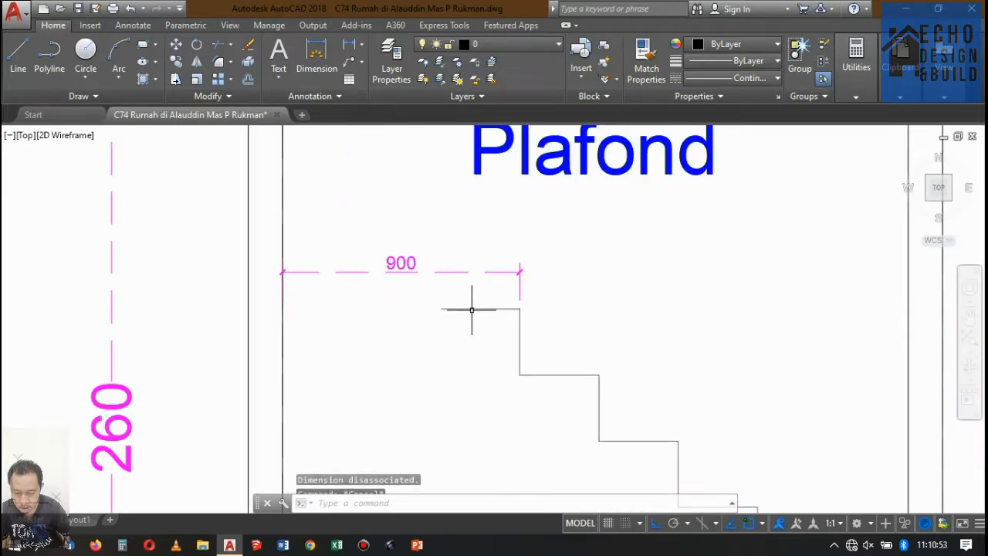
type("ex")
key("Return")
key("Return")
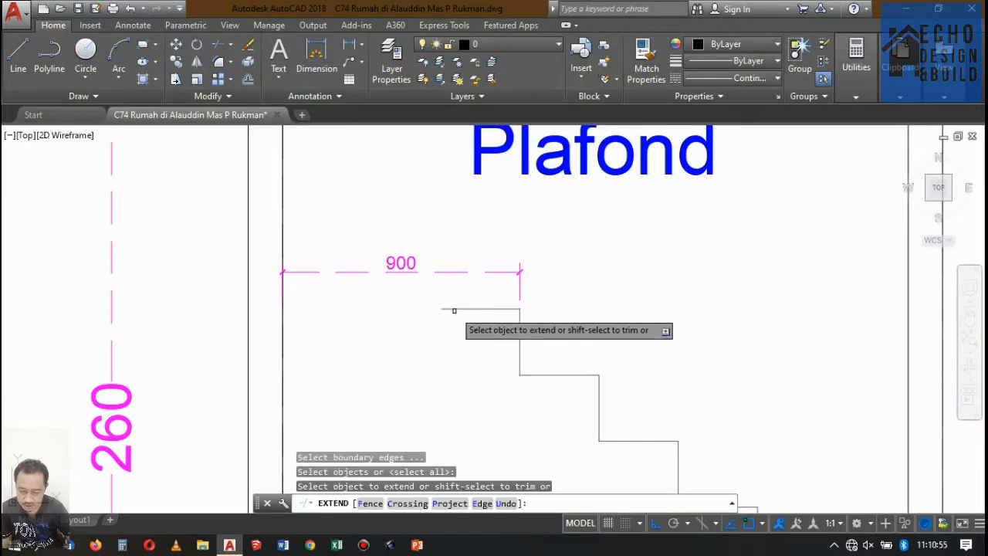
left_click(456, 293)
left_click(448, 311)
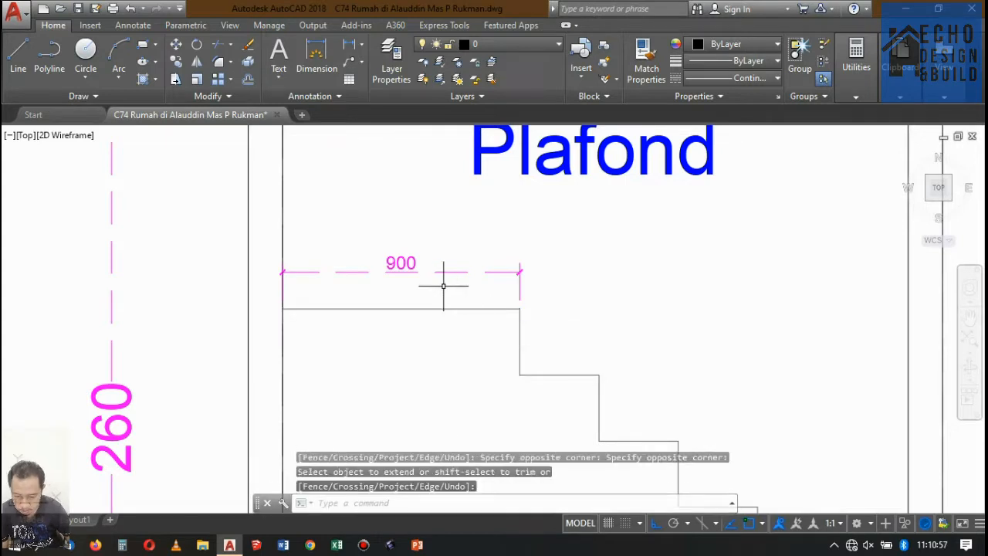
key("Escape")
Step: Draw a line over the extended top tread from the rear wall's inner face to the top riser
type("l")
key("Return")
left_click(282, 309)
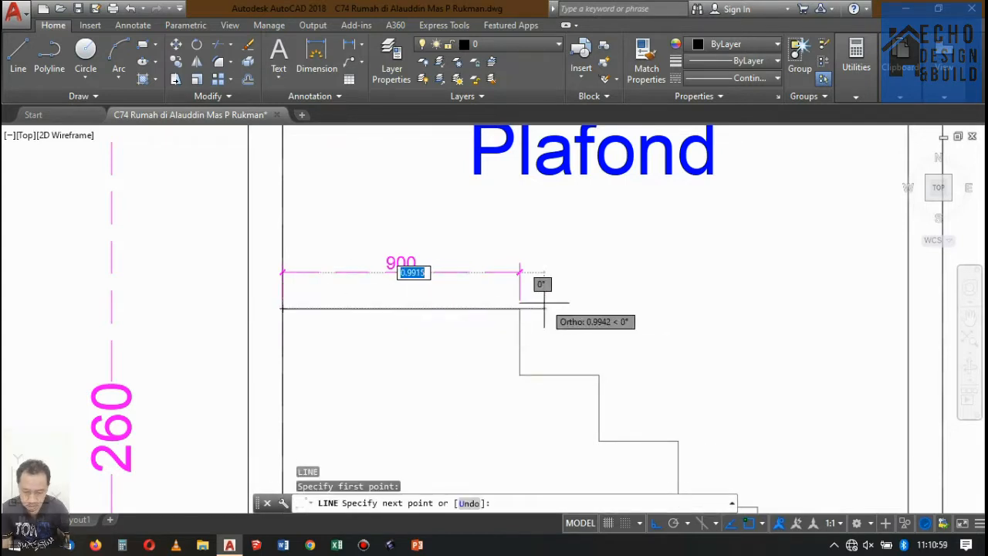
left_click(520, 309)
key("Return")
Step: Copy the new line 0.25 upward and erase the original lying on the top tread
left_click(504, 308)
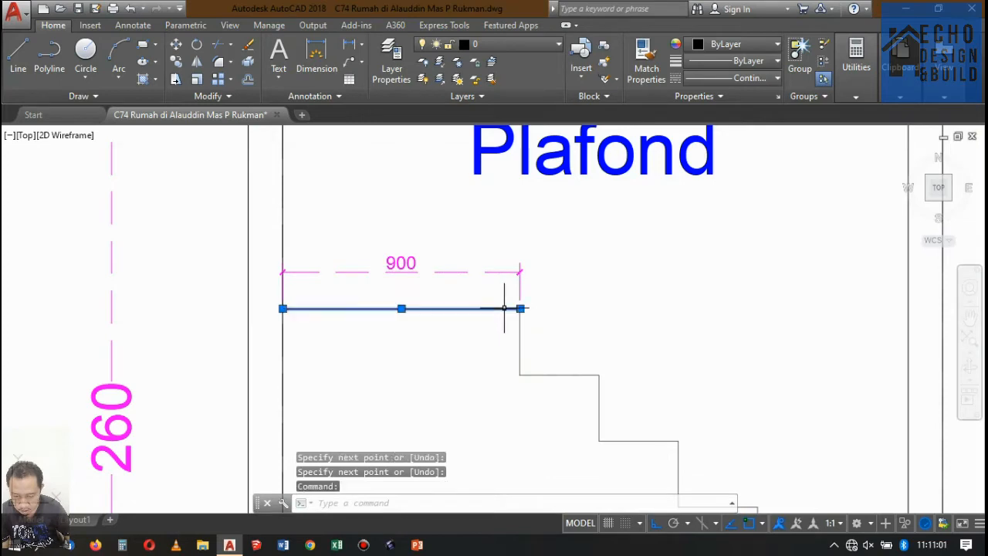
type("co")
key("Return")
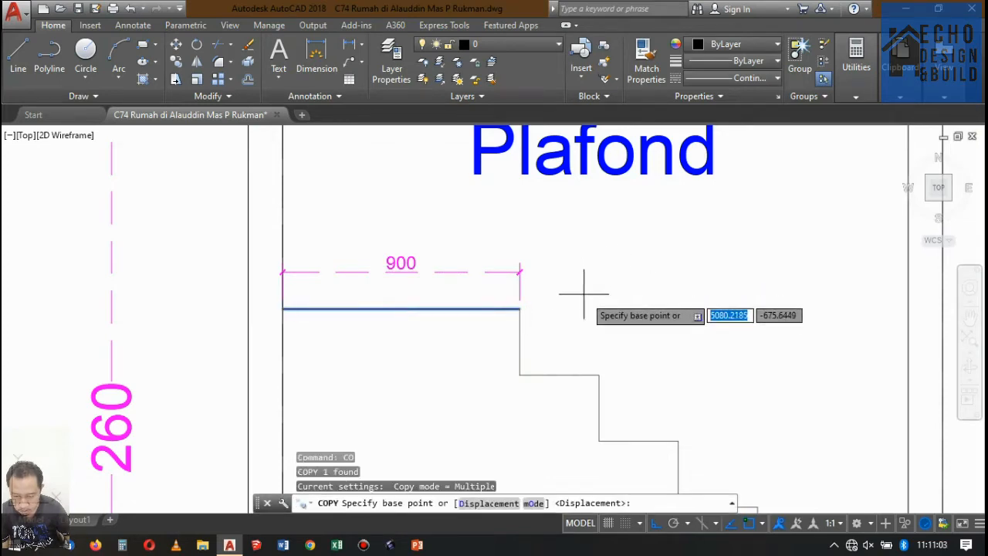
left_click(585, 300)
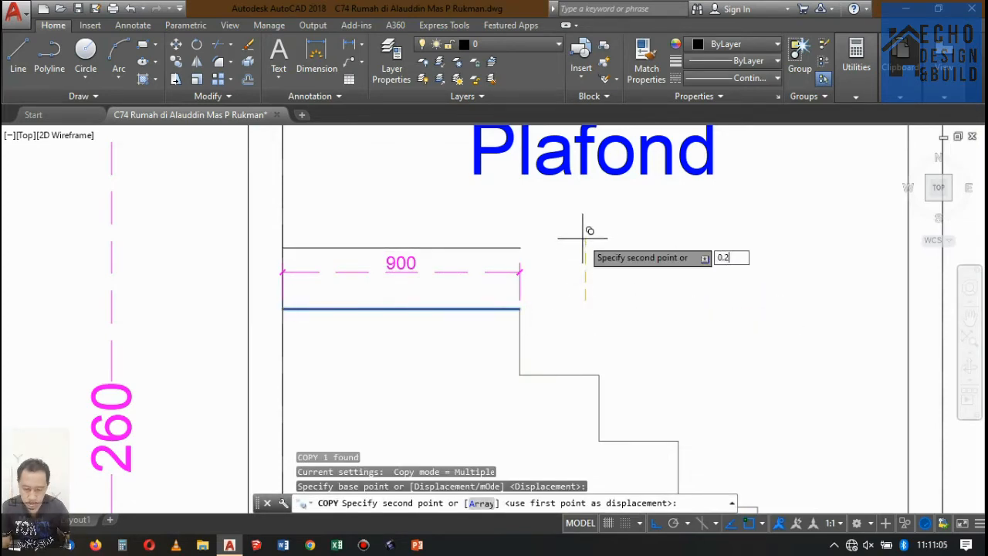
key("Return")
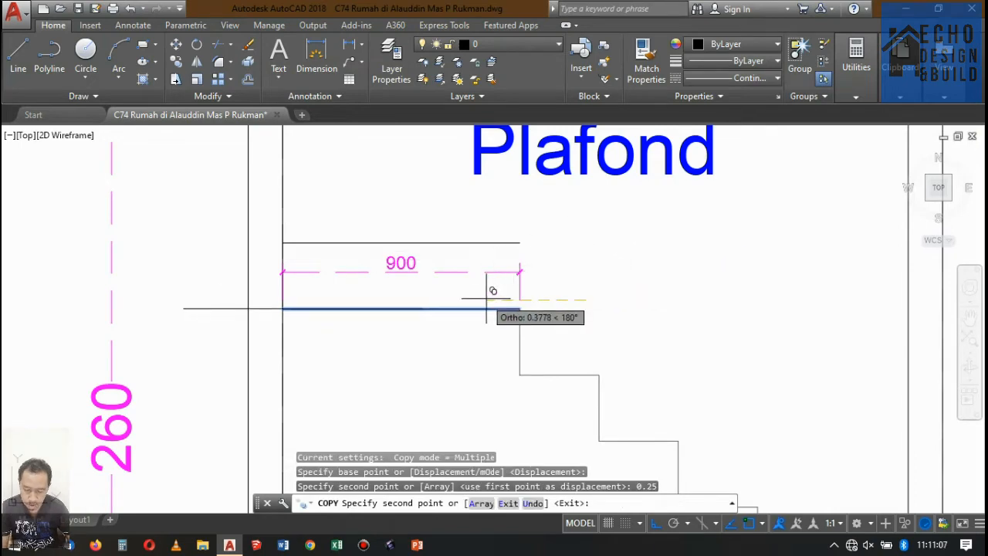
key("Return")
left_click(468, 308)
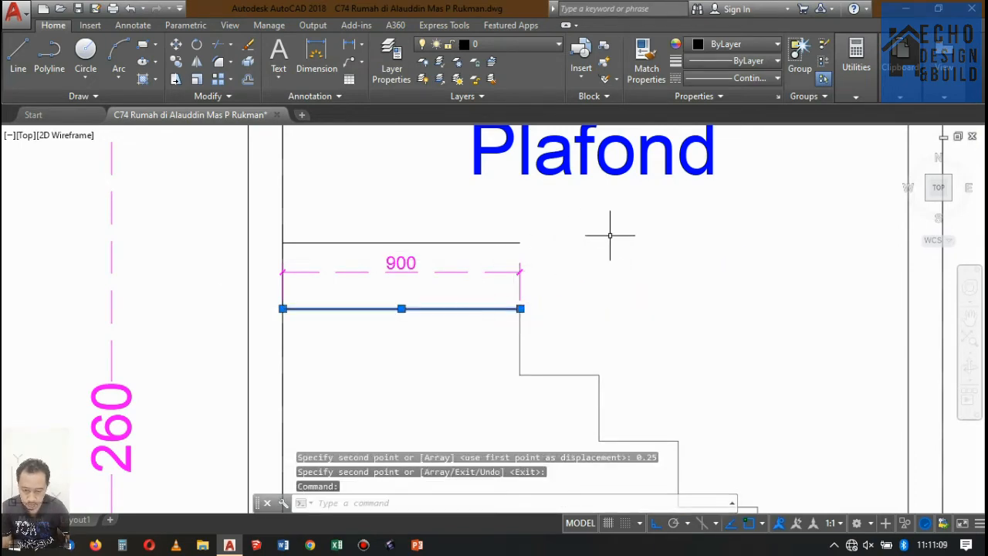
key("Delete")
Step: Match the properties of the line above the landing to those of the stair's top step
scroll(609, 235, "down", 5)
scroll(511, 228, "up", 4)
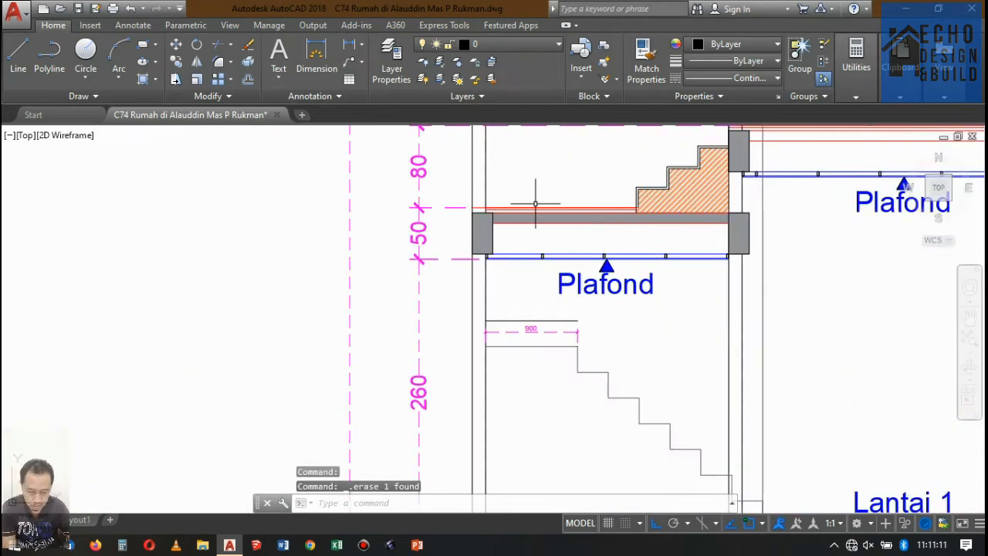
scroll(537, 304, "up", 3)
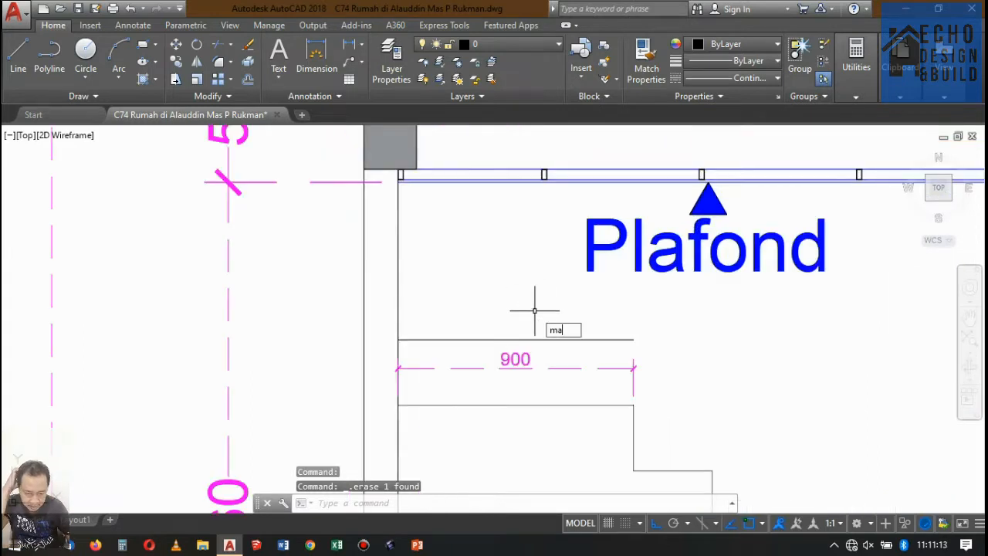
key("Return")
left_click(531, 403)
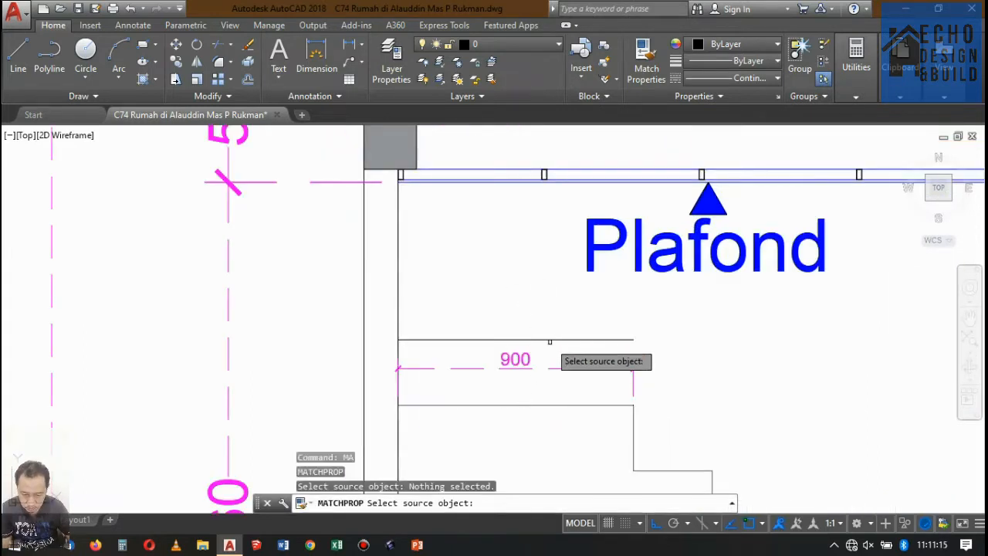
left_click(525, 404)
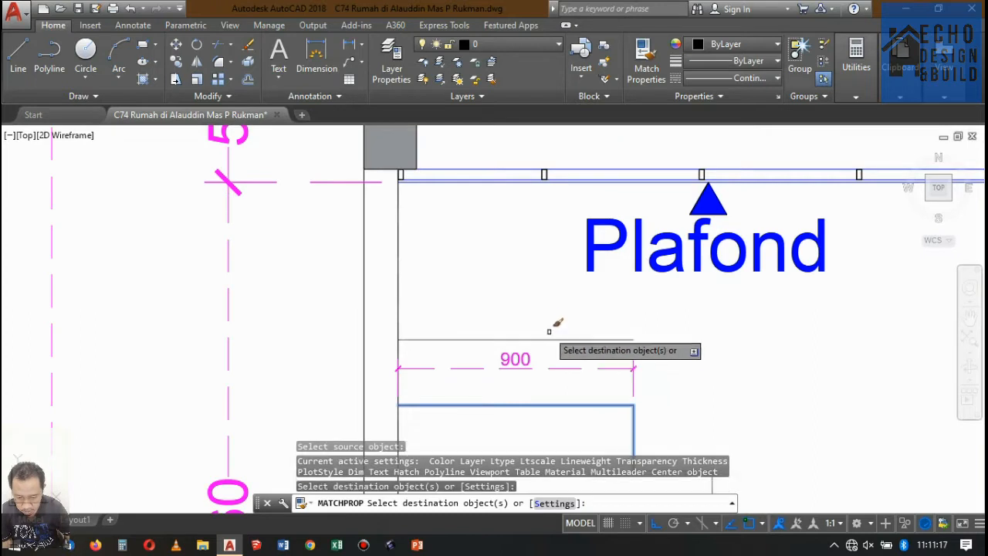
key("Return")
Step: Copy the line above the landing upward four times, each copy 0.25 higher than the one below
left_click(592, 340)
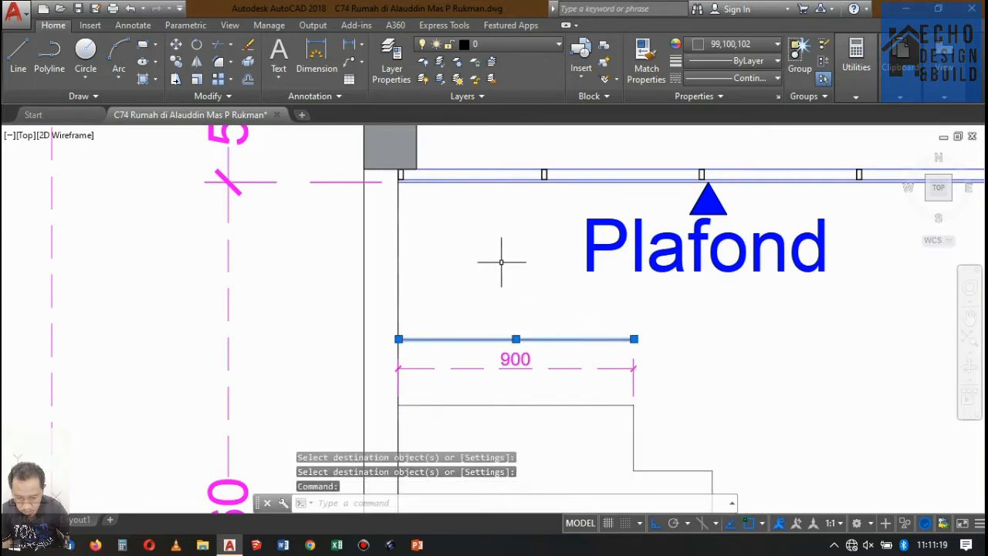
left_click(175, 63)
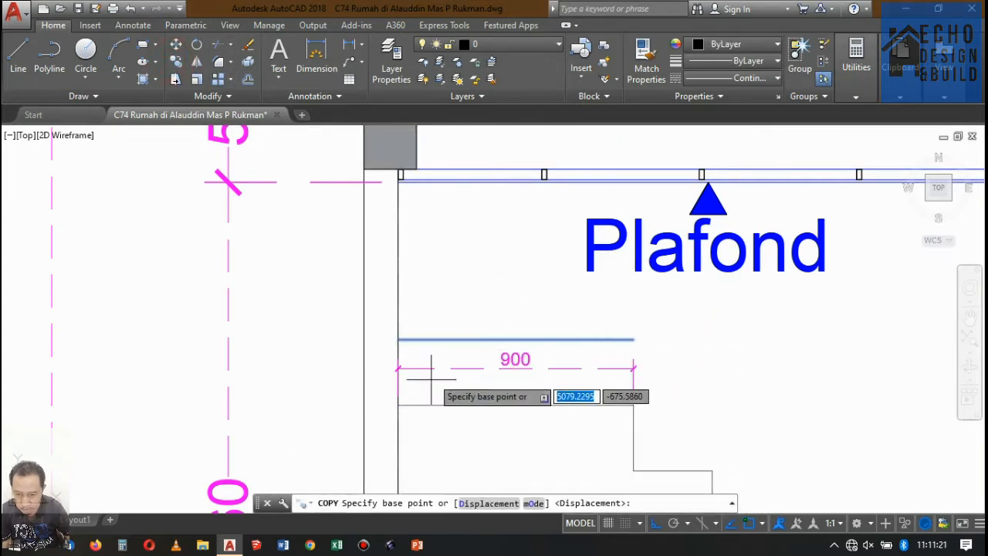
left_click(398, 405)
left_click(399, 338)
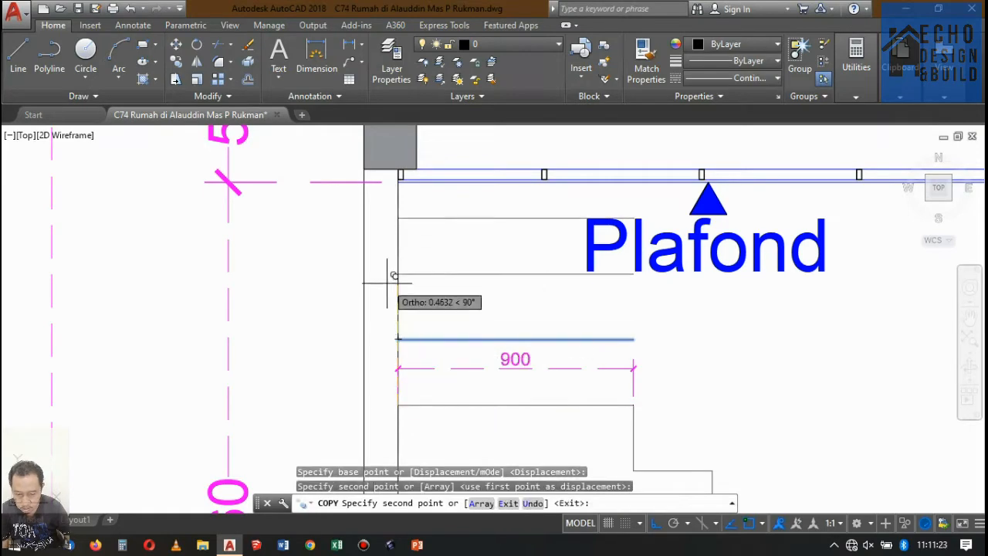
left_click(399, 273)
left_click(398, 208)
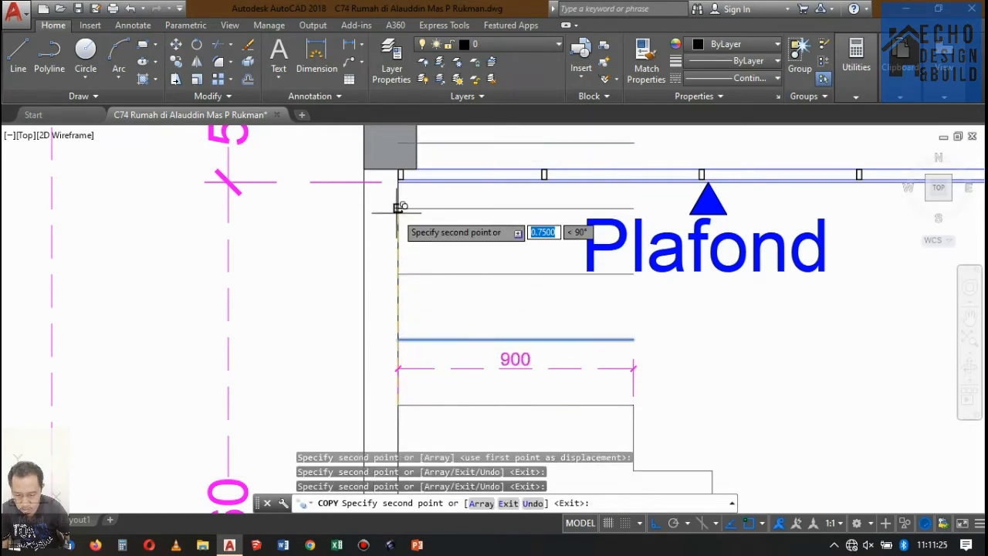
scroll(424, 175, "down", 3)
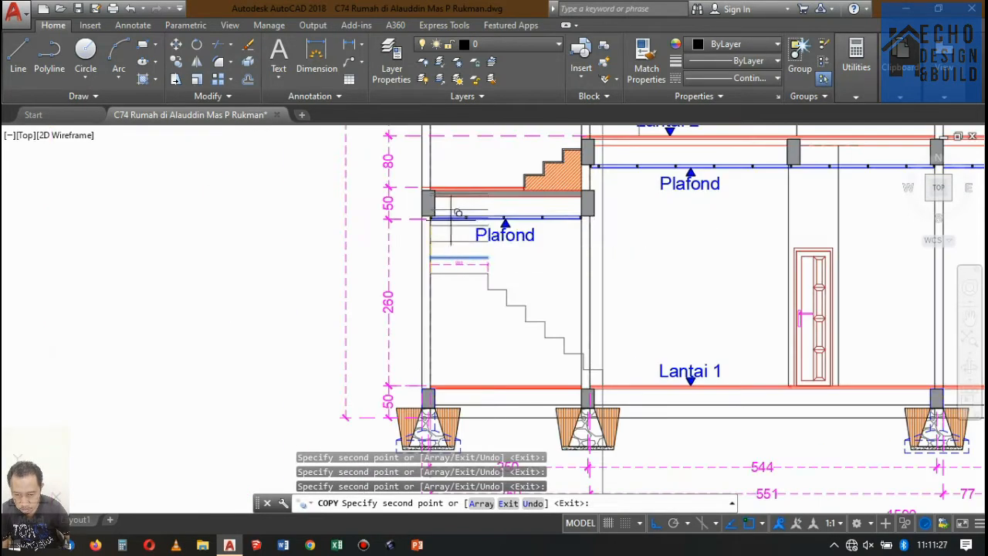
scroll(502, 181, "up", 3)
scroll(571, 193, "down", 3)
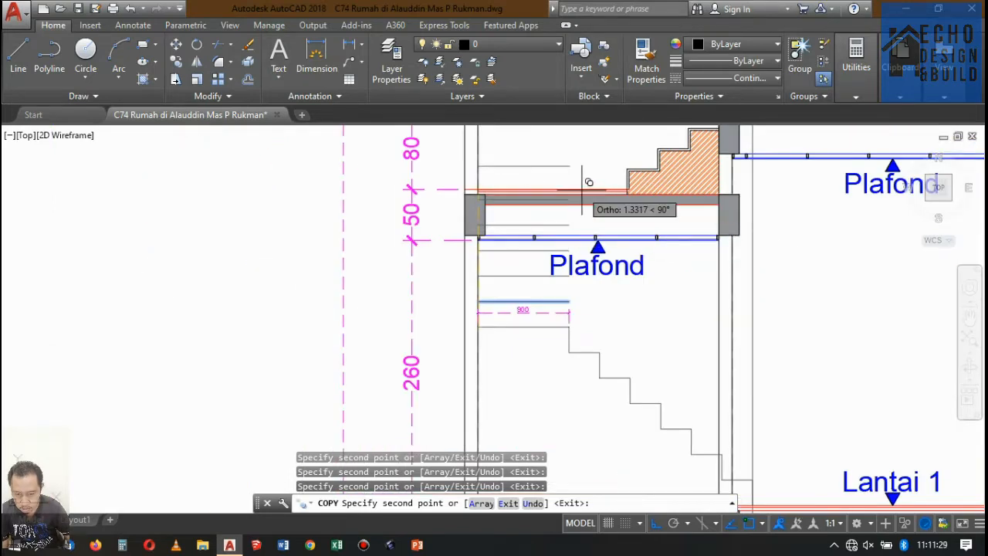
key("Return")
Step: Examine the rear stair flight and the riser lines above its landing against the floor and ceiling levels in the mirrored section
scroll(575, 199, "down", 2)
scroll(641, 260, "down", 3)
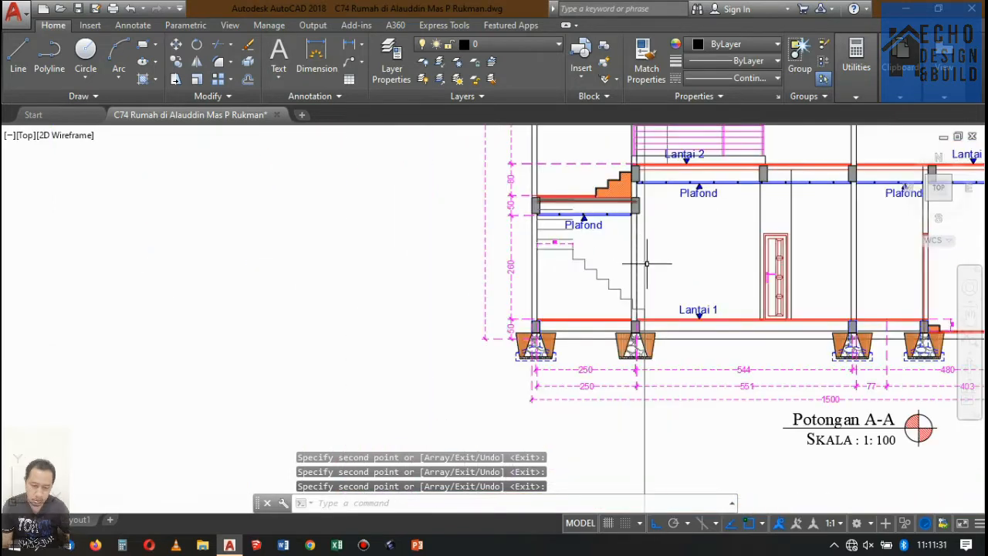
scroll(644, 331, "up", 5)
scroll(612, 266, "down", 3)
scroll(631, 332, "up", 2)
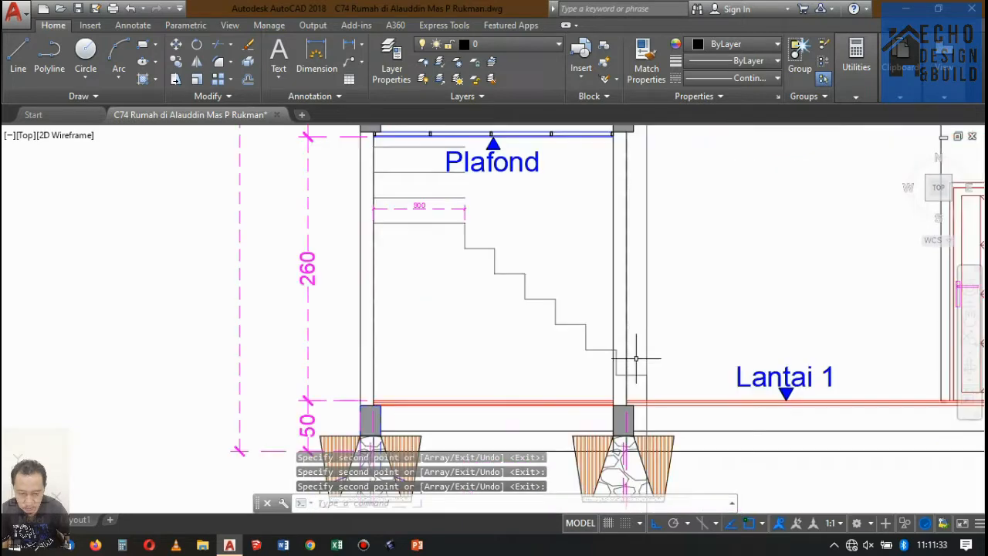
scroll(635, 355, "down", 2)
scroll(524, 207, "up", 2)
scroll(523, 207, "down", 2)
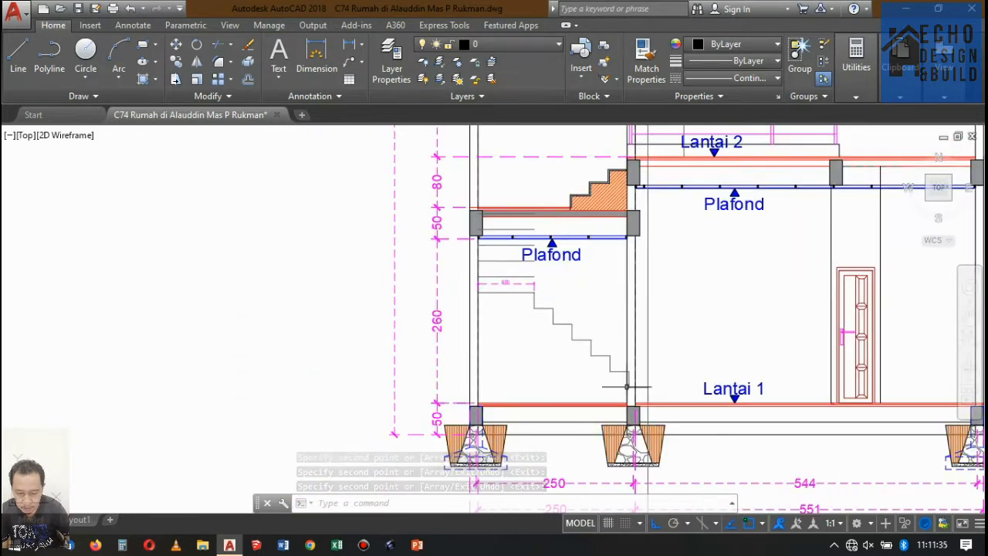
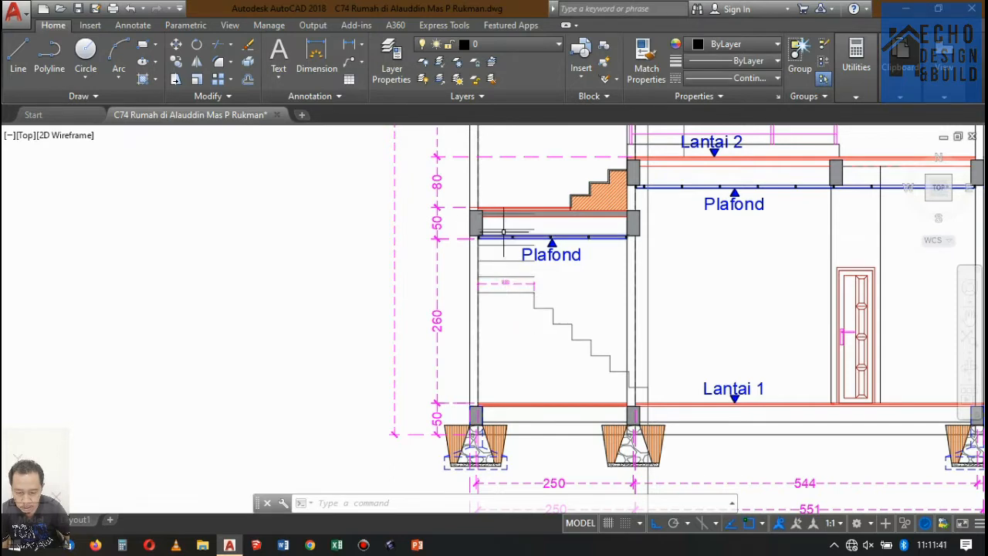
Step: Compare the rear staircase layout in the existing ground-floor plan with that in the Lantai 2 plan beside it
scroll(509, 196, "down", 3)
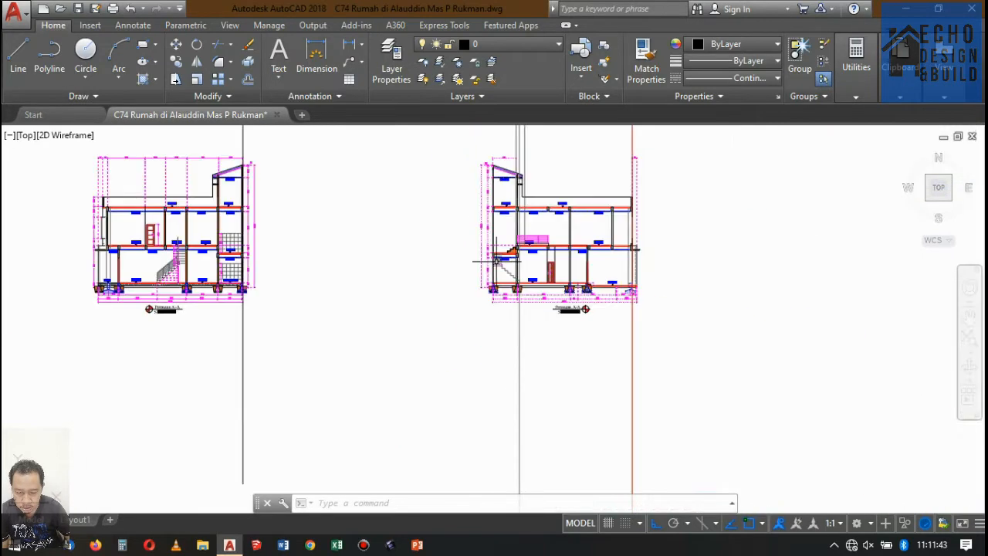
scroll(503, 216, "down", 3)
scroll(496, 264, "up", 3)
scroll(512, 214, "down", 3)
scroll(541, 194, "up", 3)
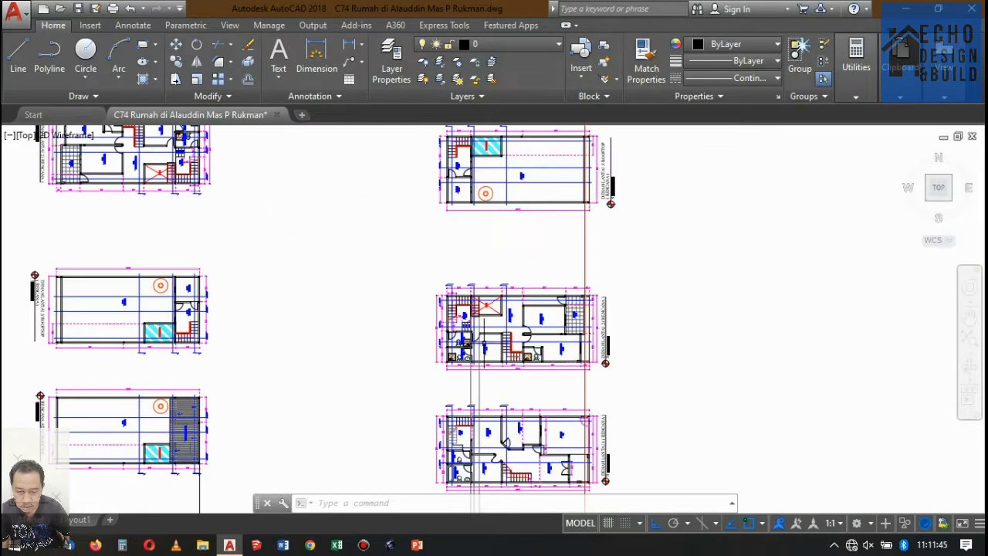
scroll(486, 341, "up", 2)
scroll(484, 274, "down", 3)
scroll(484, 274, "up", 3)
scroll(484, 273, "down", 3)
scroll(469, 283, "down", 6)
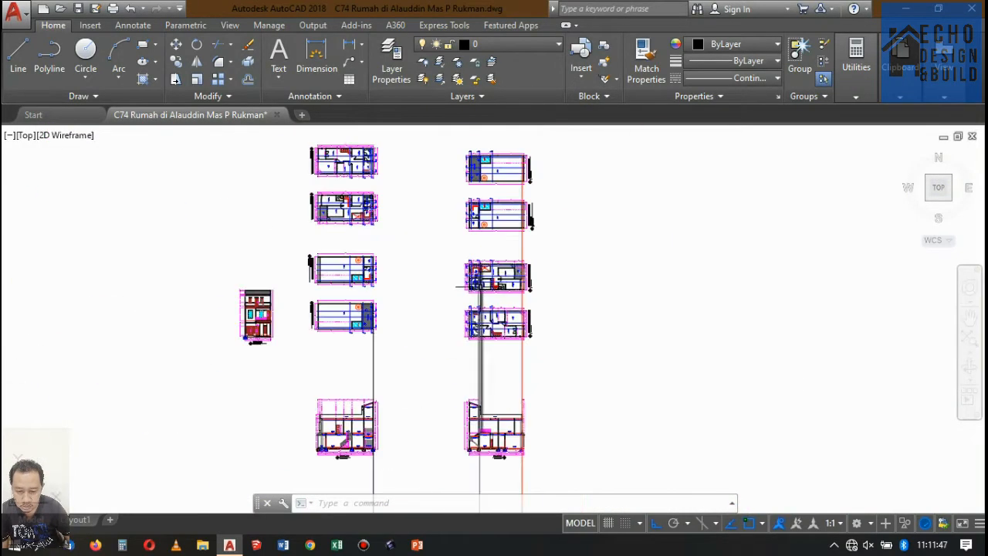
scroll(394, 220, "up", 6)
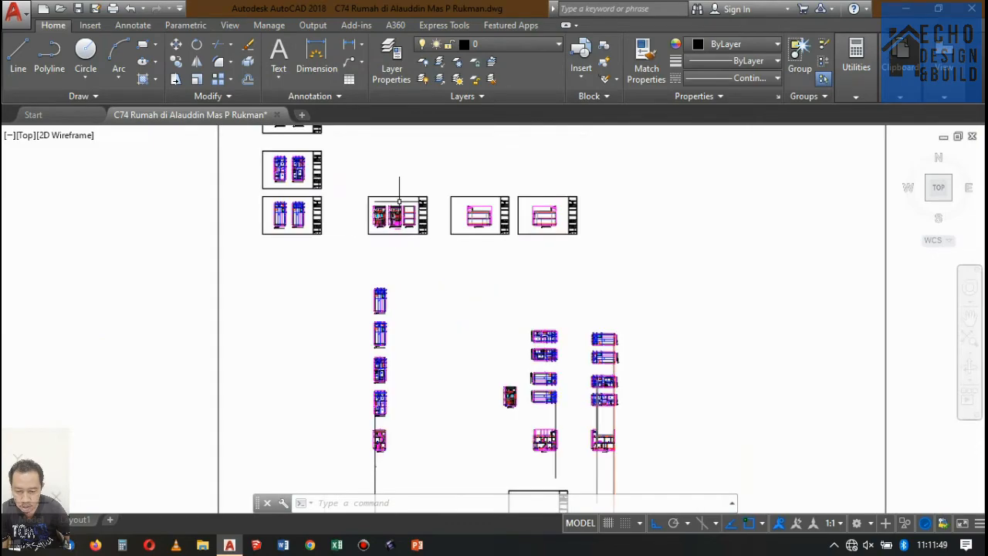
scroll(425, 174, "down", 5)
scroll(456, 221, "up", 3)
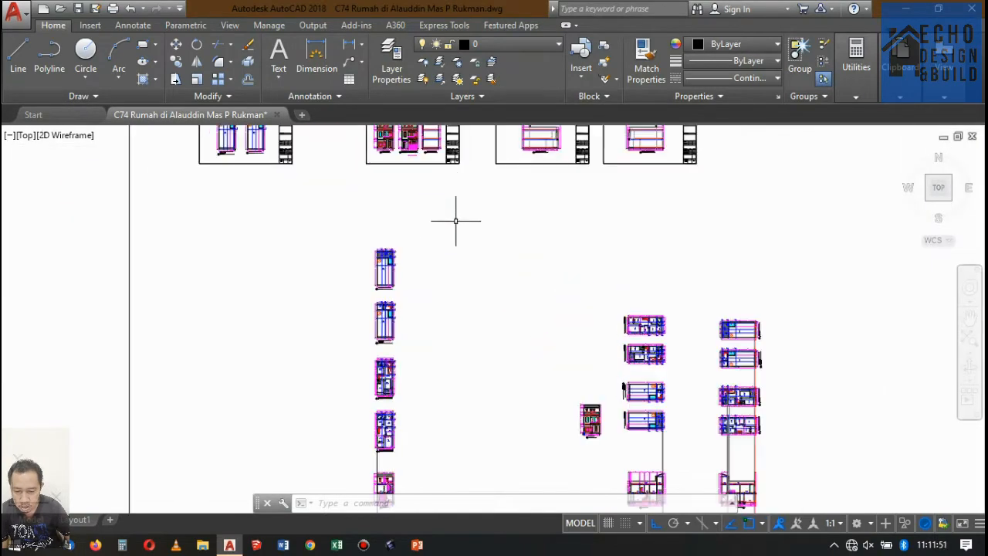
scroll(459, 227, "down", 3)
scroll(486, 231, "up", 4)
scroll(583, 260, "up", 3)
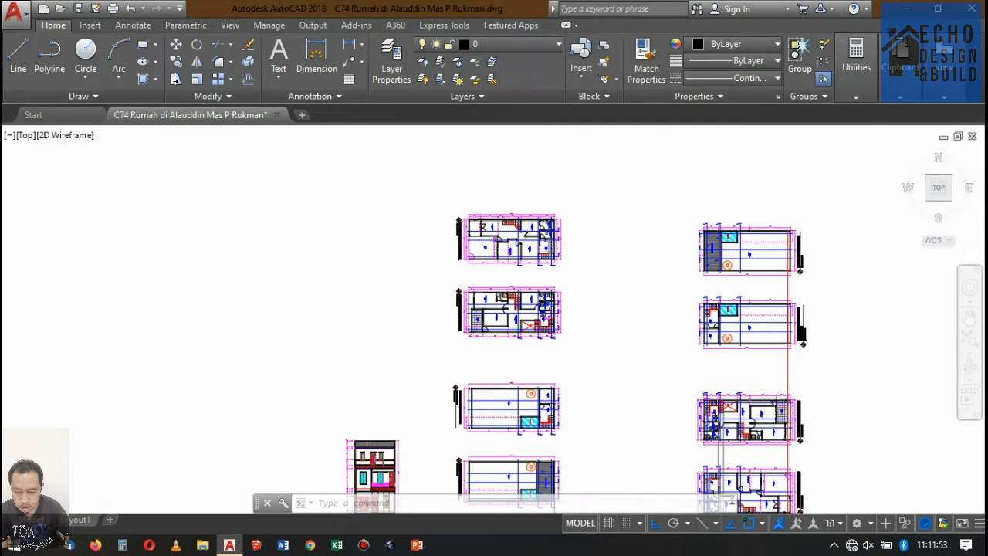
scroll(525, 262, "down", 6)
scroll(432, 259, "up", 6)
scroll(413, 245, "up", 3)
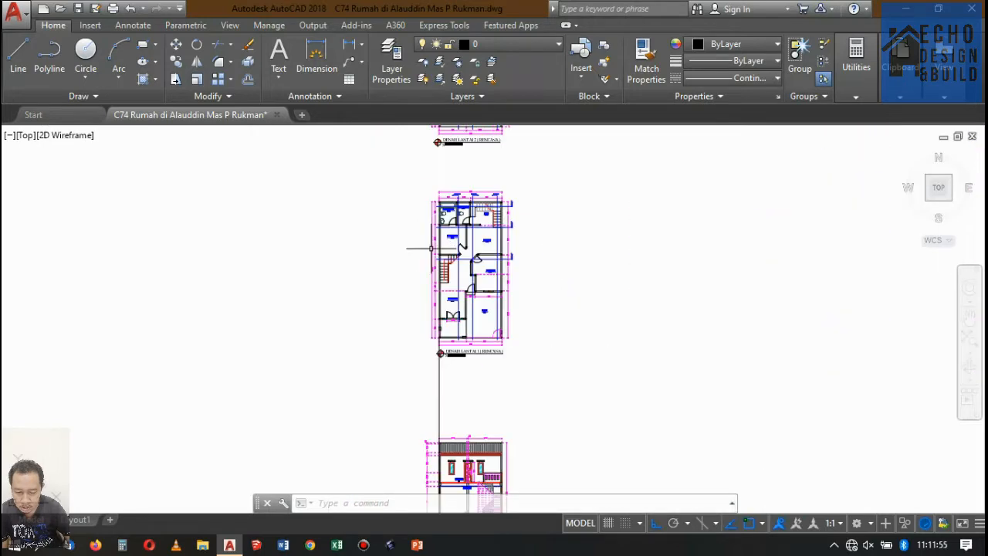
scroll(440, 239, "down", 3)
scroll(463, 262, "up", 6)
scroll(478, 278, "down", 8)
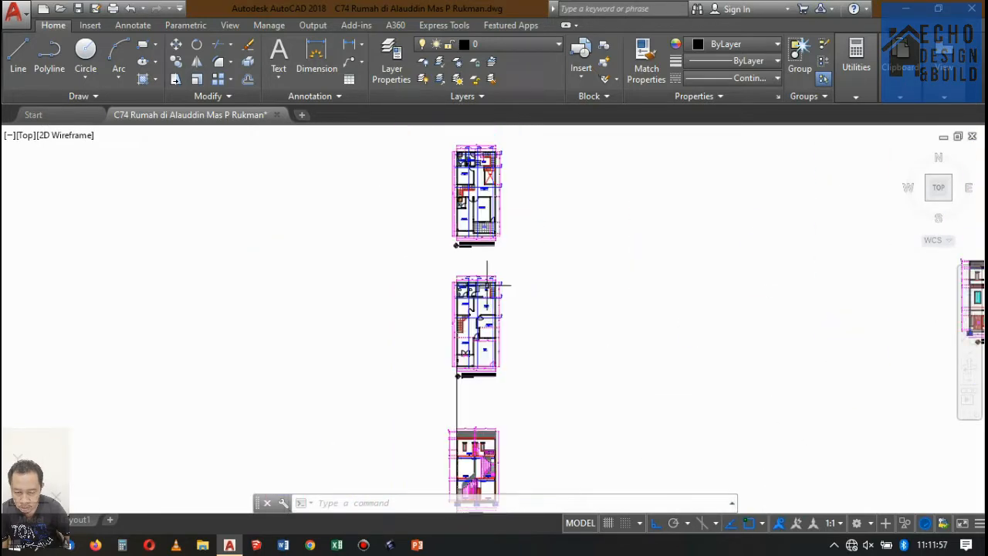
scroll(417, 200, "up", 3)
scroll(413, 193, "up", 7)
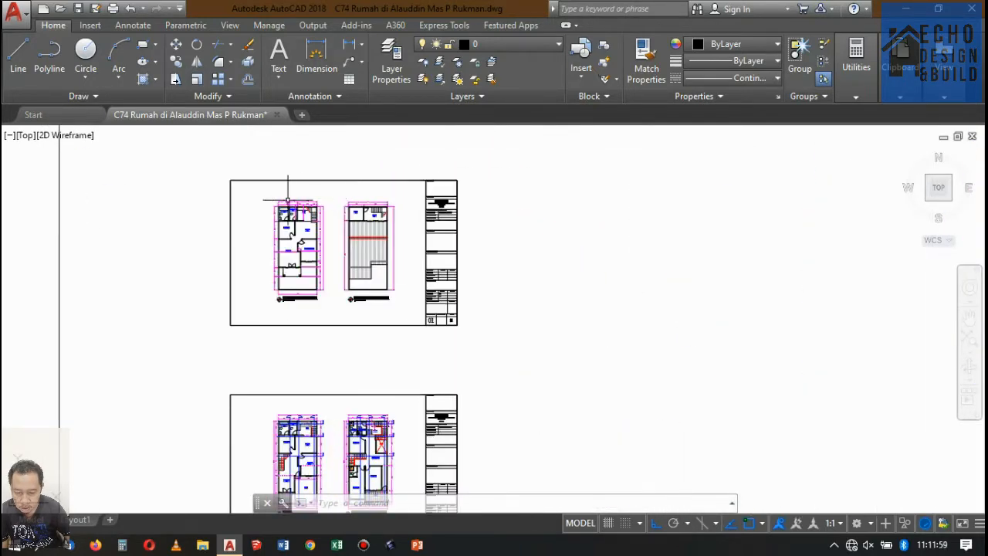
scroll(477, 247, "down", 3)
scroll(477, 248, "up", 3)
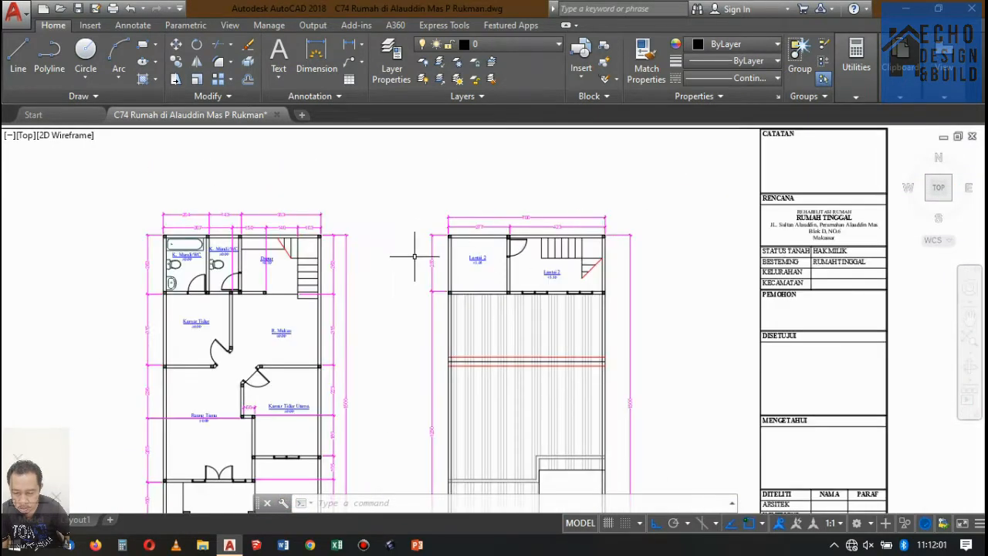
scroll(408, 254, "up", 2)
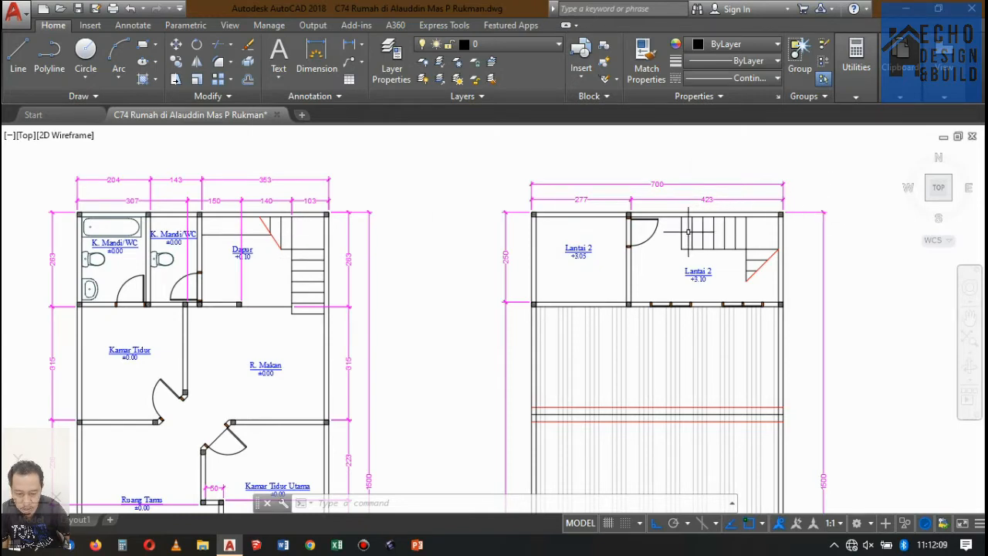
Step: Erase the rear stair's steps above the bottom one in the mirrored section, together with the landing, its 900 dimension and the riser lines below the slab
scroll(689, 232, "down", 6)
scroll(635, 247, "up", 2)
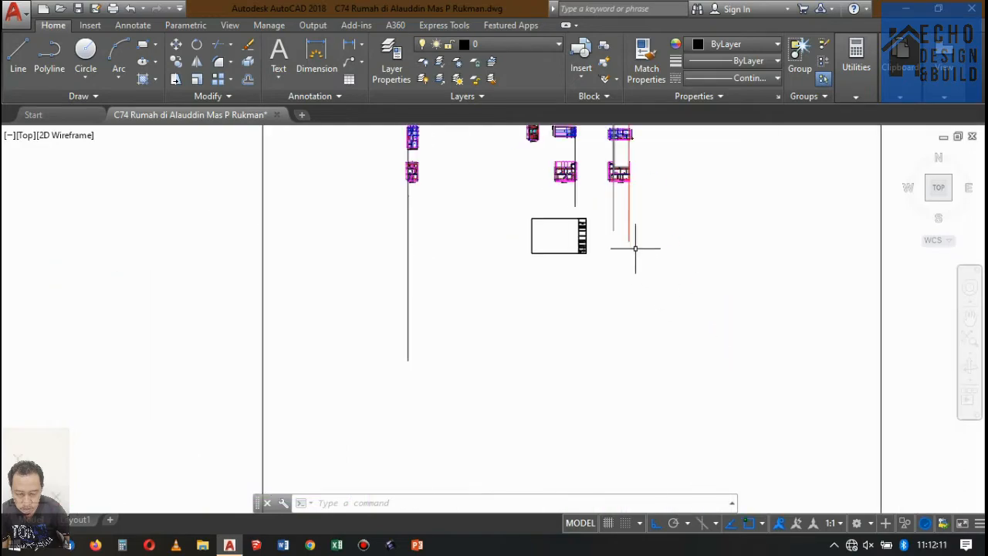
scroll(636, 248, "up", 8)
scroll(521, 306, "down", 3)
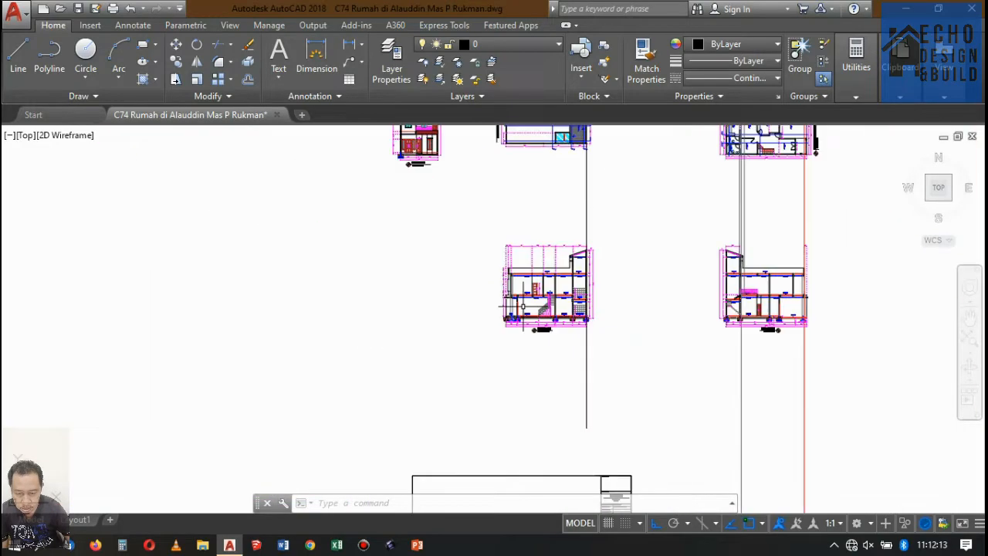
scroll(522, 307, "down", 3)
scroll(610, 297, "up", 10)
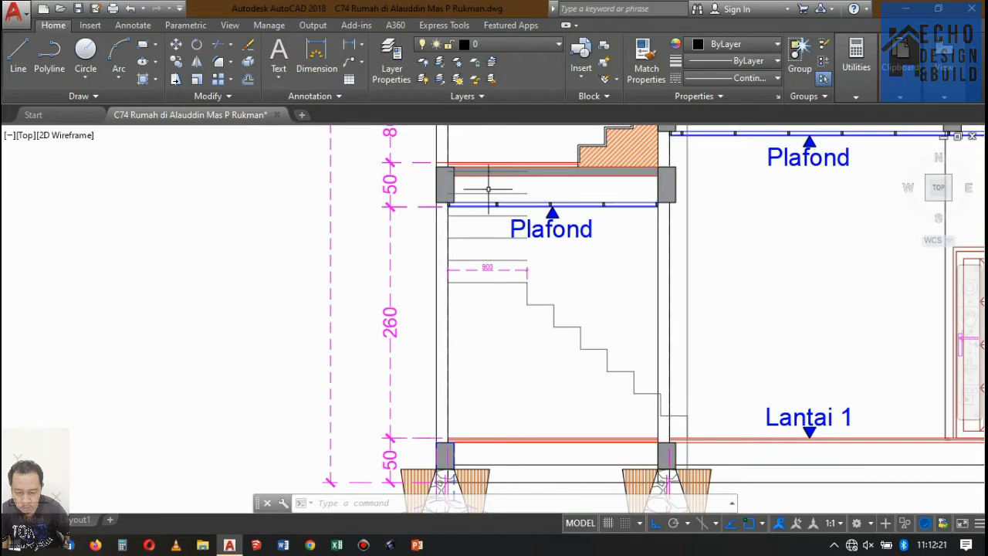
scroll(535, 283, "down", 2)
scroll(586, 309, "up", 2)
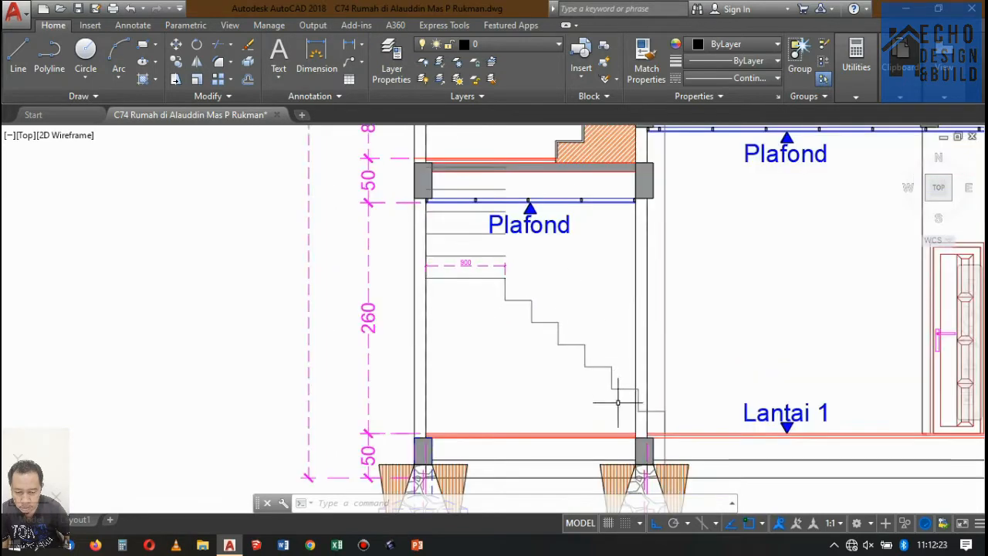
left_click(621, 408)
left_click(596, 360)
left_click(561, 383)
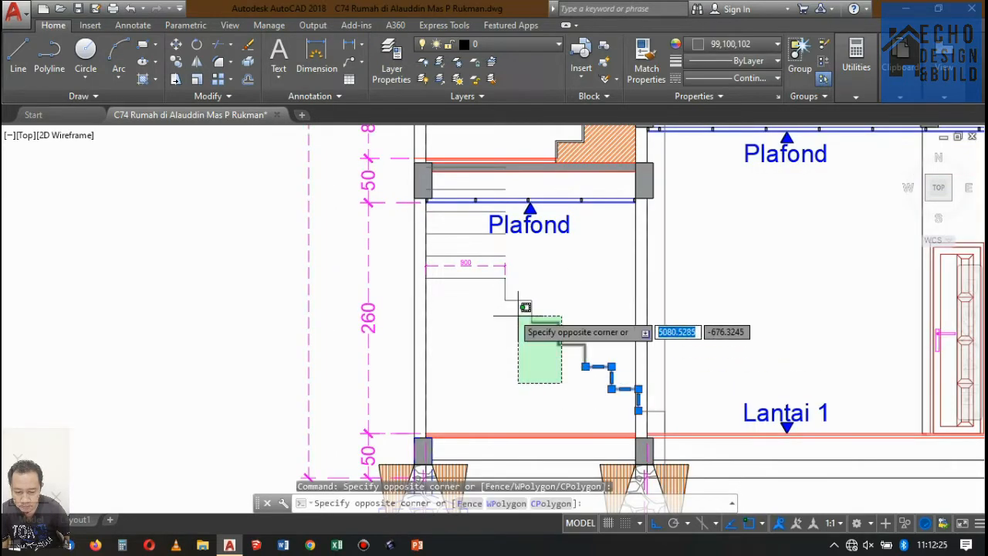
left_click(464, 238)
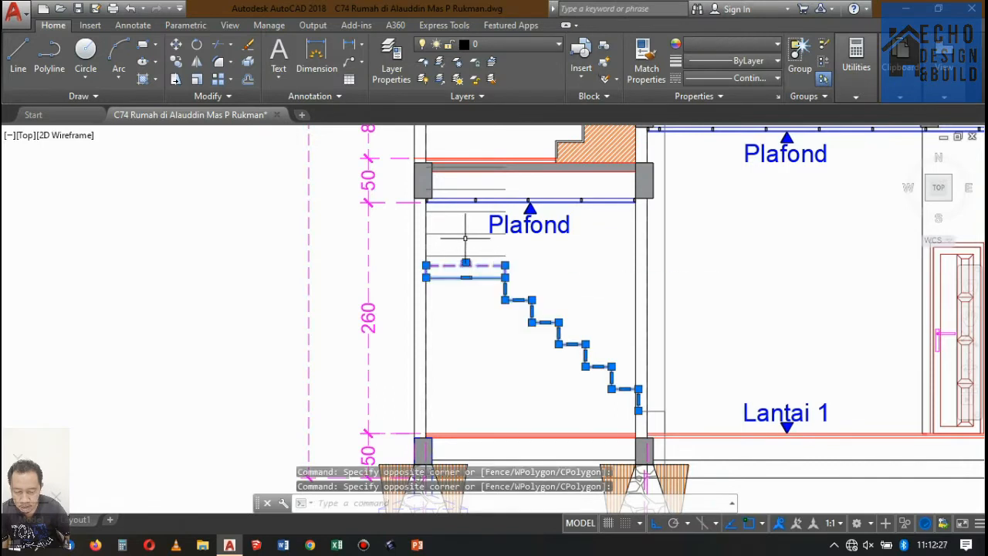
left_click(466, 242)
left_click(452, 277)
left_click(467, 238)
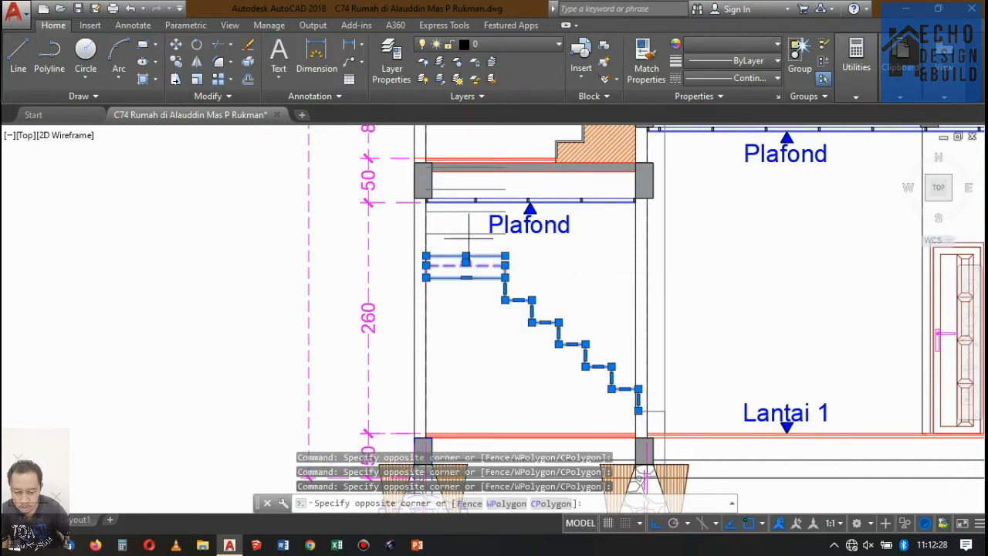
left_click(476, 195)
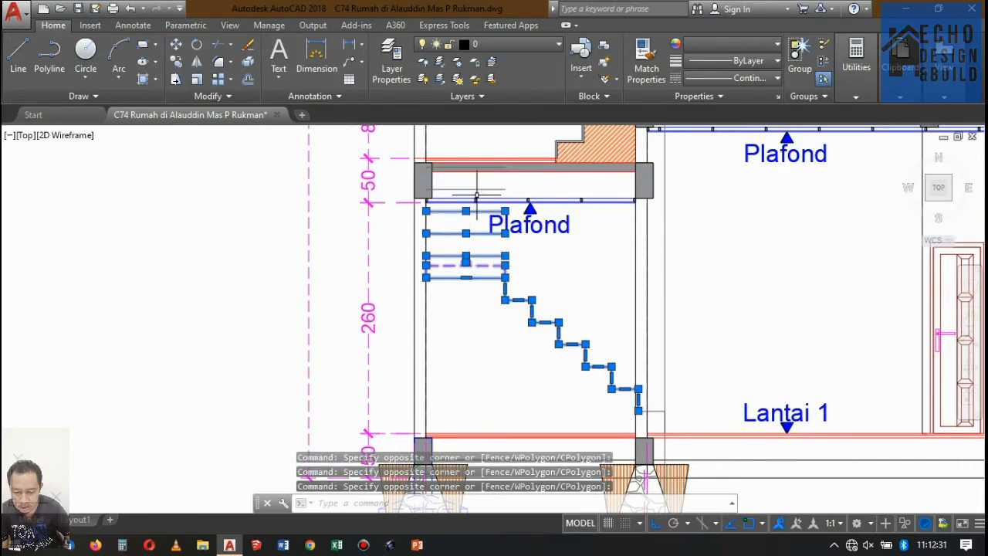
scroll(476, 195, "up", 4)
left_click(466, 166)
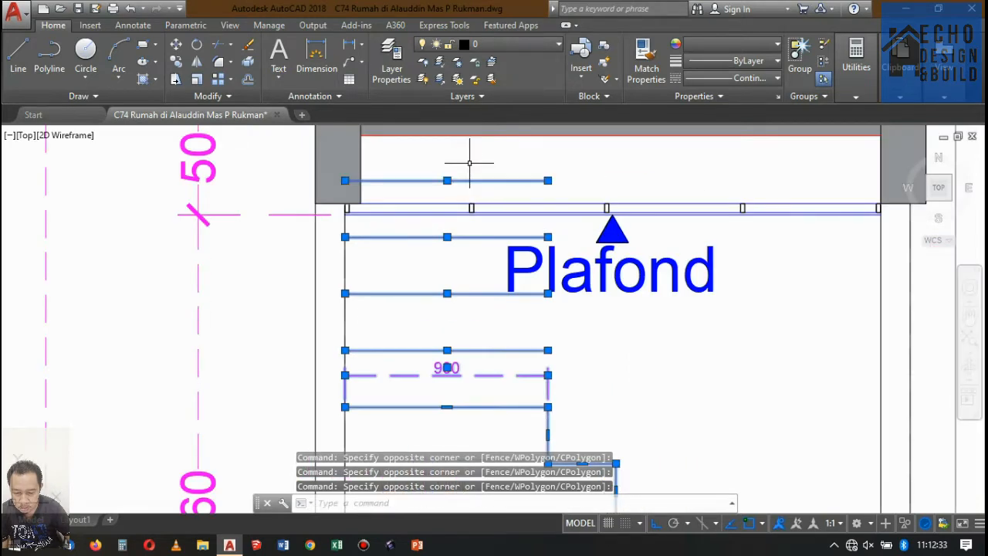
key("Delete")
Step: Stretch the tread of the remaining bottom stair step 0.03 downward
scroll(531, 232, "down", 5)
scroll(598, 357, "up", 5)
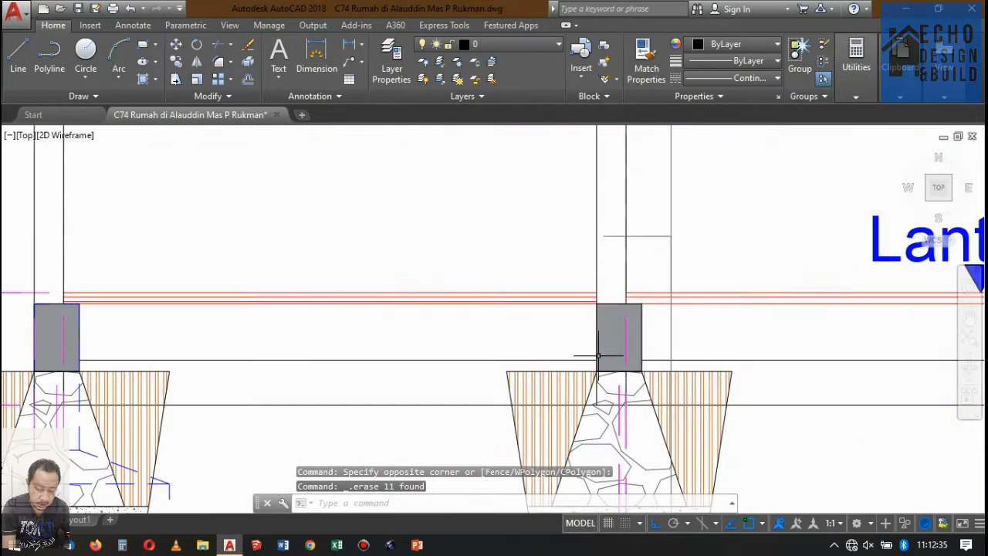
left_click(665, 234)
scroll(648, 238, "up", 3)
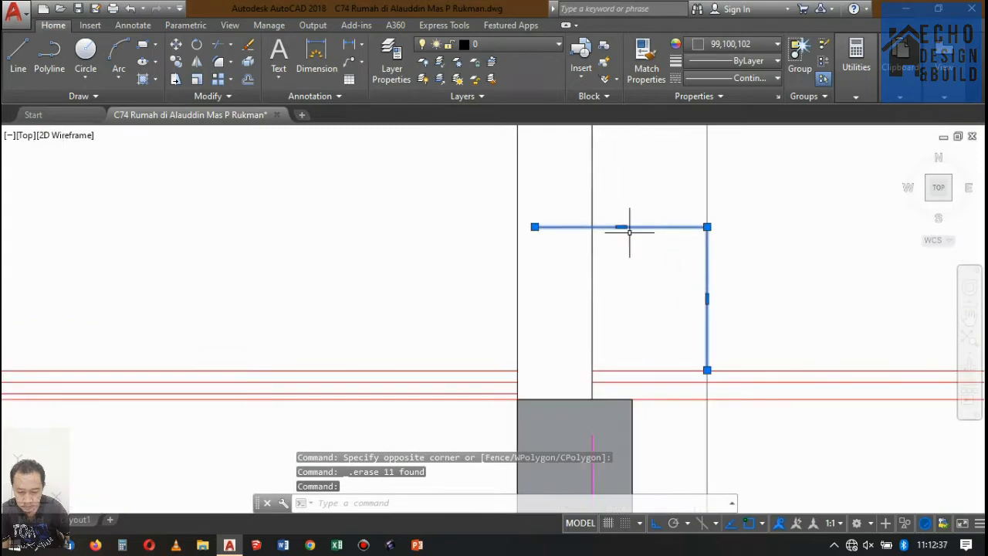
left_click(620, 227)
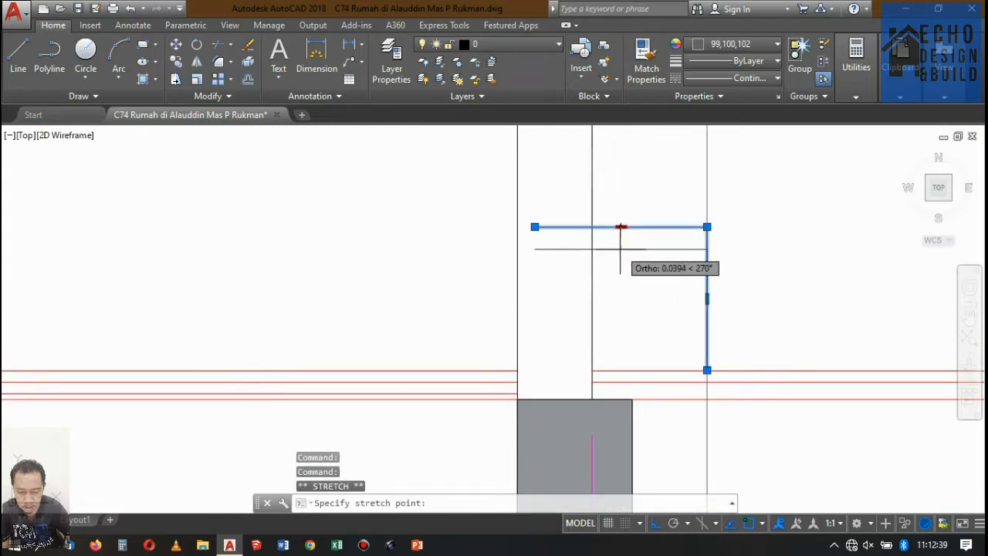
type("0.")
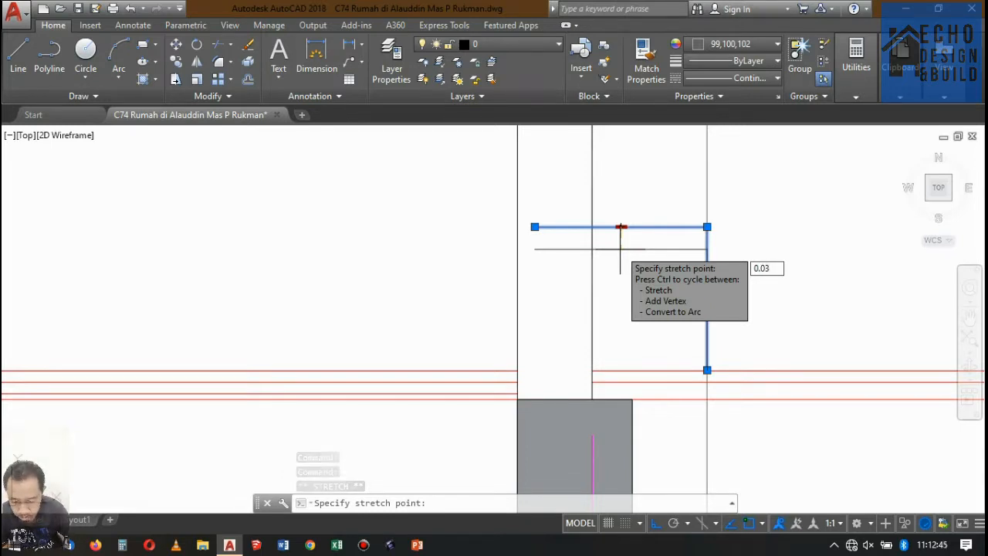
type("03")
key("Return")
Step: Add a vertical linear dimension to the riser of the rear stair's bottom step
left_click(349, 44)
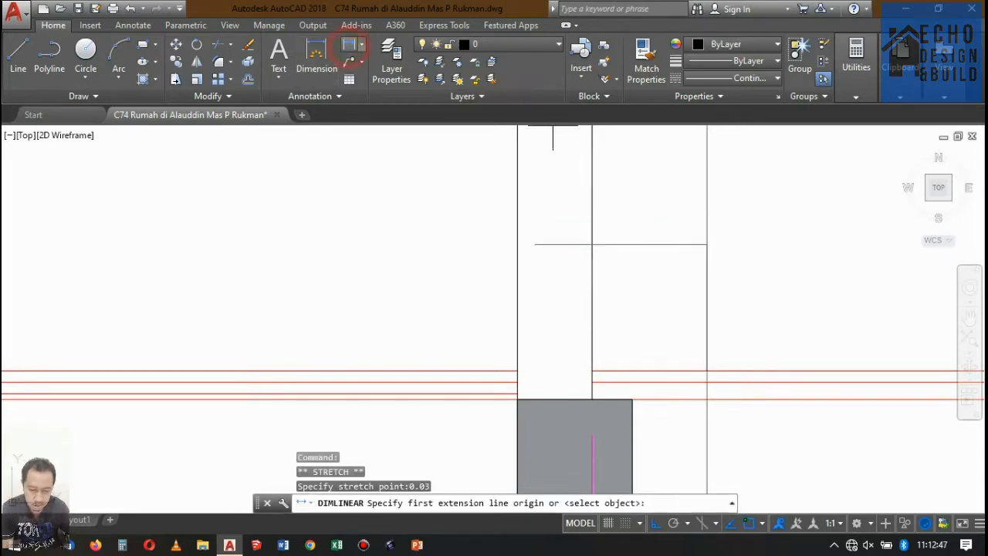
left_click(707, 244)
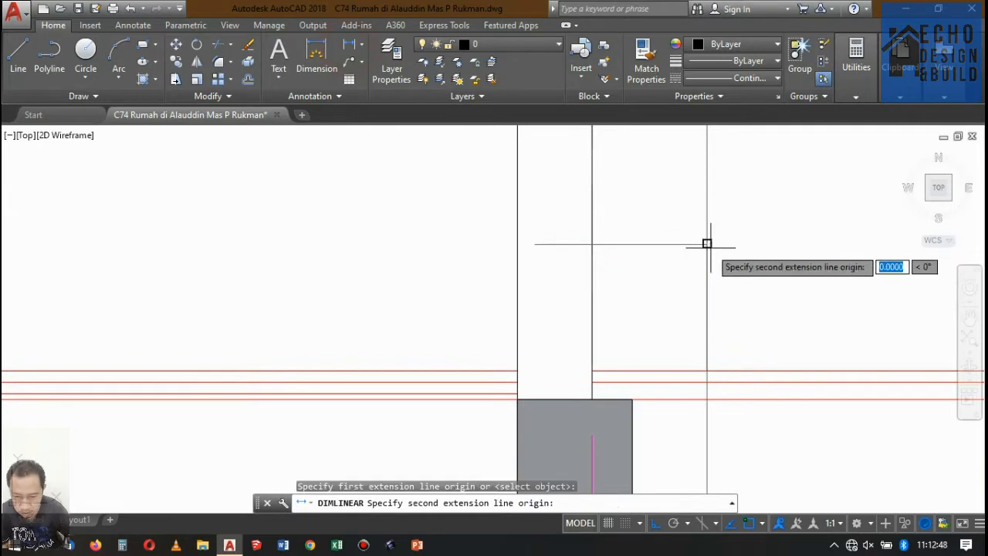
left_click(707, 371)
left_click(755, 322)
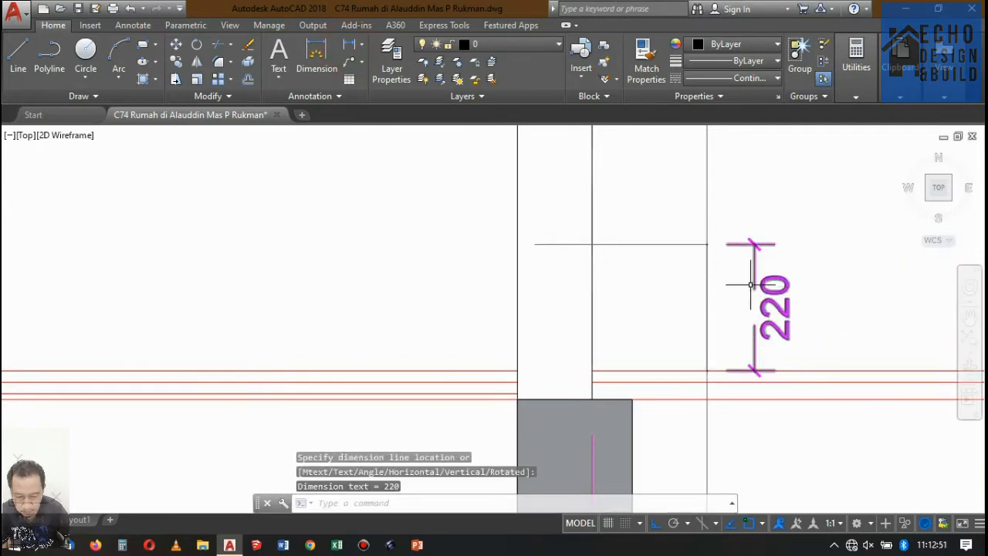
Step: Copy the bottom stair step six times end to end, climbing toward the rear wall of the section
left_click(660, 244)
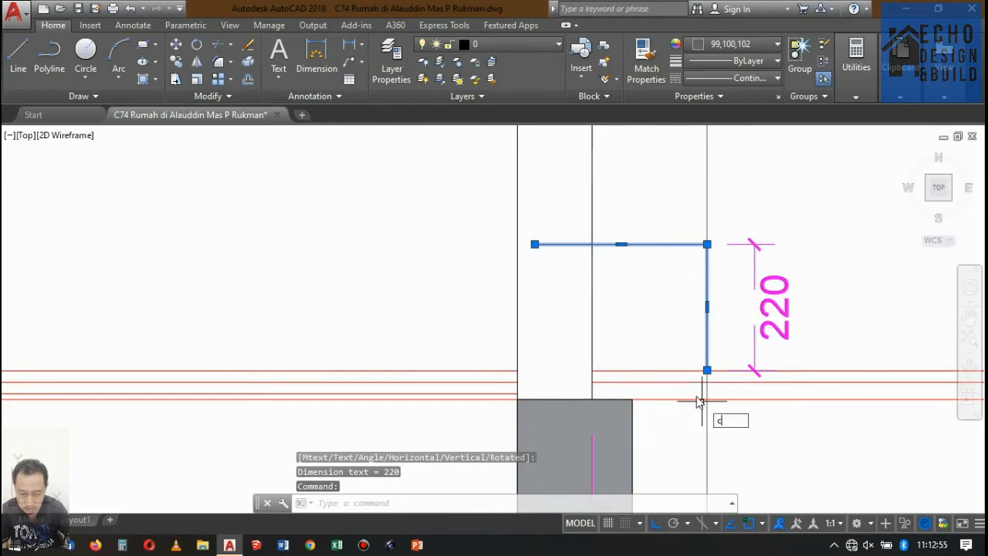
type("o")
key("Return")
scroll(691, 375, "up", 2)
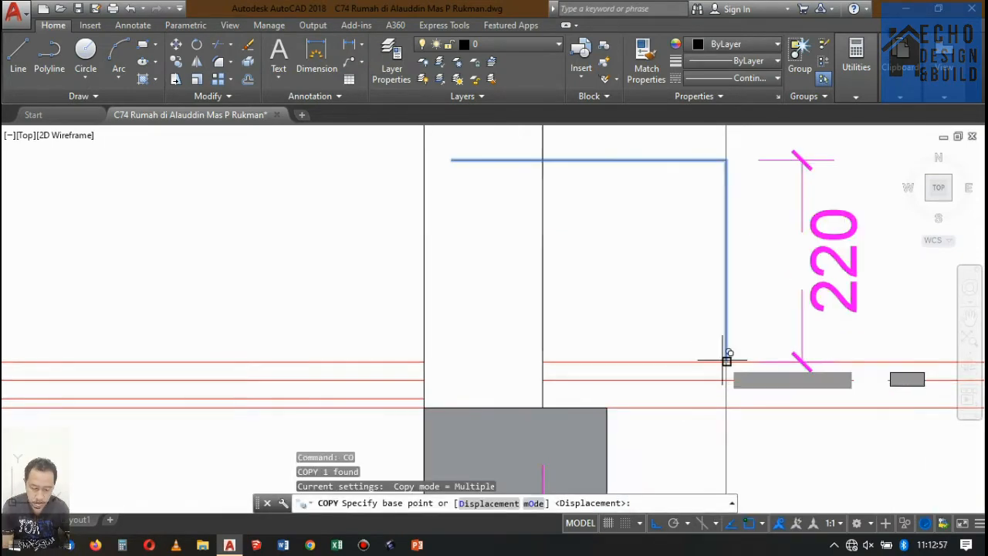
left_click(726, 359)
scroll(741, 379, "down", 3)
scroll(697, 331, "up", 3)
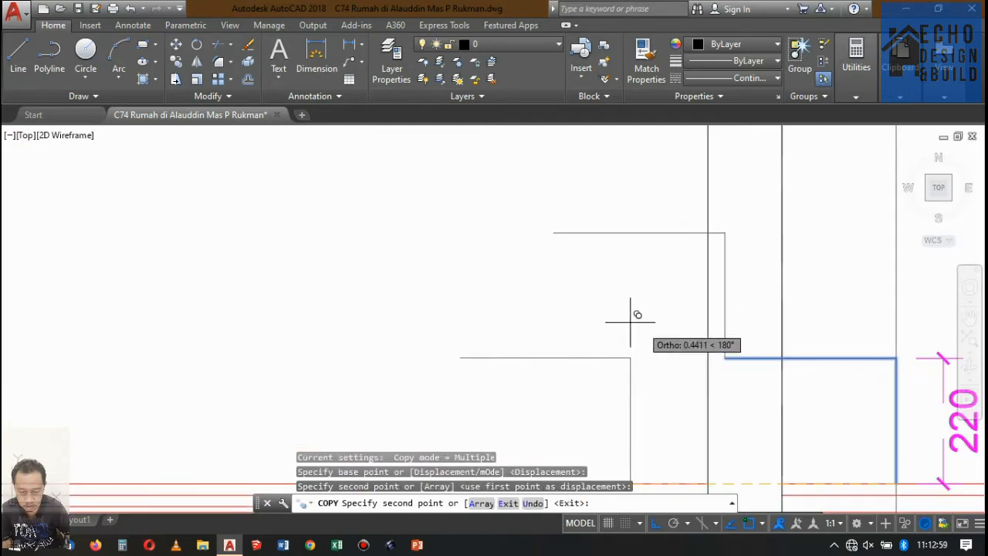
left_click(554, 233)
scroll(621, 333, "down", 4)
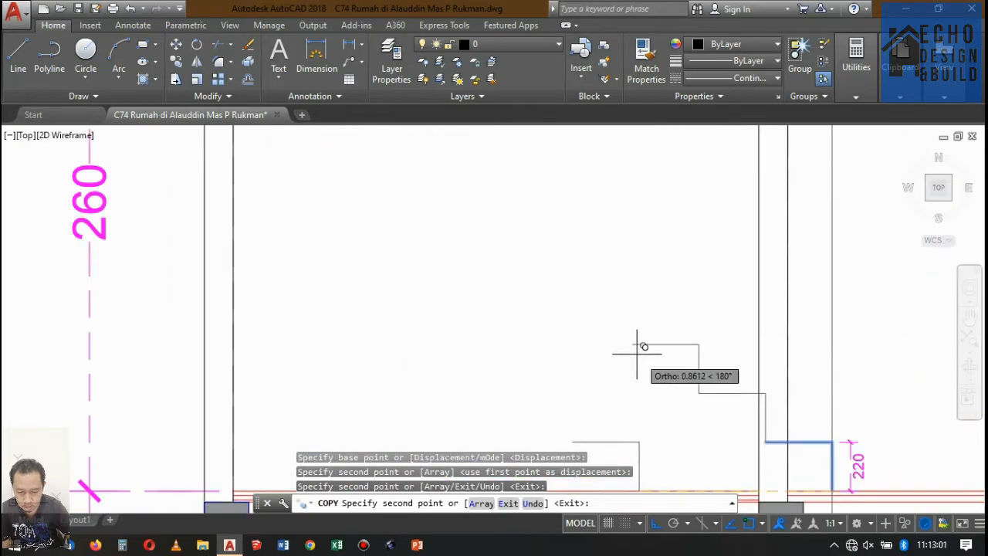
left_click(632, 344)
left_click(566, 294)
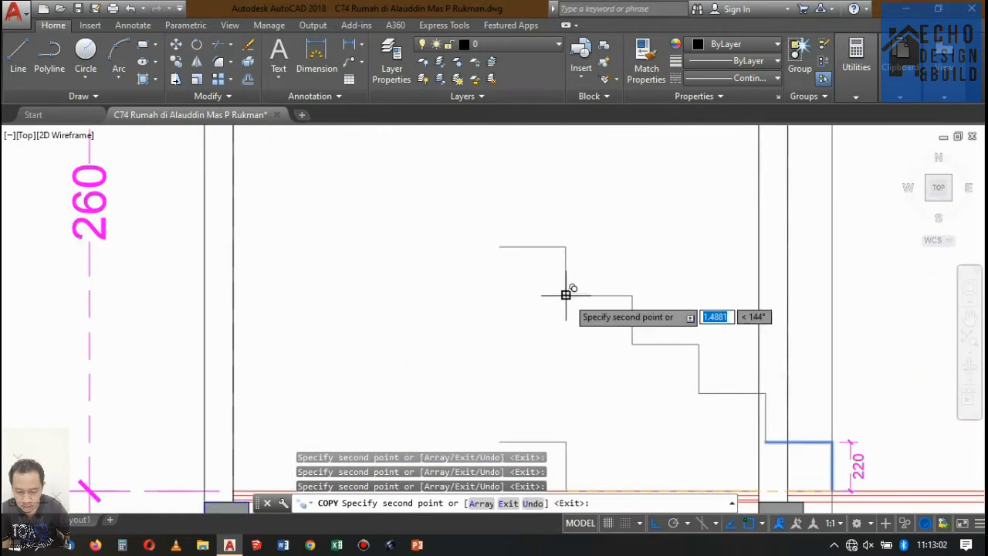
left_click(500, 246)
scroll(434, 191, "down", 4)
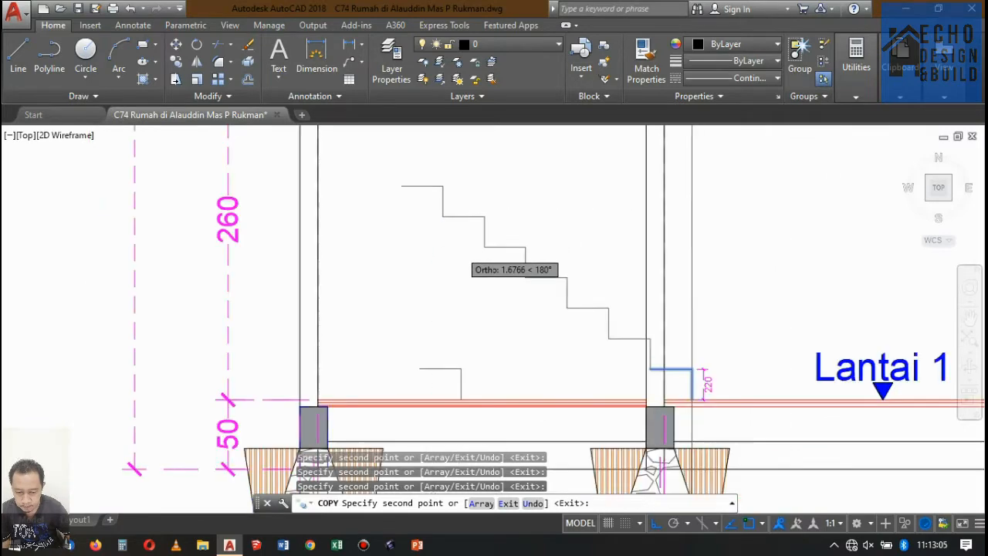
key("Return")
Step: Dimension the landing's horizontal width from the topmost riser to the inner face of the rear wall
left_click(349, 44)
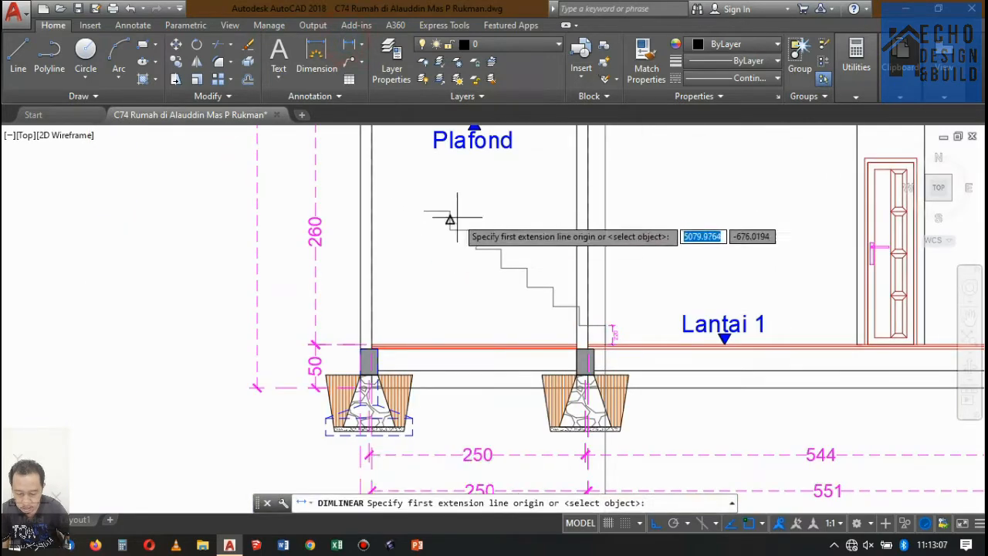
scroll(448, 214, "up", 4)
left_click(438, 201)
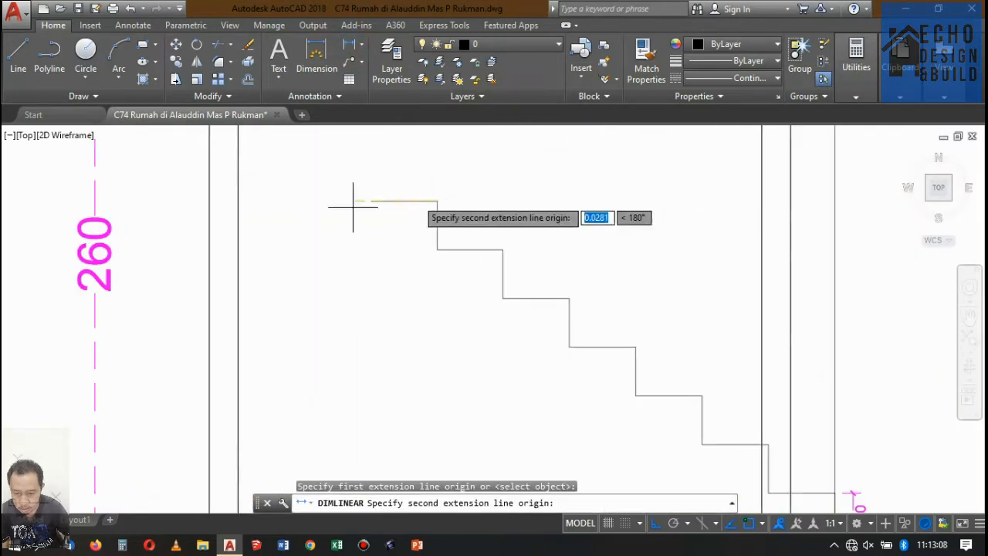
left_click(237, 201)
left_click(270, 156)
Step: Extend the topmost tread to the inner face of the rear wall to form the landing
type("e")
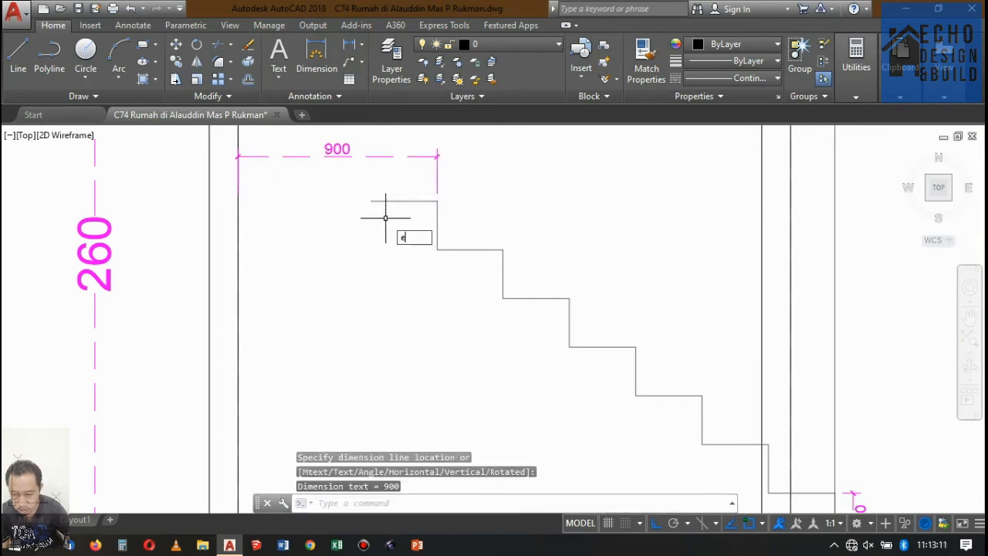
type("x")
key("Return")
key("Return")
left_click(386, 201)
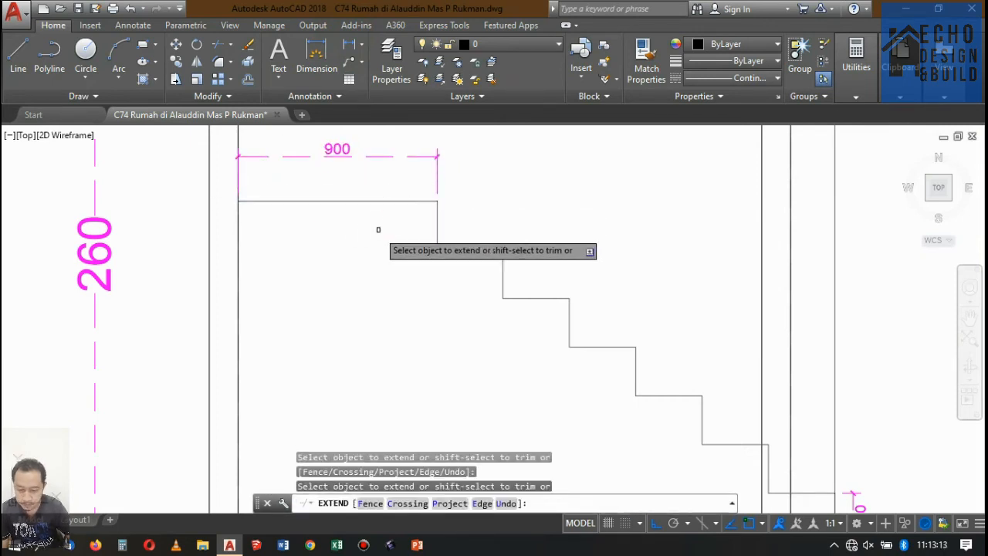
key("Return")
Step: Draw a line along the full landing surface and move it 0.22 upward as the first riser line of the upper flight
type("l")
key("Return")
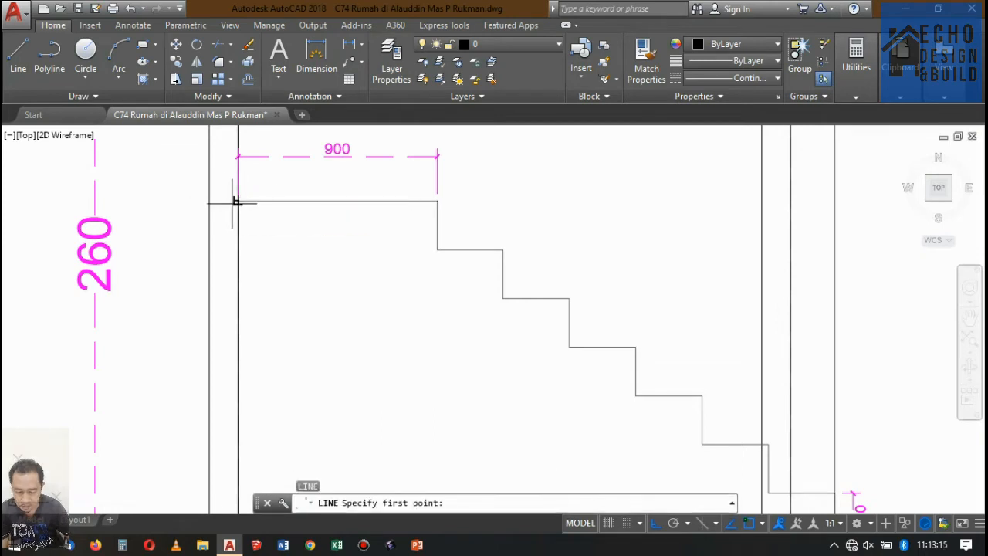
left_click(235, 201)
left_click(437, 200)
key("Return")
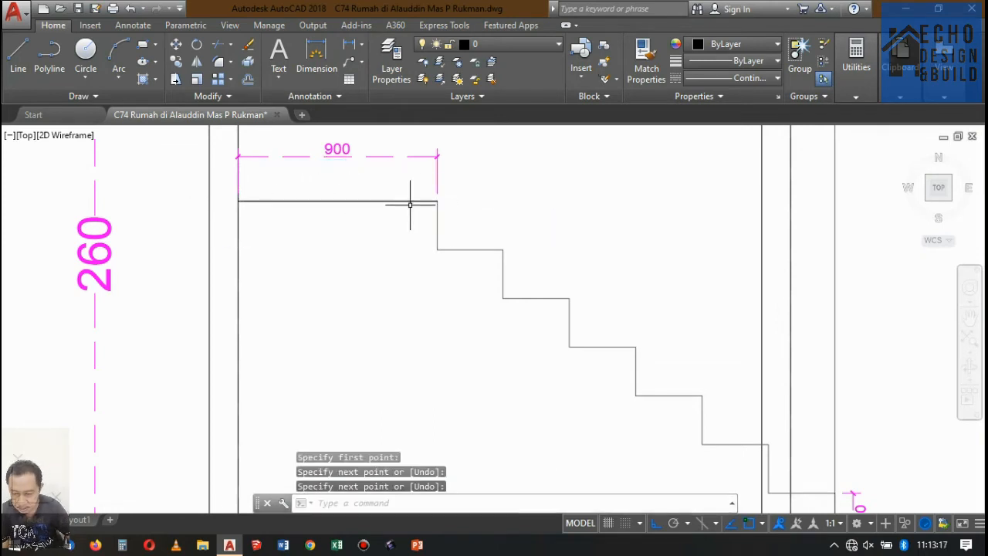
left_click(411, 201)
key("Return")
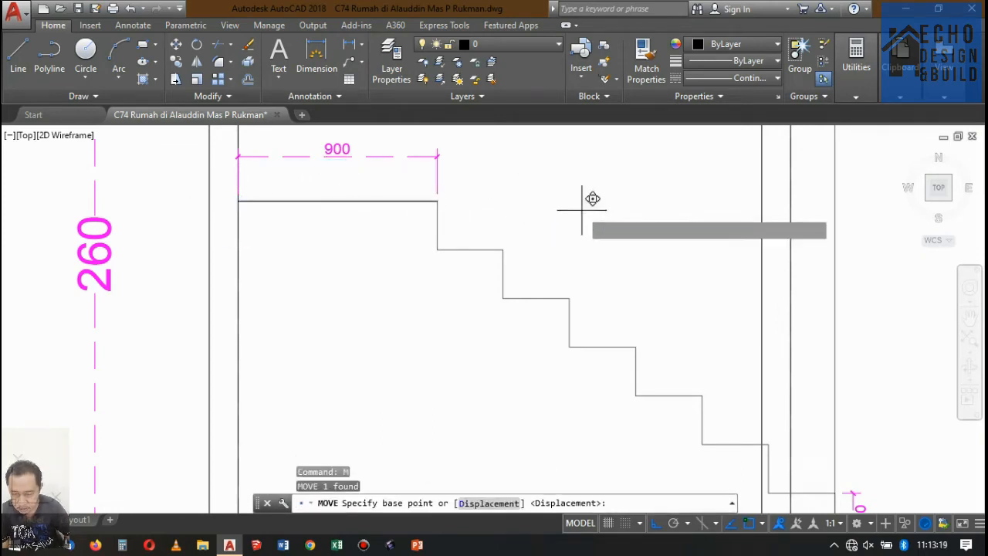
left_click(588, 199)
type("0.22")
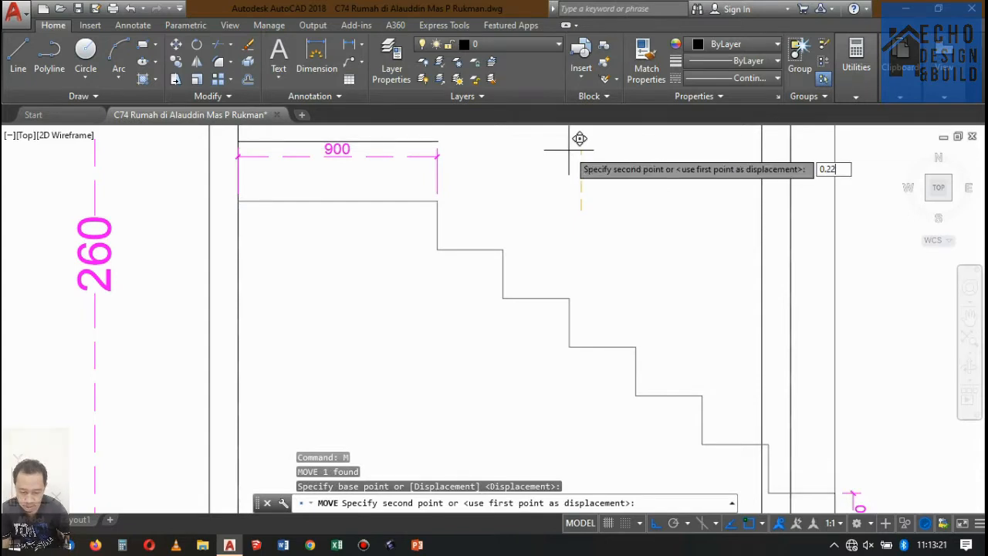
key("Return")
Step: Relocate the landing's 900 dimension to the empty space beneath the landing
scroll(506, 188, "down", 3)
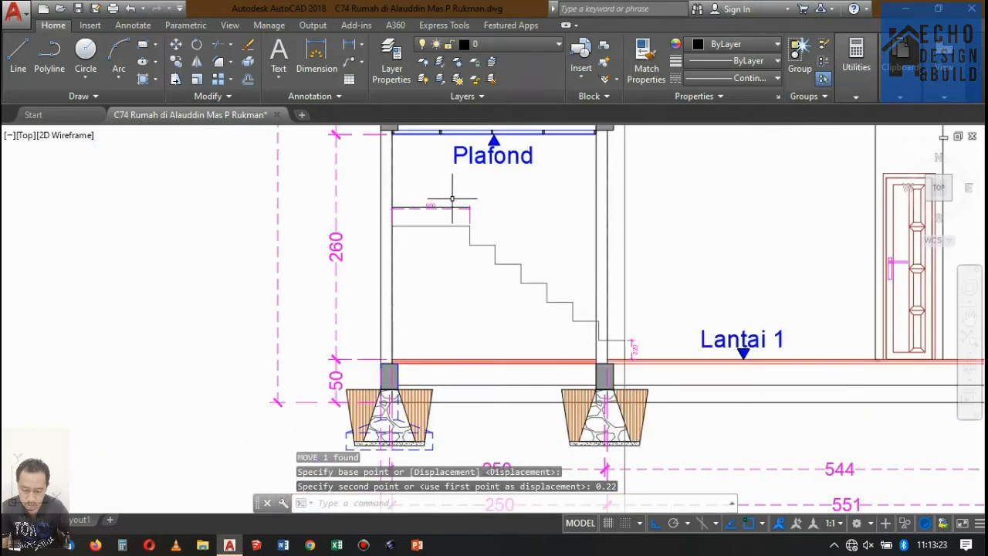
scroll(485, 221, "up", 5)
left_click(484, 230)
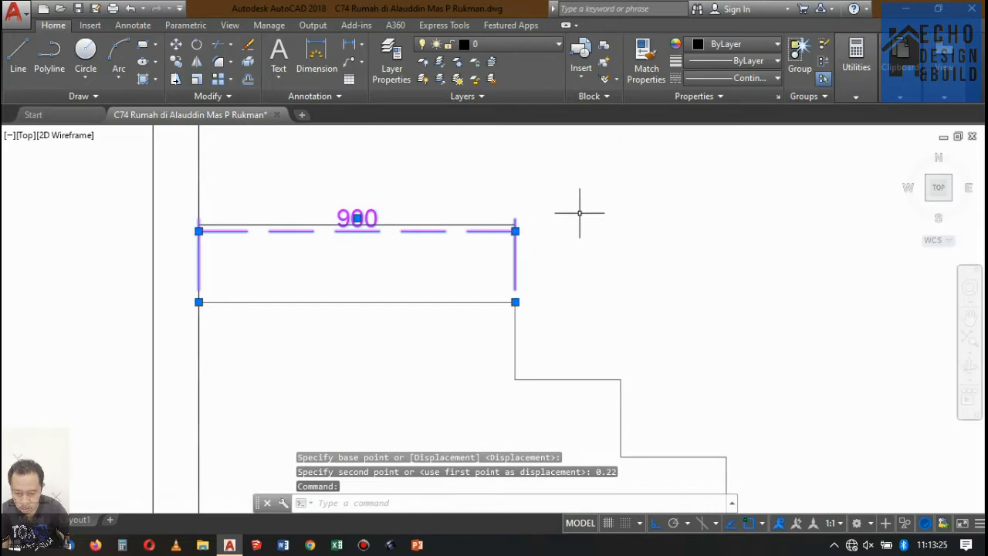
left_click(512, 233)
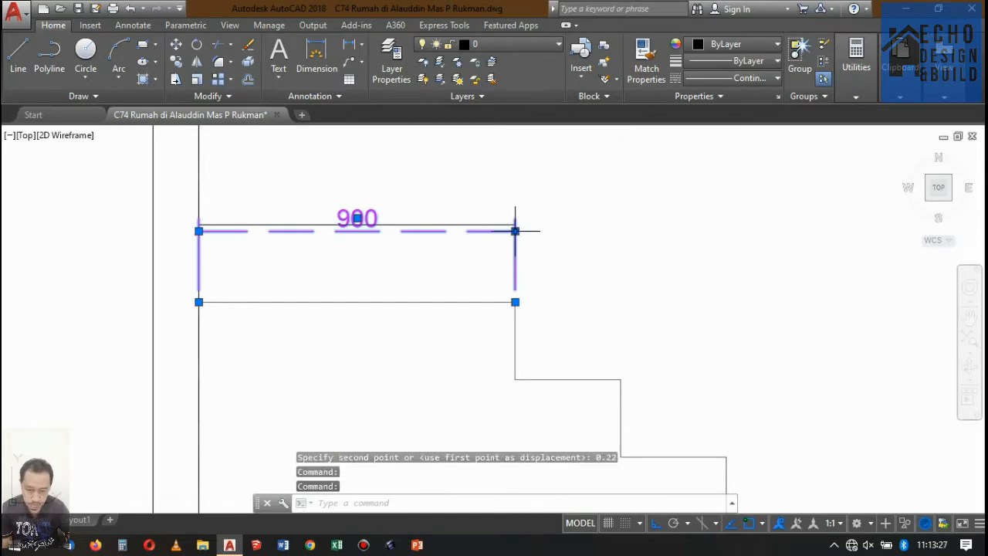
left_click(515, 230)
scroll(521, 255, "down", 5)
scroll(526, 302, "up", 6)
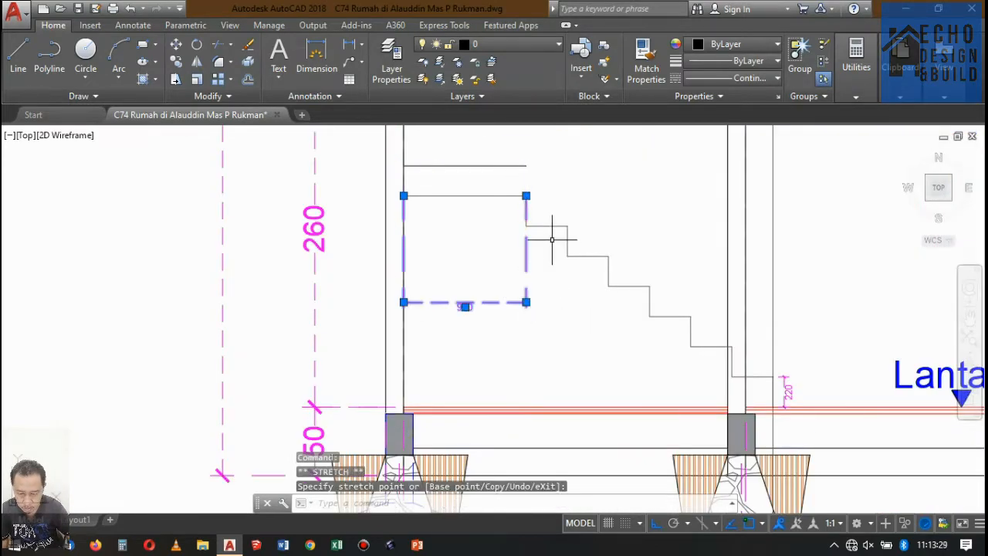
key("Escape")
Step: Match the properties of the line above the landing to those of the landing's step outline
scroll(551, 236, "down", 4)
scroll(571, 232, "up", 6)
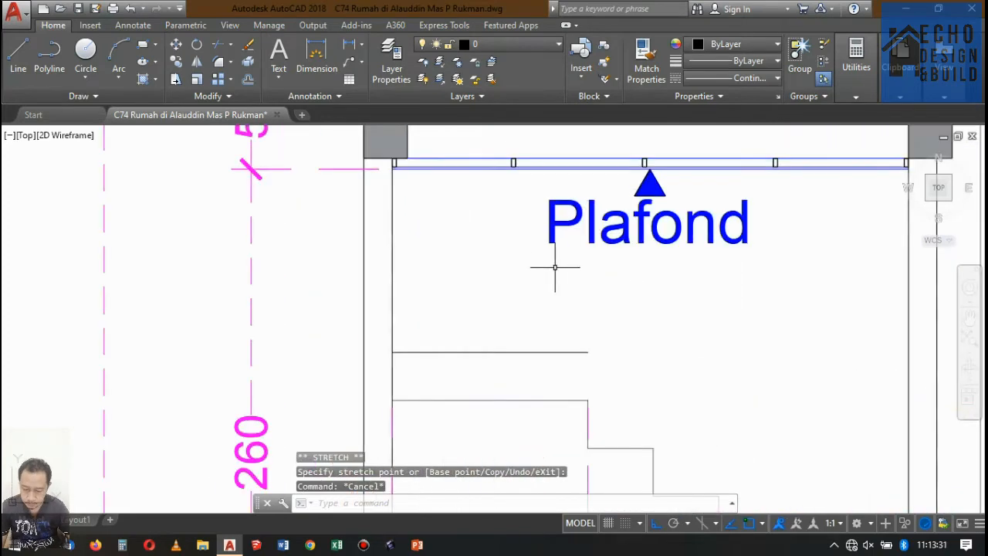
type("ma")
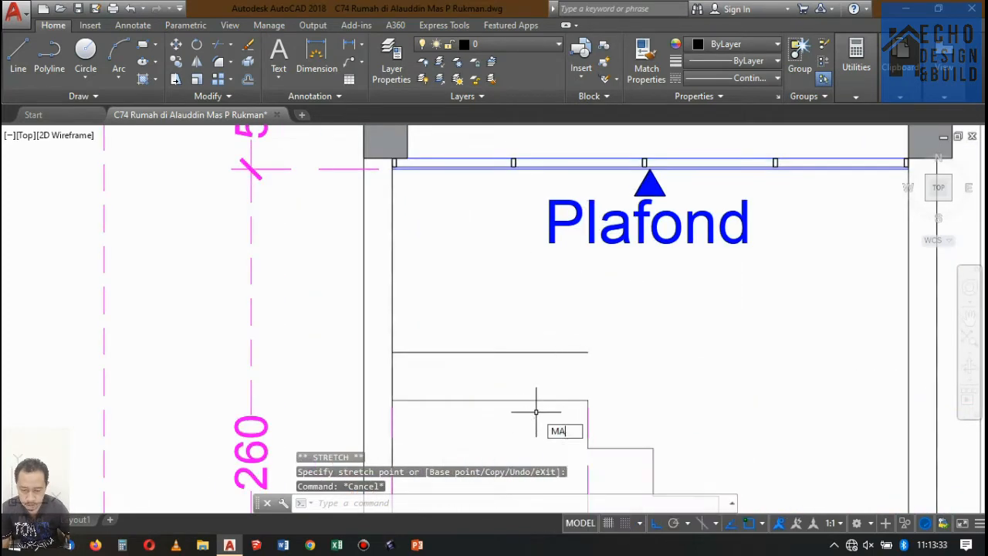
key("Return")
left_click(503, 399)
left_click(514, 356)
left_click(481, 324)
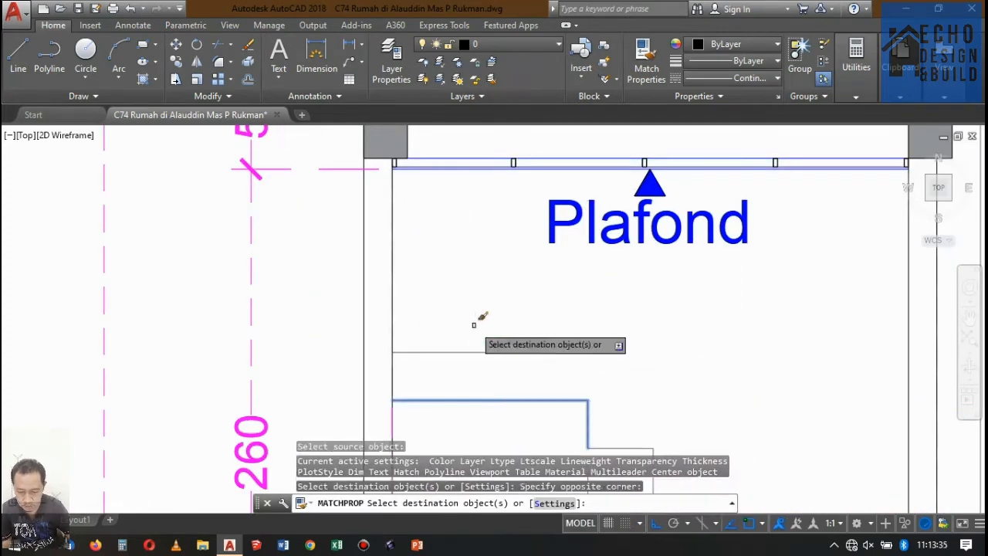
Step: Copy the line above the landing upward repeatedly at 0.22 spacing until just below the intermediate floor slab
scroll(494, 340, "down", 5)
scroll(492, 337, "up", 5)
left_click(481, 364)
left_click(461, 322)
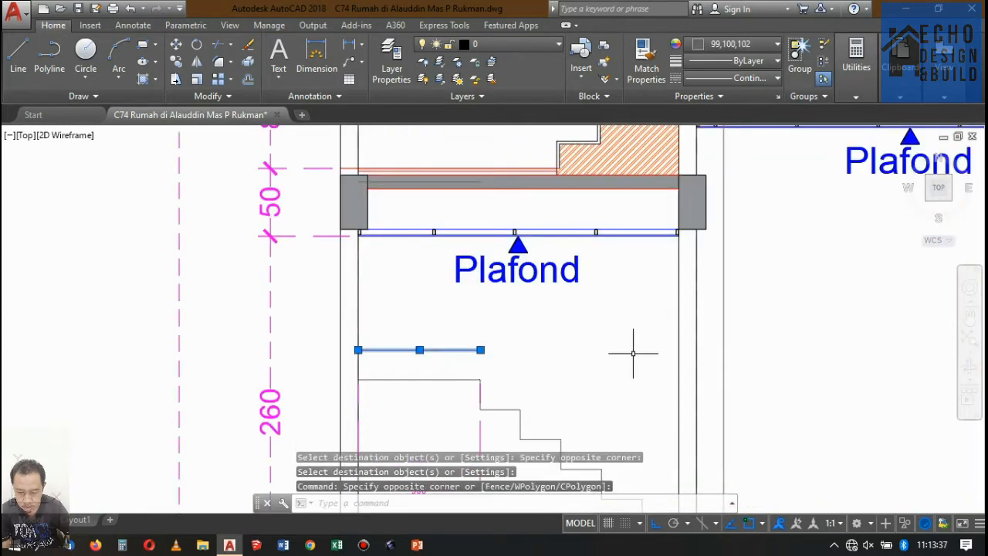
type("co")
key("Return")
scroll(481, 375, "up", 4)
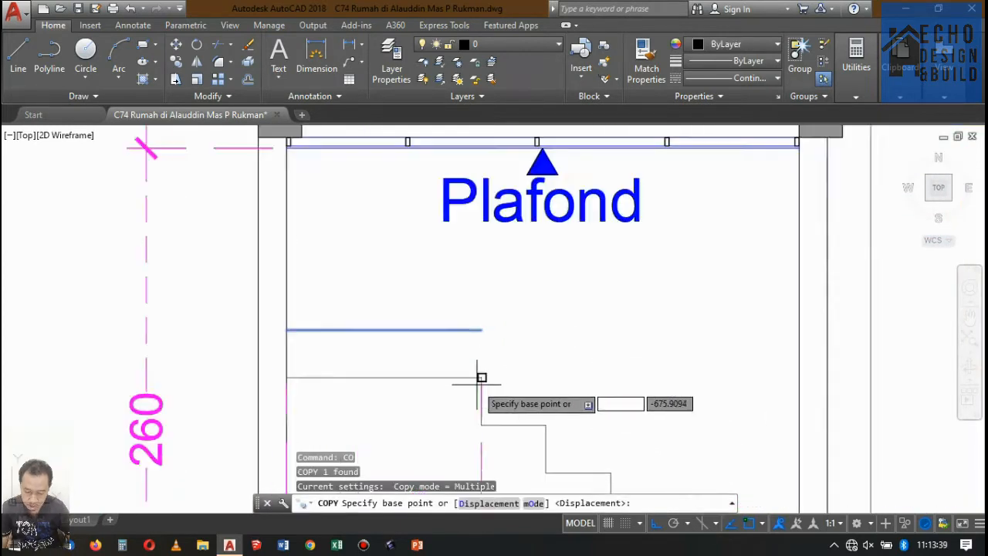
left_click(483, 374)
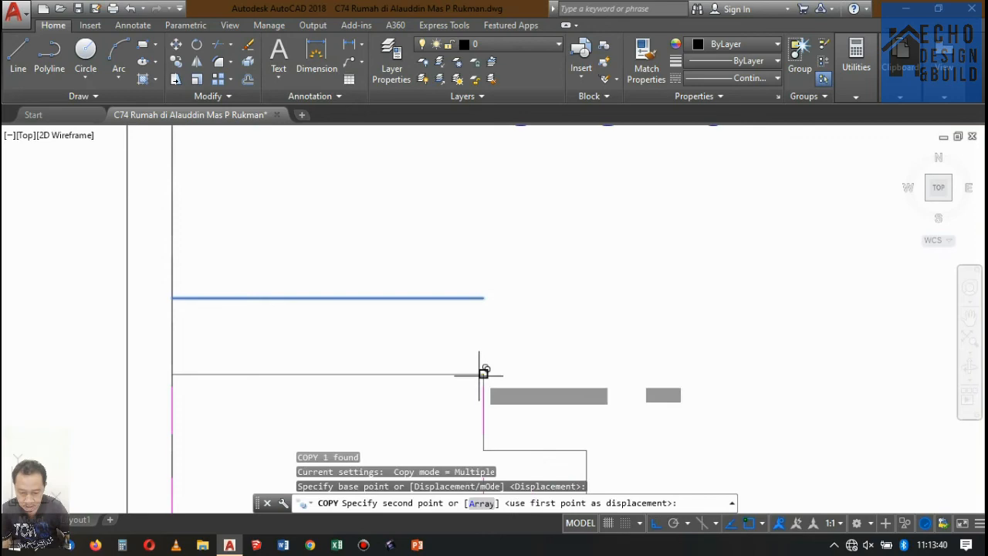
left_click(484, 298)
scroll(487, 370, "down", 2)
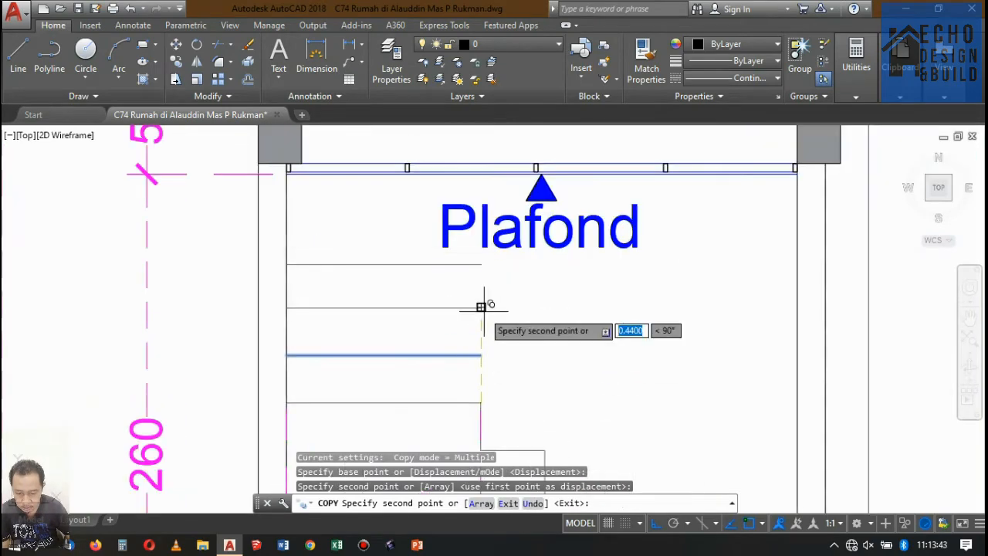
left_click(481, 307)
scroll(481, 344, "down", 2)
scroll(481, 286, "up", 2)
left_click(474, 348)
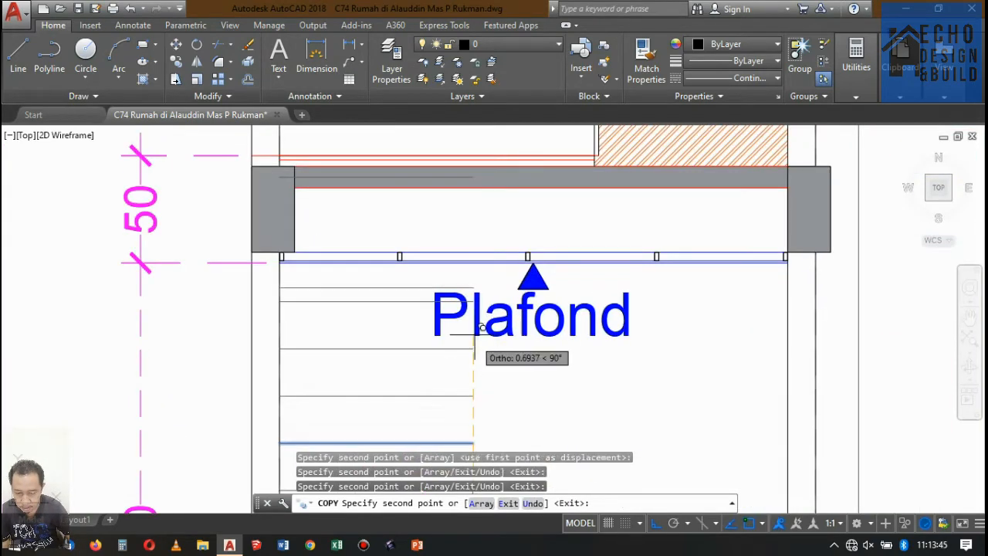
scroll(474, 295, "up", 2)
left_click(474, 316)
scroll(471, 328, "down", 2)
scroll(470, 270, "up", 2)
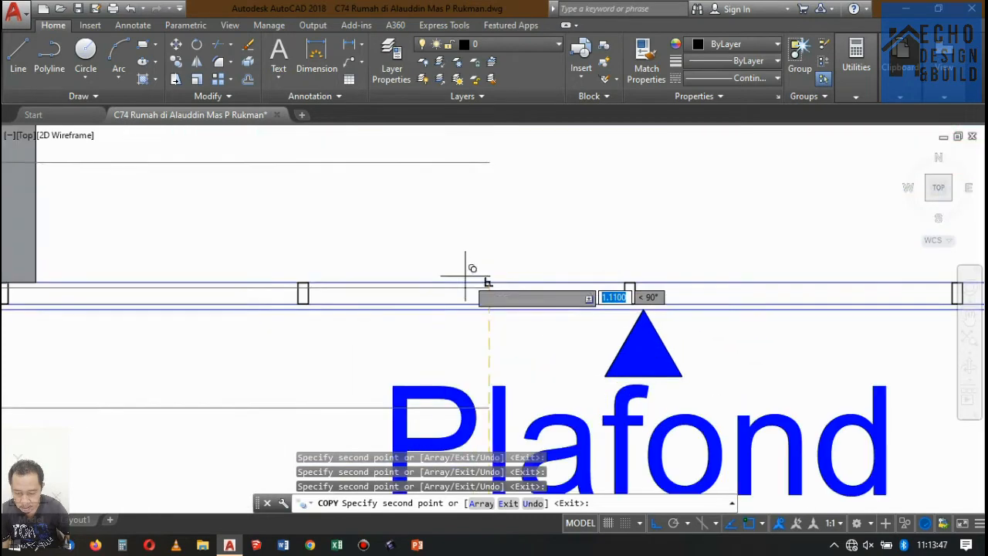
scroll(484, 303, "down", 3)
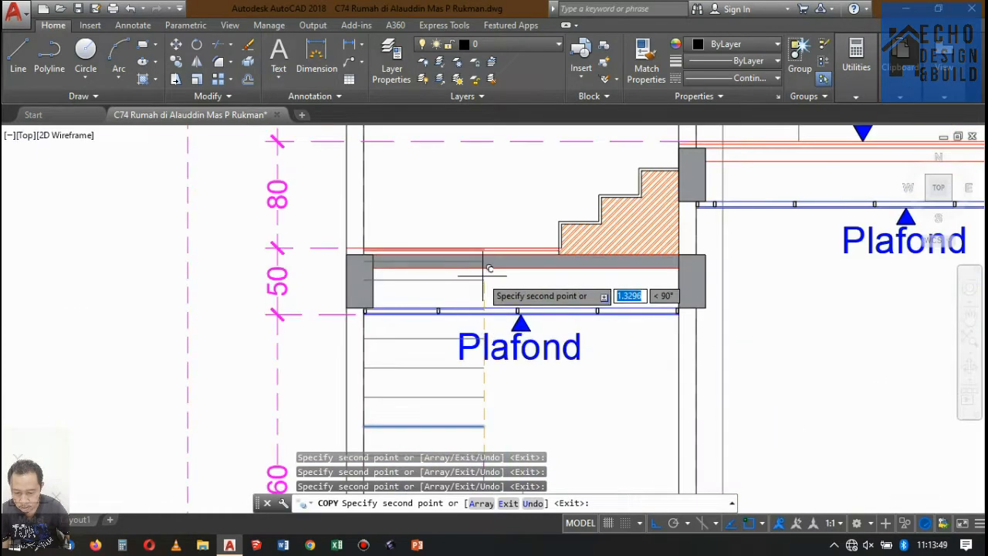
scroll(483, 275, "up", 2)
key("Escape")
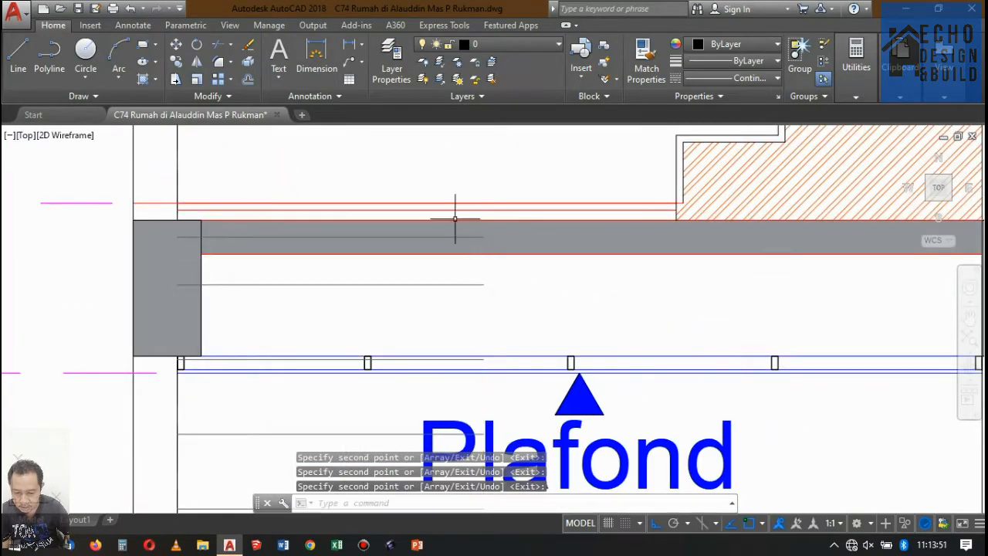
Step: Erase the leftover riser line lying inside the intermediate floor slab above the rear stair
scroll(486, 250, "up", 5)
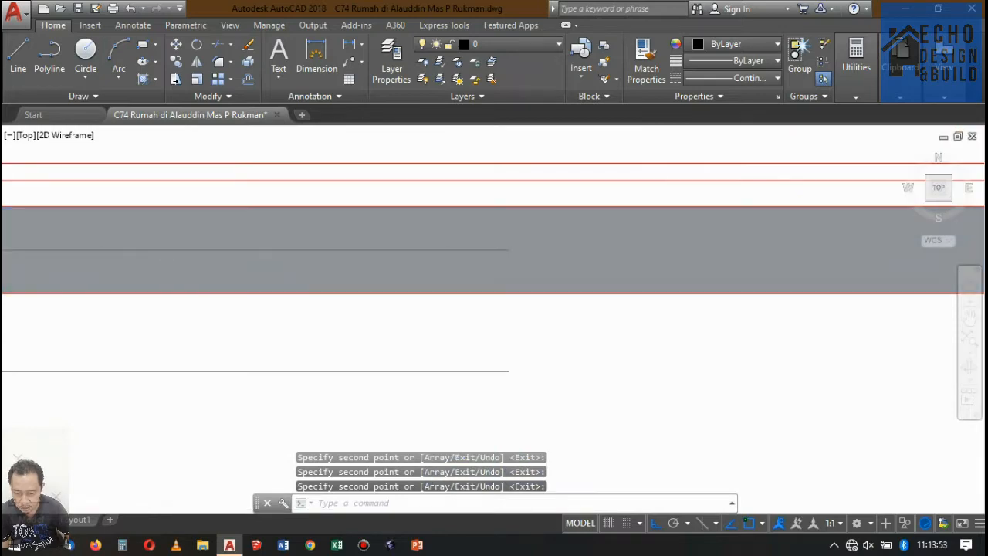
left_click(487, 249)
key("Delete")
scroll(490, 249, "down", 5)
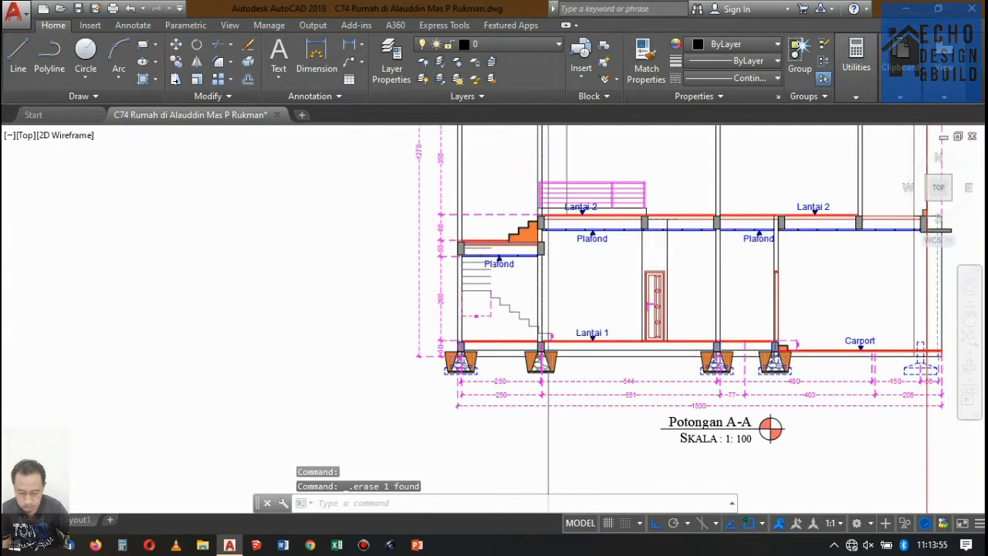
scroll(467, 288, "up", 2)
type("e")
key("Escape")
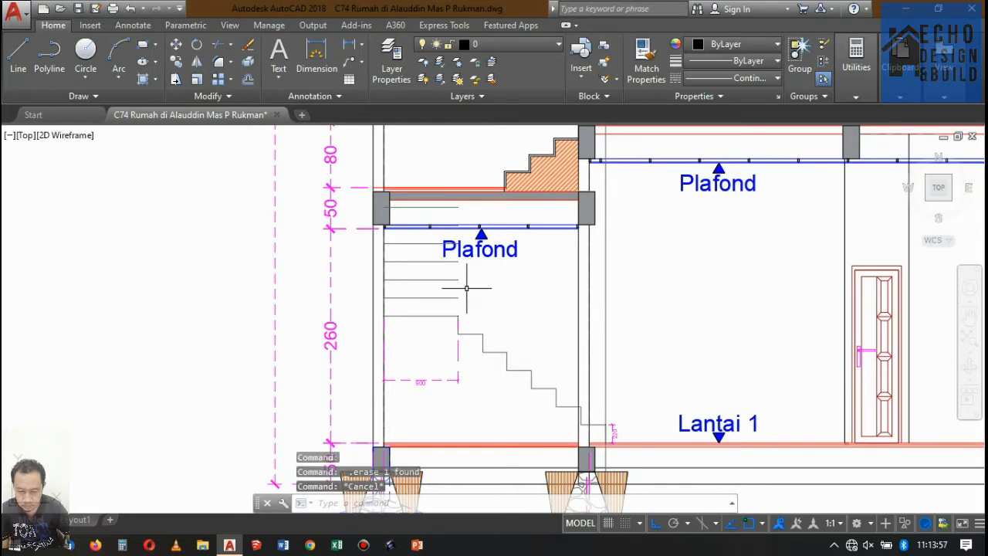
Step: Draw a vertical line from the landing's outer corner up to the intermediate floor, closing the ends of the riser lines
key("Return")
left_click(458, 316)
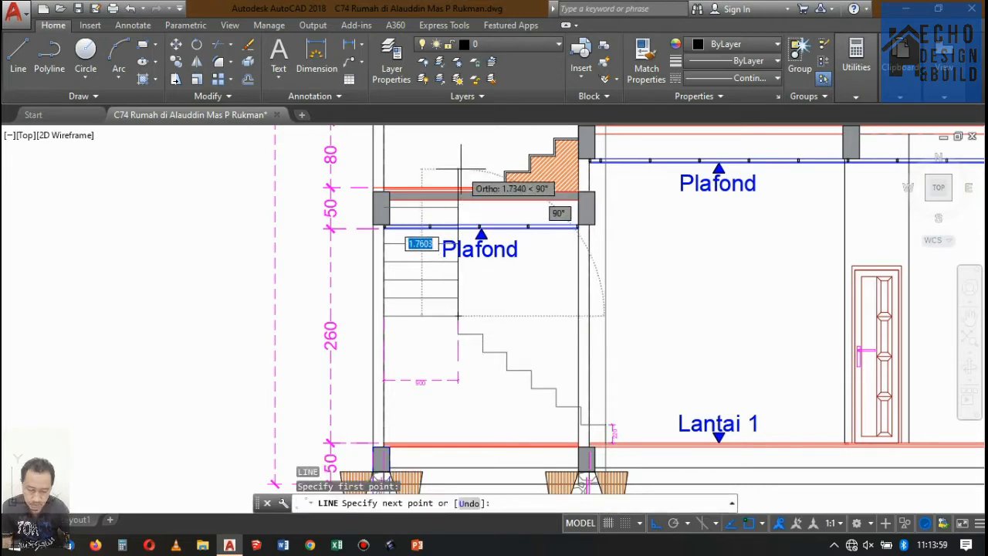
scroll(448, 189, "up", 3)
scroll(463, 255, "down", 5)
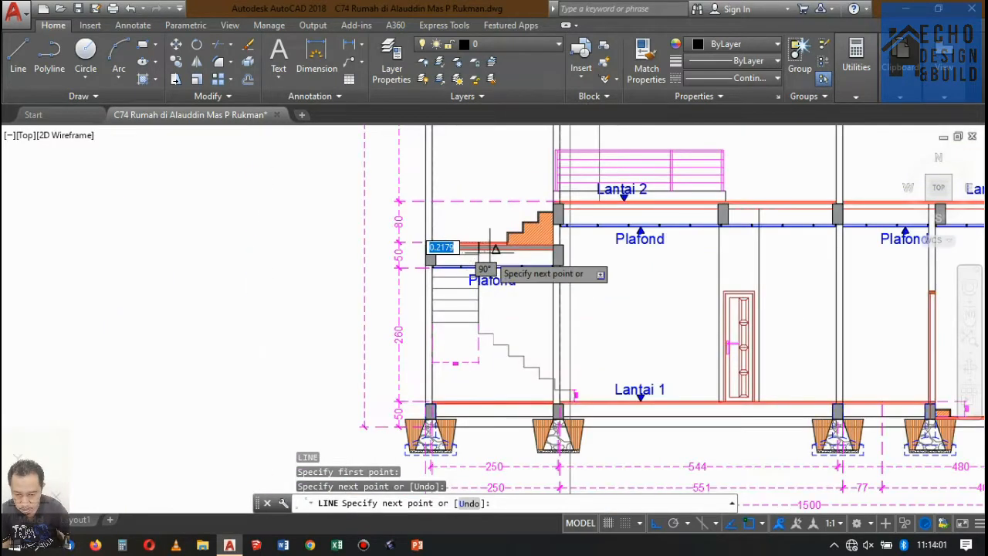
scroll(479, 286, "up", 3)
key("Return")
Step: Match the properties of a riser line above the landing to the vertical line at the risers' ends
type("ma")
key("Return")
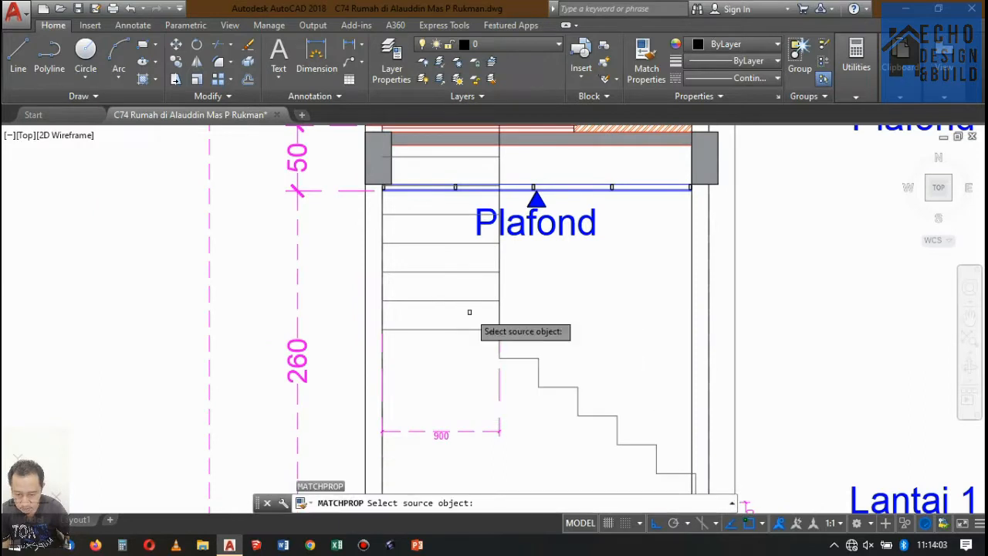
left_click(473, 301)
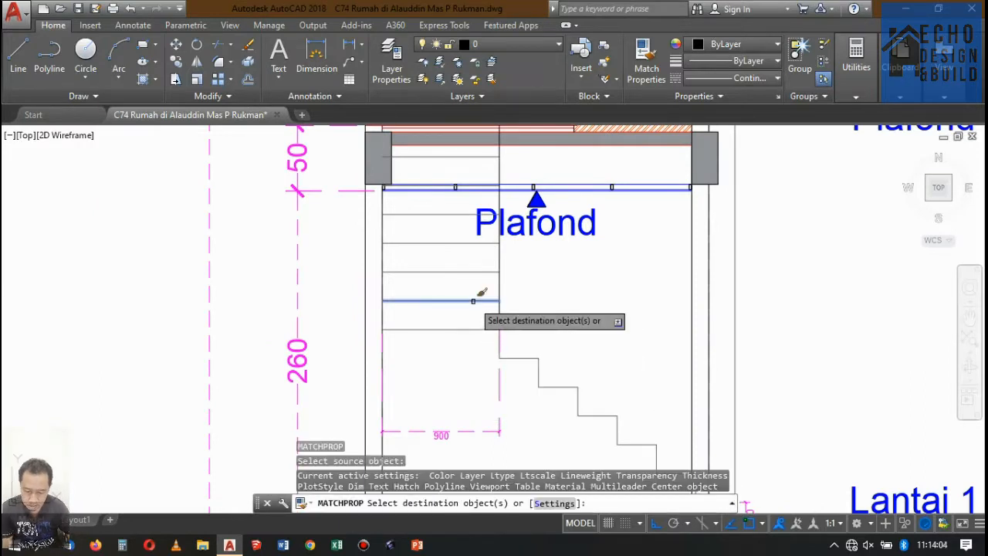
left_click(516, 274)
left_click(504, 283)
key("Return")
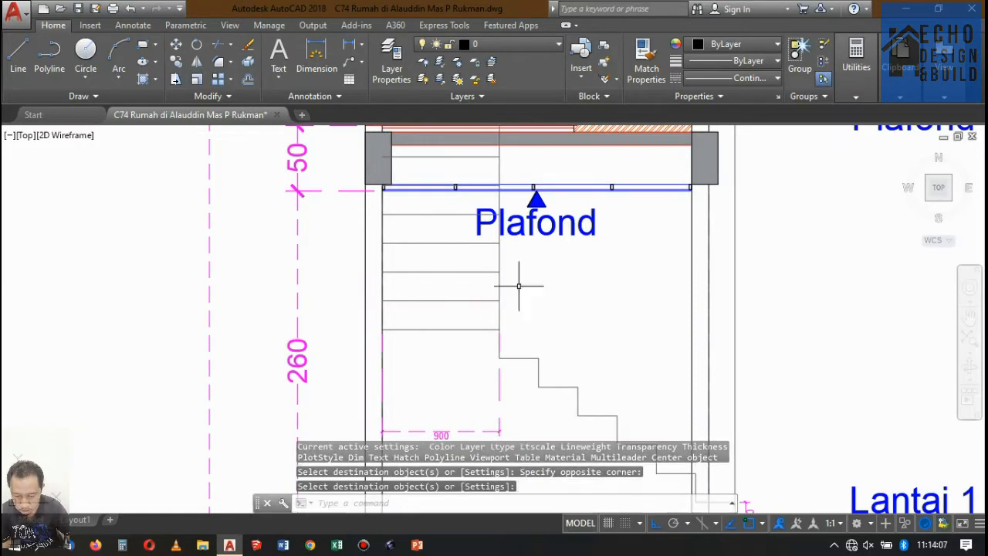
Step: Draw a sloped line along the lower flight's inner step corners, from the bottom step to the corner below the landing
scroll(518, 328, "down", 6)
scroll(538, 338, "up", 3)
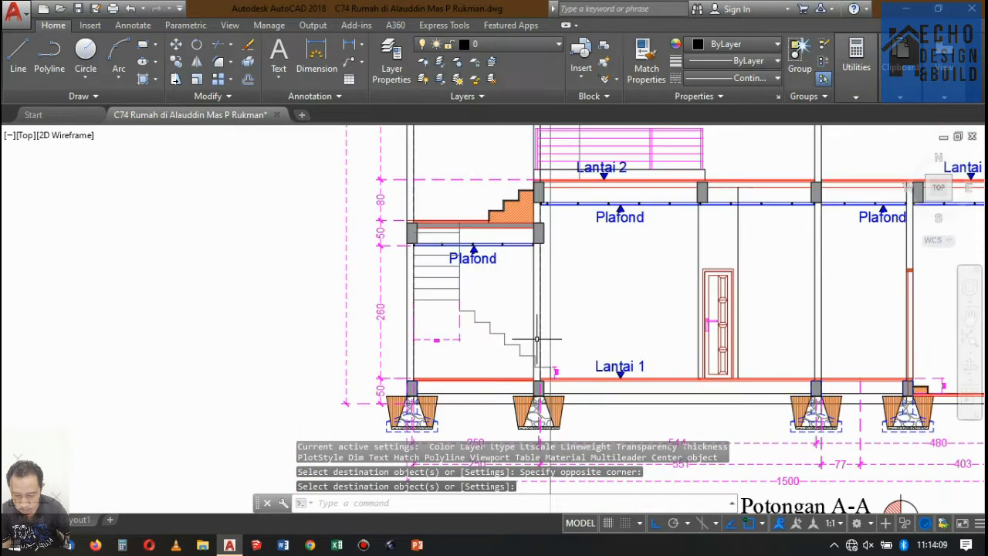
type("l")
key("Return")
scroll(533, 356, "up", 5)
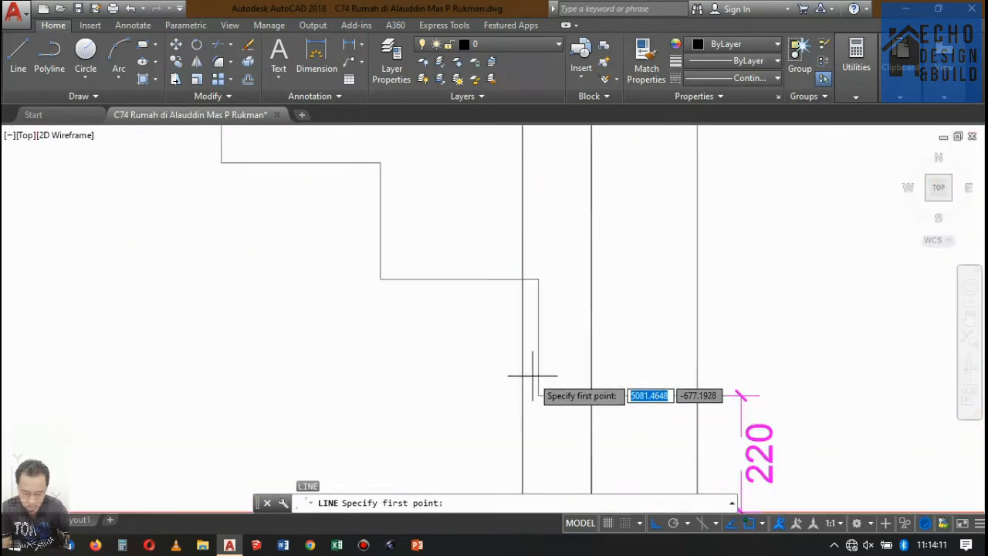
left_click(538, 394)
scroll(494, 355, "down", 4)
scroll(410, 305, "up", 4)
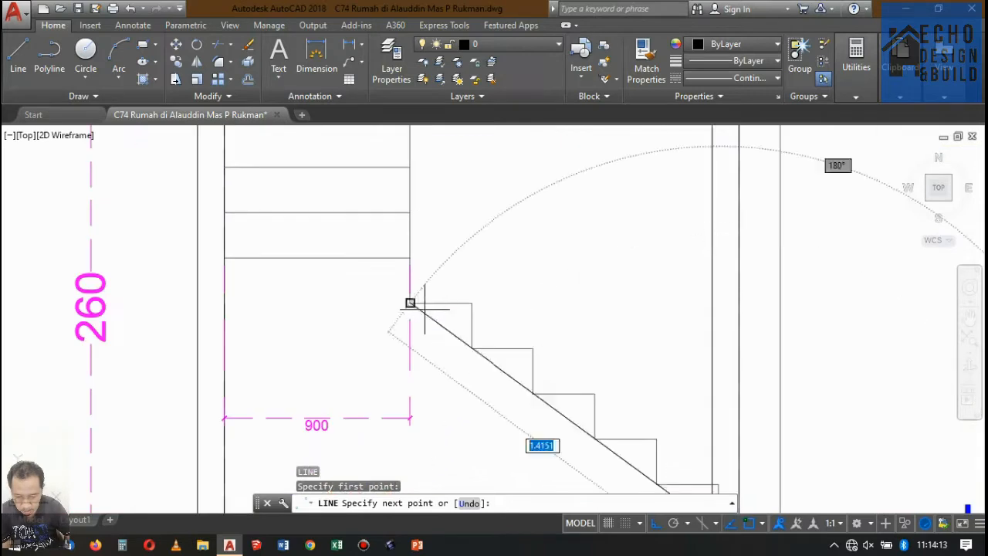
left_click(410, 304)
key("Return")
Step: Offset the sloped line 0.1 below the steps and erase the original sloped line
key("Return")
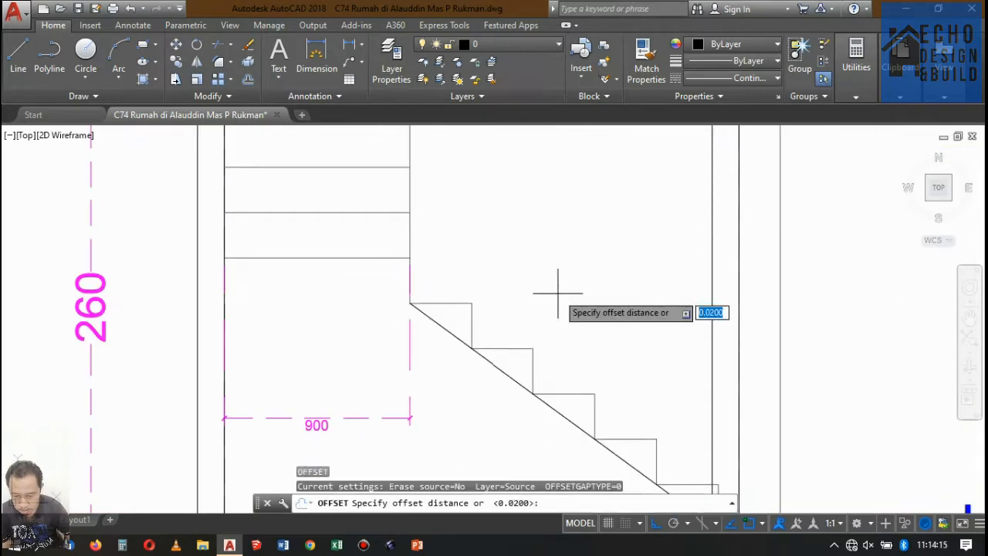
key("Return")
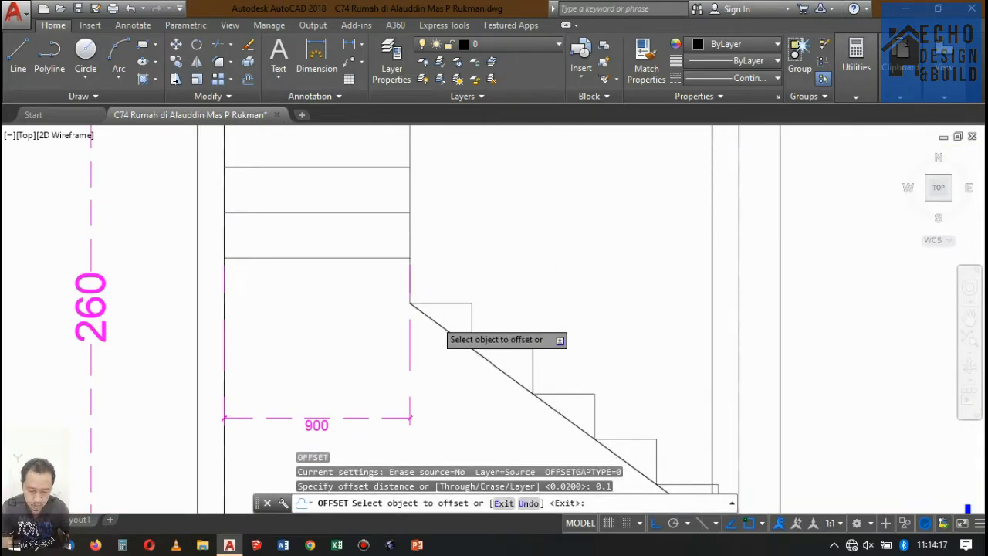
left_click(444, 328)
left_click(441, 346)
key("Return")
left_click(438, 325)
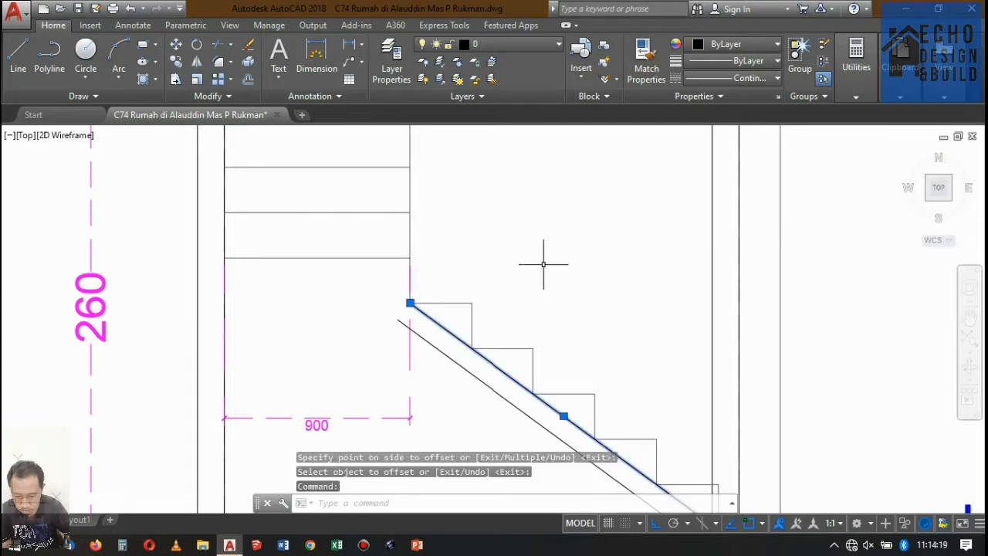
key("Delete")
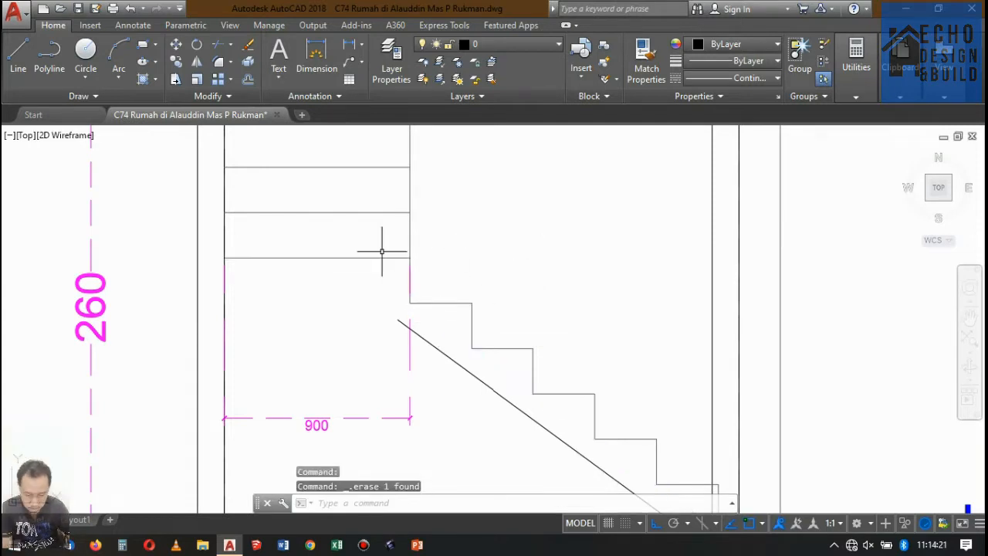
Step: Offset the landing's outline 0.15 downward to form the landing's underside
key("Return")
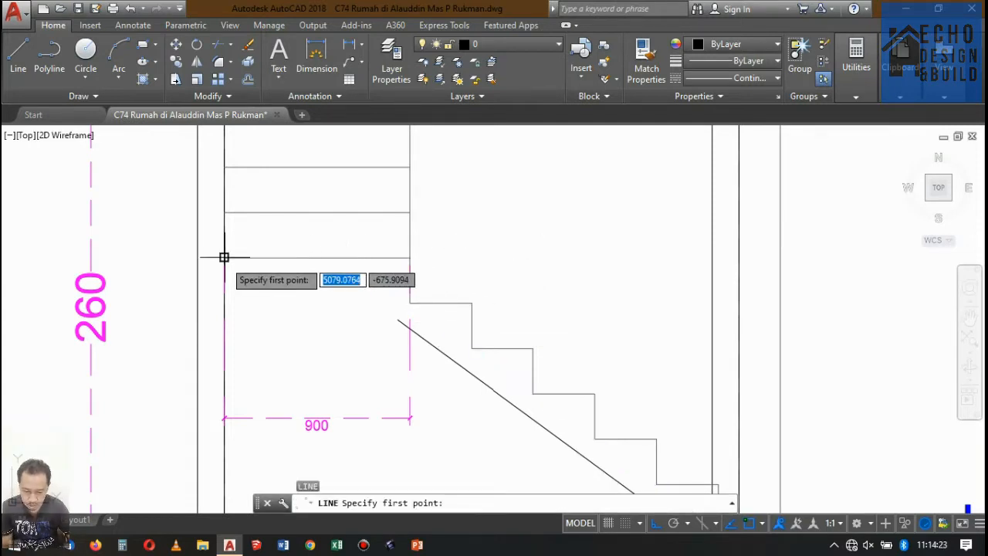
key("Escape")
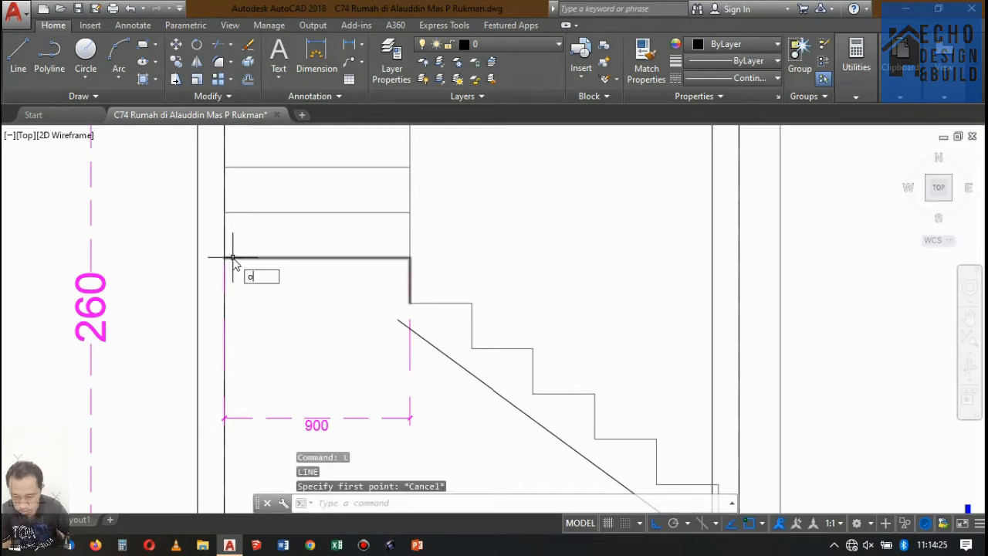
type("o")
key("Return")
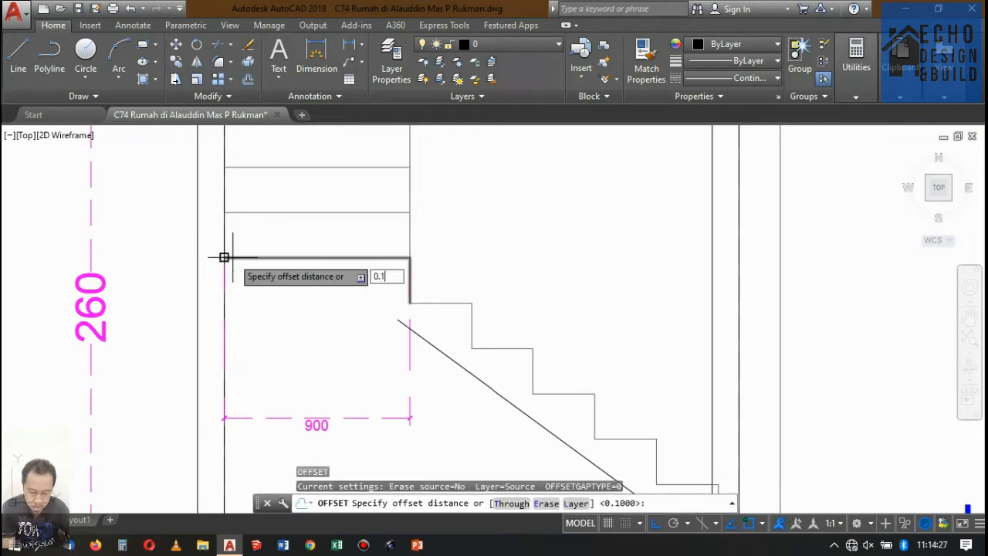
key("Return")
left_click(302, 257)
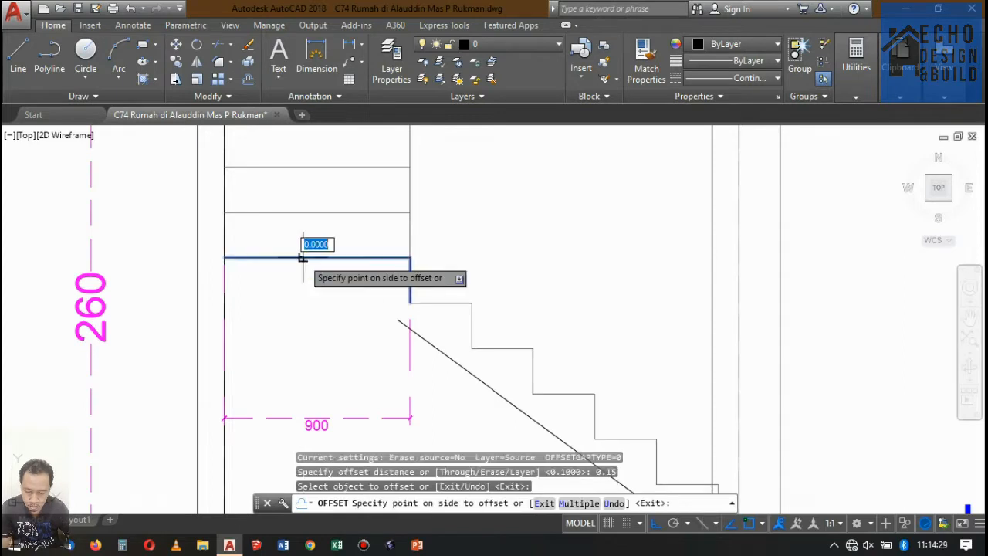
left_click(299, 294)
key("Return")
Step: Extend the upper end of the sloped stair underside to the landing's underside line
scroll(401, 329, "up", 4)
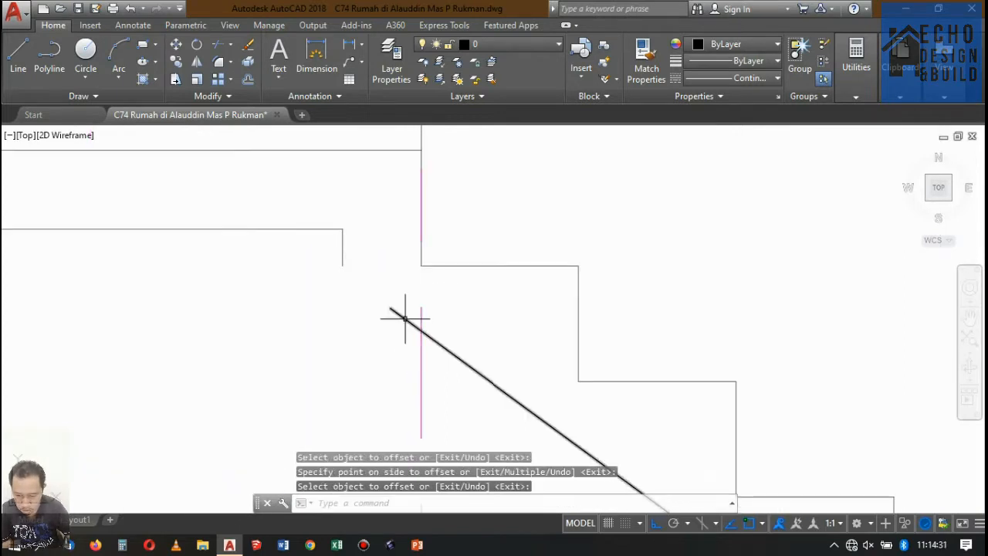
type("ex")
key("Return")
key("Return")
left_click(394, 310)
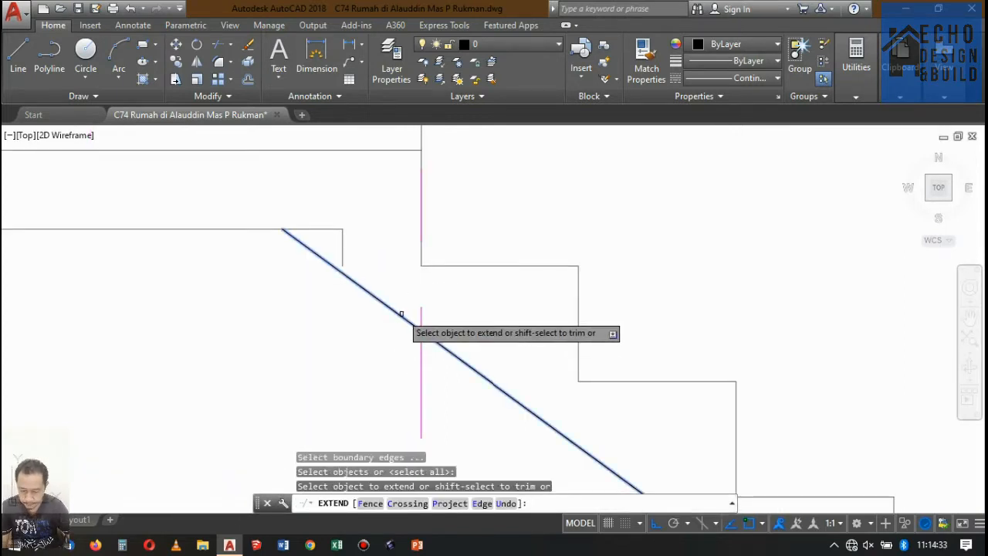
key("Return")
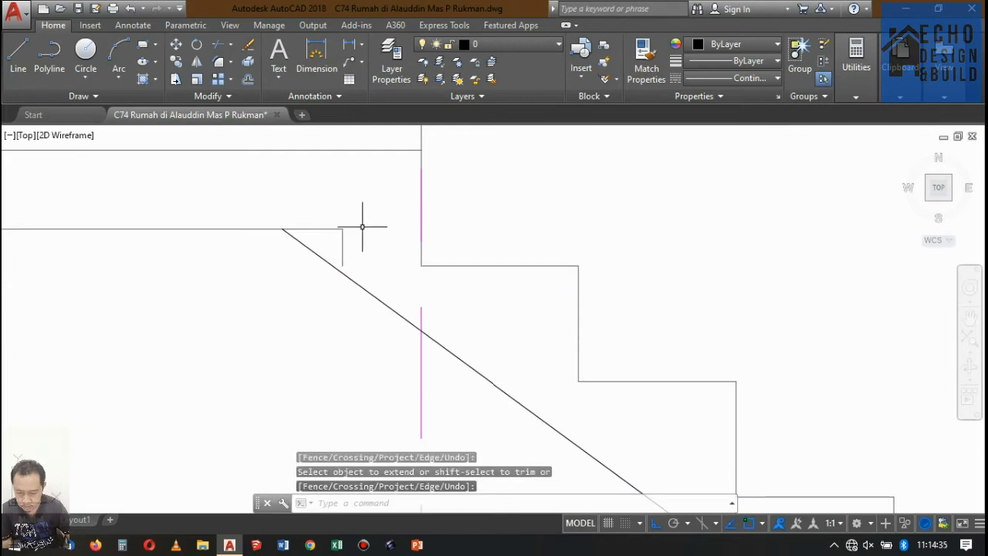
Step: Trim the landing's underside past the sloped line and erase the leftover short vertical piece
key("Return")
key("Return")
left_click(320, 232)
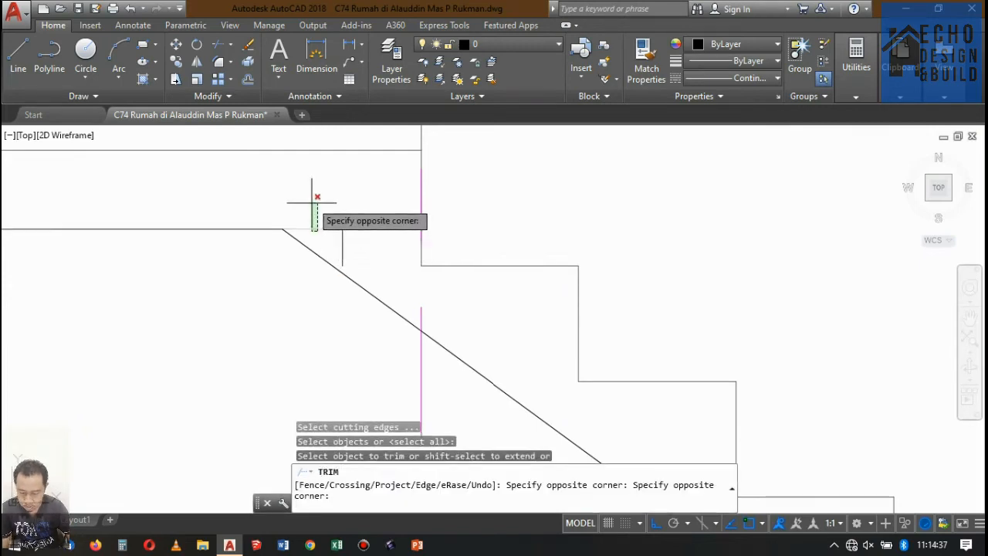
left_click(315, 203)
left_click(351, 247)
left_click(340, 228)
key("Delete")
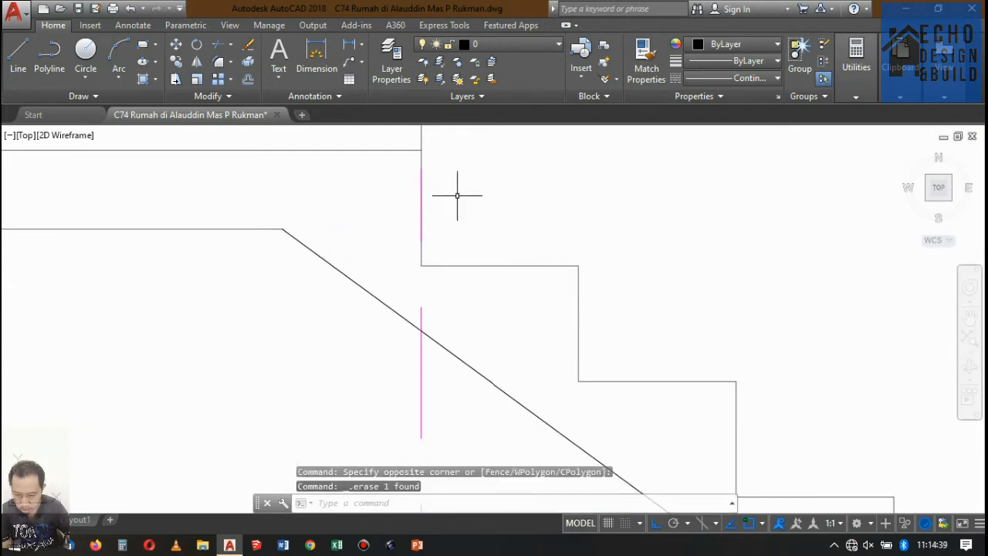
Step: Match the properties of the landing's underside line to the sloped stair underside
scroll(441, 214, "down", 4)
scroll(417, 213, "up", 2)
type("ma")
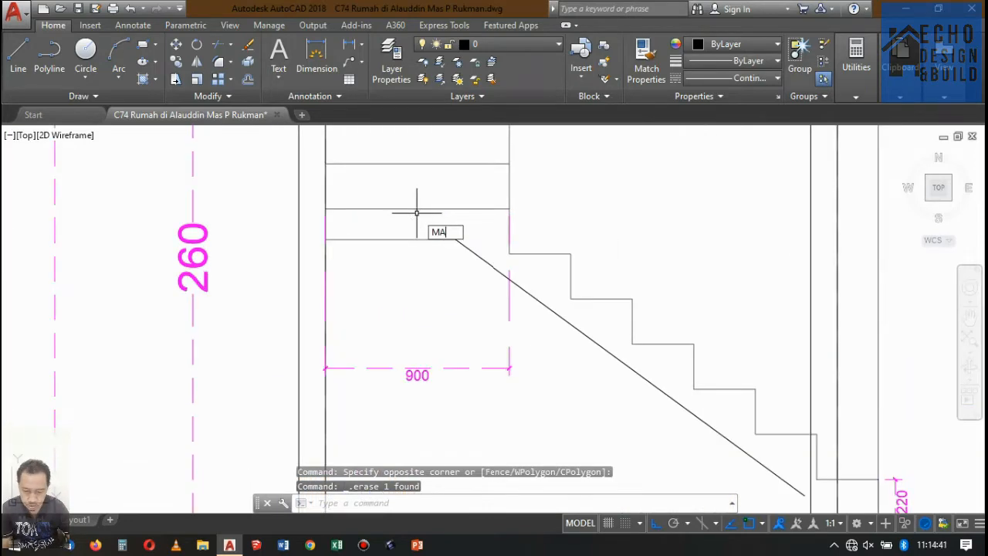
key("Return")
left_click(431, 238)
left_click(475, 237)
left_click(459, 254)
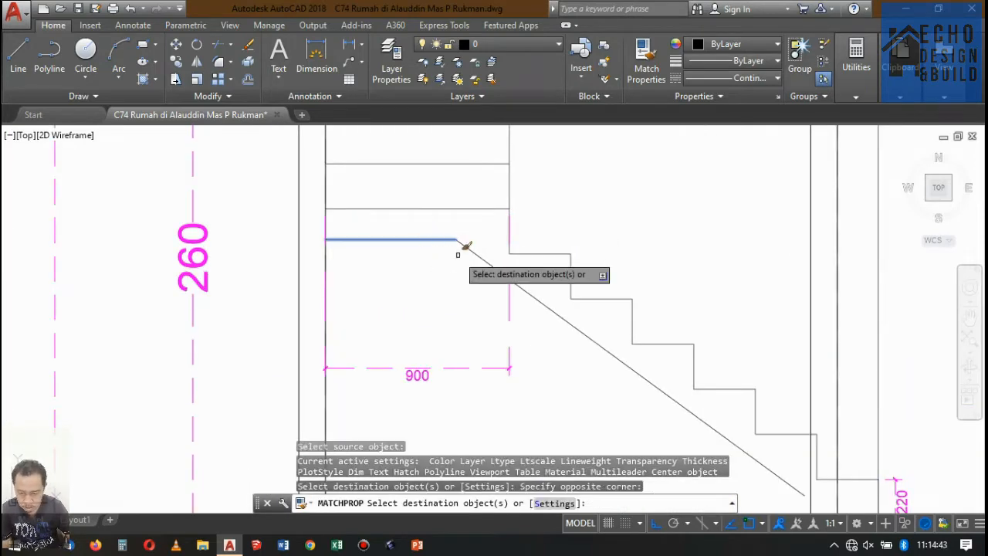
scroll(472, 309, "down", 3)
key("Return")
Step: Set the linetype of all horizontal riser lines between the landing and the intermediate slab to HIDDEN2, excluding the vertical line and slab
left_click(462, 284)
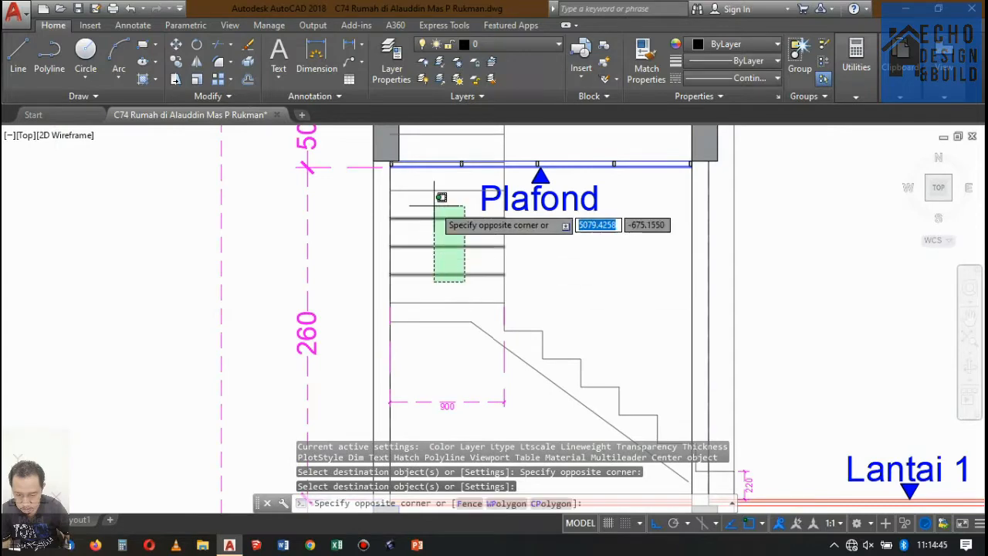
left_click(436, 198)
left_click(447, 190)
scroll(461, 142, "up", 1)
scroll(463, 146, "up", 3)
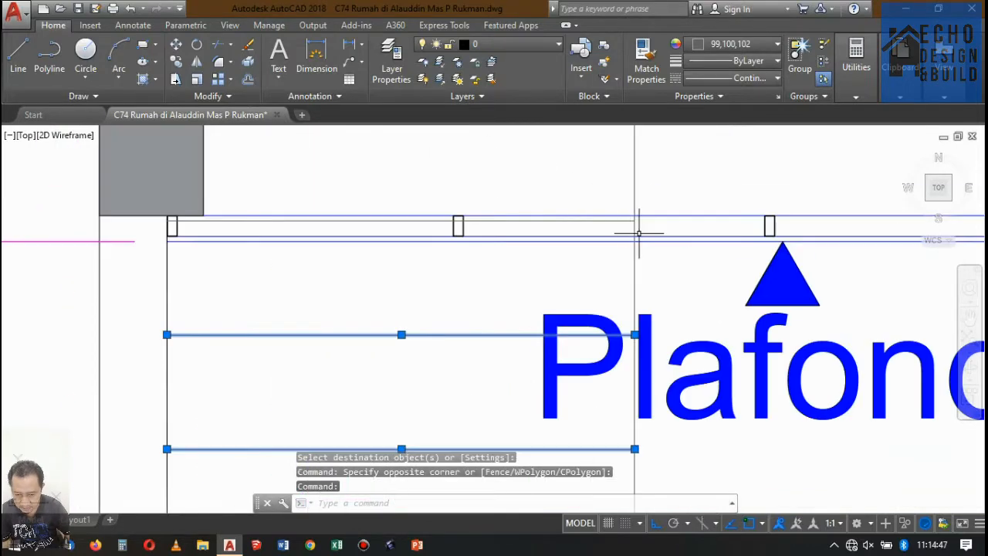
scroll(640, 227, "up", 3)
left_click(604, 202)
scroll(547, 293, "down", 5)
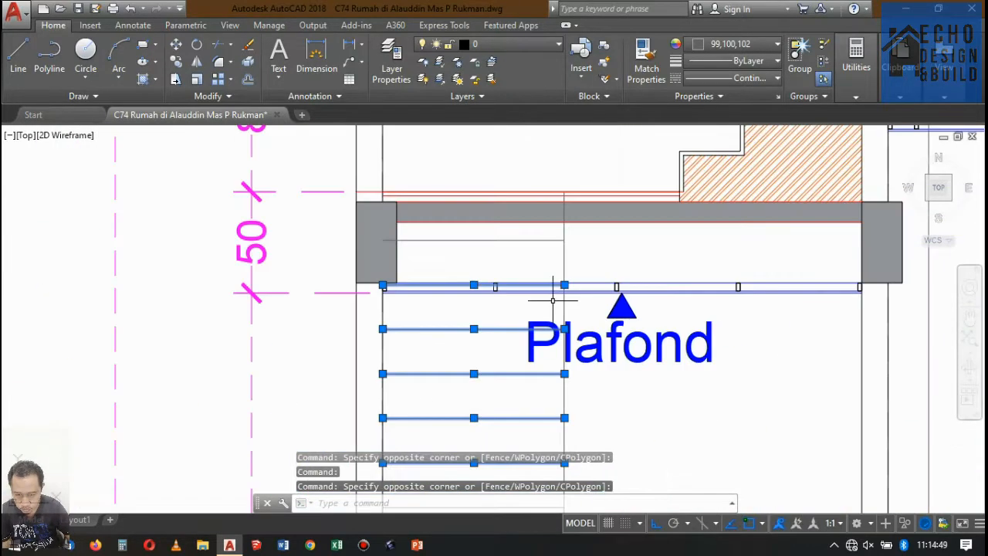
scroll(611, 296, "up", 2)
left_click(610, 296)
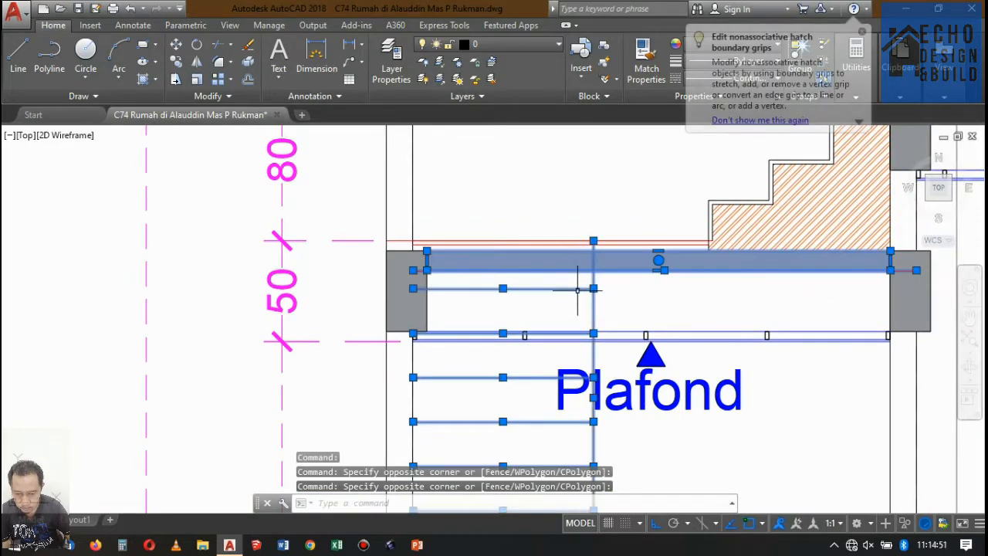
scroll(578, 295, "up", 3)
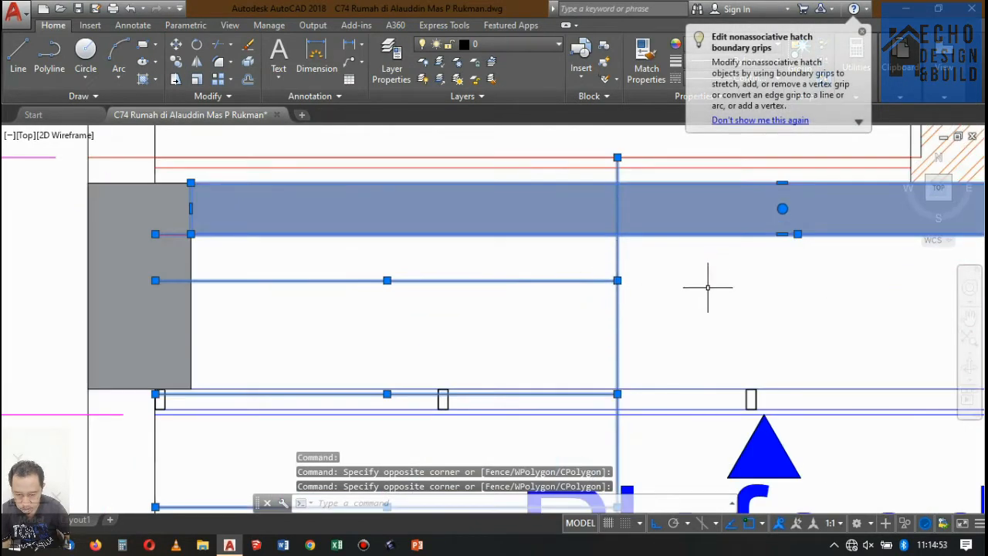
left_click(707, 287, "shift")
left_click(677, 218, "shift")
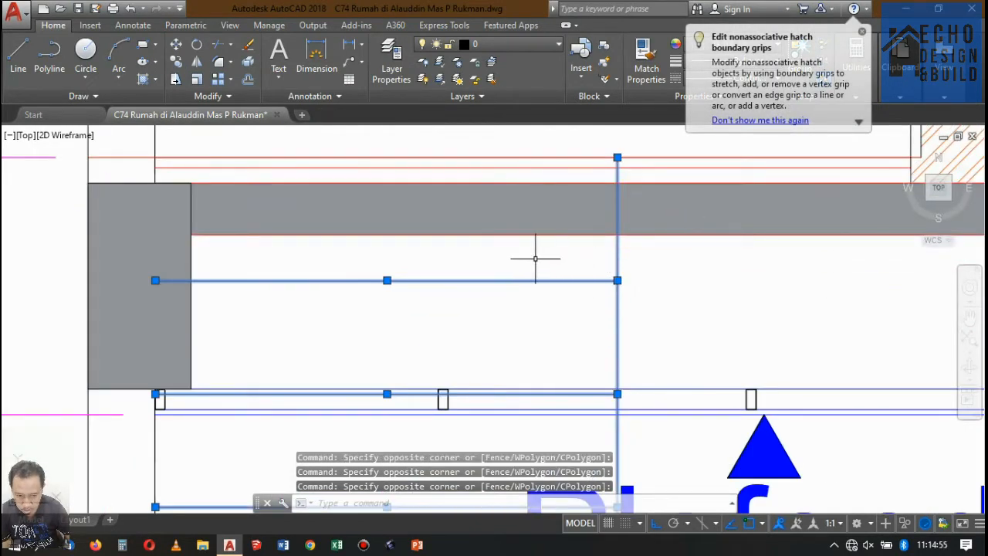
left_click(657, 328)
left_click(590, 306, "shift")
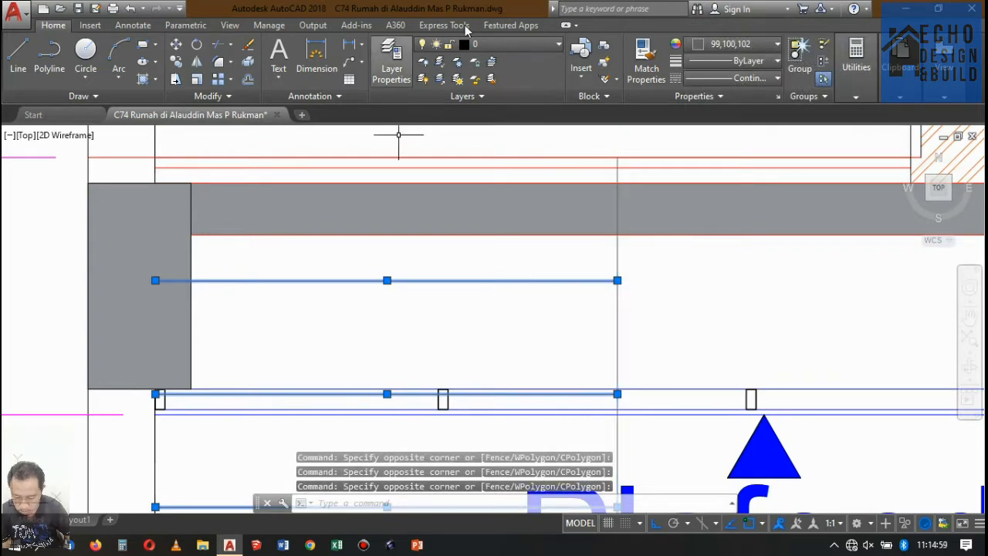
left_click(741, 78)
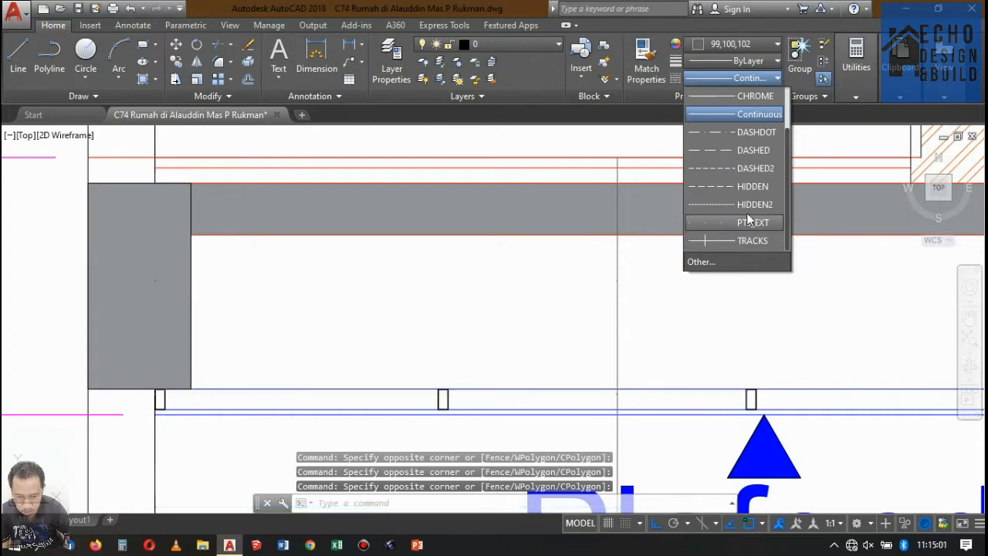
left_click(747, 199)
scroll(540, 224, "down", 5)
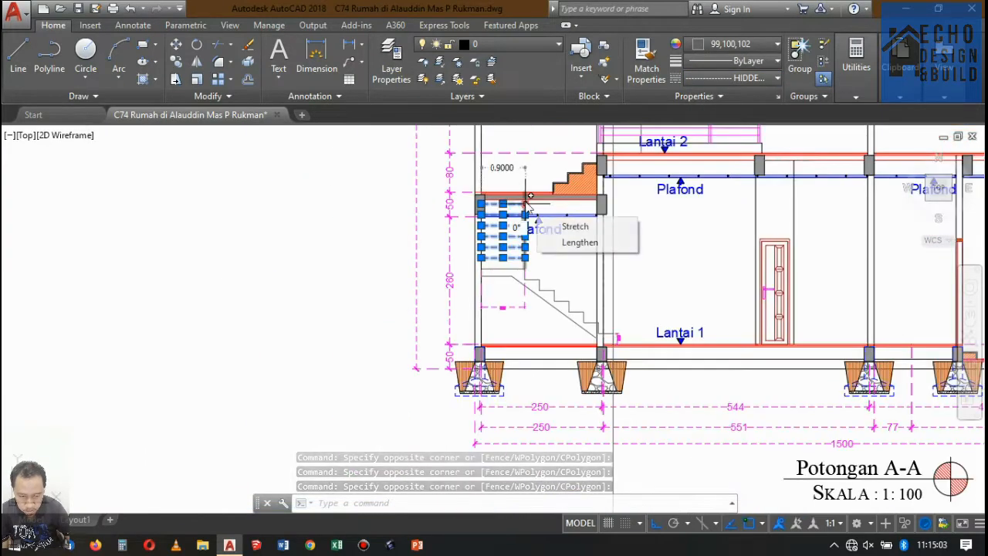
Step: Extend the lower end of the sloped stair underside through the column to the Lantai 1 floor line
scroll(545, 275, "down", 2)
scroll(544, 274, "up", 6)
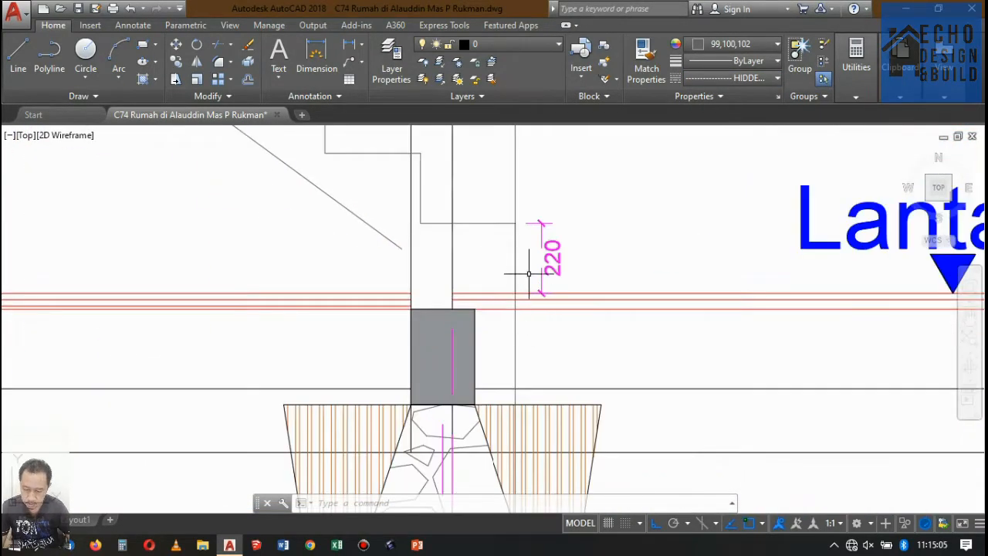
scroll(520, 269, "down", 3)
scroll(533, 270, "up", 3)
middle_click_drag(366, 280, 431, 280)
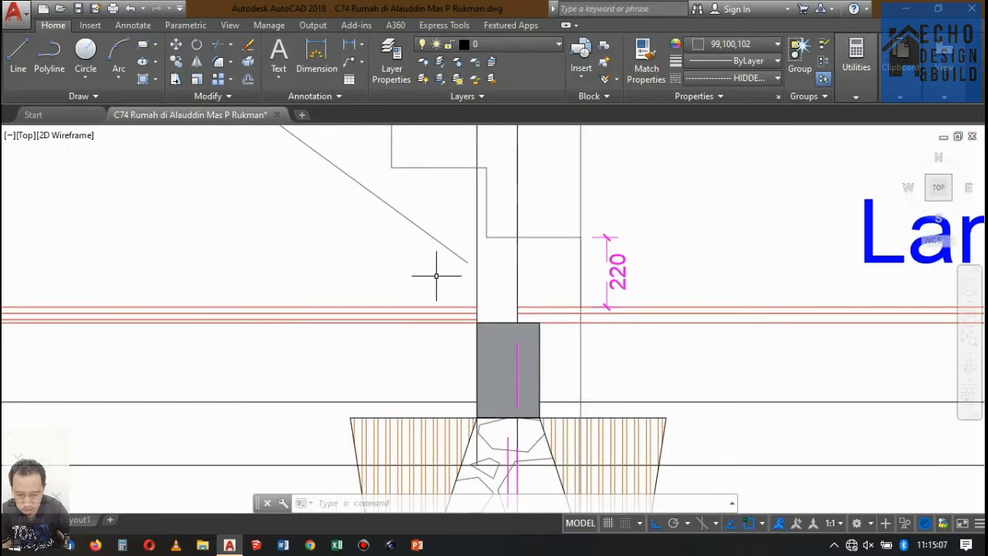
key("Return")
key("Return")
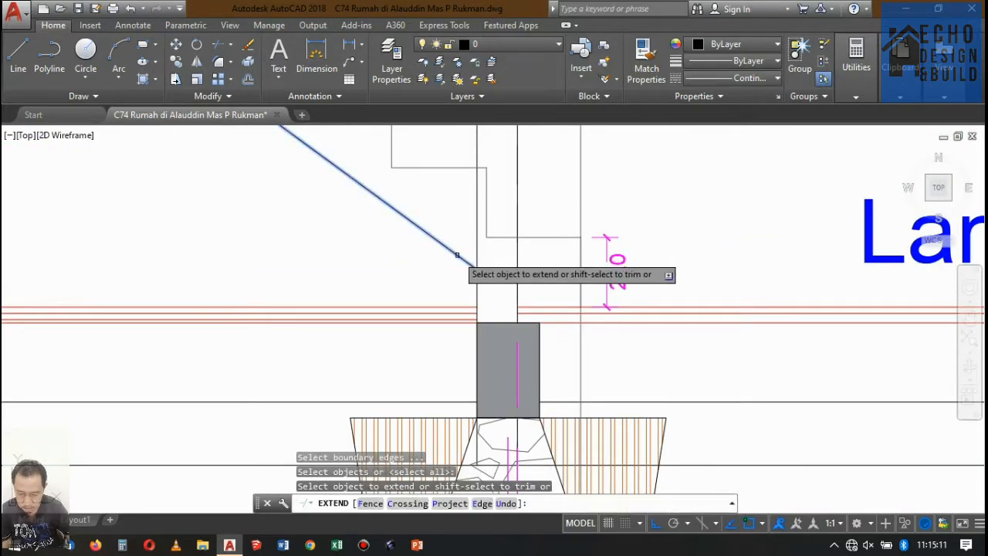
left_click(472, 267)
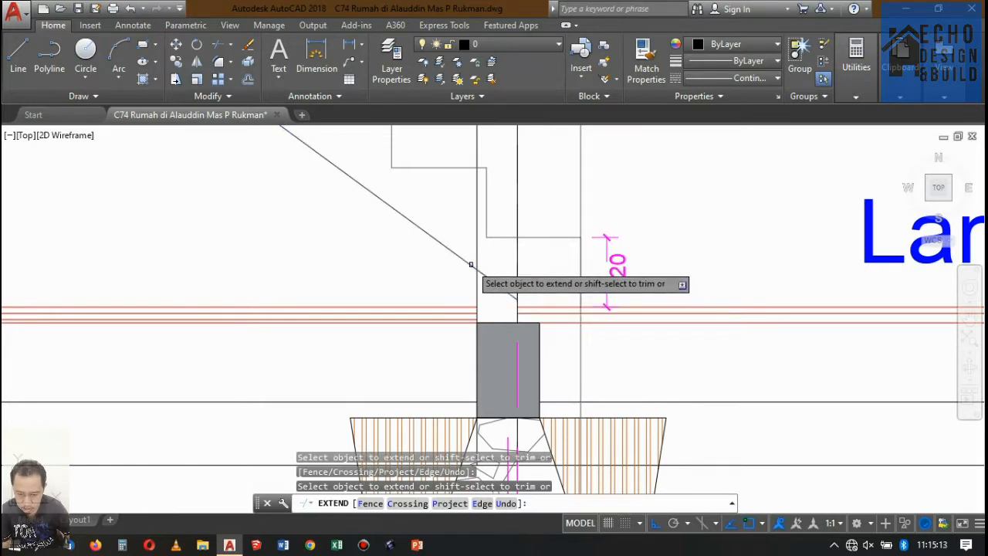
key("Return")
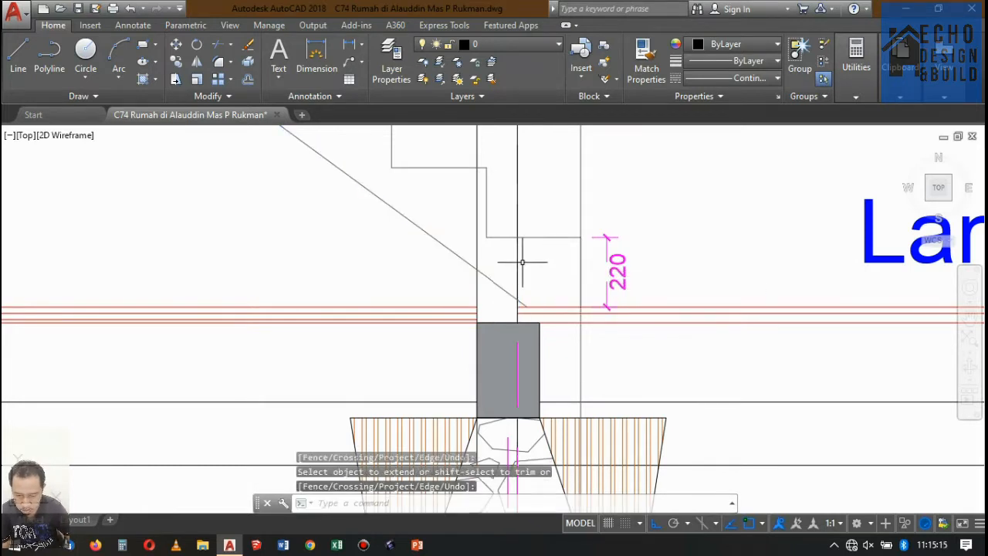
Step: Trim the part of the sloped stair underside that crosses the column above the foundation
key("Return")
key("Return")
left_click(487, 286)
left_click(492, 269)
key("Return")
scroll(509, 304, "down", 4)
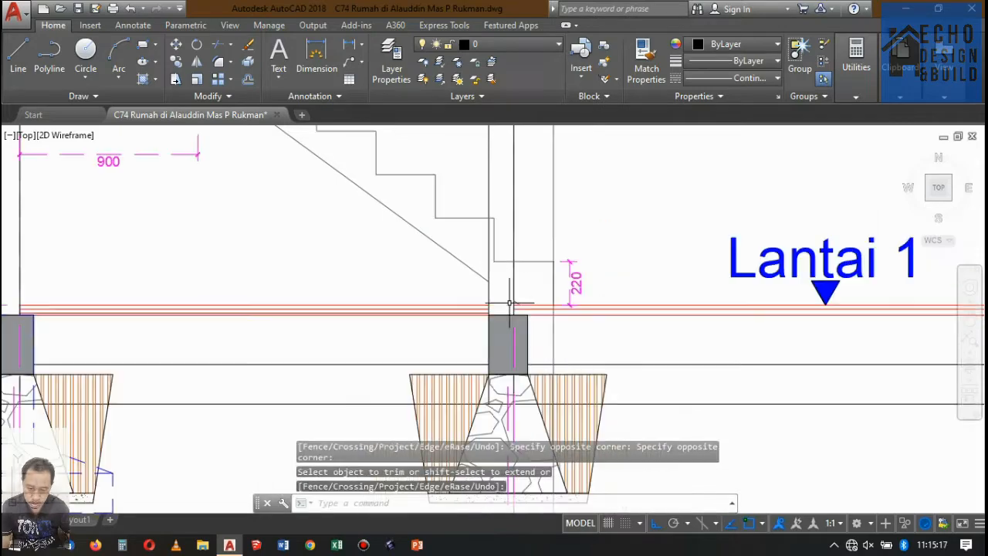
Step: Examine the rear staircase in the Potongan A-A section and compare it with the Dapur stair on the floor plan
scroll(509, 340, "down", 3)
scroll(513, 261, "up", 3)
scroll(502, 285, "down", 3)
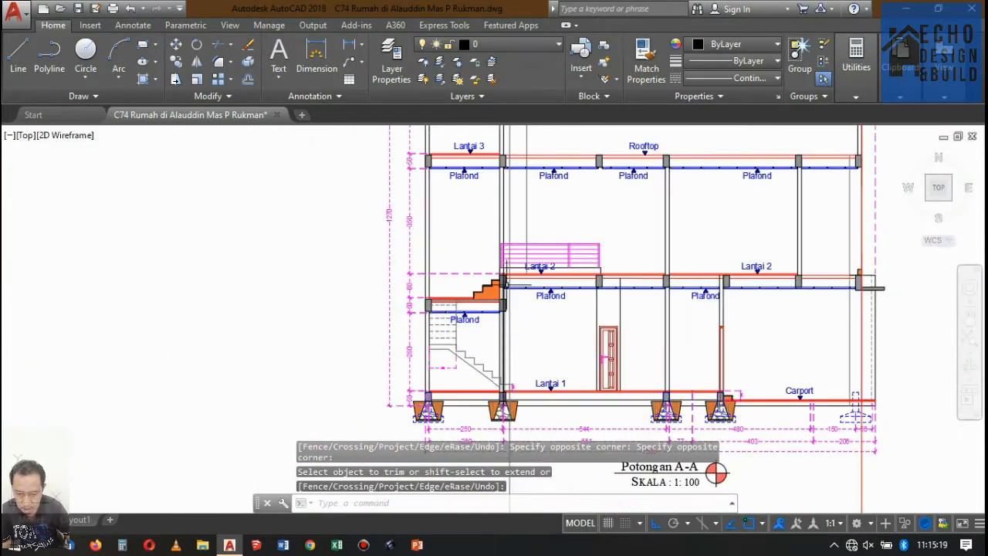
scroll(498, 331, "up", 4)
scroll(499, 331, "down", 4)
scroll(511, 296, "up", 5)
scroll(511, 295, "down", 6)
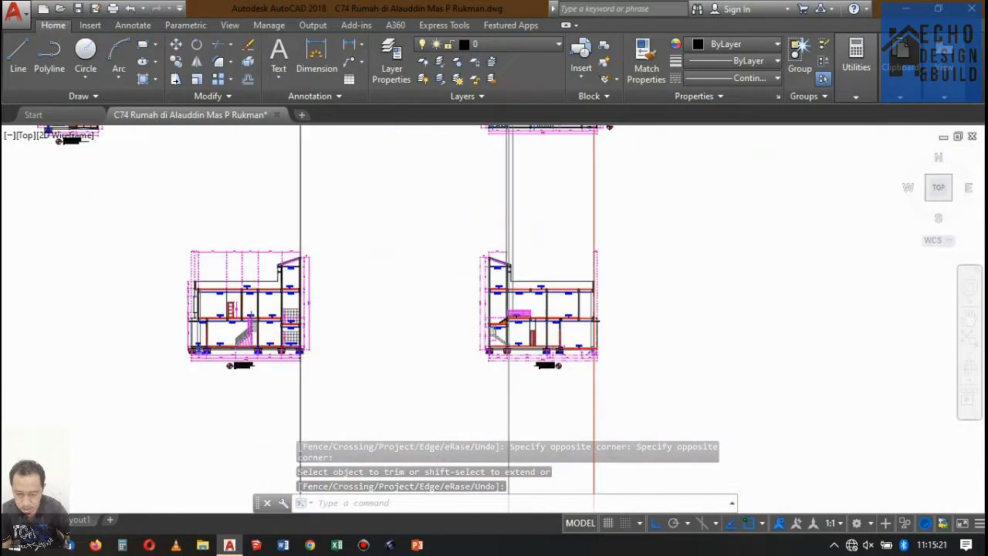
scroll(511, 340, "up", 6)
scroll(510, 340, "up", 4)
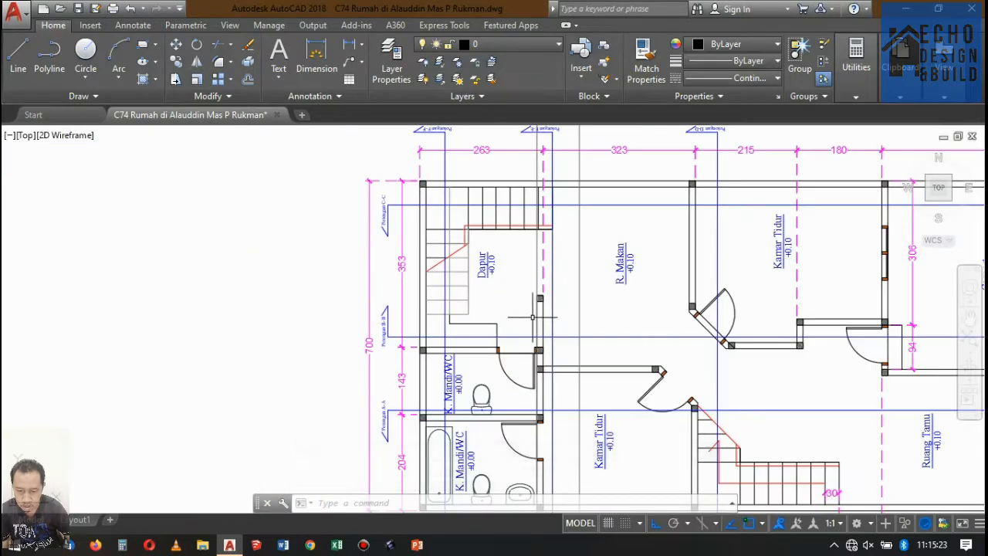
scroll(574, 272, "down", 7)
scroll(454, 174, "up", 7)
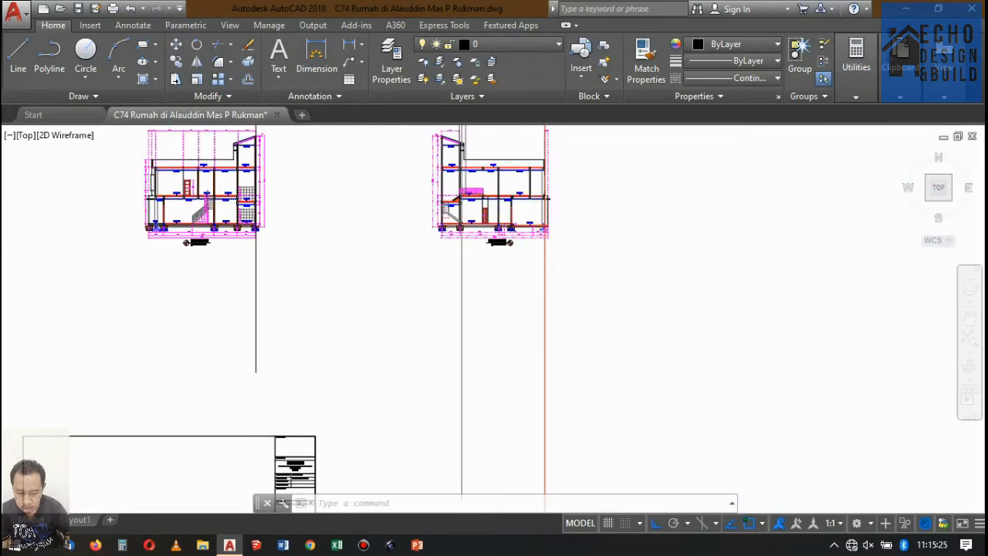
scroll(463, 400, "down", 2)
scroll(512, 243, "up", 10)
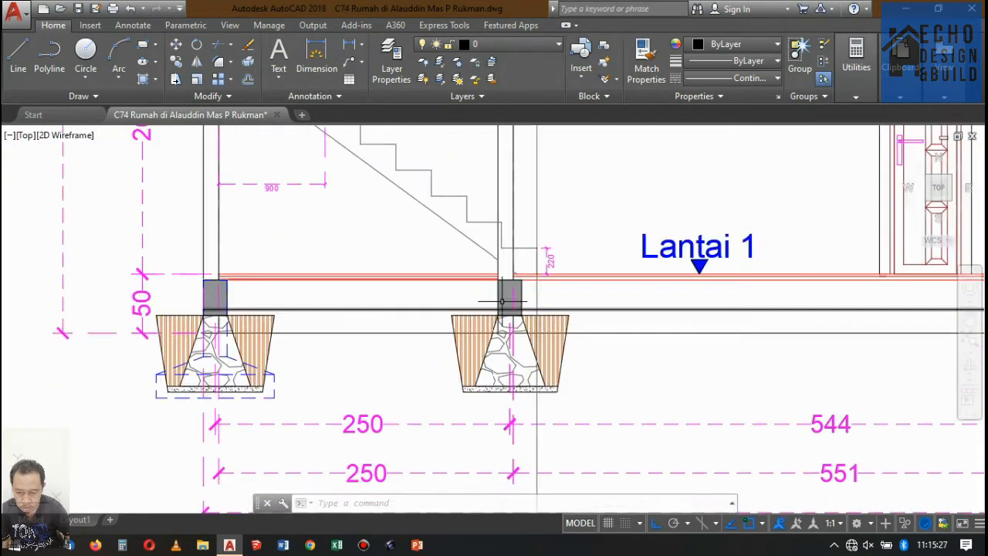
scroll(491, 270, "down", 6)
scroll(492, 270, "up", 3)
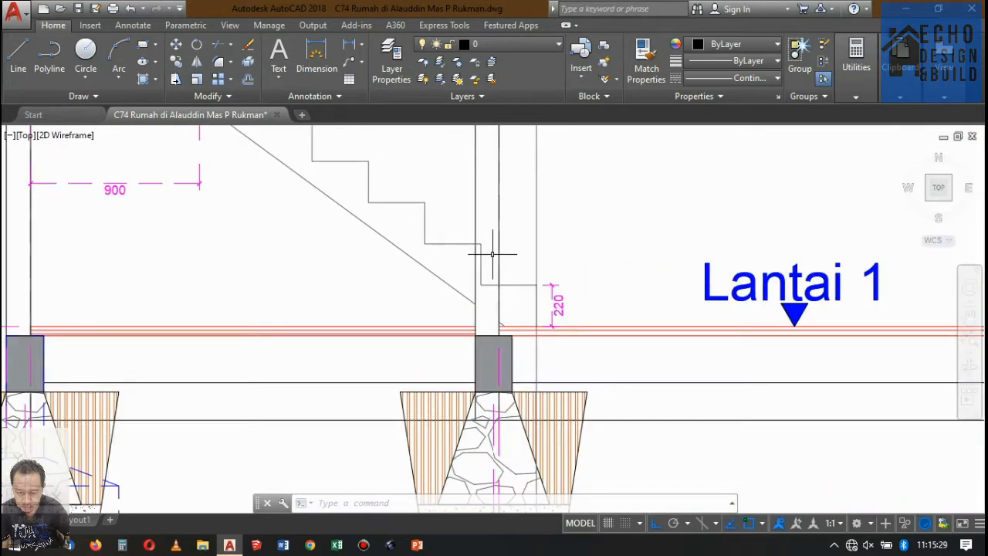
scroll(491, 253, "down", 5)
scroll(469, 239, "up", 2)
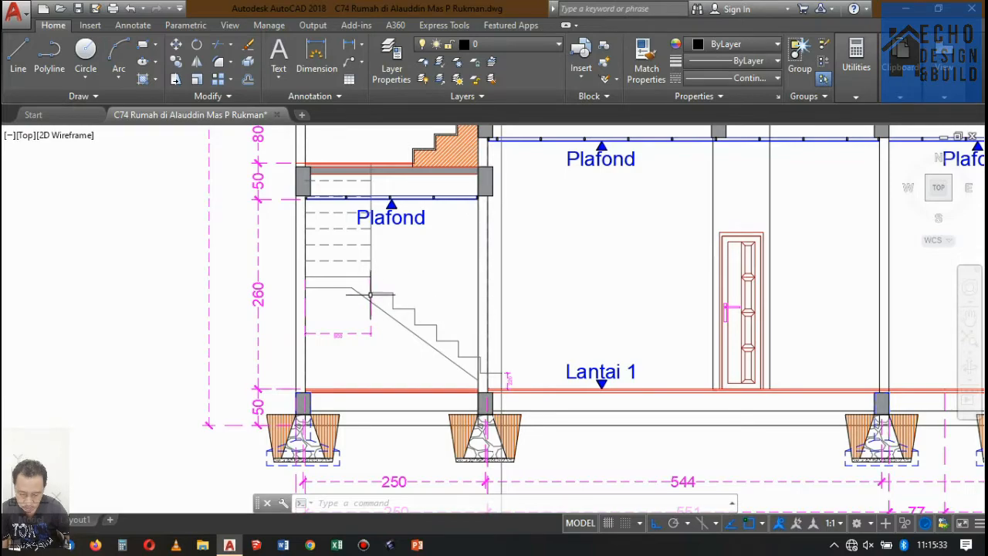
scroll(520, 383, "up", 2)
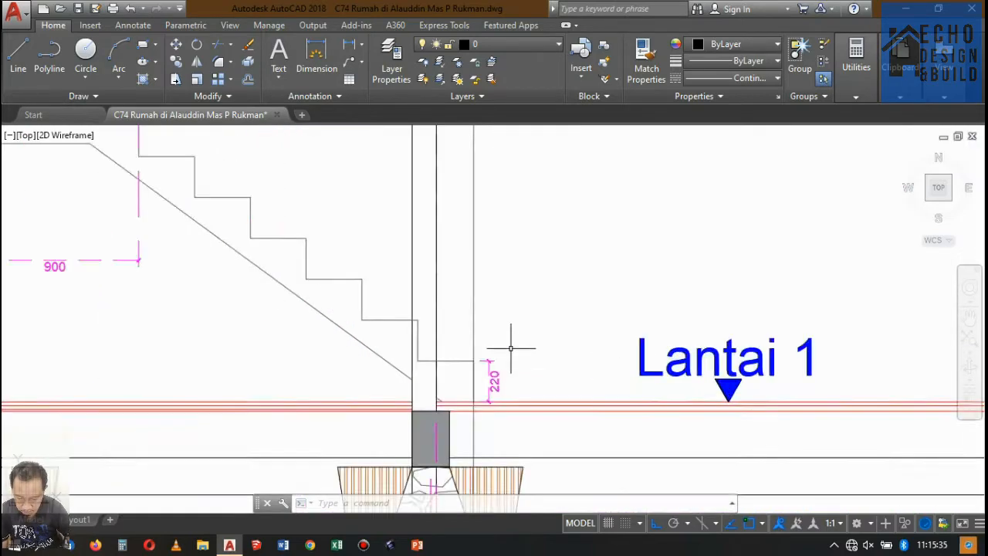
scroll(512, 342, "down", 10)
scroll(458, 335, "up", 3)
scroll(577, 321, "up", 5)
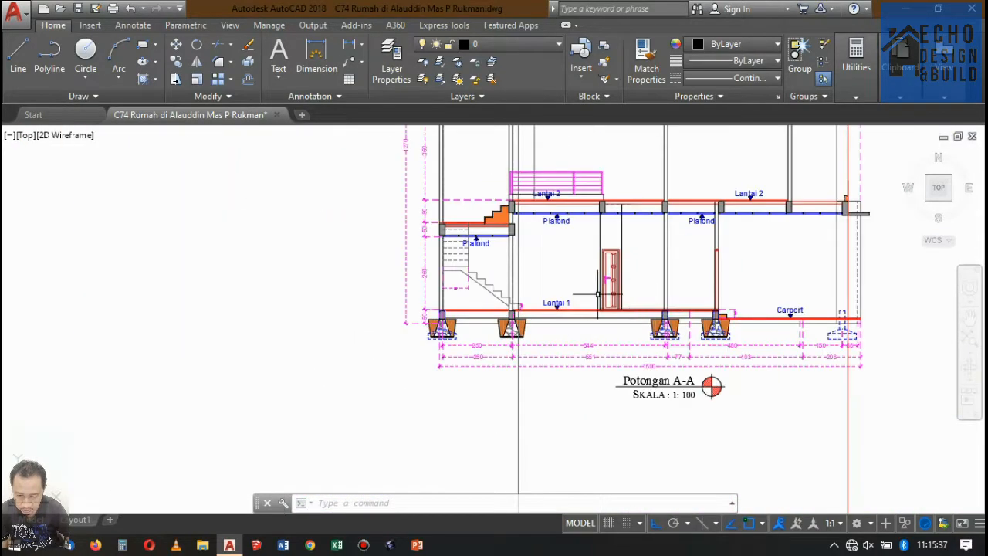
Step: Draw a sloped line along the lower flight's step nosings, from the nosing beside the column up to the landing edge
type("l")
key("Return")
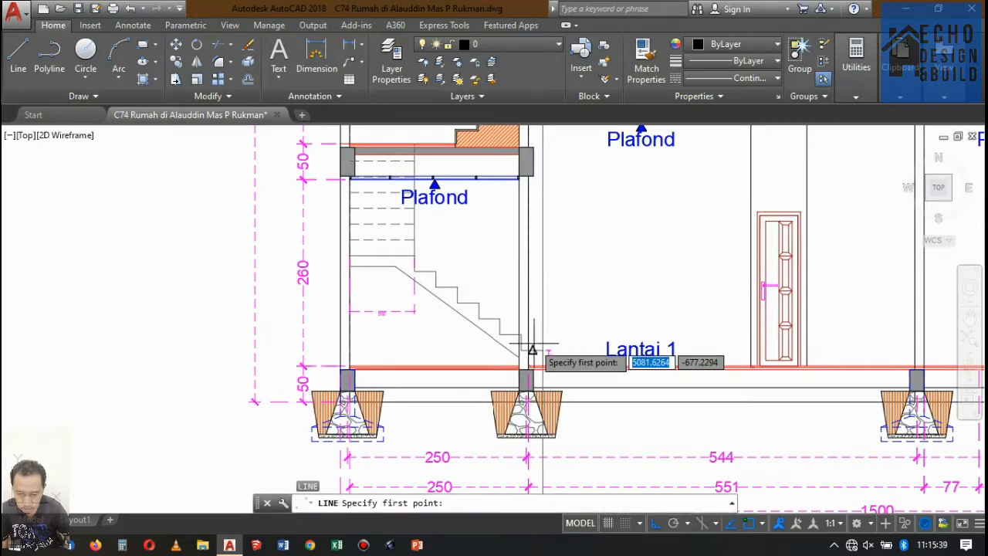
left_click(522, 334)
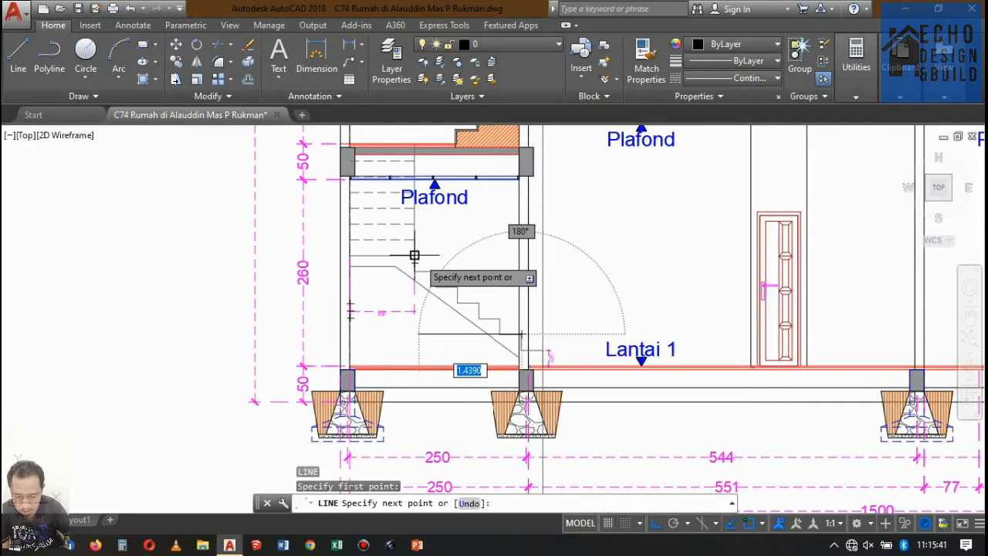
left_click(414, 256)
key("Return")
Step: Copy the sloped nosing line 0.8 straight up as the handrail line
scroll(461, 194, "down", 7)
scroll(507, 259, "up", 6)
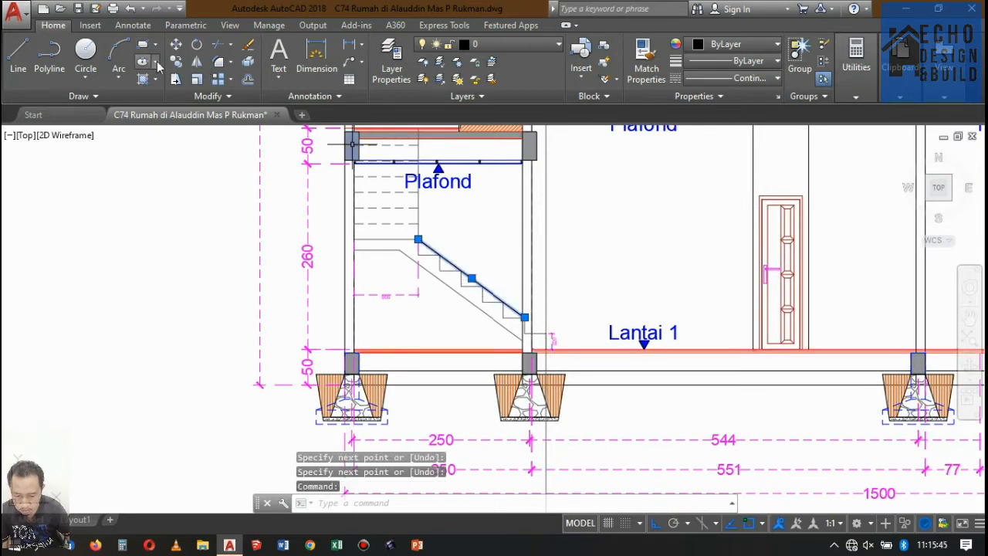
left_click(593, 298)
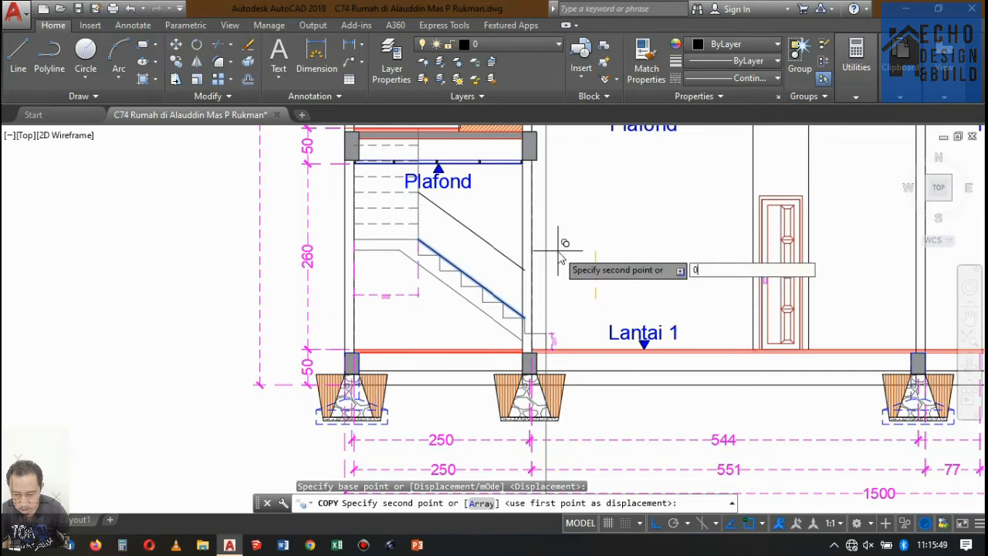
key("Return")
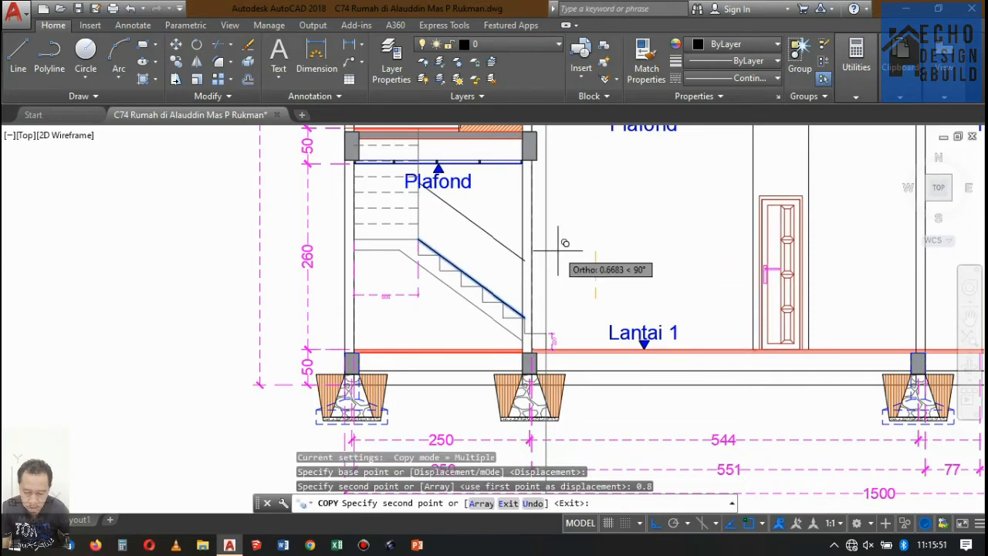
key("Return")
Step: Extend the handrail line's lower end to the vertical guide line at the first riser and erase that guide line
scroll(566, 249, "up", 3)
scroll(602, 220, "down", 1)
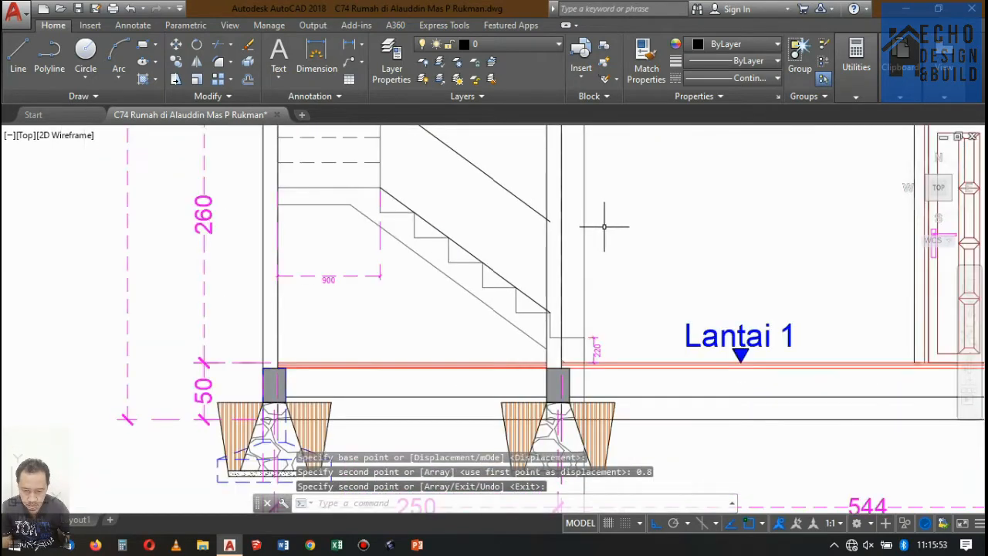
type("ex")
key("Return")
key("Return")
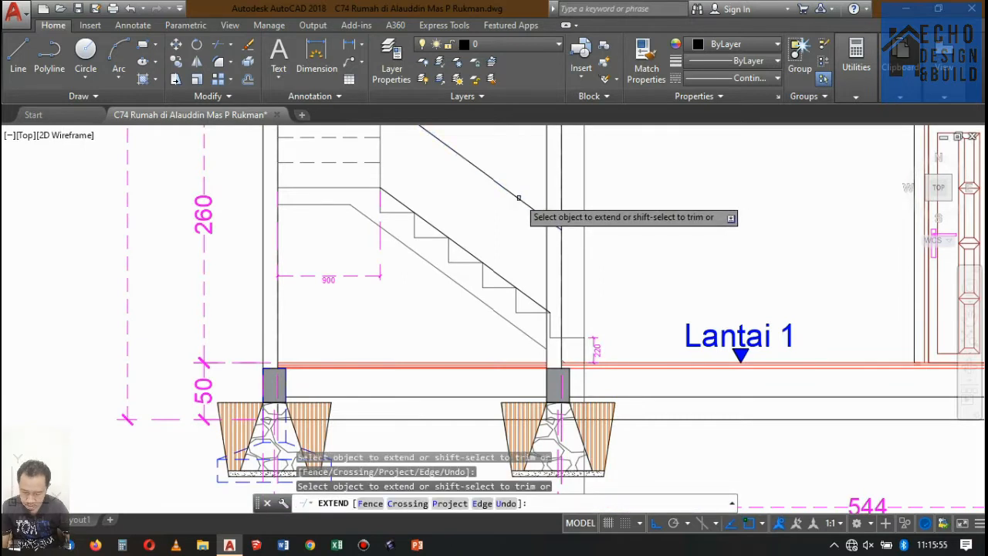
left_click(524, 205)
key("Return")
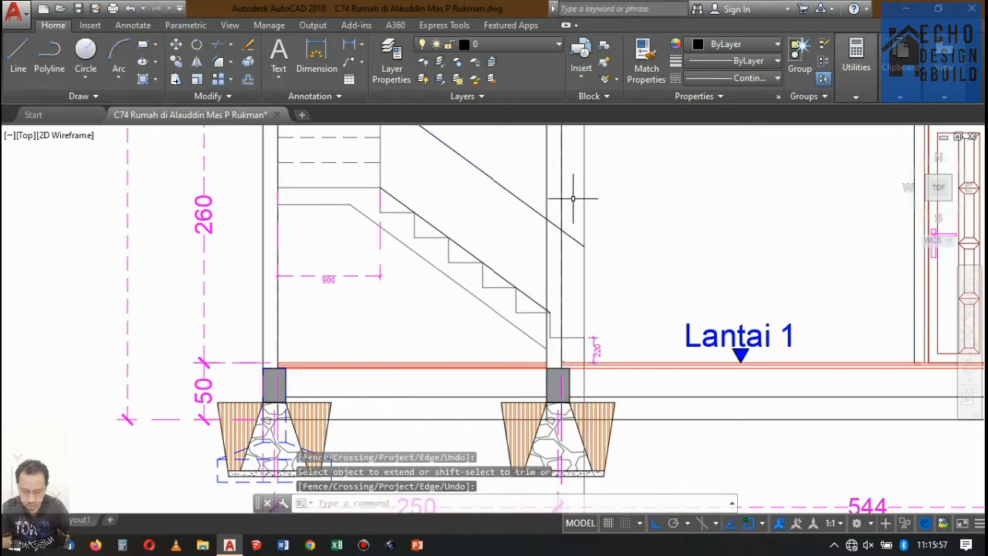
left_click(584, 191)
key("Delete")
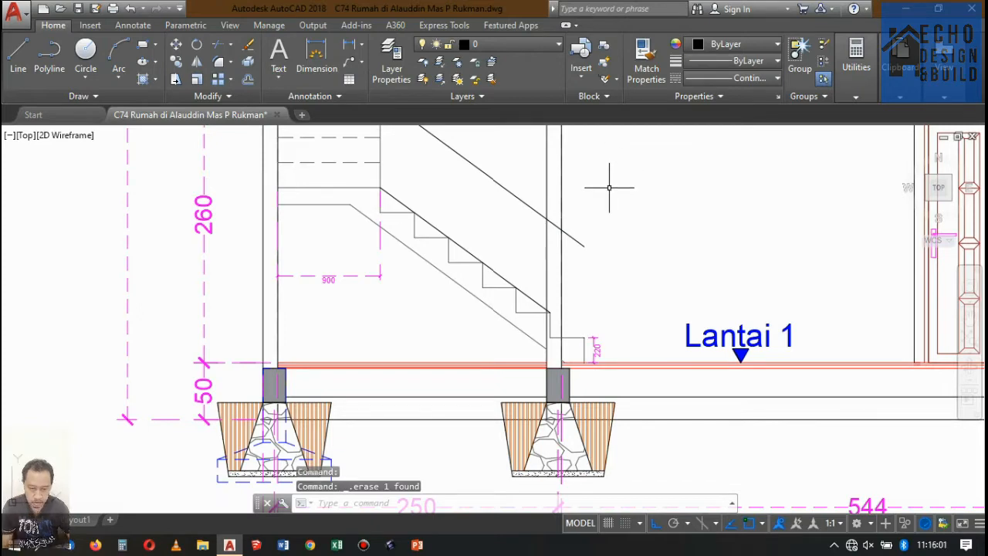
Step: Draw a vertical post line from the handrail's lower end down to the outer edge of the first tread
type("l")
key("Return")
left_click(584, 245)
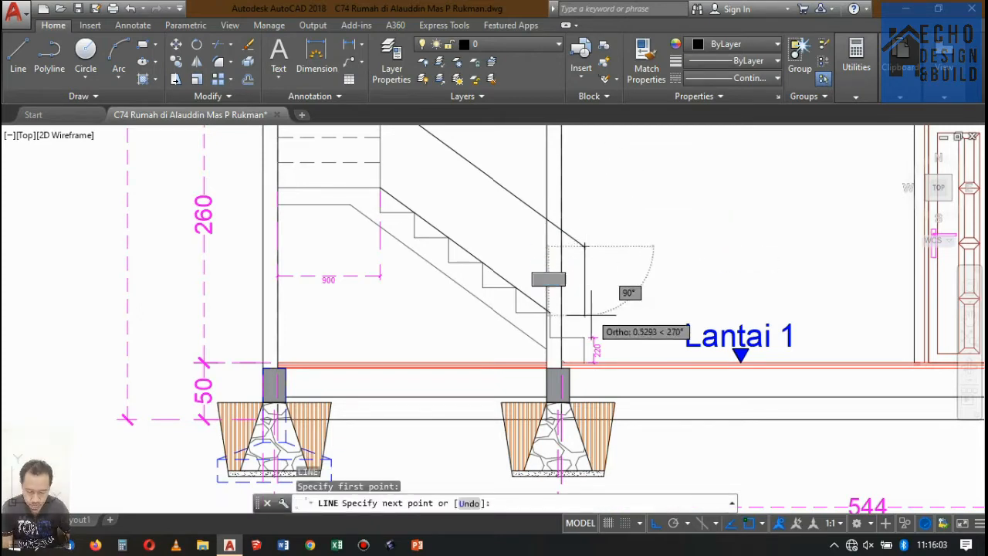
scroll(586, 324, "up", 4)
left_click(578, 360)
key("Return")
scroll(617, 294, "down", 4)
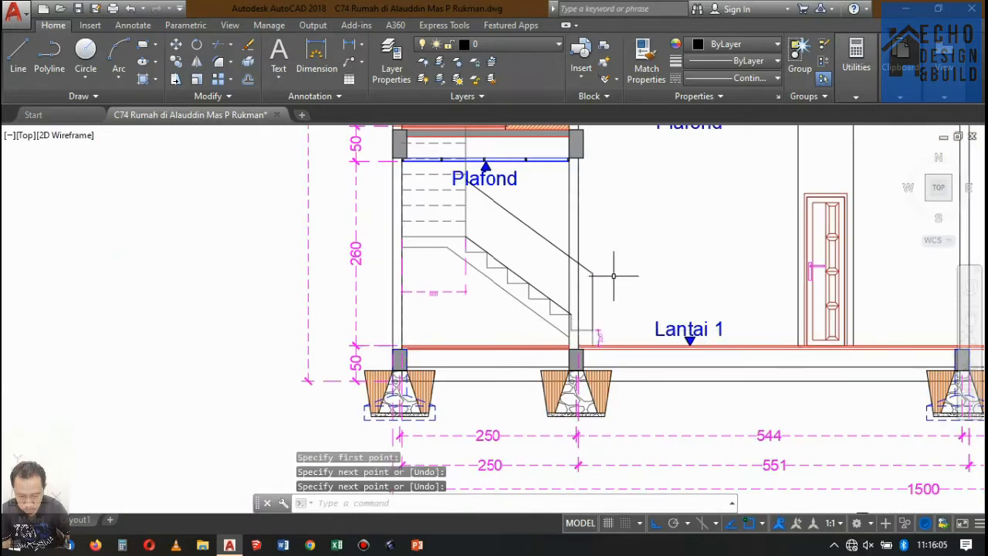
Step: Move the handrail line and its vertical post line 0.04 horizontally toward the landing
scroll(601, 291, "up", 3)
left_click(601, 291)
left_click(553, 258)
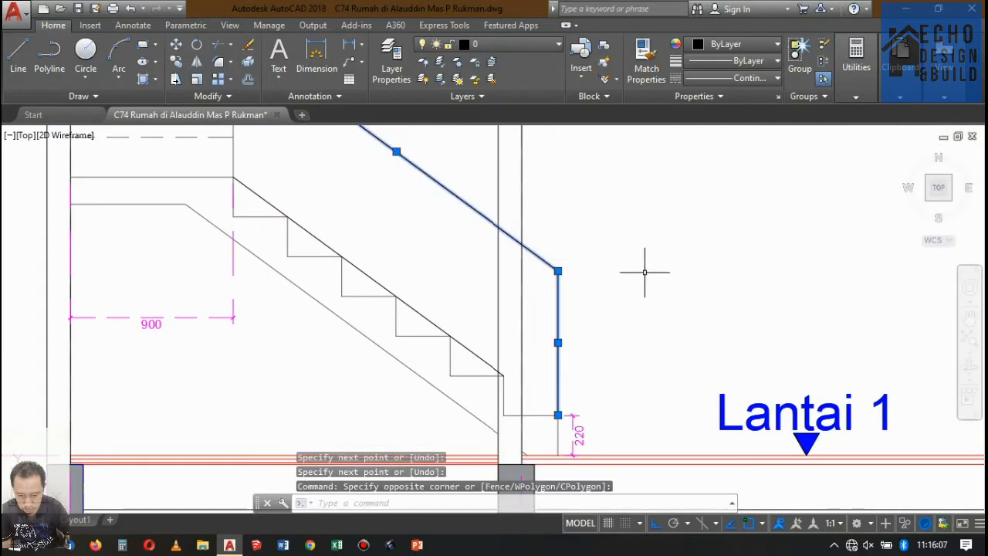
key("Return")
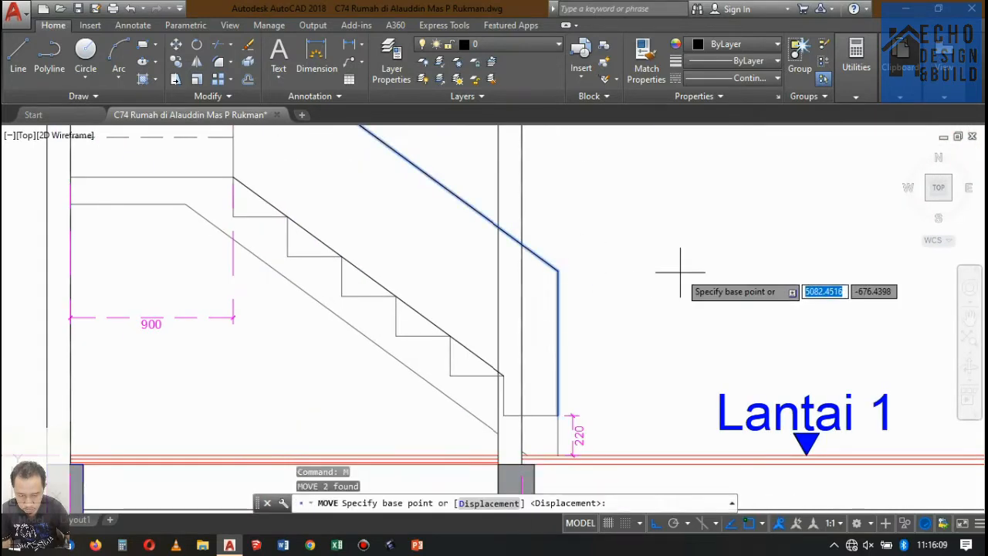
left_click(685, 270)
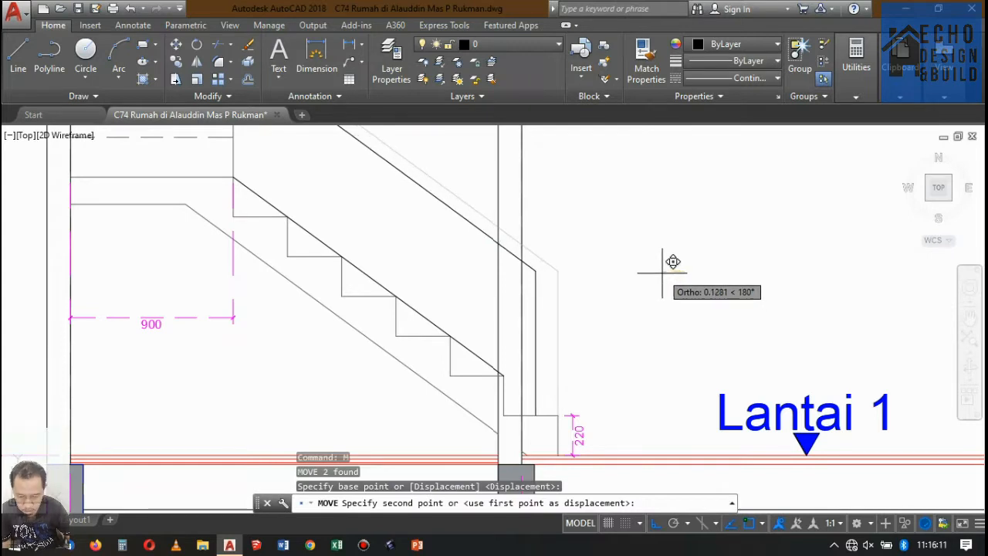
type("0.04")
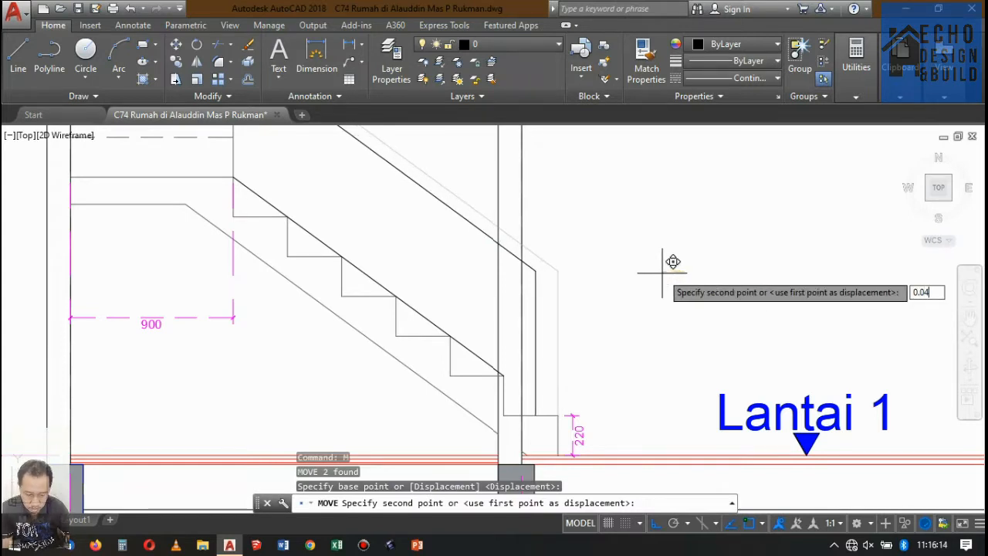
key("Return")
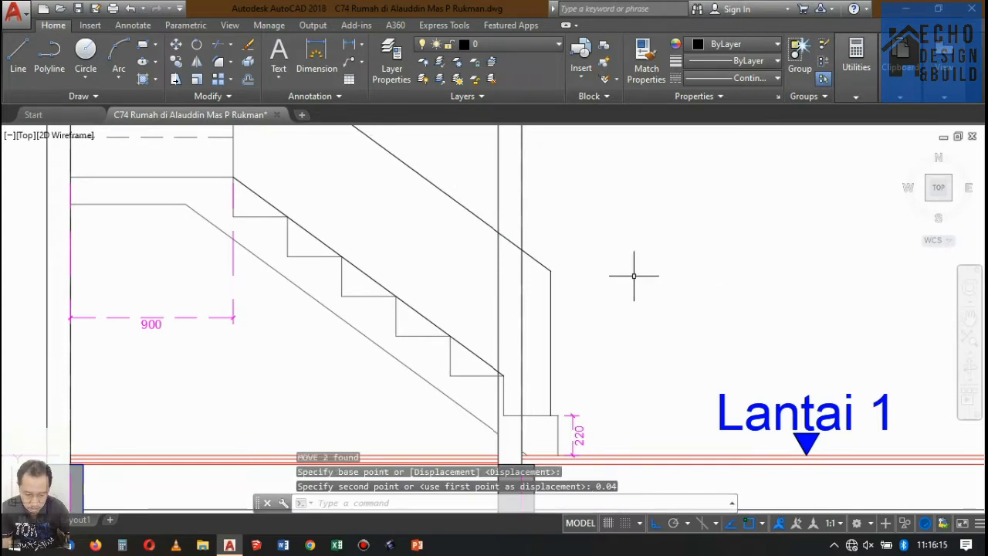
Step: Offset the vertical post line 0.04 toward the stair to give the post its thickness
key("Return")
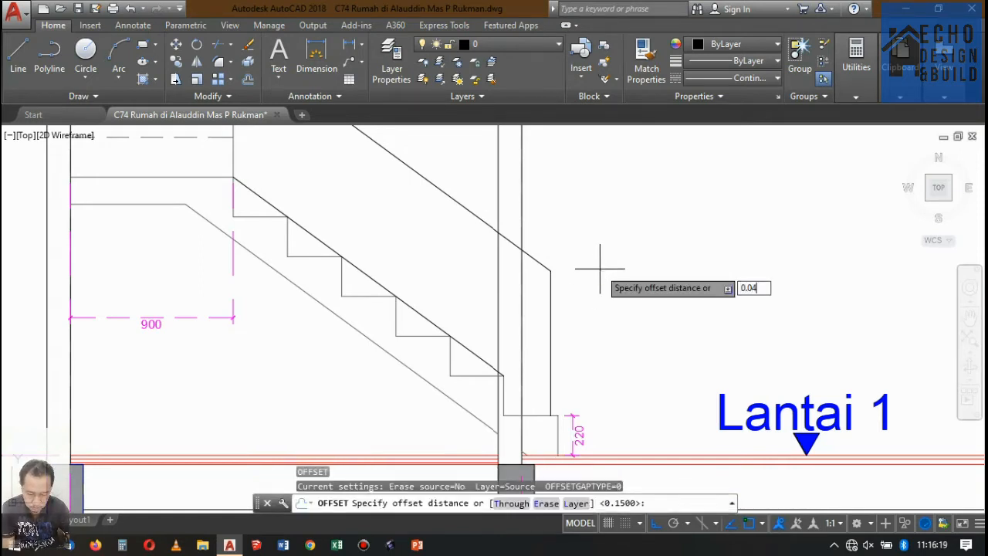
key("Return")
left_click(551, 291)
left_click(562, 285)
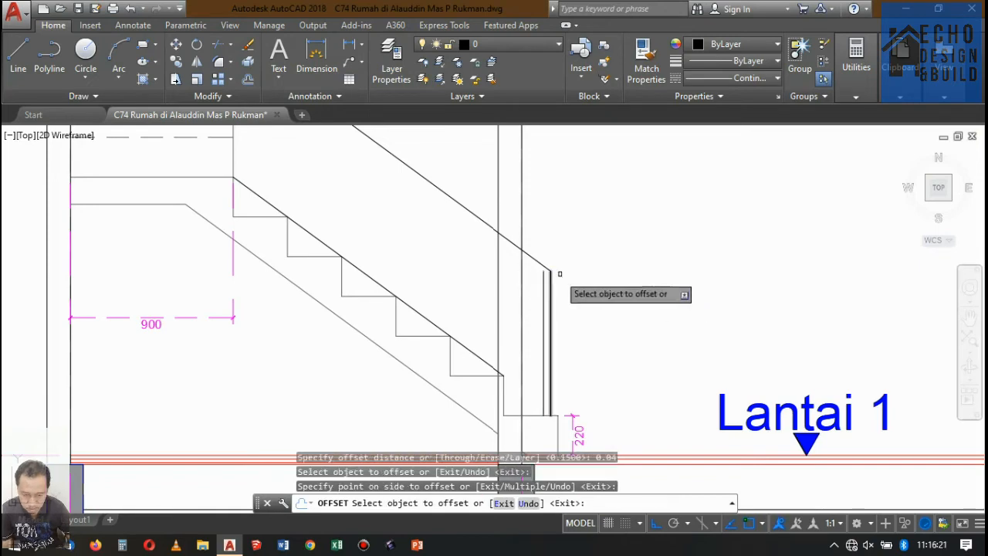
key("Return")
Step: Extend the upper end of the inner post line to the sloped handrail line
scroll(551, 254, "up", 3)
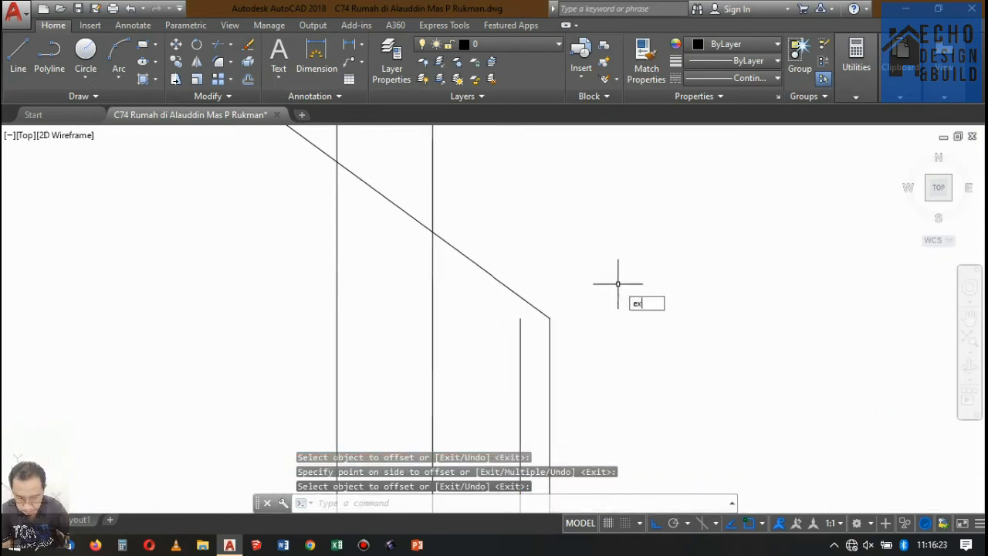
key("Return")
key("Return")
left_click(541, 330)
left_click(514, 346)
scroll(613, 274, "down", 4)
key("Return")
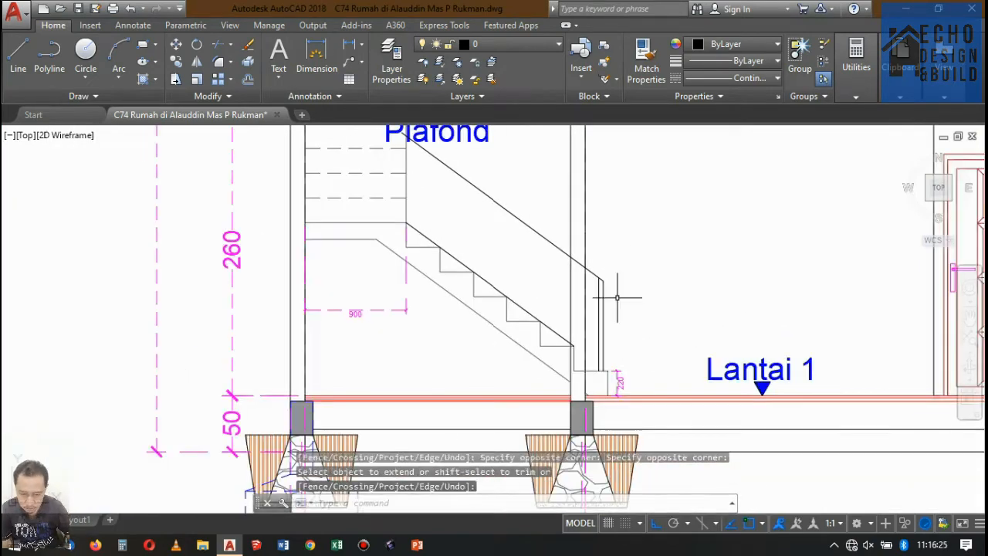
Step: Match the properties of the first tread's outline onto the handrail line and the two post lines
type("ma")
key("Return")
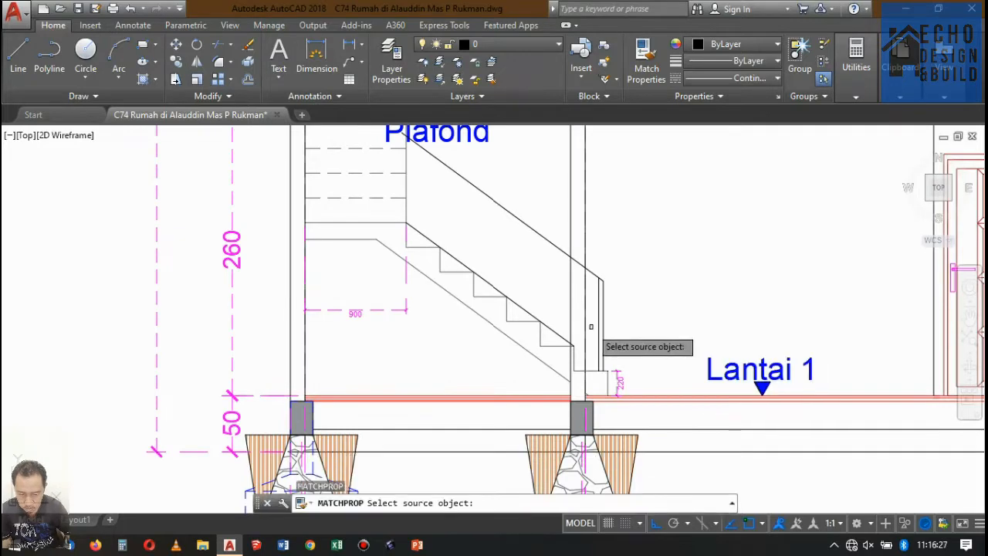
left_click(598, 367)
left_click(621, 315)
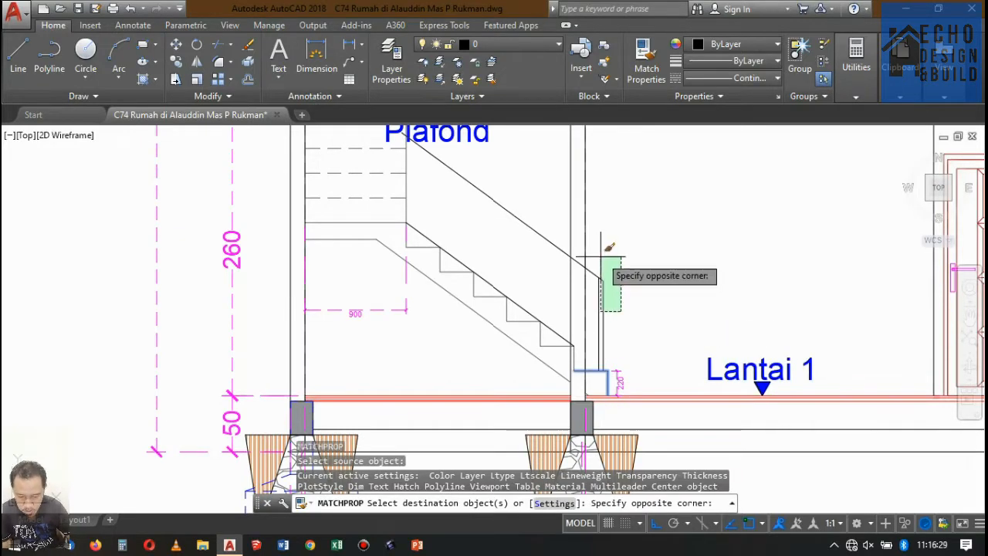
left_click(600, 255)
scroll(606, 278, "down", 5)
key("Return")
Step: Trim the upper end of the handrail line back to the vertical line at the landing's edge
scroll(552, 245, "up", 10)
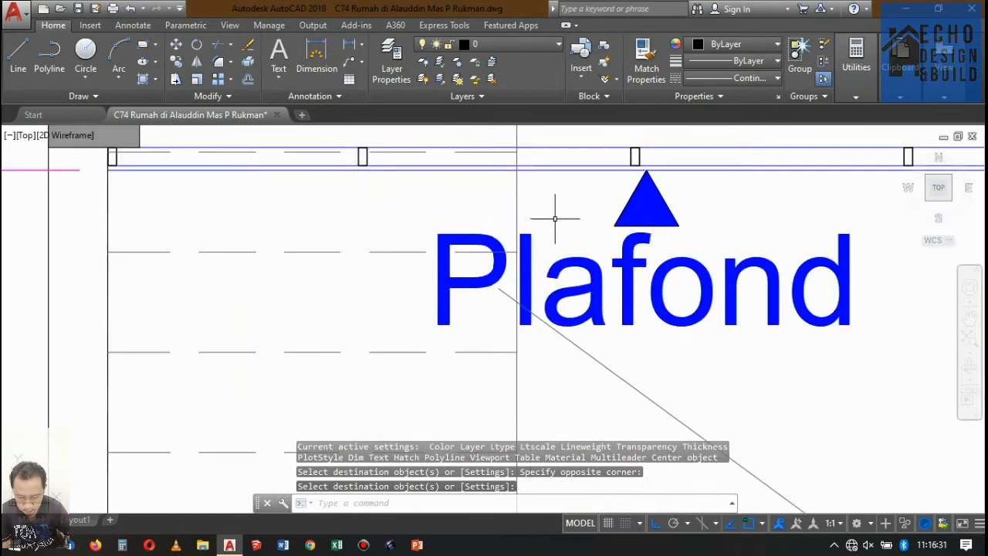
type("tr")
key("Return")
key("Return")
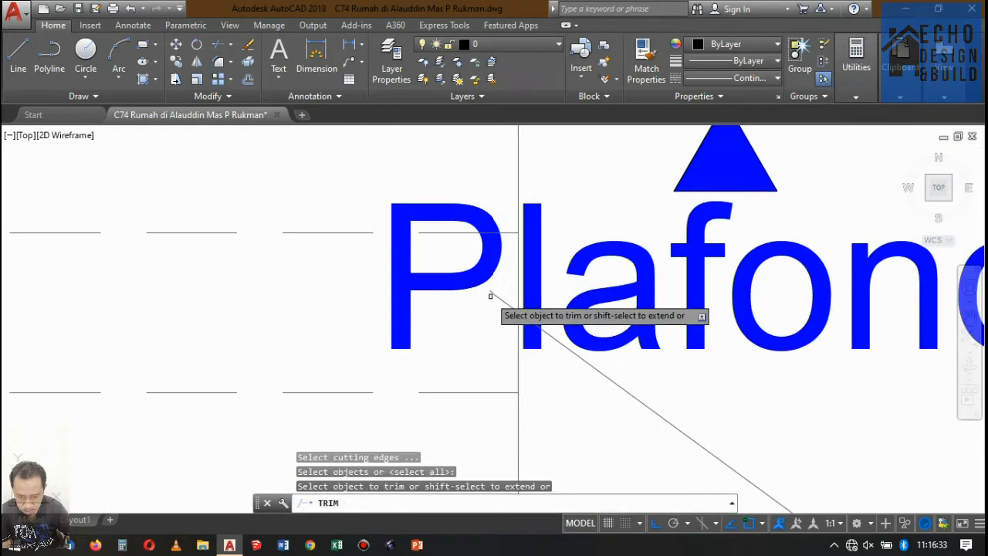
scroll(463, 332, "down", 5)
key("Return")
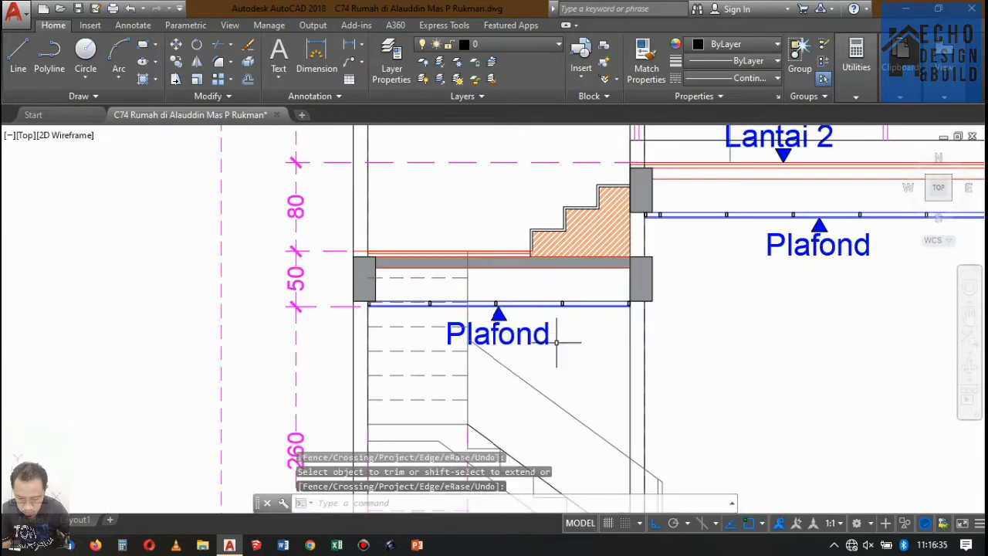
Step: Move the Plafond label and its level marker above the stair horizontally about 0.58, away from the upper flight
scroll(562, 346, "up", 5)
left_click(567, 346)
left_click(354, 320)
scroll(436, 286, "down", 7)
scroll(605, 303, "up", 4)
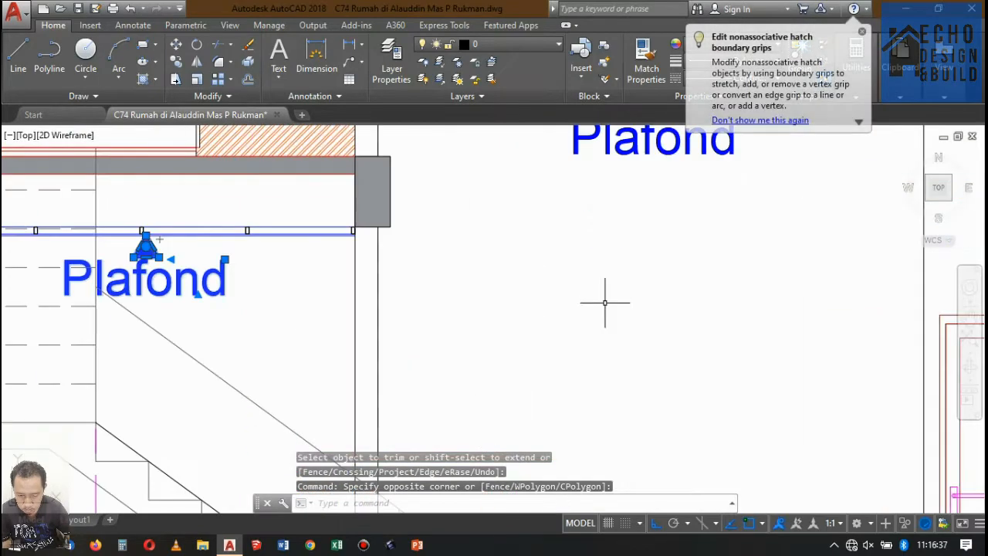
type("m")
key("Return")
left_click(471, 270)
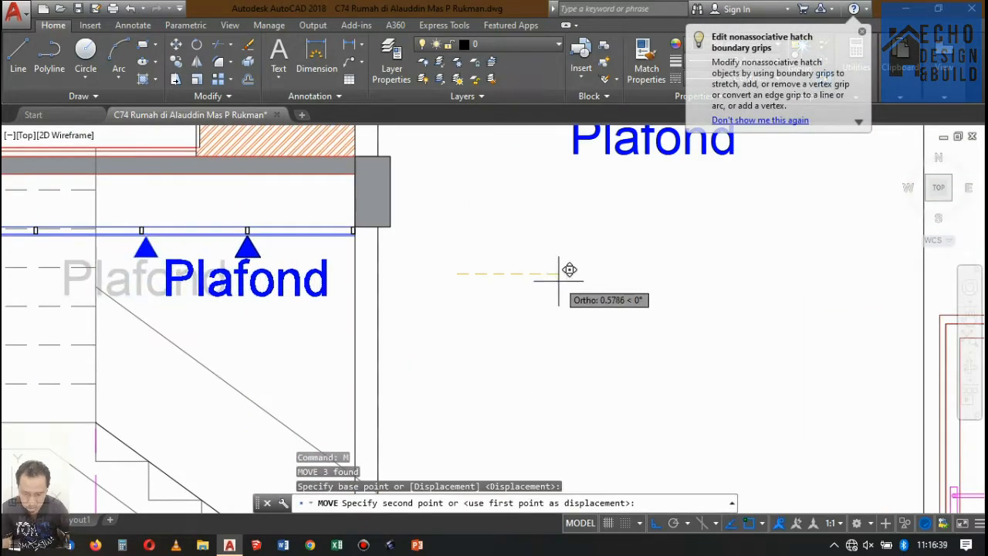
scroll(569, 270, "down", 4)
scroll(651, 220, "down", 8)
scroll(479, 263, "up", 8)
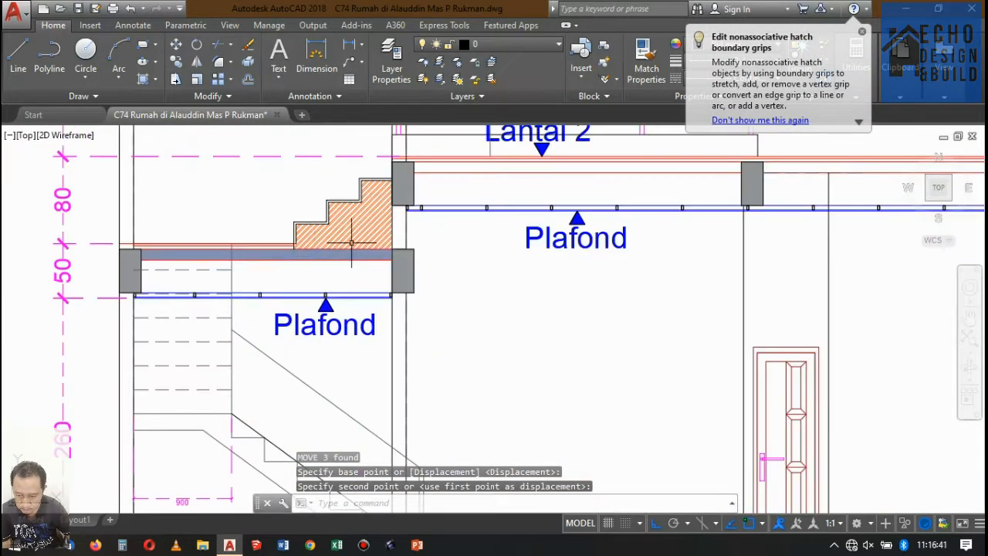
Step: Offset the sloped handrail line 0.04 downward to give the handrail its thickness
scroll(481, 249, "down", 4)
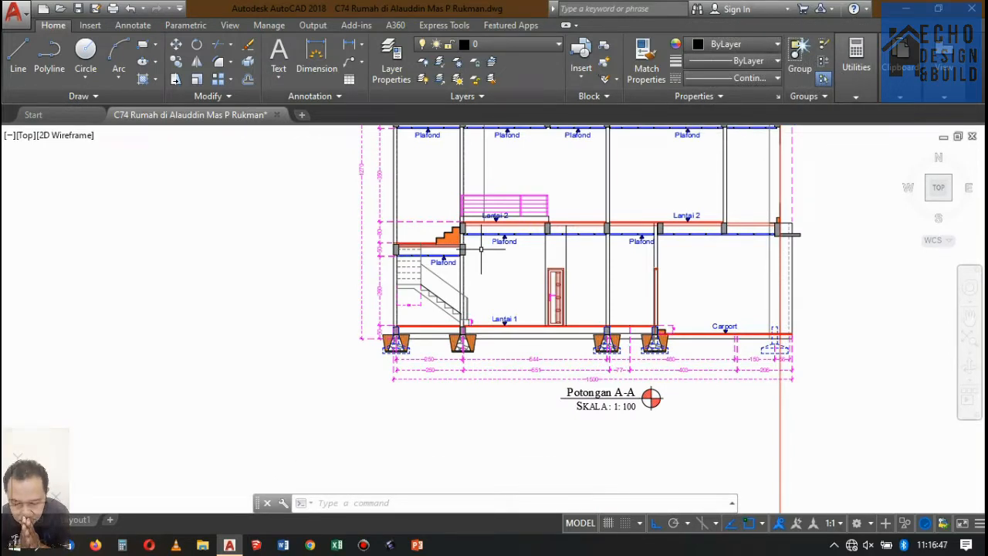
key("Return")
type("0.04")
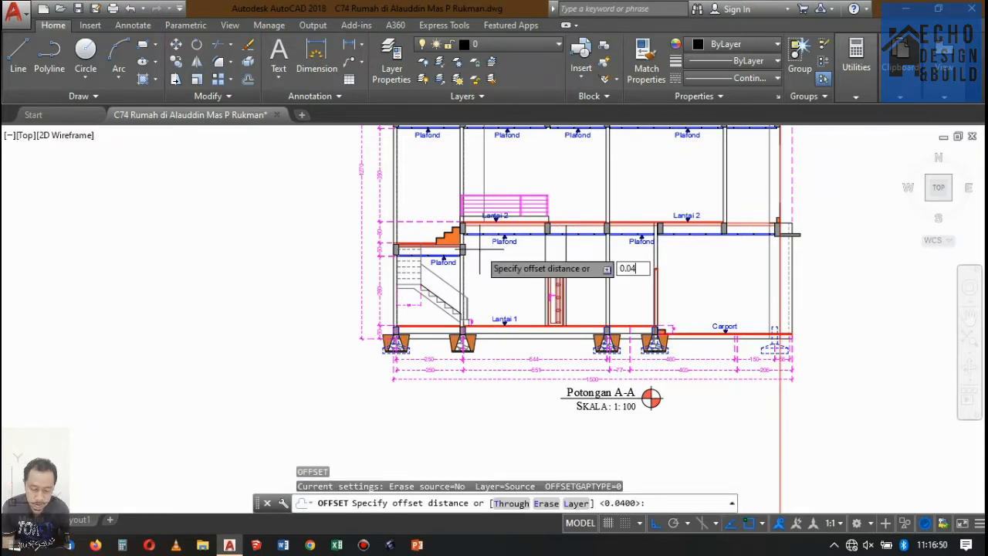
key("Return")
scroll(428, 296, "up", 6)
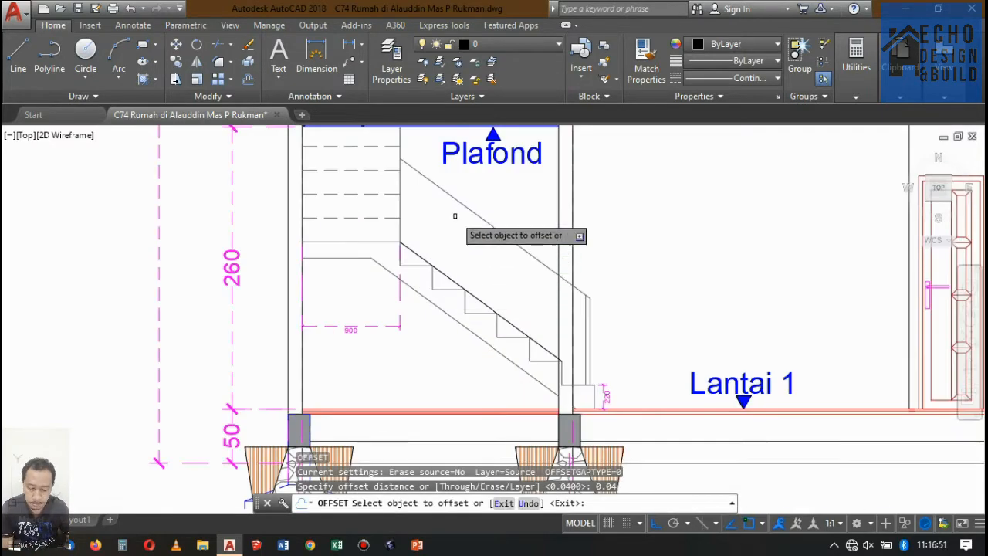
left_click(456, 198)
left_click(446, 225)
key("Return")
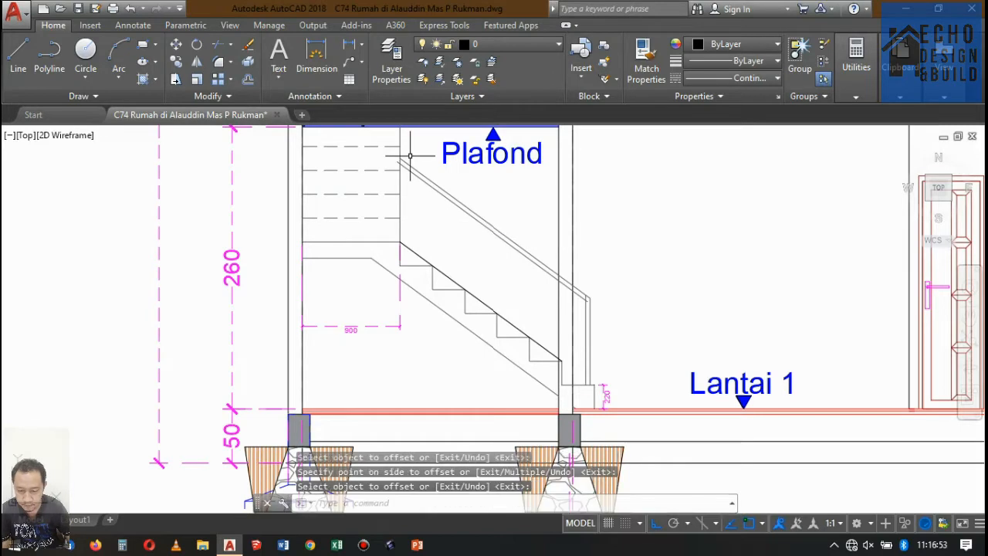
Step: Trim the lower handrail line's upper end where it passes the vertical line at the landing's edge
key("Return")
key("Return")
scroll(399, 161, "up", 8)
left_click(413, 158)
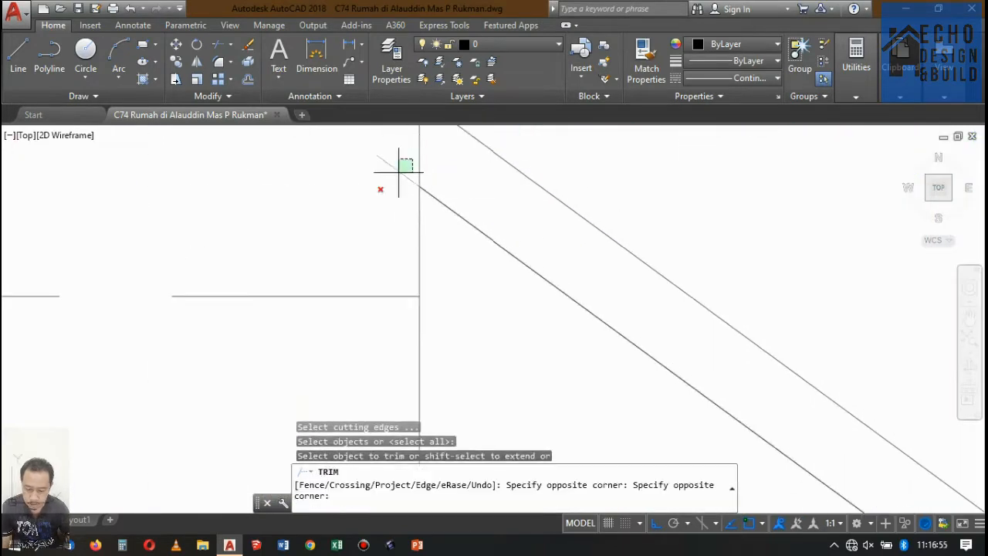
left_click(379, 190)
scroll(315, 164, "down", 4)
scroll(316, 171, "down", 3)
key("Return")
Step: Extend the lower end of the lower handrail line to the outer post line
scroll(534, 331, "up", 6)
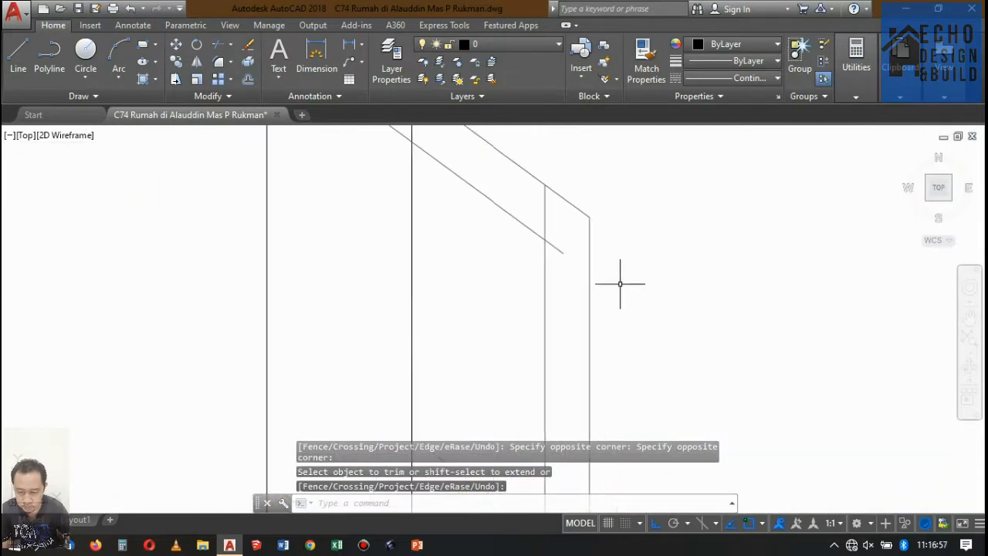
type("ex")
key("Return")
key("Return")
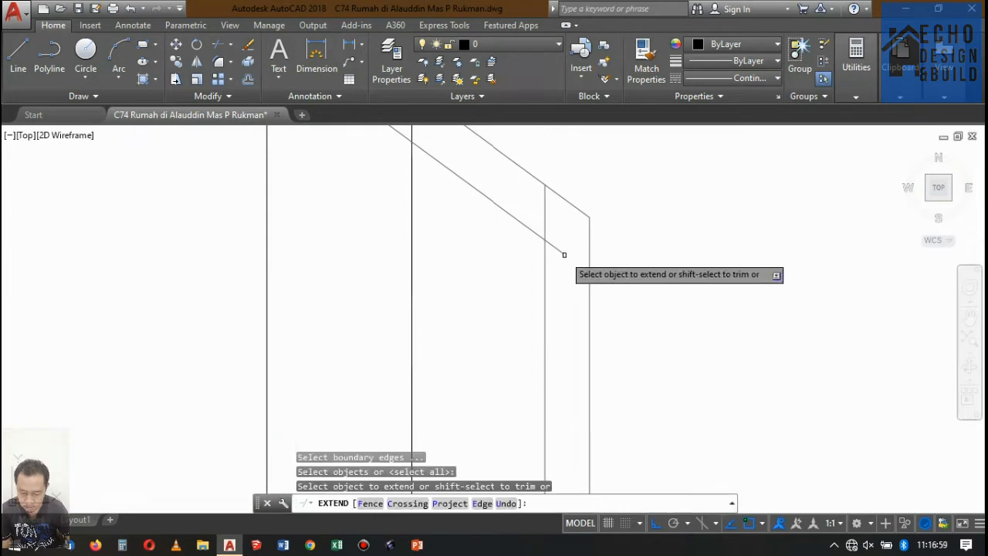
left_click(565, 256)
left_click(555, 237)
key("Return")
Step: Trim the piece of the inner post line lying between the two handrail lines
type("tr")
key("Return")
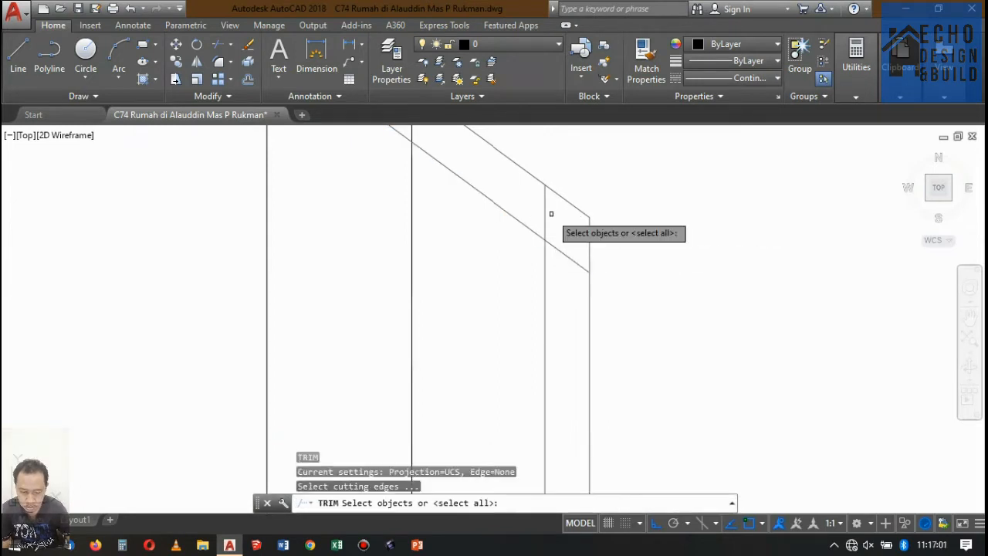
key("Return")
left_click(551, 213)
left_click(542, 216)
scroll(575, 182, "down", 4)
key("Return")
Step: Copy the post's two lines from the first tread's outer corner to the outer corners of the third and fifth treads
left_click(613, 246)
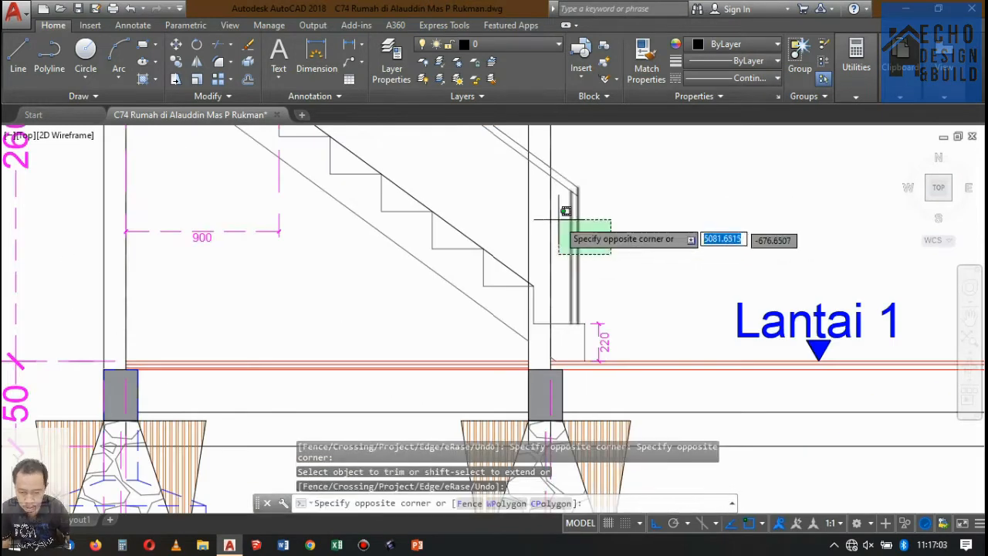
left_click(558, 258)
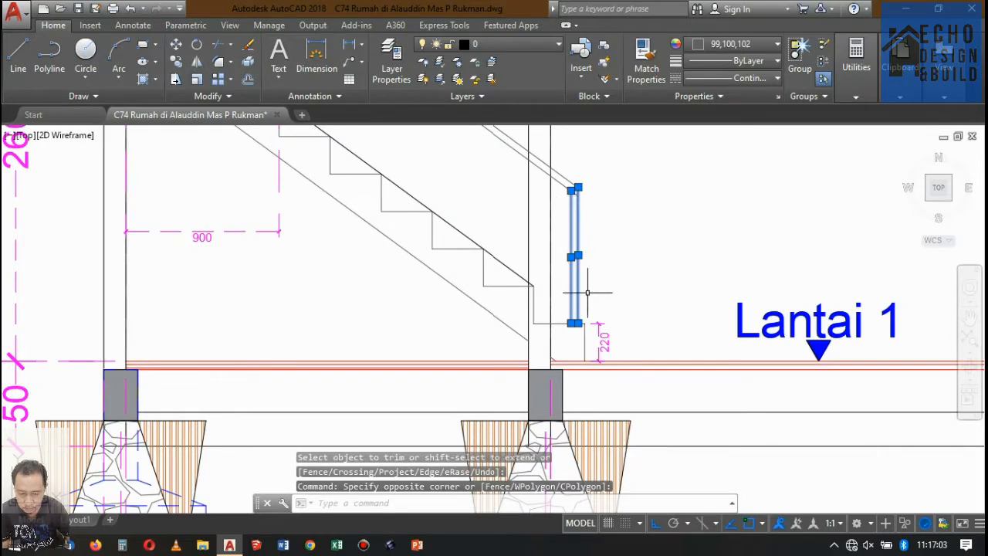
left_click(176, 61)
scroll(583, 313, "up", 4)
left_click(590, 337)
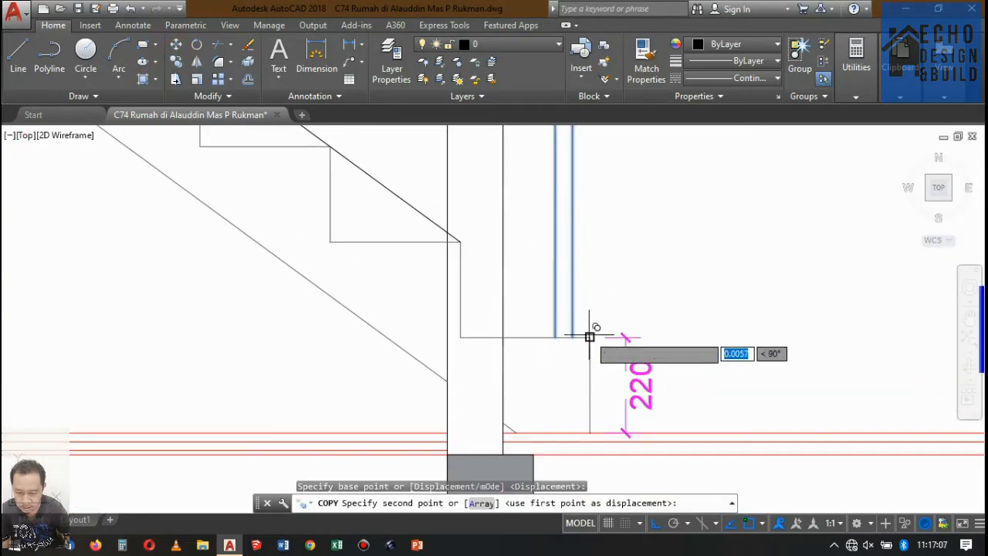
scroll(590, 337, "down", 4)
scroll(496, 266, "up", 6)
left_click(460, 242)
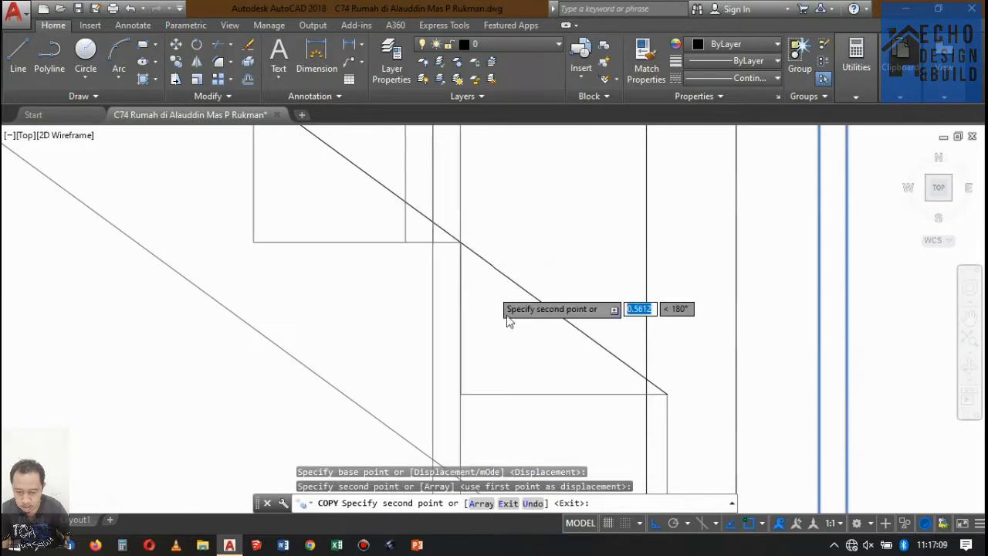
scroll(507, 320, "down", 4)
scroll(502, 293, "up", 4)
left_click(424, 254)
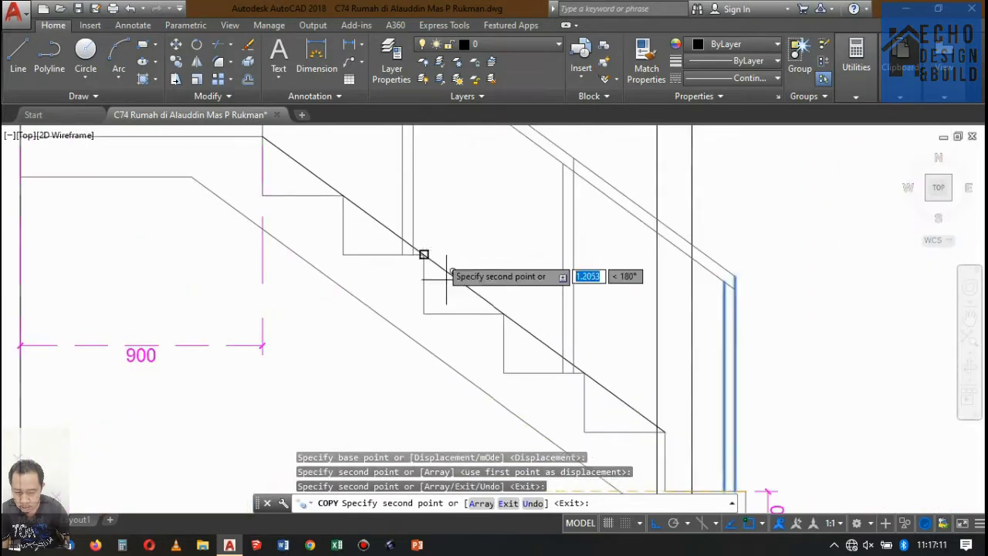
scroll(446, 280, "down", 4)
scroll(417, 249, "up", 4)
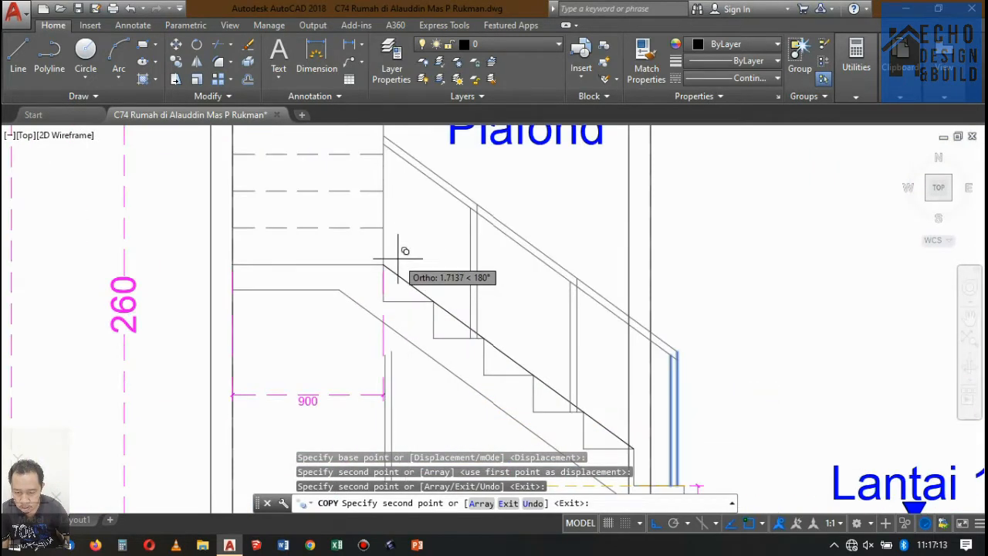
scroll(384, 264, "down", 4)
key("Return")
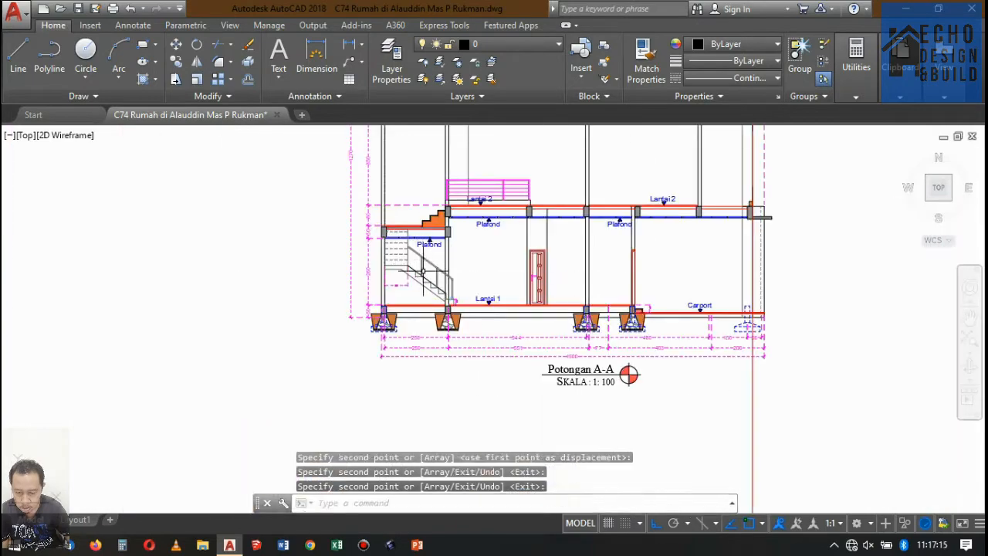
Step: Trim the tops of the two copied posts where they cross into the handrail
scroll(422, 273, "up", 5)
scroll(422, 272, "down", 2)
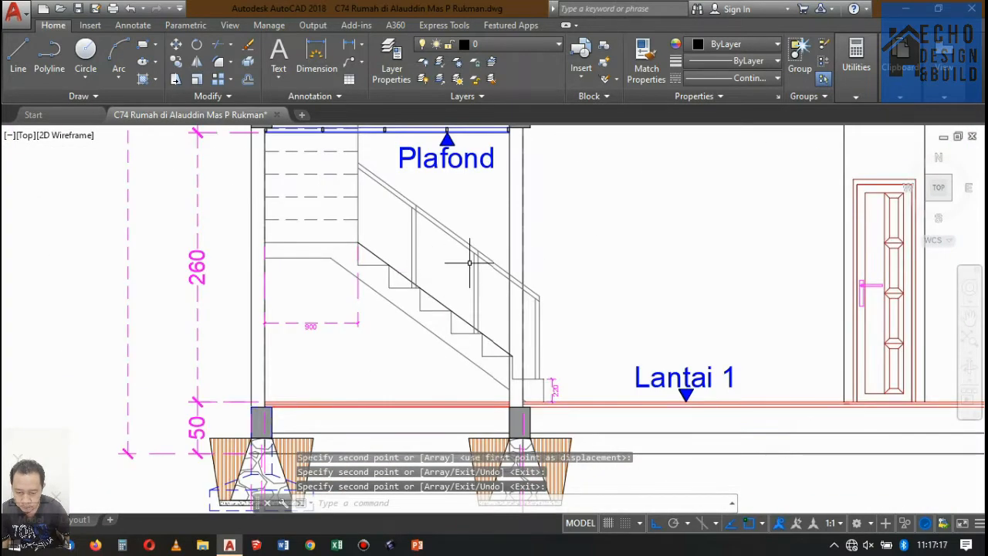
scroll(469, 263, "down", 4)
scroll(472, 255, "up", 5)
scroll(510, 267, "down", 4)
scroll(502, 270, "up", 3)
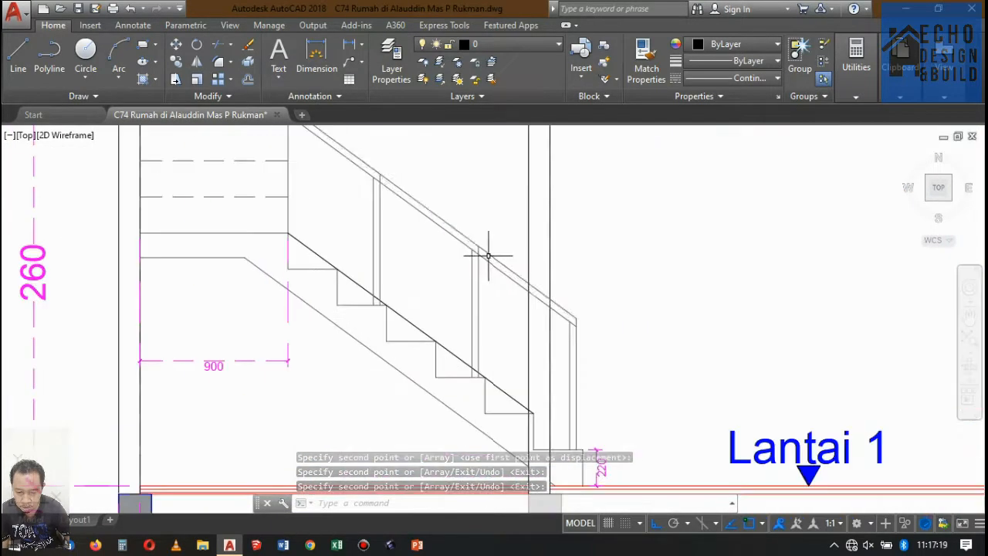
type("tr")
key("Return")
key("Return")
scroll(525, 264, "up", 2)
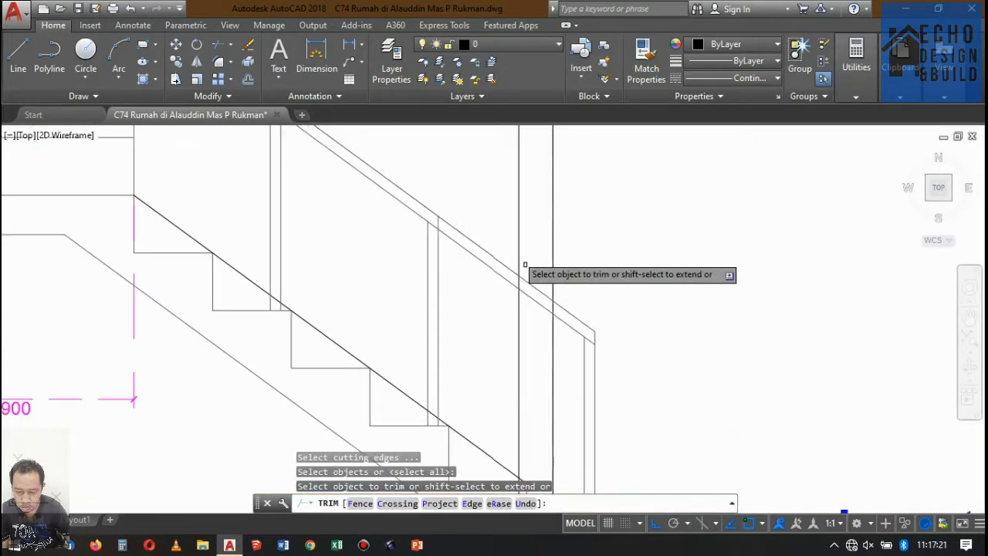
scroll(423, 229, "up", 3)
left_click(493, 196)
left_click(474, 183)
scroll(528, 285, "down", 4)
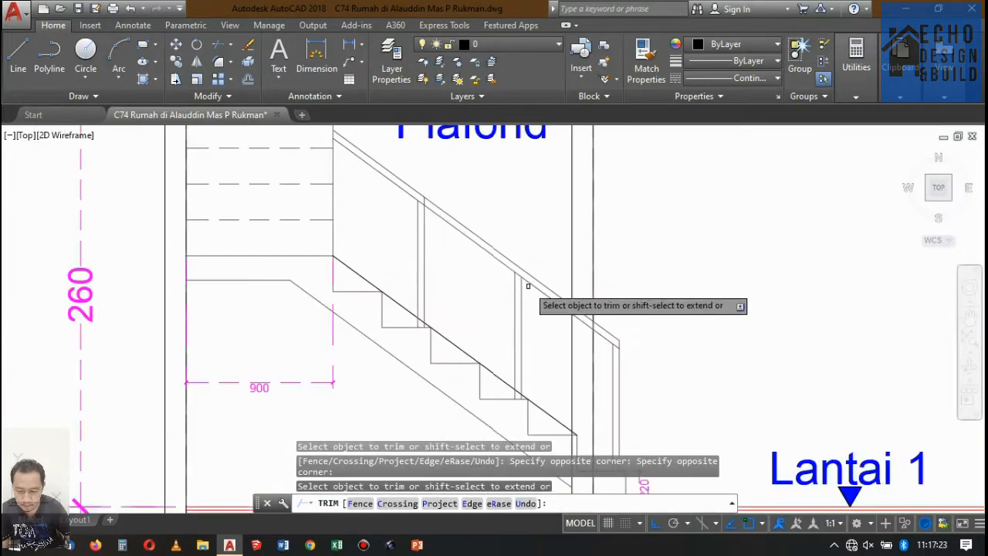
scroll(528, 286, "up", 5)
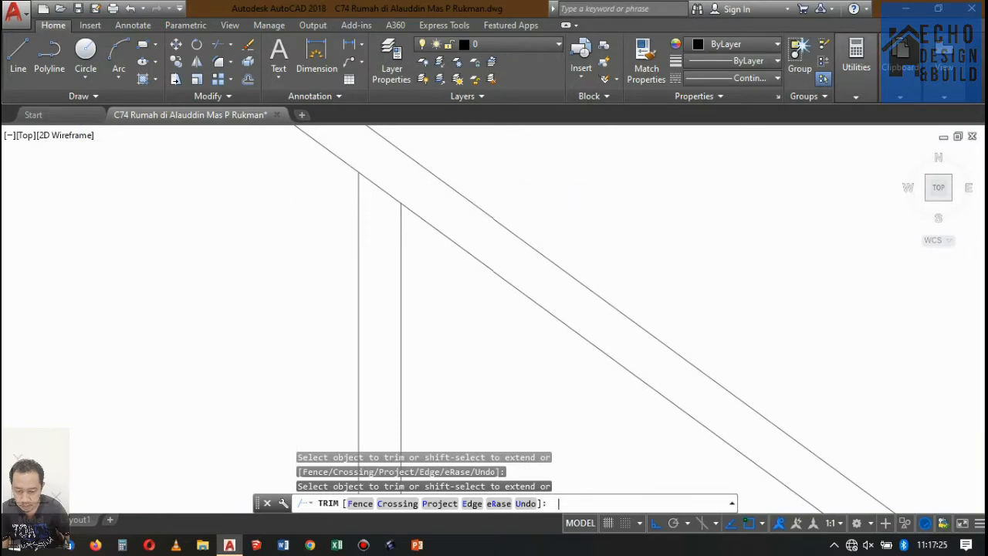
key("Return")
Step: Copy the lower handrail line straight down at distances of 0.15, 0.3, 0.45 and 0.6 for the intermediate rails
scroll(410, 205, "down", 6)
scroll(448, 226, "up", 5)
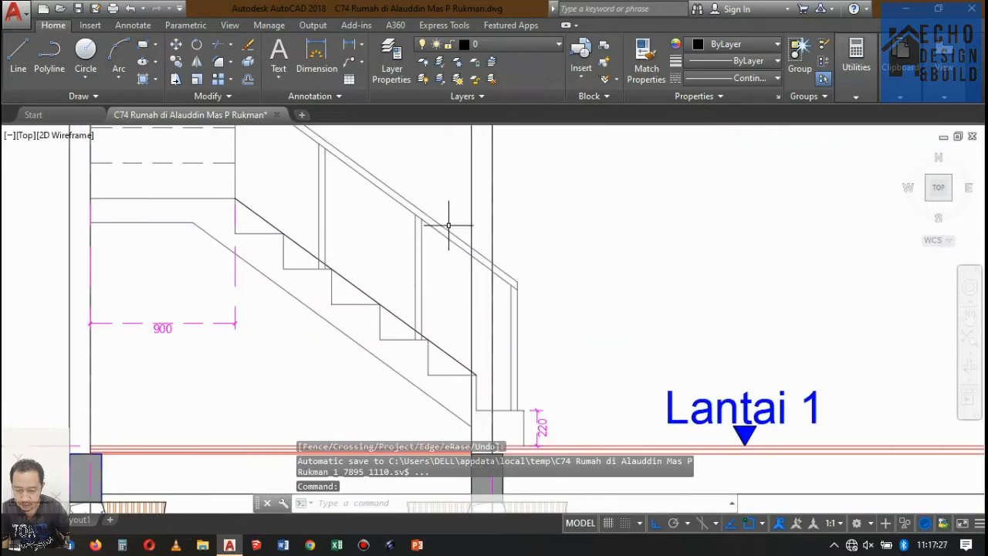
scroll(503, 267, "up", 4)
left_click(489, 285)
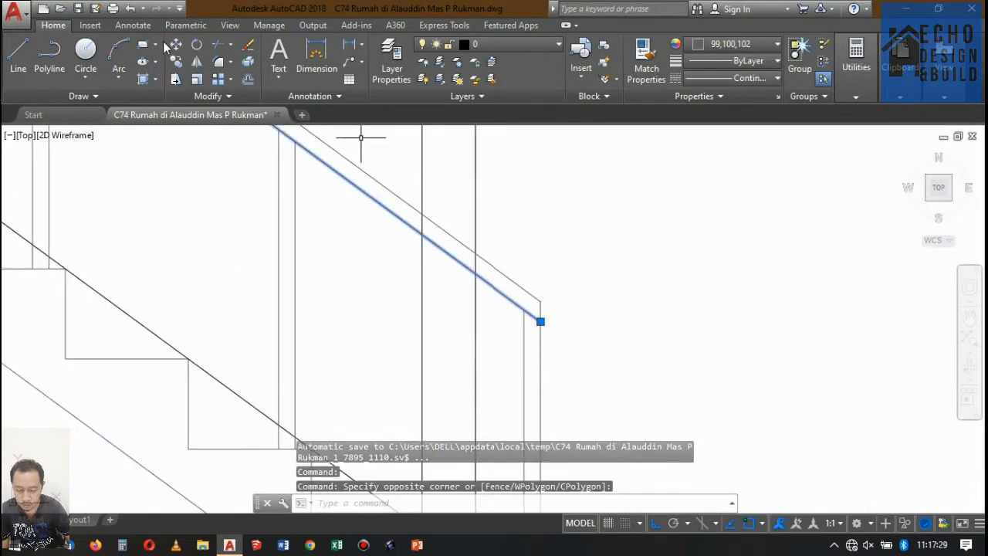
left_click(176, 64)
scroll(440, 185, "down", 6)
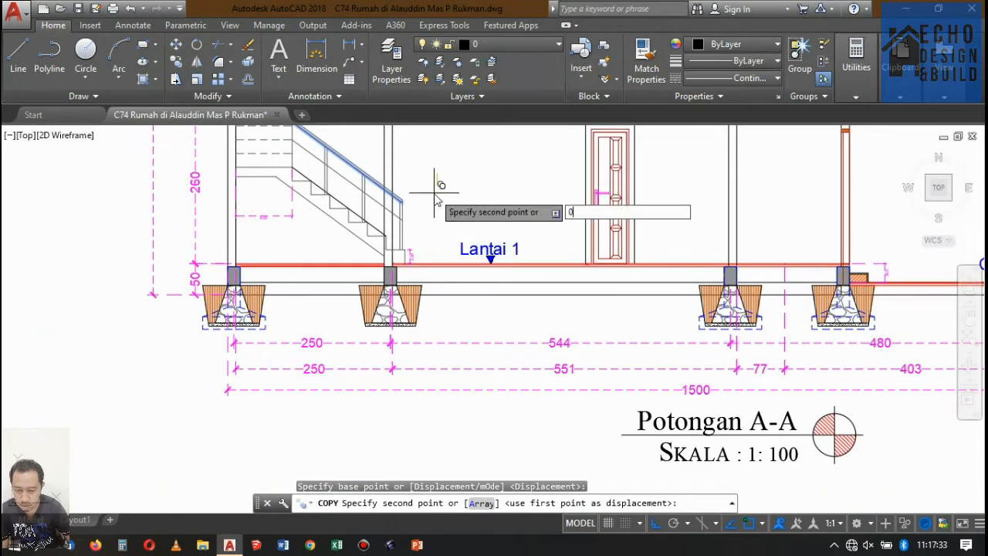
key("Return")
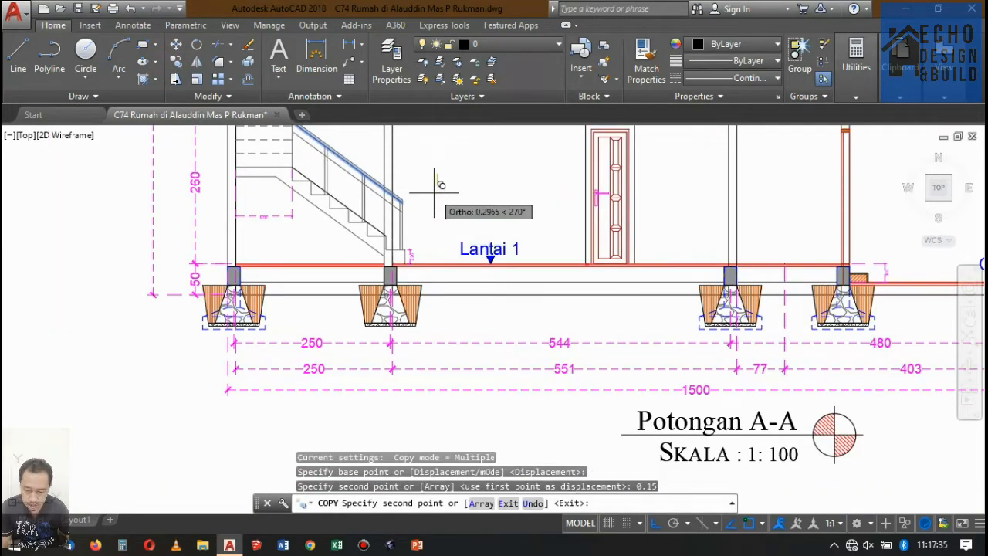
key("Return")
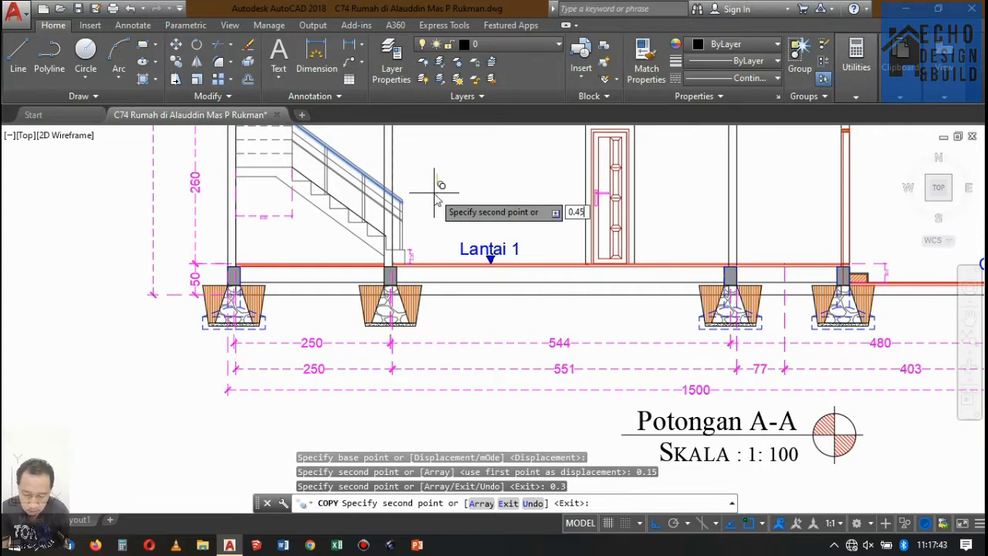
key("Return")
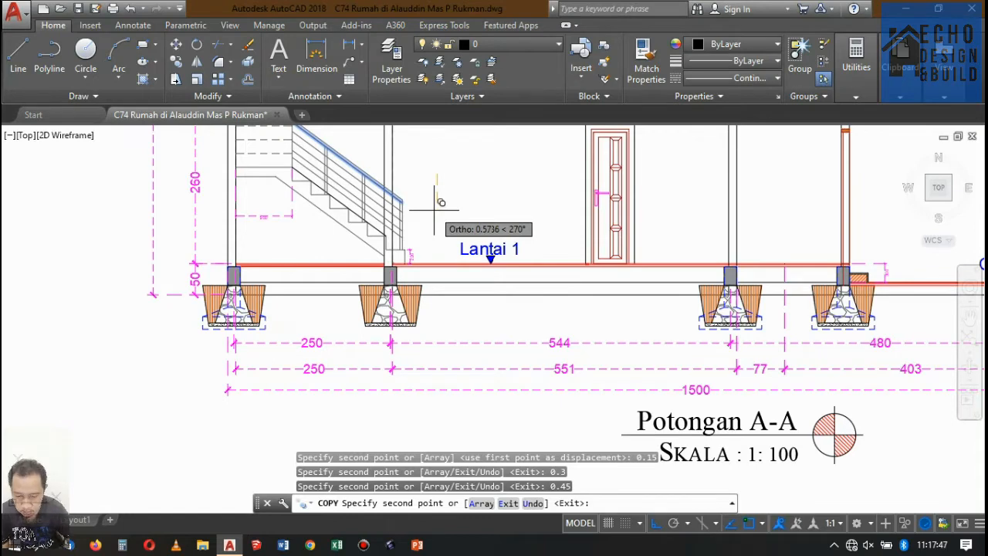
key("Return")
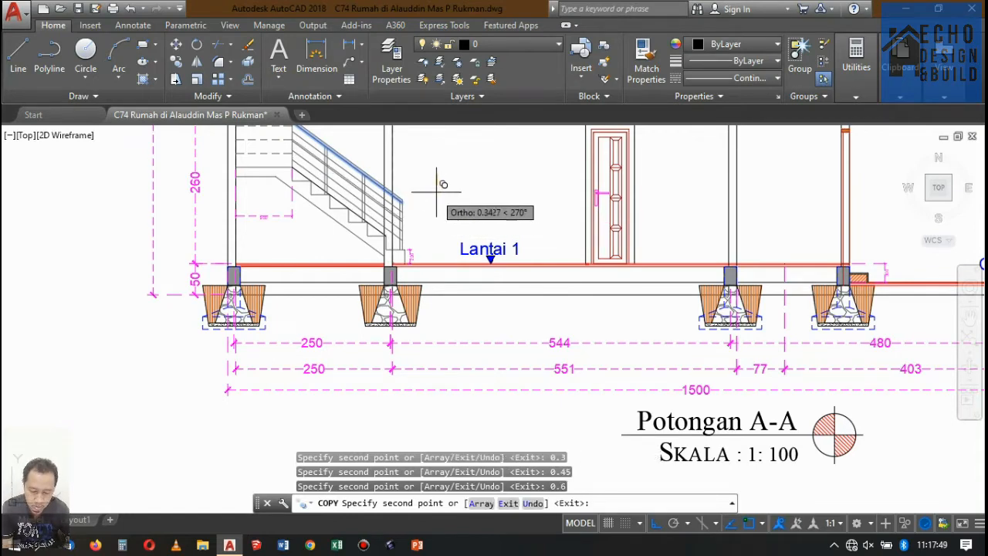
key("Return")
Step: Erase the diagonal guide line running along the outer corners of the lower flight's treads
scroll(369, 208, "up", 6)
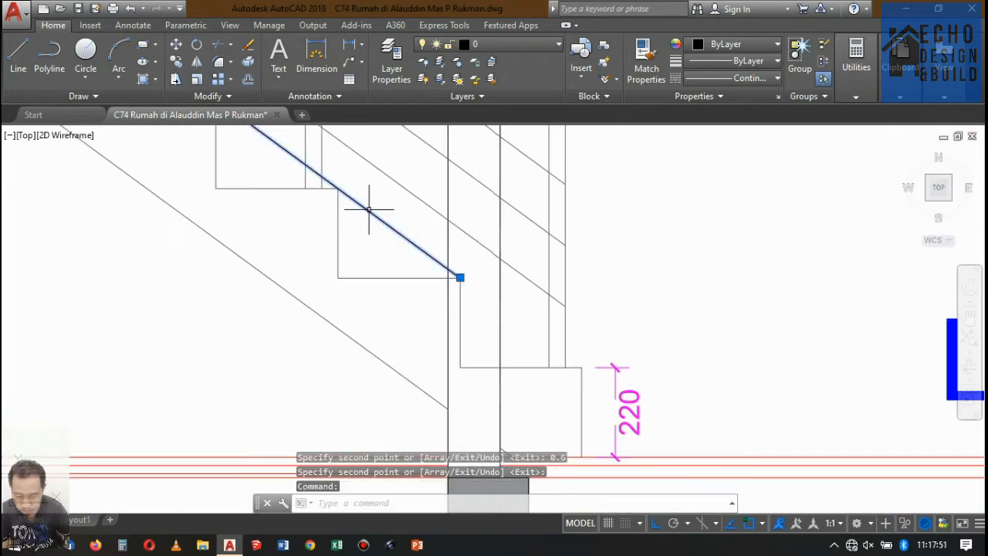
key("Delete")
scroll(378, 210, "down", 8)
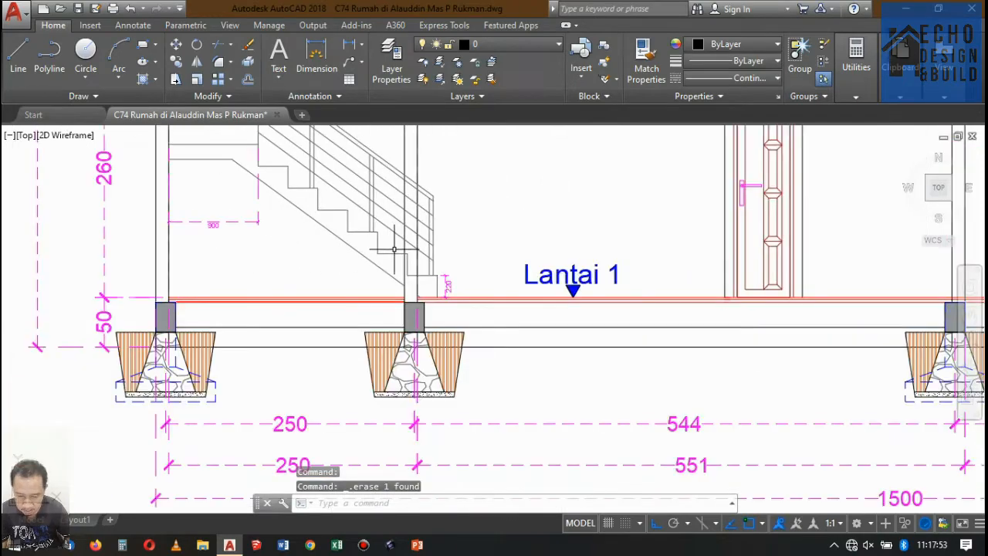
Step: Inspect the rear stair railing and the rest of the Potongan A-A section across its floors
scroll(362, 213, "up", 10)
scroll(362, 213, "down", 8)
scroll(370, 220, "up", 4)
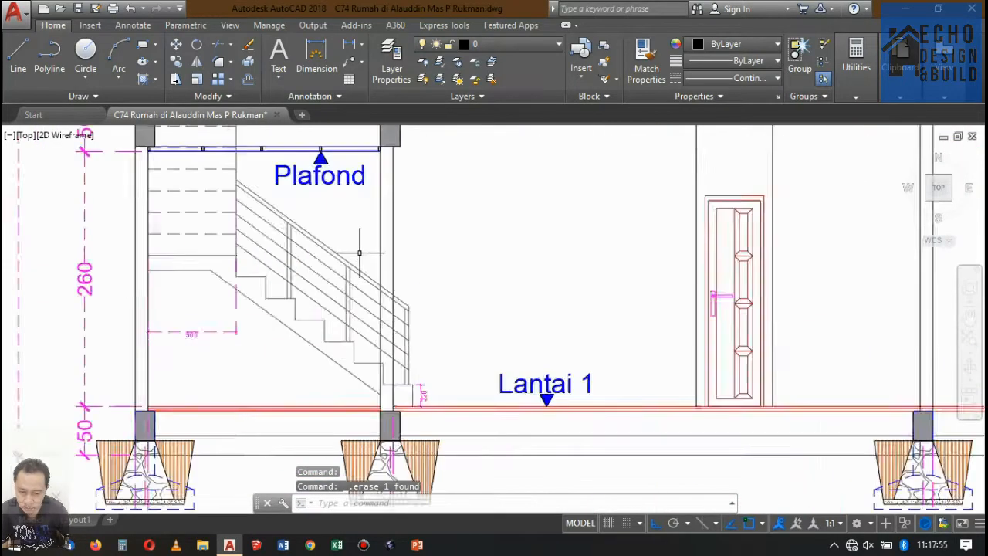
scroll(375, 224, "down", 6)
scroll(383, 227, "up", 5)
scroll(335, 199, "down", 3)
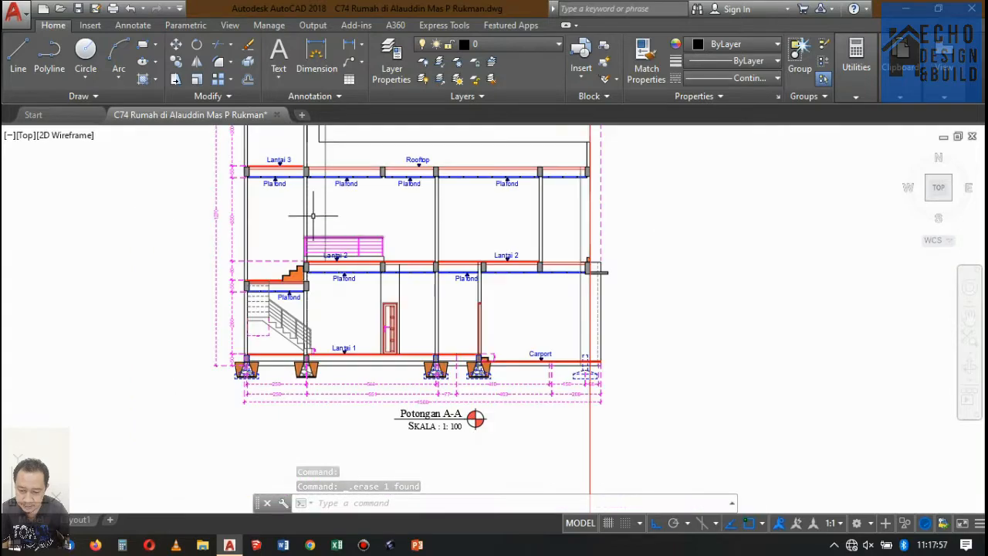
scroll(340, 208, "up", 5)
scroll(363, 232, "down", 10)
scroll(372, 251, "up", 5)
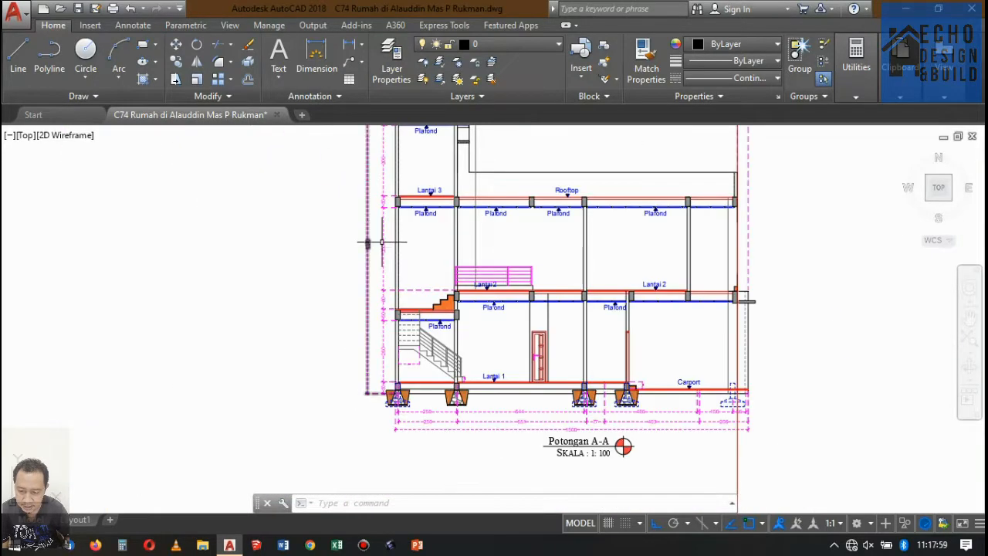
scroll(386, 247, "down", 5)
scroll(431, 239, "down", 2)
scroll(244, 235, "up", 2)
scroll(283, 258, "down", 4)
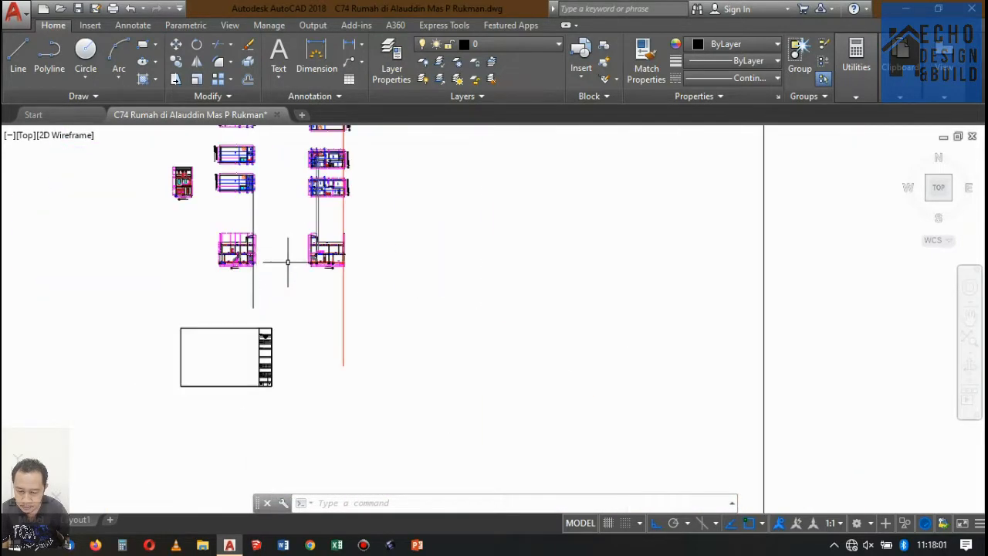
scroll(324, 201, "down", 2)
scroll(399, 408, "up", 3)
scroll(386, 386, "down", 3)
middle_click_drag(387, 425, 412, 282)
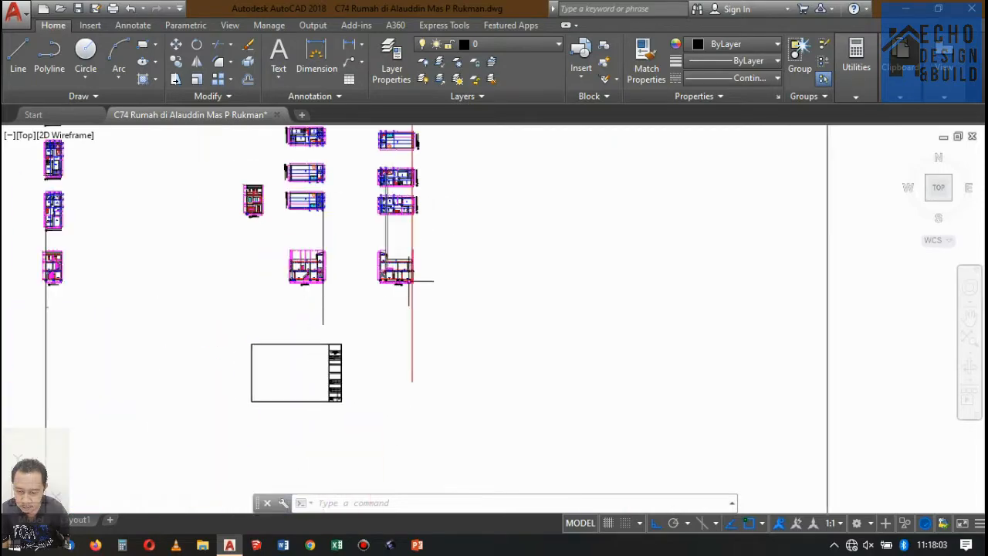
scroll(396, 266, "up", 6)
scroll(361, 328, "up", 2)
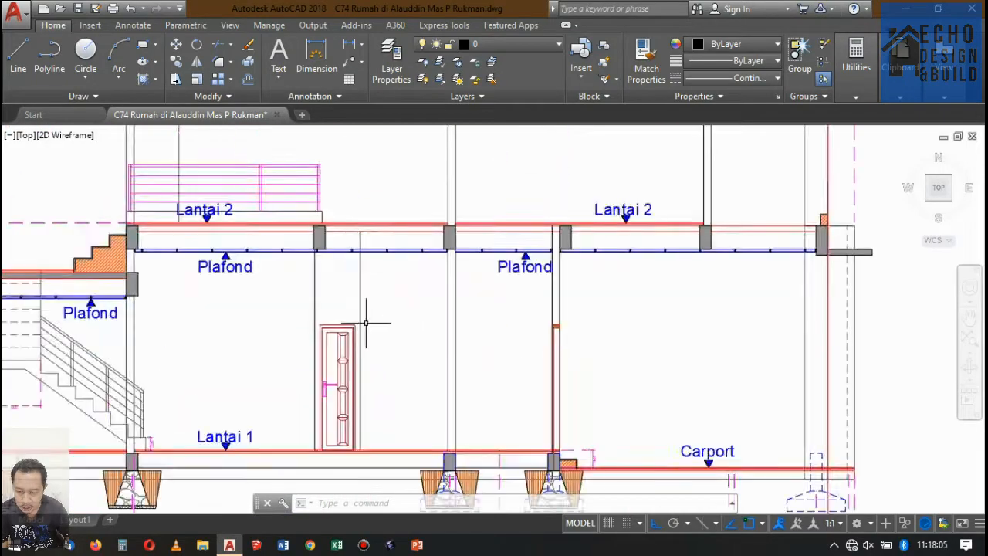
Step: Examine the Denah Lantai 1 plan along the section lines, from the rear stairs to the carport
scroll(369, 320, "down", 8)
scroll(367, 287, "up", 4)
scroll(394, 333, "up", 8)
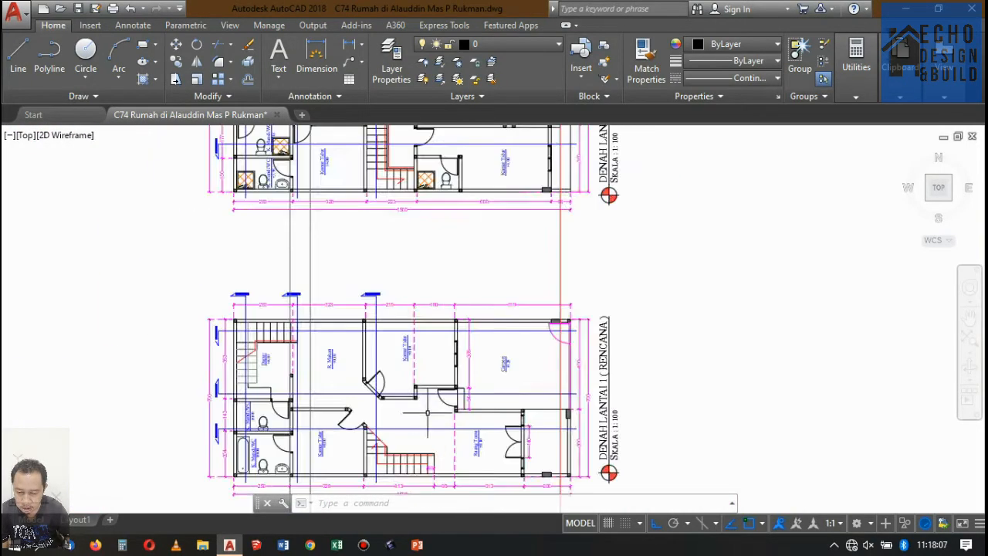
scroll(378, 338, "down", 2)
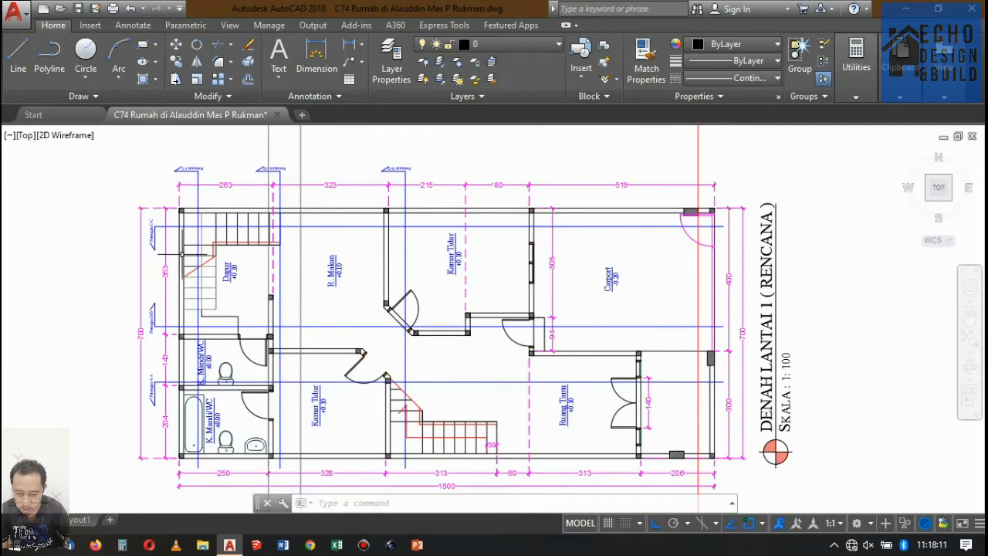
scroll(379, 266, "down", 2)
scroll(496, 271, "up", 4)
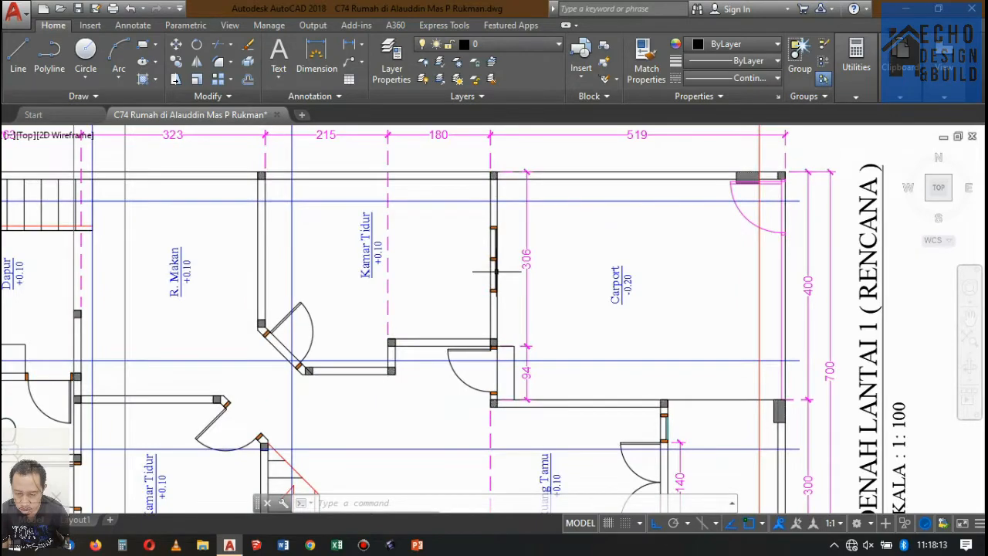
scroll(496, 271, "down", 8)
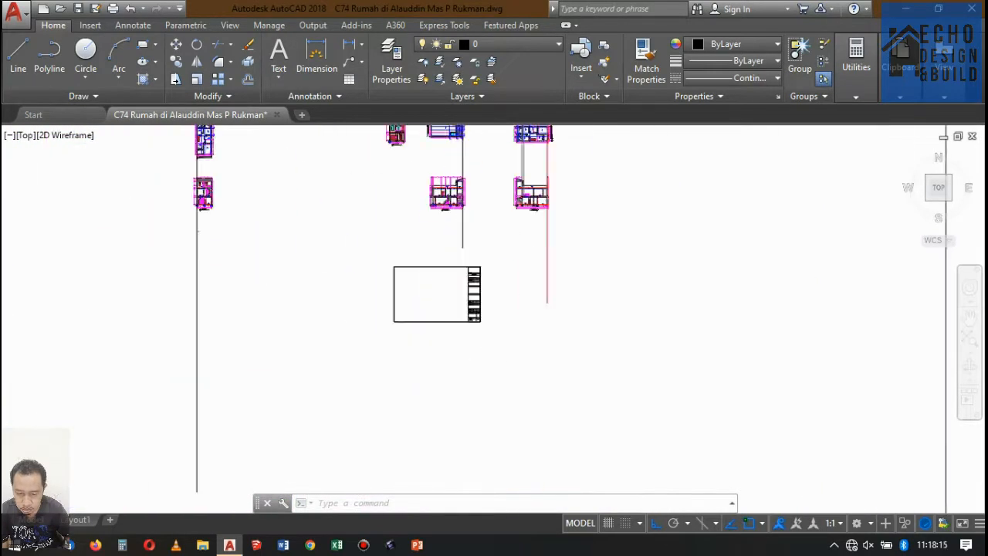
Step: Erase the long red vertical reference line passing through the carport end of the mirrored Potongan A-A section
scroll(465, 301, "up", 6)
scroll(465, 290, "down", 7)
scroll(463, 293, "up", 4)
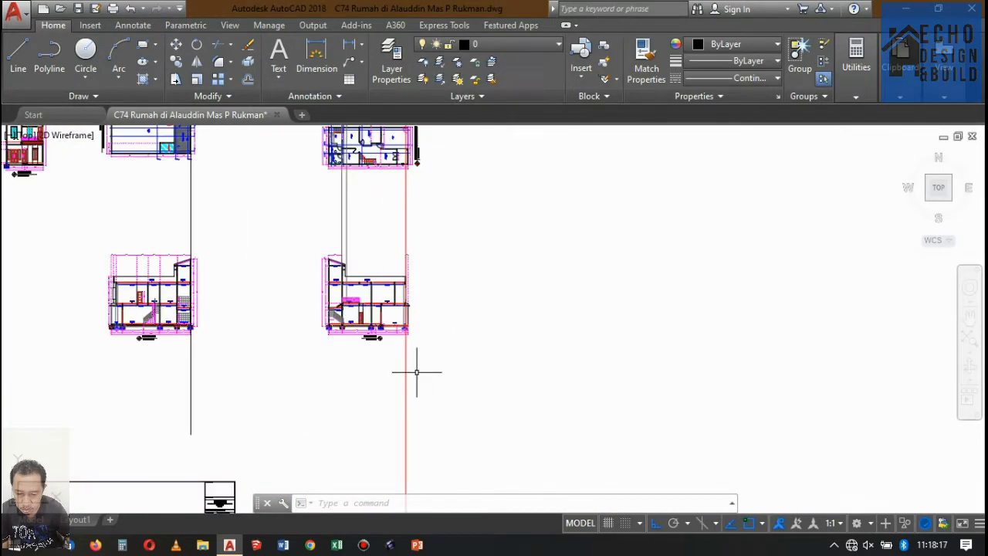
left_click(416, 371)
left_click(403, 376)
scroll(331, 331, "up", 6)
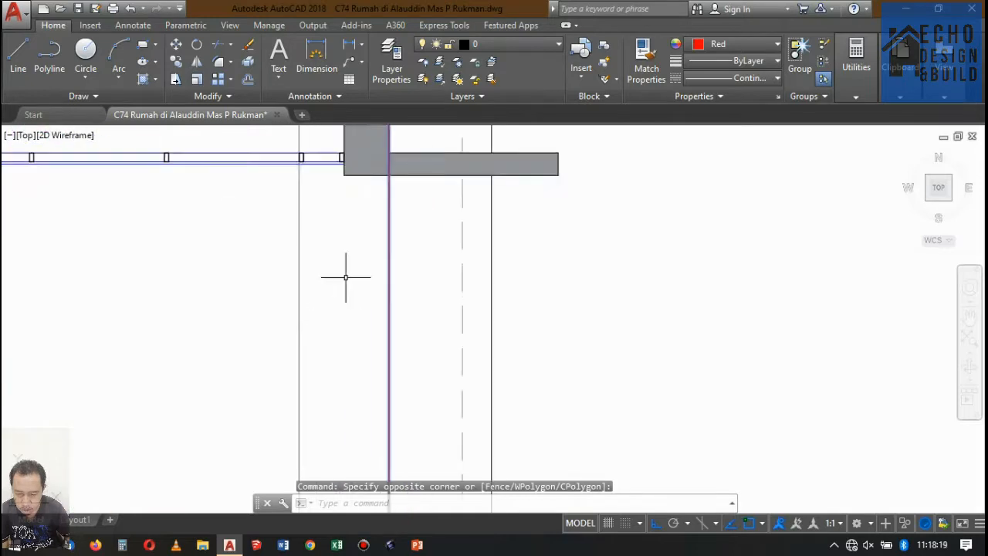
scroll(346, 277, "down", 5)
scroll(390, 231, "up", 2)
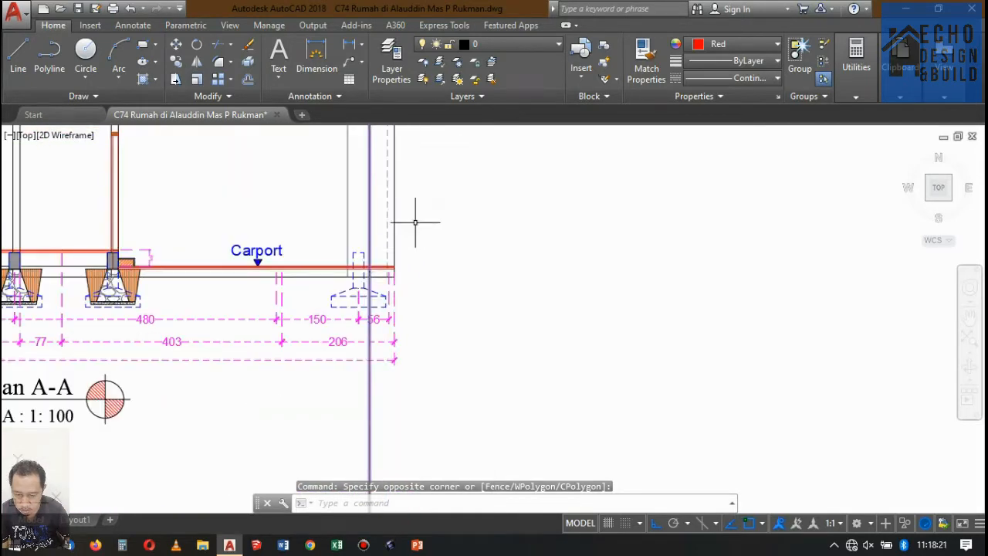
key("Delete")
scroll(408, 235, "up", 2)
scroll(408, 231, "down", 4)
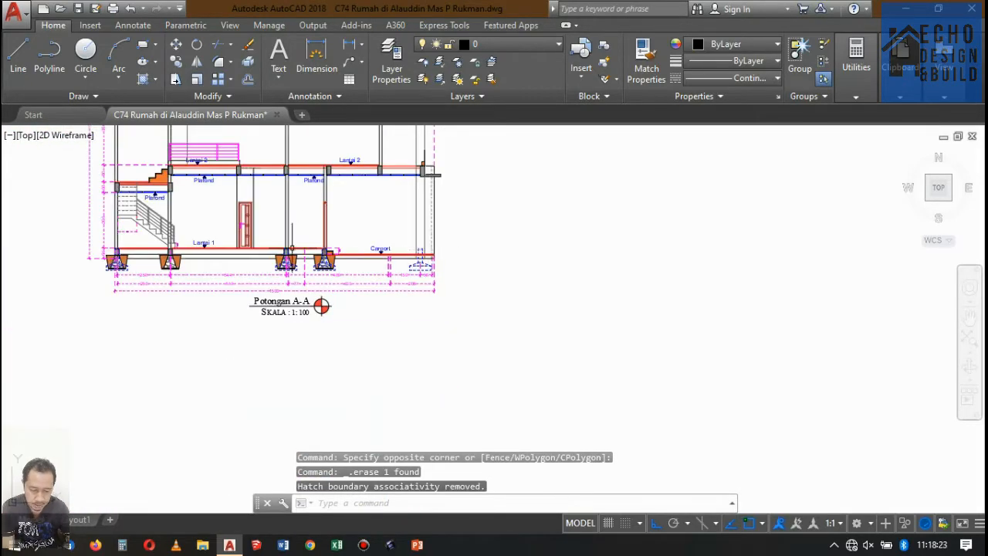
Step: Move the dashed carport footing straight down 0.3 so its top meets the lowest carport floor line
scroll(332, 244, "up", 6)
scroll(370, 245, "up", 3)
scroll(386, 246, "down", 3)
scroll(382, 228, "up", 6)
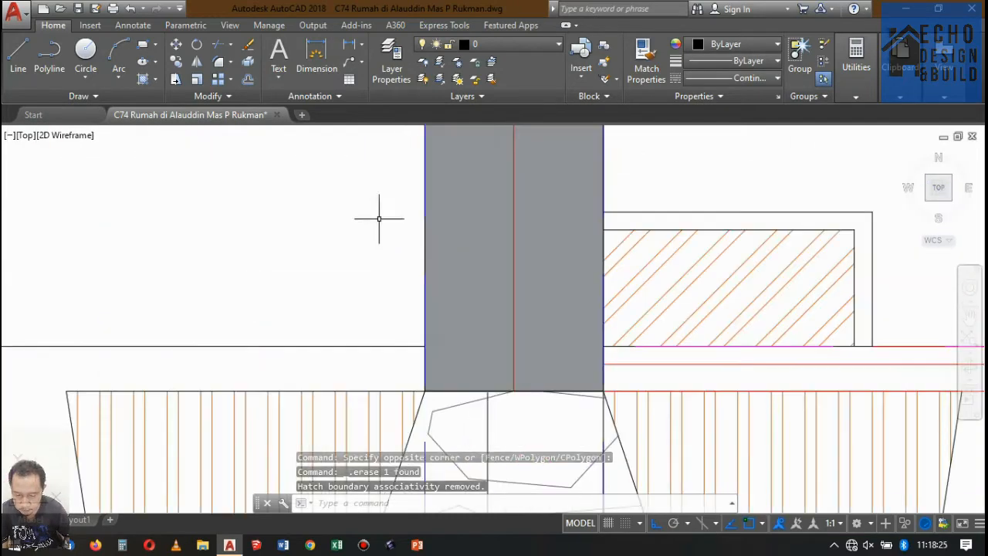
scroll(542, 280, "down", 6)
scroll(542, 280, "up", 5)
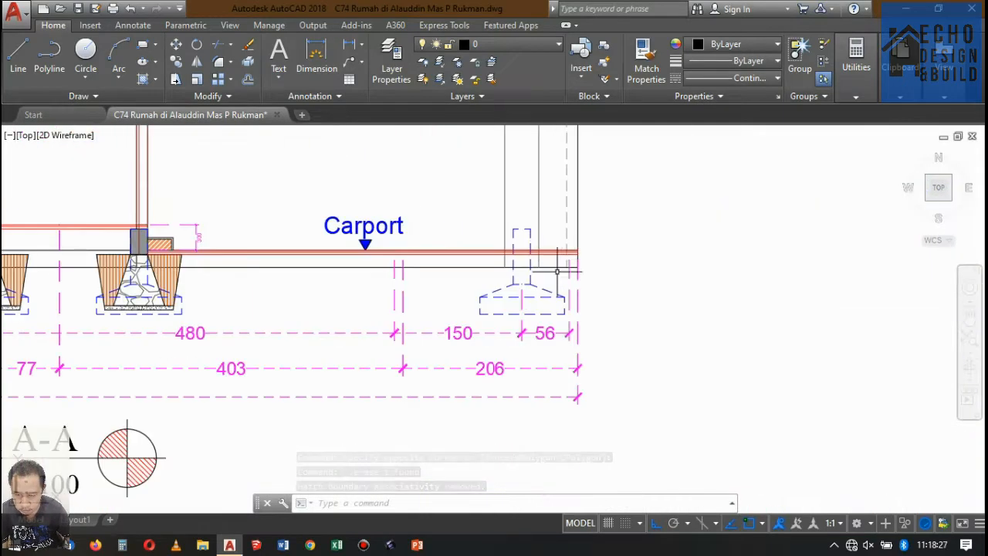
left_click(543, 280)
left_click(535, 286)
scroll(527, 230, "down", 5)
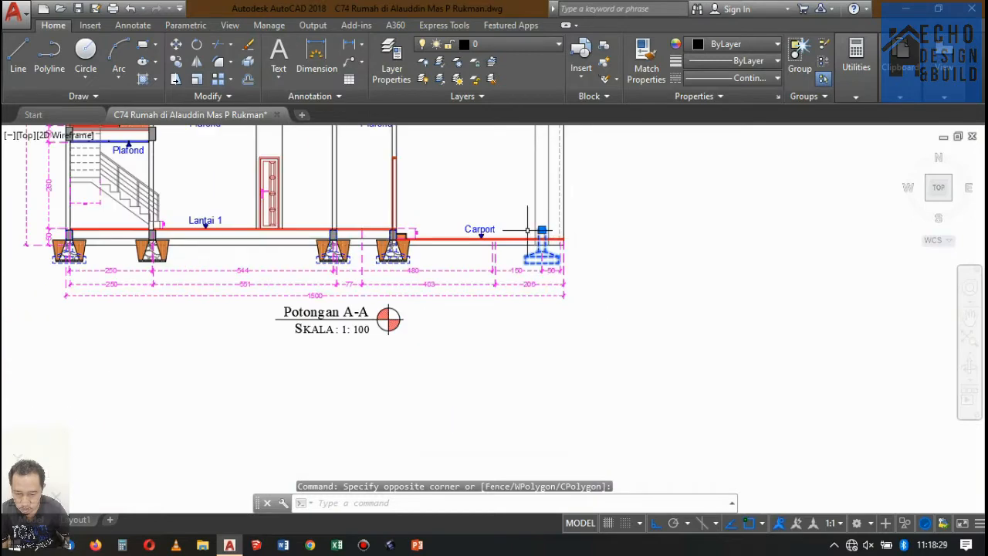
scroll(382, 241, "up", 4)
scroll(417, 217, "down", 4)
scroll(511, 220, "up", 4)
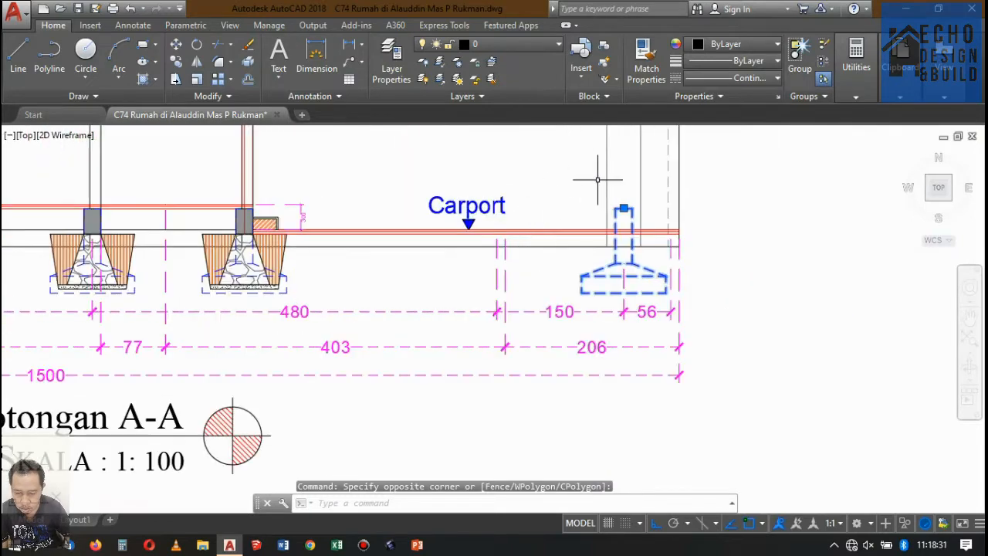
key("Return")
scroll(621, 193, "up", 3)
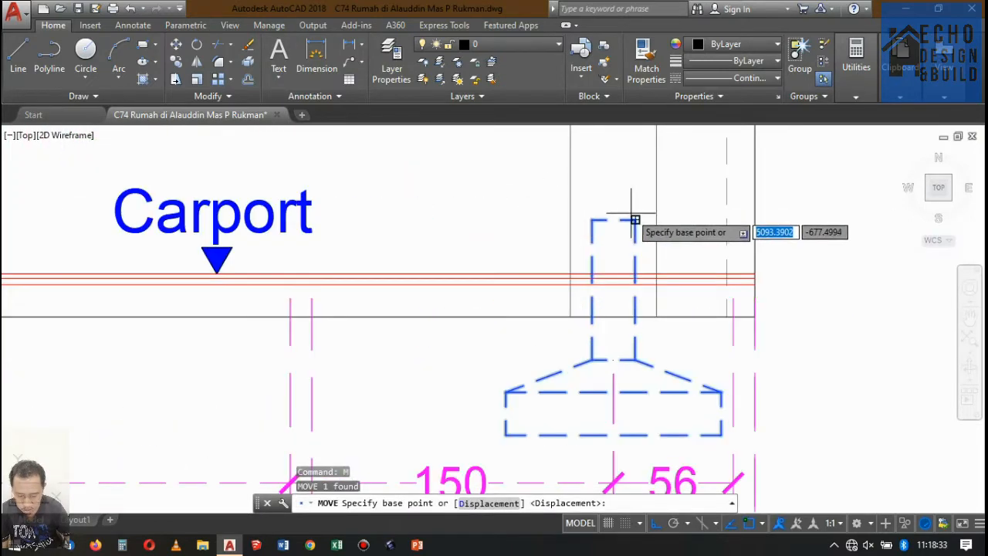
left_click(635, 220)
scroll(639, 276, "up", 3)
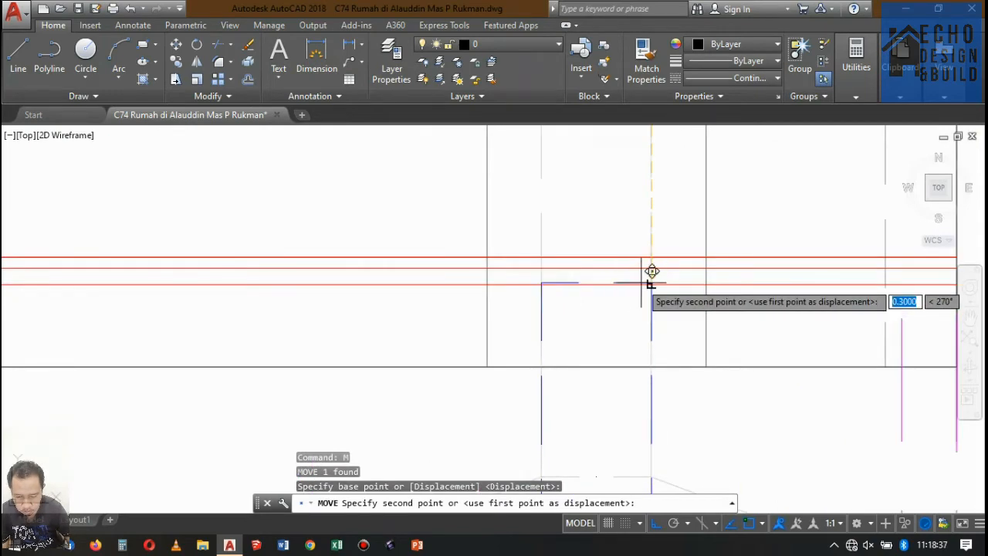
scroll(644, 276, "down", 10)
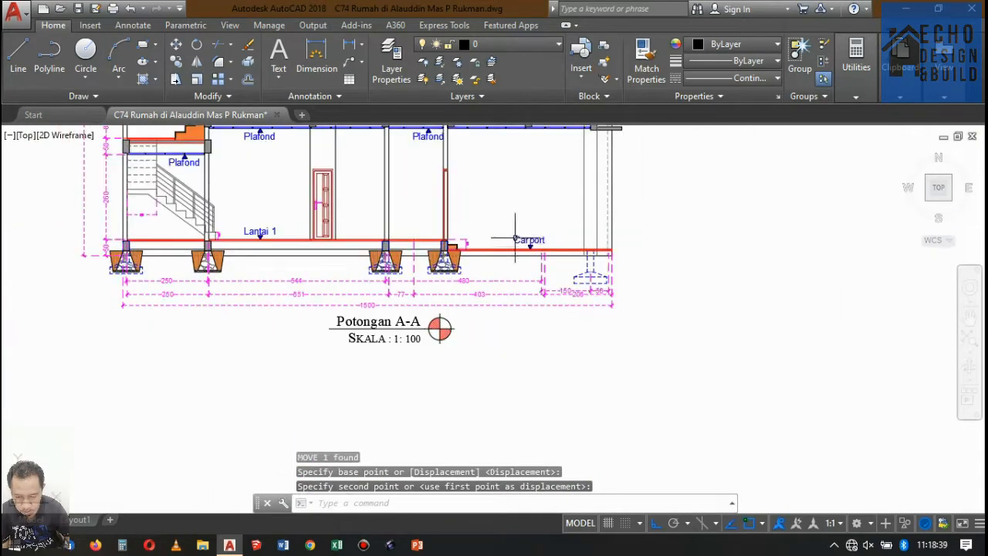
Step: Inspect the wall base and step beside the carport, plus the floors above, in the Potongan A-A section
scroll(515, 239, "up", 5)
scroll(512, 273, "down", 5)
scroll(522, 283, "up", 5)
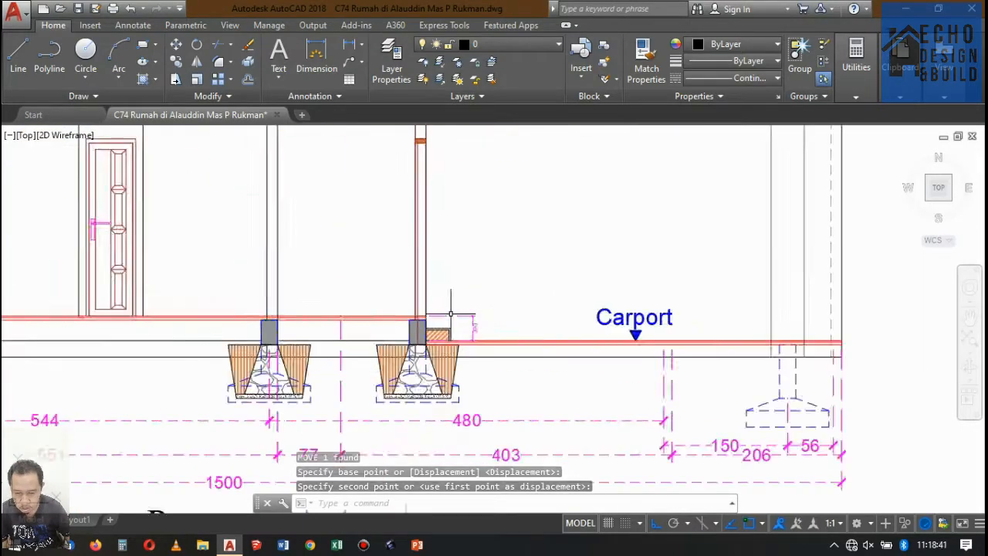
scroll(451, 315, "up", 2)
scroll(424, 296, "up", 3)
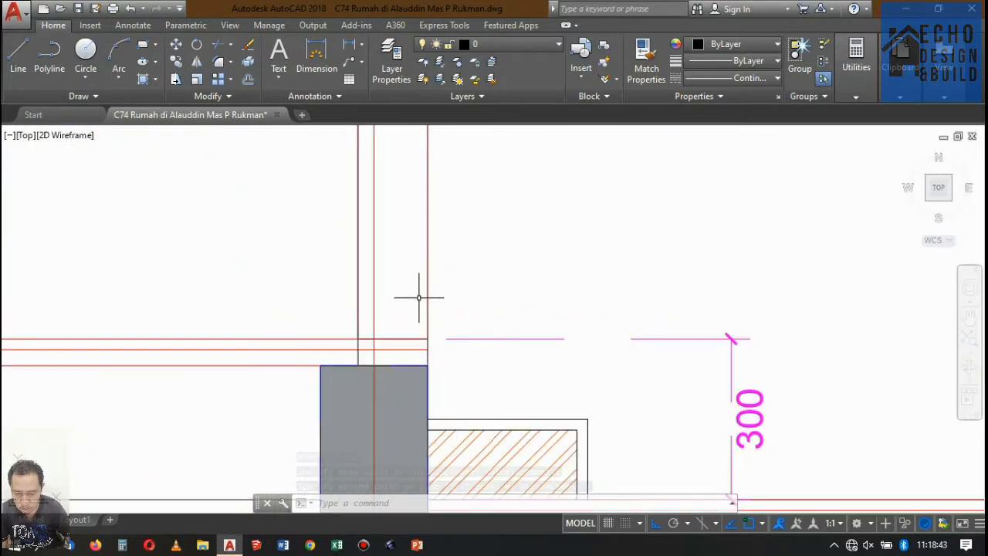
scroll(419, 293, "down", 6)
scroll(448, 278, "up", 5)
scroll(424, 342, "up", 2)
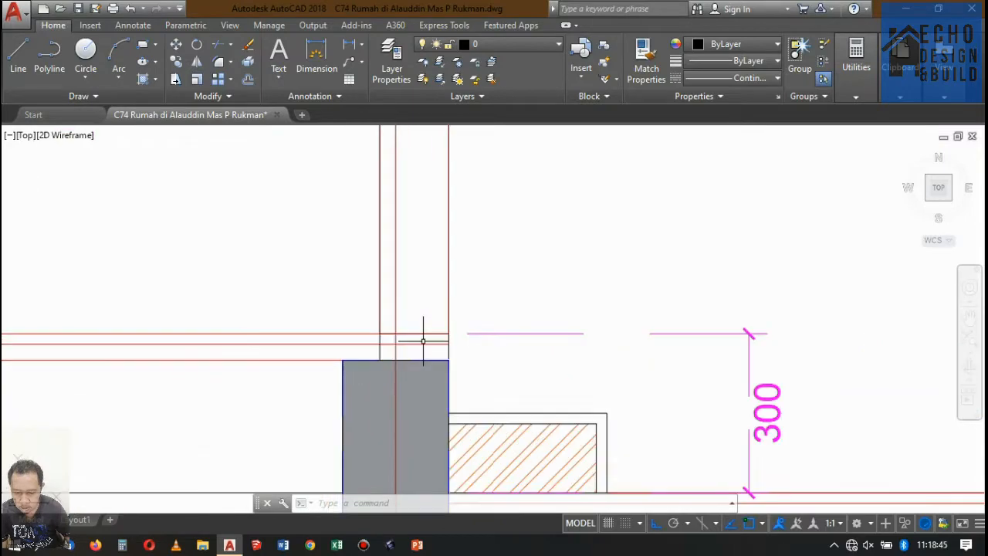
scroll(447, 297, "down", 5)
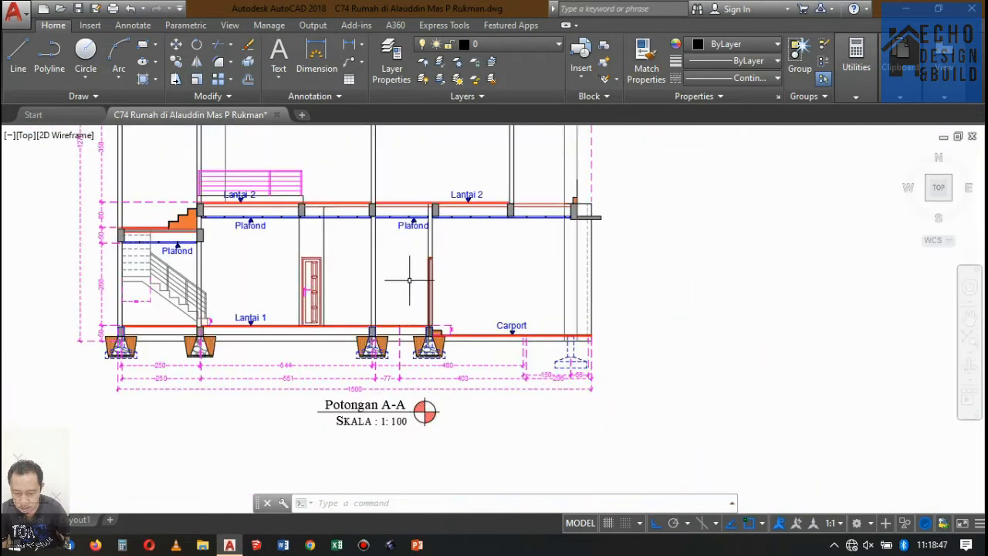
scroll(390, 196, "up", 4)
scroll(390, 196, "down", 5)
scroll(432, 232, "up", 3)
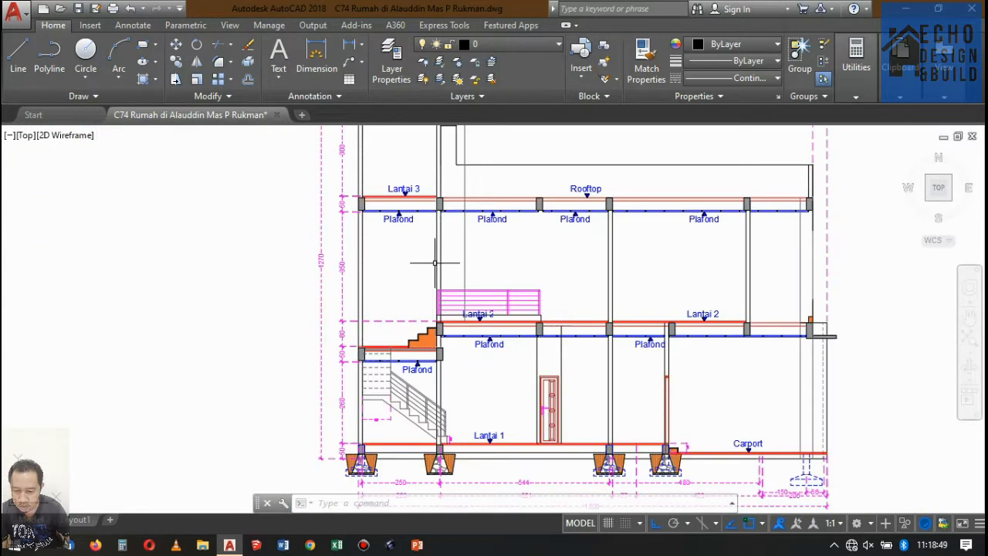
Step: Examine the Denah Lantai 2 plan along the section lines, comparing its rooms and doors with the mirrored Potongan A-A section
scroll(448, 255, "down", 1)
scroll(479, 292, "up", 3)
scroll(480, 291, "down", 6)
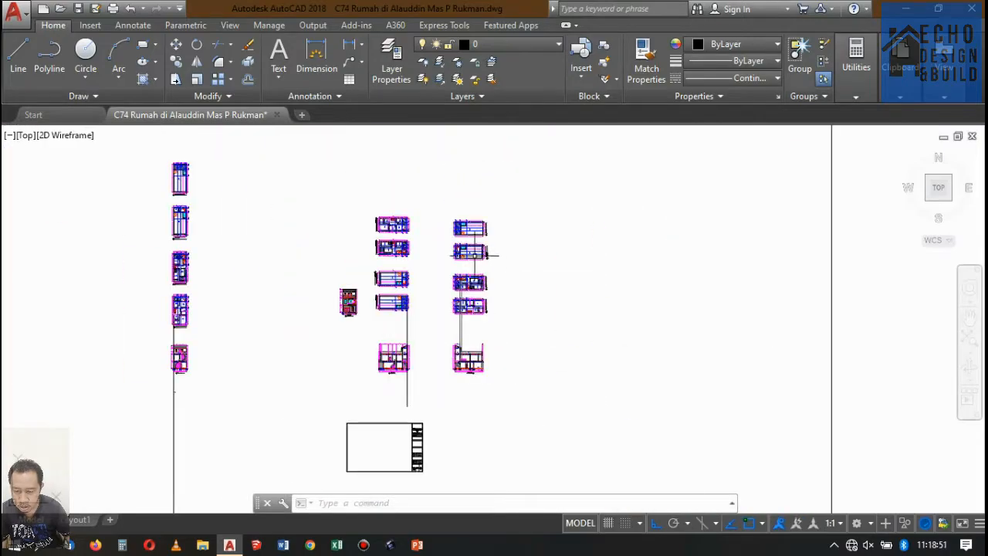
scroll(482, 231, "up", 6)
scroll(488, 226, "up", 2)
scroll(483, 220, "down", 5)
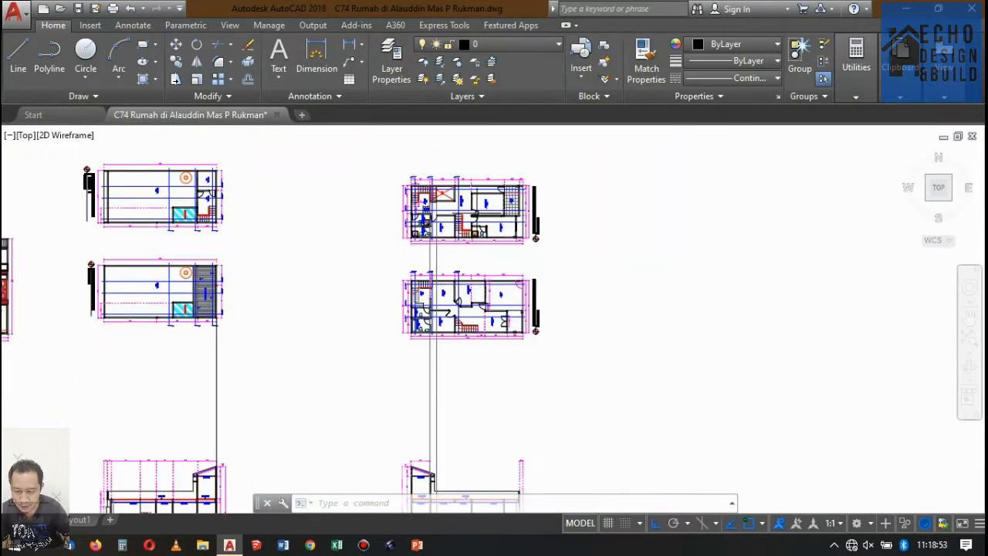
scroll(475, 209, "up", 6)
scroll(471, 202, "down", 4)
scroll(472, 202, "up", 5)
scroll(467, 197, "down", 4)
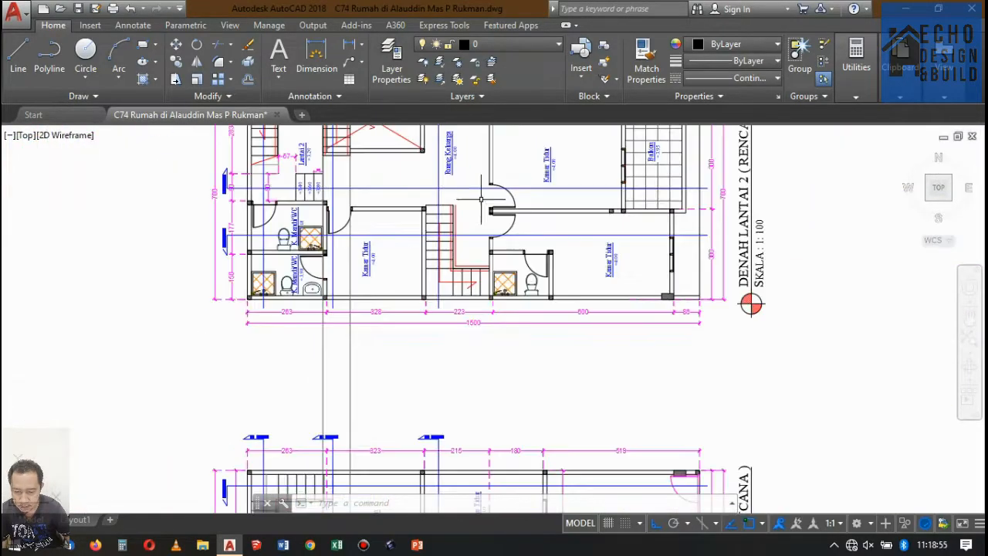
scroll(463, 188, "up", 4)
scroll(447, 185, "down", 4)
scroll(401, 179, "up", 2)
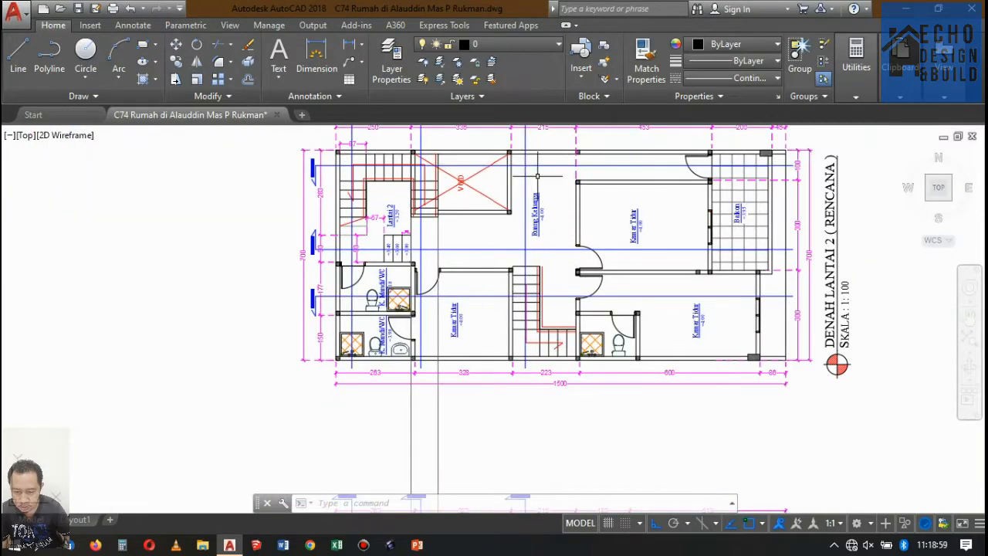
scroll(537, 176, "down", 6)
scroll(482, 262, "up", 3)
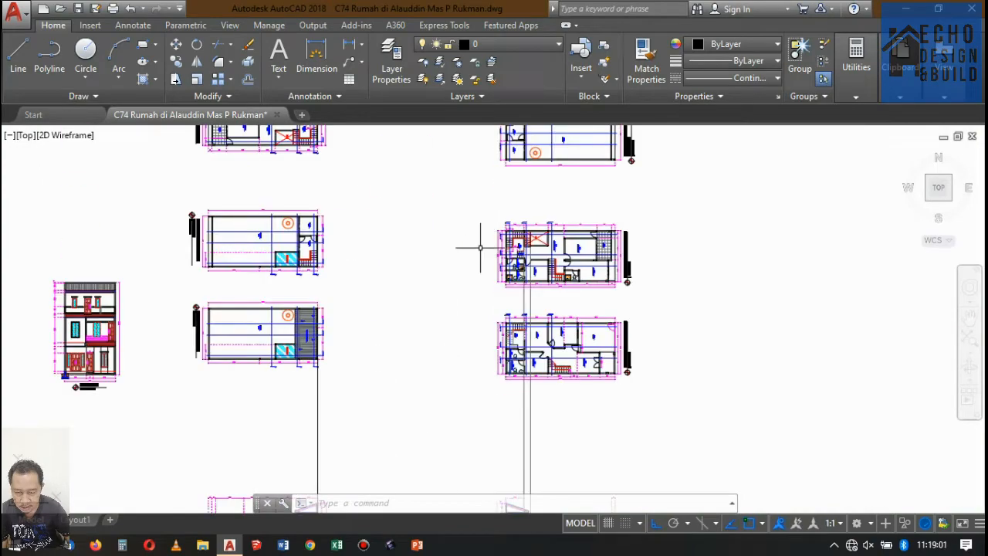
scroll(480, 247, "up", 6)
scroll(321, 314, "down", 6)
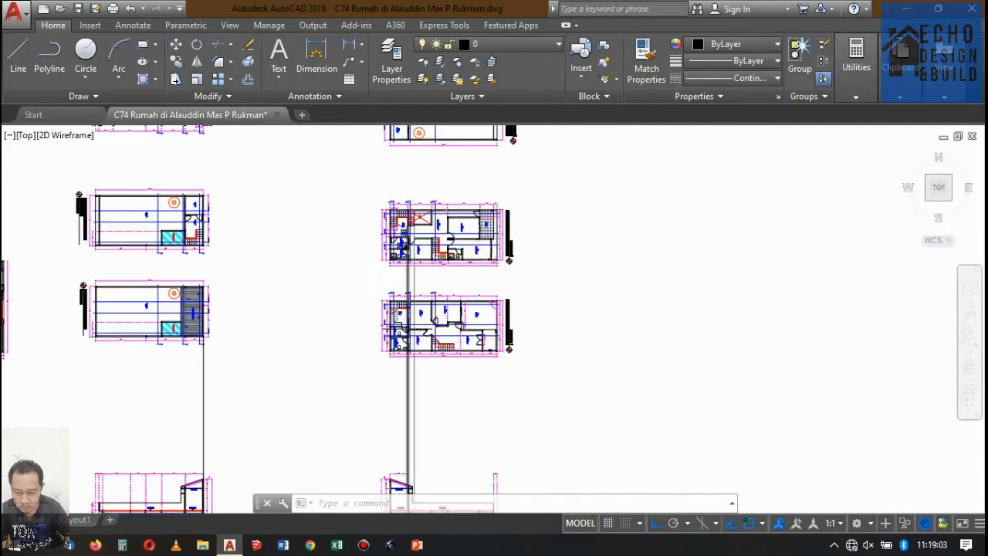
scroll(440, 209, "up", 6)
scroll(432, 231, "down", 8)
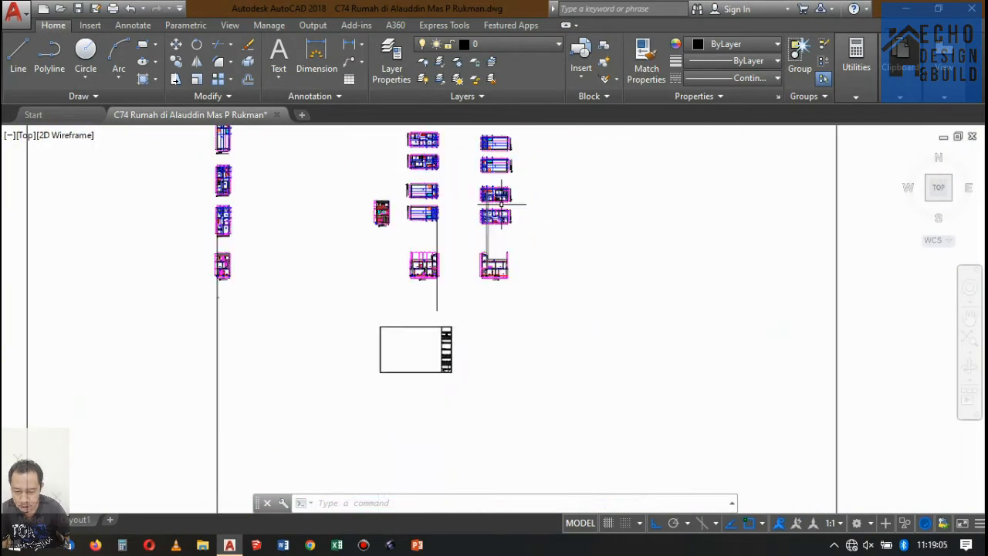
Step: Copy the two red head lines of the Lantai 2 door frame in the original section horizontally onto the mirrored section's middle Lantai 2 wall
scroll(427, 255, "up", 2)
scroll(427, 255, "up", 10)
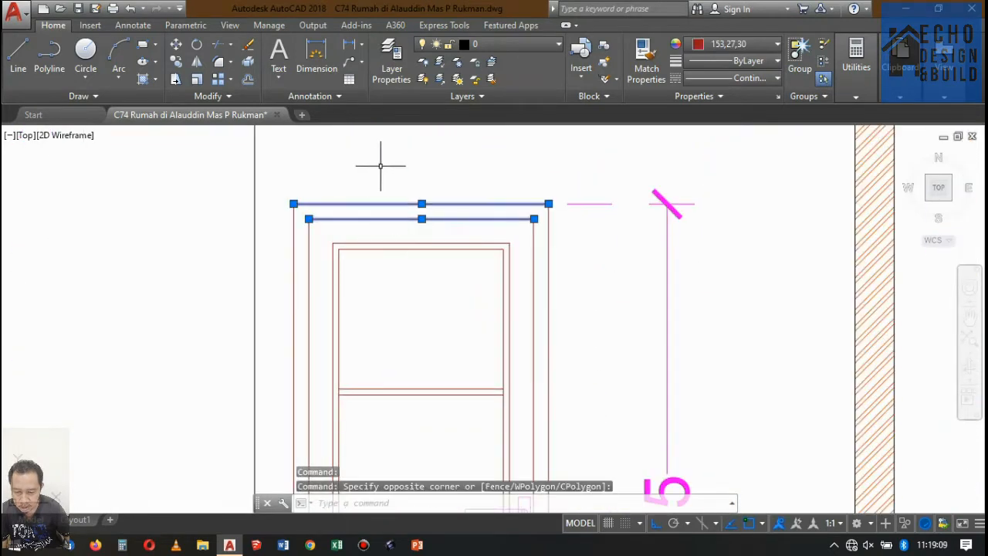
left_click(175, 62)
left_click(428, 150)
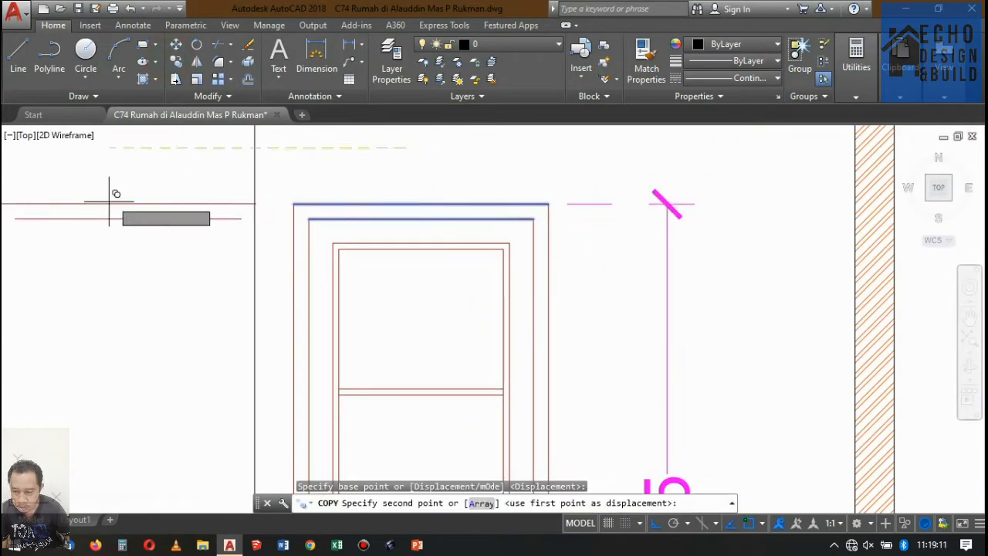
scroll(124, 206, "down", 12)
scroll(216, 205, "up", 3)
scroll(293, 196, "up", 8)
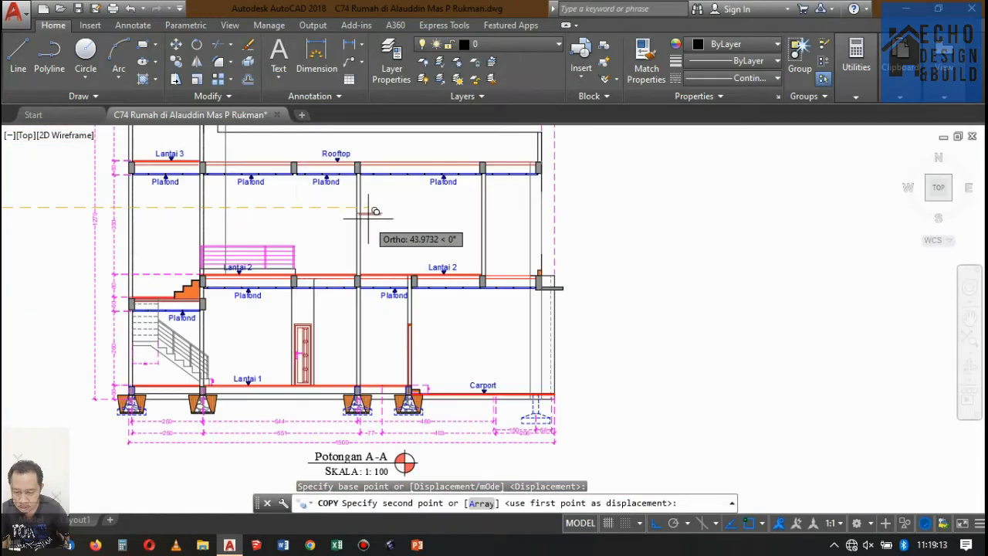
left_click(302, 196)
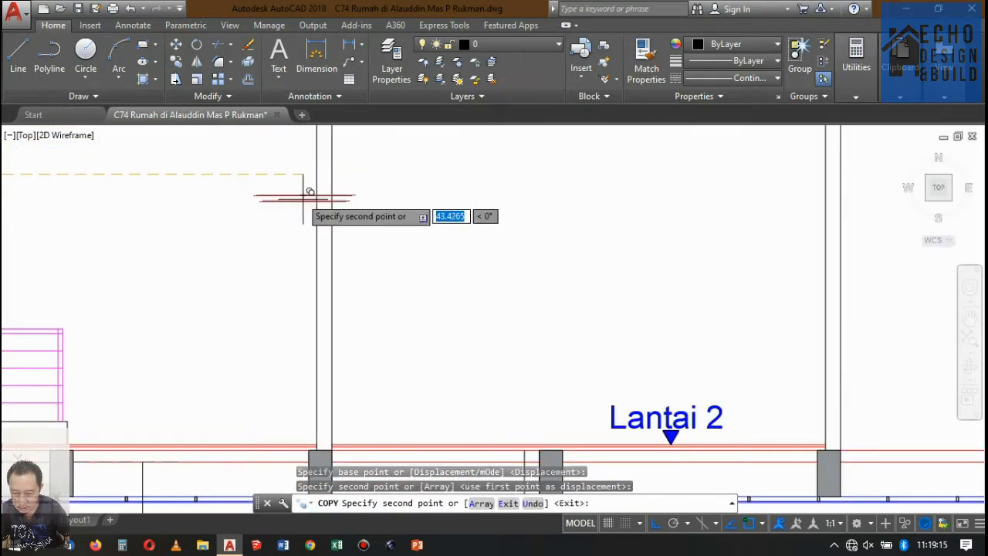
scroll(308, 194, "down", 5)
key("Return")
scroll(431, 290, "down", 5)
middle_click_drag(431, 290, 430, 376)
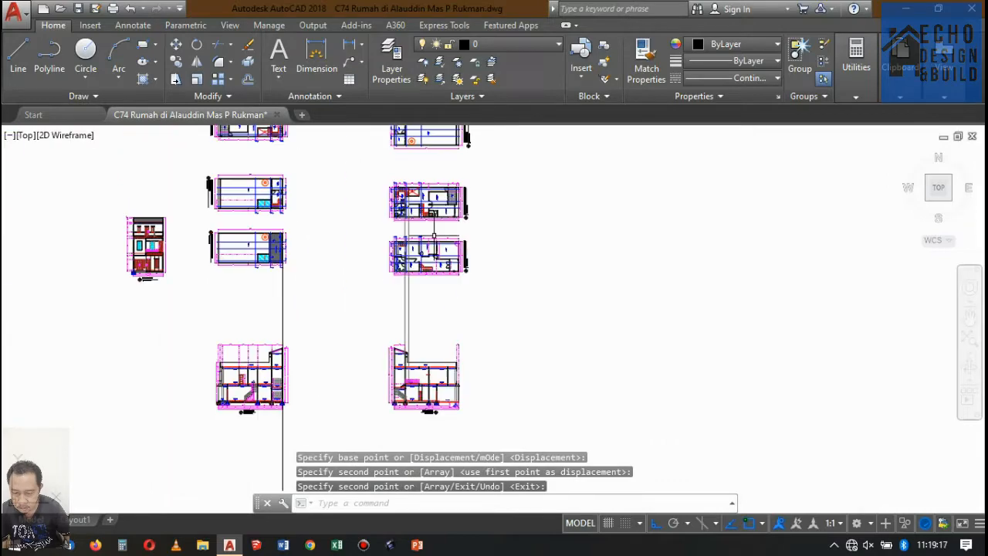
scroll(463, 193, "up", 5)
scroll(432, 230, "down", 4)
scroll(438, 206, "up", 3)
scroll(435, 185, "down", 4)
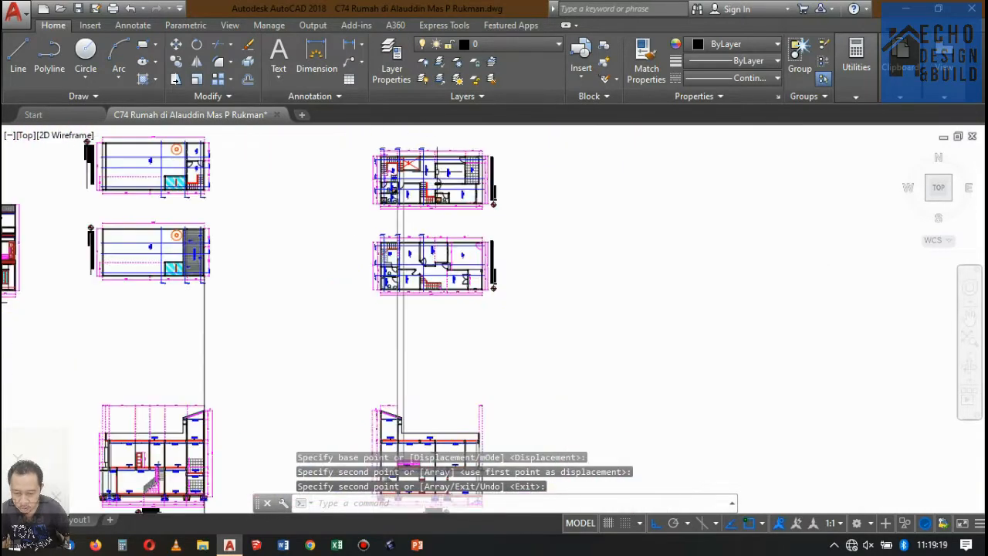
scroll(443, 187, "up", 2)
type("l")
key("Return")
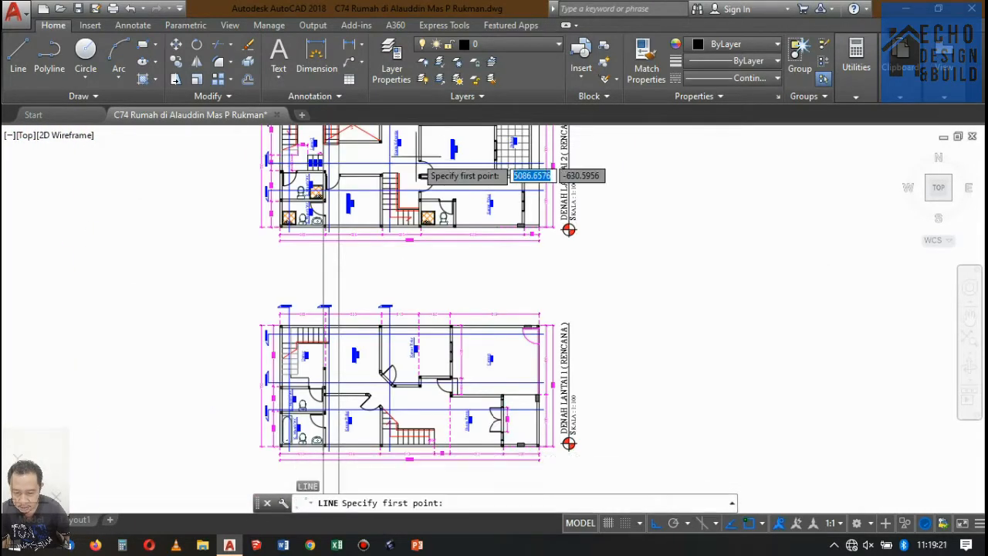
scroll(428, 166, "up", 5)
scroll(423, 167, "down", 5)
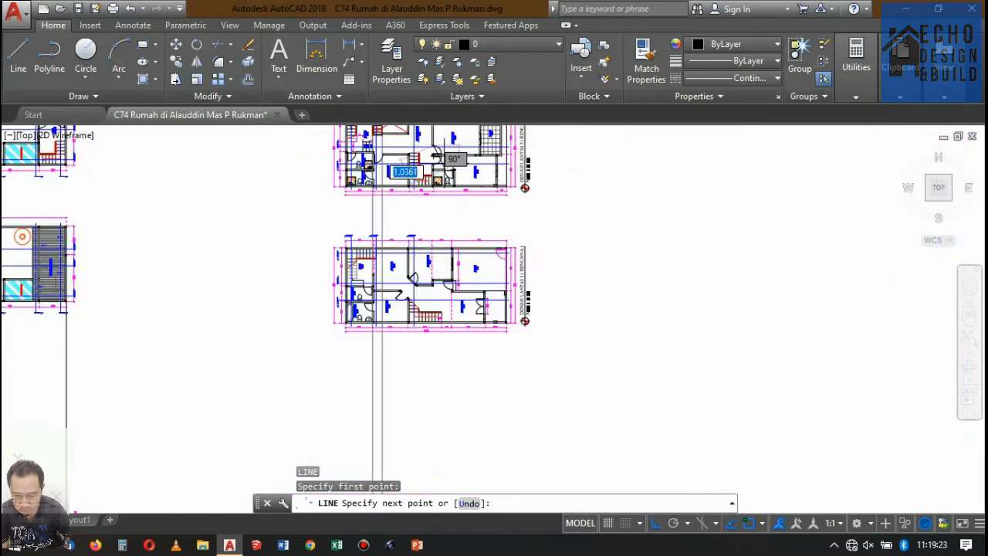
scroll(451, 300, "up", 3)
scroll(421, 297, "down", 6)
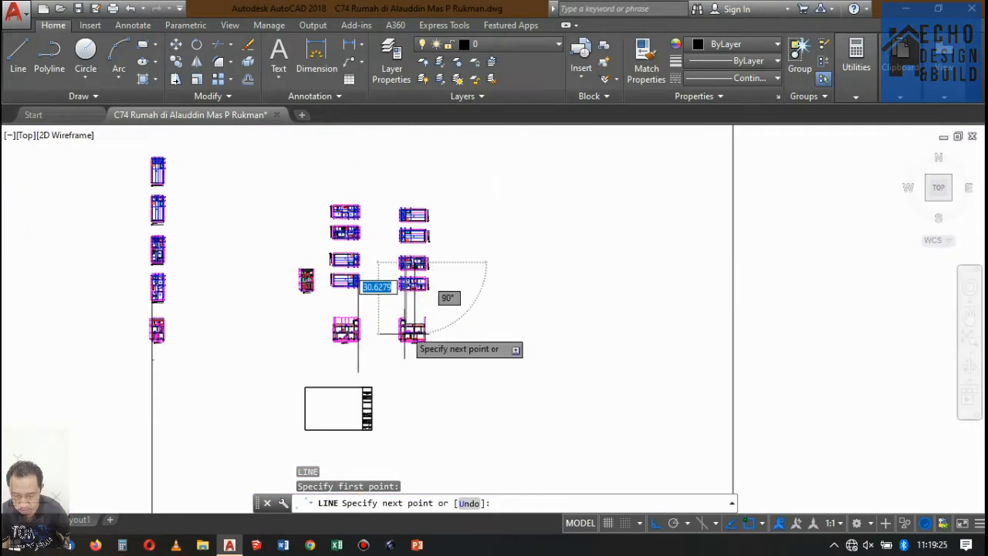
scroll(426, 299, "up", 4)
scroll(424, 300, "up", 4)
key("Escape")
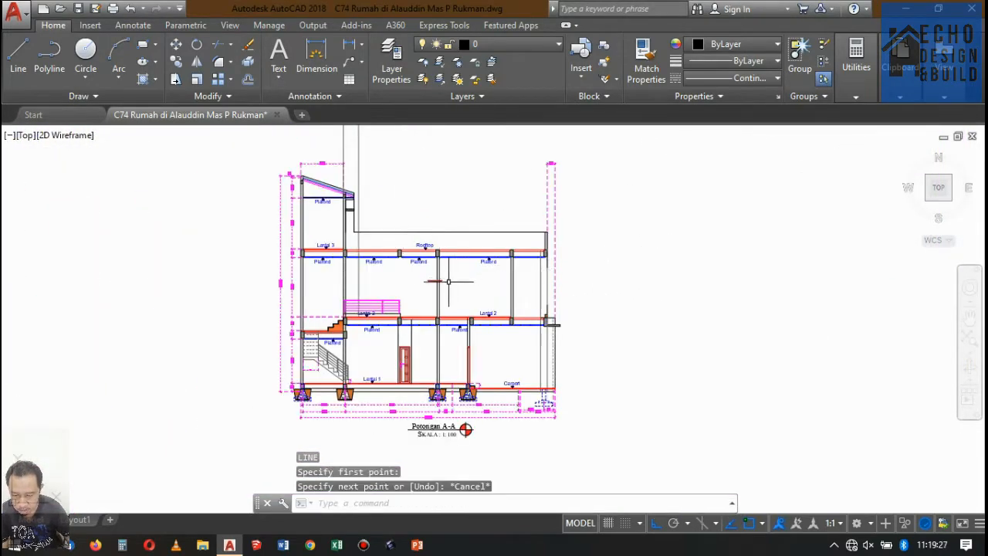
Step: Trim the overhanging ends of the copied door head lines on both sides of the middle Lantai 2 wall
type("tr")
key("Return")
key("Return")
scroll(469, 275, "up", 5)
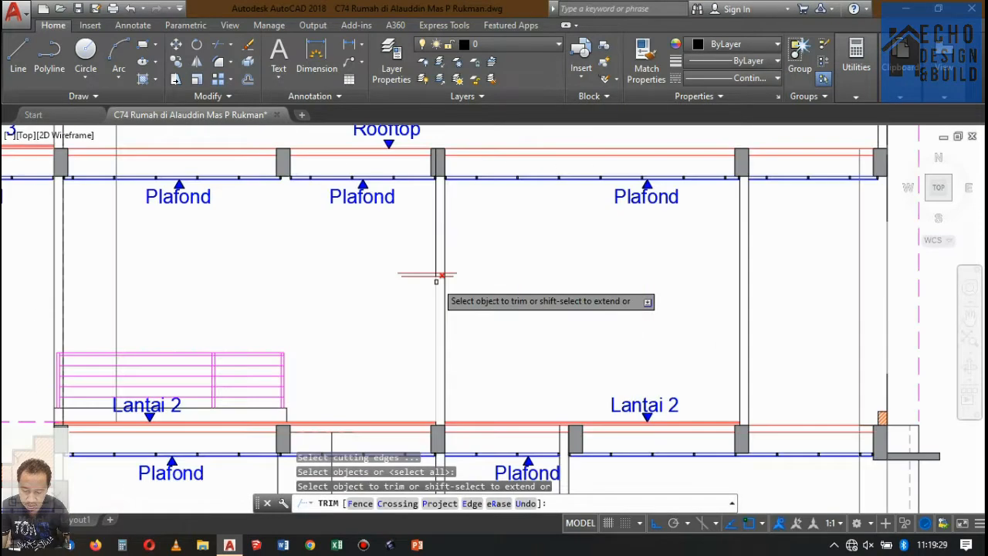
left_click(478, 300)
left_click(455, 198)
left_click(331, 309)
left_click(335, 200)
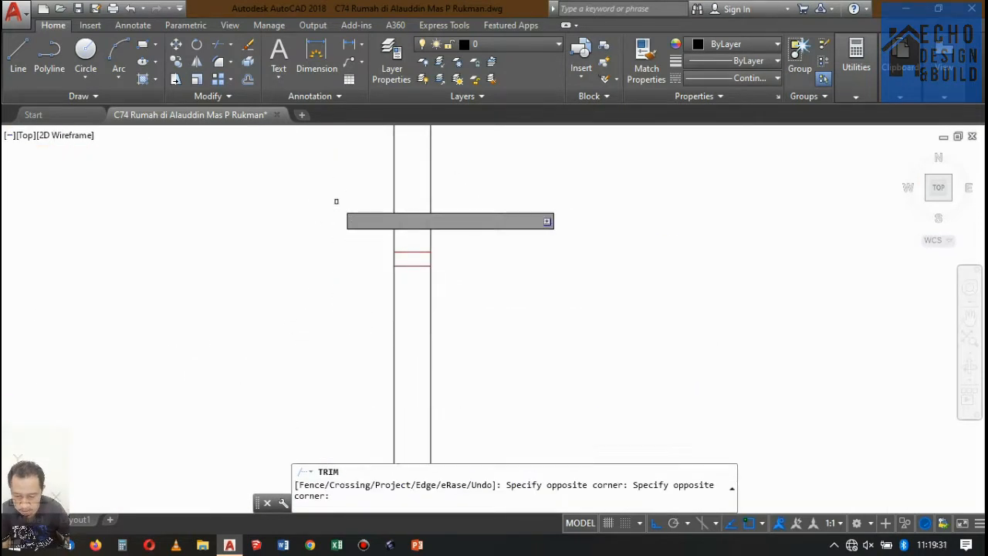
key("Return")
Step: Draw the cut door frame as a rectangle across the wall thickness, from the upper head line down to the Lantai 2 floor
type("rec")
key("Return")
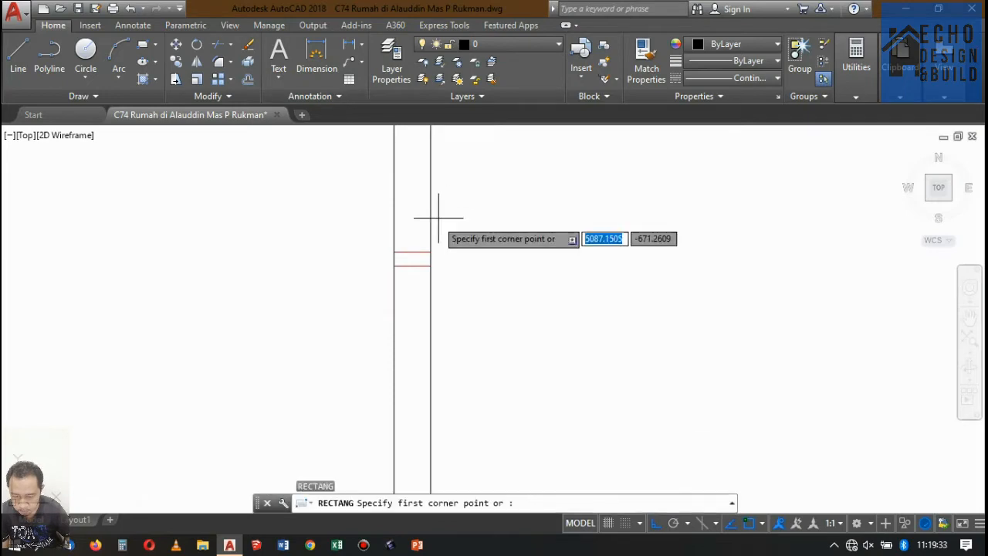
left_click(395, 252)
scroll(429, 347, "down", 5)
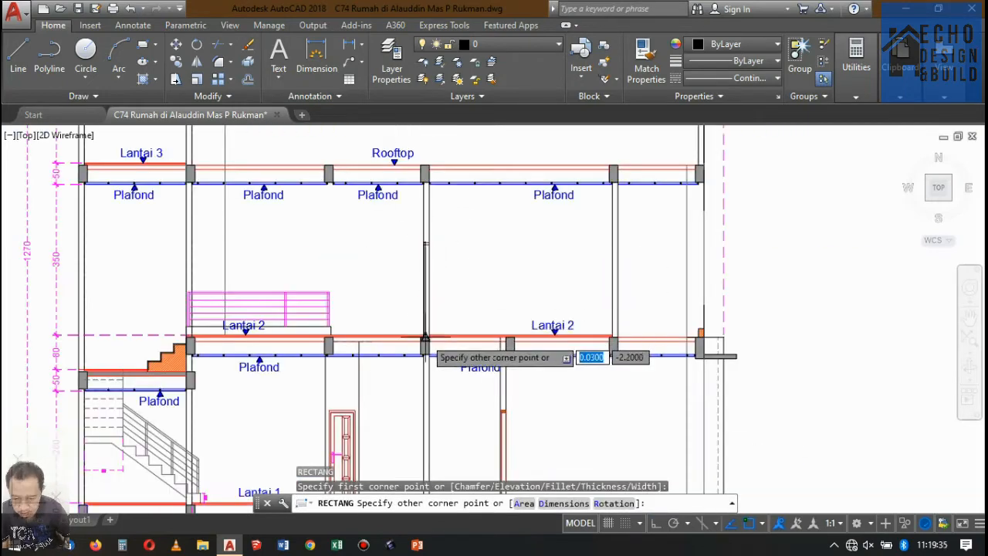
scroll(437, 331, "up", 5)
left_click(437, 331)
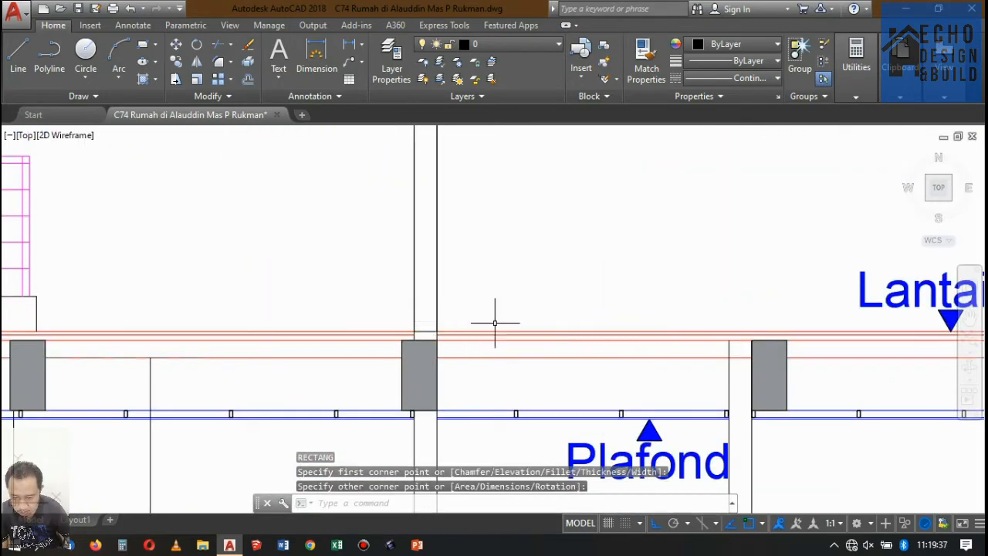
Step: Extend the red Lantai 2 floor line across the door opening in the middle wall
type("ex")
key("Return")
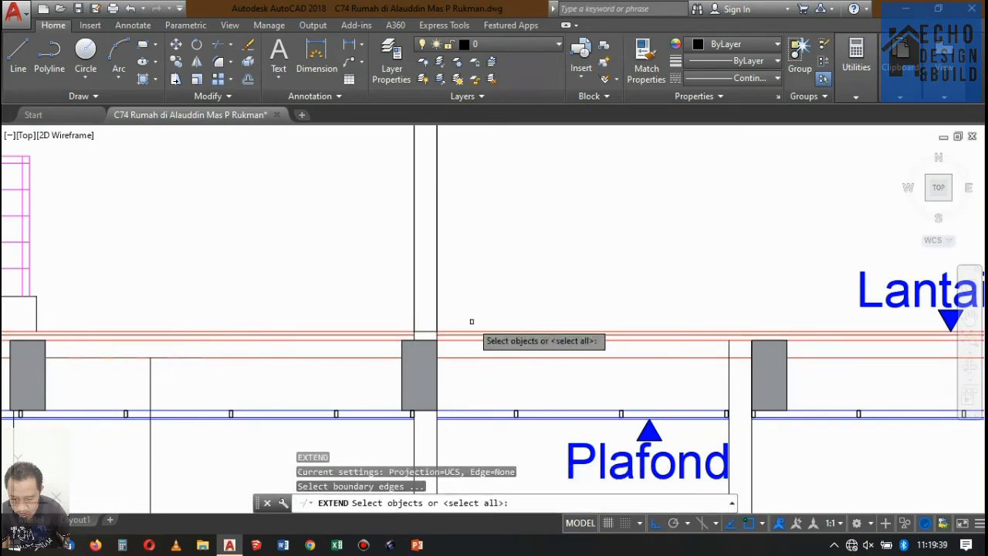
key("Return")
scroll(471, 337, "up", 5)
left_click(438, 400)
left_click(395, 285)
scroll(422, 337, "down", 5)
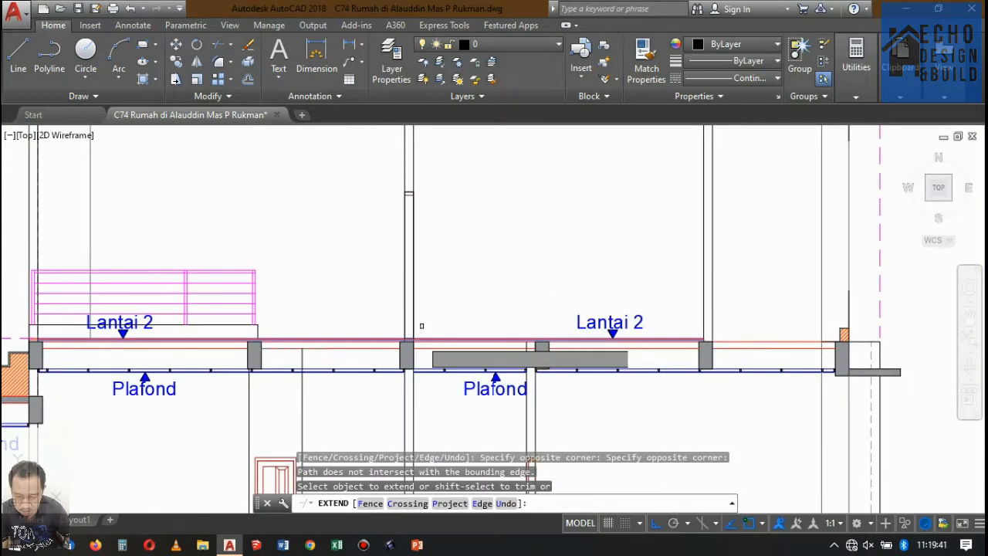
key("Return")
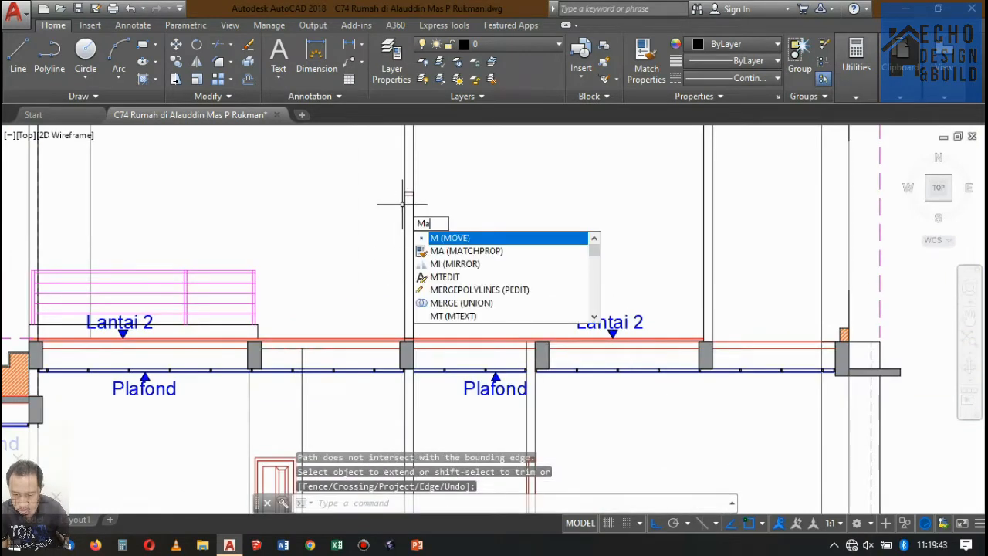
Step: Match the door frame rectangle's properties to the lower red head line
type("Ma")
key("Return")
scroll(403, 205, "up", 5)
left_click(417, 177)
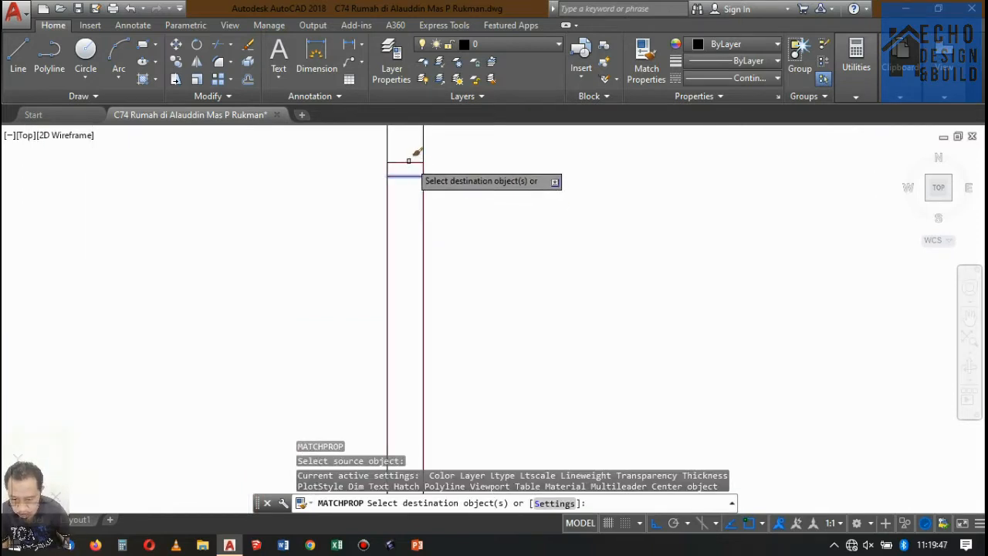
left_click(408, 161)
key("Return")
Step: Draw a vertical line inside the door frame from the lower head line down to the Lantai 2 floor
type("l")
key("Return")
scroll(423, 176, "up", 3)
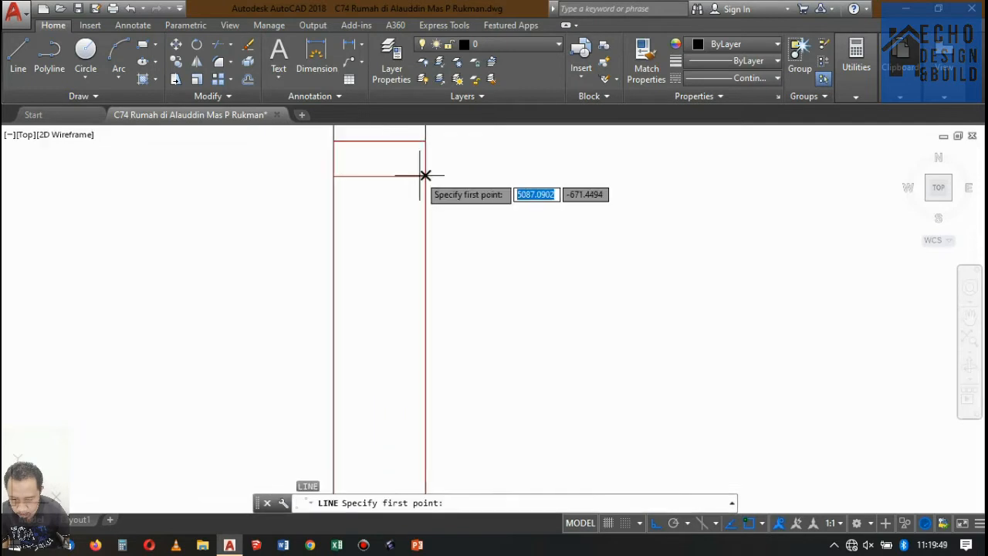
scroll(432, 247, "down", 3)
scroll(440, 363, "up", 6)
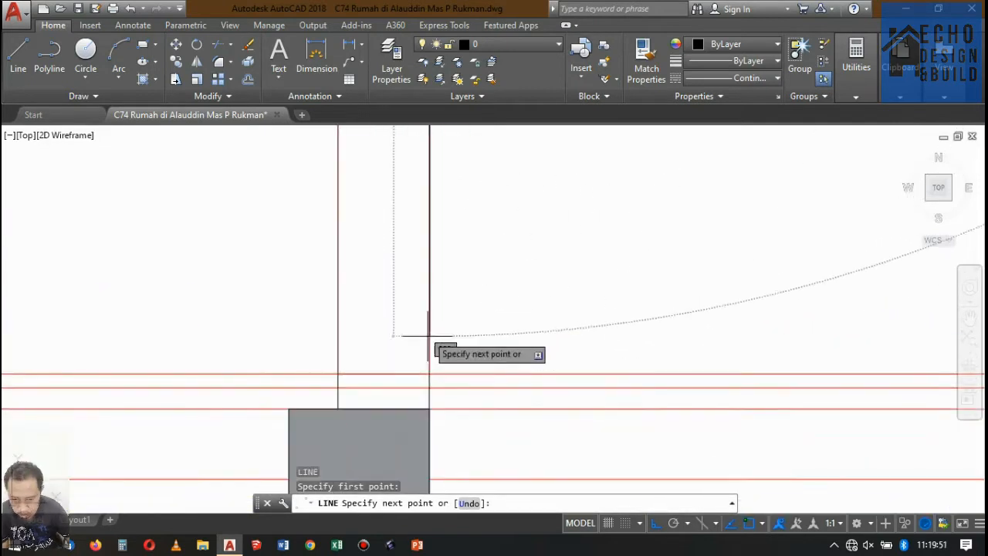
left_click(430, 373)
scroll(430, 348, "down", 3)
key("Return")
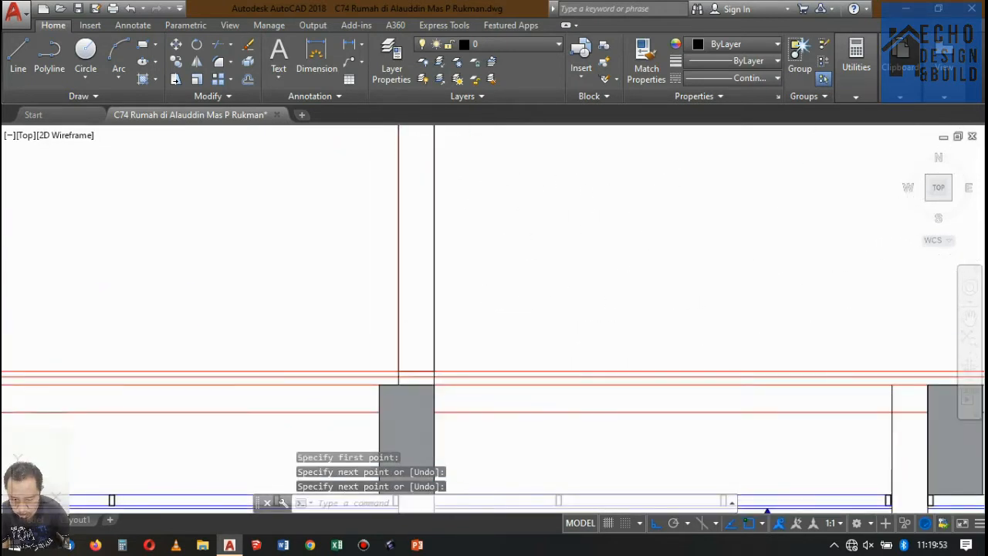
Step: Move the vertical door line sideways by 0.03 within the frame
left_click(436, 310)
type("m")
key("Return")
left_click(599, 240)
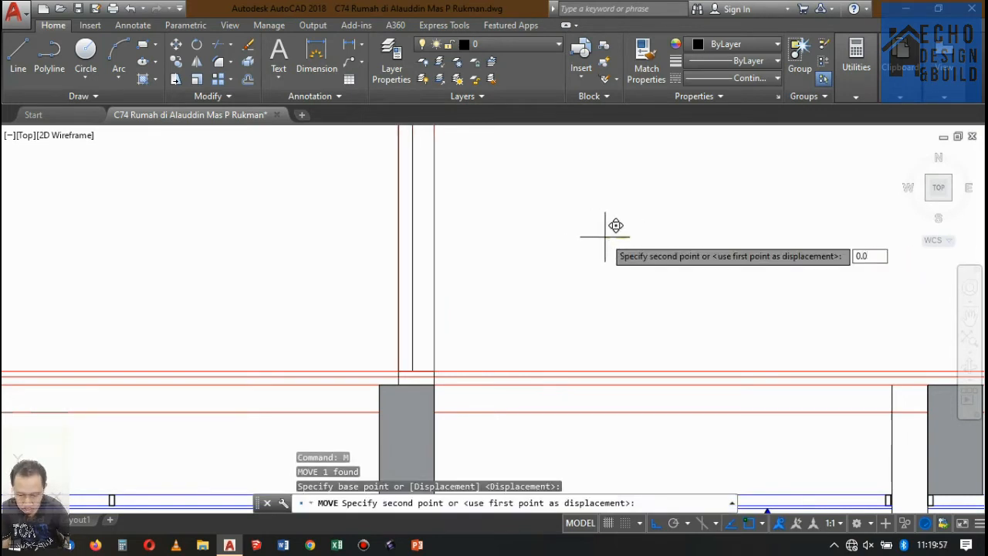
type("0.03")
key("Return")
key("Escape")
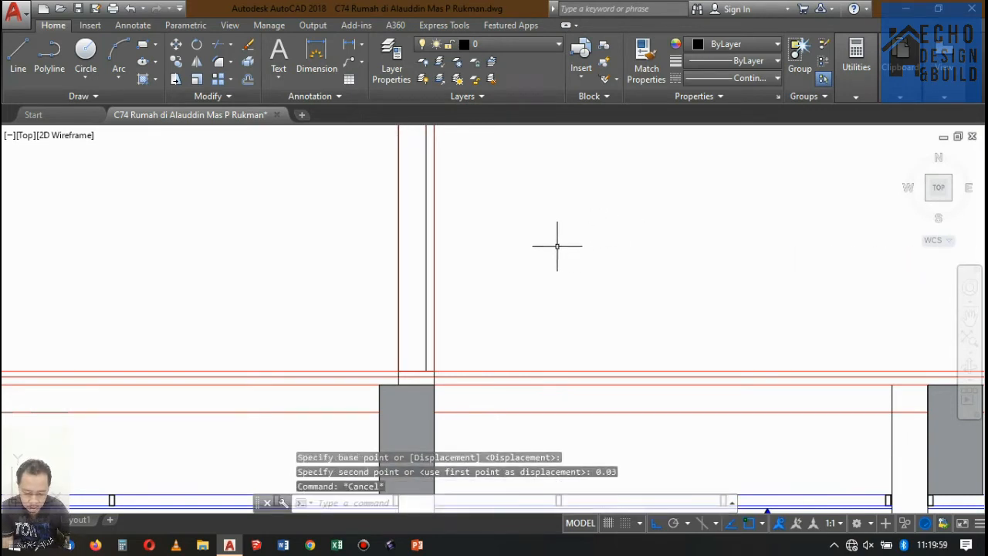
Step: Match the moved vertical line's properties to the red door frame rectangle
type("ma")
key("Return")
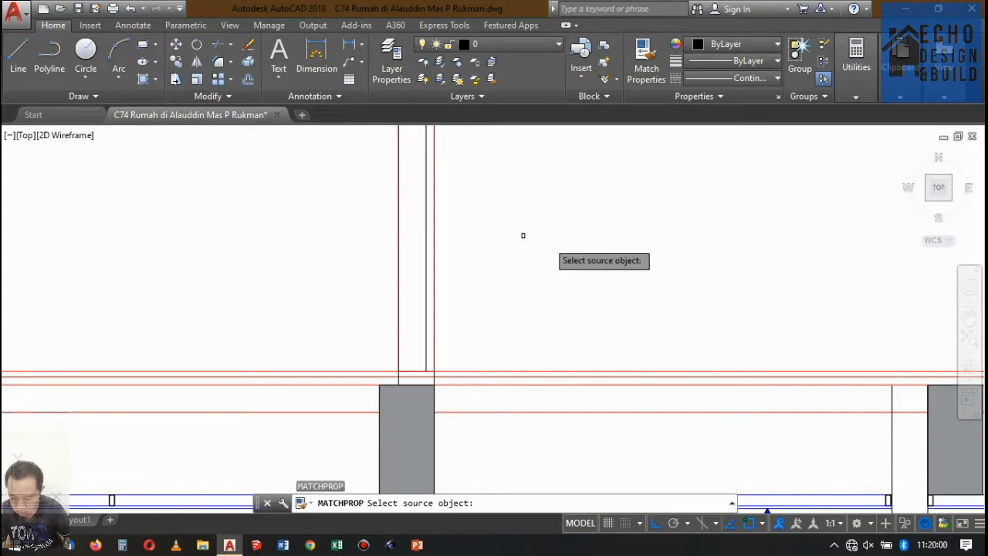
left_click(435, 223)
left_click(427, 222)
key("Return")
scroll(471, 267, "down", 3)
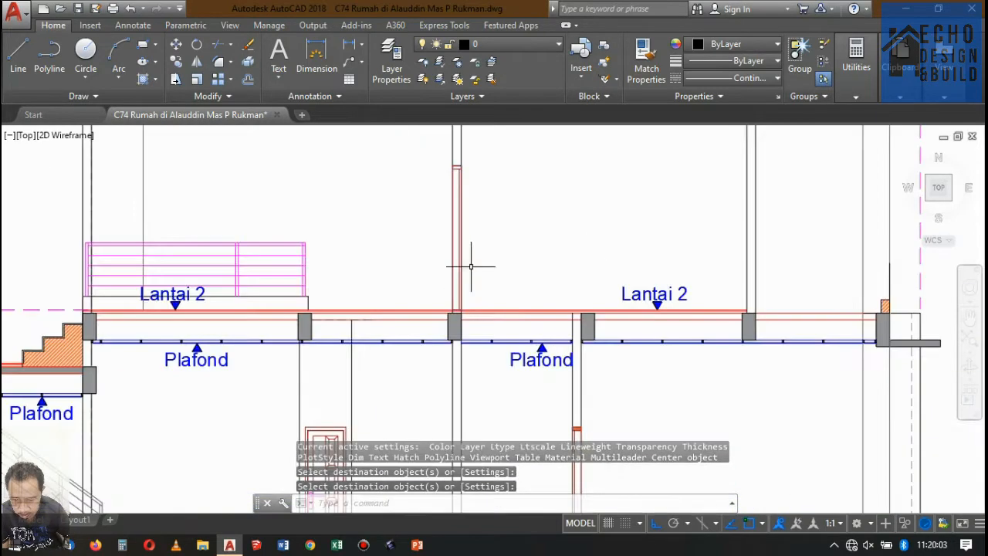
Step: Compare the new Lantai 2 door in the mirrored section with the Lantai 2 plan and the original Potongan A-A section
scroll(478, 139, "up", 3)
scroll(497, 249, "down", 3)
scroll(464, 308, "down", 5)
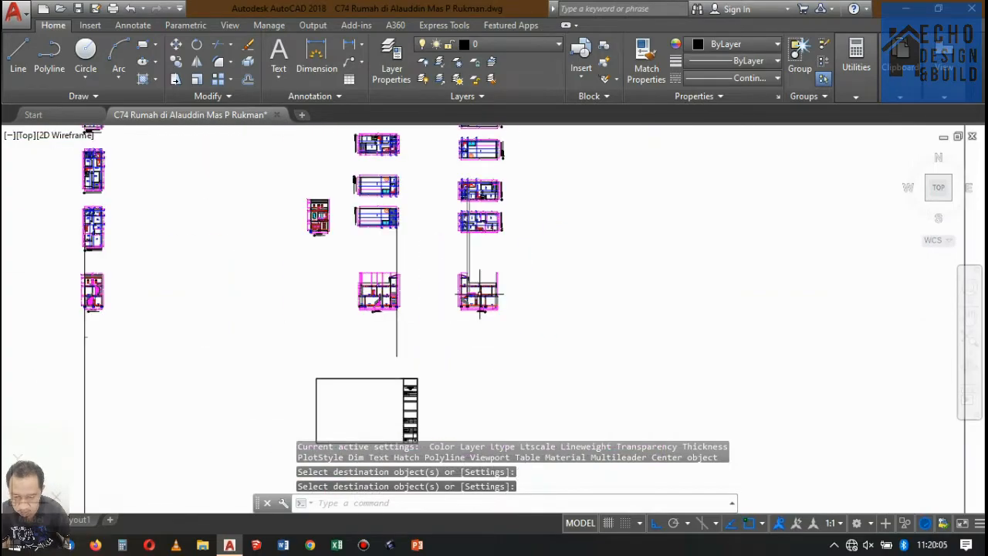
scroll(263, 177, "up", 5)
scroll(463, 208, "up", 5)
scroll(463, 209, "down", 5)
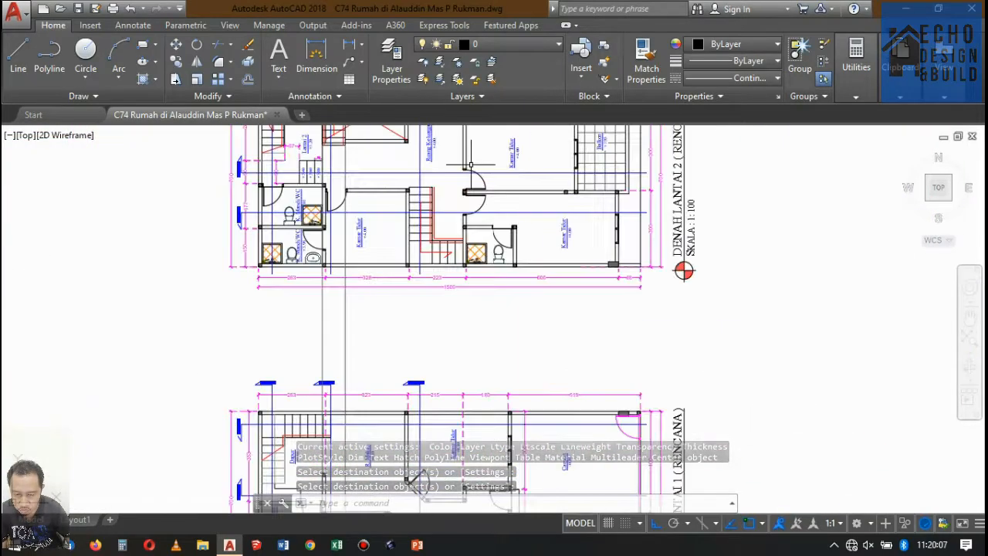
scroll(463, 209, "up", 5)
scroll(463, 209, "down", 5)
scroll(474, 262, "up", 5)
scroll(474, 261, "down", 8)
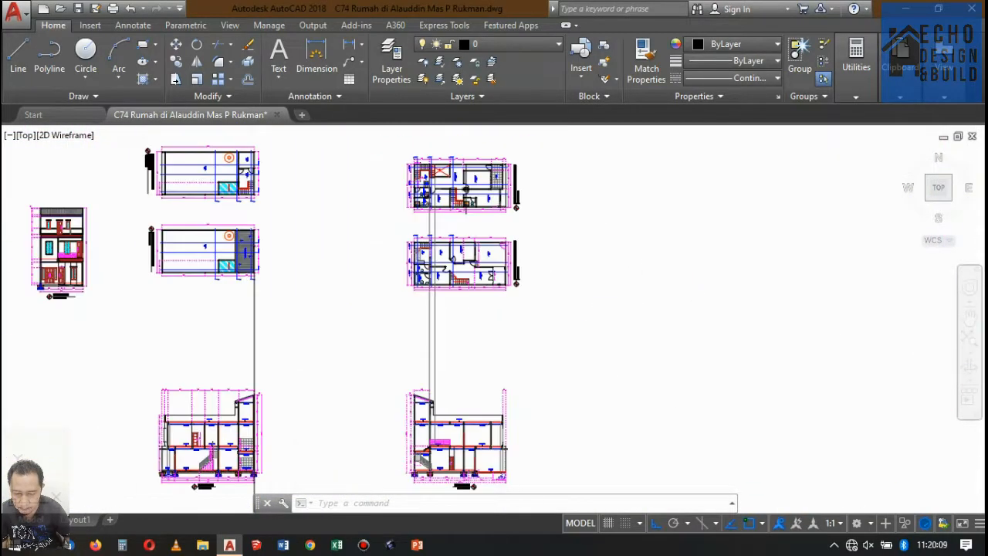
scroll(474, 262, "up", 2)
scroll(275, 364, "up", 8)
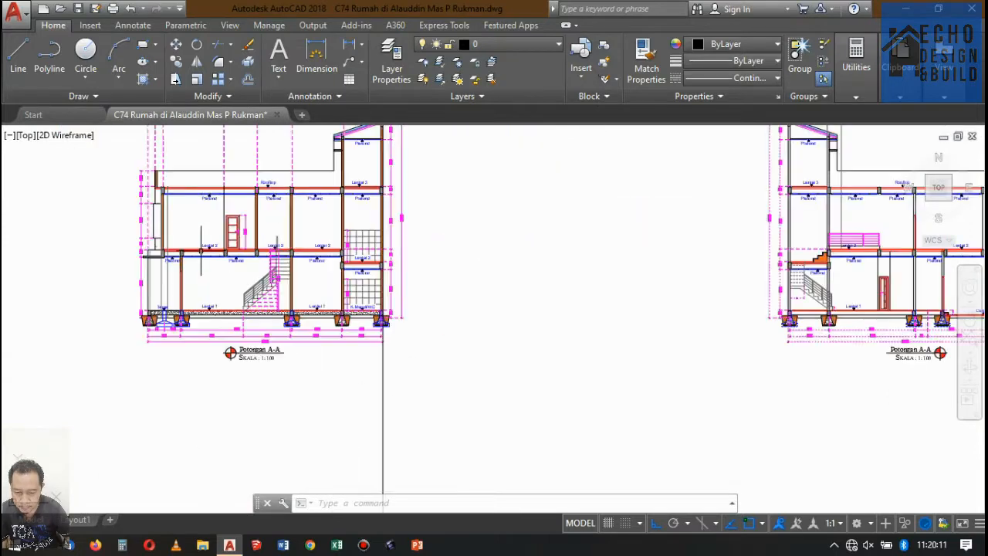
scroll(331, 196, "down", 10)
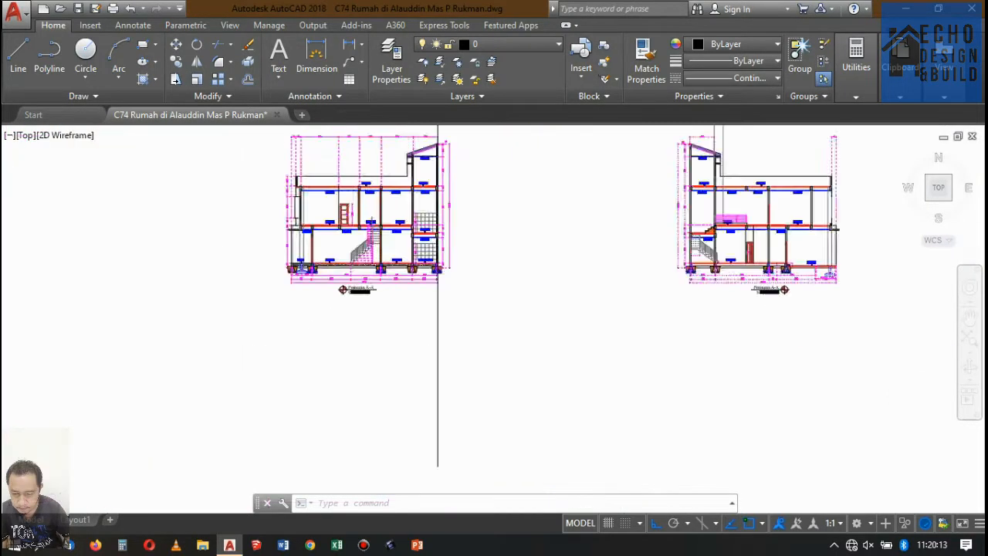
scroll(401, 277, "up", 6)
scroll(499, 266, "down", 6)
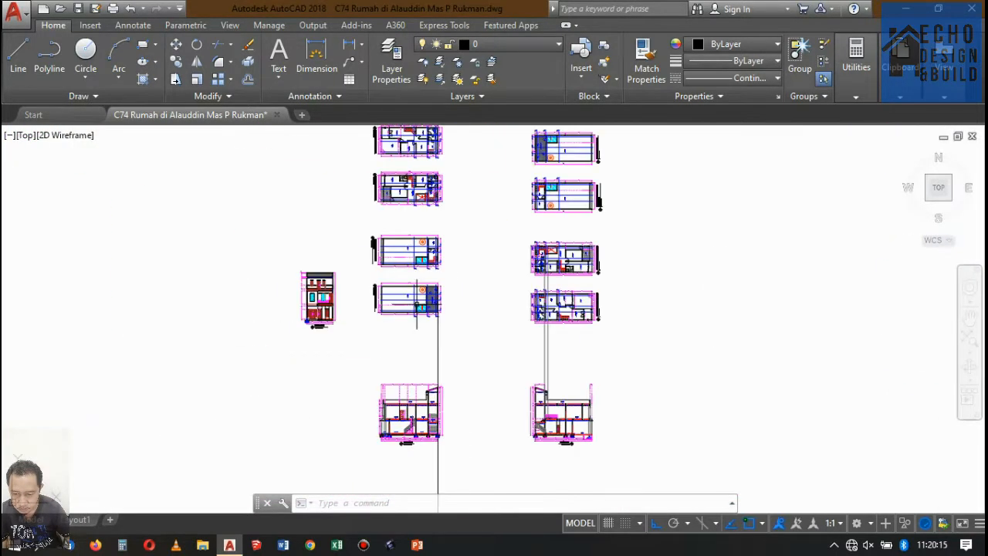
Step: Examine the bedroom door beside the stairs along the Potongan A-A cut line in the original Lantai 1 and Lantai 2 plans
scroll(404, 221, "up", 9)
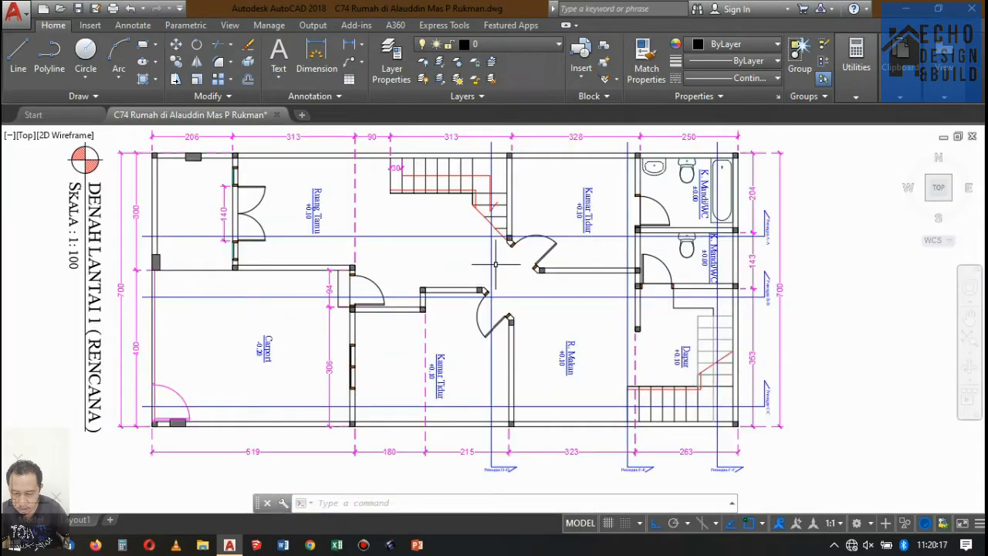
scroll(502, 243, "up", 1)
scroll(501, 243, "down", 6)
scroll(429, 282, "up", 5)
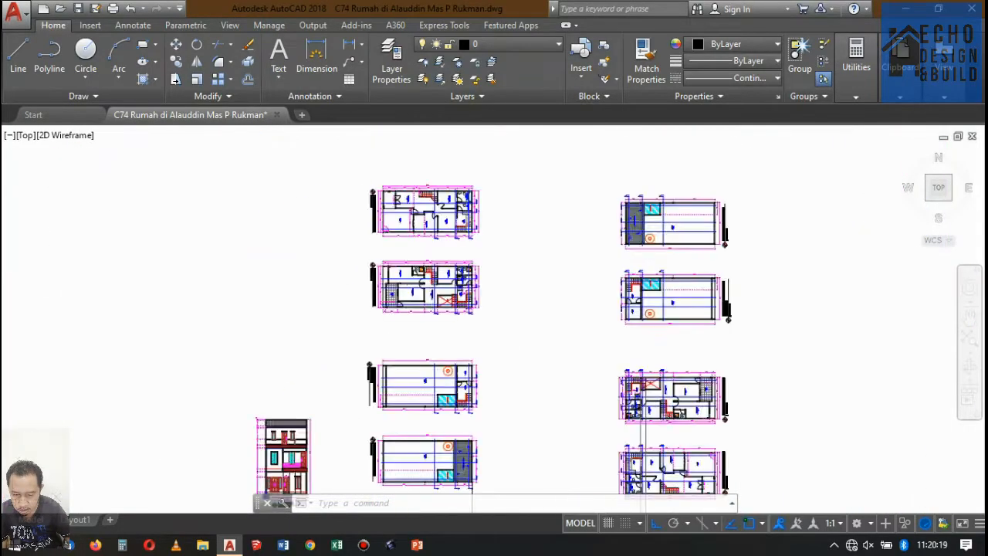
scroll(403, 284, "up", 5)
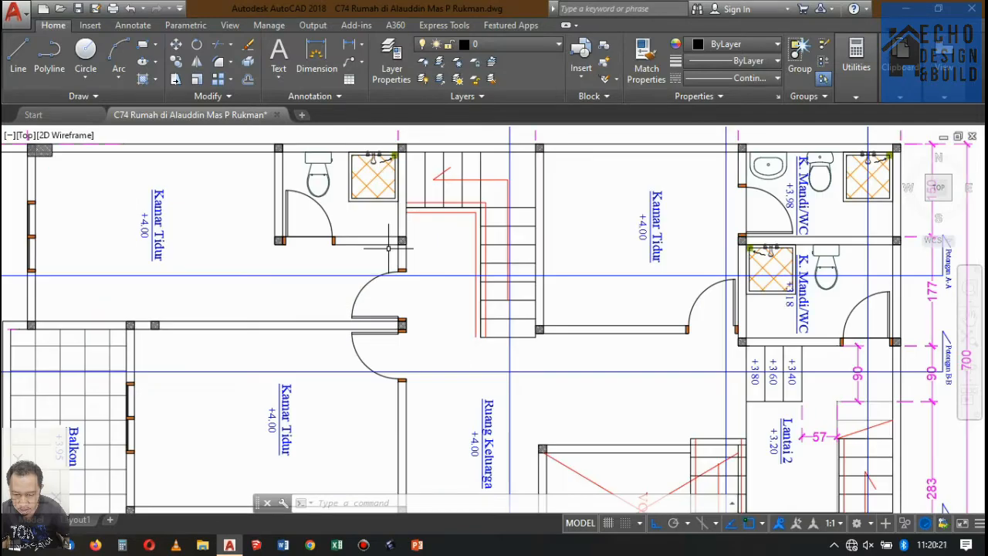
scroll(394, 263, "down", 4)
scroll(390, 254, "up", 5)
scroll(394, 258, "up", 3)
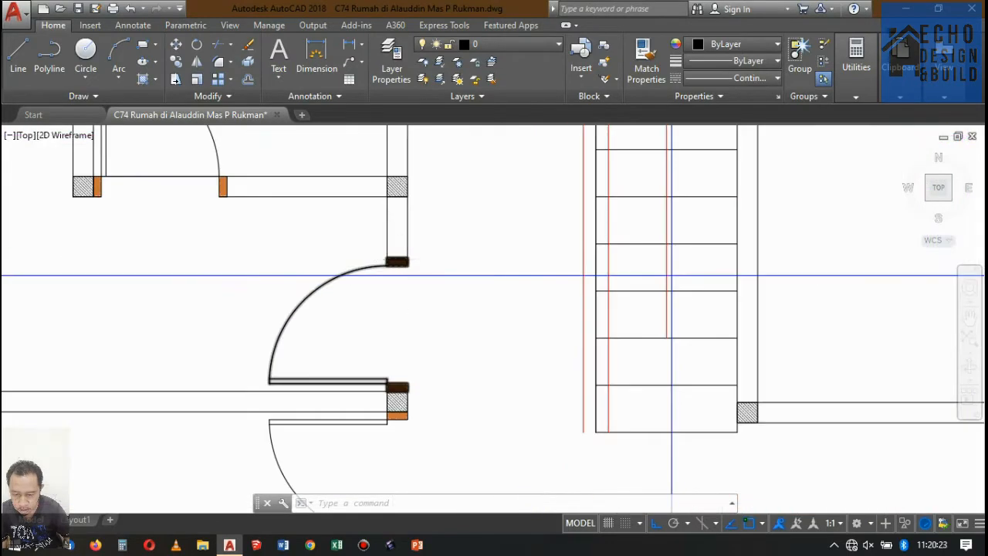
scroll(396, 279, "down", 8)
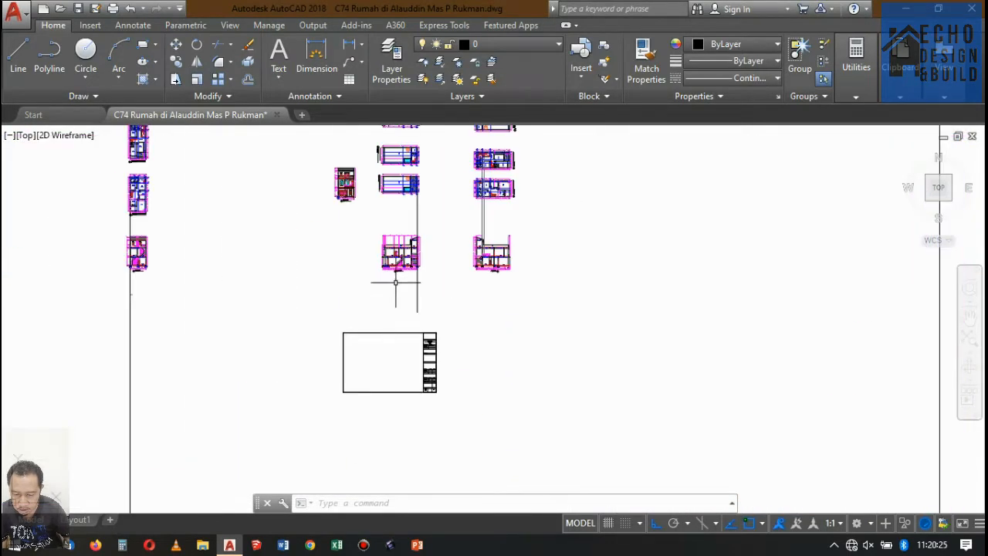
scroll(395, 282, "up", 10)
left_click(426, 235)
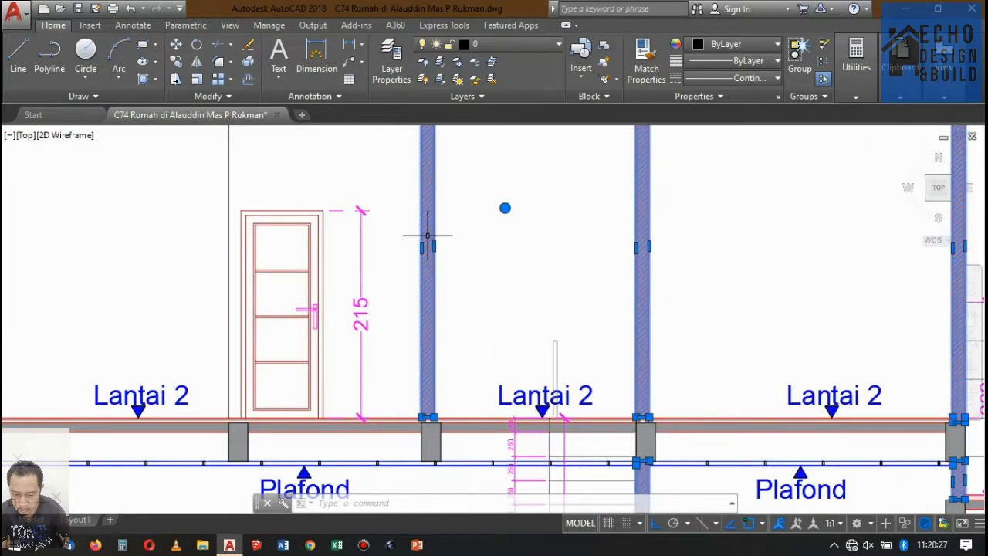
scroll(421, 238, "down", 8)
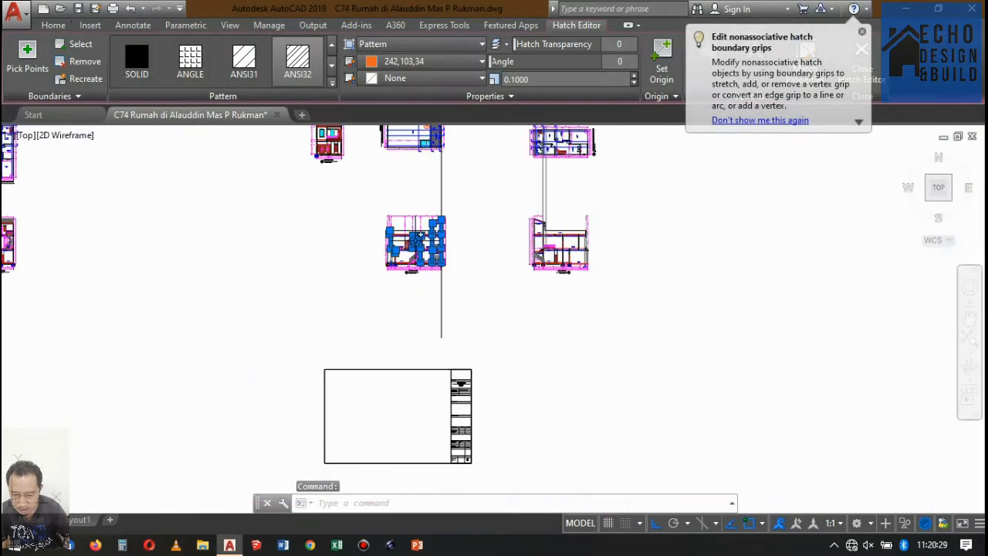
scroll(562, 245, "up", 8)
scroll(545, 219, "up", 5)
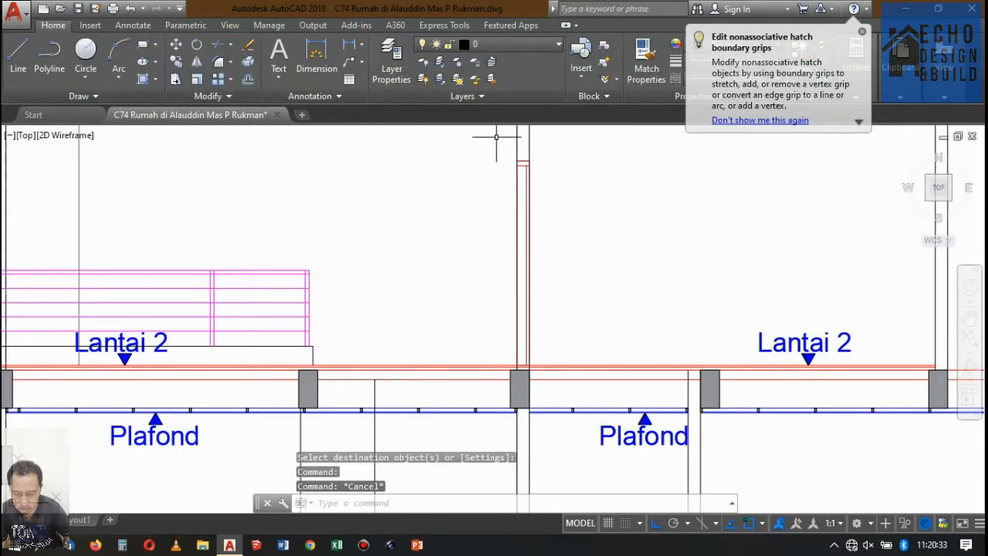
left_click(495, 144)
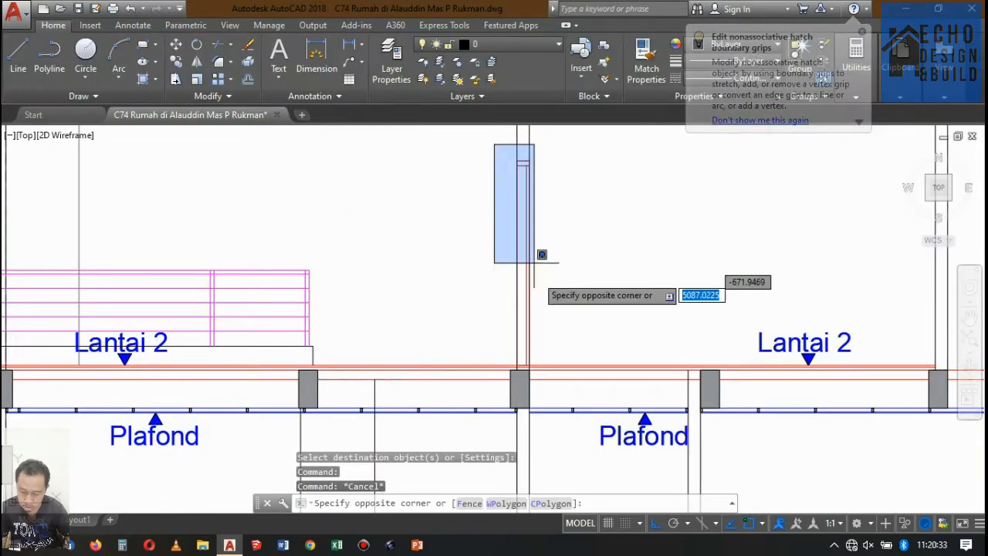
left_click(549, 357)
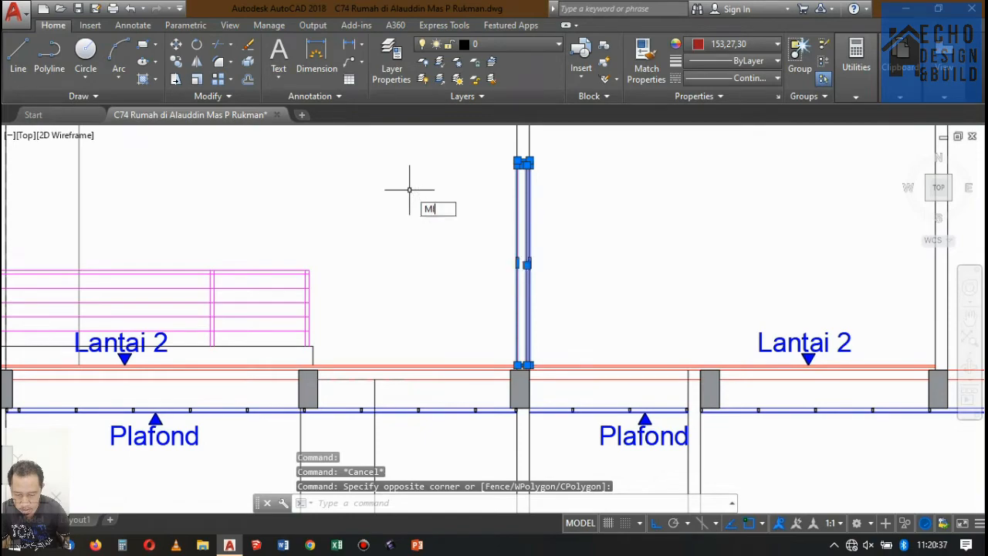
key("Return")
key("Escape")
scroll(425, 176, "down", 5)
scroll(498, 251, "up", 4)
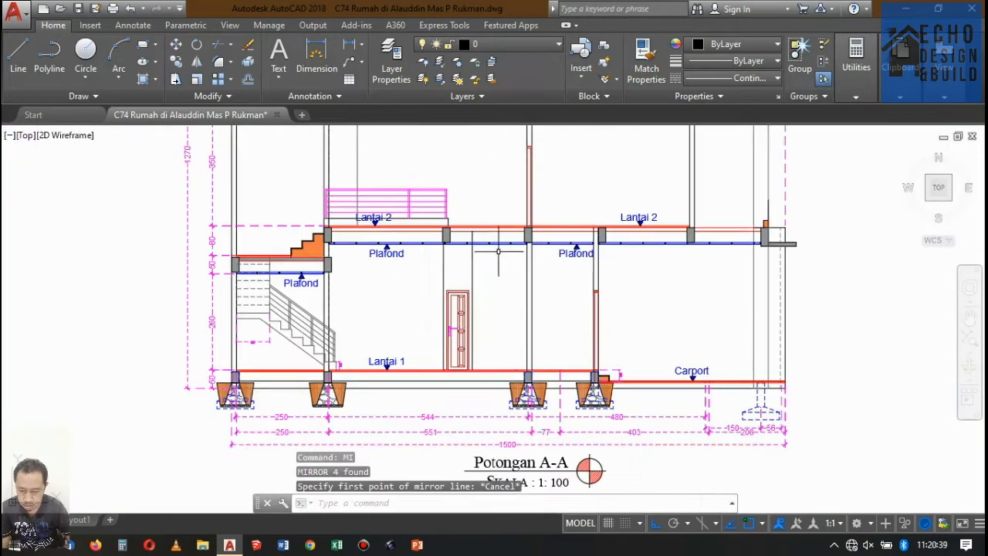
Step: Copy the hatched head of the Lantai 1 door beside the carport onto the head of the Lantai 2 door in the mirrored section
scroll(520, 263, "up", 6)
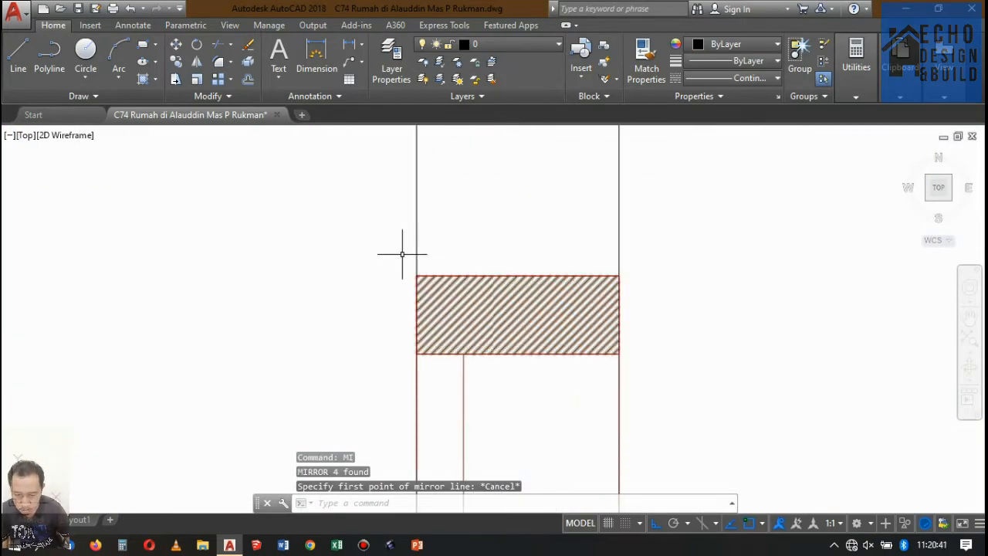
left_click(398, 255)
left_click(666, 358)
type("c")
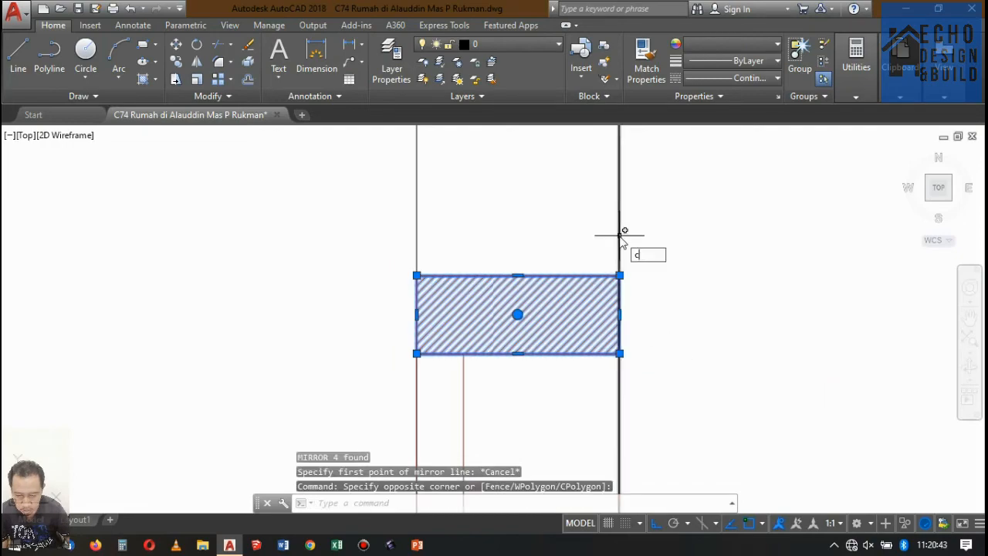
type("o")
key("Return")
scroll(612, 268, "up", 4)
left_click(638, 285)
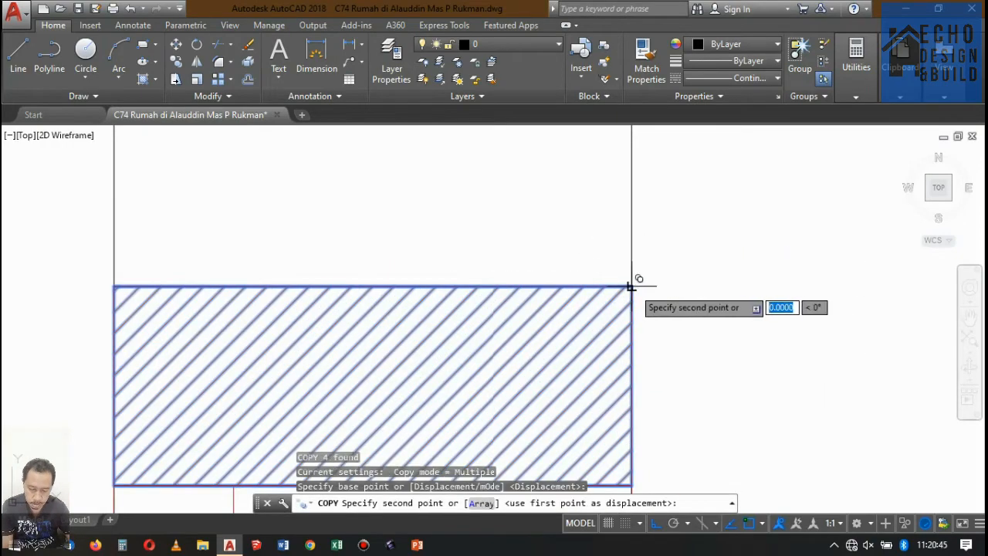
scroll(617, 309, "down", 8)
scroll(585, 328, "up", 8)
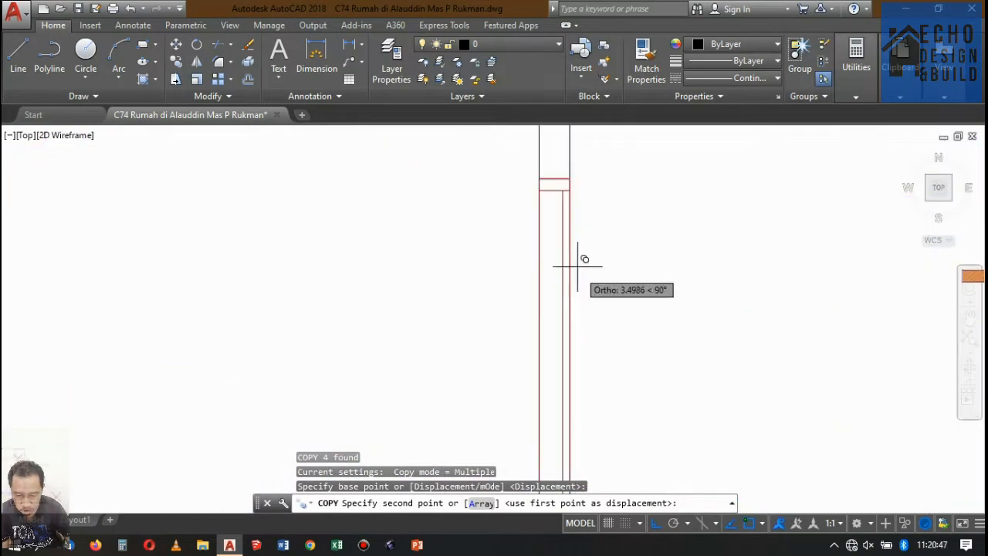
left_click(589, 149)
key("Return")
scroll(529, 158, "down", 2)
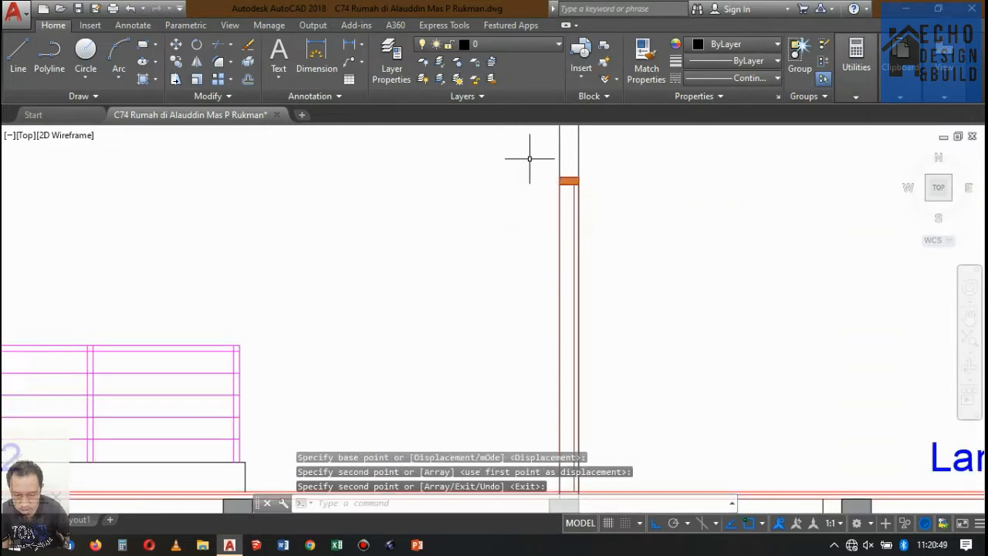
Step: Mirror the complete Lantai 2 door across a vertical line beside it, keeping the source door
scroll(547, 201, "down", 4)
left_click(568, 326)
scroll(567, 328, "down", 2)
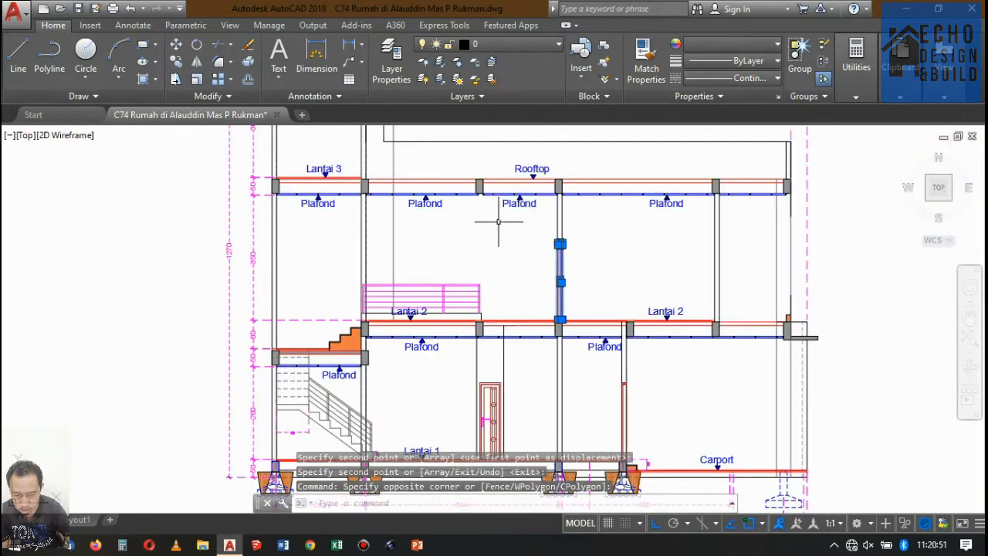
type("mir")
key("Return")
scroll(514, 226, "up", 3)
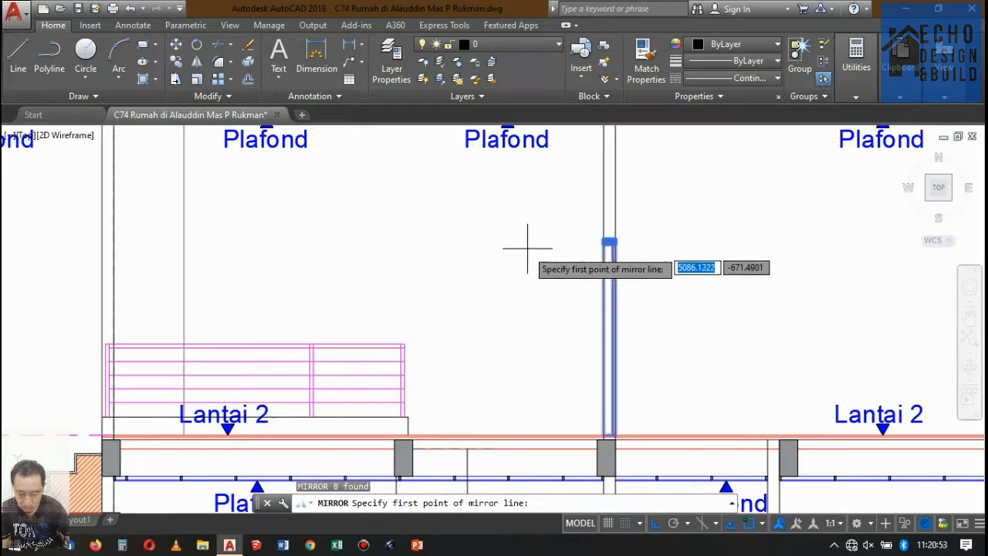
left_click(527, 244)
key("Return")
Step: Copy the mirrored door into the Lantai 2 wall beside the panelled door in the original Potongan A-A section
left_click(429, 222)
scroll(468, 270, "down", 3)
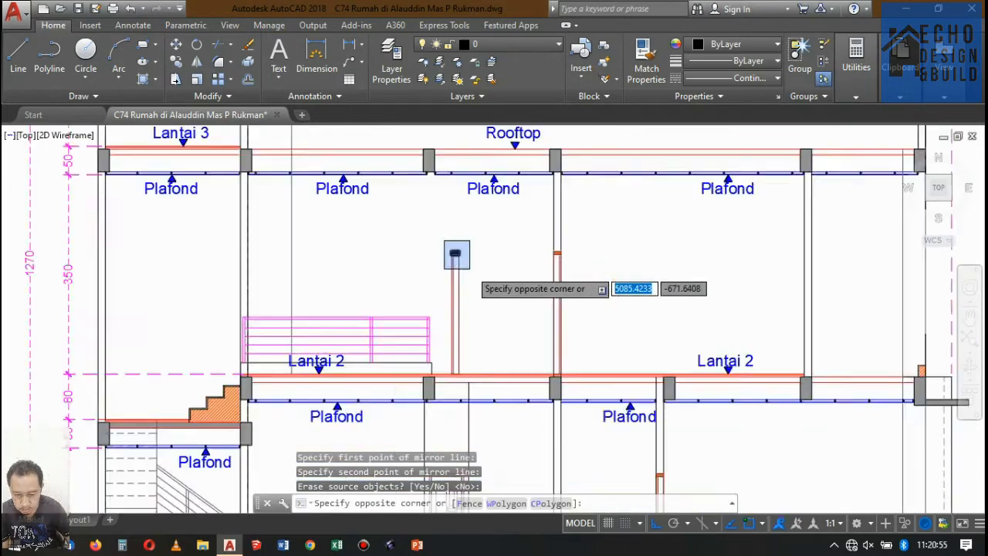
left_click(483, 309)
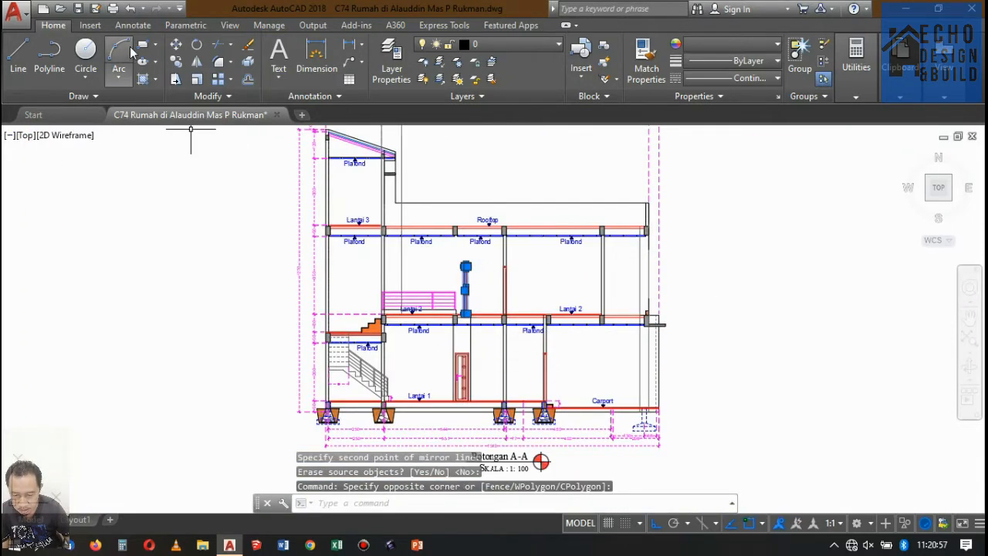
left_click(176, 62)
scroll(460, 239, "up", 10)
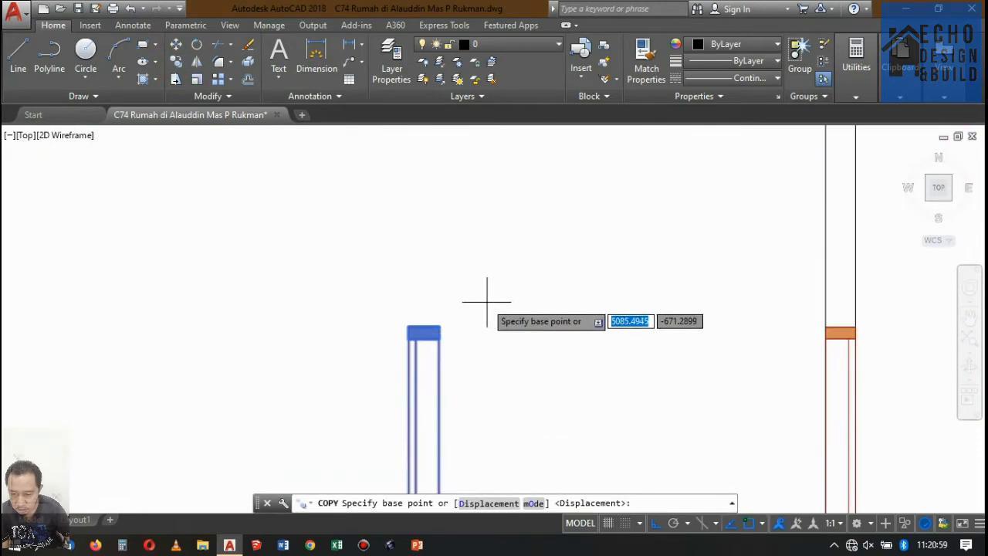
left_click(413, 335)
scroll(625, 281, "down", 10)
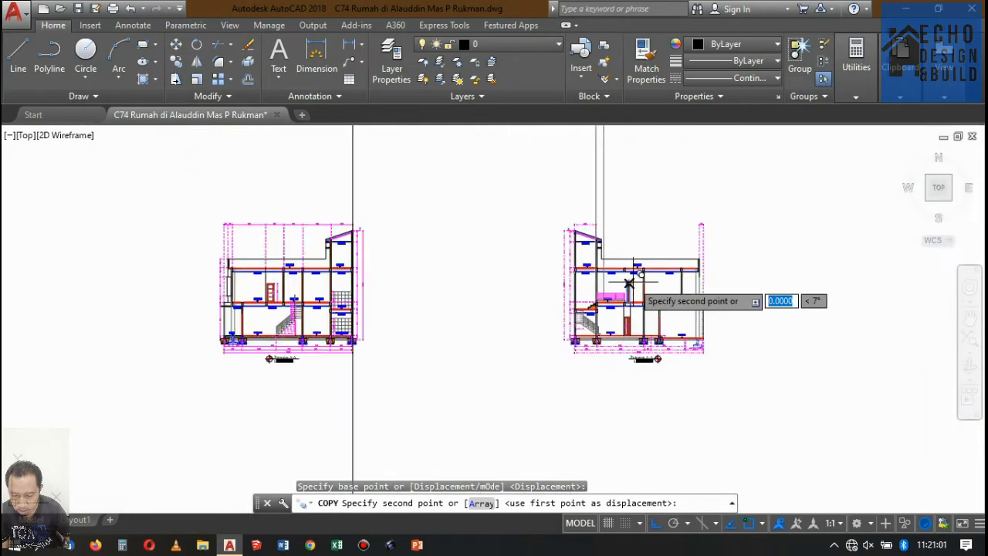
scroll(543, 265, "up", 3)
scroll(475, 306, "up", 8)
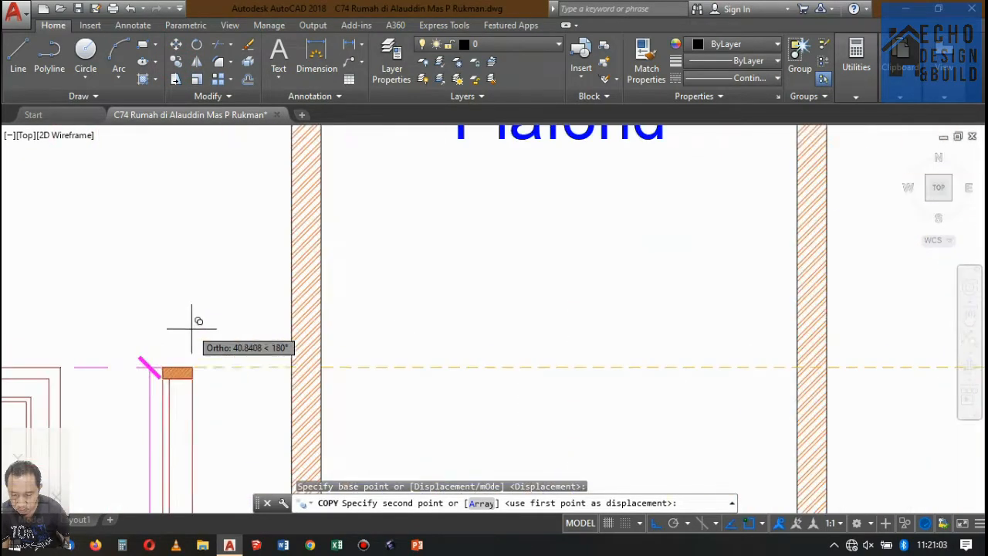
left_click(321, 369)
key("Return")
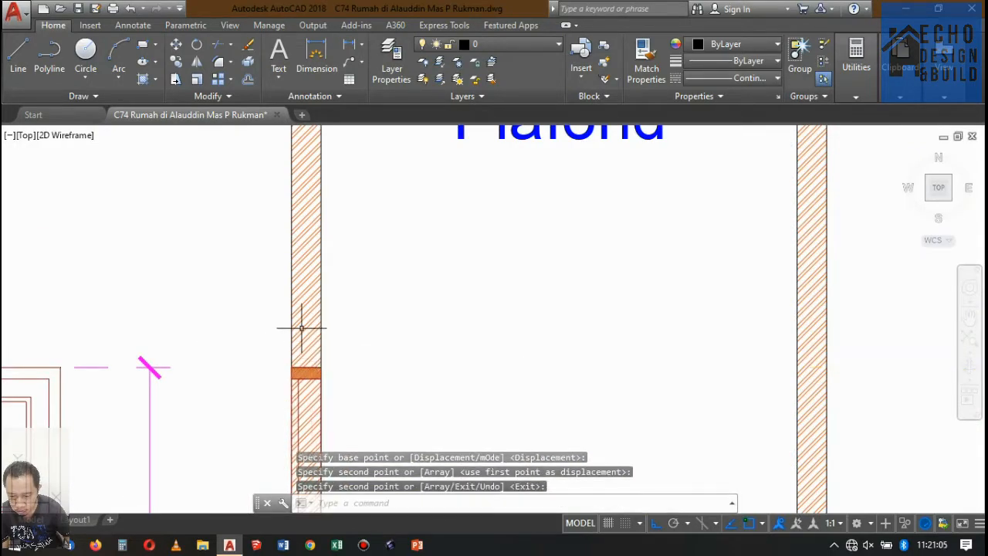
Step: Stretch the bottom edge of the wall hatch up to the top of the inserted door's head in the original section
left_click(300, 326)
scroll(340, 288, "down", 8)
scroll(332, 312, "up", 10)
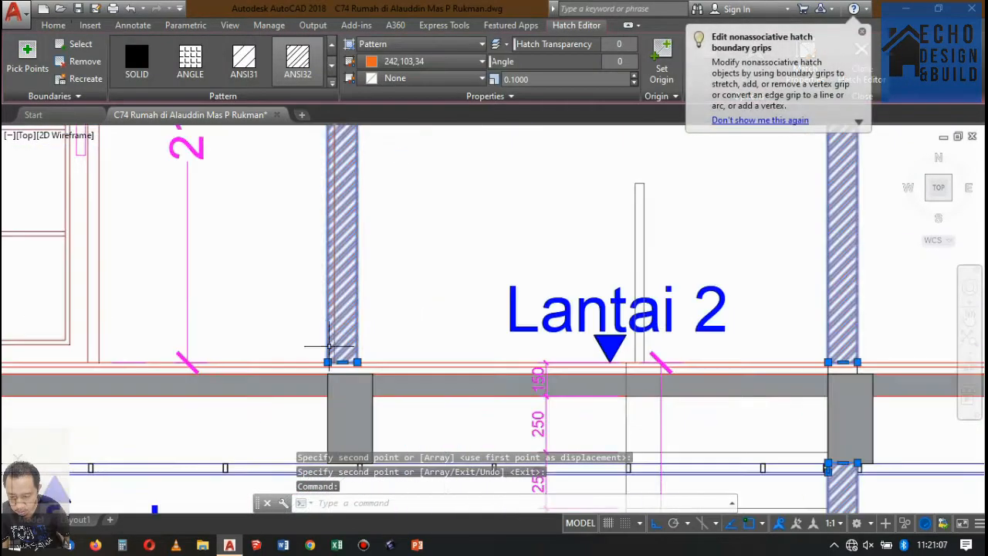
left_click(342, 361)
scroll(342, 356, "down", 4)
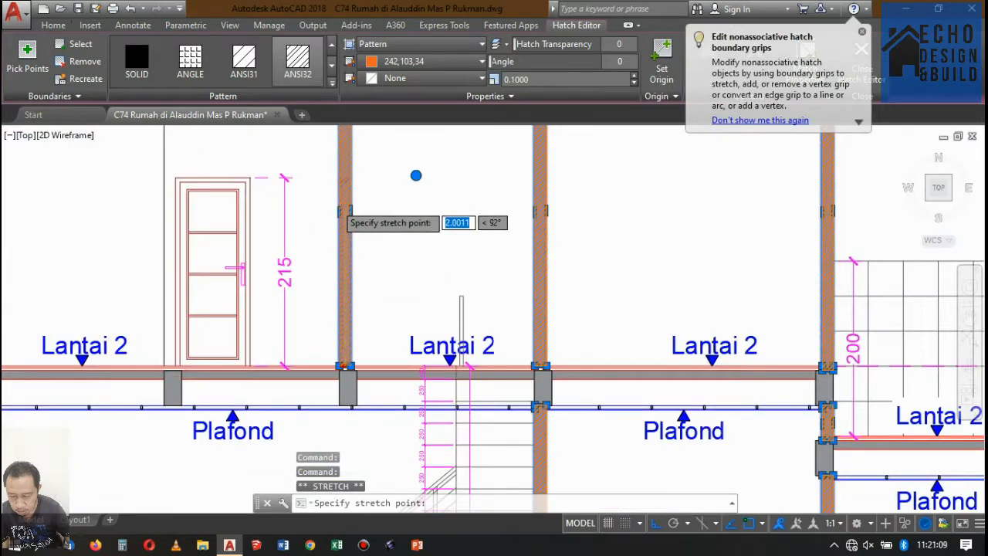
scroll(340, 210, "up", 10)
scroll(340, 201, "down", 5)
scroll(351, 232, "up", 5)
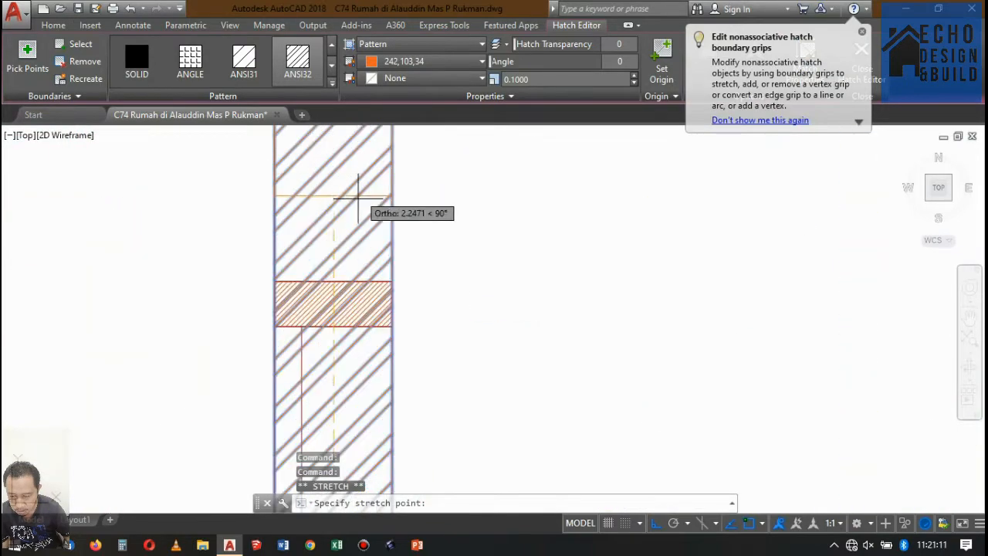
scroll(340, 270, "down", 5)
key("Escape")
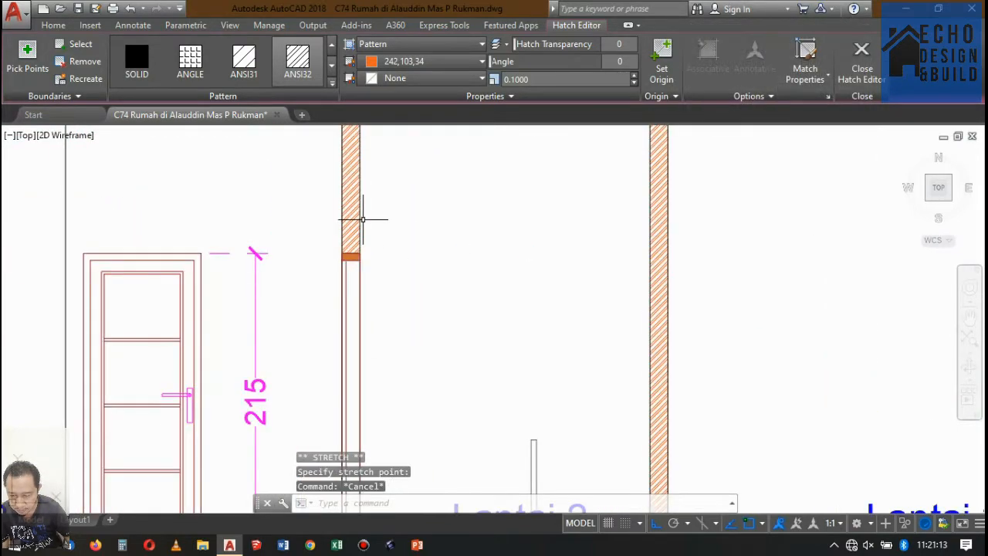
Step: Examine the original Lantai 1 and Lantai 2 floor plans to check what the Potongan A-A section cuts through
scroll(371, 220, "down", 6)
scroll(370, 219, "up", 3)
scroll(358, 234, "down", 7)
scroll(355, 150, "up", 7)
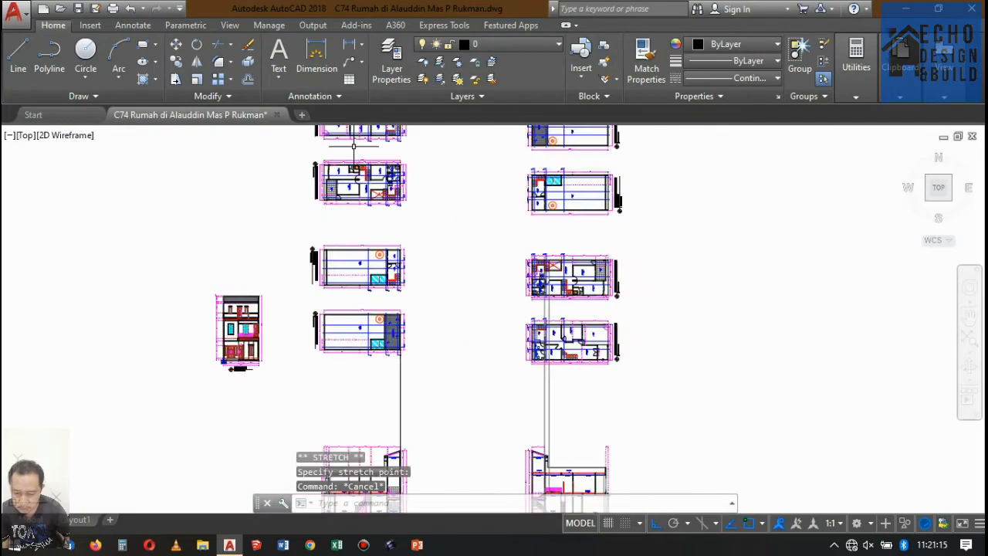
scroll(361, 150, "down", 6)
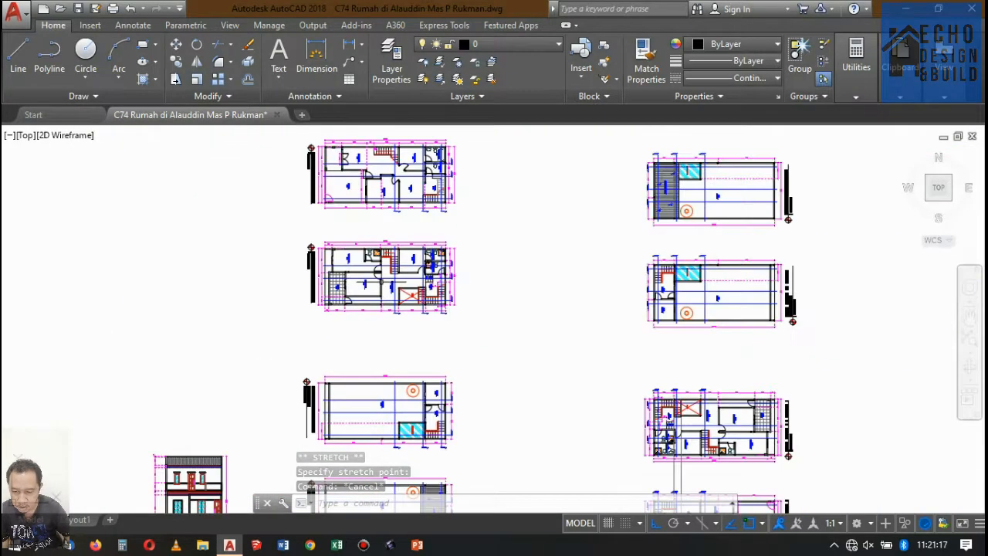
scroll(386, 255, "up", 6)
scroll(381, 298, "up", 4)
scroll(377, 301, "down", 8)
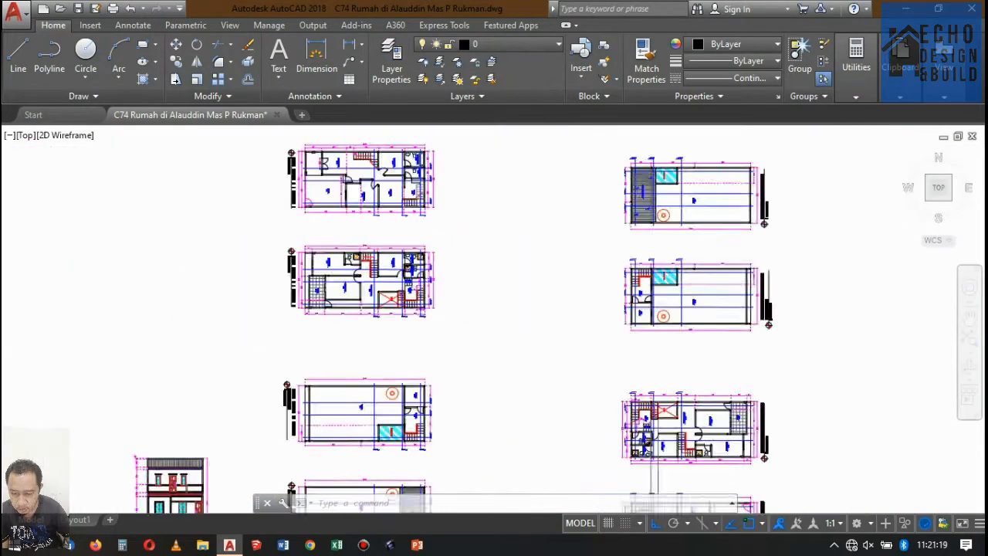
Step: Erase the free-standing red door frame between the railing and the wall on Lantai 2 in section Potongan A-A
scroll(317, 250, "up", 5)
scroll(225, 222, "down", 6)
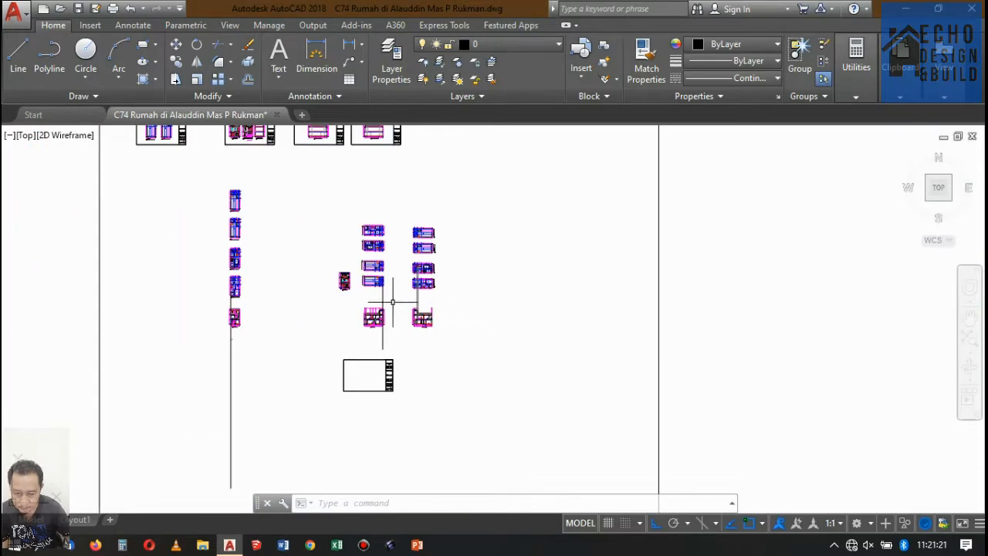
scroll(518, 317, "up", 7)
scroll(517, 363, "up", 8)
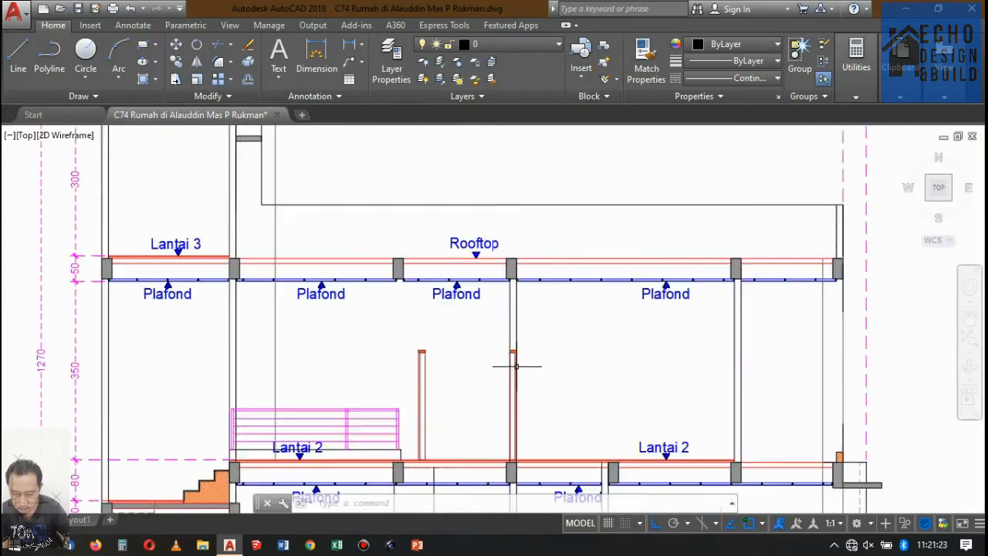
left_click(363, 249)
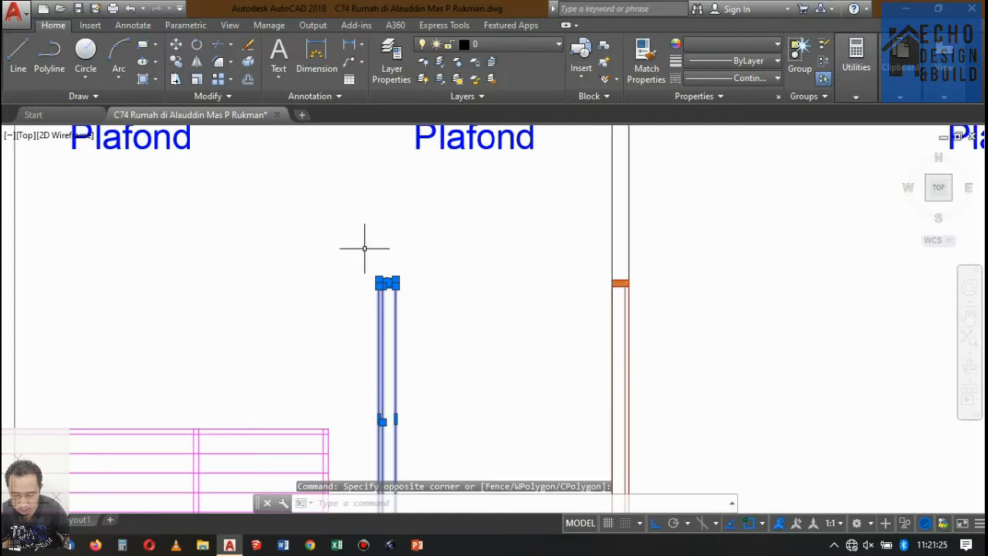
key("Delete")
Step: Compare the Lantai 2 openings and railing in section Potongan A-A with the second-floor plan above it
scroll(640, 320, "down", 6)
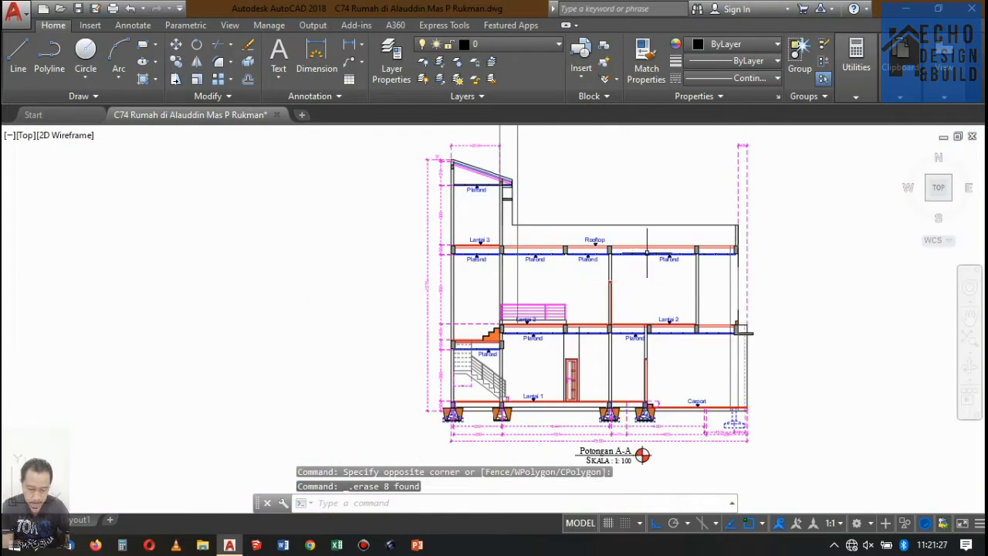
scroll(571, 286, "up", 8)
scroll(525, 275, "down", 7)
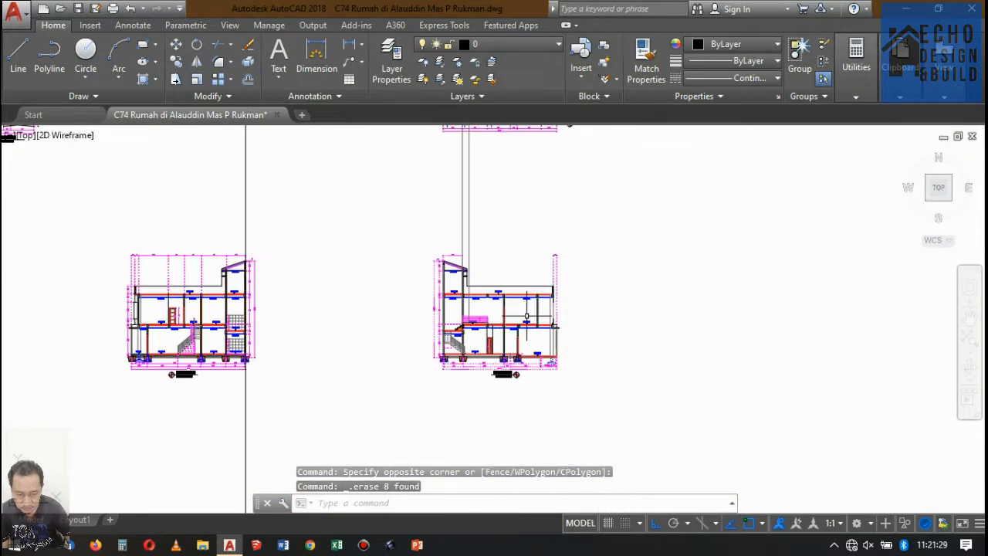
scroll(558, 294, "up", 4)
scroll(558, 293, "up", 4)
scroll(463, 293, "down", 6)
scroll(432, 296, "up", 6)
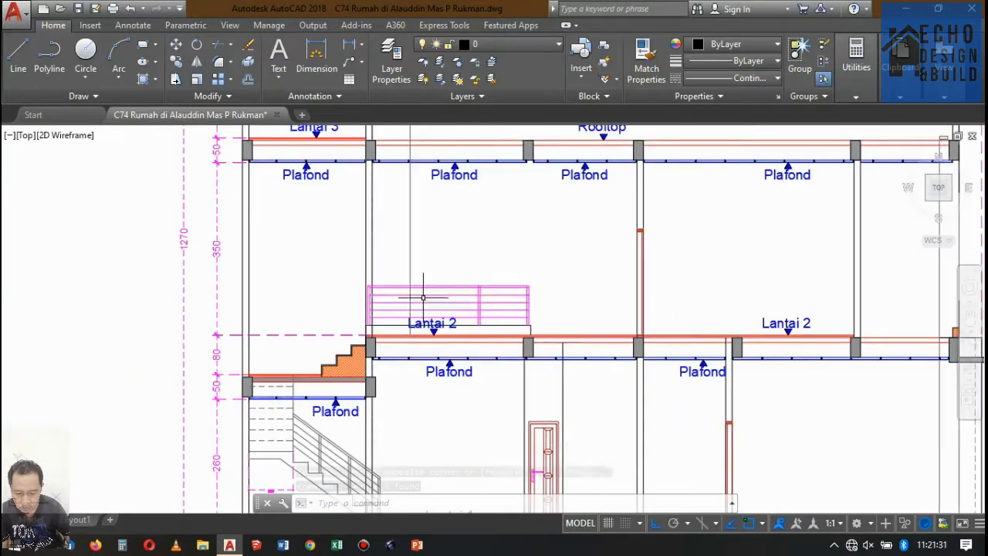
scroll(489, 263, "down", 8)
scroll(506, 324, "up", 6)
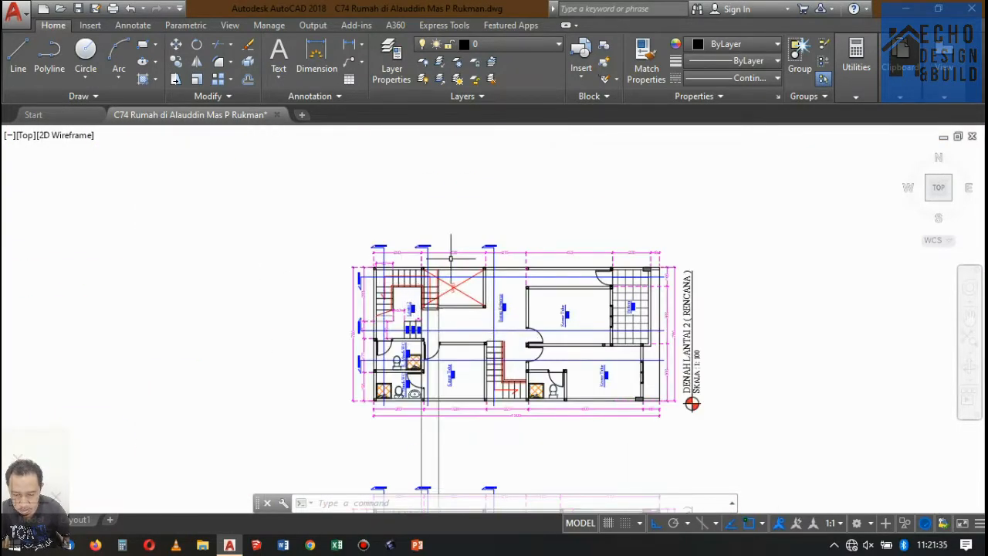
scroll(451, 258, "down", 7)
scroll(489, 305, "up", 7)
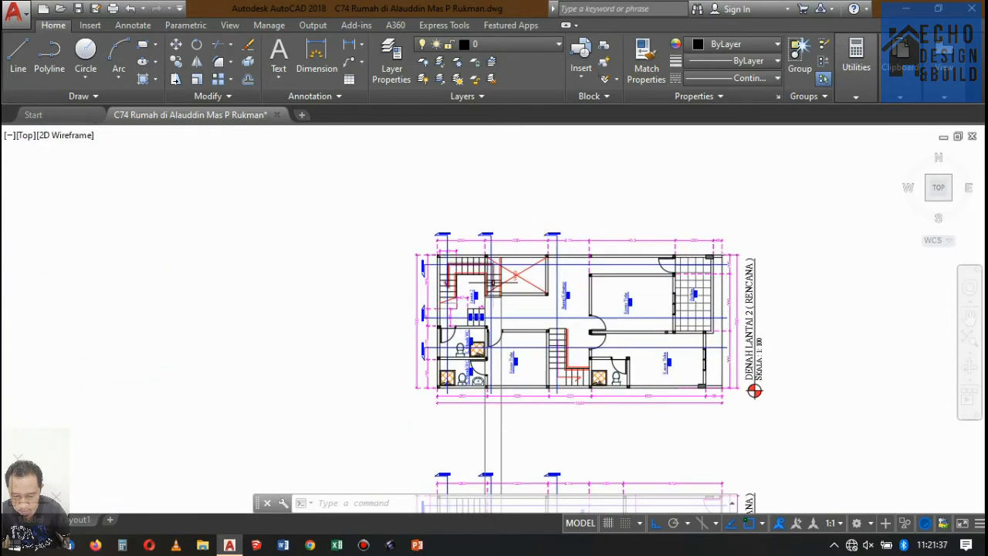
scroll(459, 242, "down", 7)
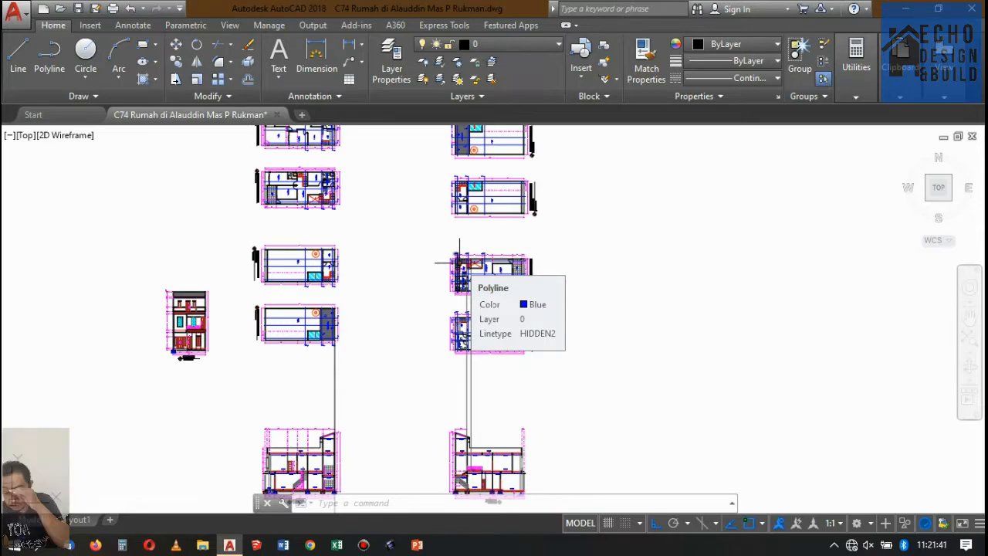
Step: Examine the short stair, the railing and the Lantai 2 floor level in section Potongan A-A
scroll(468, 446, "up", 4)
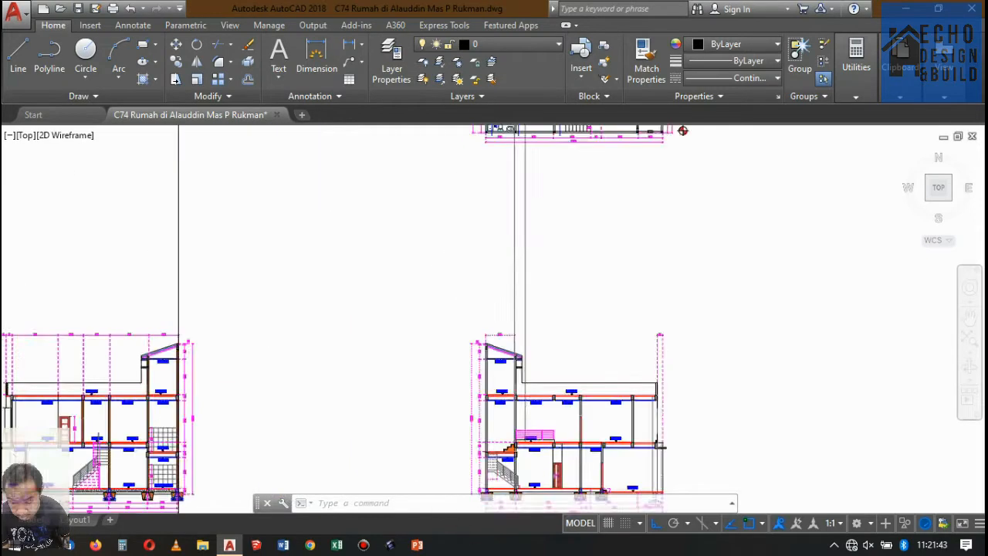
scroll(509, 448, "up", 8)
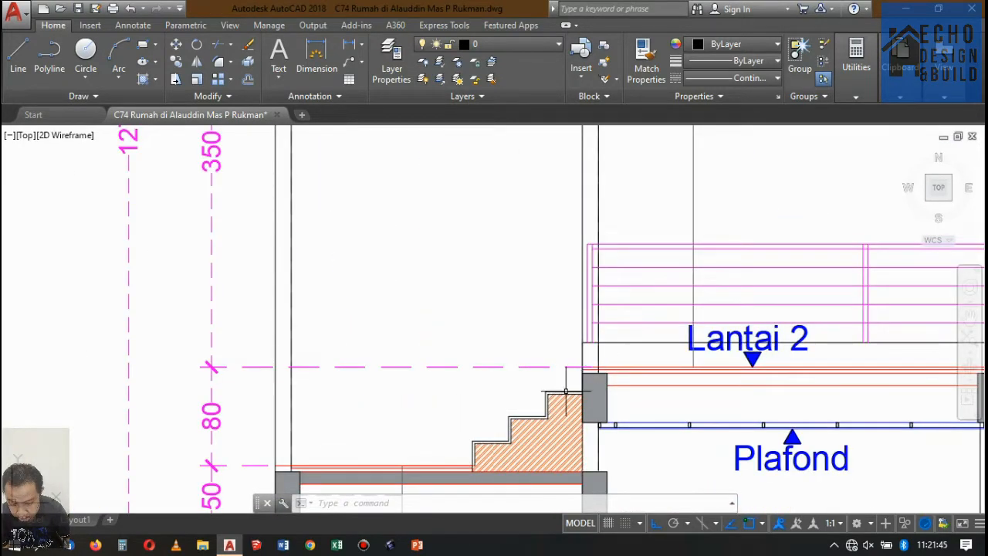
scroll(543, 382, "down", 10)
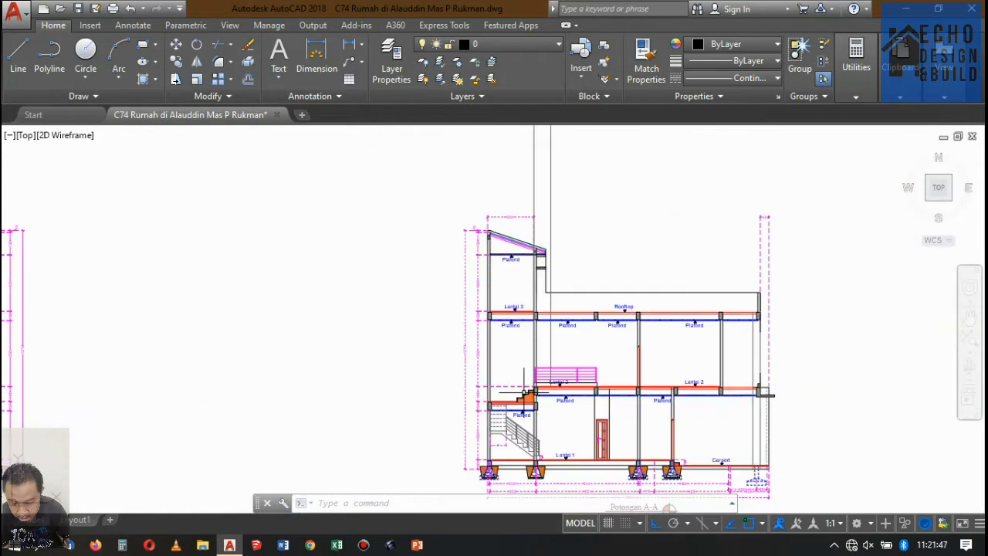
scroll(543, 377, "up", 3)
scroll(509, 393, "up", 2)
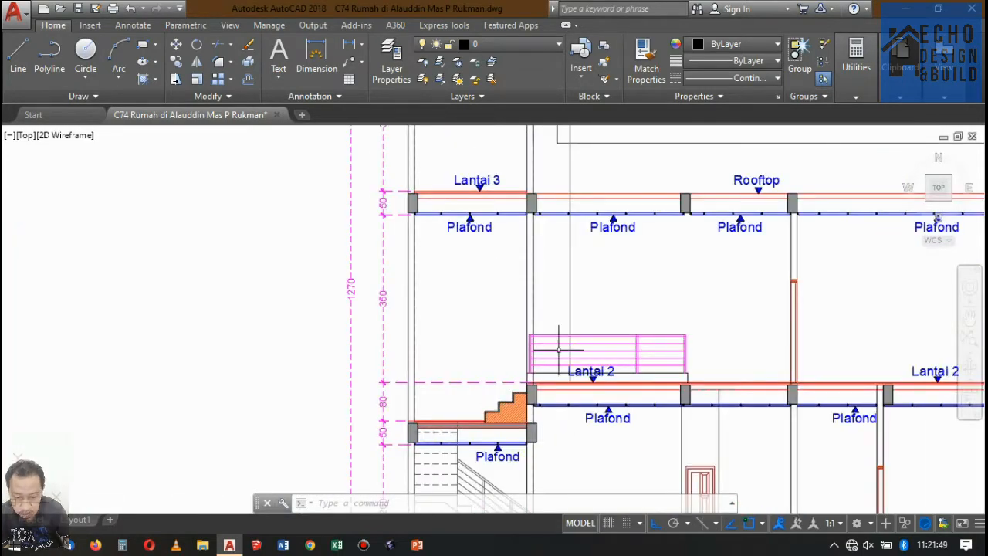
scroll(558, 350, "down", 6)
scroll(578, 355, "up", 6)
scroll(571, 363, "down", 3)
scroll(526, 405, "up", 5)
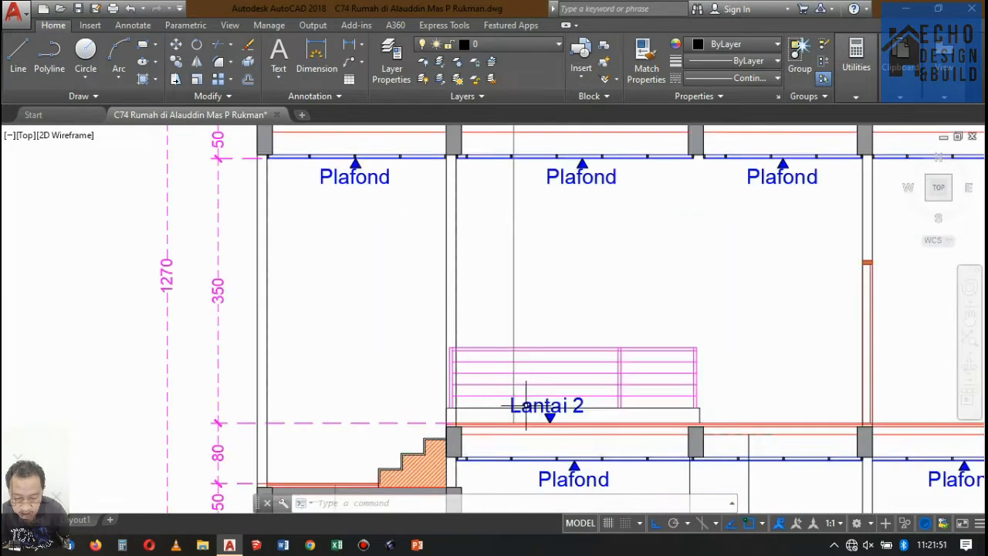
scroll(526, 405, "down", 6)
scroll(578, 337, "up", 5)
scroll(578, 338, "down", 8)
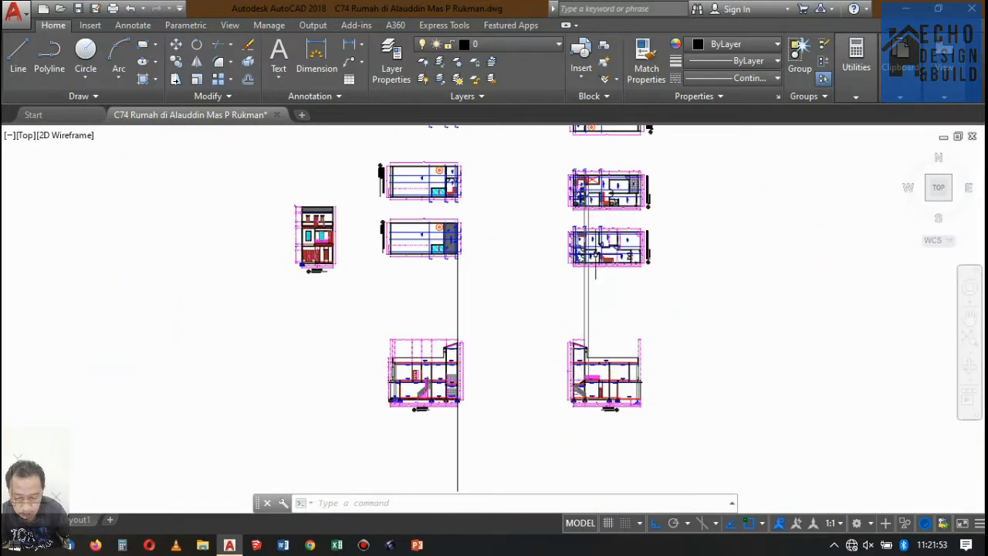
Step: Examine the stairs, bathrooms and bedroom door along the vertical projection lines in the Denah Lantai 2 plan
scroll(587, 201, "up", 5)
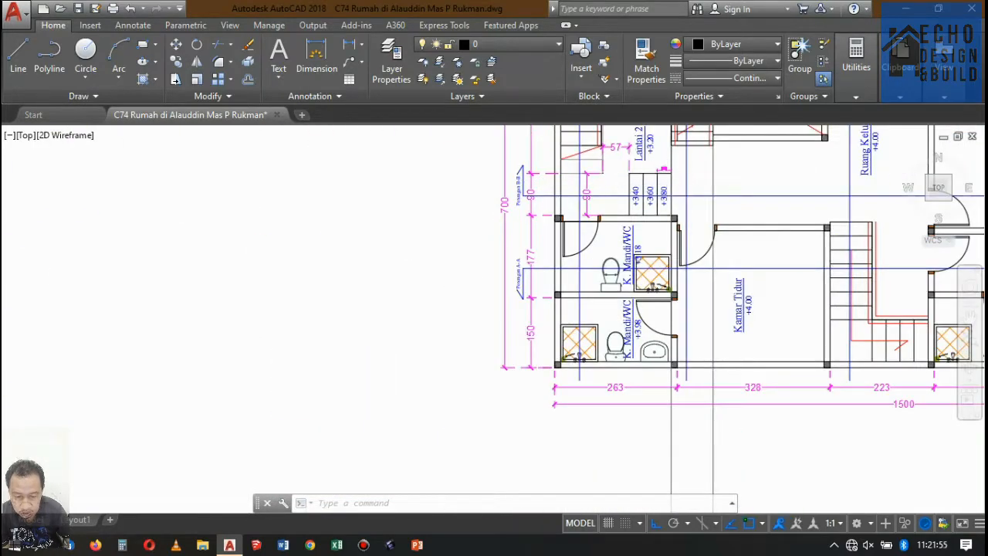
scroll(613, 192, "down", 3)
scroll(624, 185, "up", 3)
scroll(605, 196, "down", 6)
scroll(603, 194, "up", 4)
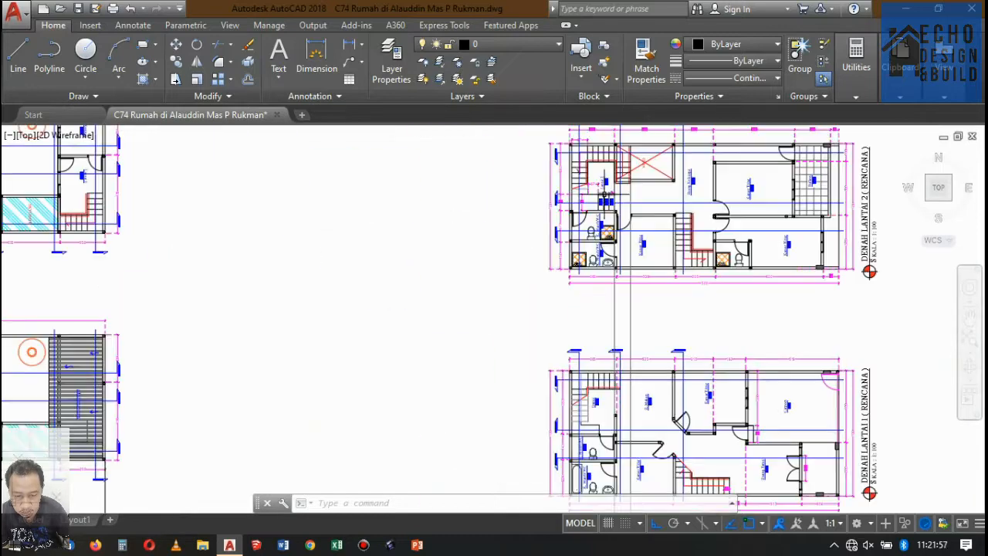
scroll(606, 199, "up", 5)
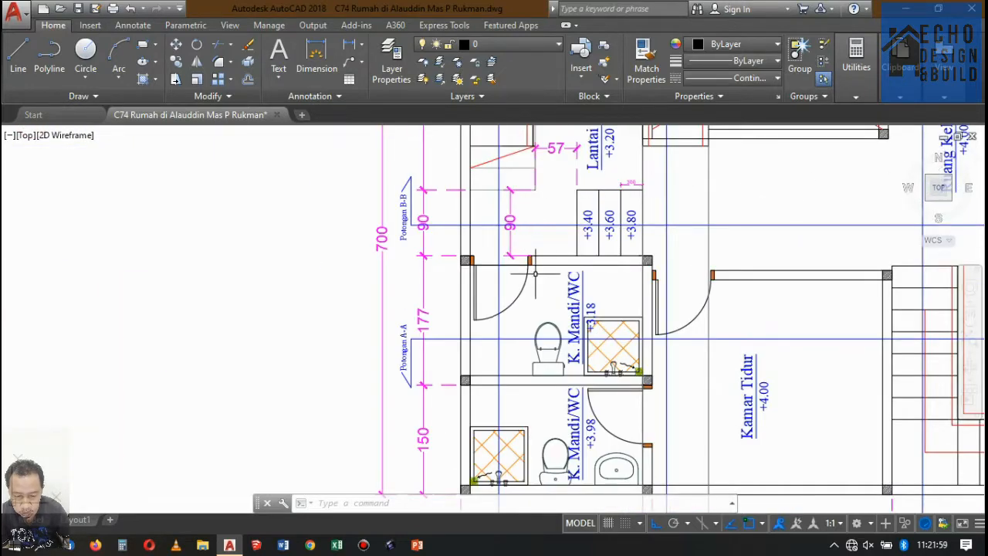
scroll(510, 273, "down", 5)
scroll(576, 210, "up", 2)
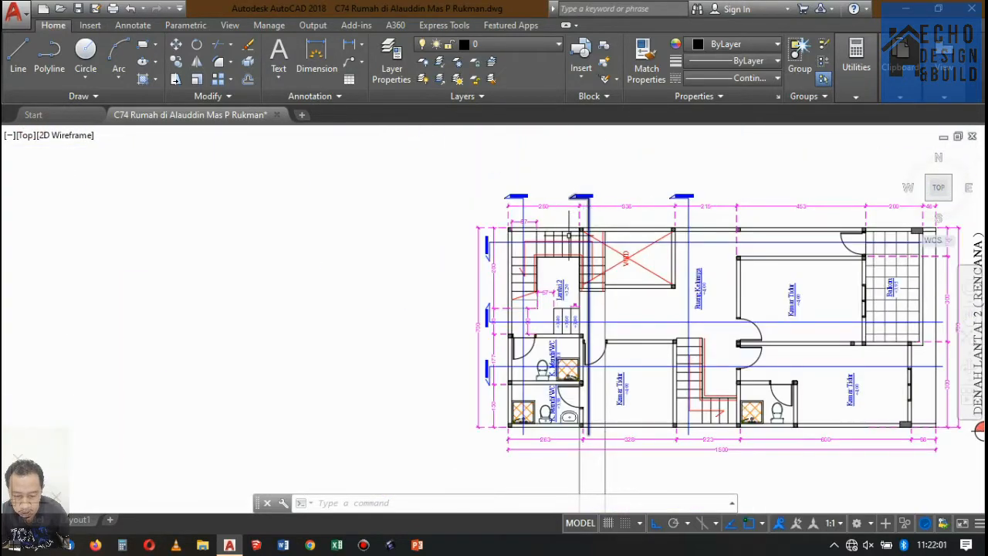
scroll(529, 239, "down", 4)
scroll(537, 245, "up", 5)
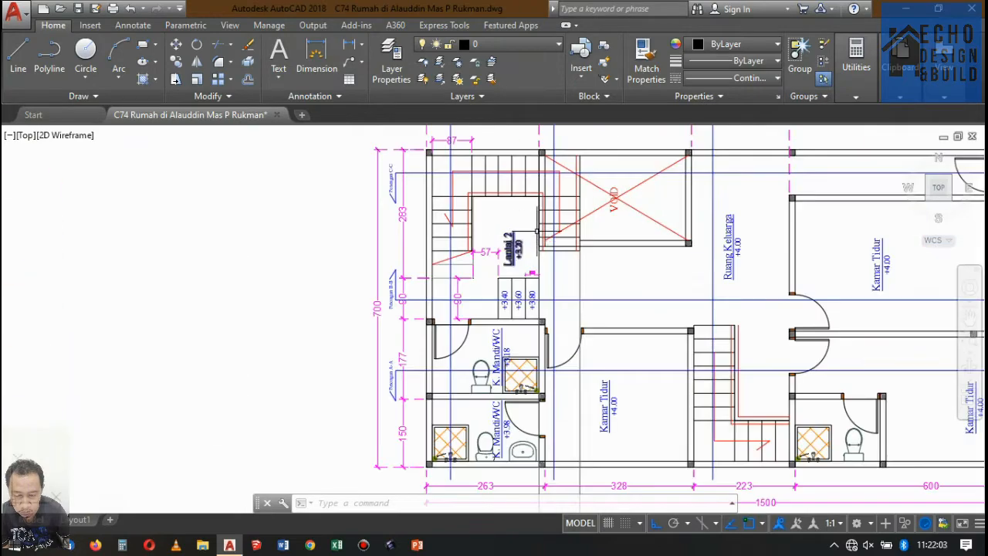
scroll(537, 230, "down", 4)
scroll(782, 324, "up", 3)
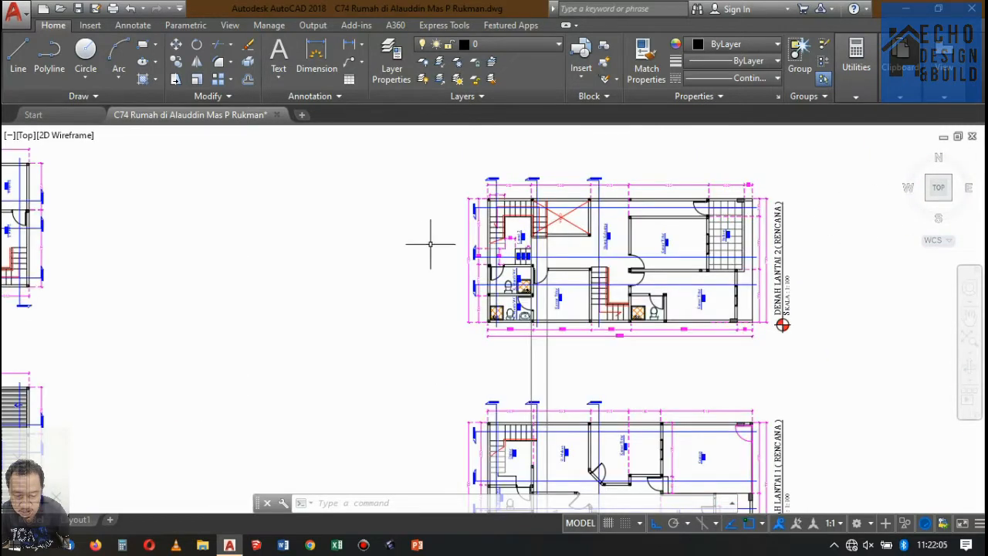
scroll(541, 247, "down", 2)
scroll(540, 247, "up", 4)
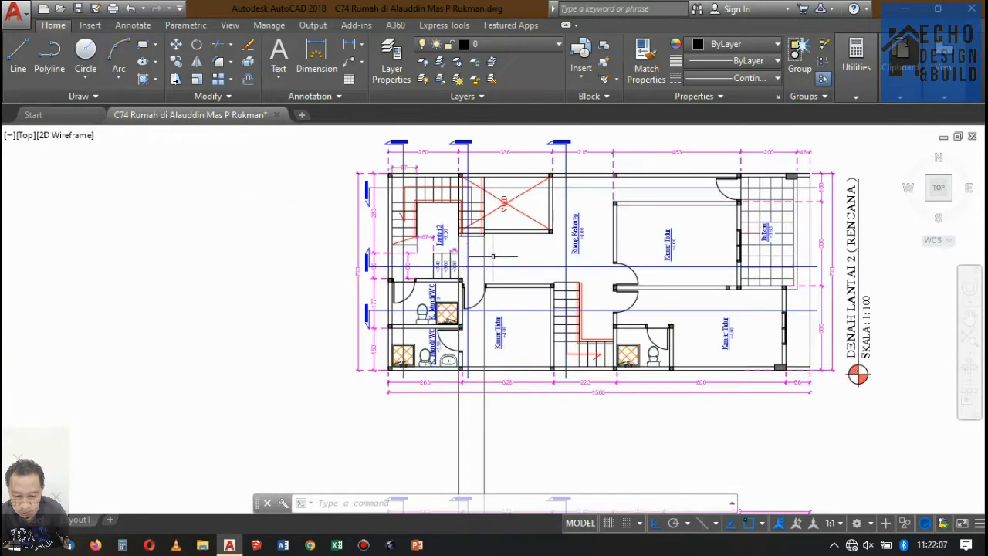
scroll(465, 245, "down", 3)
scroll(453, 232, "up", 5)
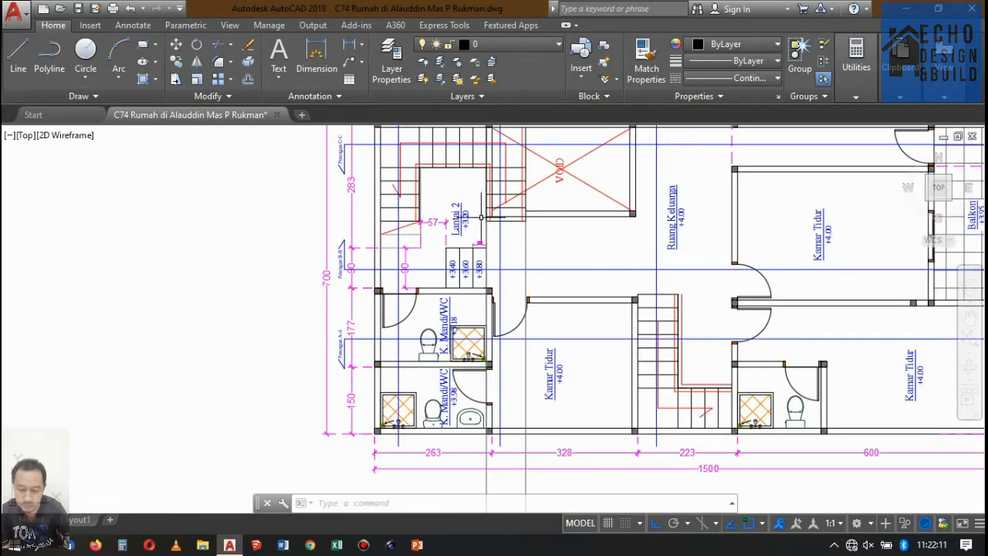
scroll(451, 267, "down", 3)
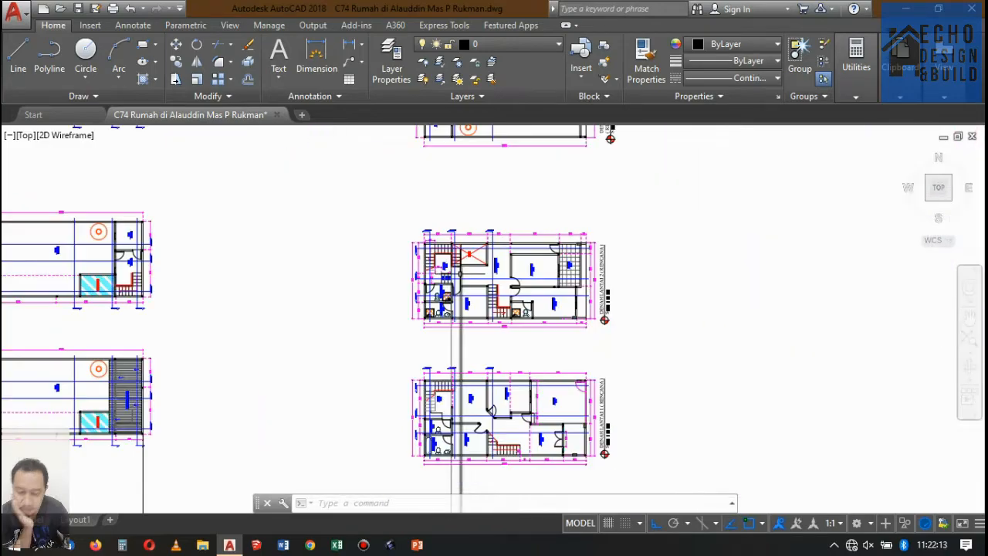
scroll(463, 255, "up", 4)
Step: Check section Potongan A-A against the plans, focusing on the stair flight beside the void in Denah Lantai 2
scroll(498, 241, "down", 6)
scroll(497, 241, "up", 7)
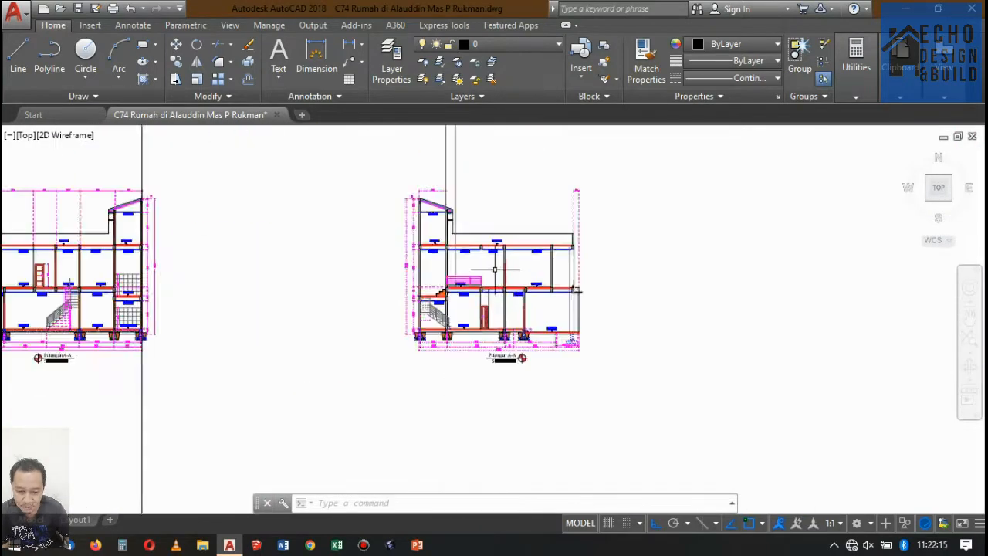
scroll(498, 247, "down", 6)
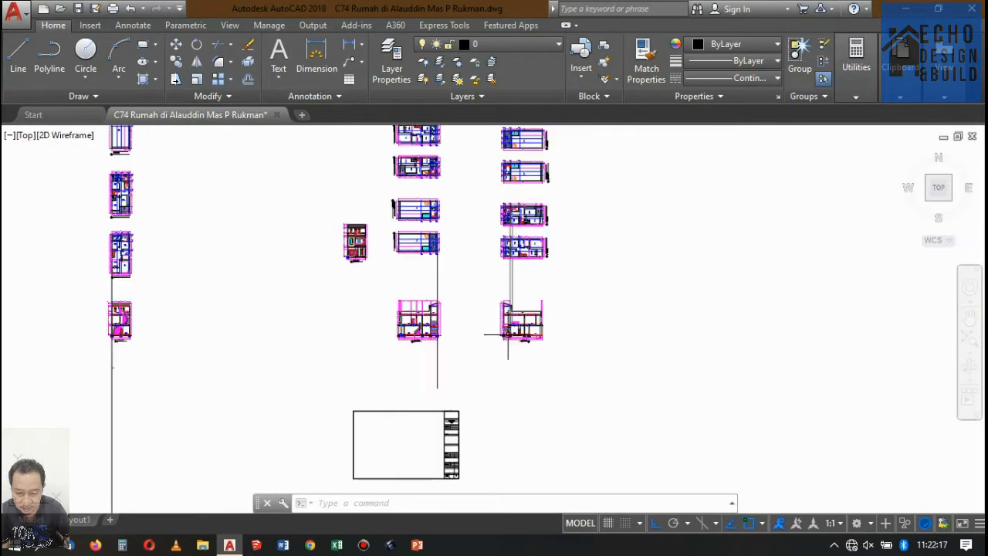
scroll(506, 308, "up", 4)
scroll(531, 259, "up", 5)
scroll(537, 255, "down", 4)
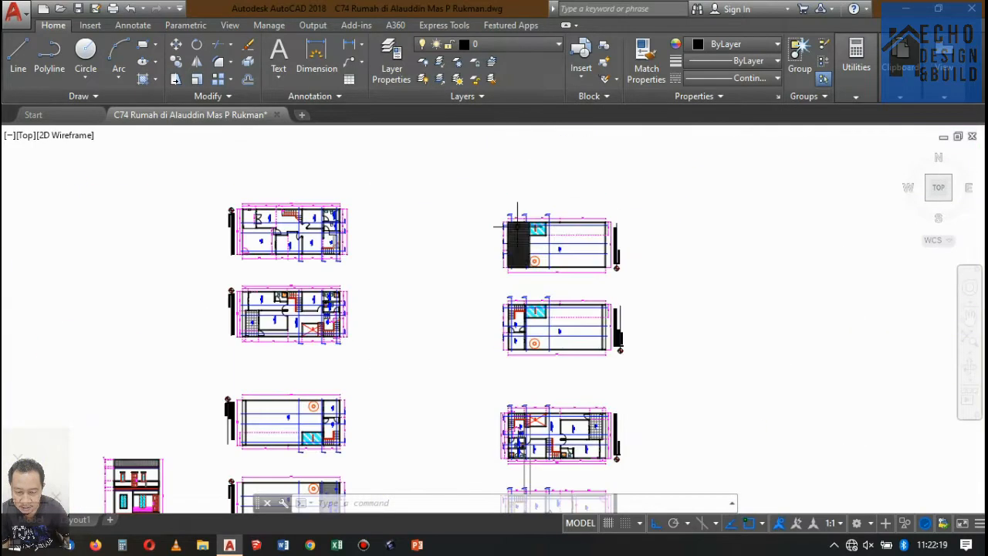
scroll(540, 251, "up", 5)
scroll(555, 232, "down", 4)
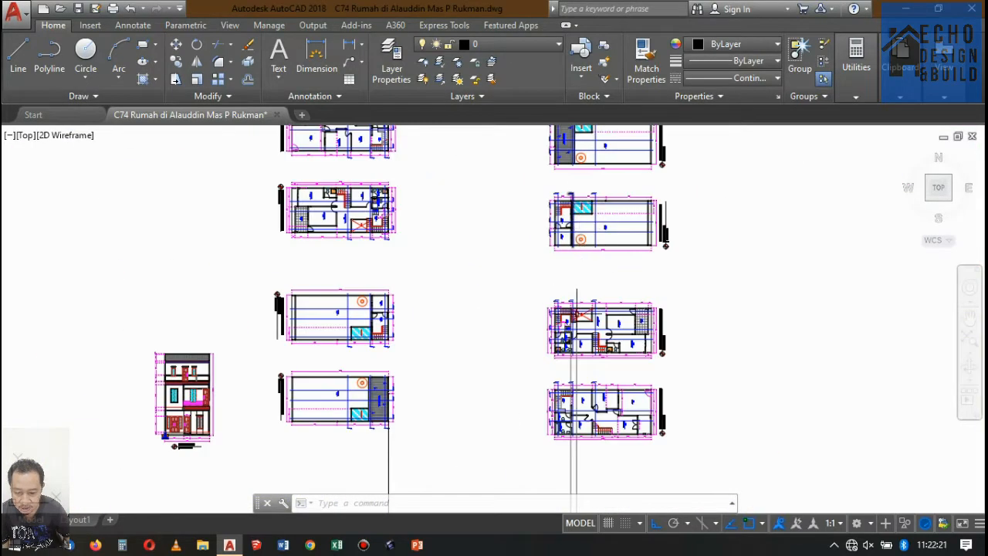
scroll(575, 316, "up", 10)
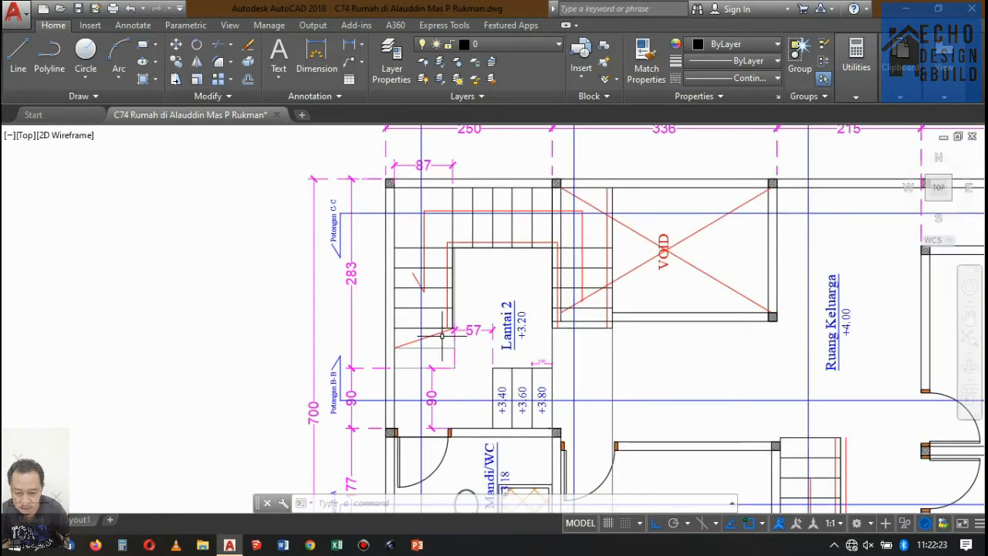
scroll(513, 328, "down", 4)
scroll(550, 274, "up", 4)
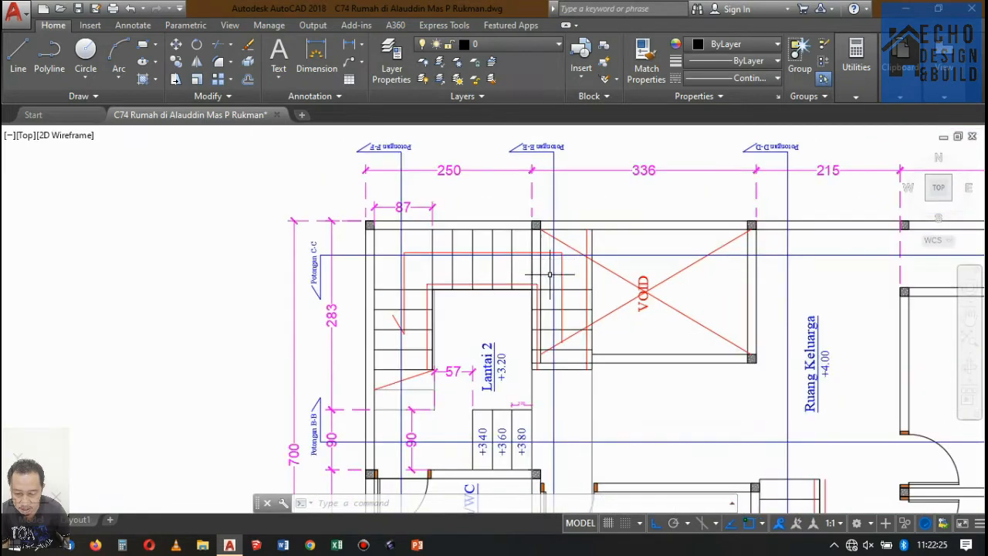
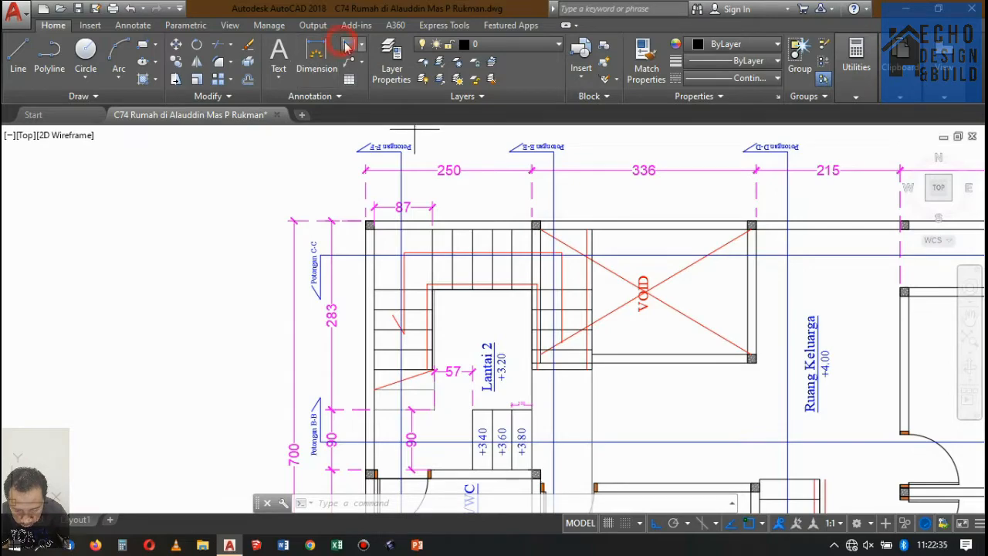
Step: Add a linear dimension across the width of the stair flight beside the void in the Denah Lantai 2 plan
left_click(346, 46)
scroll(557, 282, "down", 5)
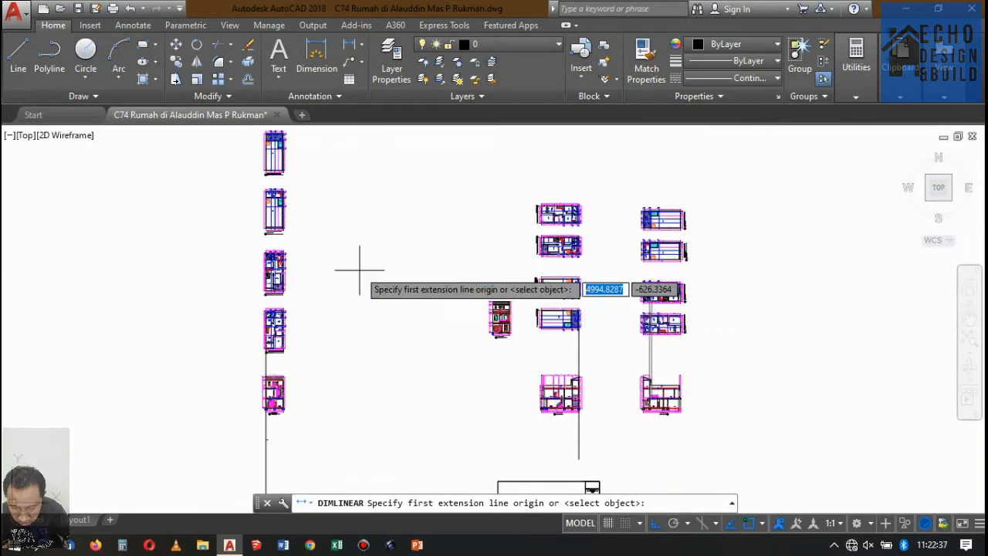
scroll(172, 244, "up", 2)
scroll(411, 359, "up", 3)
scroll(519, 215, "down", 4)
scroll(548, 174, "up", 3)
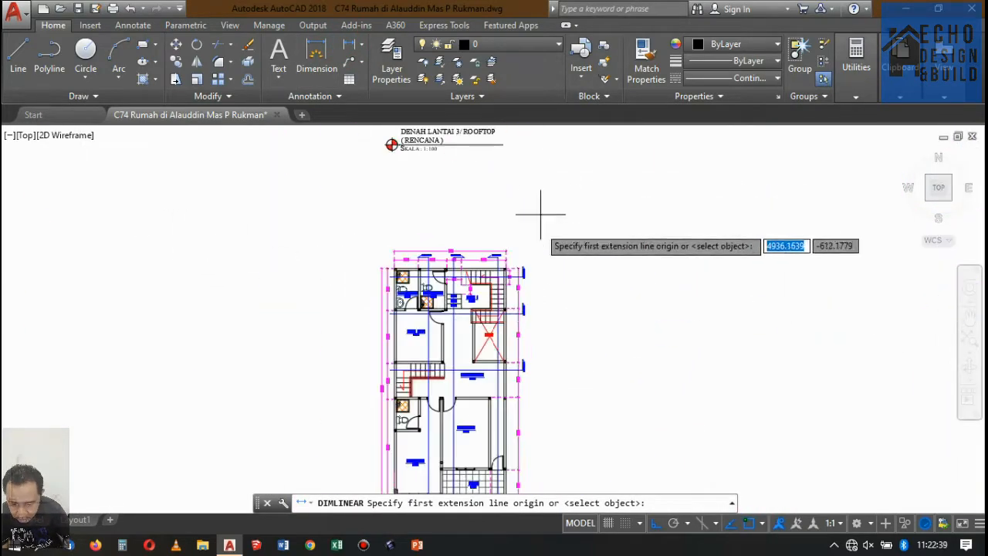
scroll(540, 214, "up", 8)
scroll(510, 294, "down", 4)
scroll(521, 266, "up", 4)
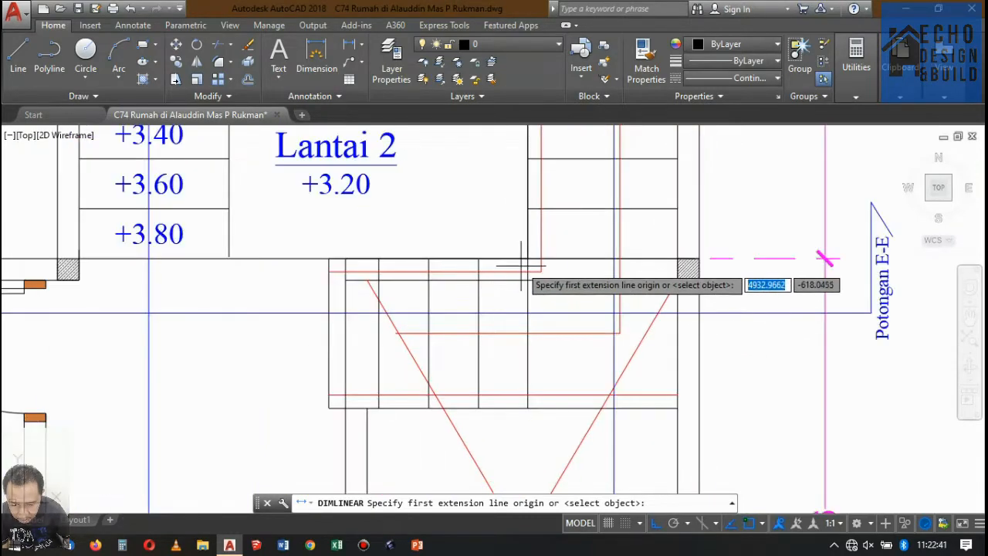
left_click(527, 259)
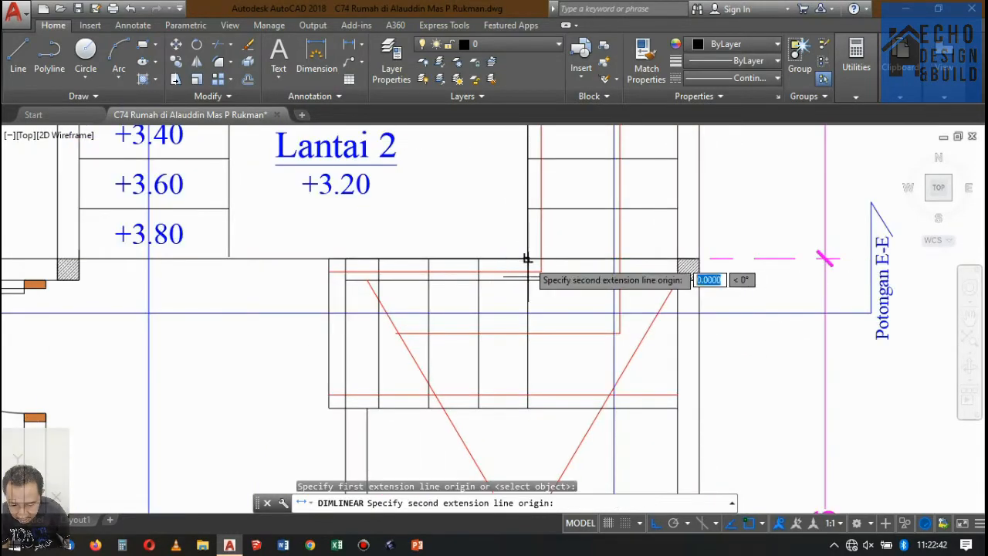
left_click(526, 405)
scroll(571, 302, "up", 4)
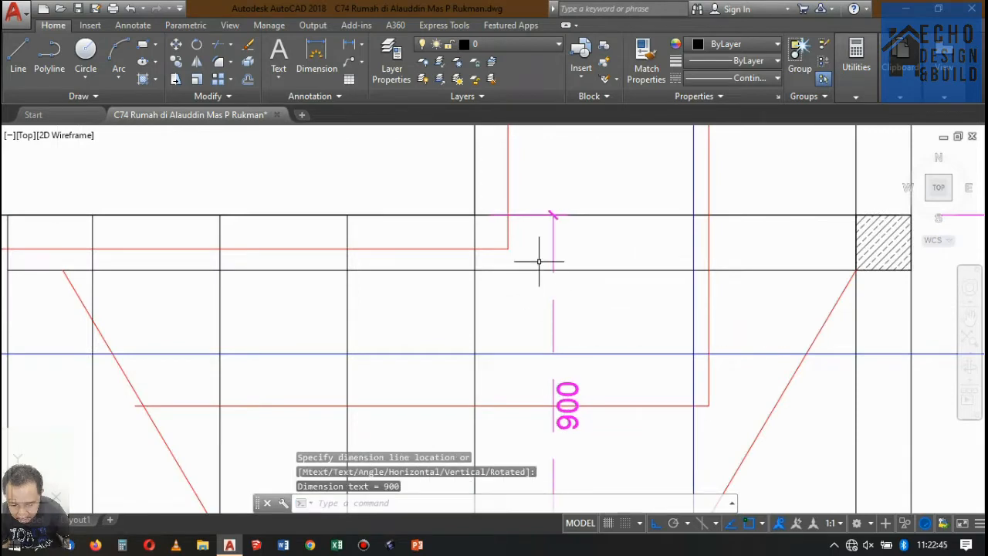
scroll(539, 260, "down", 4)
Step: Dimension the width of the adjoining stair flight, from its inner edge to the column at the outer wall
left_click(357, 50)
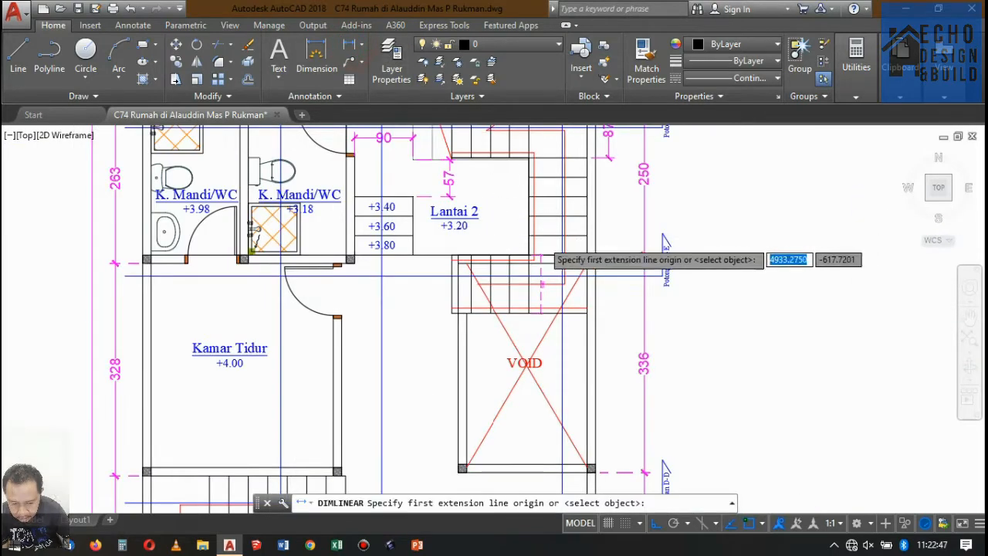
scroll(514, 261, "up", 5)
left_click(493, 263)
scroll(834, 260, "down", 3)
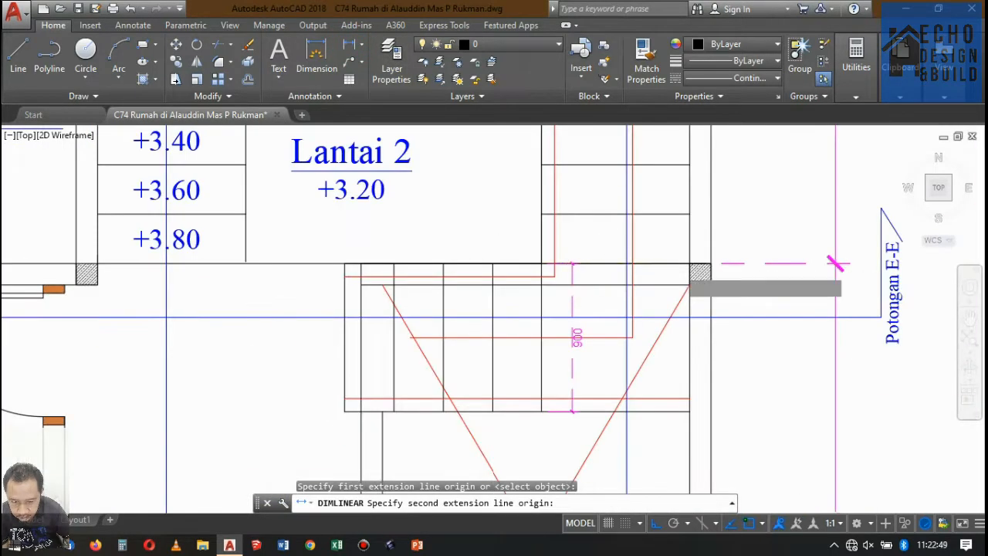
scroll(695, 260, "up", 3)
left_click(696, 261)
left_click(549, 220)
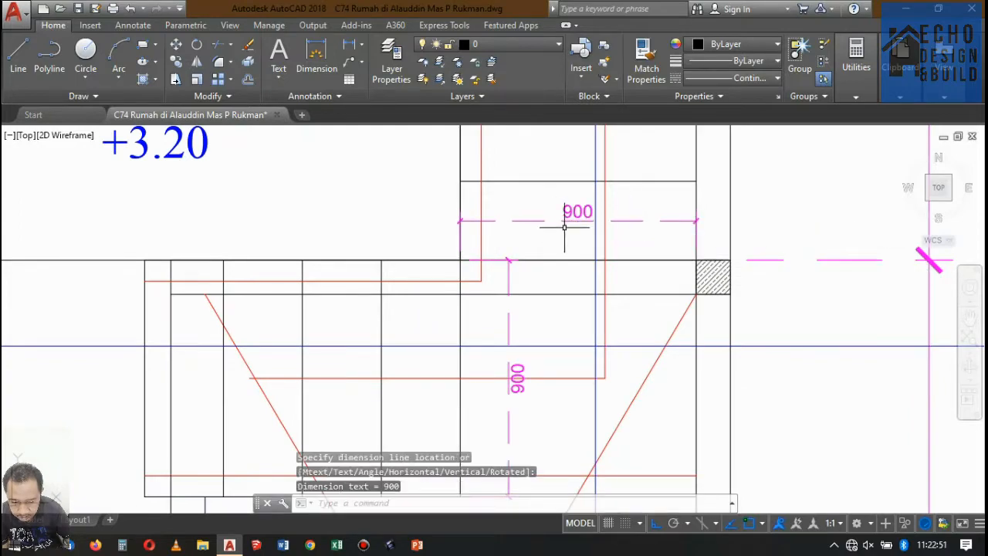
Step: Compare the stair and railing area of section Potongan A-A with the Denah Lantai 2 plan along the projection lines
scroll(571, 228, "down", 8)
scroll(560, 231, "up", 8)
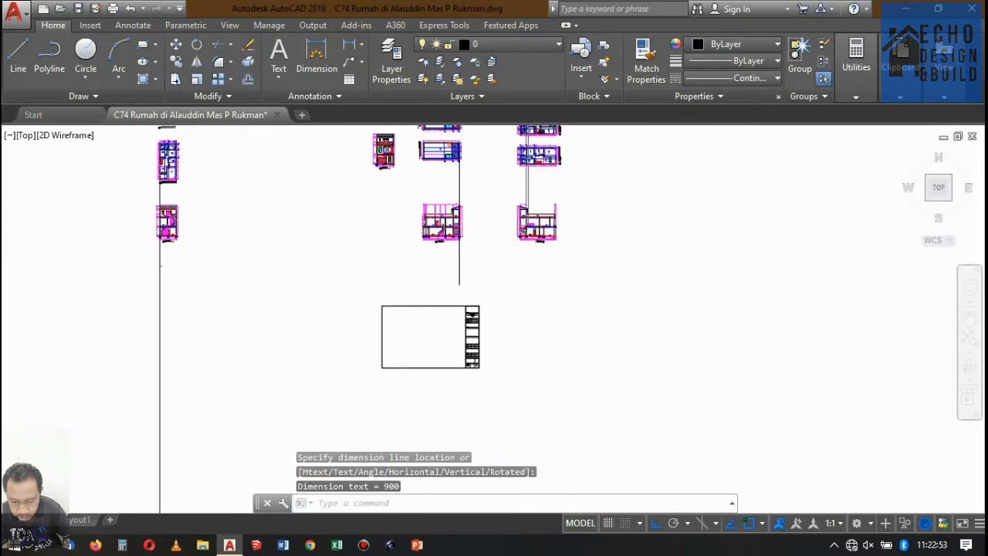
scroll(460, 234, "up", 4)
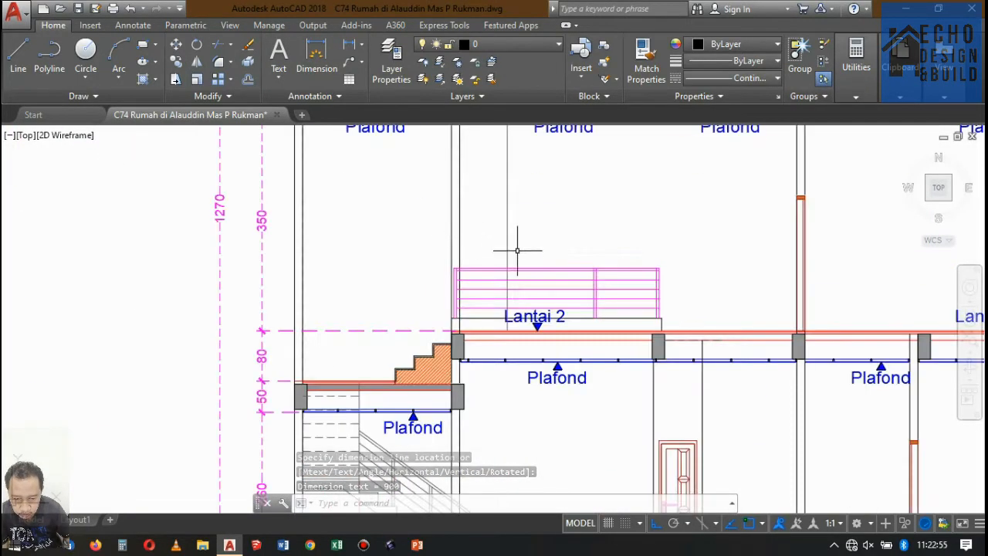
scroll(509, 246, "down", 4)
scroll(488, 239, "up", 4)
scroll(488, 240, "down", 4)
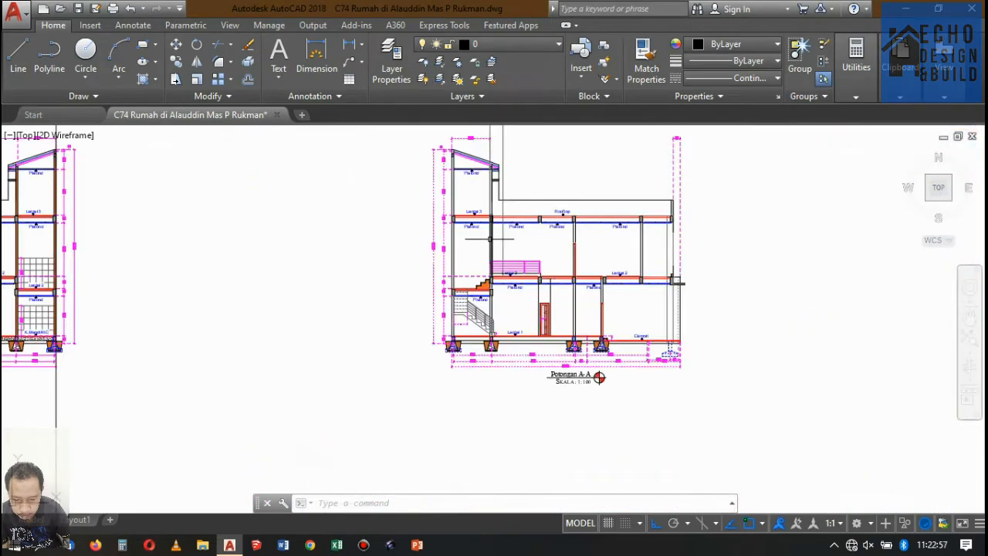
scroll(485, 270, "up", 4)
scroll(501, 289, "down", 10)
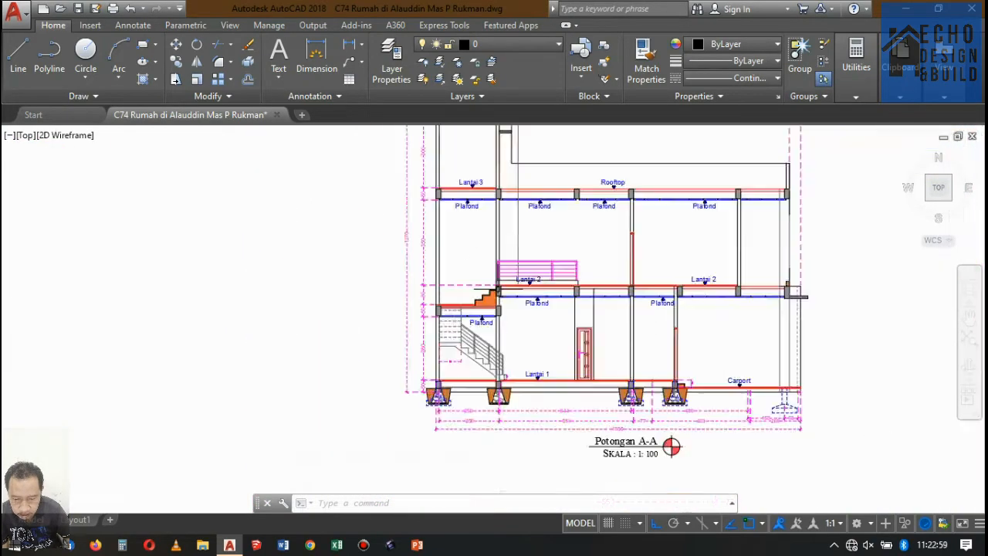
scroll(501, 185, "up", 9)
scroll(507, 215, "up", 6)
scroll(507, 216, "down", 6)
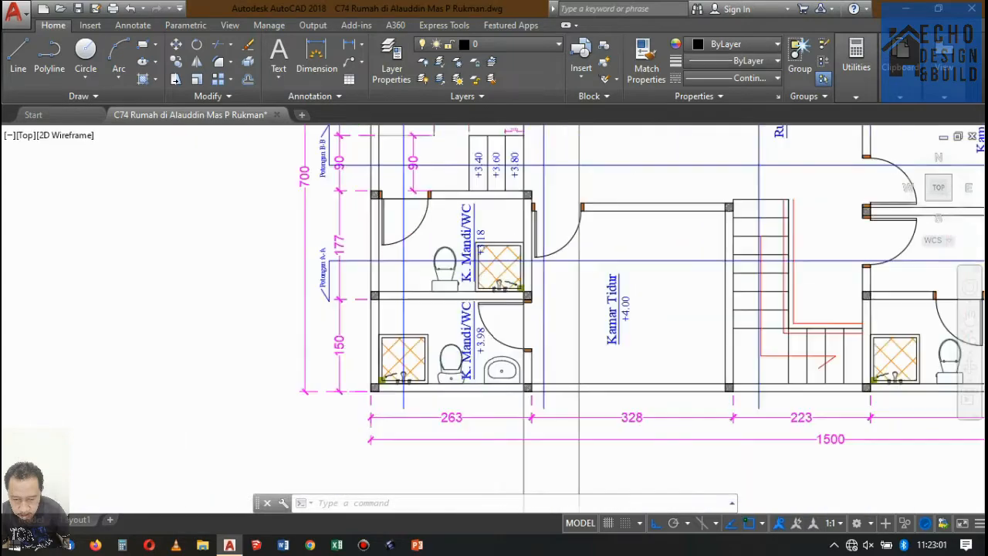
scroll(529, 171, "up", 4)
scroll(529, 172, "down", 8)
middle_click_drag(531, 433, 531, 384)
scroll(528, 236, "down", 6)
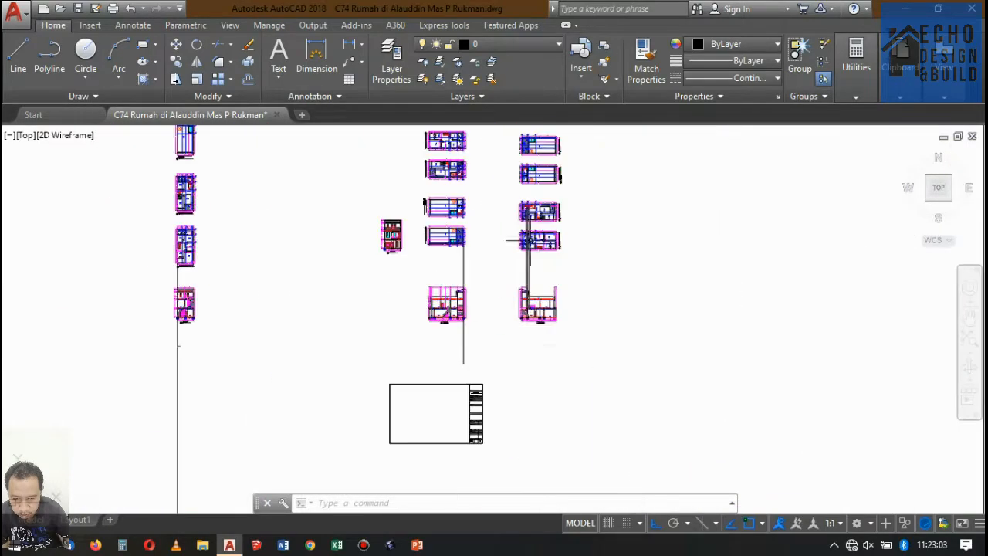
Step: Delete the solid vertical wall line rising from Lantai 2 beside the short stair in section Potongan A-A
scroll(530, 330, "up", 14)
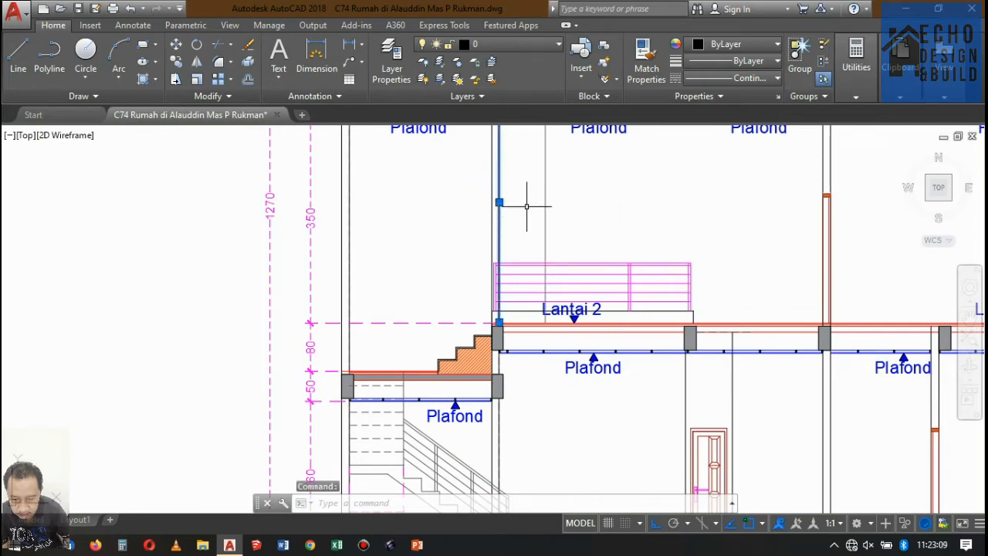
key("Delete")
scroll(489, 309, "up", 8)
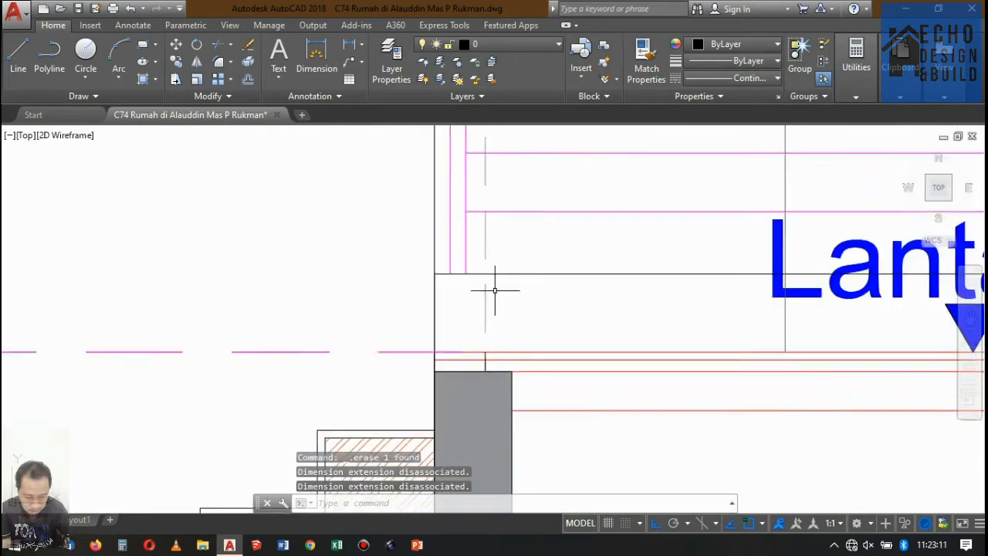
Step: Trim the Lantai 2 railing's horizontal bars on the stair side, using the vertical projection line as the cutting edge
scroll(496, 286, "down", 10)
scroll(506, 291, "up", 5)
scroll(514, 295, "down", 4)
scroll(520, 300, "up", 3)
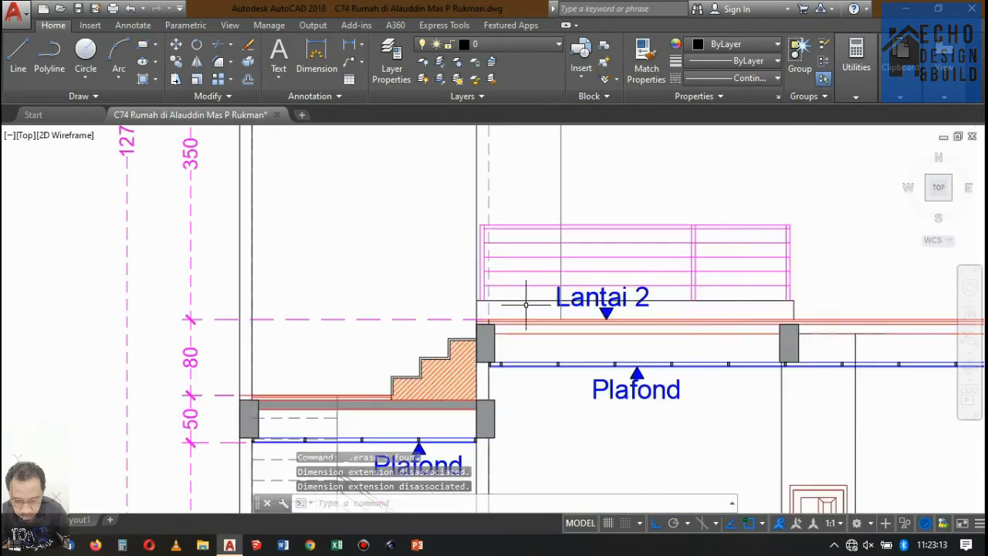
type("tr")
key("Return")
left_click(586, 217)
left_click(525, 189)
key("Return")
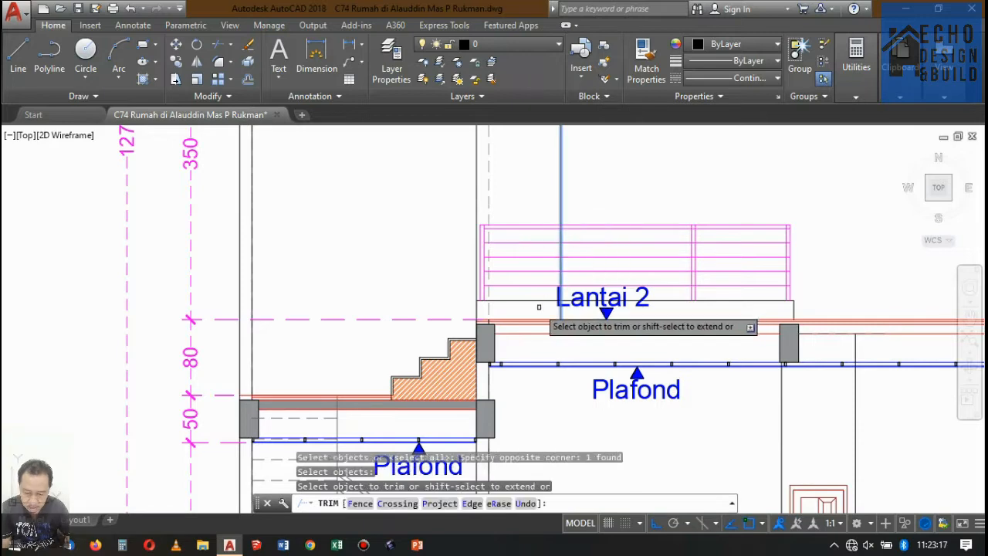
scroll(535, 285, "up", 2)
left_click(535, 285)
left_click(510, 152)
key("Return")
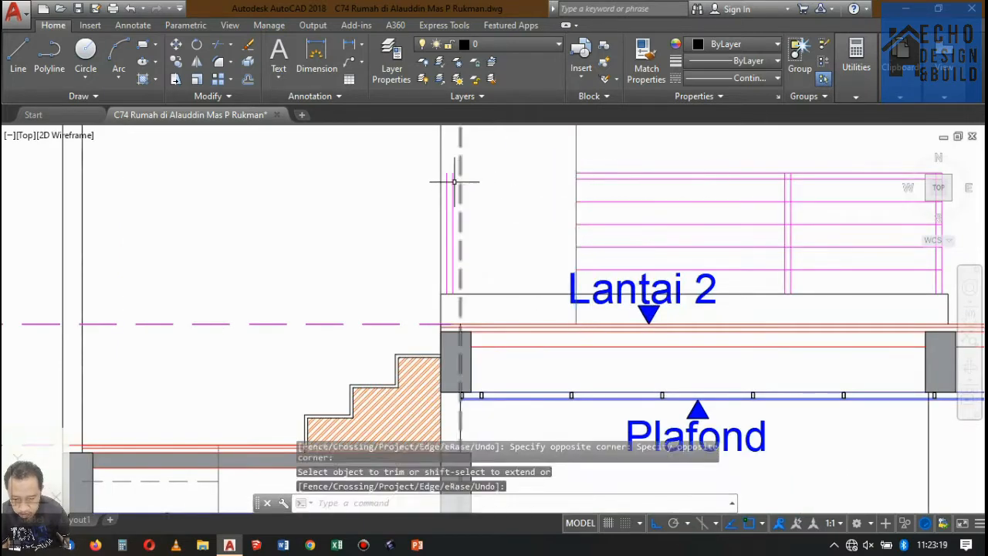
Step: Delete the two lines of the leftover railing end post next to the short stair
scroll(455, 180, "up", 5)
left_click(459, 212)
left_click(401, 161)
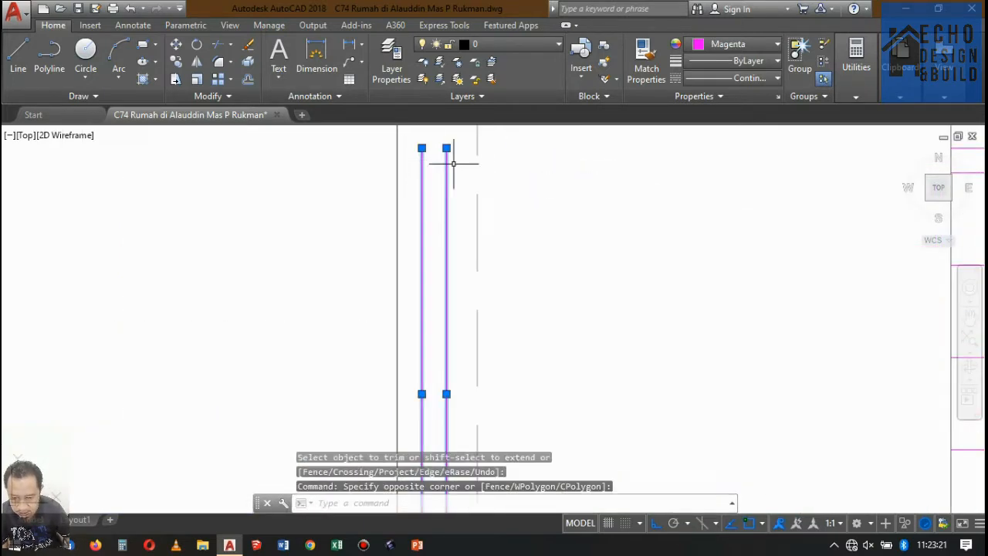
scroll(464, 181, "down", 8)
scroll(535, 204, "up", 5)
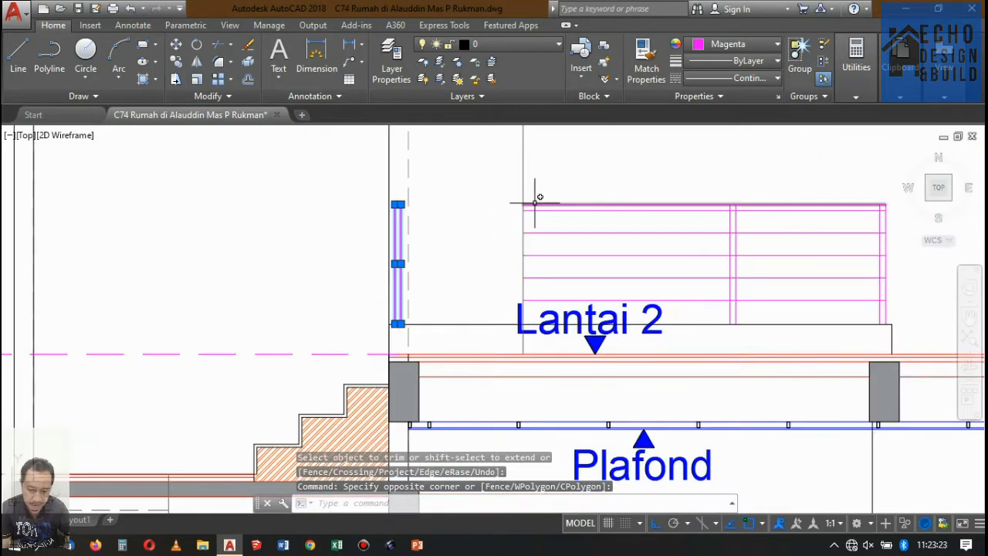
key("Delete")
scroll(543, 258, "down", 3)
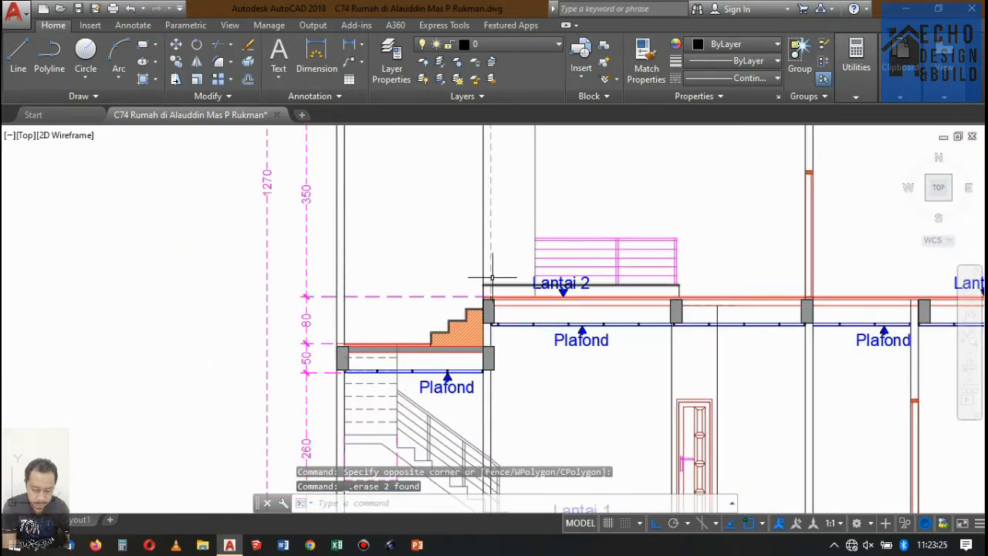
scroll(491, 276, "down", 5)
scroll(515, 279, "up", 7)
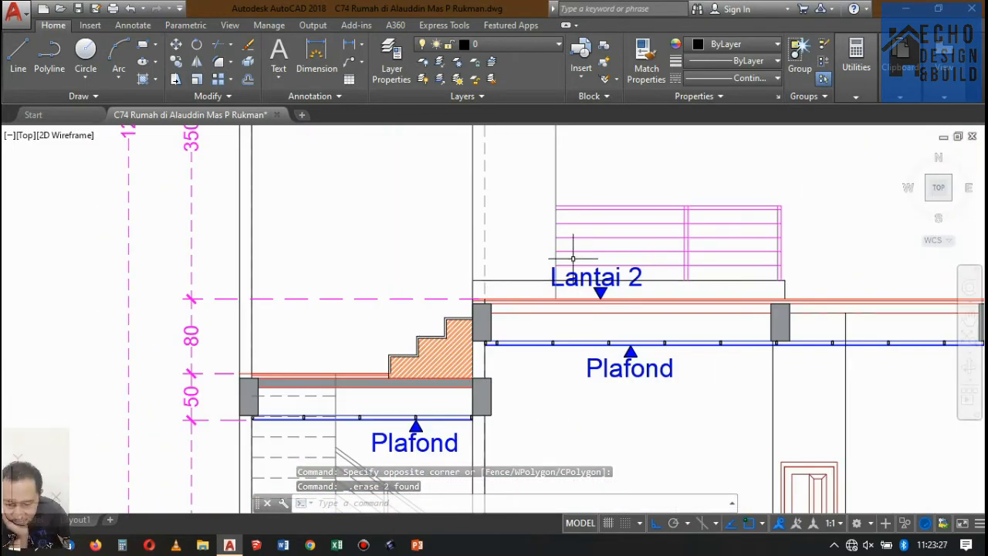
Step: Trim the base line under the Lantai 2 railing back to the vertical projection line on the stair side
type("tr")
key("Return")
scroll(545, 268, "up", 4)
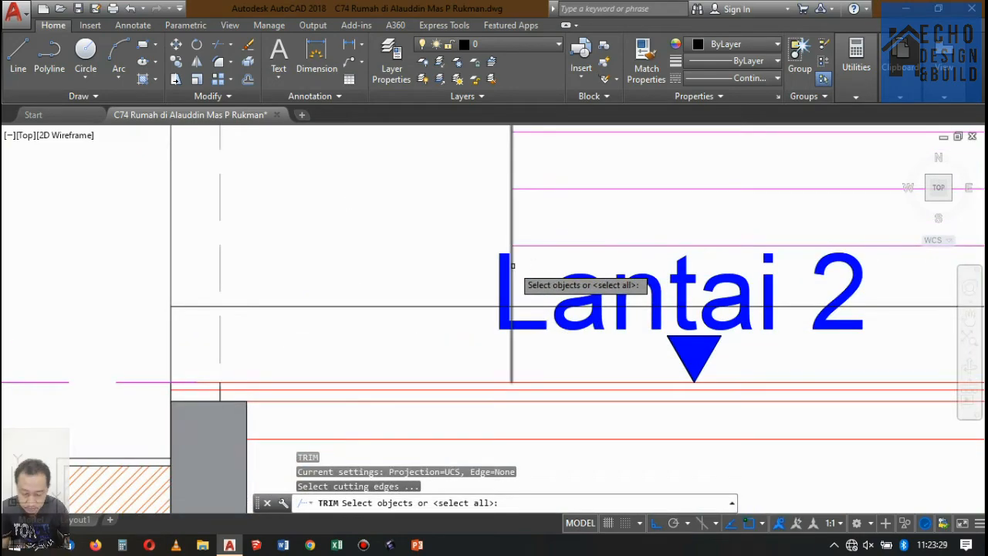
key("Return")
left_click(453, 327)
left_click(429, 284)
key("Return")
scroll(491, 280, "down", 4)
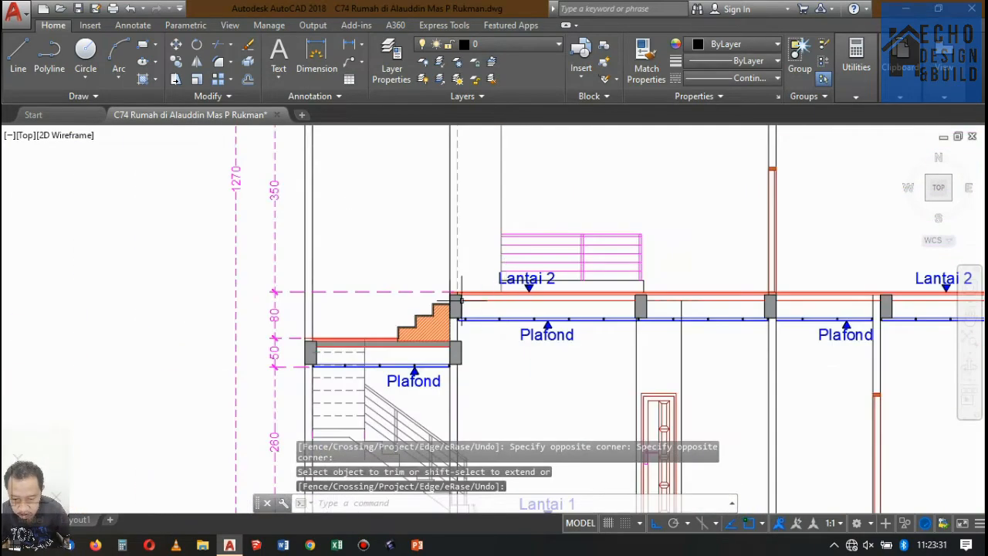
scroll(445, 294, "up", 3)
scroll(503, 238, "down", 5)
scroll(503, 239, "up", 2)
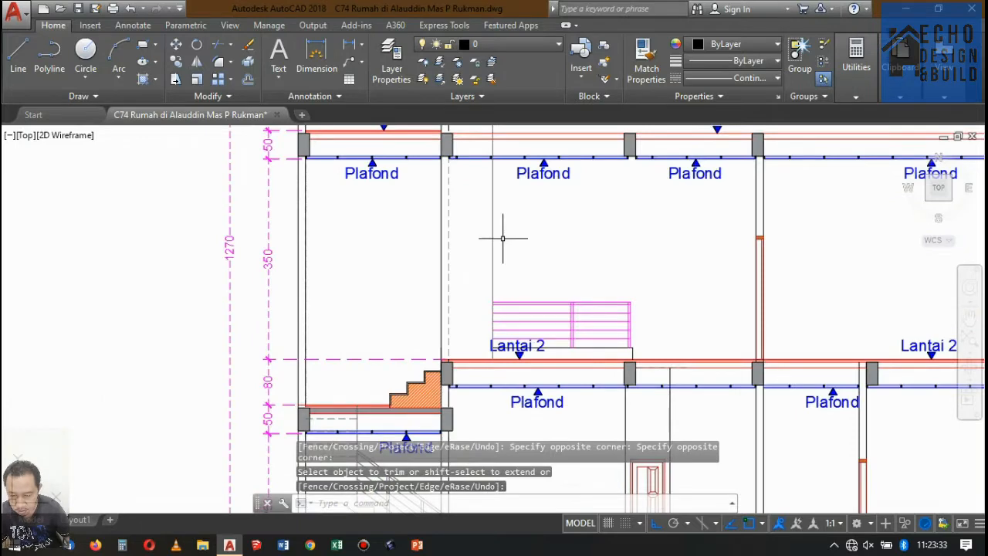
Step: Copy the intermediate railing post to the trimmed end of the railing at the vertical projection line
scroll(502, 238, "down", 4)
scroll(494, 286, "up", 7)
left_click(553, 302)
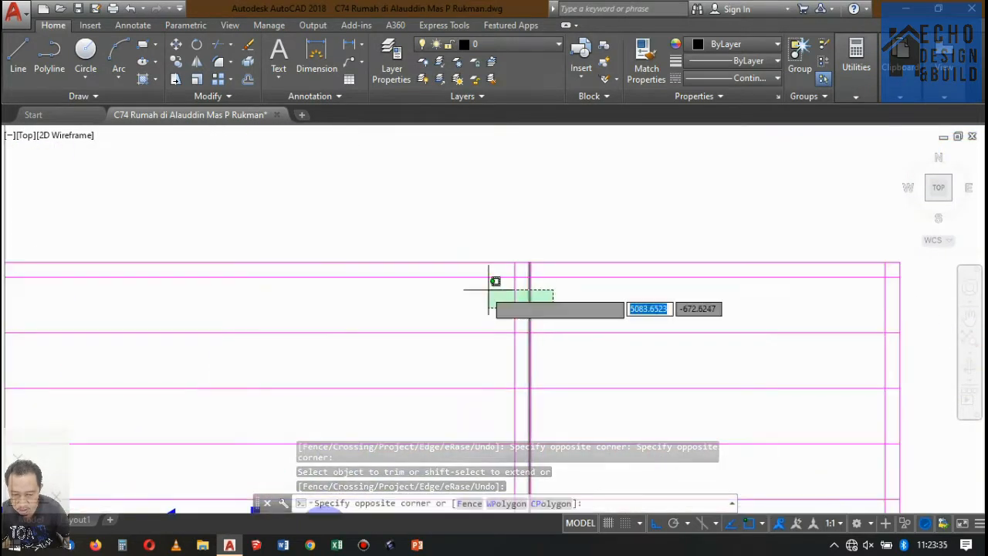
left_click(489, 291)
scroll(564, 249, "down", 5)
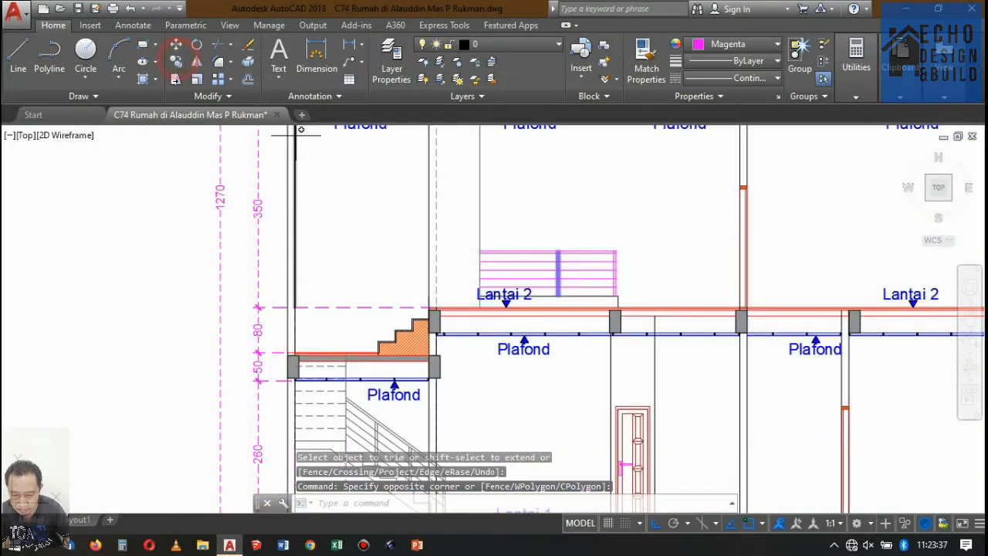
type("co")
key("Return")
scroll(580, 270, "up", 6)
left_click(580, 270)
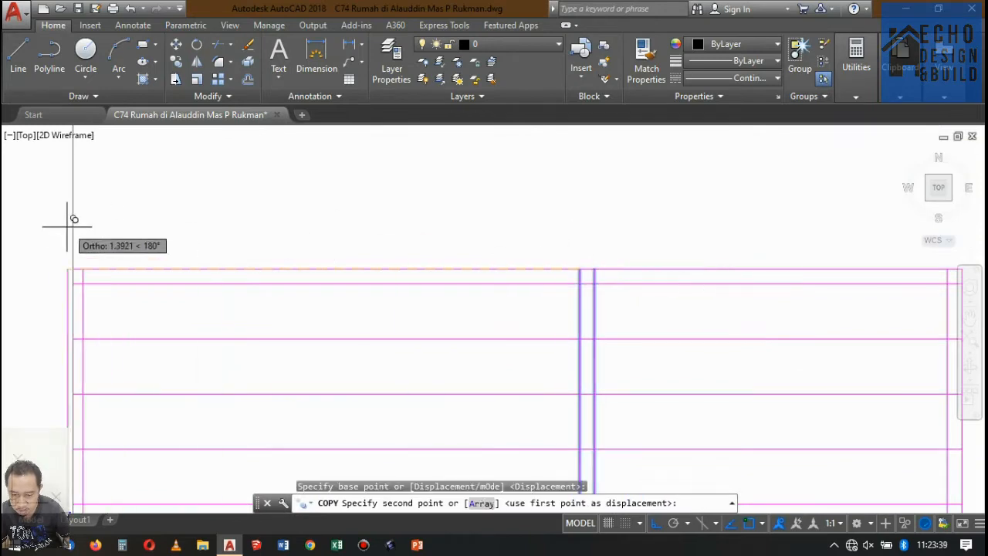
left_click(77, 263)
scroll(441, 209, "down", 5)
scroll(456, 210, "up", 3)
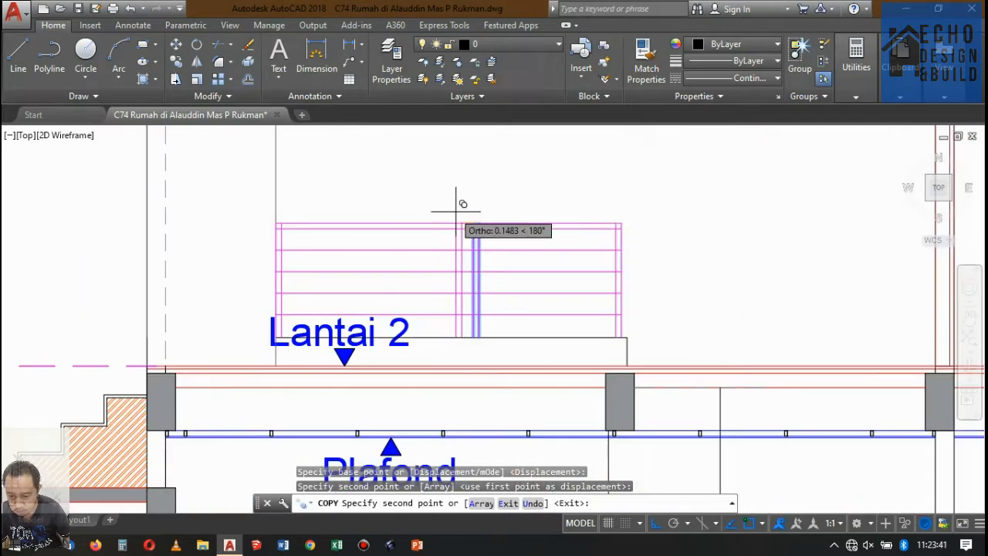
left_click(456, 205)
key("Return")
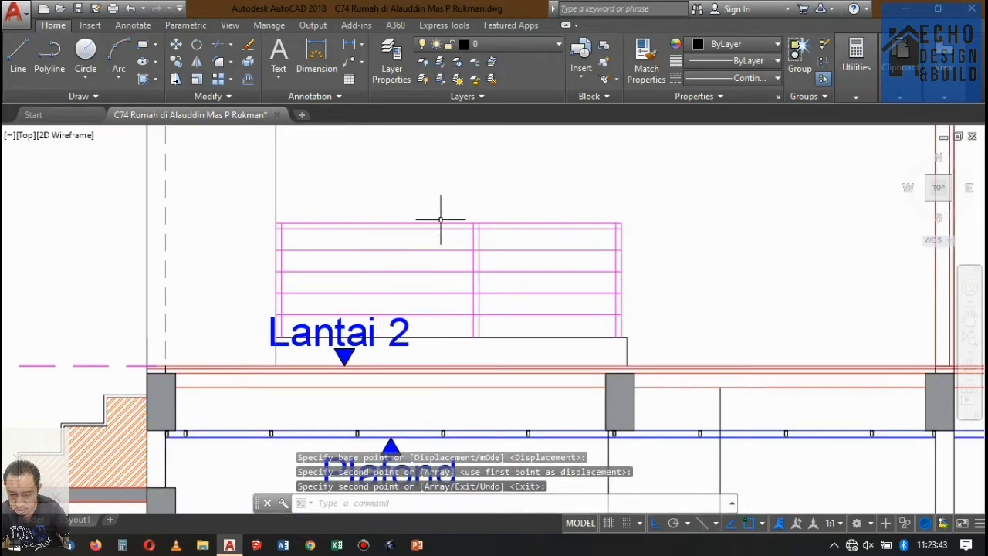
Step: Move the intermediate railing post to the middle of the shortened Lantai 2 railing
scroll(441, 219, "up", 5)
left_click(505, 249)
left_click(447, 225)
type("m")
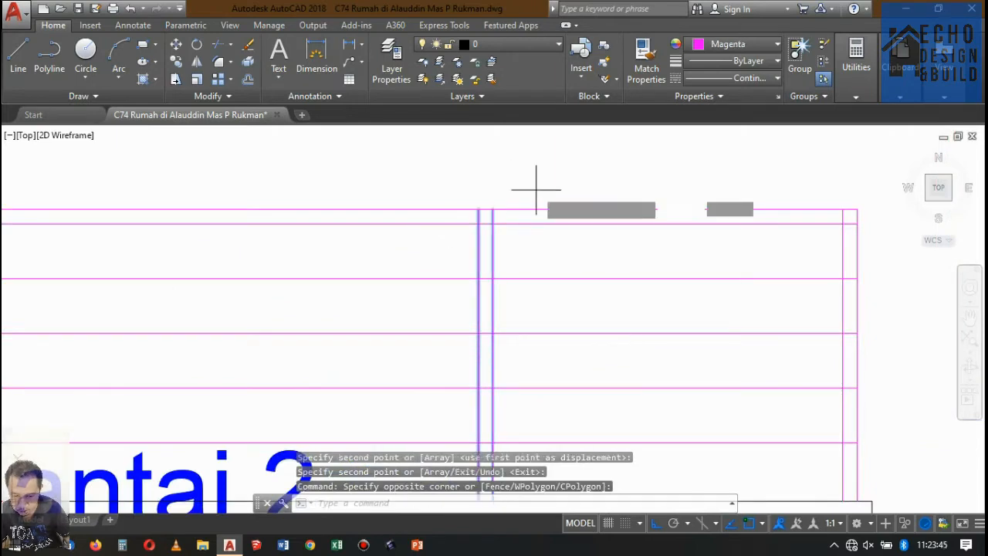
key("Return")
left_click(493, 207)
scroll(505, 223, "down", 5)
scroll(504, 223, "up", 5)
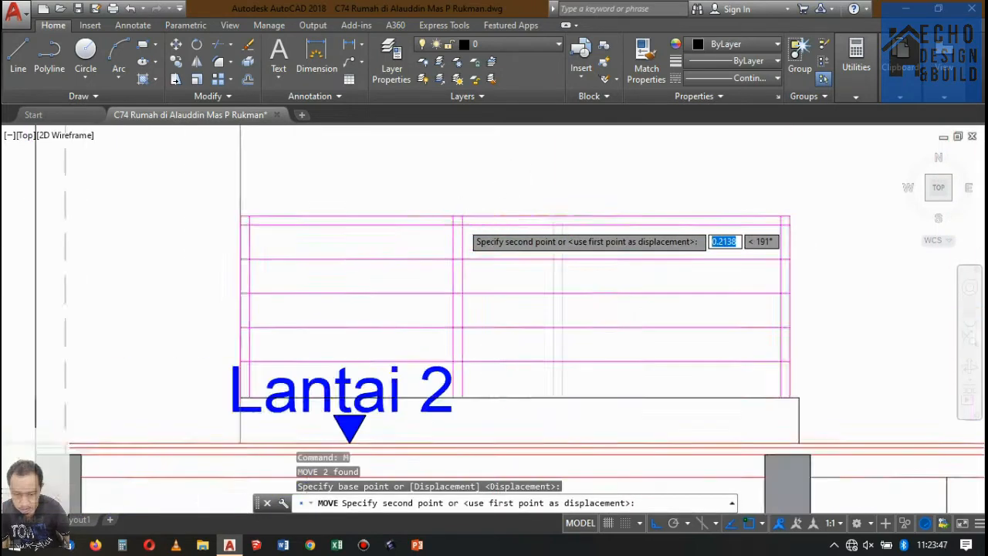
left_click(542, 215)
scroll(541, 215, "down", 5)
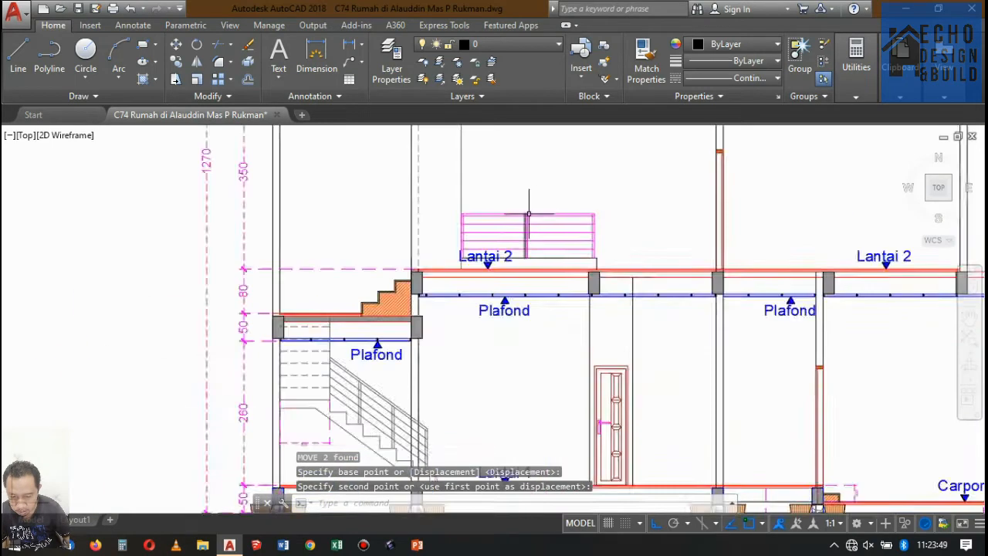
Step: Move the middle post of the Lantai 2 railing 0.02 horizontally, away from the stair side
scroll(486, 231, "up", 7)
left_click(494, 215)
left_click(415, 187)
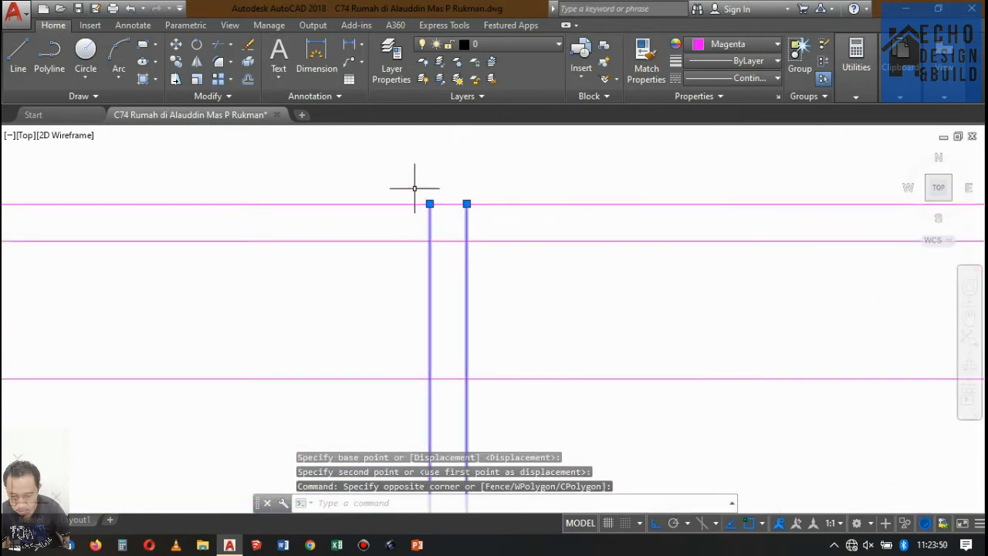
type("m")
key("Return")
left_click(450, 155)
type("0.02")
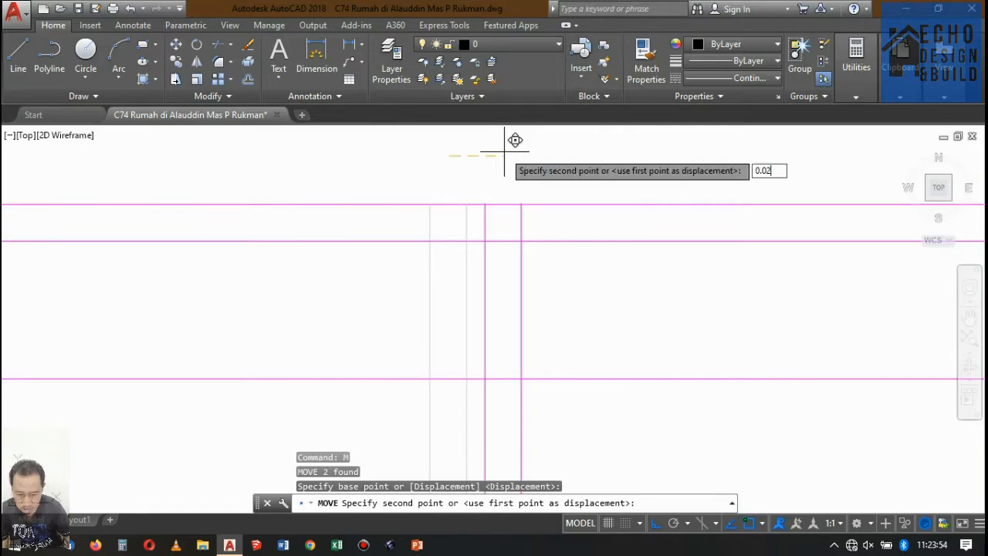
key("Return")
scroll(515, 170, "down", 5)
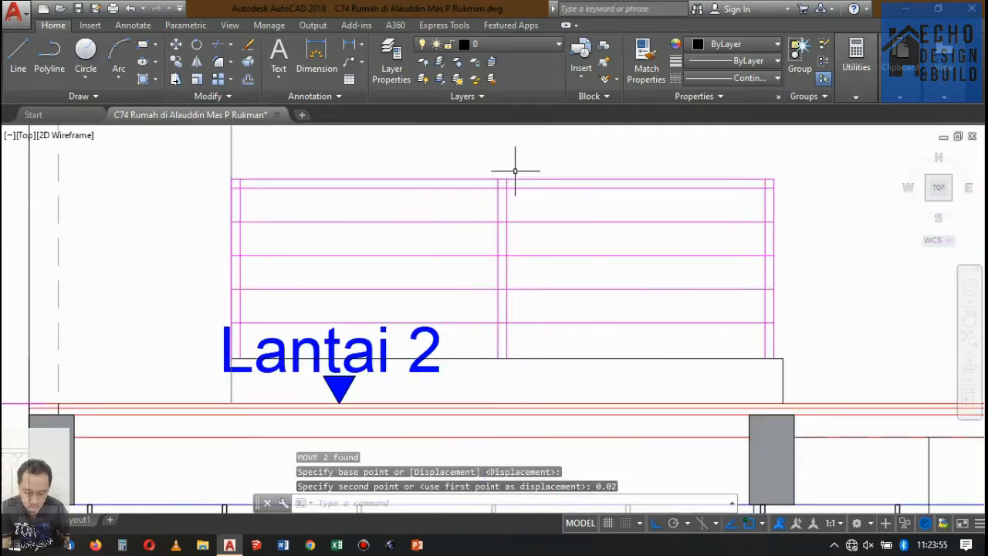
Step: Review section Potongan A-A, examining the shortened Lantai 2 railing and the short stair beside it
scroll(494, 199, "down", 8)
scroll(505, 189, "up", 4)
scroll(534, 248, "down", 2)
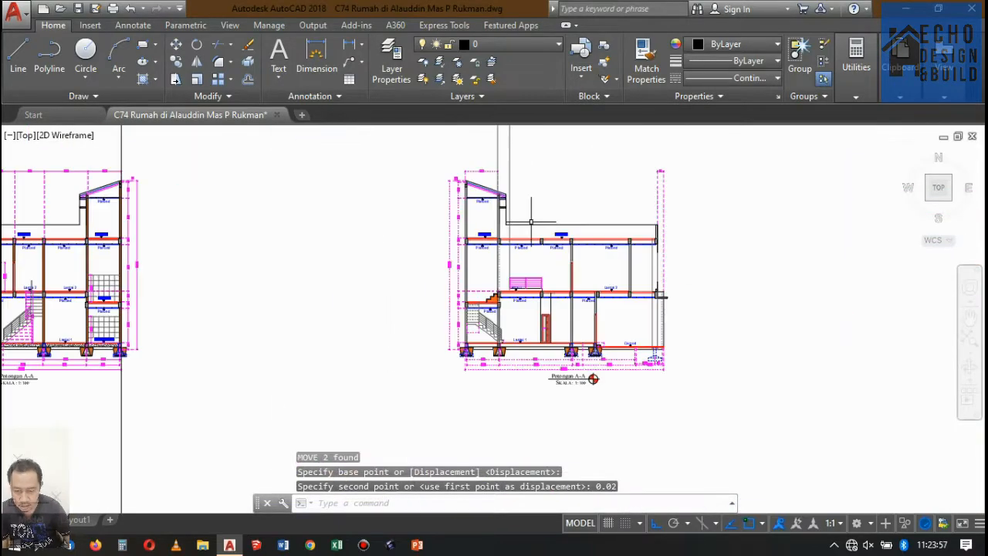
scroll(530, 218, "up", 1)
scroll(532, 228, "down", 3)
scroll(534, 232, "up", 3)
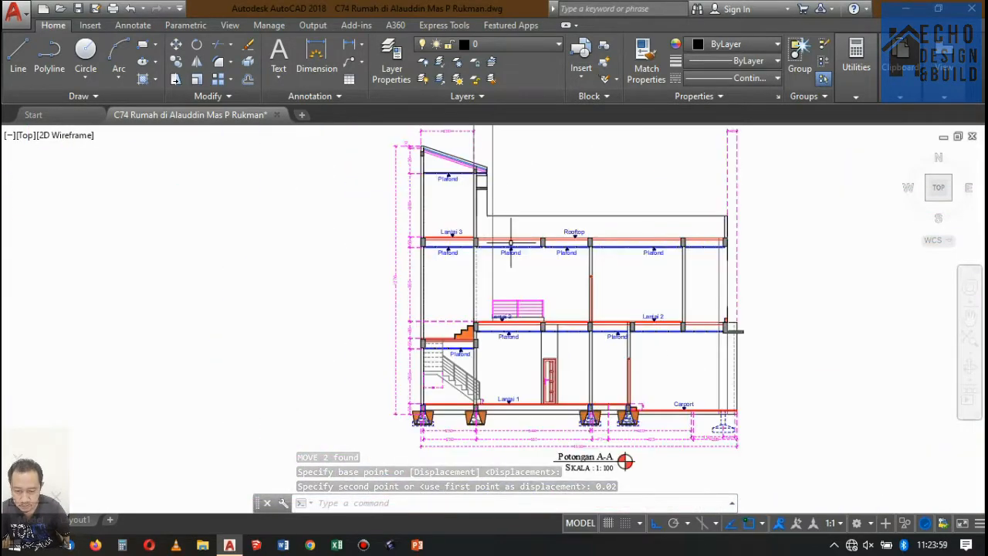
scroll(513, 247, "up", 4)
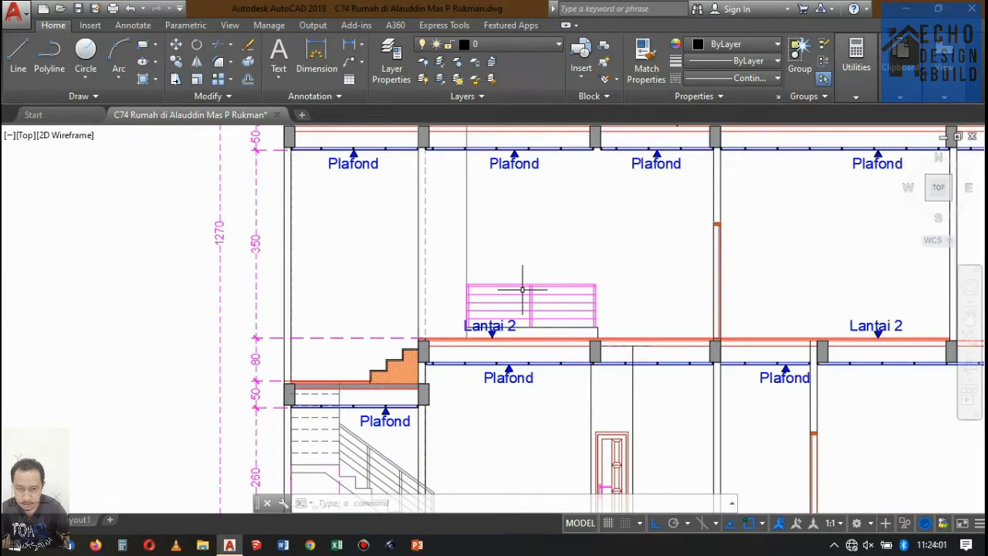
scroll(533, 262, "down", 8)
scroll(587, 324, "up", 5)
scroll(501, 293, "down", 6)
scroll(460, 269, "up", 4)
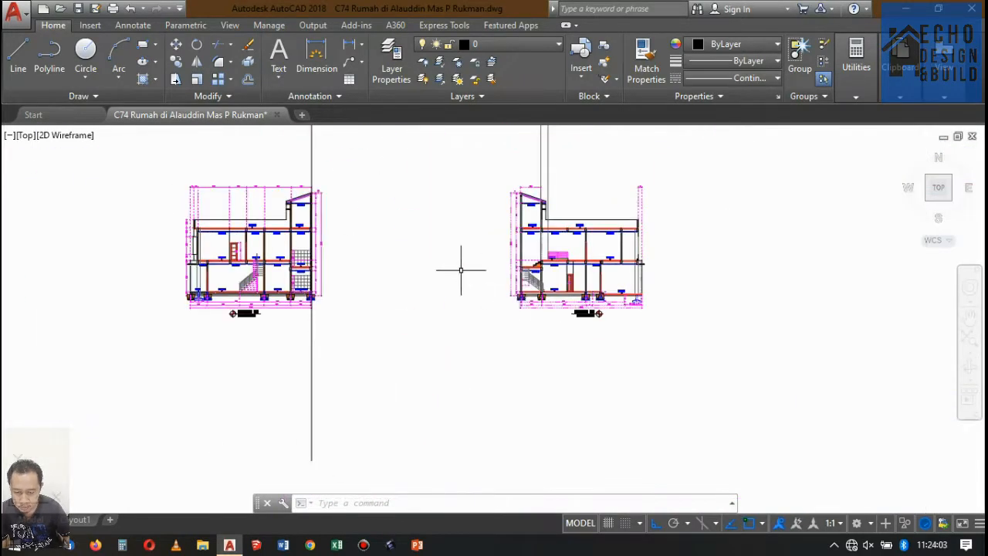
scroll(450, 263, "down", 2)
scroll(541, 259, "up", 4)
scroll(540, 258, "down", 4)
scroll(544, 259, "up", 4)
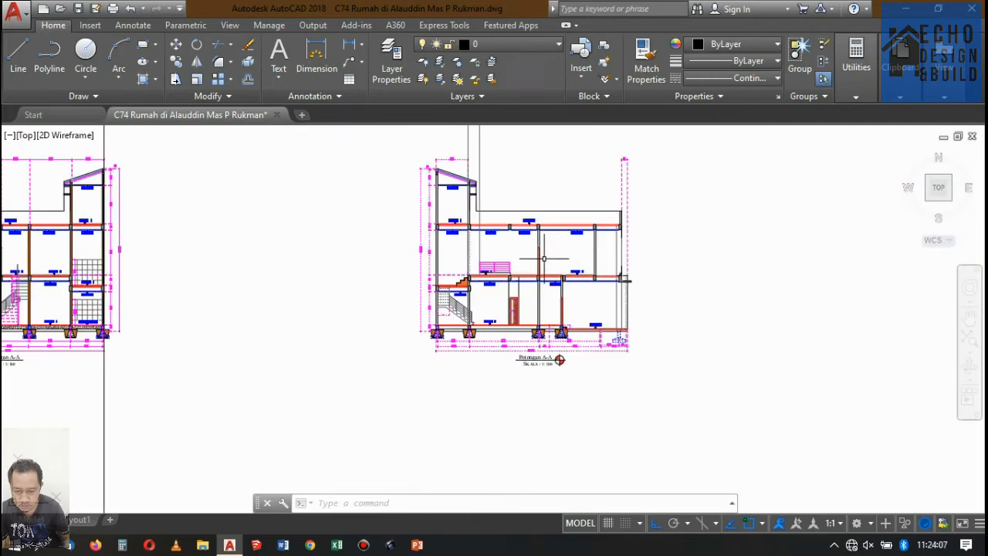
scroll(555, 229, "down", 4)
scroll(571, 216, "up", 6)
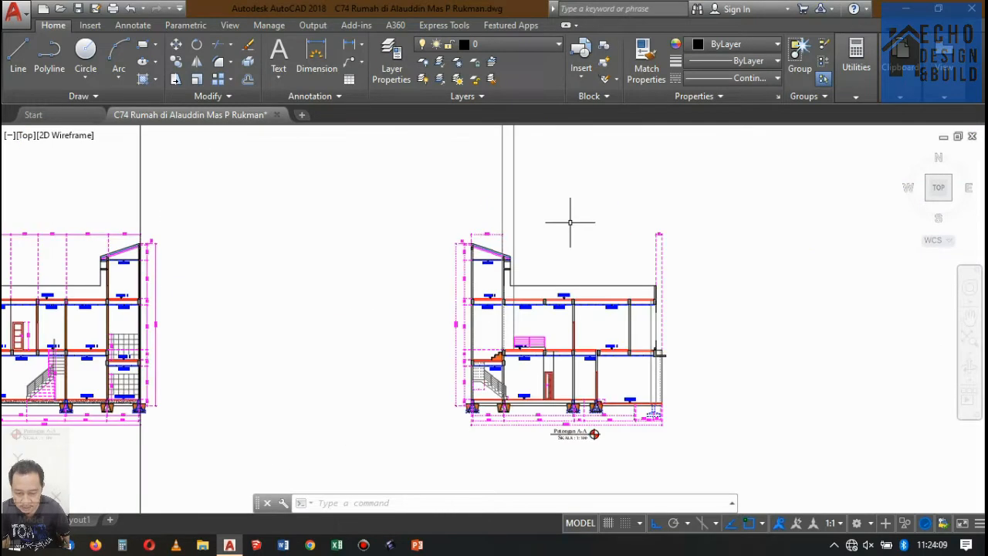
scroll(571, 249, "down", 6)
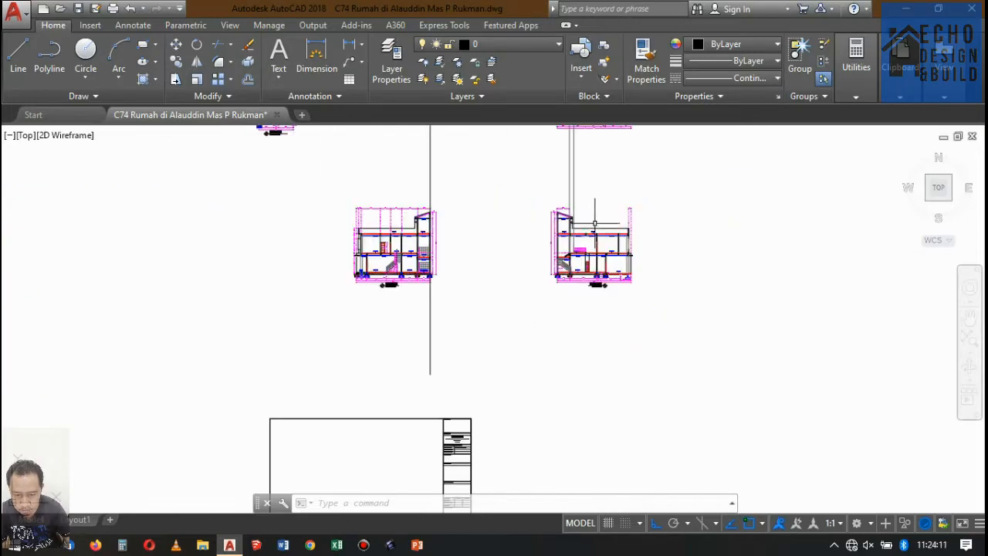
scroll(486, 390, "up", 10)
scroll(579, 231, "down", 4)
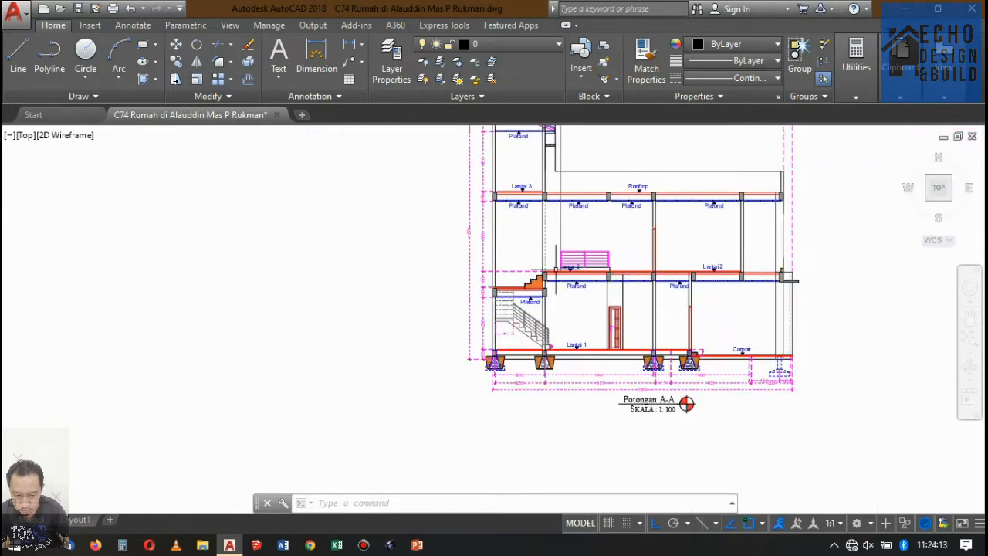
scroll(569, 267, "up", 5)
scroll(569, 258, "down", 3)
scroll(569, 249, "up", 2)
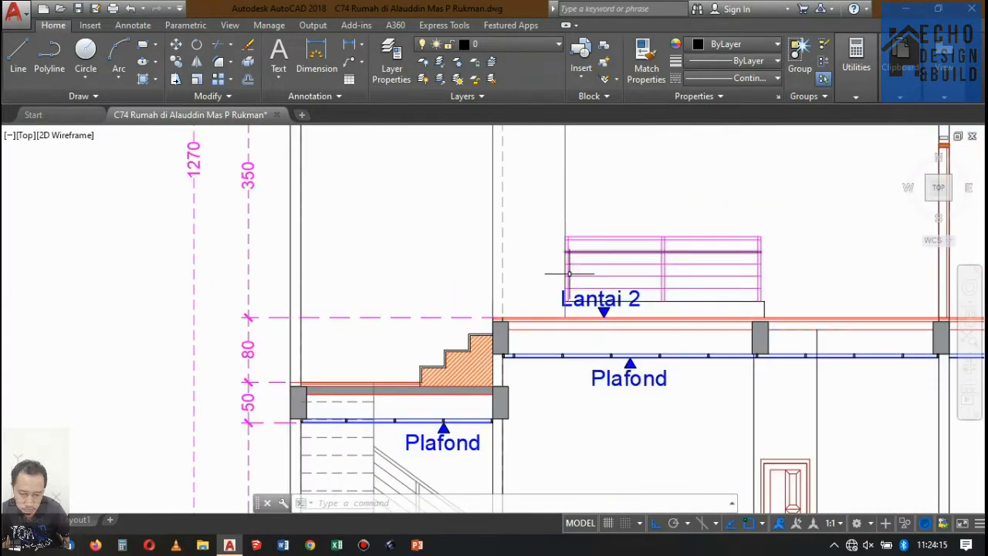
Step: Examine the stairs, the void and the Ruang Keluarga area on the Denah Lantai 2 plan
scroll(569, 270, "down", 7)
scroll(571, 247, "up", 5)
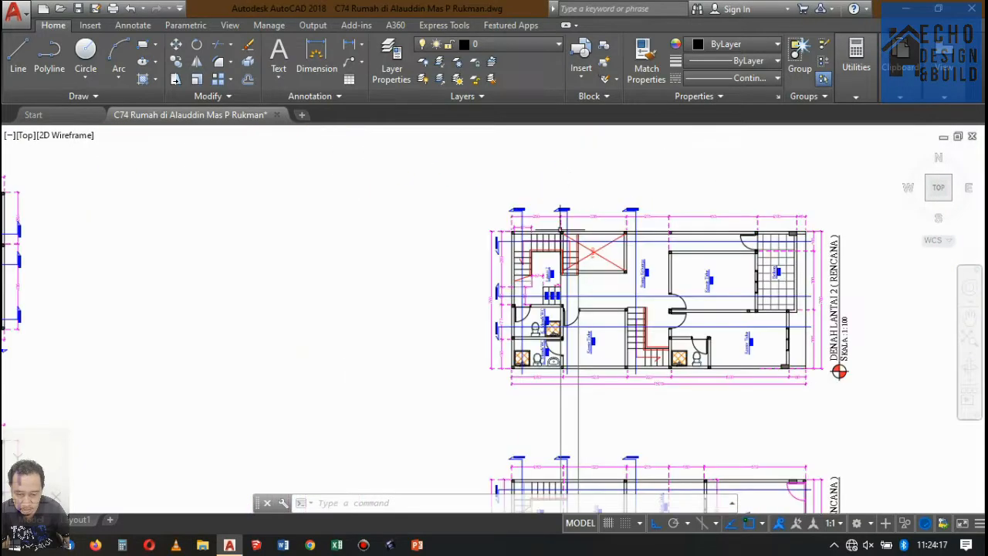
scroll(569, 266, "up", 5)
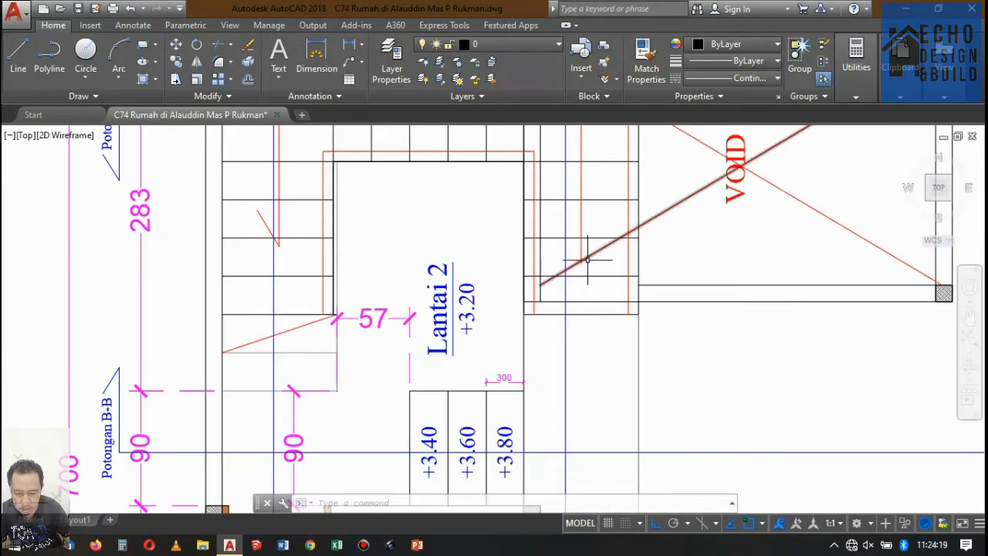
scroll(588, 261, "down", 1)
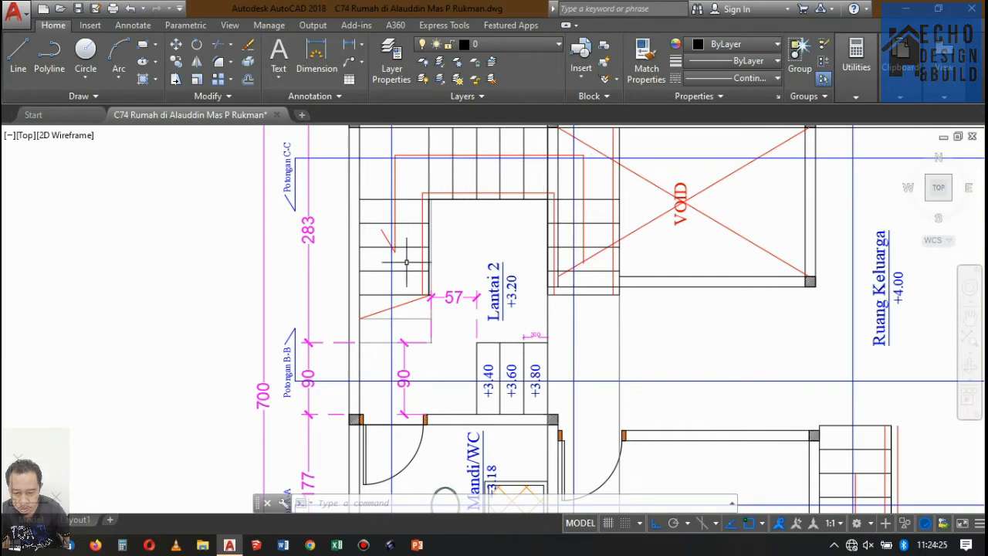
scroll(402, 327, "down", 3)
scroll(456, 236, "up", 3)
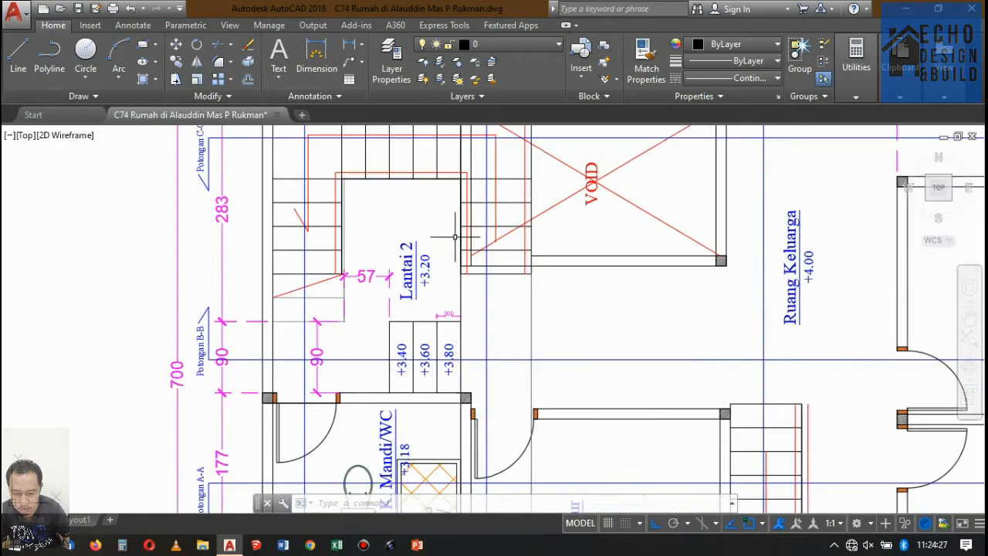
scroll(430, 270, "down", 3)
scroll(562, 209, "up", 4)
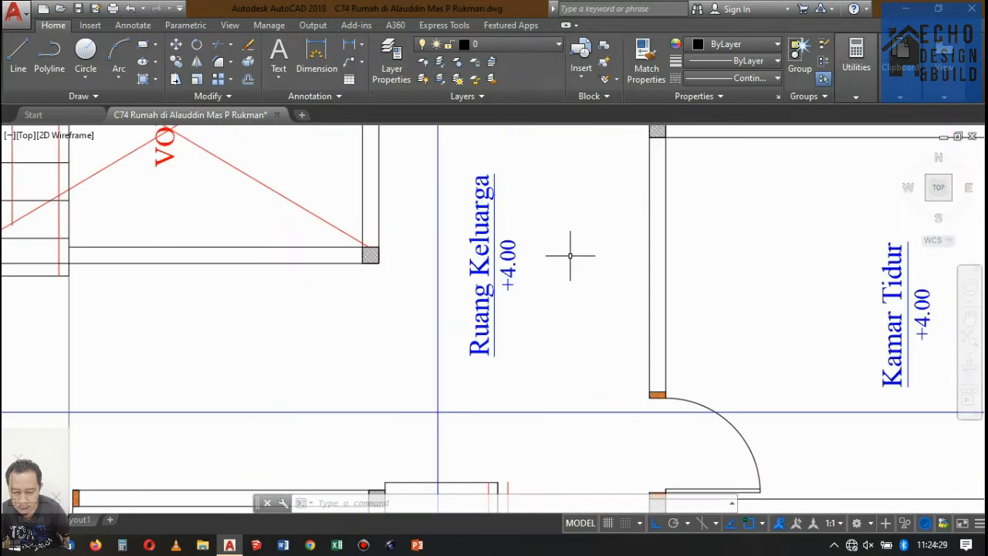
Step: Examine the stair, Gudang and skylight layout on the Denah Lantai 3/Rooftop plan
scroll(574, 254, "down", 4)
scroll(363, 162, "down", 4)
scroll(351, 174, "up", 7)
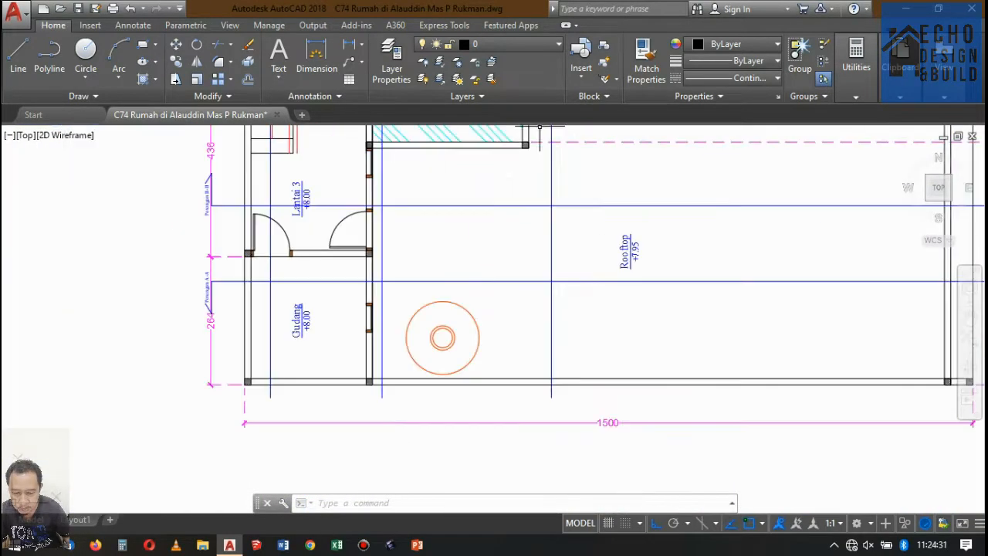
scroll(351, 175, "down", 3)
scroll(221, 231, "up", 2)
scroll(309, 263, "down", 2)
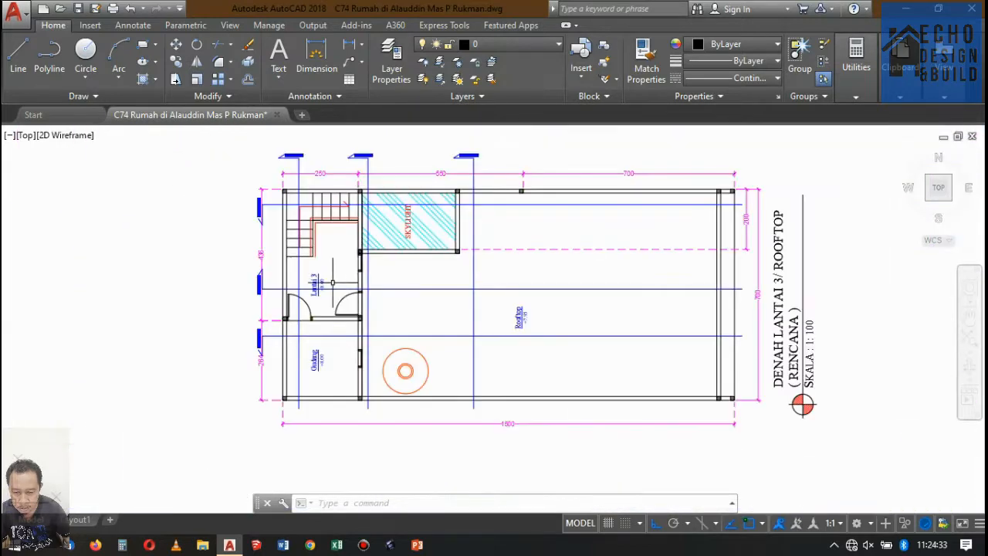
scroll(309, 260, "up", 2)
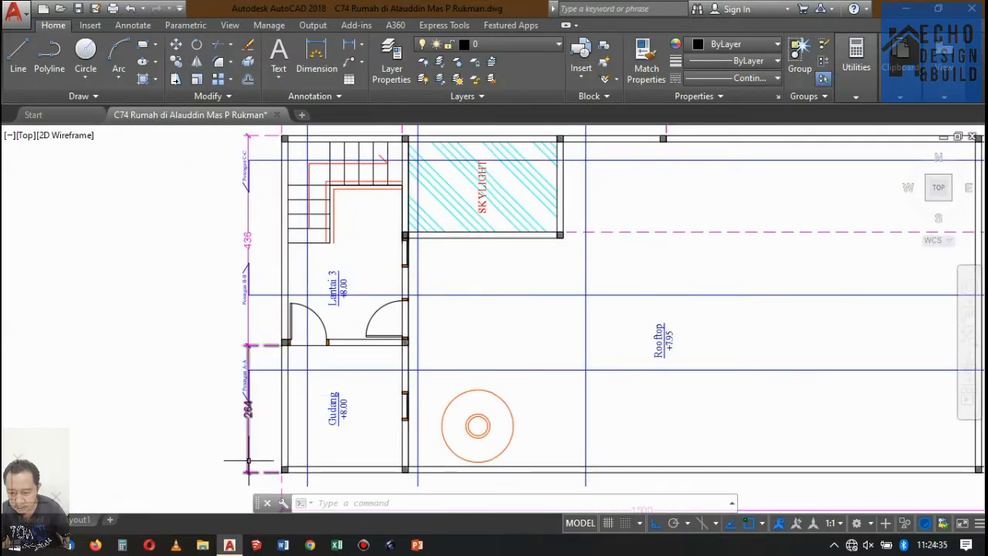
Step: Switch to Calculator, divide 4 by 16, and close it again
left_click(125, 545)
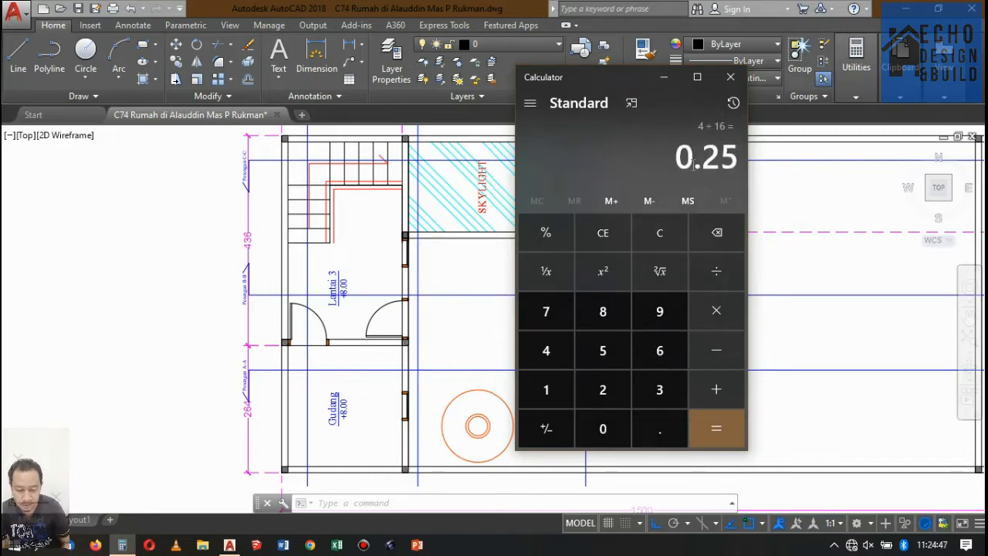
left_click(739, 84)
Step: Check section Potongan A-A again around the projection lines, the Lantai 2 railing and the stair-side wall
scroll(525, 278, "down", 5)
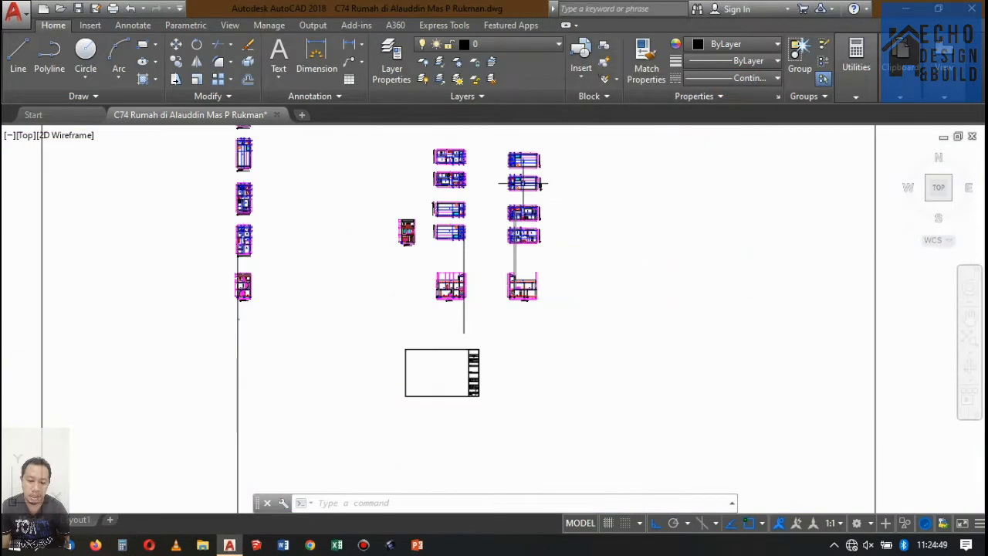
scroll(509, 293, "up", 4)
scroll(498, 315, "up", 3)
scroll(518, 313, "down", 5)
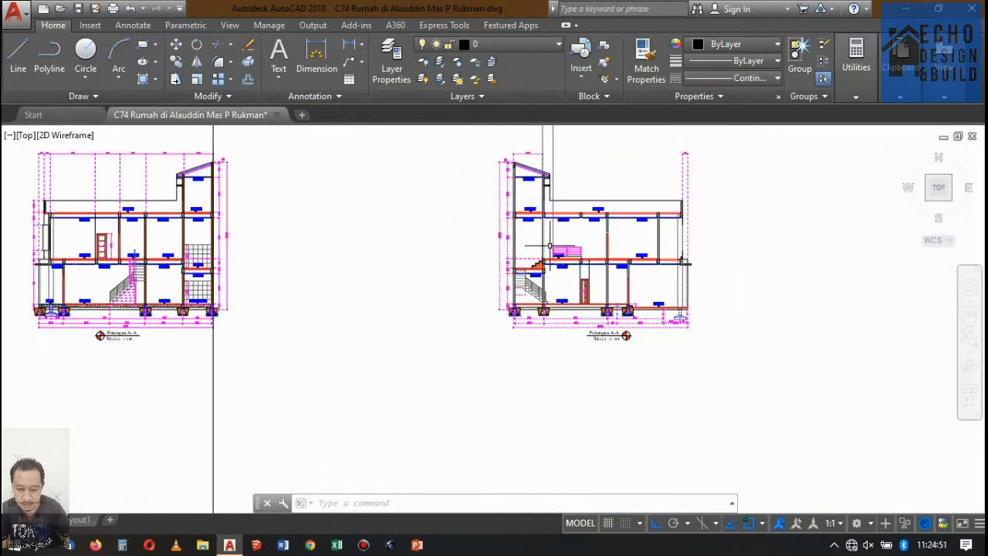
scroll(536, 309, "up", 8)
scroll(537, 309, "down", 6)
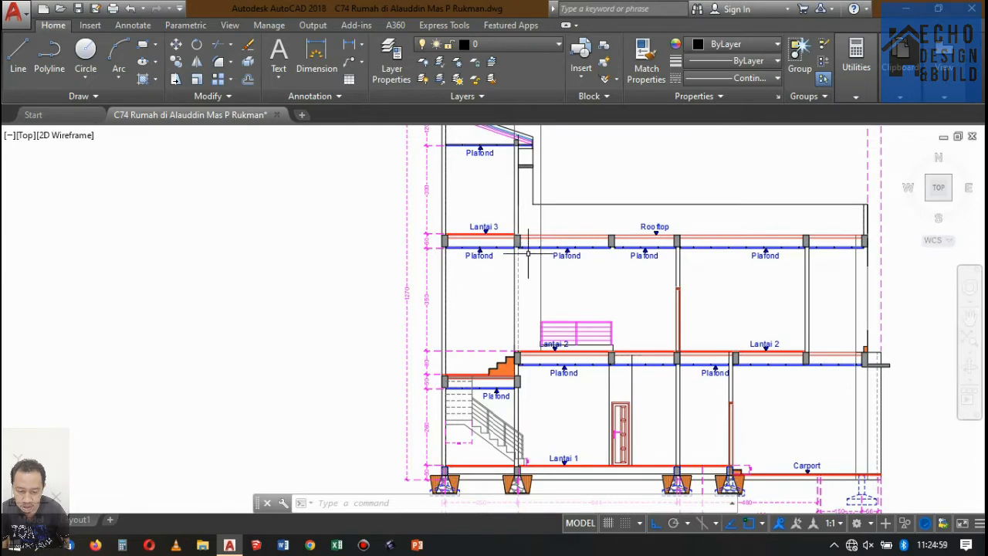
scroll(455, 262, "down", 4)
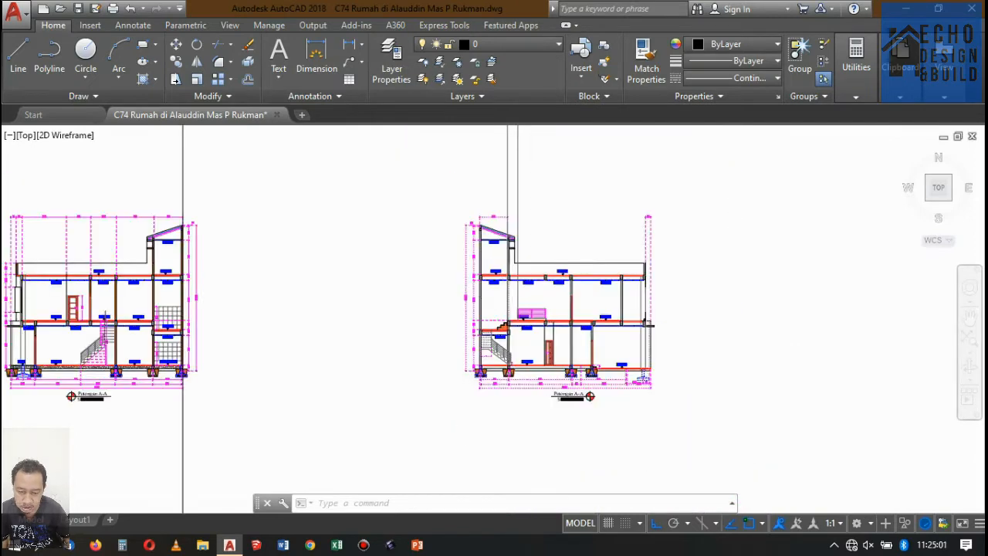
scroll(502, 292, "up", 4)
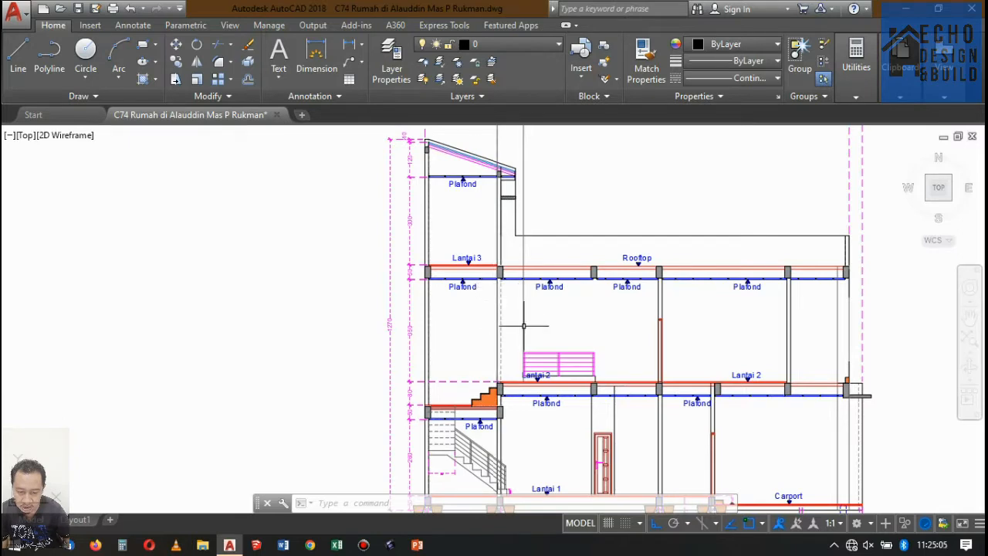
Step: Delete the small ceiling batten under the Lantai 3 beam, at the wall-side end of the Rooftop ceiling
scroll(503, 289, "up", 5)
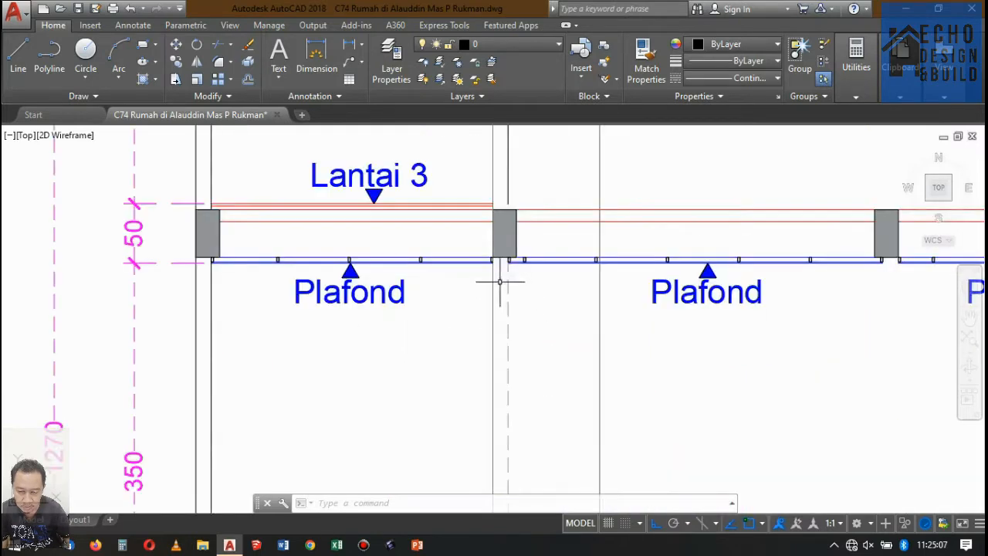
scroll(525, 260, "up", 4)
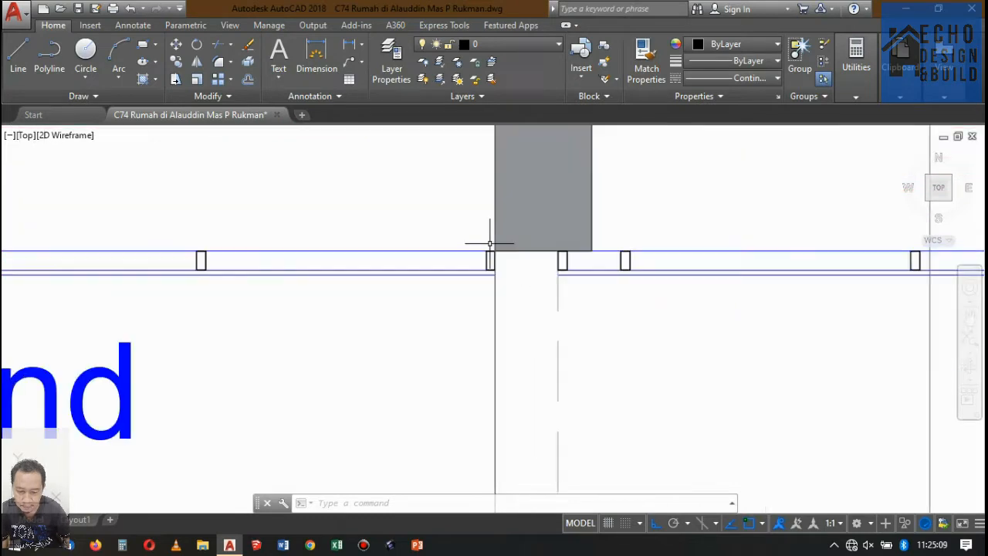
scroll(579, 261, "up", 3)
left_click(576, 260)
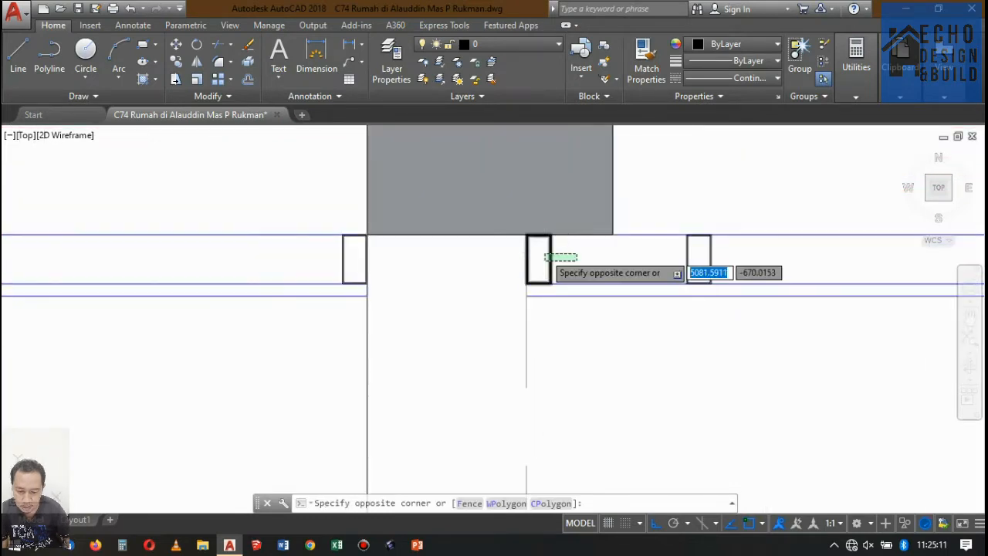
left_click(549, 261)
key("Delete")
scroll(617, 263, "down", 7)
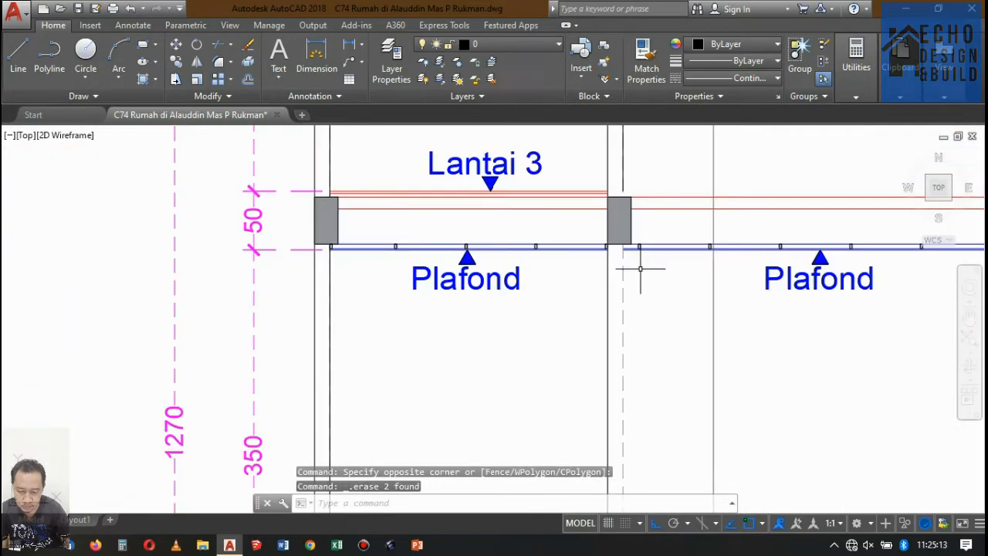
Step: Delete the vertical dashed hidden line at the stair-side wall that runs from Lantai 3 down past Lantai 2
left_click(632, 296)
scroll(635, 270, "up", 3)
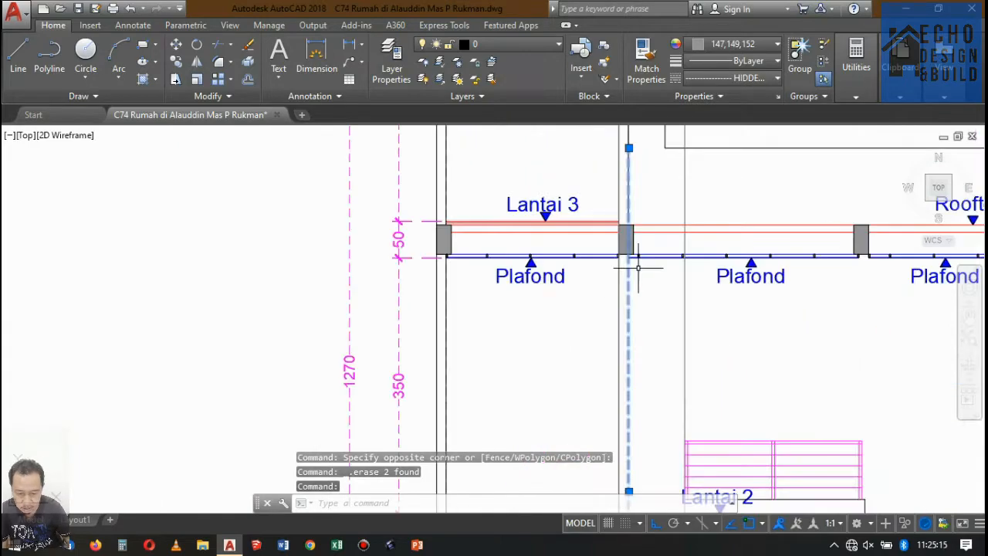
scroll(638, 263, "down", 7)
scroll(638, 266, "up", 6)
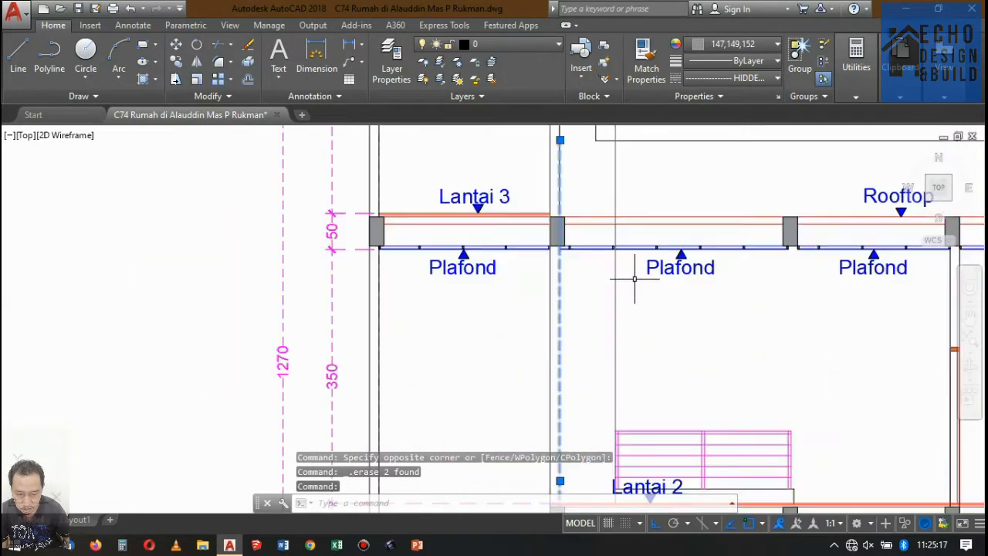
scroll(640, 276, "down", 3)
scroll(609, 325, "up", 3)
scroll(608, 326, "up", 4)
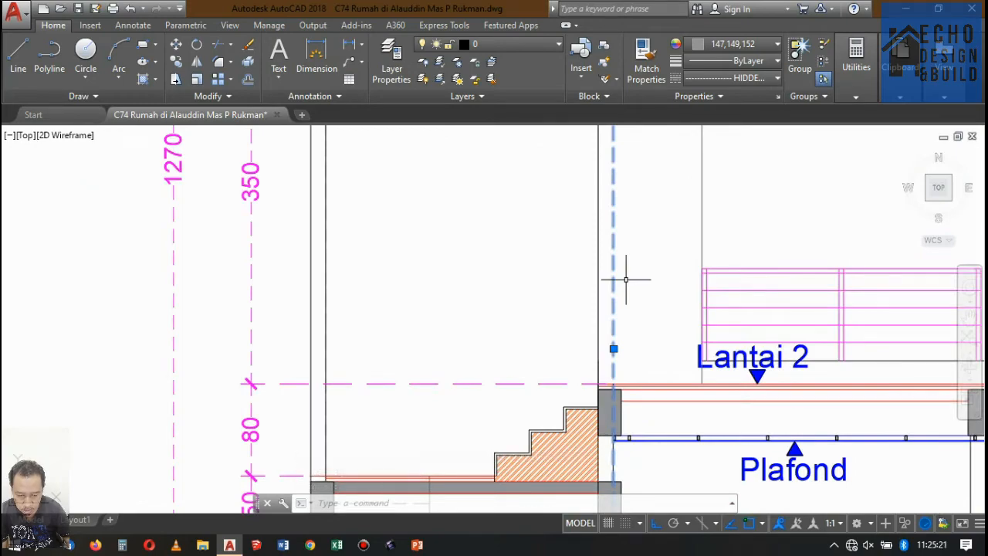
key("Delete")
Step: Check the stair-side wall in section Potongan A-A from the lower stair up to the roof overhang
scroll(630, 276, "down", 5)
scroll(634, 274, "up", 6)
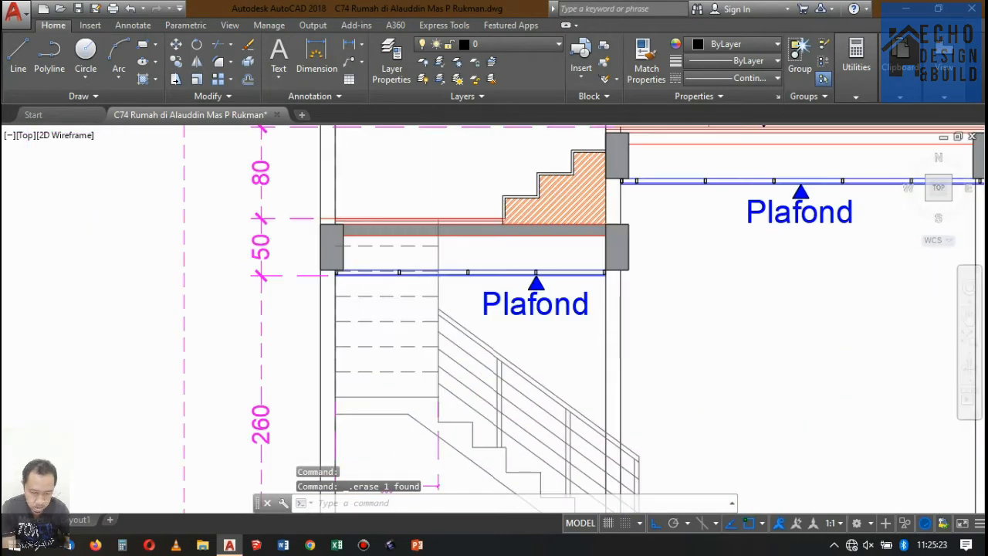
scroll(589, 253, "down", 6)
scroll(589, 253, "up", 5)
scroll(589, 254, "down", 5)
scroll(589, 253, "up", 6)
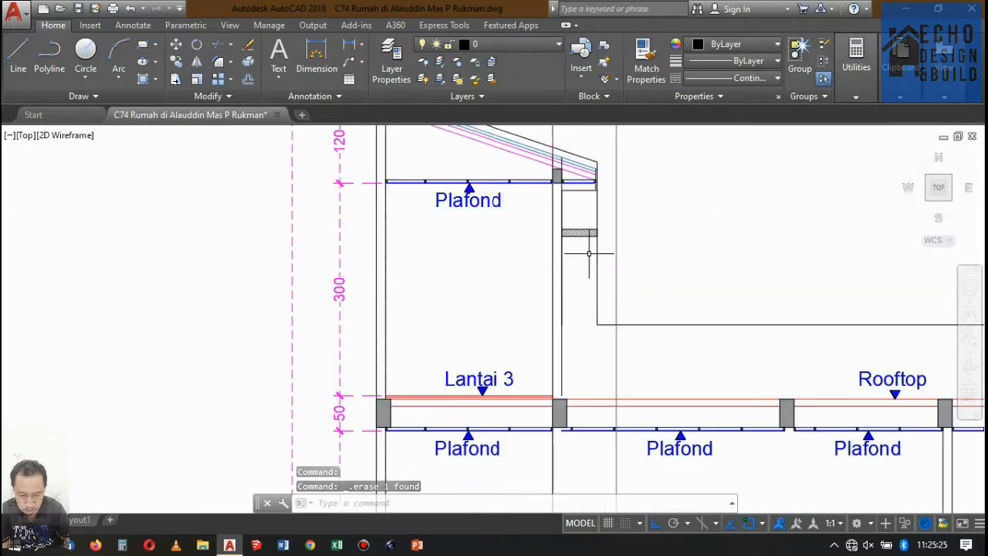
Step: Check section Potongan A-A from the roof overhang down to the stair-side wall and the Lantai 2 railing
scroll(589, 244, "down", 6)
scroll(552, 282, "up", 4)
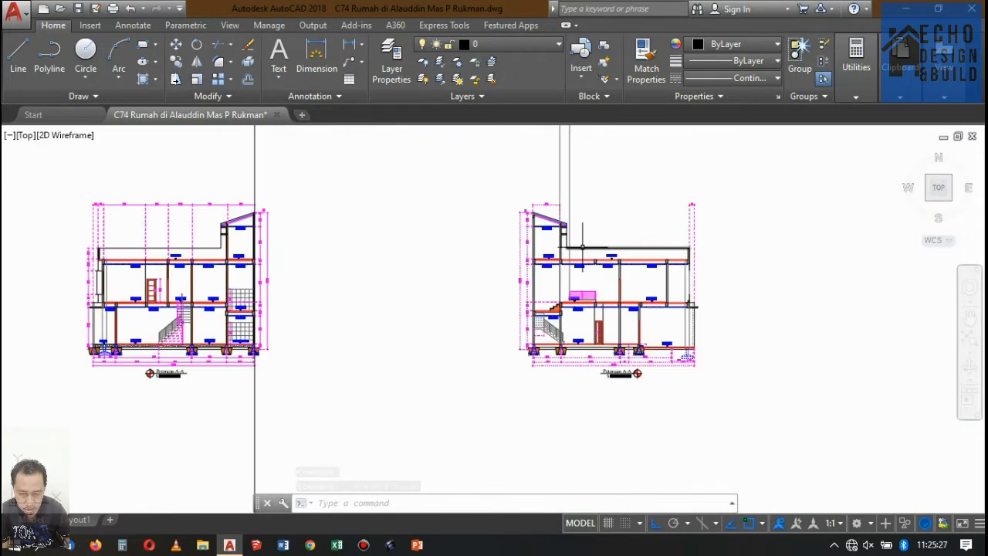
scroll(556, 278, "down", 6)
scroll(578, 273, "up", 6)
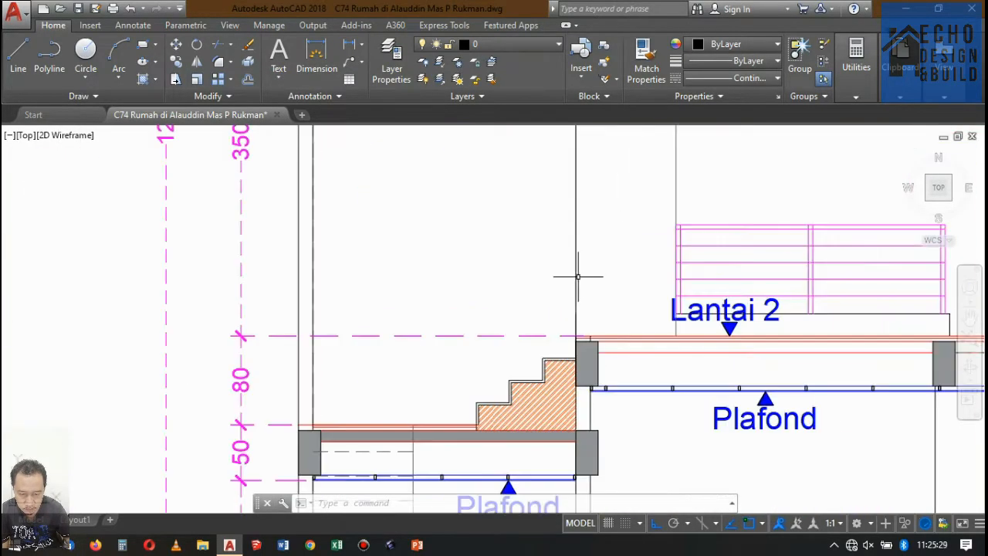
scroll(765, 269, "down", 6)
scroll(547, 292, "up", 4)
scroll(546, 291, "up", 4)
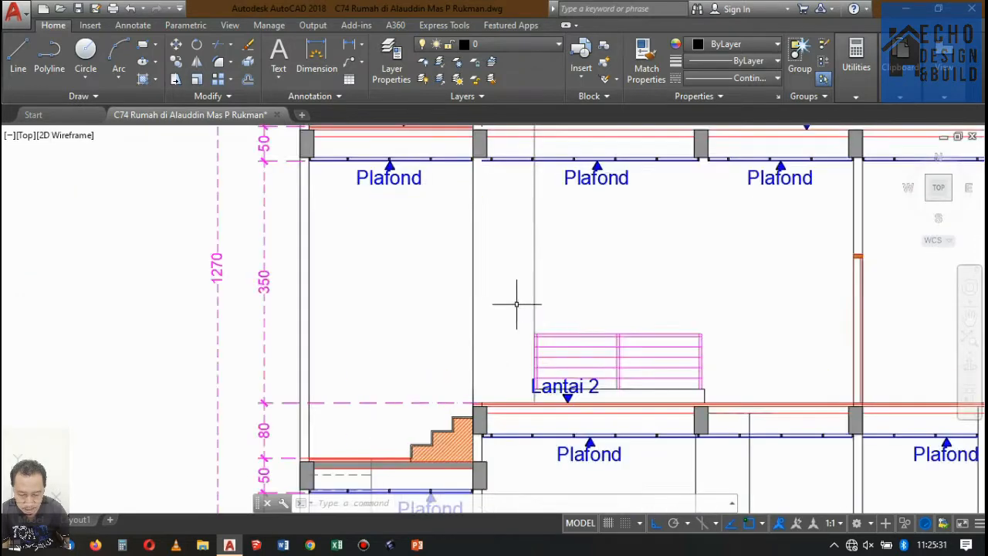
scroll(518, 302, "down", 4)
scroll(522, 282, "up", 4)
scroll(513, 354, "up", 2)
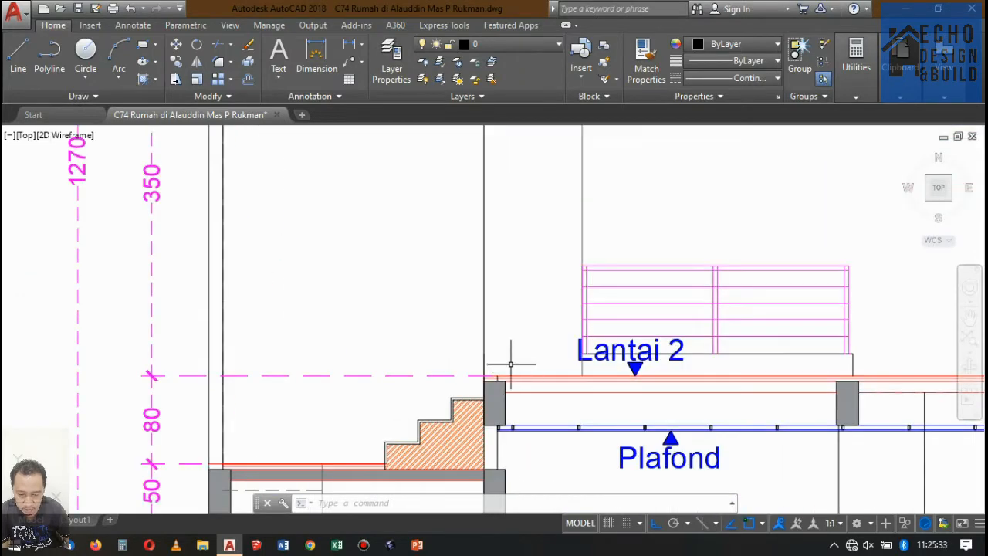
Step: Offset the Lantai 2 floor finish line upward by 0.25 beside the stair-side wall
key("Return")
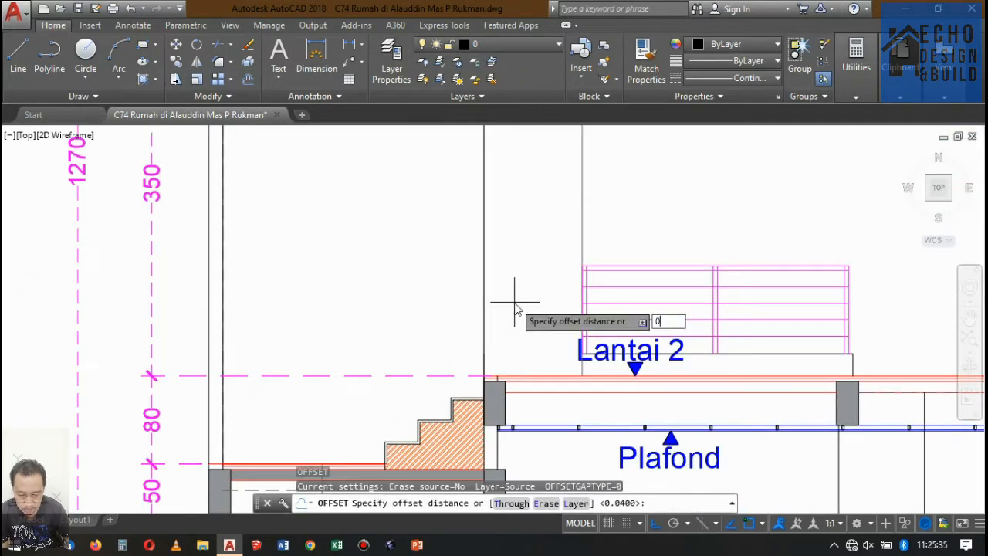
type("0.25")
key("Return")
scroll(514, 302, "up", 2)
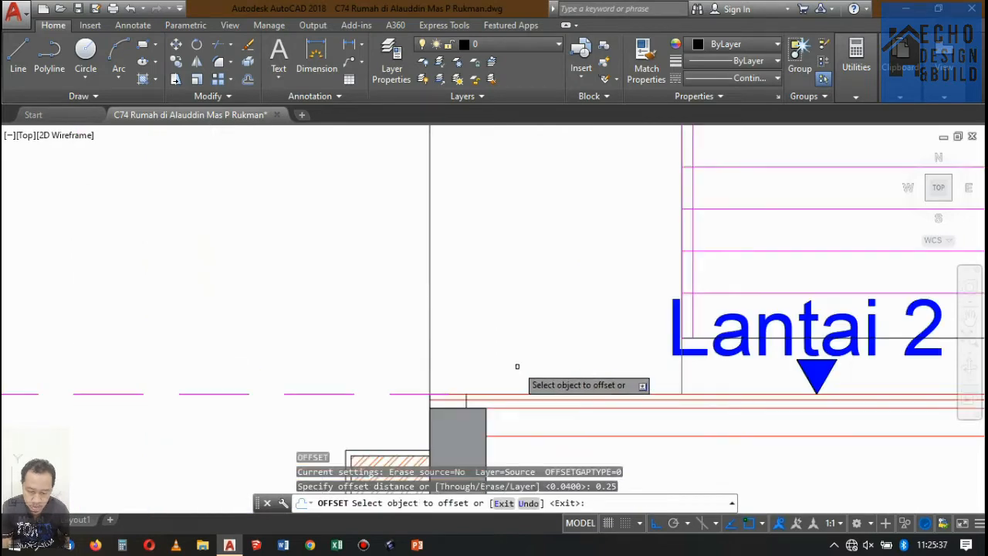
left_click(517, 397)
left_click(518, 334)
key("Return")
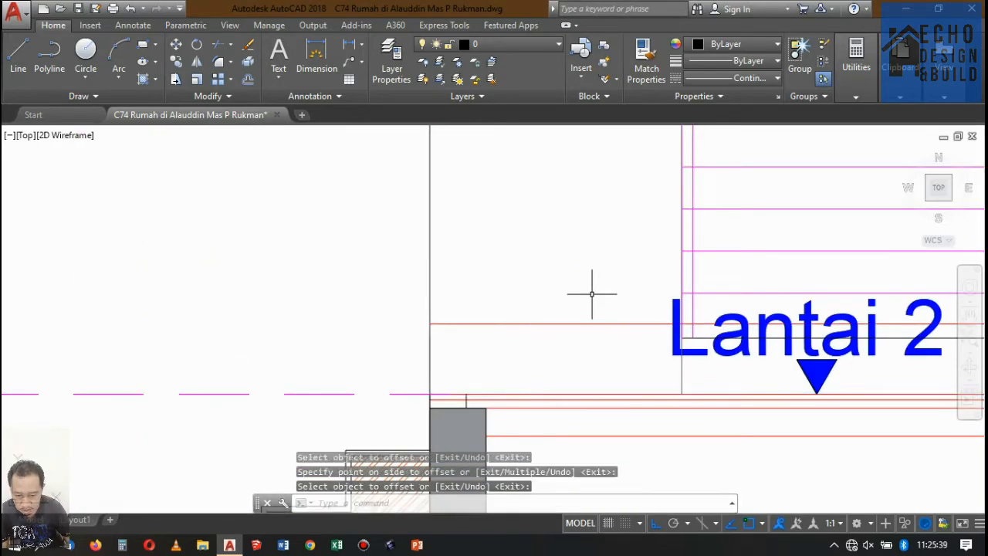
Step: Trim the offset line back to the vertical line at the stair-side end of the Lantai 2 railing
type("tr")
key("Return")
scroll(680, 324, "up", 2)
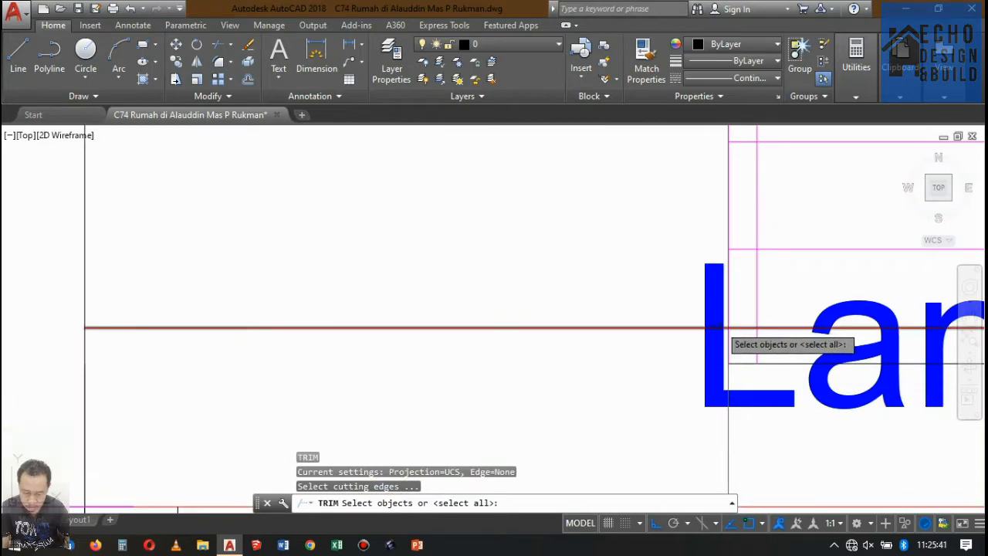
left_click(724, 317)
key("Return")
left_click(746, 327)
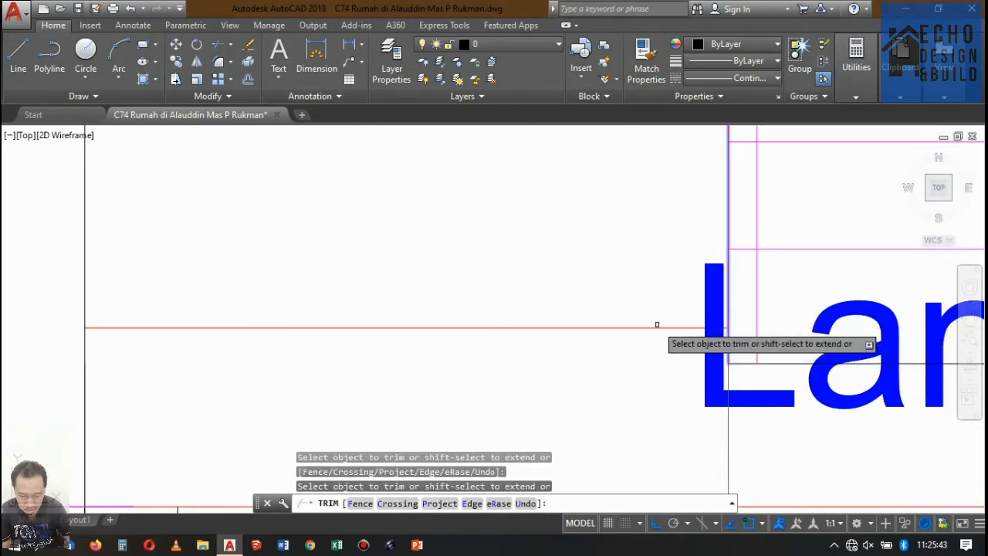
key("Return")
scroll(544, 293, "down", 5)
type("ma")
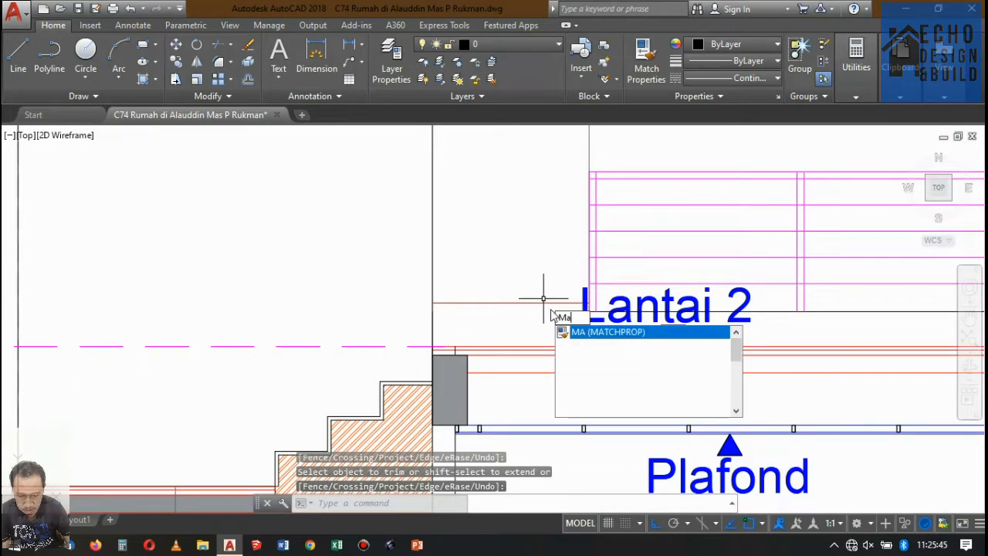
key("Return")
left_click(571, 331)
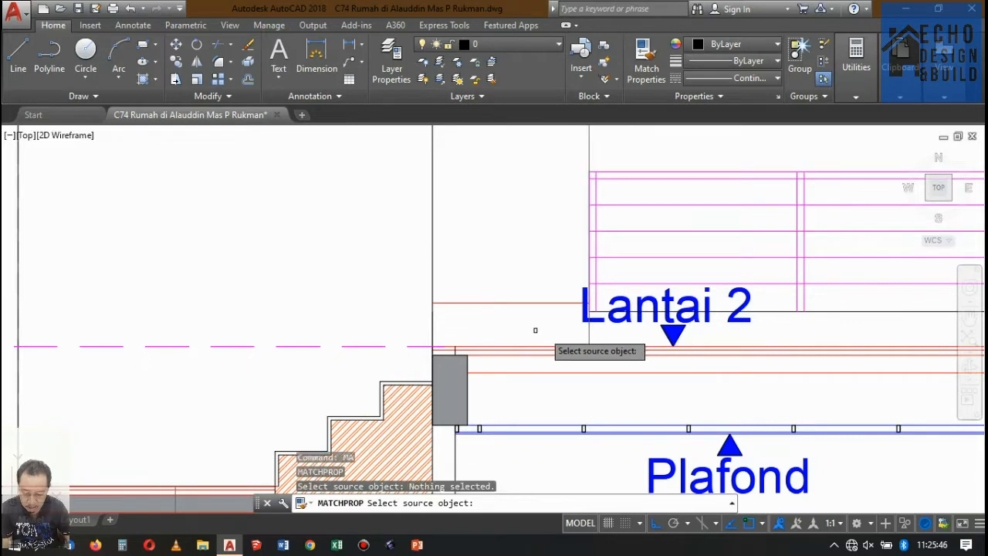
left_click(496, 319)
left_click(483, 299)
left_click(475, 301)
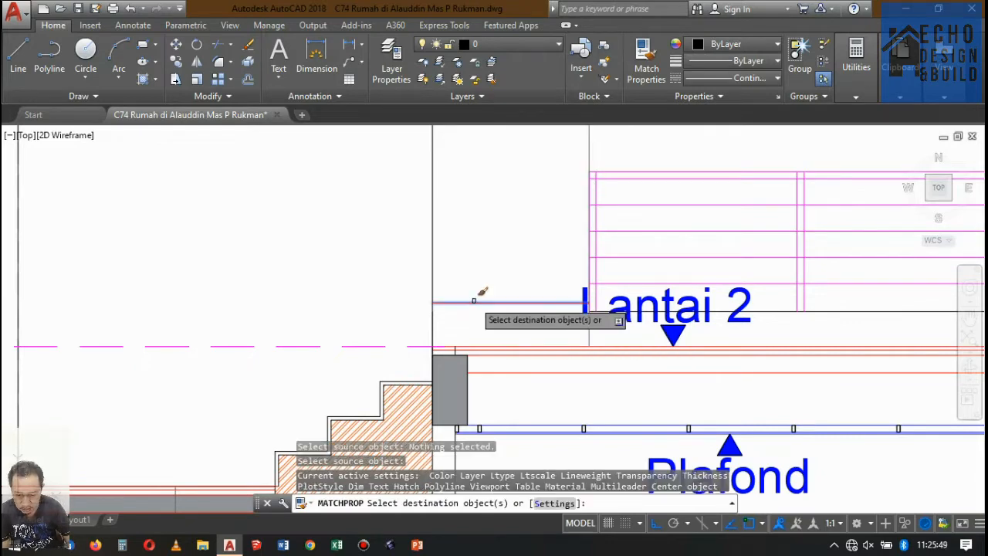
scroll(453, 262, "down", 4)
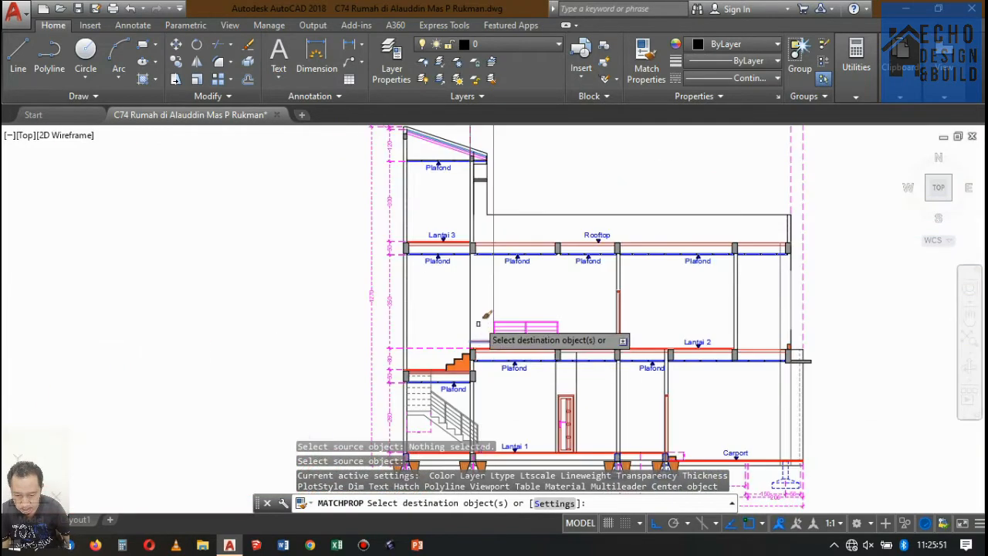
key("Return")
Step: Delete the vertical projection line that rises above the roof at the stair-side wall
scroll(471, 262, "up", 4)
scroll(448, 293, "down", 4)
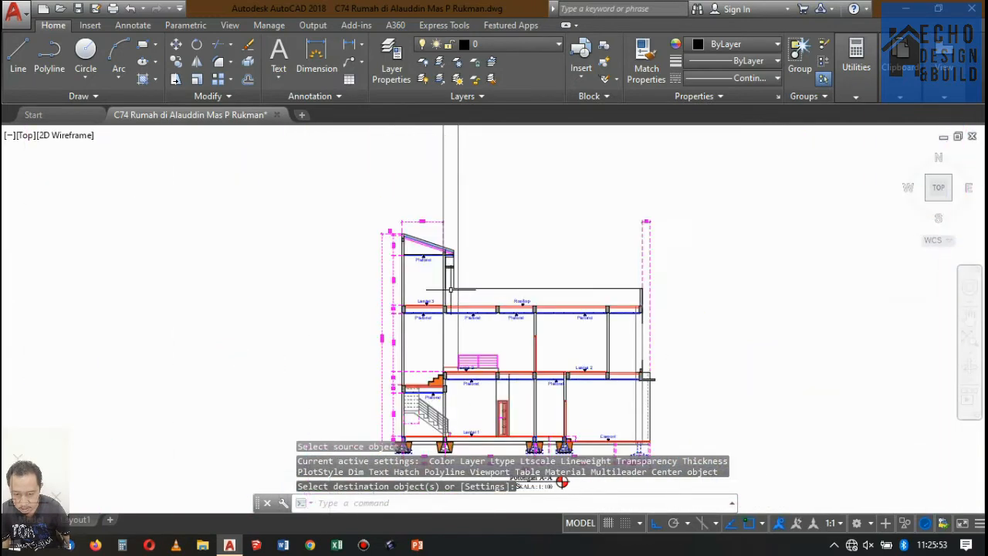
left_click(450, 165)
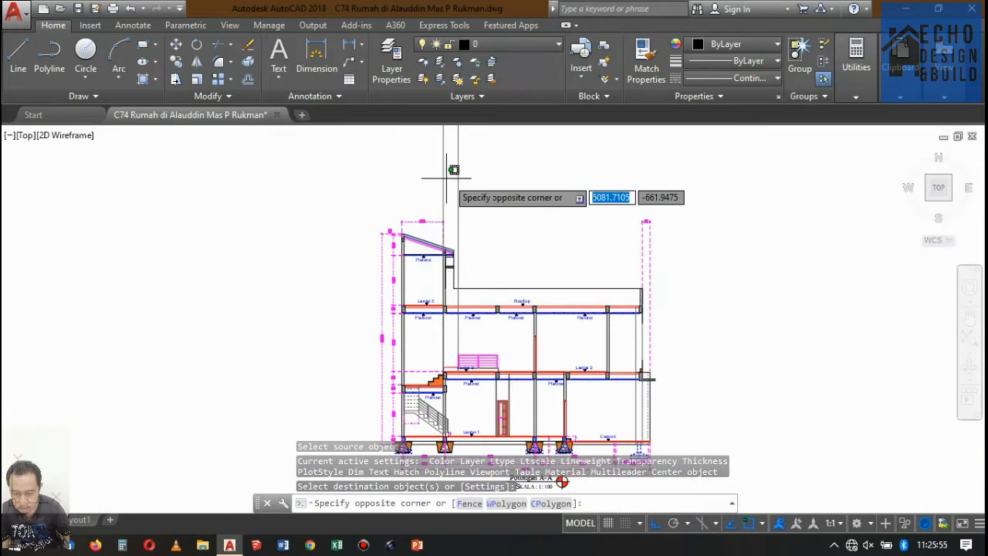
left_click(395, 163)
key("Delete")
scroll(455, 351, "up", 8)
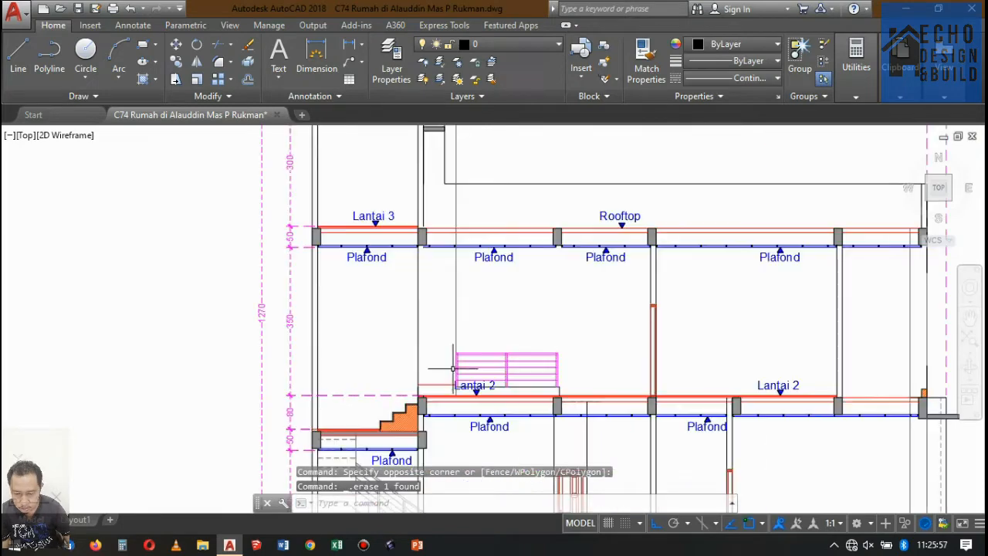
Step: Match the new step line and the vertical line above the Lantai 2 beam to the thin grey vertical line at the railing
scroll(571, 317, "down", 5)
scroll(525, 340, "up", 6)
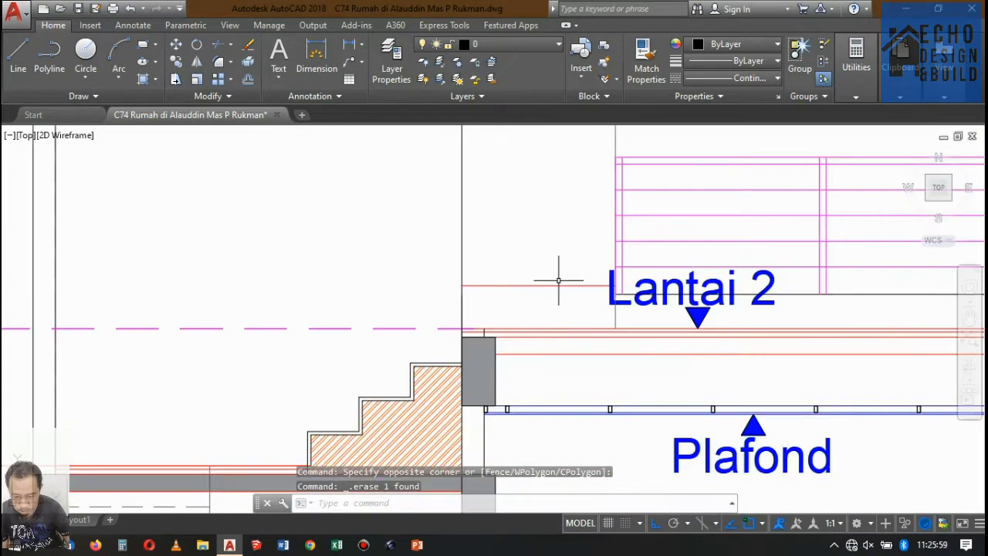
type("a")
key("Return")
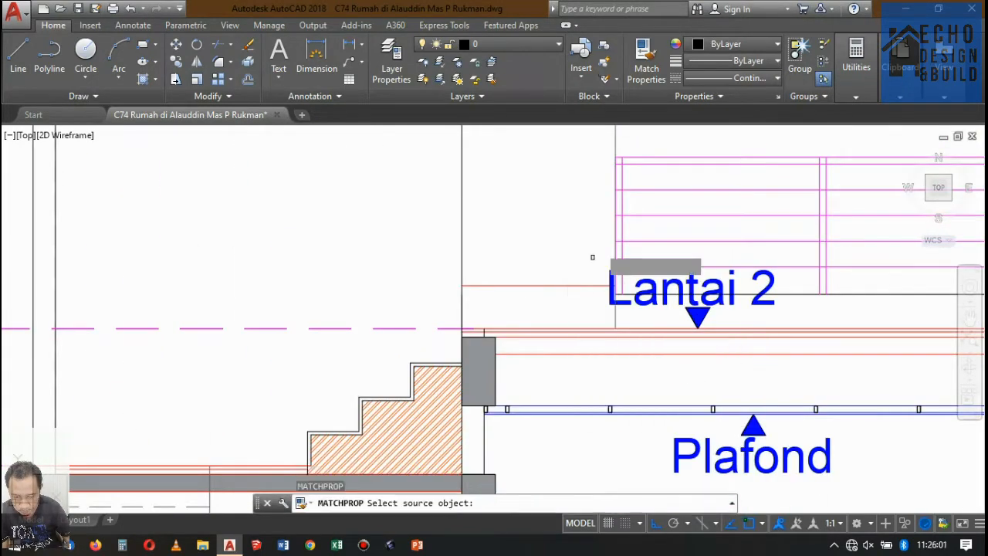
left_click(615, 139)
left_click(545, 290)
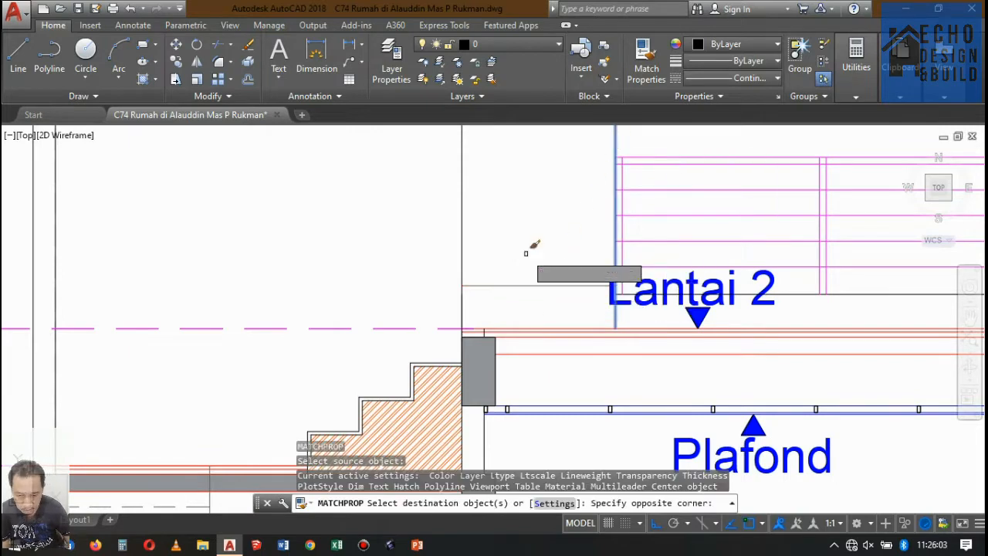
left_click(523, 257)
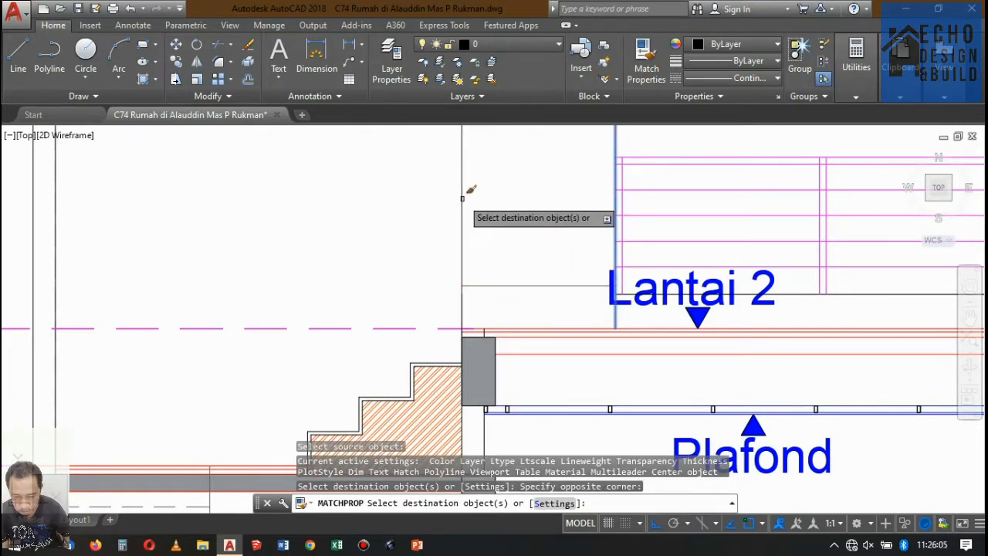
left_click(462, 199)
scroll(502, 243, "down", 5)
scroll(505, 235, "up", 2)
key("Return")
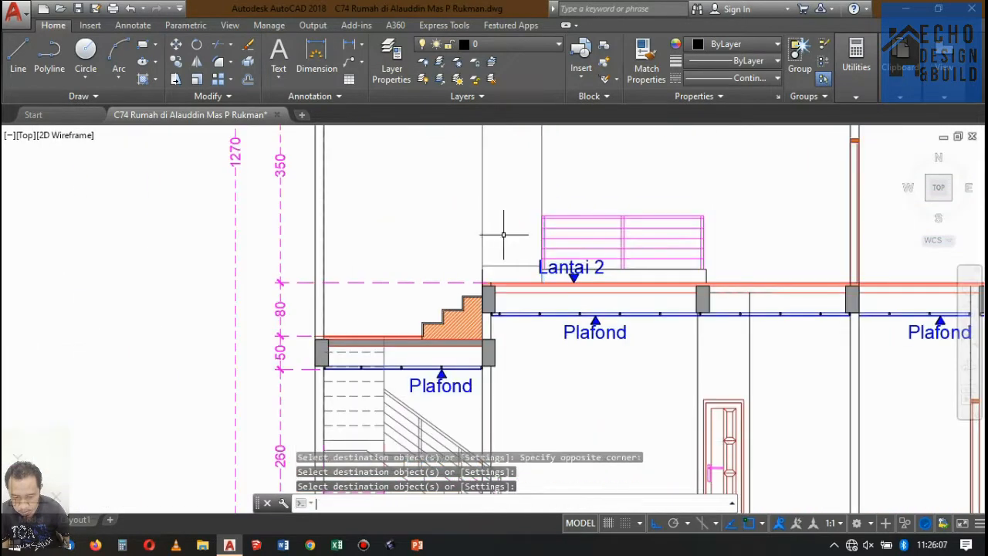
Step: Delete the short vertical line along the stair-side face of the Lantai 2 beam
scroll(486, 265, "up", 4)
key("Return")
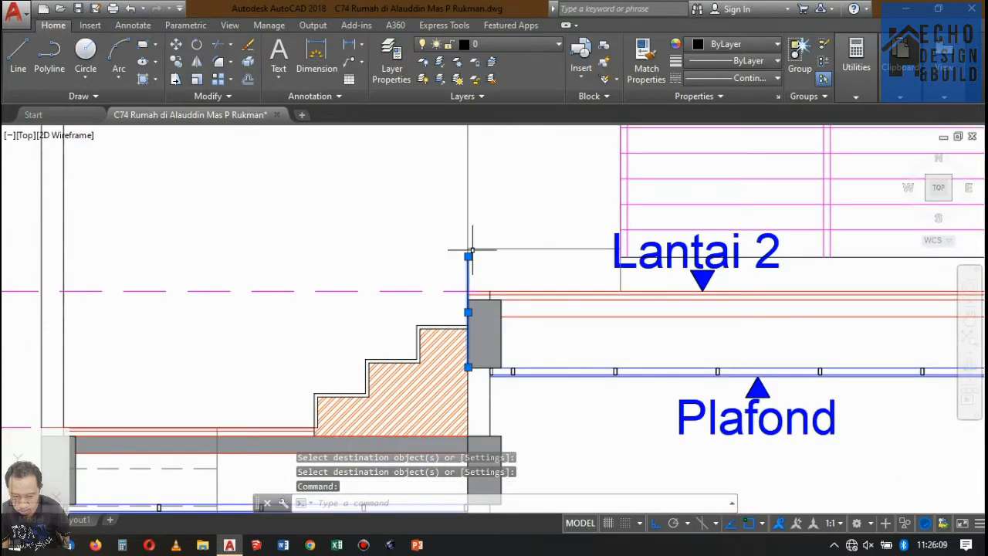
key("Delete")
scroll(507, 270, "down", 3)
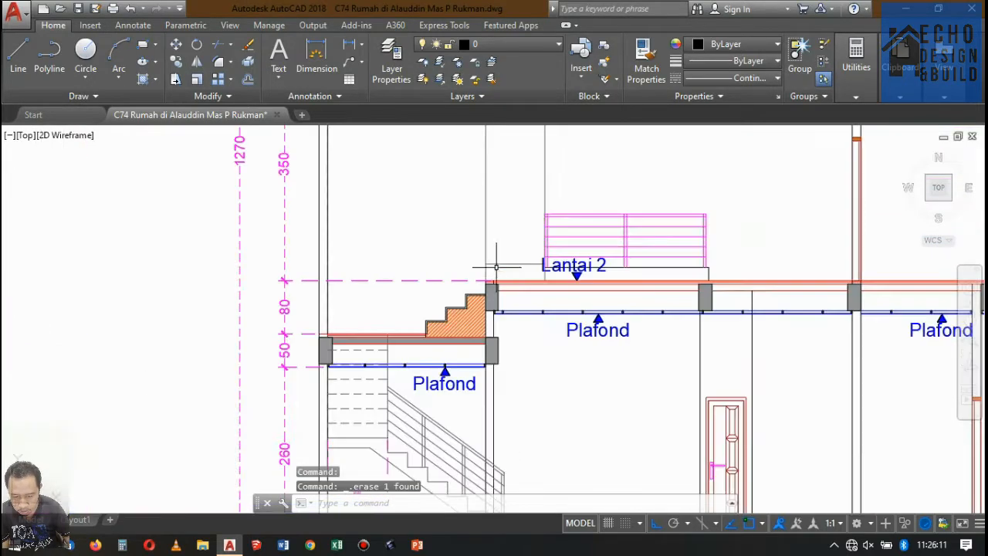
Step: Copy the step line upward by 0.25, using the Lantai 2 floor corner as base point
scroll(499, 314, "up", 3)
left_click(475, 284)
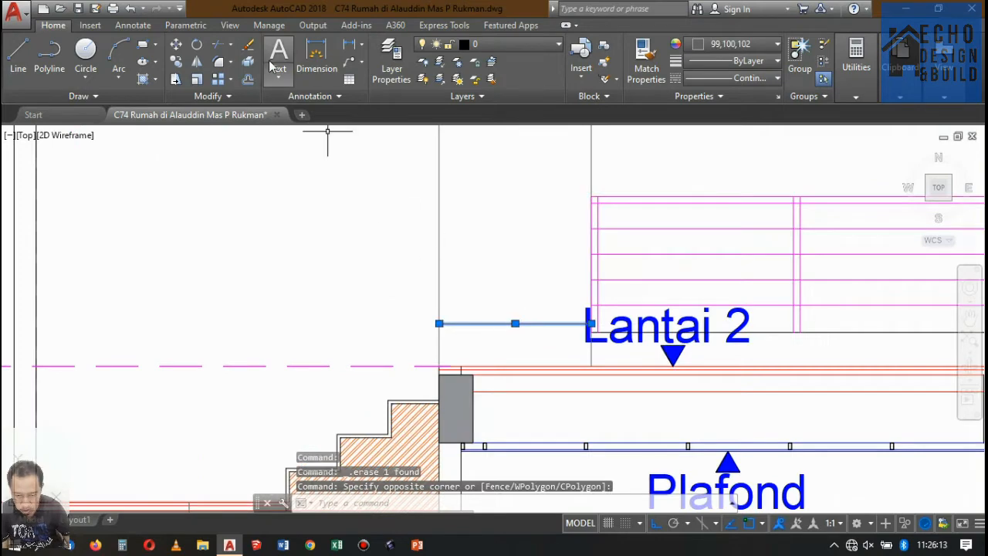
left_click(177, 63)
scroll(452, 352, "up", 5)
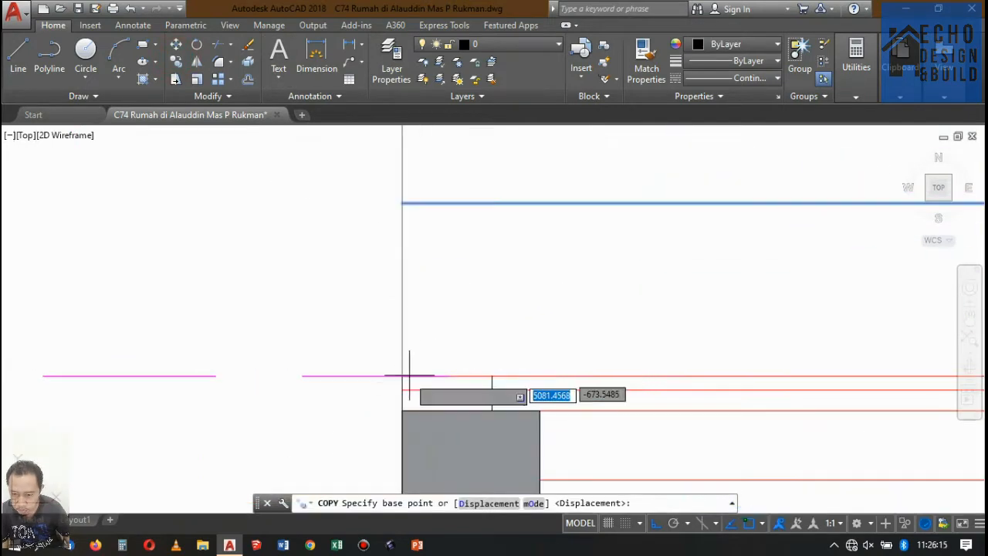
left_click(402, 376)
scroll(406, 382, "down", 3)
scroll(406, 328, "up", 3)
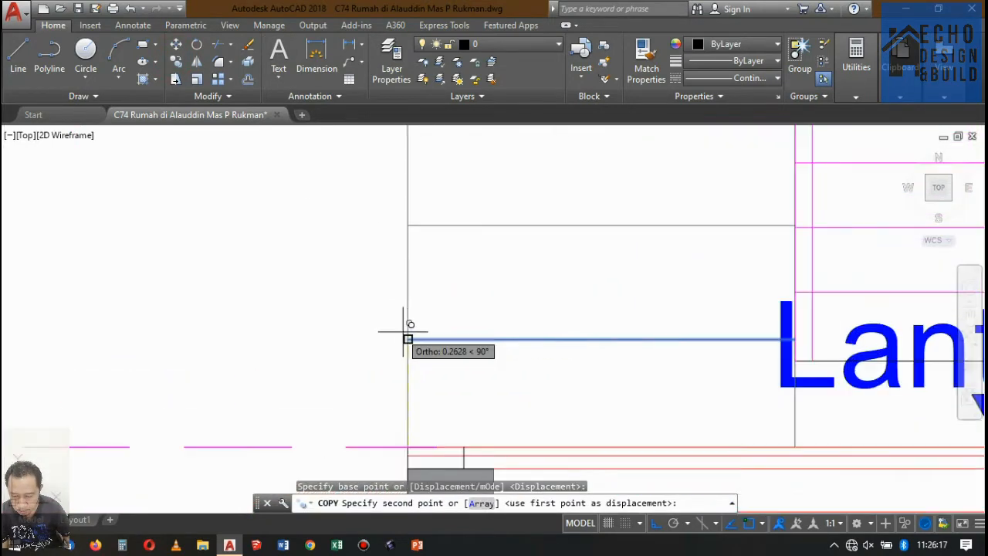
left_click(408, 338)
Step: Place three further copies of the step line upward at 0.25 spacing, matching the stair flight in the Denah Lantai 2 plan
scroll(409, 340, "down", 8)
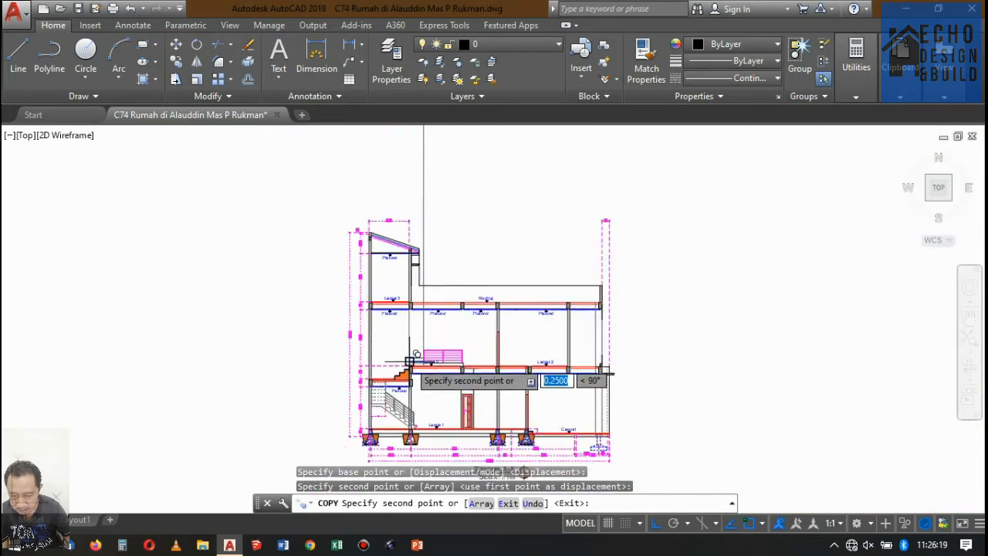
scroll(382, 247, "down", 2)
scroll(408, 293, "up", 8)
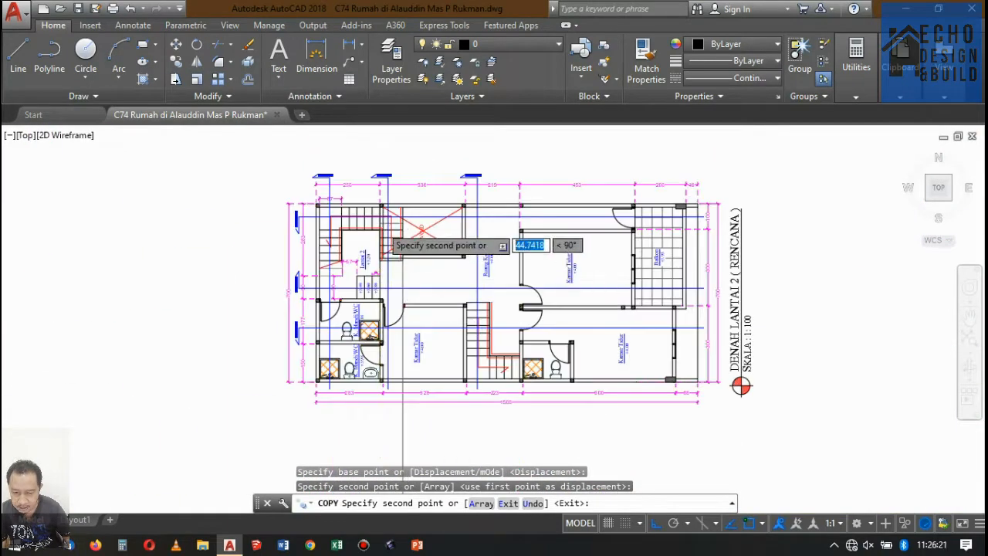
scroll(368, 224, "up", 4)
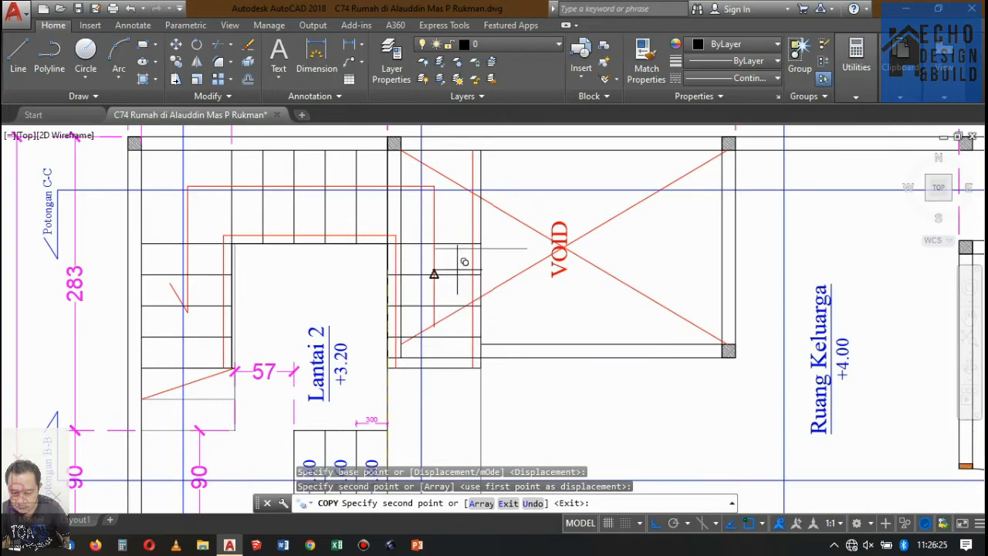
scroll(452, 165, "down", 10)
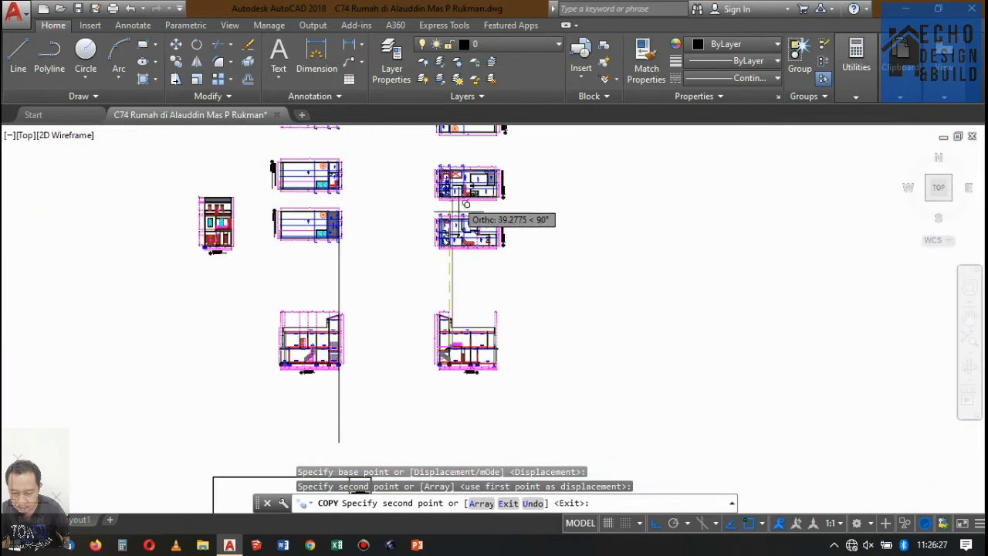
scroll(449, 374, "up", 4)
scroll(464, 255, "up", 6)
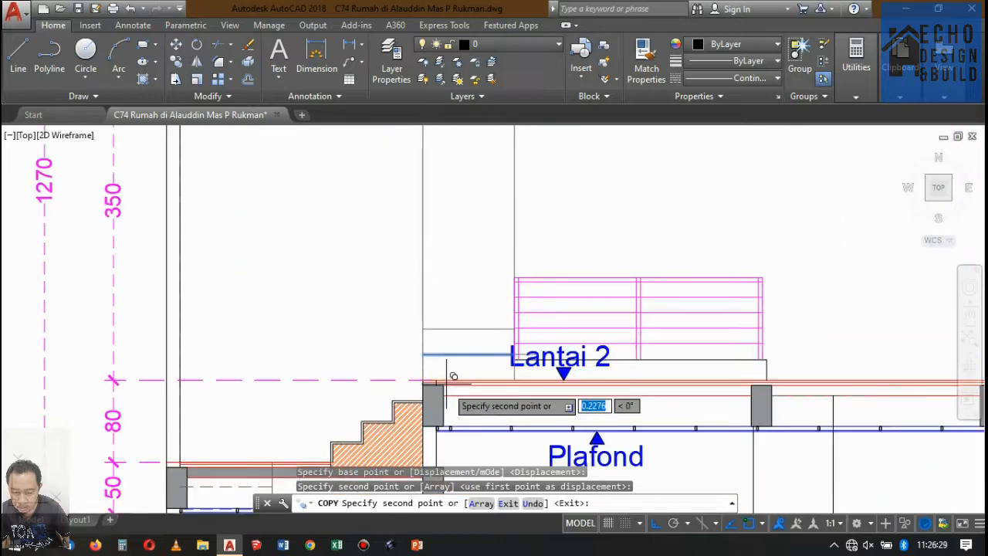
left_click(423, 321)
left_click(424, 277)
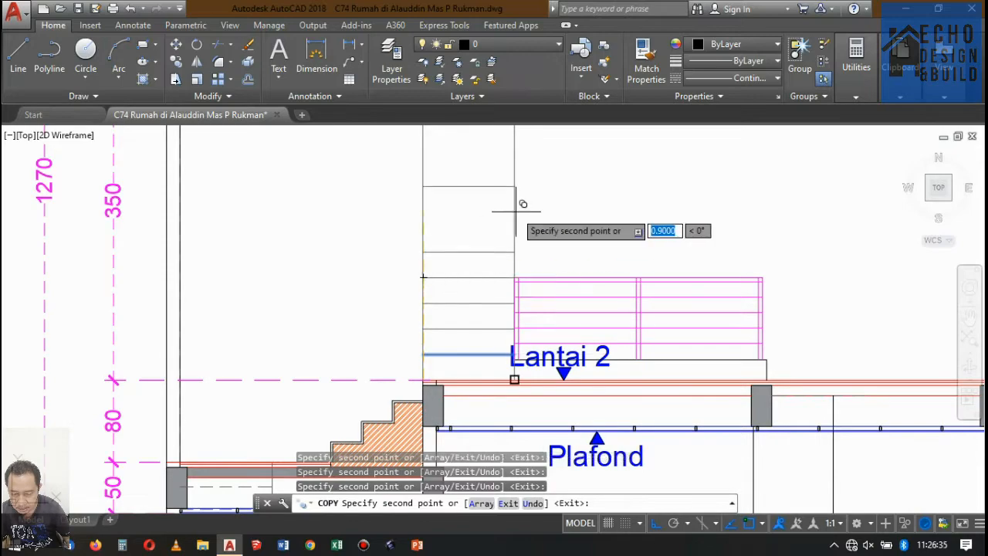
key("Return")
Step: Mirror the bottom step outline of the Lantai 1 stair in the neighbouring section about a vertical axis, keeping the original
scroll(510, 216, "down", 5)
scroll(503, 222, "up", 3)
scroll(502, 227, "down", 7)
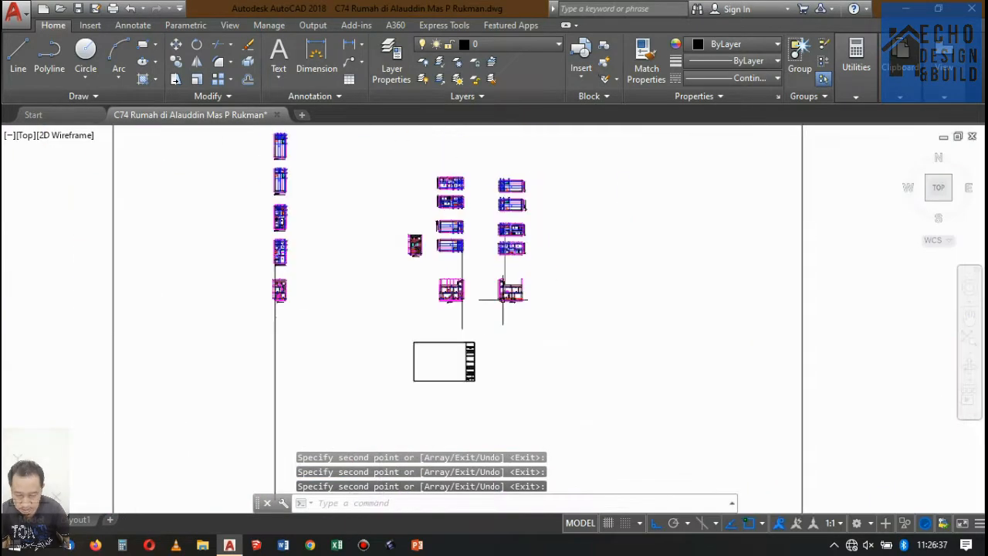
scroll(503, 299, "up", 5)
scroll(505, 224, "down", 7)
scroll(411, 257, "up", 2)
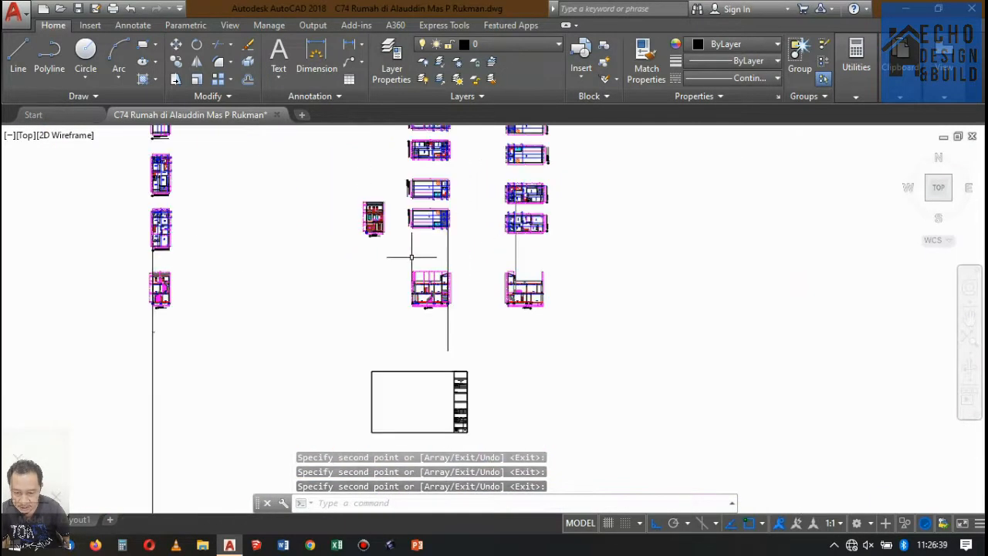
scroll(411, 257, "up", 10)
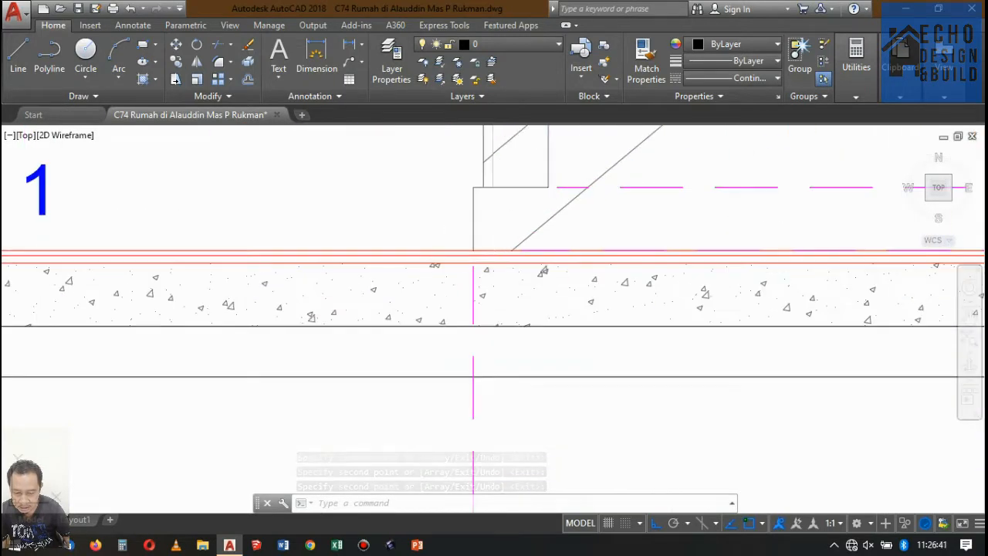
left_click(498, 229)
left_click(443, 210)
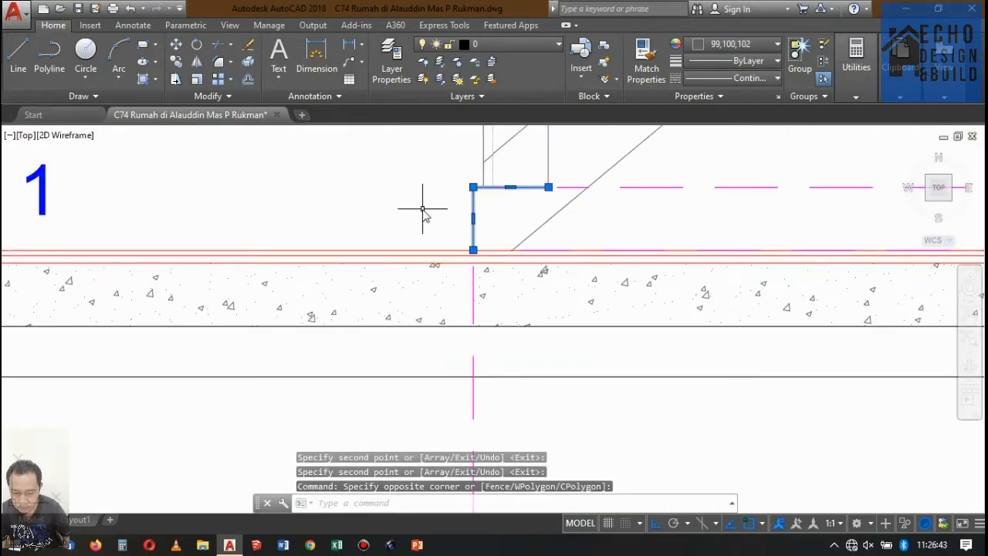
key("Return")
left_click(397, 221)
left_click(392, 160)
key("Return")
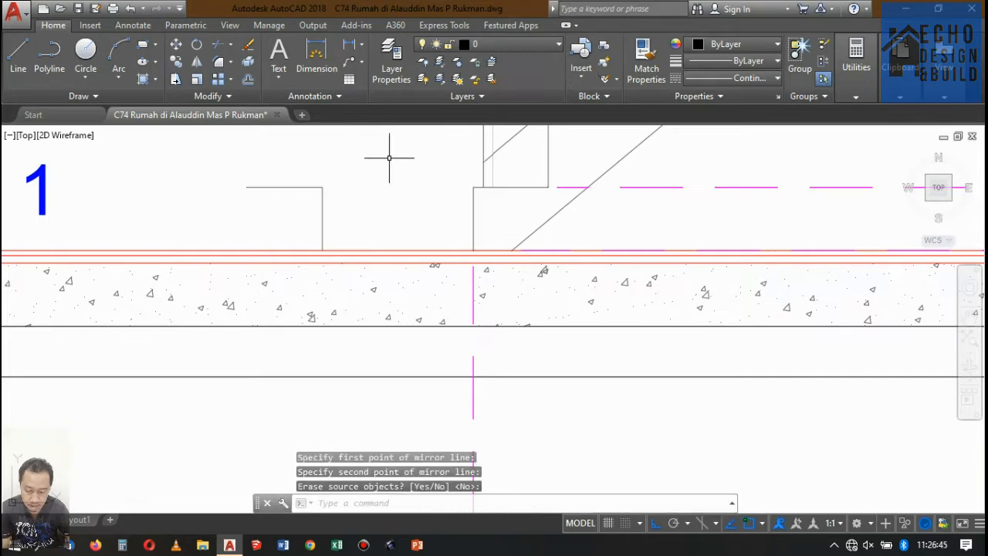
Step: Move the mirrored step outline by its riser's lower end onto the stair-side end of the highest step line above Lantai 2 in Potongan A-A
left_click(362, 195)
left_click(322, 186)
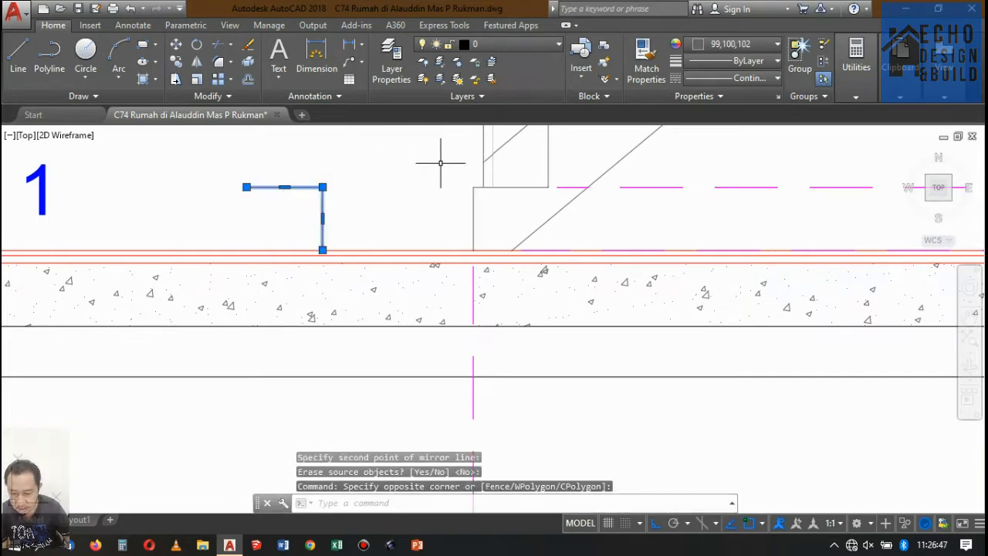
type("m")
key("Return")
scroll(308, 227, "up", 5)
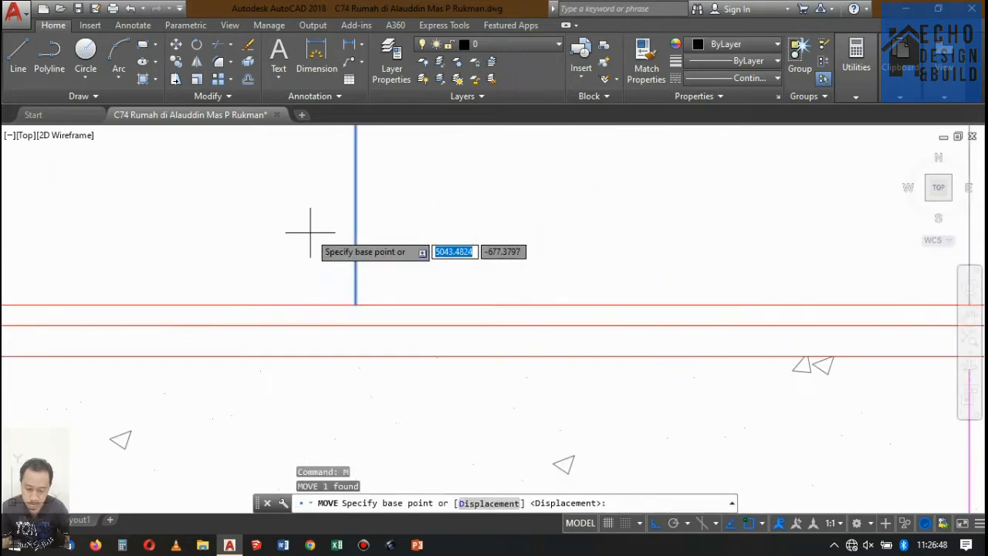
left_click(355, 304)
scroll(309, 294, "down", 6)
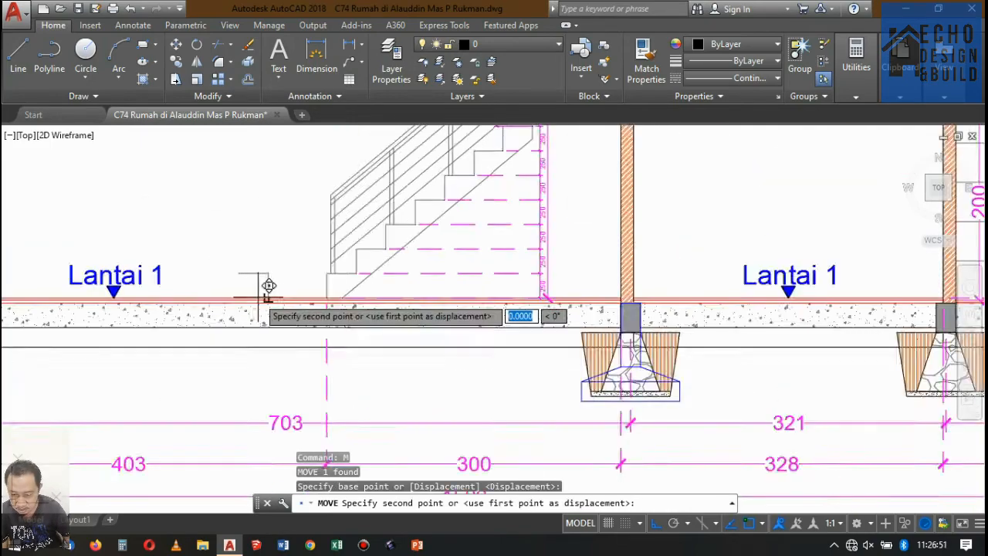
scroll(311, 279, "up", 10)
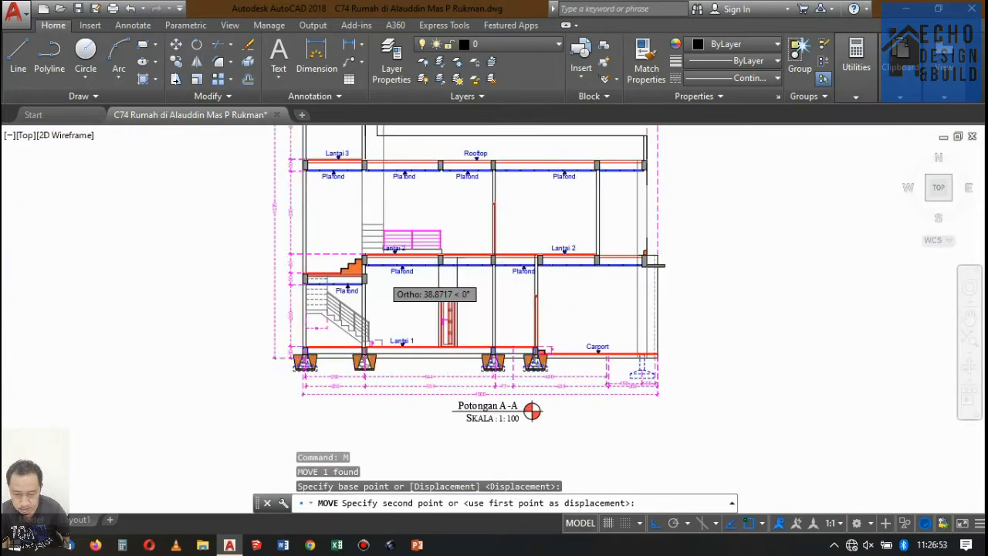
left_click(393, 154)
scroll(393, 155, "down", 5)
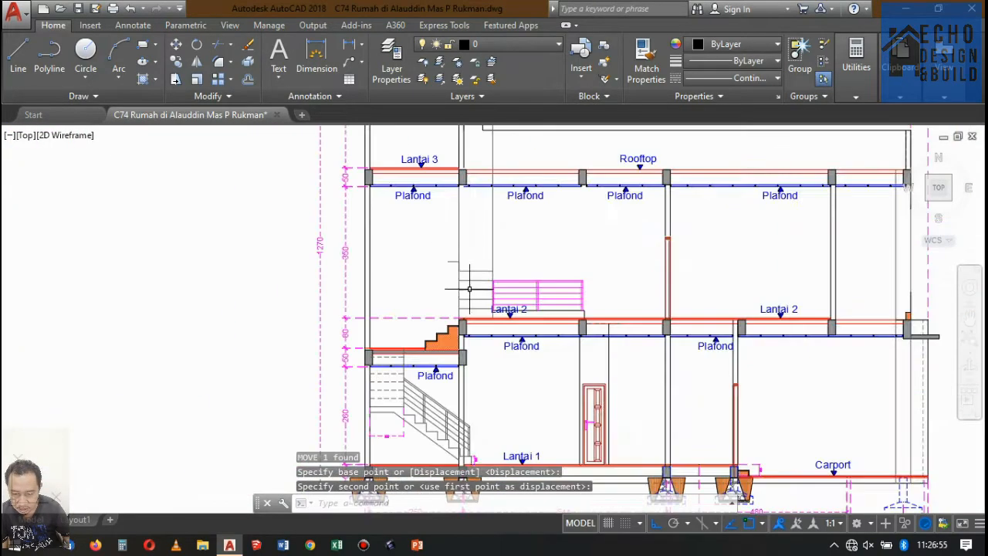
Step: Copy the step outline five times, joining each riser to the previous tread's outer end to form a flight rising away from the railing
scroll(448, 259, "up", 6)
left_click(487, 266)
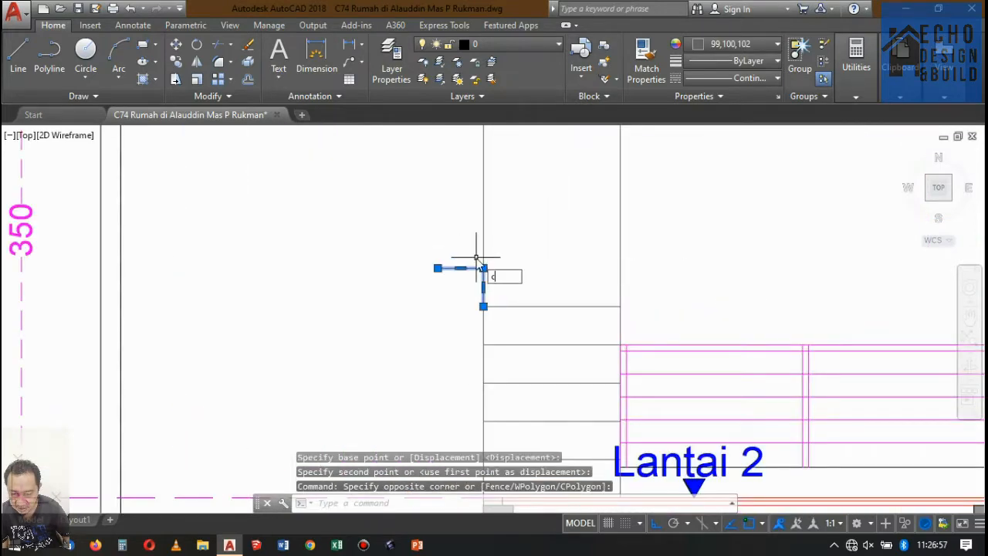
type("co")
key("Return")
left_click(483, 306)
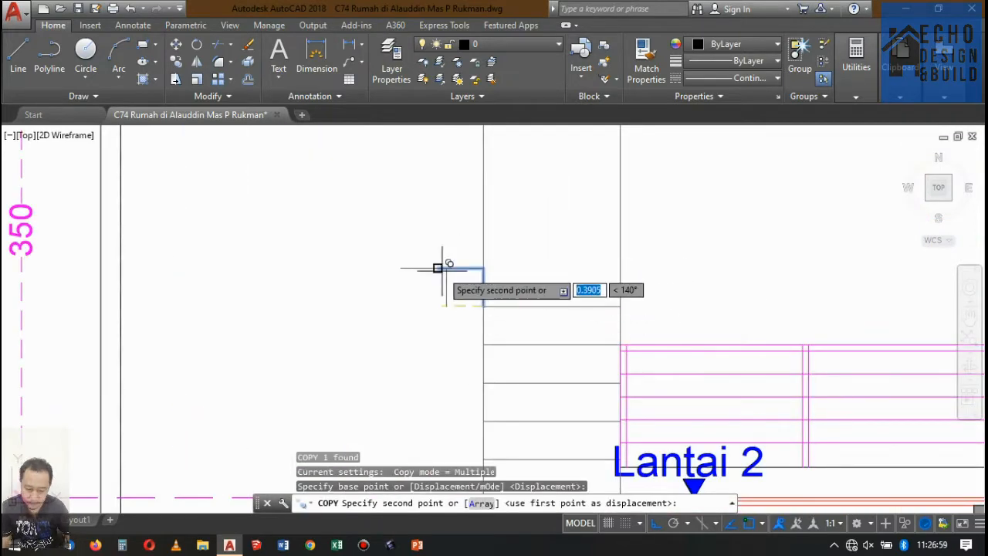
left_click(392, 229)
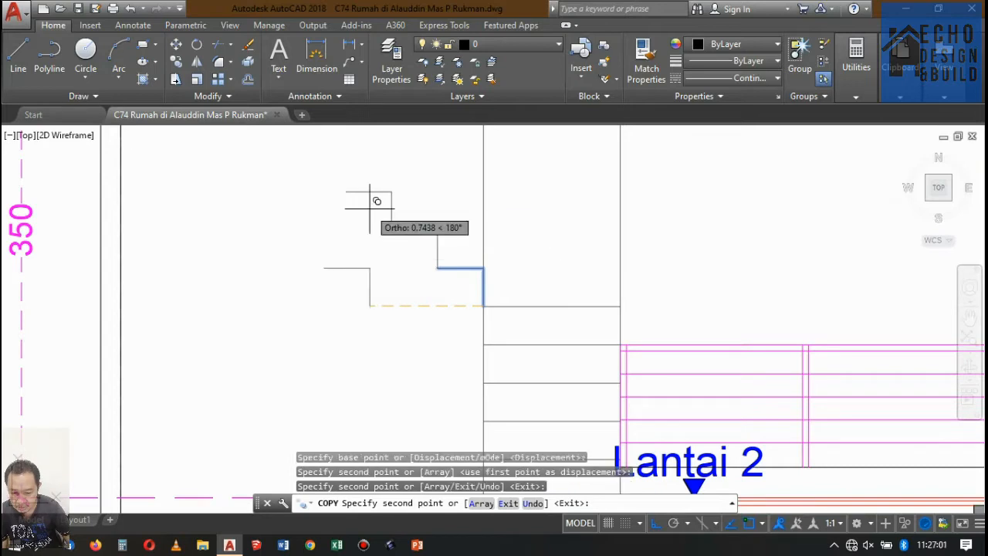
scroll(378, 212, "down", 5)
scroll(391, 223, "up", 4)
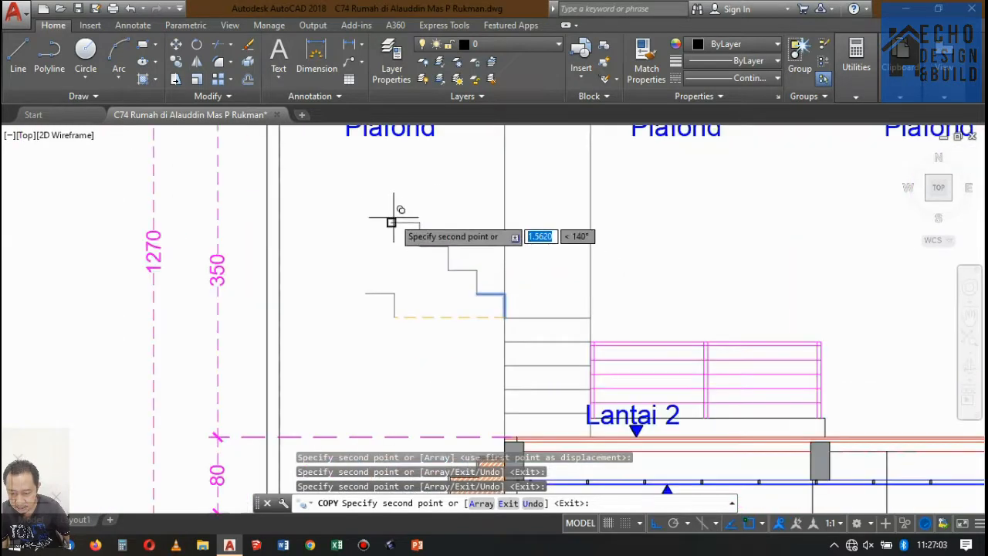
scroll(386, 212, "down", 5)
scroll(432, 263, "up", 3)
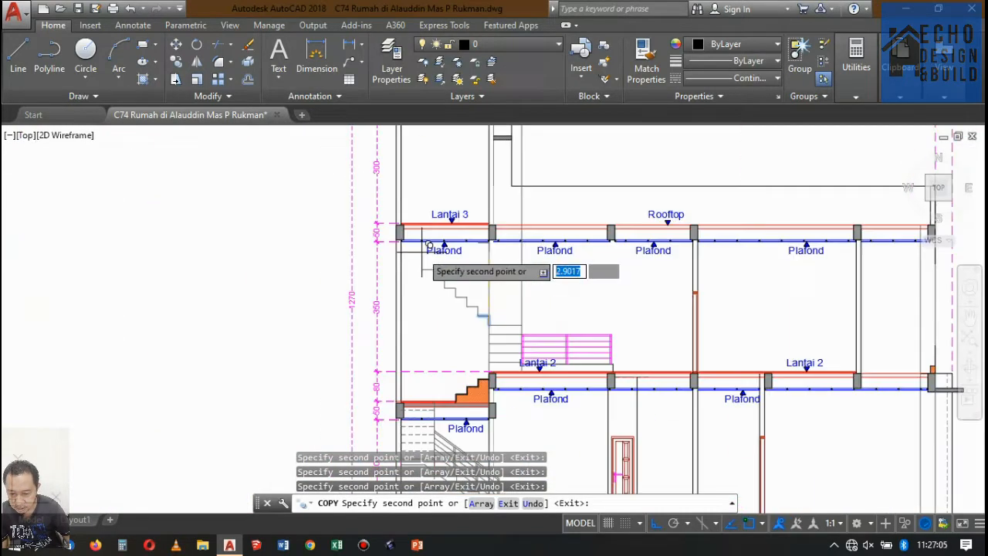
key("Return")
Step: Draw a vertical projection line from the stair's last step corner in the Lantai 3 plan down past section Potongan A-A
scroll(474, 341, "down", 5)
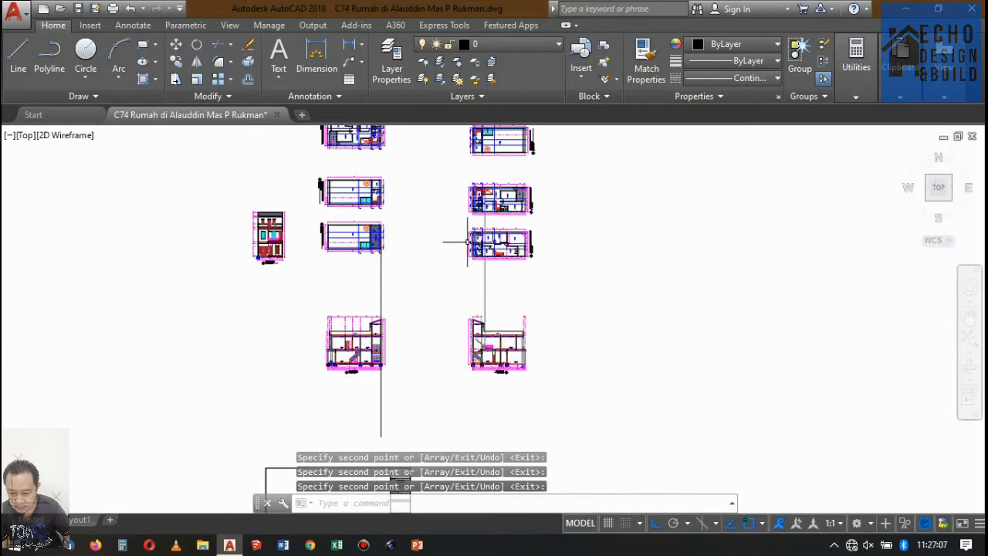
scroll(474, 213, "up", 4)
scroll(515, 232, "down", 5)
scroll(501, 227, "up", 7)
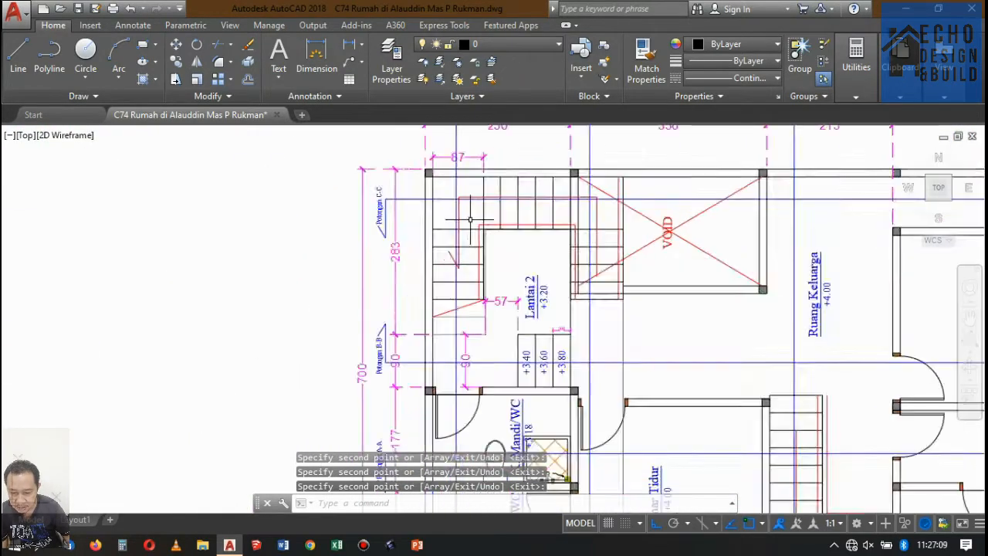
scroll(510, 220, "down", 3)
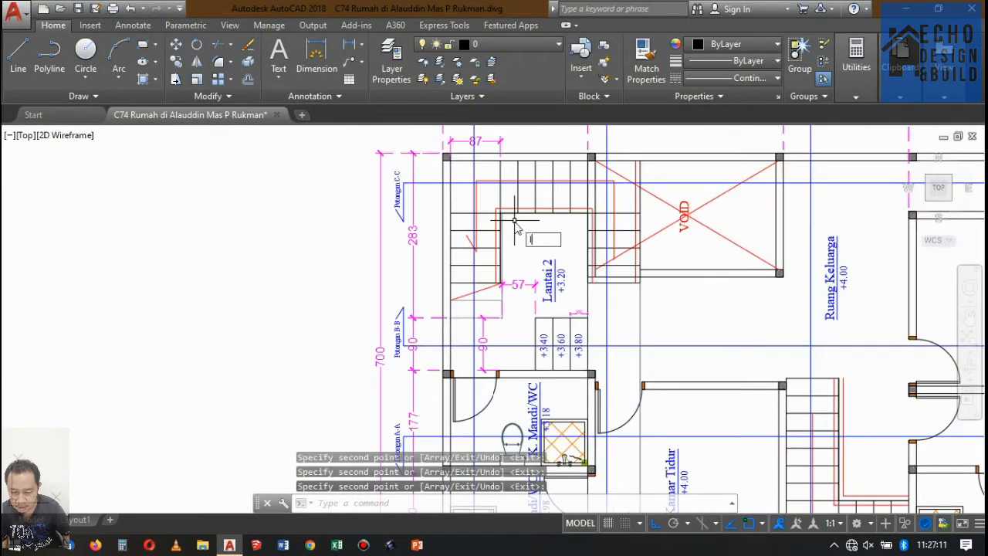
key("l")
key("Return")
scroll(497, 226, "down", 5)
scroll(483, 255, "up", 4)
scroll(489, 212, "down", 4)
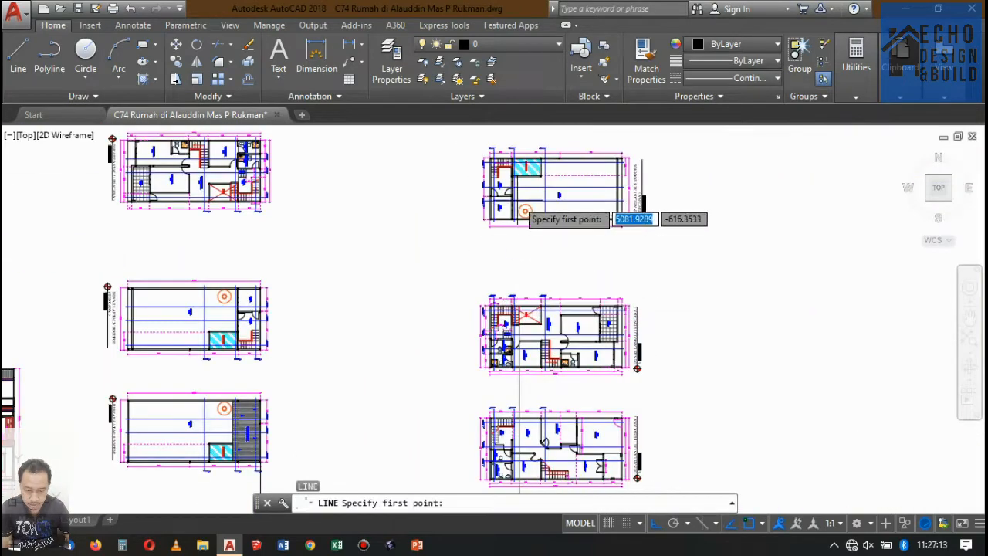
scroll(494, 185, "up", 5)
scroll(464, 158, "up", 5)
left_click(499, 306)
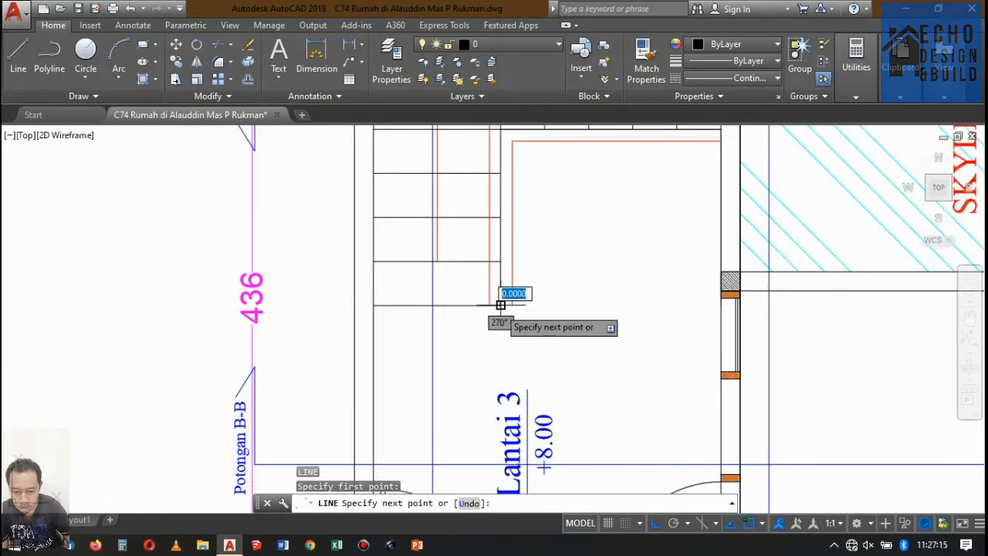
scroll(497, 172, "down", 5)
scroll(498, 171, "down", 5)
scroll(481, 203, "down", 2)
scroll(599, 296, "up", 3)
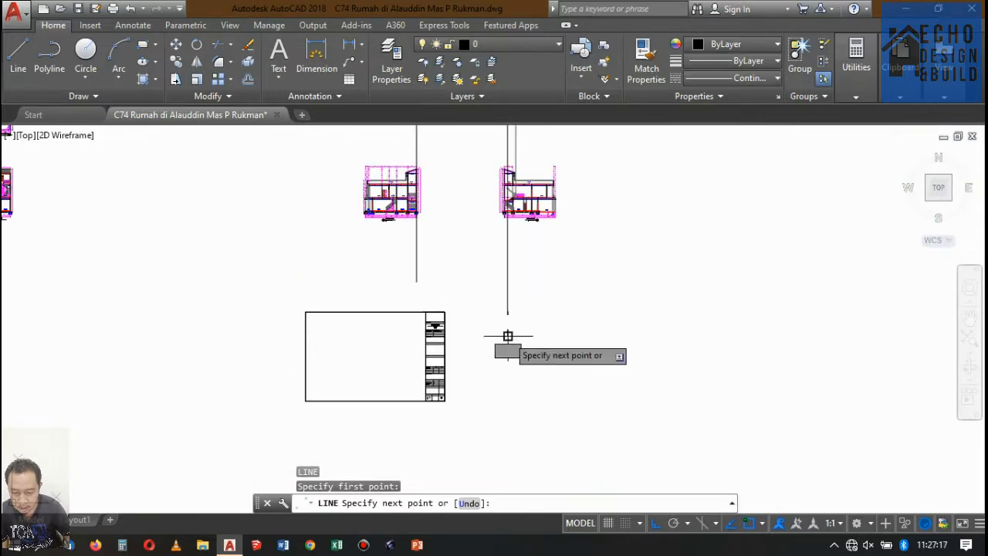
left_click(508, 336)
key("Return")
Step: Try deleting the topmost step of the new flight, and undo the deletion
scroll(517, 178, "up", 10)
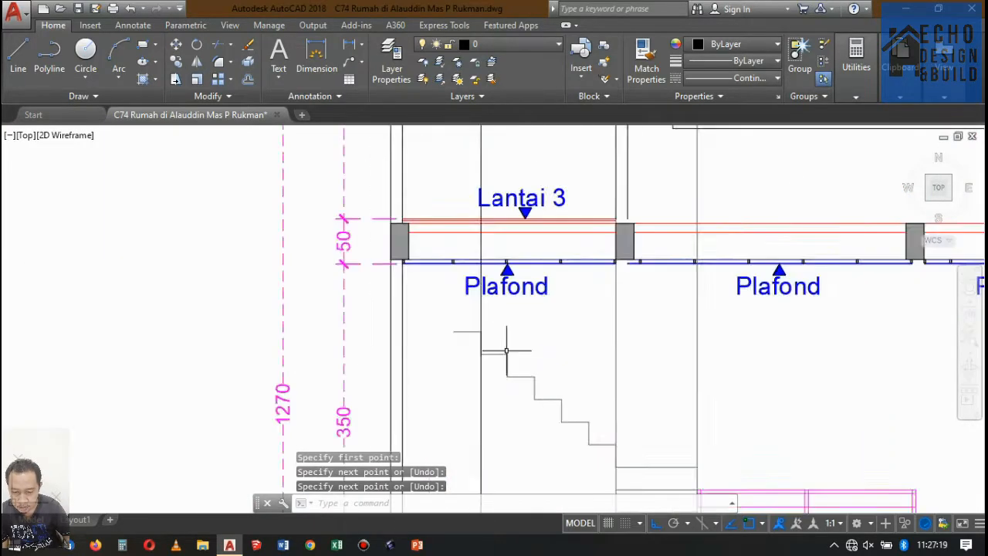
scroll(465, 337, "up", 4)
scroll(470, 302, "down", 8)
left_click(437, 311)
left_click(424, 278)
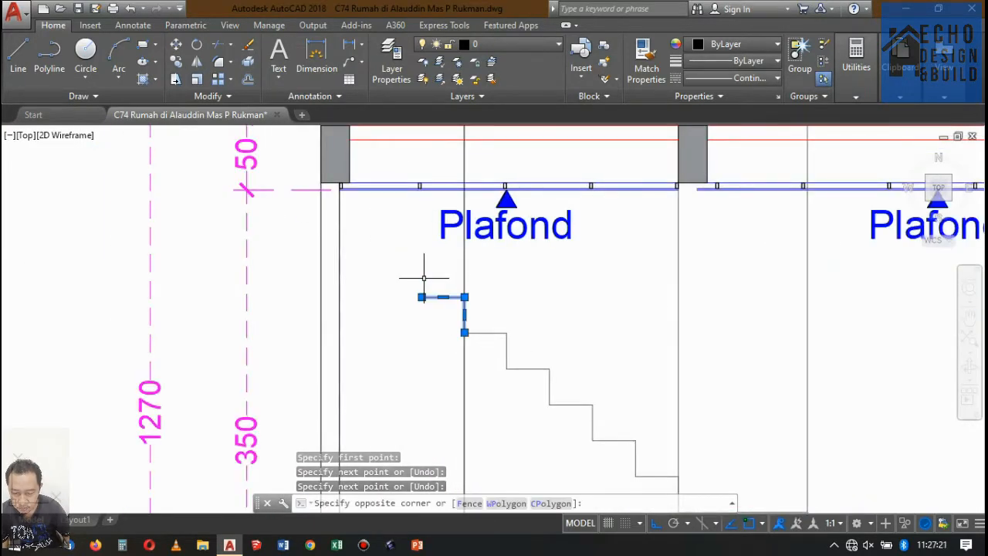
key("Delete")
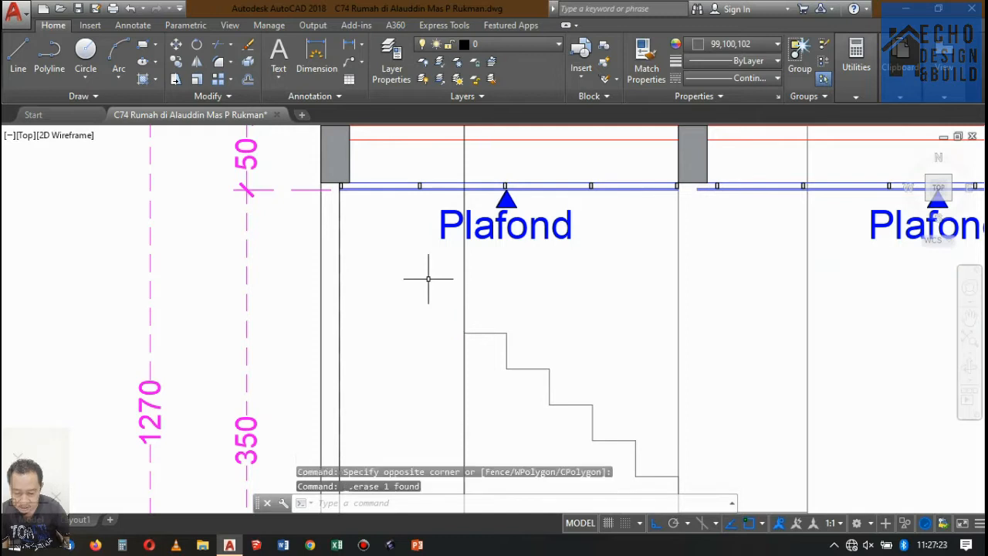
key("ctrl+z")
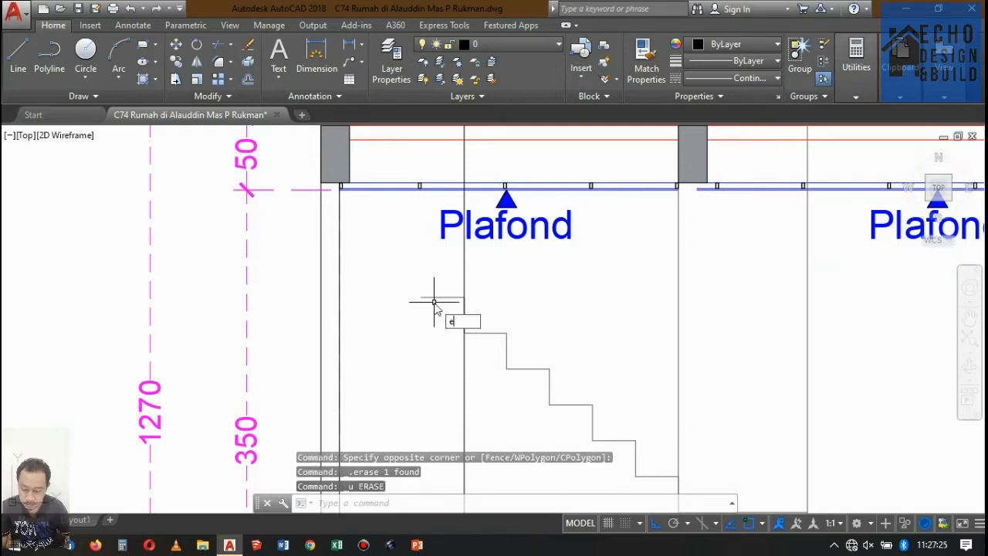
Step: Extend the topmost tread to the outer wall to form the landing line
type("ex")
key("space")
key("space")
left_click(432, 313)
left_click(419, 293)
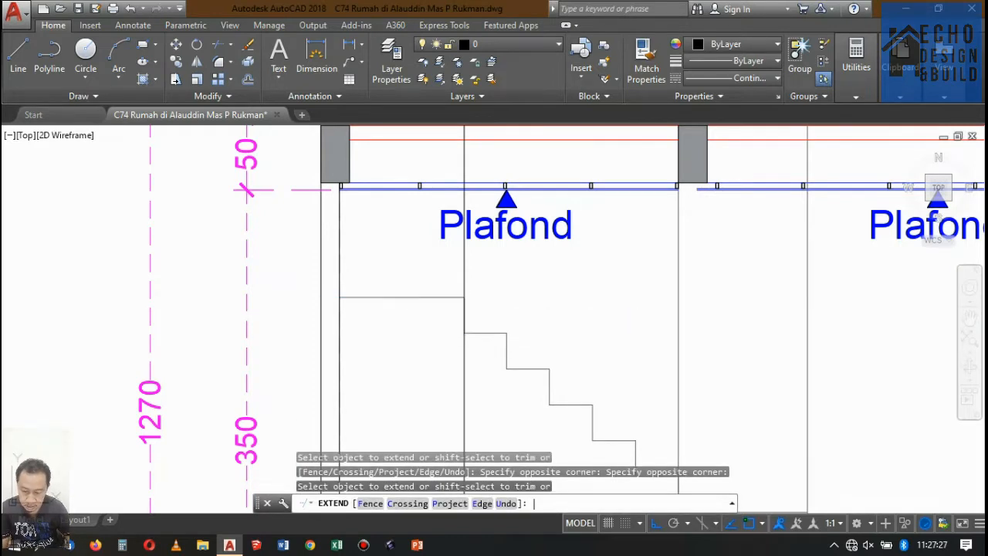
key("space")
scroll(427, 285, "down", 5)
scroll(427, 285, "up", 4)
left_click(436, 273)
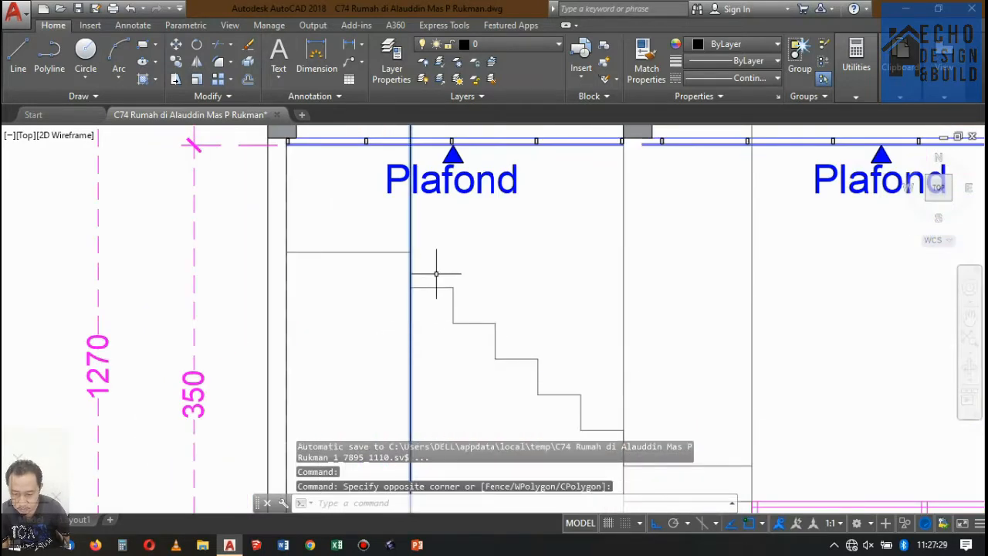
scroll(440, 272, "down", 2)
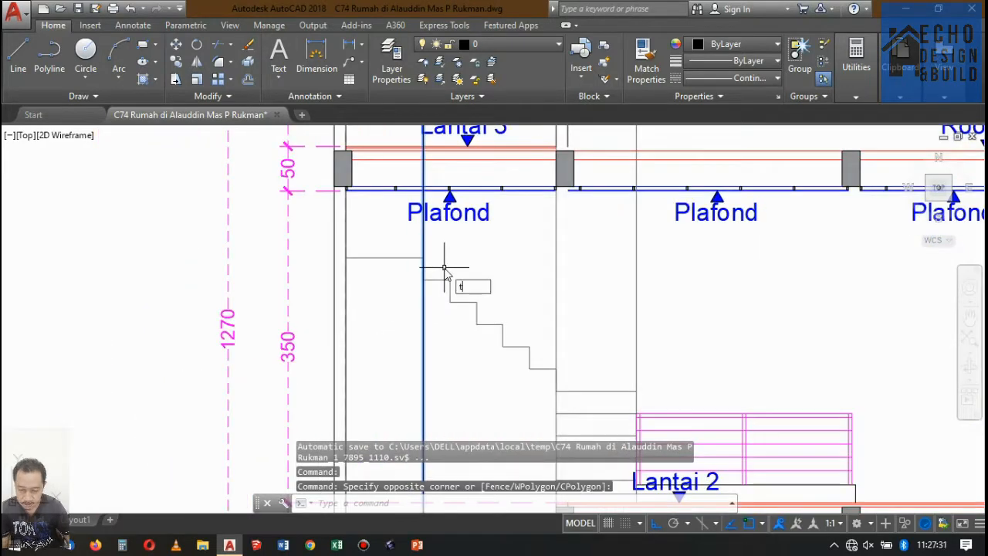
type("r")
key("Return")
key("Escape")
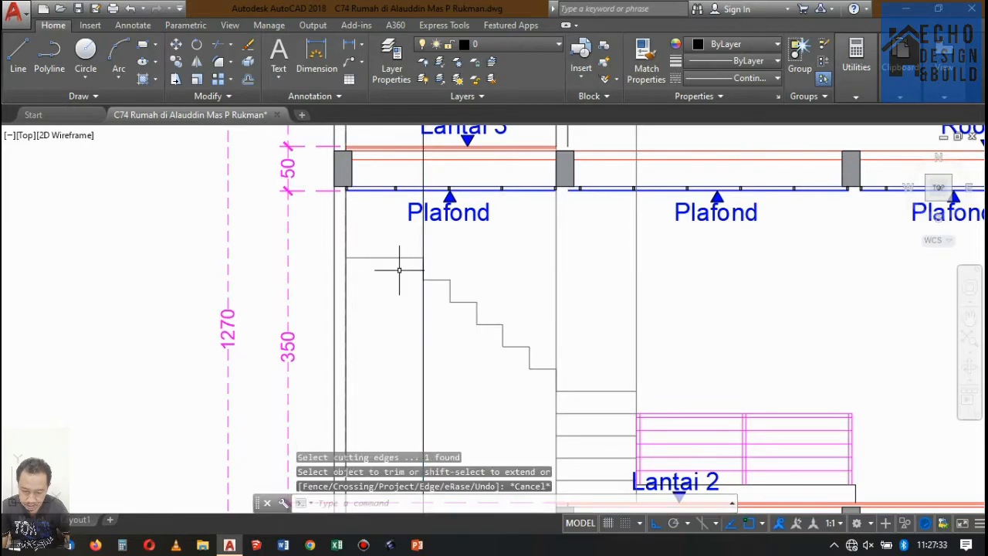
Step: Trim away the part of the vertical projection line below the landing, using the landing outline as cutting edge
key("Return")
left_click(402, 279)
left_click(391, 245)
key("Return")
left_click(422, 339)
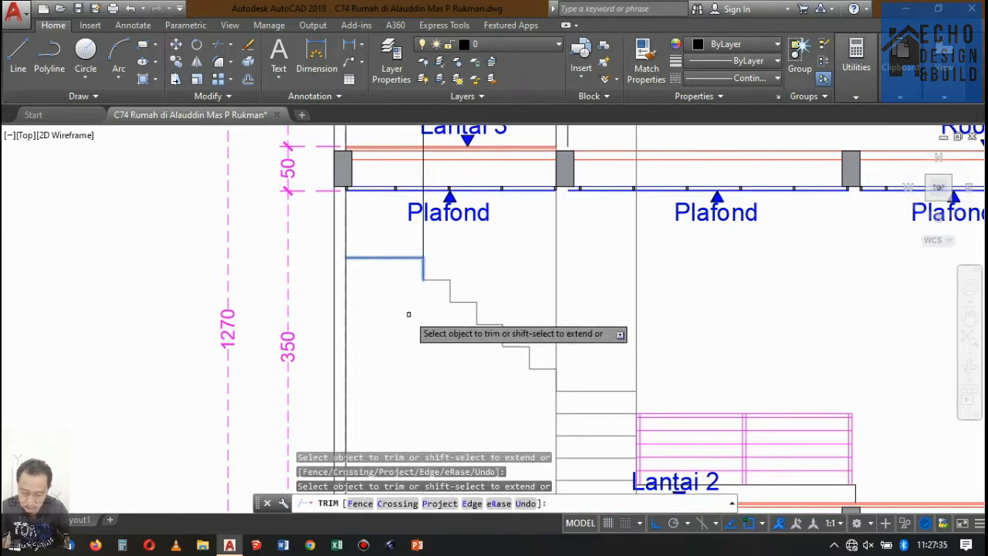
left_click(418, 317)
scroll(418, 318, "down", 3)
scroll(408, 302, "up", 3)
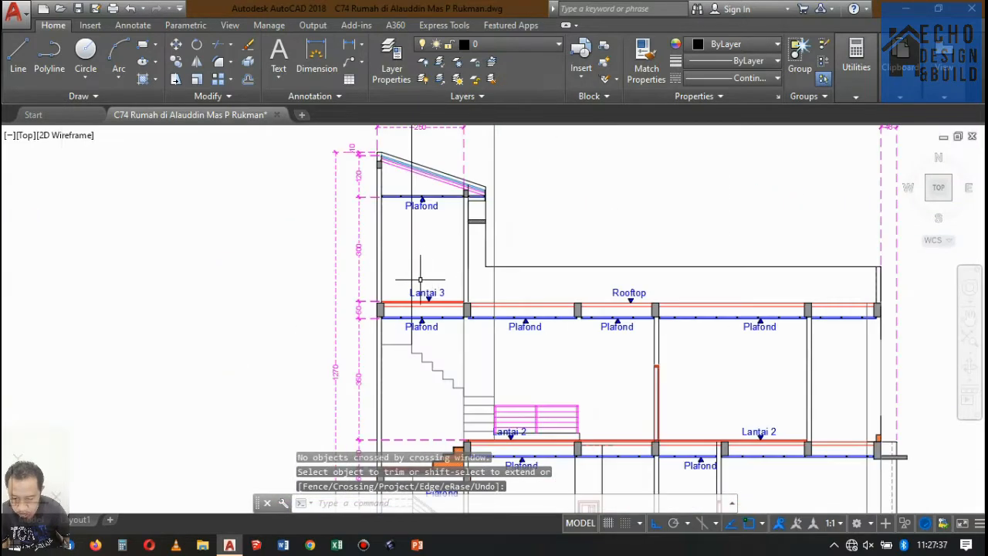
Step: Trim away the part of the projection line above the Lantai 3 floor surface, using the top floor line as cutting edge
type("r")
key("Return")
scroll(416, 315, "up", 5)
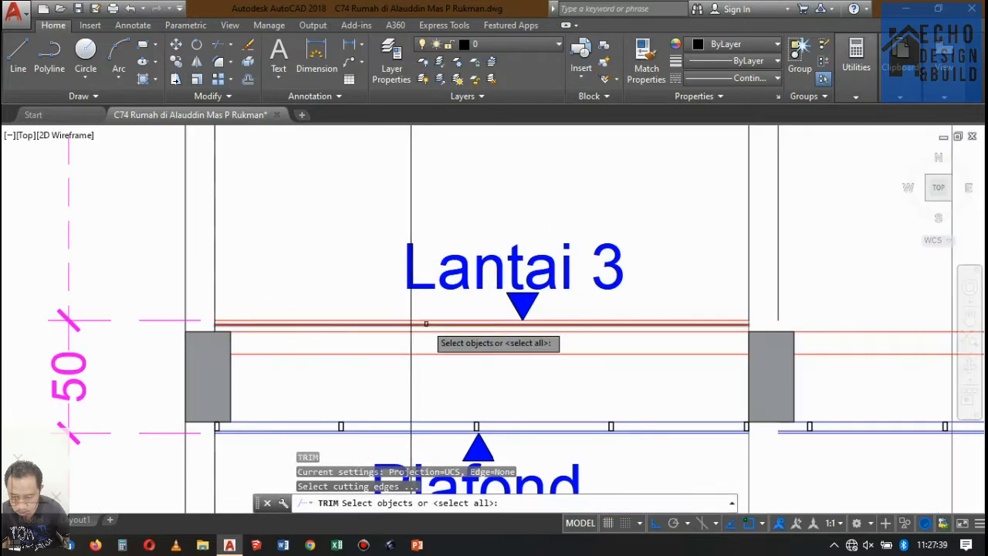
left_click(421, 319)
key("Return")
left_click(421, 193)
left_click(367, 157)
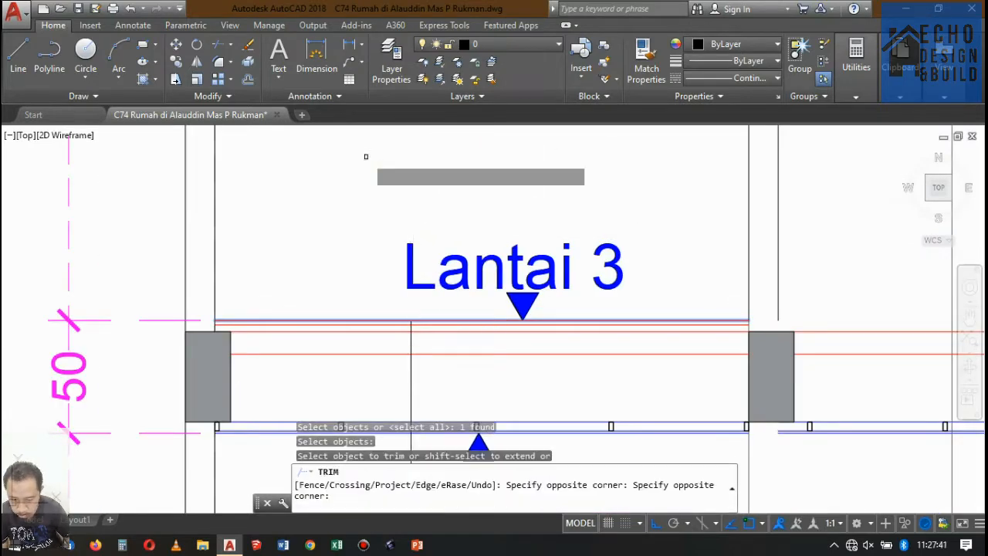
key("Return")
Step: Match the properties of the vertical projection line above the landing to those of the landing line
scroll(431, 180, "down", 4)
scroll(442, 229, "up", 4)
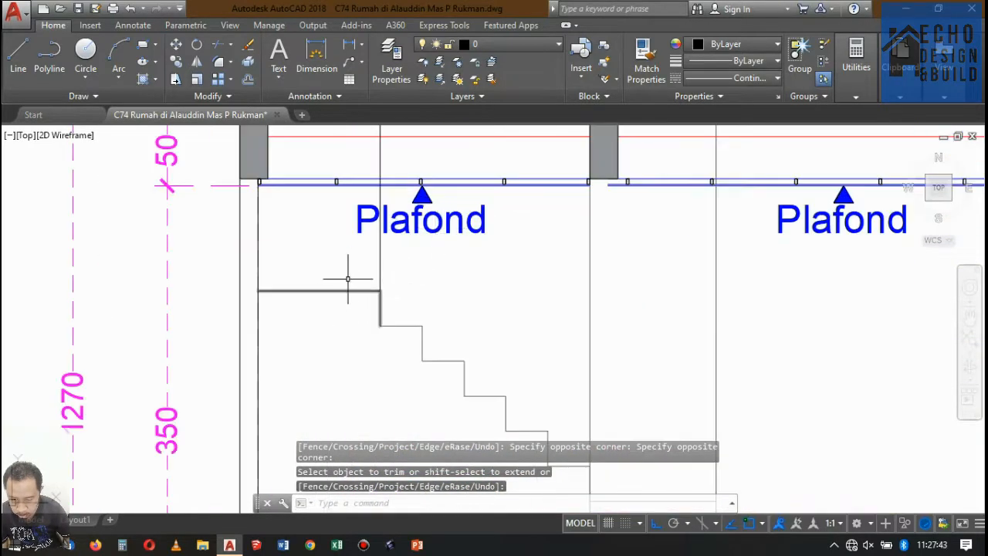
key("Return")
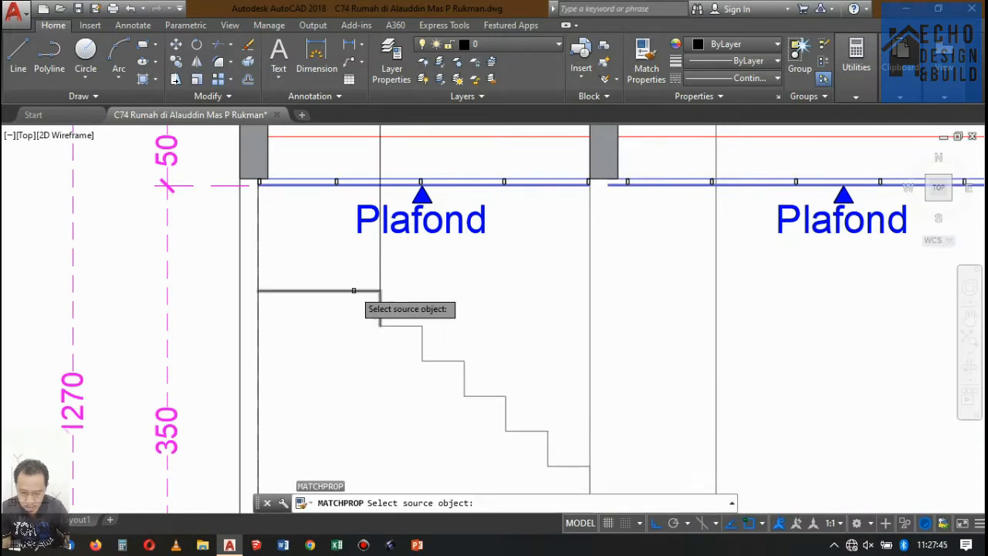
left_click(355, 290)
left_click(387, 265)
left_click(366, 254)
key("Return")
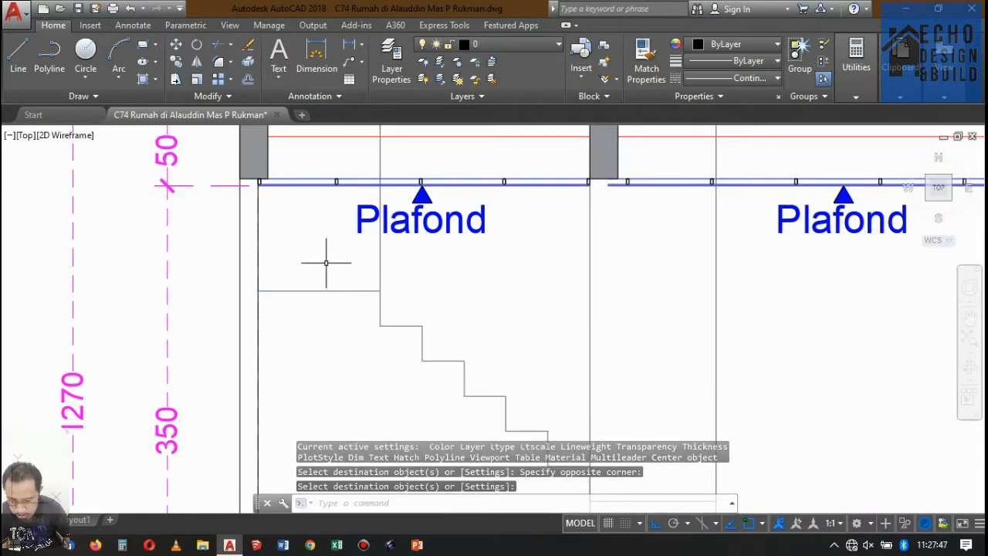
Step: Draw a horizontal line along the landing from the outer wall to the vertical projection line
type("l")
key("Return")
left_click(257, 290)
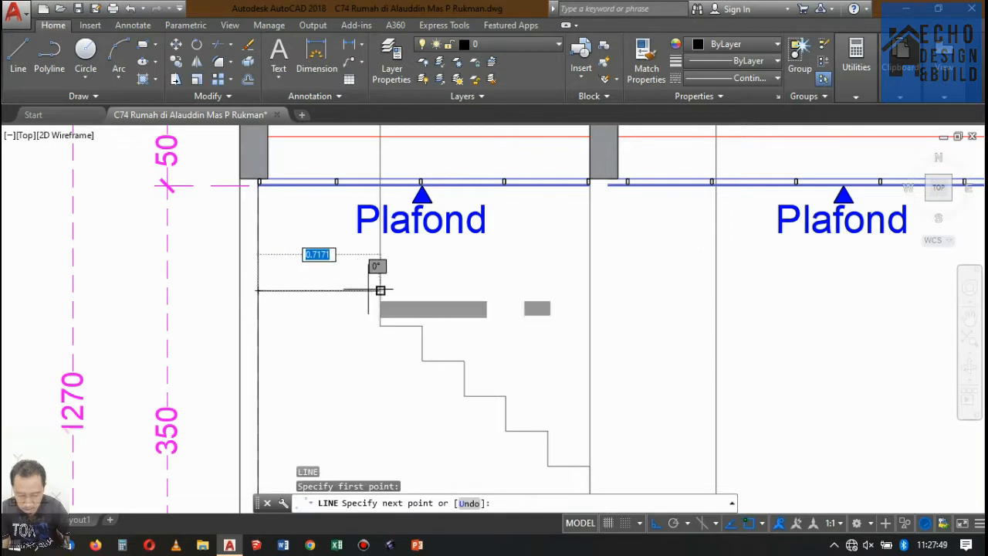
left_click(380, 290)
key("Return")
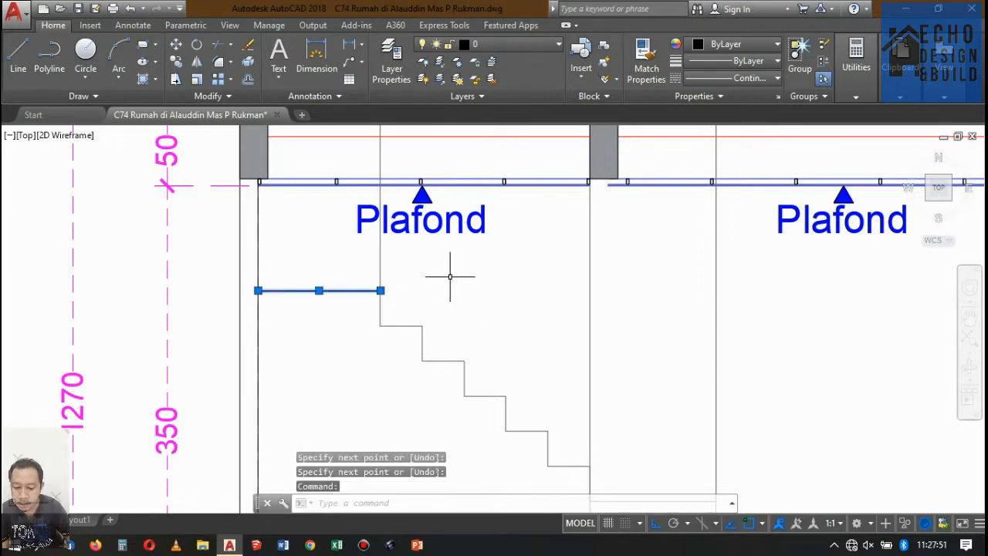
Step: Move the new horizontal line 0.25 straight up from the landing
type("m")
key("Return")
left_click(453, 278)
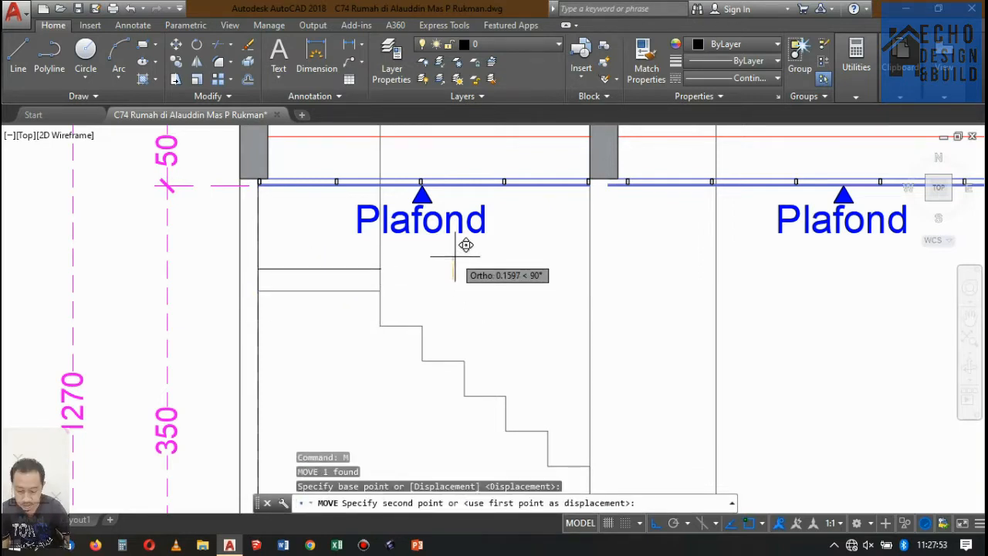
type("0.25")
key("Return")
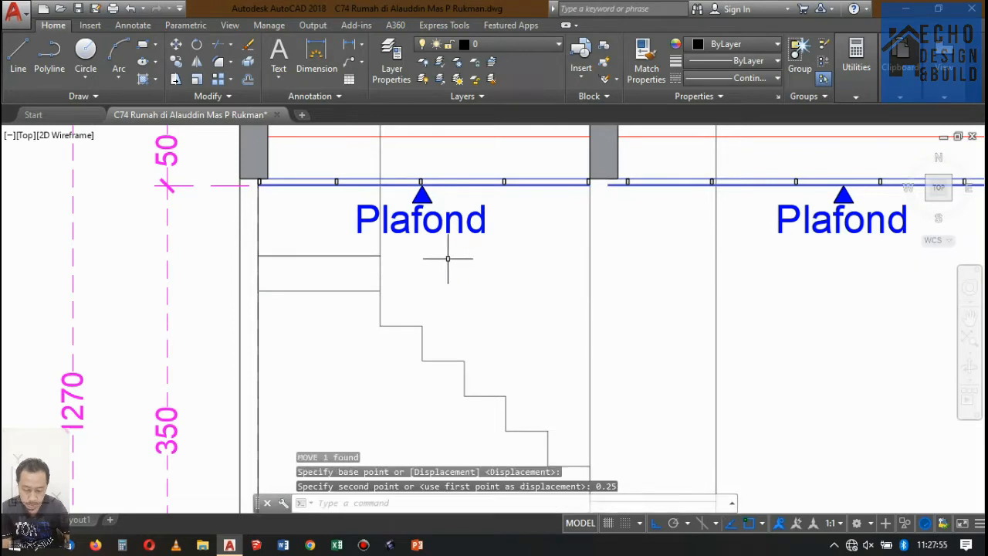
Step: Match the raised tread line's properties to those of the vertical projection line
left_click(356, 283)
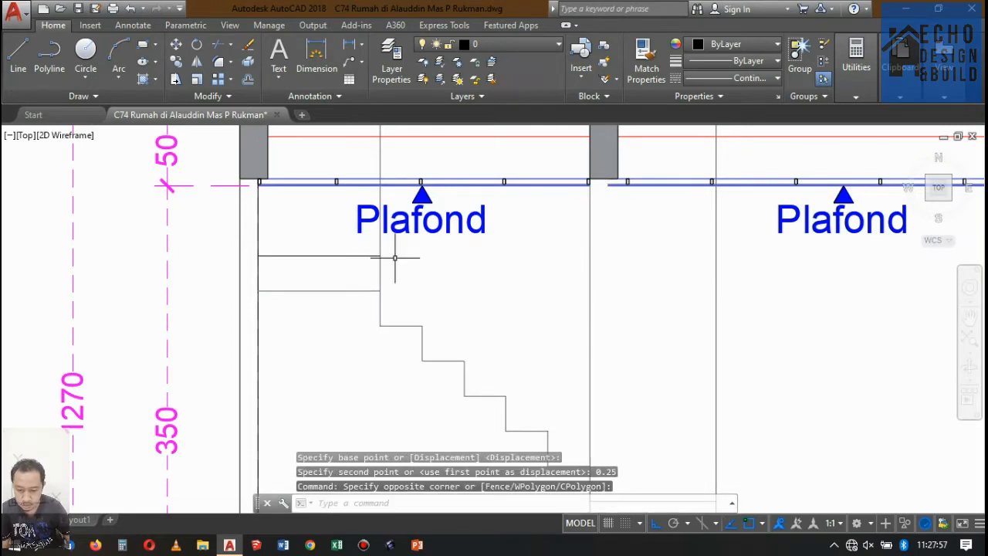
type("ma")
key("Return")
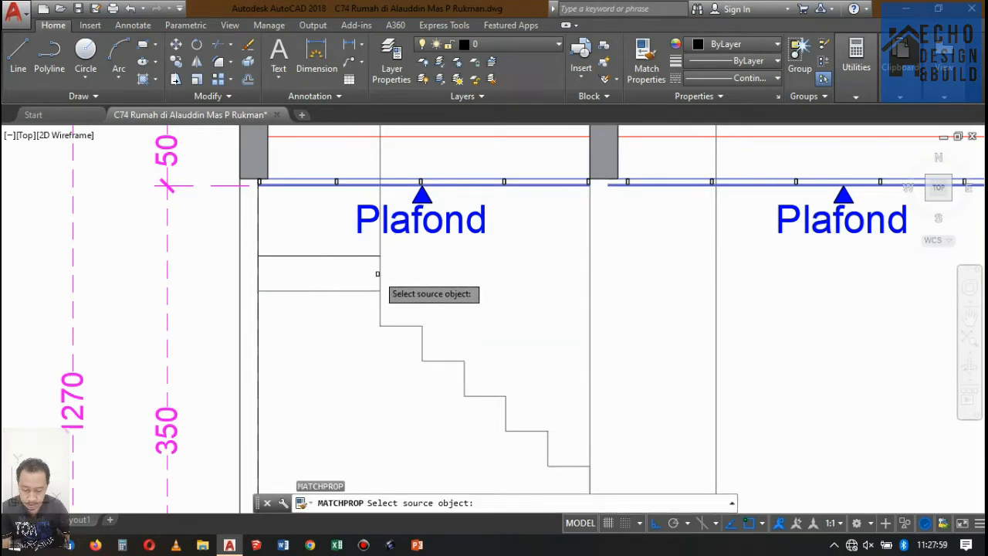
left_click(380, 271)
left_click(357, 270)
left_click(307, 225)
scroll(306, 225, "down", 1)
middle_click_drag(306, 225, 370, 256)
key("Return")
Step: Copy the tread line upward at 0.25 spacing to the Lantai 3 level, and delete the copy lying on the top floor line
scroll(359, 252, "up", 1)
left_click(369, 296)
left_click(362, 271)
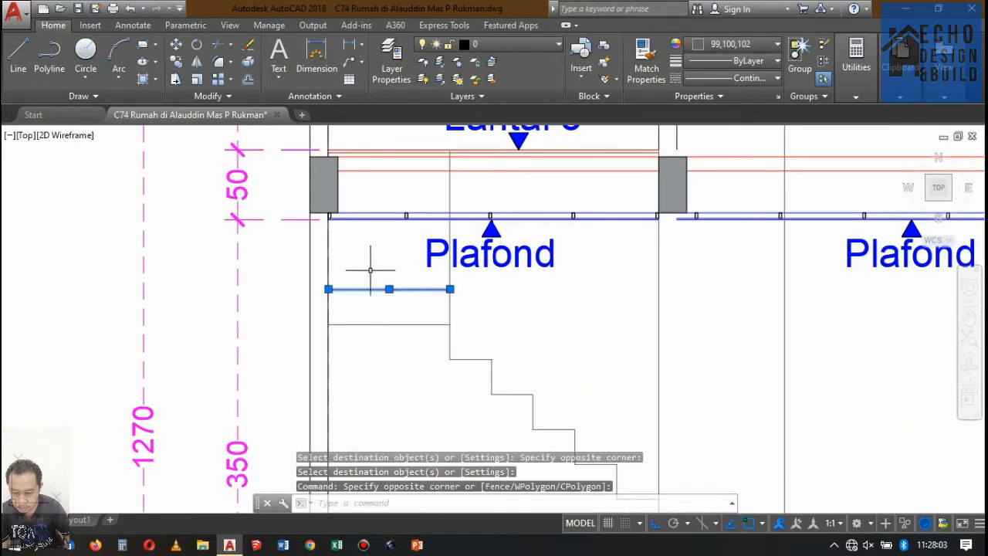
left_click(328, 324)
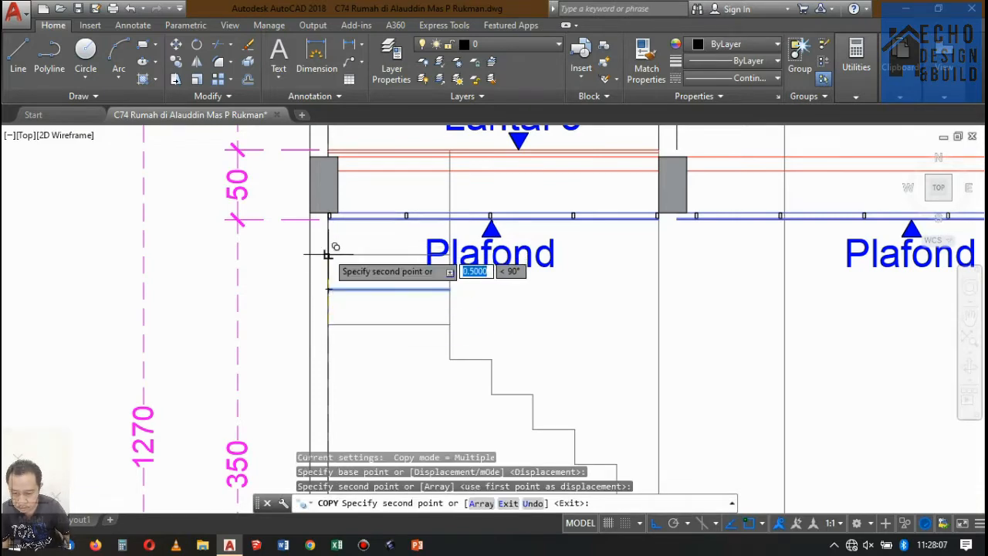
left_click(329, 255)
scroll(347, 218, "up", 5)
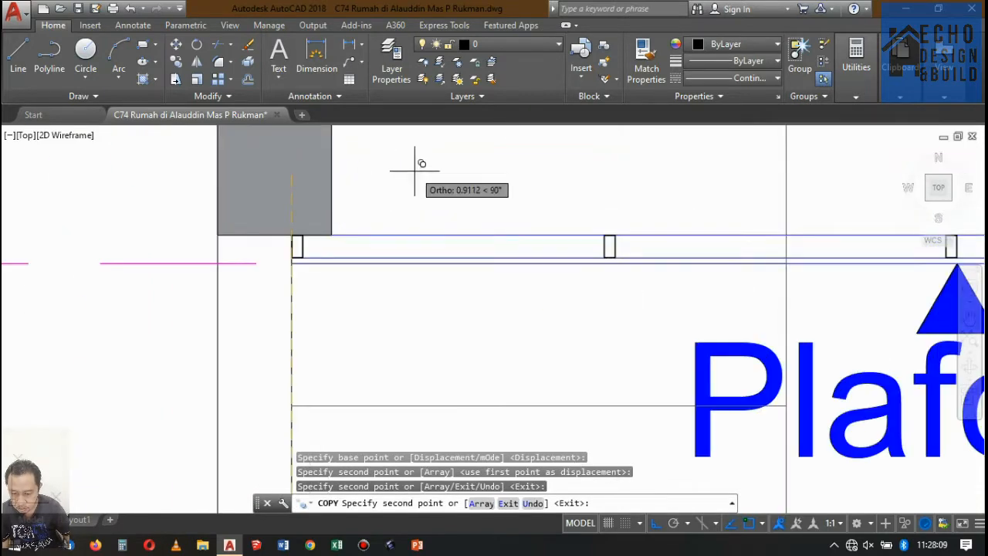
scroll(413, 184, "down", 3)
scroll(337, 240, "up", 3)
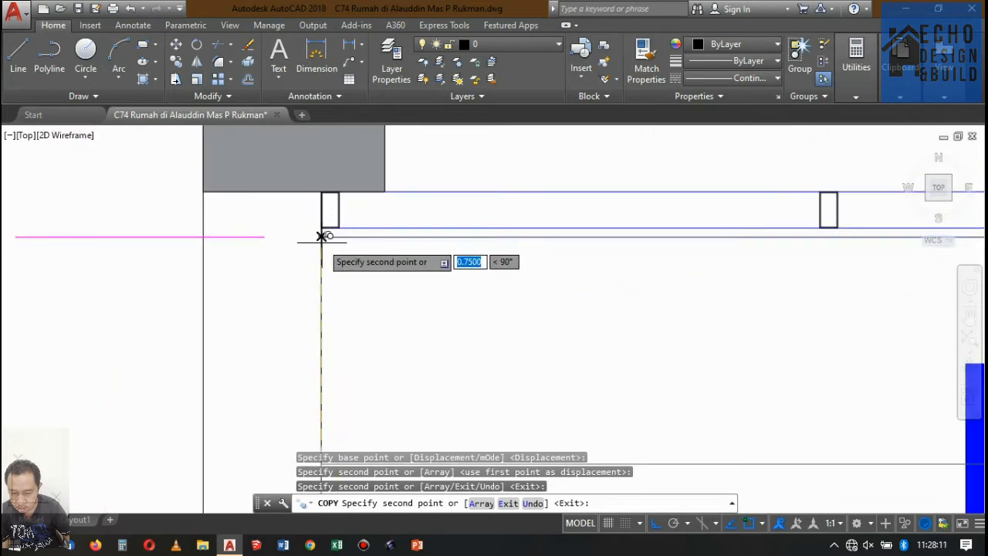
scroll(322, 236, "down", 3)
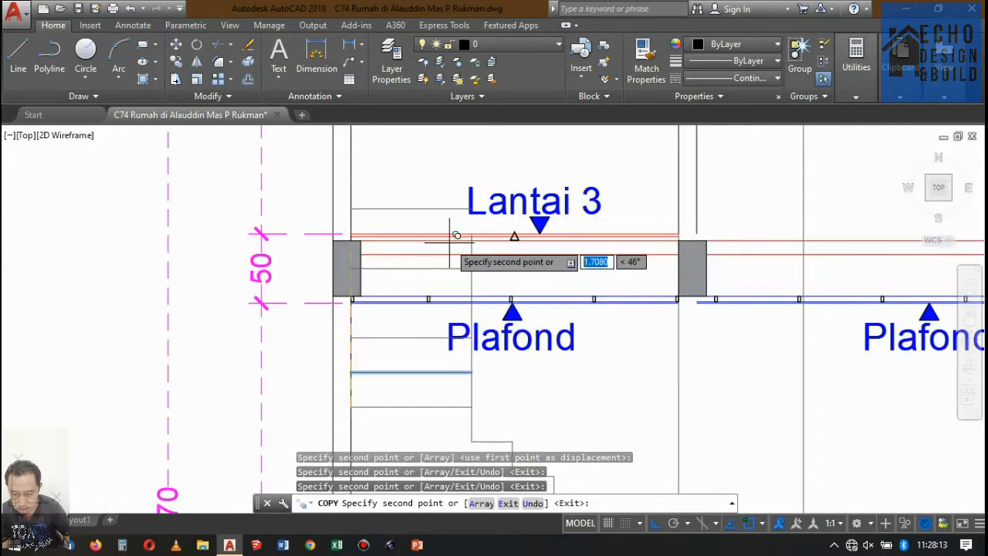
scroll(348, 260, "up", 2)
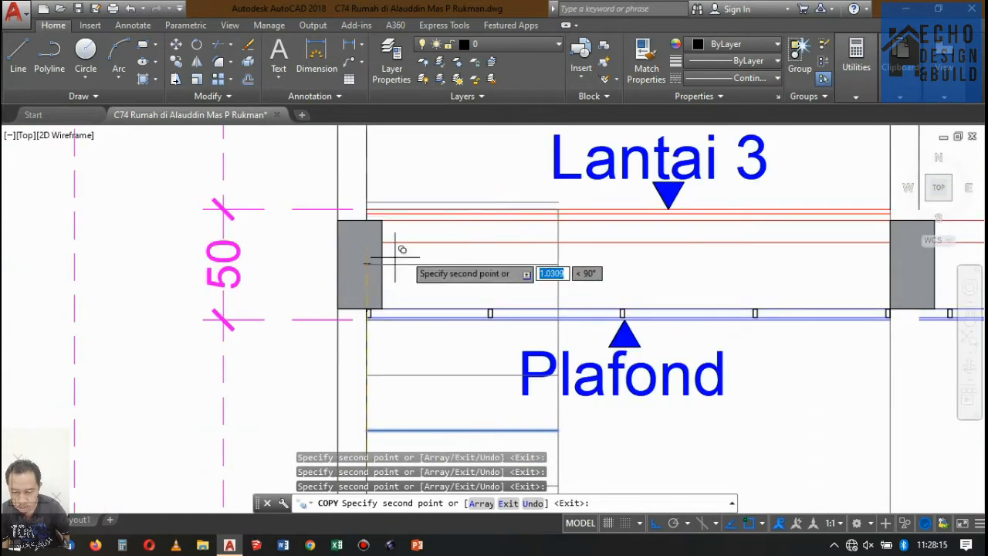
left_click(394, 263)
key("Return")
key("Return")
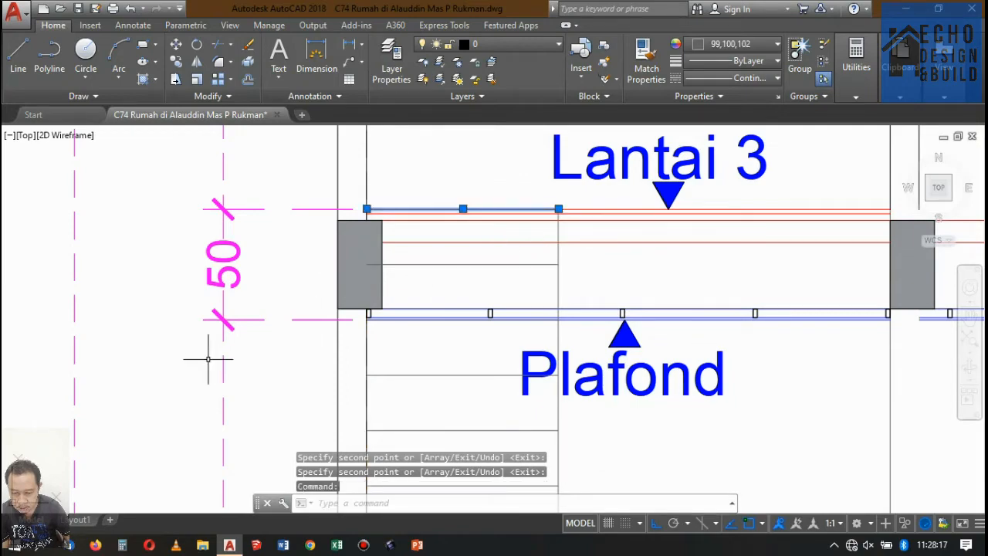
key("Delete")
Step: Examine the upper treads against the Lantai 3 floor layers and within the whole Potongan A-A section
scroll(345, 294, "down", 5)
scroll(394, 276, "up", 5)
scroll(380, 284, "down", 2)
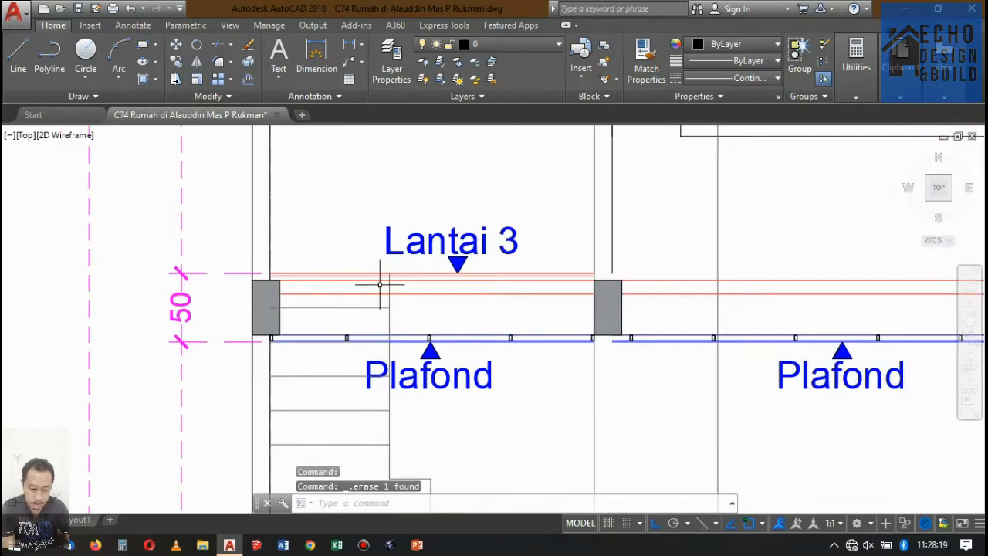
scroll(380, 284, "up", 3)
scroll(435, 260, "down", 4)
scroll(434, 260, "up", 4)
scroll(434, 260, "down", 1)
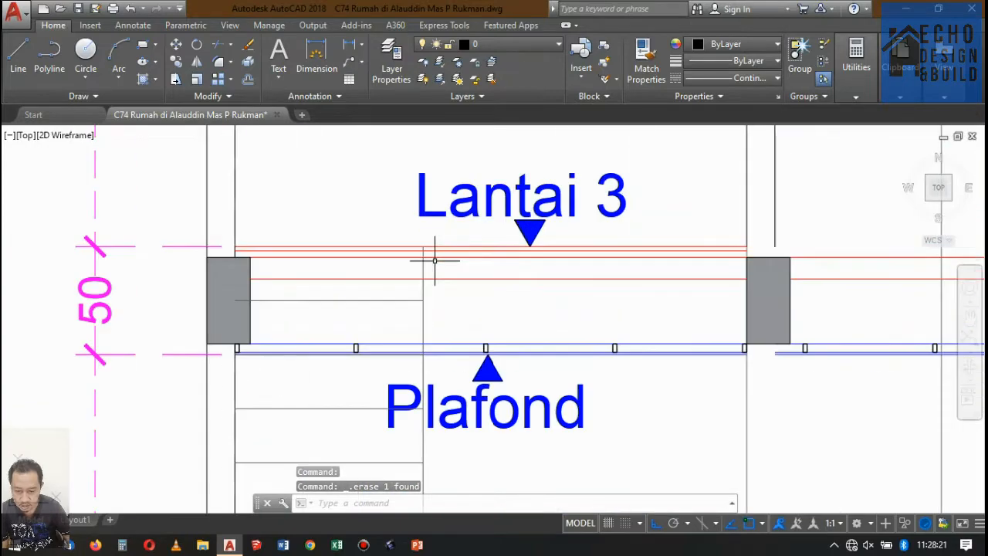
scroll(436, 259, "down", 6)
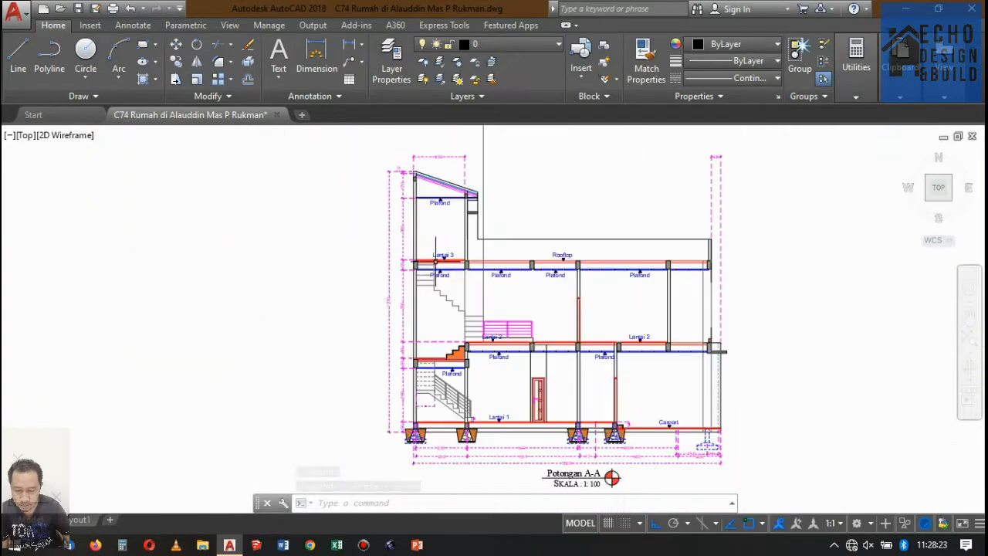
scroll(426, 267, "up", 3)
scroll(374, 268, "up", 2)
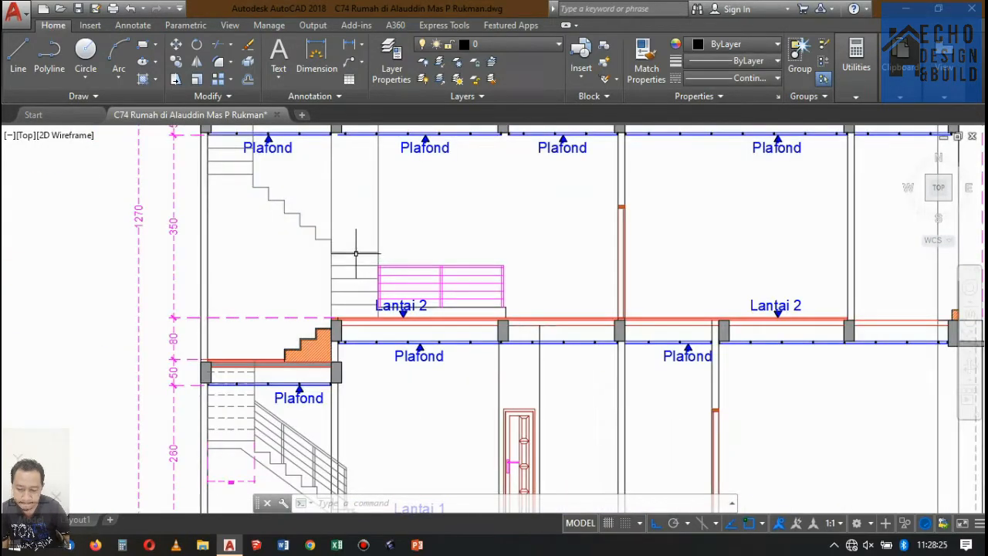
Step: Stretch the upper end of the vertical line between the two stair flights down to the lowest tread of the stepped flight
scroll(366, 259, "down", 6)
scroll(376, 228, "up", 4)
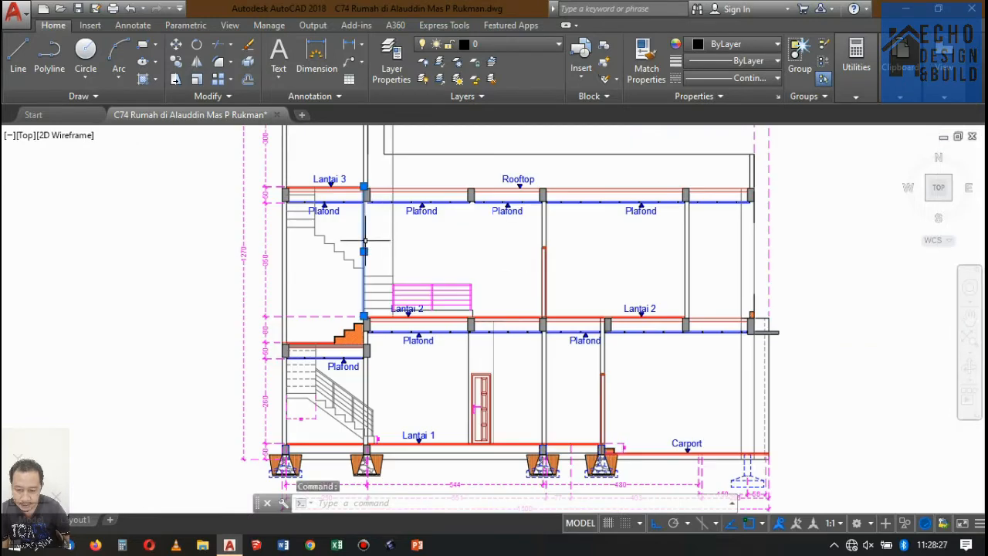
left_click(363, 188)
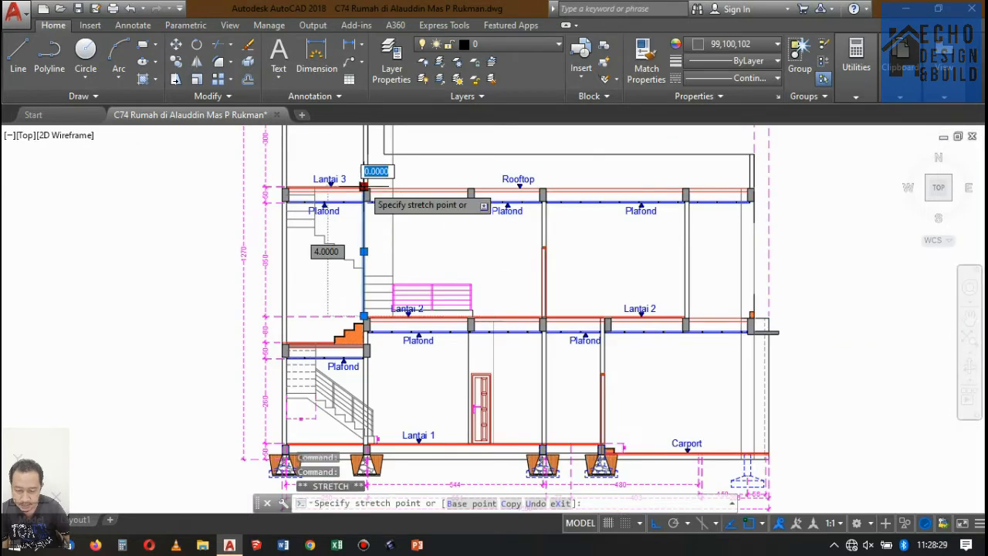
scroll(378, 279, "up", 6)
left_click(379, 281)
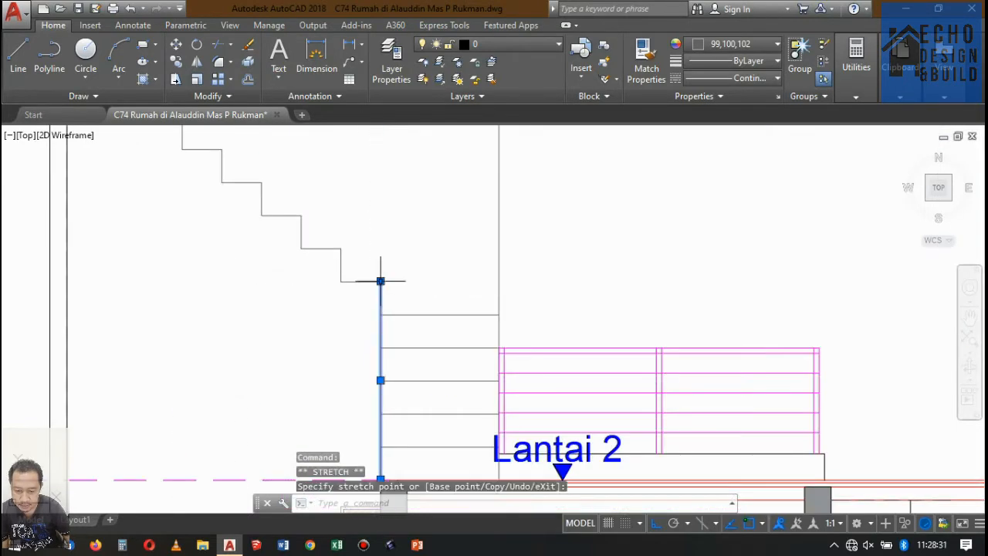
scroll(383, 280, "down", 5)
scroll(426, 212, "up", 4)
key("Escape")
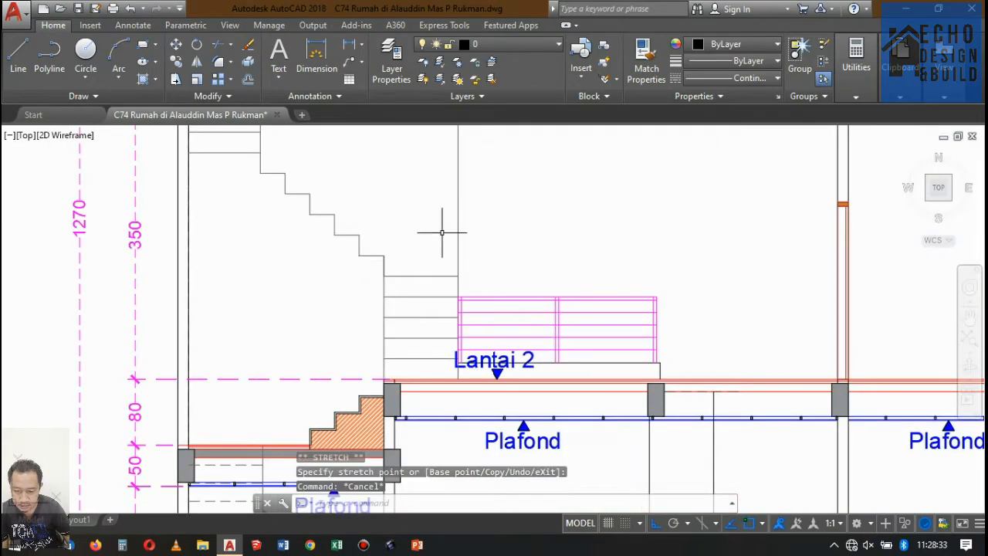
Step: Erase the Plafond ceiling bay next to the stair below the Rooftop slab, including its lines, frame members, level marker and label
scroll(436, 232, "down", 5)
scroll(440, 242, "up", 8)
scroll(391, 220, "up", 2)
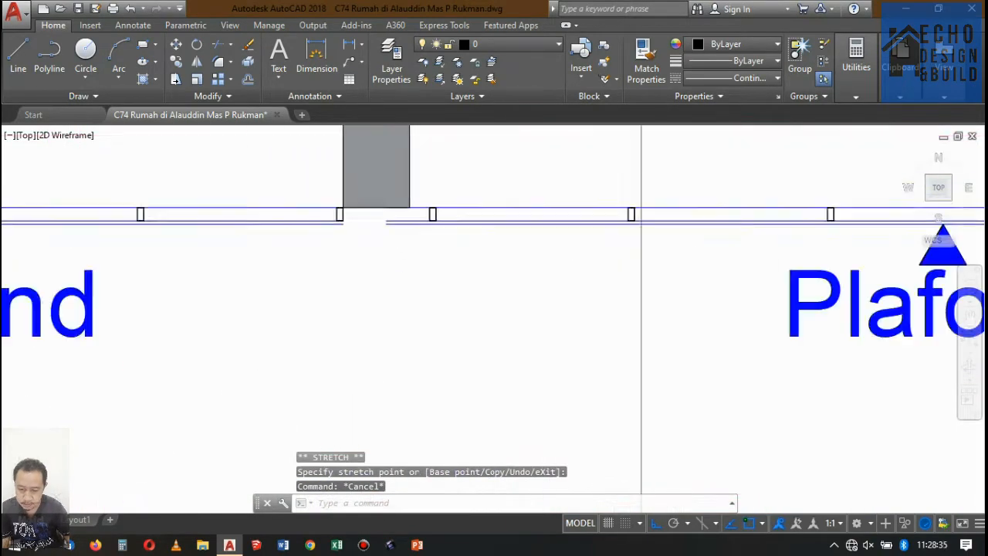
scroll(394, 231, "down", 3)
scroll(415, 247, "up", 6)
left_click(402, 265)
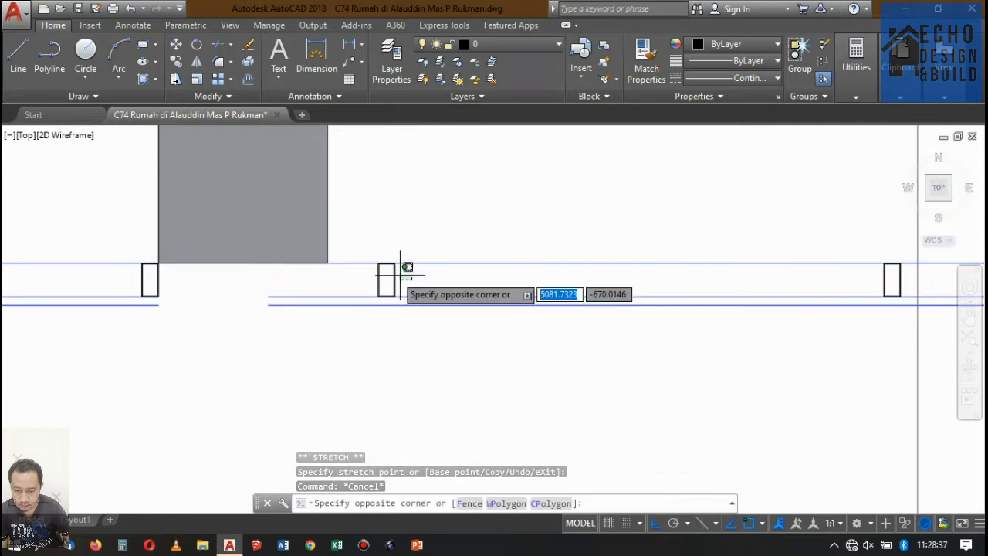
left_click(364, 260)
scroll(508, 245, "down", 5)
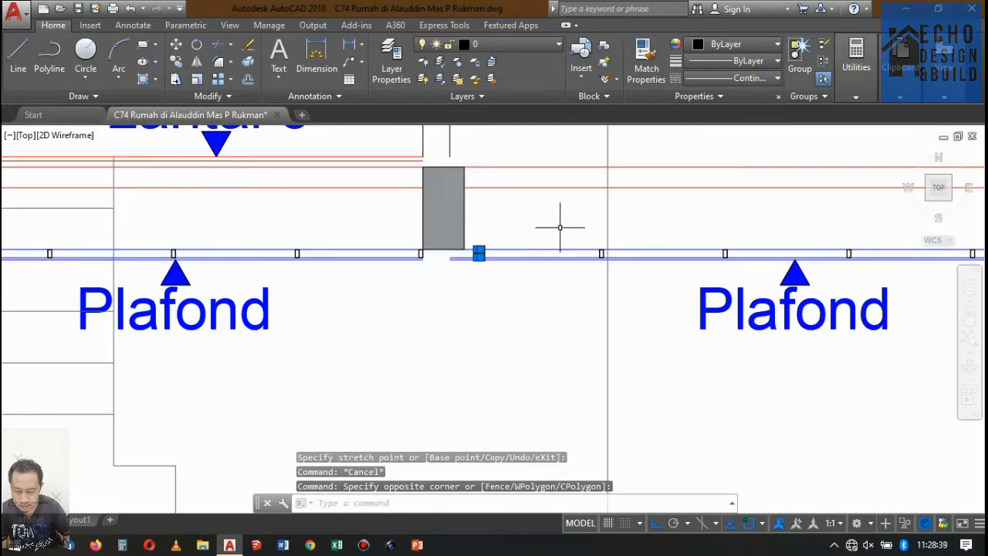
scroll(540, 221, "down", 5)
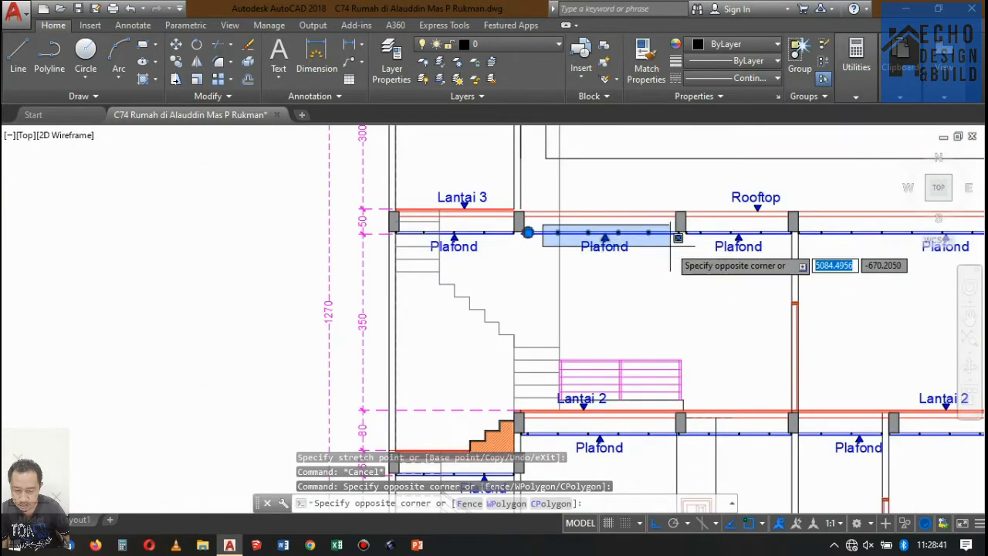
left_click(553, 228)
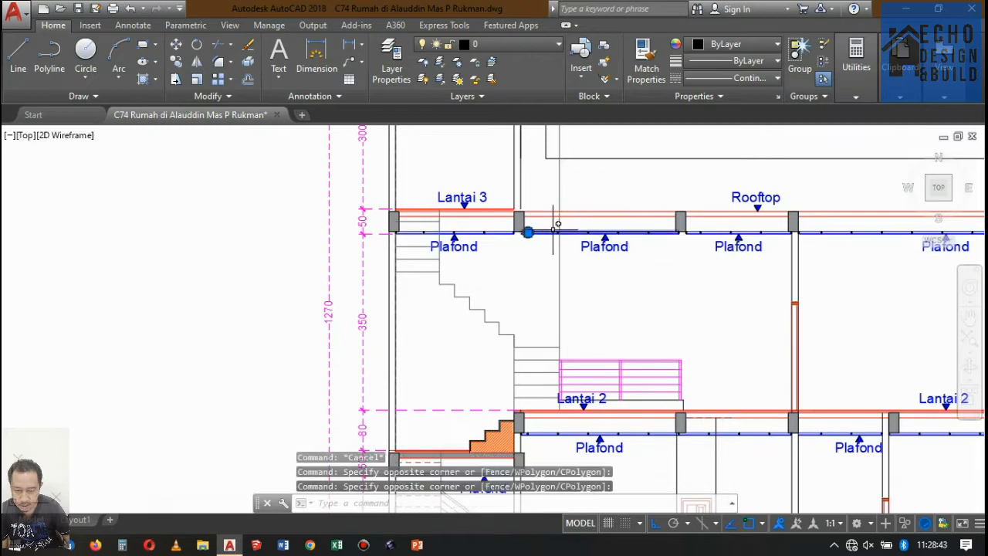
scroll(533, 227, "up", 3)
left_click(569, 263)
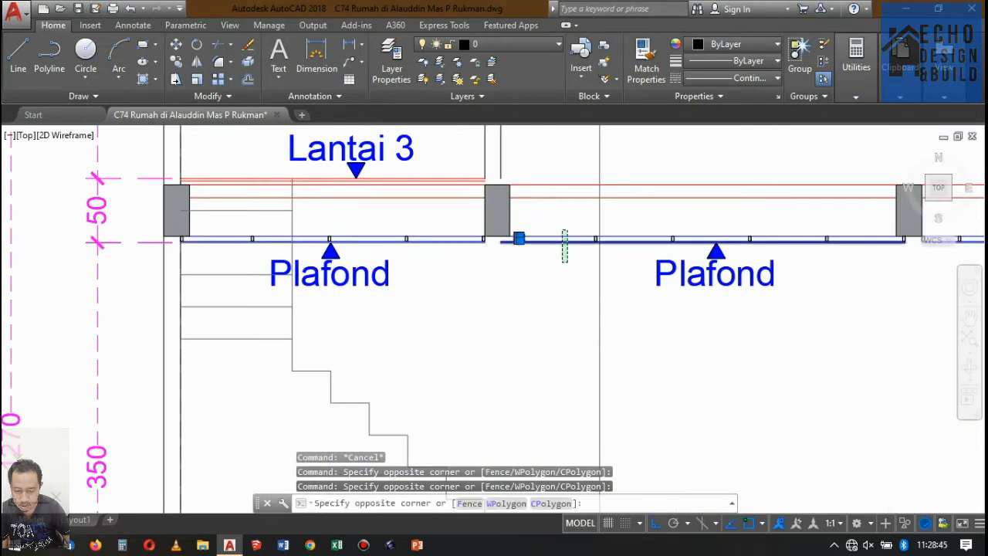
left_click(562, 214)
scroll(353, 270, "down", 2)
scroll(611, 258, "up", 1)
scroll(318, 272, "up", 3)
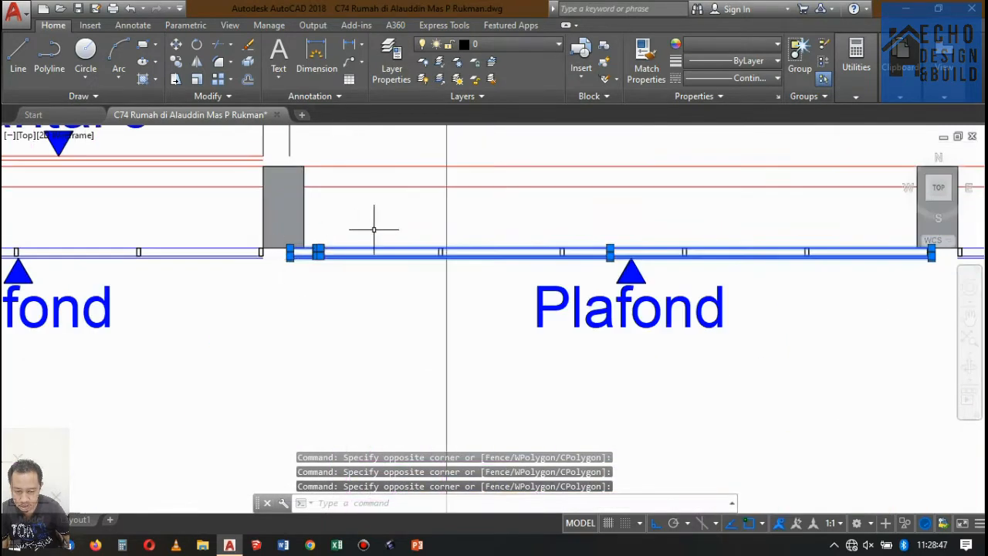
left_click(410, 223)
scroll(481, 245, "down", 5)
scroll(614, 257, "up", 1)
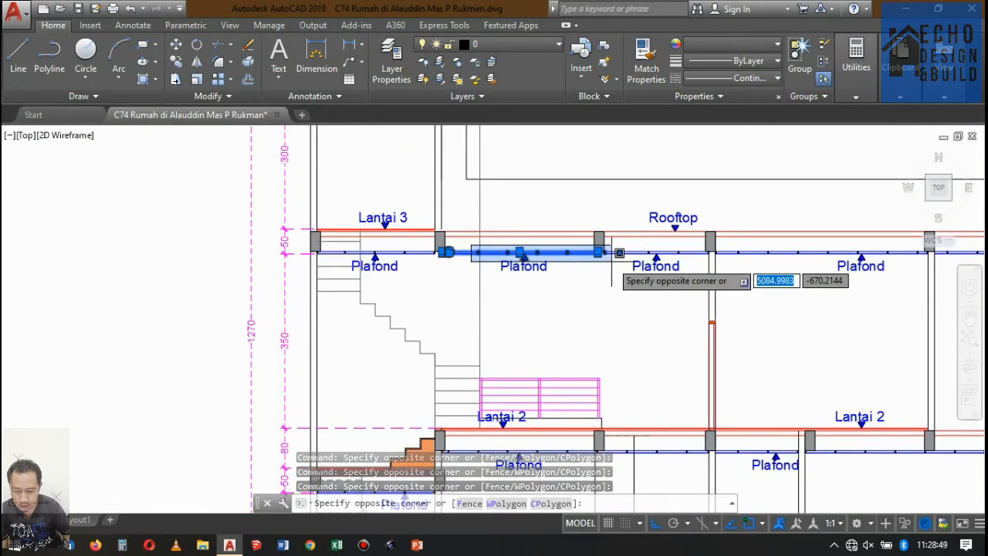
left_click(610, 259)
scroll(568, 253, "up", 3)
scroll(463, 270, "up", 5)
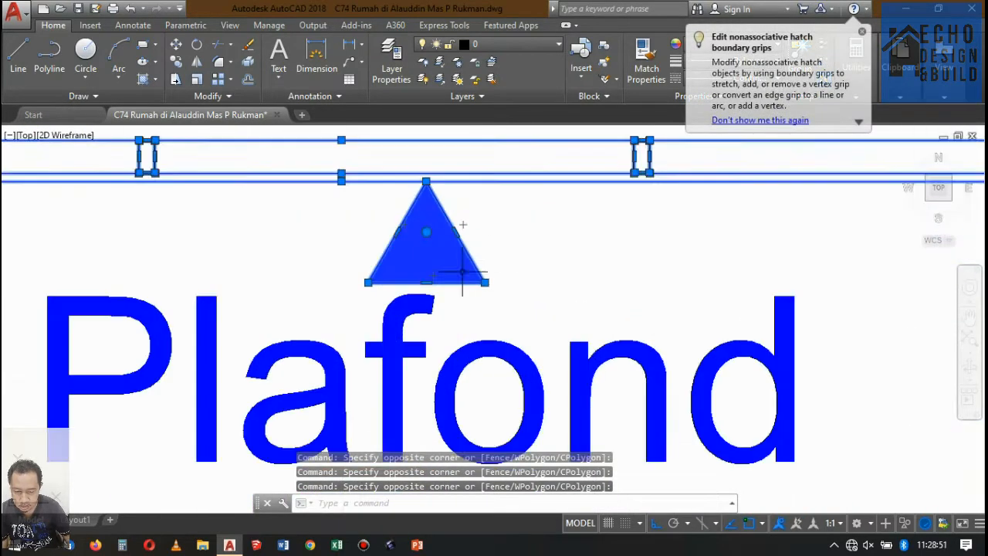
scroll(486, 265, "down", 6)
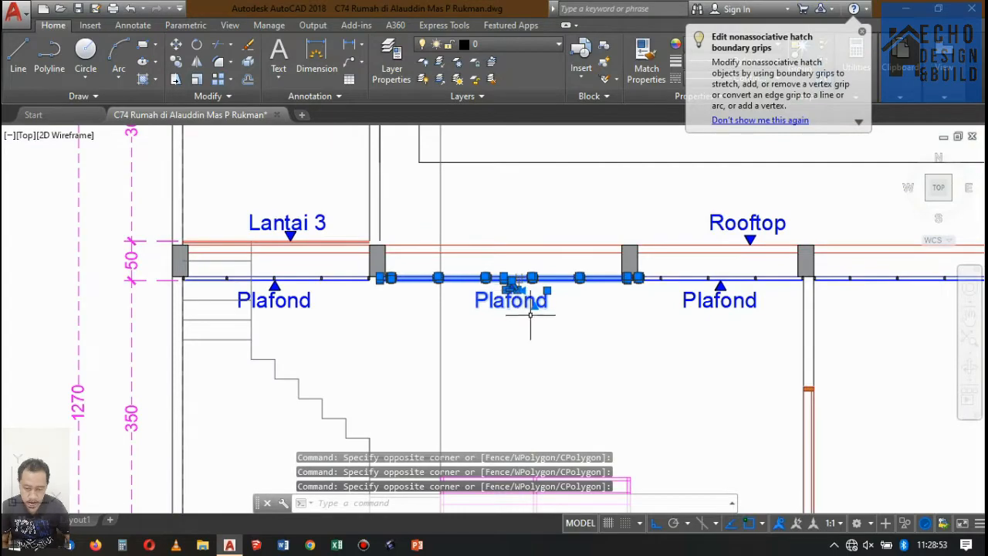
key("Delete")
scroll(530, 316, "down", 6)
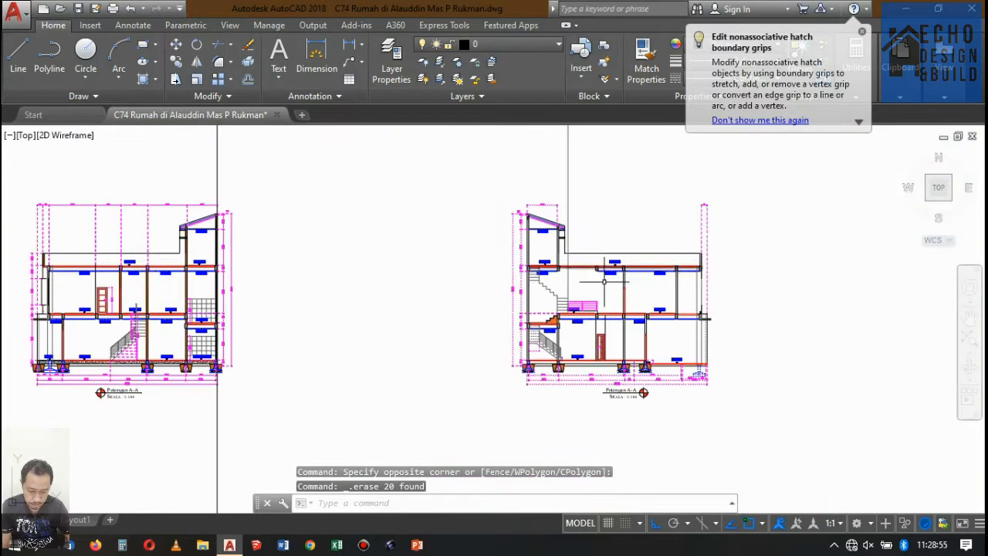
Step: Draw a vertical projection line from the skylight's corner column in the Rencana Atap Rooftop plan down past section Potongan A-A
scroll(603, 288, "up", 6)
scroll(586, 305, "down", 13)
scroll(579, 195, "up", 4)
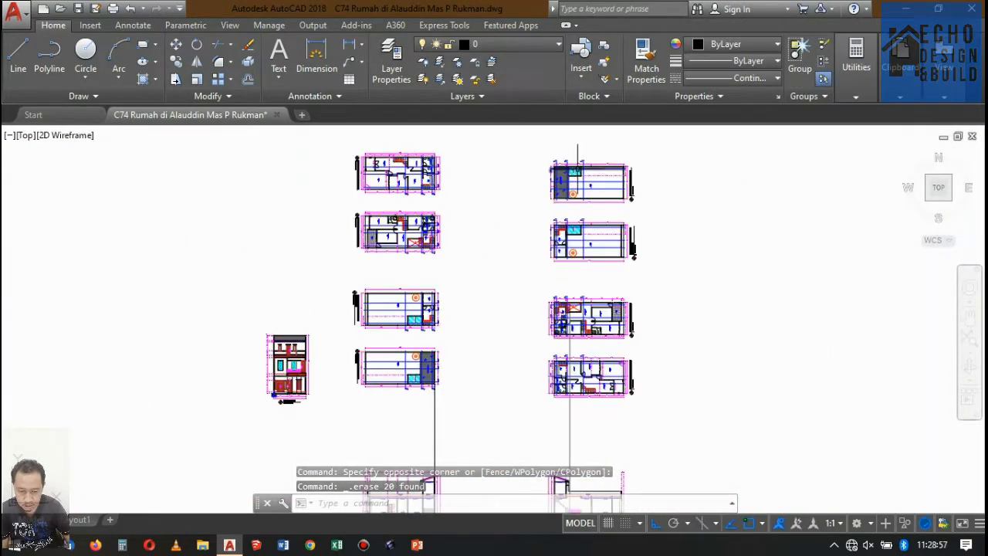
scroll(578, 166, "up", 4)
key("l")
key("Return")
scroll(589, 183, "up", 5)
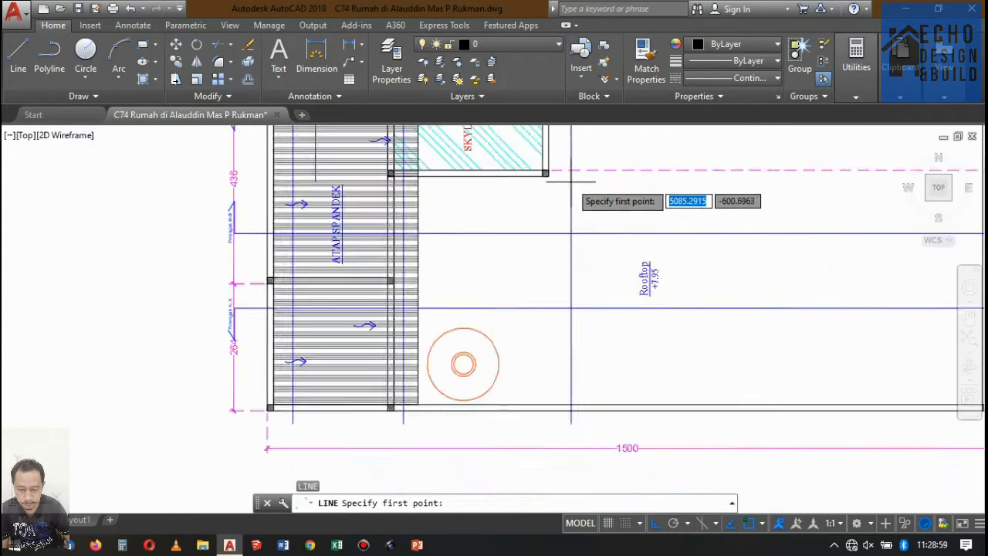
scroll(538, 131, "down", 8)
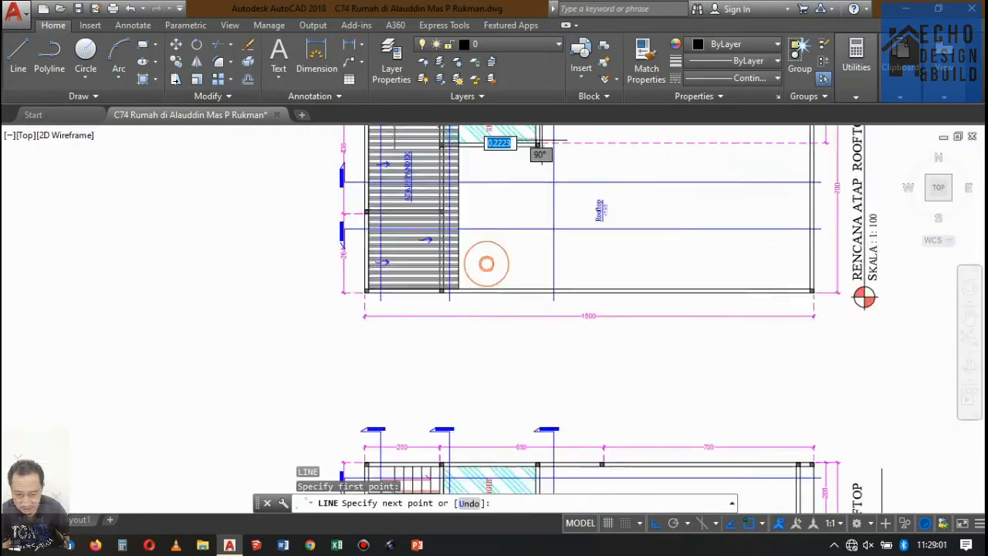
scroll(563, 324, "up", 4)
scroll(573, 322, "down", 5)
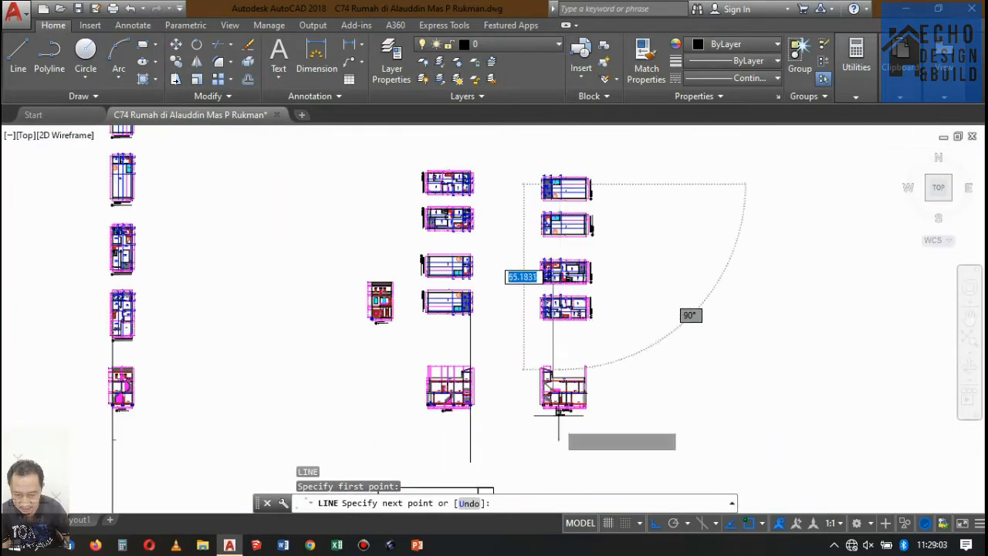
left_click(557, 470)
key("Return")
Step: Move the Rooftop beam beside the stair opening, with its hatch, so its upper-left corner lies on the new projection line
scroll(563, 372, "up", 4)
scroll(569, 335, "up", 8)
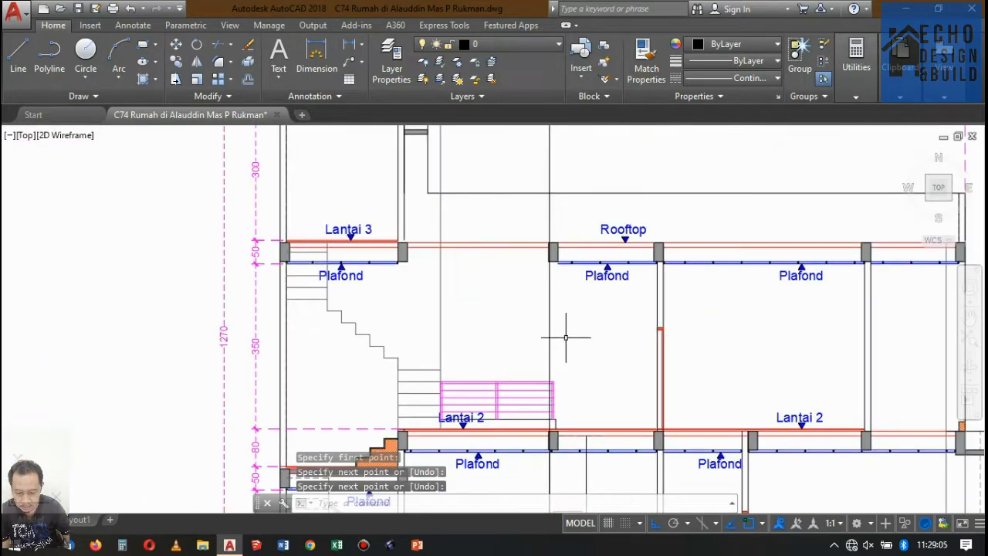
scroll(533, 234, "down", 1)
scroll(534, 230, "up", 4)
left_click_drag(534, 230, 494, 234)
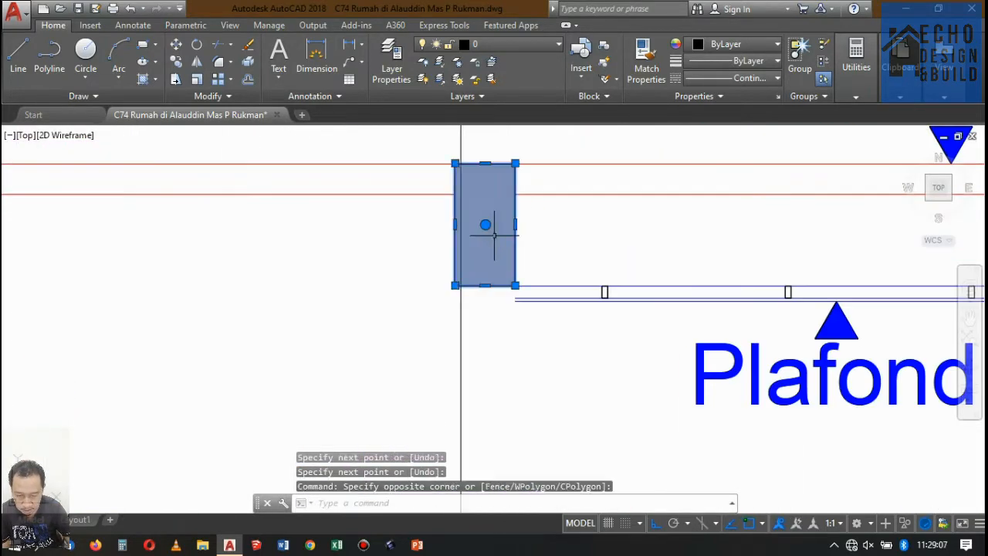
scroll(498, 138, "down", 4)
scroll(520, 189, "up", 3)
scroll(525, 189, "down", 4)
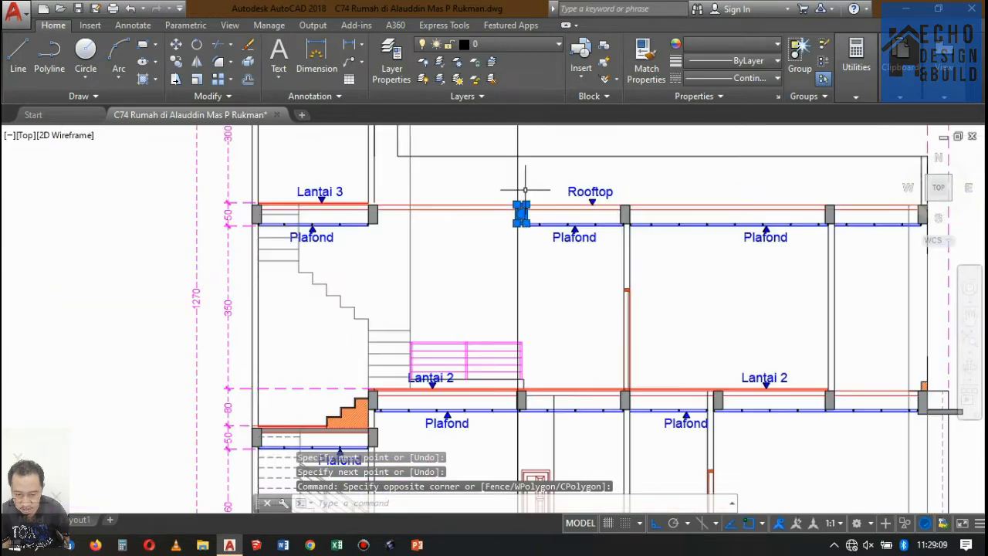
key("Return")
scroll(530, 190, "up", 7)
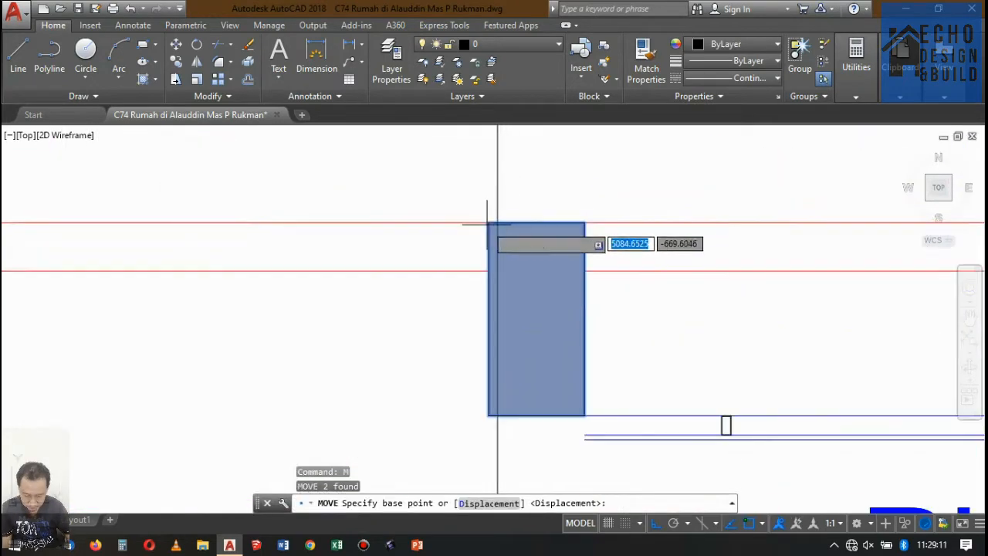
left_click(488, 223)
scroll(518, 220, "down", 6)
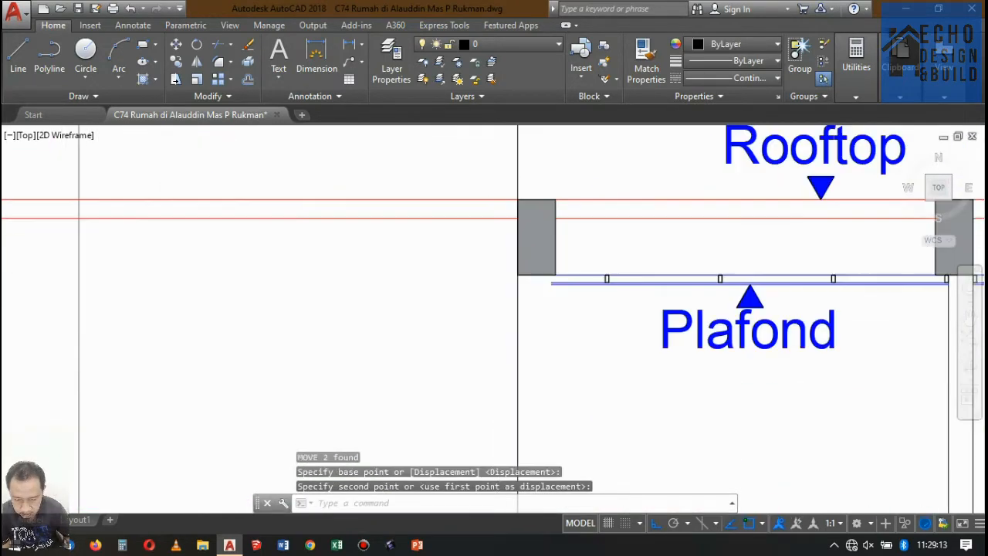
Step: Move the Lantai 2 beam under the railing's end, with its hatch, so its left edge aligns with the projection line
scroll(552, 293, "up", 10)
scroll(565, 309, "down", 5)
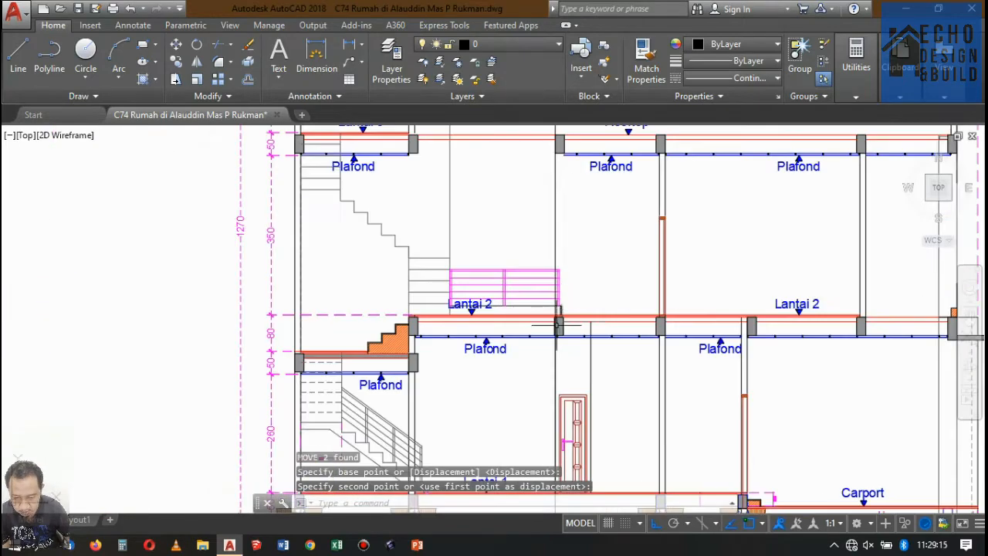
scroll(557, 305, "up", 4)
scroll(557, 306, "down", 5)
scroll(564, 309, "up", 5)
left_click(564, 309)
left_click(568, 307)
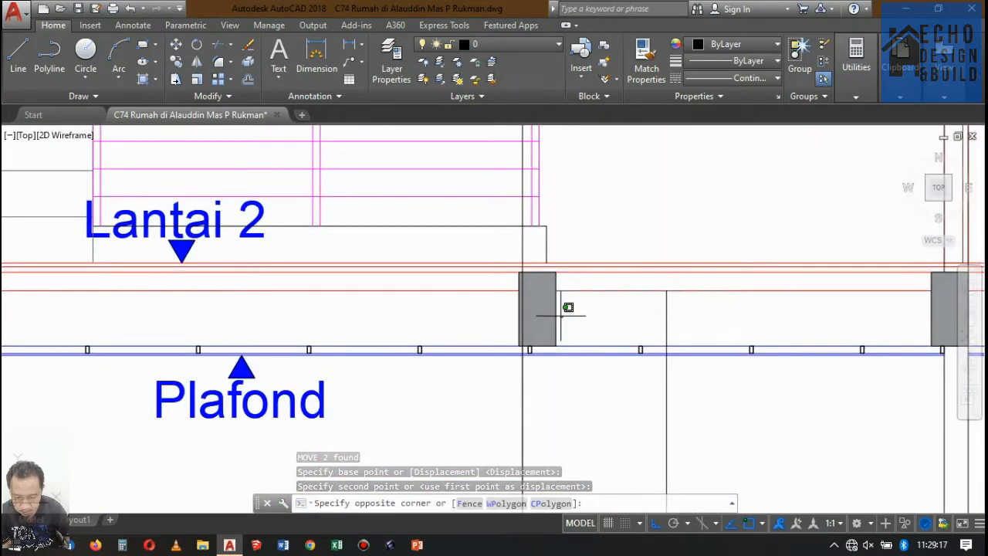
left_click(532, 291)
scroll(533, 291, "up", 1)
scroll(523, 271, "down", 4)
scroll(522, 276, "up", 4)
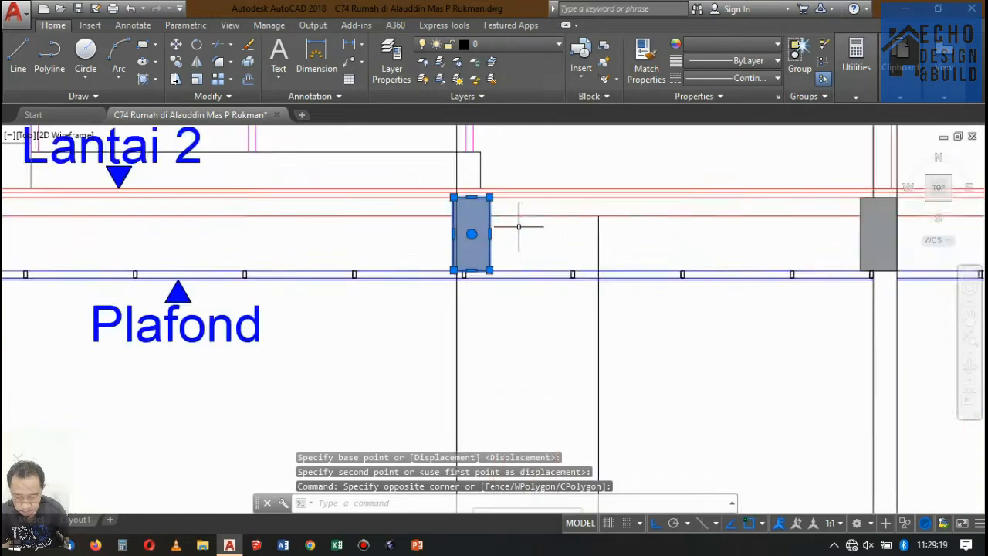
scroll(519, 226, "down", 4)
scroll(513, 224, "up", 6)
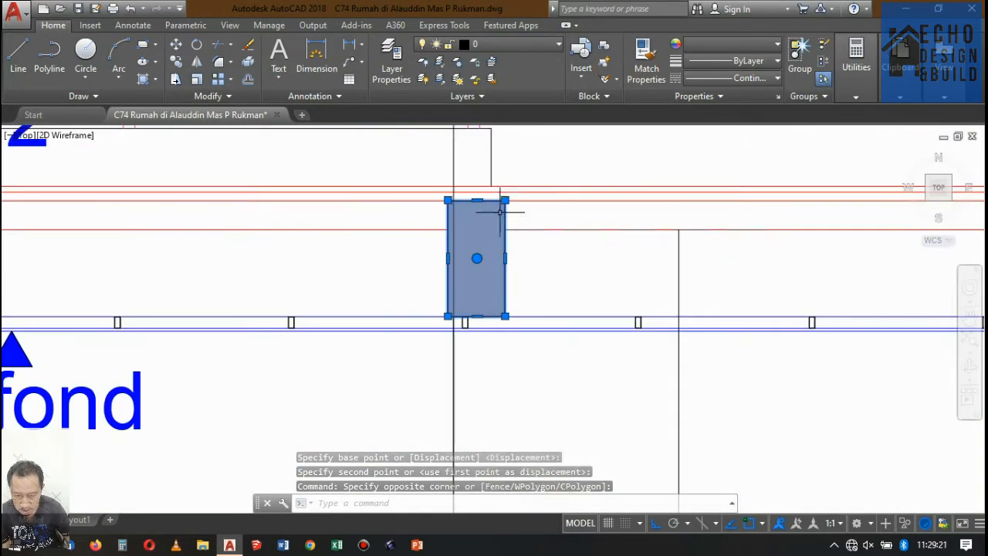
type("m")
key("Return")
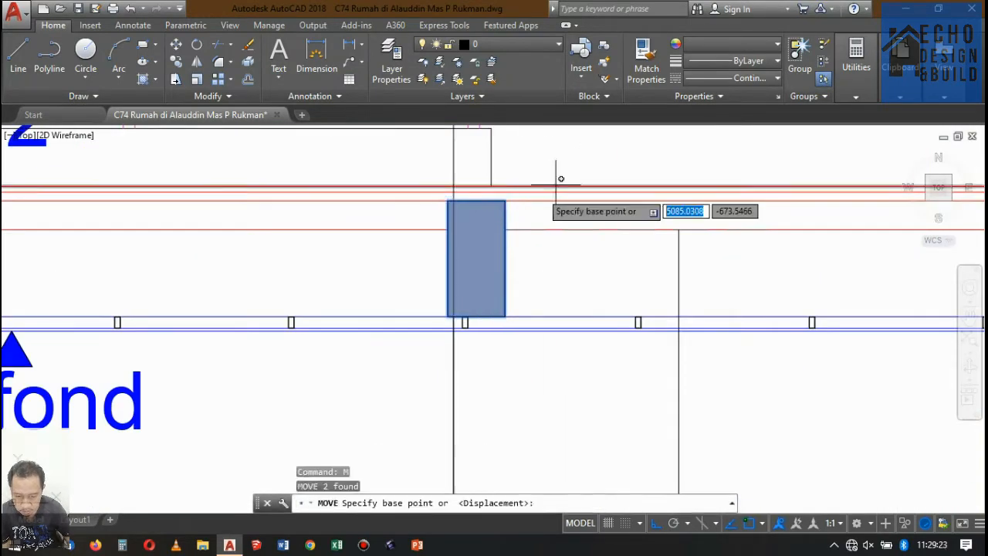
scroll(436, 191, "up", 5)
left_click(453, 190)
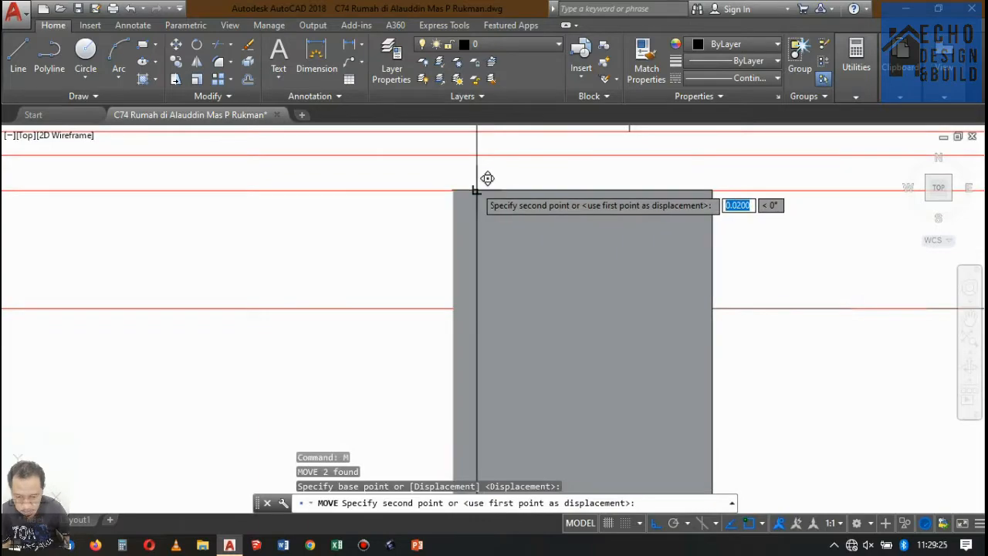
scroll(469, 198, "down", 5)
scroll(510, 232, "down", 5)
Step: Extend the short vertical line at the end of the railing base down to the top of the Lantai 2 beam
scroll(421, 228, "up", 6)
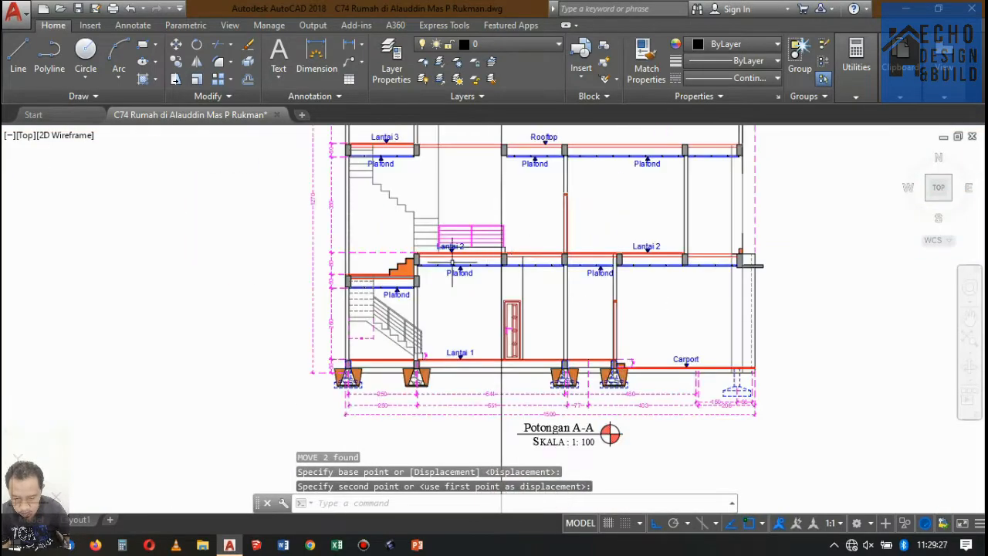
scroll(421, 228, "down", 5)
scroll(502, 228, "up", 4)
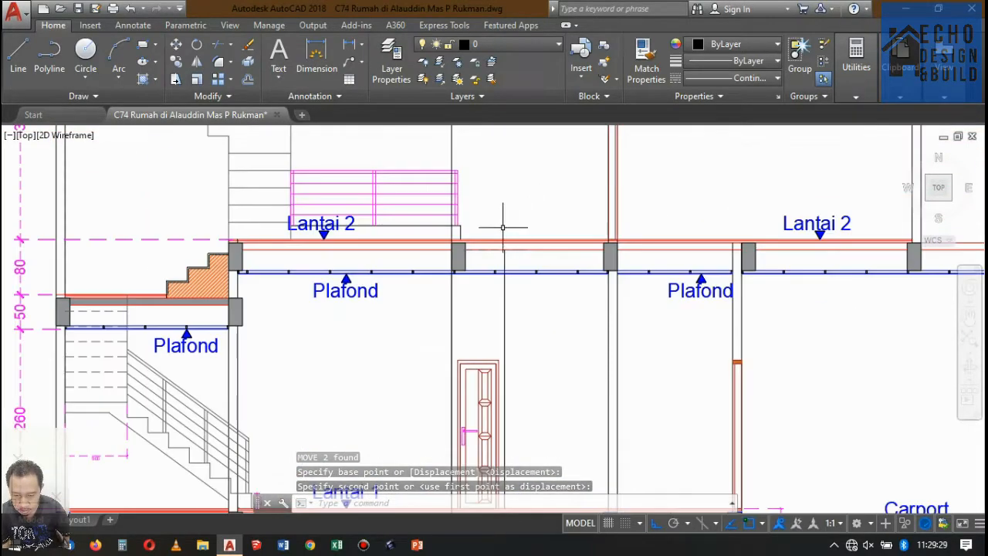
scroll(471, 205, "up", 5)
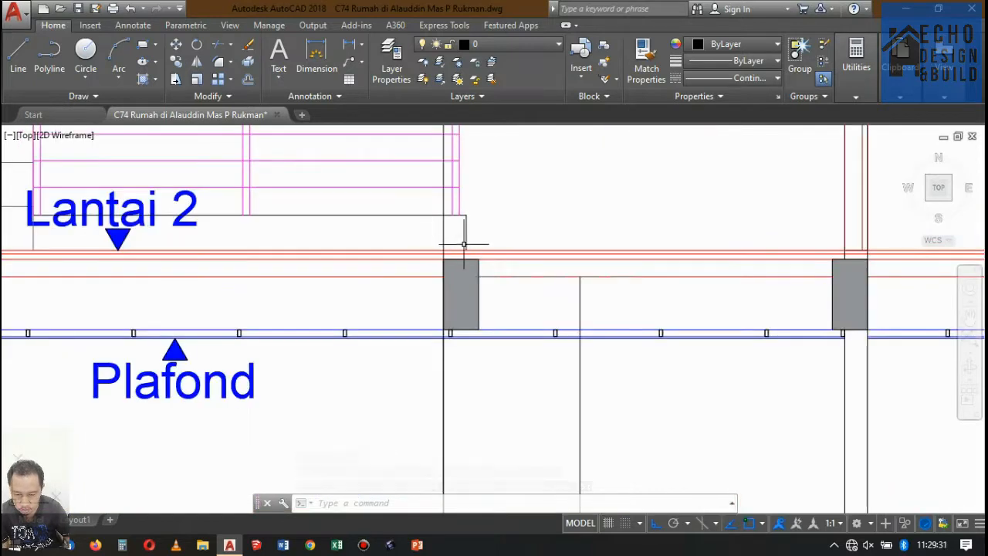
scroll(464, 245, "up", 2)
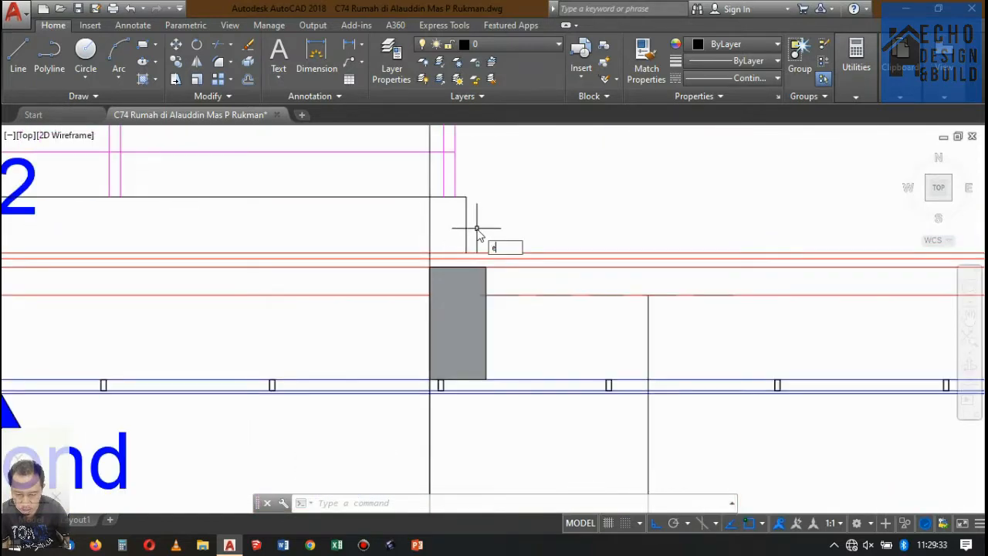
type("ex")
key("Return")
key("Return")
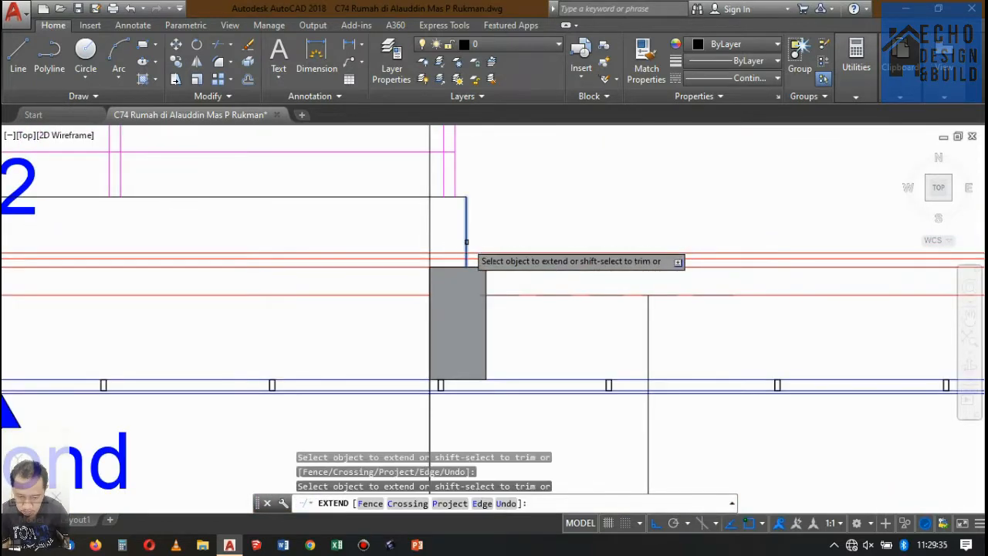
scroll(519, 229, "down", 6)
key("Return")
Step: Trim the short vertical line at the railing base's end back to the uppermost Lantai 2 floor line
scroll(514, 227, "up", 4)
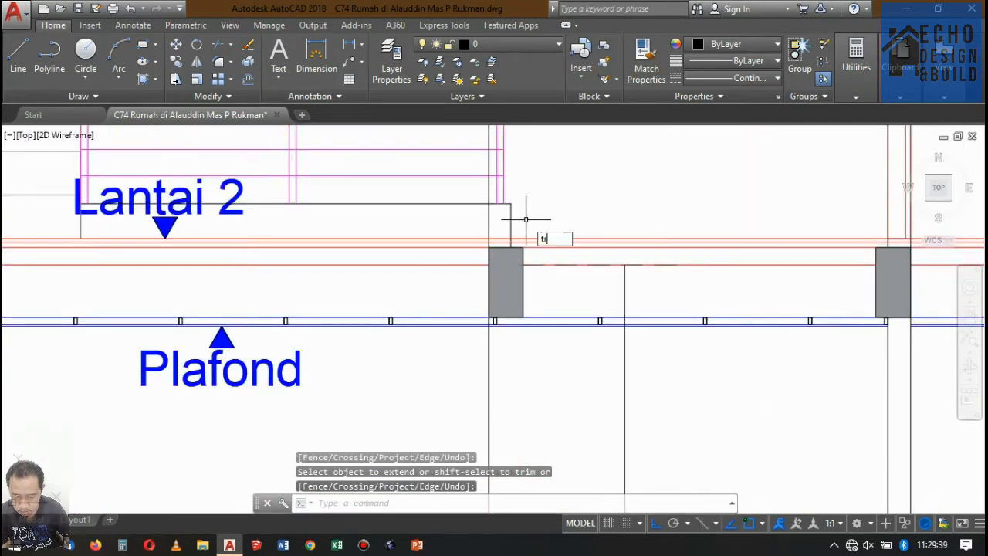
type("tr")
key("Return")
key("Return")
scroll(507, 261, "up", 6)
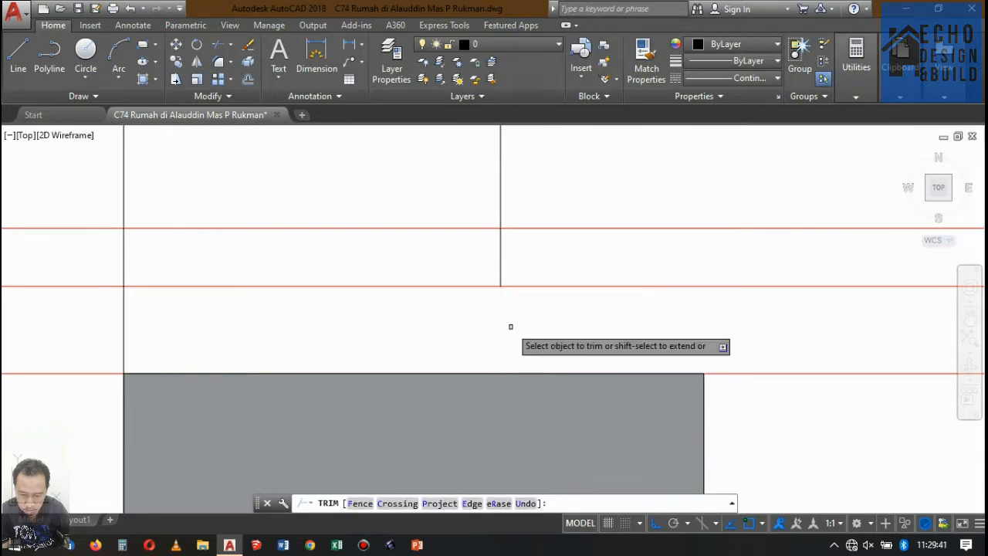
left_click(506, 265)
left_click(499, 254)
scroll(496, 286, "down", 8)
key("Return")
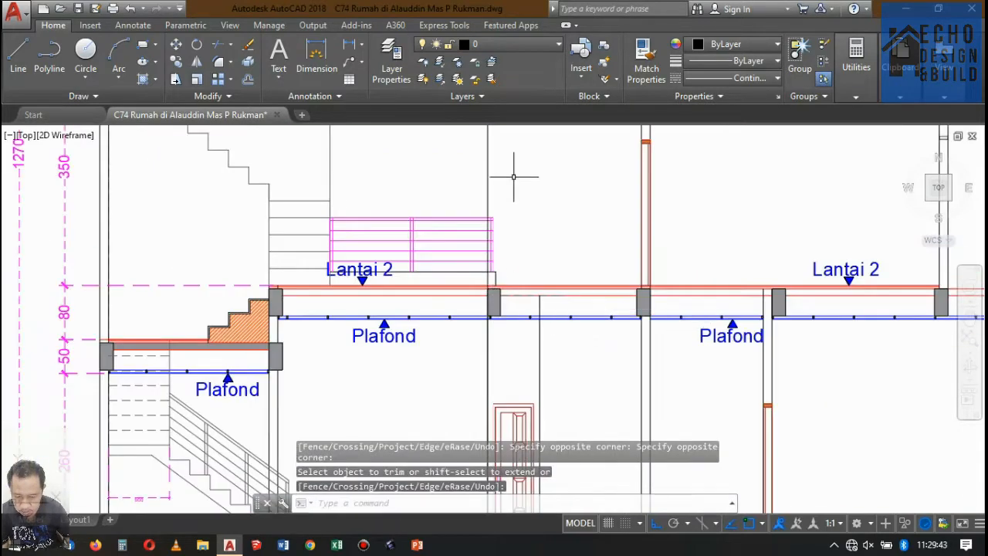
Step: Erase the vertical projection line used to align the Rooftop and Lantai 2 beams
left_click(505, 165)
left_click(476, 175)
scroll(498, 295, "down", 8)
scroll(516, 244, "up", 6)
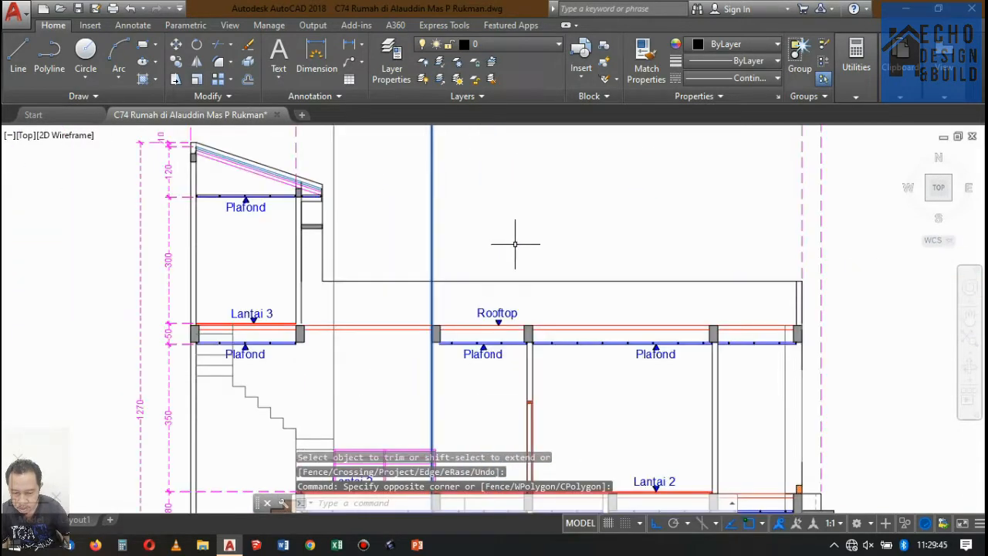
key("Delete")
Step: Extend both lines of the wall between Lantai 3 and the Rooftop down to the top of the beam below
scroll(523, 224, "down", 3)
scroll(441, 283, "up", 6)
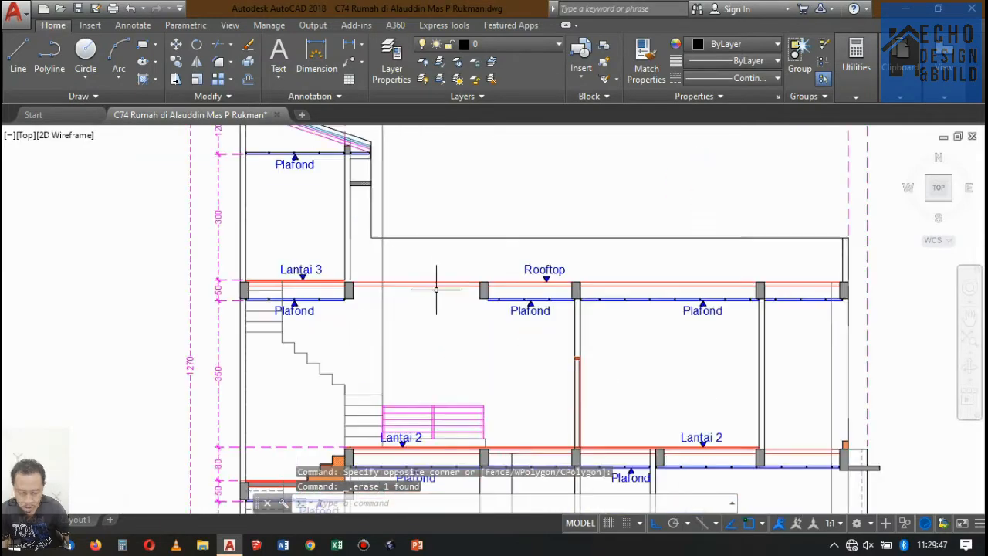
scroll(596, 265, "down", 4)
scroll(459, 263, "up", 6)
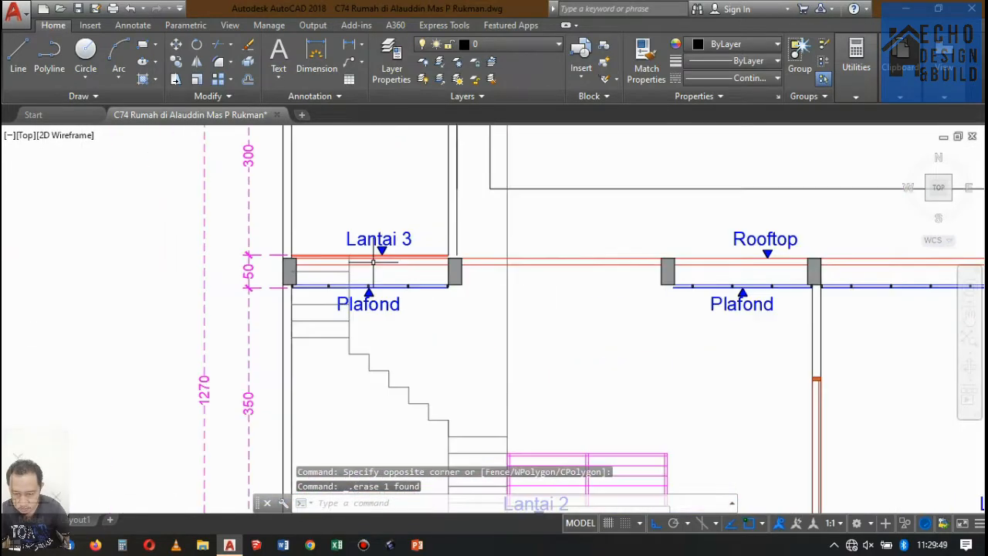
scroll(458, 262, "down", 5)
scroll(463, 293, "up", 5)
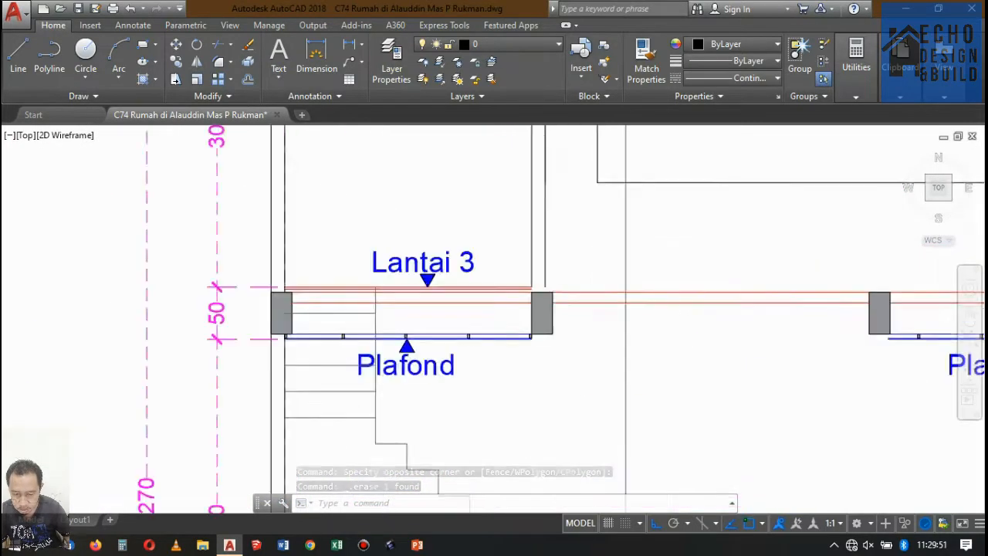
scroll(533, 290, "down", 5)
scroll(536, 287, "up", 6)
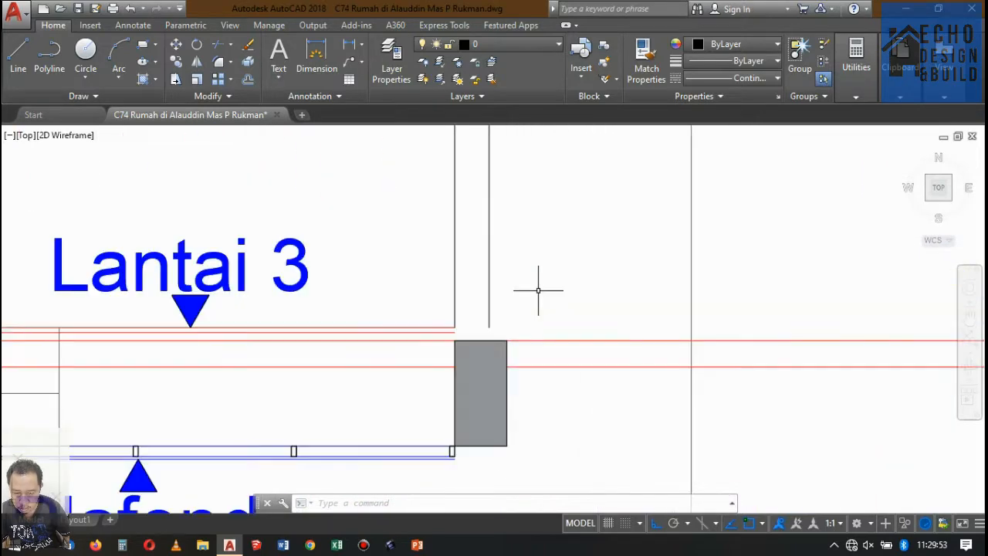
scroll(534, 293, "down", 2)
scroll(534, 293, "up", 3)
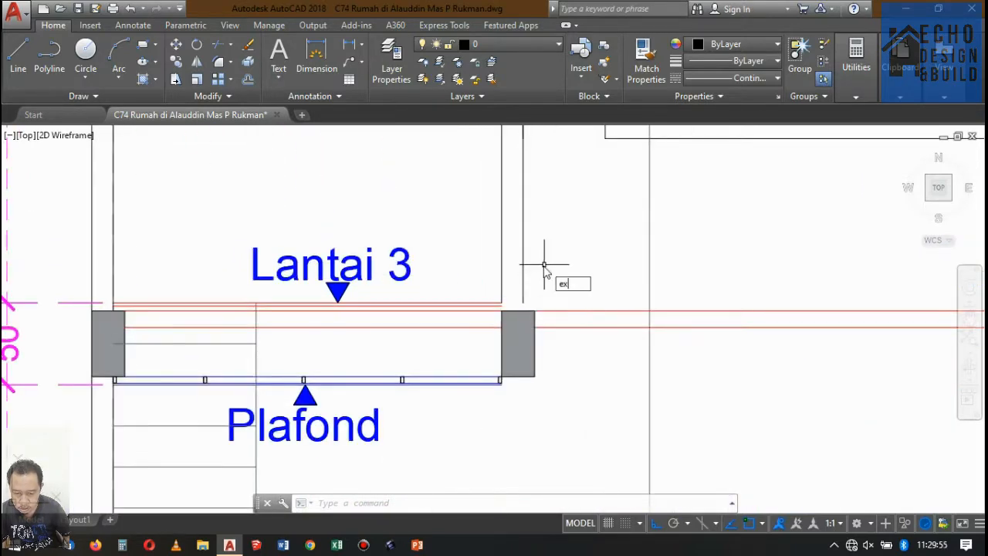
left_click(543, 265)
left_click(496, 245)
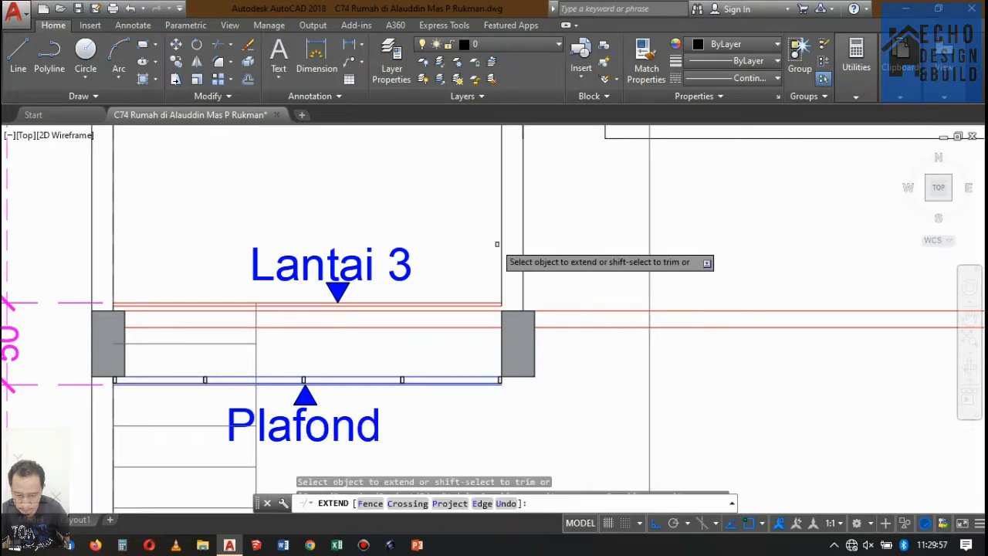
left_click(501, 262)
key("Return")
scroll(494, 262, "down", 5)
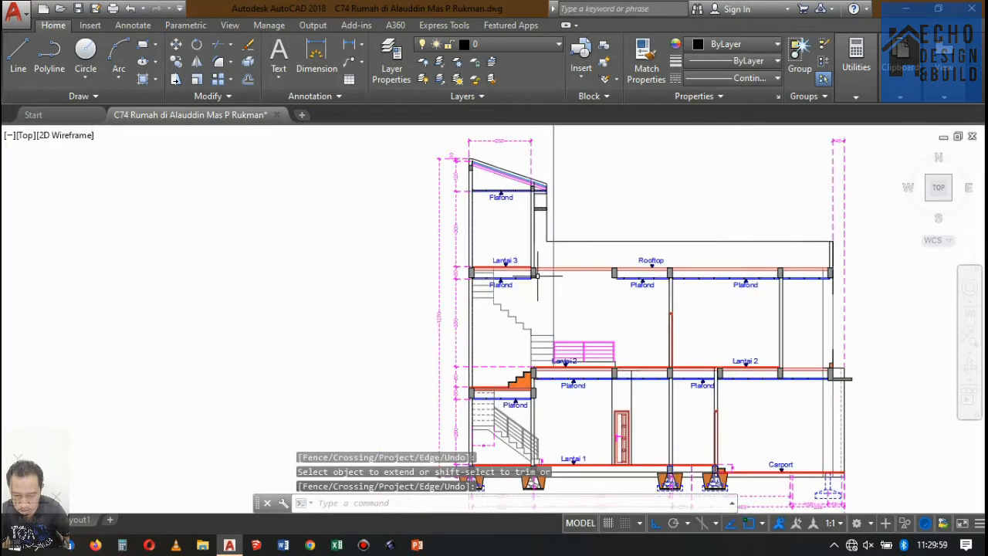
Step: Change the linetype of the three separate upper step lines around the Lantai 3 ceiling to HIDDEN2
scroll(479, 259, "up", 5)
scroll(464, 255, "down", 4)
scroll(445, 252, "up", 3)
scroll(444, 252, "up", 6)
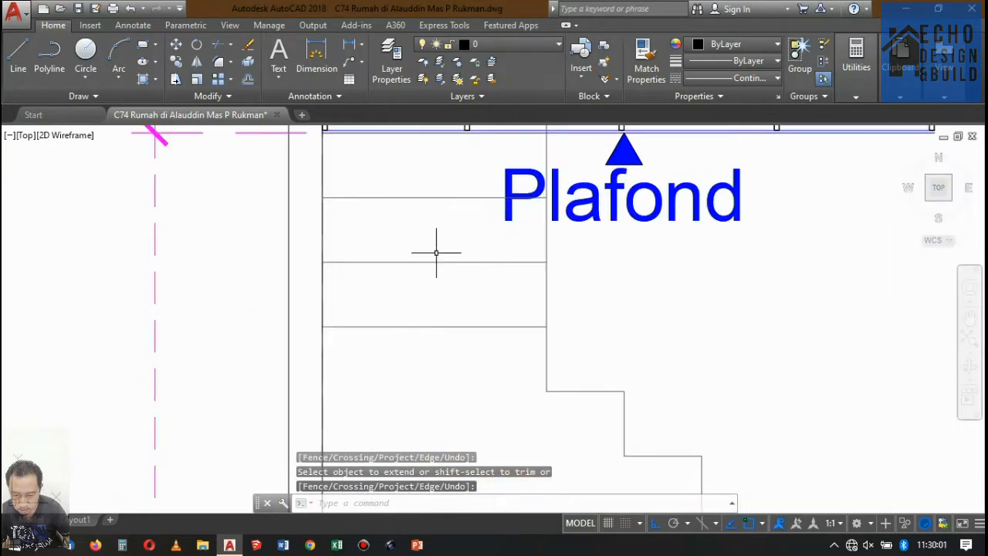
left_click(455, 293)
left_click(428, 201)
scroll(437, 247, "down", 8)
scroll(437, 240, "up", 2)
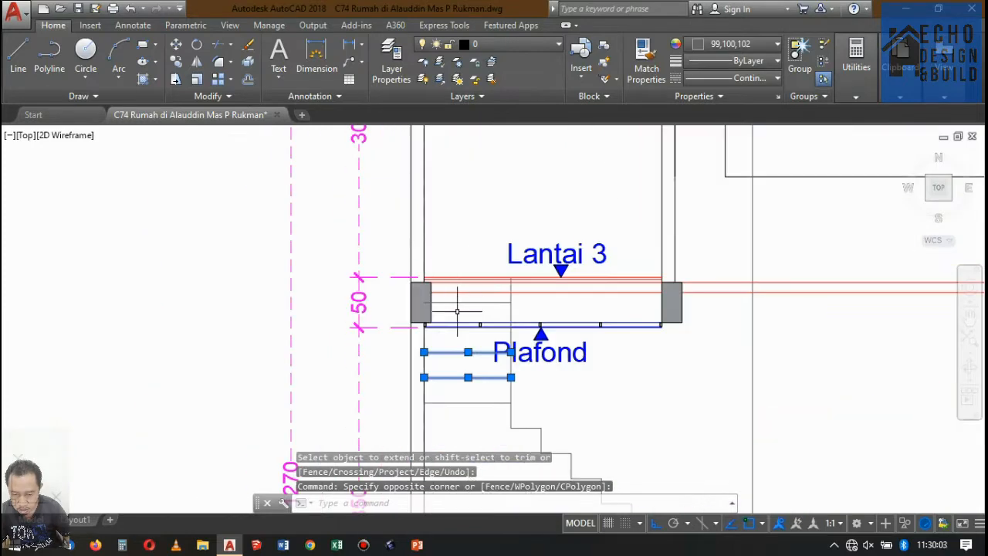
scroll(455, 309, "up", 2)
scroll(462, 340, "down", 4)
scroll(460, 362, "up", 5)
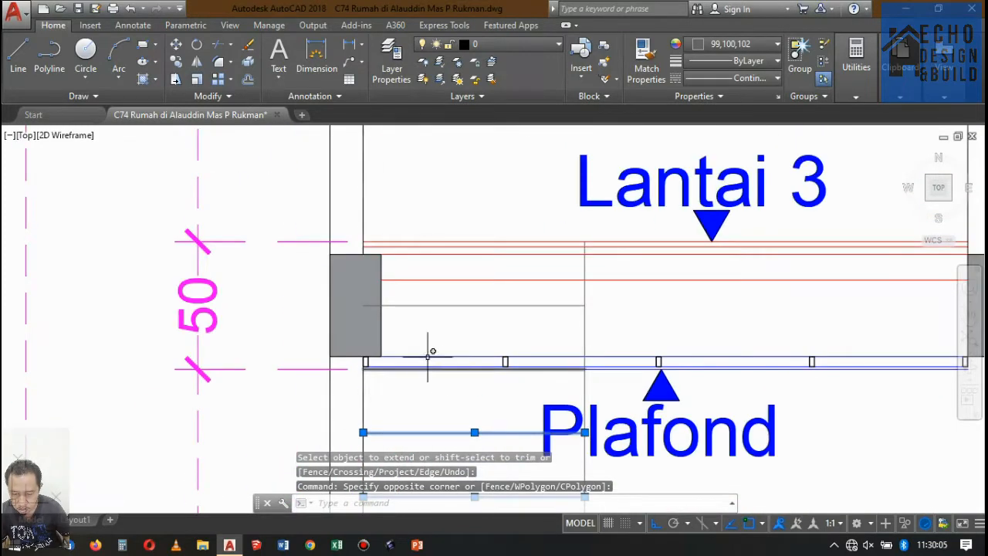
scroll(426, 357, "up", 4)
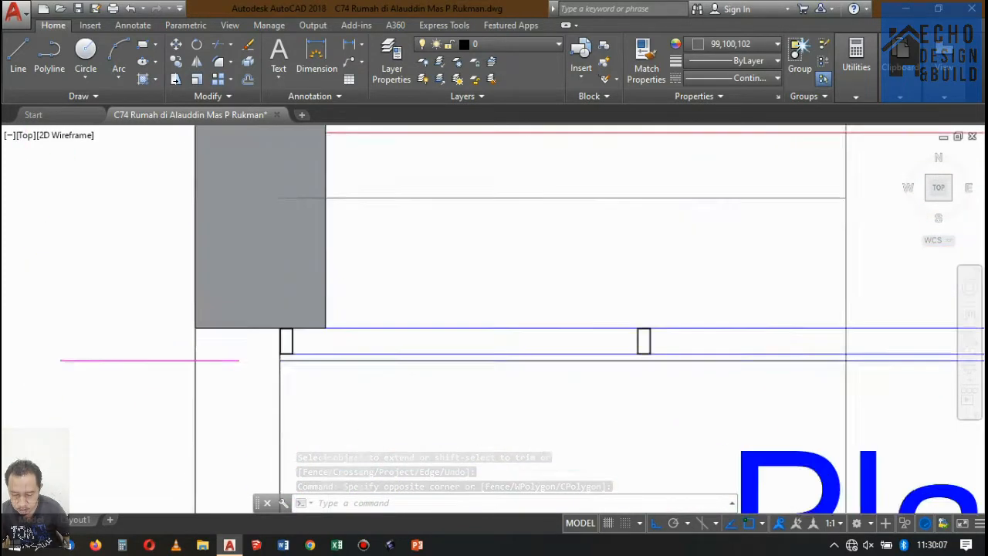
scroll(479, 324, "down", 4)
left_click(489, 312)
left_click(485, 274)
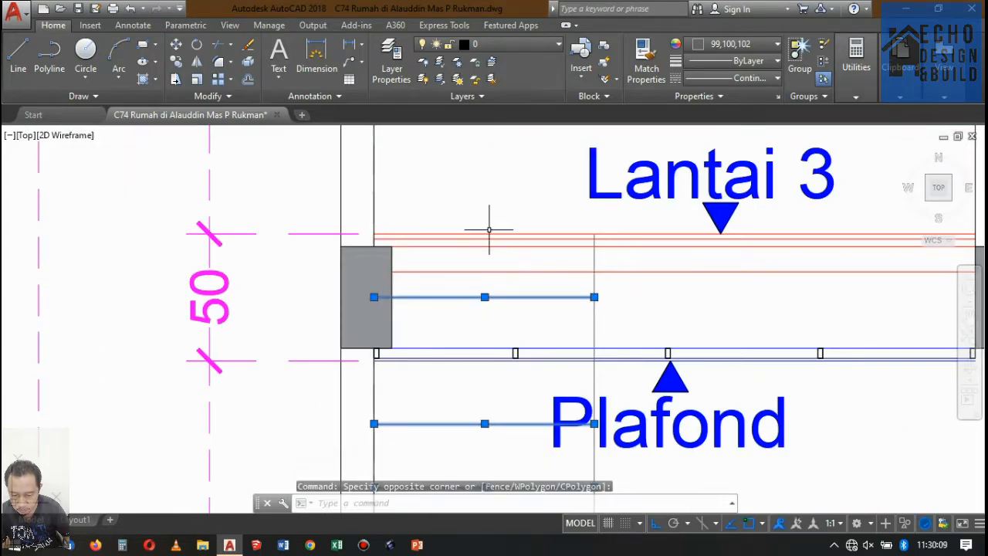
scroll(502, 212, "down", 4)
left_click(689, 78)
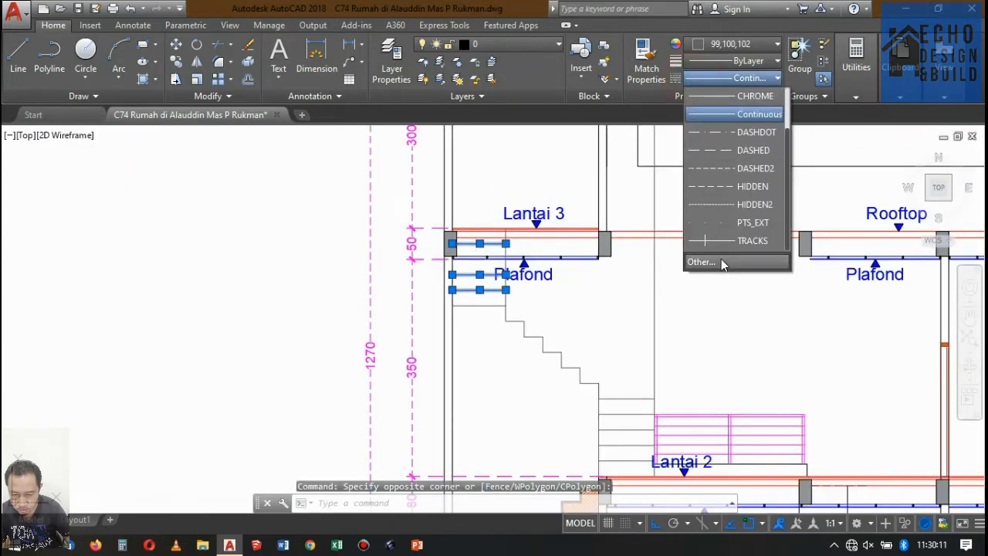
left_click(735, 205)
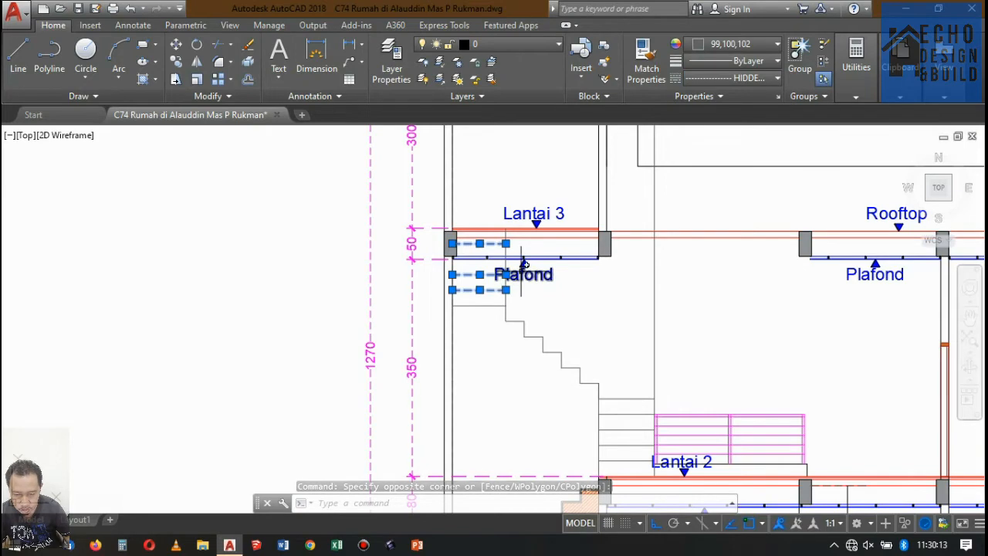
key("Escape")
Step: Set the linetype of the step line that nearly overlaps the ceiling's lower edge below Lantai 3 to HIDDEN2
scroll(513, 263, "up", 5)
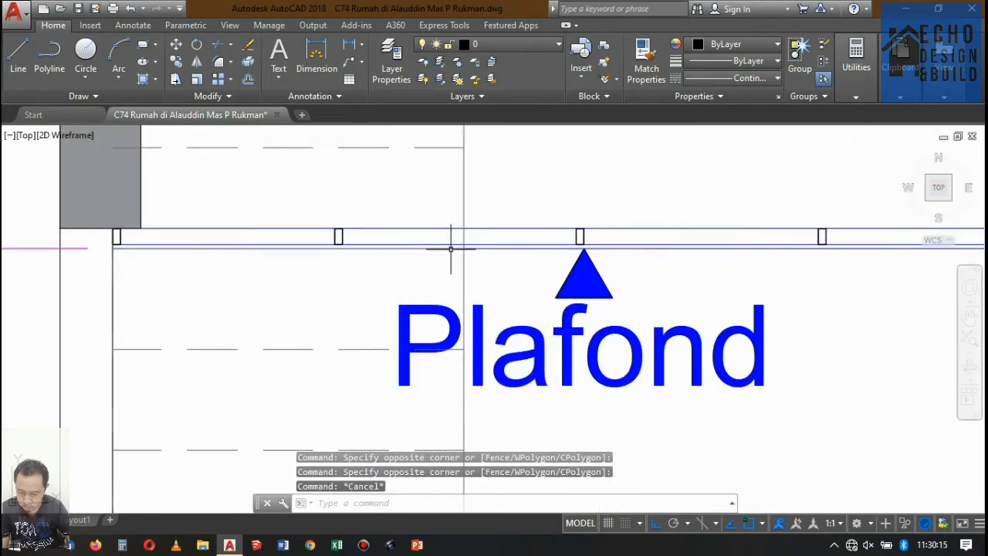
left_click(95, 241)
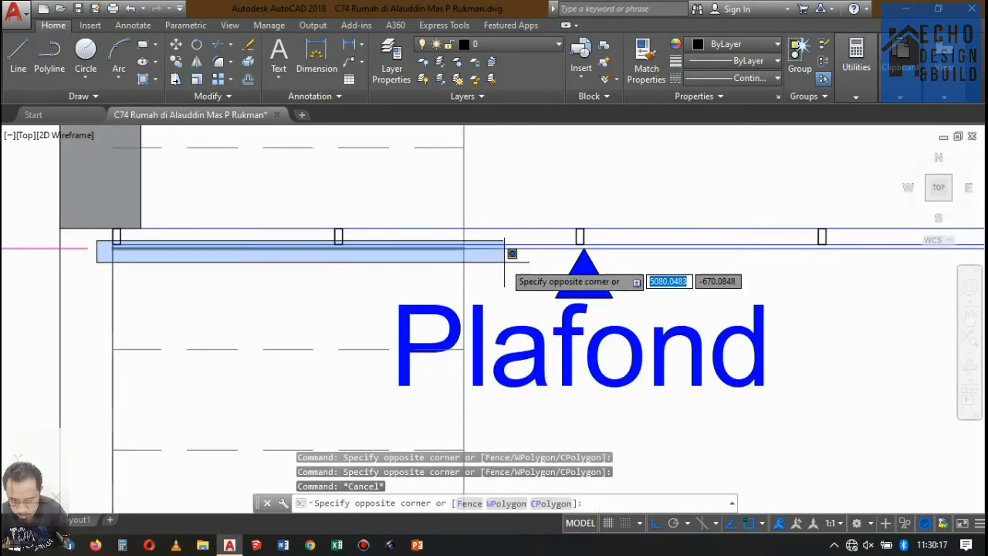
left_click(474, 255)
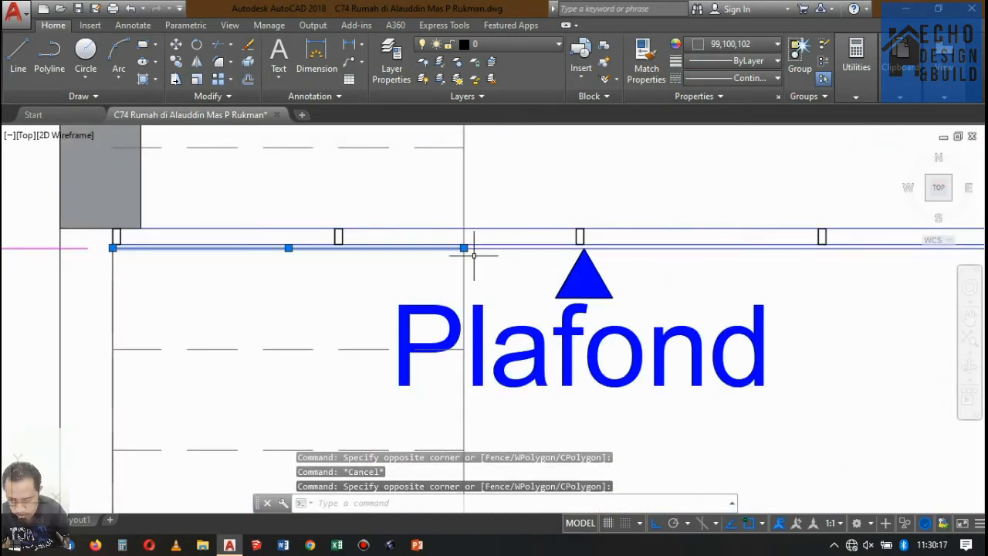
left_click(715, 75)
left_click(726, 204)
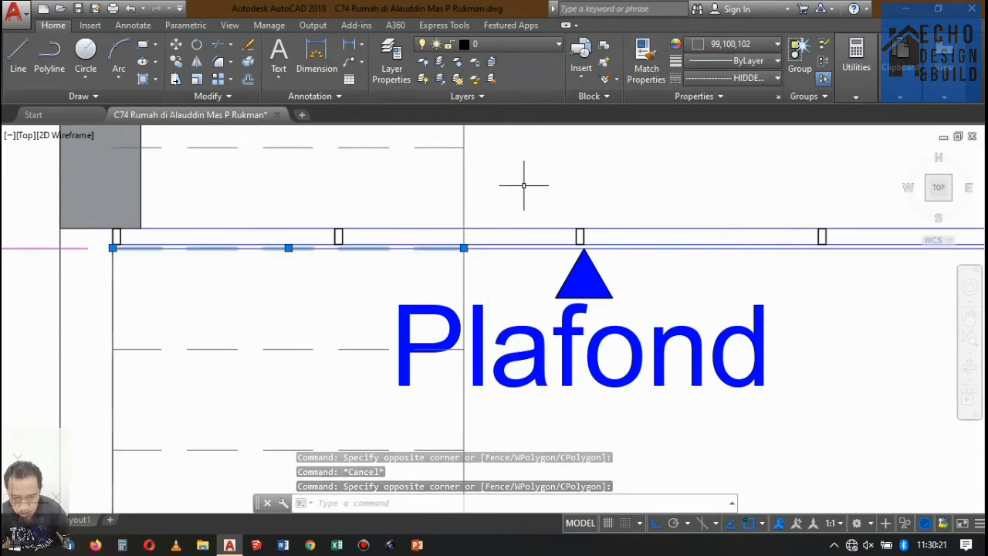
key("Escape")
scroll(494, 231, "down", 5)
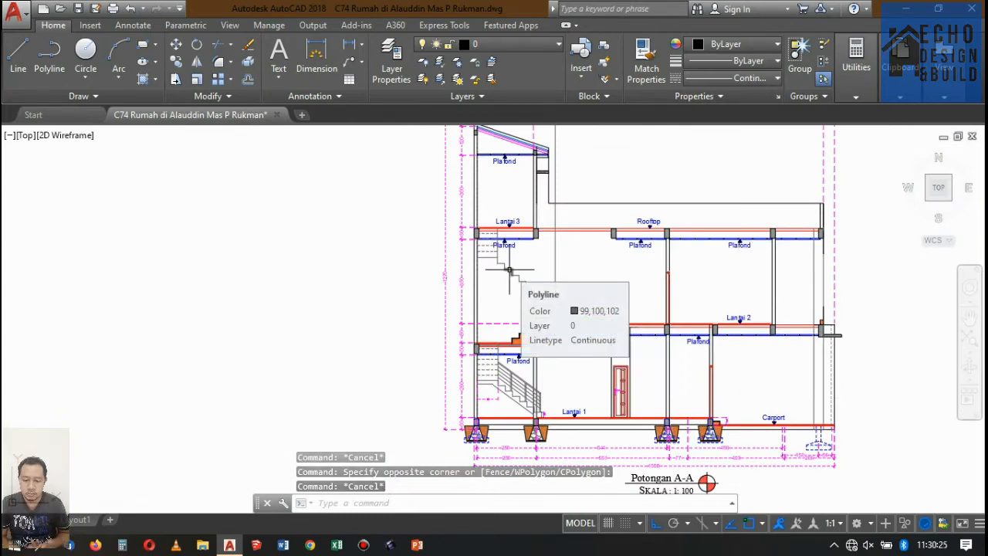
Step: Draw a sloping line through the inner step corners of the Lantai 2 to Lantai 3 stair, from the uppermost corner to the lowest
type("l")
key("Return")
scroll(511, 266, "up", 4)
scroll(512, 263, "up", 3)
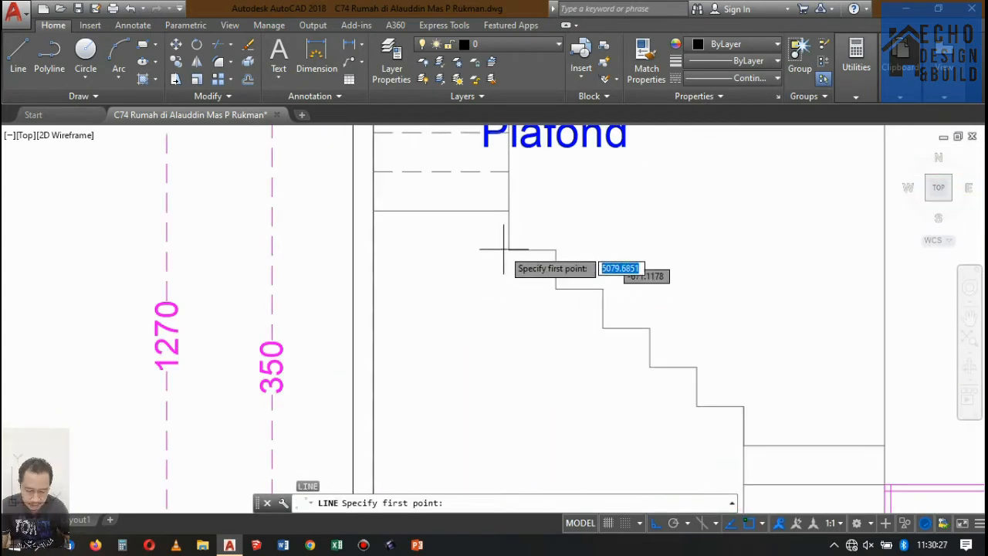
left_click(507, 247)
scroll(576, 314, "down", 4)
scroll(581, 317, "up", 4)
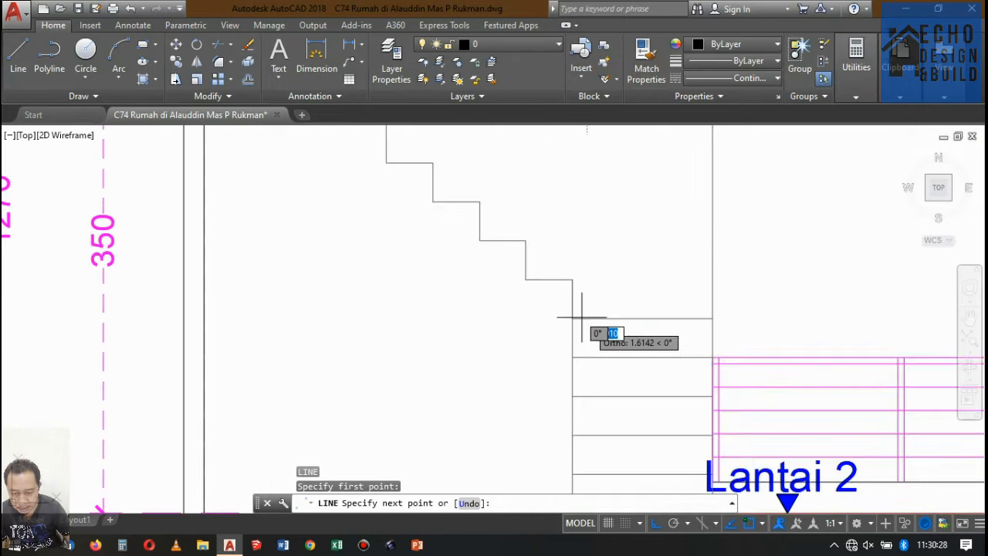
left_click(532, 282)
scroll(544, 317, "down", 3)
key("Return")
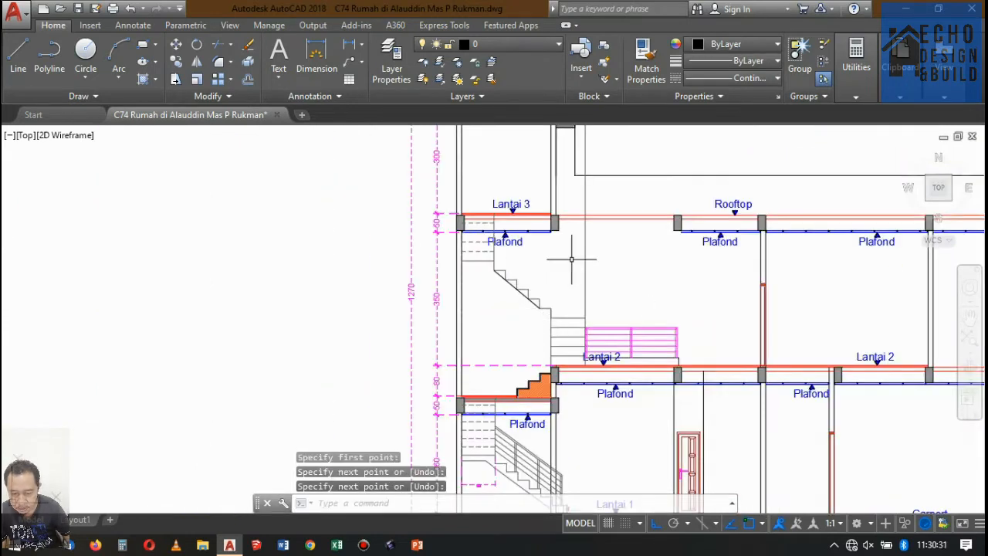
Step: Offset the sloping line through the stair's step corners by 0.1 toward its underside
type("o")
key("Return")
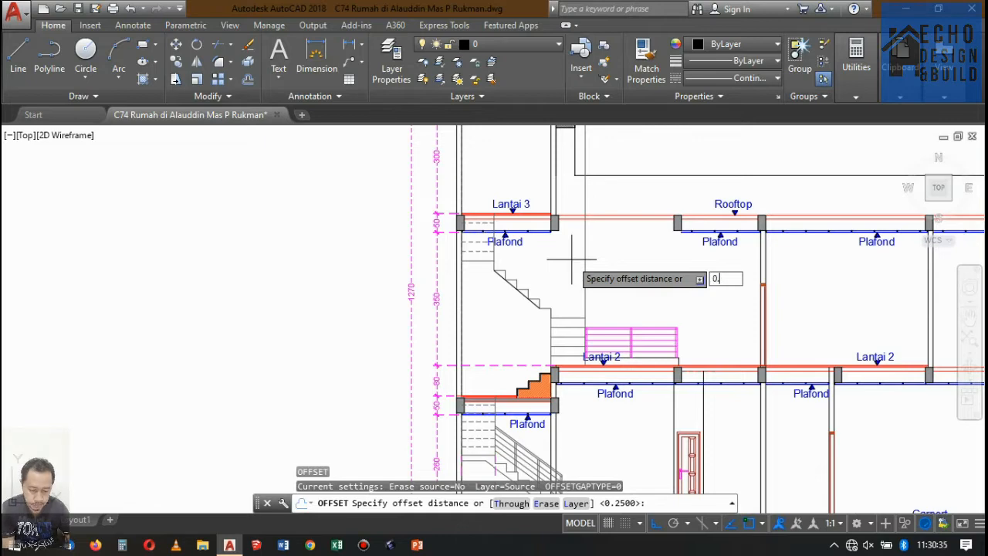
key("Return")
scroll(514, 290, "up", 2)
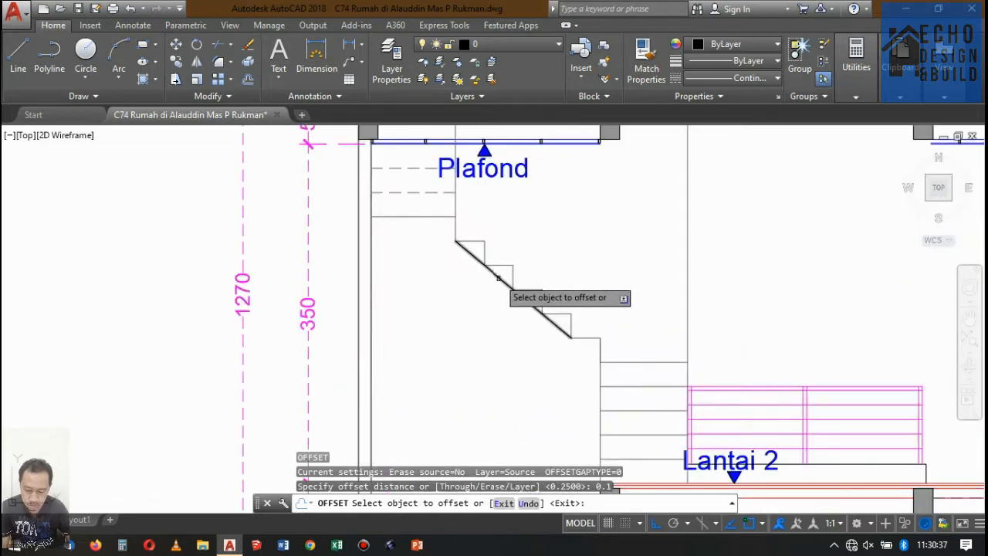
left_click(498, 276)
left_click(482, 296)
key("Return")
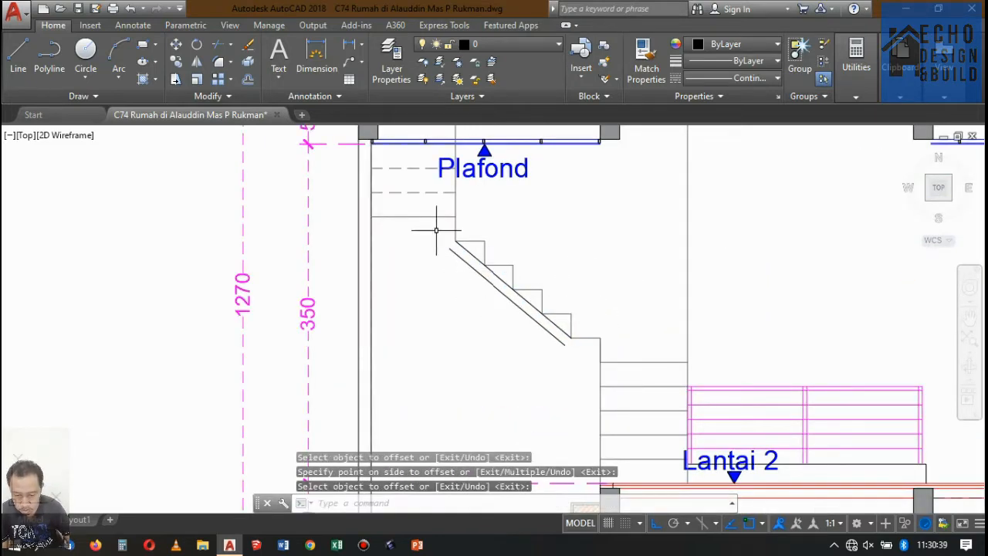
Step: Offset the stair polyline containing the lowest continuous upper step line downward by 0.15
type("o")
key("Return")
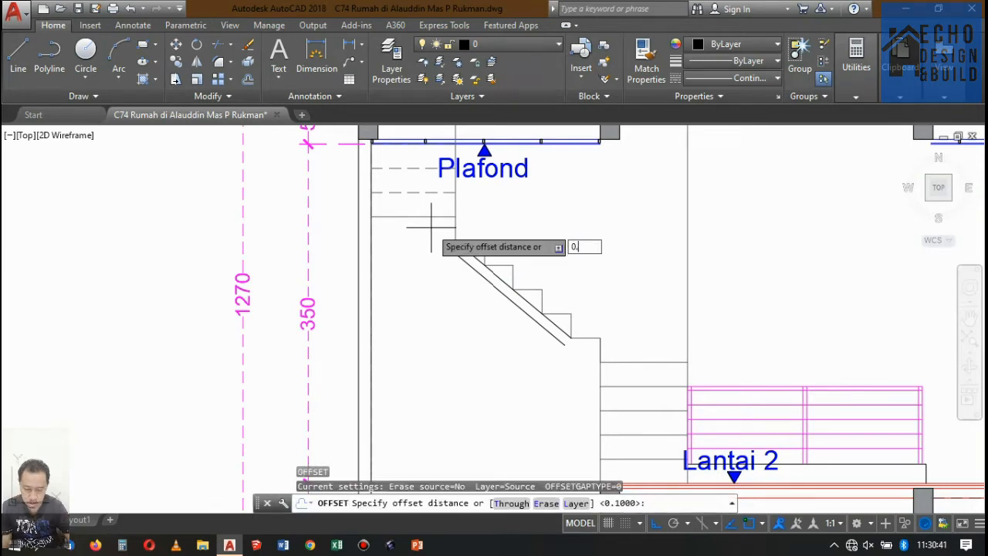
type("0.15")
key("Return")
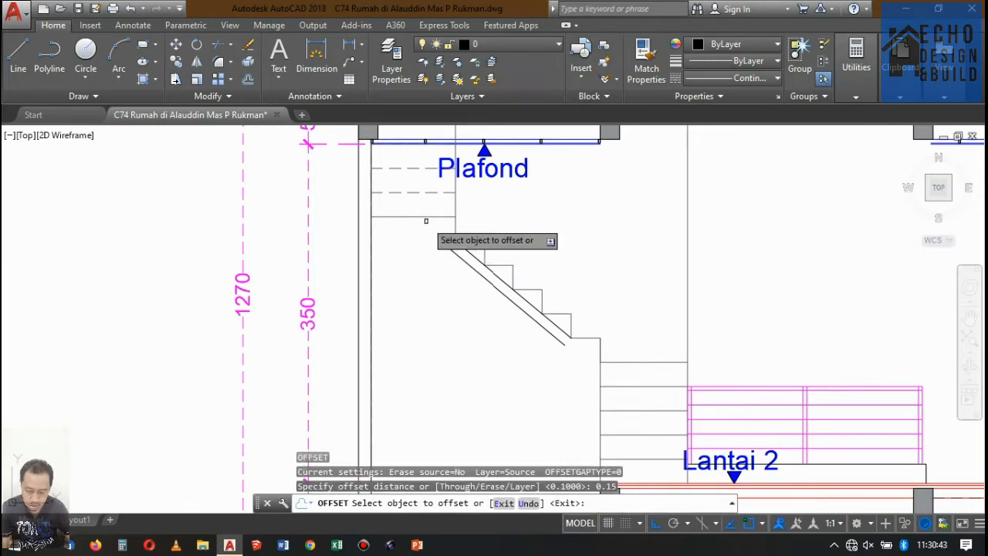
left_click(425, 217)
left_click(423, 249)
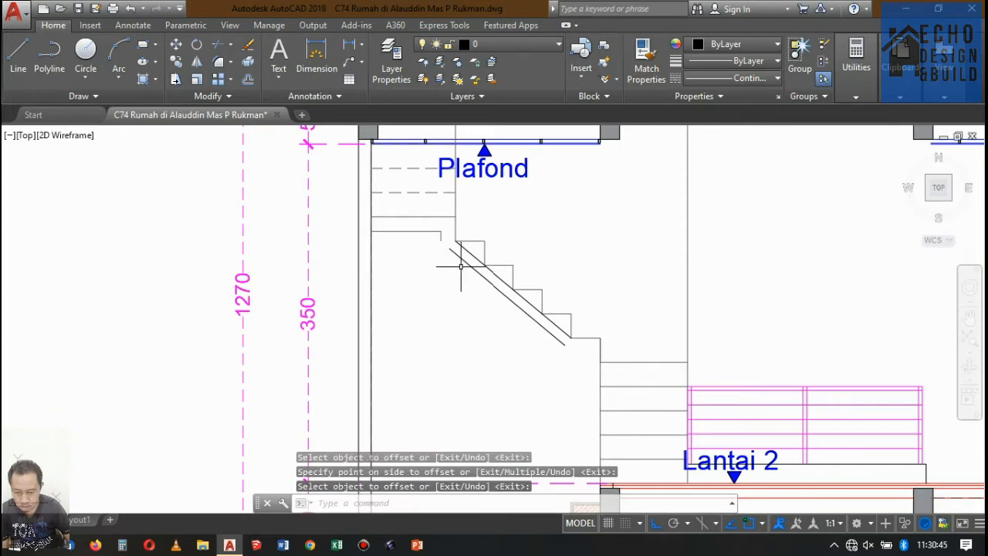
Step: Extend the upper end of the stair's sloping underside line to the horizontal line offset below the upper steps
type("ex")
key("Return")
key("Return")
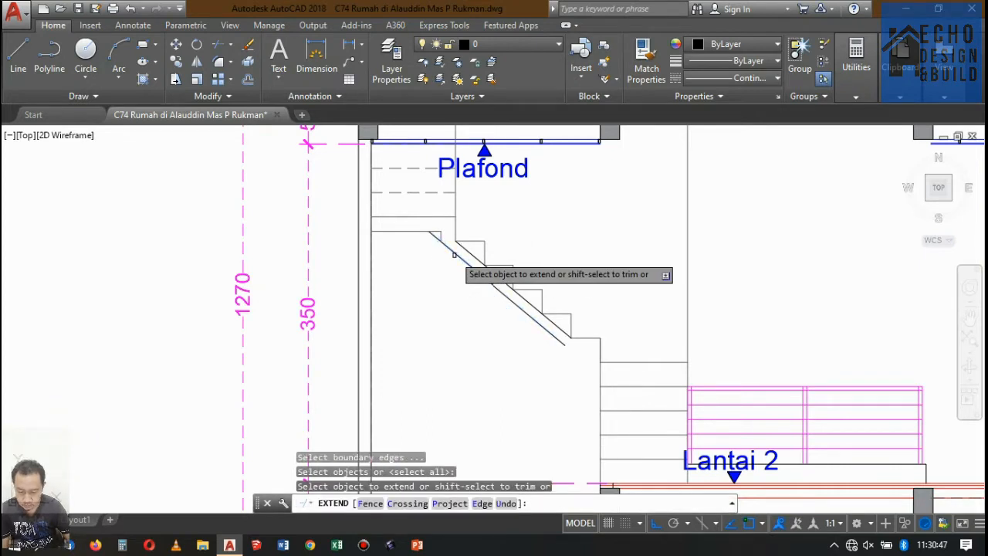
Step: Trim the horizontal underside line where it overruns the sloping underside line and erase the short vertical remnant beside it
scroll(447, 247, "up", 4)
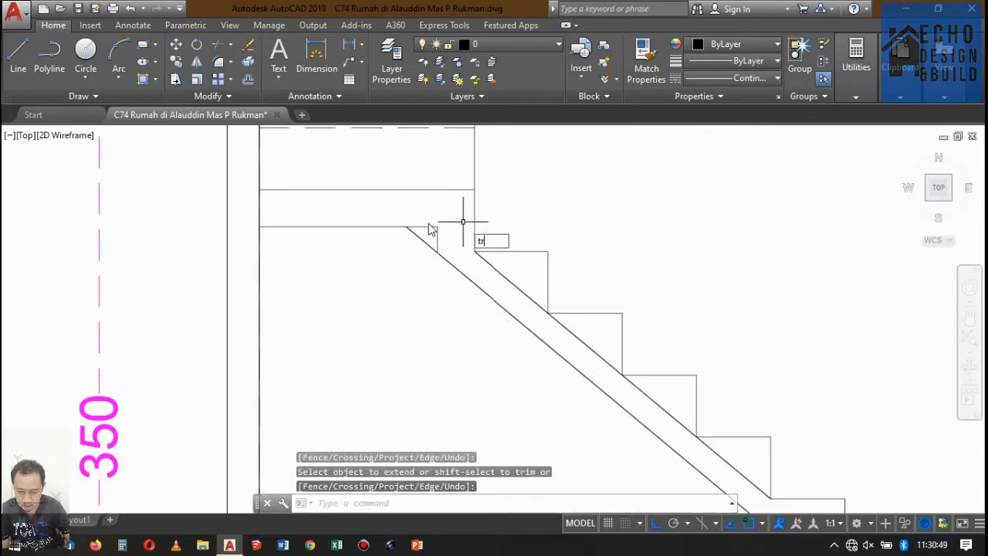
key("Return")
key("Return")
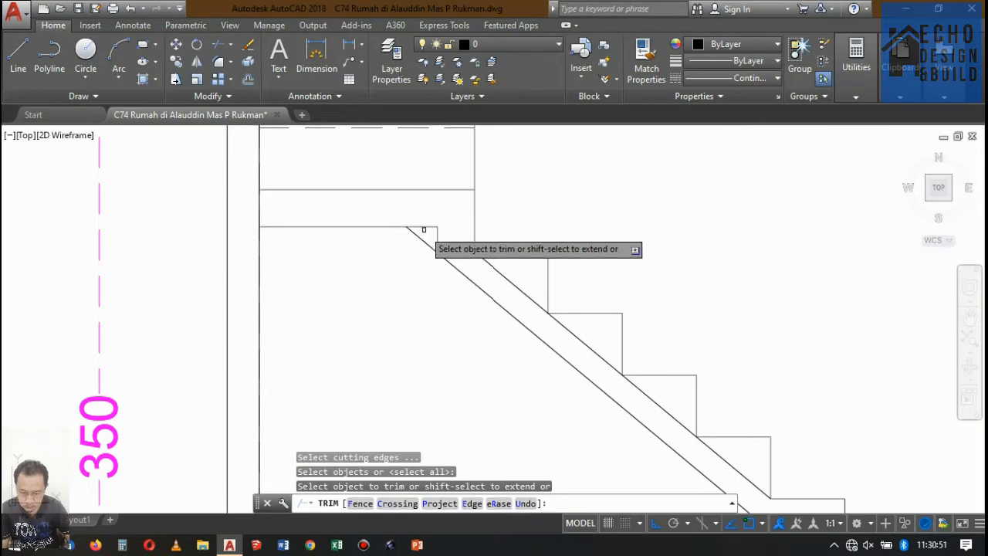
left_click(424, 229)
left_click(452, 215)
key("Return")
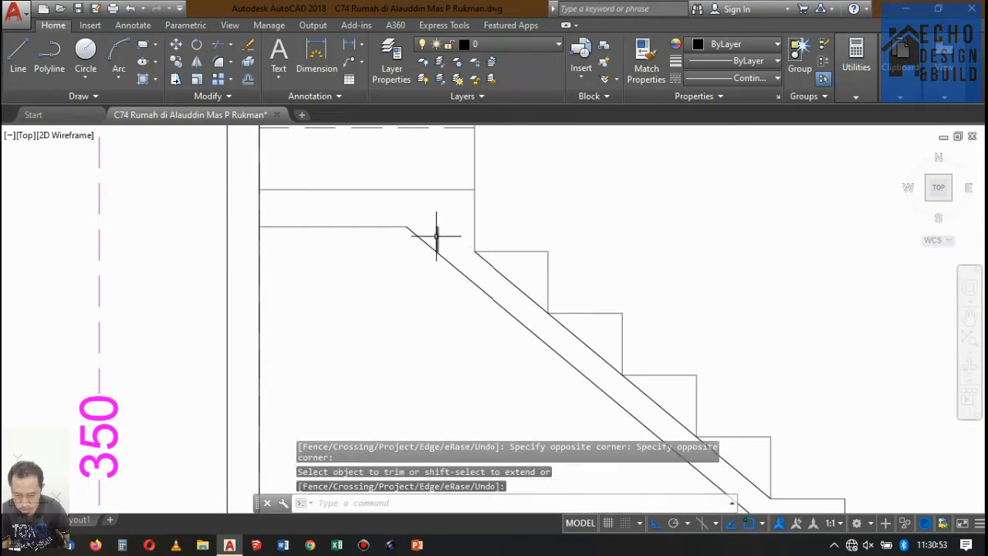
left_click(437, 237)
key("Delete")
Step: Extend the sloping underside line down to the stair's lower vertical edge and erase the original sloping line through the step corners
scroll(467, 203, "down", 4)
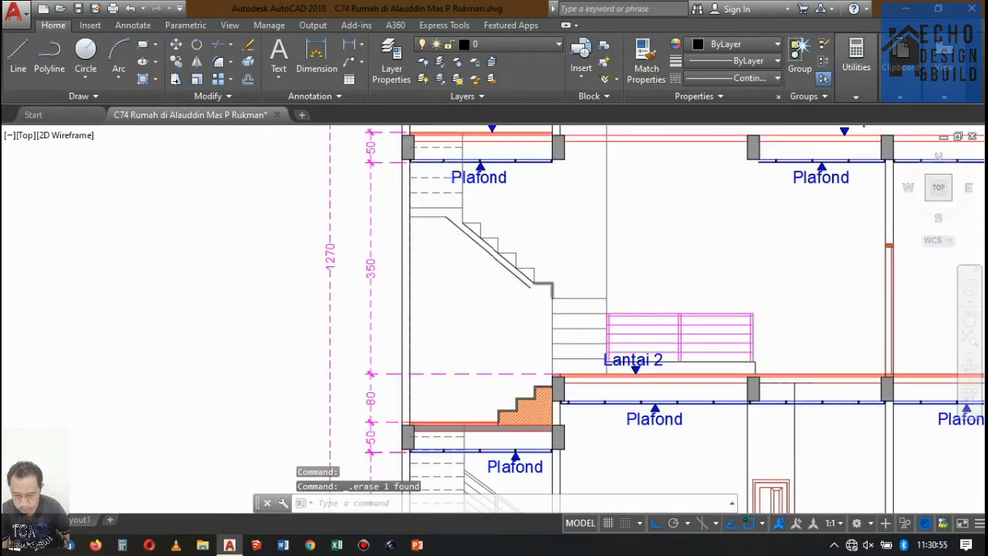
scroll(520, 293, "up", 3)
scroll(494, 326, "down", 1)
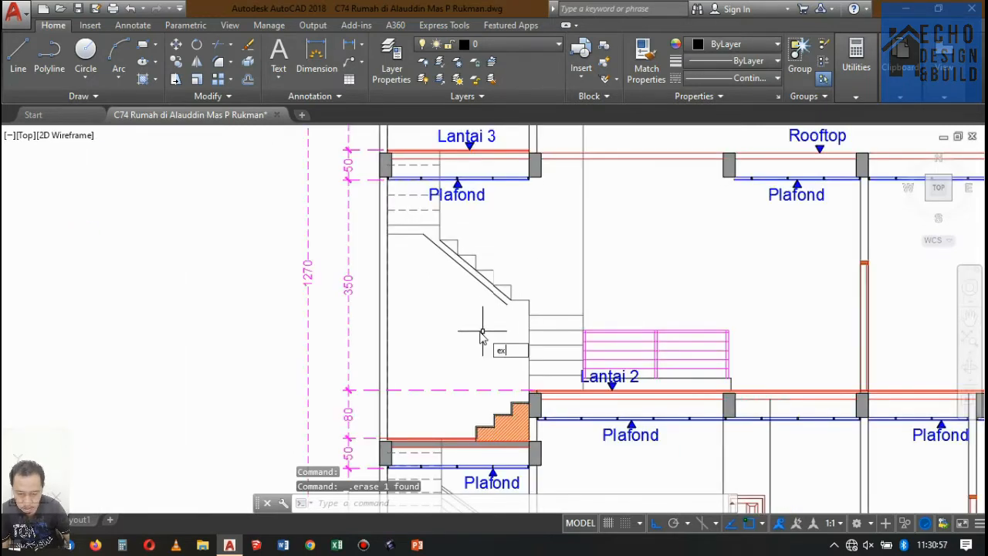
key("Return")
key("Return")
left_click(506, 291)
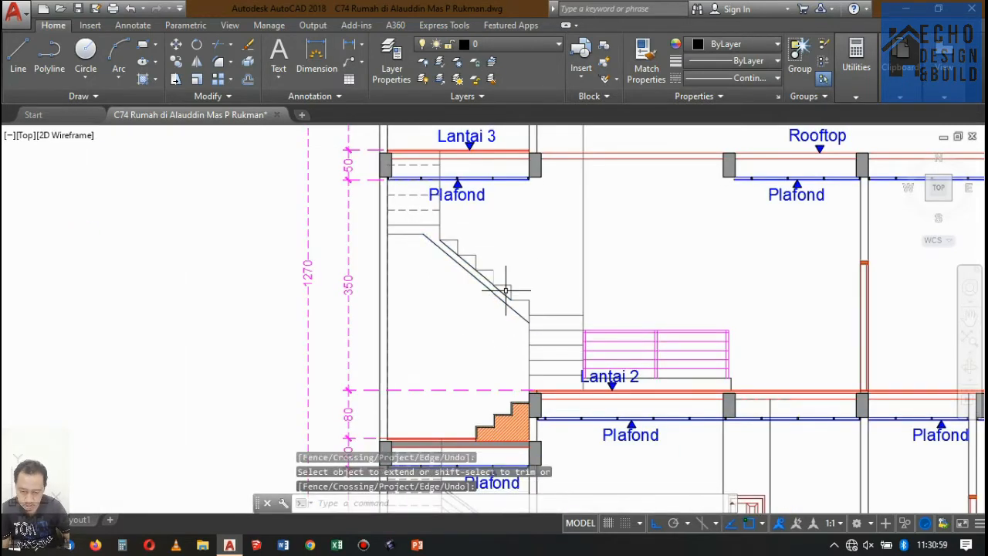
key("Return")
key("Delete")
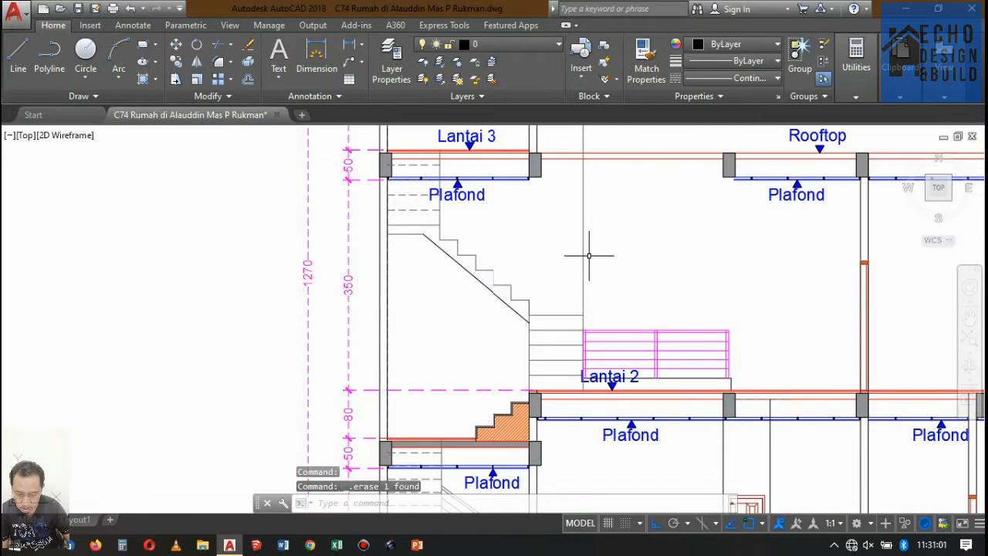
Step: Match the properties of the stair's sloping underside line to those of the grey step outline
key("Return")
left_click(509, 303)
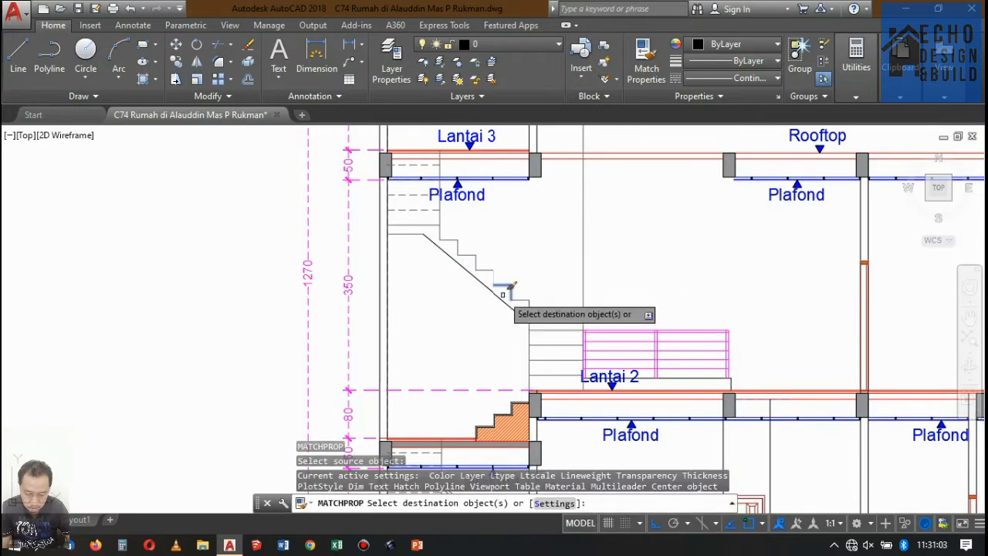
scroll(507, 305, "up", 8)
left_click_drag(491, 286, 472, 261)
key("Return")
Step: Compare the stairs in Potongan A-A and examine the Lantai 1 stair railing in the neighbouring section
scroll(596, 292, "down", 5)
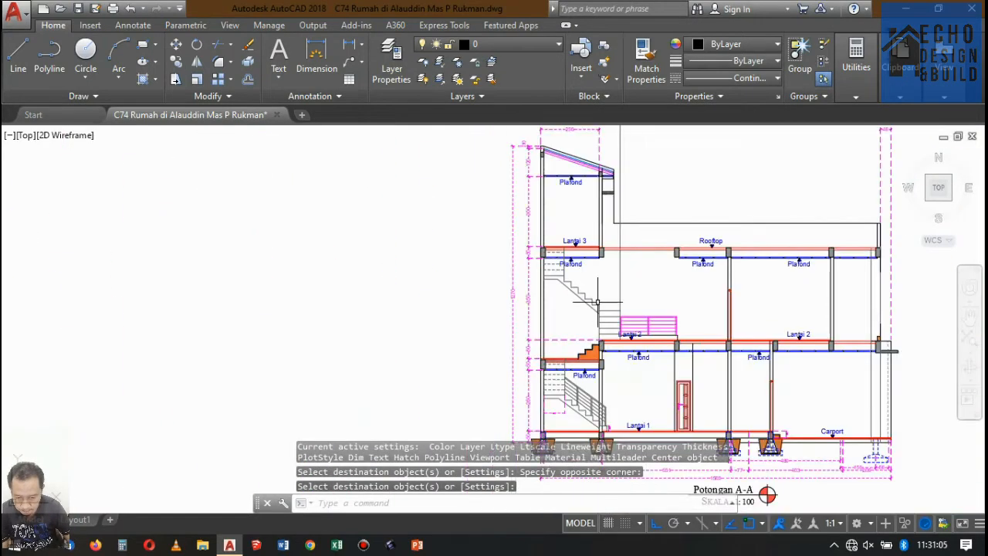
scroll(599, 298, "up", 2)
scroll(600, 302, "down", 3)
scroll(612, 292, "up", 4)
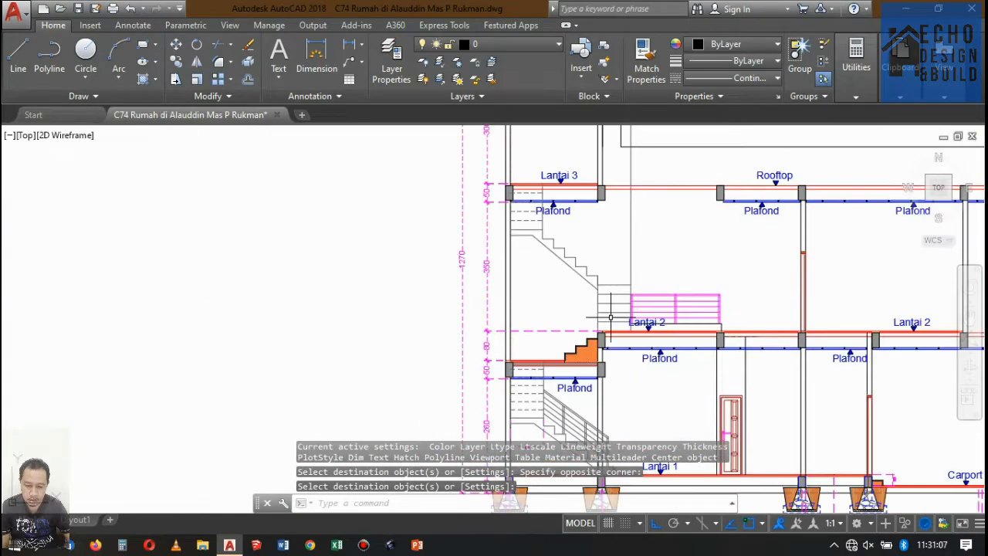
scroll(541, 309, "down", 8)
scroll(420, 323, "up", 4)
scroll(420, 322, "up", 8)
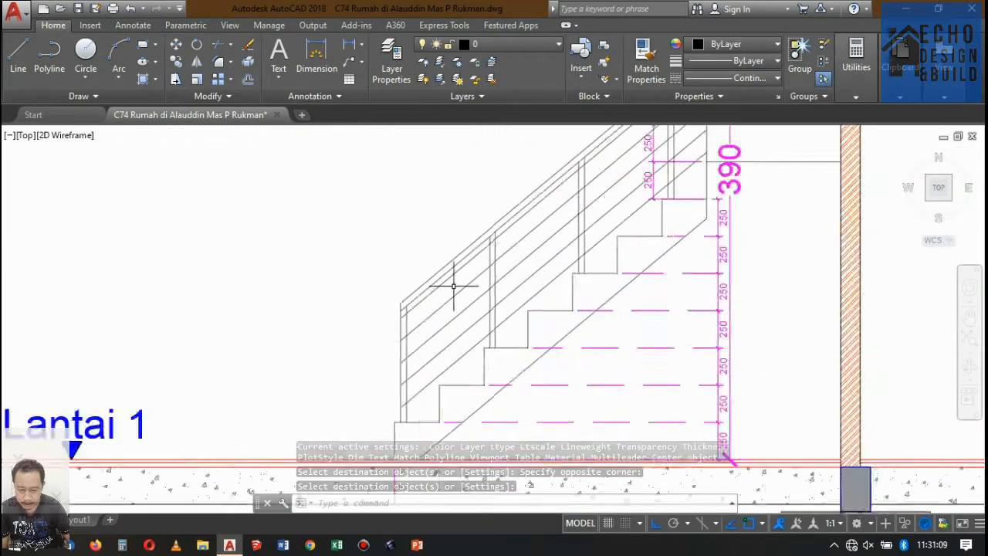
scroll(482, 308, "down", 5)
scroll(447, 392, "up", 5)
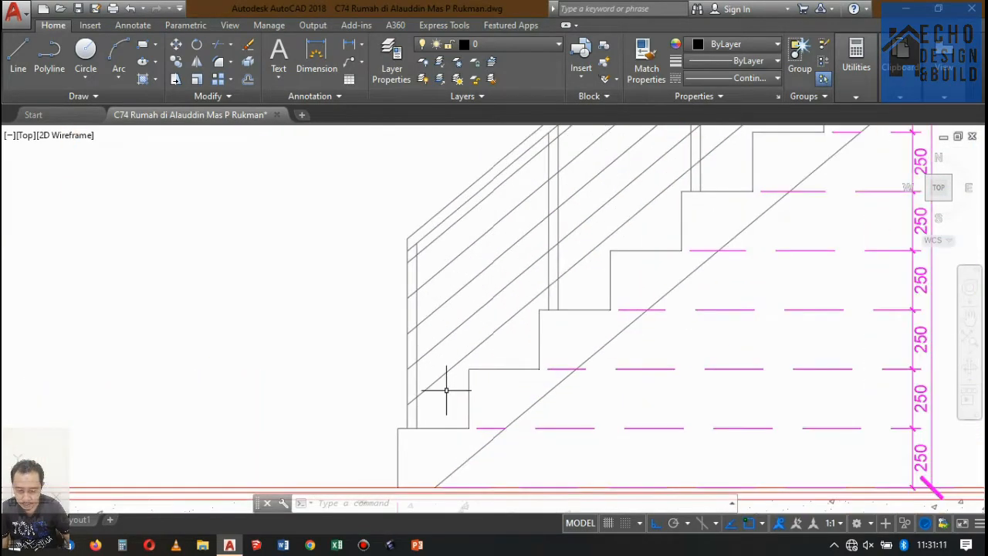
Step: Mirror the Lantai 1 stair's sloping rails and posts across a vertical line at the lowest step's front edge, keeping the originals
left_click(448, 393)
left_click(381, 209)
scroll(440, 359, "down", 5)
scroll(491, 258, "up", 5)
scroll(468, 368, "up", 4)
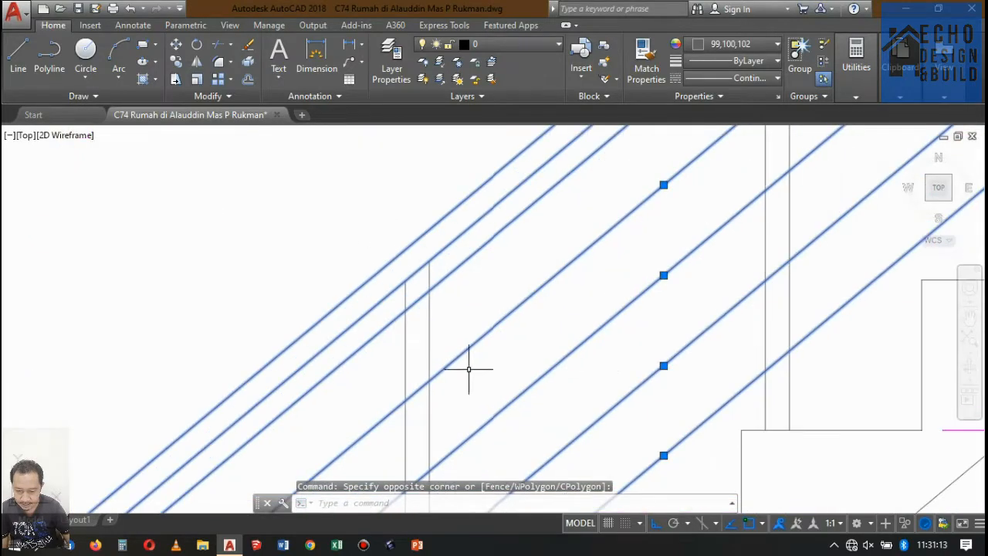
left_click(440, 337)
left_click(396, 303)
scroll(523, 293, "down", 4)
scroll(569, 239, "down", 6)
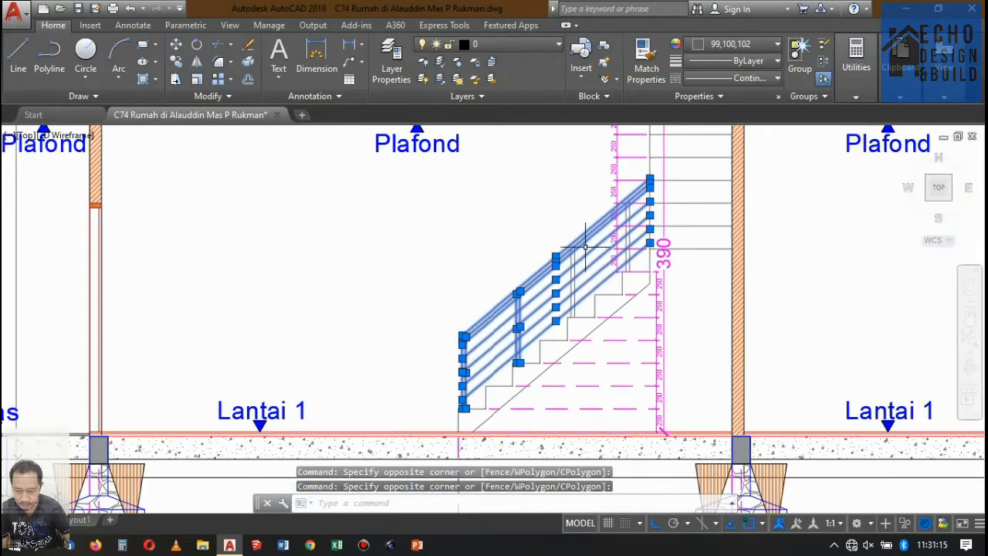
scroll(571, 239, "up", 5)
scroll(587, 239, "down", 5)
scroll(588, 239, "up", 6)
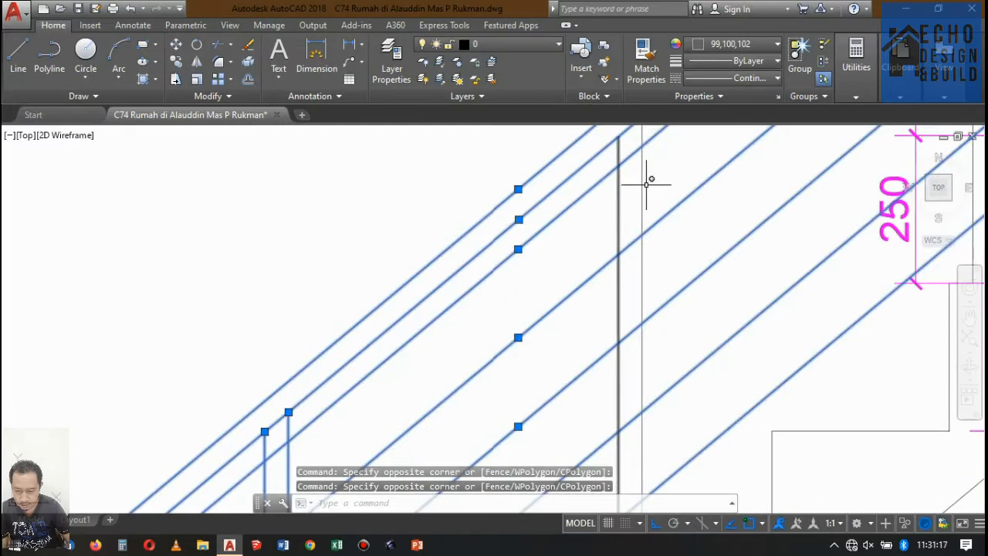
scroll(552, 159, "down", 6)
scroll(531, 255, "up", 5)
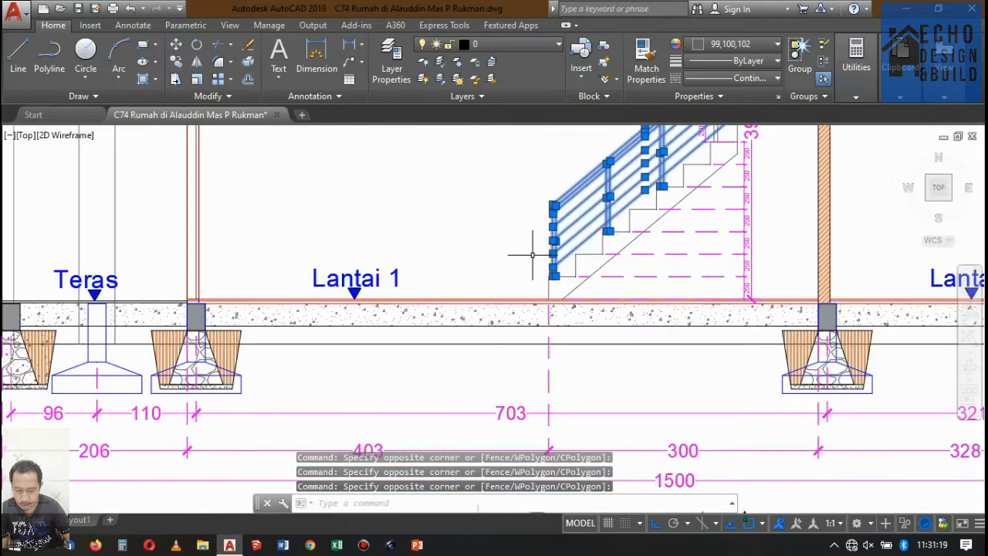
scroll(532, 260, "up", 3)
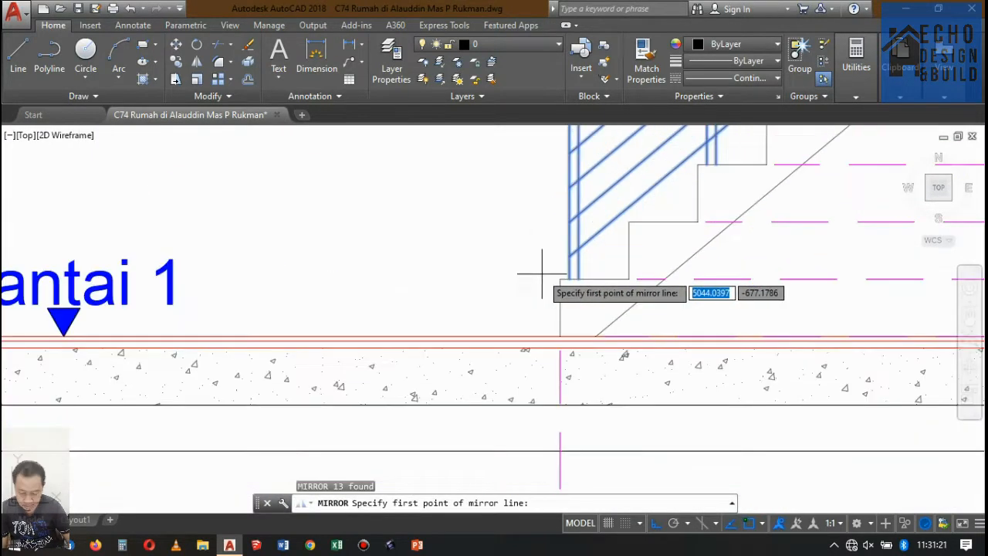
scroll(554, 339, "down", 5)
key("Return")
Step: Move the mirrored railing by the lowest step's front corner onto the matching step corner of the Lantai 2 to Lantai 3 stair in Potongan A-A
left_click(556, 341)
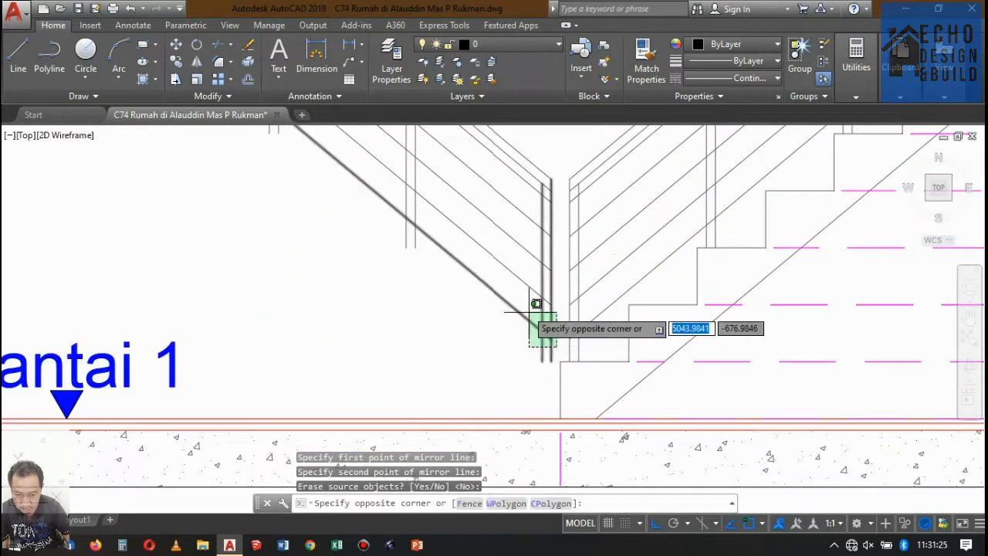
scroll(532, 305, "down", 3)
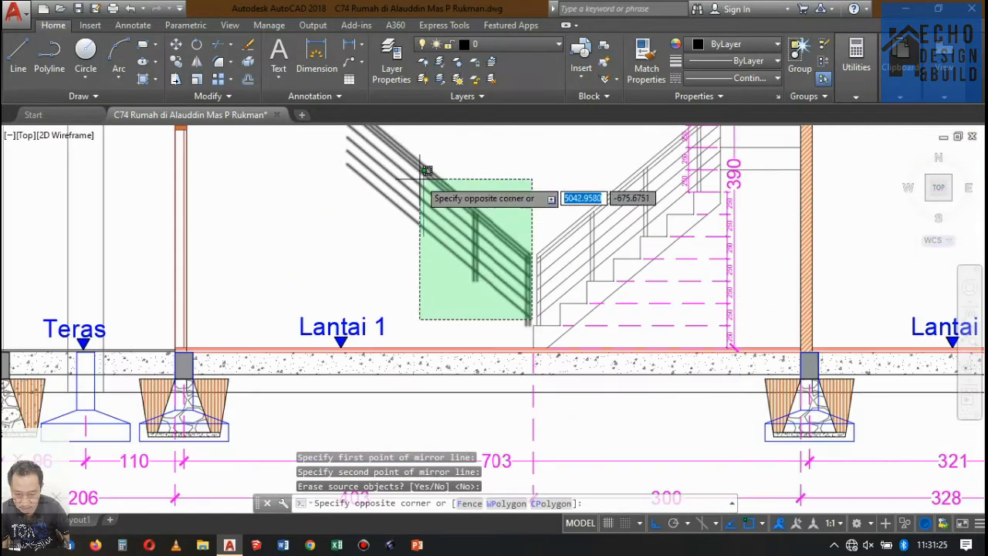
left_click(402, 144)
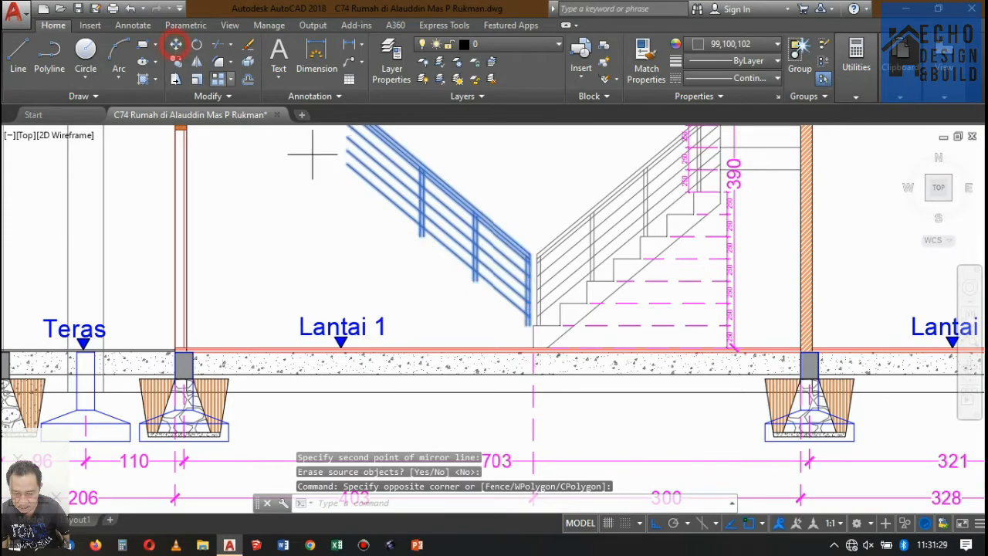
left_click(176, 44)
scroll(455, 247, "up", 6)
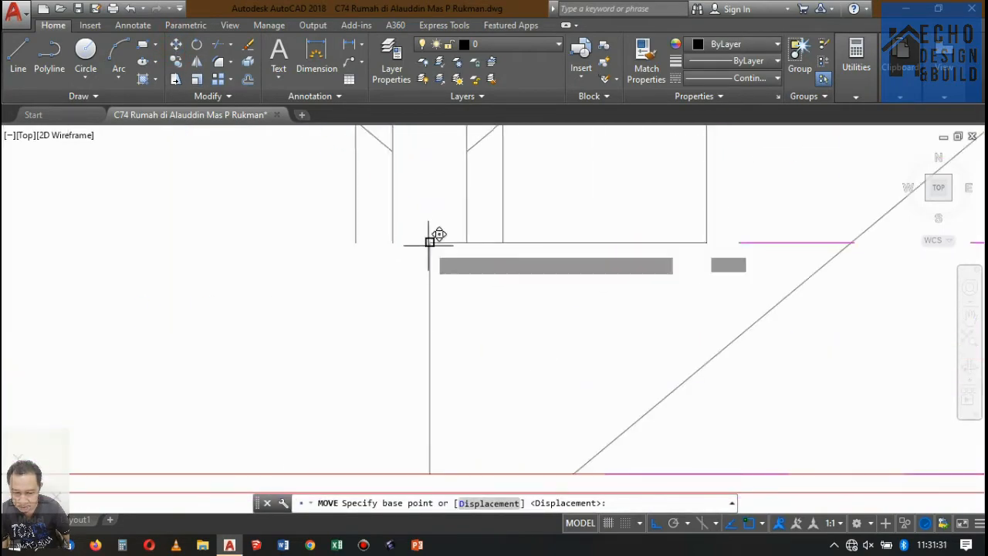
left_click(430, 242)
scroll(308, 294, "down", 8)
scroll(381, 288, "up", 3)
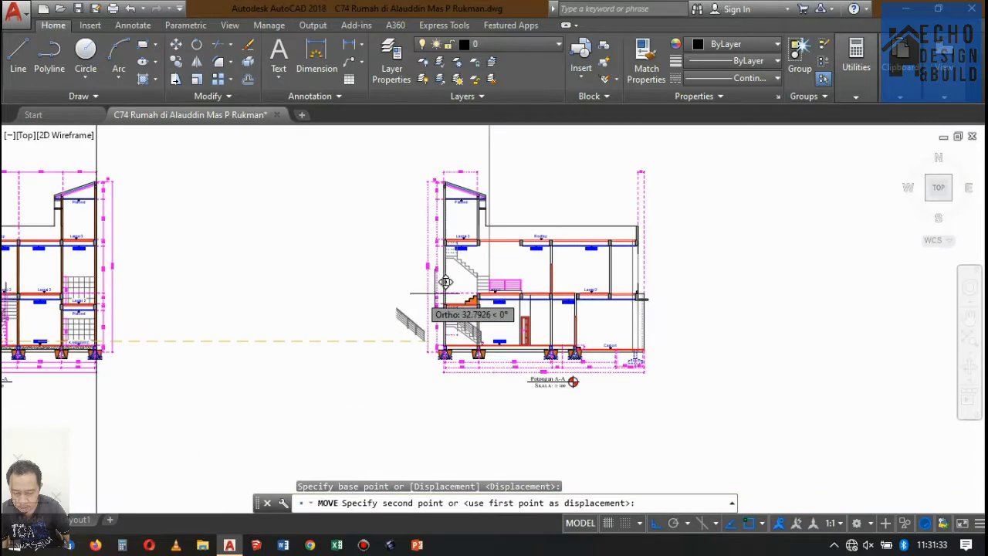
scroll(446, 282, "up", 8)
left_click(317, 259)
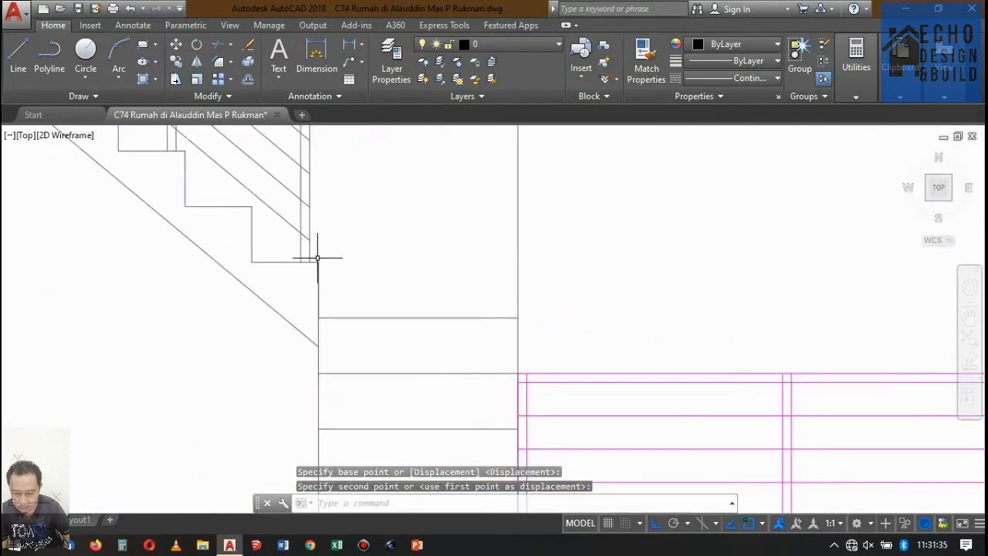
Step: Trim the railing's upper rail ends at the vertical line beside the dashed upper steps
scroll(318, 259, "down", 6)
scroll(379, 262, "up", 4)
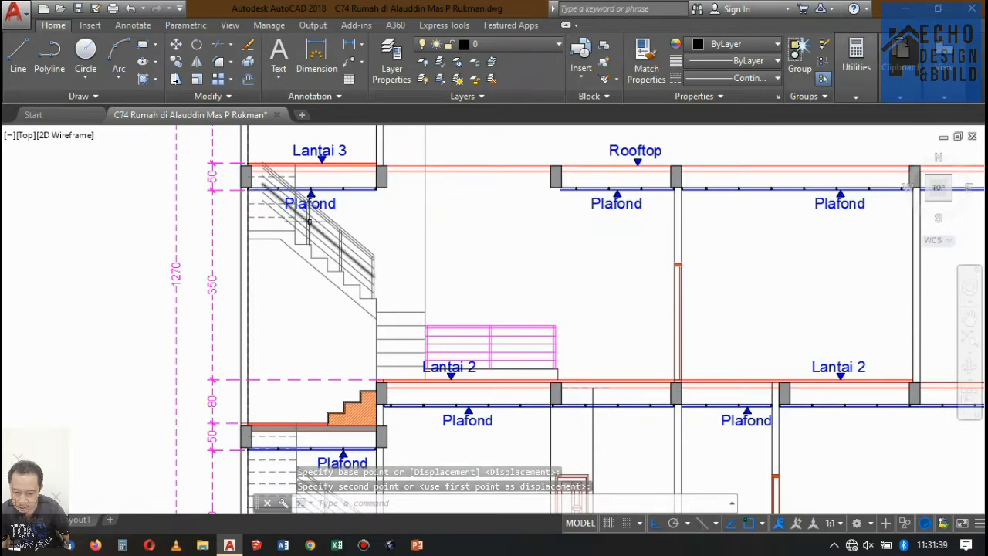
scroll(298, 199, "up", 4)
type("tr")
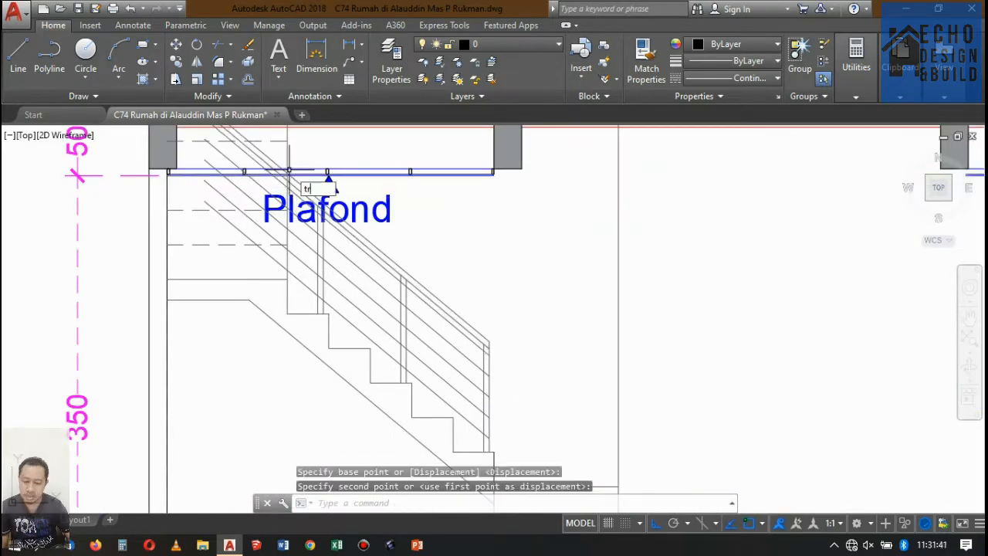
key("Return")
left_click(287, 155)
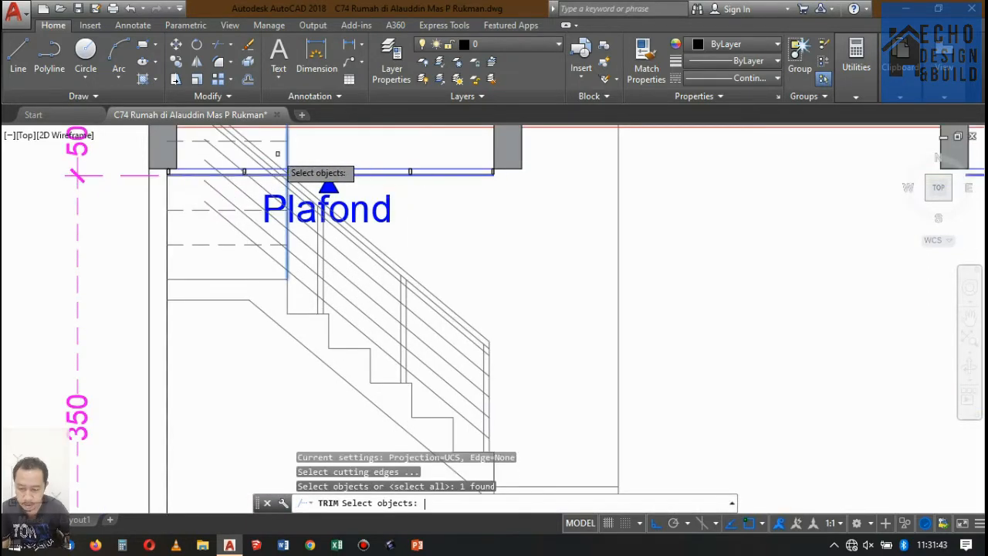
key("Return")
scroll(232, 150, "up", 4)
left_click(324, 153)
left_click(256, 158)
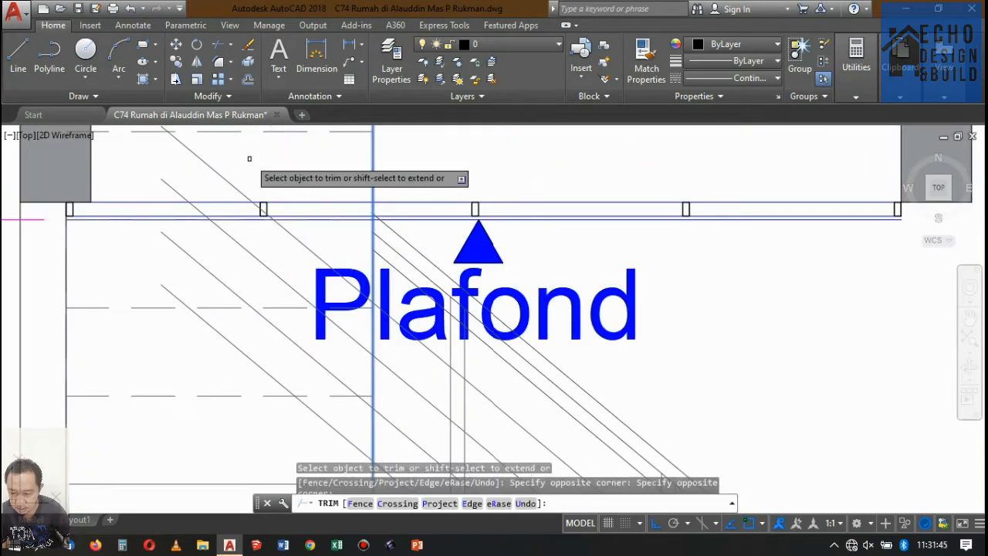
left_click(238, 159)
left_click(166, 182)
scroll(261, 182, "down", 4)
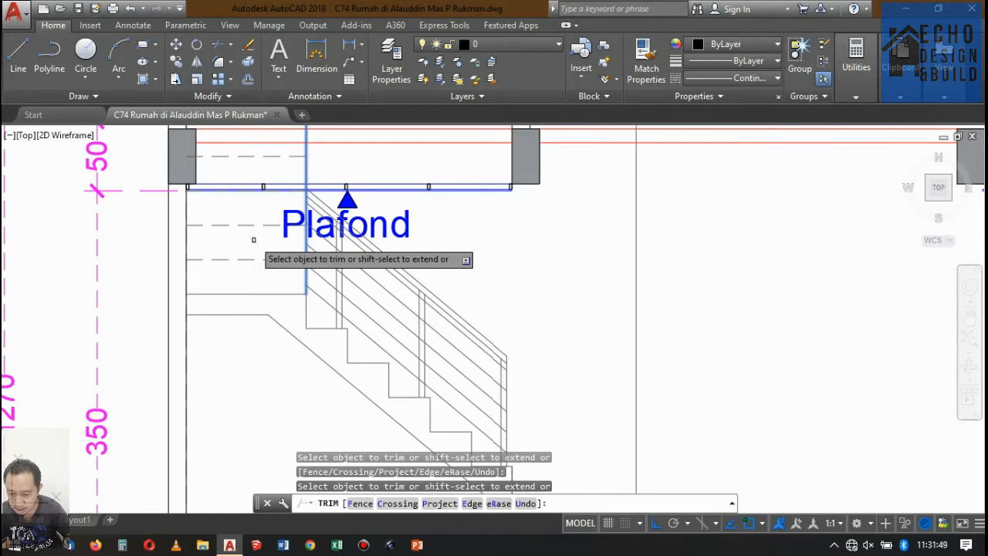
key("Return")
scroll(424, 207, "down", 5)
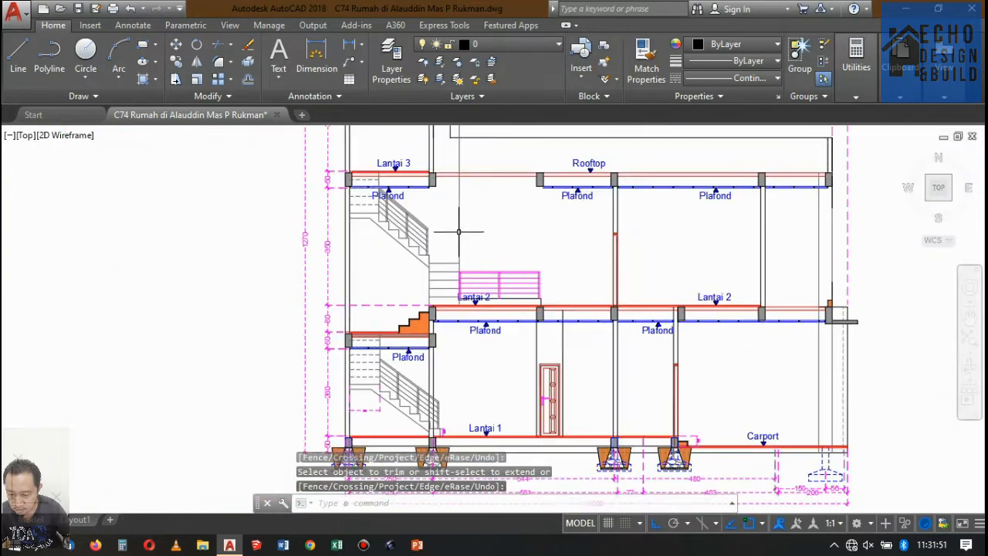
Step: Mirror the railing's lowest end post across the vertical edge of the stair's lowest sloping-flight step, keeping the original post
scroll(453, 229, "up", 6)
left_click(453, 228)
left_click(463, 222)
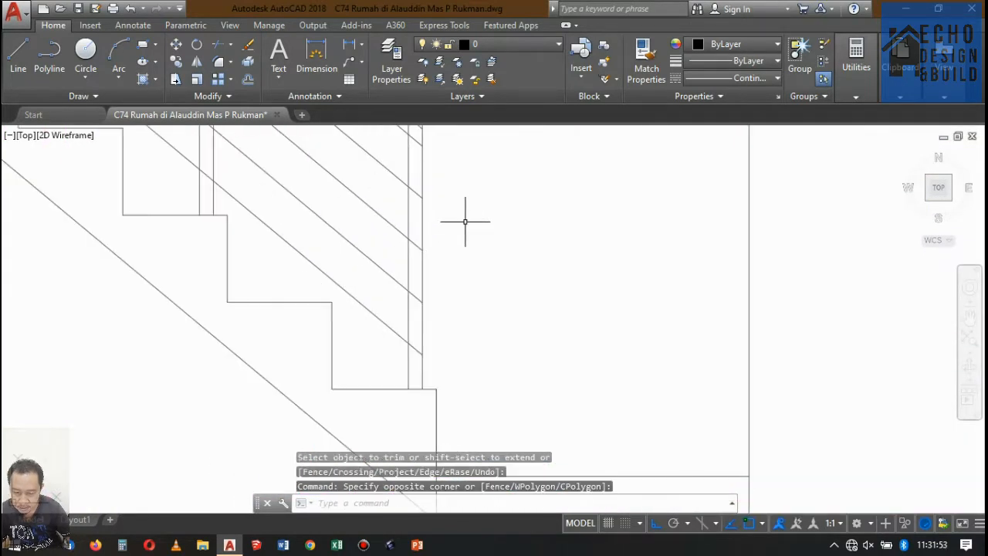
scroll(458, 227, "down", 4)
scroll(455, 262, "up", 6)
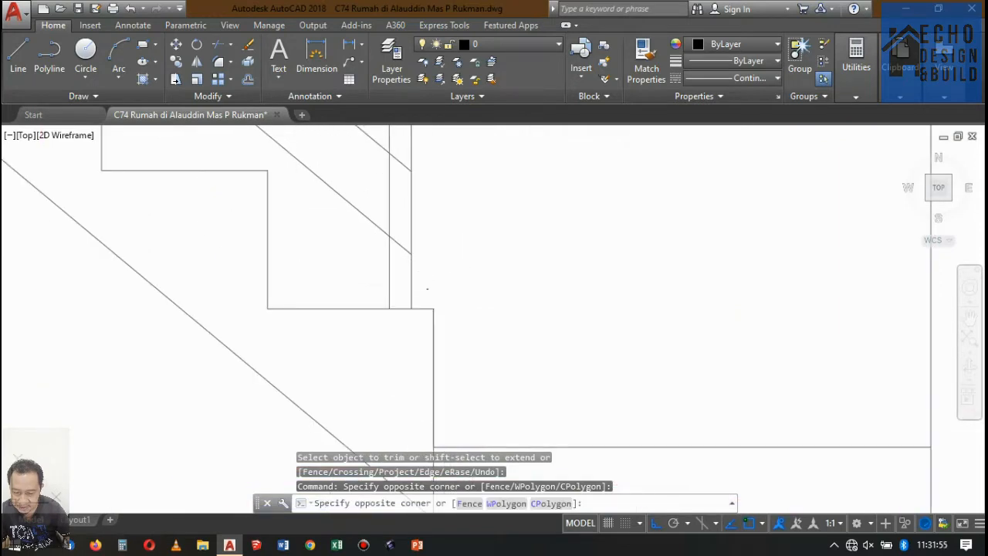
left_click(408, 278)
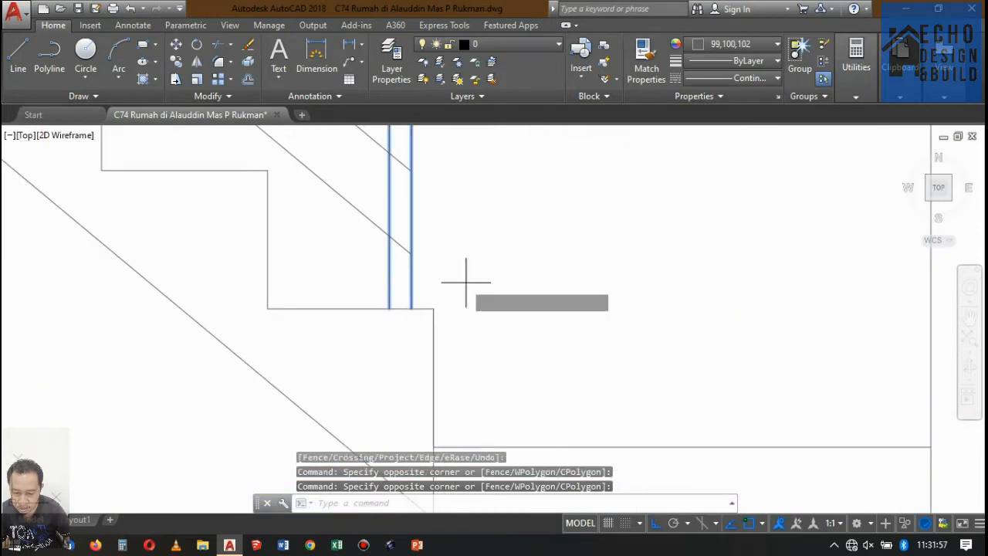
type("mi")
key("Return")
left_click(434, 308)
left_click(430, 236)
key("Return")
scroll(479, 210, "down", 5)
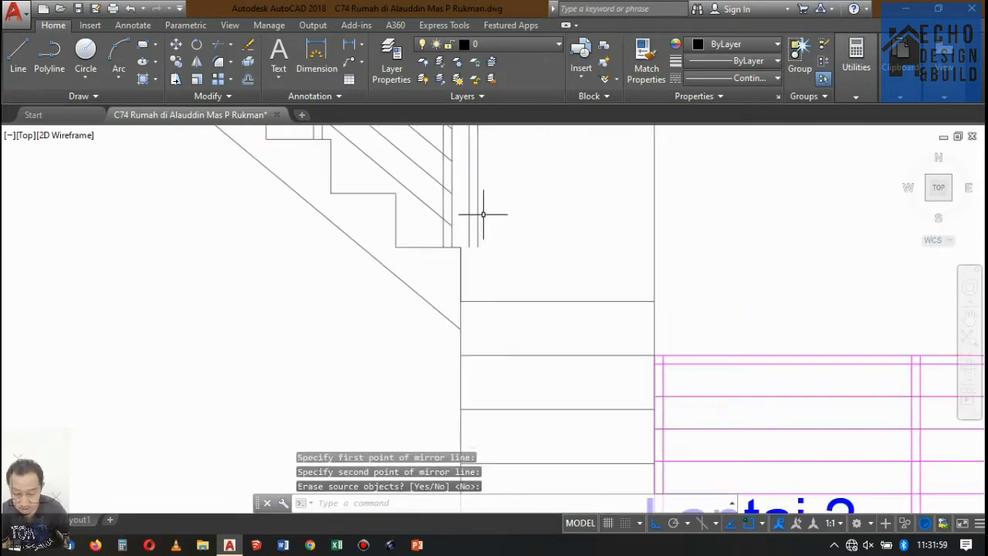
Step: Move the mirrored end post down onto the lowest step line above Lantai 2
left_click(483, 214)
left_click(462, 224)
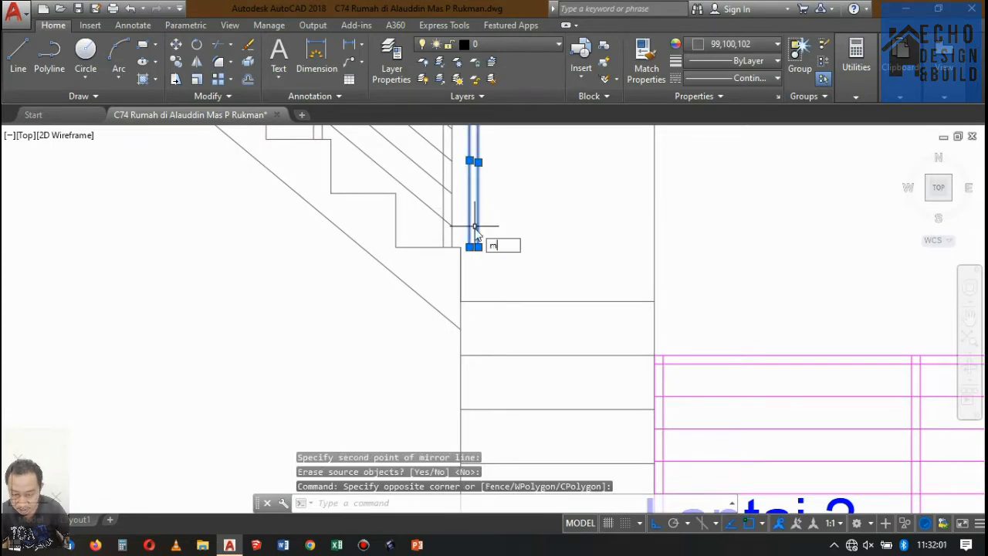
type("m")
key("Return")
left_click(469, 226)
scroll(481, 262, "down", 5)
scroll(482, 251, "up", 3)
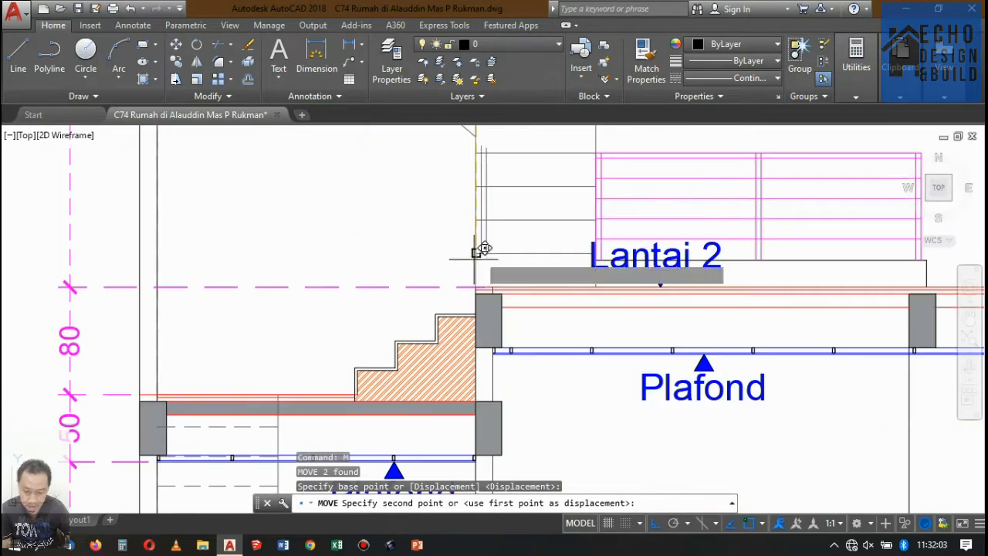
scroll(481, 247, "up", 3)
left_click(463, 241)
scroll(467, 240, "down", 5)
key("Return")
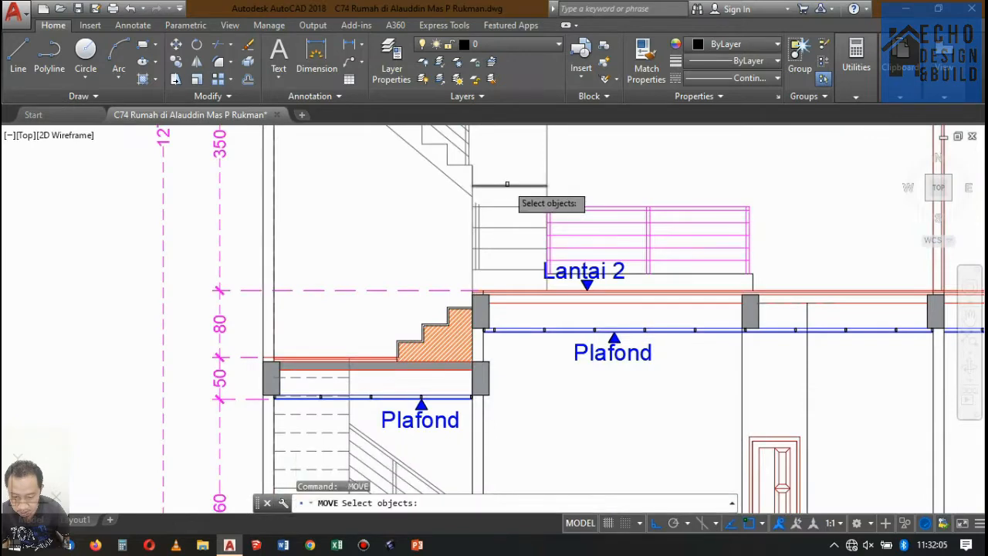
scroll(507, 184, "up", 2)
key("Escape")
Step: Mirror the lowered post across the vertical centreline of the front-facing steps to their opposite end, keeping the original
scroll(487, 224, "up", 4)
left_click(450, 254)
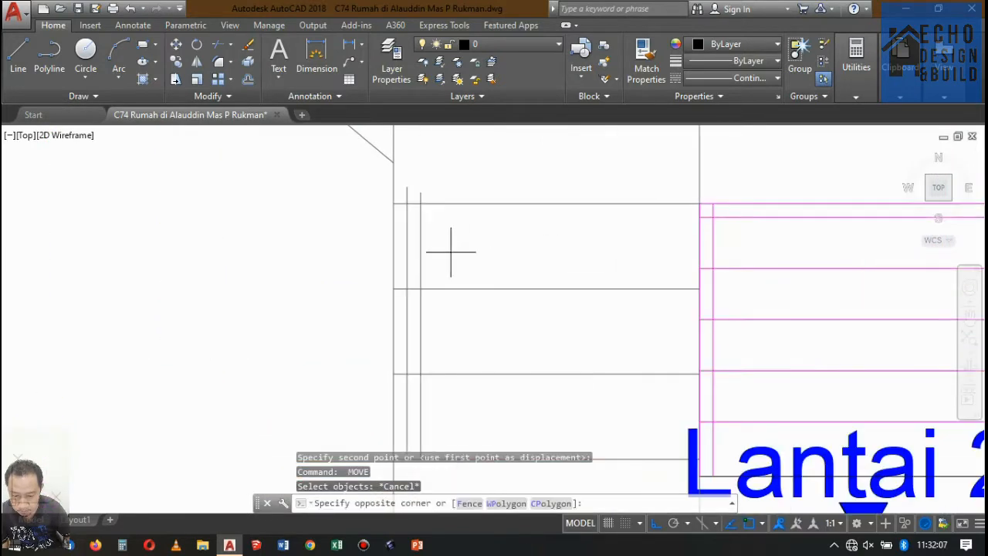
left_click(388, 242)
key("Escape")
left_click(456, 247)
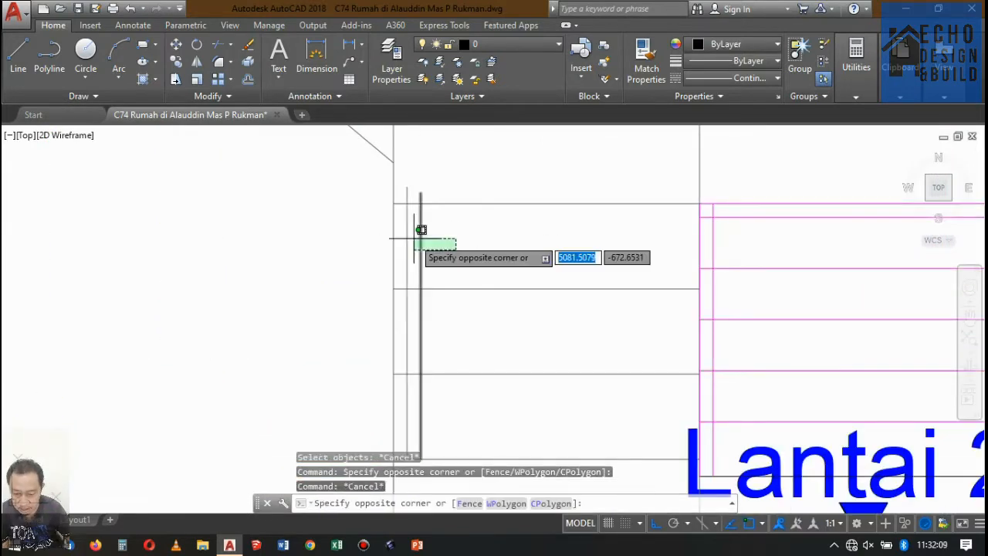
left_click(397, 232)
scroll(456, 228, "down", 6)
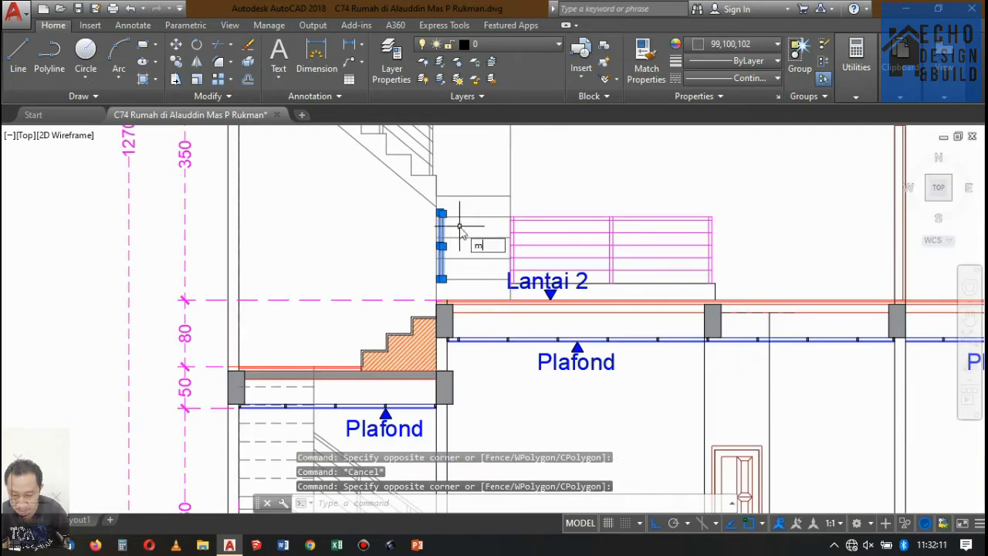
type("i")
key("Return")
left_click(474, 258)
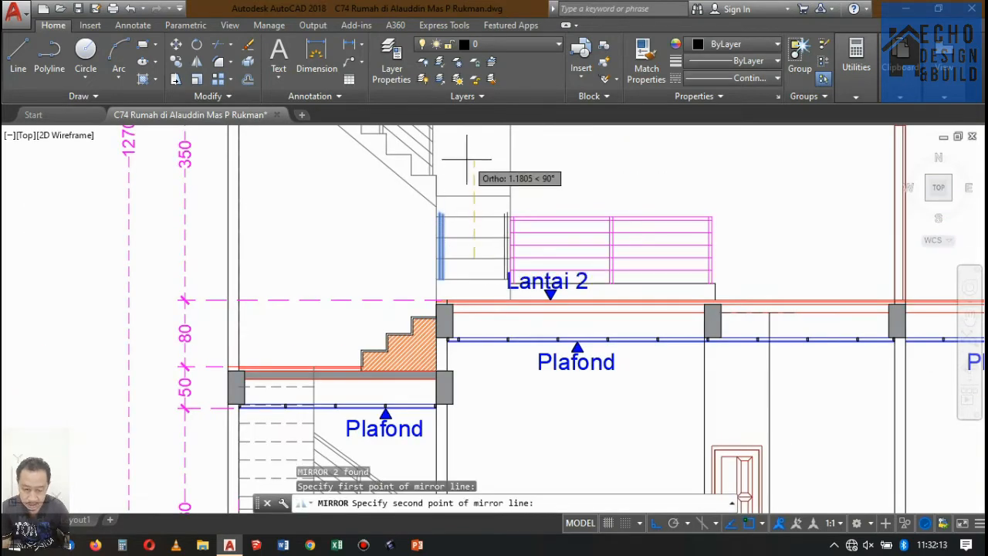
left_click(466, 160)
key("Return")
scroll(491, 197, "down", 4)
scroll(502, 170, "up", 4)
scroll(479, 159, "down", 2)
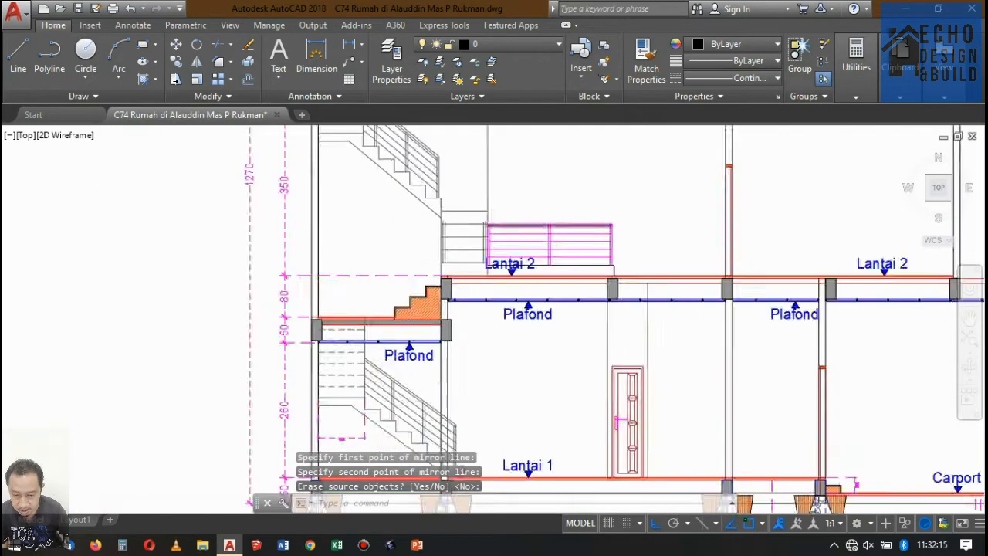
scroll(475, 228, "up", 8)
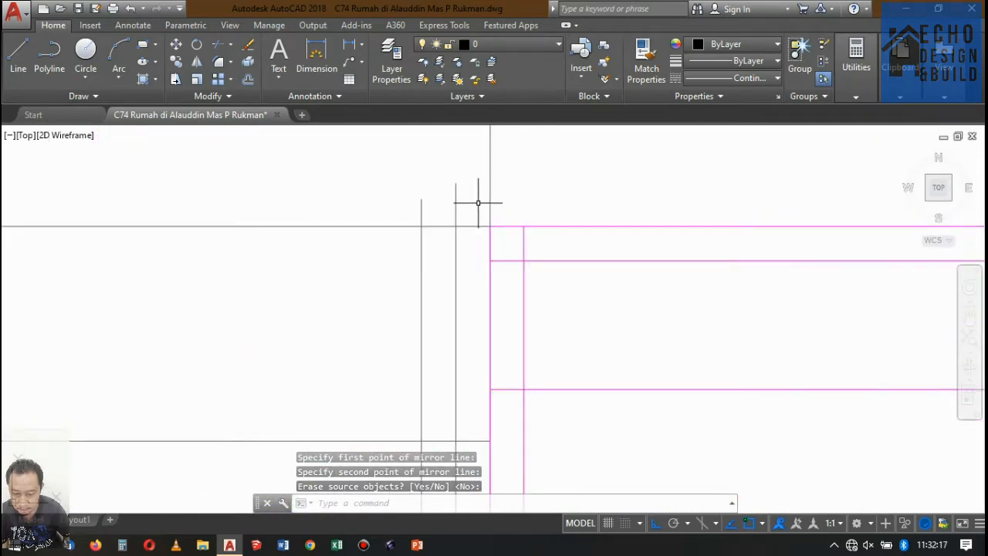
scroll(475, 197, "down", 3)
scroll(468, 194, "up", 2)
scroll(470, 189, "down", 2)
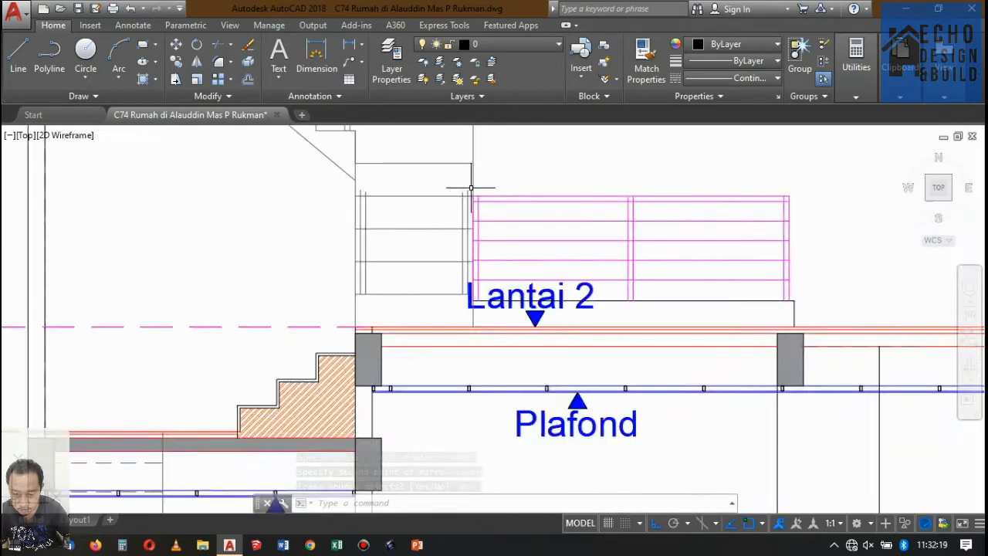
Step: Offset the lowest front-facing step line above Lantai 2 upward by 0.8
scroll(470, 186, "up", 3)
scroll(468, 188, "down", 3)
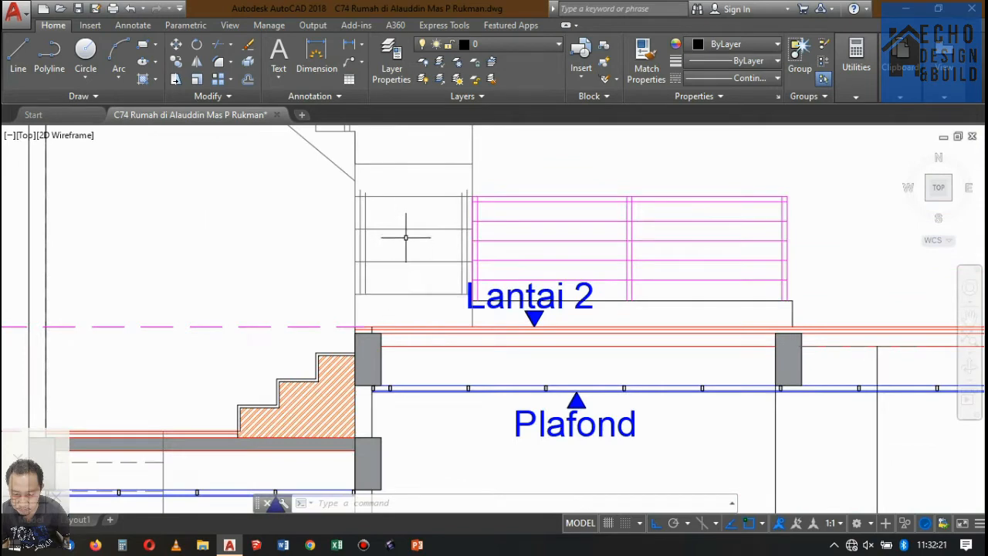
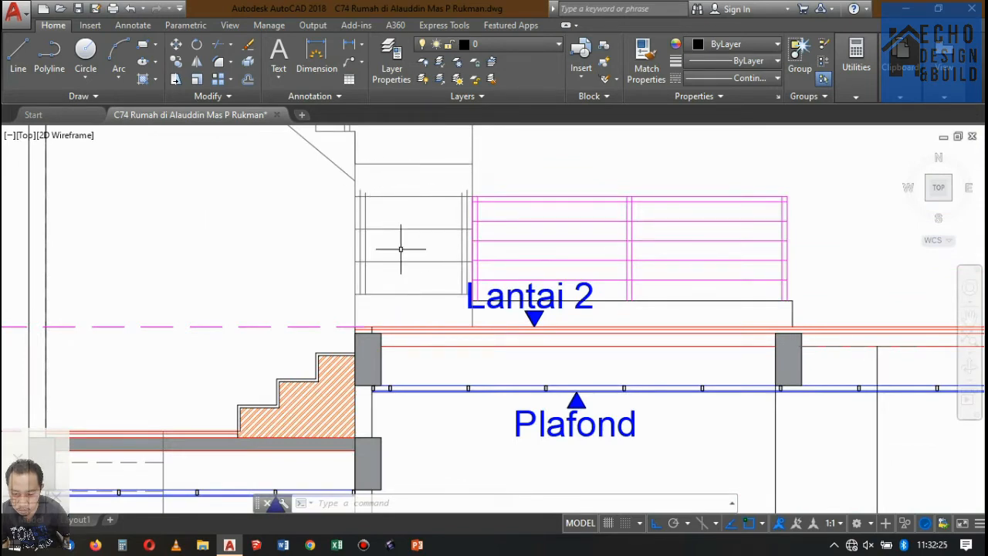
type("o")
key("Return")
type("0")
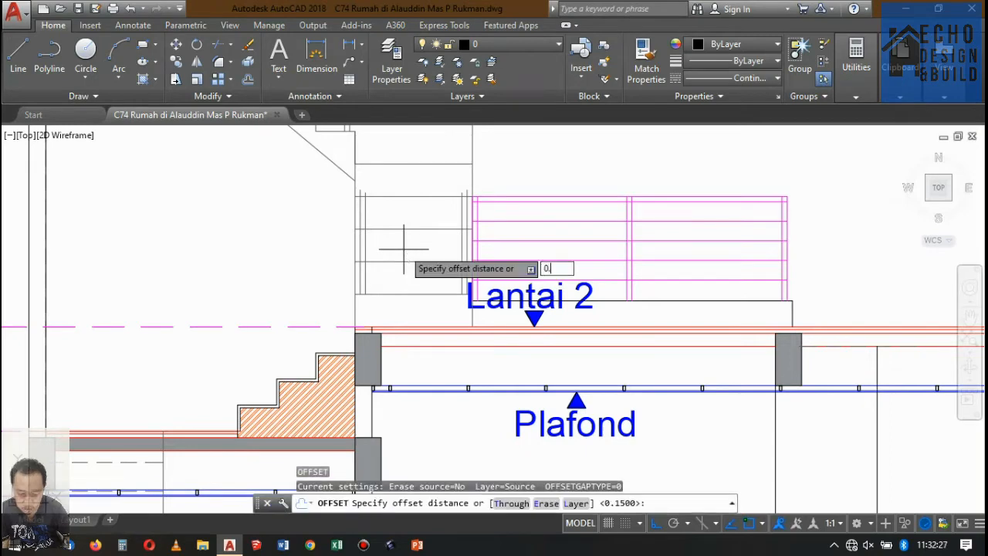
type(".8")
key("Return")
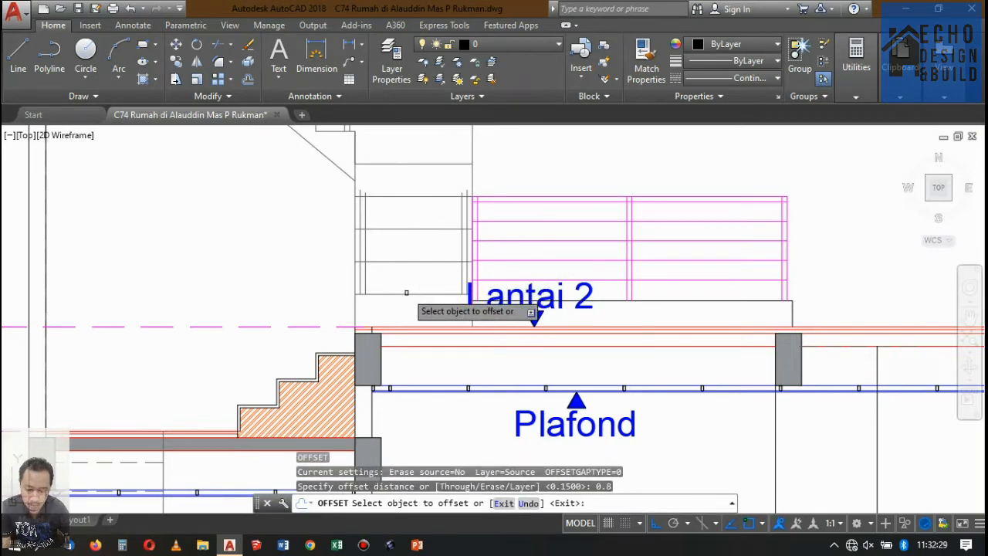
left_click(413, 198)
key("Return")
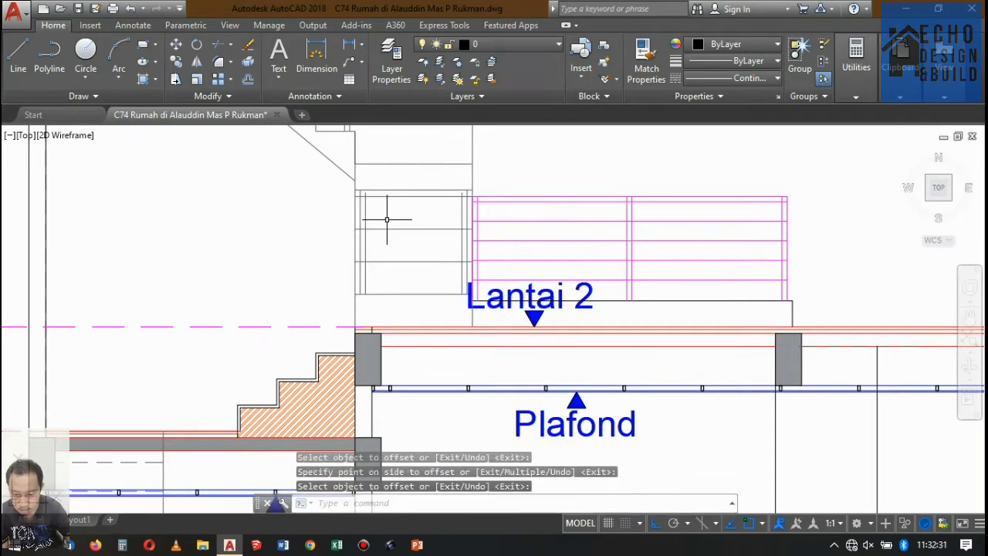
Step: Extend the vertical lines of both end posts on the front-facing steps up to the new offset line
key("Return")
scroll(360, 219, "up", 3)
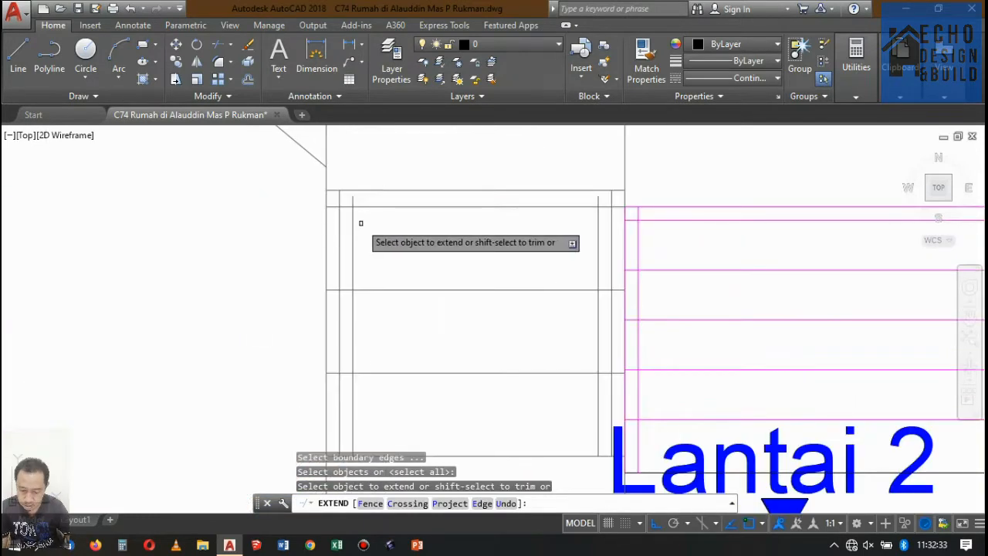
left_click(357, 216)
left_click(377, 225)
left_click(597, 197)
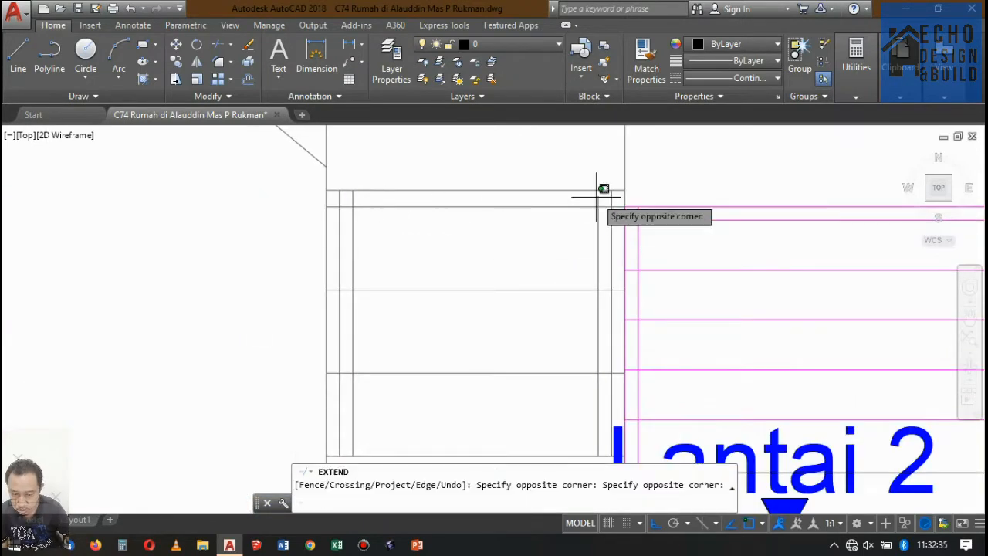
key("Return")
left_click(604, 197)
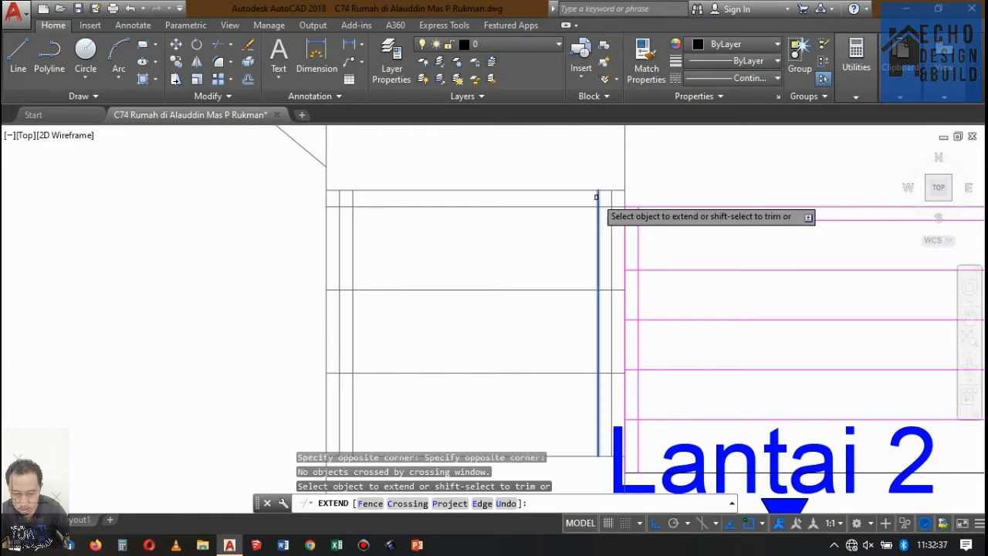
left_click(600, 200)
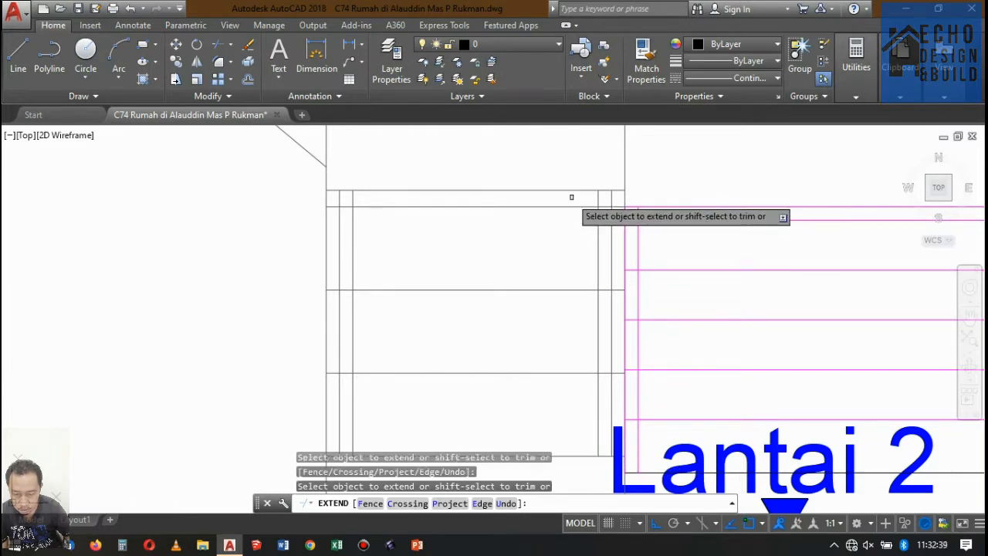
key("Return")
Step: Trim the offset line between and outside the two posts, leaving only the short caps on the post tops
key("Return")
key("Return")
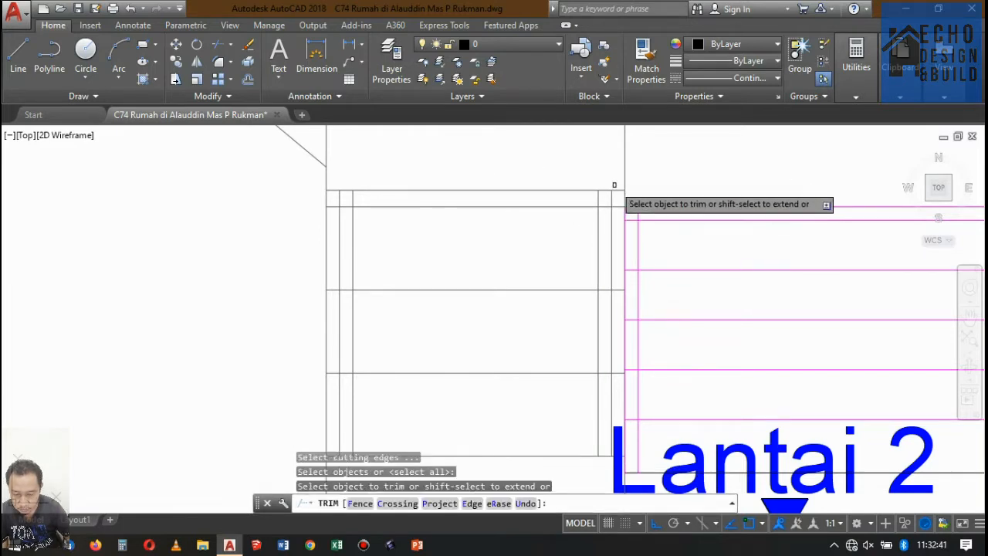
scroll(615, 186, "up", 5)
left_click(623, 208)
left_click(616, 187)
scroll(616, 187, "down", 3)
left_click(553, 205)
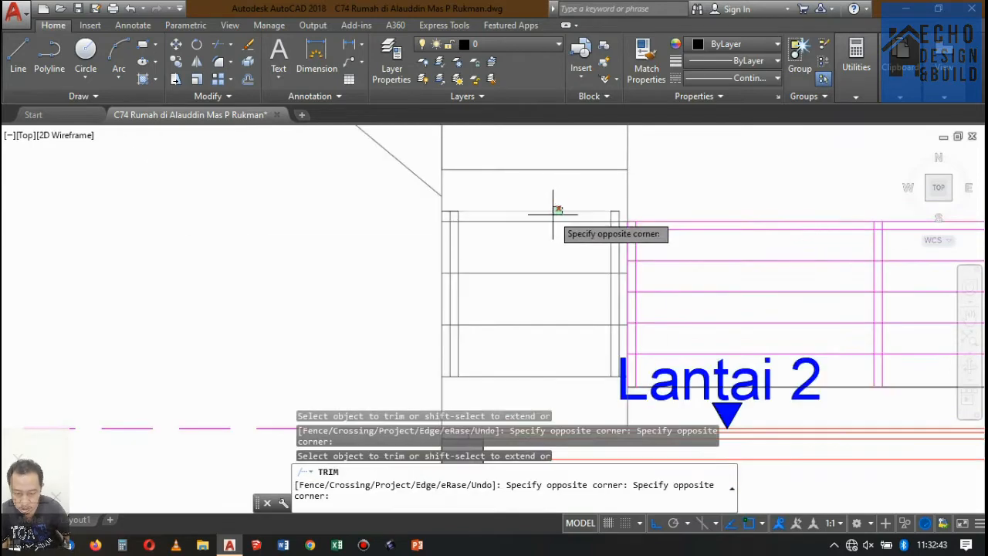
left_click(551, 214)
scroll(445, 209, "up", 3)
scroll(440, 212, "up", 1)
left_click(469, 209)
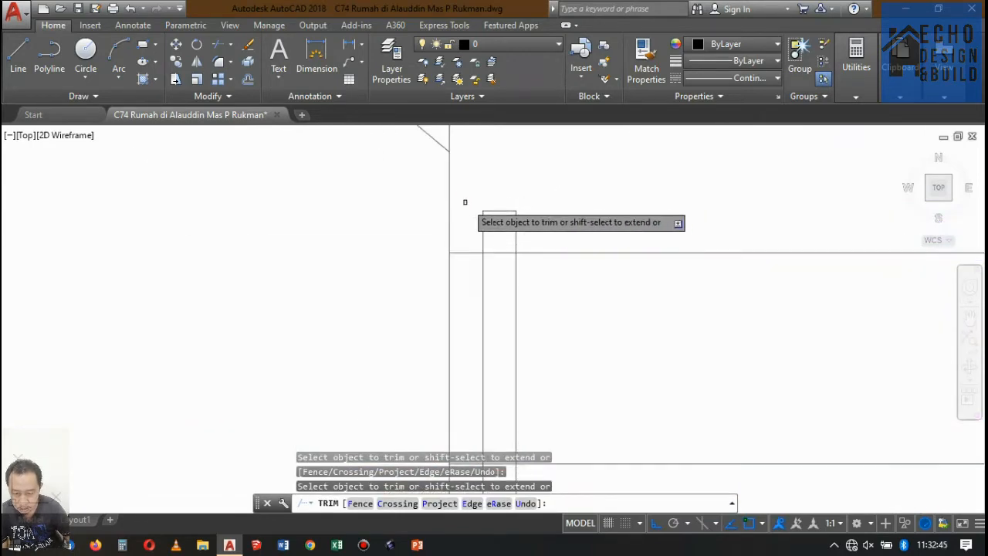
key("Return")
Step: Copy both capped posts from the left end of the lowest step line to the left end of the top front-facing step line
scroll(426, 245, "down", 6)
scroll(477, 254, "up", 5)
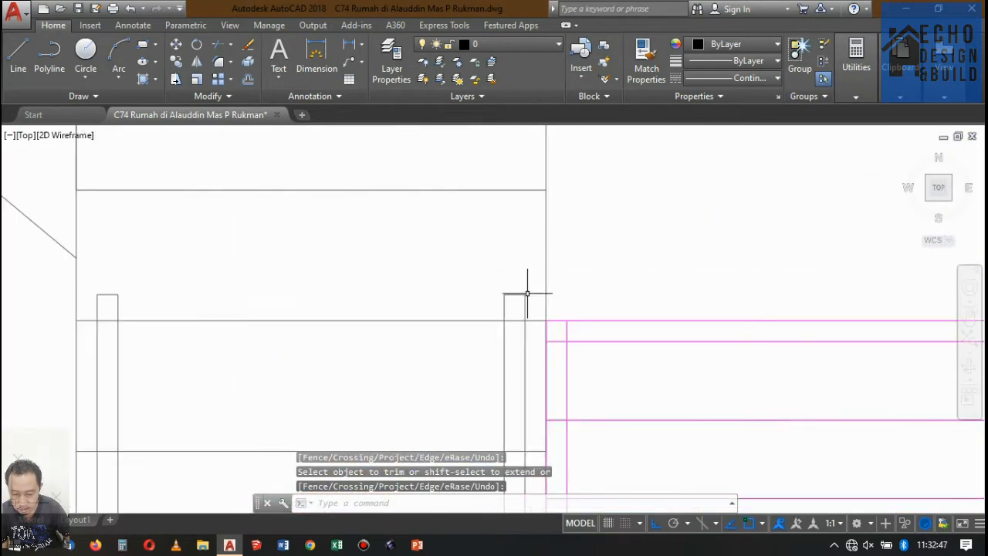
left_click(529, 304)
left_click(499, 280)
scroll(503, 280, "down", 1)
scroll(479, 301, "down", 1)
scroll(370, 266, "up", 2)
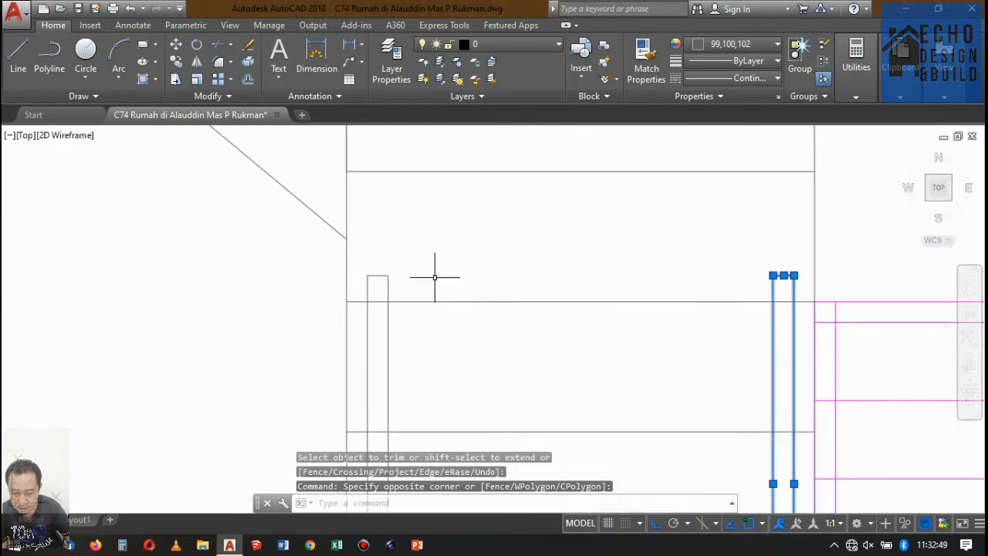
left_click(426, 276)
left_click(366, 256)
scroll(435, 233, "down", 5)
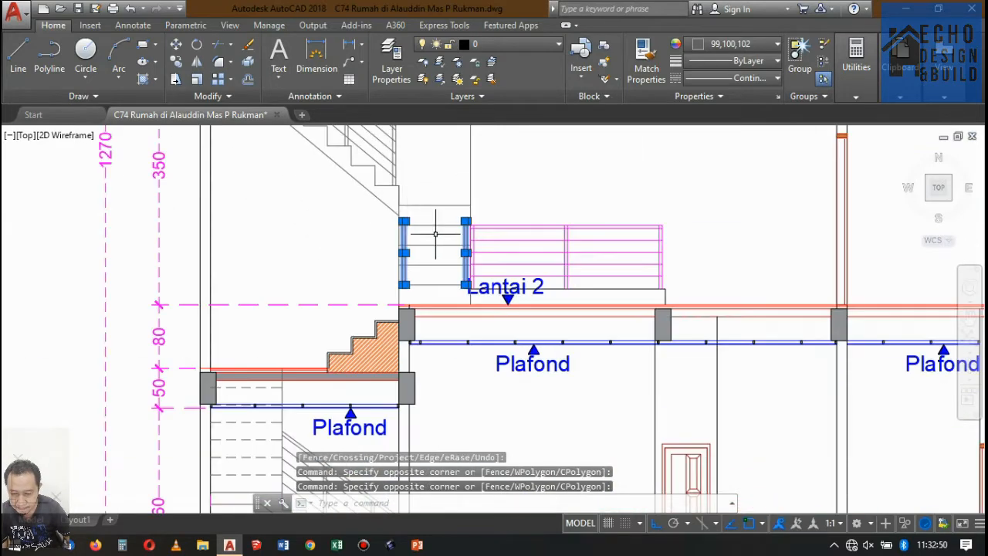
left_click(177, 61)
scroll(404, 280, "up", 3)
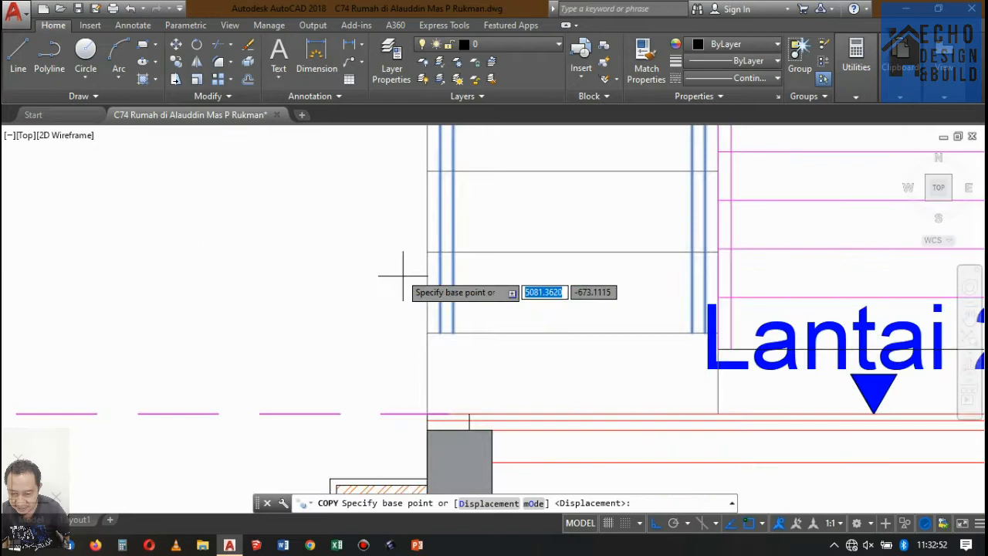
left_click(426, 333)
scroll(426, 328, "down", 3)
scroll(446, 255, "up", 4)
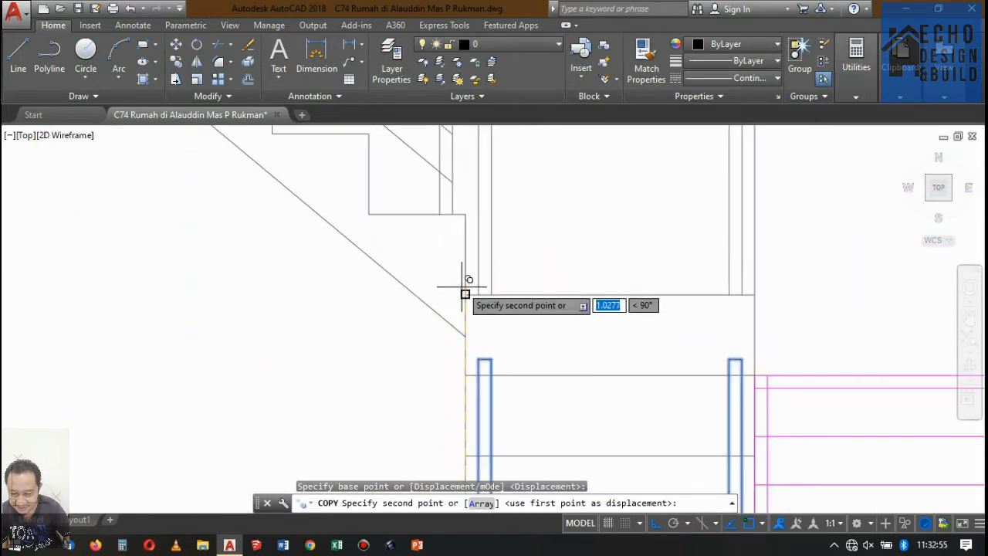
left_click(463, 283)
scroll(463, 278, "down", 4)
key("Return")
scroll(455, 235, "up", 3)
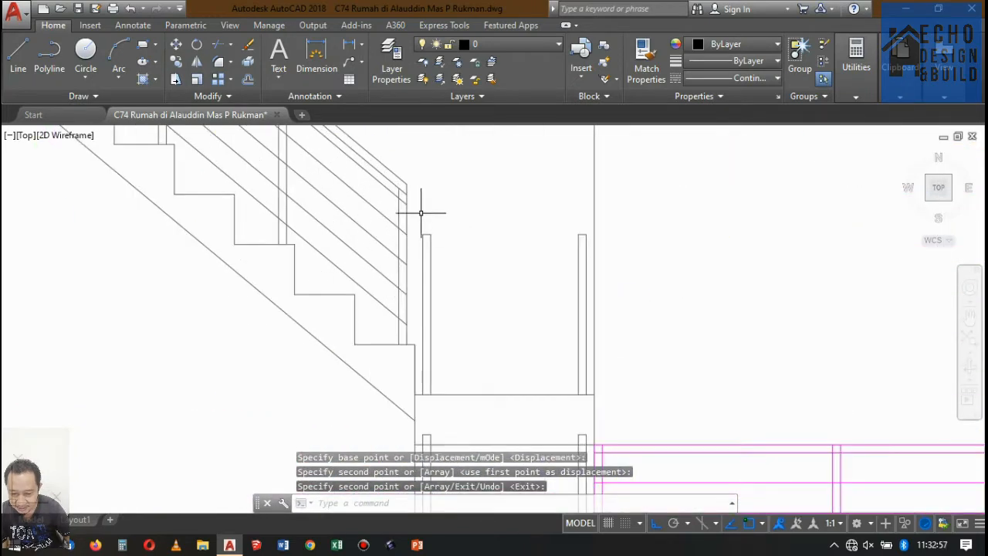
Step: Draw a horizontal line from the copied left post's top corner to the end of the sloping railing's rail
key("Return")
scroll(426, 224, "up", 3)
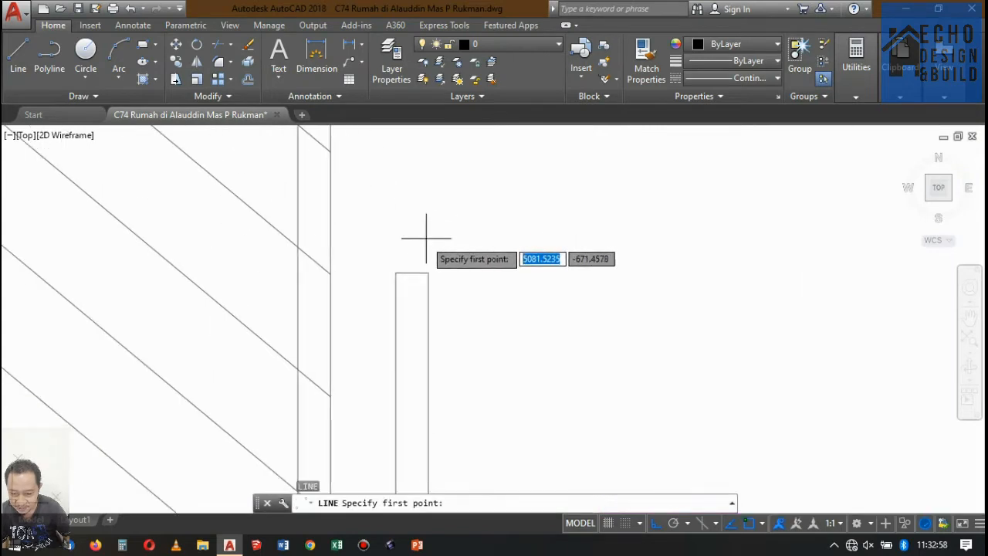
left_click(395, 272)
scroll(327, 281, "up", 3)
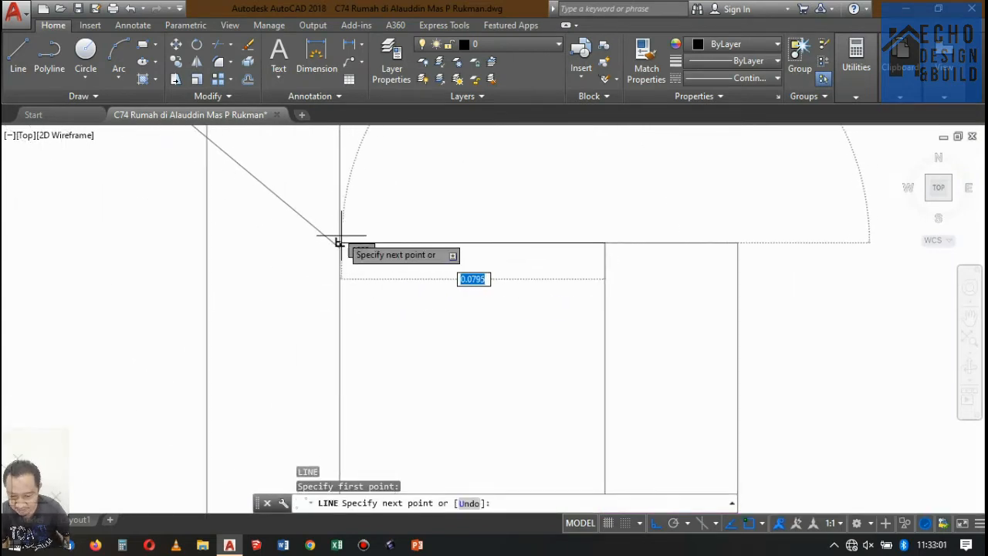
left_click(340, 241)
key("Return")
scroll(383, 227, "down", 3)
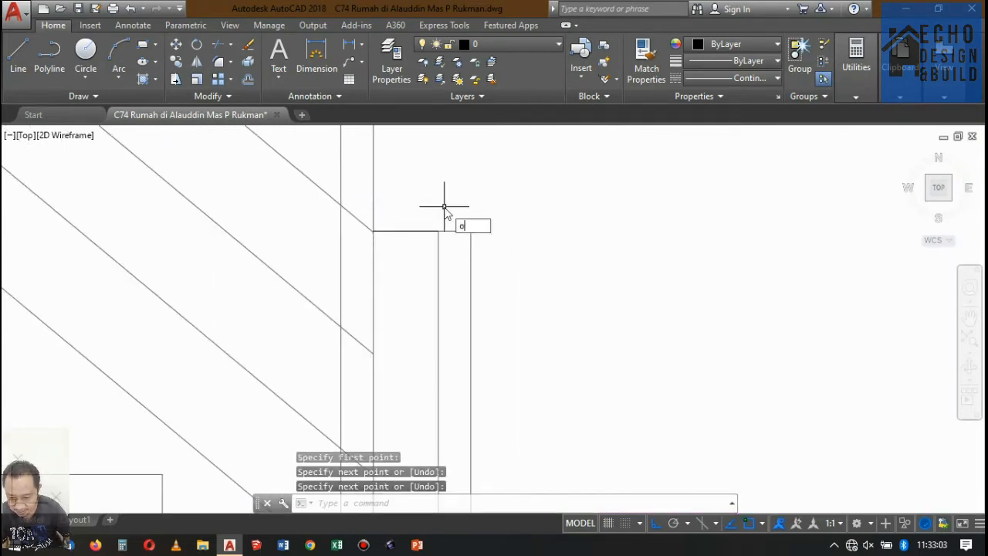
Step: Offset the short horizontal connecting line downward by 0.04
type("o")
key("Return")
type("0.0")
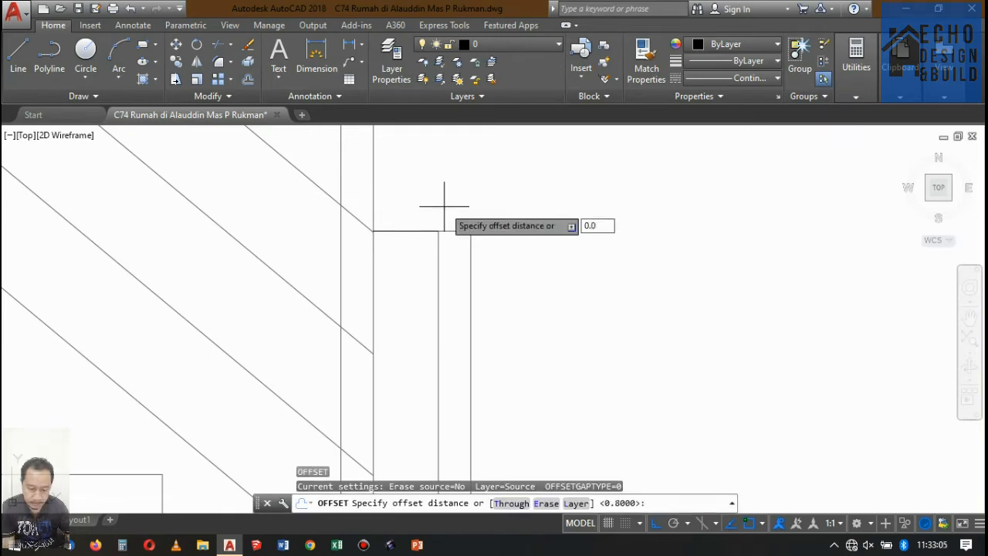
type("4")
key("Return")
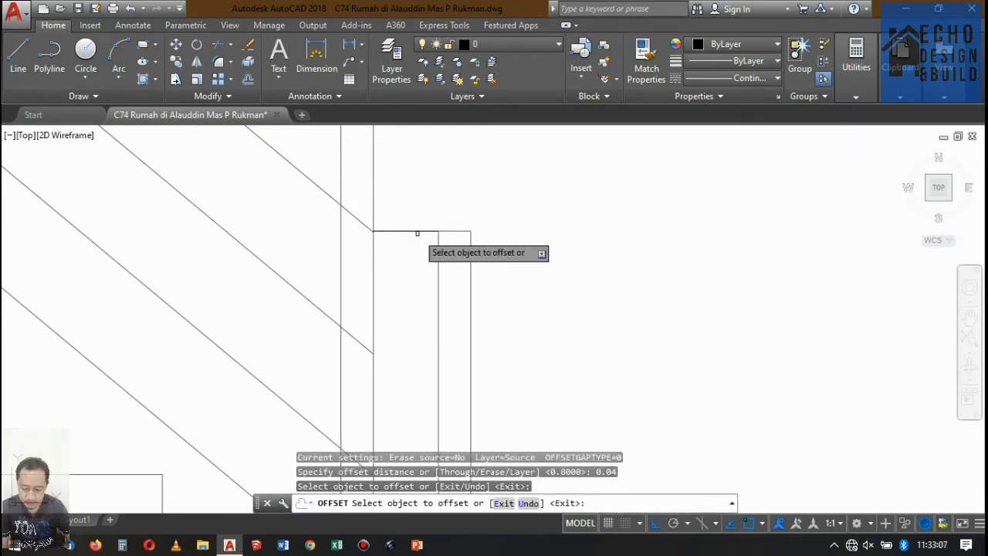
left_click(411, 231)
left_click(409, 262)
key("Return")
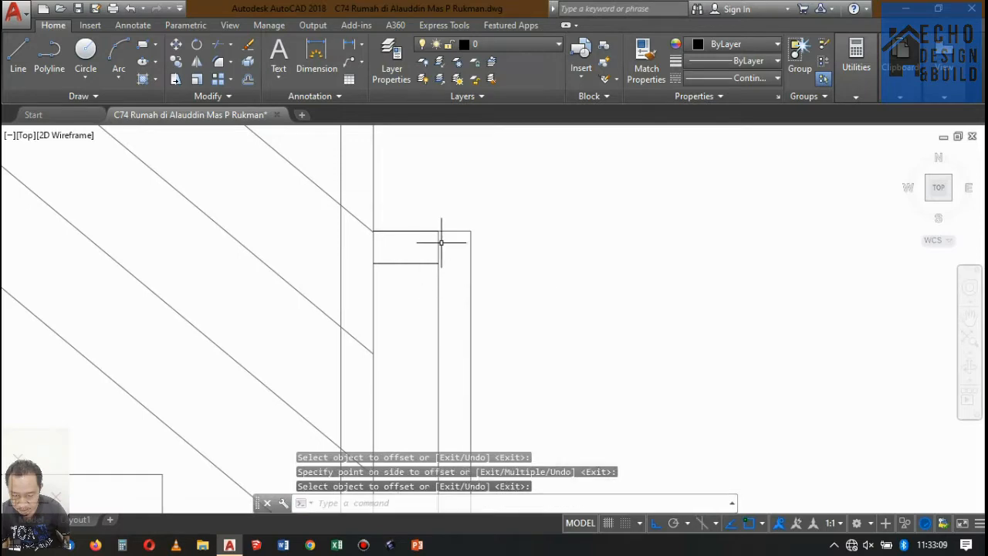
Step: Match the properties of the two short connecting rail lines to the post's cap line
type("ma")
key("Return")
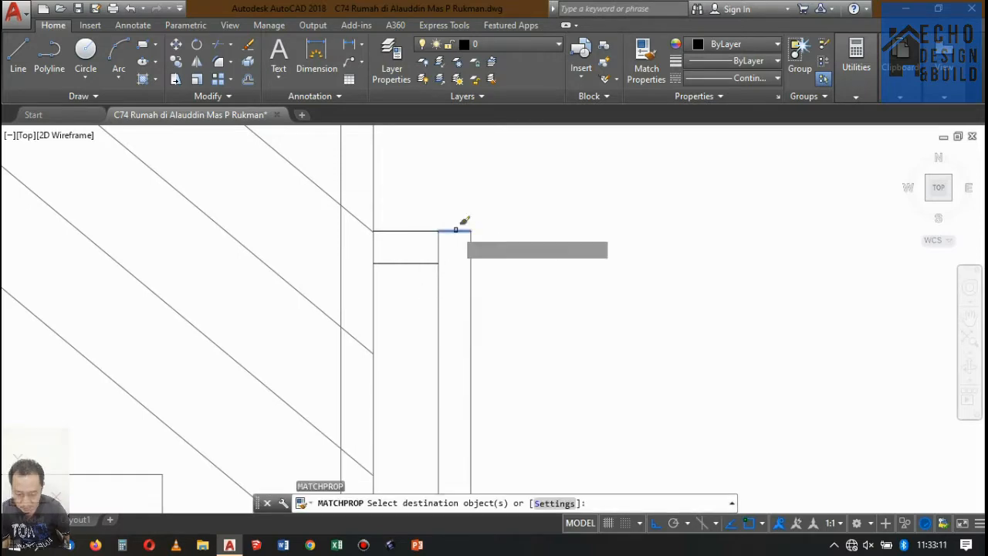
left_click(415, 280)
left_click(382, 214)
scroll(379, 212, "down", 5)
key("Return")
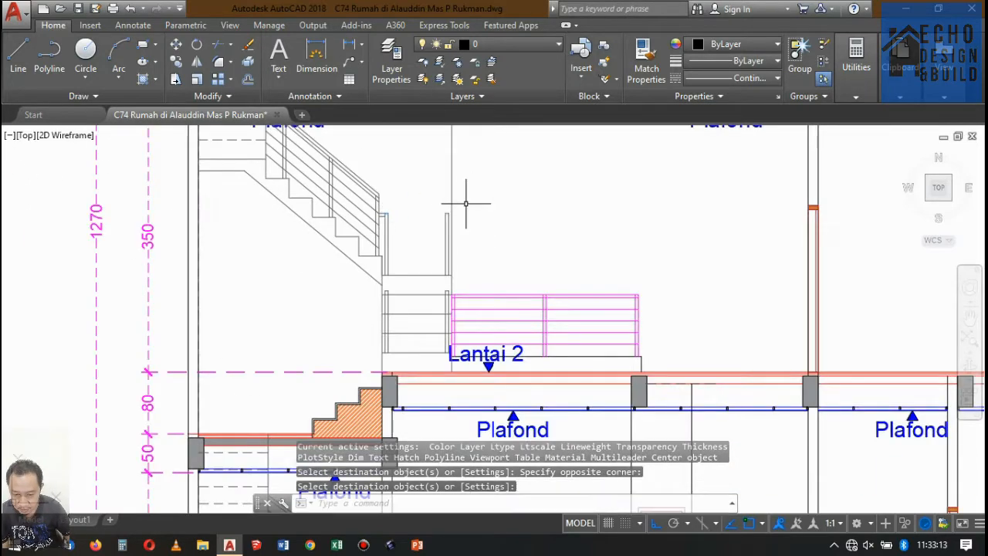
Step: Extend the vertical lines of both lower posts up to the top front-facing step line beneath the copied posts
scroll(468, 186, "down", 2)
scroll(460, 217, "up", 3)
scroll(461, 212, "down", 2)
scroll(434, 202, "up", 4)
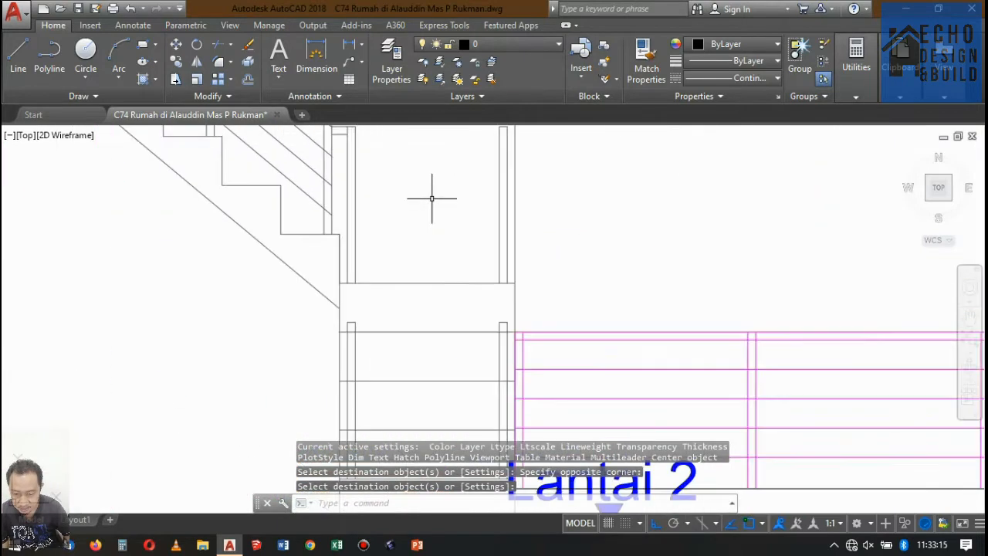
scroll(436, 208, "down", 2)
type("ex")
key("Return")
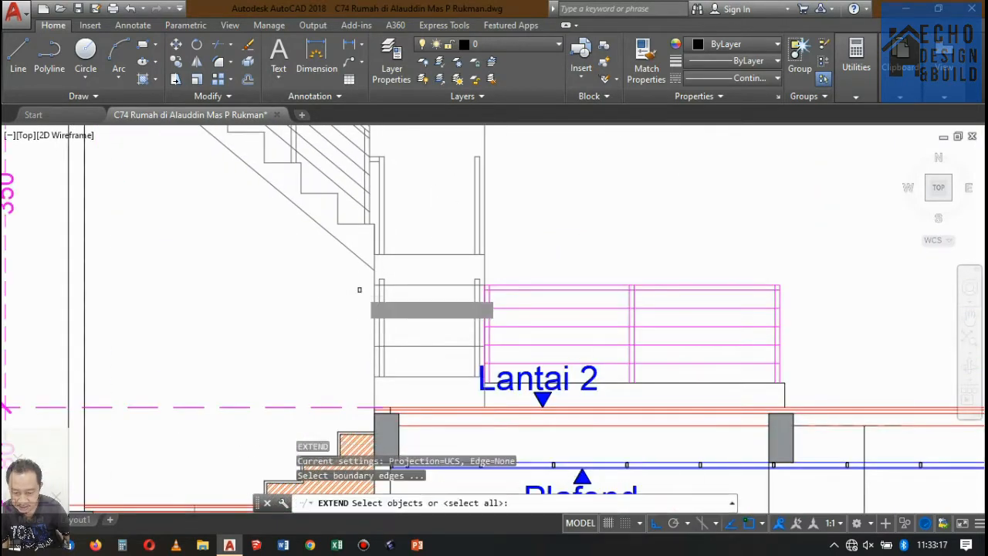
key("Return")
scroll(378, 285, "up", 3)
left_click(416, 316)
left_click(379, 293)
scroll(472, 286, "up", 4)
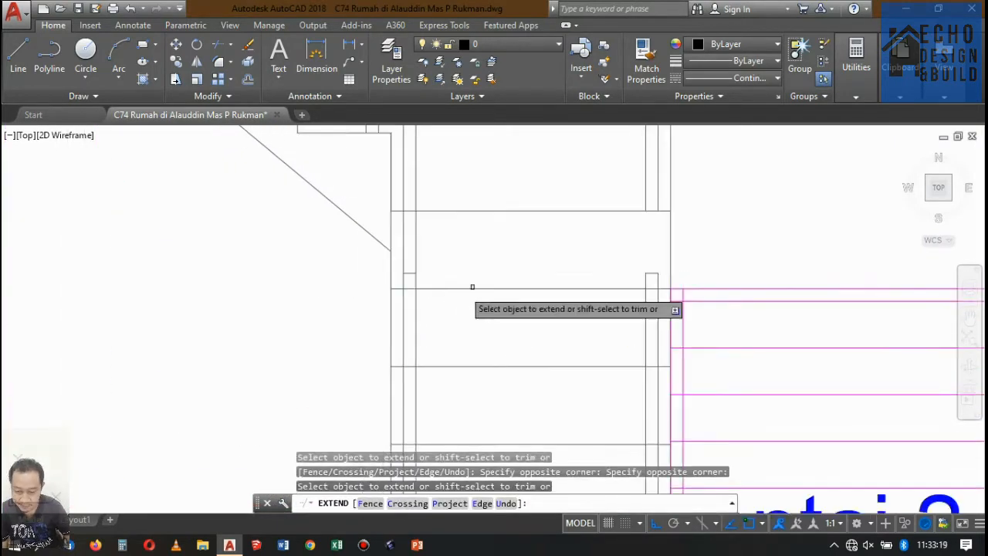
scroll(661, 290, "down", 3)
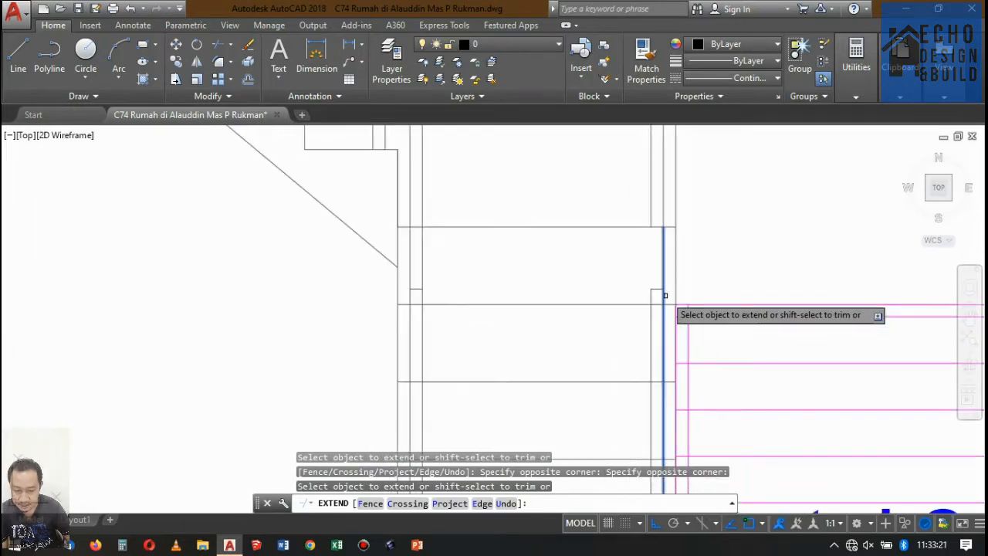
left_click(664, 295)
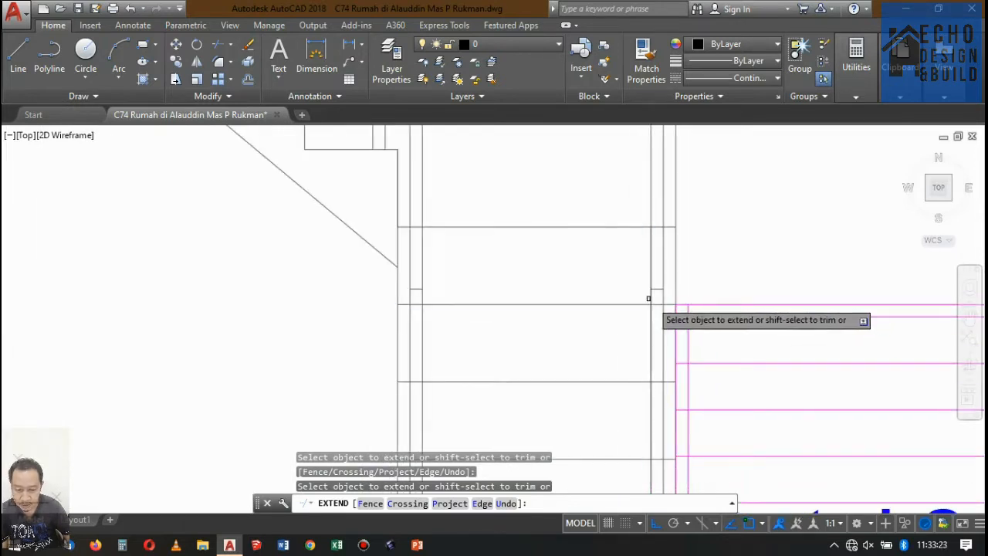
scroll(649, 297, "down", 3)
key("Return")
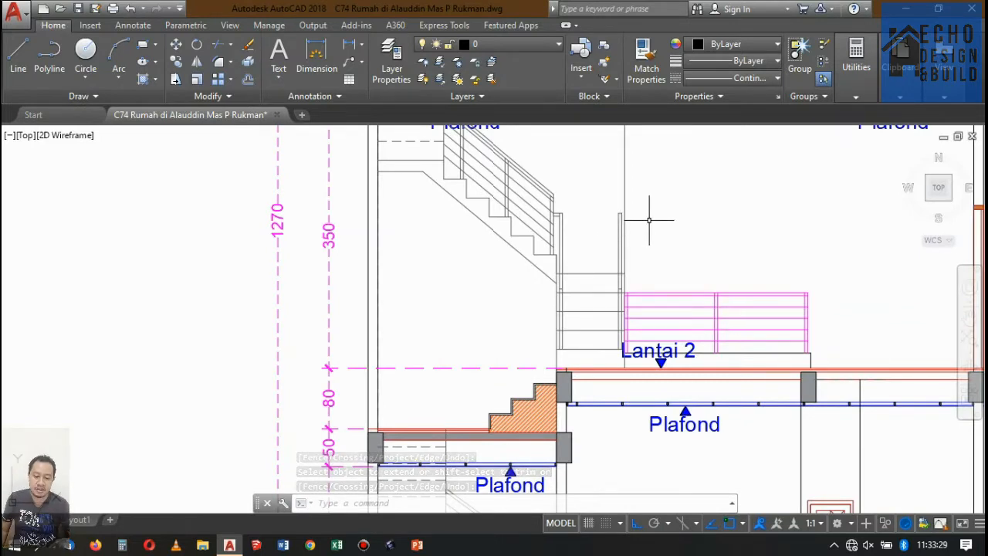
scroll(638, 215, "down", 6)
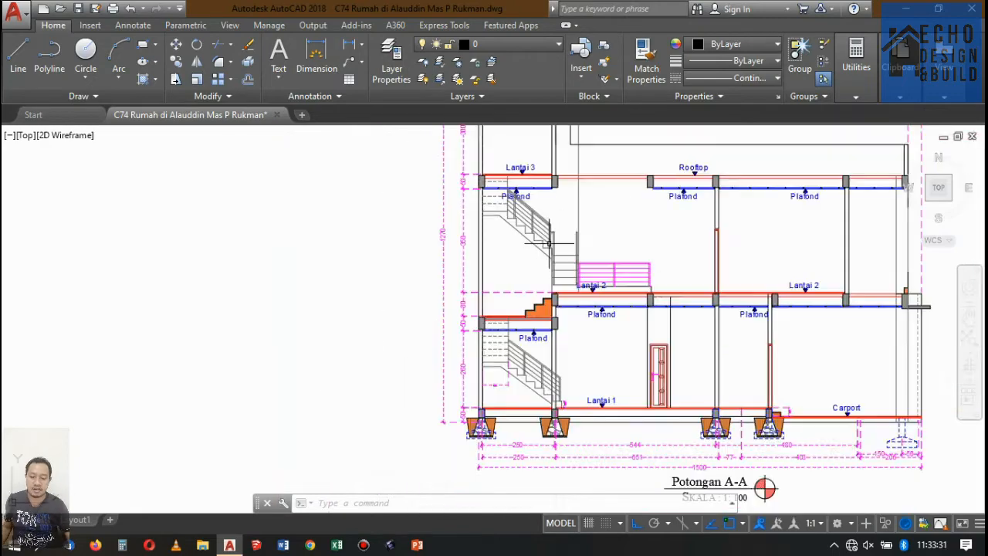
scroll(541, 255, "up", 7)
scroll(486, 301, "down", 4)
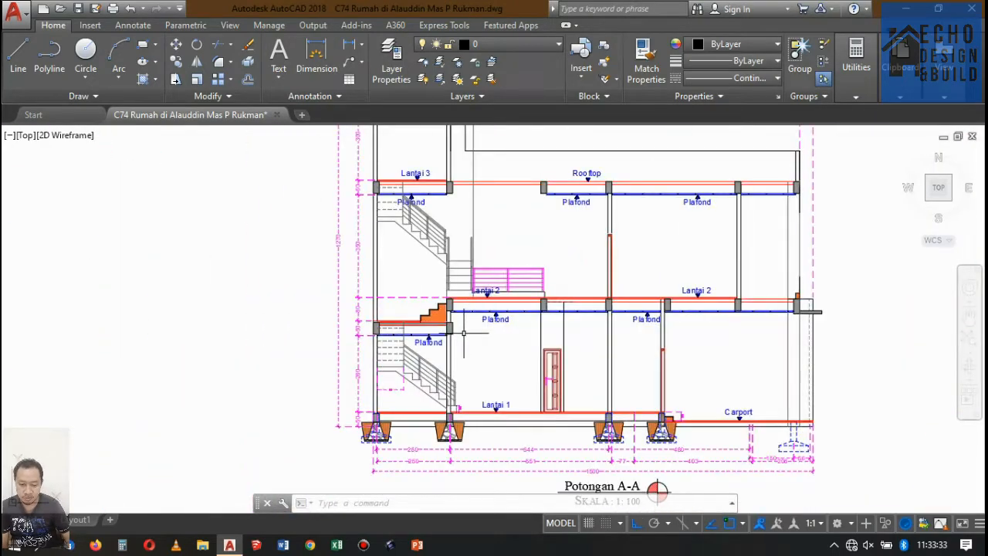
scroll(463, 332, "up", 4)
scroll(436, 301, "down", 4)
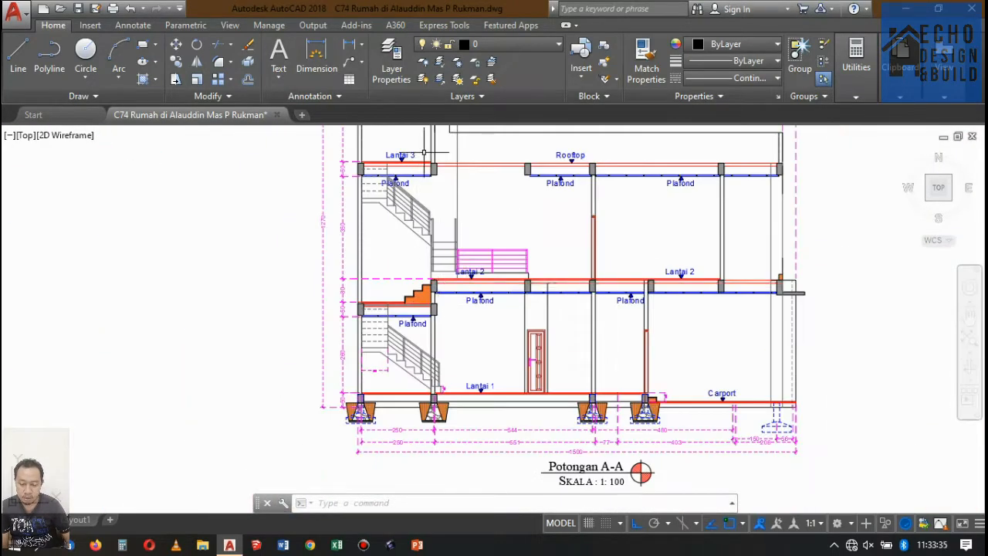
Step: Dimension the vertical clearance from the underside of the Lantai 3 beam beside the stair to the top front-facing step line
left_click(345, 46)
scroll(448, 200, "up", 5)
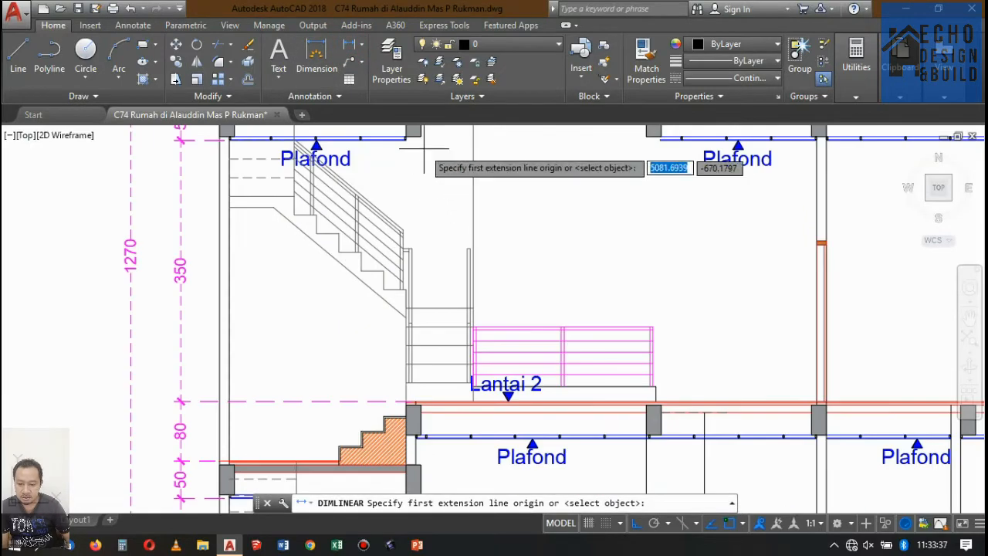
left_click(419, 139)
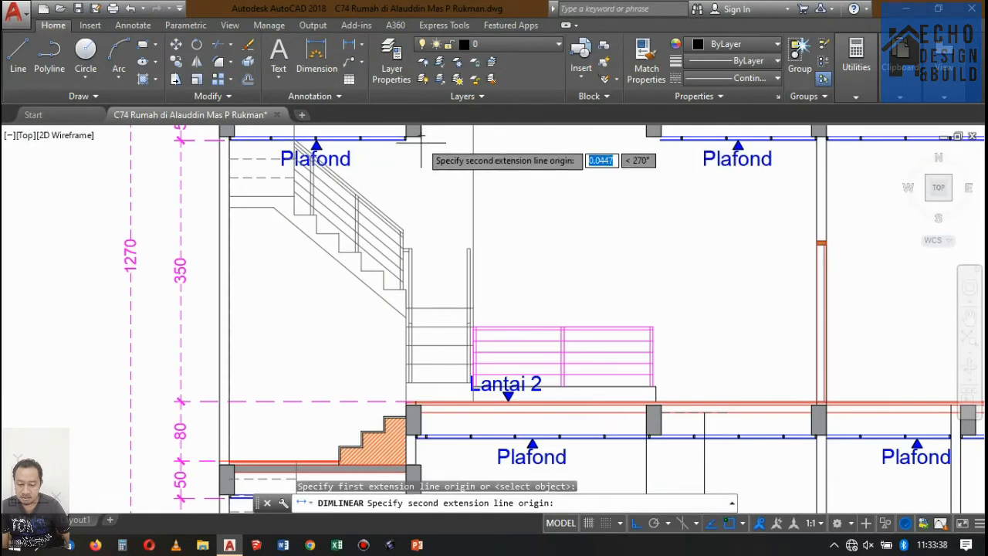
left_click(439, 309)
scroll(448, 264, "down", 2)
scroll(447, 256, "up", 6)
scroll(441, 241, "down", 6)
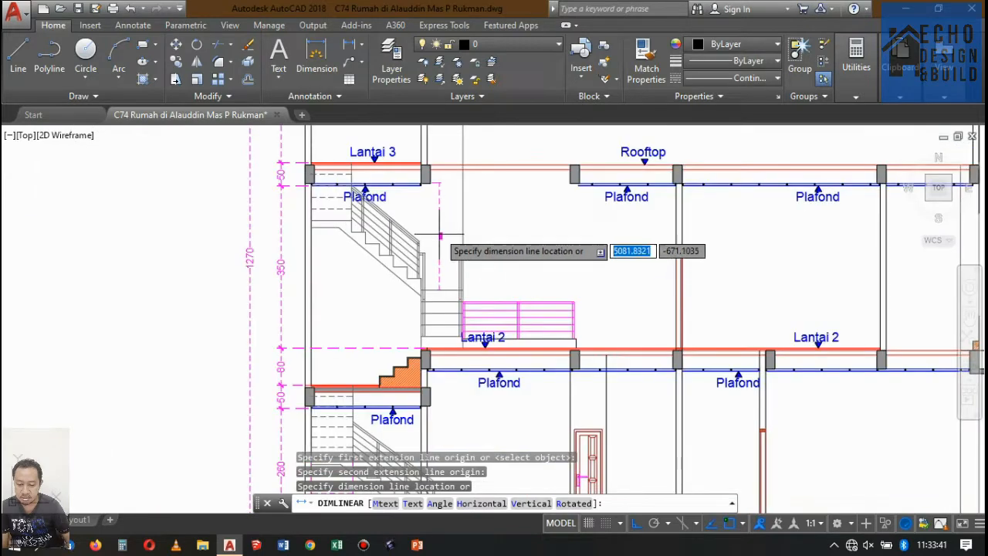
scroll(440, 229, "up", 4)
left_click(439, 223)
scroll(455, 270, "down", 6)
scroll(440, 229, "up", 2)
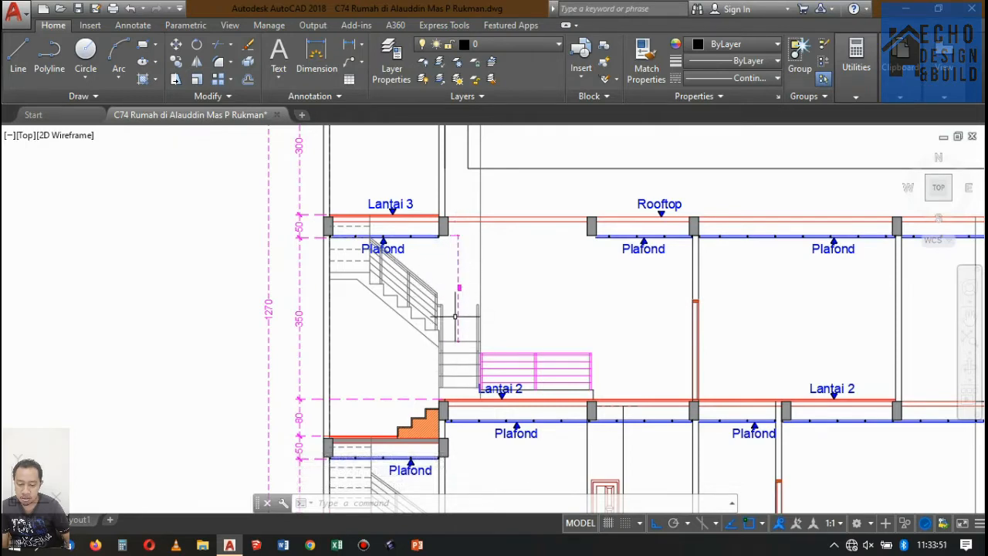
scroll(446, 226, "up", 3)
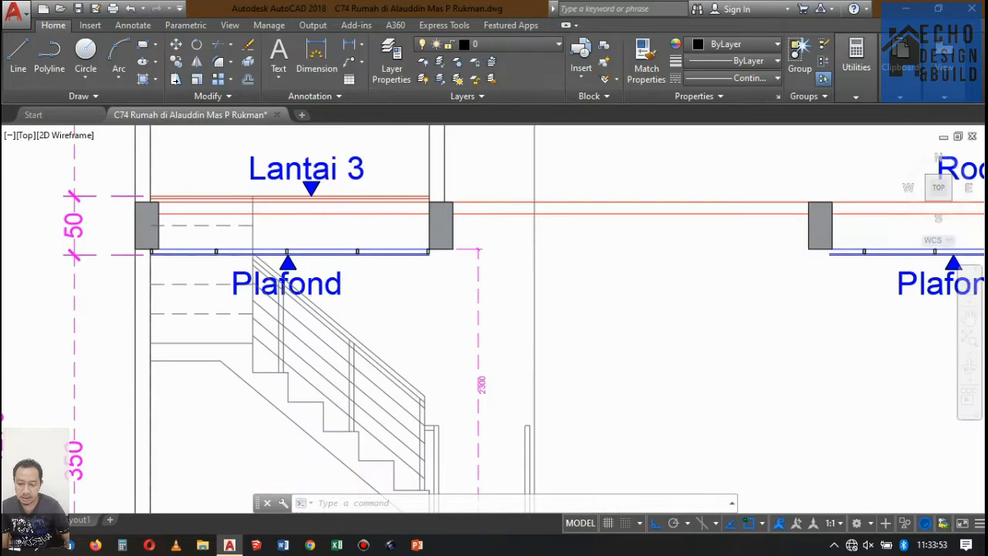
left_click(475, 226)
left_click(440, 238)
scroll(487, 227, "down", 3)
scroll(487, 230, "up", 2)
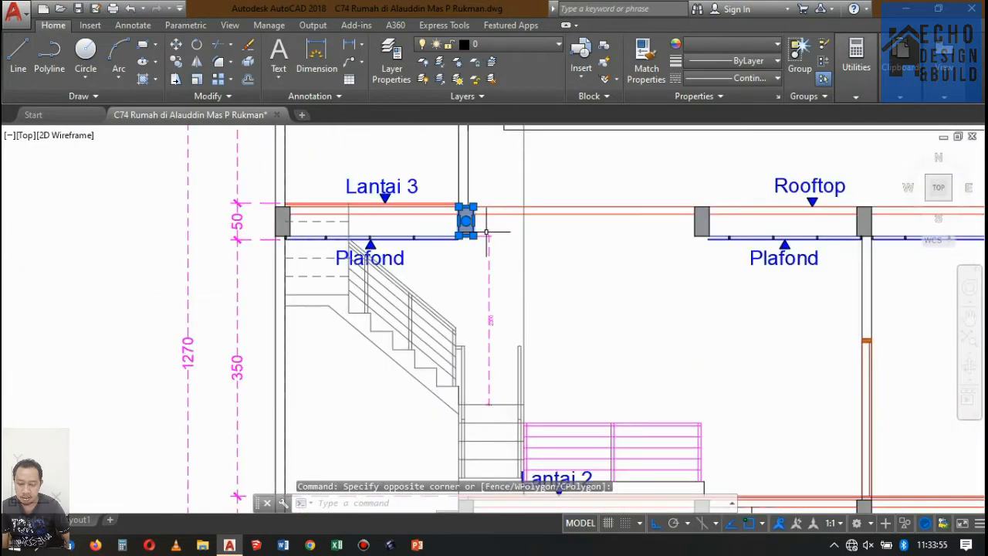
scroll(414, 239, "down", 3)
scroll(546, 224, "up", 3)
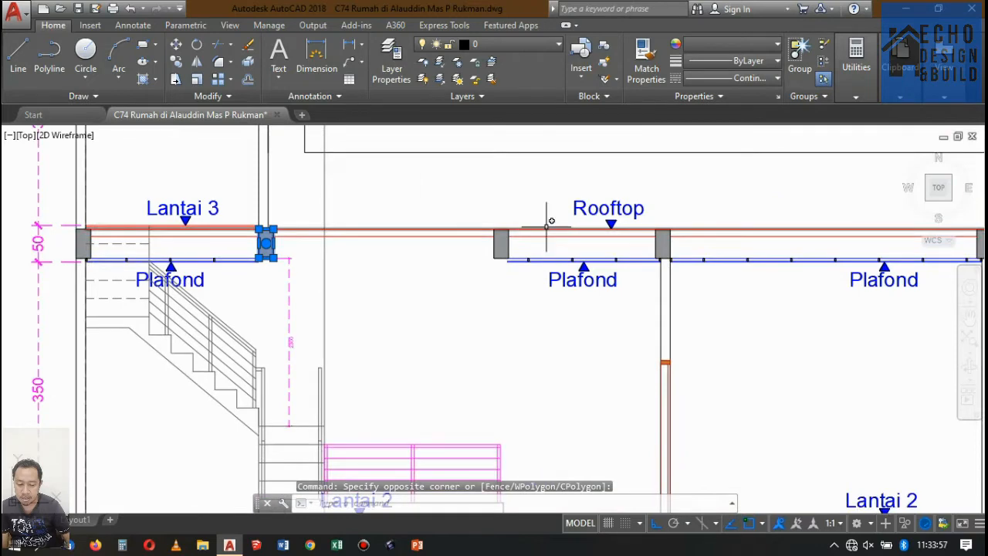
key("Escape")
Step: Delete the three horizontal ceiling lines between the two beams beneath the Rooftop label, leaving the battens
scroll(541, 259, "up", 5)
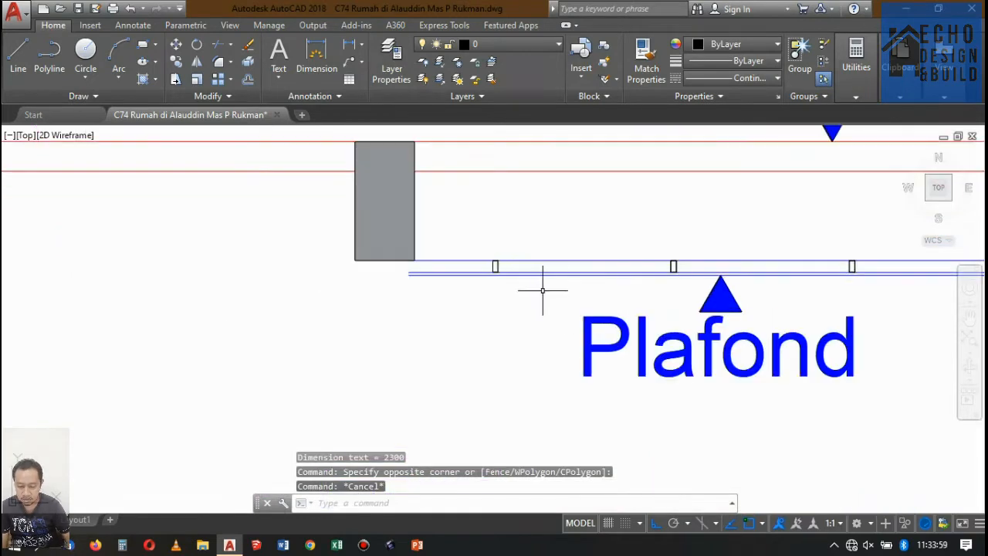
left_click(543, 286)
left_click(540, 238)
scroll(516, 267, "down", 8)
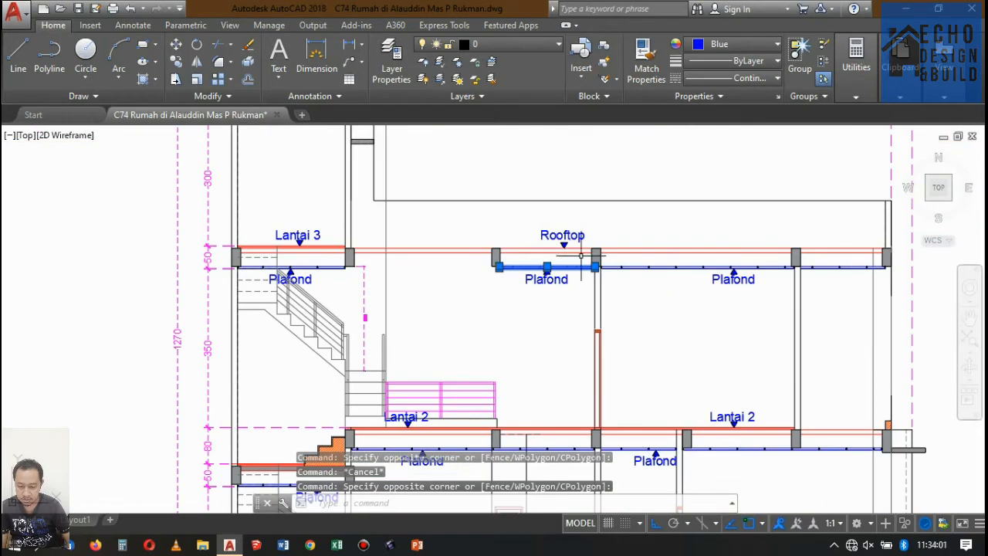
scroll(580, 255, "up", 4)
key("Delete")
scroll(569, 260, "down", 6)
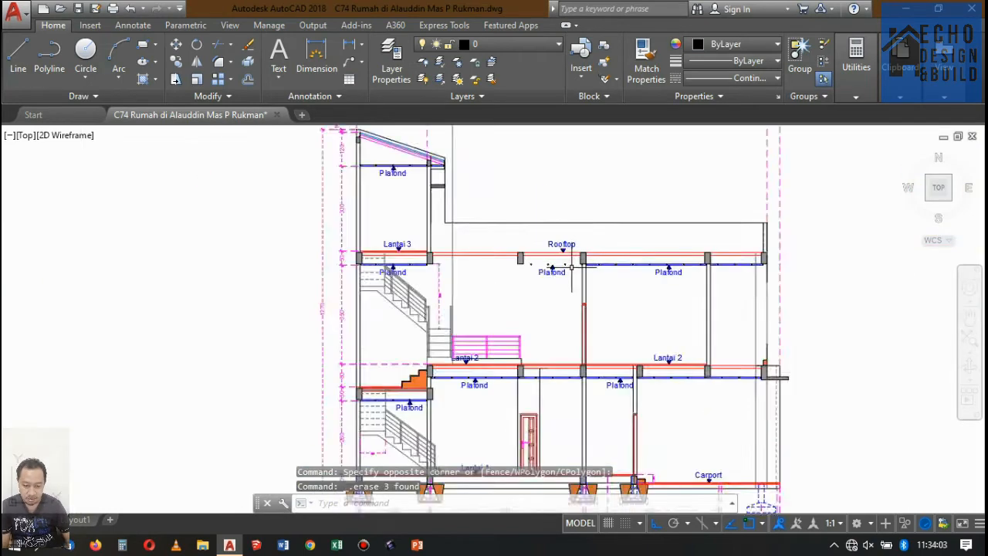
Step: Extend the three ceiling lines under Lantai 3 across the stair opening to the wall below the Rooftop slab
scroll(572, 270, "up", 5)
key("Return")
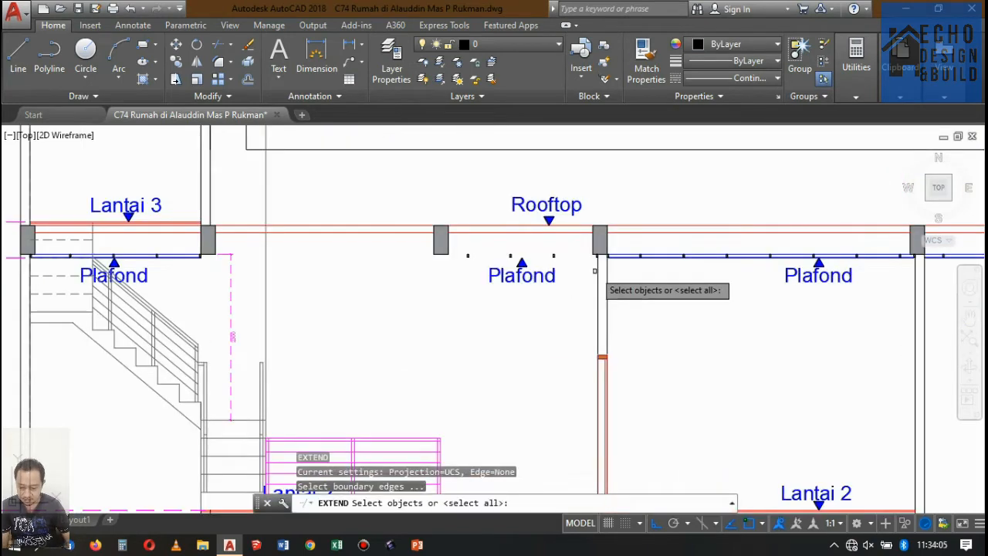
left_click(599, 284)
key("Return")
scroll(179, 260, "up", 6)
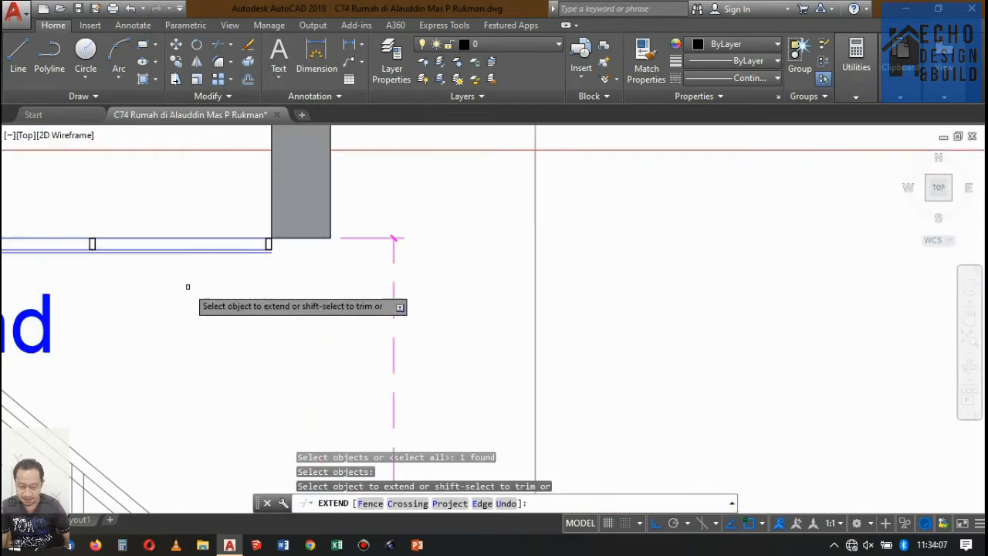
left_click(199, 276)
left_click(178, 194)
scroll(274, 251, "down", 8)
key("Return")
scroll(309, 243, "up", 2)
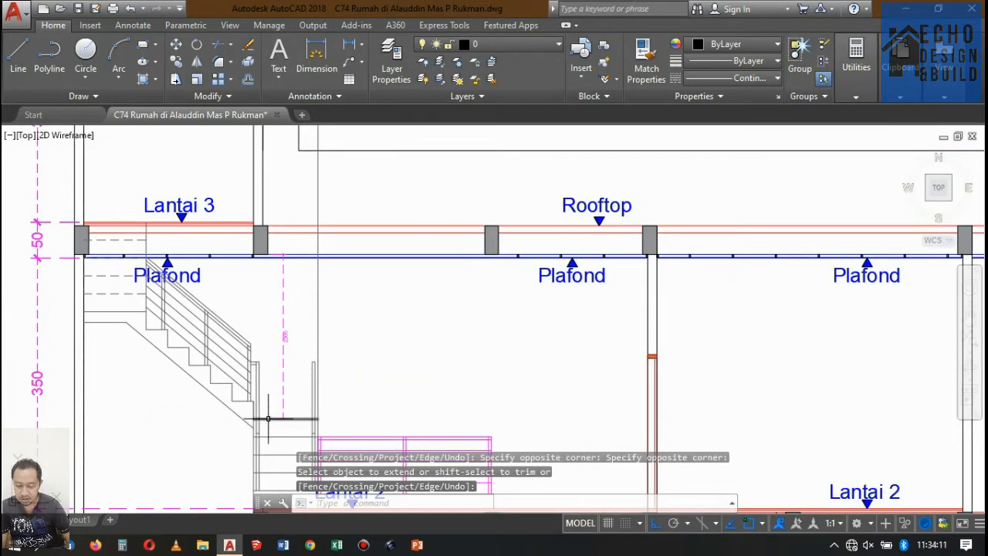
Step: Copy the ceiling batten at the Lantai 3 beam to two positions along the extended ceiling, matching the existing batten spacing
scroll(377, 232, "down", 2)
scroll(267, 214, "up", 8)
scroll(298, 231, "down", 4)
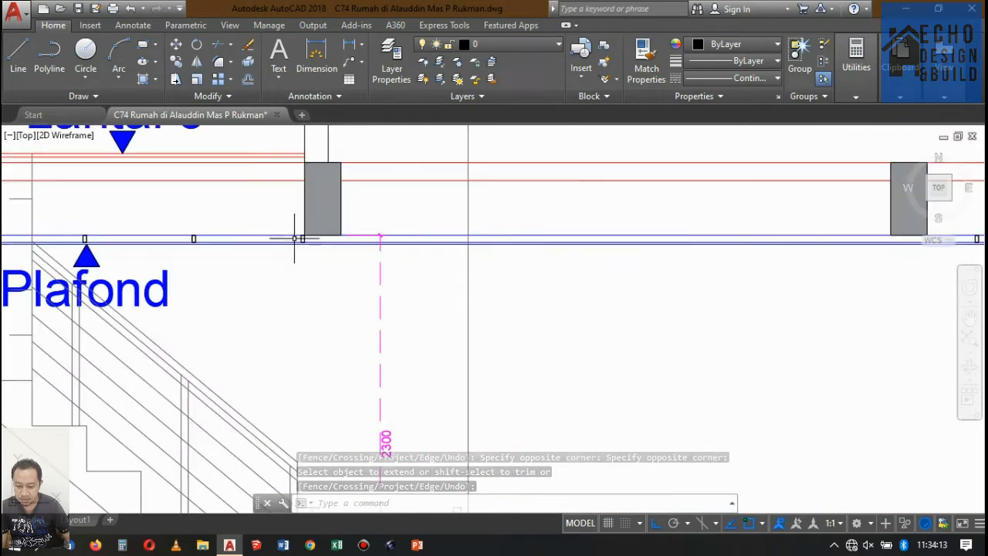
left_click(290, 227)
left_click(334, 298)
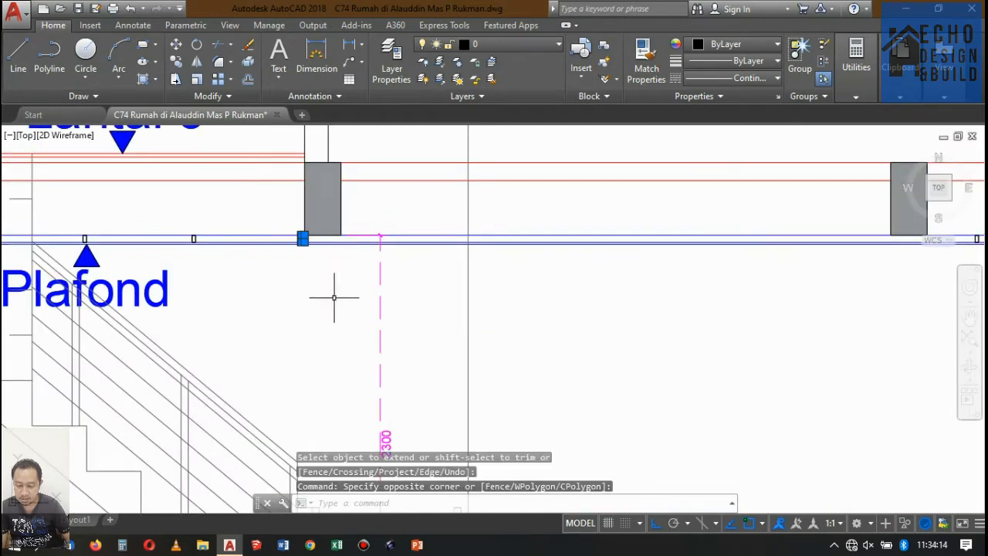
left_click(176, 66)
scroll(171, 220, "up", 5)
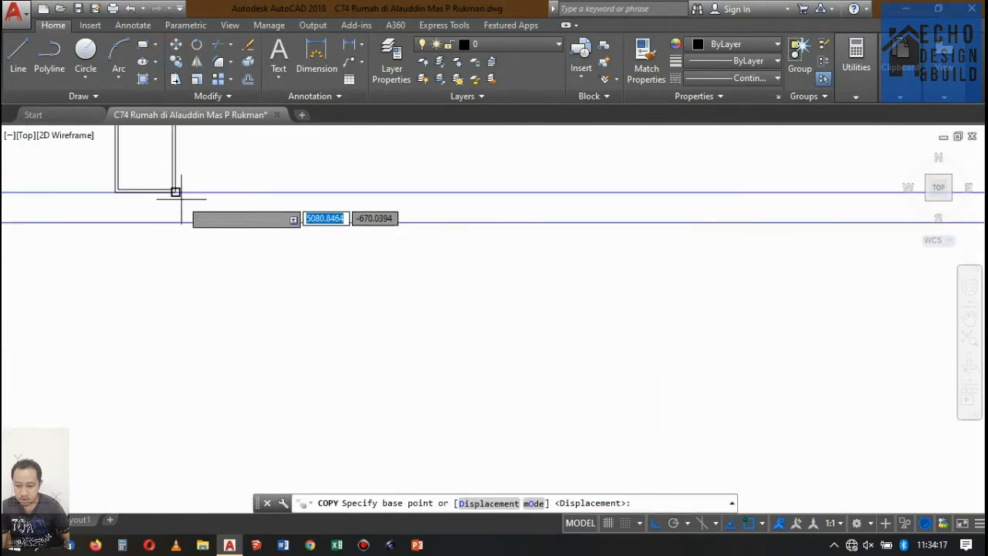
left_click(175, 192)
scroll(159, 202, "down", 4)
scroll(438, 203, "up", 5)
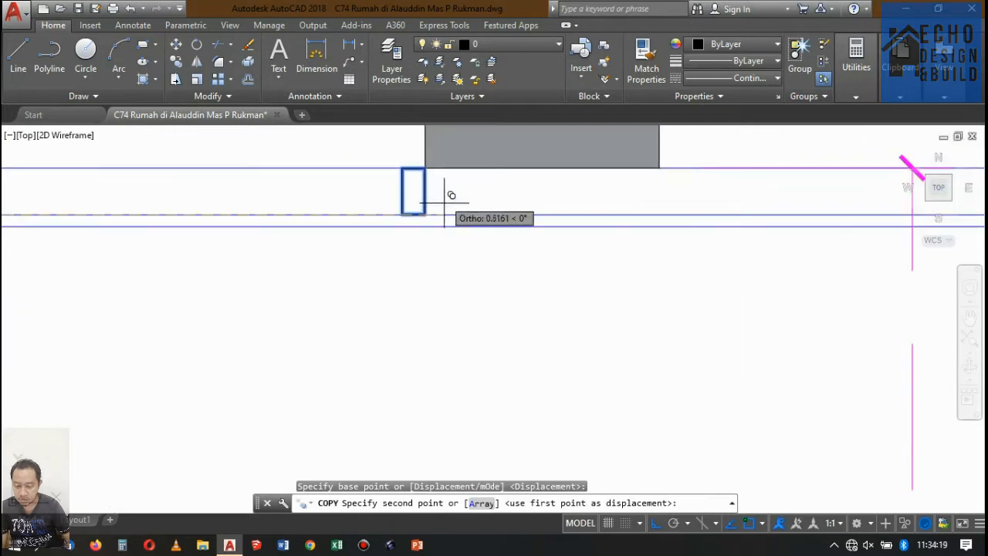
left_click(404, 177)
scroll(278, 208, "down", 5)
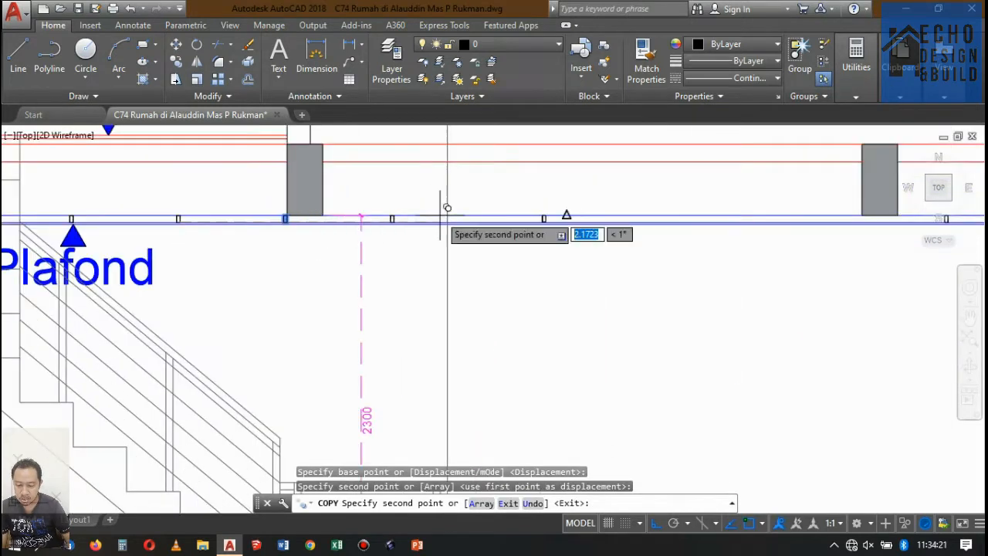
scroll(281, 247, "up", 4)
scroll(269, 255, "up", 5)
left_click(192, 179)
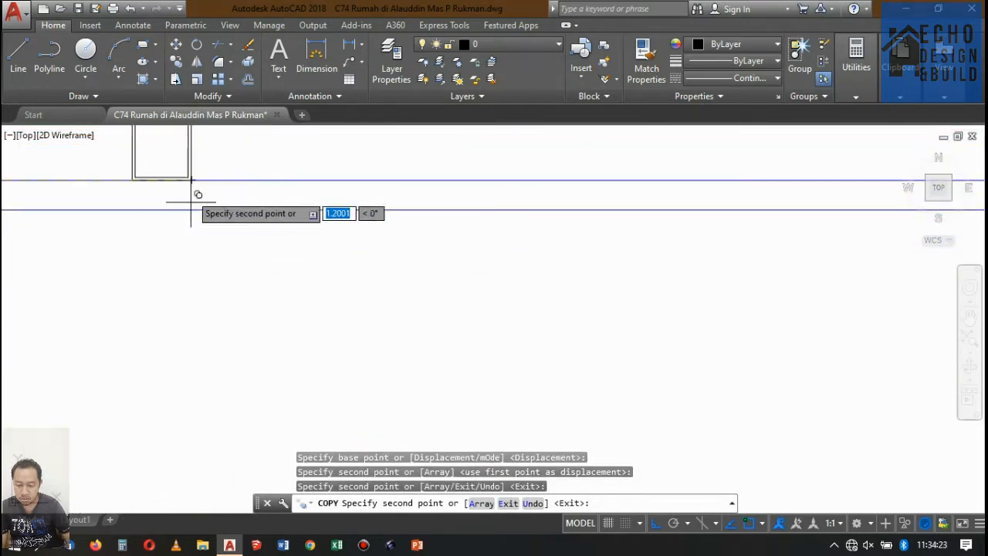
Step: Place further batten copies at the same spacing along the extended ceiling until just past the middle beam
scroll(221, 223, "down", 5)
scroll(363, 247, "up", 4)
scroll(362, 247, "up", 5)
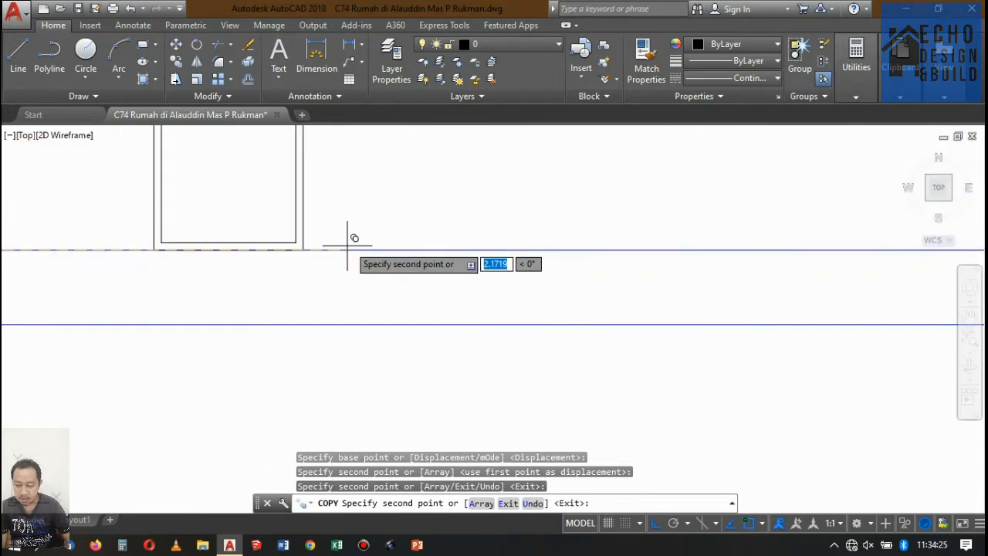
scroll(255, 247, "down", 5)
scroll(273, 247, "up", 6)
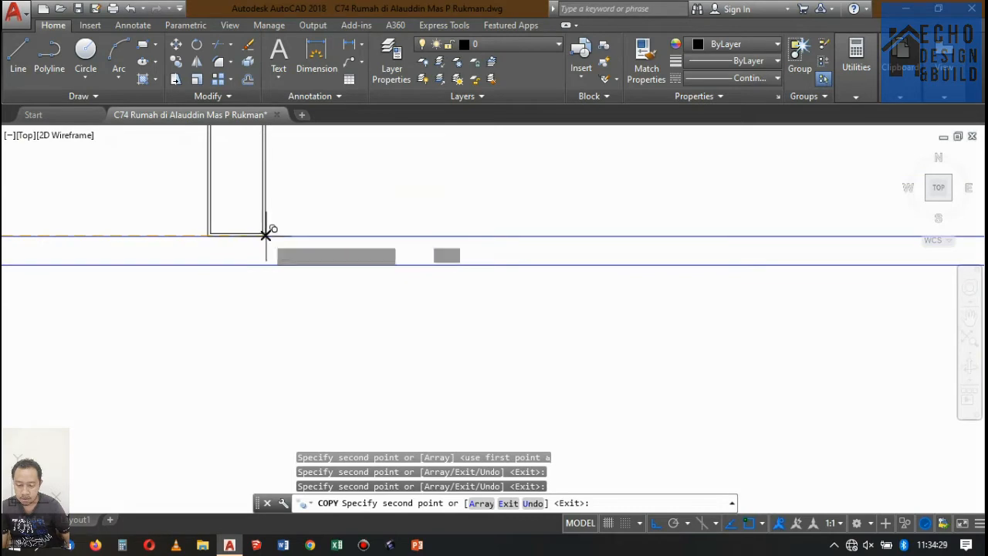
left_click(266, 234)
scroll(232, 239, "down", 5)
scroll(301, 247, "up", 5)
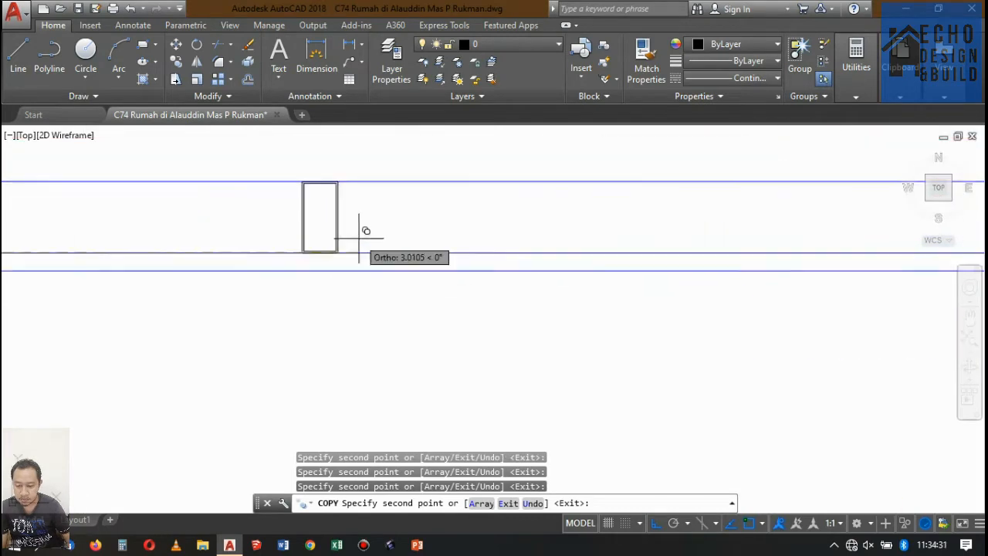
scroll(359, 238, "up", 4)
scroll(303, 272, "down", 5)
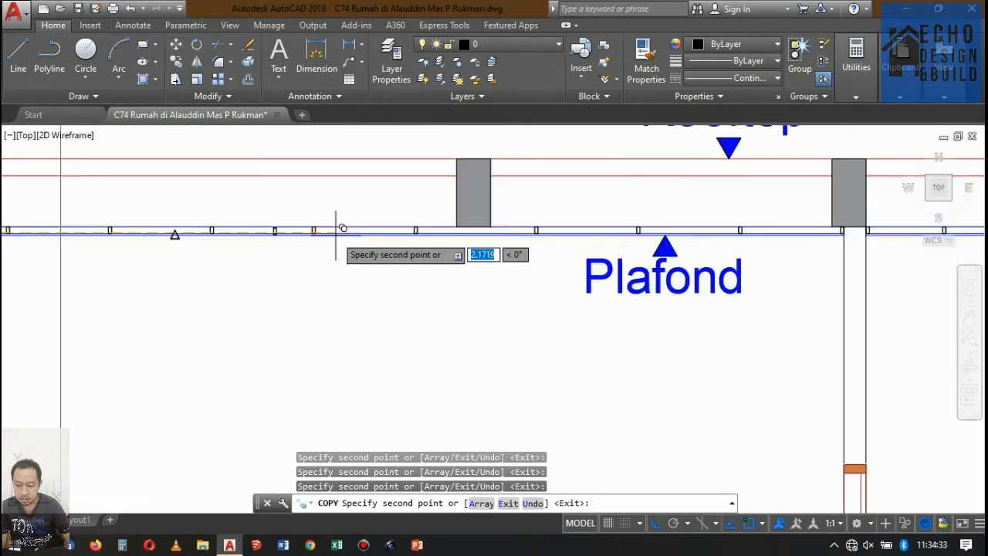
scroll(404, 237, "up", 4)
scroll(331, 232, "up", 6)
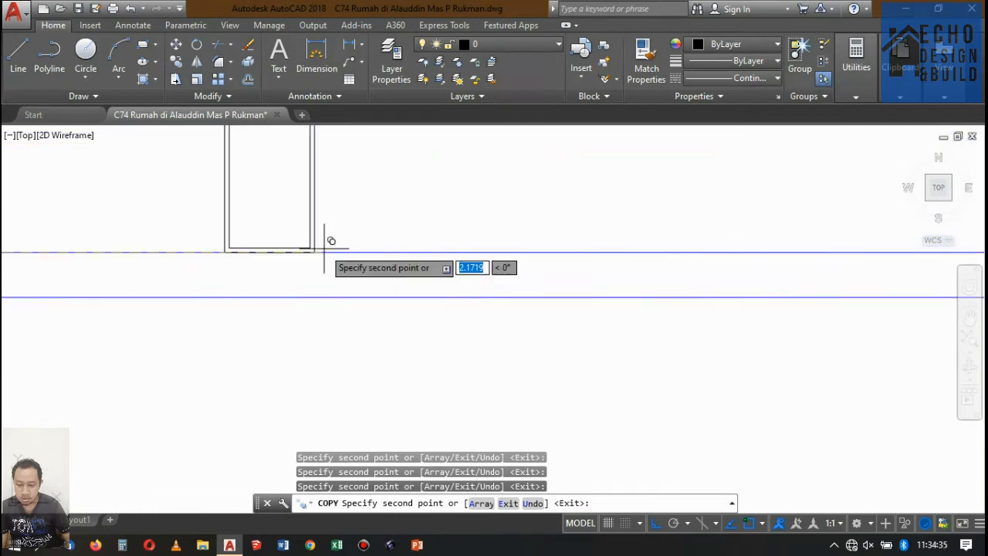
scroll(224, 247, "down", 6)
key("Return")
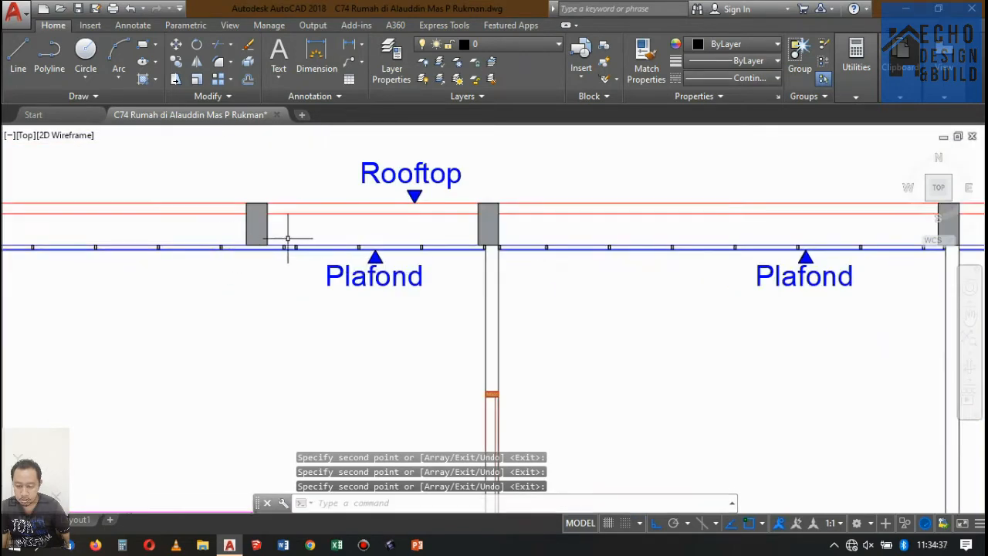
Step: Delete the three old, unevenly spaced ceiling battens above the Plafond label below Rooftop
scroll(283, 244, "up", 5)
scroll(223, 219, "down", 3)
left_click(281, 237)
scroll(319, 245, "down", 2)
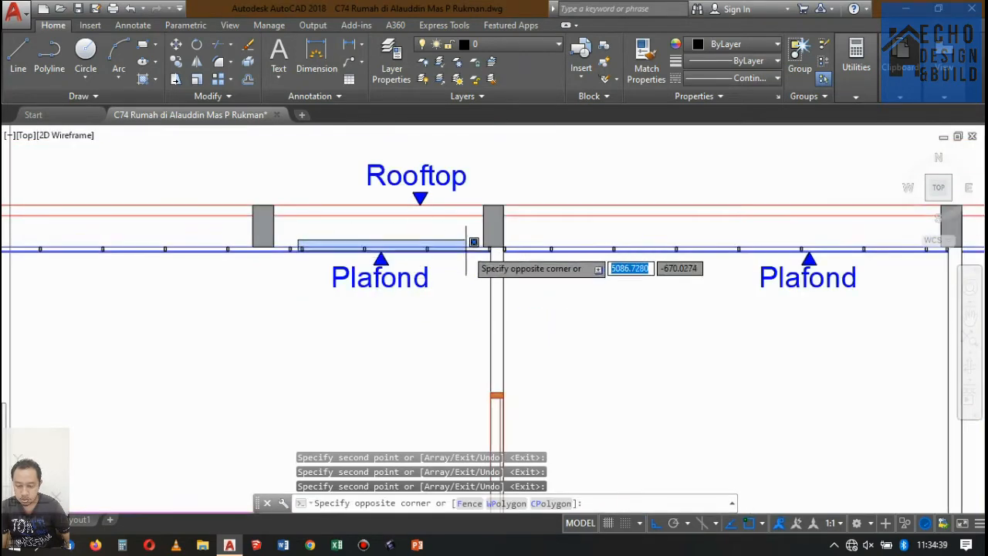
left_click(476, 246)
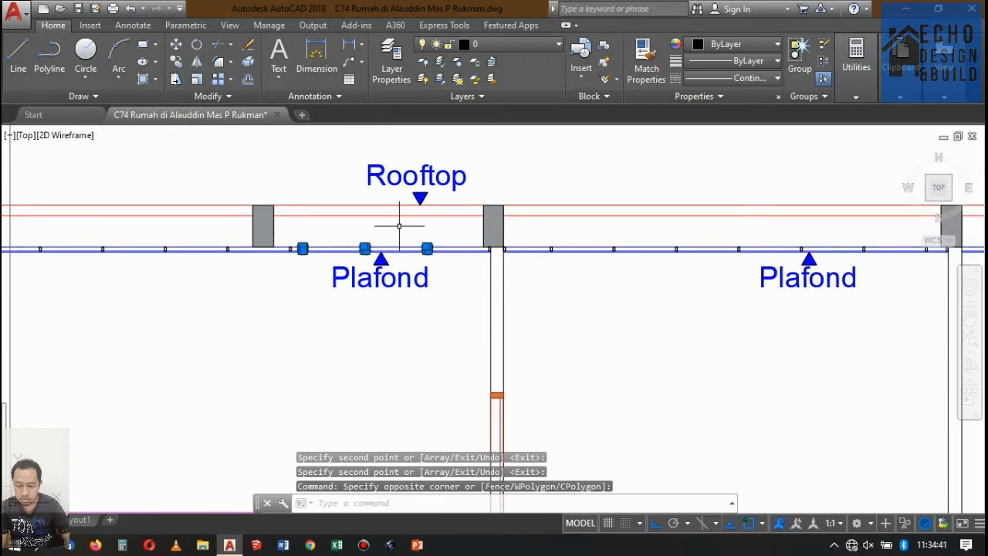
key("Delete")
Step: Copy the two battens on either side of the middle beam 1.2 along the ceiling toward the wall
scroll(262, 236, "up", 5)
left_click(67, 216)
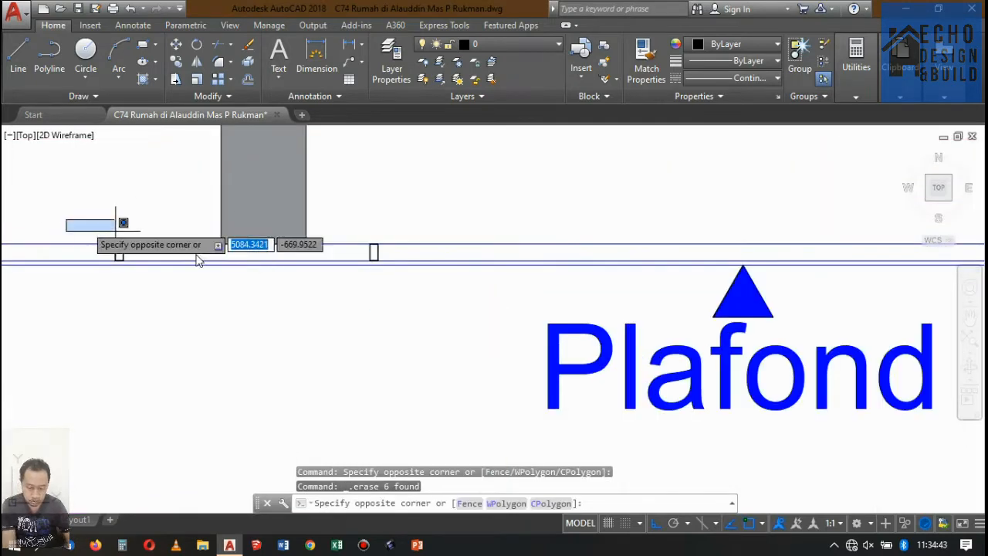
left_click(439, 300)
scroll(543, 213, "down", 5)
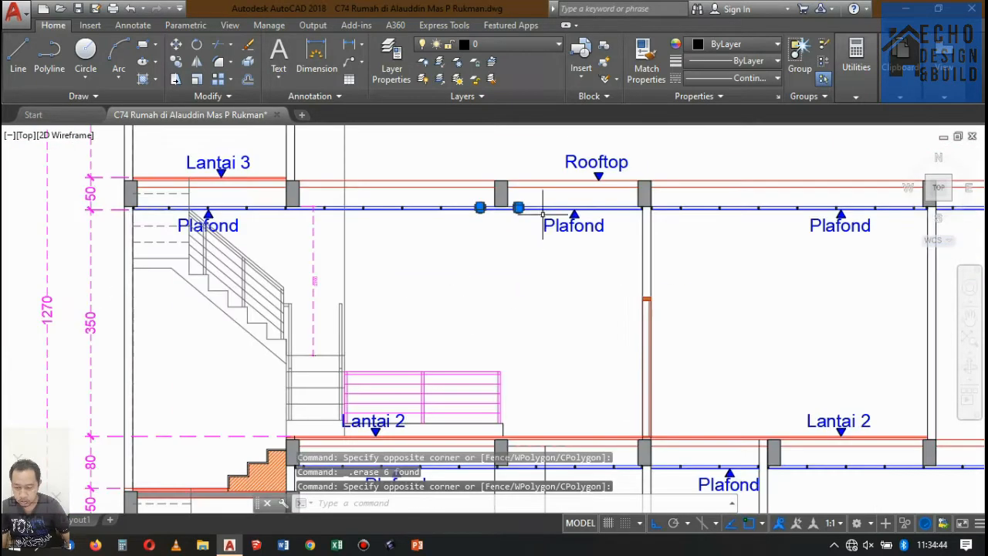
left_click(177, 62)
scroll(473, 210, "up", 6)
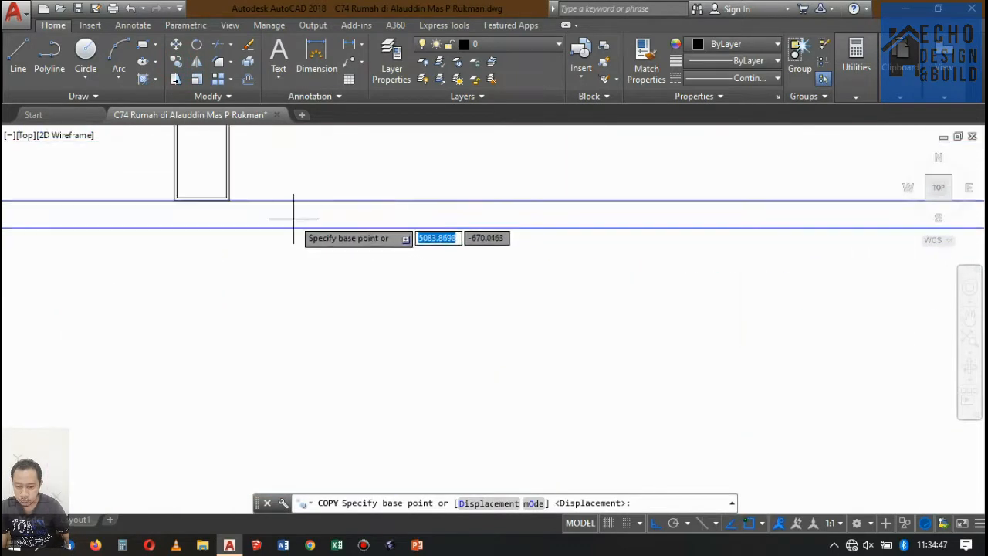
scroll(234, 201, "down", 4)
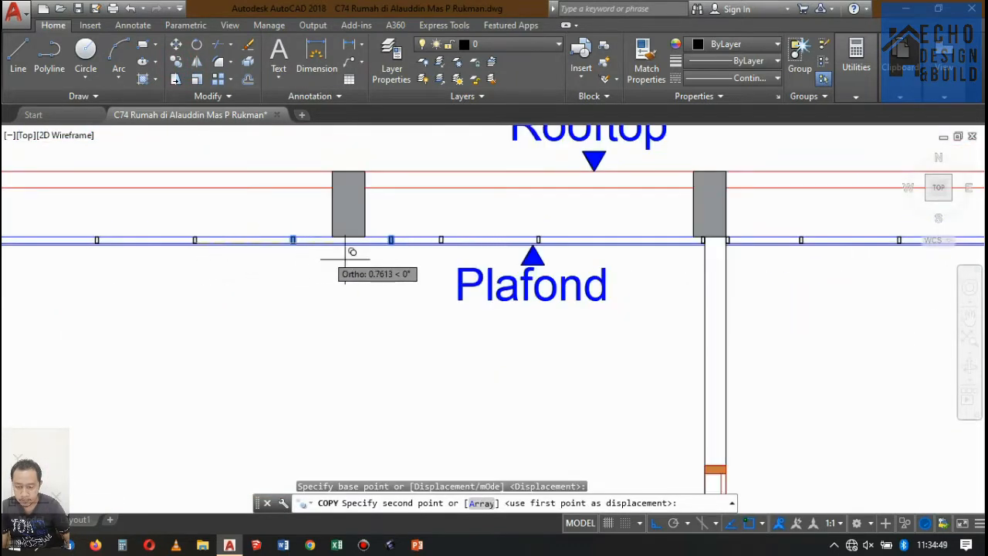
scroll(430, 194, "up", 4)
left_click(348, 322)
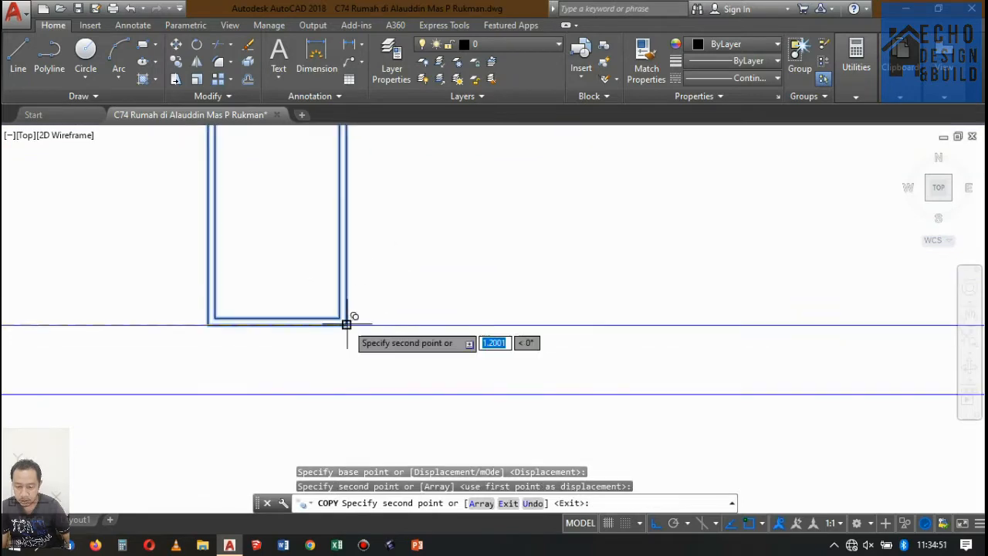
scroll(298, 243, "down", 4)
key("Return")
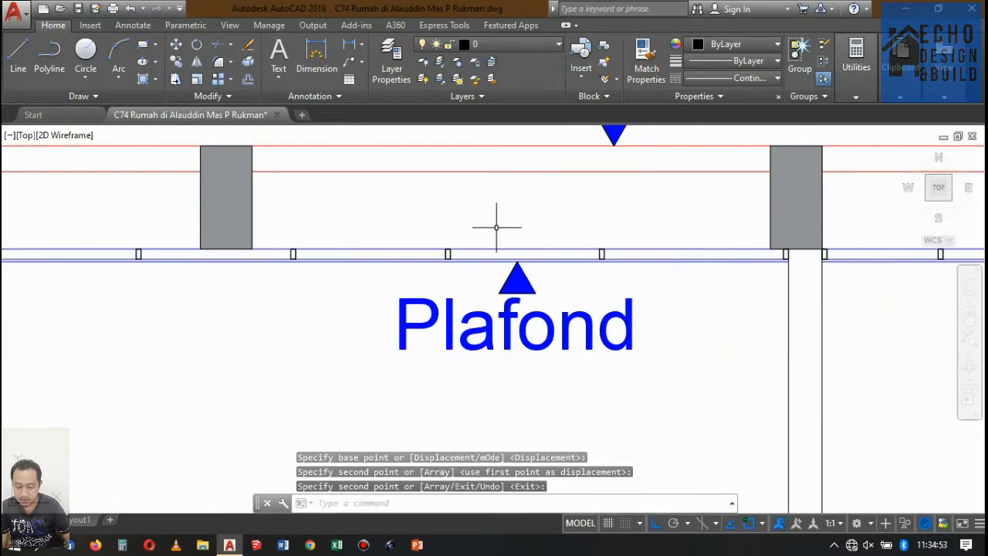
Step: Copy the last batten before the wall one spacing of about 0.6 further along the ceiling
scroll(540, 247, "up", 5)
left_click(568, 282)
left_click(473, 263)
scroll(494, 219, "down", 3)
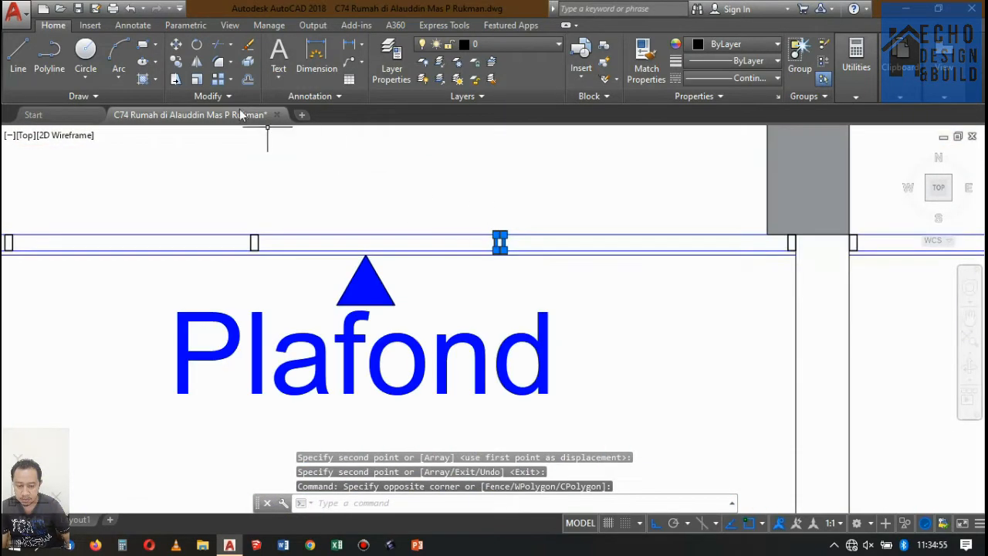
left_click(176, 62)
scroll(258, 235, "up", 6)
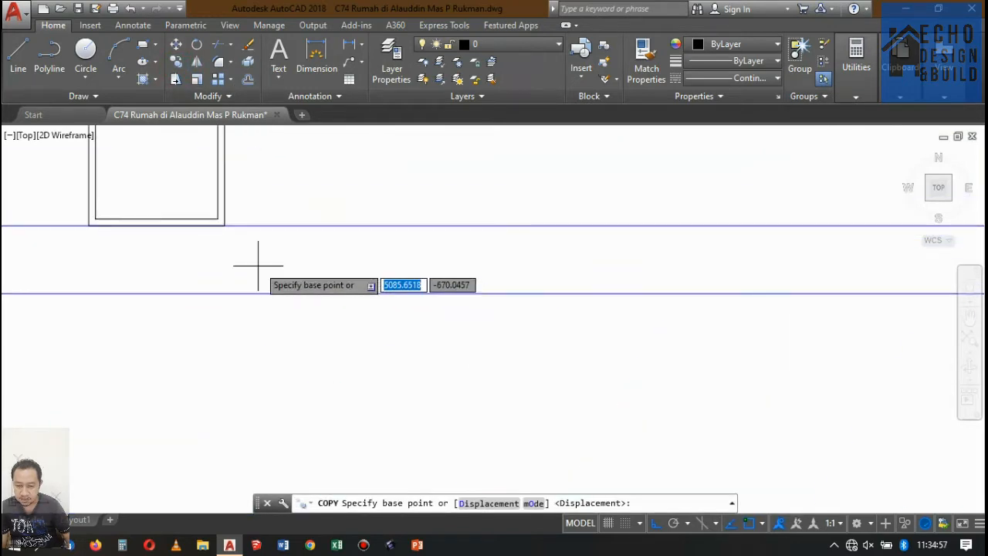
left_click(224, 226)
scroll(219, 246, "down", 3)
scroll(224, 247, "up", 6)
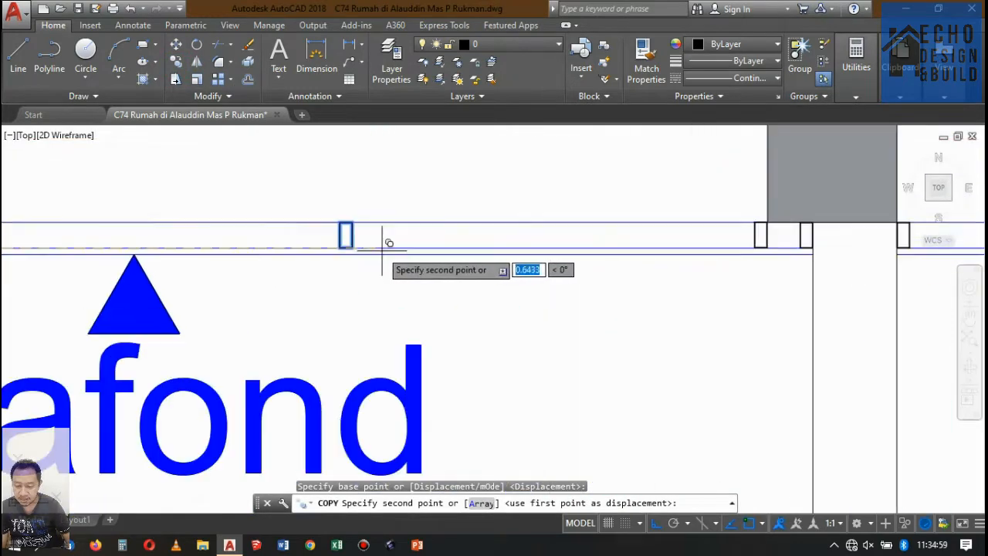
left_click(307, 276)
scroll(308, 254, "down", 4)
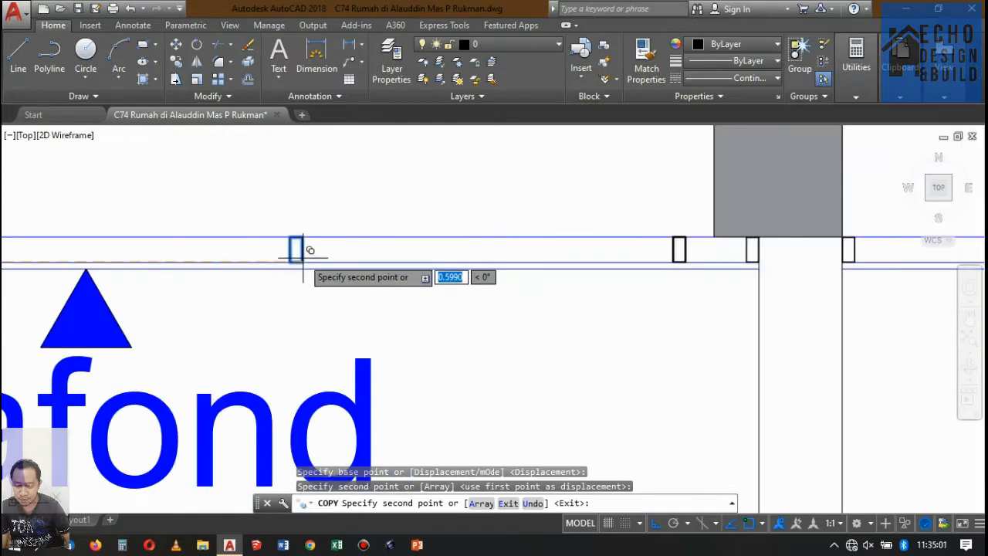
key("Return")
scroll(532, 217, "up", 2)
scroll(388, 221, "down", 10)
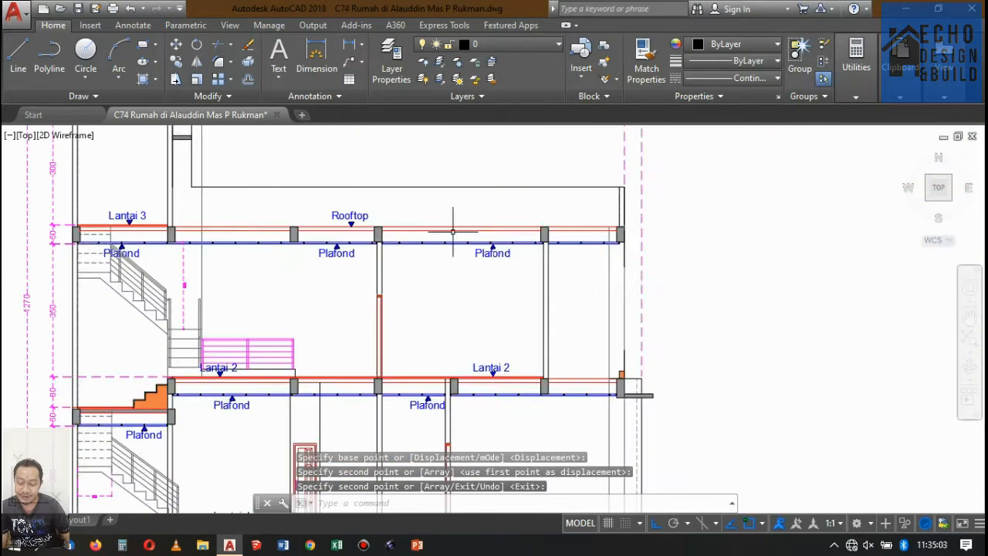
Step: Examine the ceiling and beam details below the Rooftop level in the Potongan A-A section
scroll(535, 230, "up", 6)
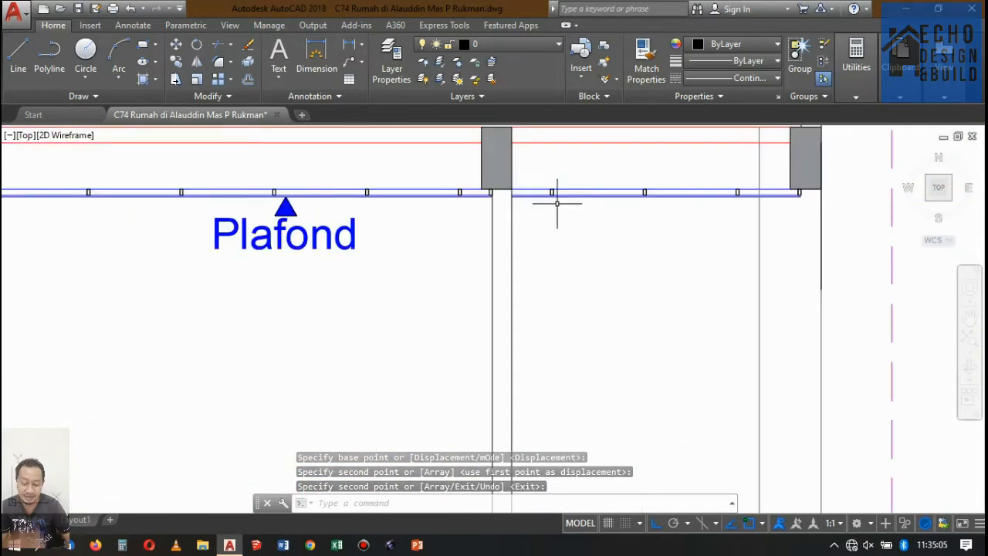
scroll(557, 203, "down", 5)
scroll(665, 196, "up", 5)
scroll(622, 188, "down", 4)
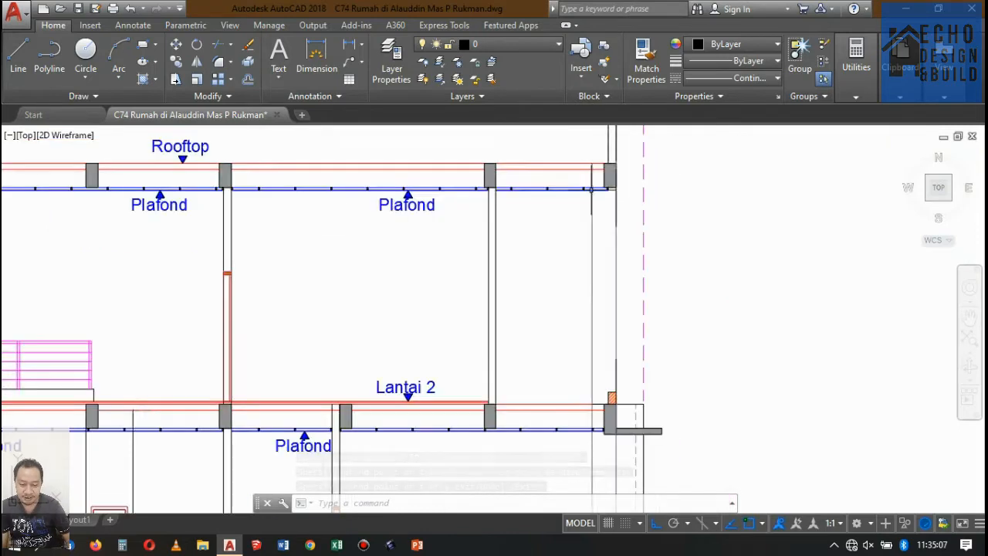
scroll(595, 181, "up", 6)
scroll(585, 194, "down", 3)
scroll(585, 195, "down", 9)
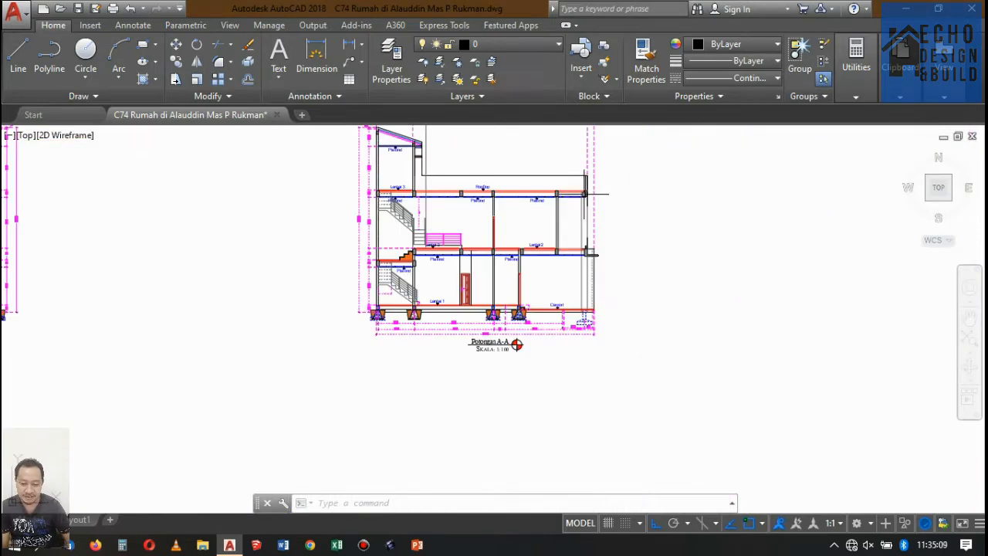
scroll(430, 180, "up", 1)
scroll(265, 193, "up", 5)
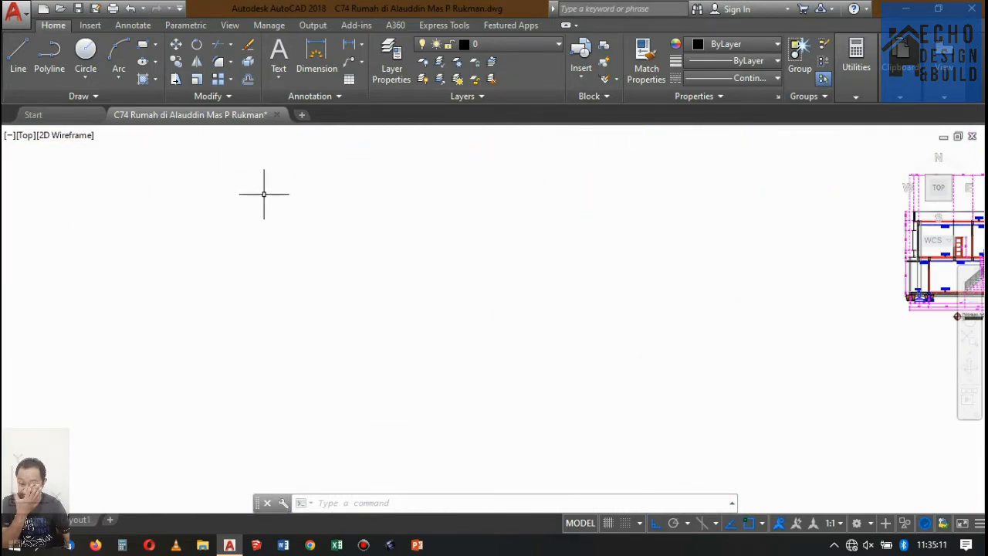
Step: Look over the plans, sections and title-block sheets to locate the sheet with the front elevation
scroll(419, 212, "down", 5)
scroll(338, 209, "up", 6)
scroll(327, 228, "down", 8)
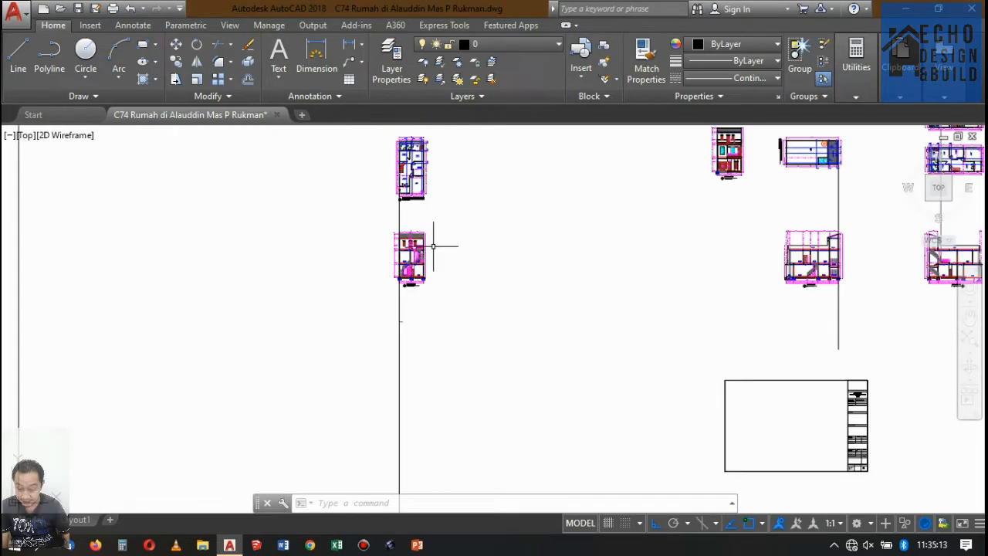
scroll(523, 205, "up", 7)
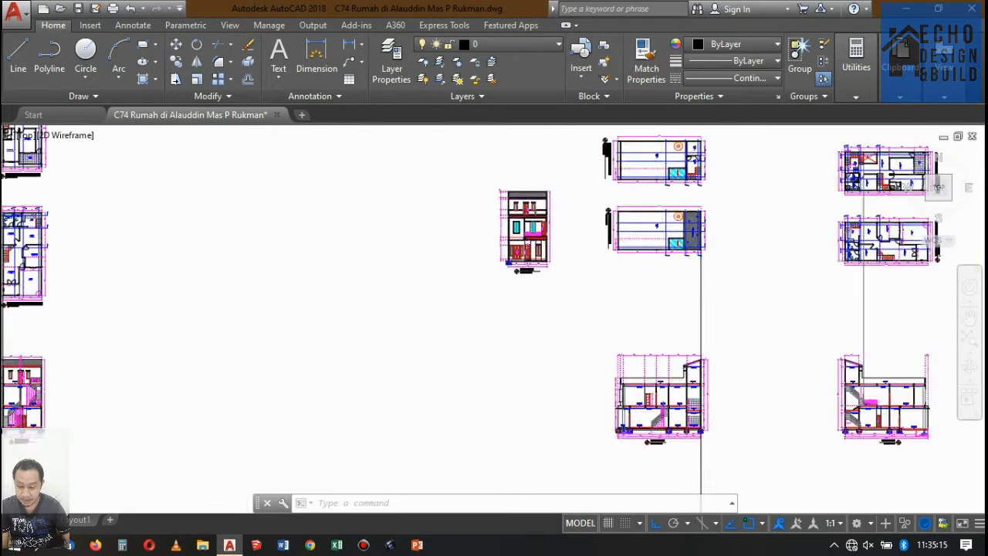
scroll(523, 206, "down", 10)
scroll(511, 221, "up", 7)
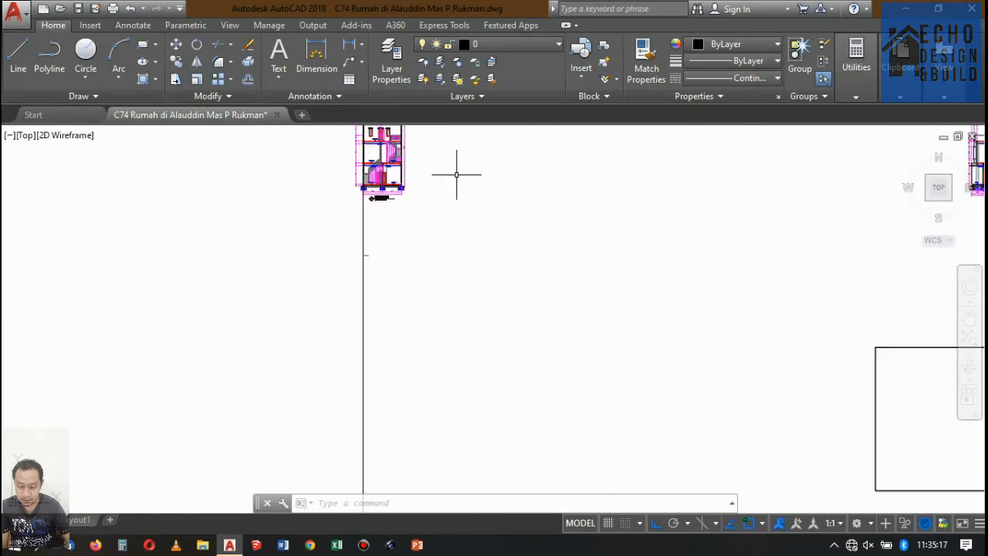
scroll(456, 256, "down", 6)
scroll(452, 245, "down", 2)
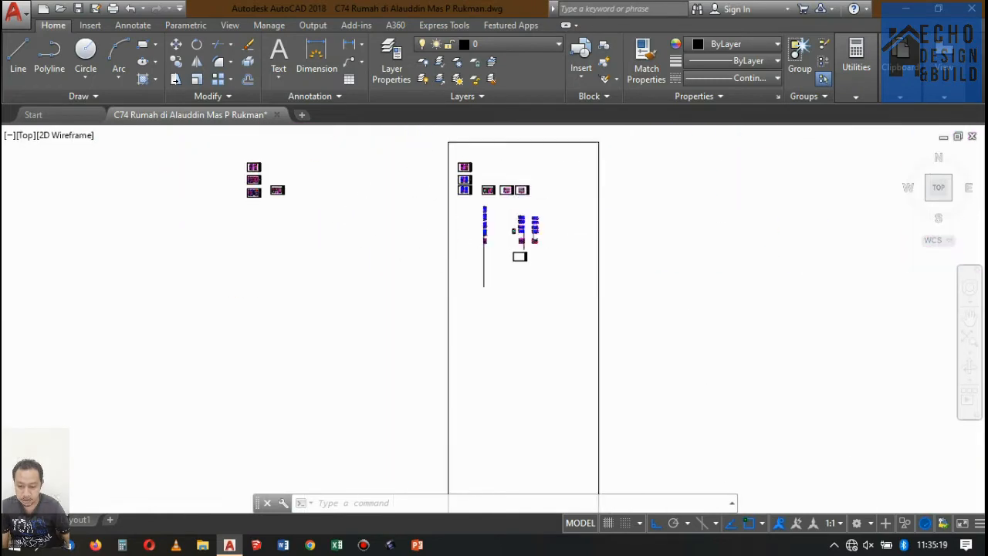
scroll(518, 194, "up", 7)
scroll(415, 224, "down", 5)
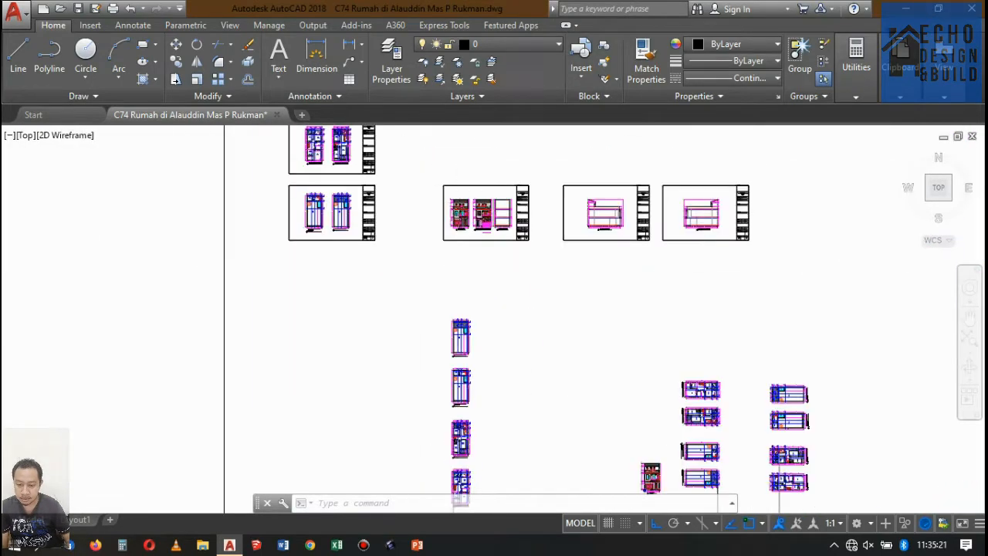
Step: Copy the Tampak Depan elevation from sheet 04 into the empty space beside the longitudinal sections, with Ortho off
scroll(415, 225, "up", 6)
left_click(393, 214)
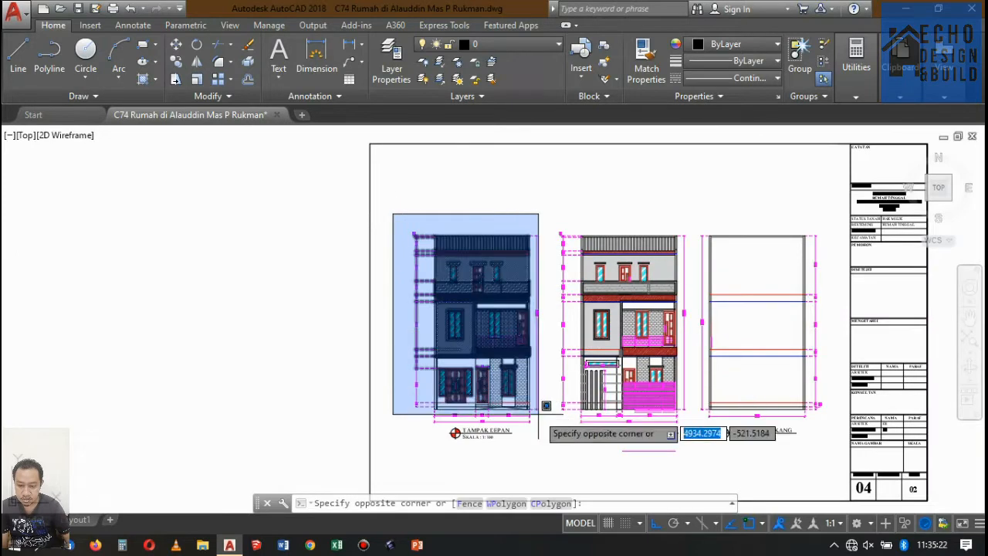
left_click(556, 456)
scroll(494, 345, "up", 4)
scroll(443, 243, "down", 5)
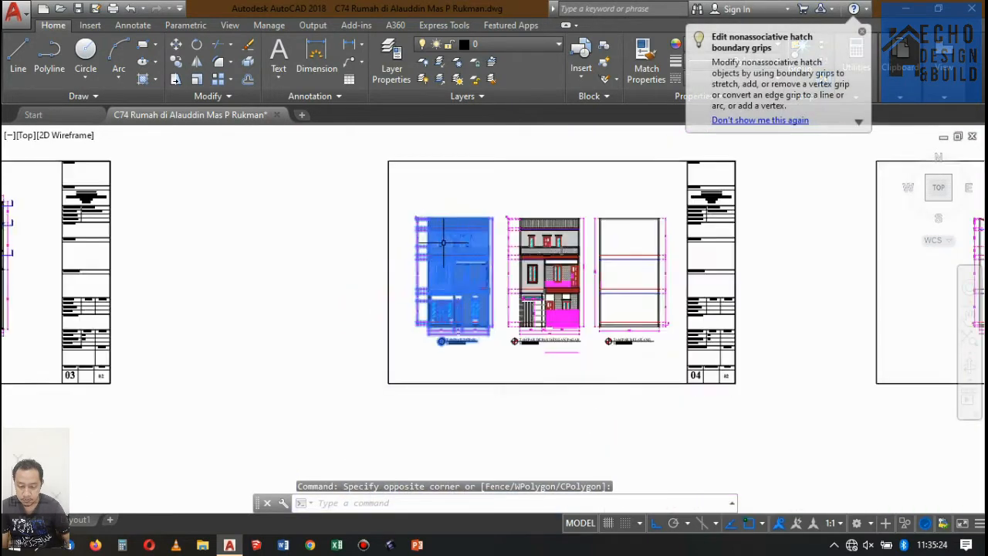
left_click(175, 62)
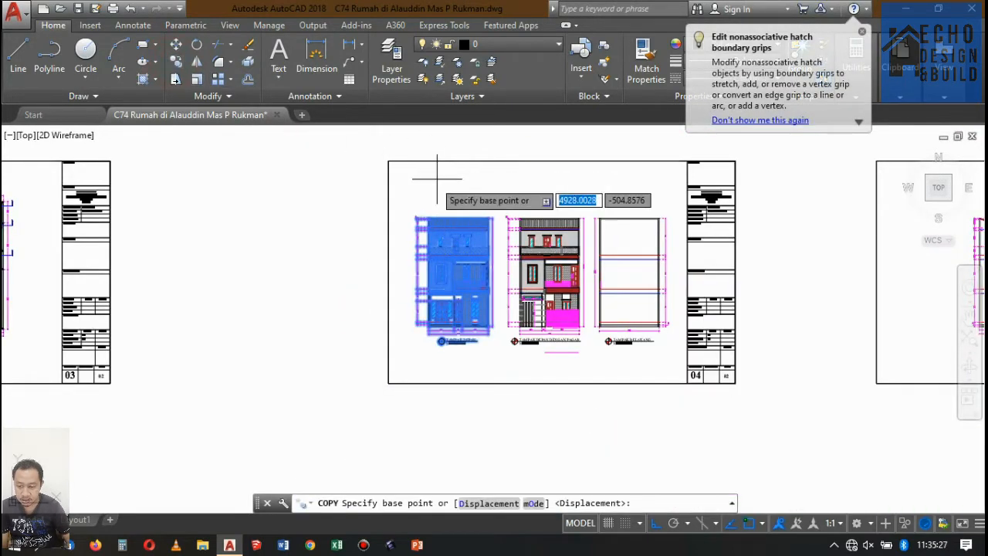
scroll(437, 178, "up", 8)
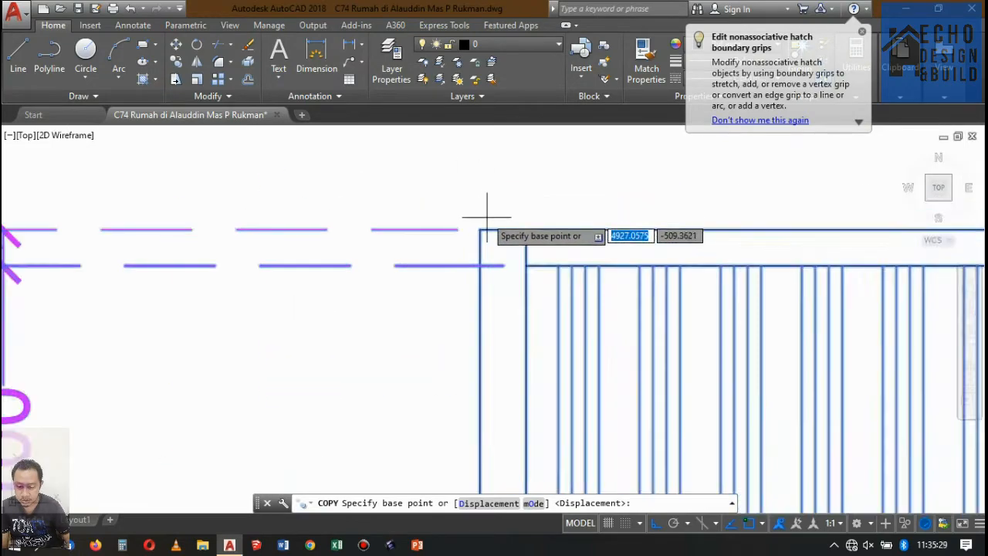
left_click(486, 217)
scroll(286, 177, "down", 10)
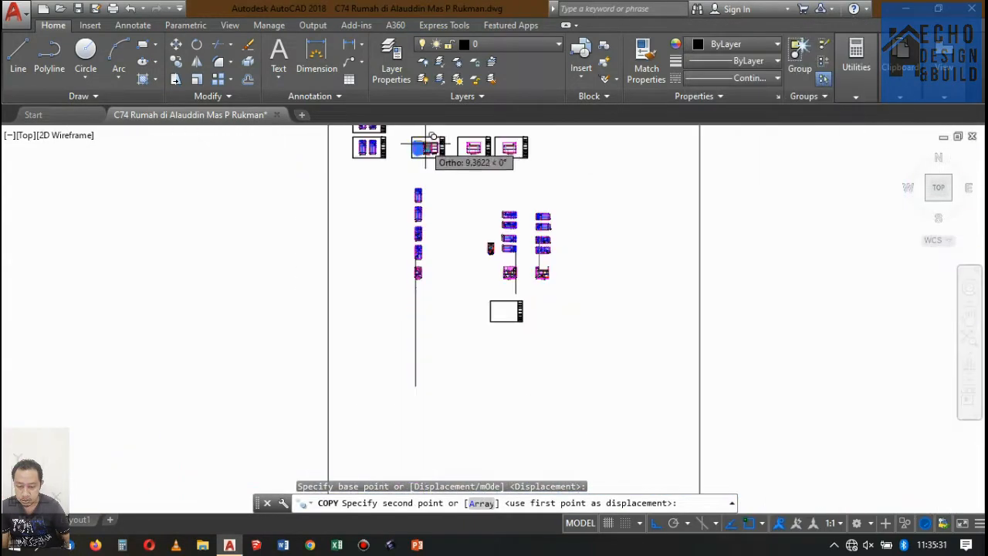
key("F8")
scroll(467, 309, "up", 6)
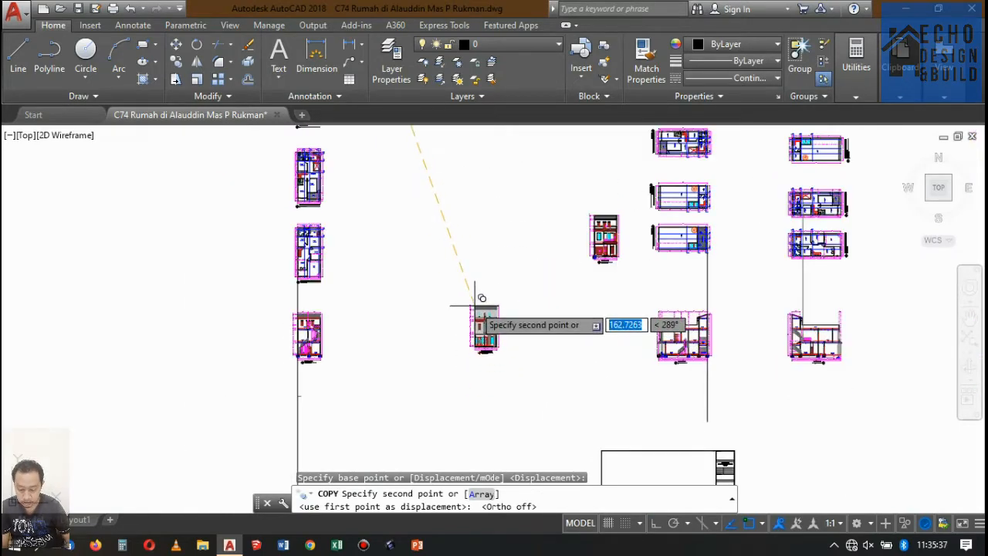
left_click(467, 312)
key("space")
scroll(732, 317, "down", 2)
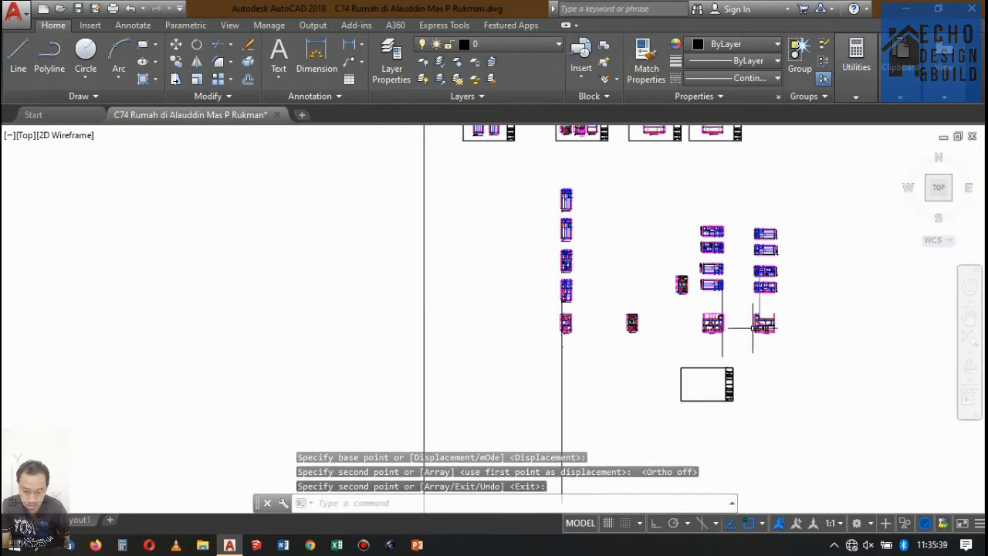
Step: Draw a horizontal reference line from the ground line at Potongan A-A's carport end to beyond the copied front elevation, with Ortho on
scroll(763, 324, "up", 6)
scroll(780, 278, "down", 5)
scroll(789, 267, "up", 6)
scroll(753, 292, "down", 5)
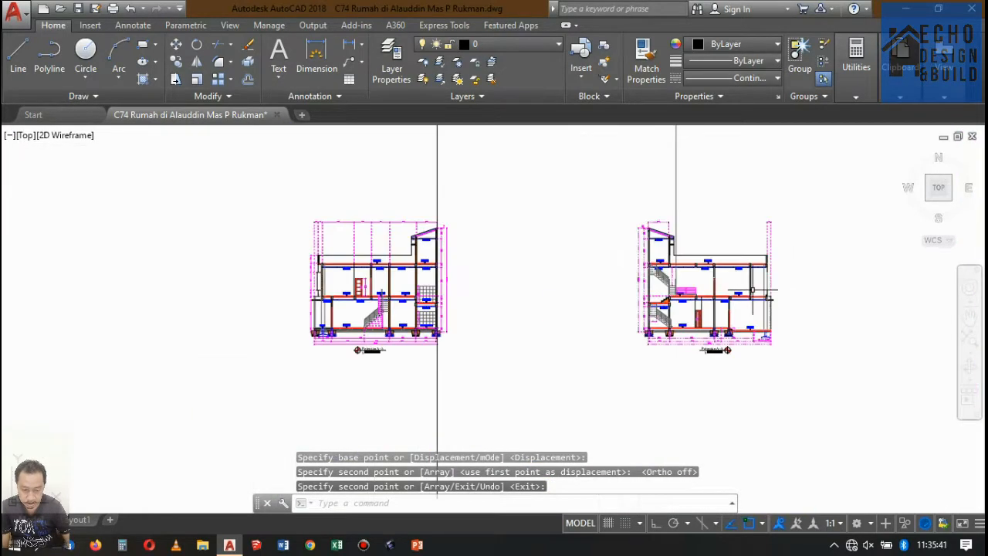
scroll(764, 299, "up", 6)
scroll(764, 299, "down", 6)
scroll(800, 295, "up", 7)
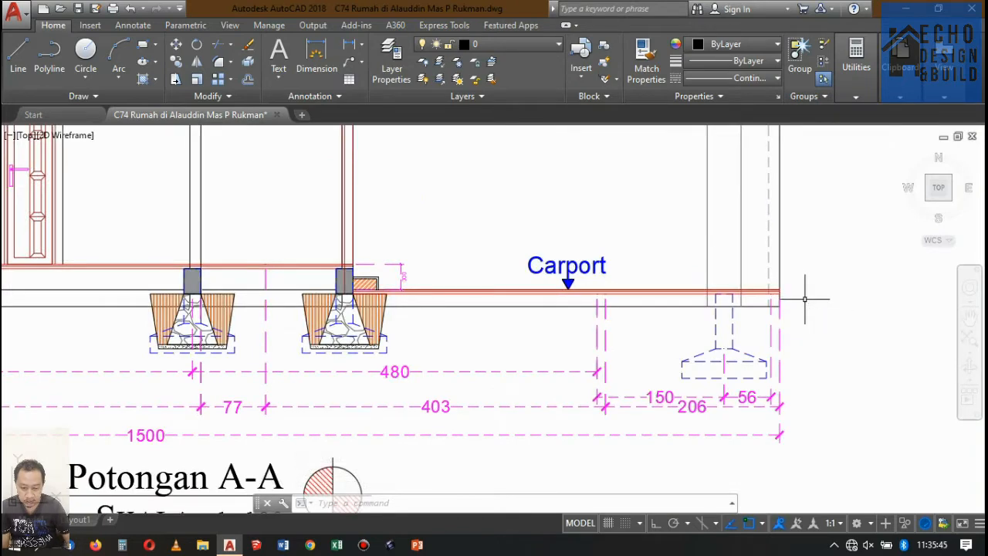
key("l")
key("Return")
scroll(787, 306, "up", 3)
scroll(777, 279, "down", 10)
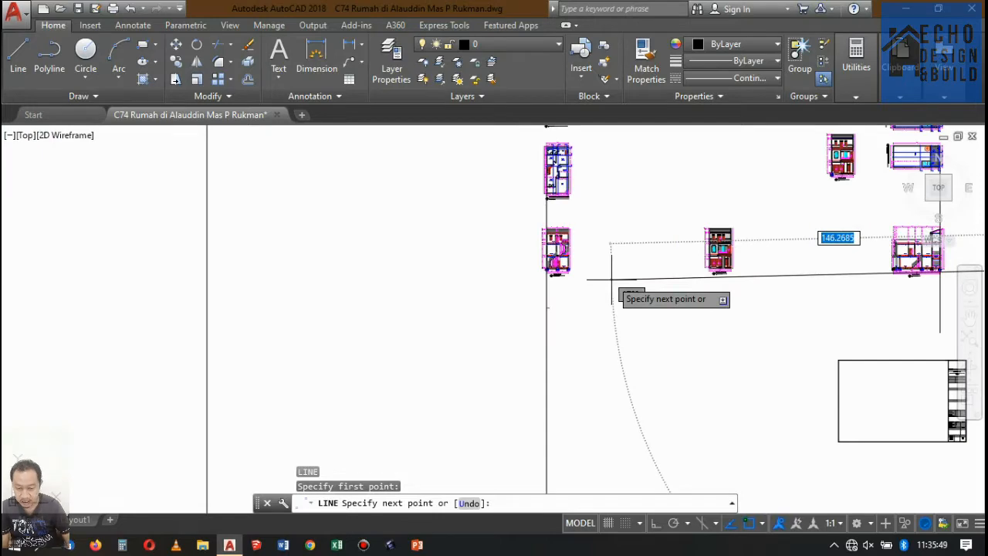
key("F8")
scroll(611, 278, "up", 2)
left_click(614, 274)
key("Return")
Step: Move the copied front elevation vertically so its lower corner sits on the horizontal ground reference line
scroll(672, 249, "down", 2)
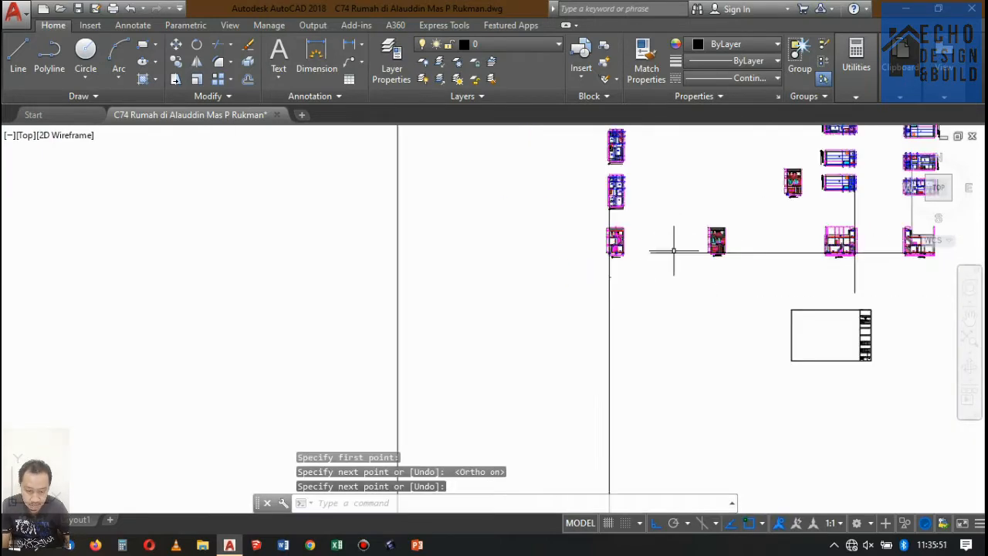
scroll(687, 227, "up", 2)
left_click(681, 375)
scroll(673, 371, "up", 8)
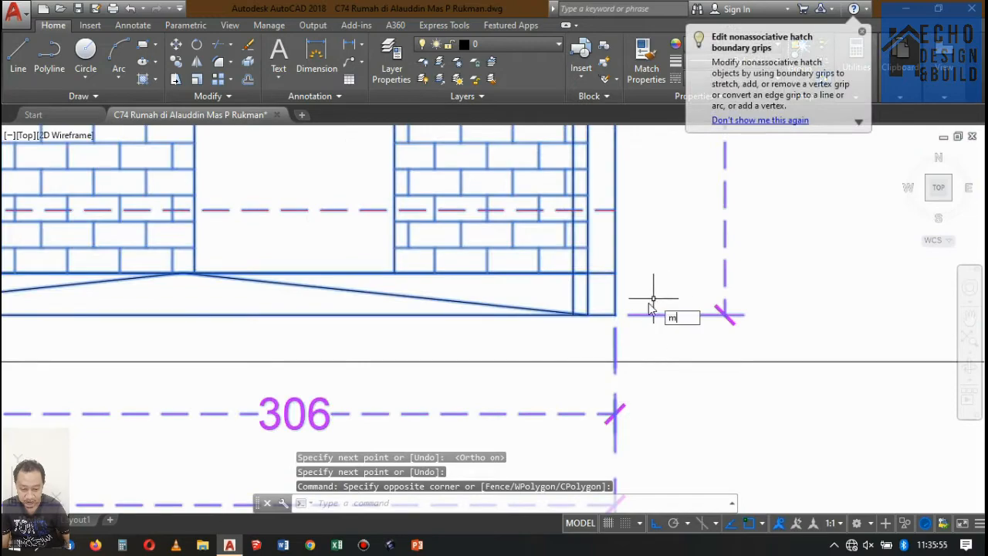
key("Return")
left_click(615, 315)
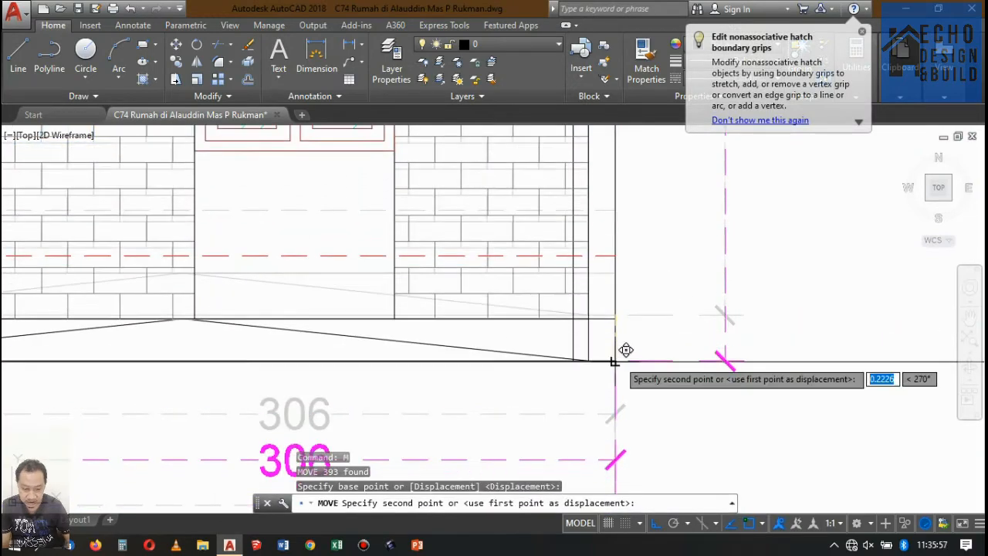
scroll(624, 293, "down", 8)
Step: Draw a horizontal line from the underside of the front elevation's second-floor band across to beyond Potongan A-A
scroll(657, 276, "down", 3)
scroll(690, 273, "up", 4)
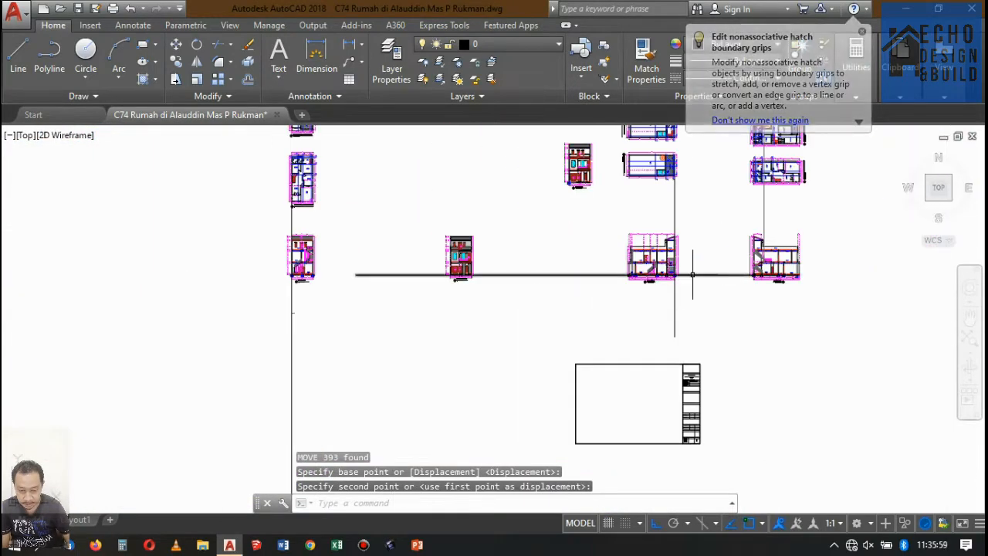
scroll(351, 269, "up", 4)
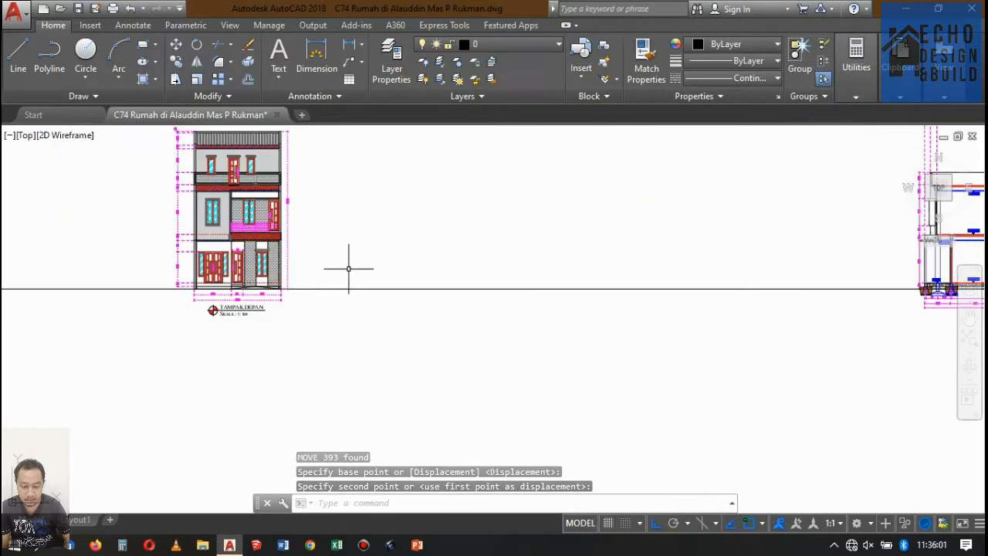
type("l")
key("Return")
scroll(255, 228, "up", 6)
scroll(347, 321, "up", 5)
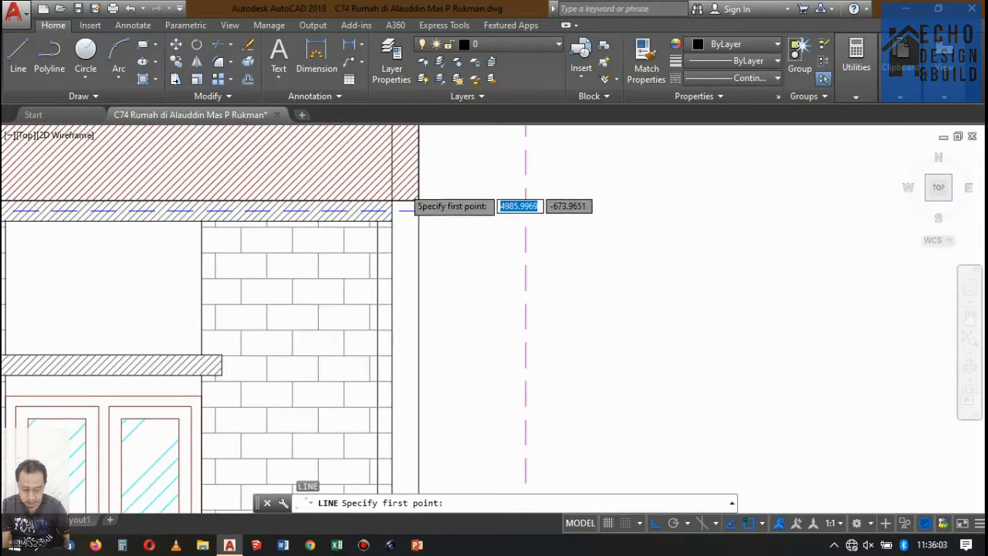
left_click(372, 278)
scroll(260, 254, "down", 8)
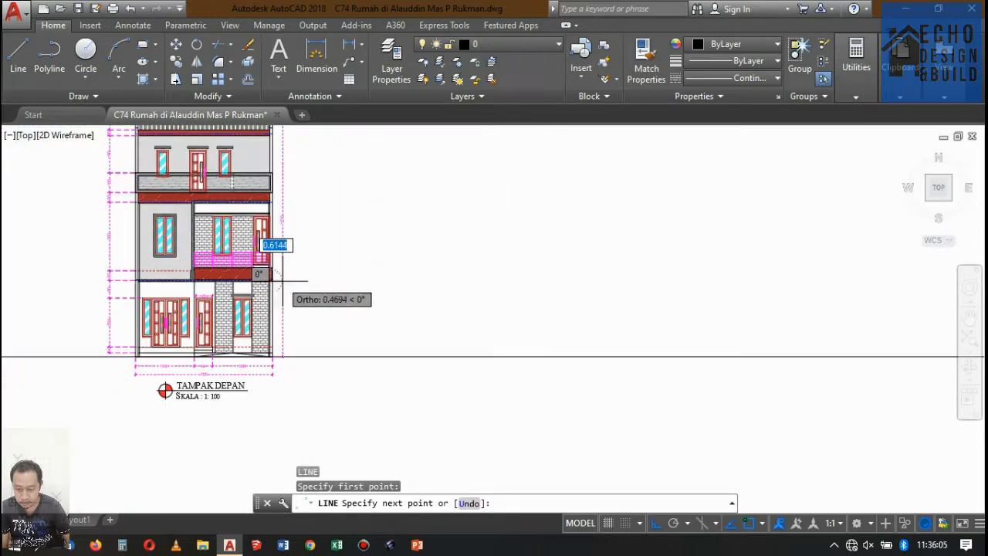
scroll(638, 285, "up", 7)
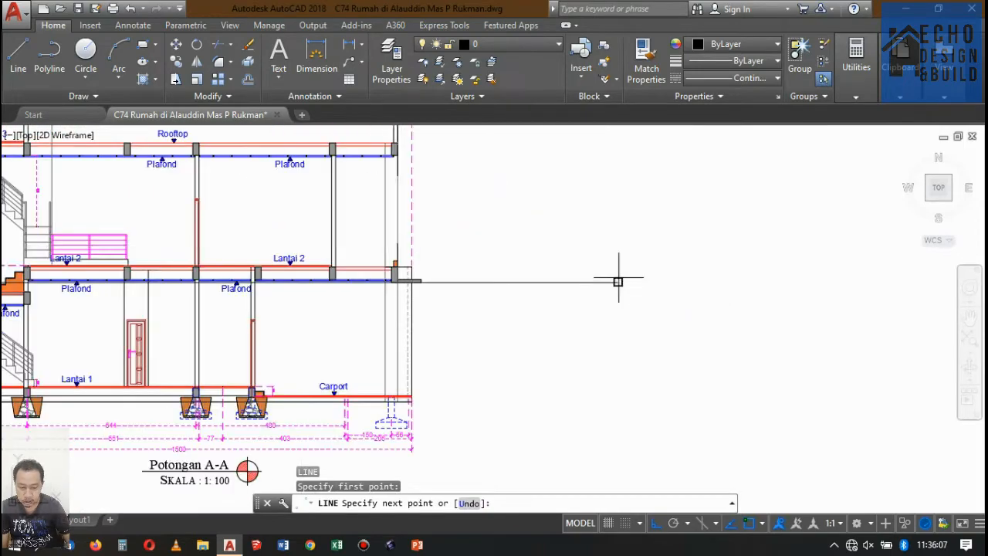
left_click(617, 282)
key("Return")
Step: Check the new horizontal line against the underside of the canopy slab and edge beam in Potongan A-A
scroll(404, 285, "up", 6)
scroll(475, 251, "up", 4)
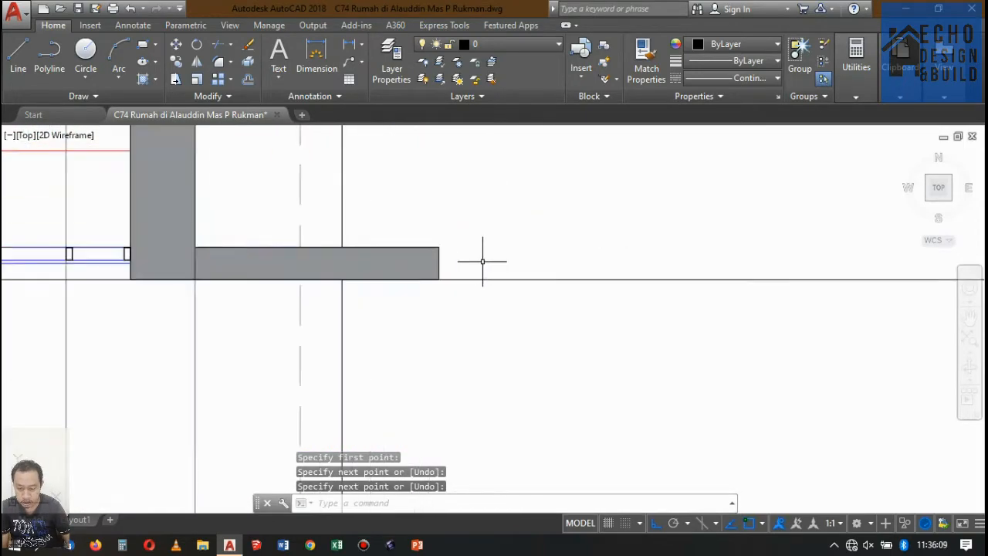
scroll(481, 260, "down", 4)
scroll(507, 236, "up", 4)
scroll(477, 239, "down", 6)
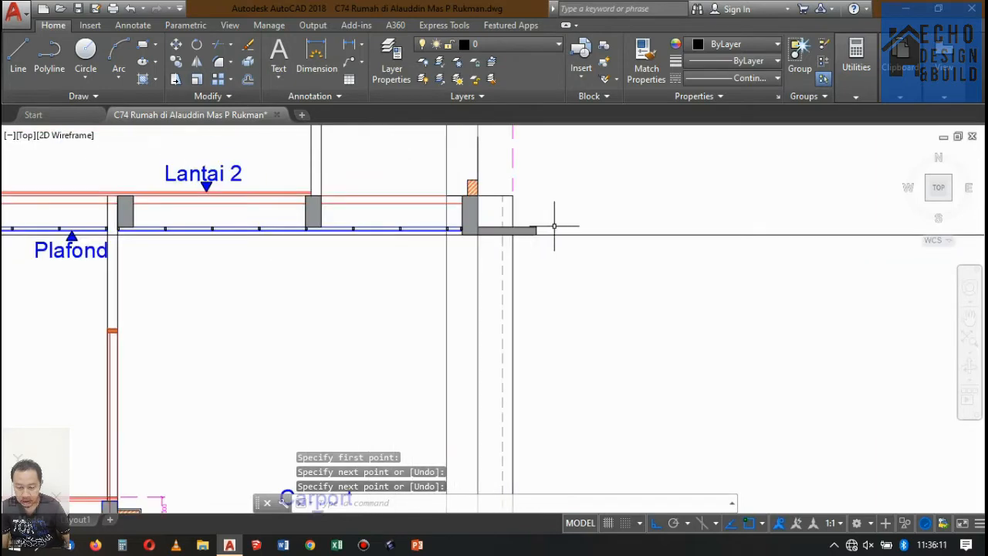
scroll(565, 225, "down", 6)
scroll(479, 229, "up", 1)
scroll(589, 225, "down", 2)
scroll(389, 236, "up", 1)
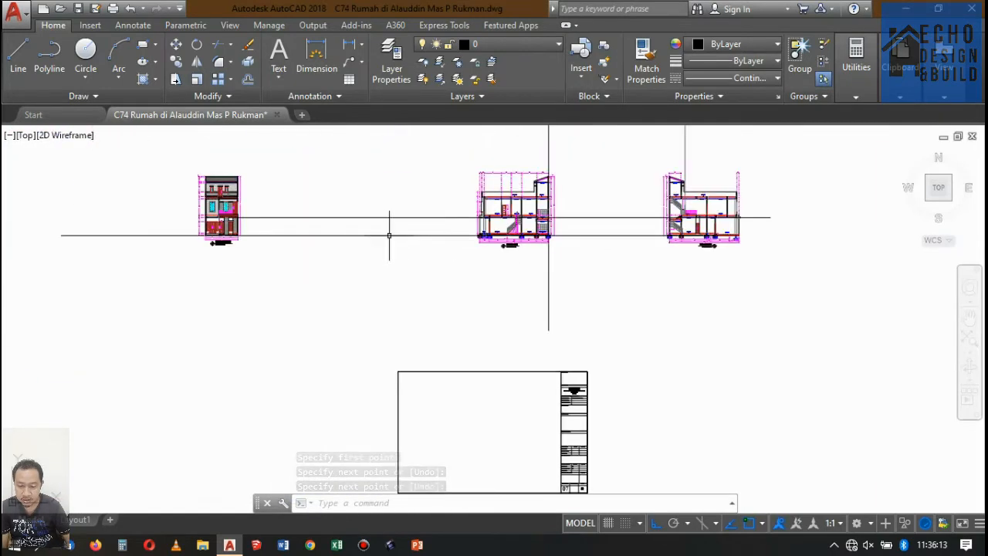
Step: Compare the aligned front elevation with both sections, then examine the Lantai 2 beams, ceiling and canopy in Potongan A-A
scroll(389, 235, "down", 6)
scroll(514, 144, "up", 4)
scroll(399, 293, "down", 4)
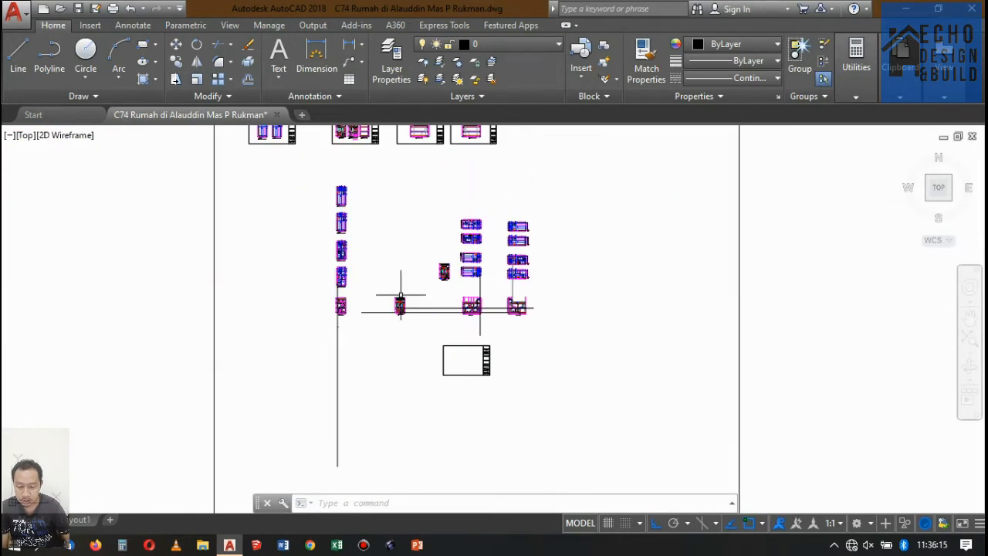
scroll(382, 336, "up", 4)
scroll(772, 341, "up", 3)
scroll(728, 260, "down", 1)
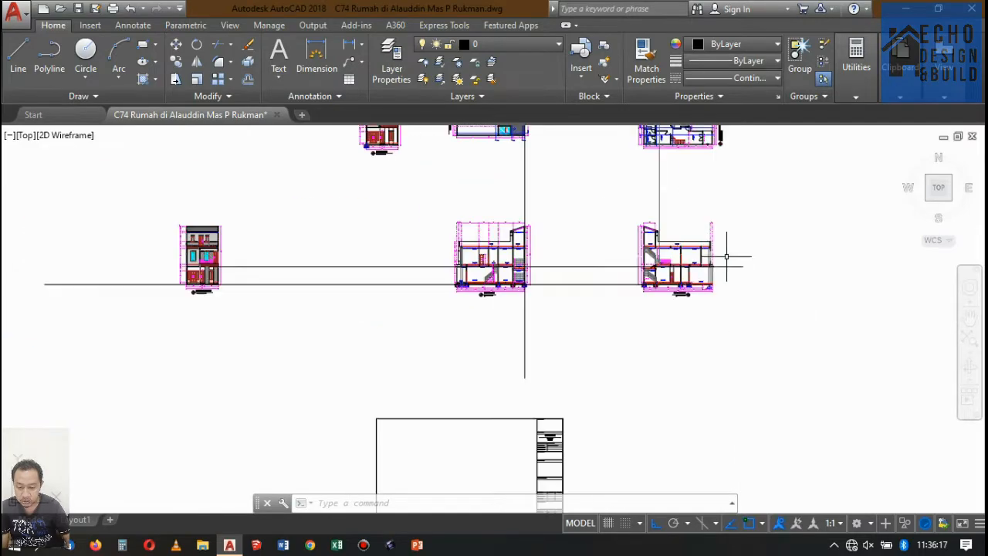
scroll(733, 264, "up", 2)
scroll(566, 282, "up", 2)
scroll(617, 280, "down", 4)
scroll(597, 291, "up", 4)
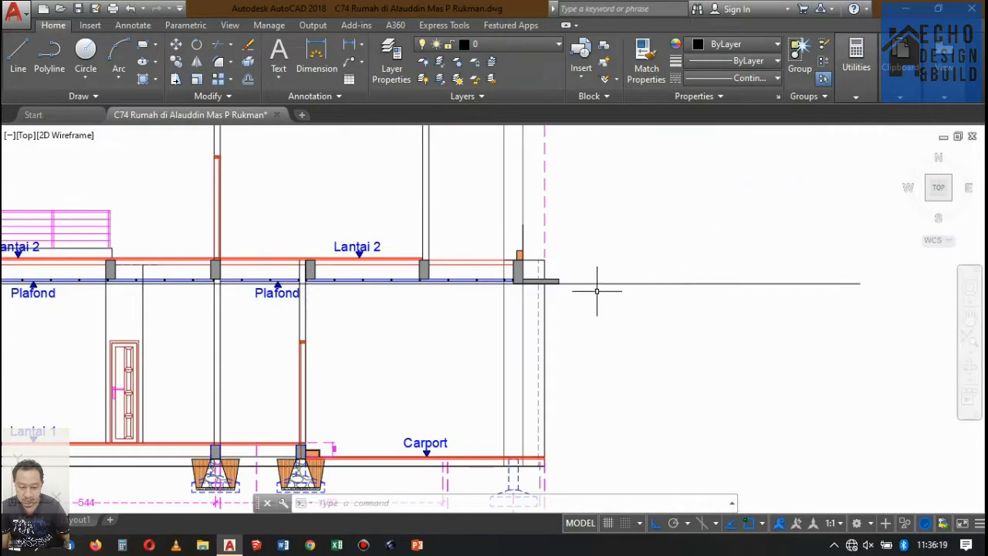
scroll(564, 242, "up", 3)
scroll(552, 239, "down", 3)
scroll(542, 237, "up", 2)
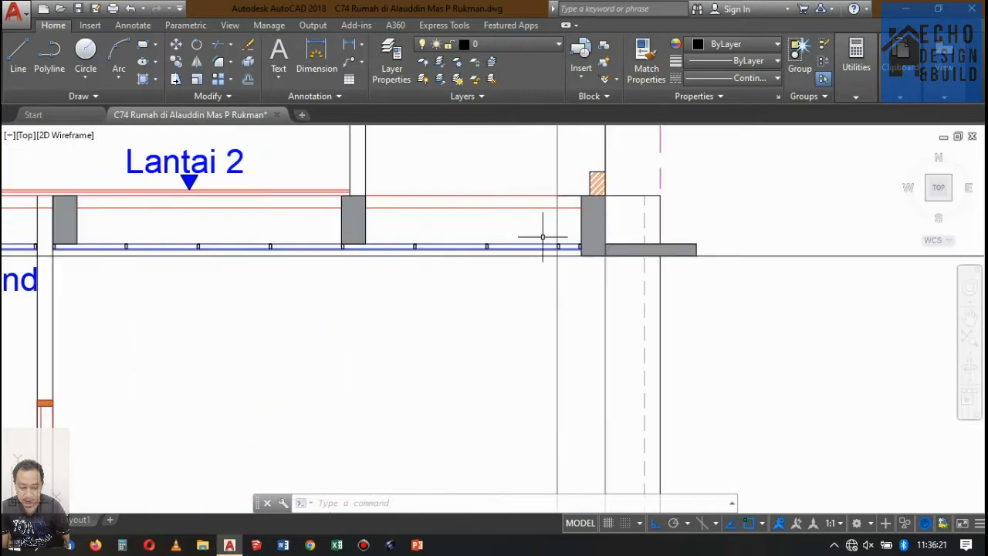
scroll(651, 220, "down", 4)
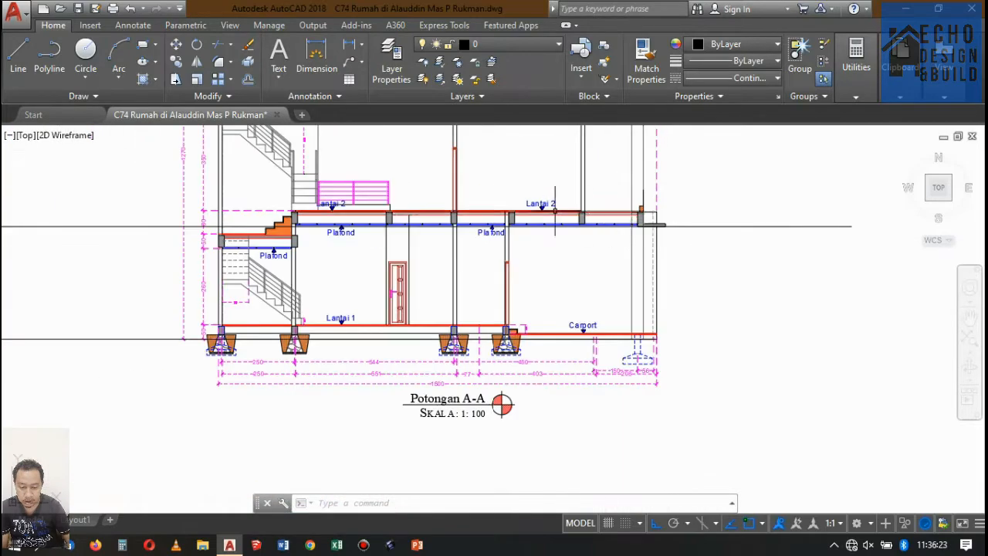
Step: Compare the floor and ceiling levels of Potongan A-A with the other section and the front elevation along the horizontal reference lines
scroll(582, 246, "down", 2)
scroll(684, 242, "up", 4)
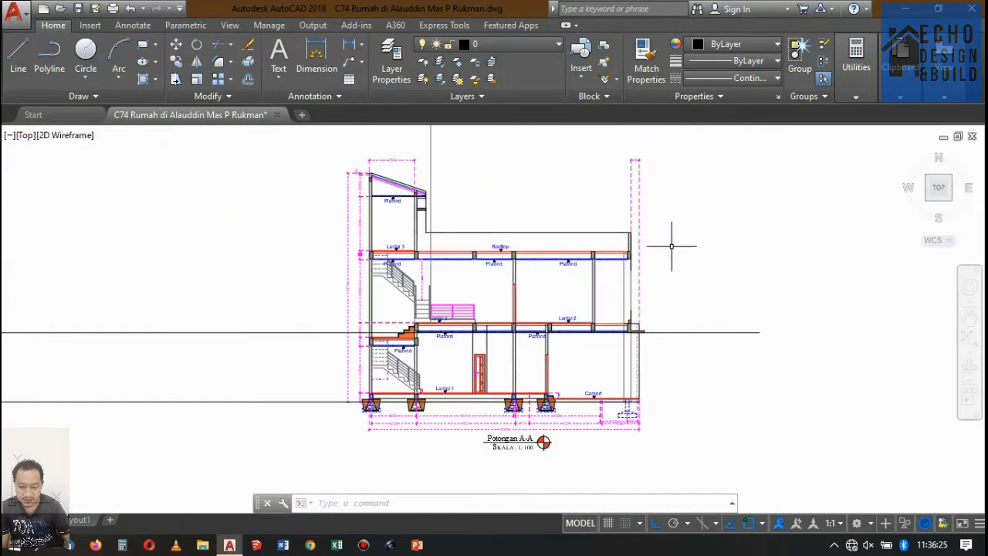
scroll(669, 334, "up", 3)
scroll(658, 305, "down", 3)
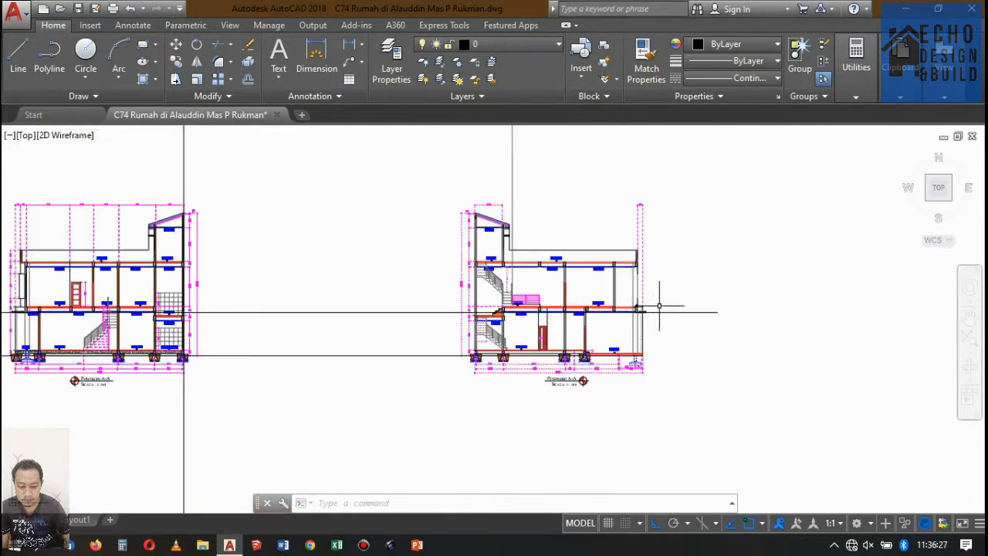
scroll(661, 311, "up", 2)
scroll(679, 244, "down", 4)
scroll(234, 243, "up", 2)
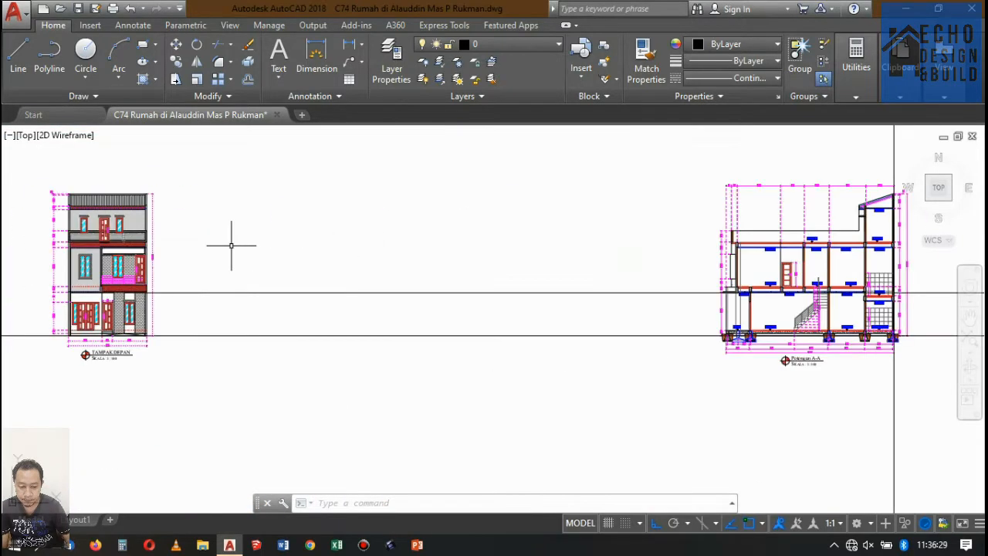
scroll(323, 259, "down", 3)
scroll(505, 260, "up", 4)
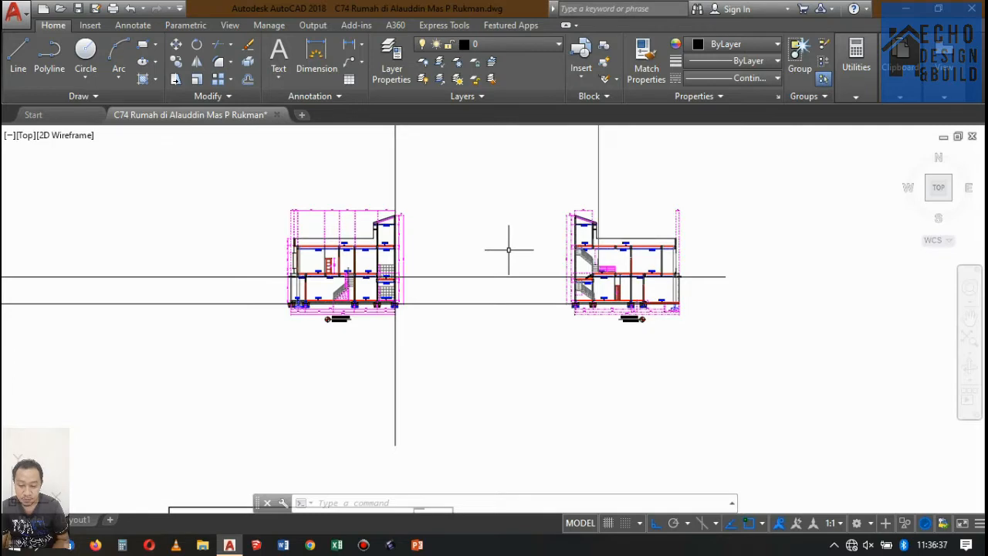
Step: Copy the horizontal ground reference line up to the underside of the front elevation's third-floor band, extending across both sections
scroll(633, 247, "down", 5)
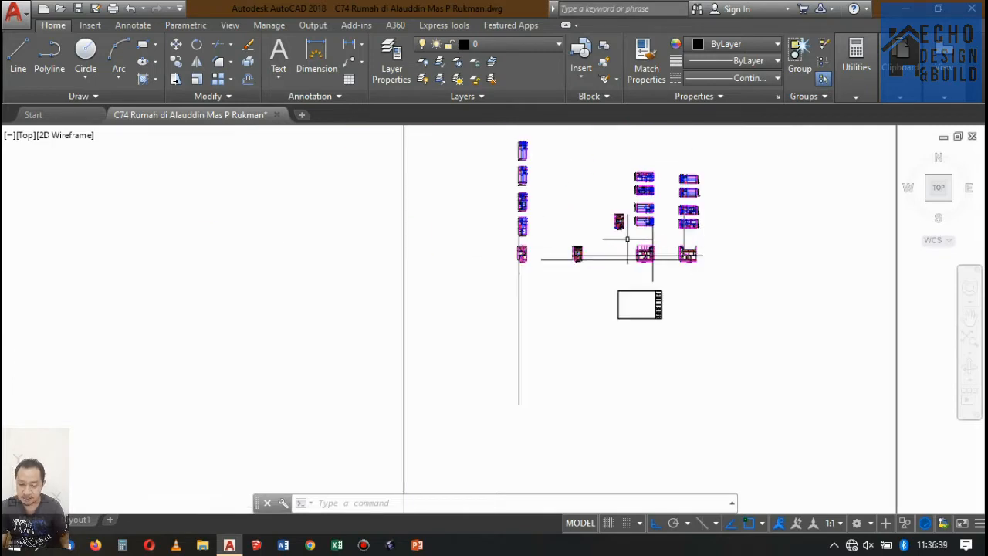
scroll(586, 263, "up", 5)
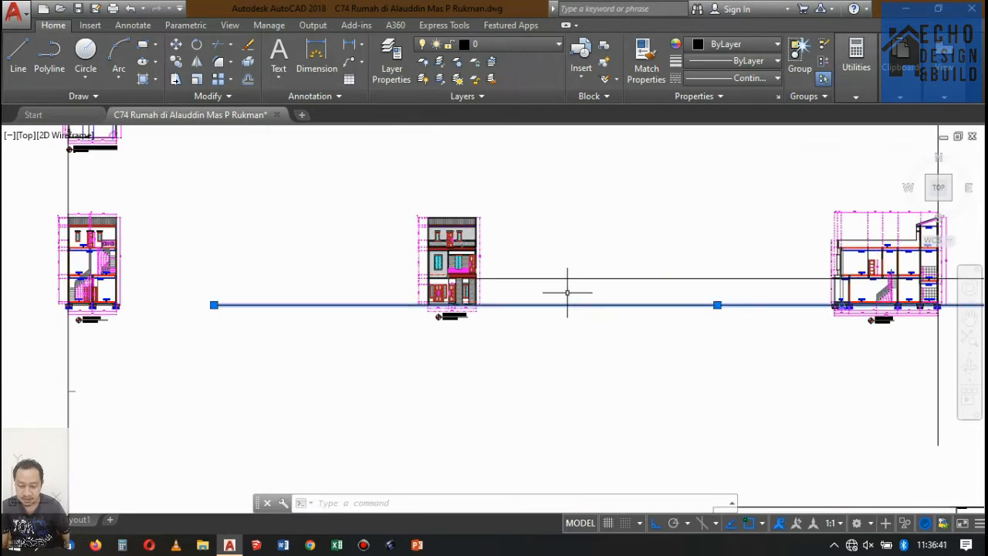
left_click(178, 61)
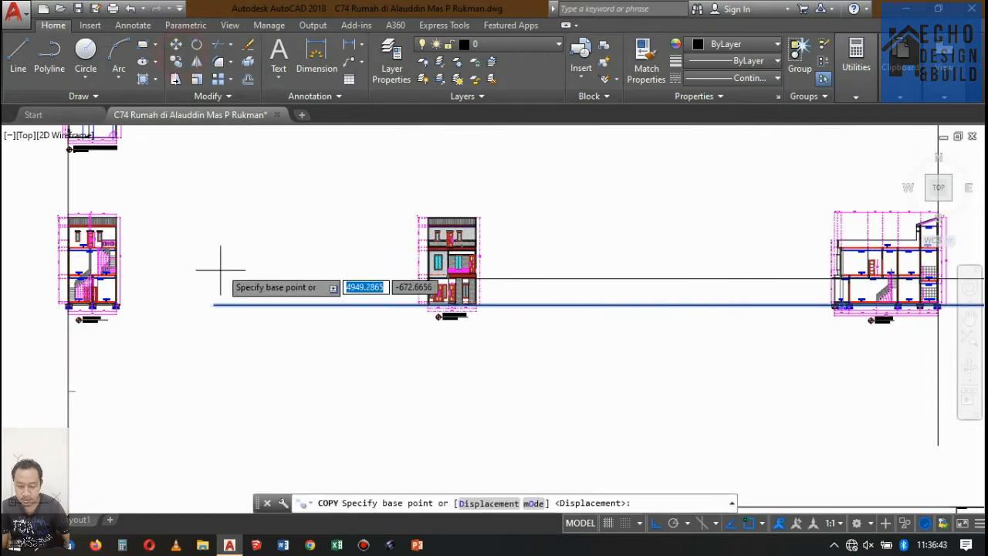
left_click(214, 305)
scroll(494, 268, "up", 5)
scroll(471, 224, "up", 5)
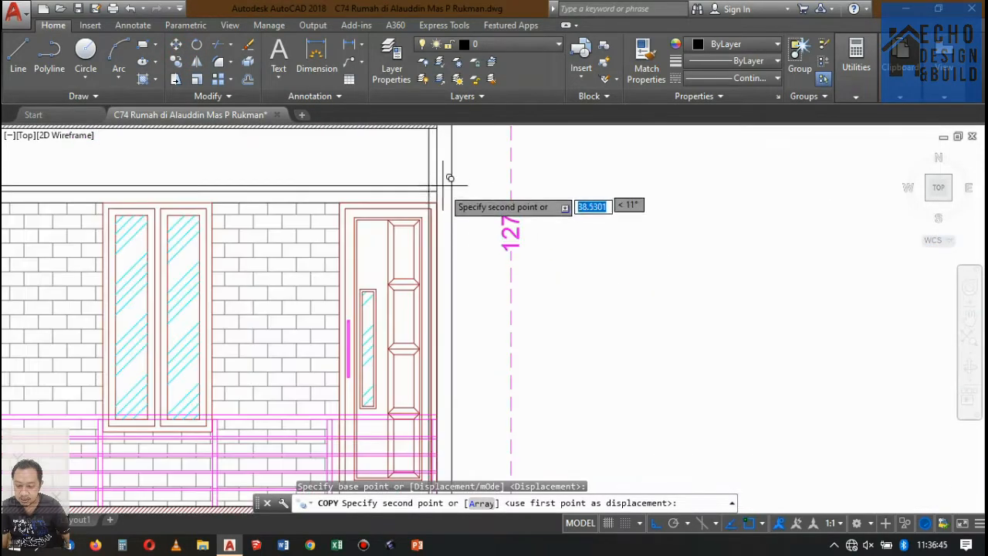
scroll(450, 204, "down", 5)
scroll(478, 247, "up", 8)
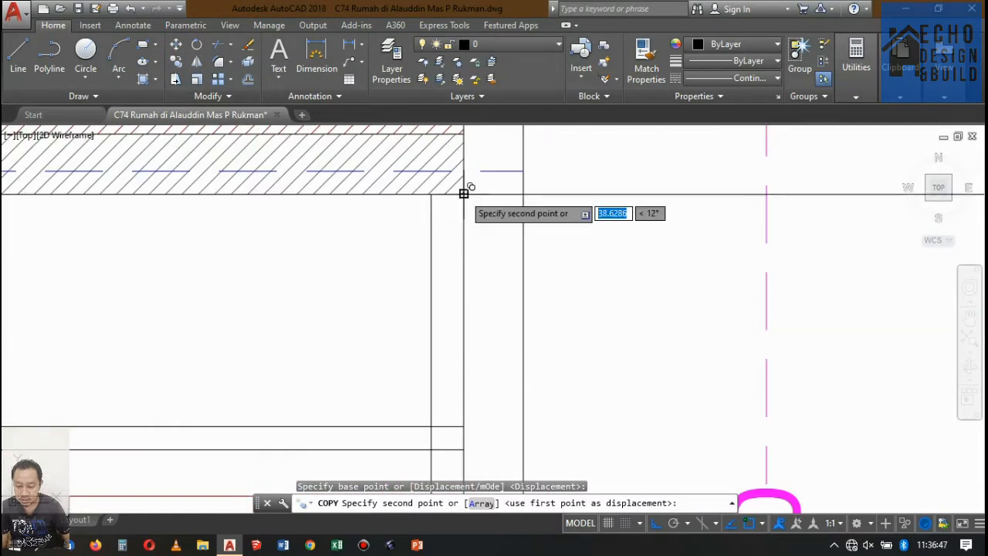
scroll(463, 213, "down", 8)
scroll(502, 216, "up", 8)
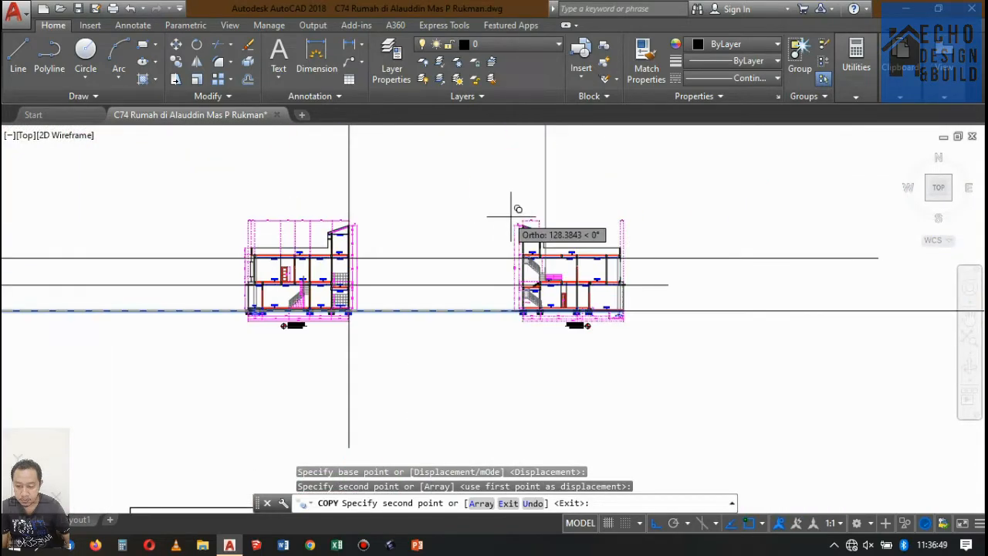
scroll(582, 305, "up", 3)
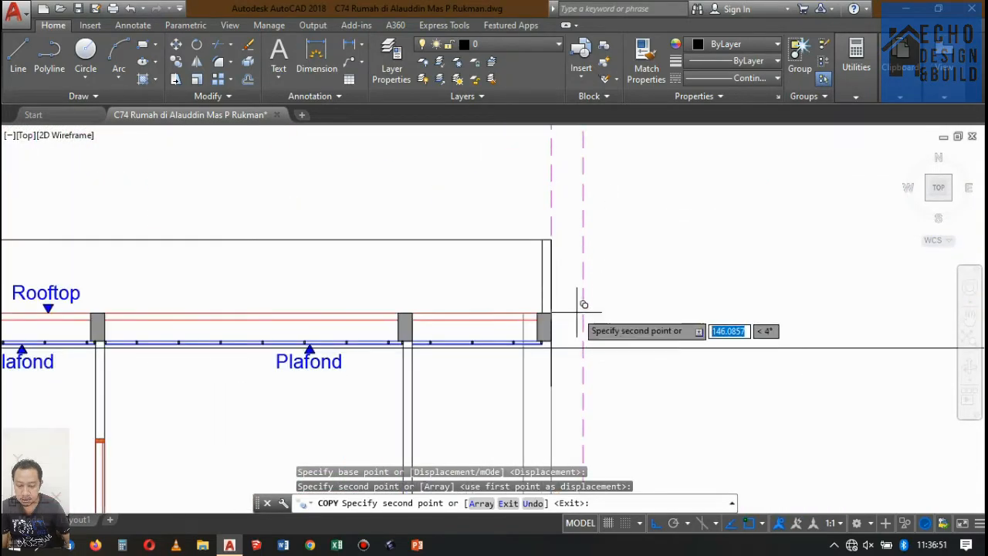
scroll(585, 289, "down", 8)
scroll(591, 290, "up", 5)
key("Return")
scroll(616, 265, "down", 6)
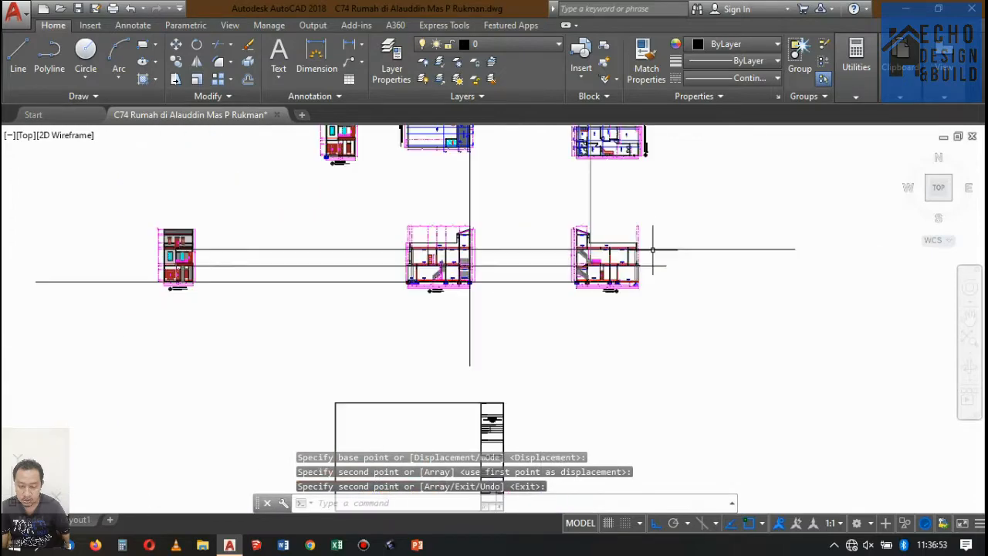
Step: Check the copied upper line against the rooftop edge of Potongan A-A and the underside of the front elevation's third-floor band
scroll(182, 255, "up", 10)
scroll(251, 255, "down", 9)
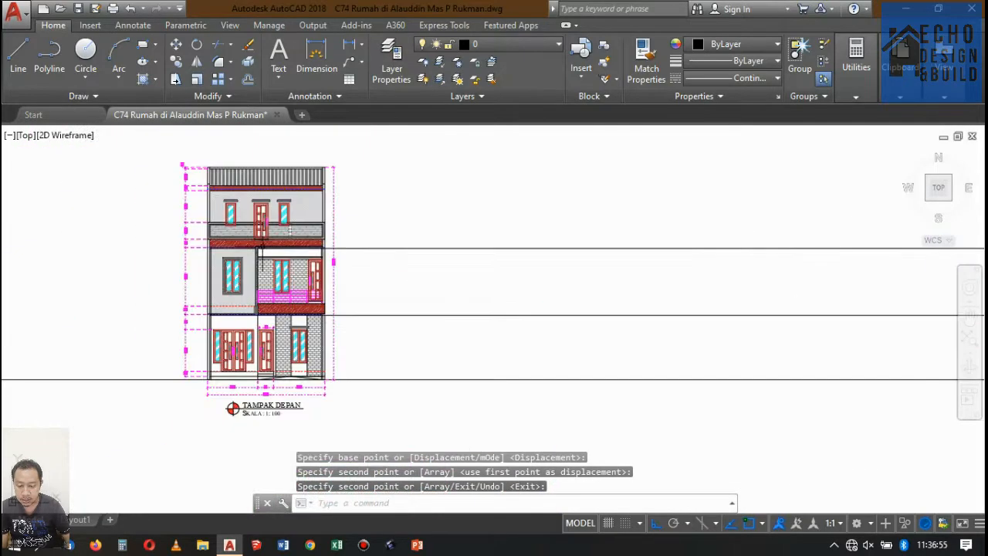
scroll(271, 255, "up", 5)
scroll(275, 249, "down", 5)
scroll(290, 247, "down", 6)
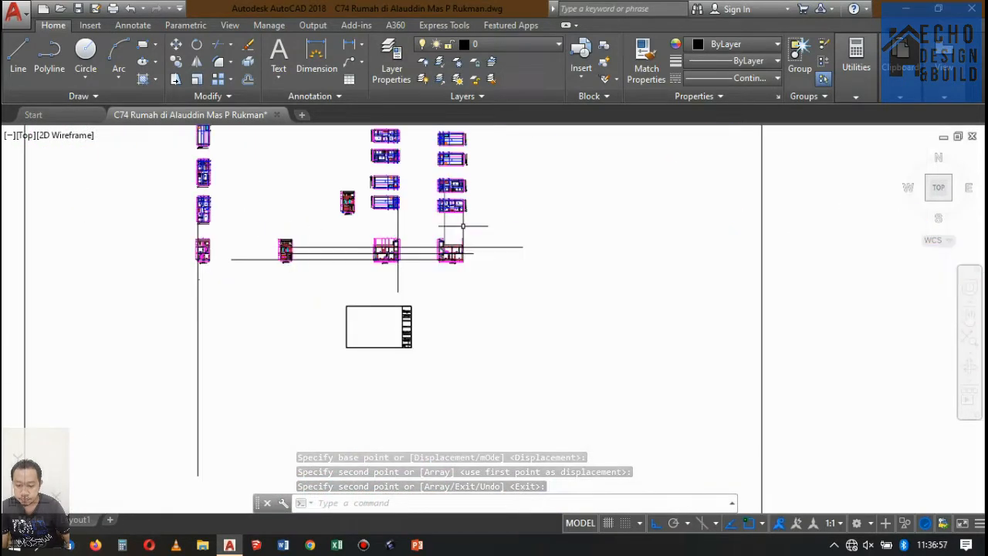
scroll(465, 225, "up", 6)
scroll(439, 319, "down", 6)
scroll(414, 202, "up", 2)
scroll(432, 224, "up", 3)
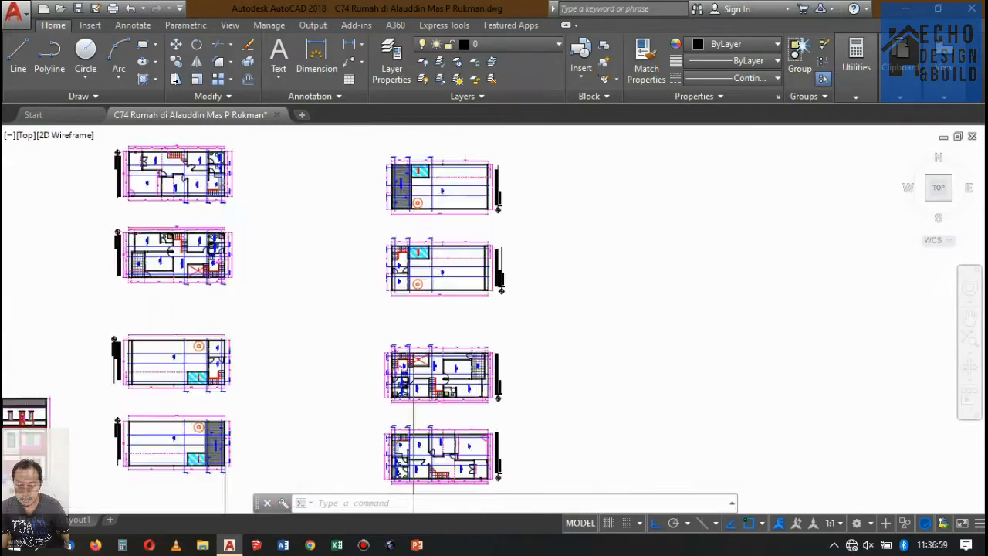
Step: Examine the front elevation's third-floor band and second-floor balcony frame, and compare them with the floor plans and the other elevation copy
scroll(454, 268, "down", 3)
scroll(161, 398, "up", 3)
scroll(226, 370, "up", 3)
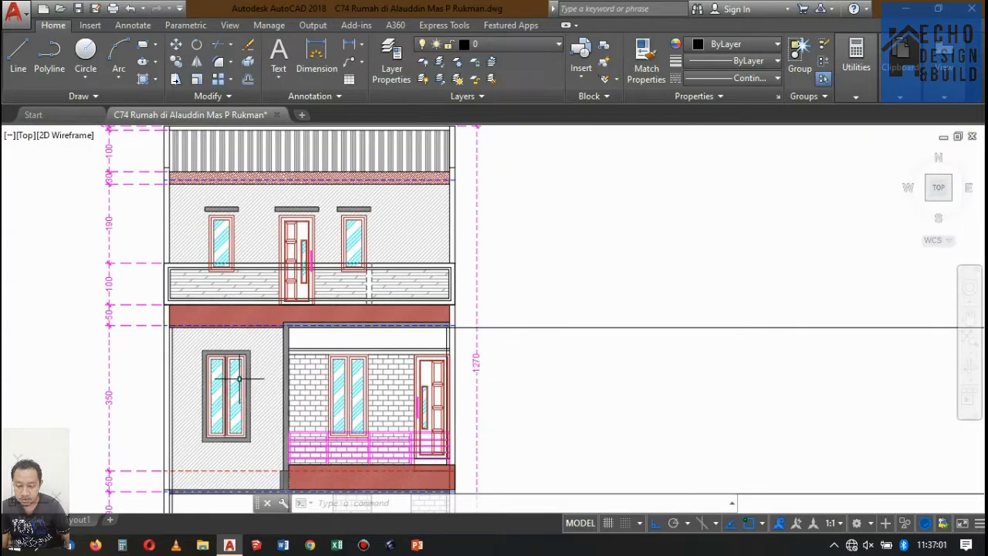
scroll(336, 328, "up", 2)
scroll(332, 331, "down", 5)
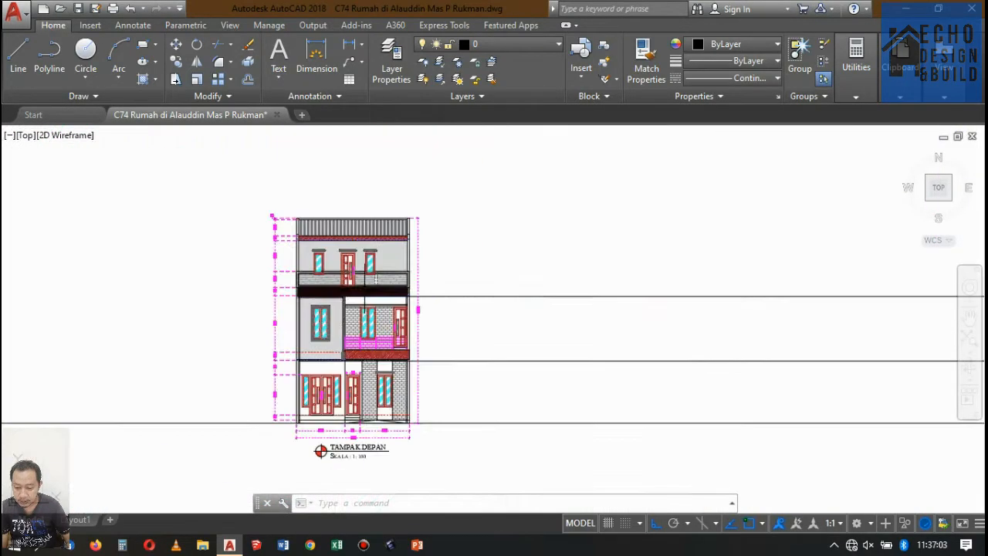
scroll(355, 308, "up", 3)
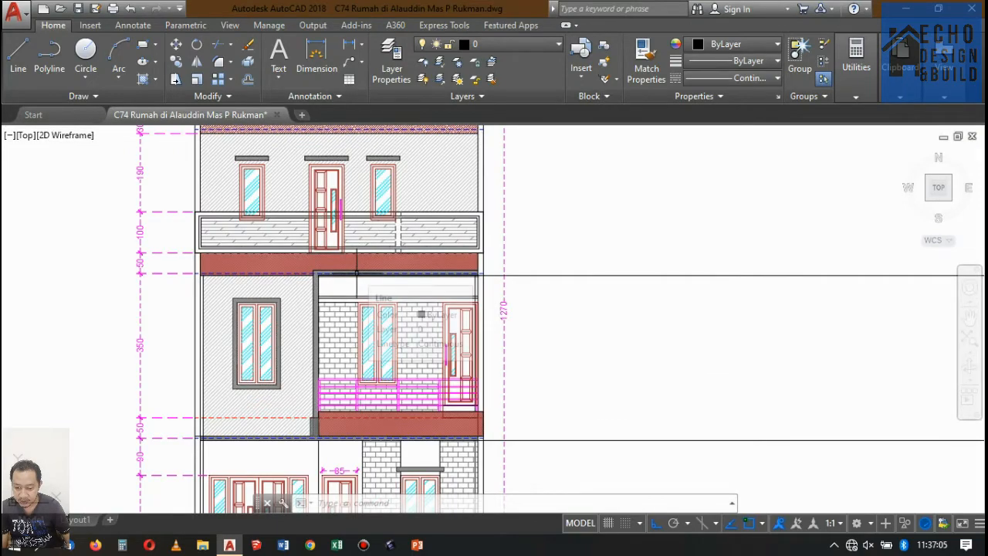
scroll(357, 274, "down", 6)
scroll(460, 247, "up", 3)
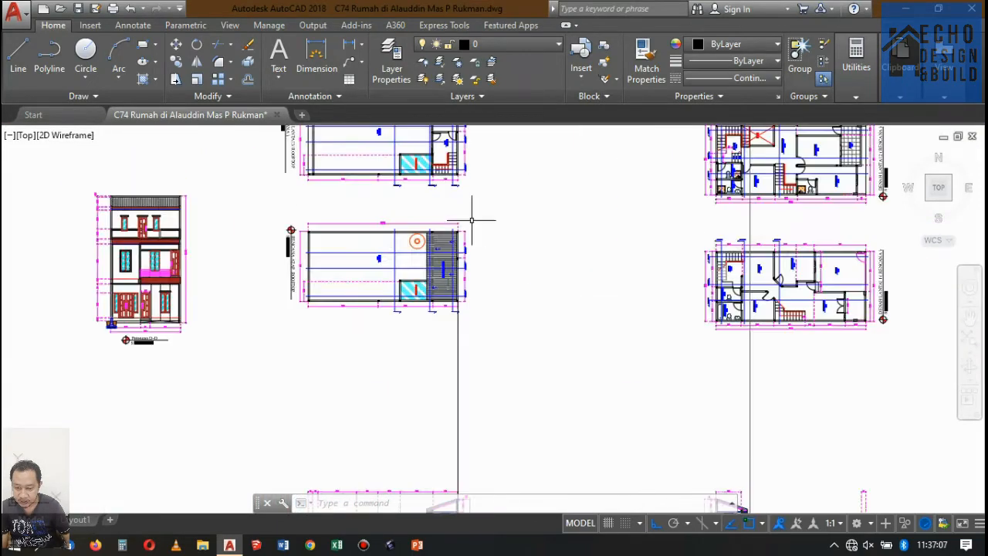
scroll(471, 220, "down", 5)
scroll(425, 257, "up", 6)
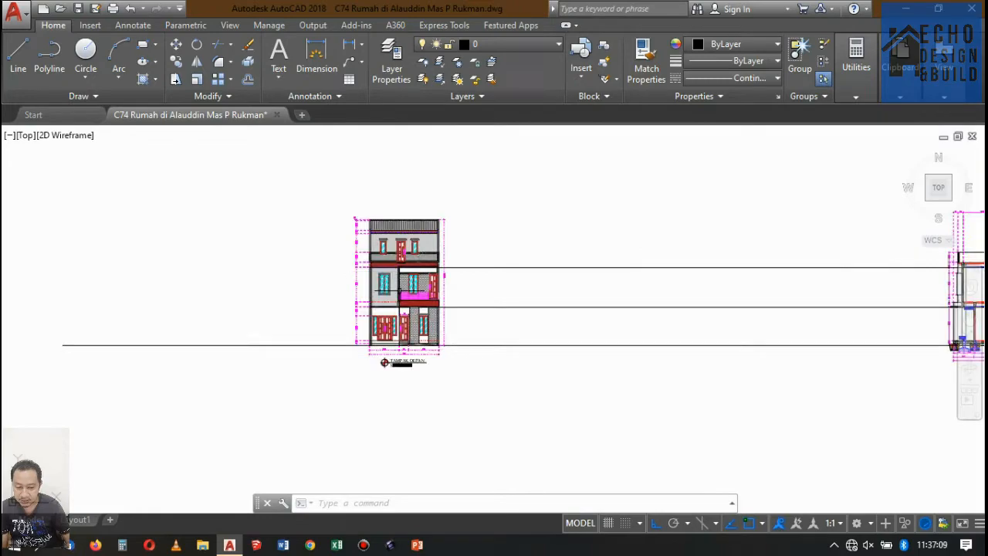
scroll(399, 290, "down", 4)
scroll(405, 290, "up", 5)
scroll(415, 305, "down", 6)
scroll(556, 311, "up", 2)
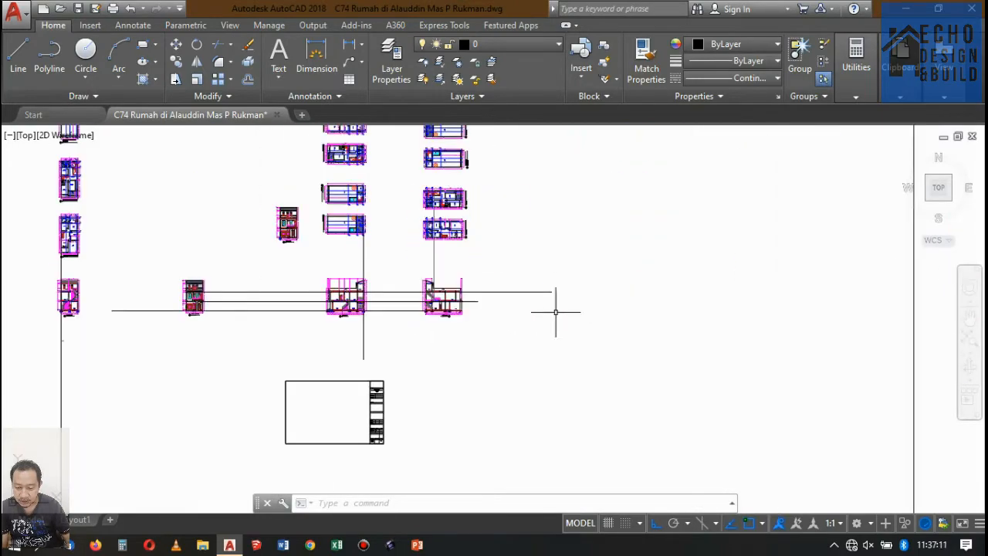
Step: Compare the front edge of Potongan A-A with the balcony frame and second-floor band in the front elevation
scroll(555, 312, "up", 8)
scroll(538, 316, "down", 3)
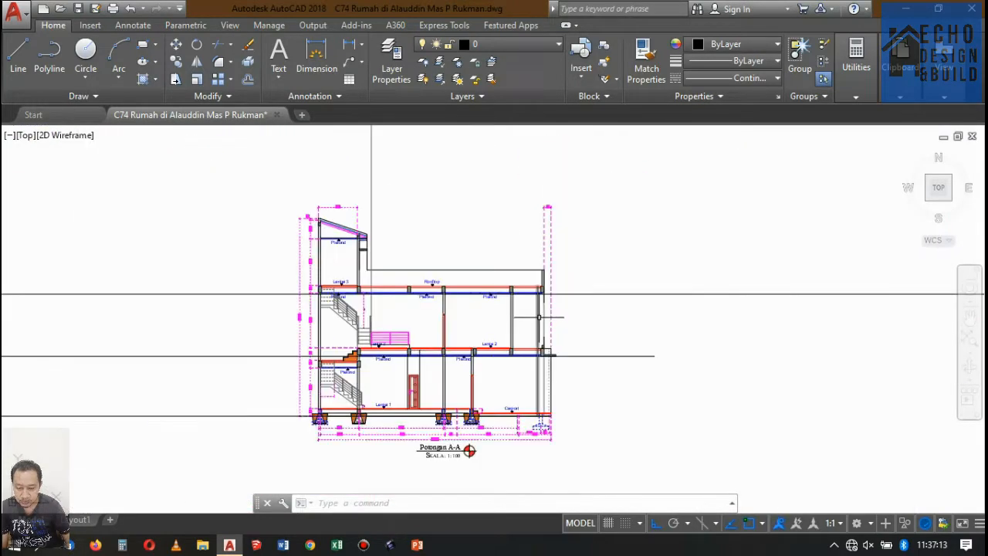
scroll(545, 362, "up", 5)
scroll(514, 307, "down", 8)
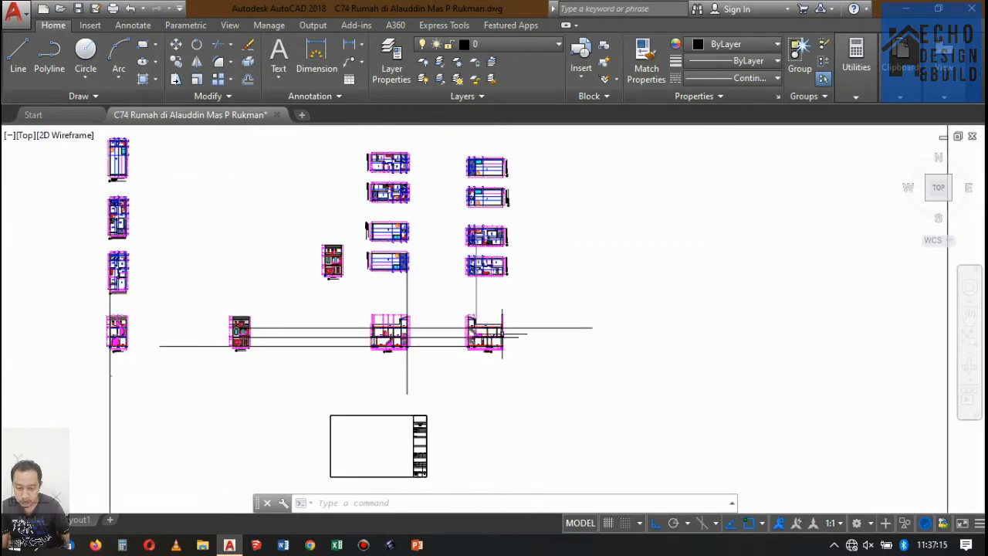
scroll(498, 282, "up", 5)
scroll(508, 260, "down", 6)
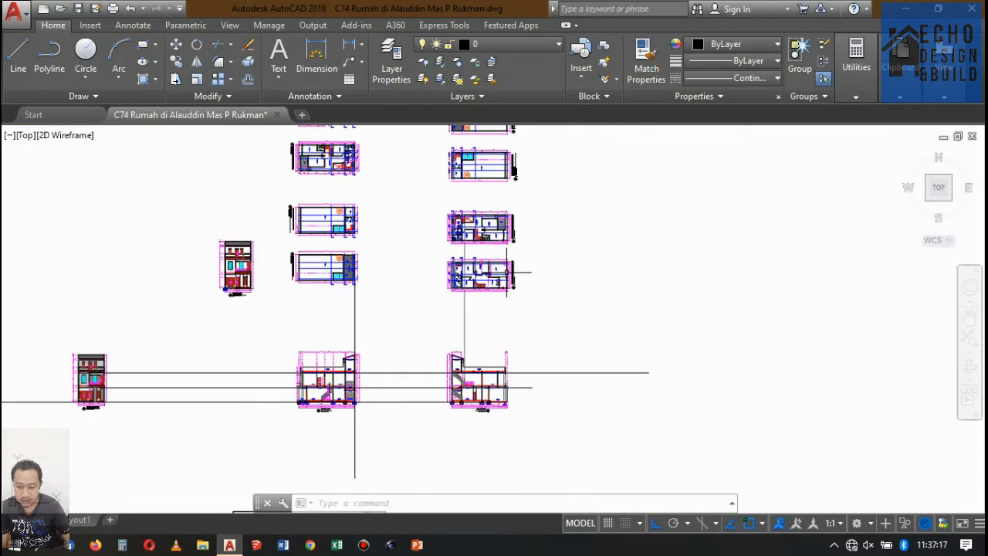
scroll(441, 320, "up", 6)
scroll(295, 307, "up", 3)
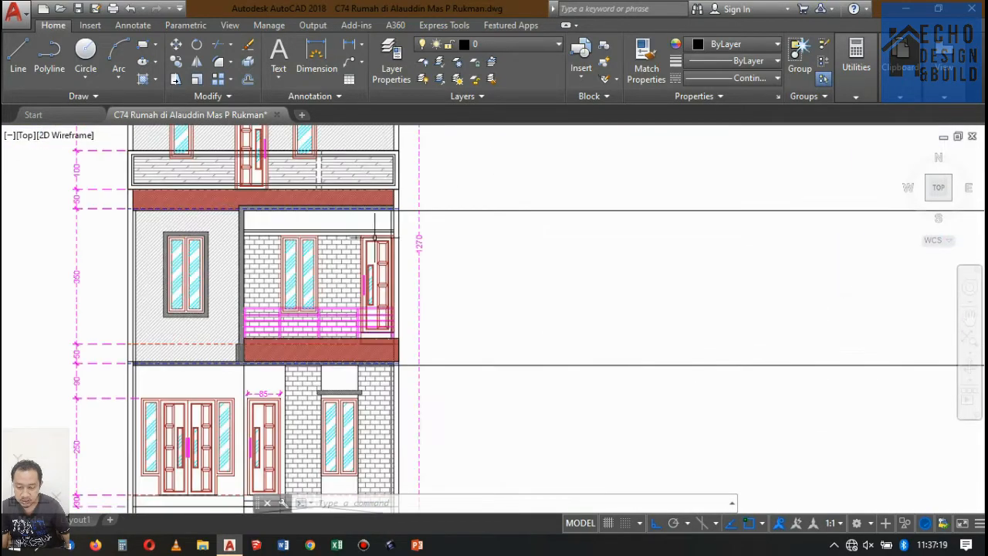
scroll(235, 361, "up", 6)
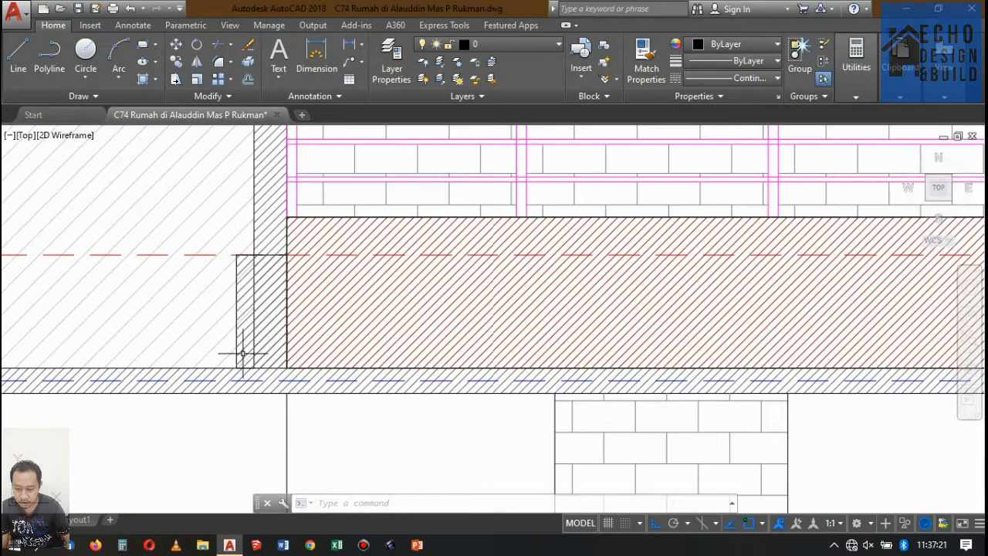
scroll(287, 367, "down", 10)
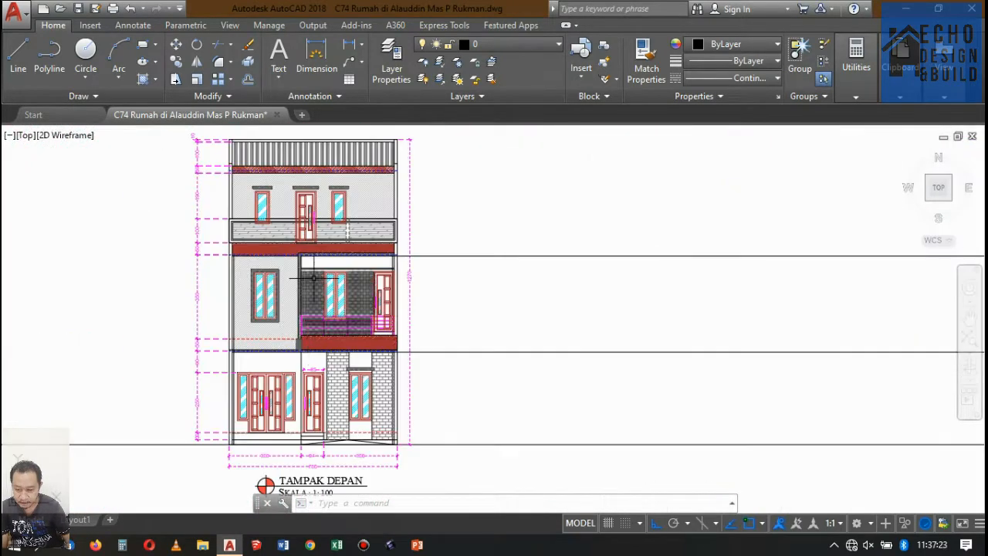
scroll(466, 236, "down", 2)
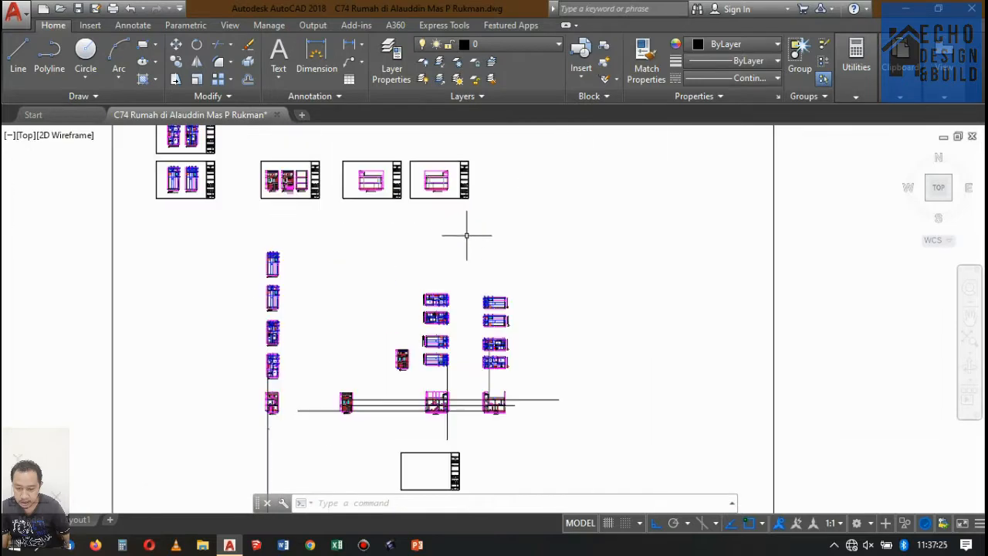
Step: Examine the front frame and canopy slab in the Tampak Samping Kiri drawing, including their vertical dimensions
scroll(256, 193, "up", 2)
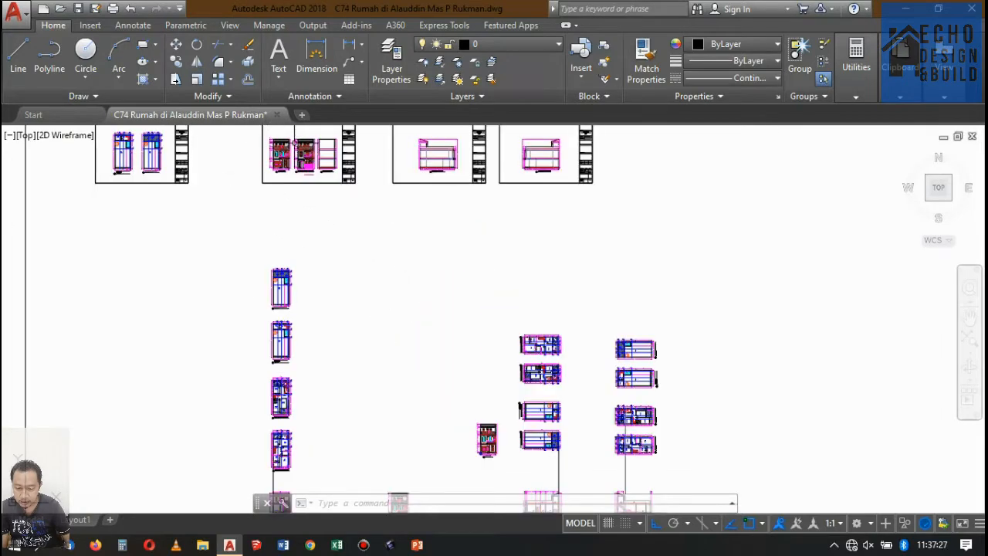
scroll(293, 144, "up", 4)
scroll(586, 236, "down", 2)
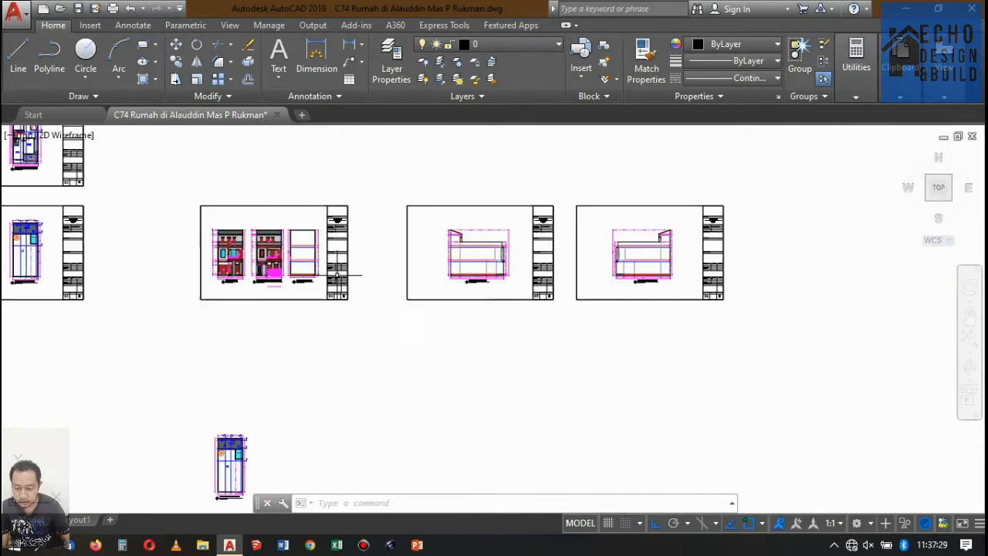
scroll(507, 247, "up", 8)
scroll(353, 208, "down", 5)
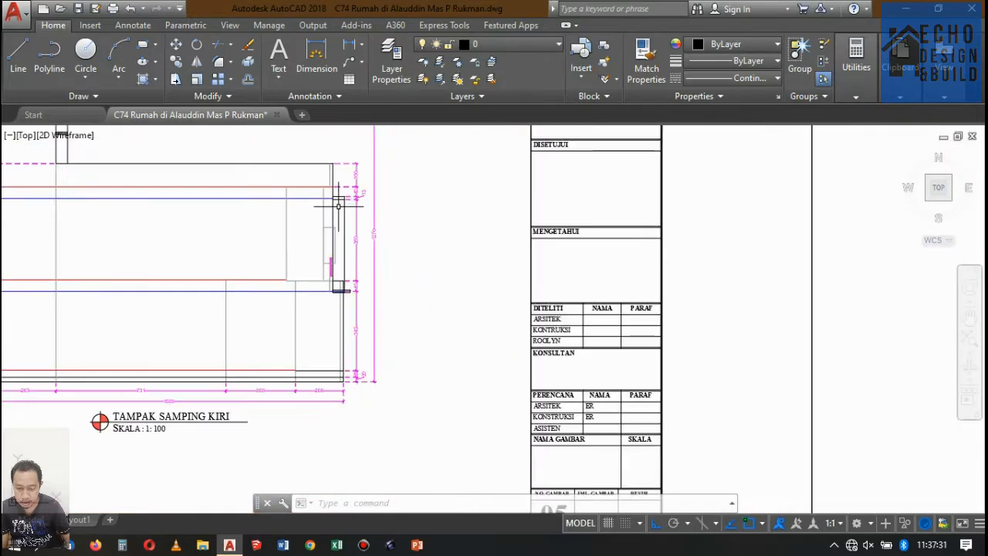
scroll(362, 224, "up", 2)
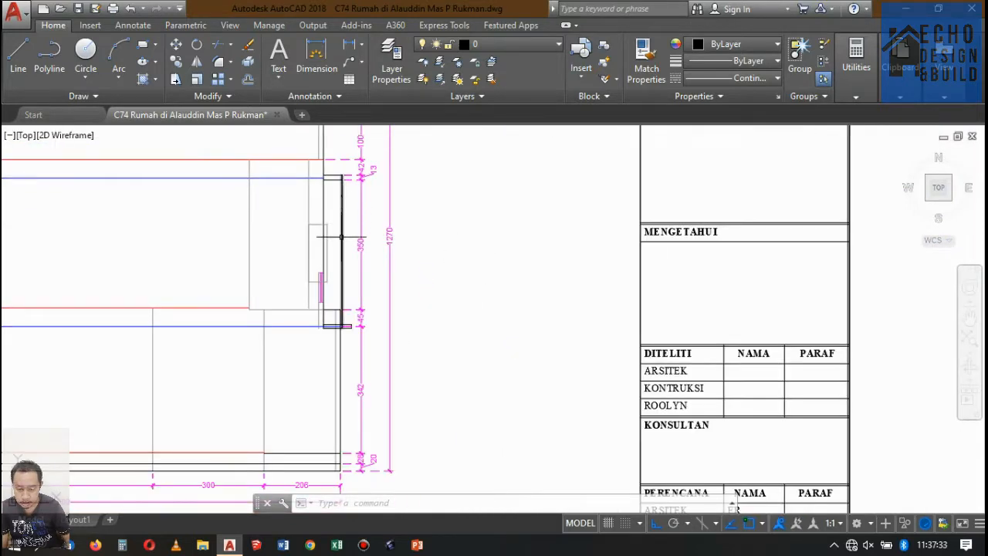
scroll(341, 238, "up", 2)
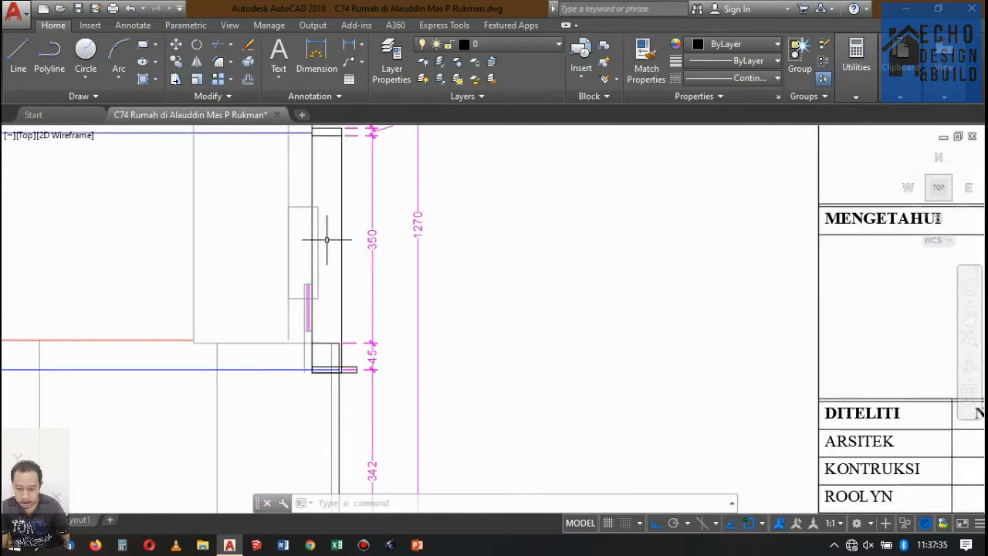
scroll(353, 346, "up", 2)
scroll(332, 258, "down", 2)
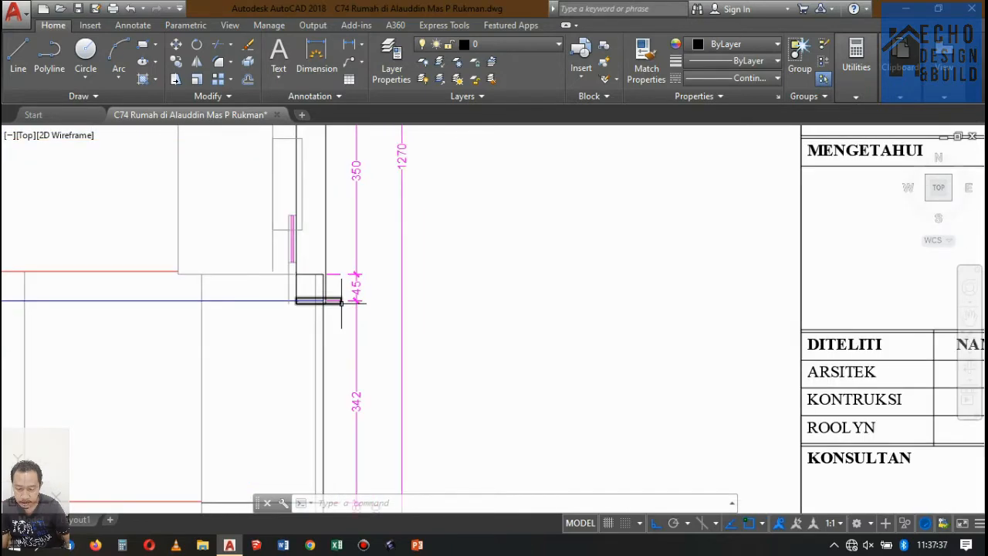
scroll(356, 299, "down", 10)
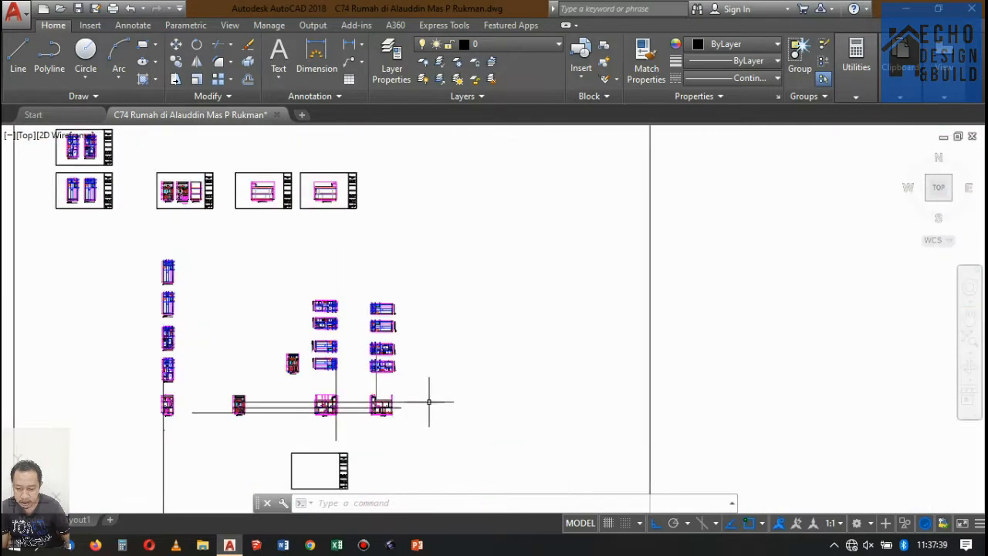
Step: Check the front canopy slab in Potongan A-A, the rooftop plan above the sections and the front elevation
scroll(349, 410, "up", 10)
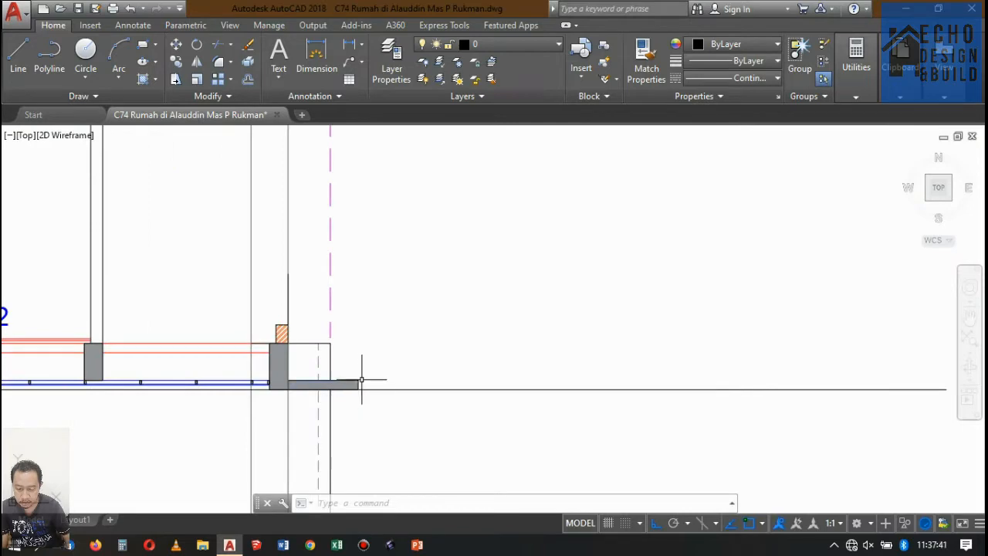
scroll(361, 380, "down", 12)
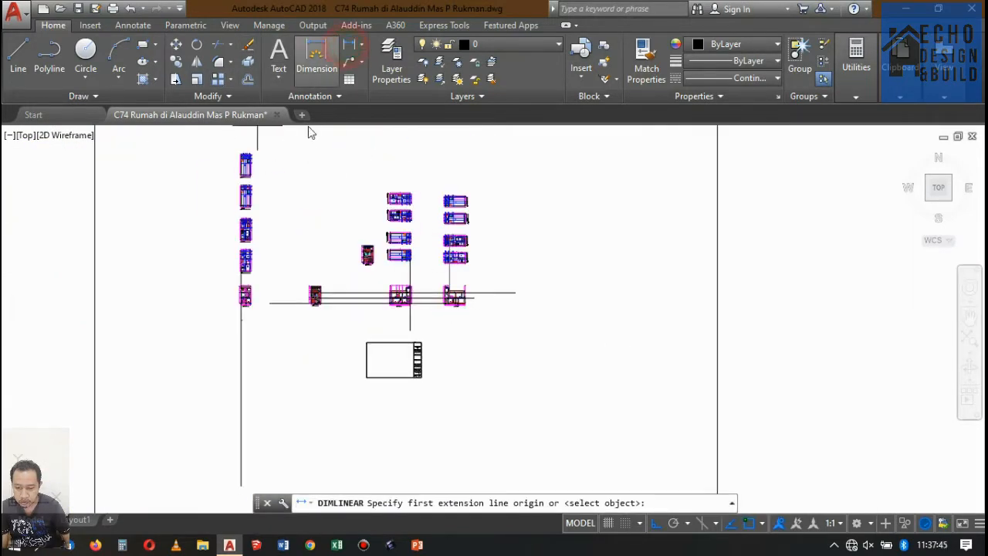
scroll(258, 189, "up", 2)
scroll(372, 211, "down", 3)
scroll(430, 229, "up", 7)
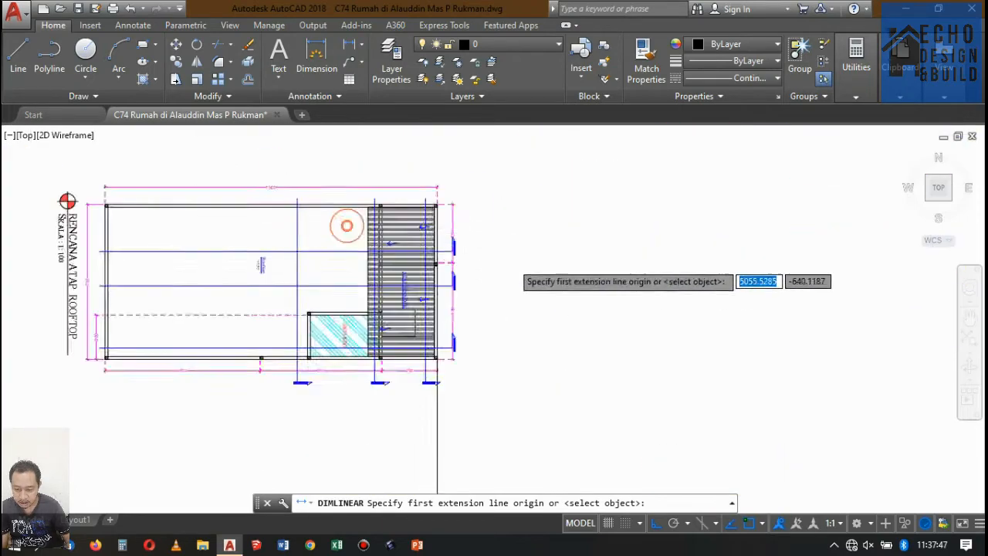
scroll(509, 264, "down", 6)
scroll(340, 280, "up", 4)
scroll(399, 249, "down", 2)
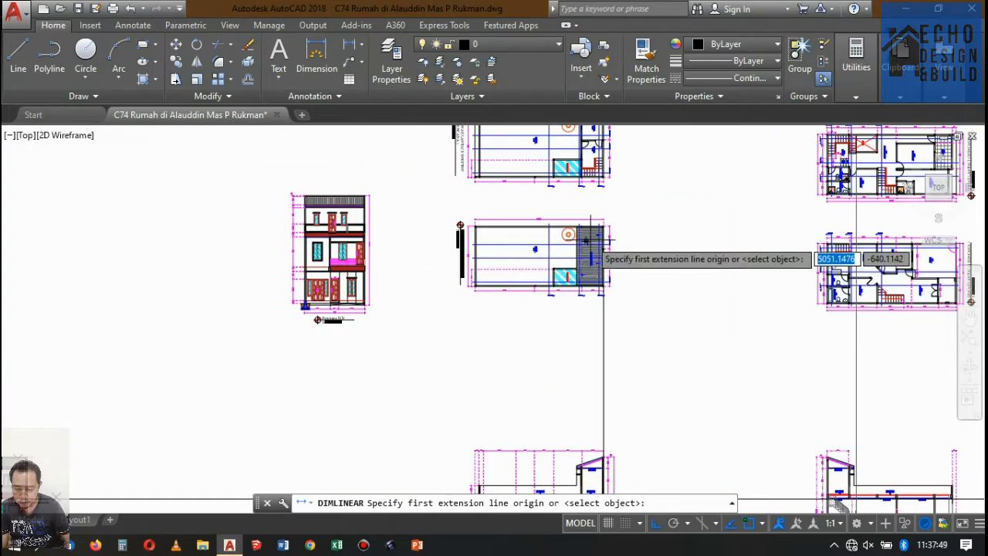
scroll(599, 255, "down", 4)
scroll(432, 340, "up", 5)
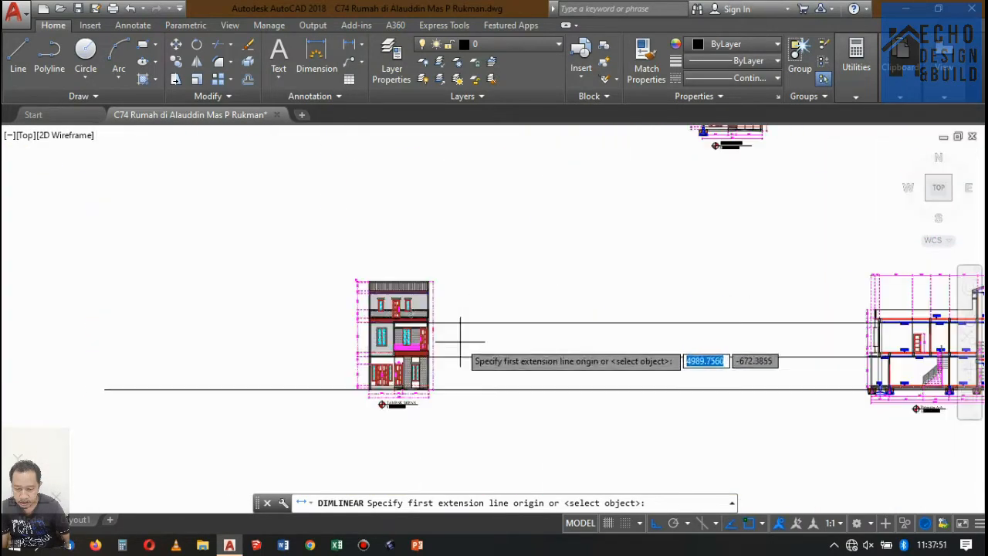
Step: Examine the canopy slab and lower front frame edge in the Tampak Samping Kiri drawing
scroll(460, 340, "up", 3)
scroll(463, 357, "down", 5)
scroll(553, 155, "up", 5)
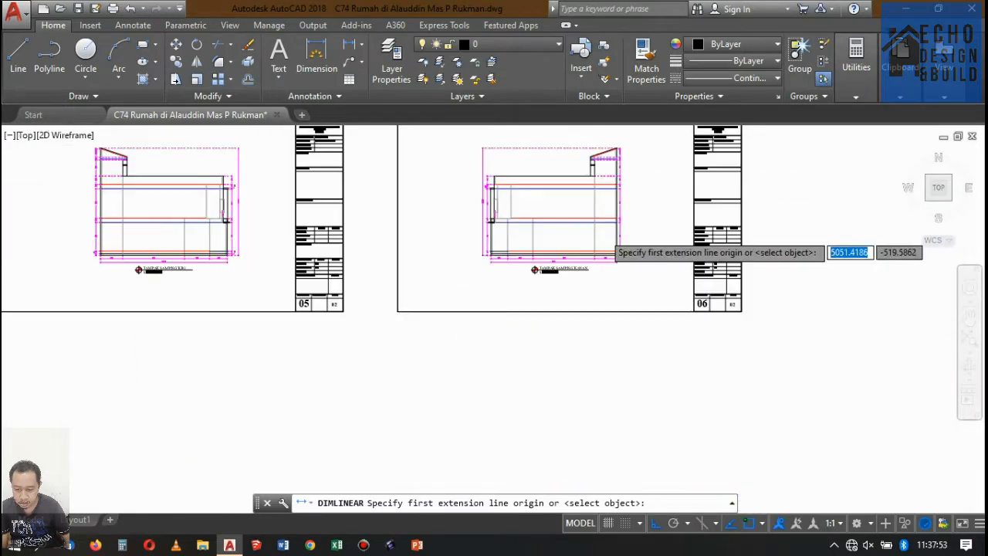
scroll(622, 231, "down", 2)
scroll(396, 216, "up", 7)
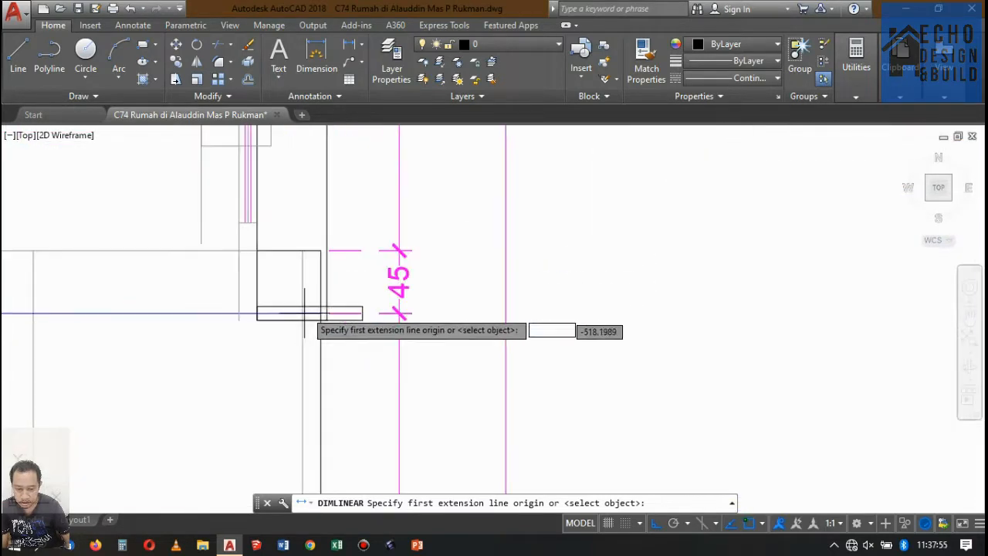
scroll(393, 347, "down", 3)
scroll(371, 340, "down", 5)
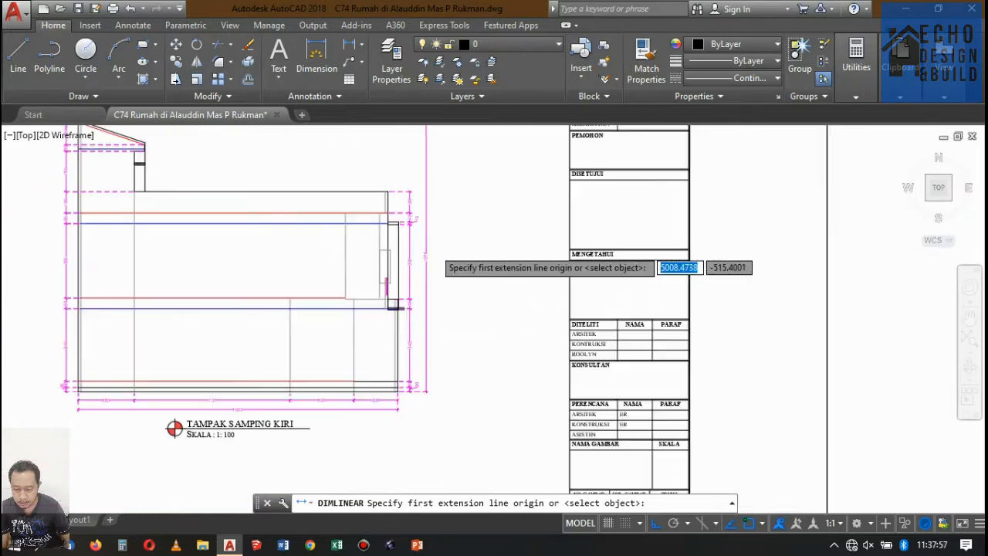
scroll(410, 278, "up", 6)
scroll(376, 302, "down", 2)
scroll(463, 290, "down", 5)
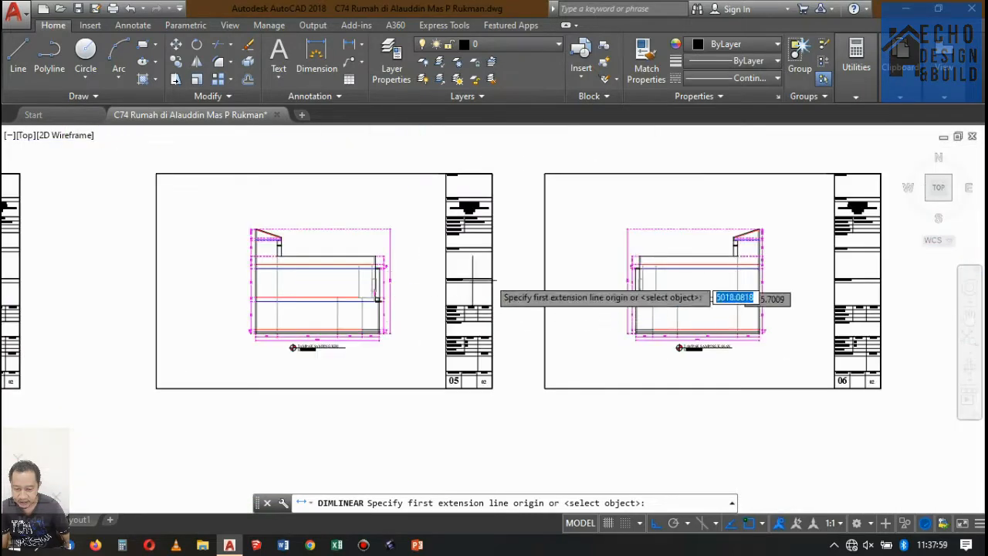
Step: Measure the horizontal depth of the upper front frame beam in the Tampak Samping Kanan drawing
scroll(672, 283, "up", 8)
scroll(547, 264, "down", 2)
scroll(548, 262, "up", 6)
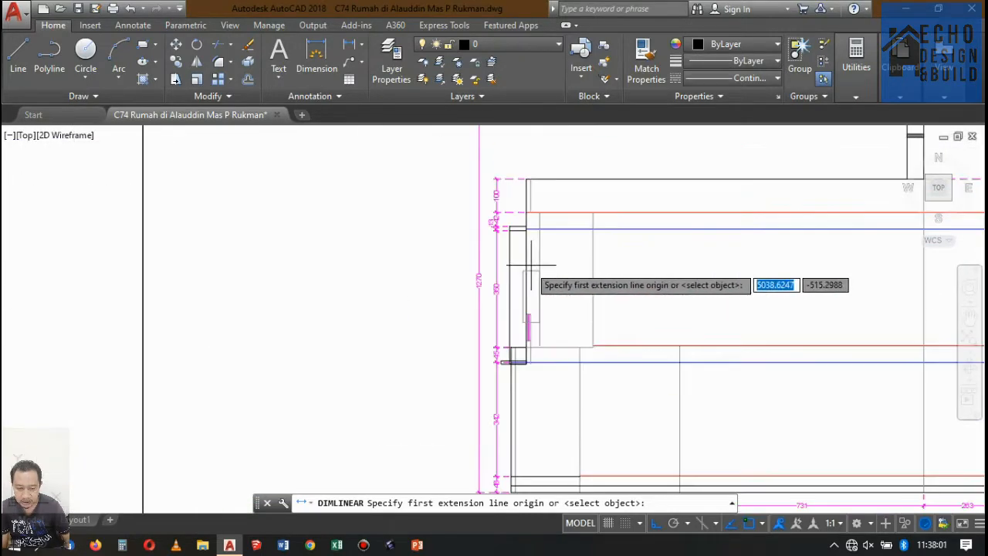
scroll(538, 283, "down", 3)
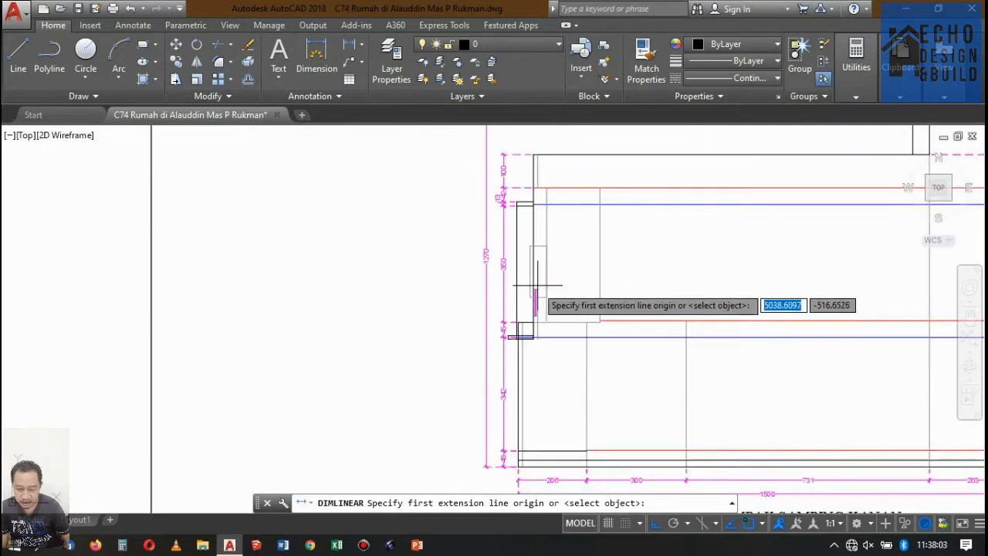
scroll(532, 201, "up", 4)
scroll(538, 205, "up", 3)
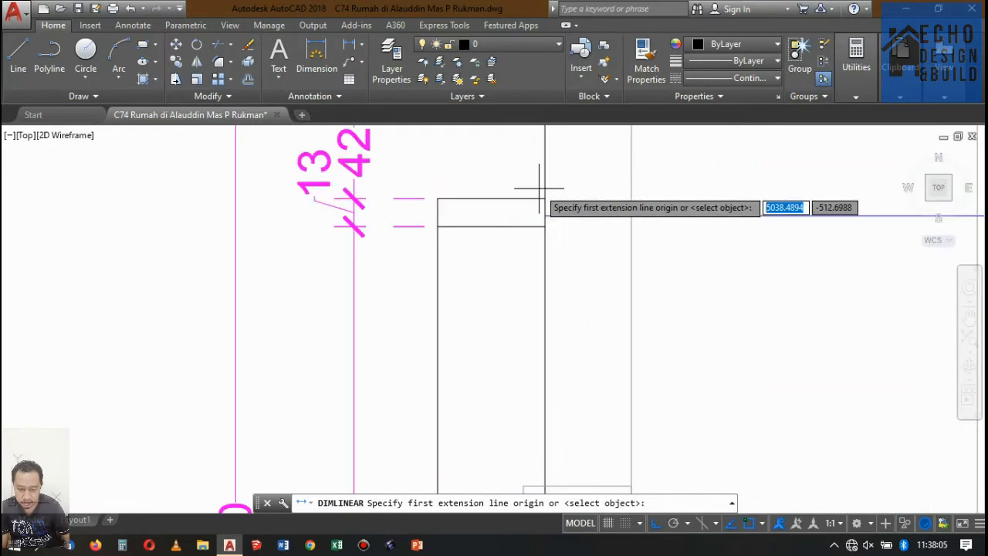
left_click(545, 197)
left_click(437, 197)
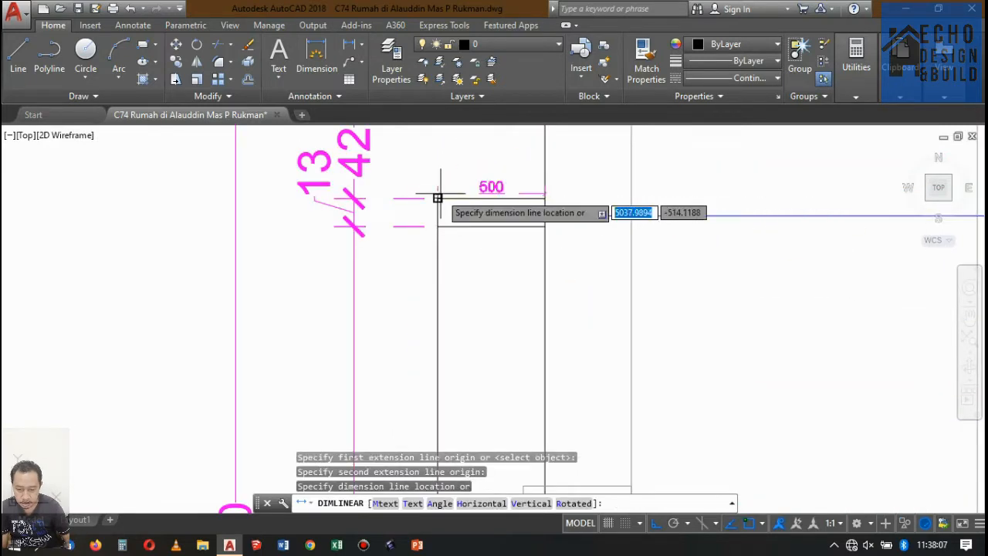
scroll(441, 199, "down", 2)
scroll(458, 186, "up", 2)
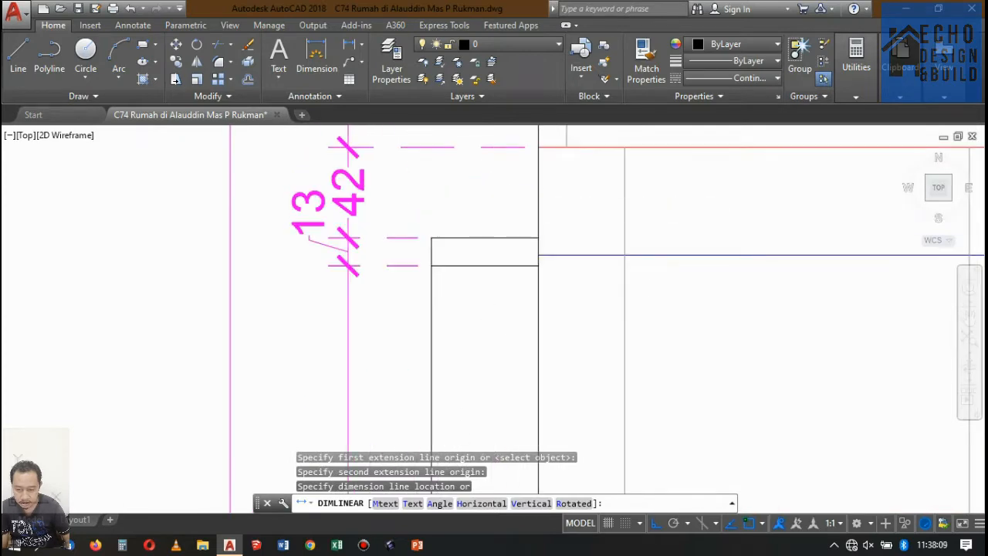
key("Escape")
Step: Check the front edge of Potongan A-A against the rooftop and floor plans above it
scroll(421, 214, "down", 8)
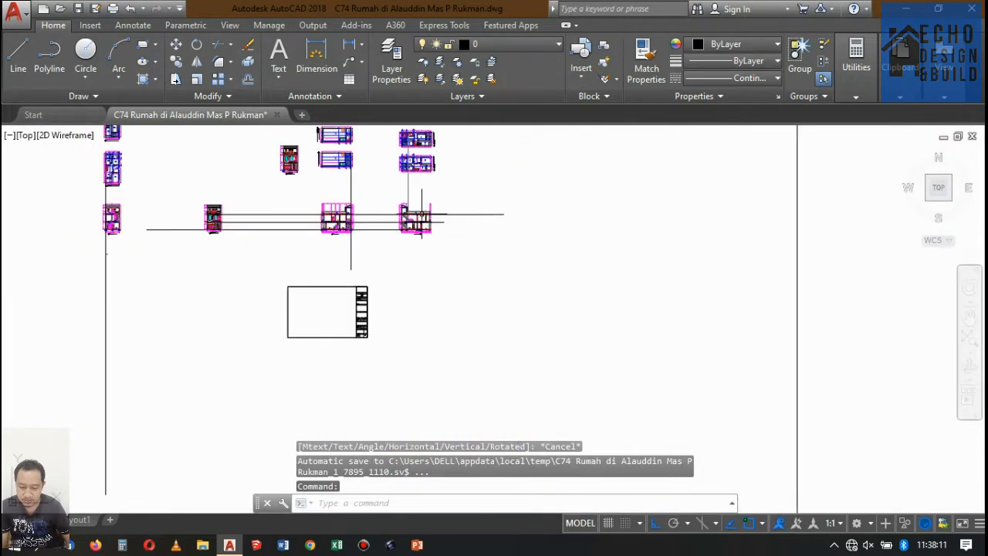
scroll(421, 215, "up", 5)
scroll(529, 201, "down", 2)
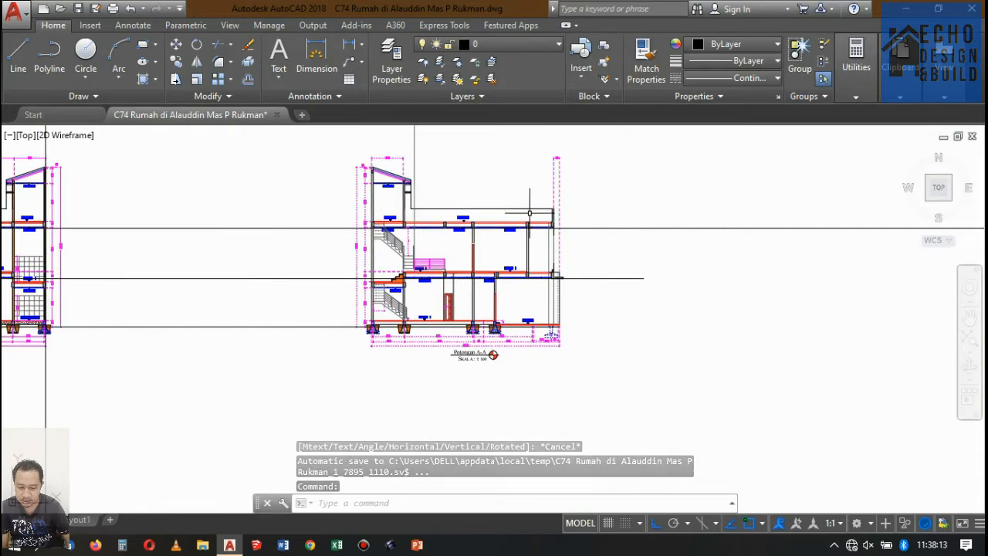
scroll(530, 213, "down", 3)
scroll(505, 232, "up", 4)
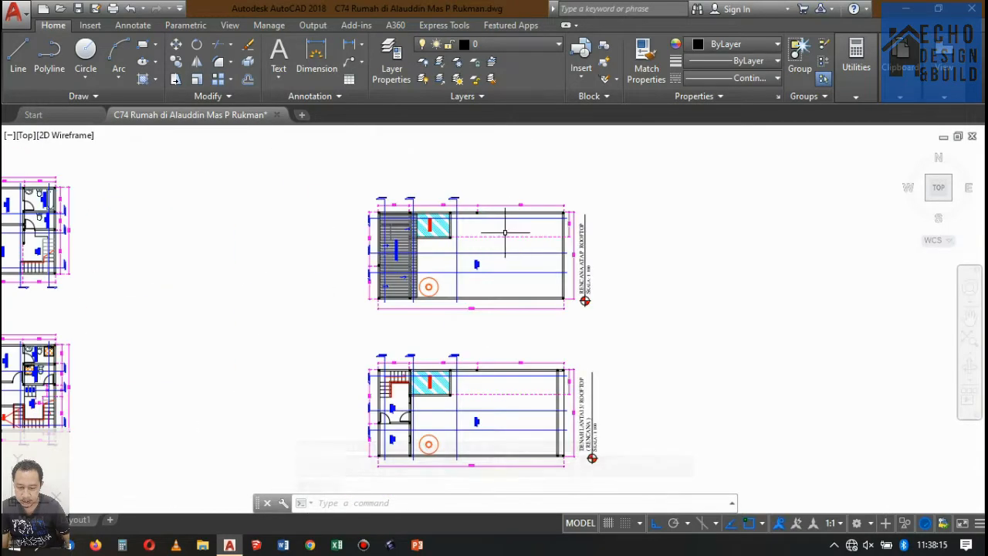
scroll(505, 233, "down", 4)
scroll(497, 331, "up", 2)
scroll(494, 244, "down", 4)
scroll(501, 321, "up", 4)
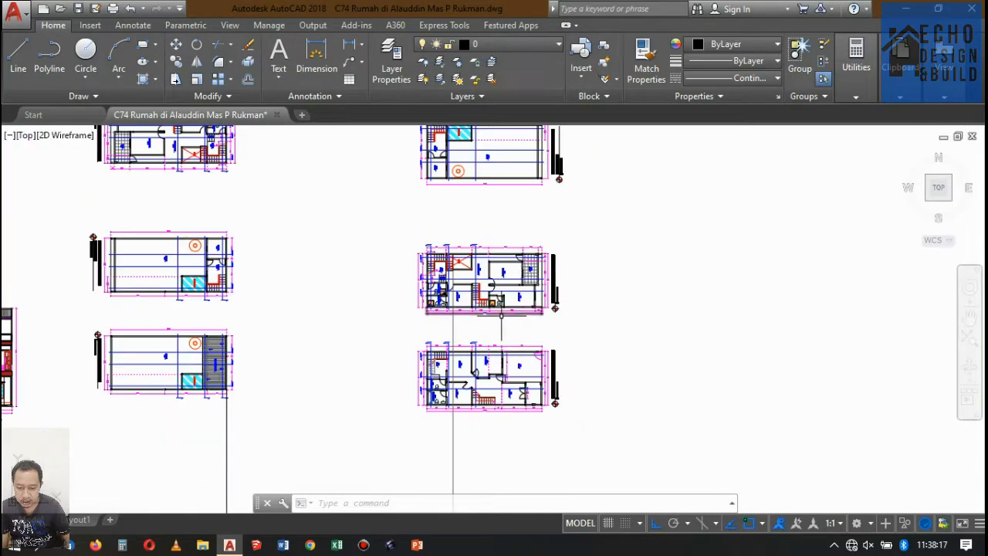
Step: Examine the balcony's front edge and the adjoining bedroom's front wall in the Denah Lantai 2 plan
scroll(501, 314, "up", 5)
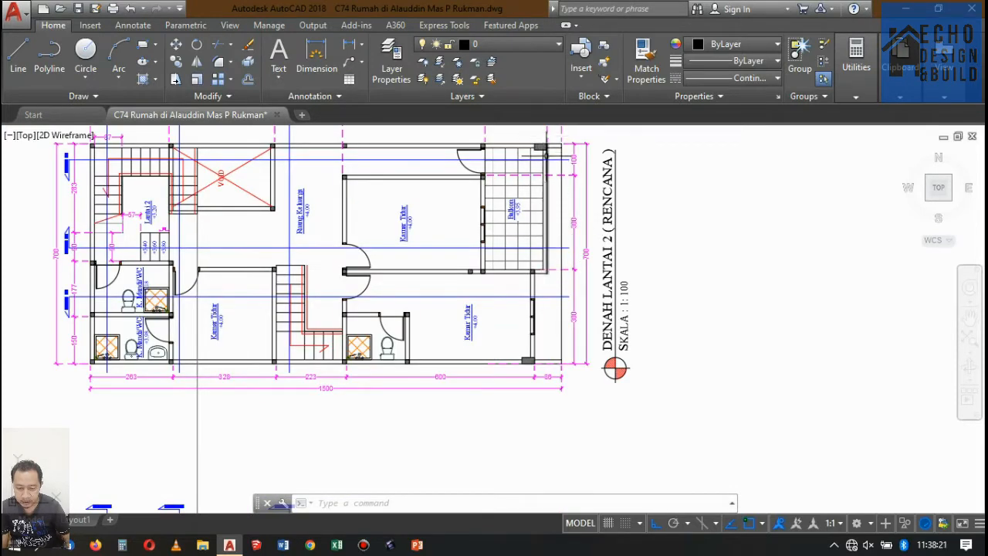
scroll(552, 289, "up", 2)
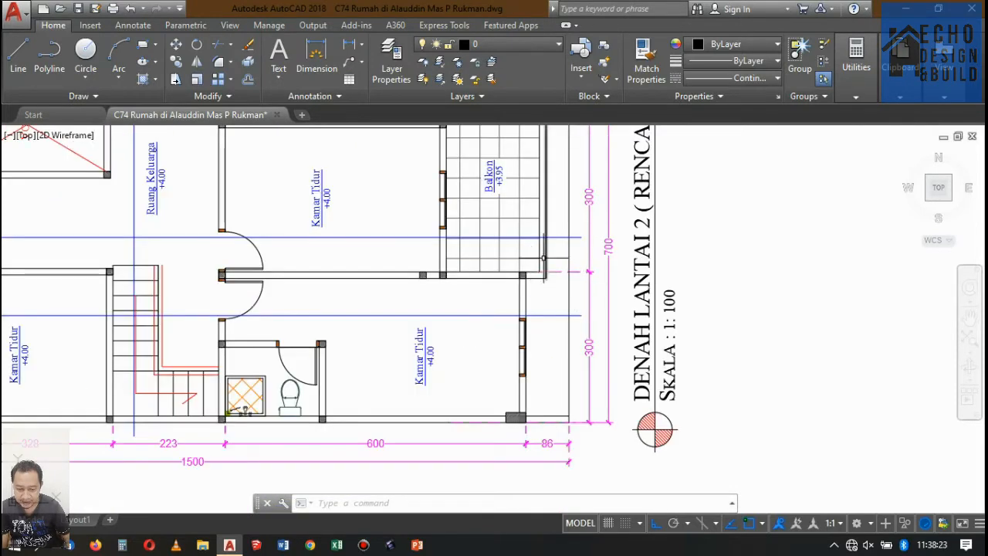
scroll(544, 258, "down", 5)
scroll(456, 277, "up", 7)
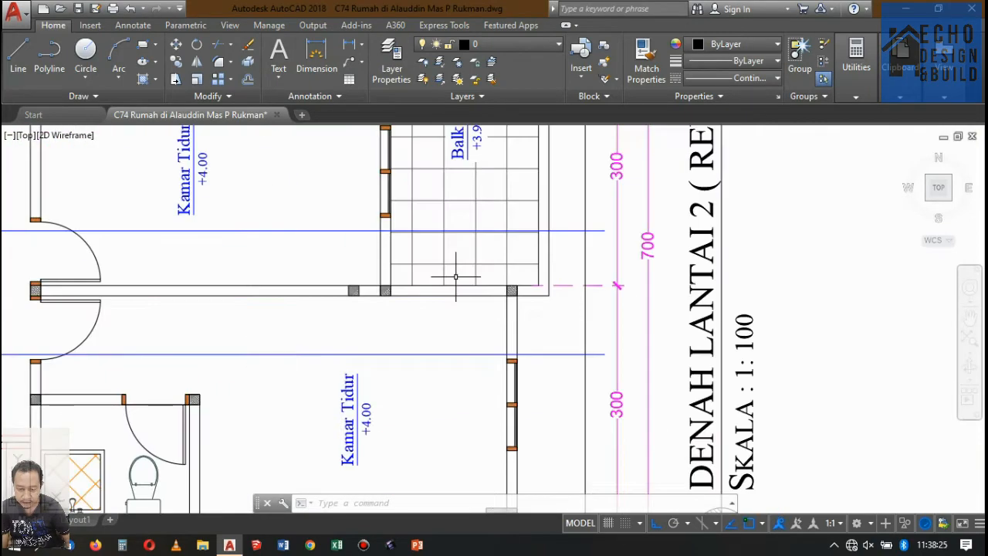
scroll(558, 289, "down", 4)
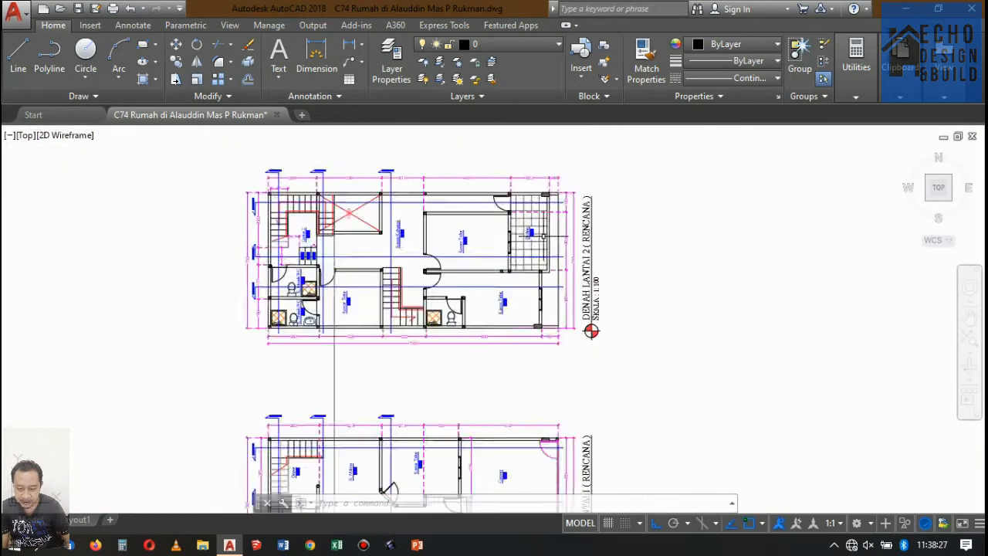
scroll(531, 230, "up", 5)
scroll(523, 231, "down", 6)
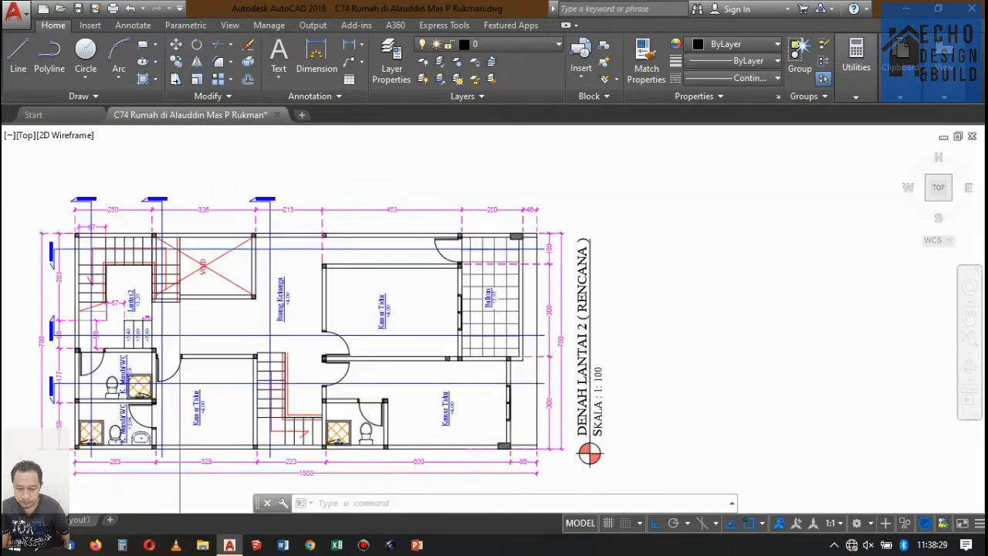
scroll(463, 203, "up", 2)
scroll(518, 225, "down", 1)
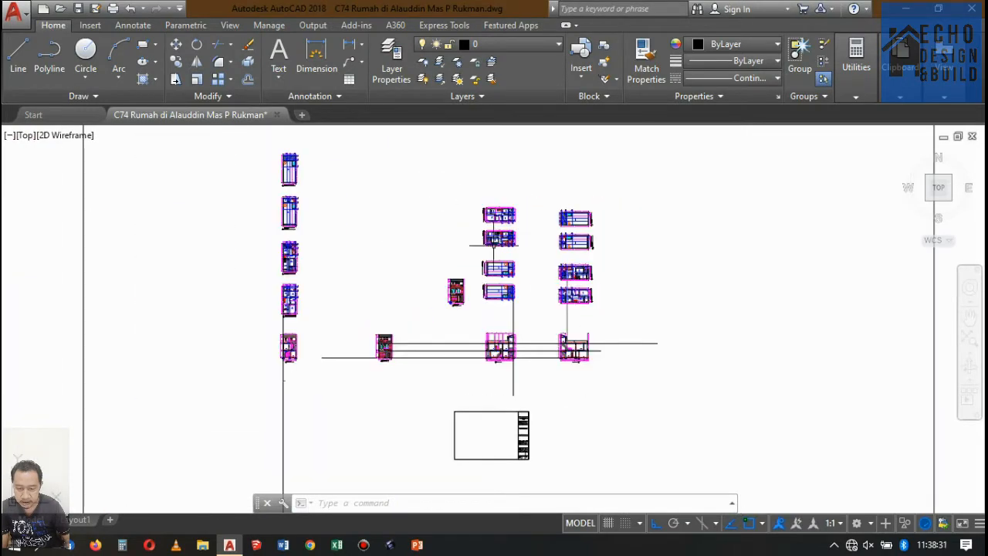
Step: Examine the projecting front frame and its vertical dimensions in the Tampak Samping Kiri drawing
scroll(486, 258, "up", 1)
scroll(550, 264, "down", 2)
scroll(487, 281, "up", 1)
scroll(553, 317, "down", 2)
scroll(504, 206, "up", 6)
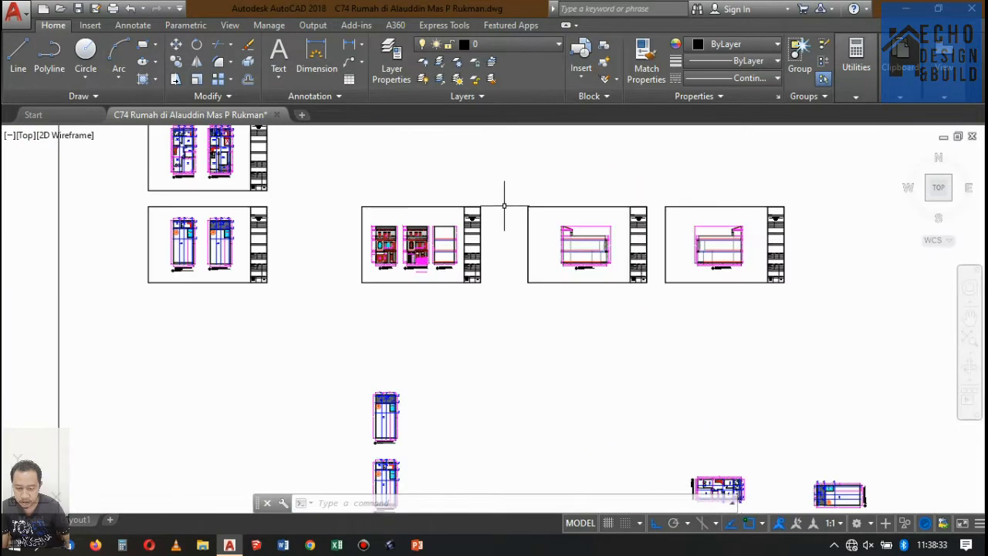
scroll(351, 250, "up", 2)
scroll(633, 245, "up", 4)
scroll(640, 269, "down", 4)
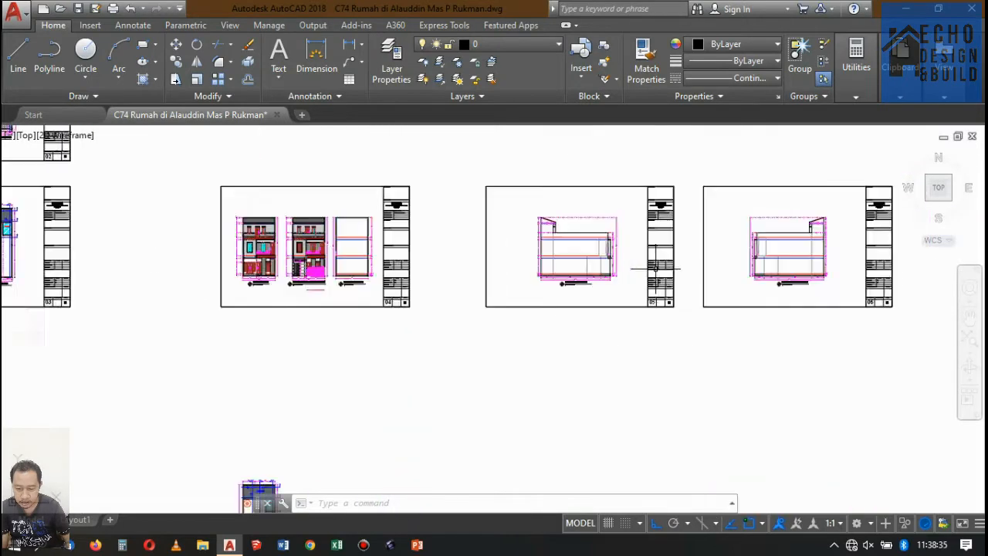
scroll(610, 247, "up", 4)
scroll(533, 209, "up", 4)
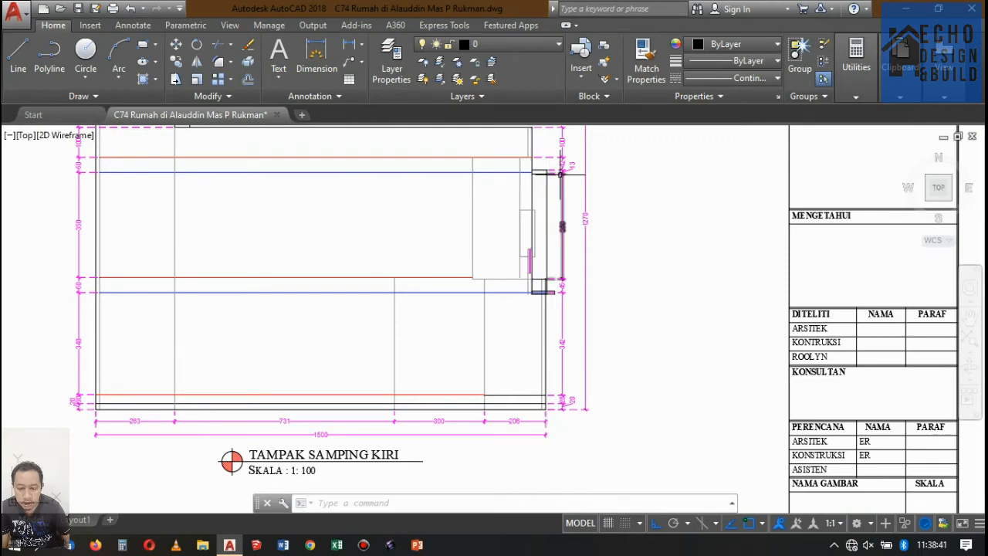
Step: Examine the balcony's corner column and front projection dimensions in the Denah Lantai 2 plan above Potongan A-A
scroll(560, 173, "down", 8)
scroll(486, 262, "up", 3)
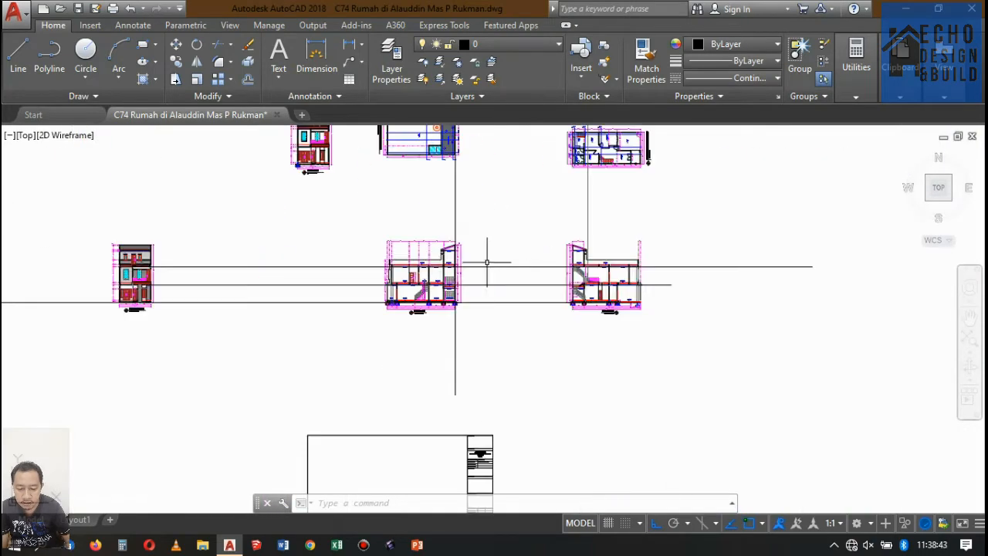
scroll(433, 276, "up", 2)
scroll(481, 257, "down", 5)
scroll(529, 204, "up", 4)
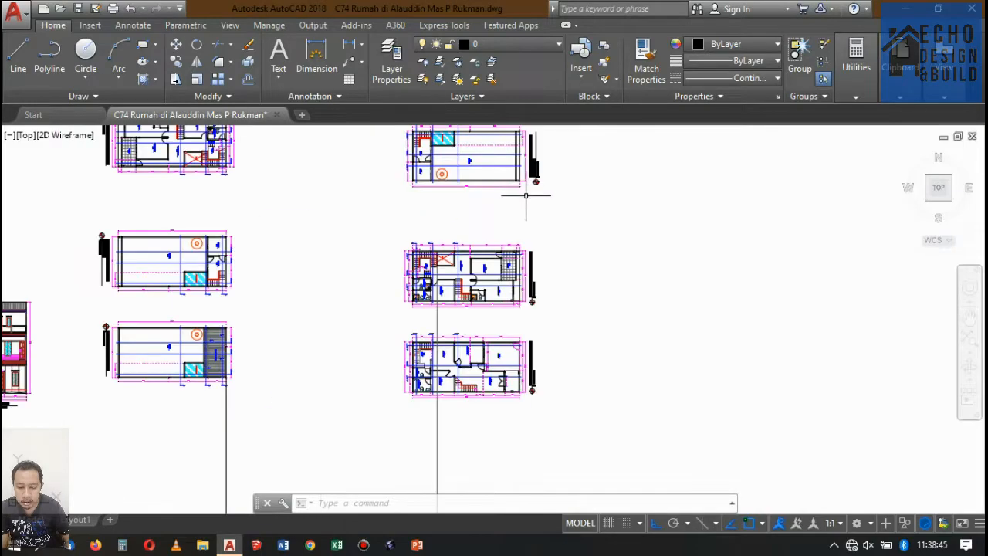
scroll(525, 195, "up", 5)
scroll(517, 196, "down", 4)
scroll(507, 196, "up", 4)
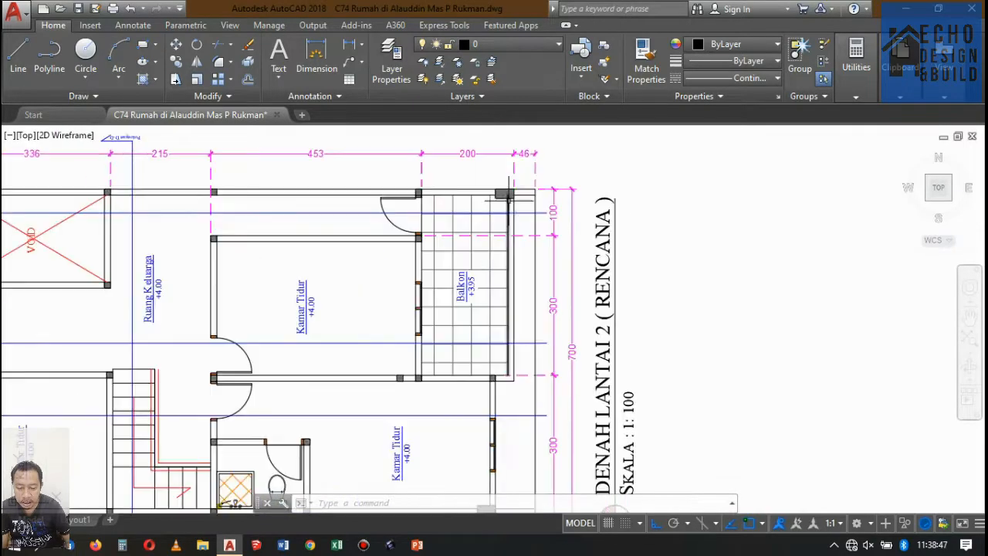
scroll(524, 153, "down", 3)
scroll(511, 202, "up", 3)
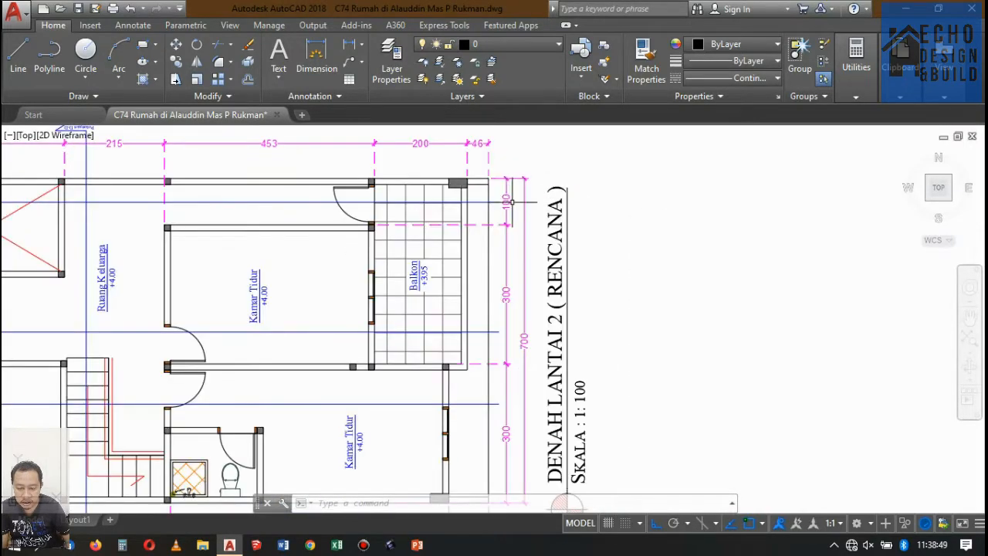
scroll(484, 174, "up", 4)
scroll(487, 187, "down", 8)
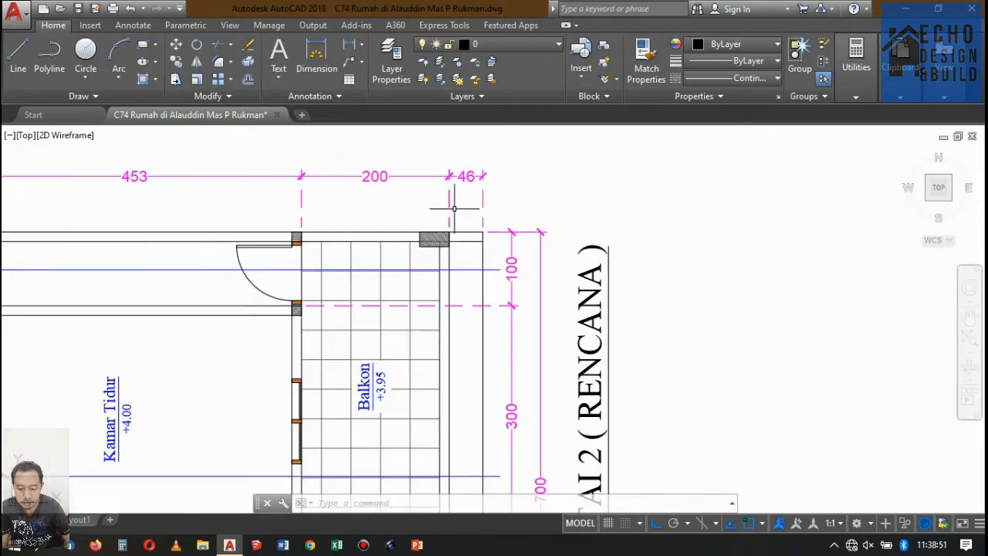
Step: Compare the balcony front in the Denah Lantai 2 plan with the second-floor front edge and canopy slab in Potongan A-A
scroll(457, 251, "up", 3)
scroll(457, 251, "down", 5)
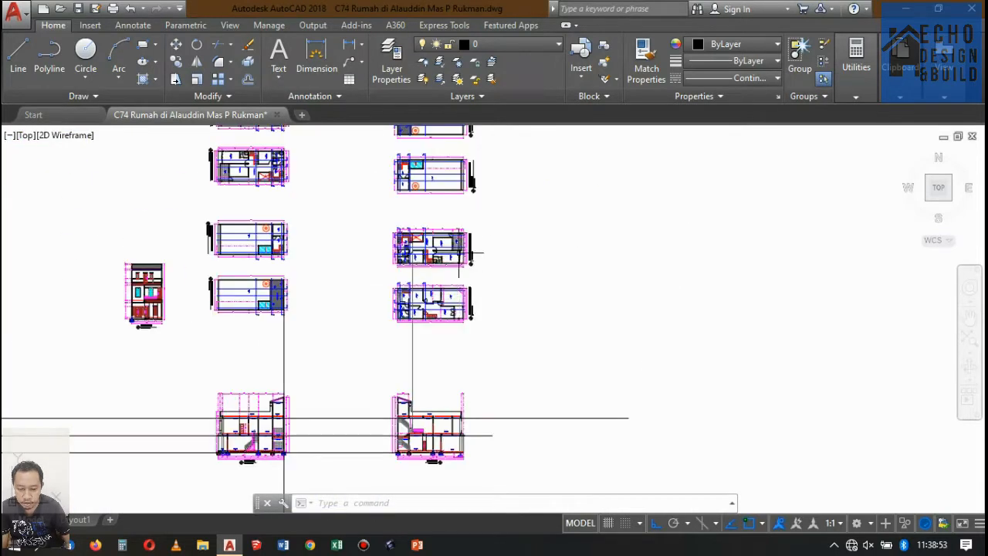
scroll(455, 278, "up", 5)
scroll(455, 309, "down", 5)
scroll(455, 308, "up", 8)
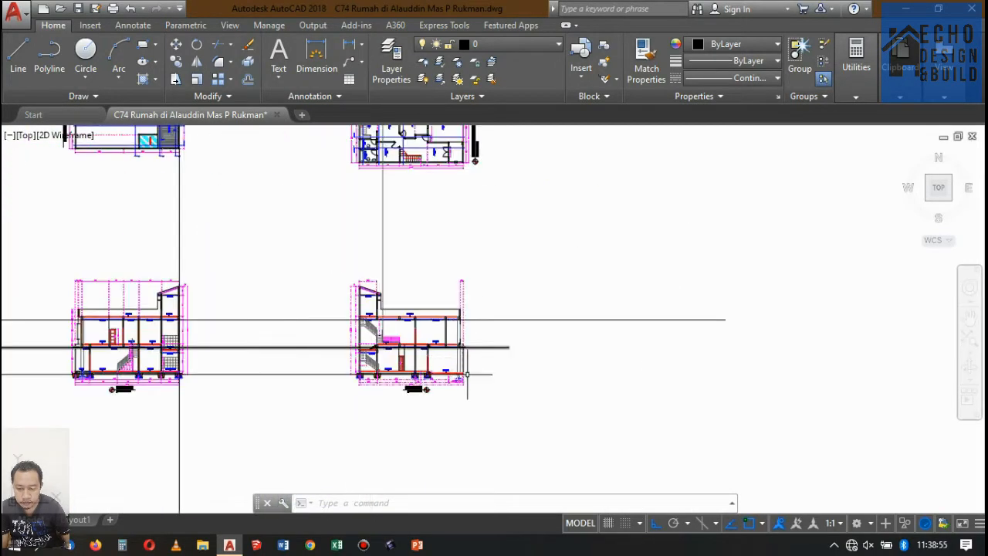
scroll(457, 309, "up", 3)
scroll(458, 309, "down", 3)
scroll(458, 309, "up", 4)
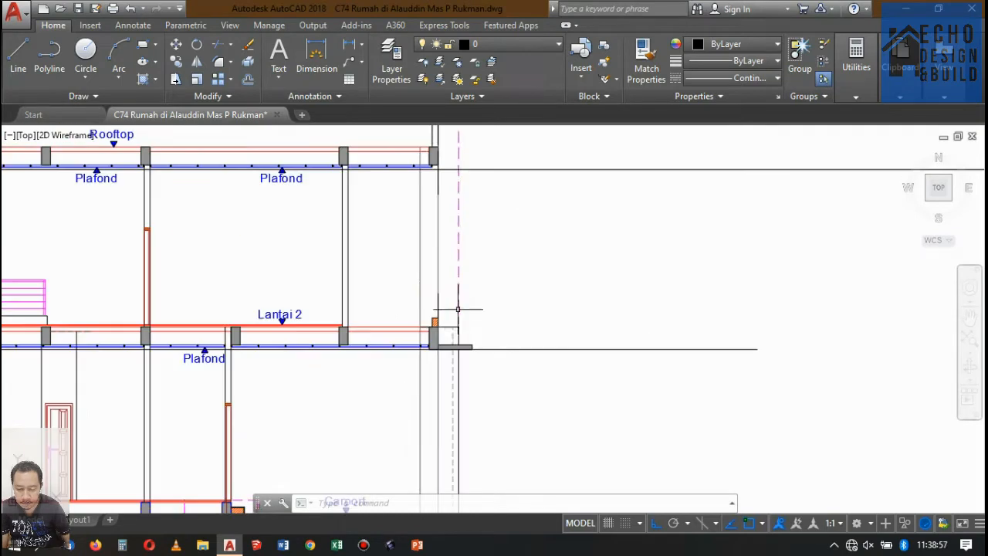
Step: Move the short vertical line at the front edge below the rooftop beam 0.5 outward in Potongan A-A
scroll(456, 325, "down", 2)
scroll(465, 227, "up", 3)
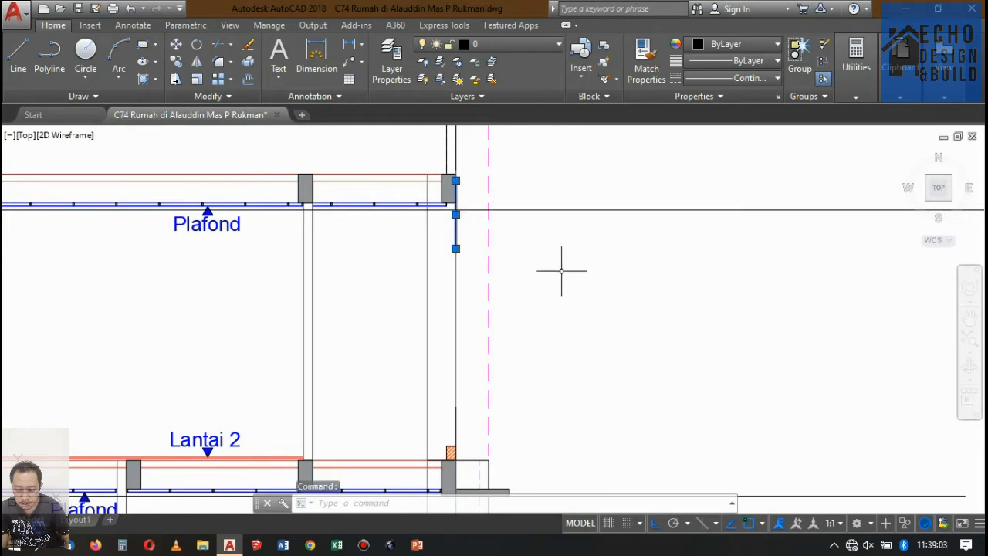
type("m")
key("Return")
left_click(525, 294)
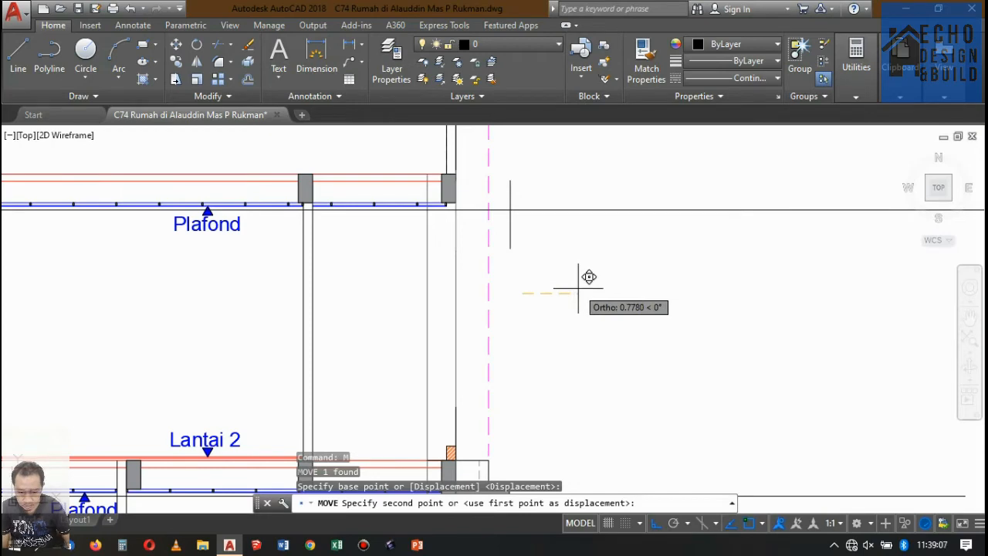
type("0.5")
key("Return")
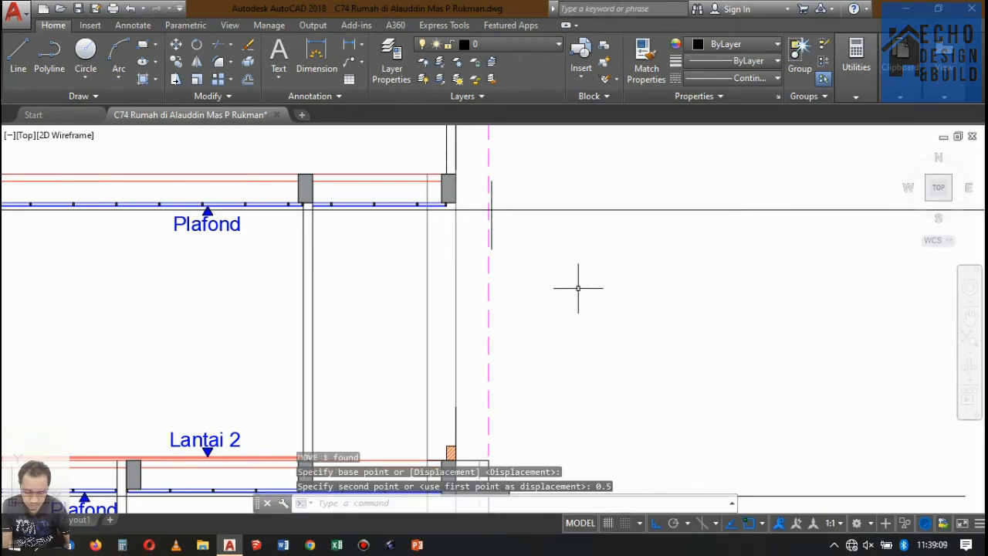
Step: Compare the moved vertical line with the front edge of the second-floor canopy slab in Potongan A-A
scroll(530, 214, "down", 5)
scroll(530, 260, "up", 3)
scroll(533, 320, "up", 3)
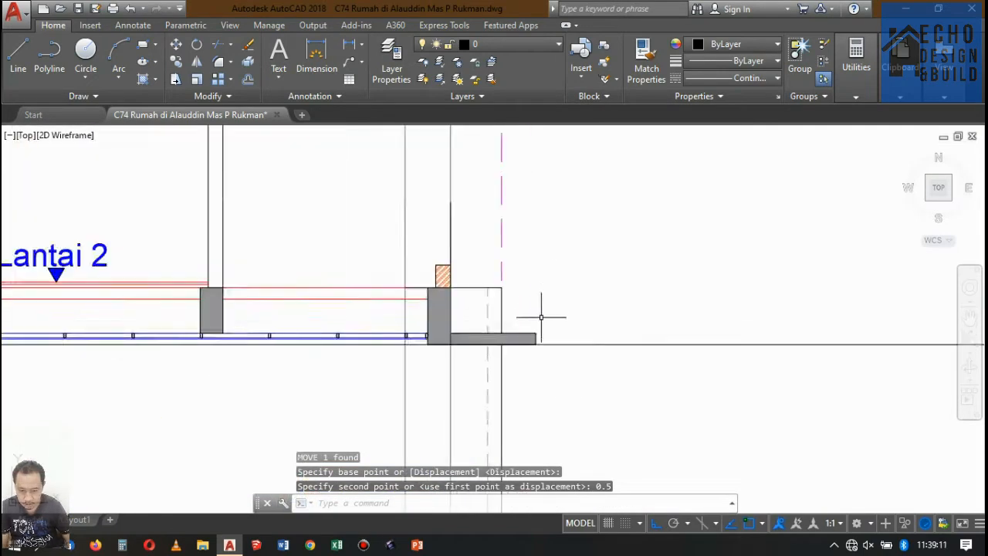
scroll(530, 249, "down", 4)
scroll(530, 248, "up", 4)
scroll(540, 210, "down", 5)
scroll(540, 221, "up", 5)
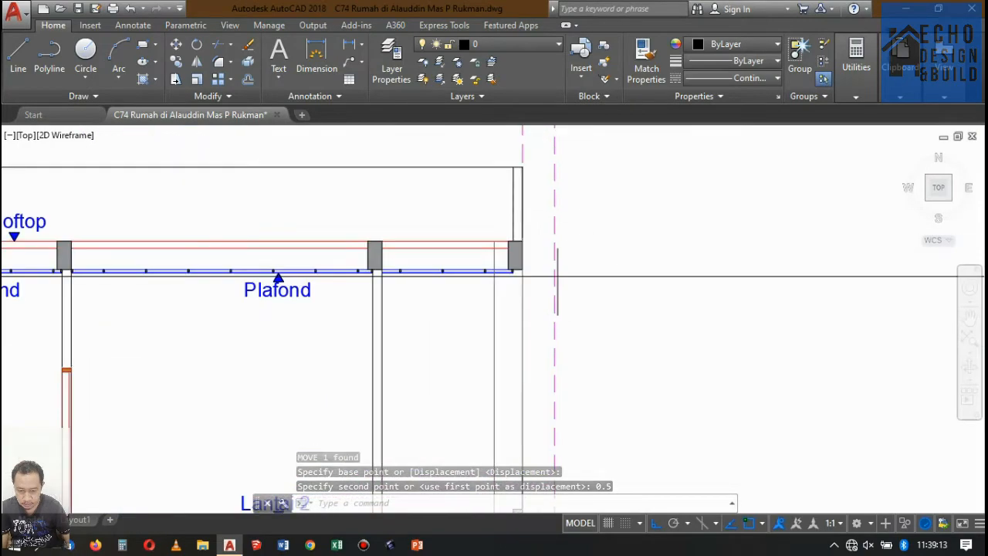
Step: Copy the upper horizontal reference line in Tampak Depan from the underside to the top corner of the grey frame band
scroll(551, 247, "down", 8)
scroll(540, 230, "up", 2)
scroll(502, 232, "down", 4)
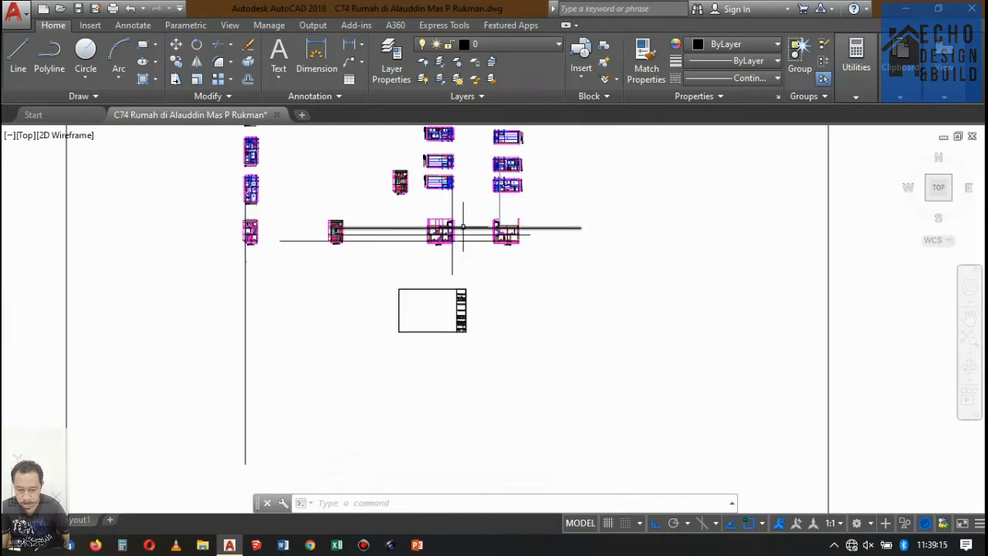
scroll(448, 232, "up", 6)
scroll(466, 230, "up", 3)
scroll(485, 216, "down", 5)
scroll(395, 196, "up", 6)
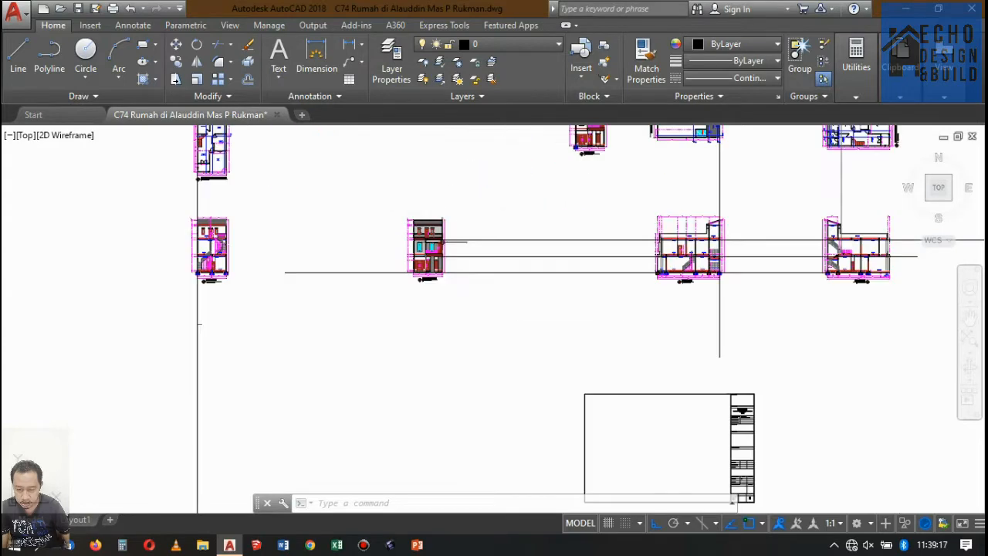
scroll(378, 226, "up", 4)
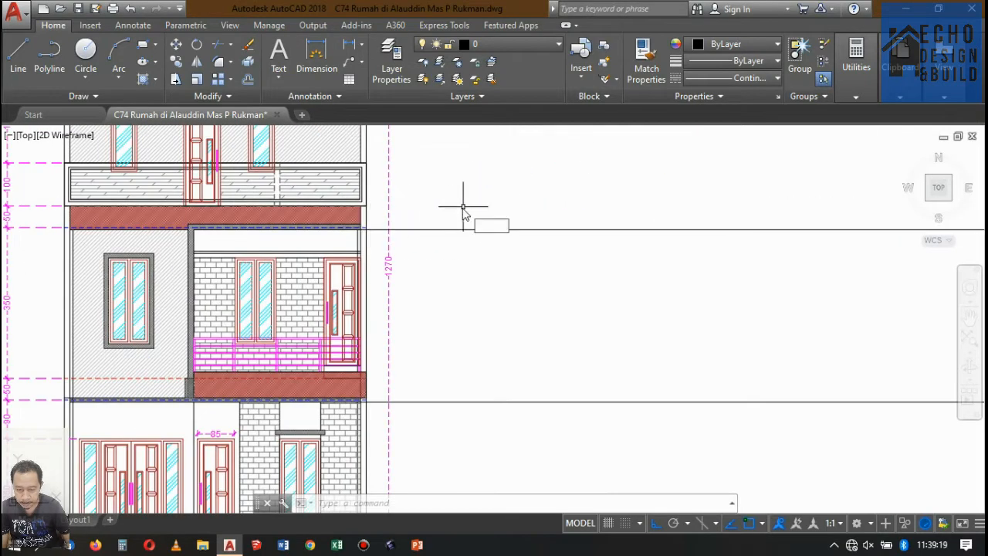
type("L")
key("Escape")
left_click(443, 249)
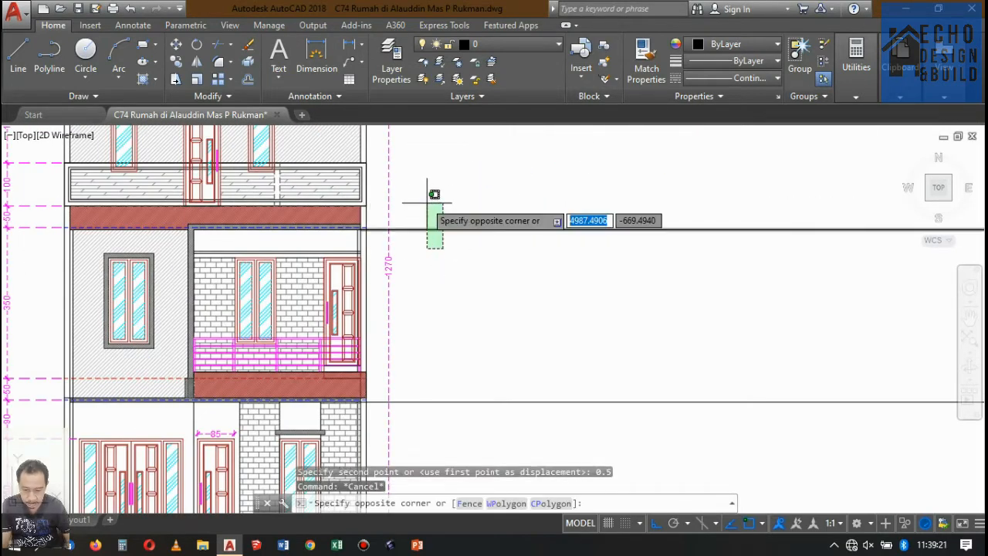
left_click(423, 202)
left_click(176, 61)
scroll(375, 224, "up", 6)
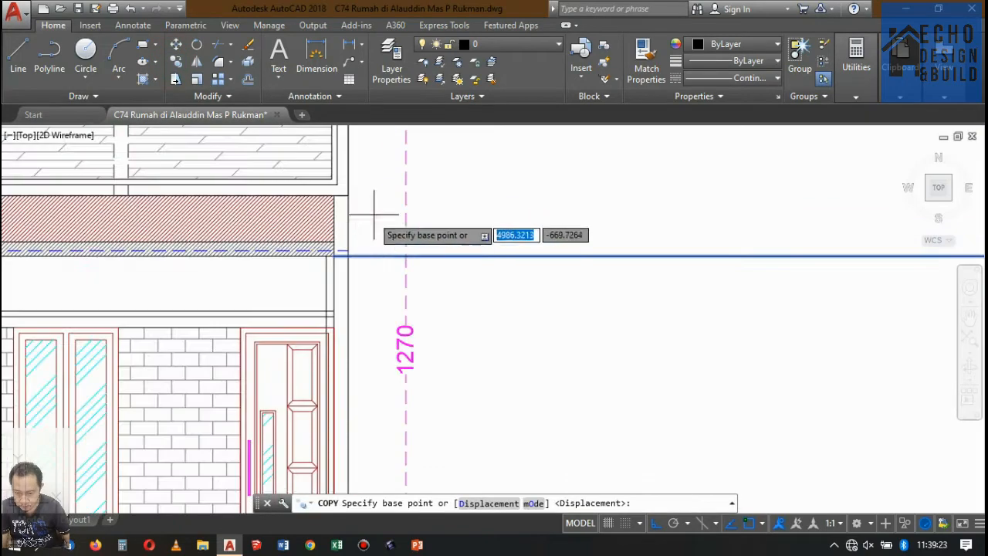
left_click(319, 250)
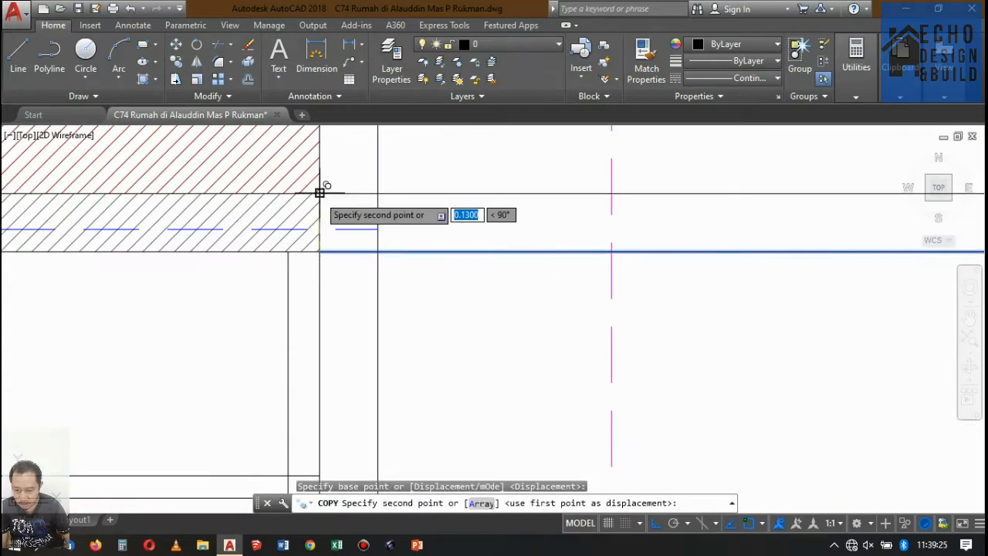
left_click(319, 193)
Step: Place another copy of the reference line at the top edge of the lower grey band beneath the balcony in Tampak Depan
scroll(360, 199, "down", 7)
scroll(360, 257, "up", 5)
scroll(351, 266, "up", 4)
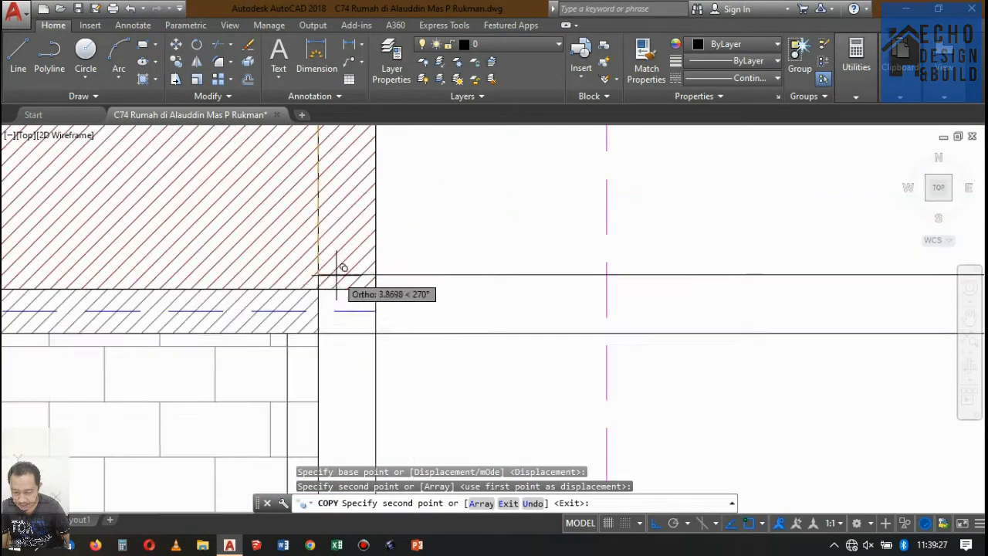
left_click(320, 284)
scroll(313, 274, "down", 9)
scroll(309, 262, "down", 3)
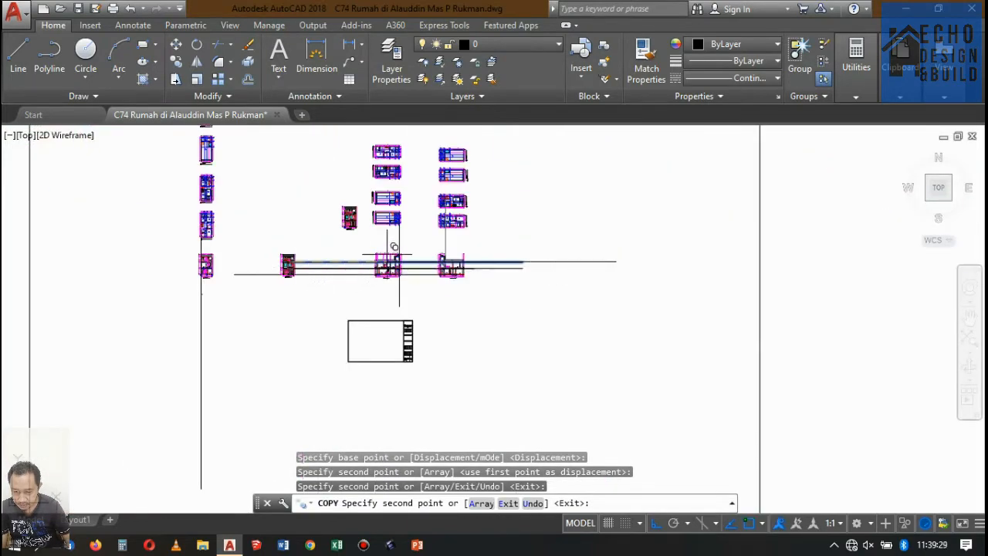
key("Return")
Step: Trim the moved vertical line above the upper pair of horizontal reference lines in Potongan A-A
scroll(463, 324, "up", 10)
scroll(561, 369, "up", 2)
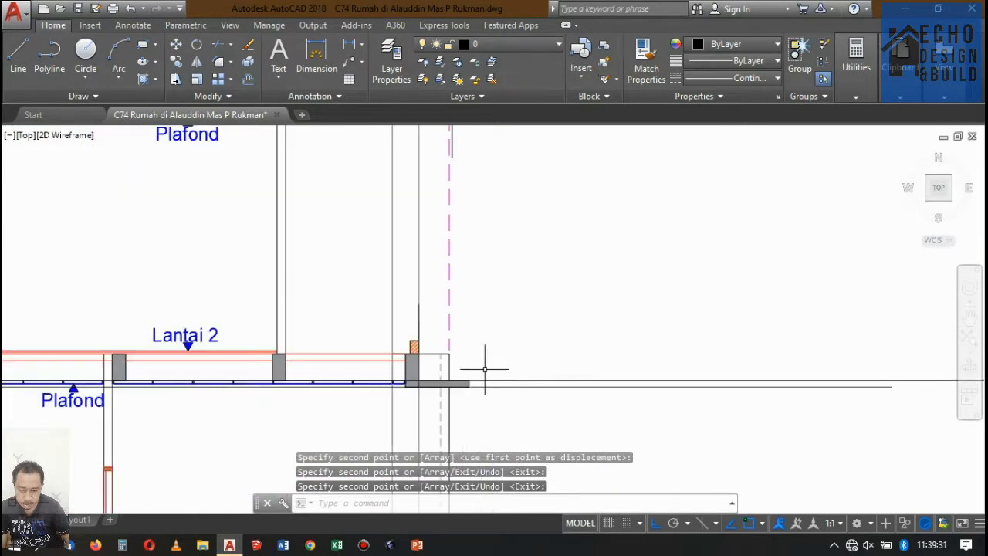
scroll(467, 309, "down", 5)
scroll(463, 255, "up", 8)
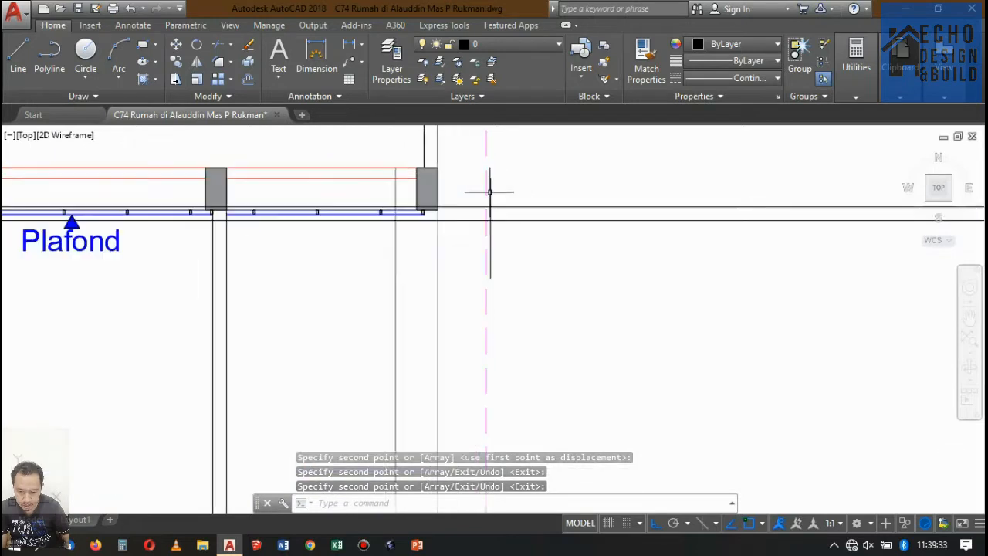
type("tr")
key("space")
scroll(492, 200, "up", 3)
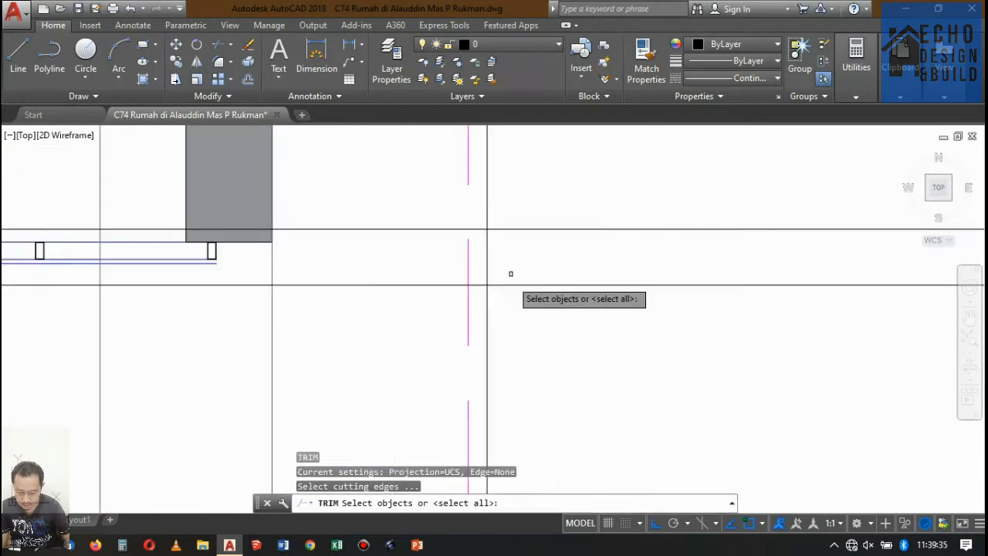
left_click(520, 315)
left_click(481, 210)
key("space")
left_click(484, 197)
left_click(485, 193)
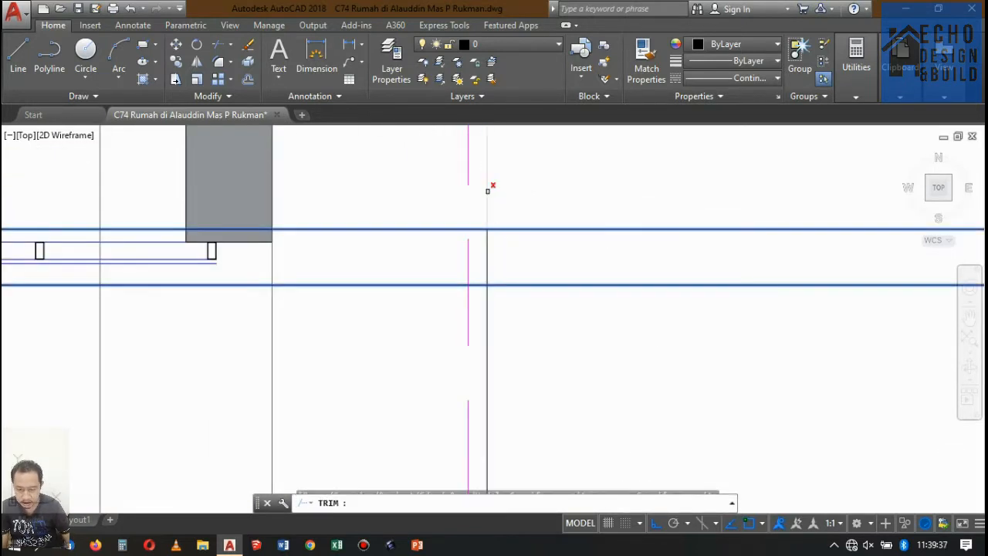
Step: Trim the two upper reference lines where they run past the vertical frame line on the front side
left_click(535, 300)
left_click(496, 191)
left_click(497, 191)
left_click(496, 191)
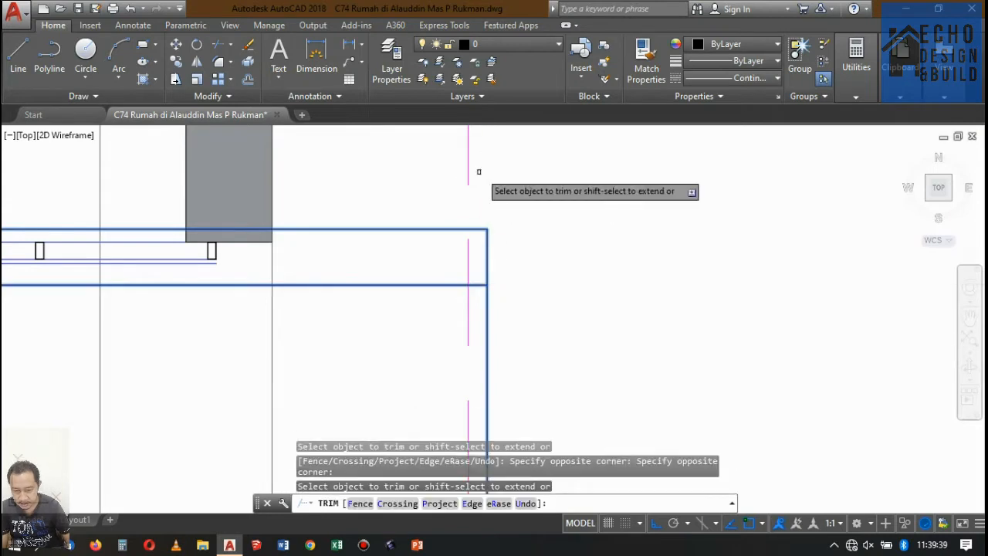
scroll(497, 192, "down", 3)
key("space")
Step: Extend the vertical frame line down to the top of the second-floor canopy slab in Potongan A-A
left_click(533, 189)
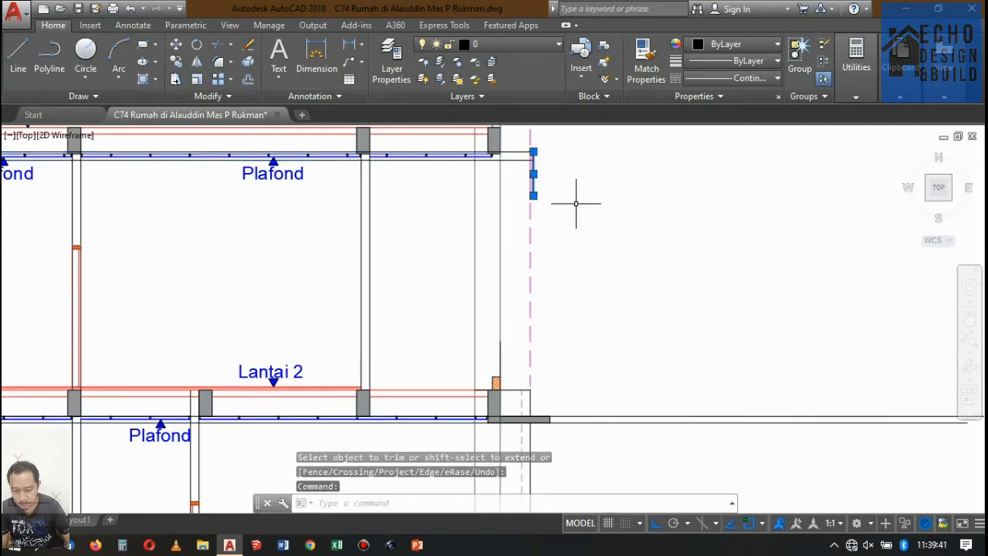
key("Escape")
type("ex")
key("space")
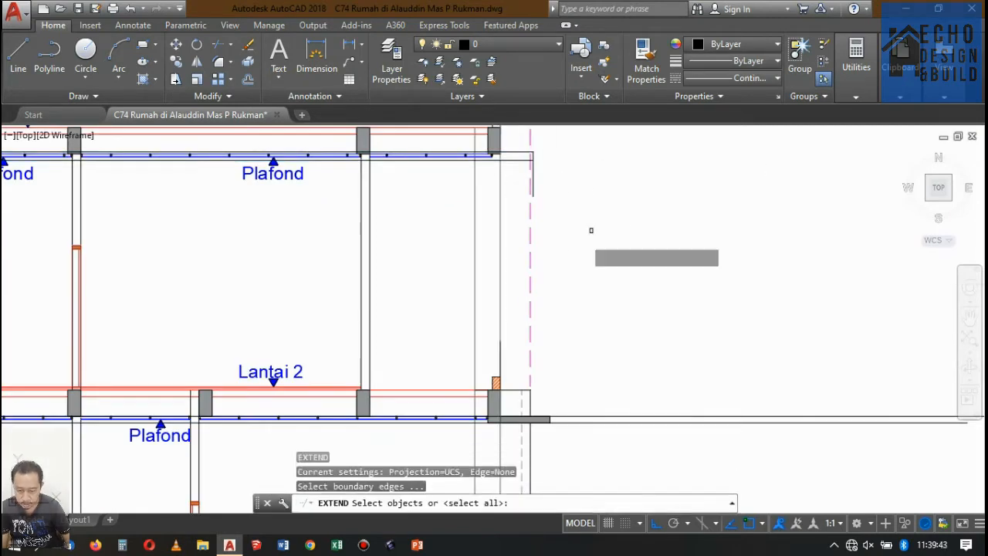
key("space")
scroll(541, 415, "up", 2)
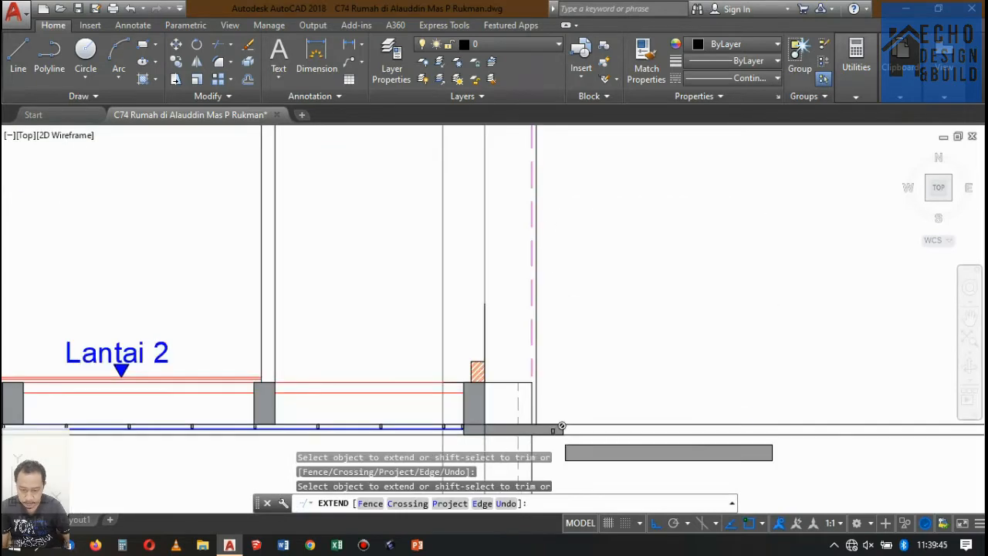
Step: Erase the two horizontal reference lines running through the second-floor canopy slab
scroll(564, 335, "down", 3)
scroll(564, 335, "up", 3)
left_click(577, 355)
left_click(558, 295)
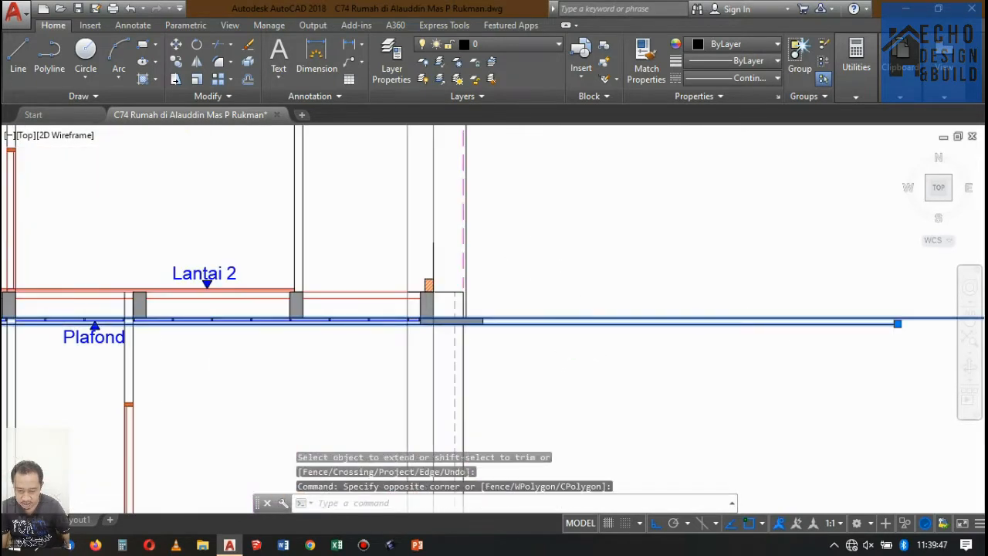
scroll(632, 245, "down", 4)
key("Delete")
scroll(541, 225, "up", 6)
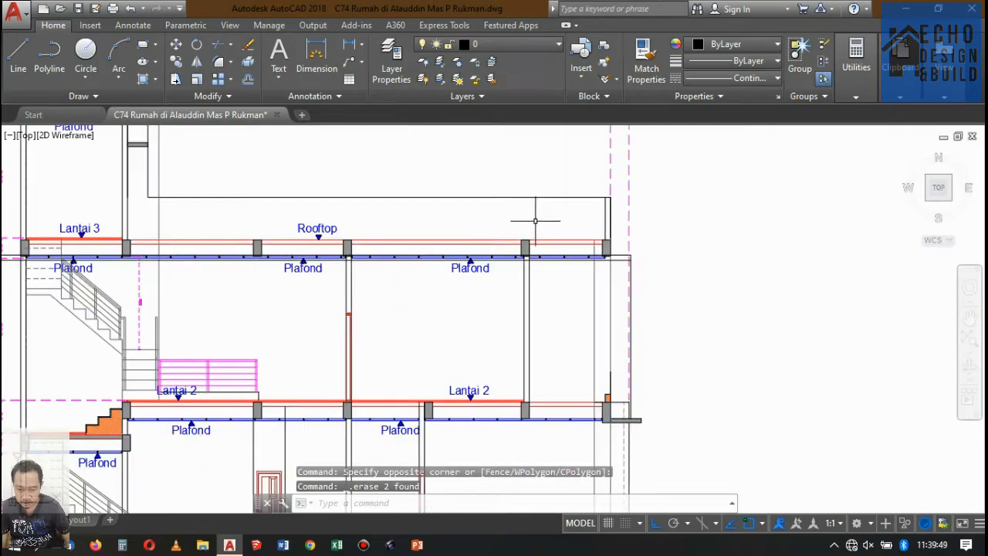
Step: Compare the front frame outline in Potongan A-A with the frame's lower corner beside the balcony in Tampak Depan
scroll(697, 310, "down", 5)
scroll(672, 286, "up", 4)
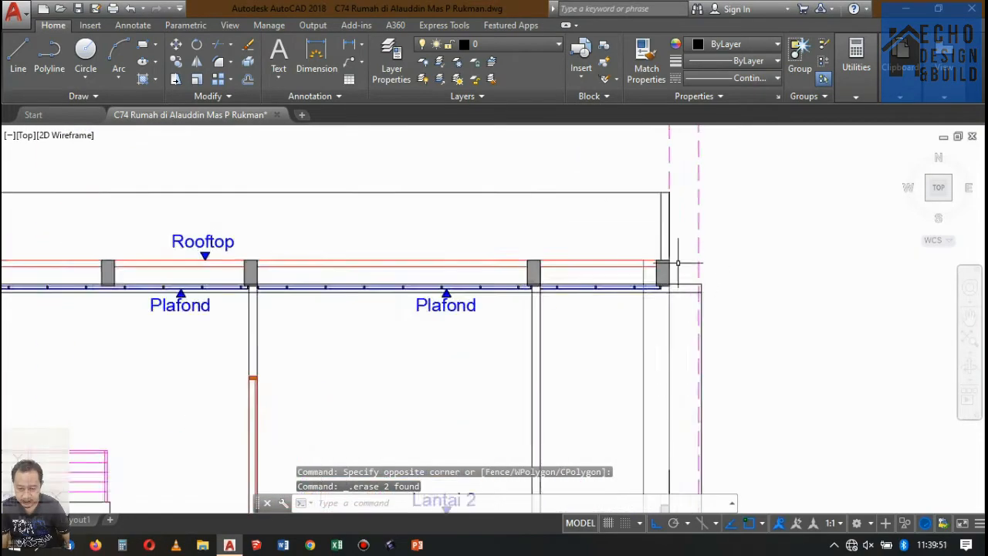
scroll(673, 267, "down", 4)
scroll(675, 337, "up", 5)
scroll(682, 324, "up", 4)
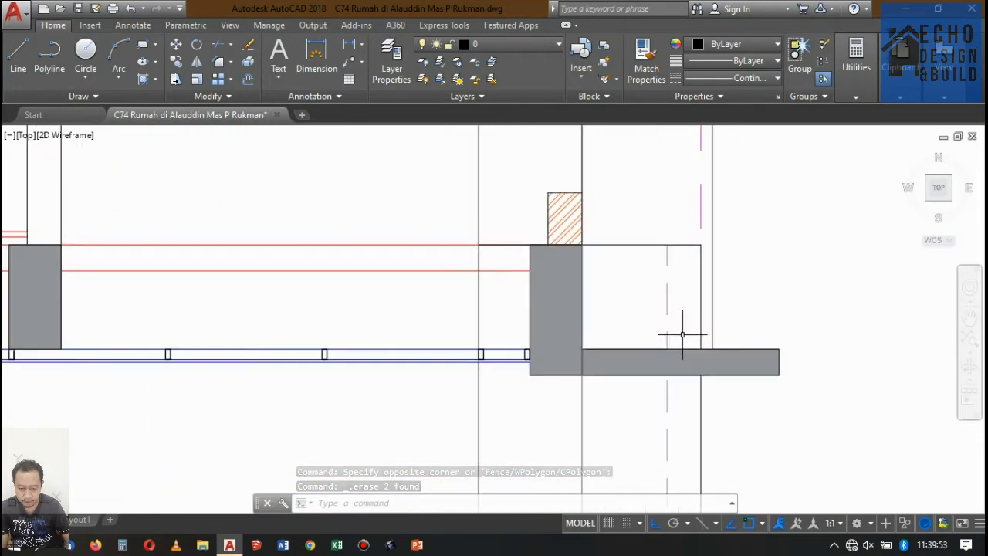
scroll(679, 337, "down", 9)
scroll(680, 319, "up", 2)
scroll(663, 340, "down", 8)
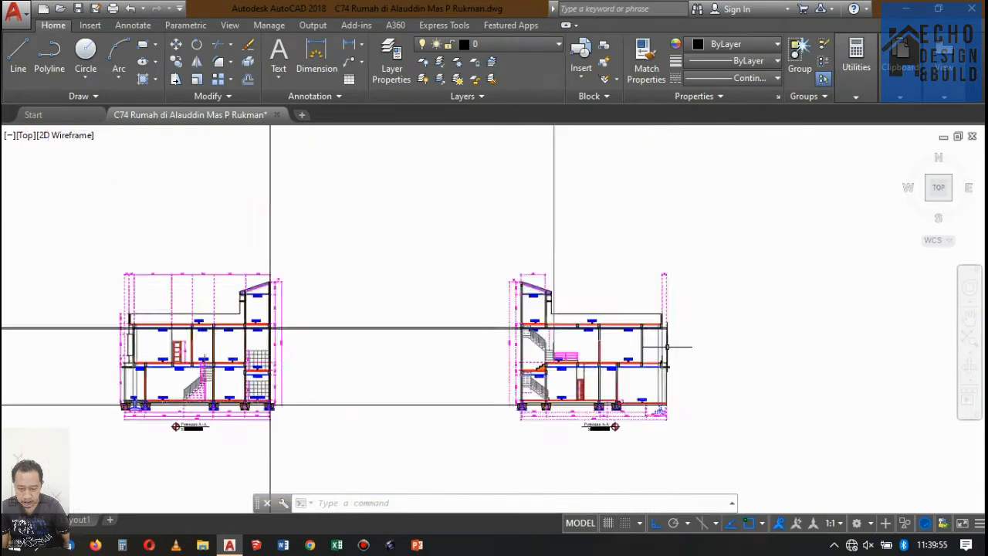
scroll(585, 351, "up", 2)
scroll(575, 347, "up", 2)
scroll(567, 349, "down", 5)
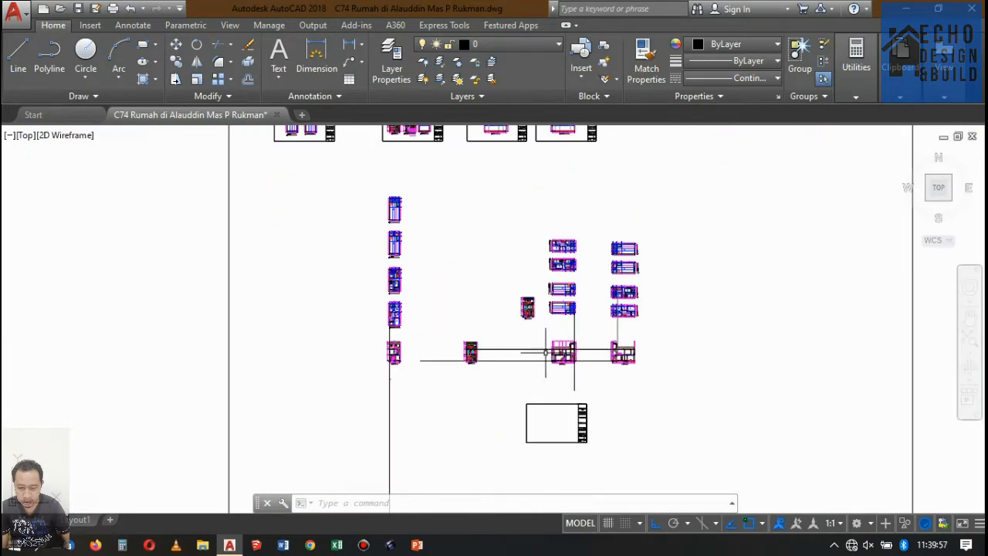
scroll(471, 359, "up", 6)
scroll(470, 386, "up", 12)
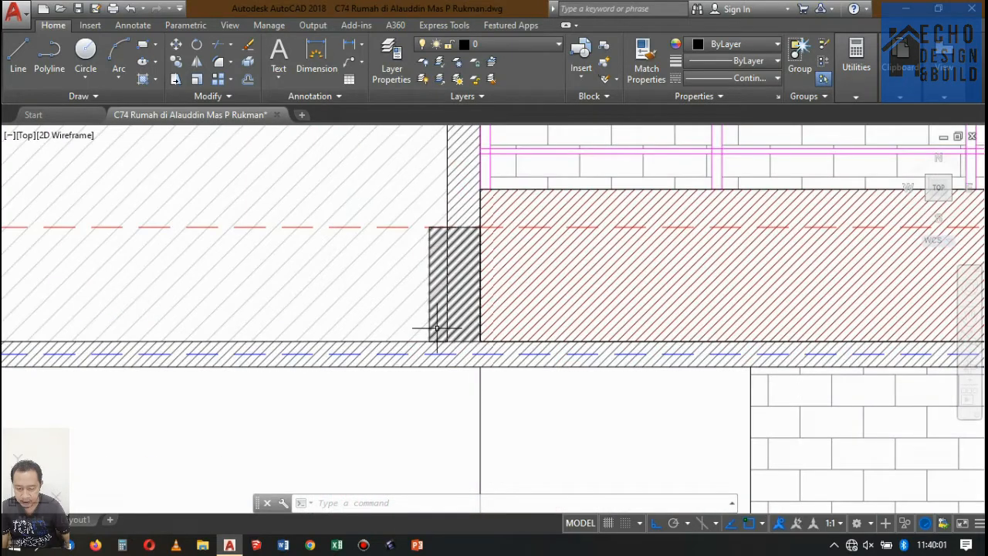
type("l")
key("Return")
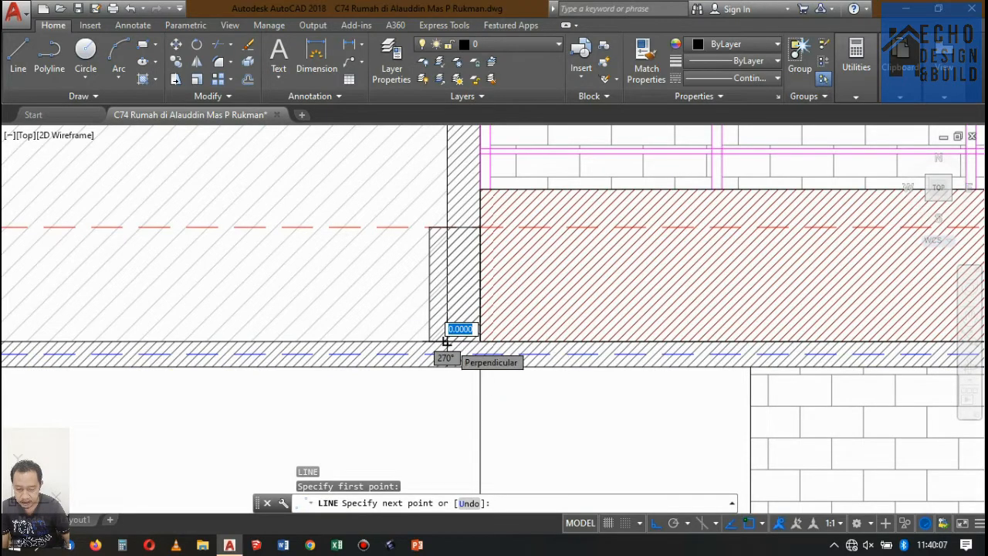
scroll(452, 330, "down", 8)
key("Escape")
scroll(463, 308, "down", 3)
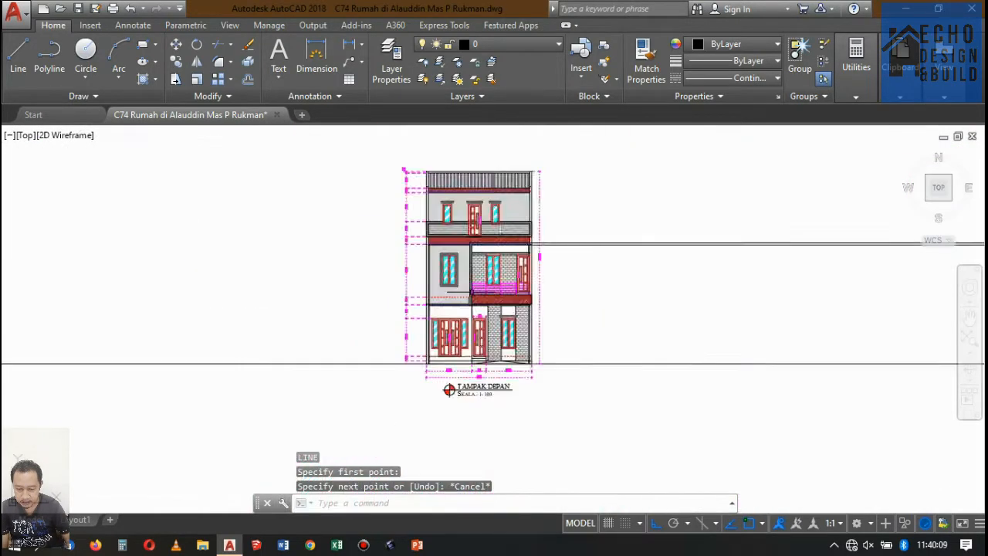
Step: Examine the canopy slab, frame line and front column below the second floor in Potongan A-A
scroll(470, 292, "down", 3)
scroll(888, 270, "up", 2)
scroll(873, 345, "up", 4)
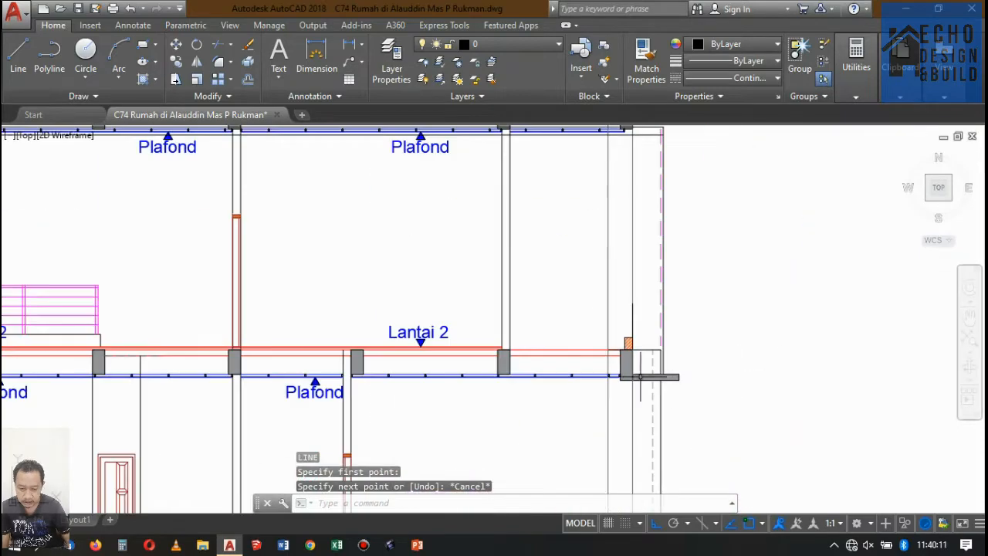
scroll(704, 348, "down", 4)
scroll(695, 340, "up", 4)
scroll(586, 309, "down", 5)
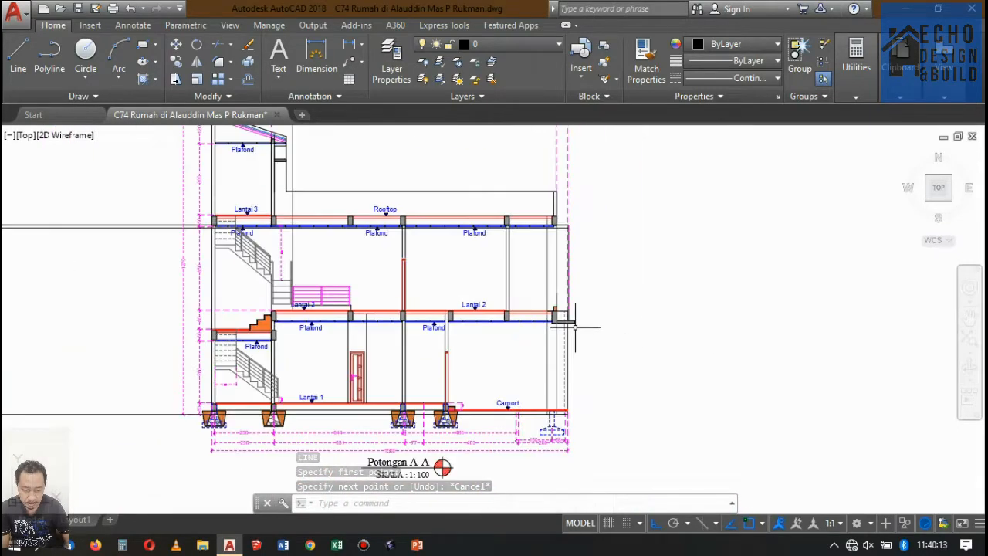
scroll(610, 279, "up", 4)
scroll(593, 332, "down", 4)
scroll(562, 284, "up", 4)
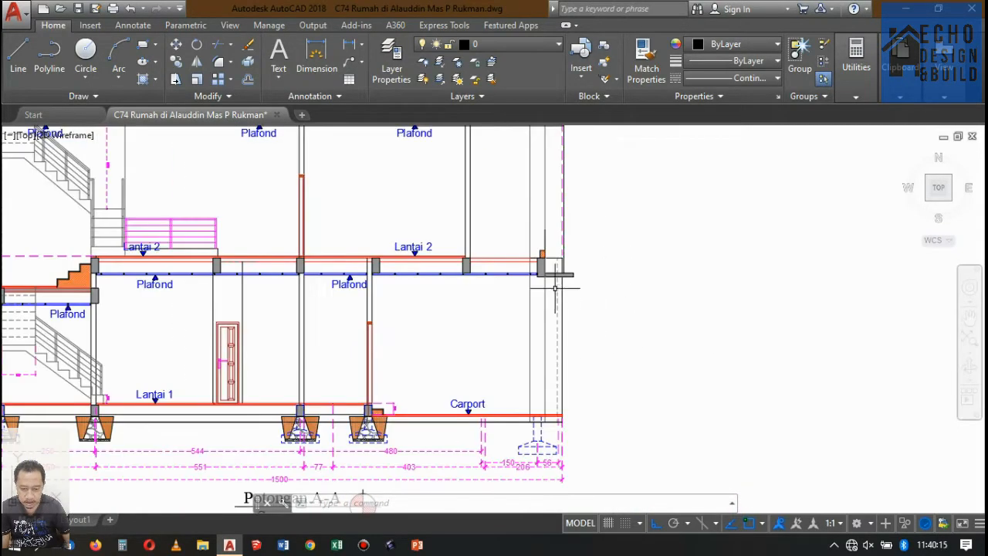
scroll(557, 287, "down", 1)
scroll(563, 386, "up", 2)
scroll(548, 342, "up", 4)
scroll(568, 311, "down", 4)
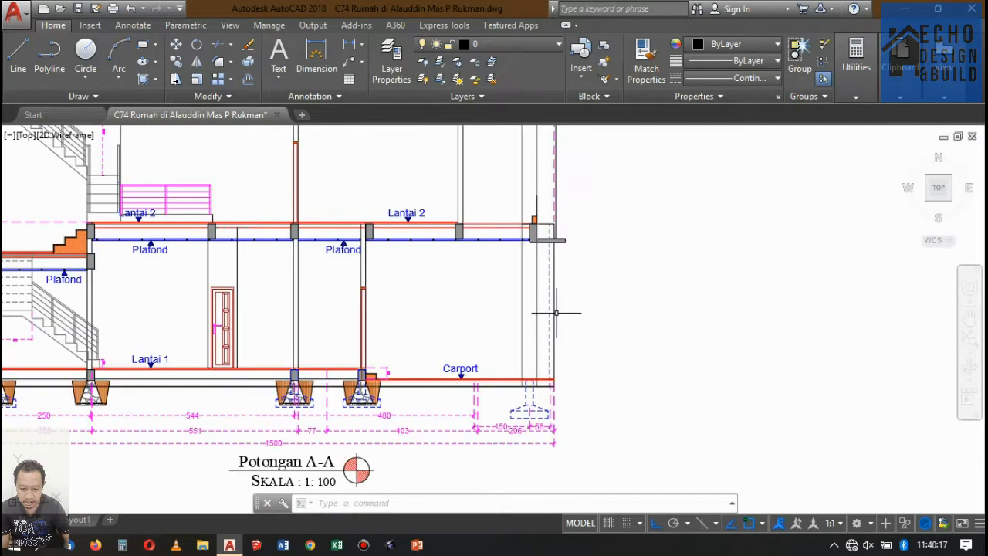
Step: Measure the second-floor canopy slab's projection beyond the frame line with a temporary linear dimension, and erase that dimension
scroll(548, 206, "up", 4)
left_click(349, 44)
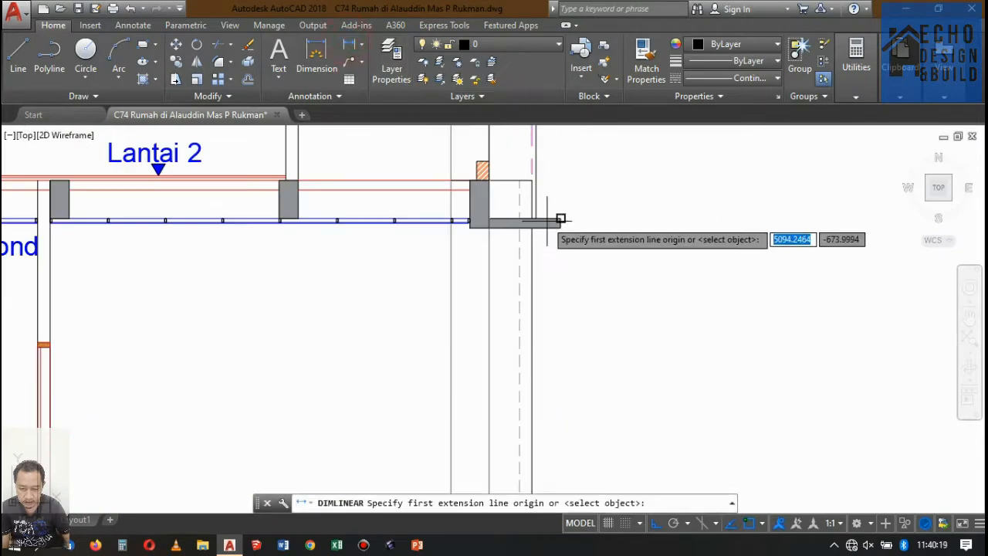
left_click(560, 227)
left_click(560, 227)
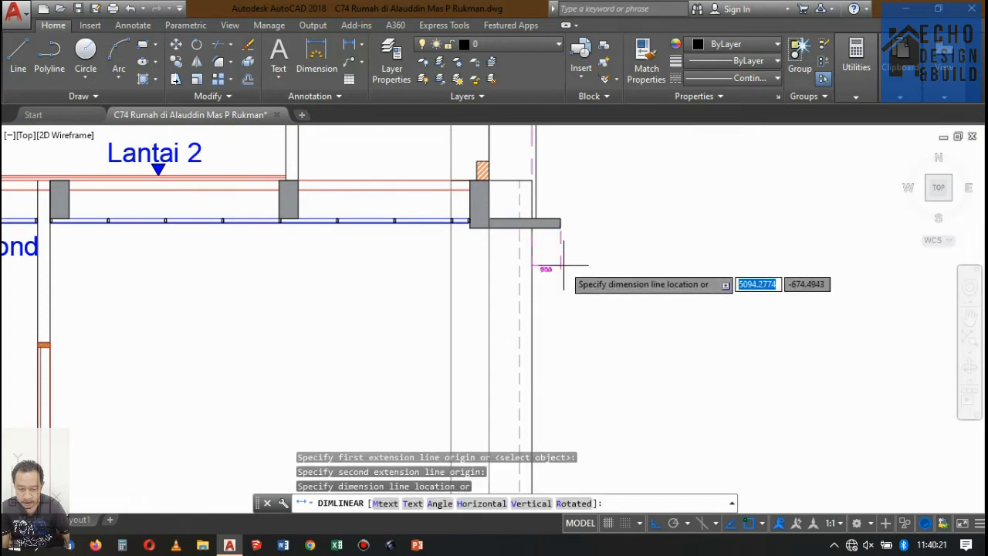
left_click(563, 265)
scroll(564, 265, "up", 4)
left_click(569, 271)
left_click(533, 238)
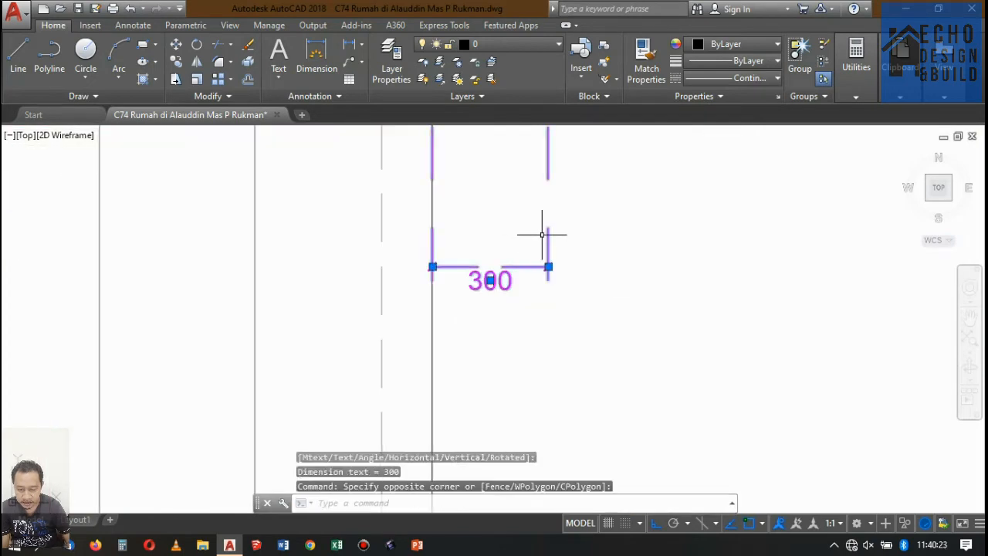
key("Delete")
Step: Shorten the vertical line below the front frame so its upper end meets the underside of the second-floor canopy slab
scroll(543, 236, "down", 6)
scroll(524, 239, "up", 6)
scroll(550, 224, "down", 1)
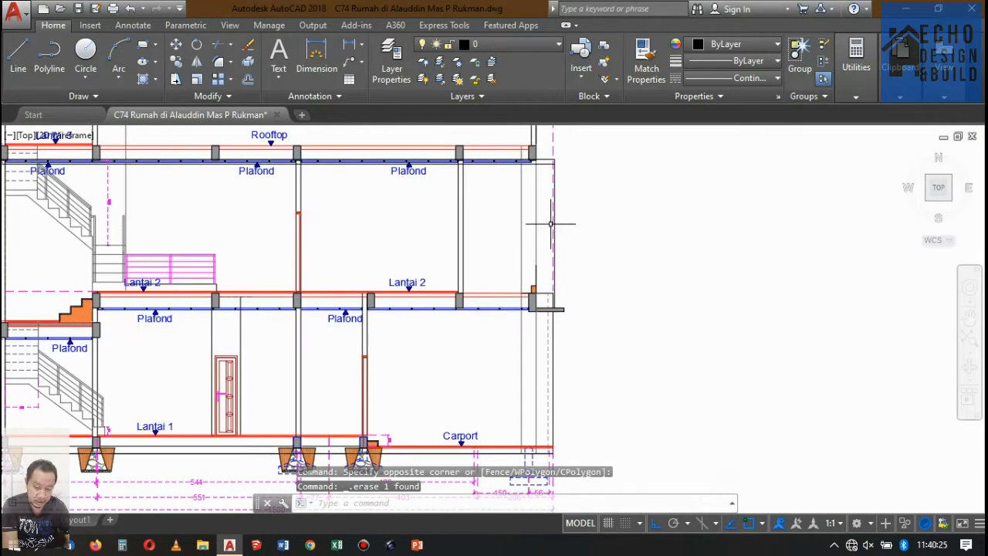
scroll(566, 318, "up", 4)
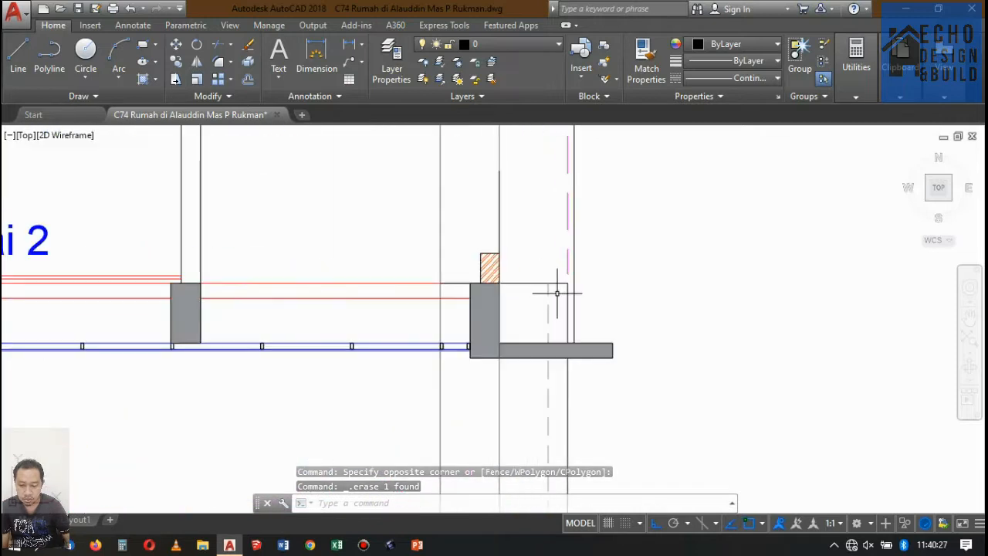
left_click(569, 295)
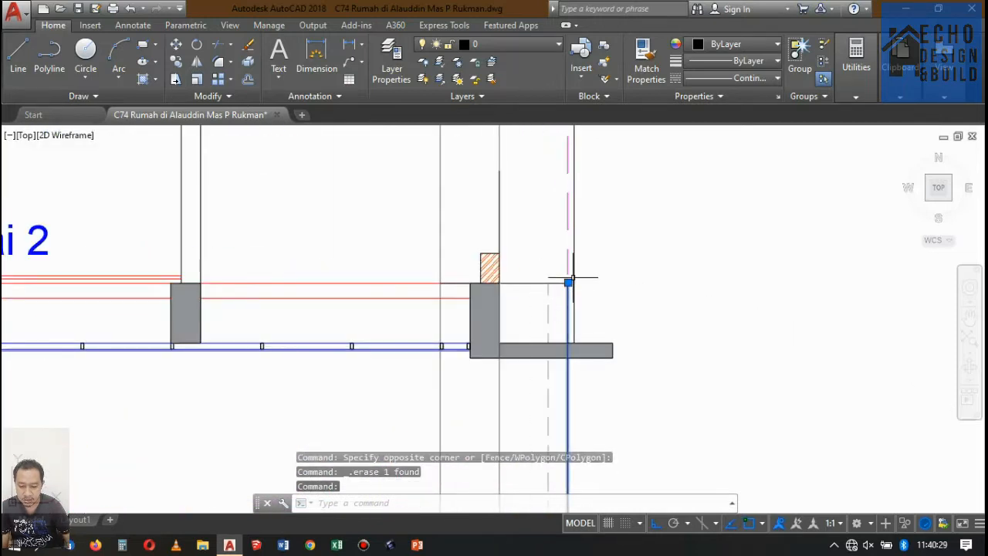
left_click(568, 283)
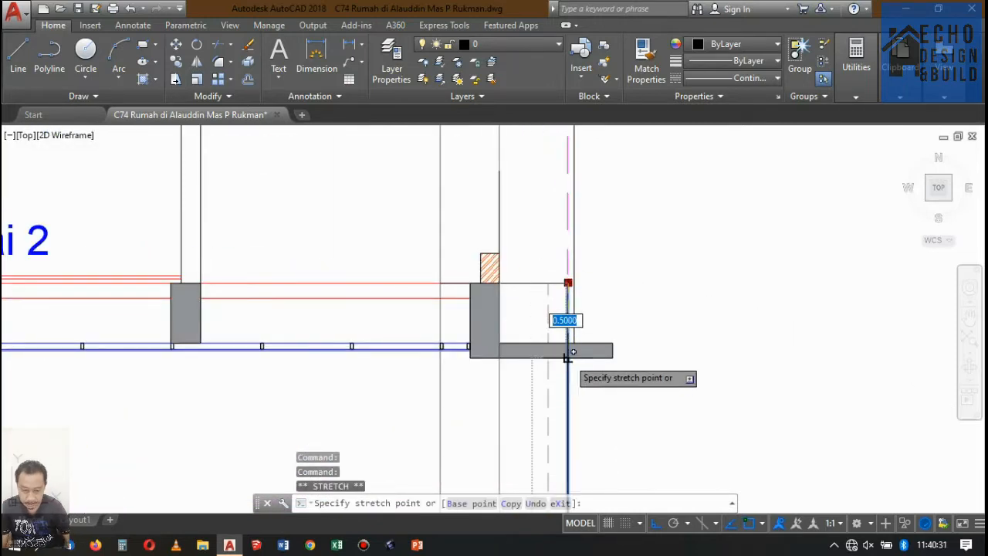
key("Escape")
Step: Shorten the horizontal line on top of the second-floor front beam to end at the beam's outer face
left_click(554, 283)
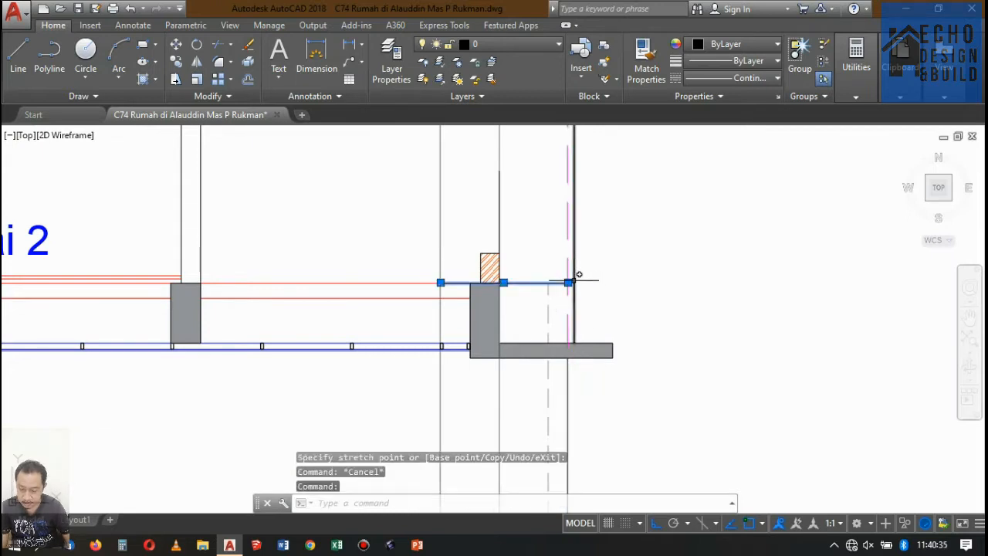
left_click(568, 282)
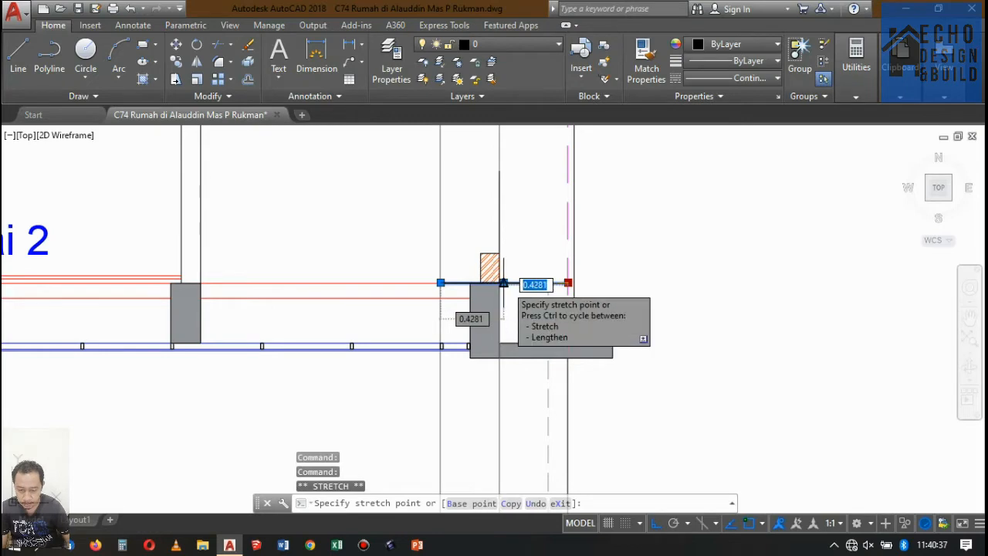
scroll(499, 281, "up", 4)
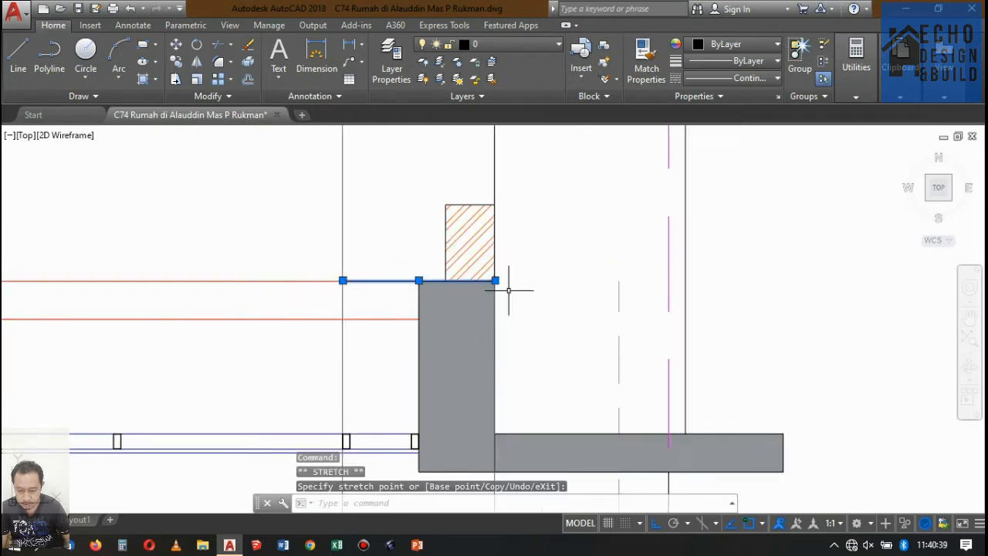
scroll(509, 283, "down", 6)
scroll(564, 223, "up", 2)
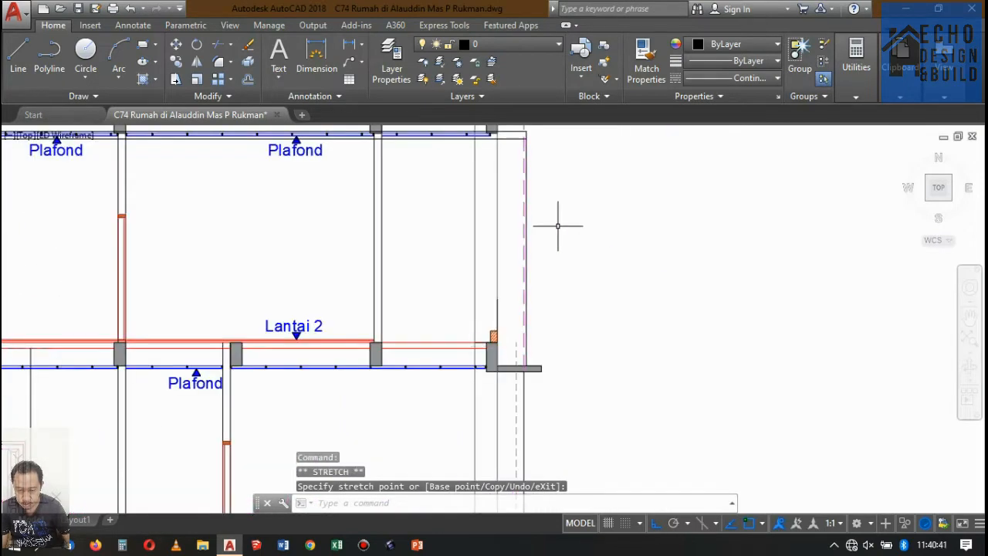
key("Escape")
Step: Trim away the vertical frame line below the lower horizontal reference line under the rooftop beam in Potongan A-A
scroll(557, 225, "down", 5)
scroll(530, 214, "up", 7)
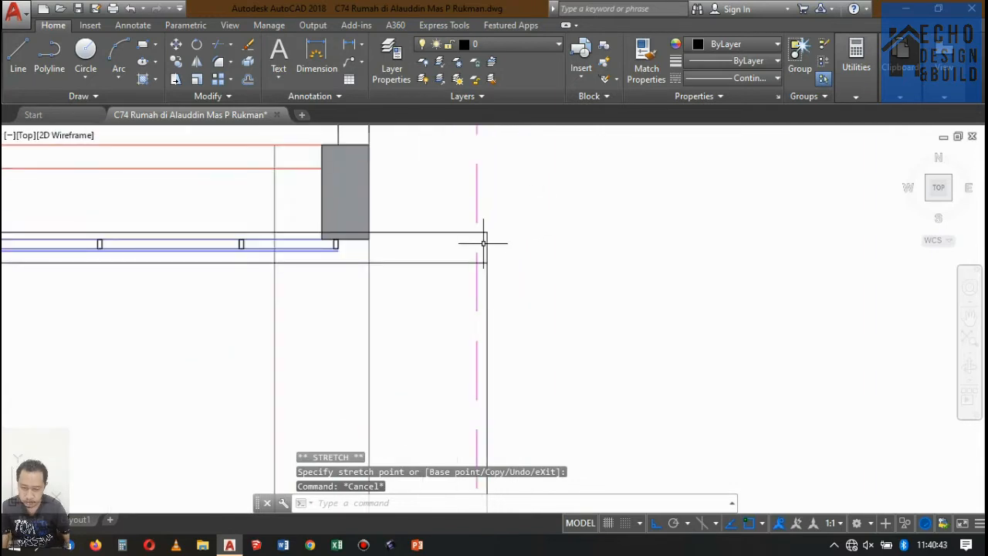
scroll(618, 242, "down", 6)
scroll(635, 224, "up", 4)
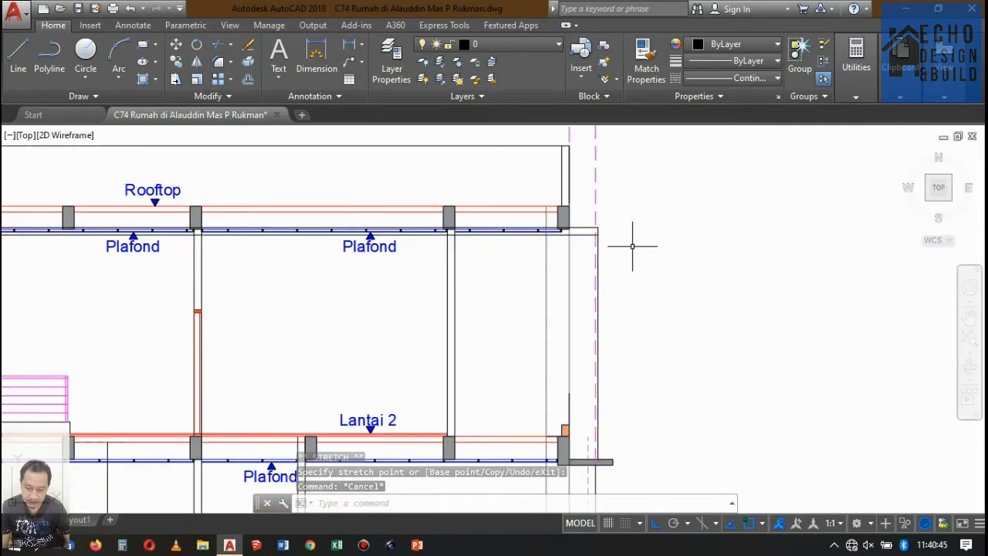
scroll(602, 249, "down", 4)
type("tr")
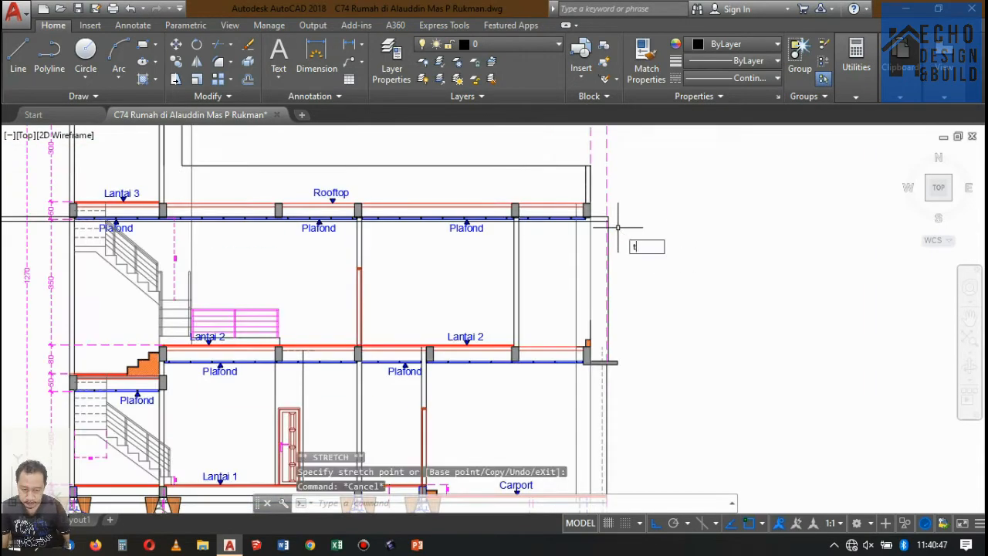
key("Return")
scroll(602, 217, "up", 5)
left_click(601, 213)
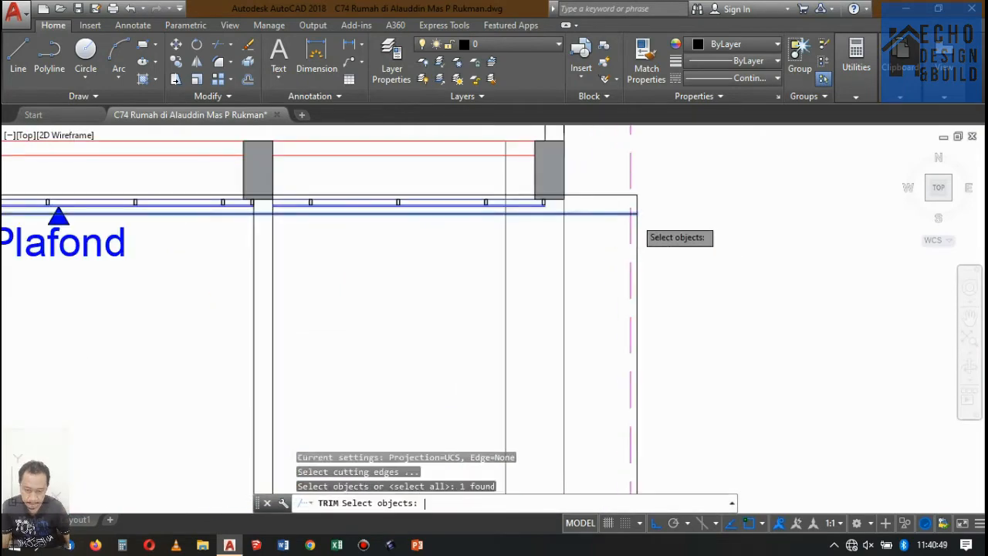
key("Return")
left_click(637, 221)
scroll(657, 196, "down", 5)
Step: Trace the two horizontal reference lines from the top of the balcony frame in Tampak Depan to the rooftop front beam in Potongan A-A
scroll(657, 196, "down", 5)
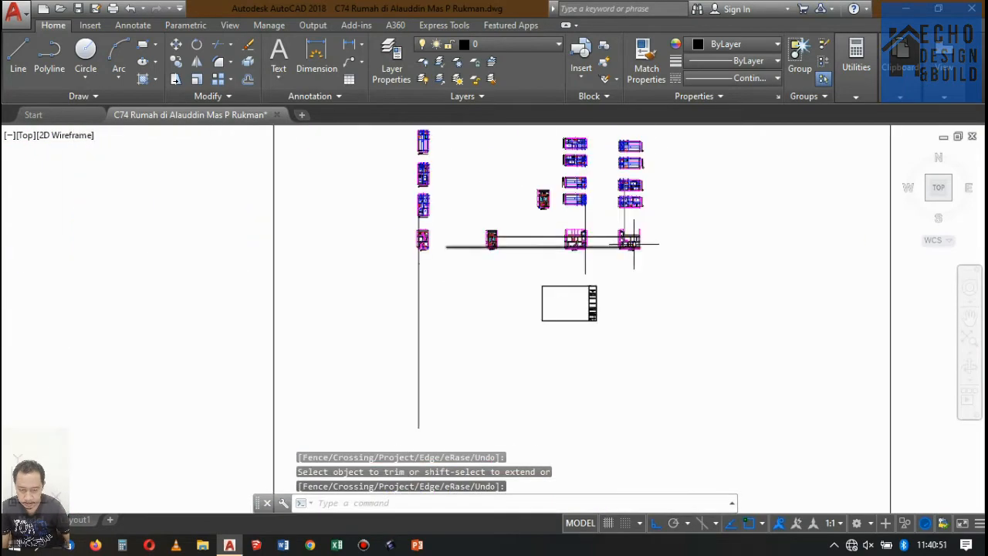
scroll(460, 206, "up", 8)
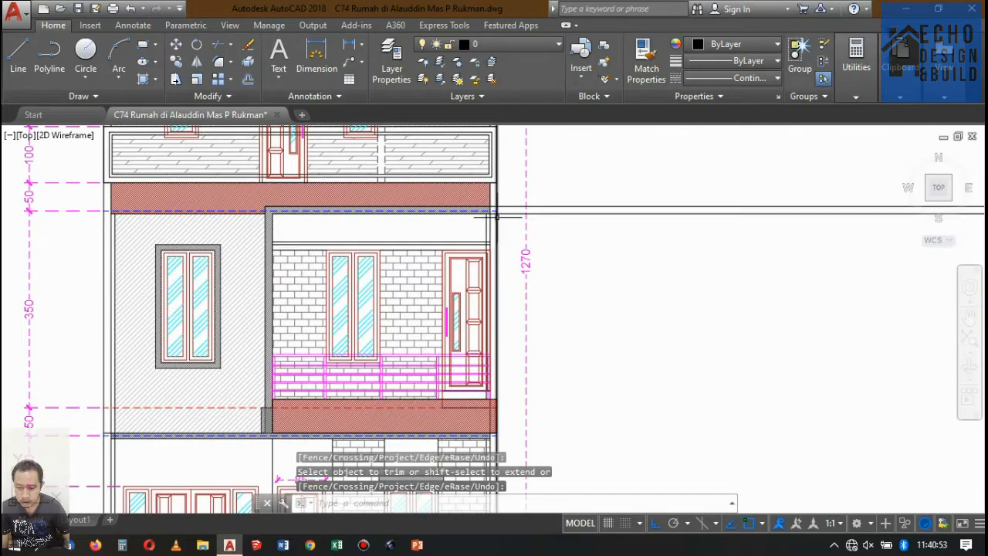
scroll(468, 194, "up", 5)
scroll(494, 202, "down", 7)
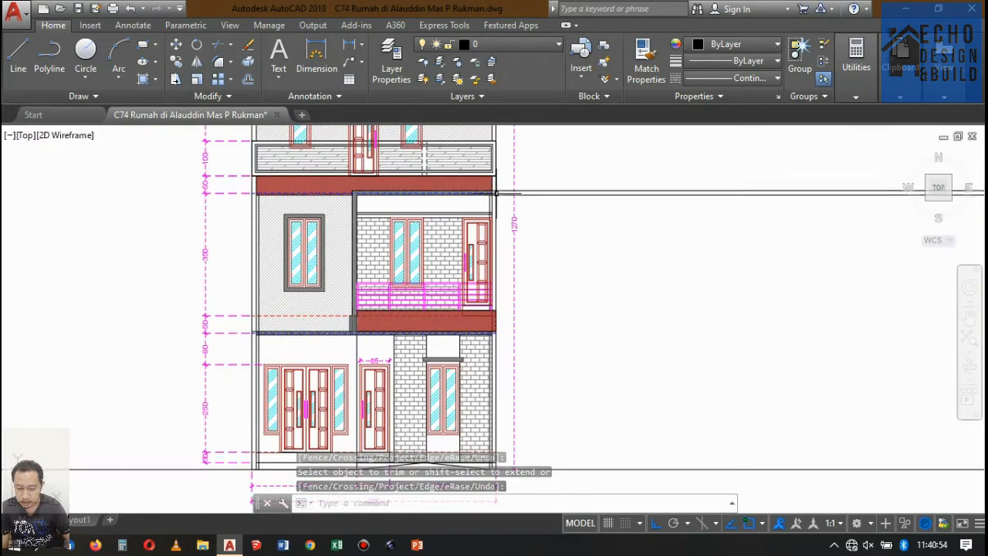
left_click(589, 261)
left_click(560, 173)
scroll(457, 262, "down", 7)
scroll(591, 253, "up", 3)
scroll(668, 279, "up", 4)
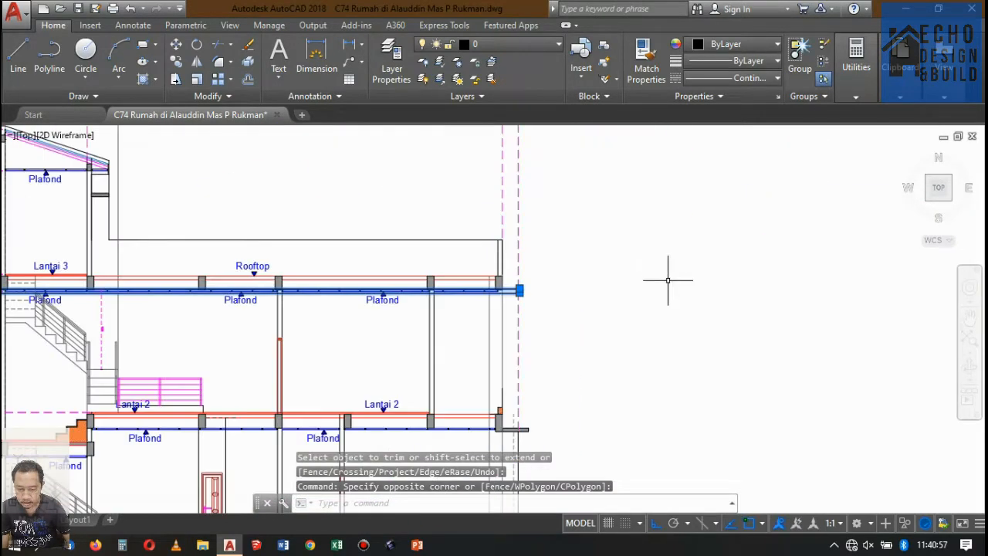
scroll(448, 282, "up", 4)
scroll(489, 275, "down", 2)
scroll(419, 272, "up", 2)
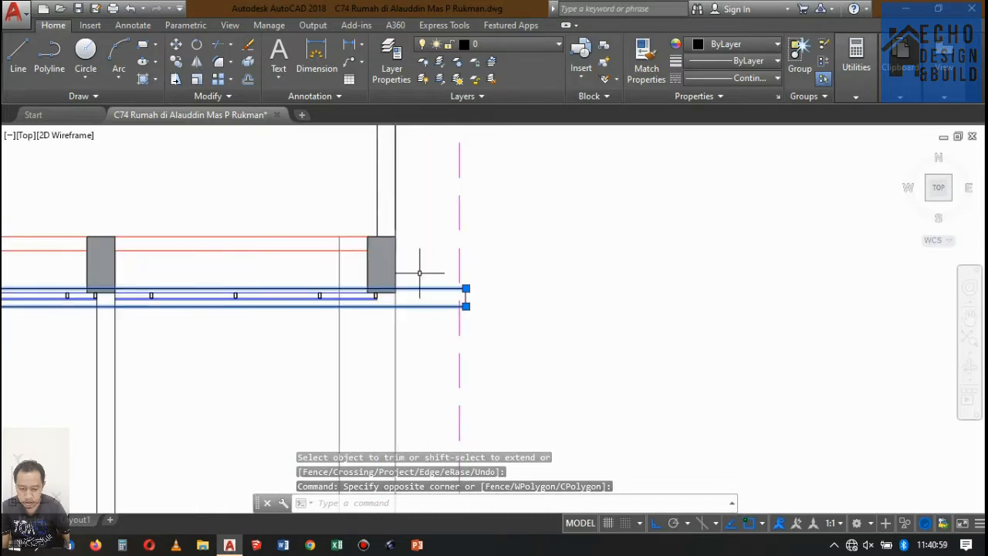
key("Escape")
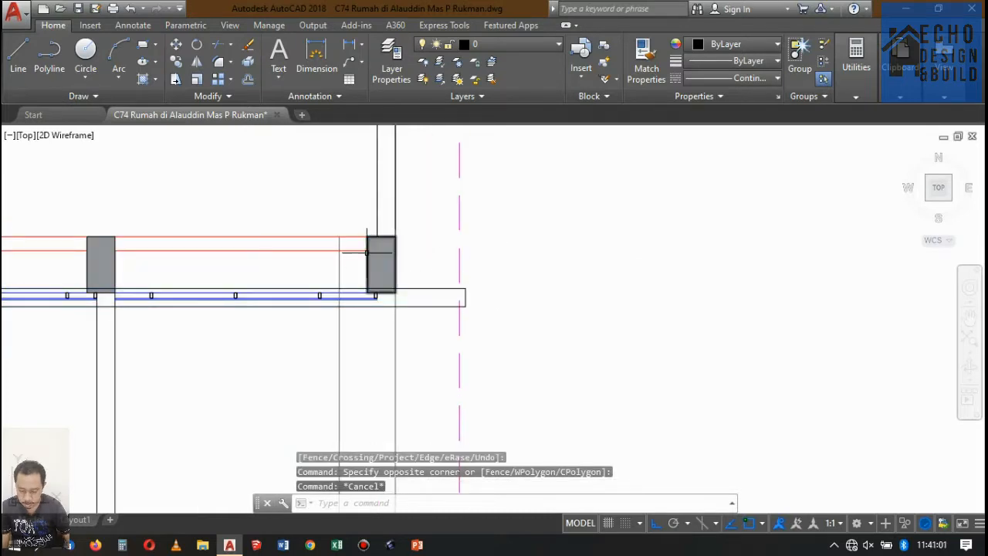
type("tr")
key("Return")
scroll(368, 268, "up", 4)
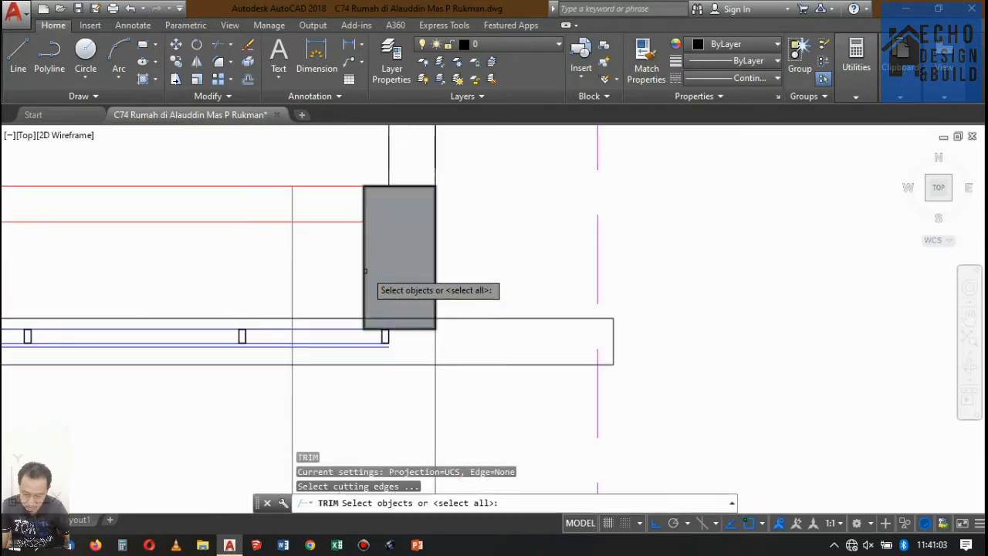
left_click(365, 272)
key("Escape")
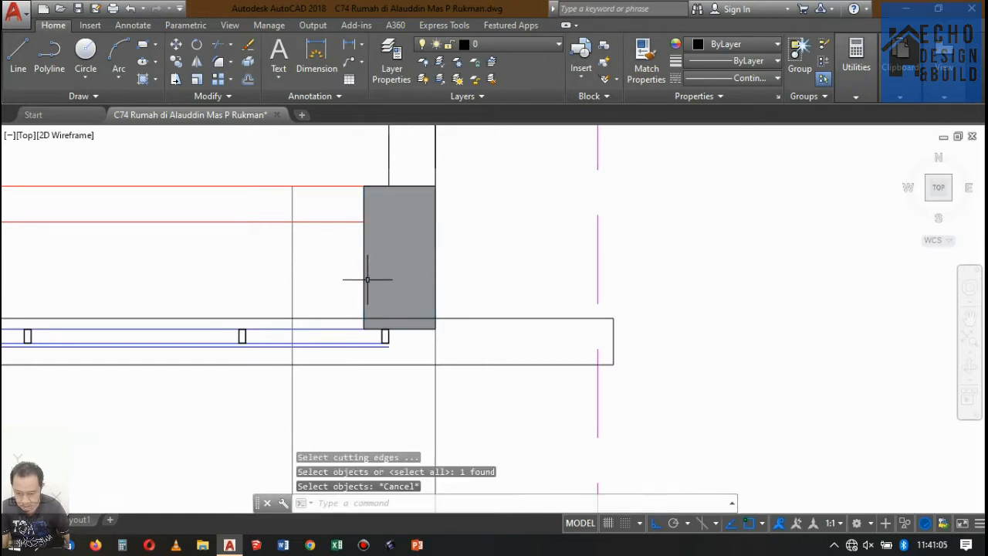
Step: Stretch the bottom edge of the rooftop front beam down to the lower horizontal reference line
scroll(366, 275, "up", 3)
left_click(435, 315)
left_click(414, 305)
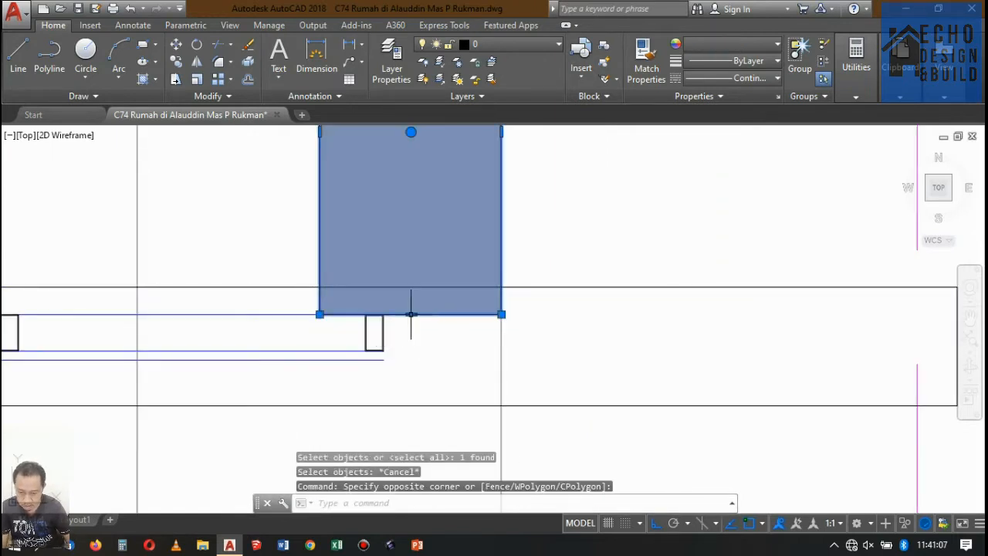
left_click(411, 314)
scroll(442, 317, "down", 3)
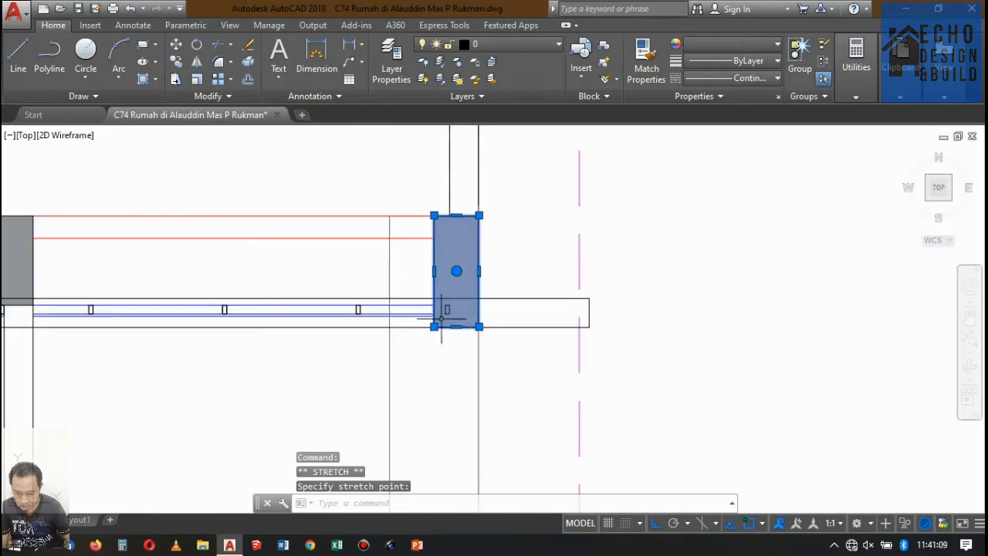
key("Escape")
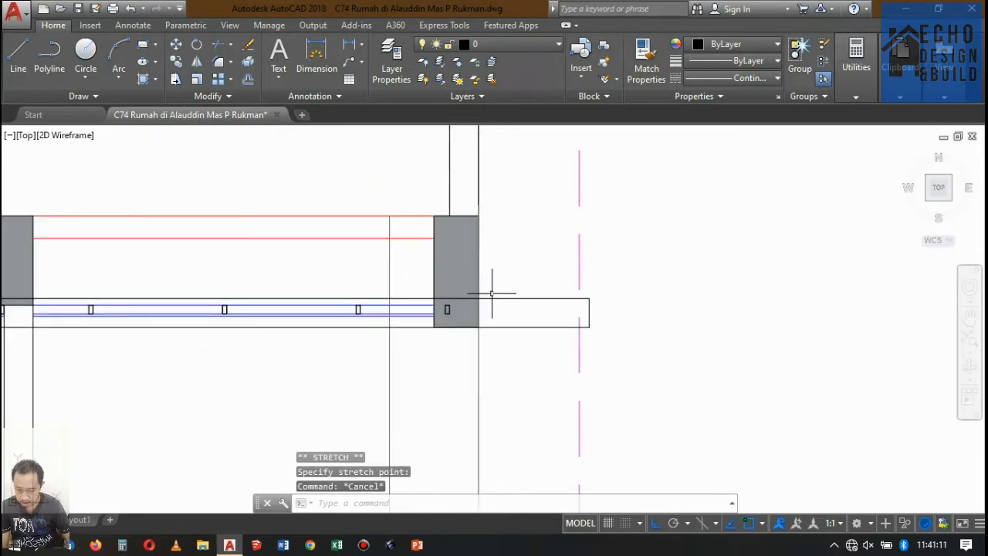
Step: Erase the ceiling batten that overlaps the lower part of the rooftop front beam
scroll(433, 310, "up", 2)
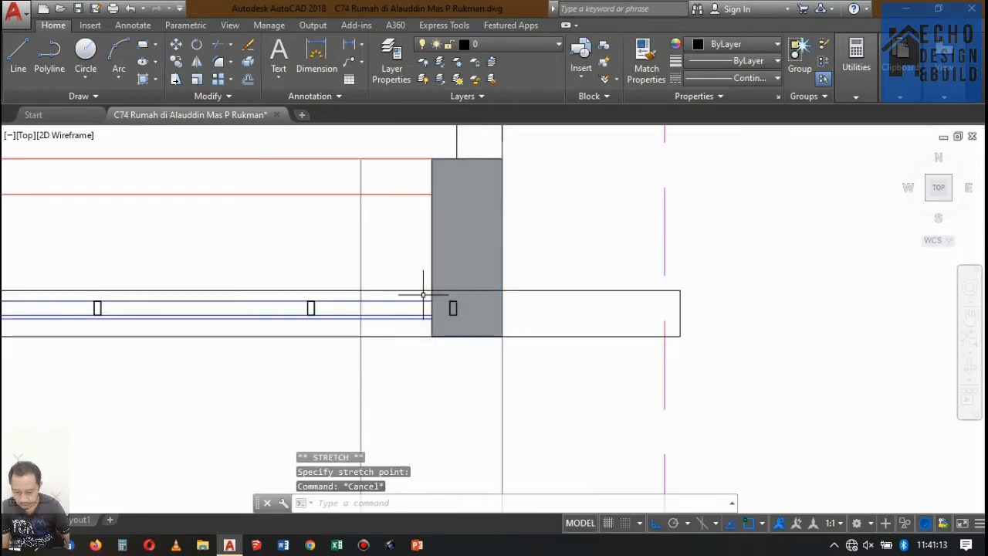
left_click(431, 279)
left_click(461, 317)
key("Delete")
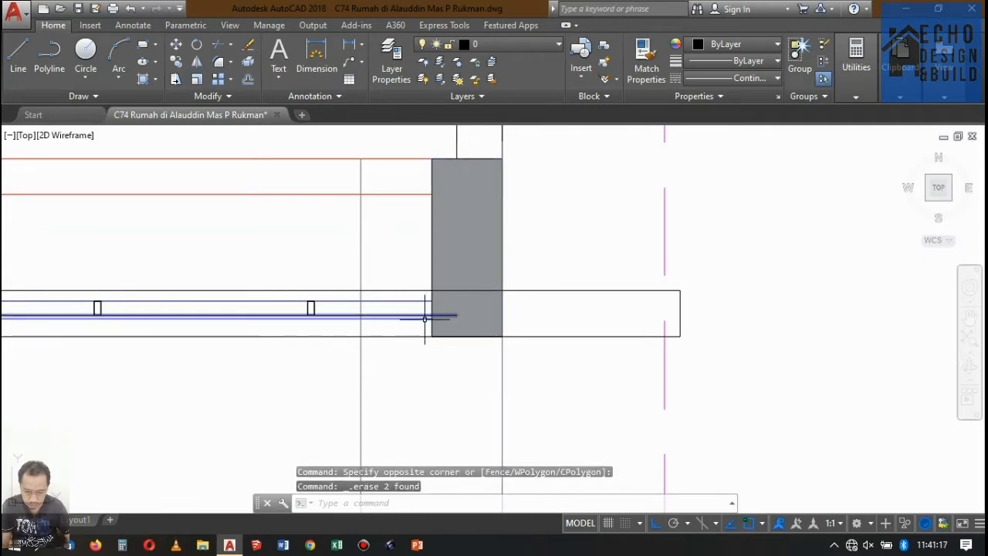
Step: Shorten the three blue ceiling lines to end at the inner face of the rooftop front beam
left_click(427, 323)
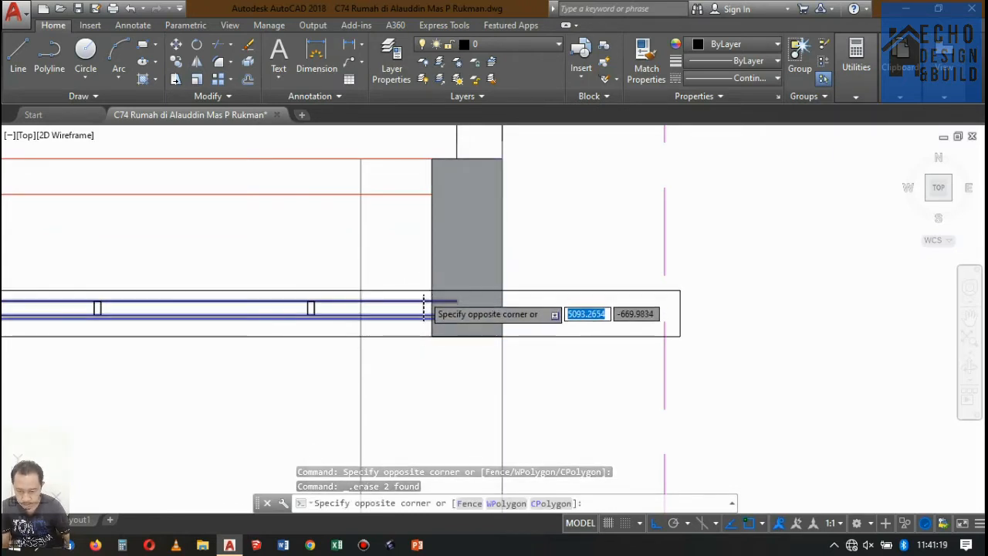
left_click(425, 296)
scroll(454, 301, "up", 5)
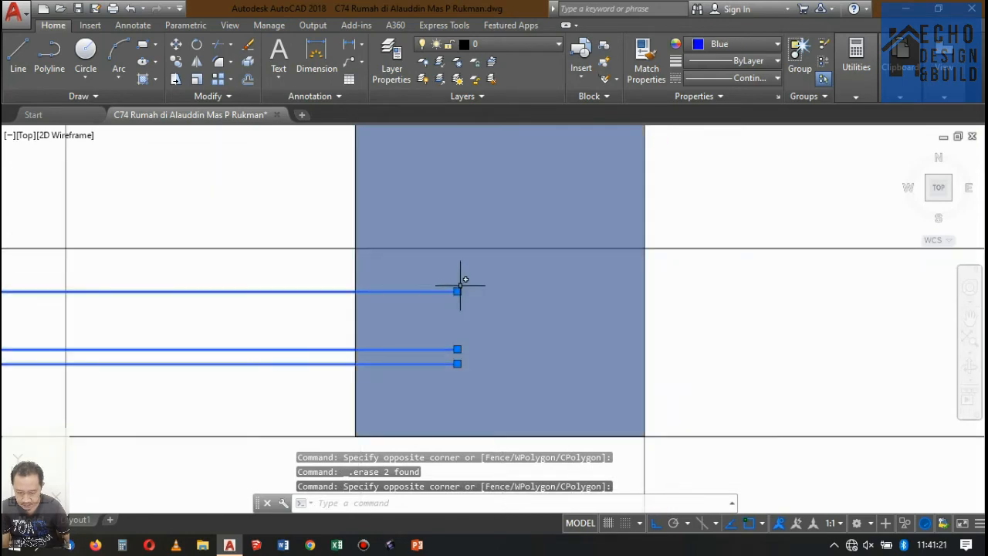
left_click(457, 291)
left_click(353, 292)
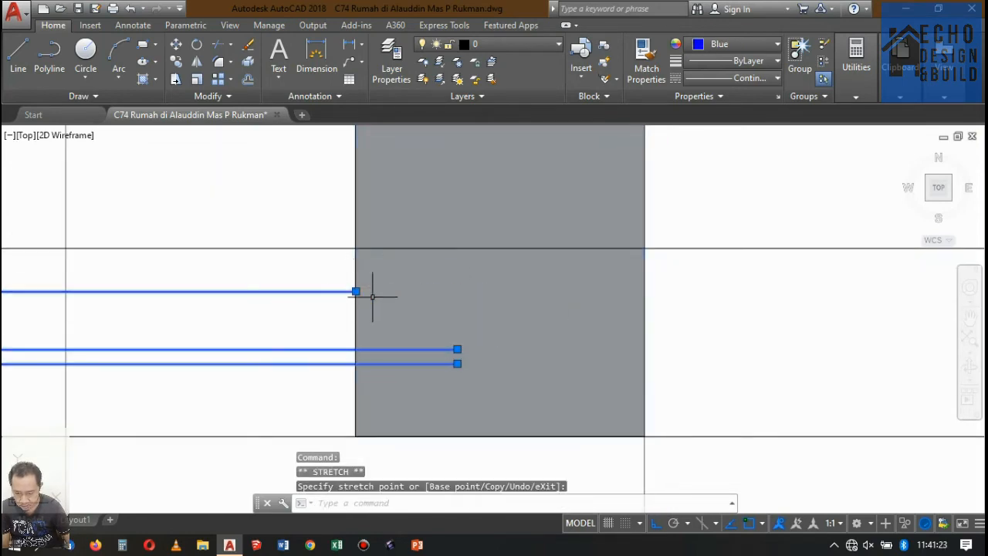
key("Escape")
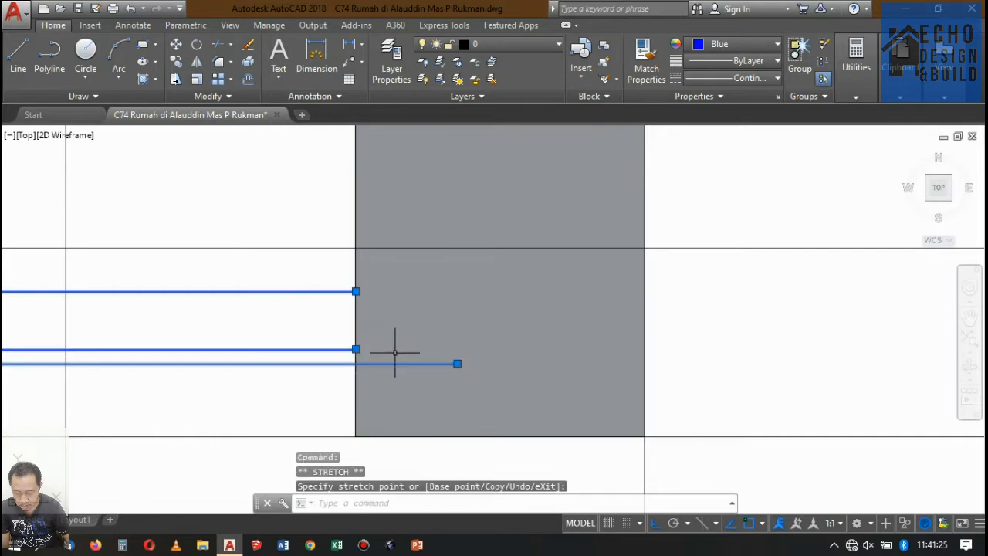
left_click(457, 363)
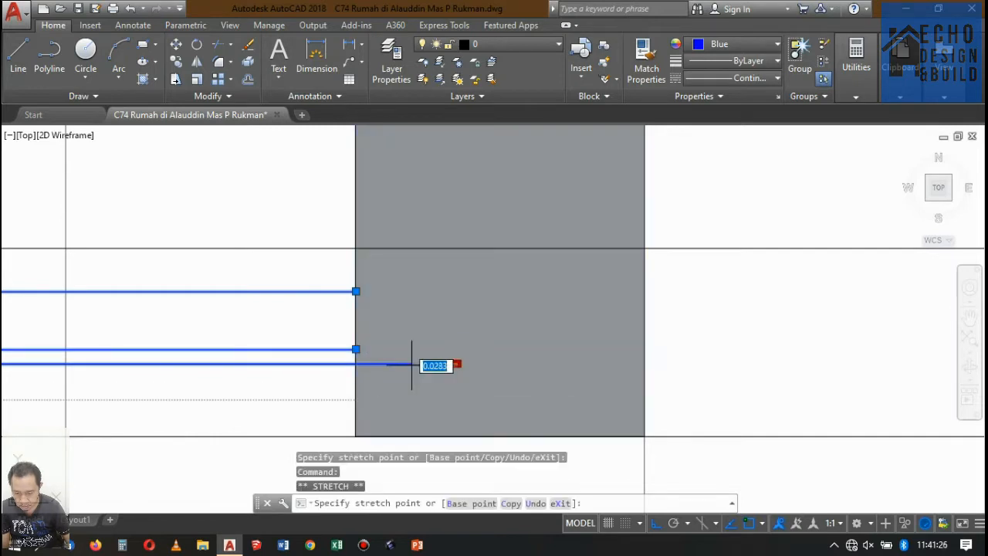
left_click(356, 363)
key("Escape")
Step: Copy the last ceiling batten near the rooftop front beam so the copy sits against the beam's inner face
scroll(502, 309, "down", 3)
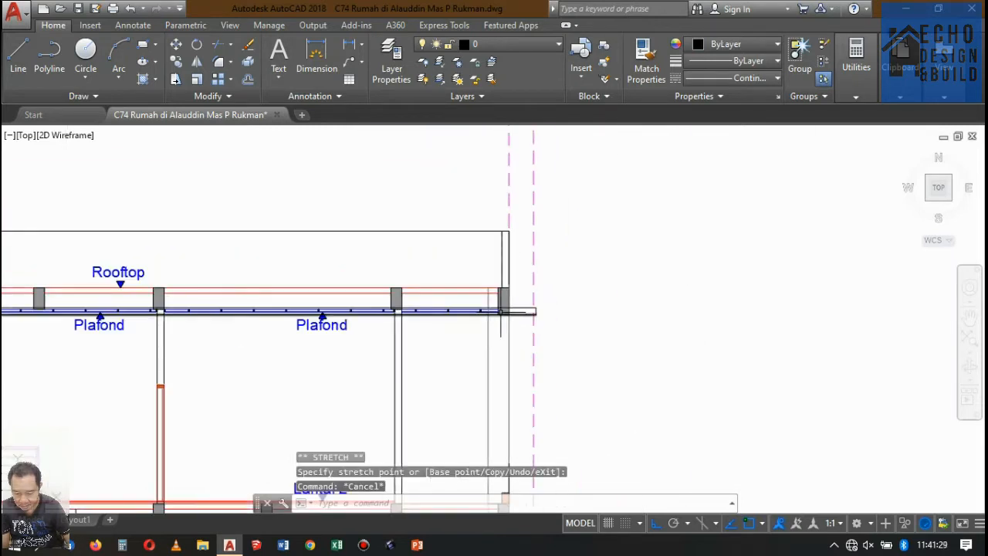
scroll(459, 309, "up", 4)
left_click(353, 301)
left_click(434, 380)
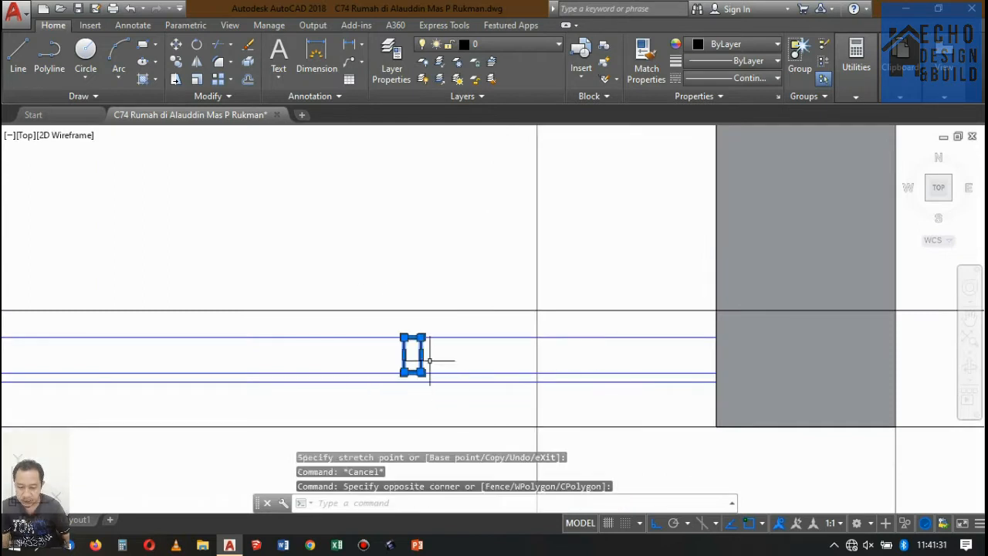
left_click(176, 62)
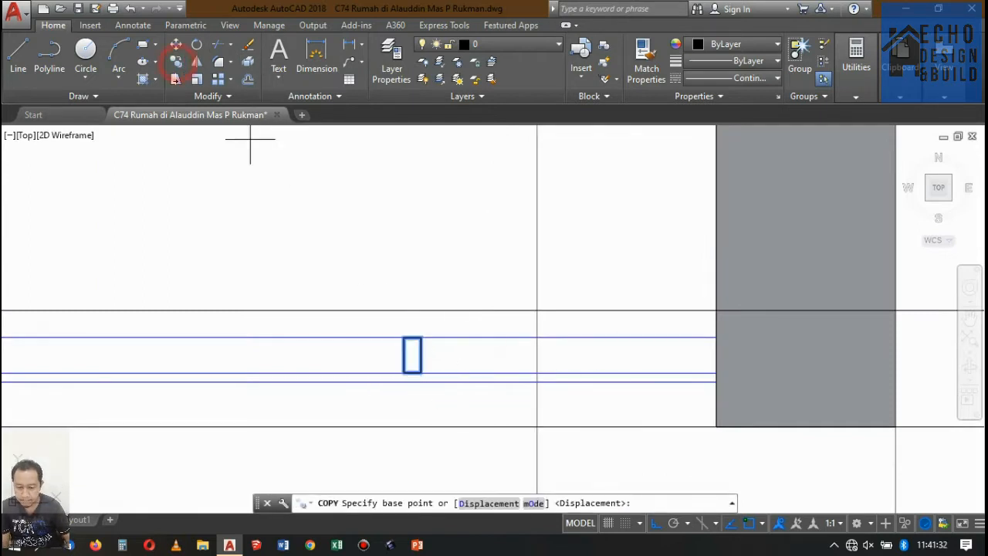
left_click(422, 336)
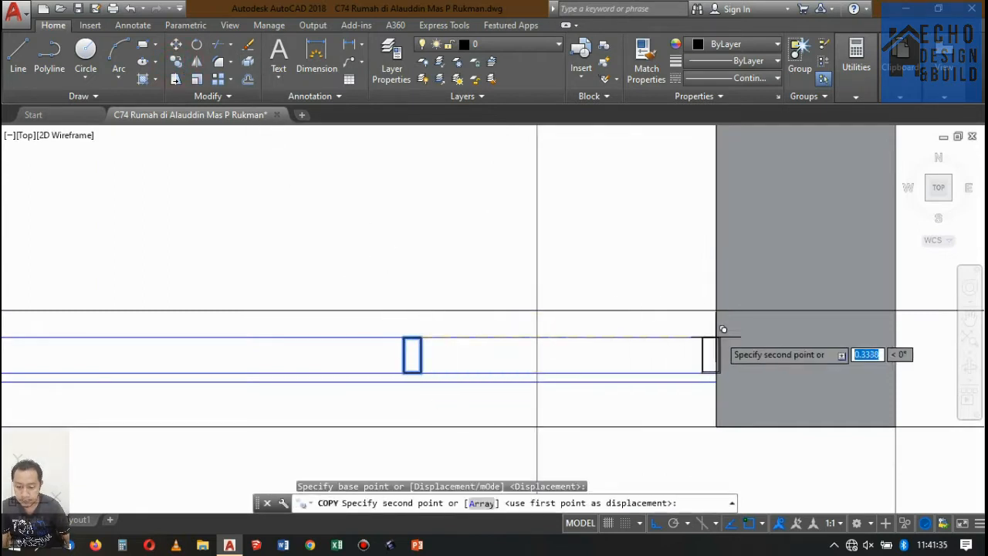
left_click(711, 337)
scroll(640, 309, "down", 5)
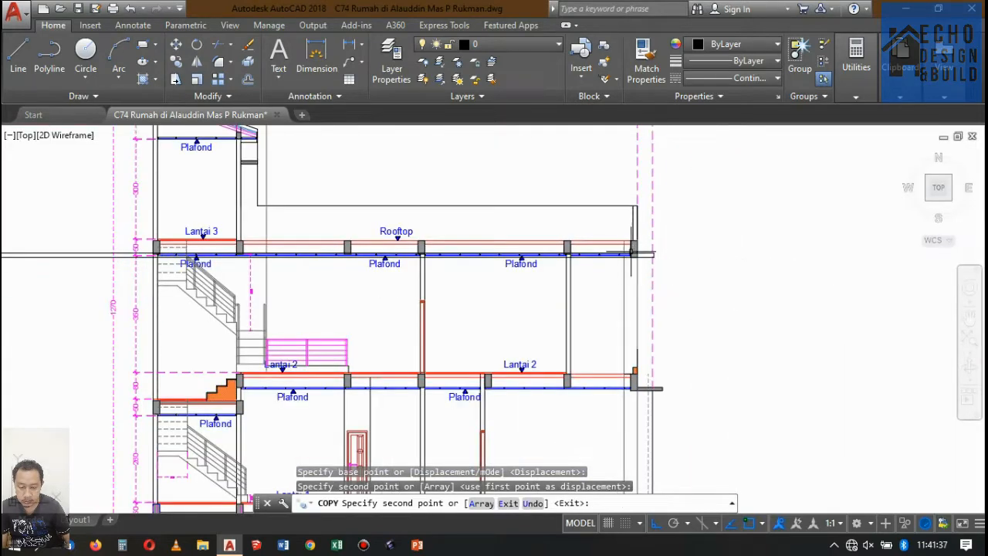
Step: Trim the two horizontal reference lines back to the outer face of the rooftop front beam, keeping only the canopy part
scroll(639, 283, "up", 6)
scroll(477, 290, "up", 4)
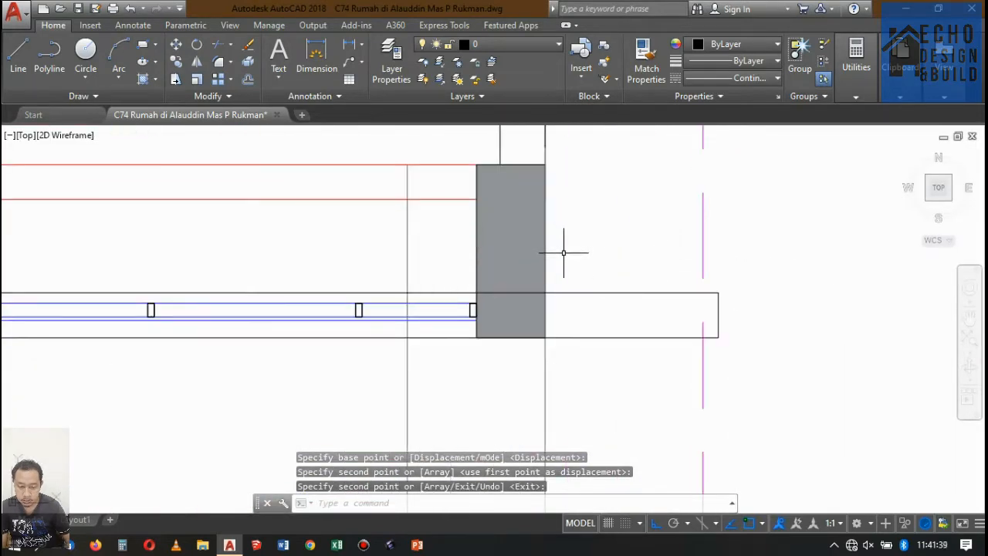
key("Return")
left_click(545, 268)
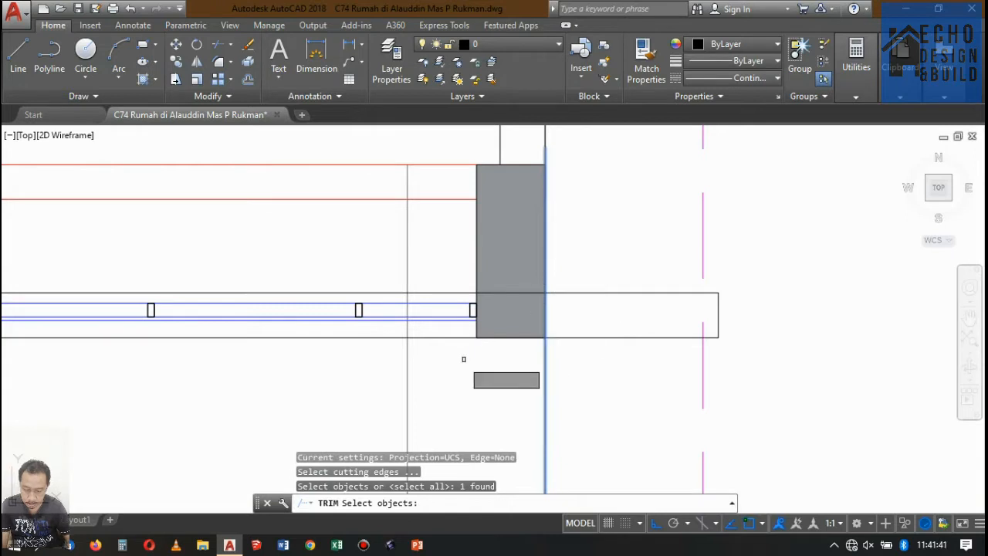
key("Return")
left_click(443, 344)
left_click(440, 327)
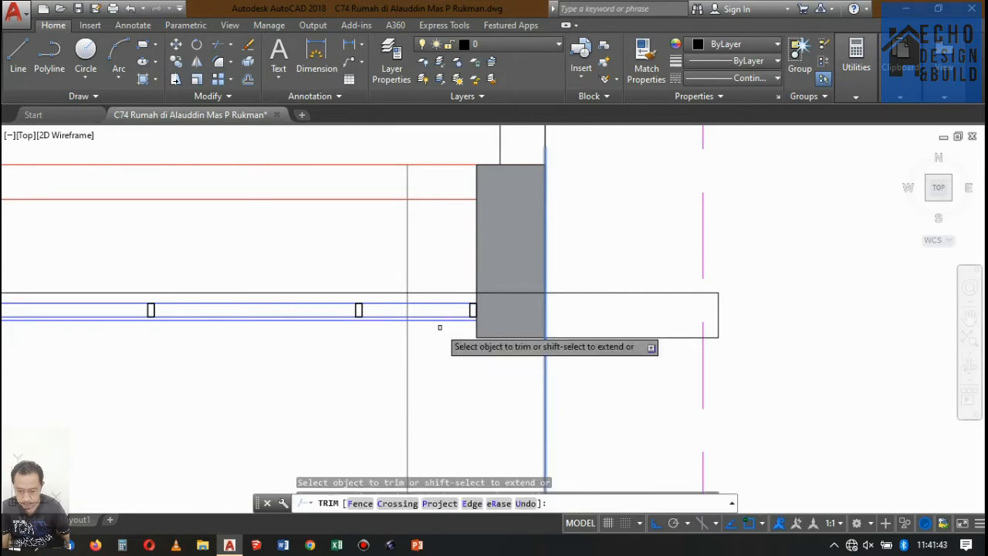
left_click(437, 292)
scroll(574, 267, "down", 4)
key("Return")
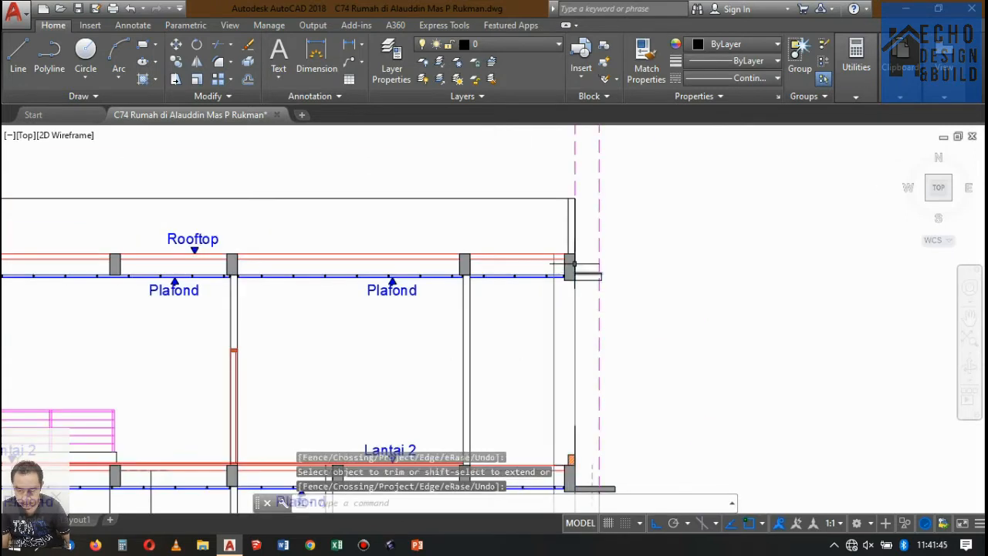
Step: Inspect the trimmed canopy, front beams and floor levels along the front side of Potongan A-A
scroll(570, 258, "up", 2)
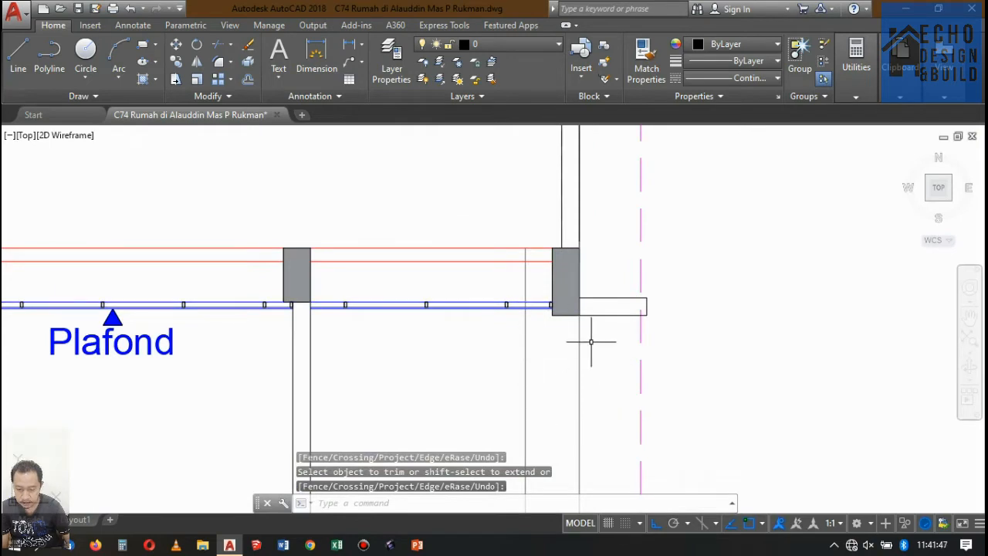
scroll(562, 307, "down", 5)
scroll(496, 316, "up", 4)
scroll(502, 315, "down", 3)
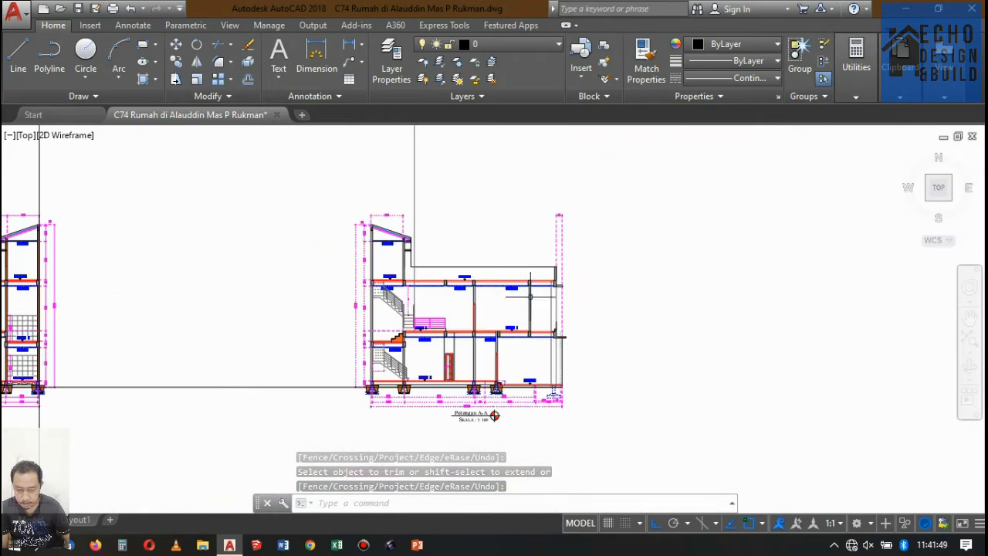
scroll(543, 314, "up", 2)
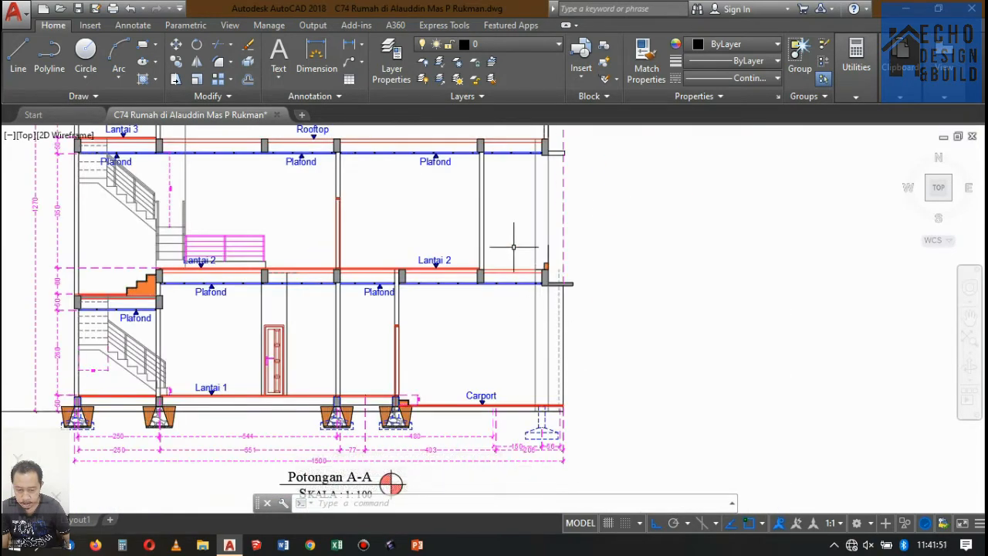
scroll(445, 227, "up", 4)
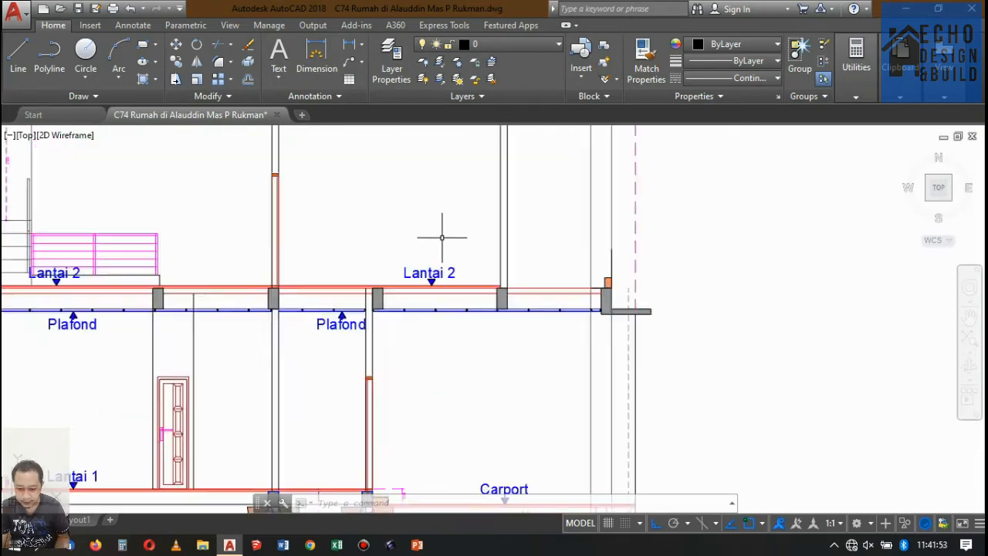
scroll(591, 360, "down", 6)
Step: Copy the Lantai 2 label and its level marker to the balcony floor line at the front beam's inner corner
scroll(579, 333, "up", 5)
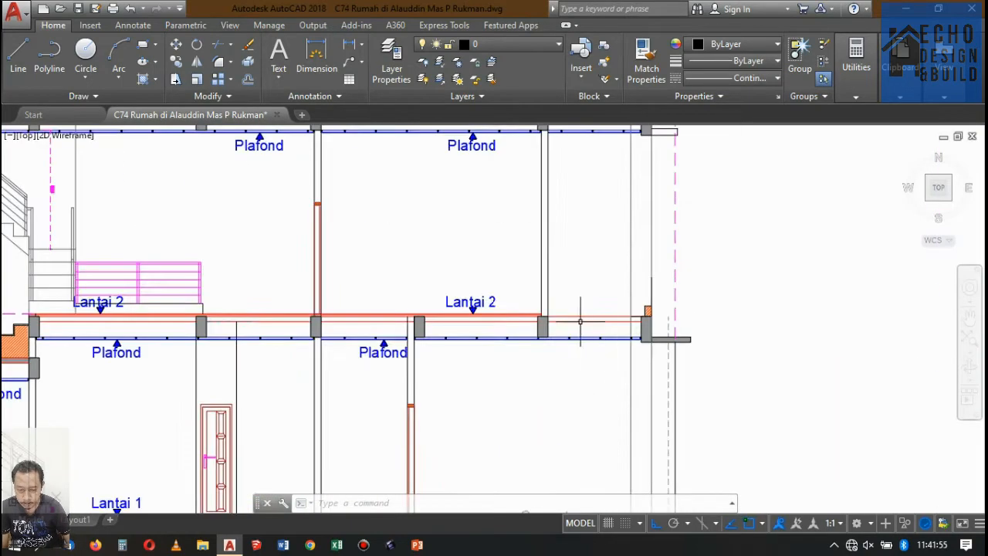
left_click(449, 332)
left_click(386, 254)
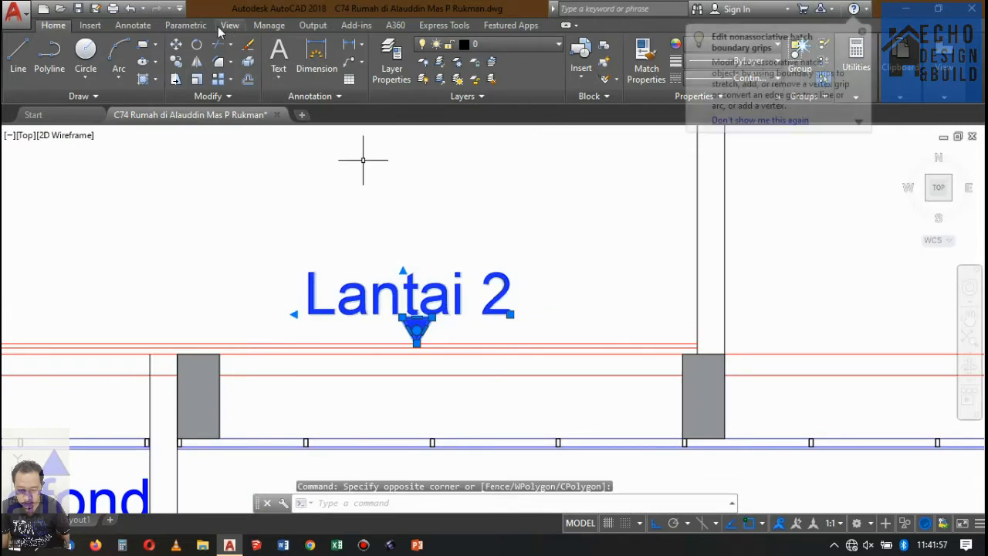
left_click(176, 62)
scroll(393, 342, "up", 5)
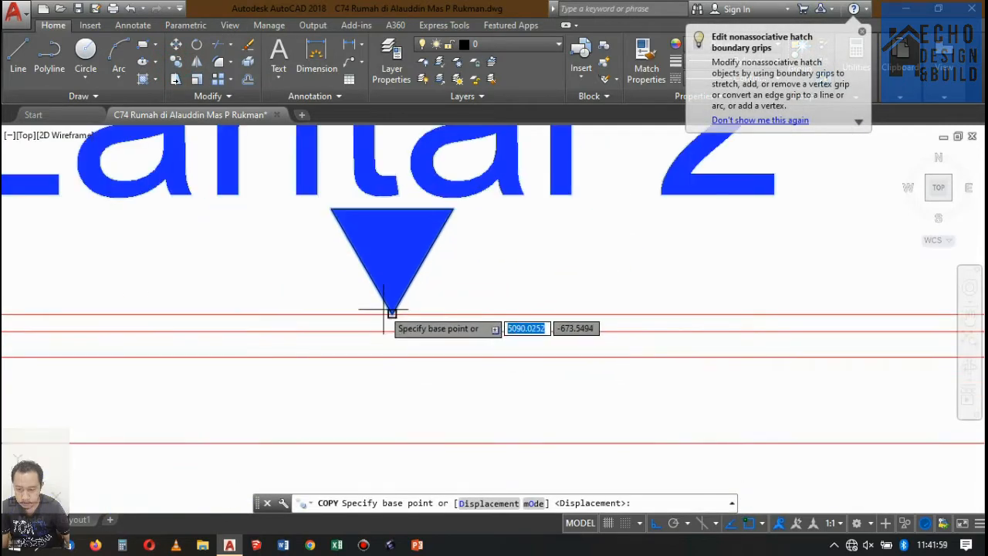
left_click(391, 312)
scroll(363, 293, "down", 7)
scroll(532, 289, "up", 4)
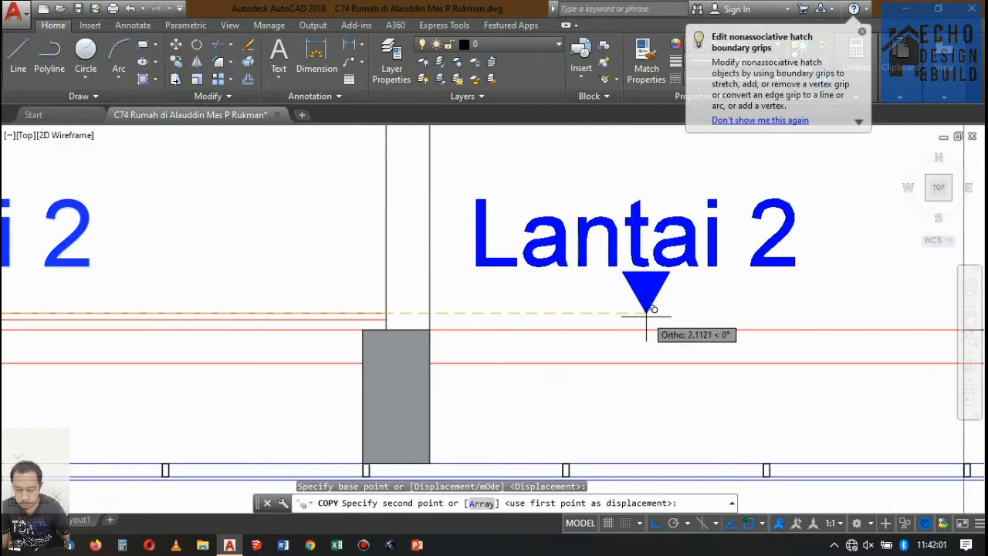
scroll(647, 292, "down", 4)
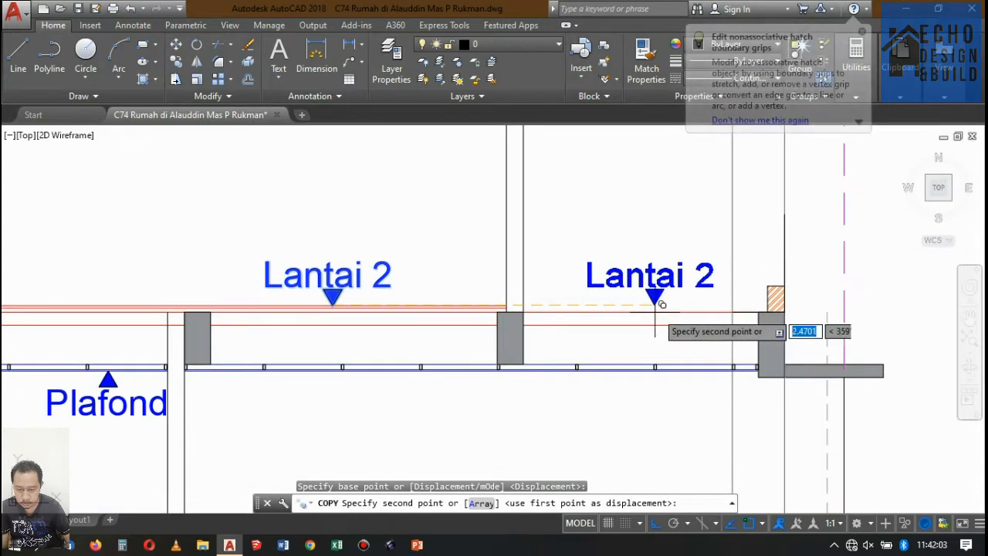
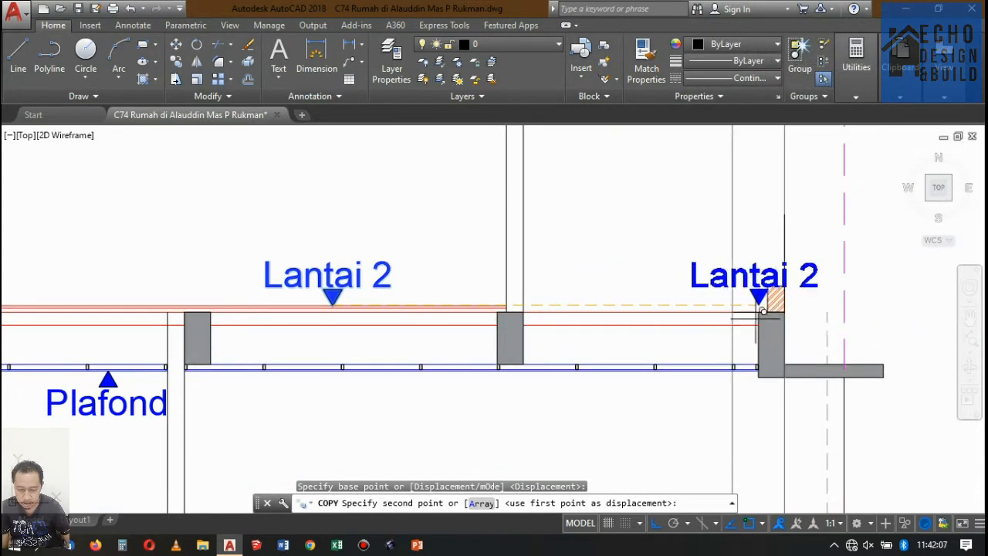
left_click(758, 311)
scroll(760, 301, "up", 4)
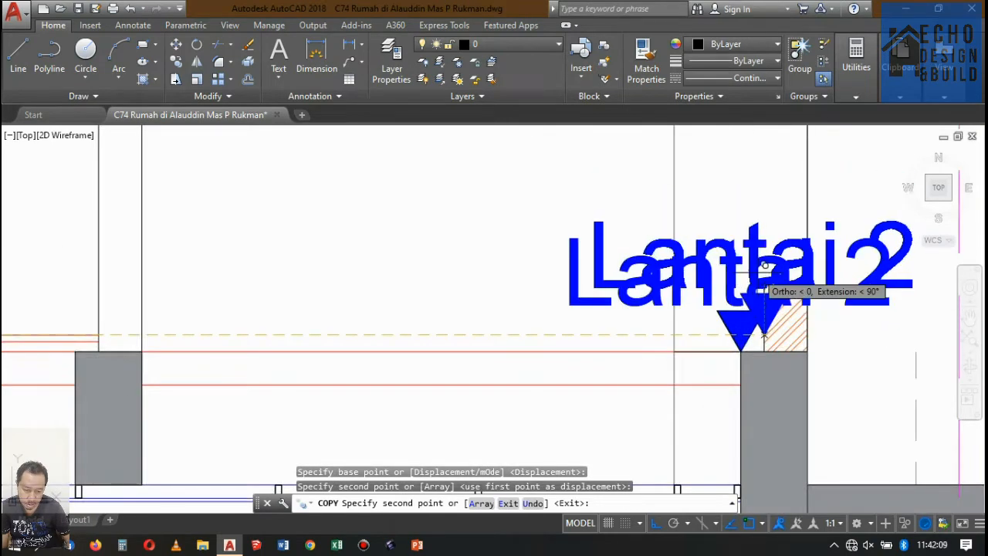
key("Return")
Step: Move the copied Lantai 2 label and marker back to the middle of the balcony floor
left_click(753, 211)
left_click(714, 332)
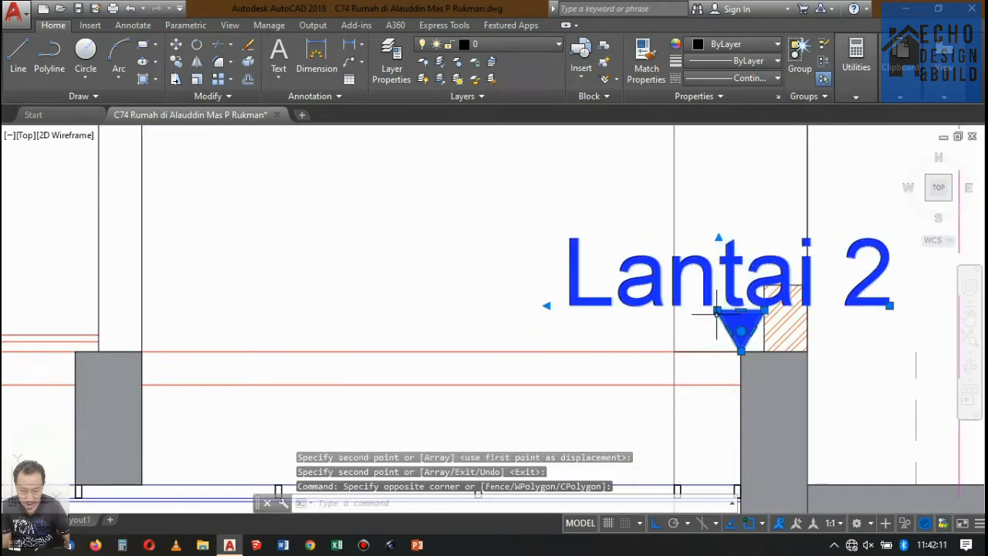
scroll(725, 254, "down", 8)
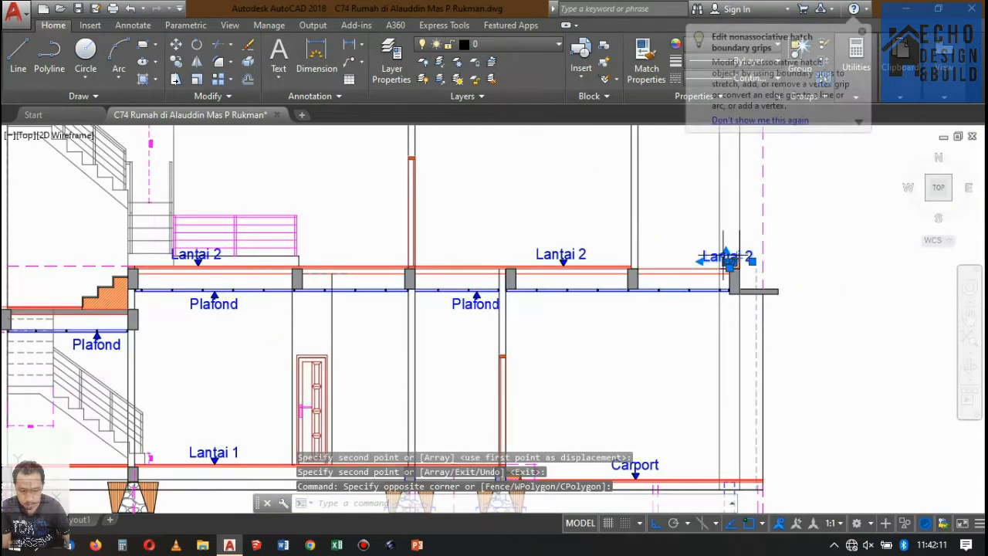
type("m")
key("Return")
left_click(692, 218)
scroll(682, 253, "down", 2)
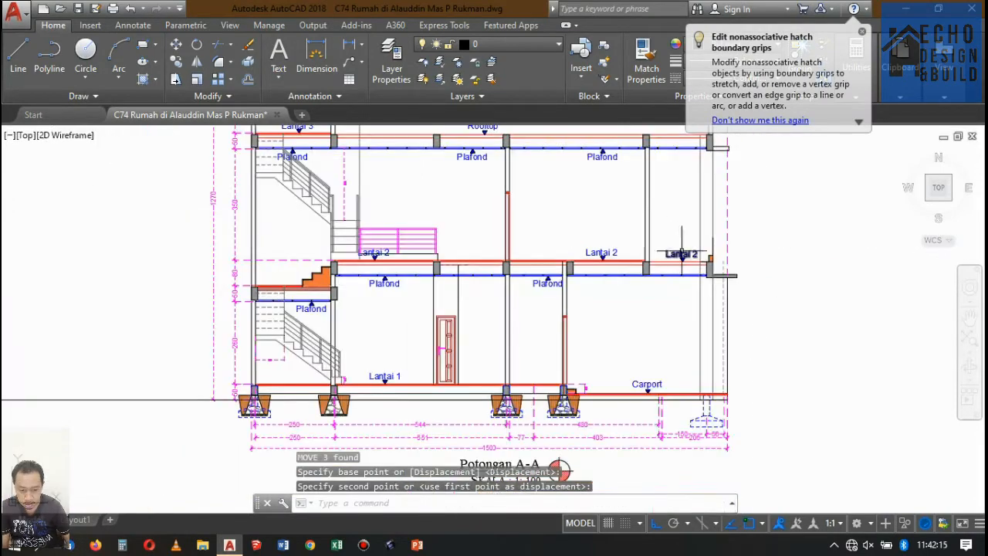
Step: Erase the short vertical line that rises above the hatched wall block on the Lantai 2 front beam
scroll(687, 247, "up", 5)
scroll(690, 242, "down", 4)
scroll(691, 259, "up", 5)
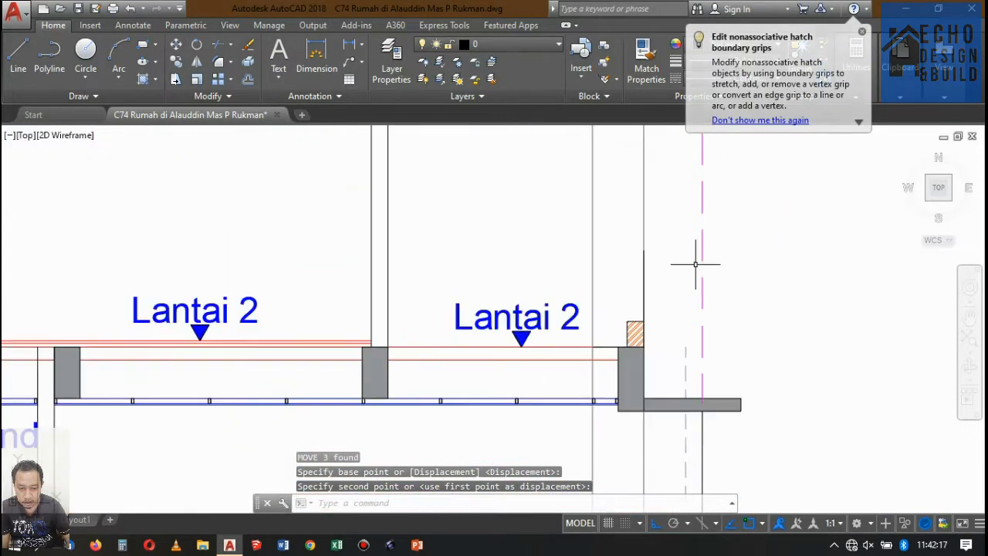
left_click(644, 271)
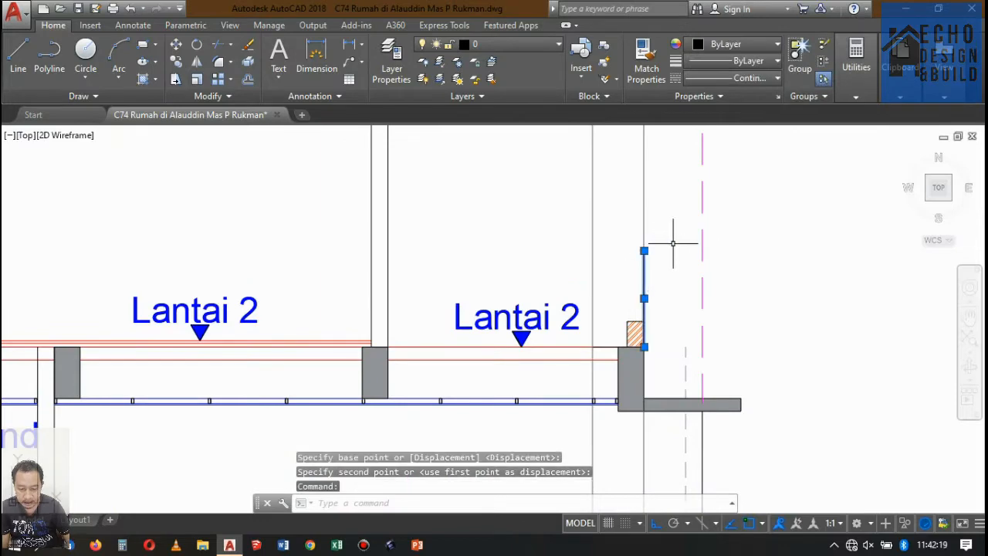
key("Delete")
scroll(661, 267, "down", 4)
scroll(653, 298, "up", 5)
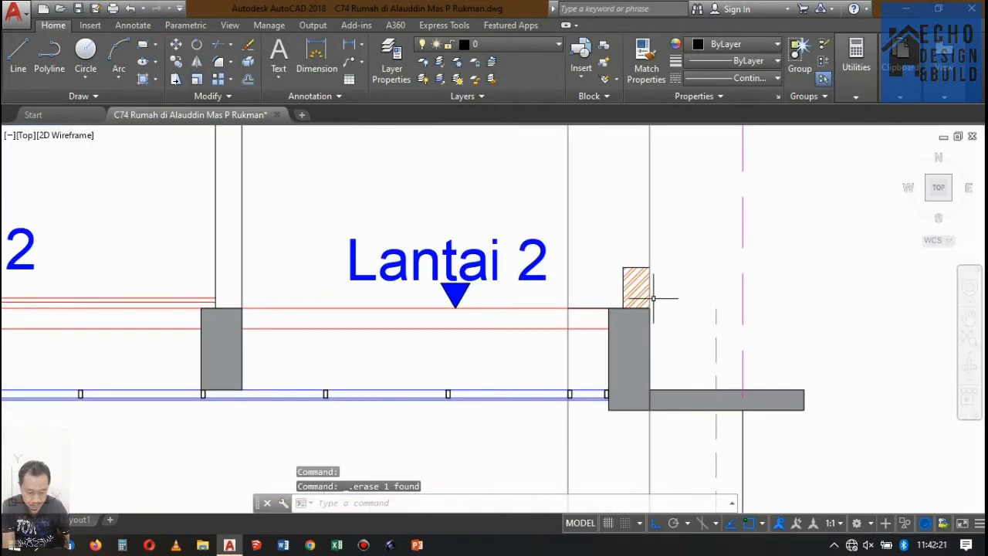
Step: Draw a line along the outer edge of the hatched wall block, from its top corner down to the front beam
scroll(664, 269, "up", 4)
type("l")
key("Return")
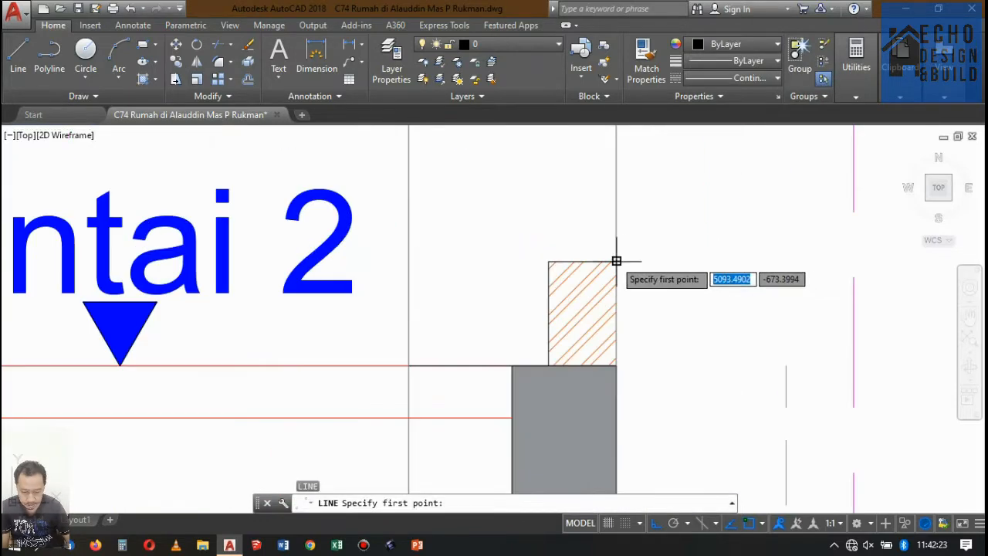
left_click(616, 261)
left_click(616, 366)
key("Return")
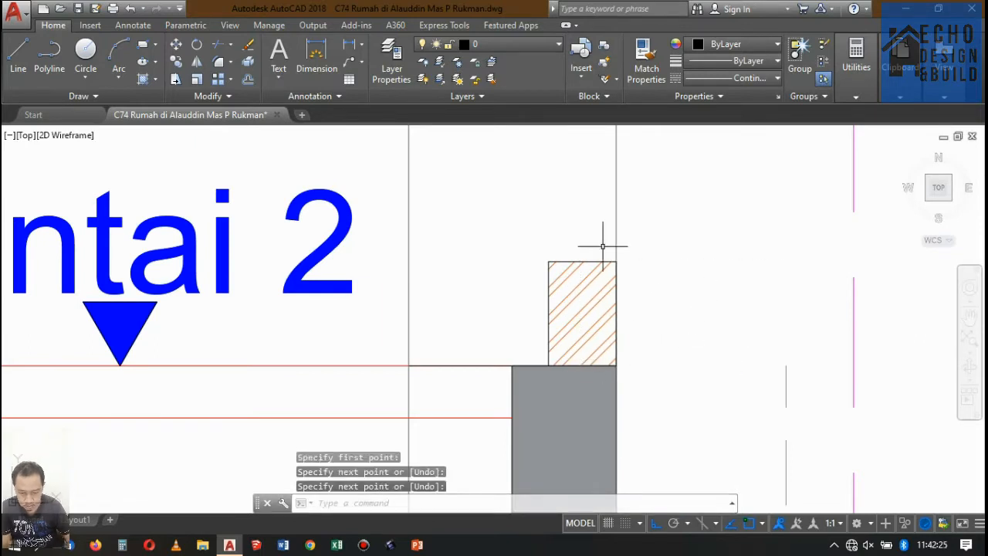
Step: Match the long vertical line above the hatched wall block to the properties of the block's top edge
type("ma")
key("Return")
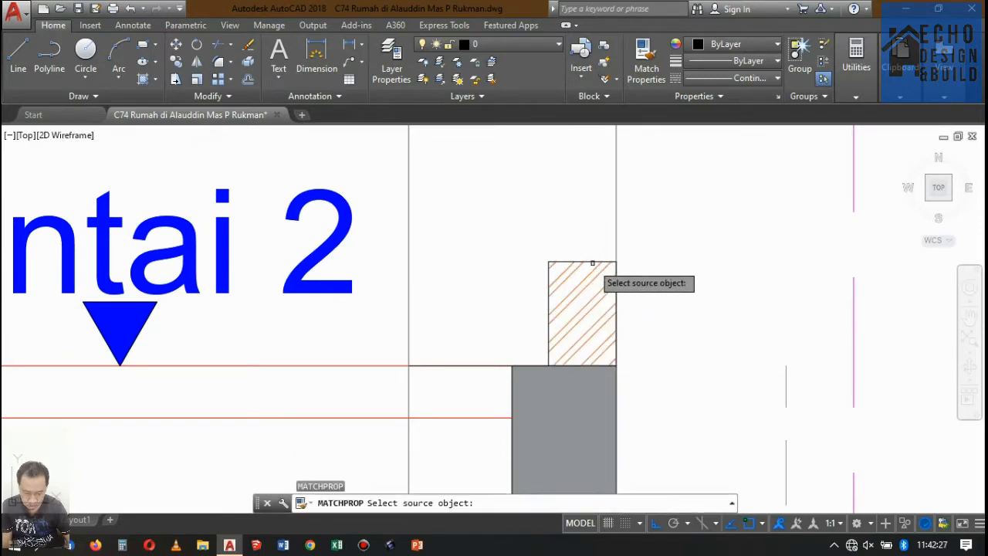
left_click(592, 261)
left_click(635, 200)
left_click(579, 162)
scroll(626, 269, "down", 10)
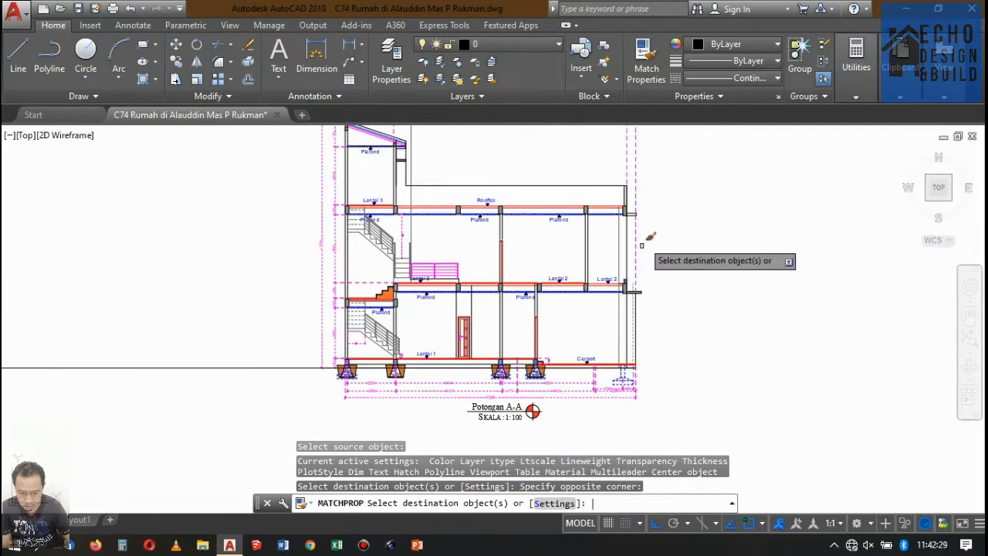
key("Return")
Step: Examine the Lantai 2 floor levels in Potongan A-A and compare them with the bedroom and balcony levels in Denah Lantai 2
scroll(630, 195, "up", 5)
scroll(622, 201, "down", 5)
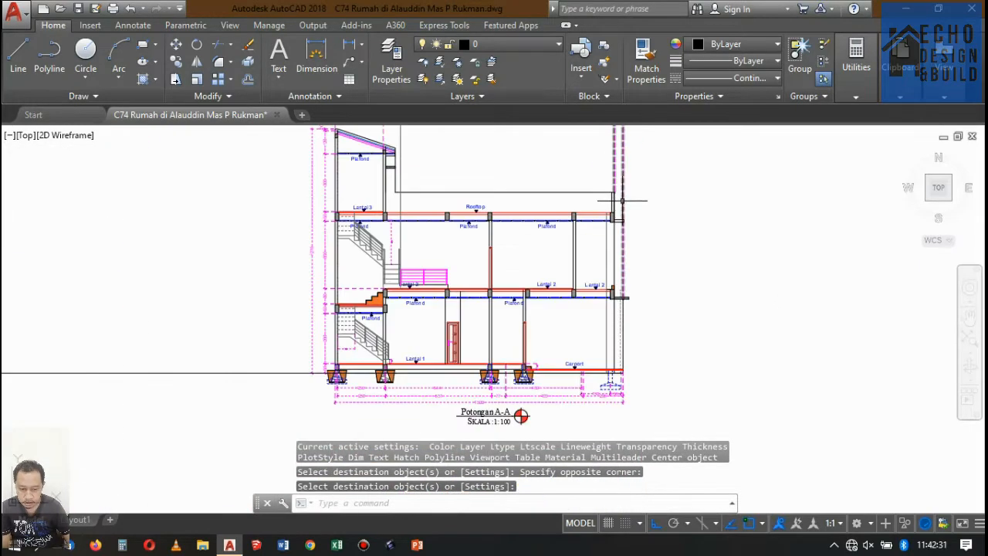
scroll(581, 292, "up", 5)
scroll(581, 291, "down", 4)
scroll(559, 252, "up", 5)
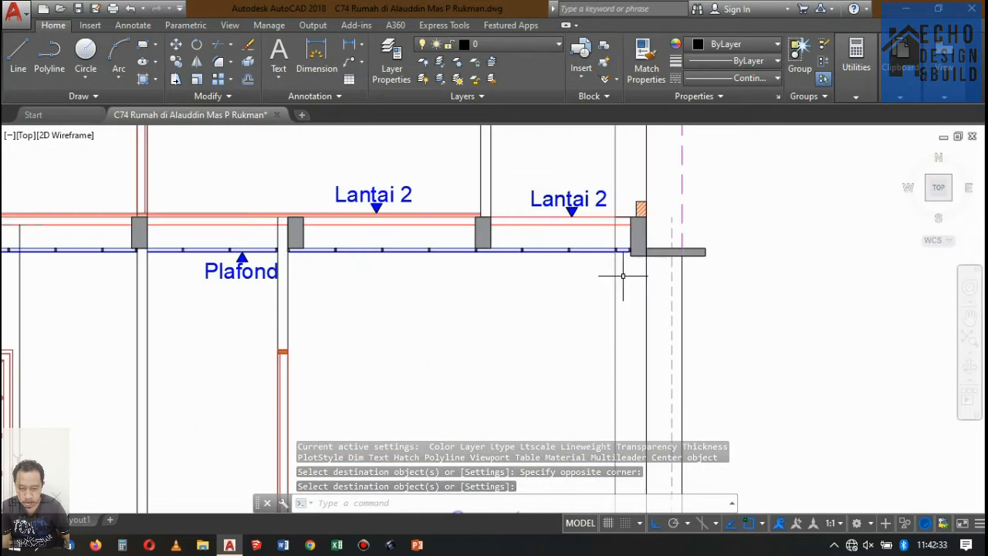
scroll(559, 252, "down", 5)
scroll(485, 220, "up", 5)
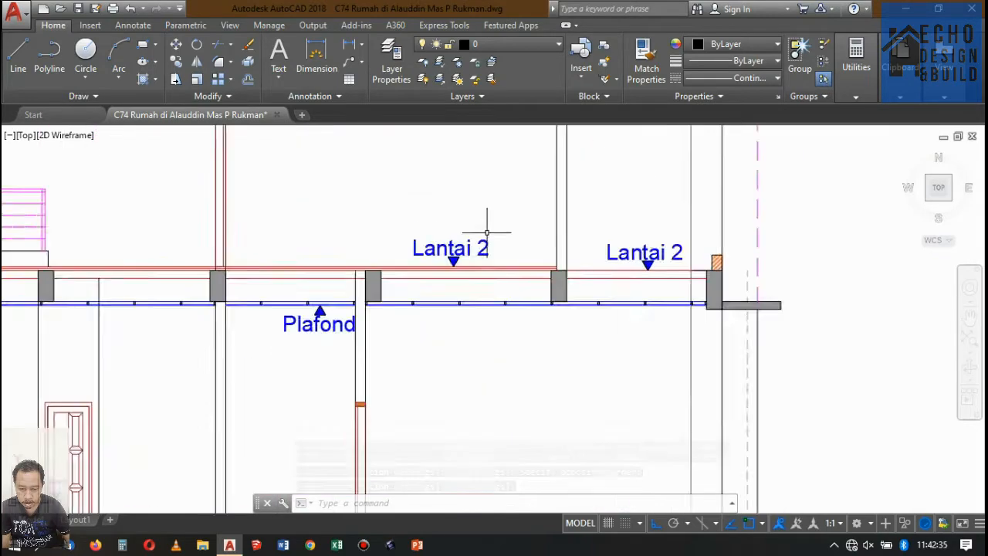
scroll(519, 253, "down", 5)
scroll(520, 253, "down", 5)
scroll(518, 263, "up", 3)
scroll(516, 265, "down", 3)
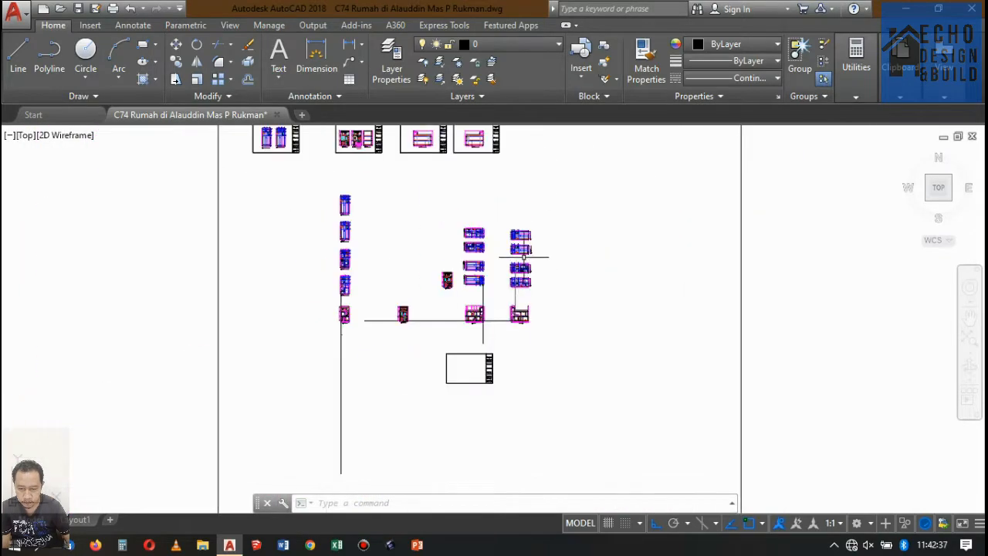
scroll(516, 269, "up", 3)
scroll(533, 281, "up", 8)
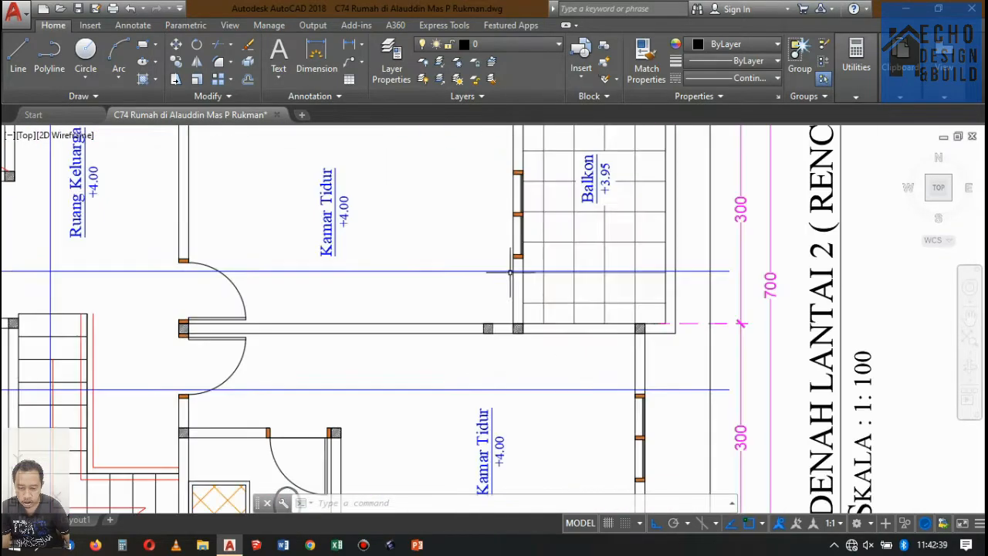
Step: Erase the Potongan A-A title, its scale text, underline and round symbol beneath the section with the carport
scroll(561, 300, "down", 6)
scroll(471, 250, "up", 4)
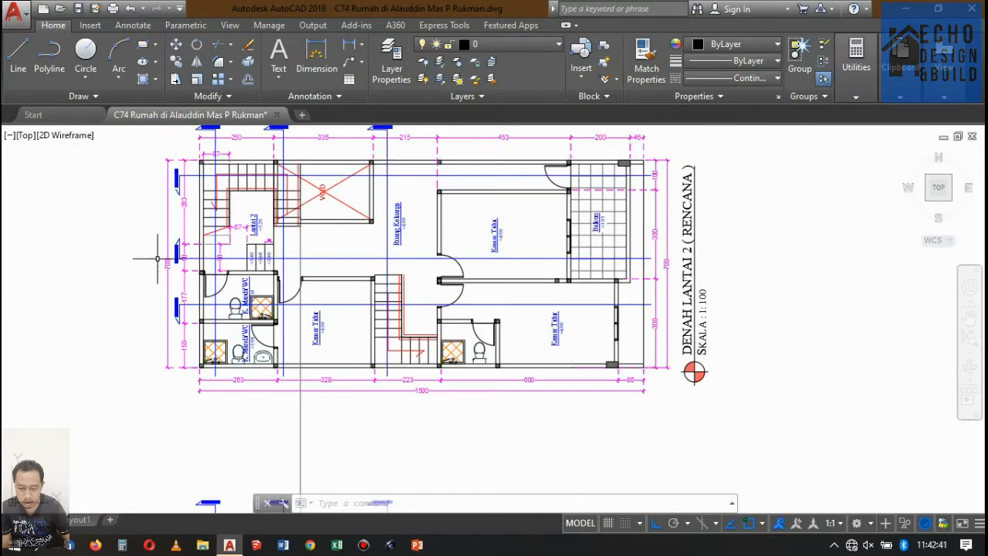
scroll(158, 258, "up", 4)
scroll(231, 308, "down", 8)
scroll(374, 385, "up", 4)
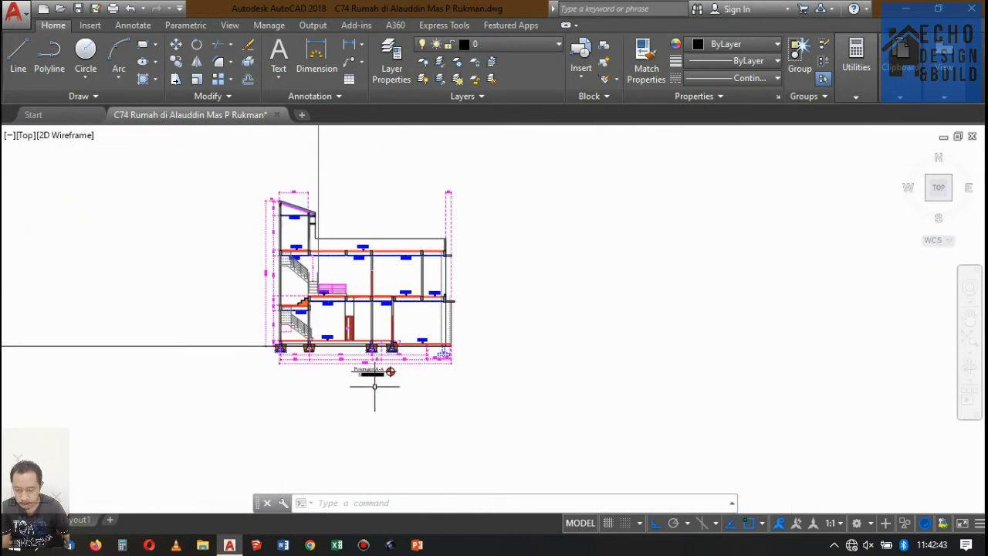
scroll(374, 384, "up", 5)
scroll(375, 366, "down", 5)
scroll(456, 363, "up", 5)
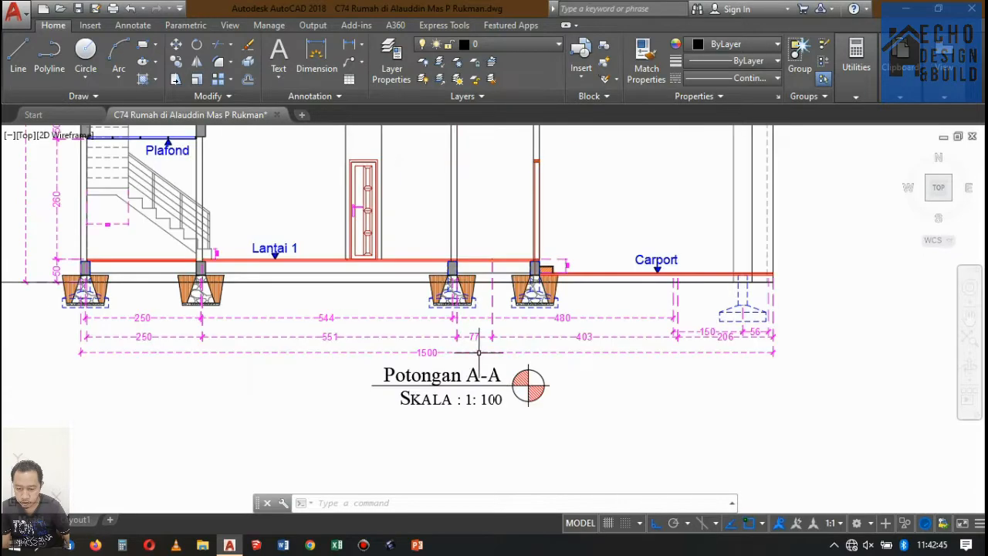
scroll(479, 352, "down", 3)
scroll(479, 352, "up", 3)
left_click(556, 397)
left_click(472, 332)
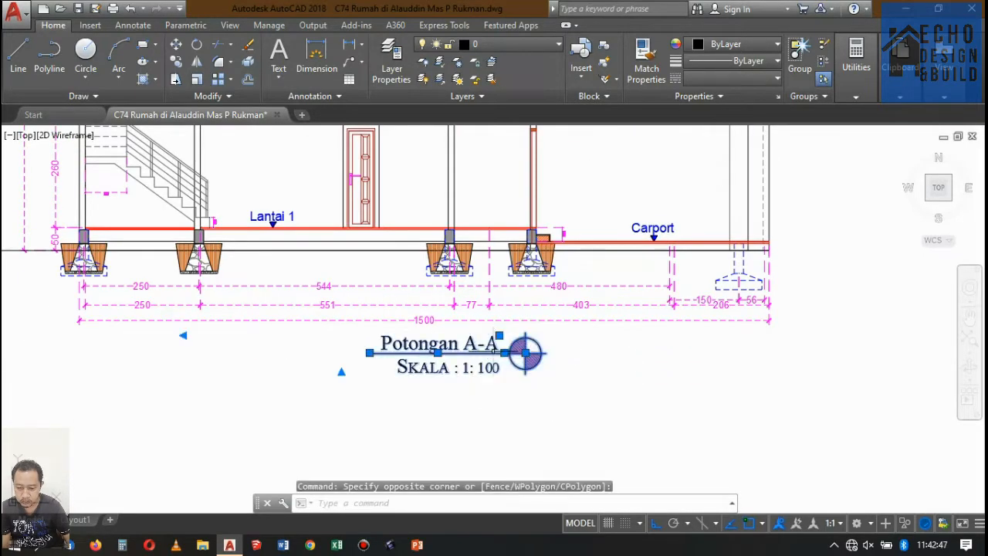
key("Delete")
Step: Copy the Potongan A-A title with its underline and round symbol from beneath the other section to beneath the carport section's dimensions
scroll(618, 300, "down", 5)
scroll(624, 280, "up", 4)
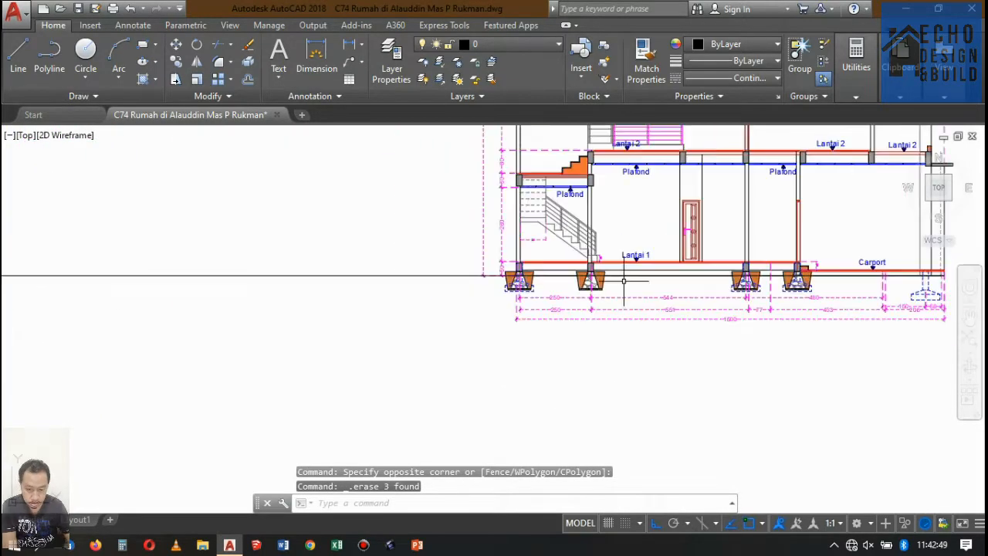
scroll(624, 281, "down", 3)
scroll(662, 205, "up", 3)
scroll(669, 213, "down", 4)
scroll(429, 289, "up", 2)
scroll(606, 281, "up", 3)
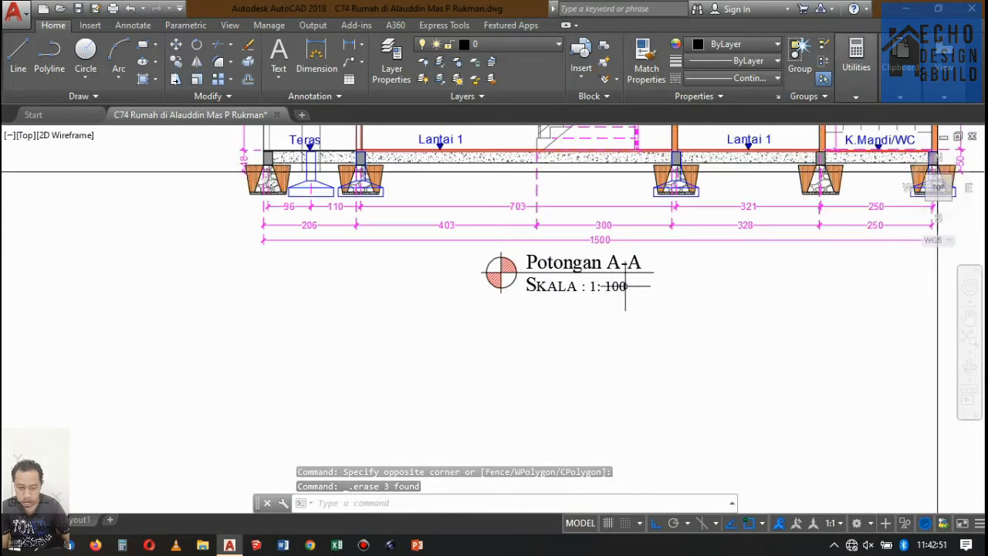
left_click(679, 379)
left_click(462, 263)
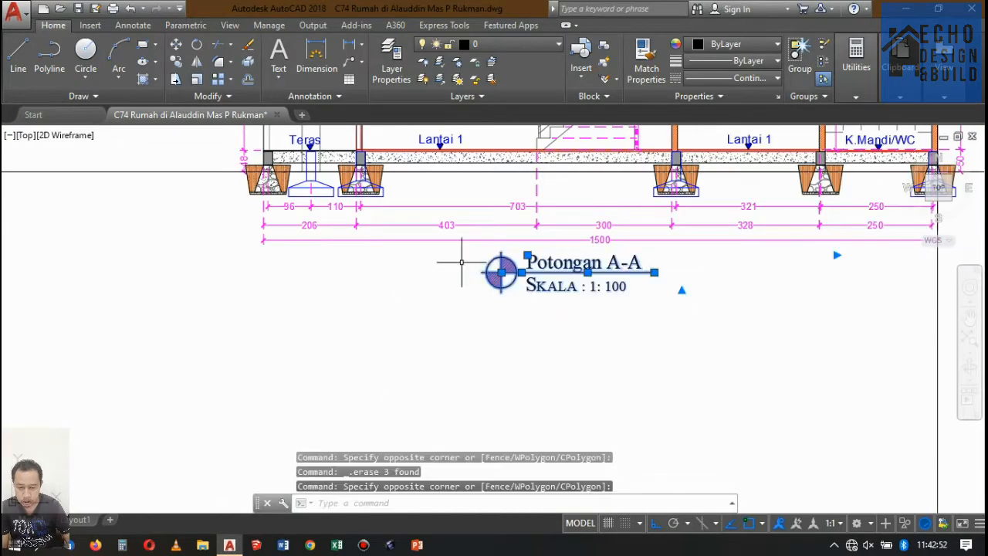
left_click(177, 62)
left_click(564, 355)
scroll(305, 342, "down", 3)
scroll(529, 343, "up", 3)
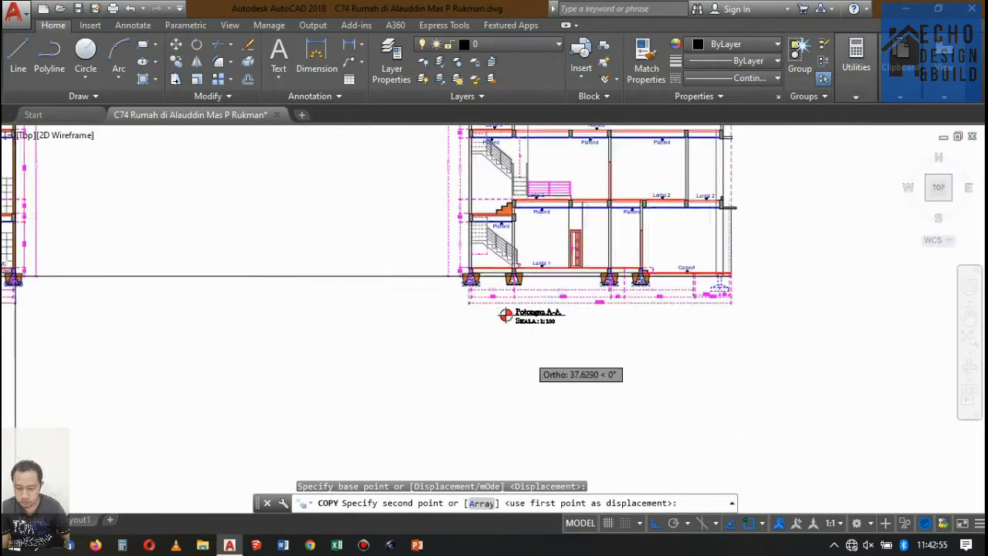
scroll(529, 347, "up", 2)
left_click(641, 337)
key("Return")
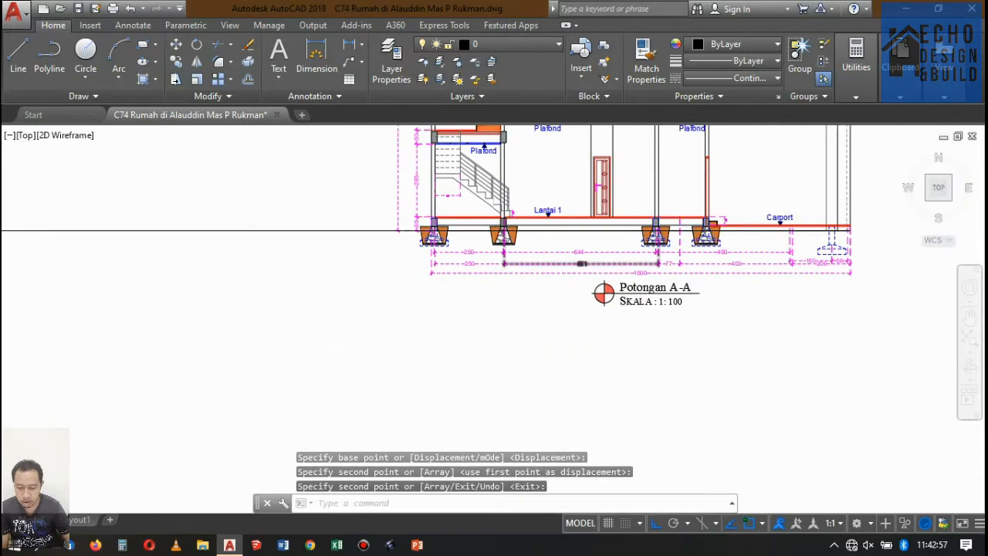
Step: Change the copied title beneath the carport section to Potongan B-B
scroll(661, 261, "up", 2)
double_click(693, 309)
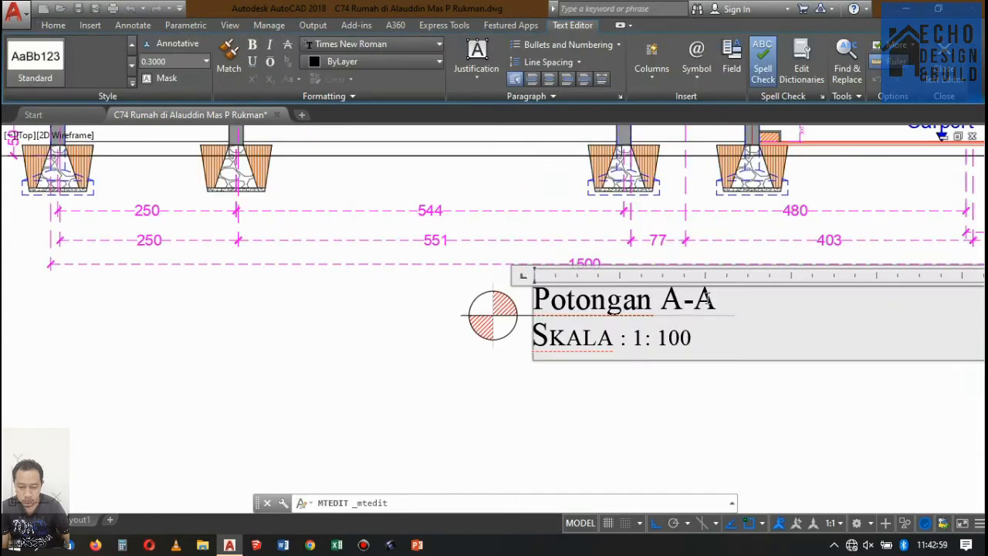
left_click_drag(713, 300, 660, 299)
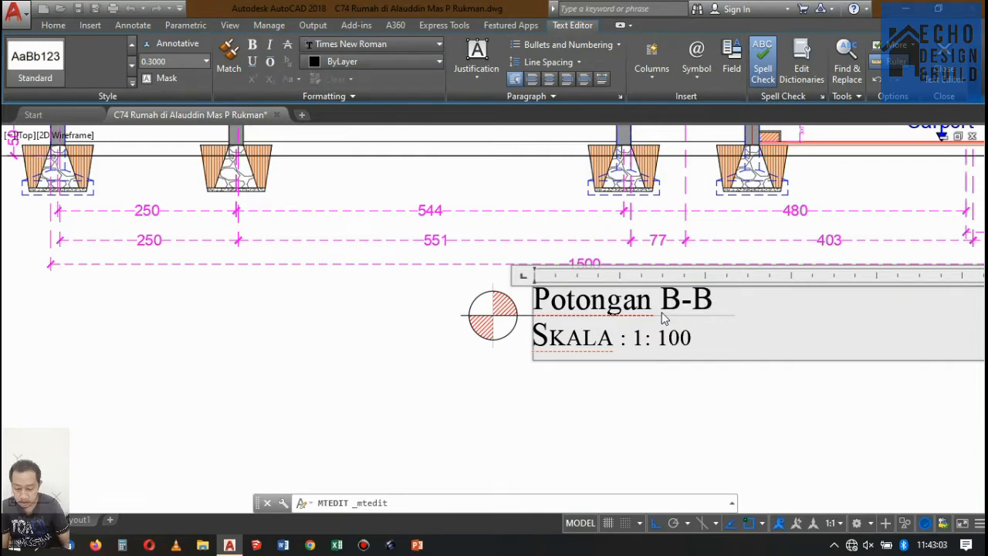
left_click(495, 415)
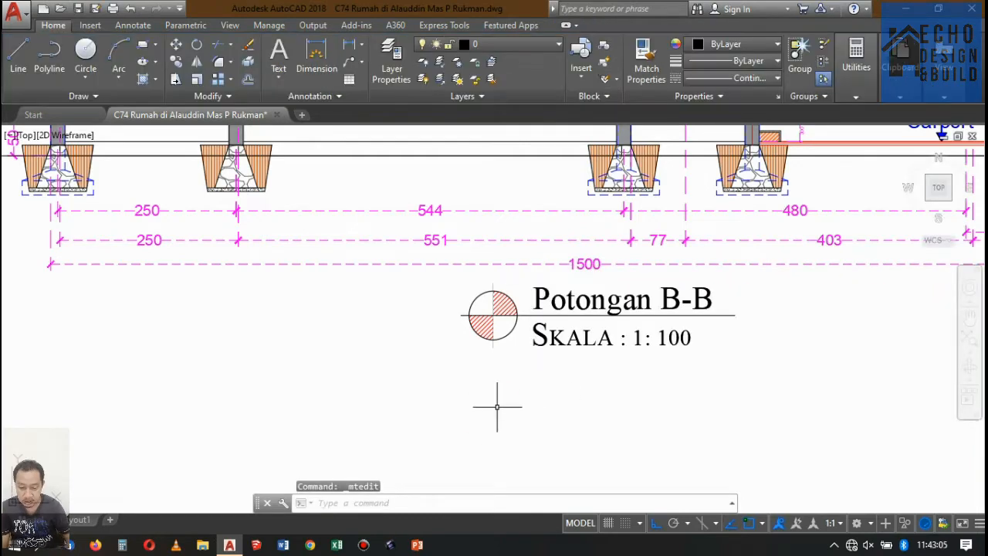
Step: Hatch the front canopy slab at rooftop beam level in Potongan B-B with the ANSI31 pattern
scroll(581, 272, "down", 5)
scroll(666, 242, "up", 4)
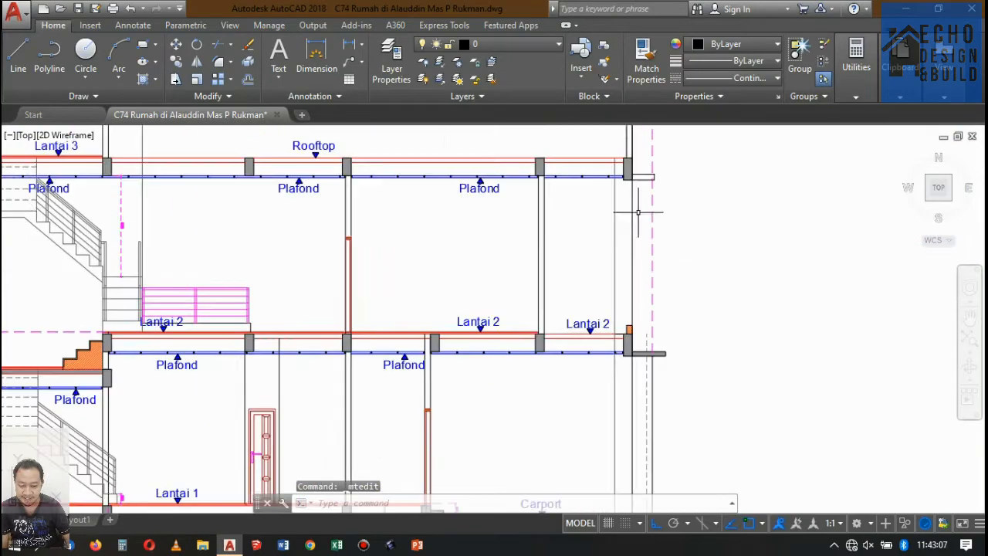
scroll(624, 205, "down", 3)
scroll(623, 236, "up", 3)
scroll(623, 236, "down", 3)
scroll(610, 269, "up", 3)
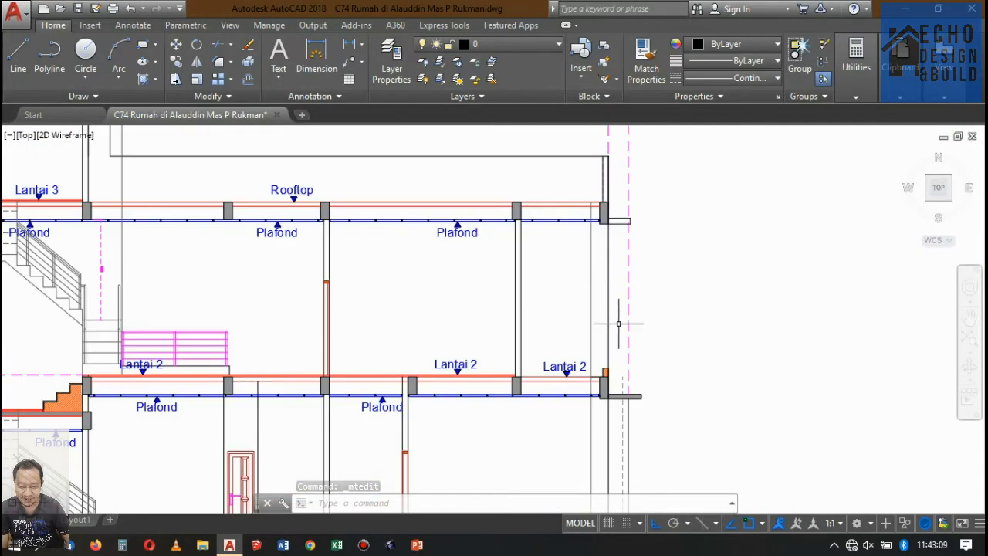
scroll(636, 215, "up", 2)
scroll(587, 255, "down", 2)
scroll(578, 266, "up", 4)
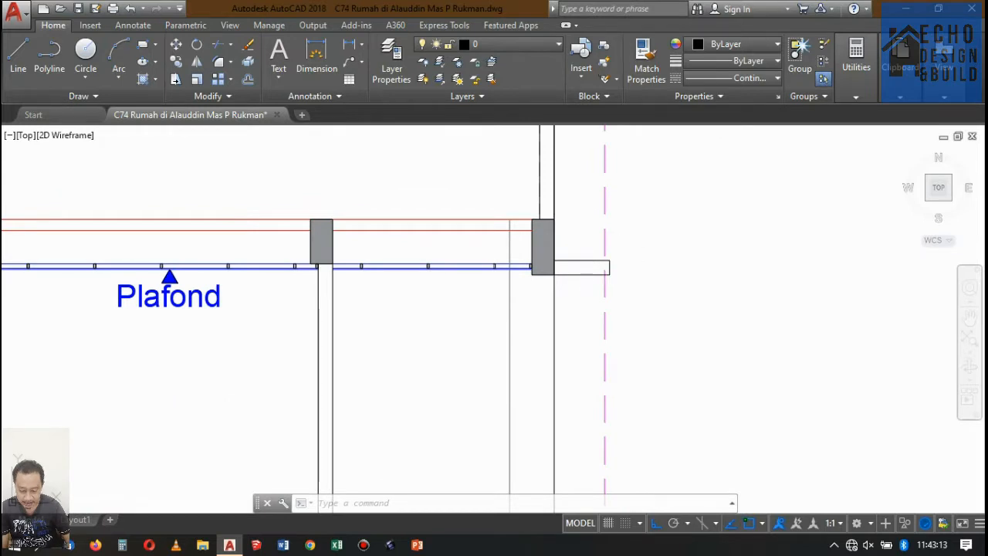
type("h")
key("Return")
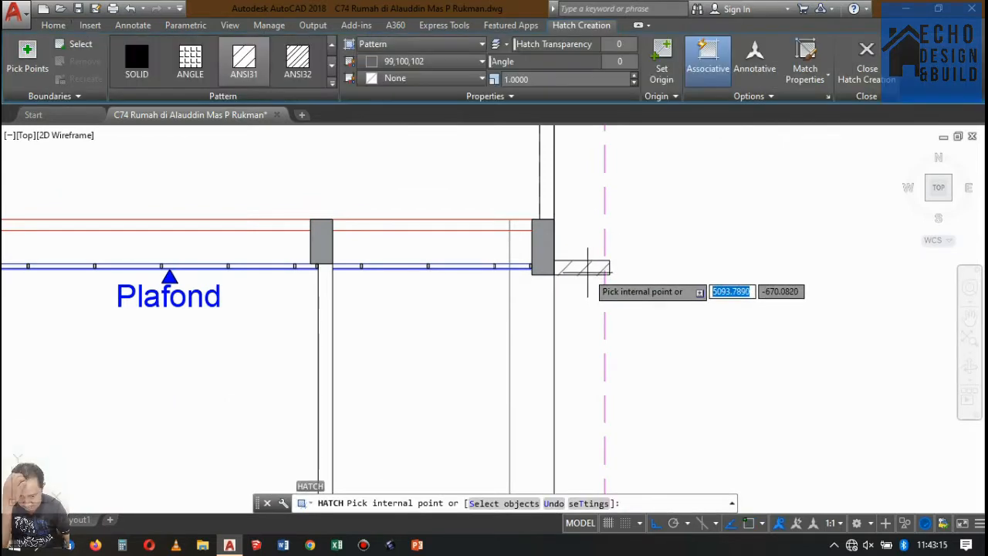
left_click(588, 268)
key("Return")
Step: Match the canopy slab's hatch to the solid grey hatch of the adjoining rooftop front beam
type("m")
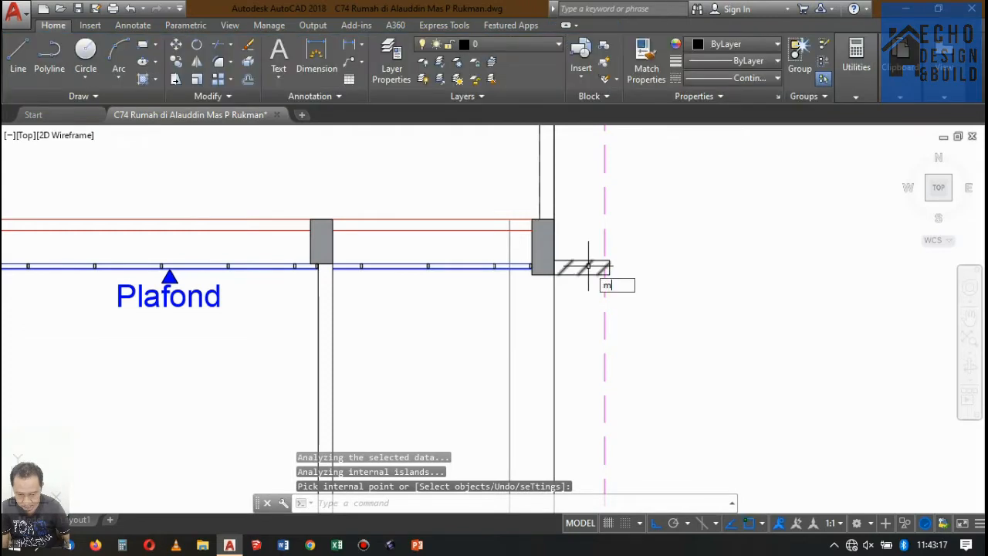
type("a")
key("Return")
left_click(542, 246)
scroll(586, 262, "up", 5)
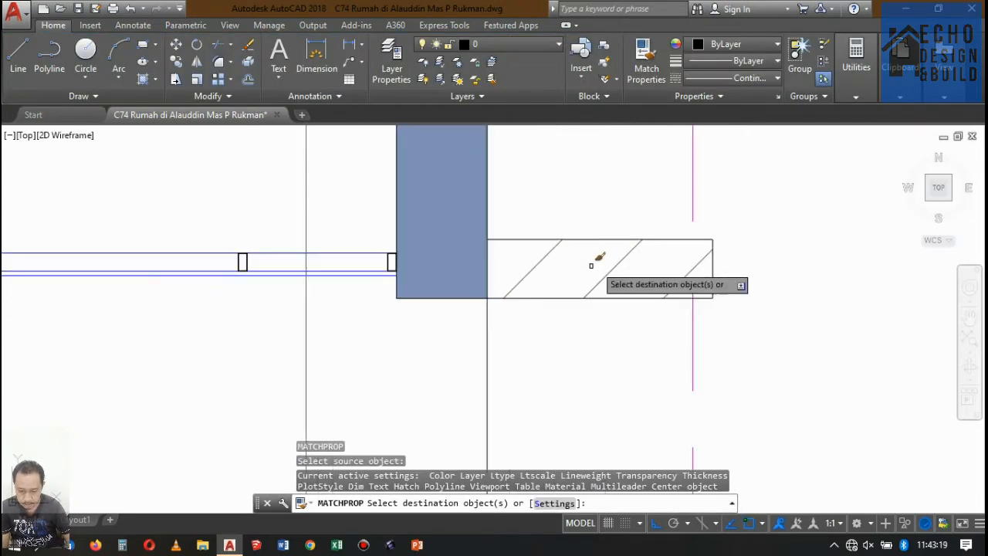
left_click(608, 260)
scroll(598, 230, "down", 4)
key("Return")
Step: Examine Potongan B-B from the foundations to the rooftop and compare it with Potongan A-A
scroll(710, 214, "down", 4)
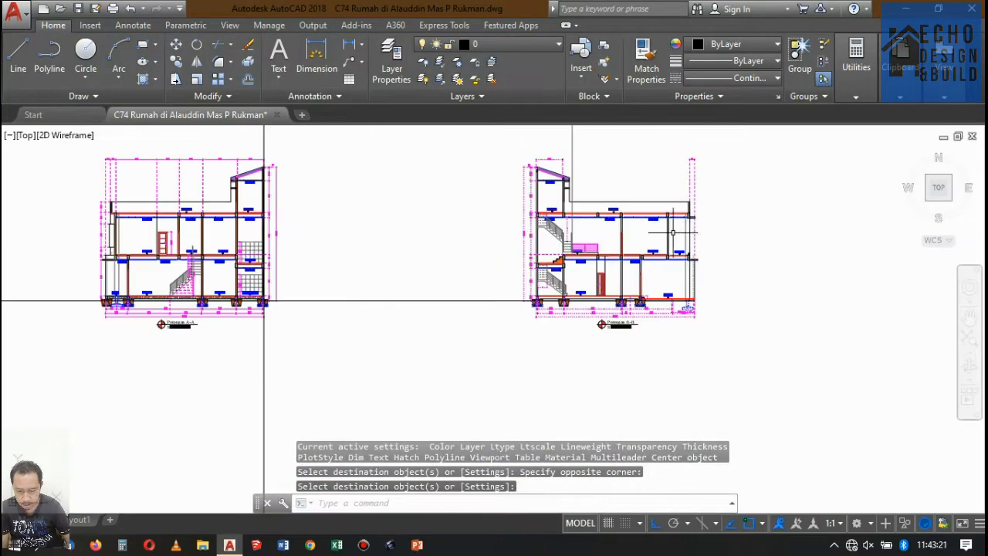
scroll(678, 232, "up", 2)
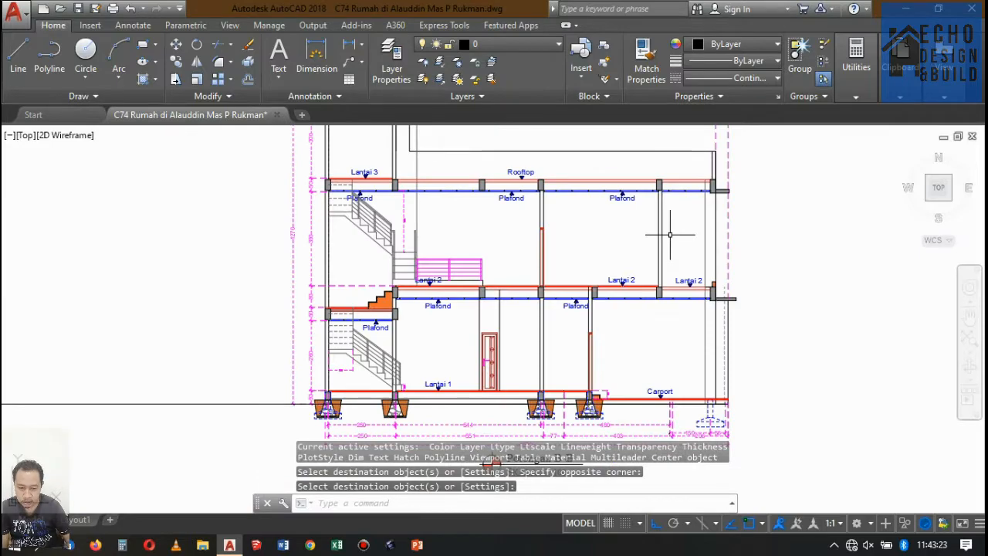
scroll(645, 325, "up", 2)
scroll(567, 313, "down", 4)
scroll(586, 278, "up", 3)
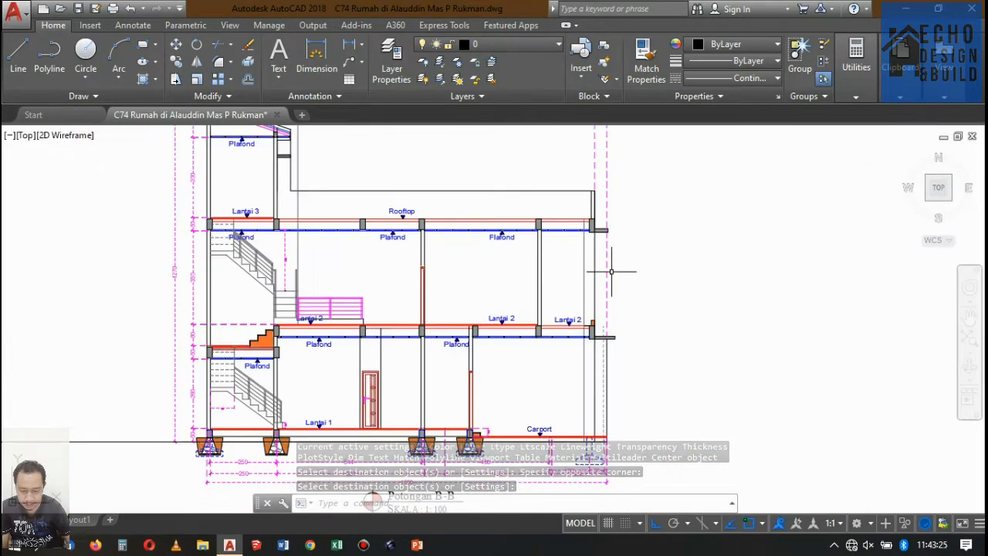
scroll(597, 265, "down", 3)
scroll(633, 227, "down", 2)
scroll(633, 227, "up", 5)
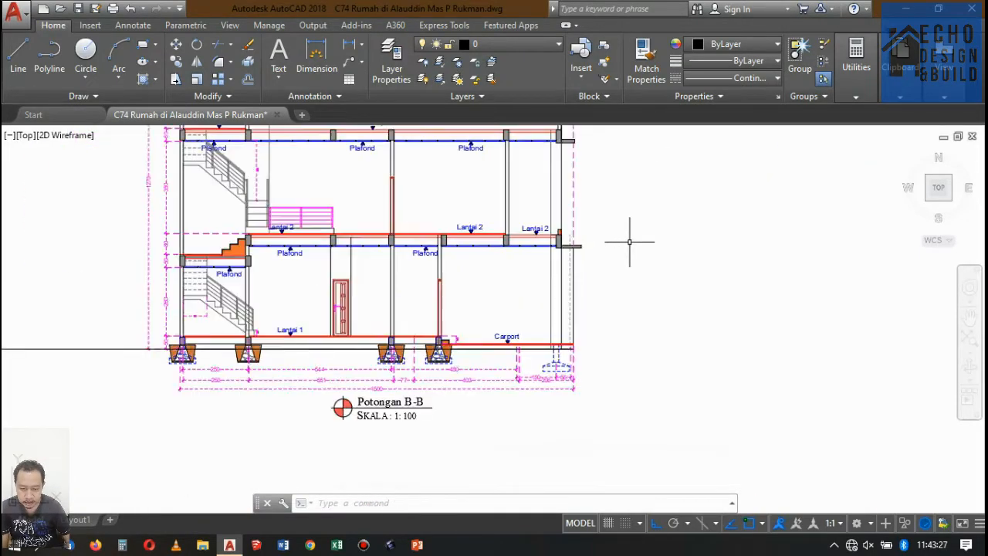
scroll(619, 247, "down", 5)
scroll(619, 247, "up", 5)
scroll(625, 260, "down", 5)
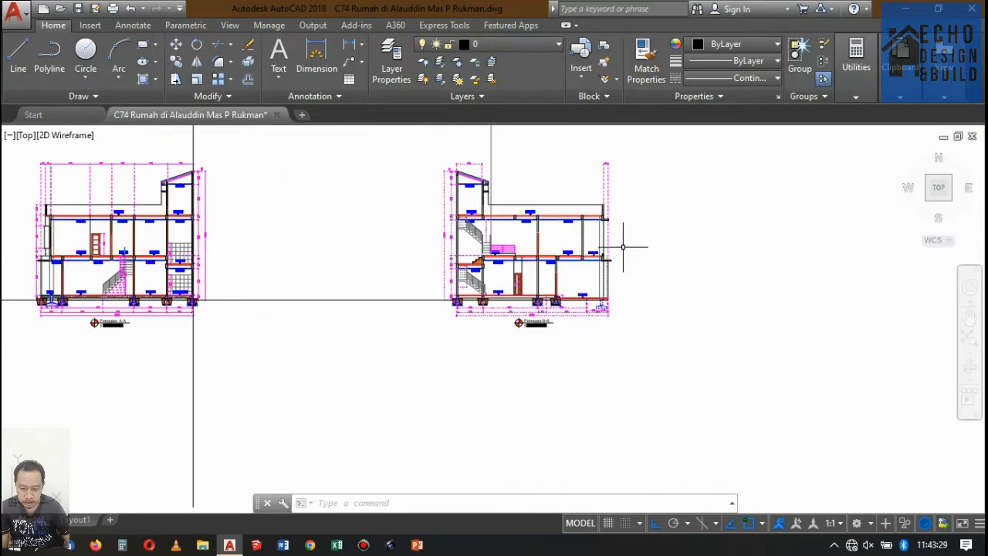
scroll(625, 260, "up", 5)
scroll(625, 260, "down", 5)
scroll(622, 278, "up", 6)
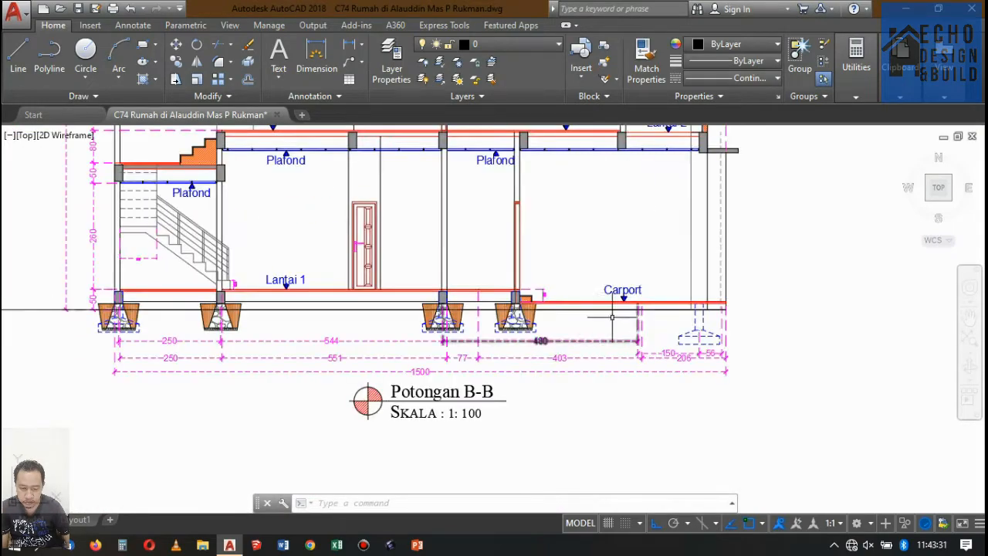
Step: Change the Lantai 2 level label next to the front beam in Potongan B-B to Balkon
scroll(624, 303, "down", 5)
scroll(624, 303, "up", 6)
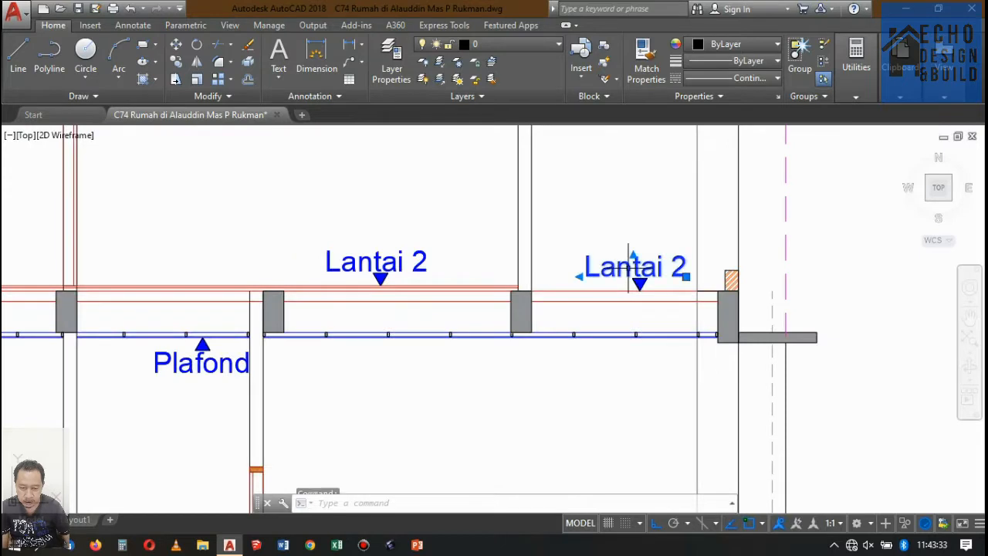
double_click(629, 266)
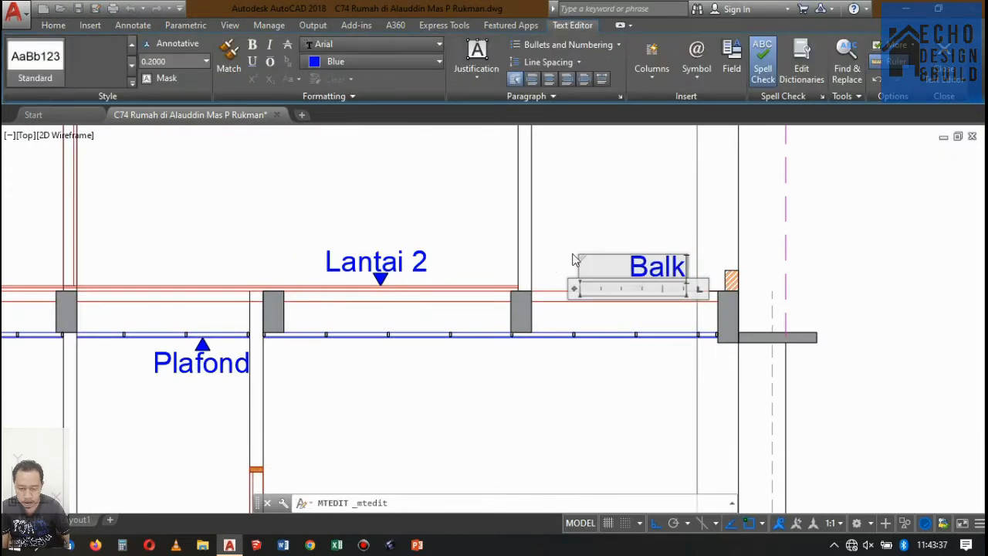
left_click(763, 246)
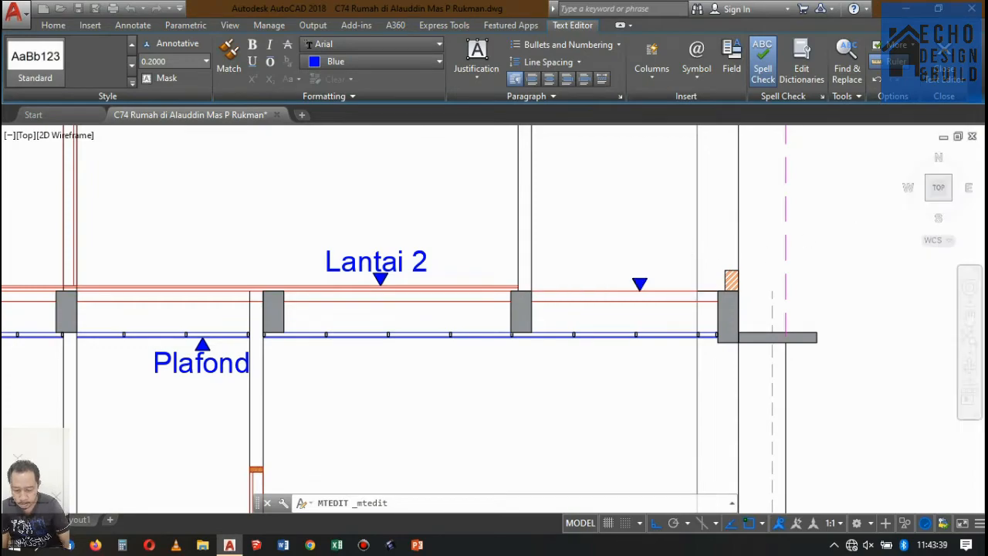
Step: Examine the Lantai 3, Rooftop, Lantai 2 and Plafond level labels in Potongan B-B
scroll(650, 278, "down", 6)
scroll(557, 238, "up", 2)
scroll(540, 271, "up", 3)
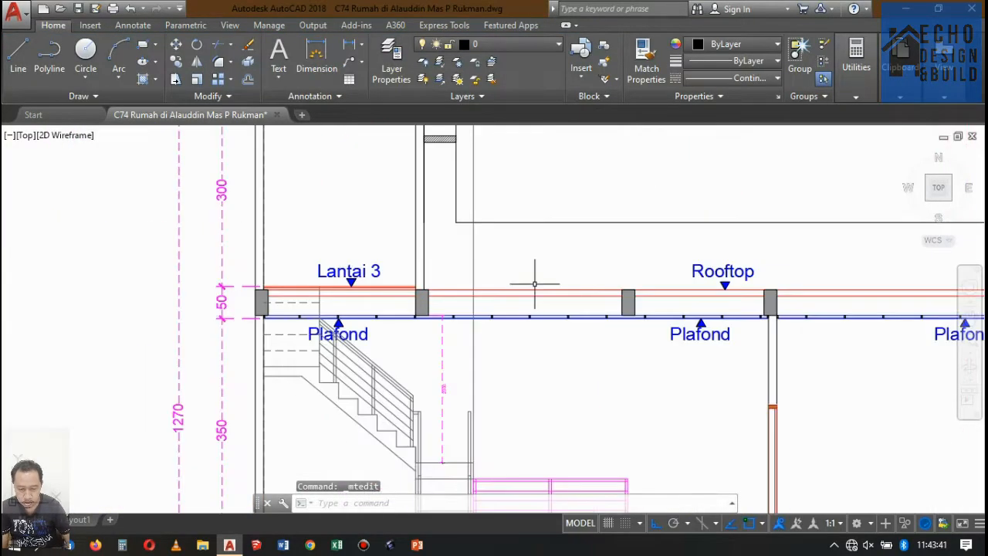
scroll(540, 270, "down", 7)
scroll(680, 239, "up", 3)
scroll(435, 225, "up", 6)
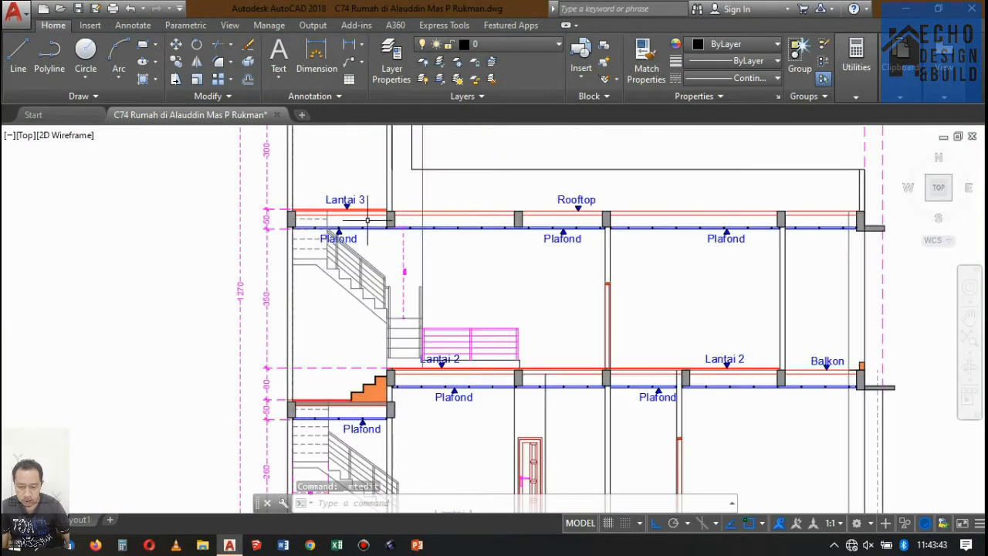
scroll(610, 208, "down", 8)
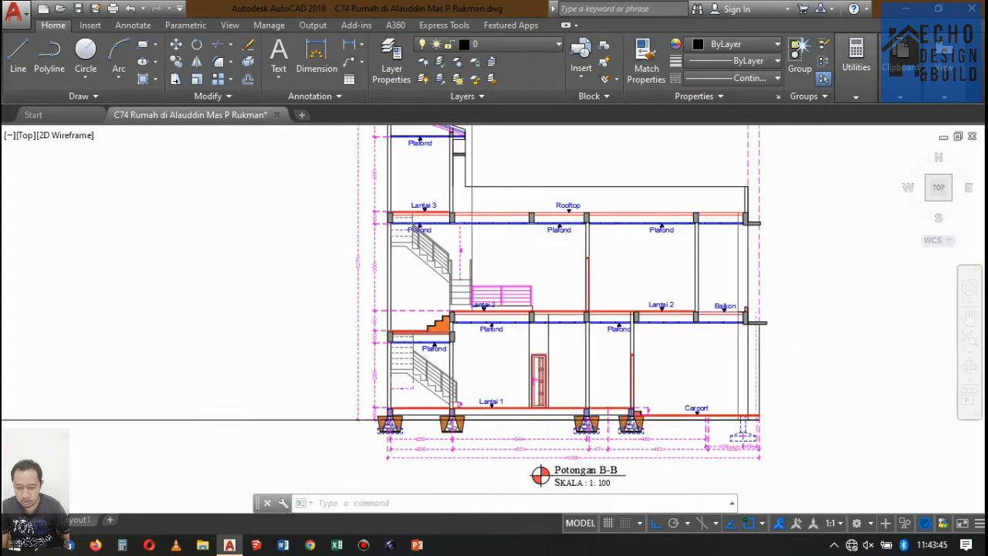
scroll(572, 262, "up", 4)
Step: Examine the section cut lines and their Potongan markers on the Denah Lantai 2 floor plan
scroll(572, 262, "down", 8)
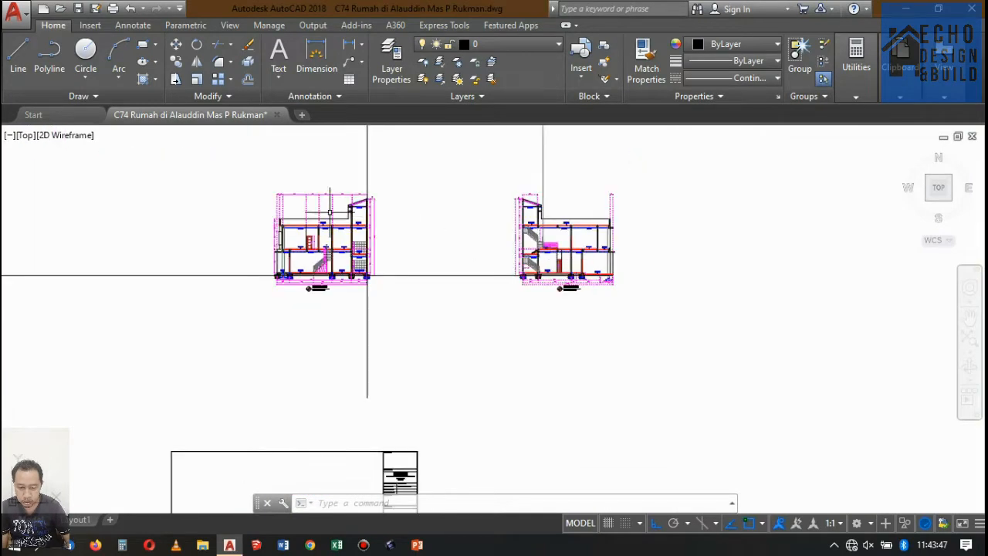
scroll(488, 316, "up", 1)
scroll(457, 200, "up", 4)
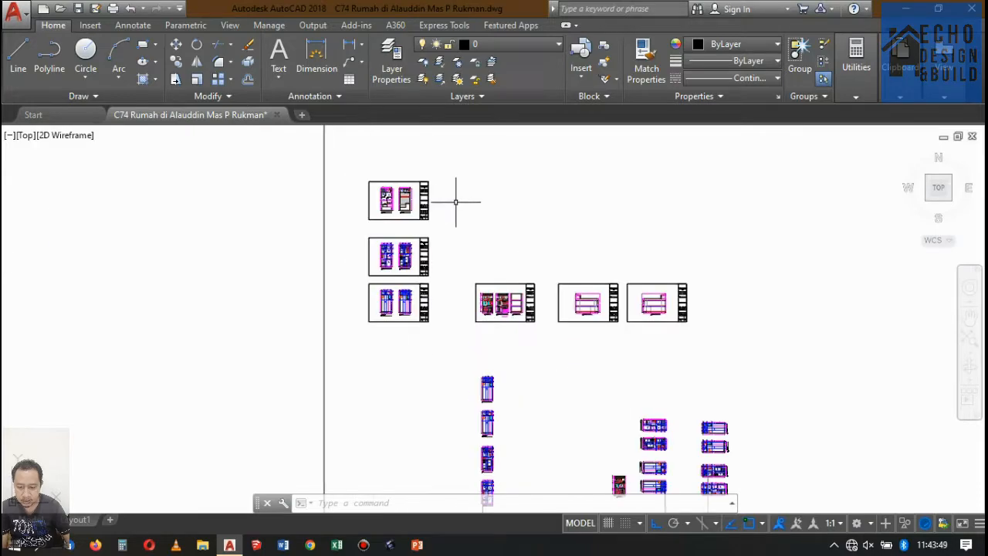
scroll(486, 276, "down", 4)
scroll(486, 275, "up", 4)
scroll(459, 214, "up", 4)
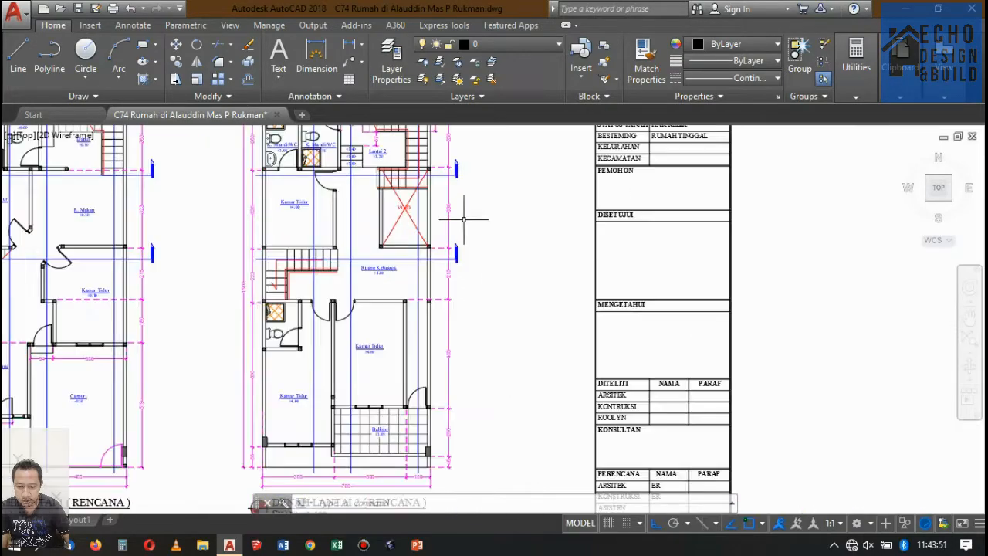
scroll(440, 213, "down", 4)
scroll(384, 214, "up", 7)
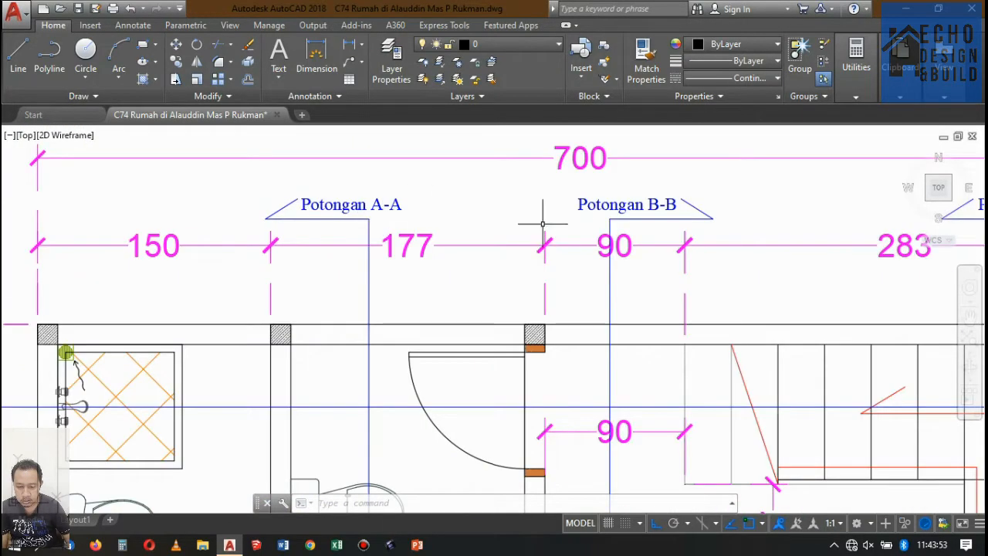
scroll(542, 224, "down", 5)
scroll(352, 227, "up", 5)
scroll(155, 222, "down", 3)
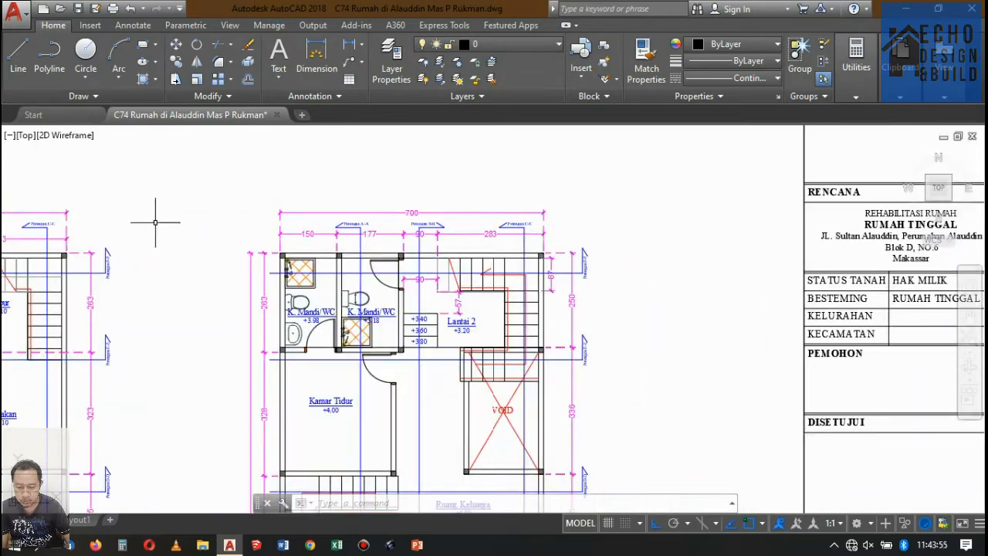
Step: Check the Potongan markers above the Lantai 2 floor plan against the Potongan A-A section
scroll(314, 212, "down", 5)
scroll(357, 178, "up", 6)
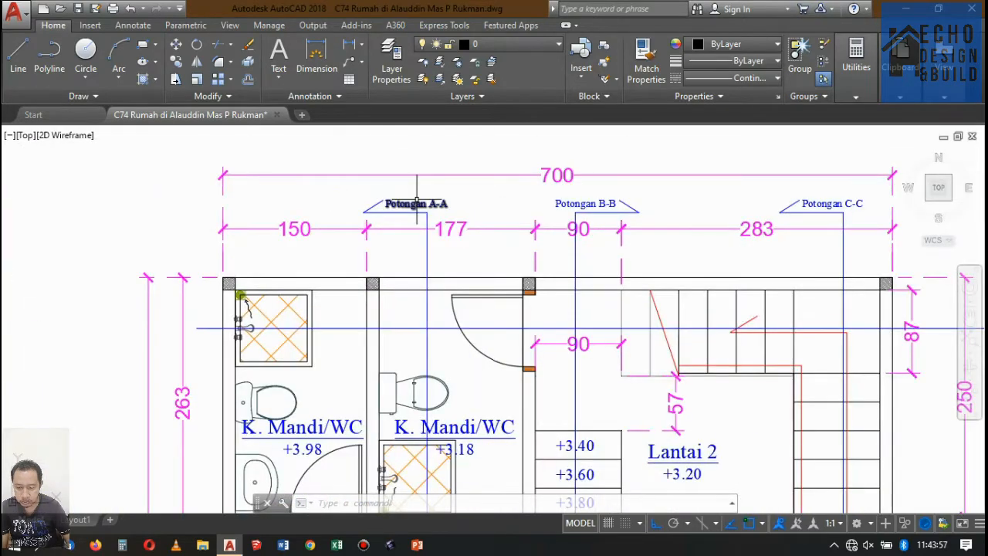
scroll(396, 177, "down", 4)
scroll(396, 177, "down", 5)
scroll(588, 384, "up", 4)
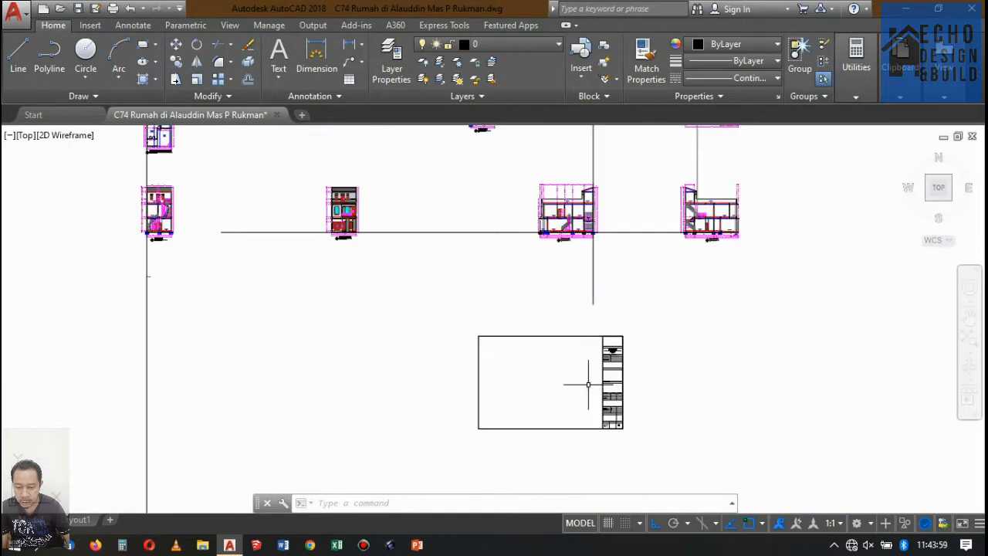
scroll(514, 187, "down", 2)
scroll(541, 224, "up", 5)
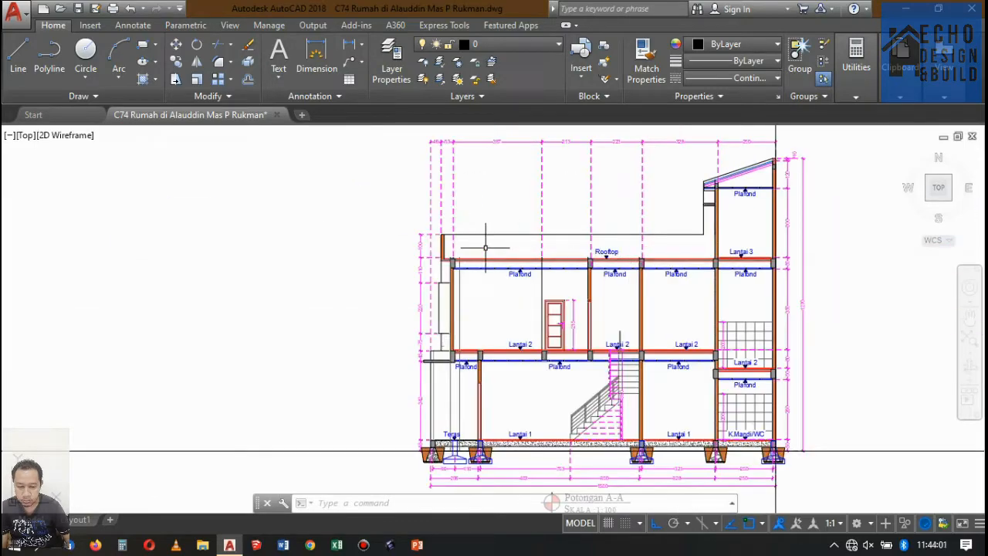
scroll(453, 230, "down", 4)
scroll(505, 259, "up", 4)
scroll(286, 244, "down", 3)
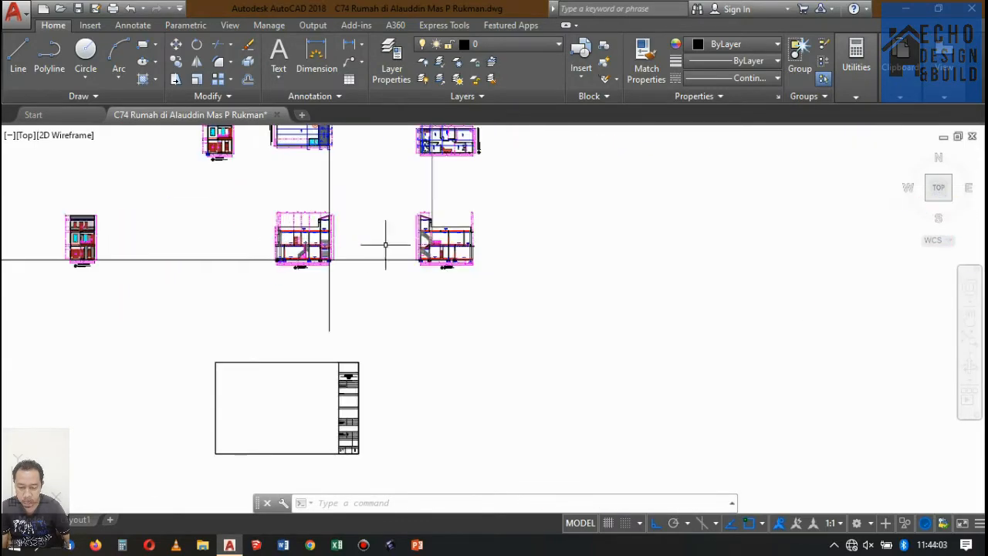
Step: Examine the stairs, floor levels, roof and foundations of Potongan B-B
scroll(454, 244, "up", 3)
scroll(387, 200, "up", 3)
scroll(466, 240, "down", 3)
scroll(478, 210, "up", 3)
scroll(487, 208, "down", 2)
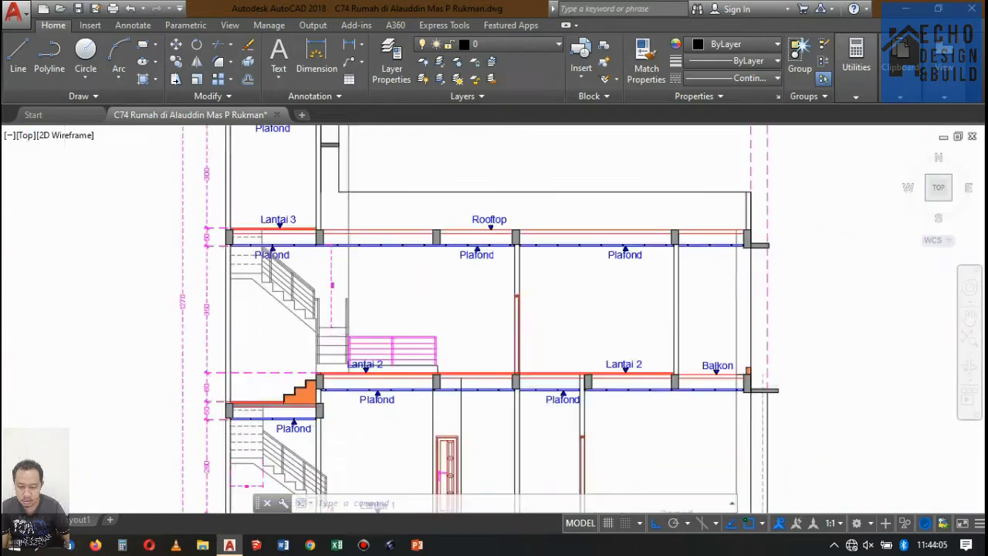
scroll(221, 248, "down", 5)
scroll(453, 204, "up", 5)
scroll(542, 209, "down", 5)
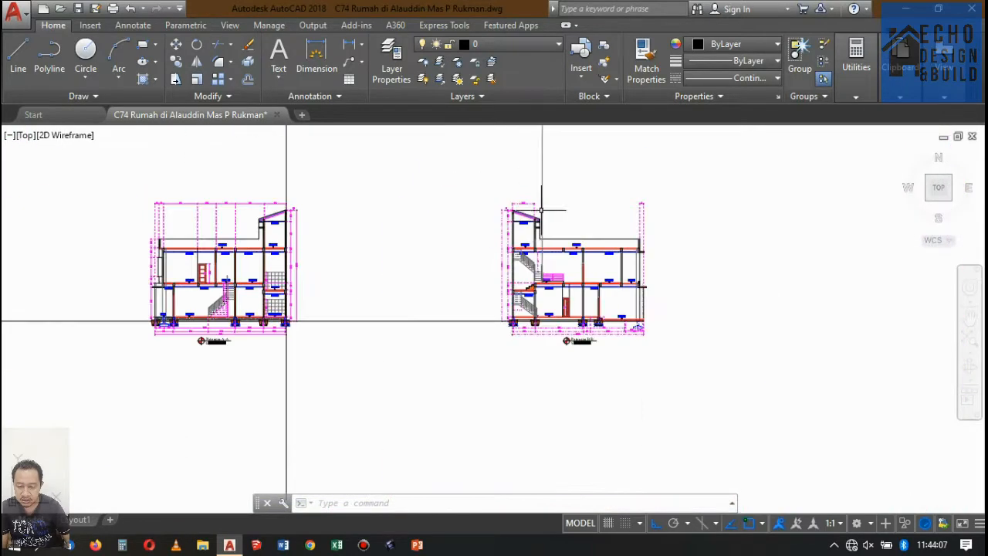
scroll(236, 240, "up", 3)
scroll(448, 220, "down", 3)
scroll(538, 258, "up", 4)
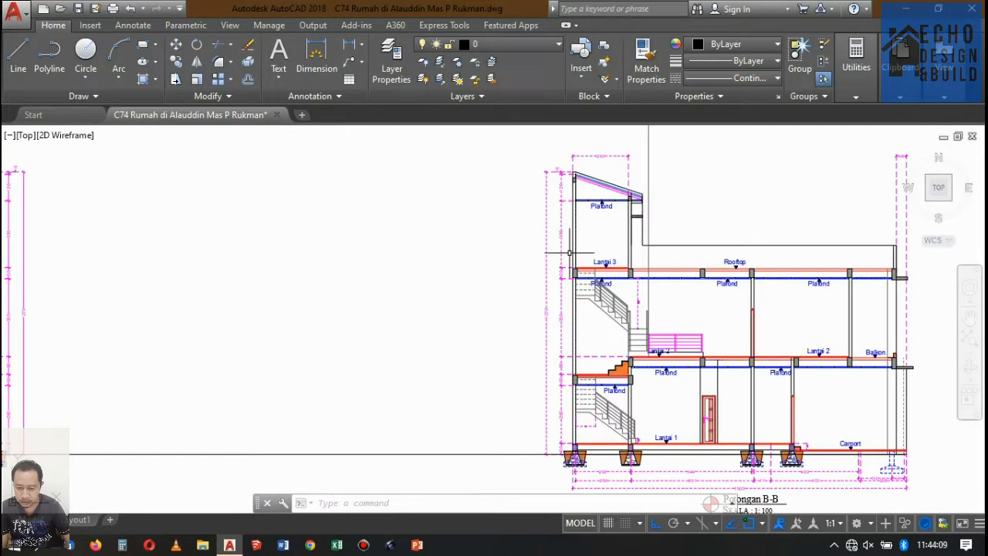
scroll(726, 252, "up", 2)
scroll(617, 293, "down", 5)
scroll(631, 322, "up", 4)
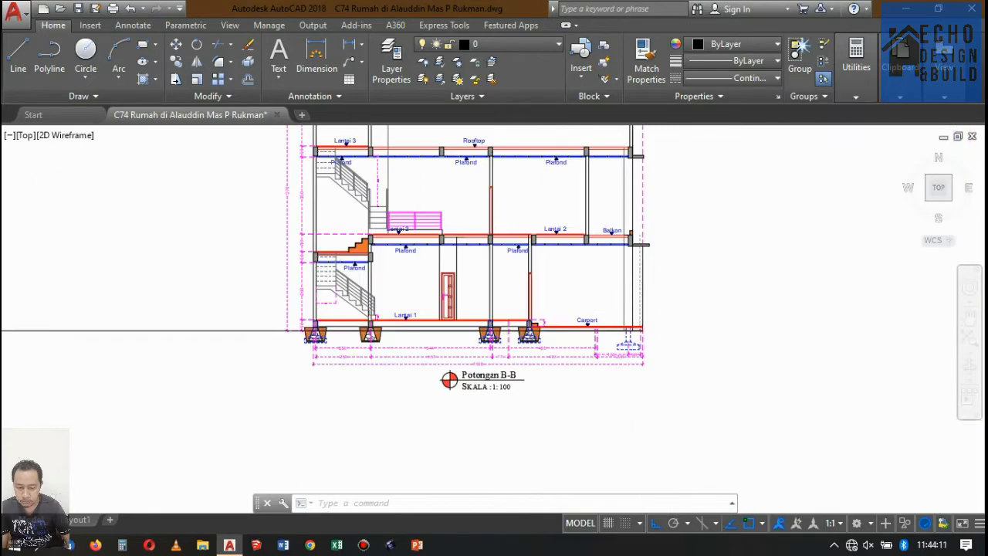
Step: Compare the overall layouts of Potongan A-A and Potongan B-B side by side
scroll(604, 287, "down", 4)
scroll(604, 288, "down", 4)
scroll(558, 265, "up", 2)
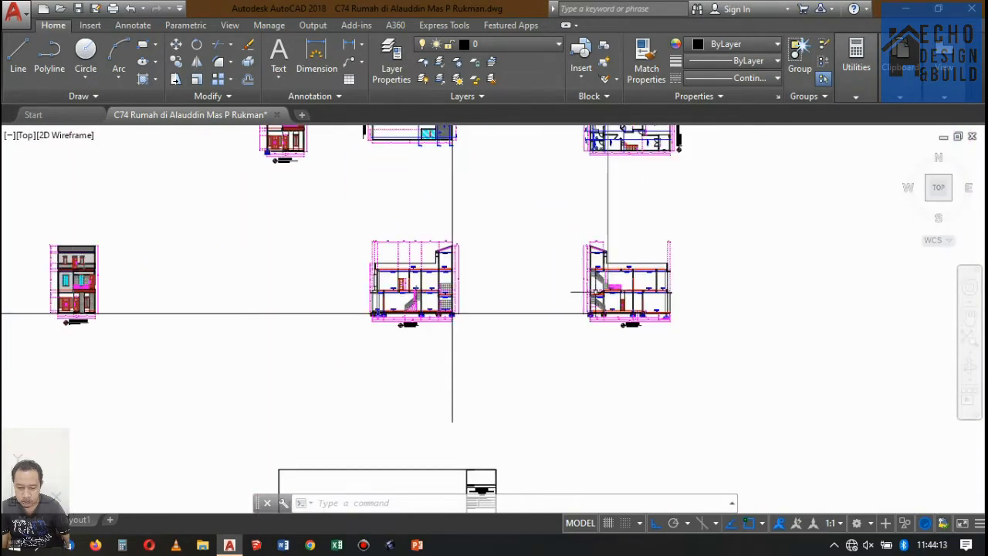
scroll(607, 292, "up", 4)
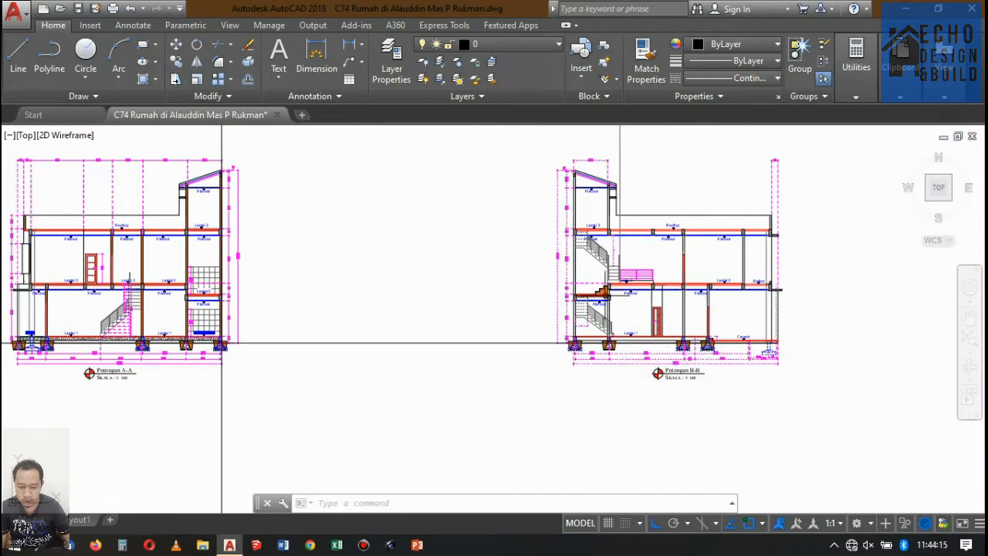
scroll(656, 301, "up", 2)
scroll(618, 295, "down", 2)
scroll(690, 298, "up", 4)
scroll(663, 286, "down", 6)
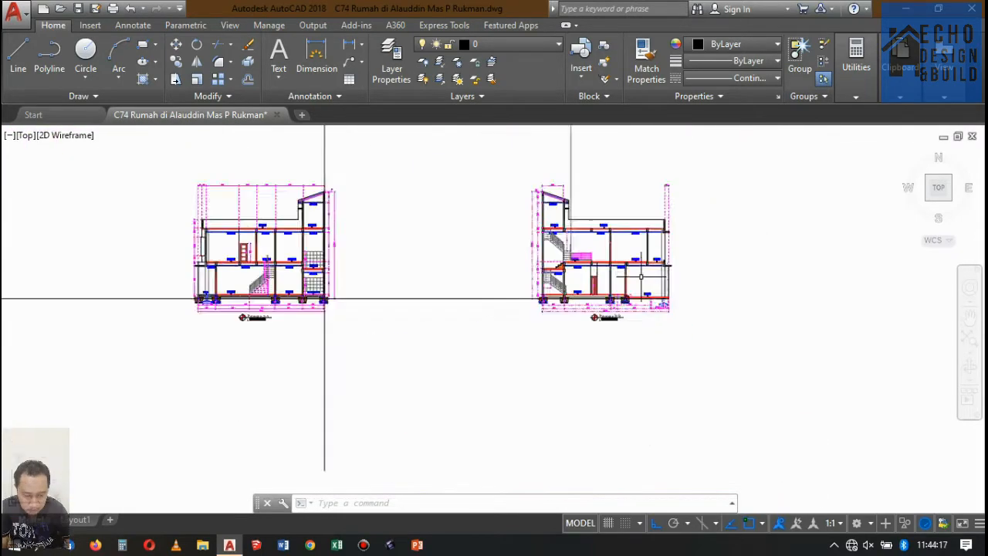
Step: Examine the carport footing, its dimensions and the front balcony edge in Potongan B-B
scroll(675, 269, "up", 5)
scroll(677, 267, "up", 2)
scroll(684, 247, "down", 5)
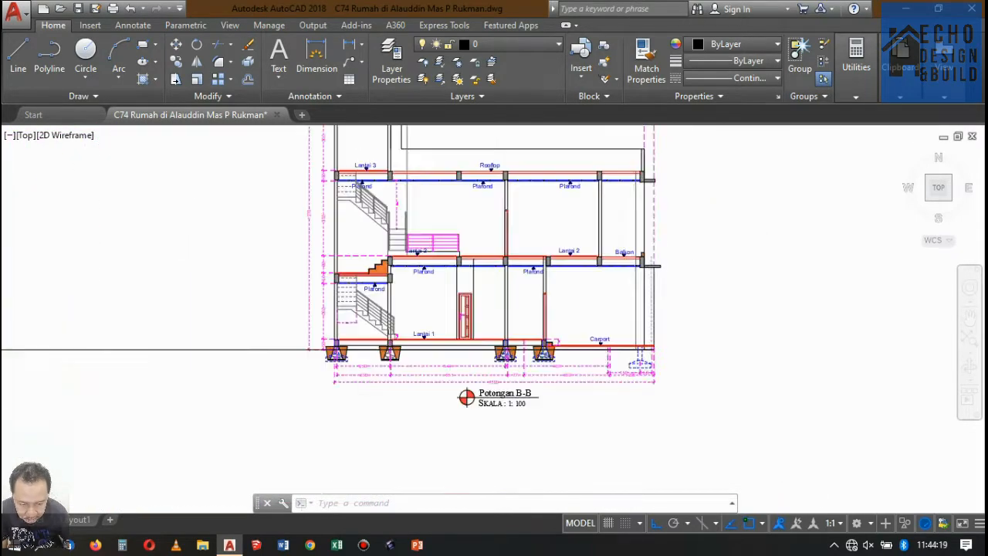
scroll(661, 284, "up", 3)
scroll(656, 308, "up", 3)
scroll(648, 324, "down", 5)
scroll(644, 331, "up", 4)
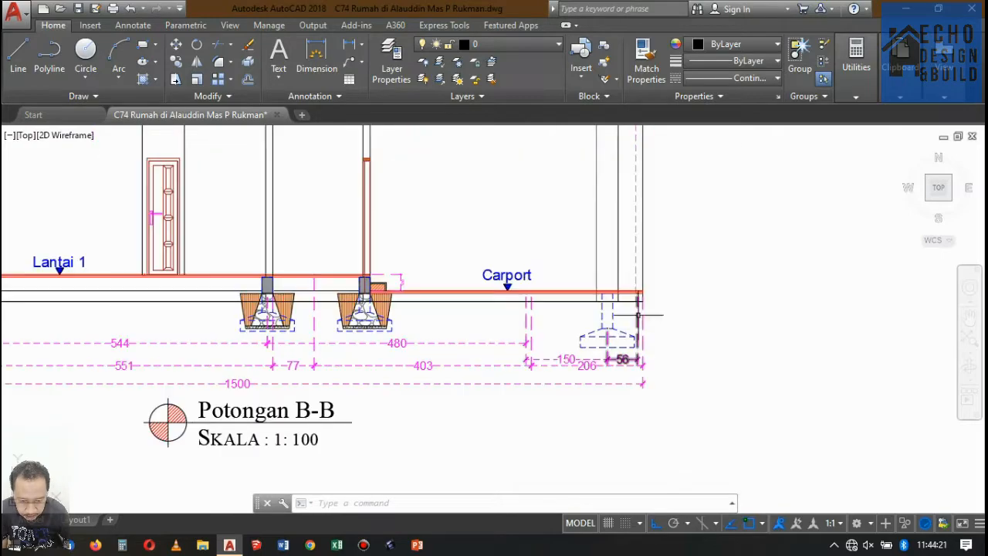
scroll(649, 324, "down", 3)
scroll(531, 332, "up", 4)
scroll(520, 316, "down", 5)
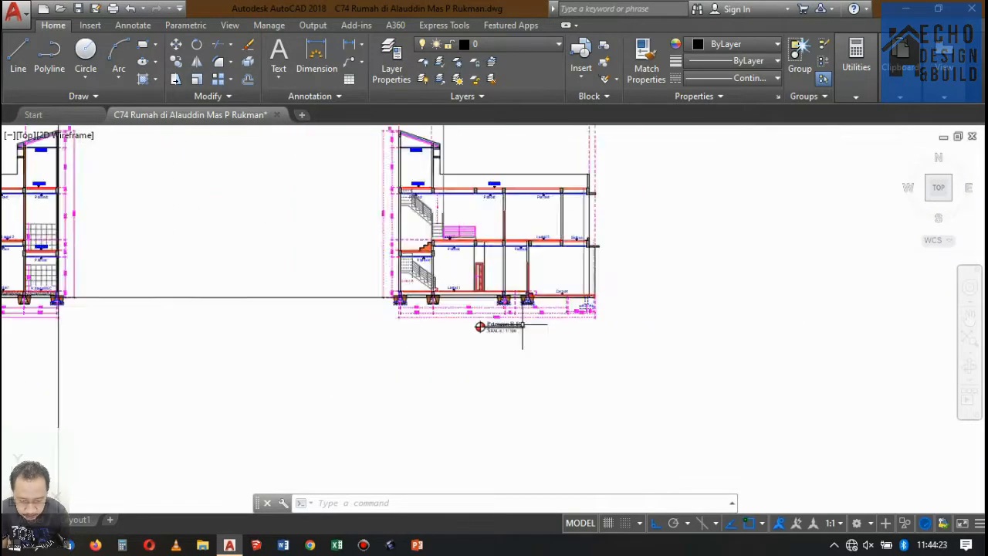
scroll(569, 256, "up", 5)
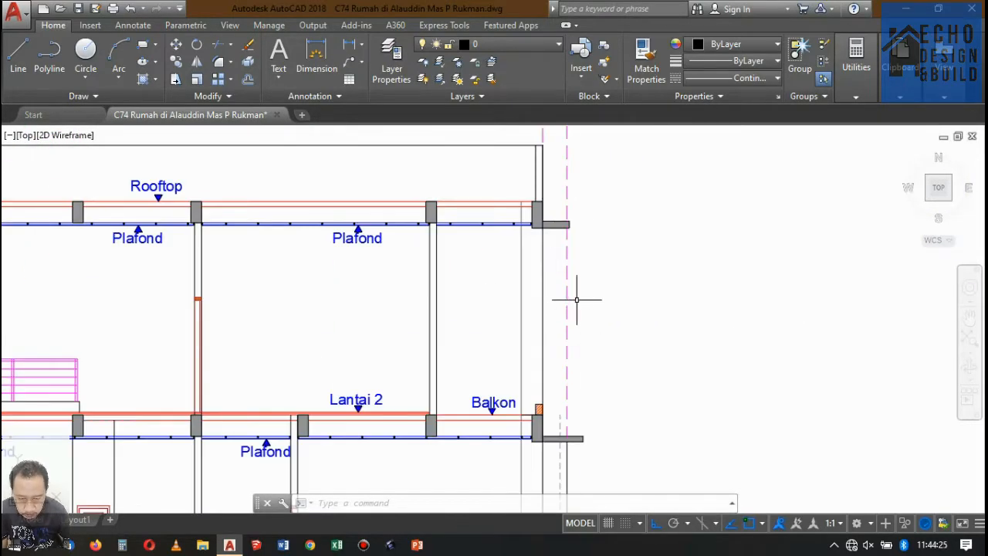
scroll(576, 300, "down", 3)
scroll(561, 275, "up", 3)
scroll(571, 235, "down", 4)
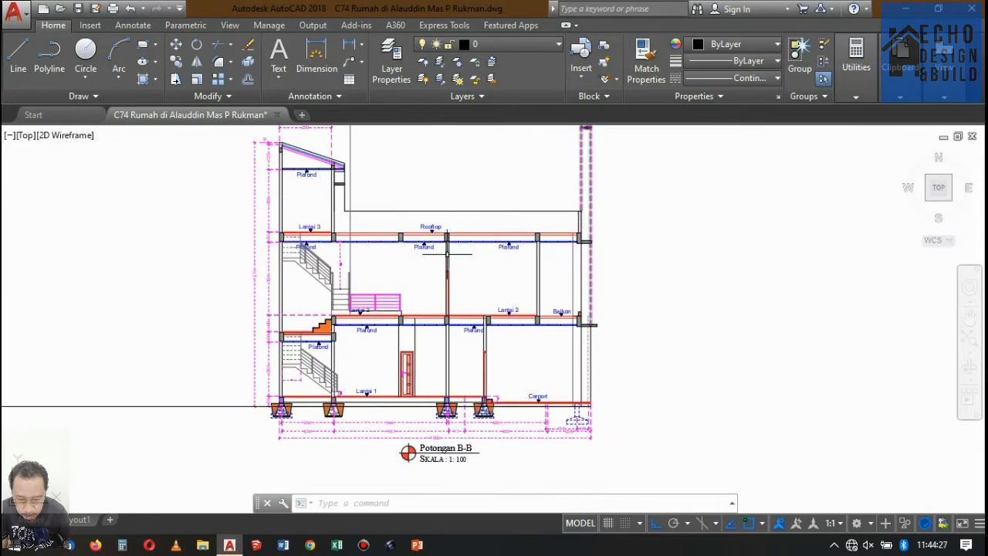
Step: Review Potongan B-B from the Lantai 1 and Carport floors up to the Lantai 3 stair room
scroll(416, 216, "down", 3)
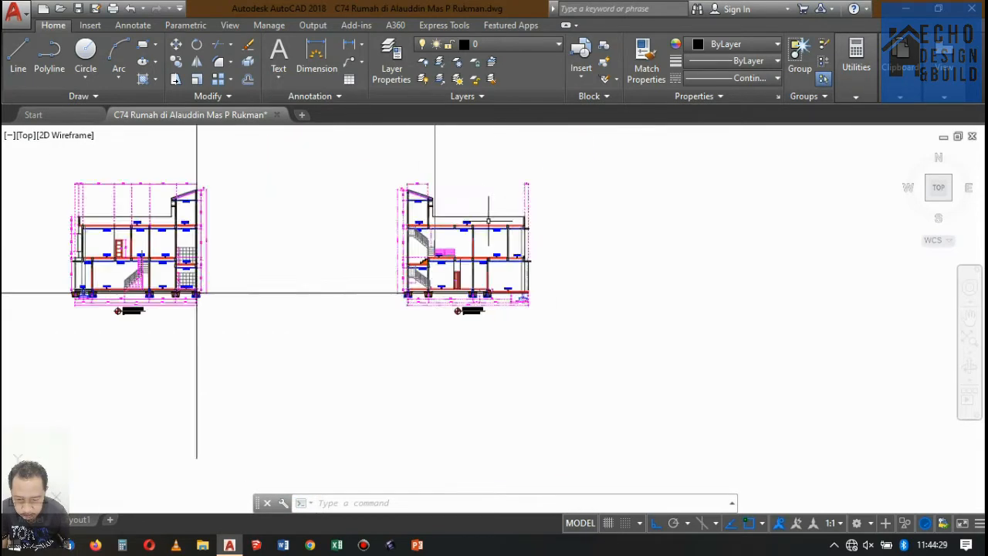
scroll(463, 254, "up", 5)
scroll(469, 309, "down", 2)
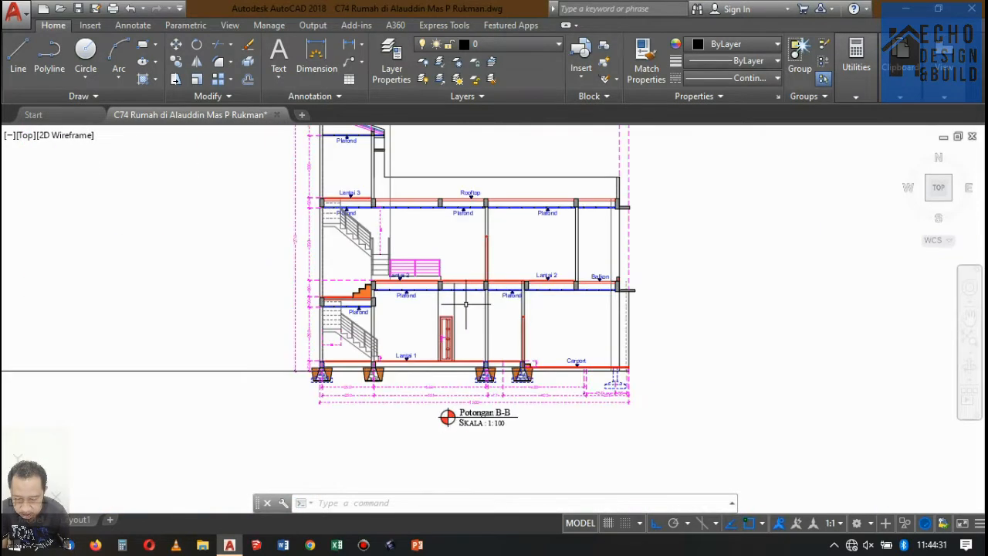
scroll(533, 348, "up", 4)
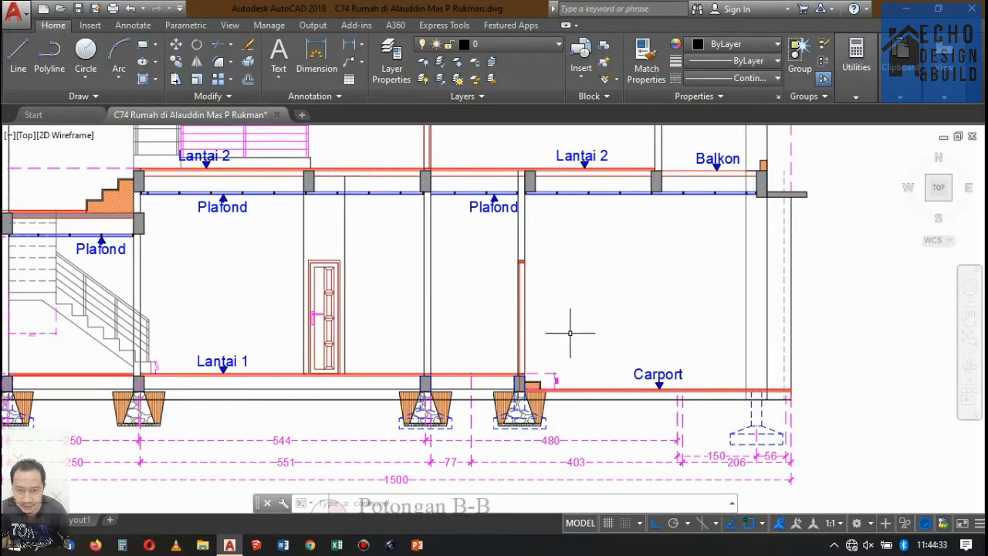
scroll(588, 348, "down", 4)
scroll(494, 297, "up", 2)
scroll(494, 297, "down", 2)
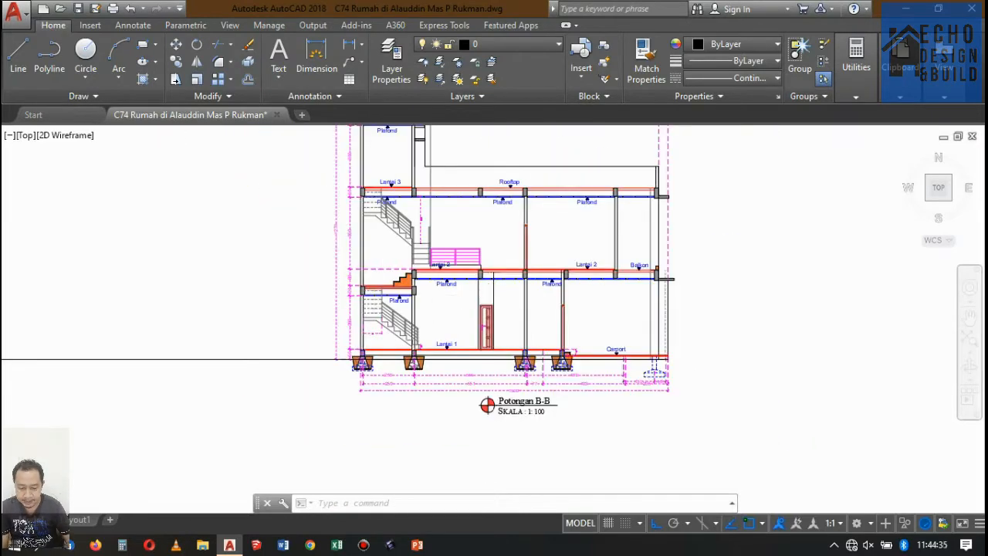
scroll(435, 296, "up", 2)
scroll(417, 308, "down", 4)
scroll(372, 335, "up", 5)
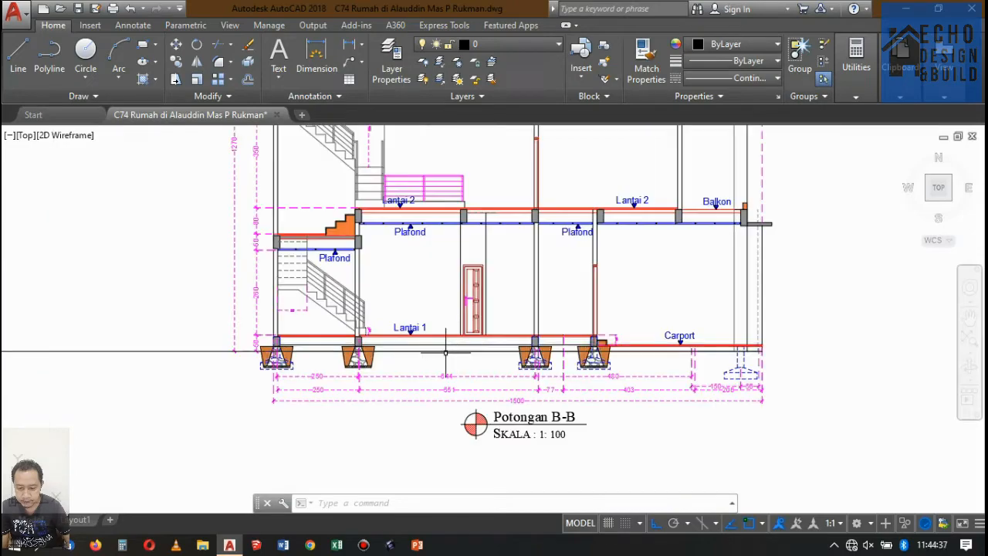
scroll(433, 324, "up", 3)
scroll(470, 320, "down", 5)
scroll(464, 309, "up", 3)
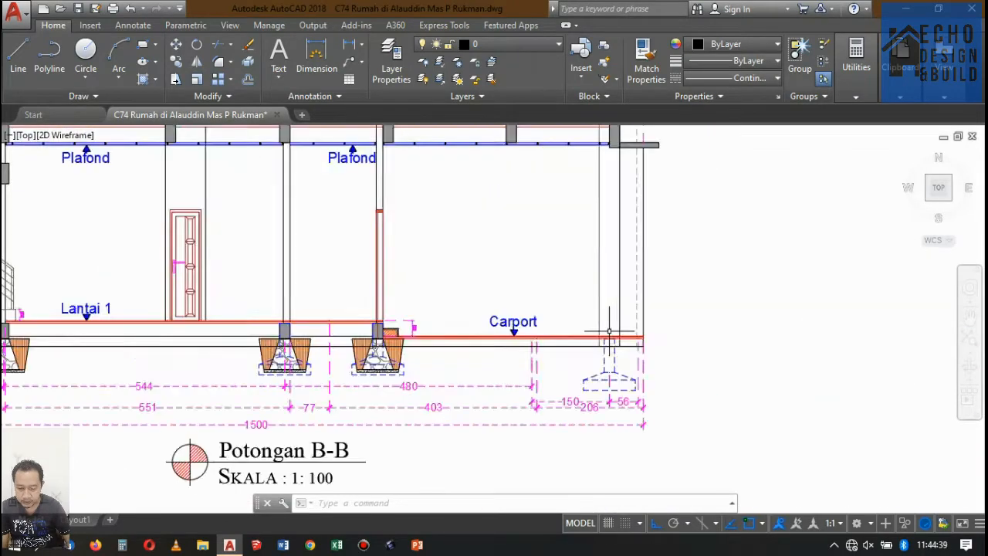
scroll(574, 241, "down", 3)
scroll(574, 240, "up", 6)
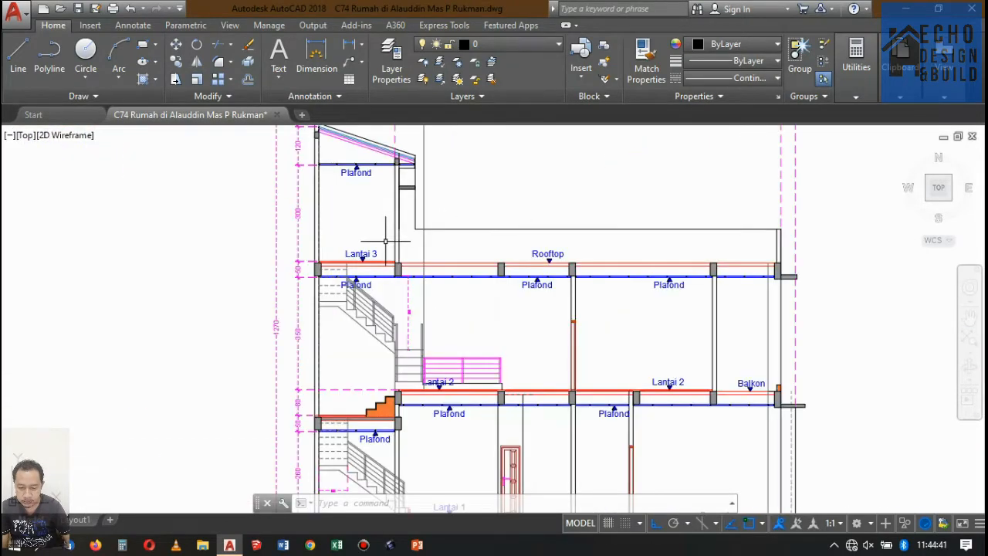
Step: Copy the upper stair landing's railing post to the Lantai 3 floor line at the stair edge in Potongan B-B
scroll(379, 249, "down", 5)
scroll(440, 286, "up", 7)
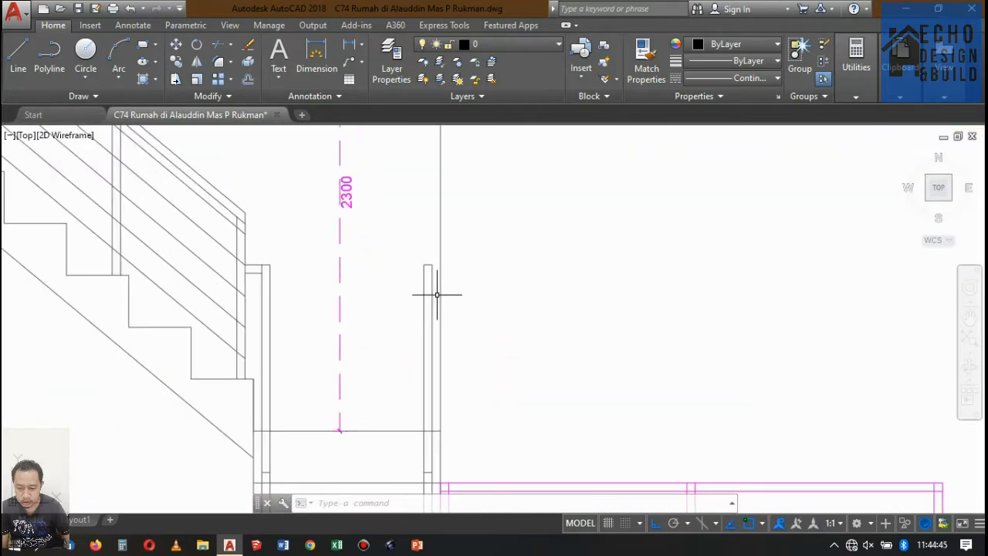
left_click(410, 246)
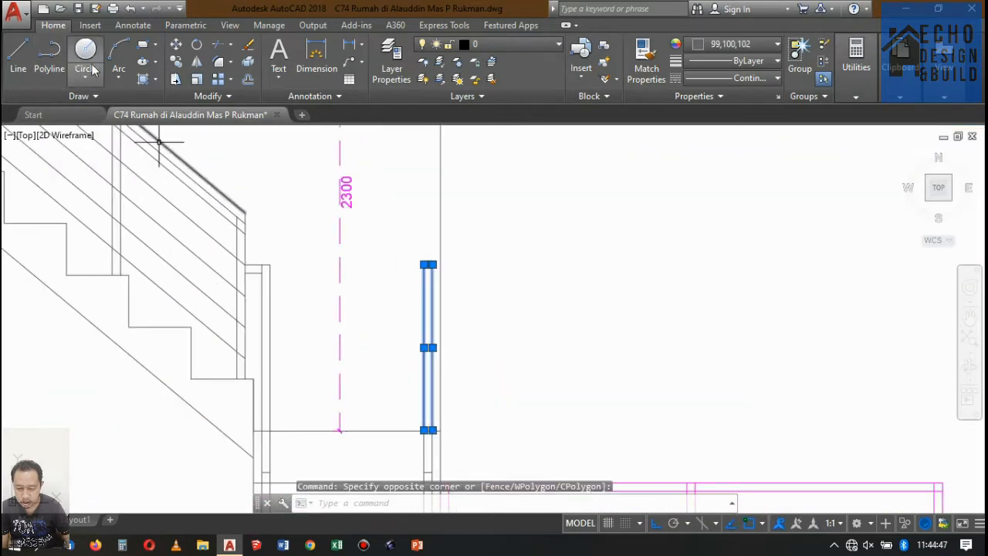
left_click(176, 62)
scroll(456, 429, "up", 5)
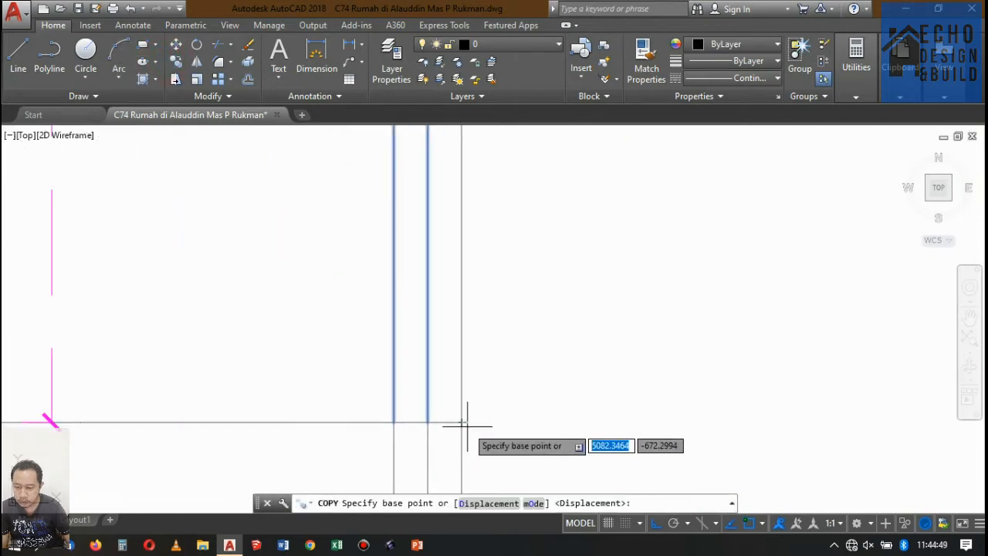
left_click(462, 422)
scroll(468, 412, "down", 8)
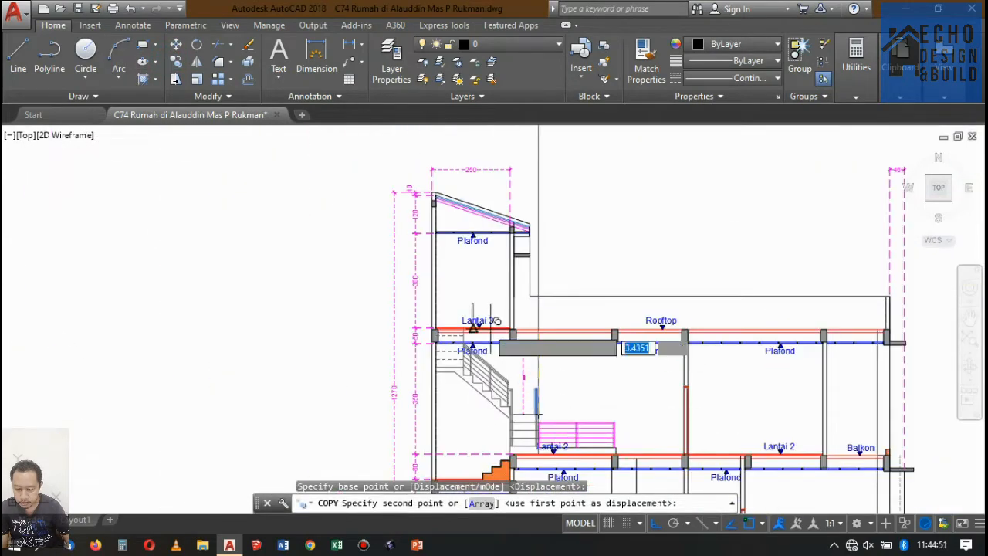
scroll(474, 324, "up", 6)
scroll(428, 335, "up", 1)
left_click(503, 382)
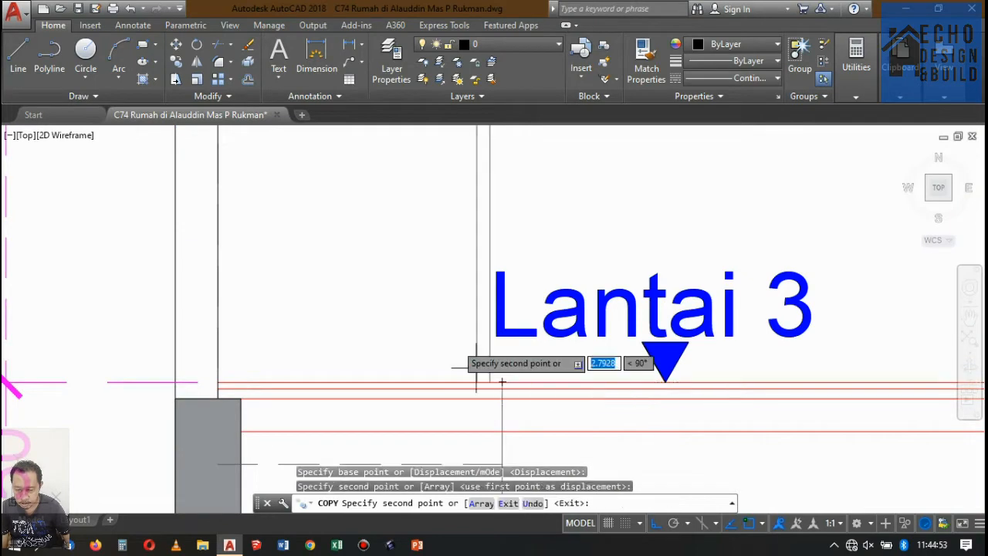
scroll(452, 328, "down", 4)
key("Return")
Step: Mirror the copied railing post about a vertical line at the stair edge on Lantai 3, keeping the original
scroll(474, 303, "up", 4)
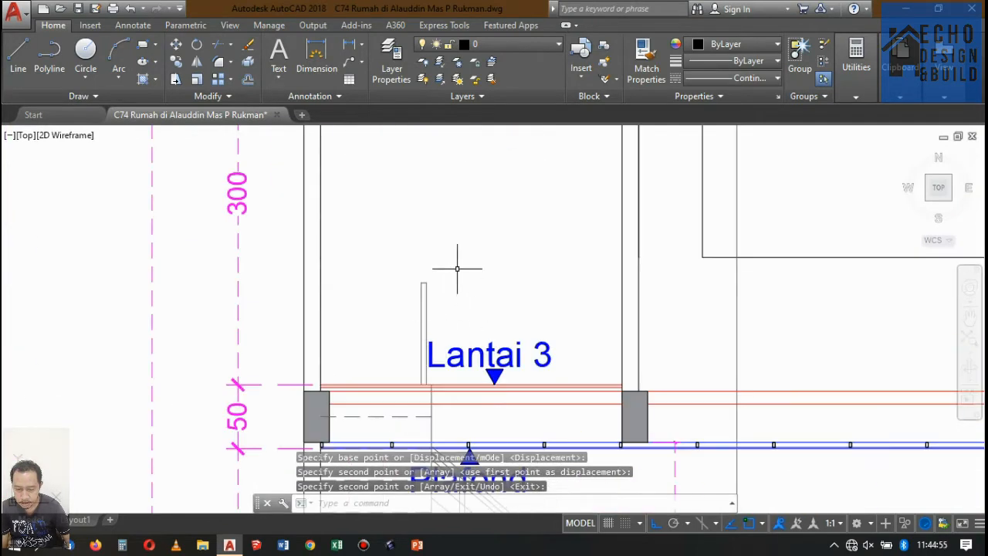
left_click(441, 295)
left_click(372, 271)
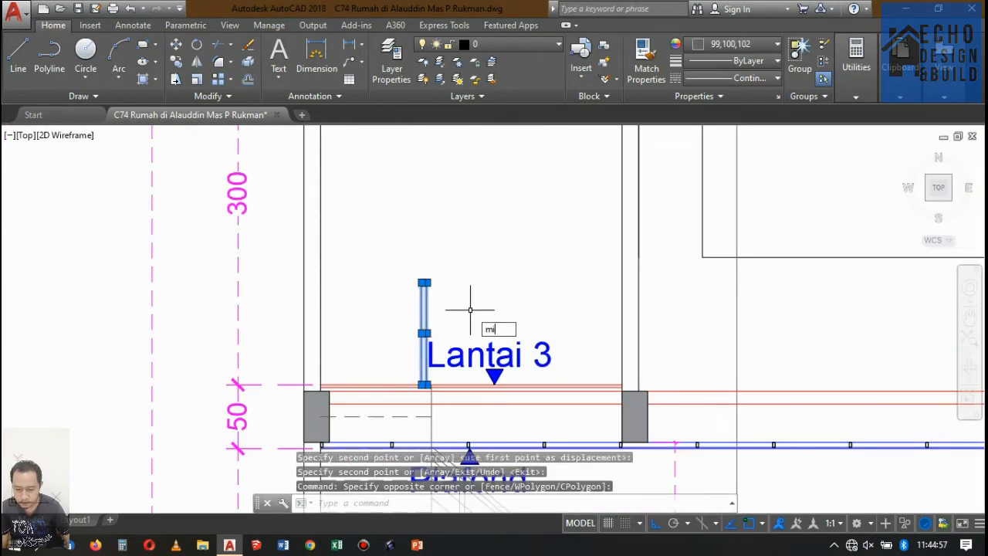
type("mi")
key("Return")
scroll(444, 382, "up", 4)
left_click(406, 389)
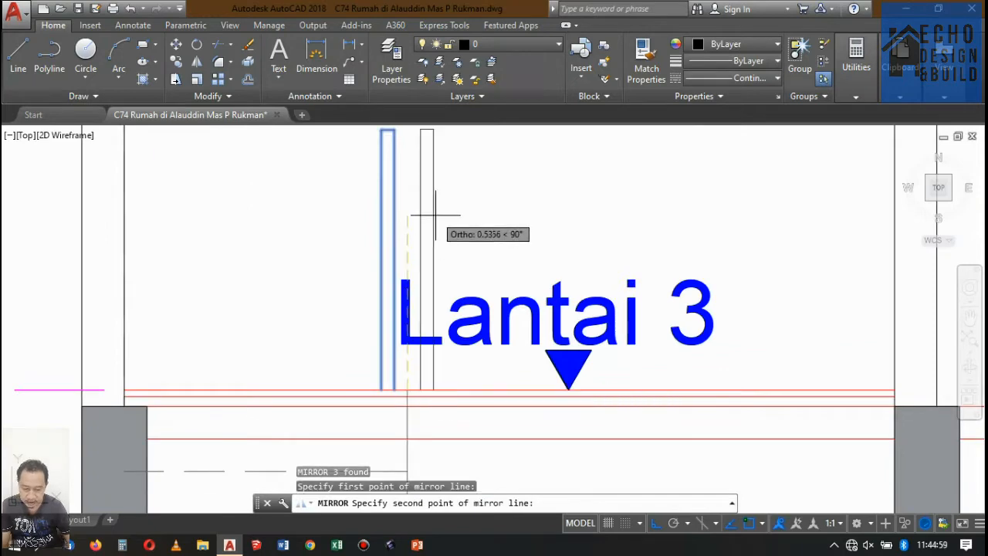
left_click(407, 138)
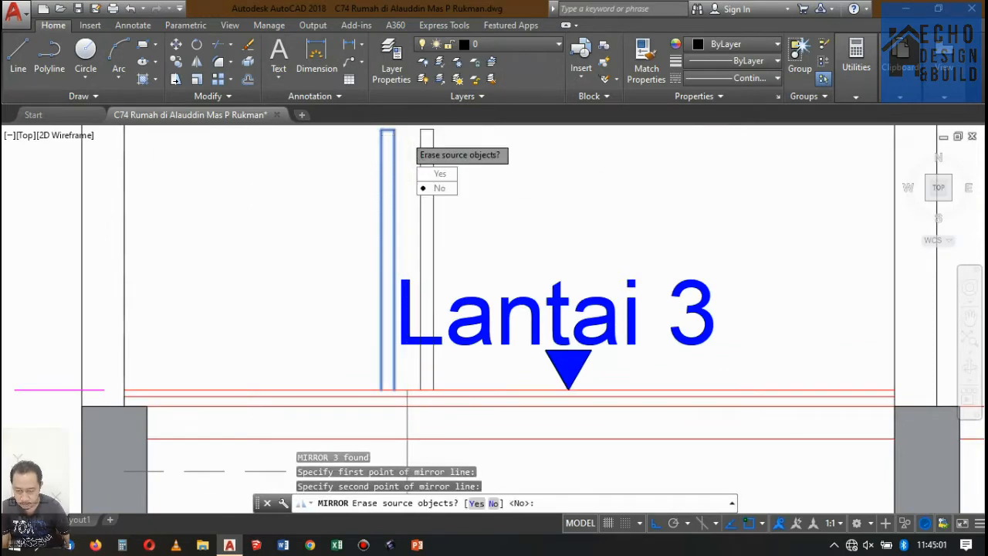
key("Return")
Step: Draw a horizontal line joining the tops of the two Lantai 3 railing posts
scroll(441, 193, "down", 4)
scroll(423, 163, "up", 4)
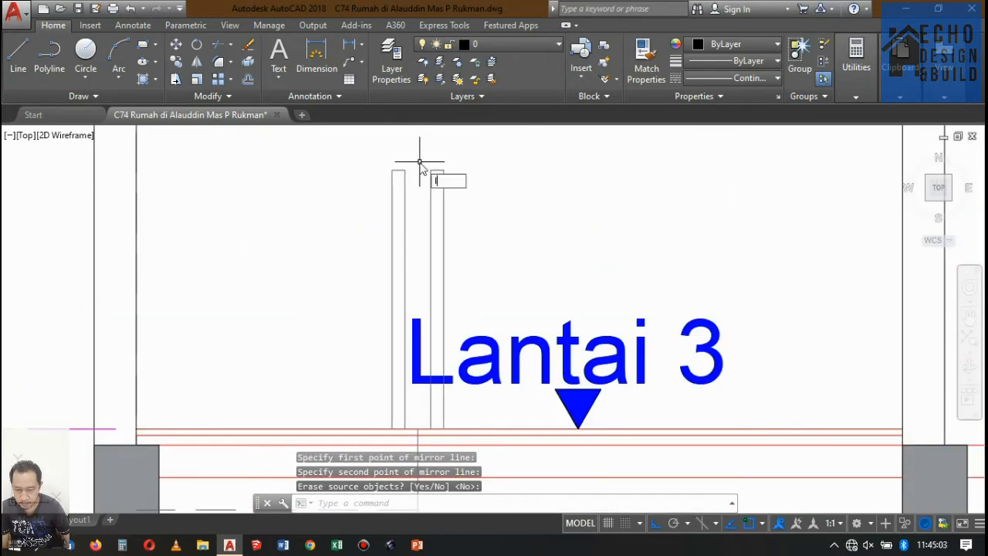
key("Return")
left_click(405, 170)
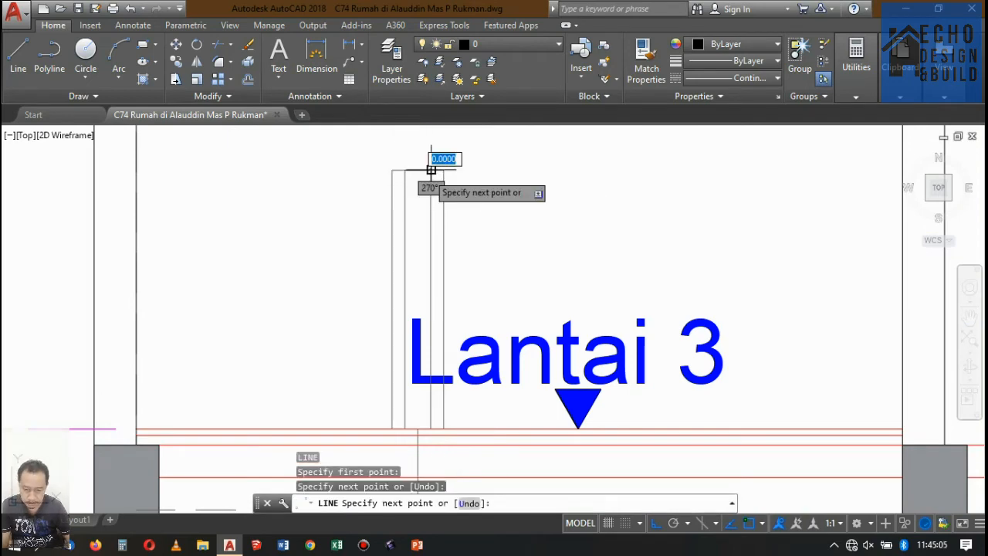
key("Escape")
Step: Match the properties of the railing post's vertical line onto the new line joining the Lantai 3 post tops
scroll(434, 162, "up", 4)
type("ma")
key("Return")
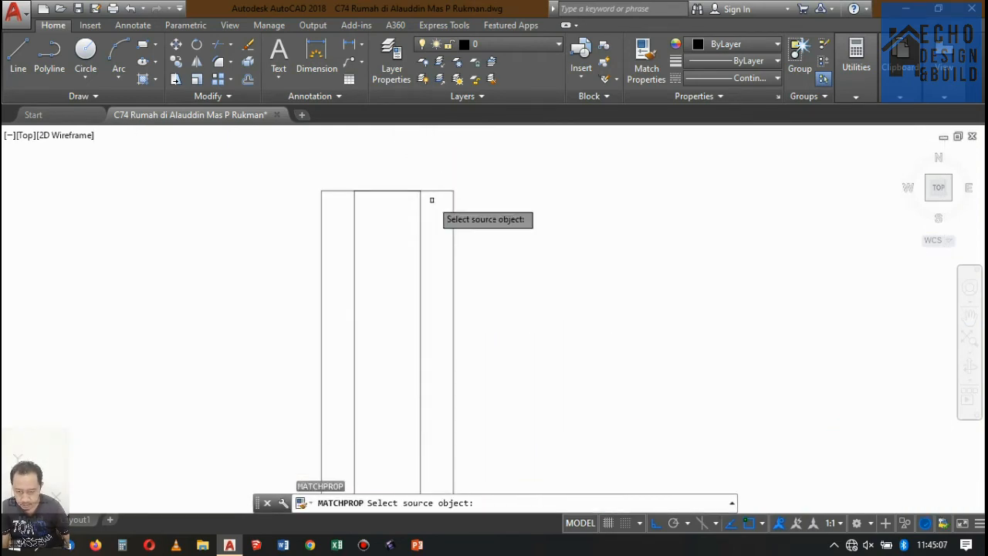
left_click(420, 206)
left_click(409, 207)
left_click(381, 175)
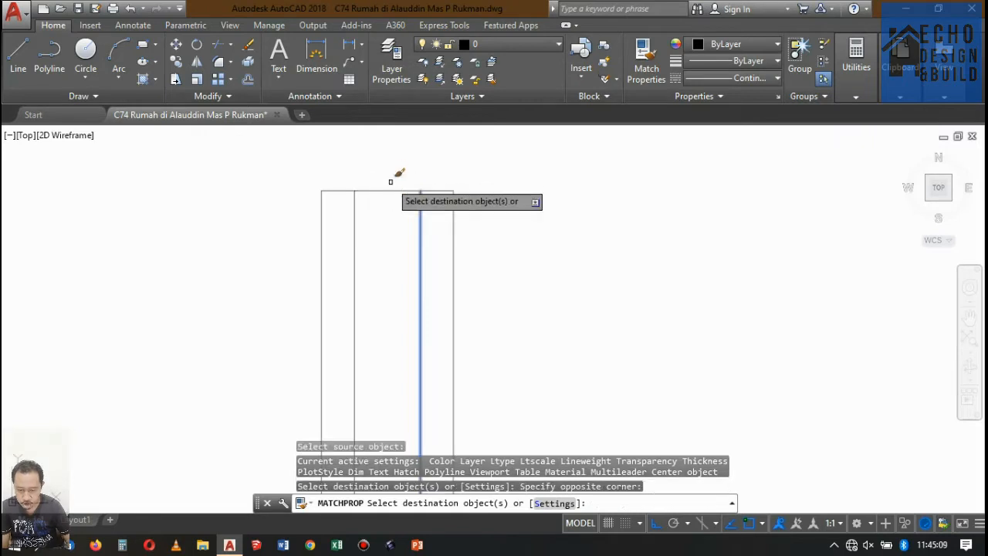
key("Return")
Step: Copy the Lantai 3 railing's top line 0.04 downward between the two posts
scroll(456, 172, "down", 3)
scroll(444, 173, "up", 2)
left_click(450, 156)
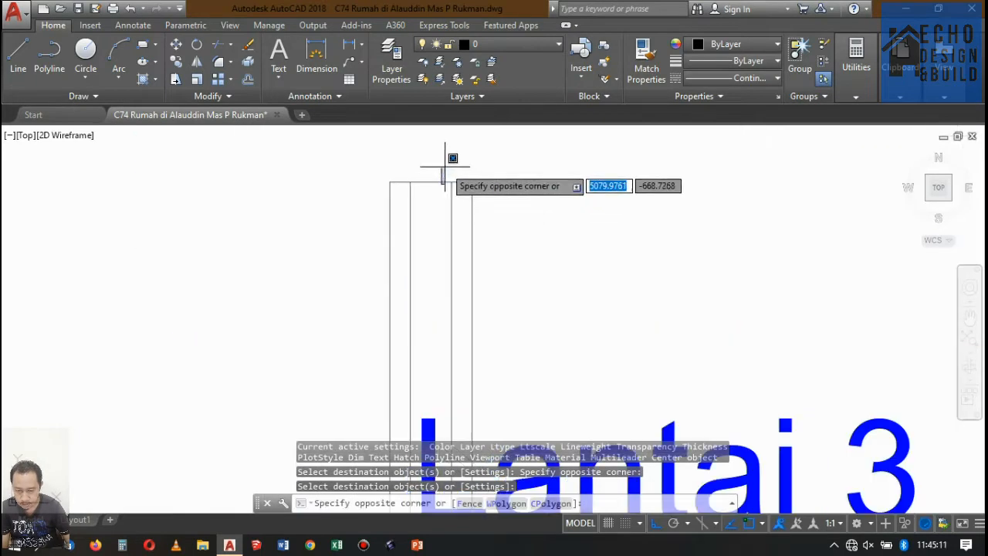
left_click(476, 173)
key("Return")
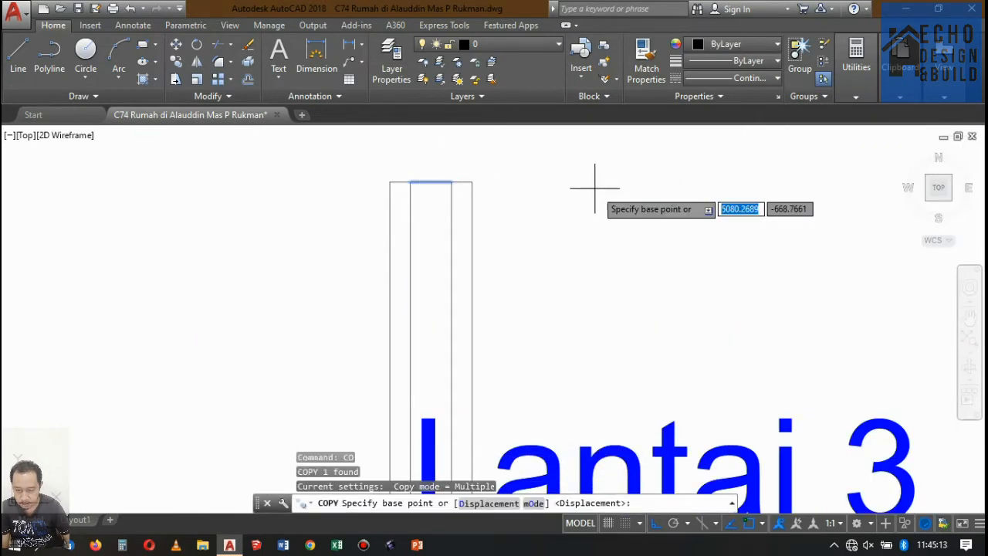
left_click(587, 200)
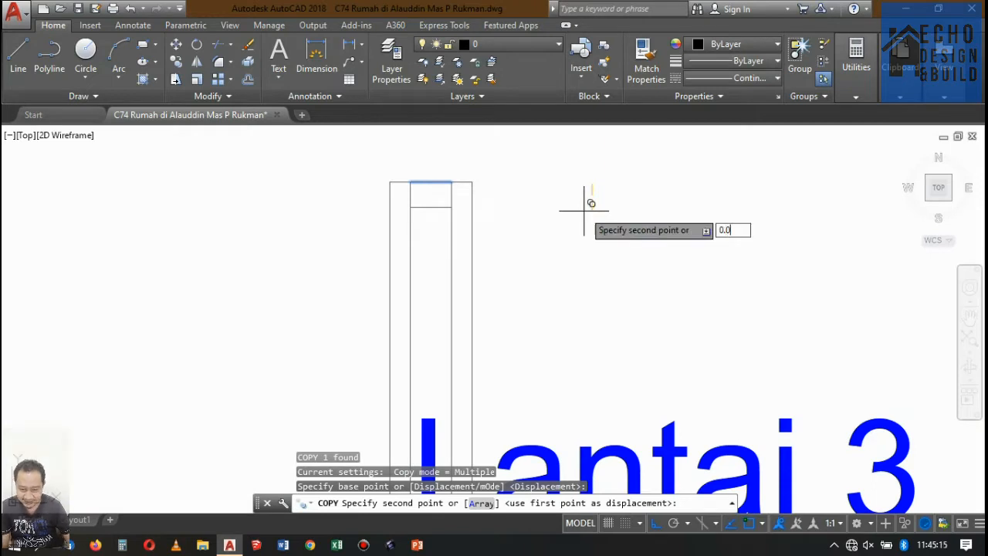
type("0.04")
key("Return")
scroll(591, 177, "down", 3)
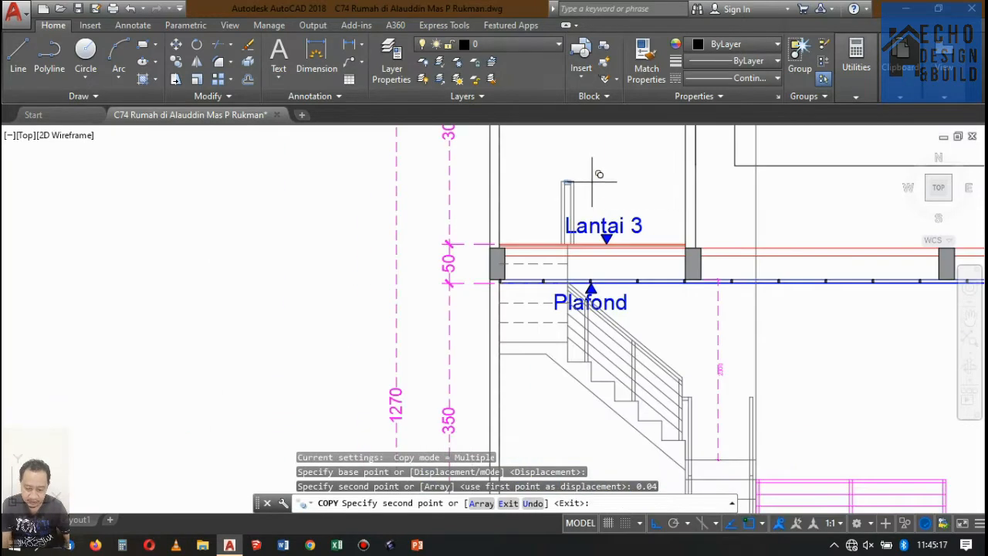
key("Return")
Step: Measure the Lantai 3 railing's height with a temporary linear dimension from the floor line to the post top, and delete the dimension
left_click(351, 47)
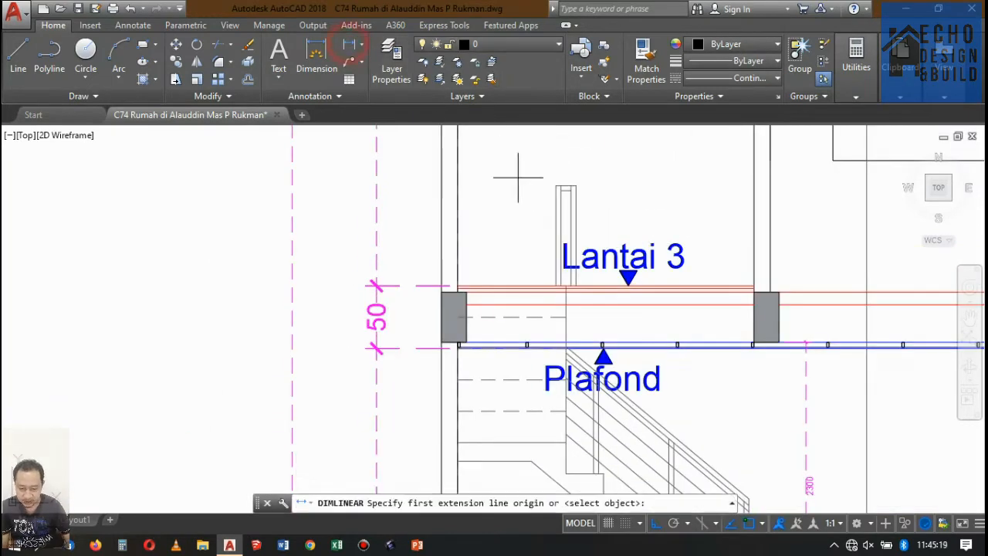
left_click(575, 287)
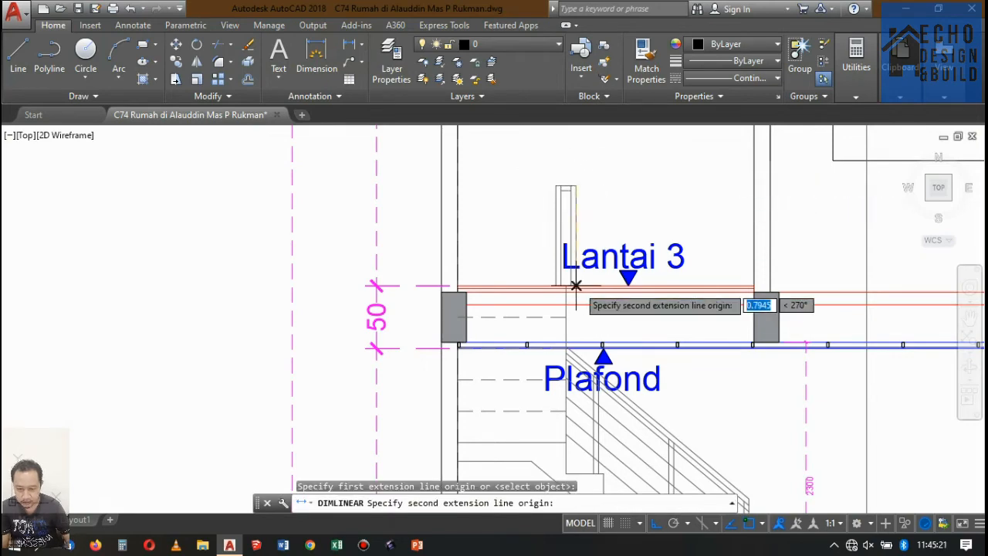
left_click(576, 185)
scroll(628, 209, "up", 3)
left_click(617, 207)
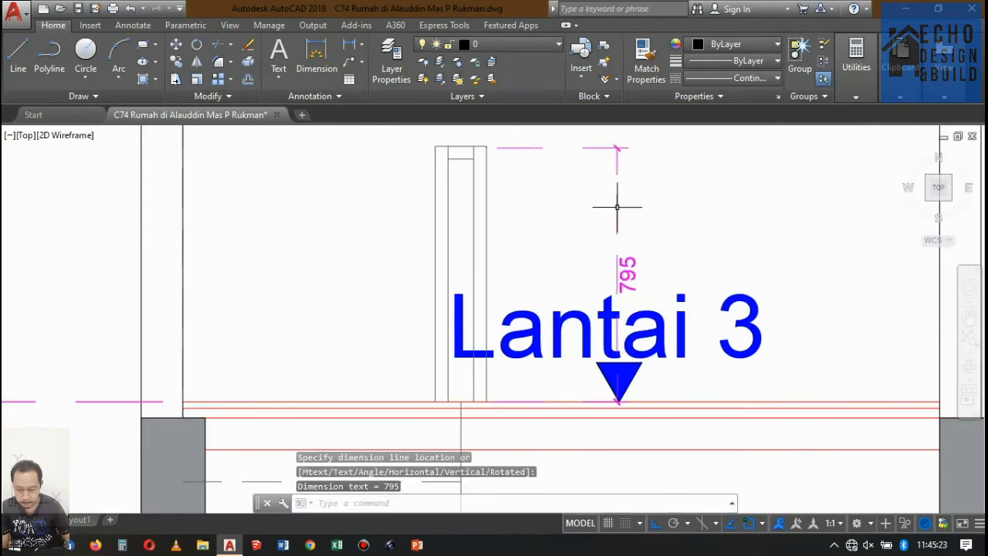
left_click(653, 186)
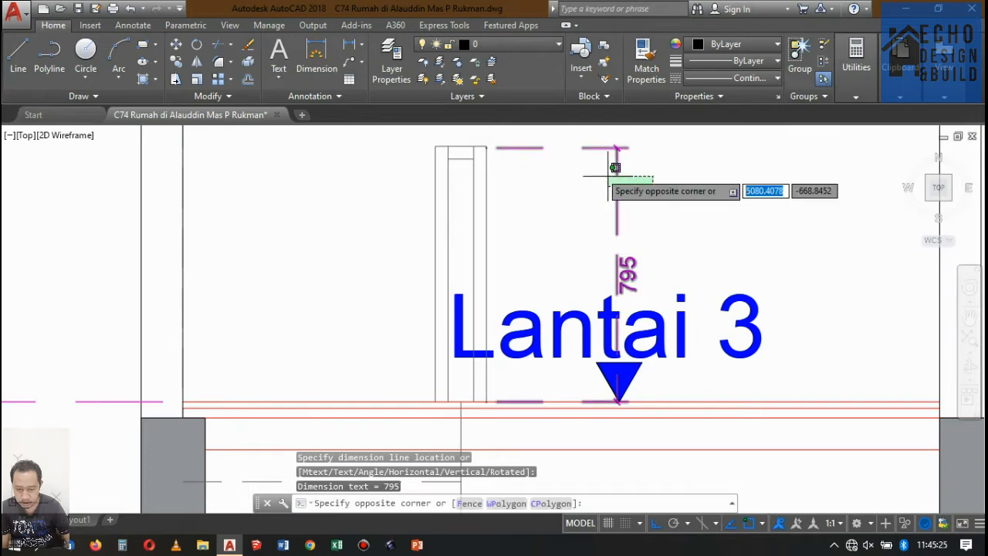
left_click(607, 168)
scroll(471, 140, "up", 5)
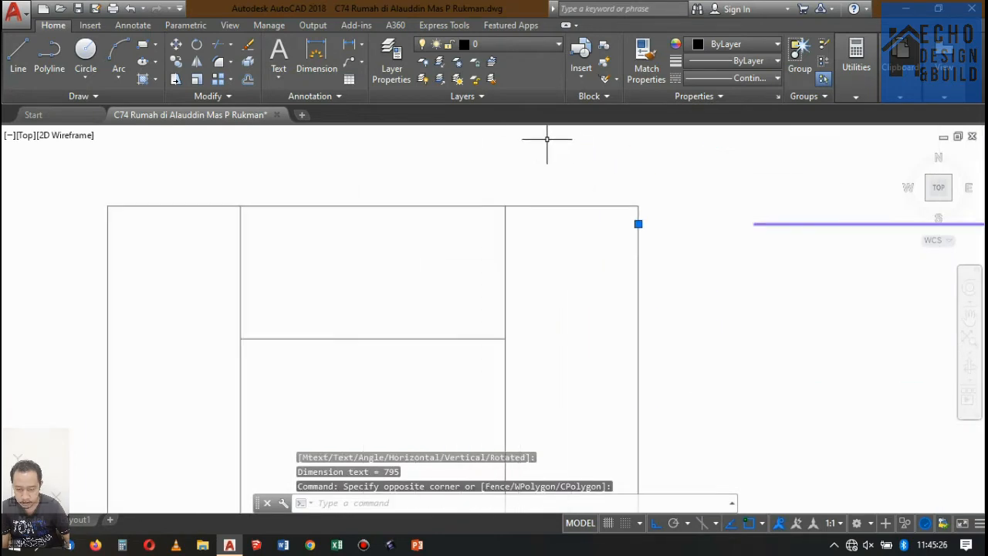
left_click(638, 224)
left_click(637, 205)
scroll(512, 214, "up", 6)
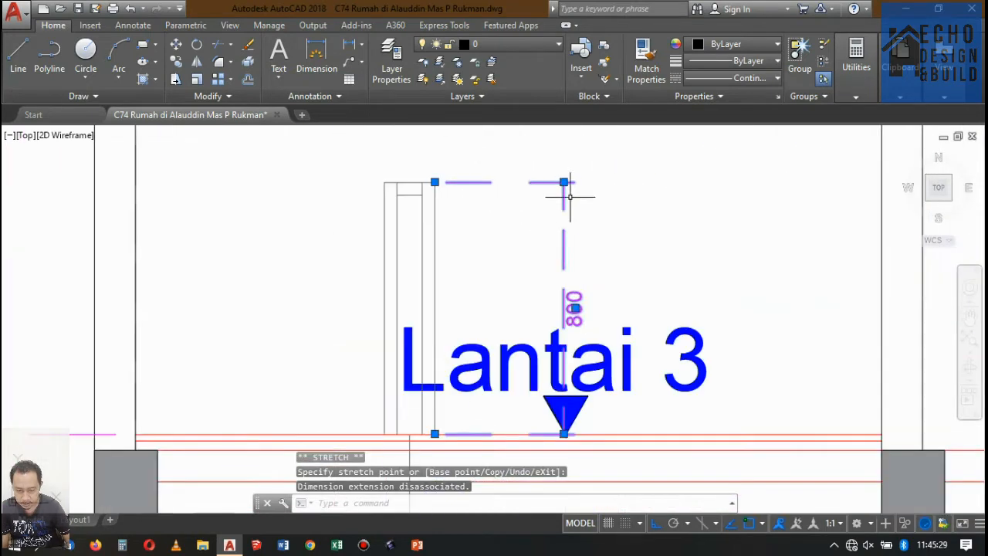
key("Delete")
Step: Examine the Lantai 3/Rooftop and Lantai 2 floor plans around the staircase and section lines
scroll(541, 205, "down", 10)
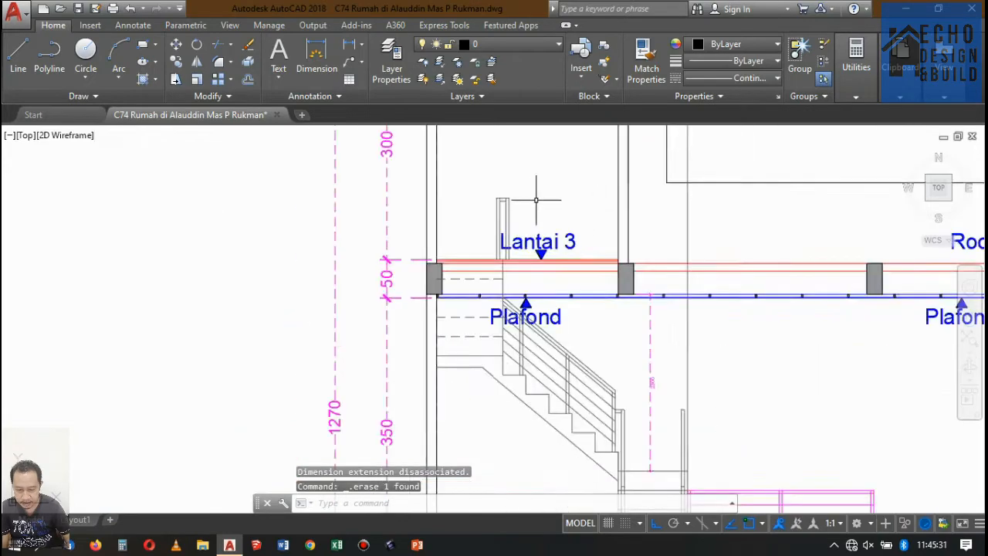
scroll(548, 214, "up", 10)
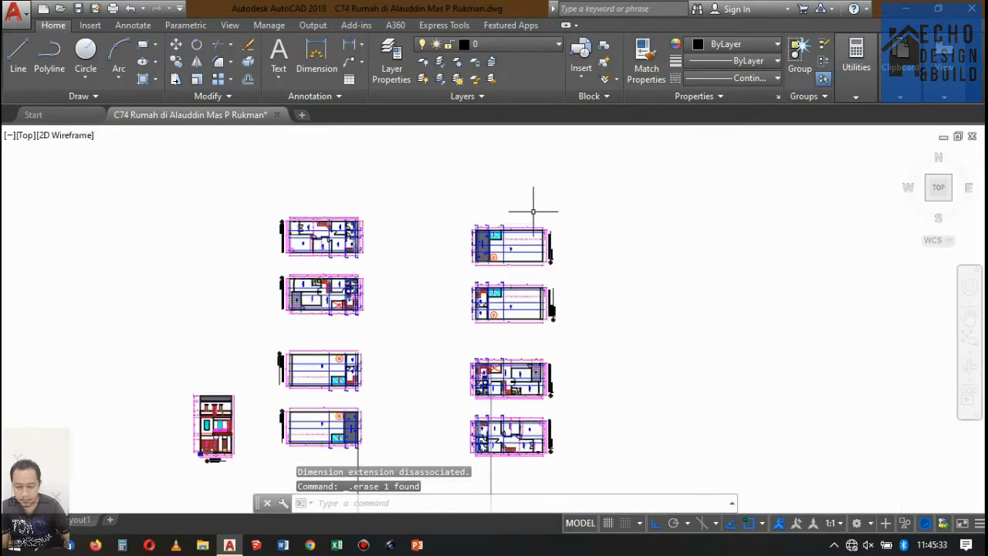
scroll(528, 325, "down", 8)
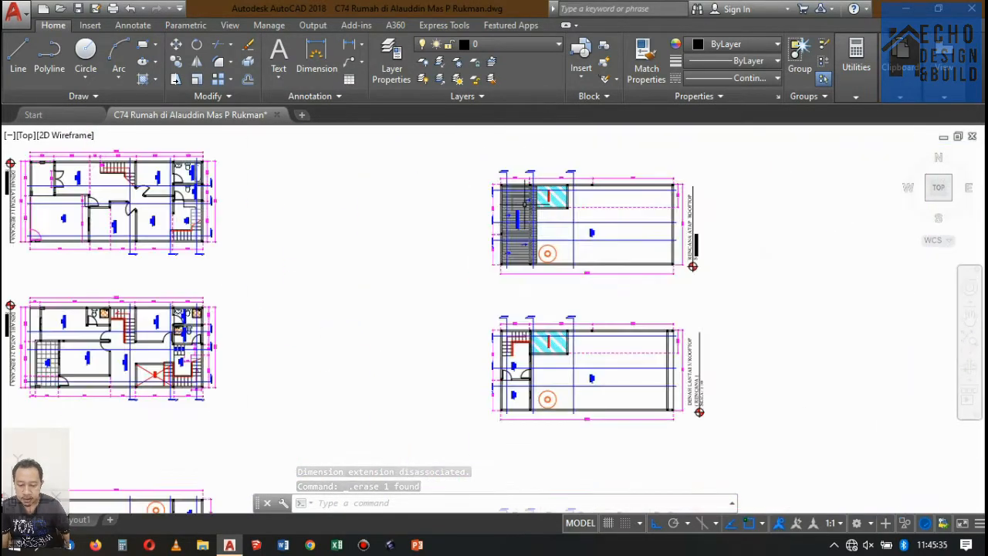
scroll(528, 311, "up", 7)
scroll(529, 311, "up", 4)
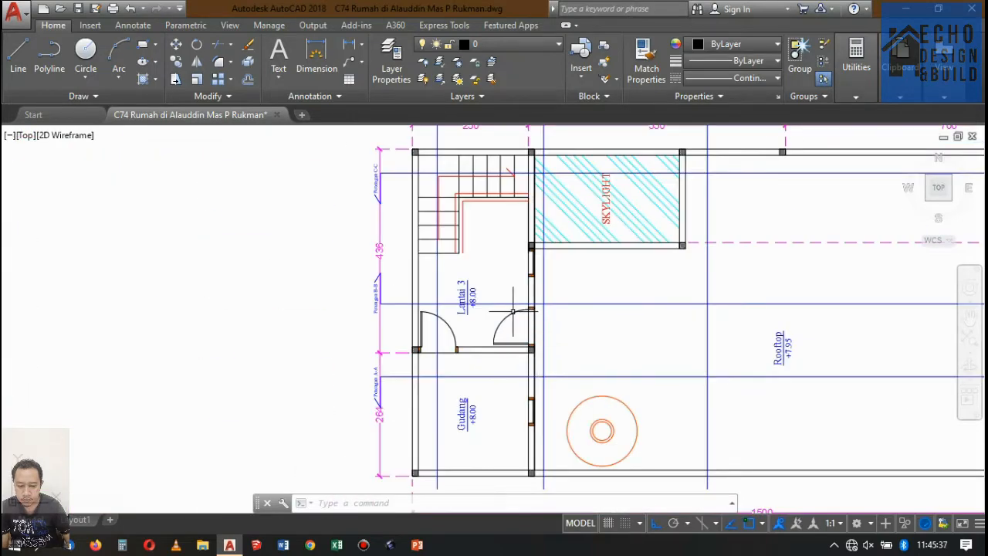
scroll(377, 297, "down", 7)
scroll(414, 255, "up", 7)
scroll(461, 254, "down", 7)
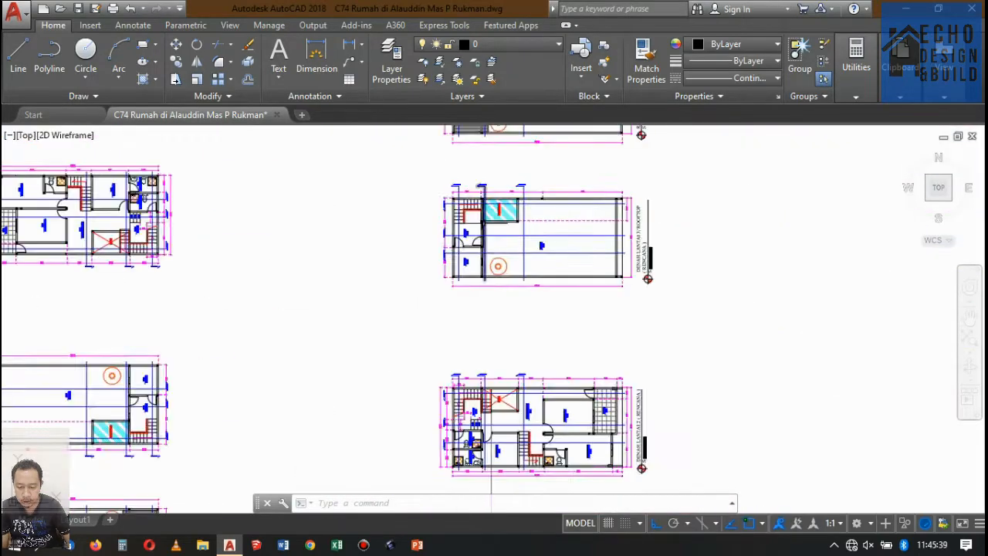
scroll(464, 254, "up", 3)
scroll(403, 397, "down", 6)
scroll(342, 358, "up", 7)
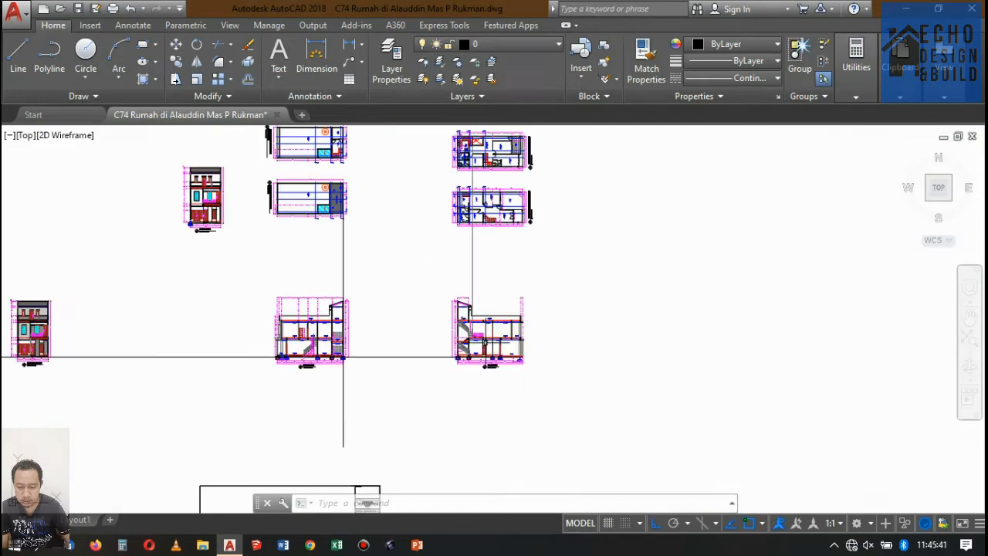
Step: Examine Potongan B-B from the Lantai 3 stair room and roof down to the Lantai 2 rooms and staircase
scroll(458, 312, "down", 3)
scroll(432, 252, "up", 9)
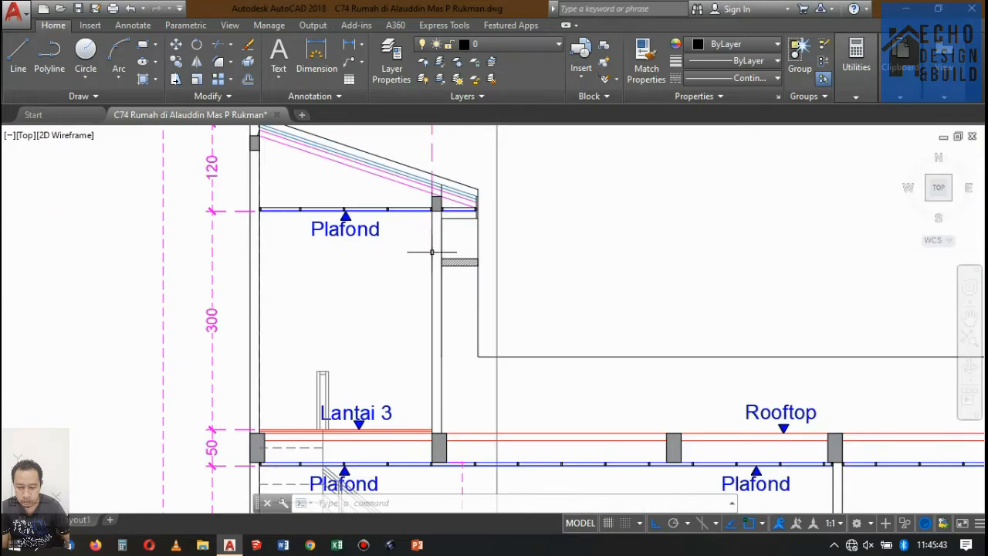
scroll(509, 262, "down", 8)
scroll(507, 247, "up", 5)
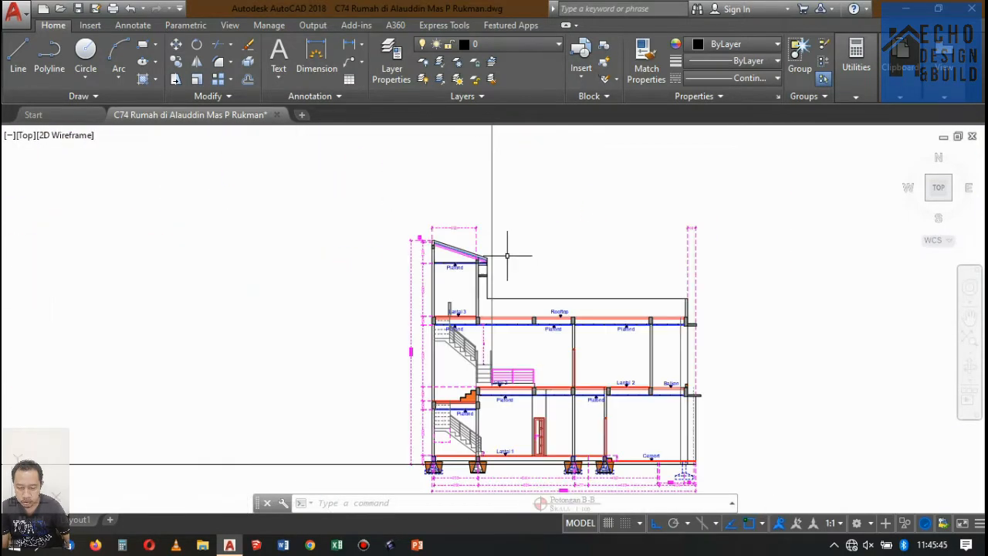
scroll(395, 313, "up", 4)
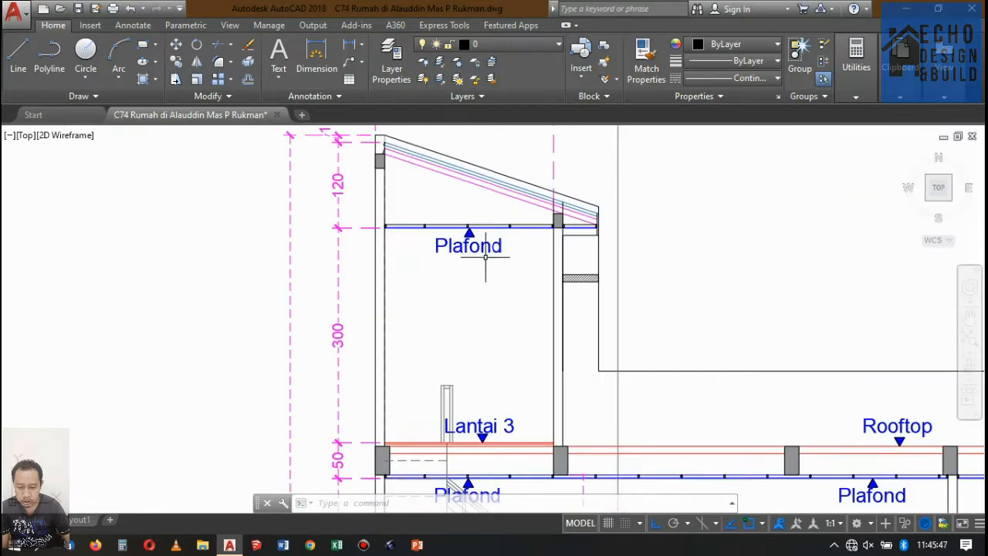
scroll(482, 247, "down", 4)
scroll(468, 221, "up", 4)
scroll(498, 219, "down", 3)
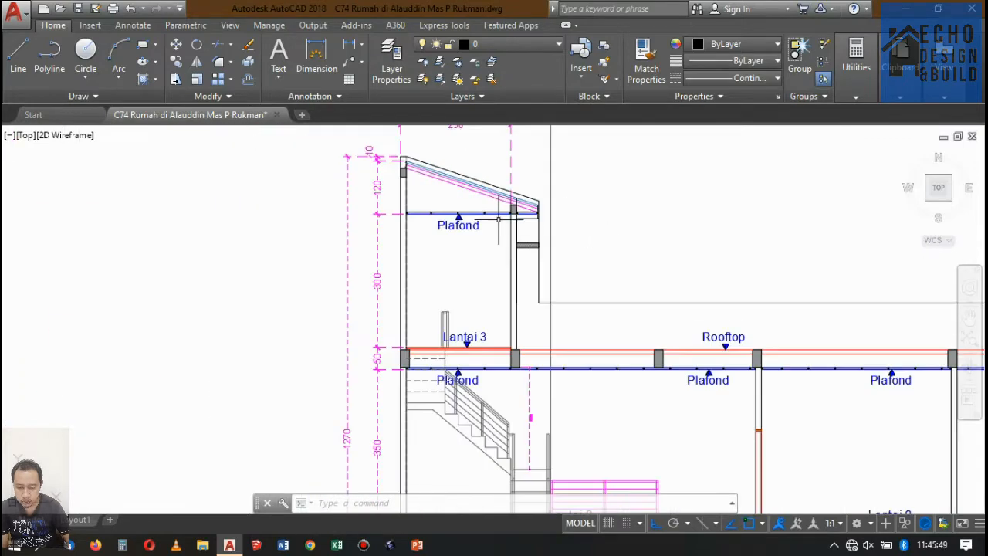
scroll(441, 224, "up", 2)
scroll(463, 232, "down", 7)
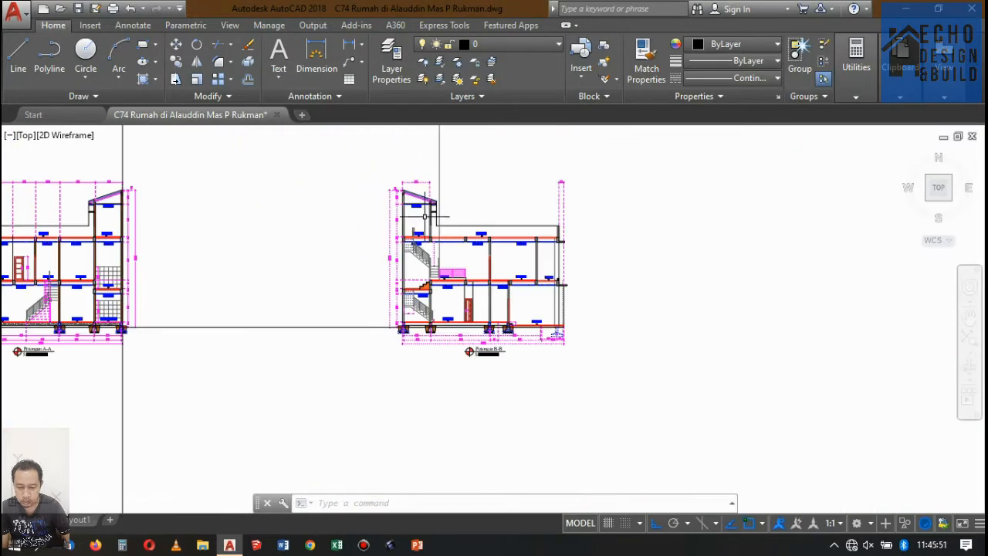
scroll(537, 216, "up", 3)
scroll(537, 217, "down", 5)
scroll(530, 255, "up", 8)
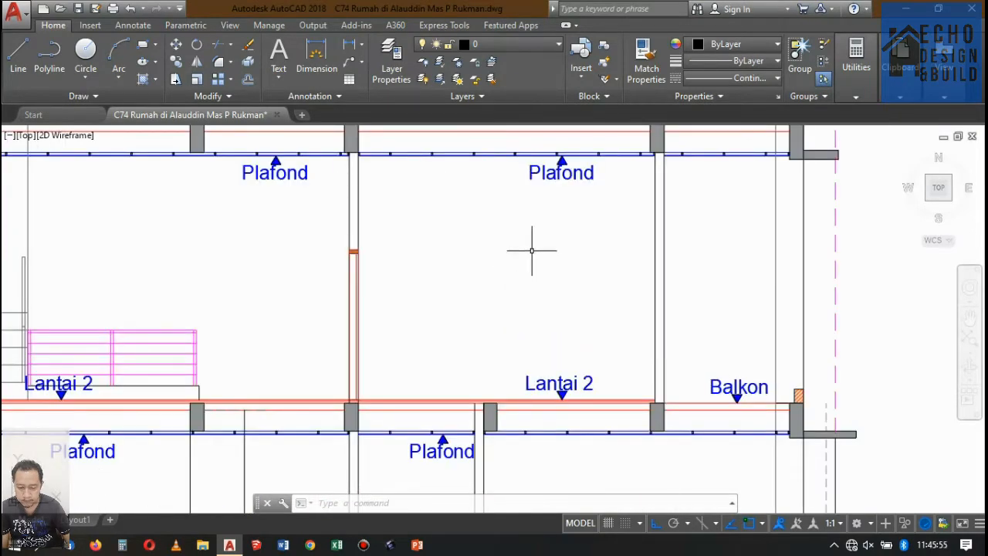
scroll(574, 245, "down", 7)
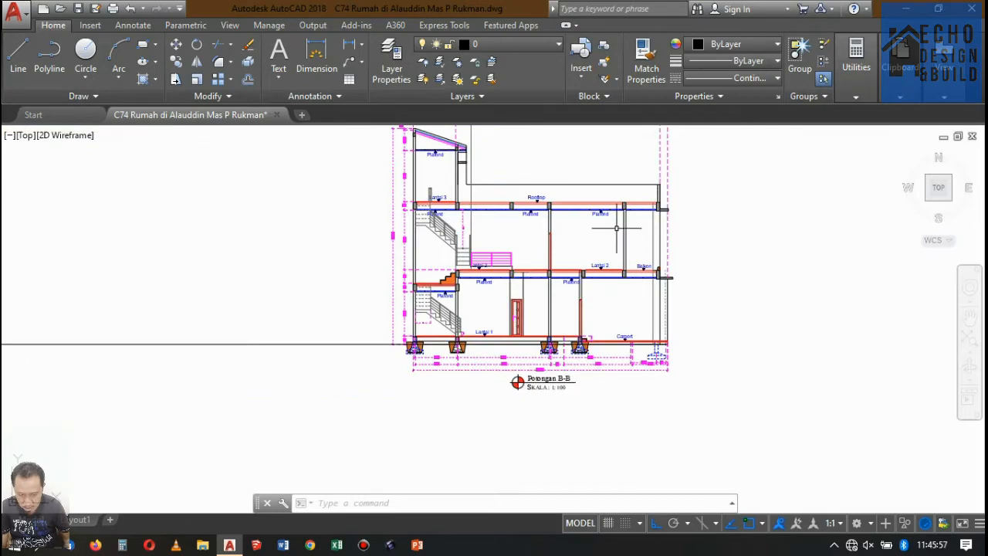
scroll(532, 202, "up", 7)
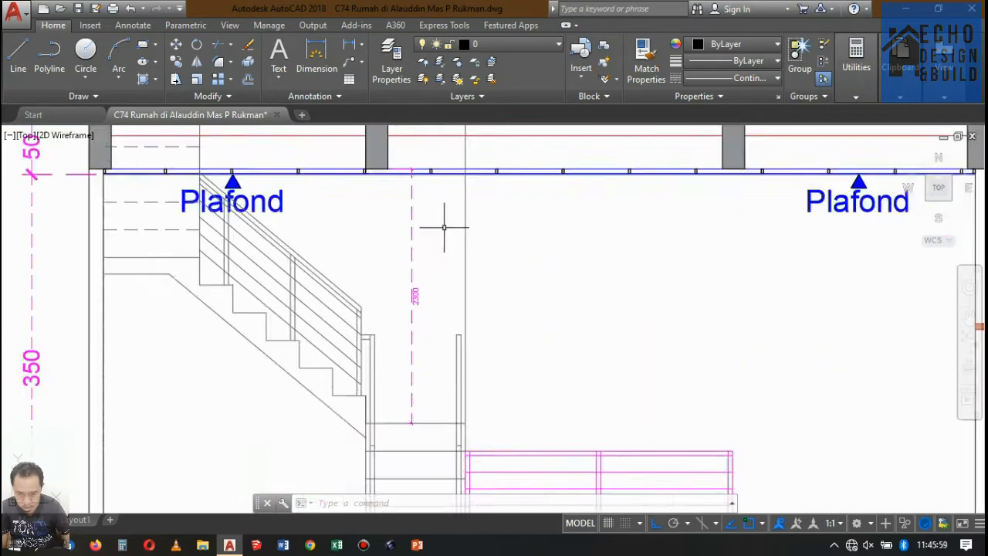
scroll(445, 221, "down", 5)
Step: Dimension the vertical spacing between the upper landing line and the tread line below it in Potongan B-B's Lantai 2 stair
left_click(352, 44)
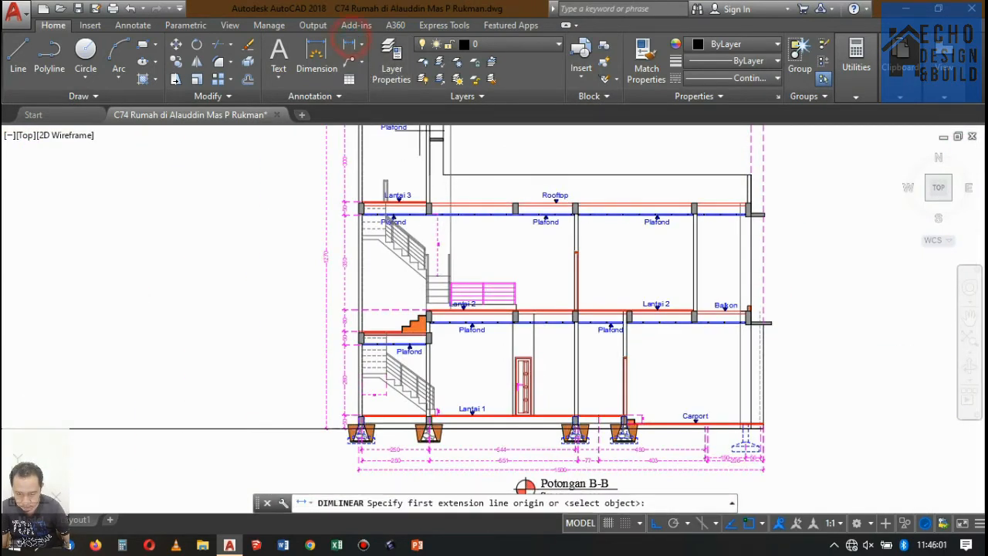
scroll(456, 274, "up", 8)
left_click(456, 270)
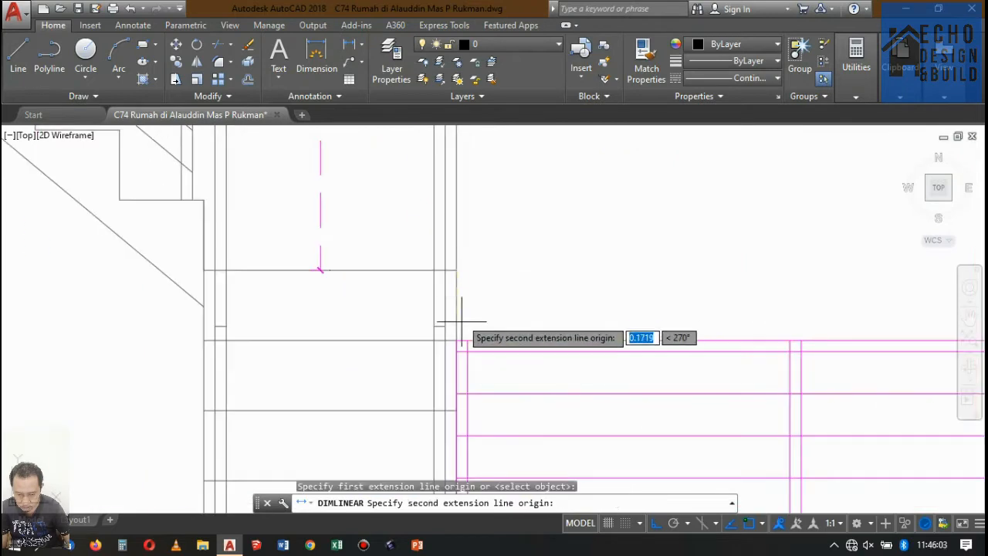
left_click(456, 340)
left_click(493, 285)
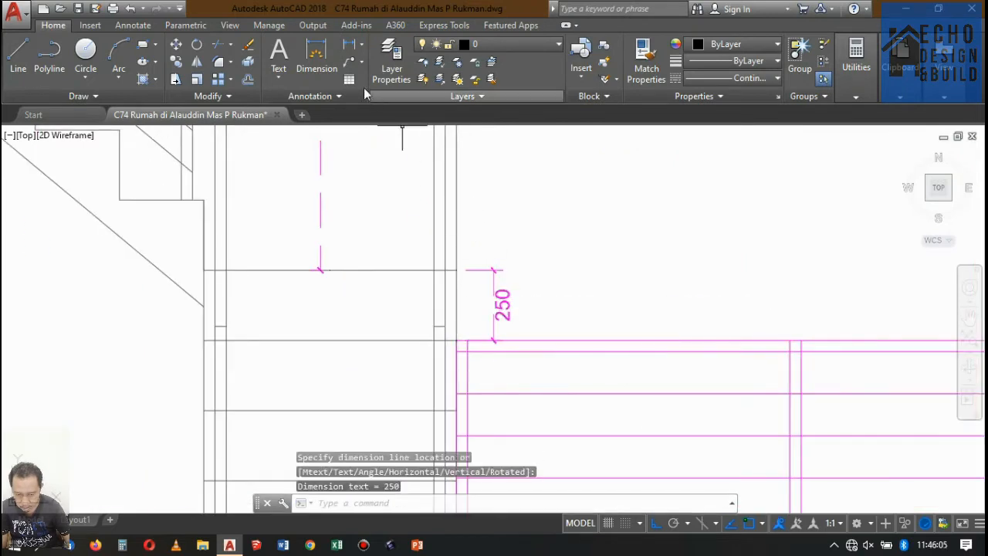
Step: Continue the vertical dimension chain down the remaining tread lines of Potongan B-B's Lantai 2 stair to its lowest line
left_click(183, 25)
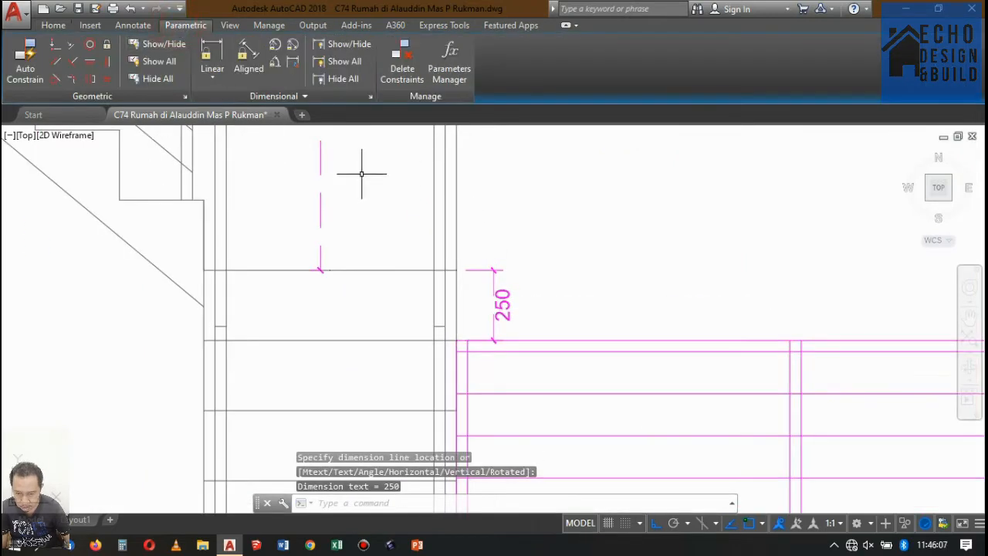
left_click(119, 27)
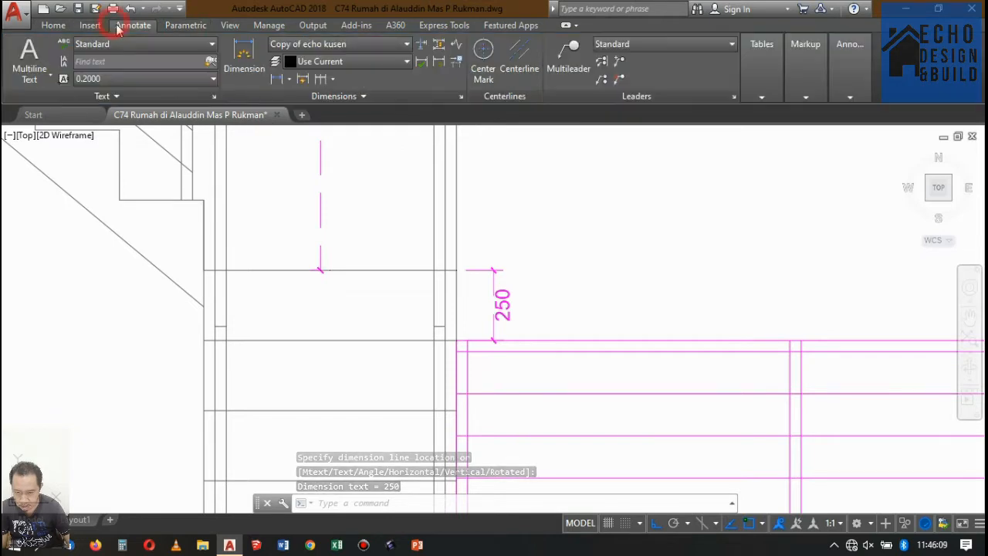
left_click(322, 79)
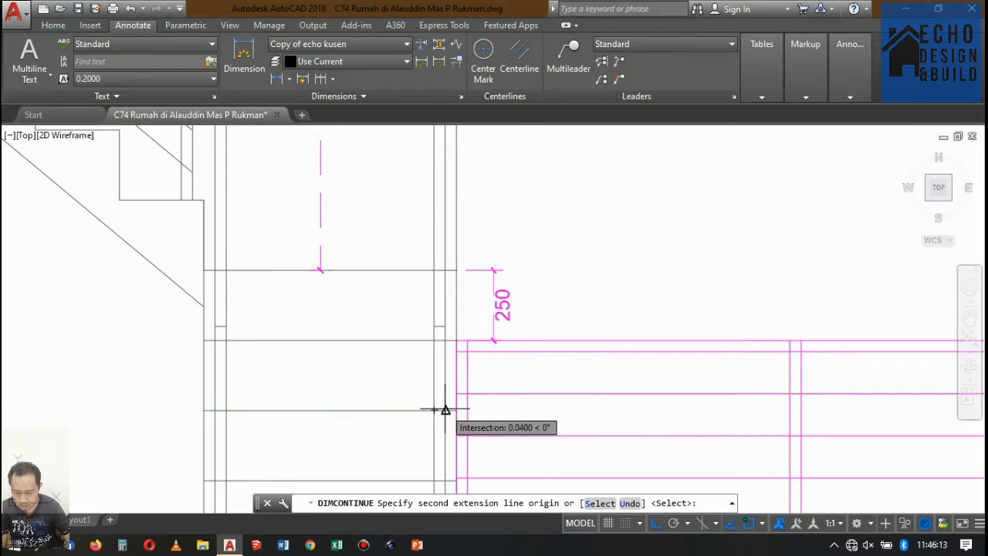
left_click(443, 409)
scroll(541, 316, "down", 5)
scroll(556, 316, "up", 6)
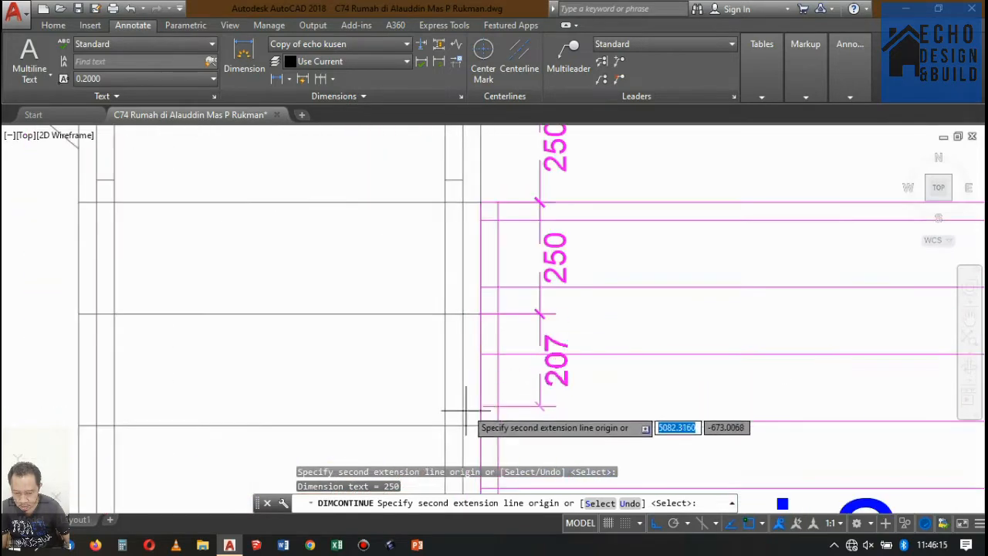
left_click(463, 425)
scroll(559, 232, "down", 6)
scroll(558, 236, "up", 6)
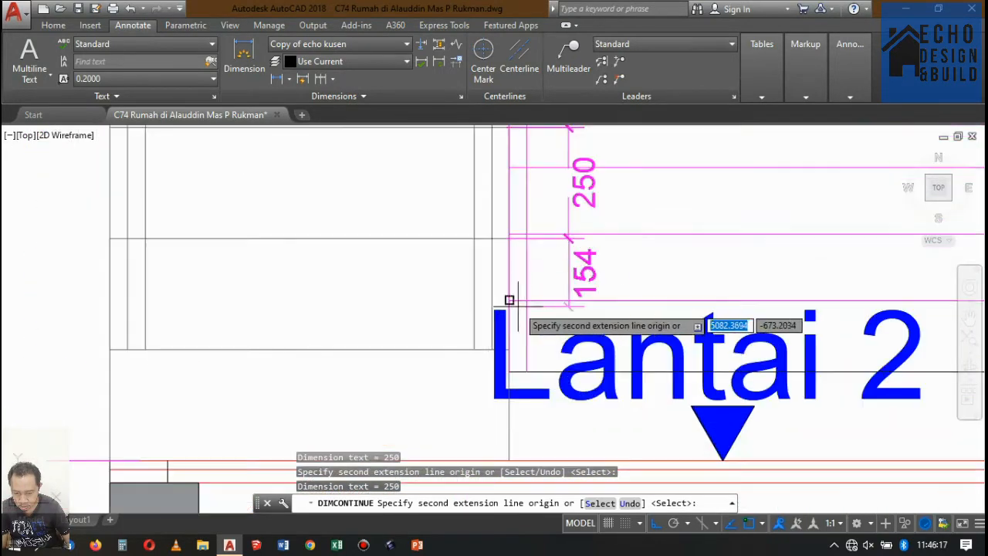
left_click(472, 348)
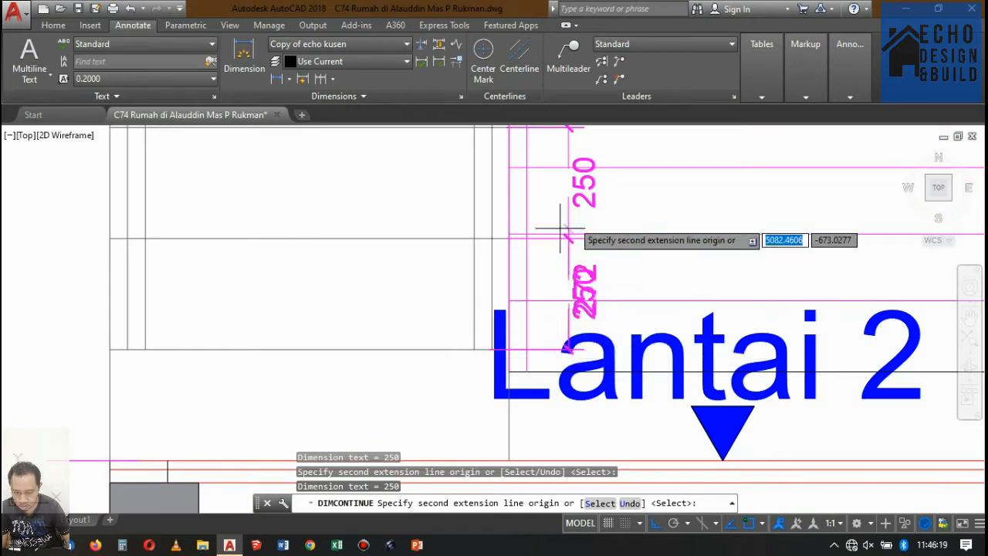
scroll(568, 221, "down", 6)
key("Return")
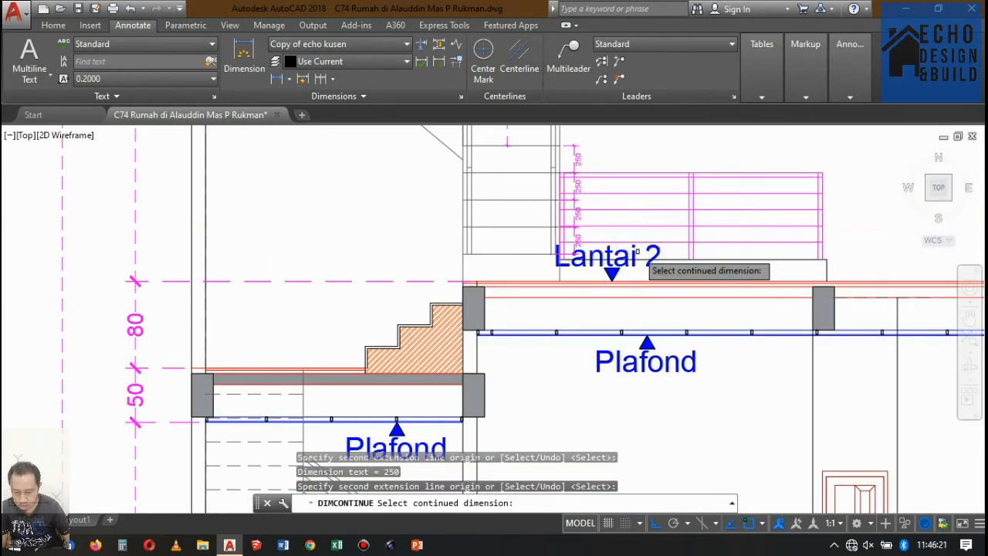
Step: Move the Lantai 2 label and its level marker horizontally to the right, clear of the stair dimensions and past the railing's end
scroll(633, 258, "up", 5)
left_click(618, 292)
left_click(544, 290)
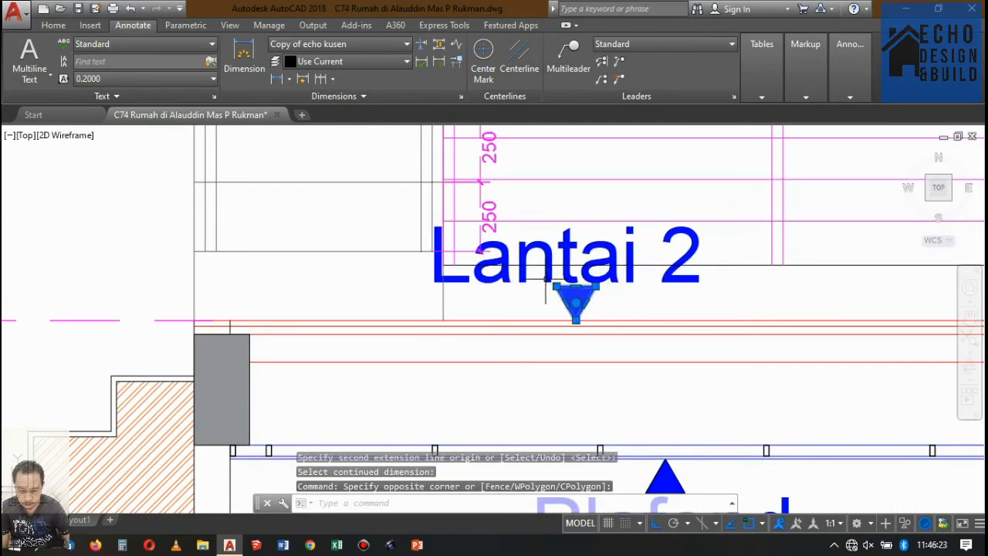
left_click(535, 279)
left_click(518, 281)
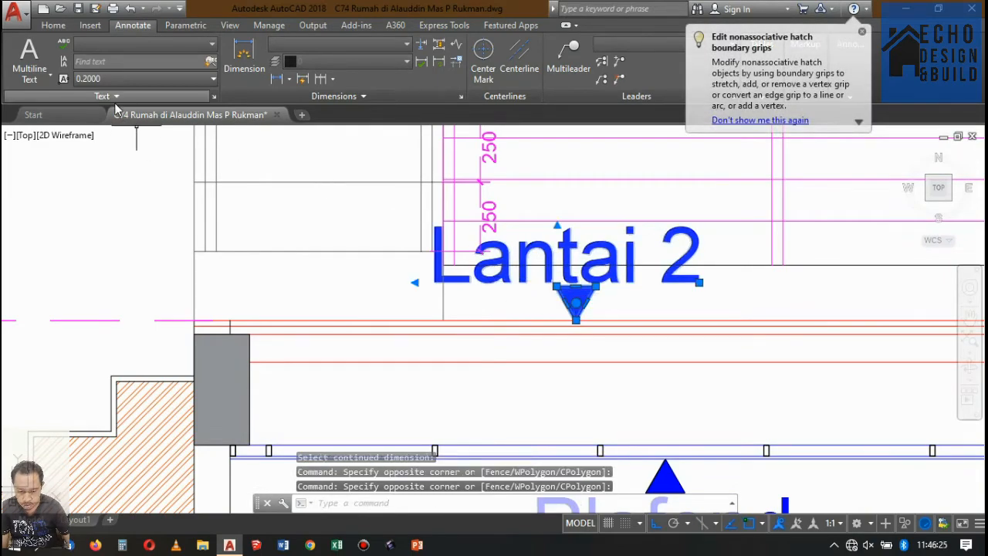
scroll(248, 259, "down", 6)
scroll(208, 203, "up", 1)
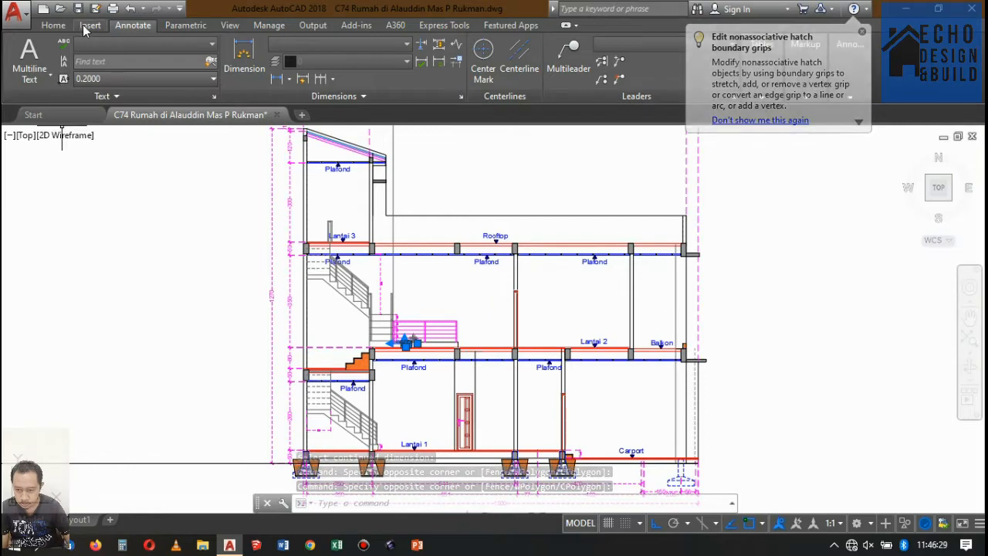
left_click(54, 25)
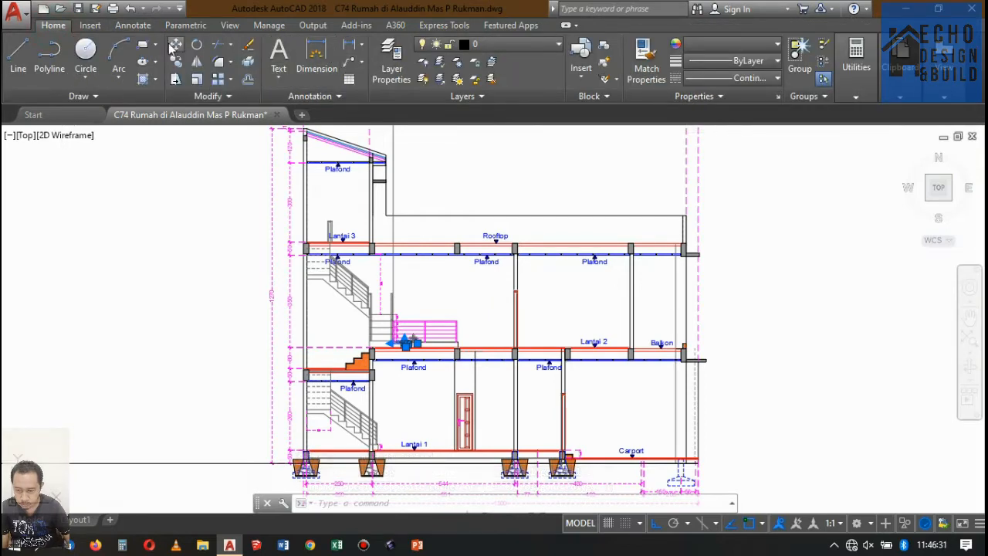
left_click(175, 44)
scroll(399, 285, "up", 2)
left_click(432, 285)
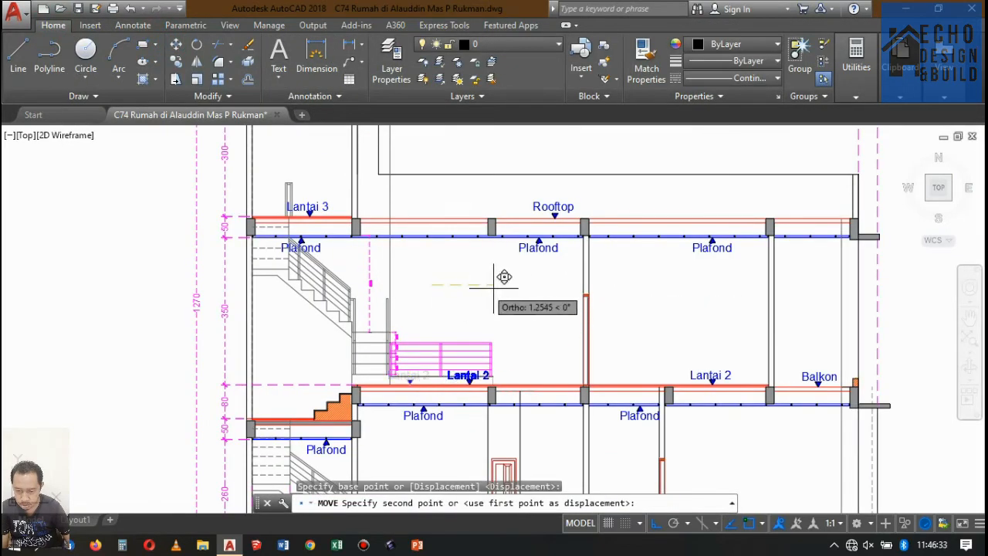
left_click(545, 299)
scroll(541, 297, "down", 2)
scroll(591, 316, "up", 6)
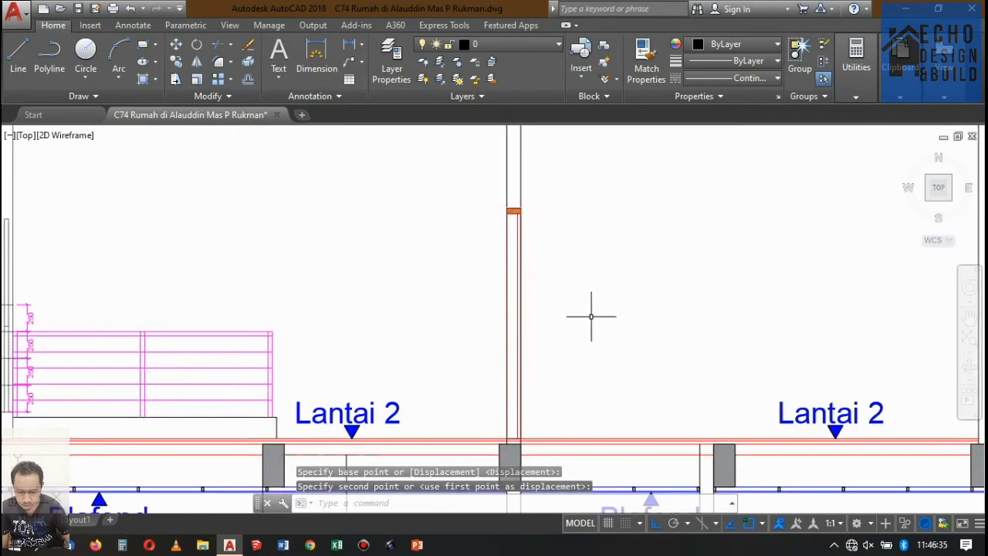
Step: Copy the moved Lantai 2 label and marker from the marker's tip onto the lower landing's floor line beside the hatched steps
scroll(614, 292, "down", 6)
scroll(614, 293, "up", 3)
scroll(639, 286, "down", 5)
scroll(633, 278, "up", 2)
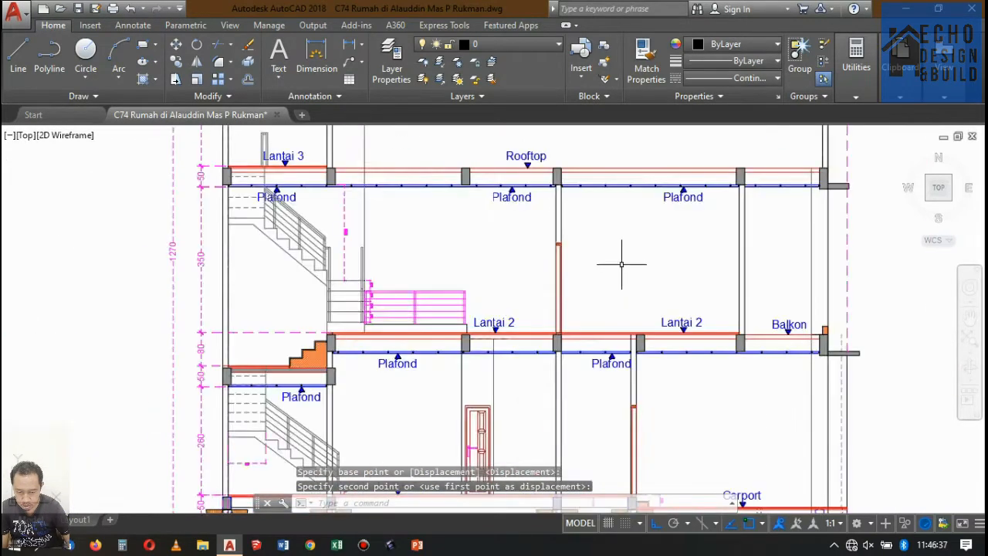
scroll(628, 265, "down", 2)
scroll(583, 289, "up", 7)
scroll(599, 308, "down", 2)
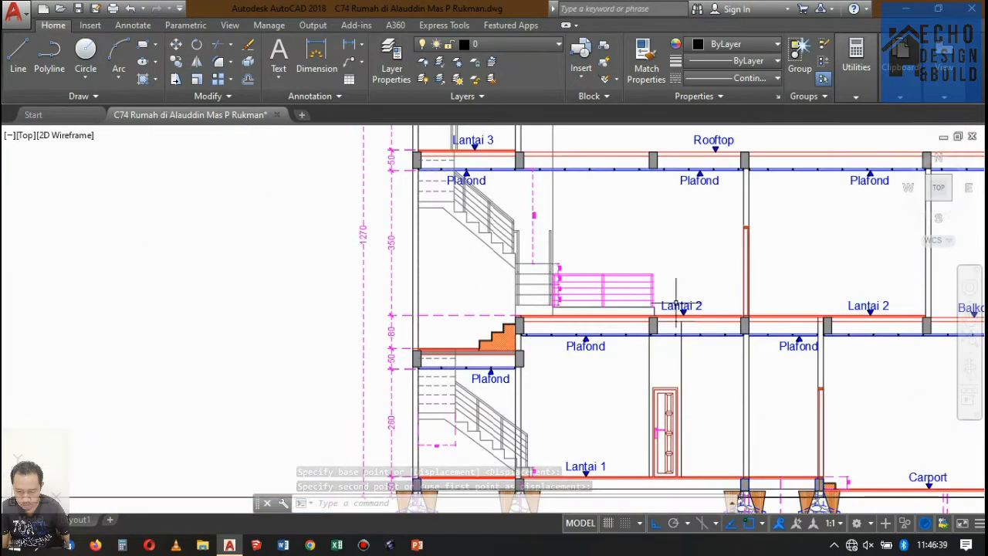
scroll(607, 322, "up", 3)
scroll(602, 320, "up", 5)
left_click(670, 335)
left_click(478, 254)
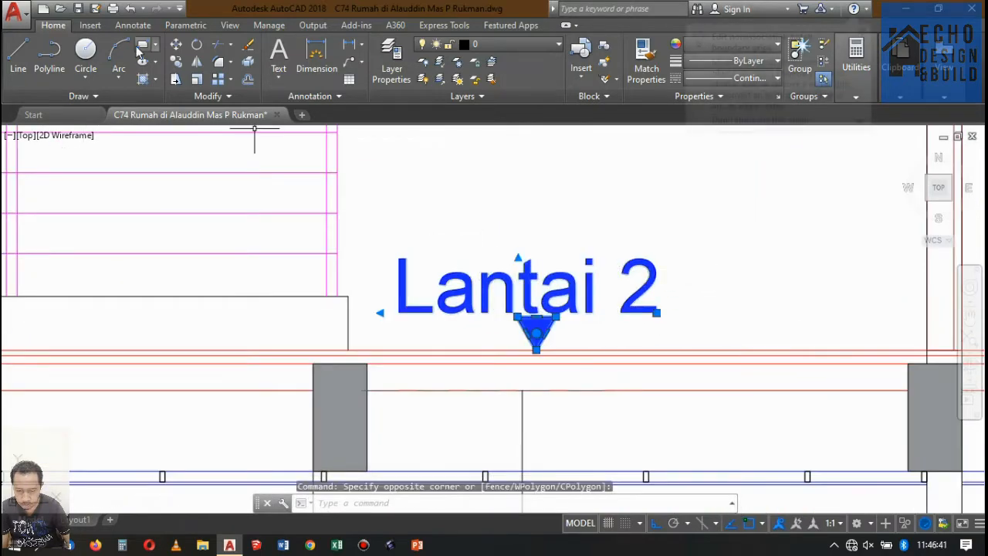
left_click(176, 62)
scroll(536, 336, "up", 4)
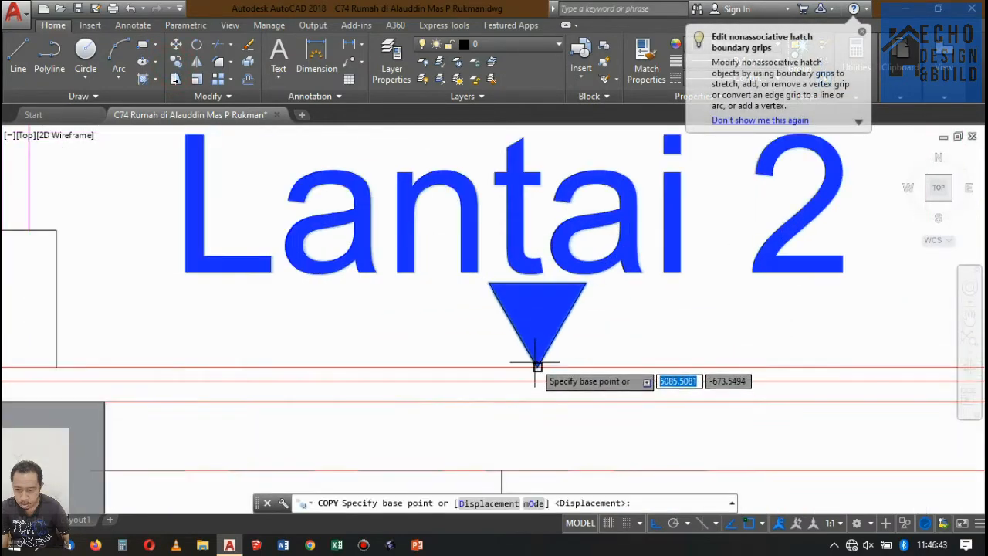
left_click(536, 364)
scroll(587, 270, "down", 6)
scroll(656, 191, "down", 5)
scroll(556, 224, "up", 8)
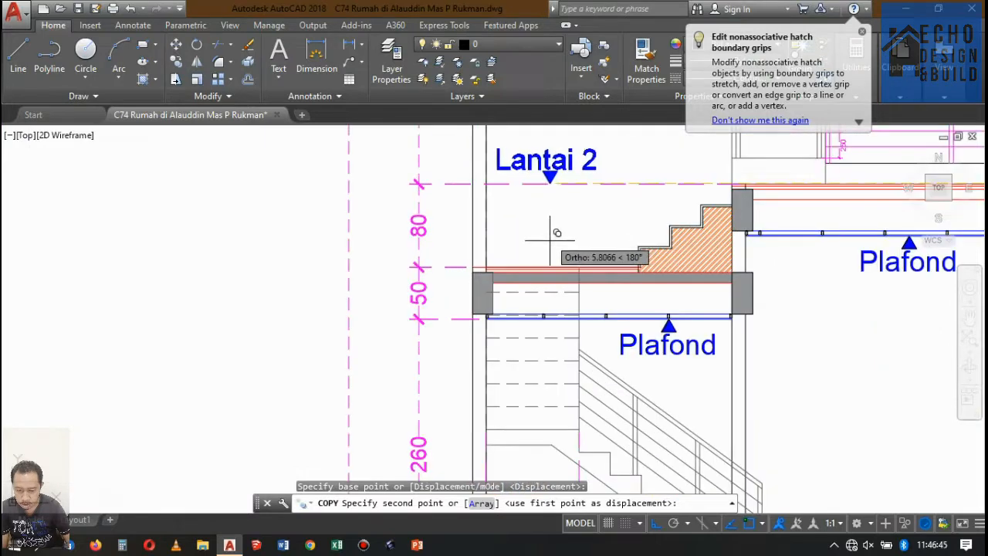
left_click(558, 275)
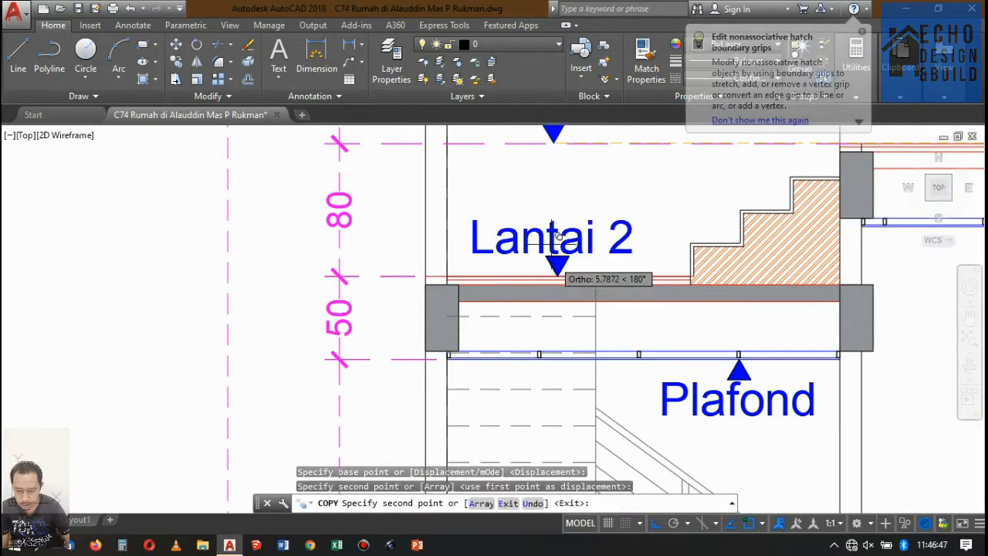
key("Return")
Step: Change the copied label's text to "Lantai 2 Existing" and widen its text frame so it fits on one line
double_click(570, 234)
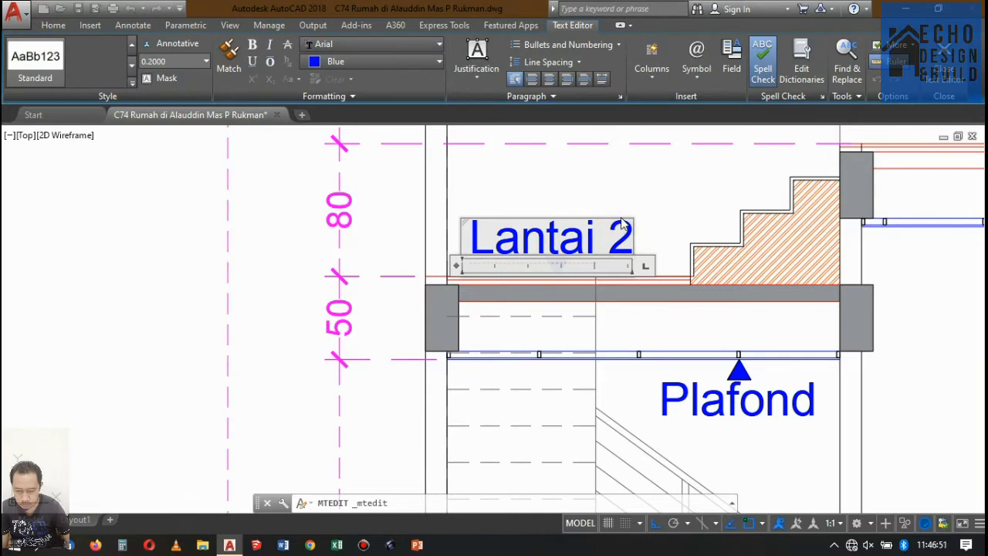
key("Return")
type("Exist")
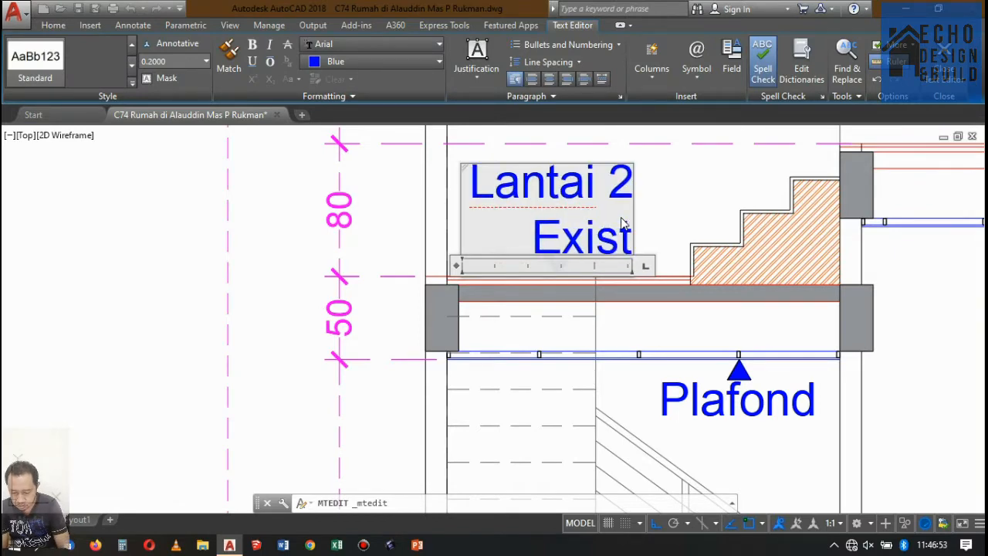
type("ing")
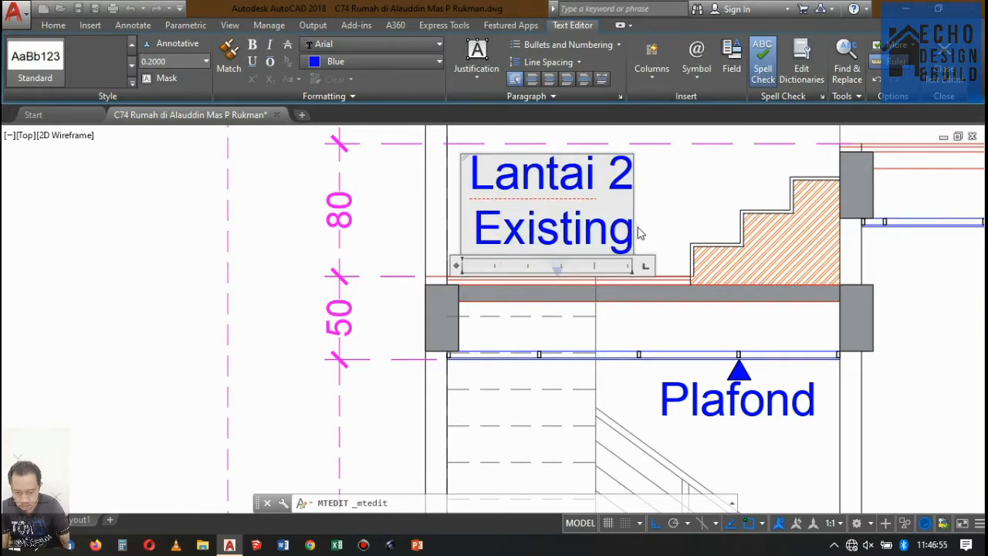
scroll(629, 287, "down", 4)
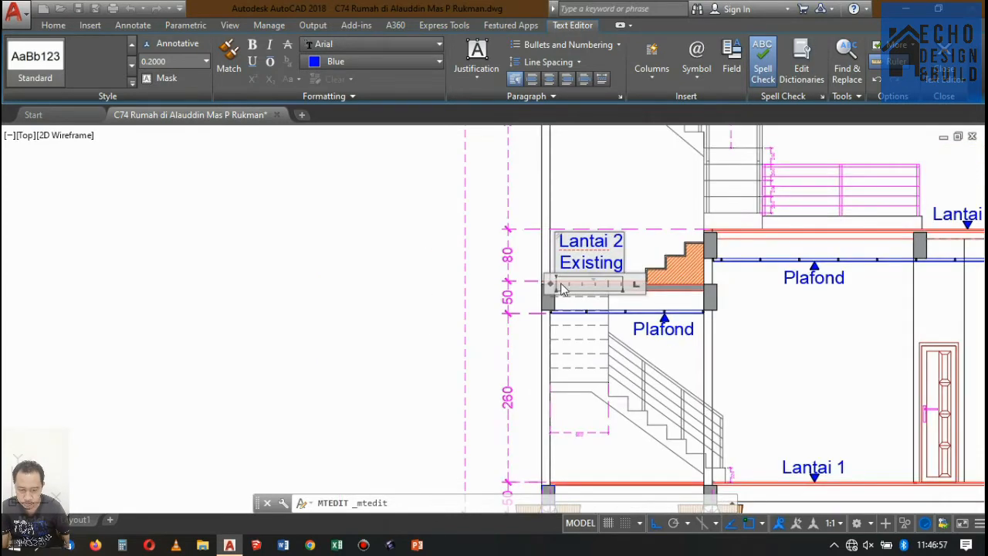
left_click_drag(548, 287, 458, 284)
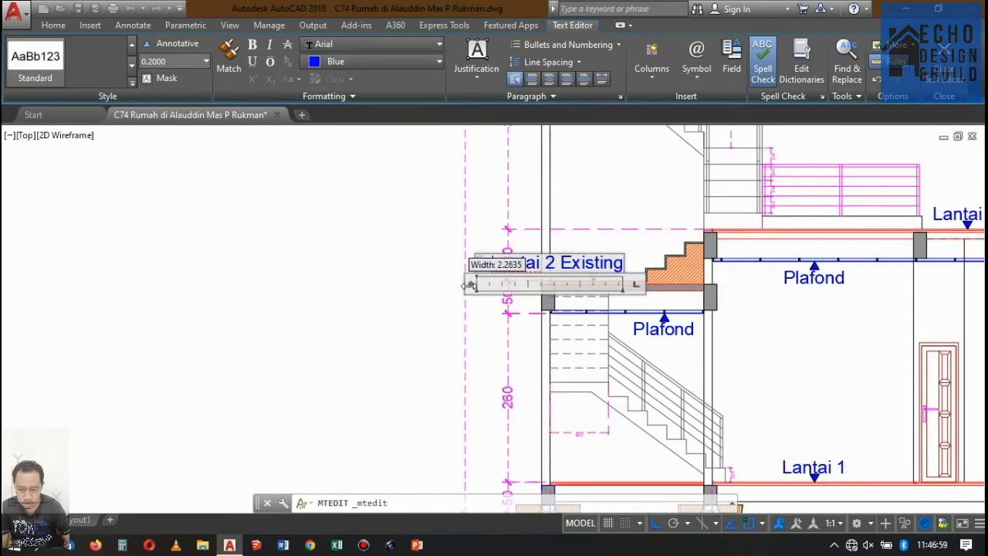
left_click(609, 228)
scroll(584, 266, "up", 4)
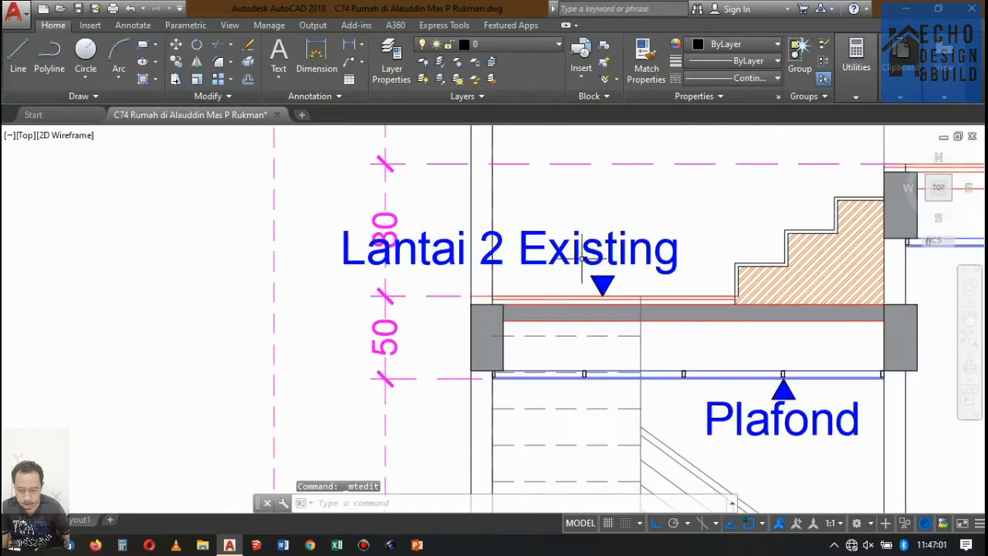
Step: Move the Lantai 2 Existing text horizontally to the right, off the 80 dimension and more centred over its marker
left_click(579, 230)
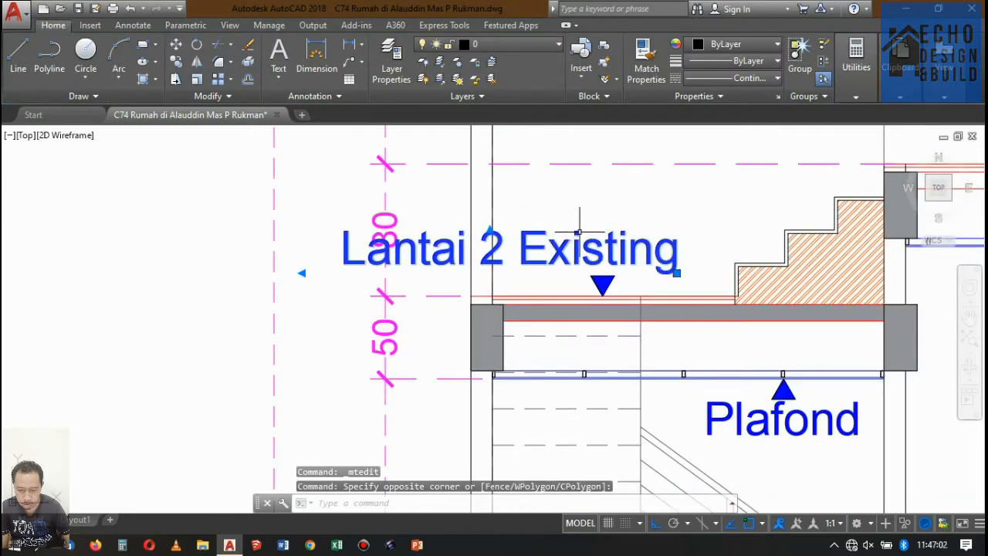
left_click(581, 185)
type("m")
key("space")
left_click(582, 179)
left_click(692, 192)
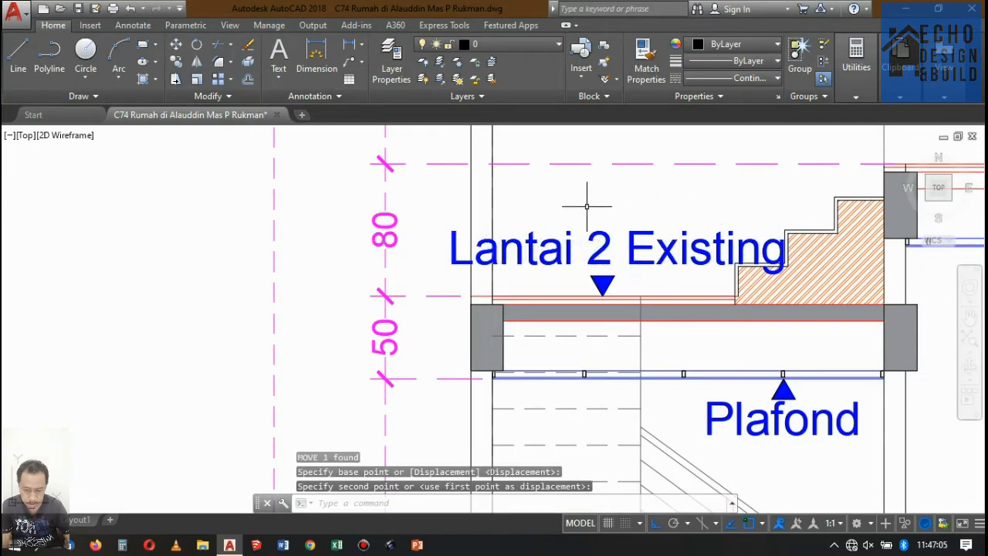
Step: Add a vertical linear dimension between the top hatched step and the upper Lantai 2 floor line, placed beside the beam
scroll(546, 230, "down", 5)
scroll(570, 230, "up", 4)
scroll(547, 227, "down", 2)
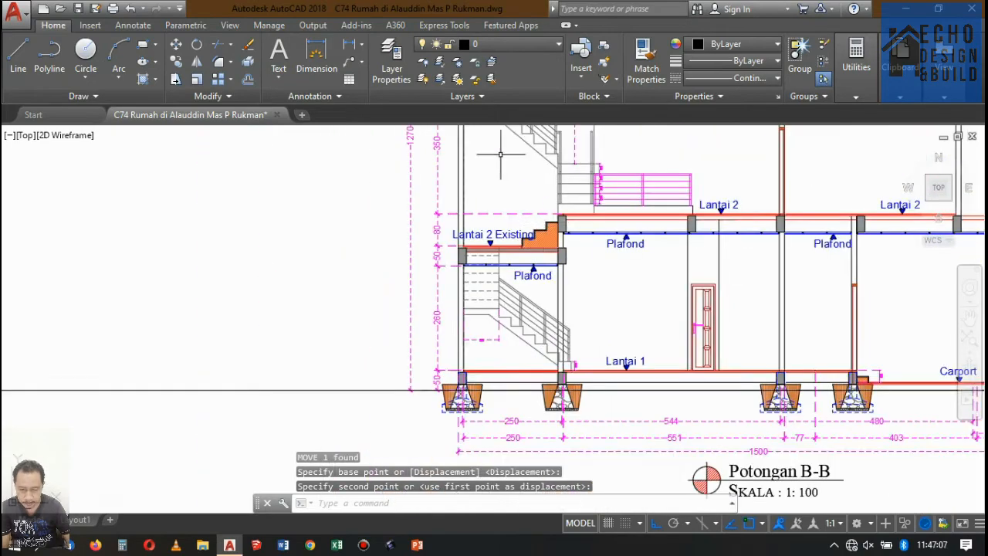
left_click(356, 60)
scroll(595, 247, "up", 6)
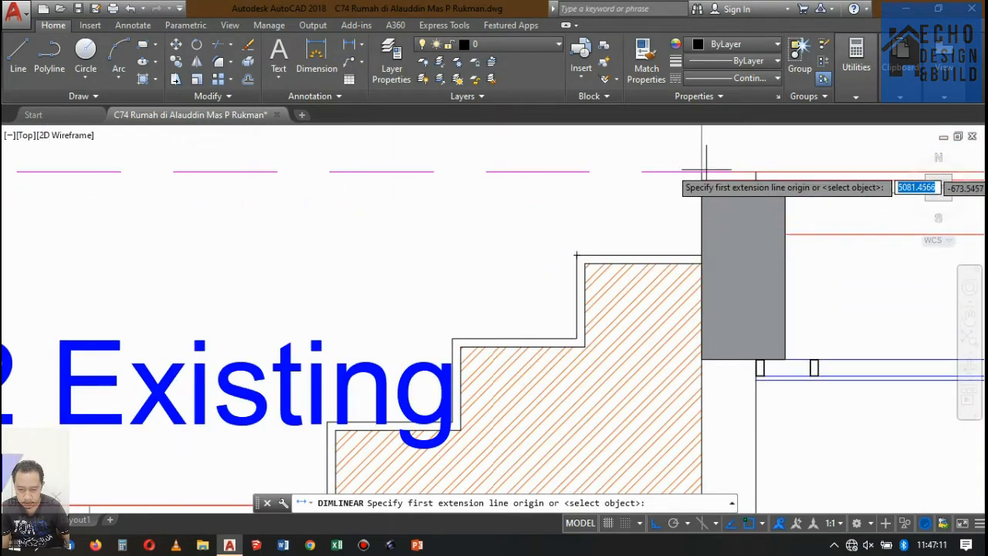
left_click(703, 254)
left_click(702, 171)
scroll(699, 309, "down", 3)
scroll(698, 255, "up", 3)
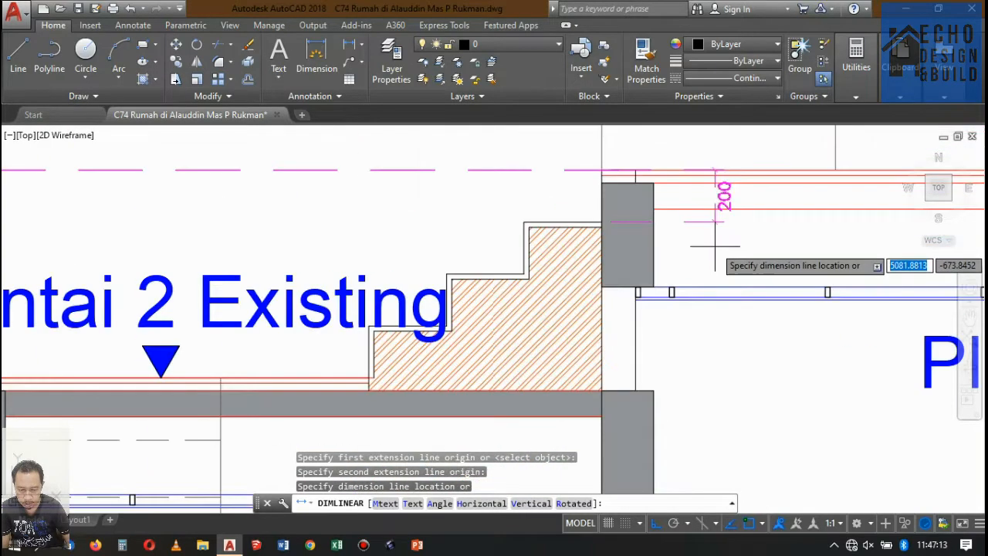
left_click(714, 245)
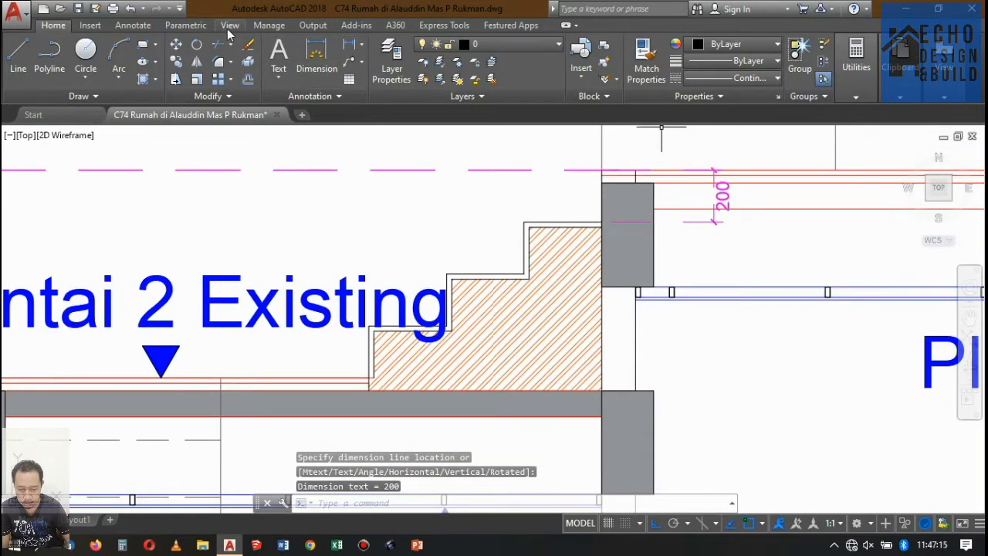
Step: Continue the riser dimension chain down the remaining hatched steps to the Lantai 2 Existing floor line
left_click(133, 24)
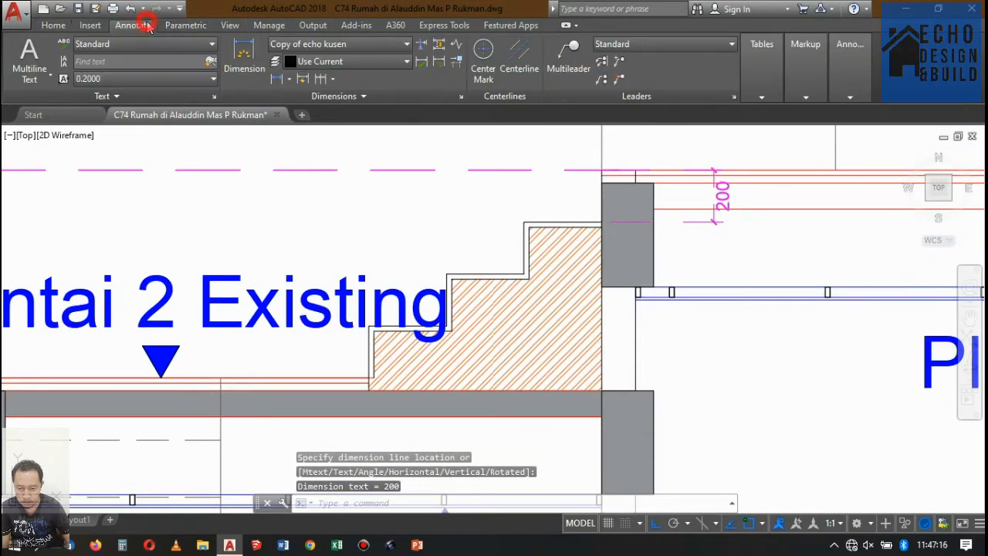
left_click(319, 79)
left_click(524, 274)
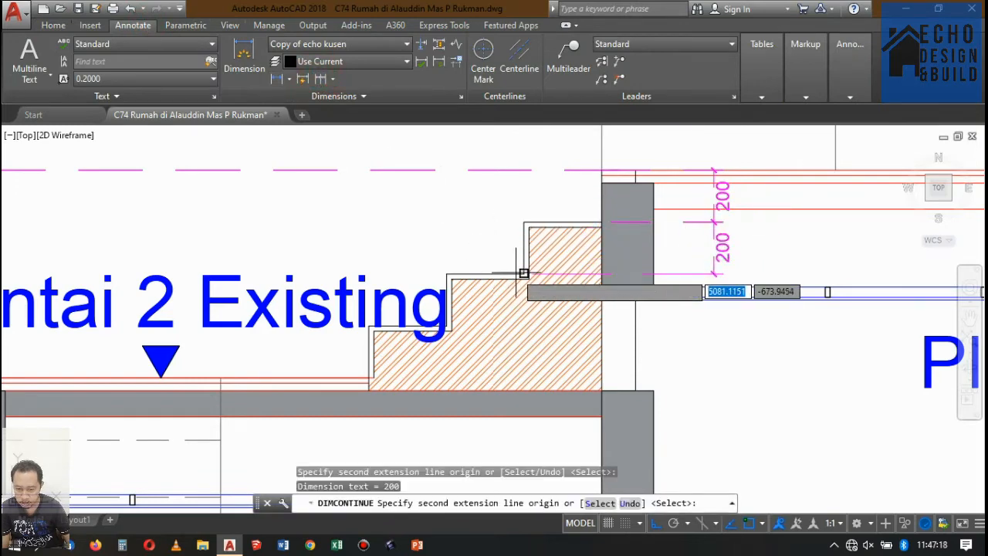
left_click(451, 328)
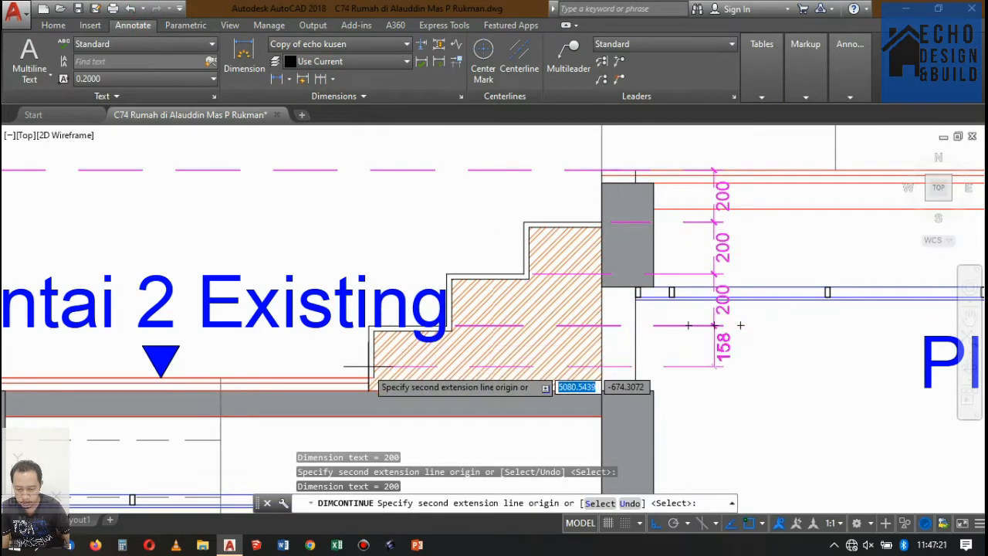
scroll(494, 321, "down", 3)
key("Return")
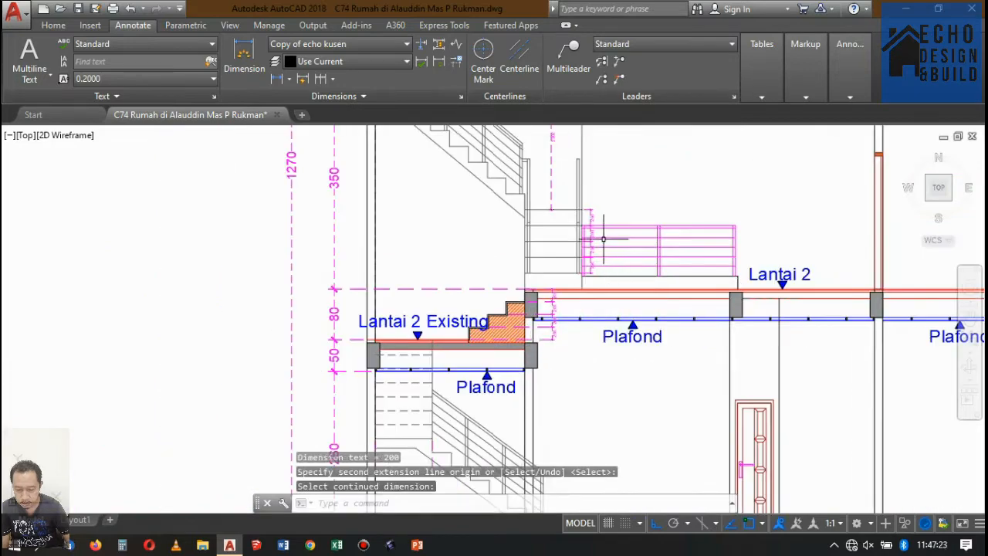
Step: Examine section Potongan B-B across all floors, checking the stairs, beams, ceilings, floor labels and dimensions, and compare it with Potongan A-A
scroll(604, 239, "down", 5)
scroll(639, 274, "up", 3)
scroll(562, 222, "down", 3)
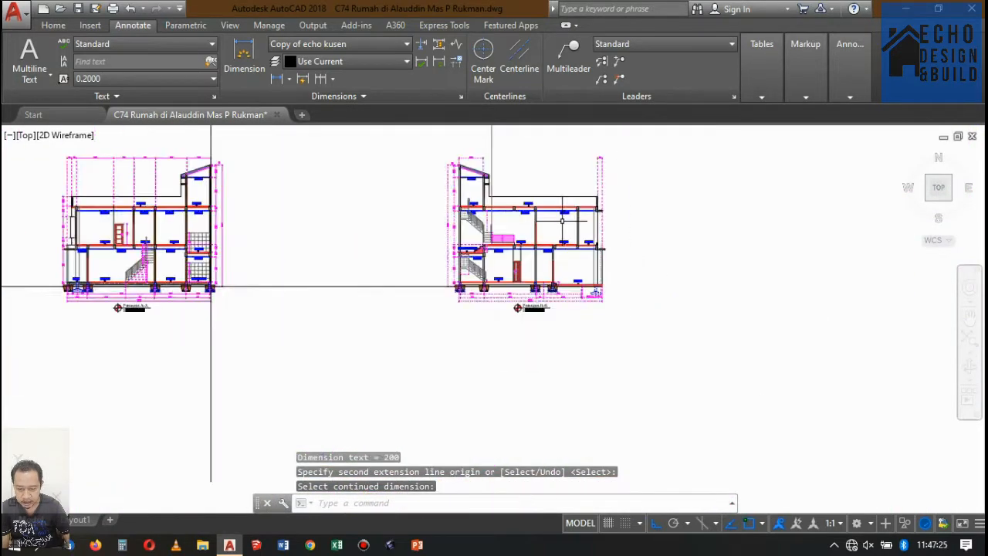
scroll(594, 207, "up", 5)
scroll(592, 271, "up", 3)
scroll(591, 270, "down", 8)
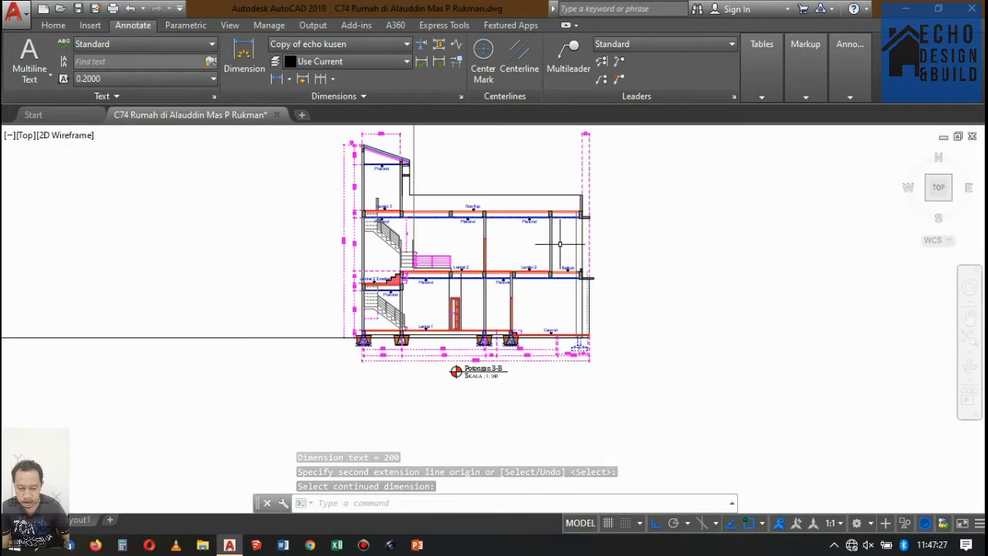
scroll(556, 232, "up", 6)
scroll(544, 219, "down", 2)
scroll(543, 219, "down", 7)
scroll(505, 237, "up", 5)
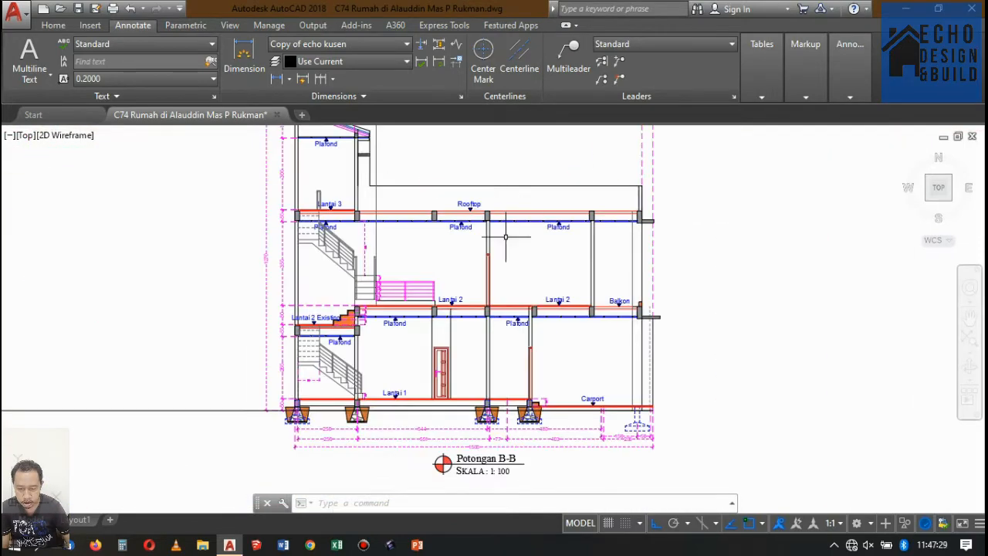
scroll(512, 240, "down", 6)
scroll(518, 215, "up", 6)
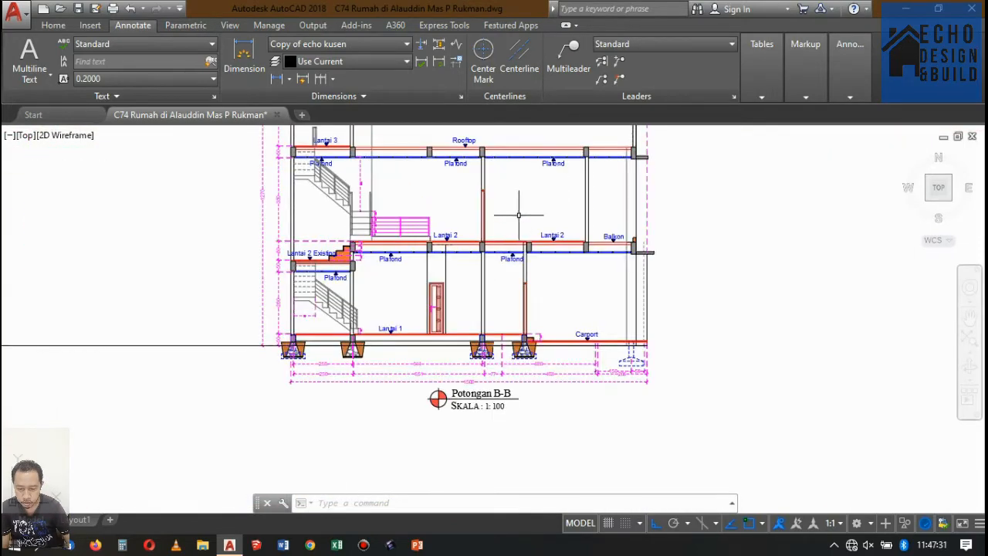
scroll(494, 249, "up", 5)
scroll(650, 254, "down", 6)
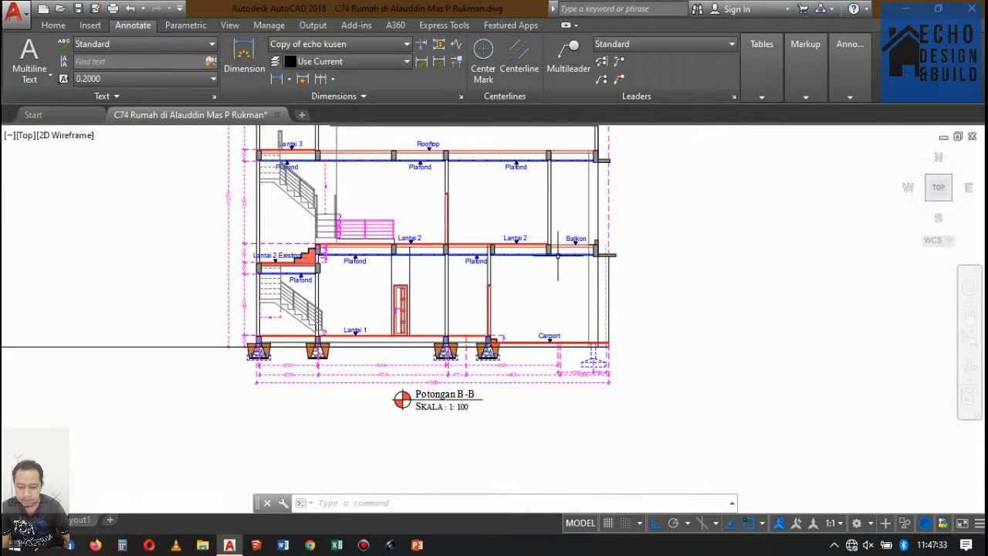
scroll(650, 251, "up", 3)
scroll(650, 251, "down", 7)
scroll(420, 267, "up", 4)
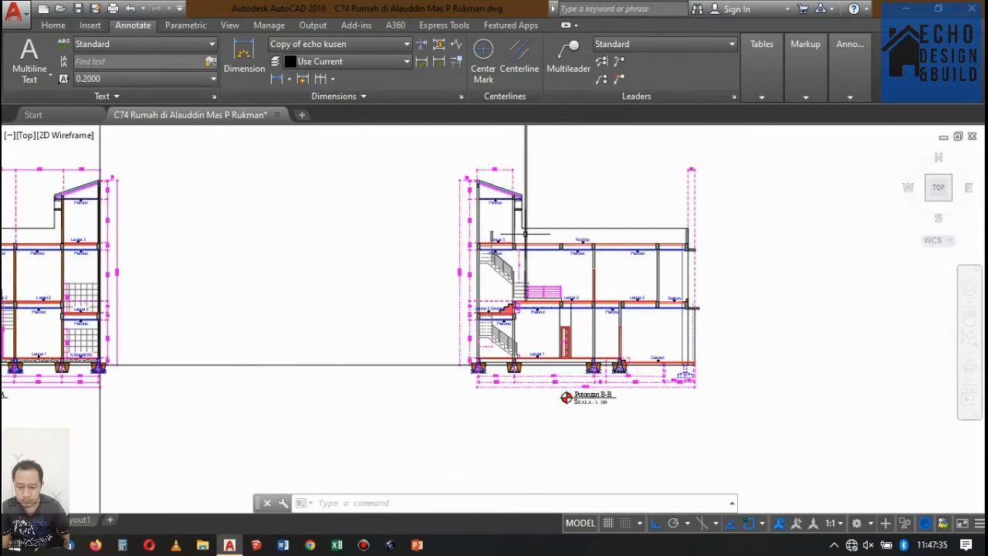
scroll(582, 258, "up", 4)
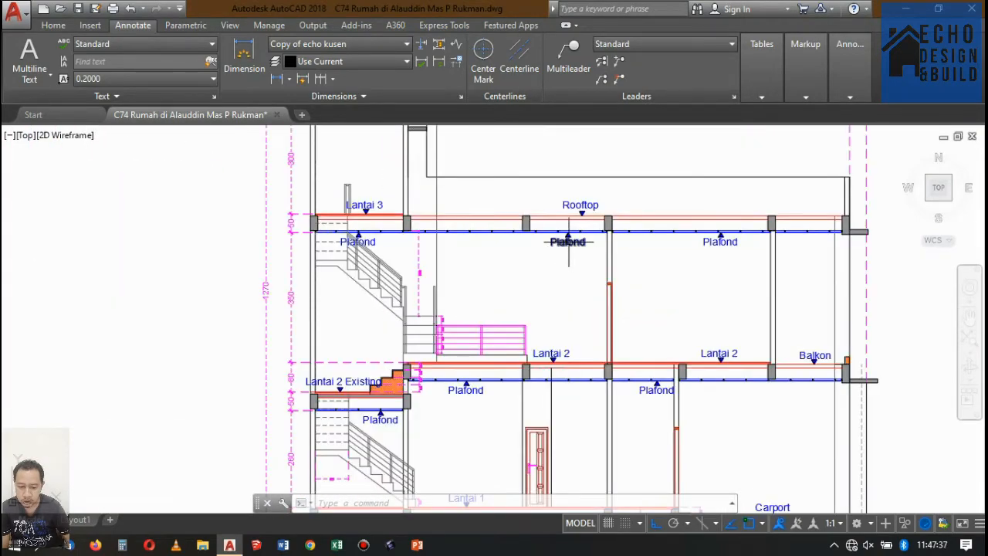
scroll(569, 242, "down", 6)
scroll(563, 246, "up", 6)
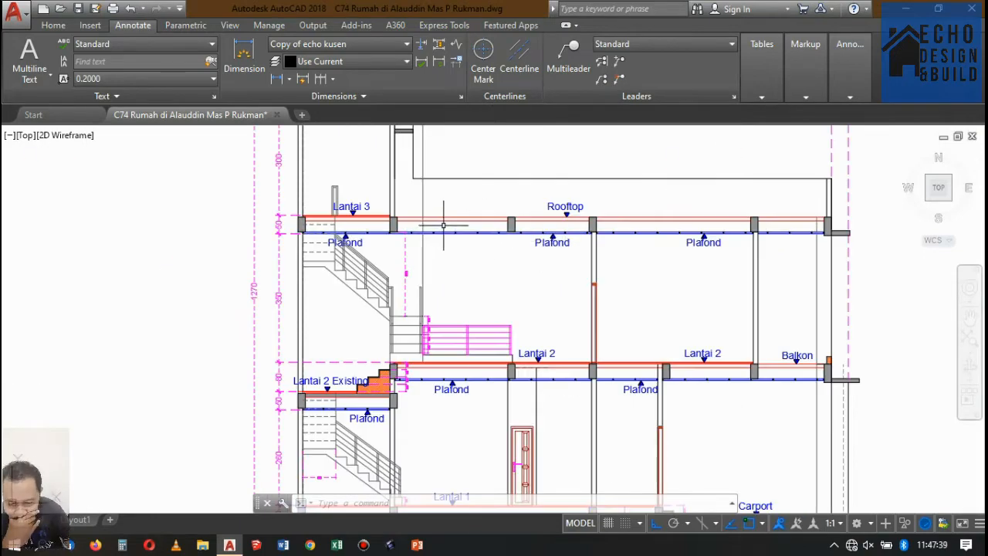
scroll(444, 225, "down", 4)
scroll(469, 193, "up", 2)
scroll(473, 192, "down", 2)
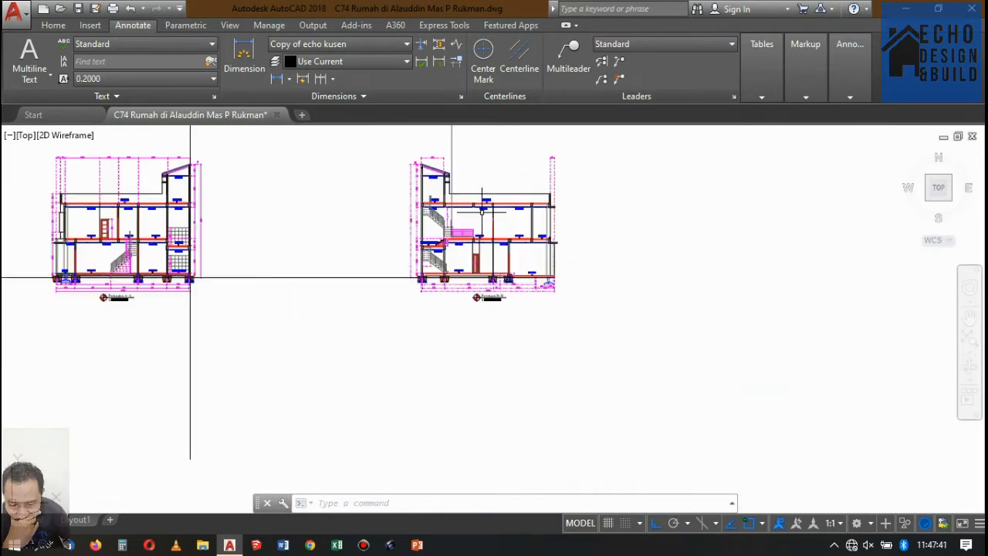
scroll(463, 232, "up", 5)
scroll(404, 244, "down", 5)
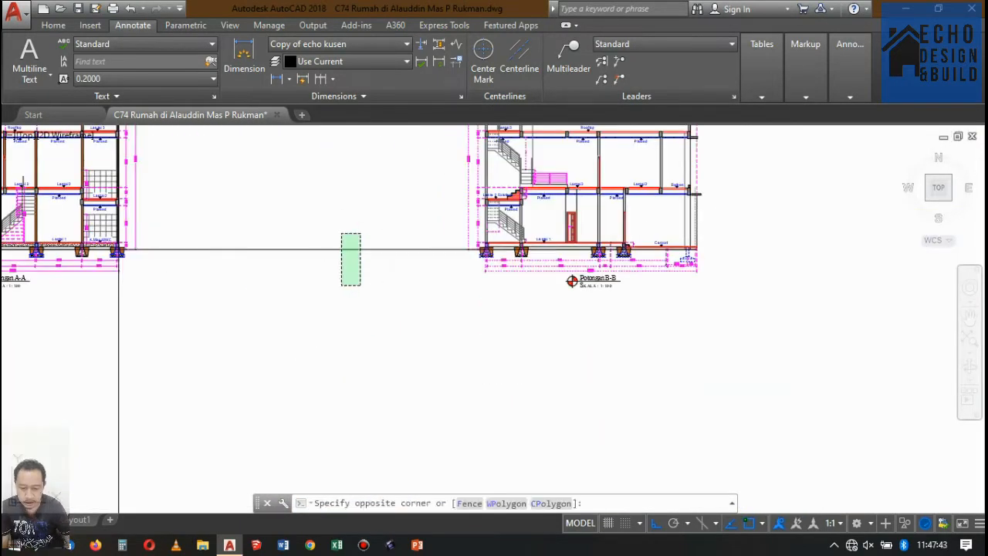
Step: Delete the long horizontal ground line running through the sections and the vertical guide line at the edge of Potongan A-A
left_click(341, 235)
scroll(374, 283, "down", 4)
left_click(334, 317)
left_click(348, 301)
left_click(362, 304)
left_click(328, 304)
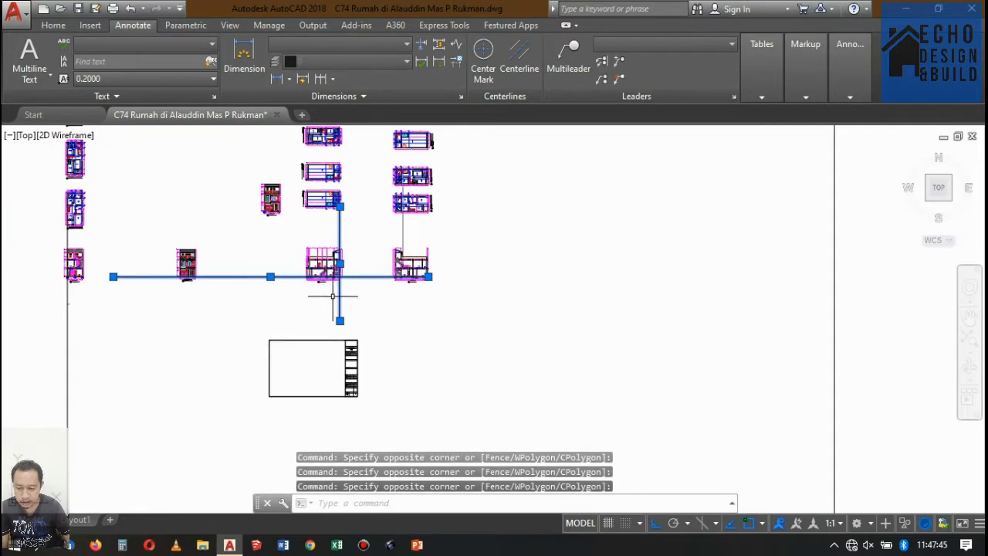
key("Delete")
Step: Try deleting the whole vertical projection line between the floor plan and Potongan B-B, and undo the deletion
scroll(433, 227, "up", 4)
left_click(351, 227)
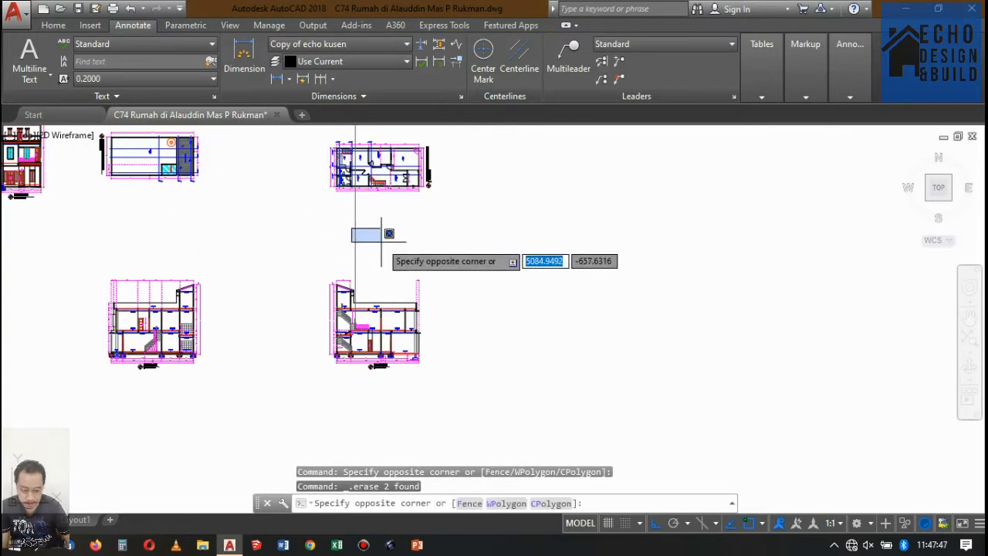
left_click(379, 244)
left_click(355, 231)
scroll(341, 304, "up", 5)
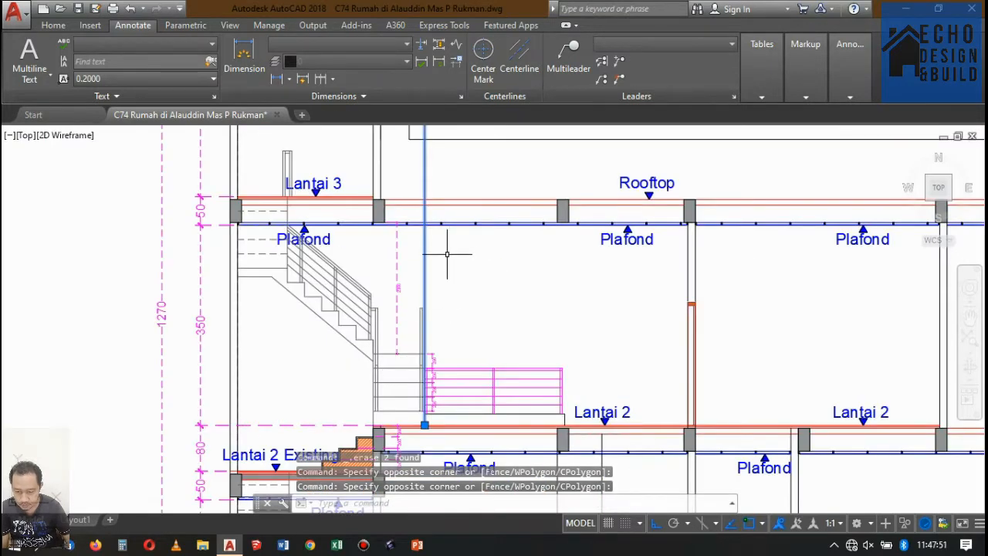
key("Delete")
scroll(417, 336, "up", 4)
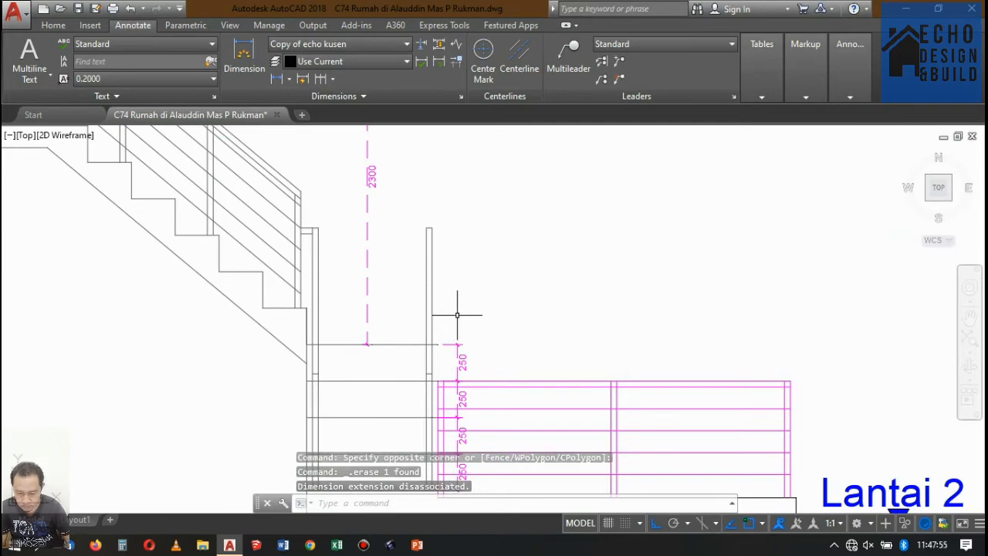
key("ctrl+z")
Step: Trim the vertical projection line in Potongan B-B above the stair's top tread line, using that line as the cutting edge
scroll(437, 351, "up", 6)
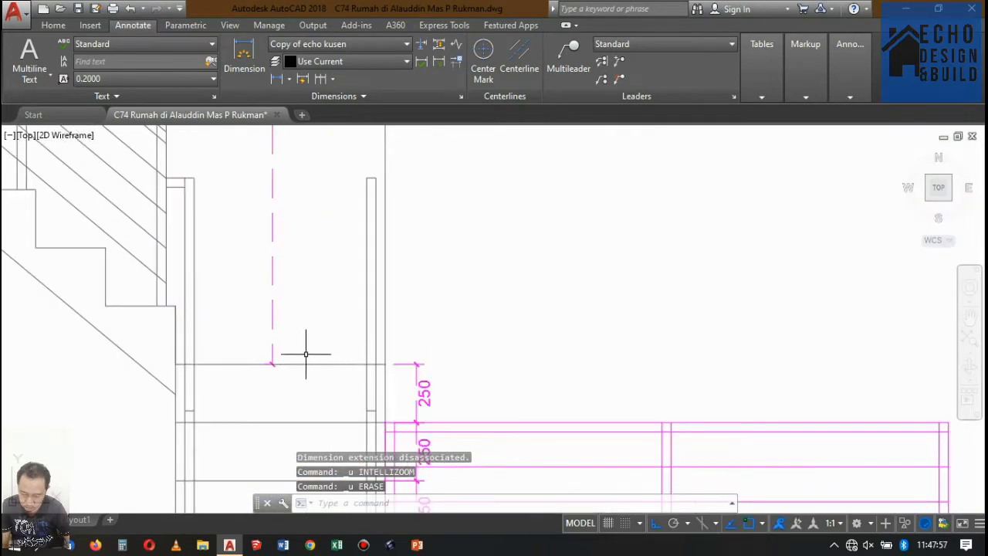
type("r")
key("Return")
left_click(324, 375)
left_click(325, 338)
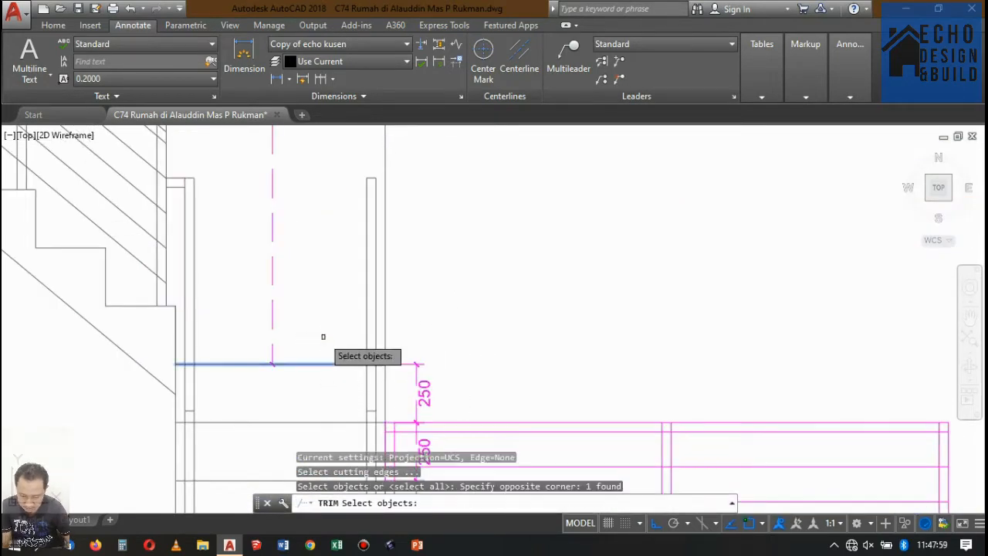
key("Return")
scroll(443, 269, "down", 4)
scroll(443, 269, "up", 1)
left_click(443, 269)
left_click(397, 234)
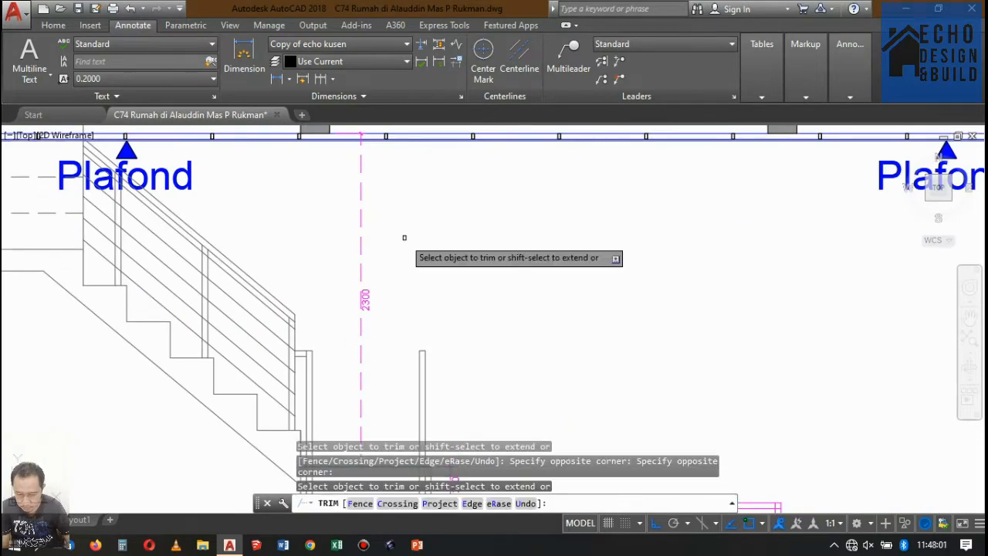
scroll(483, 240, "down", 2)
key("Return")
Step: Stretch the underside of the intermediate beam below the Rooftop slab down to the lower line of the ceiling
scroll(468, 207, "up", 1)
scroll(448, 286, "down", 1)
scroll(501, 206, "up", 1)
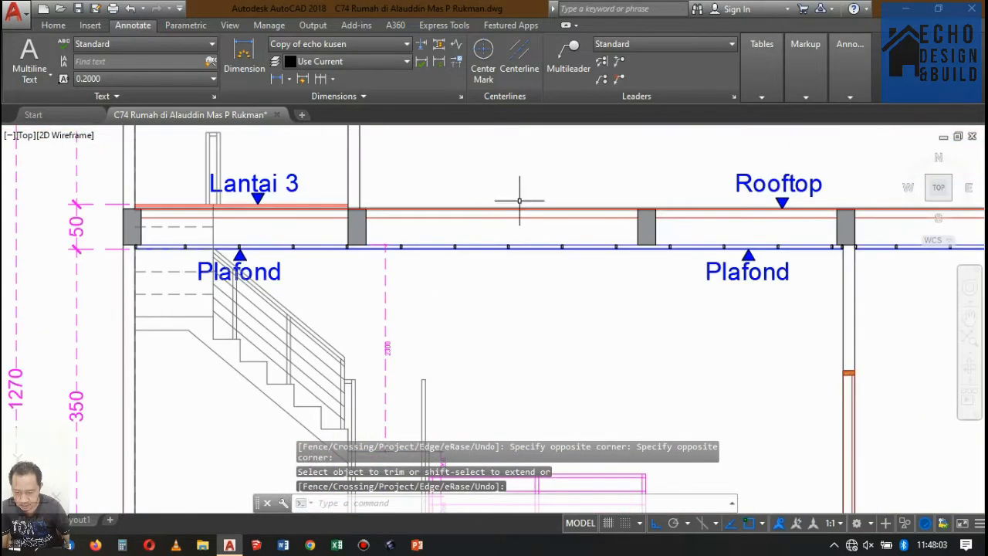
scroll(653, 247, "up", 1)
scroll(663, 227, "up", 2)
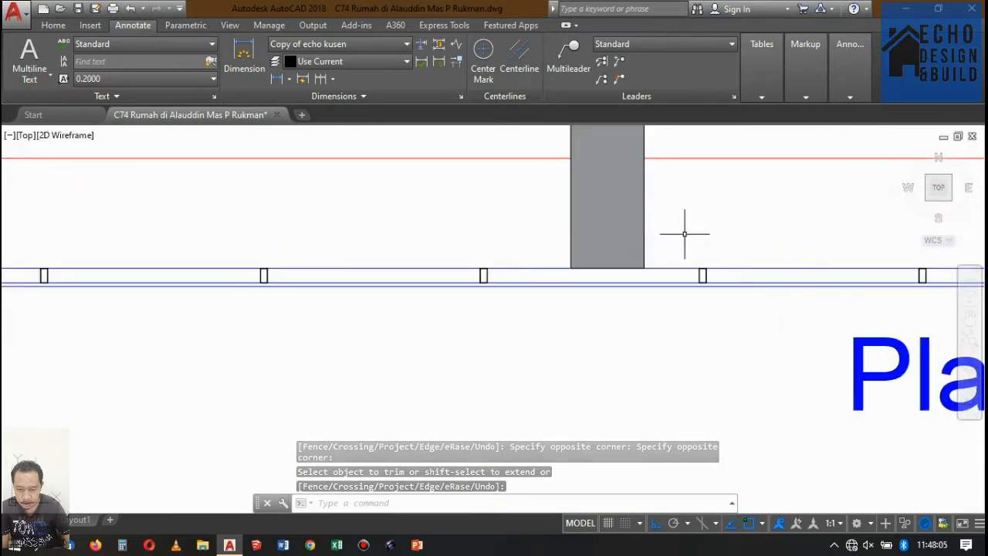
left_click(684, 234)
left_click(621, 216)
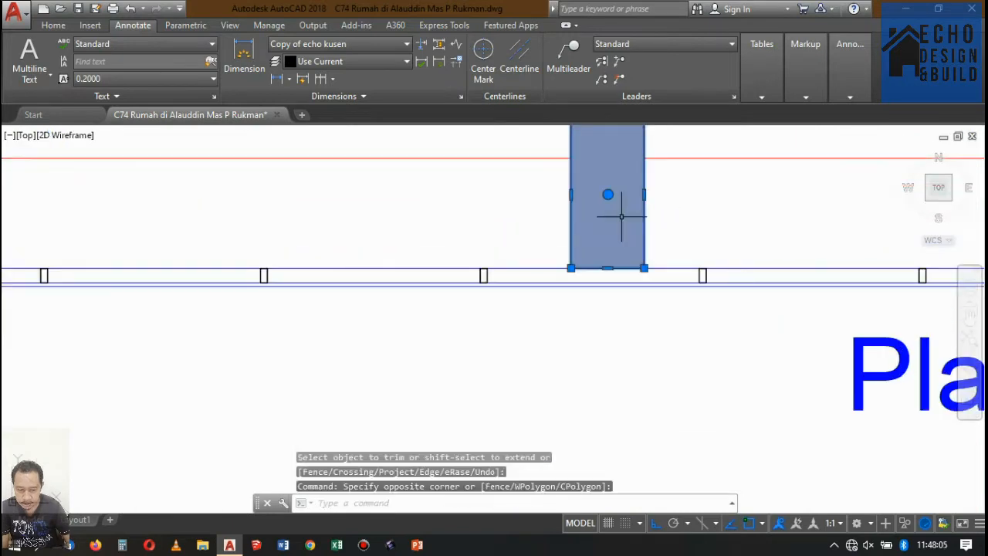
left_click(608, 270)
scroll(606, 272, "up", 3)
scroll(648, 255, "down", 8)
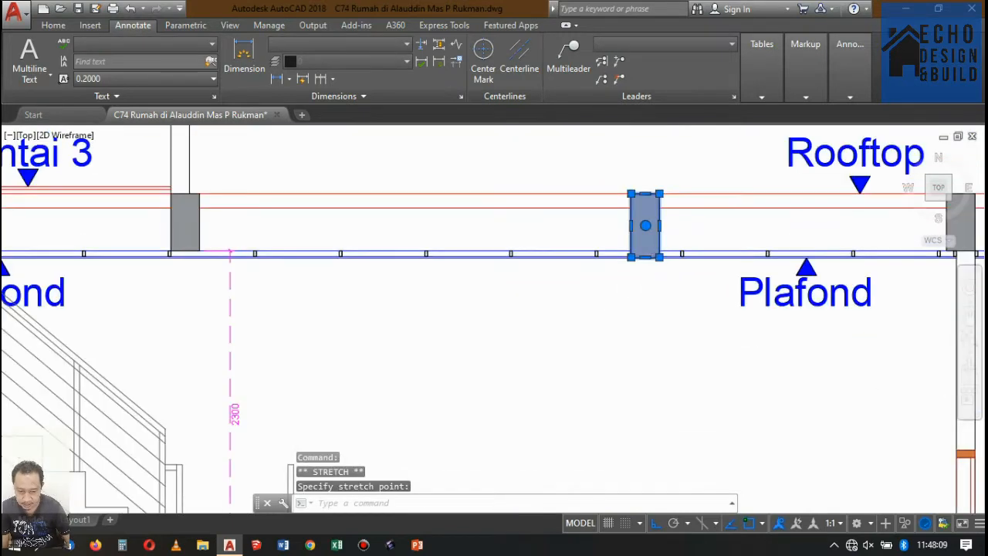
Step: Try stretching the beam between Lantai 3 and the Rooftop down to the lower ceiling line, and undo that stretch
scroll(531, 252, "up", 6)
left_click(623, 258)
left_click(587, 251)
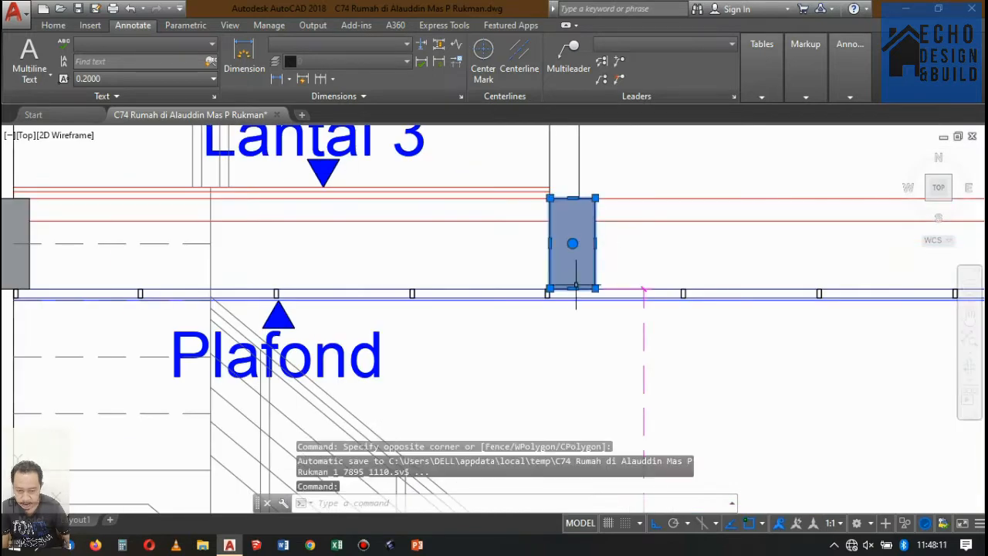
scroll(572, 288, "up", 3)
left_click(572, 283)
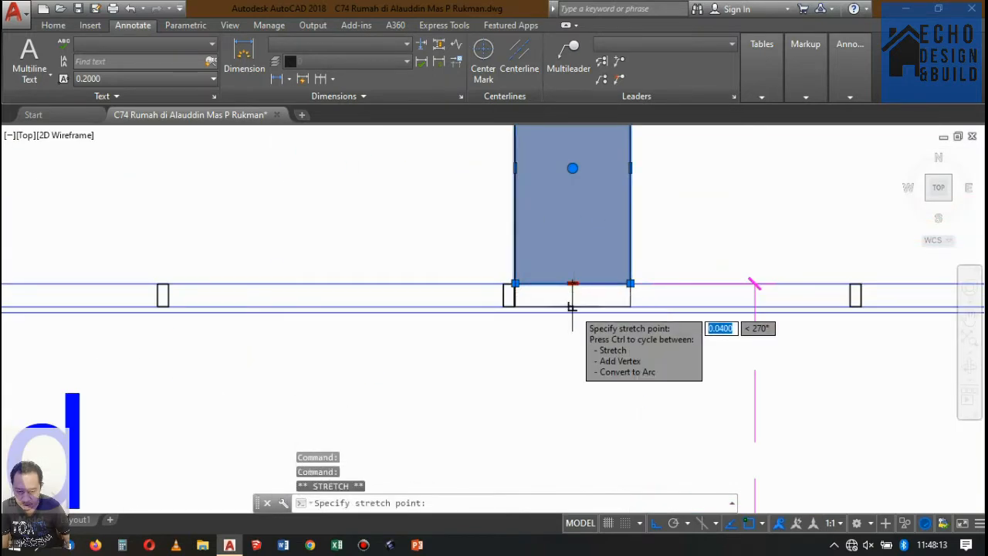
left_click(572, 312)
scroll(540, 267, "down", 6)
scroll(660, 256, "up", 4)
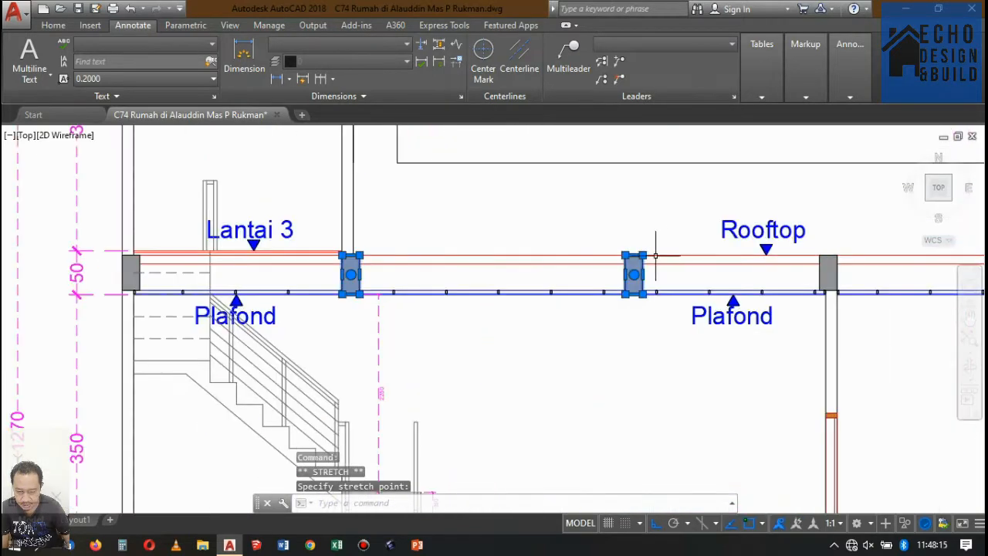
scroll(617, 259, "down", 6)
scroll(612, 251, "up", 4)
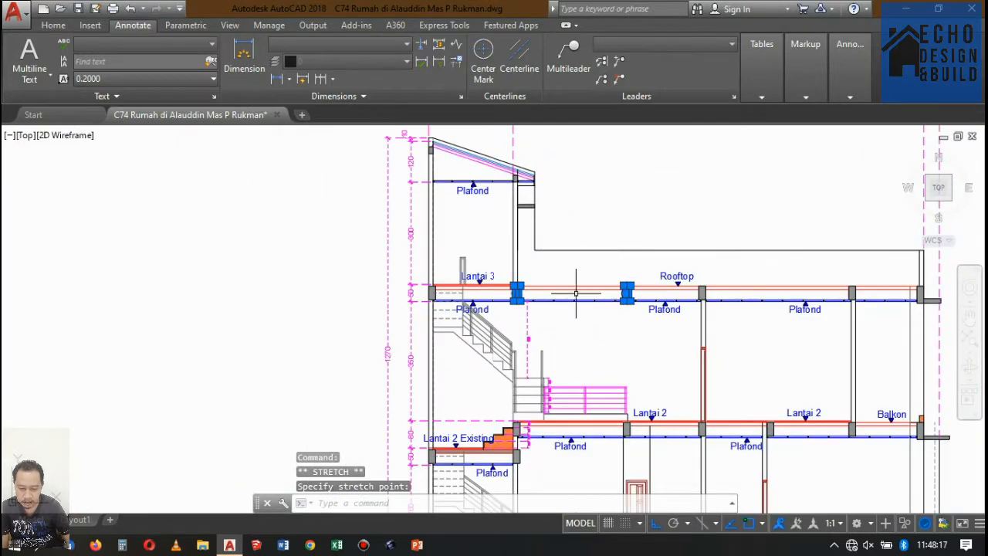
key("ctrl+z")
key("ctrl+z")
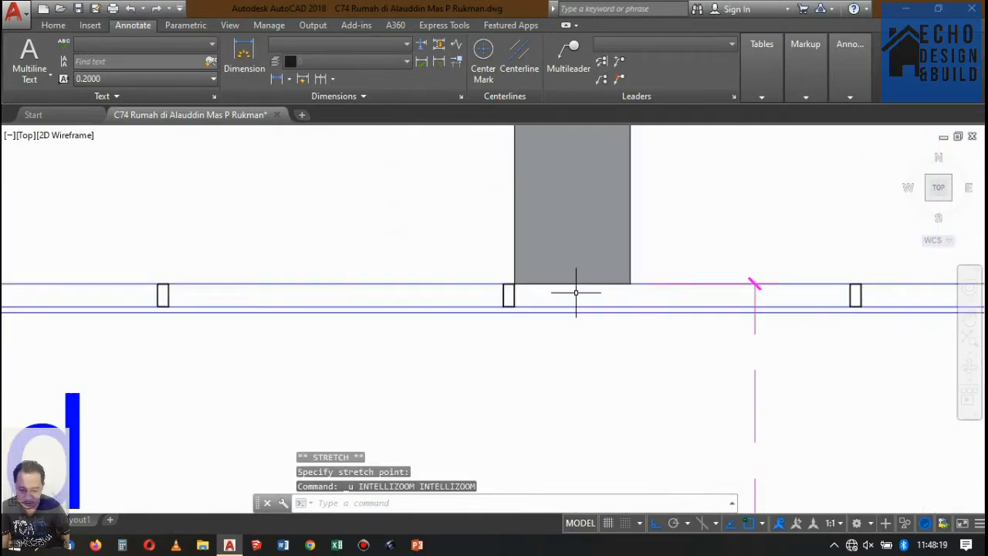
Step: Select the Plafond label and its marker beneath the Lantai 3 floor
scroll(643, 291, "down", 6)
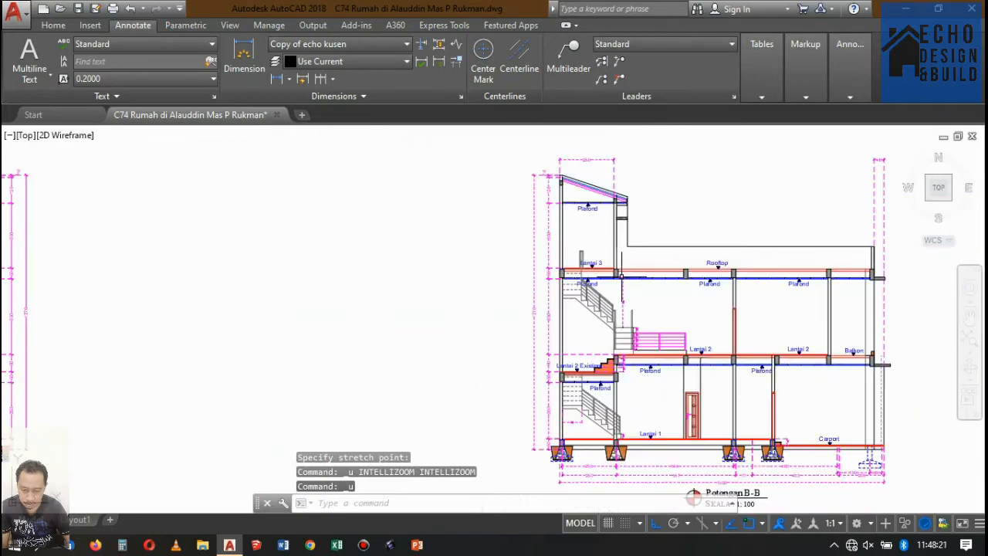
scroll(664, 285, "up", 7)
scroll(679, 282, "down", 3)
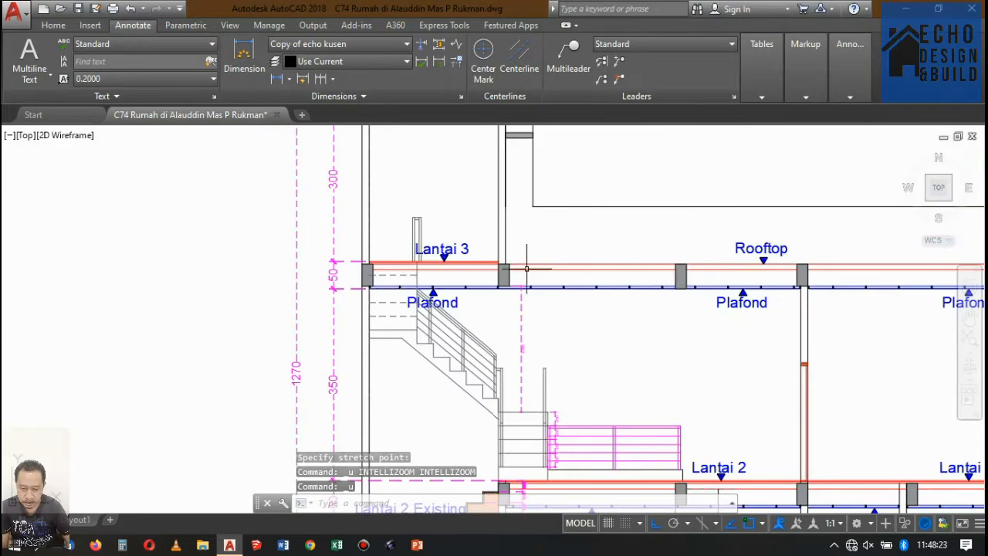
scroll(526, 269, "down", 5)
scroll(571, 298, "up", 9)
left_click(578, 302)
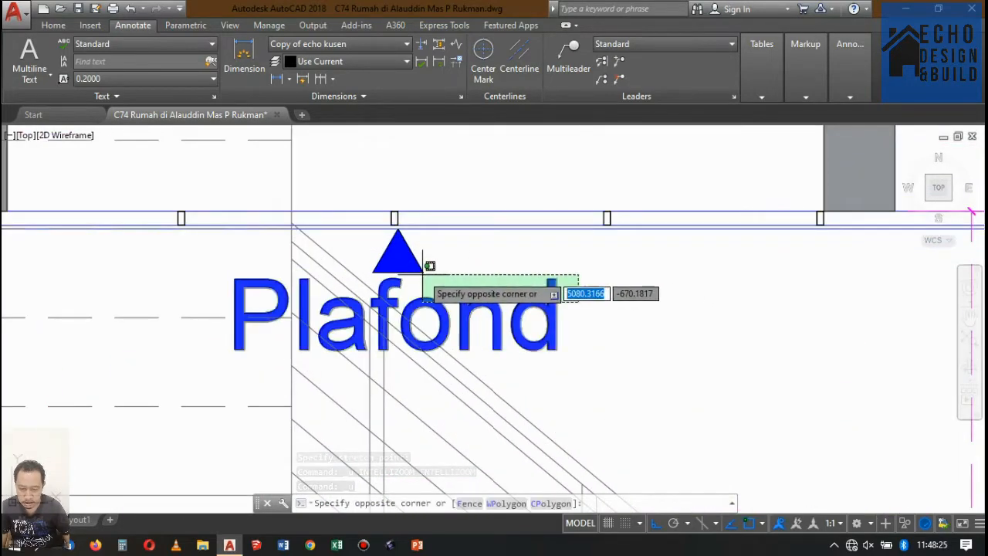
Step: Compare section B-B's stair and rooftop area with the matching floor and roof plans
scroll(421, 269, "down", 4)
scroll(430, 264, "up", 3)
scroll(525, 282, "down", 6)
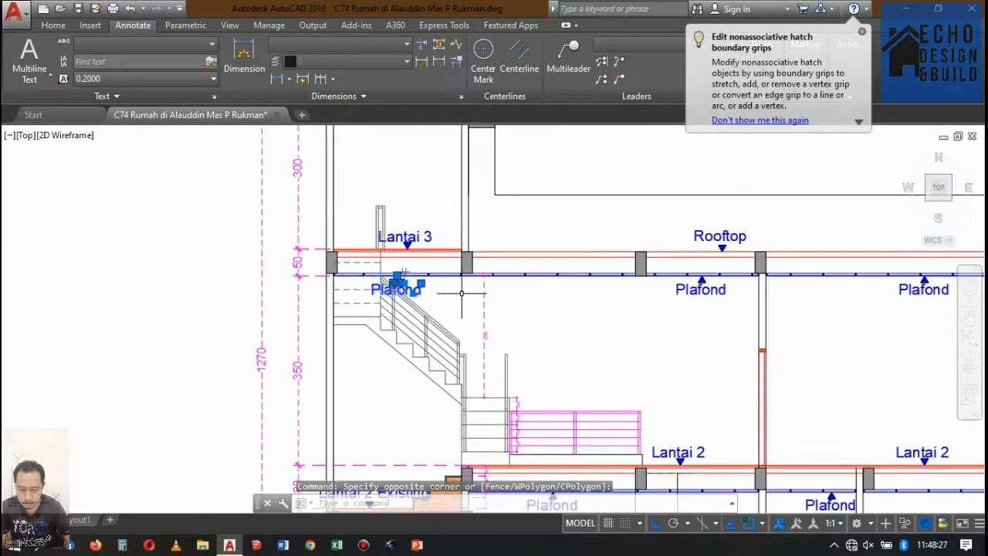
scroll(440, 309, "up", 6)
scroll(444, 382, "down", 8)
key("Escape")
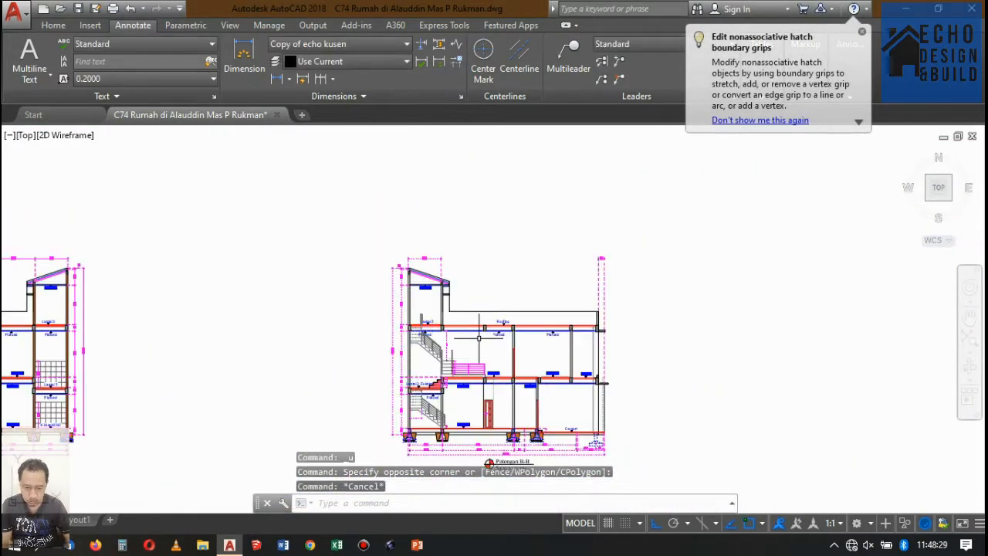
scroll(445, 305, "up", 9)
scroll(445, 305, "down", 6)
scroll(494, 309, "up", 5)
scroll(530, 331, "down", 8)
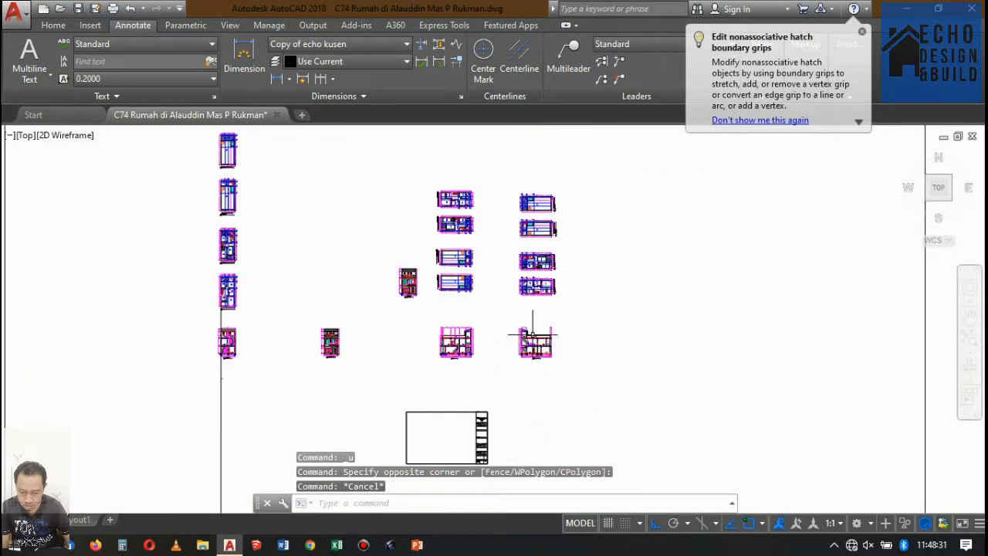
scroll(562, 224, "up", 1)
scroll(563, 225, "up", 5)
scroll(479, 317, "down", 3)
scroll(466, 312, "up", 3)
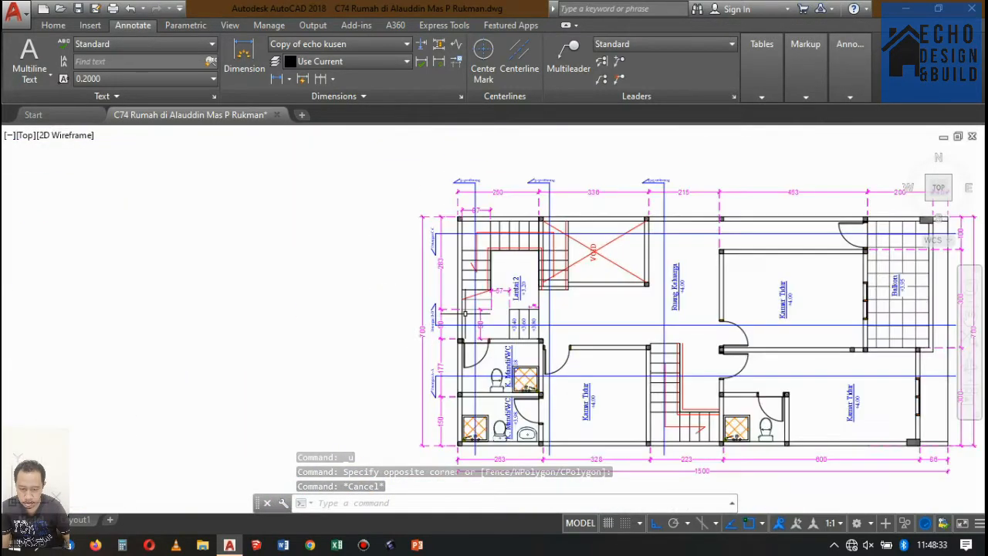
scroll(532, 347, "down", 8)
scroll(561, 191, "up", 2)
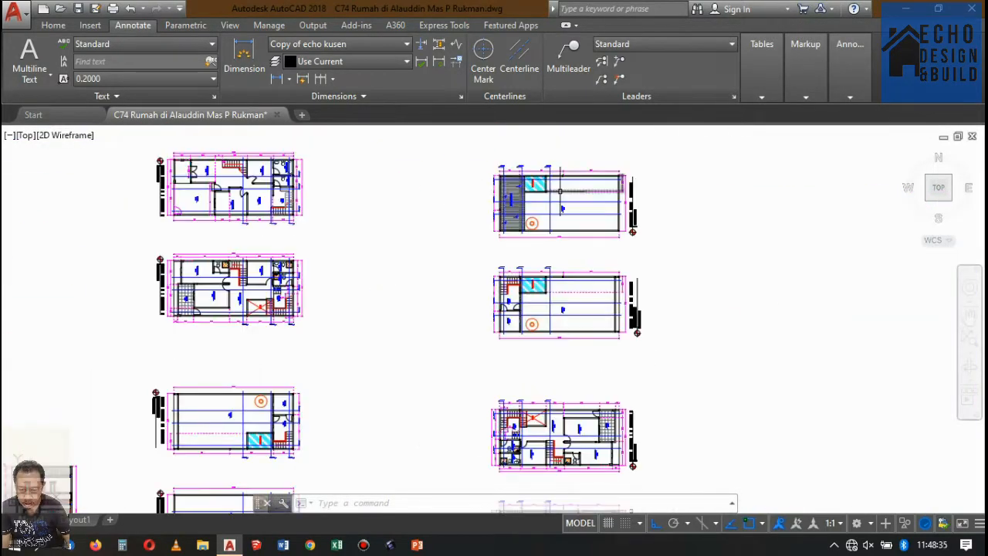
scroll(555, 187, "down", 7)
scroll(548, 283, "up", 8)
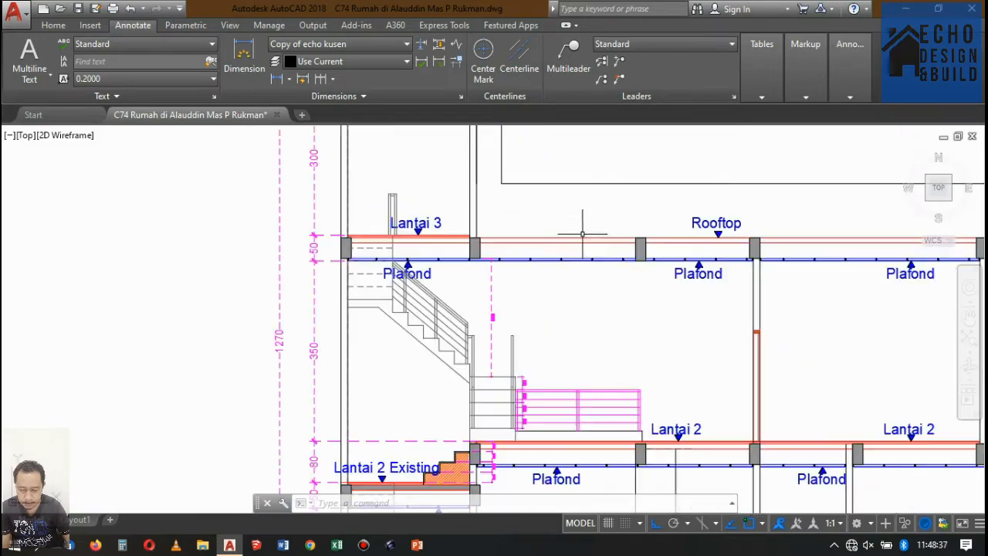
scroll(579, 232, "down", 3)
scroll(579, 231, "down", 5)
scroll(562, 276, "up", 4)
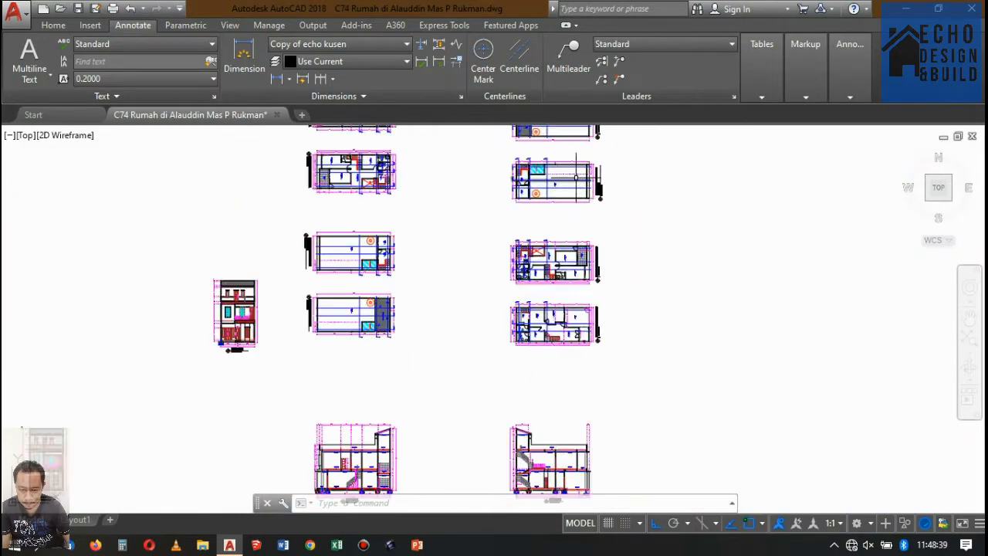
Step: Draw a vertical line from the column corner beside the hatched opening in the rooftop roof plan to the rooftop beam in section B-B
scroll(559, 218, "down", 4)
scroll(536, 268, "up", 5)
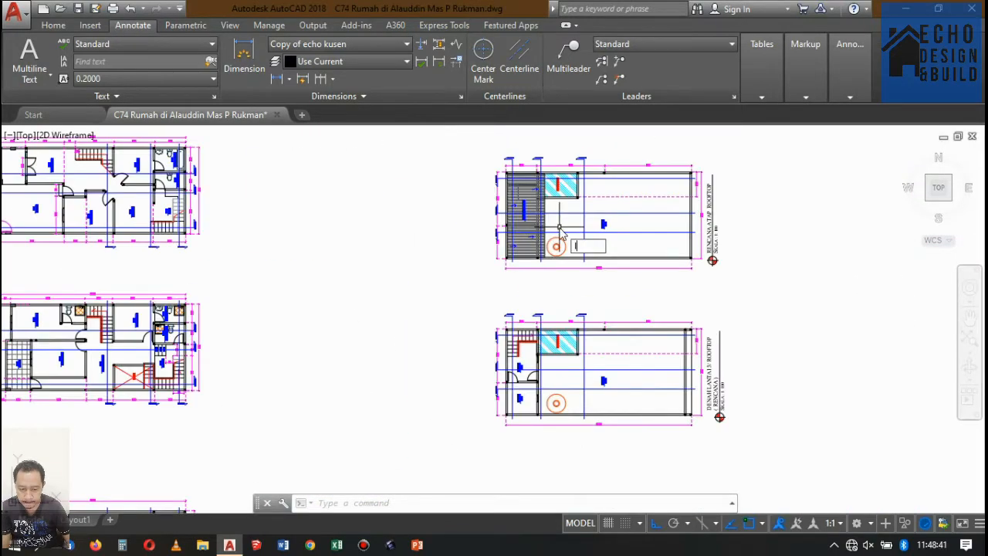
key("Return")
scroll(564, 231, "up", 6)
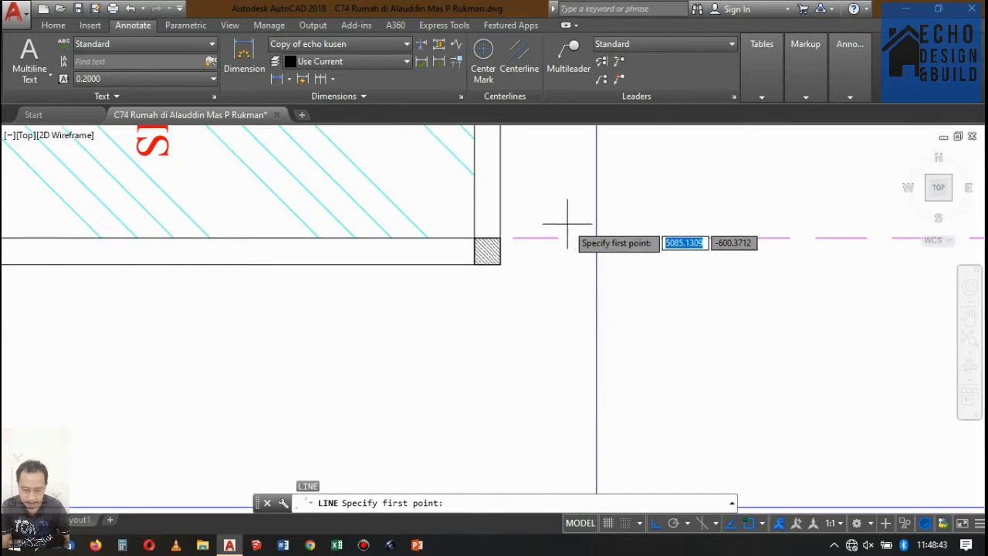
left_click(499, 263)
scroll(517, 201, "down", 6)
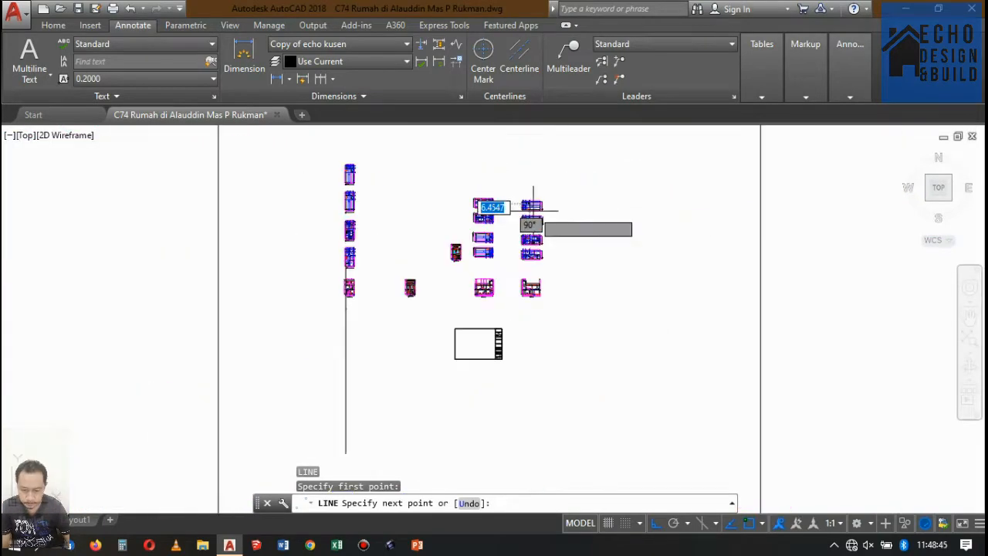
scroll(532, 207, "up", 8)
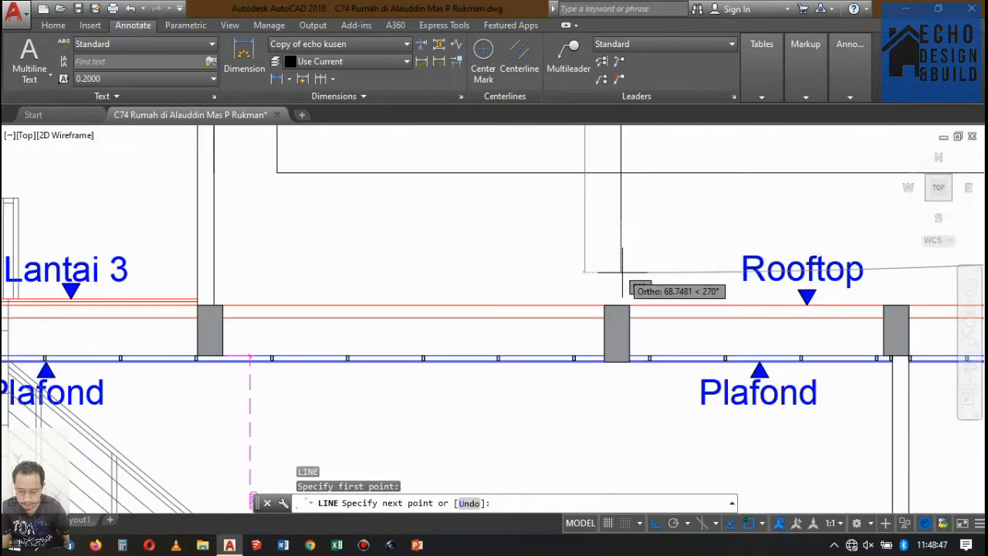
scroll(622, 272, "up", 2)
left_click(617, 306)
scroll(622, 320, "down", 6)
key("Return")
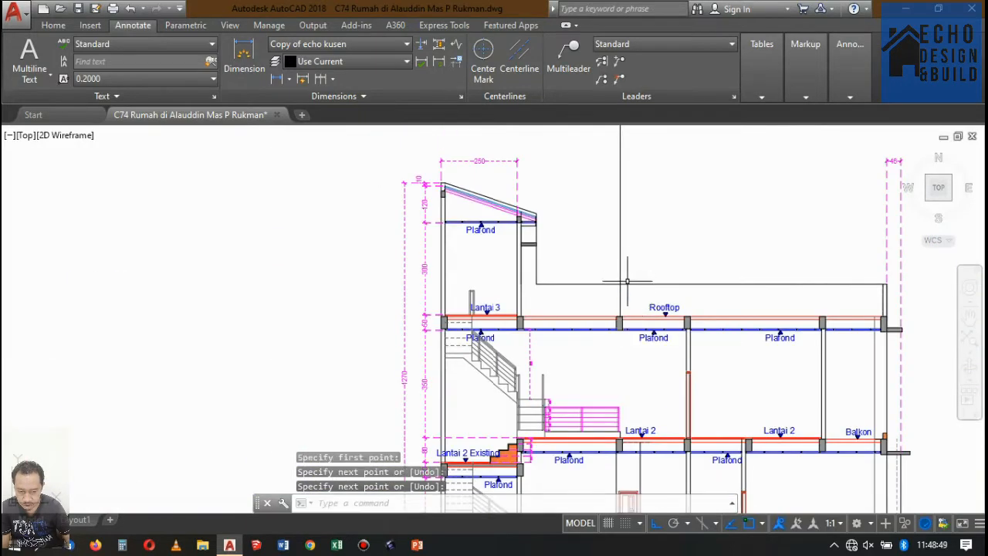
Step: Trim the projection line above section B-B's rooftop parapet, using the parapet's top line as cutting edge
scroll(637, 246, "down", 6)
scroll(627, 255, "up", 3)
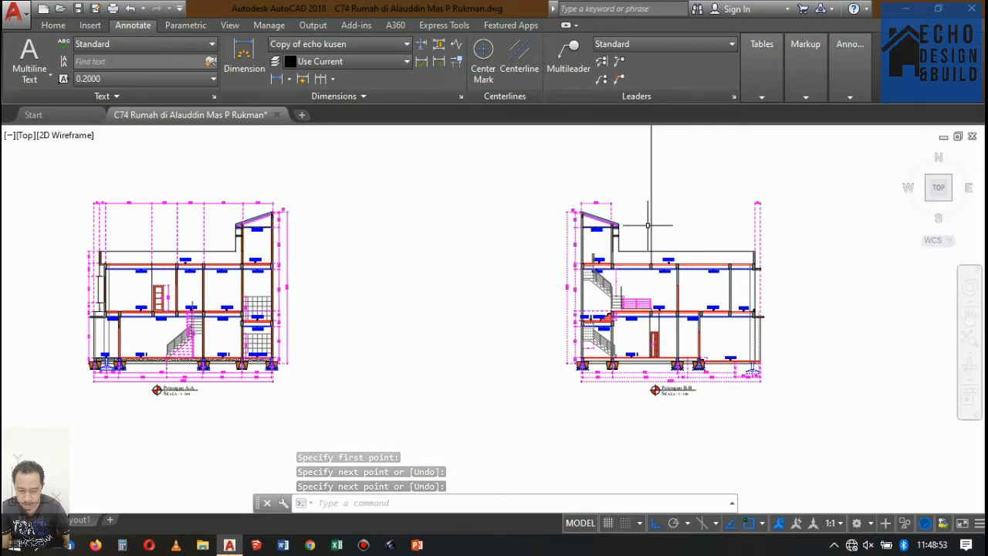
type("tr")
key("Return")
scroll(648, 232, "up", 3)
left_click(647, 257)
key("Return")
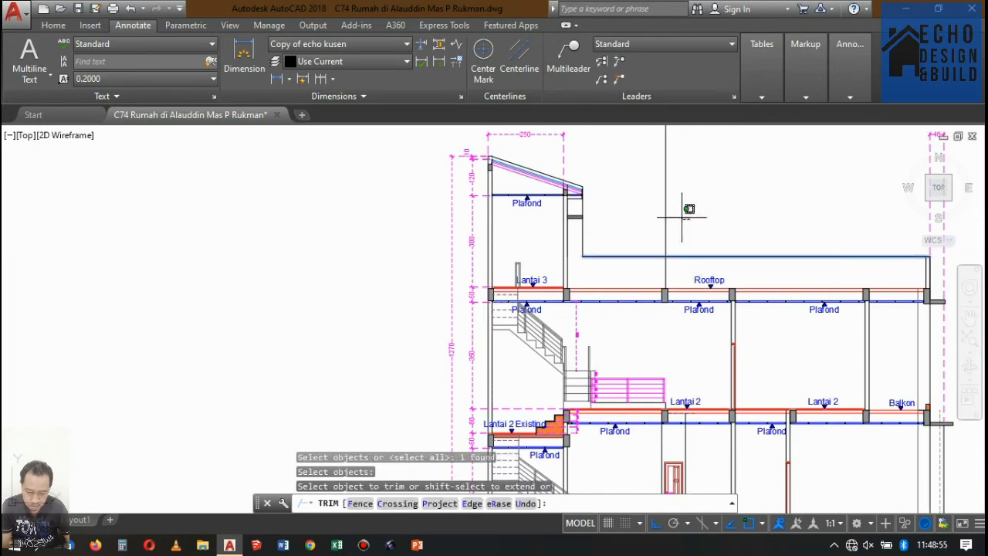
left_click(635, 212)
key("Return")
Step: Look through section A-A, the front elevation and the cross section for the rooftop parapet's openings
scroll(646, 244, "down", 5)
scroll(554, 236, "up", 4)
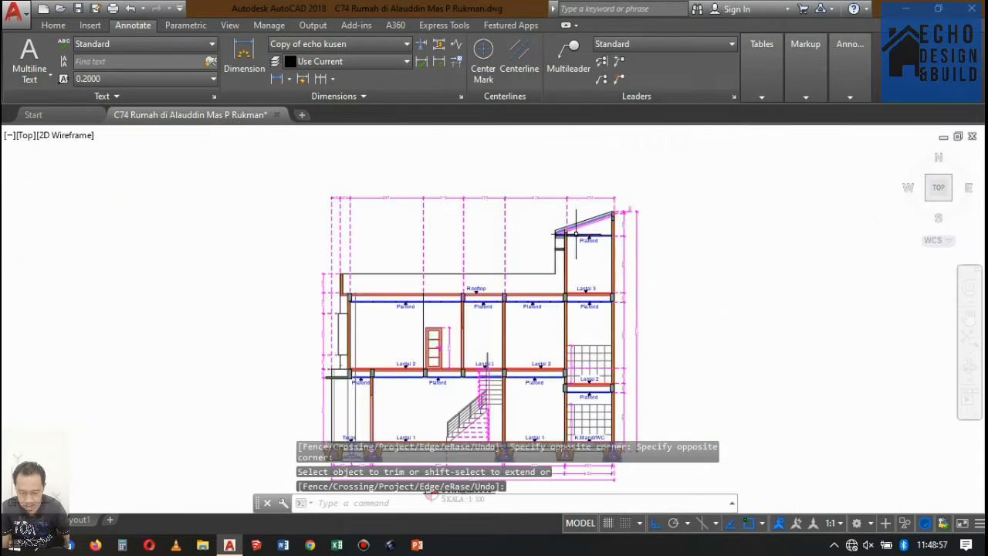
scroll(533, 251, "down", 5)
scroll(613, 242, "up", 4)
scroll(595, 257, "down", 4)
scroll(595, 257, "up", 2)
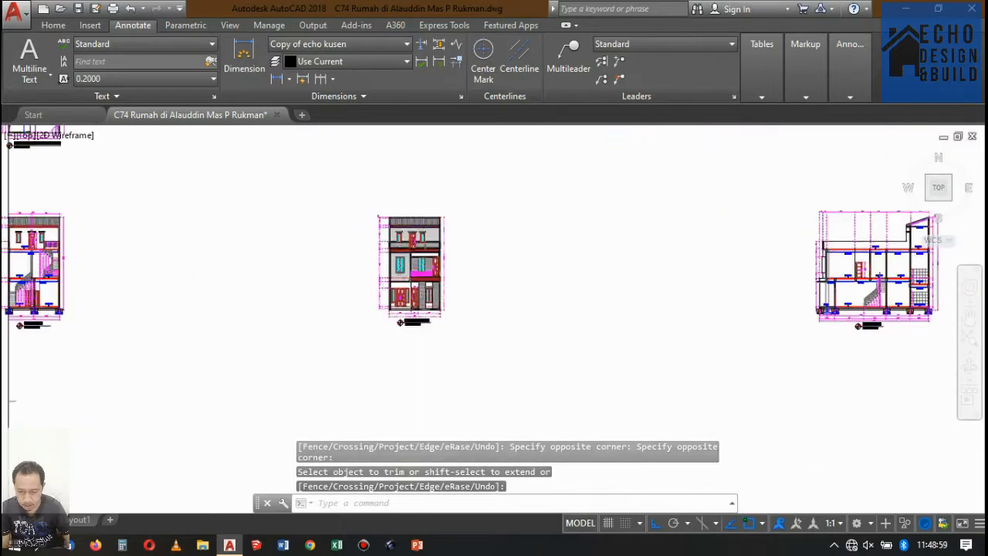
scroll(456, 262, "up", 4)
scroll(370, 169, "down", 7)
scroll(386, 235, "up", 4)
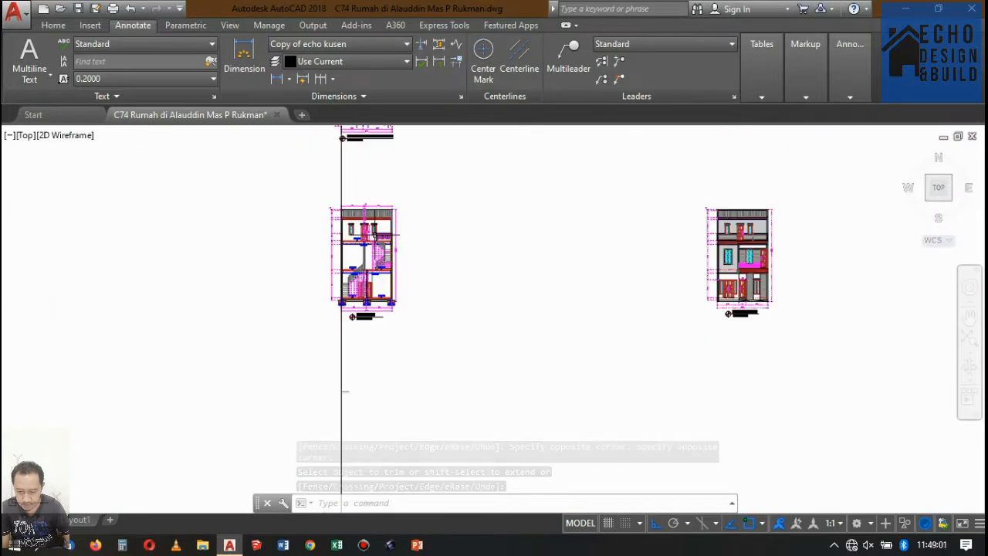
scroll(365, 240, "up", 7)
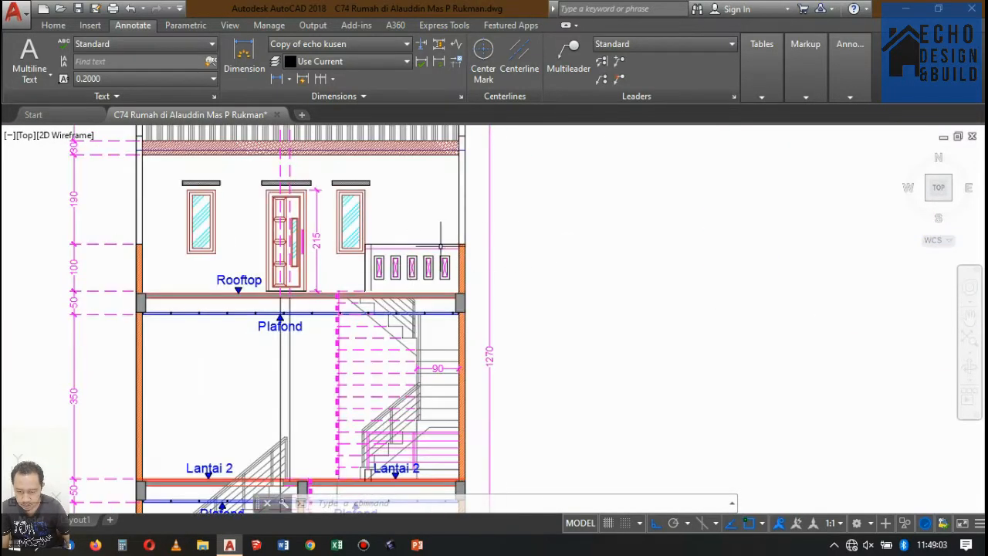
scroll(423, 249, "up", 4)
left_click(460, 278)
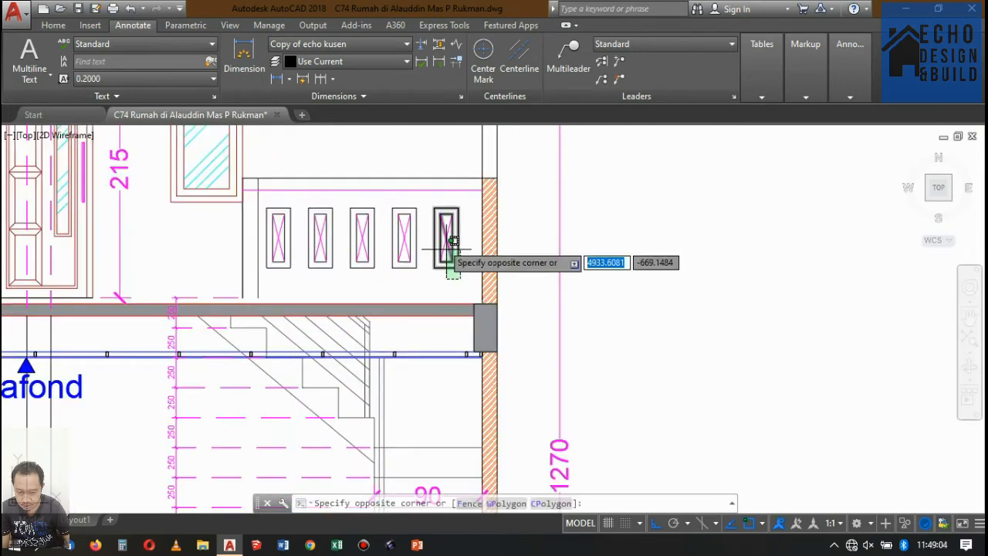
left_click(312, 197)
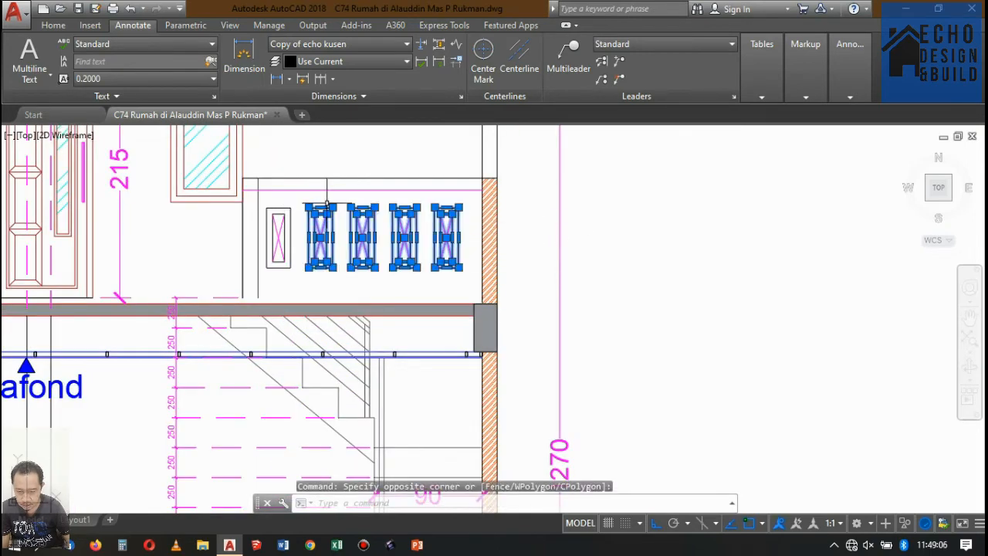
left_click(54, 25)
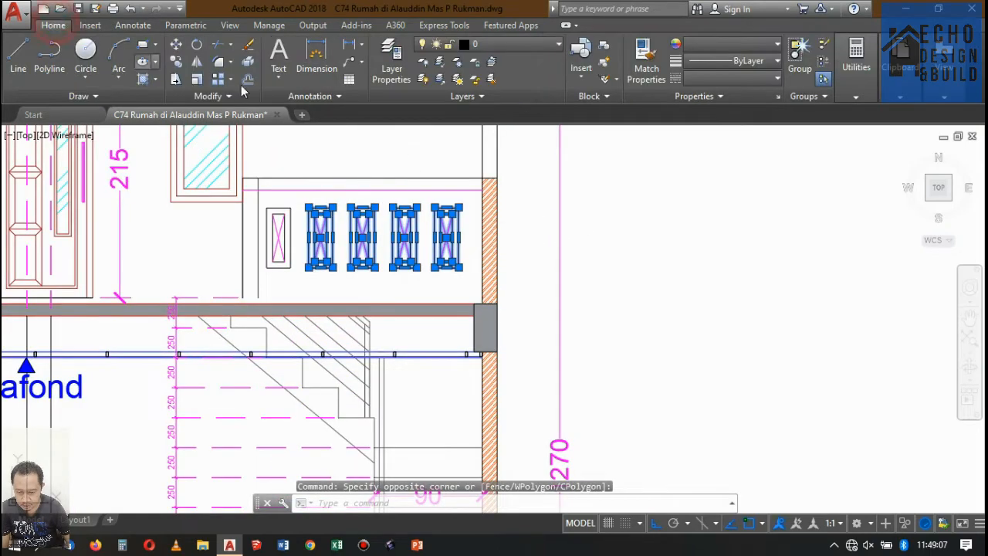
left_click(175, 62)
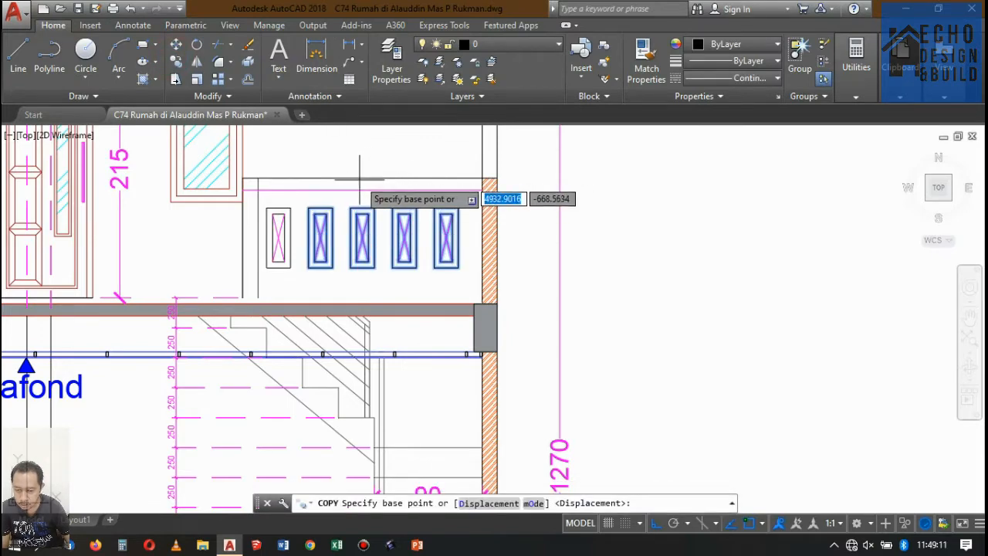
key("Escape")
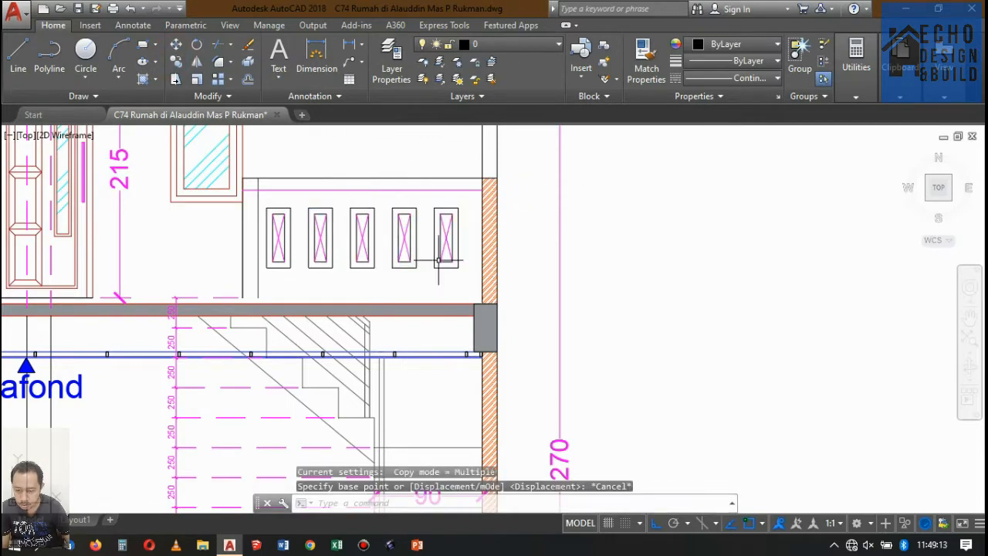
Step: Copy all five rectangular parapet openings horizontally from the cross section to the empty space beyond section B-B's front facade
left_click(264, 205)
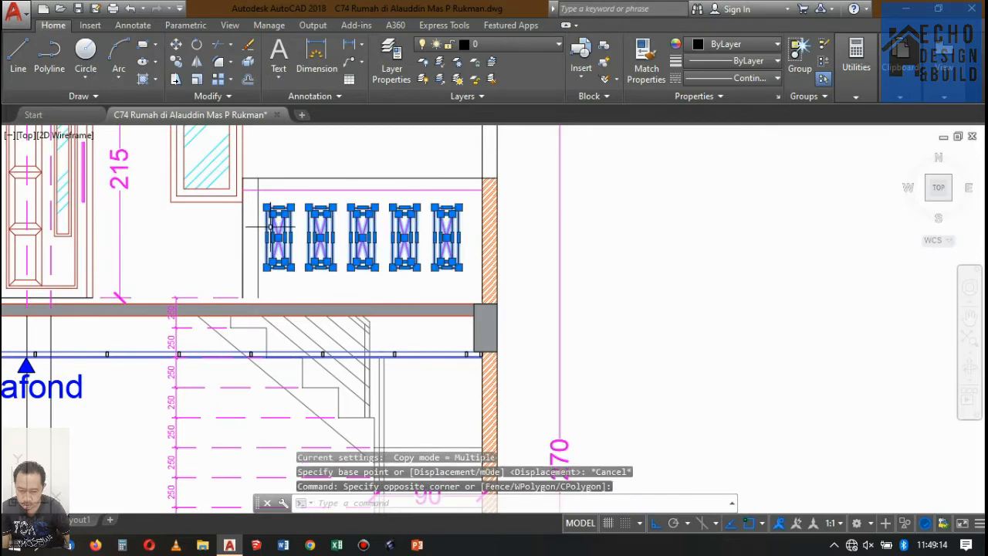
left_click(178, 62)
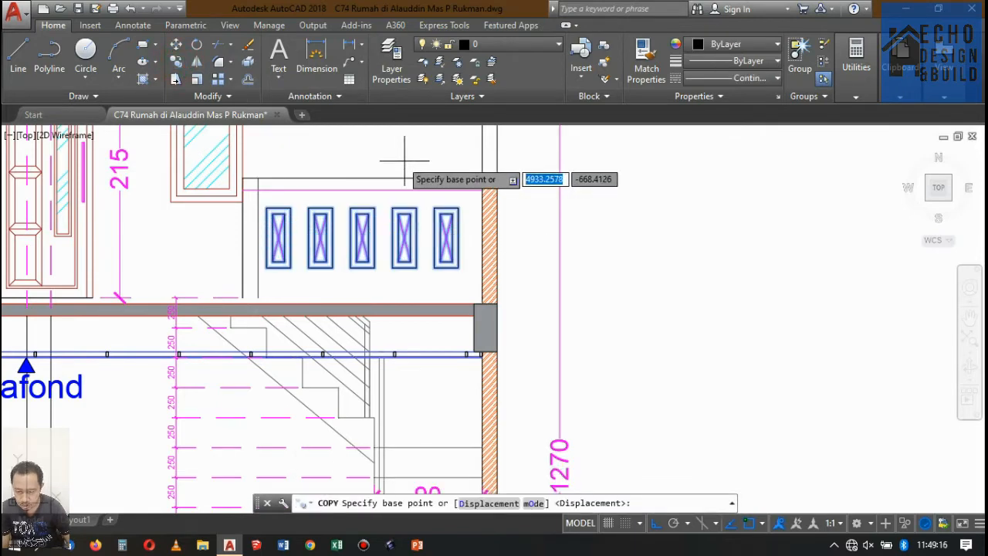
left_click(360, 169)
scroll(359, 170, "down", 5)
scroll(260, 198, "down", 5)
scroll(440, 197, "up", 5)
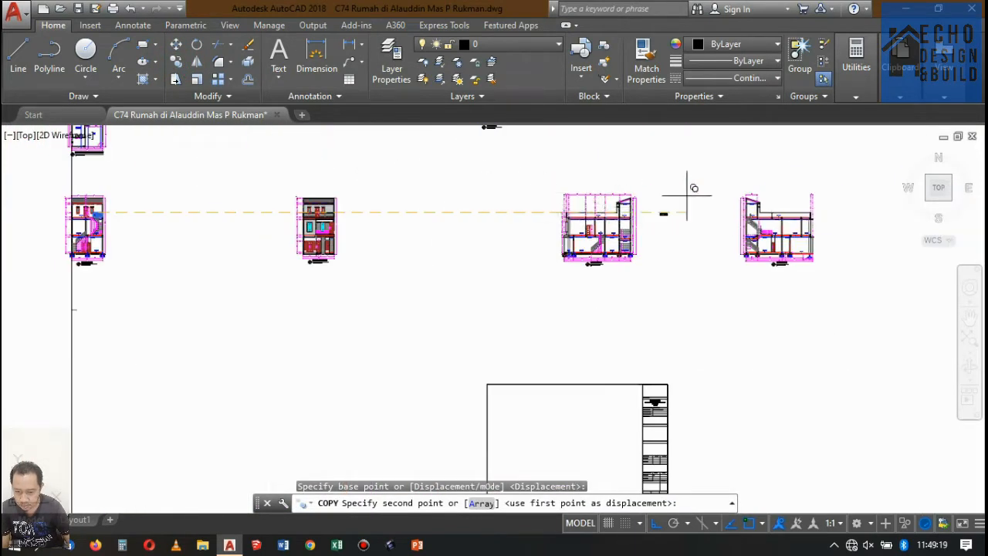
scroll(881, 228, "up", 3)
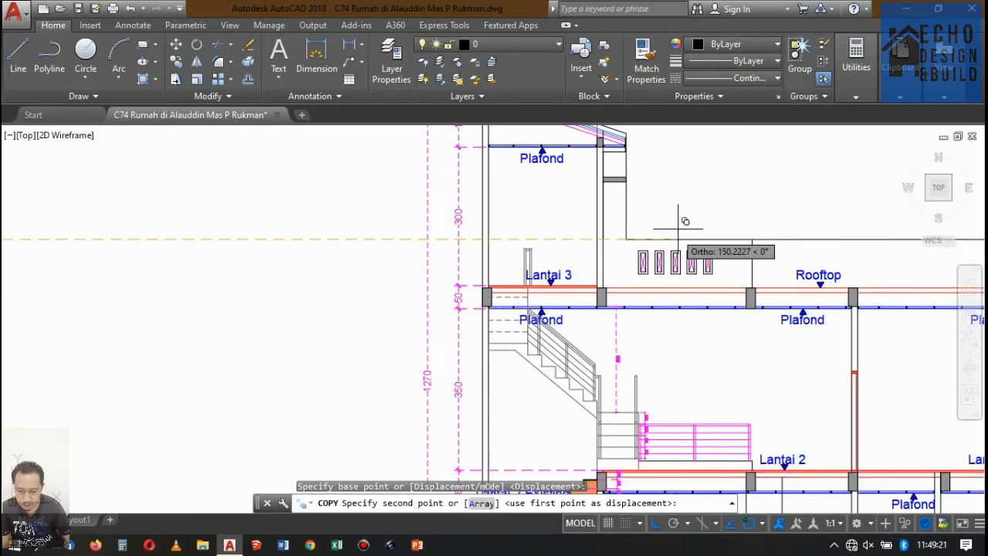
scroll(684, 224, "down", 4)
scroll(807, 234, "up", 2)
left_click(796, 234)
key("Return")
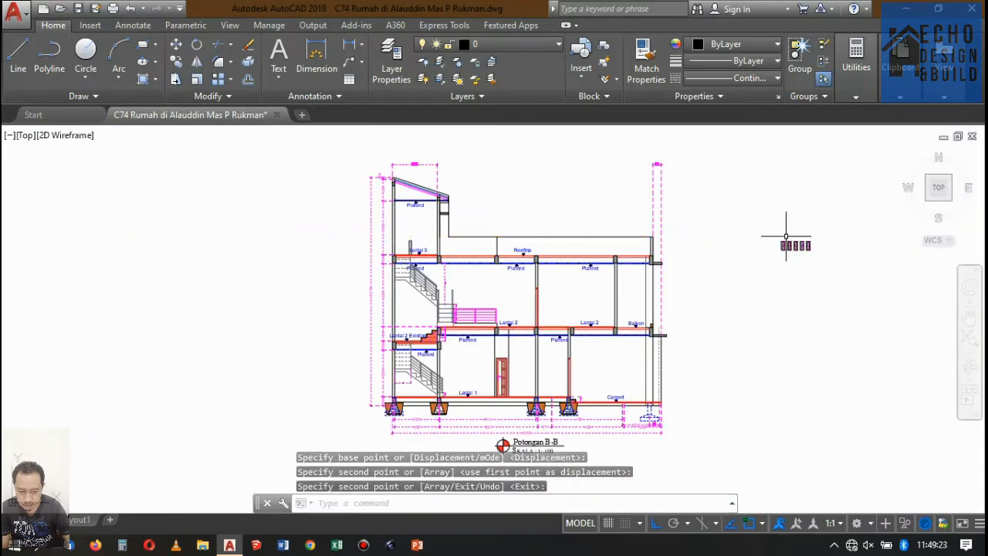
Step: Draw a horizontal line along section B-B's parapet top from the short vertical line to the Lantai 3 wall
scroll(465, 220, "up", 1)
scroll(463, 224, "up", 3)
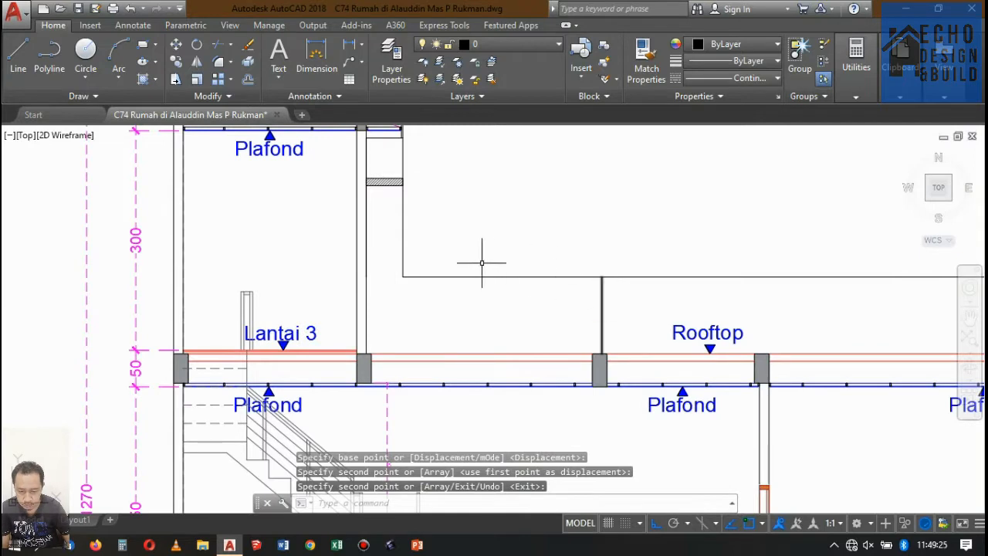
key("Return")
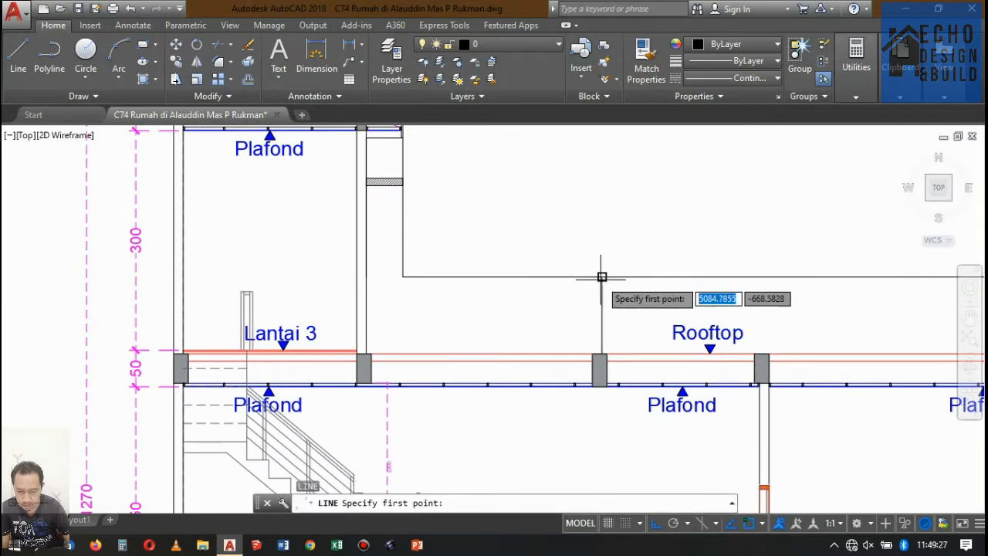
left_click(602, 276)
left_click(366, 276)
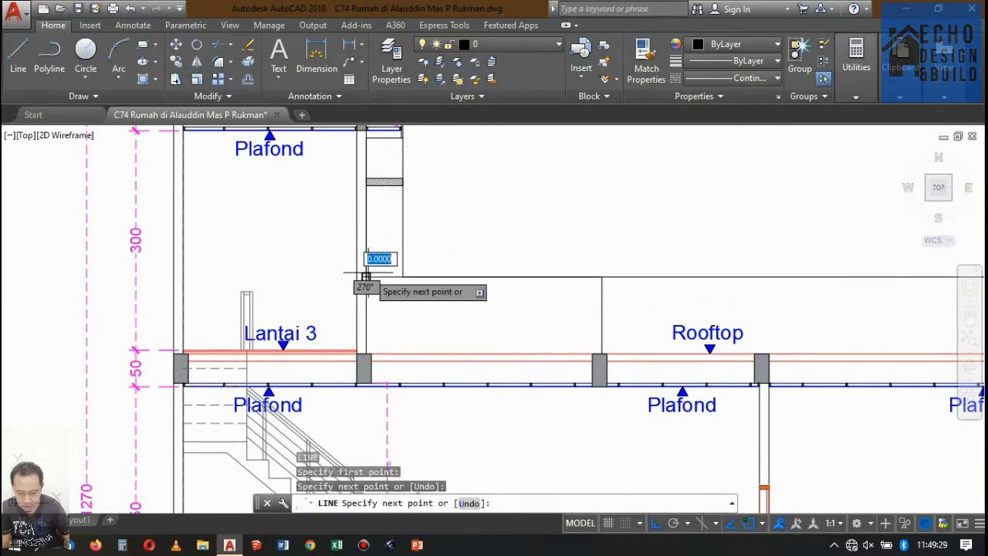
key("Return")
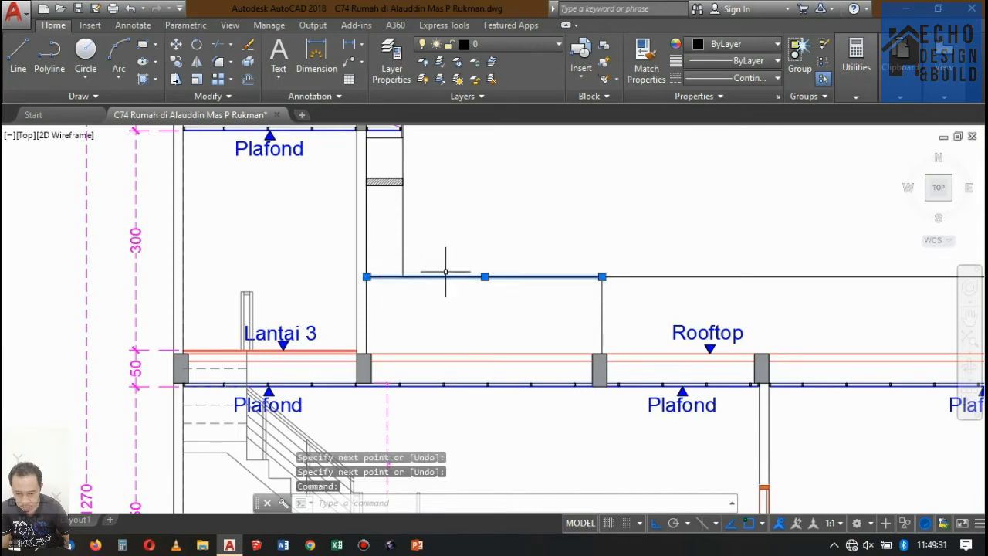
Step: Move the five copied openings from the empty space onto section B-B's parapet, centred just below the midpoint of its top line
scroll(480, 269, "down", 6)
scroll(620, 254, "up", 2)
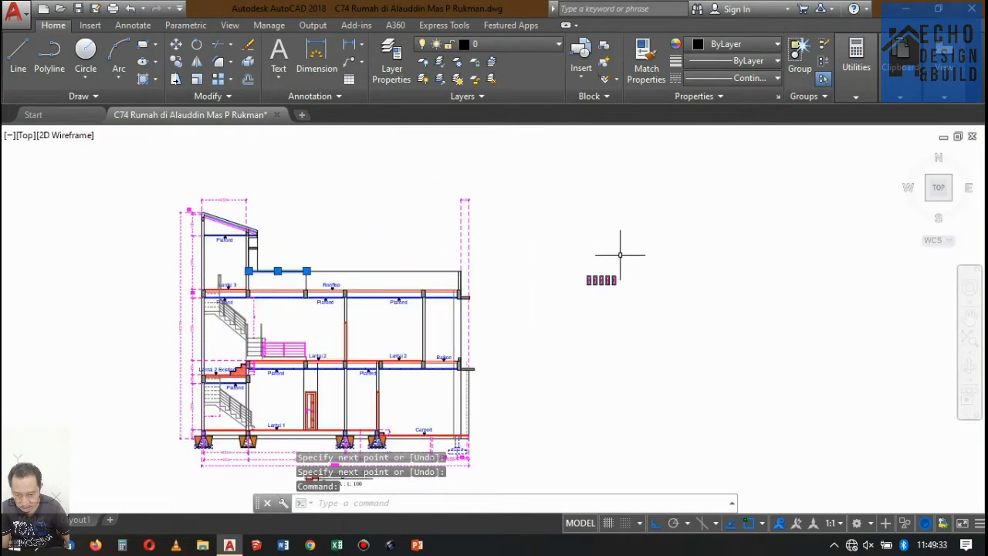
left_click(573, 256)
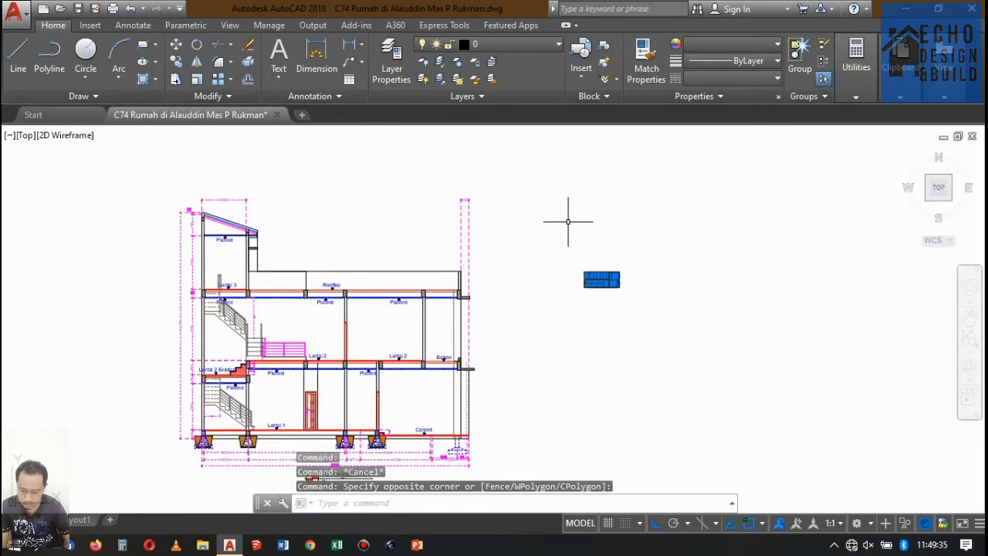
key("Return")
scroll(607, 326, "up", 5)
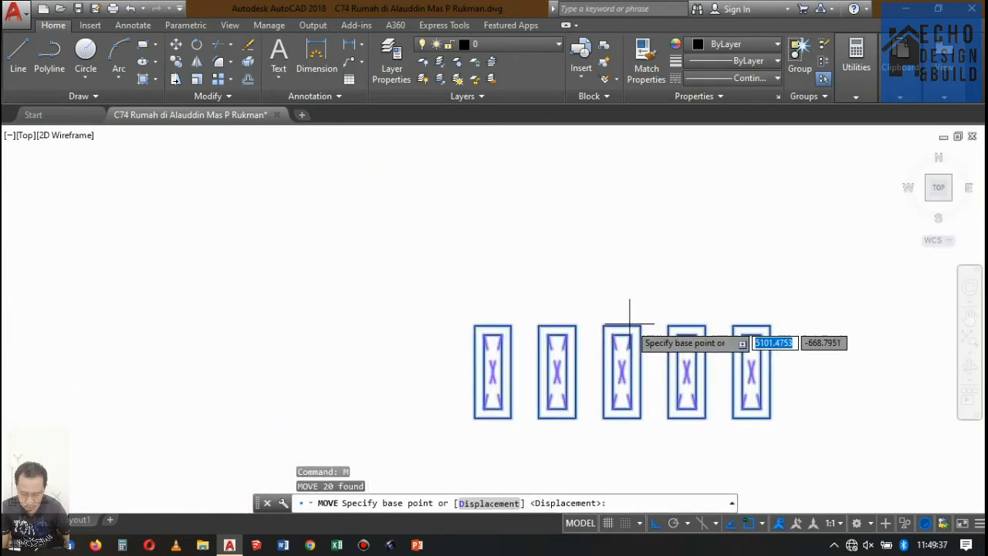
left_click(623, 326)
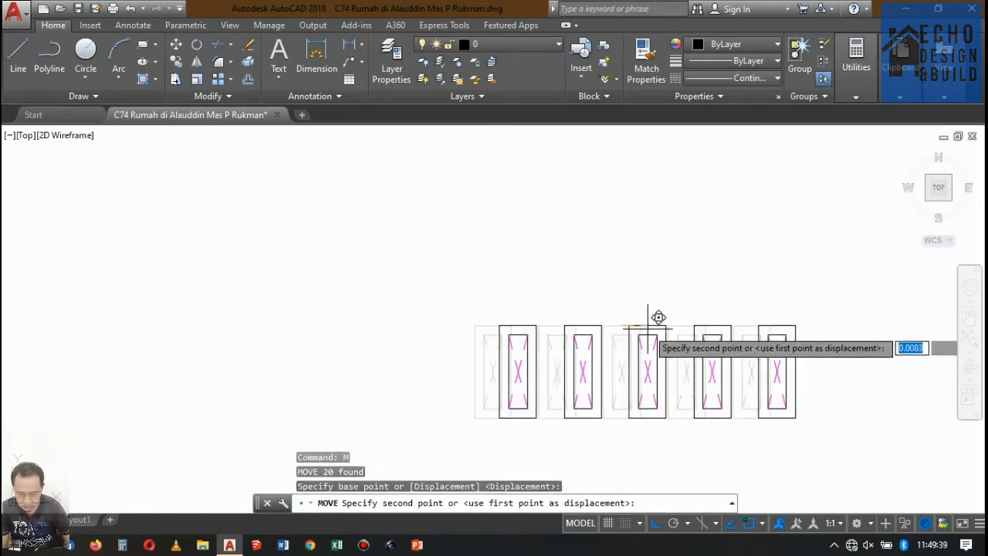
scroll(655, 316, "down", 6)
scroll(847, 285, "up", 8)
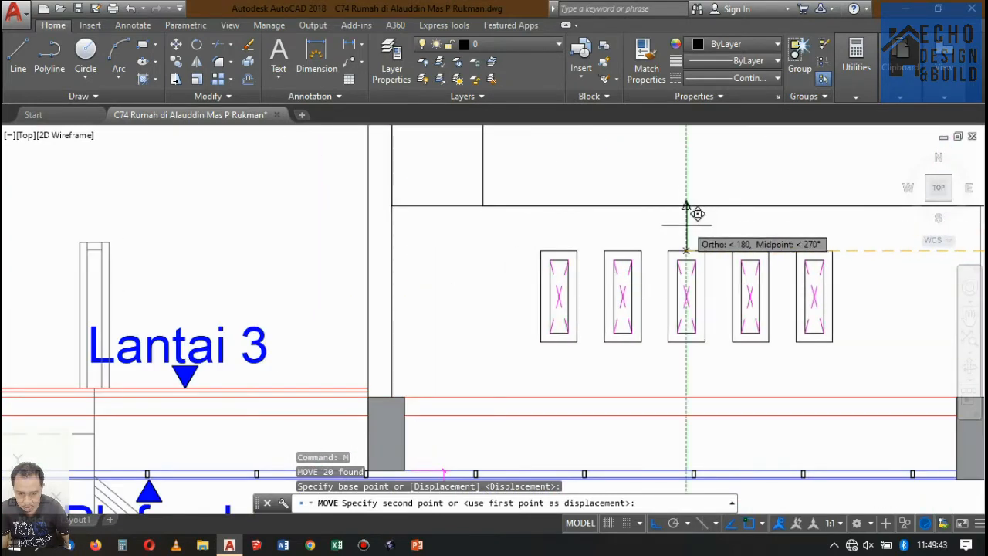
left_click(687, 226)
scroll(643, 225, "down", 5)
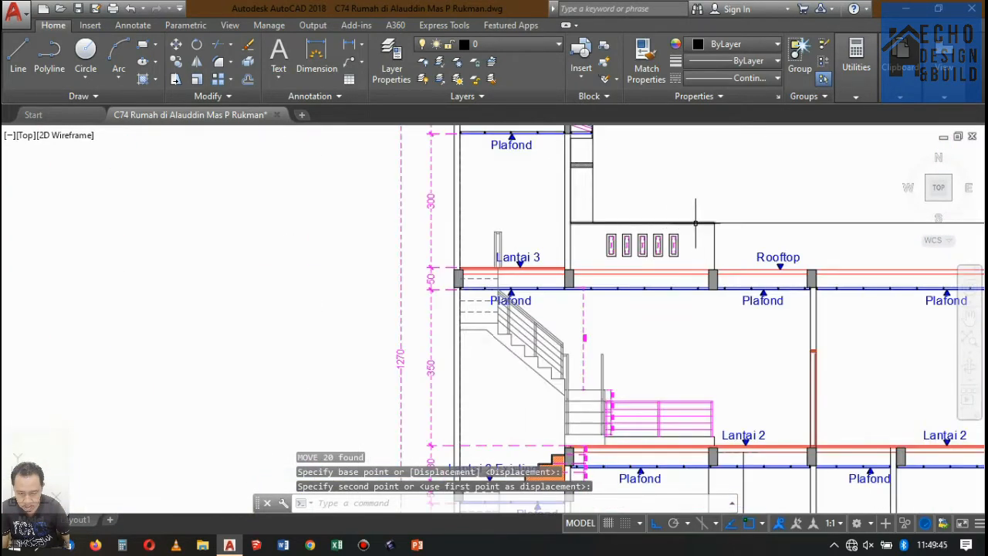
left_click(695, 224)
scroll(643, 226, "up", 5)
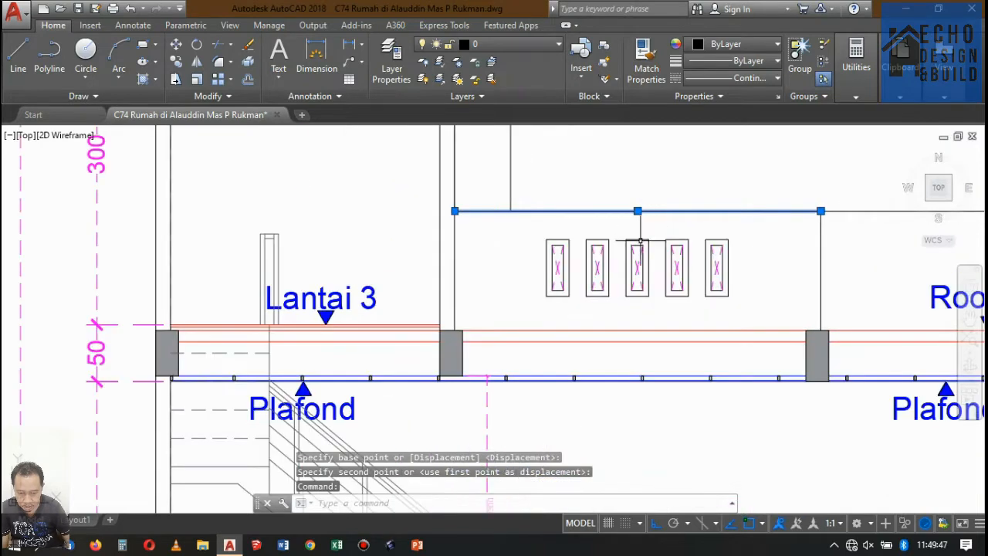
key("Escape")
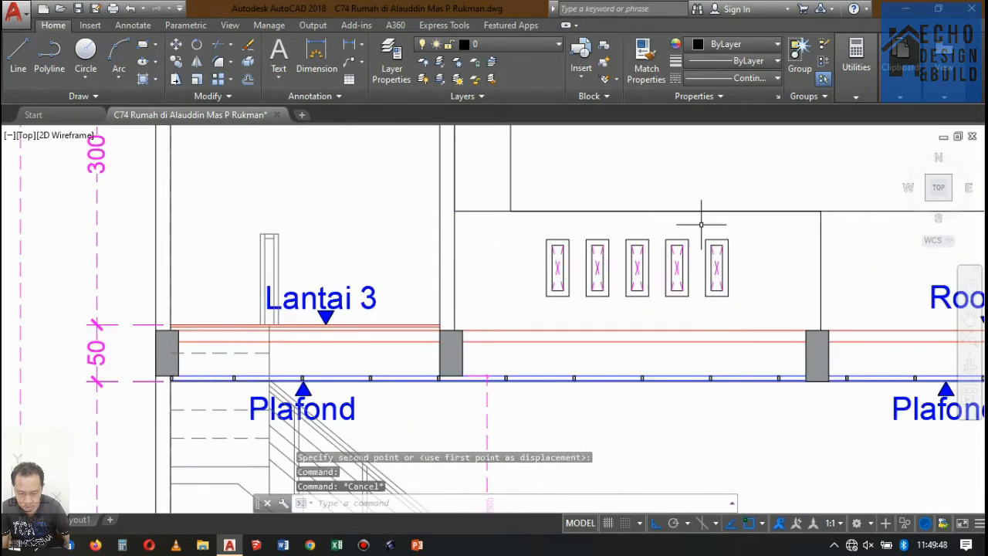
Step: Copy the rightmost parapet opening once towards the parapet's outer end, keeping the same spacing as the existing row
left_click(739, 307)
left_click(703, 221)
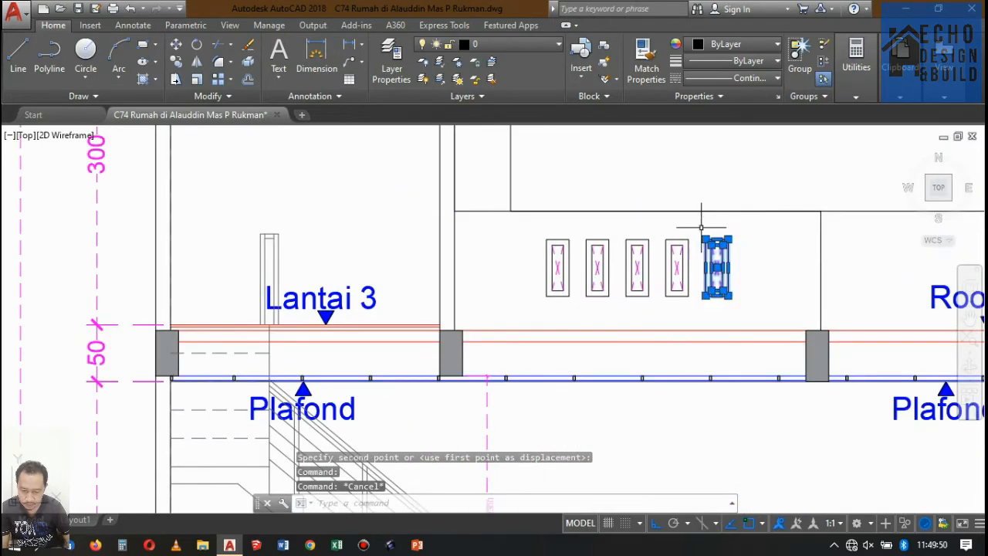
left_click(176, 62)
scroll(687, 243, "up", 4)
left_click(685, 247)
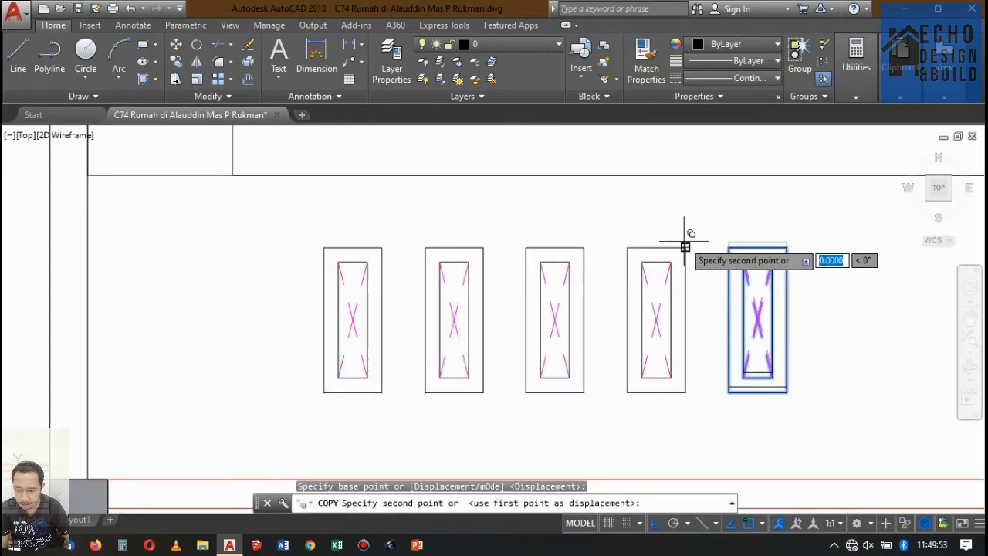
scroll(685, 247, "down", 5)
scroll(728, 232, "up", 3)
left_click(639, 251)
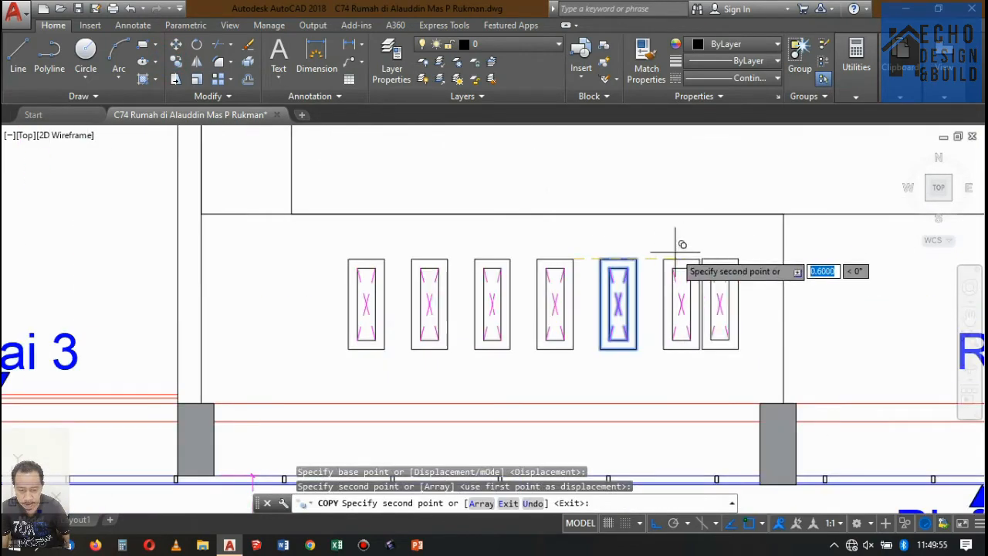
scroll(687, 255, "down", 5)
scroll(679, 267, "up", 5)
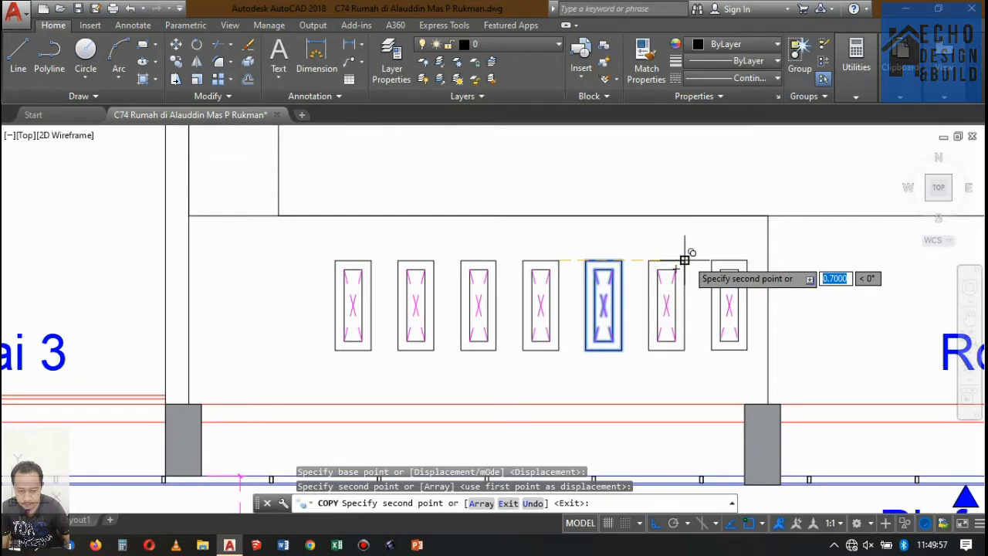
scroll(698, 261, "down", 5)
key("Return")
Step: Copy the leftmost parapet opening twice towards the Lantai 3 wall at the row's existing spacing
scroll(551, 246, "up", 5)
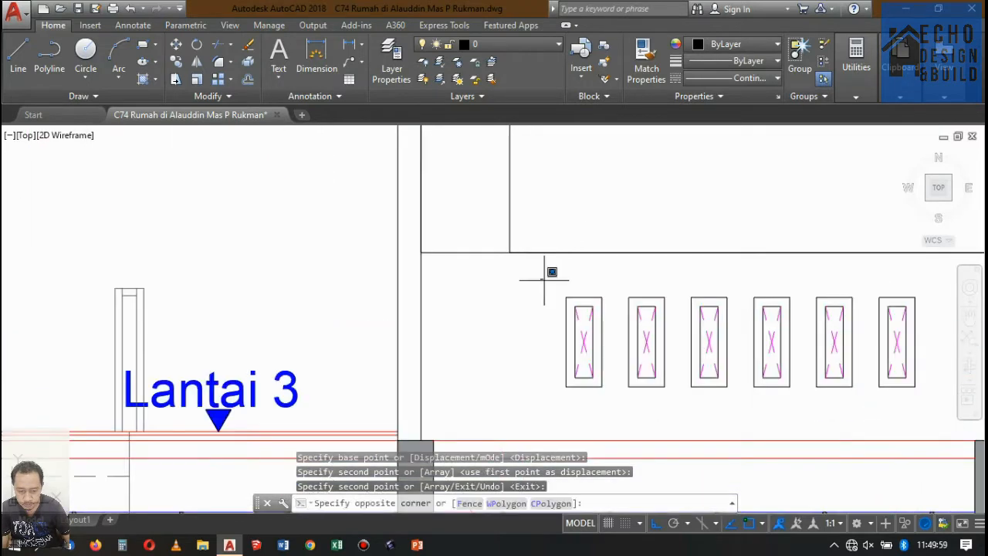
left_click(612, 409)
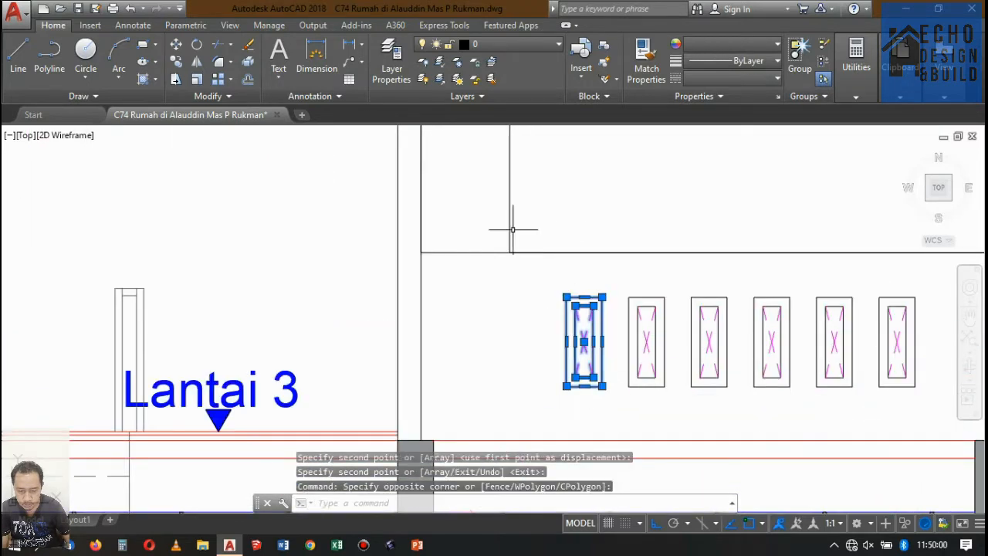
left_click(182, 67)
left_click(627, 295)
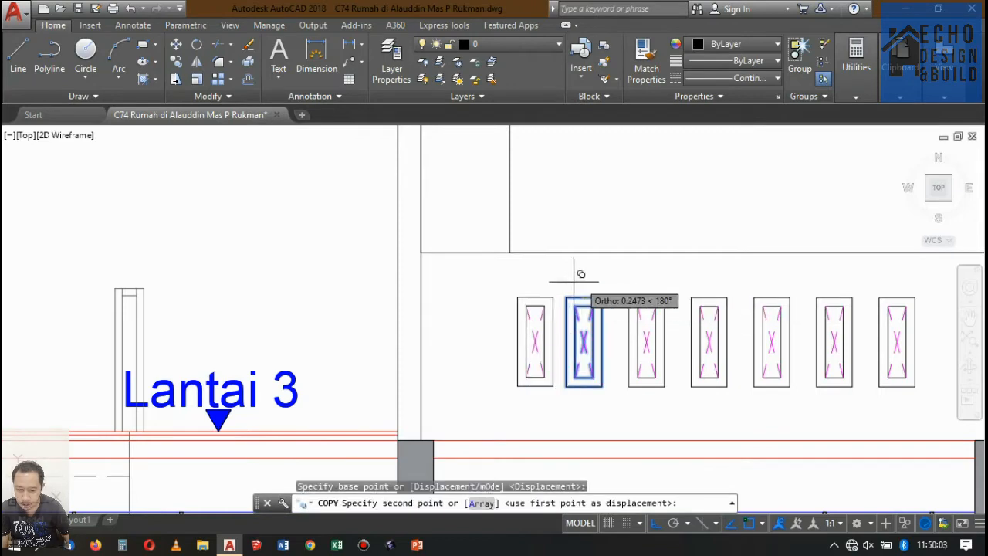
left_click(566, 285)
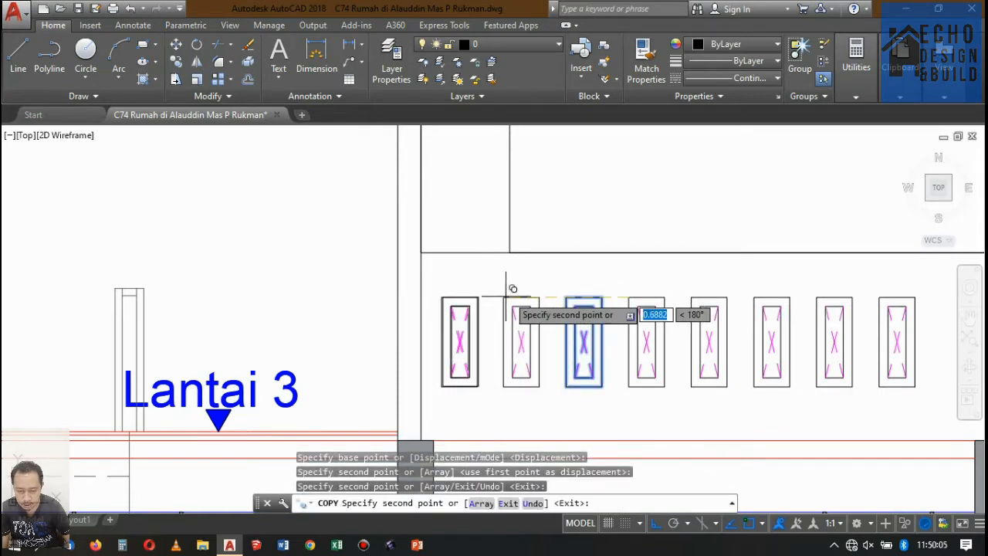
key("Return")
Step: Compare the midpoint of the parapet's top line with the row of openings and the remaining space at its outer end
left_click(479, 250)
scroll(494, 237, "down", 4)
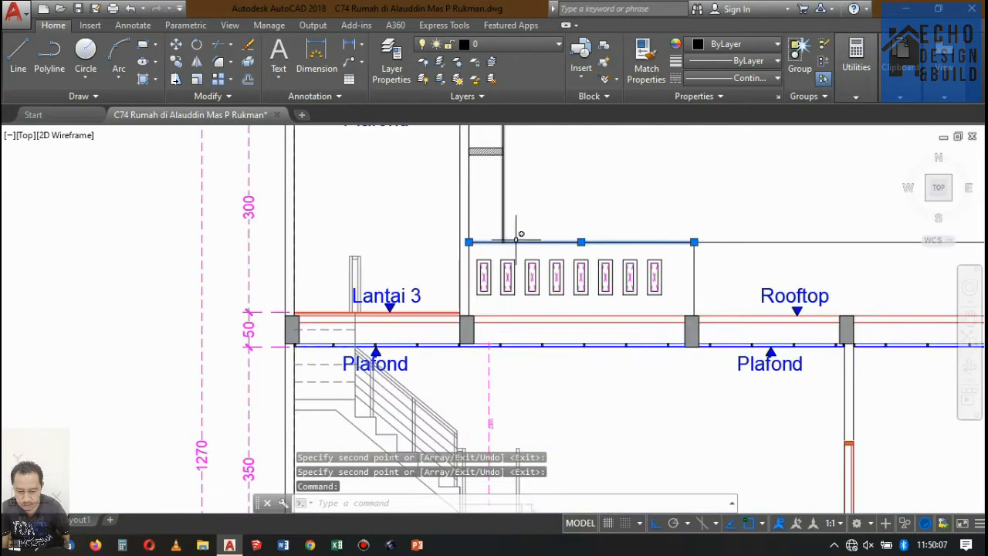
scroll(588, 259, "up", 2)
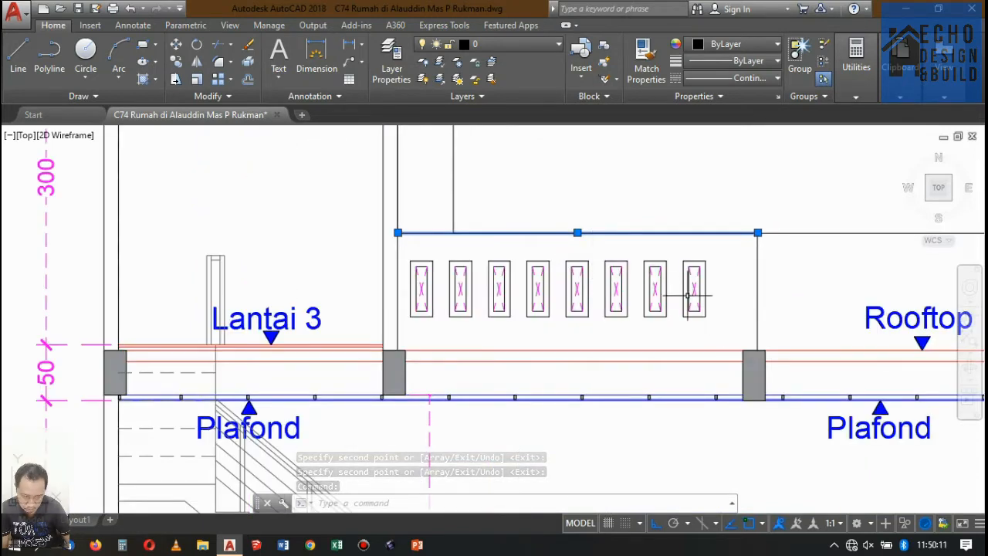
left_click(724, 323)
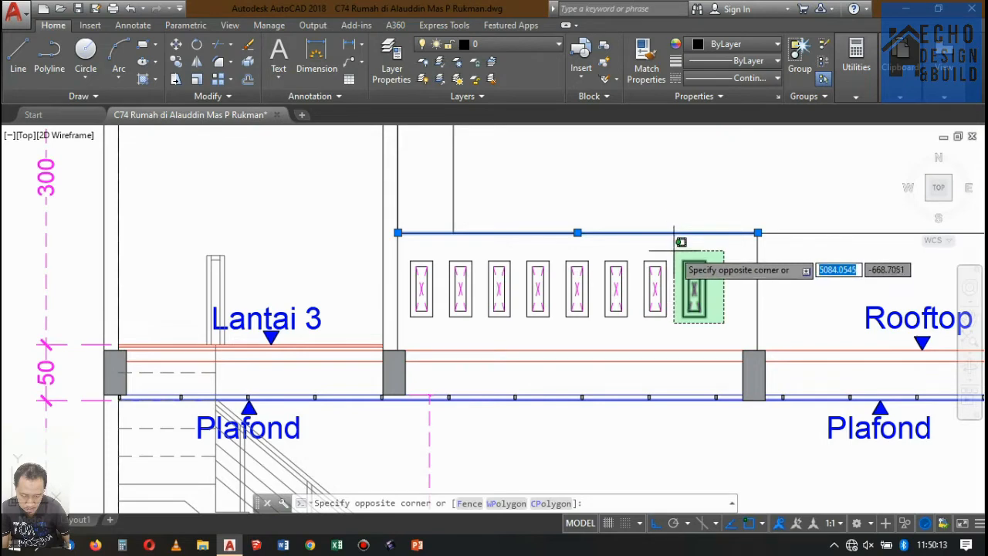
left_click(674, 251)
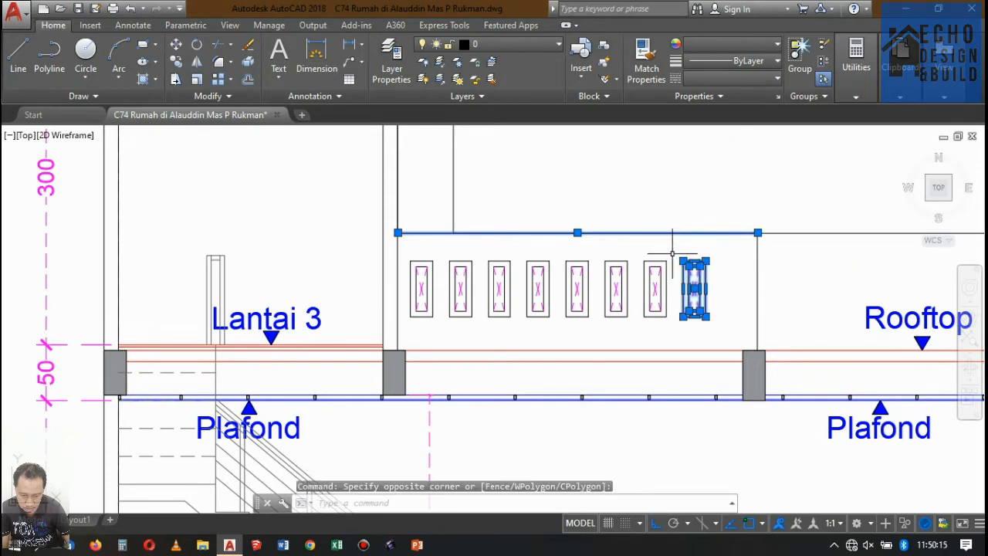
key("Escape")
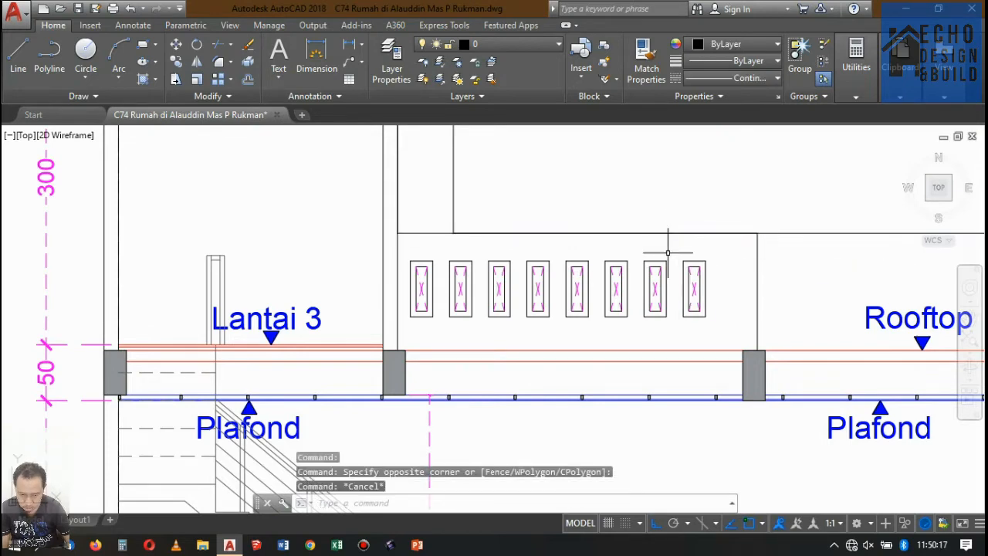
Step: Draw a temporary vertical line between the fifth opening's top edge and the parapet's top line, and erase it
type("l")
key("Return")
left_click(577, 233)
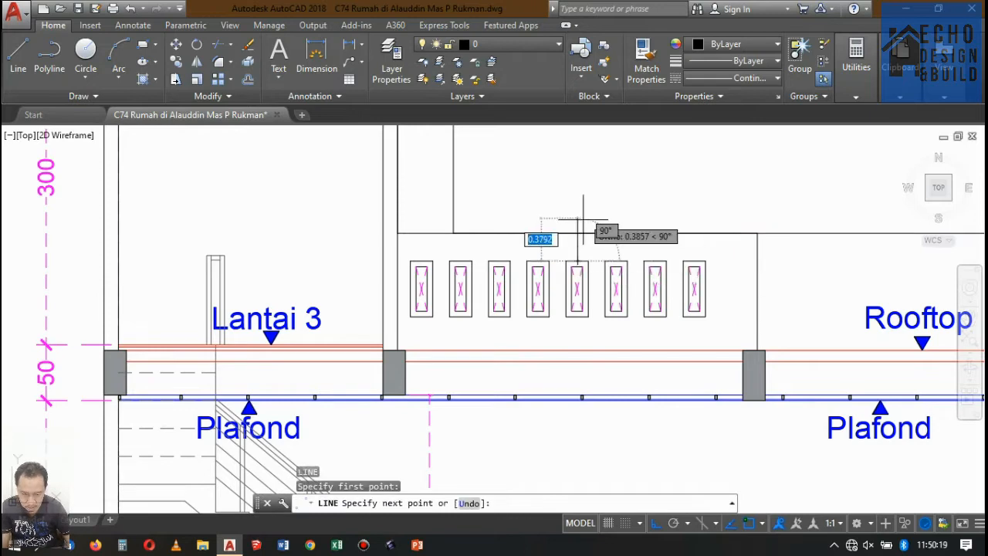
key("Return")
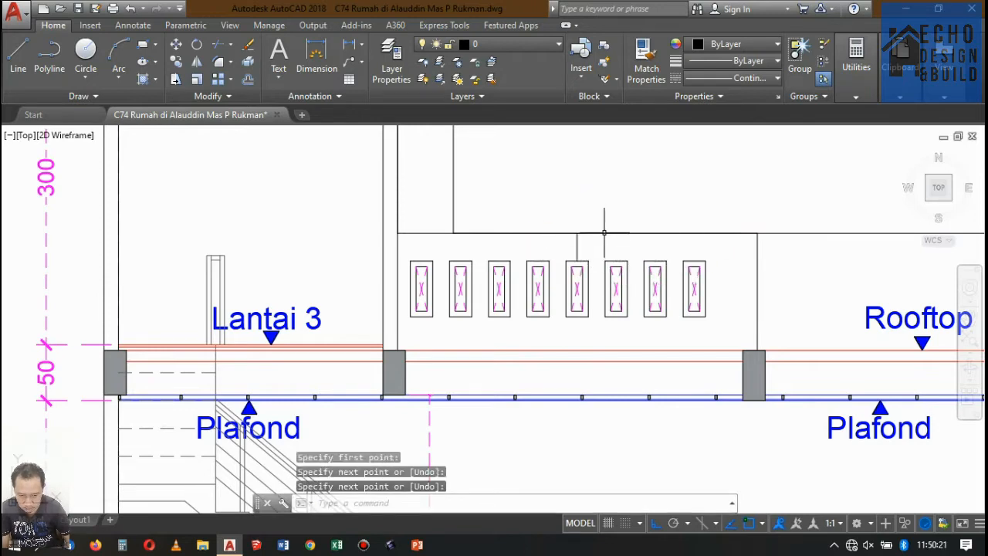
key("Escape")
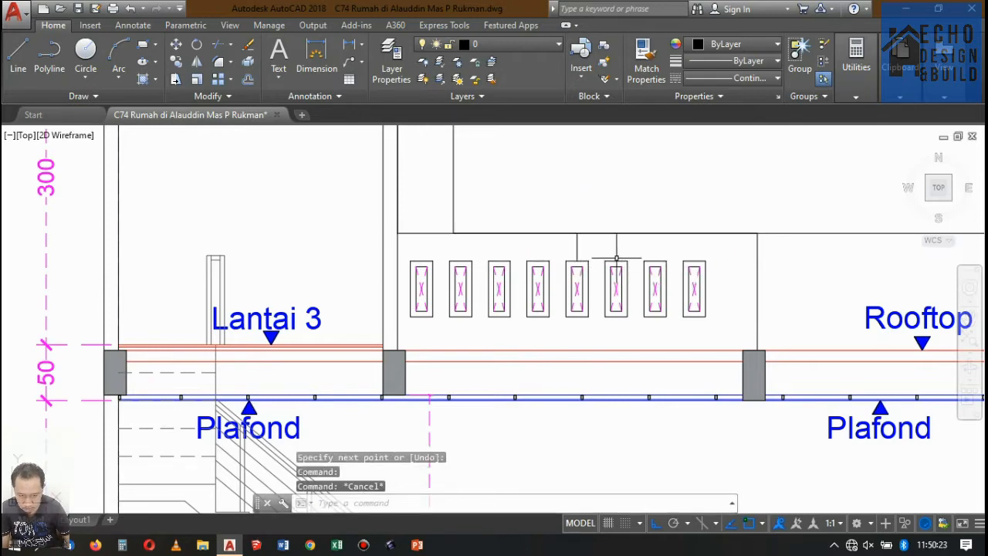
scroll(613, 259, "up", 3)
left_click(518, 215)
key("Delete")
scroll(540, 216, "down", 3)
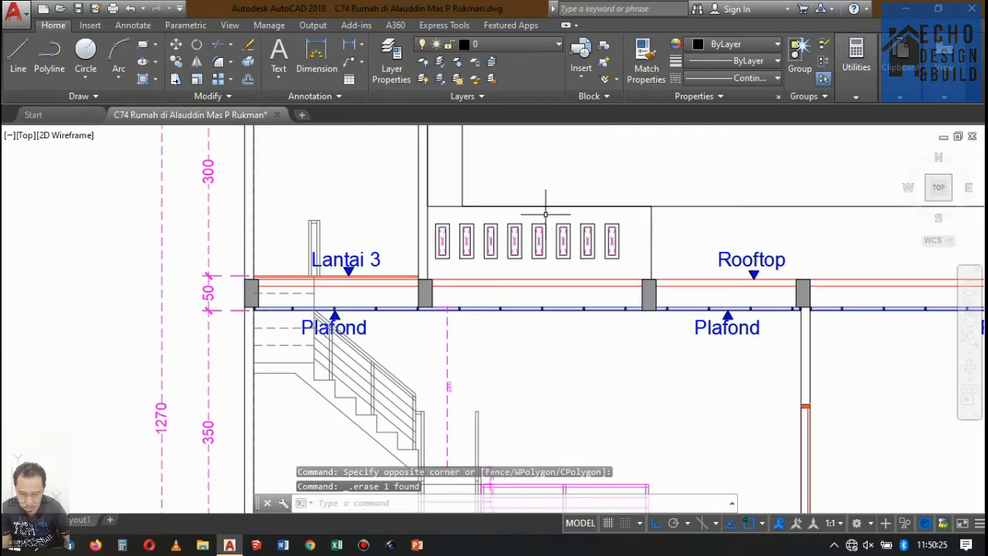
Step: Copy the last opening once more towards the parapet's outer vertical edge at the same spacing, completing a row of nine
scroll(436, 210, "up", 2)
scroll(578, 220, "down", 3)
scroll(595, 237, "up", 3)
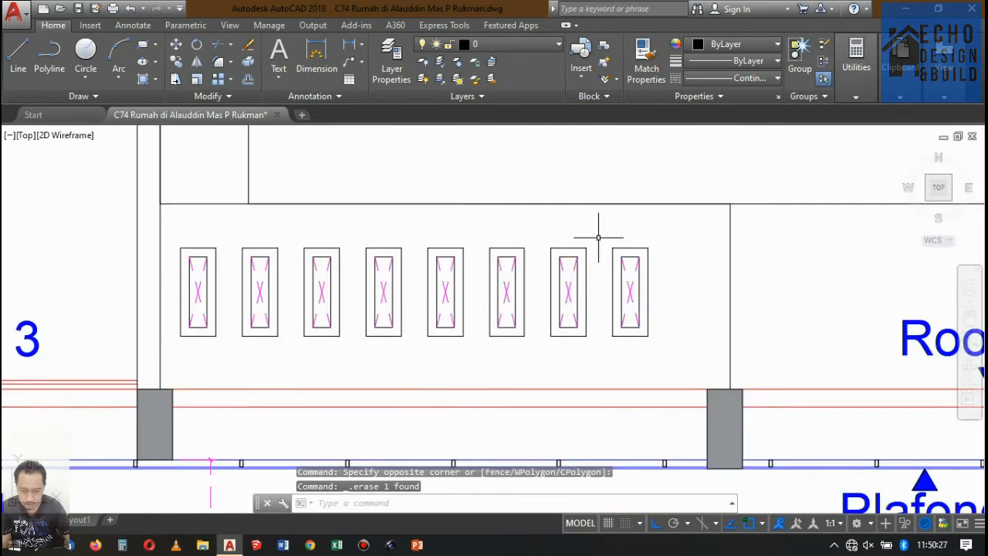
left_click(598, 236)
left_click(682, 346)
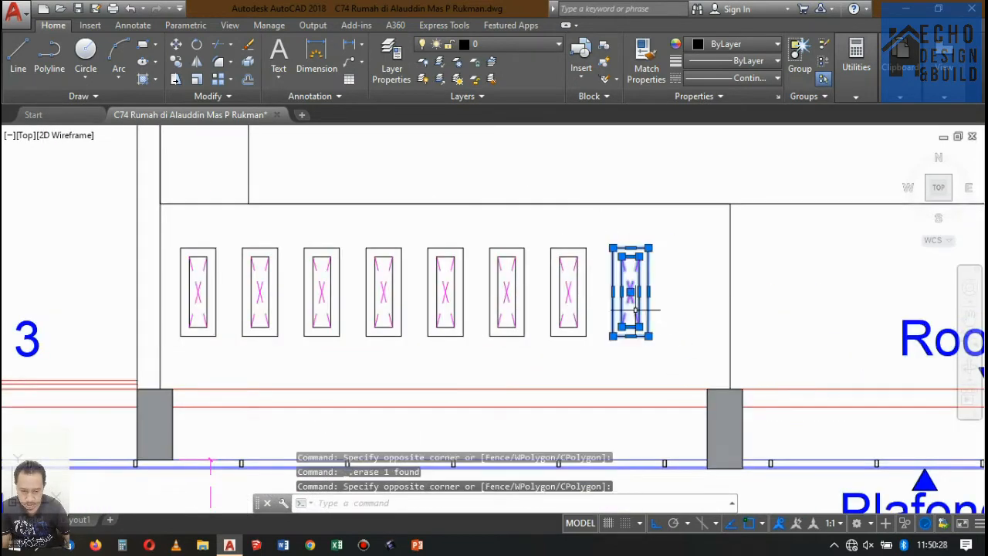
left_click(176, 64)
left_click(586, 247)
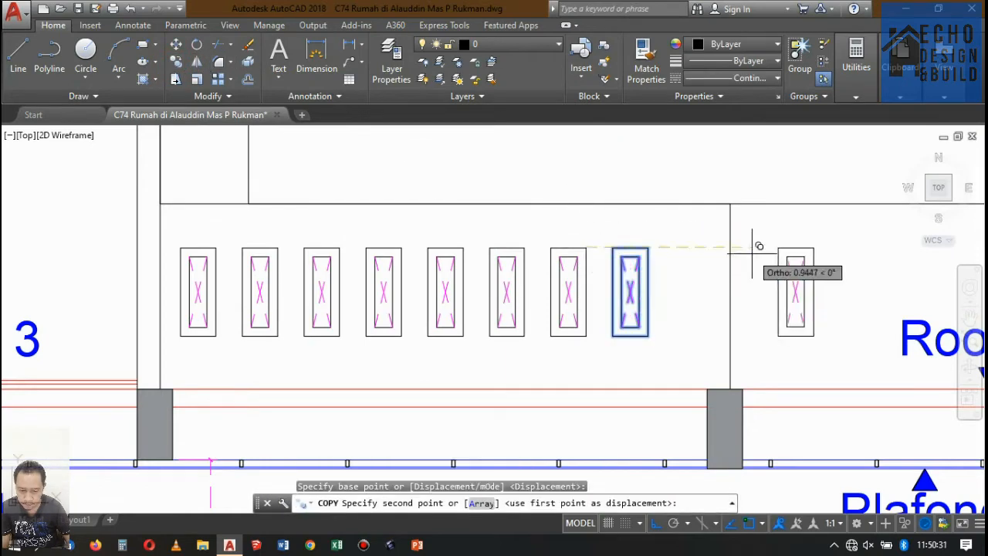
left_click(649, 248)
key("Return")
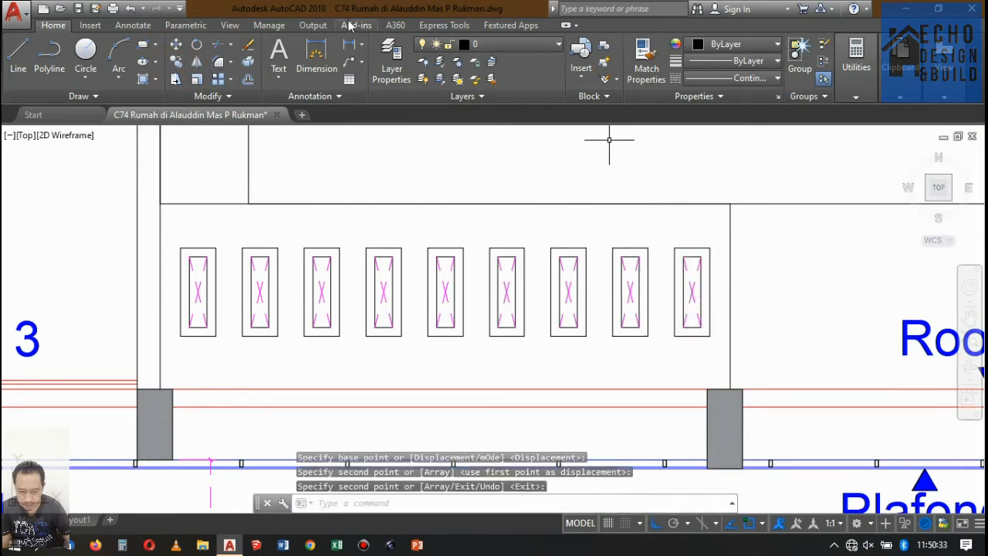
Step: Measure from the last opening's outer and inner frames to the parapet's vertical edge with a temporary linear dimension, and erase it
left_click(346, 46)
scroll(690, 242, "up", 2)
left_click(723, 241)
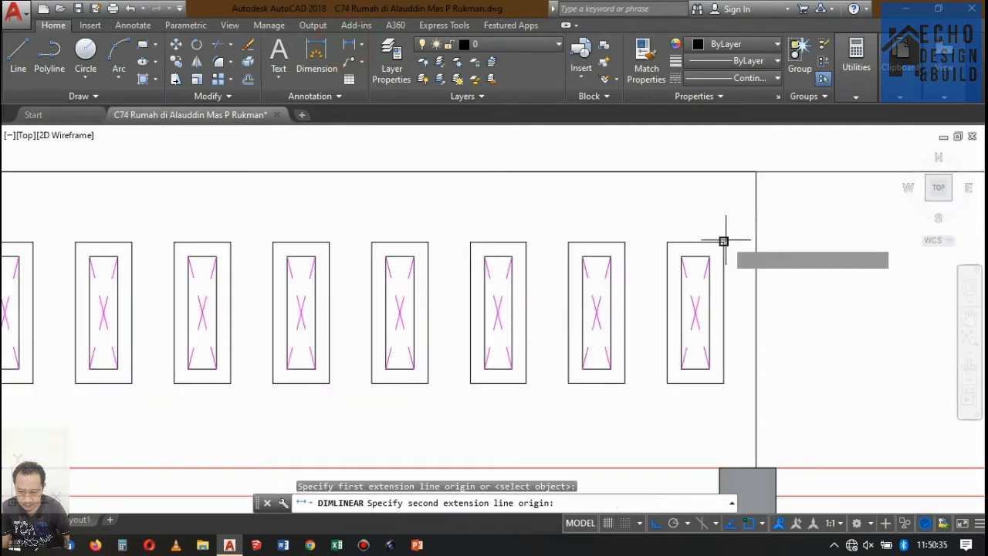
left_click(757, 242)
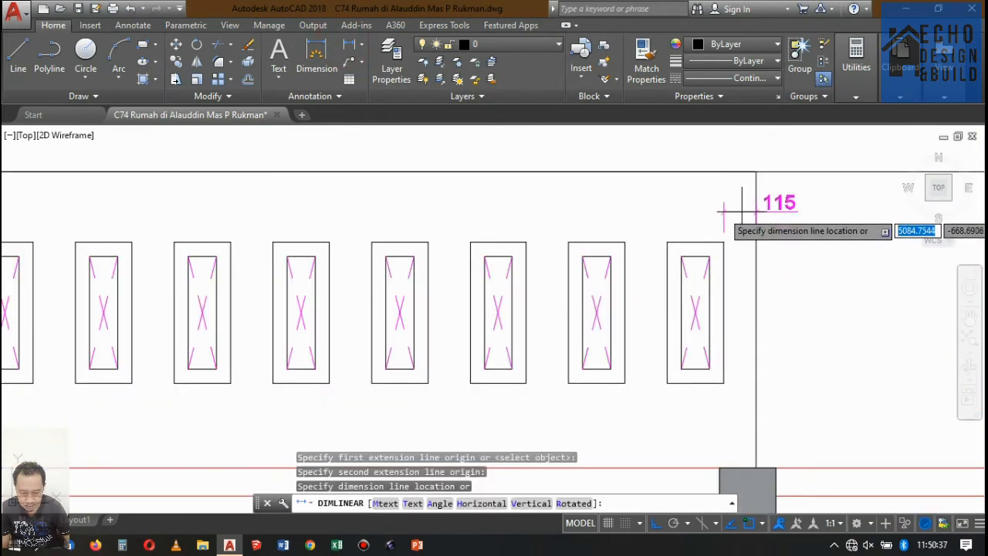
left_click(739, 236)
left_click(732, 235)
left_click(723, 238)
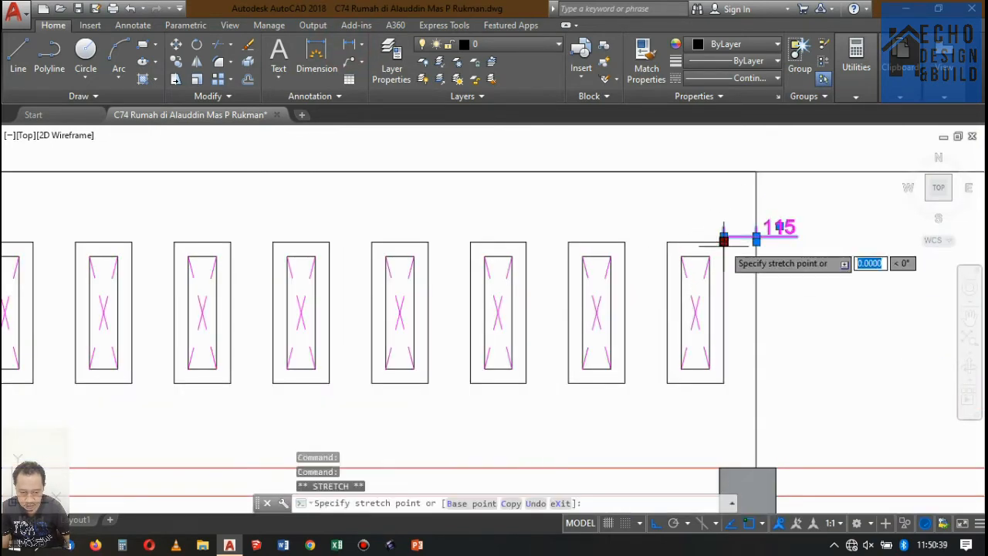
scroll(742, 247, "up", 4)
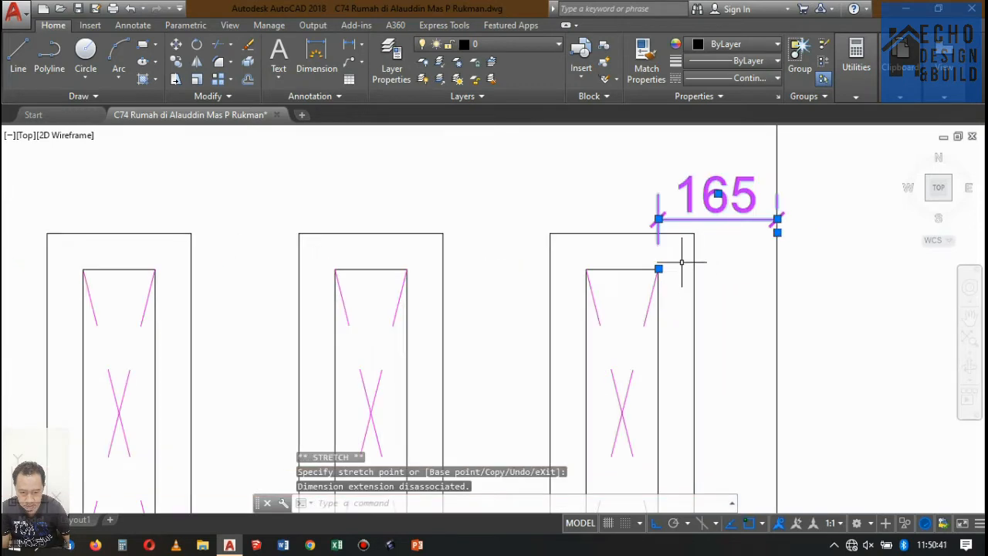
scroll(682, 263, "up", 3)
scroll(651, 242, "down", 5)
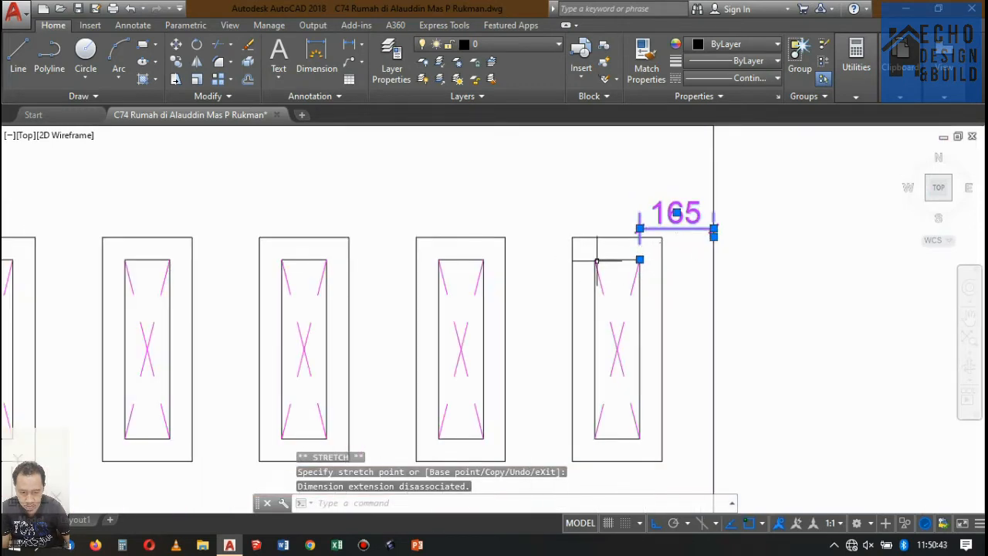
key("Delete")
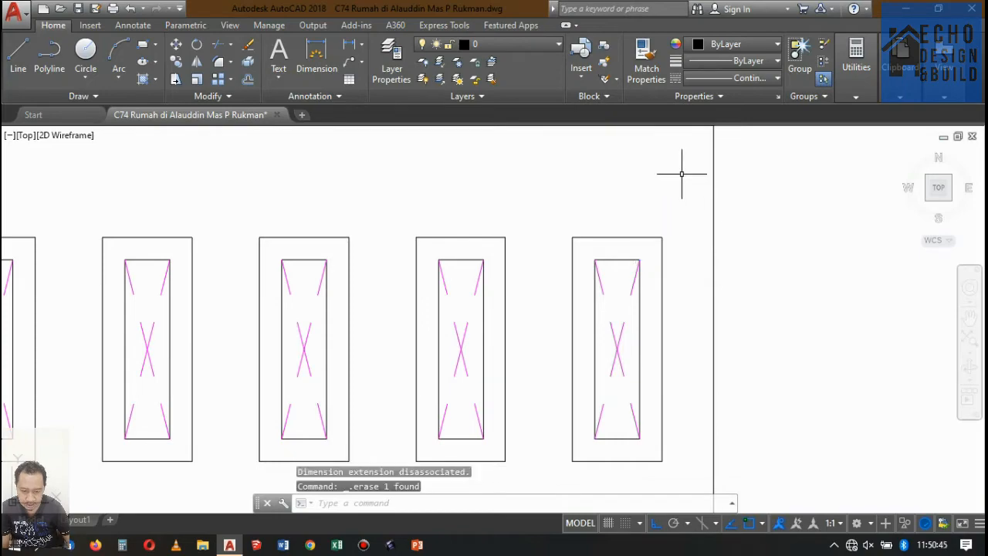
Step: Review the row of nine openings in the rooftop parapet of section B-B and its fit with the surrounding walls
scroll(684, 169, "down", 5)
scroll(600, 194, "up", 3)
scroll(520, 214, "down", 5)
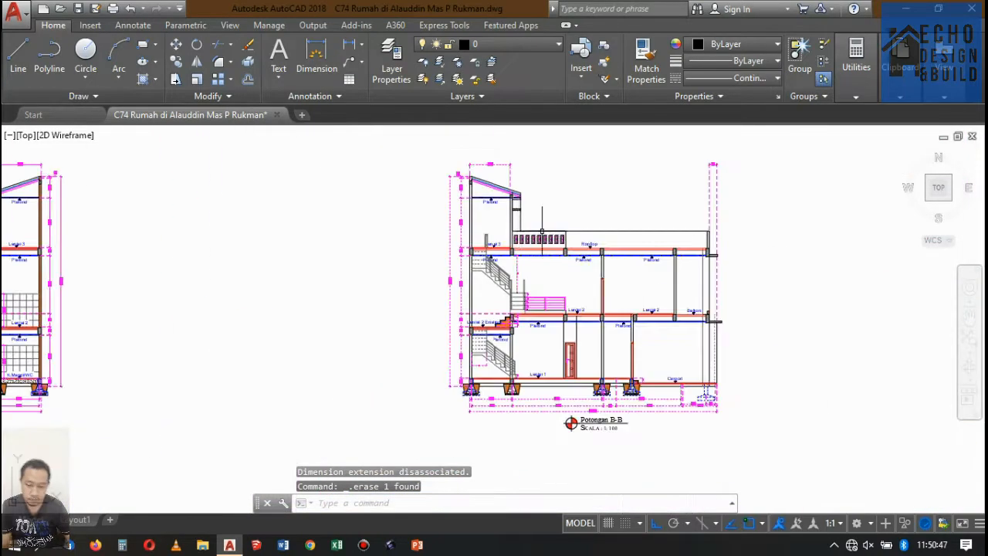
scroll(514, 214, "up", 4)
scroll(519, 233, "down", 1)
scroll(670, 311, "up", 2)
middle_click_drag(670, 311, 494, 248)
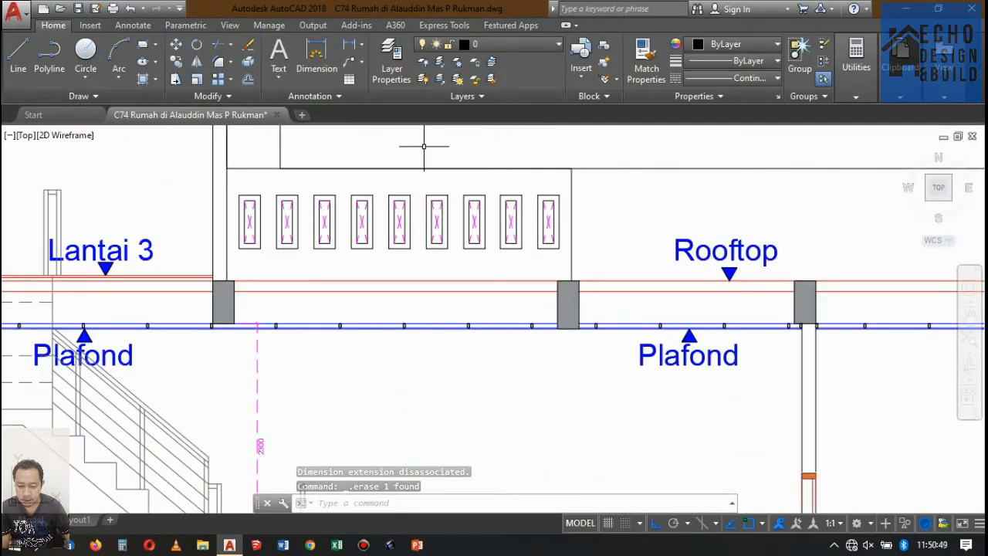
scroll(424, 146, "down", 5)
scroll(478, 170, "up", 4)
scroll(531, 188, "down", 5)
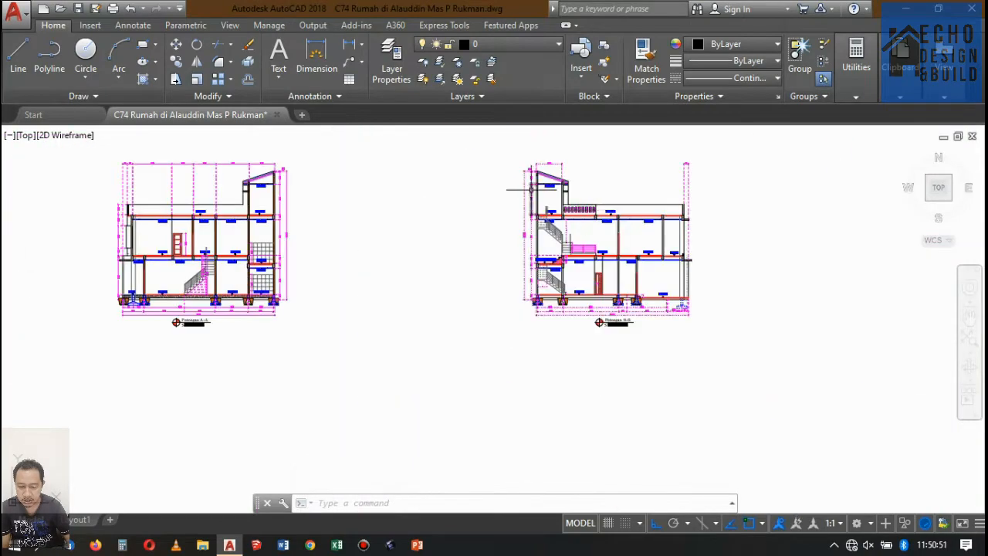
Step: Compare the floor plans, including the stair area beside Dapur, with sections A-A and B-B
scroll(532, 189, "up", 5)
scroll(568, 267, "down", 9)
scroll(583, 253, "up", 8)
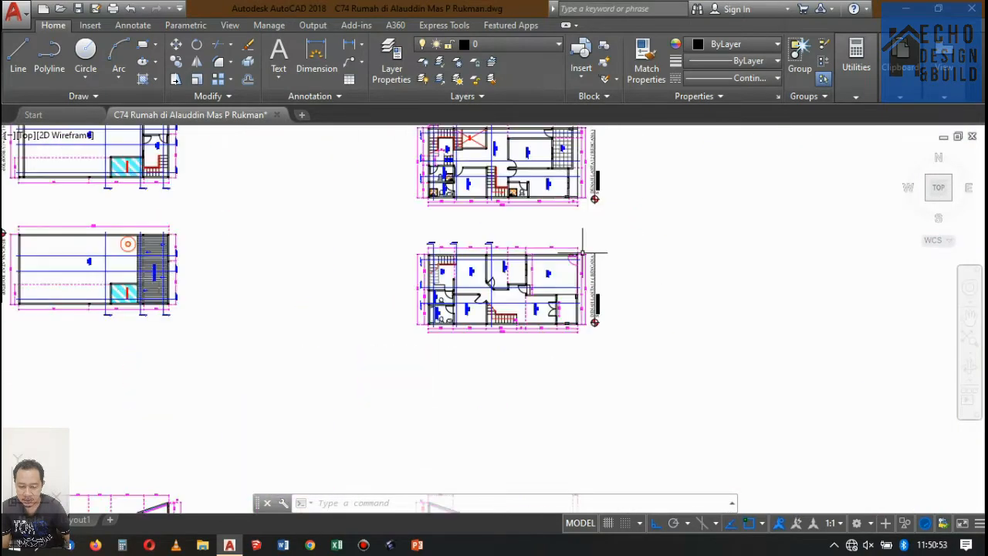
scroll(583, 252, "down", 5)
scroll(520, 280, "up", 10)
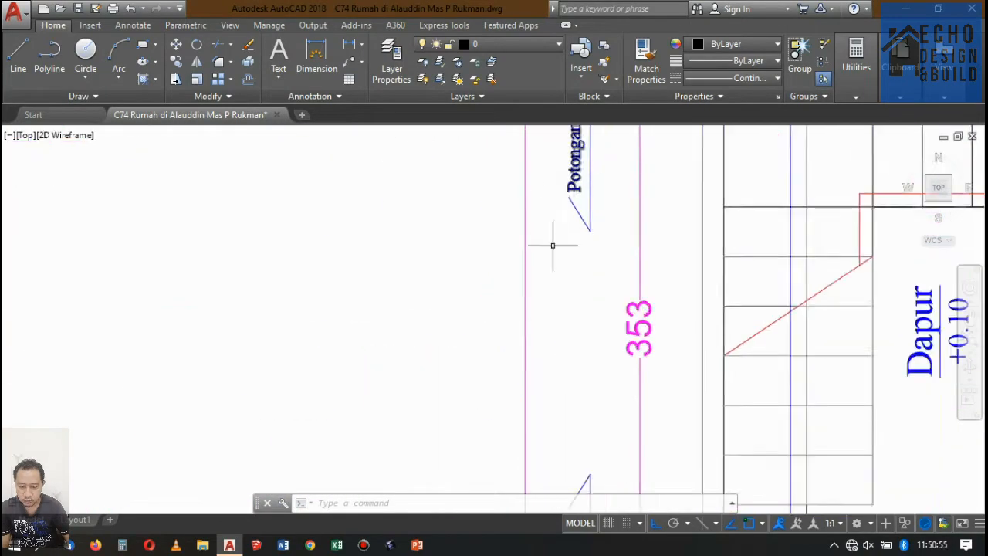
scroll(553, 245, "down", 3)
scroll(569, 205, "up", 3)
scroll(540, 221, "down", 7)
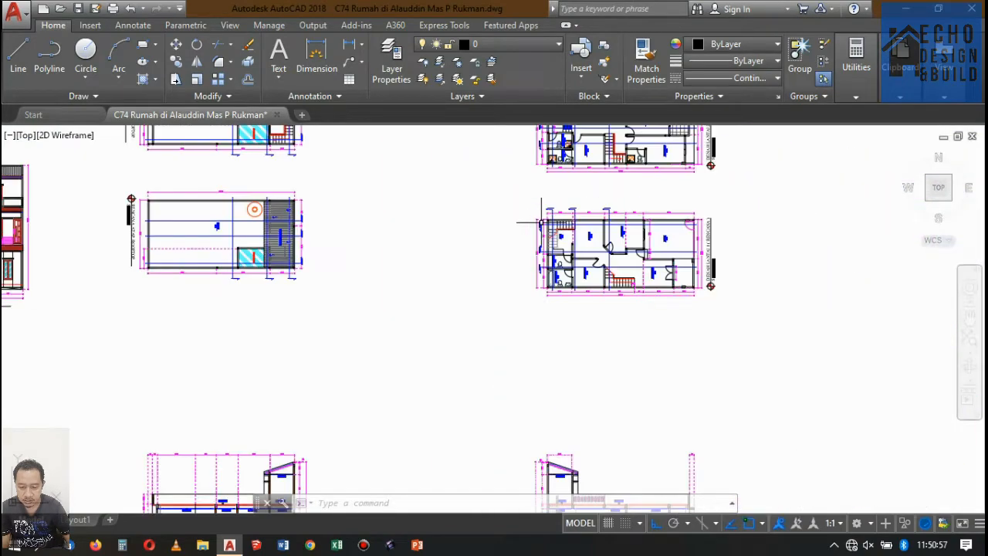
scroll(541, 224, "down", 4)
scroll(574, 276, "up", 7)
scroll(527, 282, "down", 5)
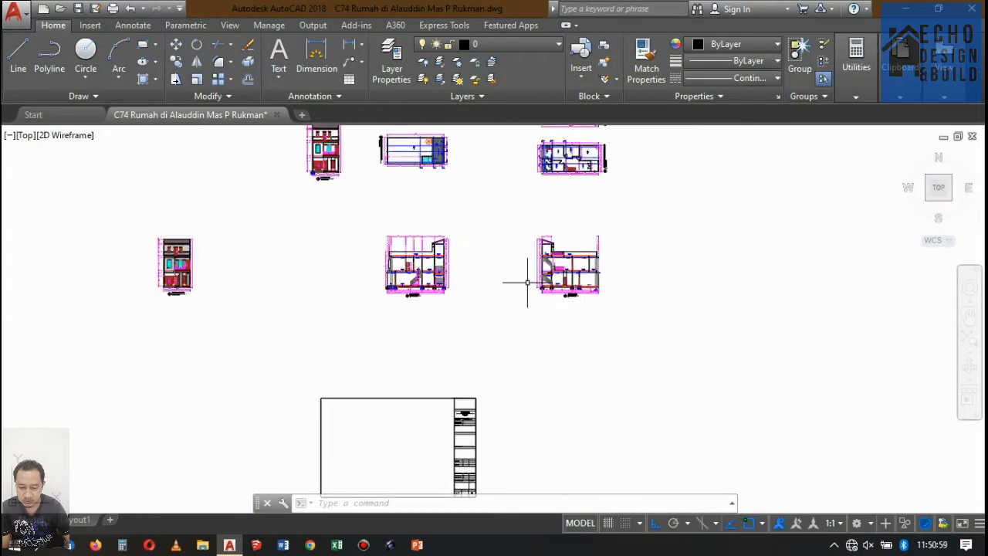
Step: Examine the stair between Lantai 2 and Lantai 3 in section B-B, including its landing and railing
scroll(393, 266, "up", 4)
scroll(545, 283, "down", 3)
scroll(547, 281, "up", 12)
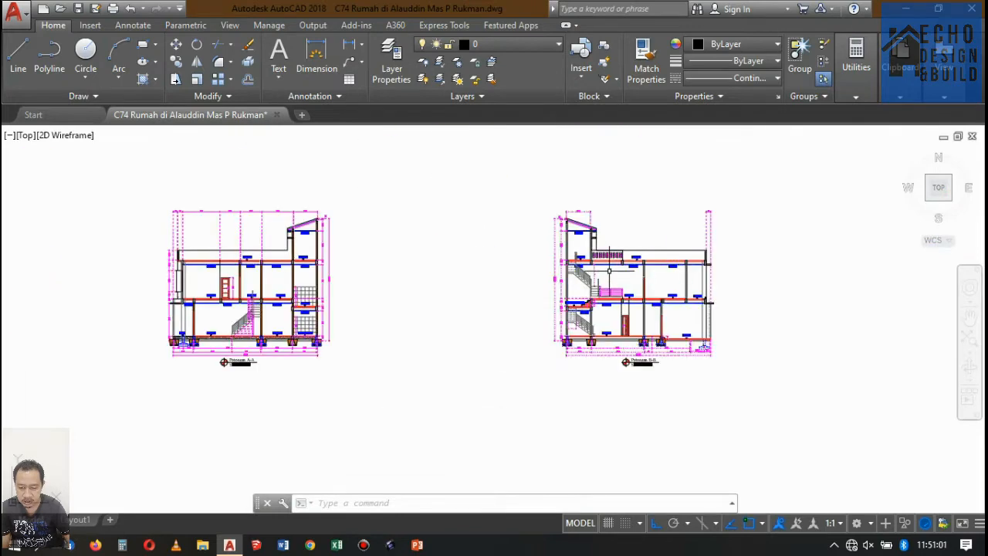
scroll(609, 263, "down", 5)
scroll(681, 266, "up", 4)
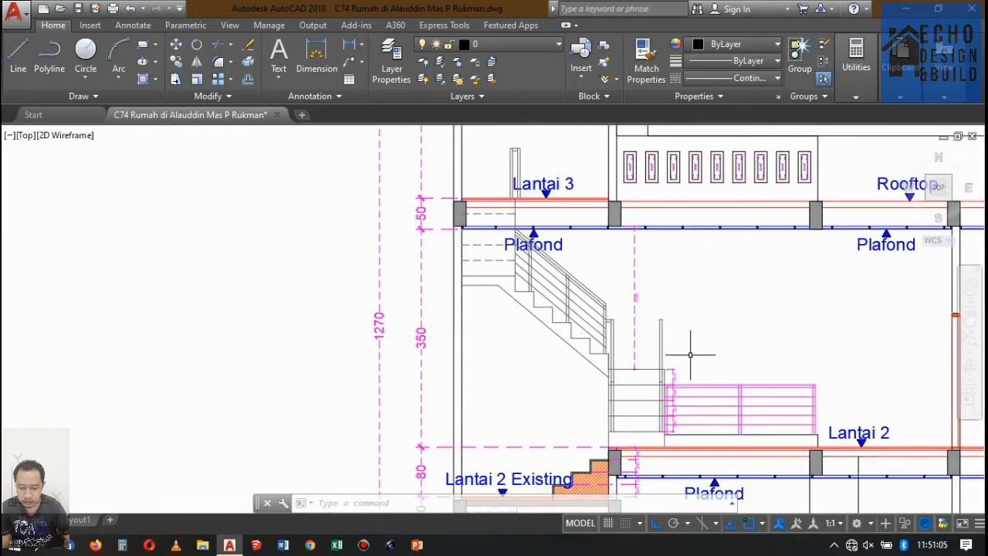
scroll(690, 350, "down", 5)
scroll(638, 351, "up", 5)
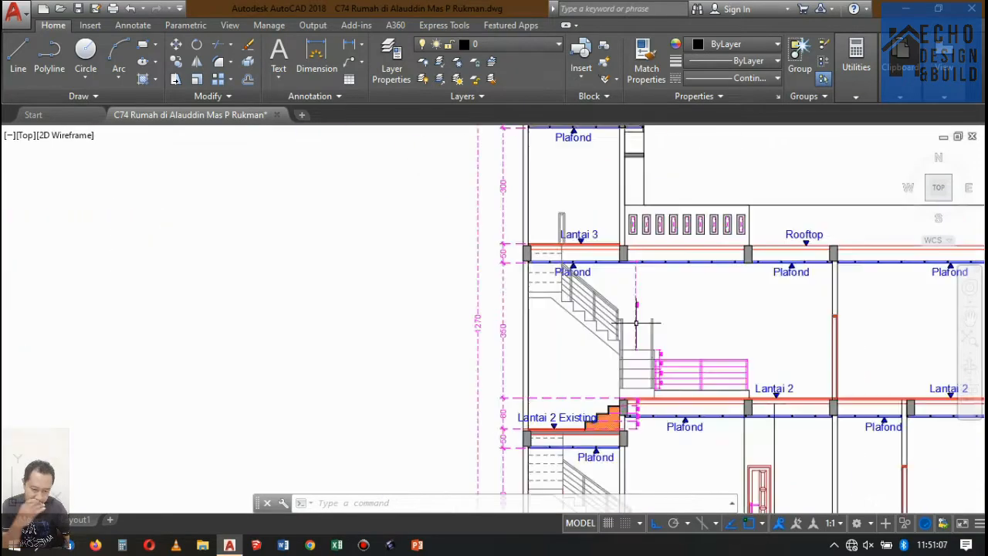
Step: Match the properties of a dashed hidden tread to the solid tread line directly below it in the upper stair
scroll(582, 259, "up", 5)
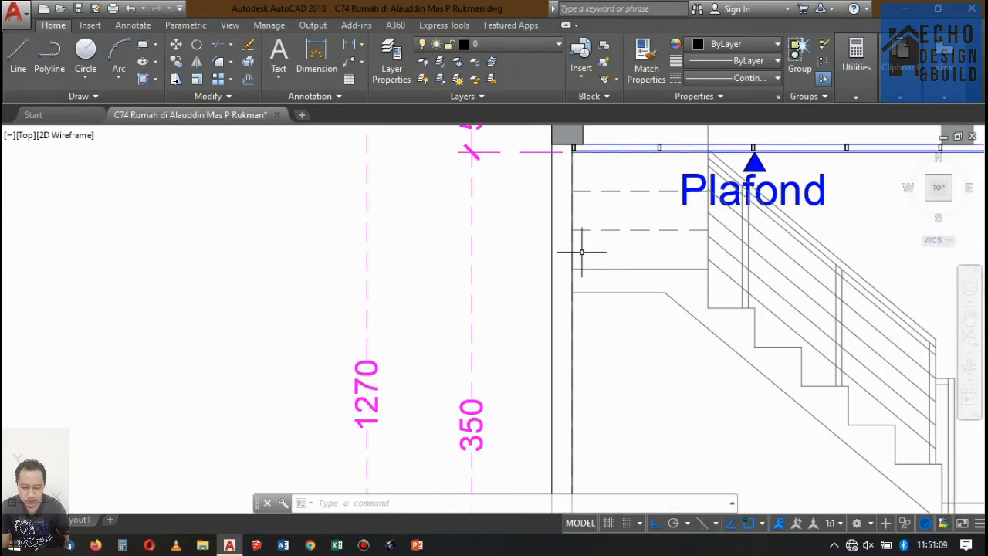
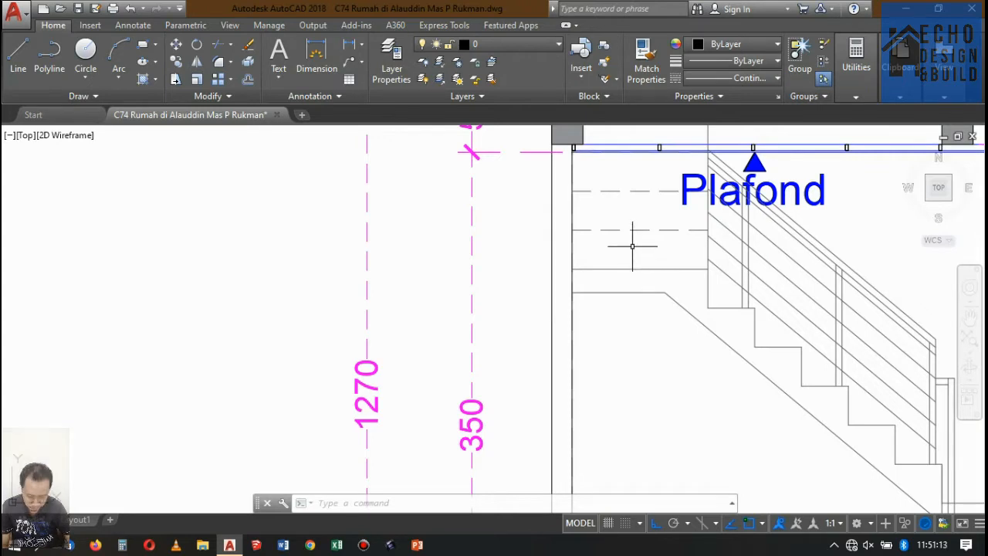
type("a")
key("Return")
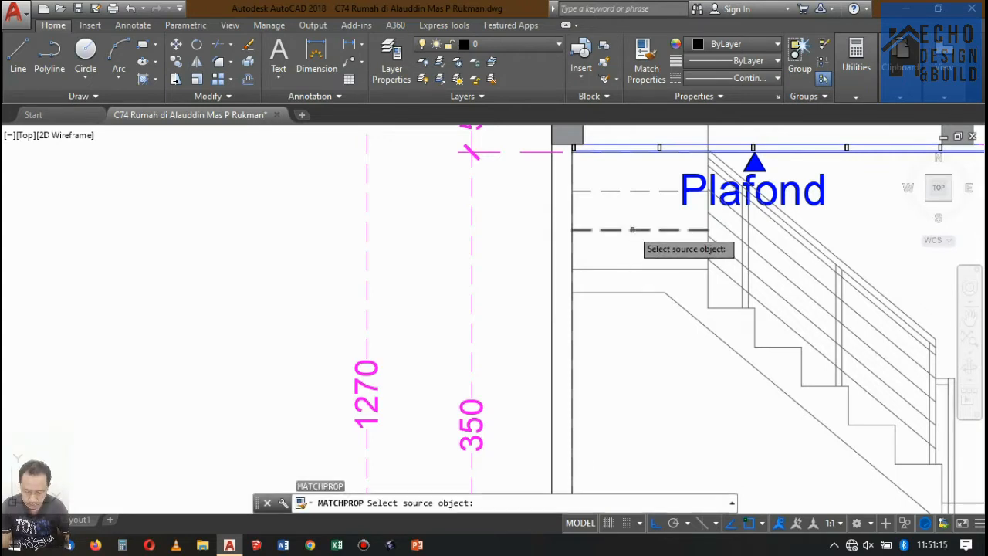
left_click(632, 229)
left_click(640, 241)
left_click(629, 277)
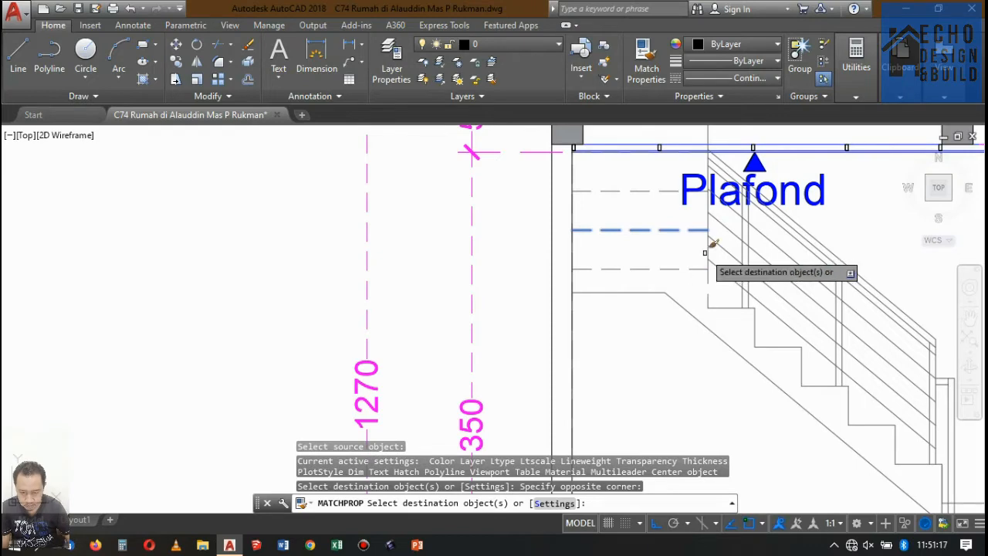
key("Escape")
Step: Explode the lowest dashed tread's polyline and match its vertical riser to the solid outline of the adjoining stair step
left_click(668, 267)
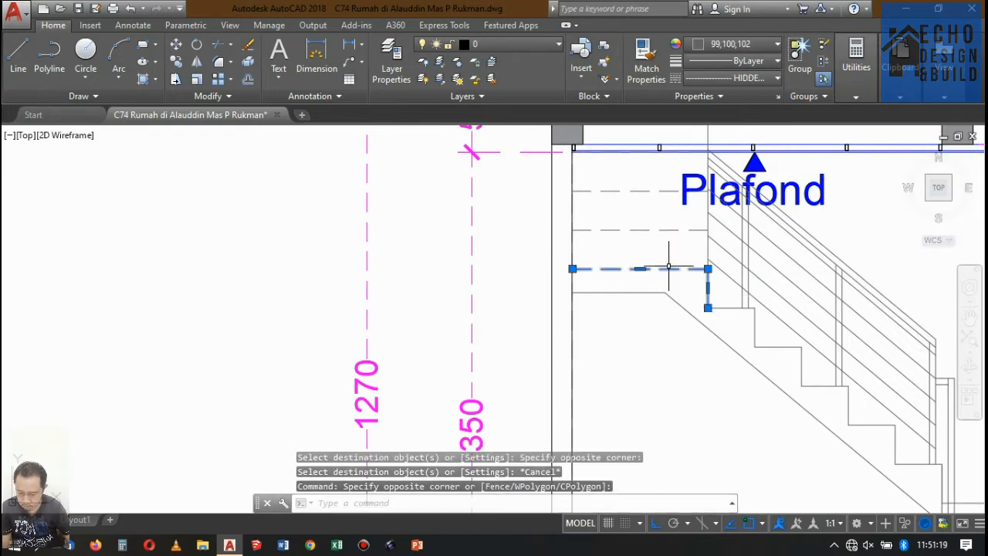
type("x")
key("Return")
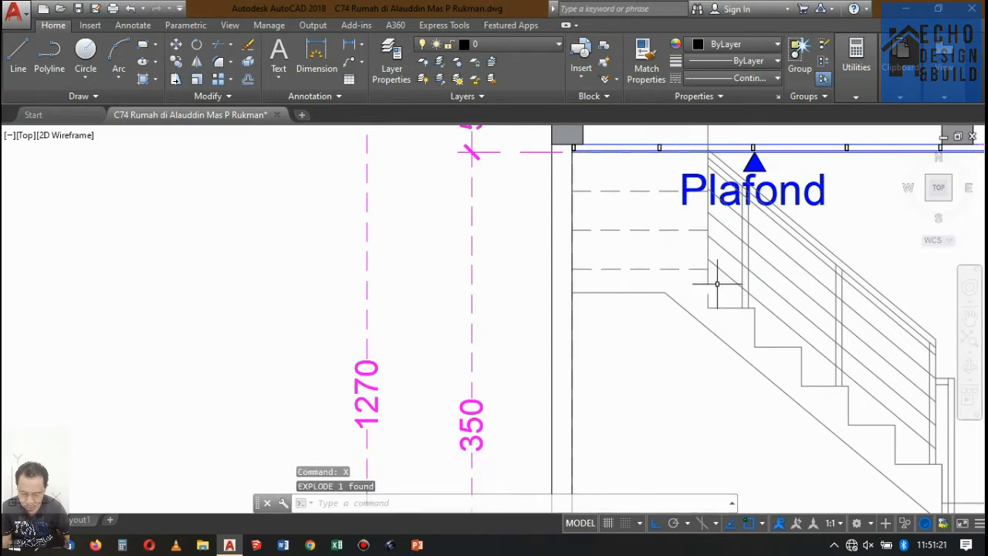
type("ma")
key("Return")
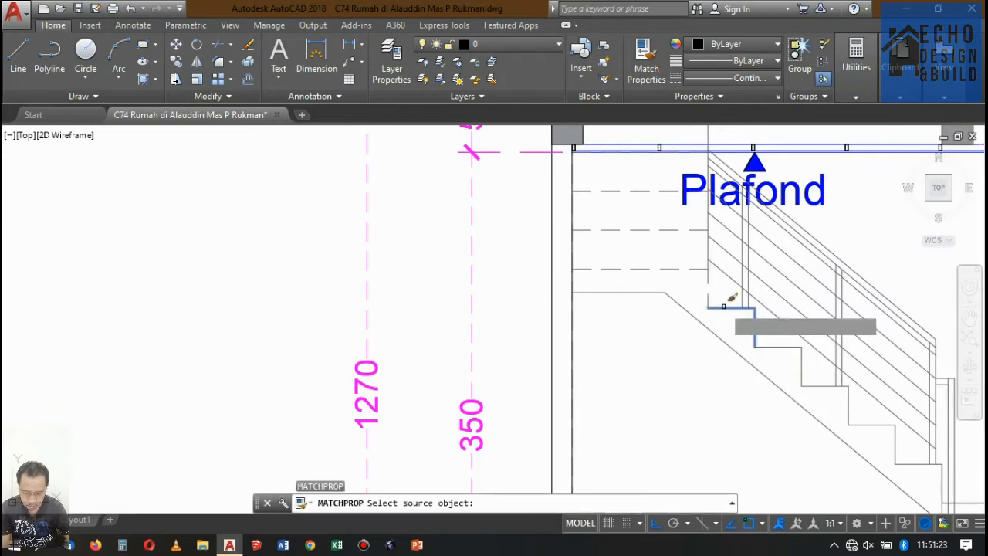
left_click(723, 307)
left_click(709, 282)
left_click(706, 280)
Step: Check the line styles of the upper stair in section B-B against the rest of the section
scroll(642, 292, "down", 4)
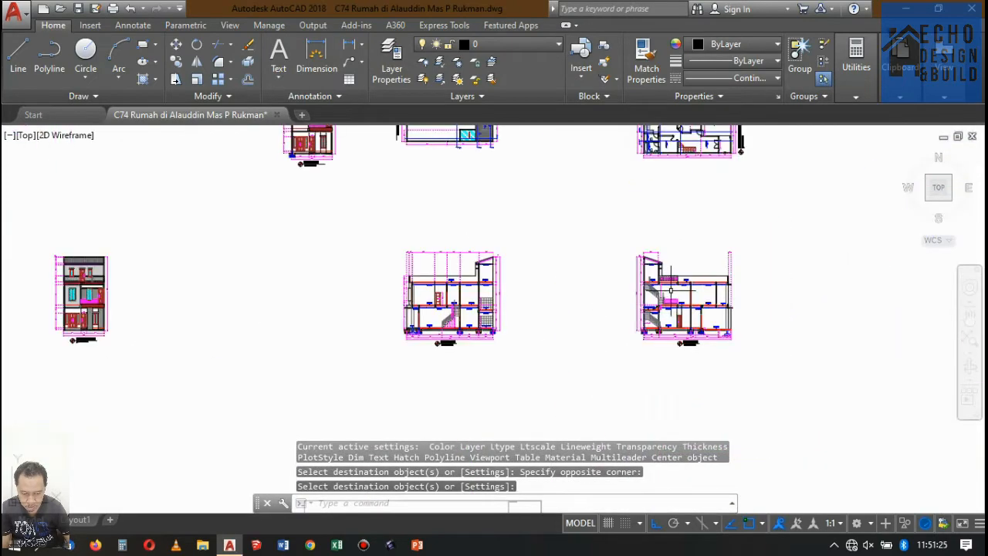
scroll(657, 283, "up", 3)
scroll(649, 273, "down", 3)
scroll(644, 274, "up", 6)
scroll(606, 269, "down", 4)
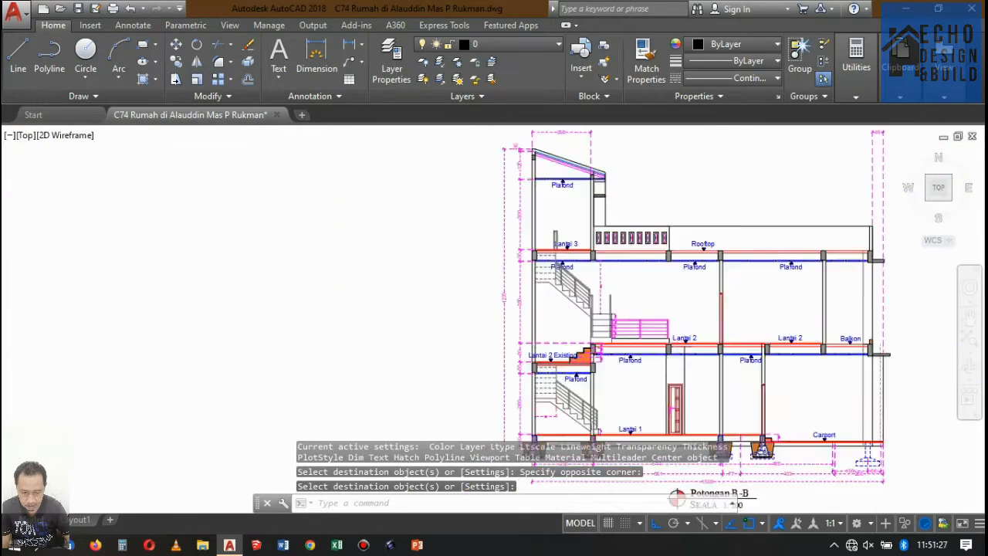
scroll(573, 280, "up", 4)
scroll(574, 281, "down", 4)
scroll(583, 241, "up", 4)
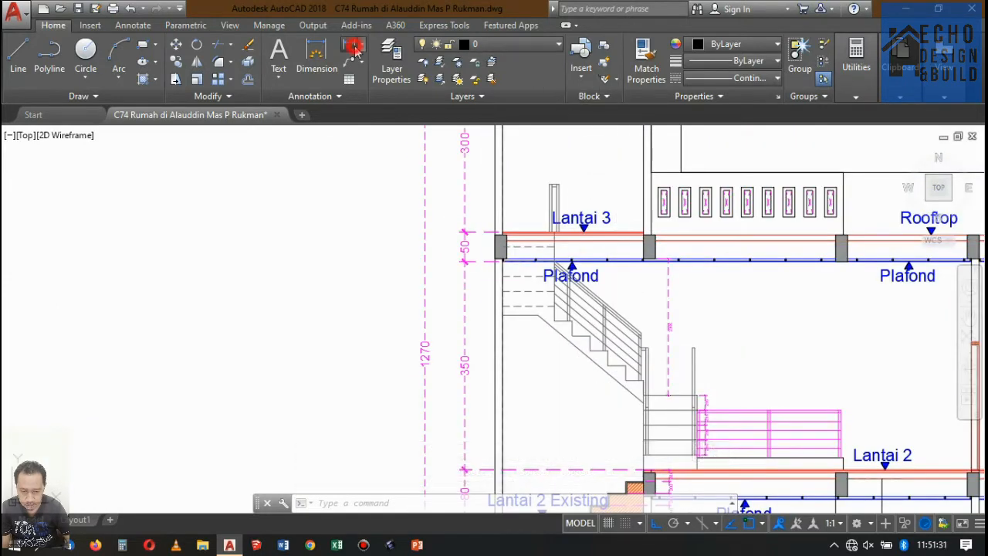
Step: Start a linear dimension and examine the stair's edge between the Lantai 3 slab and the Plafond line
left_click(355, 48)
scroll(540, 220, "up", 3)
scroll(562, 212, "down", 5)
scroll(596, 206, "up", 5)
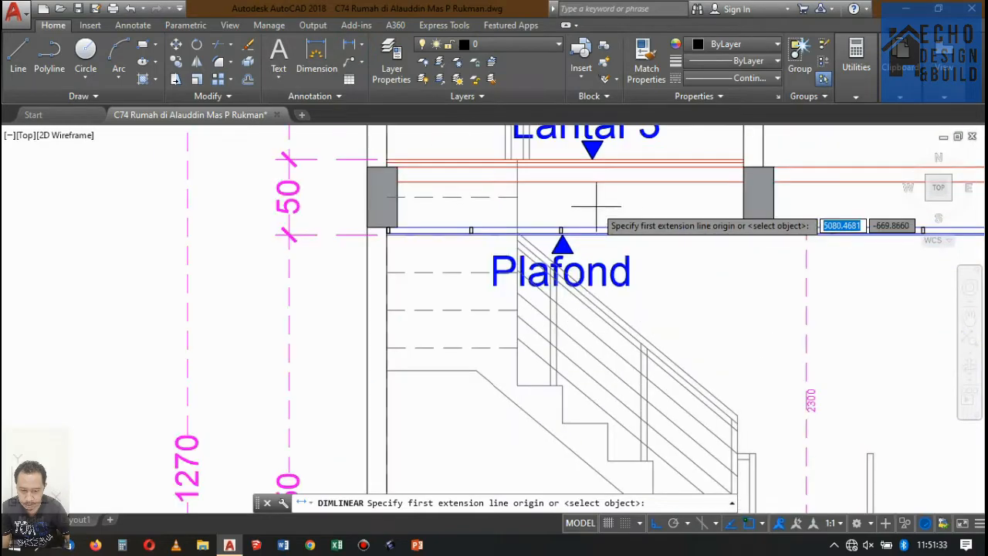
scroll(587, 209, "down", 5)
scroll(567, 181, "up", 7)
scroll(561, 175, "down", 4)
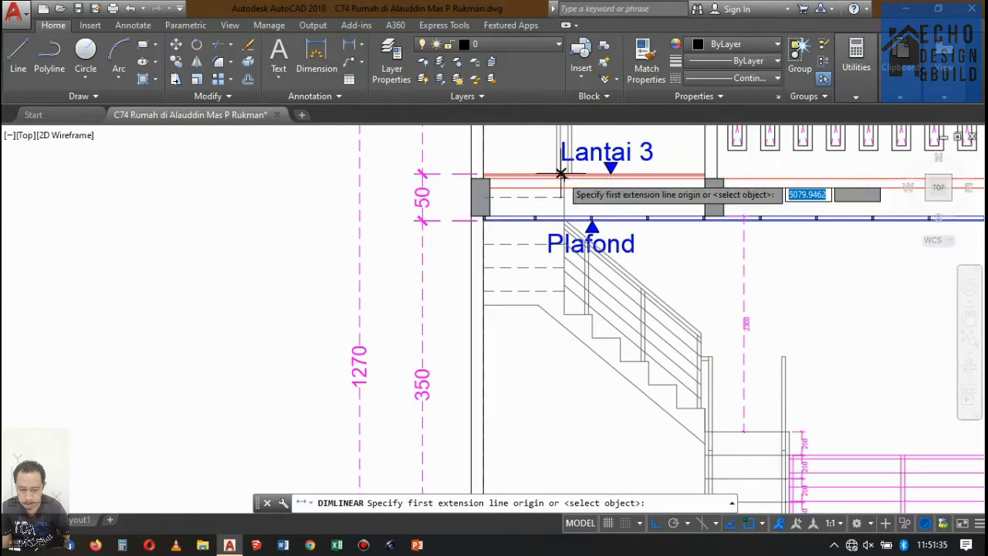
scroll(561, 174, "up", 3)
scroll(569, 172, "down", 5)
scroll(570, 179, "up", 5)
scroll(510, 238, "down", 5)
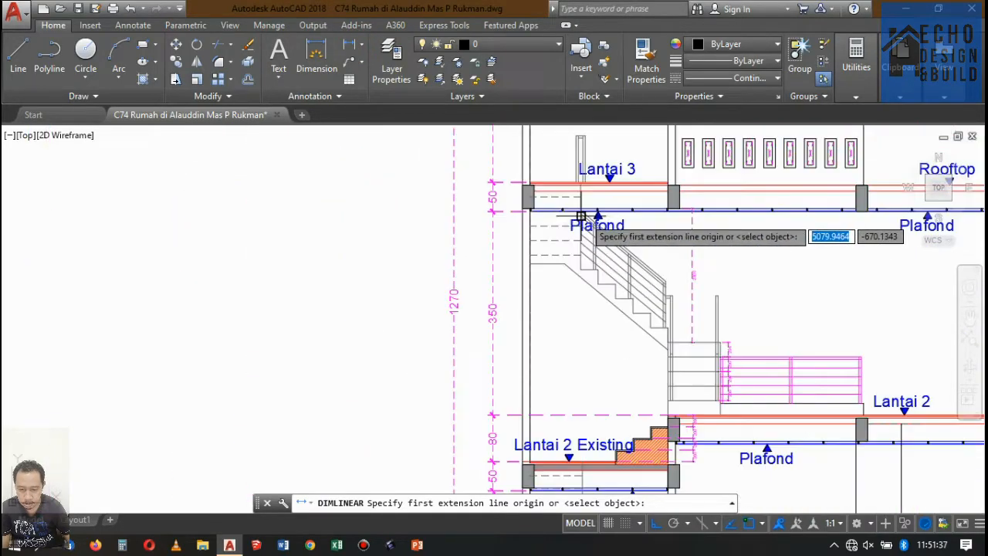
Step: Examine the stair in the Lantai 3/Rooftop floor plan to find where headroom applies in section B-B
scroll(580, 216, "down", 5)
scroll(623, 231, "up", 5)
scroll(636, 214, "down", 8)
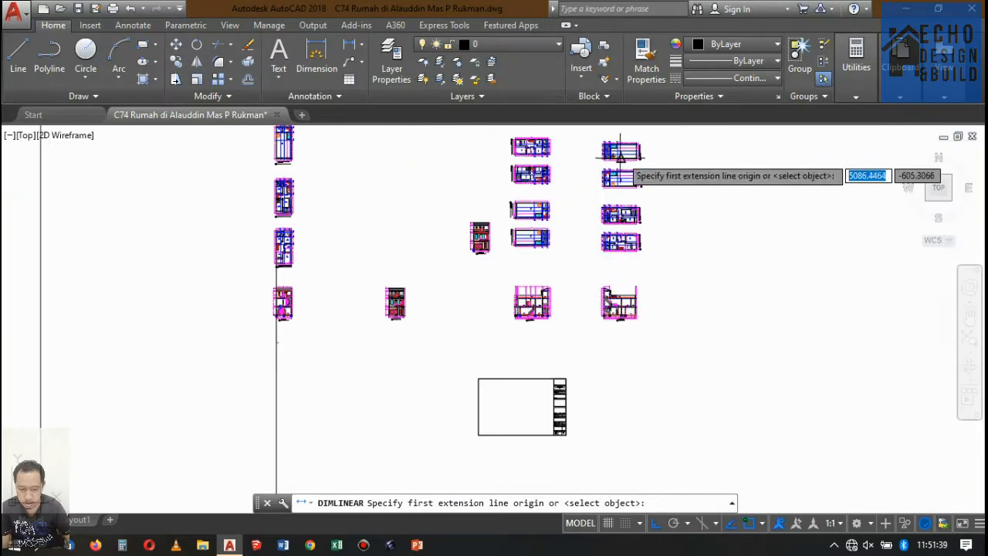
scroll(620, 152, "up", 8)
scroll(575, 204, "down", 8)
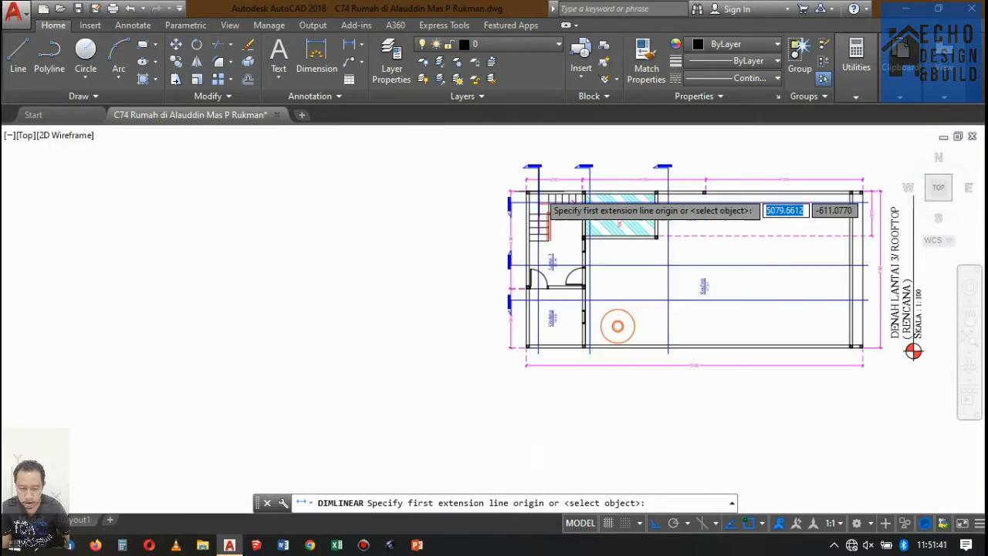
scroll(573, 169, "up", 8)
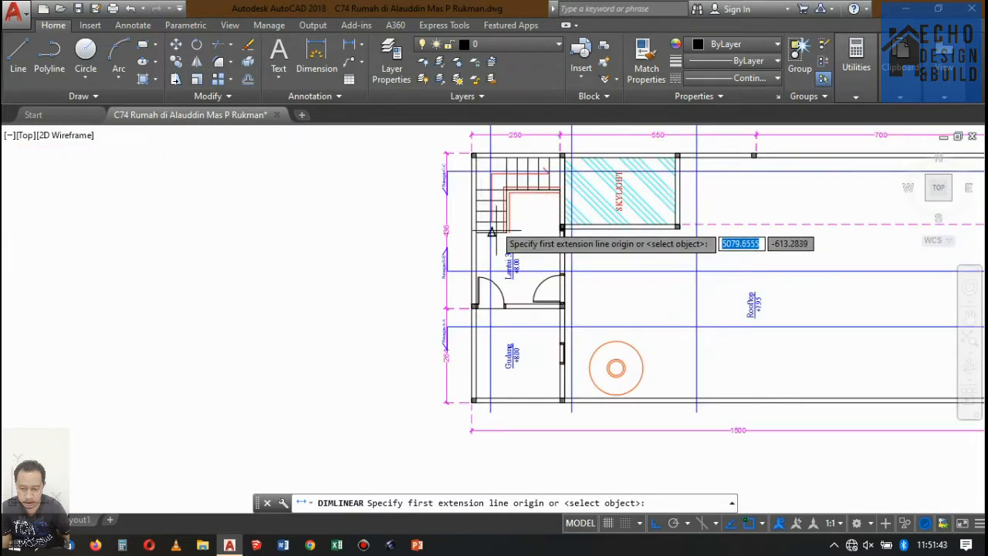
scroll(517, 168, "down", 3)
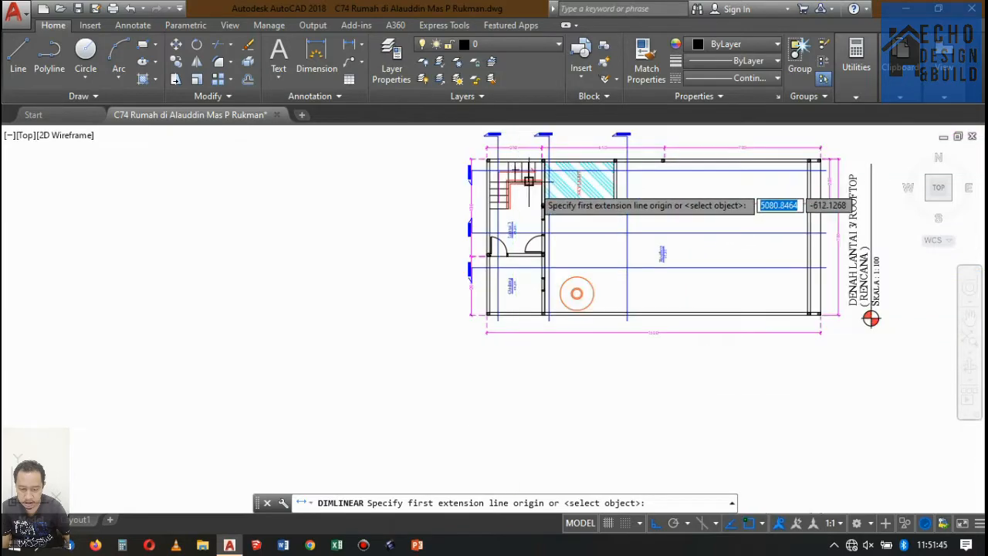
scroll(533, 197, "up", 5)
scroll(541, 185, "down", 9)
scroll(548, 308, "up", 9)
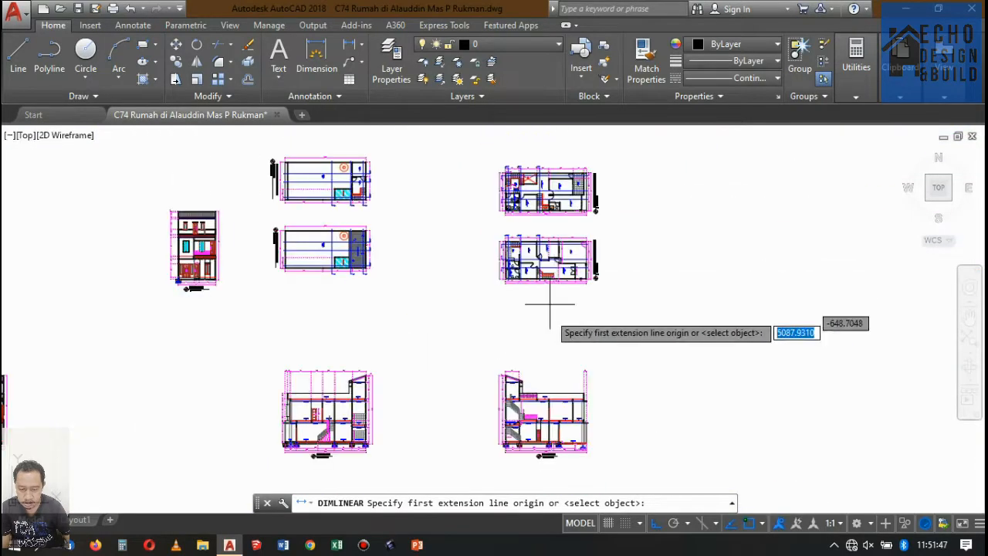
Step: Dimension the vertical clearance from the beam's underside at ceiling level to the lowest tread of the upper flight in section B-B
scroll(556, 224, "up", 4)
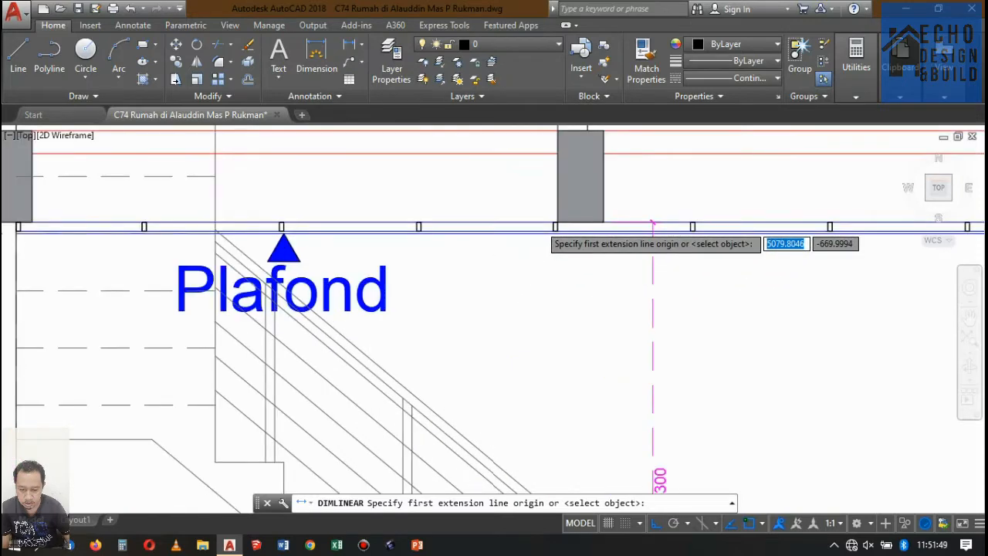
left_click(569, 224)
scroll(579, 239, "down", 5)
scroll(577, 241, "up", 4)
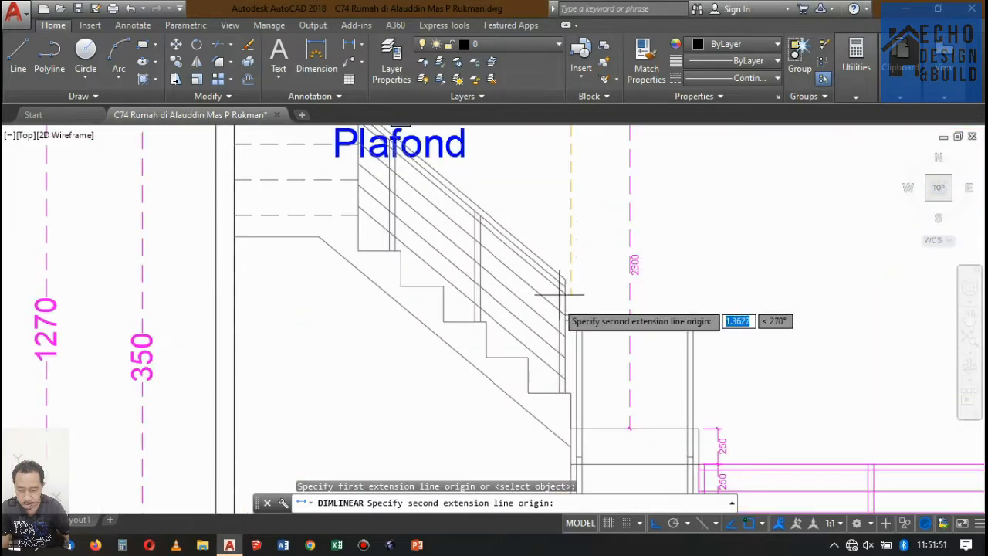
left_click(572, 397)
scroll(569, 362, "down", 5)
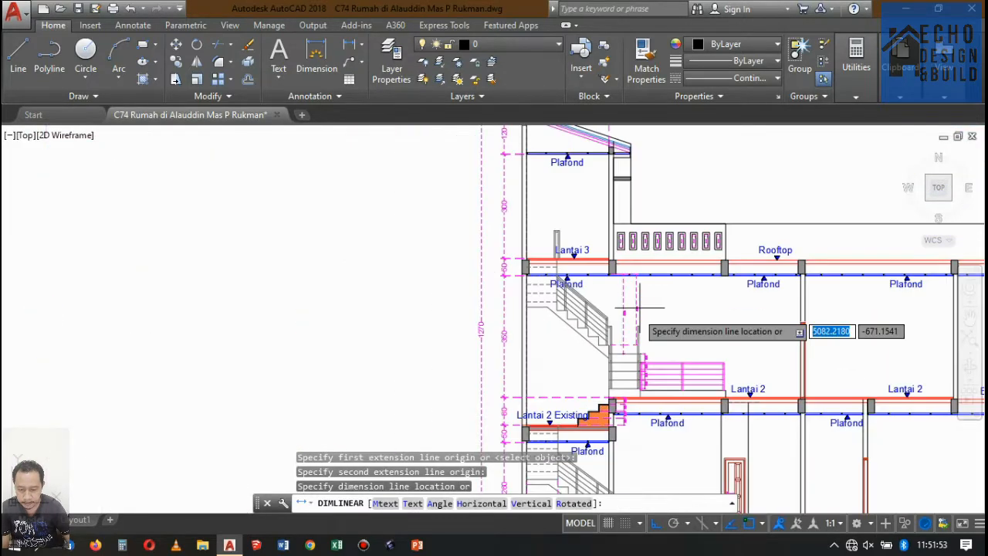
scroll(610, 316, "up", 5)
left_click(628, 309)
Step: Erase the new stair clearance dimension together with the neighbouring 2300 dimension
scroll(646, 331, "up", 6)
left_click(646, 305)
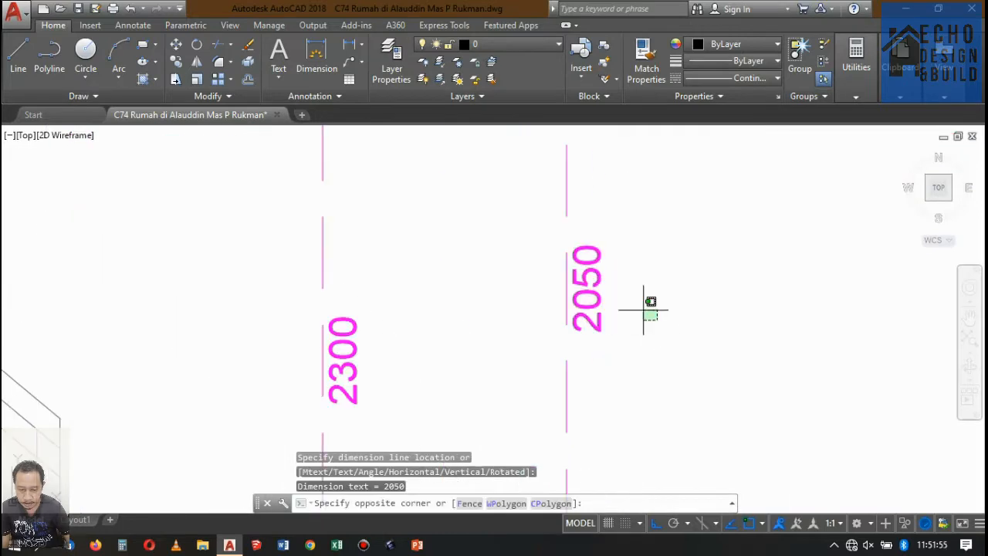
left_click(455, 309)
left_click(428, 347)
left_click(296, 260)
key("Delete")
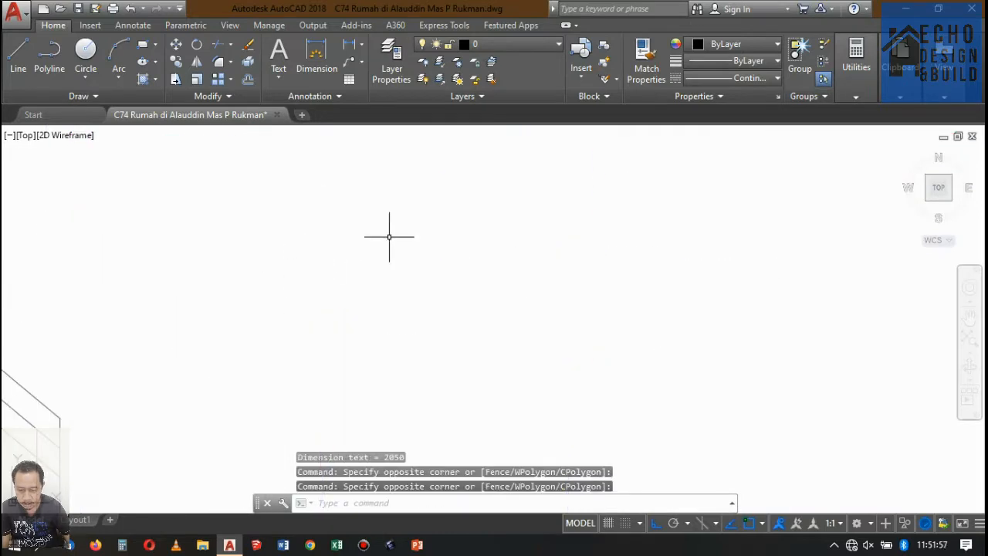
Step: Undo the erasure of the two stair clearance dimensions in section B-B
scroll(516, 245, "down", 5)
scroll(521, 261, "up", 2)
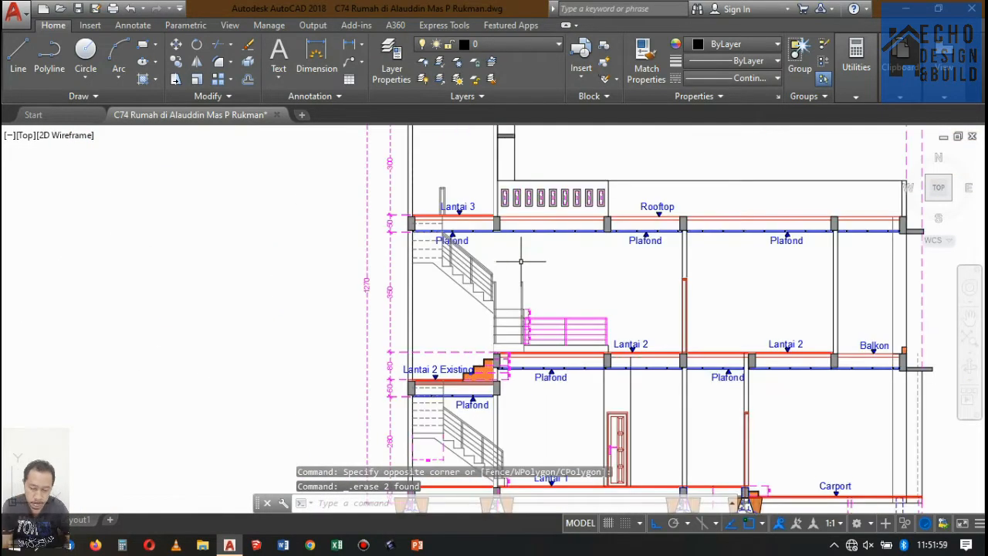
scroll(521, 261, "up", 4)
key("ctrl+z")
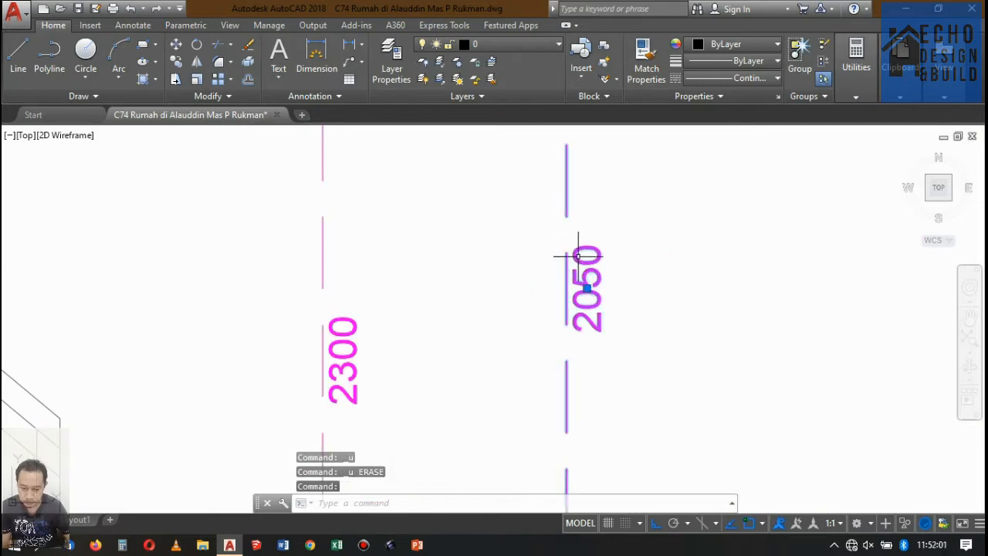
Step: Erase the 2050 stair clearance dimension beside the 2300 one in section B-B
left_click(587, 288)
key("Delete")
scroll(580, 250, "down", 5)
scroll(591, 201, "up", 2)
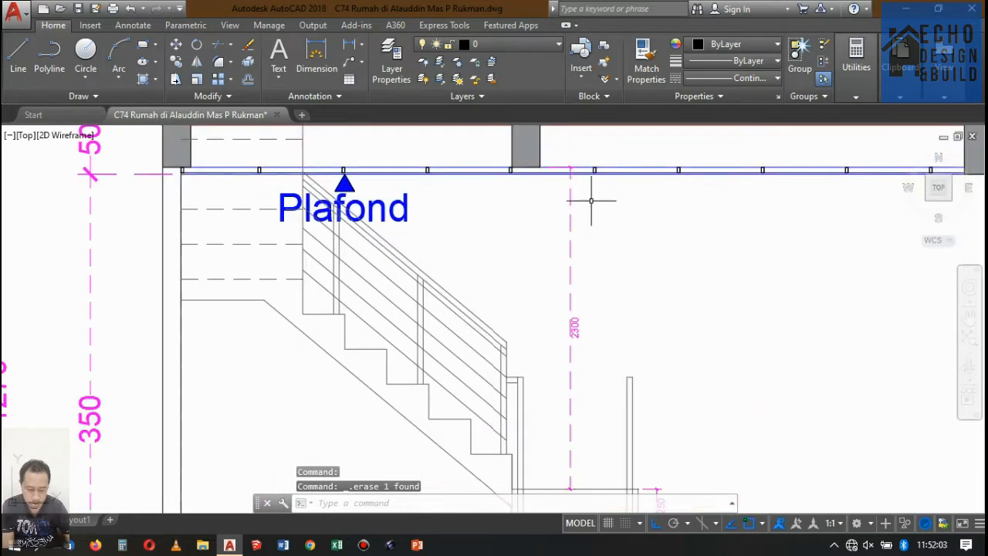
scroll(504, 176, "up", 2)
scroll(561, 187, "down", 4)
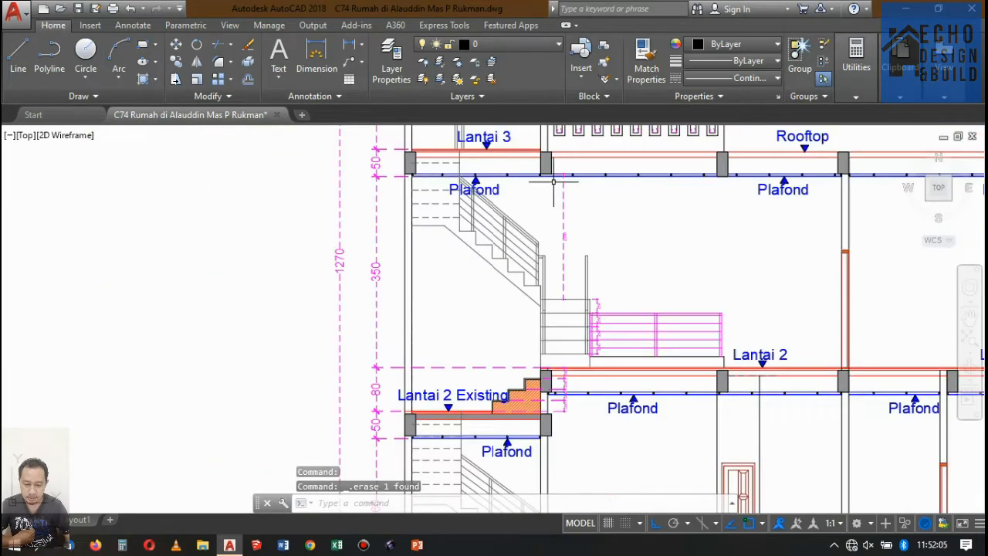
Step: Examine the beams and ceiling line above the upper stair flight in section B-B
scroll(574, 169, "up", 4)
scroll(555, 158, "down", 4)
scroll(563, 177, "up", 4)
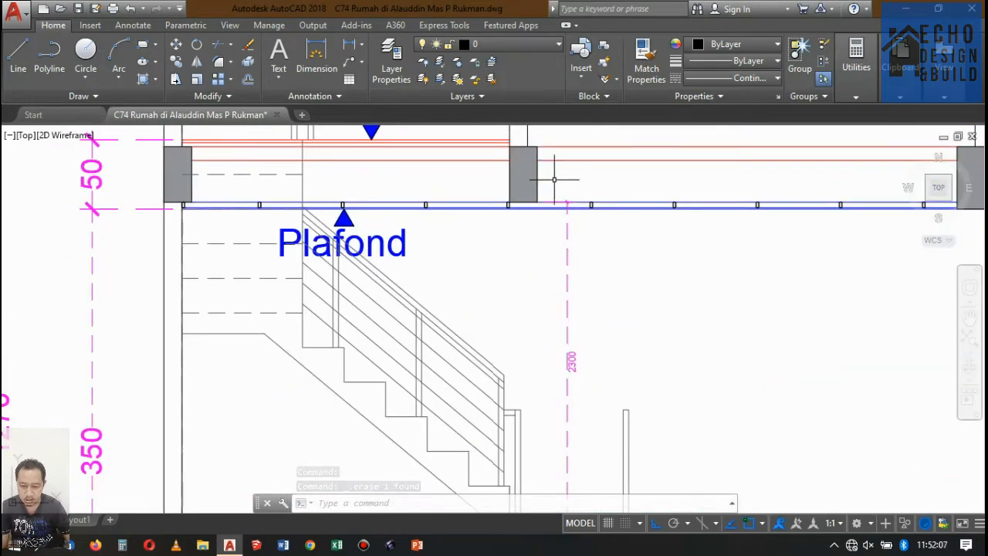
scroll(556, 177, "down", 4)
scroll(553, 179, "up", 2)
scroll(576, 182, "down", 4)
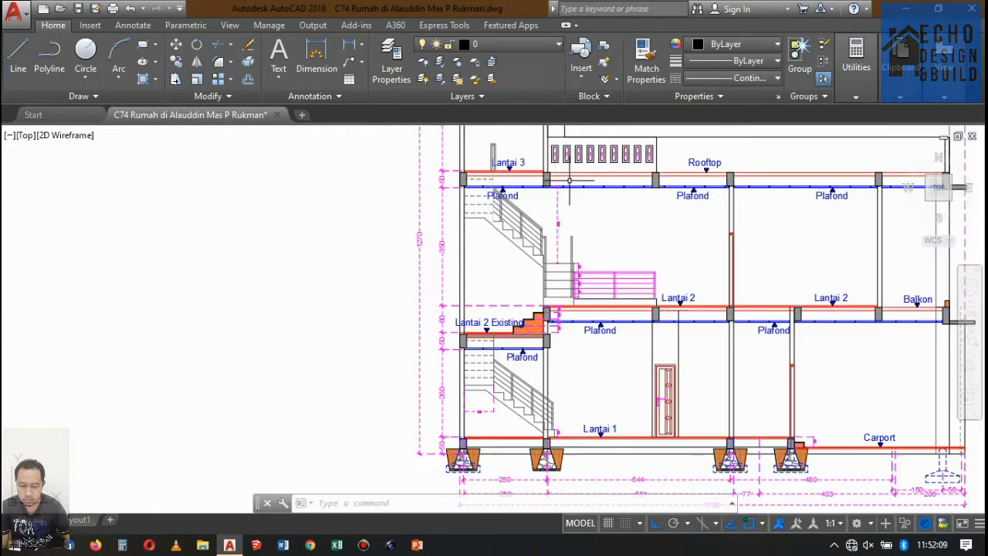
scroll(599, 187, "up", 4)
scroll(550, 165, "down", 4)
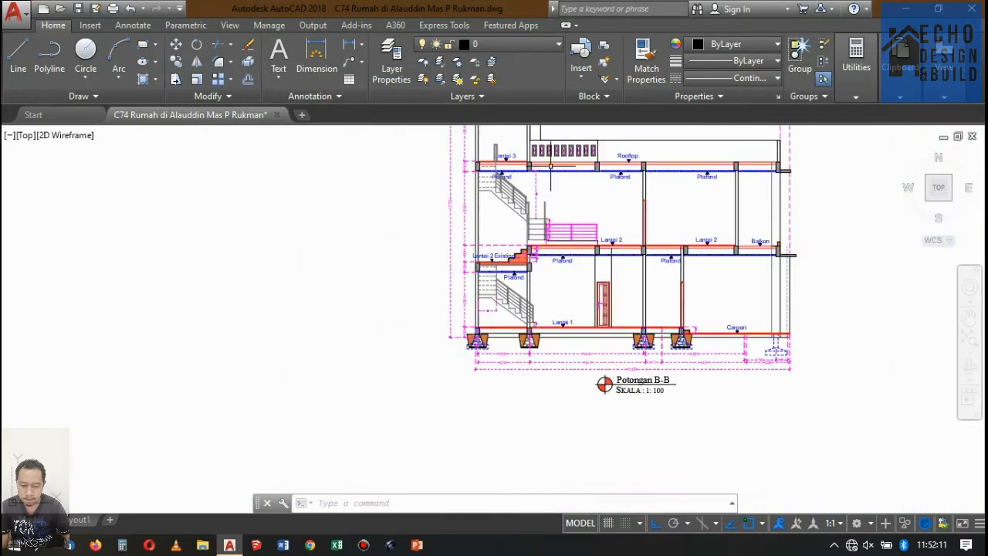
scroll(556, 166, "up", 3)
scroll(575, 180, "down", 3)
scroll(606, 176, "up", 3)
scroll(606, 176, "up", 2)
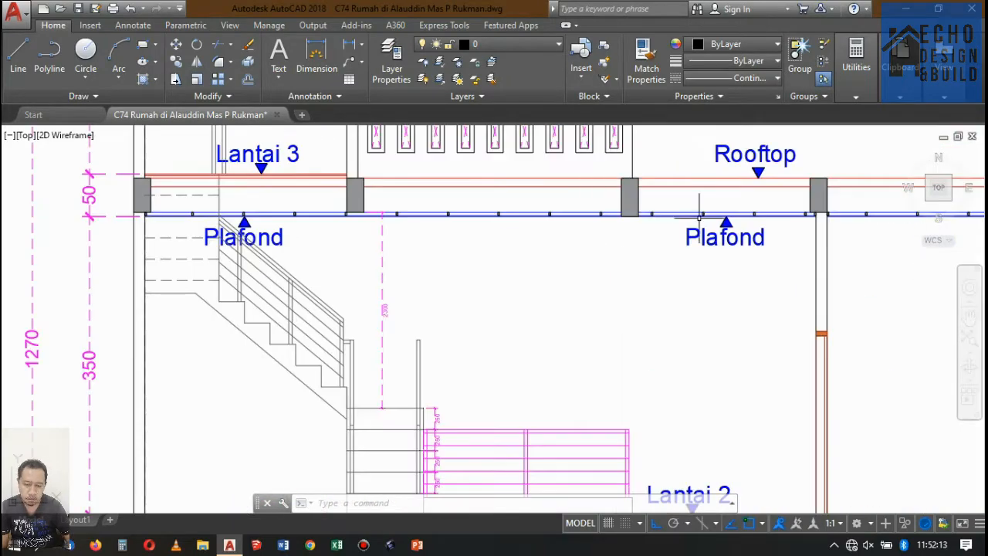
Step: Stretch the beam beside the upper stair flight at Lantai 3 level down to the underside of the ceiling
scroll(377, 198, "up", 6)
scroll(464, 207, "down", 6)
scroll(463, 208, "up", 4)
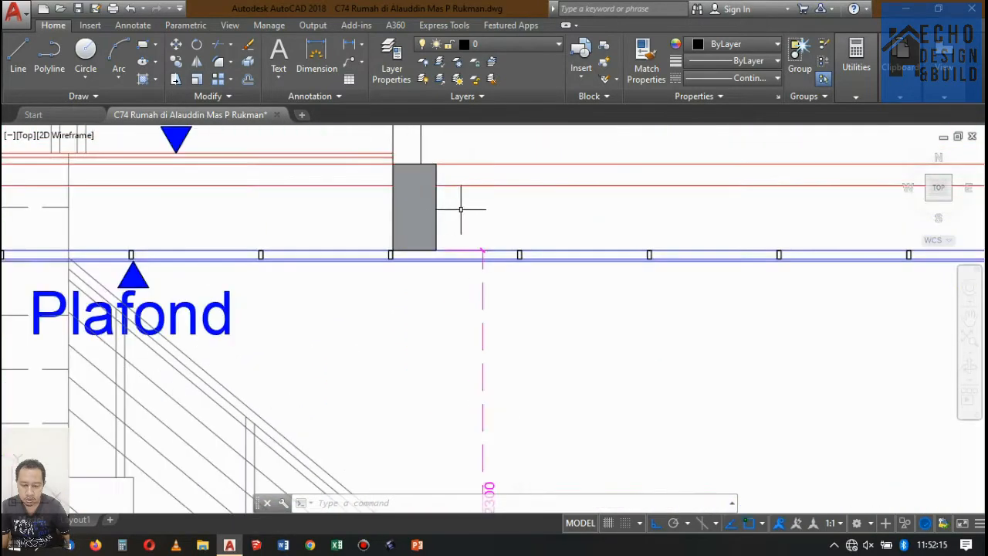
left_click(462, 209)
left_click(440, 200)
scroll(412, 247, "up", 6)
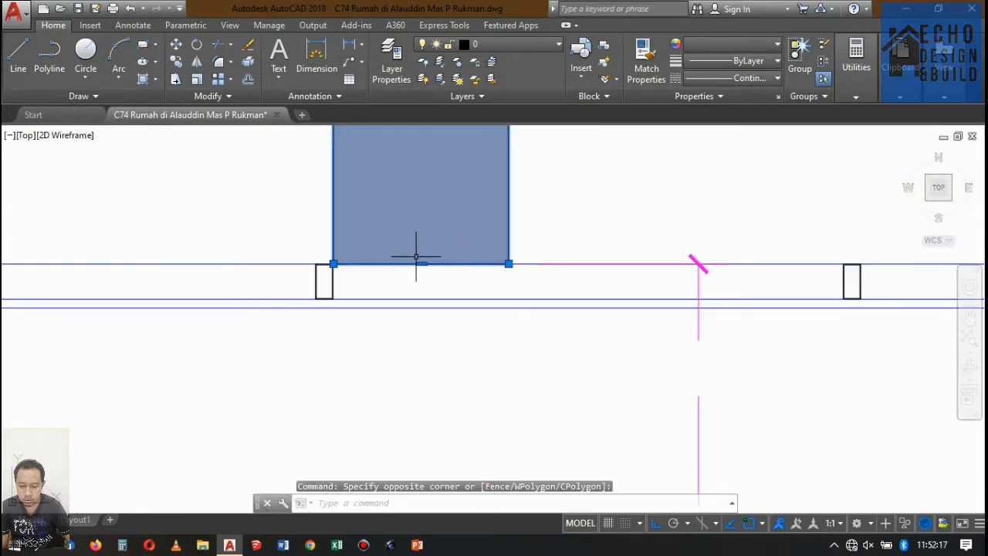
left_click(420, 264)
scroll(419, 265, "down", 3)
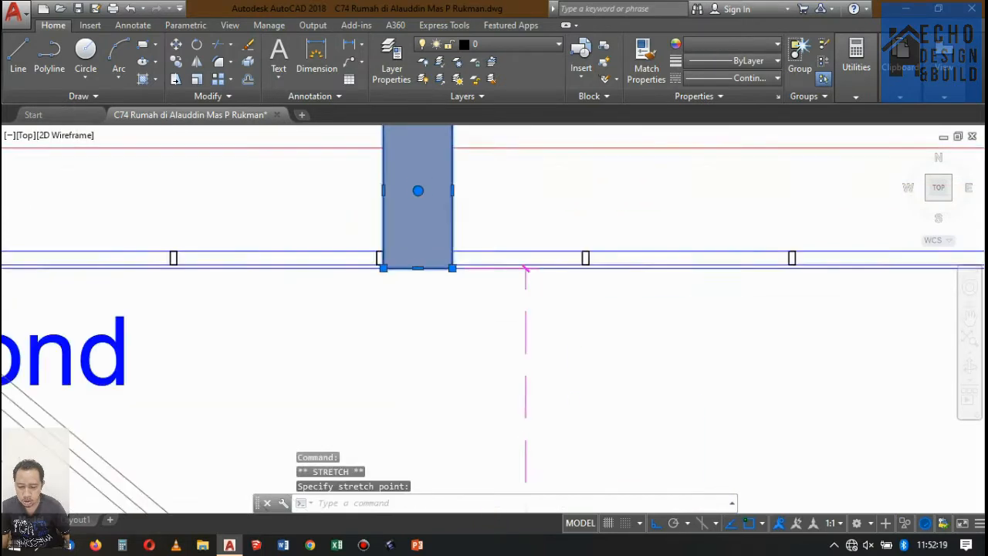
scroll(540, 227, "down", 6)
scroll(640, 239, "up", 6)
scroll(556, 211, "down", 3)
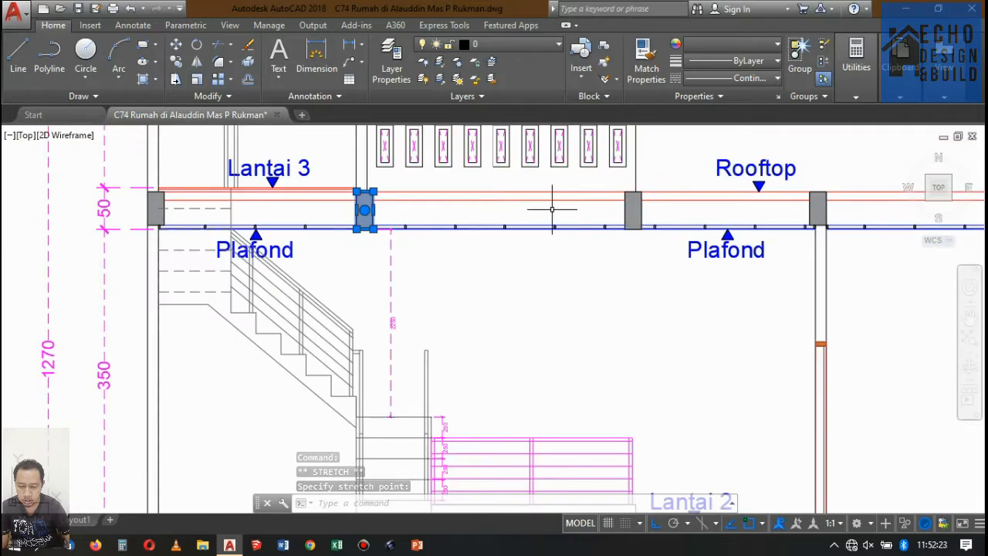
key("Escape")
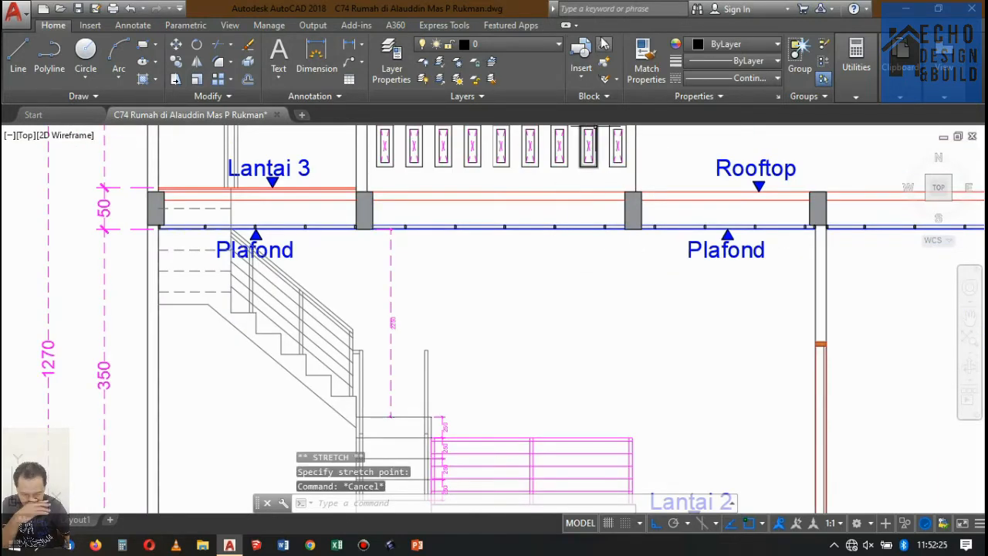
Step: Dimension the height of the beam below the end of the rooftop parapet openings in section B-B
left_click(346, 48)
scroll(642, 164, "up", 4)
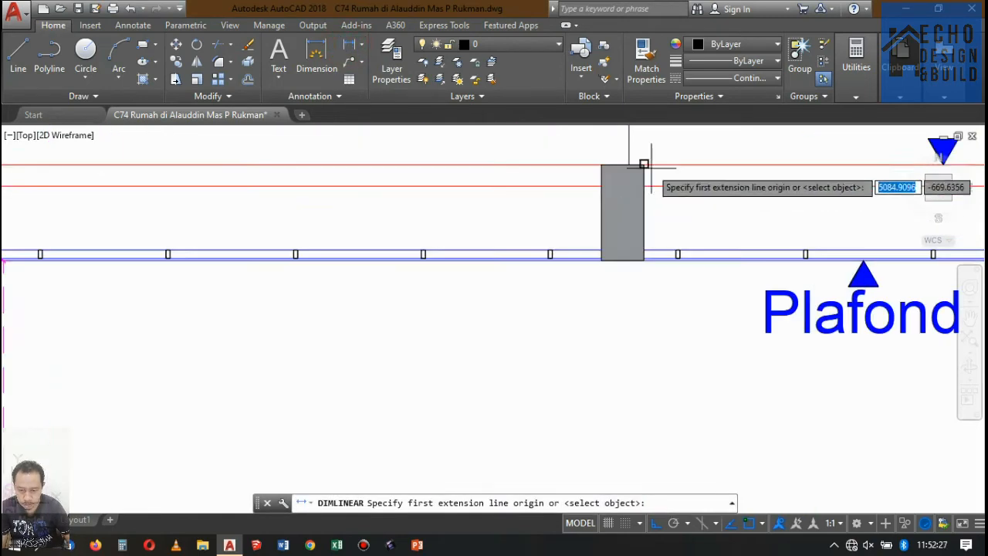
left_click(644, 163)
left_click(644, 260)
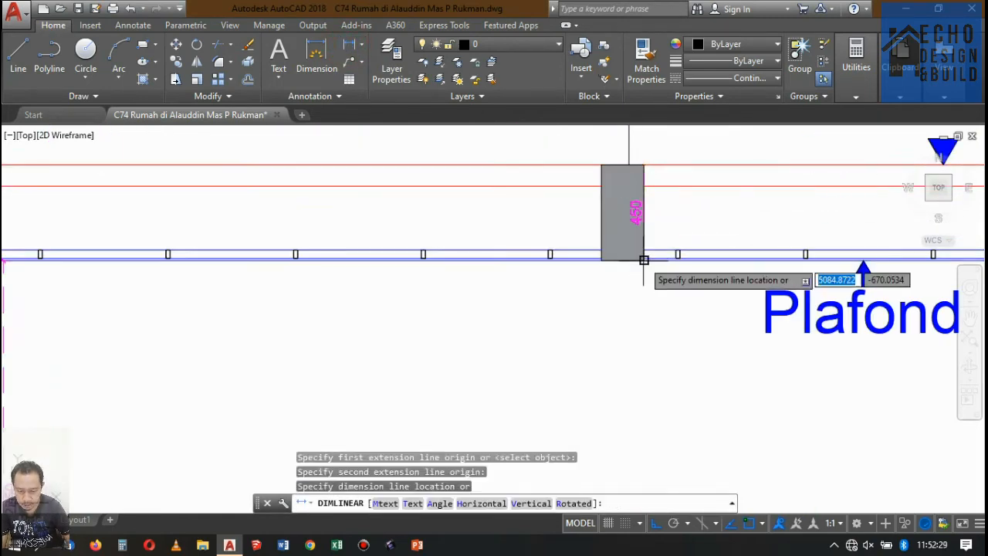
scroll(652, 224, "up", 3)
left_click(653, 210)
scroll(618, 231, "down", 4)
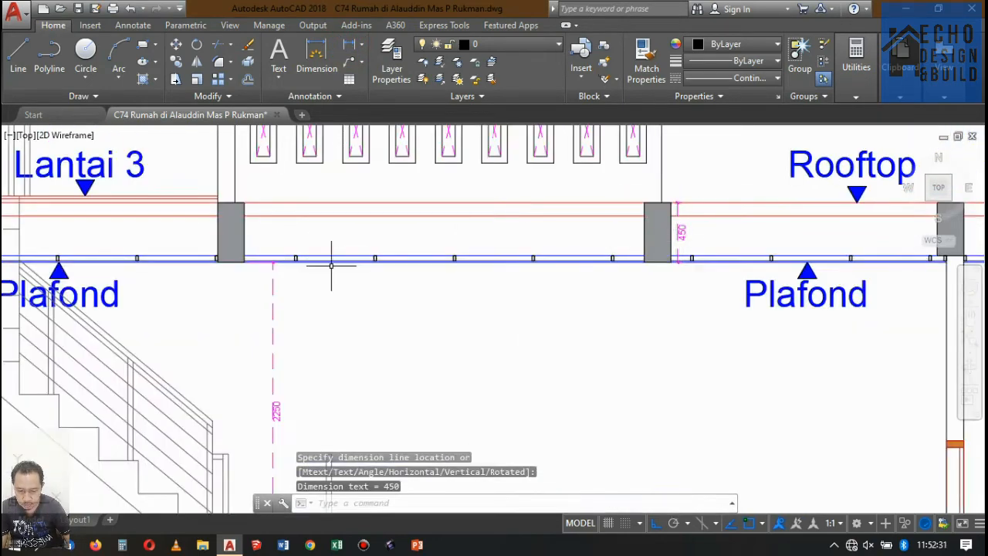
Step: Examine the beam depths, ceiling and stair clearance at Lantai 3/Rooftop level against the rest of section B-B
scroll(553, 263, "down", 4)
scroll(394, 227, "up", 4)
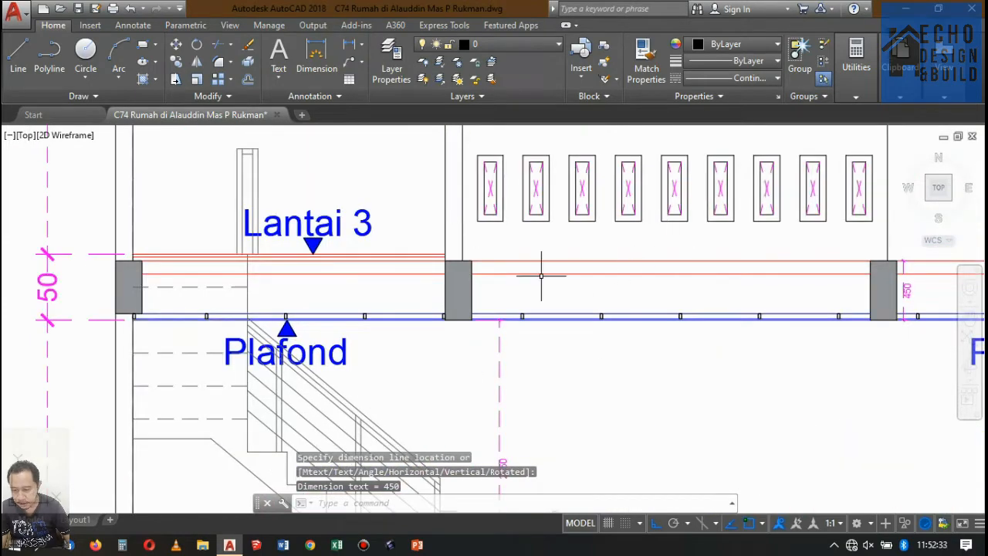
scroll(542, 275, "down", 3)
scroll(489, 269, "up", 3)
scroll(490, 270, "down", 4)
scroll(548, 265, "up", 3)
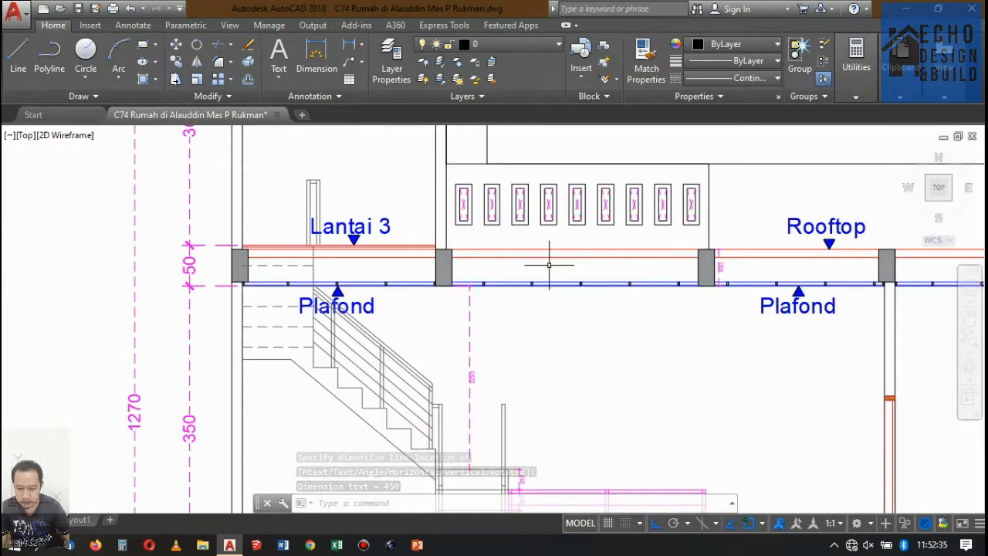
scroll(549, 265, "down", 3)
scroll(555, 261, "up", 3)
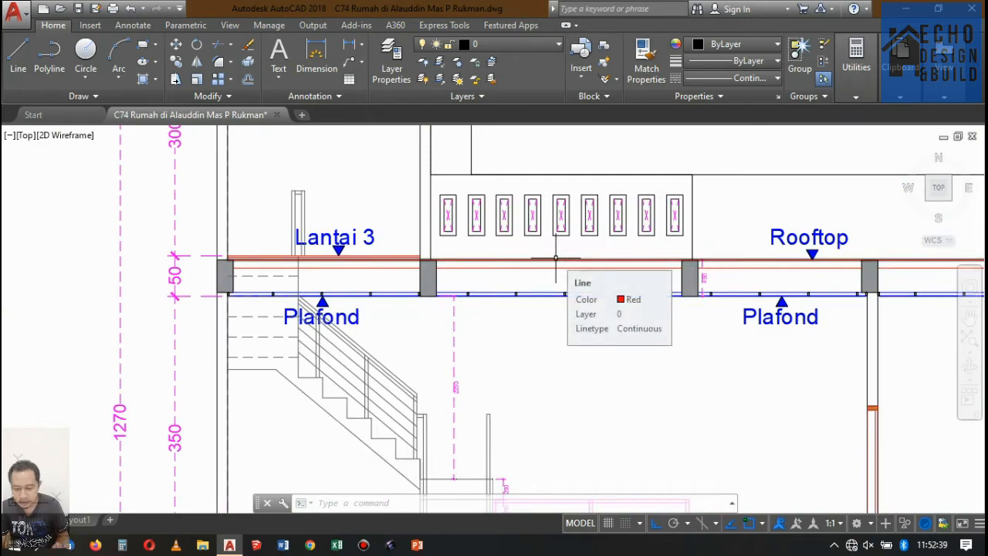
scroll(674, 282, "down", 3)
scroll(648, 274, "up", 3)
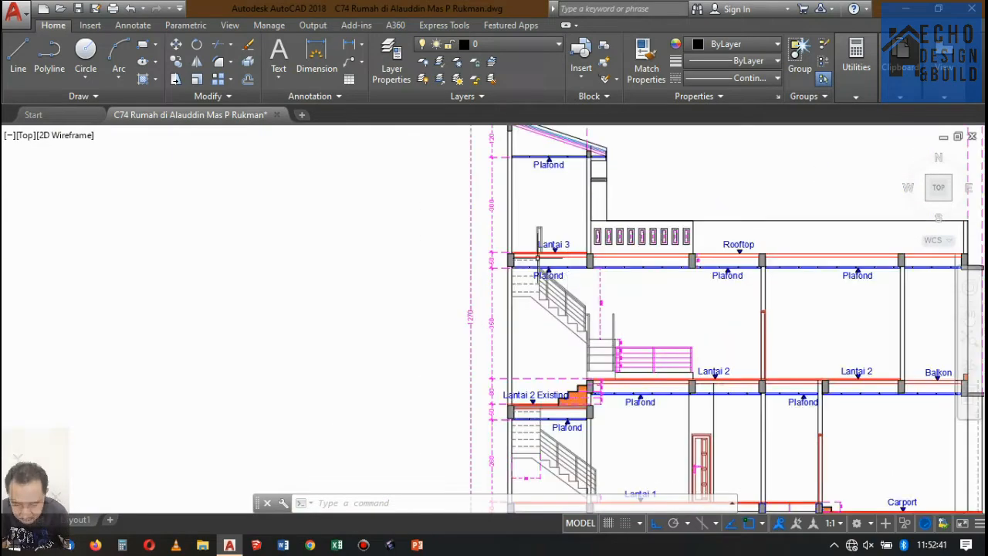
scroll(628, 262, "down", 3)
scroll(623, 264, "up", 2)
scroll(392, 260, "up", 4)
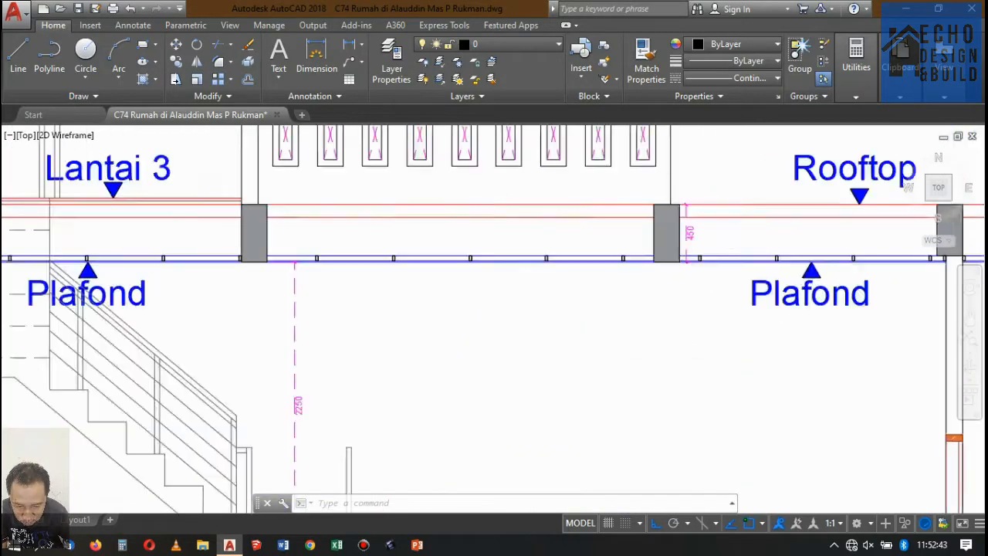
scroll(540, 231, "down", 5)
scroll(557, 207, "up", 3)
scroll(558, 207, "down", 5)
scroll(563, 224, "up", 4)
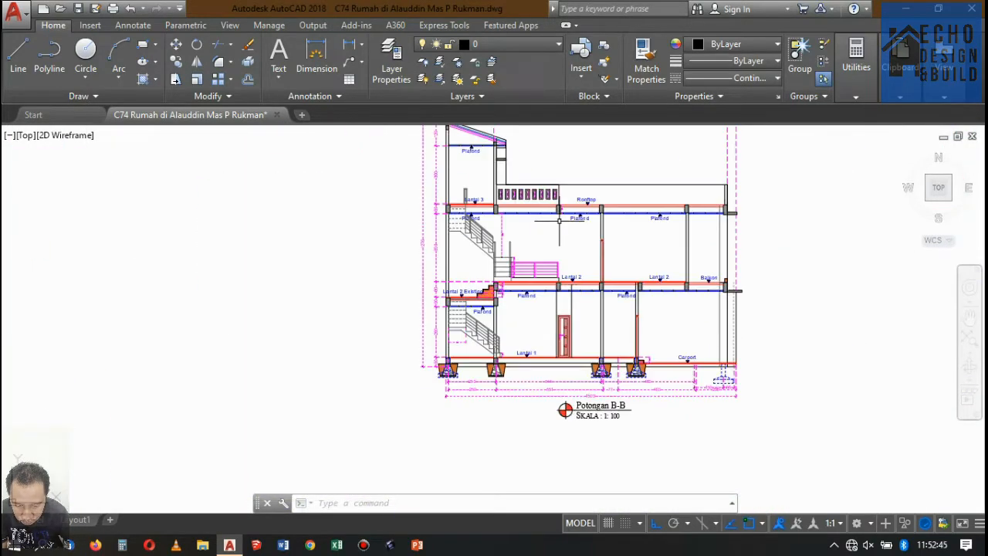
scroll(567, 239, "down", 4)
scroll(572, 251, "up", 4)
scroll(572, 251, "up", 2)
scroll(541, 270, "down", 5)
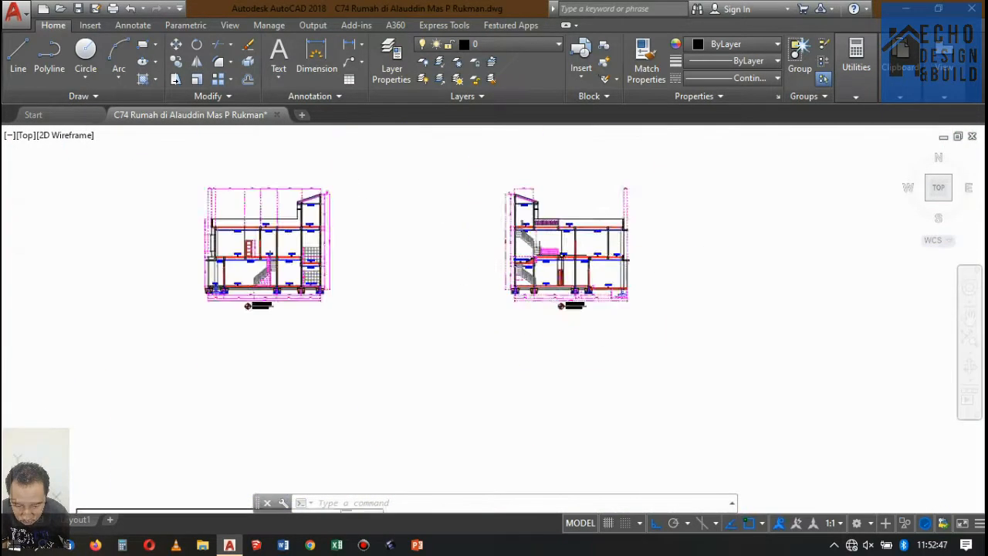
Step: Look over the stair and void areas in the Lantai 1 and Lantai 2 floor plans
scroll(529, 289, "up", 1)
scroll(529, 289, "down", 2)
scroll(540, 170, "up", 5)
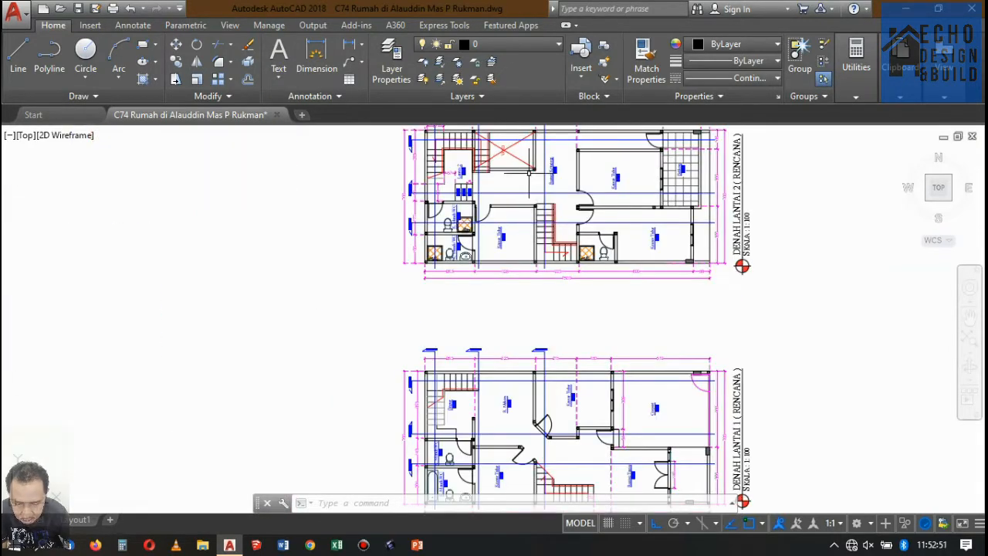
scroll(529, 173, "up", 5)
scroll(565, 304, "down", 7)
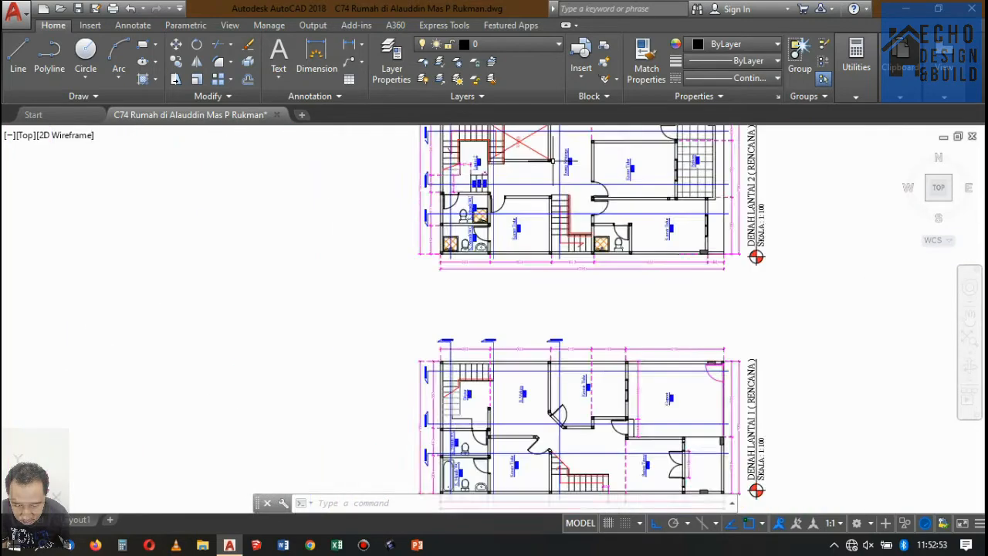
scroll(558, 153, "up", 3)
scroll(541, 208, "down", 4)
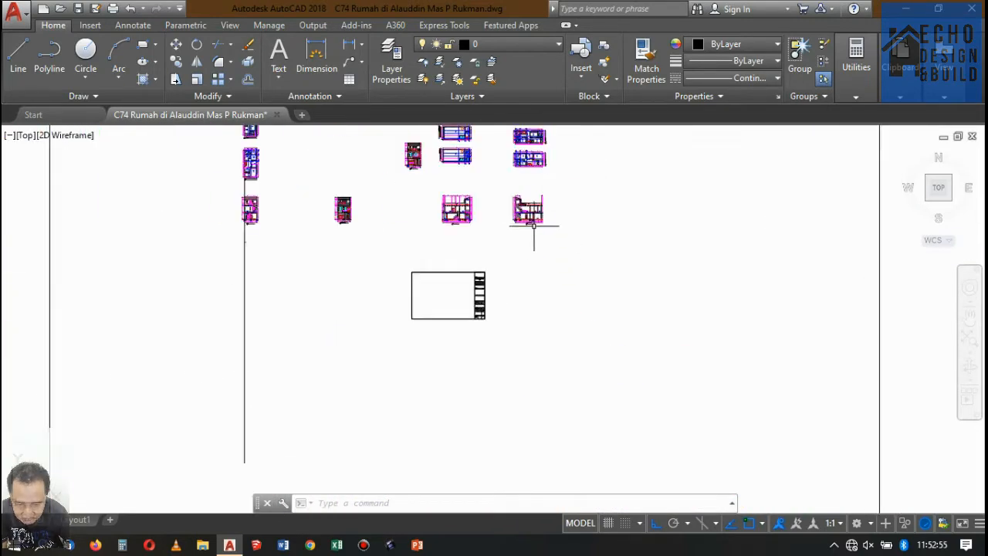
Step: Review section B-B from the foundations up to the roof for unfinished parts
scroll(541, 220, "up", 6)
scroll(575, 209, "down", 2)
scroll(577, 210, "up", 6)
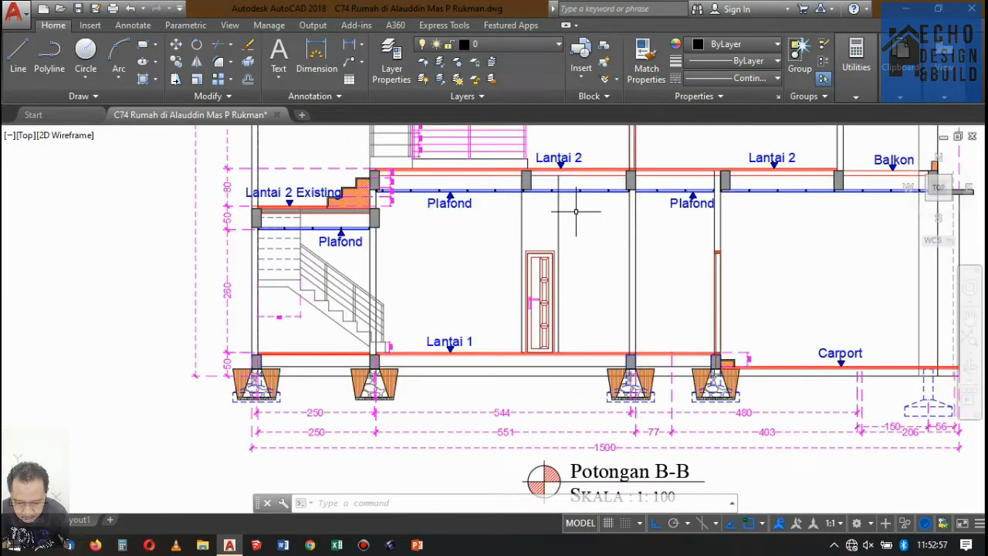
scroll(578, 212, "down", 5)
scroll(586, 210, "up", 2)
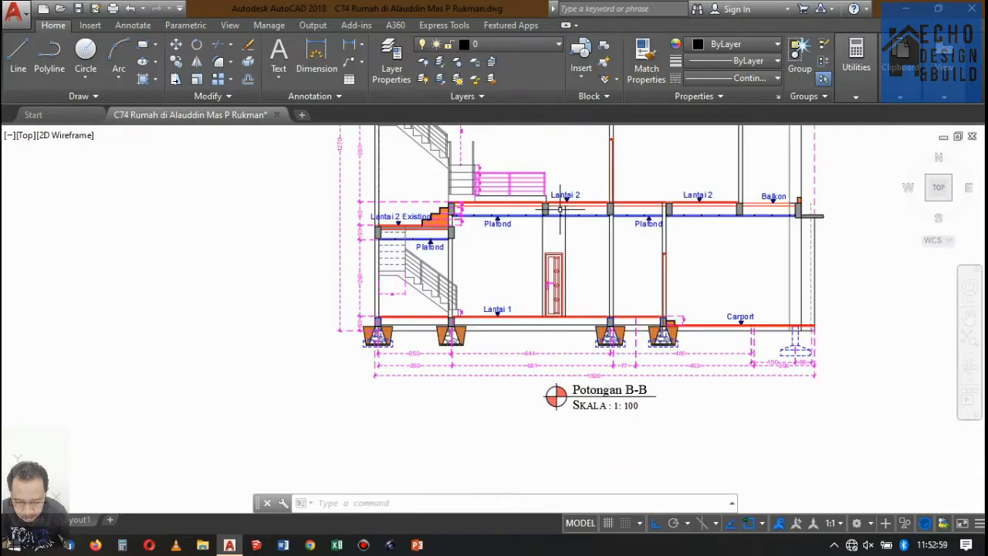
scroll(562, 208, "down", 2)
scroll(523, 208, "up", 3)
scroll(533, 234, "down", 4)
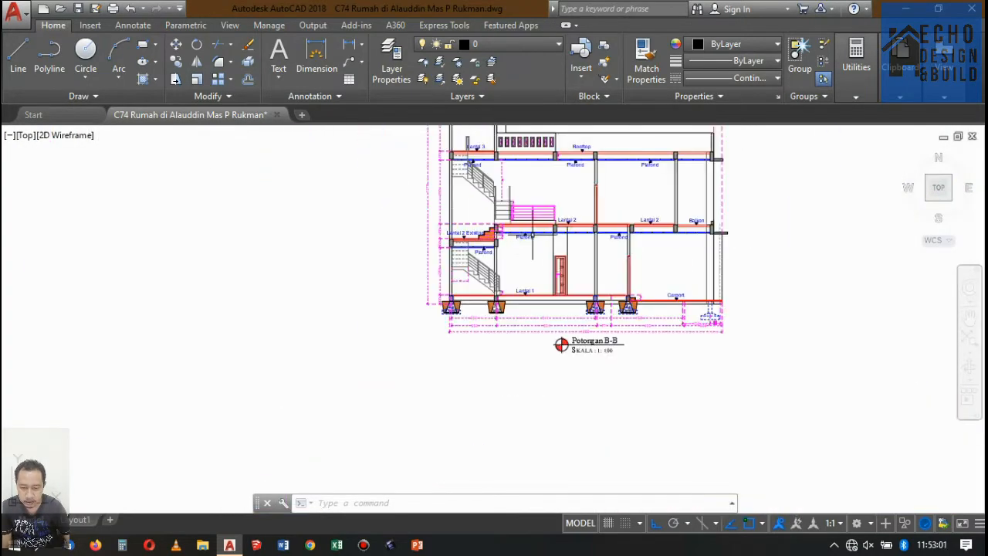
scroll(582, 284, "up", 4)
scroll(582, 284, "down", 6)
scroll(586, 262, "up", 4)
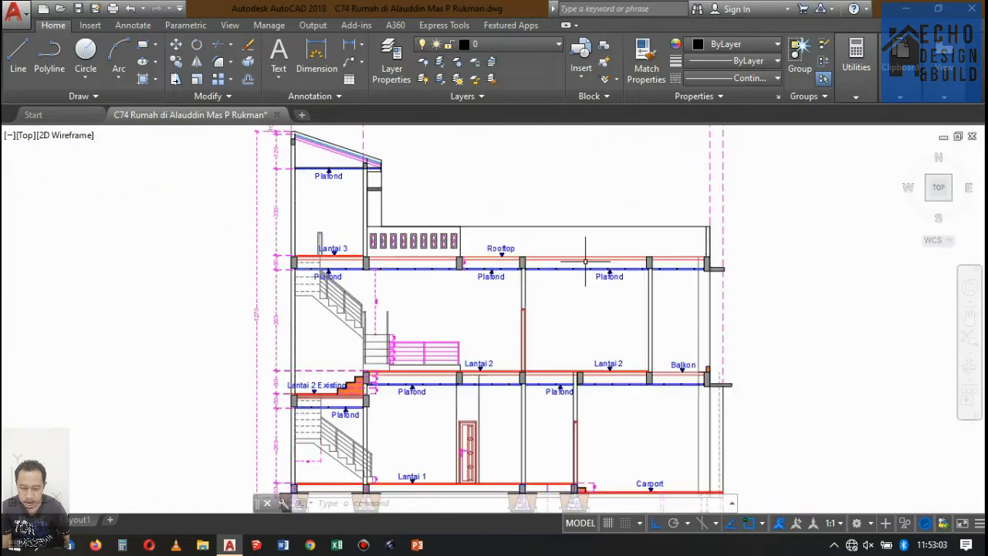
scroll(582, 253, "down", 4)
scroll(535, 218, "up", 4)
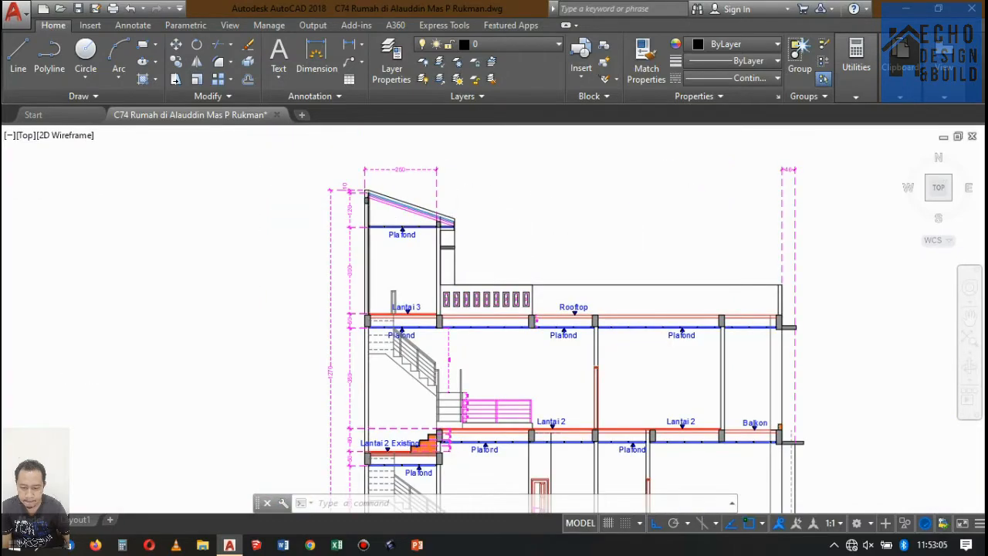
scroll(548, 270, "down", 4)
scroll(548, 271, "up", 4)
scroll(569, 270, "down", 4)
scroll(748, 325, "up", 4)
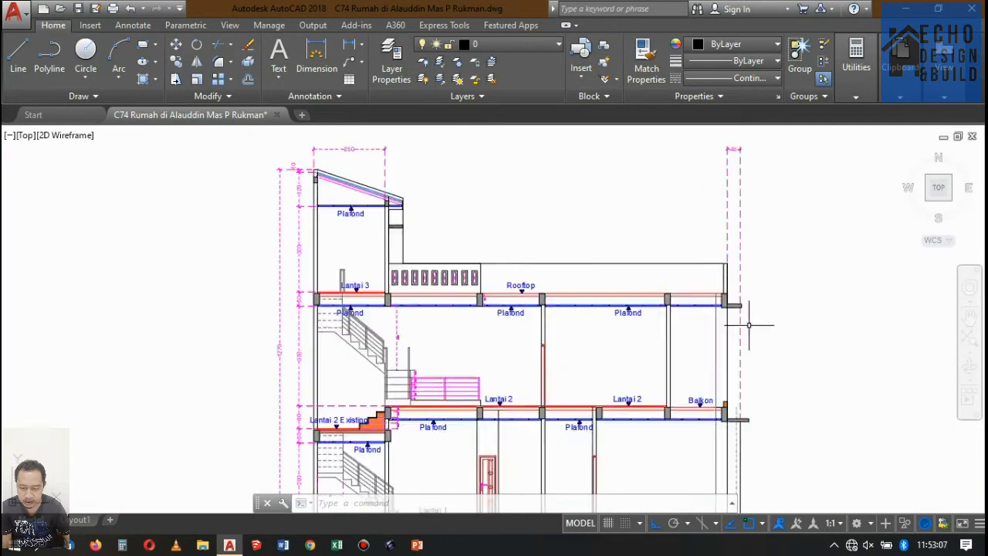
scroll(748, 325, "down", 4)
scroll(745, 325, "up", 4)
scroll(737, 297, "down", 4)
scroll(638, 255, "up", 6)
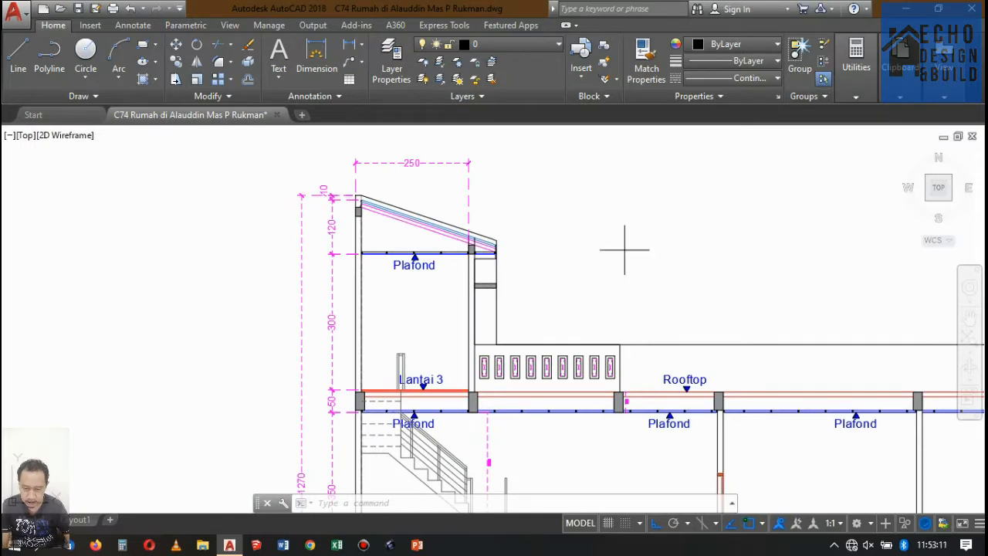
Step: Hatch the cut walls on both sides of Lantai 3 and the short wall piece under the roof peak with ANSI31
type("h")
key("Return")
scroll(363, 205, "up", 10)
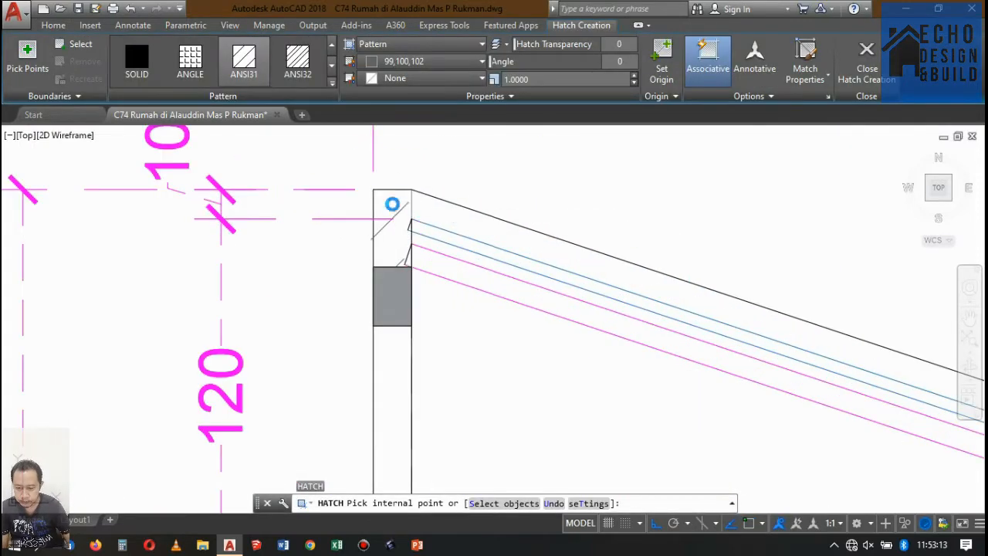
scroll(393, 206, "down", 8)
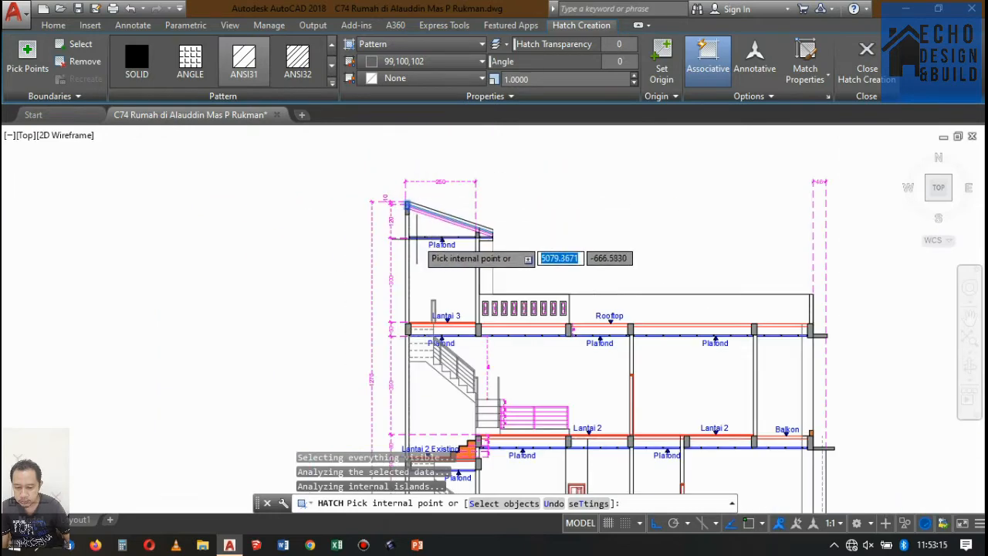
scroll(401, 238, "up", 4)
scroll(390, 226, "down", 4)
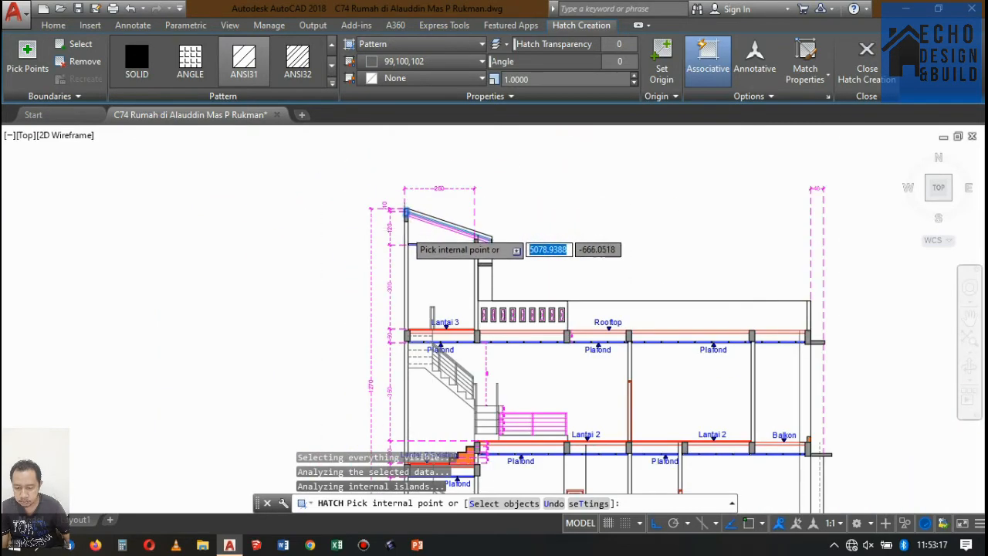
scroll(406, 236, "up", 2)
scroll(494, 232, "down", 5)
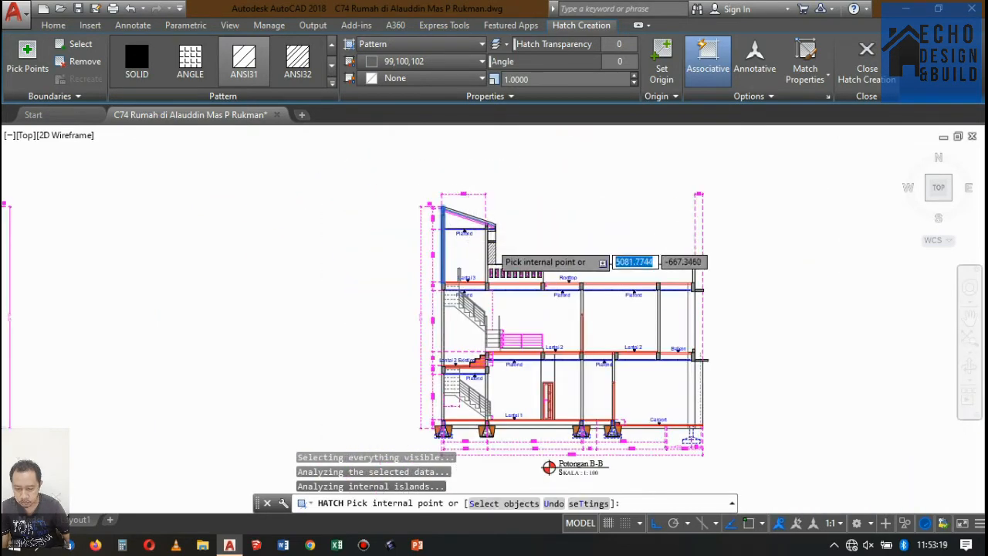
scroll(491, 232, "up", 4)
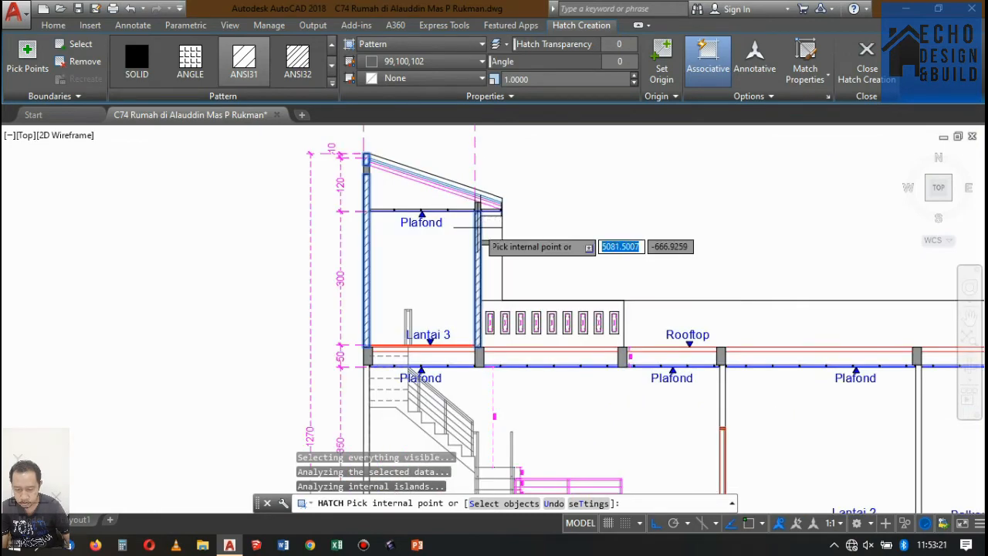
Step: Hatch the cut walls between Lantai 2 and the rooftop: outer stair wall, wall above the door, and wall beside the balcony
scroll(484, 235, "down", 4)
scroll(452, 290, "up", 4)
scroll(448, 274, "down", 4)
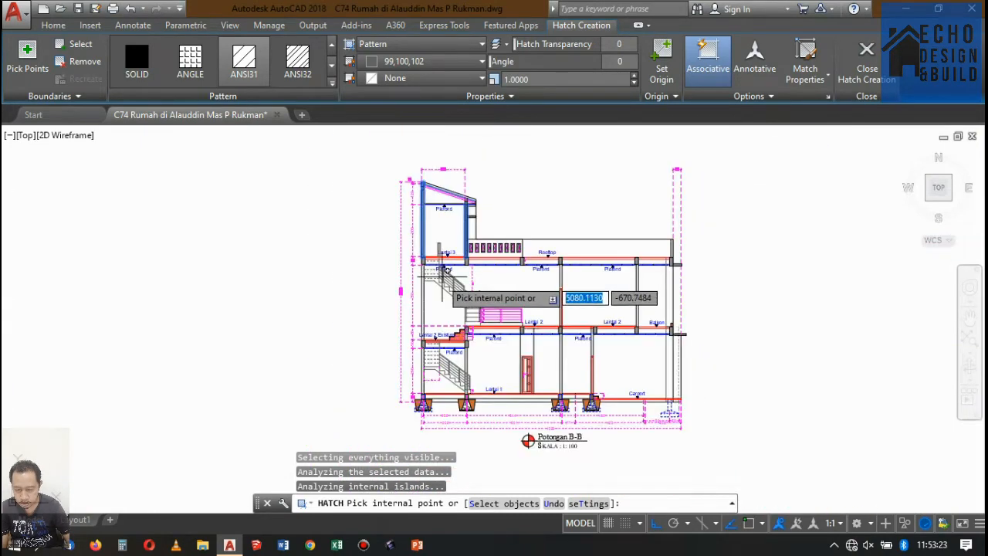
scroll(436, 279, "up", 2)
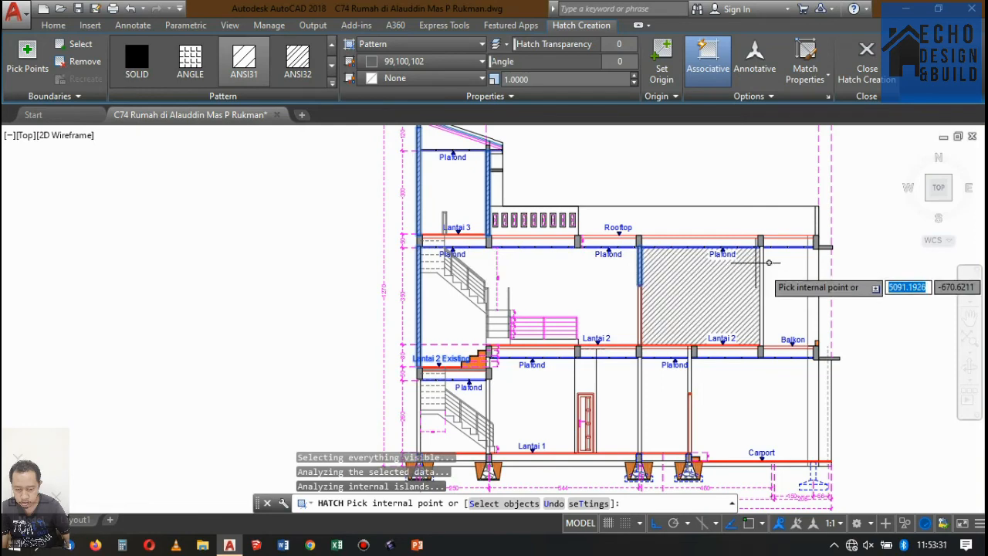
scroll(766, 264, "up", 2)
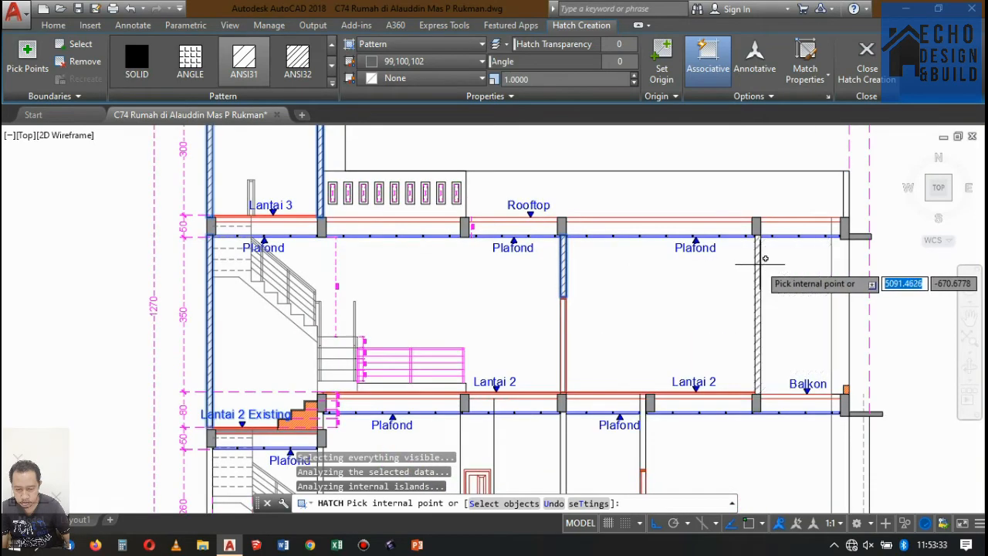
scroll(763, 266, "down", 5)
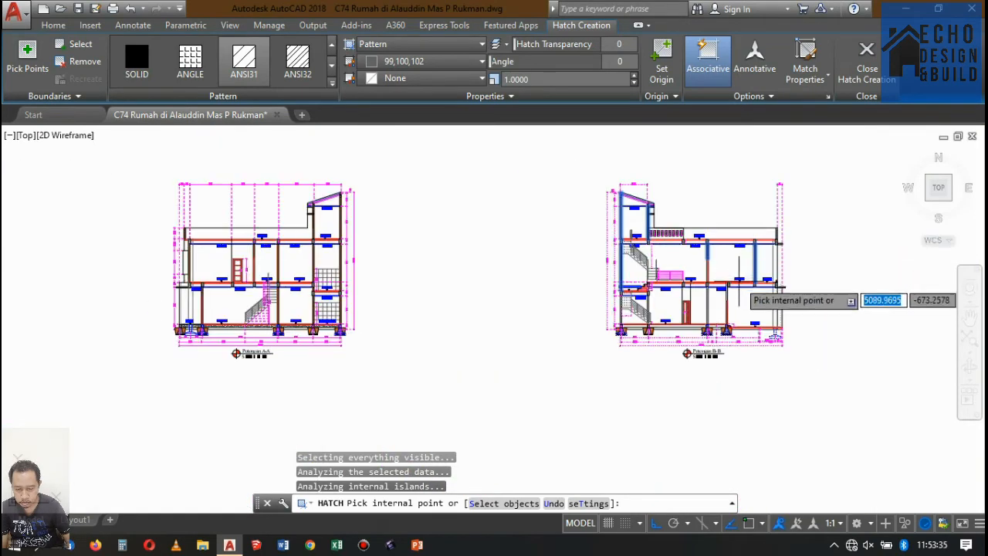
scroll(787, 296, "up", 2)
scroll(787, 297, "up", 5)
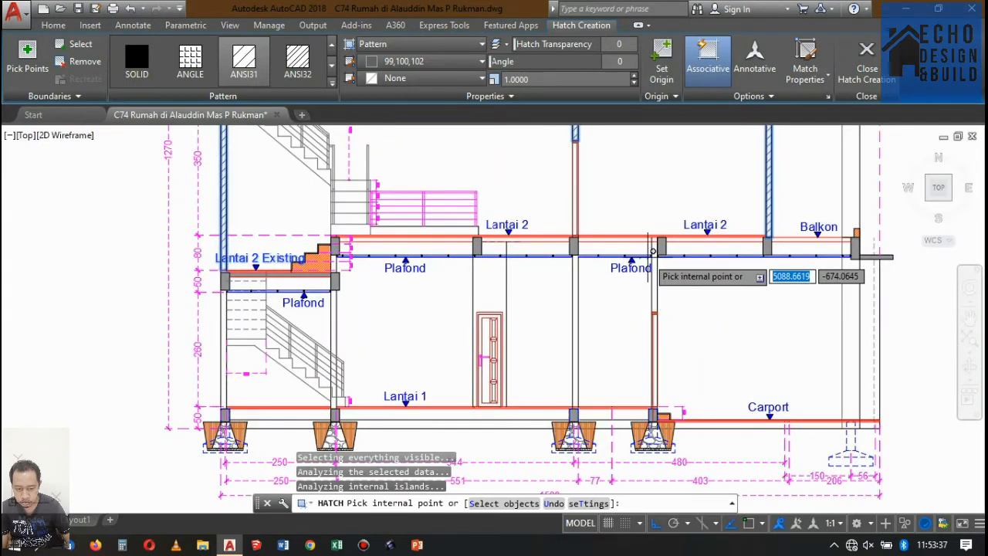
scroll(660, 255, "down", 2)
scroll(660, 232, "up", 4)
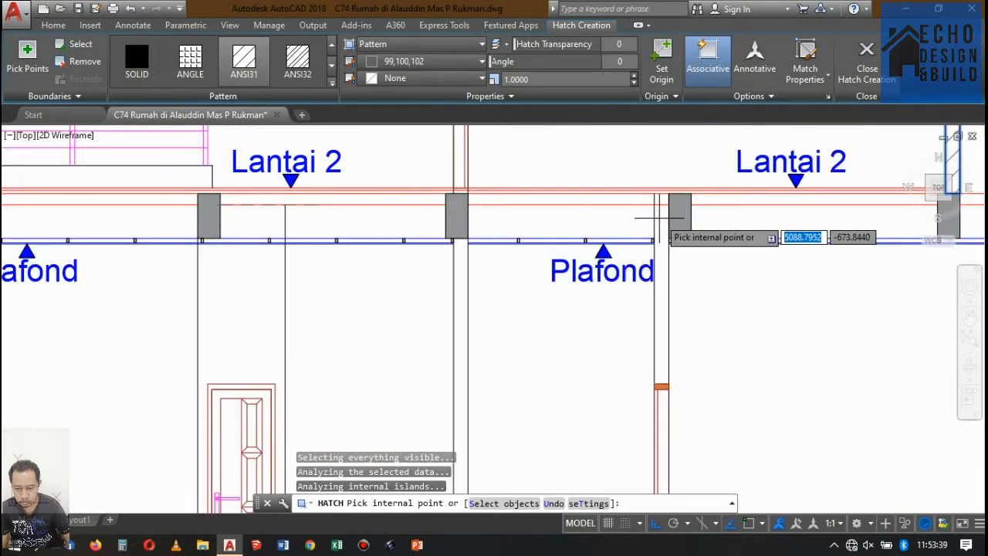
scroll(656, 217, "down", 4)
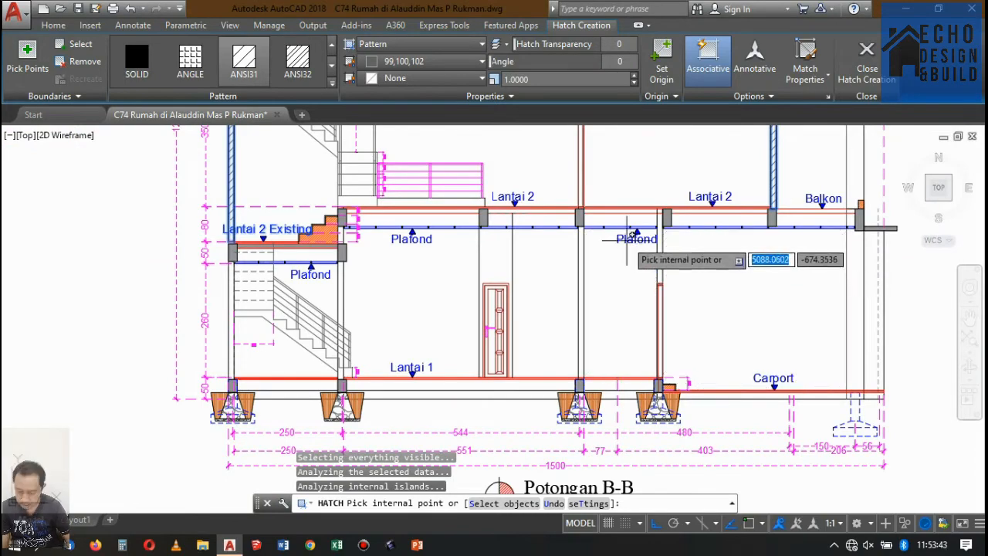
key("Escape")
Step: Compare the Lantai 2 beam and wall positions in sections A-A and B-B, and locate the matching floor plans
scroll(625, 254, "down", 3)
scroll(618, 262, "up", 5)
scroll(613, 270, "down", 4)
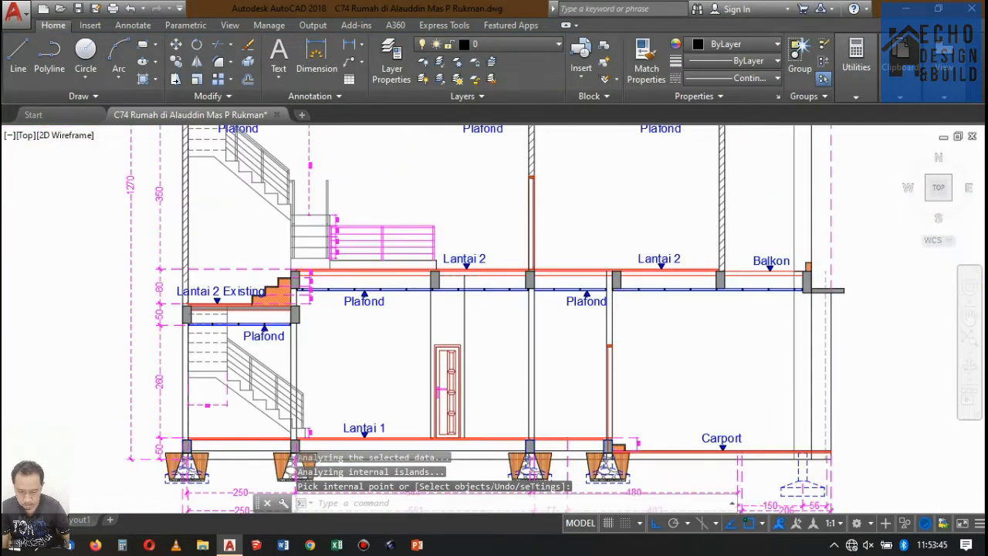
scroll(606, 286, "up", 3)
scroll(609, 287, "up", 5)
scroll(654, 285, "down", 8)
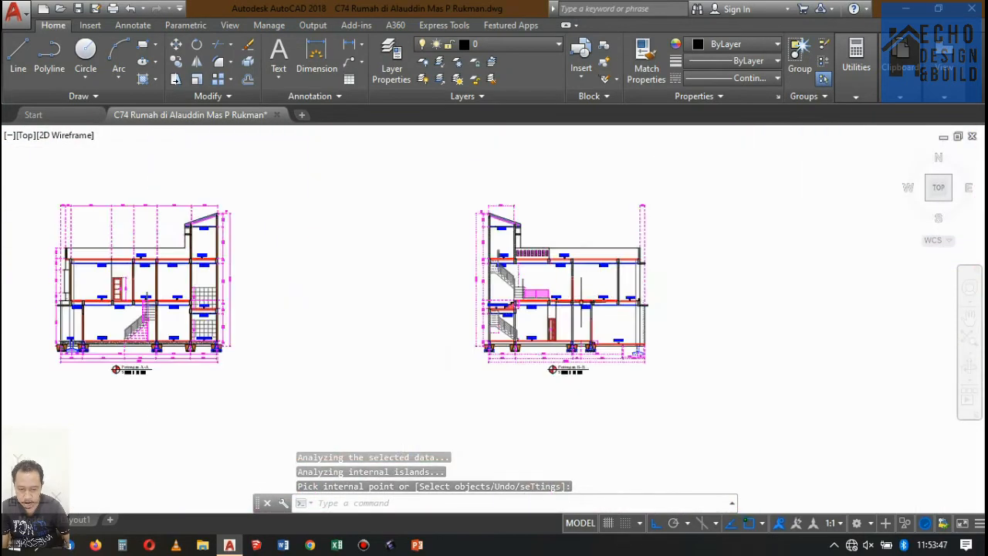
scroll(587, 285, "up", 6)
scroll(584, 287, "down", 3)
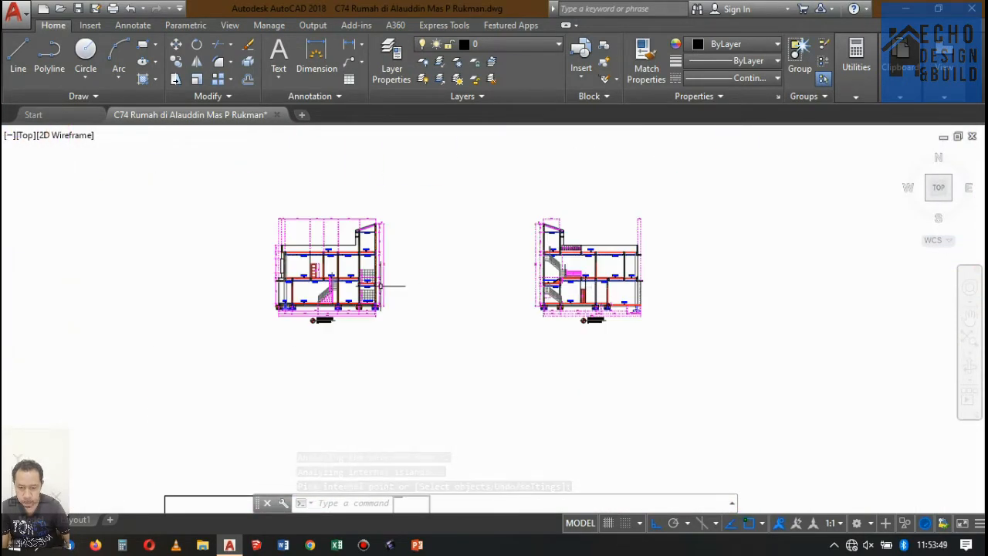
scroll(404, 287, "up", 7)
scroll(283, 262, "down", 4)
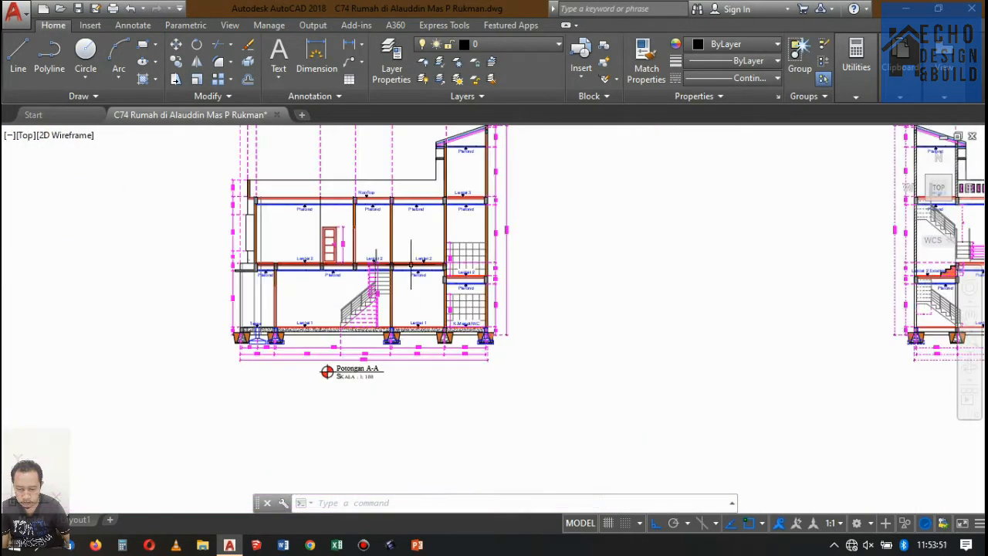
scroll(411, 286, "up", 5)
scroll(416, 286, "down", 7)
scroll(423, 286, "down", 3)
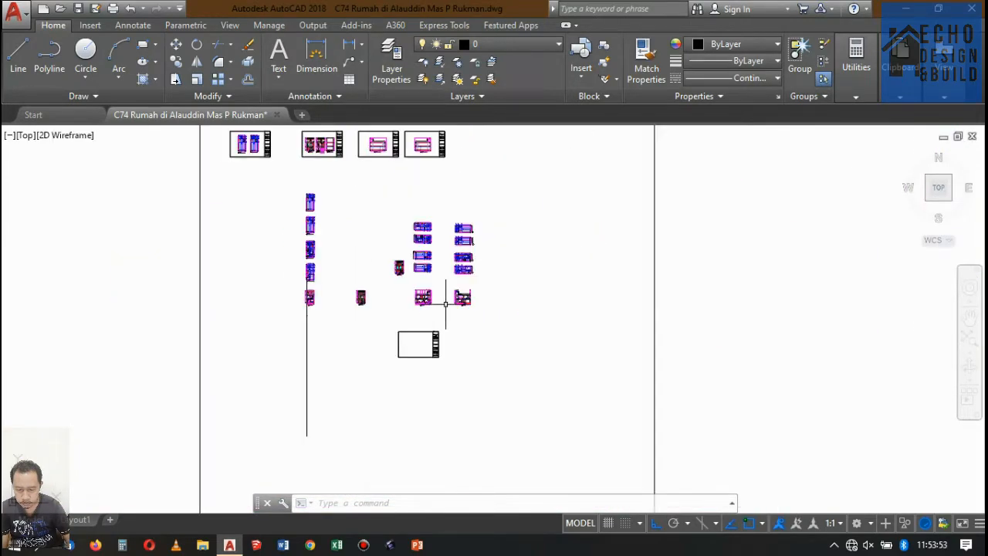
scroll(463, 287, "up", 6)
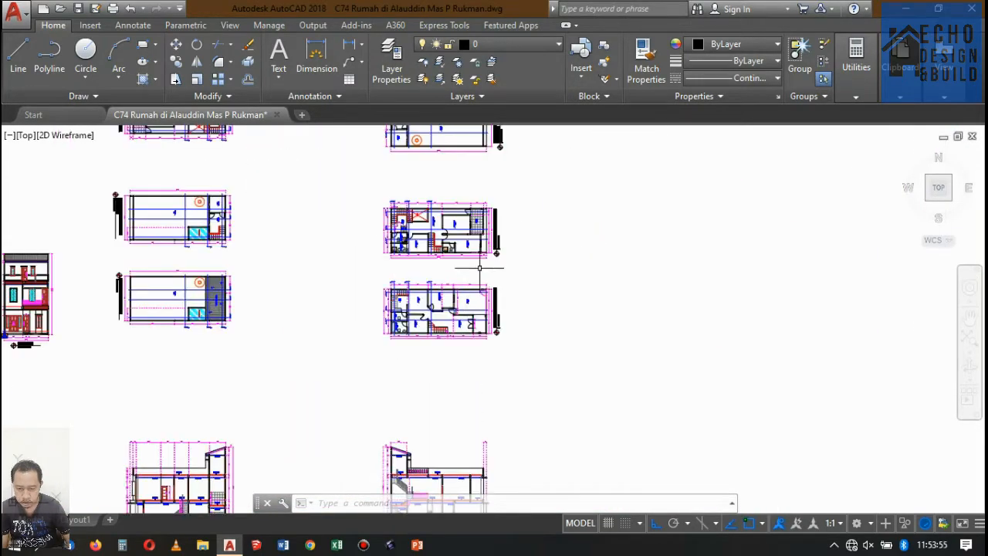
Step: Draw a vertical reference line from the carport-side wall in the Lantai 1 plan down through section B-B
type("l")
key("Return")
scroll(455, 247, "up", 4)
scroll(520, 251, "down", 3)
scroll(541, 363, "up", 5)
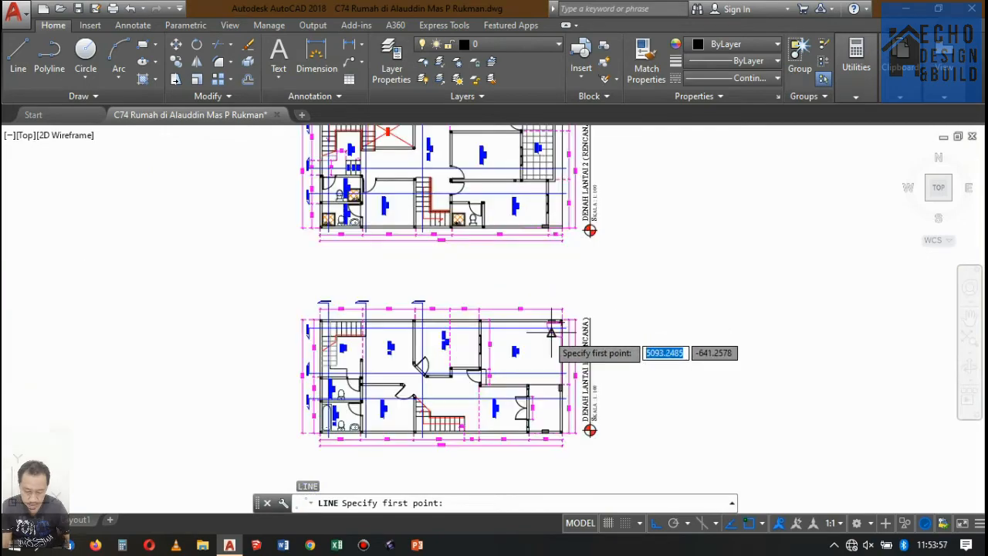
scroll(528, 384, "up", 4)
scroll(569, 389, "down", 4)
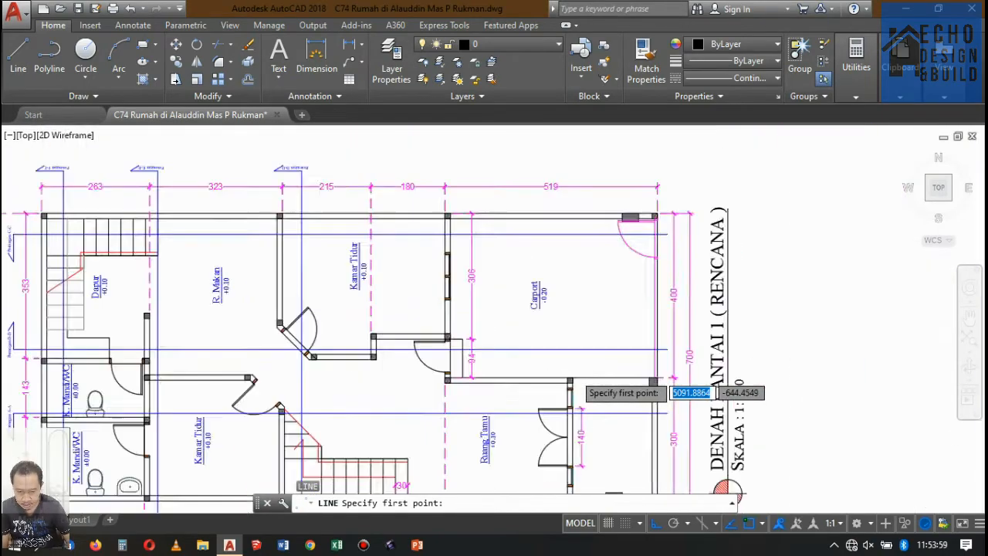
scroll(569, 389, "up", 4)
scroll(571, 309, "down", 3)
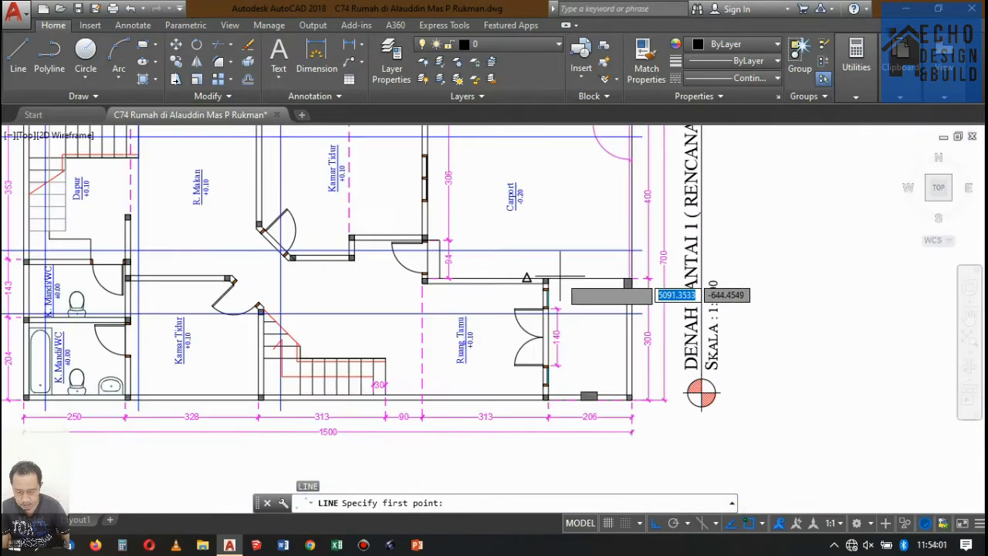
scroll(533, 255, "down", 7)
scroll(517, 436, "up", 4)
scroll(511, 415, "up", 2)
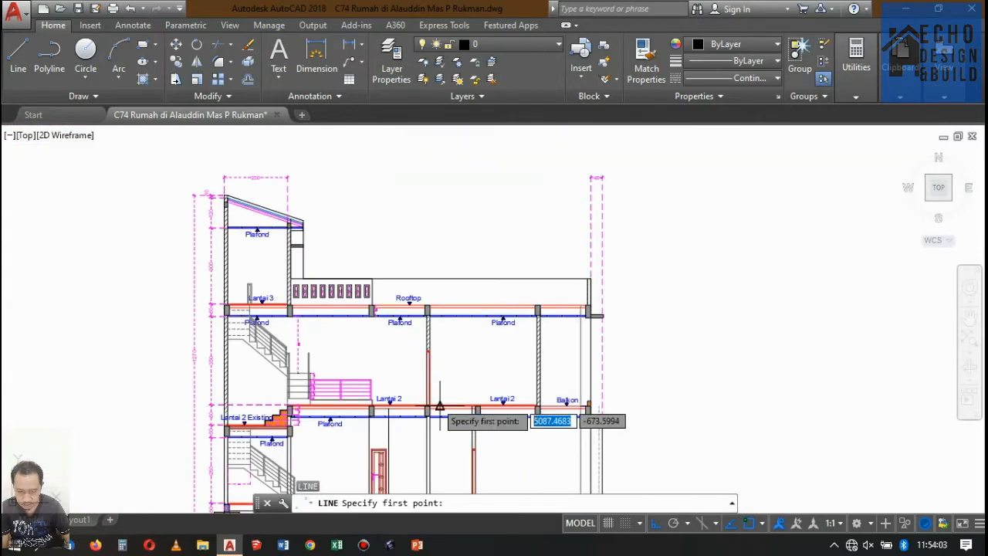
scroll(498, 397, "down", 8)
scroll(490, 309, "up", 4)
scroll(482, 378, "up", 4)
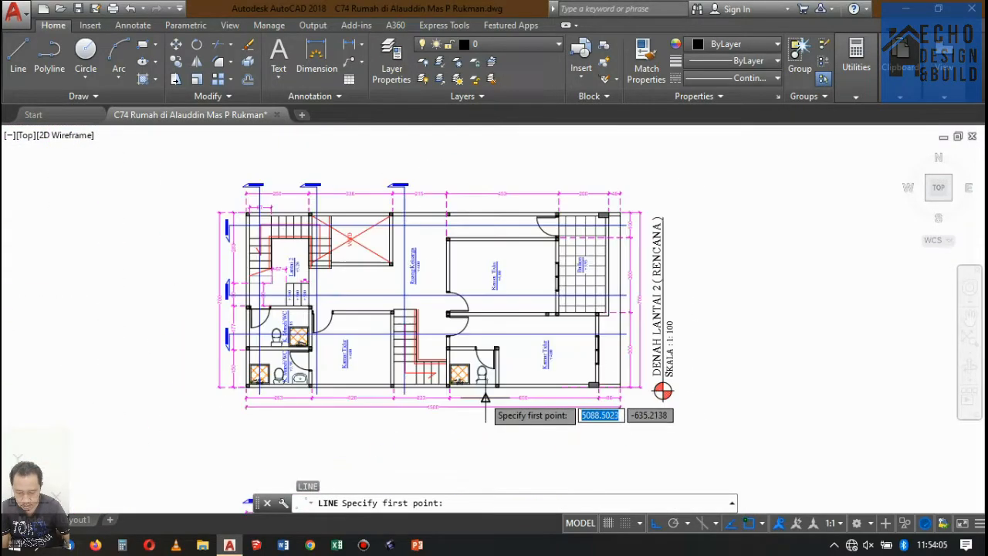
scroll(529, 283, "down", 5)
scroll(512, 320, "up", 6)
scroll(546, 293, "up", 5)
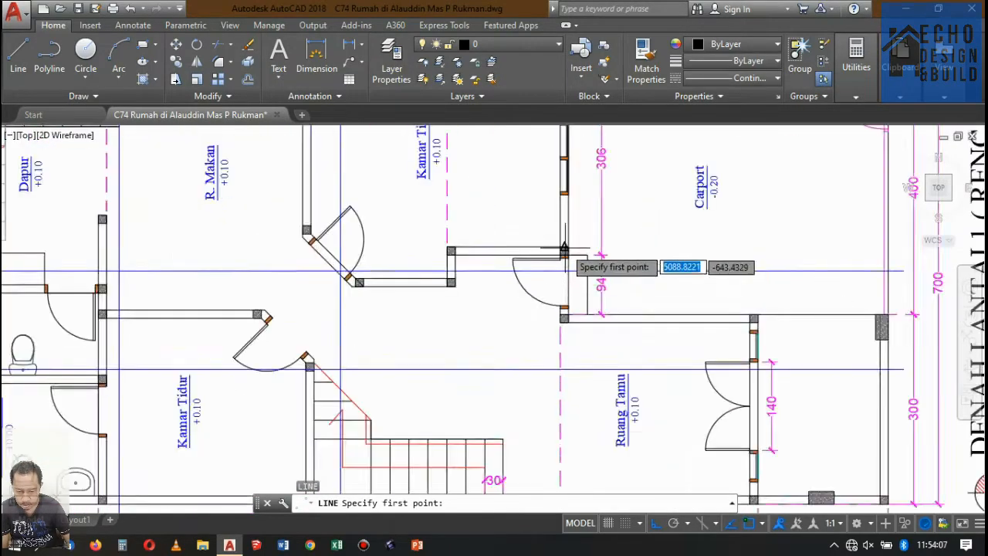
left_click(577, 275)
scroll(569, 208, "down", 8)
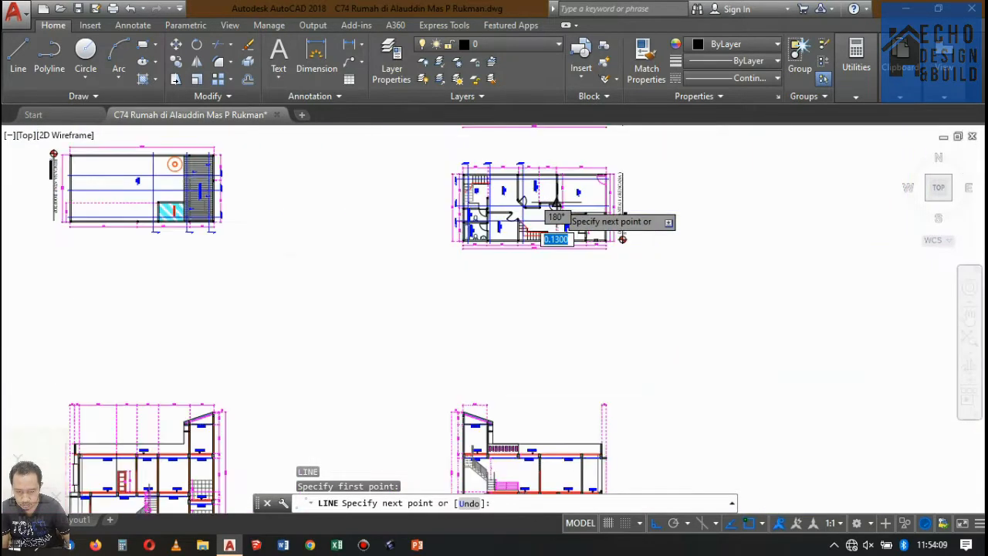
left_click(560, 390)
key("Return")
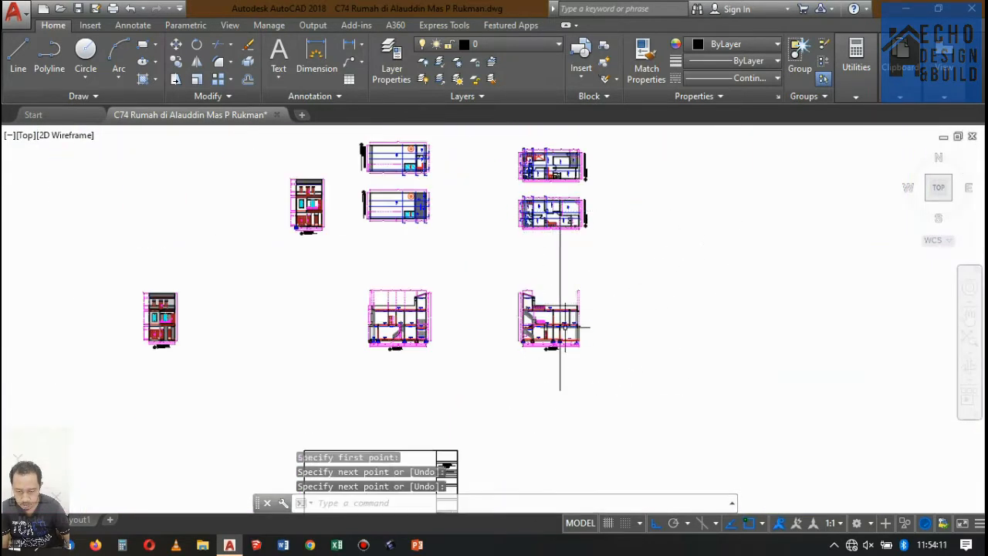
Step: Examine the wall positions in the Lantai 2 plan against those in the Lantai 1 plan near the carport
mouse_move(560, 327)
middle_mouse_down()
mouse_move(553, 379)
mouse_move(564, 441)
middle_mouse_up()
scroll(545, 264, "up", 2)
scroll(546, 264, "down", 2)
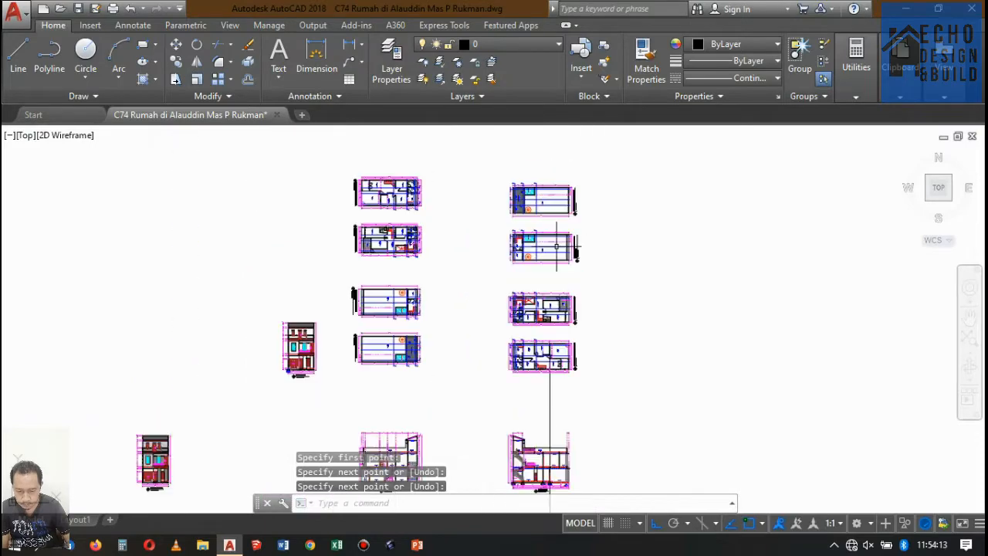
scroll(549, 293, "up", 4)
scroll(554, 324, "down", 4)
scroll(560, 342, "up", 3)
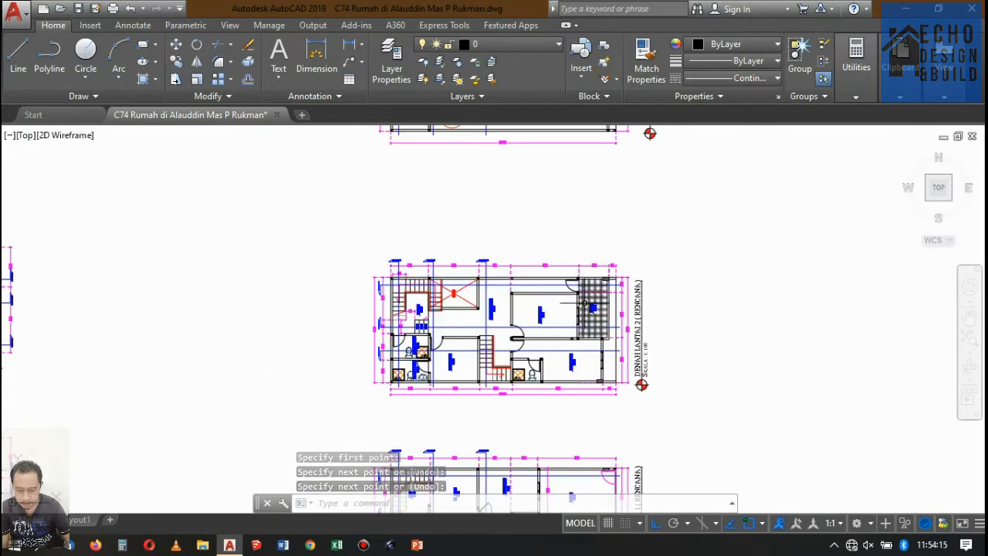
scroll(577, 289, "down", 2)
scroll(555, 311, "up", 3)
scroll(538, 259, "down", 3)
scroll(536, 279, "up", 3)
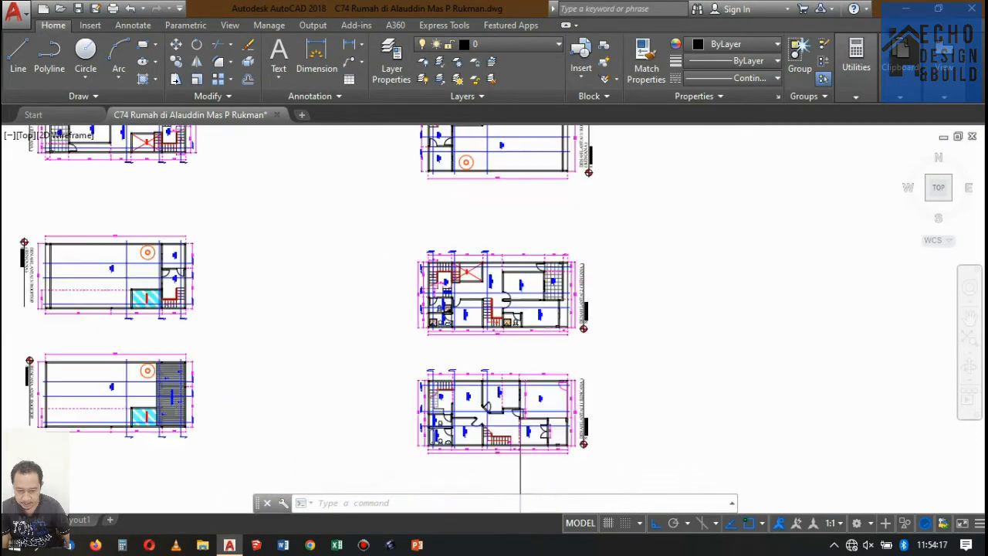
scroll(525, 278, "down", 2)
scroll(522, 421, "up", 2)
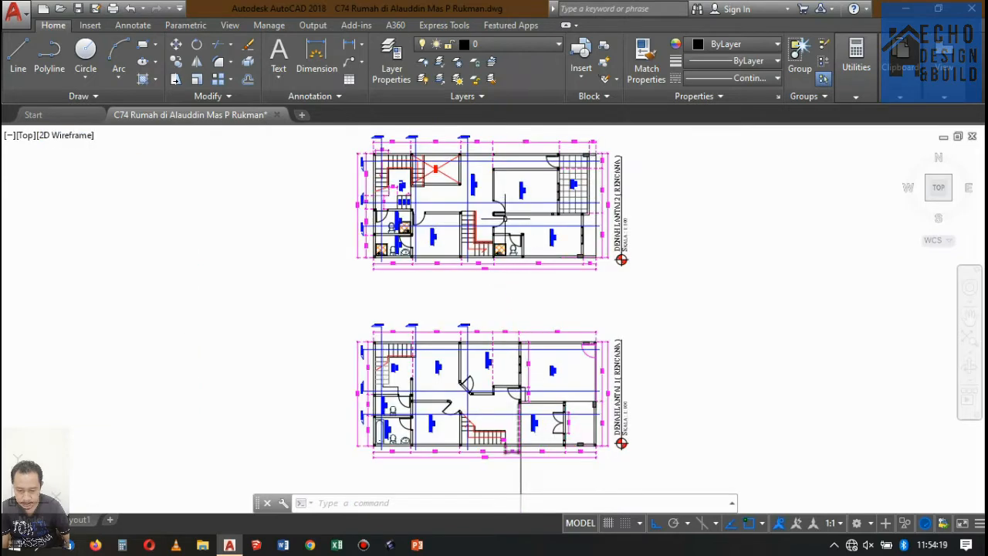
scroll(518, 232, "down", 3)
Step: Move the Lantai 2 beam at the carport wall in section B-B so its outer edge aligns with the wall's carport-side face
scroll(516, 340, "up", 8)
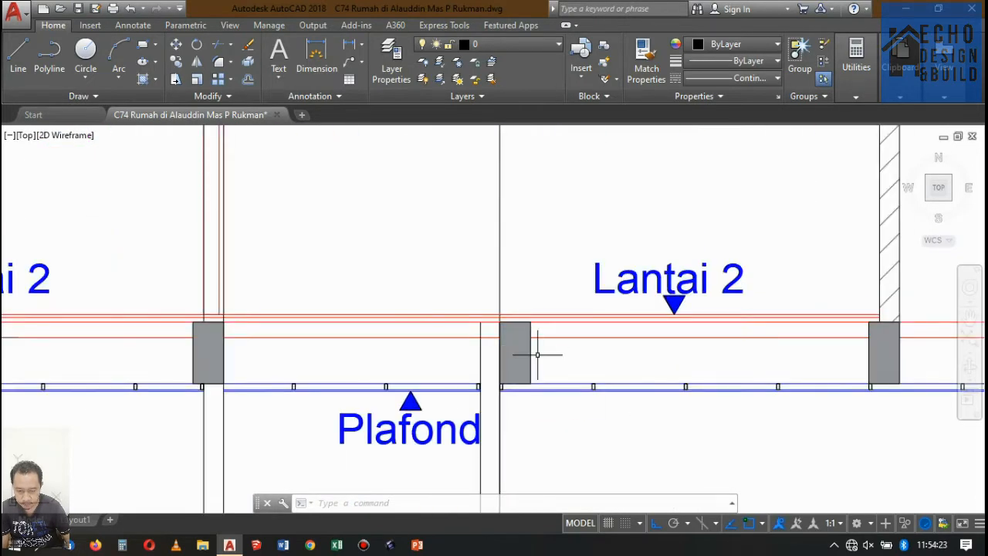
left_click(546, 307)
type("m")
key("Return")
scroll(533, 320, "up", 3)
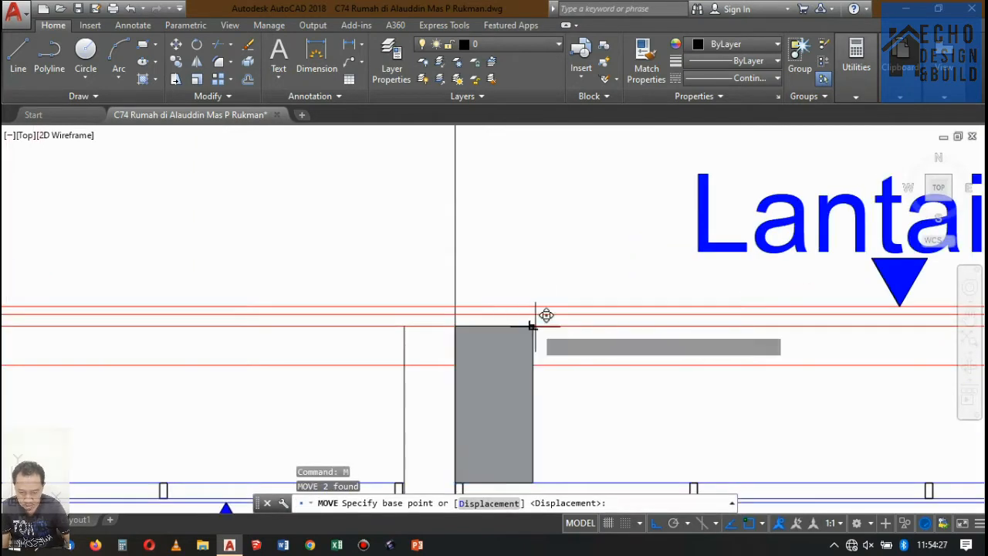
left_click(533, 325)
scroll(508, 282, "down", 4)
Step: Delete the vertical reference line running through section B-B
scroll(507, 281, "down", 6)
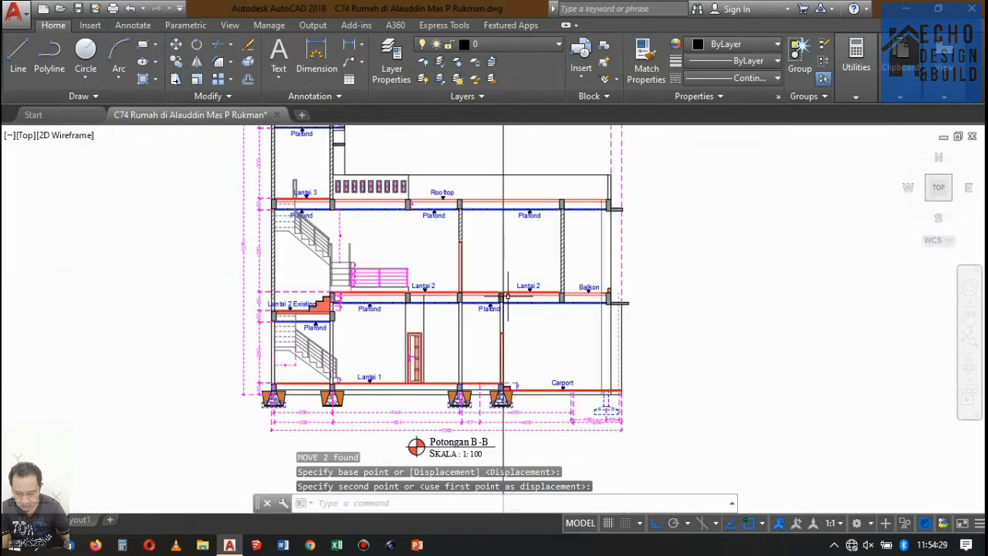
left_click(504, 378)
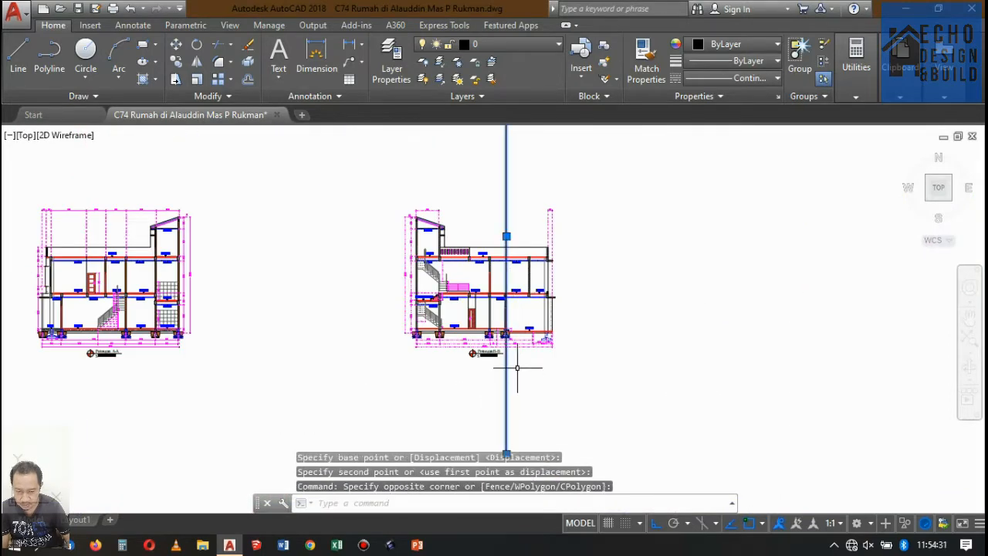
key("Delete")
scroll(517, 363, "up", 10)
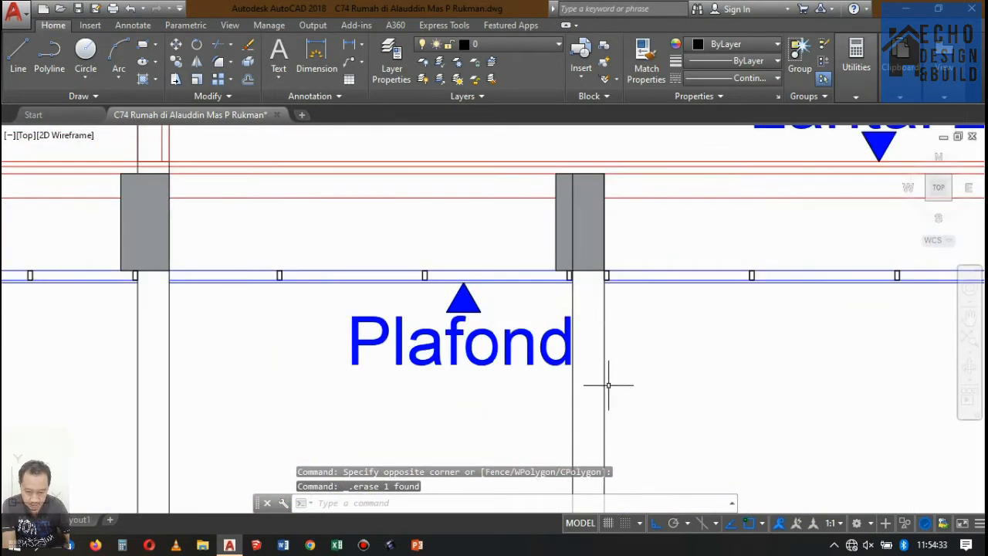
Step: Send the two wall lines running through the Lantai 2 beam in section B-B behind the beam's grey fill
left_click(608, 385)
left_click(574, 396)
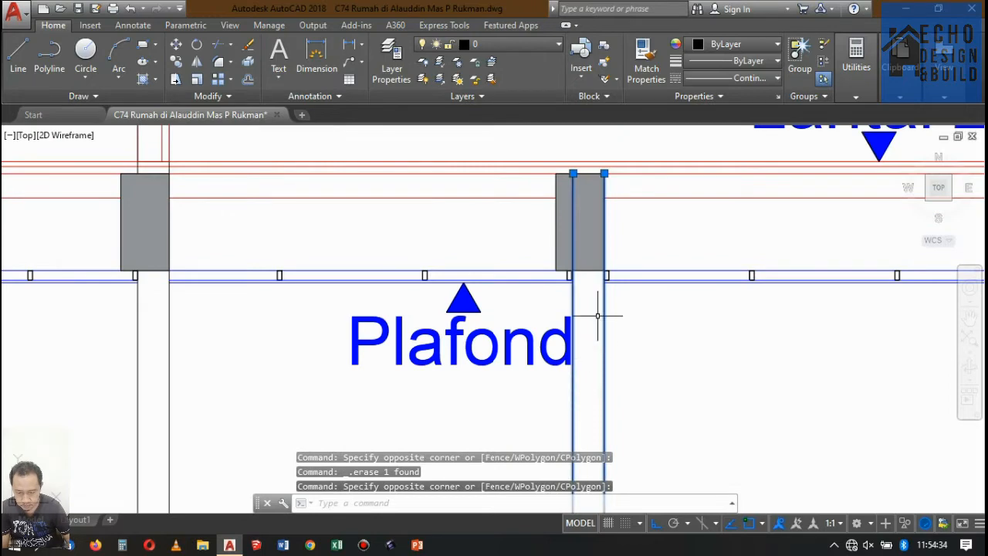
right_click(572, 377)
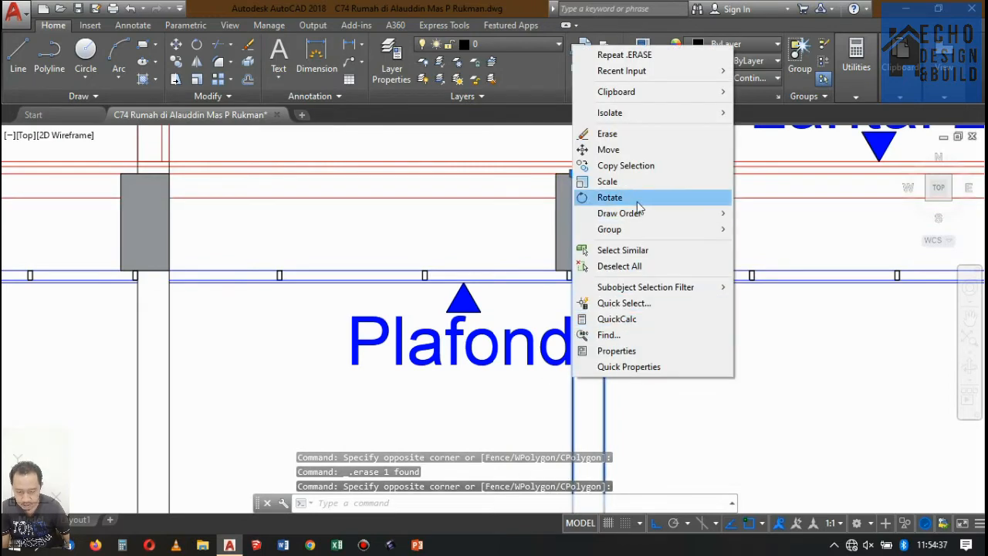
mouse_move(640, 214)
left_click(803, 229)
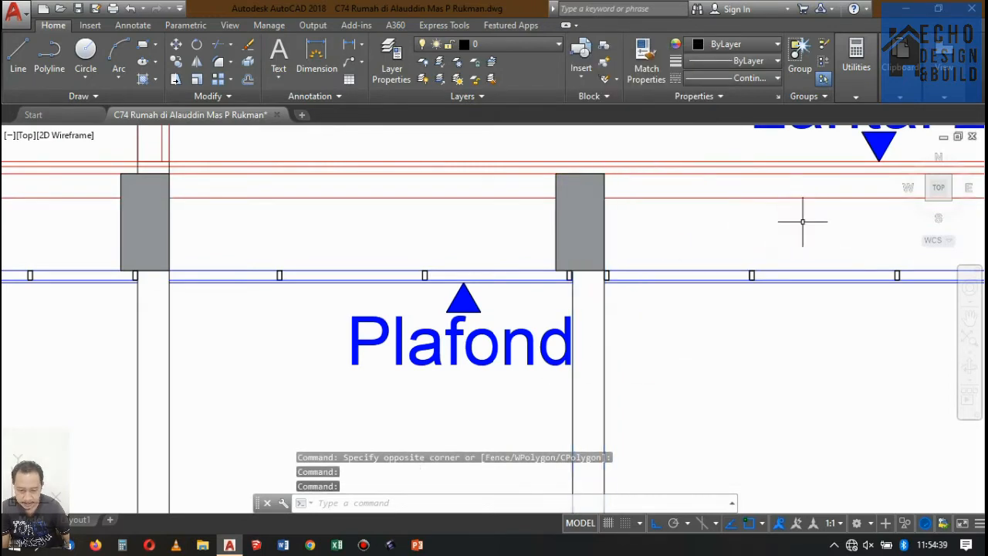
Step: Match the upper-floor wall hatch in section B-B to the orange hatch of the steps at Lantai 2 Existing
scroll(590, 228, "down", 5)
scroll(573, 231, "up", 3)
scroll(633, 275, "down", 5)
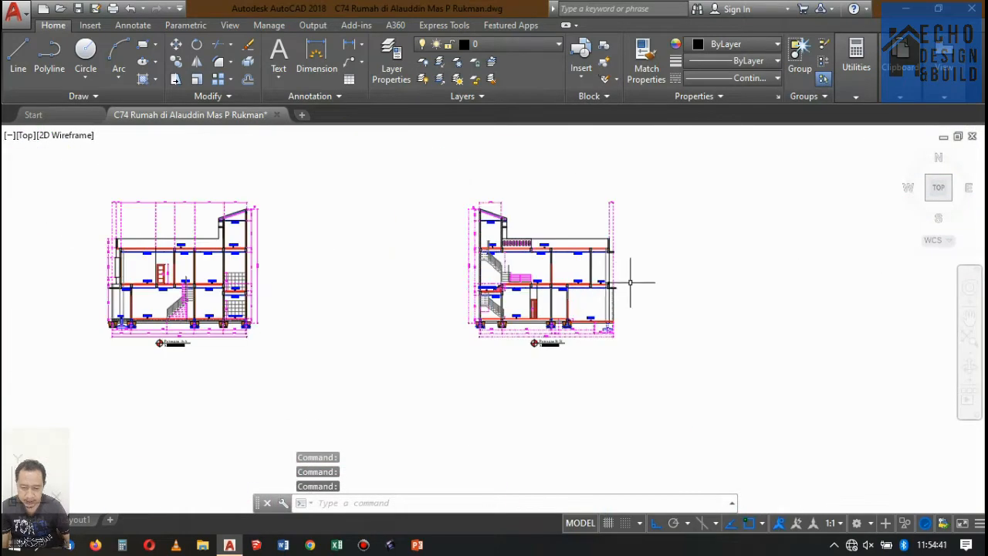
scroll(633, 276, "up", 6)
scroll(463, 286, "down", 6)
scroll(463, 285, "up", 6)
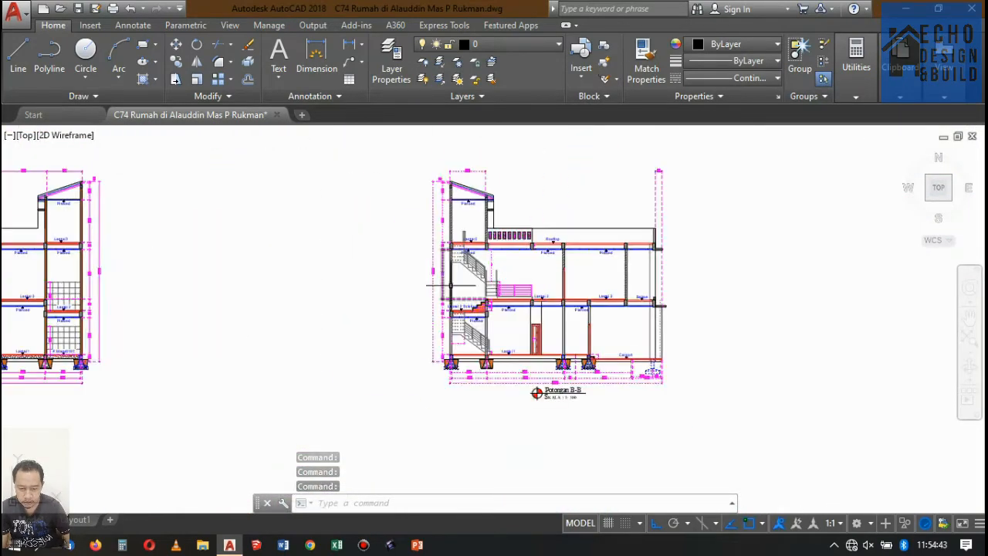
key("Return")
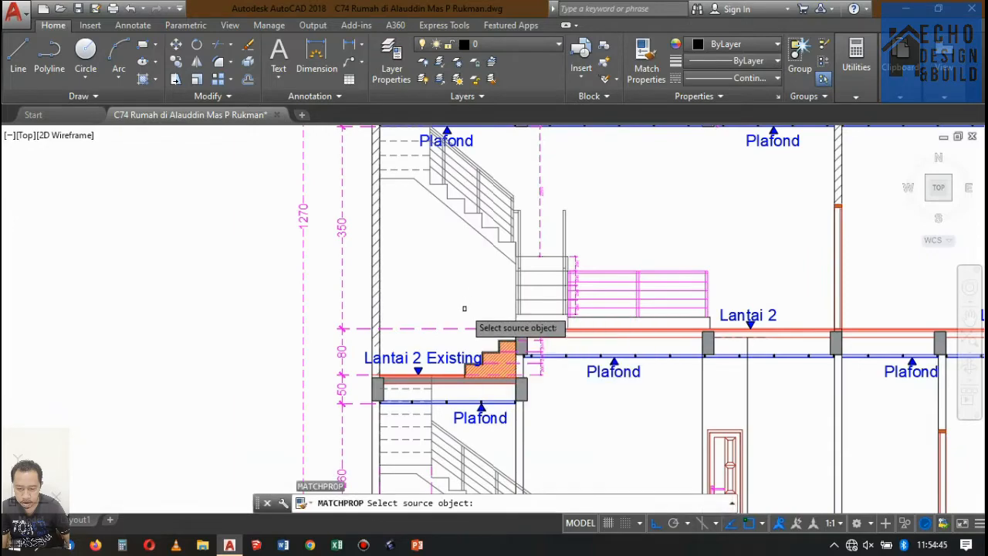
scroll(488, 339, "up", 4)
left_click(504, 340)
scroll(537, 354, "down", 2)
scroll(537, 351, "down", 1)
scroll(437, 273, "up", 3)
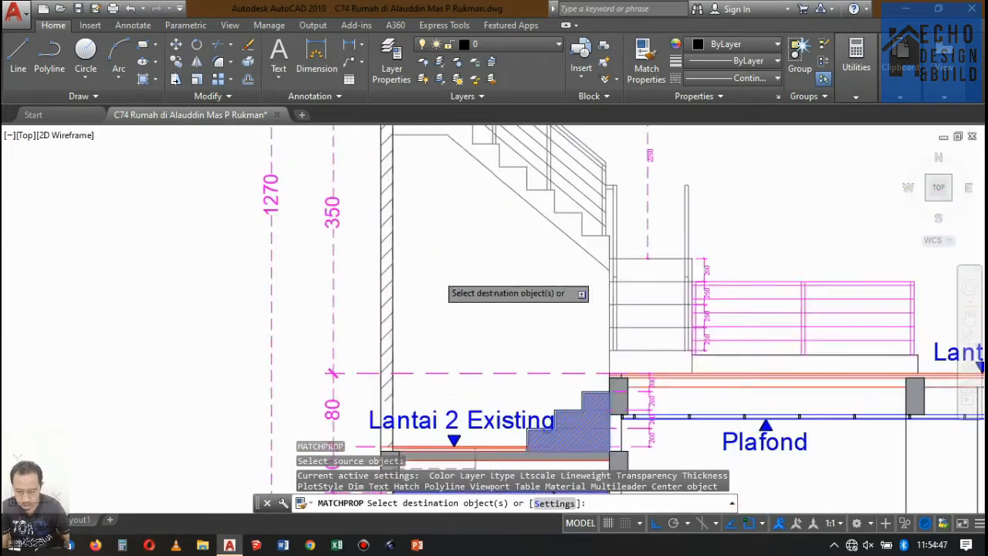
left_click(345, 244)
scroll(352, 249, "down", 4)
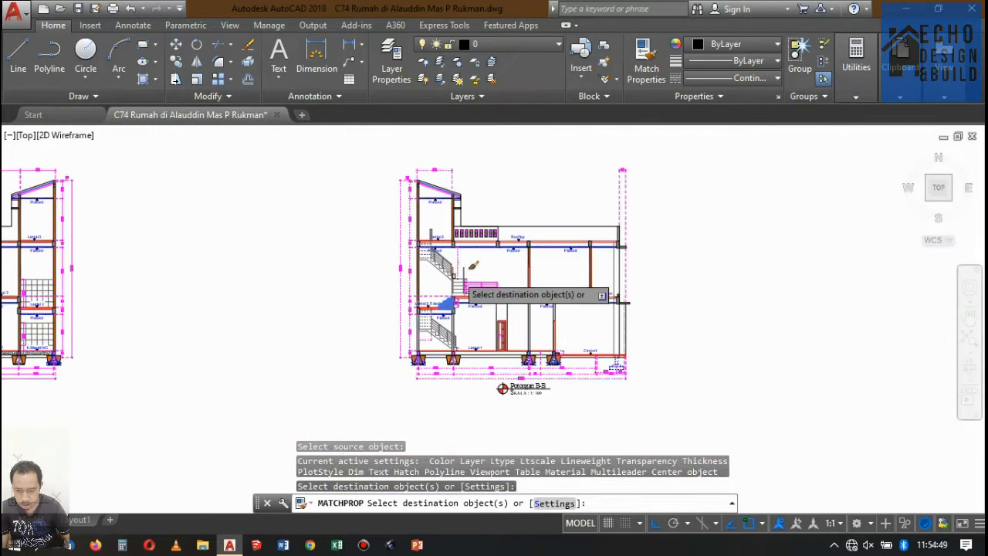
key("Return")
Step: Add the Lantai 1 carport wall section between the beam and the window frame to the orange wall hatch
scroll(605, 288, "up", 3)
scroll(561, 242, "up", 4)
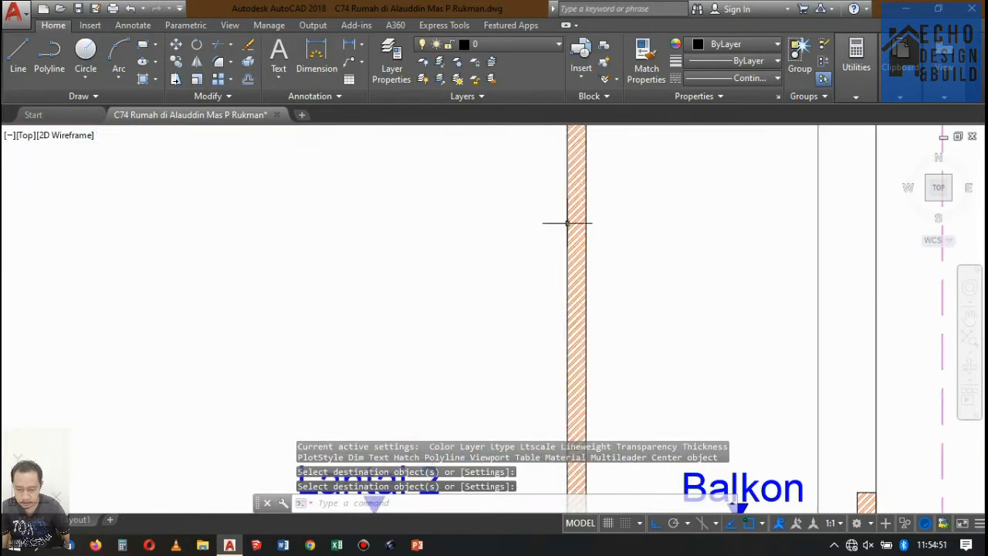
left_click(573, 213)
key("Return")
scroll(574, 214, "down", 6)
scroll(557, 227, "down", 2)
scroll(507, 256, "up", 3)
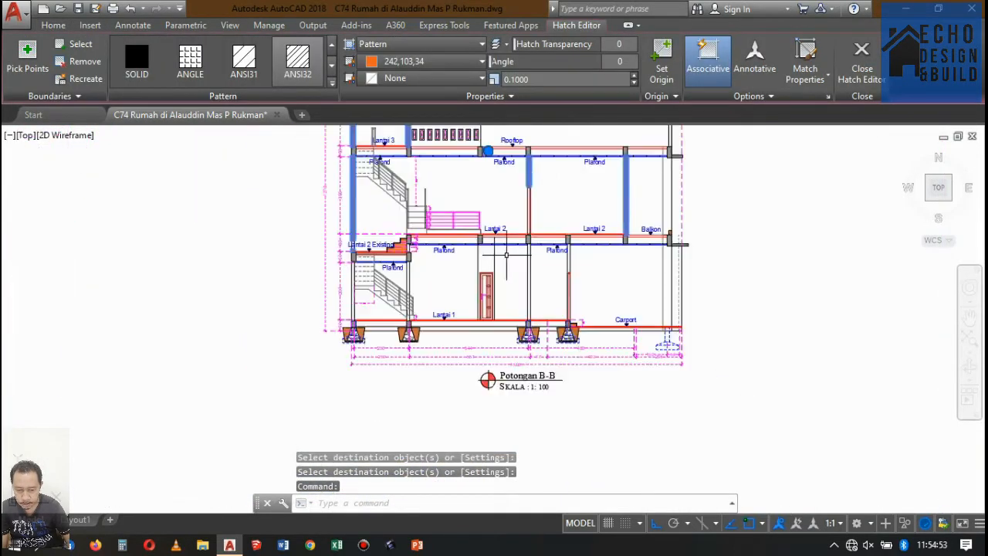
scroll(516, 274, "down", 2)
scroll(519, 271, "up", 2)
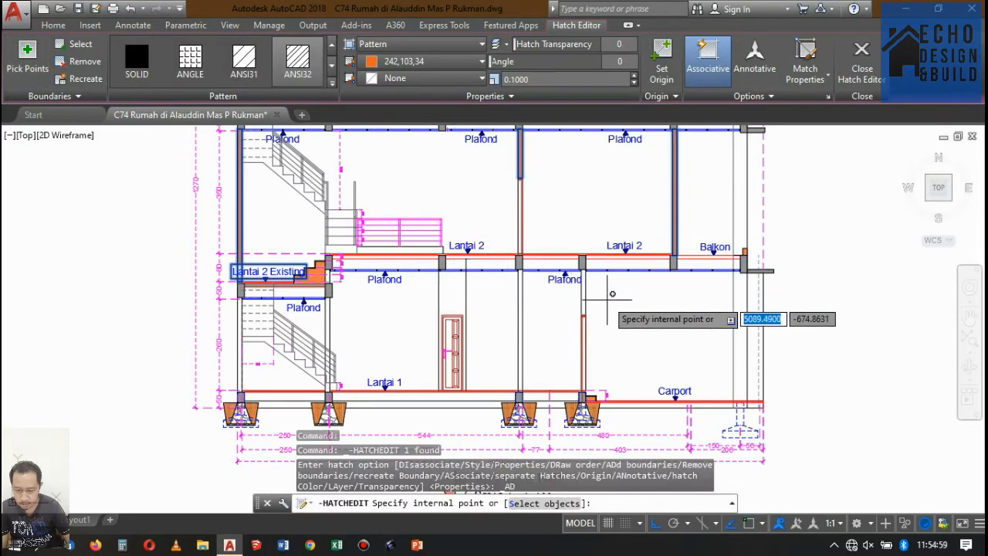
scroll(593, 288, "up", 2)
scroll(593, 287, "up", 3)
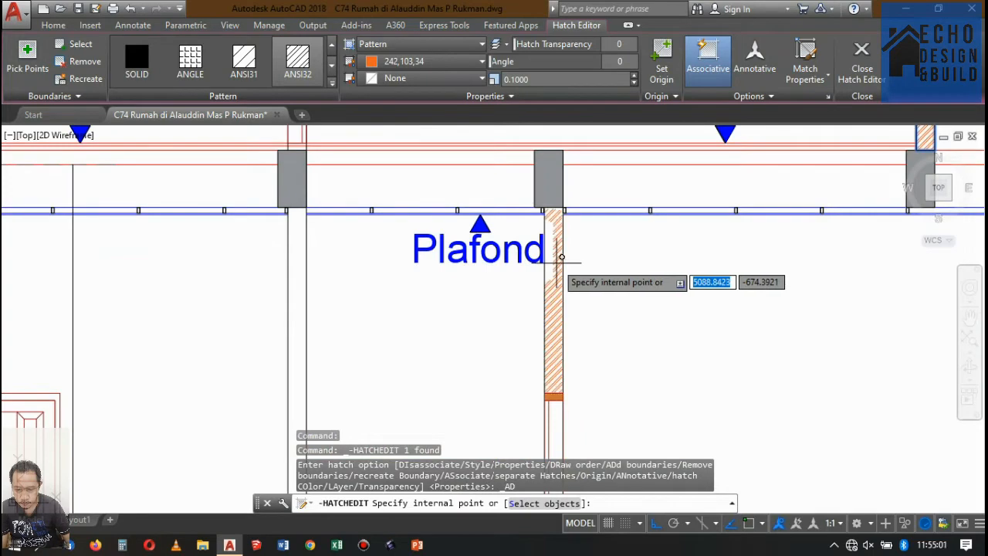
left_click(561, 257)
Step: Add the full-height middle Lantai 1 wall and the short wall between the two stair-side beams to the wall hatch
scroll(545, 261, "down", 5)
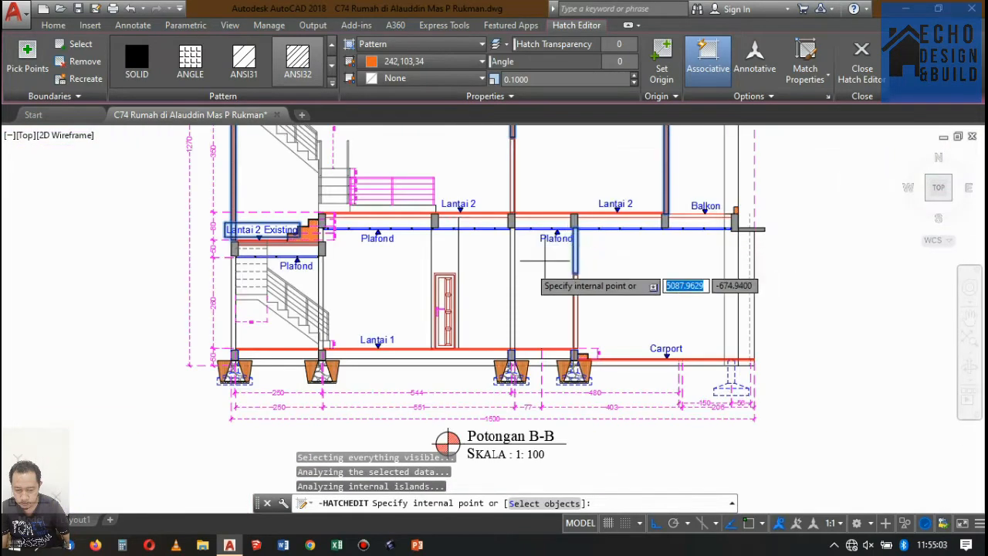
scroll(545, 261, "up", 2)
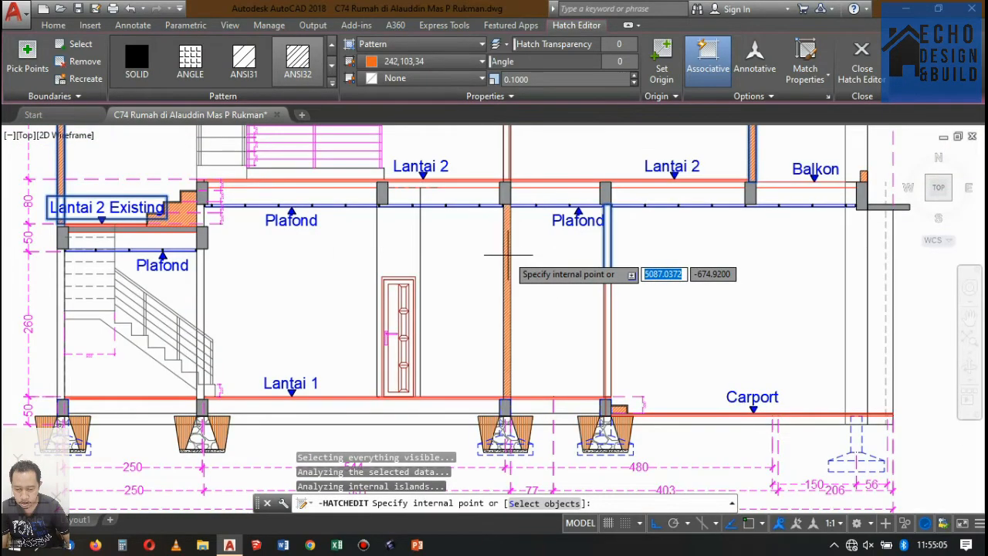
scroll(552, 256, "down", 2)
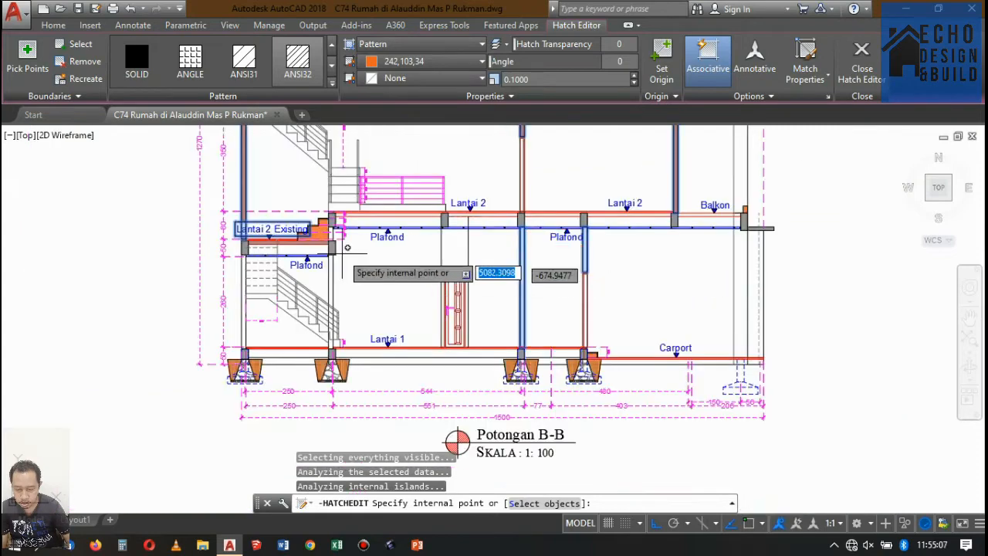
scroll(307, 261, "up", 4)
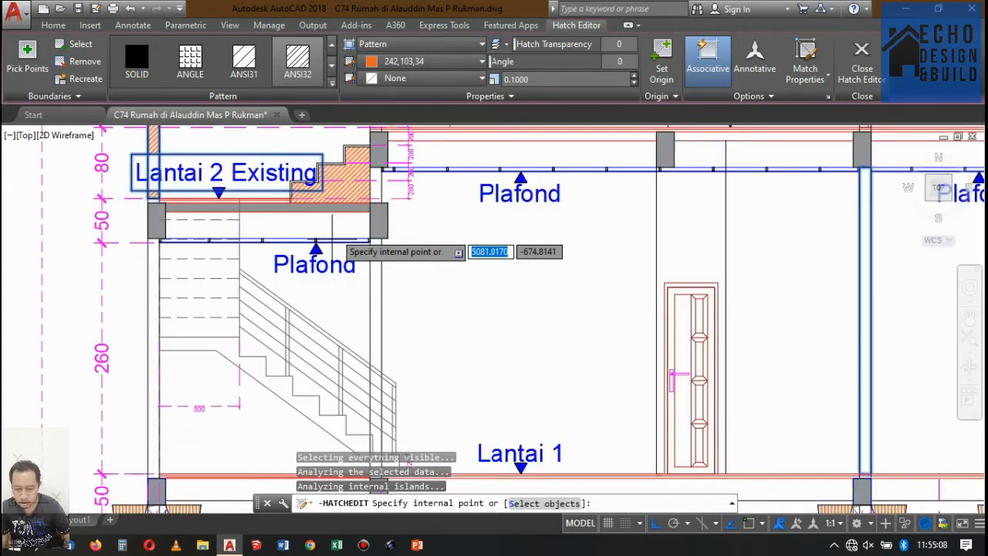
left_click(384, 176)
scroll(441, 213, "down", 4)
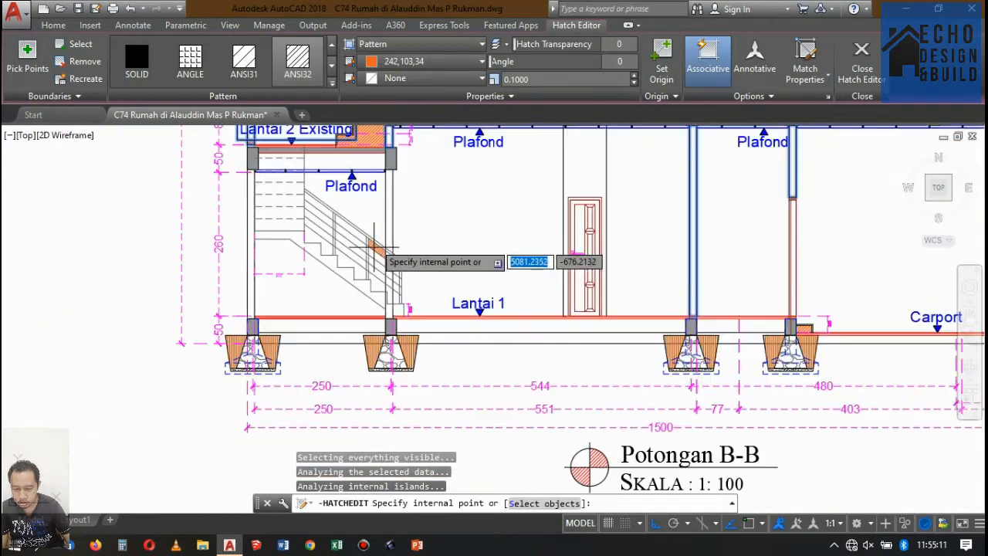
Step: Extend the wall hatch over both Lantai 1 stairwell walls, including the pieces between the railing lines and down to the foundation beam
scroll(421, 208, "up", 4)
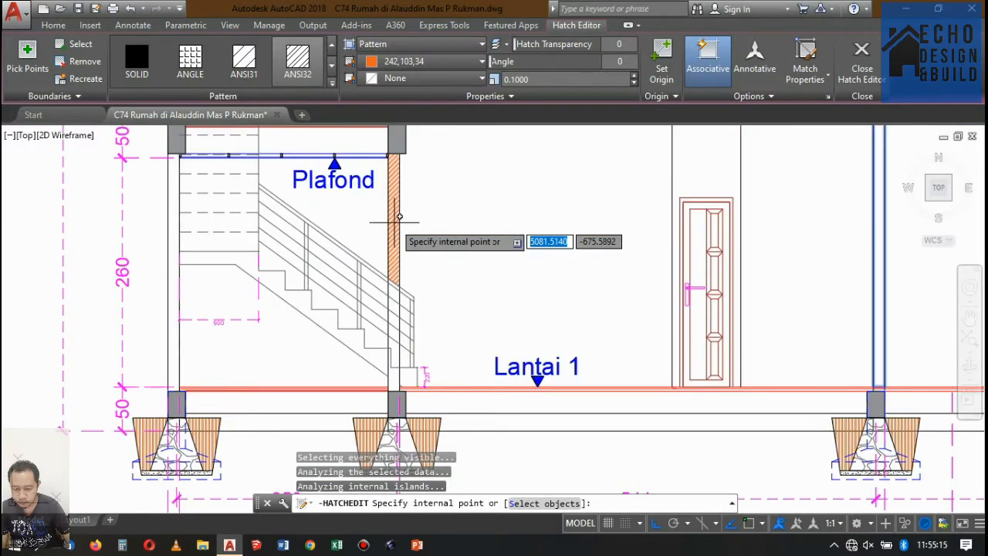
scroll(395, 226, "down", 4)
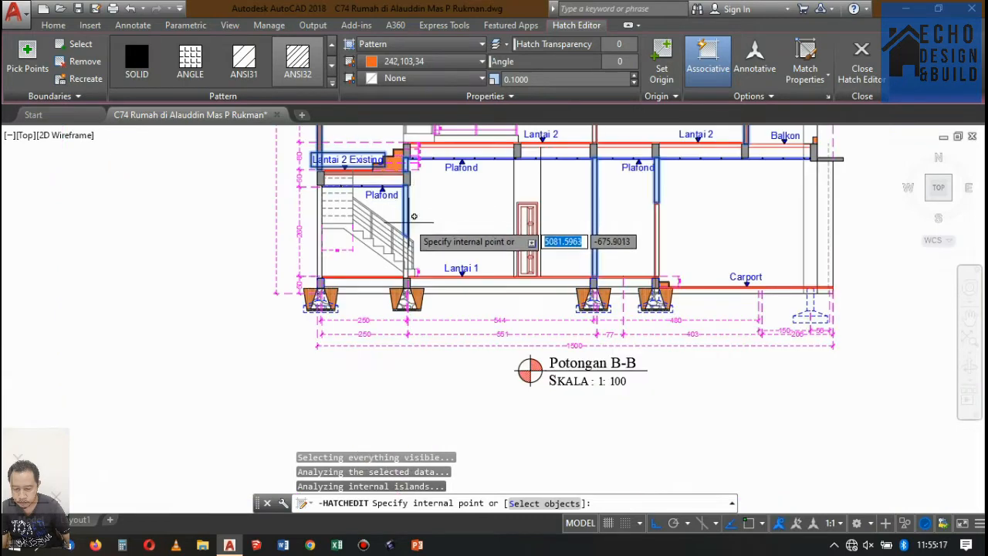
scroll(333, 197, "up", 4)
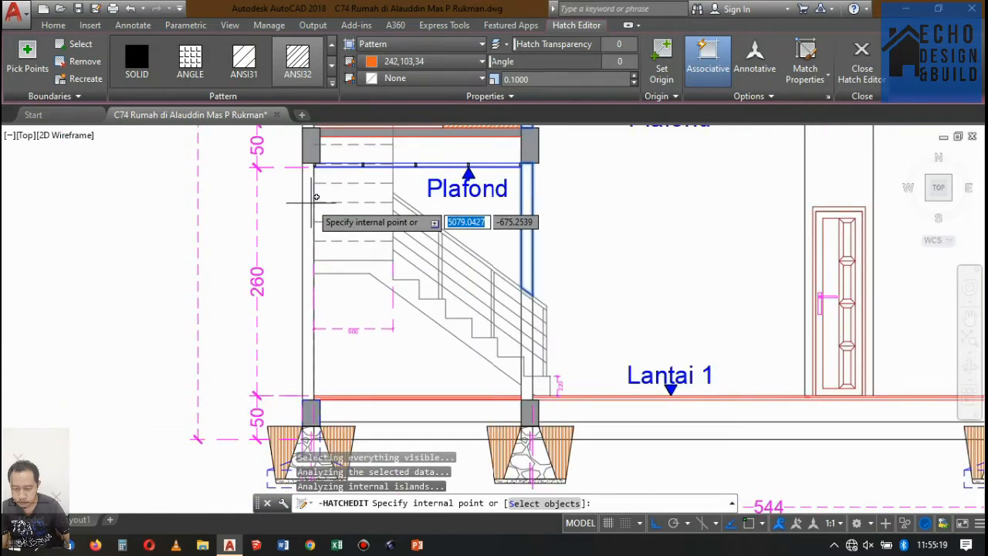
scroll(514, 304, "up", 3)
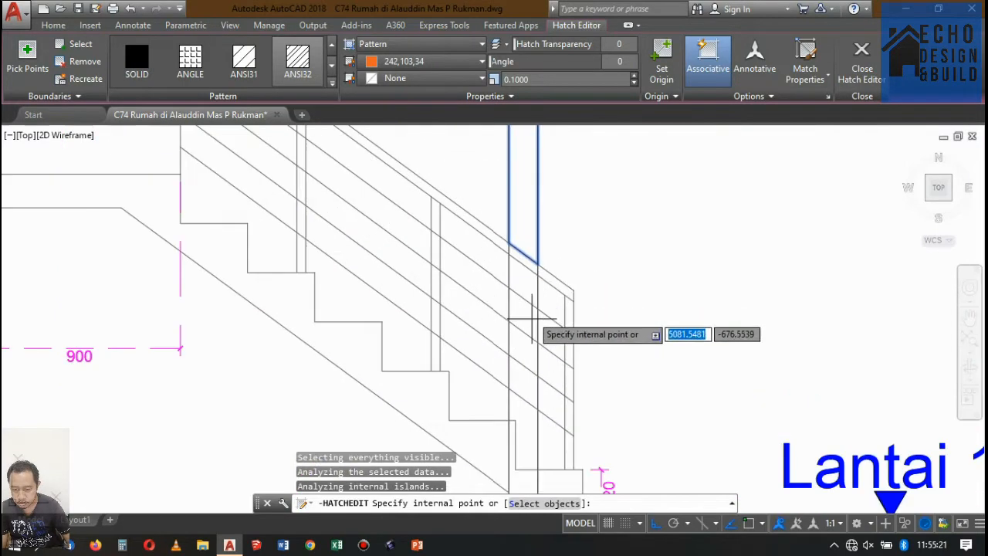
scroll(523, 258, "up", 2)
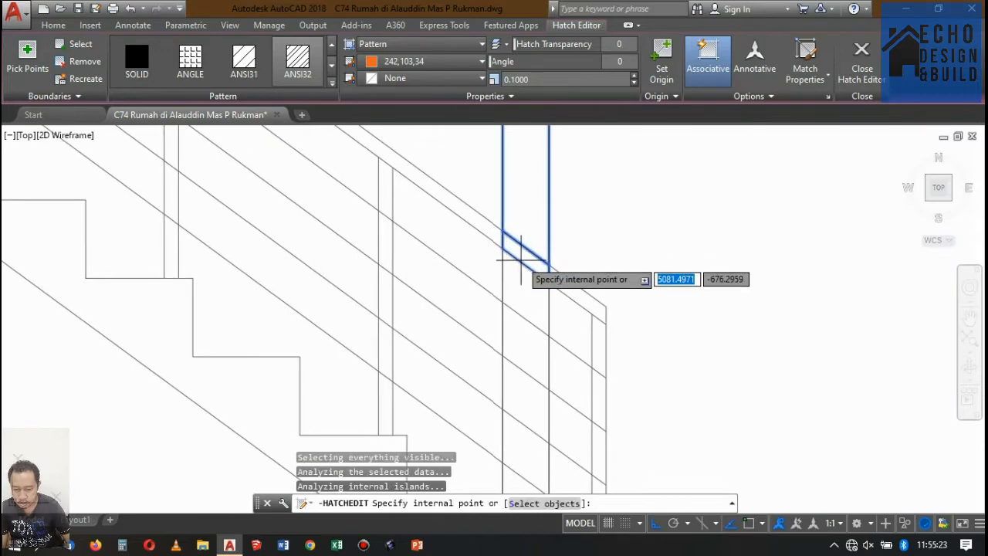
scroll(500, 223, "down", 5)
scroll(497, 216, "up", 3)
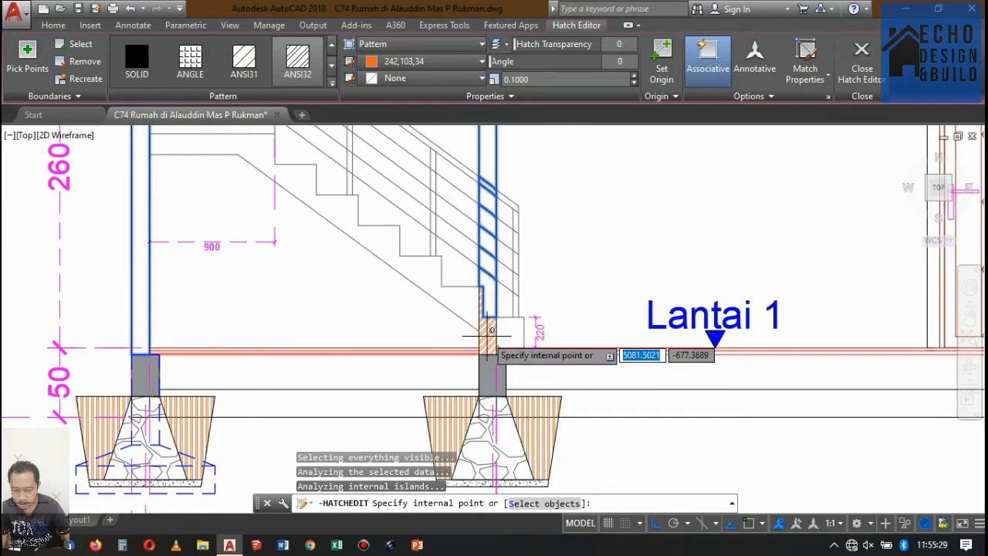
key("Return")
scroll(563, 227, "down", 4)
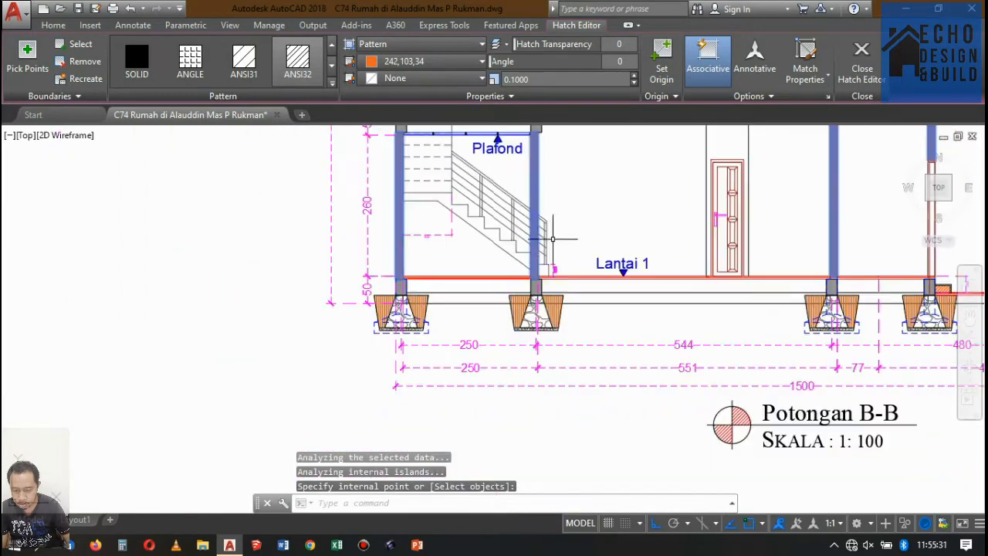
key("Escape")
Step: Examine the wall hatching around the stairs and across all floors of section B-B
scroll(443, 264, "down", 4)
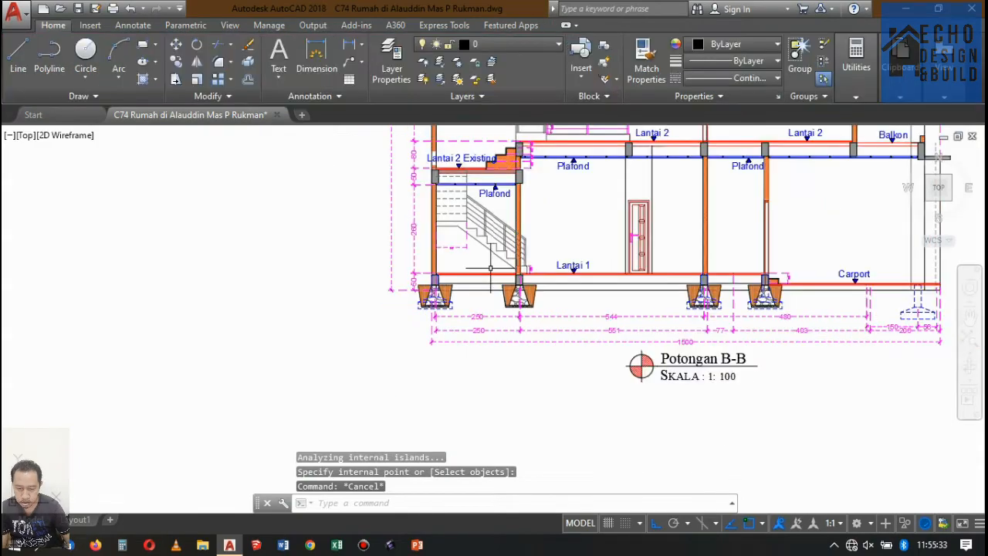
scroll(444, 265, "up", 5)
scroll(444, 264, "down", 5)
scroll(463, 339, "up", 4)
scroll(468, 343, "down", 8)
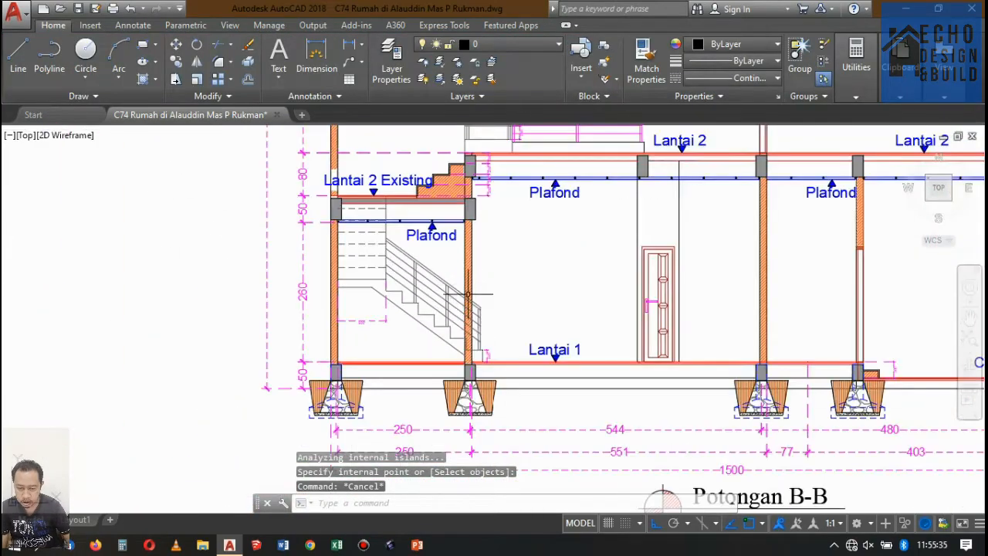
scroll(451, 336, "up", 4)
scroll(451, 336, "down", 4)
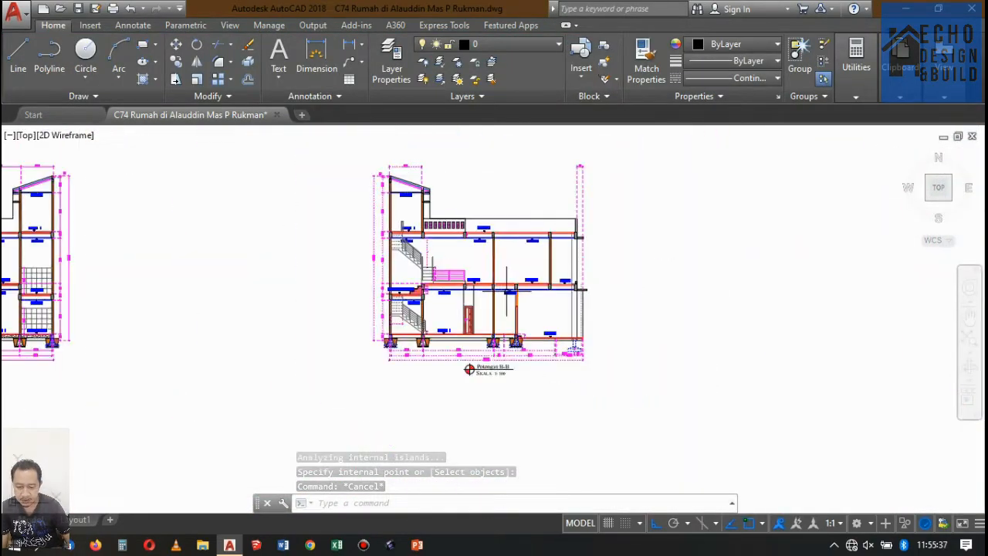
scroll(452, 336, "up", 4)
scroll(452, 336, "down", 3)
scroll(561, 260, "up", 2)
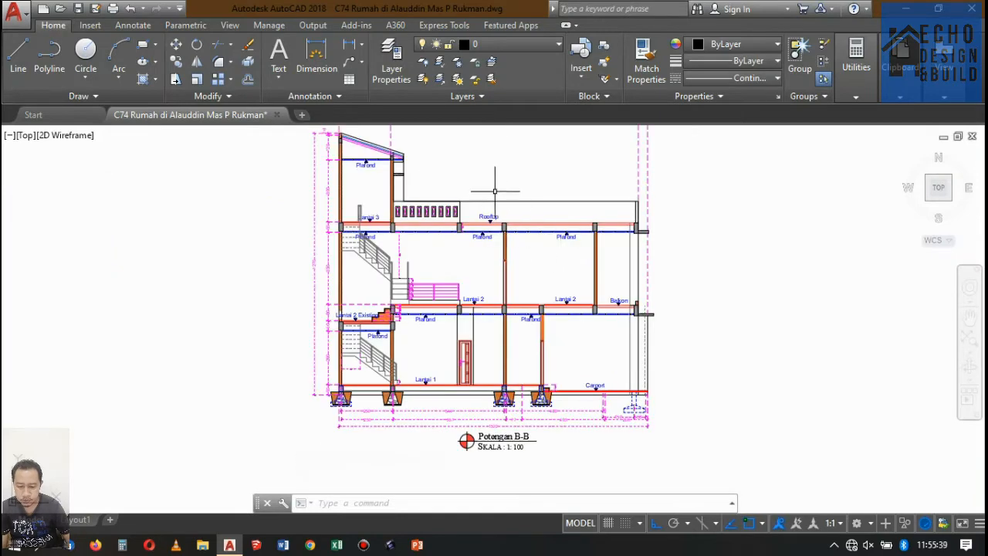
Step: Add the rooftop parapet wall above the balcony-side edge beam to the orange wall hatch
scroll(547, 184, "up", 4)
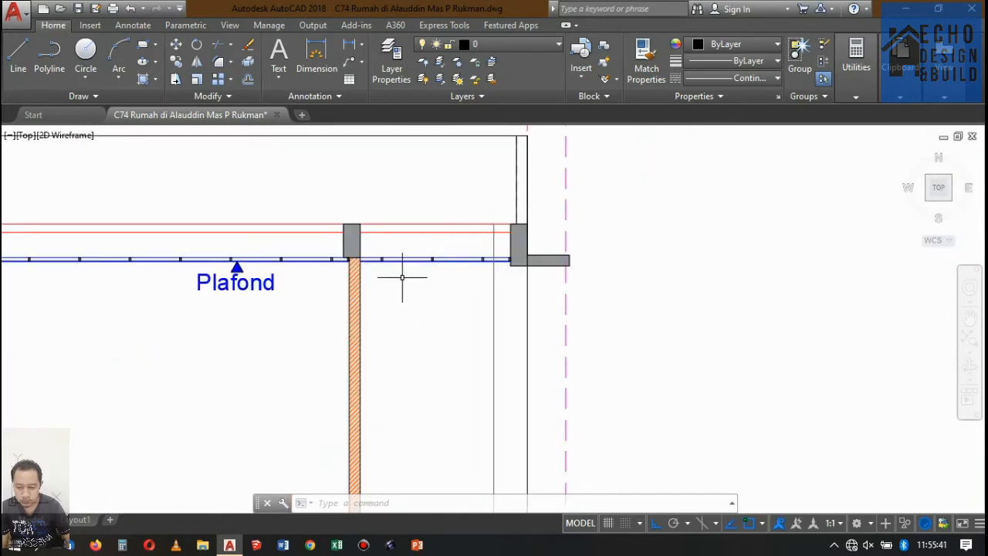
left_click(352, 285)
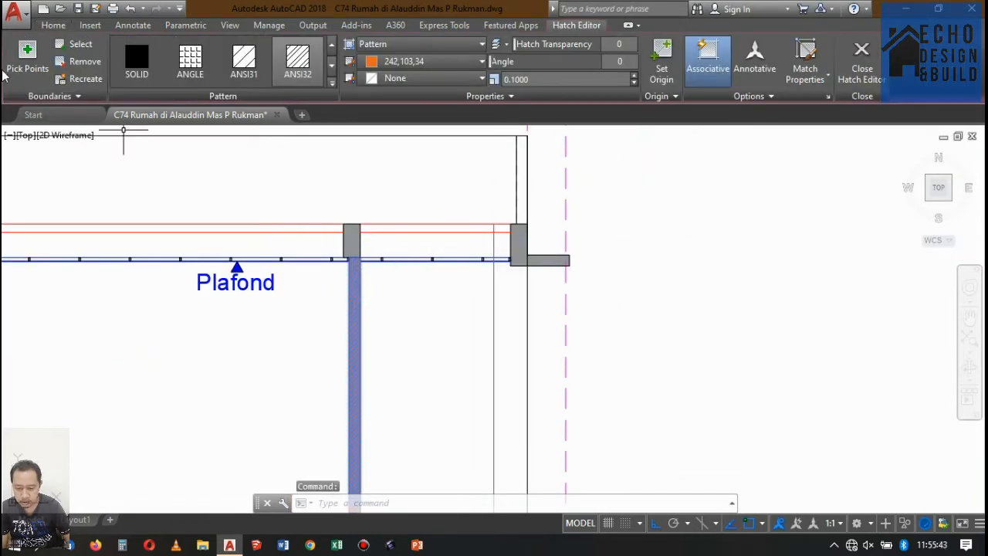
left_click(519, 153)
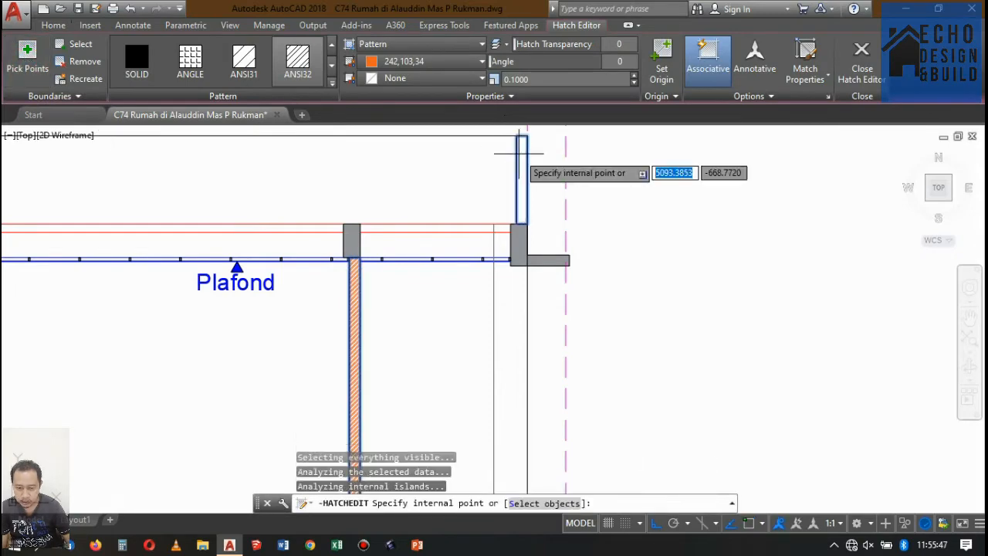
scroll(503, 165, "down", 5)
scroll(504, 165, "down", 5)
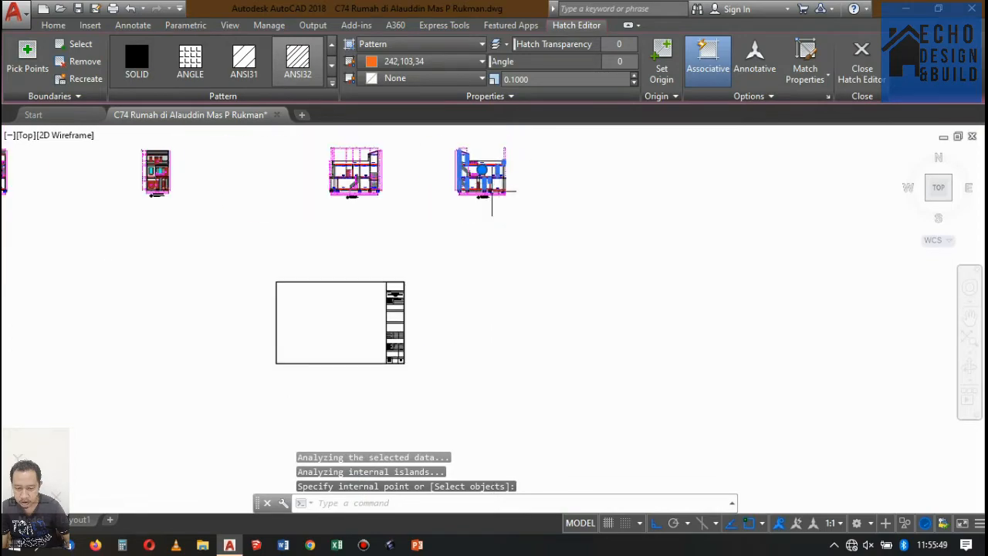
scroll(583, 188, "up", 3)
key("Escape")
Step: Examine the Lantai 1 floor, wall bases and foundations in section B-B
scroll(463, 243, "down", 3)
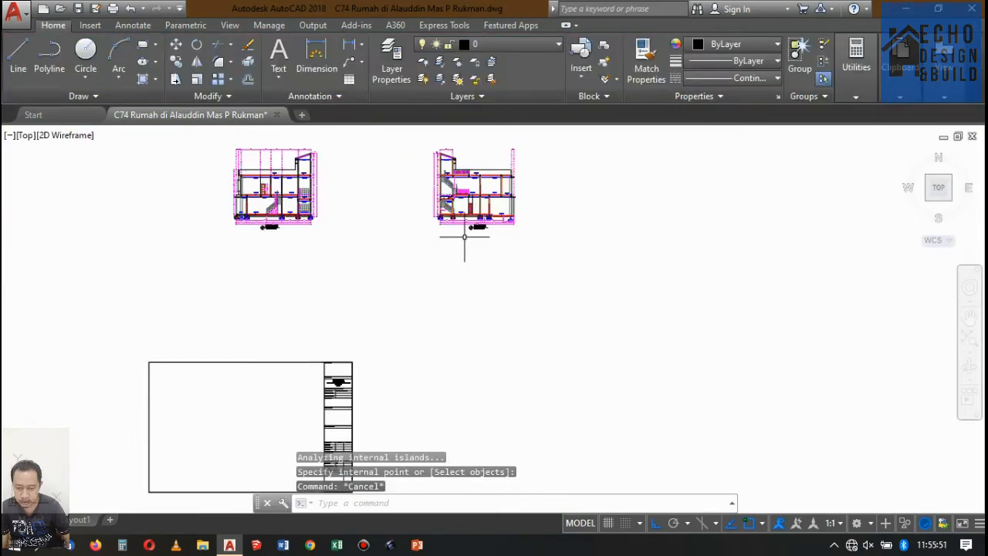
scroll(448, 254, "up", 6)
scroll(430, 266, "up", 4)
scroll(432, 247, "down", 4)
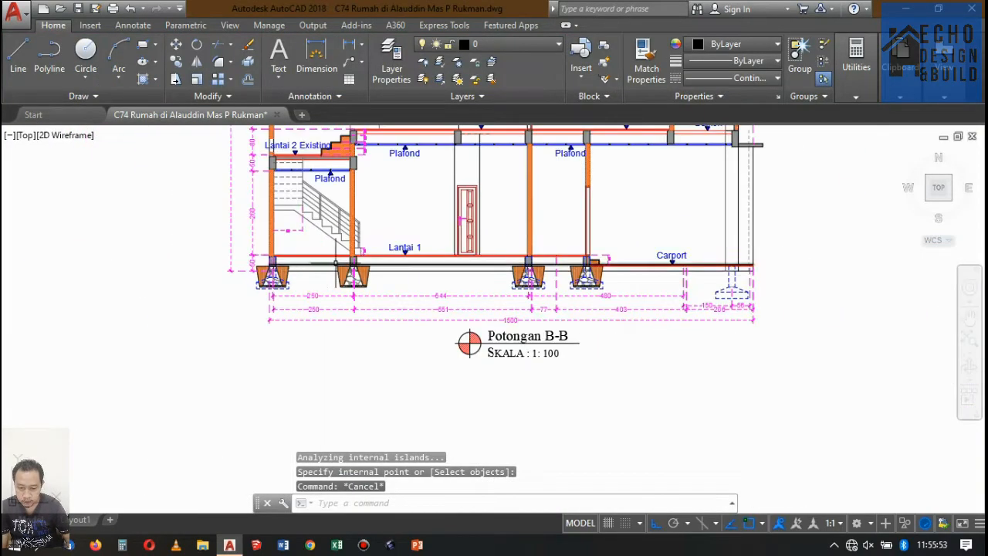
scroll(471, 236, "up", 4)
scroll(508, 248, "down", 4)
scroll(409, 213, "up", 4)
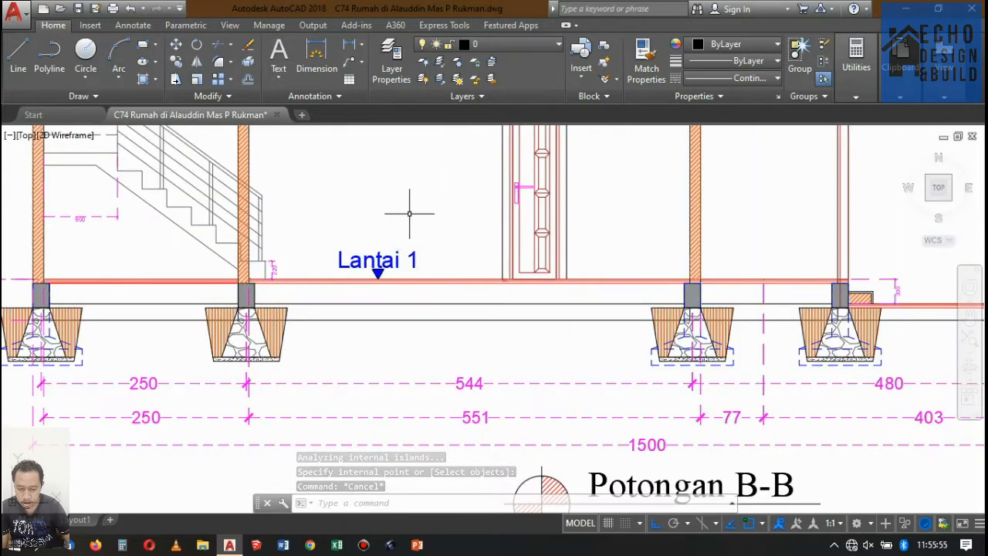
Step: Hatch the fill layer beneath the Lantai 1 and Carport floors with ANSI31, including the pieces around the carport footing
type("h")
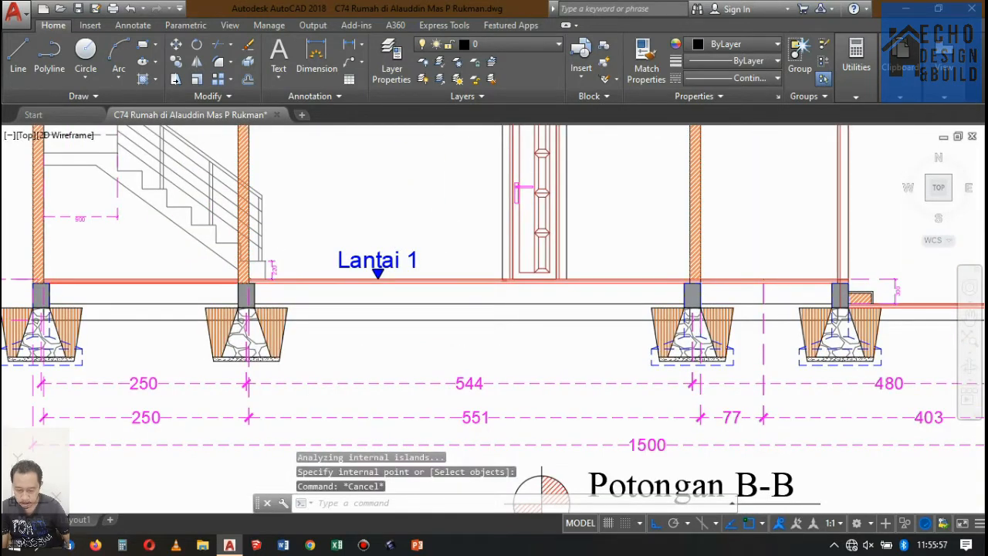
key("Return")
left_click(200, 295)
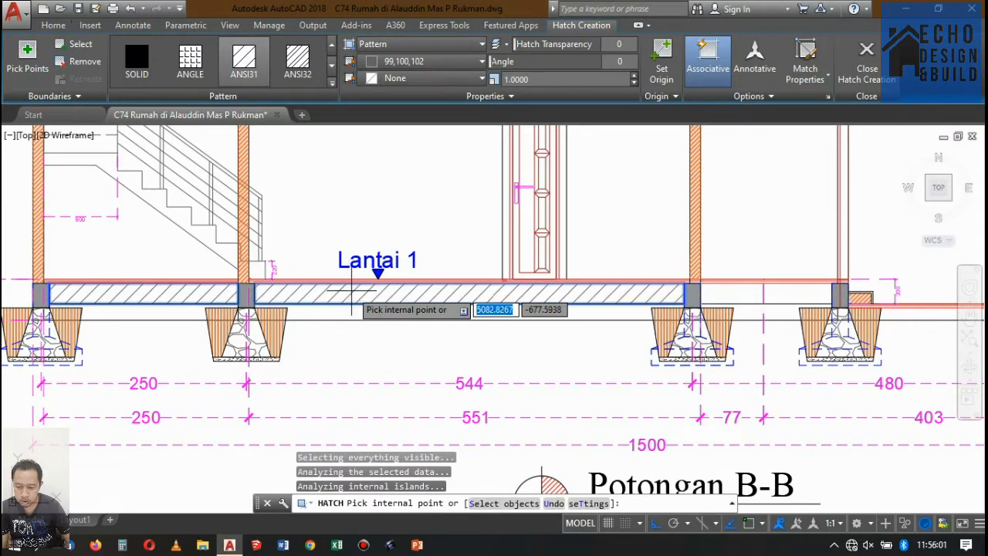
scroll(328, 301, "down", 5)
scroll(424, 301, "up", 3)
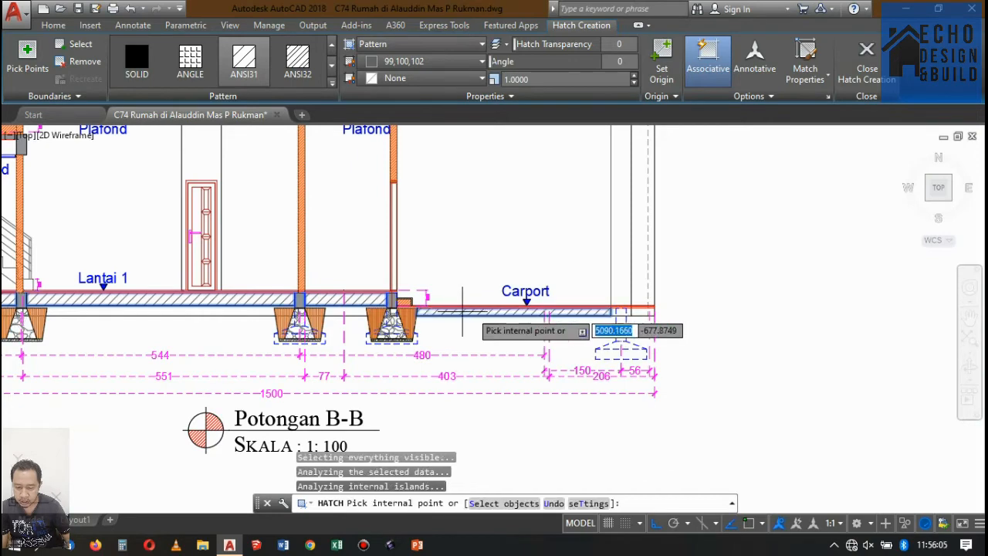
scroll(623, 307, "up", 5)
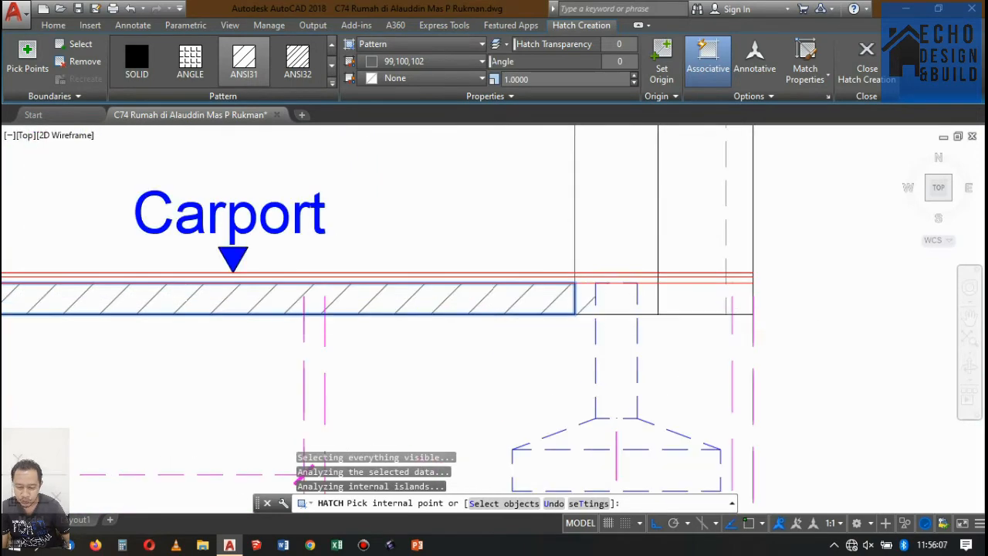
left_click(622, 293)
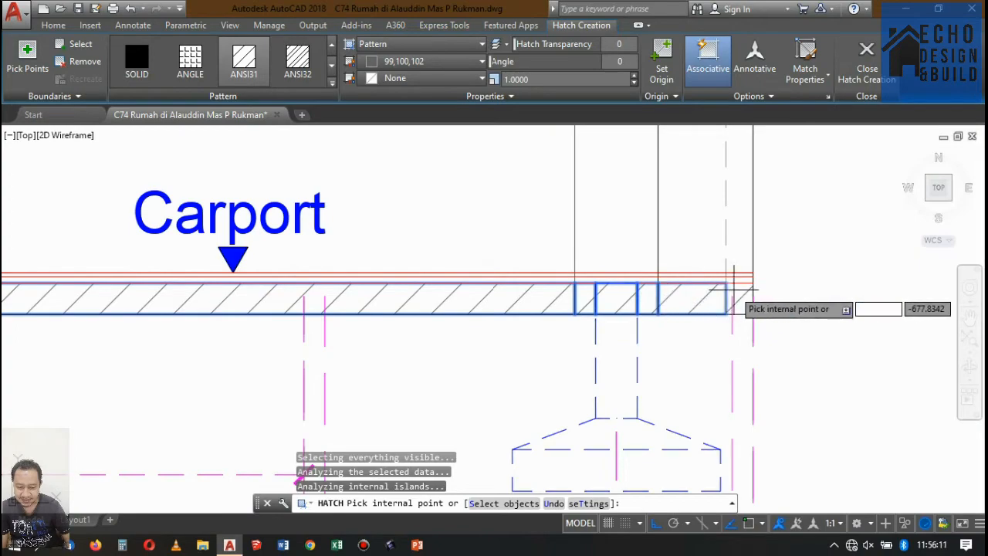
scroll(726, 285, "down", 8)
scroll(753, 202, "up", 2)
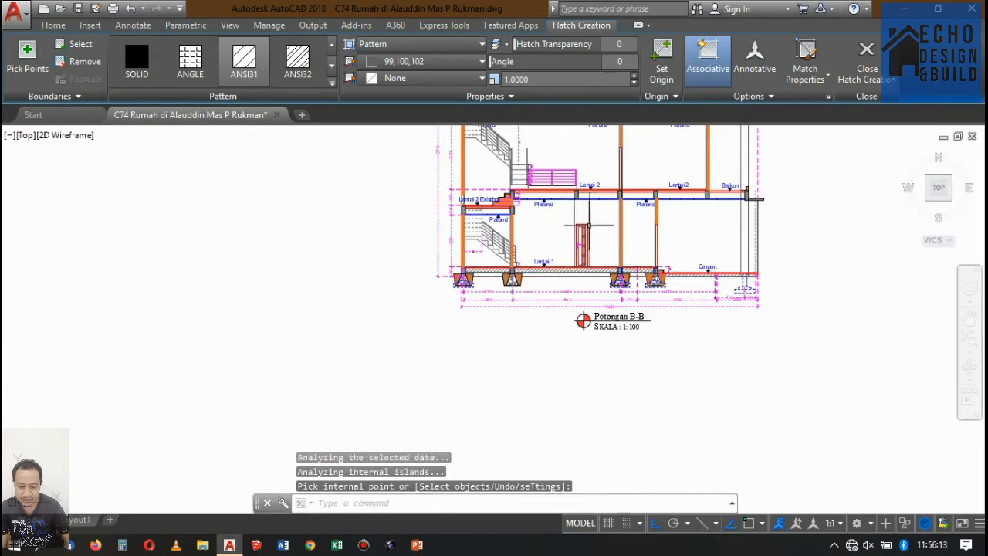
key("Return")
Step: Match the new underfloor hatch in section B-B to the speckled fill hatch under the Lantai 1 floor of section A-A
scroll(458, 247, "down", 3)
scroll(268, 227, "up", 6)
type("m")
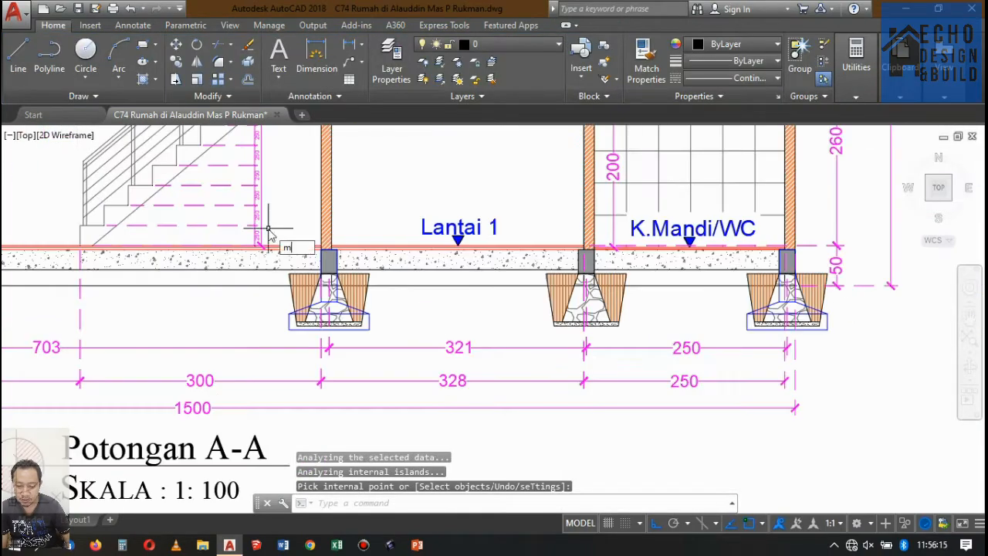
type("a")
key("Return")
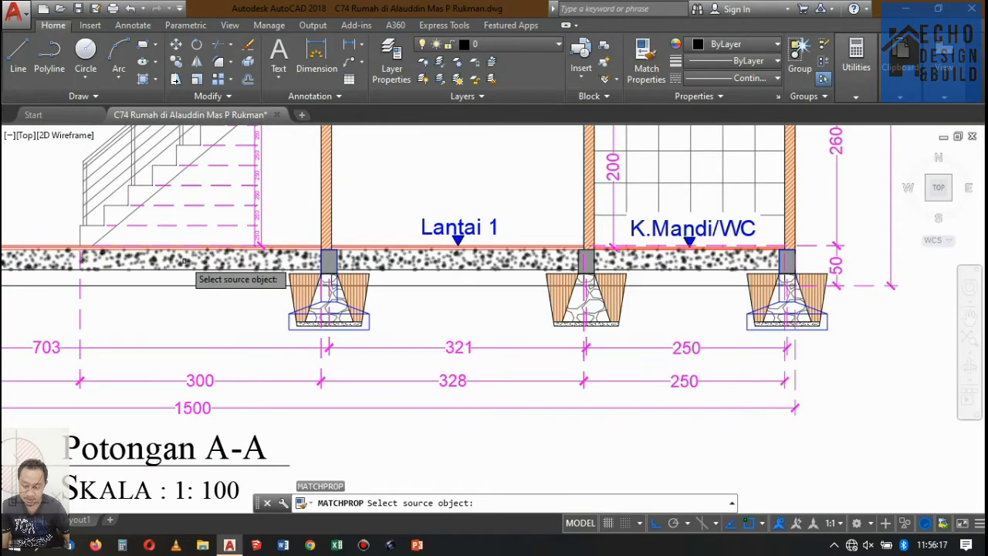
left_click(188, 253)
scroll(193, 247, "down", 5)
scroll(479, 243, "up", 8)
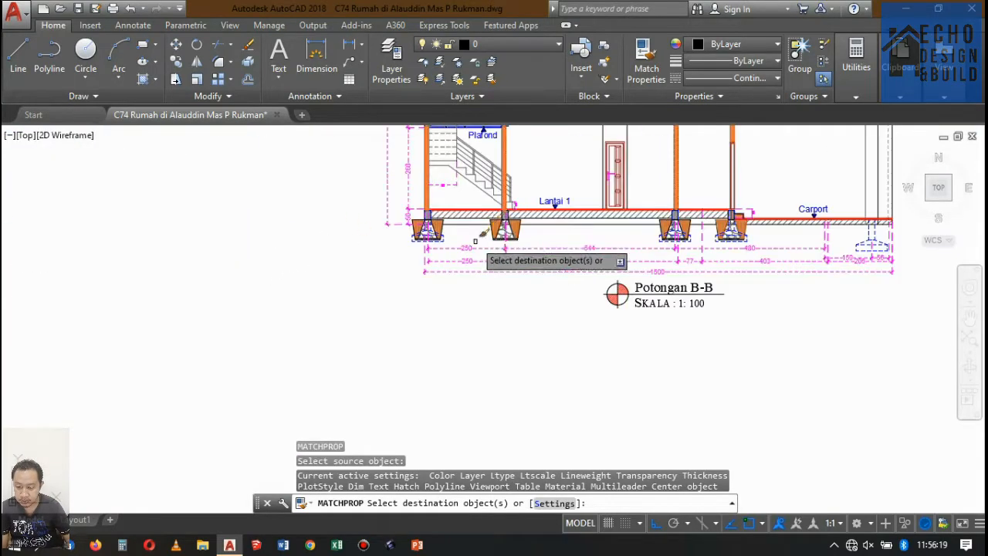
left_click(475, 204)
left_click(439, 203)
scroll(436, 204, "down", 5)
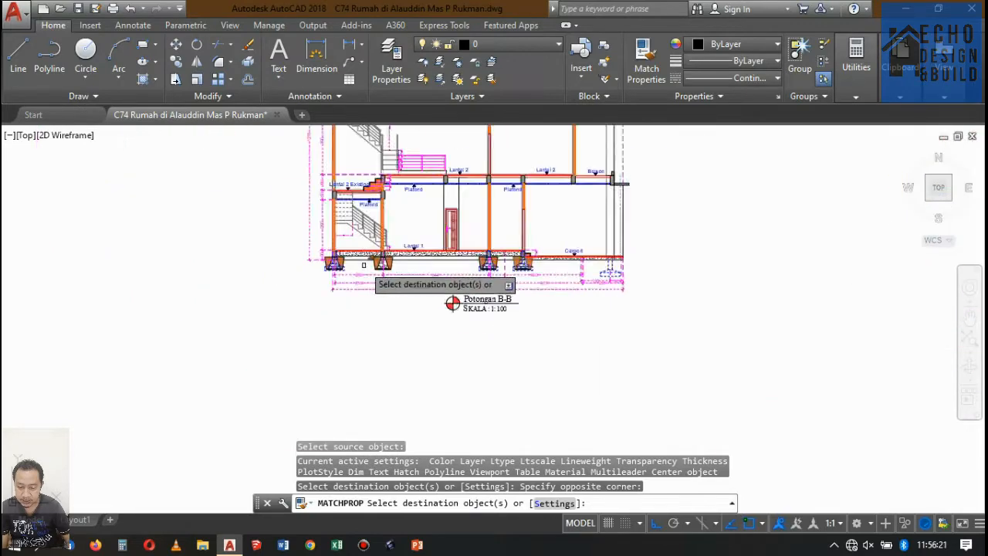
scroll(467, 211, "up", 3)
key("Return")
Step: Hatch the first three bays of the Lantai 2 floor slab between the beams, starting at the stairwell, with ANSI31
scroll(509, 278, "down", 1)
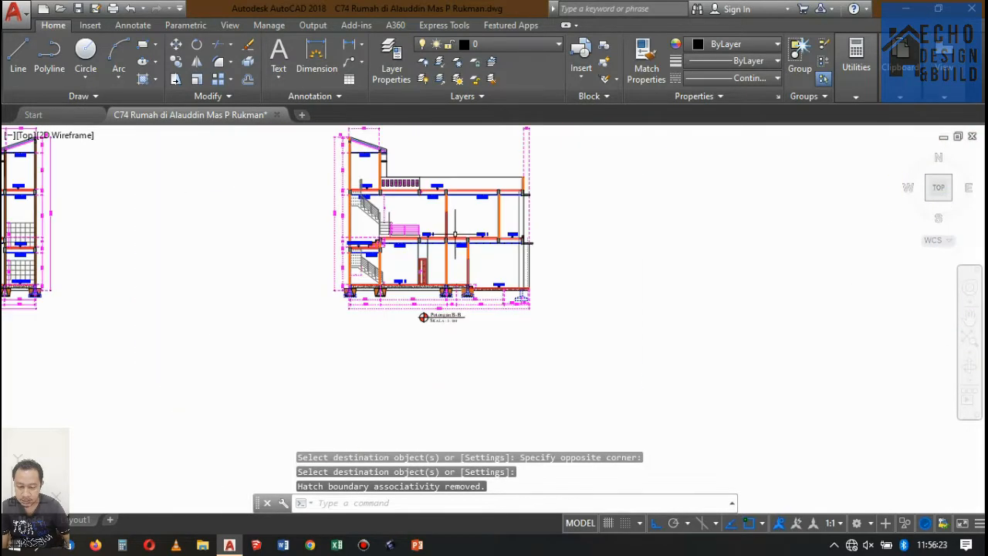
scroll(447, 255, "up", 8)
scroll(429, 274, "down", 3)
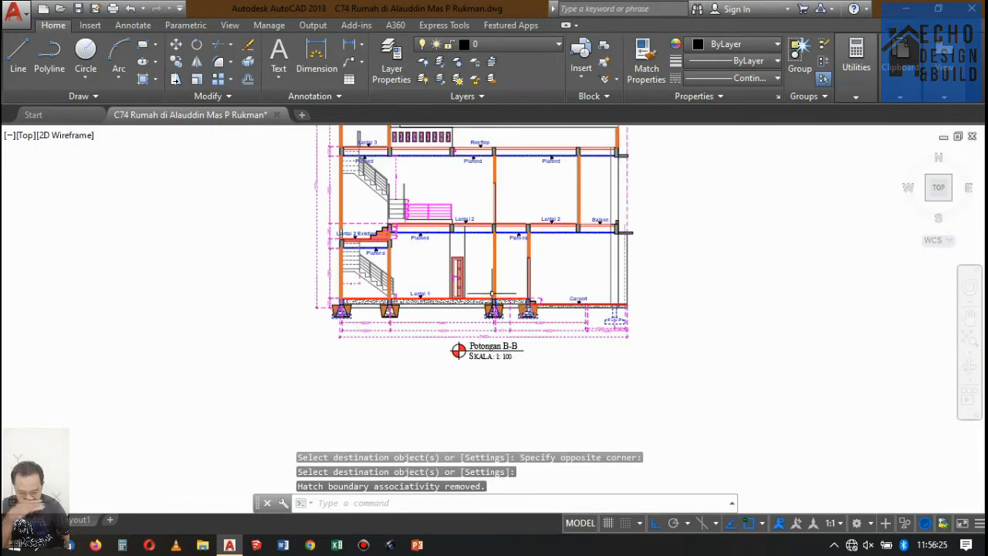
scroll(429, 274, "up", 2)
scroll(496, 325, "down", 5)
scroll(475, 247, "up", 5)
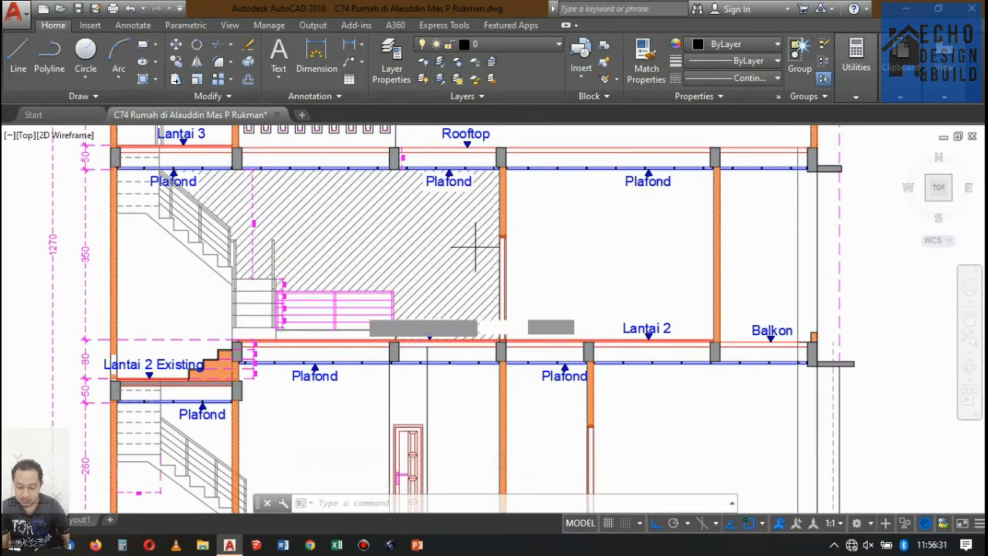
type("h")
key("Return")
scroll(310, 342, "up", 4)
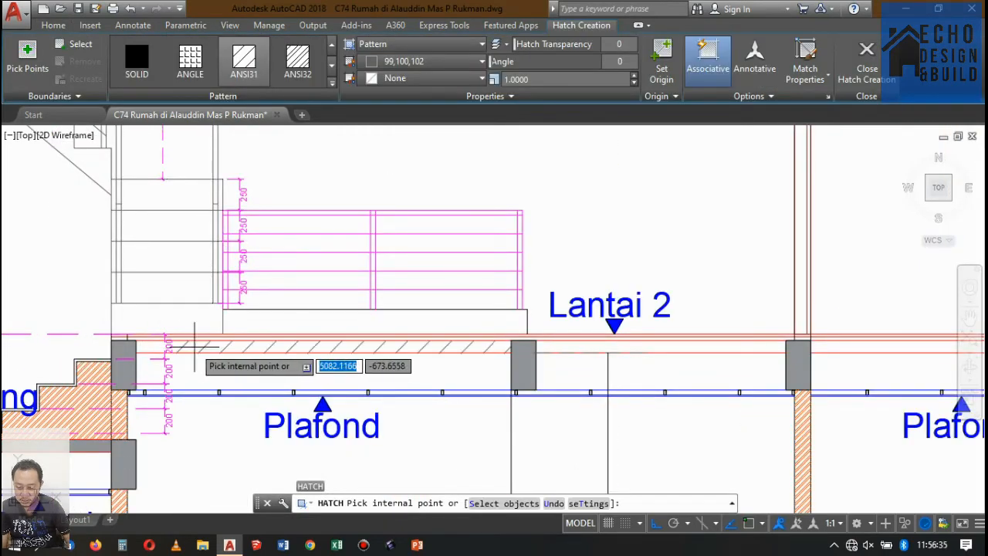
left_click(195, 347)
scroll(194, 346, "down", 4)
scroll(390, 338, "up", 5)
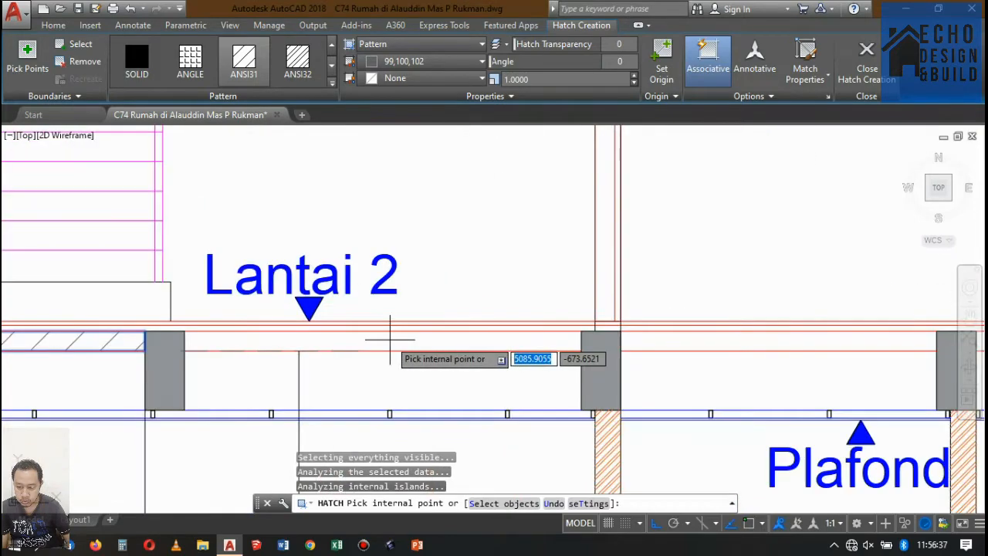
scroll(363, 339, "down", 4)
scroll(459, 341, "up", 4)
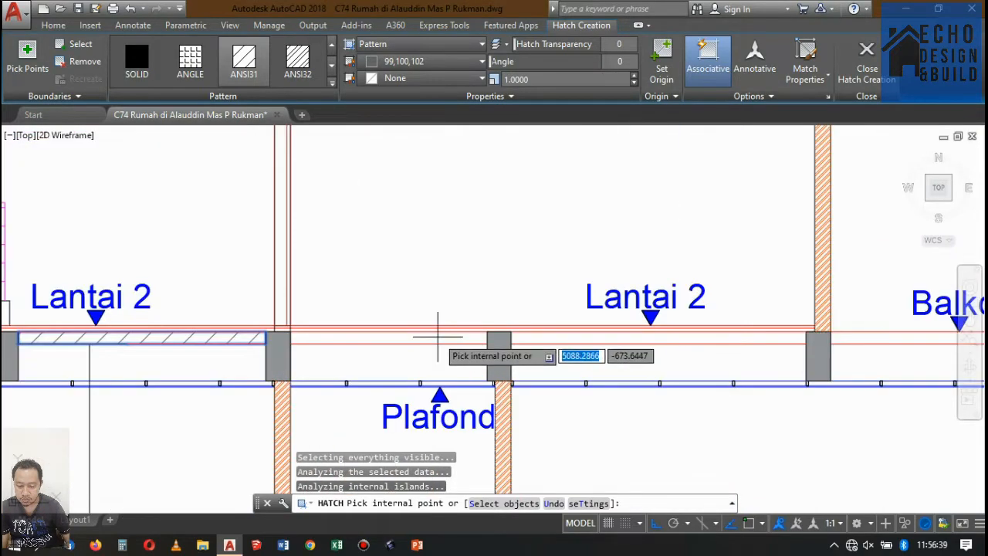
left_click(438, 337)
scroll(437, 353, "down", 4)
scroll(441, 354, "up", 5)
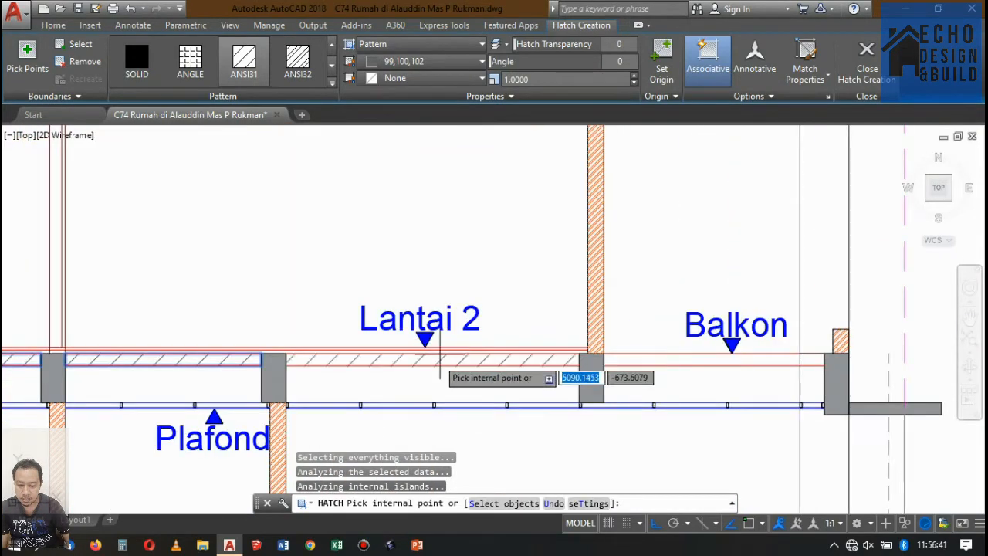
Step: Extend the slab hatch over the last Lantai 2 bay and the Balkon slab, including the short piece beside the edge beam
left_click(440, 354)
scroll(331, 355, "down", 5)
scroll(448, 356, "up", 5)
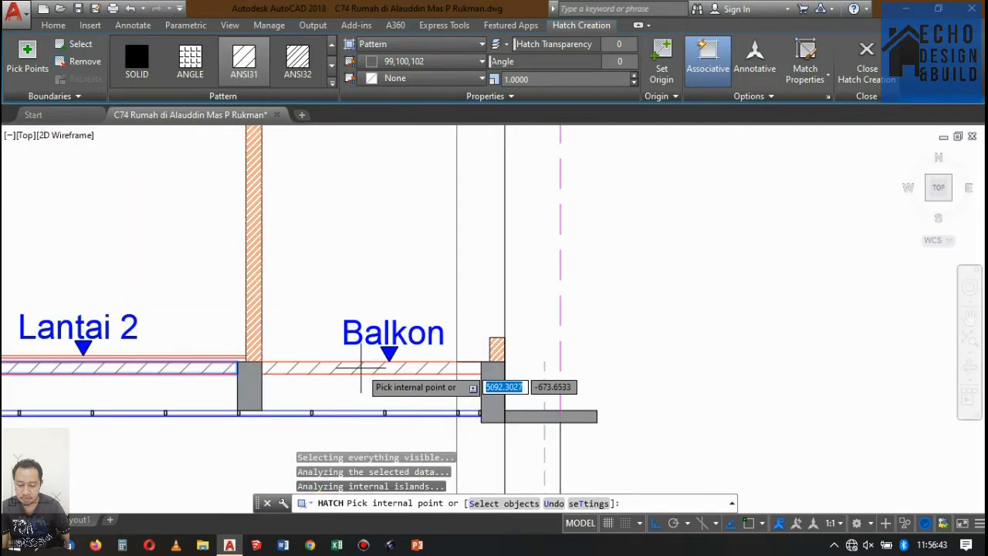
left_click(360, 368)
scroll(448, 376, "down", 2)
scroll(467, 367, "up", 6)
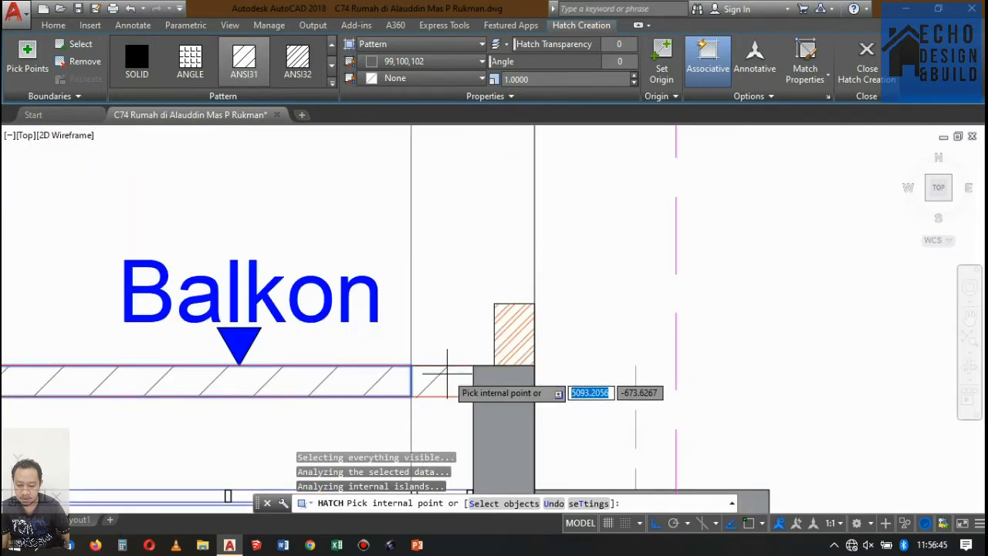
left_click(445, 375)
scroll(516, 328, "down", 4)
scroll(532, 229, "up", 5)
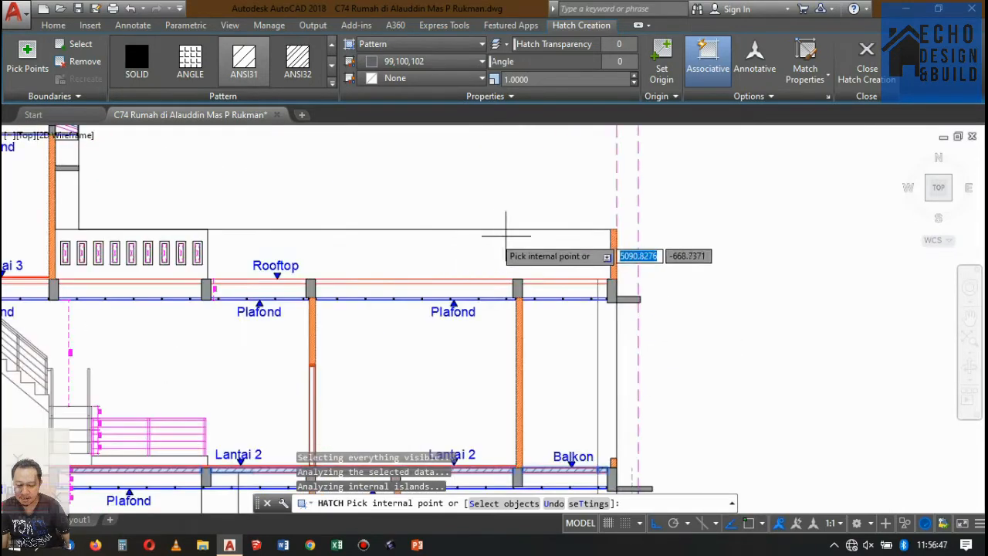
key("Return")
Step: Match the Lantai 2 and Balkon slab hatch to the solid grey rooftop slab hatch of section A-A
scroll(542, 229, "down", 4)
scroll(529, 270, "up", 5)
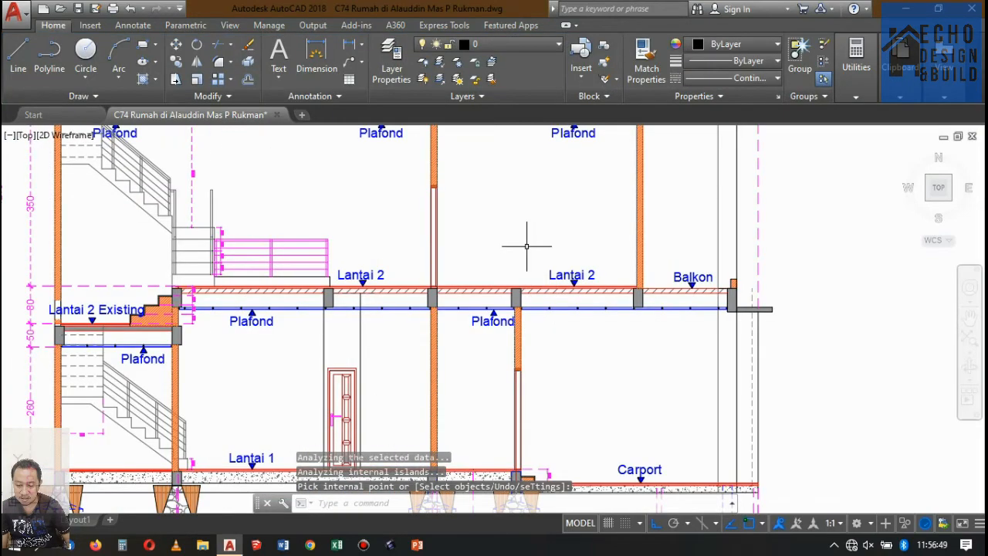
type("ma")
key("Return")
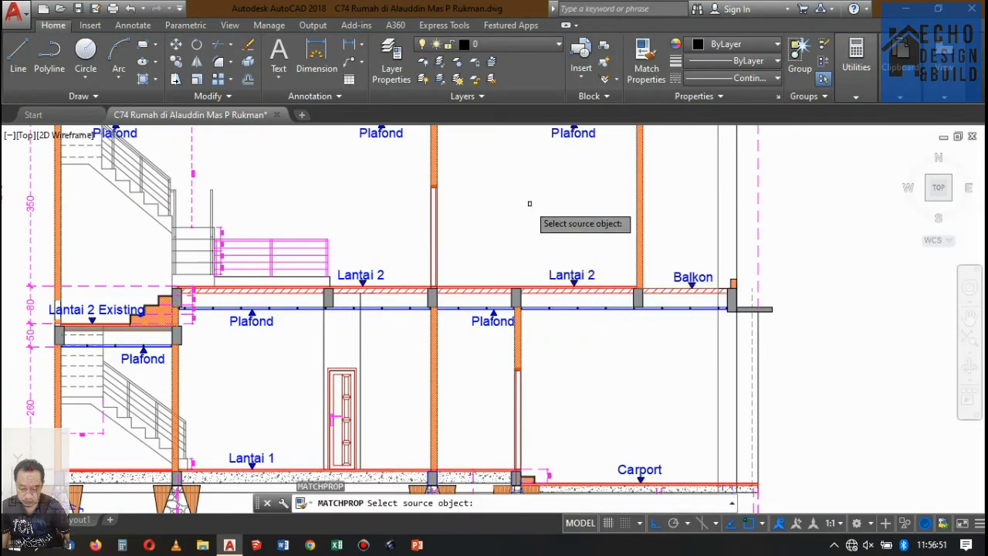
scroll(537, 239, "down", 5)
scroll(354, 236, "up", 2)
scroll(342, 198, "up", 5)
scroll(434, 254, "up", 4)
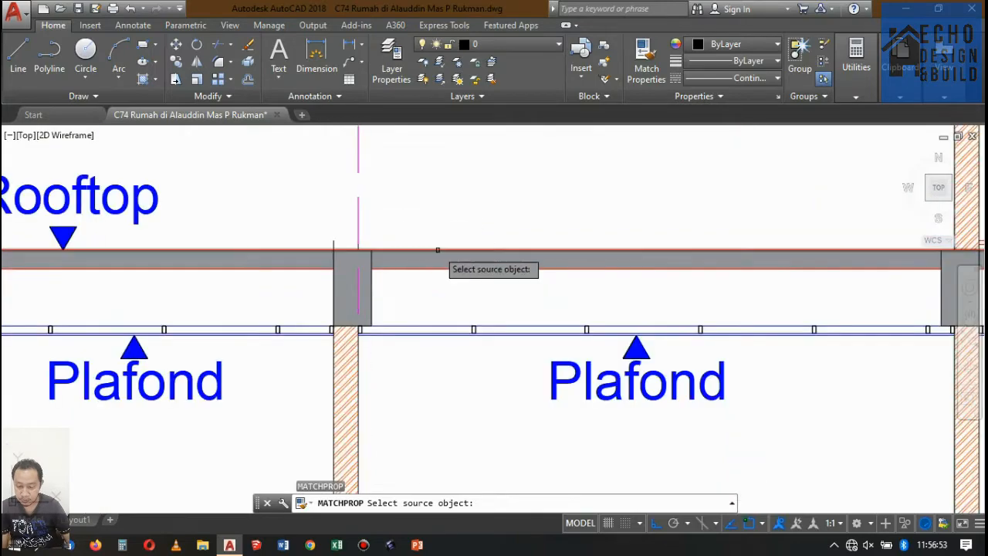
left_click(430, 263)
scroll(263, 248, "down", 6)
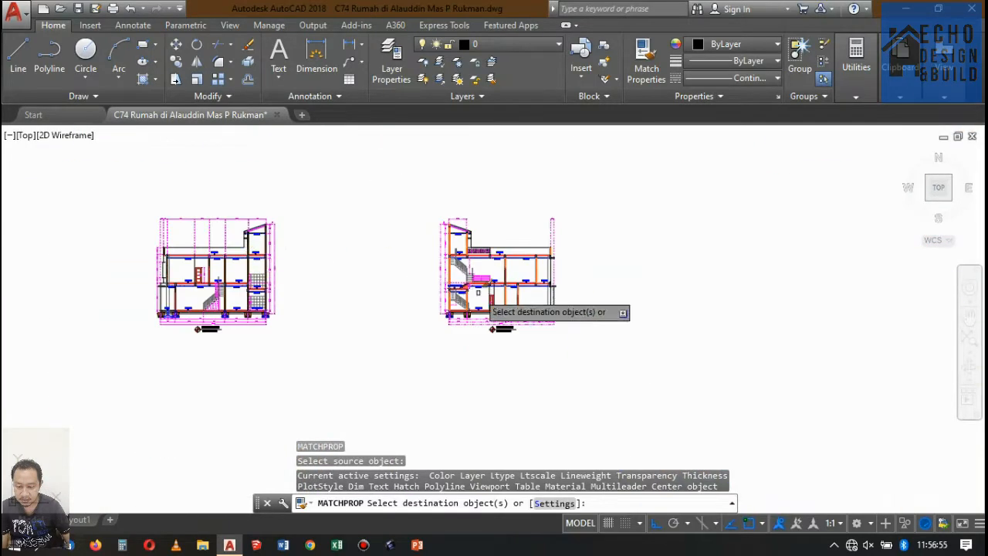
scroll(478, 295, "up", 8)
left_click(485, 219)
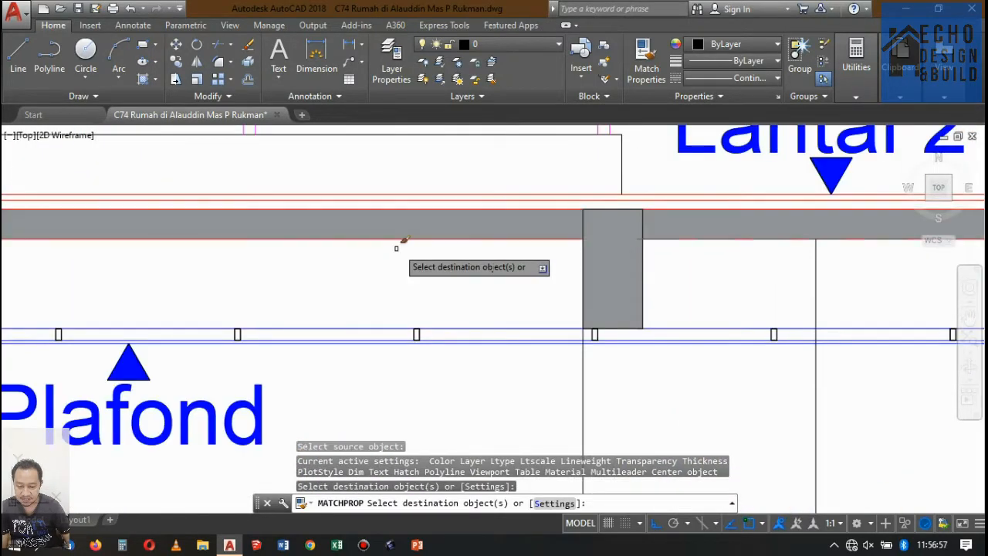
scroll(396, 287, "down", 8)
key("space")
Step: Examine the Lantai 1 fill and the Lantai 2 slab hatching across section B-B
scroll(453, 245, "up", 2)
scroll(539, 212, "down", 2)
scroll(457, 293, "up", 3)
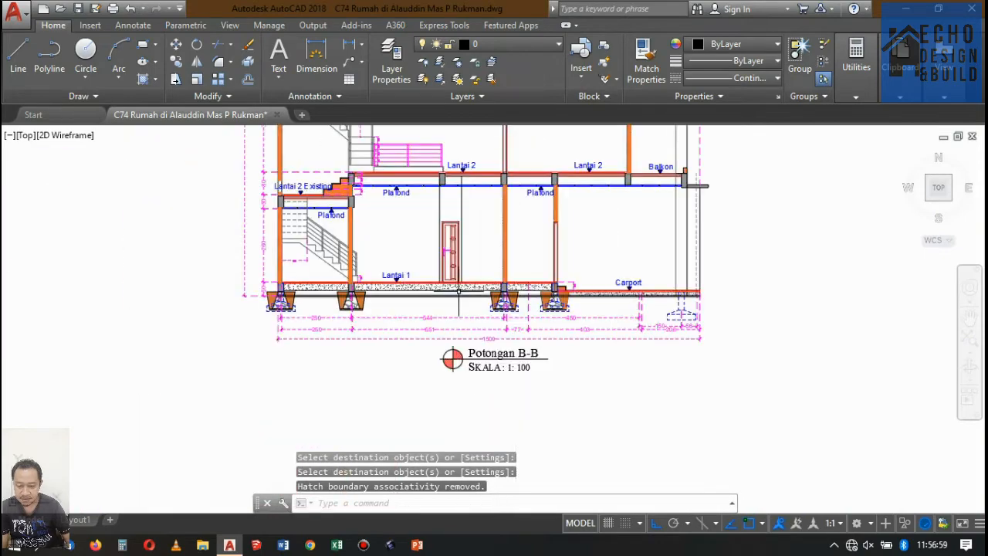
scroll(458, 291, "up", 3)
scroll(468, 270, "down", 4)
scroll(494, 285, "up", 3)
scroll(517, 294, "down", 3)
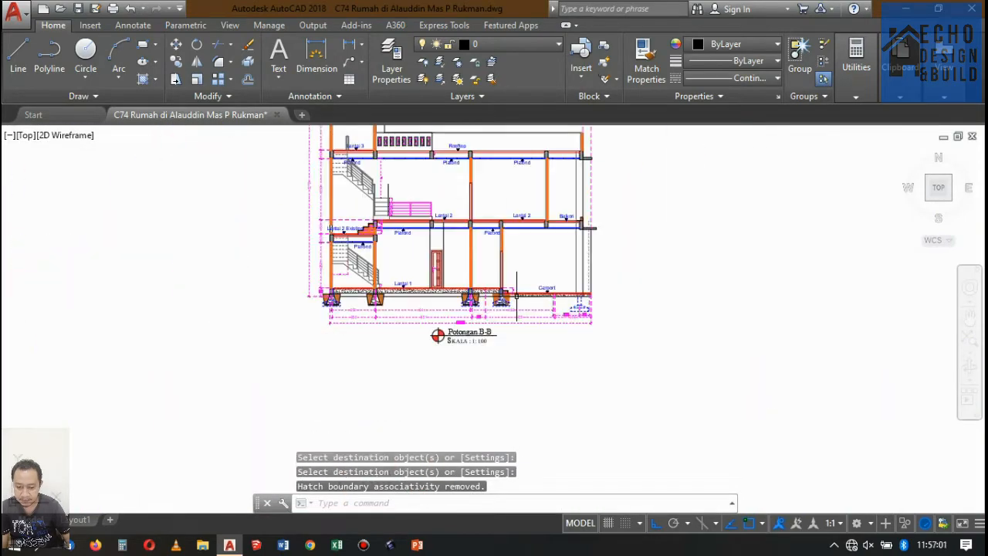
scroll(516, 293, "down", 2)
scroll(481, 315, "up", 4)
scroll(481, 293, "down", 3)
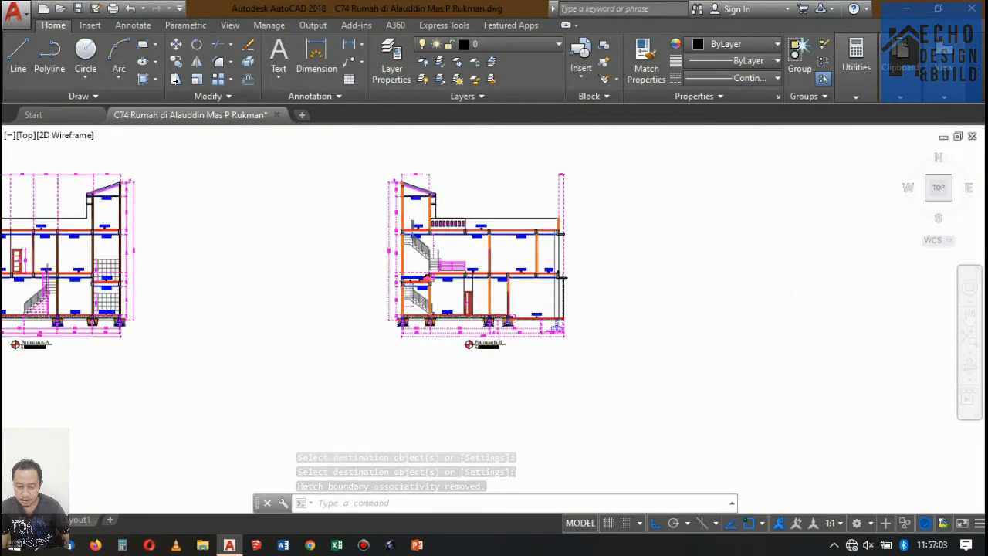
scroll(494, 260, "up", 5)
scroll(496, 338, "down", 2)
scroll(496, 338, "up", 4)
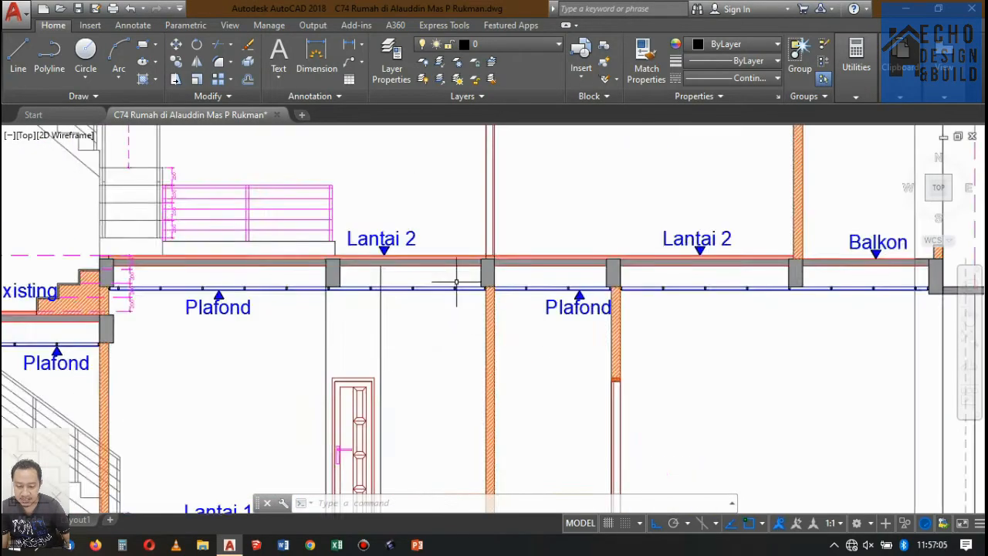
scroll(463, 293, "down", 5)
scroll(375, 227, "up", 7)
scroll(361, 237, "down", 5)
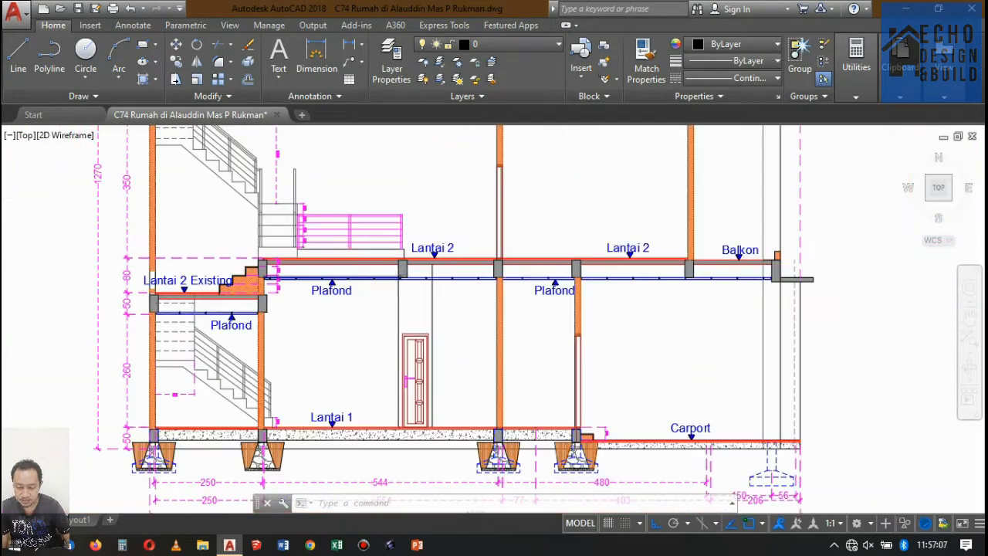
scroll(410, 258, "up", 5)
scroll(410, 258, "down", 2)
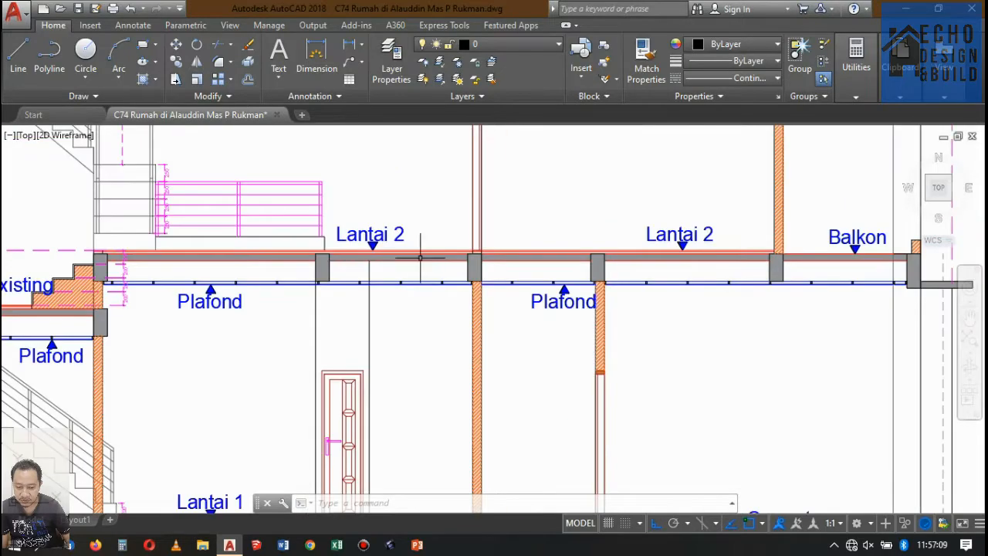
scroll(550, 255, "down", 4)
scroll(533, 247, "up", 5)
scroll(517, 232, "down", 5)
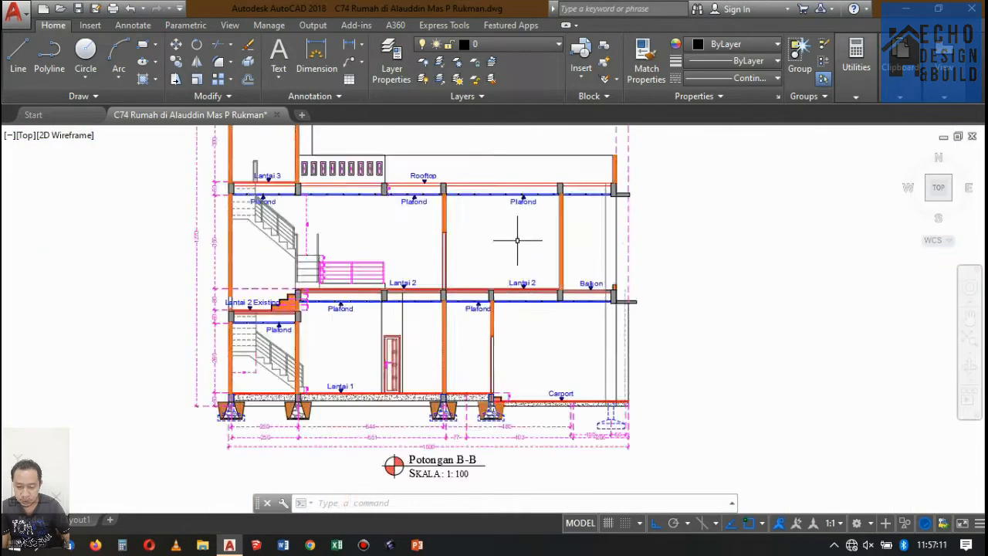
Step: Examine the Rooftop and Lantai 3 slabs of section B-B for areas missing a hatch
scroll(498, 245, "up", 5)
scroll(498, 245, "down", 5)
scroll(489, 220, "up", 4)
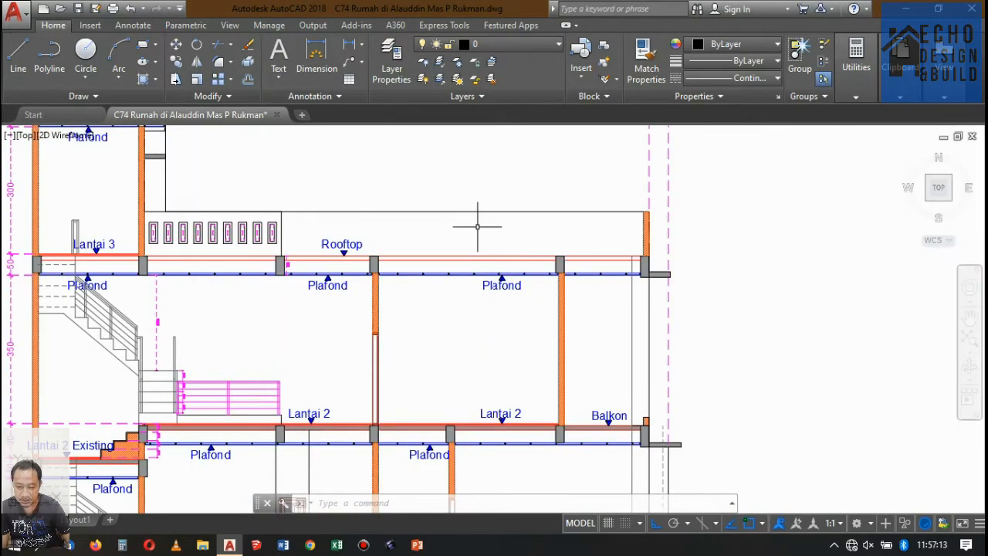
scroll(493, 215, "down", 5)
scroll(421, 239, "up", 6)
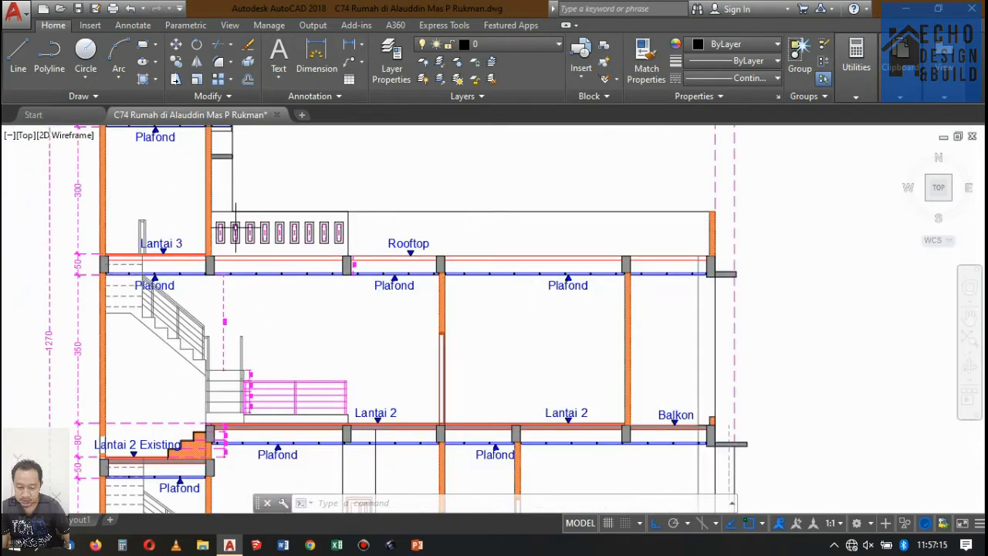
scroll(421, 248, "down", 3)
scroll(421, 249, "up", 4)
scroll(610, 238, "down", 4)
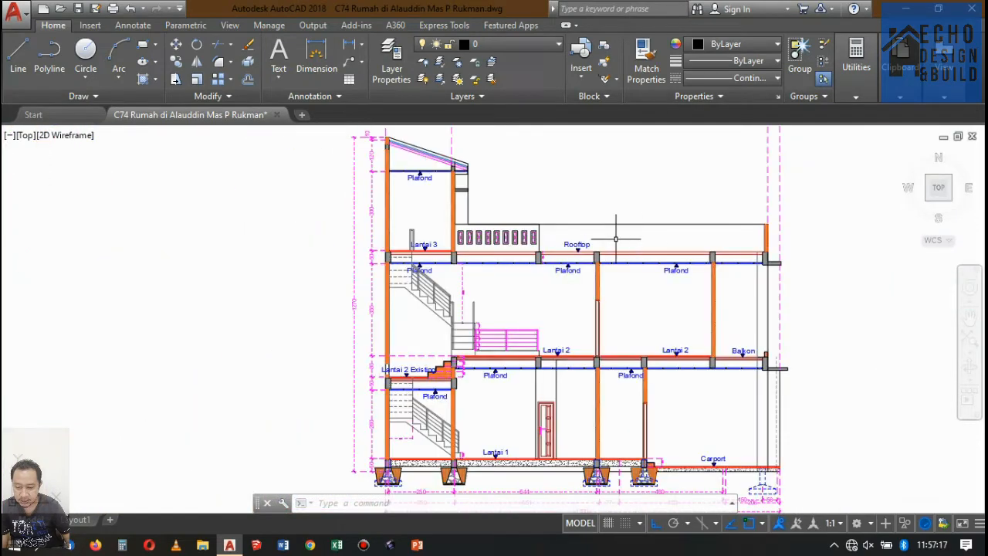
Step: Hatch both pieces of the Lantai 3 floor slab in section B-B with the ANSI31 pattern
scroll(635, 241, "up", 3)
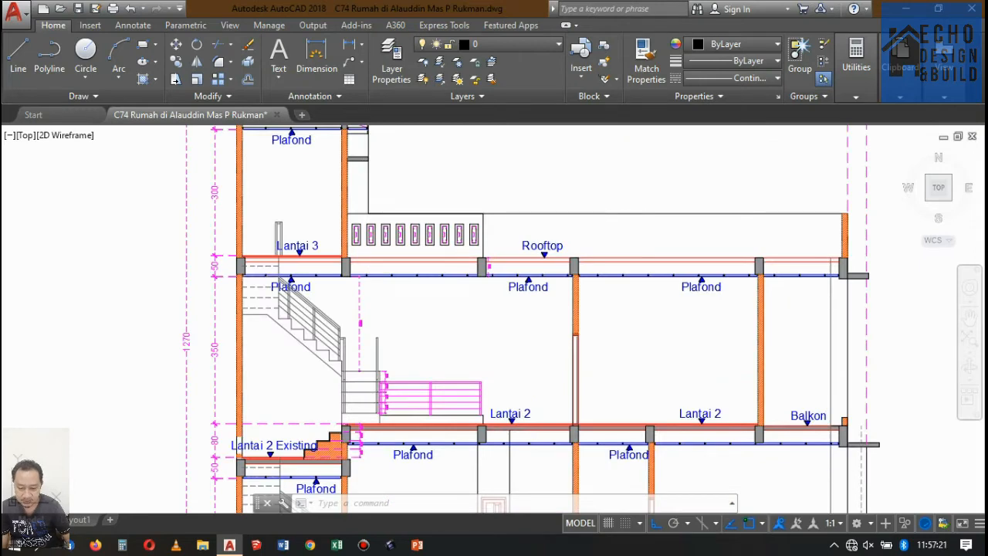
type("h")
key("Return")
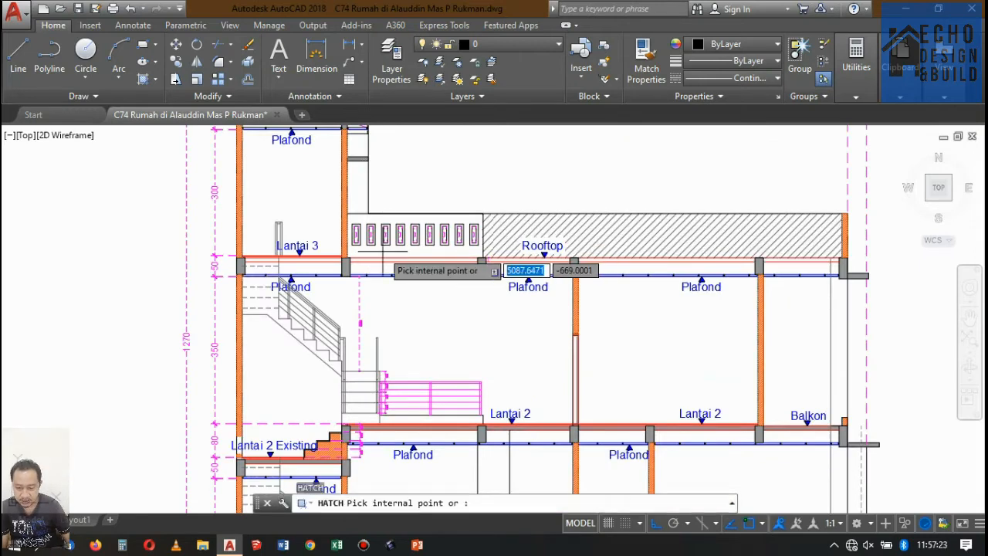
scroll(385, 261, "up", 3)
scroll(325, 260, "up", 4)
left_click(323, 261)
scroll(289, 260, "down", 4)
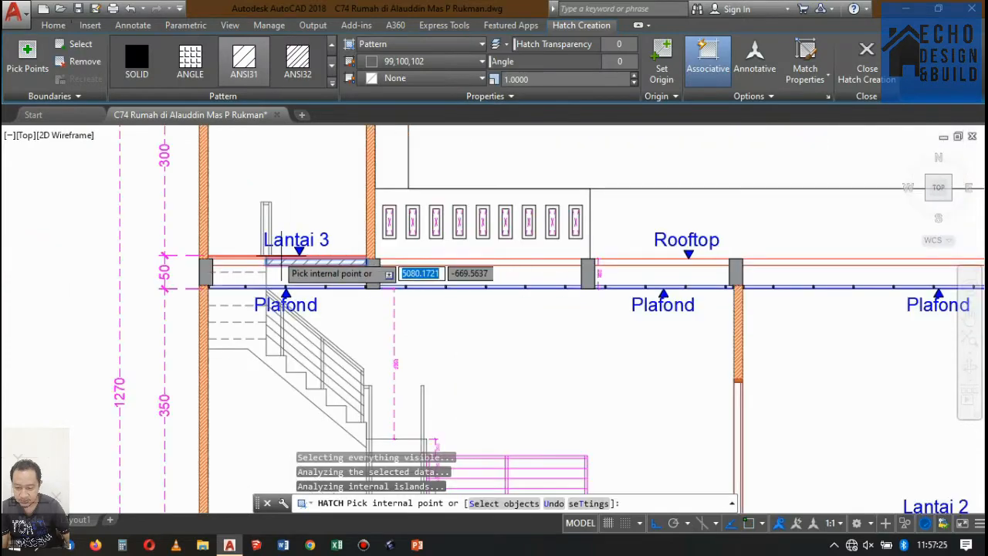
scroll(242, 258, "up", 5)
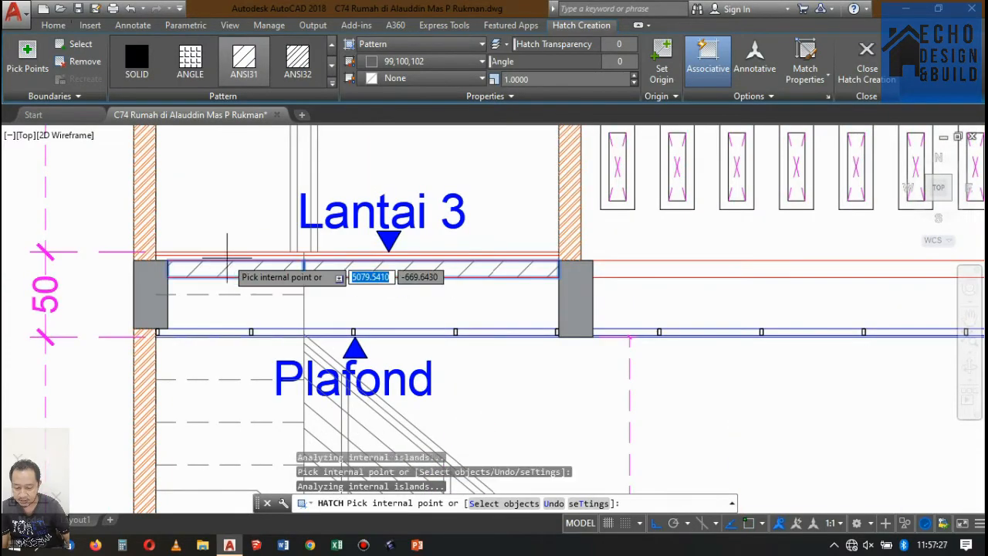
scroll(227, 258, "down", 6)
Step: Add the Rooftop slab bays from the Lantai 3 wall across to the long middle bay to the same hatch
scroll(318, 263, "up", 2)
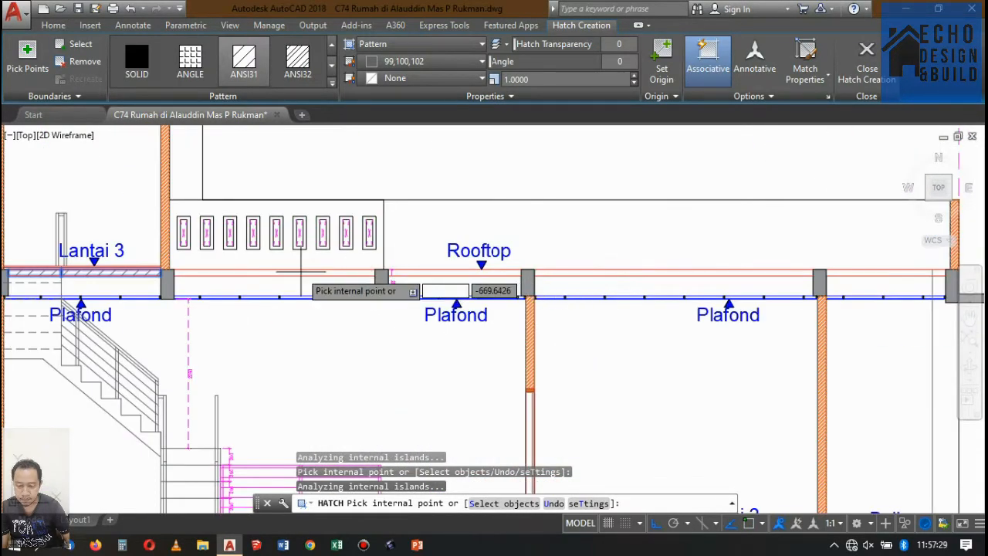
scroll(300, 268, "down", 4)
scroll(390, 272, "up", 6)
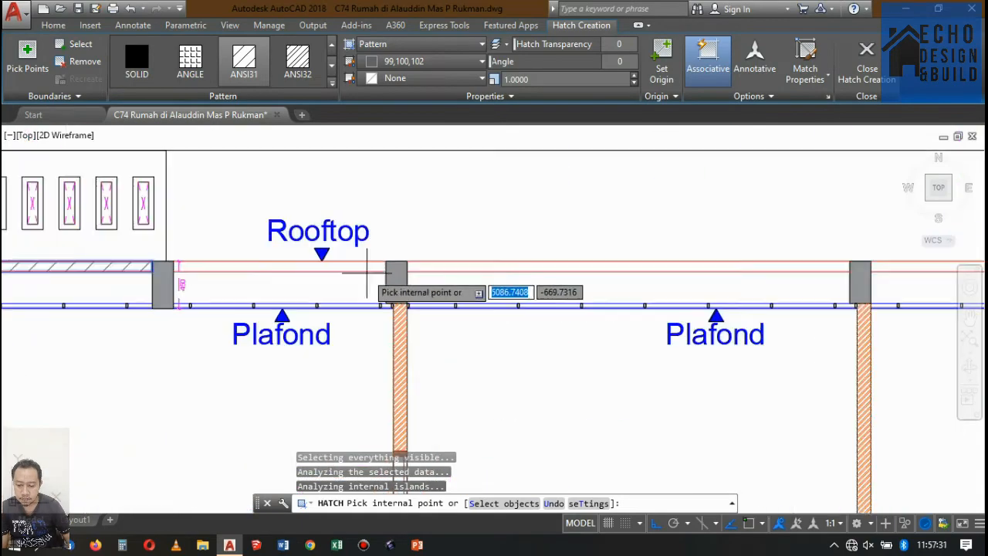
scroll(360, 269, "down", 5)
scroll(389, 278, "up", 4)
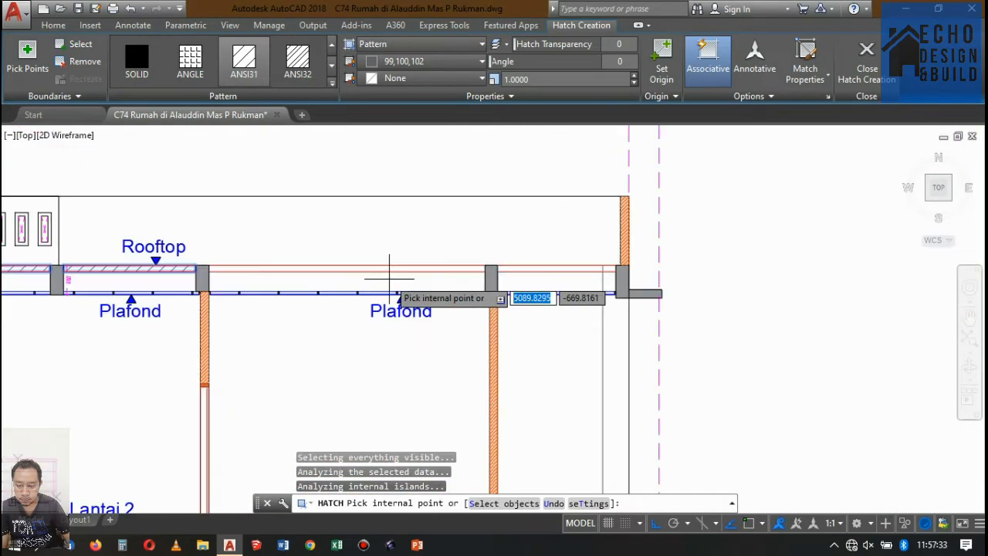
scroll(389, 277, "up", 2)
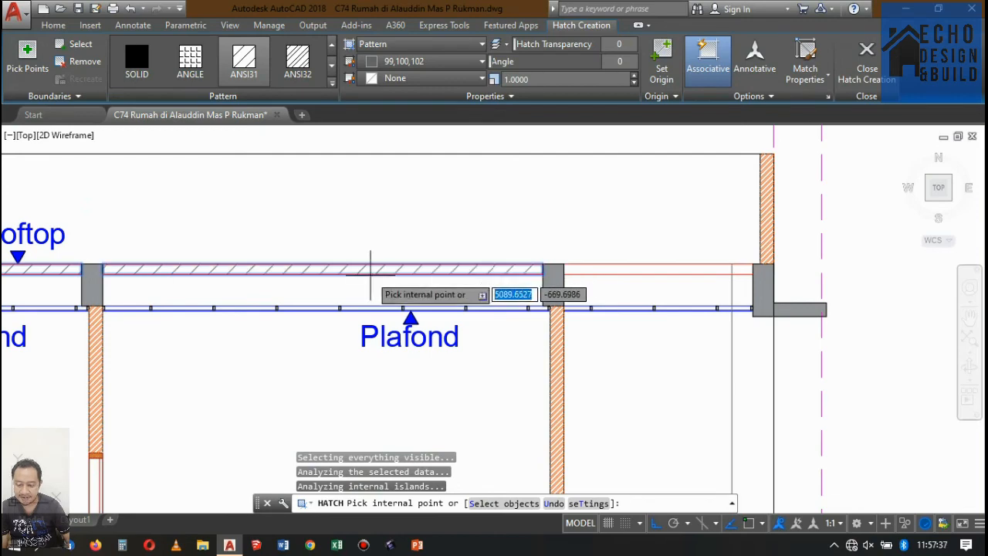
Step: Extend the hatch over the last Rooftop slab bay and the short piece beside the edge beam
scroll(575, 270, "down", 4)
scroll(583, 268, "up", 4)
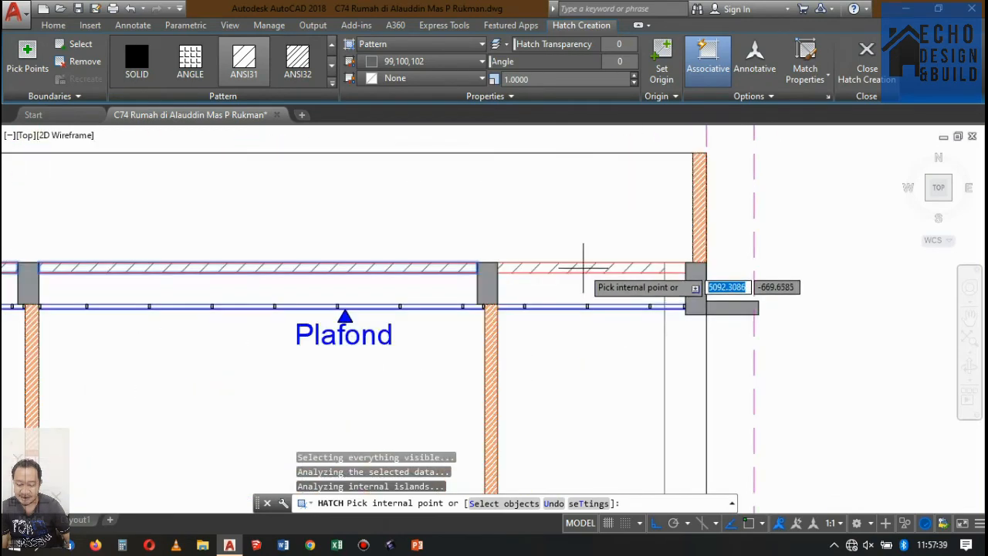
scroll(581, 269, "down", 4)
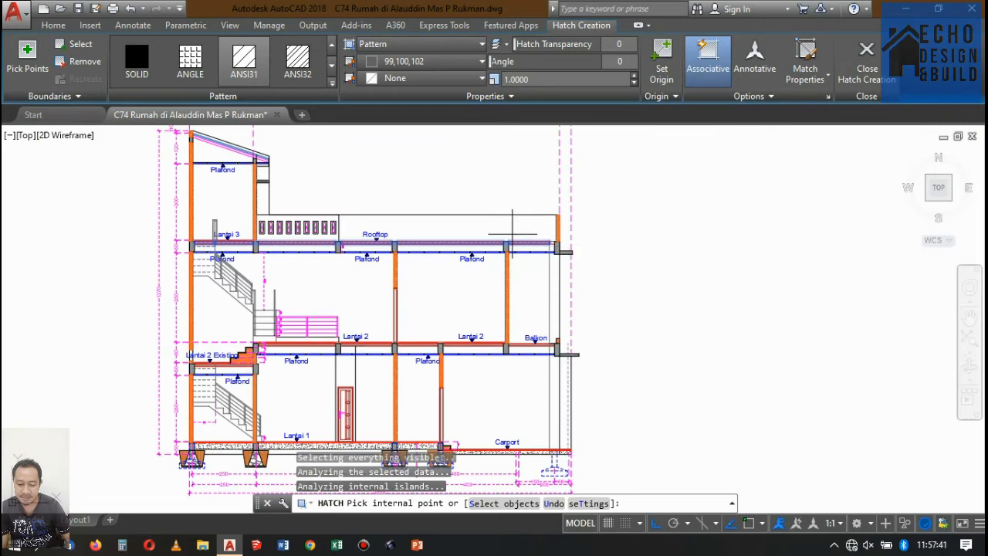
scroll(512, 231, "up", 6)
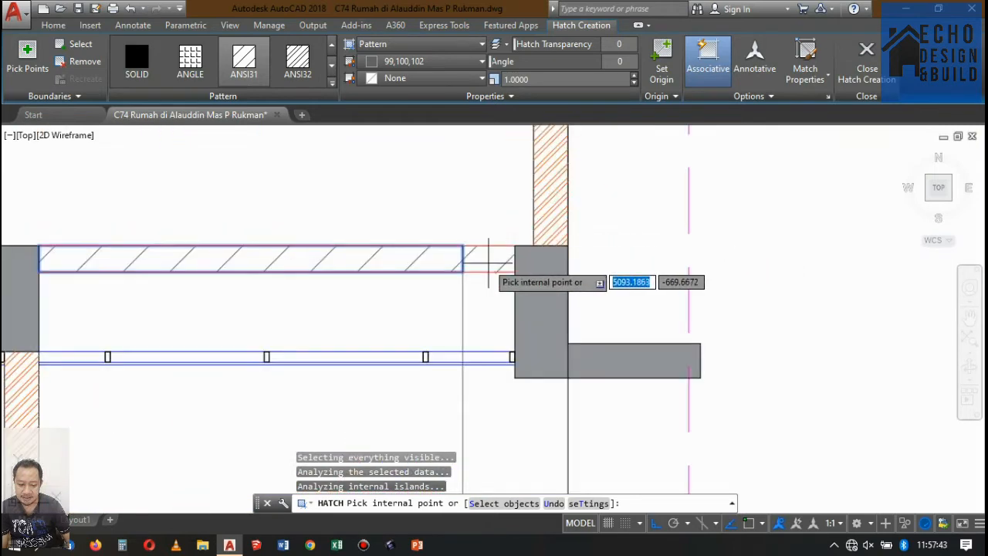
key("Escape")
scroll(530, 203, "down", 7)
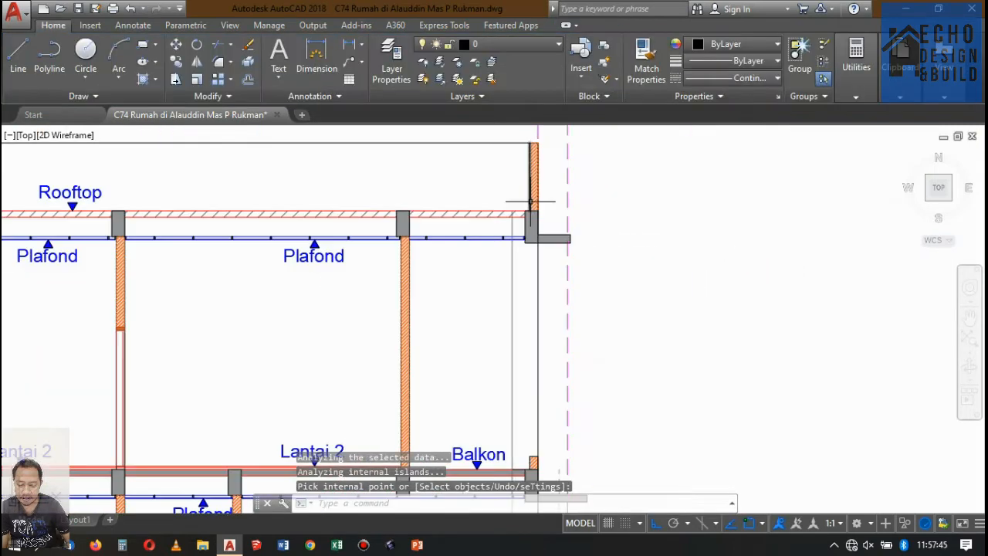
Step: Match the Lantai 3 and Rooftop slab hatch to the solid grey hatch of the Lantai 2 slab
scroll(488, 226, "up", 5)
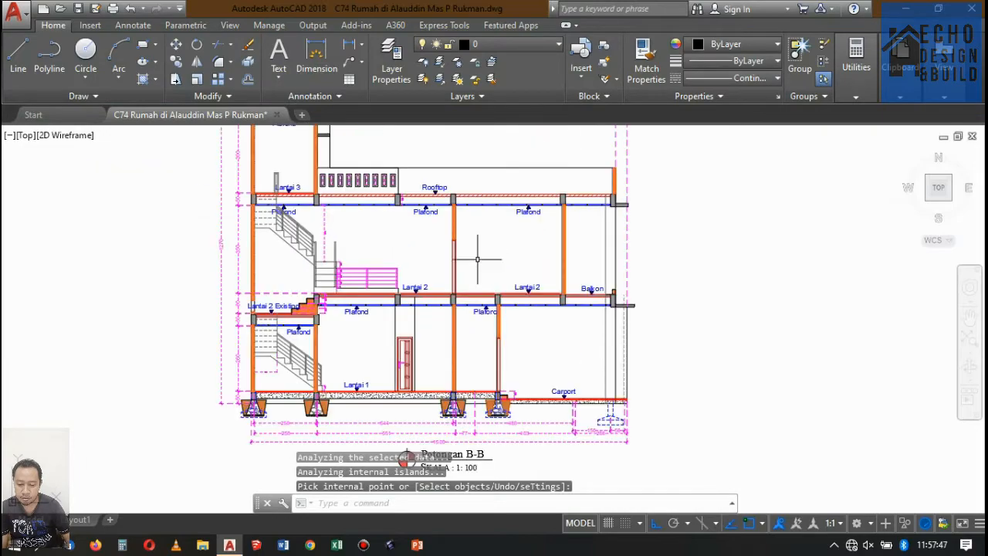
scroll(477, 259, "up", 5)
type("Ma")
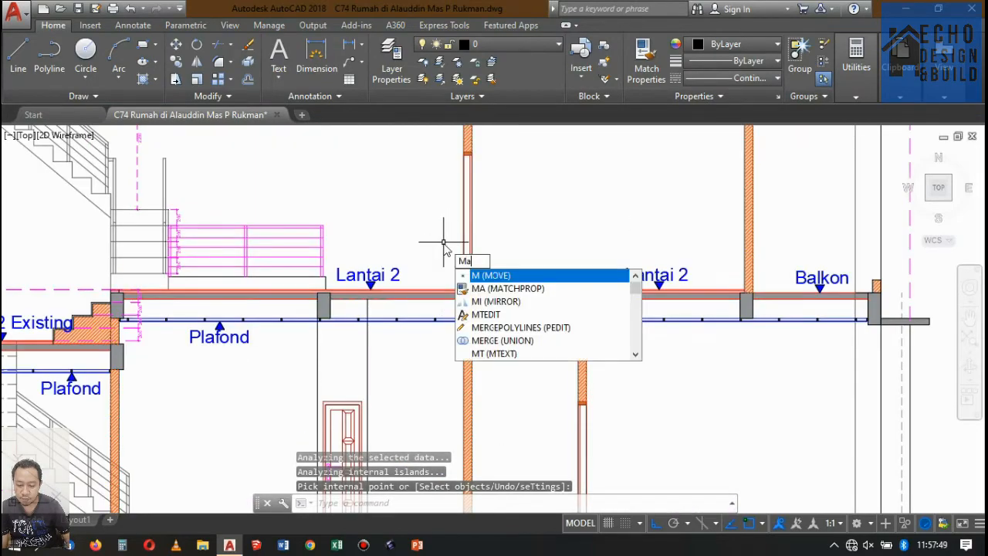
key("Return")
scroll(417, 297, "up", 3)
left_click(406, 297)
scroll(409, 298, "down", 8)
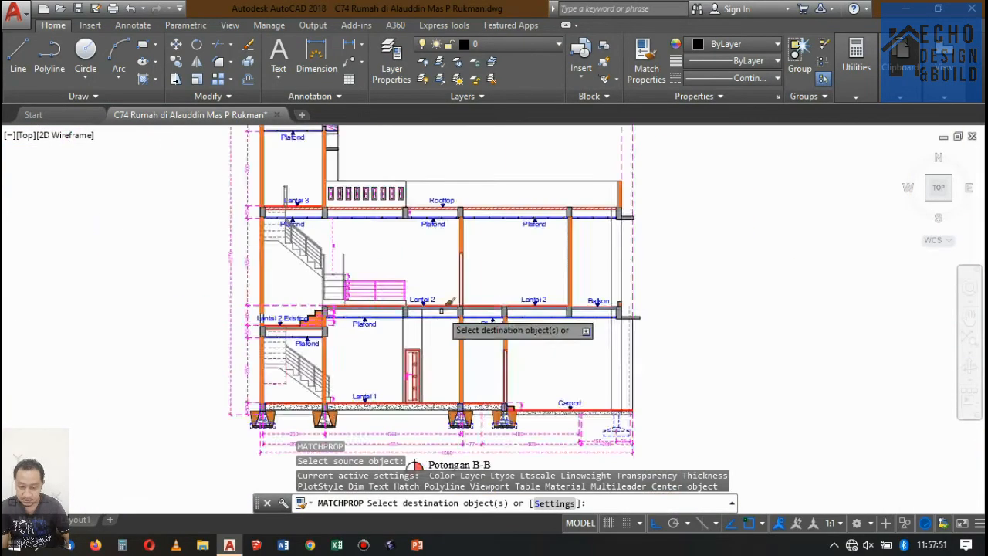
scroll(441, 310, "up", 6)
left_click(386, 293)
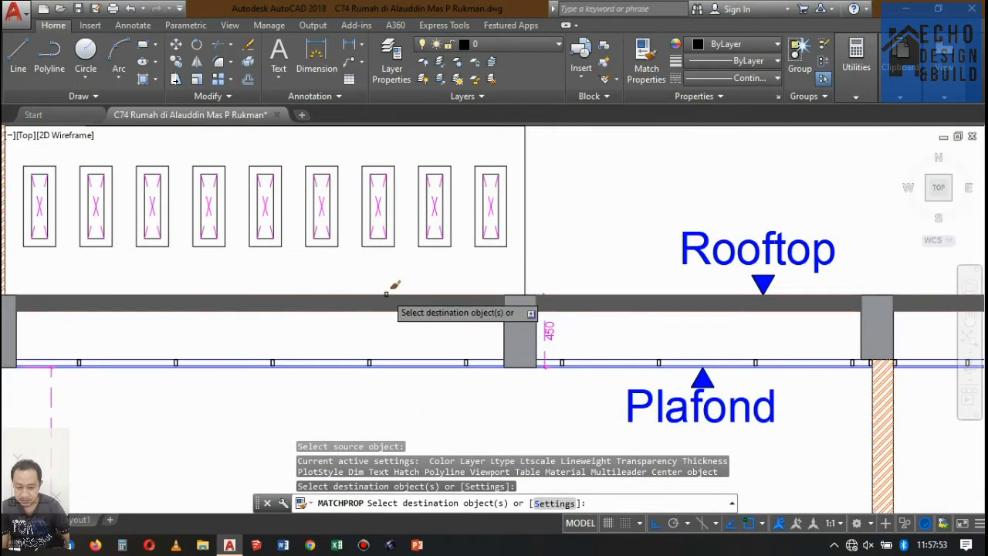
scroll(386, 293, "down", 6)
key("Return")
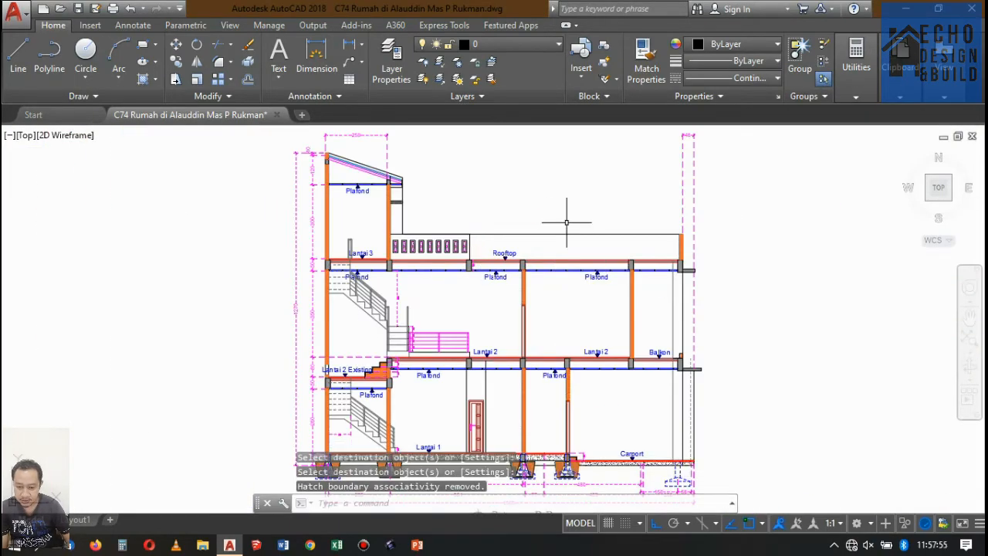
Step: Examine the outer column line on the Carport and Balkon side, and check section B-B against section A-A
scroll(569, 218, "down", 4)
scroll(618, 293, "up", 10)
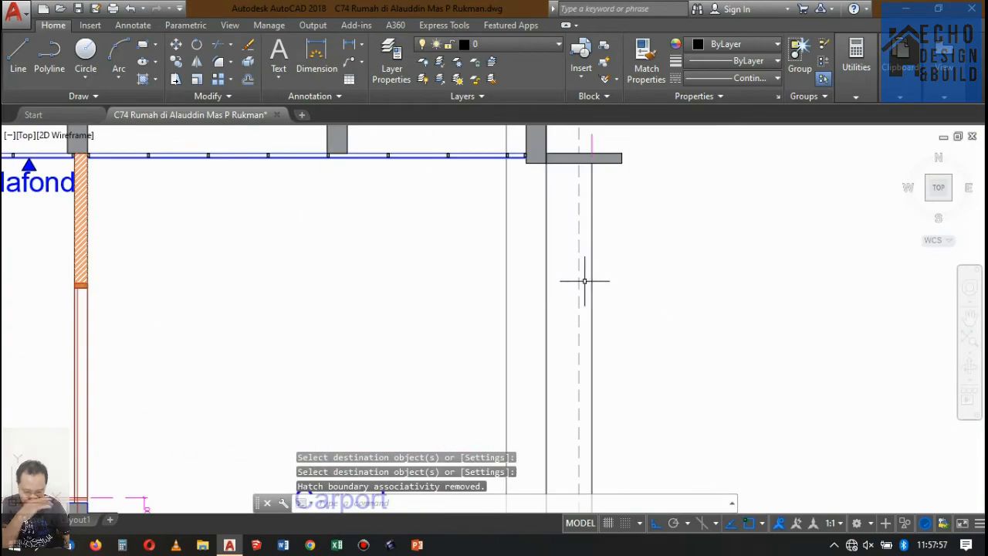
scroll(550, 254, "down", 8)
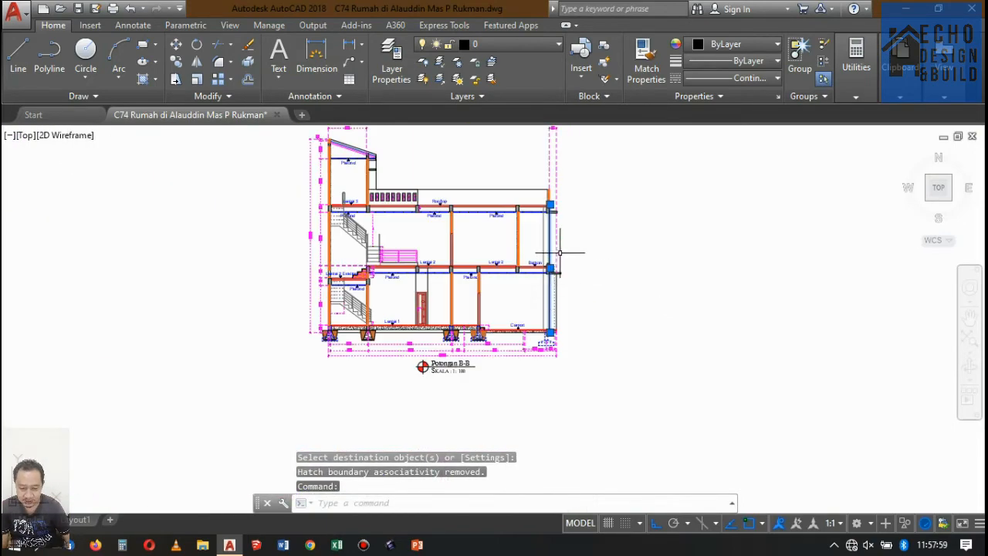
scroll(569, 231, "up", 3)
scroll(566, 227, "down", 2)
scroll(567, 226, "up", 4)
scroll(564, 205, "down", 4)
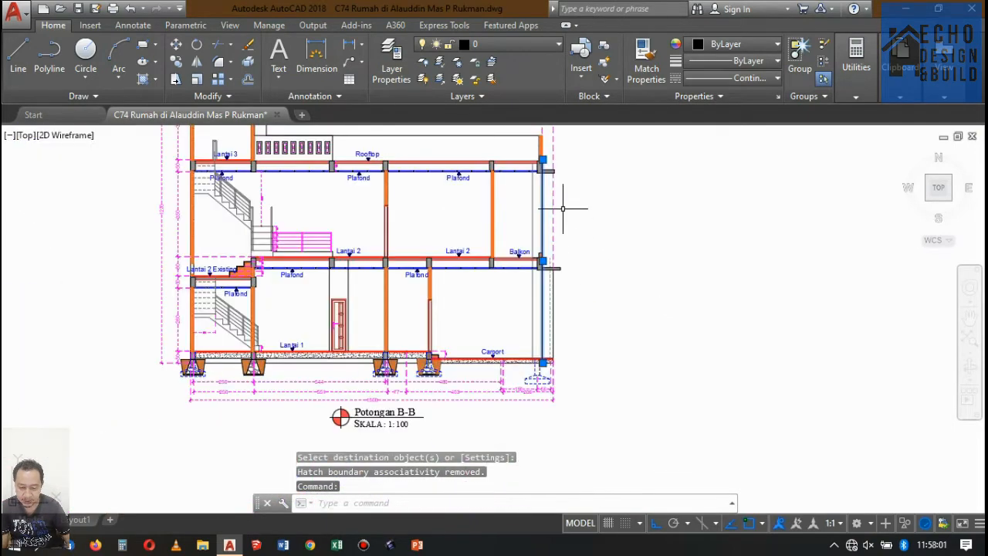
scroll(545, 268, "up", 4)
scroll(543, 266, "down", 6)
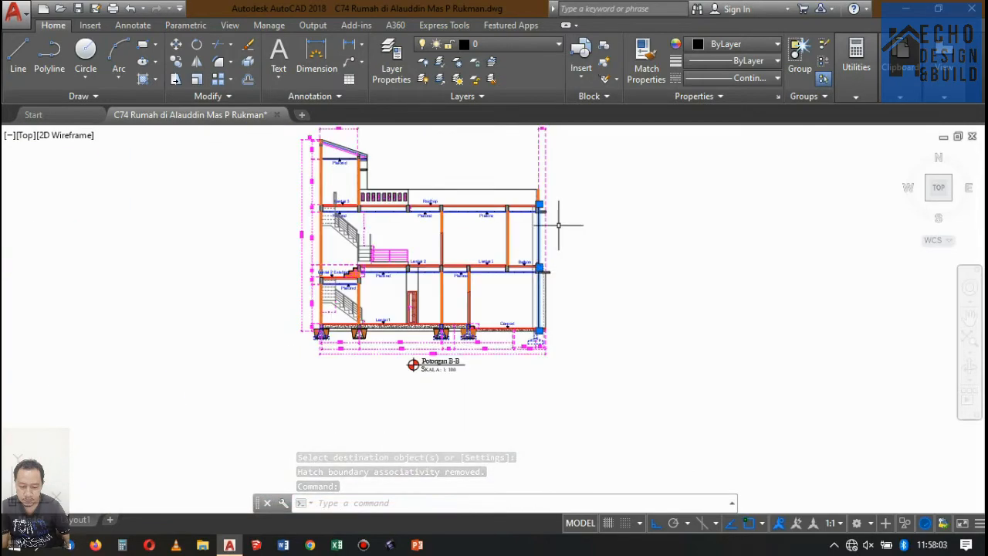
scroll(559, 225, "down", 4)
scroll(534, 294, "down", 2)
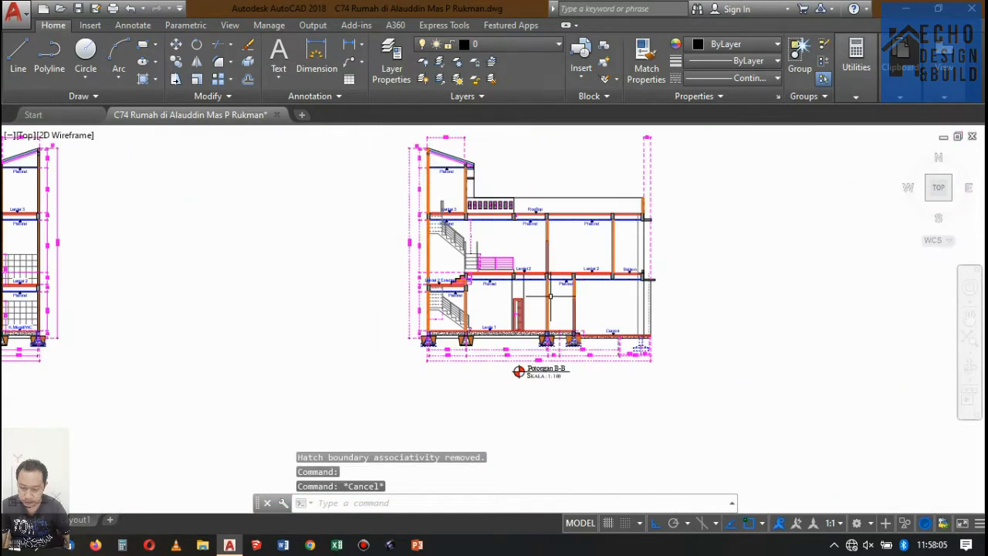
scroll(564, 221, "up", 3)
scroll(564, 221, "down", 5)
scroll(492, 299, "up", 9)
scroll(491, 300, "down", 6)
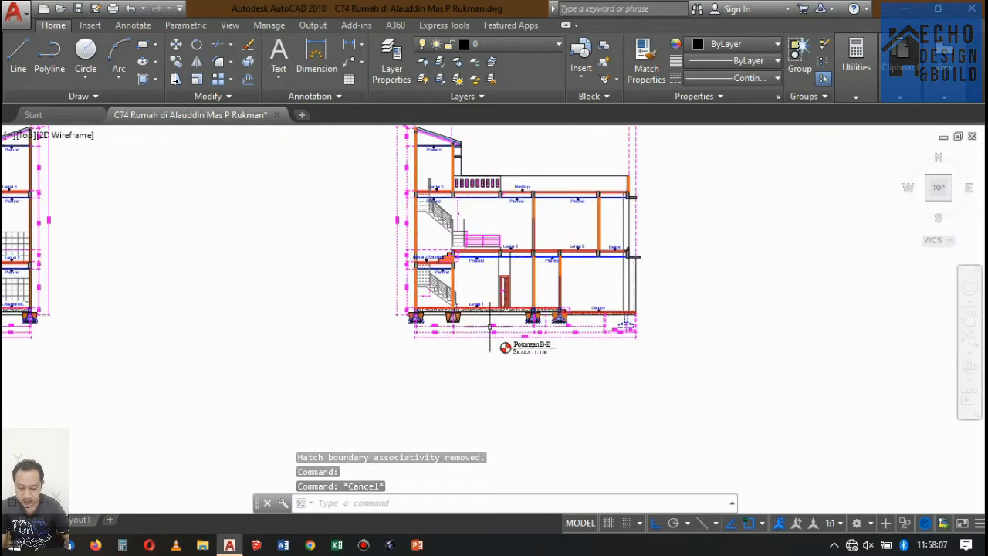
scroll(436, 246, "up", 4)
scroll(436, 246, "down", 5)
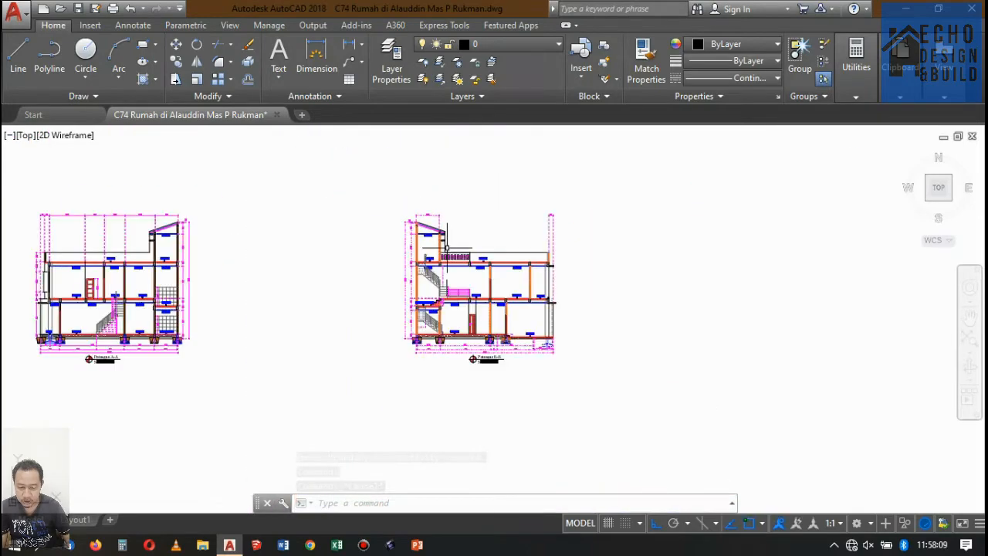
Step: Move the Plafond marker and label below the Lantai 3 slab horizontally toward the neighbouring beam, away from the stair's upper edge
scroll(436, 246, "up", 7)
scroll(437, 245, "down", 5)
scroll(437, 246, "up", 12)
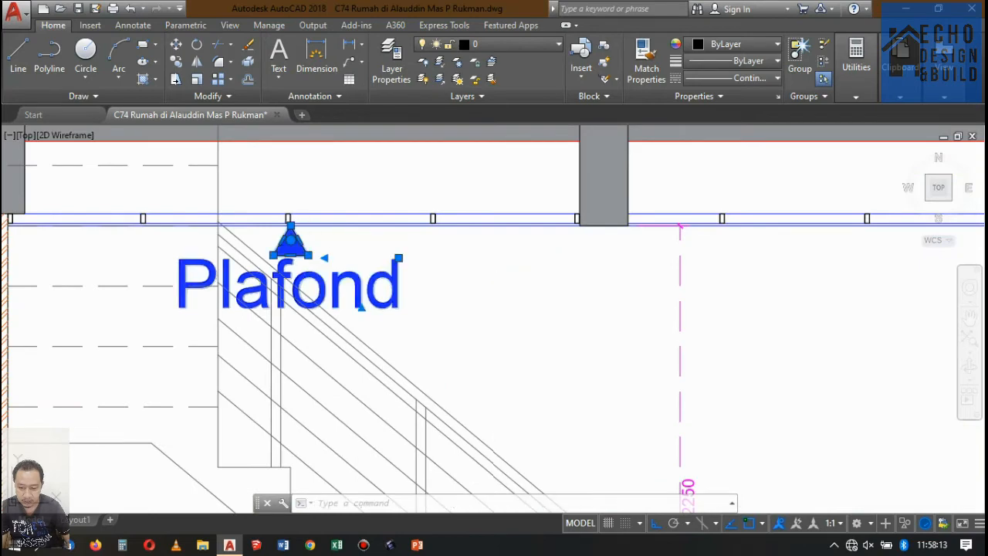
type("m")
key("Return")
left_click(494, 296)
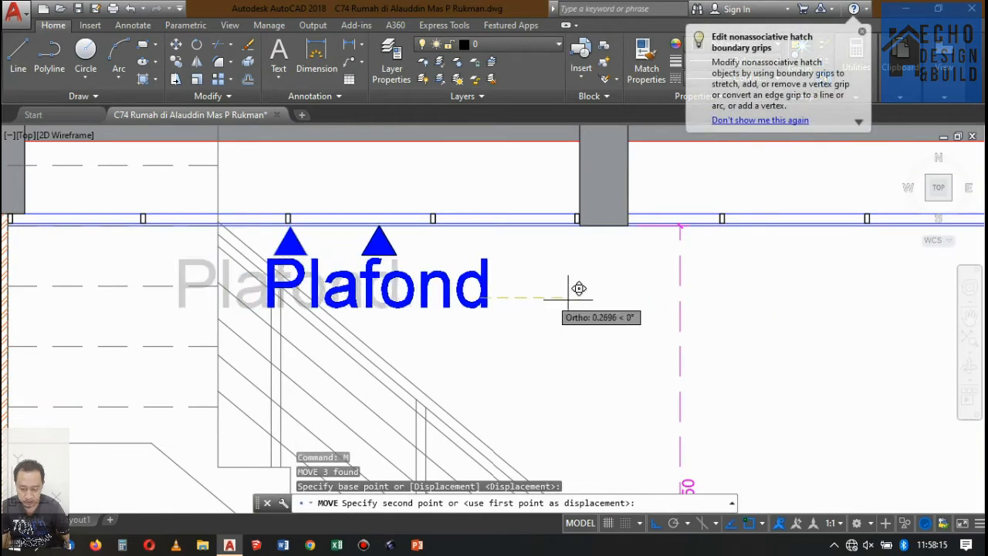
left_click(679, 288)
scroll(408, 242, "down", 10)
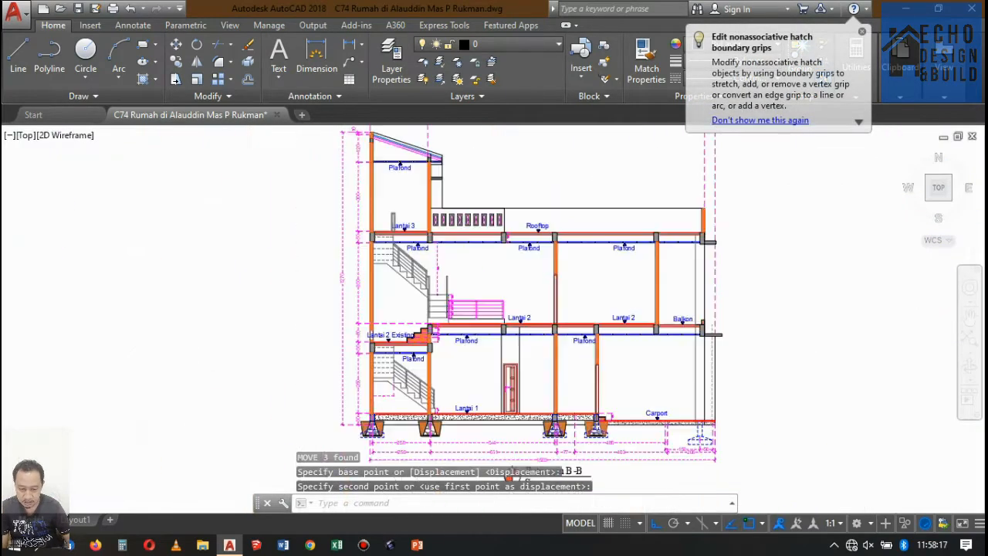
Step: Examine section B-B again from the roof down to Lantai 2, with section A-A for comparison
scroll(520, 221, "up", 2)
scroll(485, 214, "down", 3)
scroll(341, 309, "up", 5)
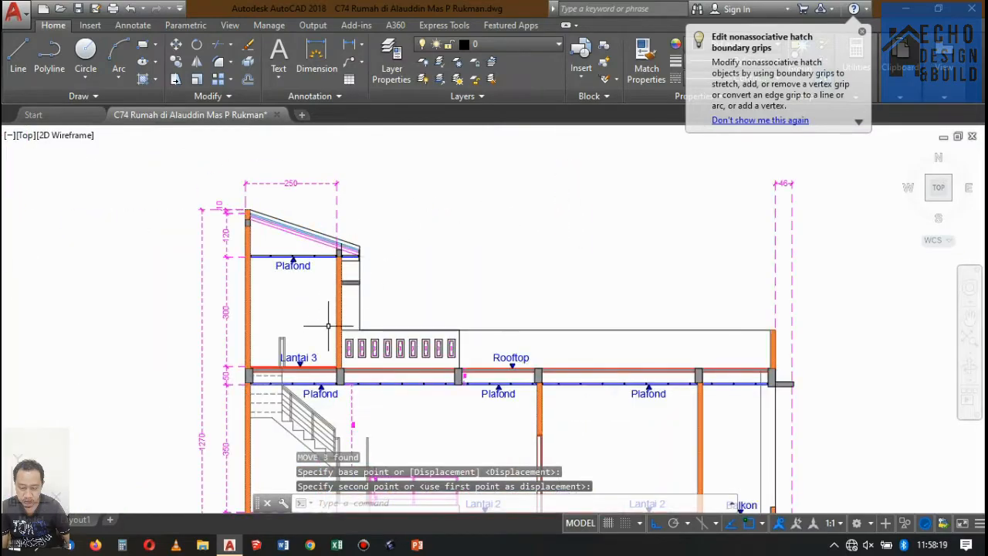
scroll(348, 267, "down", 4)
scroll(348, 266, "up", 5)
scroll(404, 238, "down", 6)
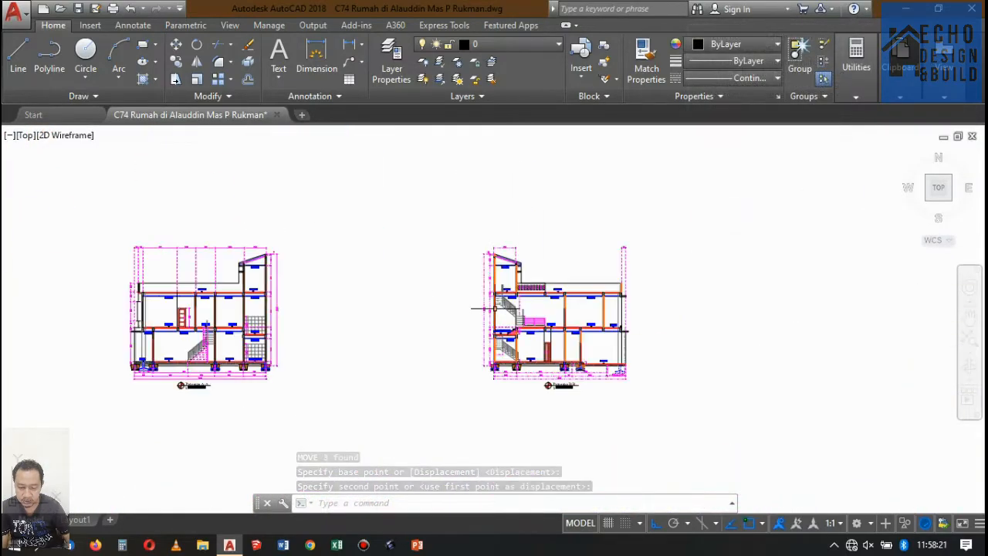
scroll(464, 263, "up", 6)
scroll(456, 247, "down", 5)
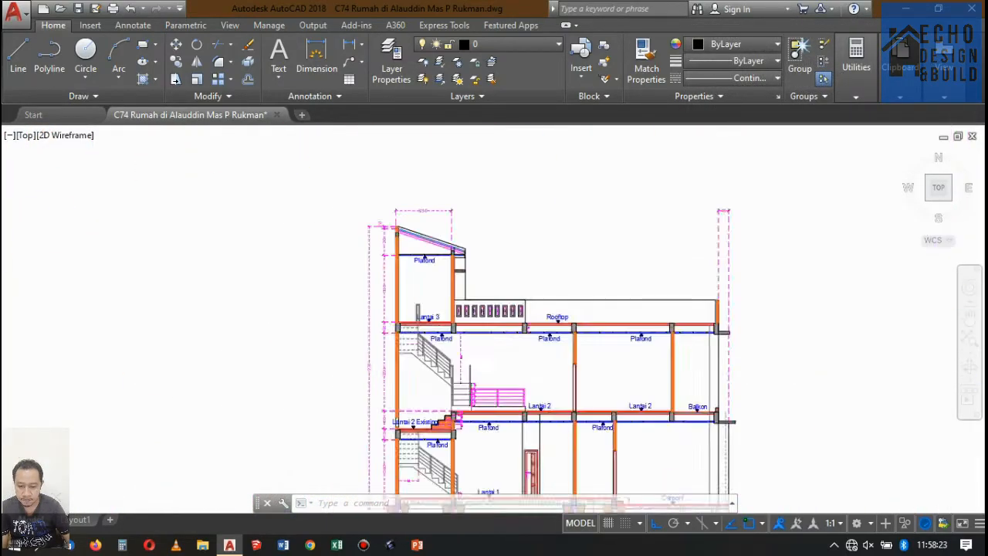
Step: Examine the Lantai 2 and Lantai 3/Rooftop floor plans around the stairwell and the section cut lines
scroll(412, 313, "up", 3)
scroll(452, 270, "down", 7)
scroll(451, 270, "up", 12)
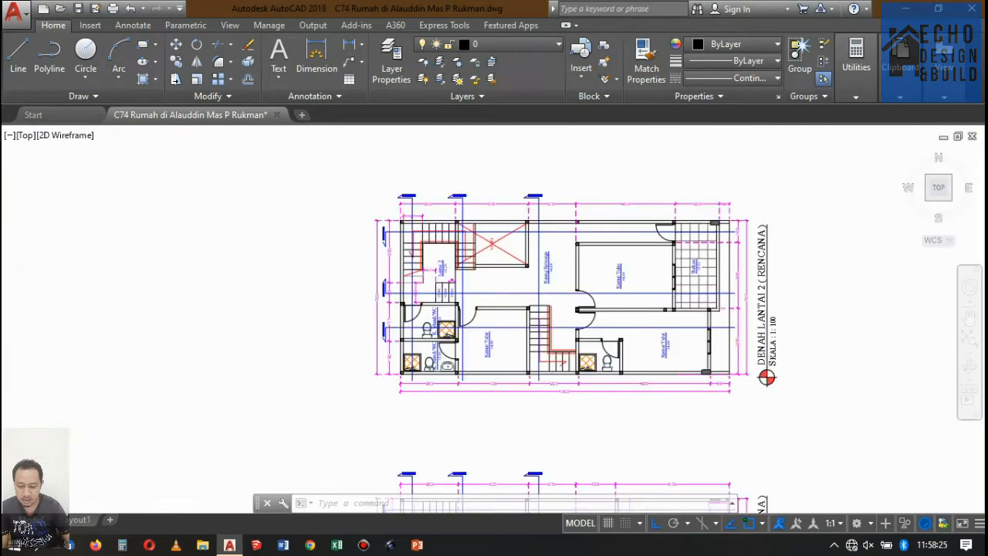
scroll(360, 252, "down", 10)
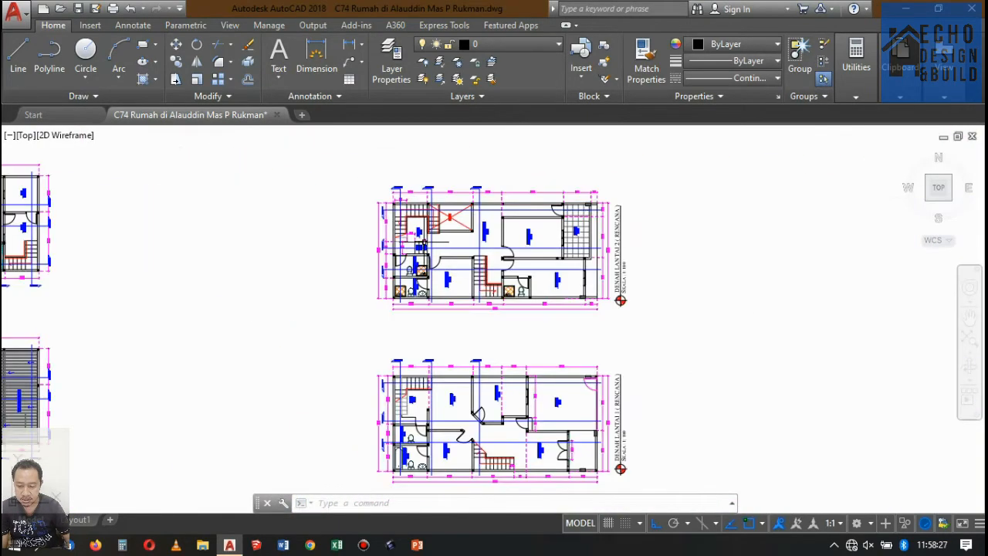
scroll(437, 183, "up", 12)
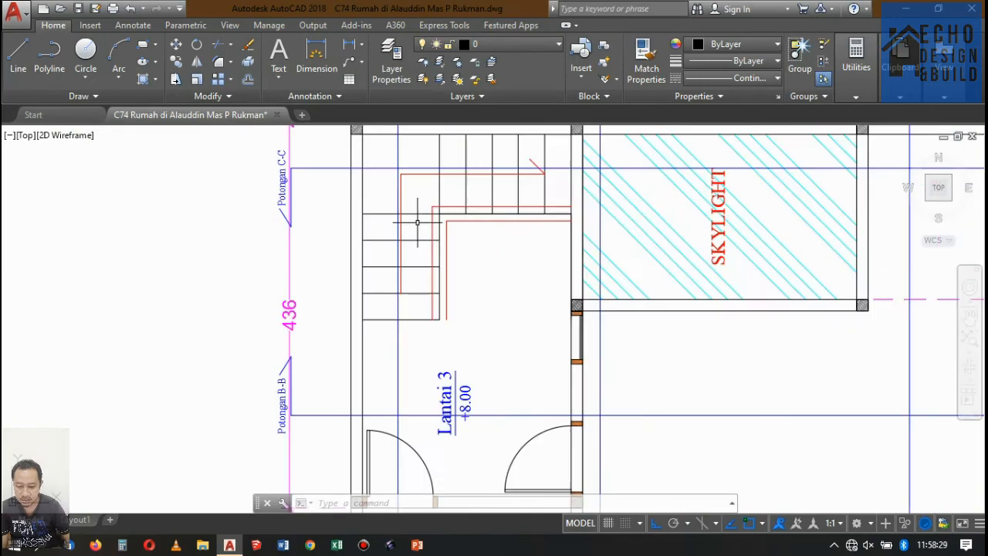
scroll(596, 194, "down", 12)
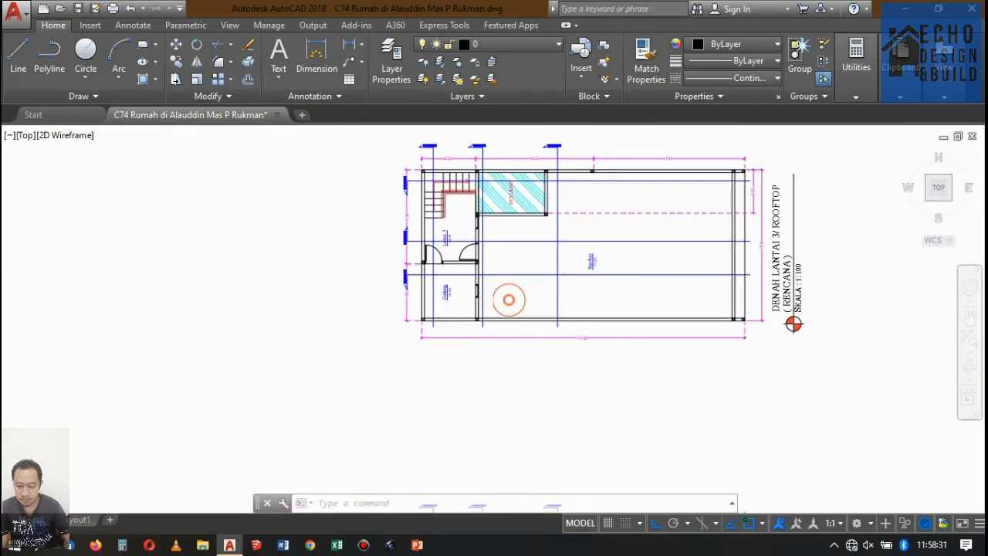
scroll(451, 240, "up", 5)
scroll(454, 277, "down", 5)
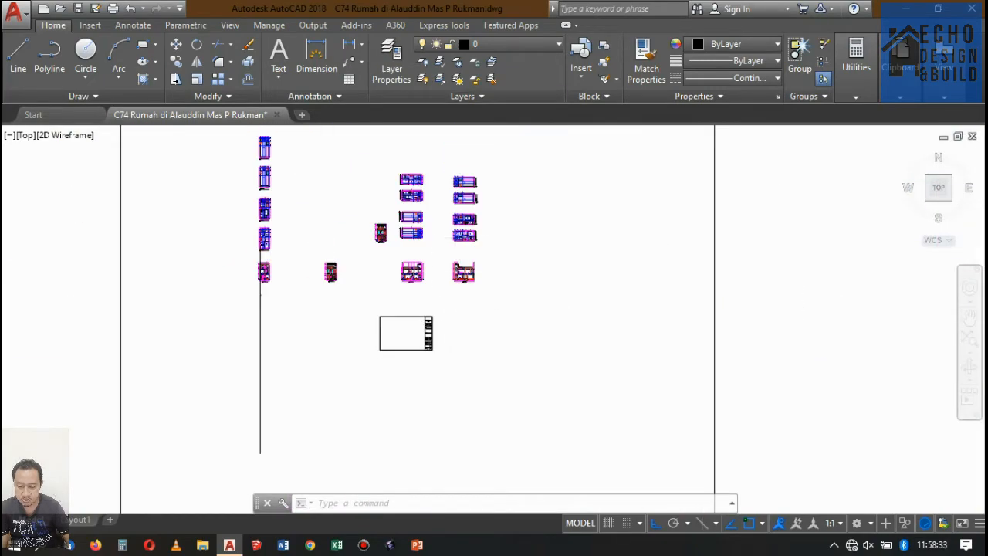
Step: Copy the two vertical lines of the railing post above the Lantai 3 slab horizontally to the face of the neighbouring wall
scroll(444, 318, "up", 12)
scroll(463, 376, "up", 4)
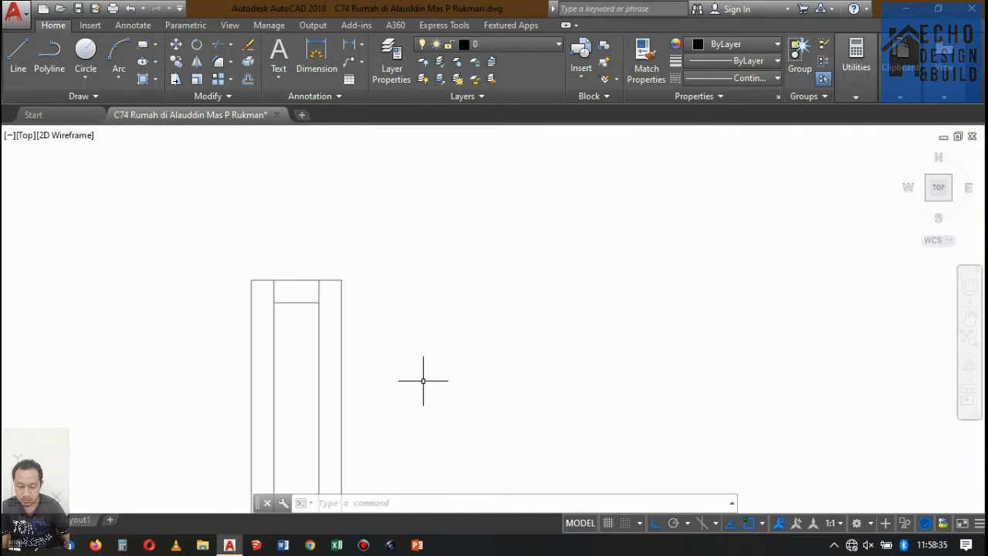
left_click(414, 369)
left_click(319, 345)
scroll(335, 241, "down", 7)
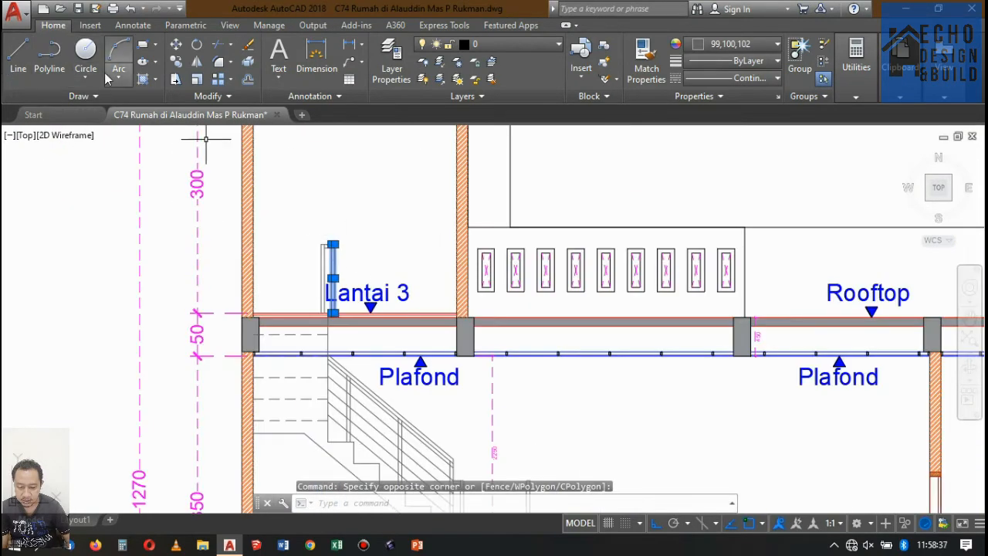
left_click(177, 65)
scroll(333, 270, "up", 6)
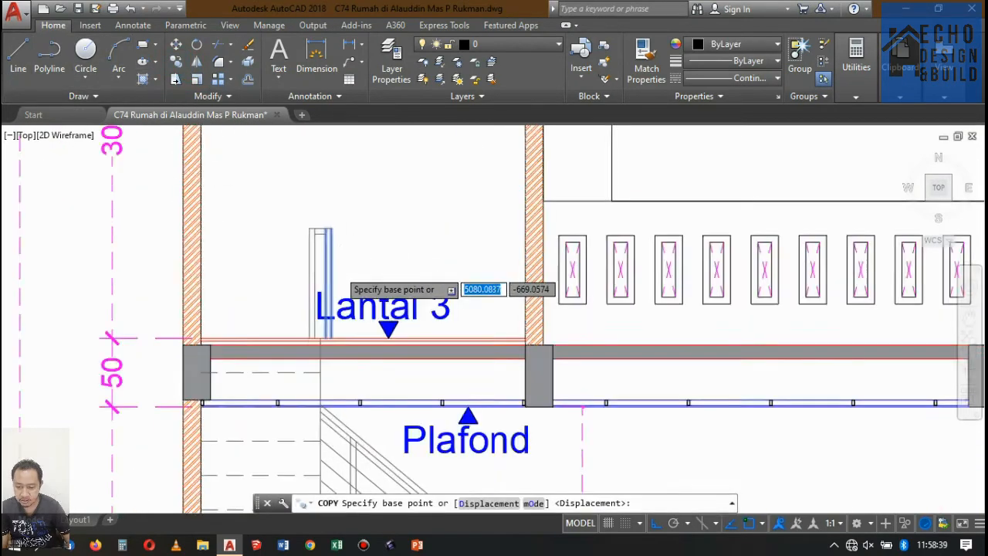
left_click(310, 162)
scroll(309, 185, "down", 5)
scroll(386, 194, "up", 6)
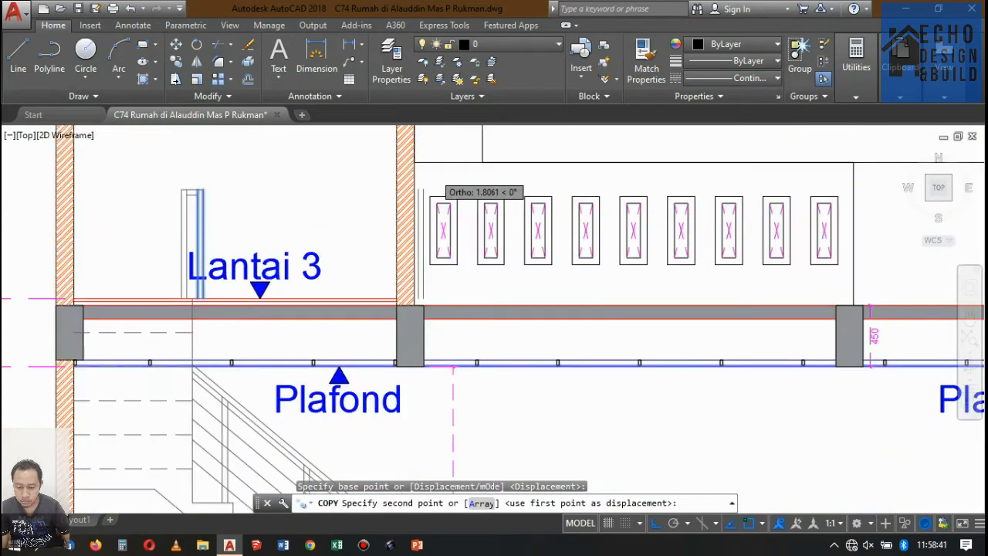
left_click(379, 196)
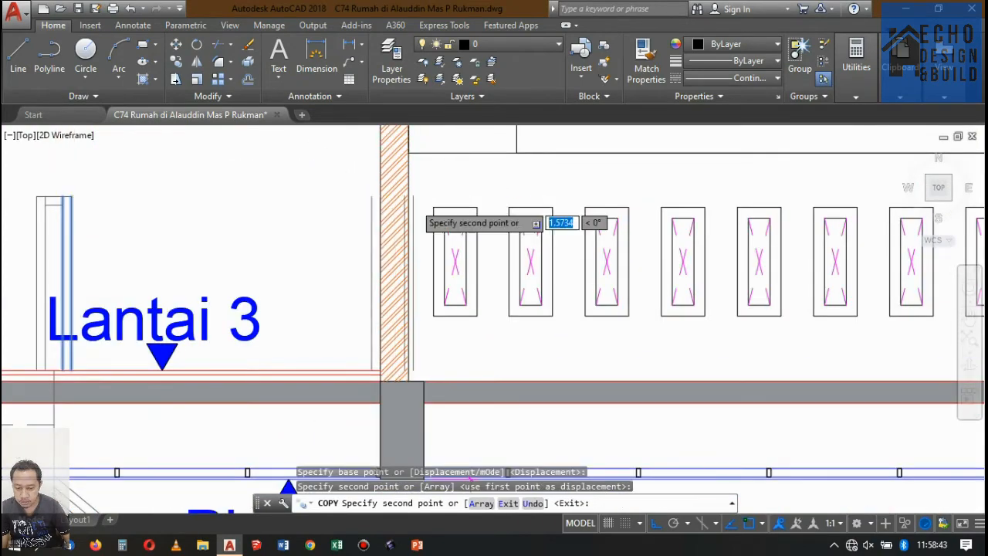
scroll(342, 173, "down", 5)
key("Return")
Step: Extend the horizontal top rail lines of the Lantai 3 railing to the outer post line at the wall
scroll(358, 205, "up", 5)
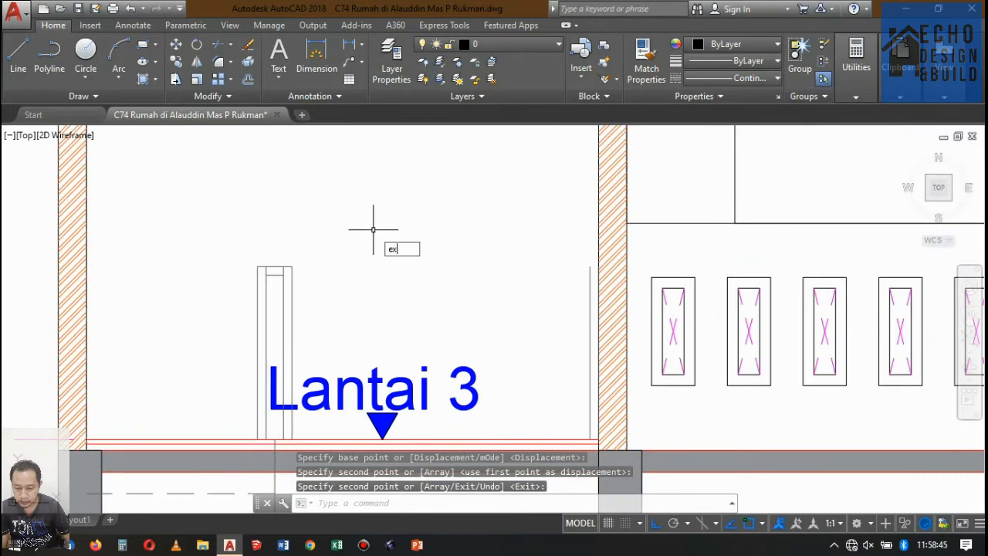
type("ex")
key("Return")
left_click(598, 282)
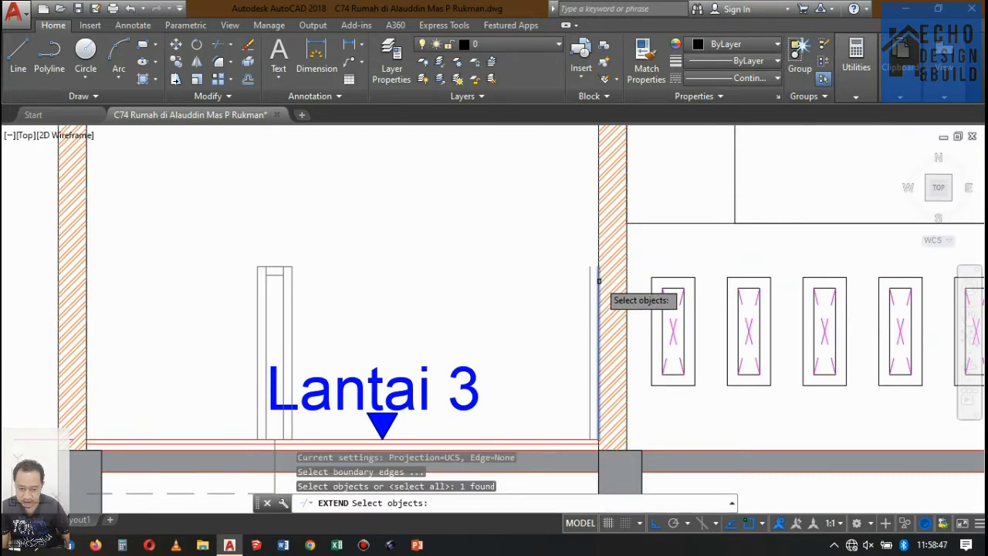
key("Return")
scroll(289, 286, "up", 3)
left_click(232, 269)
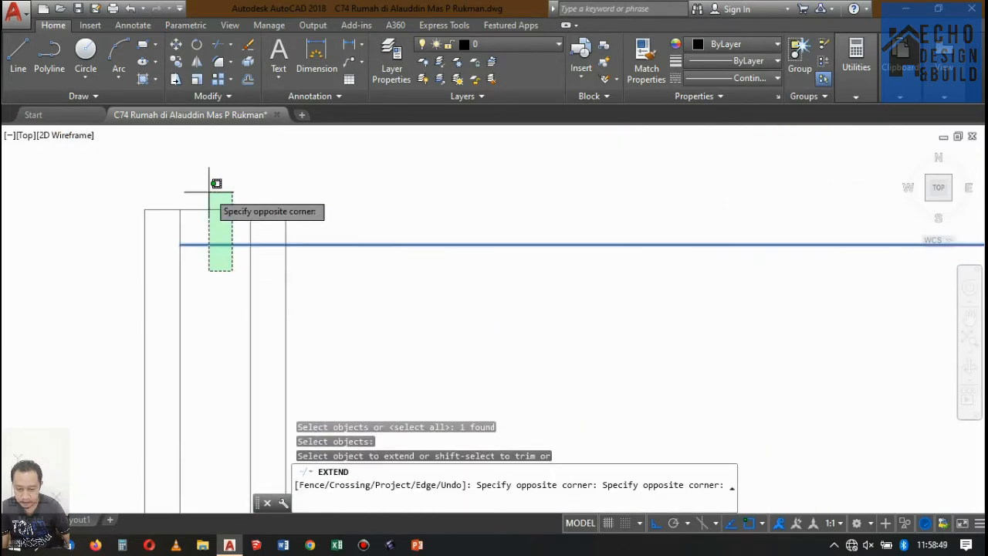
left_click(211, 196)
scroll(314, 220, "down", 3)
key("Return")
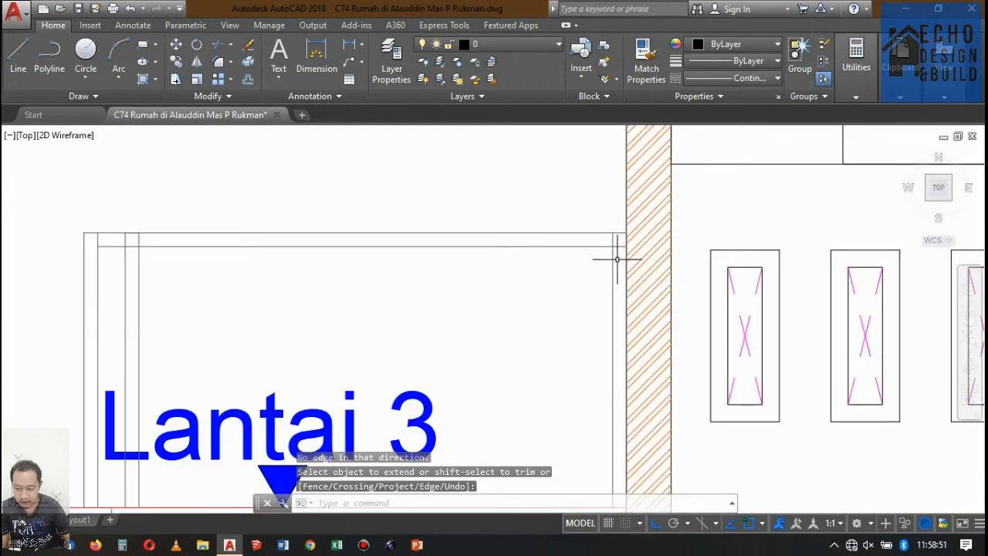
Step: Copy the two post lines at the wall horizontally to the middle of the Lantai 3 railing as an intermediate post
left_click(615, 260)
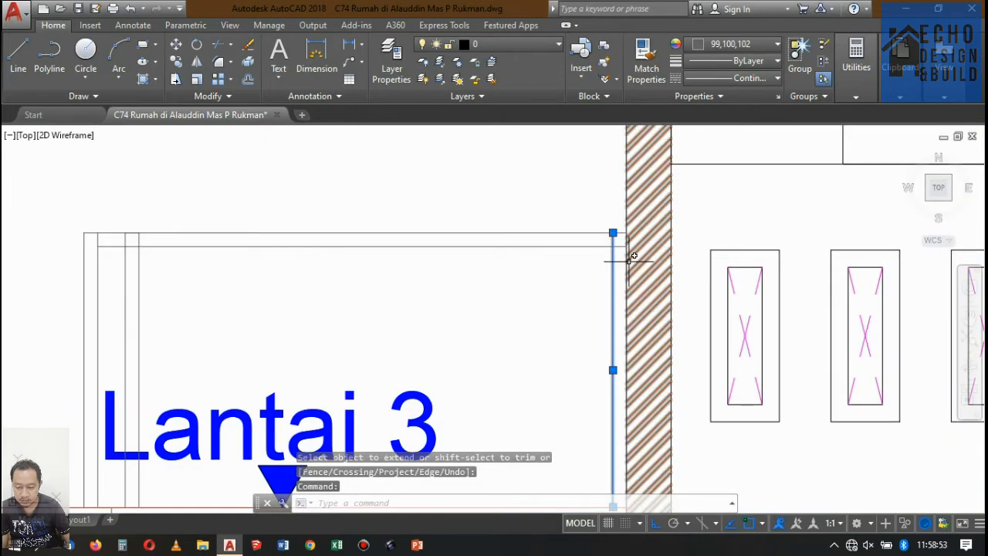
left_click(626, 263)
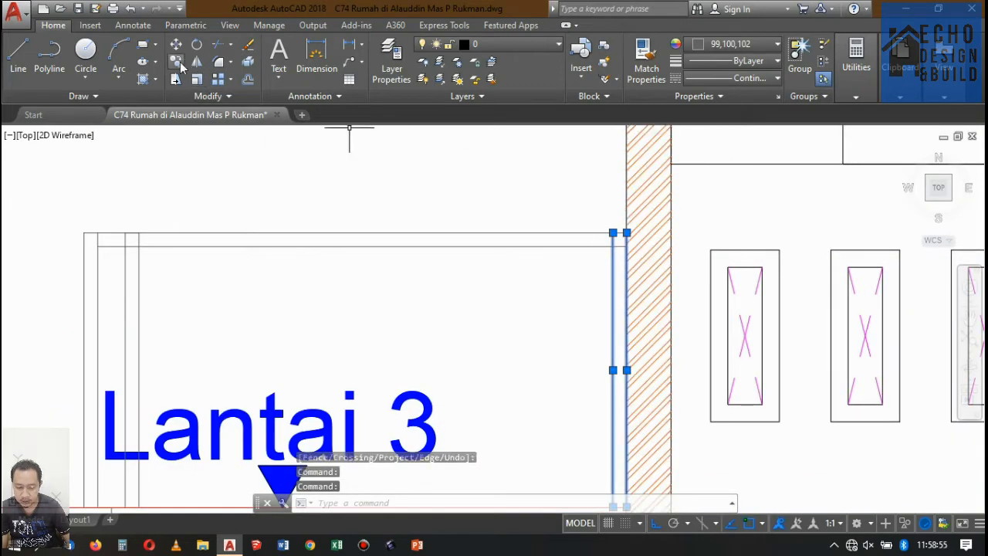
left_click(177, 62)
left_click(613, 232)
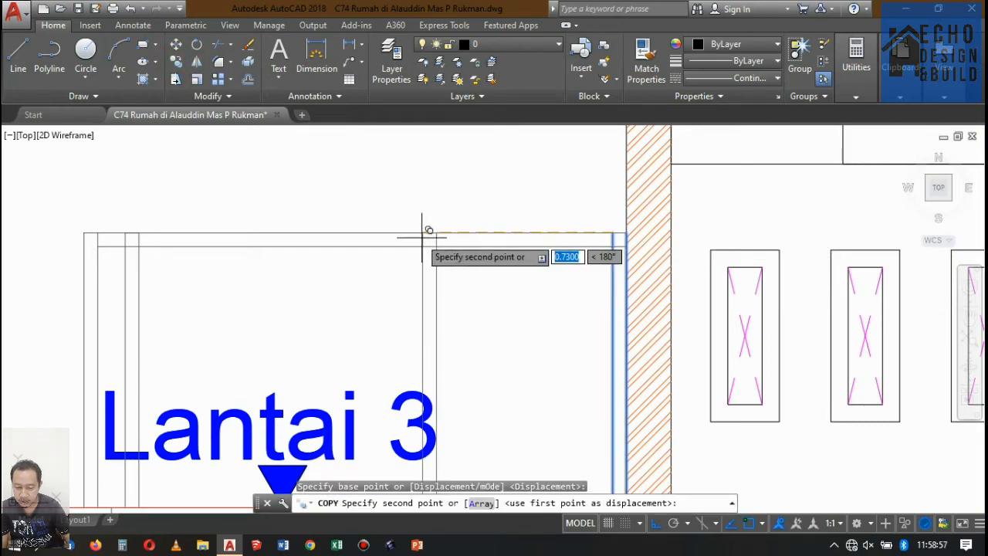
left_click(363, 223)
scroll(463, 220, "down", 6)
key("Return")
scroll(476, 219, "up", 6)
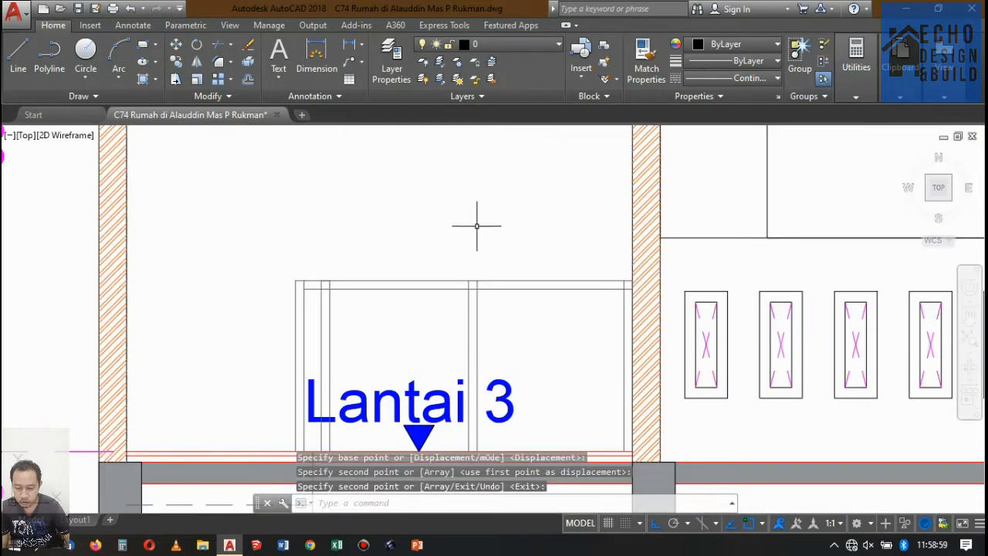
Step: Offset the lower line of the Lantai 3 top rail downward four times in succession at 0.15 spacing to form the horizontal bars
key("Return")
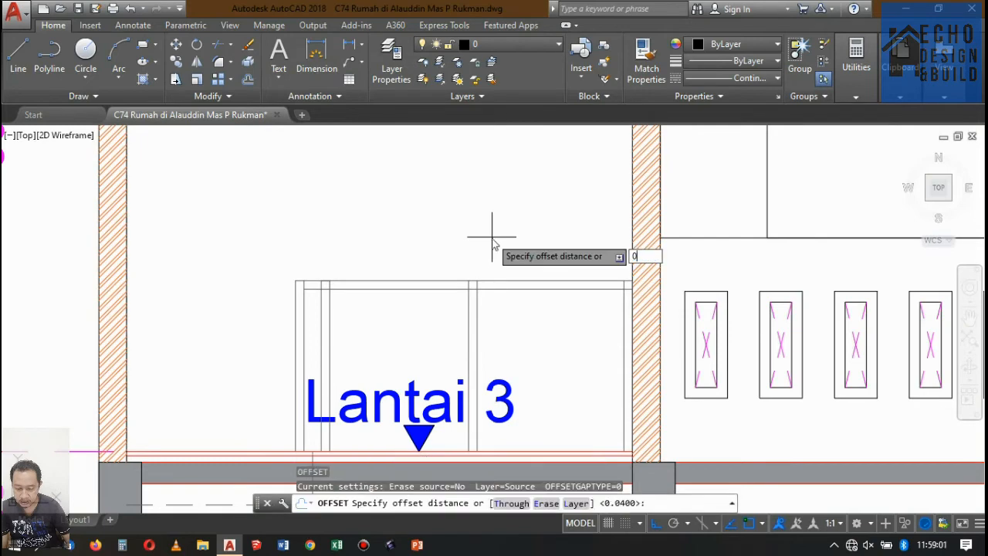
key("Return")
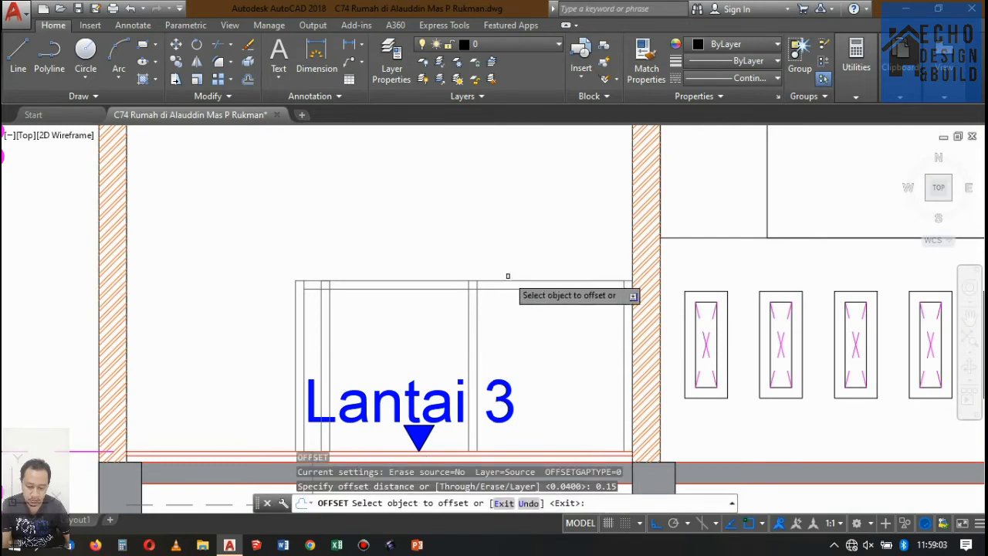
left_click(513, 287)
left_click(524, 324)
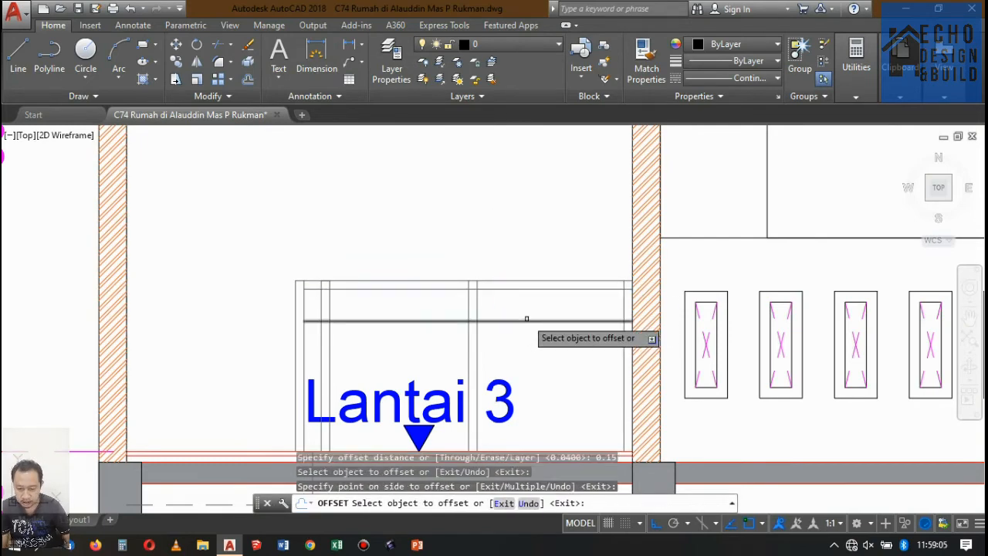
left_click(527, 319)
left_click(523, 348)
scroll(533, 307, "down", 5)
scroll(525, 292, "up", 5)
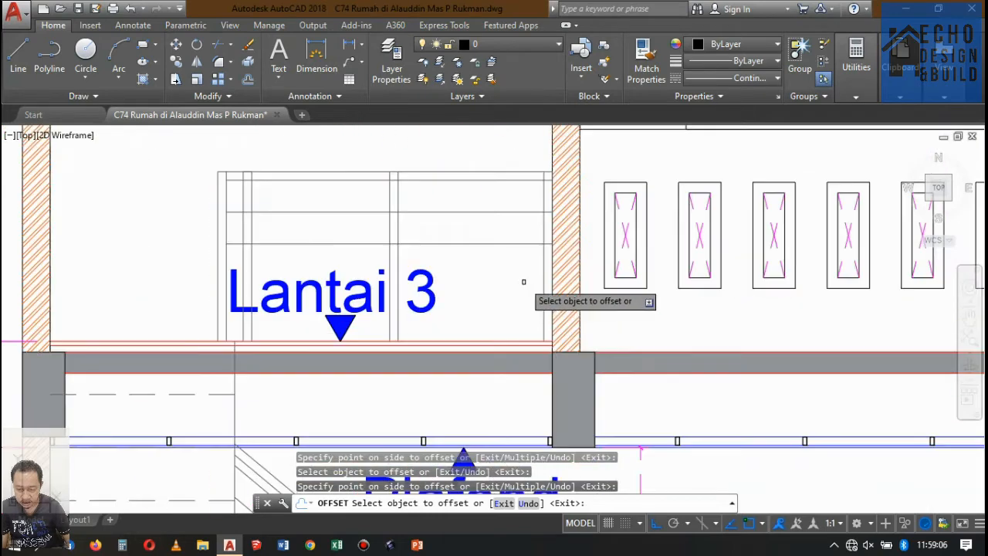
left_click(498, 242)
left_click(500, 279)
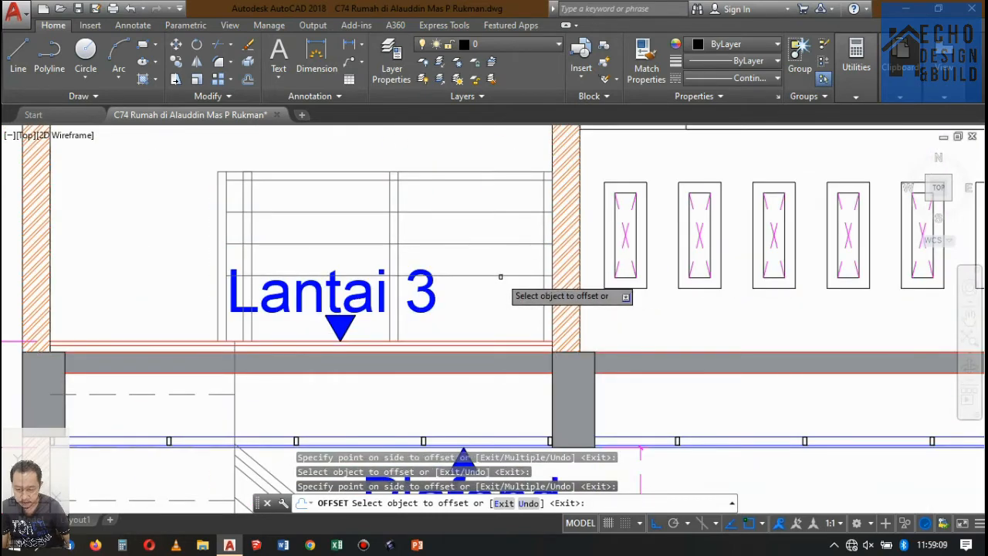
left_click(500, 276)
left_click(511, 286)
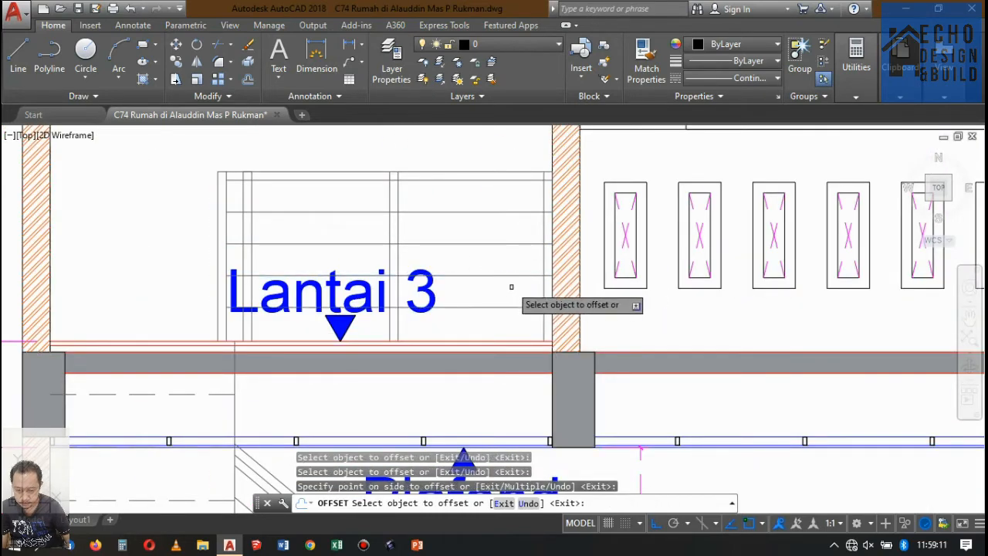
key("Return")
Step: Check the new Lantai 3 railing against the rest of section B-B and save the drawing
scroll(505, 239, "down", 4)
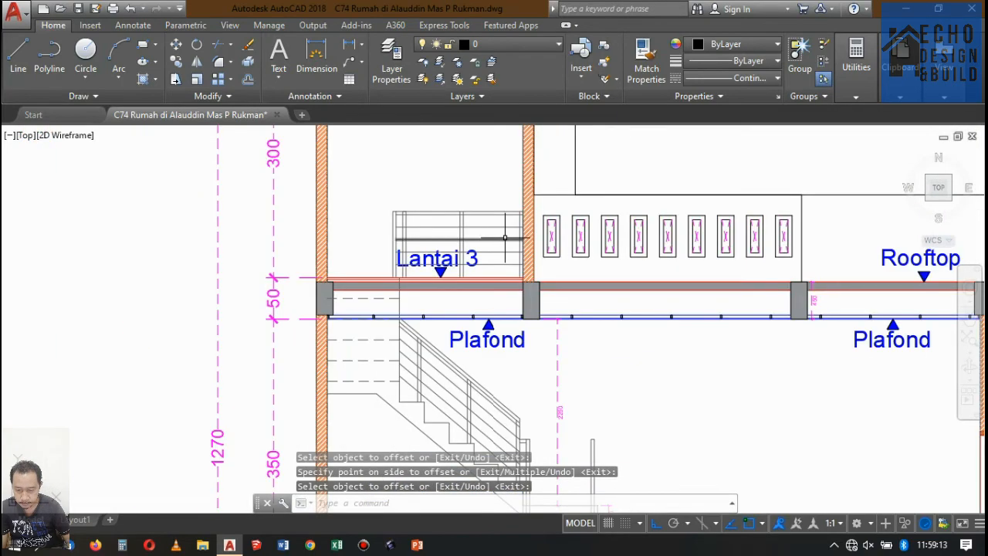
scroll(493, 194, "down", 4)
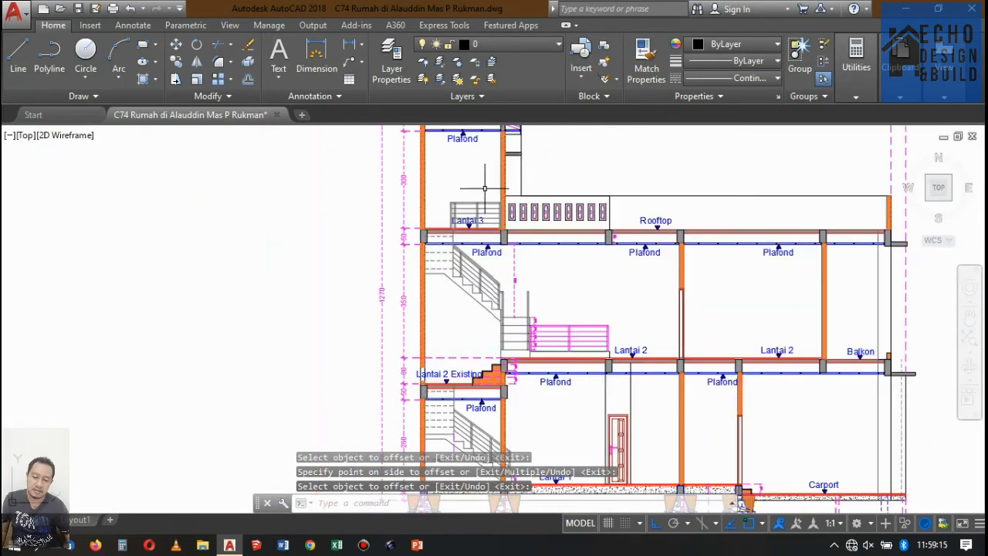
scroll(483, 208, "up", 8)
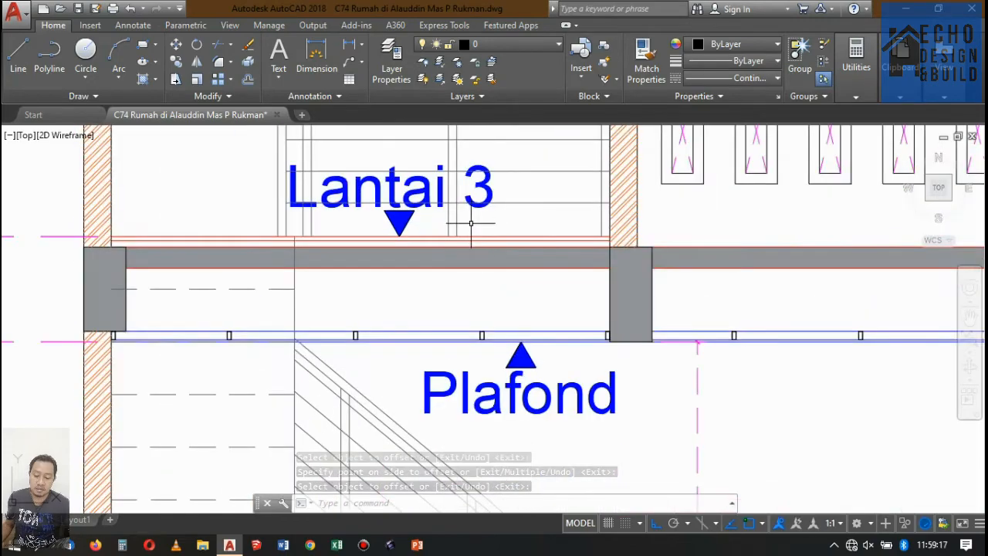
scroll(469, 191, "down", 4)
scroll(470, 191, "down", 5)
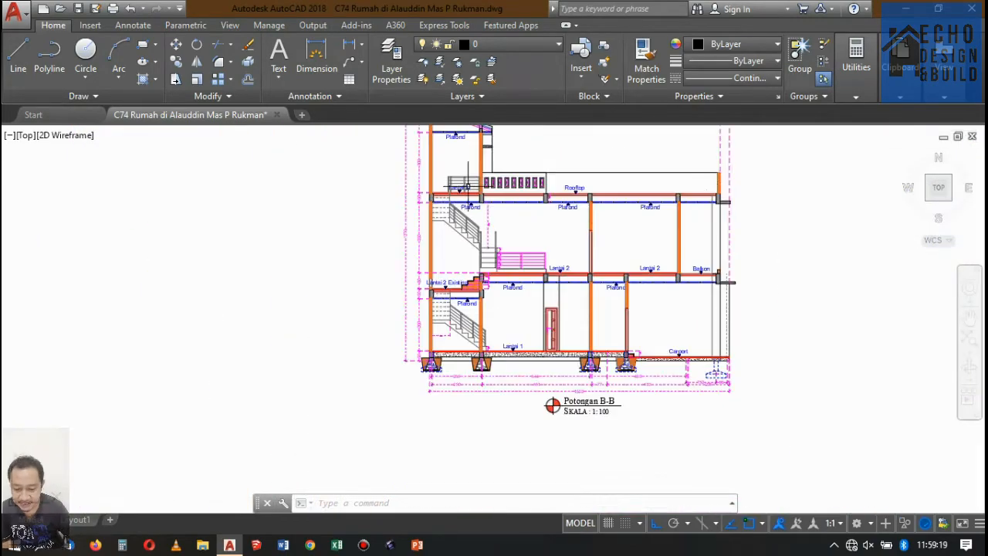
scroll(584, 177, "up", 3)
scroll(529, 220, "down", 3)
scroll(532, 241, "up", 4)
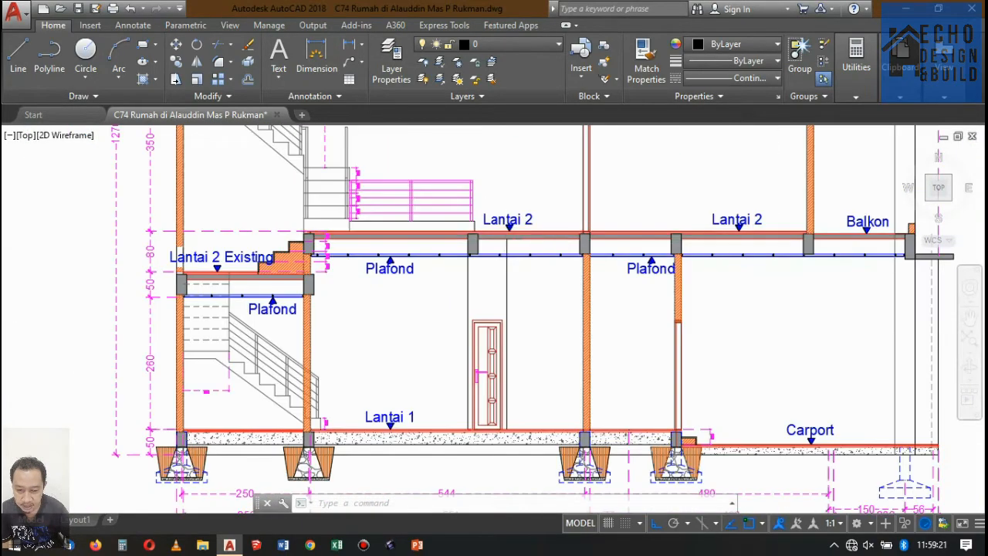
scroll(533, 241, "down", 6)
scroll(533, 240, "up", 4)
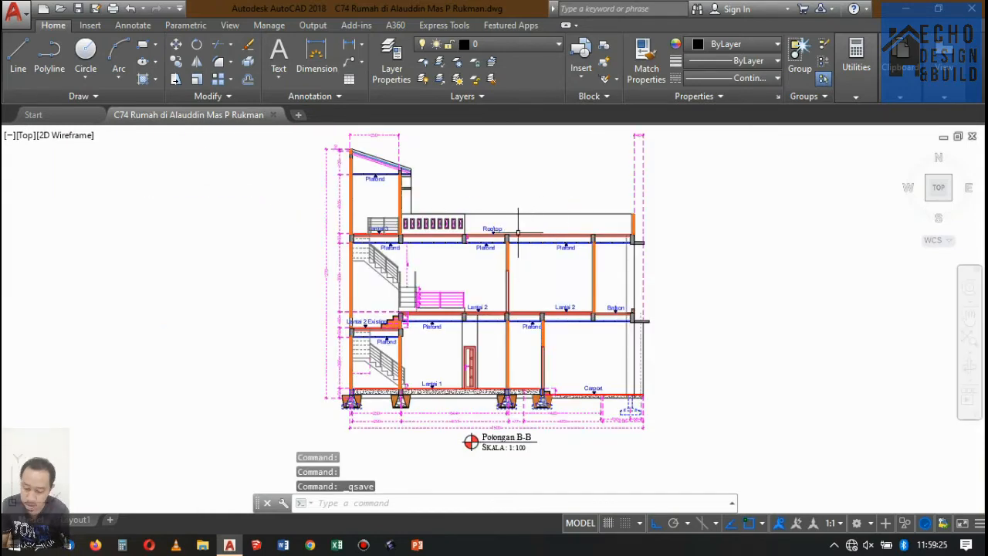
Step: Examine the Lantai 3 slab, its railing and the upper stair flight in section B-B
scroll(421, 216, "up", 2)
scroll(260, 282, "up", 4)
scroll(301, 294, "down", 5)
scroll(326, 338, "up", 3)
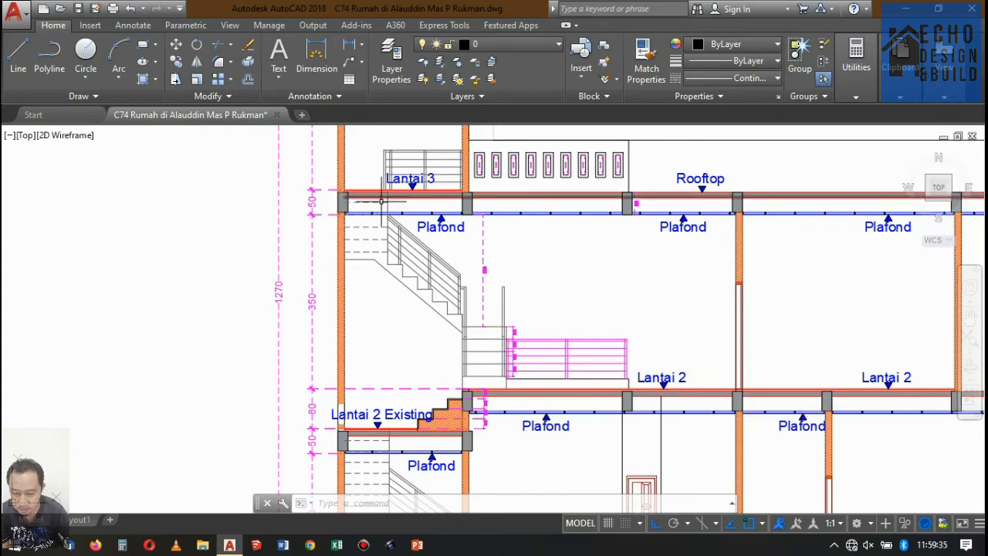
scroll(413, 206, "up", 4)
scroll(402, 220, "down", 5)
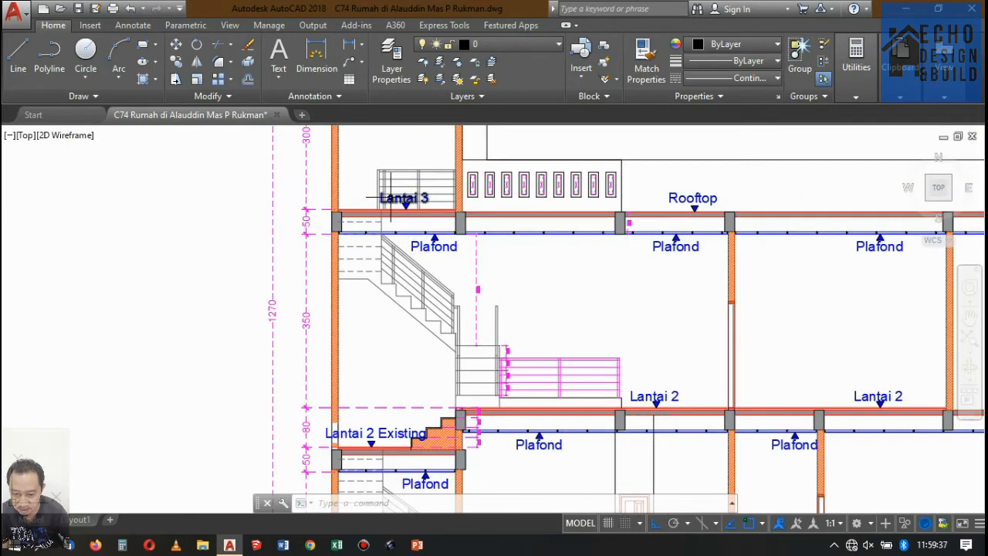
scroll(375, 216, "up", 4)
scroll(368, 207, "down", 4)
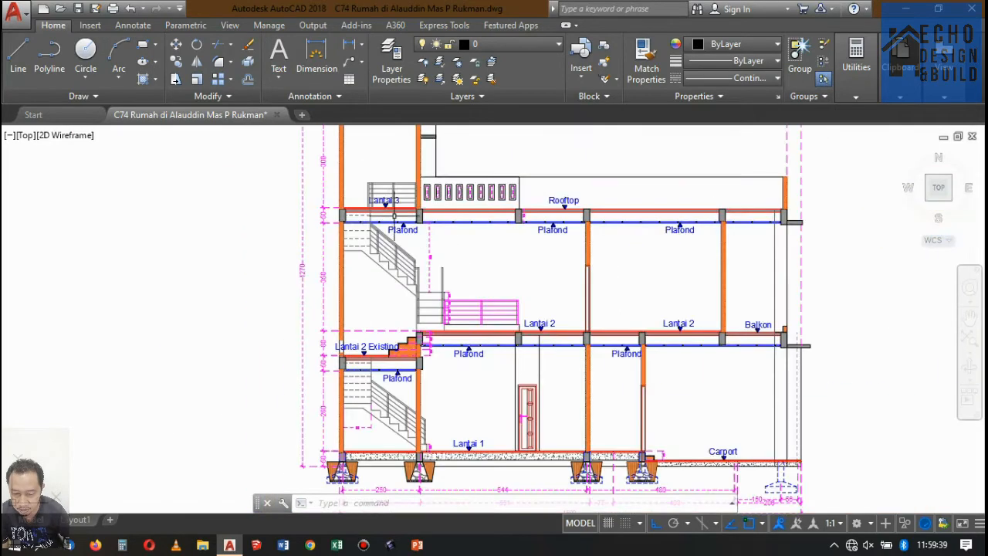
scroll(394, 215, "up", 4)
scroll(431, 212, "down", 5)
Step: Examine the Lantai 2 slab and beams around the steps from Lantai 2 Existing, and the lower stair flight
scroll(482, 215, "up", 1)
scroll(452, 283, "up", 4)
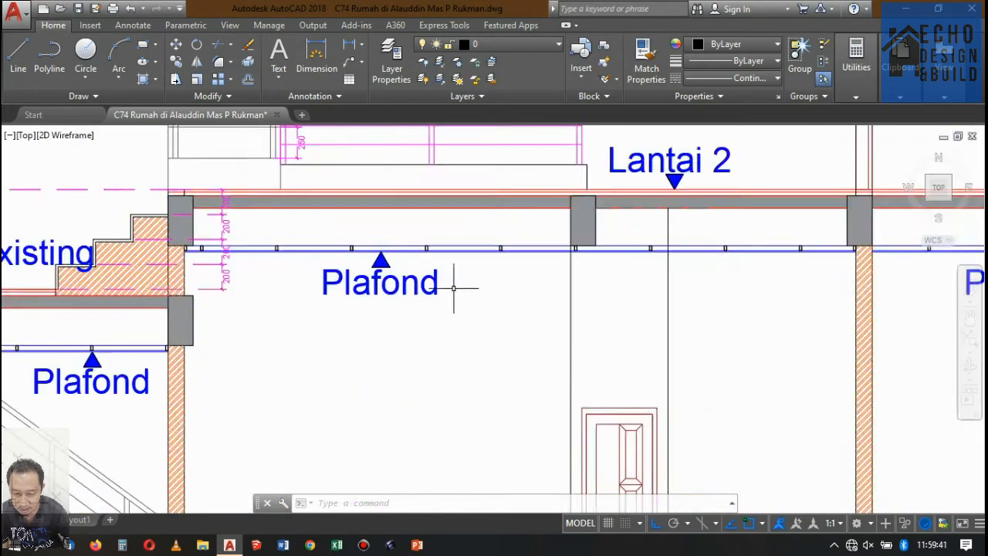
scroll(386, 255, "down", 3)
scroll(341, 239, "up", 4)
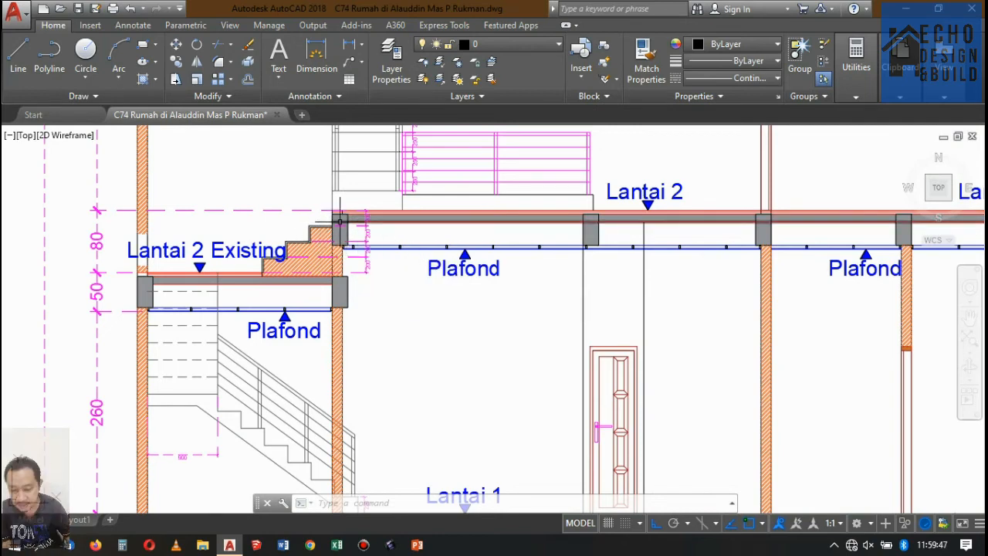
scroll(343, 224, "up", 4)
scroll(329, 225, "down", 9)
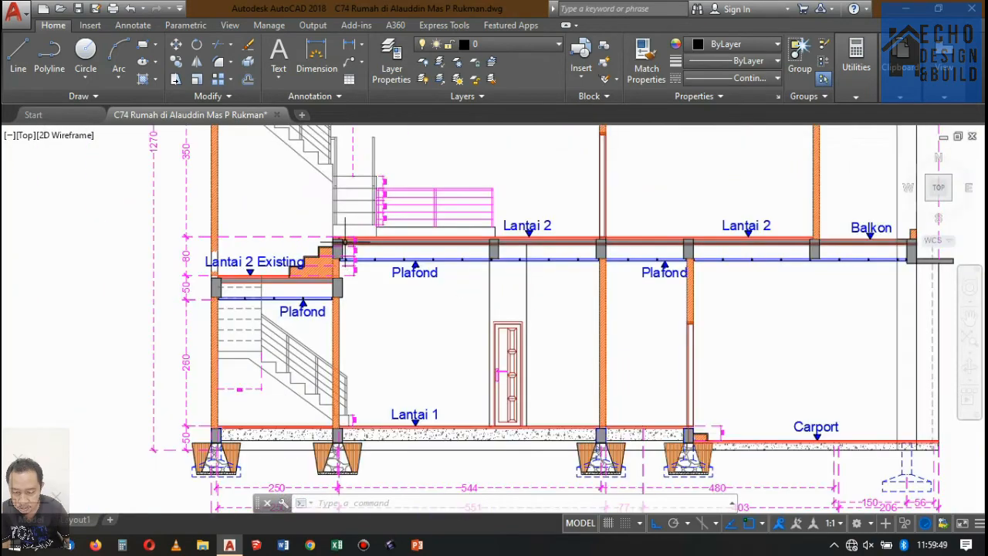
scroll(369, 204, "up", 2)
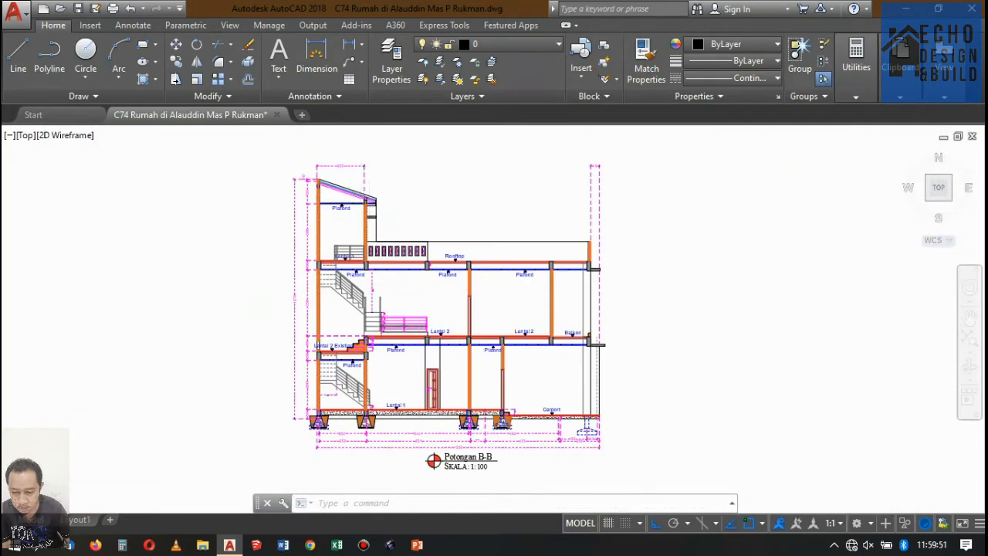
scroll(362, 296, "up", 4)
scroll(386, 309, "down", 1)
scroll(386, 309, "up", 7)
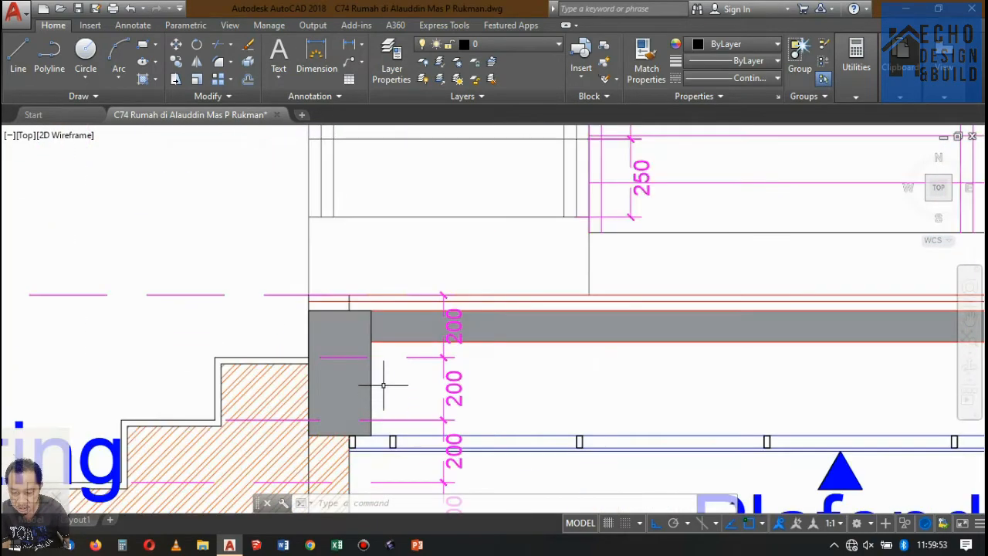
scroll(398, 361, "down", 4)
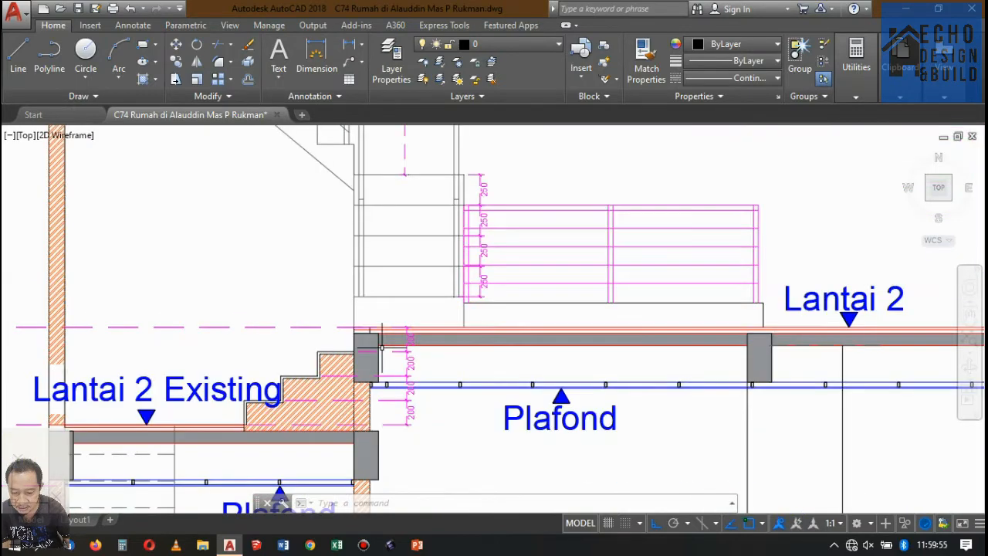
scroll(366, 411, "down", 8)
scroll(375, 420, "up", 6)
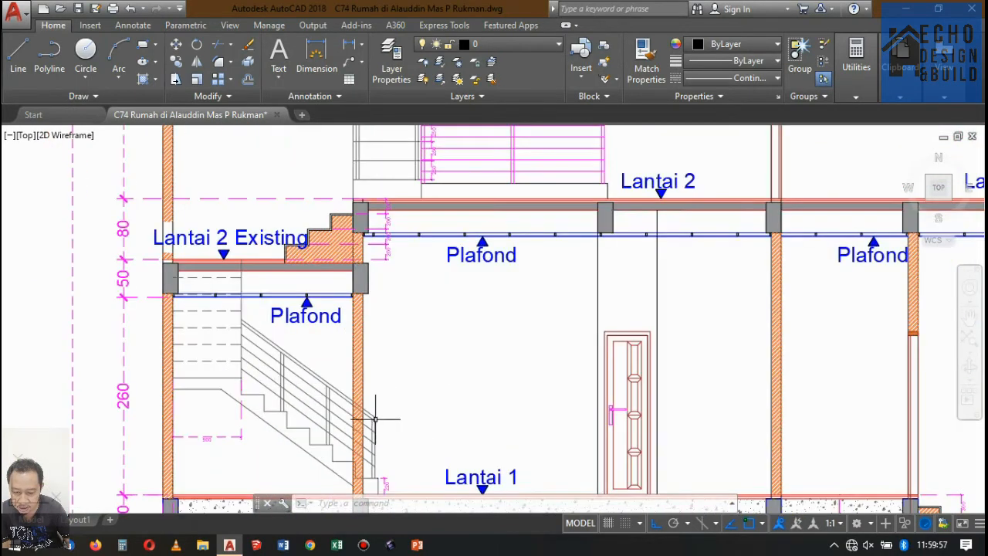
Step: Examine section B-B from the Lantai 1 stair and door through the Lantai 2 rooms to the rooftop and balcony edge
scroll(355, 364, "down", 7)
scroll(367, 409, "up", 6)
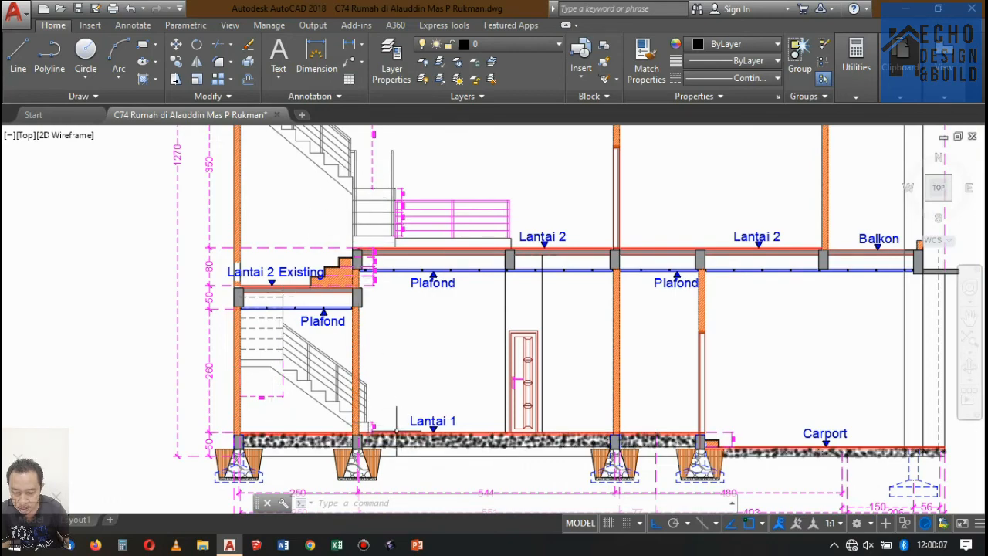
scroll(386, 352, "down", 6)
scroll(510, 340, "up", 6)
scroll(509, 340, "down", 5)
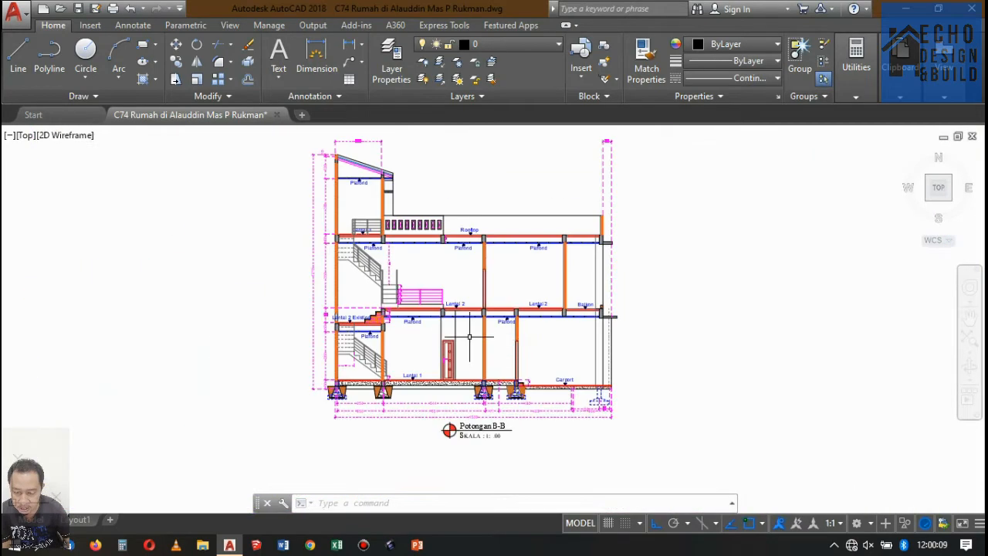
scroll(481, 303, "up", 3)
scroll(498, 264, "up", 4)
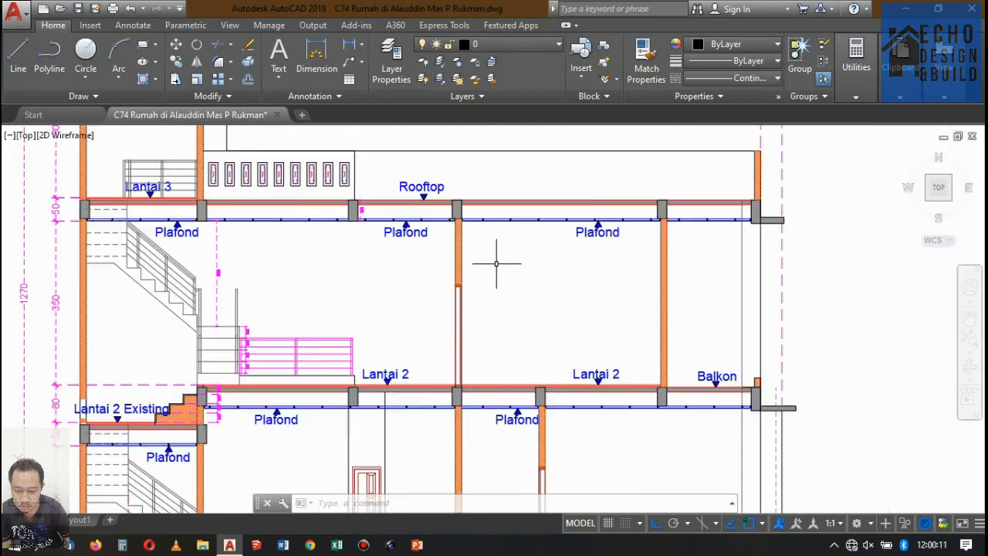
scroll(510, 270, "down", 6)
scroll(521, 268, "up", 5)
scroll(555, 239, "up", 2)
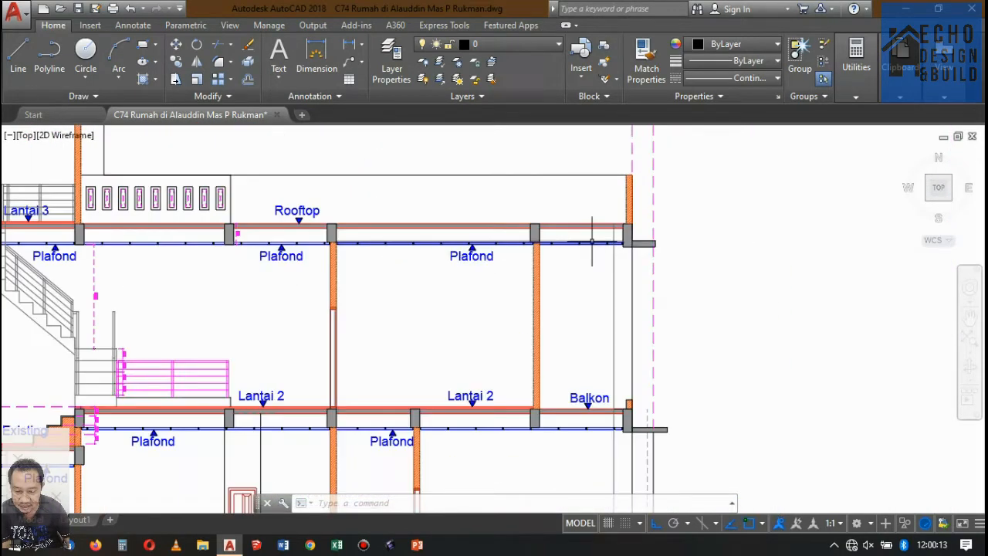
scroll(595, 216, "down", 8)
scroll(549, 230, "up", 6)
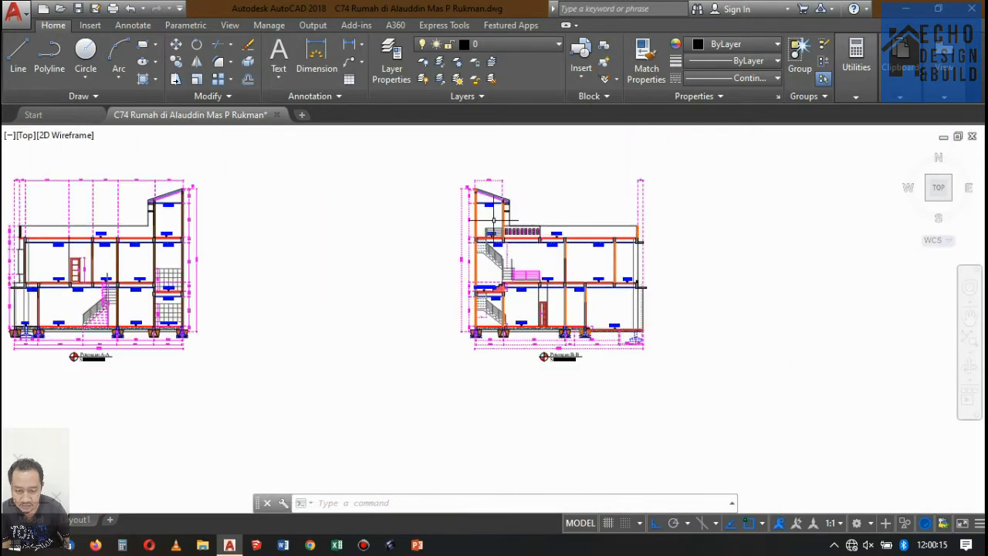
scroll(479, 232, "down", 7)
scroll(493, 218, "up", 5)
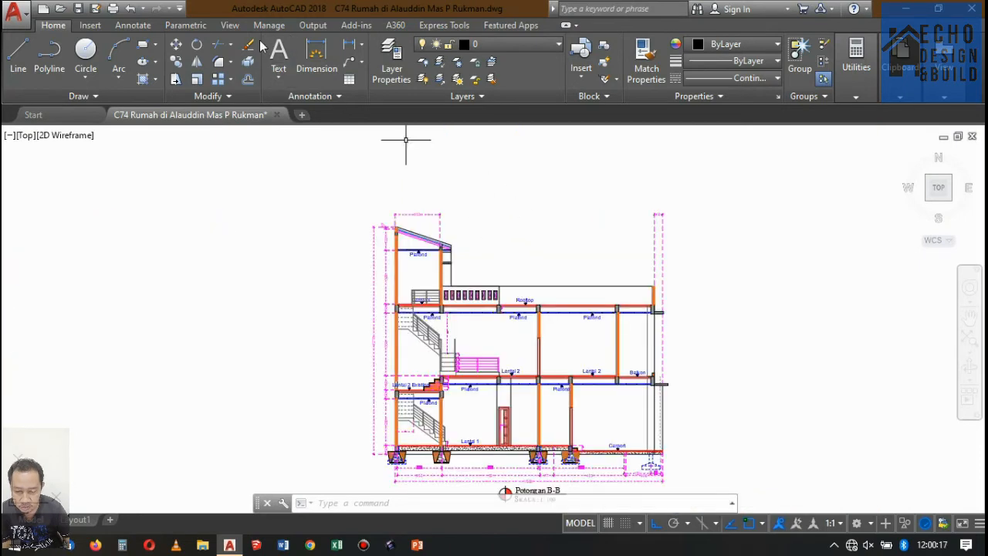
Step: Continue the upper horizontal dimension chain from the stair tower's 250 dimension to the roof eave and the end of the perforated rooftop wall
left_click(131, 25)
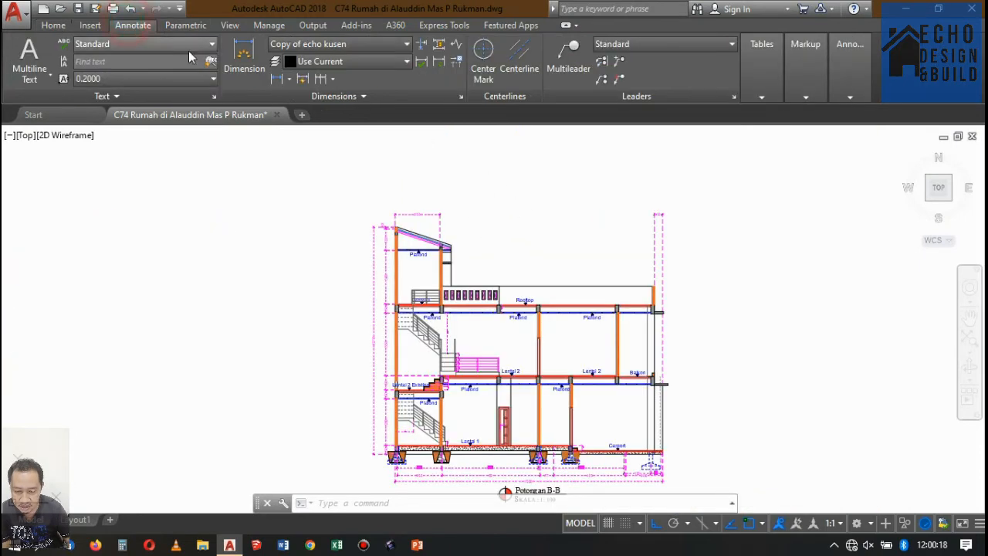
left_click(320, 80)
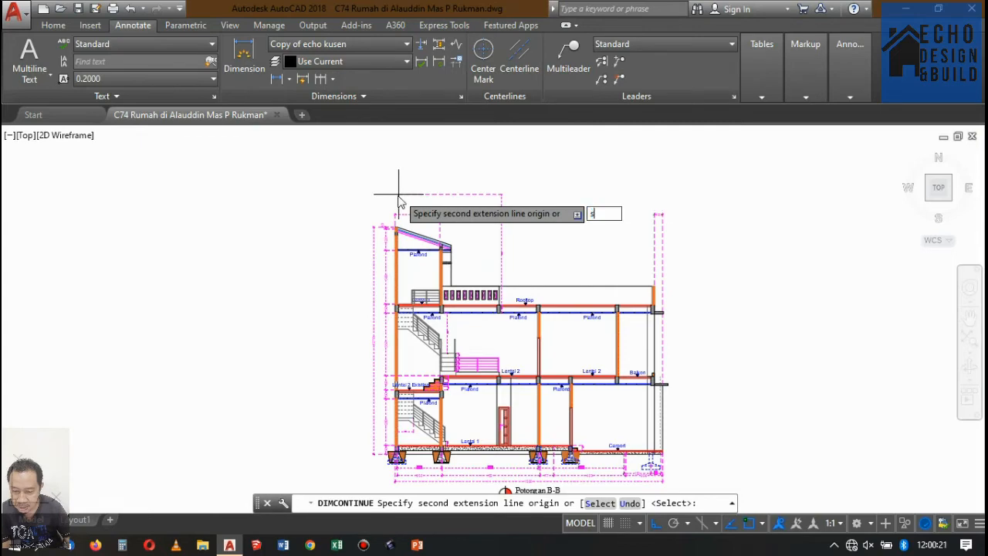
key("Return")
scroll(428, 229, "up", 2)
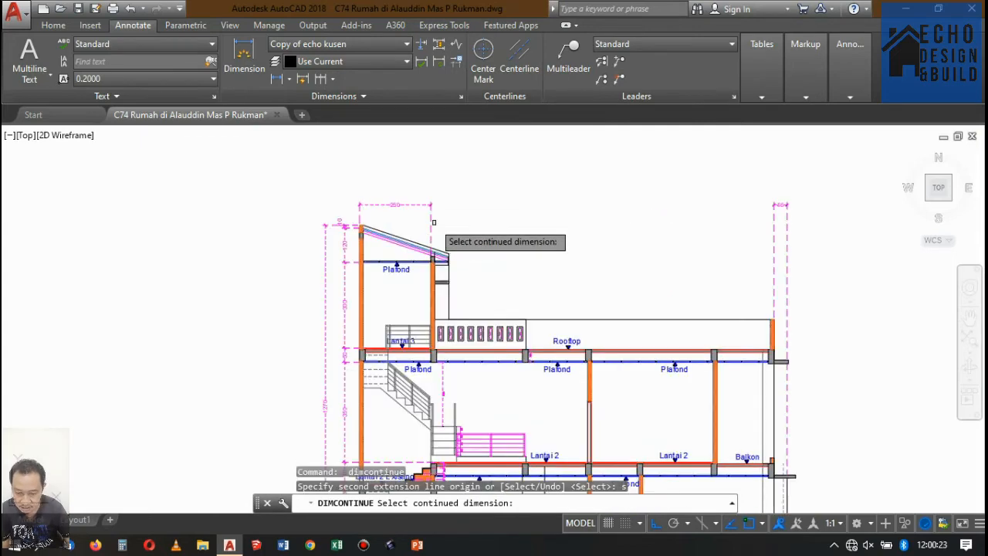
left_click(433, 223)
scroll(470, 298, "up", 4)
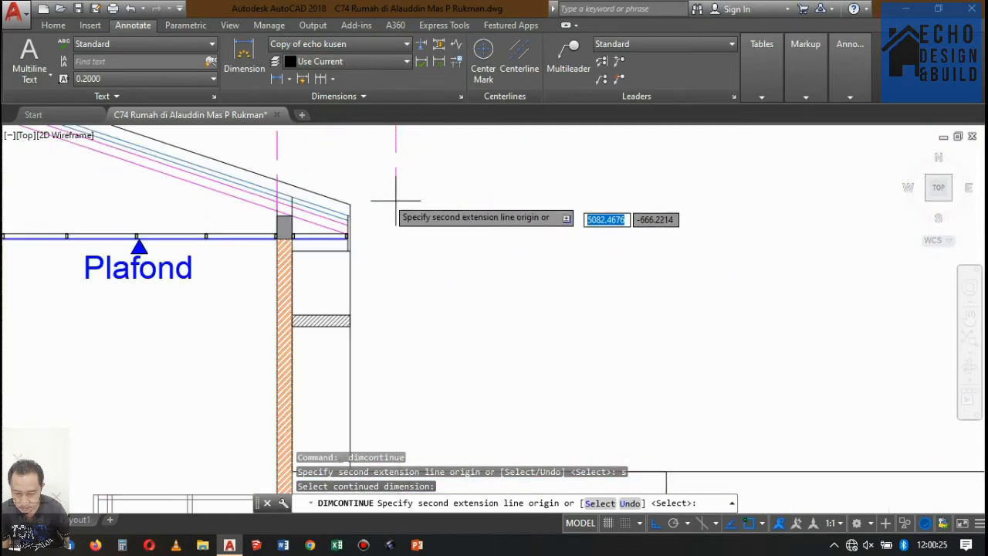
scroll(371, 204, "up", 2)
left_click(350, 207)
scroll(510, 332, "down", 4)
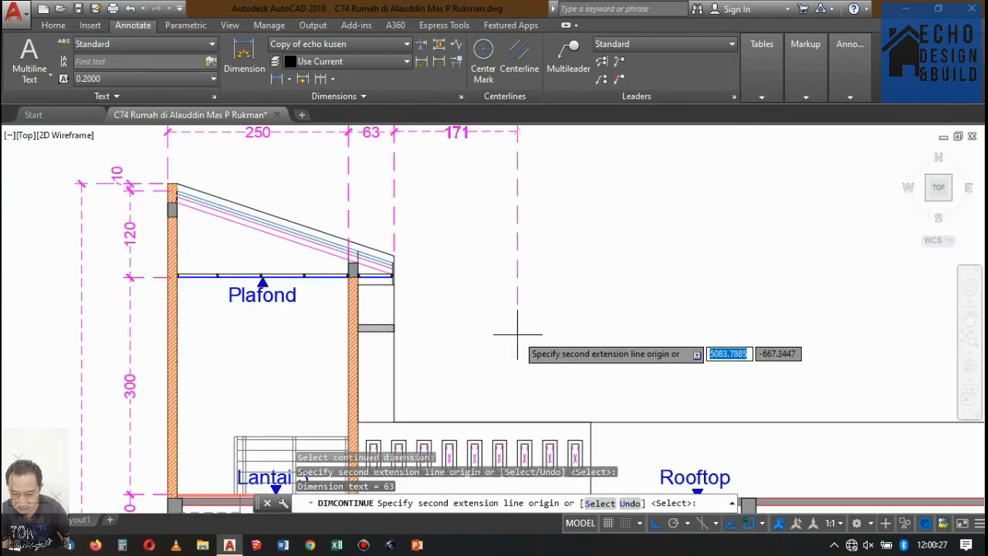
left_click(592, 420)
scroll(483, 291, "down", 4)
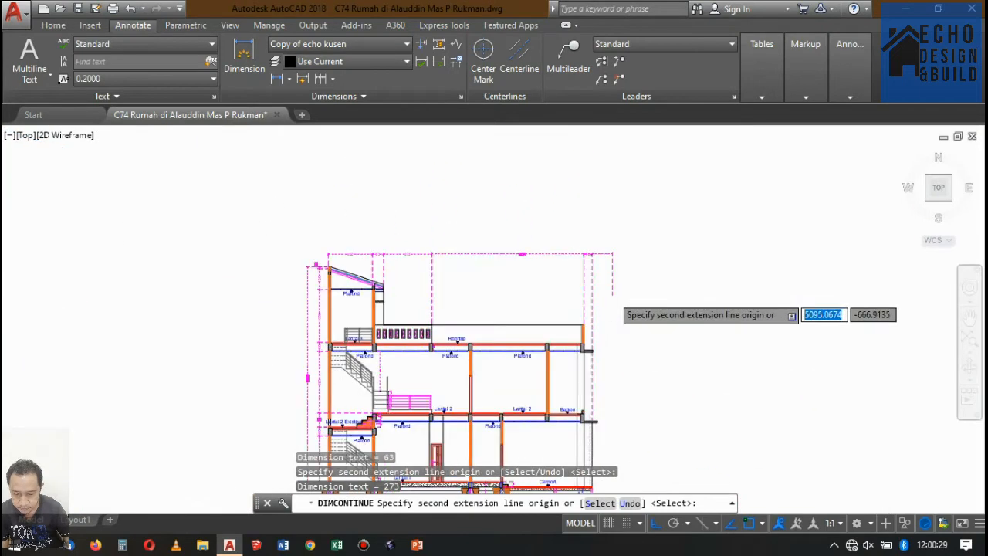
Step: Extend the upper dimension chain across the two remaining interior rooftop beams to the outer face of the rooftop parapet
scroll(432, 344, "up", 8)
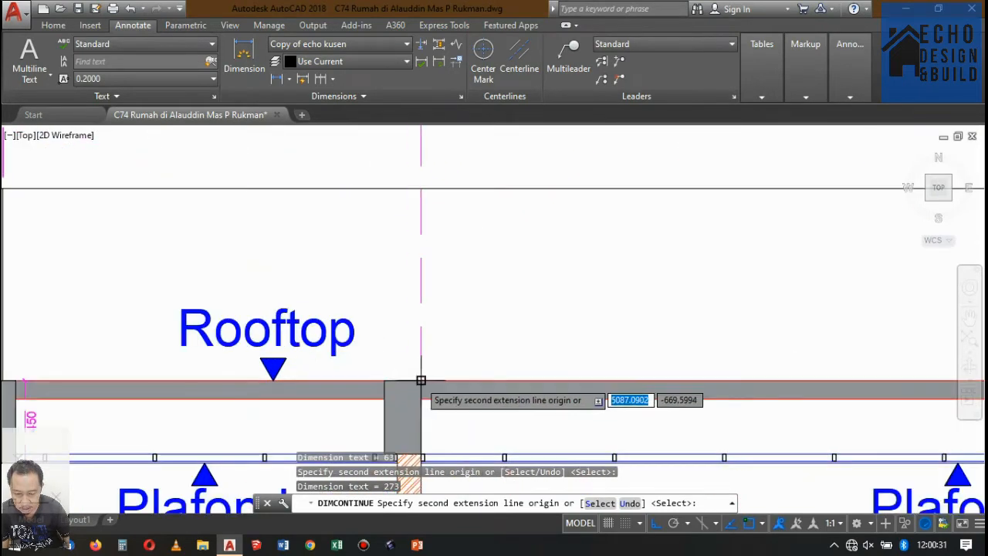
left_click(421, 380)
scroll(416, 371, "down", 4)
scroll(487, 353, "up", 4)
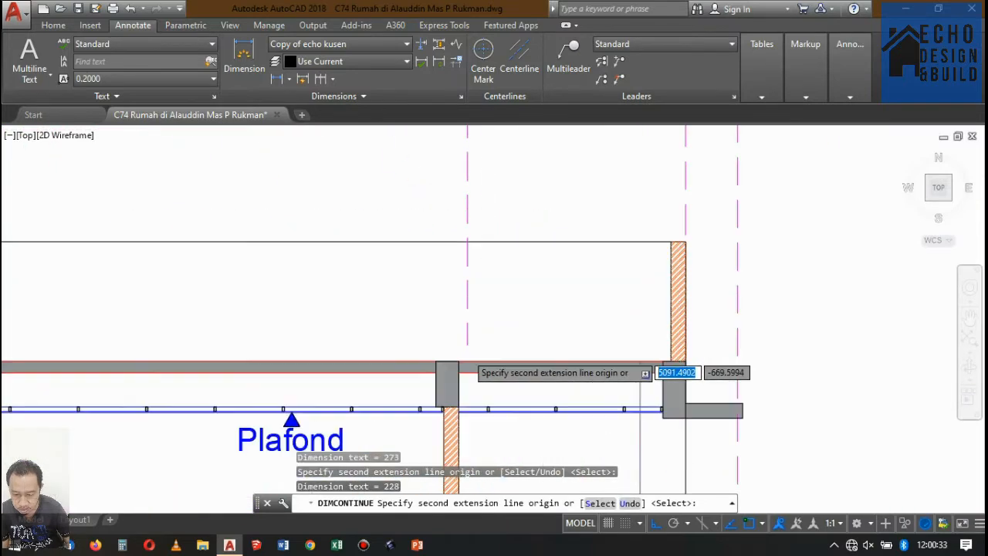
scroll(463, 359, "up", 2)
left_click(458, 361)
scroll(458, 361, "down", 5)
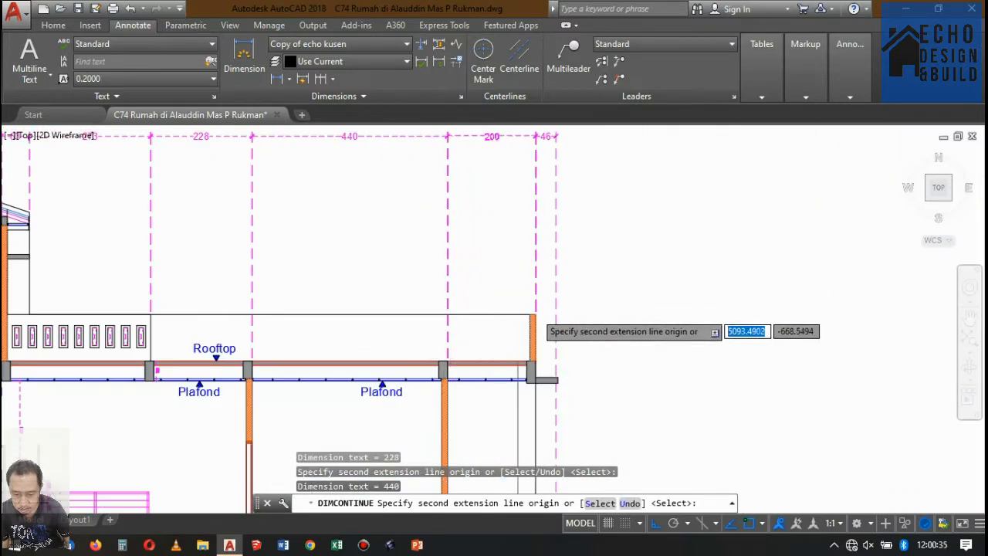
scroll(532, 323, "up", 2)
left_click(530, 325)
scroll(507, 192, "down", 6)
key("Return")
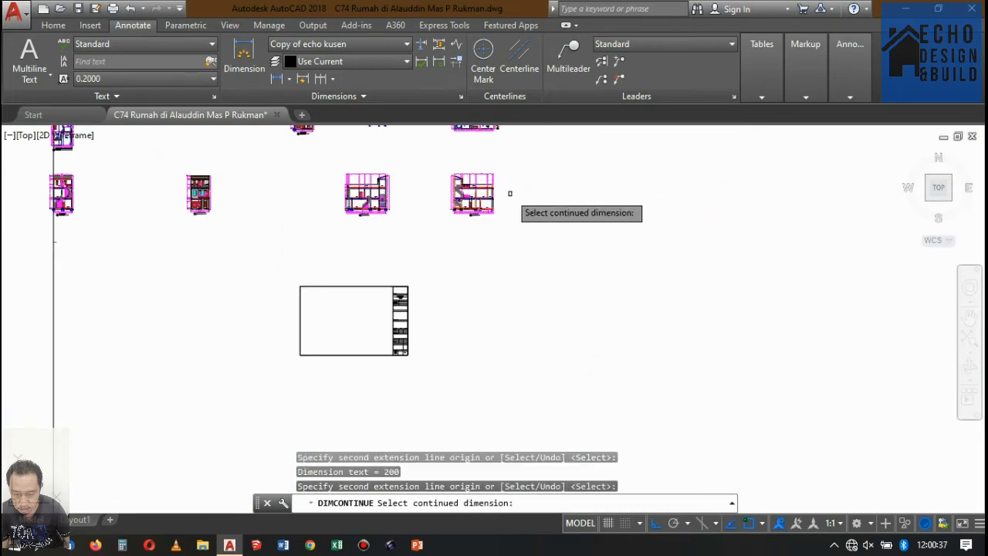
key("Return")
Step: Add a vertical linear dimension for the rooftop parapet's height, from its top to the slab, placed outside the balcony side of the section
scroll(502, 179, "up", 5)
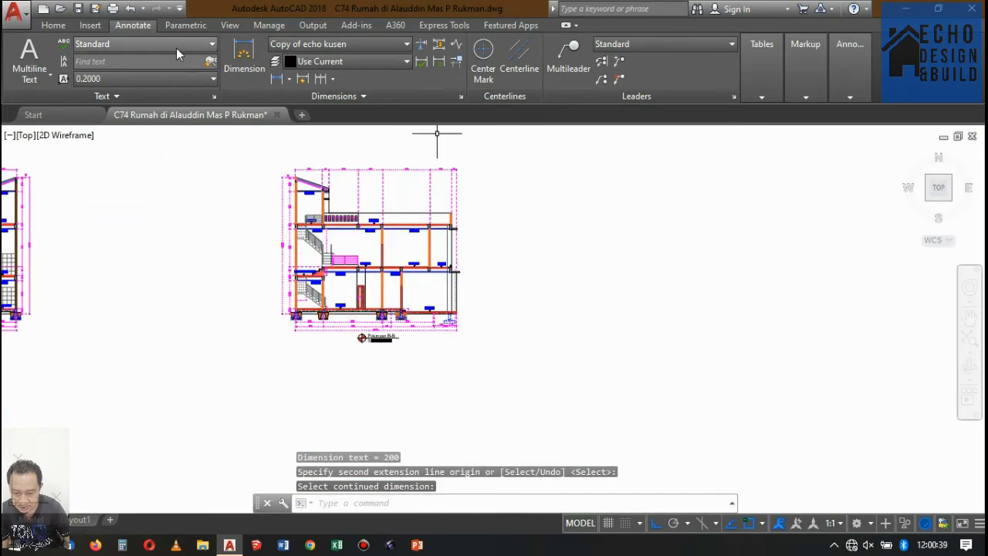
scroll(432, 224, "up", 5)
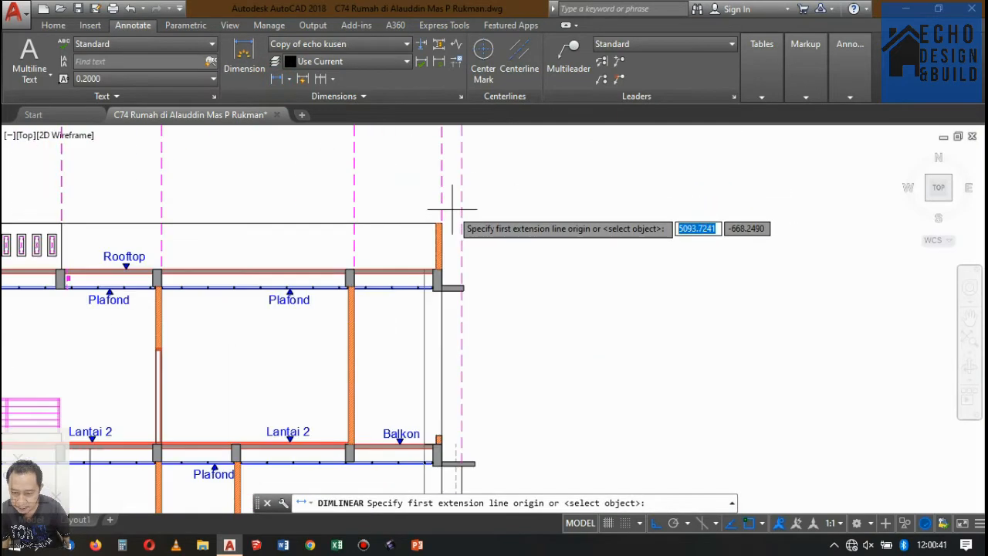
left_click(429, 230)
scroll(431, 239, "down", 3)
scroll(439, 286, "up", 3)
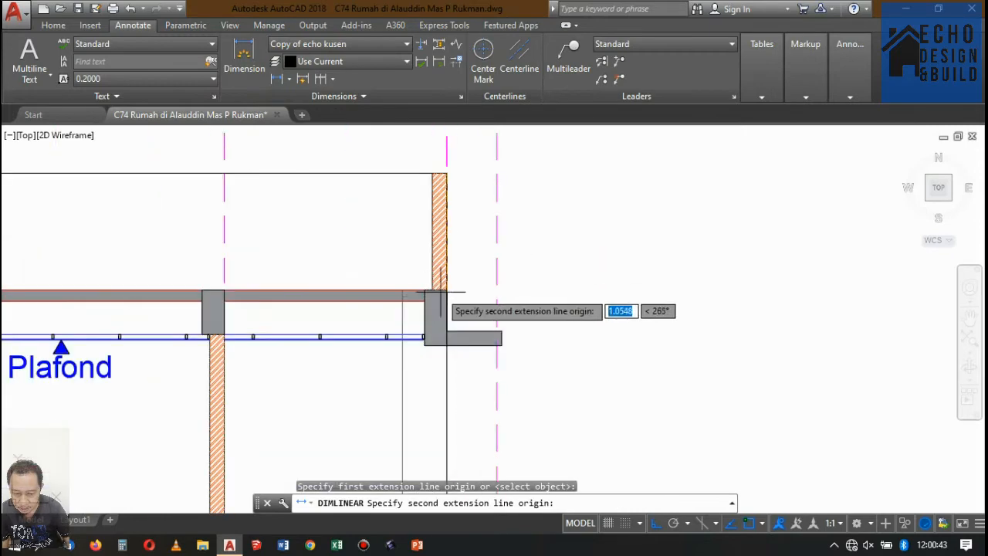
left_click(445, 291)
scroll(463, 278, "down", 3)
scroll(469, 274, "up", 3)
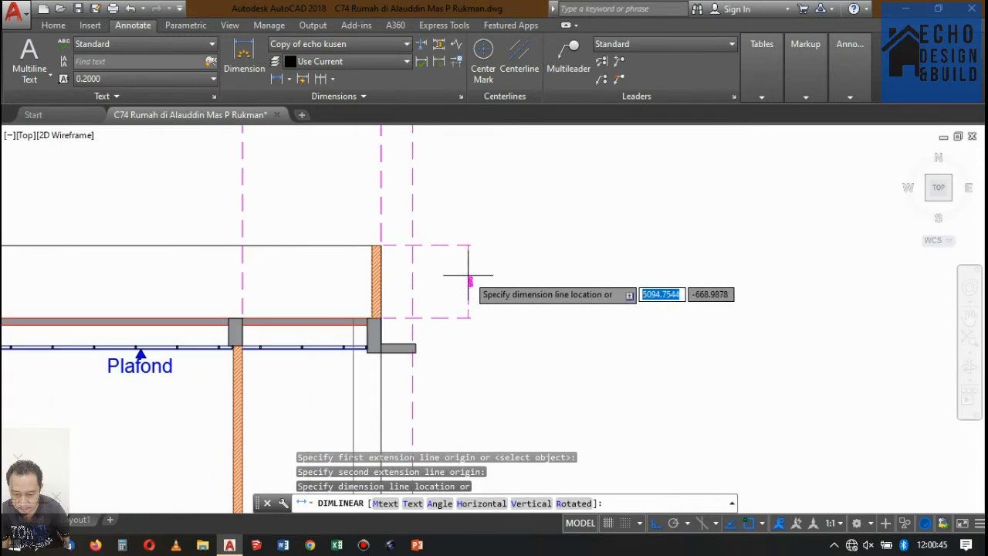
scroll(471, 282, "down", 4)
left_click(471, 270)
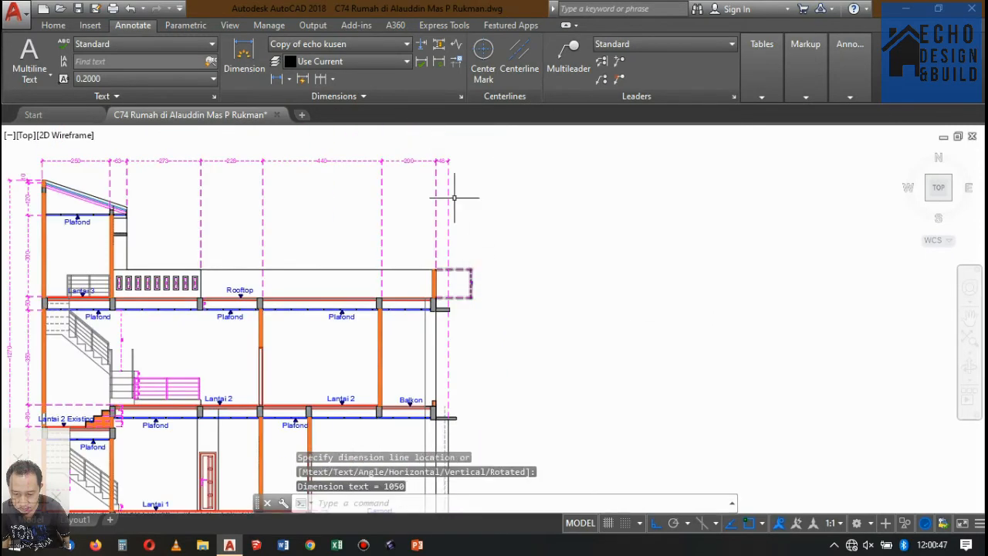
Step: Make ECHO1 the current dimension style and match the parapet height dimension to the upper dimension chain's properties
left_click(340, 44)
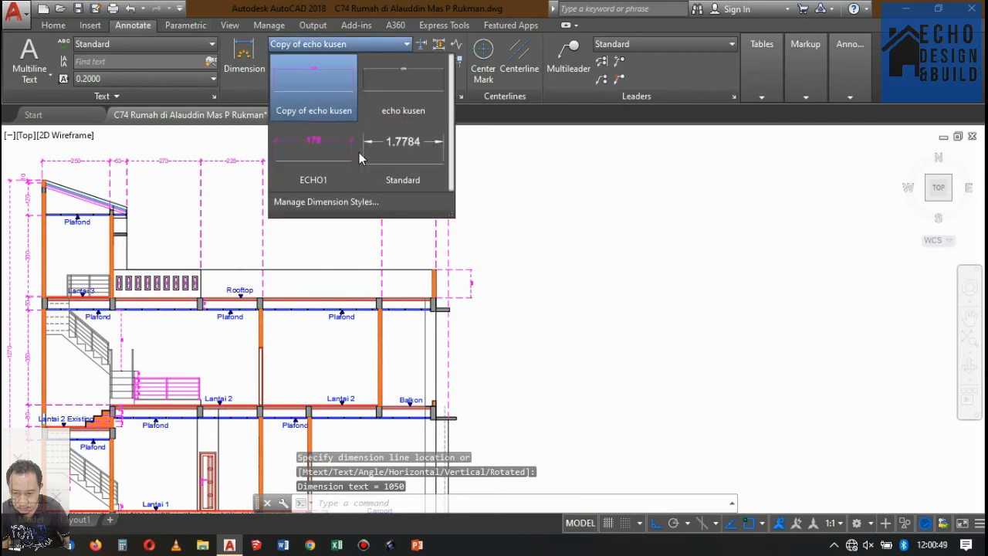
left_click(363, 154)
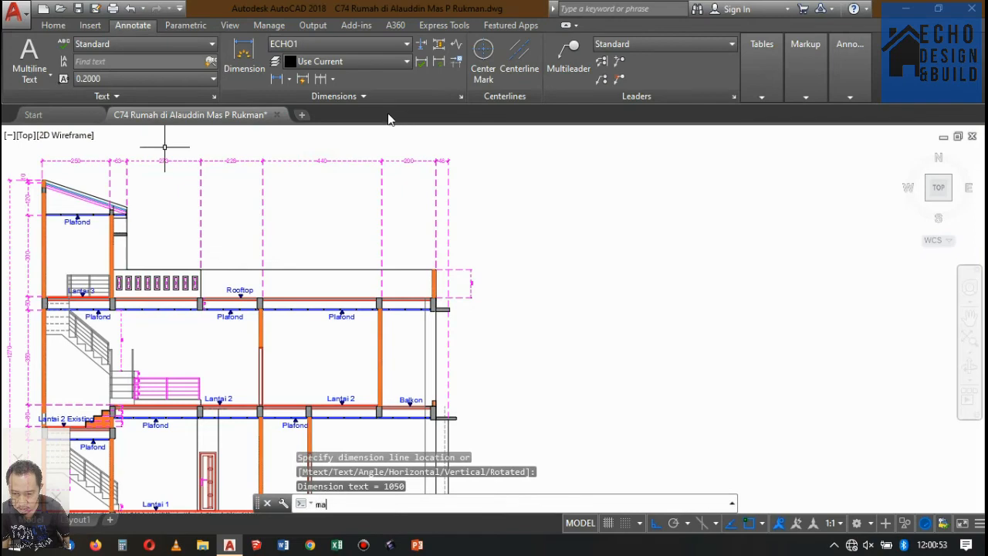
key("Return")
left_click(413, 161)
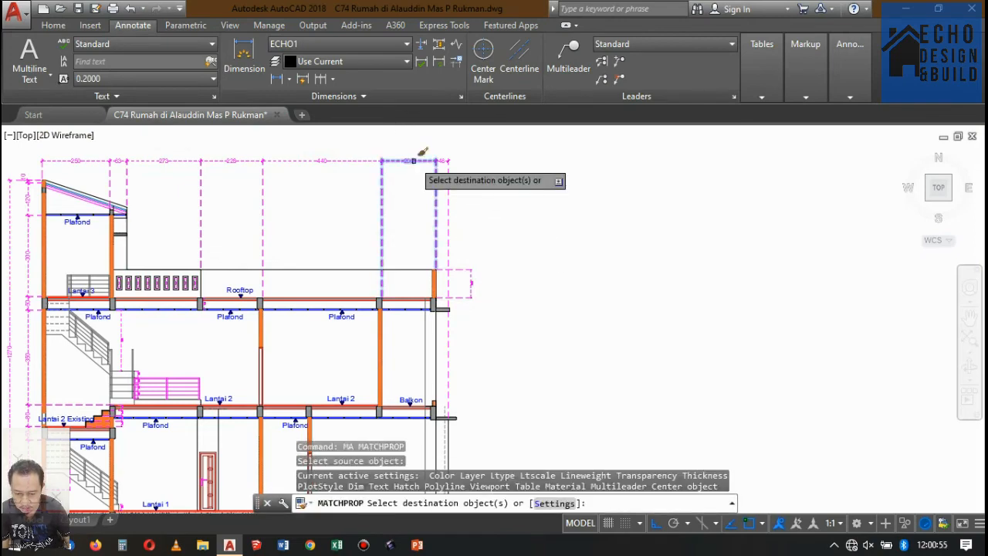
scroll(486, 290, "up", 3)
left_click(473, 275)
left_click(430, 227)
scroll(439, 178, "down", 3)
key("Return")
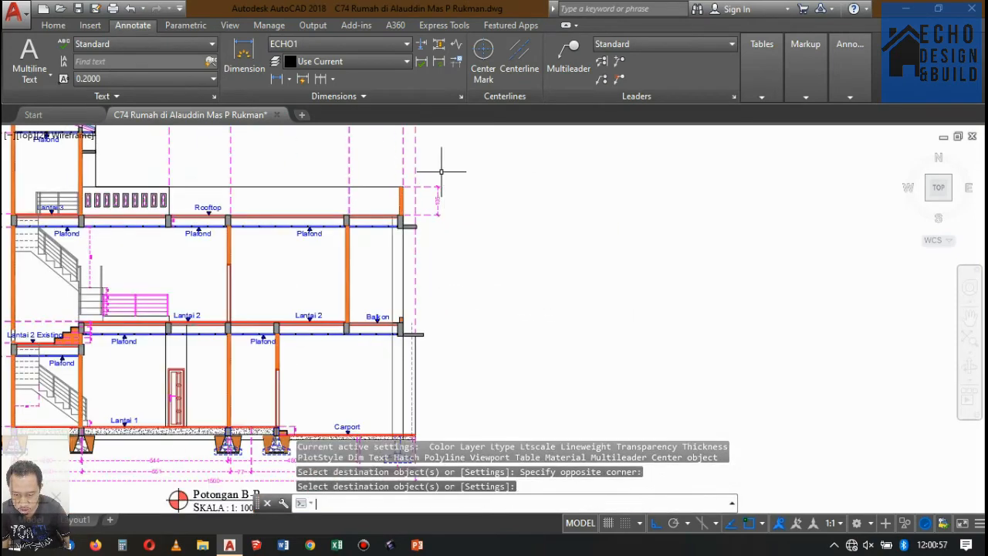
Step: Continue the parapet's vertical dimension down to the underside of the rooftop overhang and on to the Balkon floor level
left_click(322, 79)
scroll(439, 301, "up", 3)
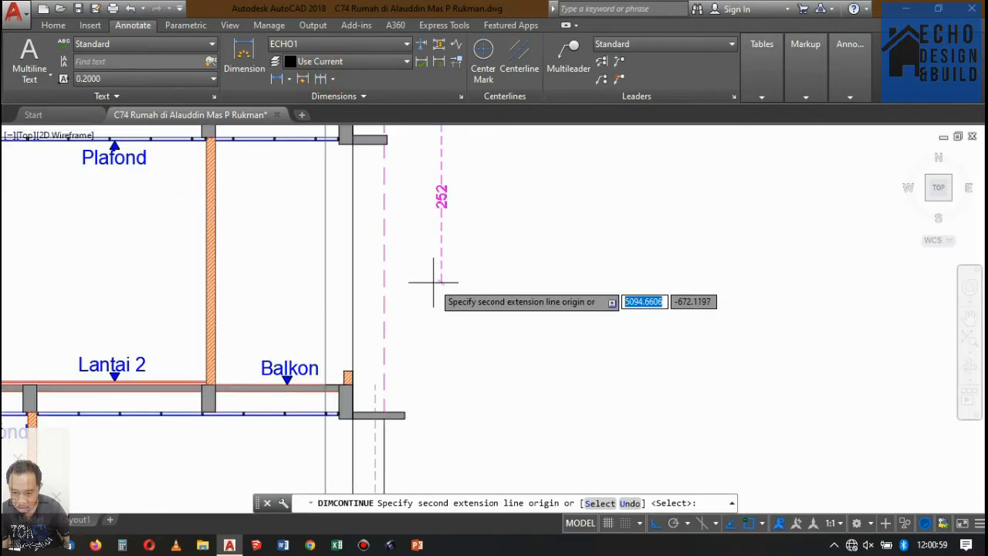
scroll(441, 273, "down", 3)
scroll(419, 260, "up", 3)
scroll(401, 199, "up", 5)
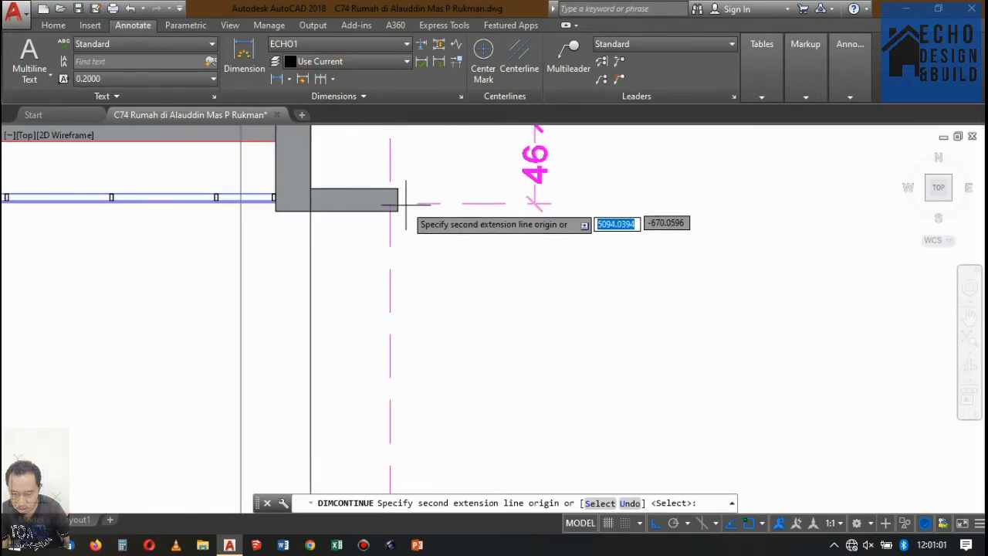
left_click(397, 212)
scroll(460, 254, "down", 5)
scroll(437, 312, "up", 3)
scroll(433, 314, "up", 4)
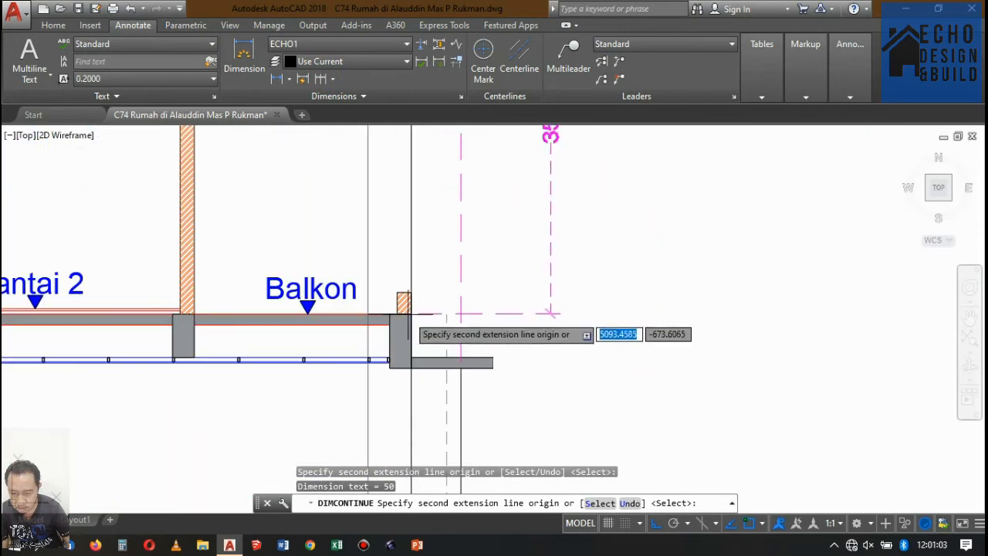
left_click(412, 312)
scroll(420, 266, "down", 2)
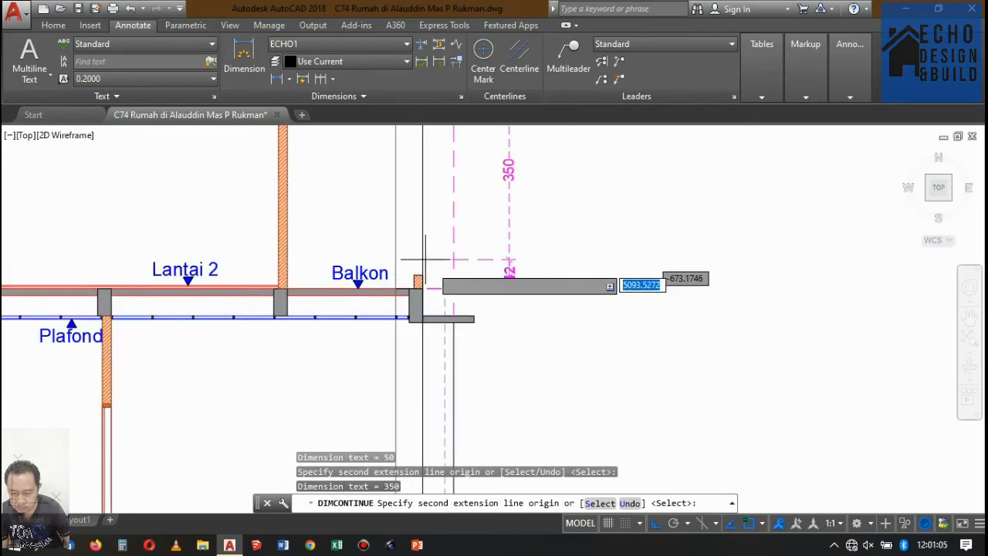
Step: Carry the vertical dimension chain down to the underside of the balcony overhang, the Carport floor surface and the base of its concrete slab
scroll(471, 320, "up", 4)
left_click(459, 335)
scroll(461, 301, "down", 5)
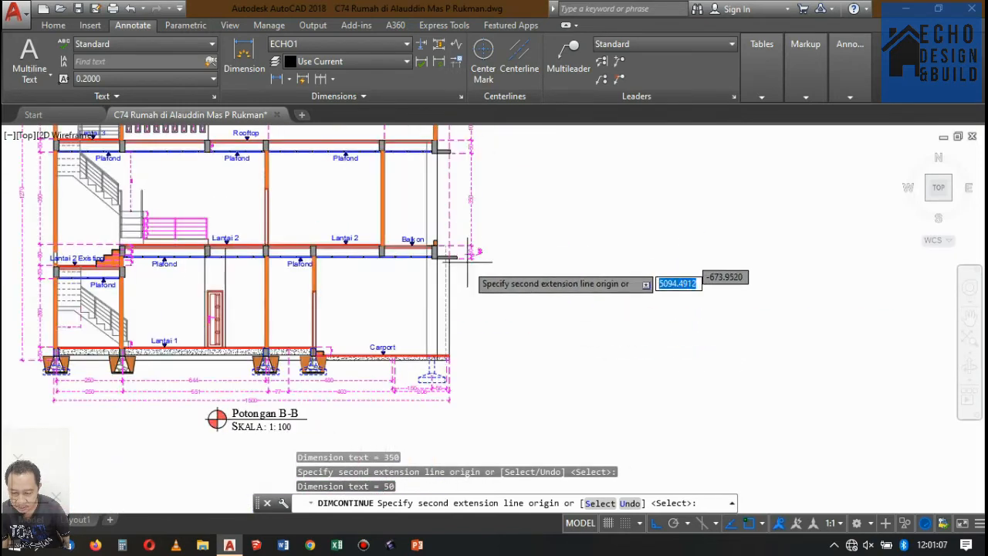
scroll(463, 307, "up", 6)
scroll(433, 347, "up", 2)
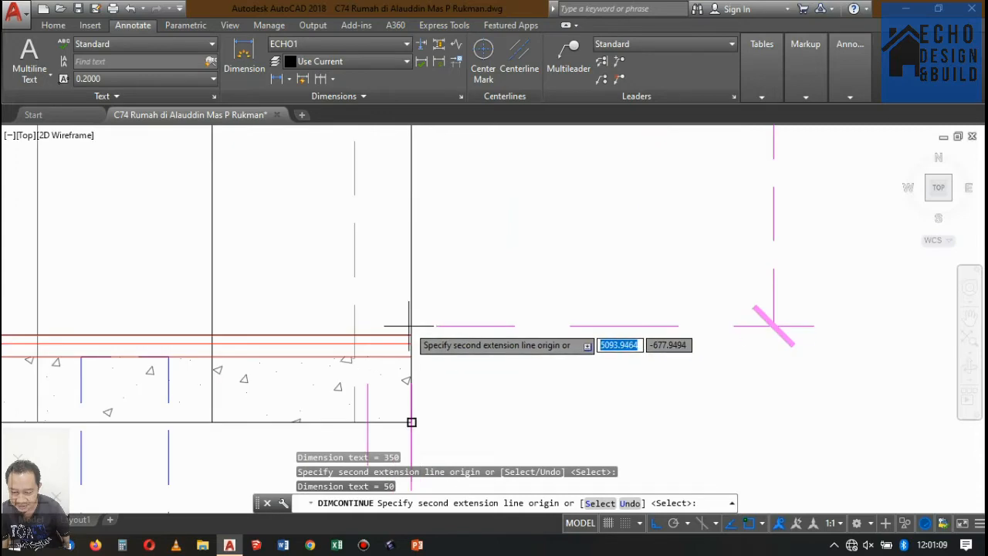
left_click(409, 335)
left_click(410, 419)
scroll(447, 343, "down", 4)
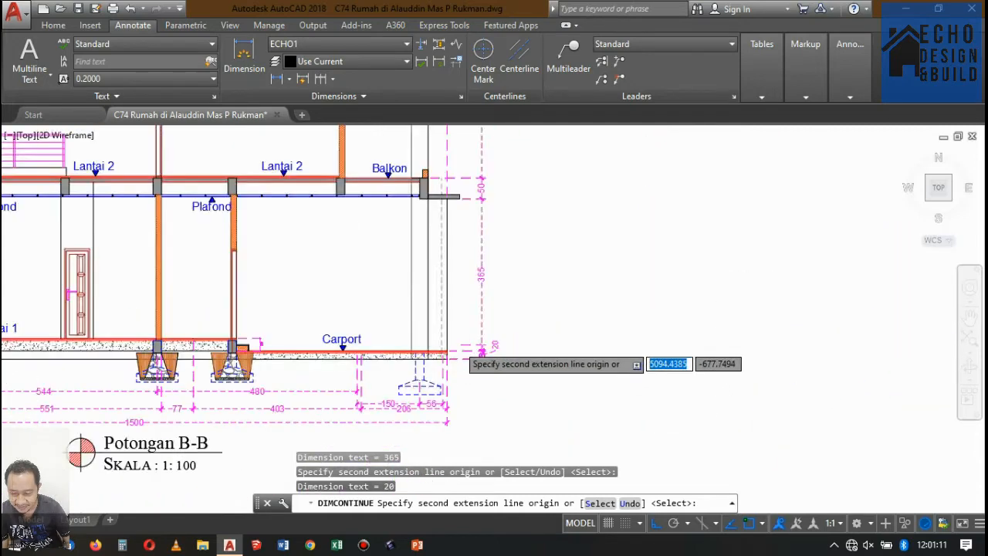
key("Return")
key("Return")
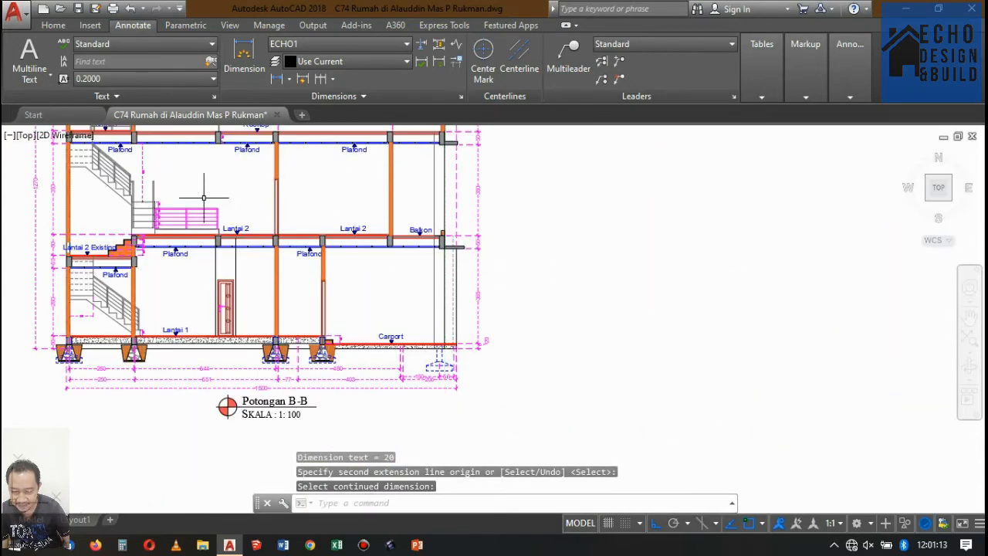
Step: Copy the Lantai 3 railing's end post and double top rail lines onto the low brick wall at the Balkon's outer edge
scroll(157, 211, "up", 4)
scroll(327, 228, "down", 7)
scroll(255, 131, "up", 3)
scroll(247, 203, "up", 6)
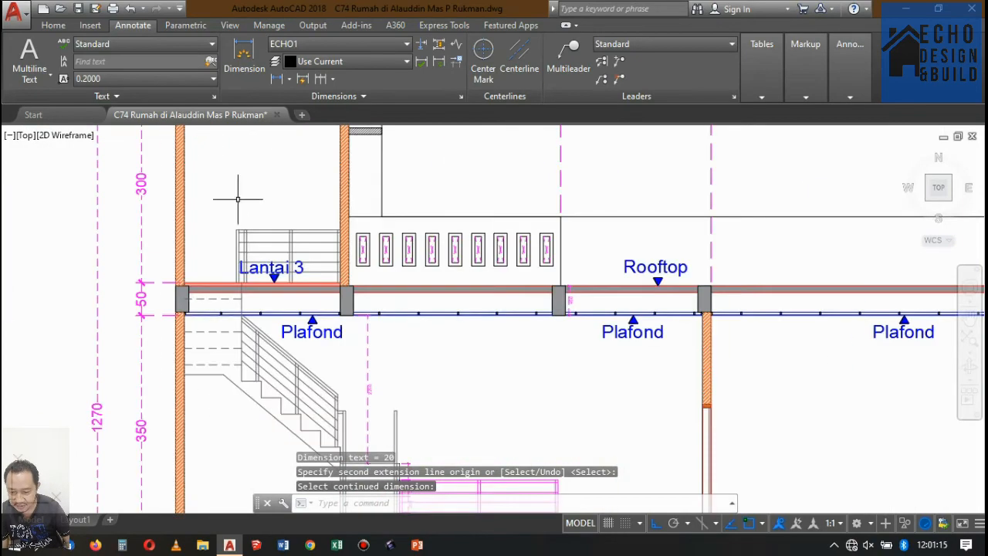
left_click(296, 293)
left_click(253, 286)
scroll(285, 199, "down", 4)
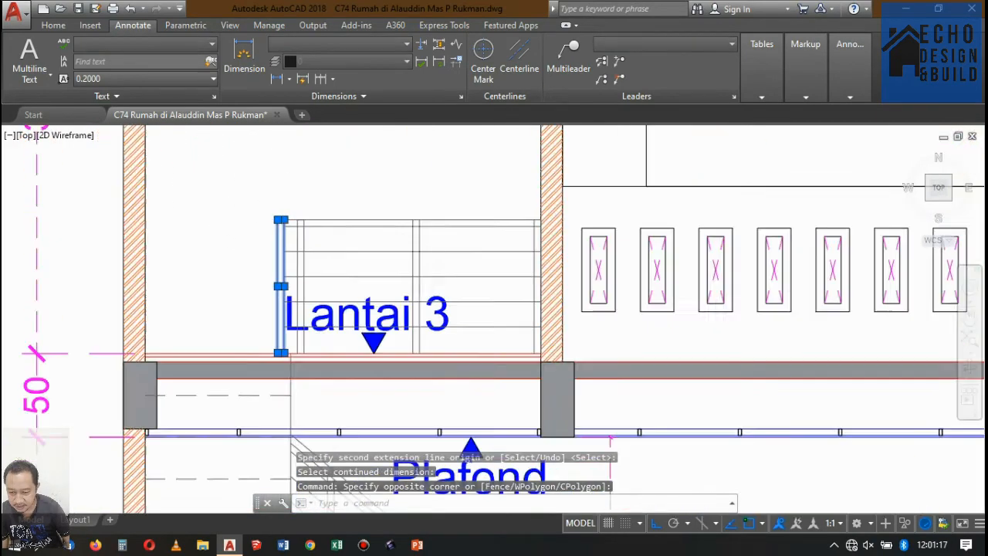
scroll(288, 225, "up", 2)
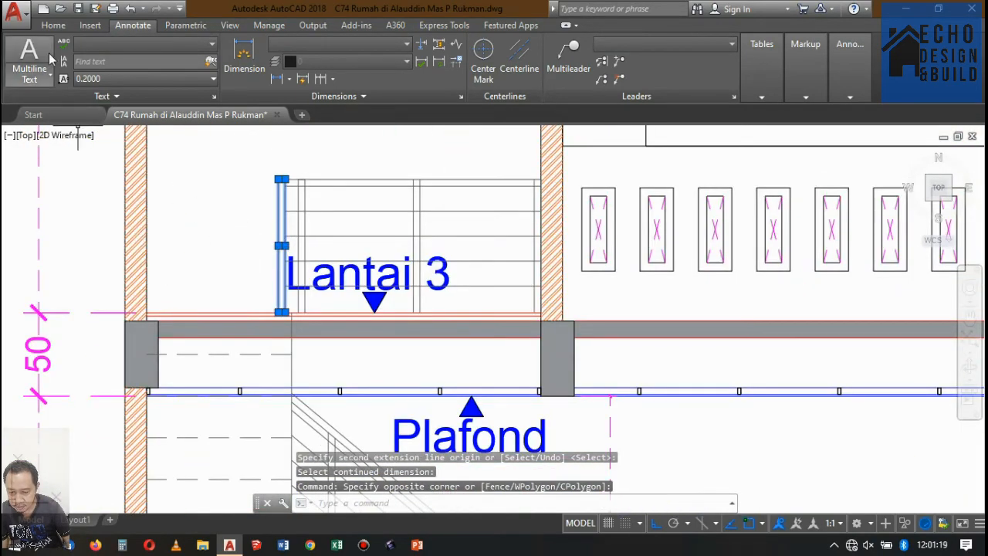
scroll(290, 179, "up", 4)
left_click(298, 215)
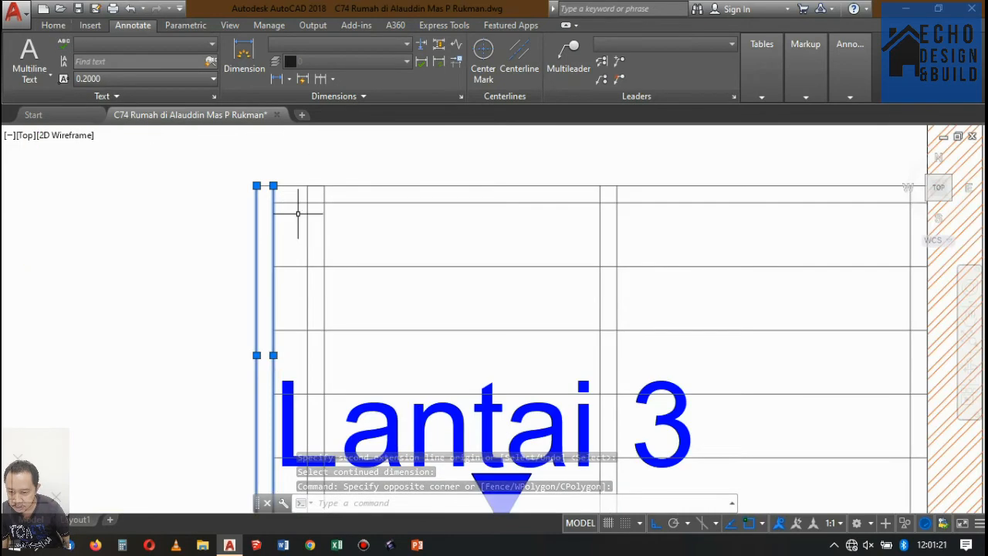
left_click(283, 176)
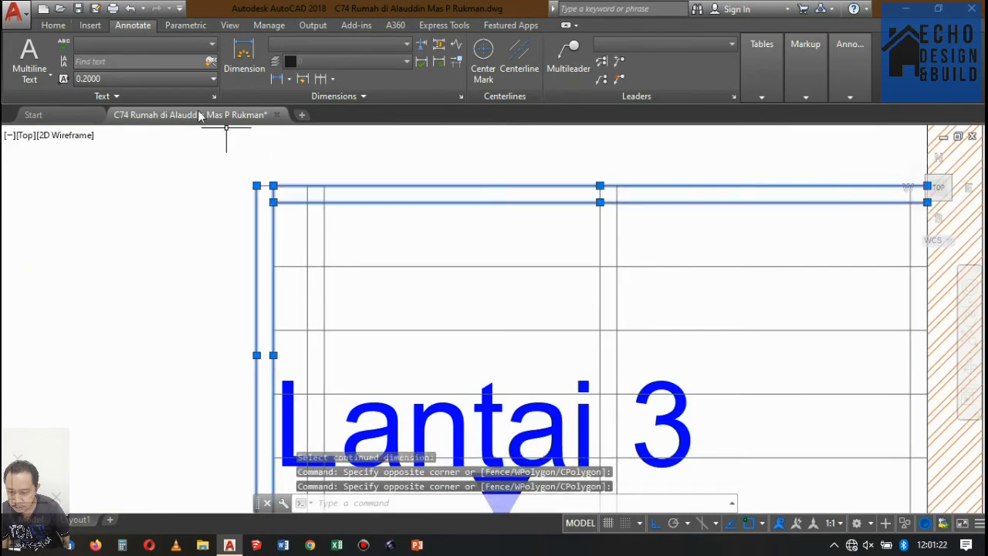
left_click(53, 25)
scroll(326, 221, "down", 3)
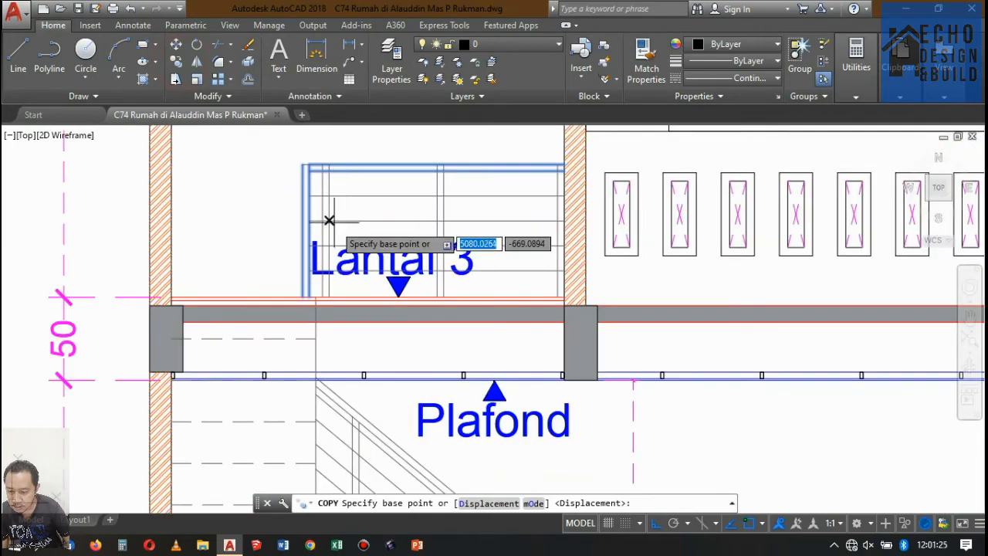
scroll(332, 289, "up", 6)
left_click(276, 291)
scroll(76, 263, "down", 5)
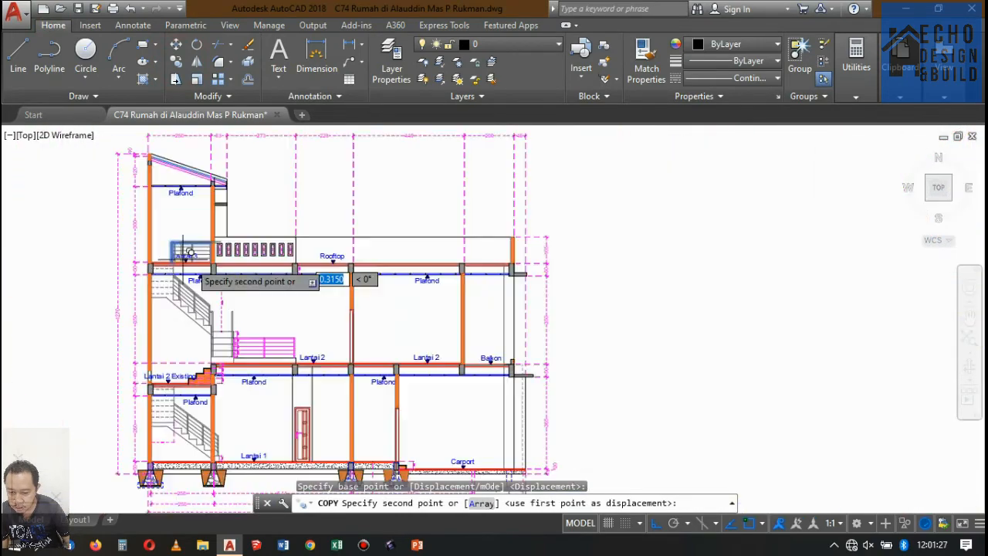
scroll(513, 359, "up", 8)
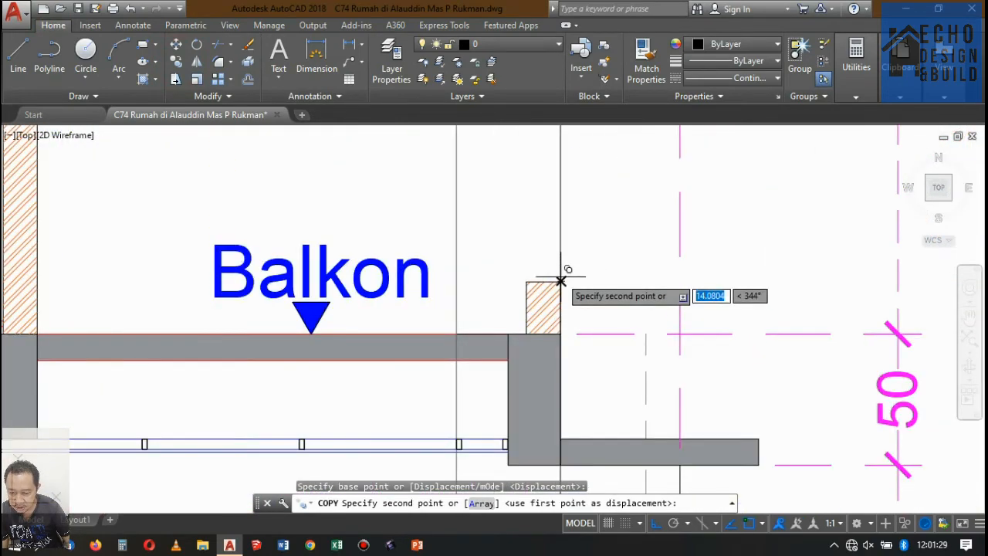
scroll(501, 312, "down", 8)
key("space")
Step: Move the two copied top rail lines so they start at the balcony post's house-side line
scroll(503, 291, "up", 8)
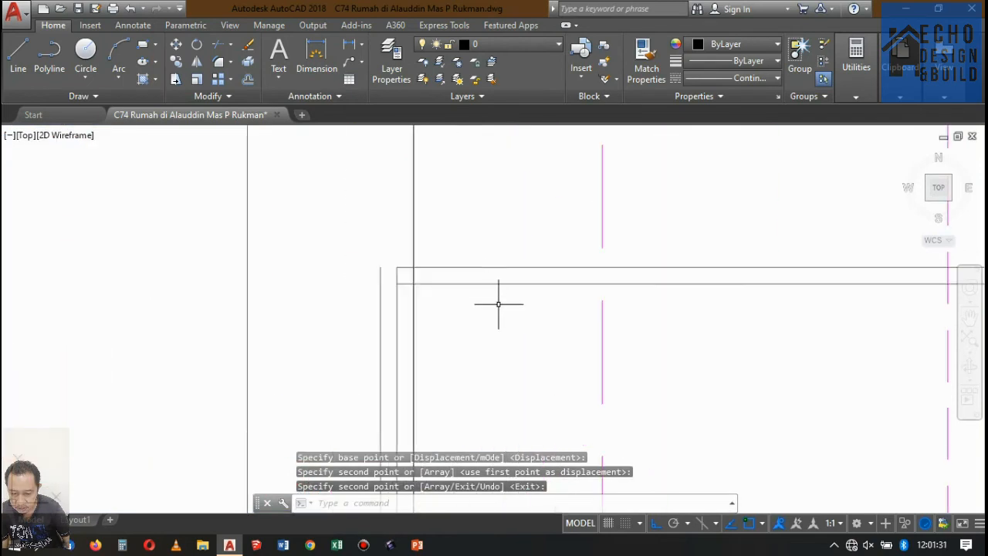
left_click(499, 304)
left_click(469, 238)
scroll(386, 266, "up", 4)
type("m")
key("Return")
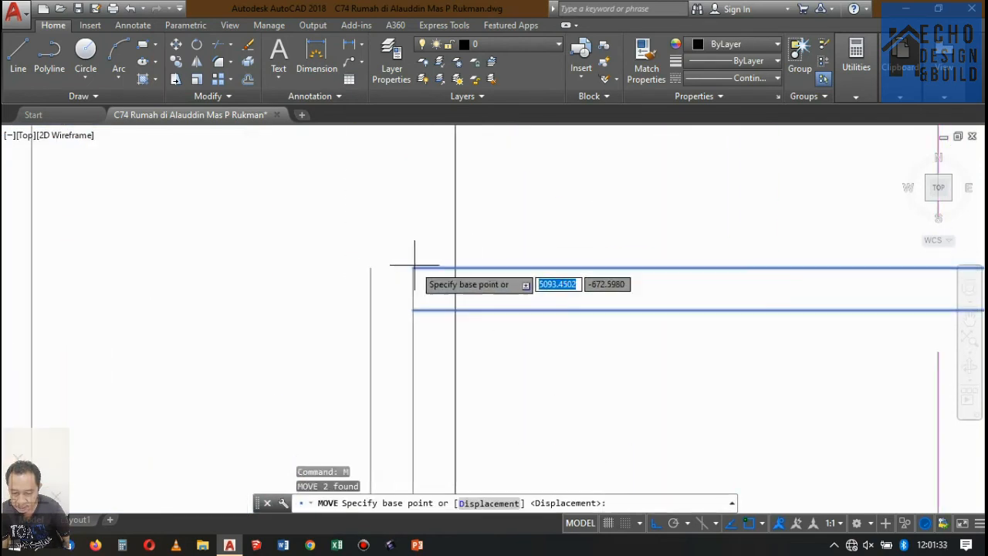
left_click(413, 267)
left_click(369, 270)
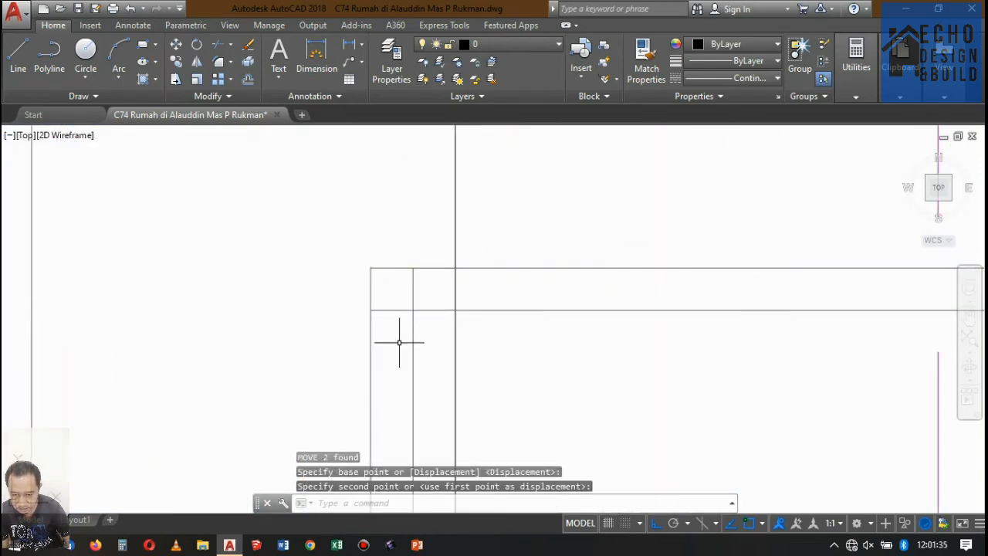
Step: Trim the copied top rail lines where they extend past the balcony post's outer line
key("space")
left_click(429, 361)
left_click(392, 332)
scroll(278, 288, "down", 7)
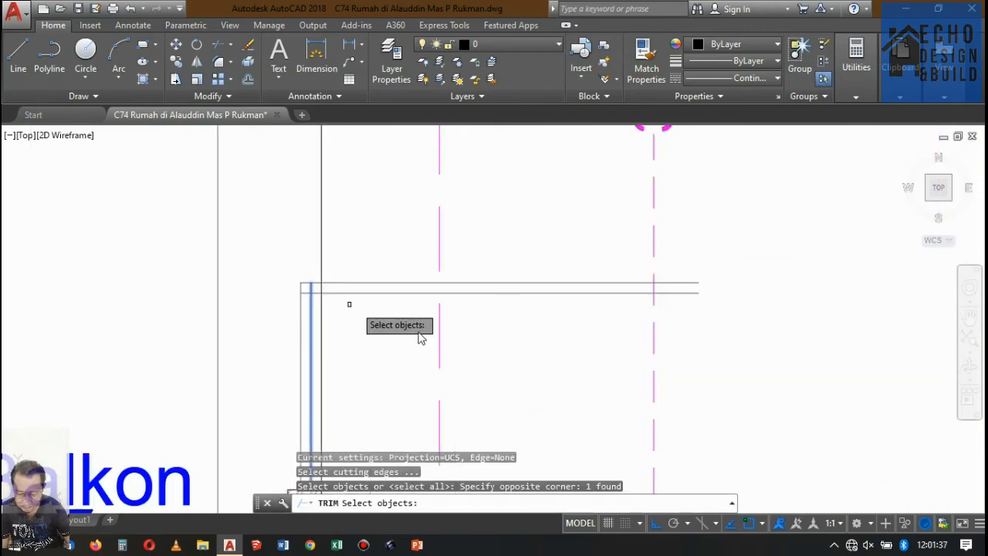
key("space")
left_click(415, 331)
left_click(396, 292)
scroll(368, 256, "down", 5)
scroll(444, 255, "up", 8)
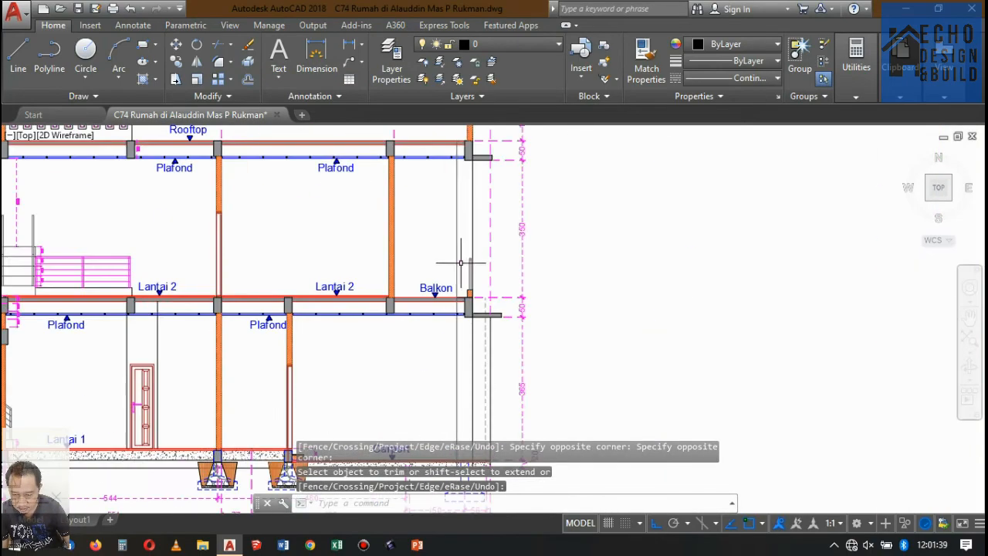
Step: Examine section B-B around the balcony, carport and foundations, and look over the neighbouring sections and the empty title sheet
scroll(541, 348, "down", 5)
scroll(496, 258, "up", 6)
scroll(495, 257, "down", 4)
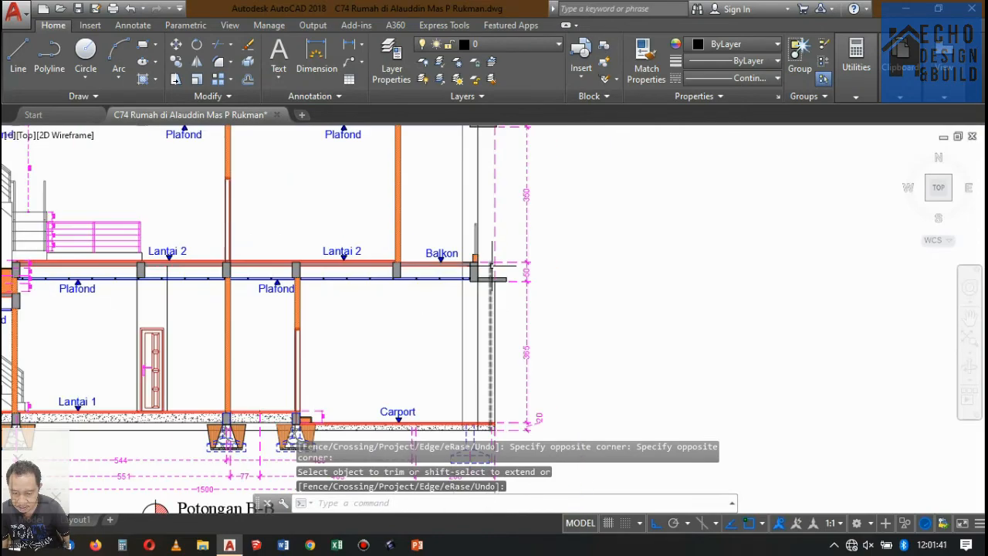
scroll(482, 252, "up", 3)
scroll(482, 253, "down", 5)
scroll(471, 254, "up", 5)
scroll(456, 261, "down", 6)
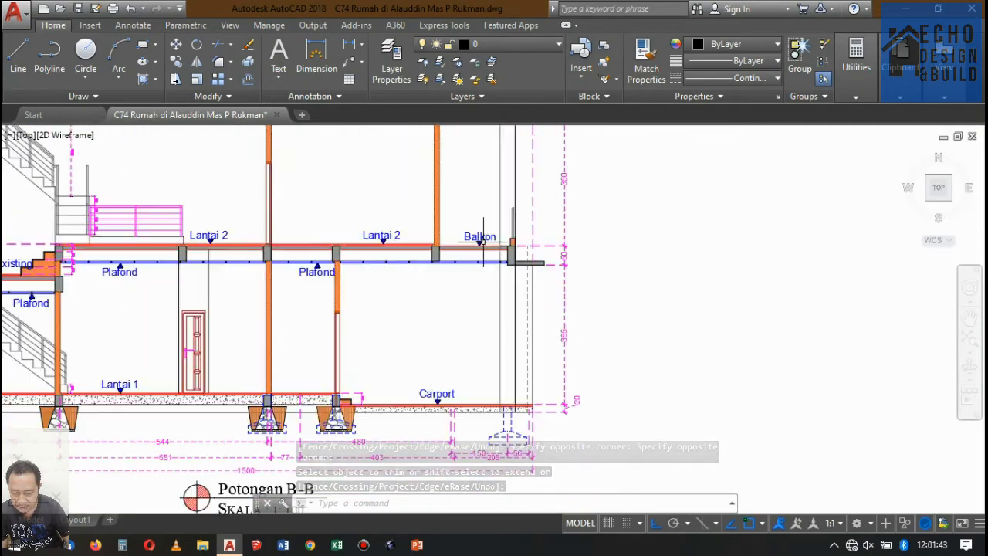
scroll(456, 261, "down", 4)
scroll(425, 282, "up", 12)
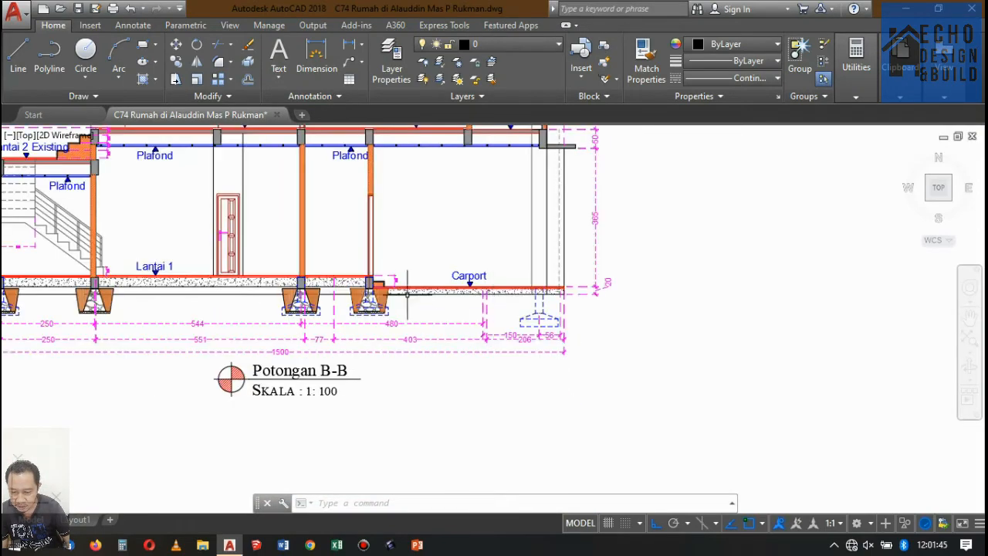
scroll(425, 282, "down", 8)
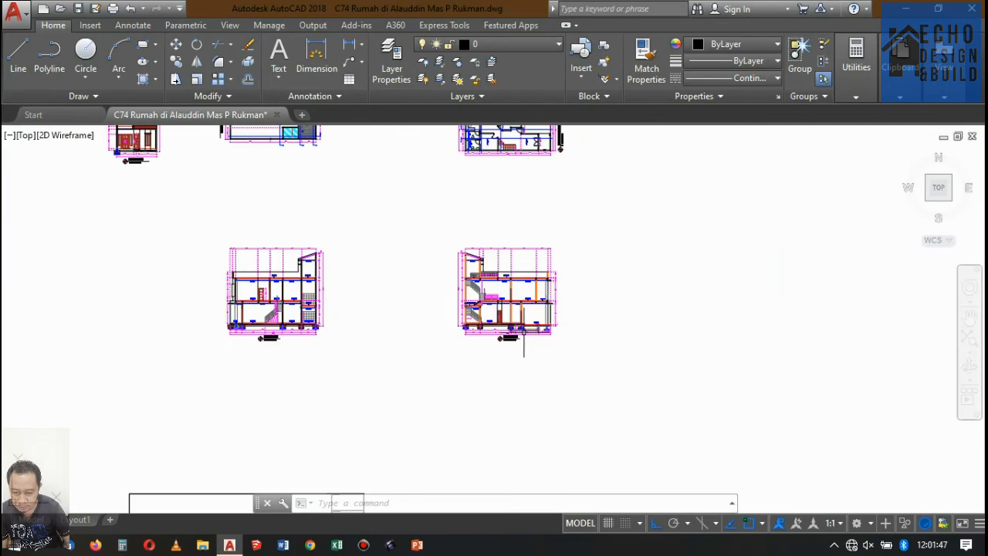
scroll(475, 275, "up", 2)
scroll(475, 274, "down", 4)
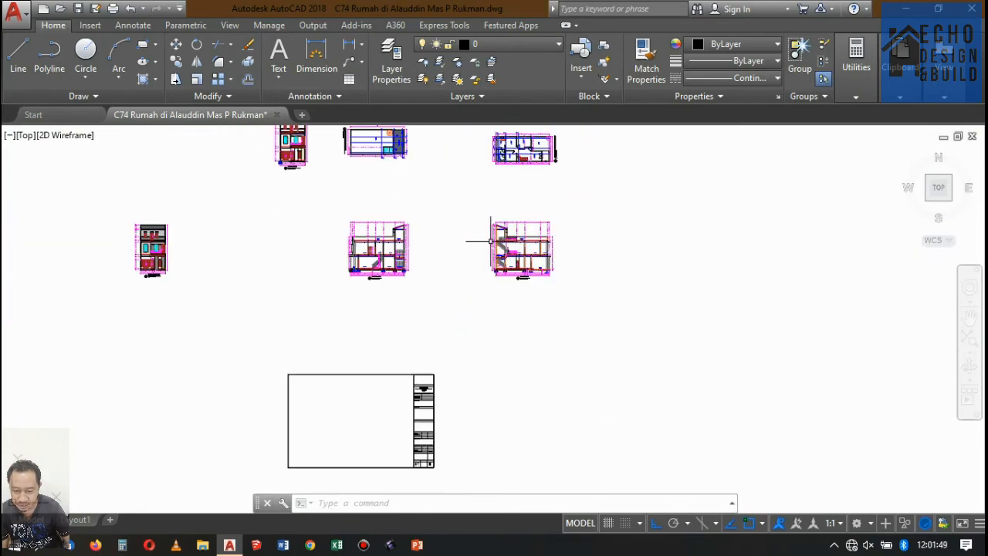
scroll(490, 240, "up", 3)
scroll(476, 249, "down", 8)
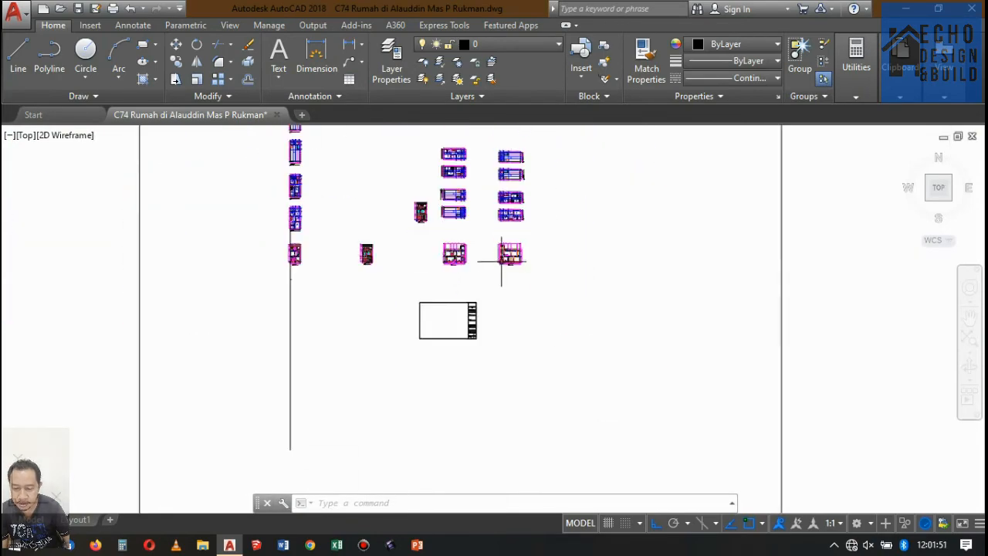
scroll(414, 283, "up", 5)
scroll(283, 247, "down", 8)
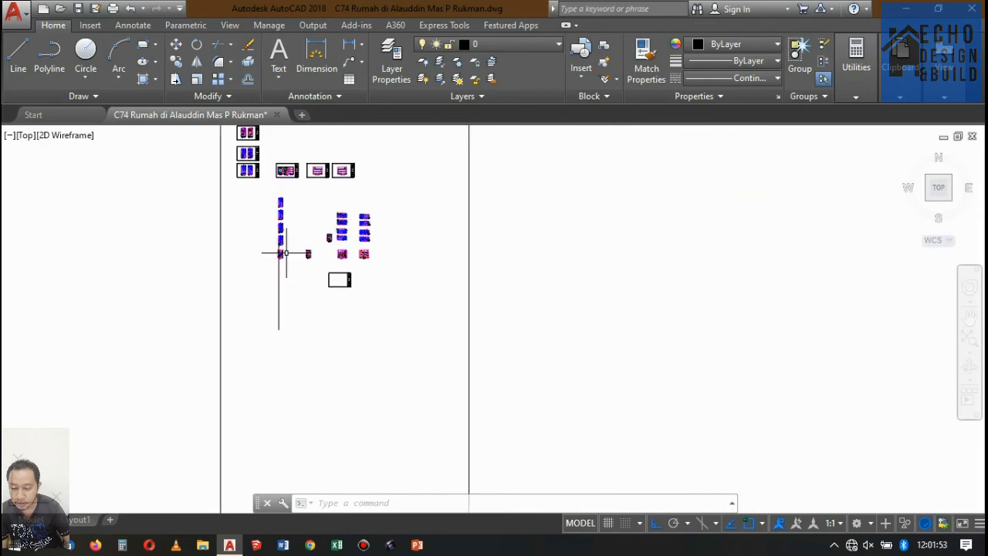
scroll(353, 254, "up", 5)
scroll(381, 223, "down", 4)
scroll(382, 223, "up", 2)
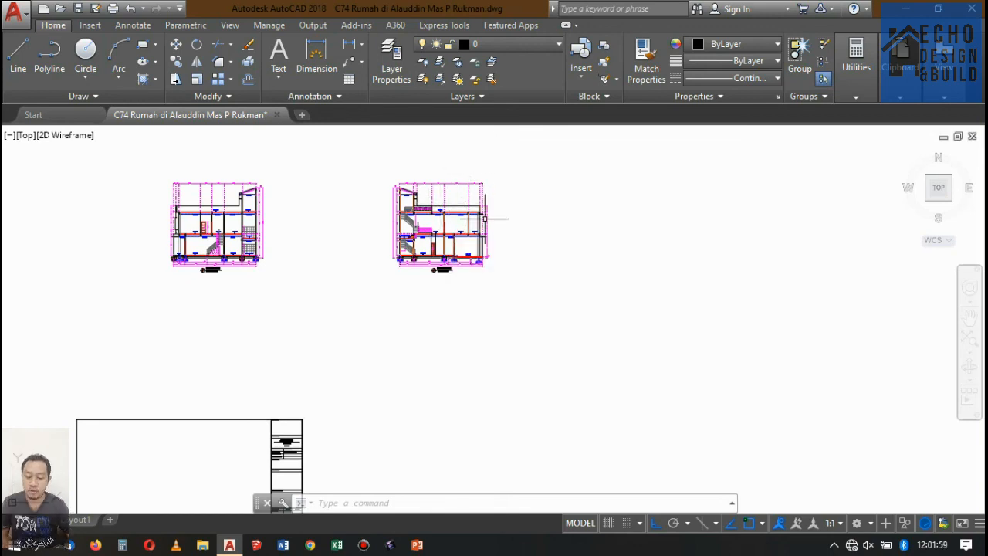
scroll(485, 219, "up", 6)
scroll(463, 201, "down", 6)
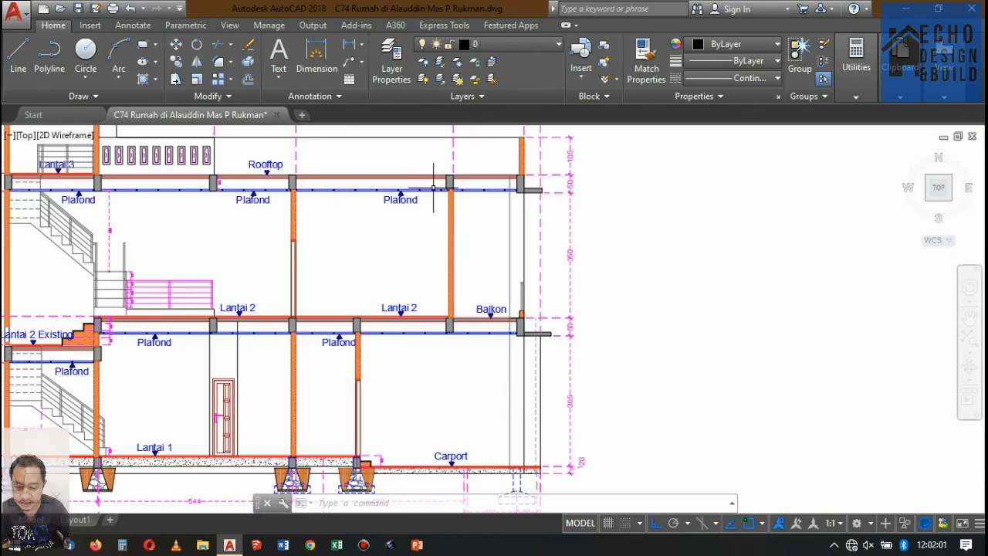
Step: Copy the Plafond level label from under the rooftop slab horizontally to the ceiling above the Balkon
scroll(439, 189, "up", 5)
scroll(417, 197, "up", 4)
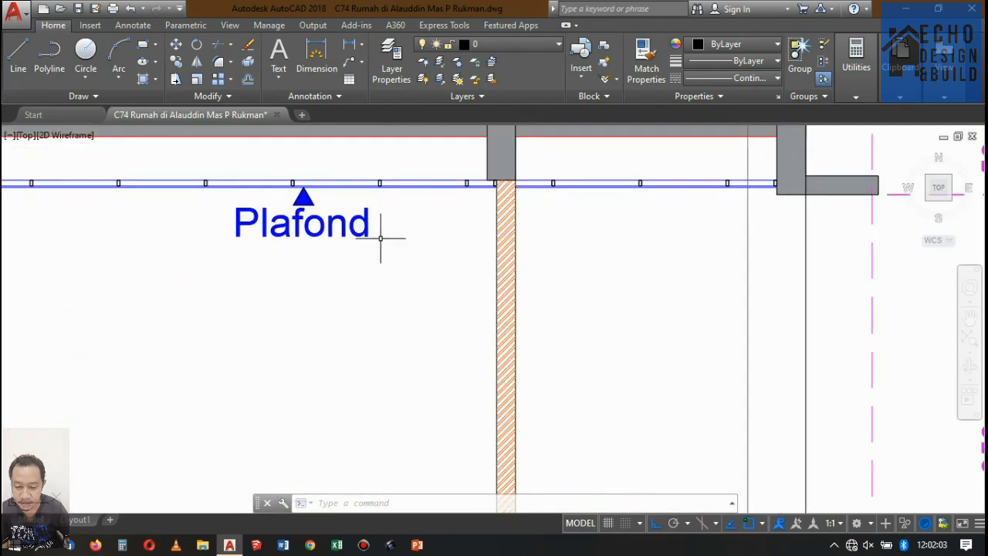
left_click(384, 246)
left_click(298, 197)
left_click(175, 63)
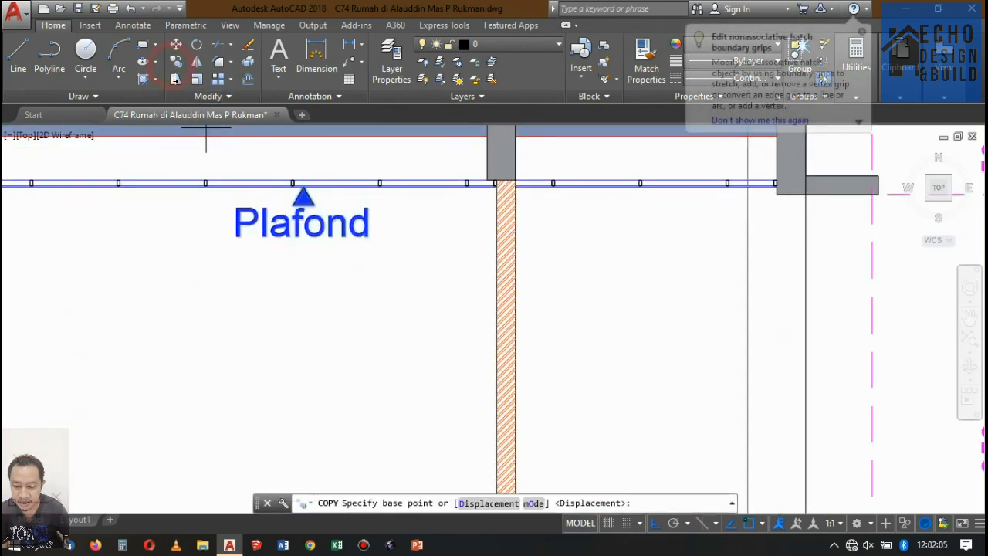
scroll(305, 197, "up", 4)
left_click(312, 203)
scroll(463, 213, "down", 5)
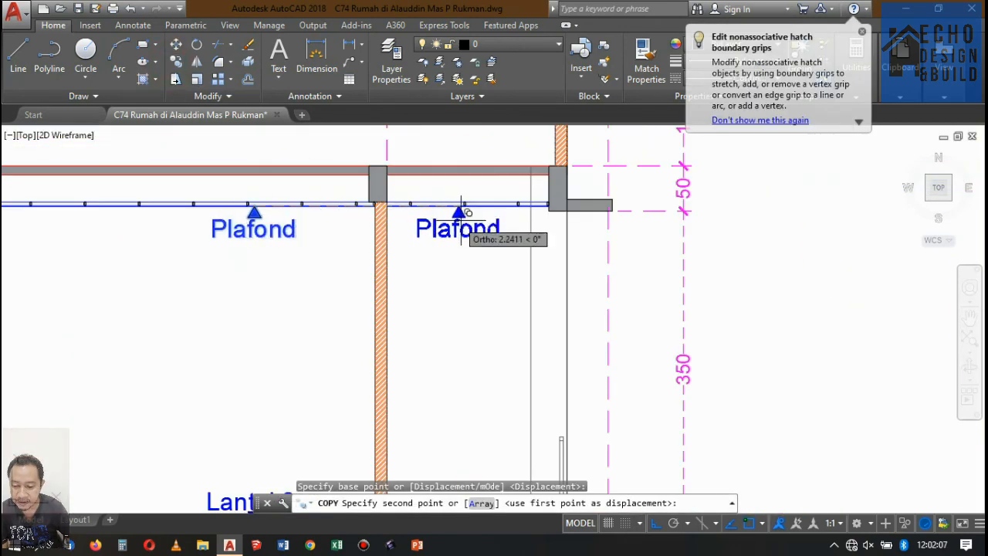
scroll(494, 198, "up", 5)
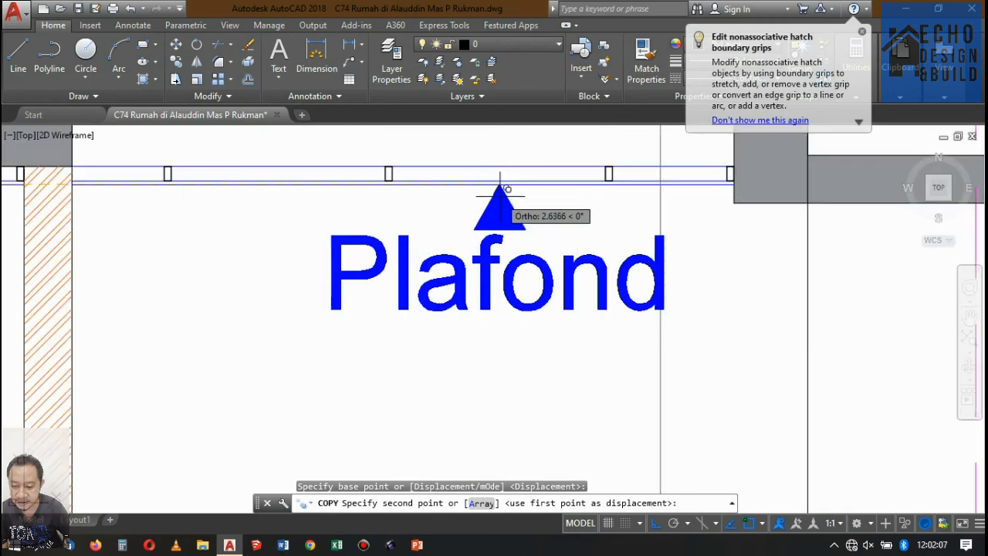
left_click(409, 176)
scroll(426, 224, "down", 5)
key("Return")
scroll(447, 228, "down", 5)
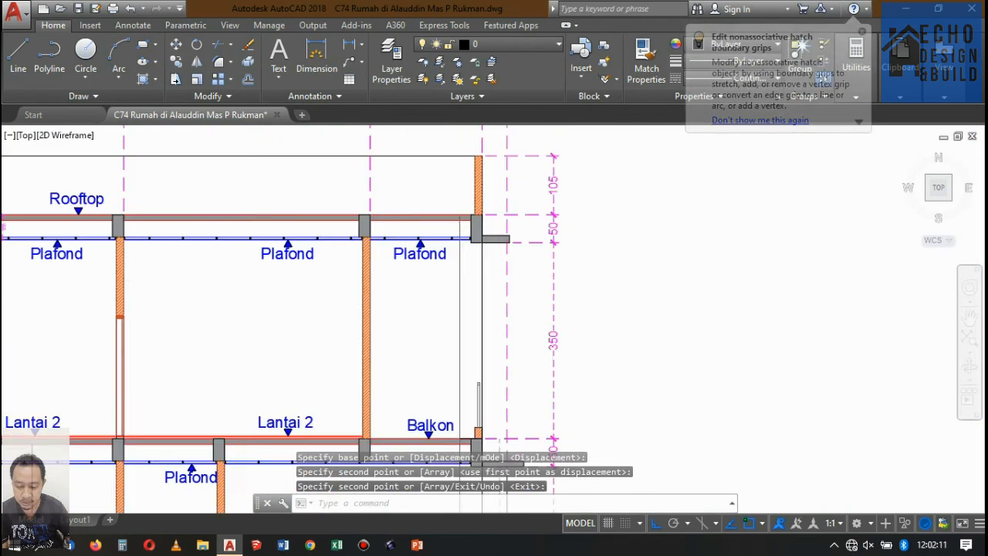
scroll(446, 227, "up", 5)
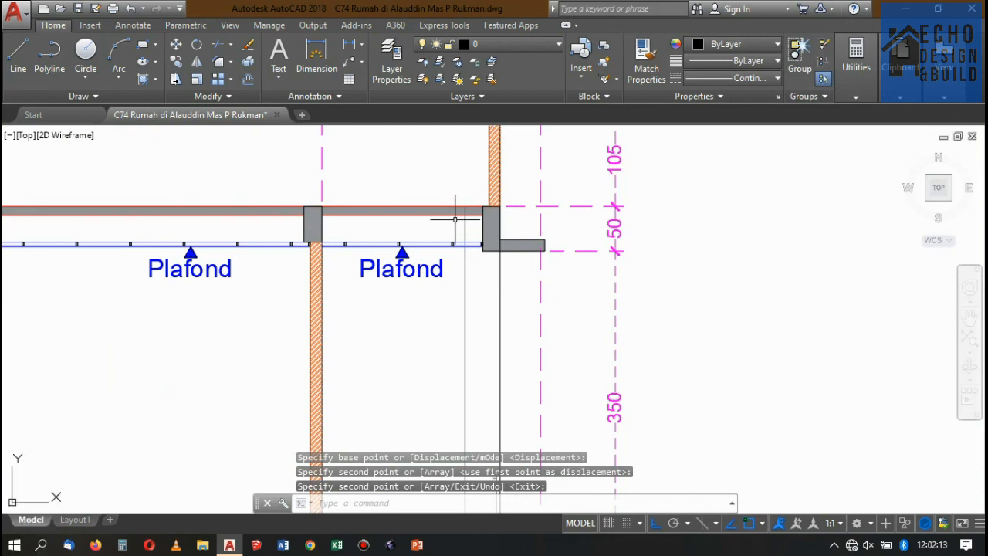